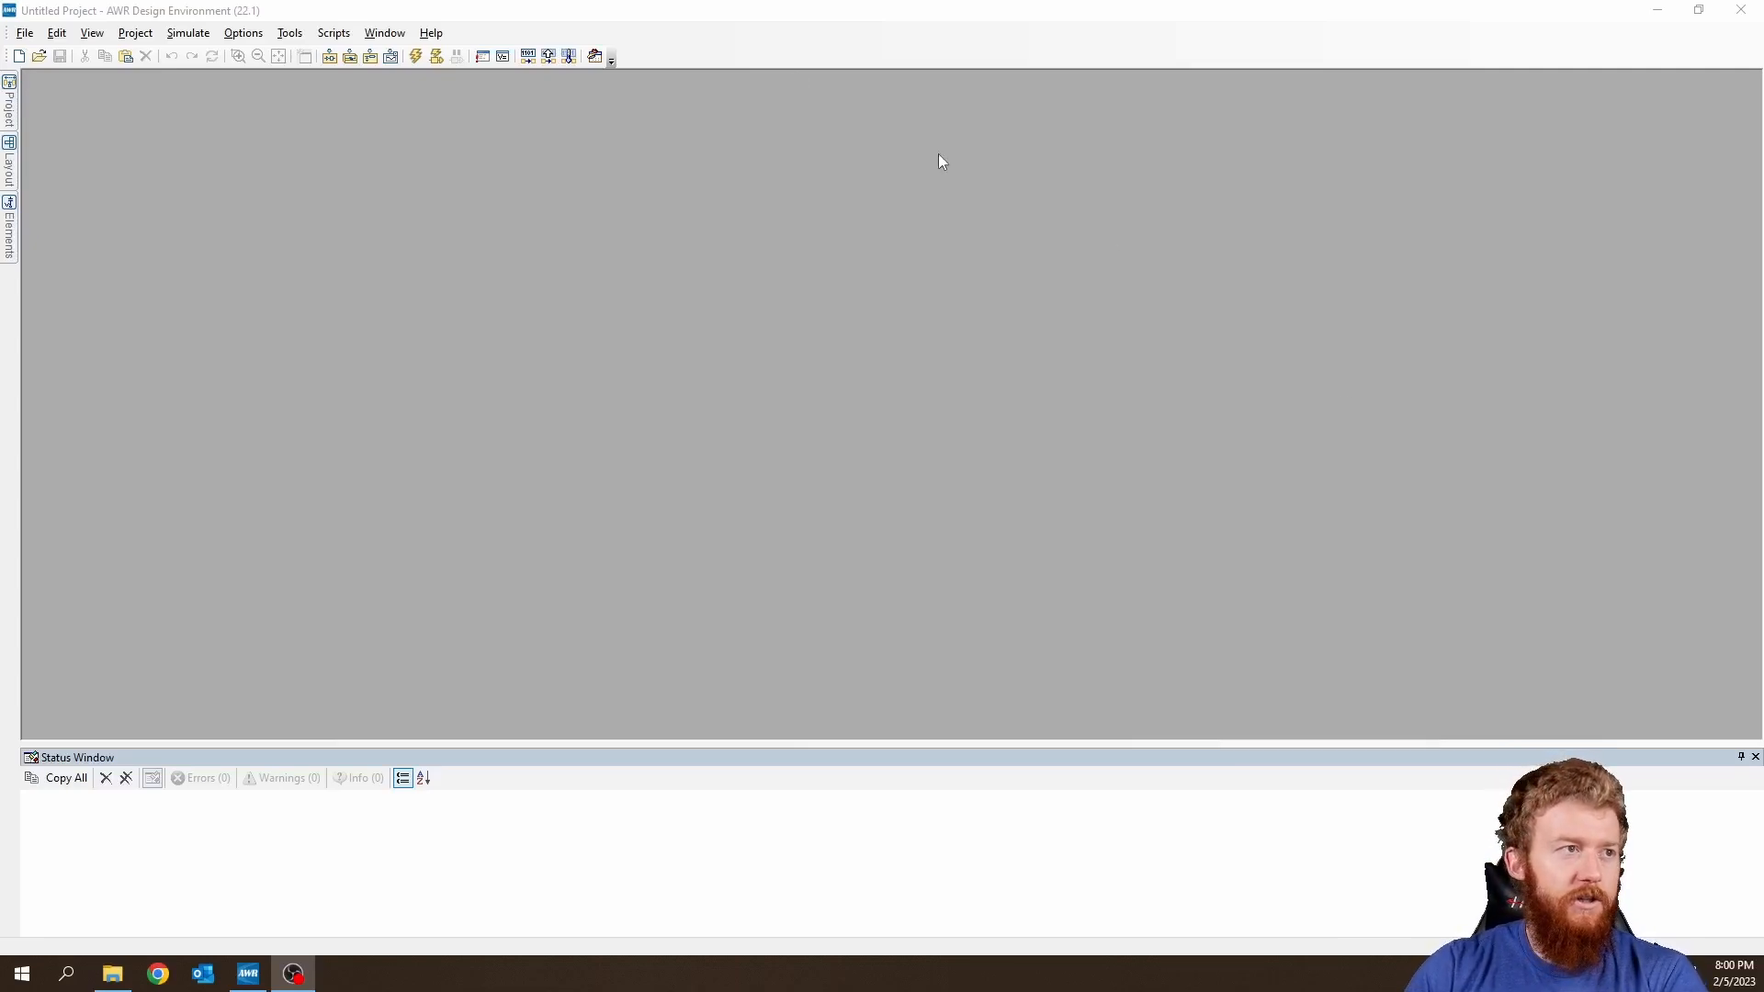
Show the Project Browser and pin the side browsers so they stay docked open.
left_click(722, 21)
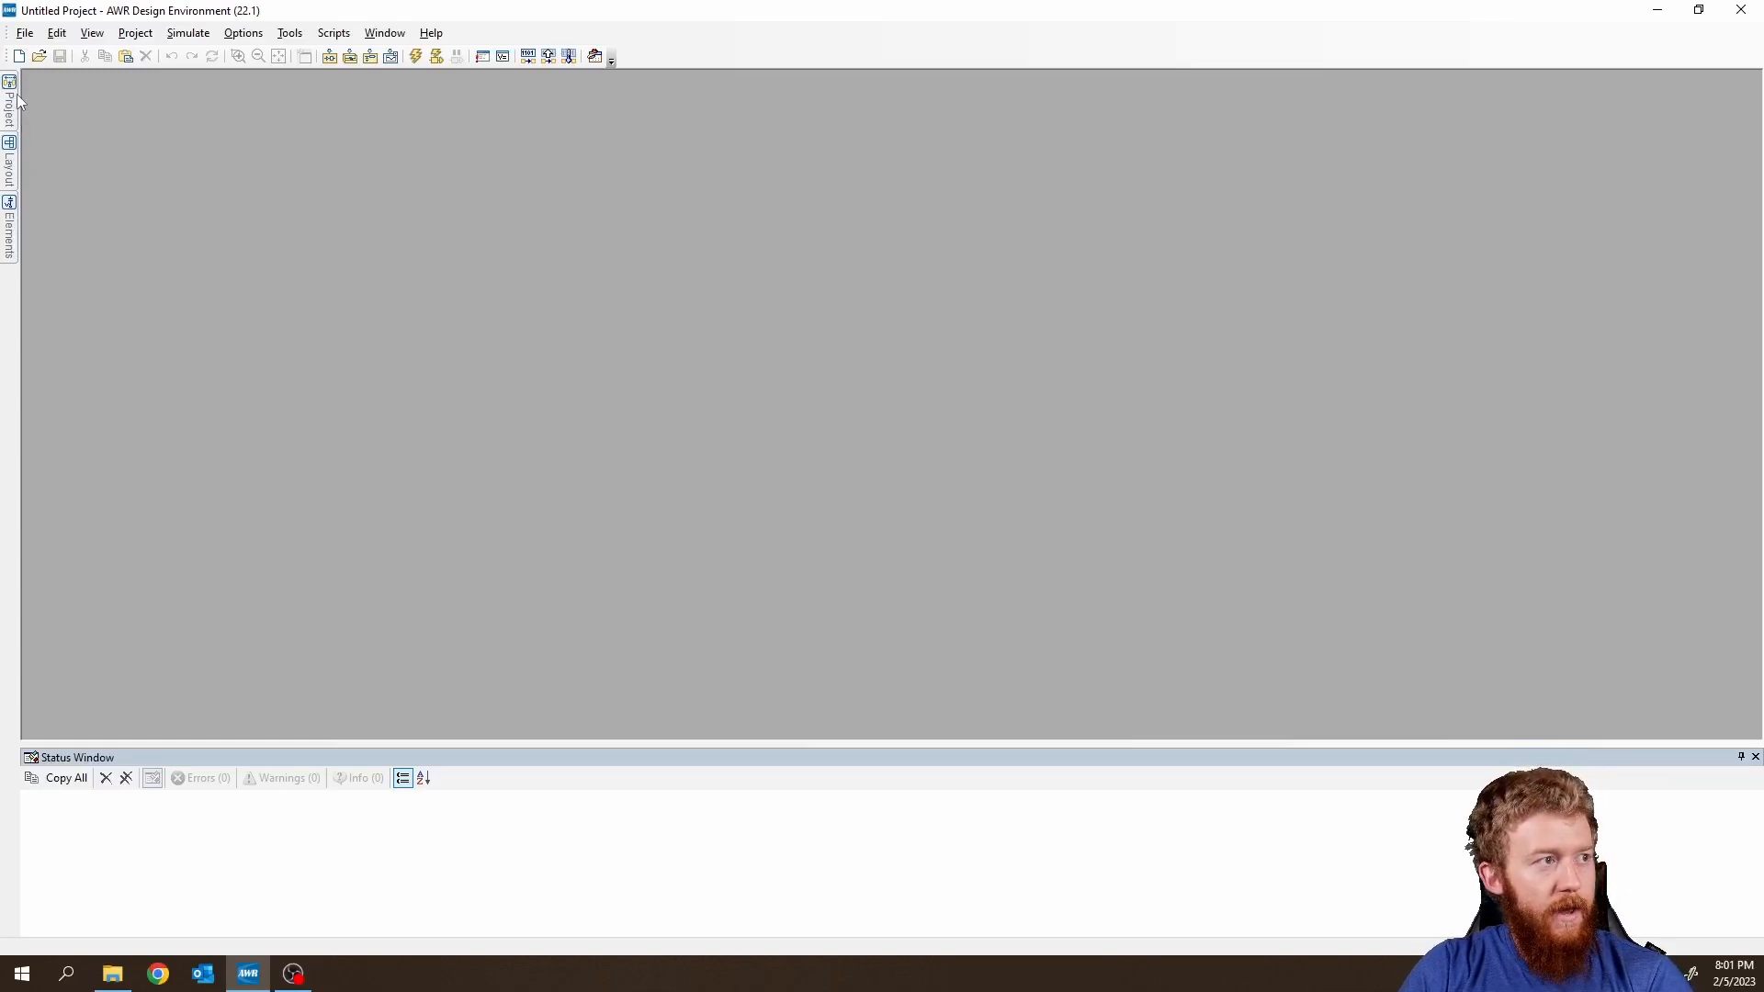
mouse_move(11, 230)
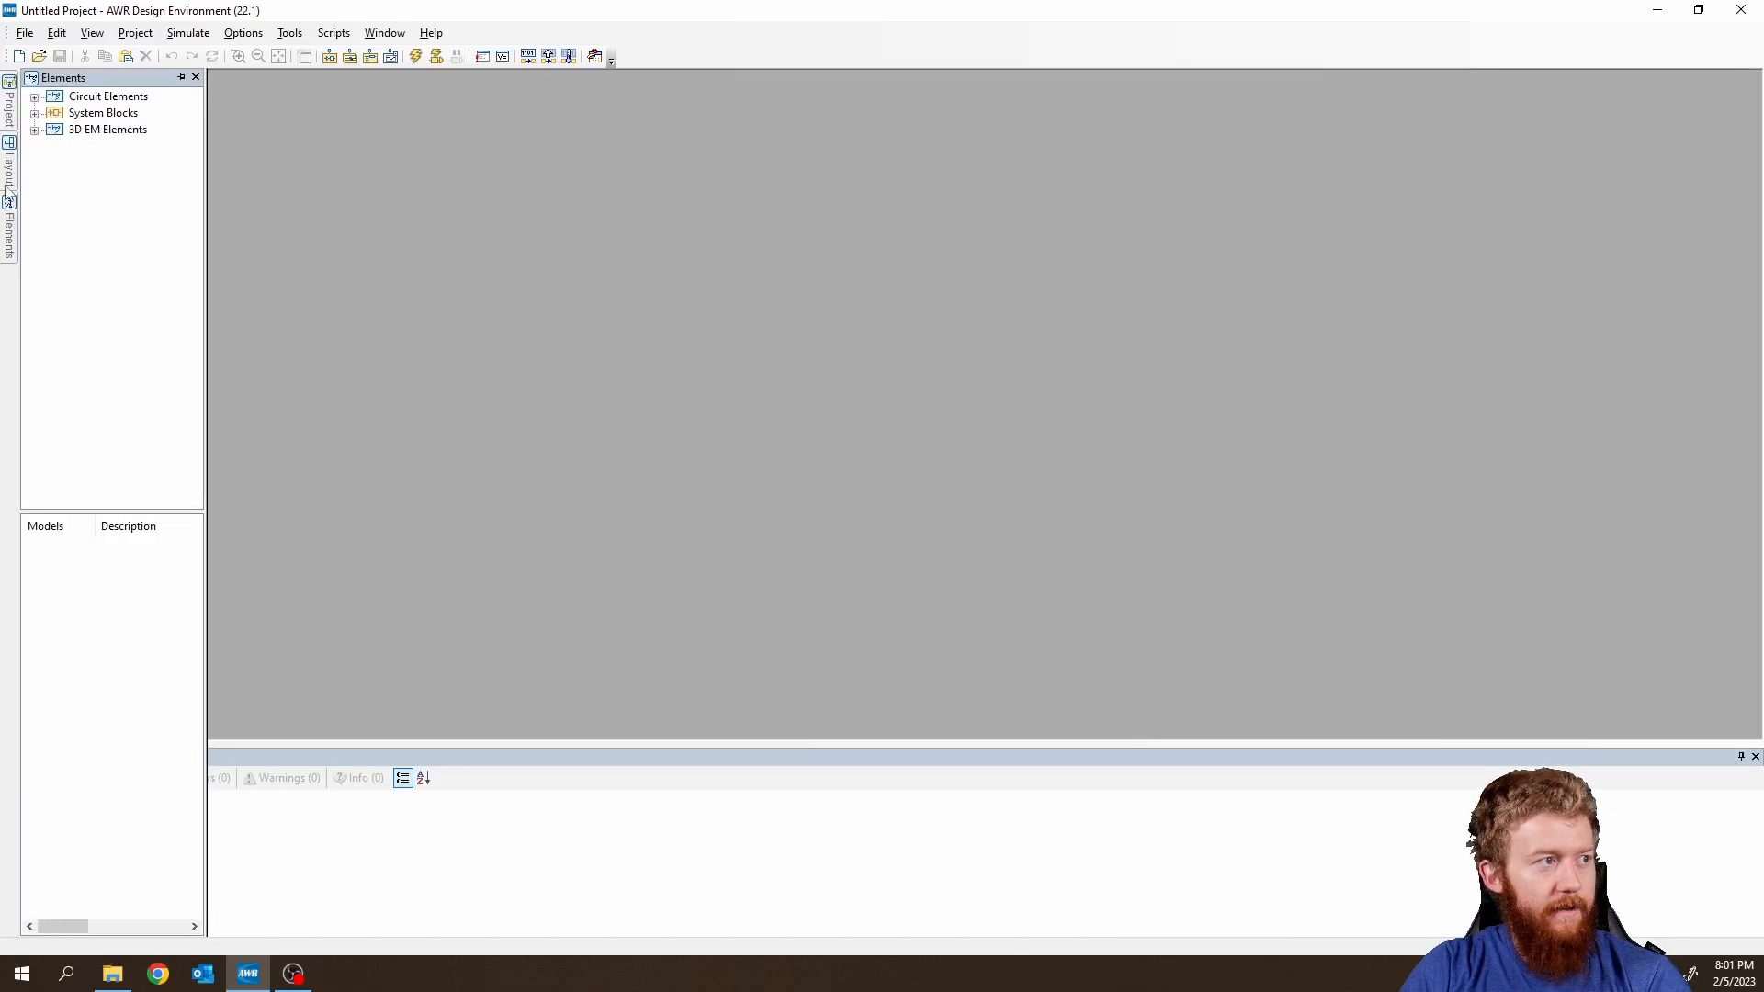
mouse_move(11, 168)
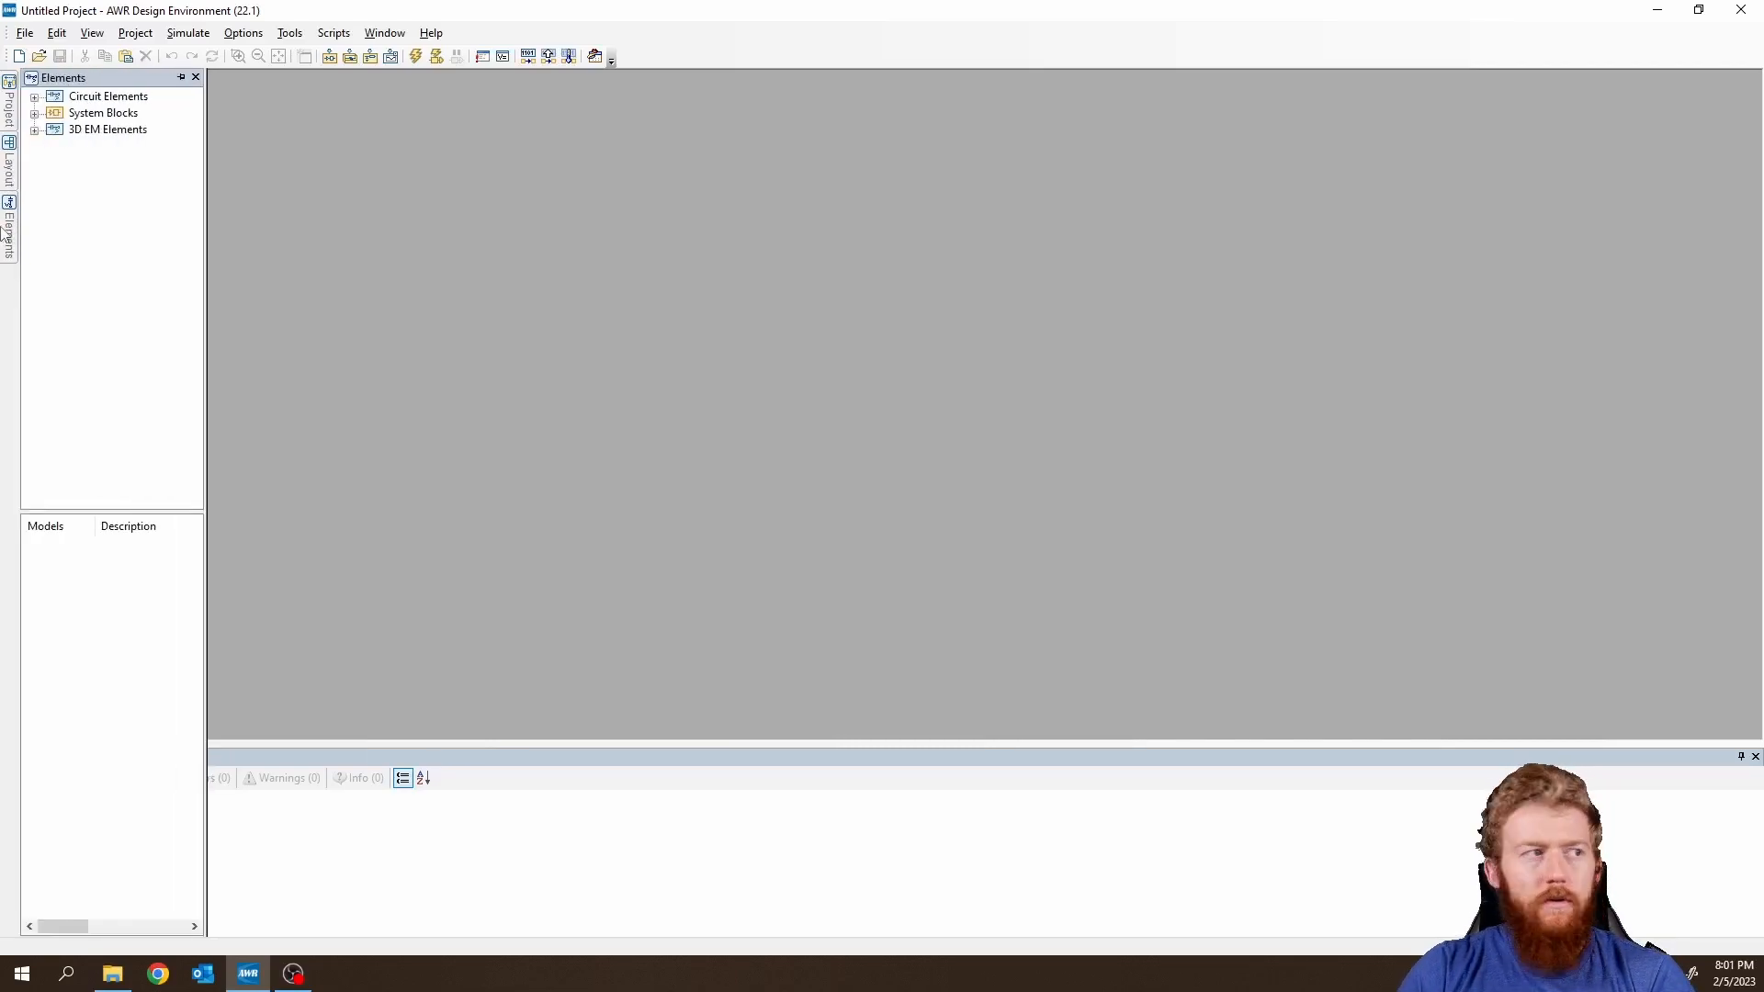
mouse_move(7, 118)
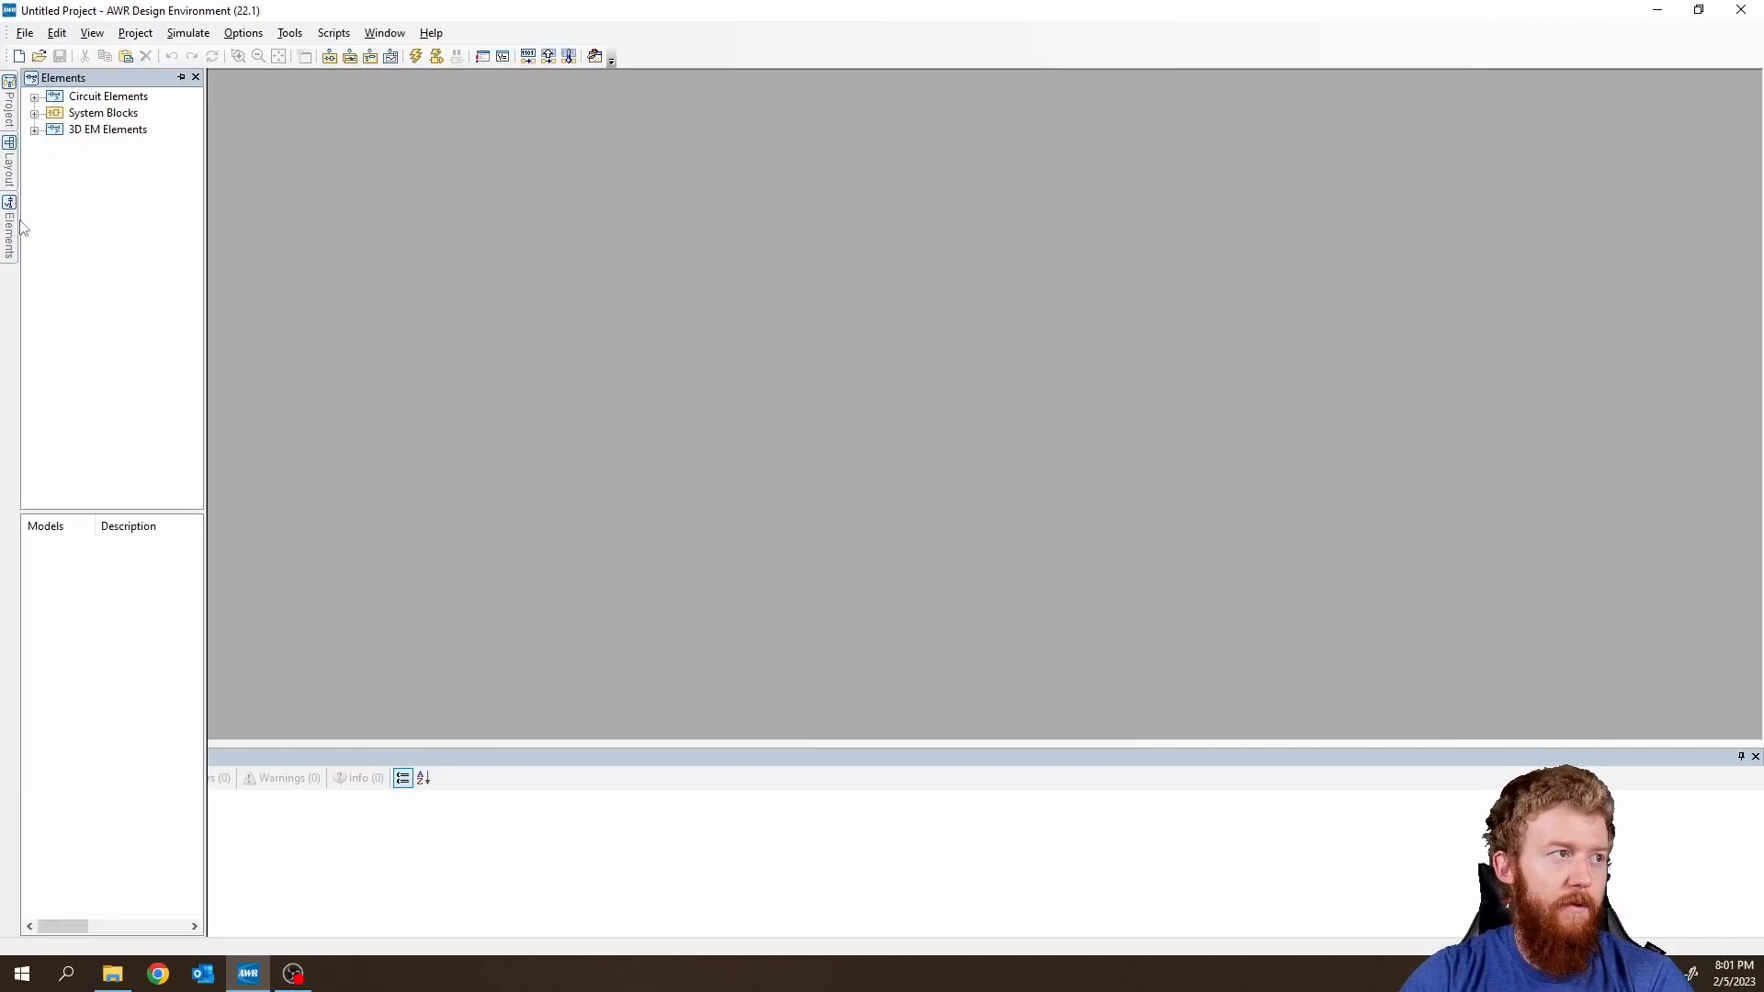
left_click(92, 33)
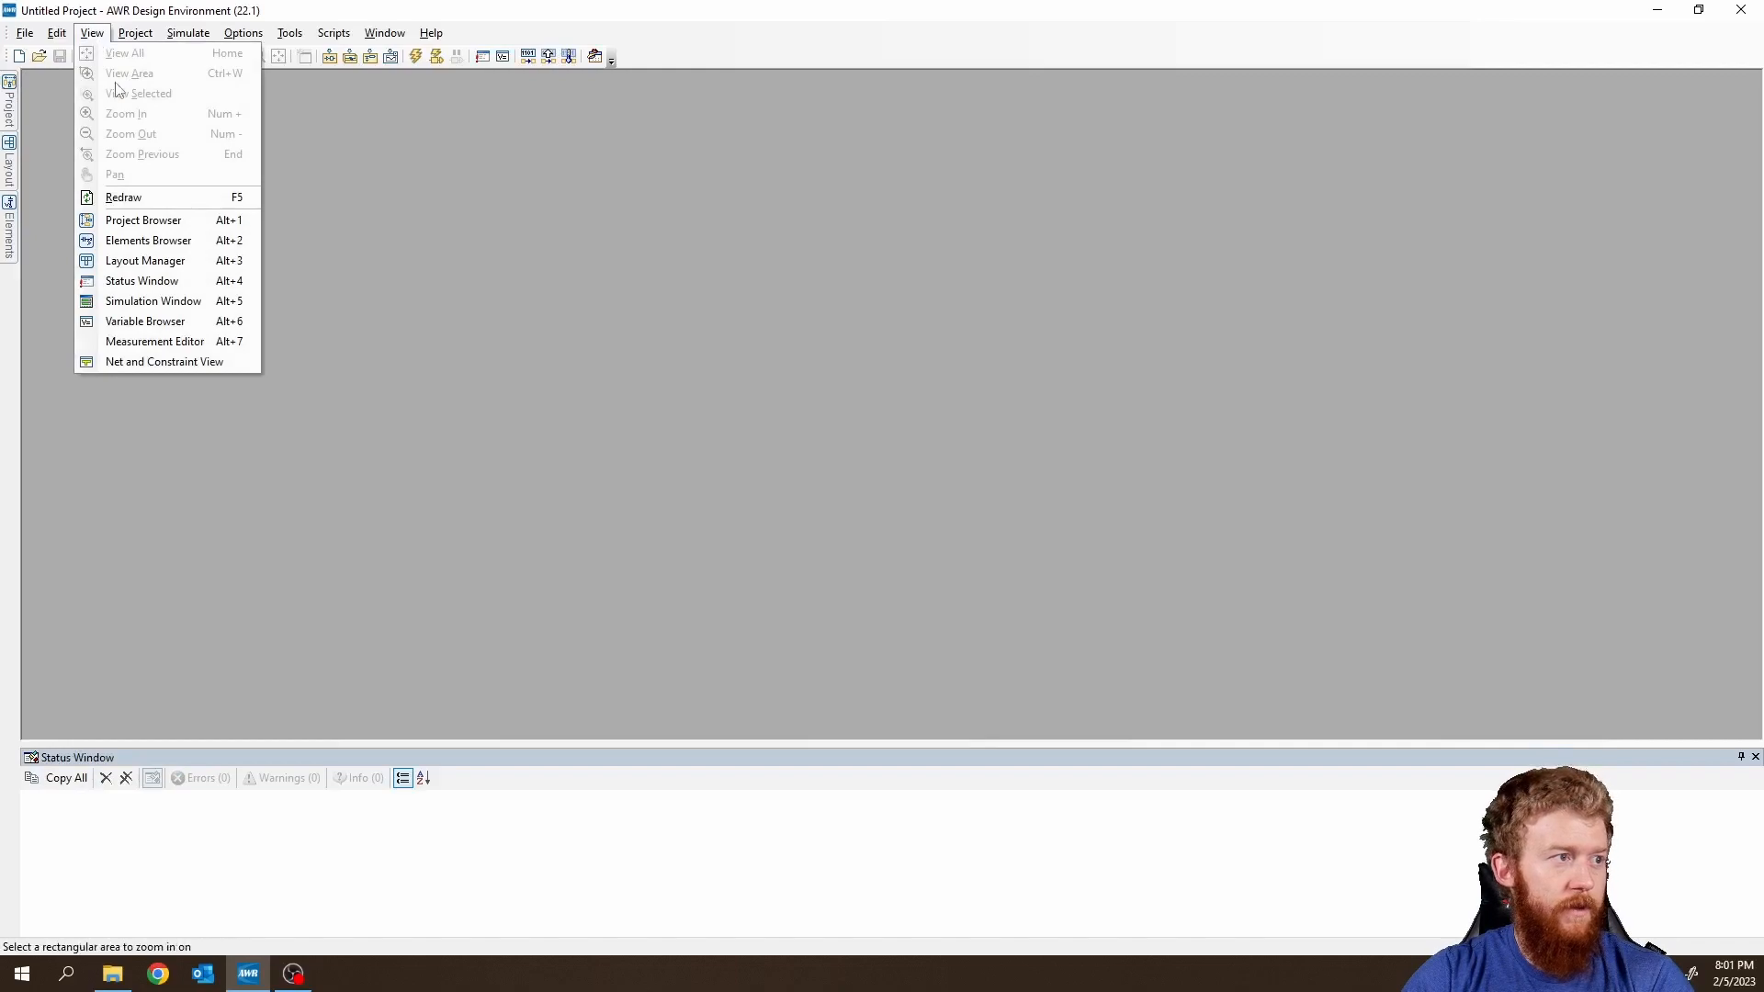
left_click(186, 225)
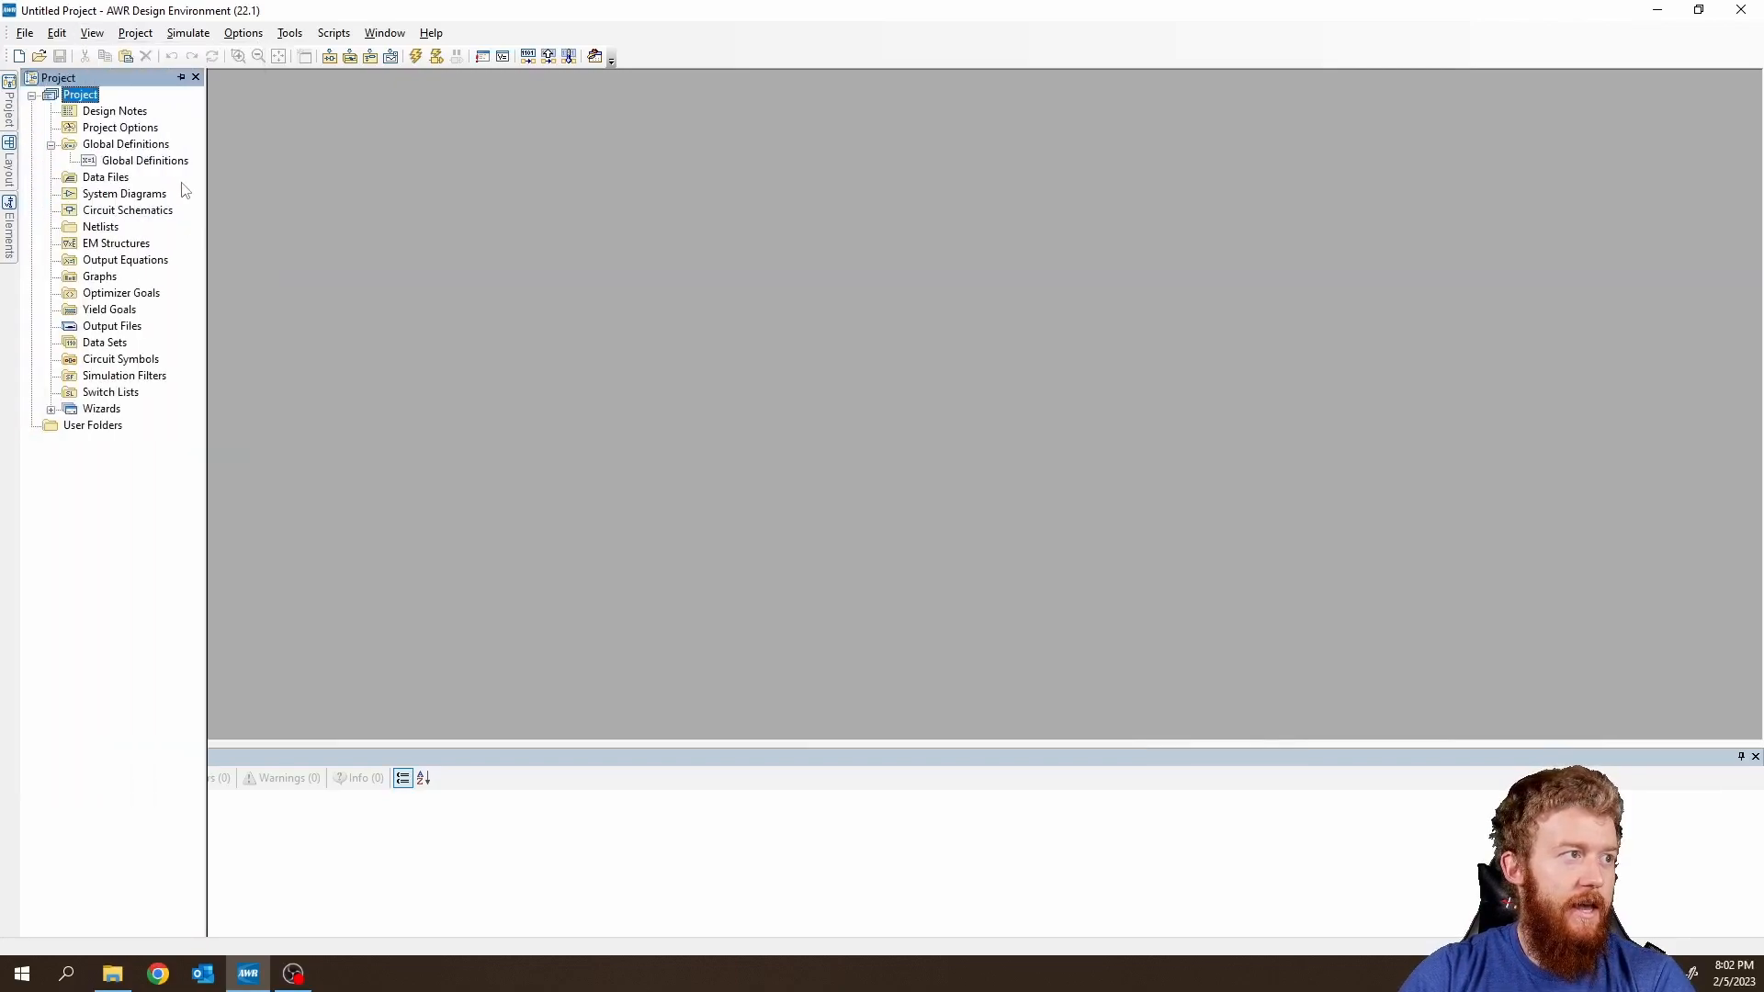
left_click(182, 79)
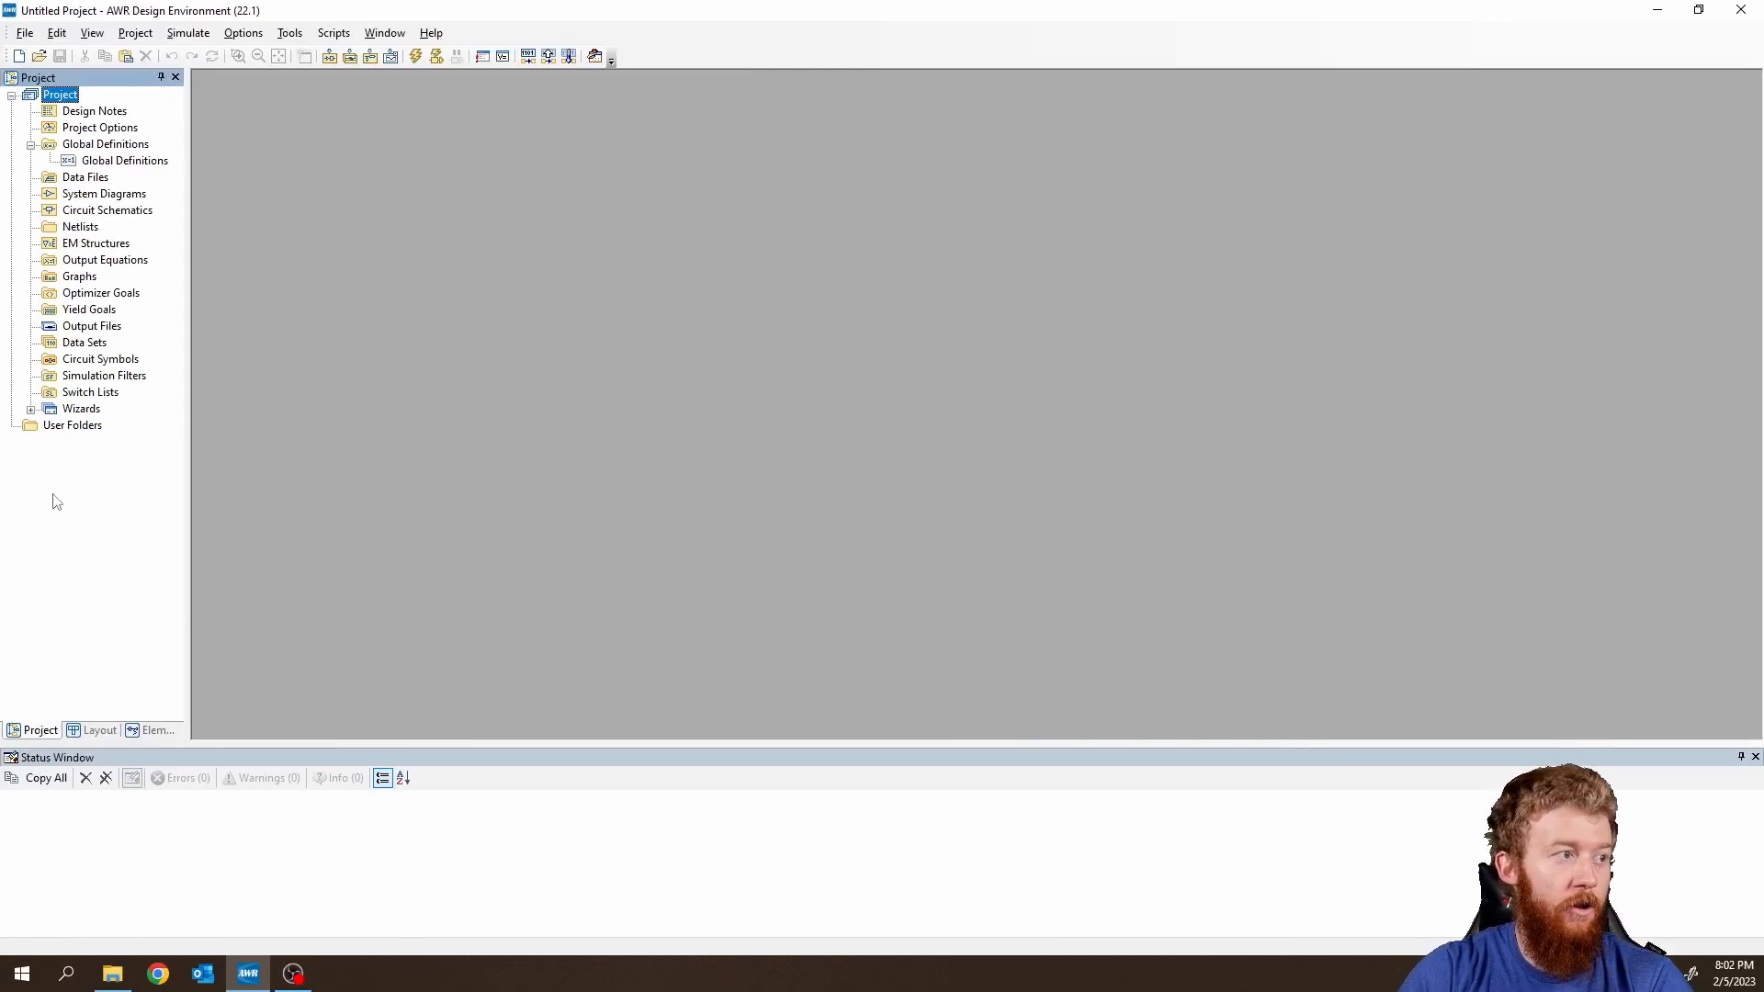
View the contents of the docked Layout Manager and Elements Browser in turn.
left_click(97, 733)
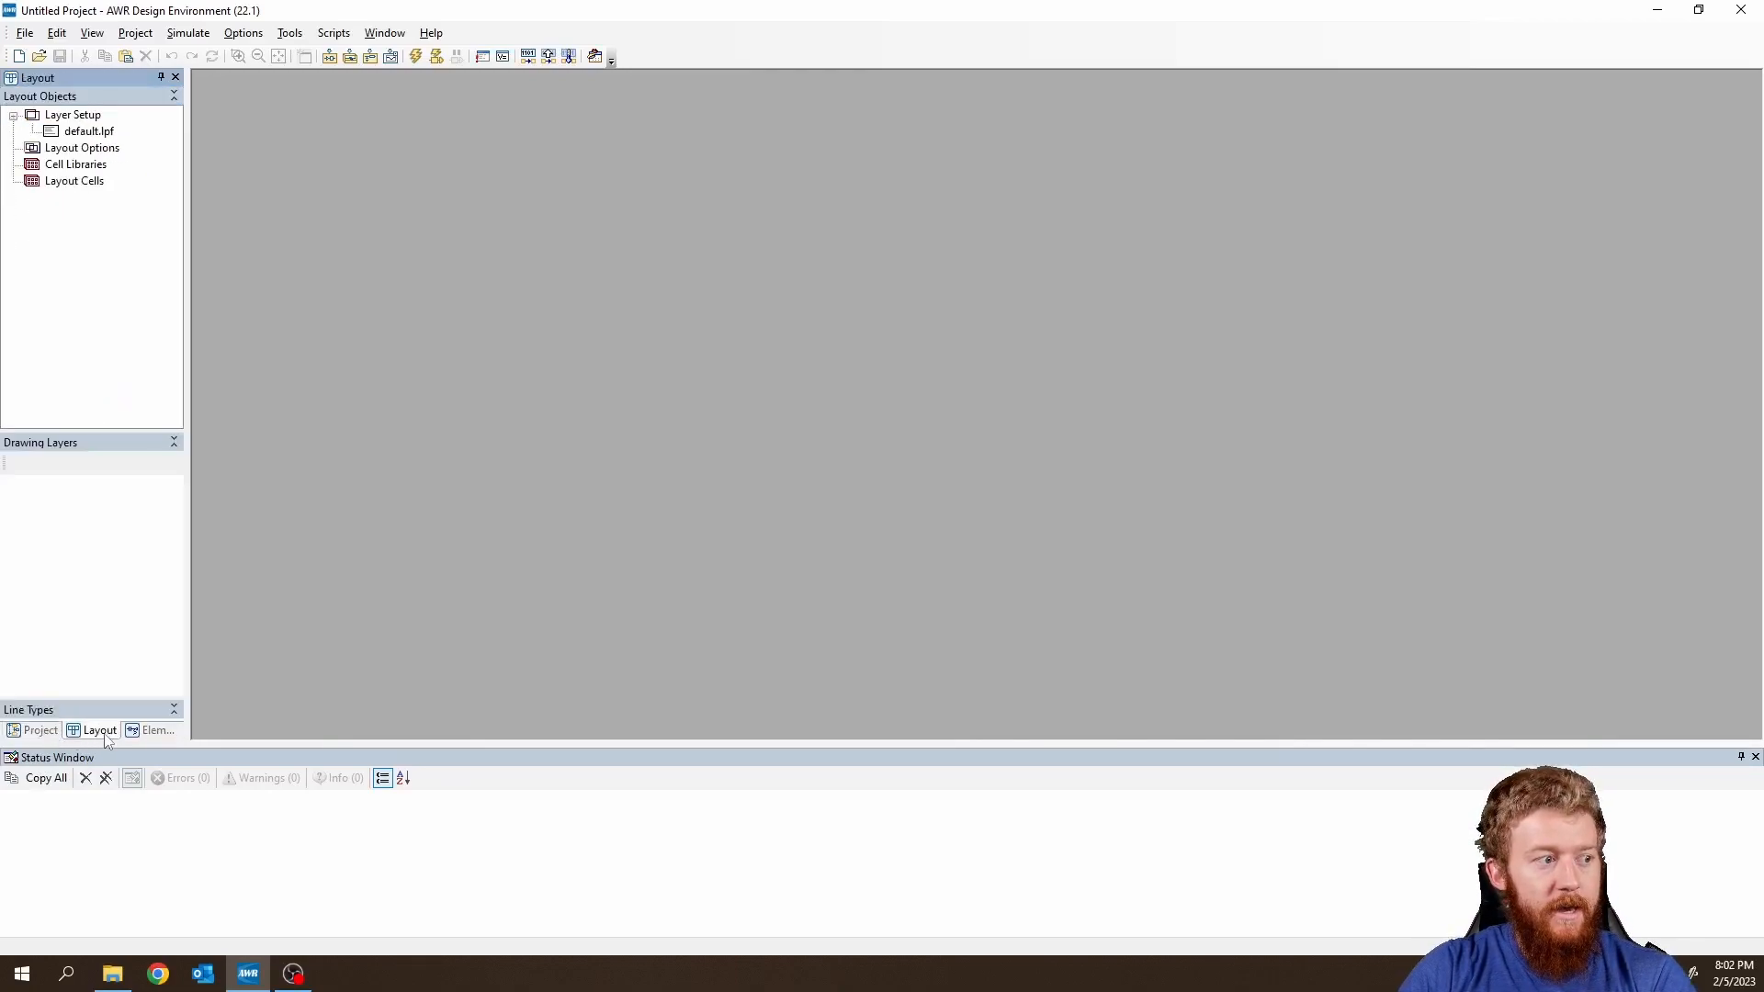
left_click(148, 732)
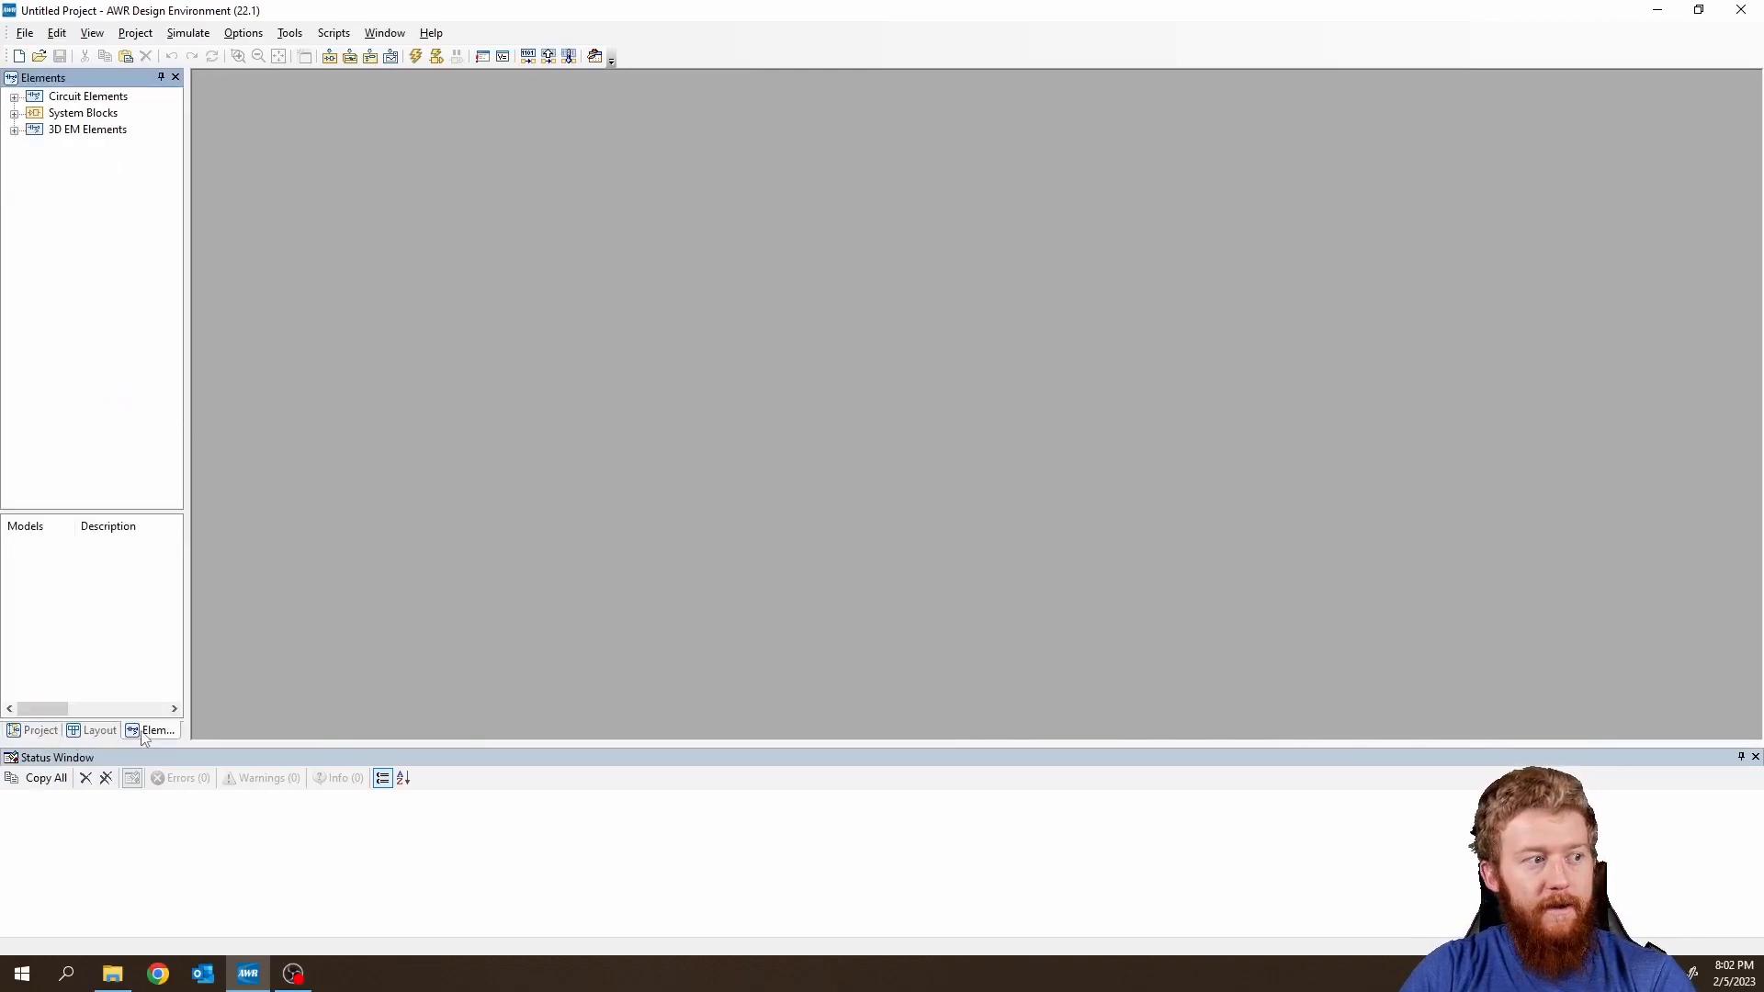
left_click(92, 33)
left_click(174, 246)
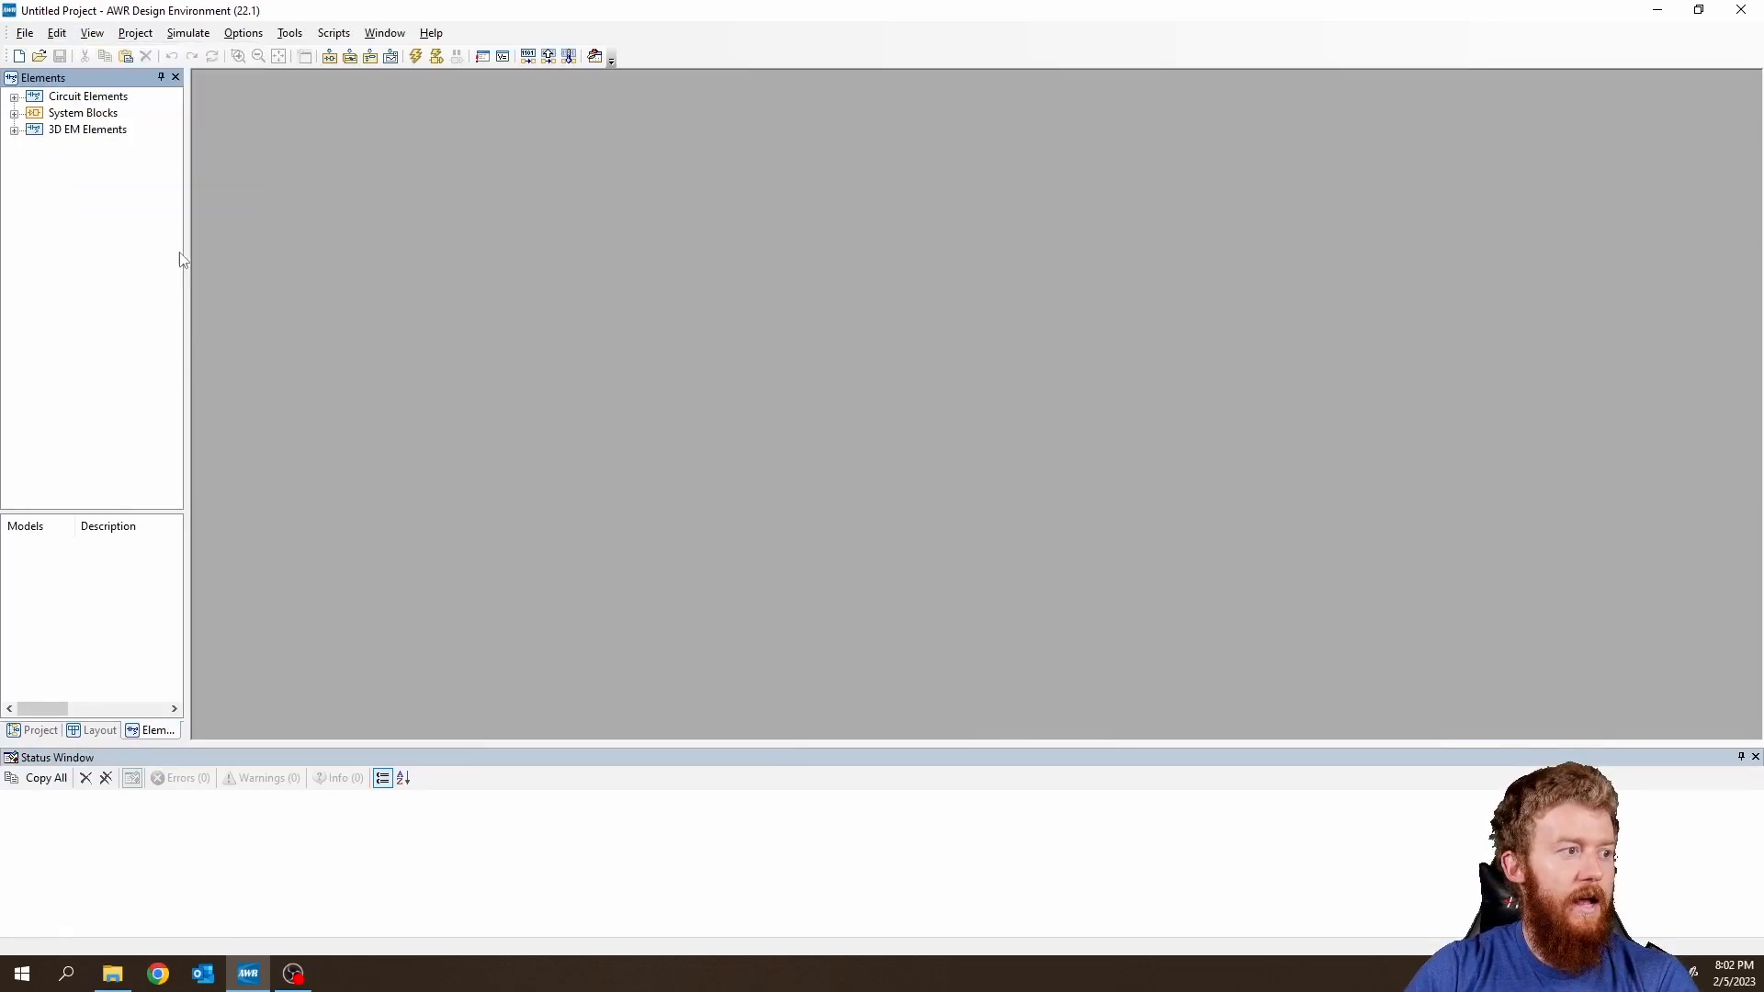
left_click(92, 32)
left_click(158, 262)
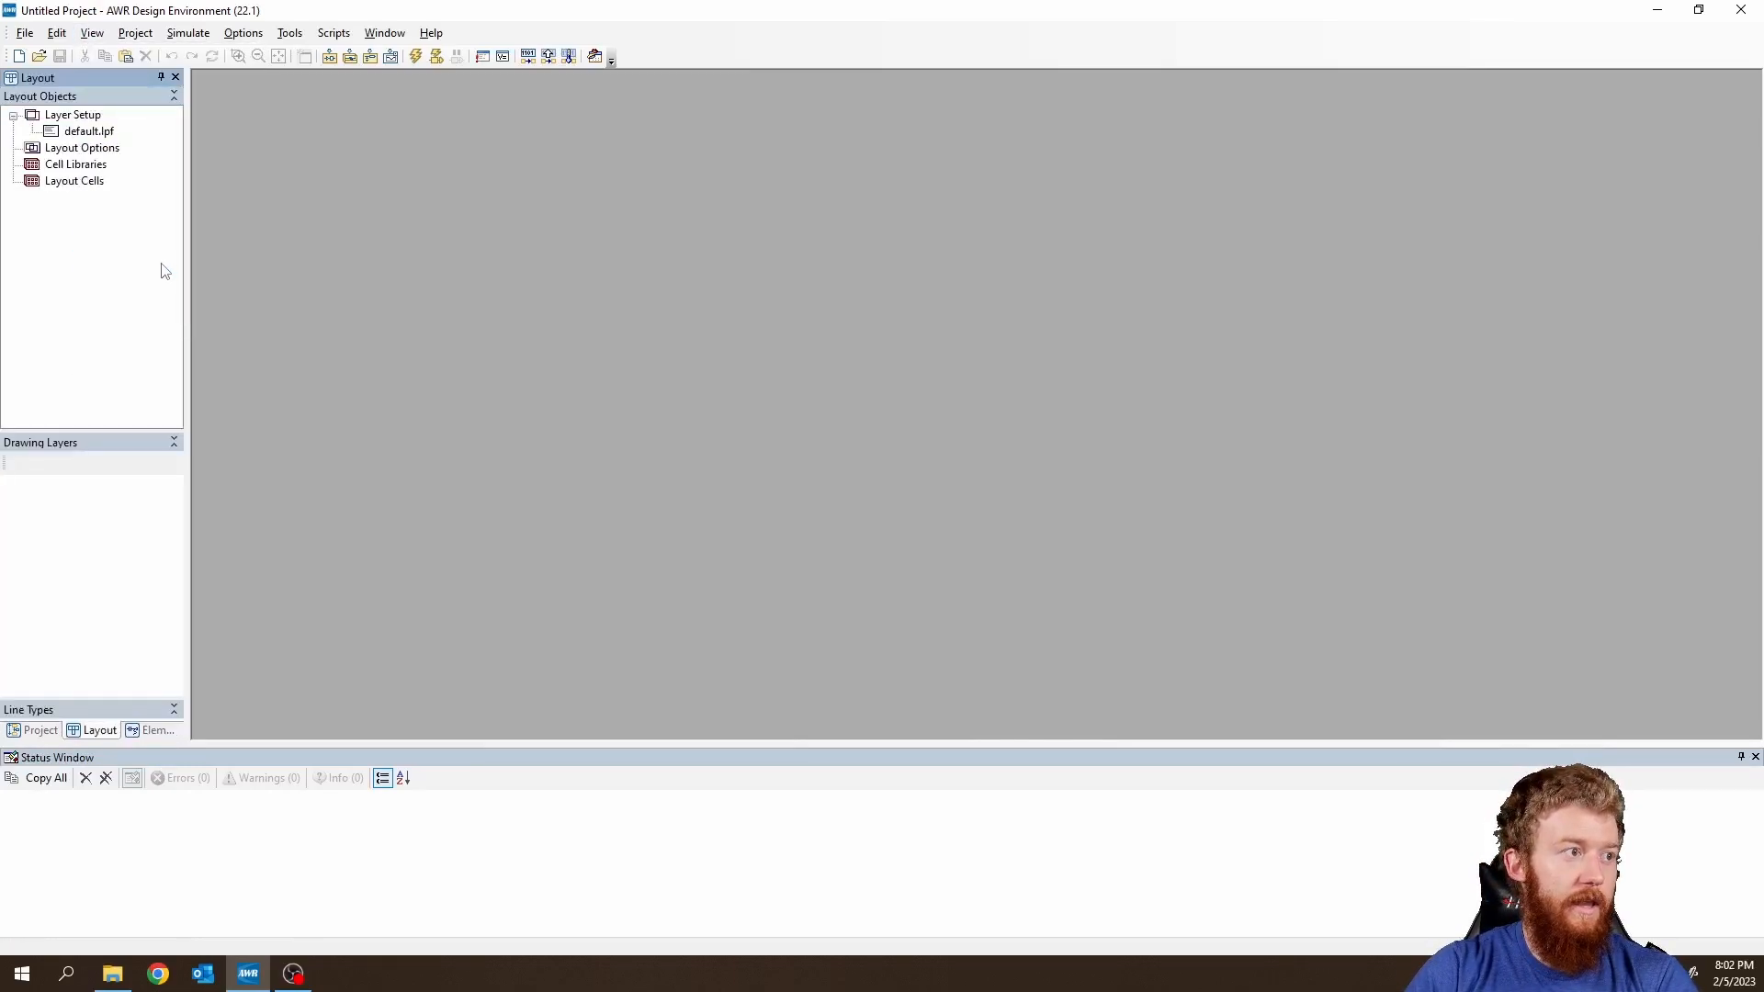
Reorder the docked browsers so that Elements sits between Project and Layout.
left_click(147, 731)
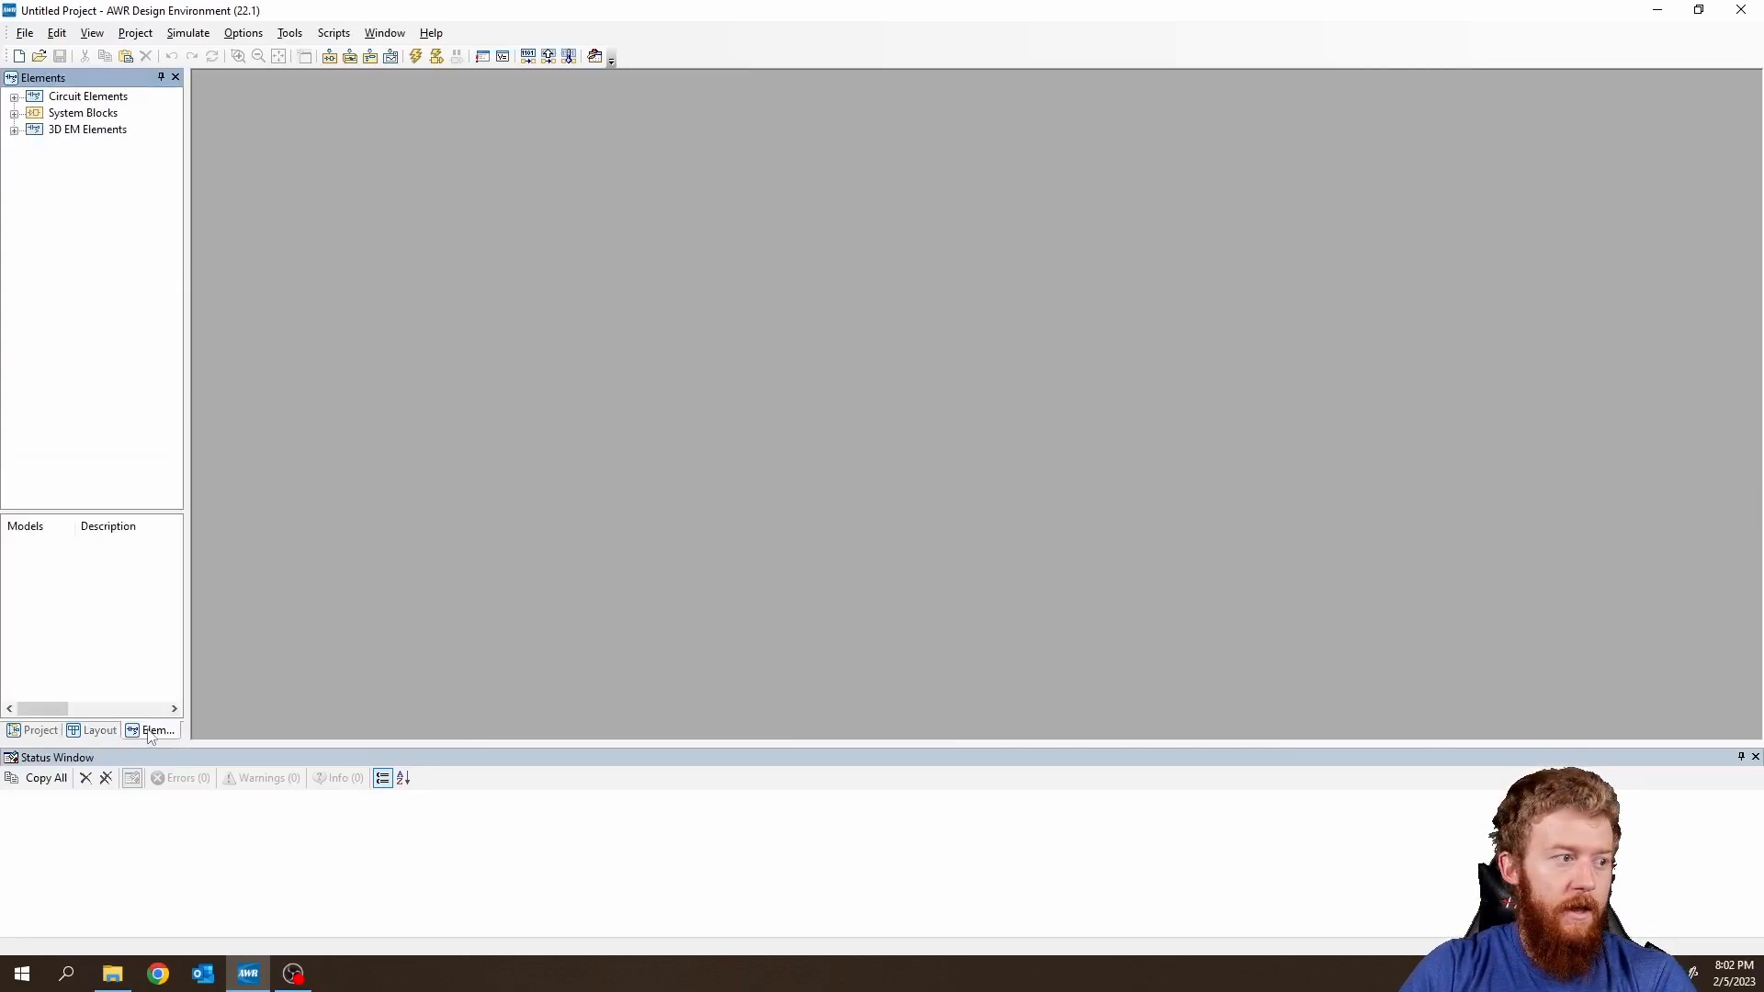
left_click(34, 731)
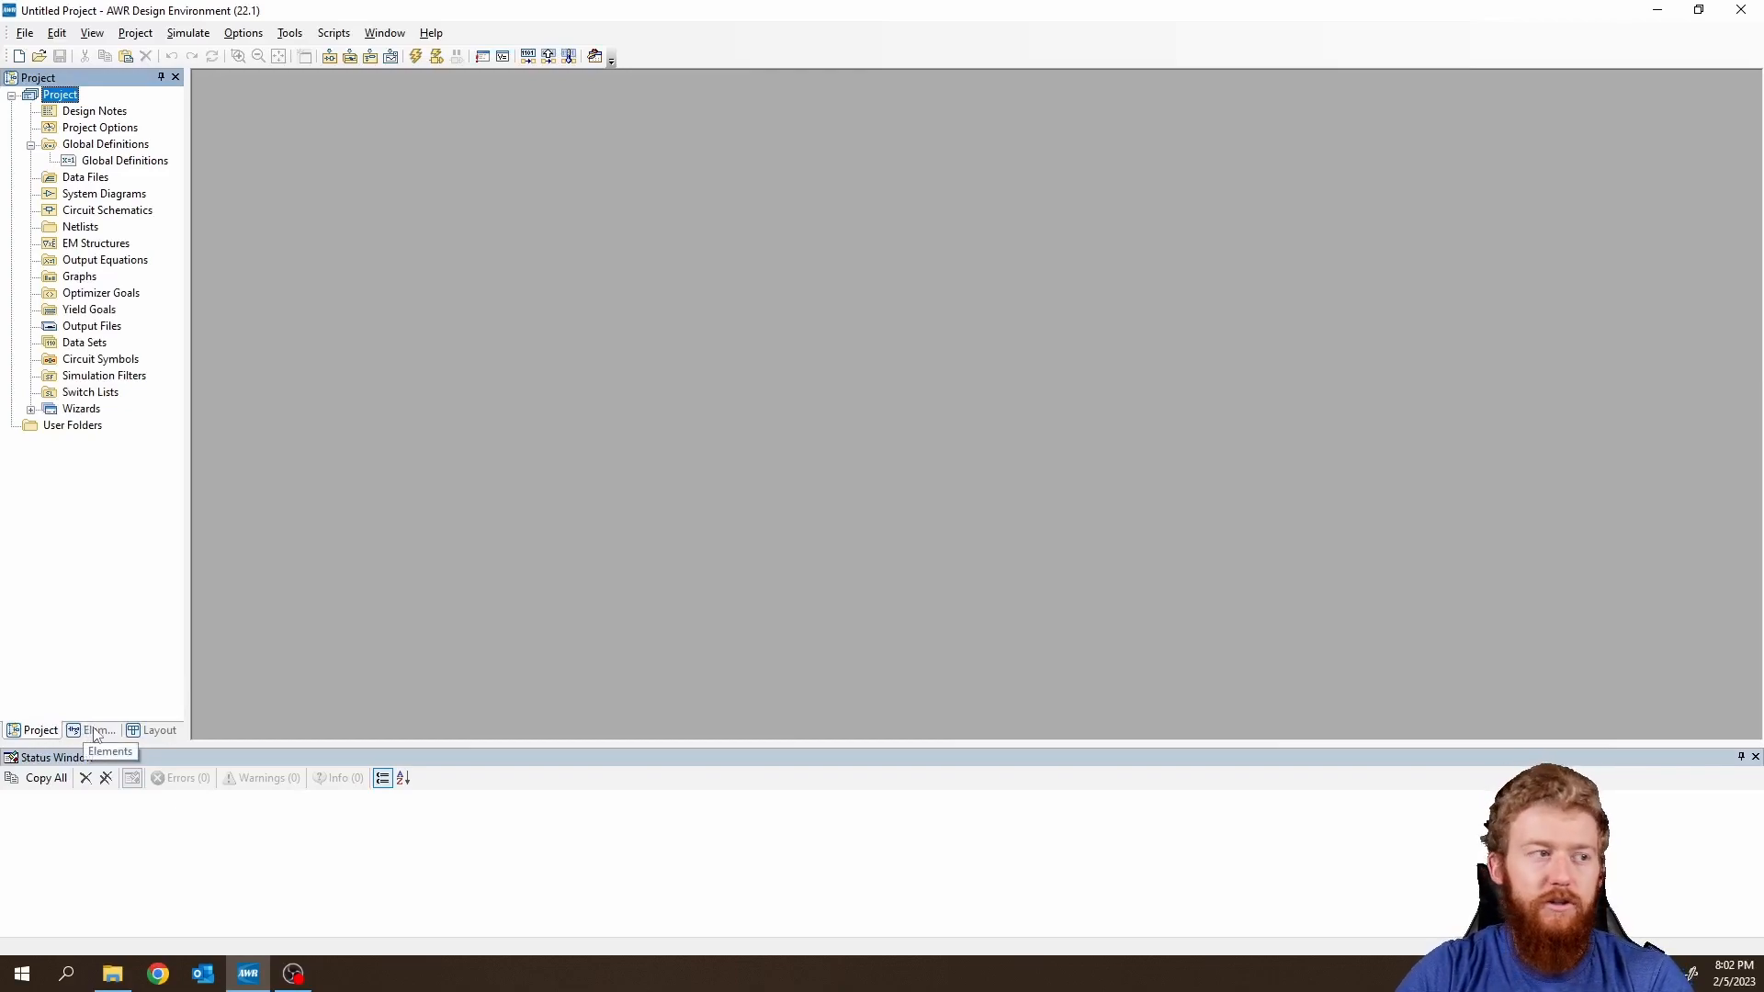
left_click(94, 731)
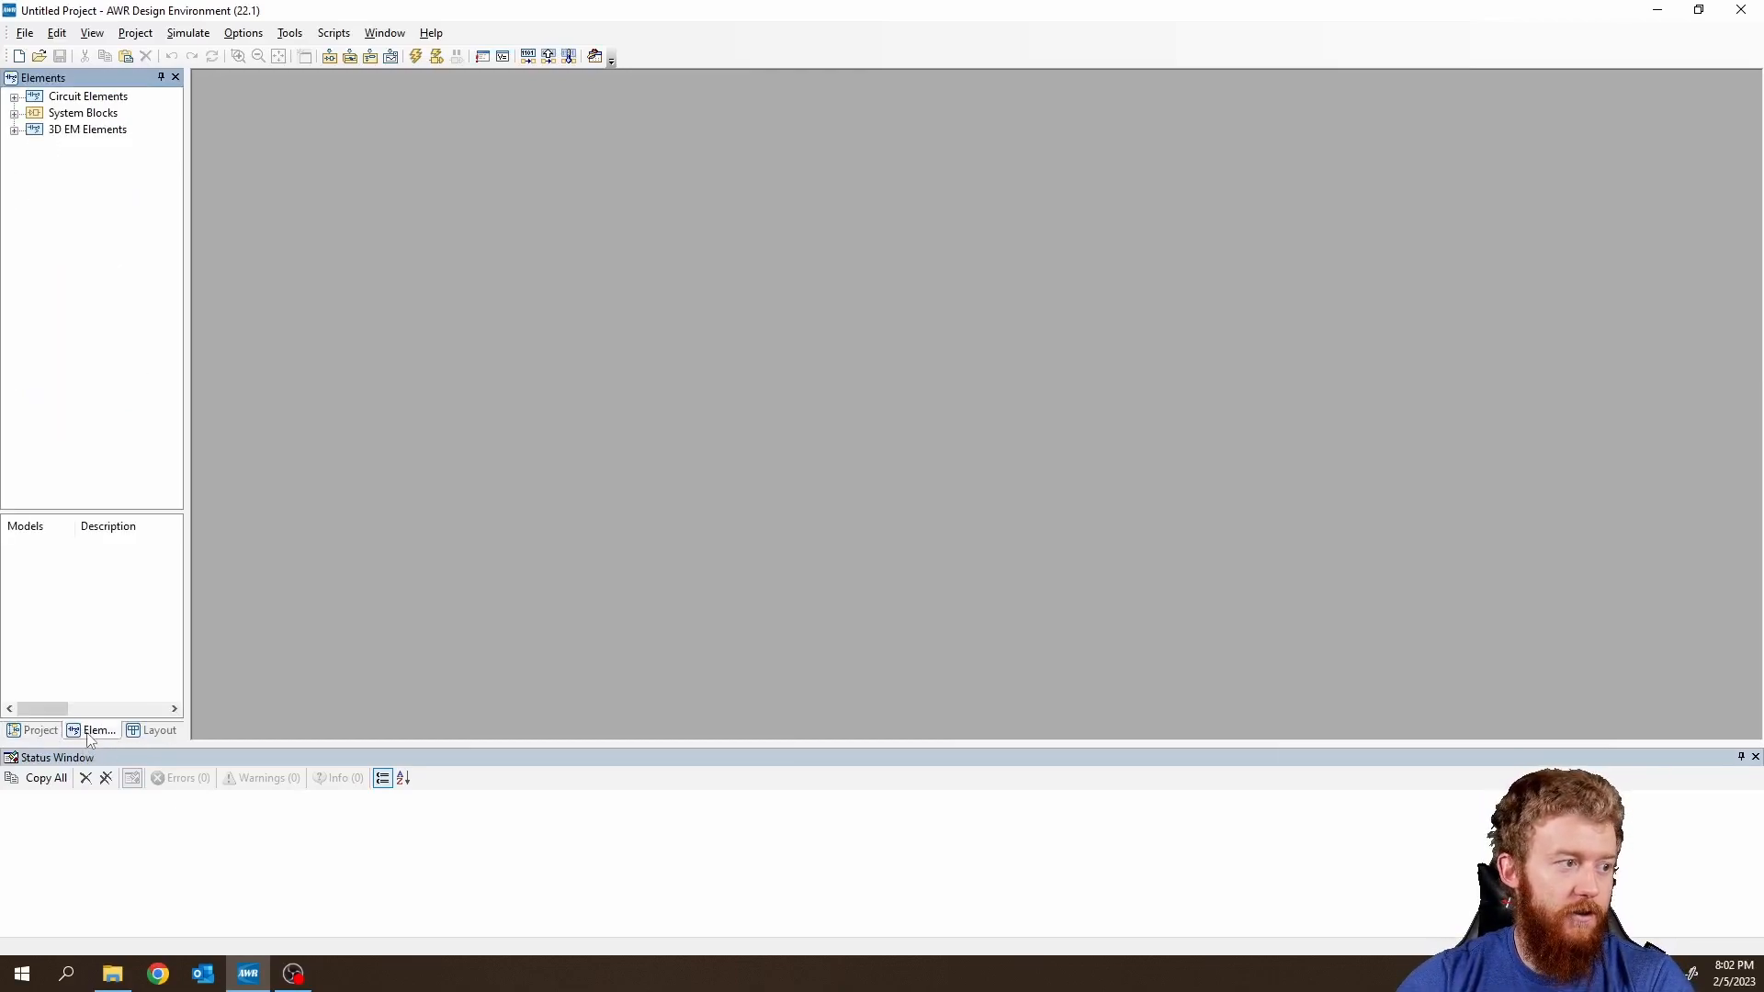
left_click(154, 734)
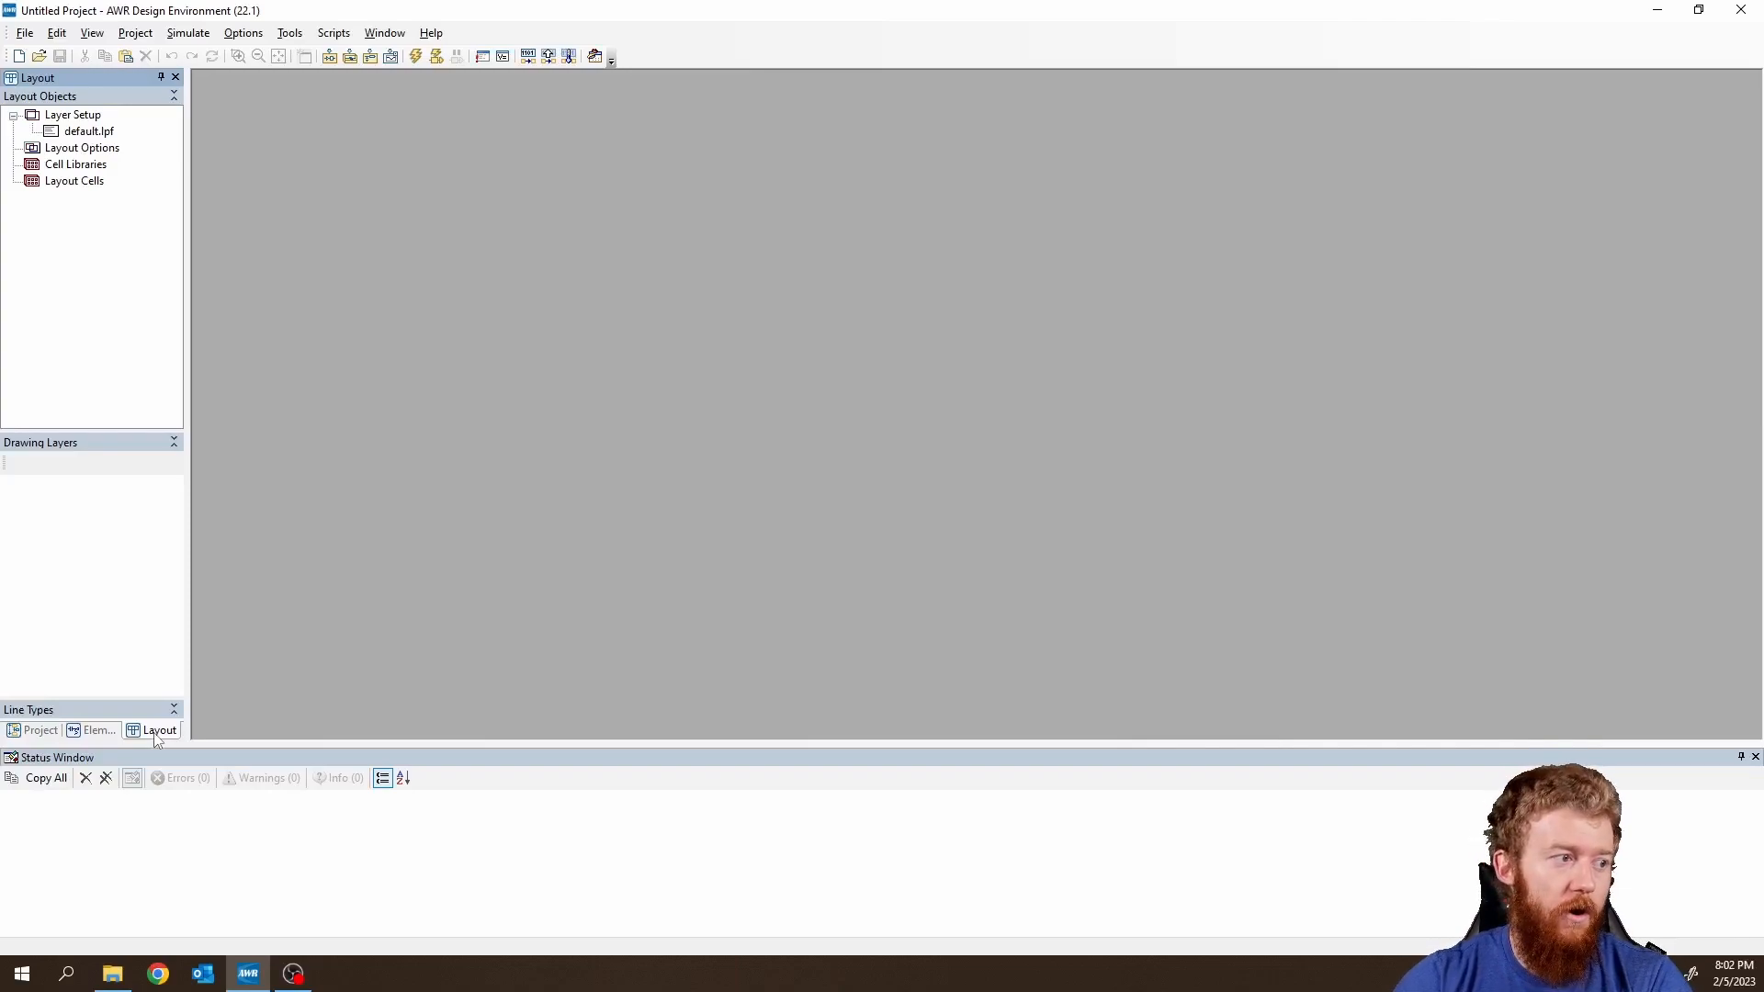
Cycle through the Elements, Project and Layout browsers, and set the docked browsers to auto-hide.
left_click(95, 733)
left_click(37, 734)
left_click(94, 732)
left_click(154, 732)
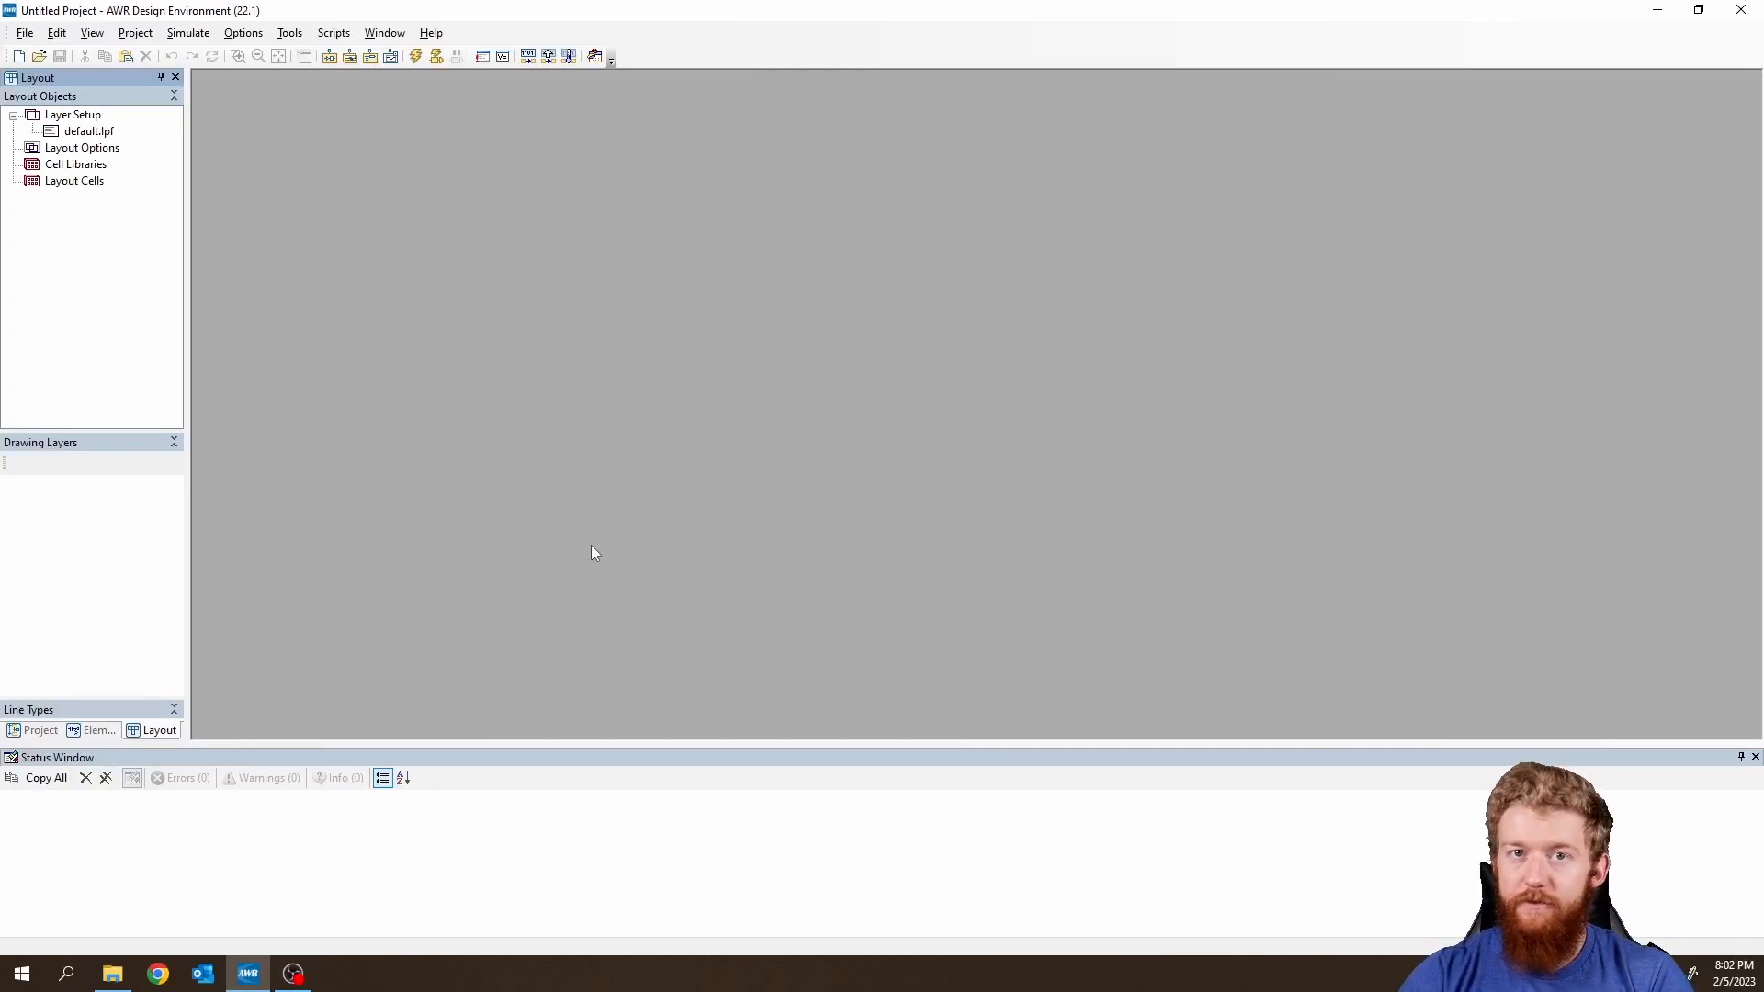
left_click(40, 732)
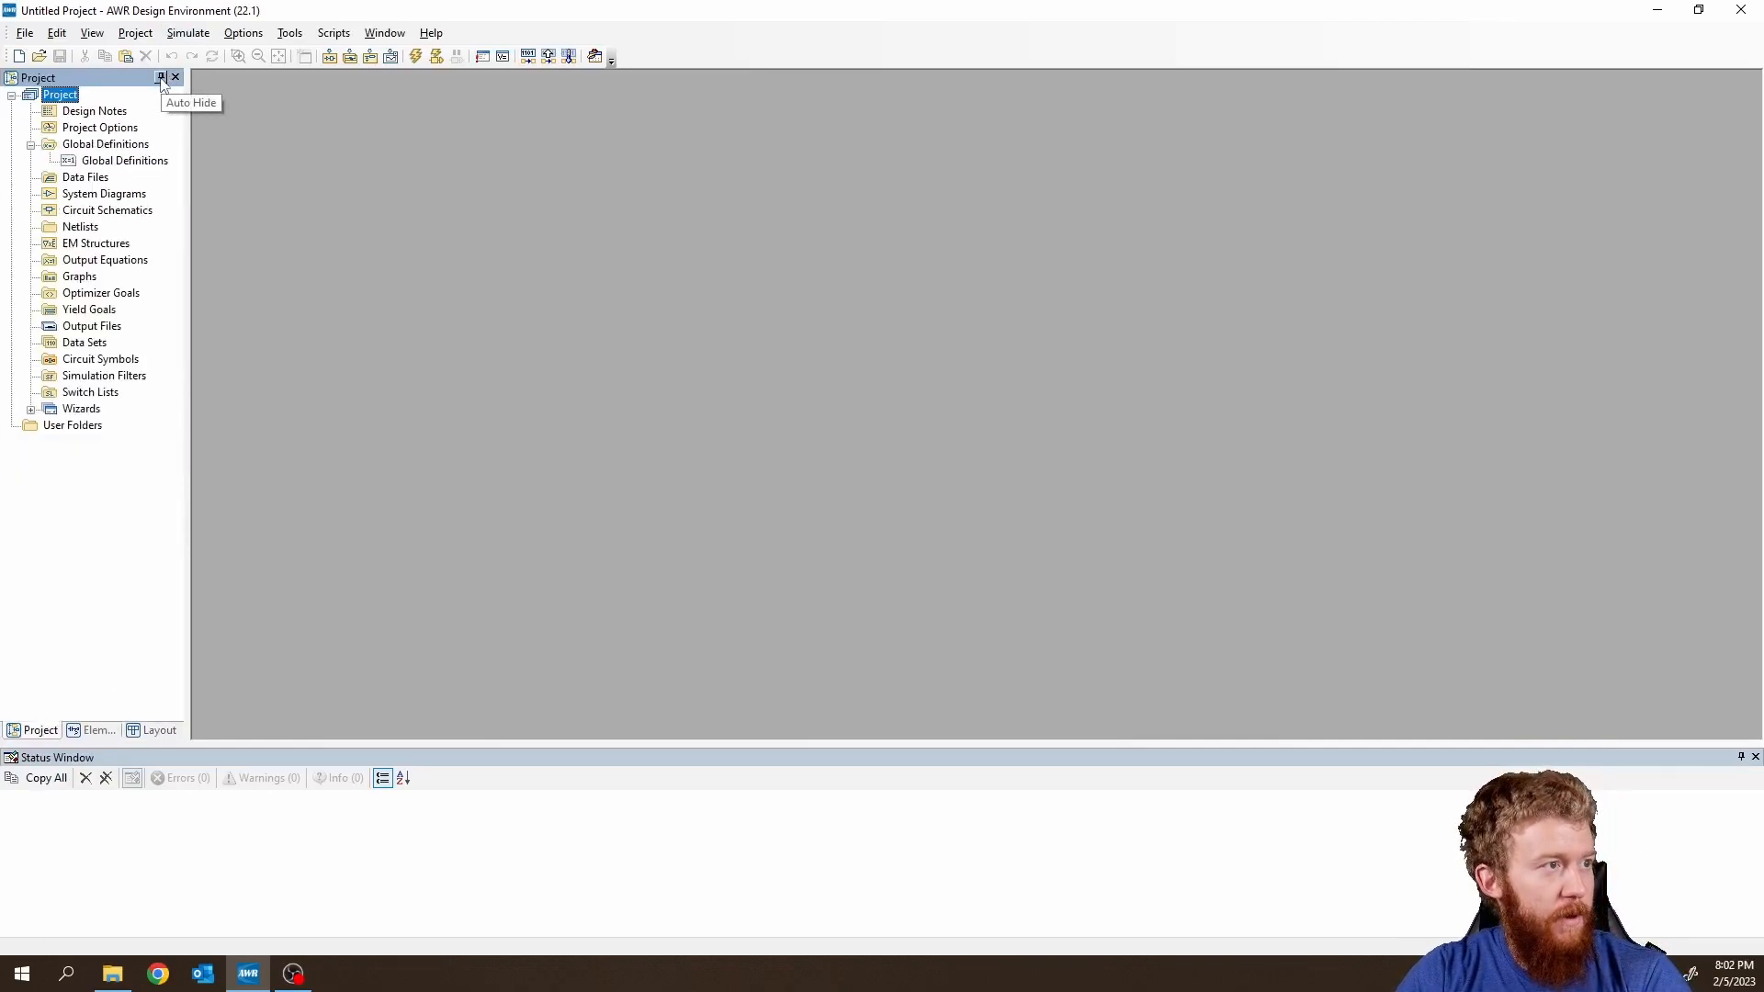
left_click(160, 79)
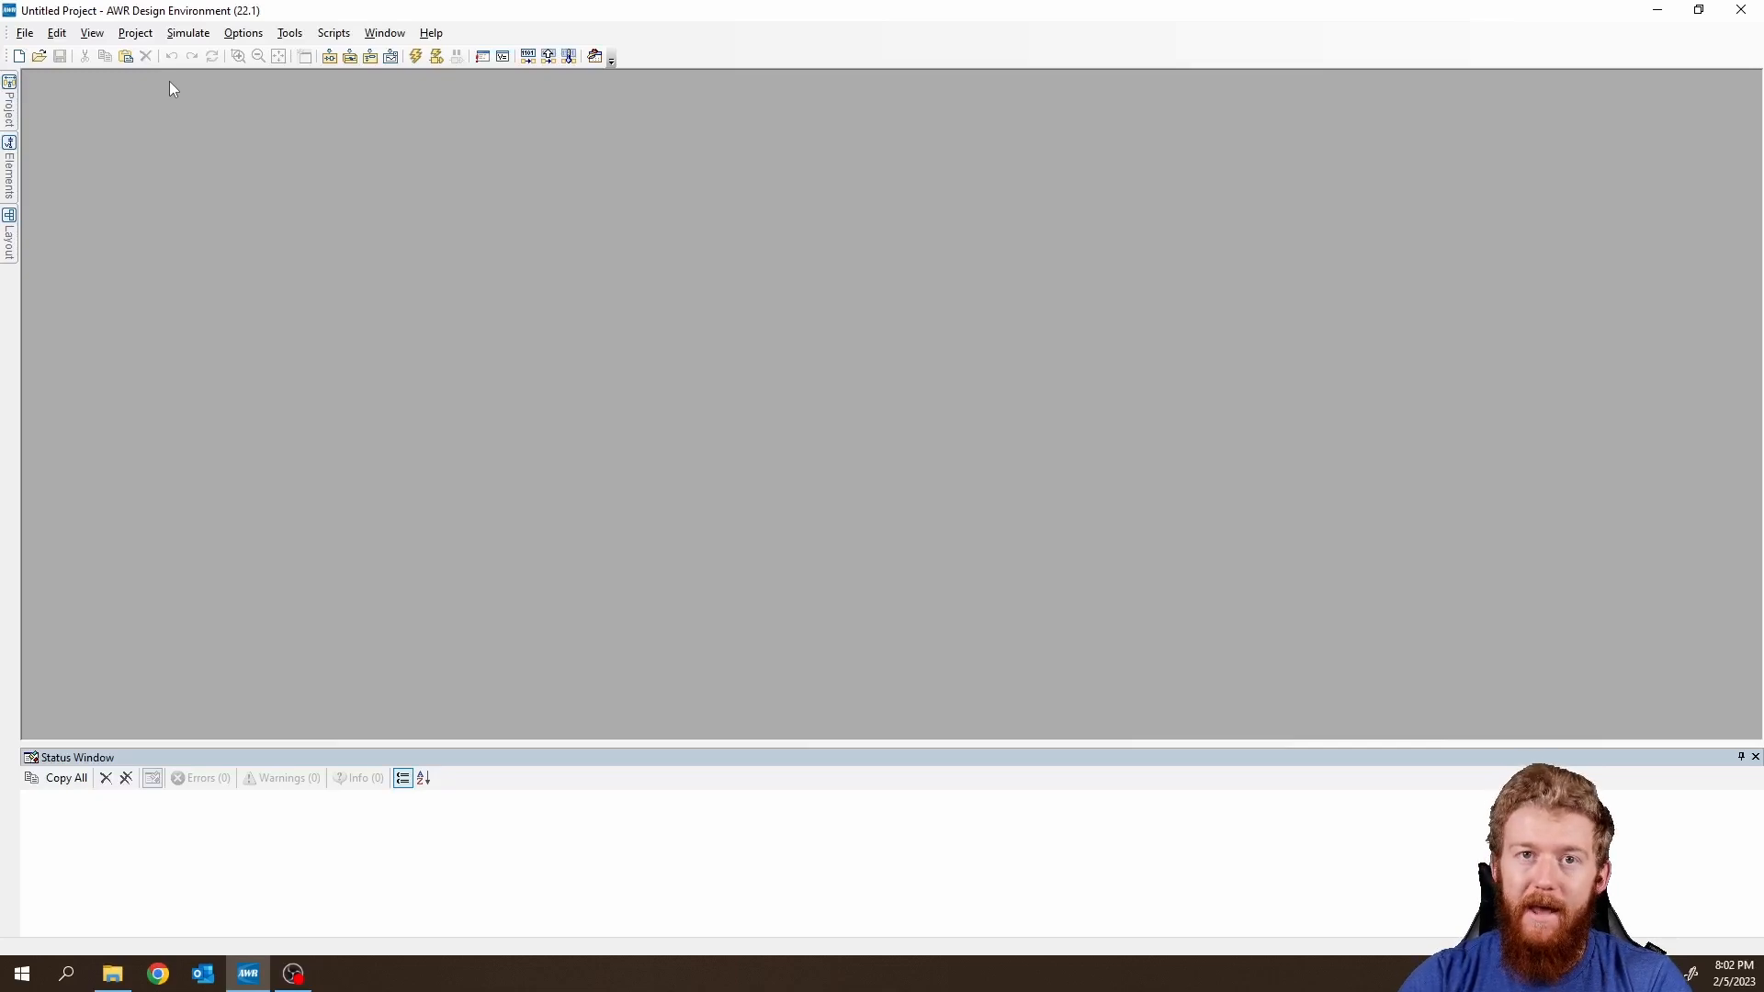
Examine the auto-hidden Project, Elements and Layout browsers and the list of views that can be reopened.
left_click(9, 103)
left_click(82, 95)
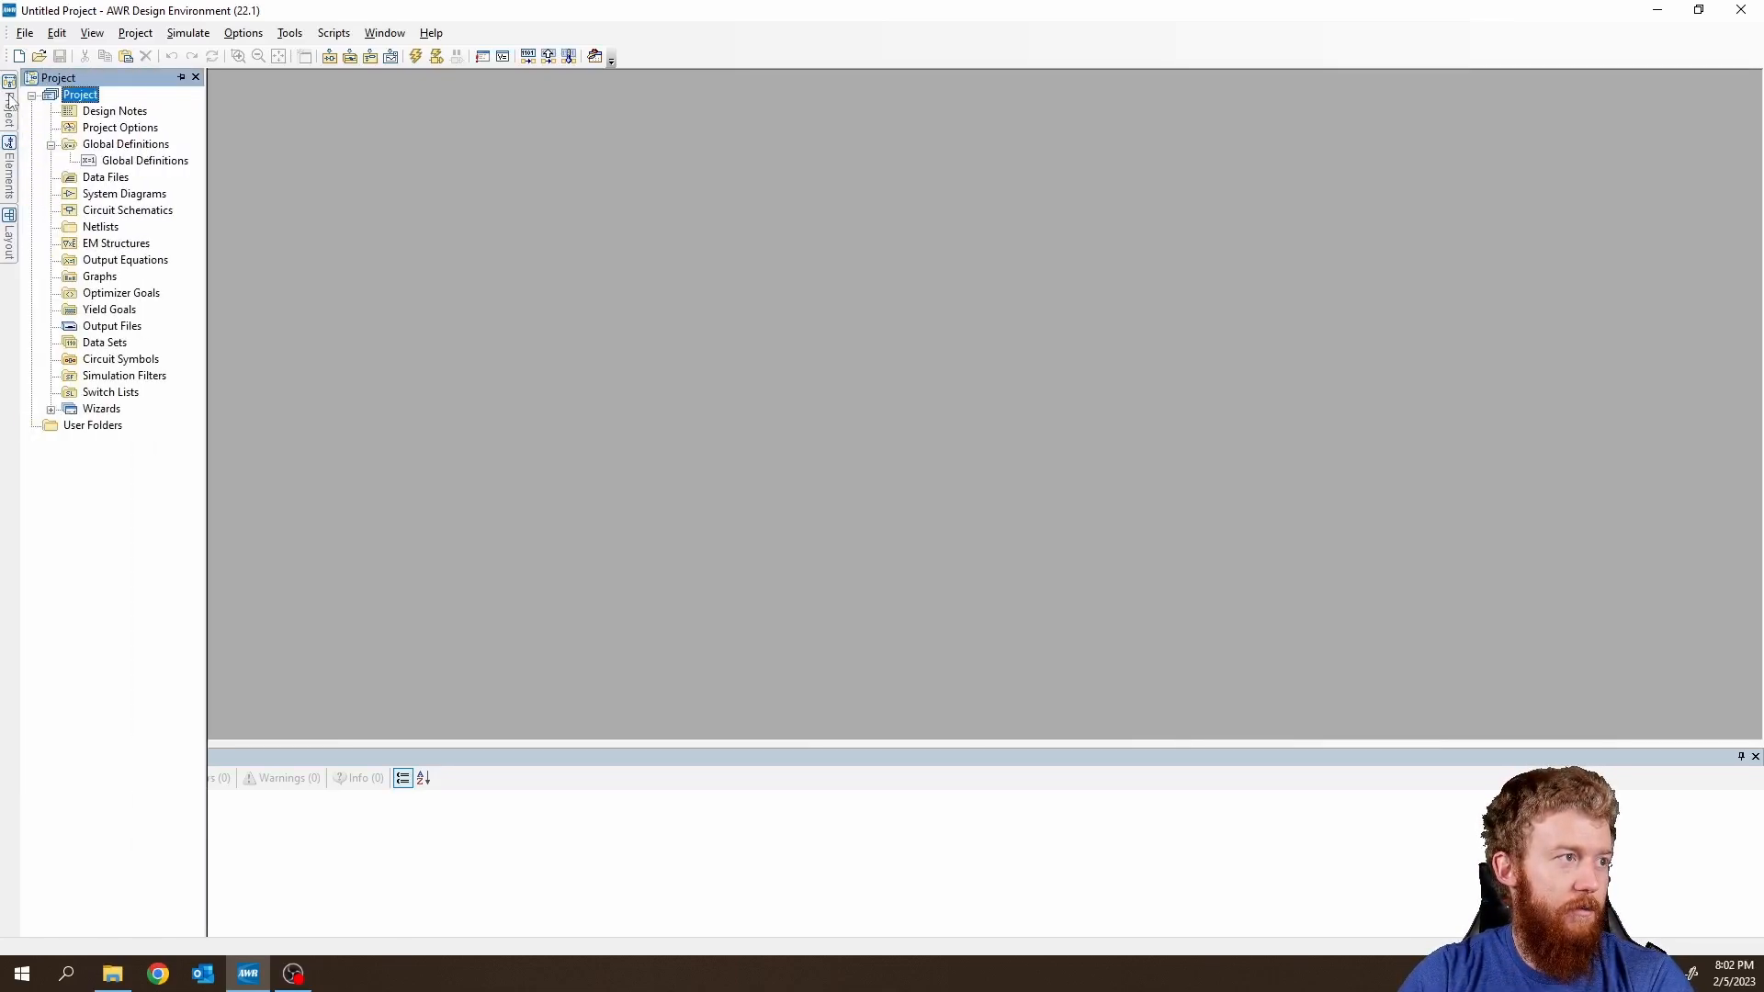
left_click(89, 111)
left_click(94, 260)
left_click(89, 357)
left_click(11, 171)
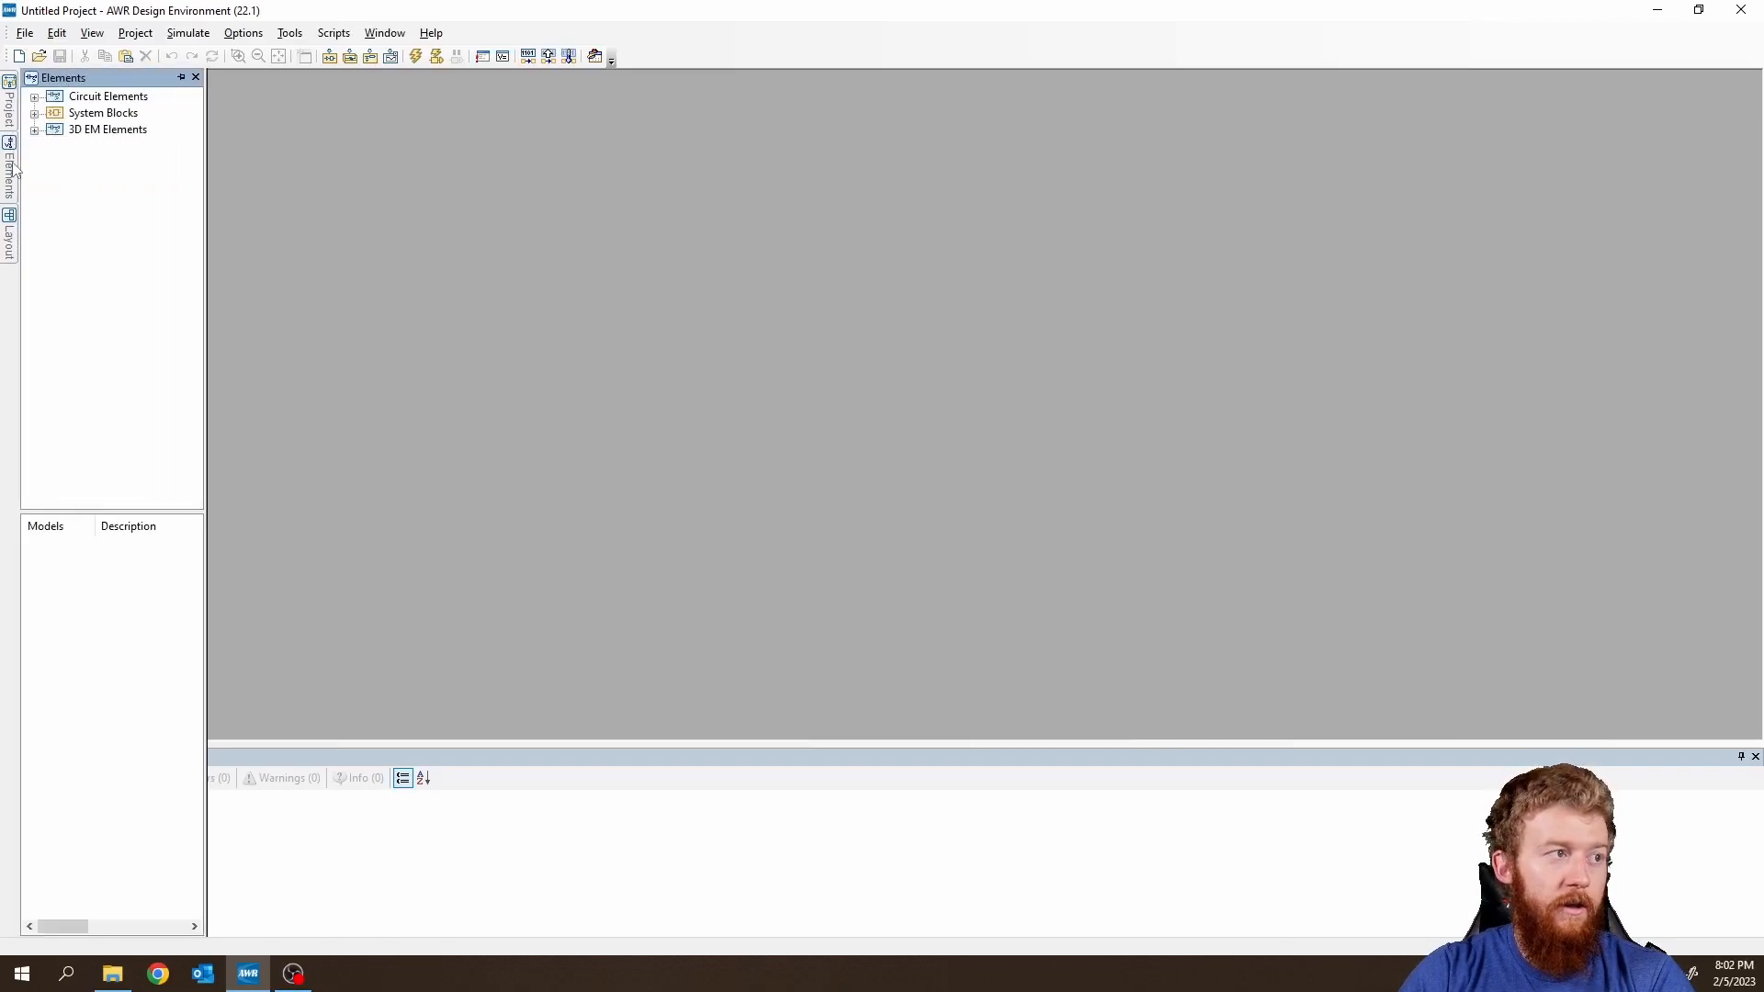
left_click(10, 241)
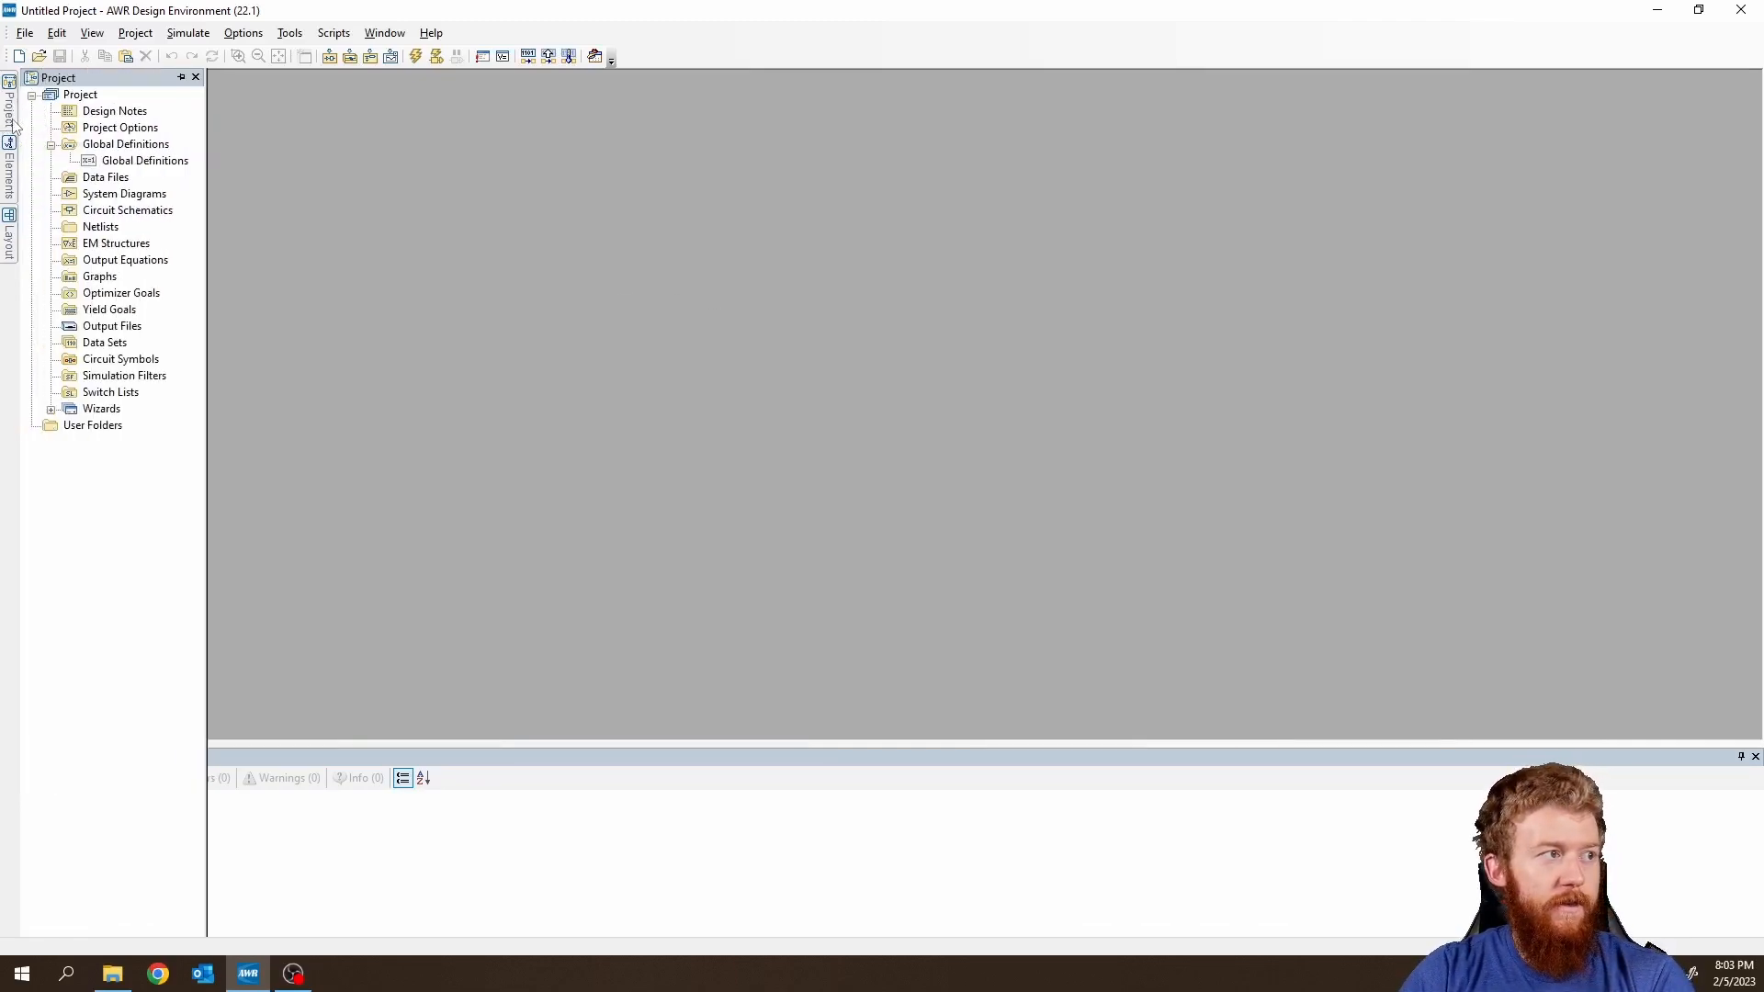
mouse_move(9, 227)
mouse_move(11, 110)
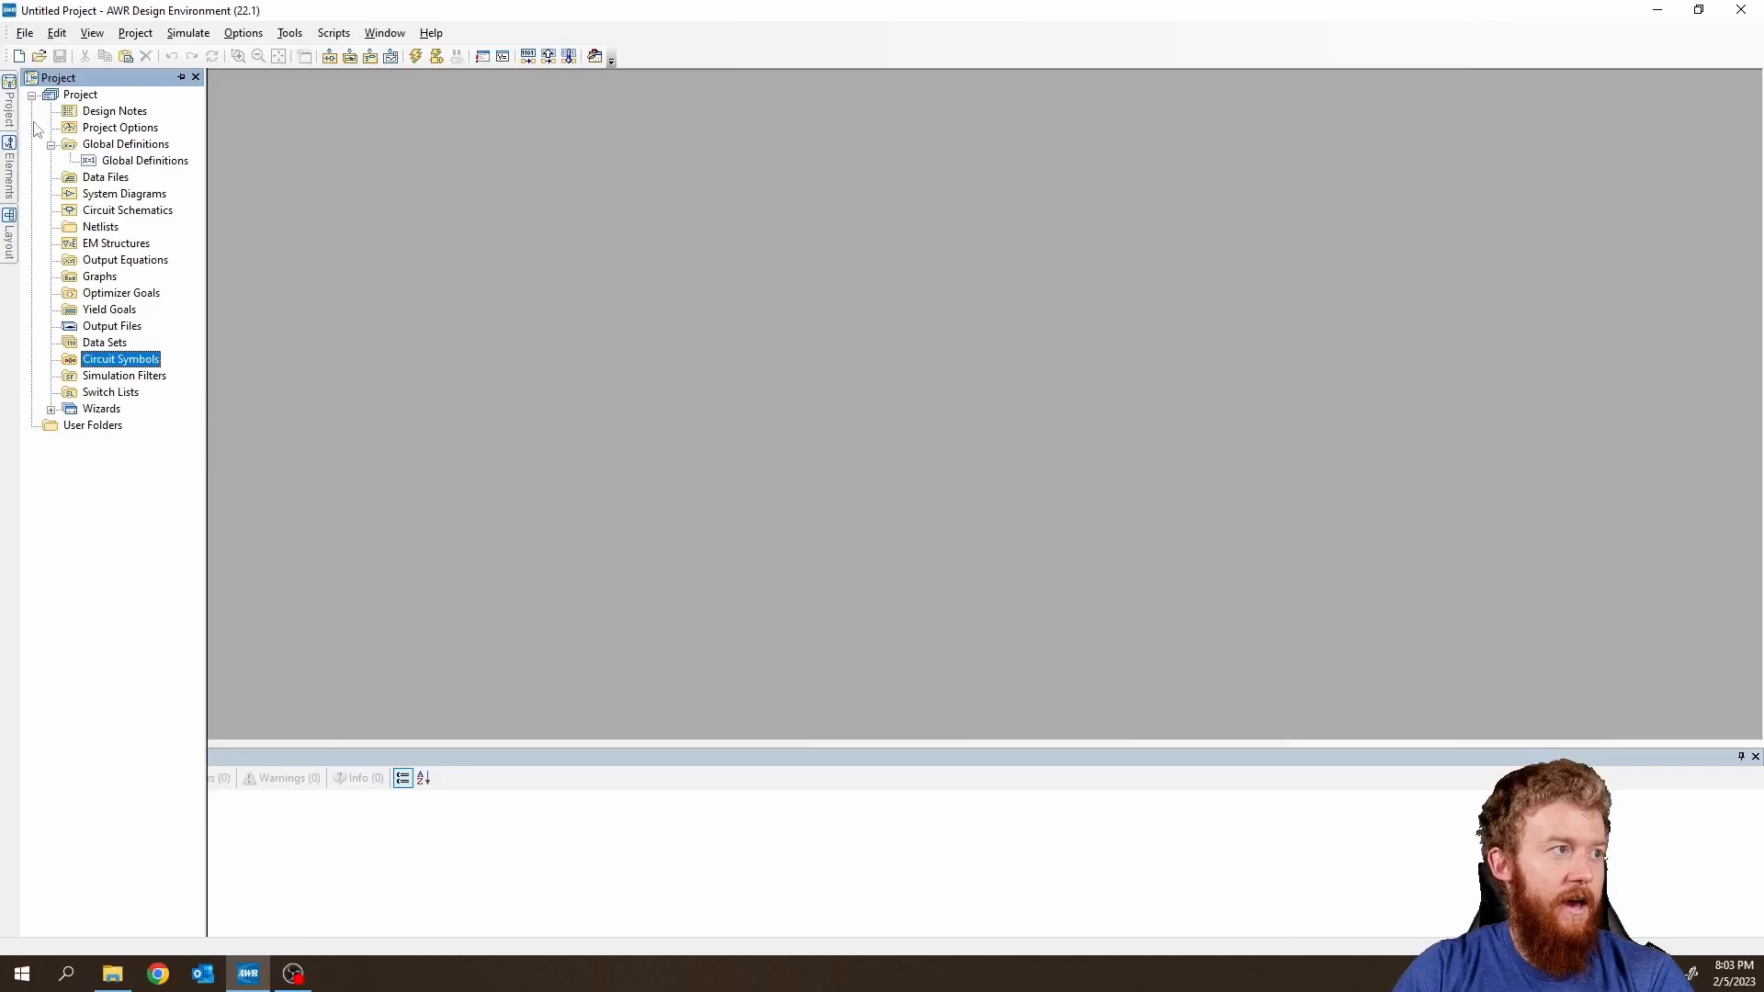
mouse_move(9, 158)
left_click(95, 34)
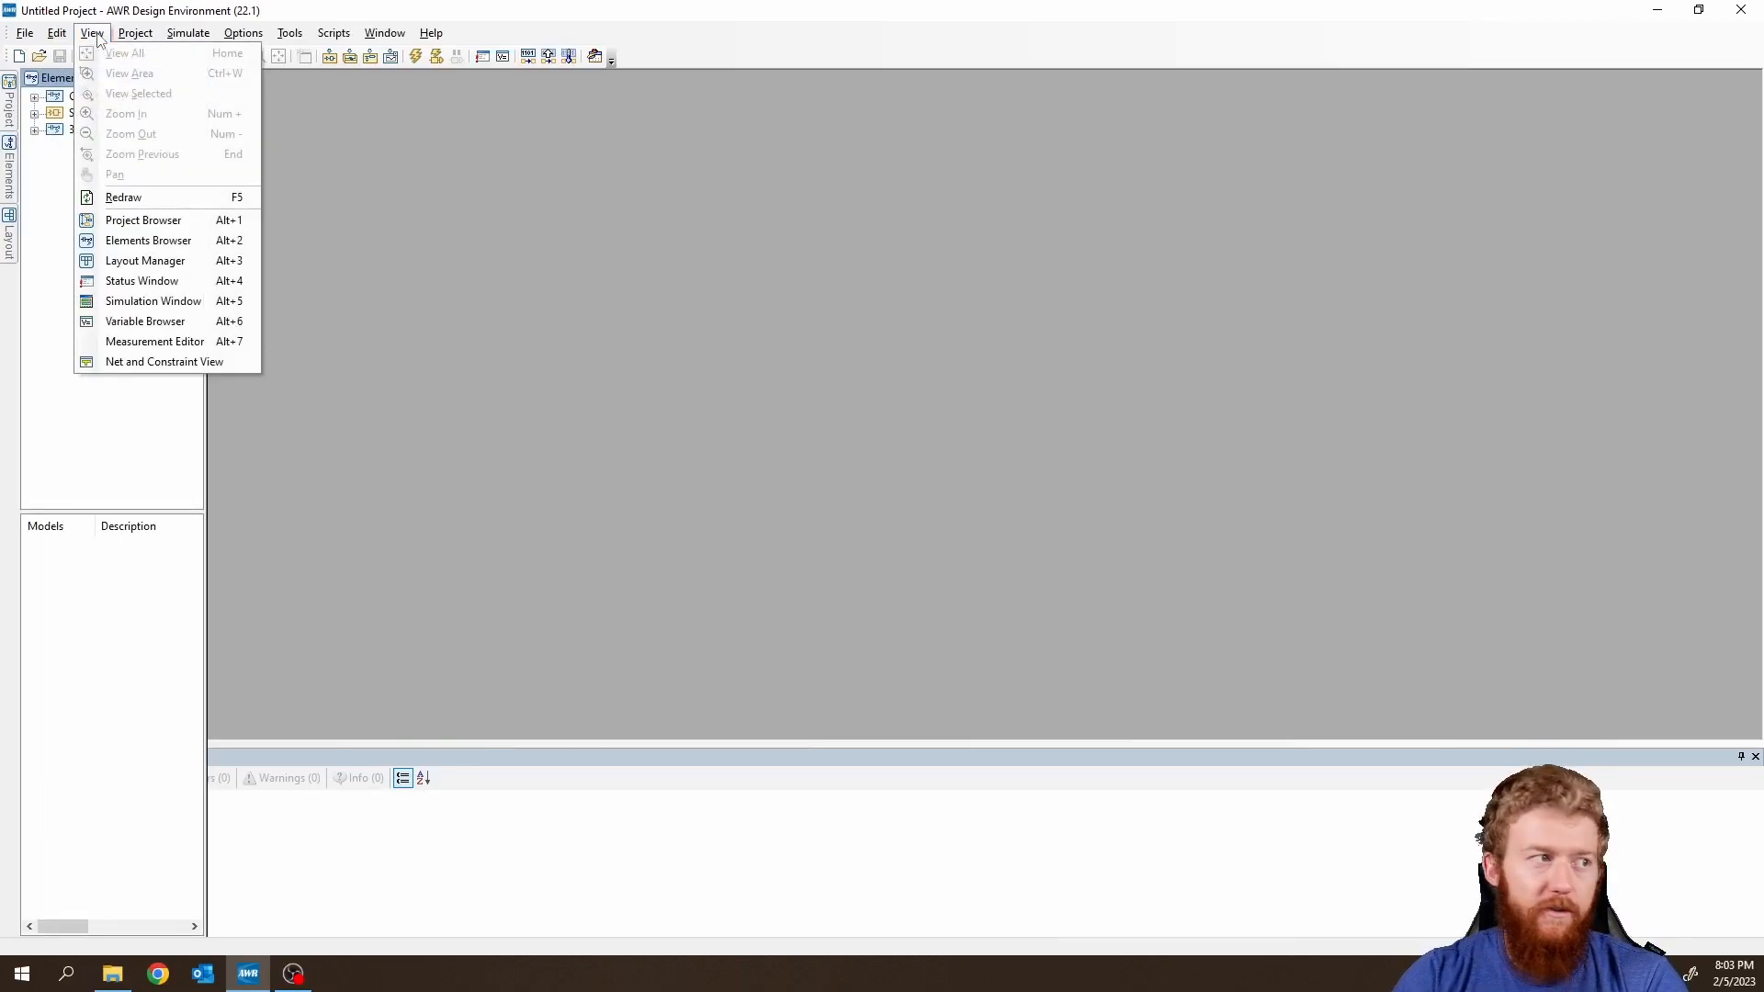
left_click(419, 296)
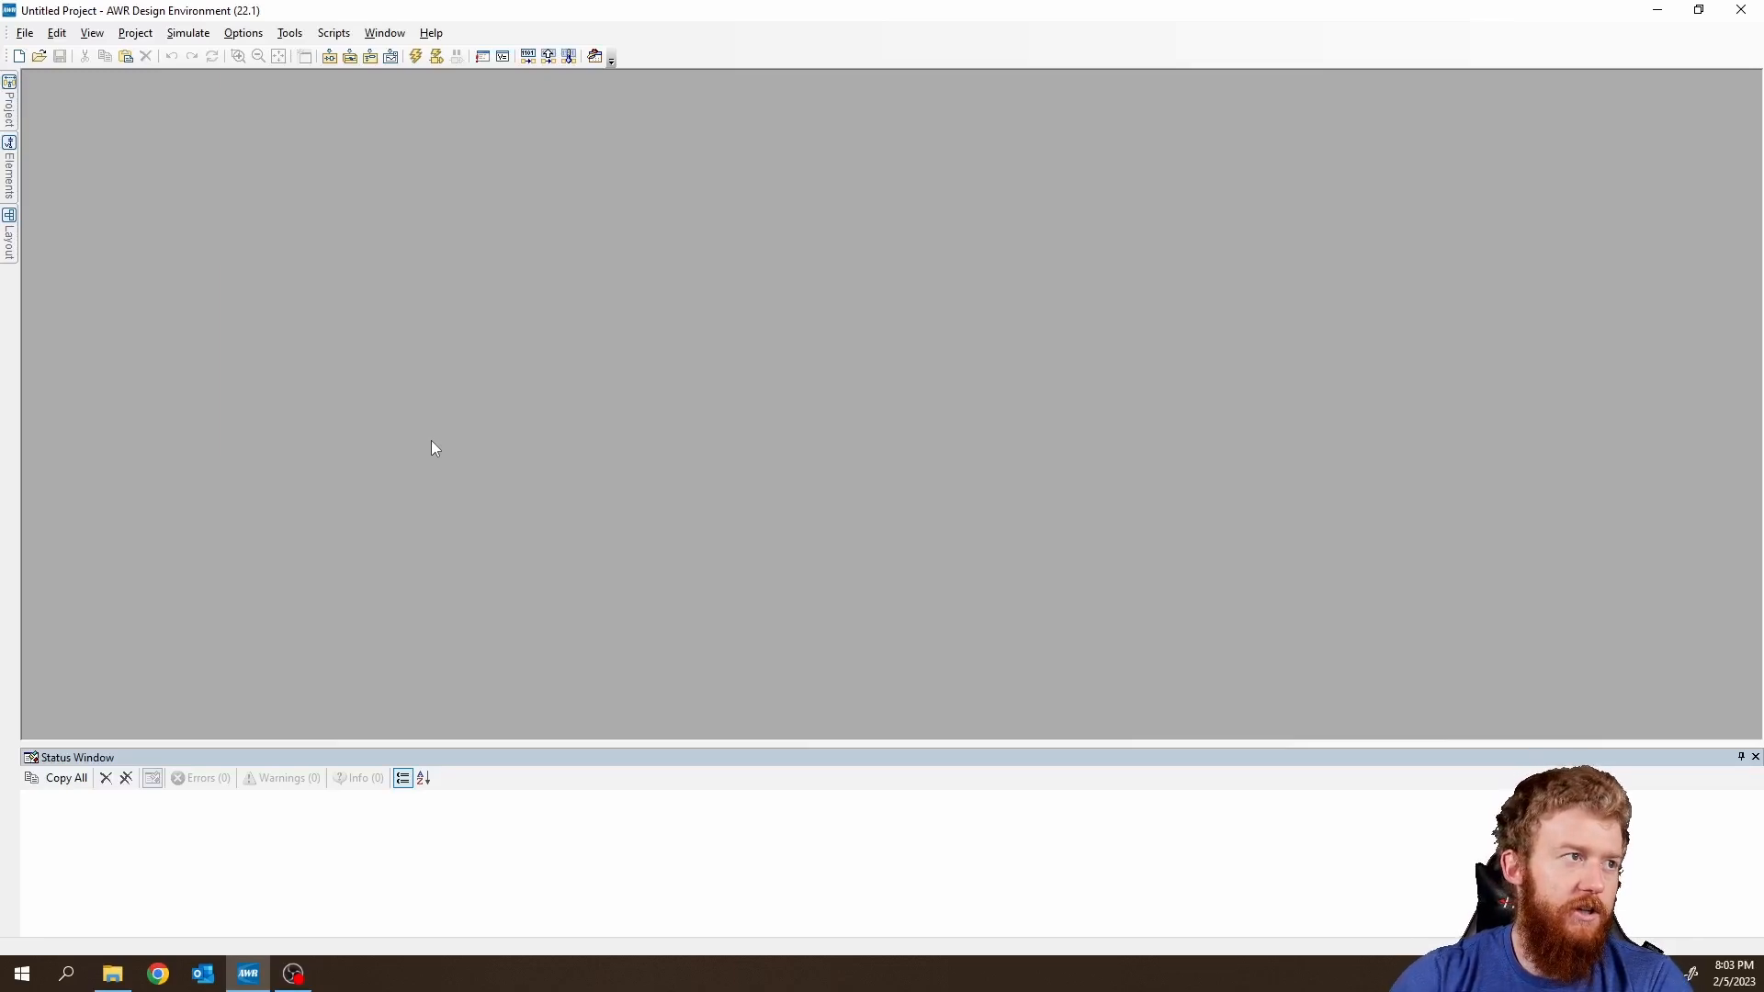
Open the global units of default.lpf for editing from the project options.
left_click(244, 33)
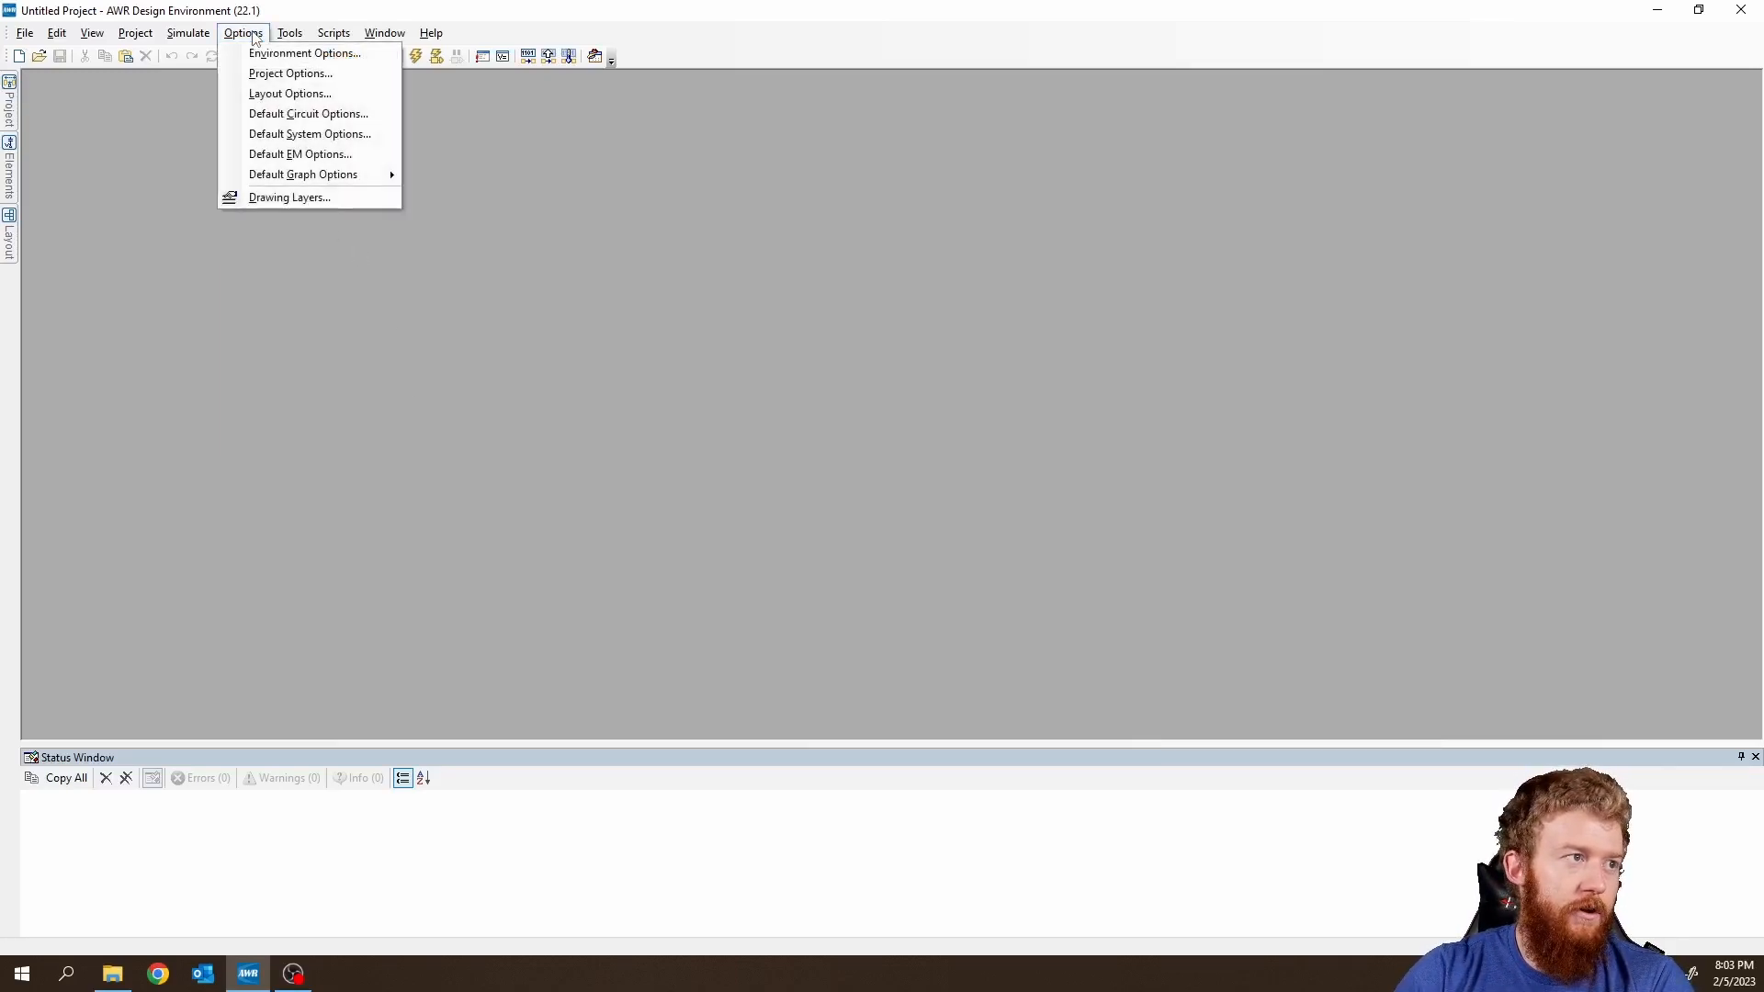
left_click(279, 79)
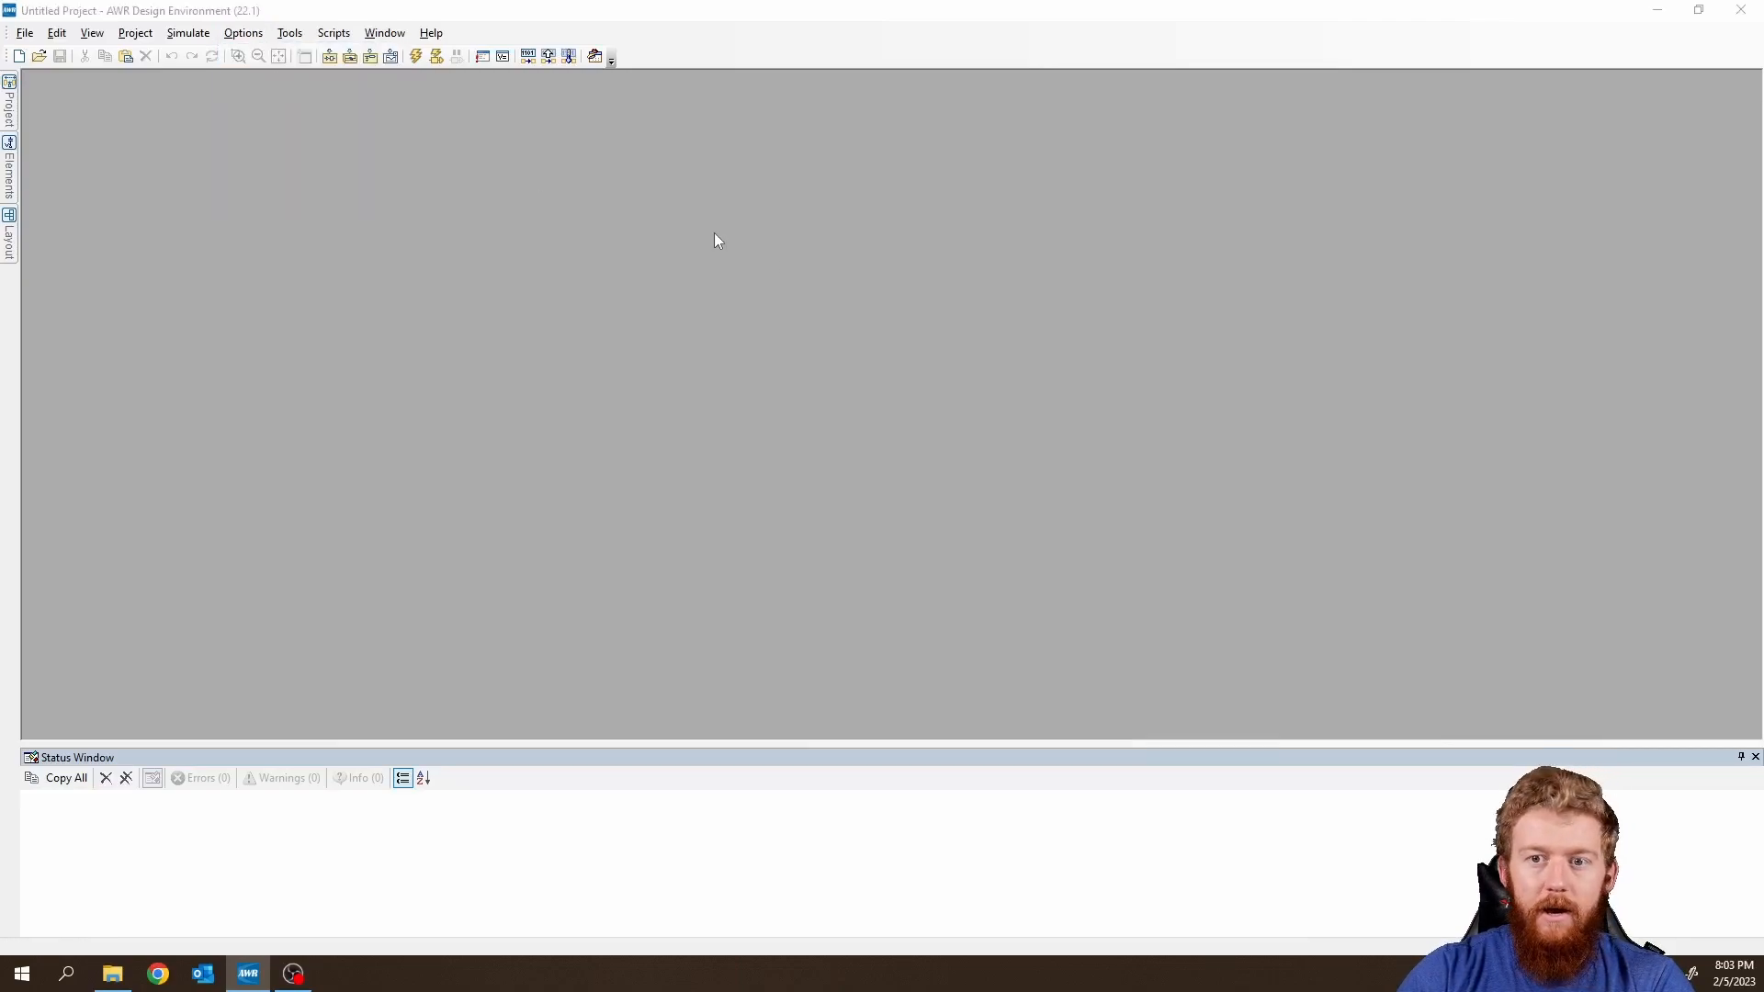
left_click_drag(1279, 415, 608, 200)
left_click(814, 246)
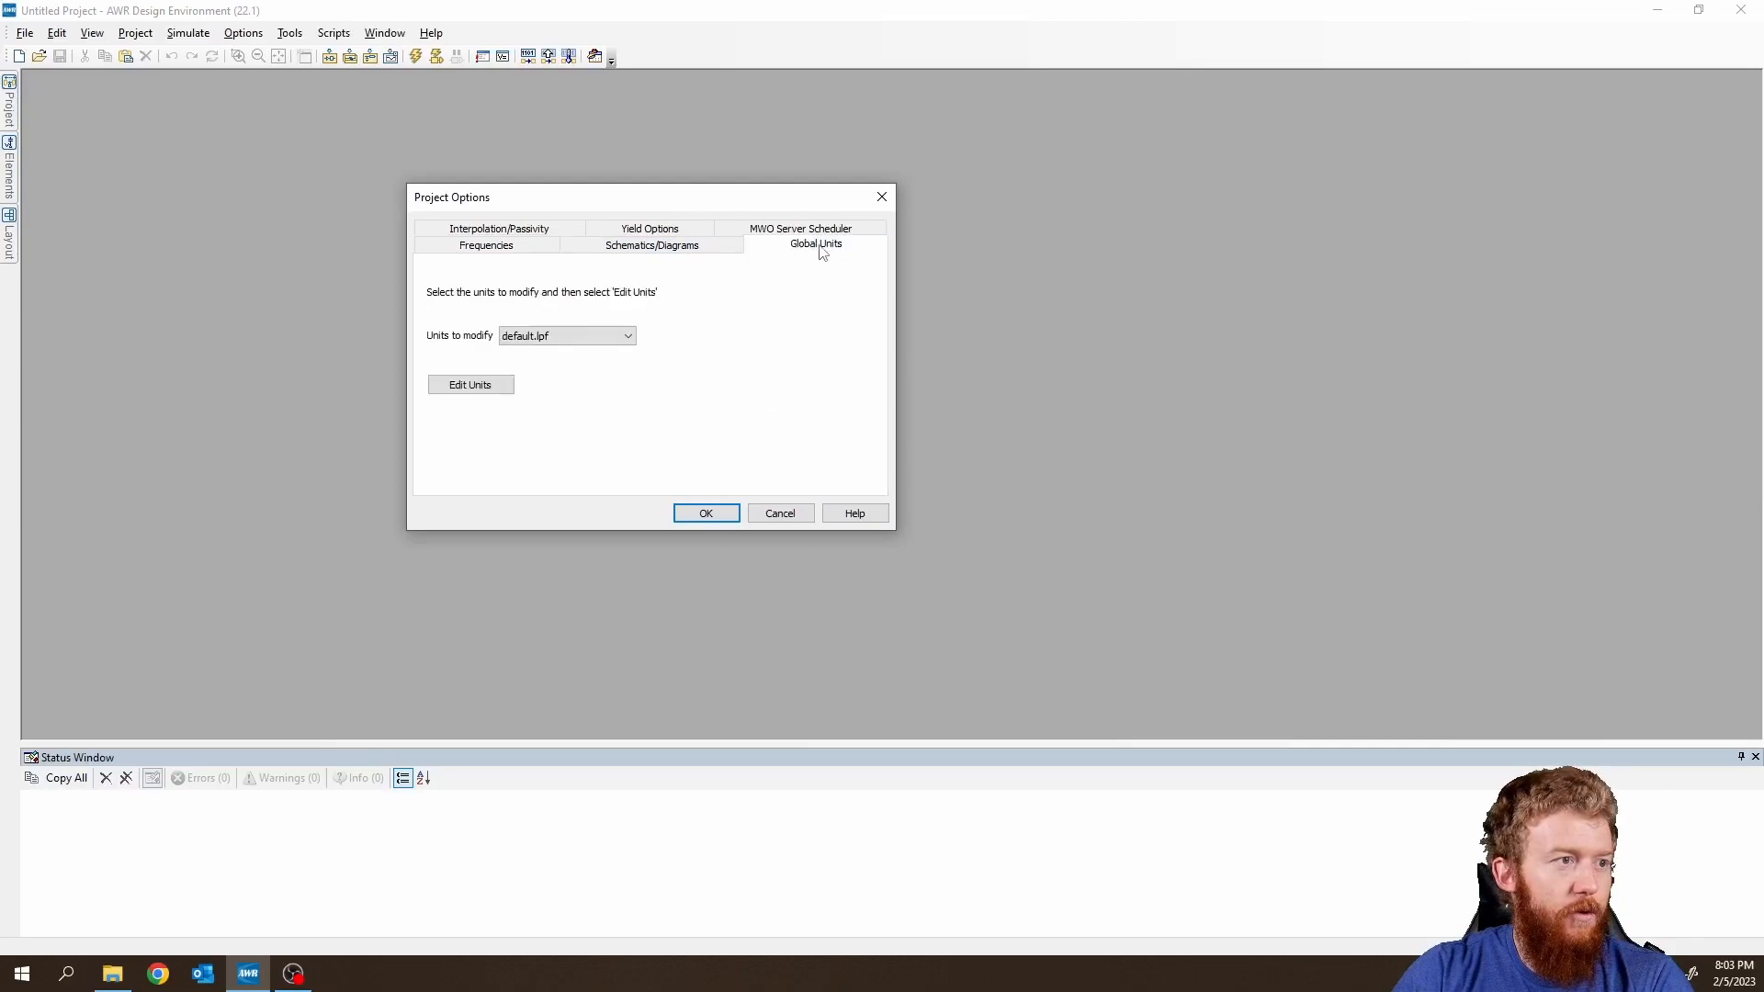
left_click(479, 384)
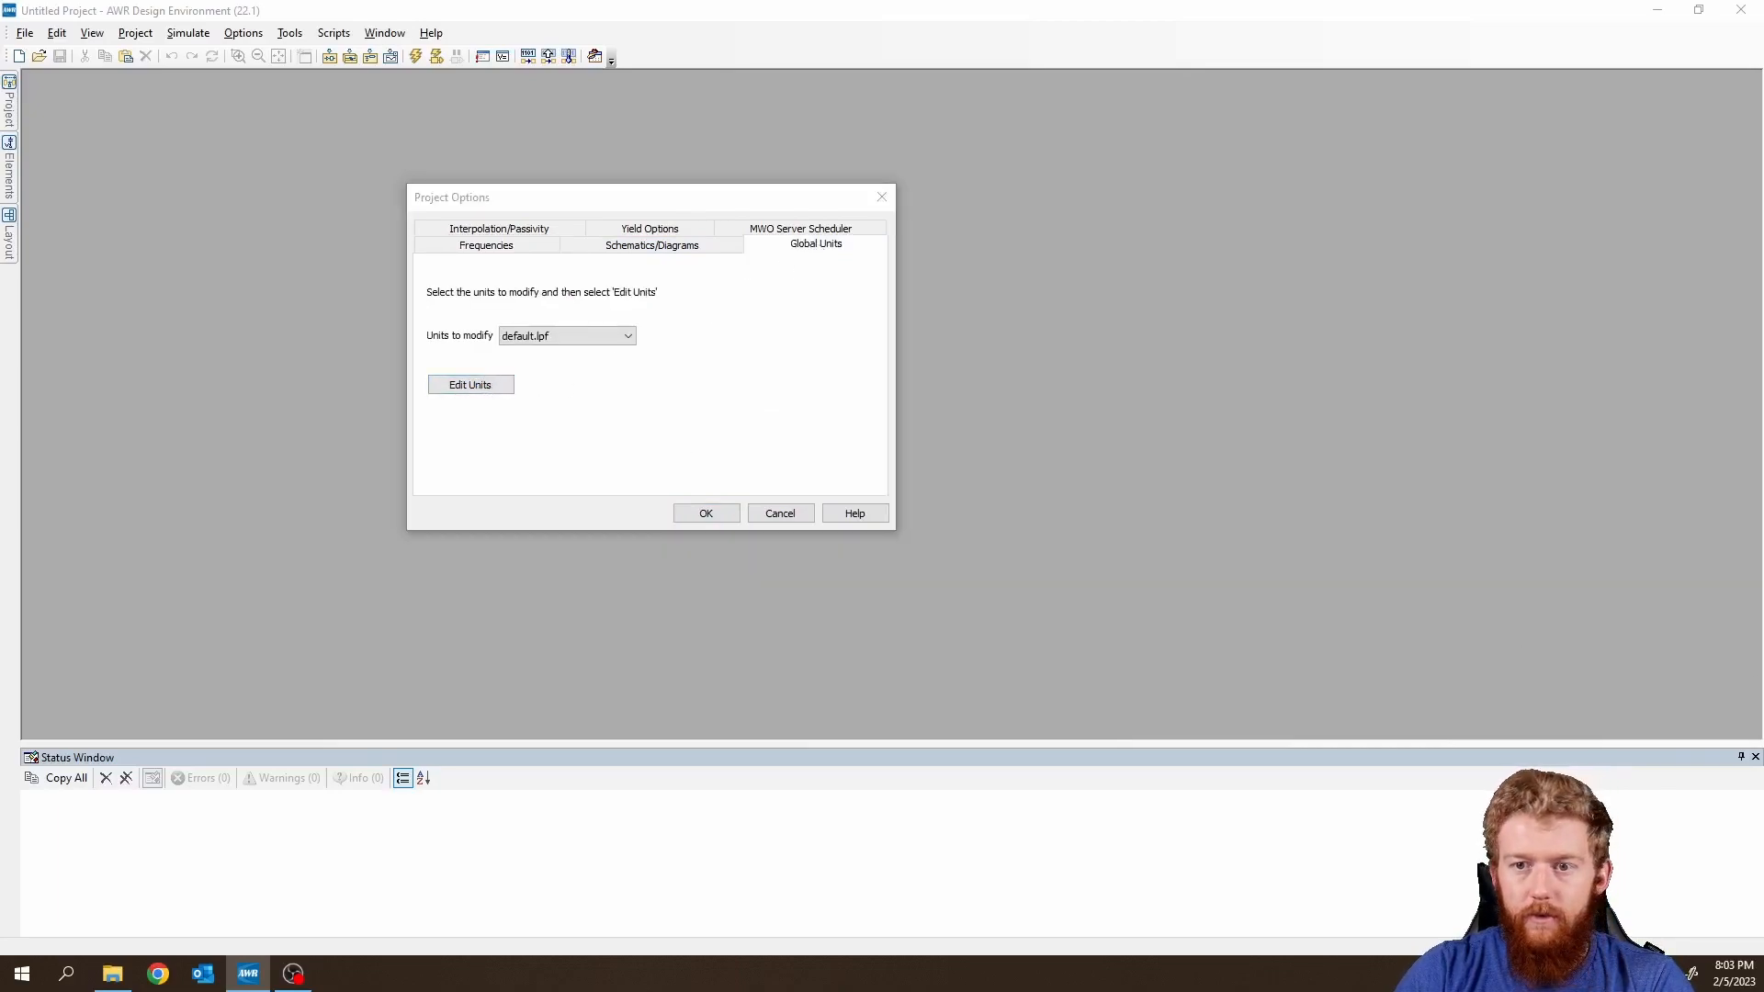
left_click_drag(1488, 294, 610, 240)
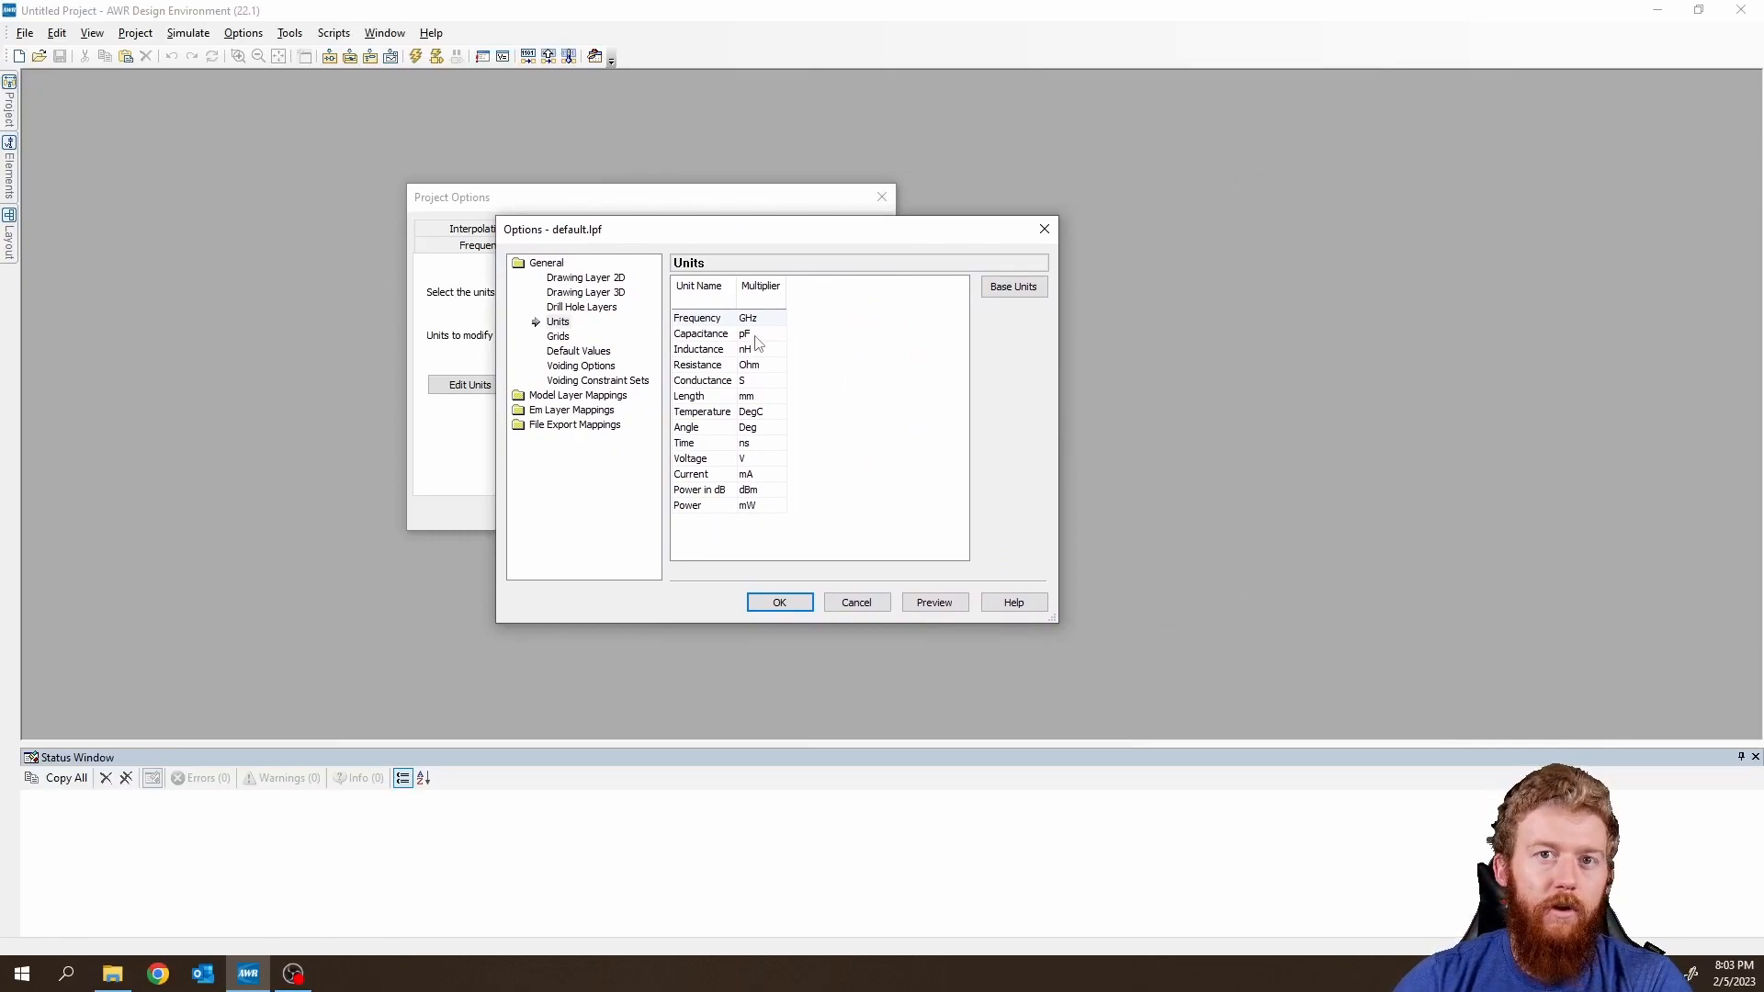
Set the capacitance unit to nF and the inductance unit to uH.
left_click(754, 335)
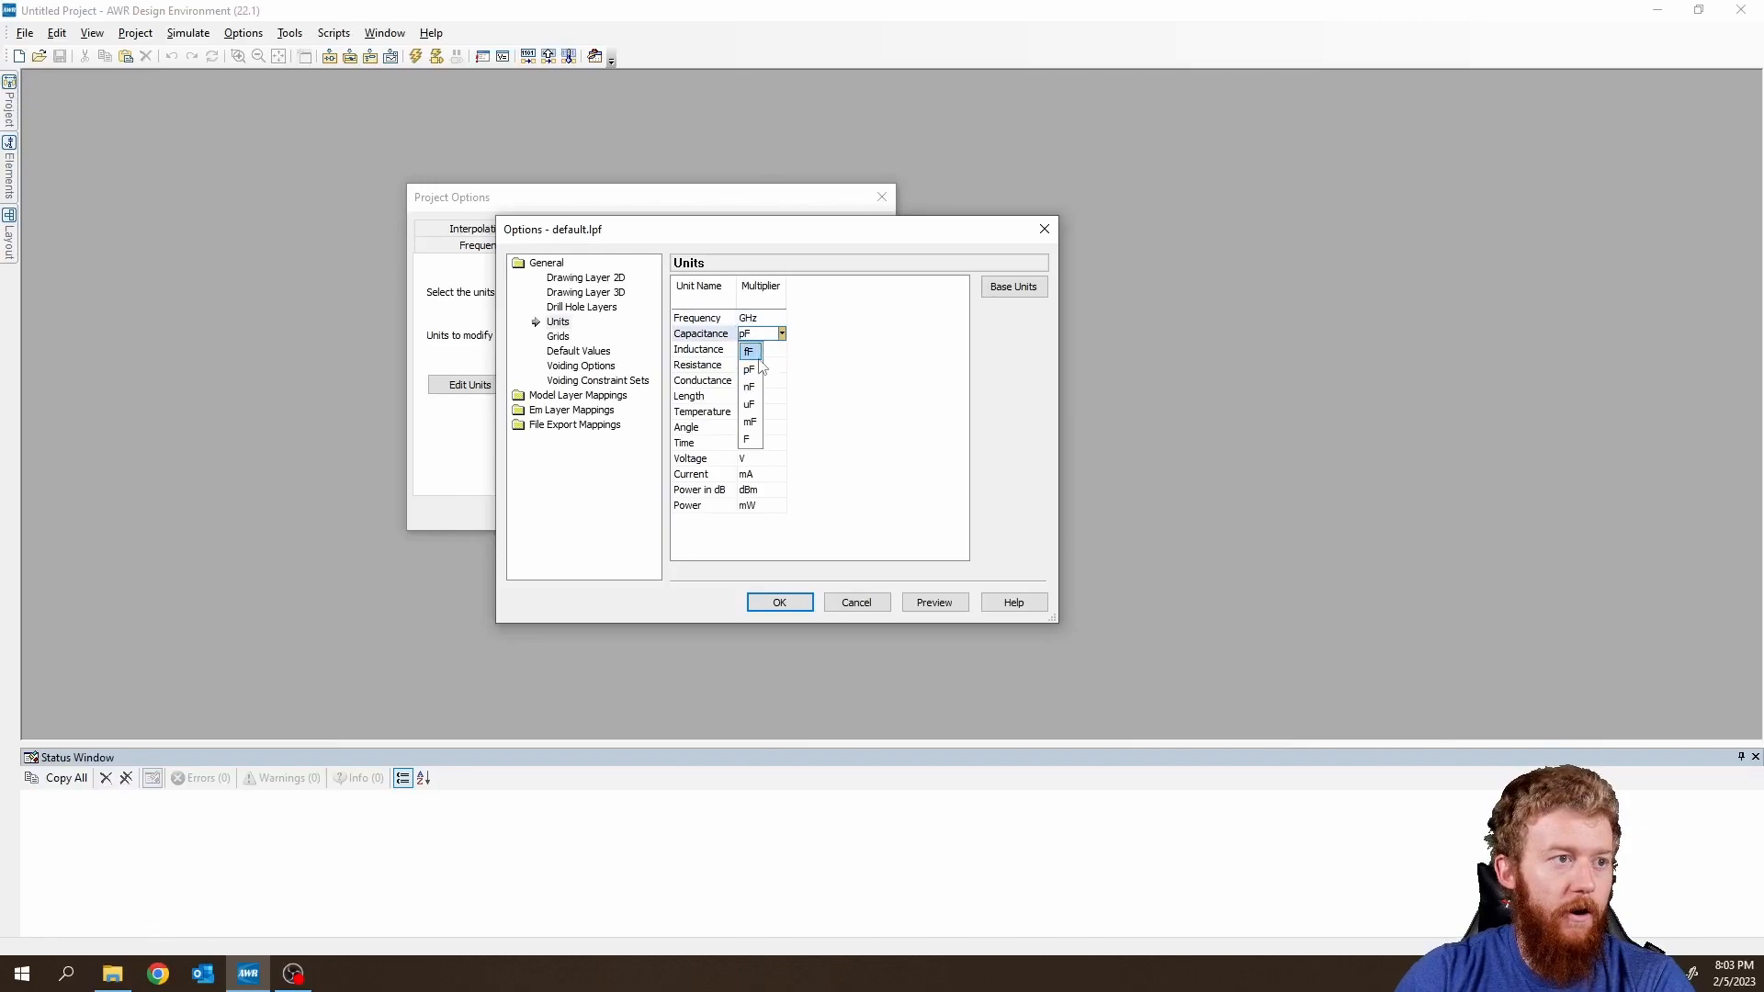
left_click(767, 356)
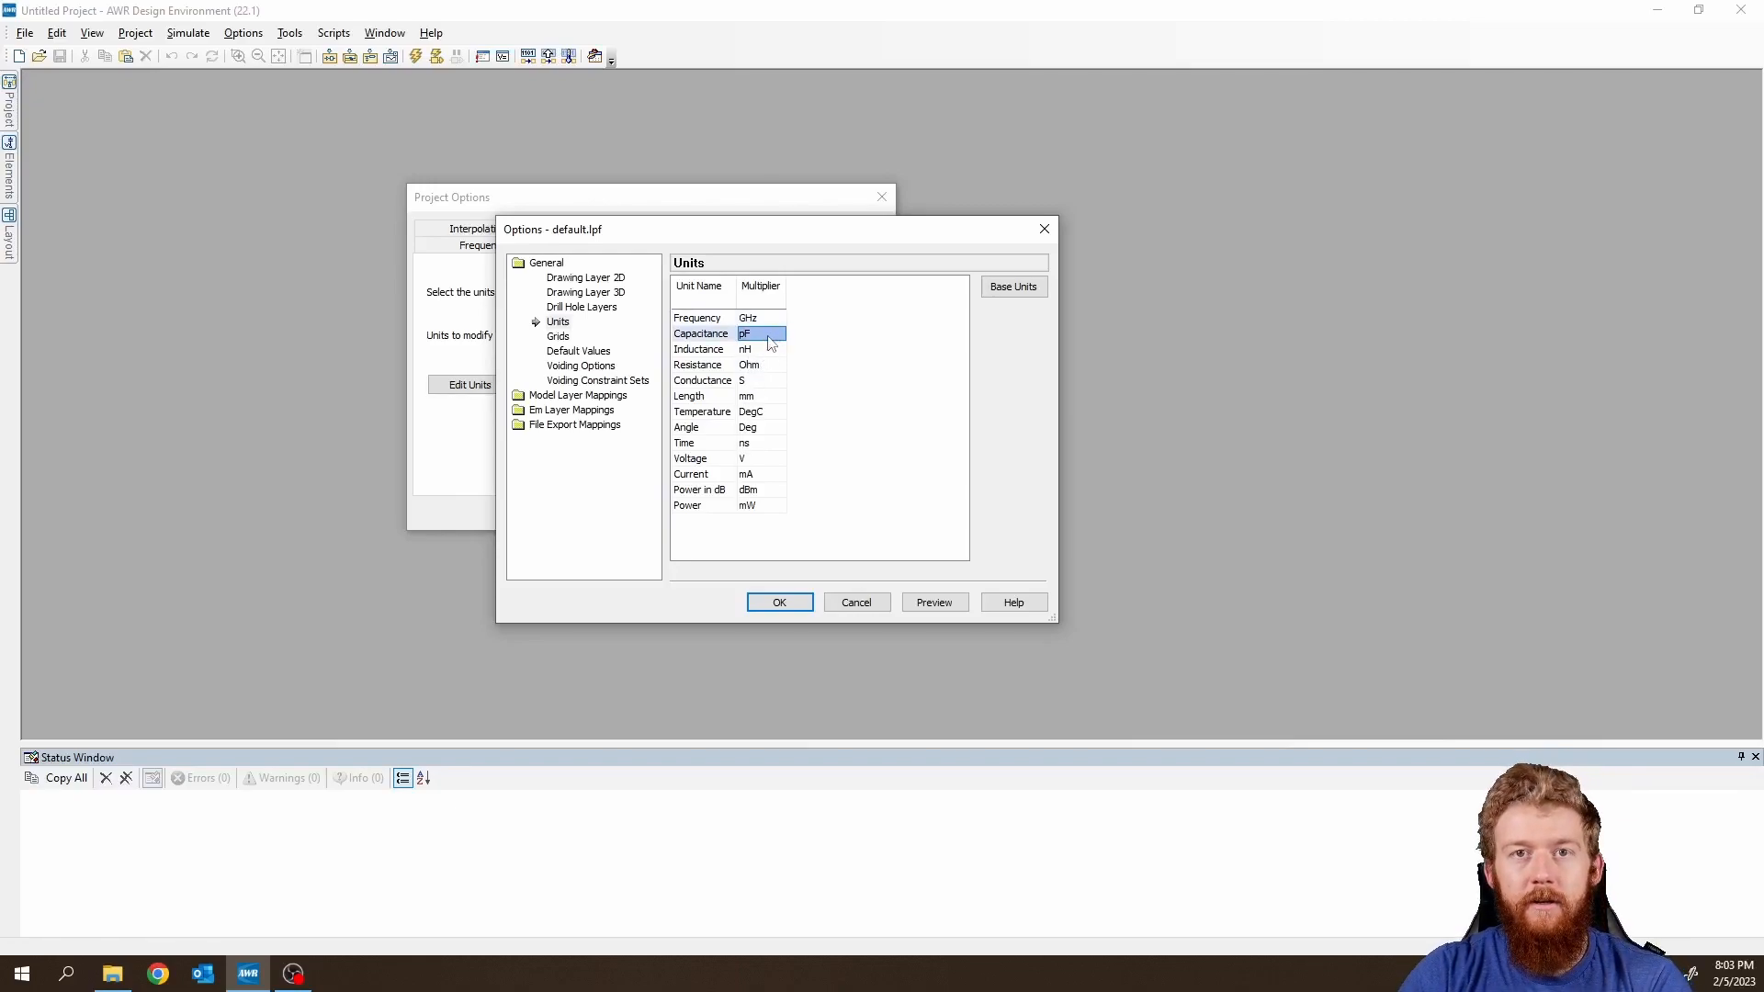
left_click(769, 338)
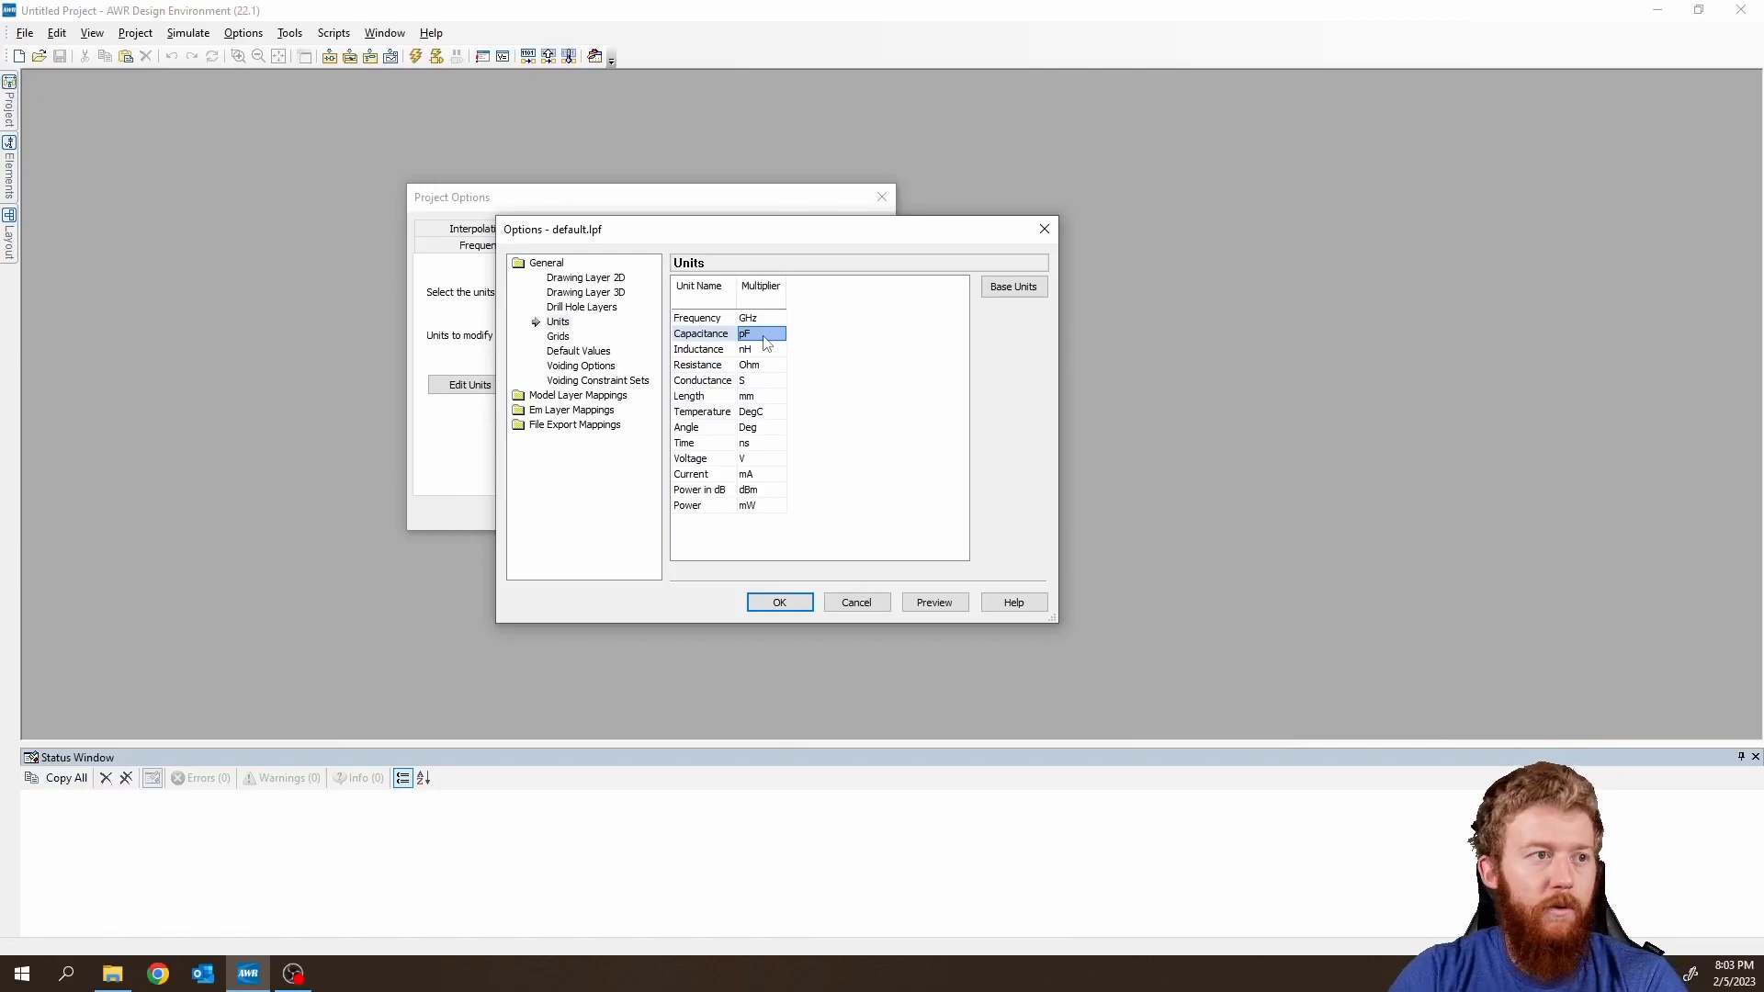
left_click(749, 386)
left_click(763, 350)
left_click(759, 424)
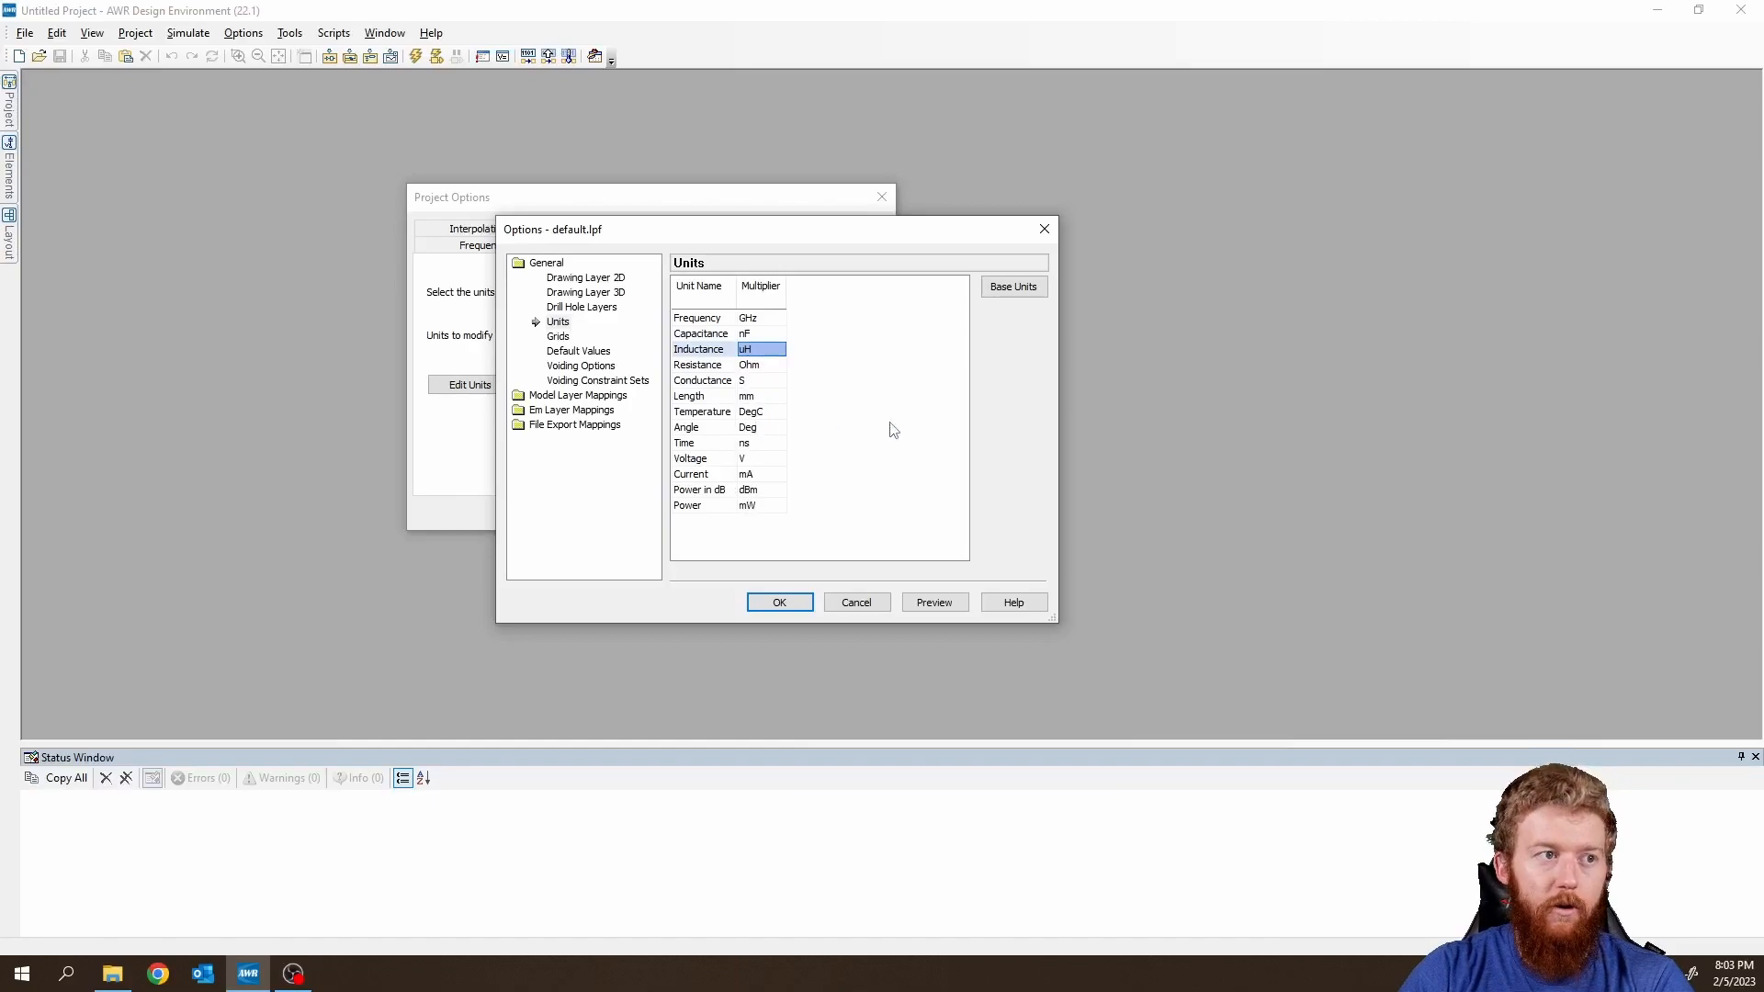
Set the capacitance unit to pF and the inductance unit to nH.
left_click(774, 338)
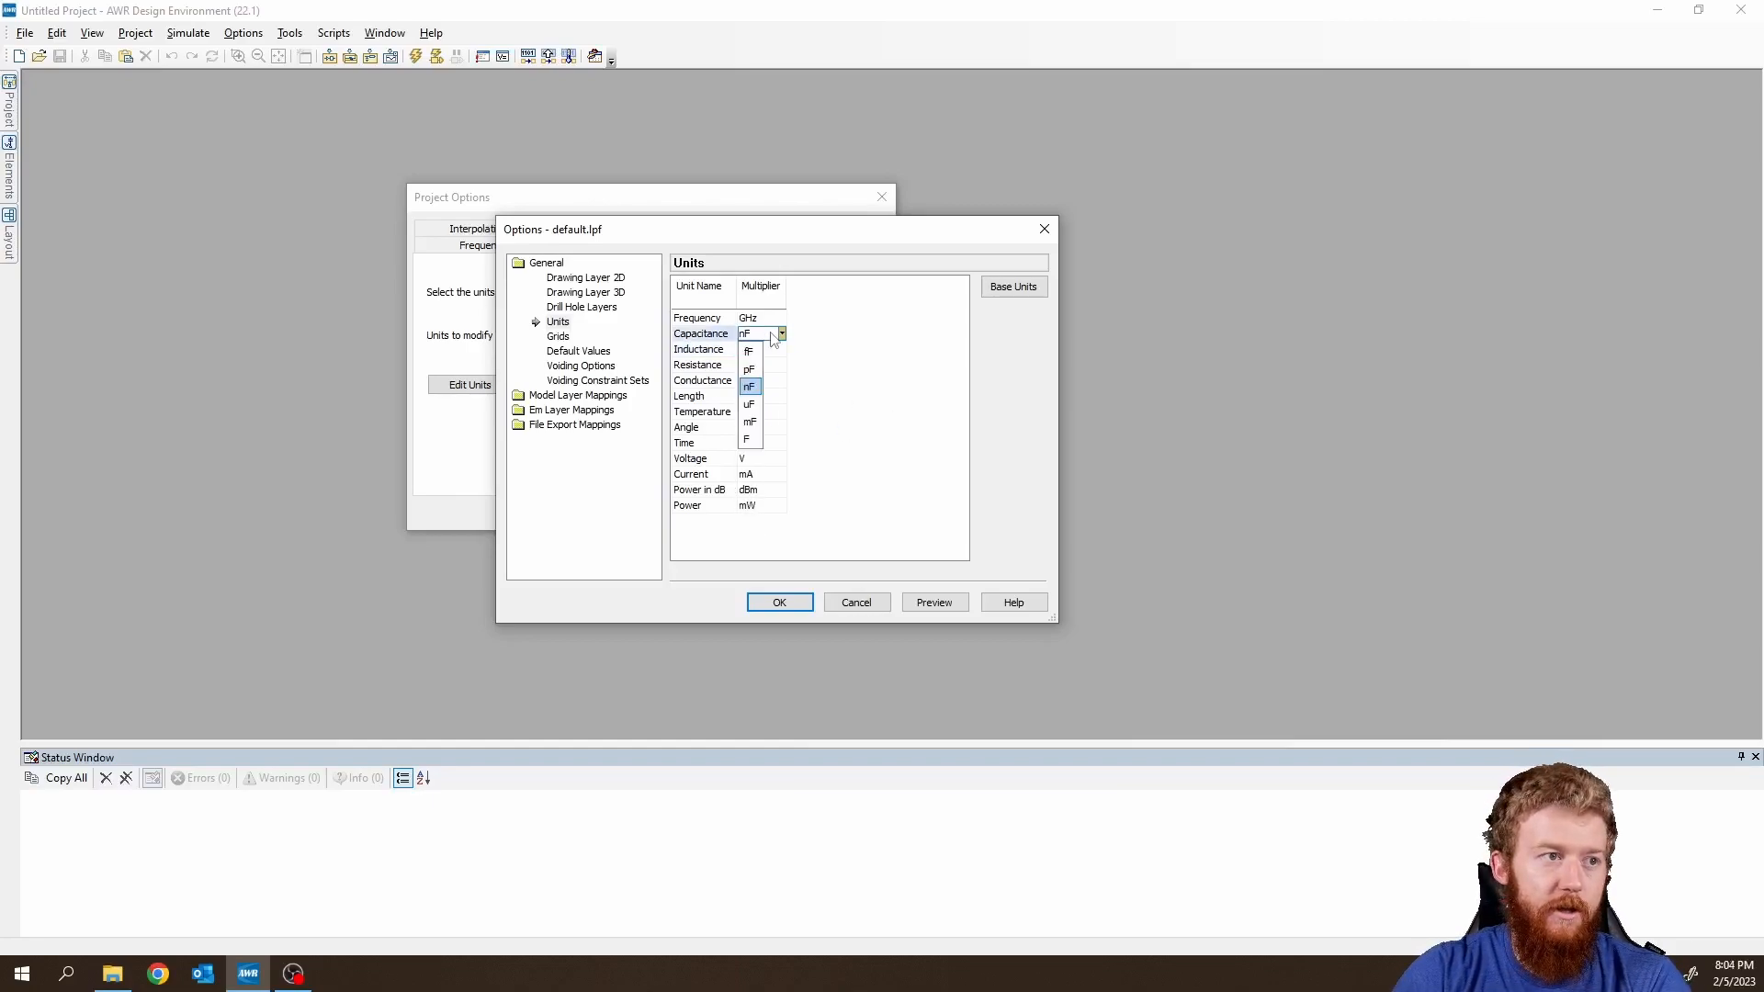
left_click(749, 369)
left_click(770, 350)
left_click(750, 402)
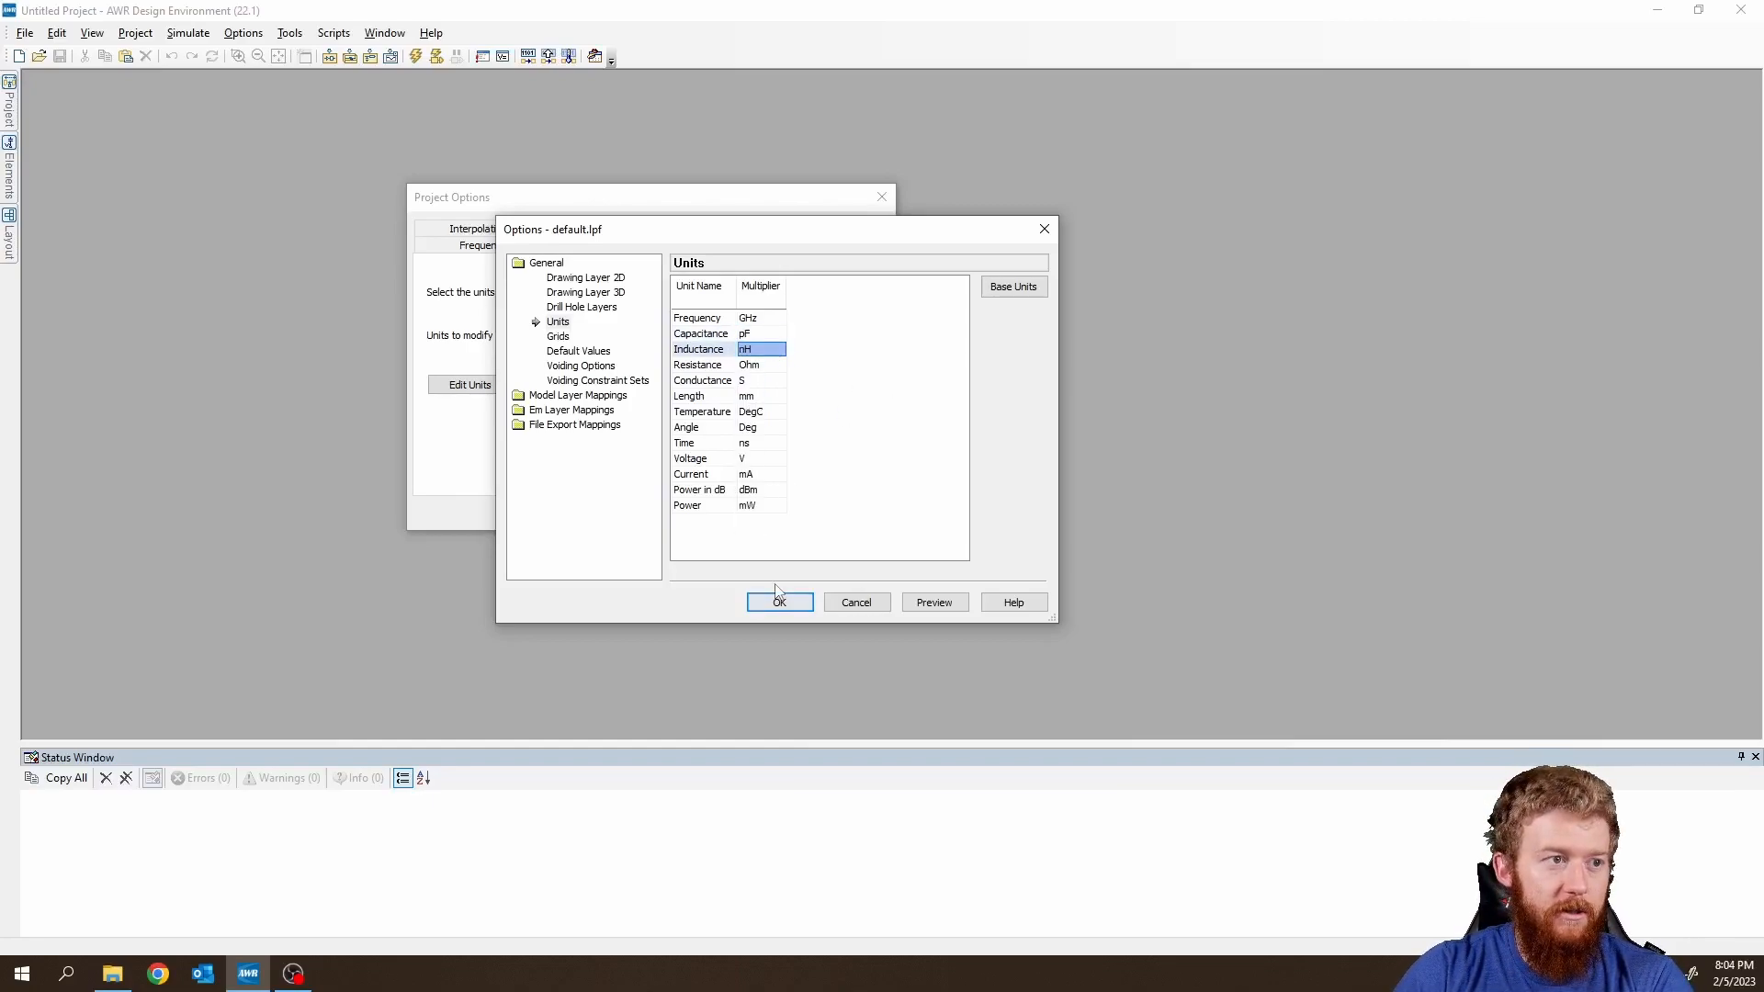
Accept the edited units of default.lpf and close the project options.
left_click(781, 603)
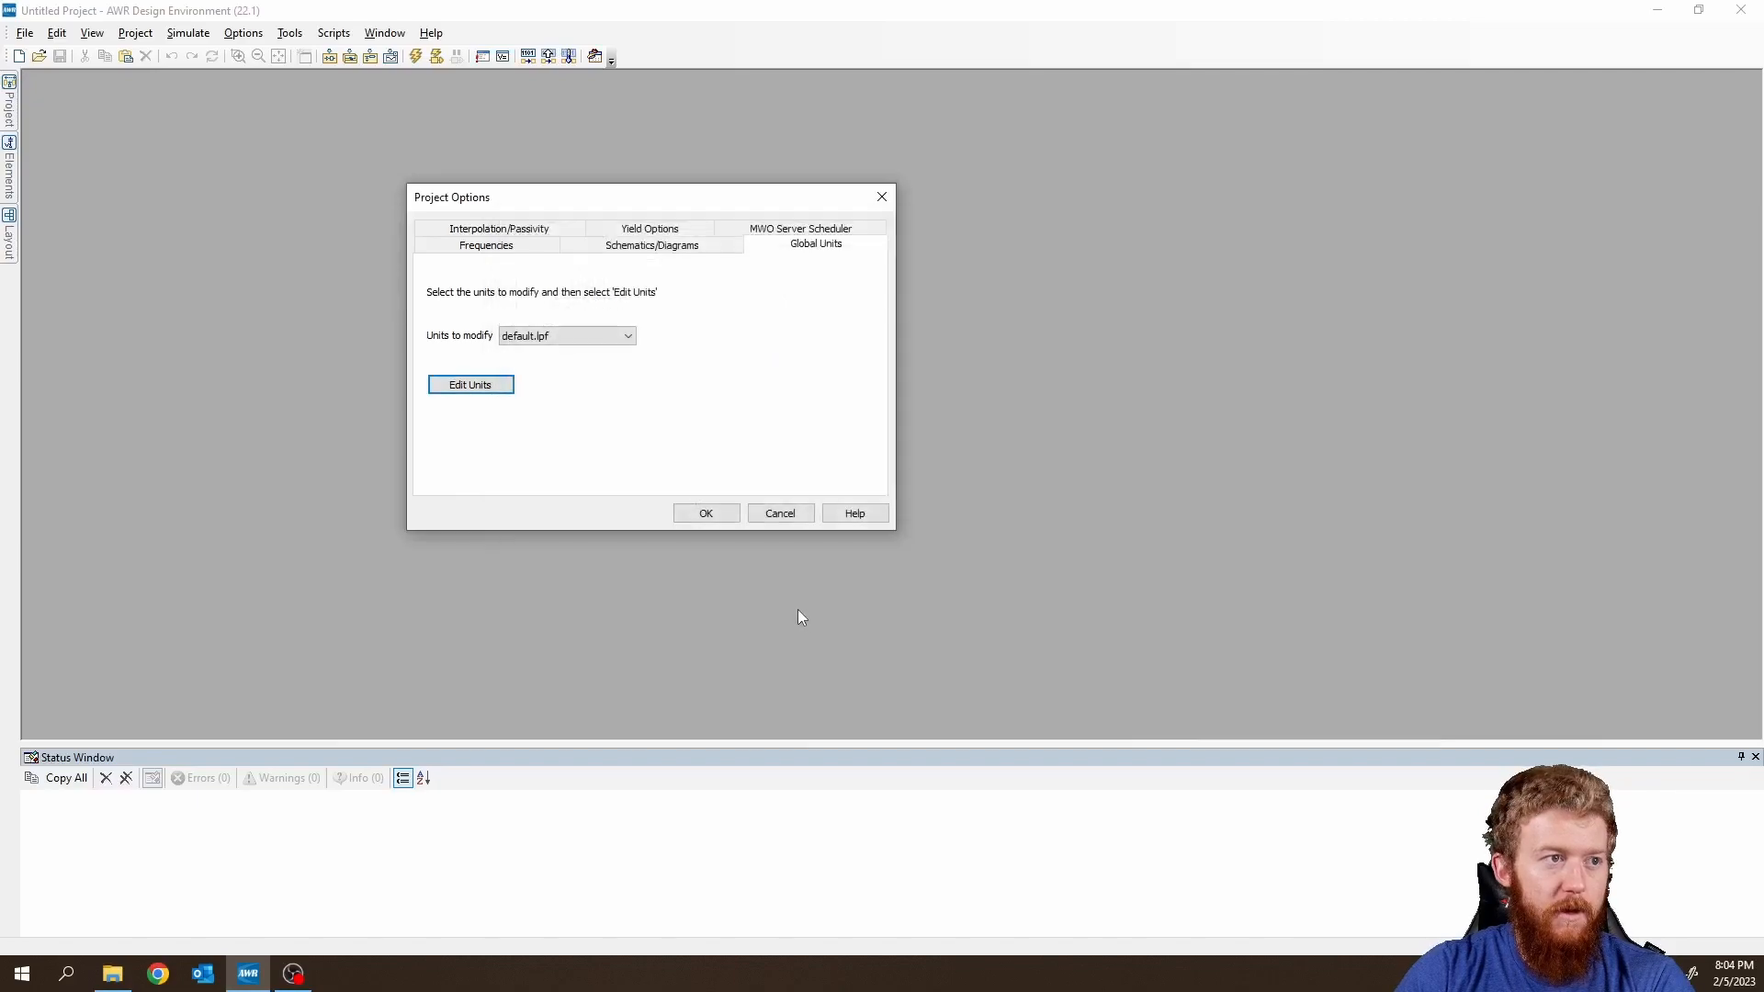
left_click(706, 513)
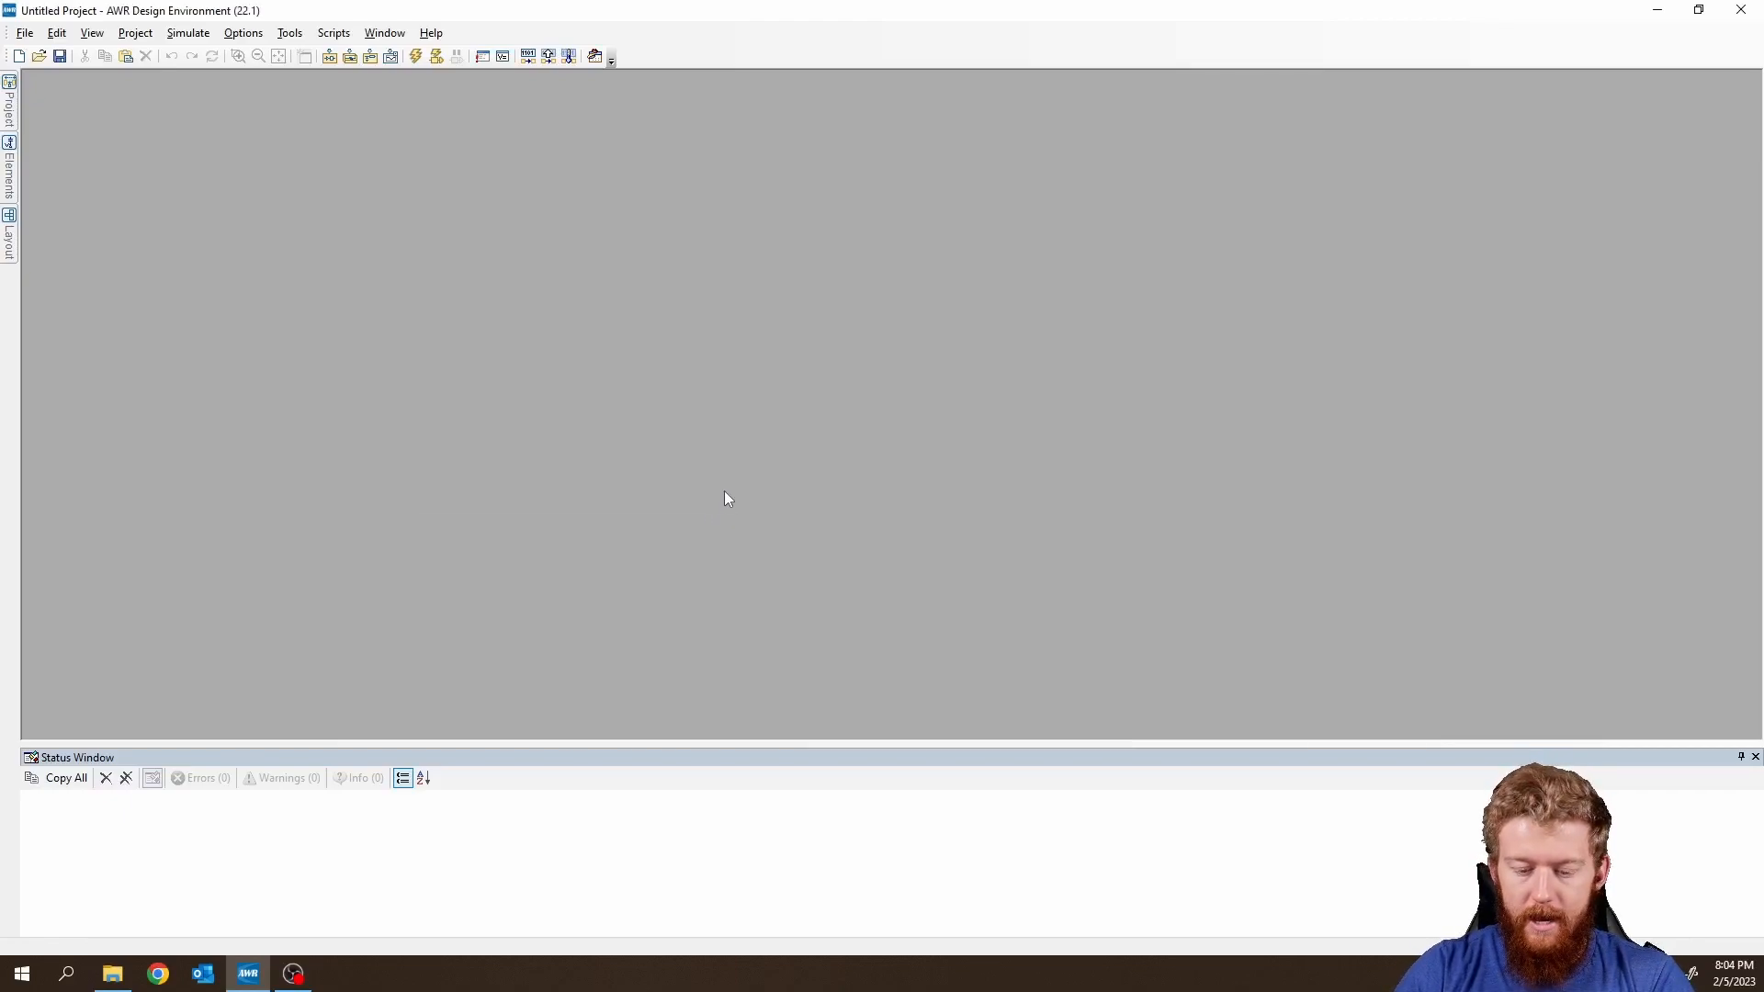
left_click(244, 33)
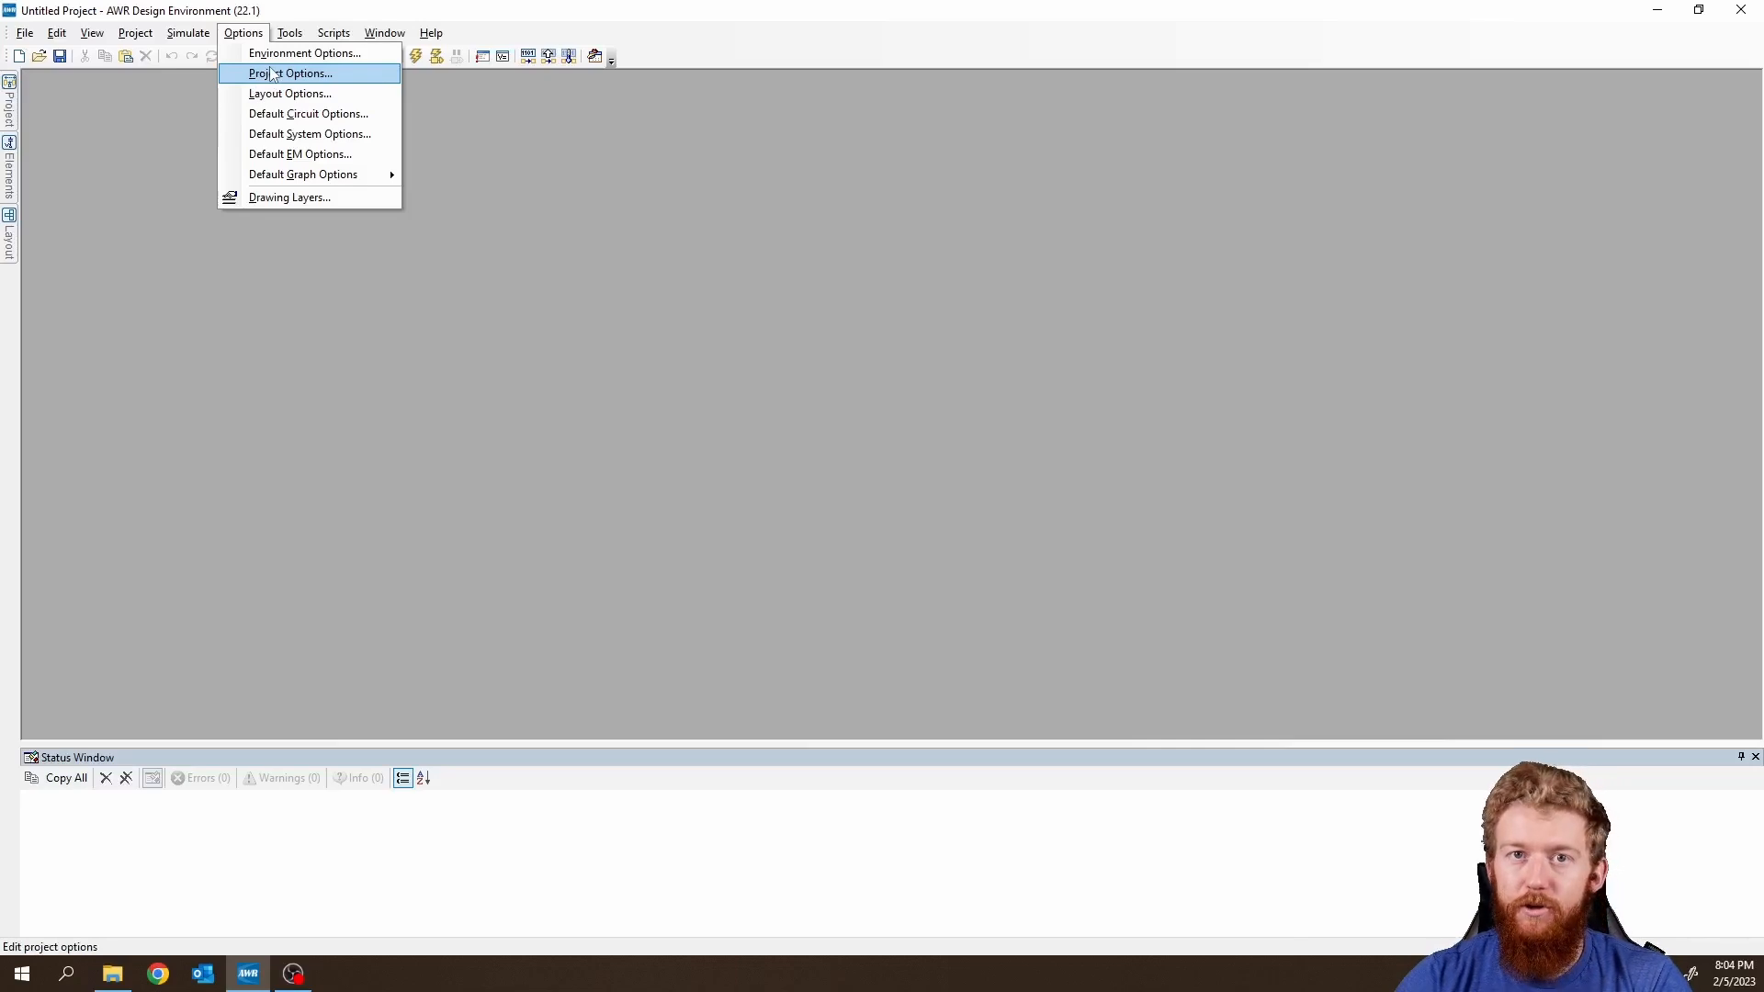
left_click(465, 194)
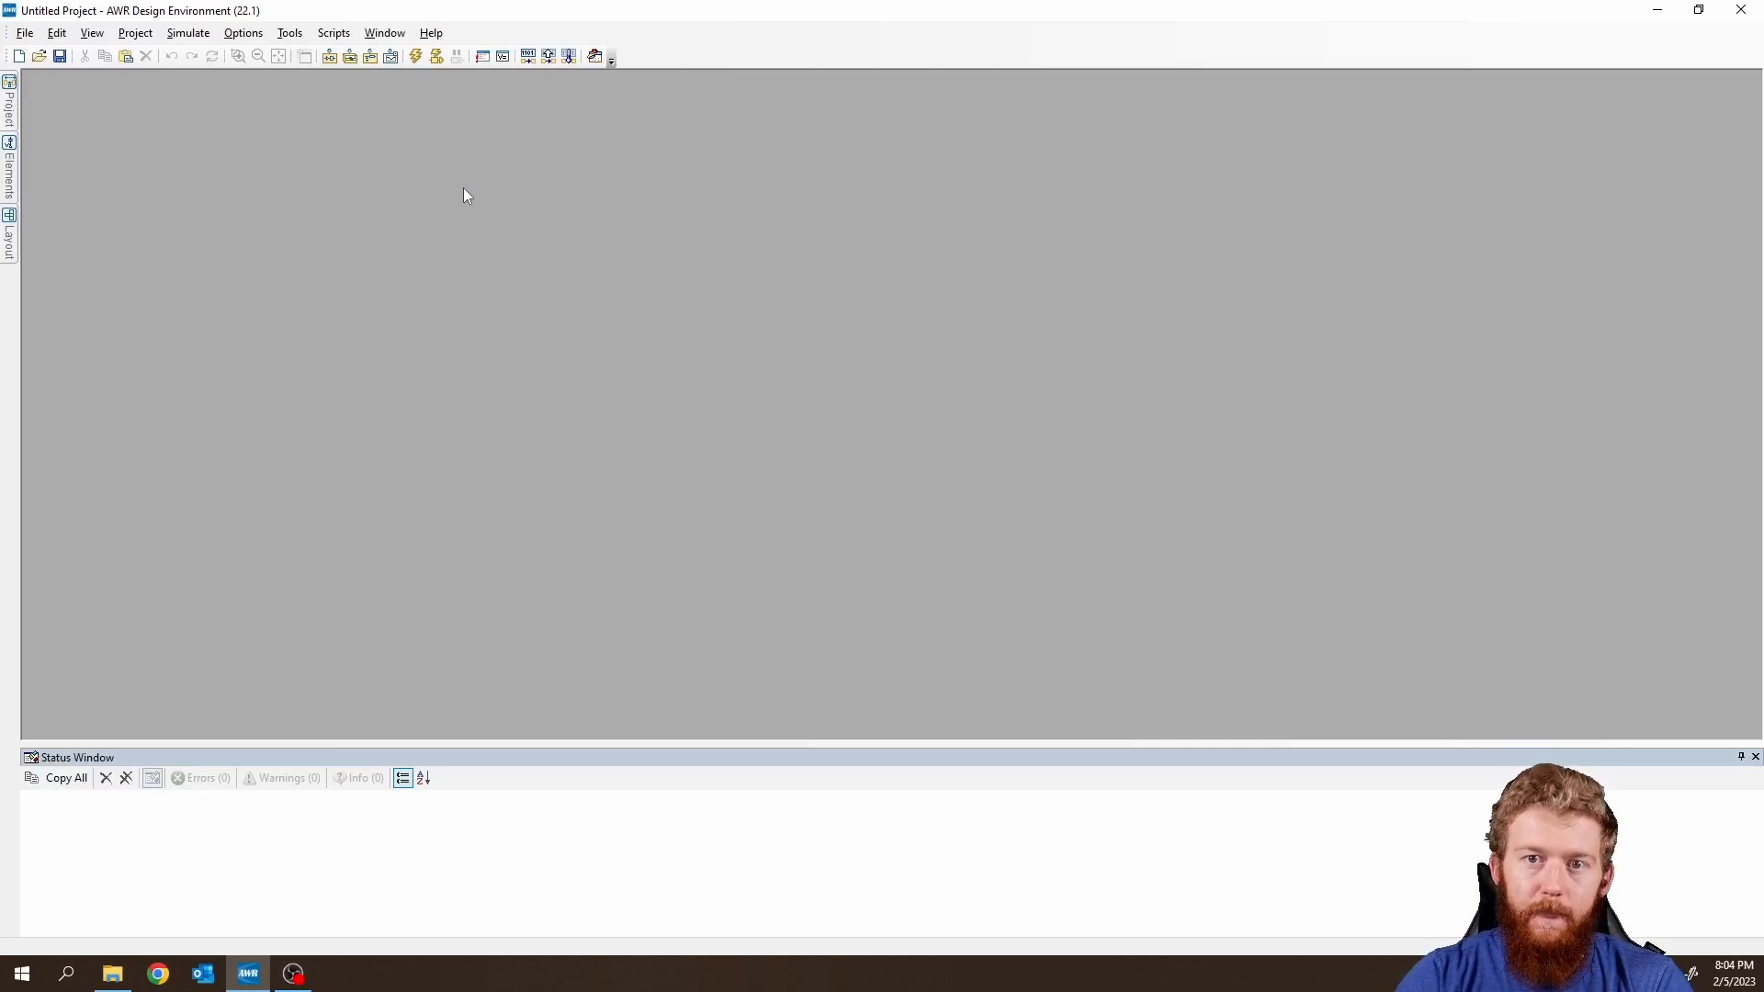
Open the recent project Chirp_Radar_System.emp without saving the changes to the untitled project.
left_click(24, 32)
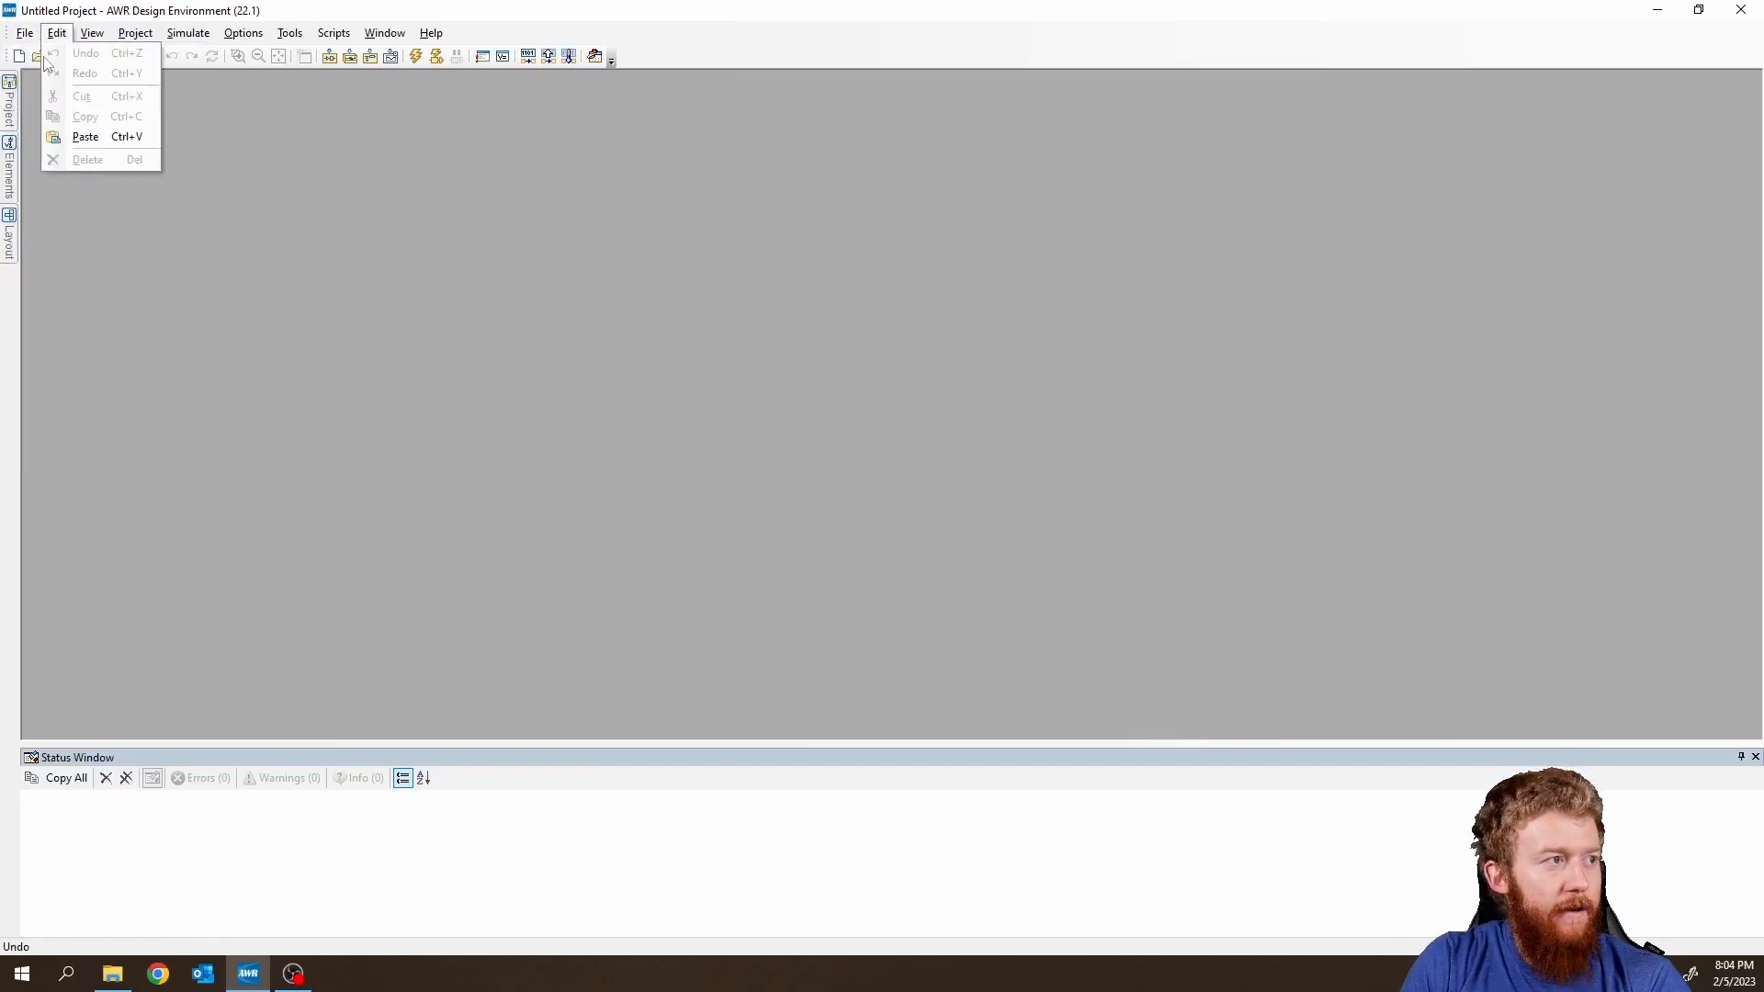
left_click(137, 367)
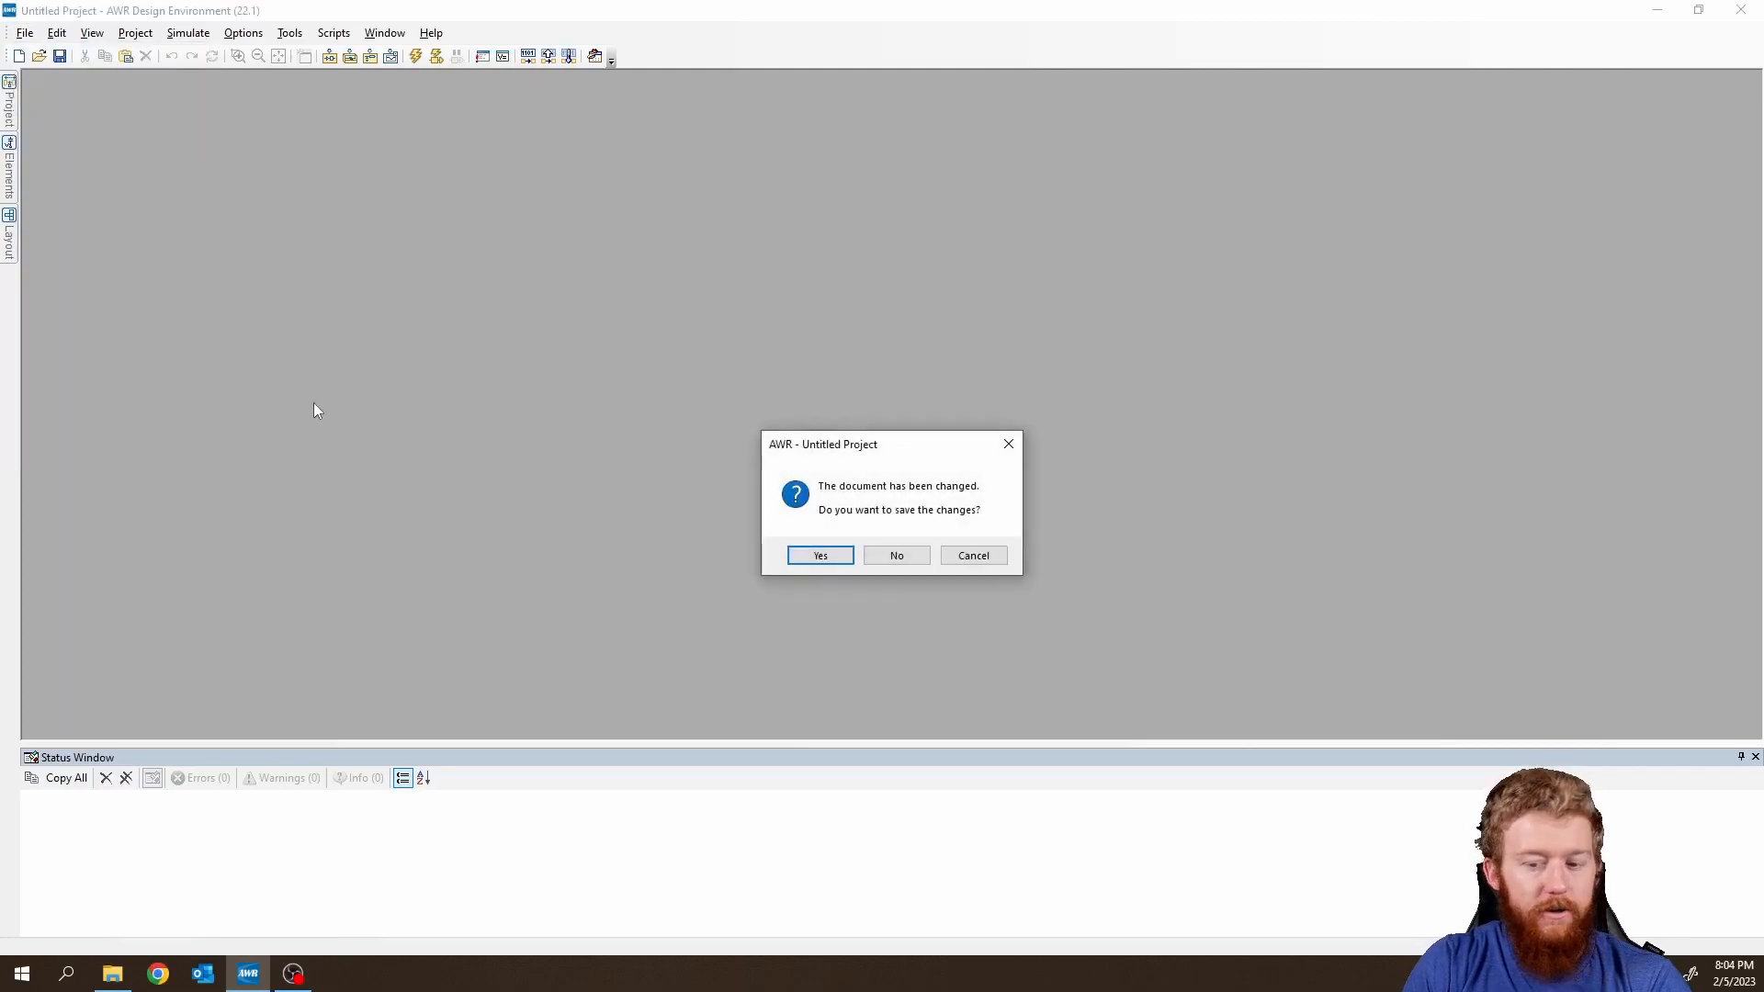
key("n")
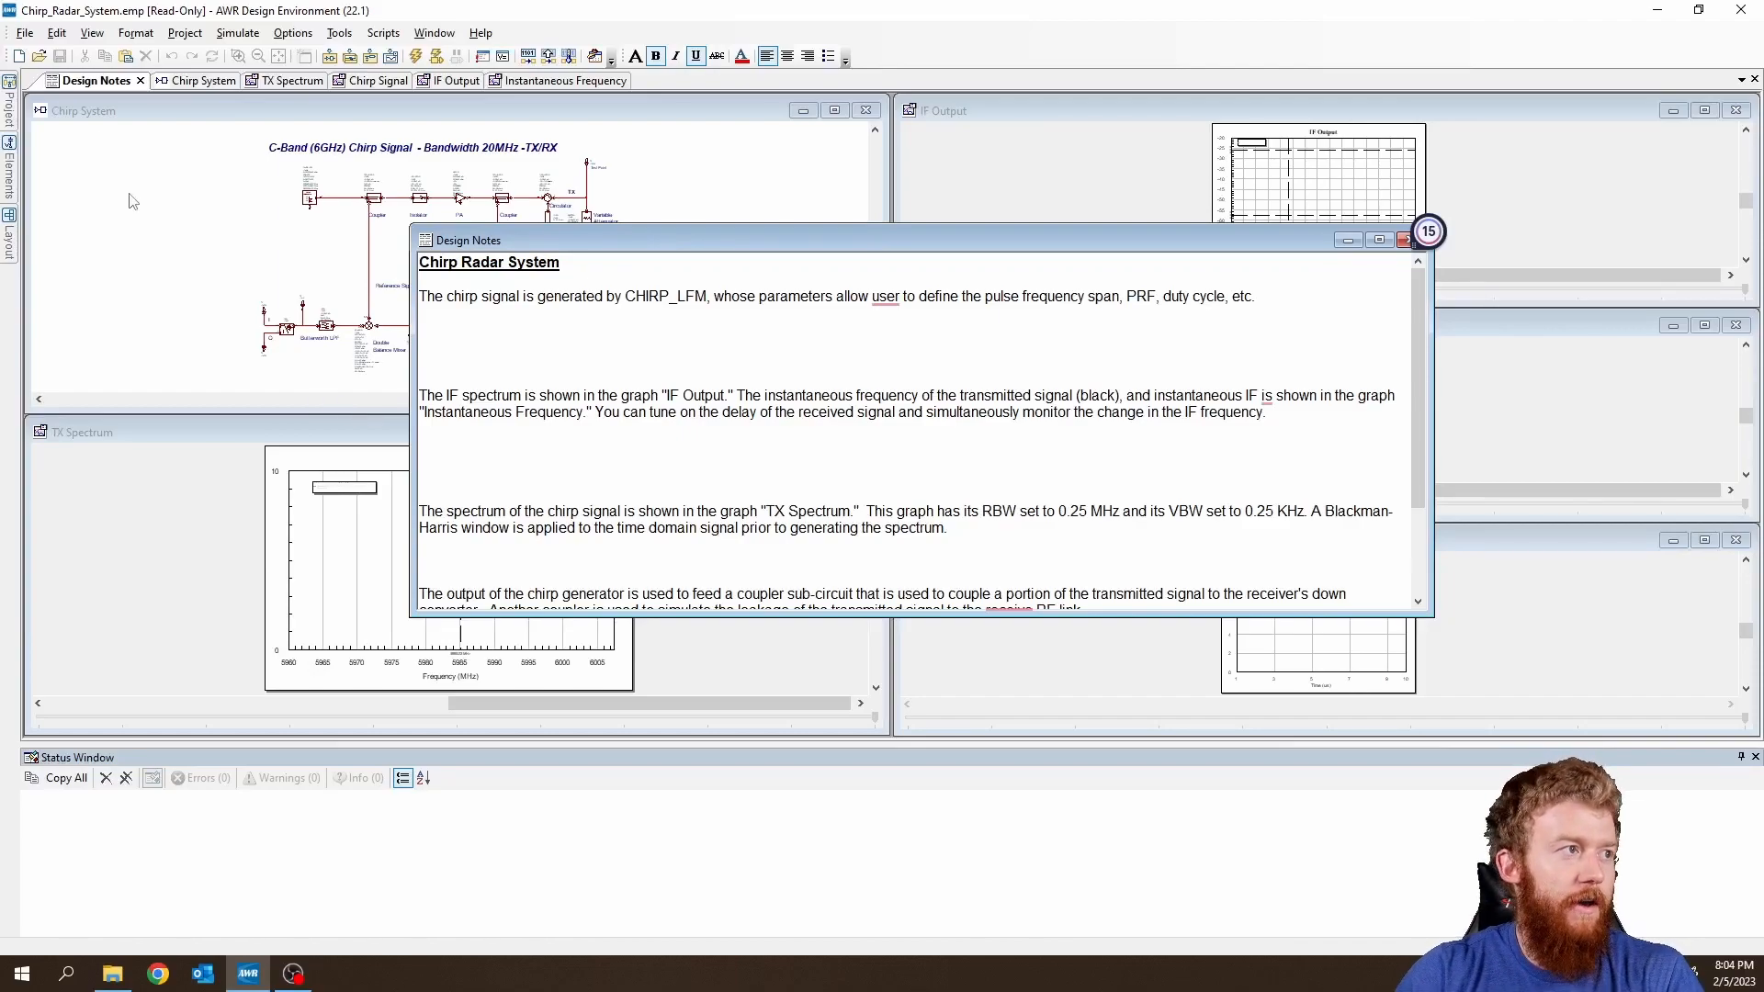
Create a new empty project in place of the open radar example.
left_click(25, 33)
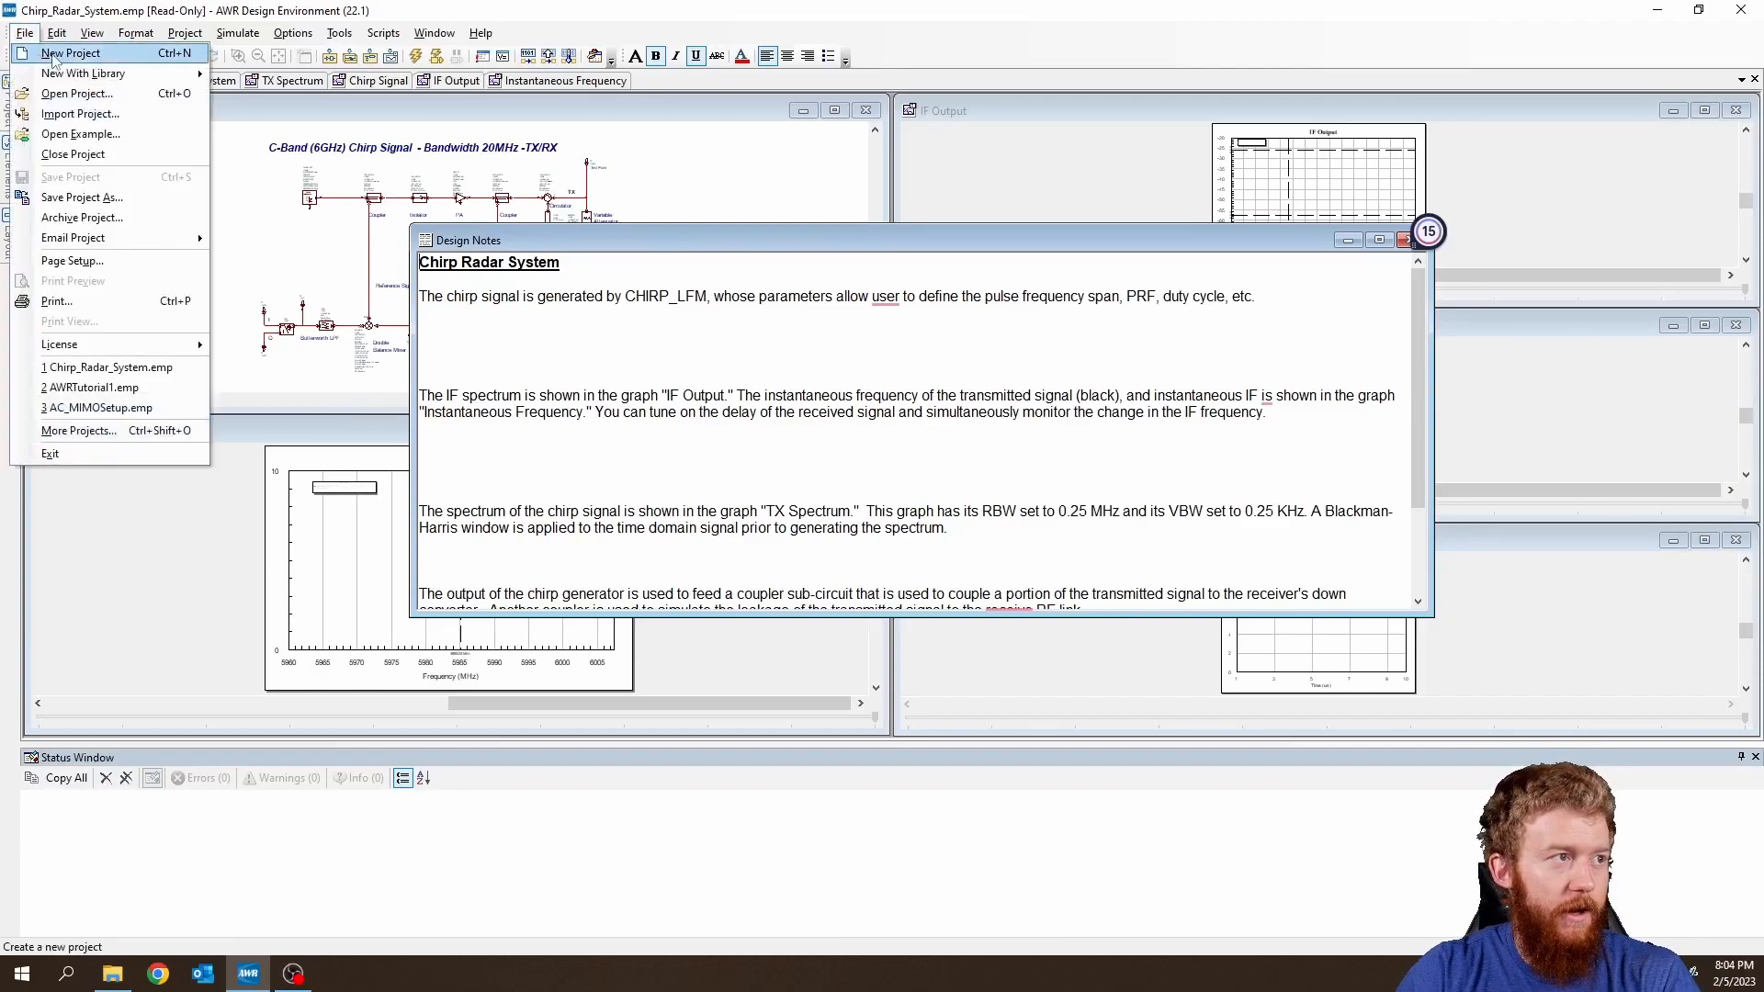
key("Escape")
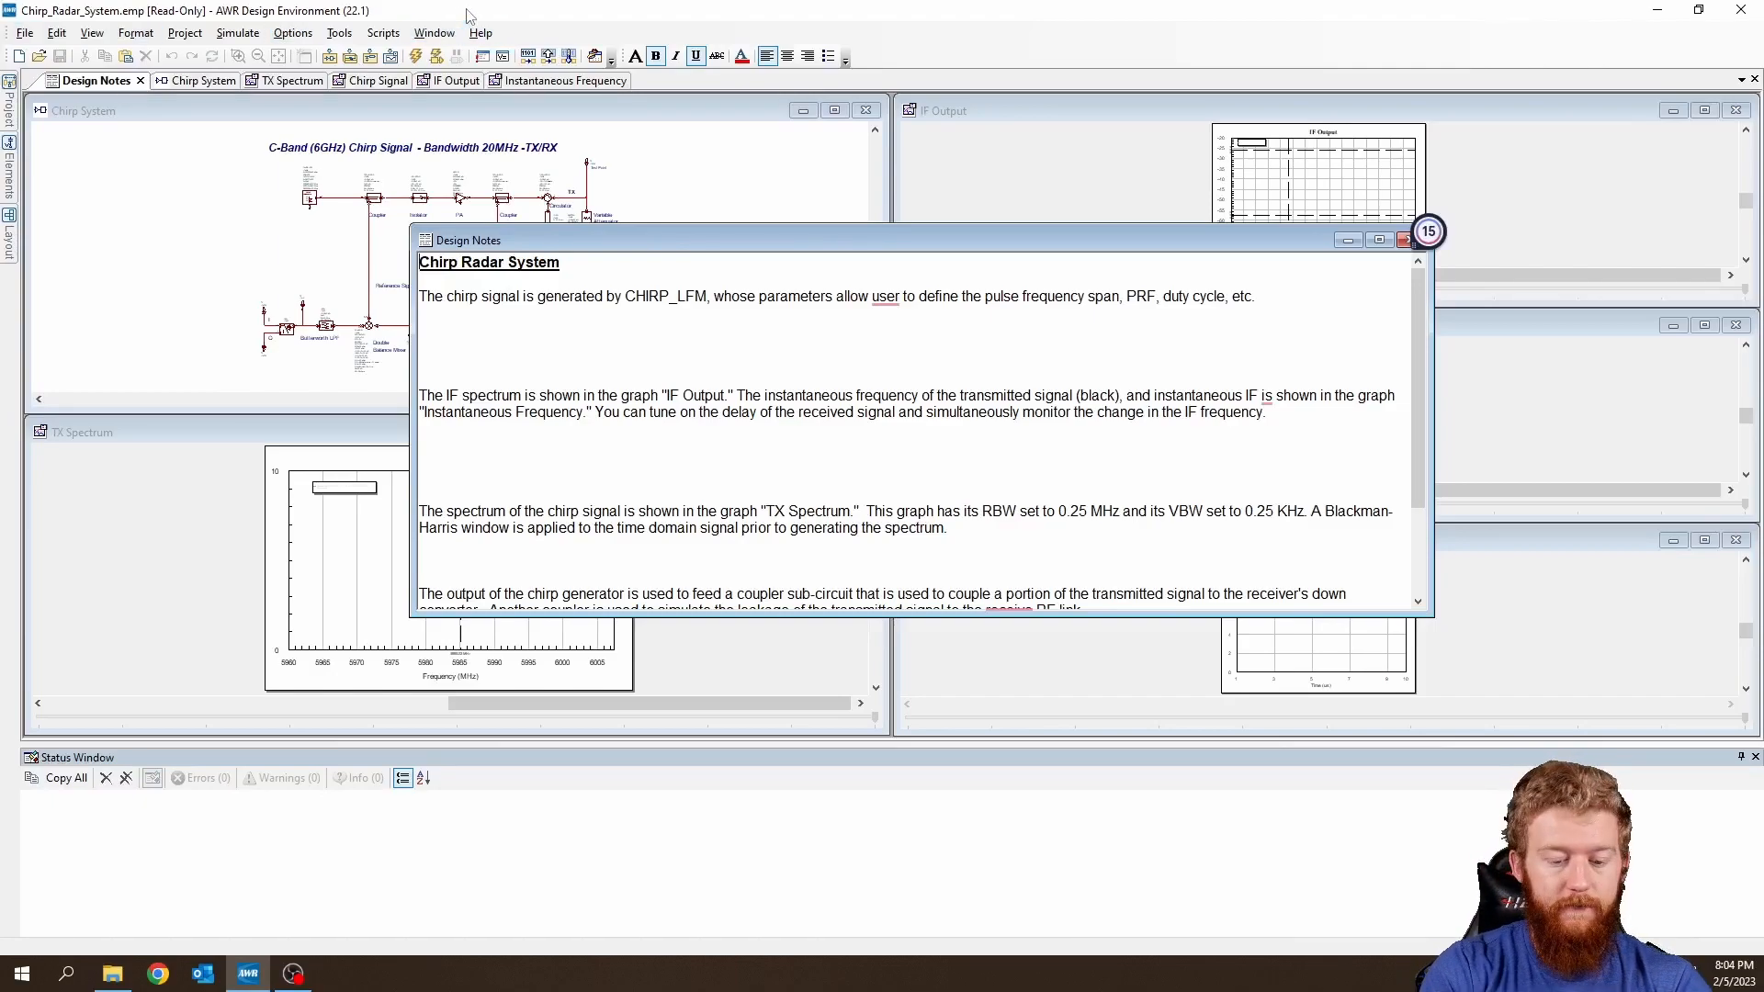
key("ctrl+n")
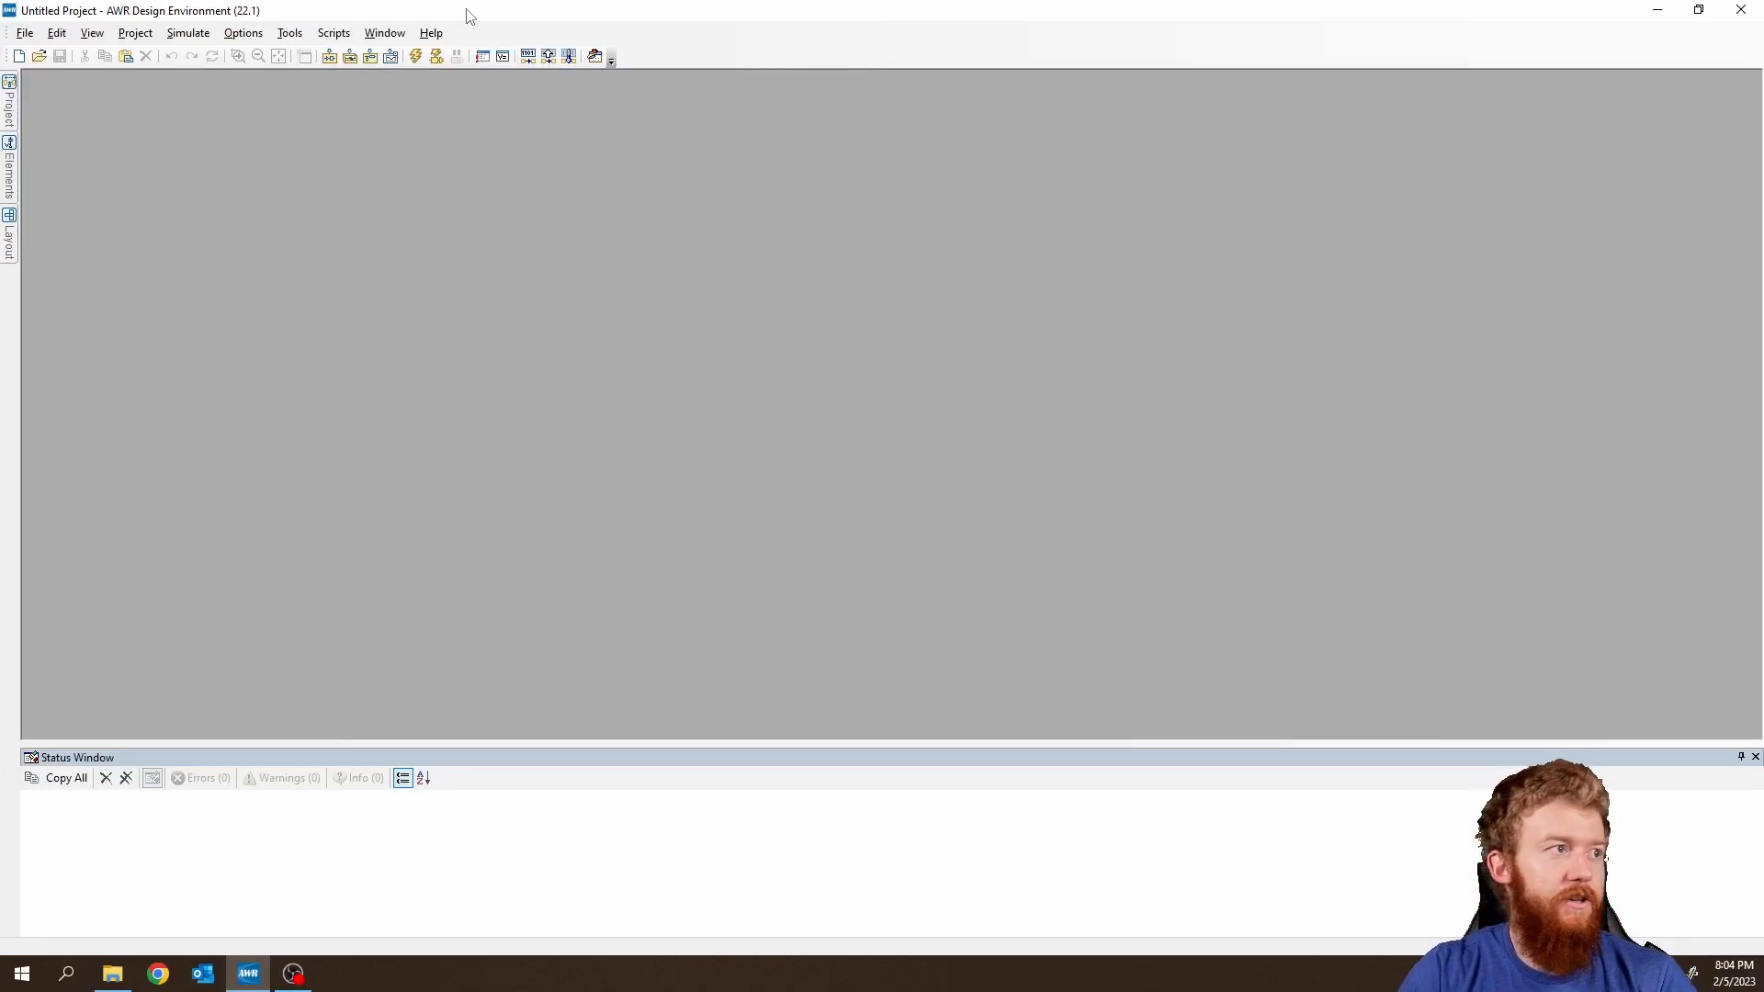
Save the new project in the Documents folder as AC_AWRTutorial.emp.
left_click(37, 34)
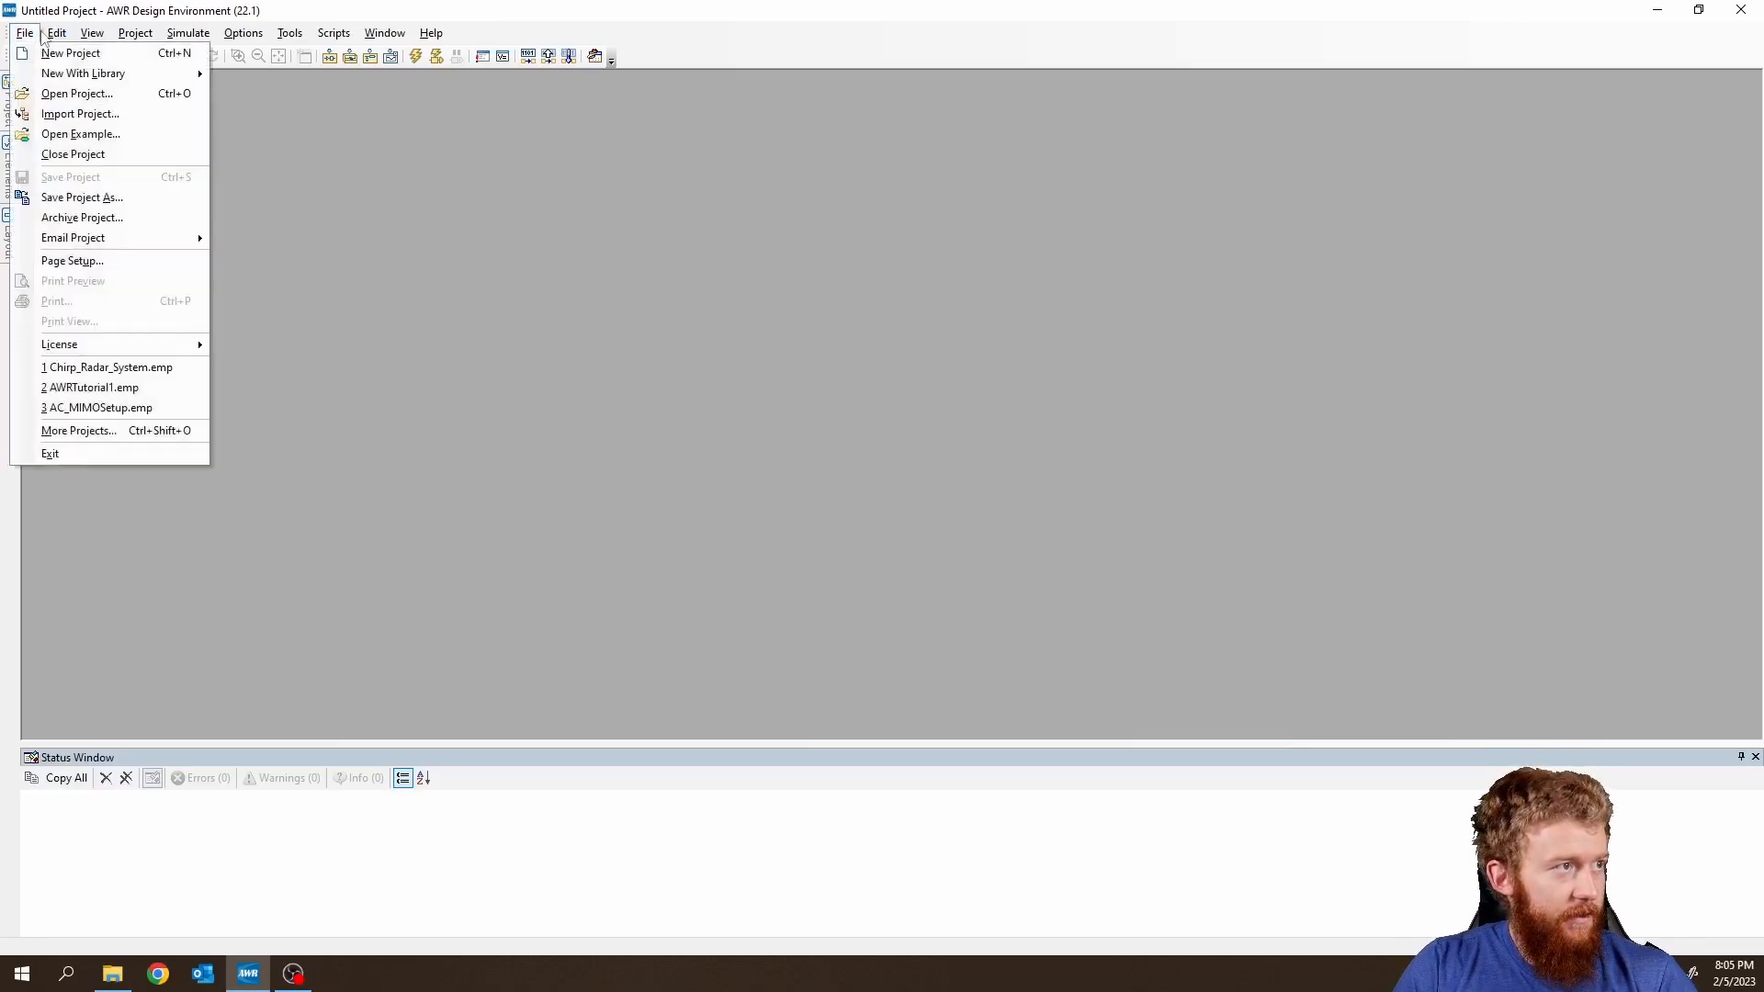
left_click(21, 15)
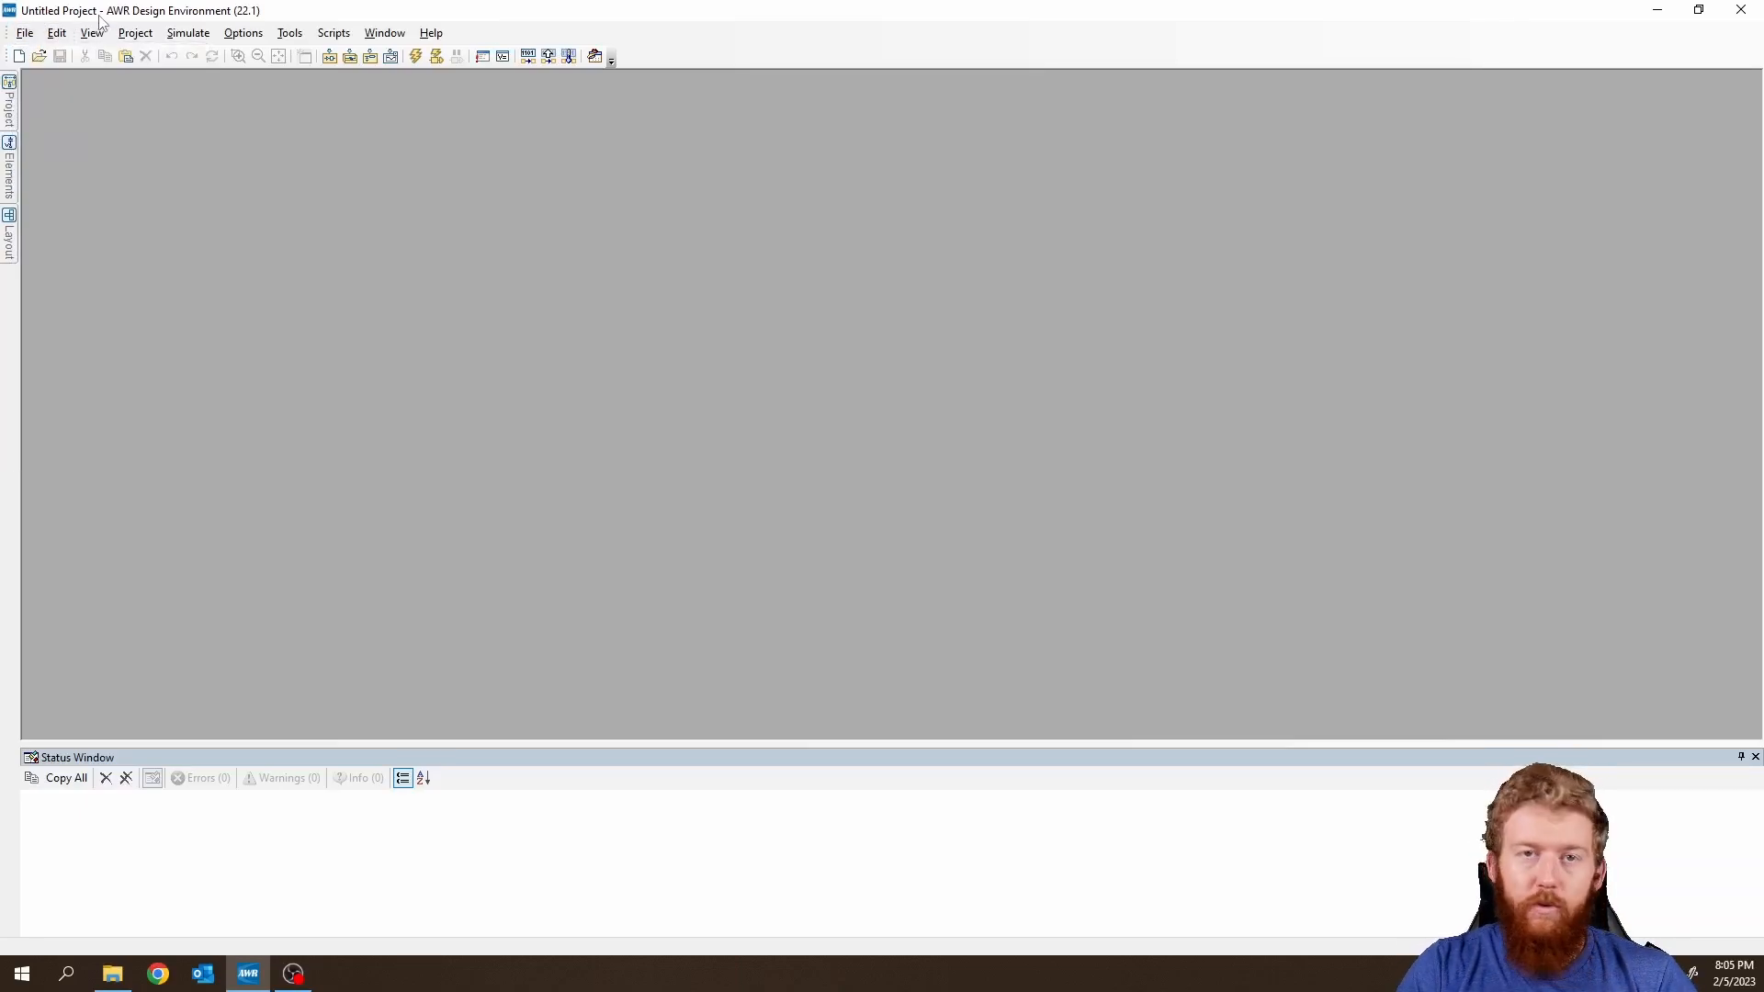
left_click(23, 34)
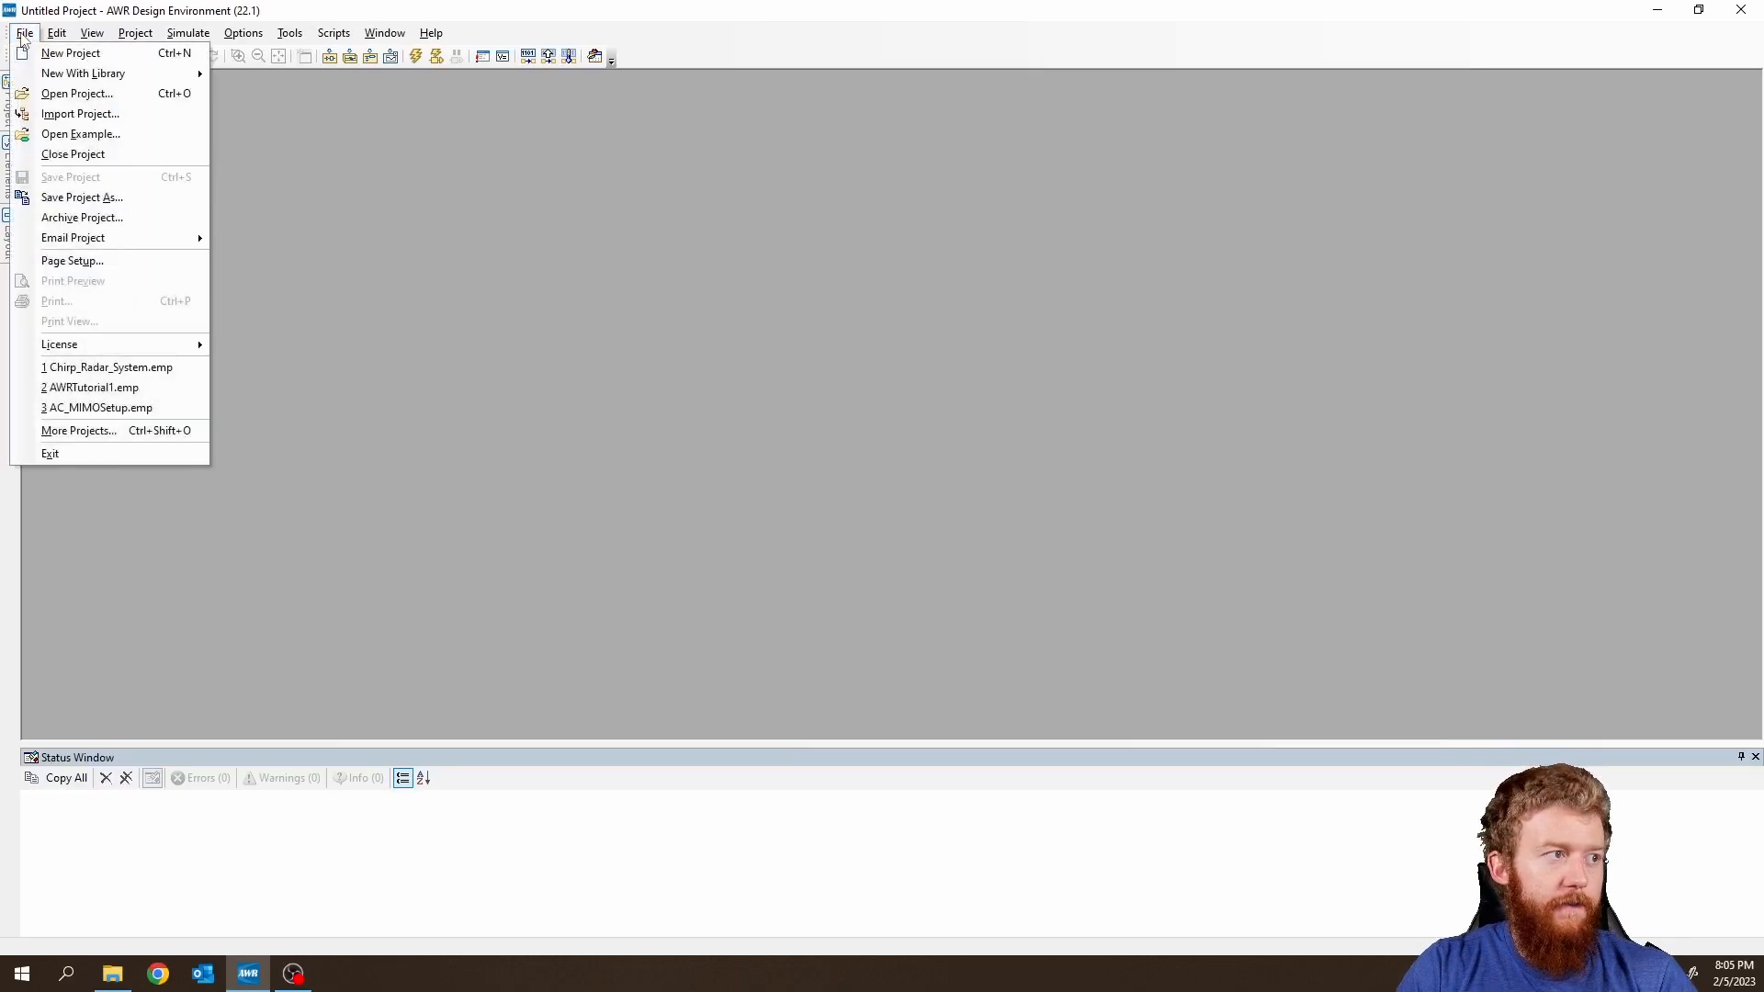
left_click(114, 198)
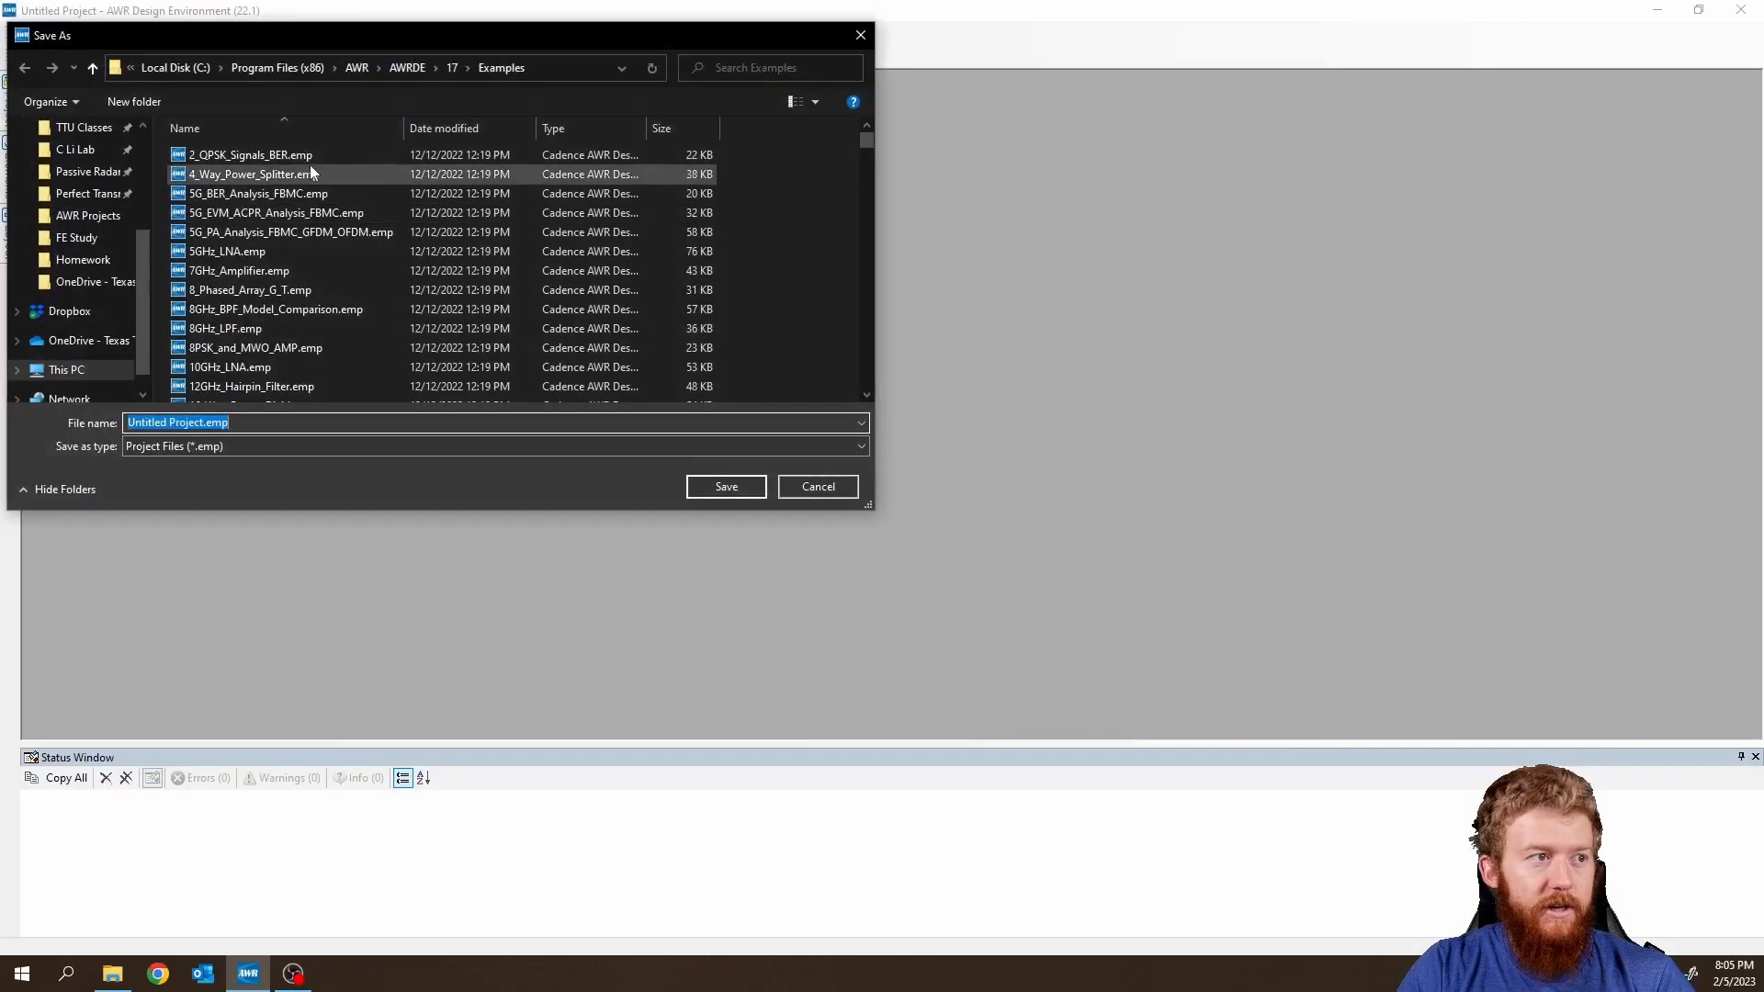
left_click_drag(389, 36, 867, 195)
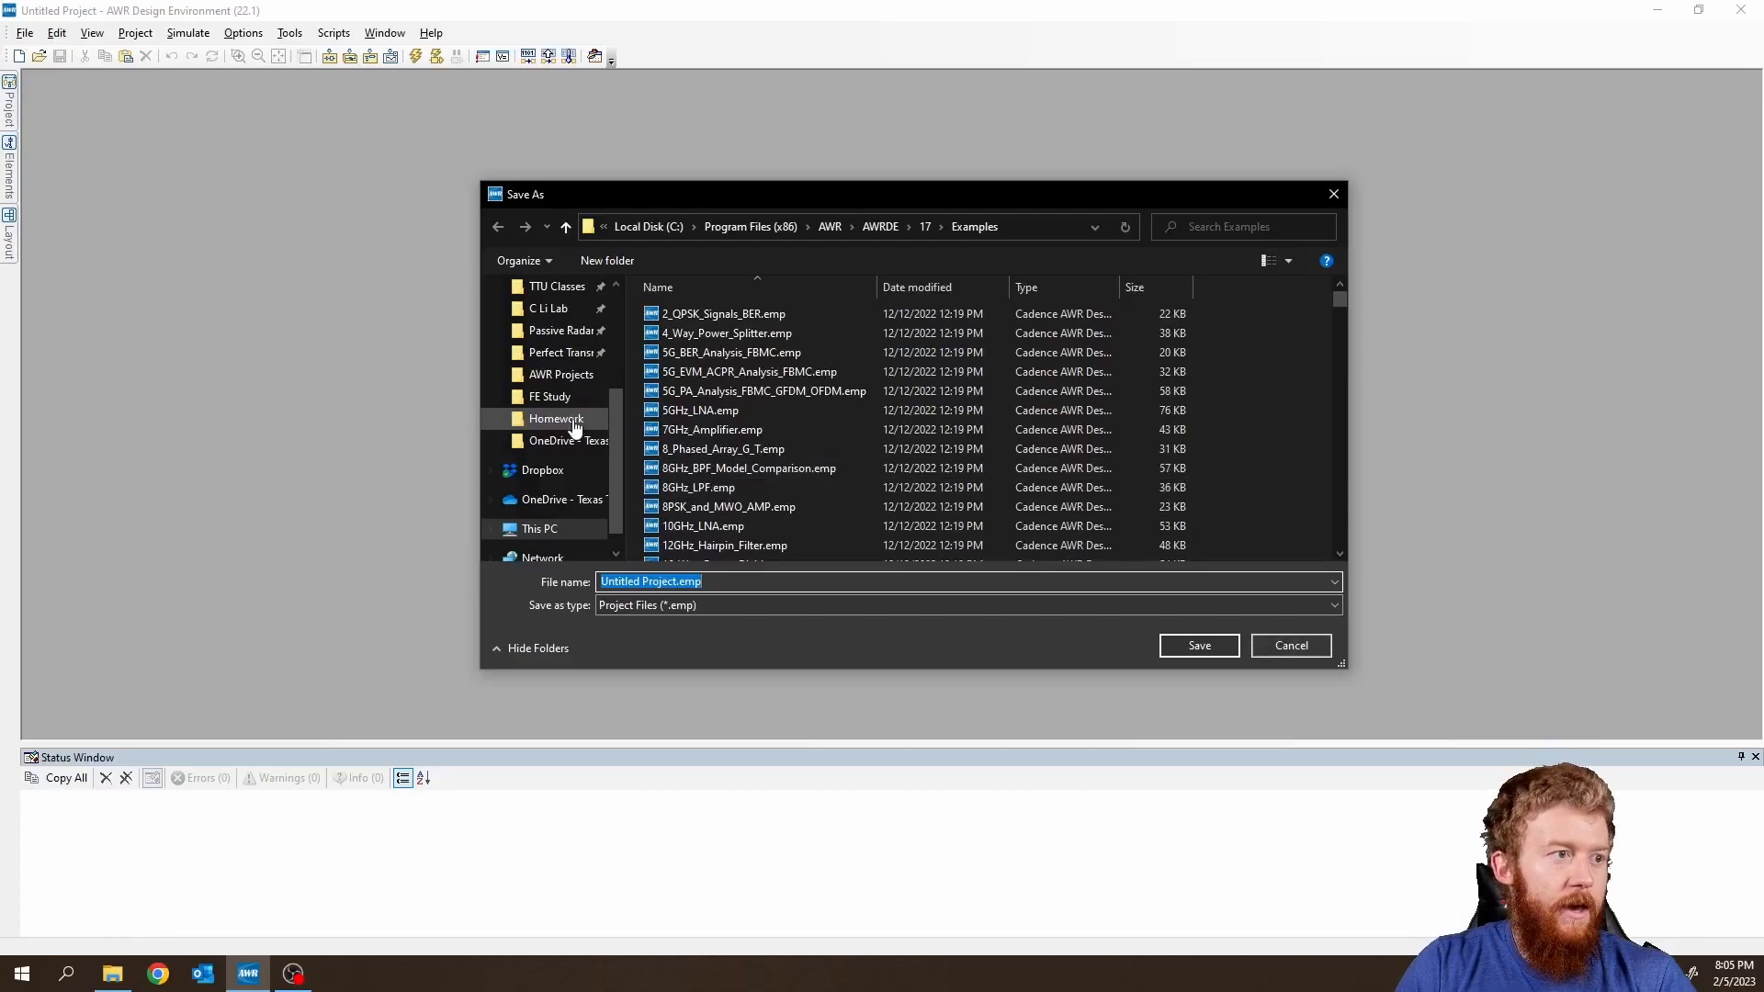
scroll(581, 423, "up", 3)
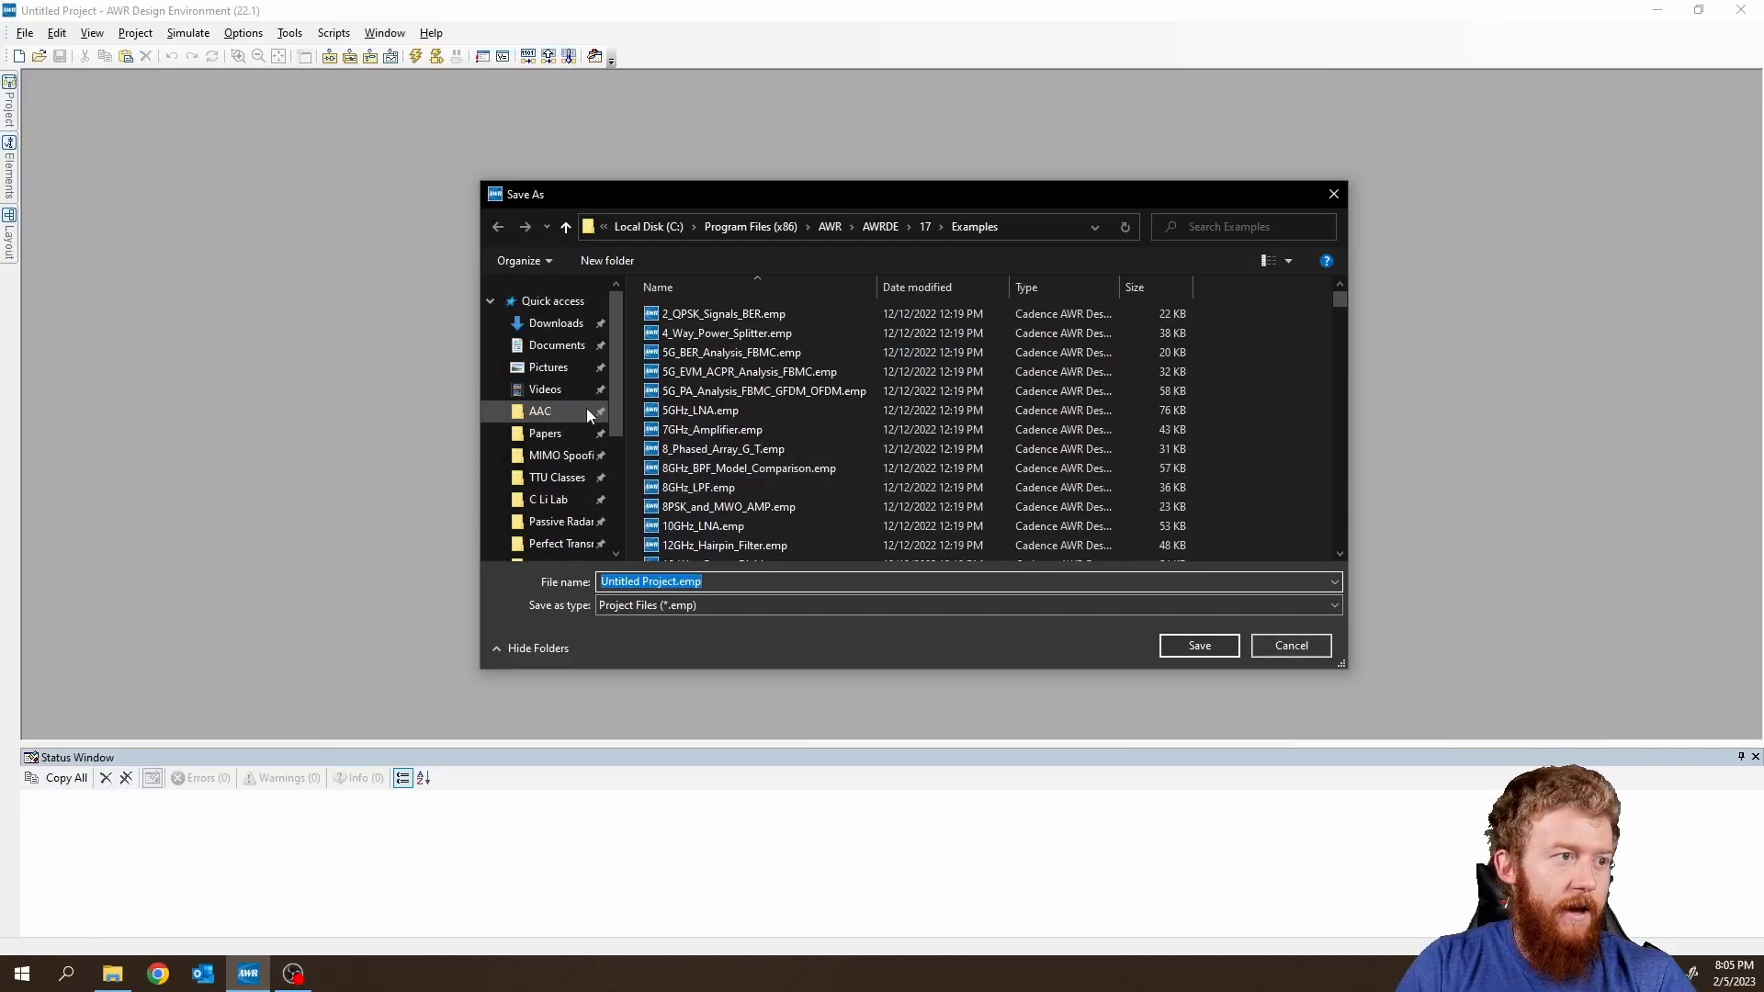
left_click(556, 345)
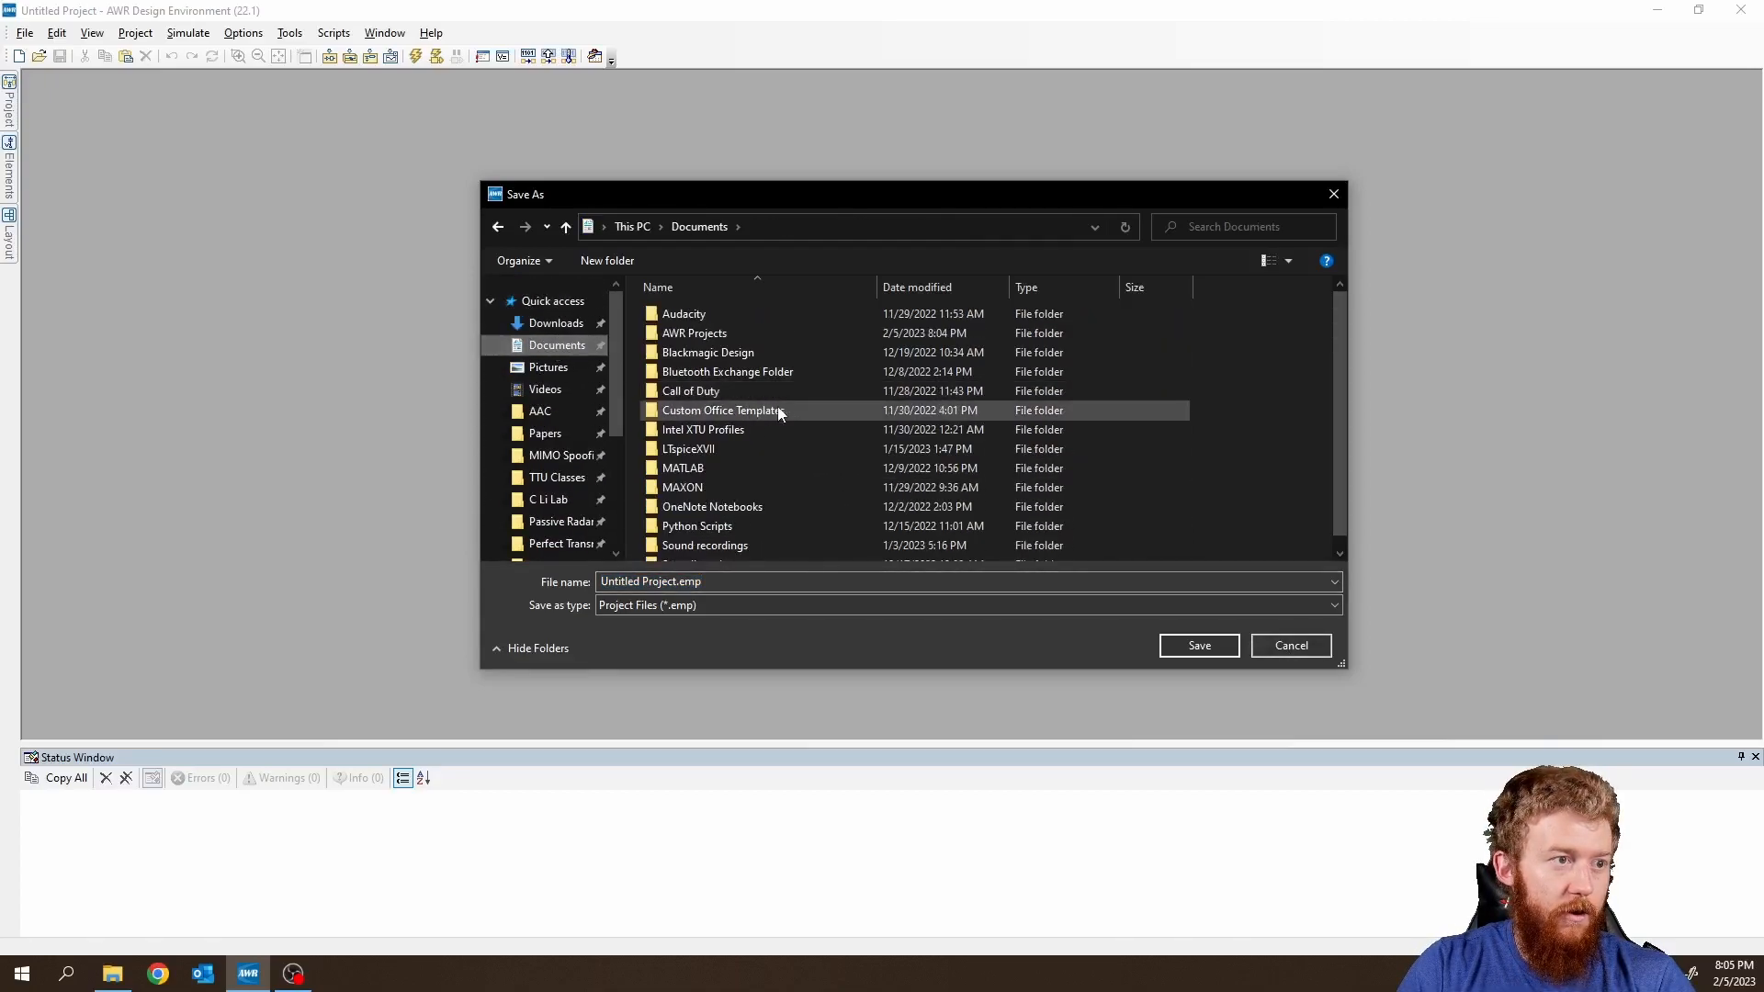
left_click(745, 582)
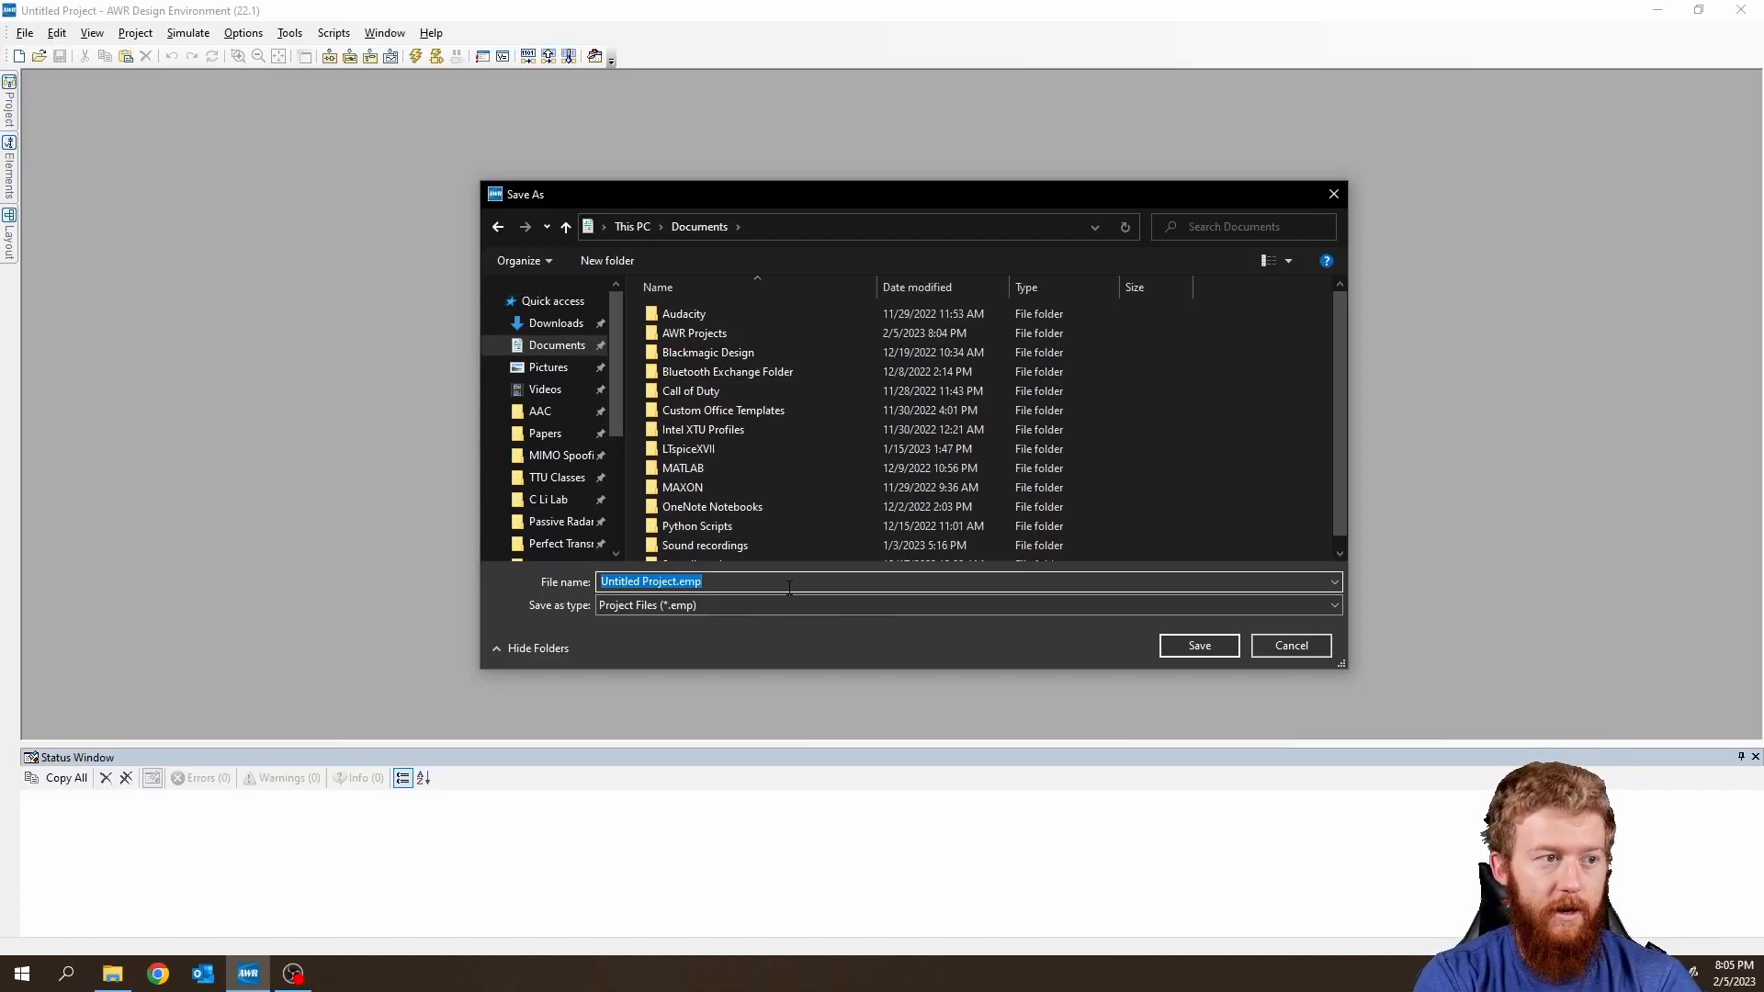
type("AC_AWRTutorial.emp")
key("Return")
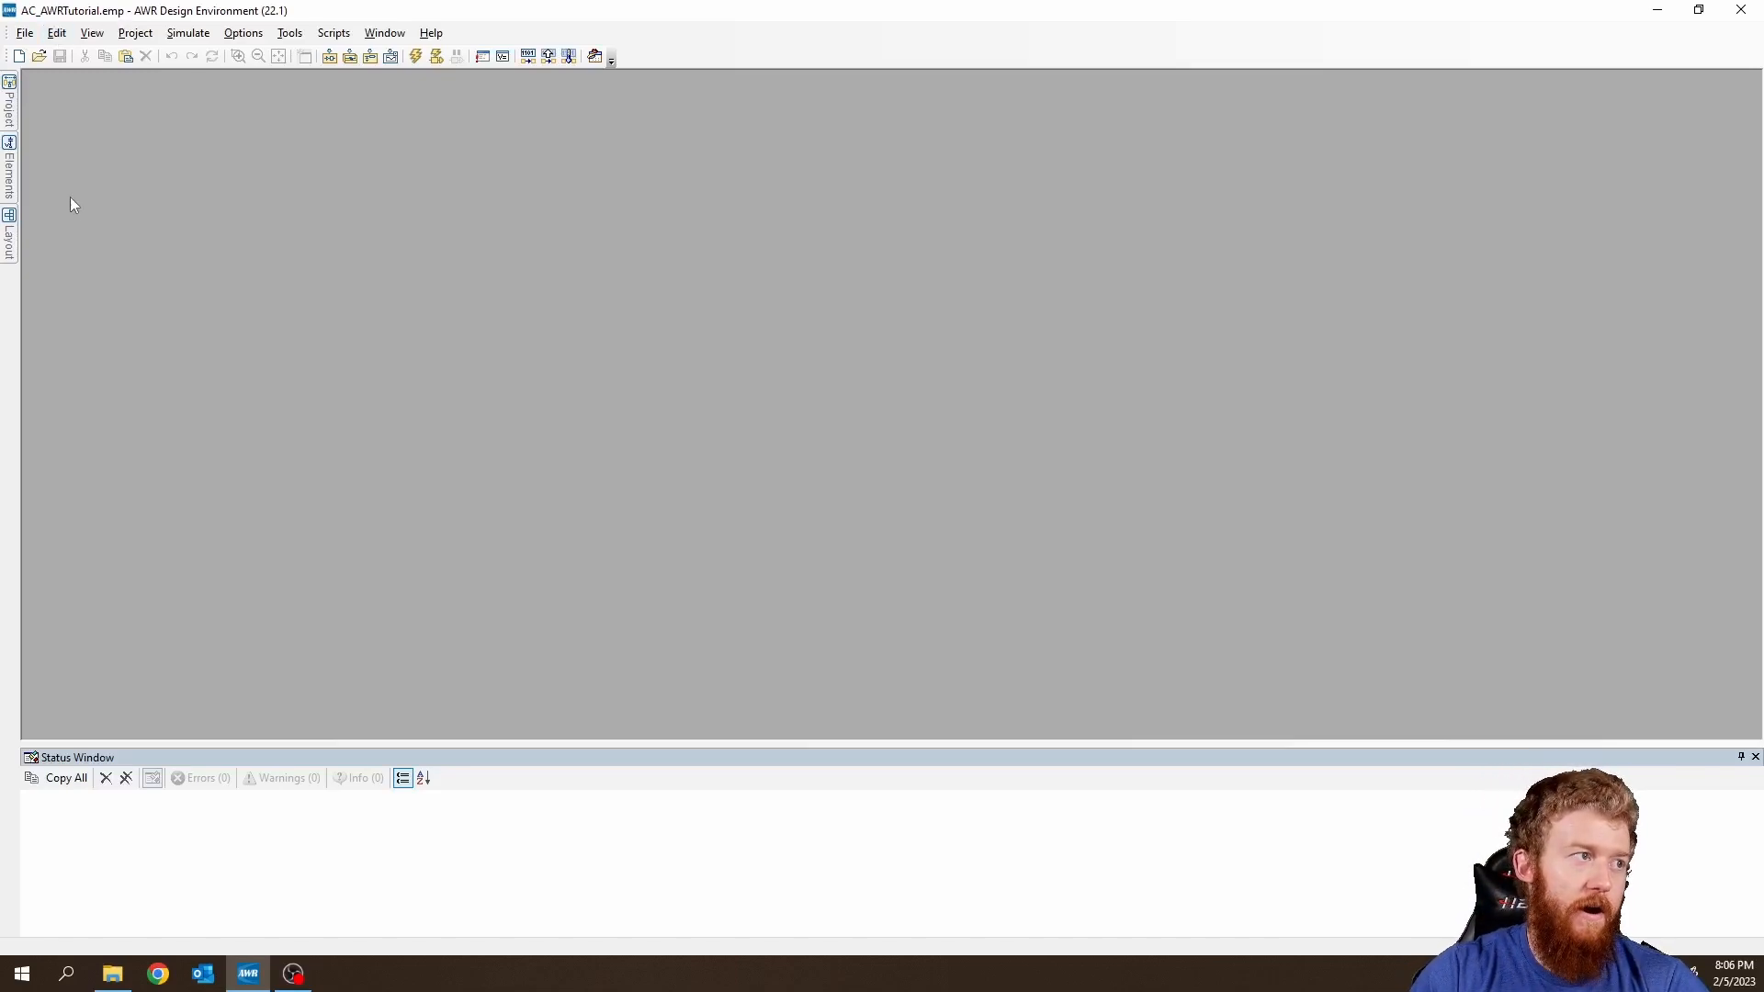
Show the Project Browser and examine its tree of project items, including the available wizards.
left_click(92, 33)
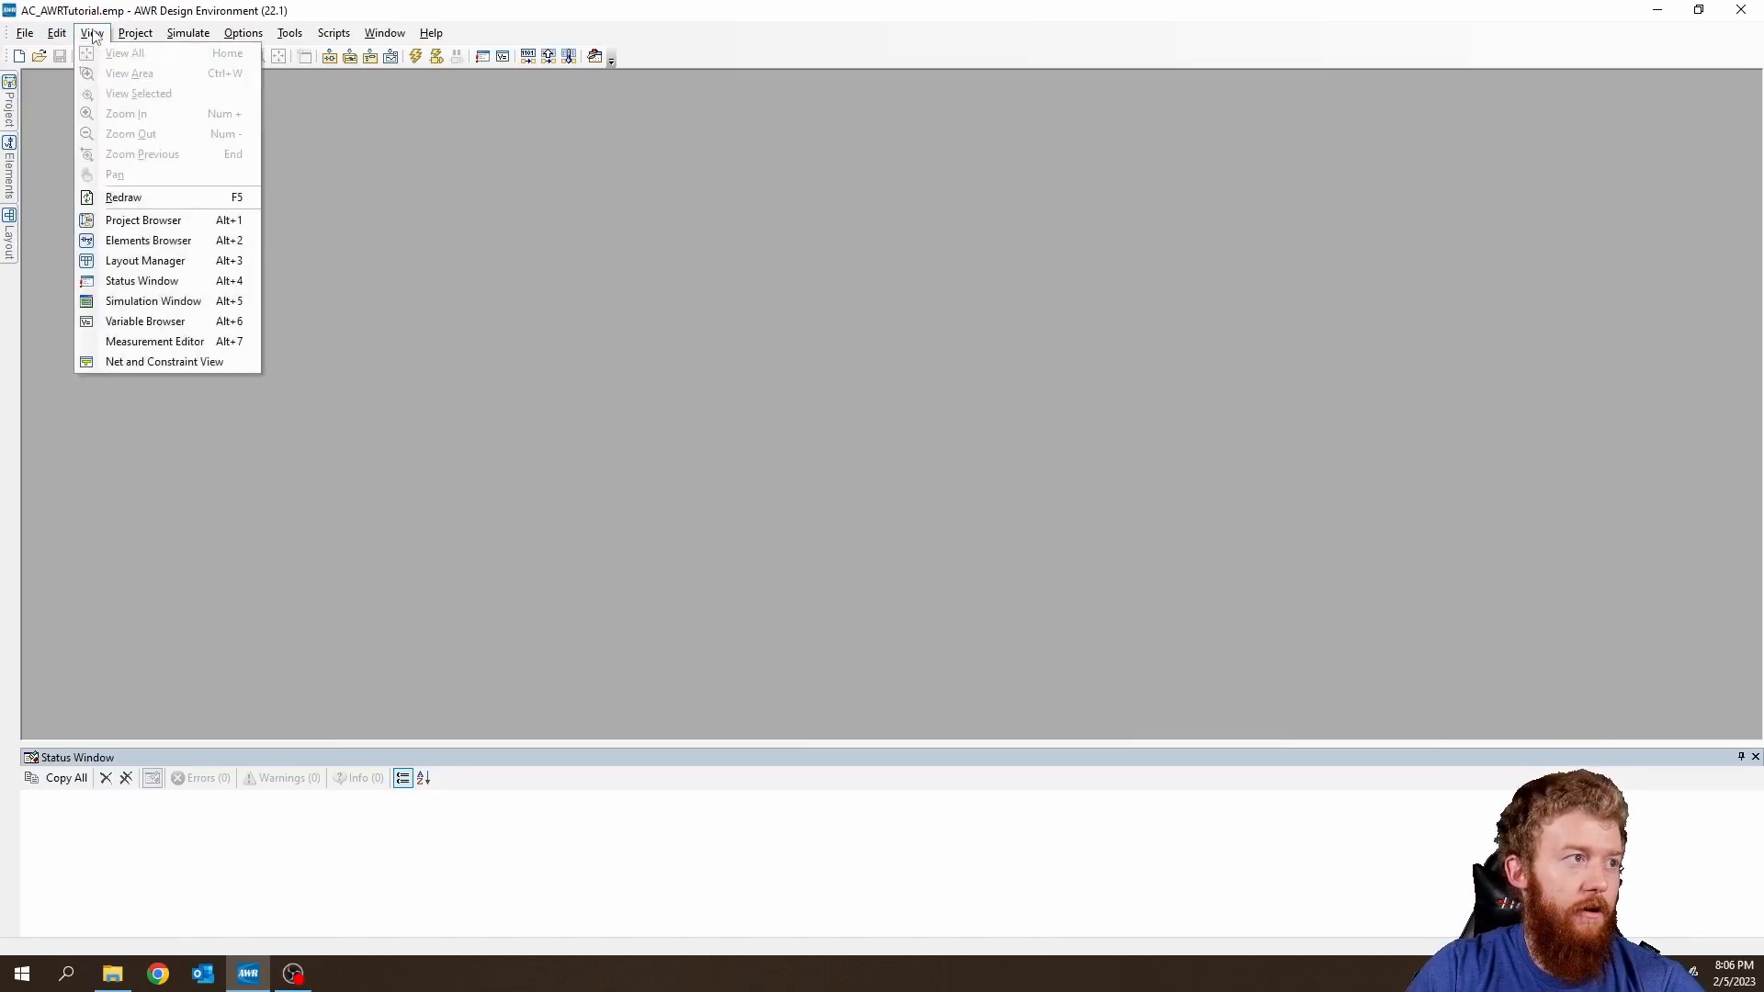
left_click(156, 225)
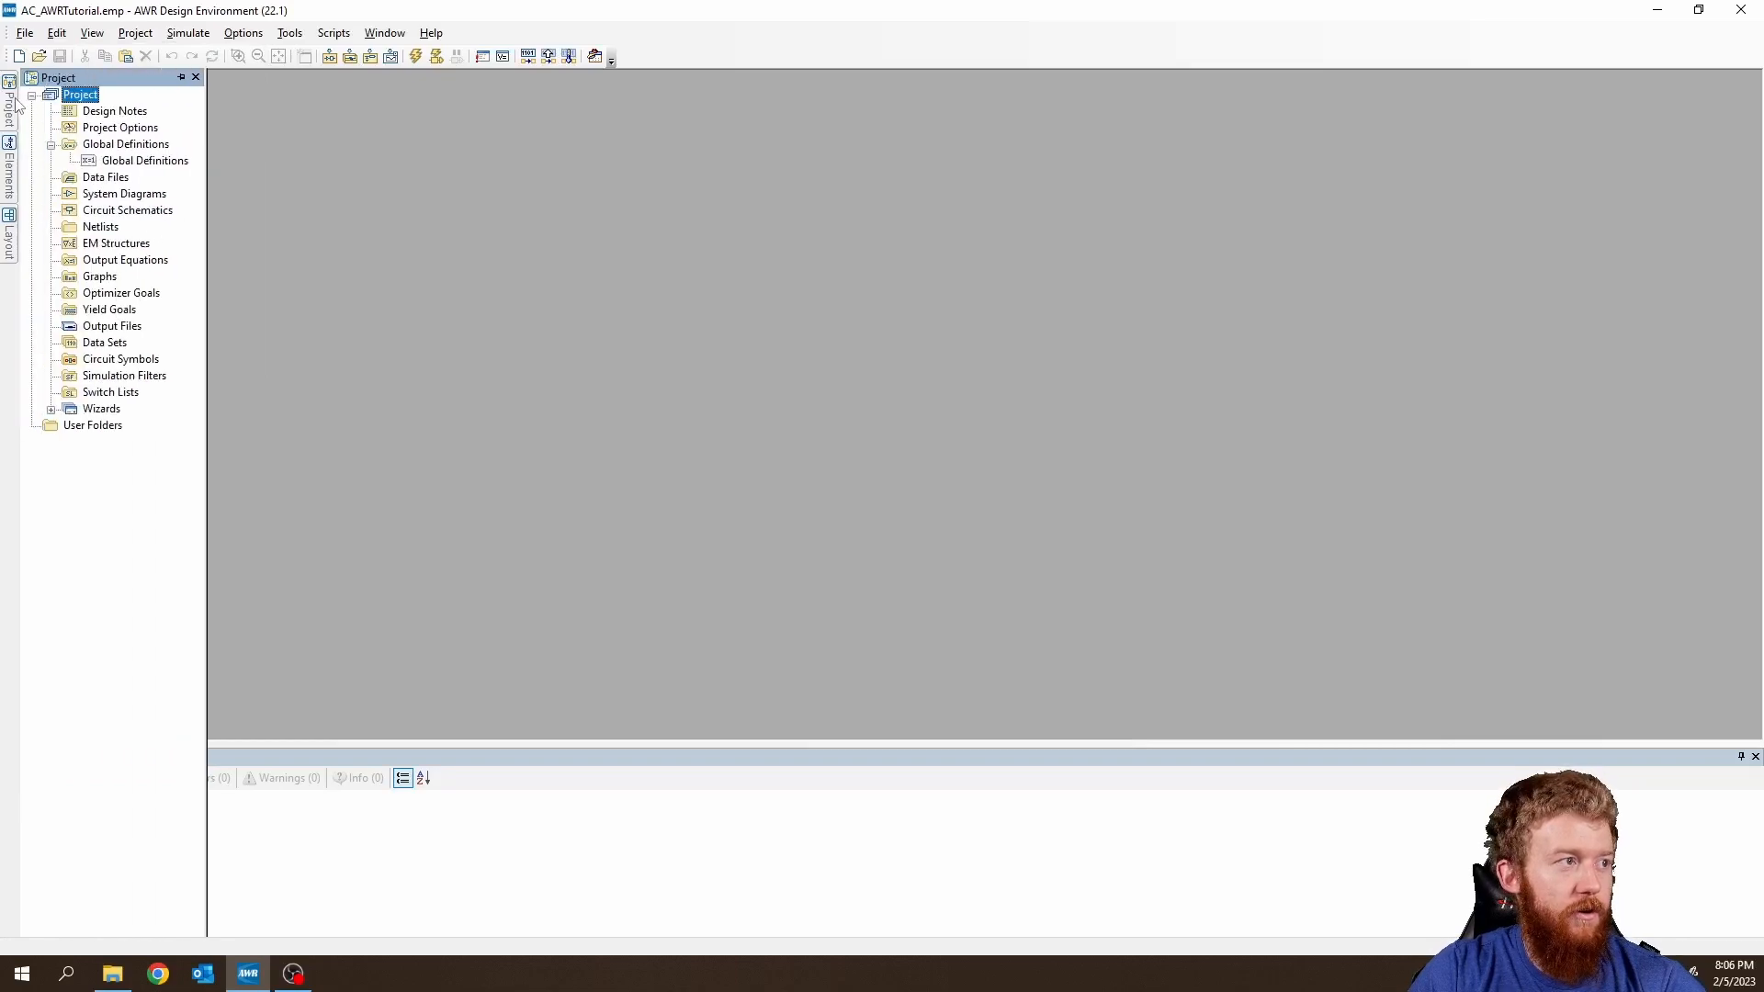
left_click(88, 108)
left_click(86, 97)
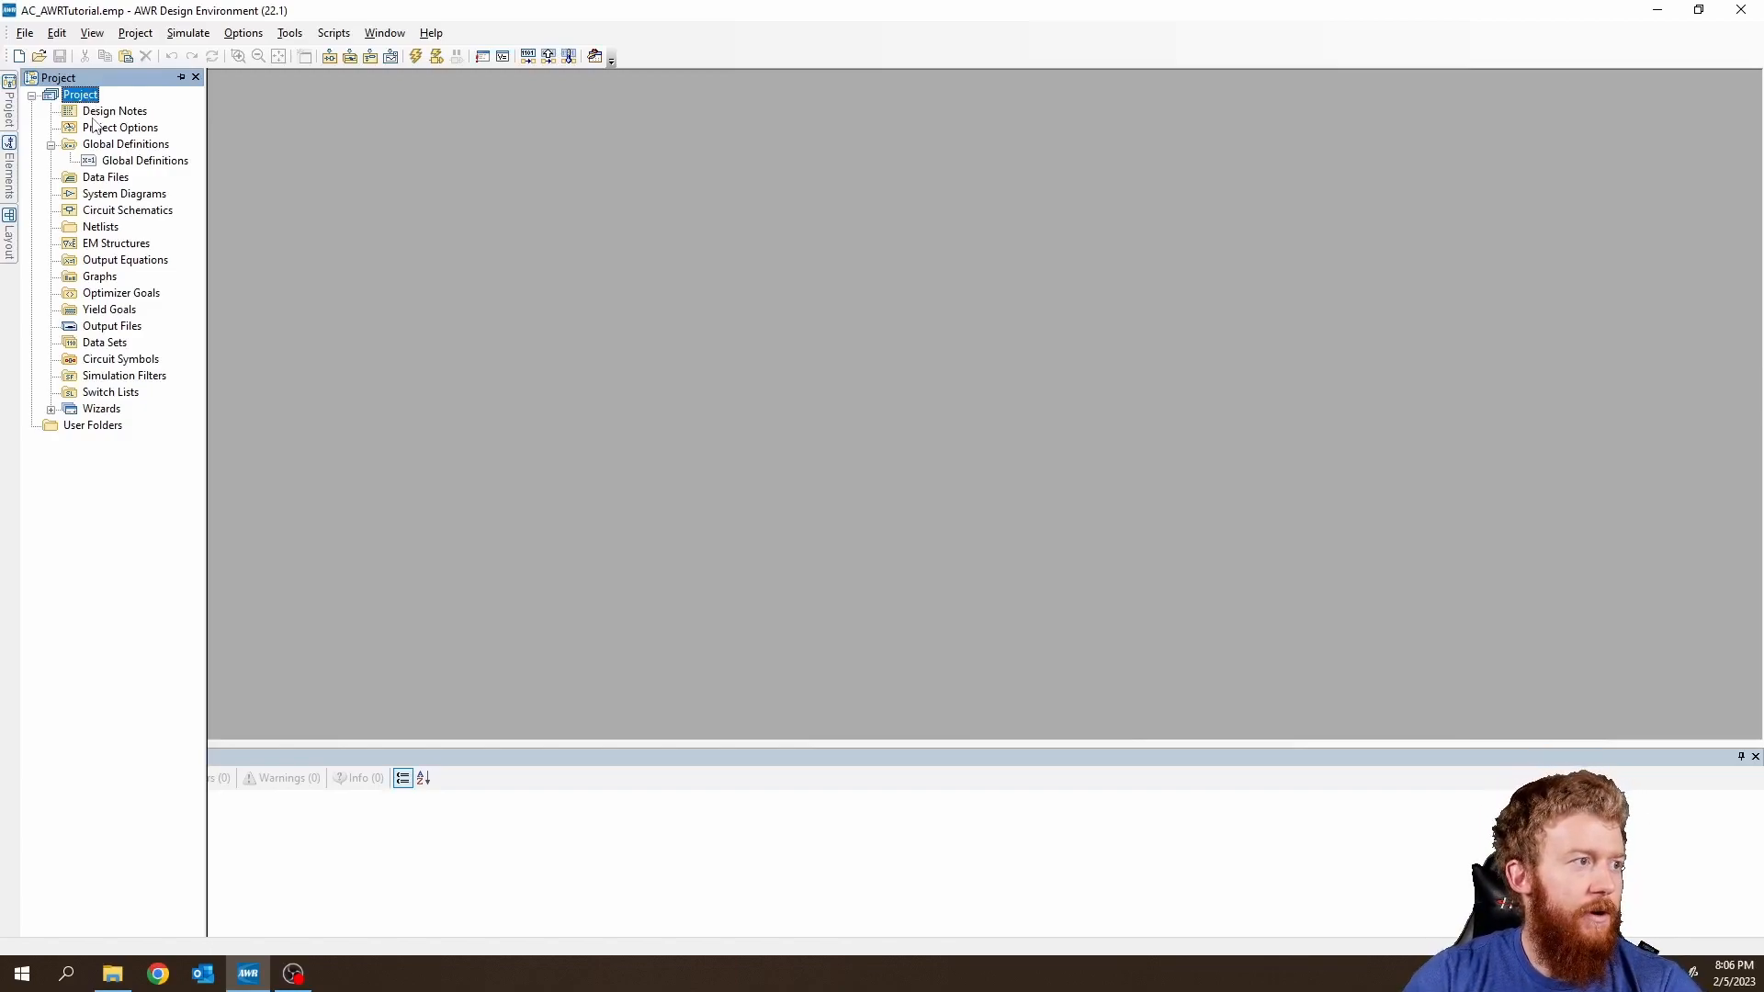
left_click(51, 409)
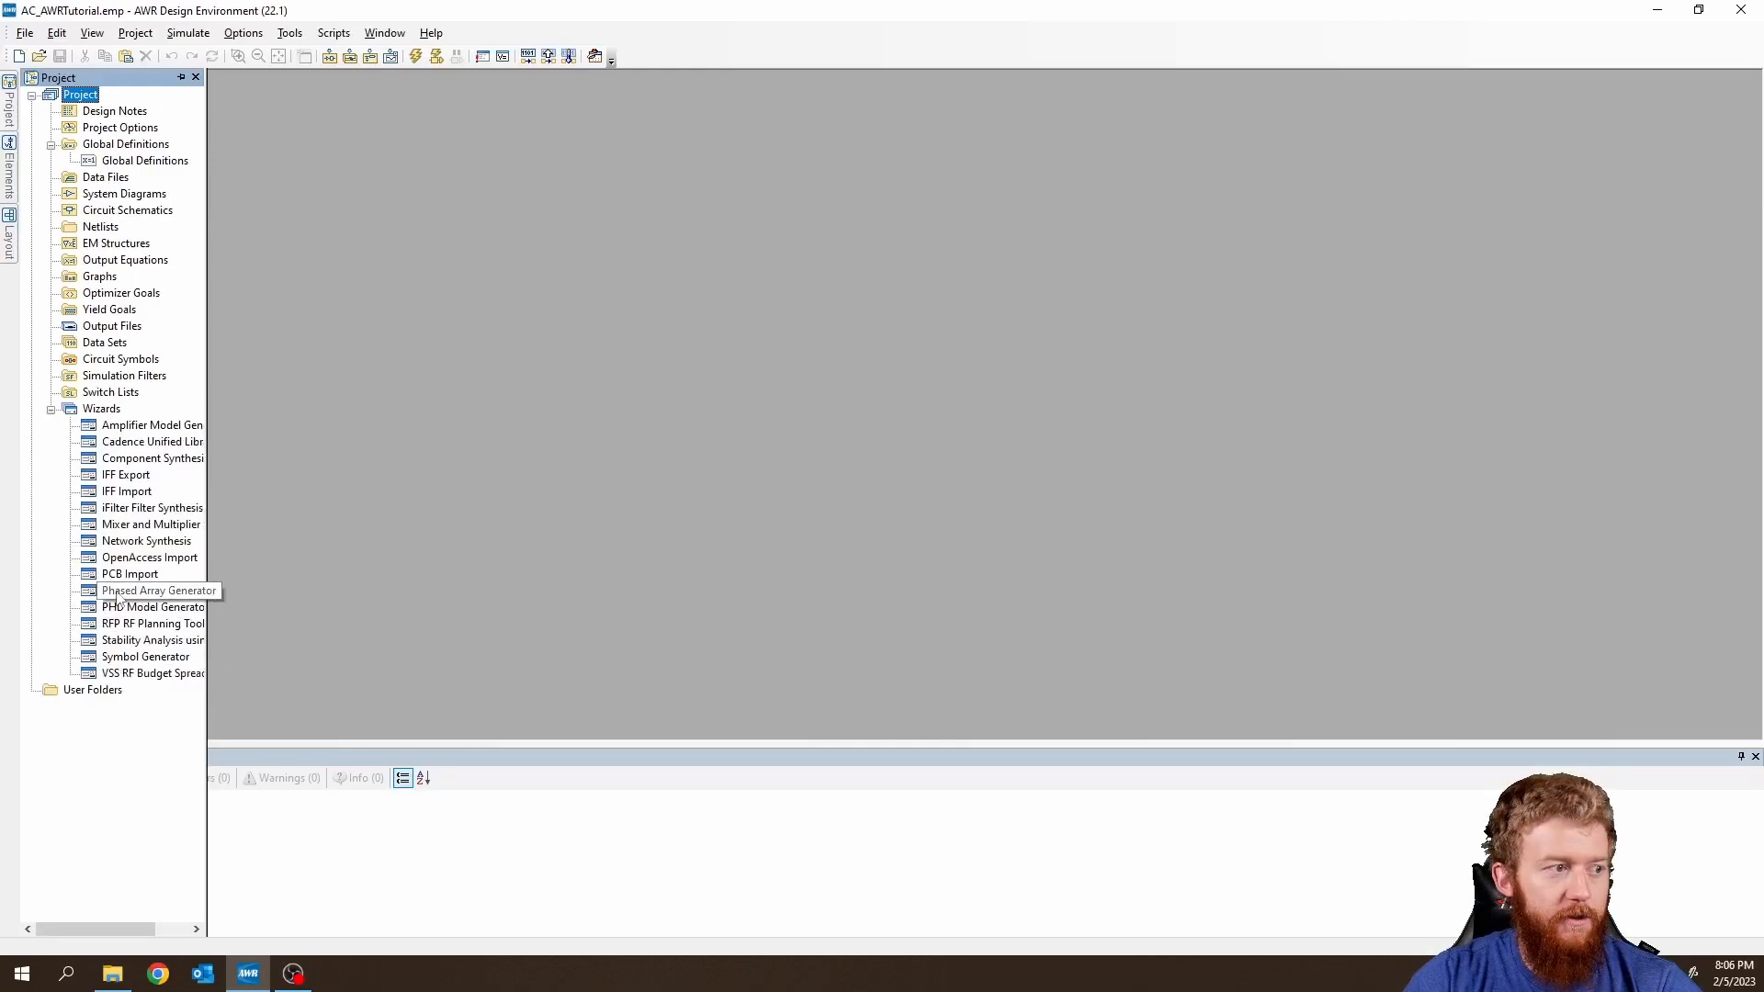
left_click(51, 410)
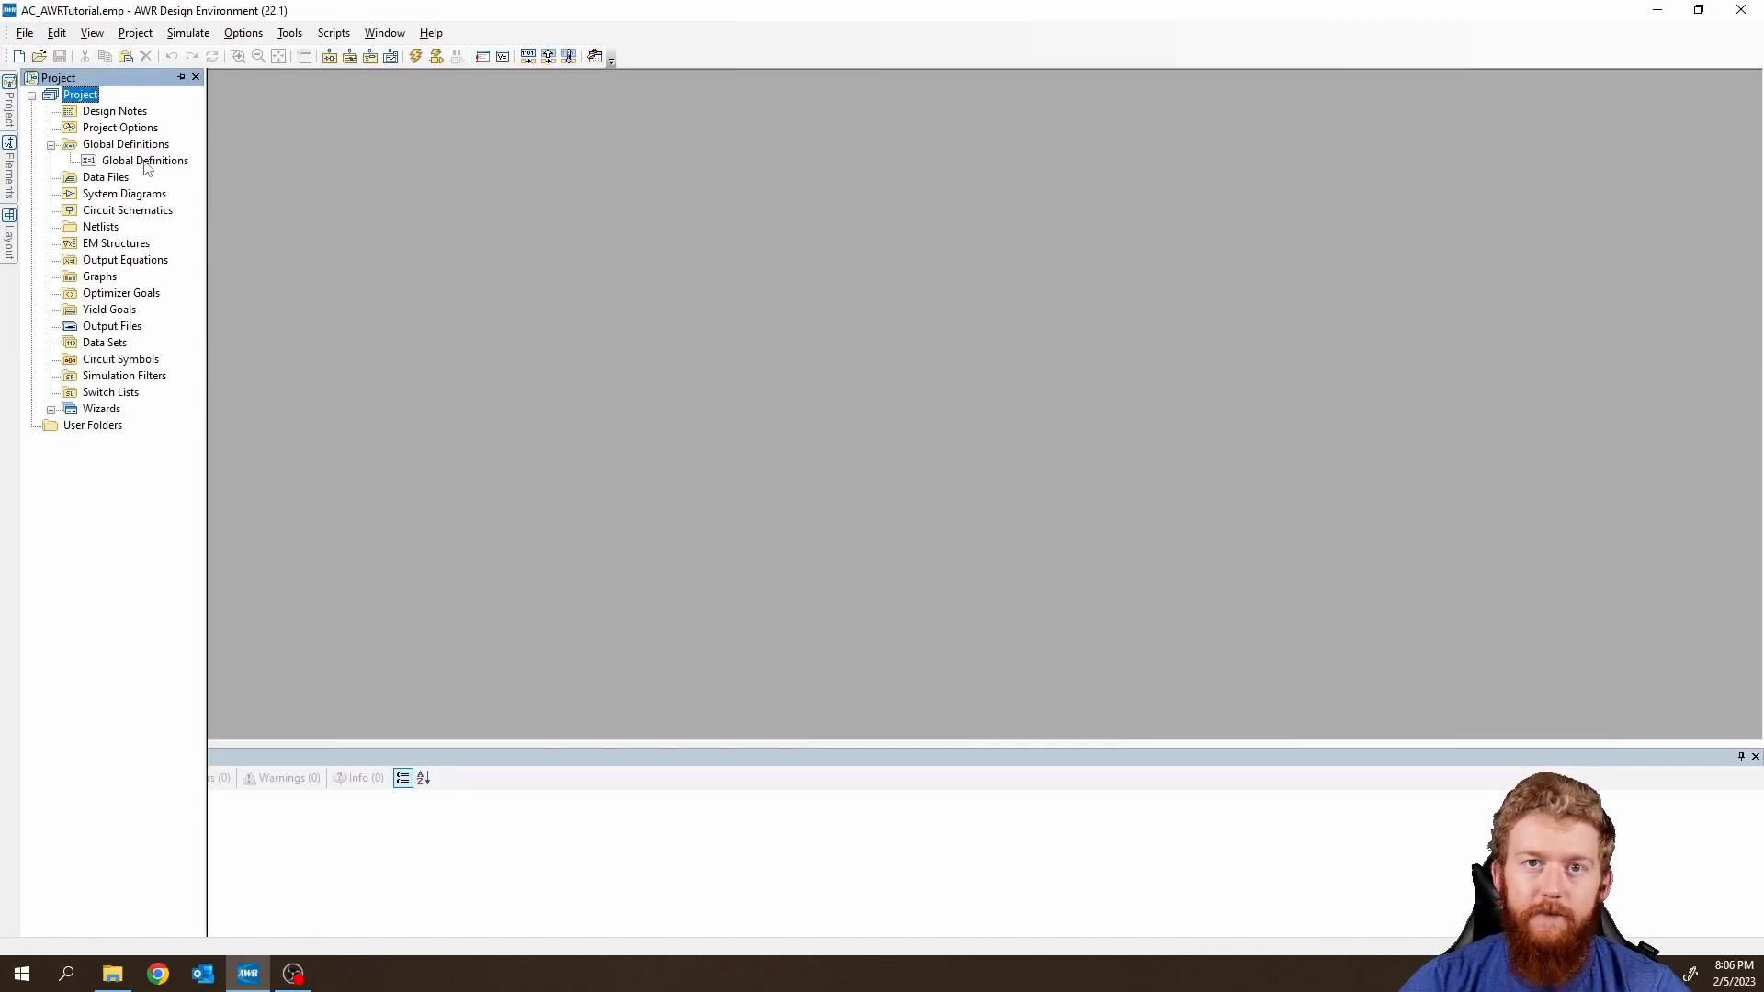
Create a new circuit schematic named "Group Names" and maximize its window.
left_click(129, 213)
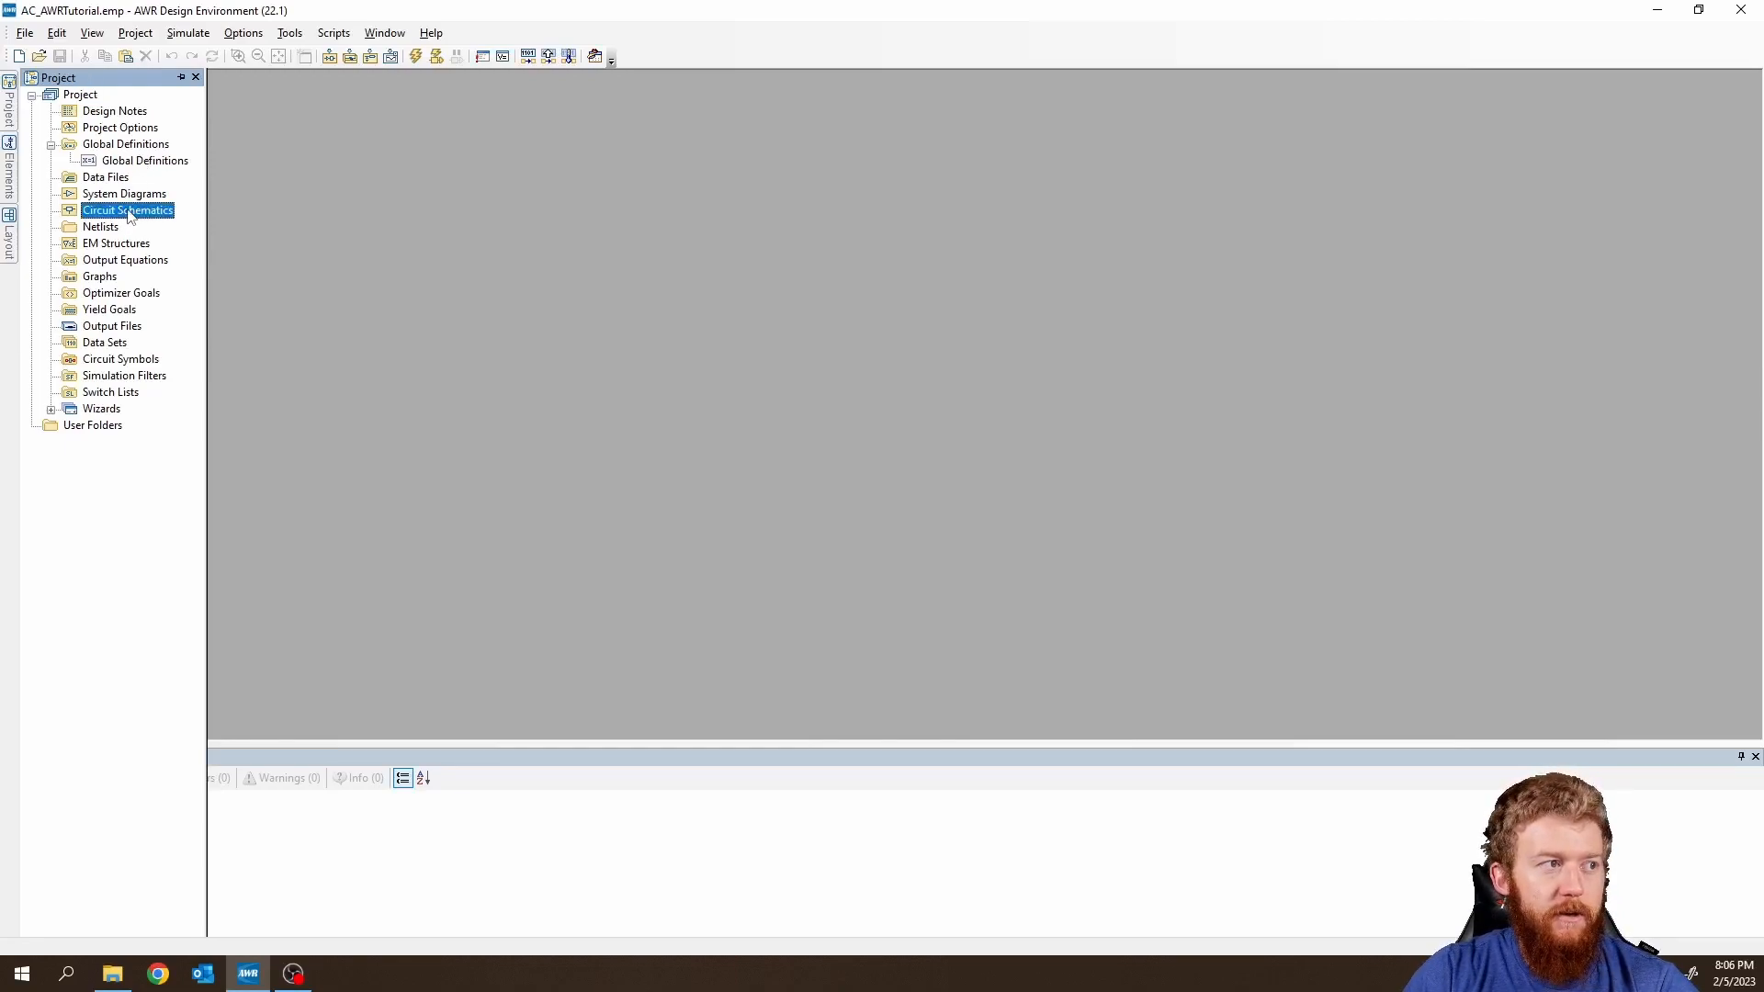
right_click(130, 215)
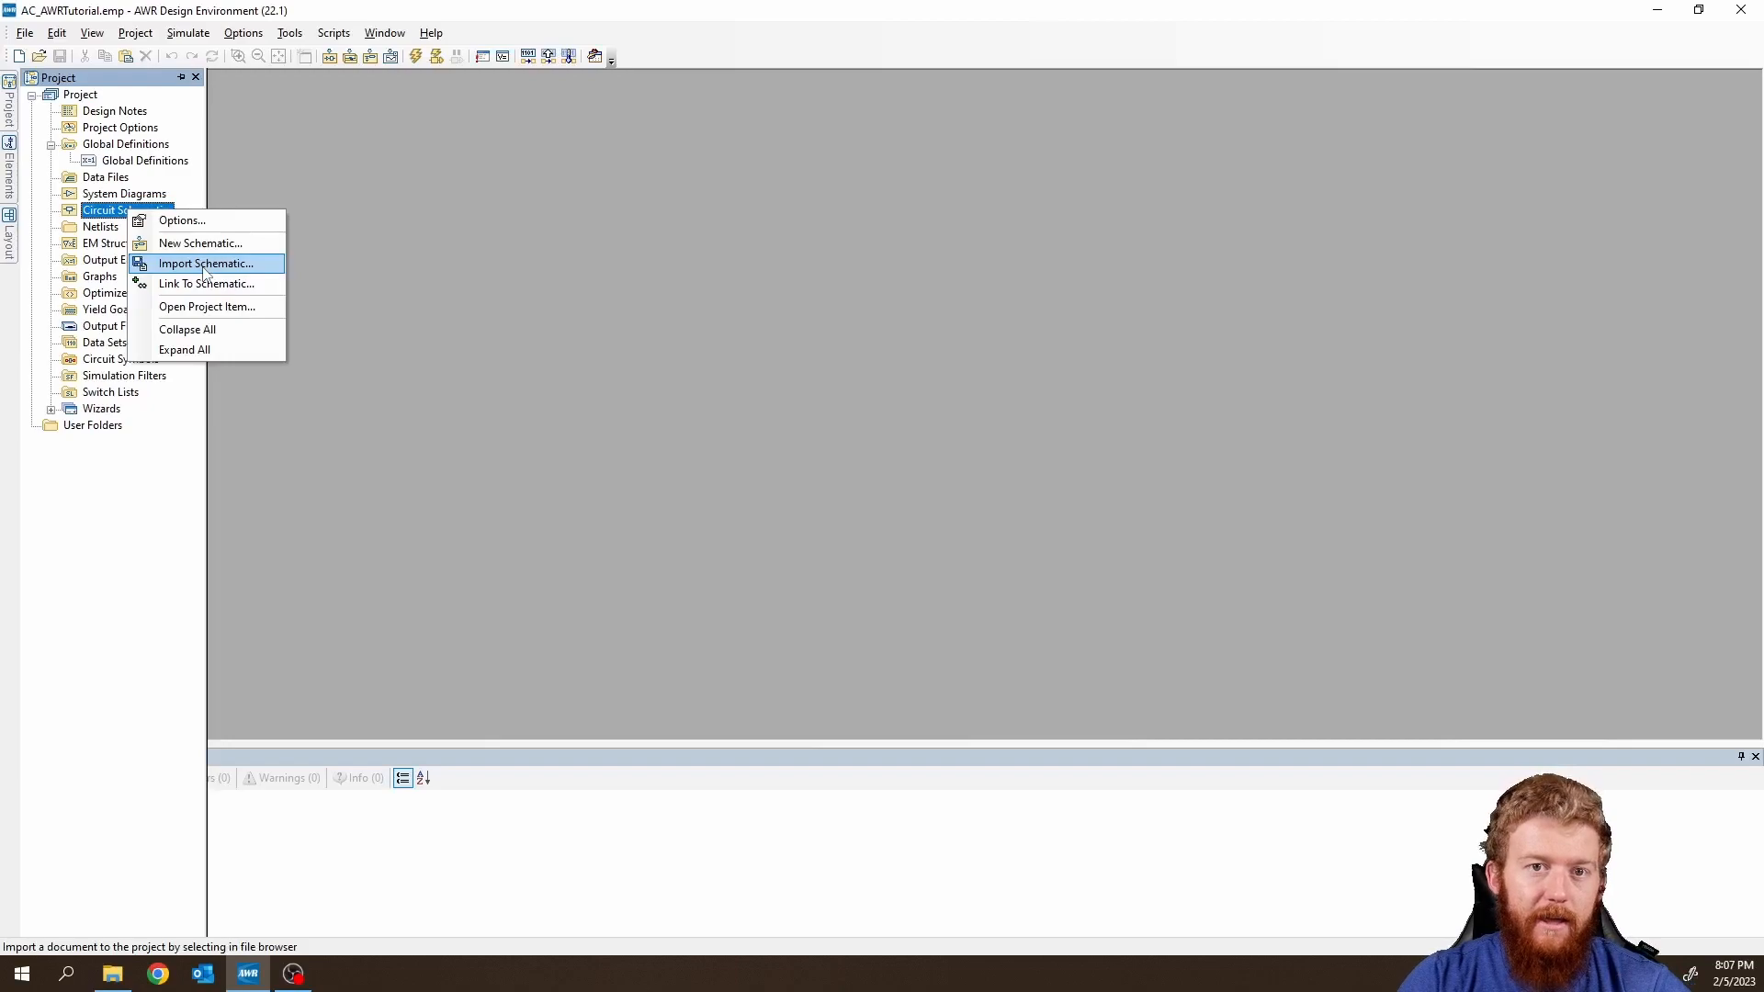
left_click(210, 246)
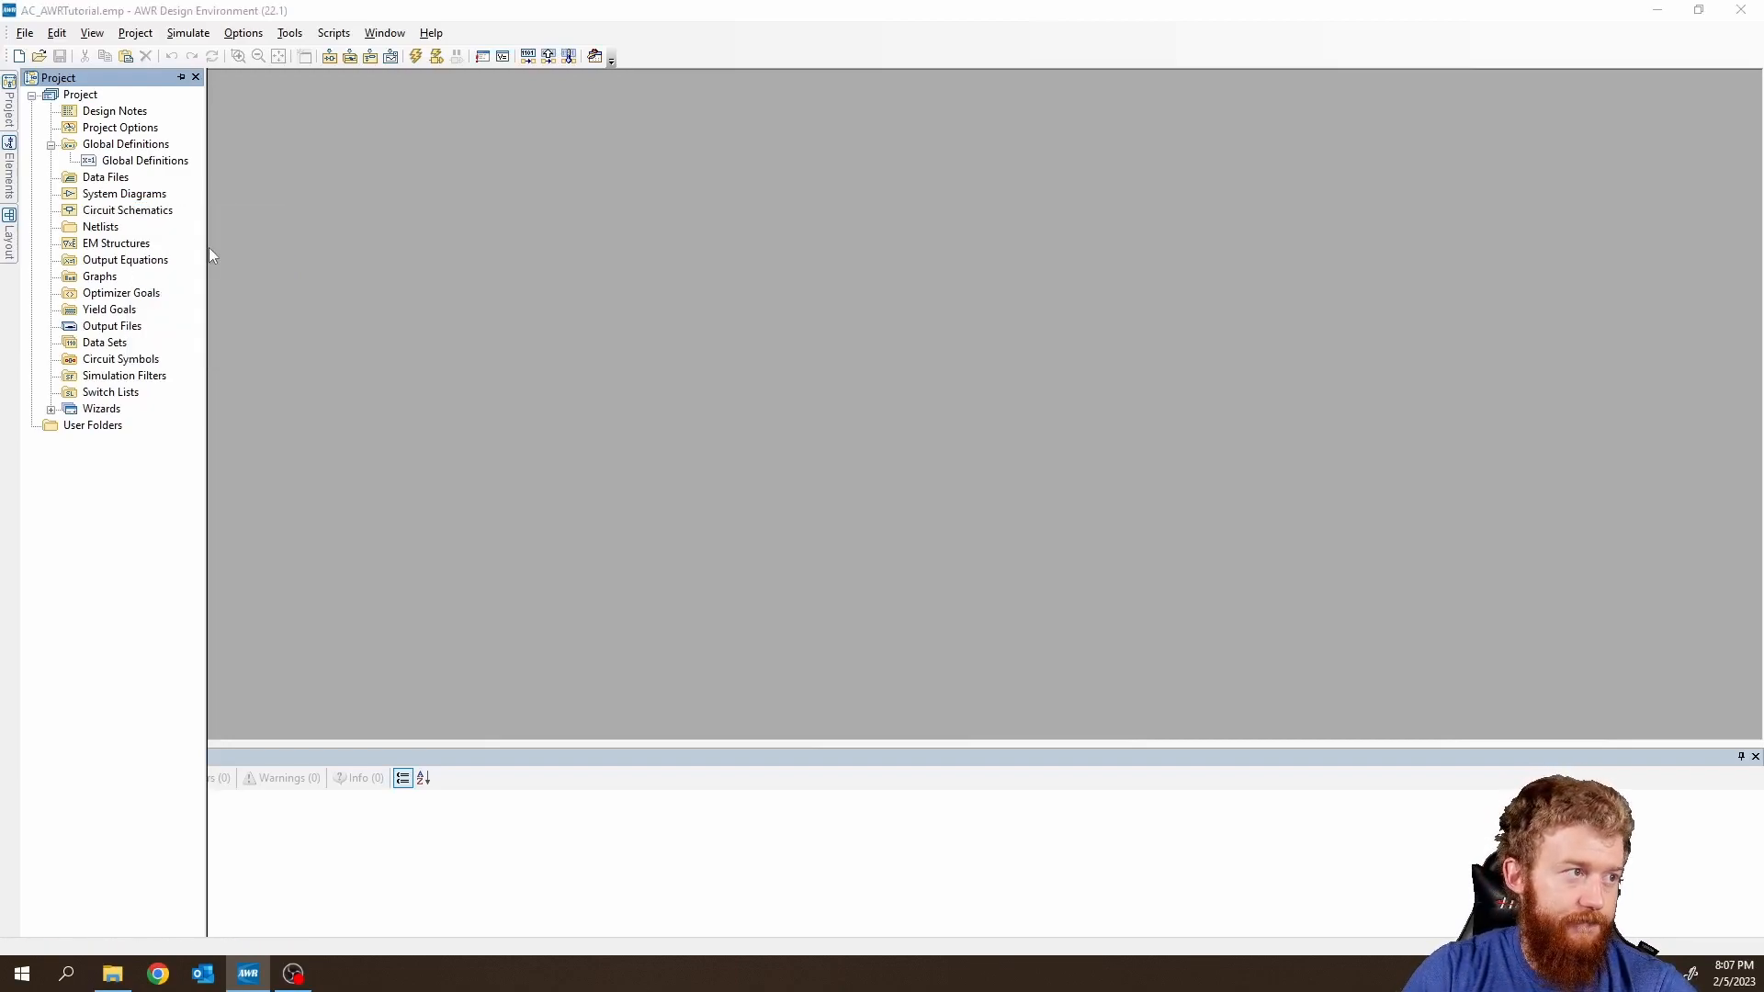
left_click_drag(542, 0, 693, 362)
left_click(647, 410)
key("ctrl+a")
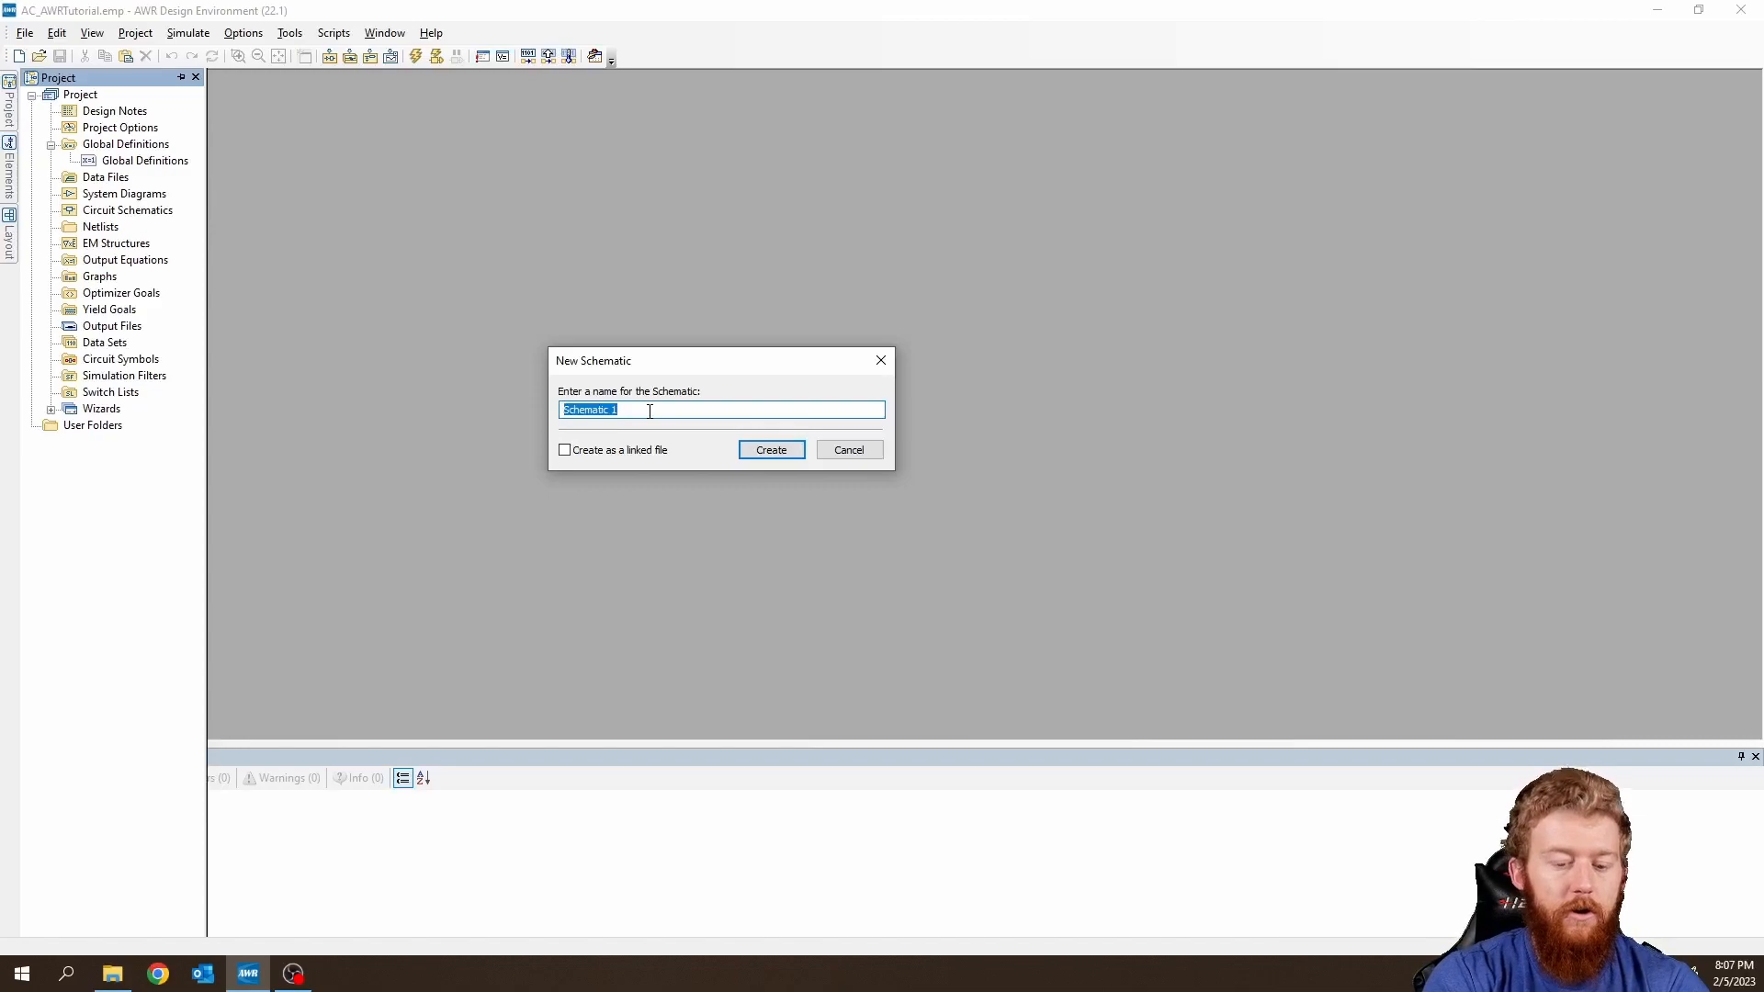
type("Group Names")
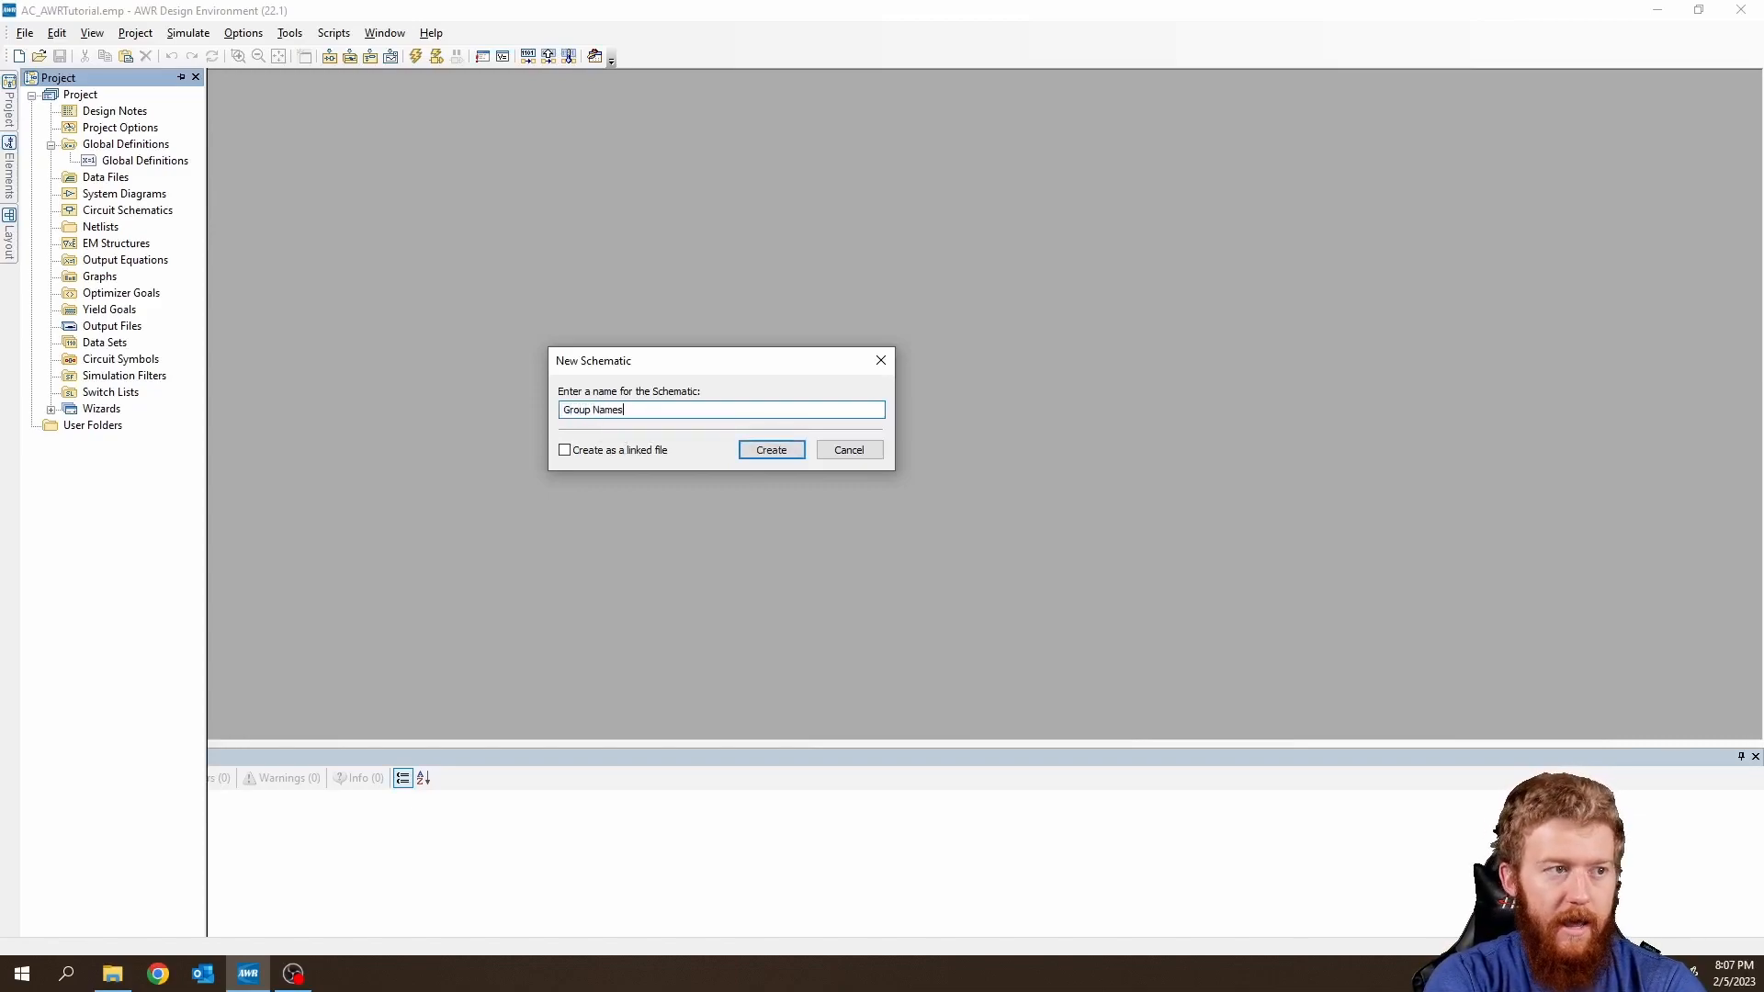
key("Return")
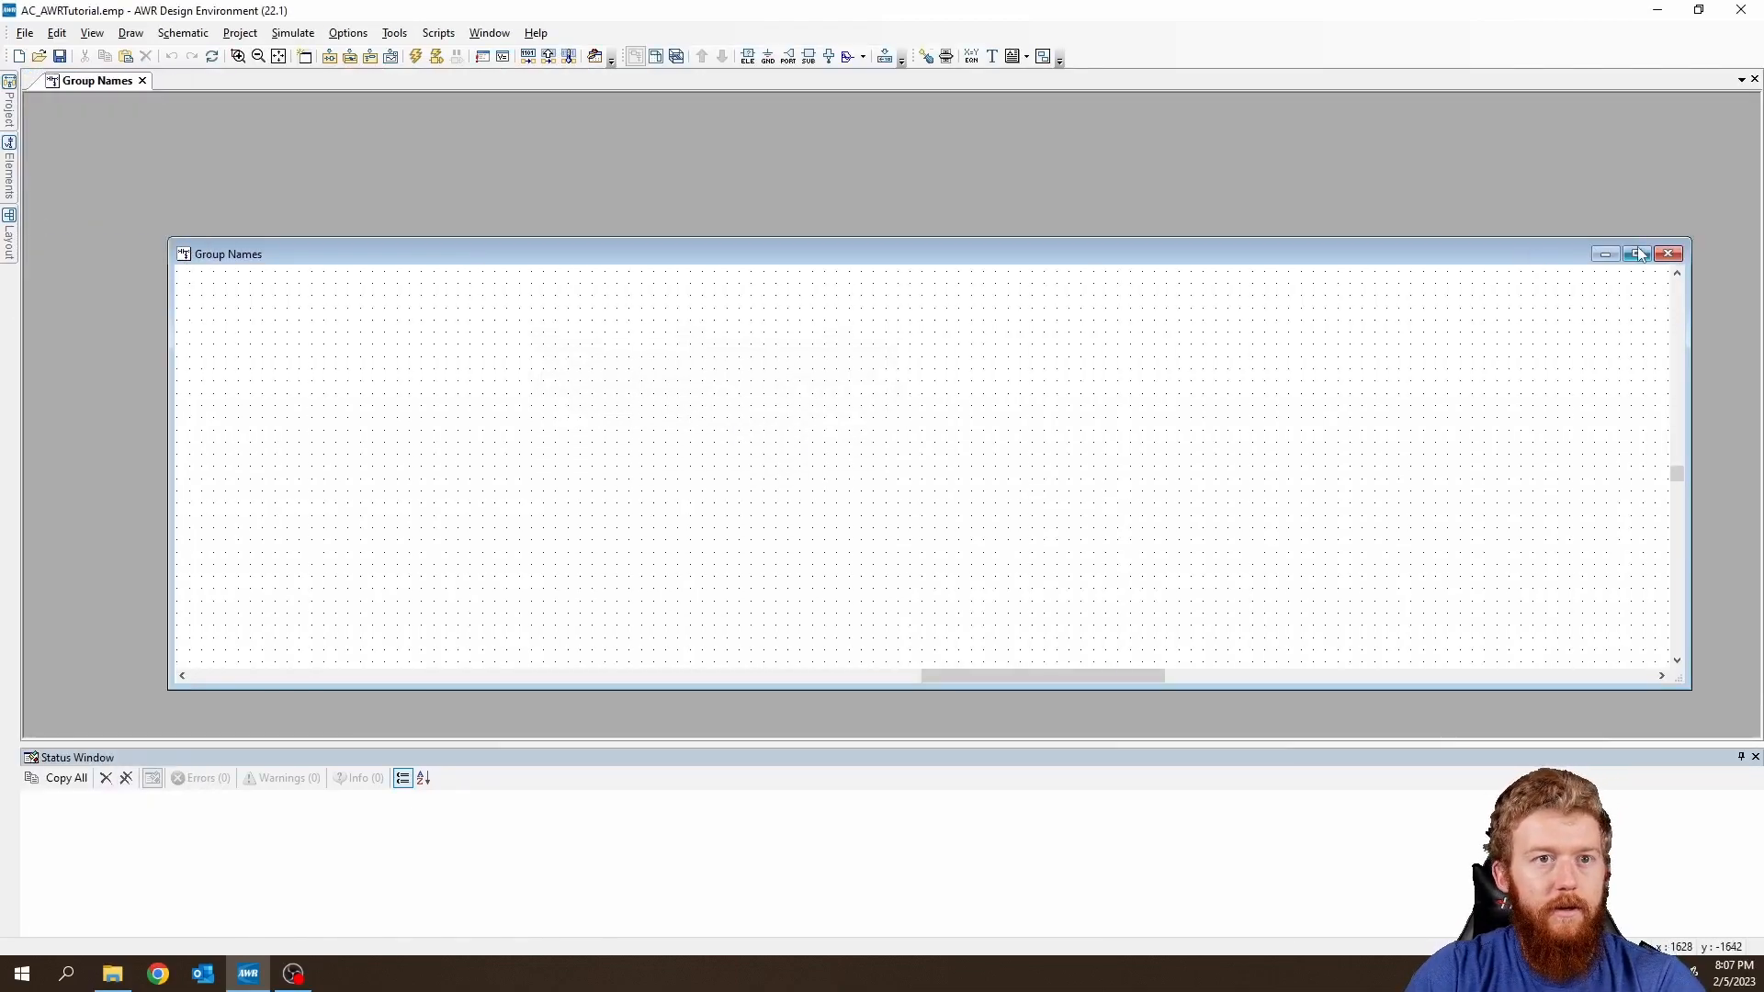
left_click(1637, 253)
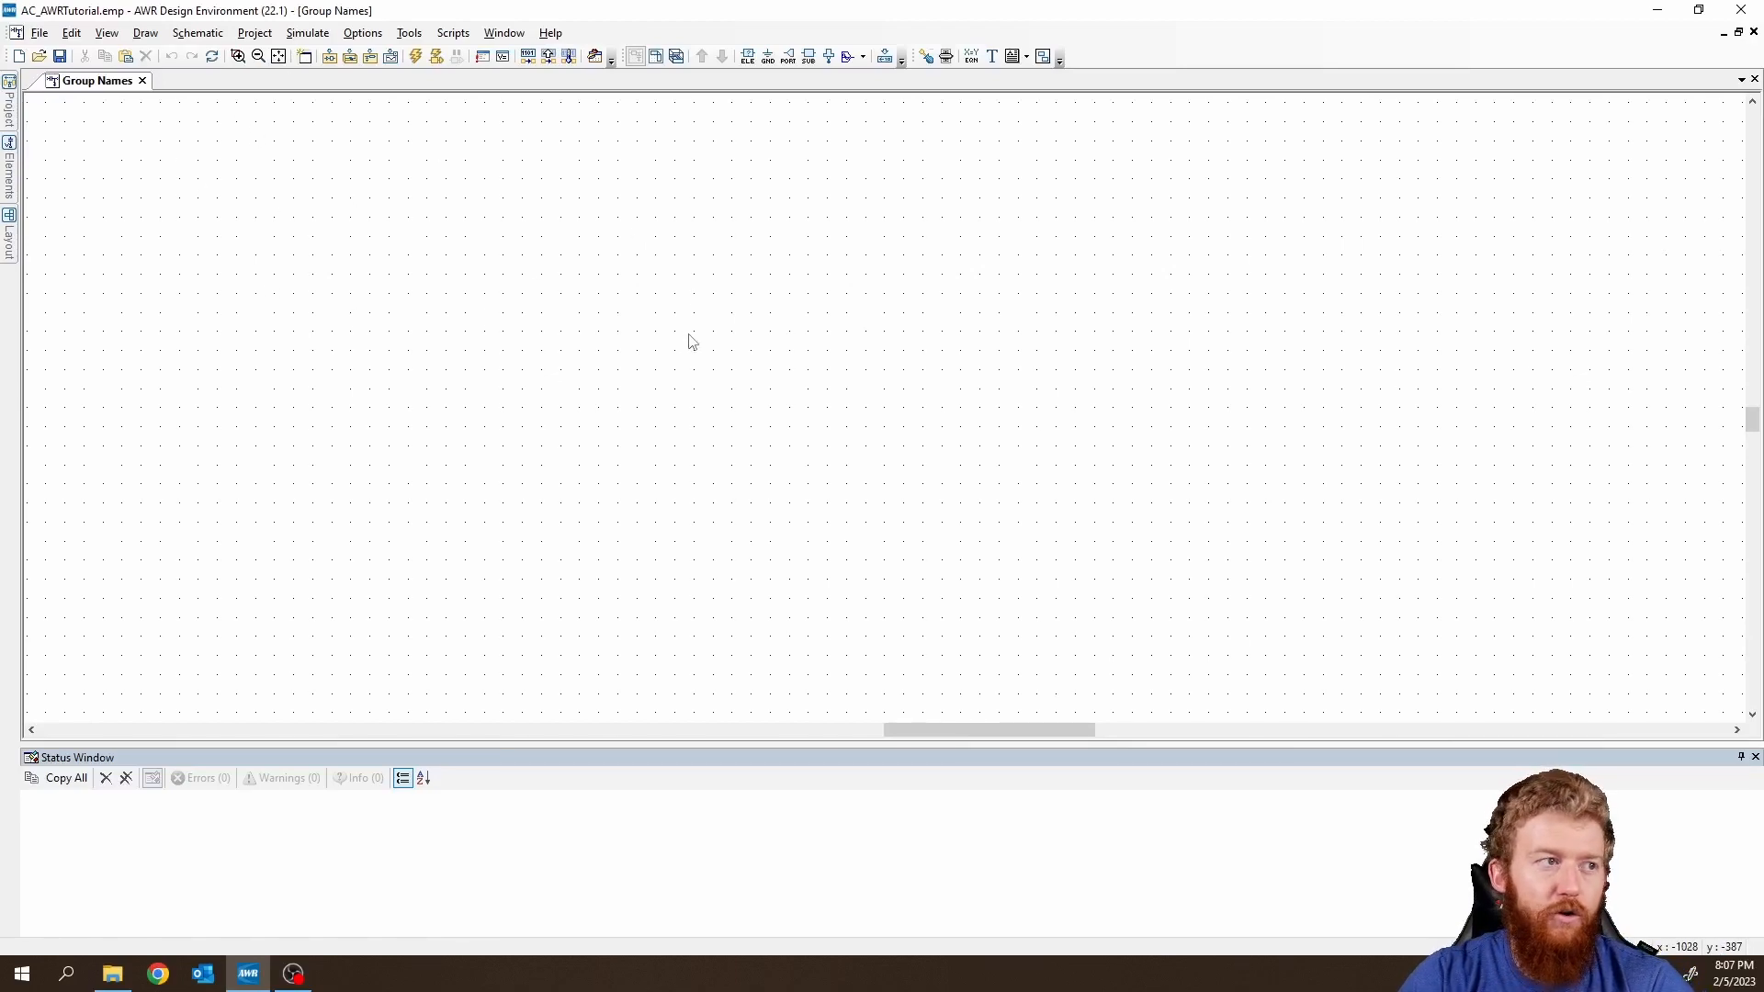
Examine the Group Names schematic's entry under Circuit Schematics in the project tree.
mouse_move(11, 118)
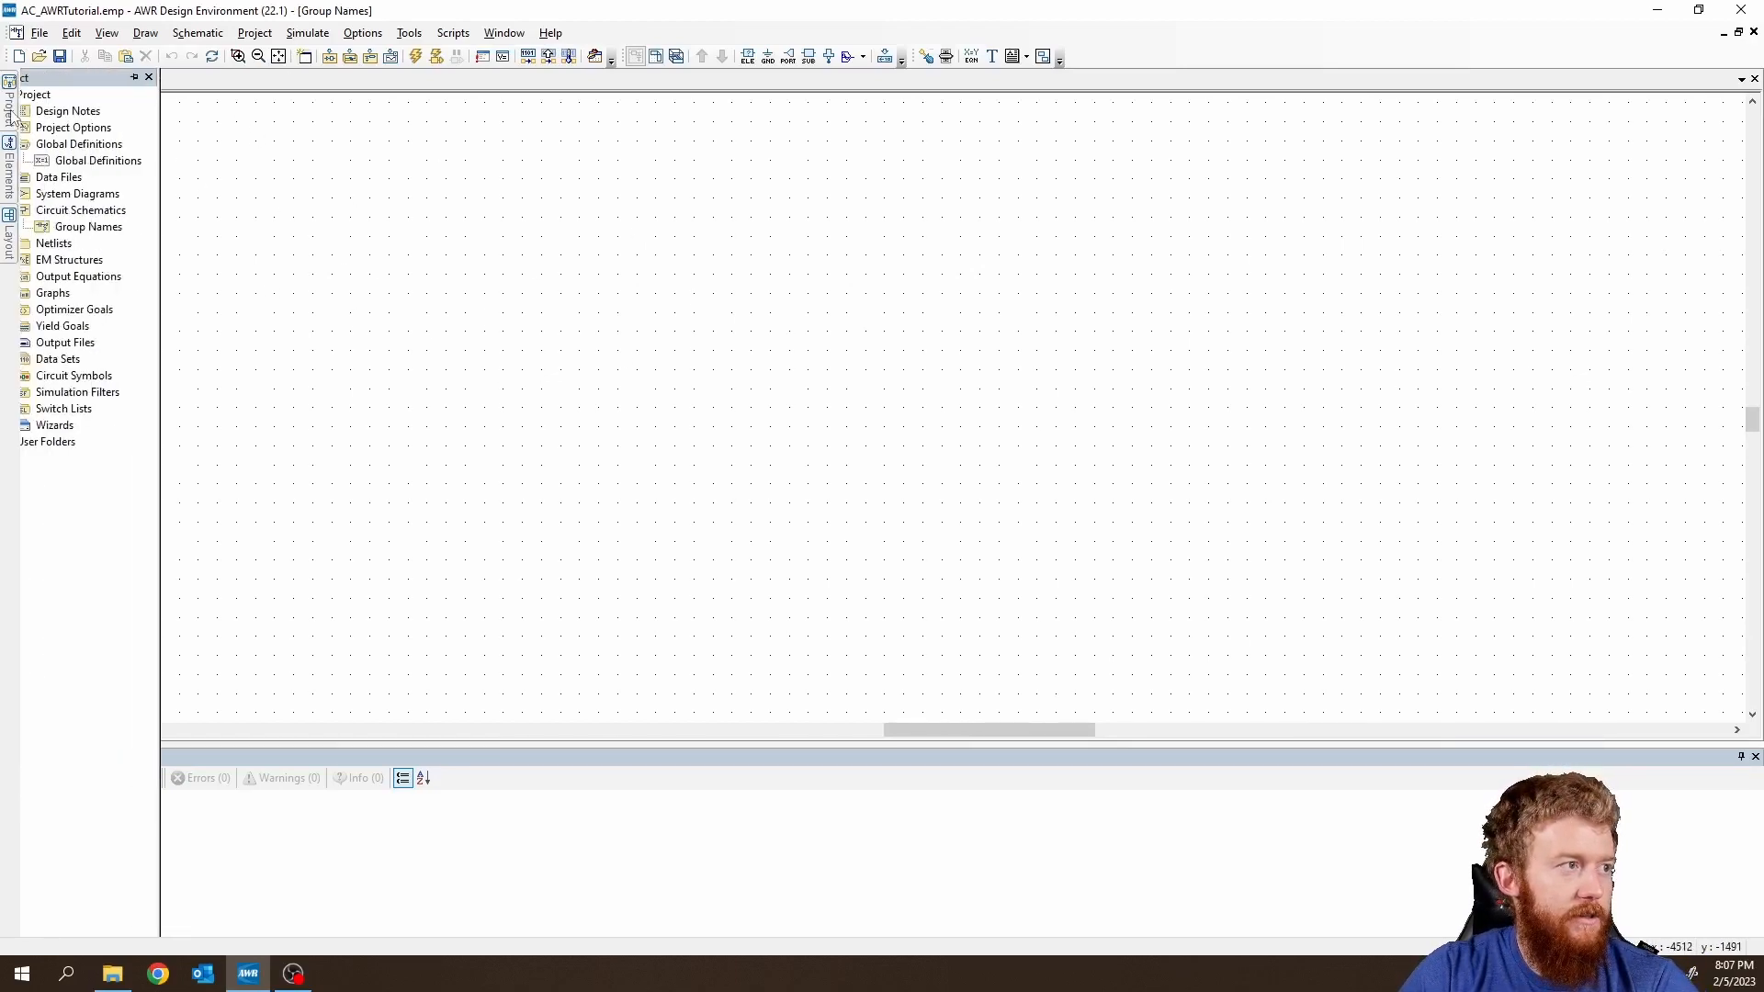
left_click(82, 215)
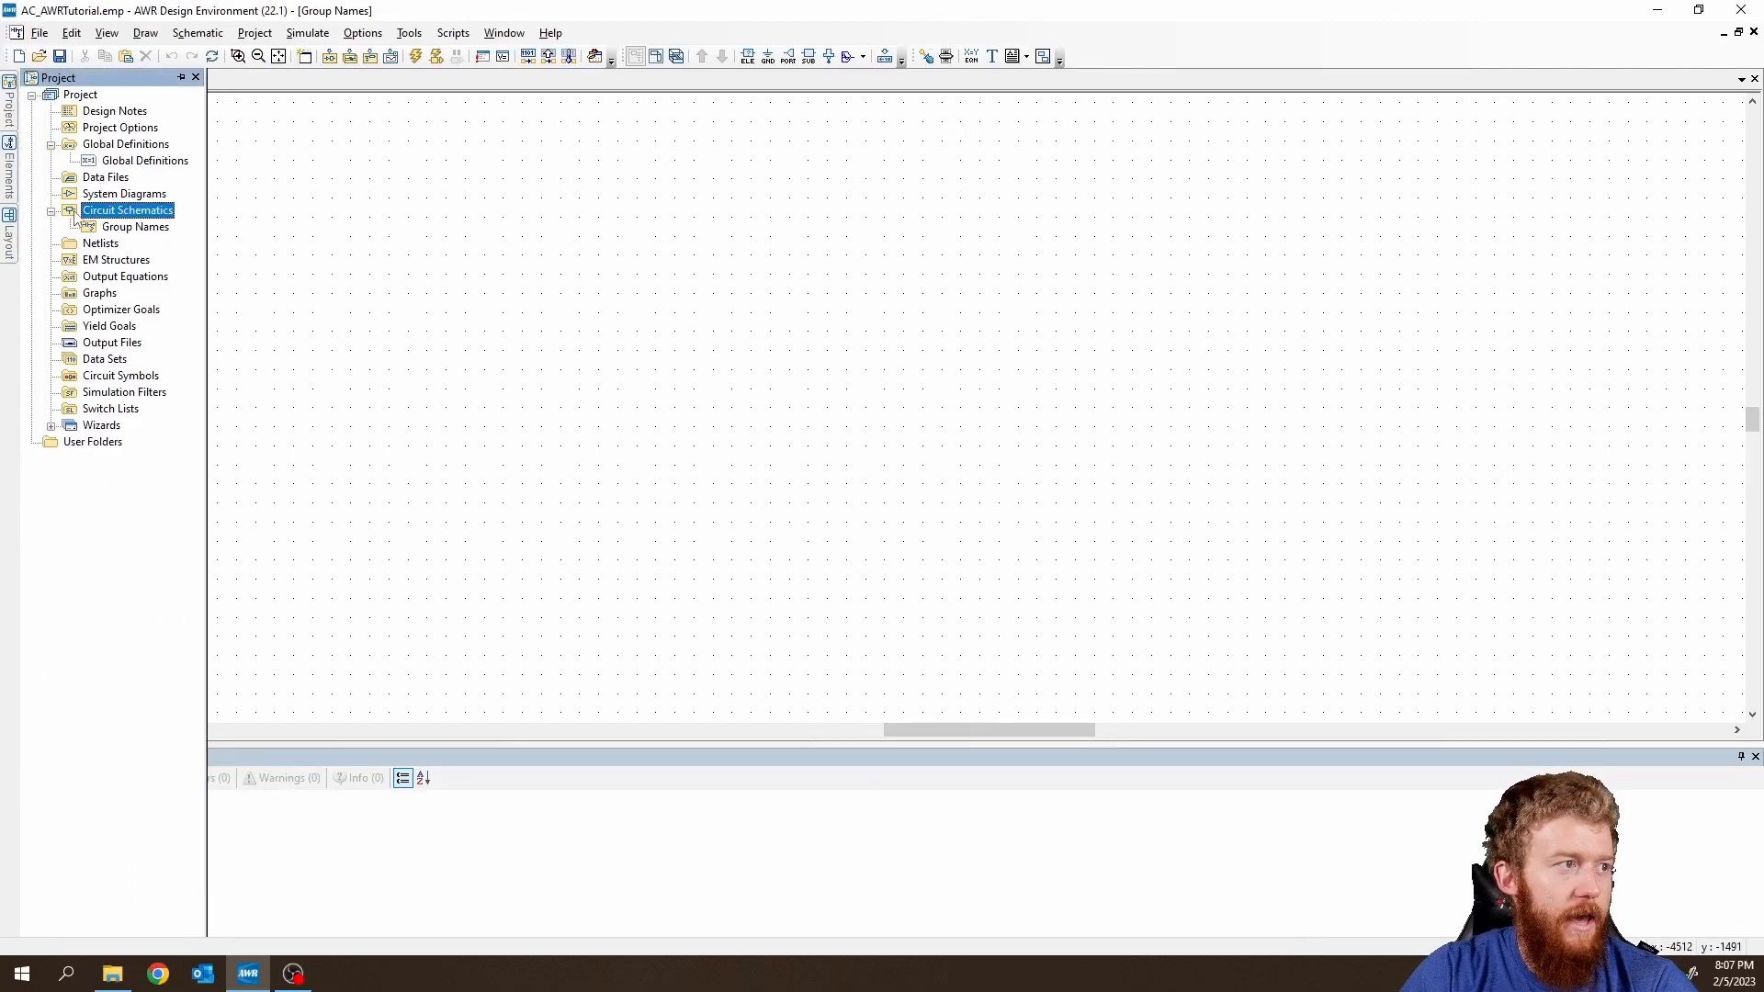
left_click(160, 234)
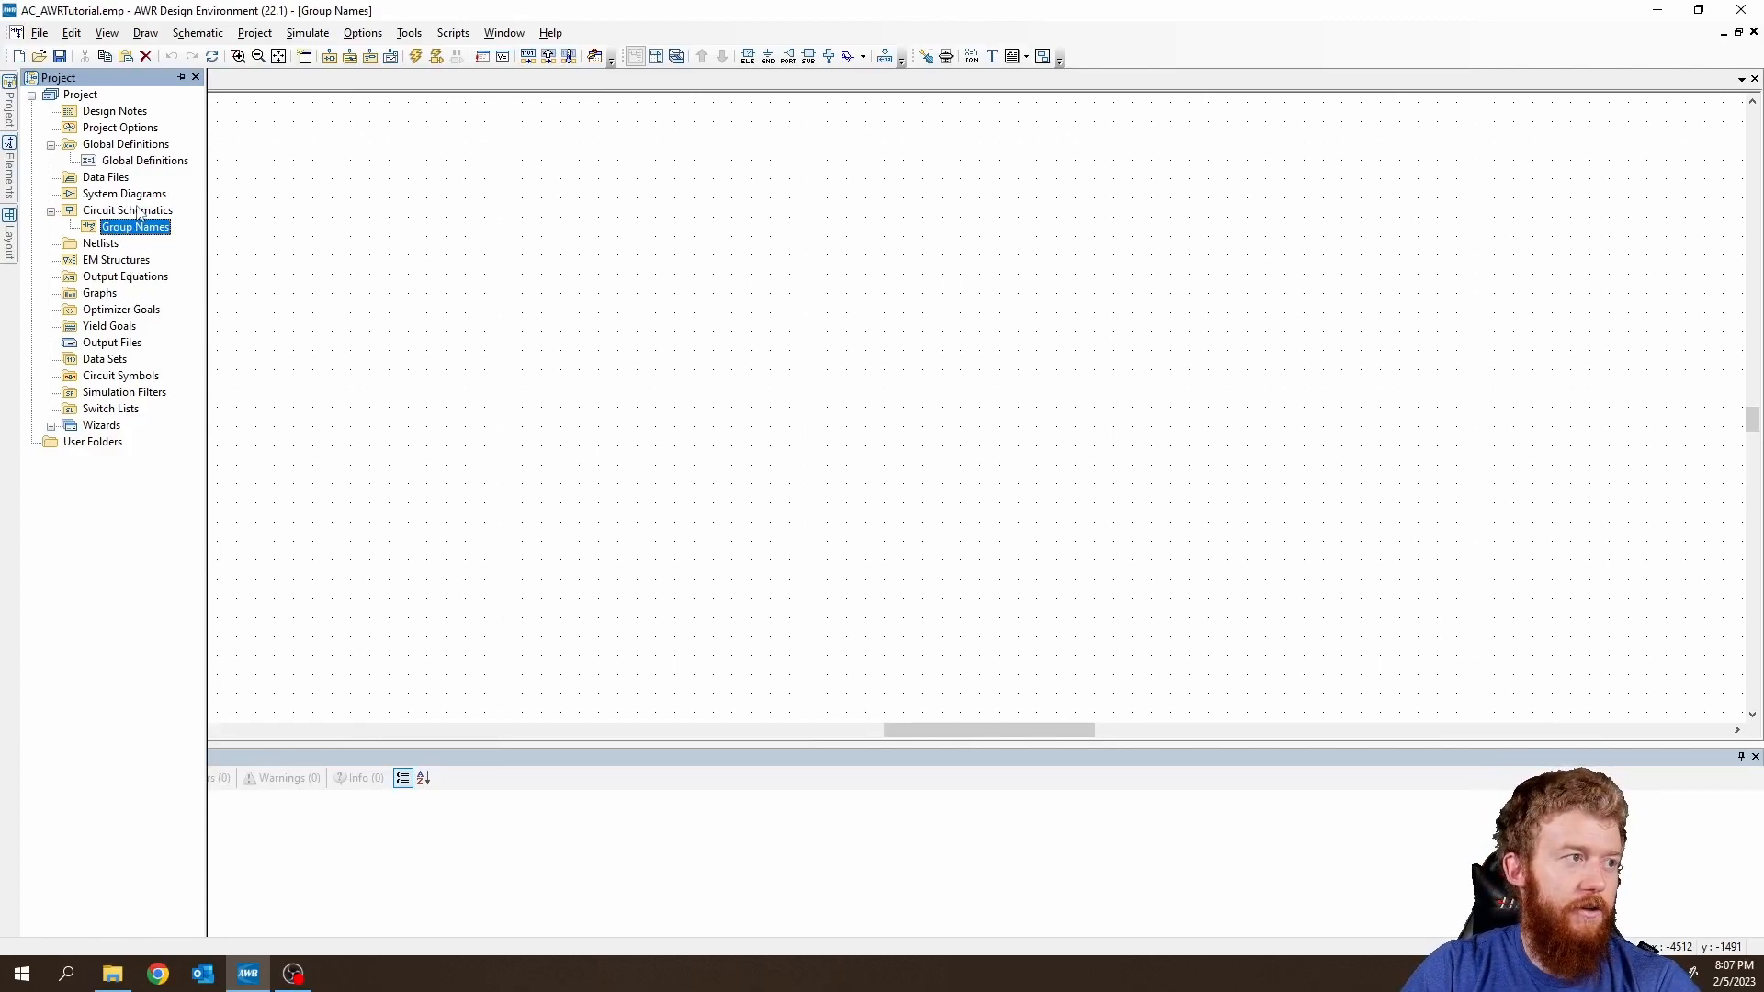
left_click(90, 213)
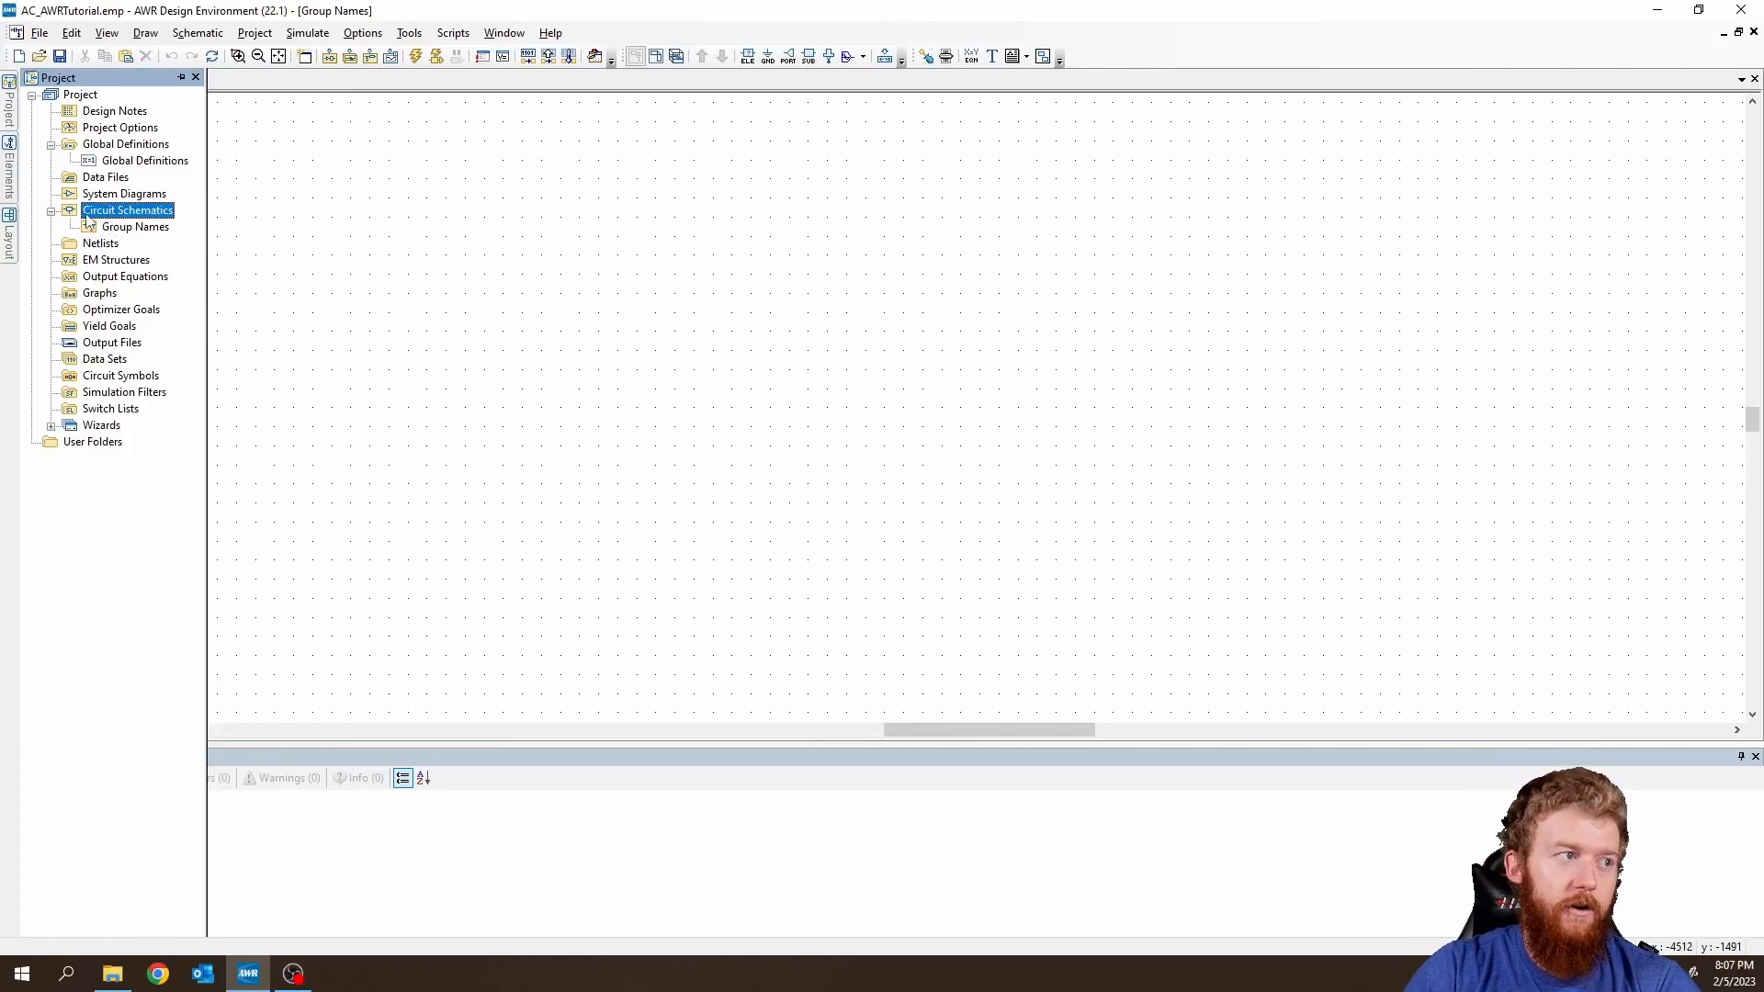
Delete the Group Names schematic from the project.
left_click(135, 229)
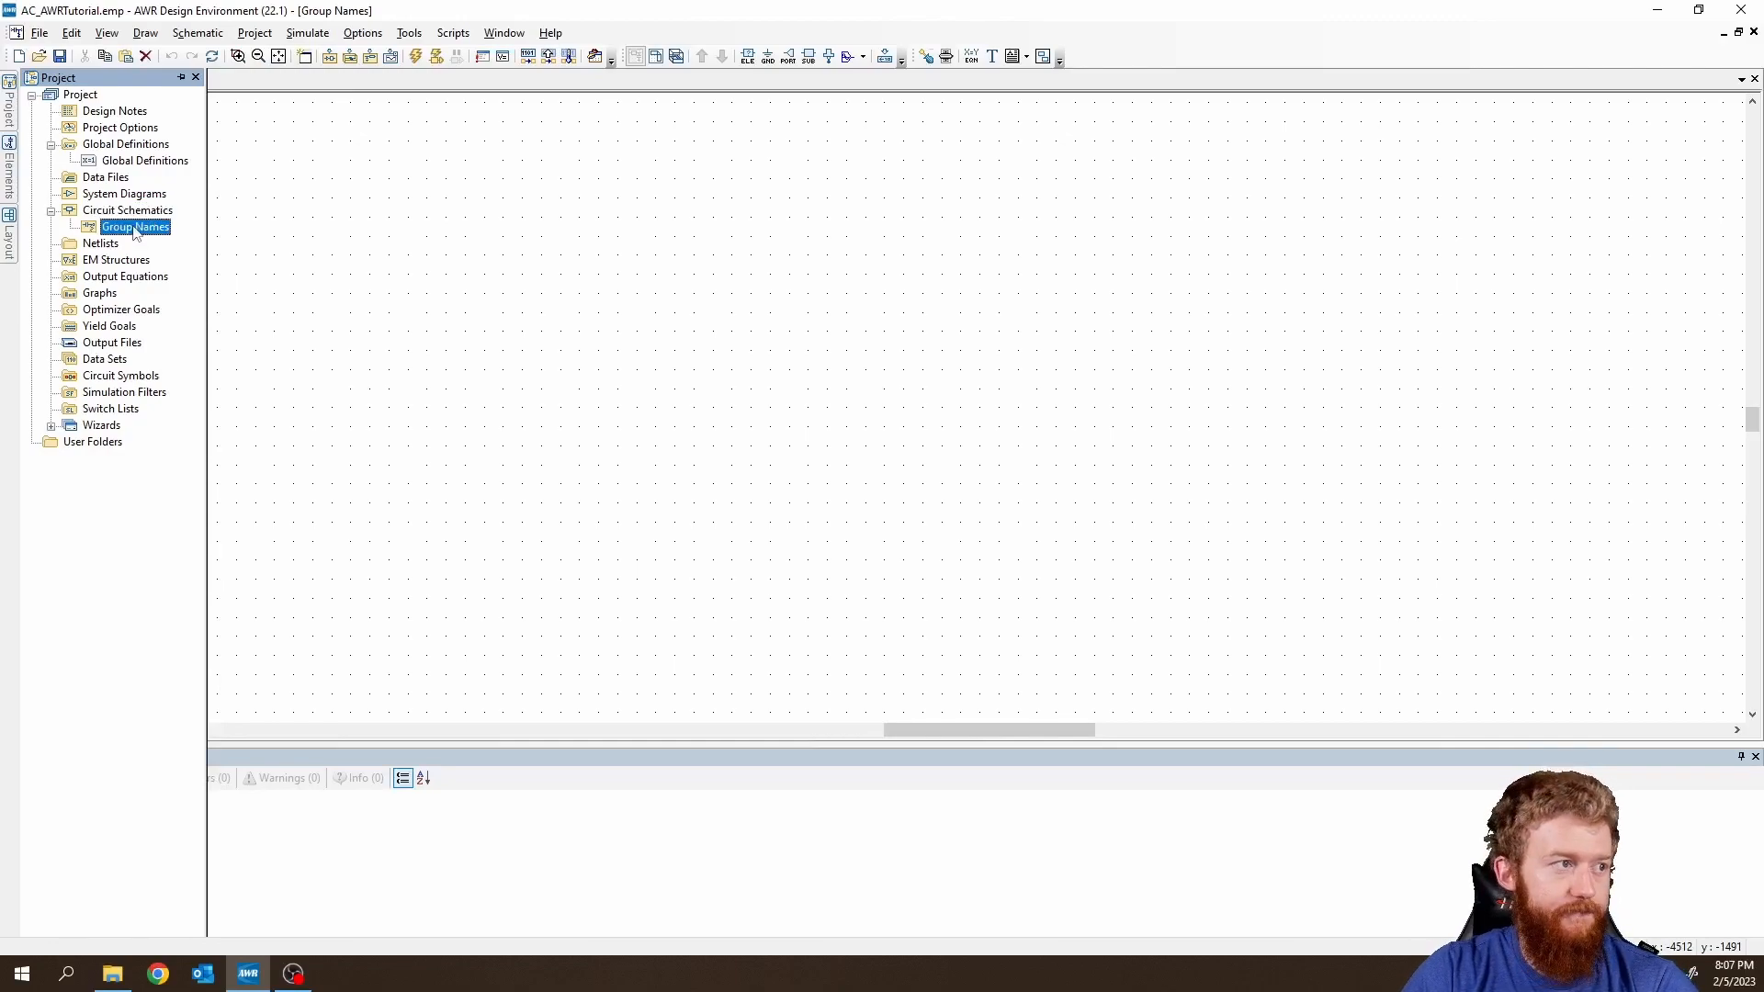
right_click(136, 230)
left_click(204, 340)
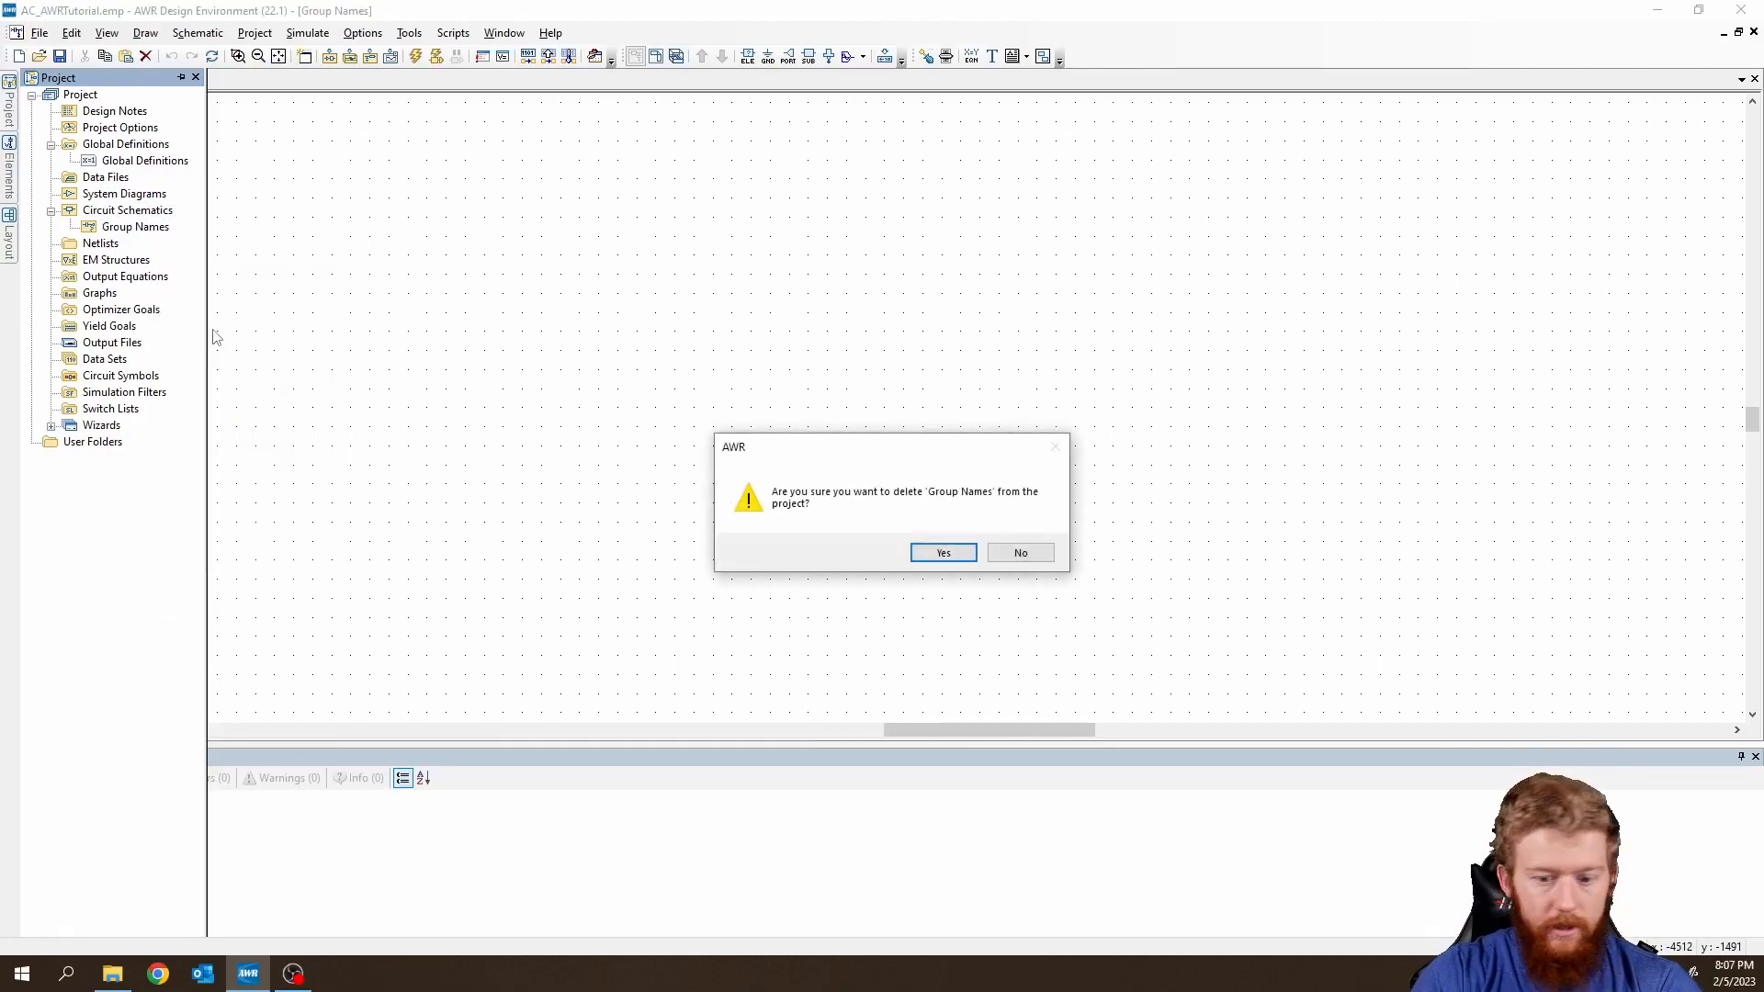
key("Return")
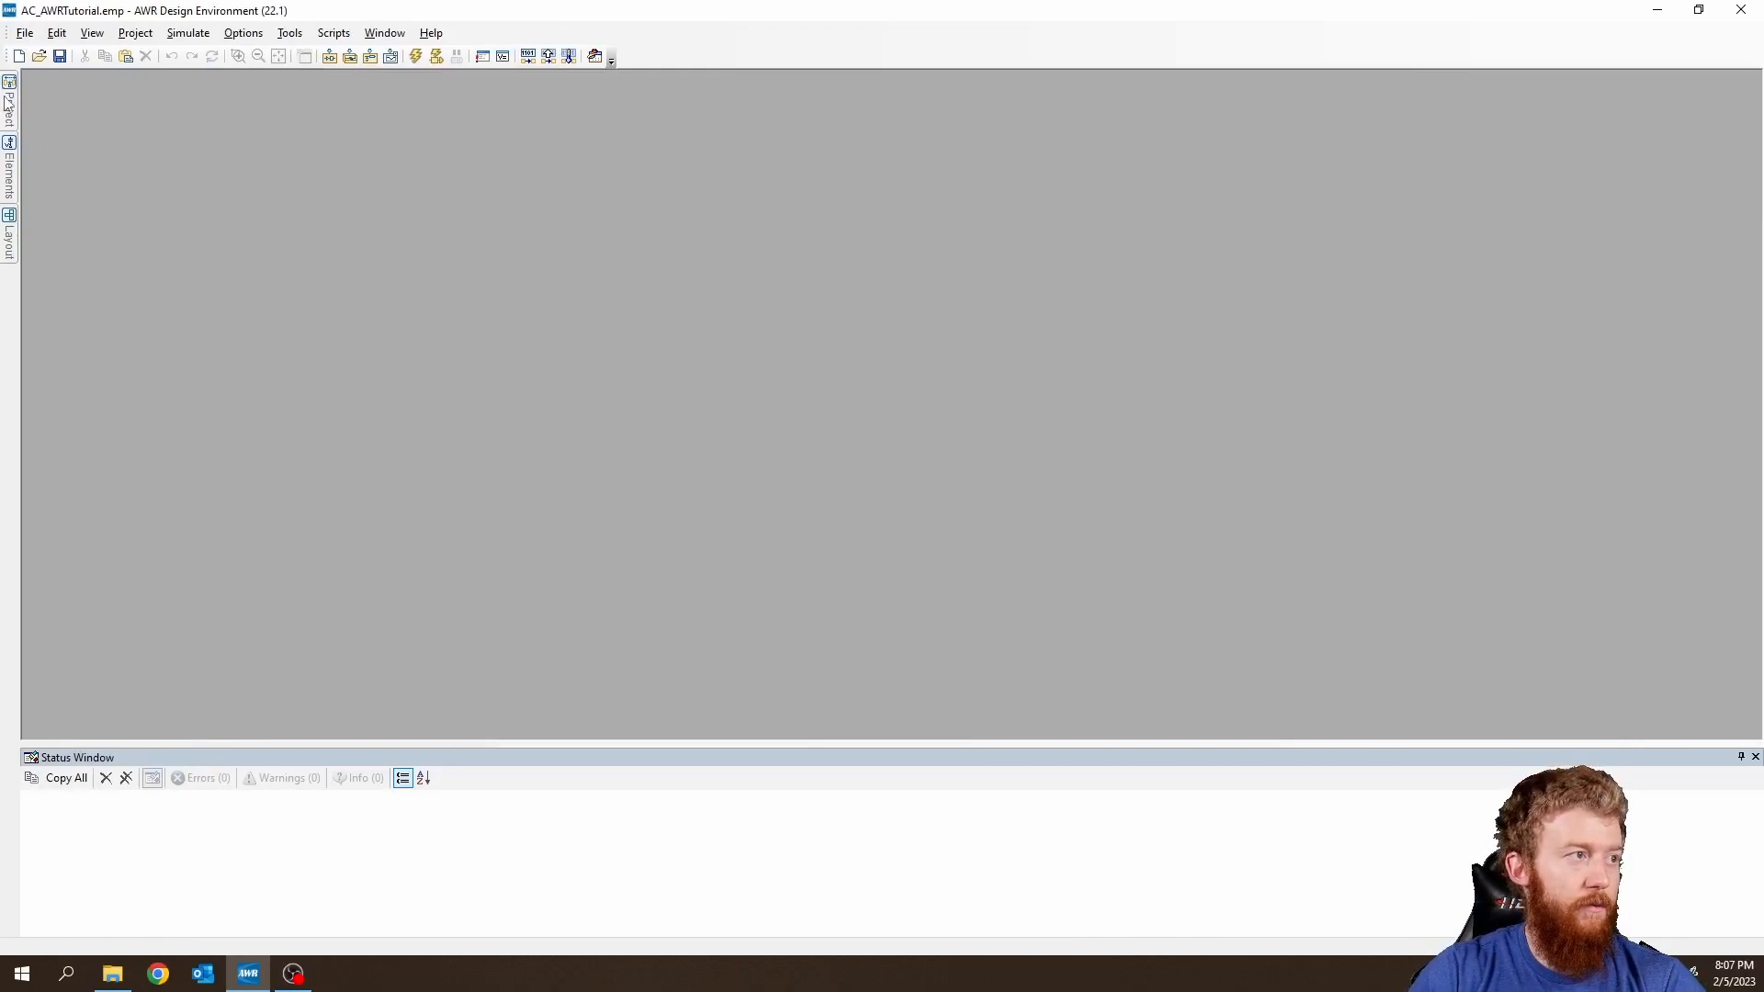
mouse_move(6, 103)
right_click(128, 215)
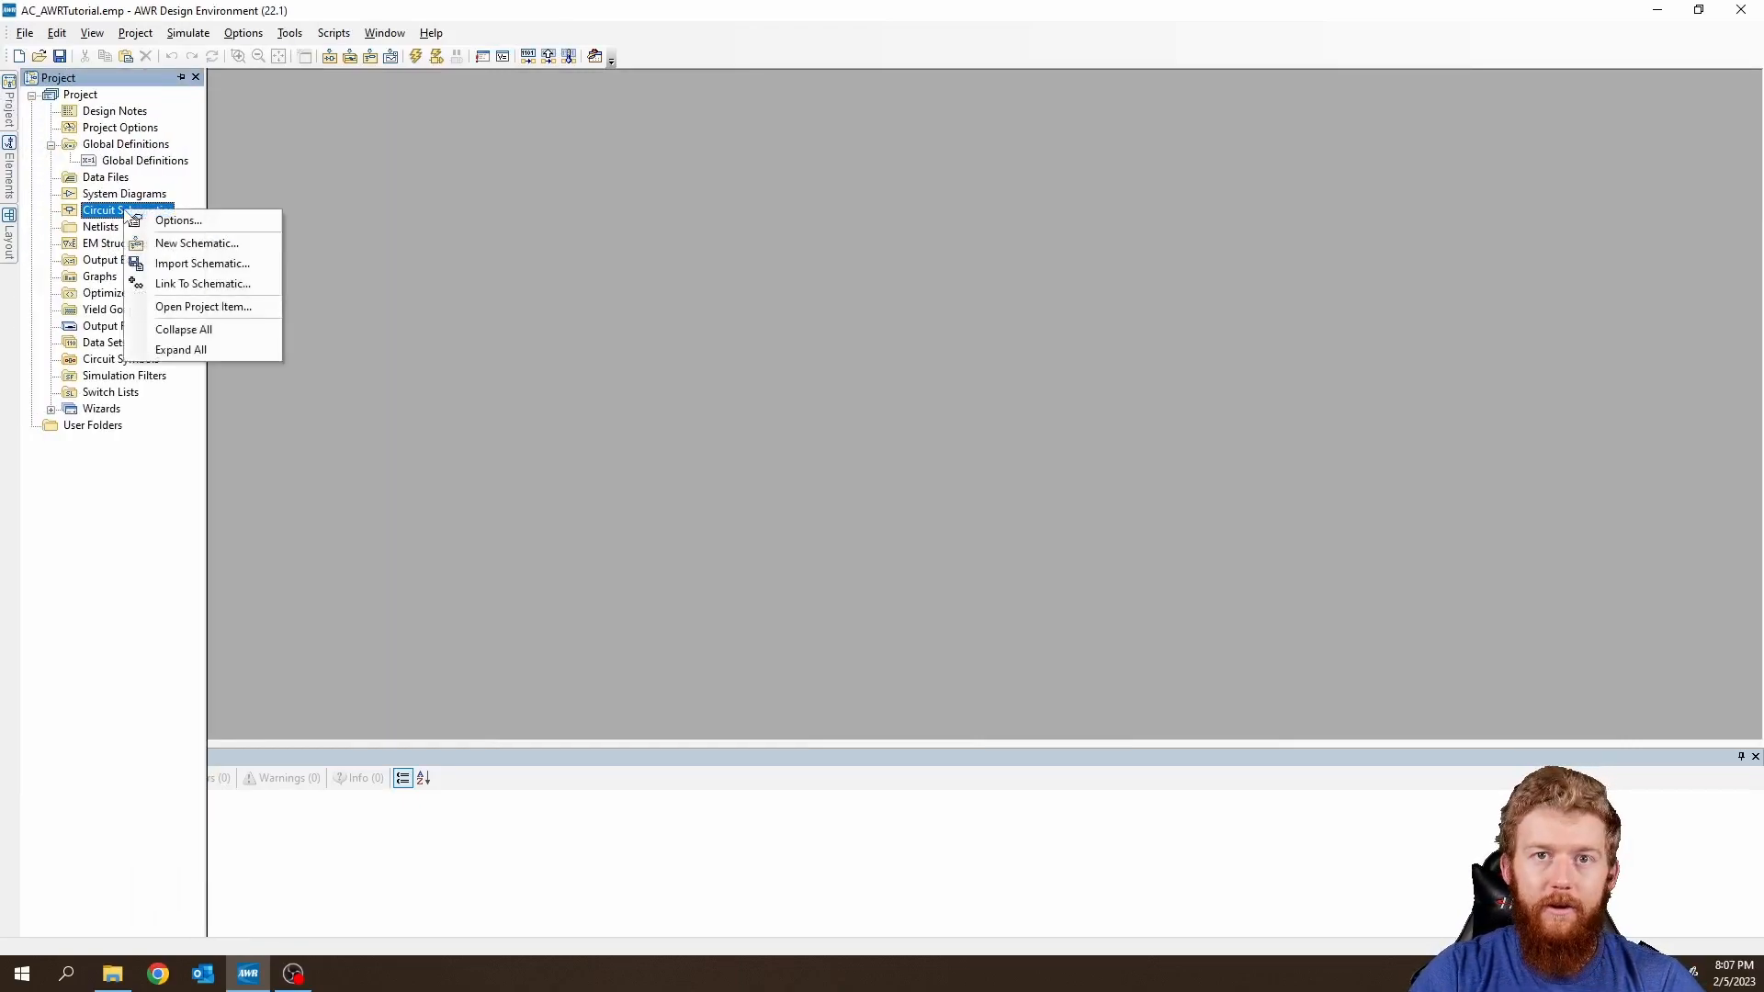
left_click(406, 264)
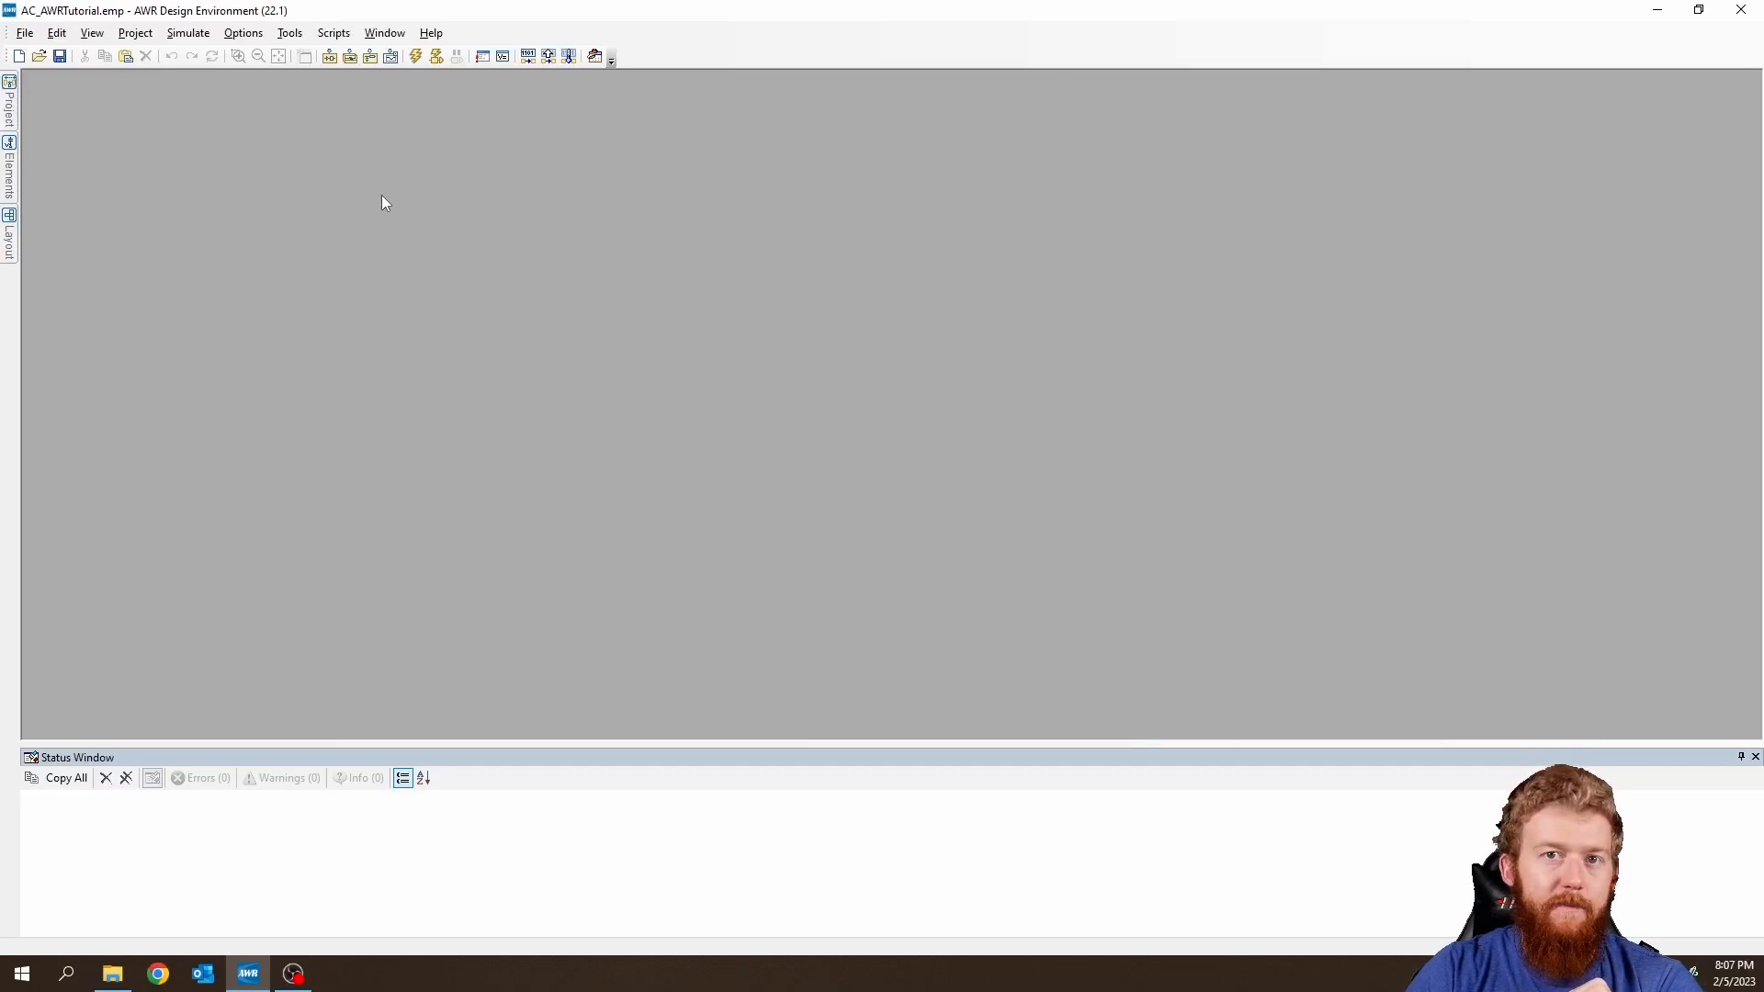
left_click(136, 33)
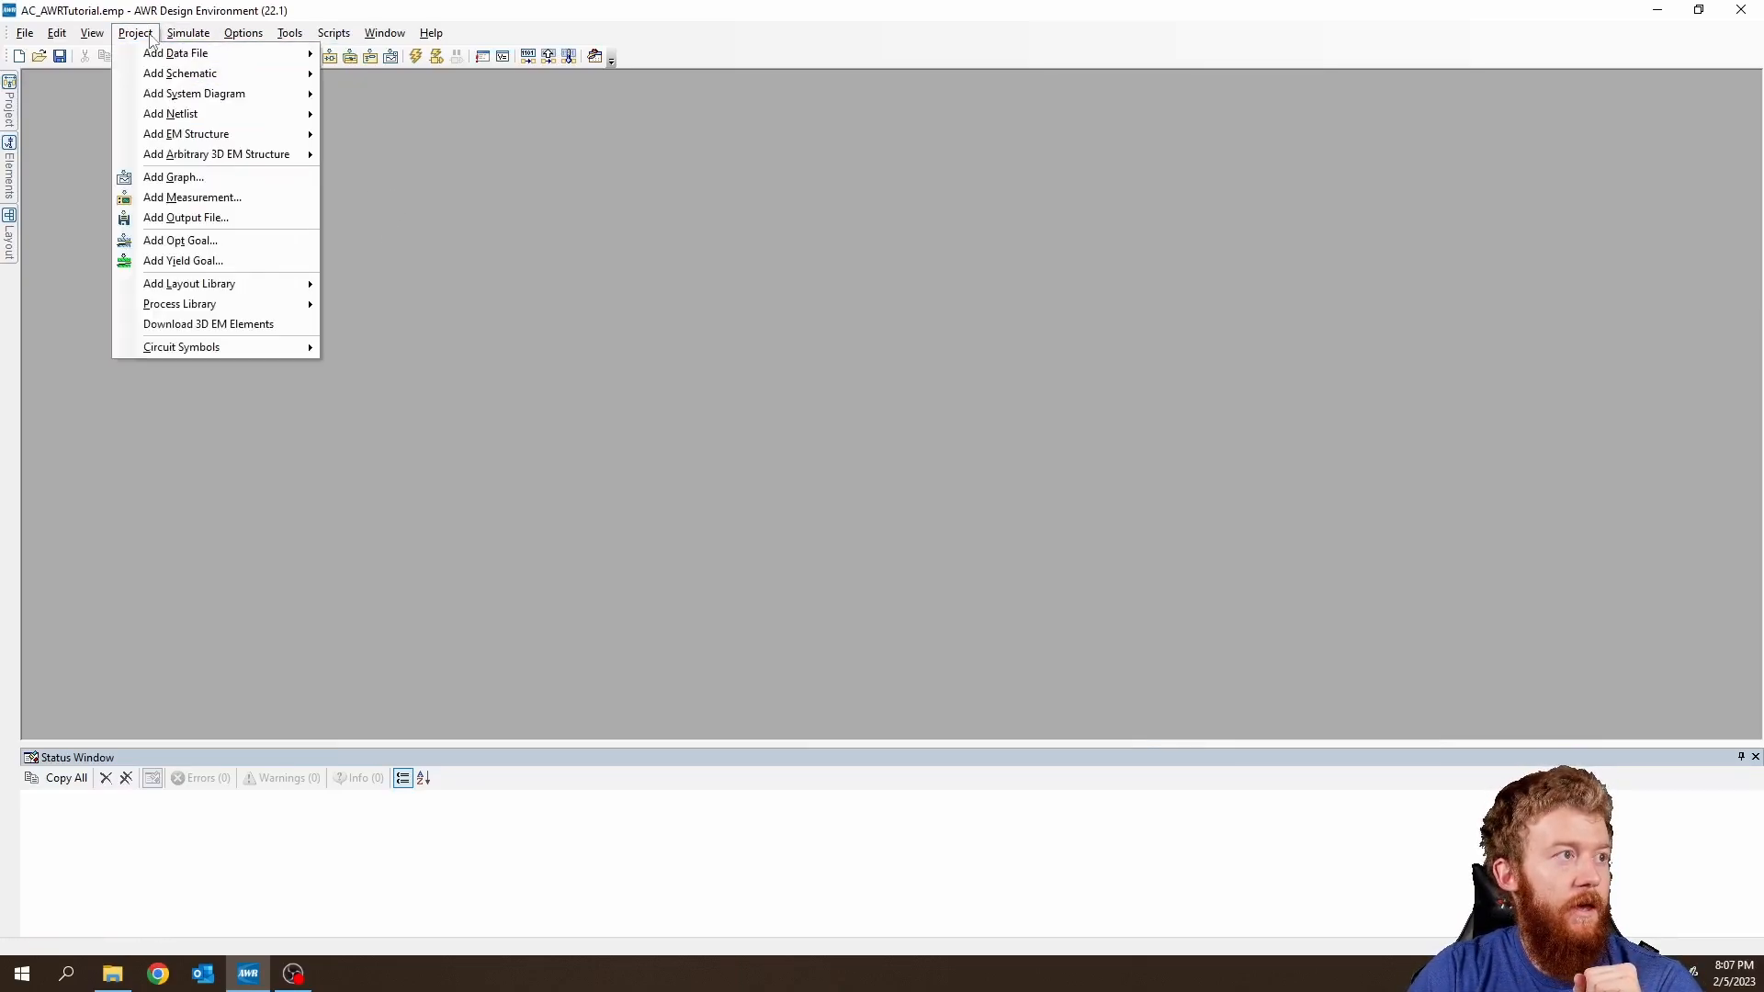
mouse_move(170, 81)
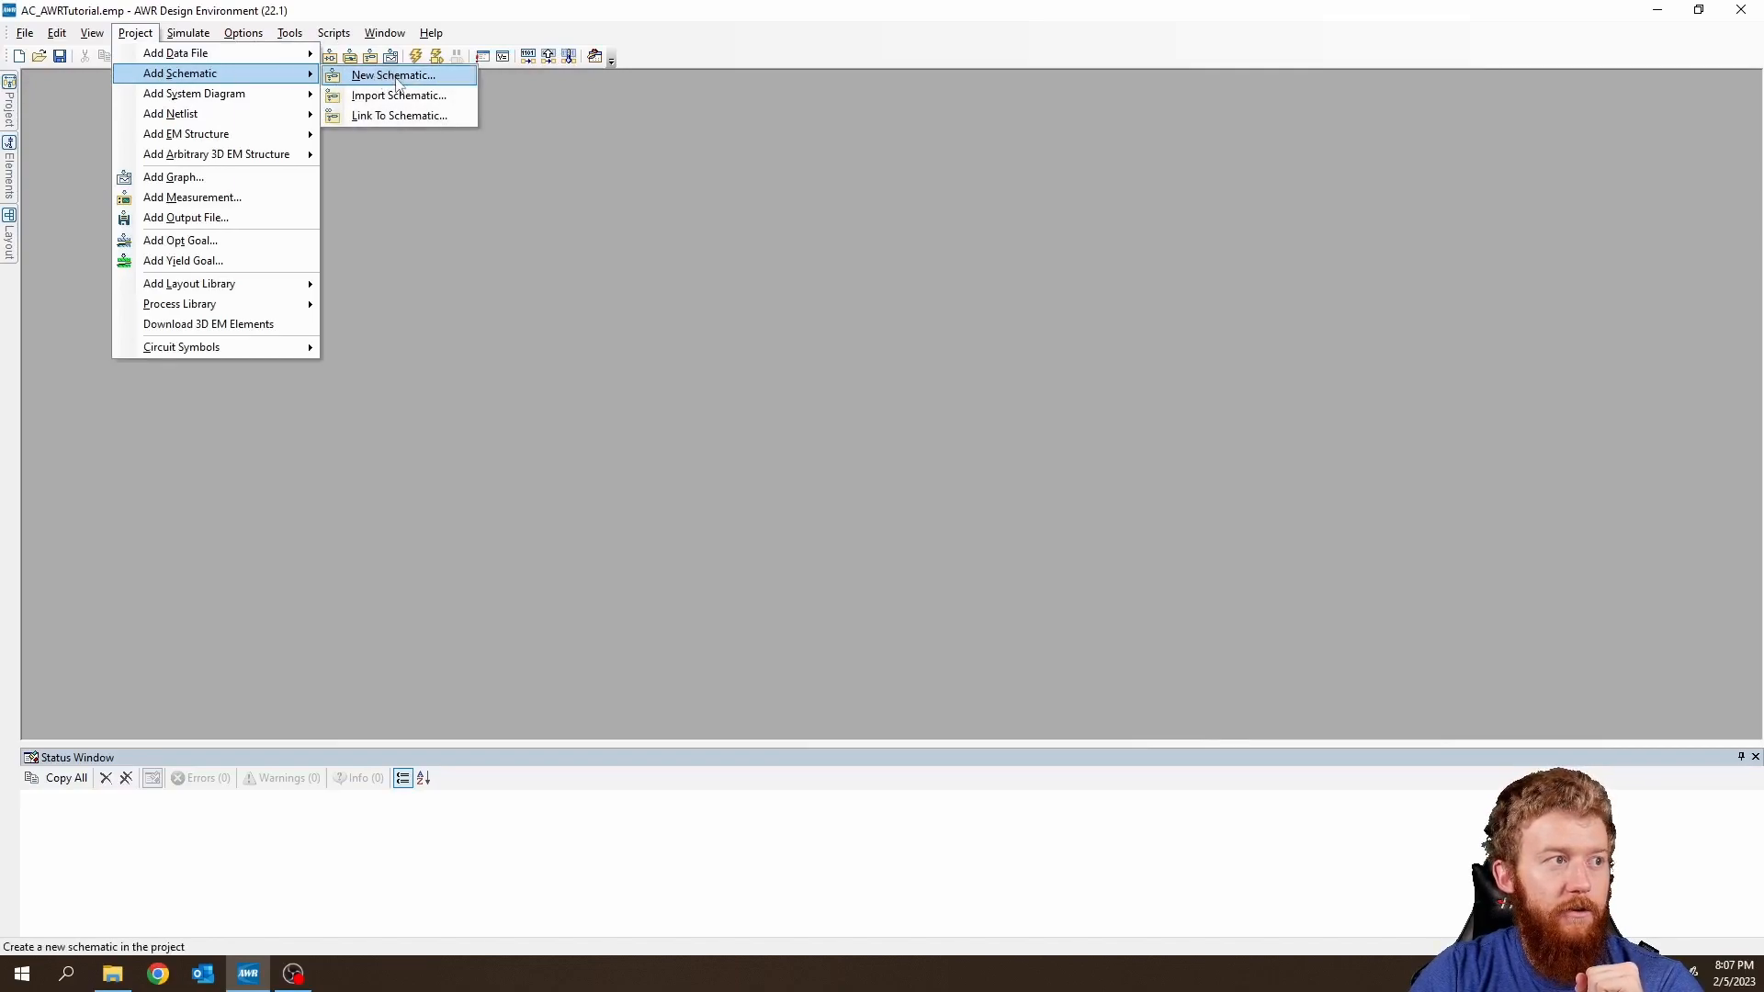
left_click(449, 360)
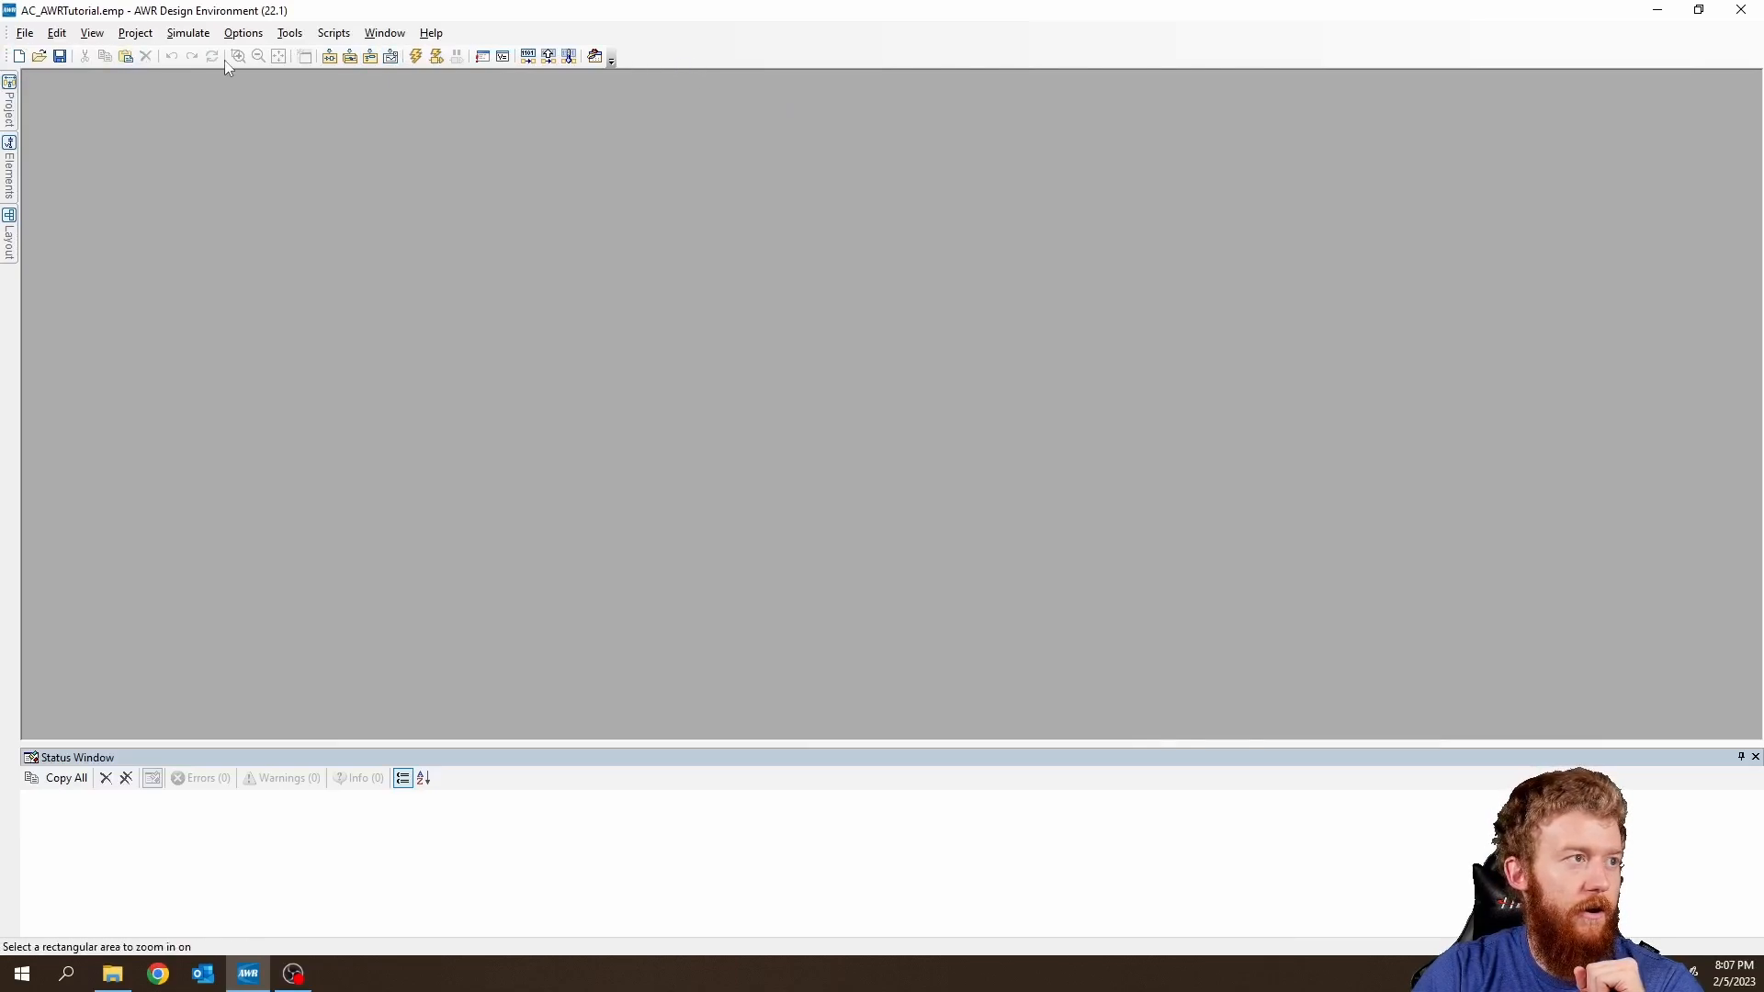
Save the project and create a new circuit schematic named "Group Names".
left_click(59, 56)
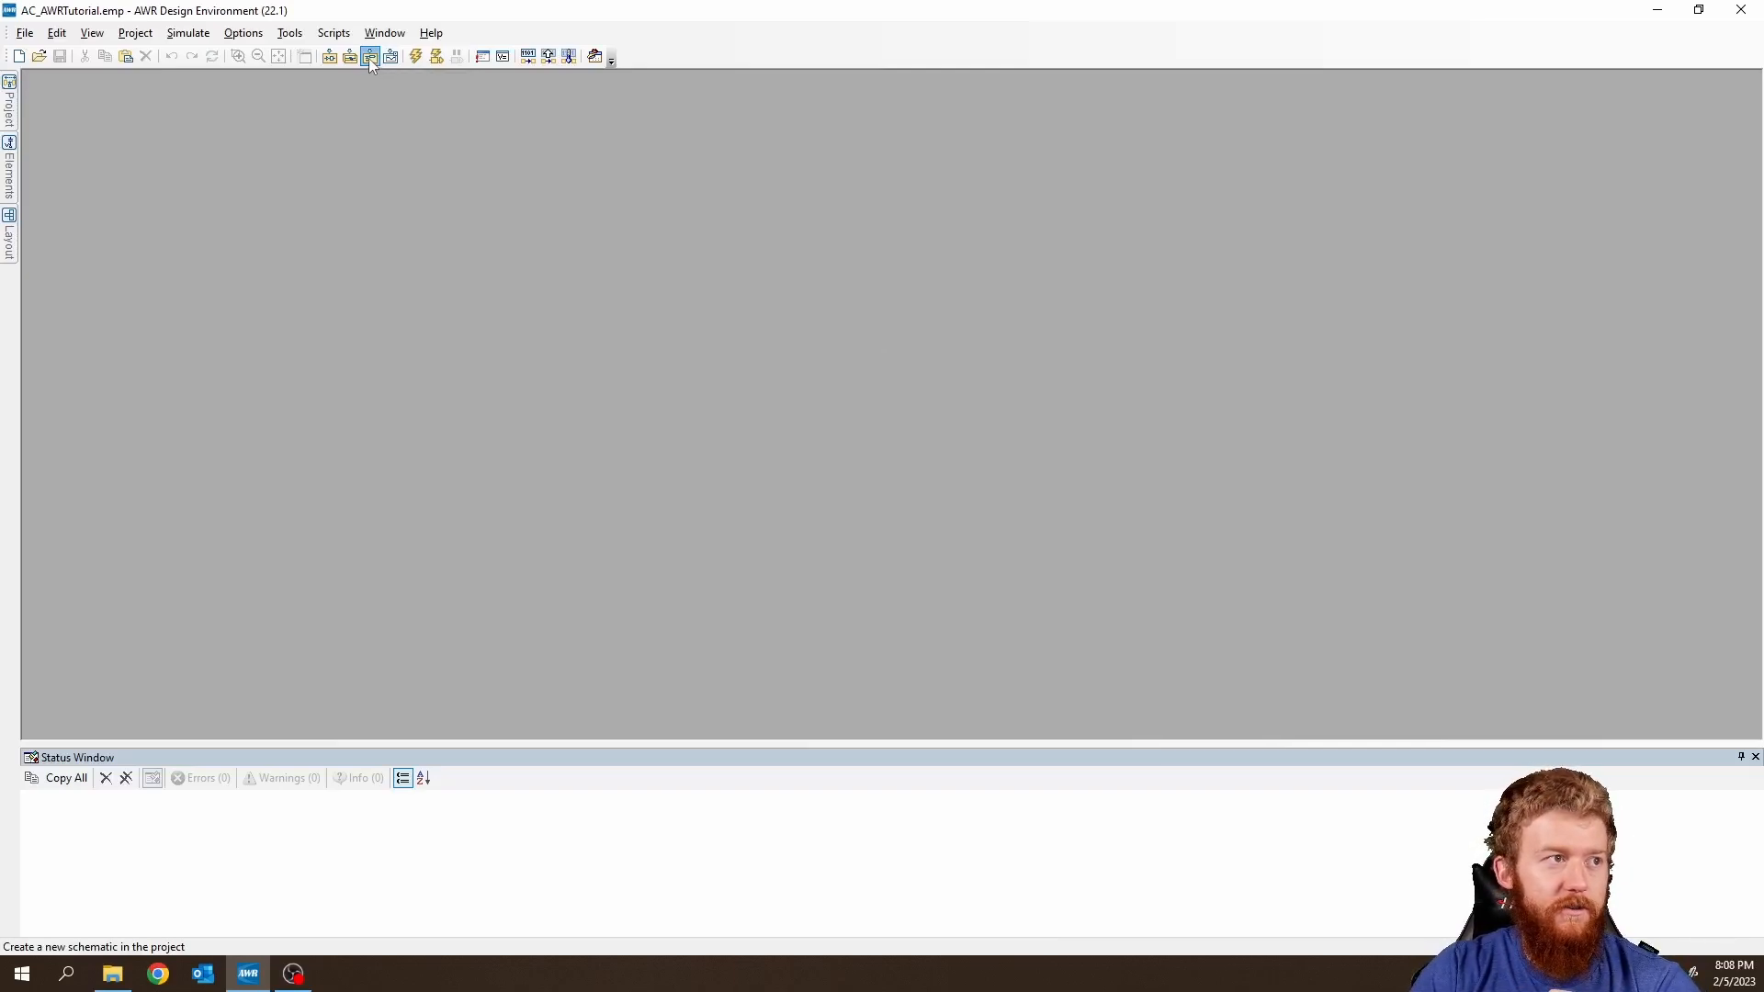
left_click(369, 57)
left_click_drag(662, 358, 649, 323)
type("Group Names")
key("Return")
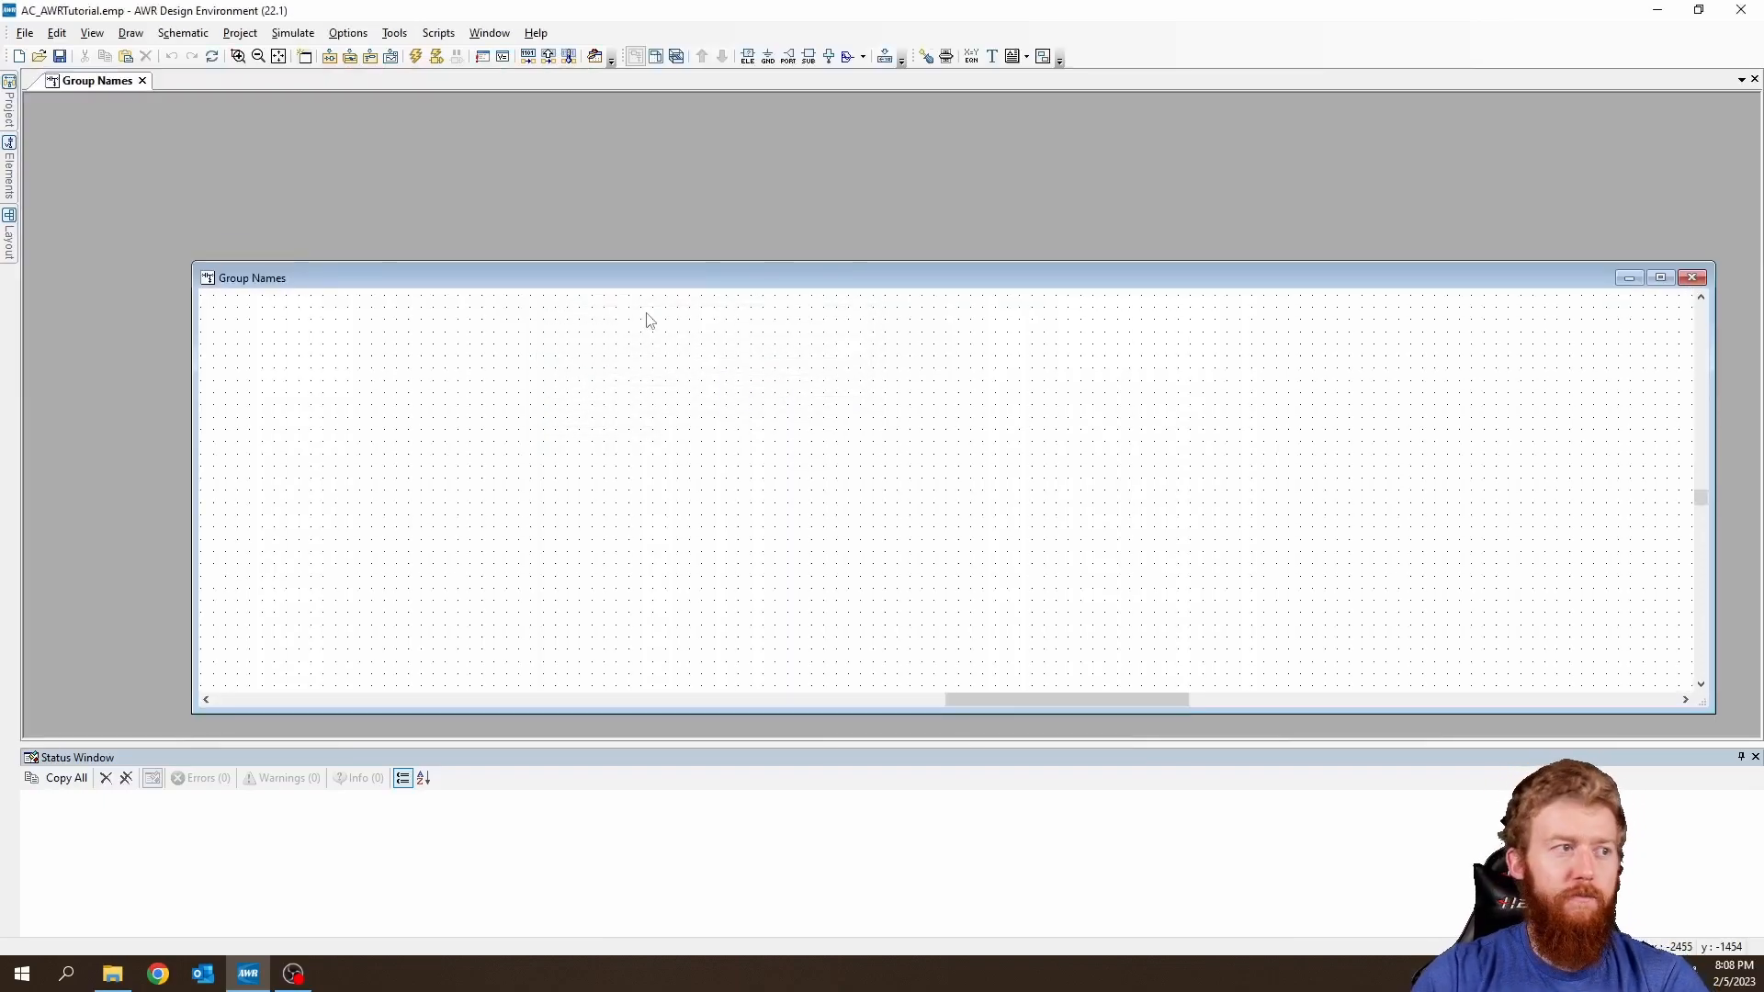
Reduce the height of the Status Window and maximize the Group Names schematic window.
left_click_drag(1561, 285, 1552, 256)
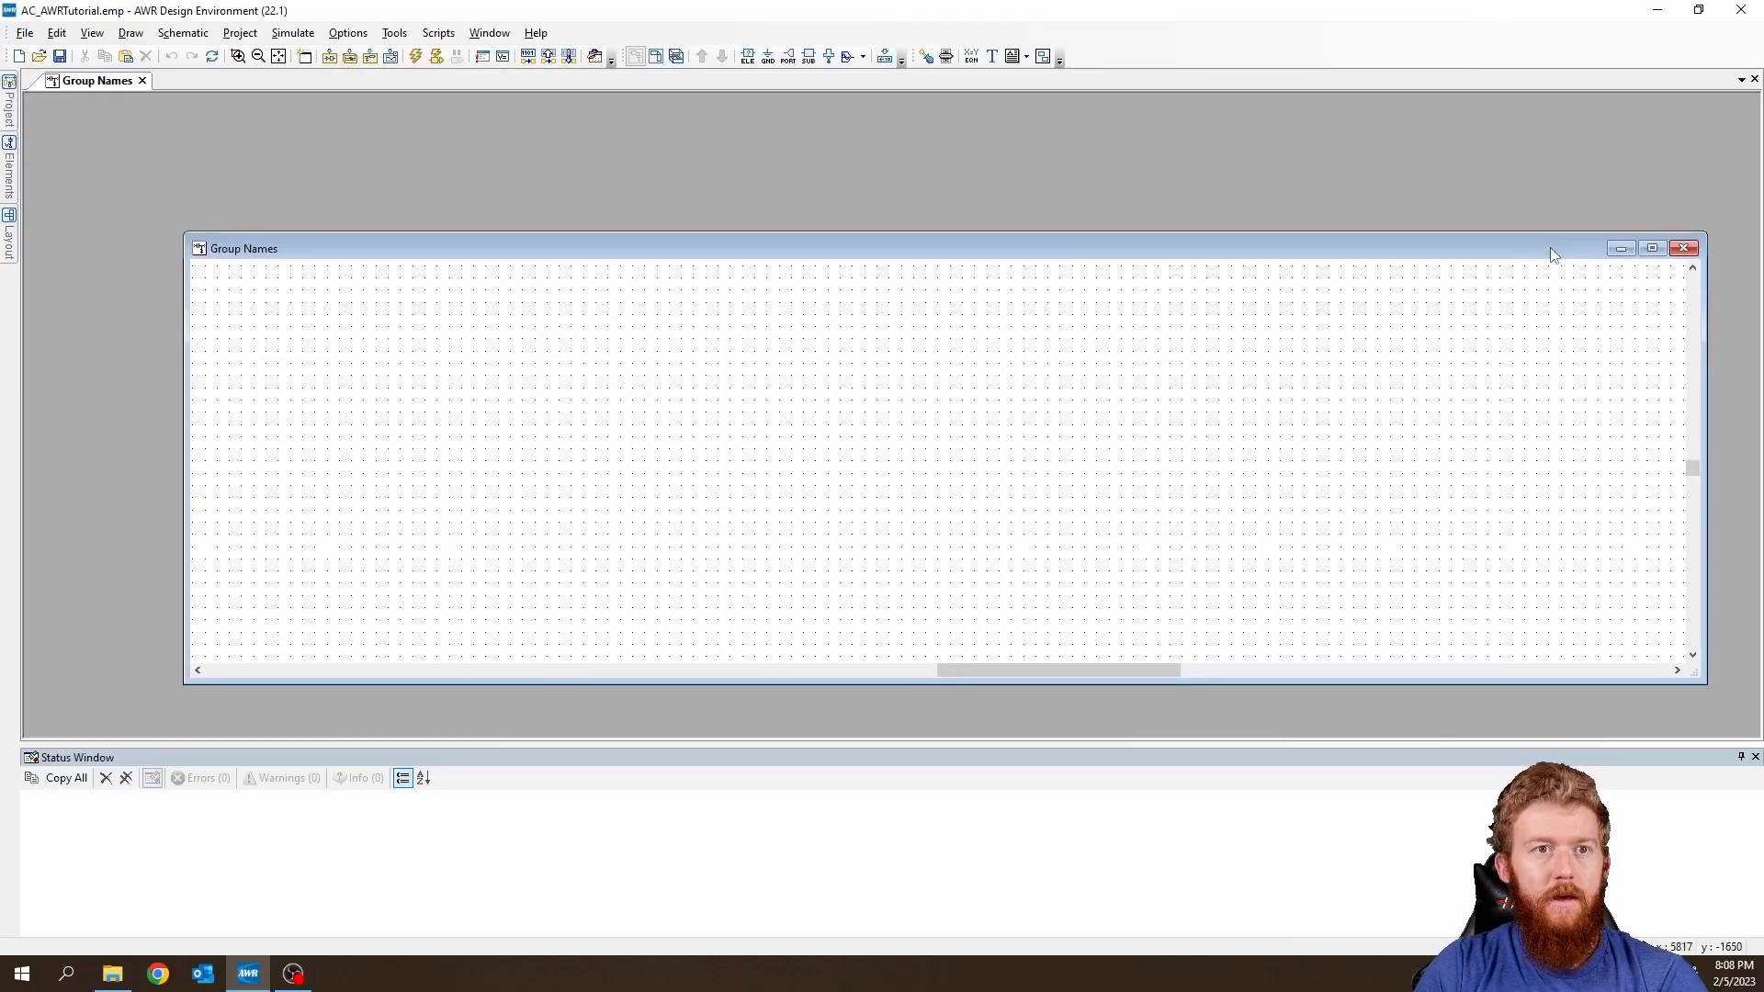
left_click_drag(1488, 746, 1490, 828)
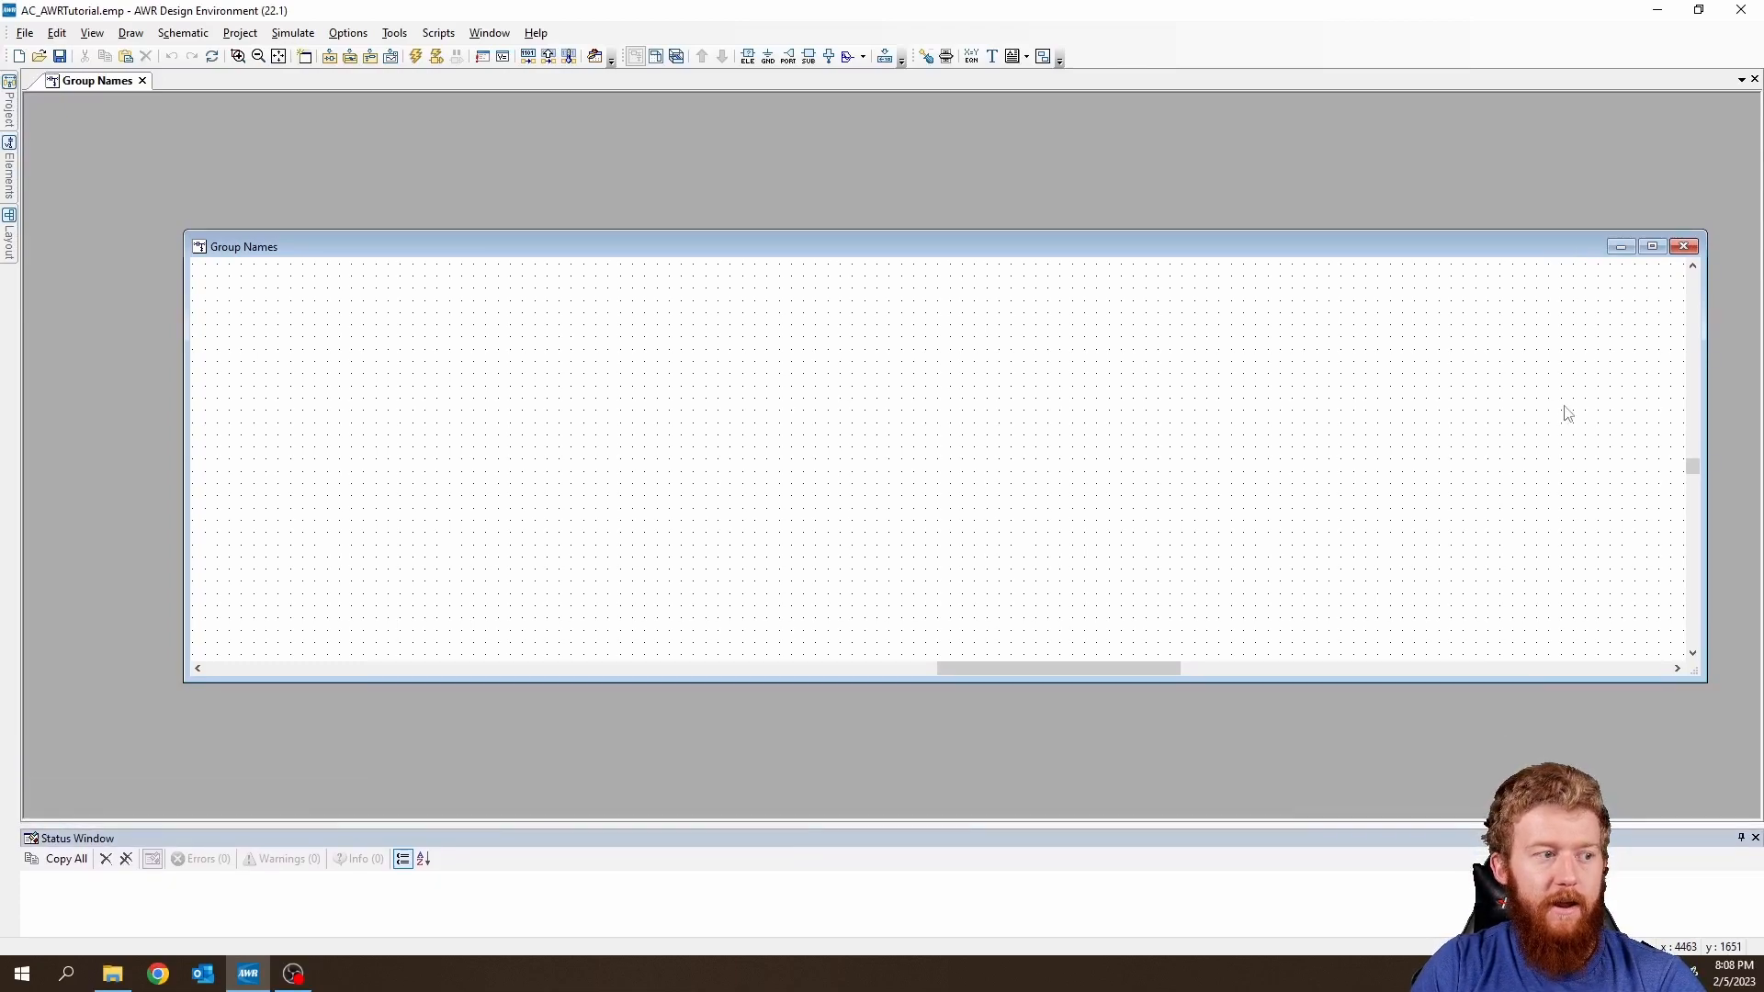
left_click(1652, 246)
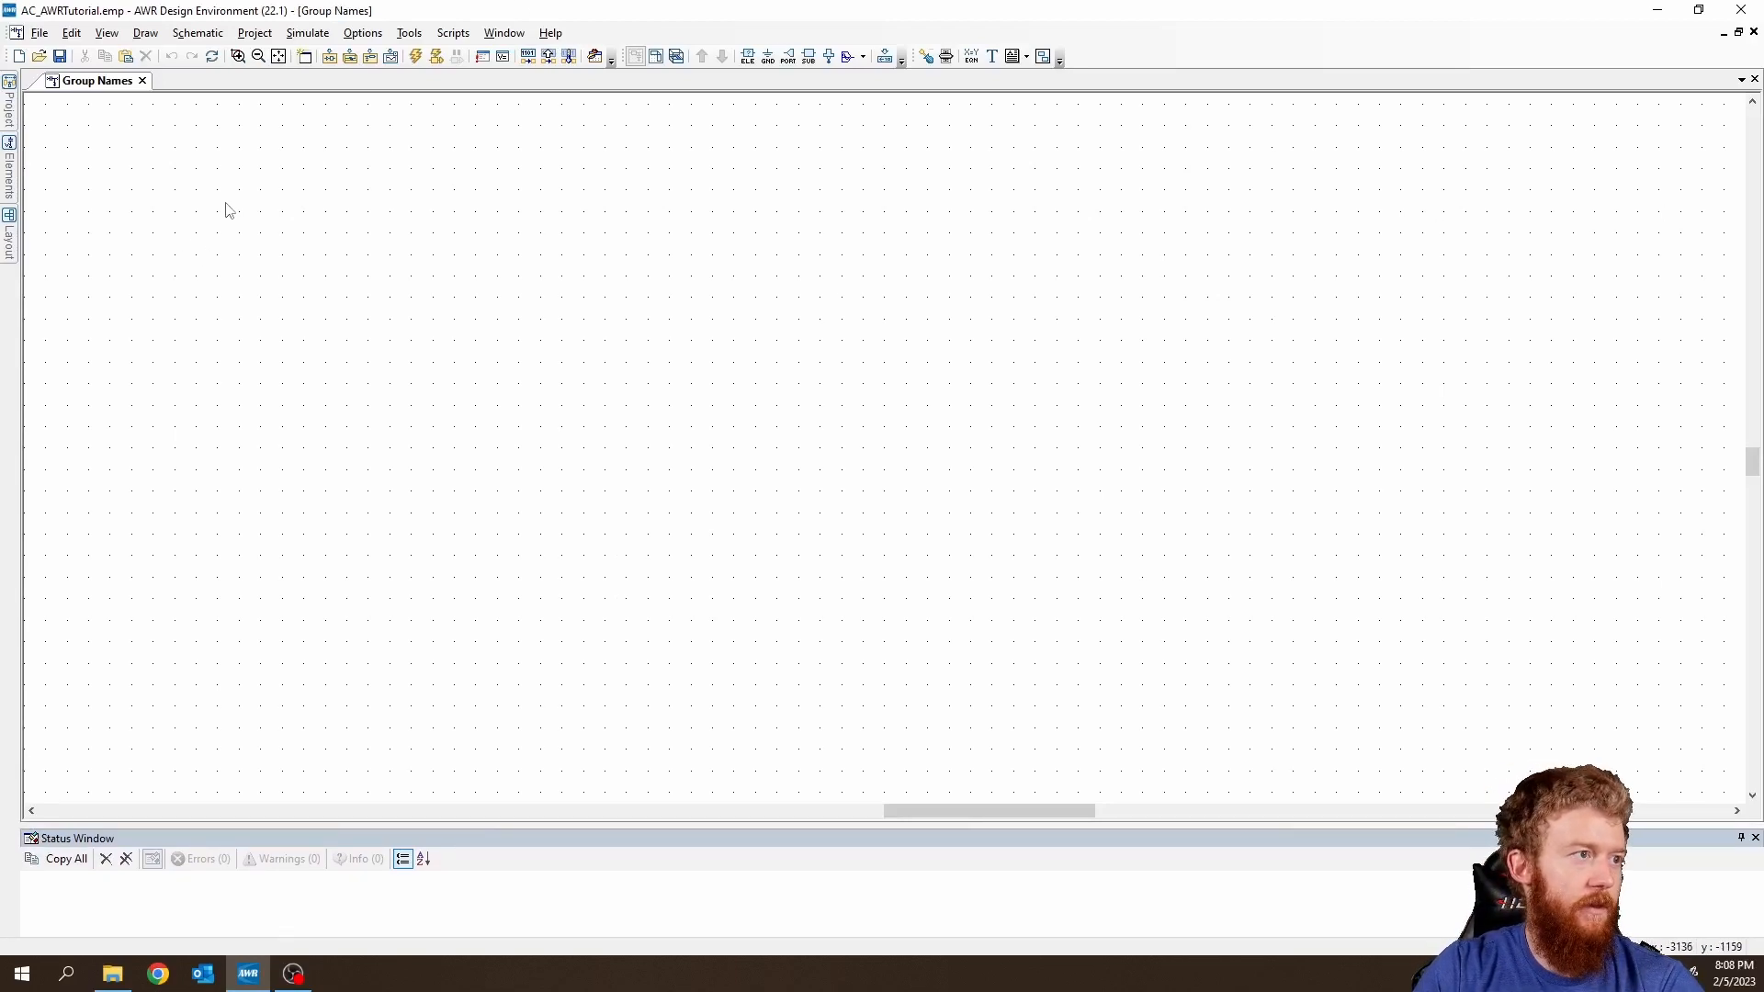
Zoom in and out and pan across the empty Group Names schematic to examine its drawing area.
scroll(443, 254, "down", 7)
scroll(444, 253, "up", 16)
scroll(453, 246, "down", 9)
scroll(454, 247, "down", 5)
scroll(1696, 481, "up", 6)
scroll(1416, 384, "down", 5)
scroll(1384, 381, "down", 3)
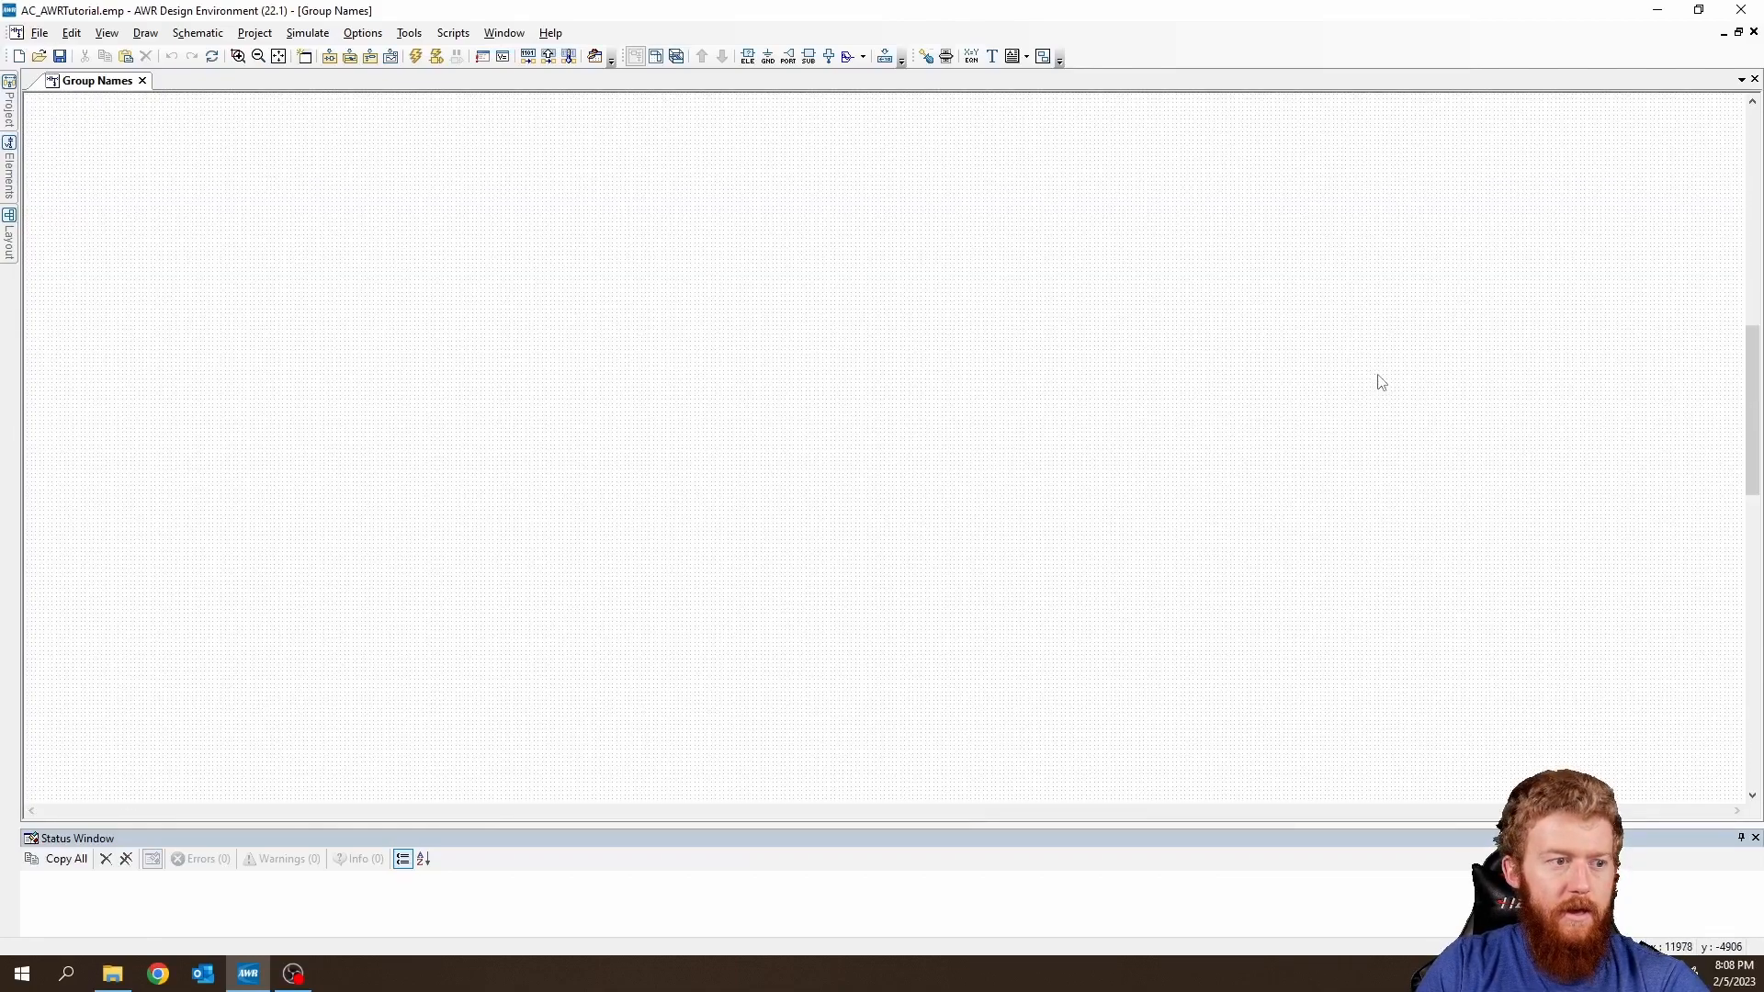
scroll(1303, 393, "up", 3)
scroll(1300, 397, "right", 5)
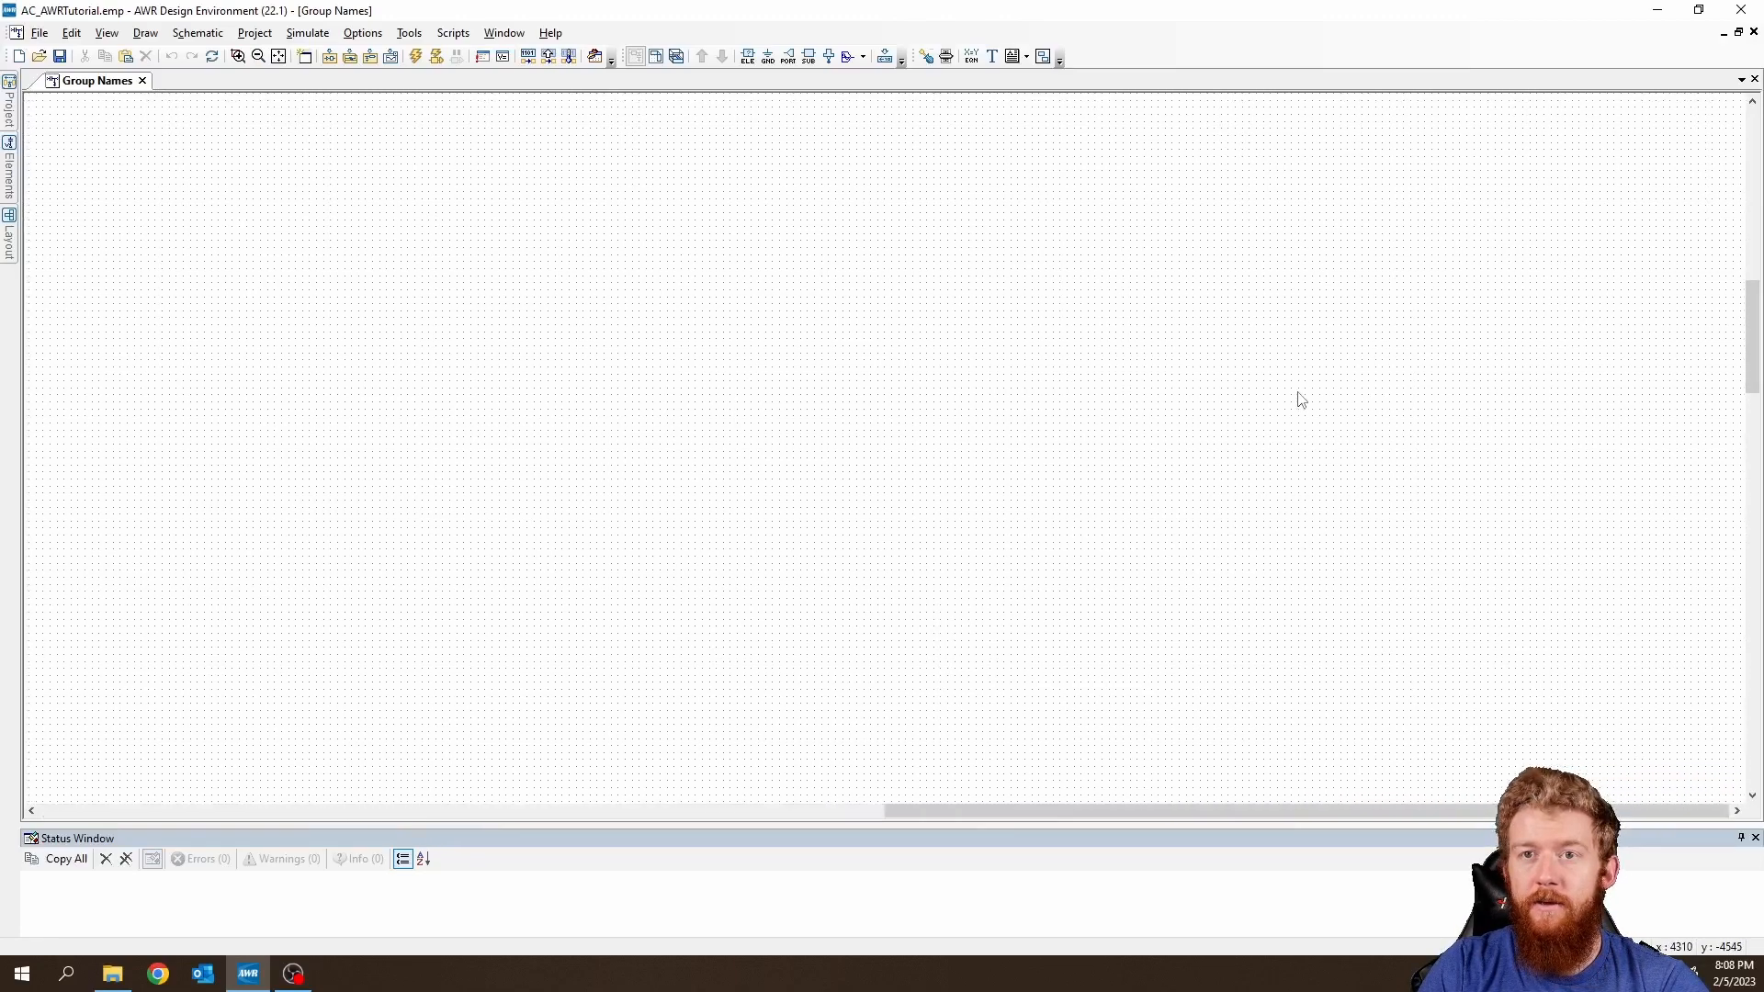
scroll(1298, 397, "left", 6)
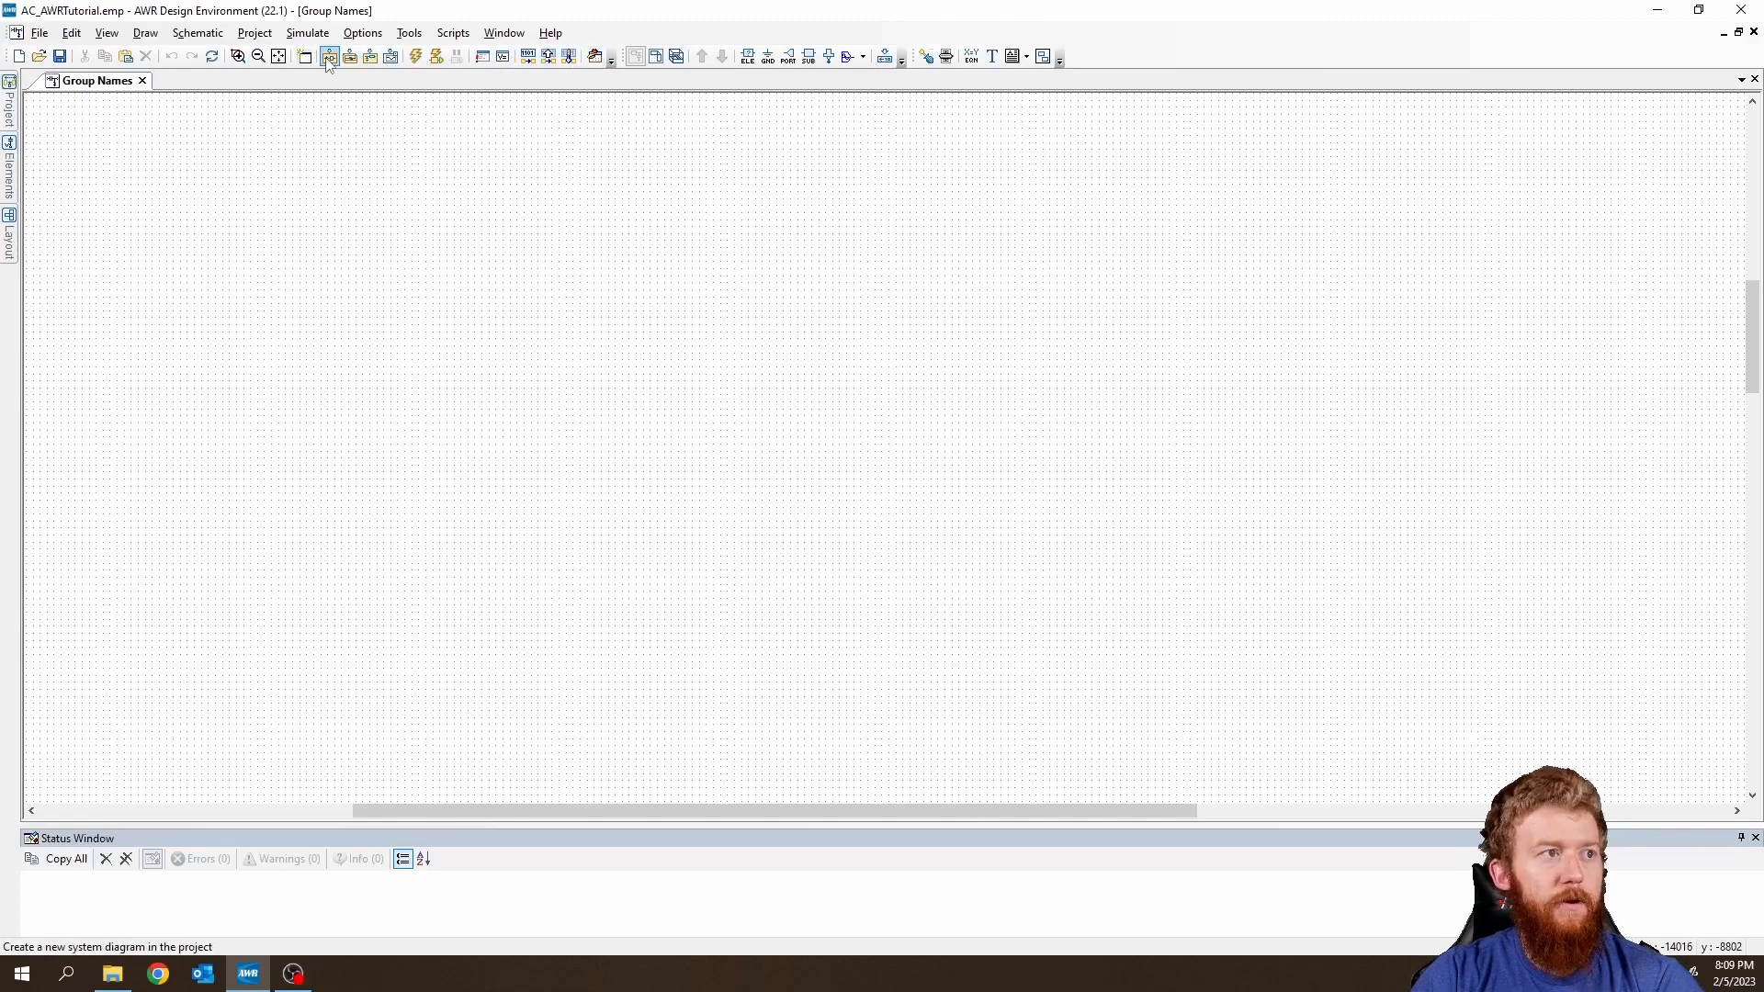
Close the Group Names schematic and reopen it from the project tree in a maximized window.
left_click(143, 81)
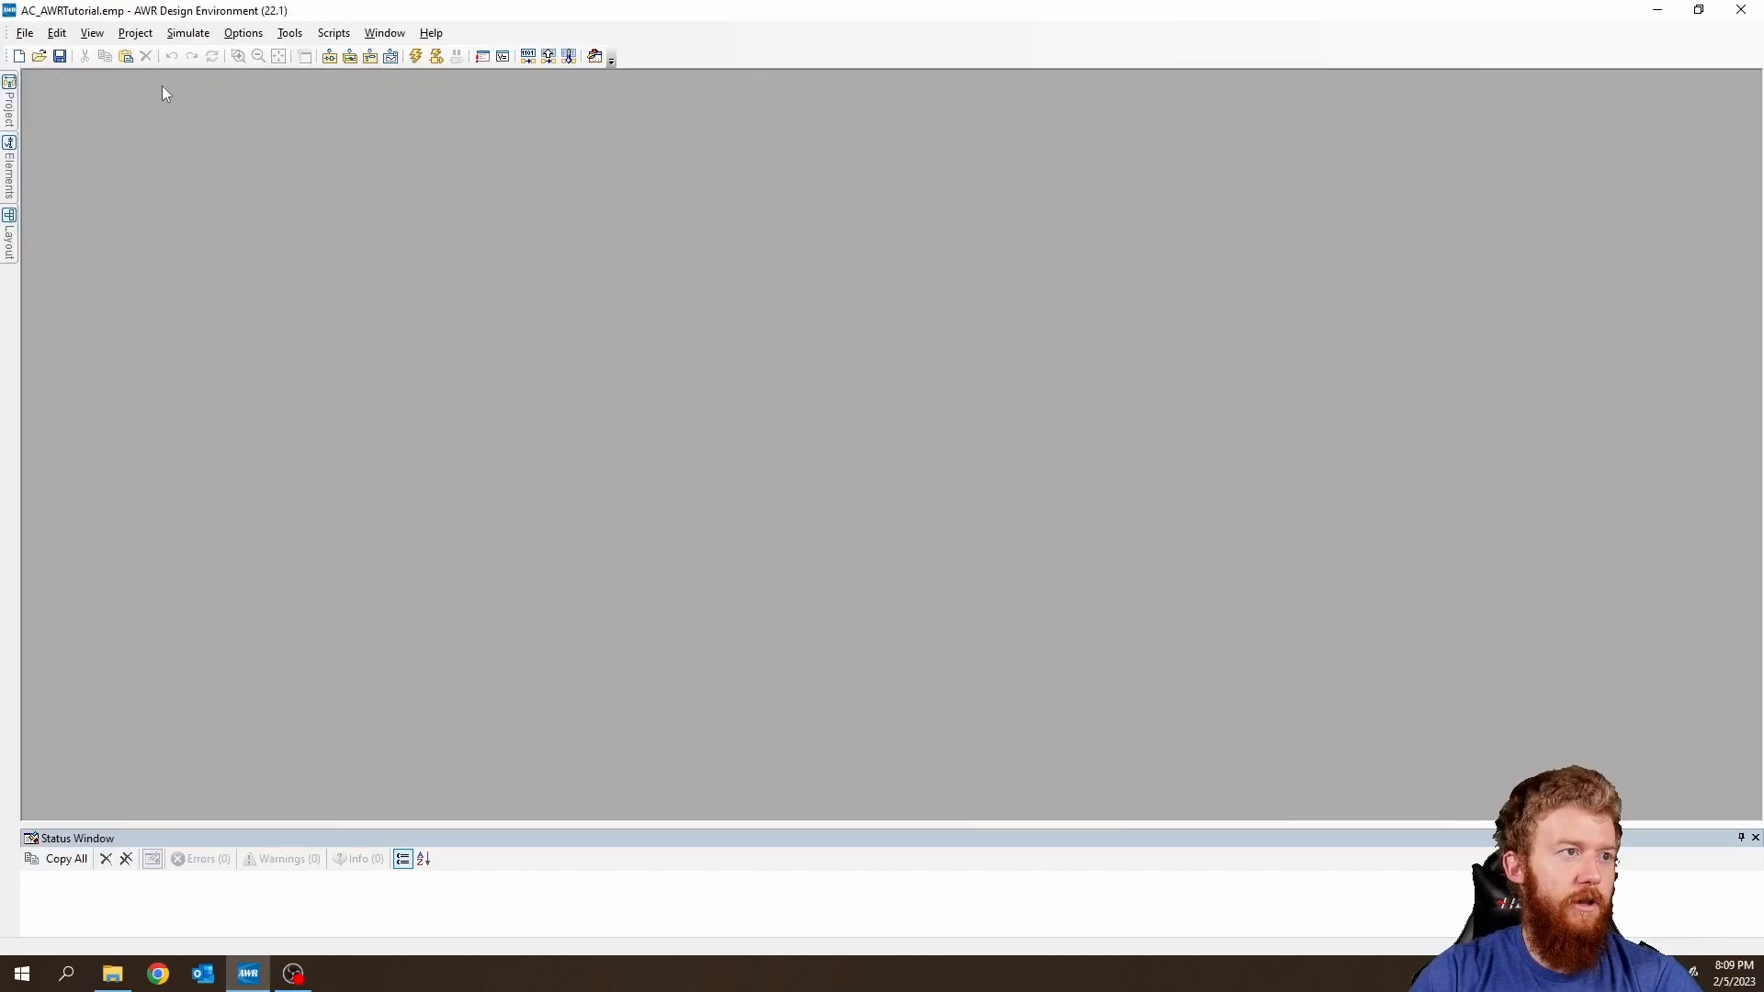
left_click(11, 103)
double_click(150, 228)
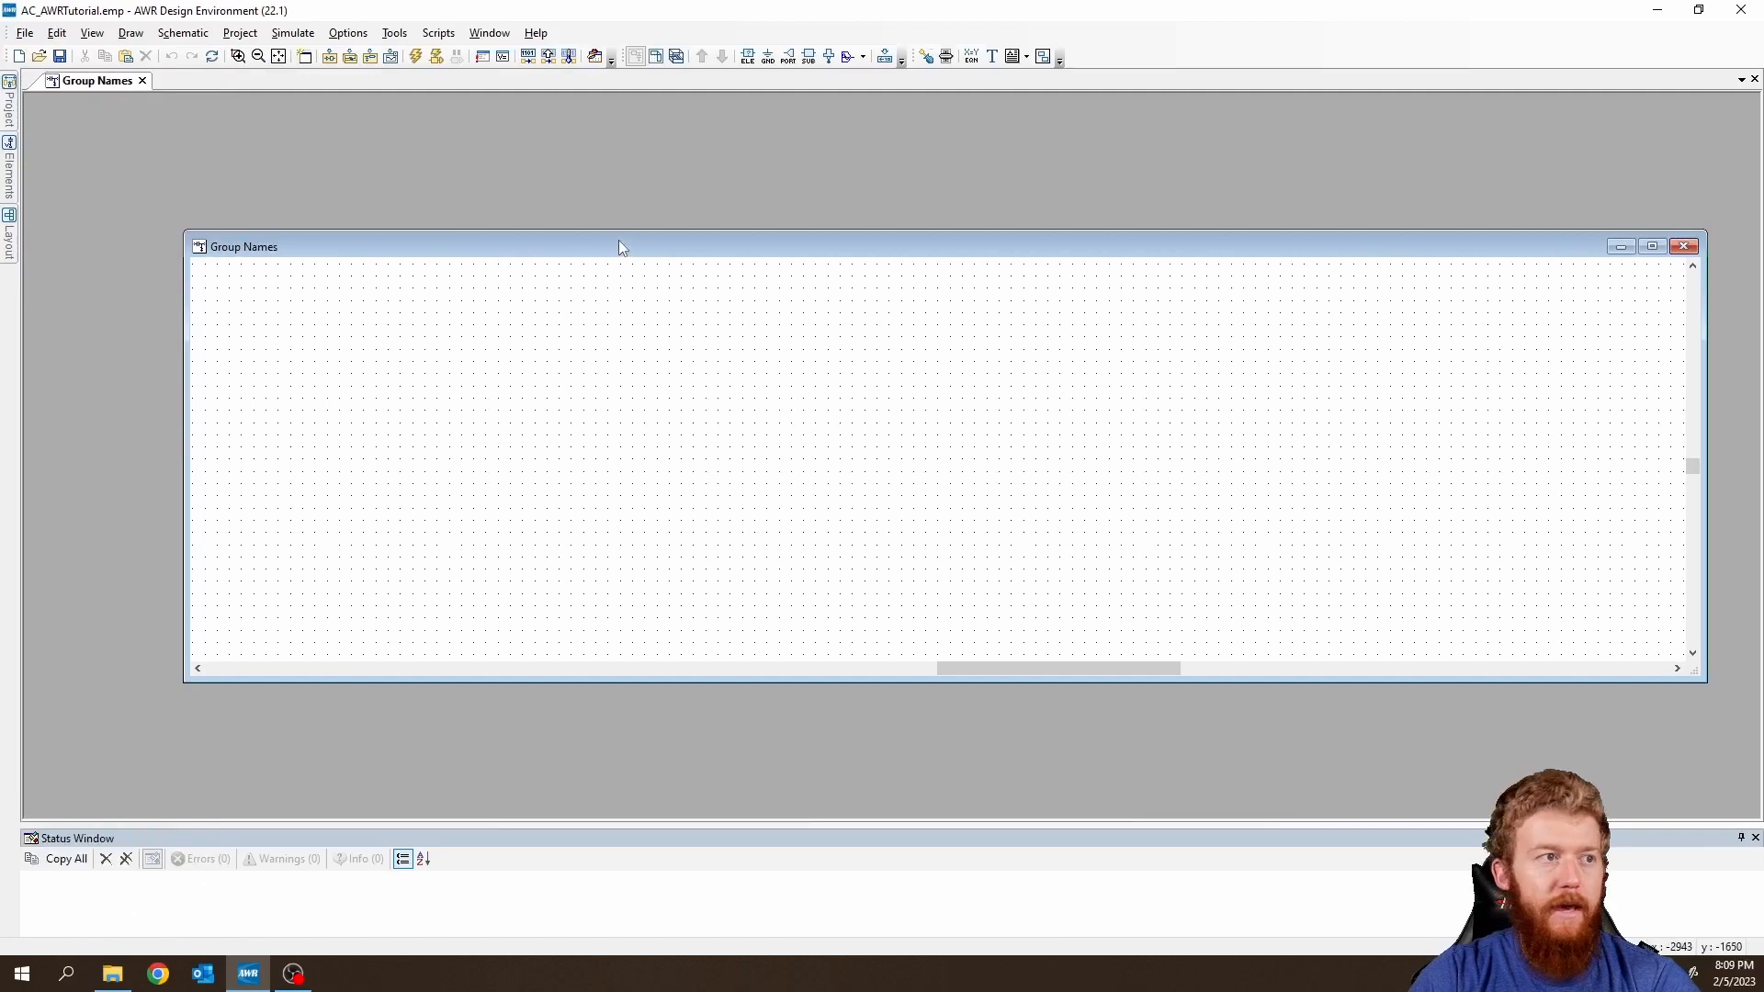
left_click(1652, 246)
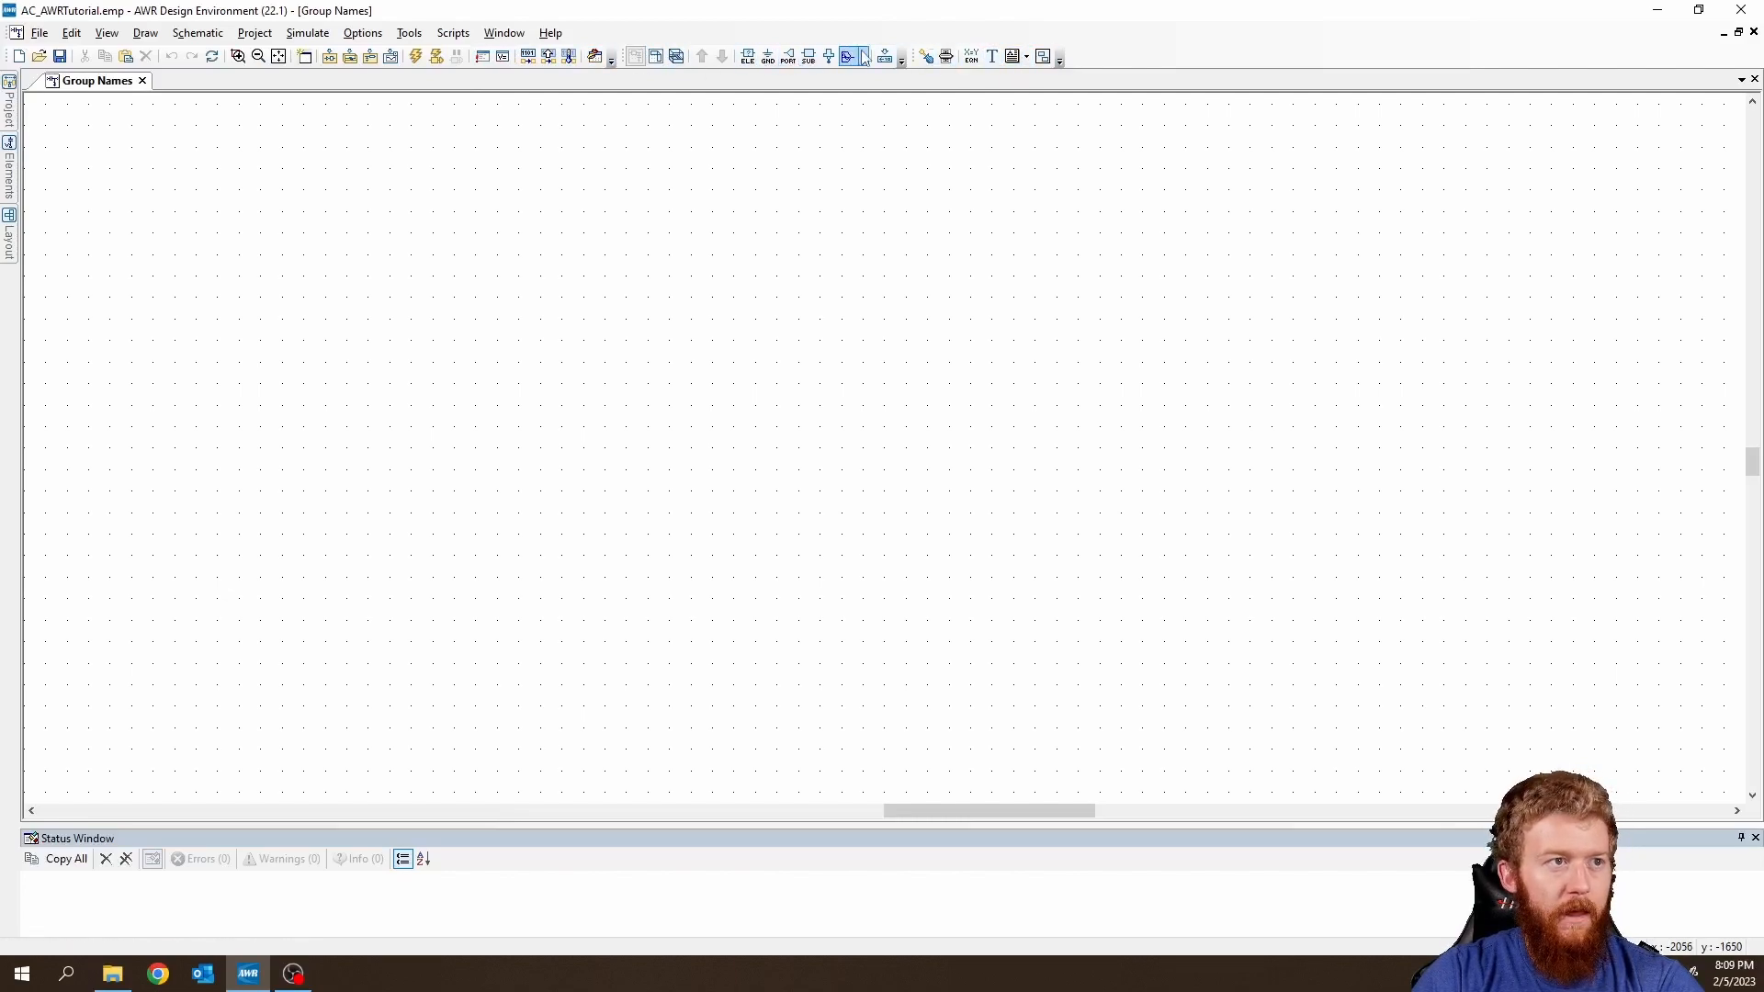
Place a text annotation reading "Group Members:" in the upper middle of the Group Names schematic.
left_click(992, 57)
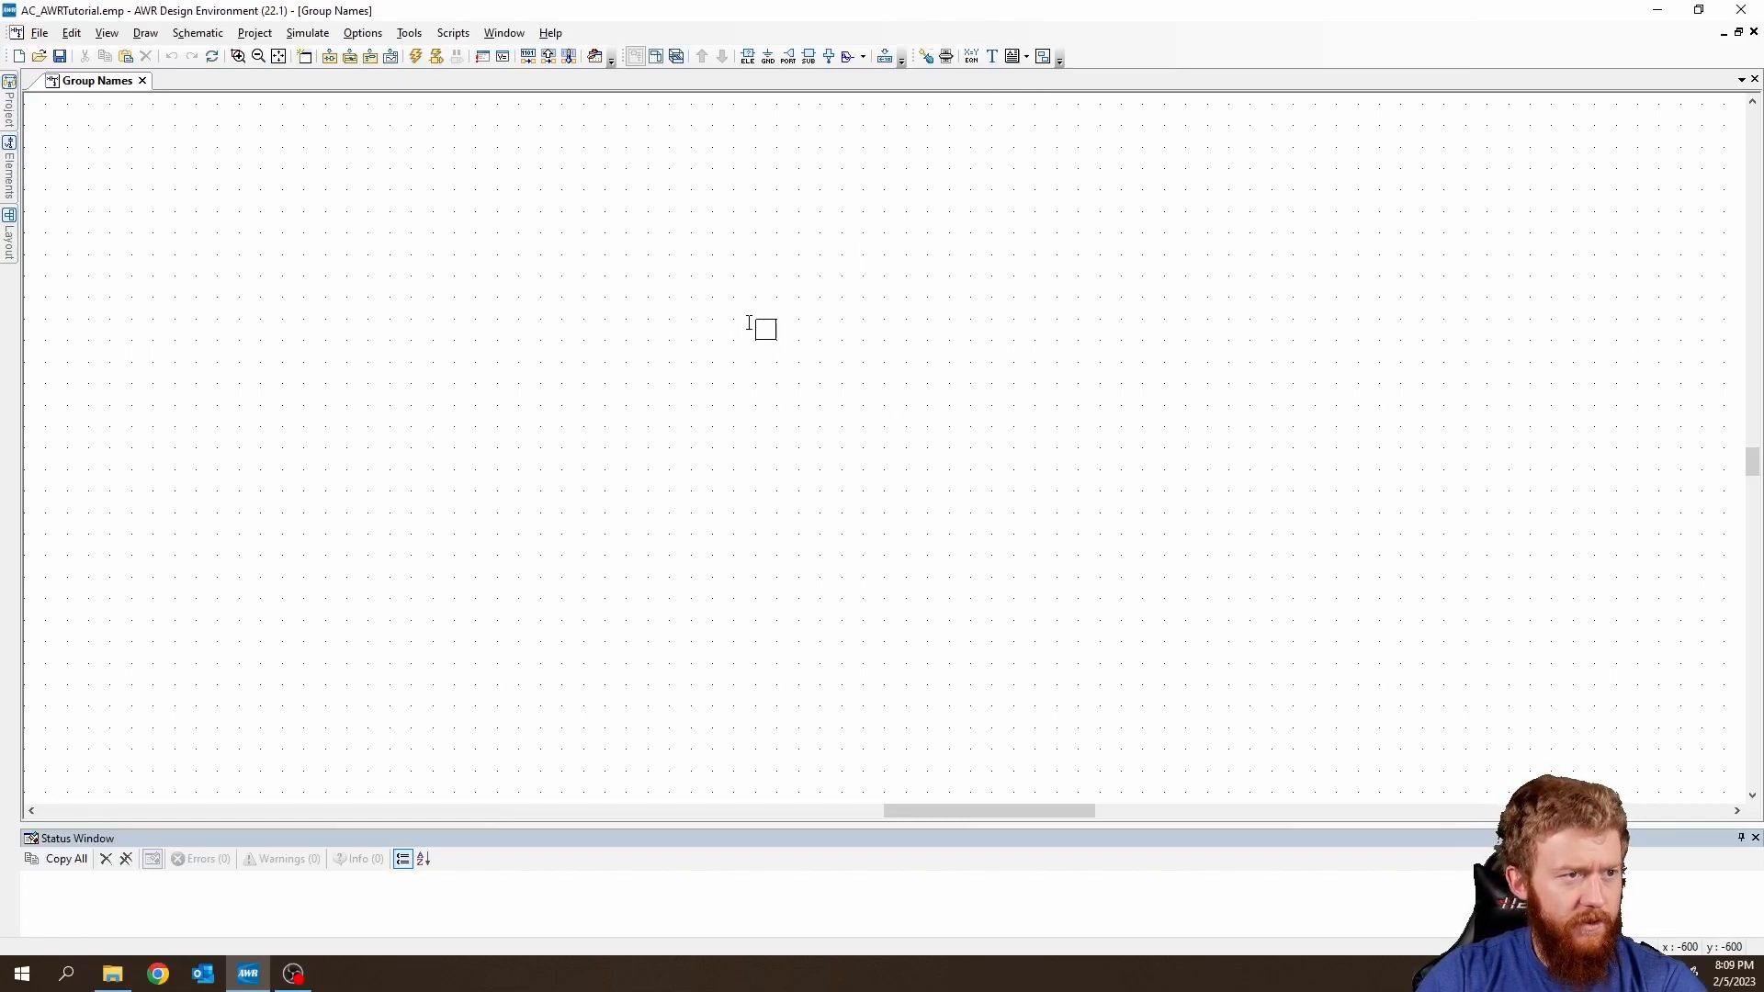
left_click(758, 322)
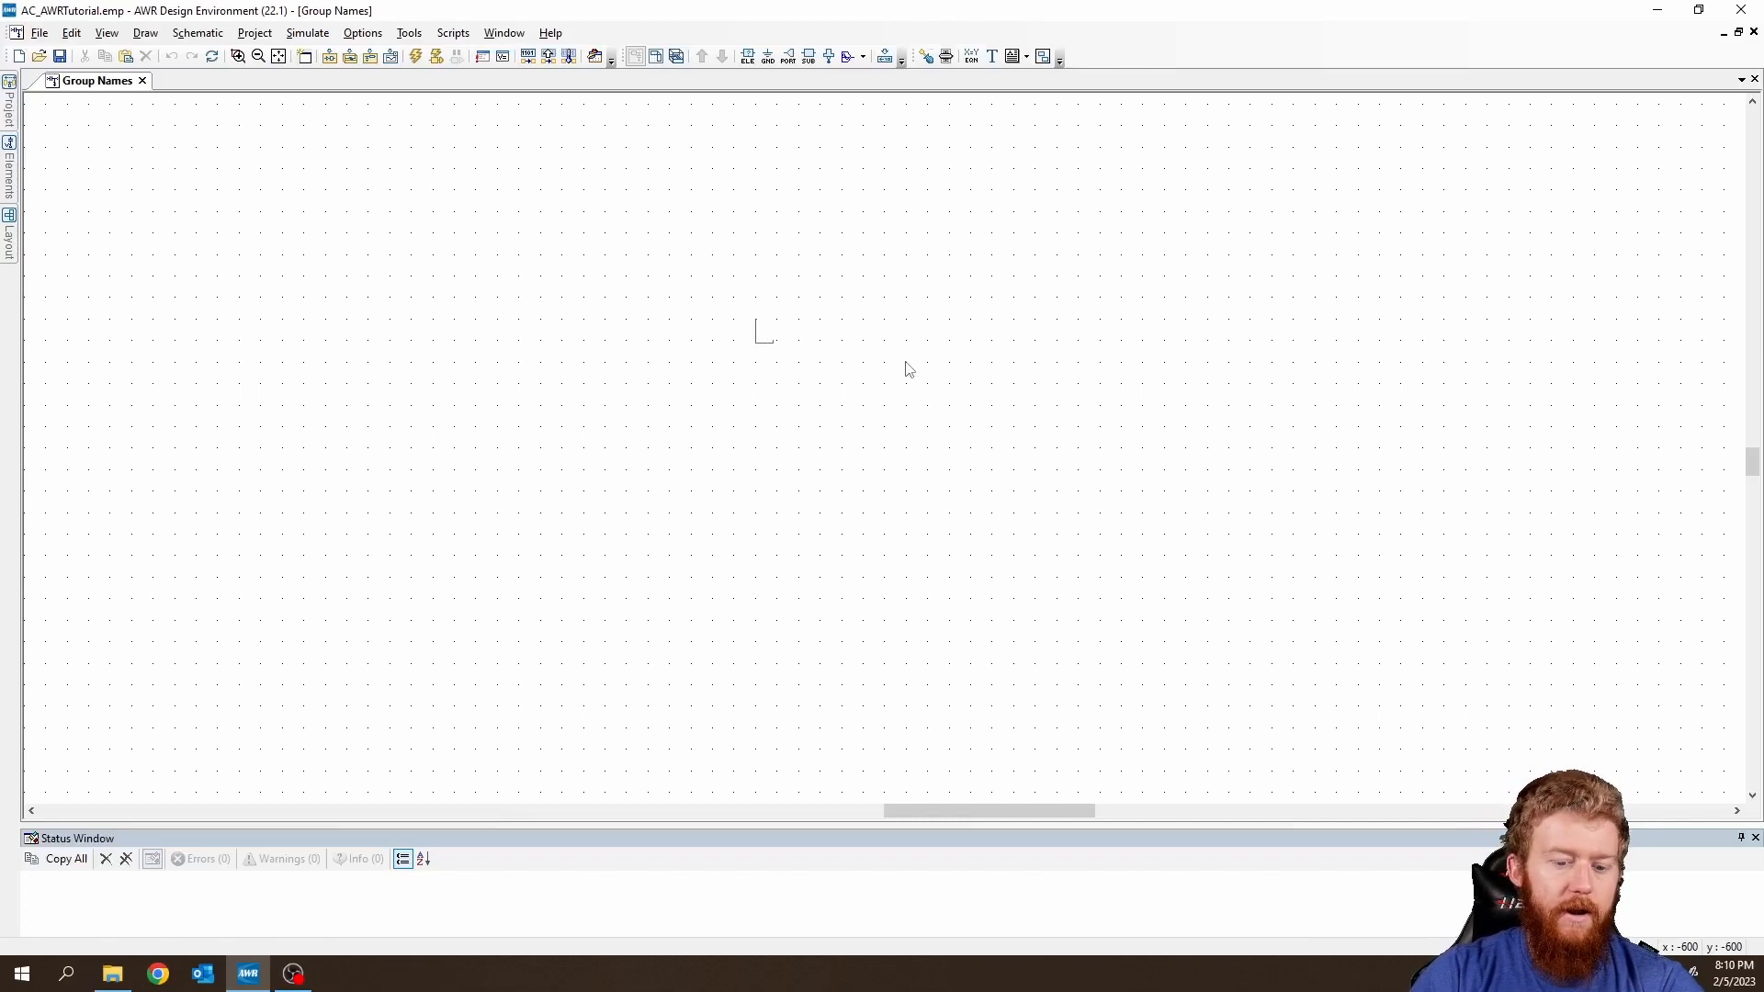
type("Grou")
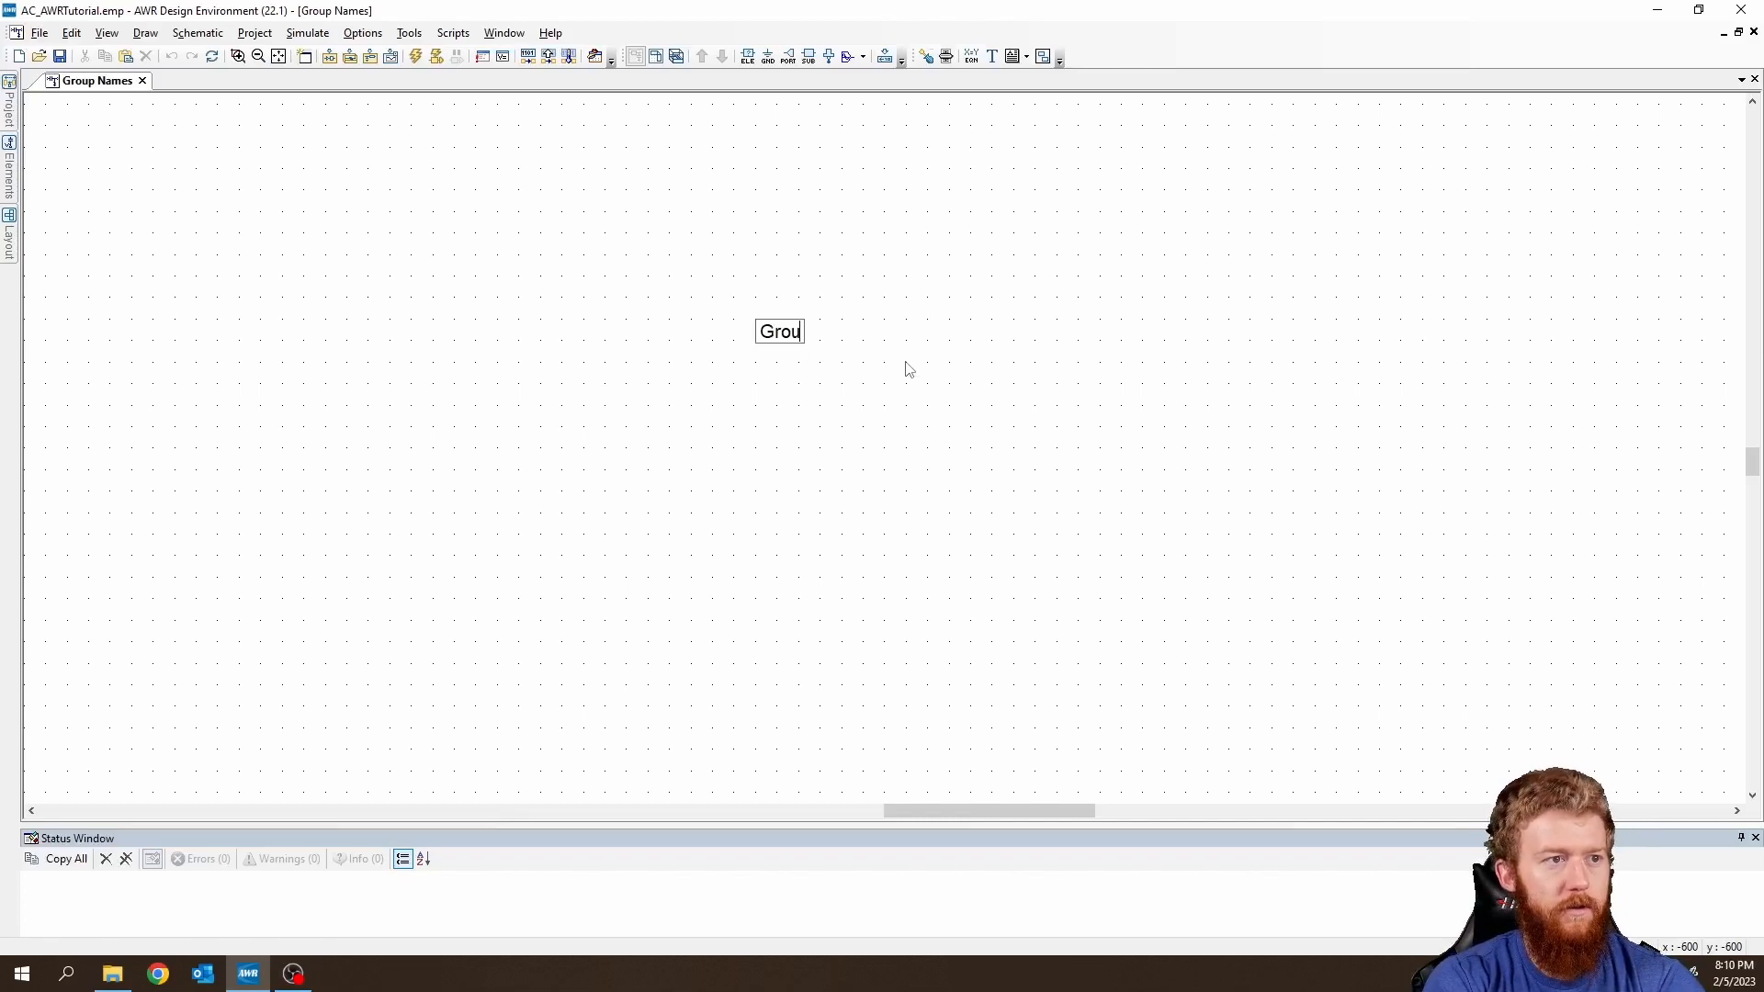
type("p Names:")
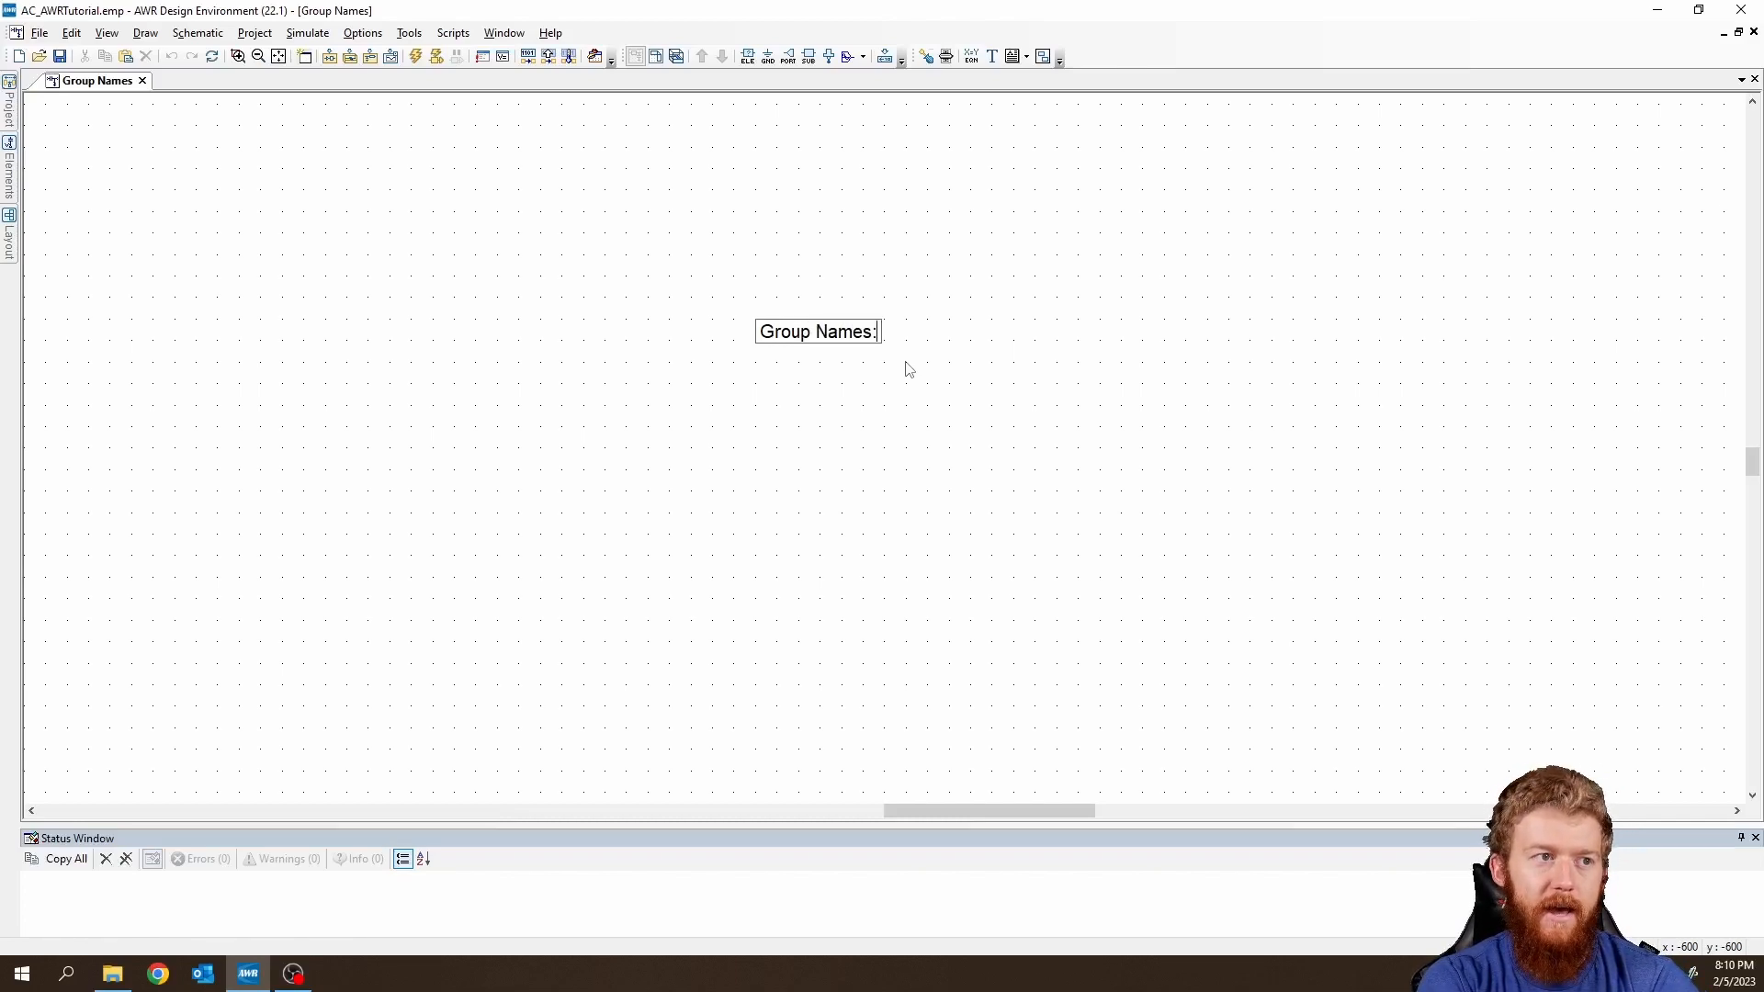
key("ctrl+shift+Left")
type("Members:")
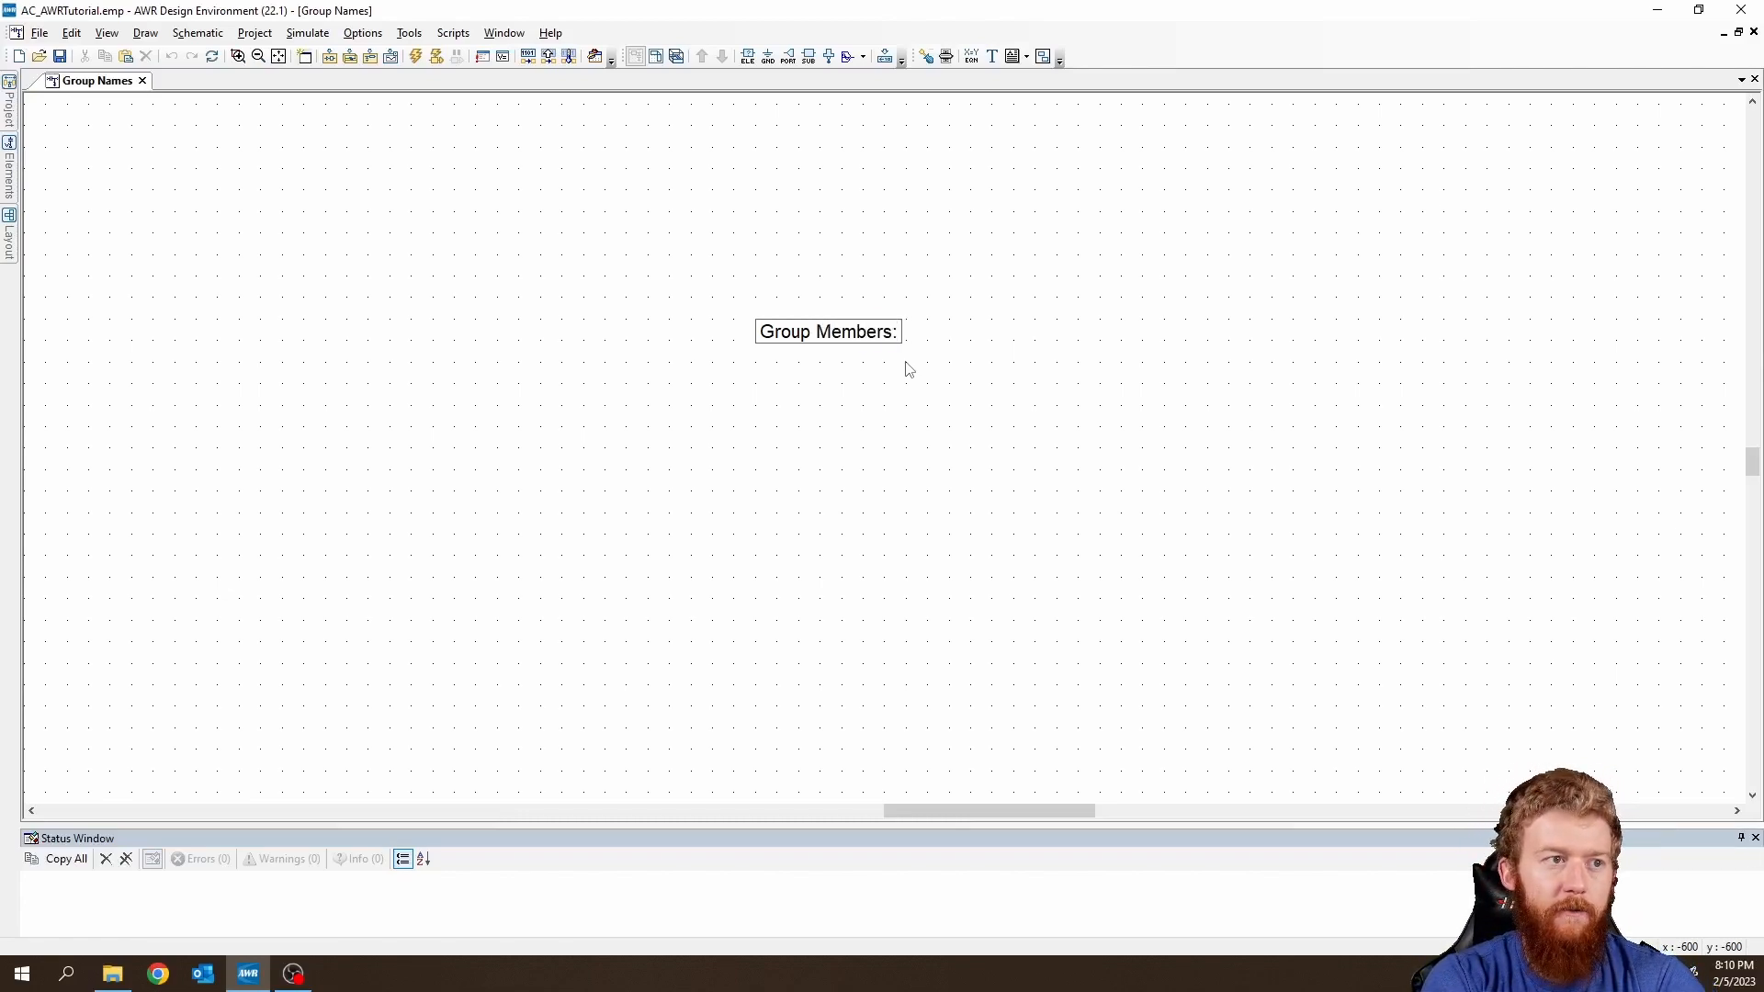
left_click(909, 369)
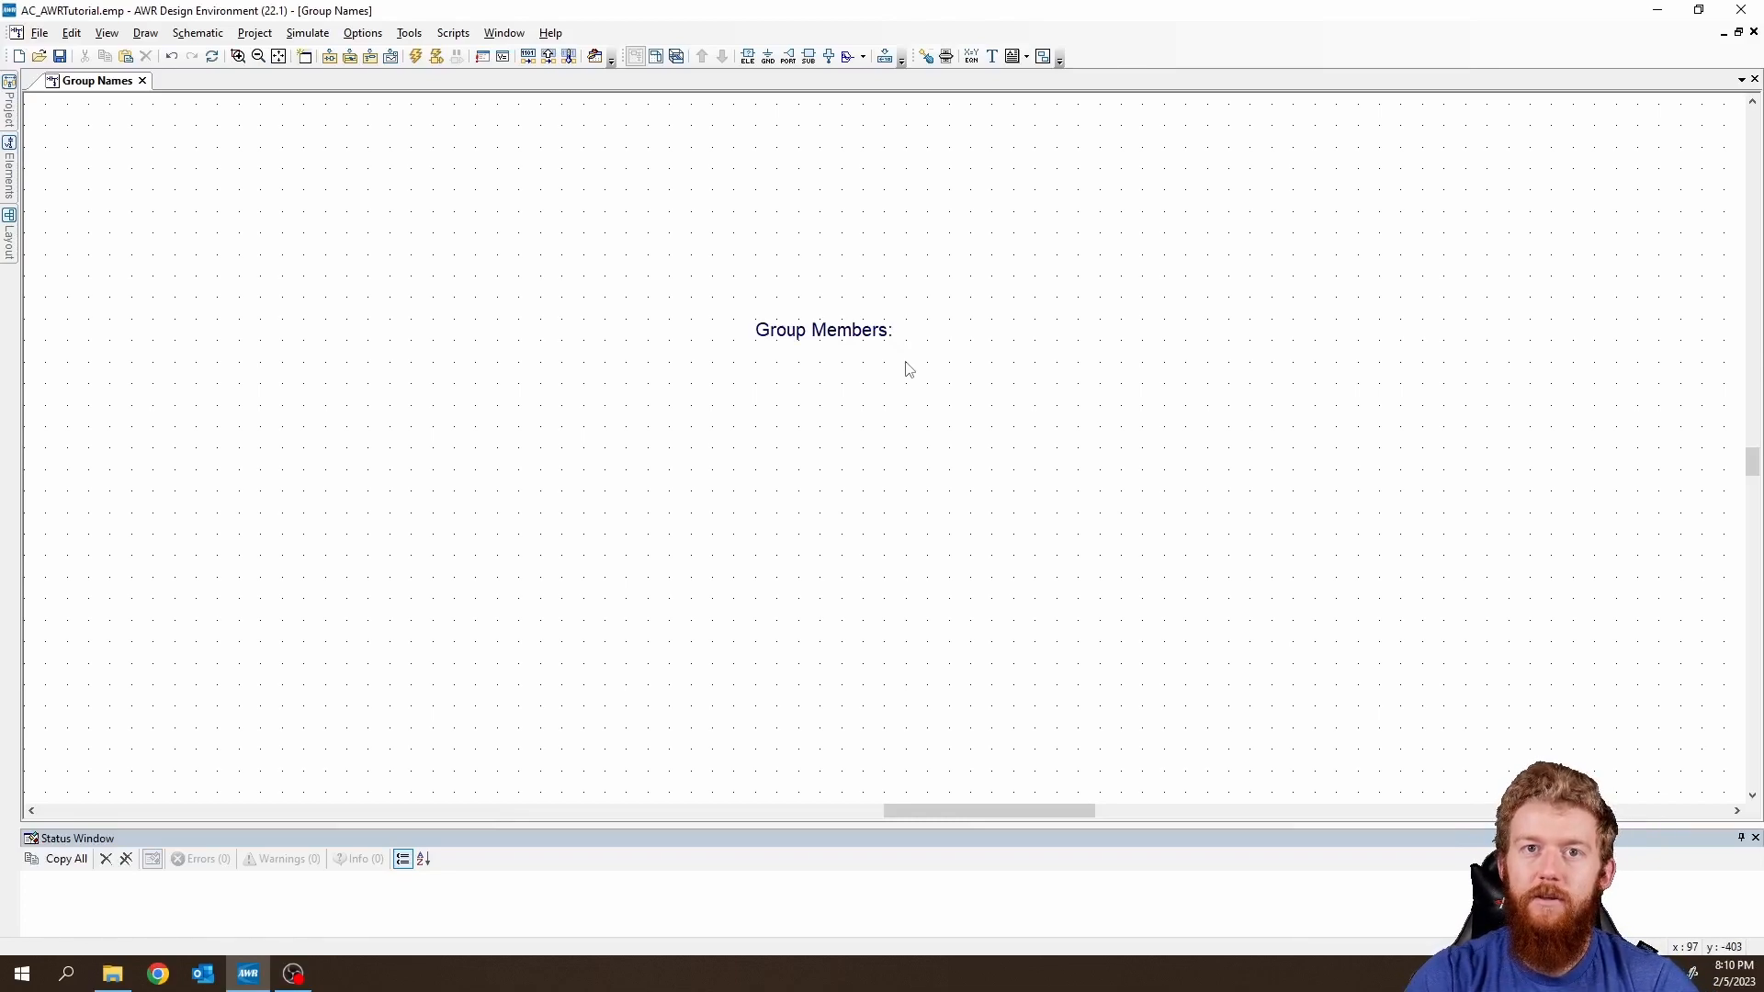
left_click_drag(868, 332, 1018, 336)
left_click(992, 56)
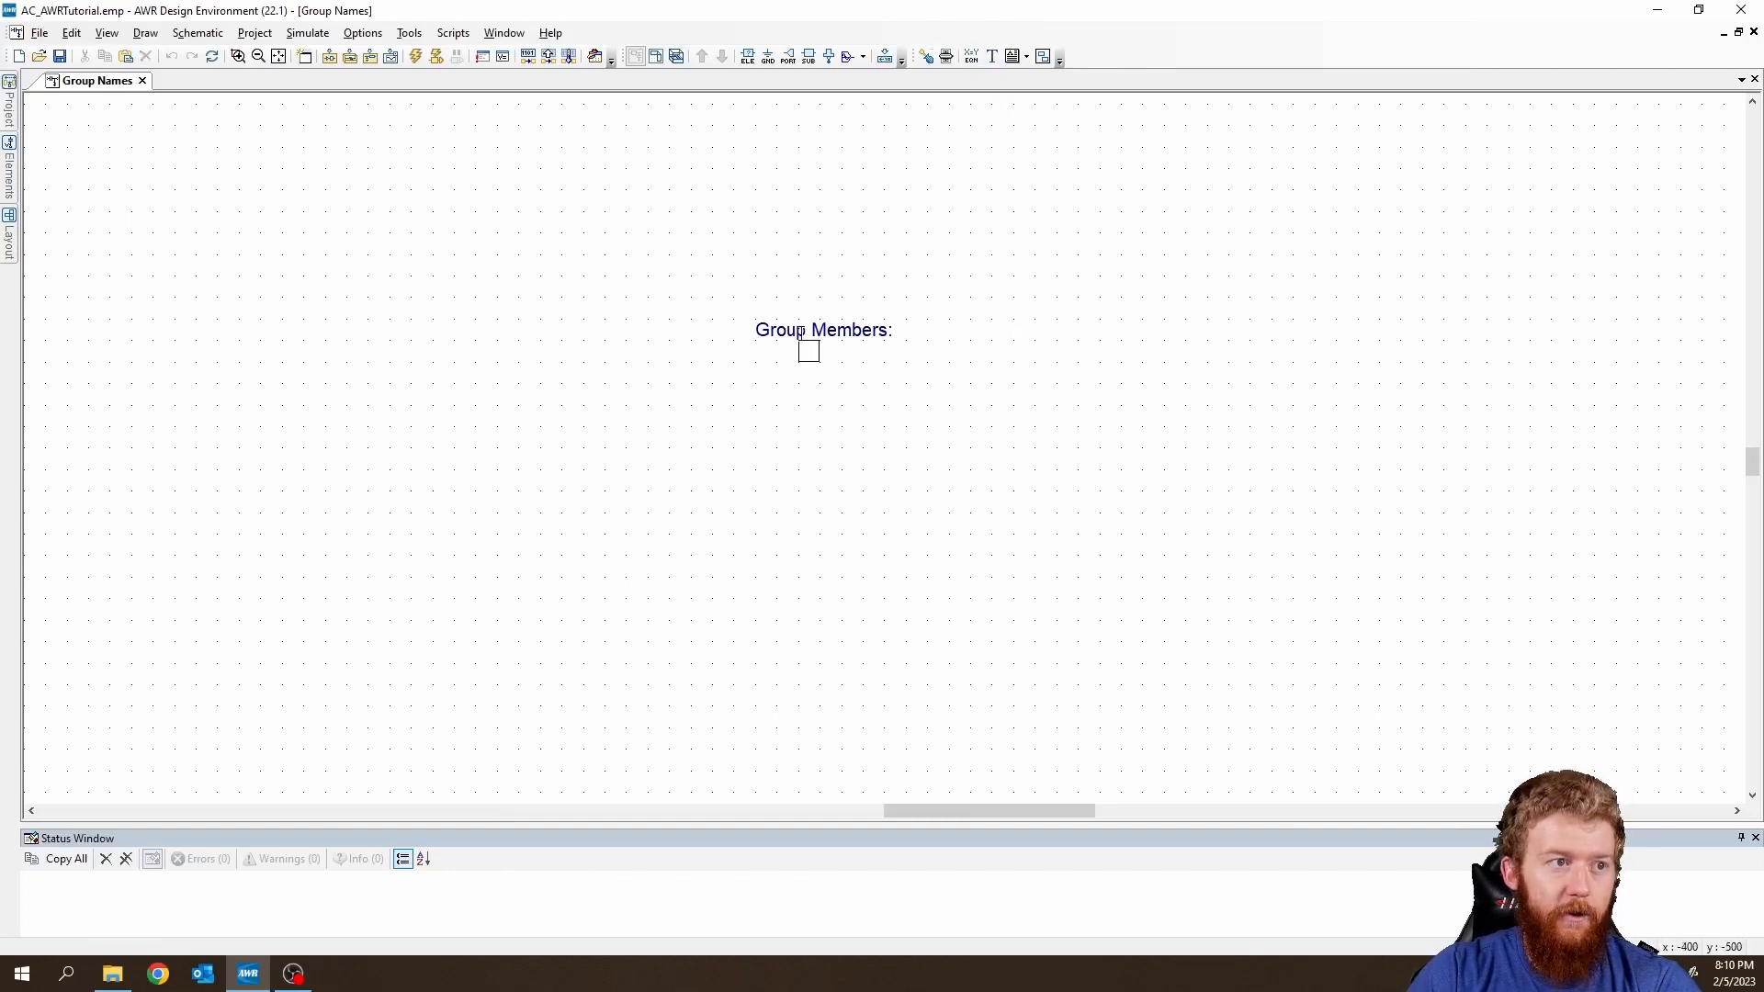
left_click(763, 342)
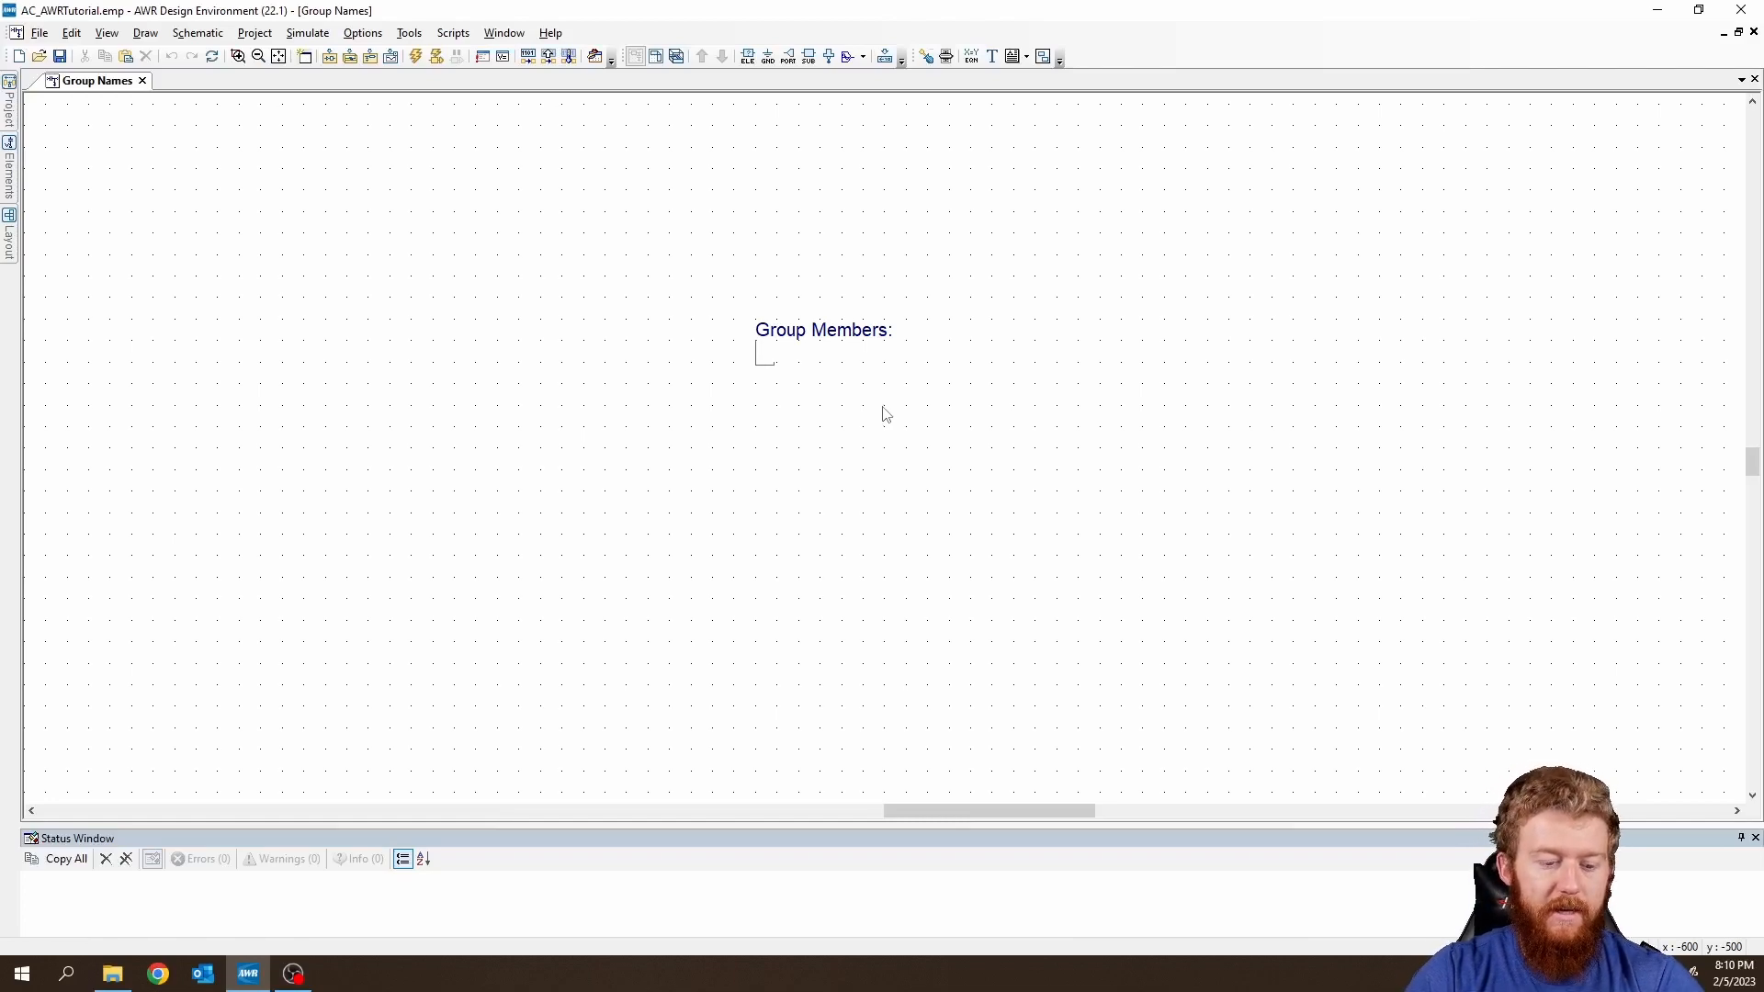
left_click(771, 365)
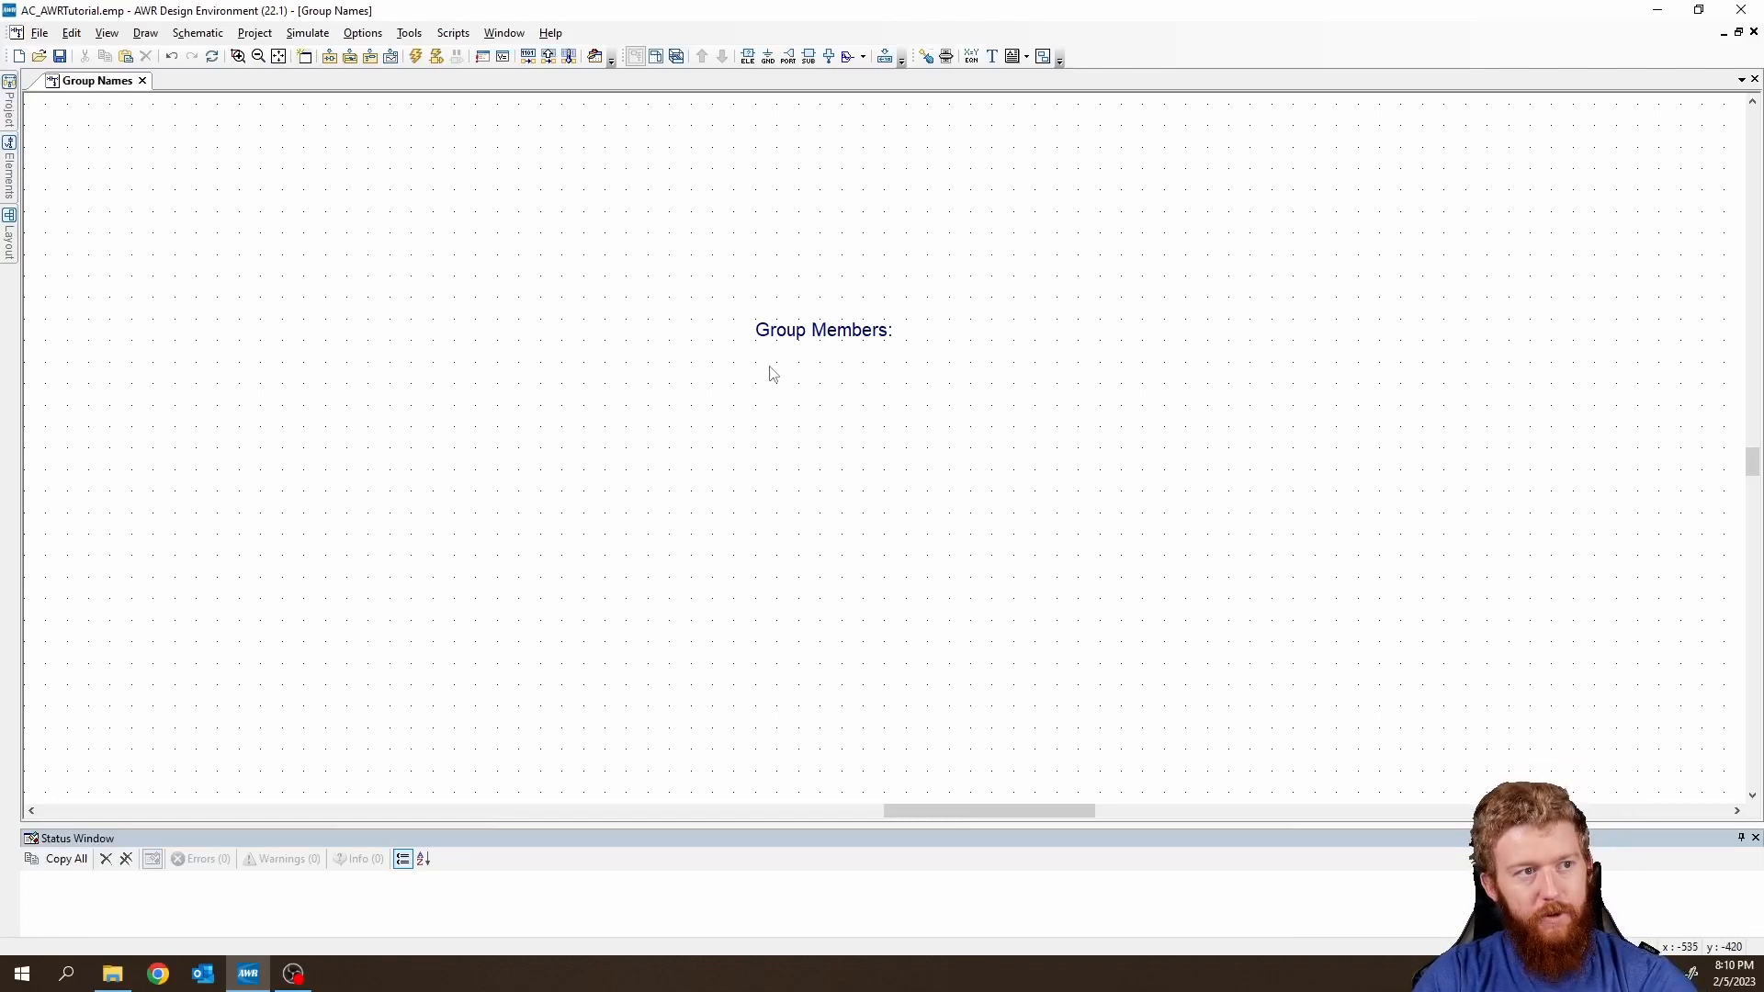
Add a line with the first group member's full name and R-number under the "Group Members:" heading of the text annotation.
double_click(880, 335)
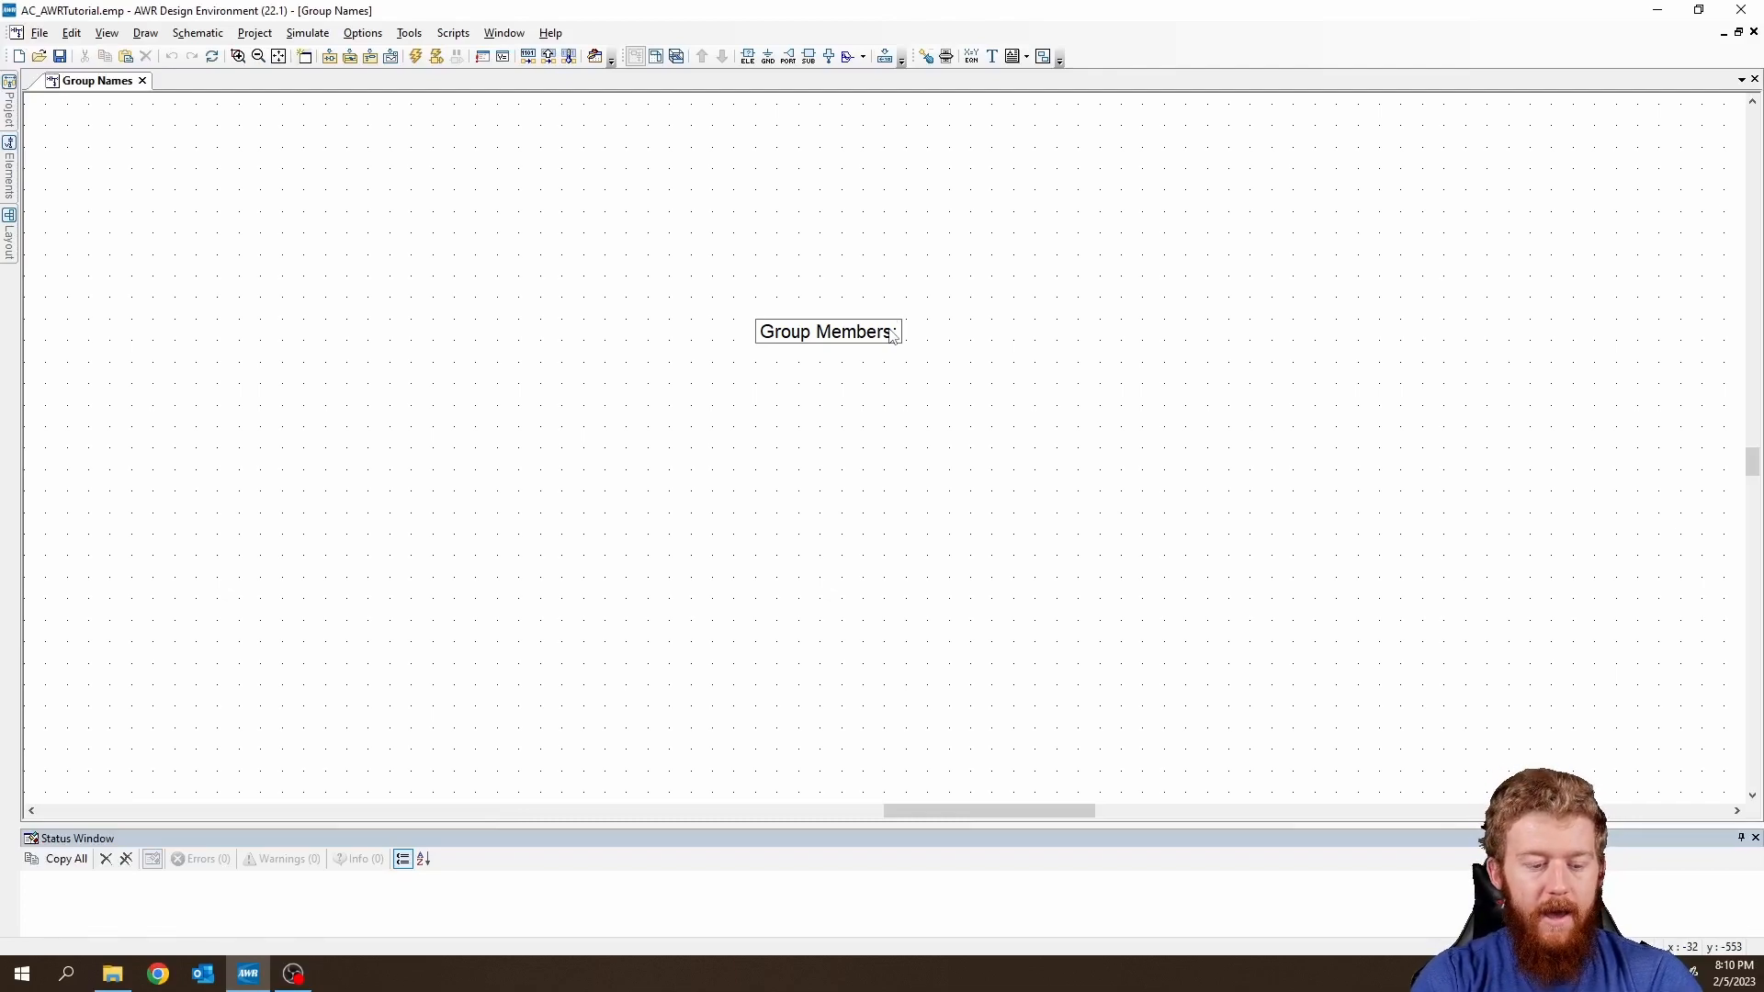
key("Return")
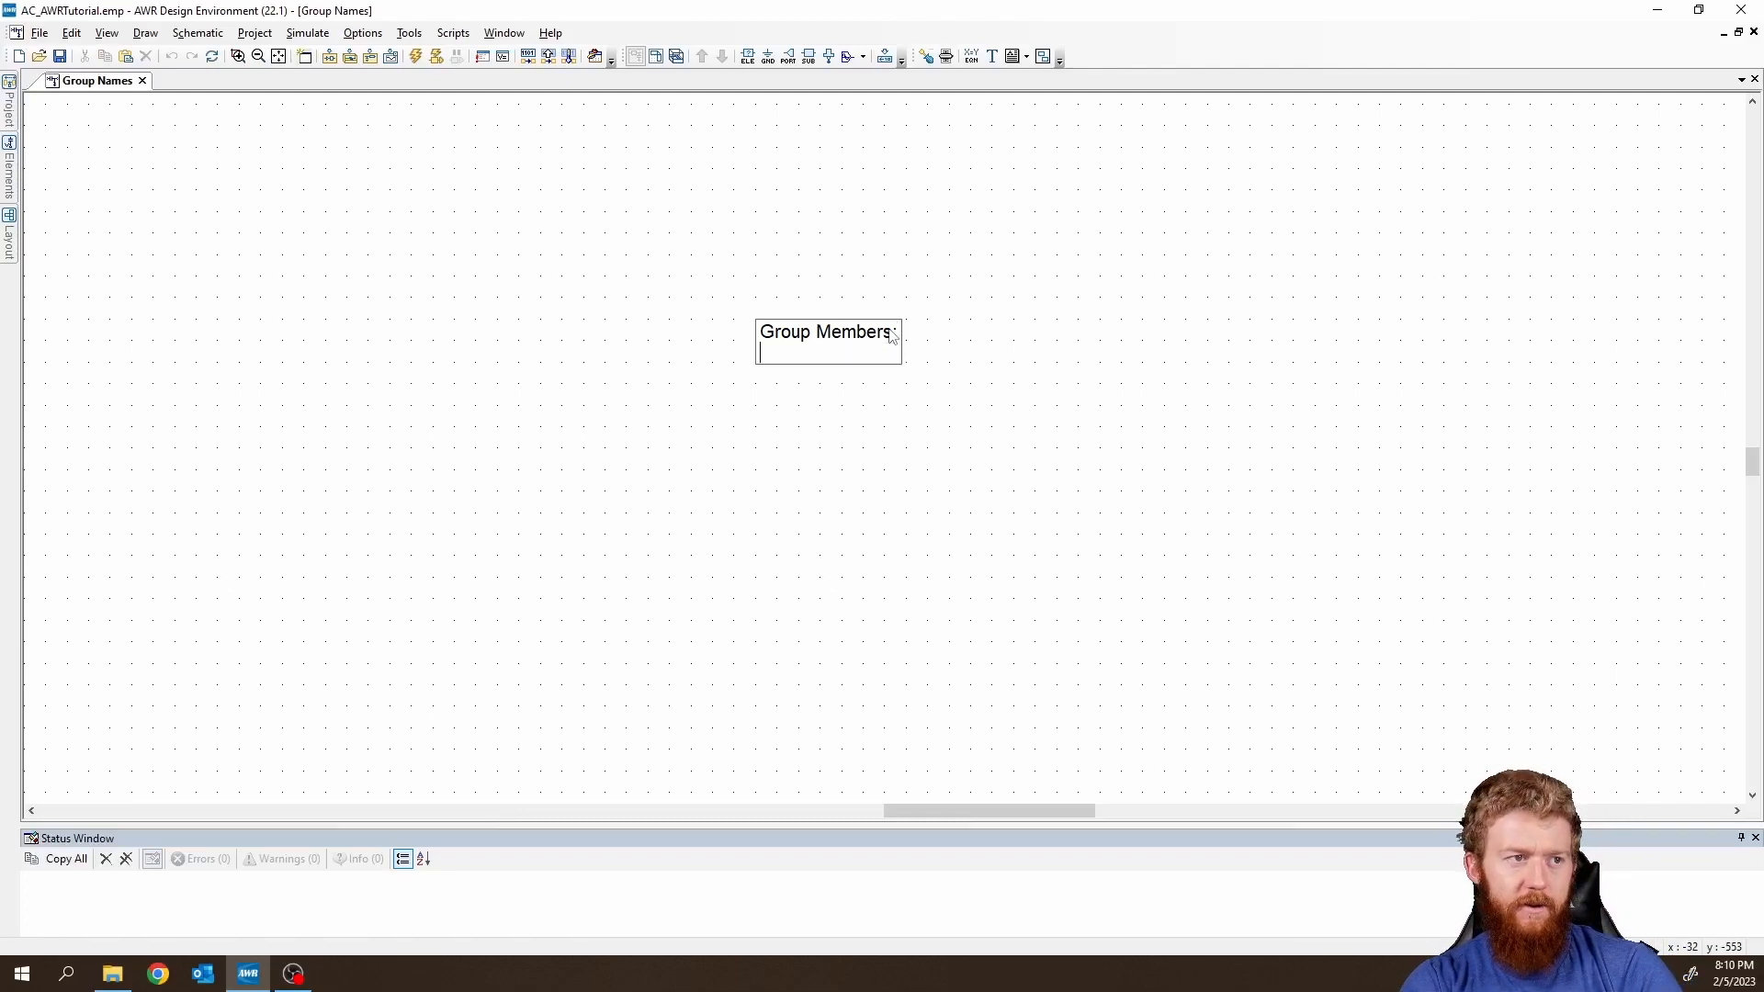
key("BackSpace")
key("Return")
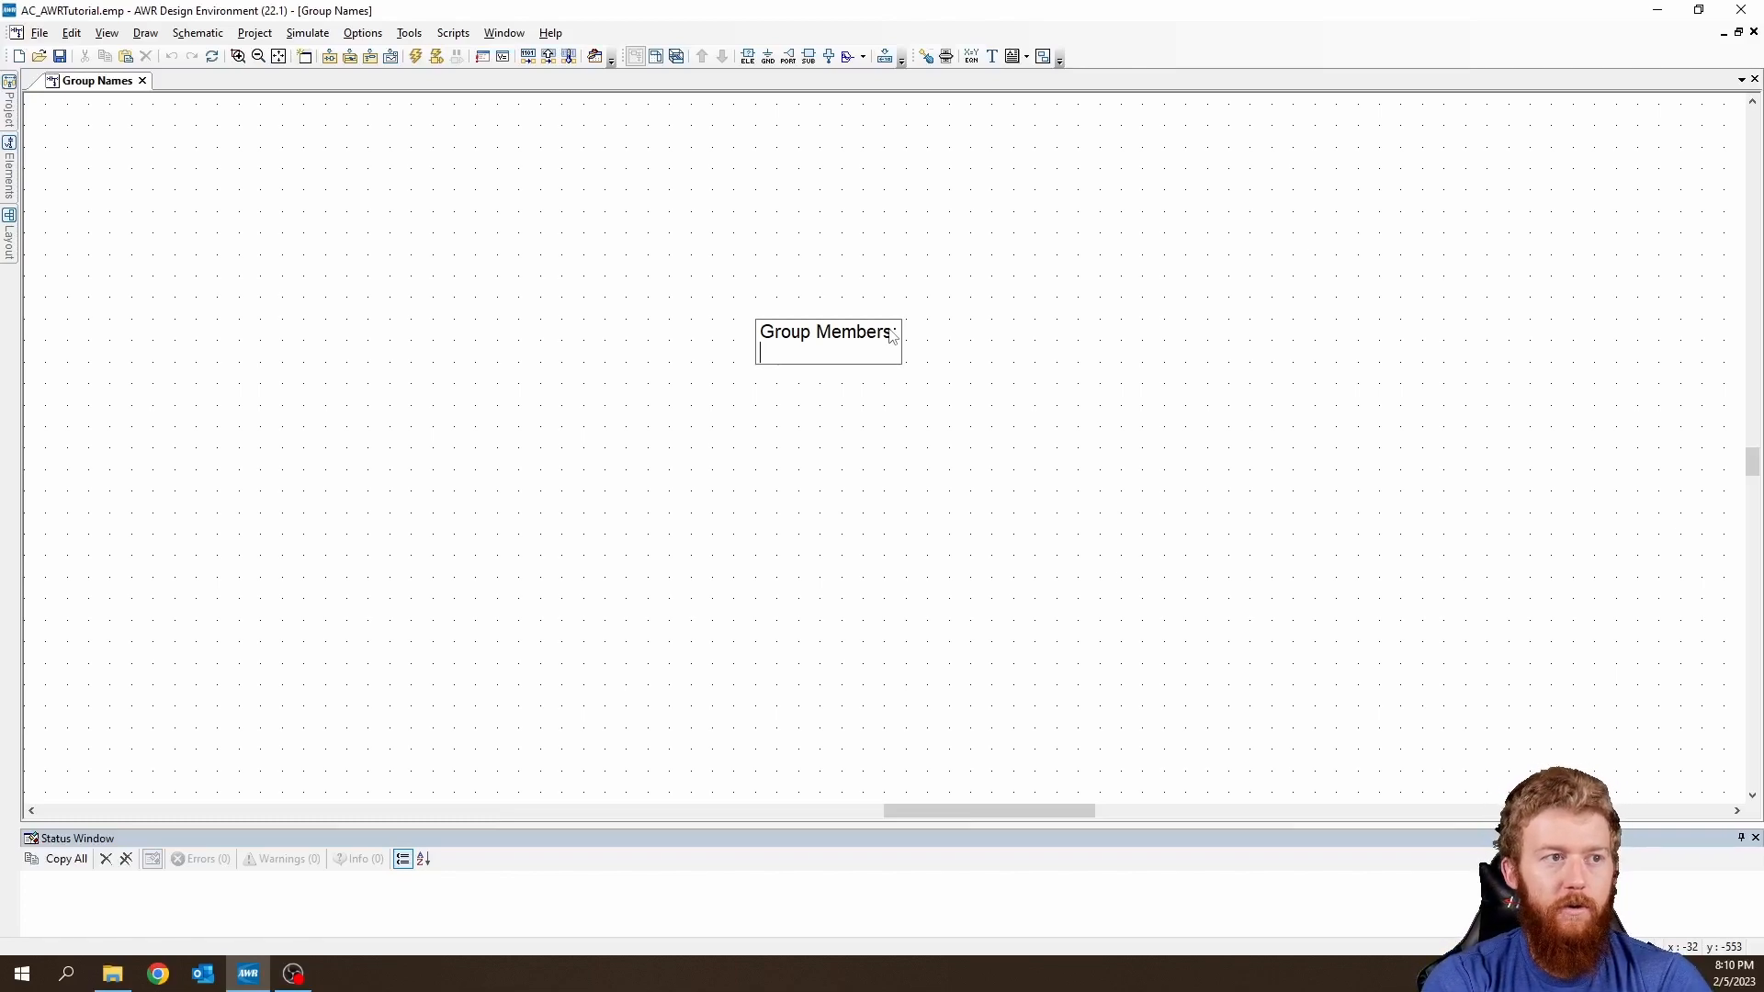
type("Thor Odinson")
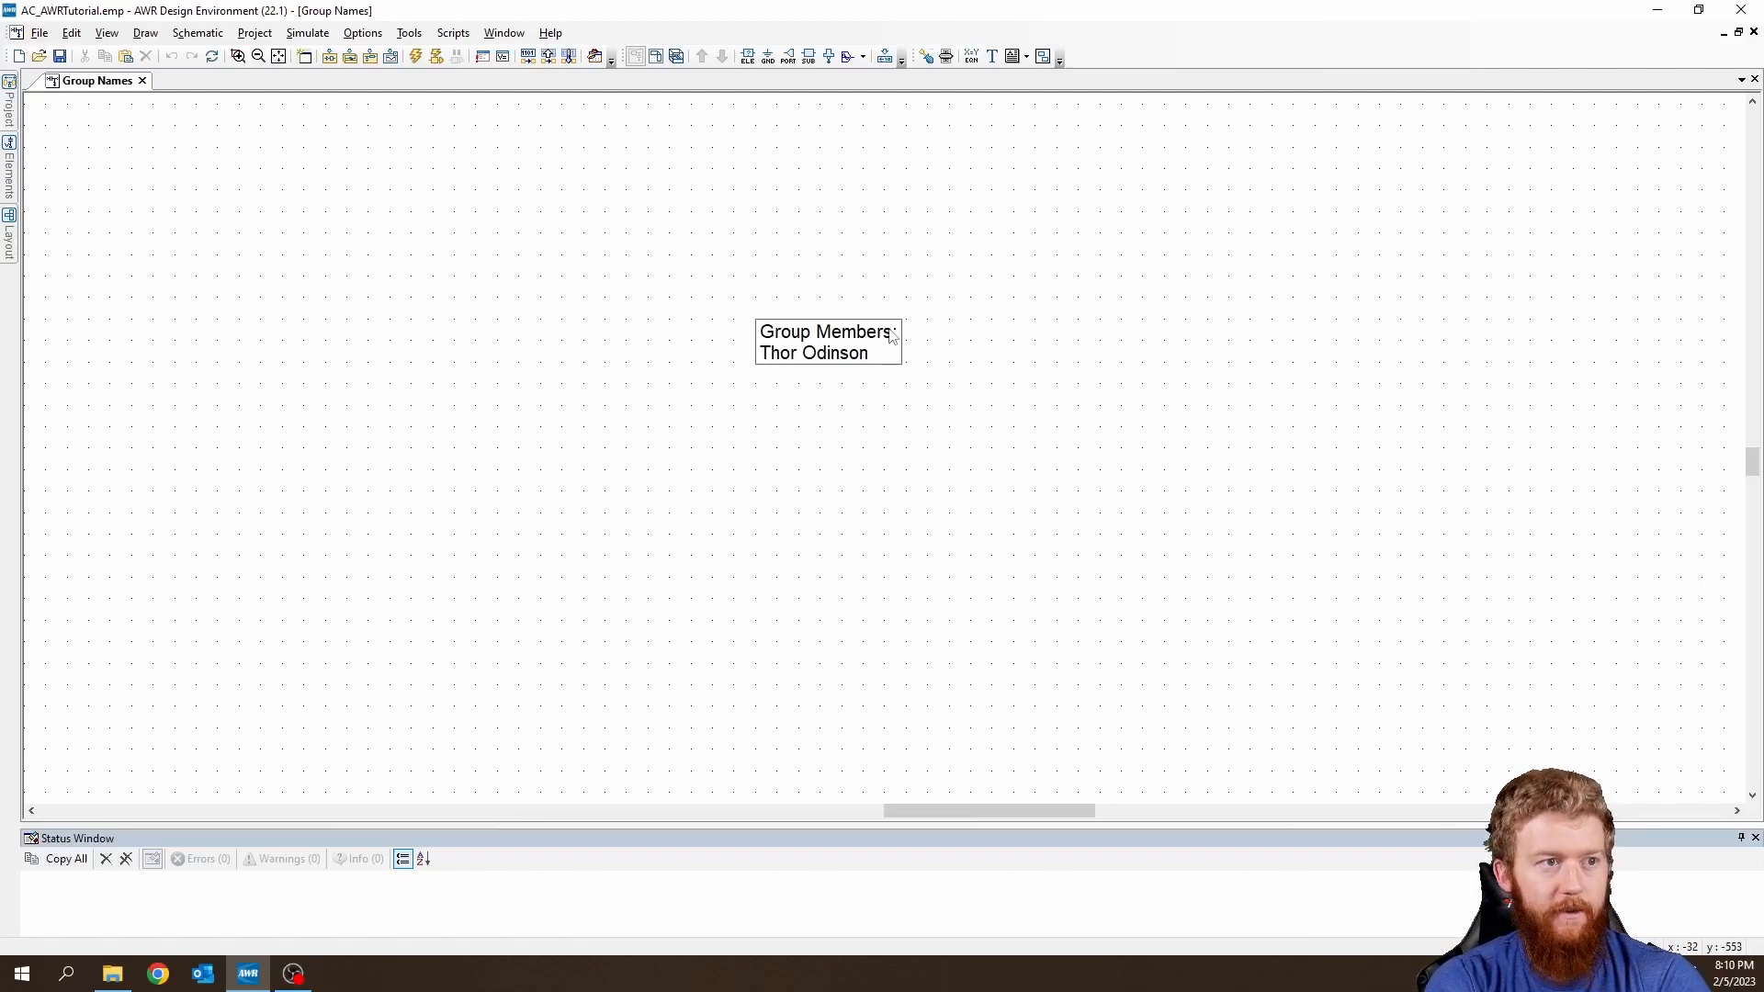
type(", R123")
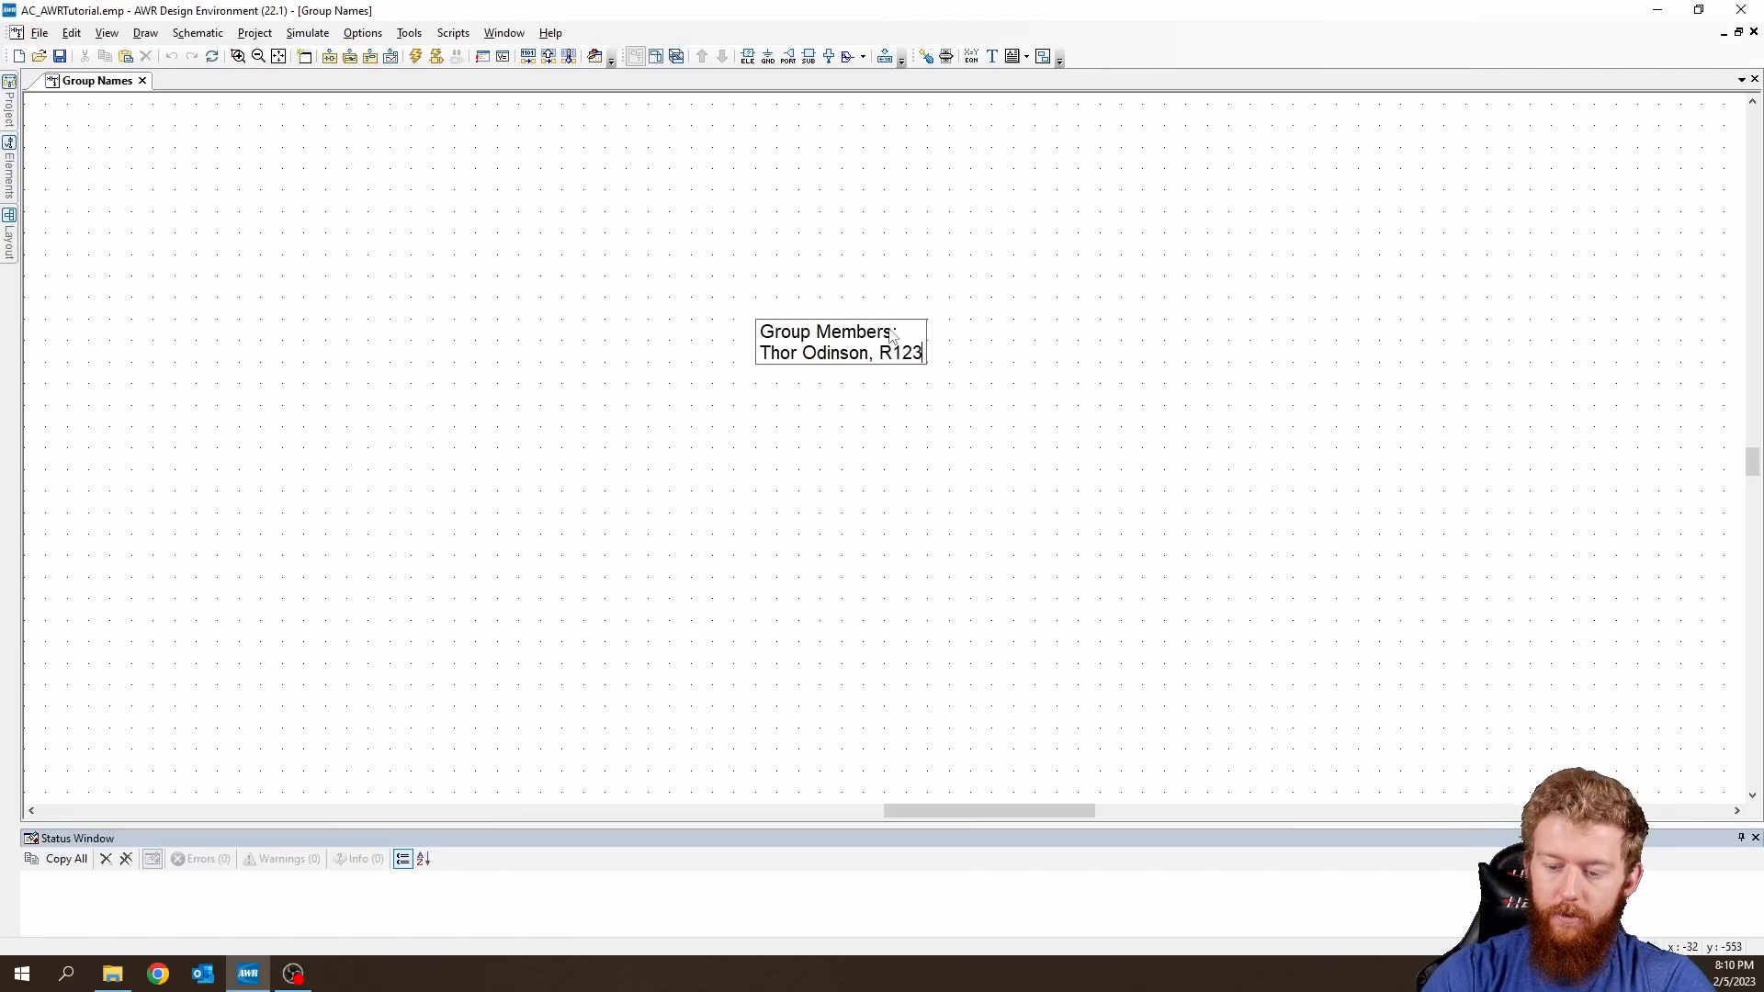
type("456321")
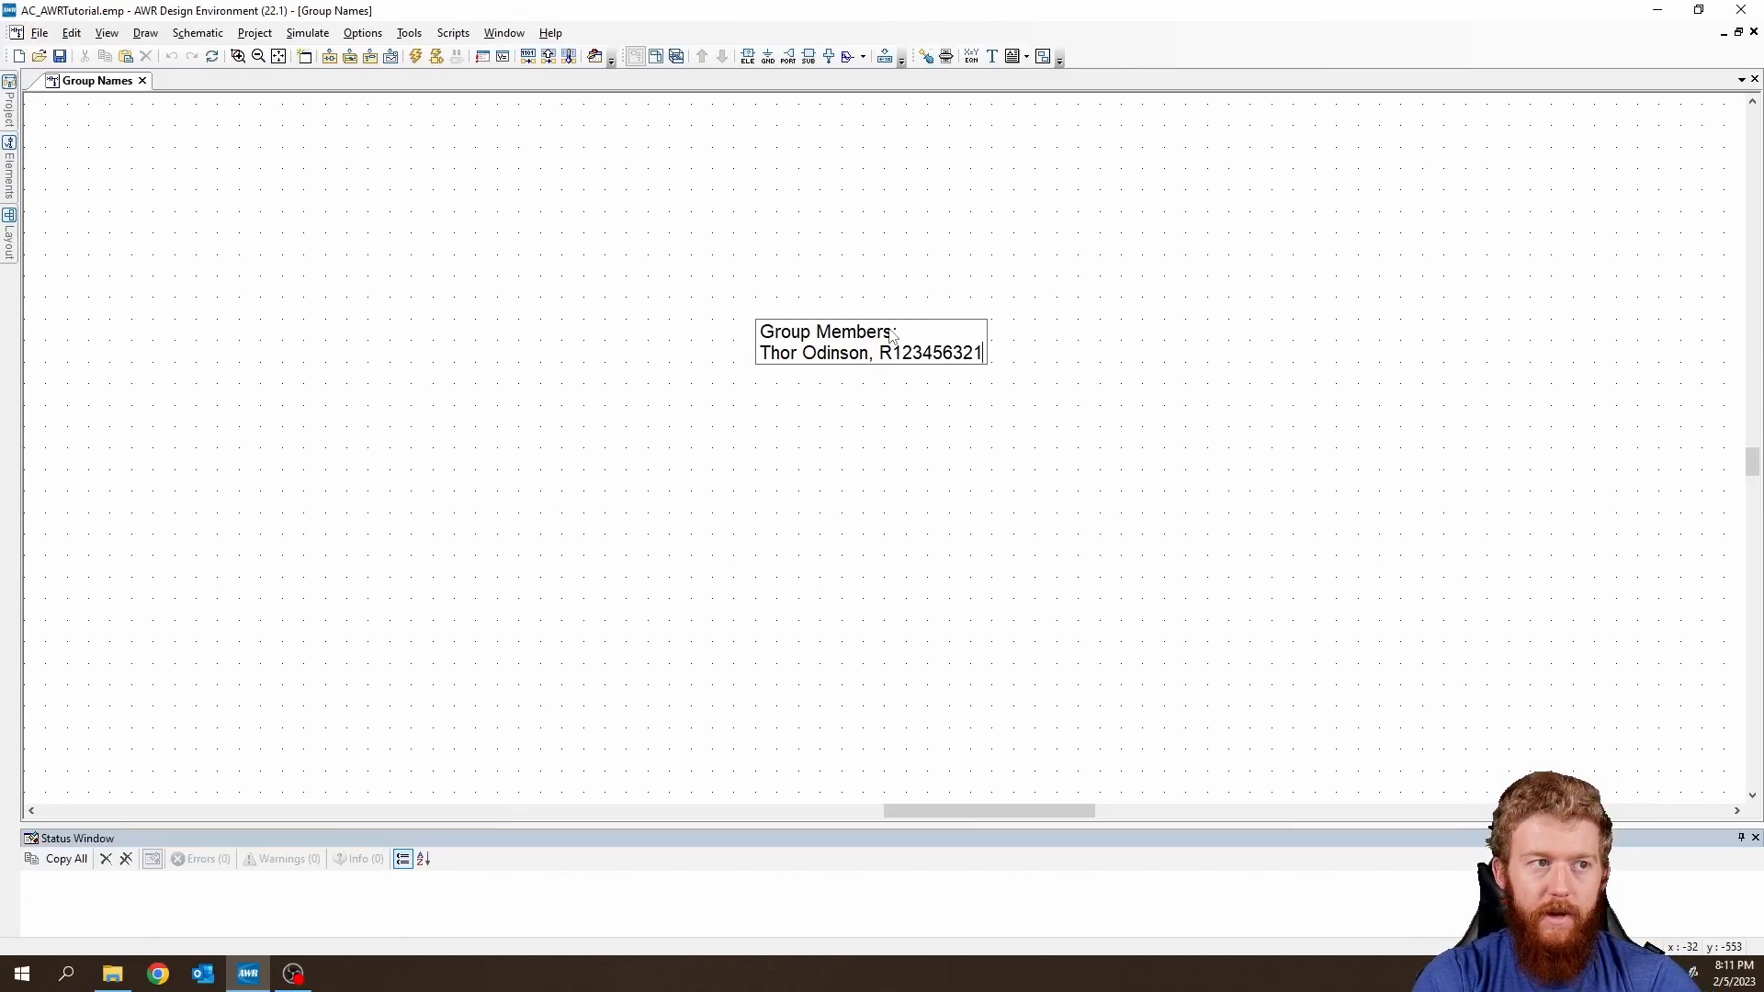
Add the second group member's full name and R-number on a new line of the annotation and finish editing the text.
key("Return")
type("Tony S")
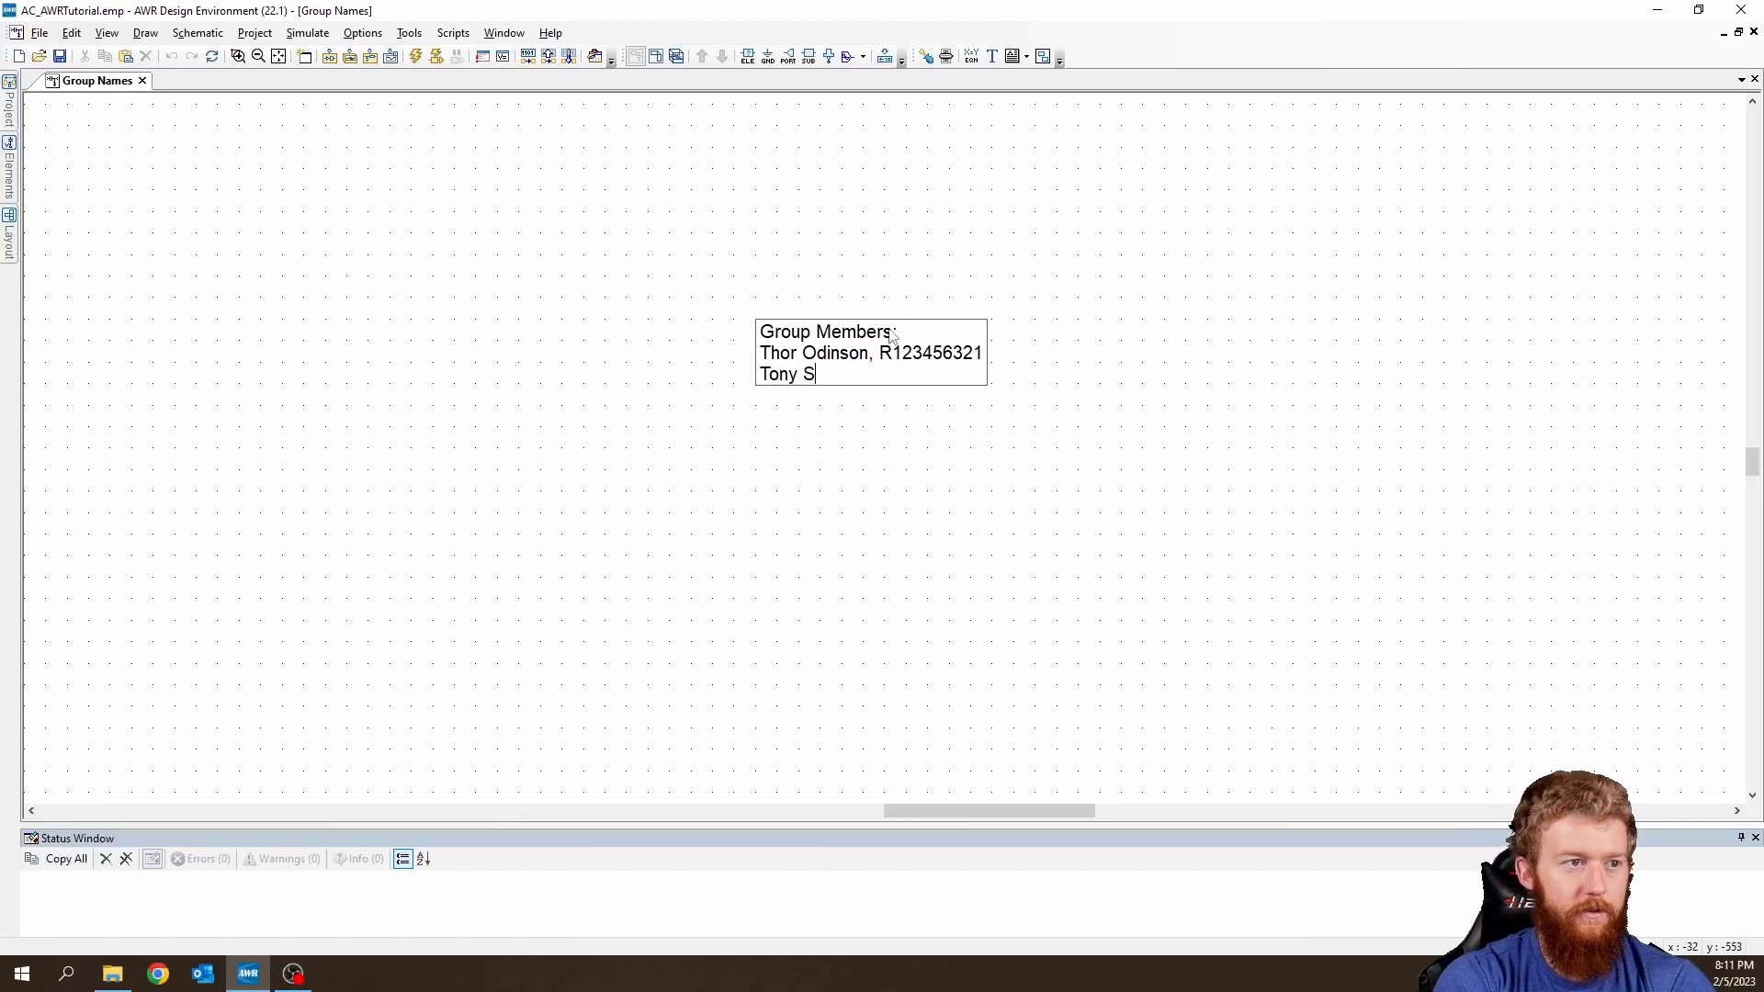
type("tark, ")
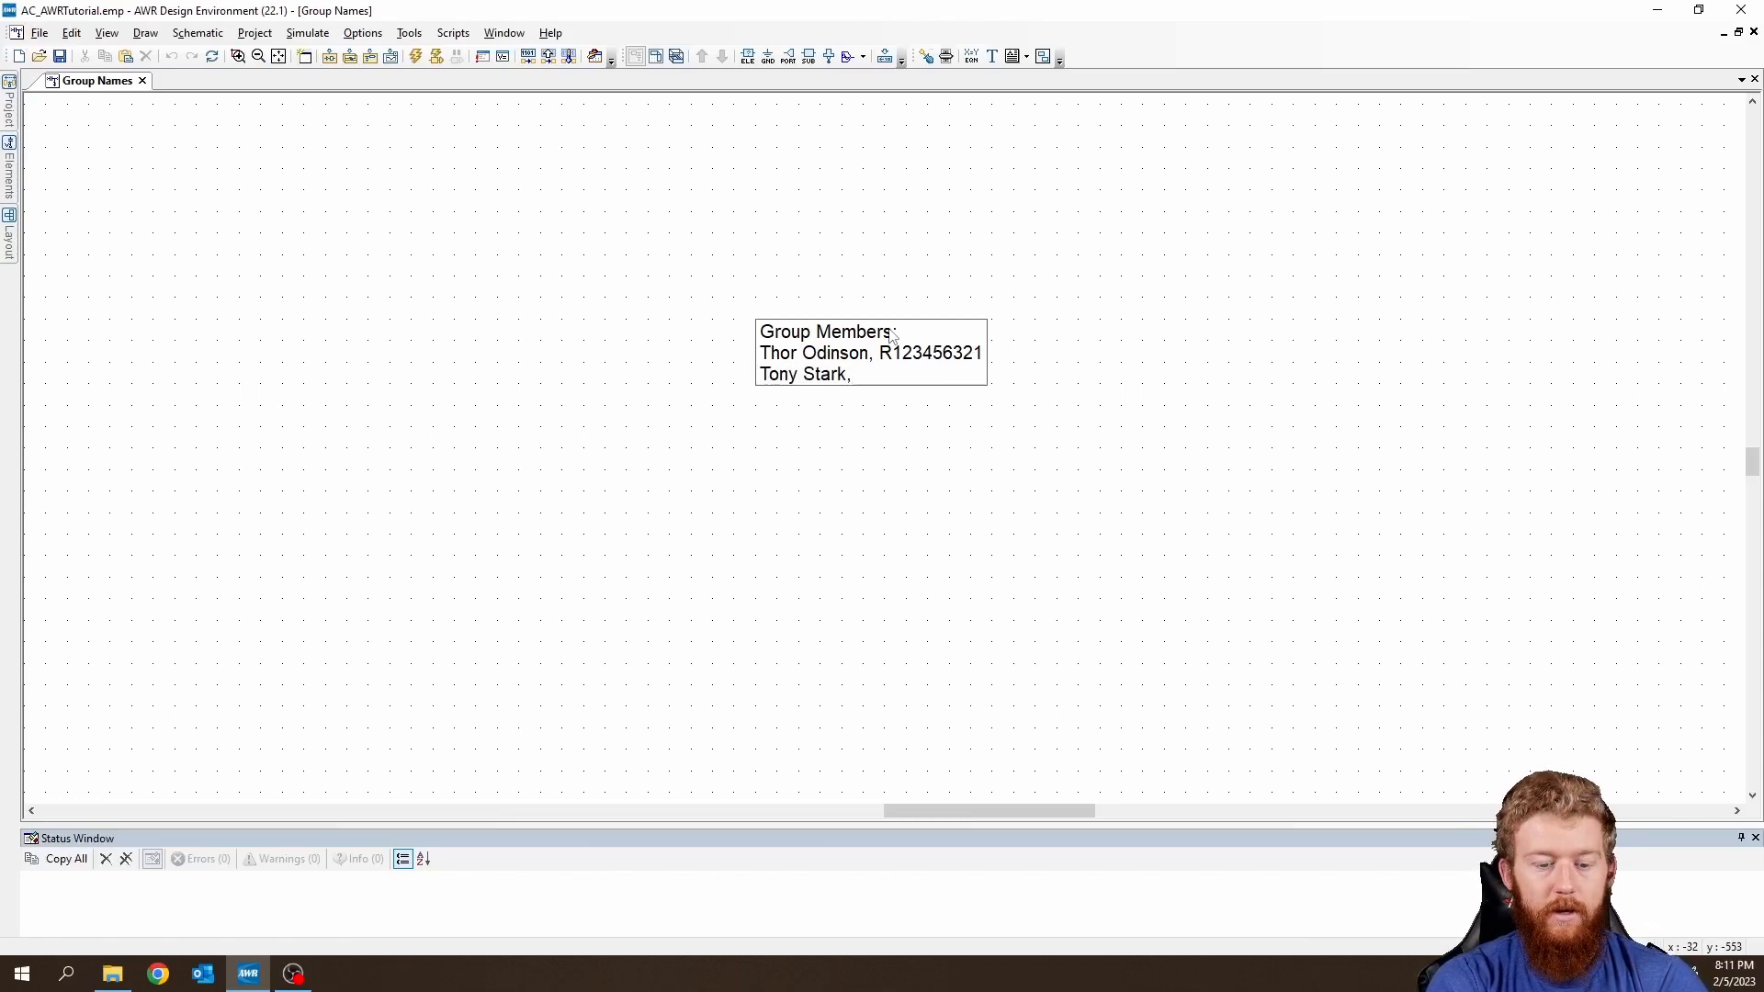
type("R987")
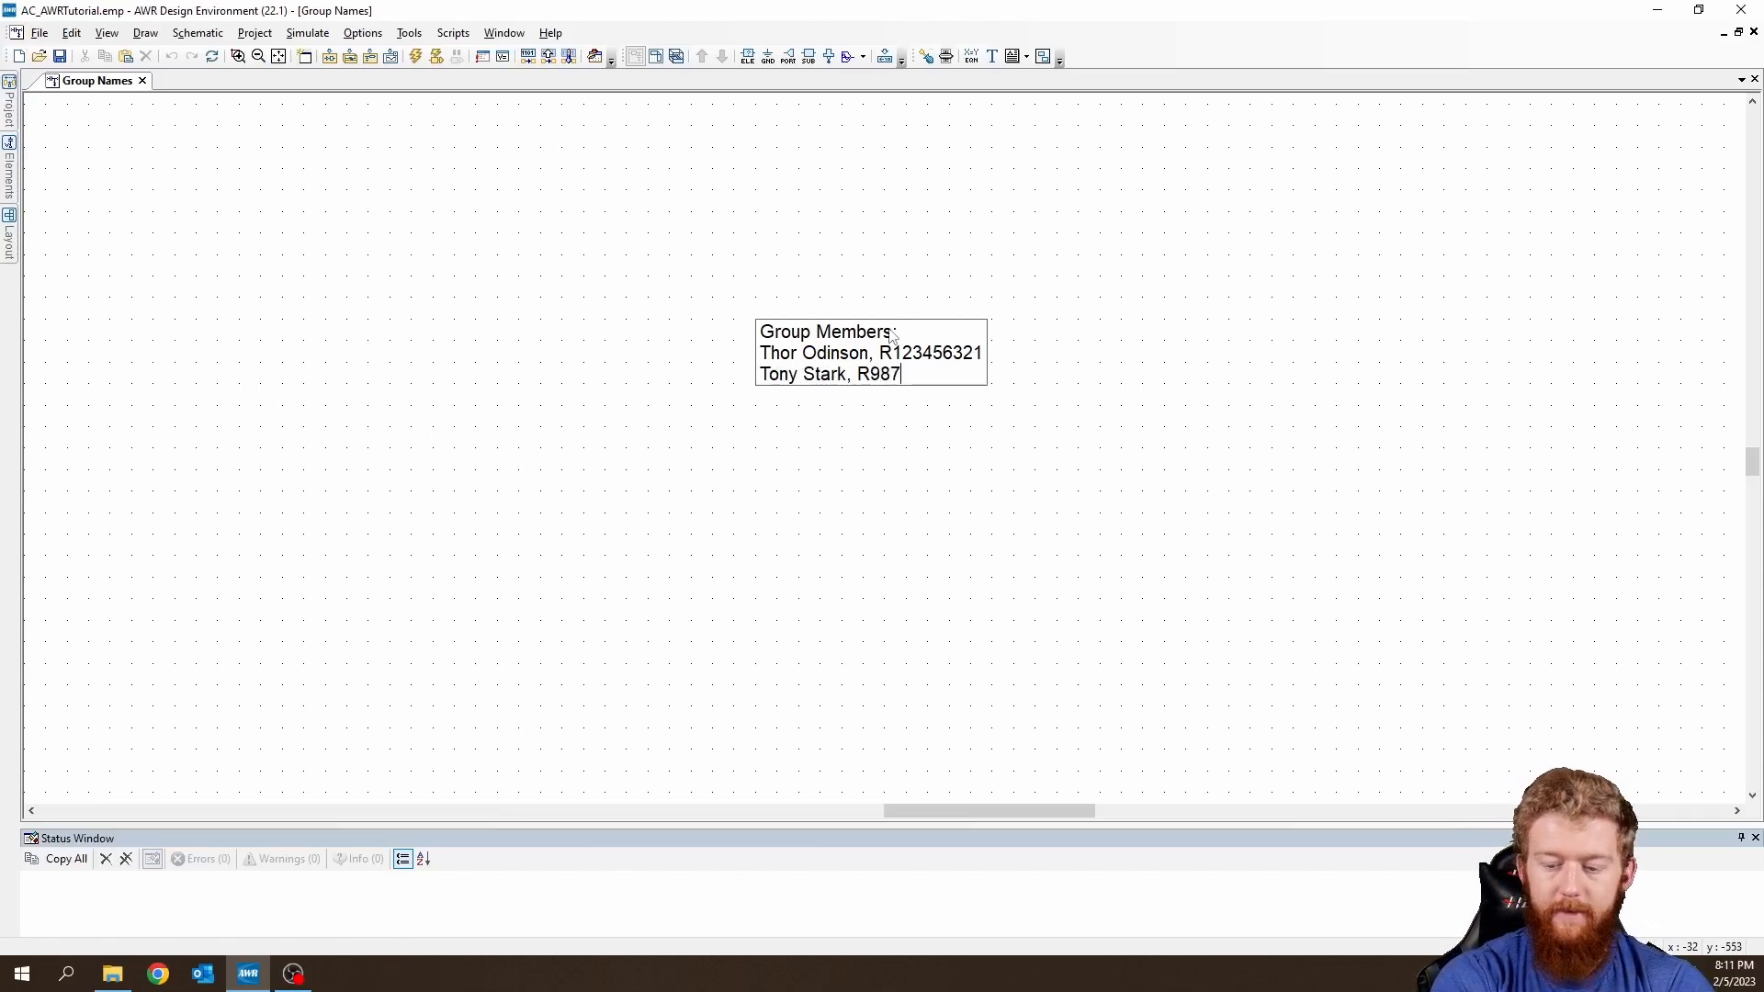
type("456321")
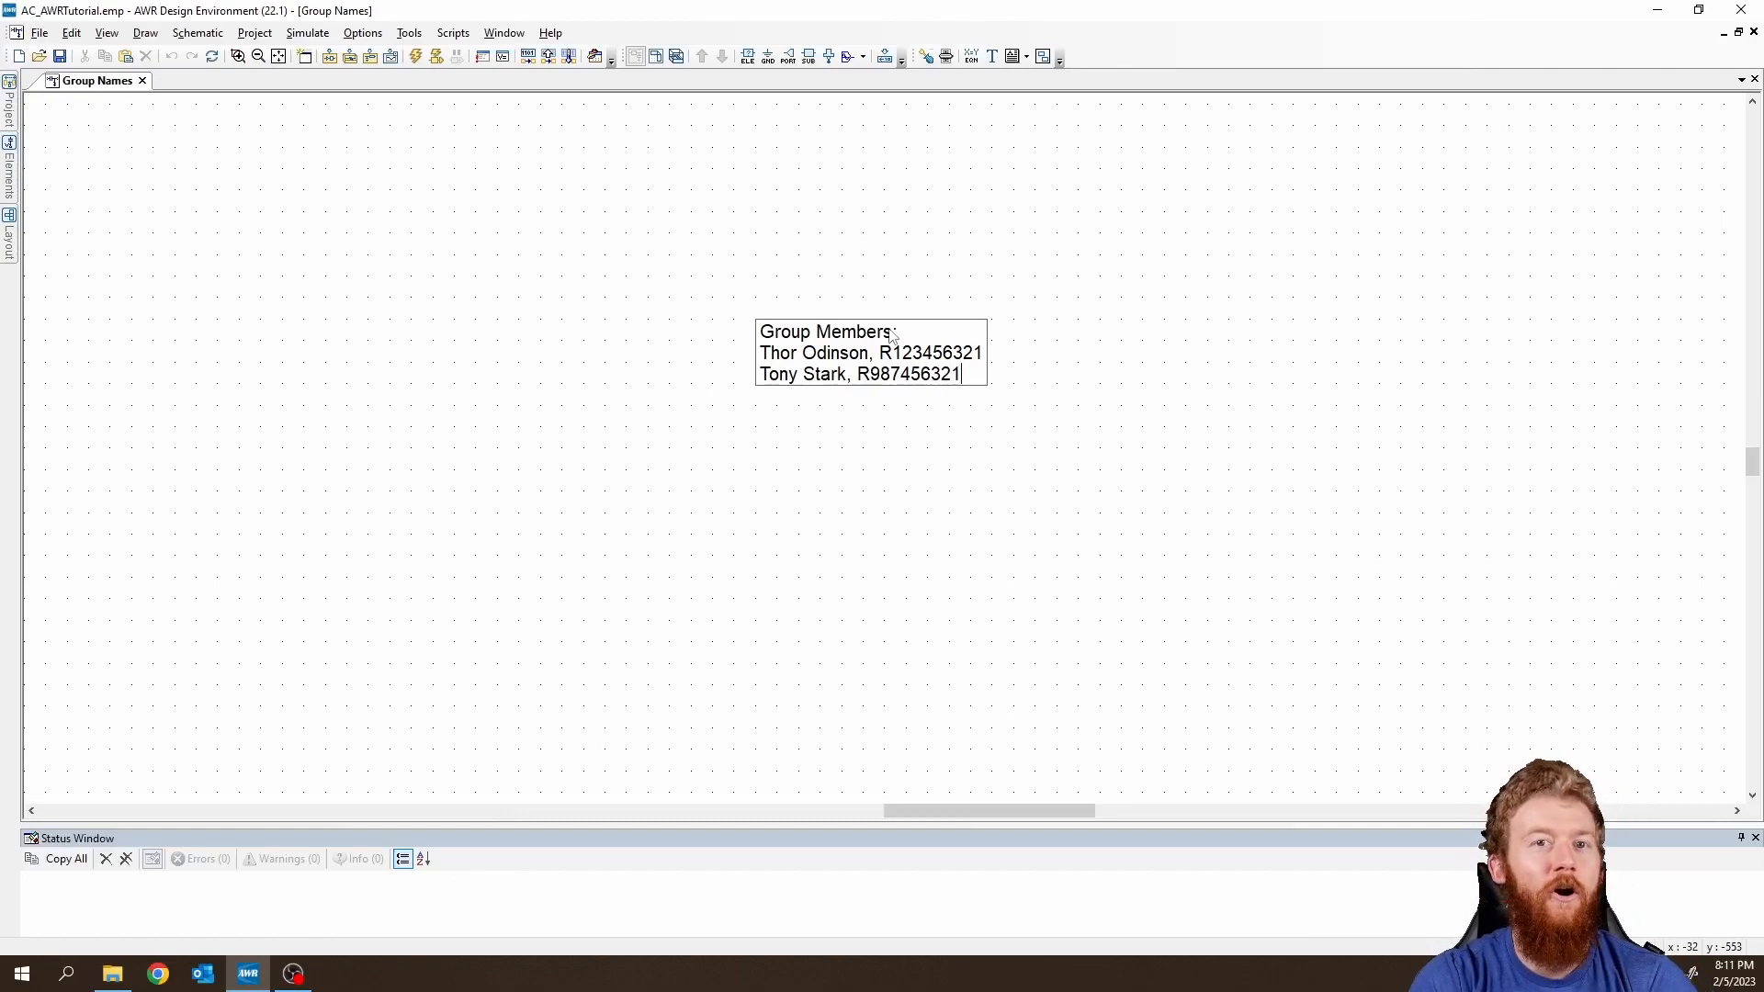
key("Return")
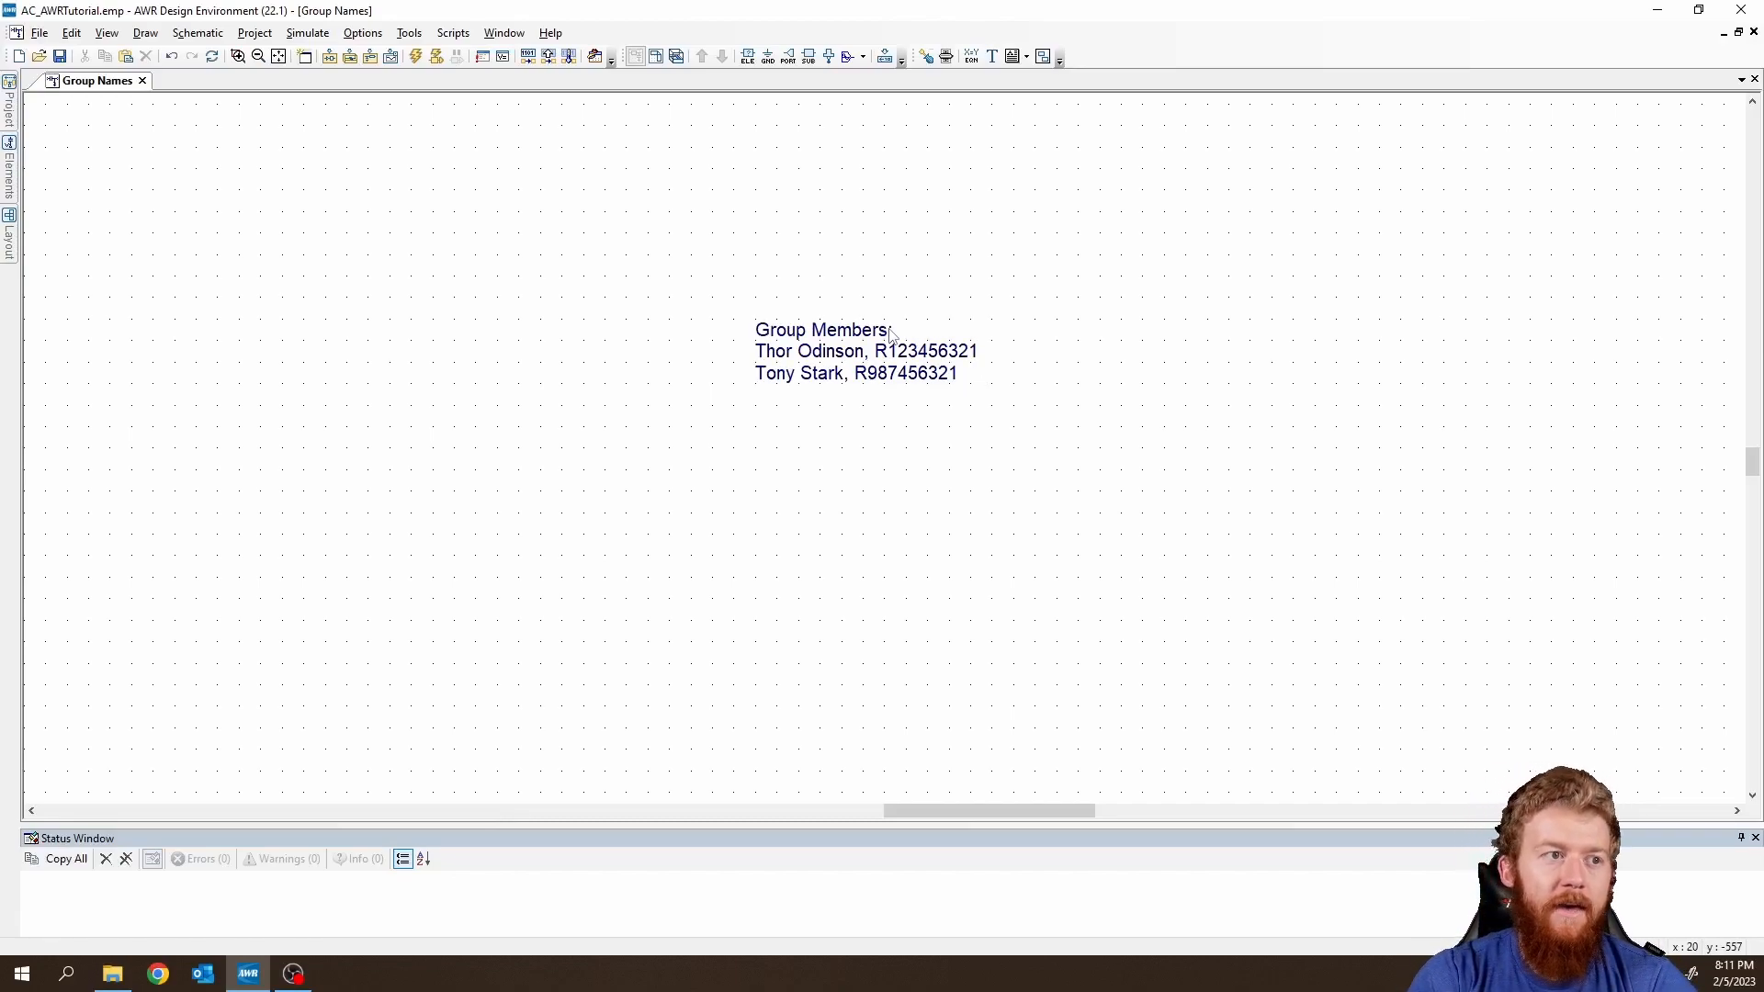
left_click(972, 376)
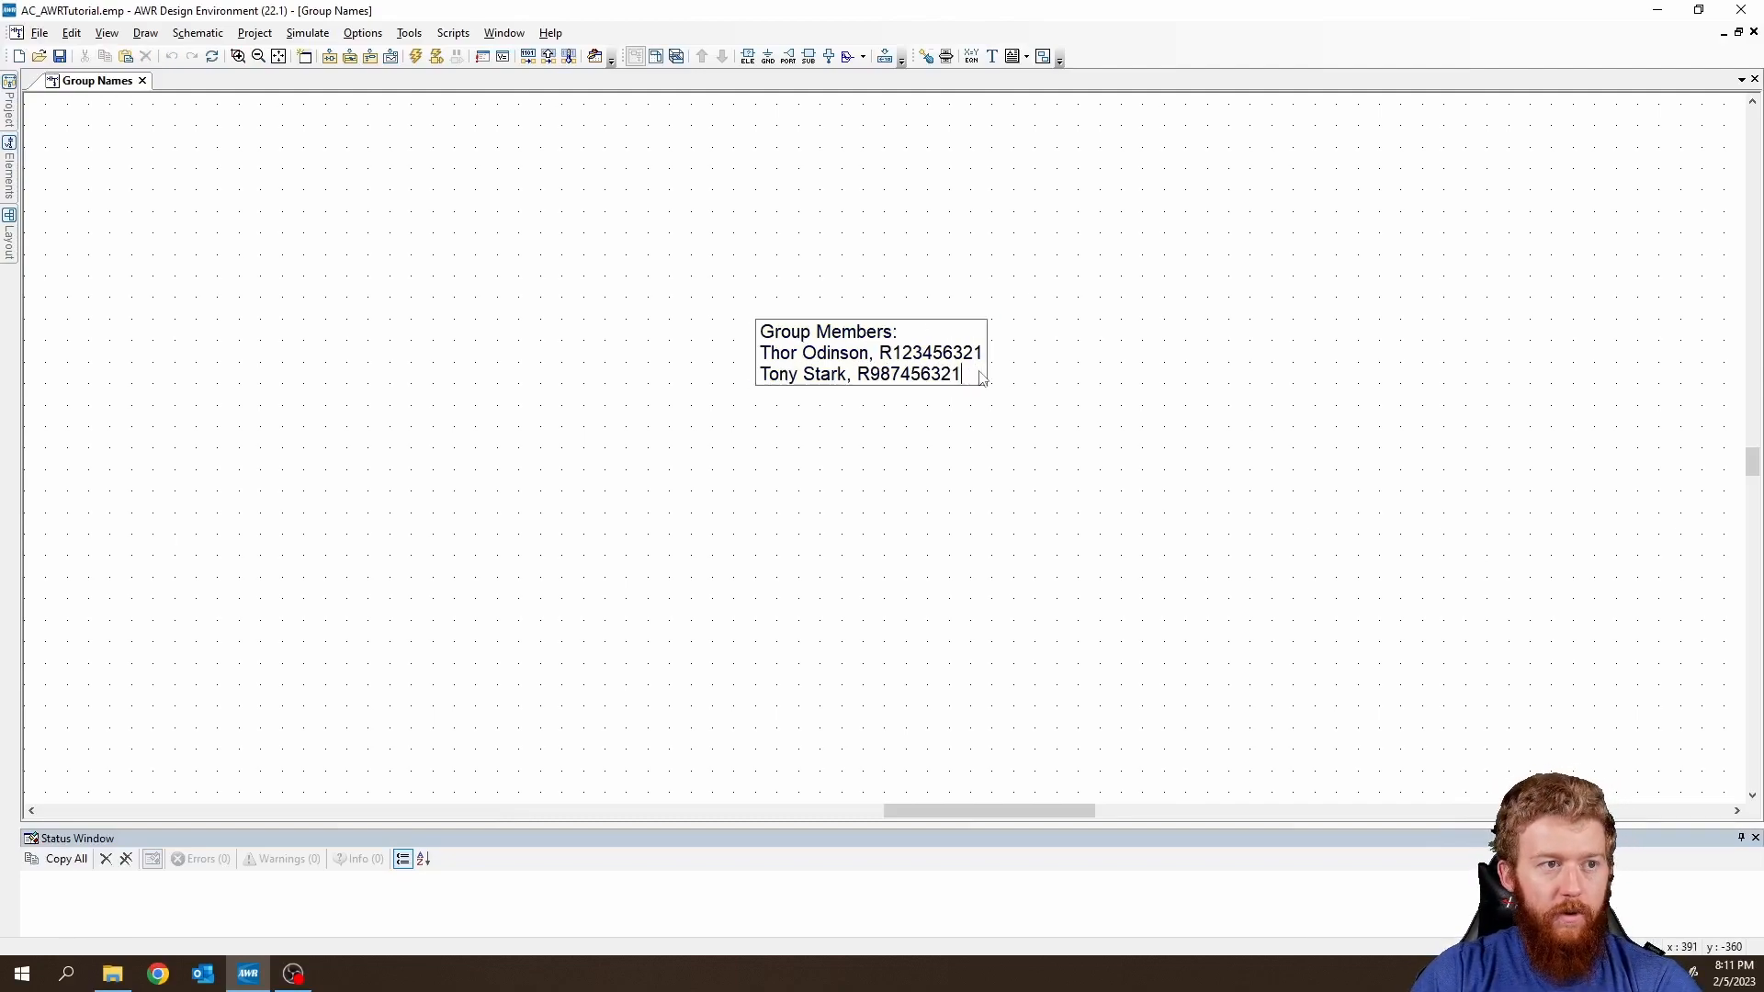
left_click(998, 378)
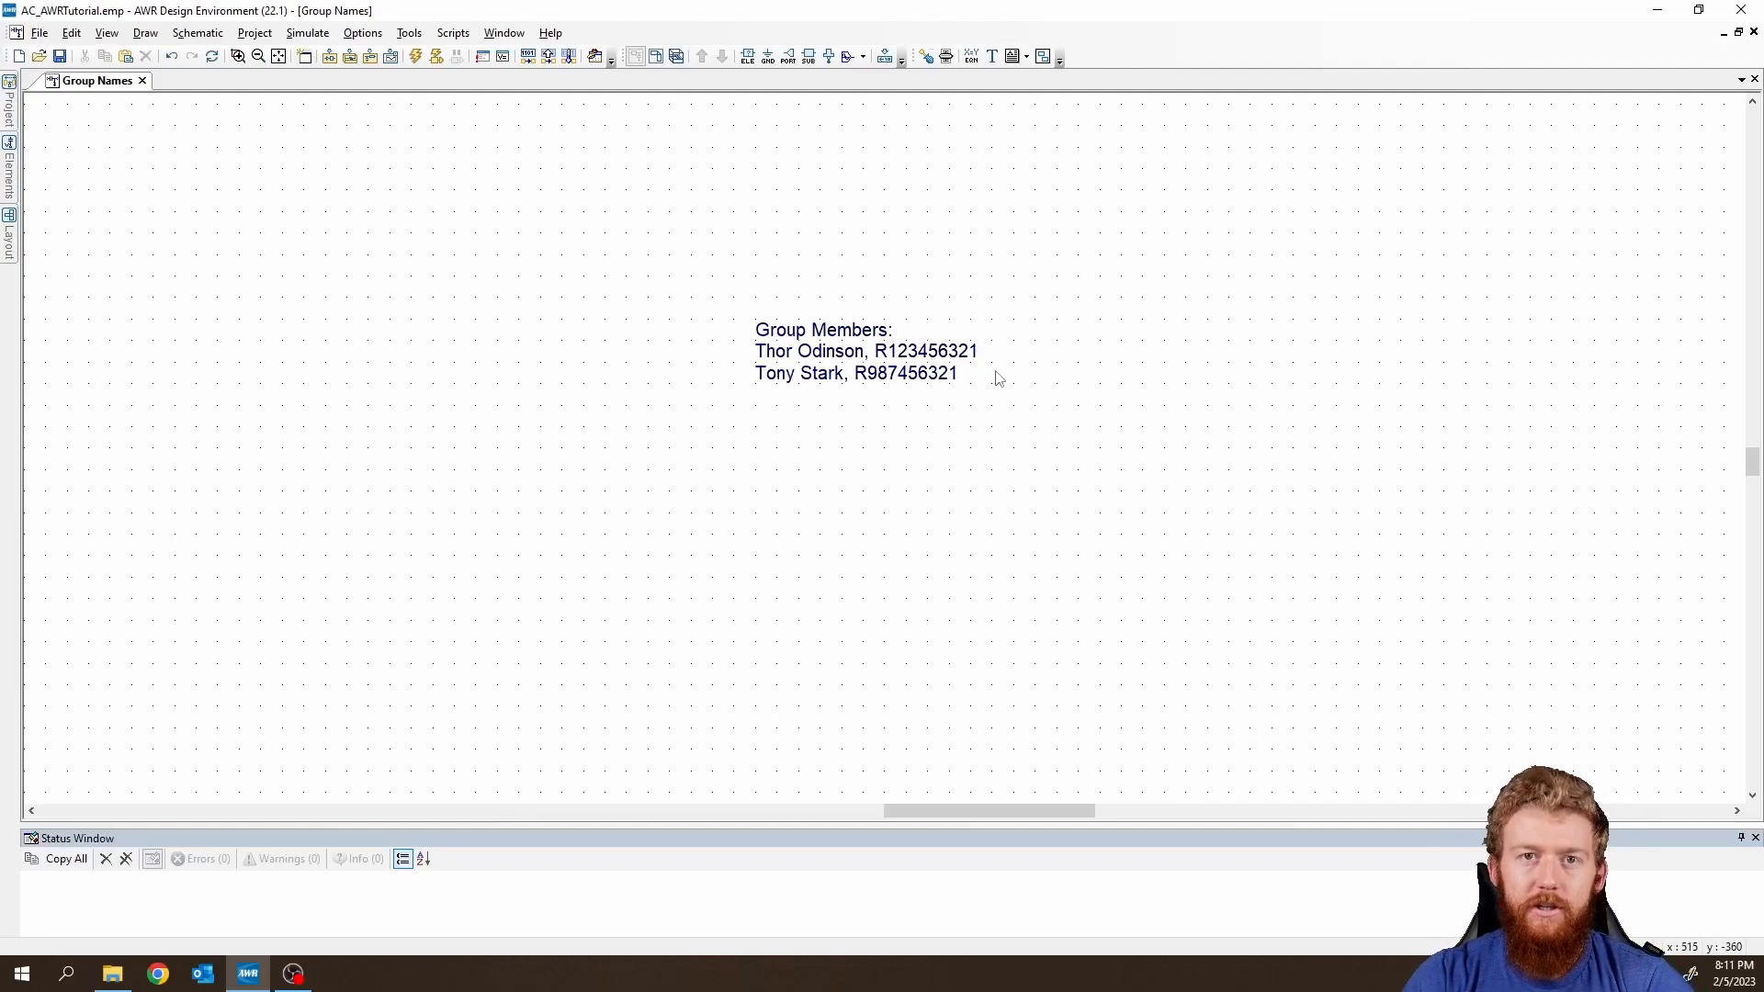
Scroll the Group Names schematic and zoom in and out around the group member list to examine it at different magnifications.
scroll(998, 376, "up", 1)
scroll(998, 376, "down", 2)
scroll(998, 375, "up", 3)
scroll(843, 492, "down", 1)
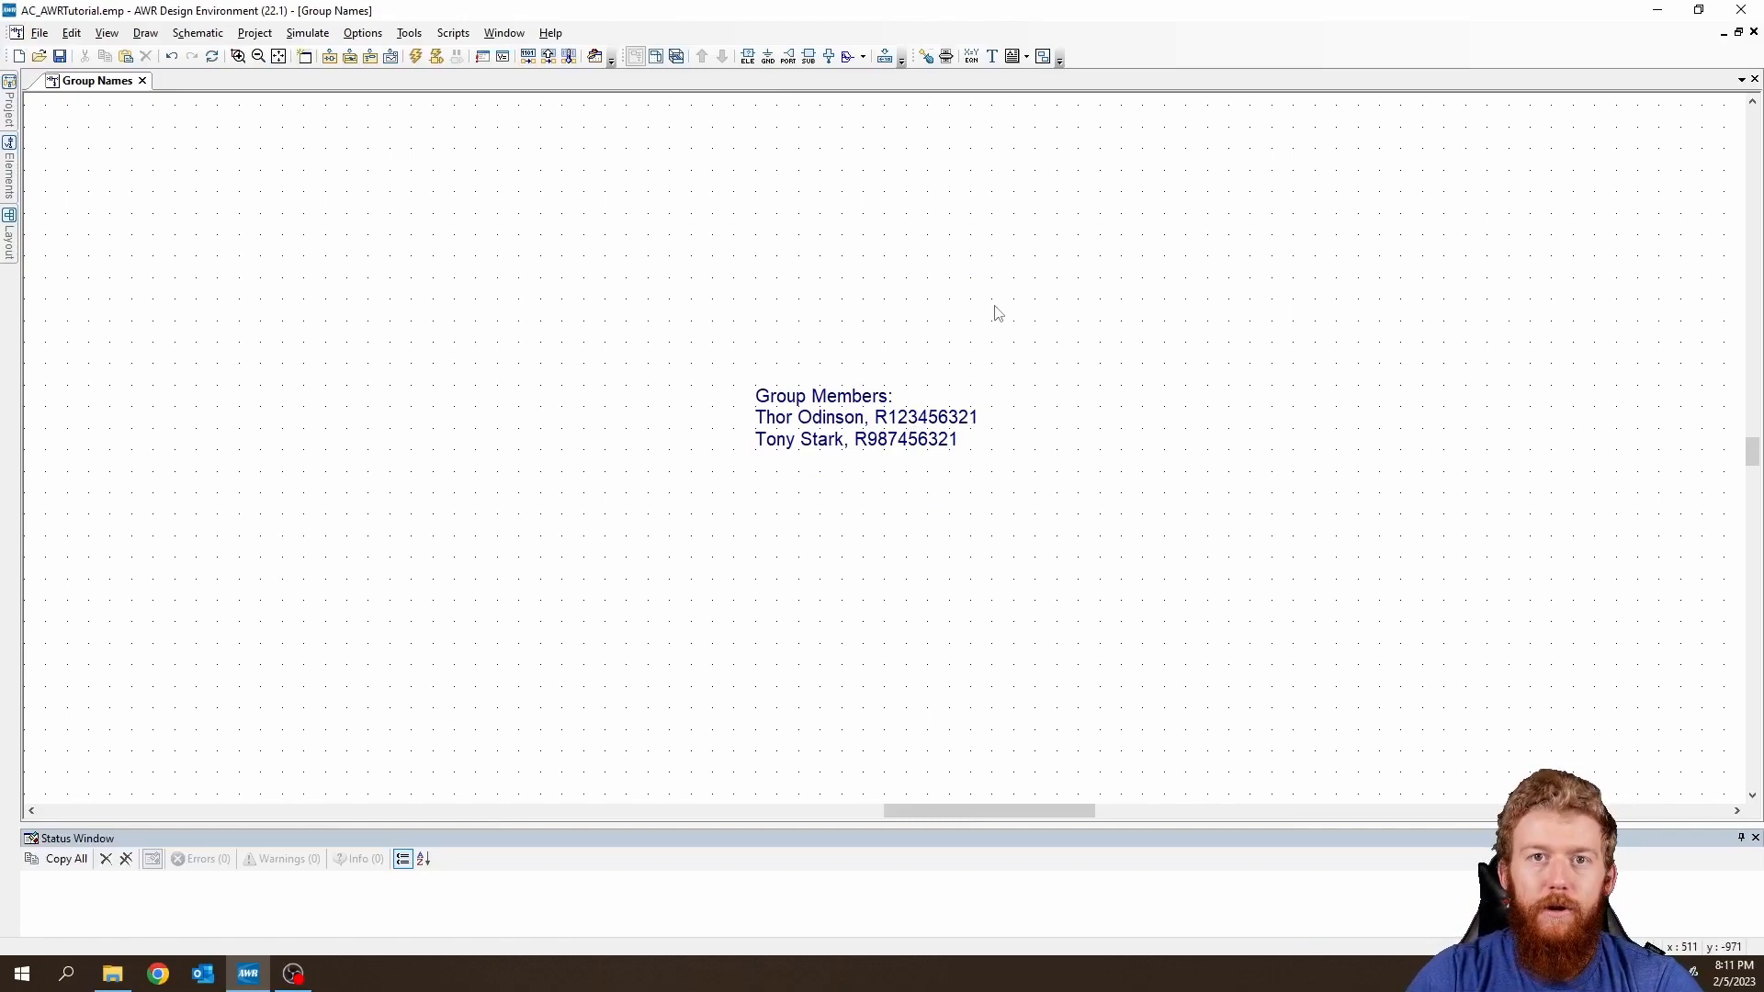
scroll(965, 445, "down", 3, "ctrl")
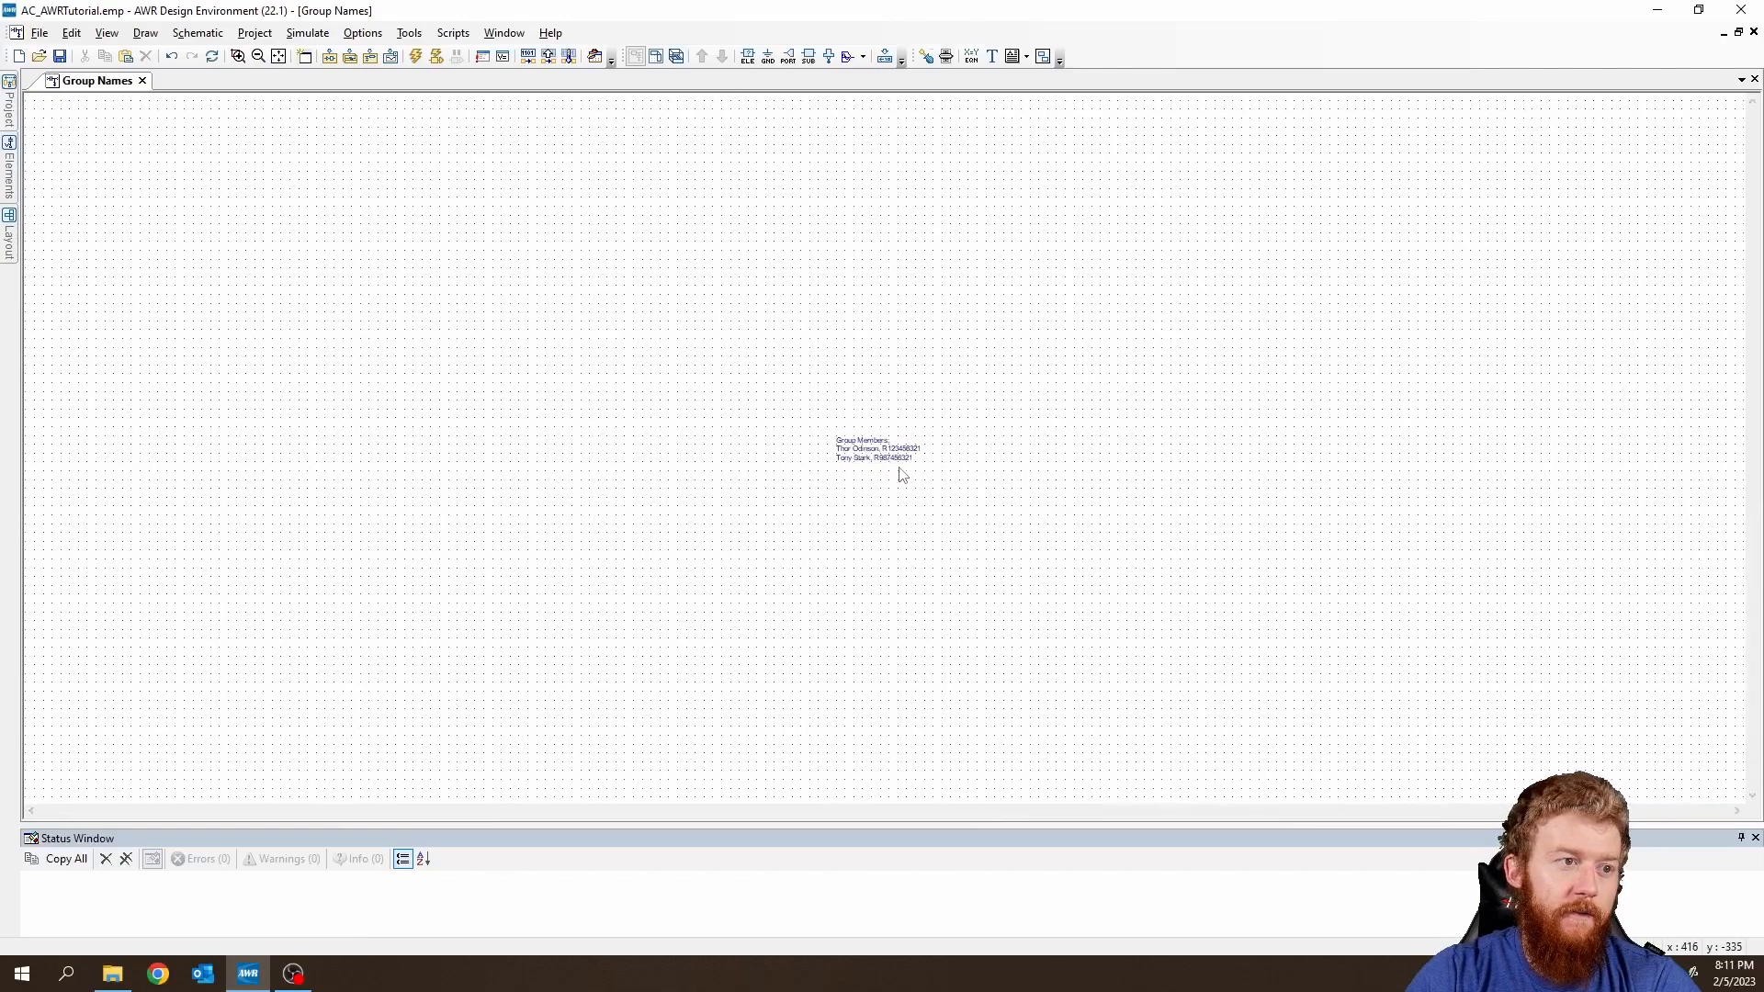
scroll(884, 497, "up", 5, "ctrl")
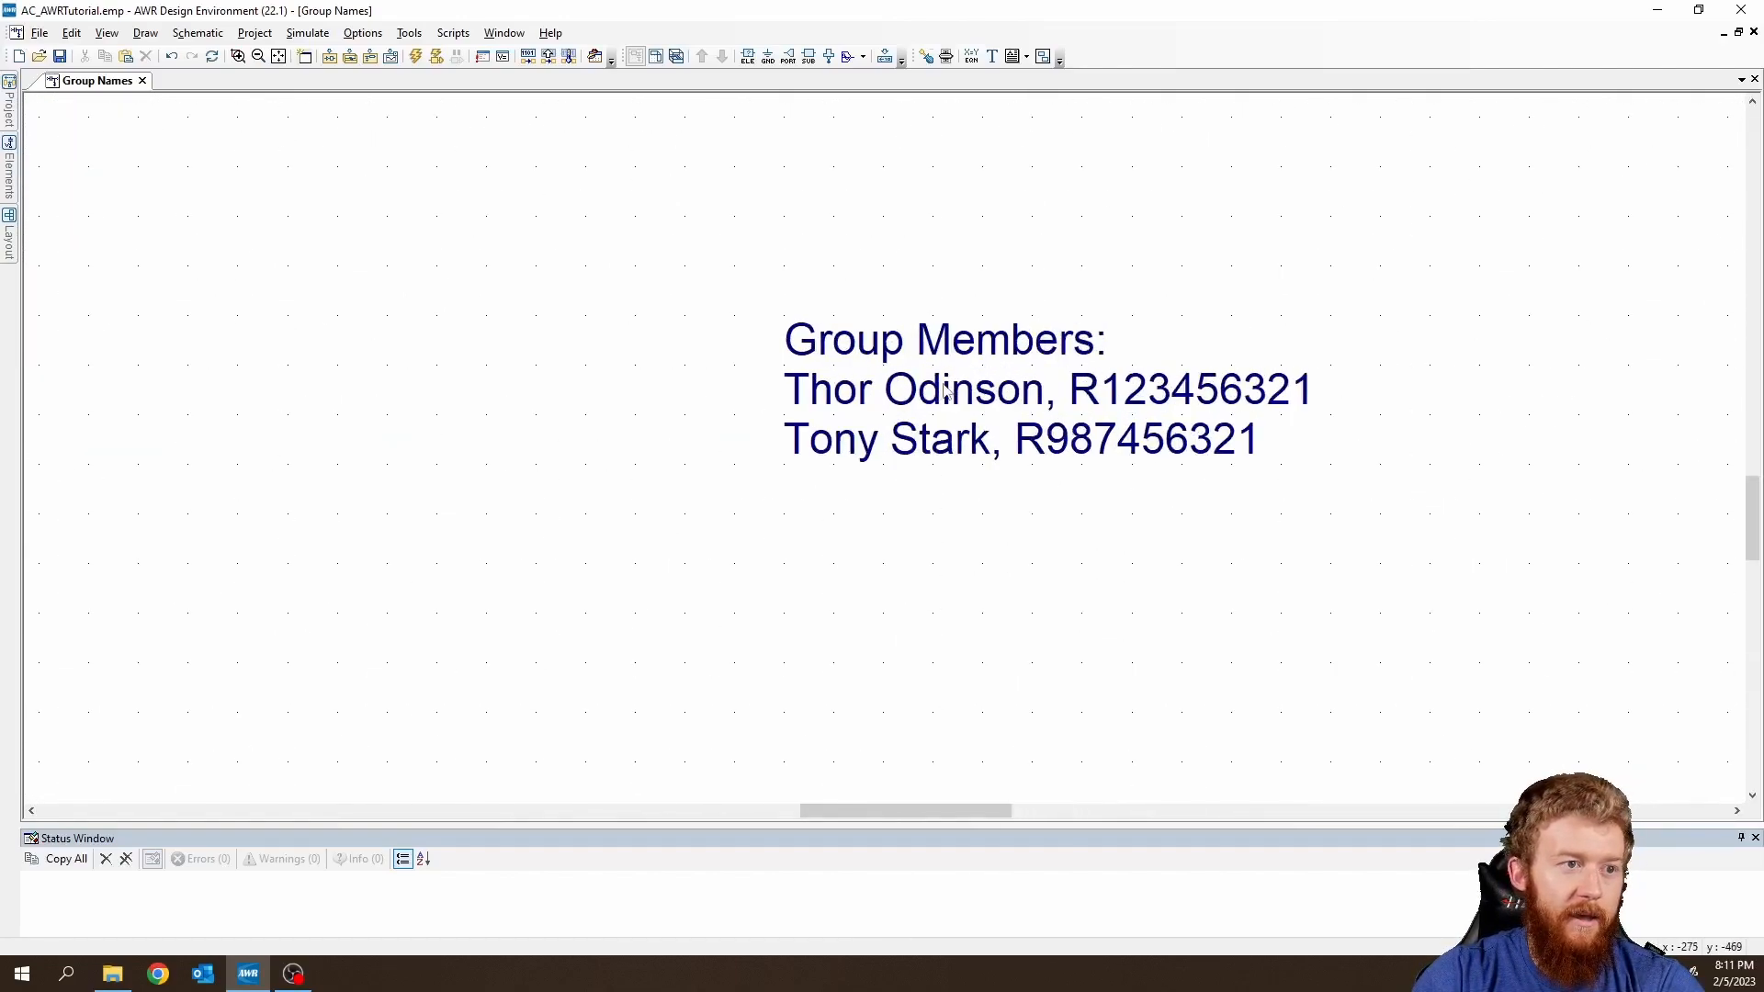
scroll(838, 448, "up", 2, "ctrl")
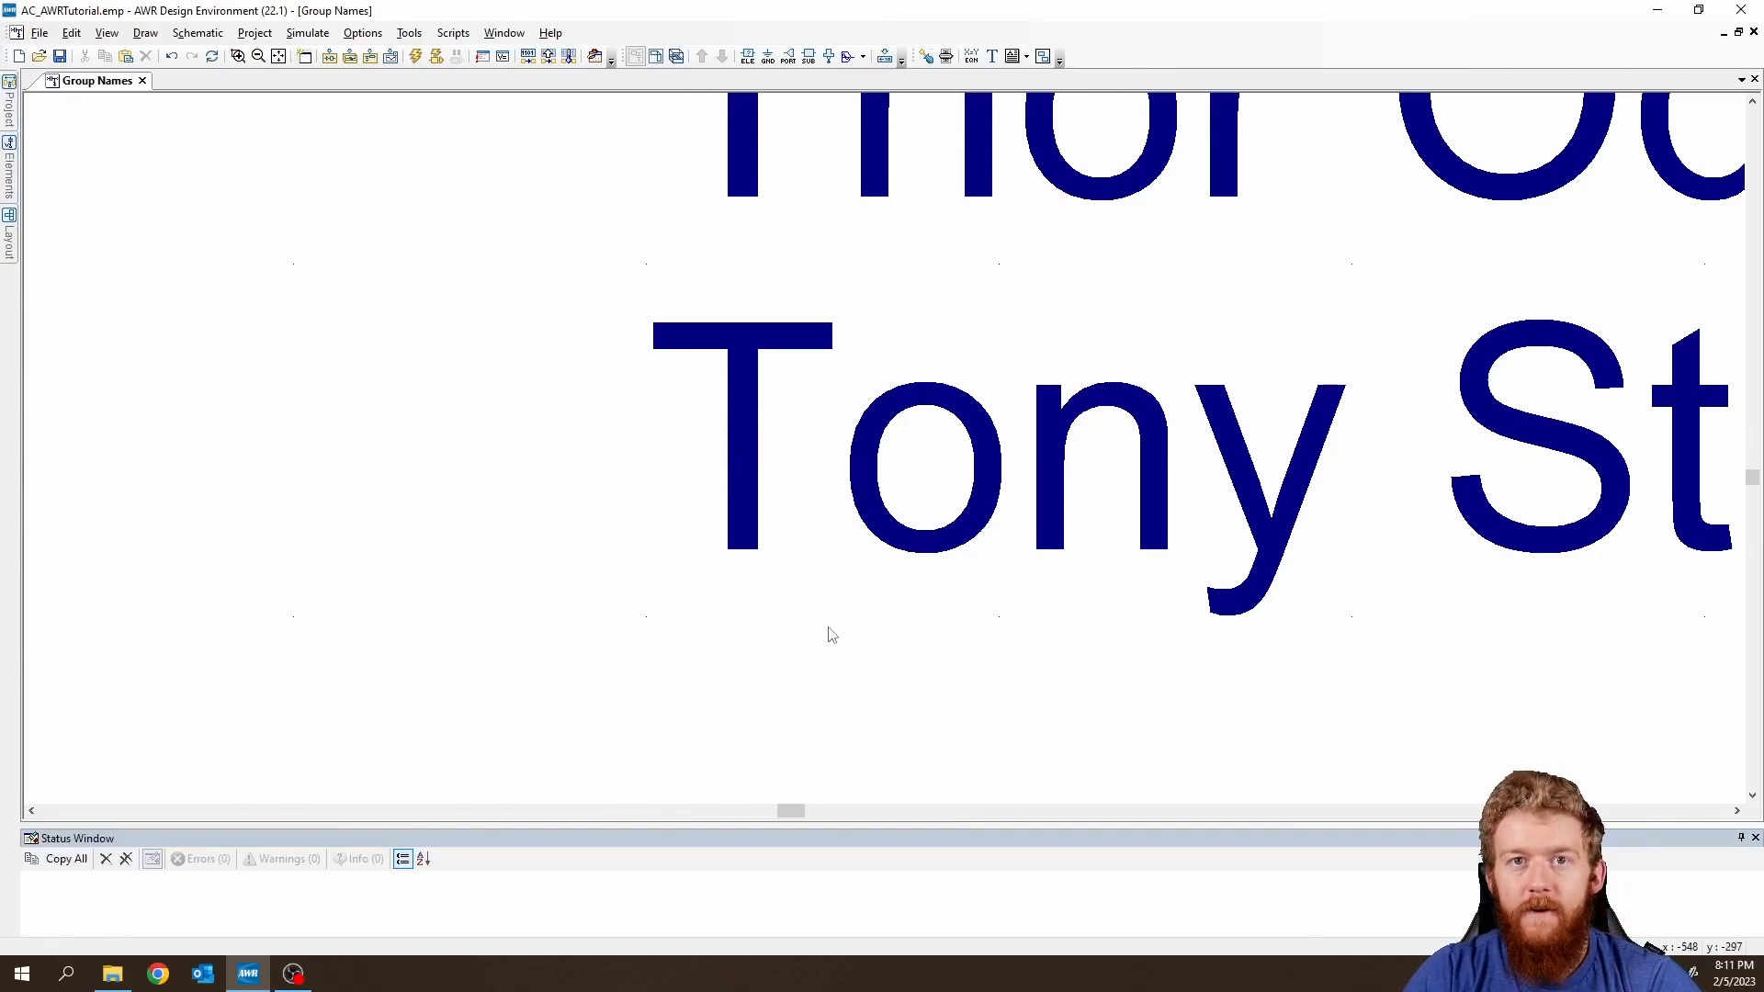
scroll(805, 630, "down", 6, "ctrl")
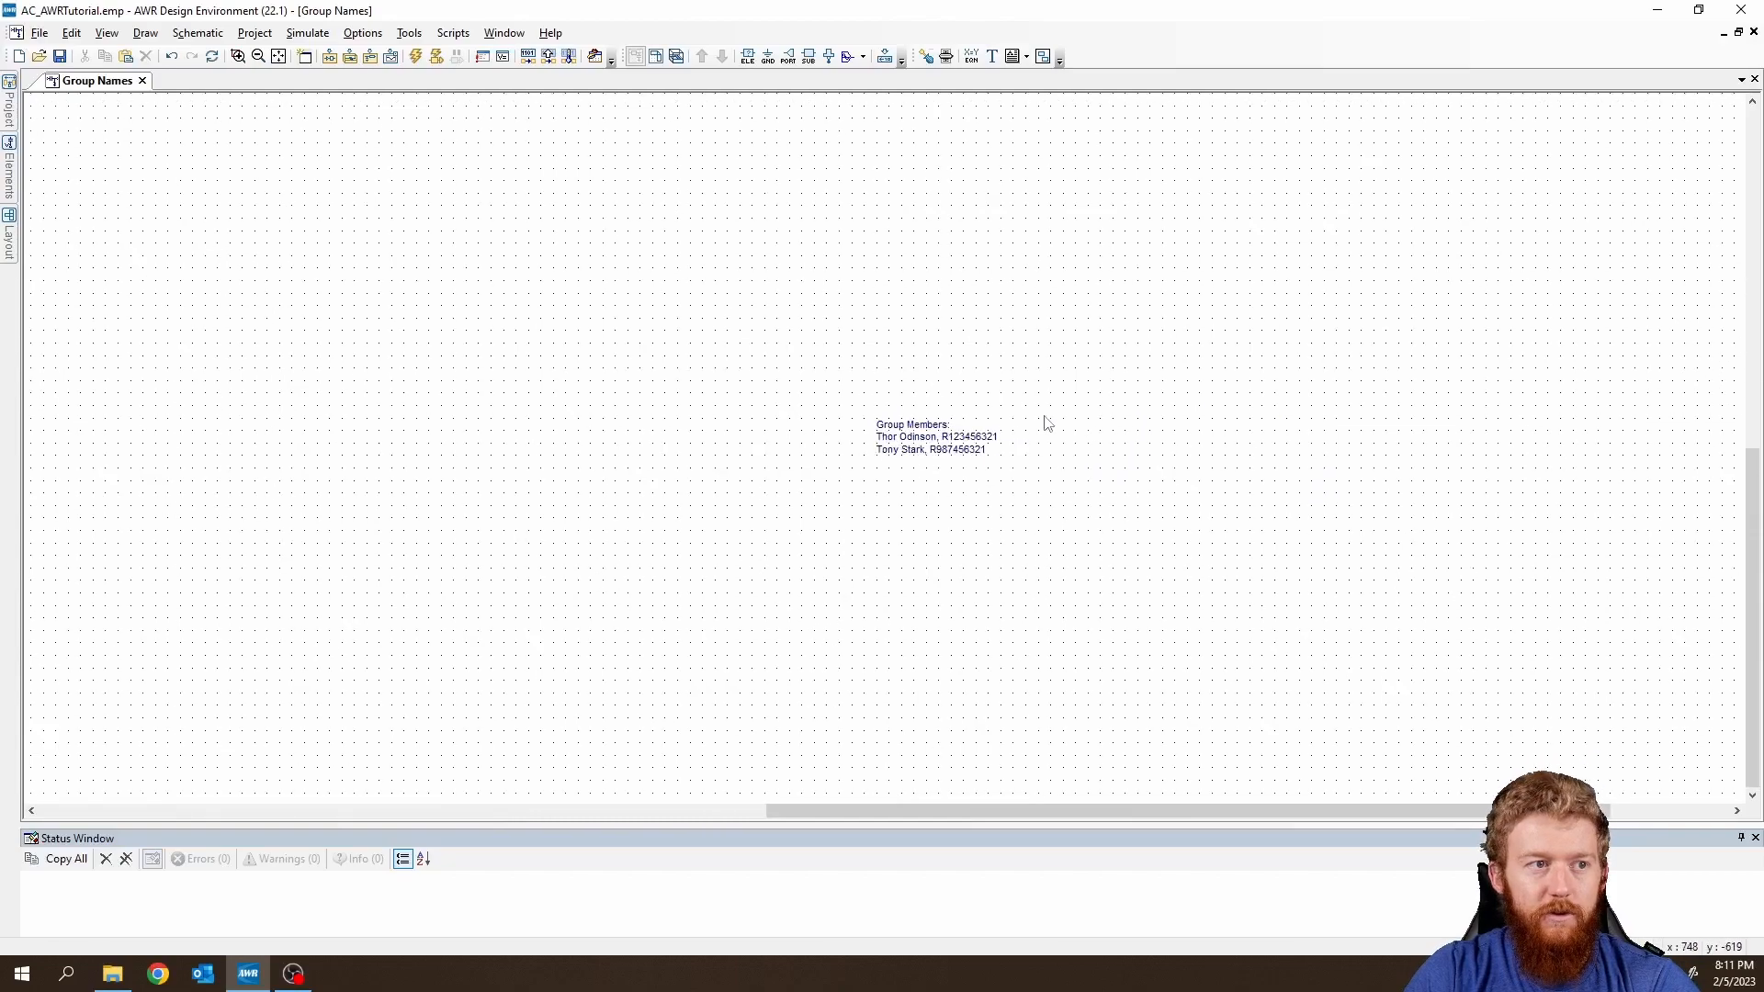
scroll(1045, 432, "up", 4, "ctrl")
scroll(670, 520, "down", 3, "ctrl")
scroll(677, 481, "up", 3, "ctrl")
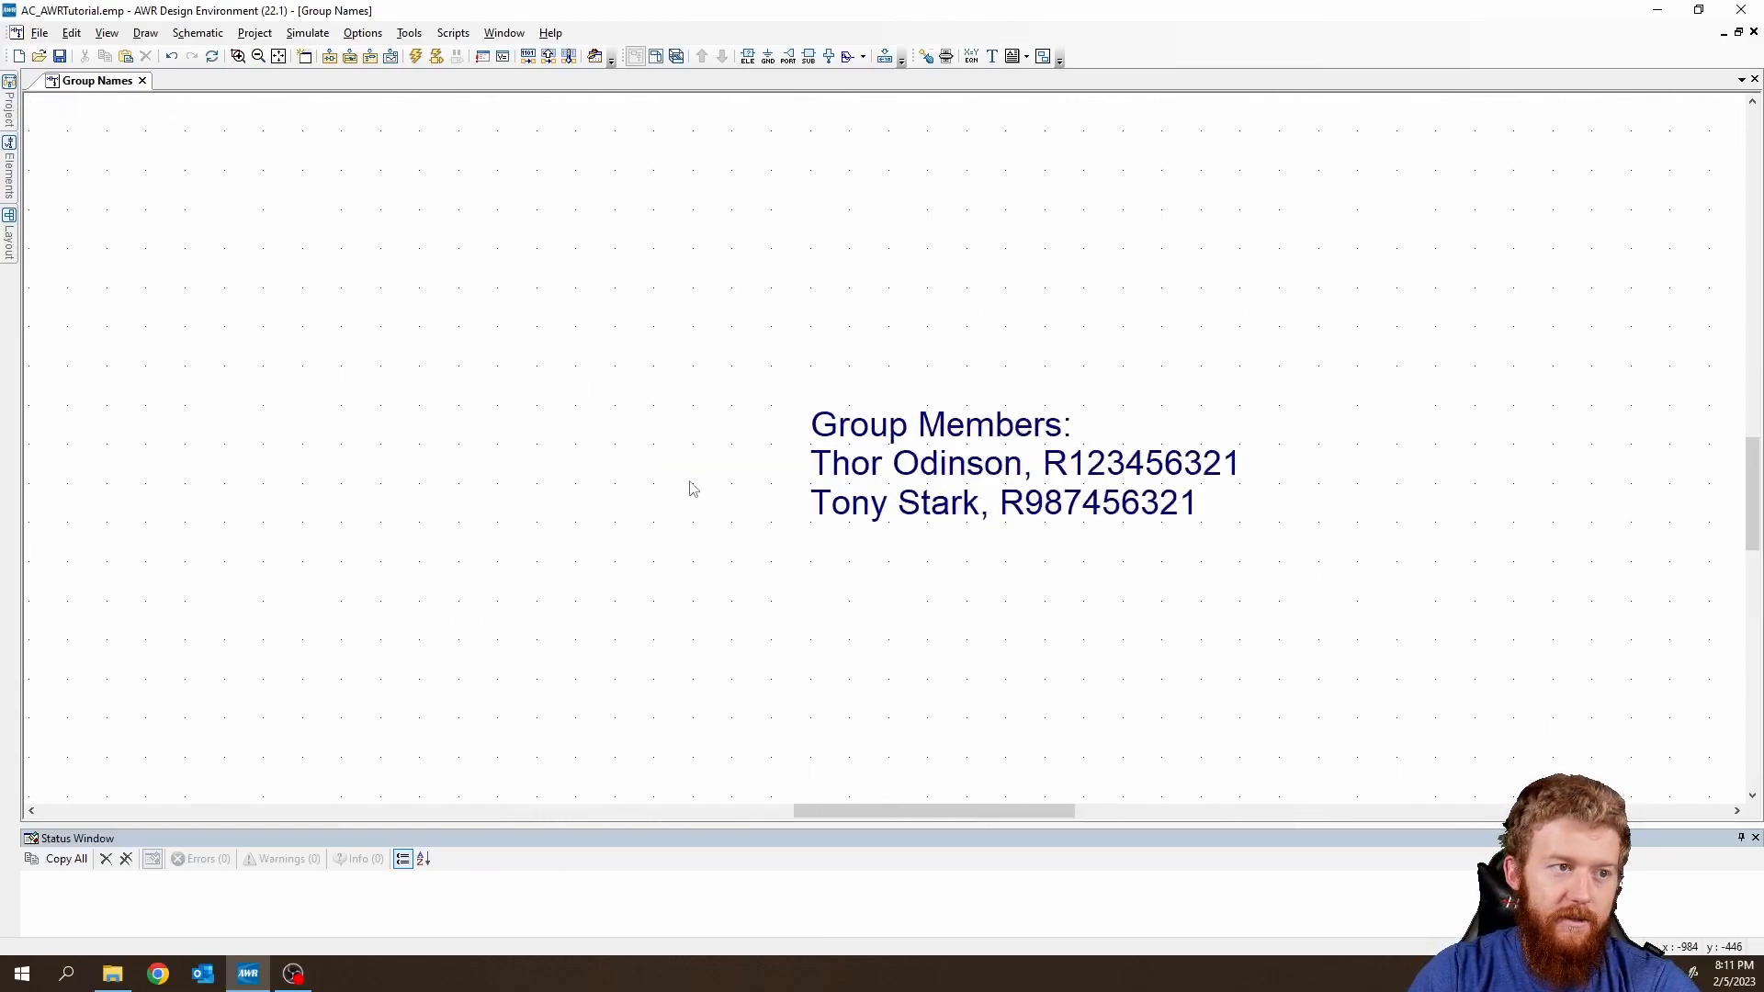
scroll(836, 506, "up", 2, "ctrl")
scroll(1083, 484, "up", 1, "ctrl")
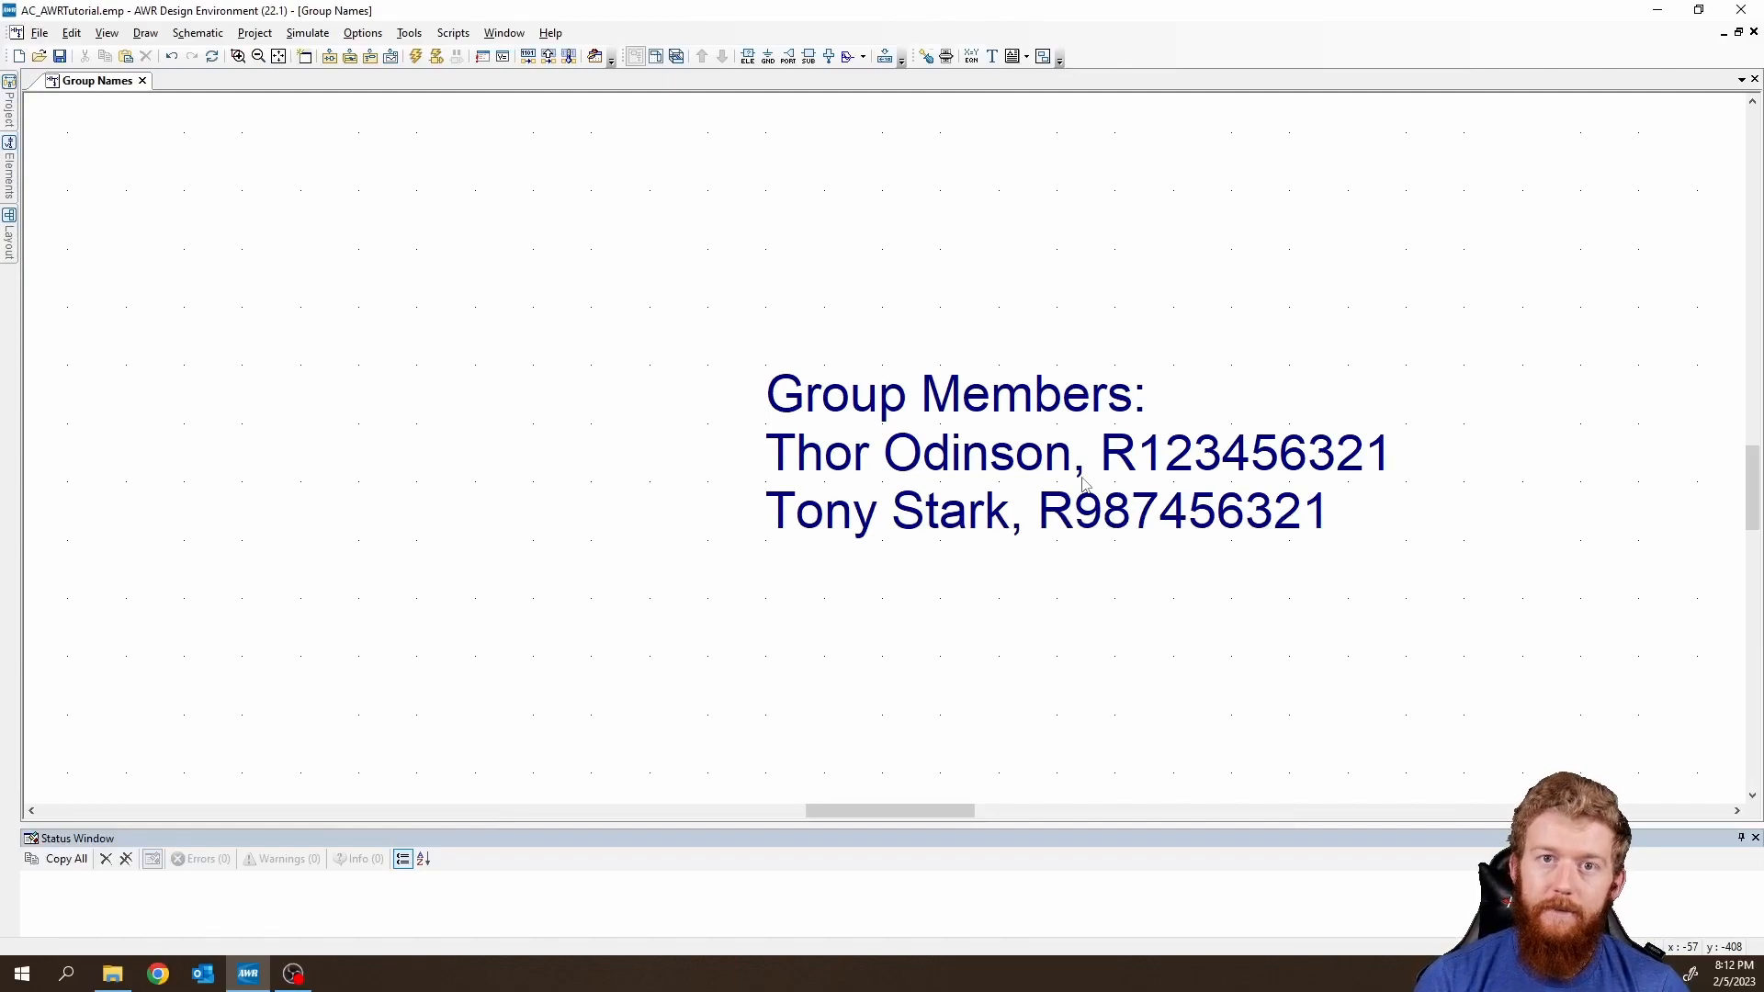
scroll(1083, 484, "up", 3)
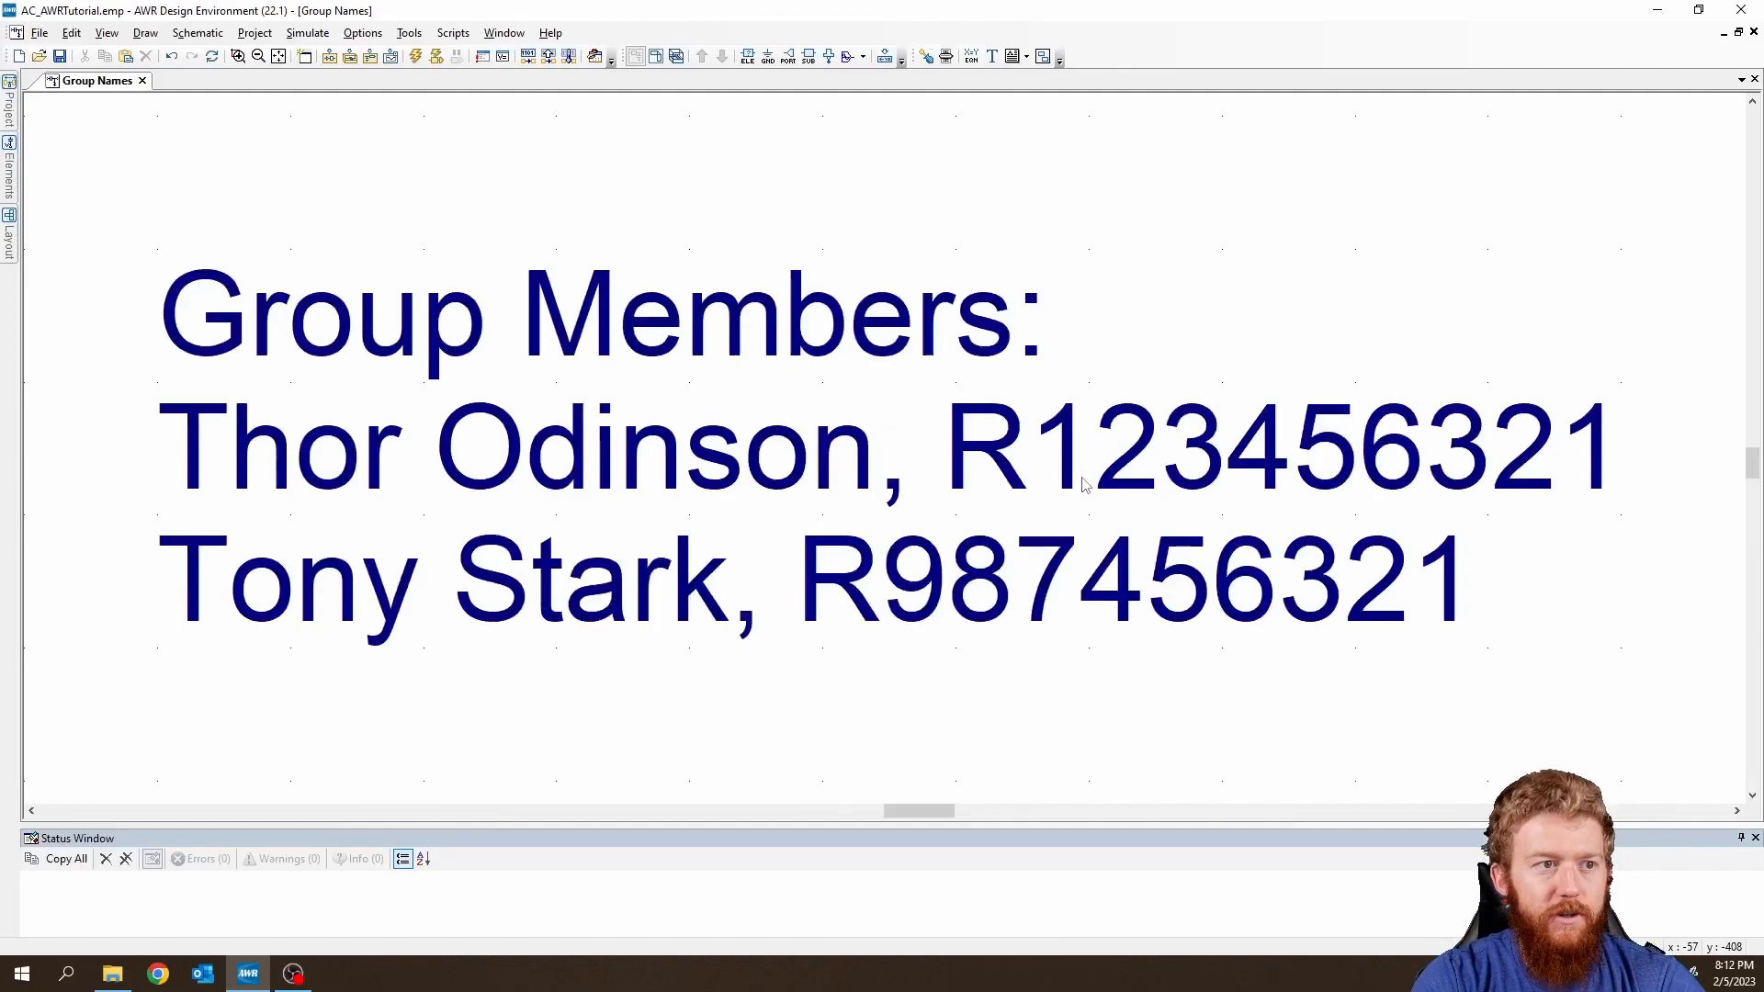
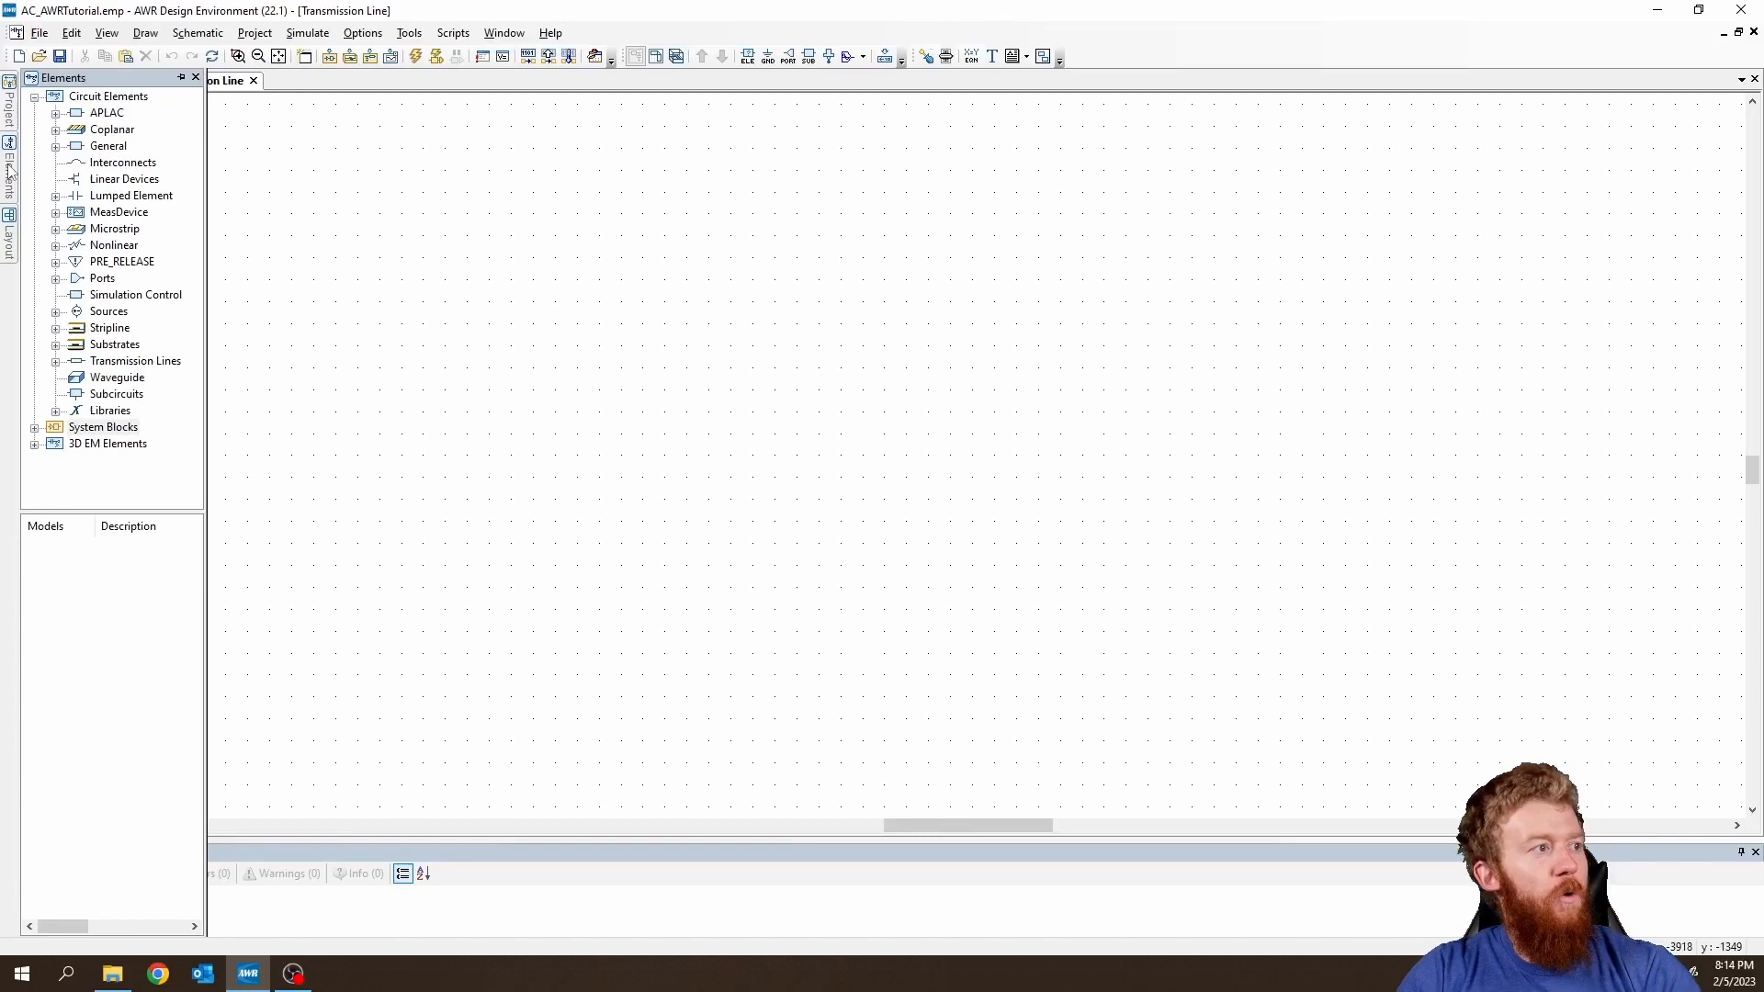
Browse the Linear and Nonlinear models under General > Active in the Circuit Elements library, then collapse the category.
left_click(103, 98)
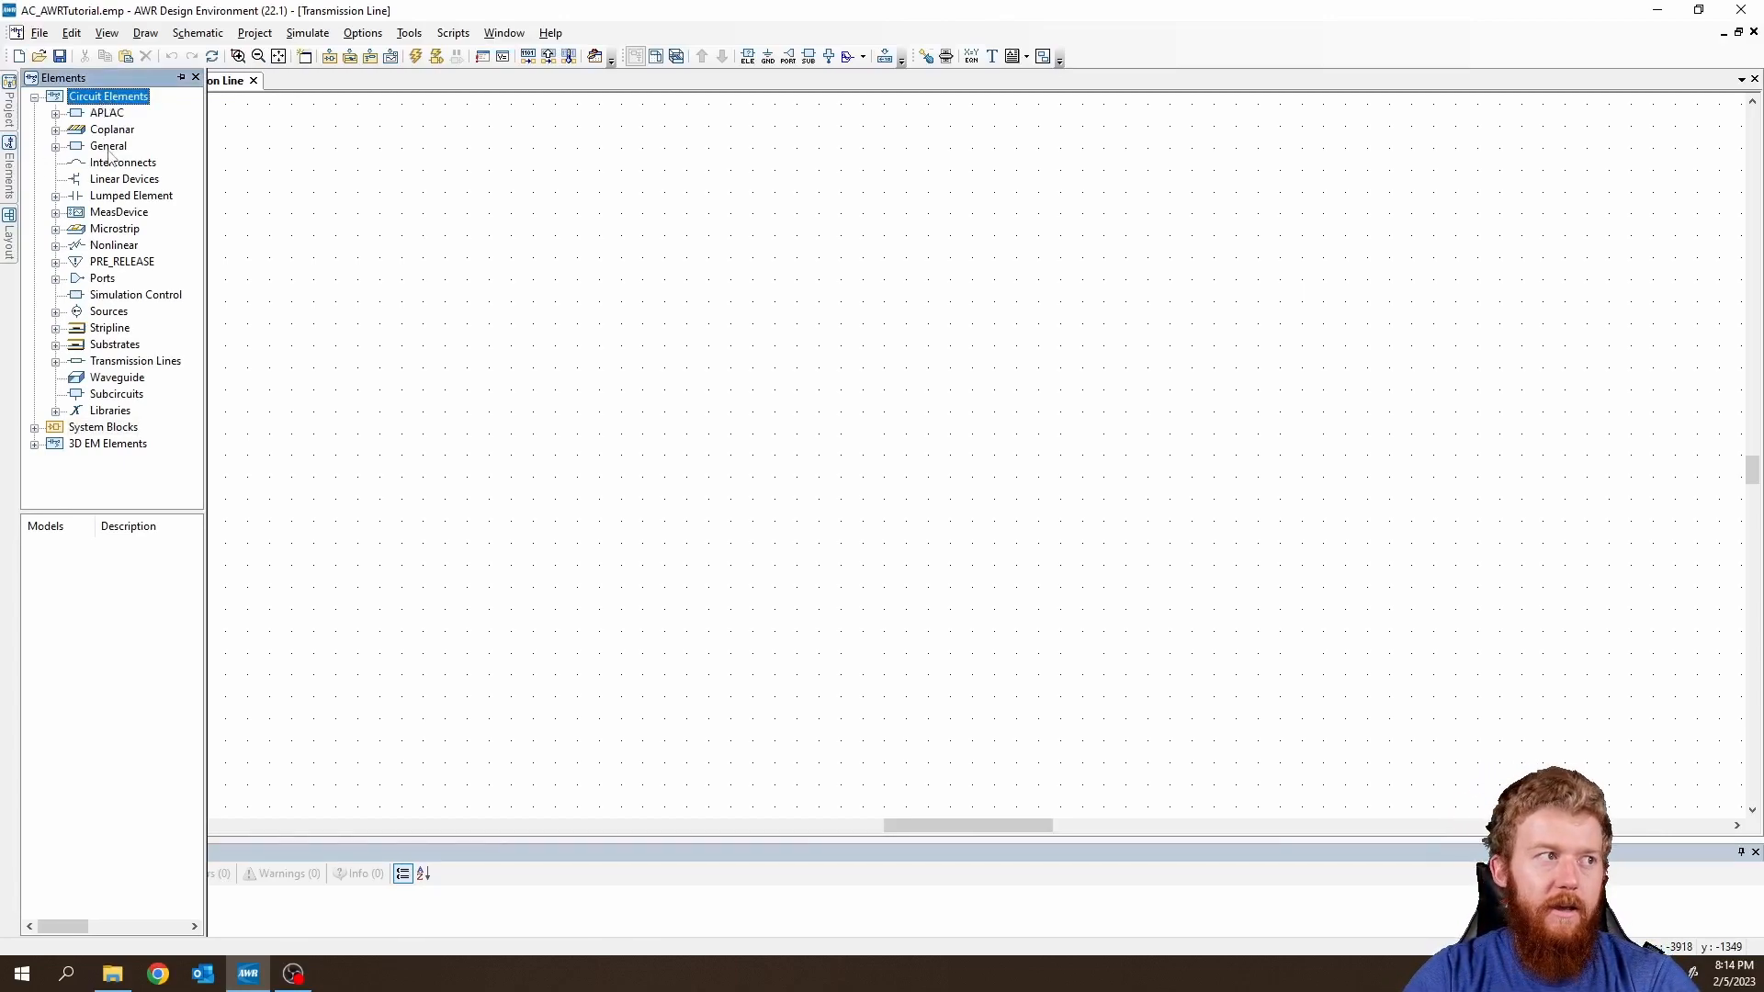
left_click(56, 146)
left_click(77, 162)
left_click(137, 195)
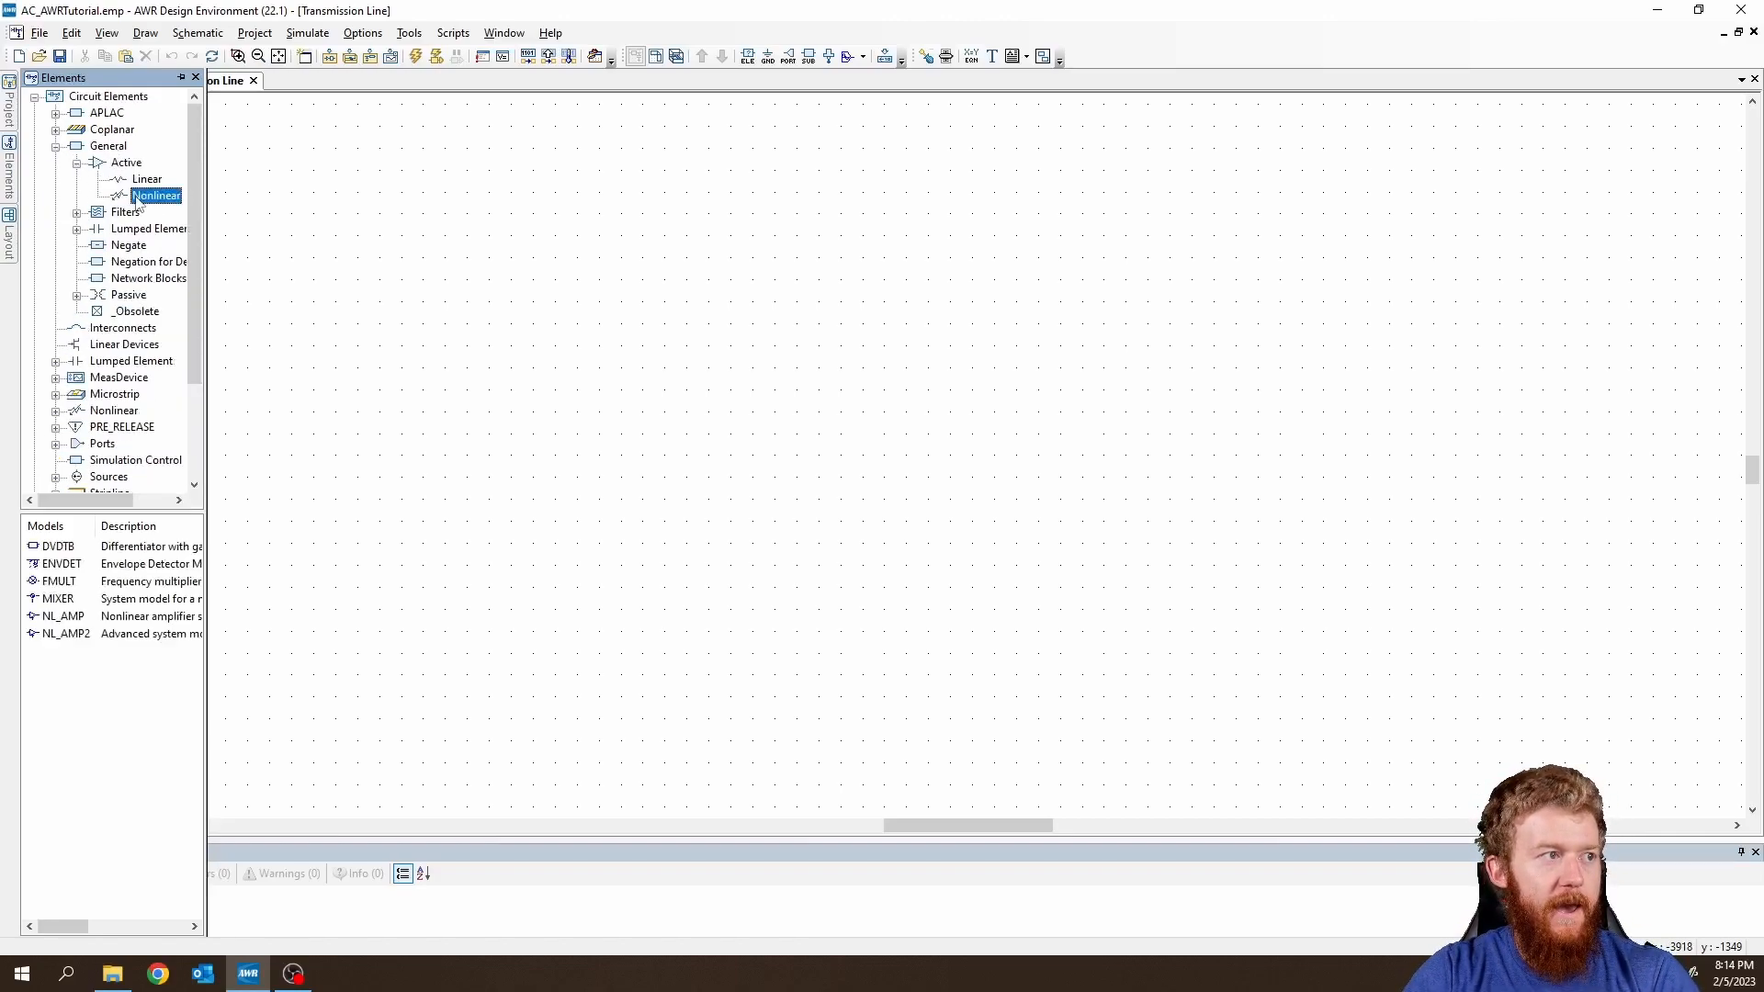
left_click(133, 179)
left_click(77, 163)
left_click(56, 146)
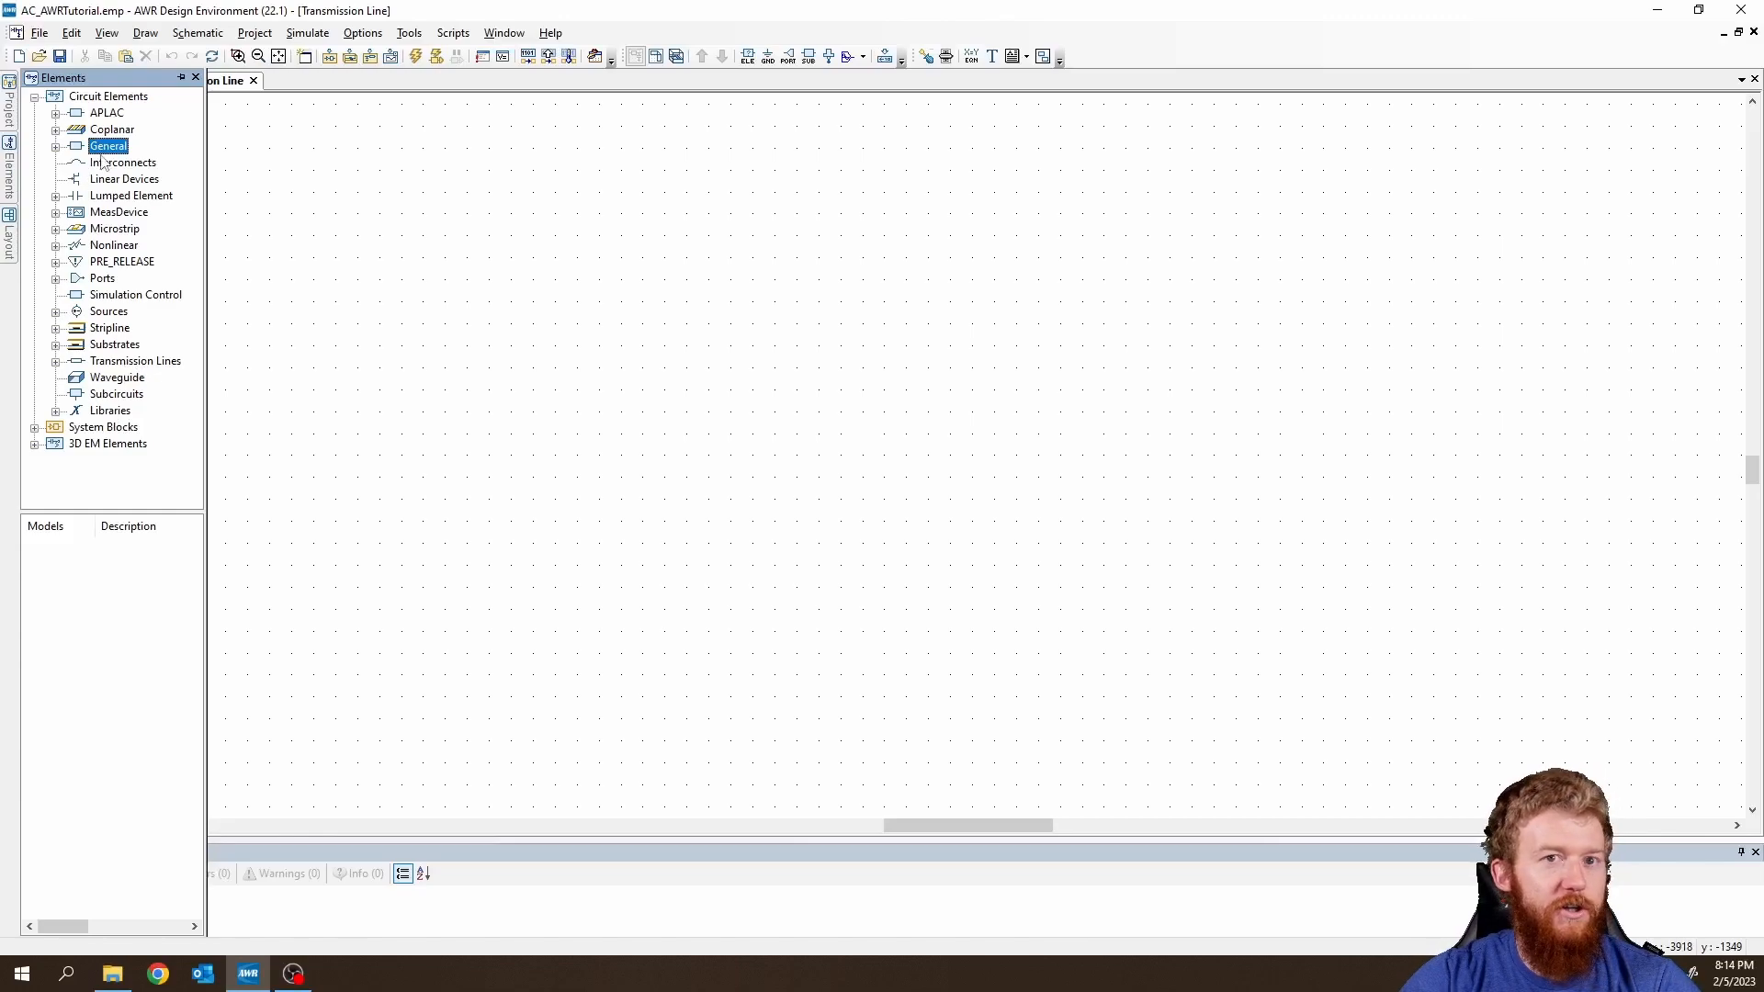
List the Phase models of the Transmission Lines category and widen the Elements browser so the model descriptions are readable.
left_click(113, 361)
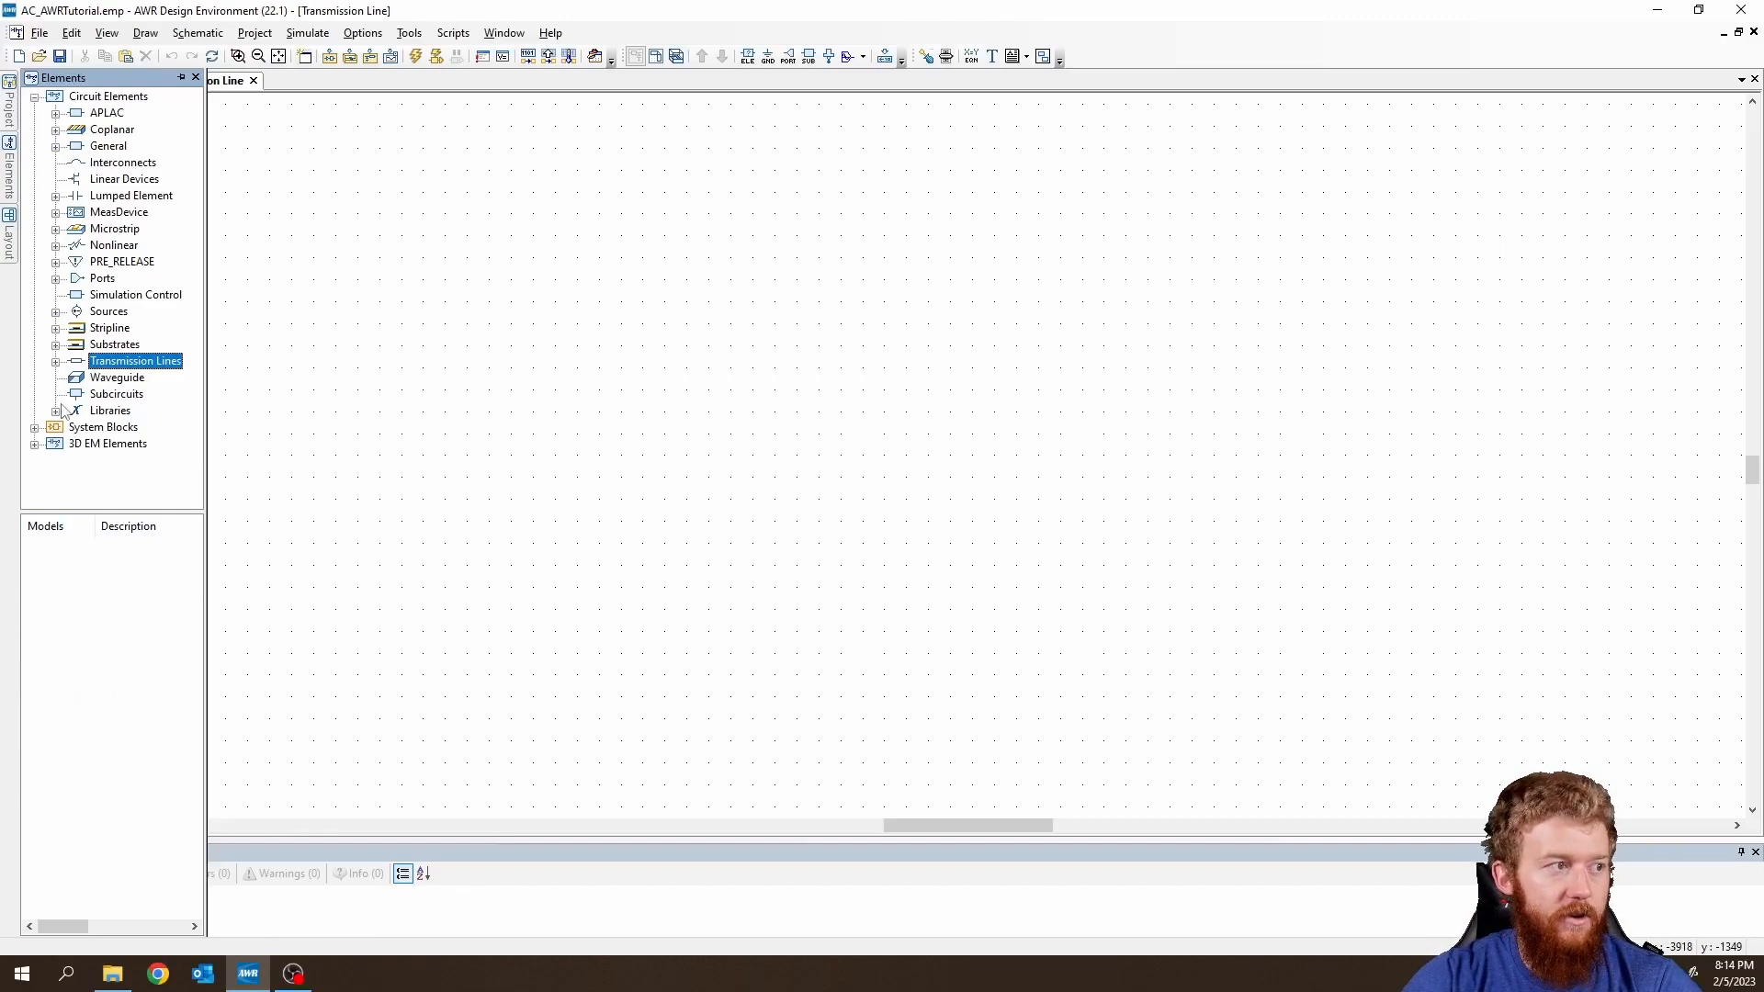
left_click(56, 361)
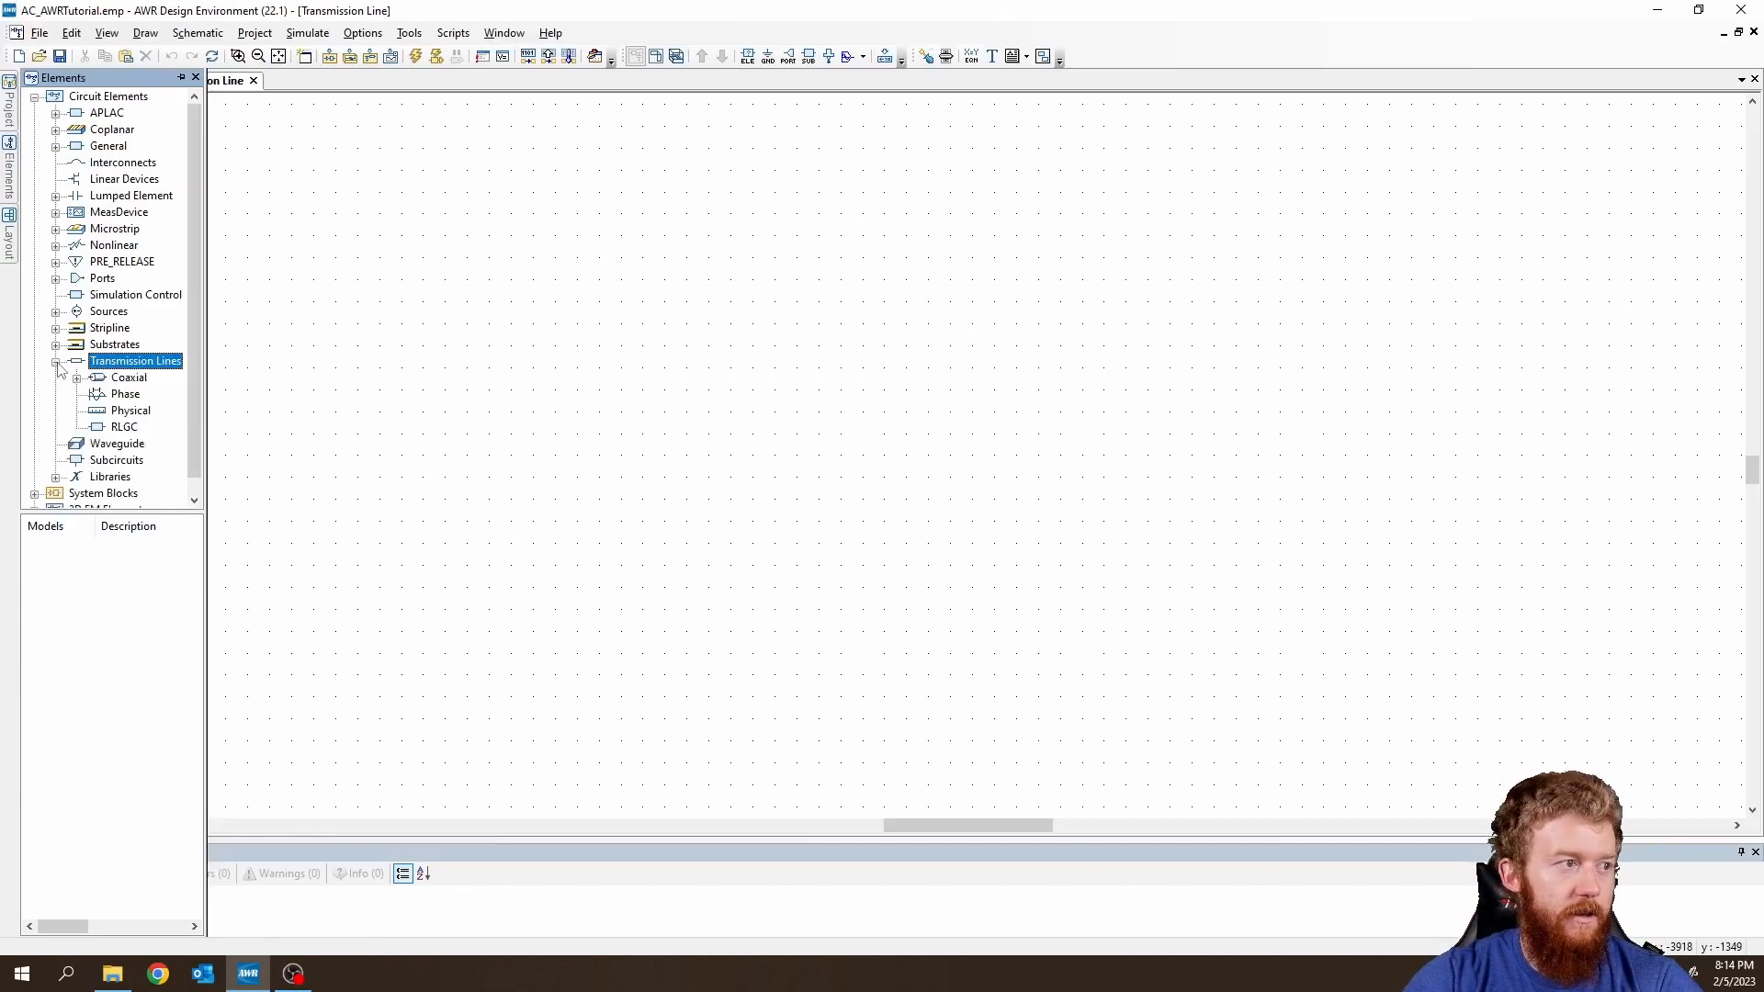
left_click(129, 379)
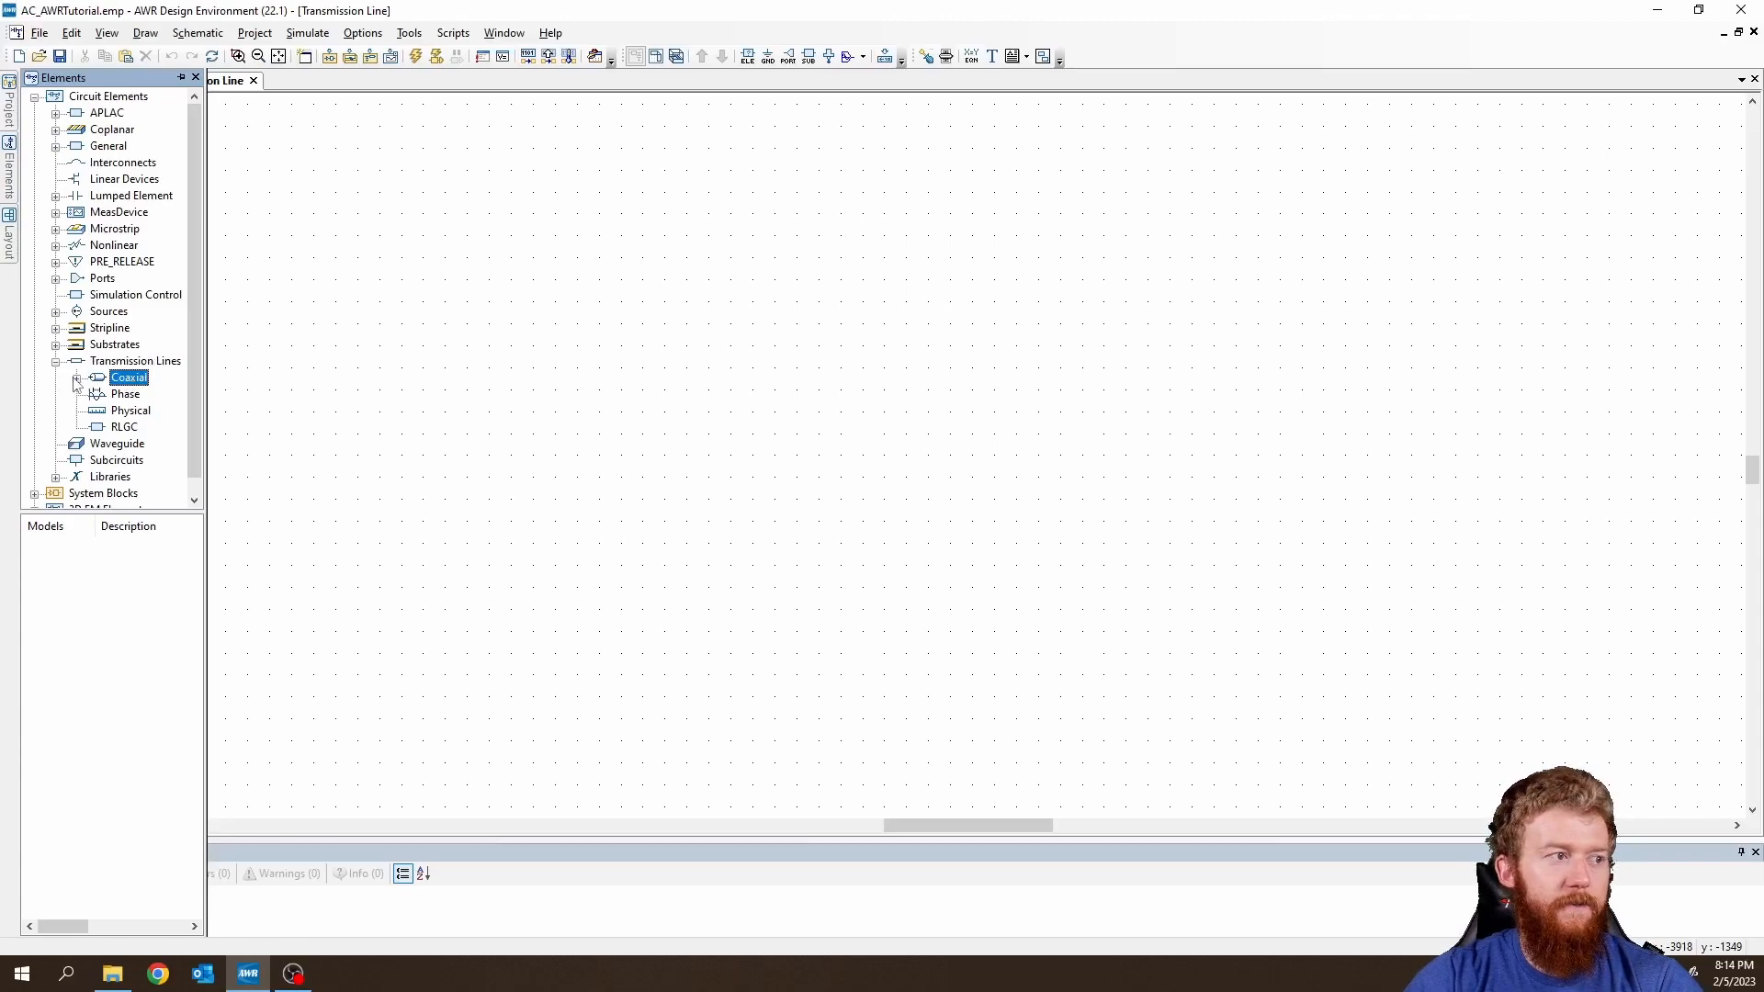
left_click(126, 395)
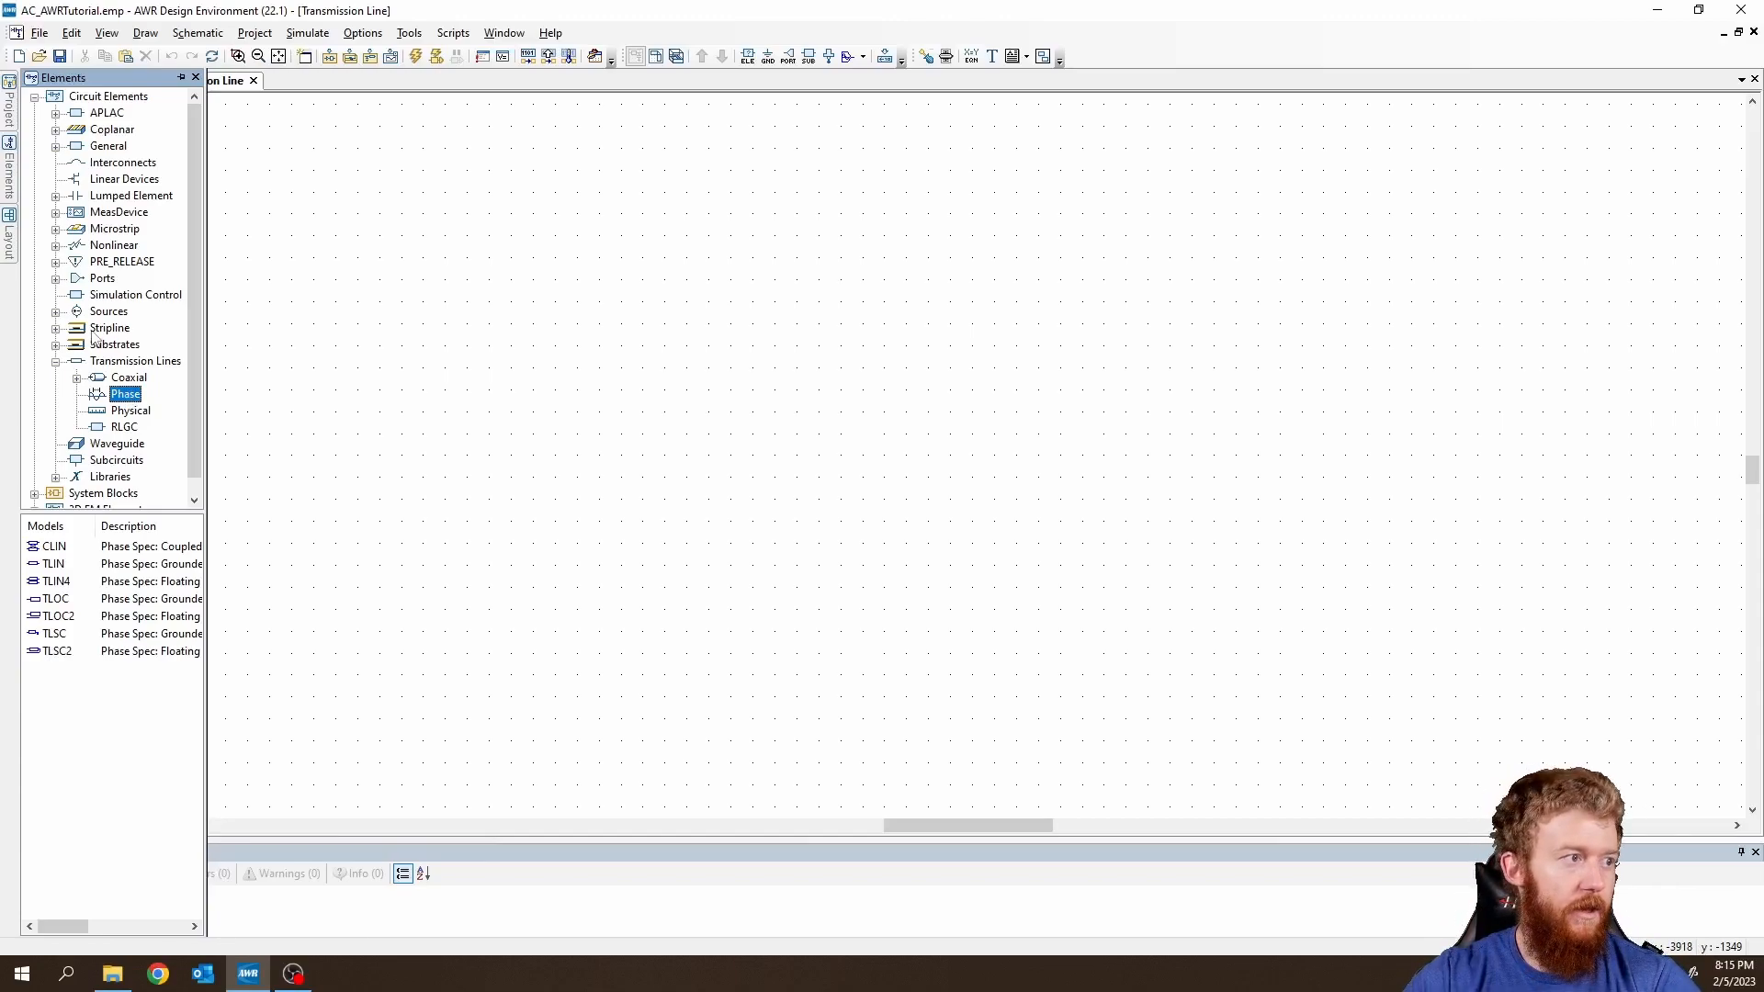
left_click(55, 547)
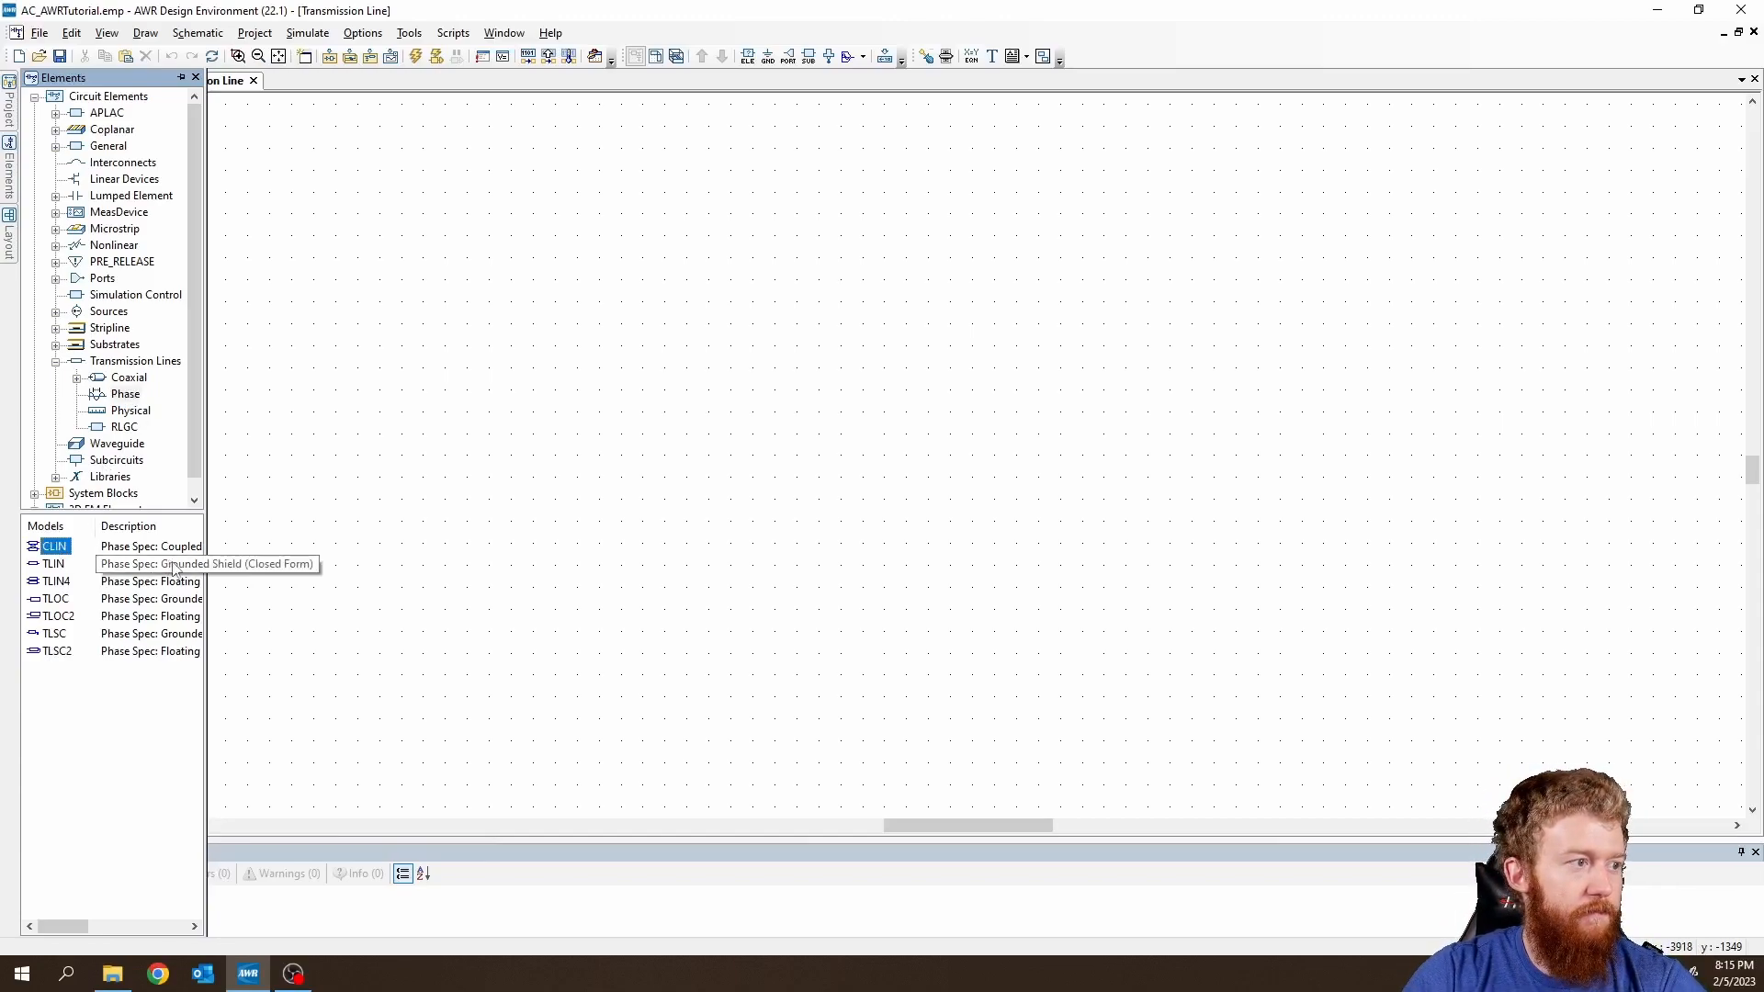
left_click_drag(206, 565, 332, 567)
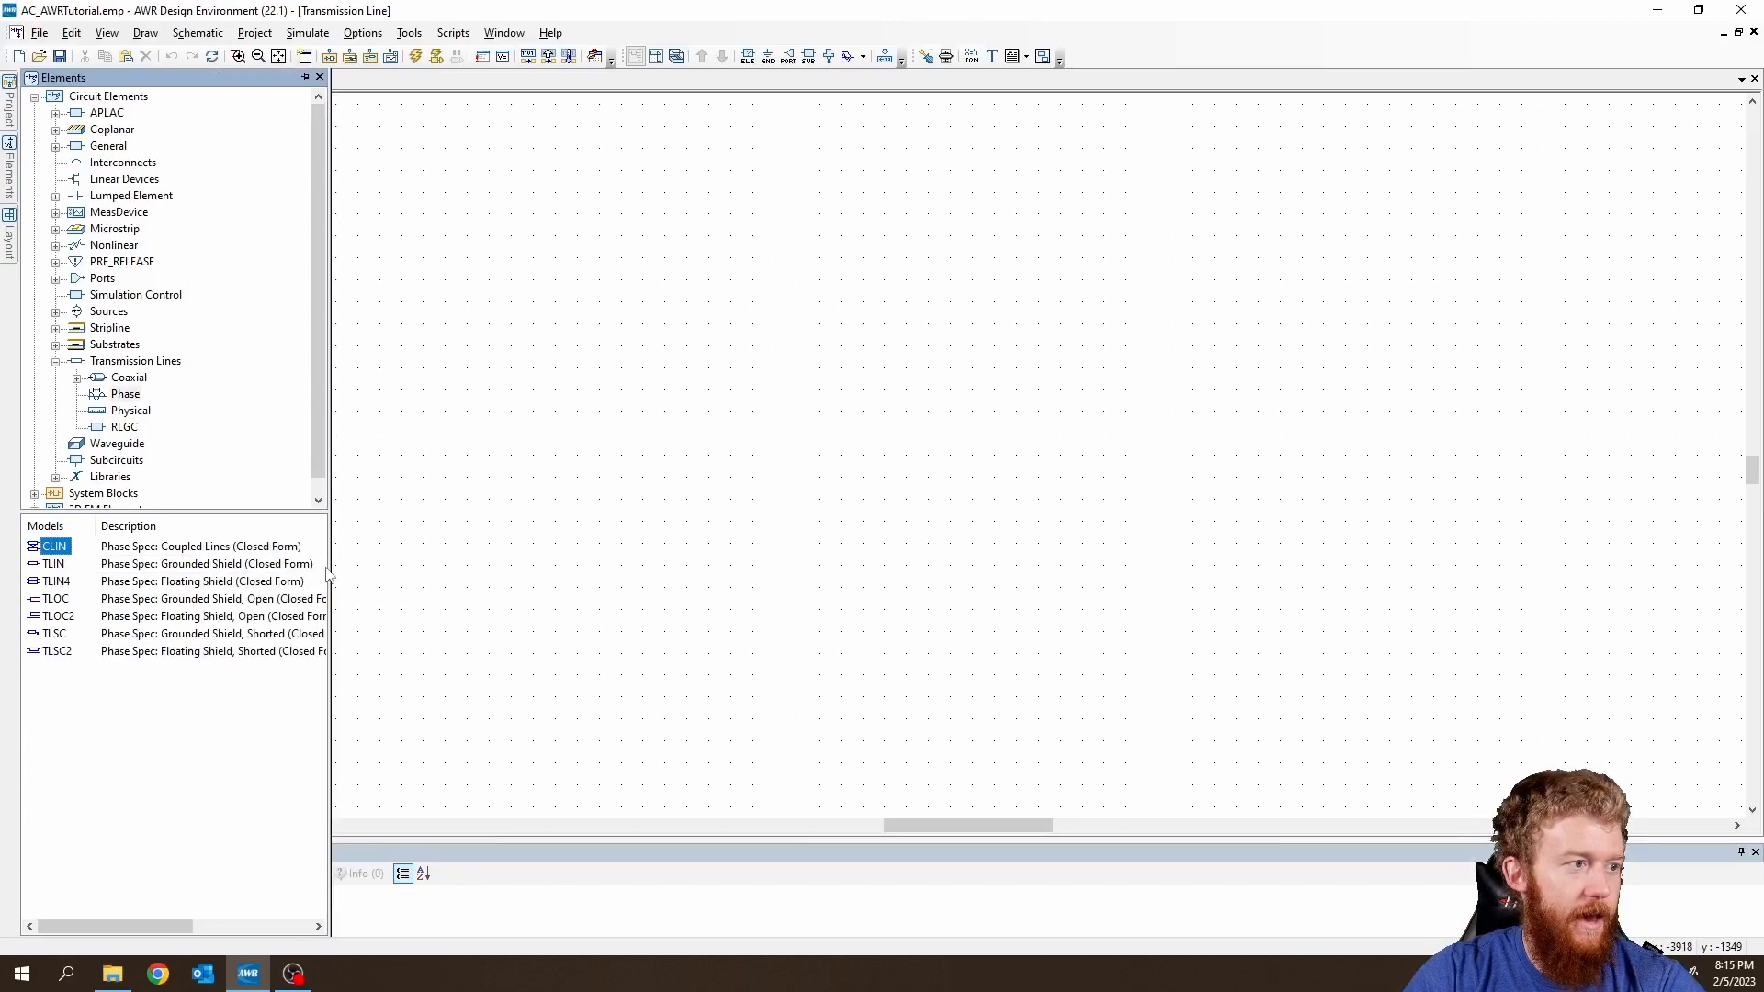
Examine the TLIN4, TLOC, TLIN and TLSC2 entries among the phase-specified transmission line models.
left_click(56, 582)
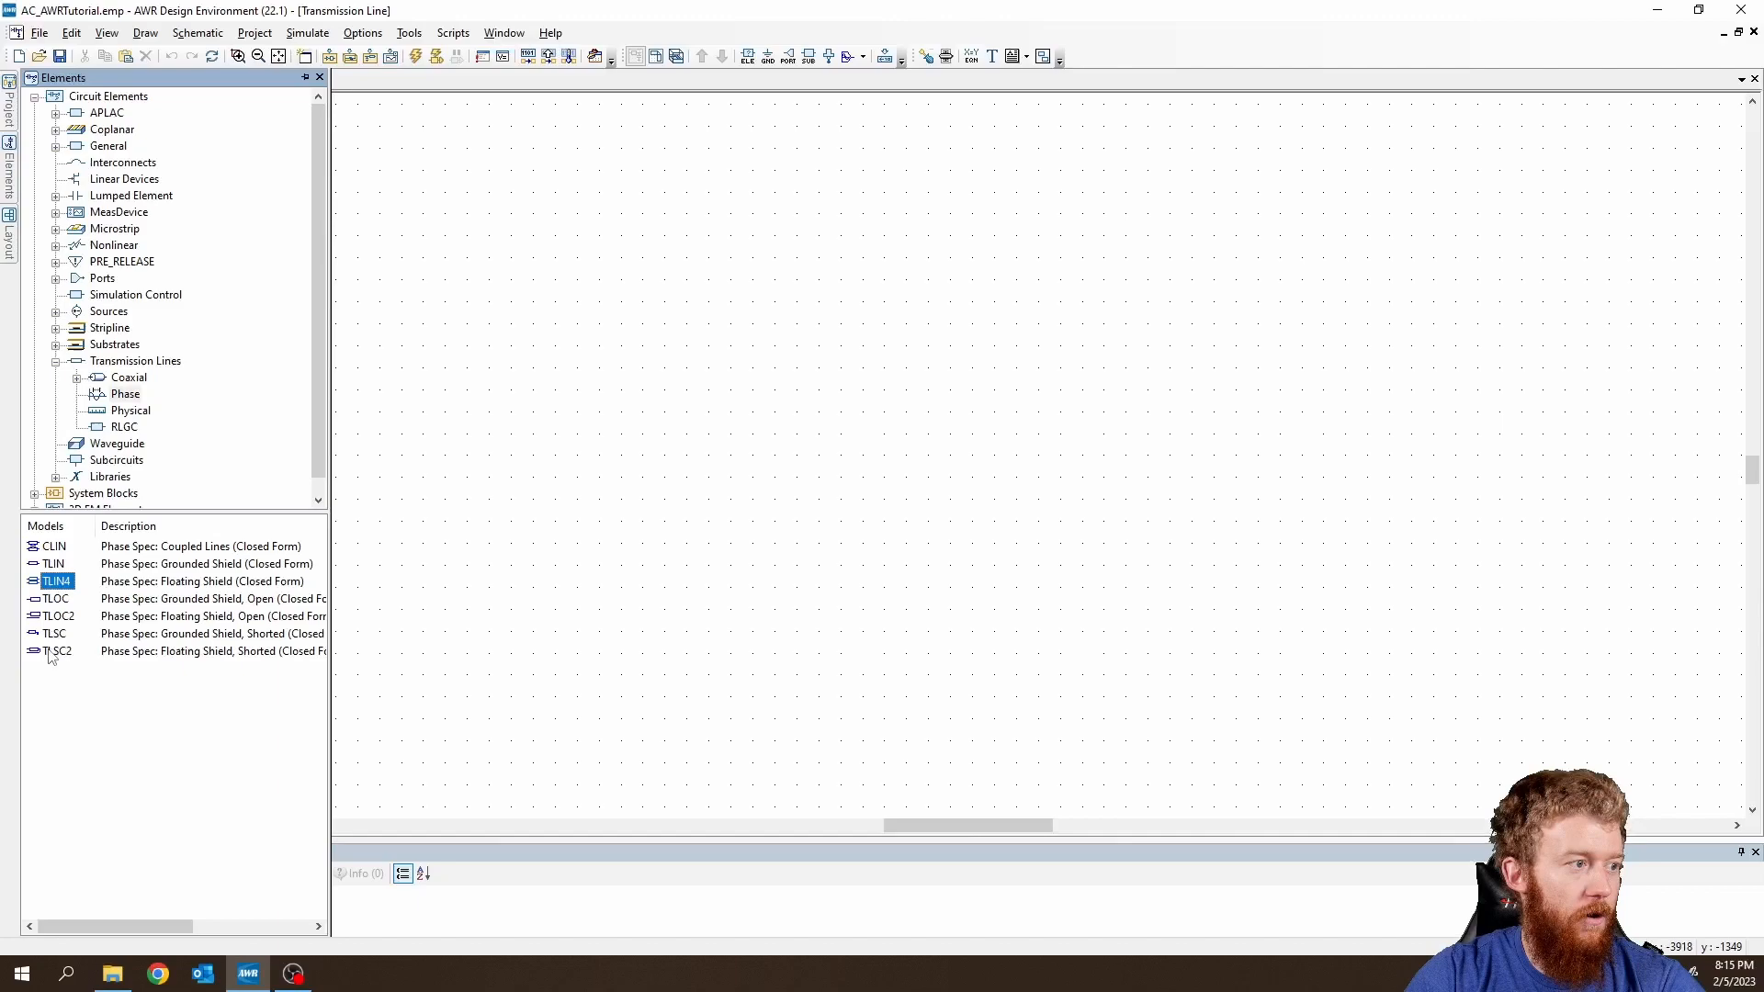
left_click(55, 599)
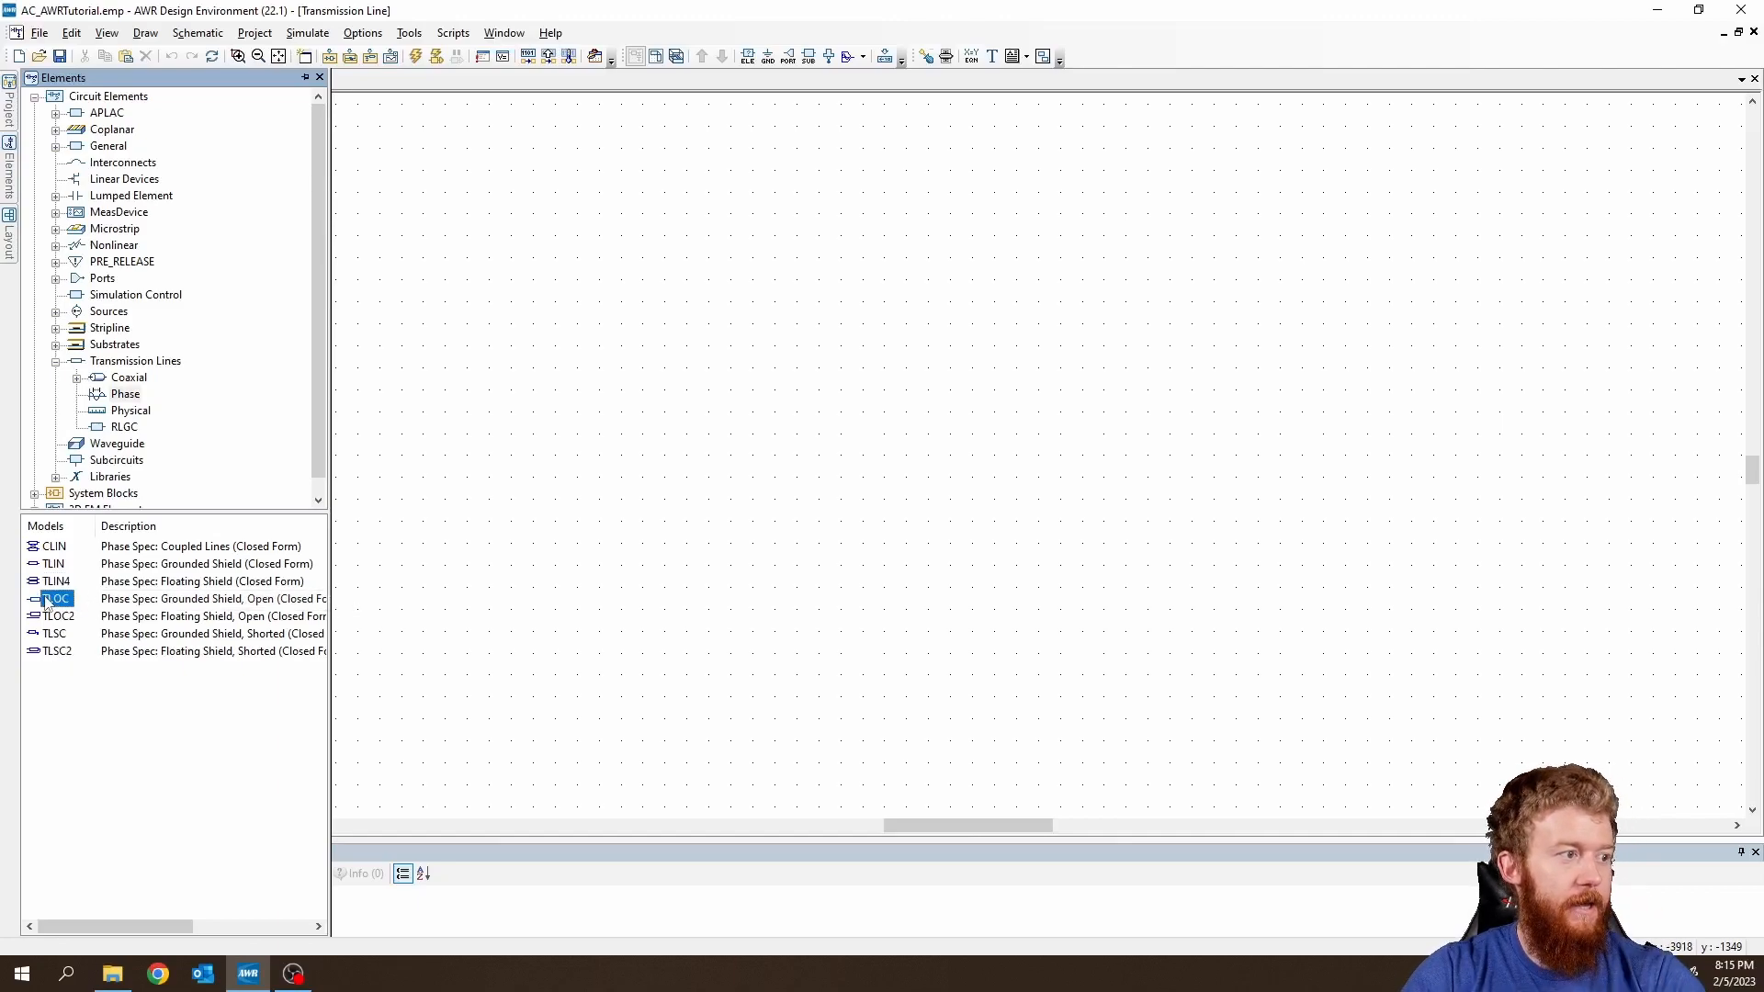
left_click(55, 565)
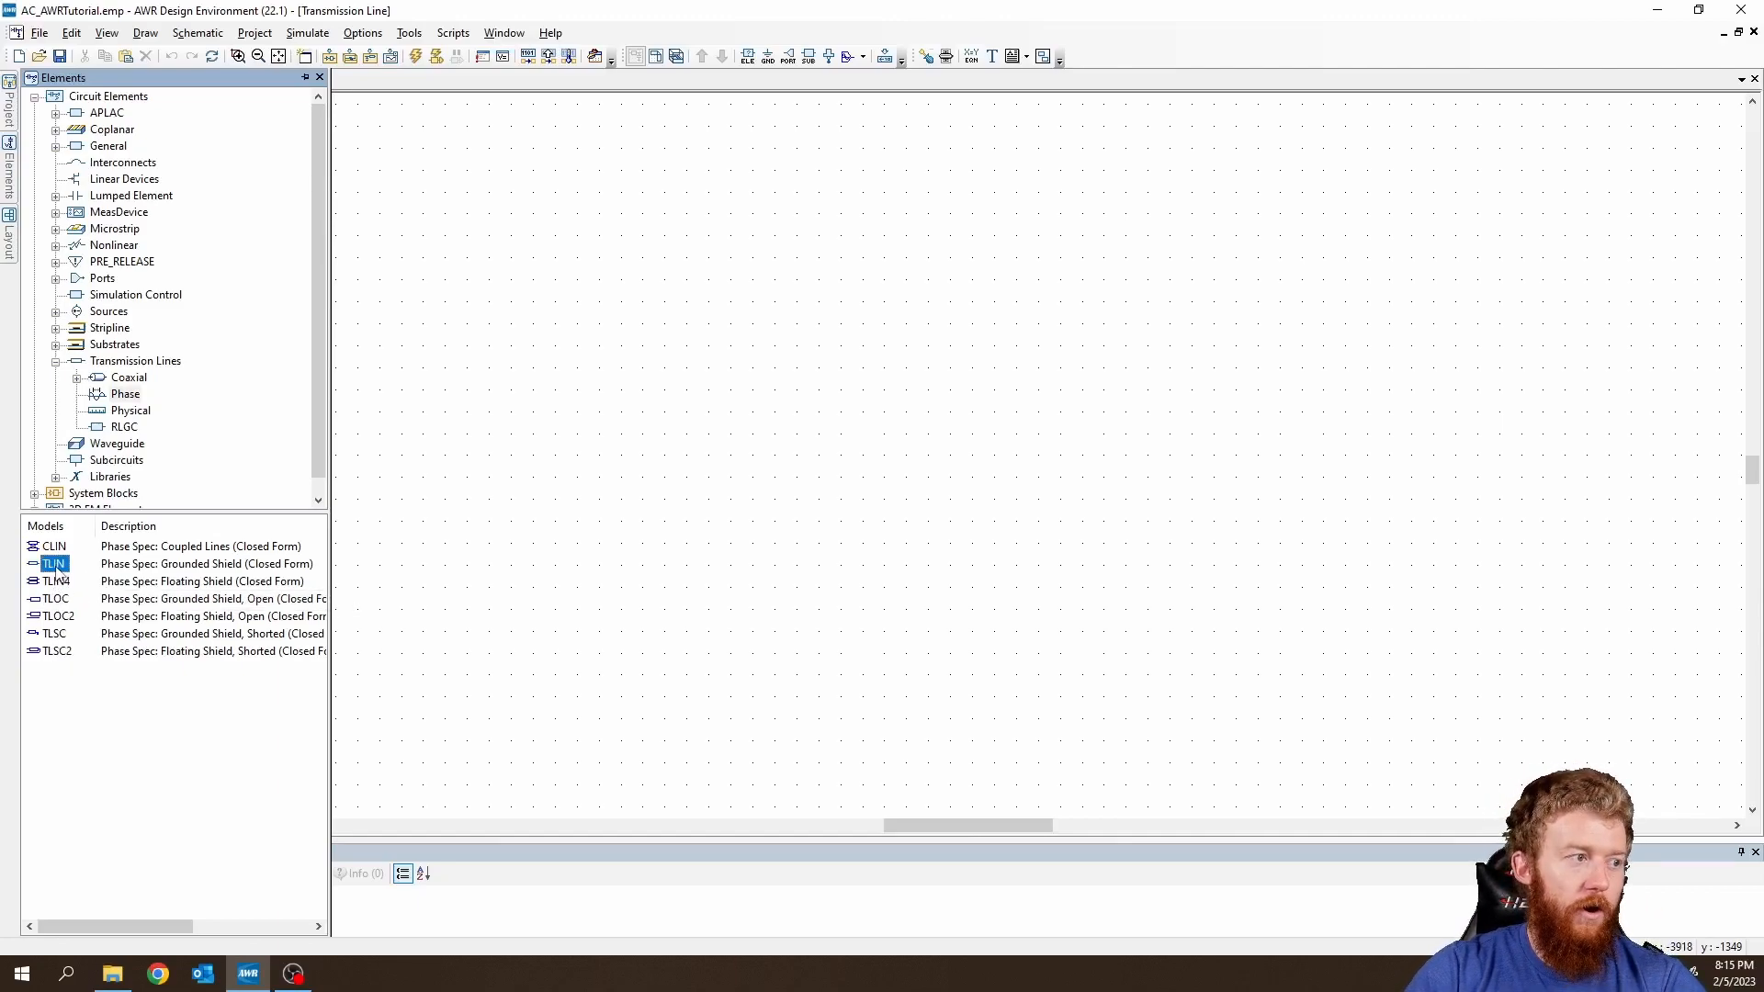
mouse_move(55, 569)
left_mouse_down()
mouse_move(529, 344)
mouse_move(71, 572)
left_mouse_up()
left_click(60, 567)
left_click(60, 651)
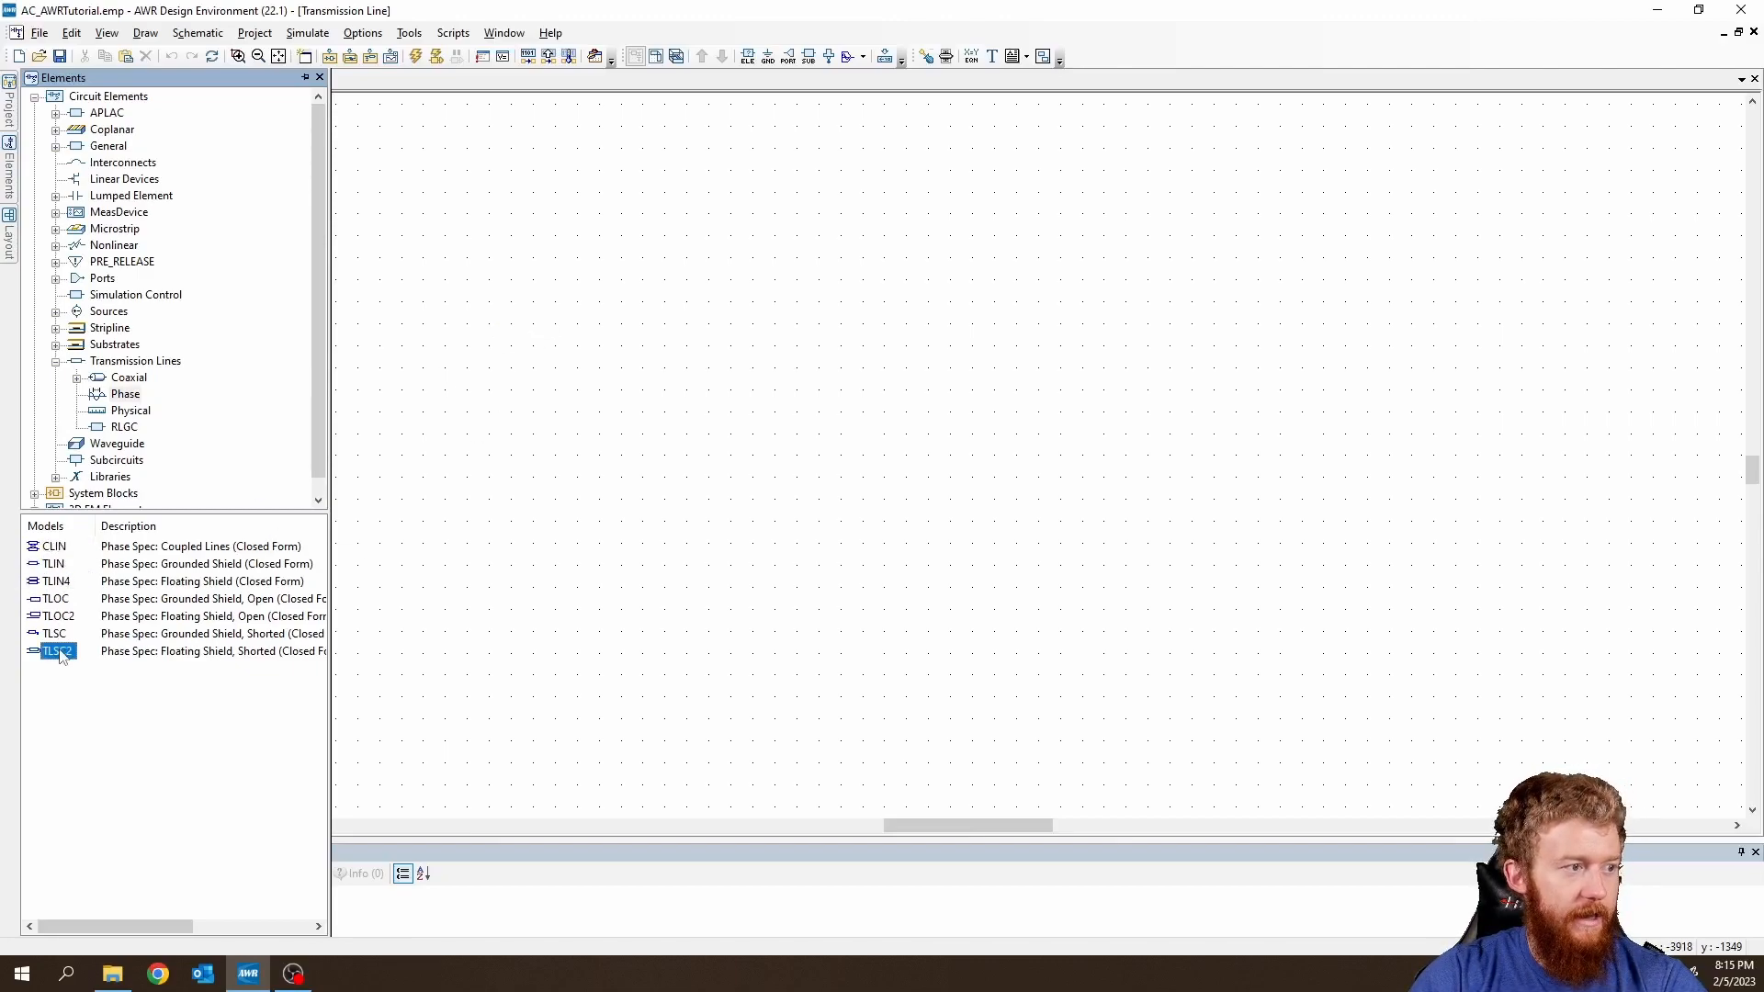
Place a phase-specified, grounded-shield TLIN transmission line in the empty Transmission Line schematic.
left_click(66, 634)
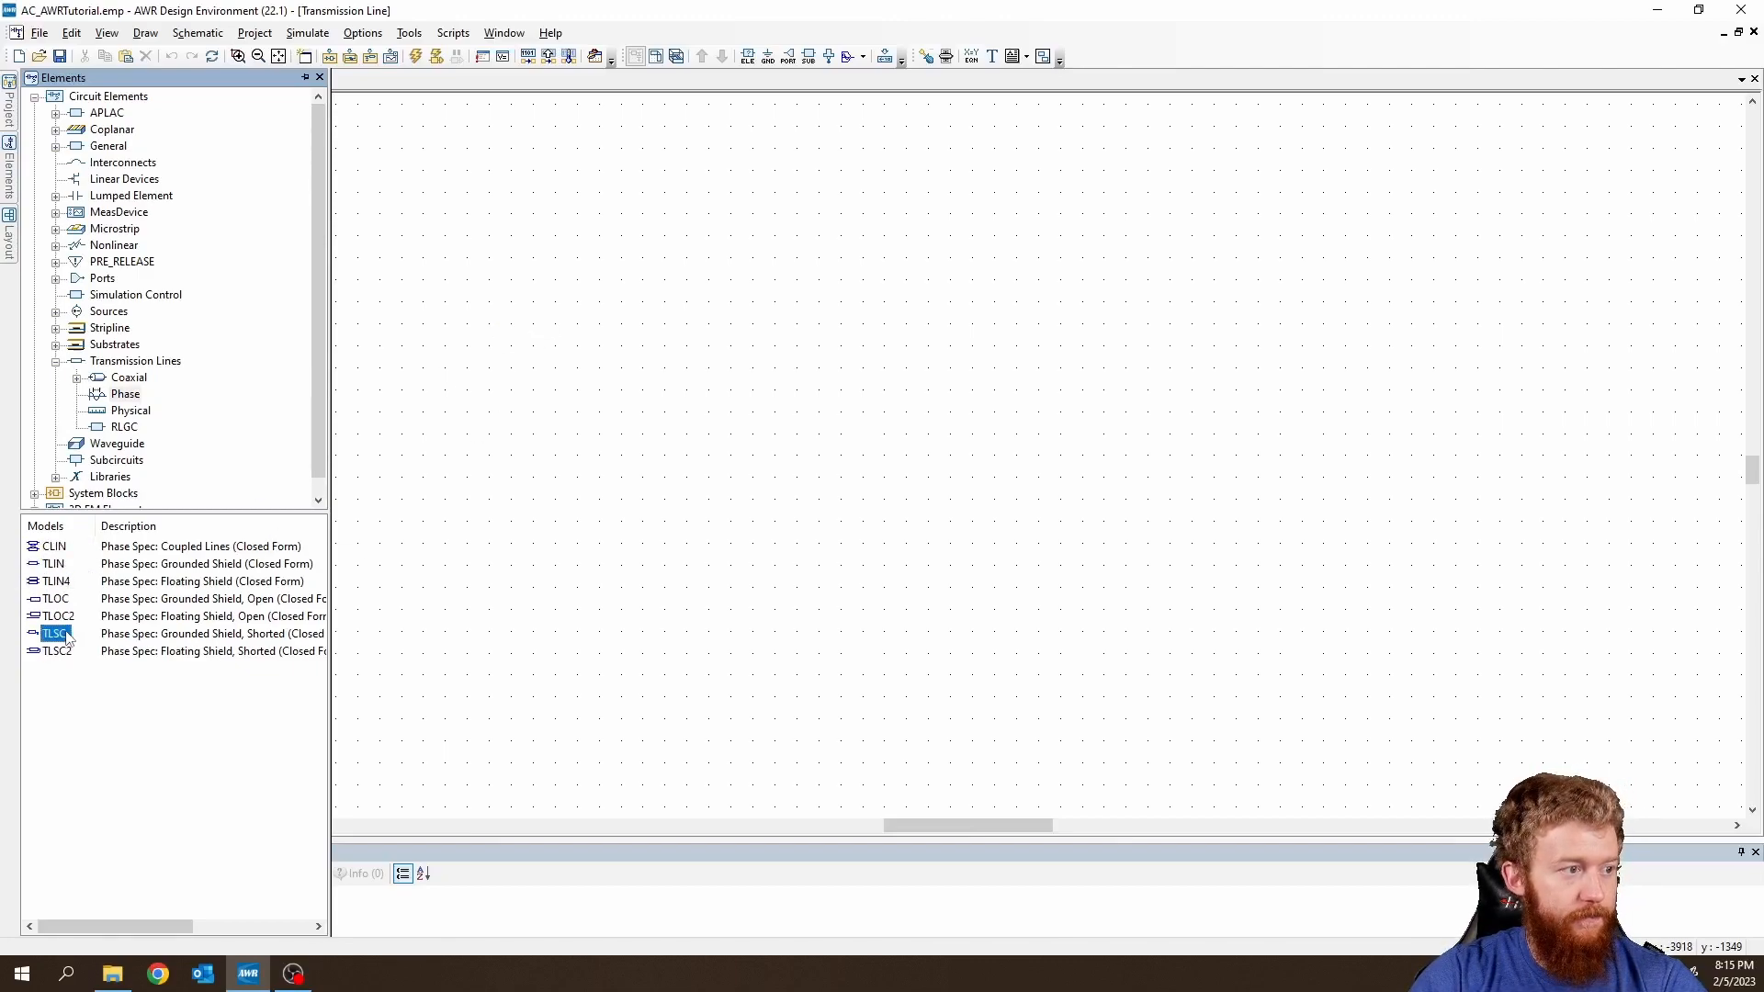
left_click(56, 567)
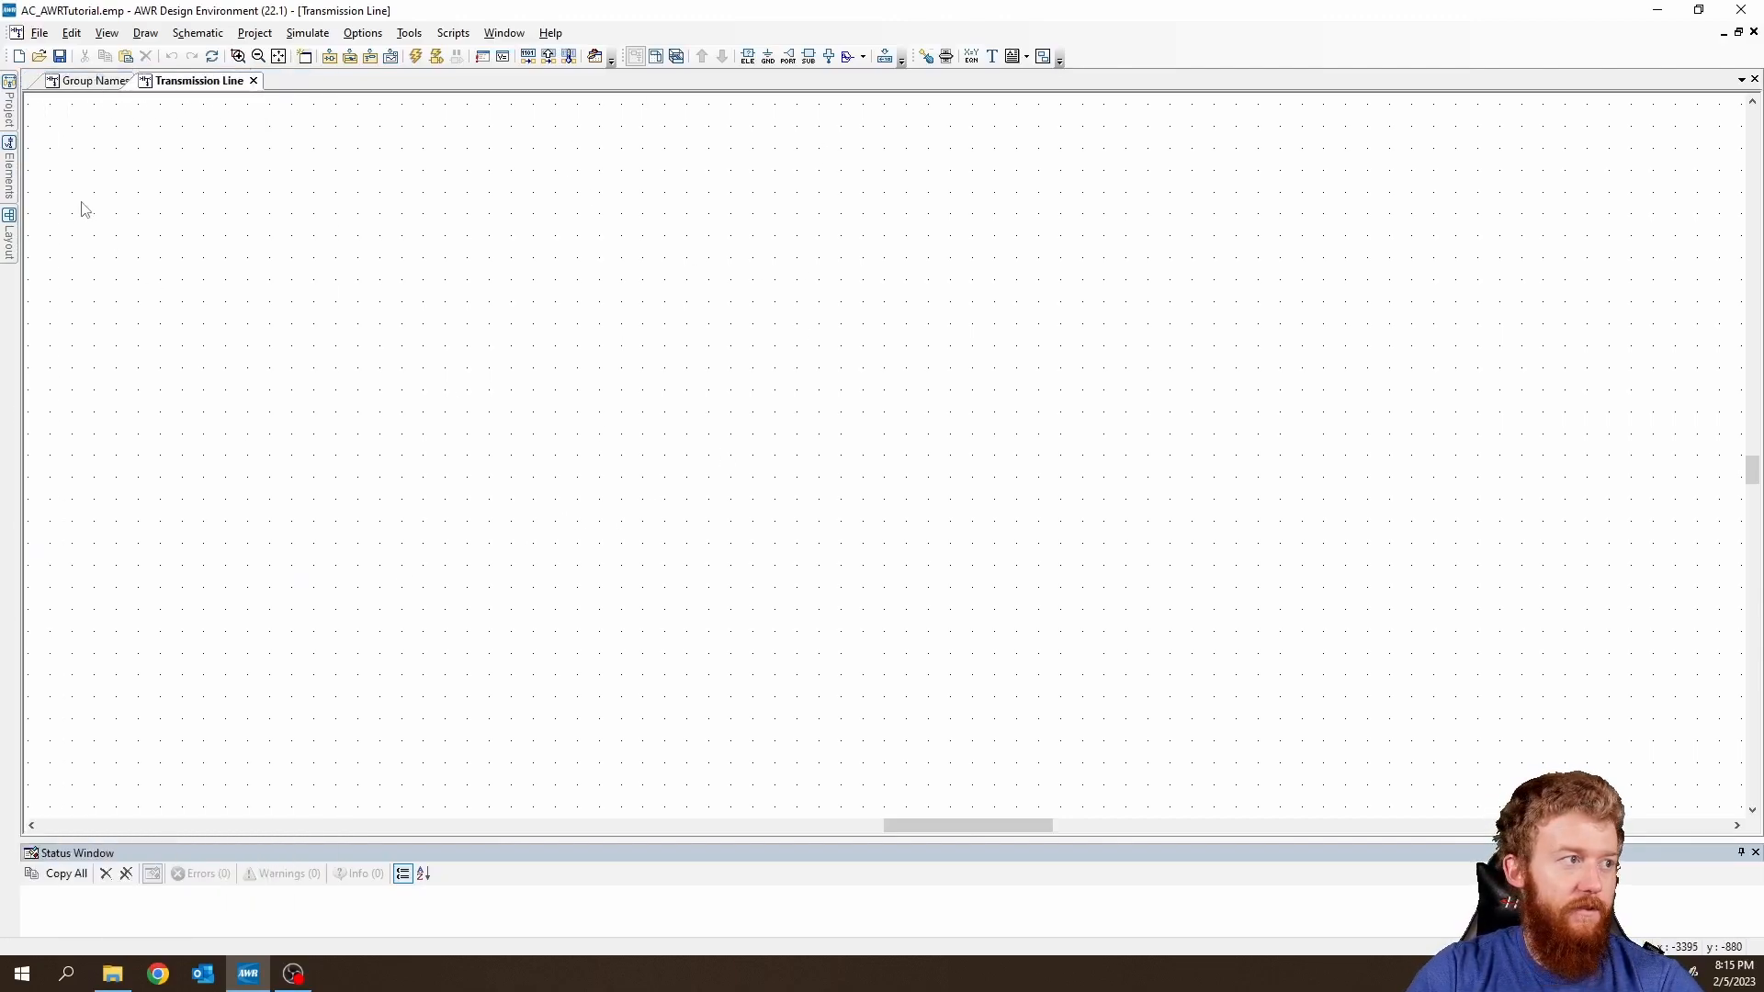
mouse_move(11, 179)
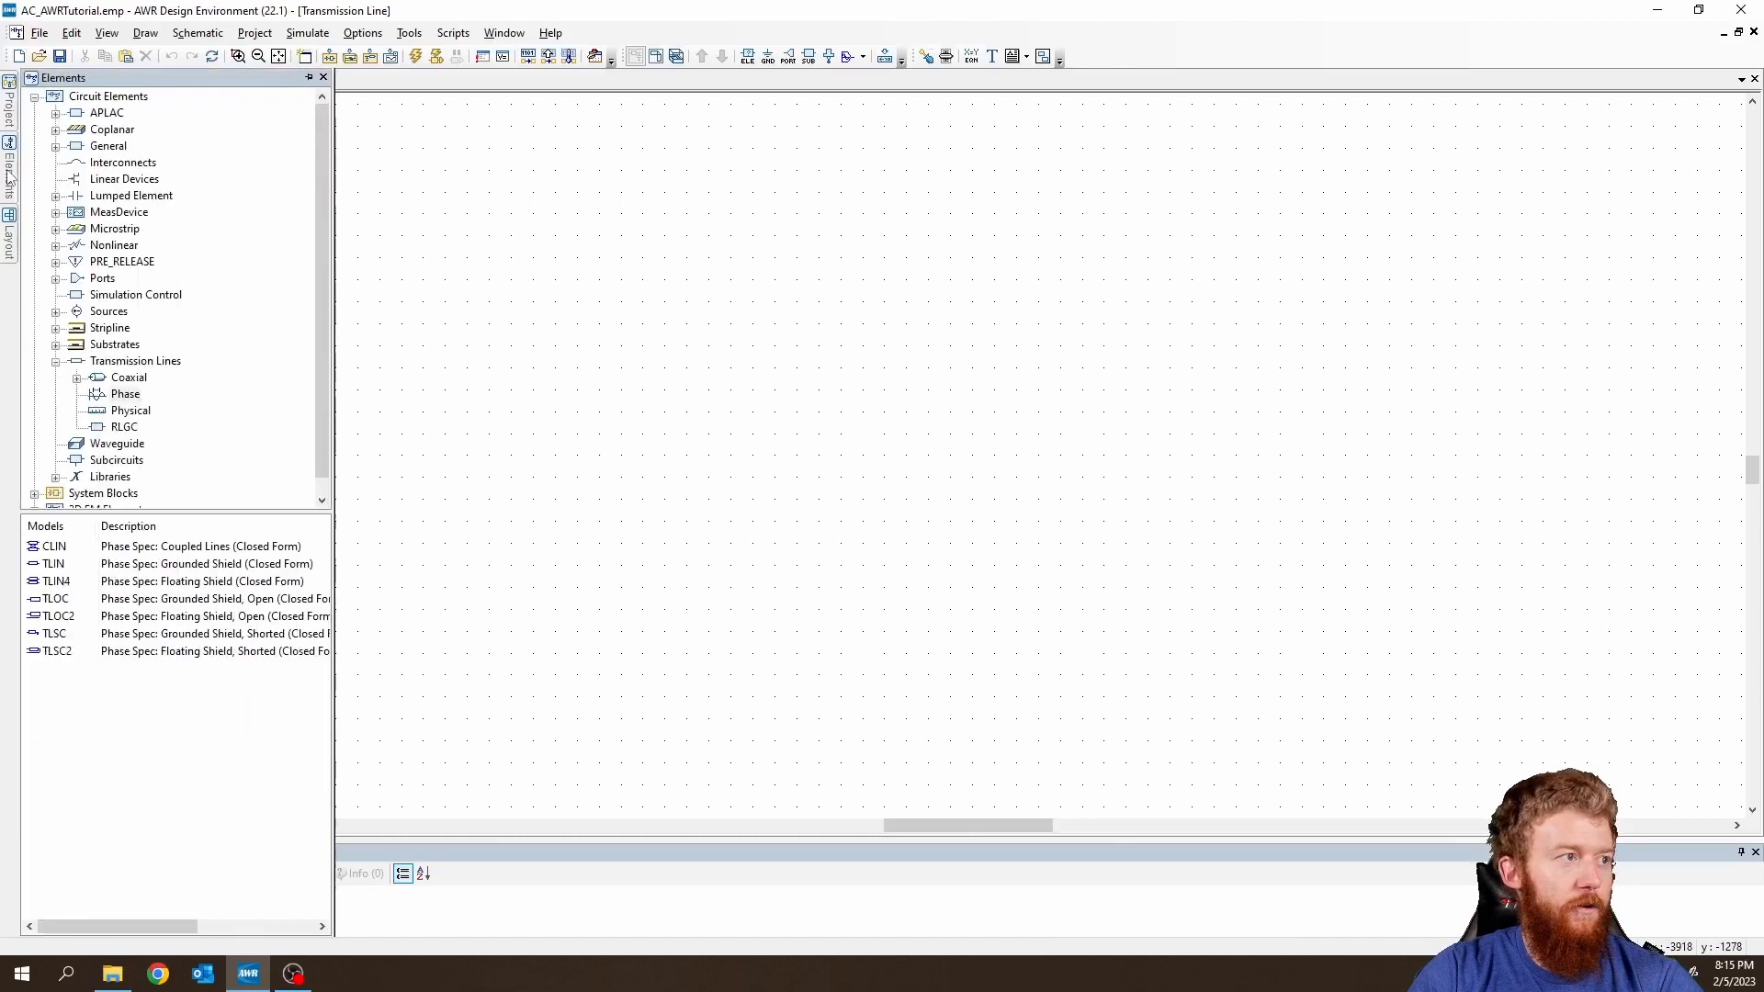
left_click(55, 566)
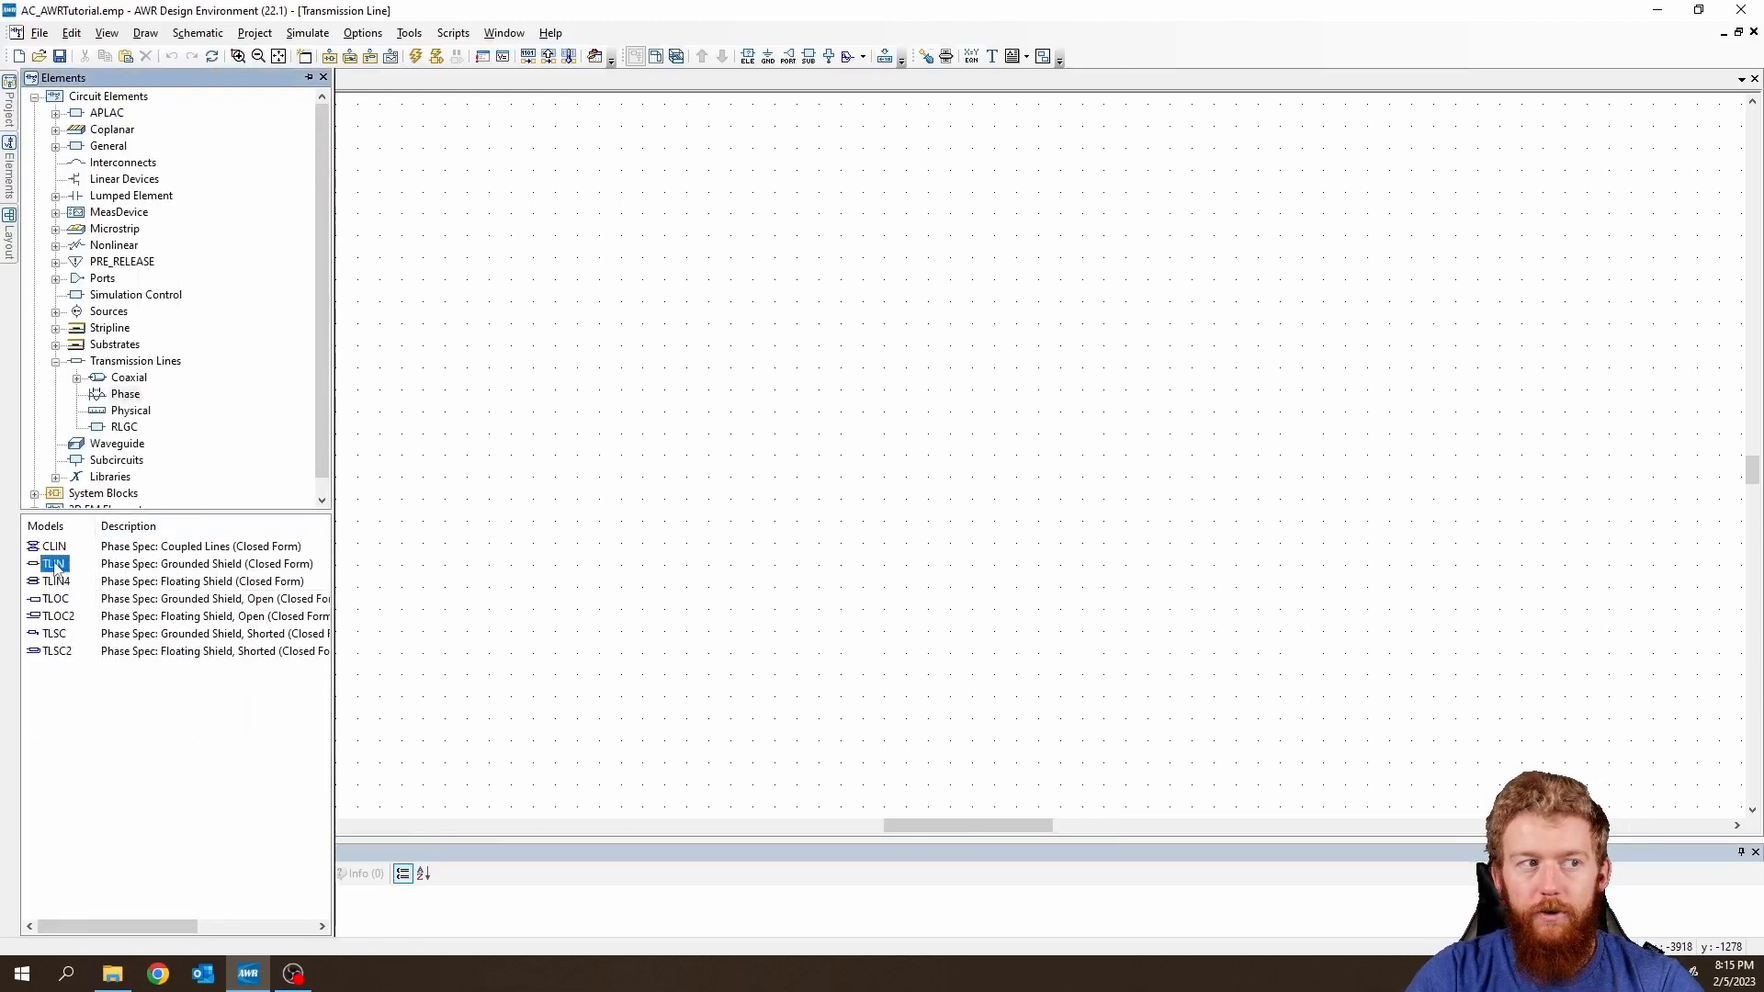
left_click_drag(55, 566, 769, 384)
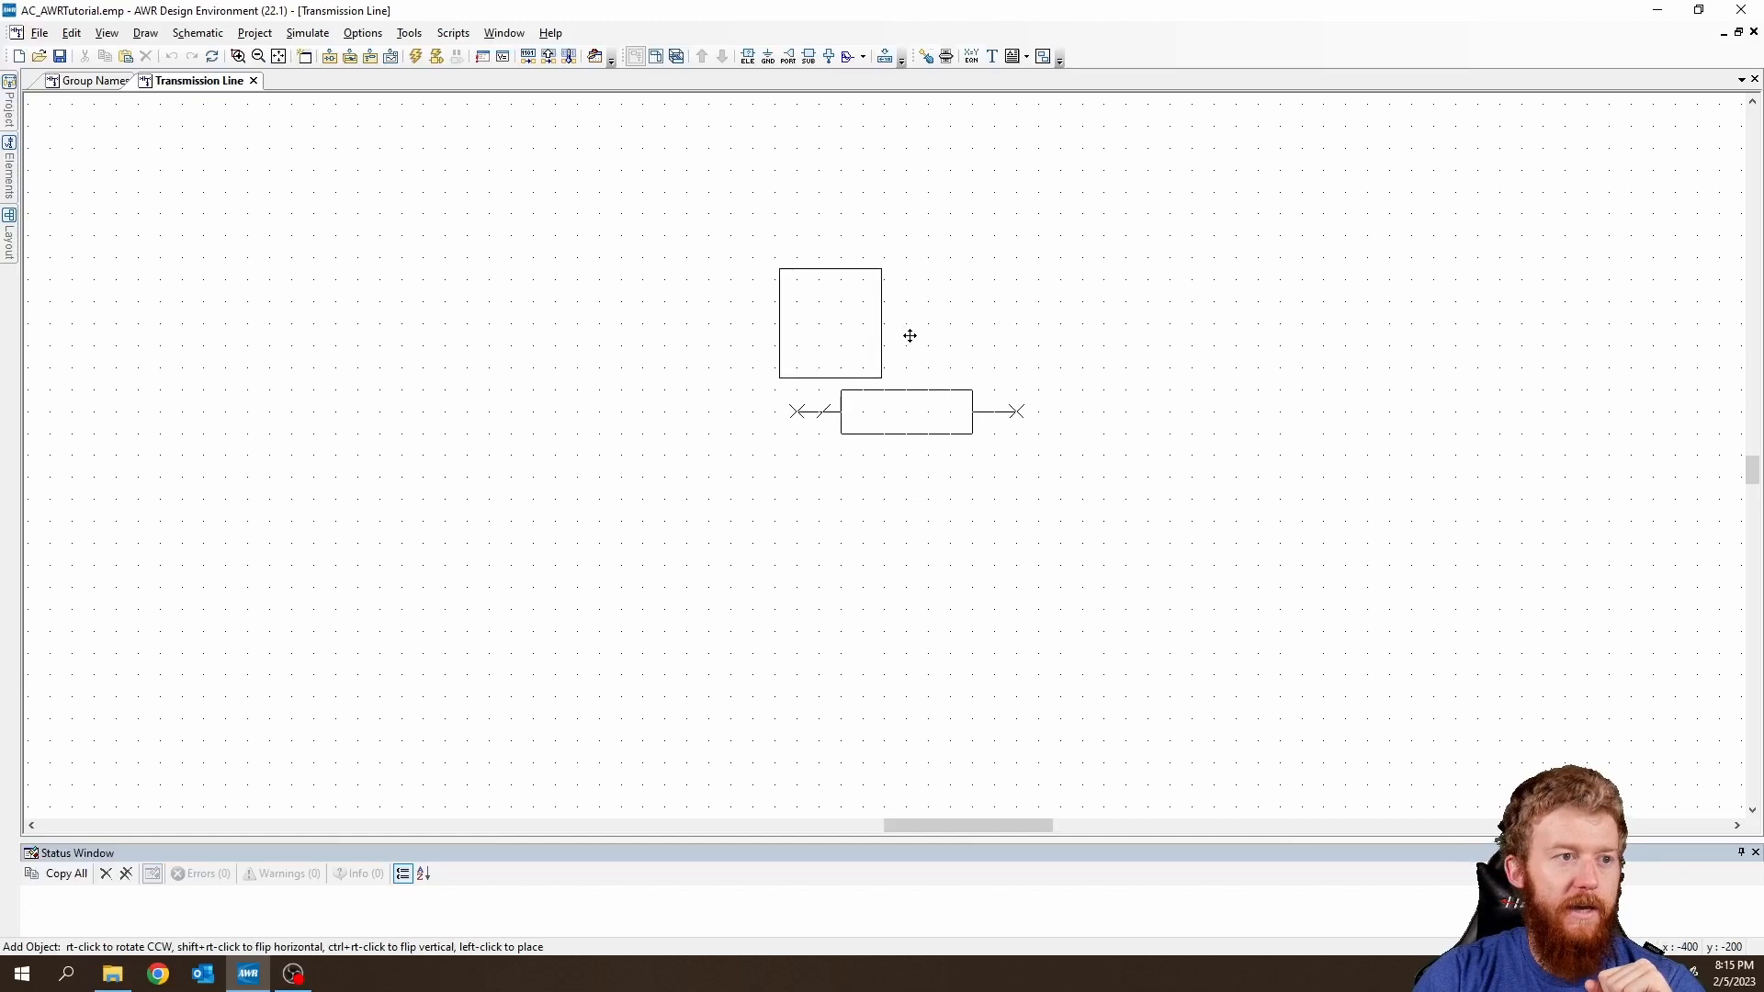
left_click(849, 313)
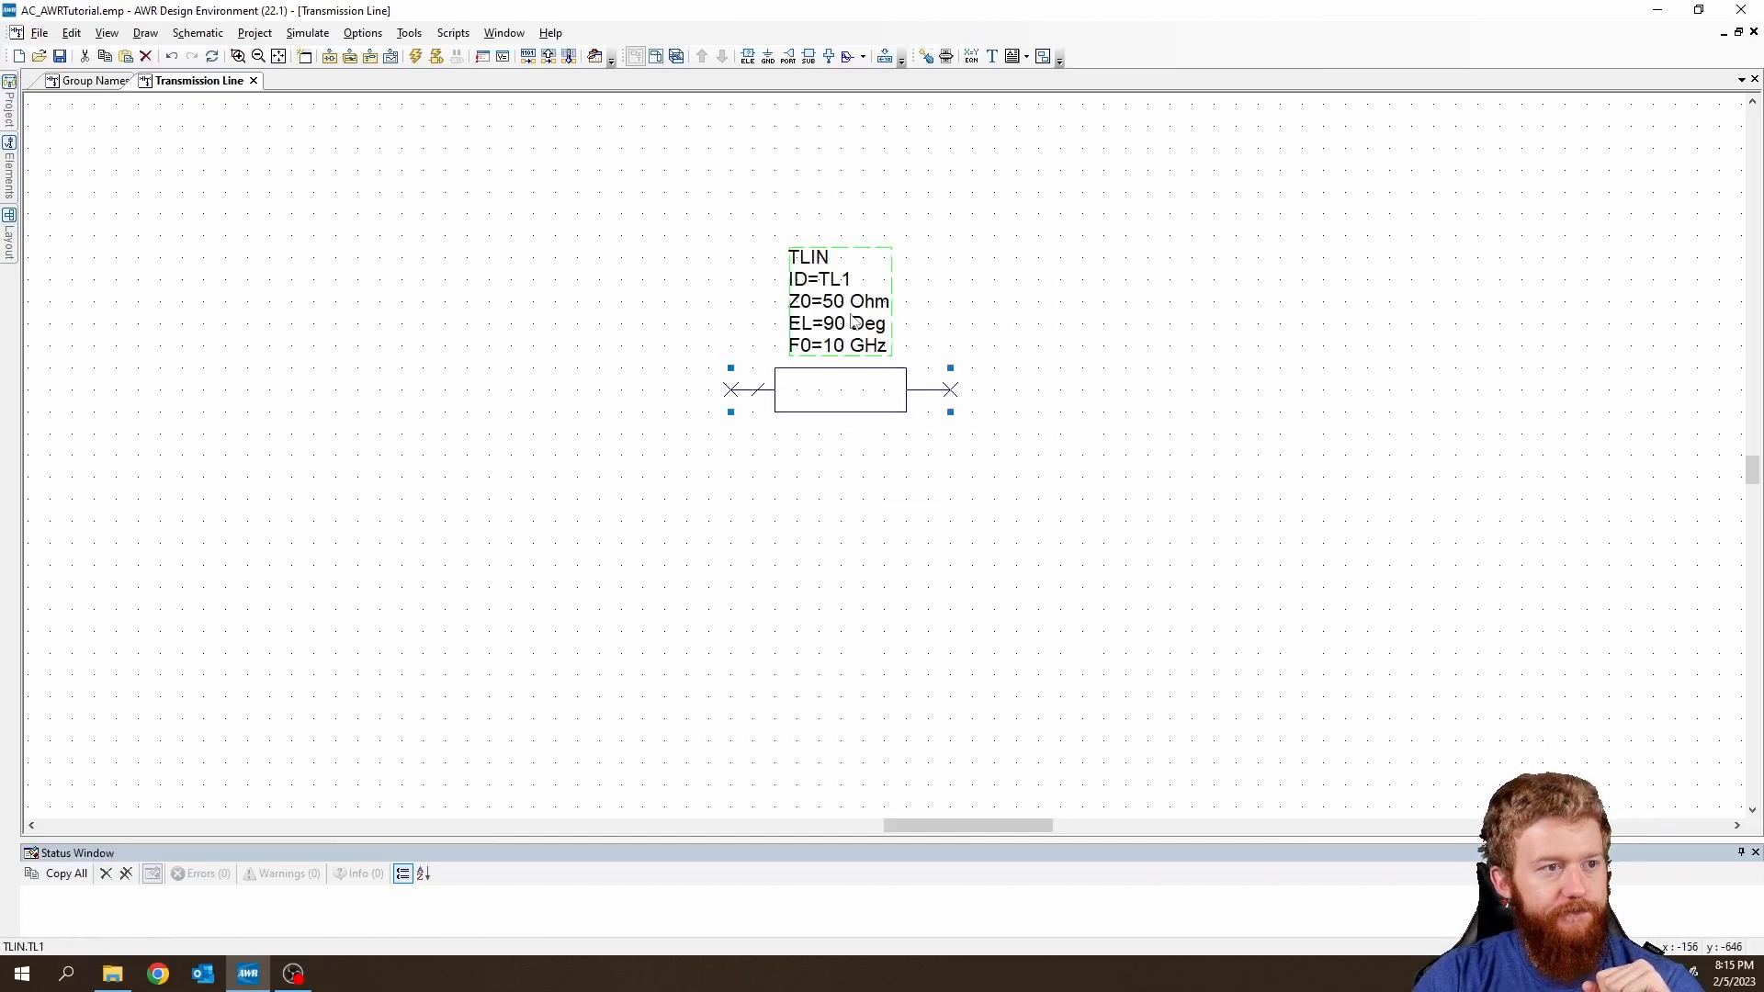
left_click(1014, 632)
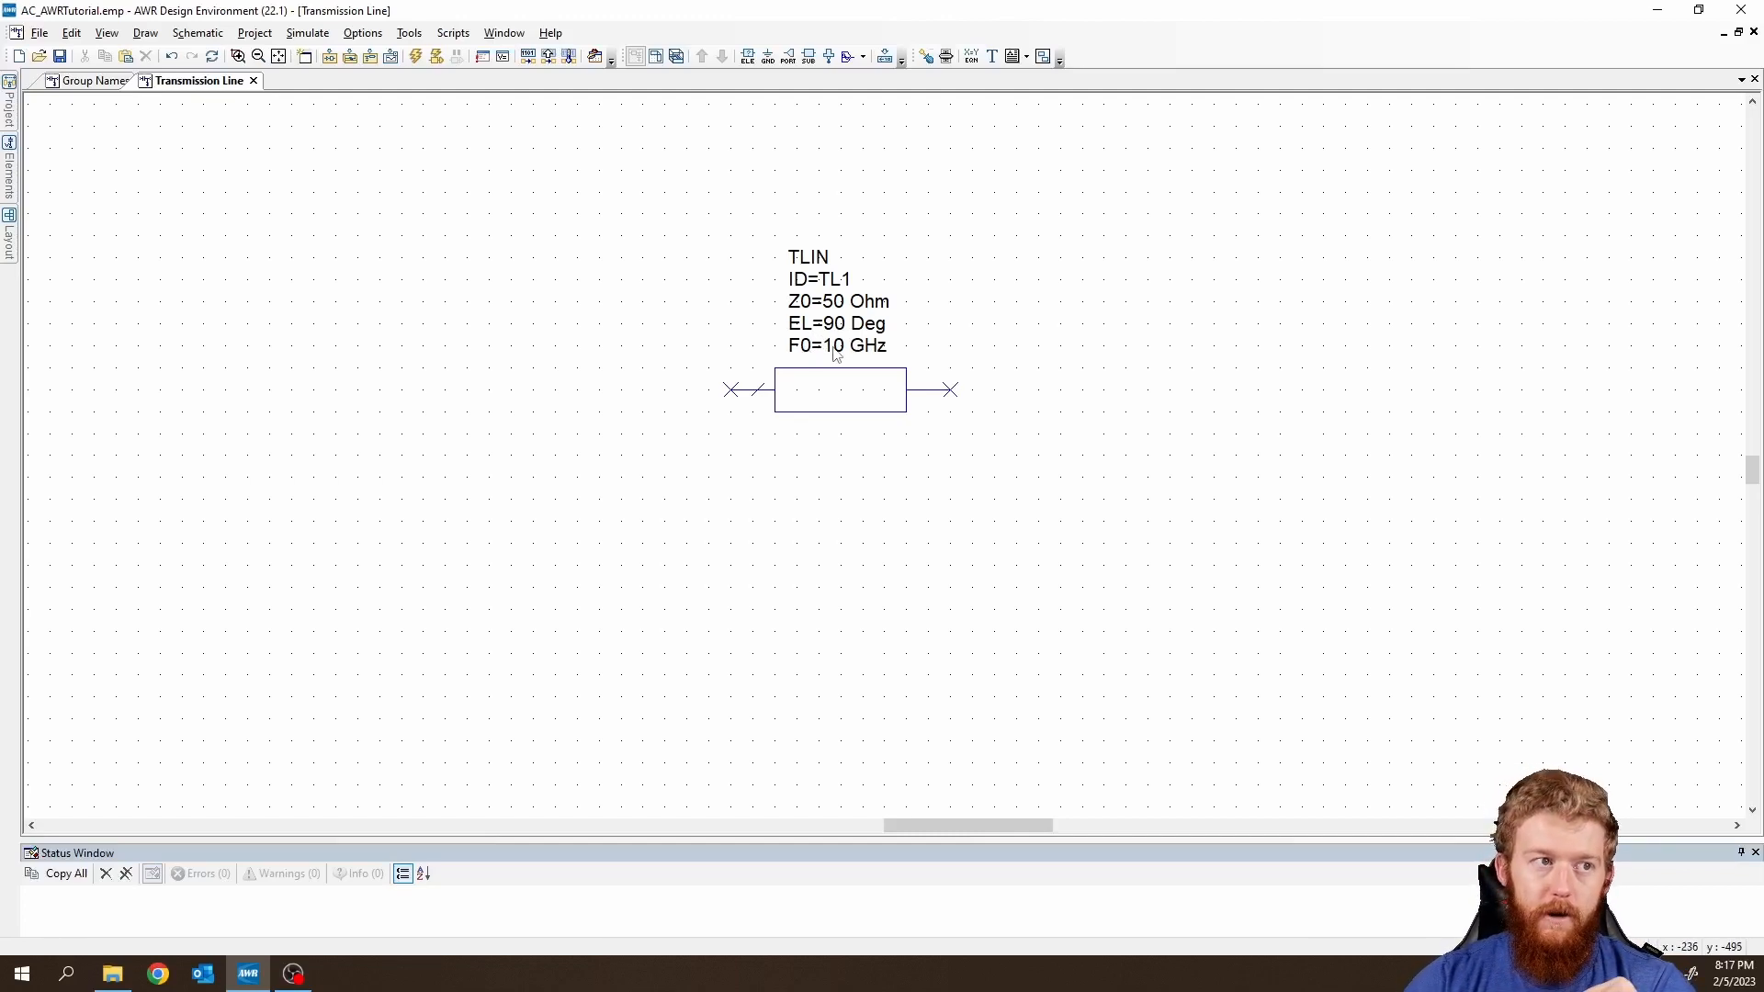
Set the TLIN element's F0 frequency to 2.4 GHz.
double_click(837, 346)
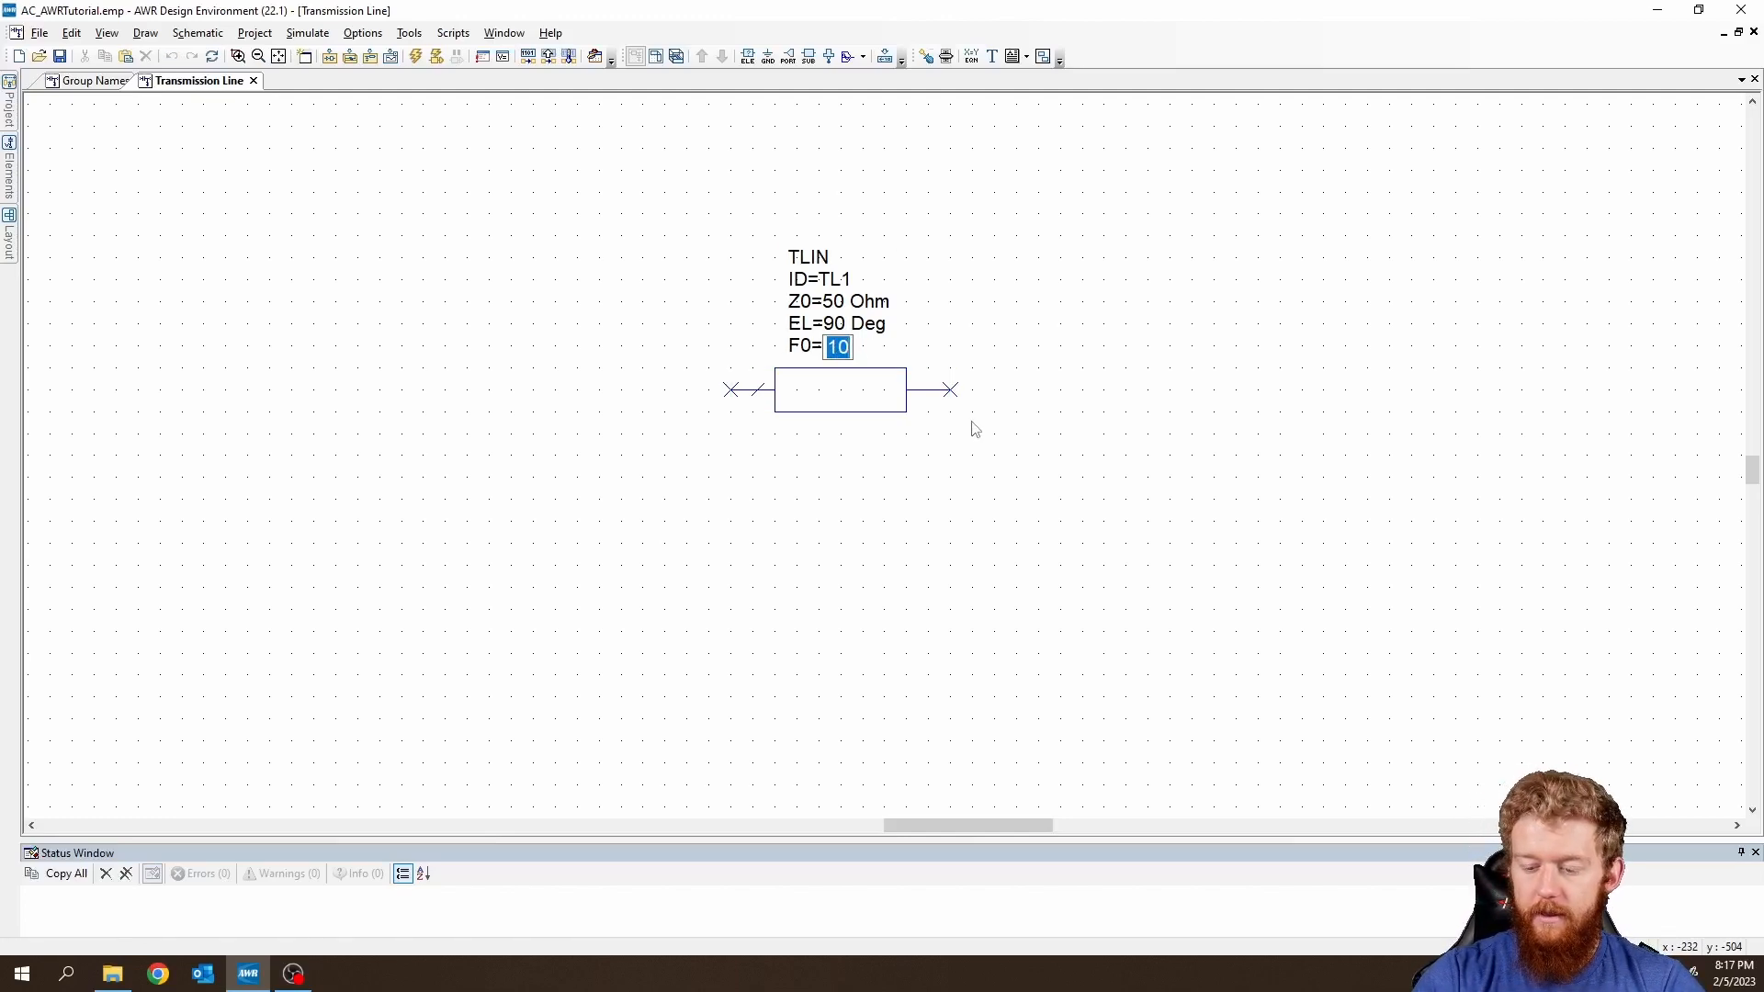
type("2.4")
key("Return")
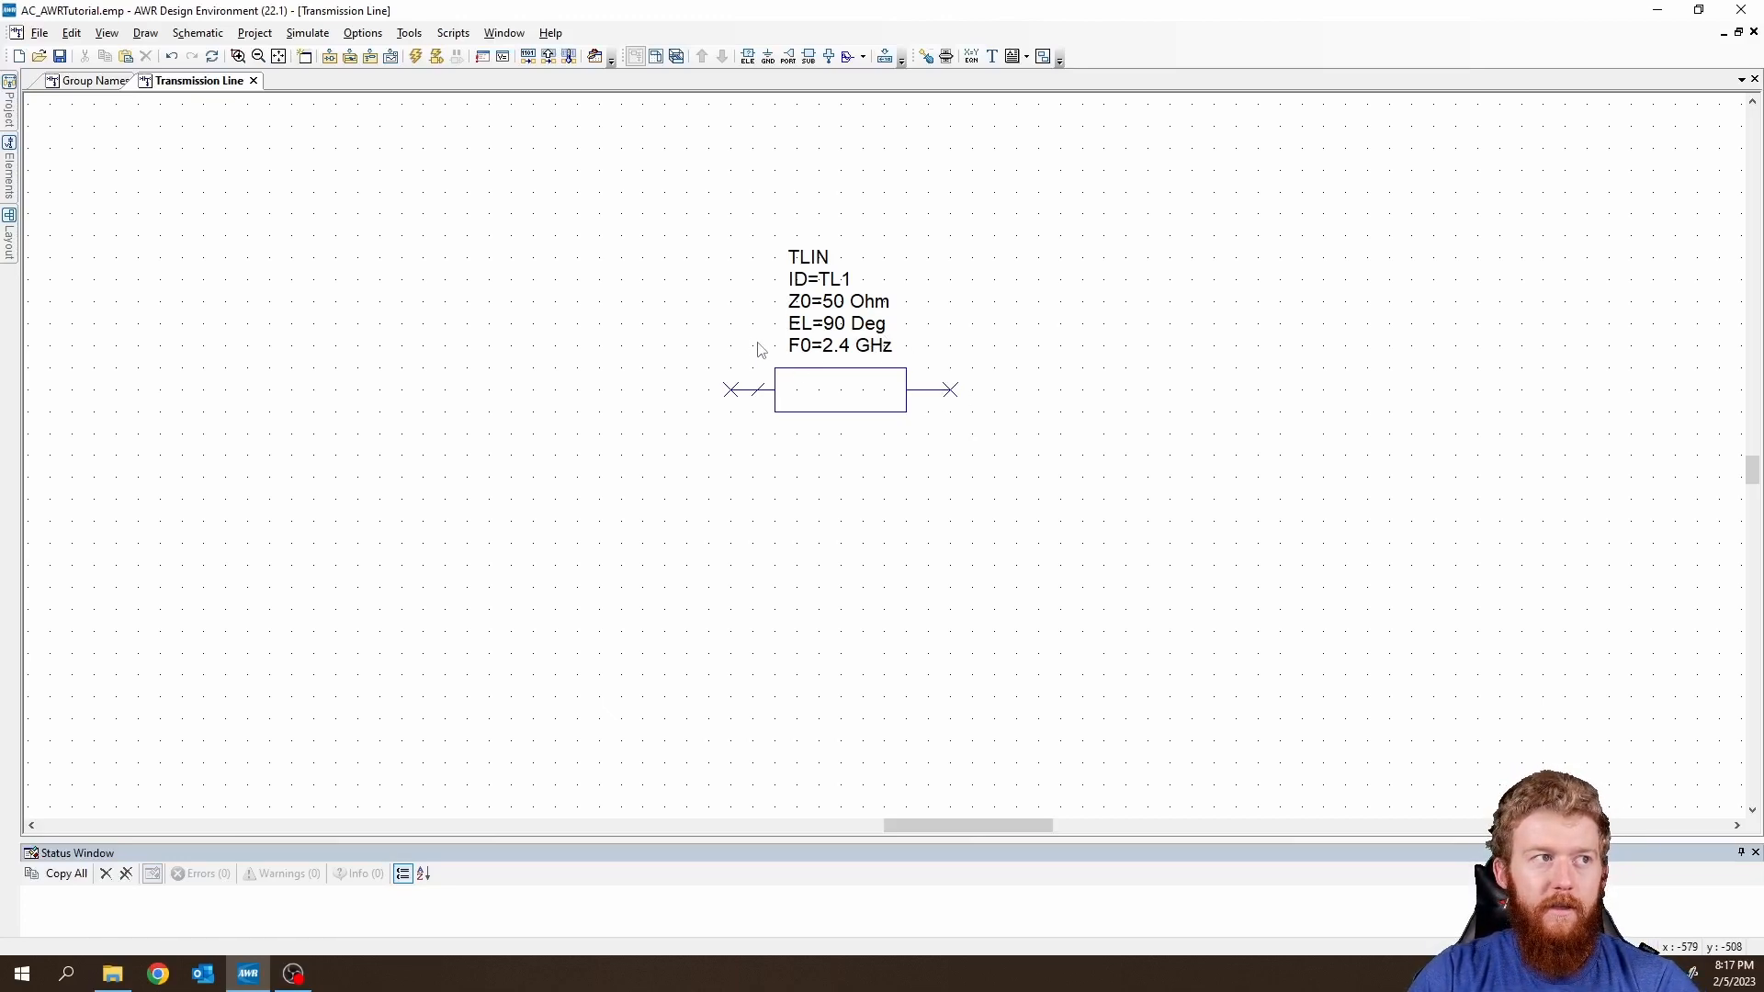
Review the Global Units settings in the project options and the TLIN element's Z0 parameter.
left_click(363, 33)
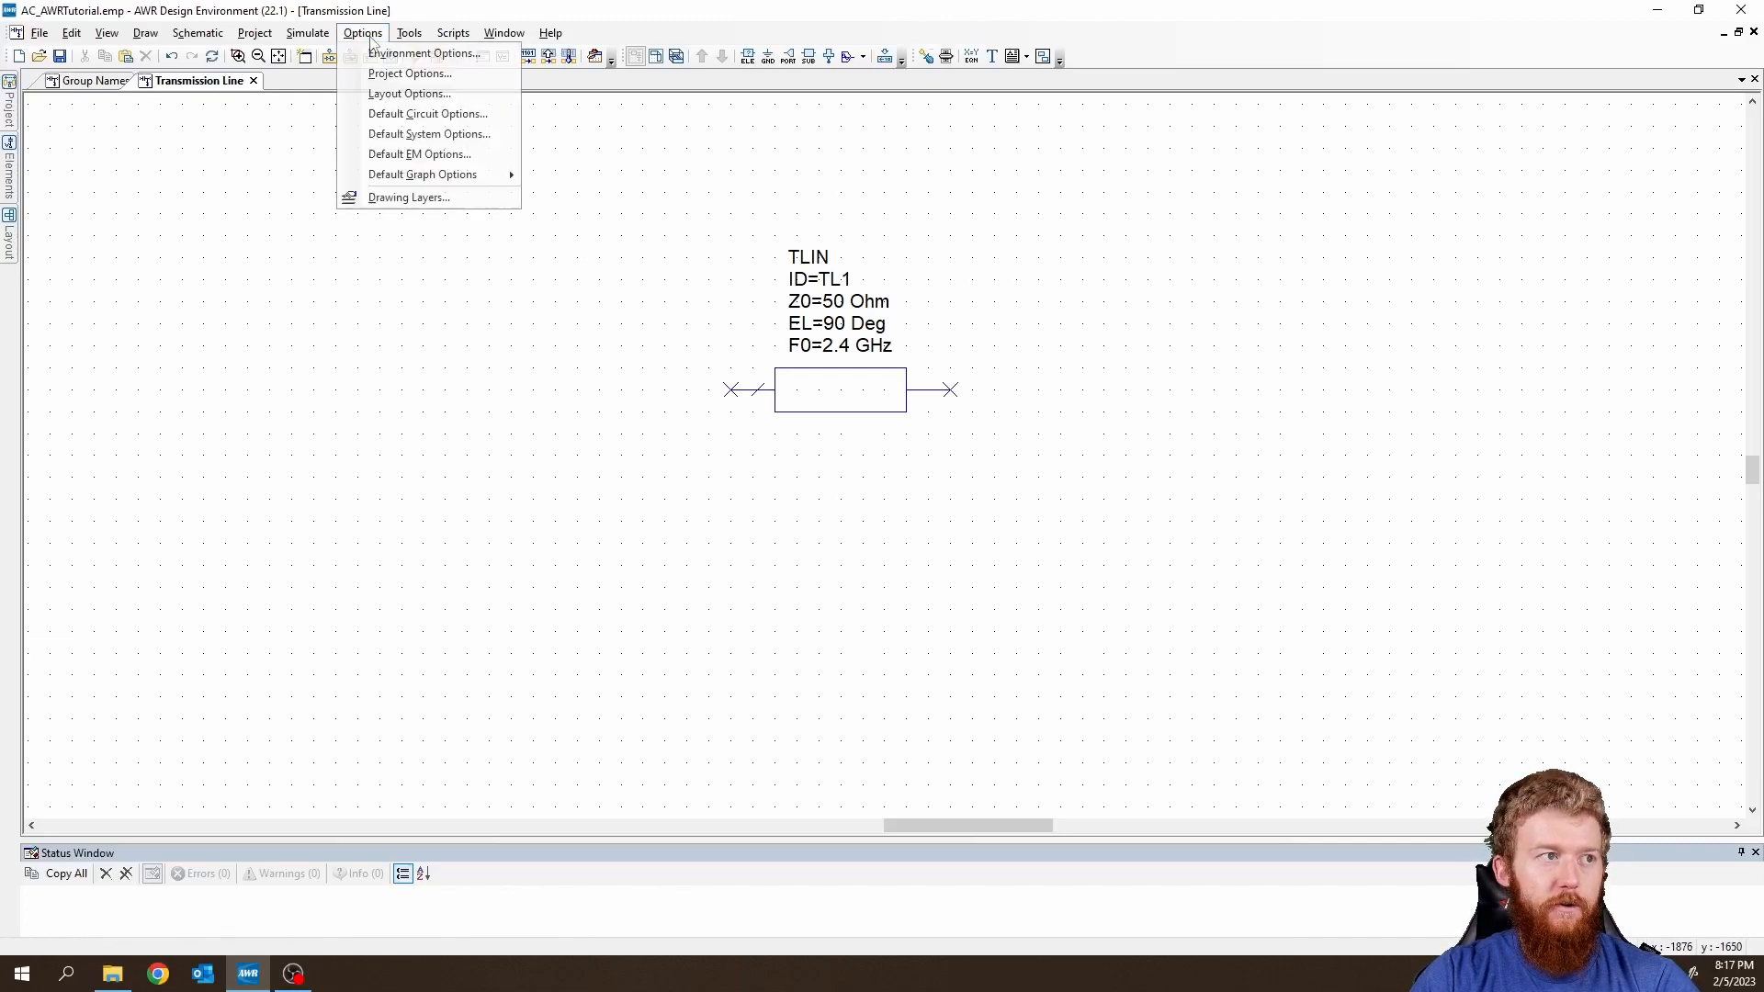
left_click(409, 73)
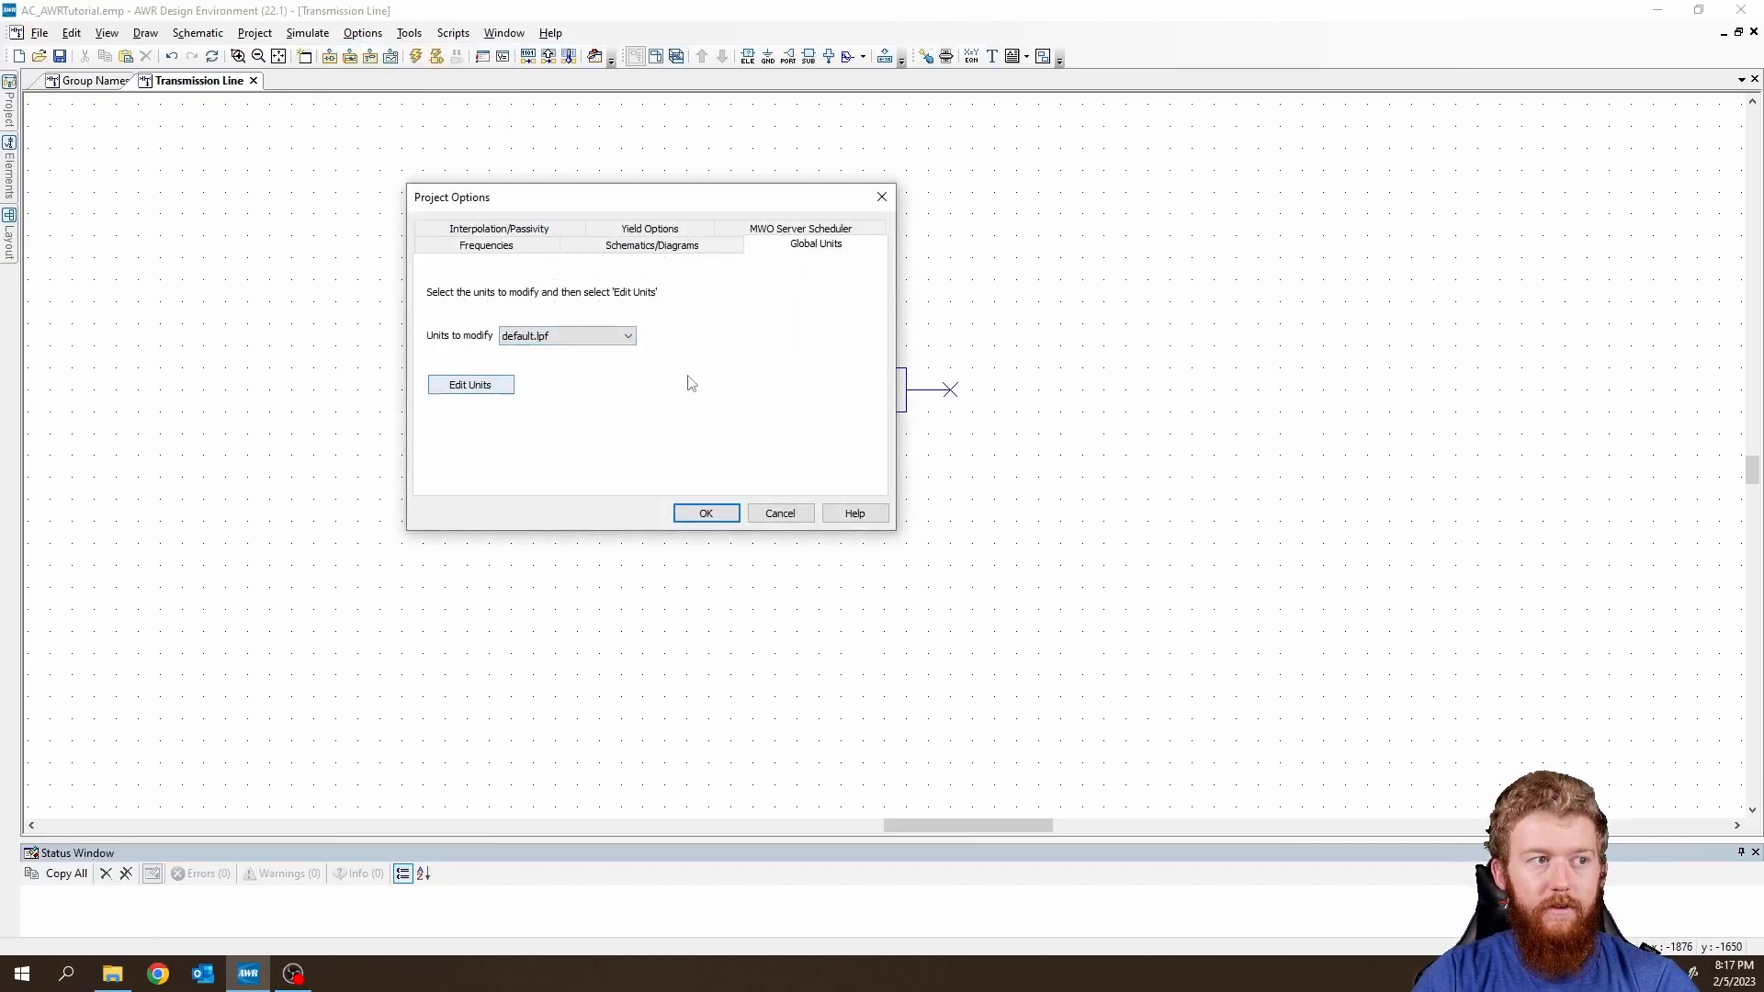
key("Return")
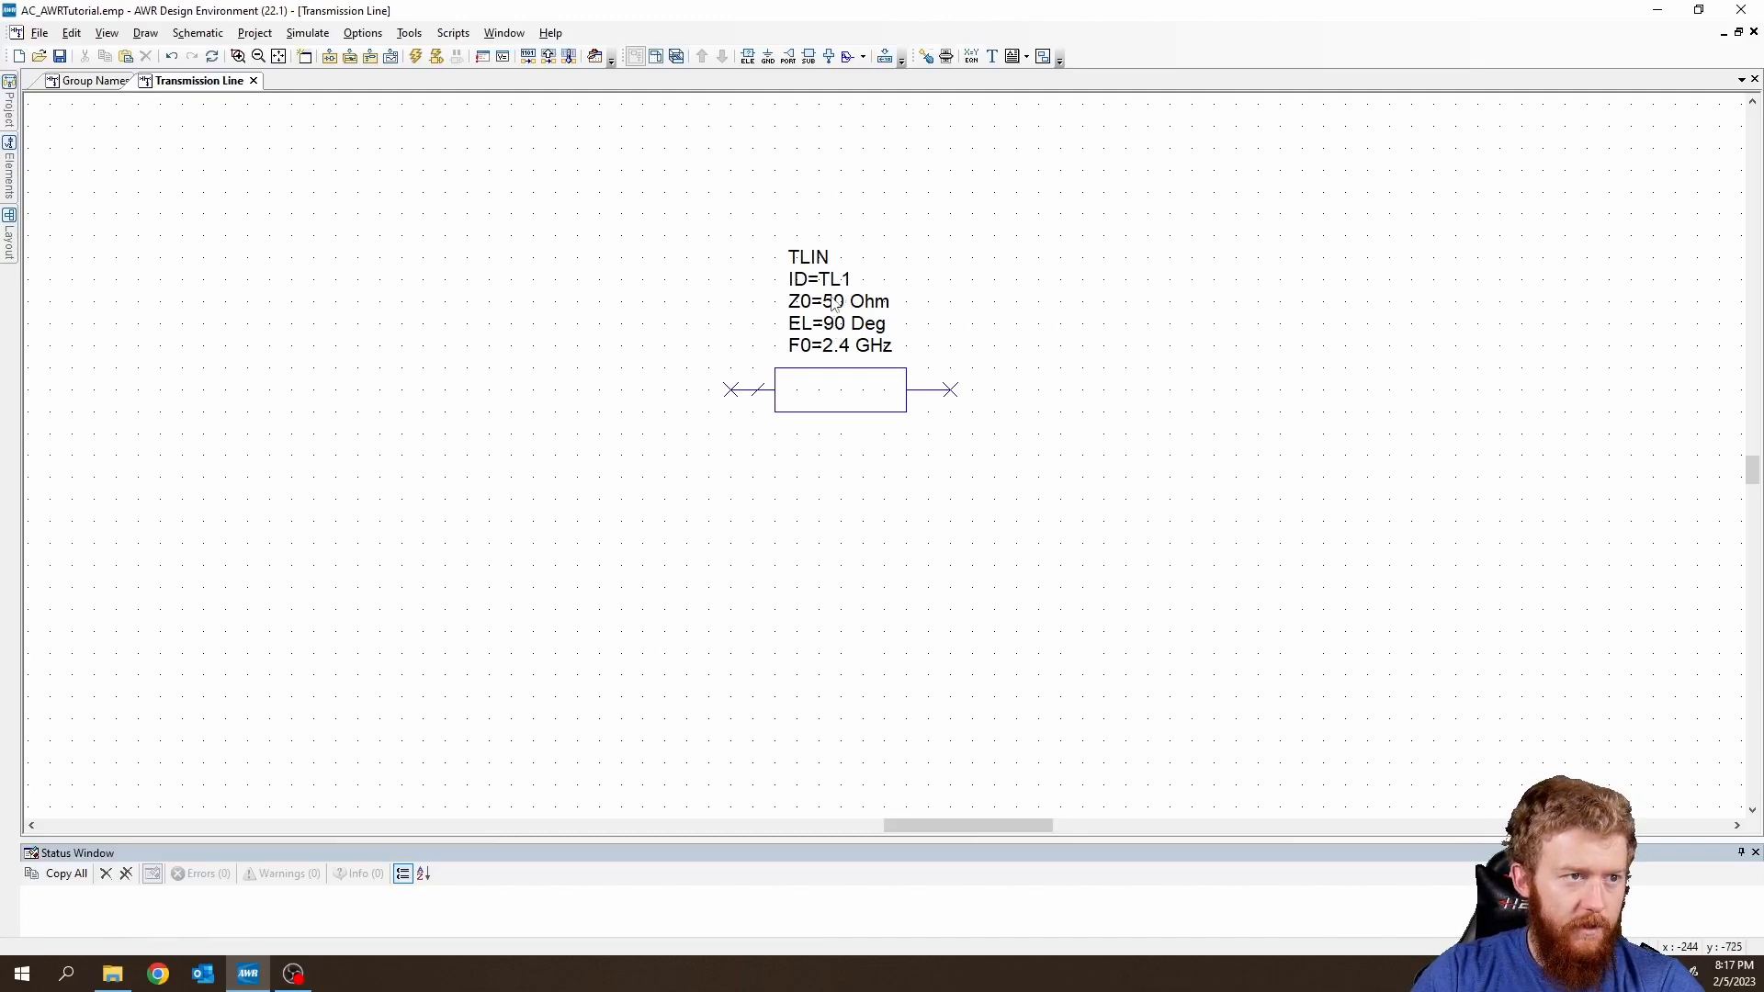
left_click(839, 302)
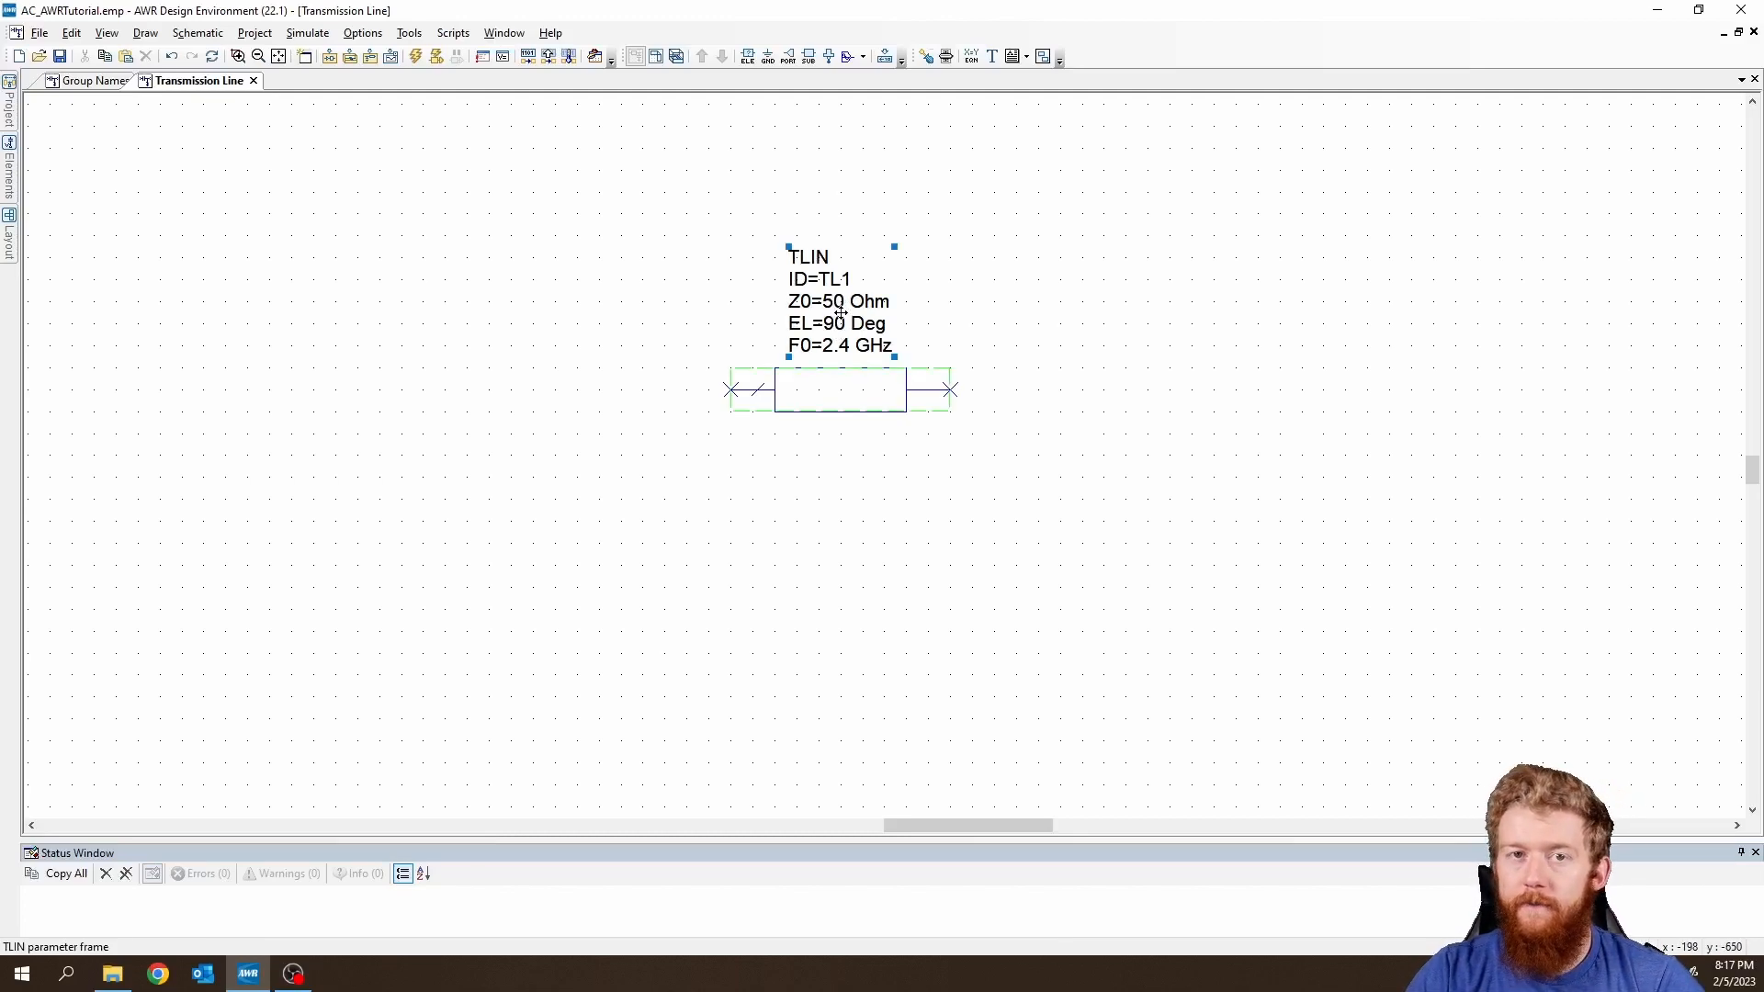
left_click(1093, 433)
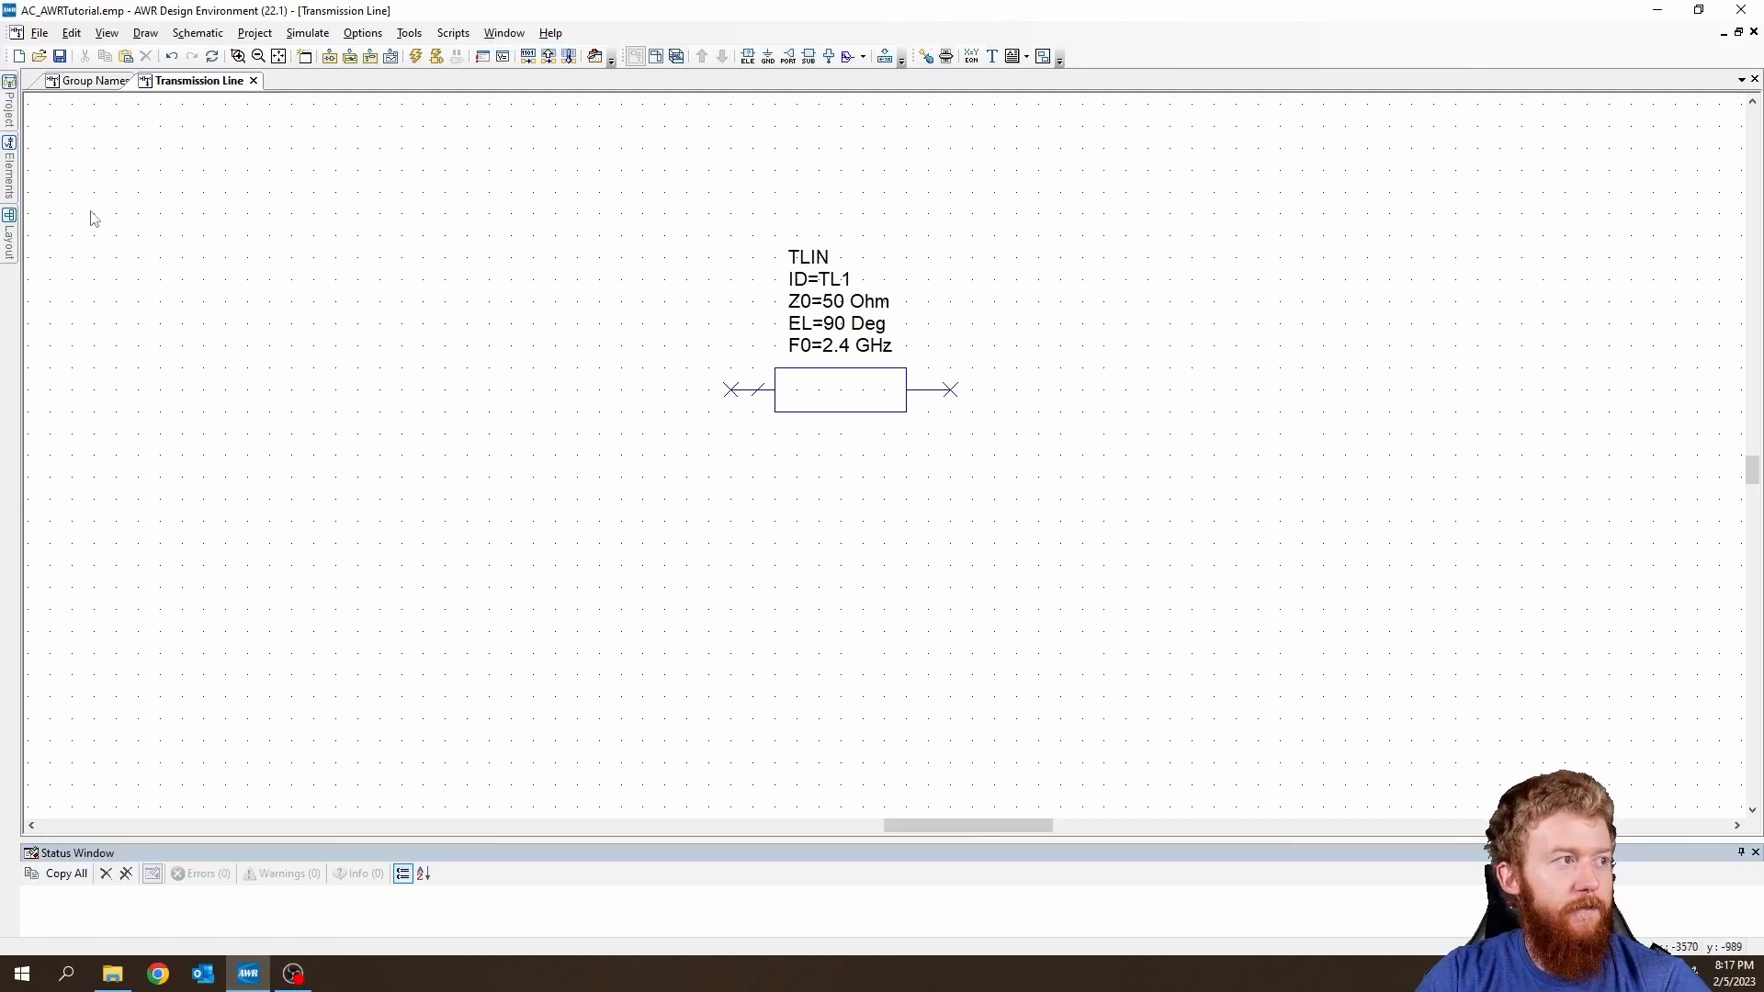
Place a RES resistor from the Lumped Element > Resistor models directly against the right-hand node of the TLIN element.
mouse_move(9, 112)
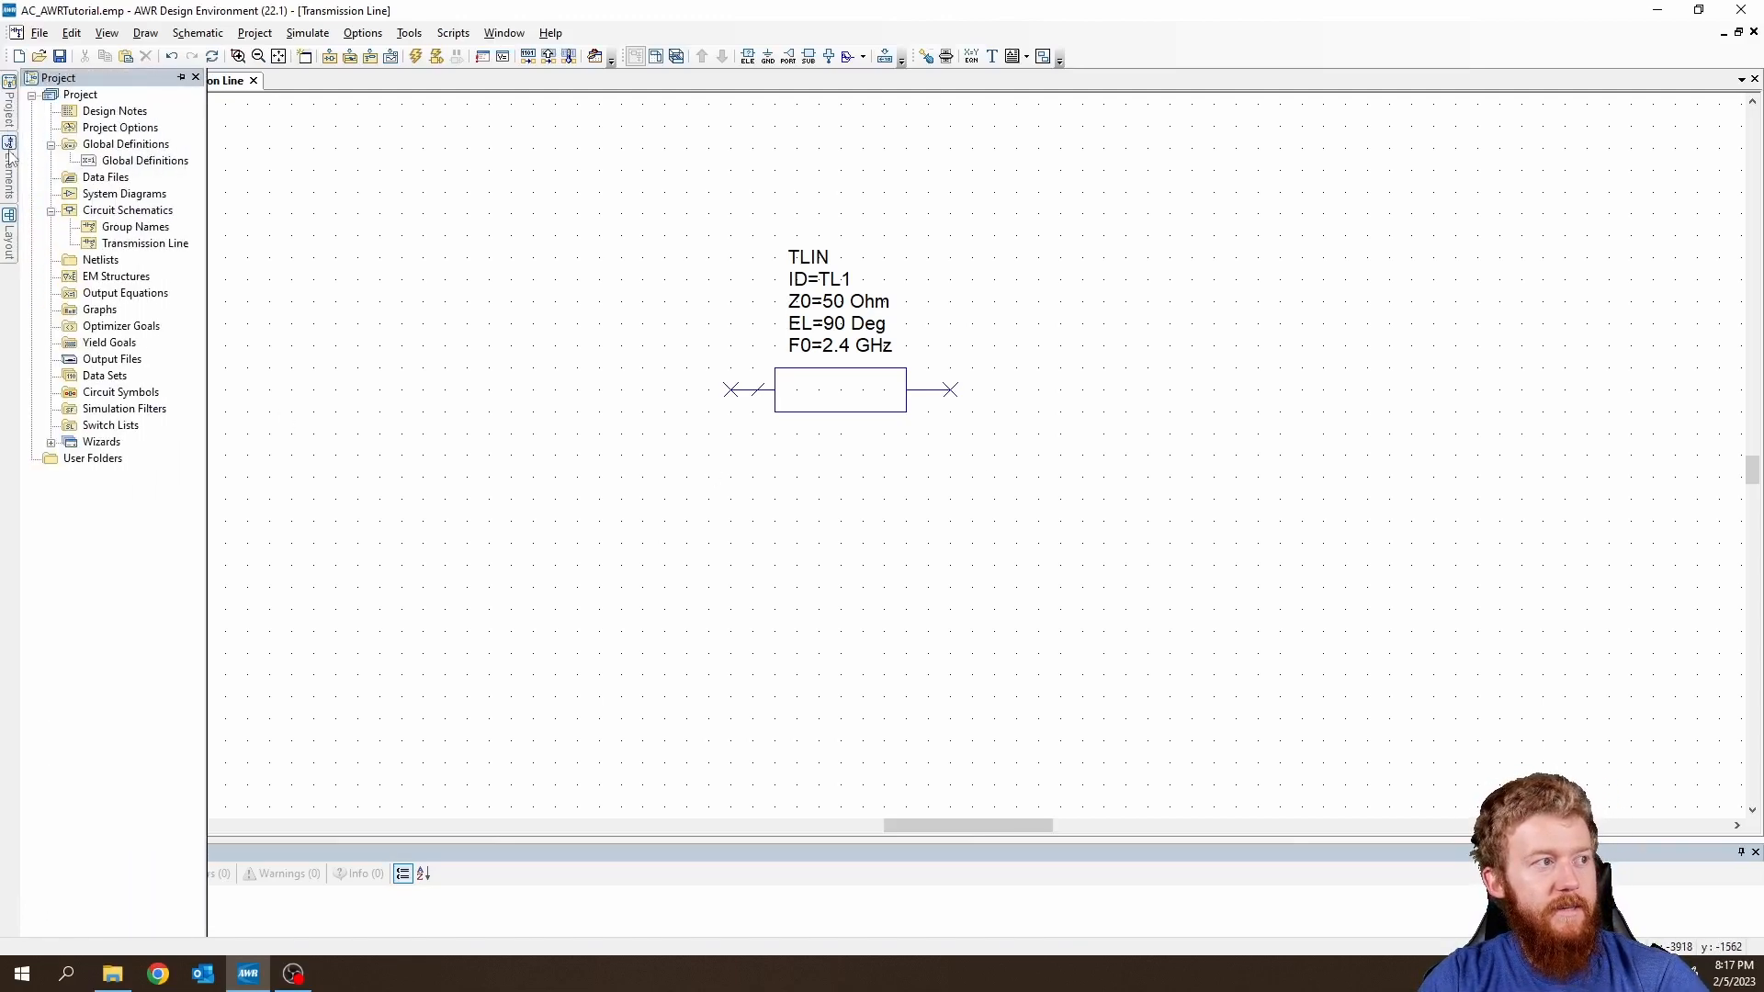
mouse_move(12, 175)
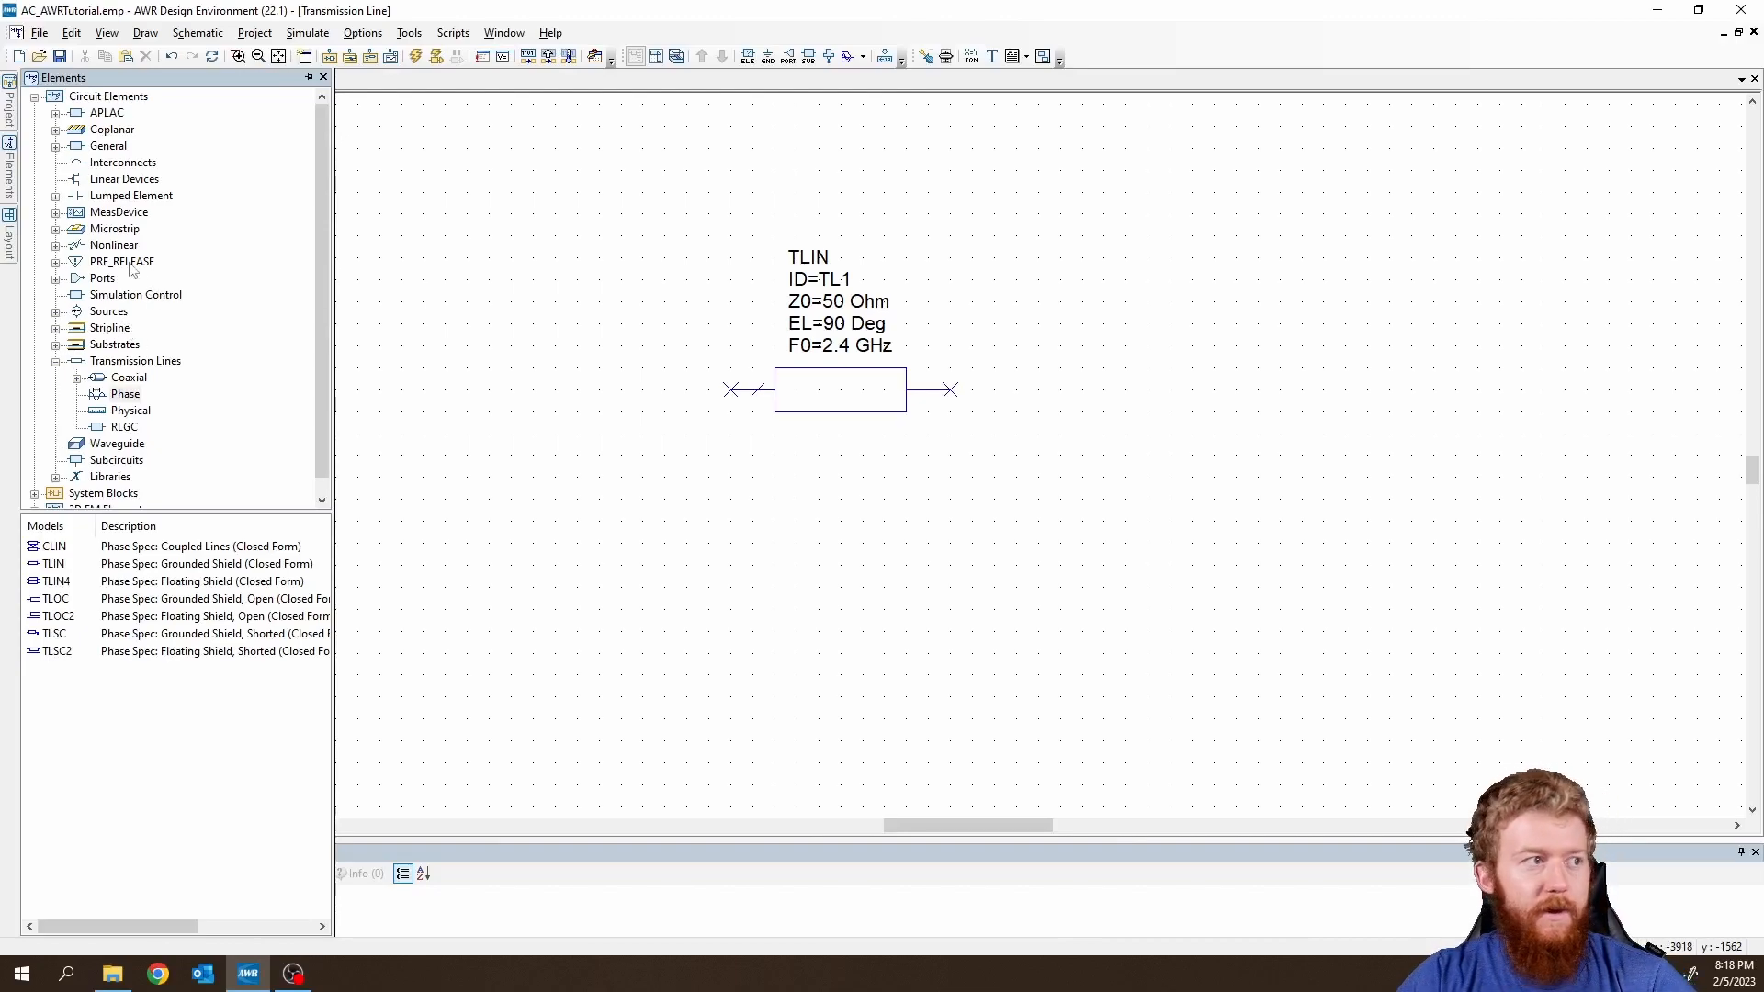
left_click(128, 196)
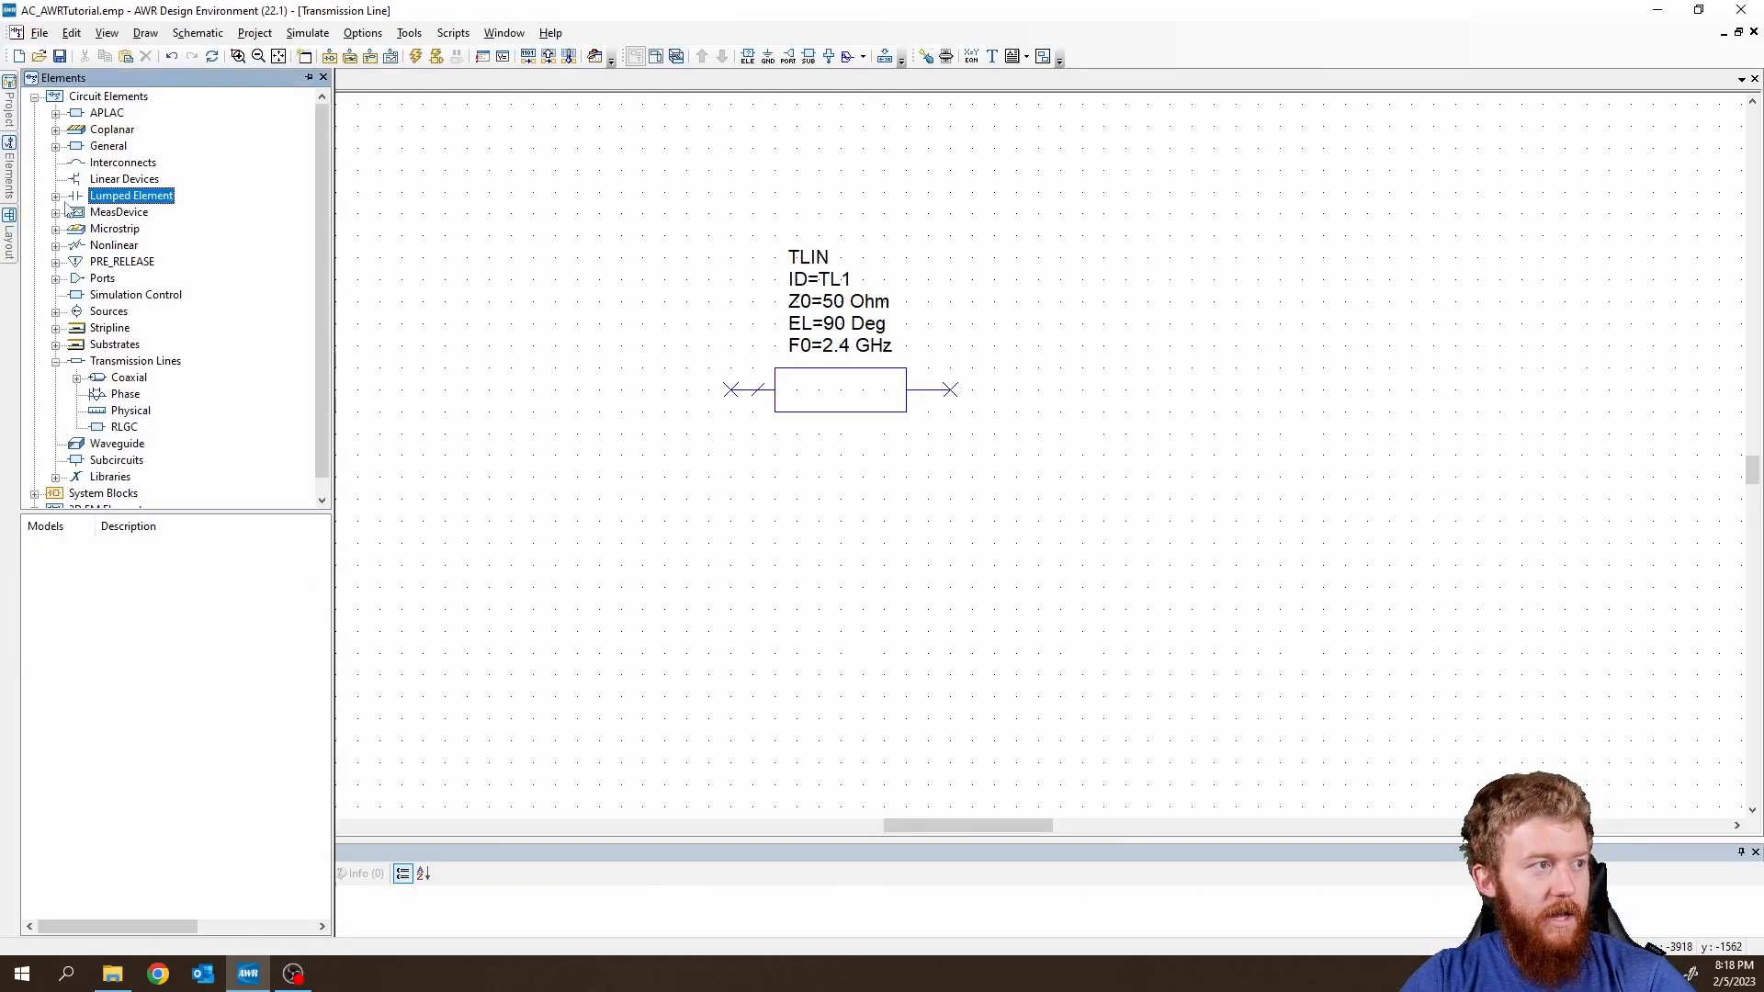
left_click(56, 196)
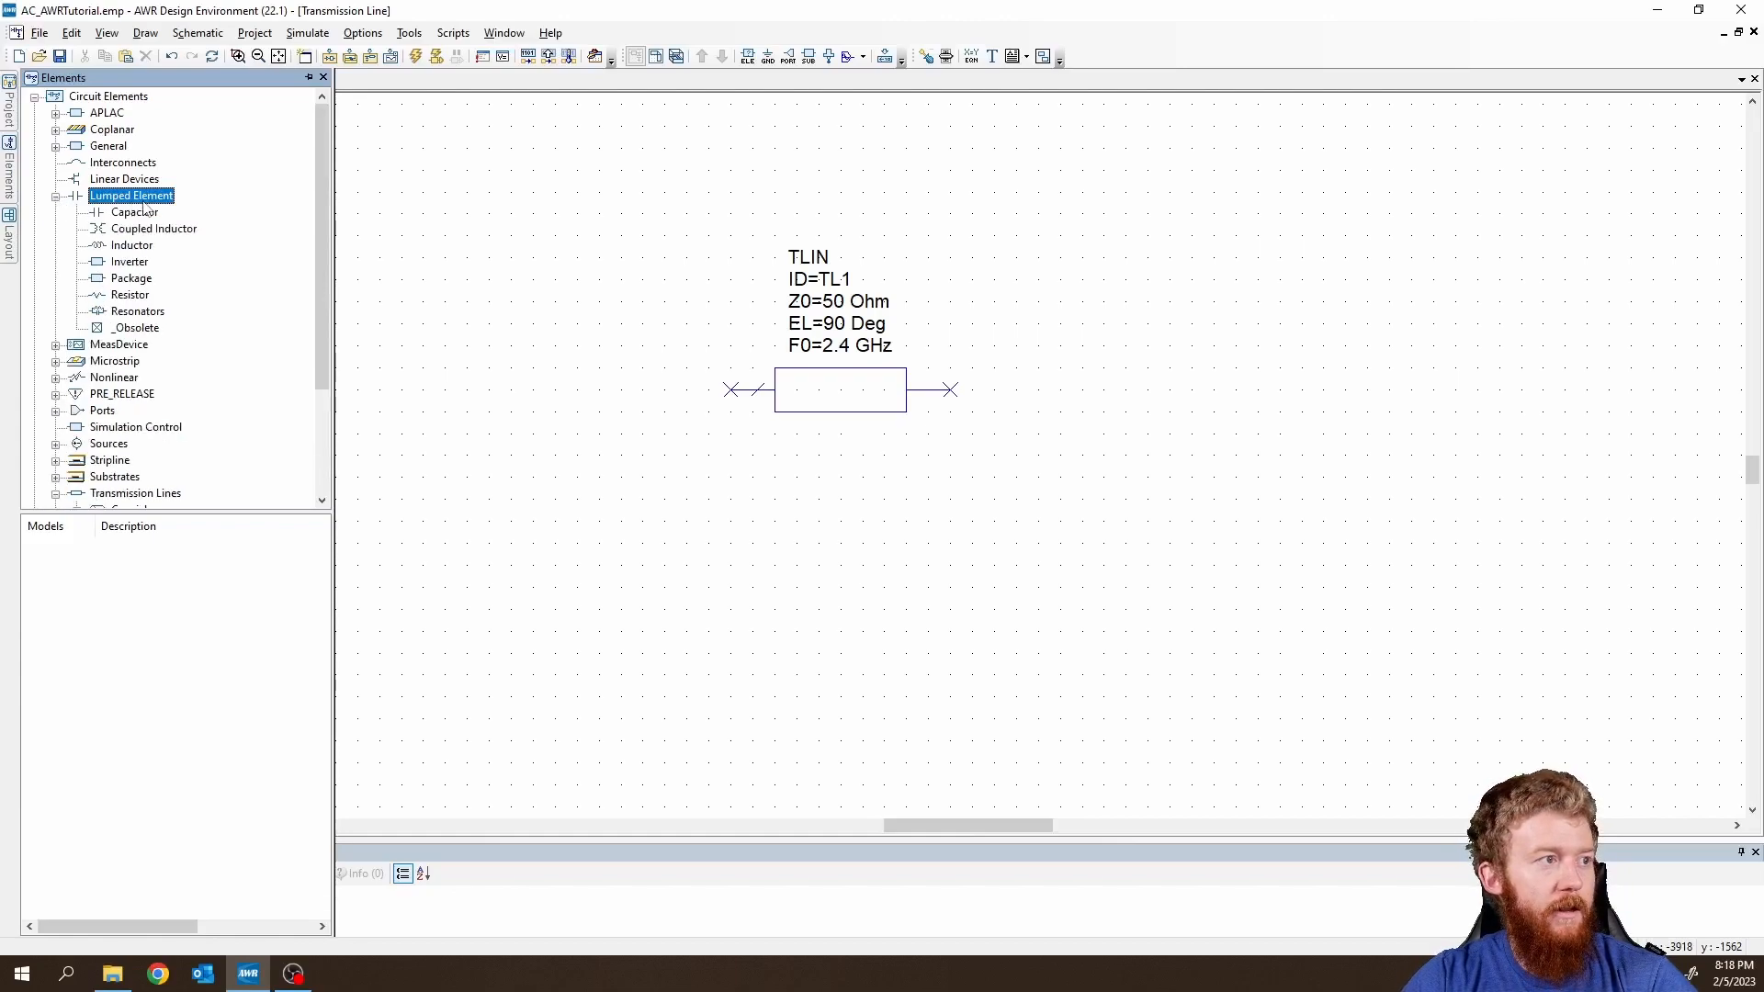
left_click(133, 297)
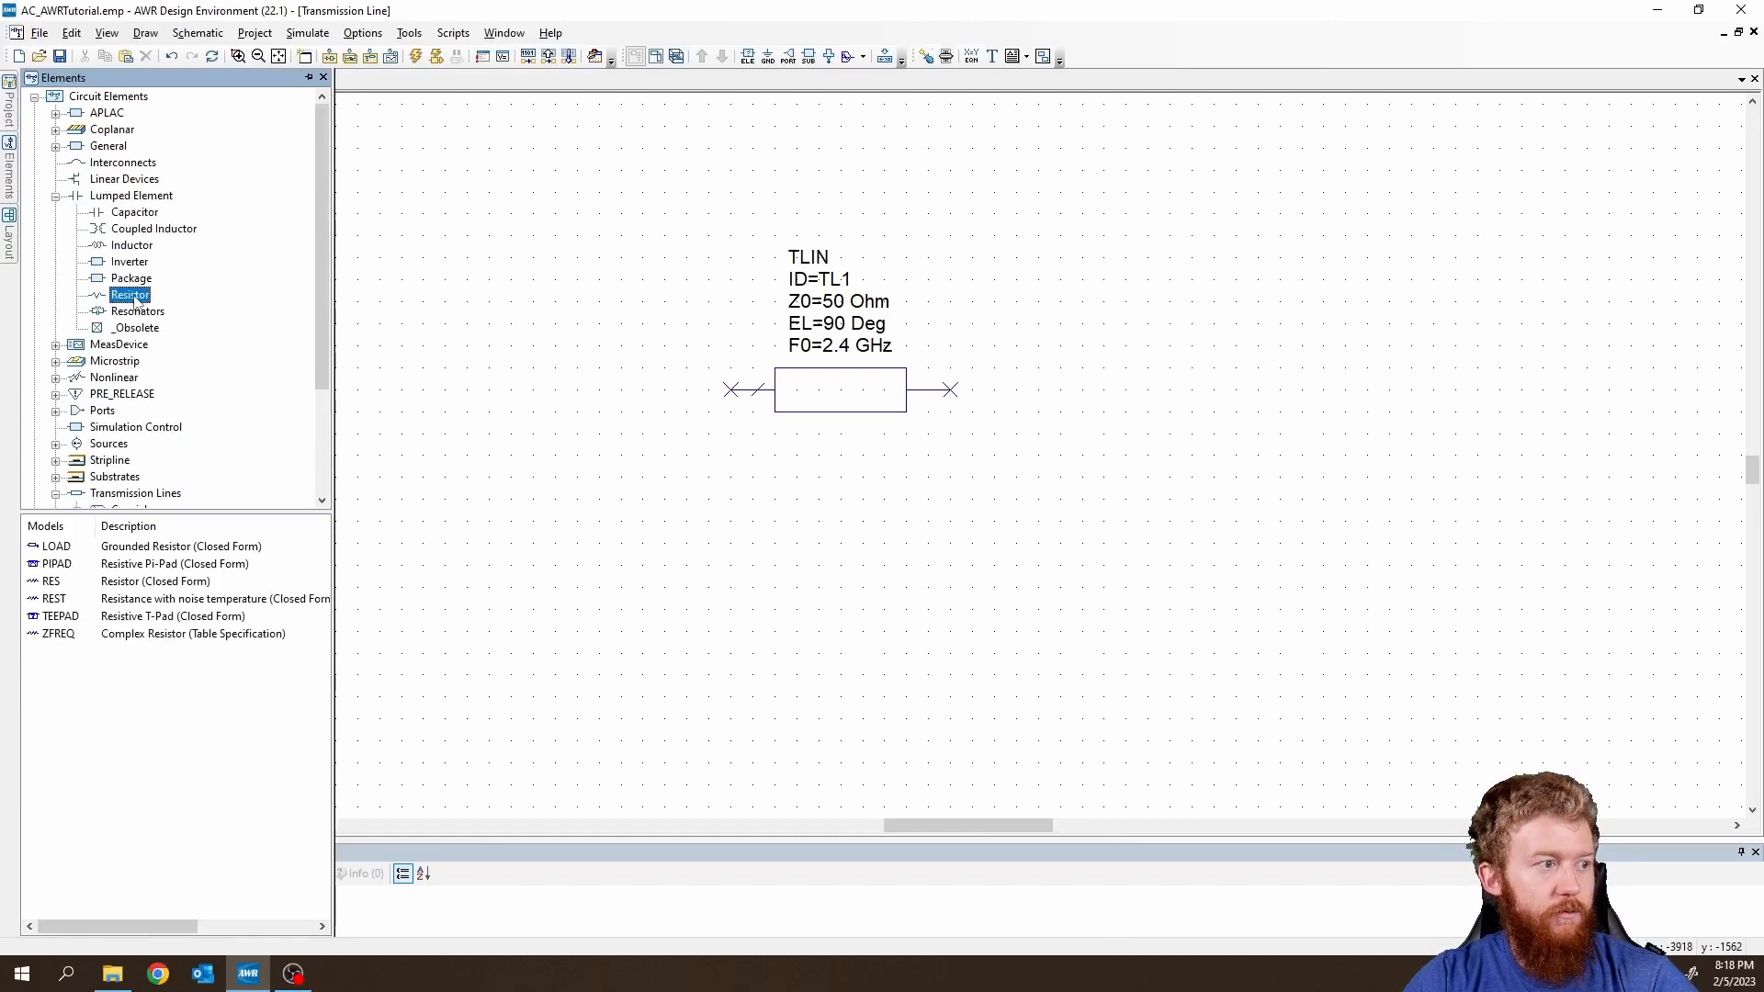
left_click(50, 583)
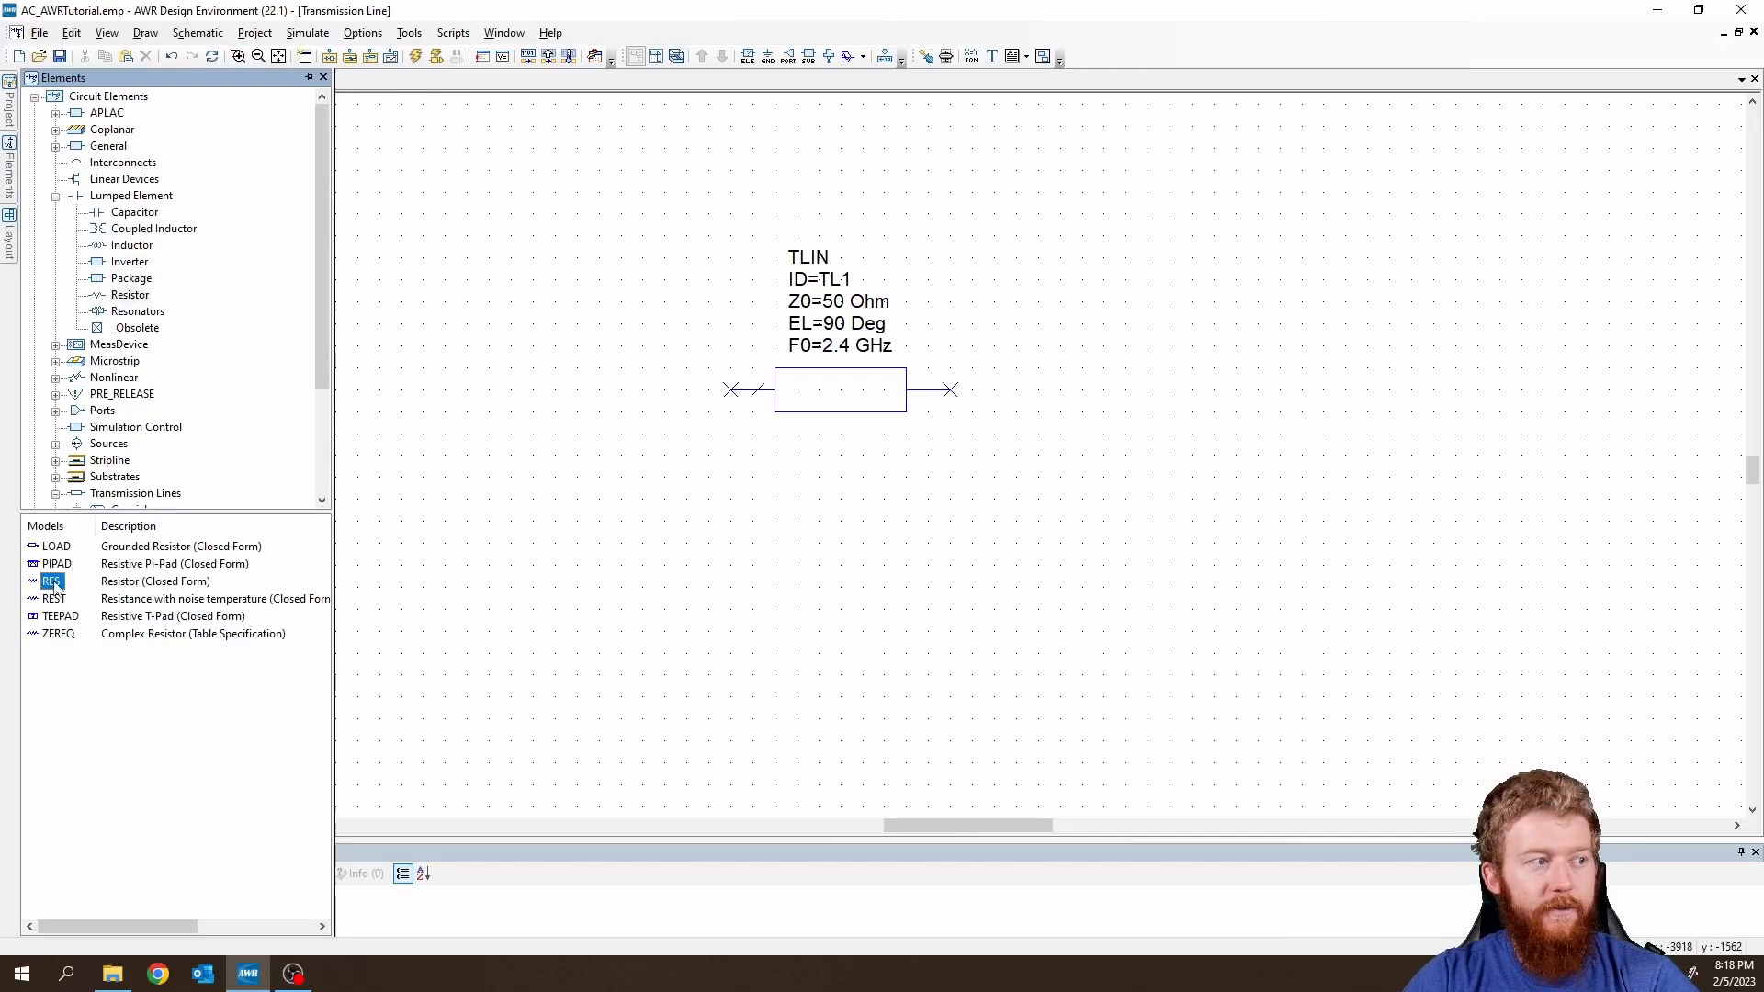
left_click_drag(50, 585, 1066, 464)
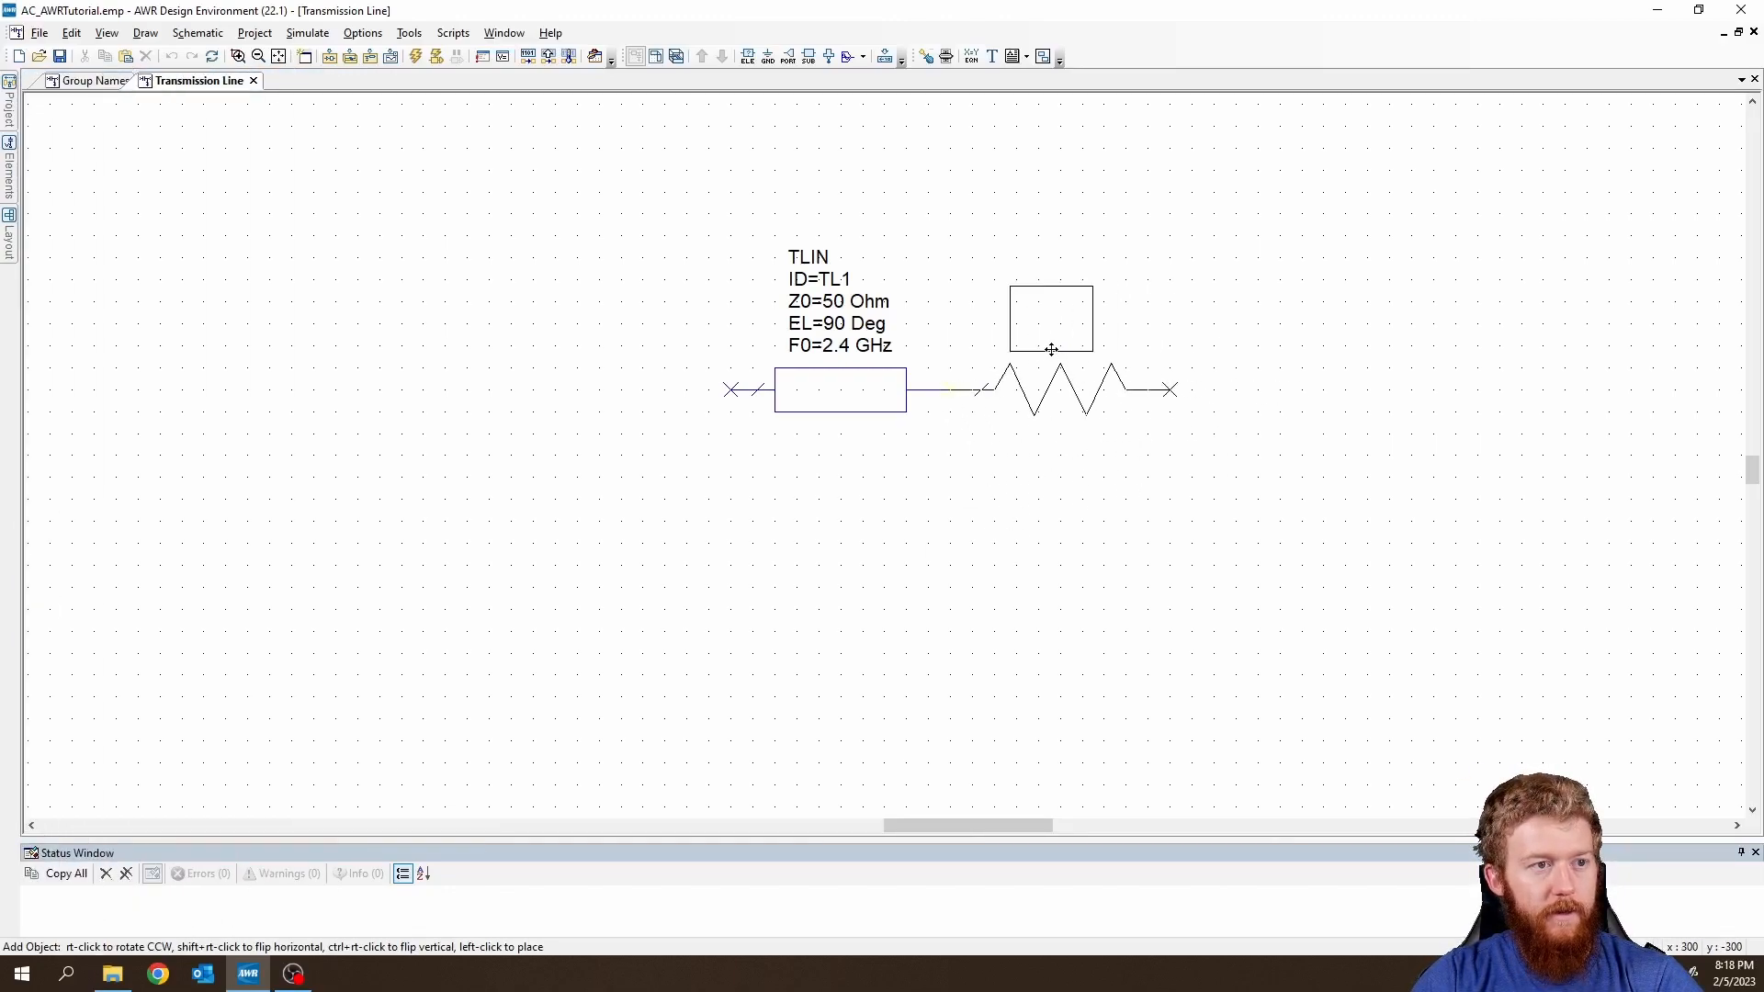
left_click(1051, 349)
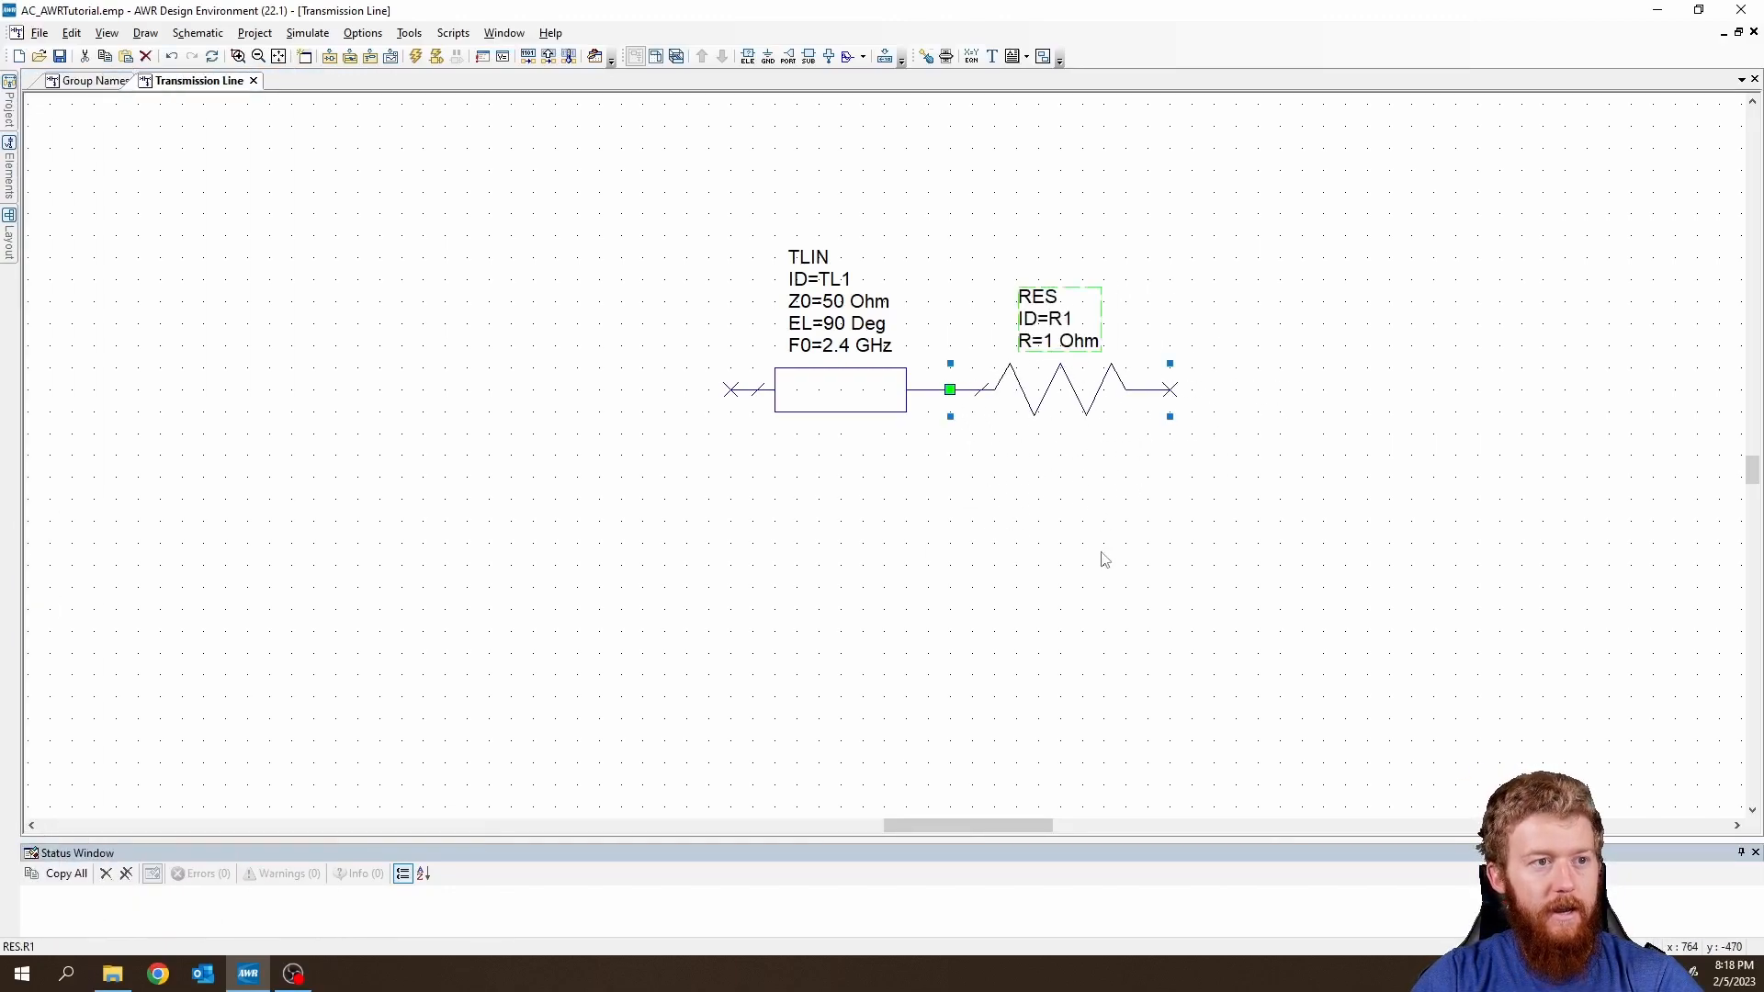
Cut the resistor and paste it back in line with the TLIN element, leaving a gap between them.
left_click(1073, 403)
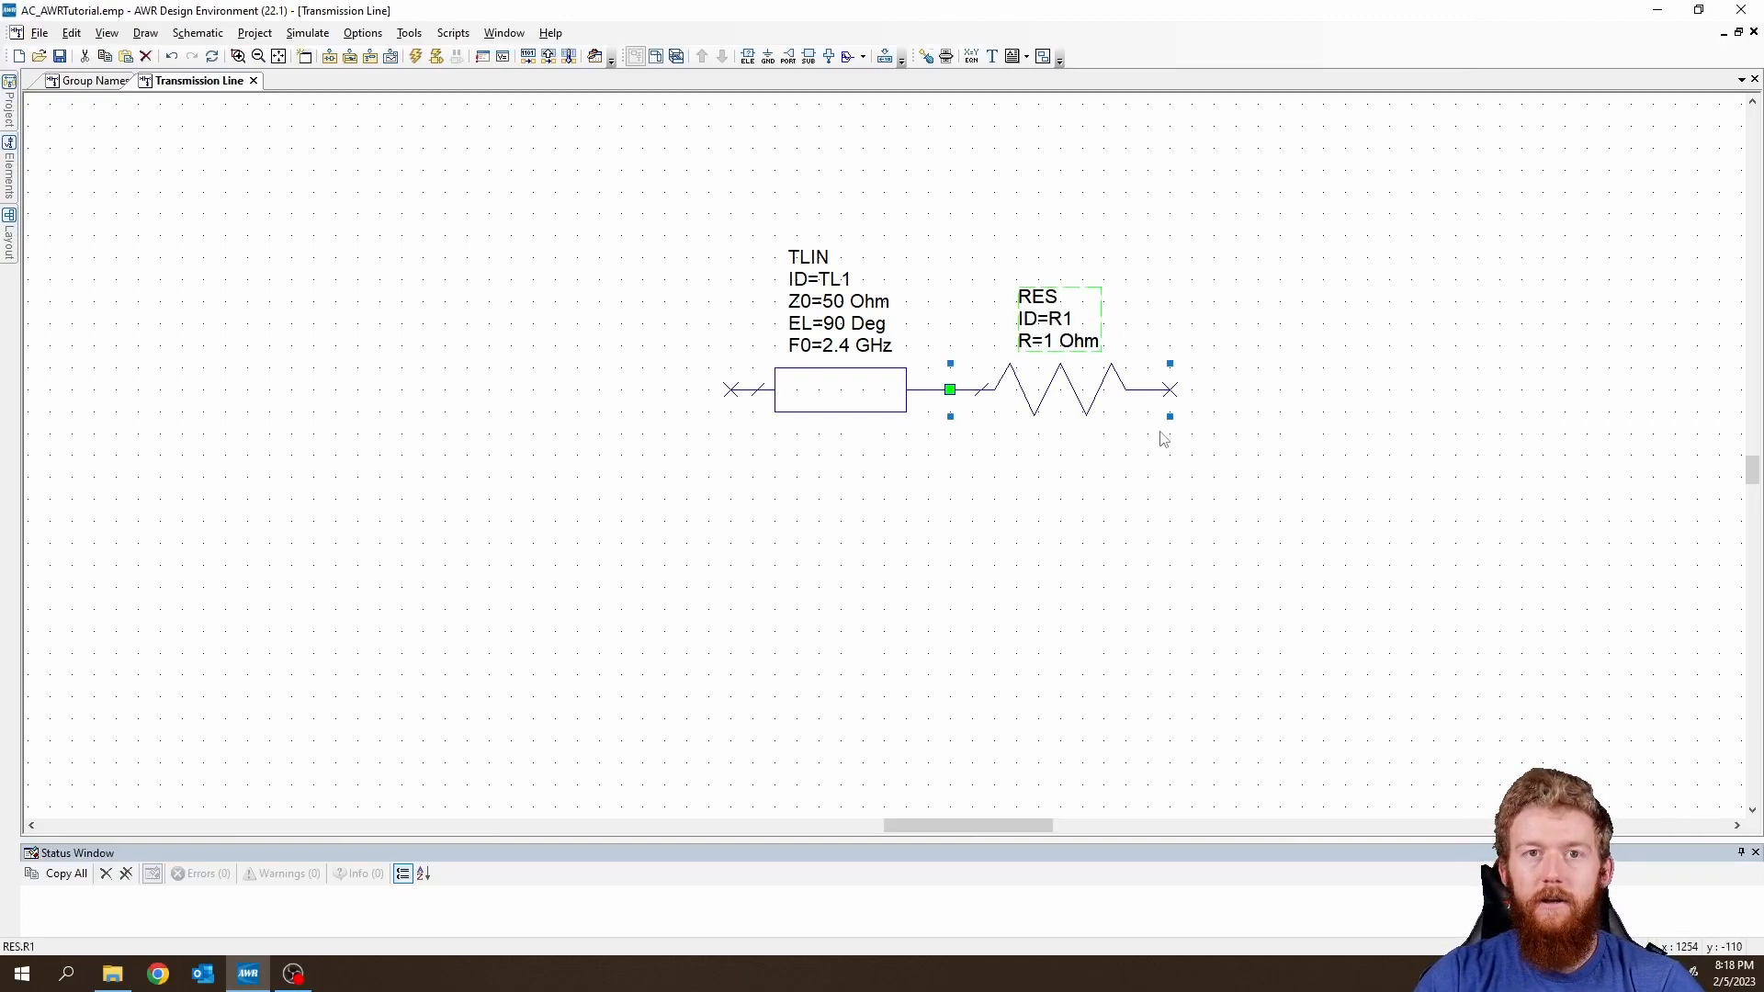
key("Delete")
key("ctrl+v")
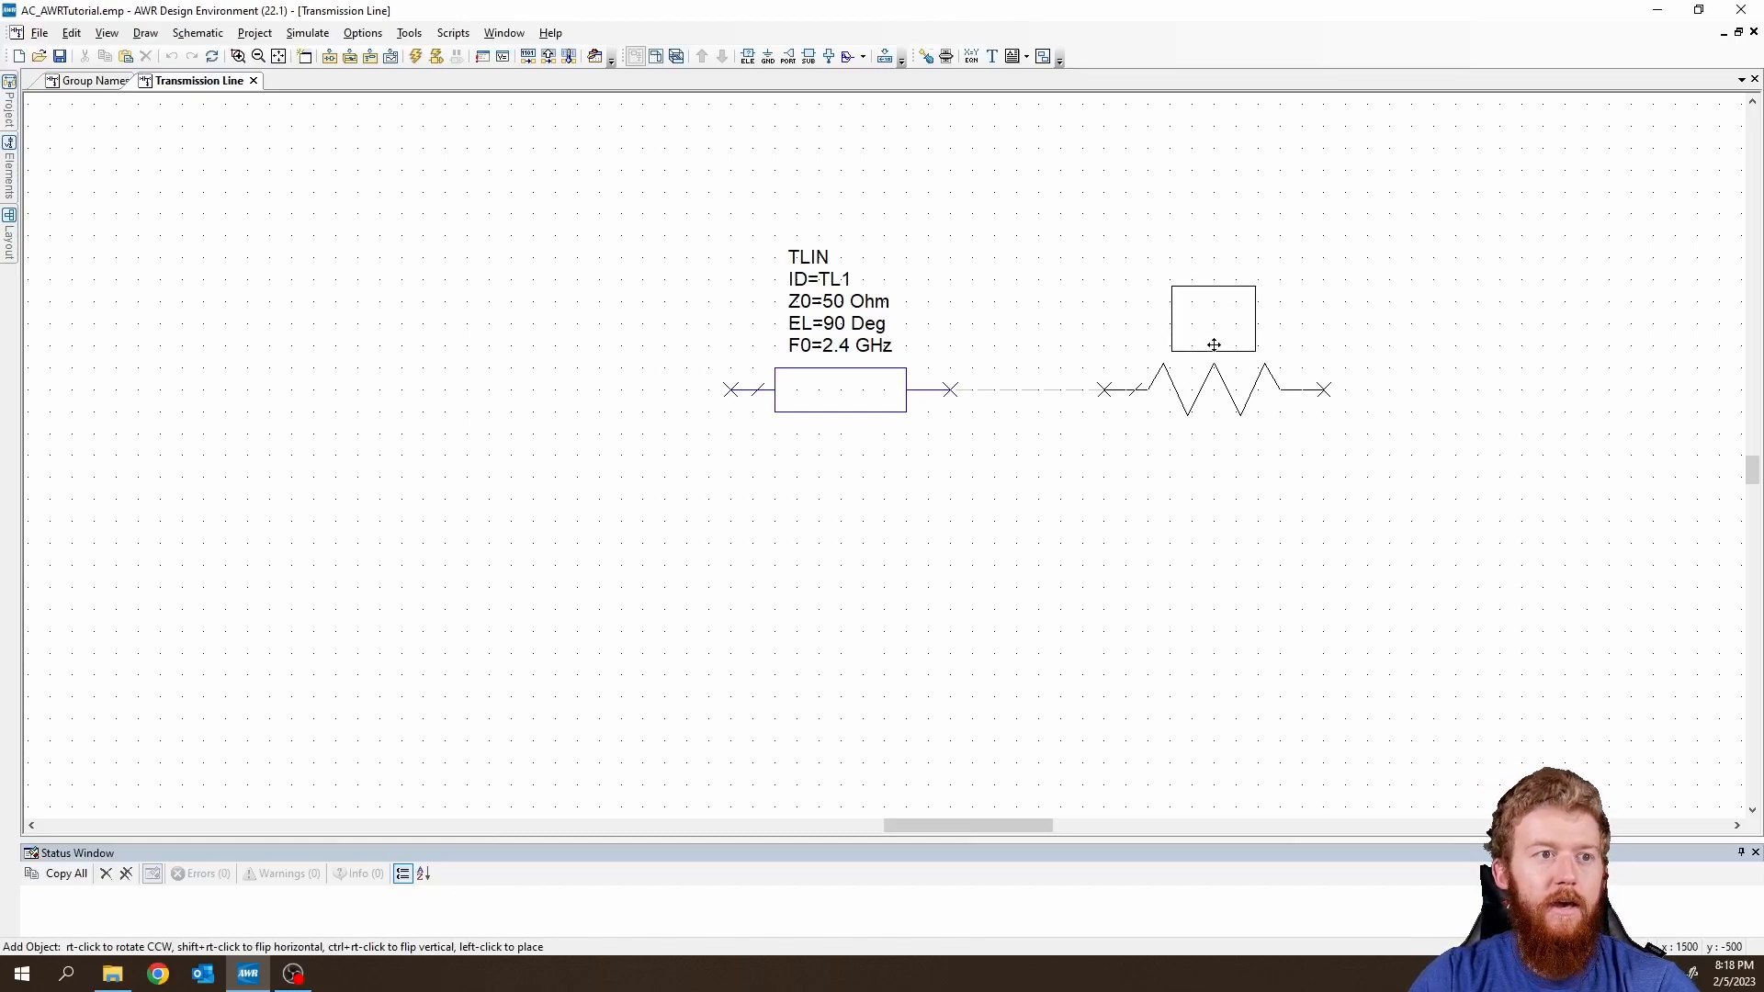
left_click(1210, 349)
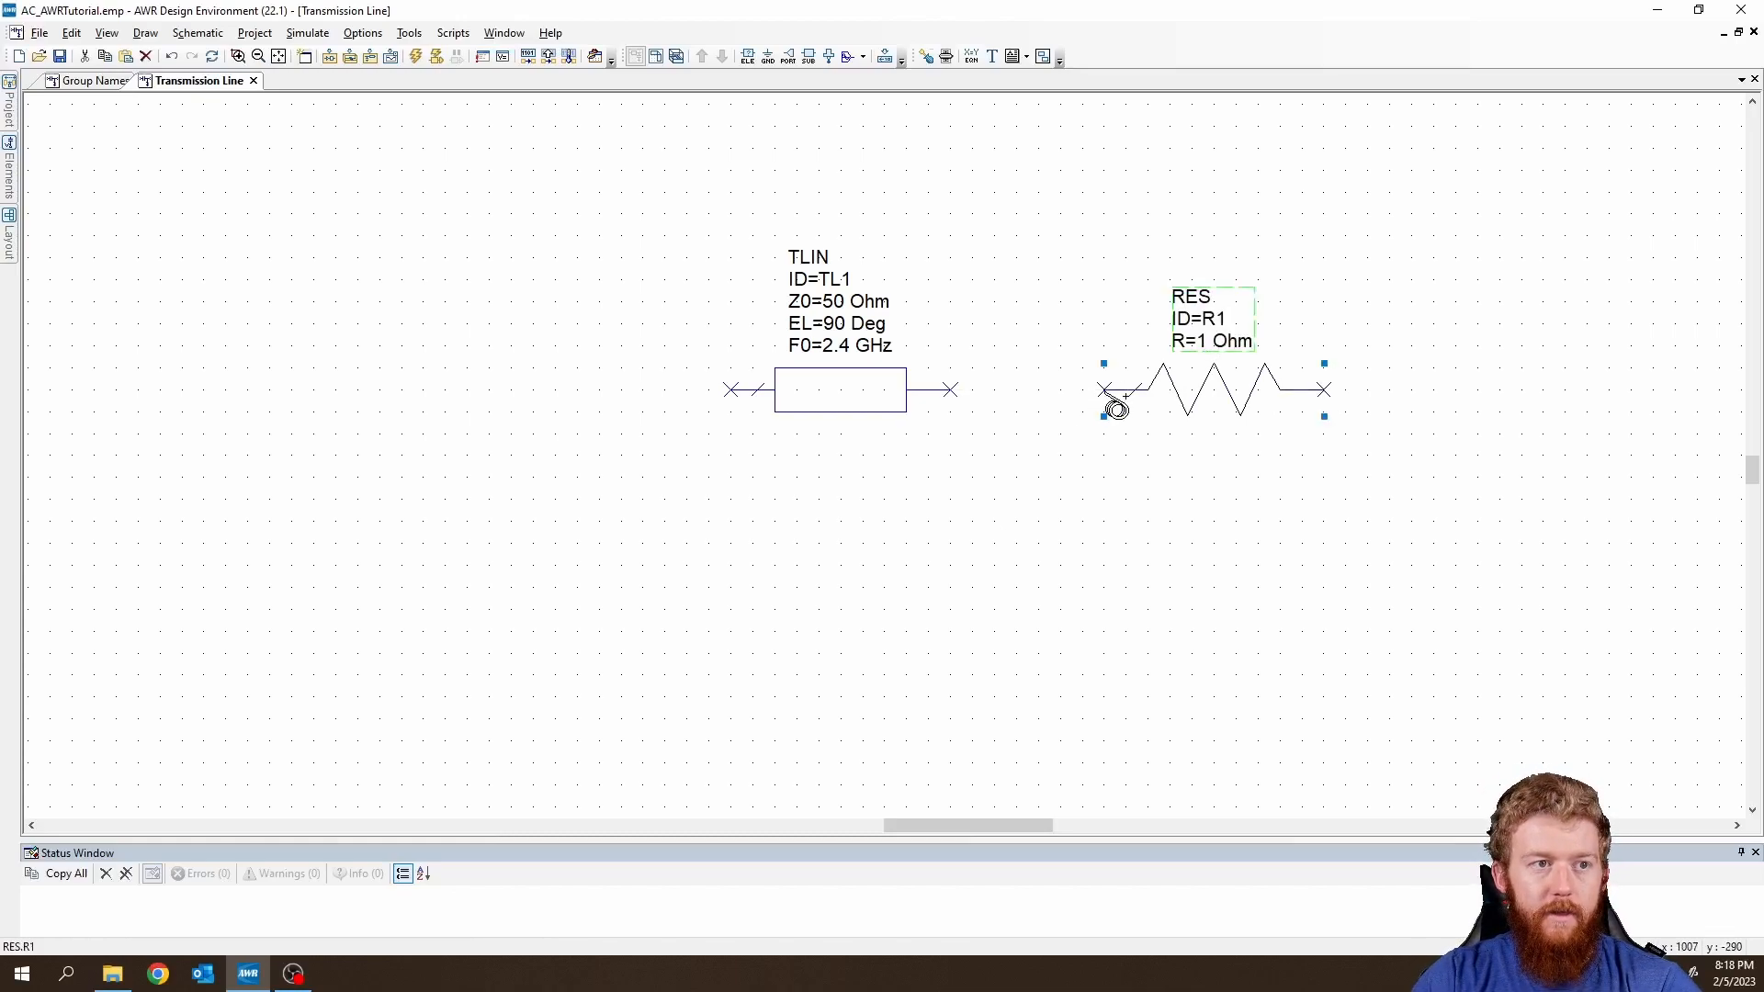
Wire the resistor's near node to the TLIN element, and remove the resistor from the schematic.
left_click(1104, 391)
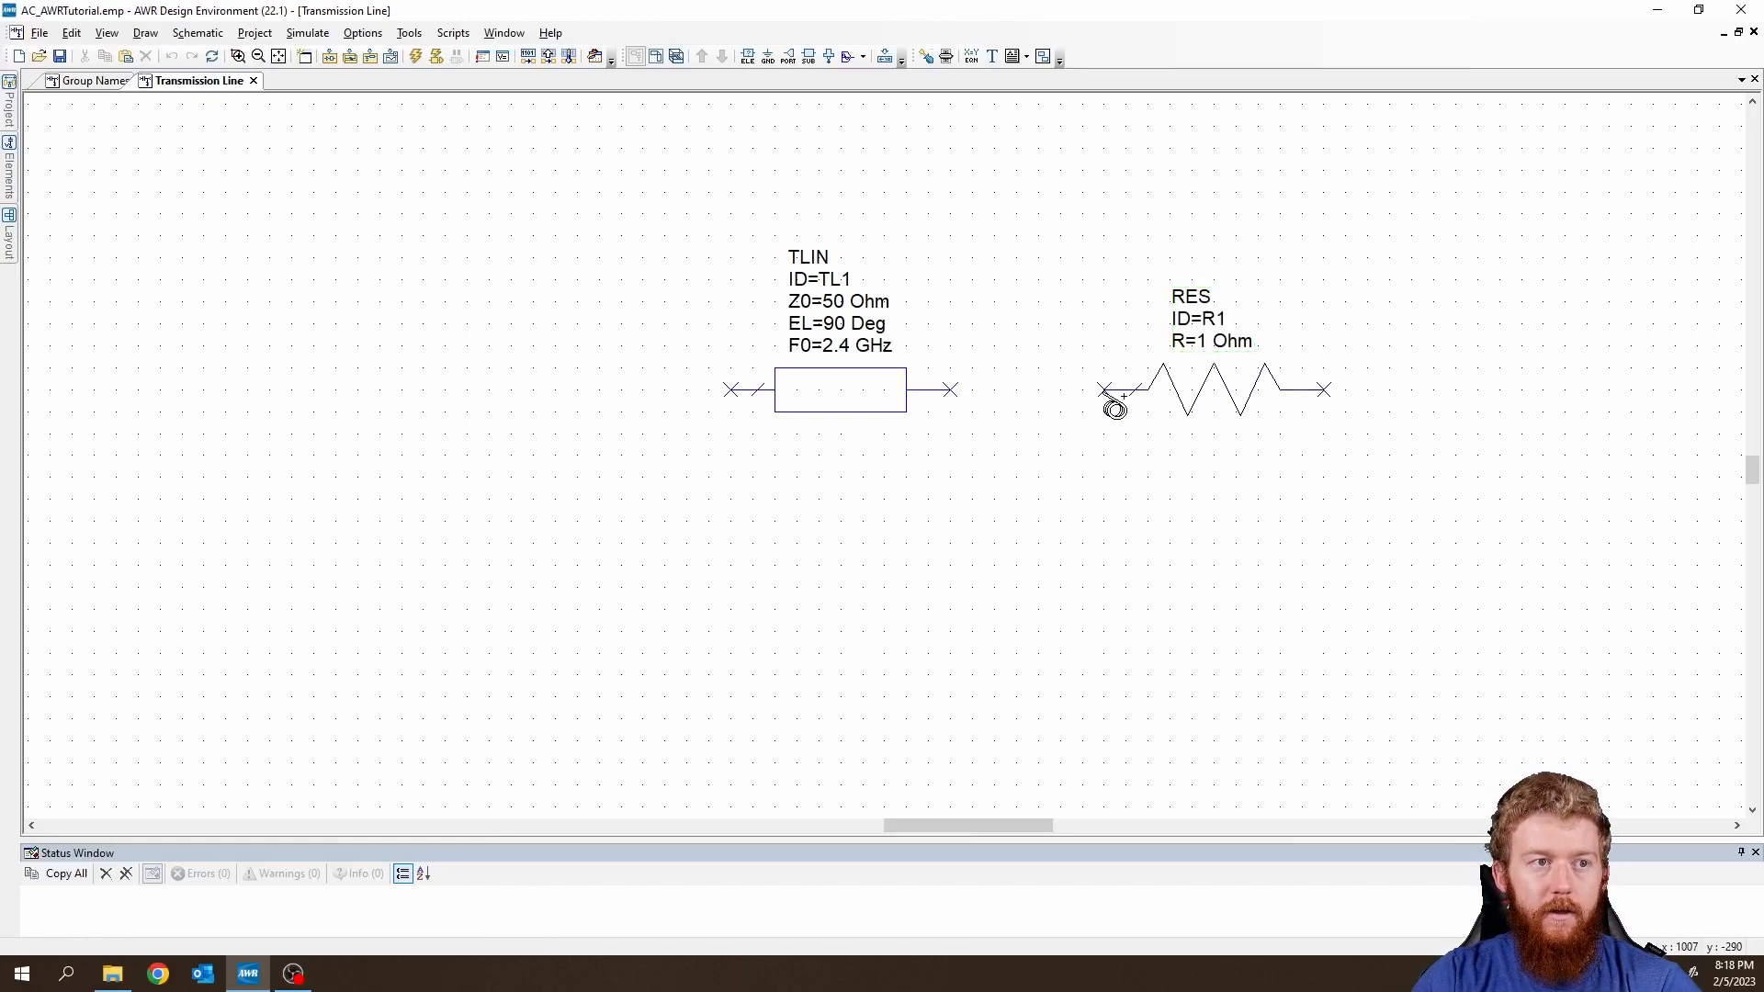
left_click(960, 405)
left_click(1216, 393)
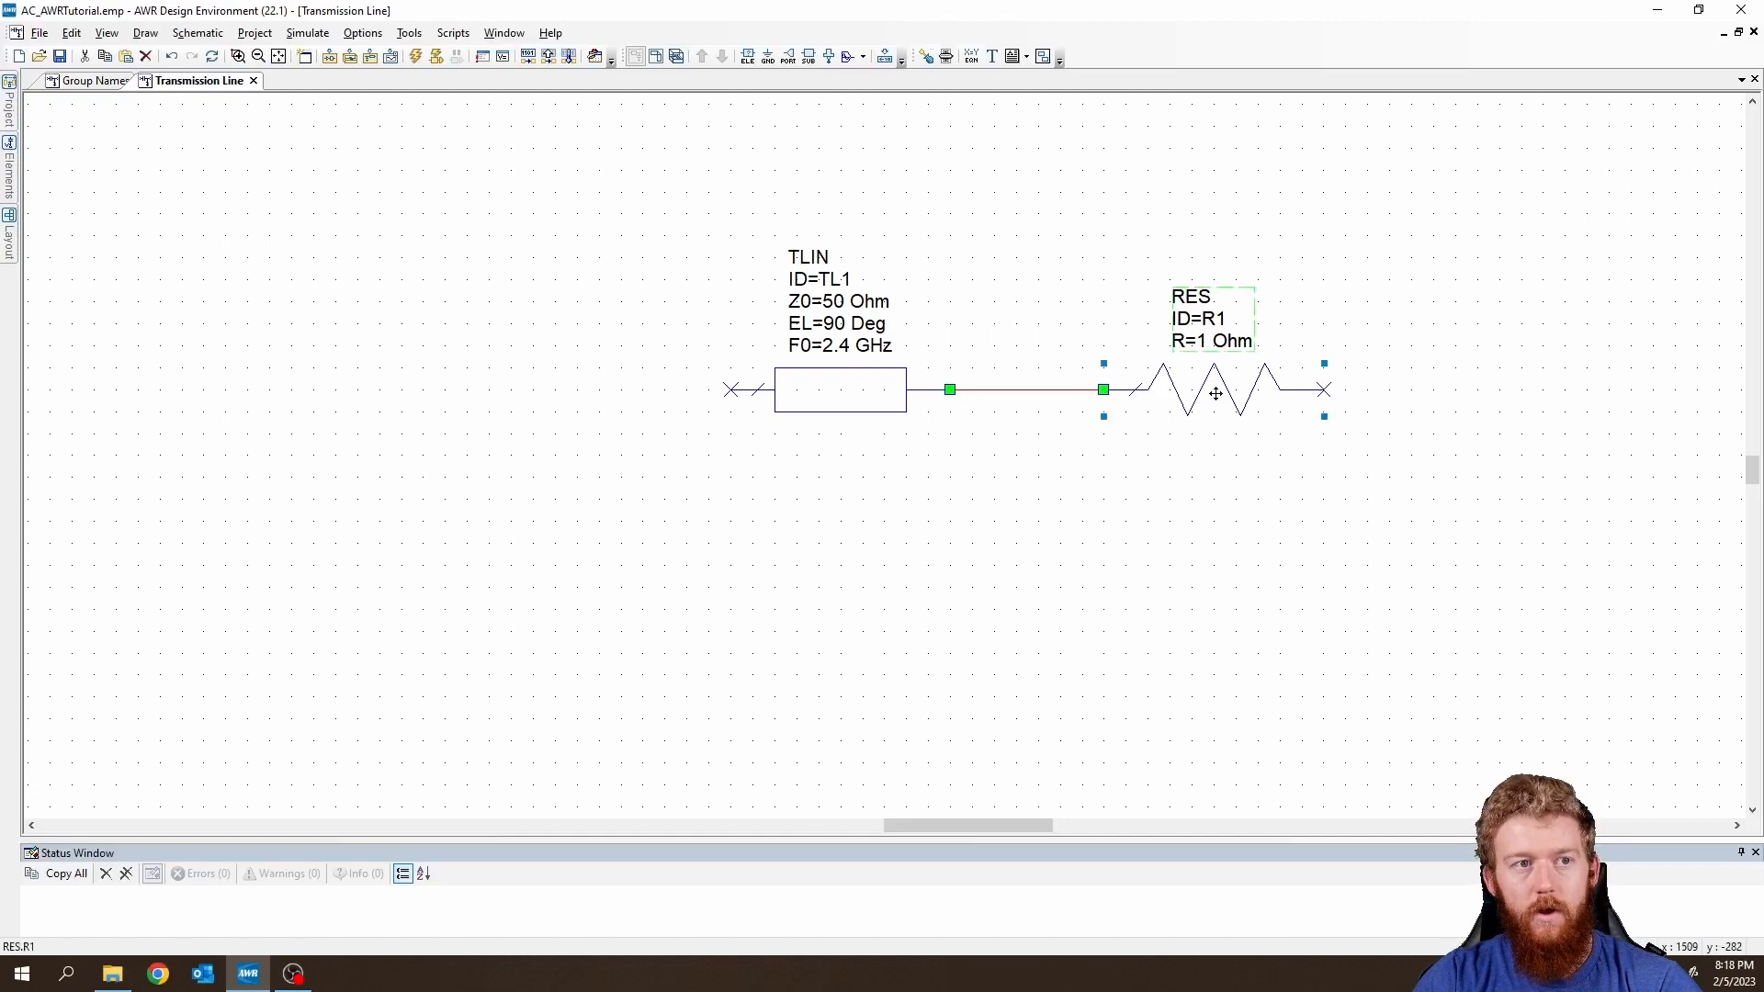
key("Delete")
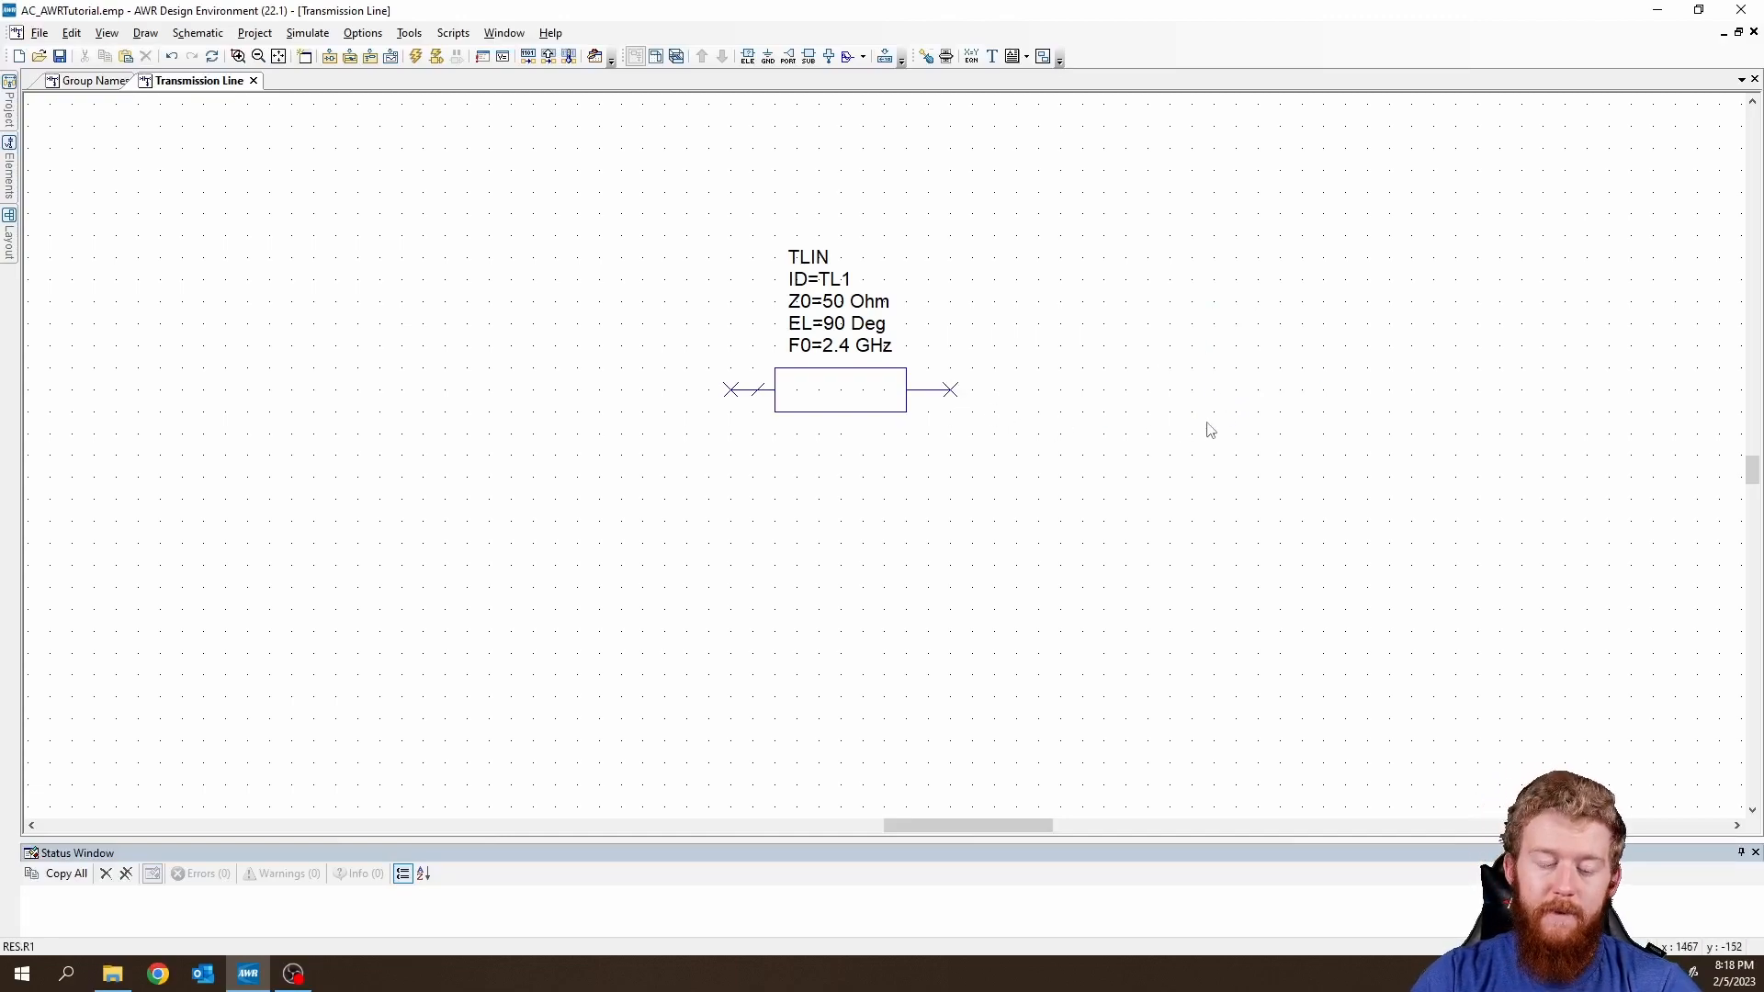
Paste the resistor in line to the right of the TLIN element with a connecting wire, and set its resistance to 75 Ohm.
key("ctrl+v")
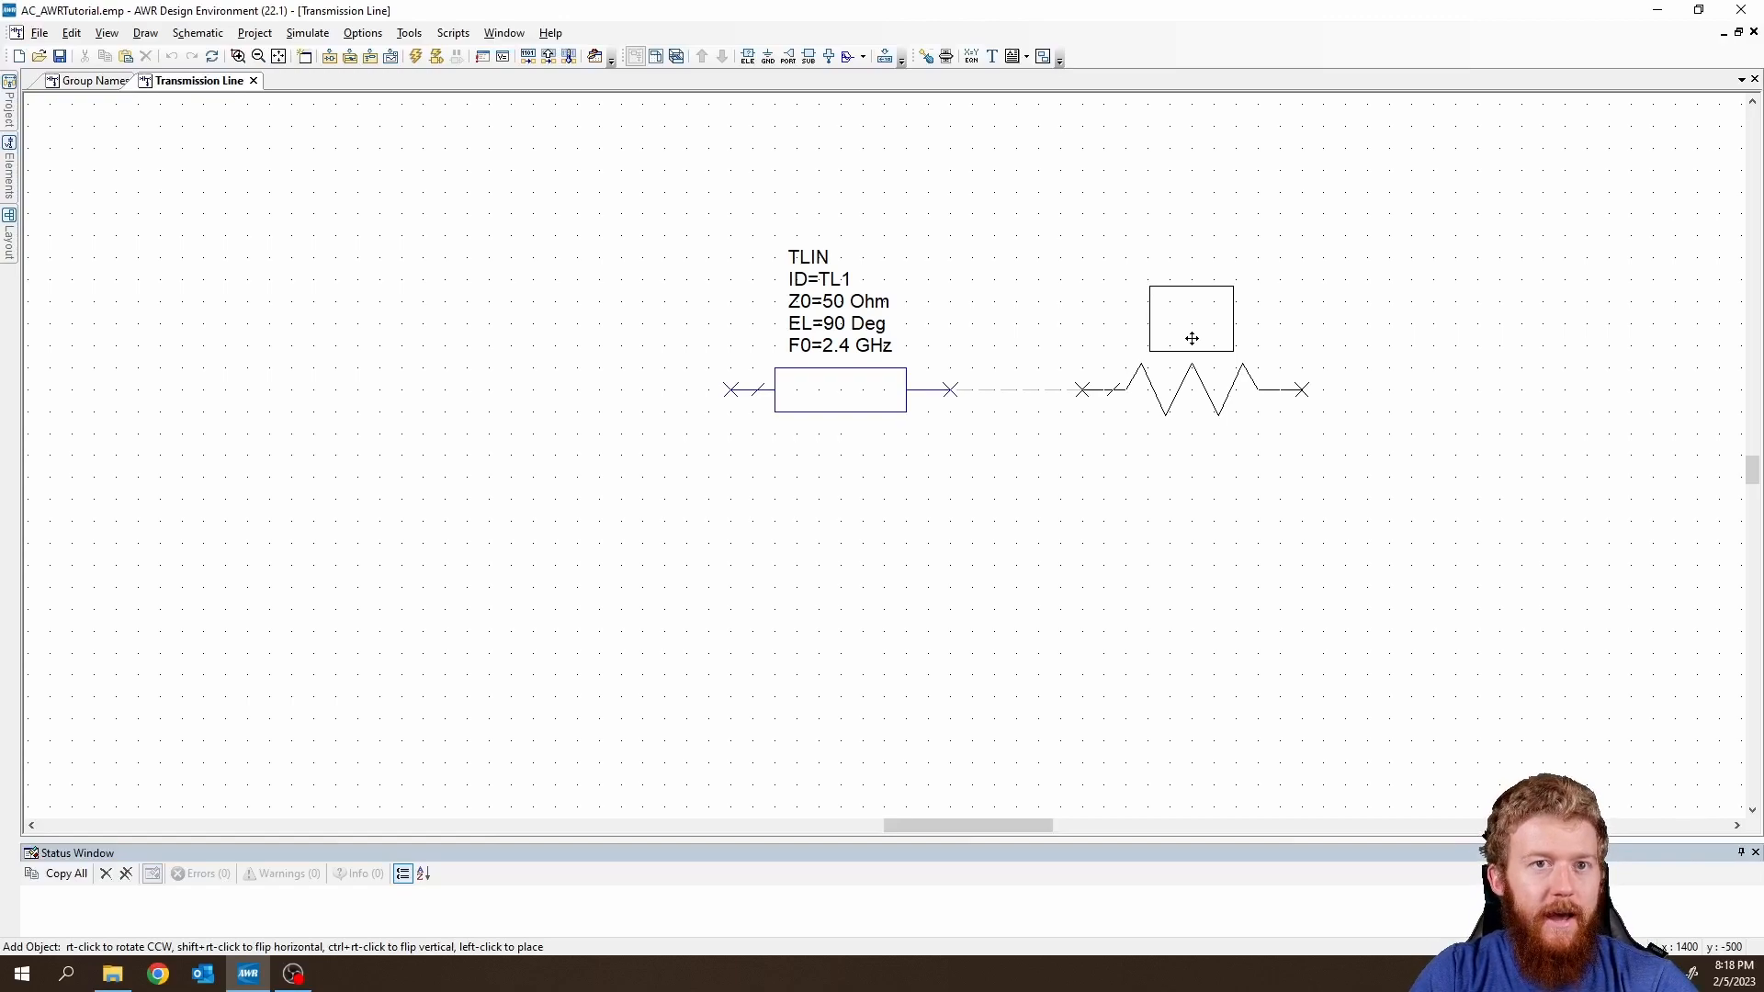
left_click(1192, 339)
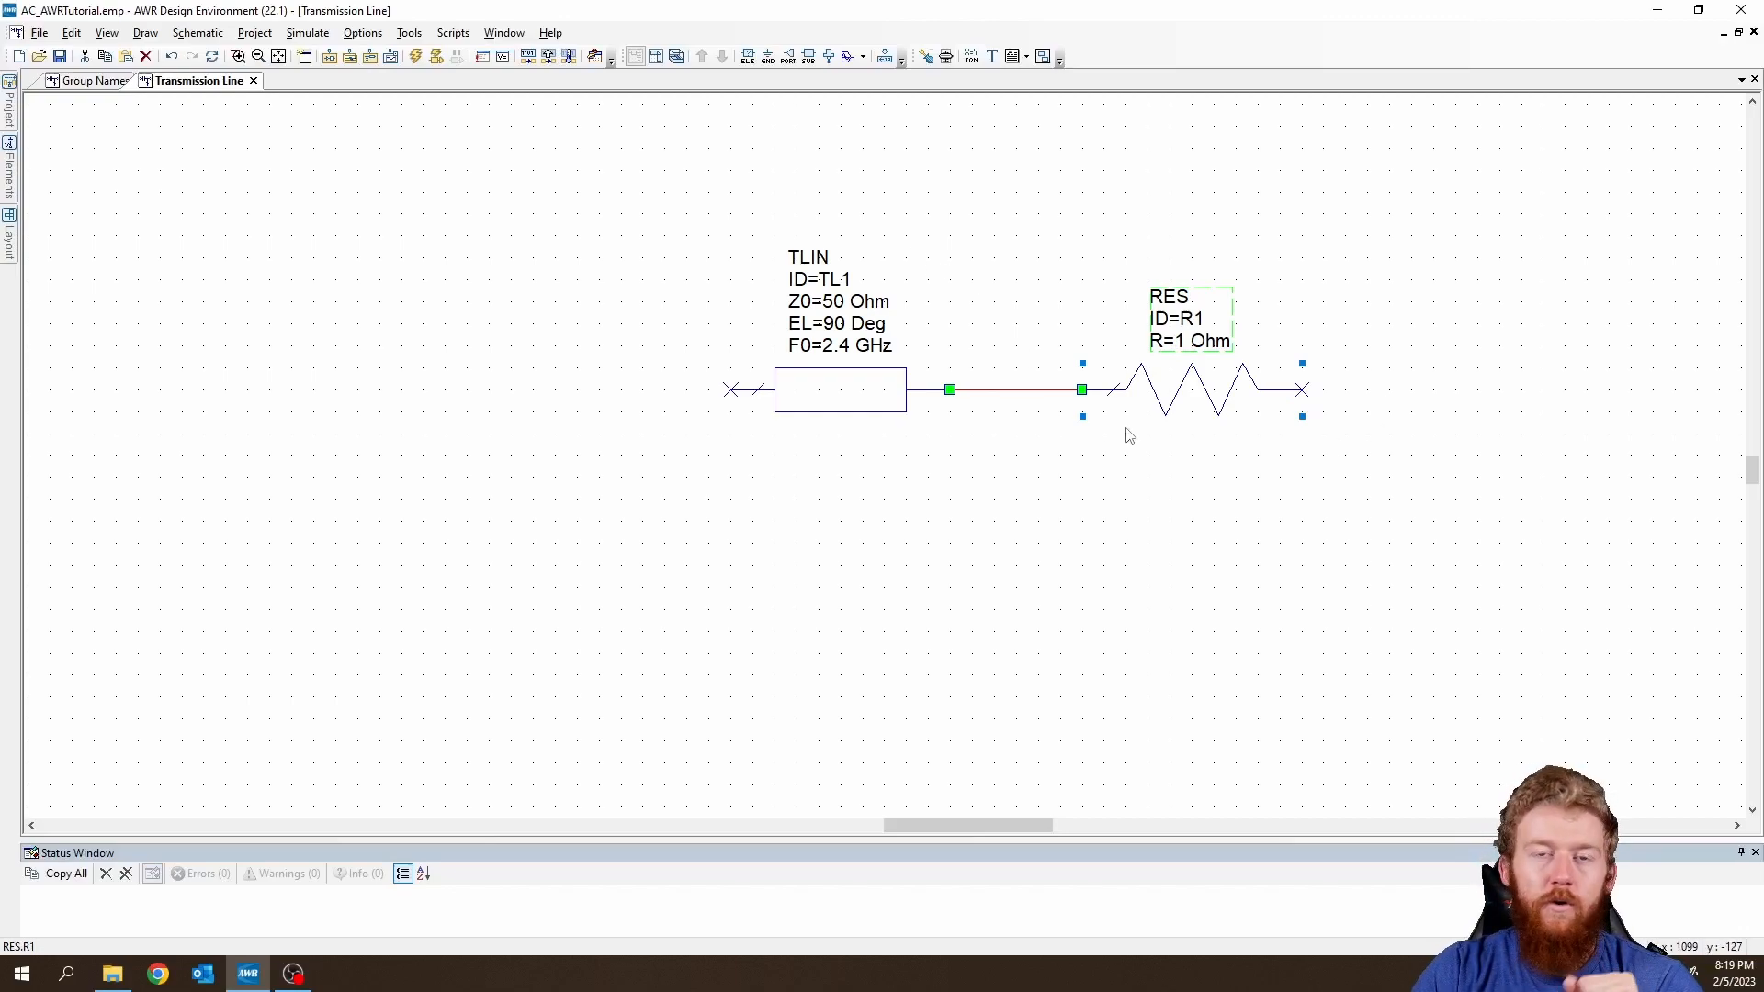
double_click(1184, 342)
type("75")
key("Return")
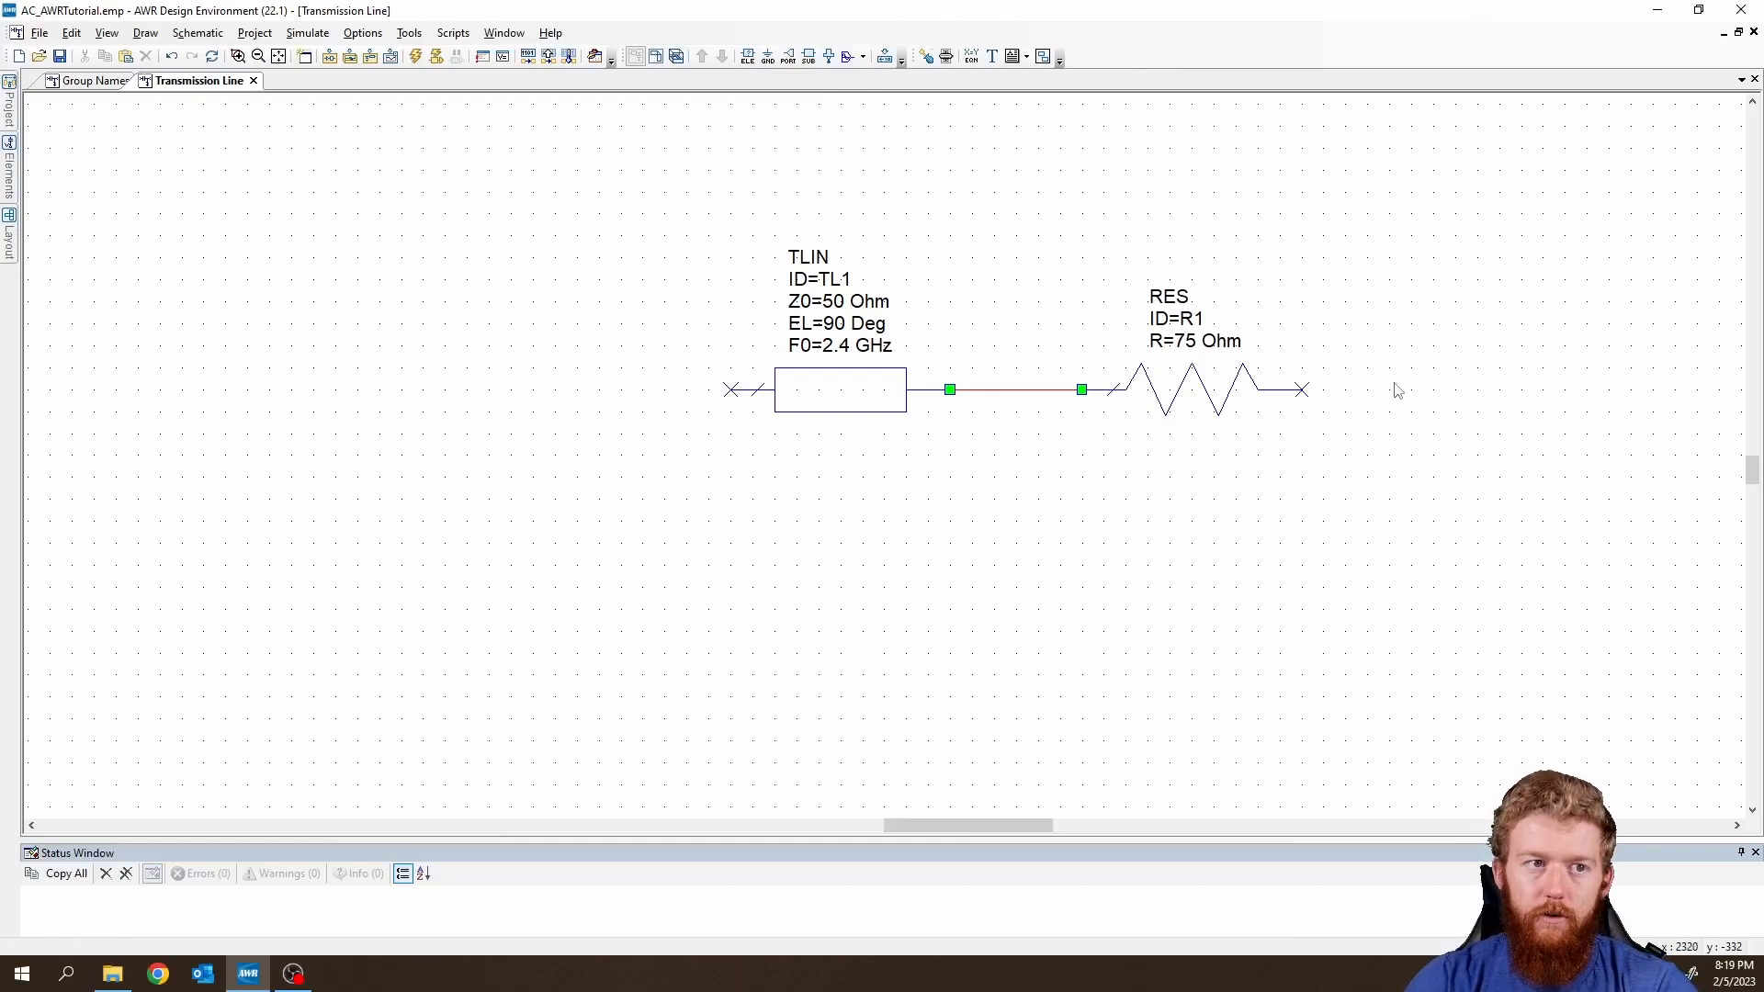
Add a ground element beyond the resistor's open end, aligned so that it connects by a wire.
key("ctrl+g")
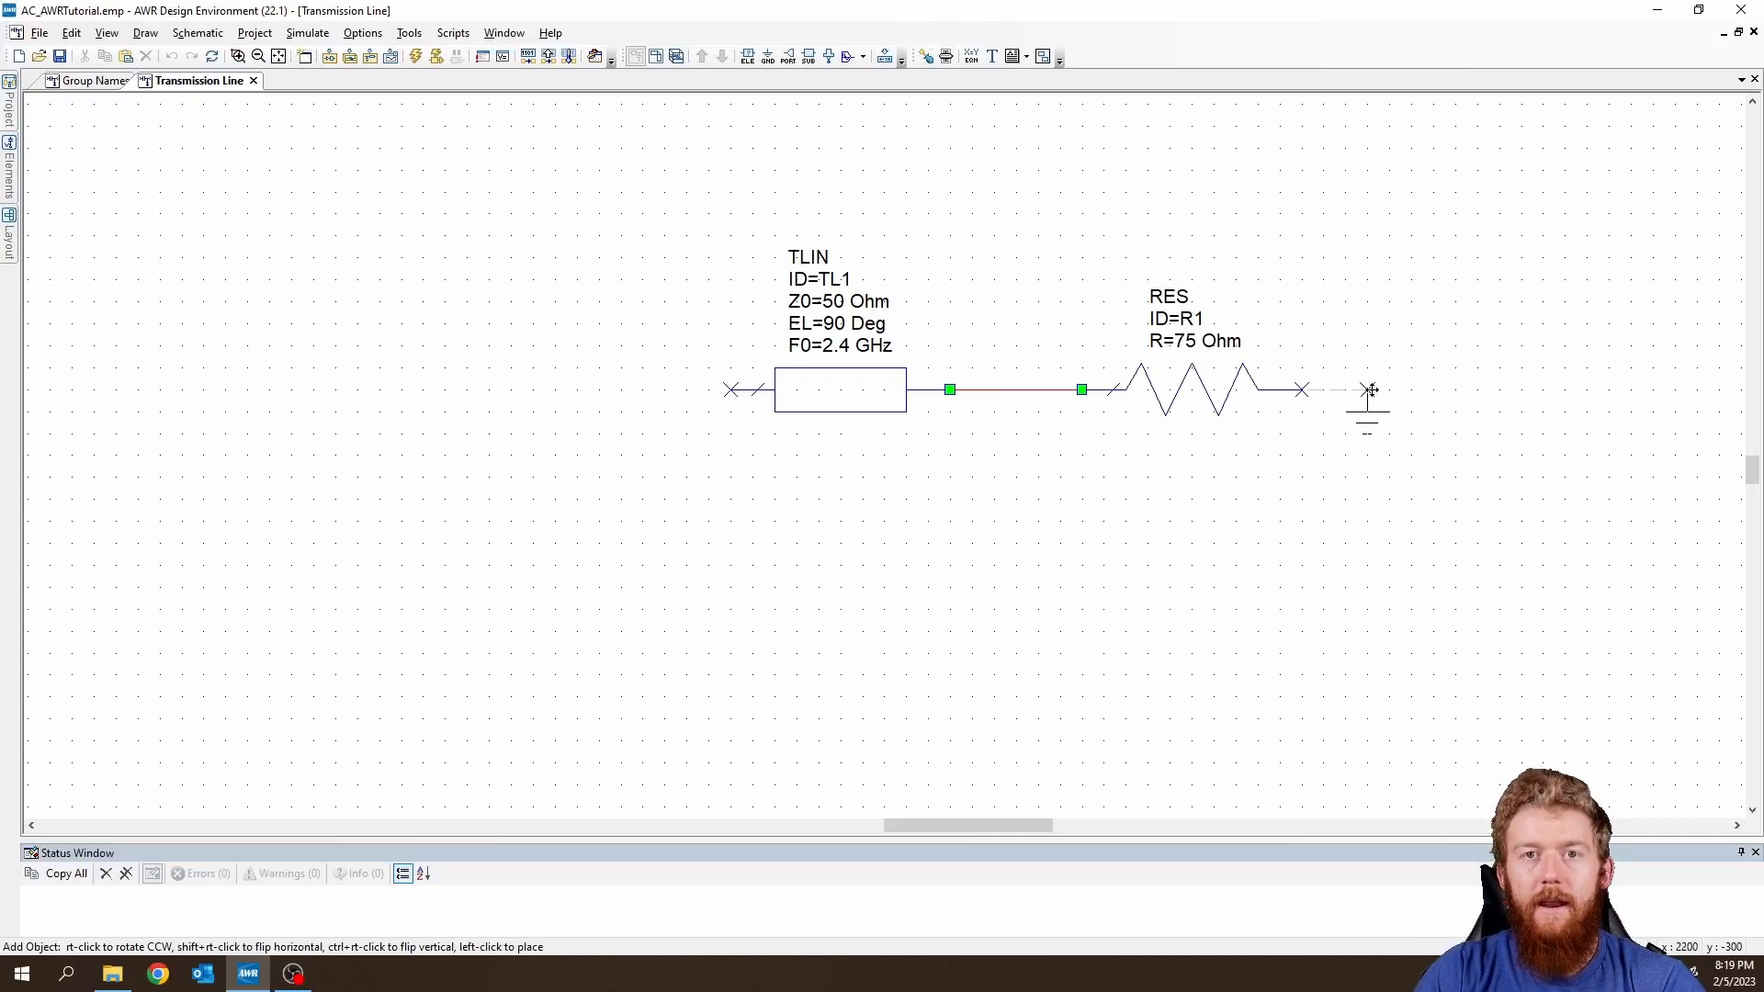
left_click(1367, 389)
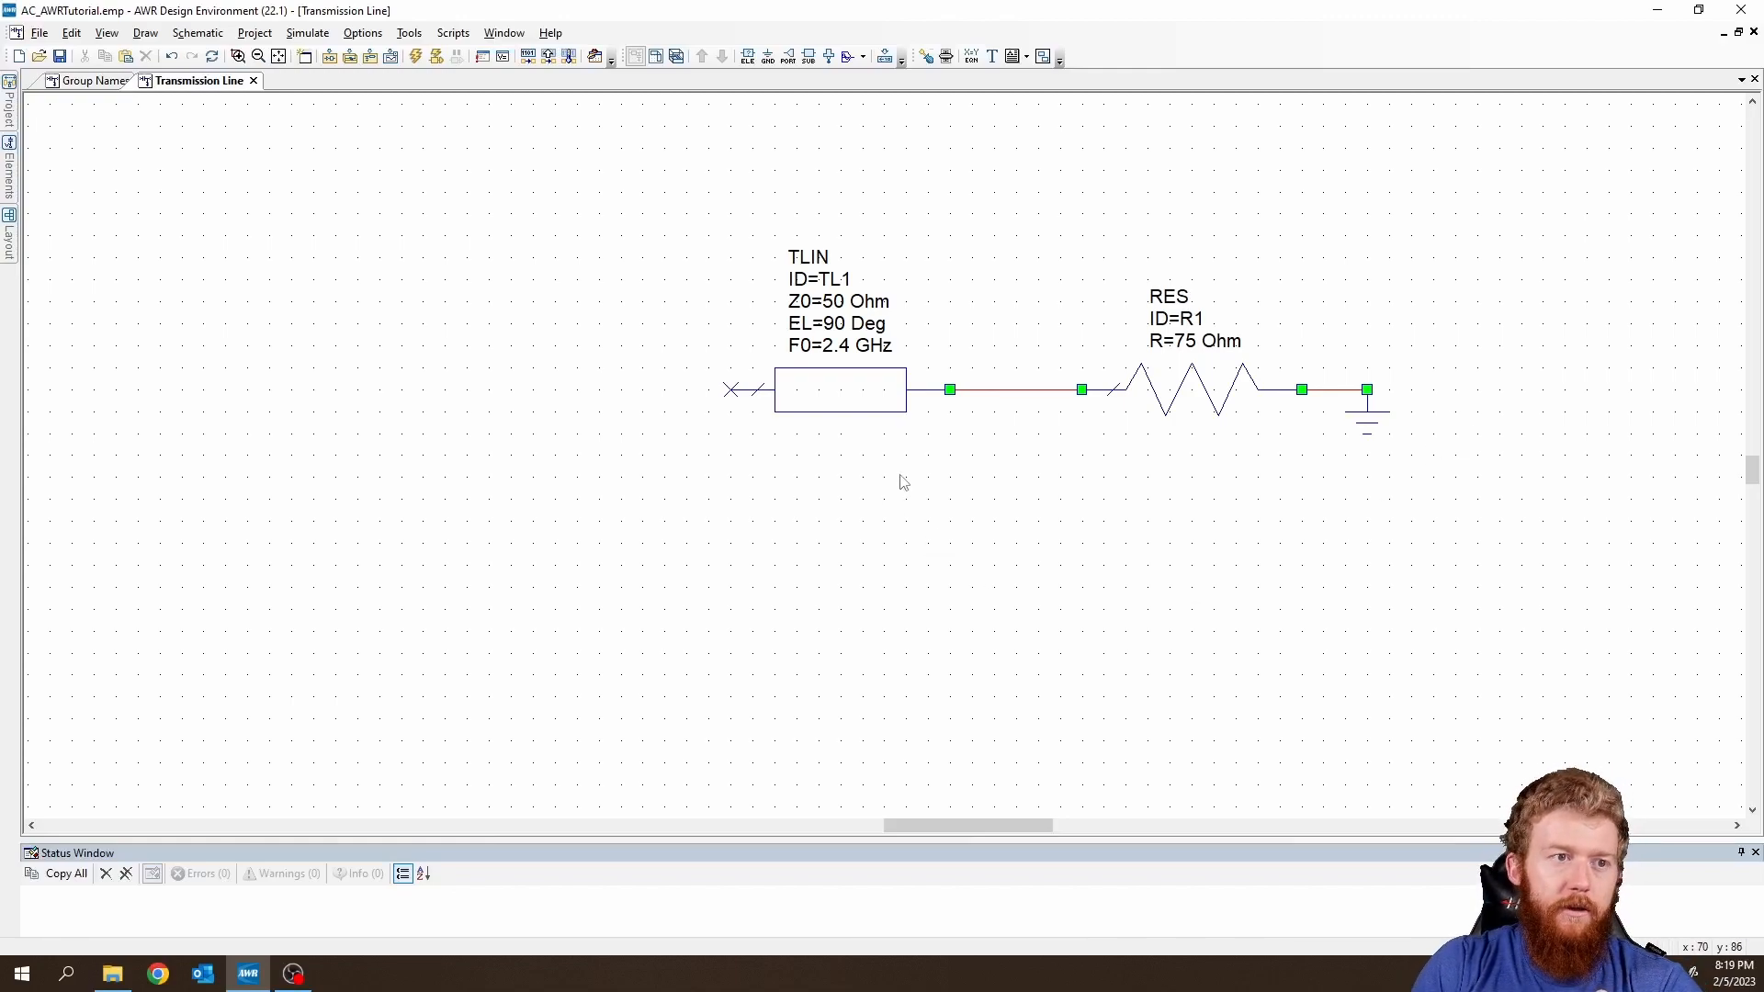
Enlarge the Status Window so that it takes up more height below the schematic.
left_click(412, 63)
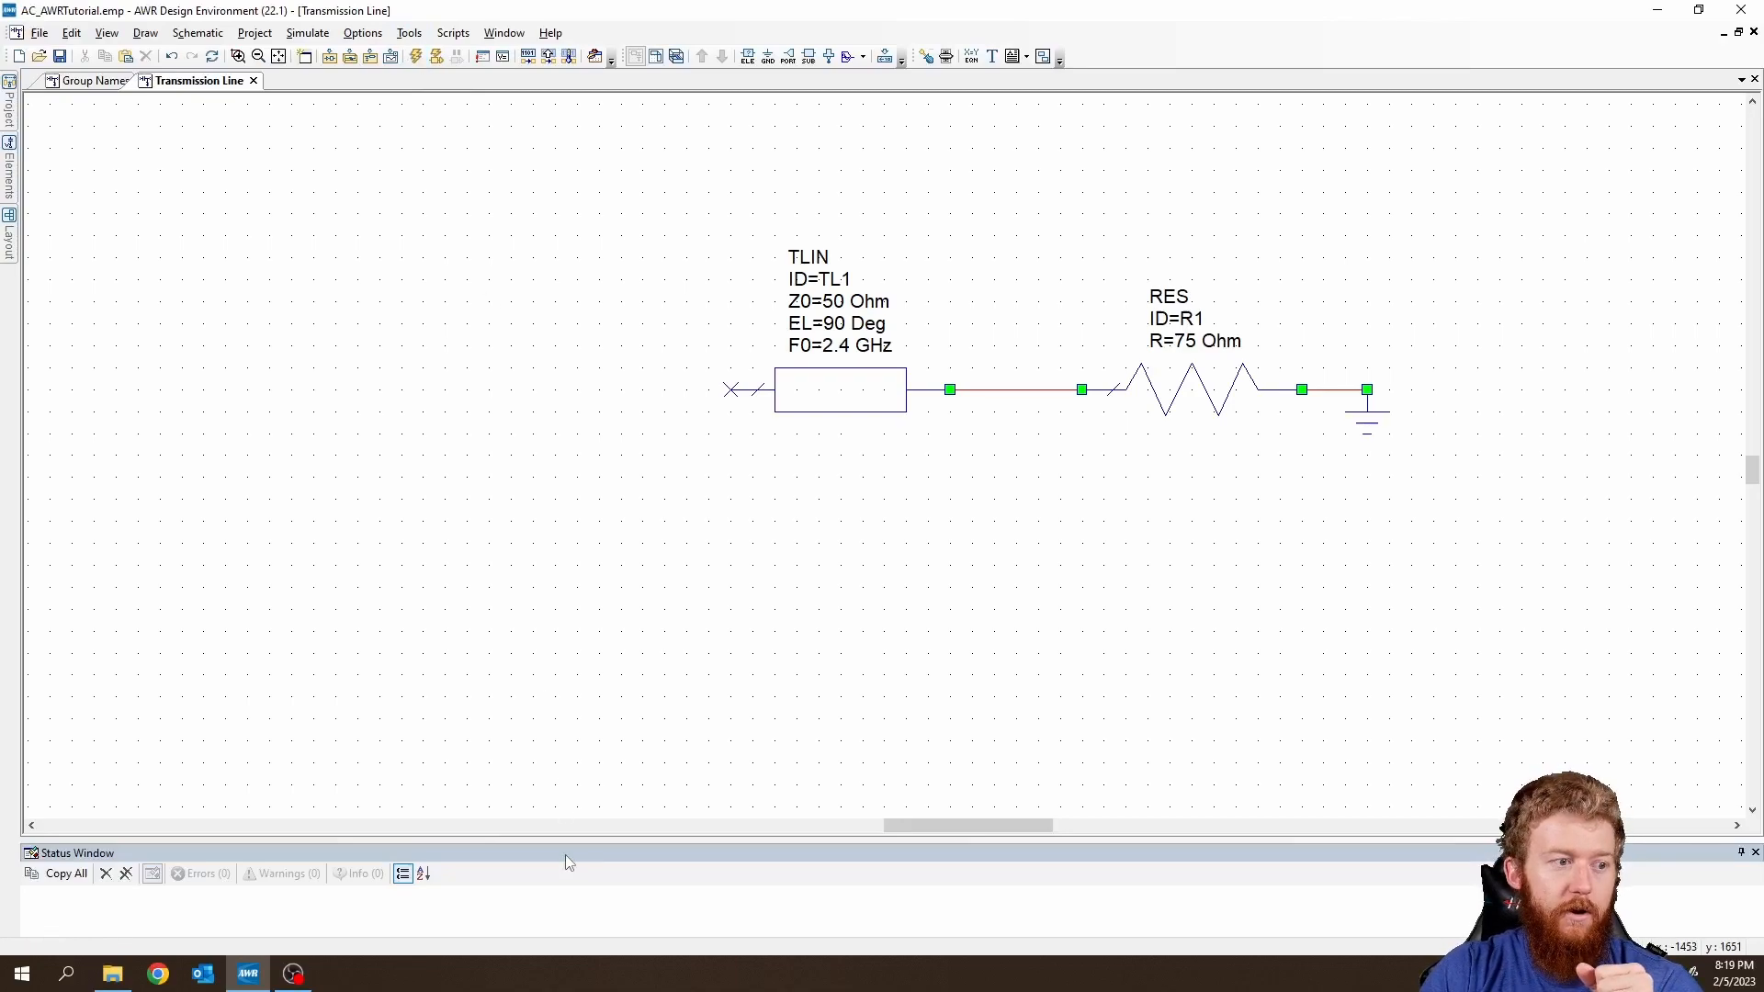
left_click_drag(570, 837, 589, 726)
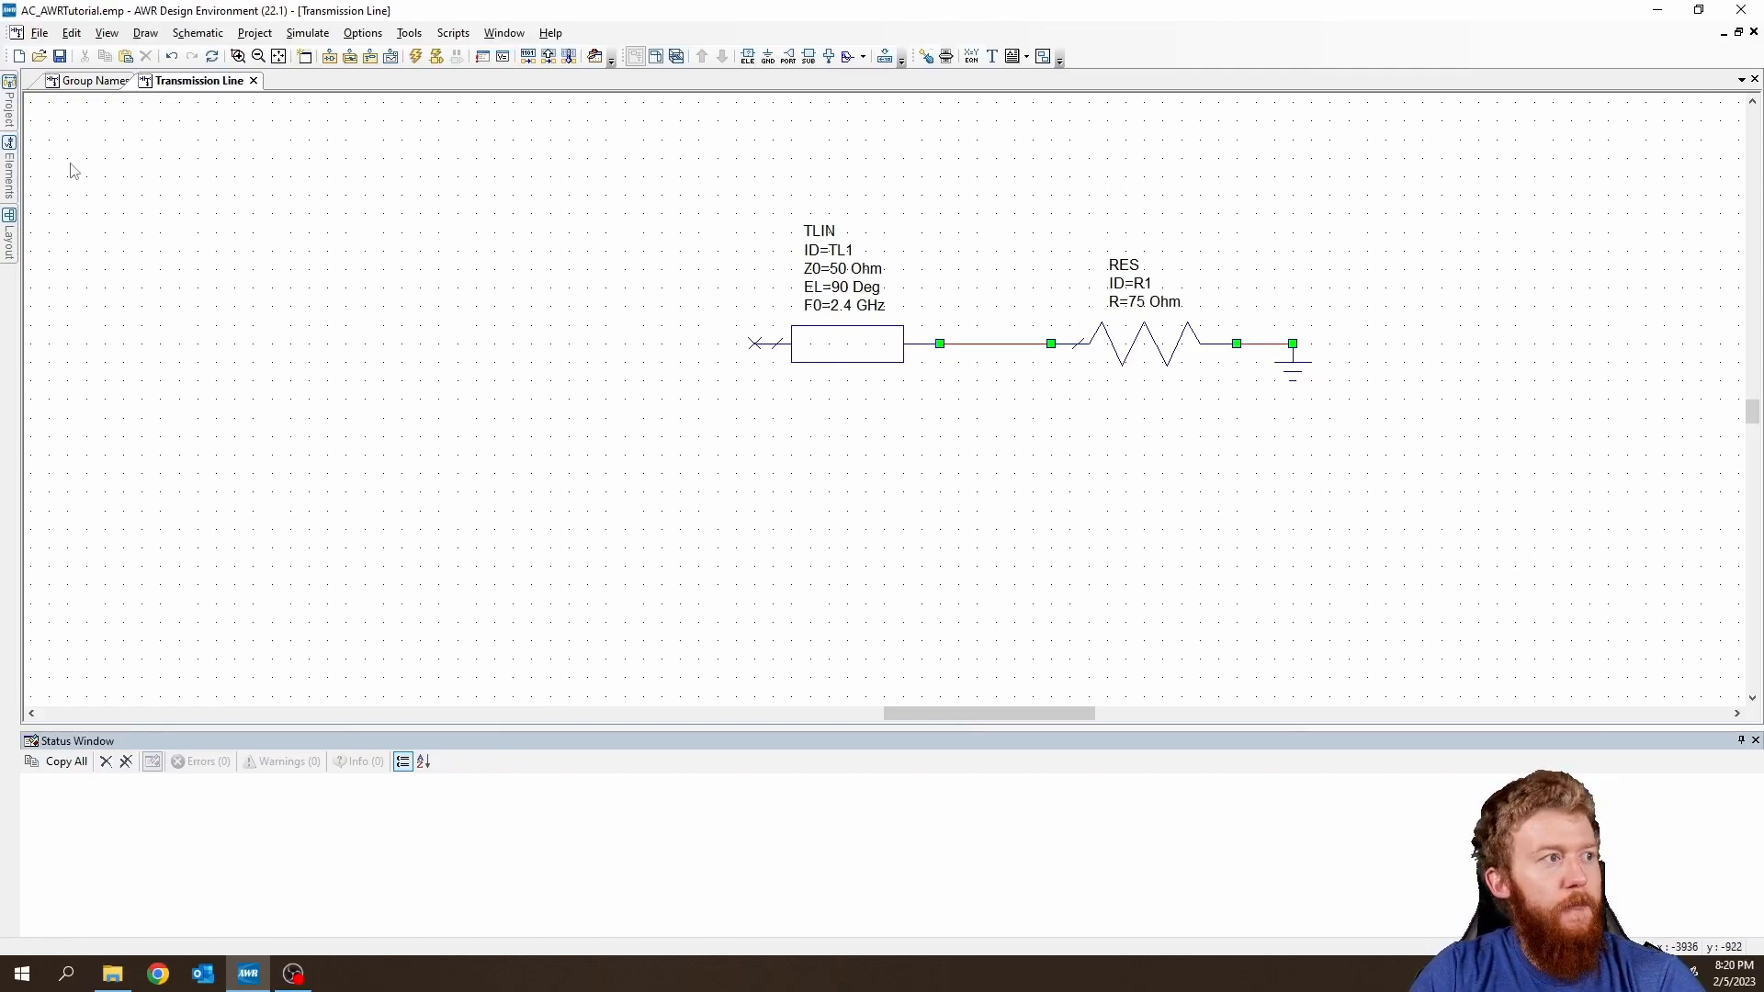
Create a new rectangular graph in the project and name it Input Impedance.
left_click(15, 110)
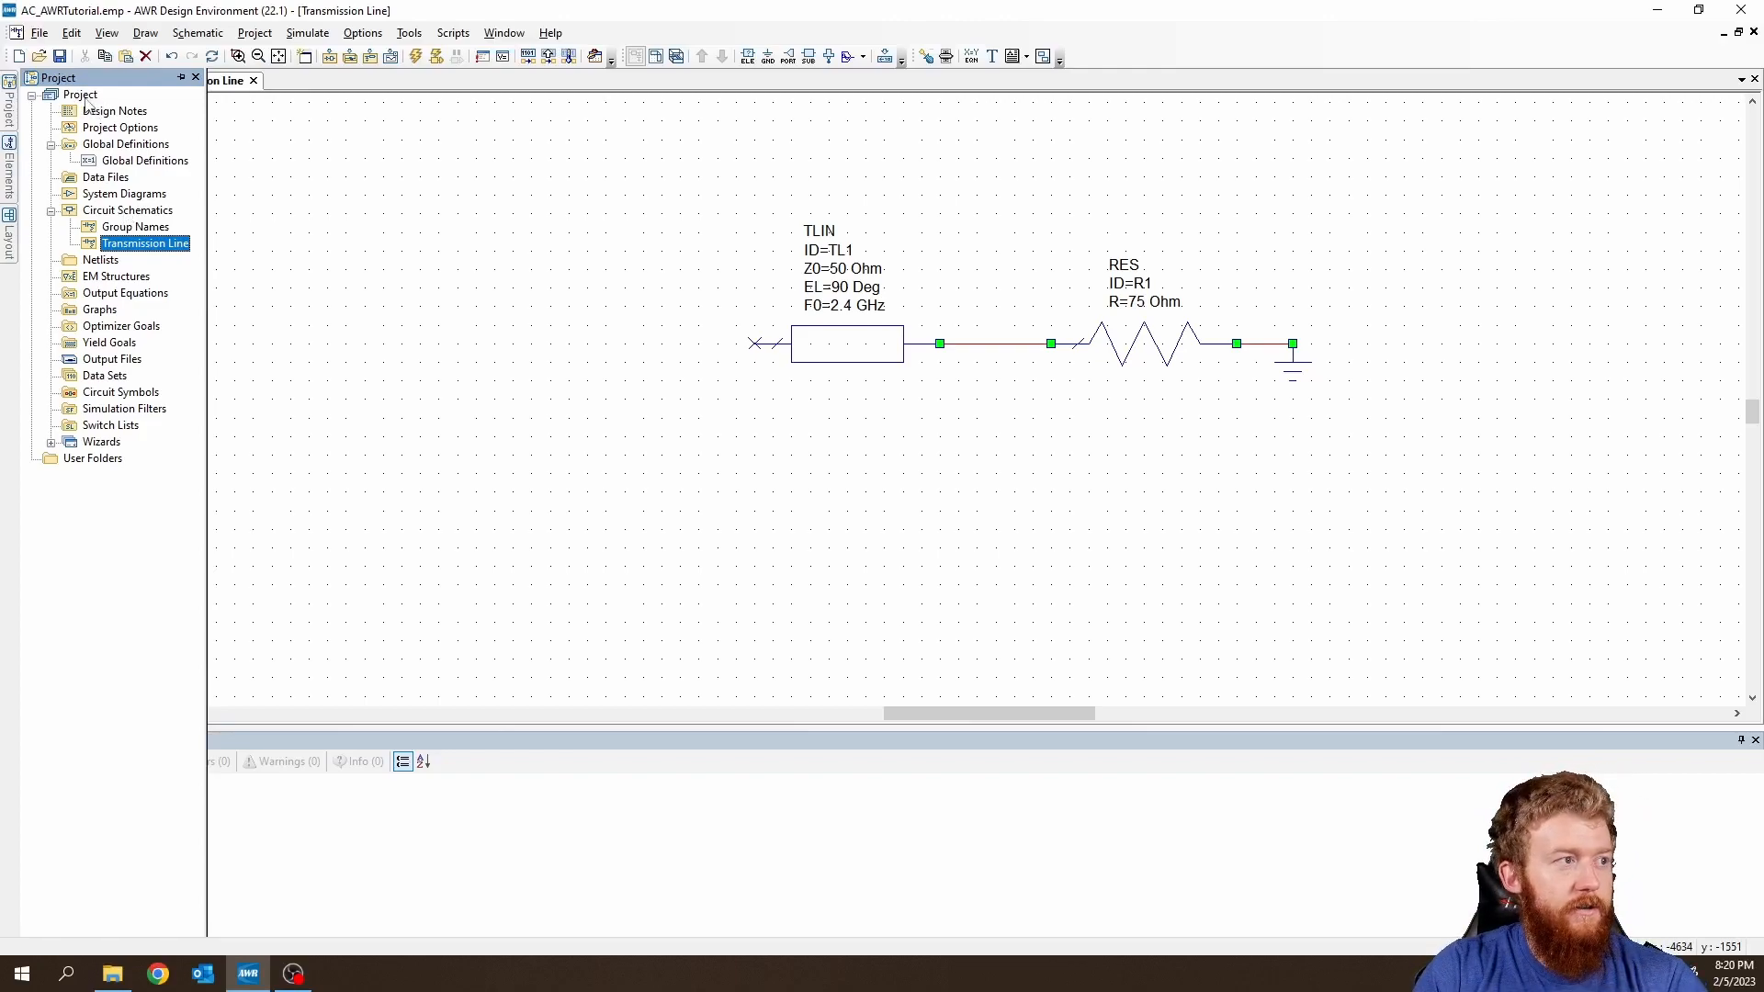
left_click(108, 314)
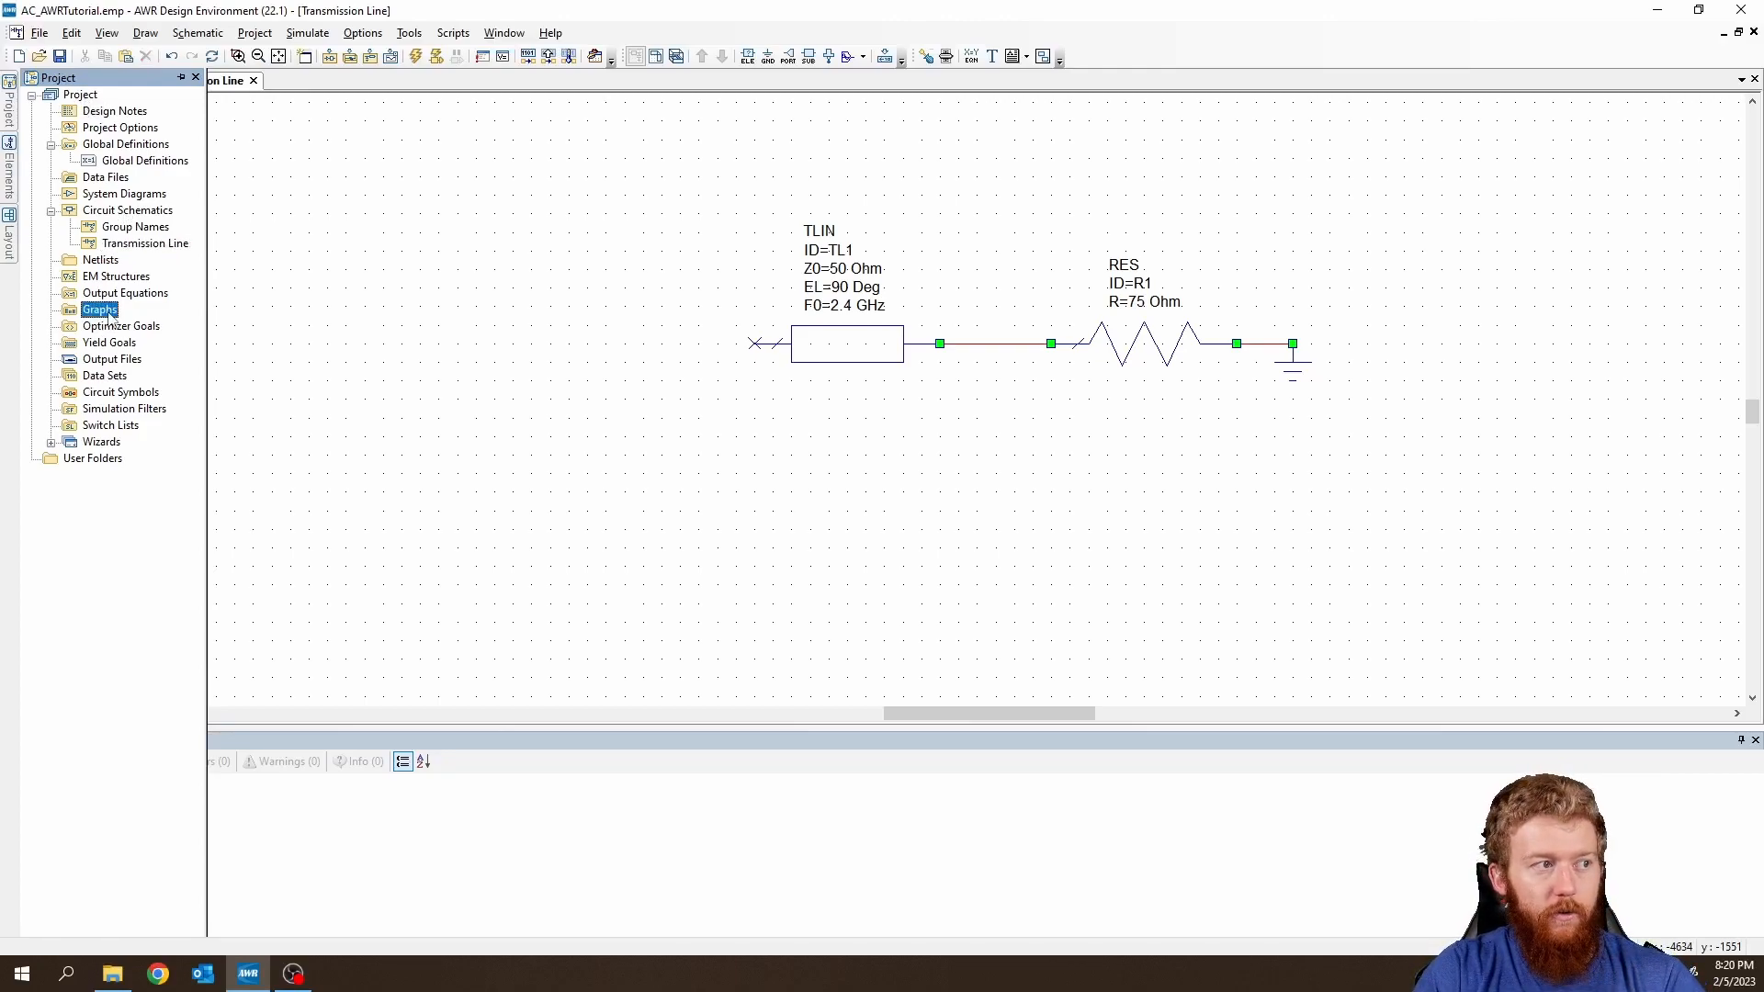
right_click(109, 313)
left_click(98, 309)
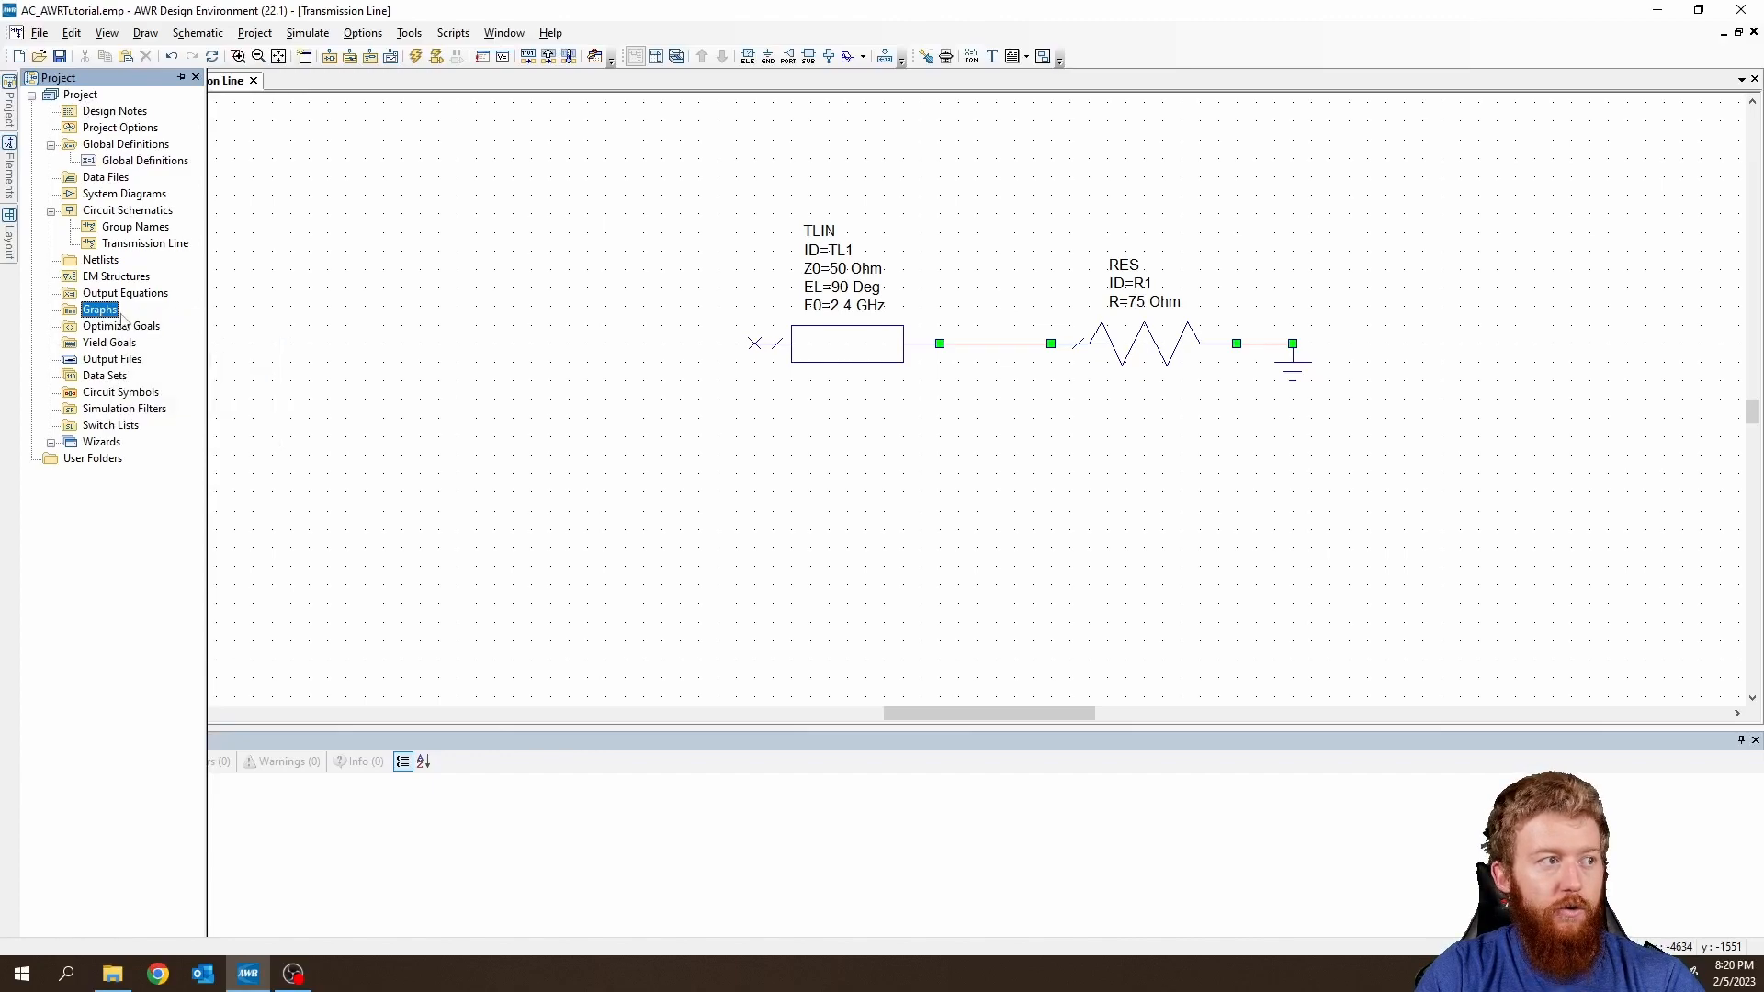
left_click(391, 57)
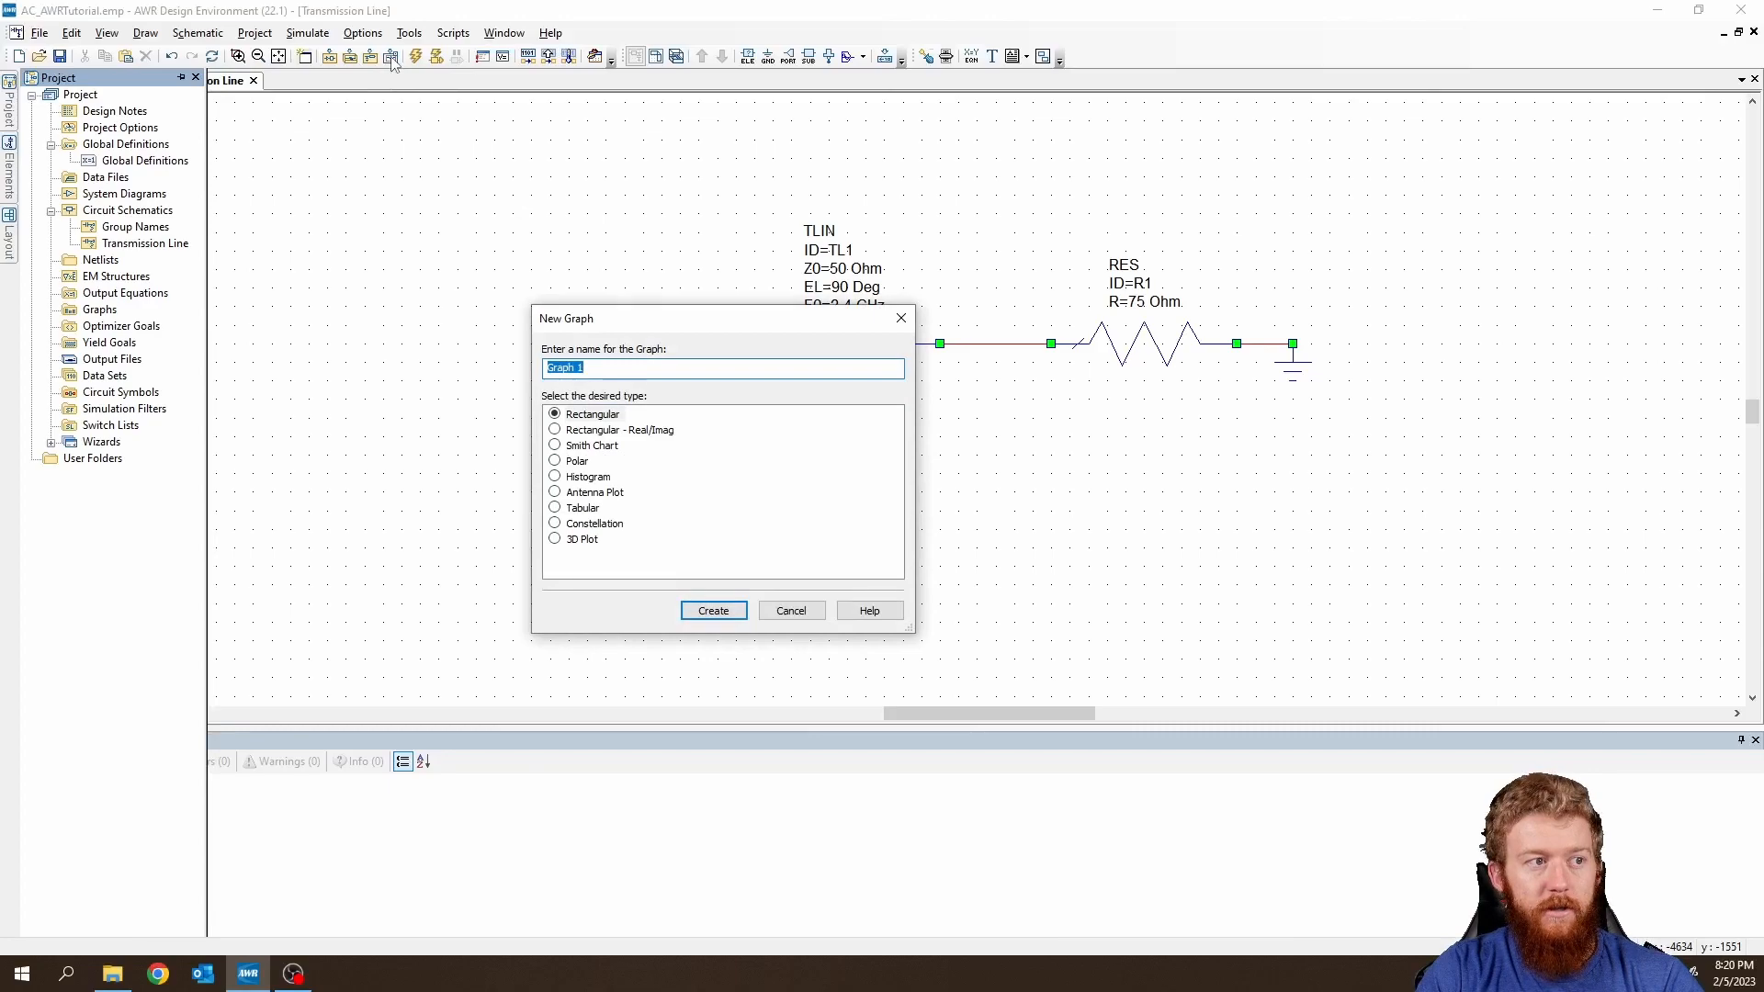
left_click(595, 415)
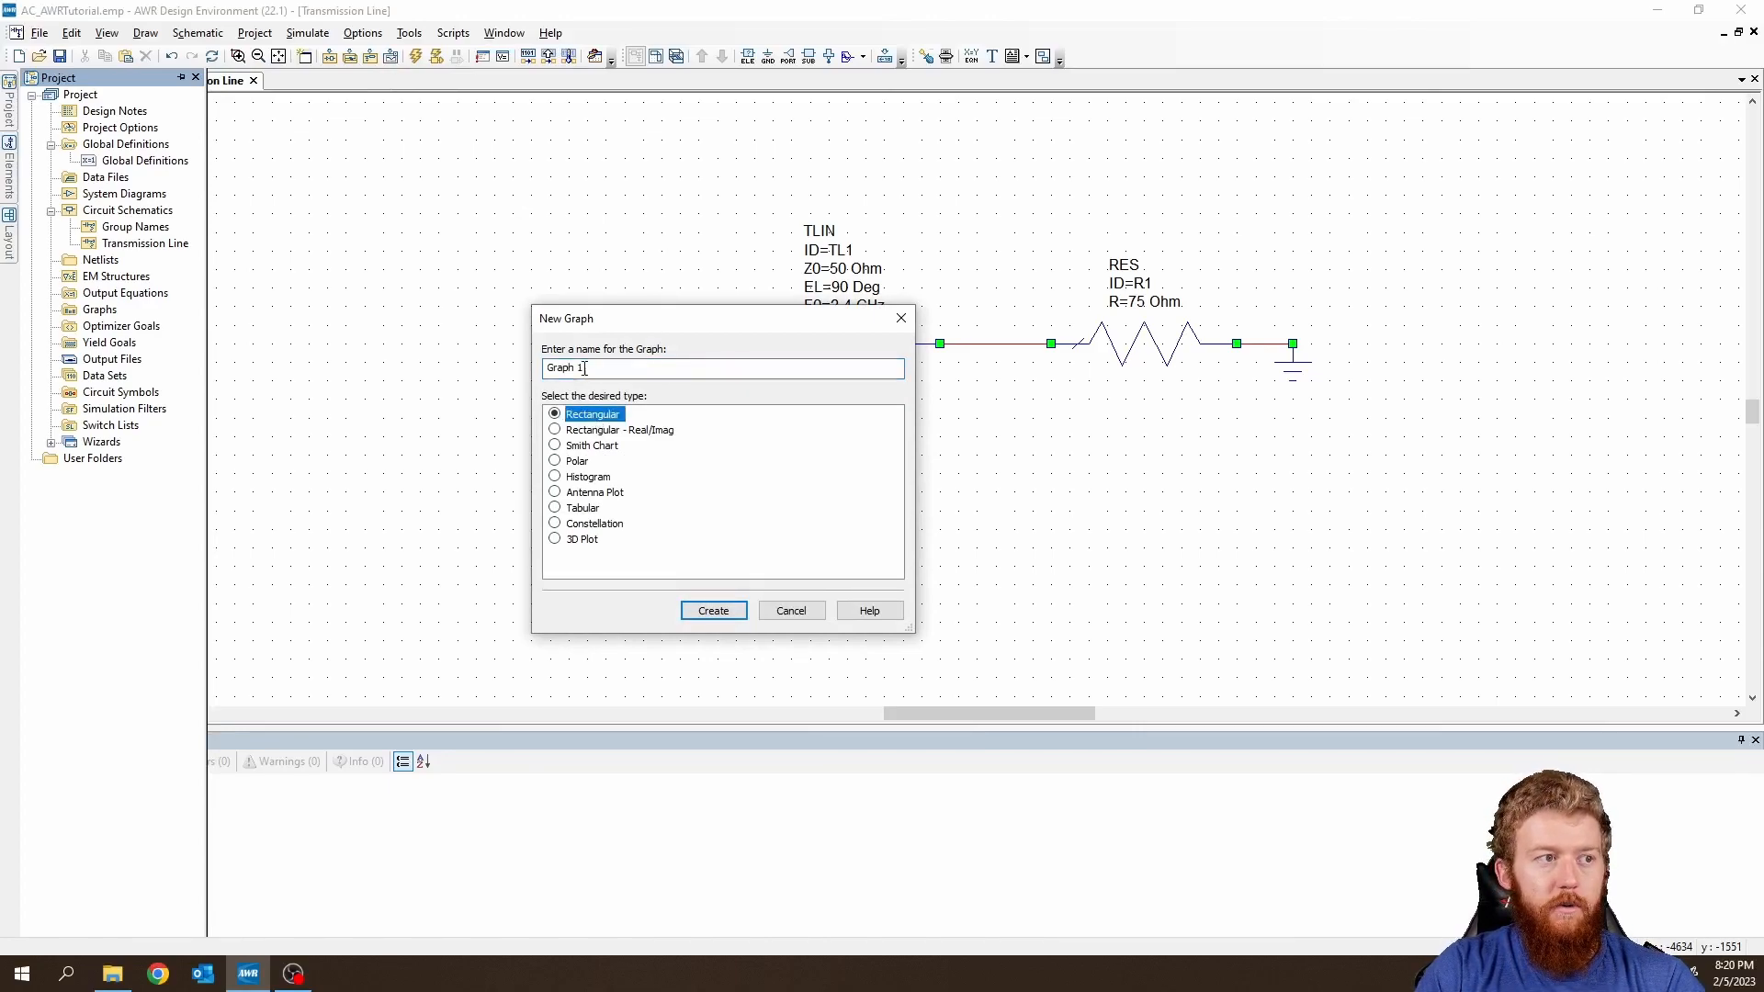
left_click(608, 368)
left_click_drag(607, 368, 523, 355)
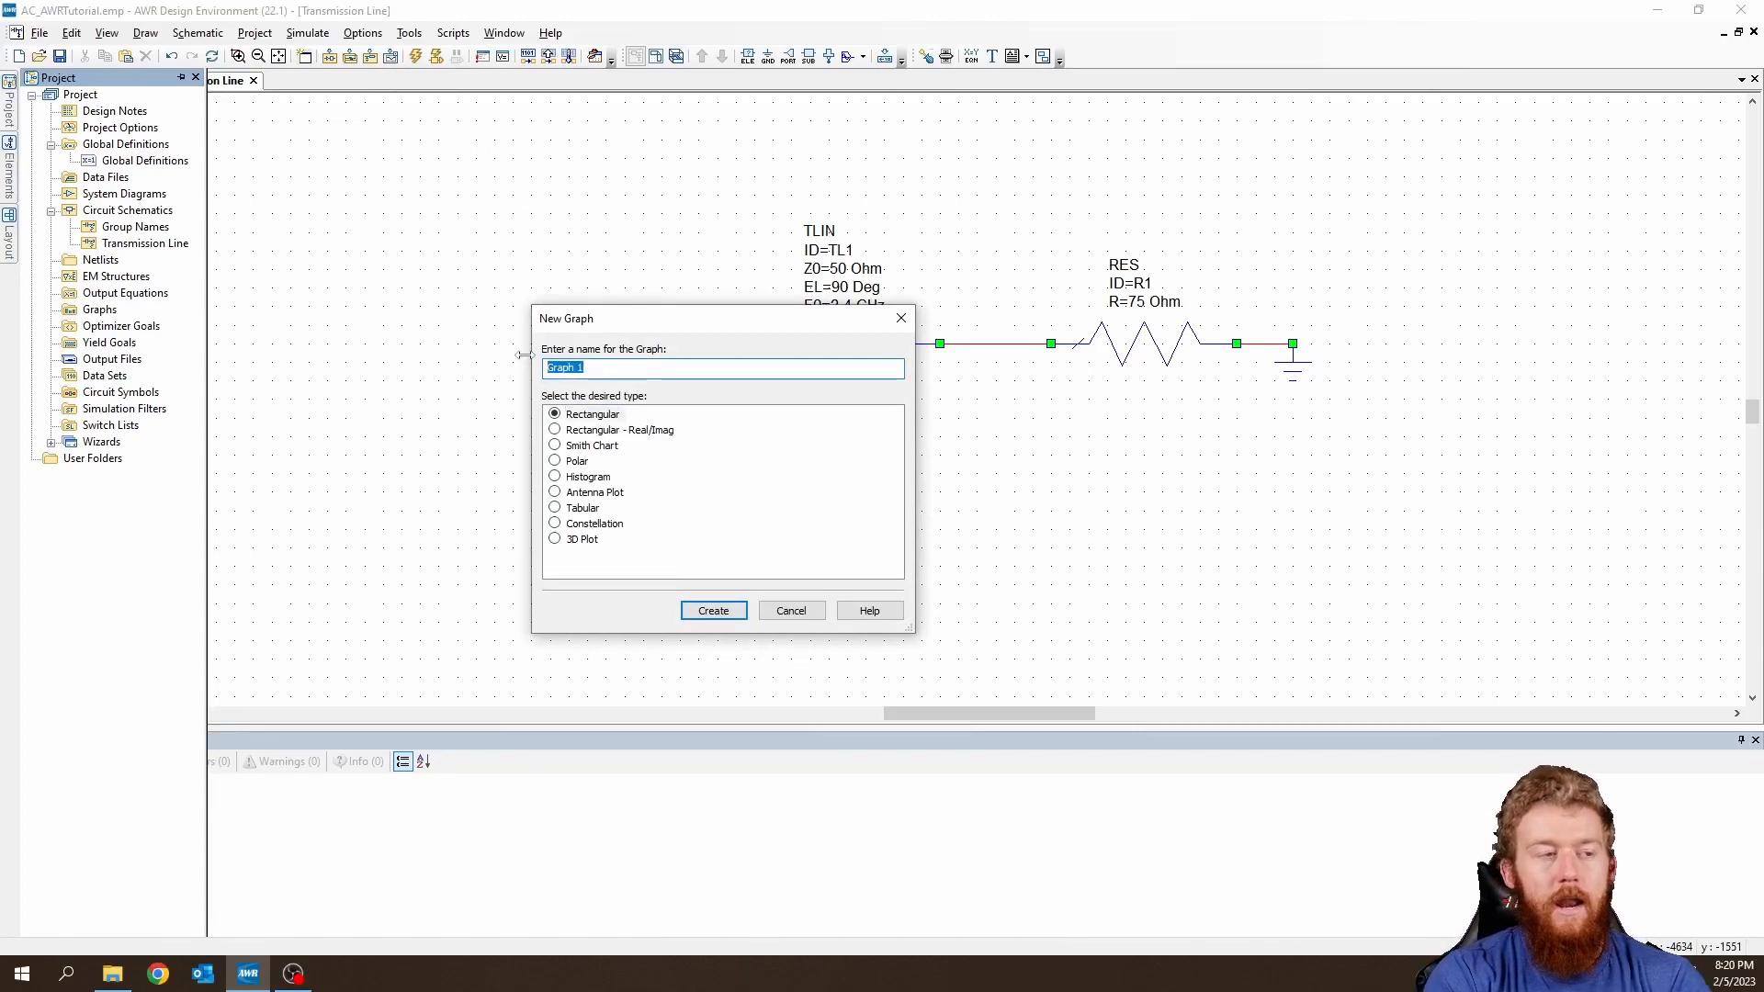
type("Input Impedance")
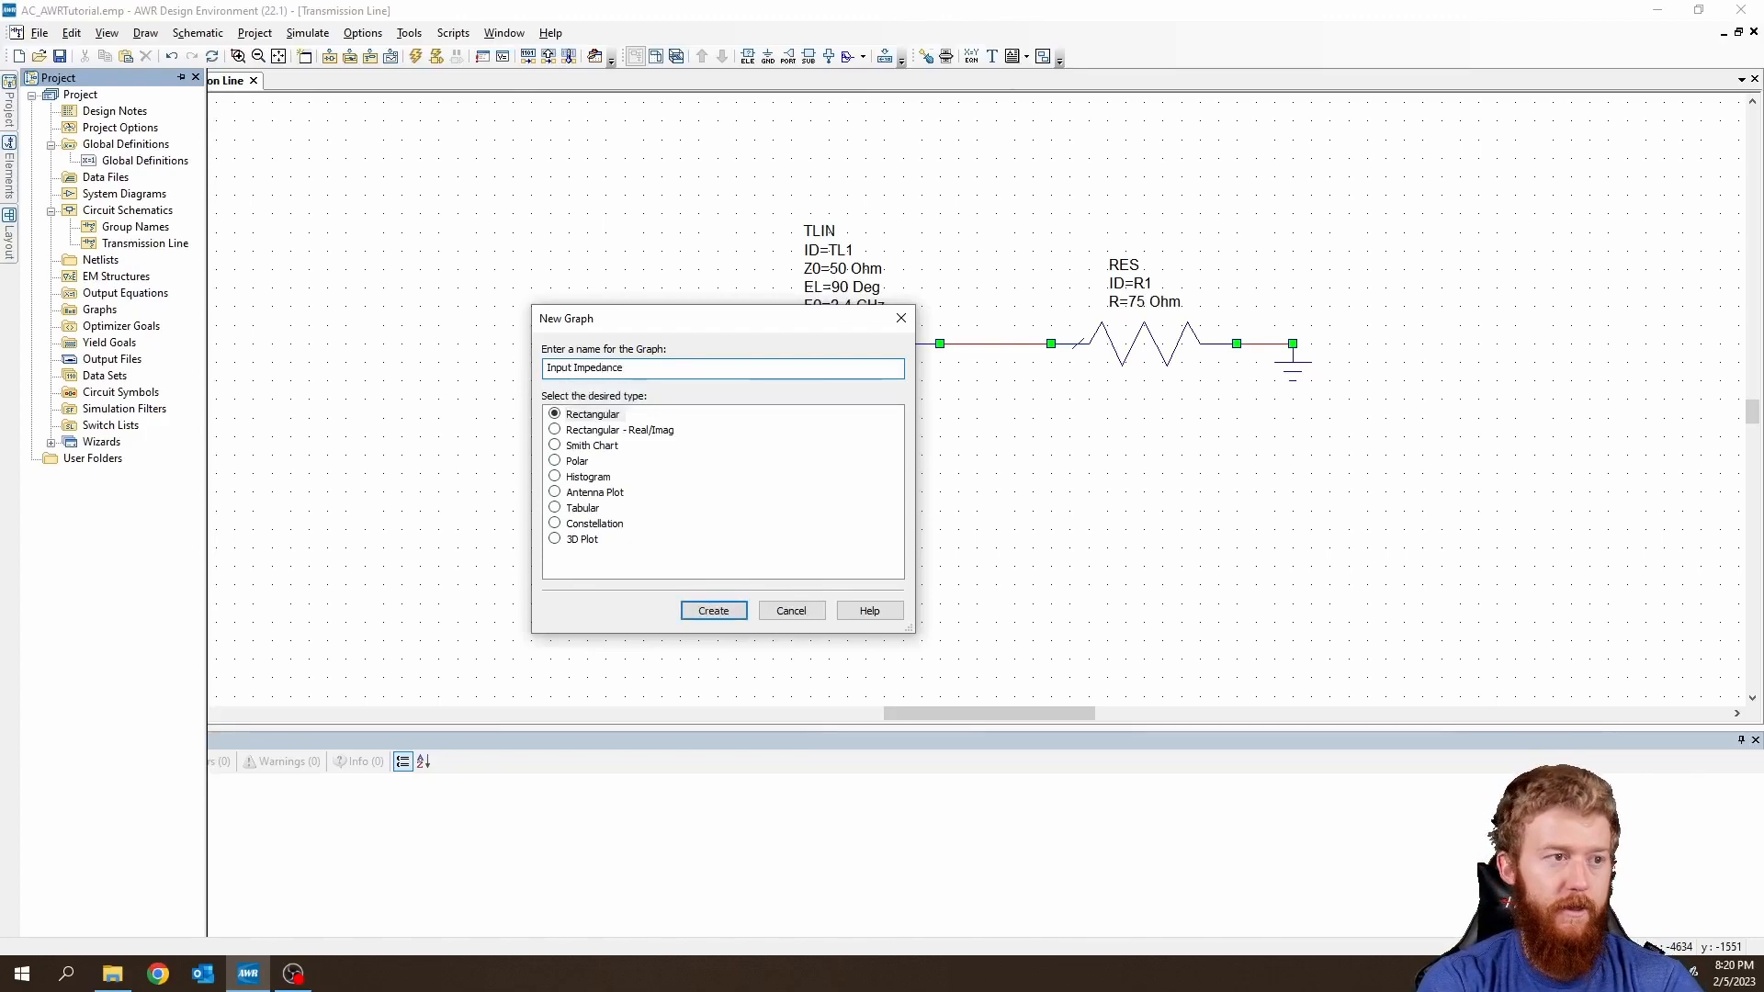
key("Return")
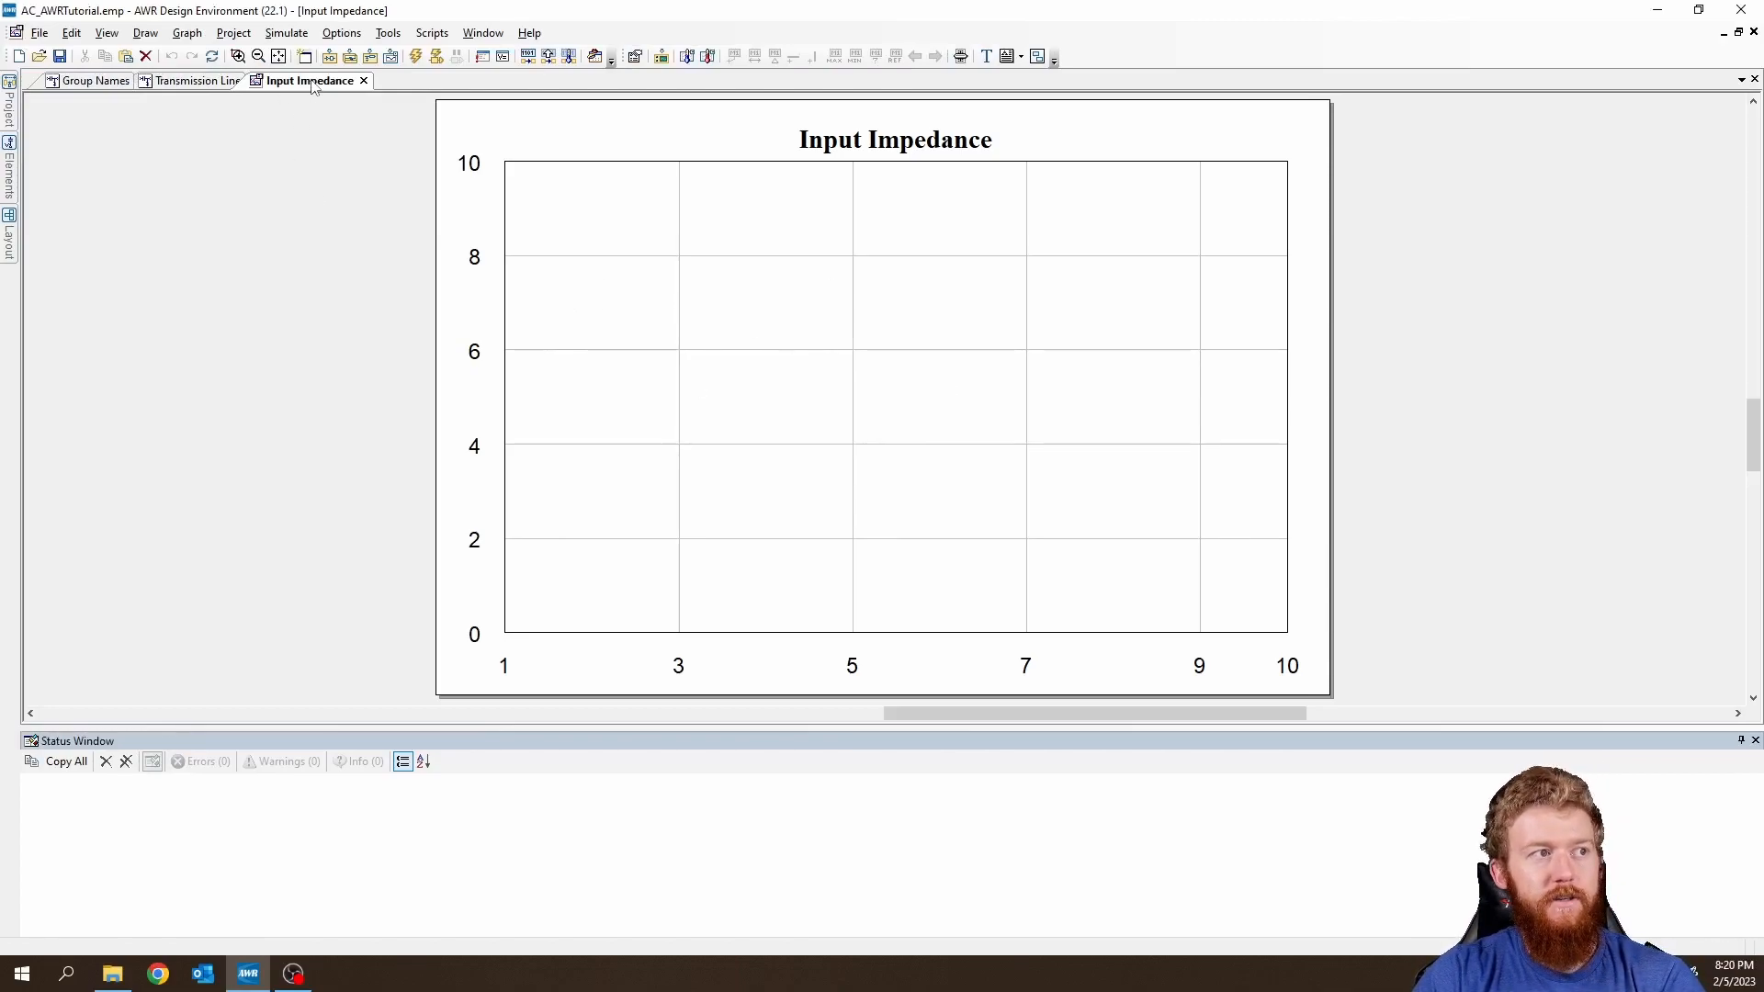
Switch through the open documents, close the Group Names schematic window, and return to the Input Impedance graph.
left_click(193, 80)
left_click(92, 81)
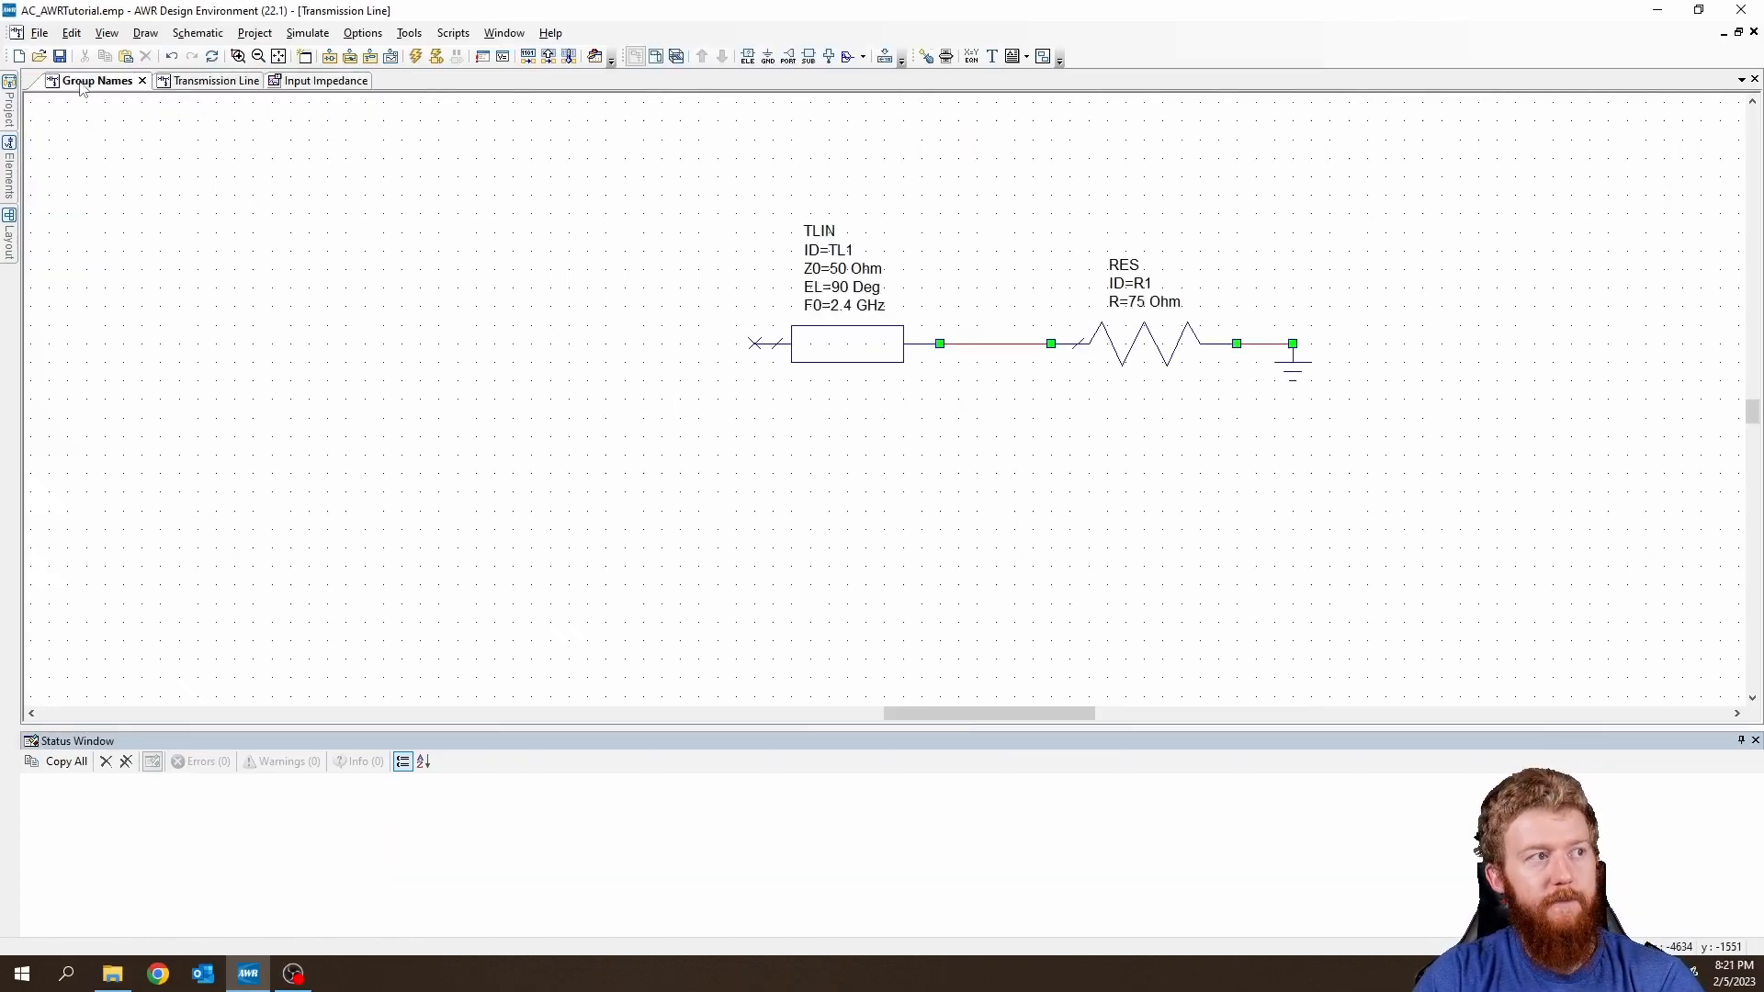
left_click(201, 83)
left_click(323, 82)
left_click(185, 82)
left_click(98, 83)
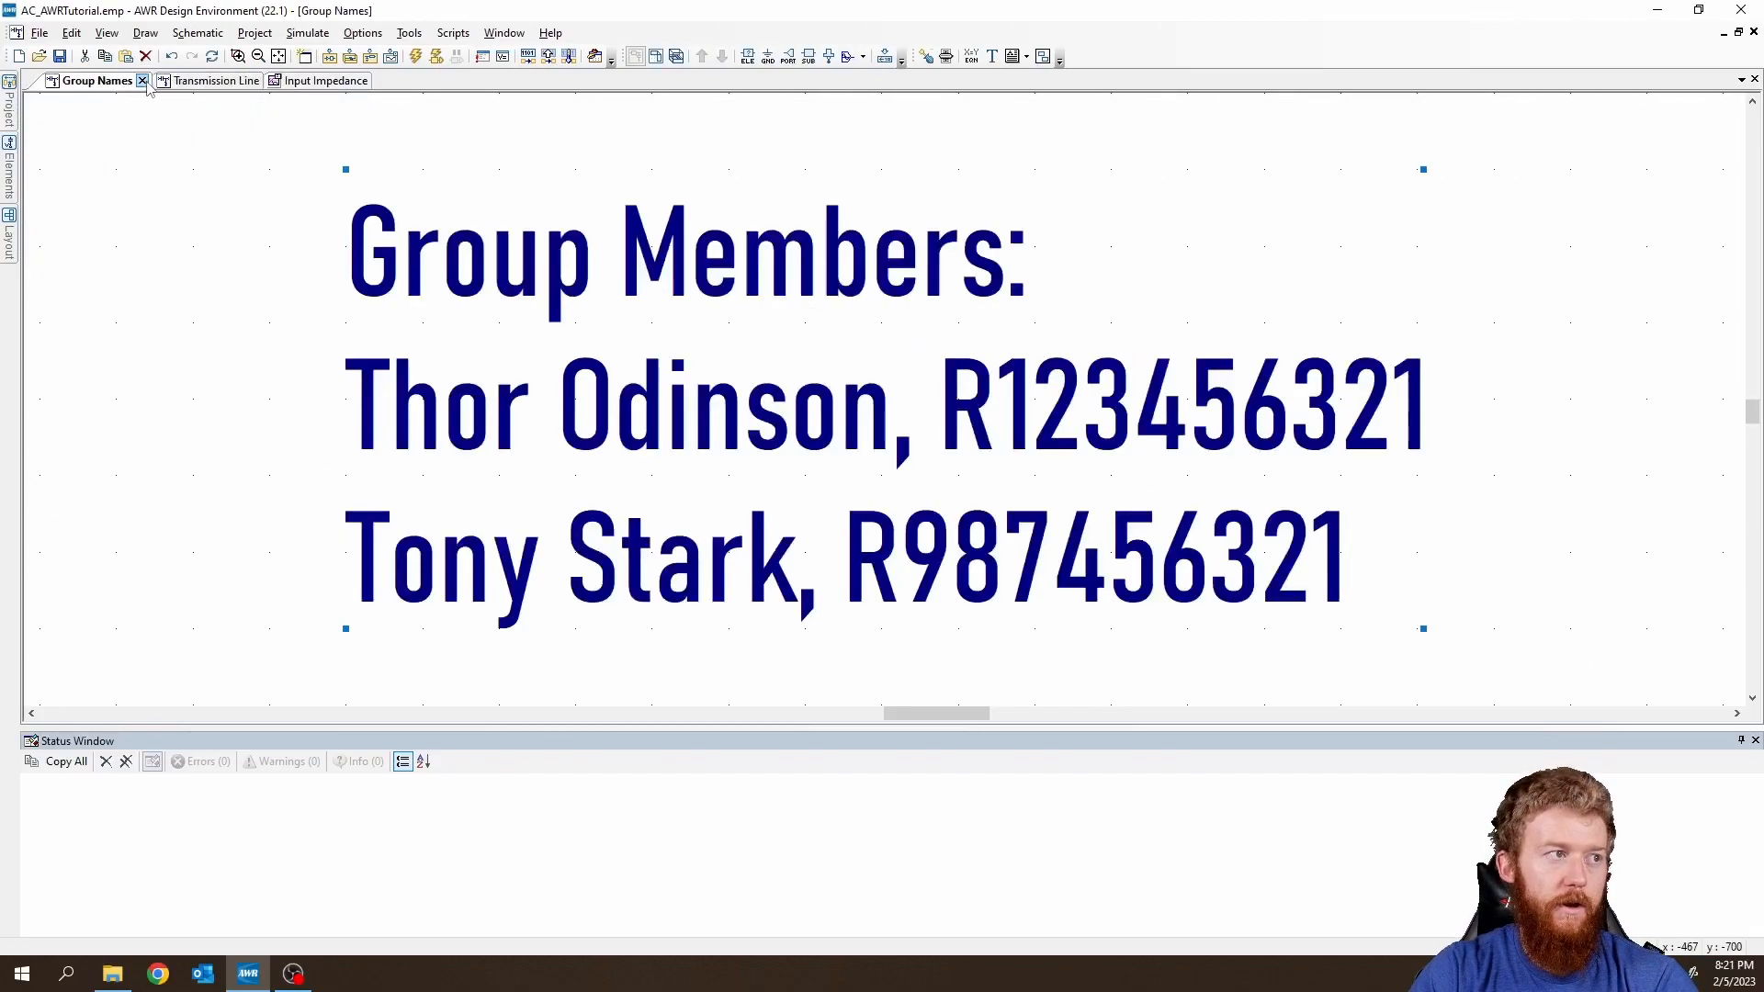
left_click(143, 81)
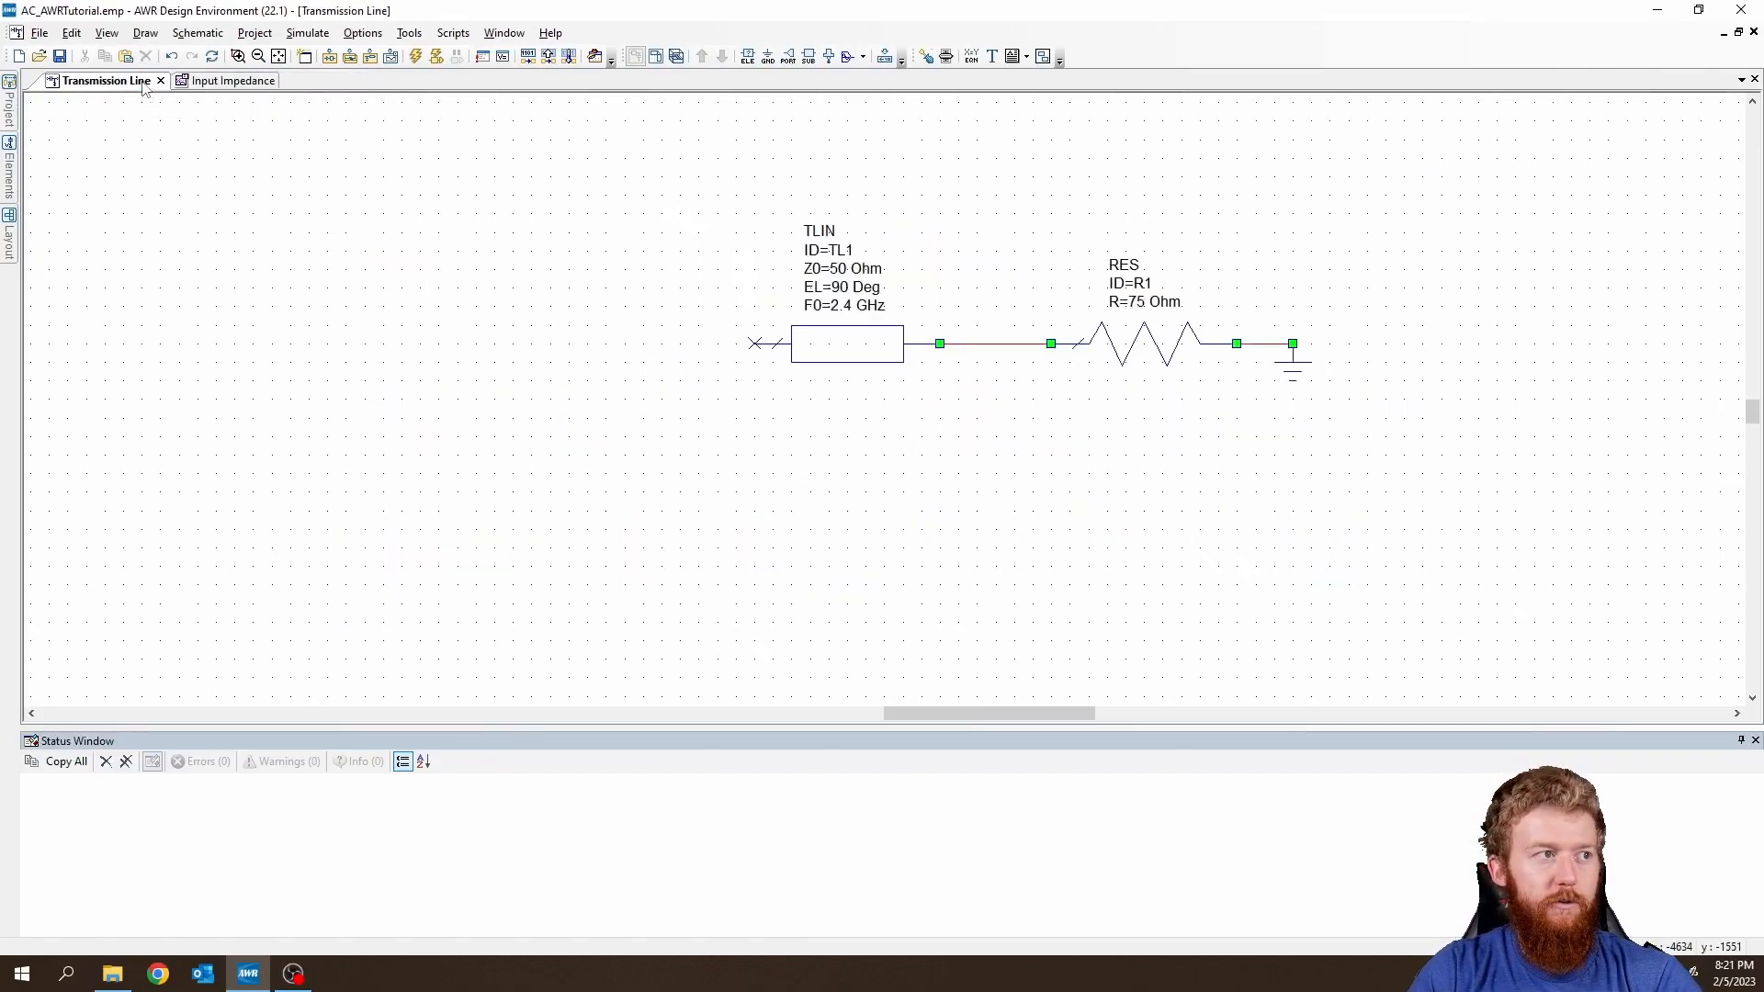
left_click(221, 83)
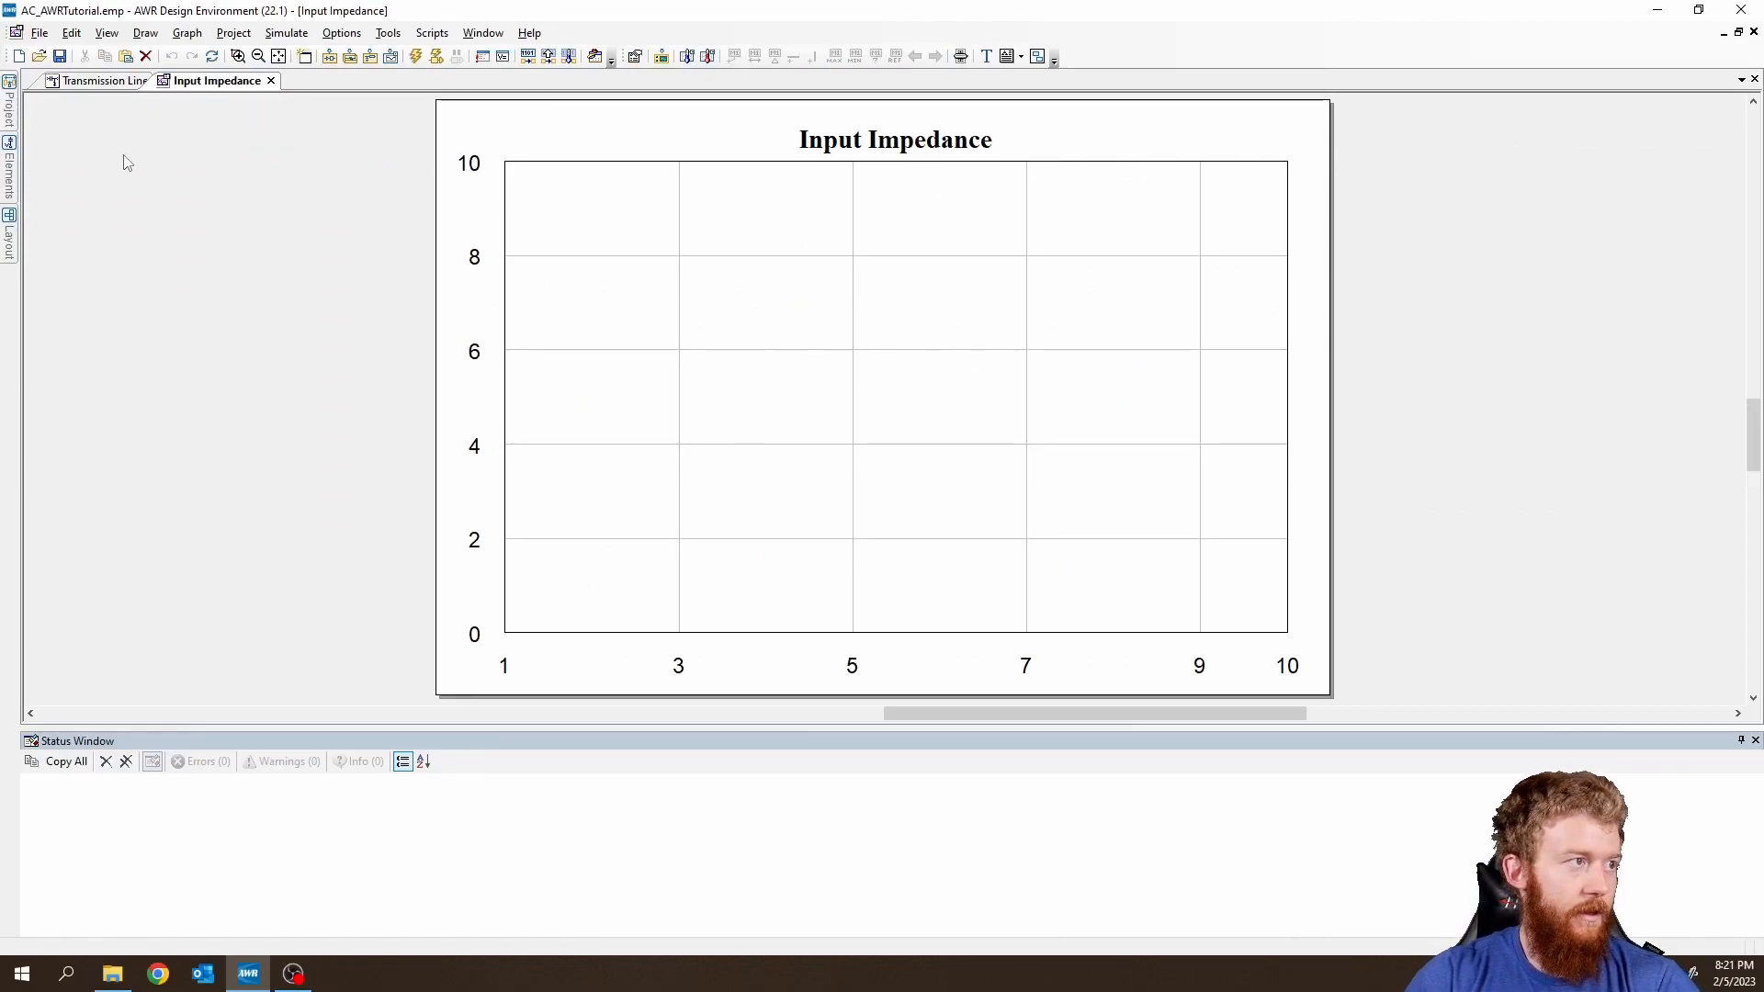
Keep the Project browser docked open beside the graph, and select the Input Impedance graph in its tree.
left_click(10, 106)
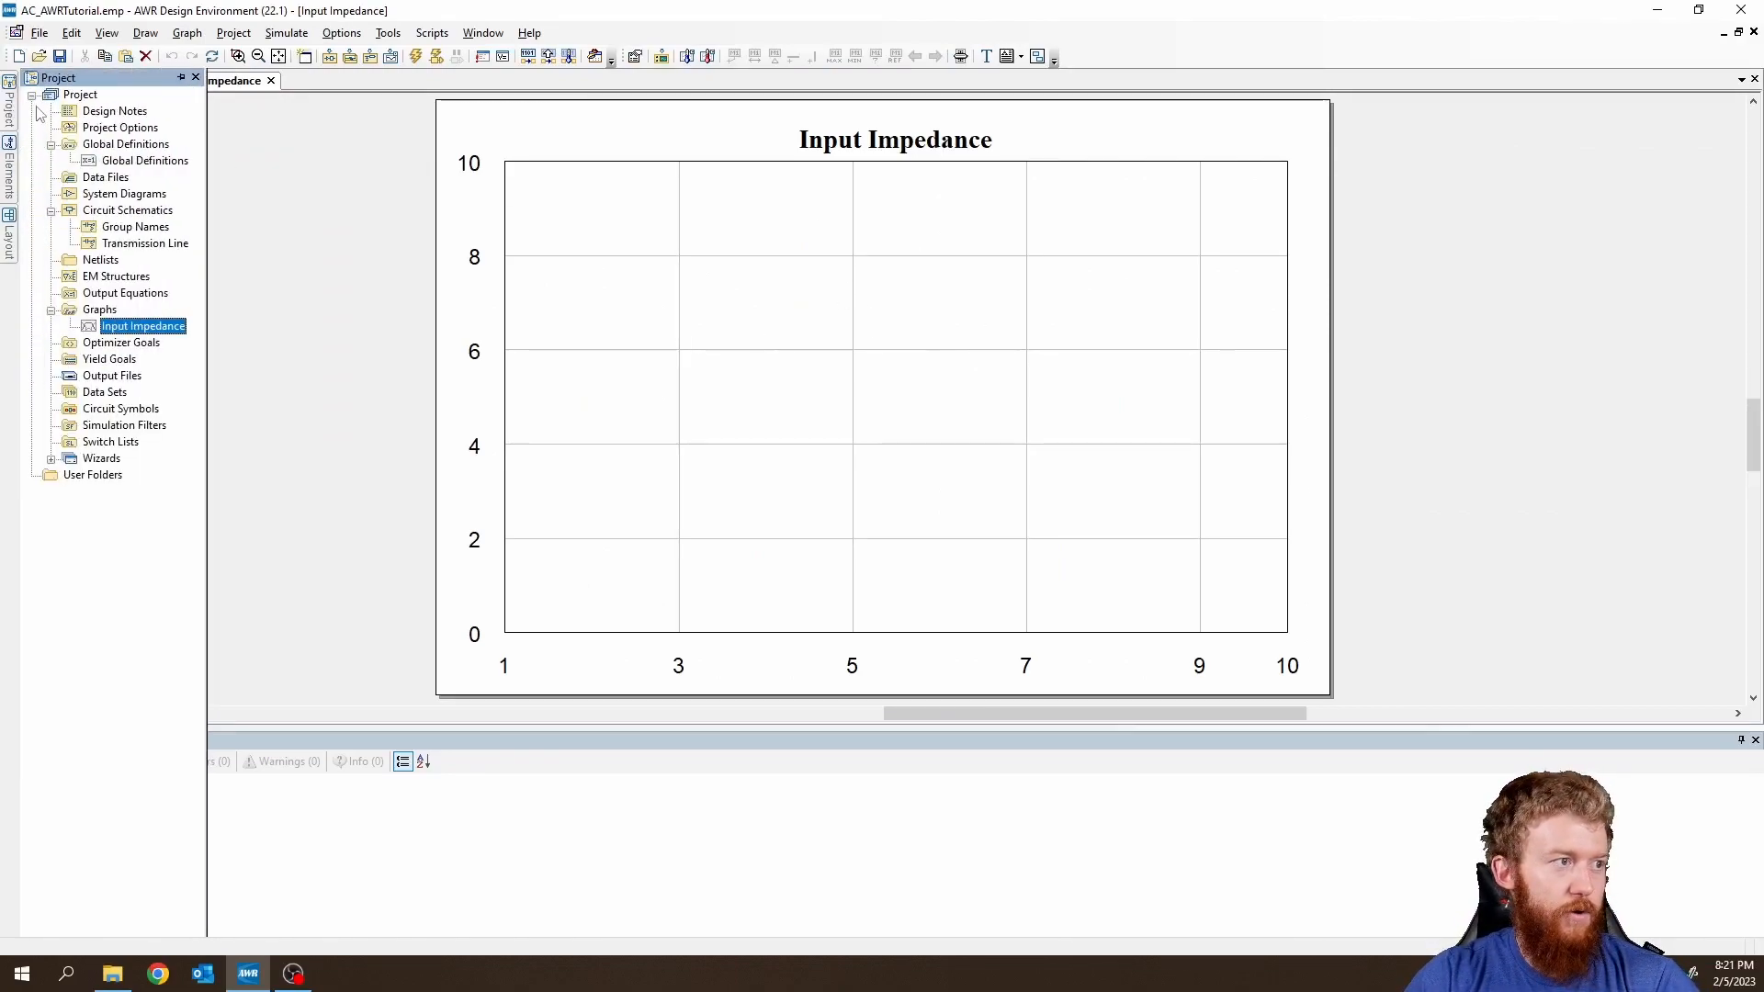
left_click(180, 78)
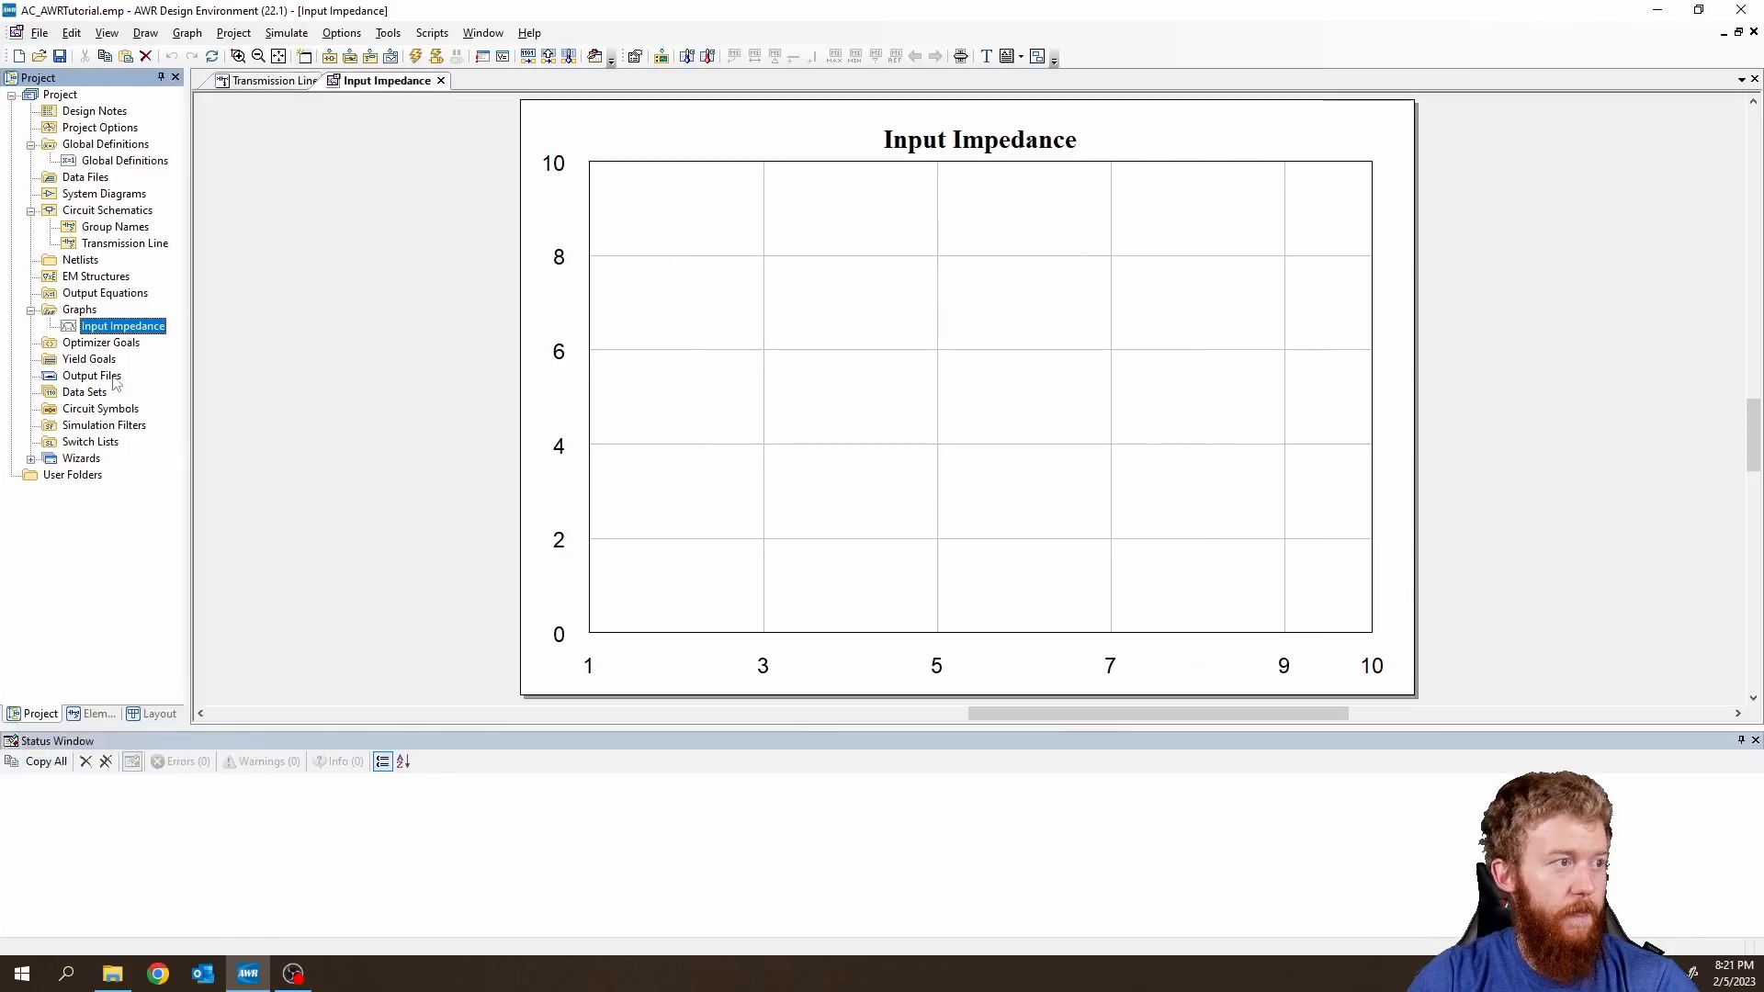
left_click(81, 312)
left_click(107, 329)
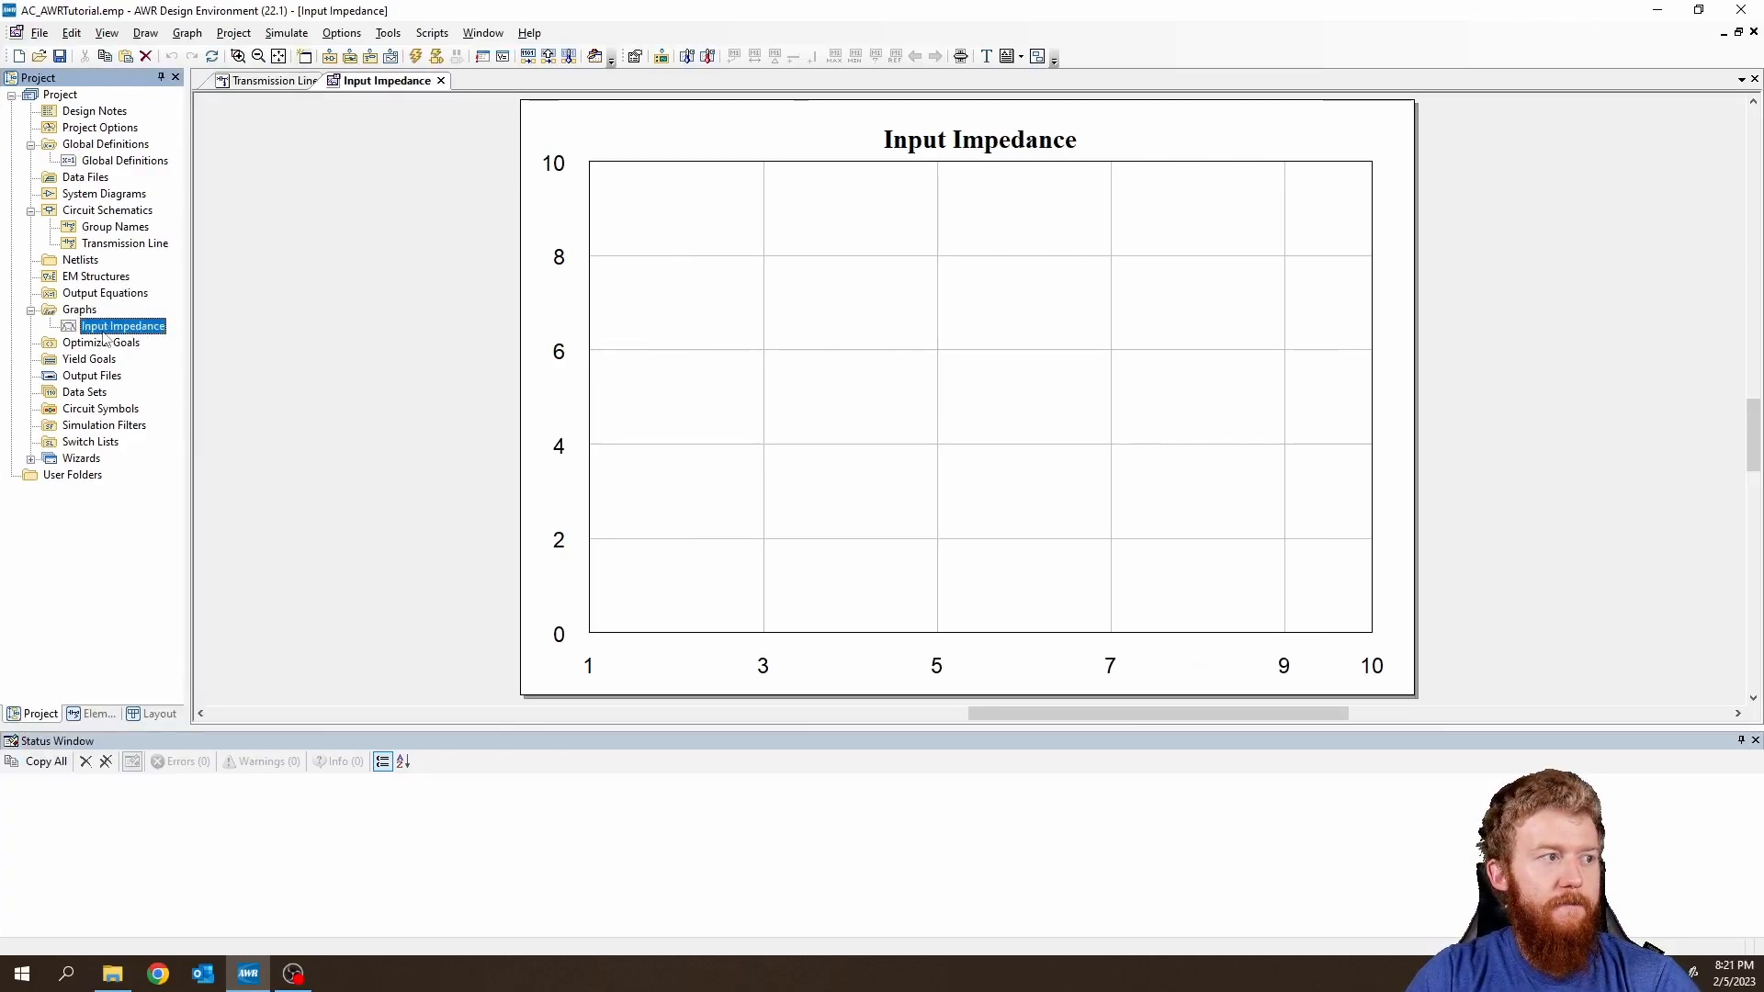
left_click(108, 228)
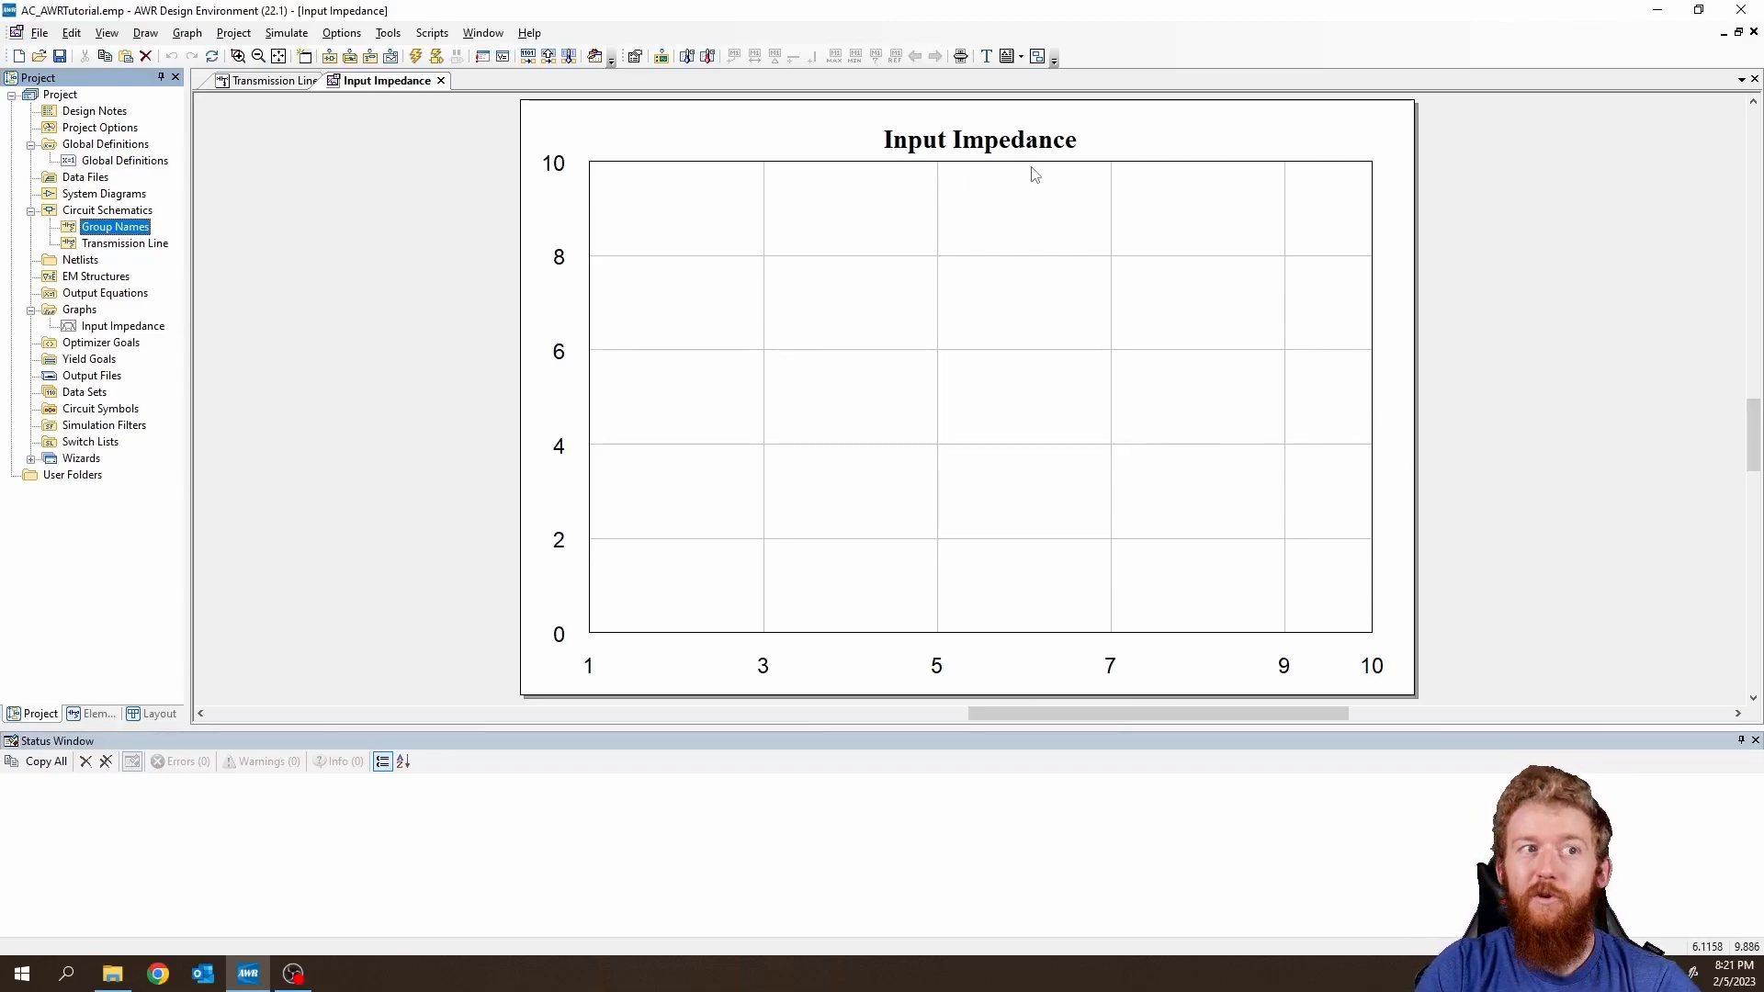
left_click(108, 333)
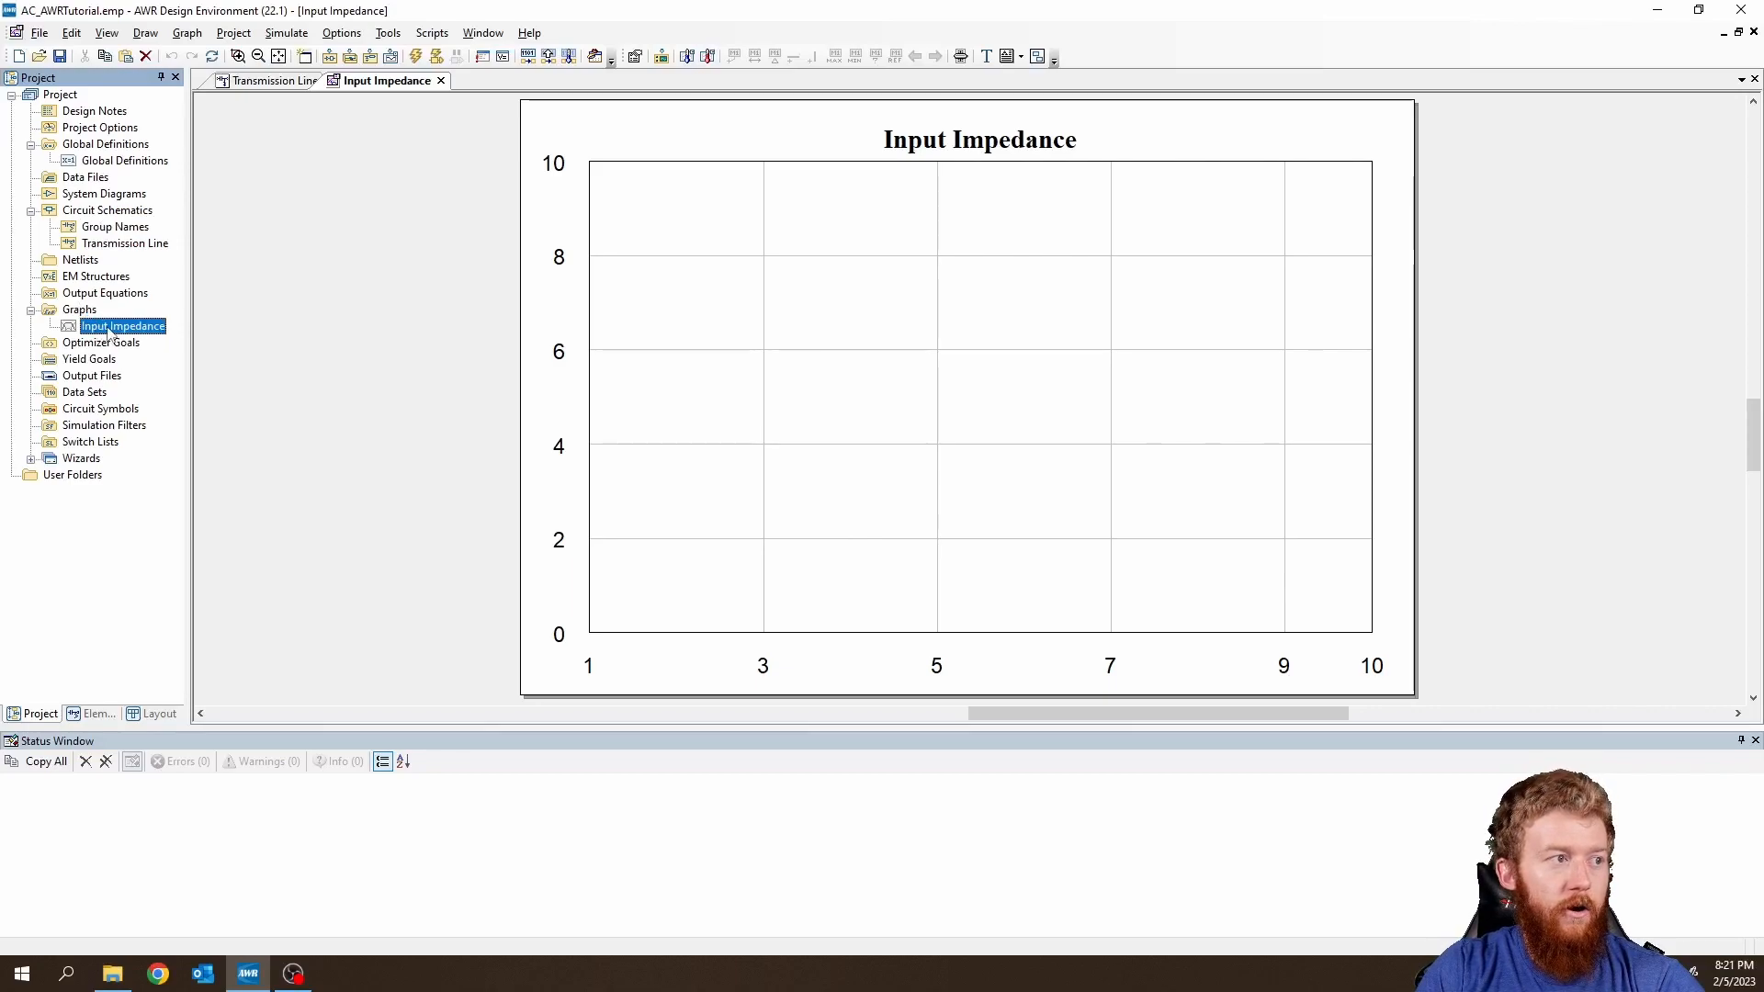
right_click(108, 332)
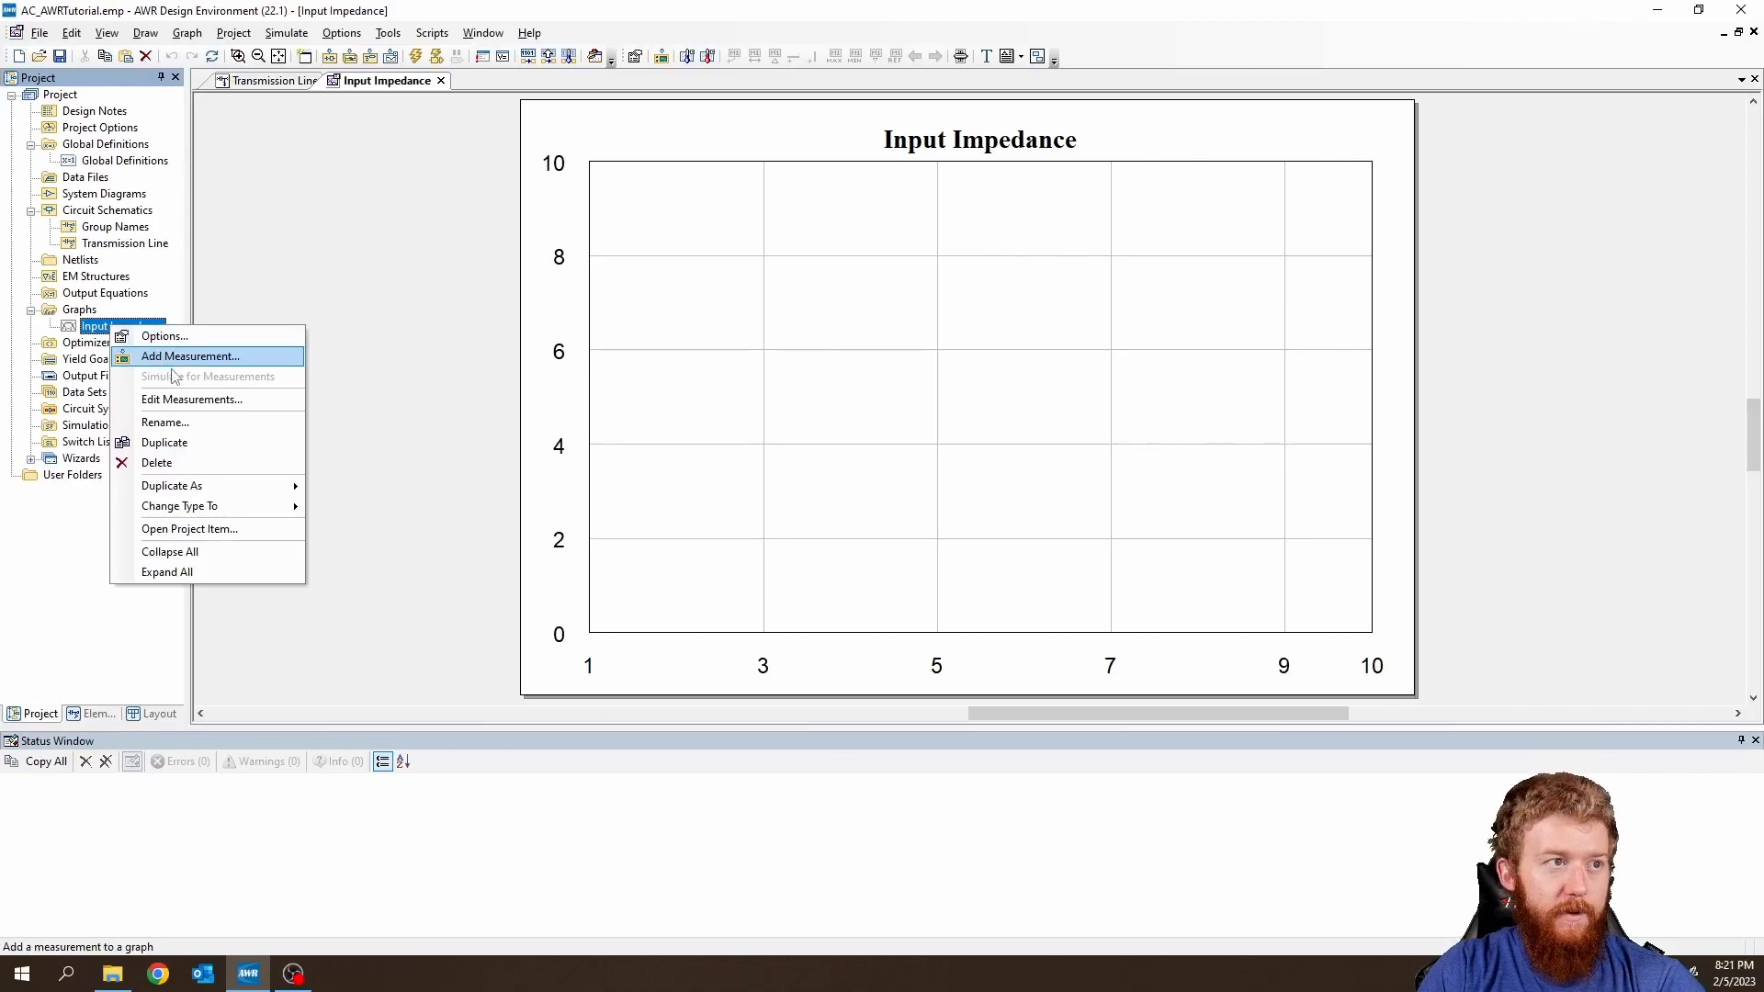
left_click(619, 369)
right_click(973, 377)
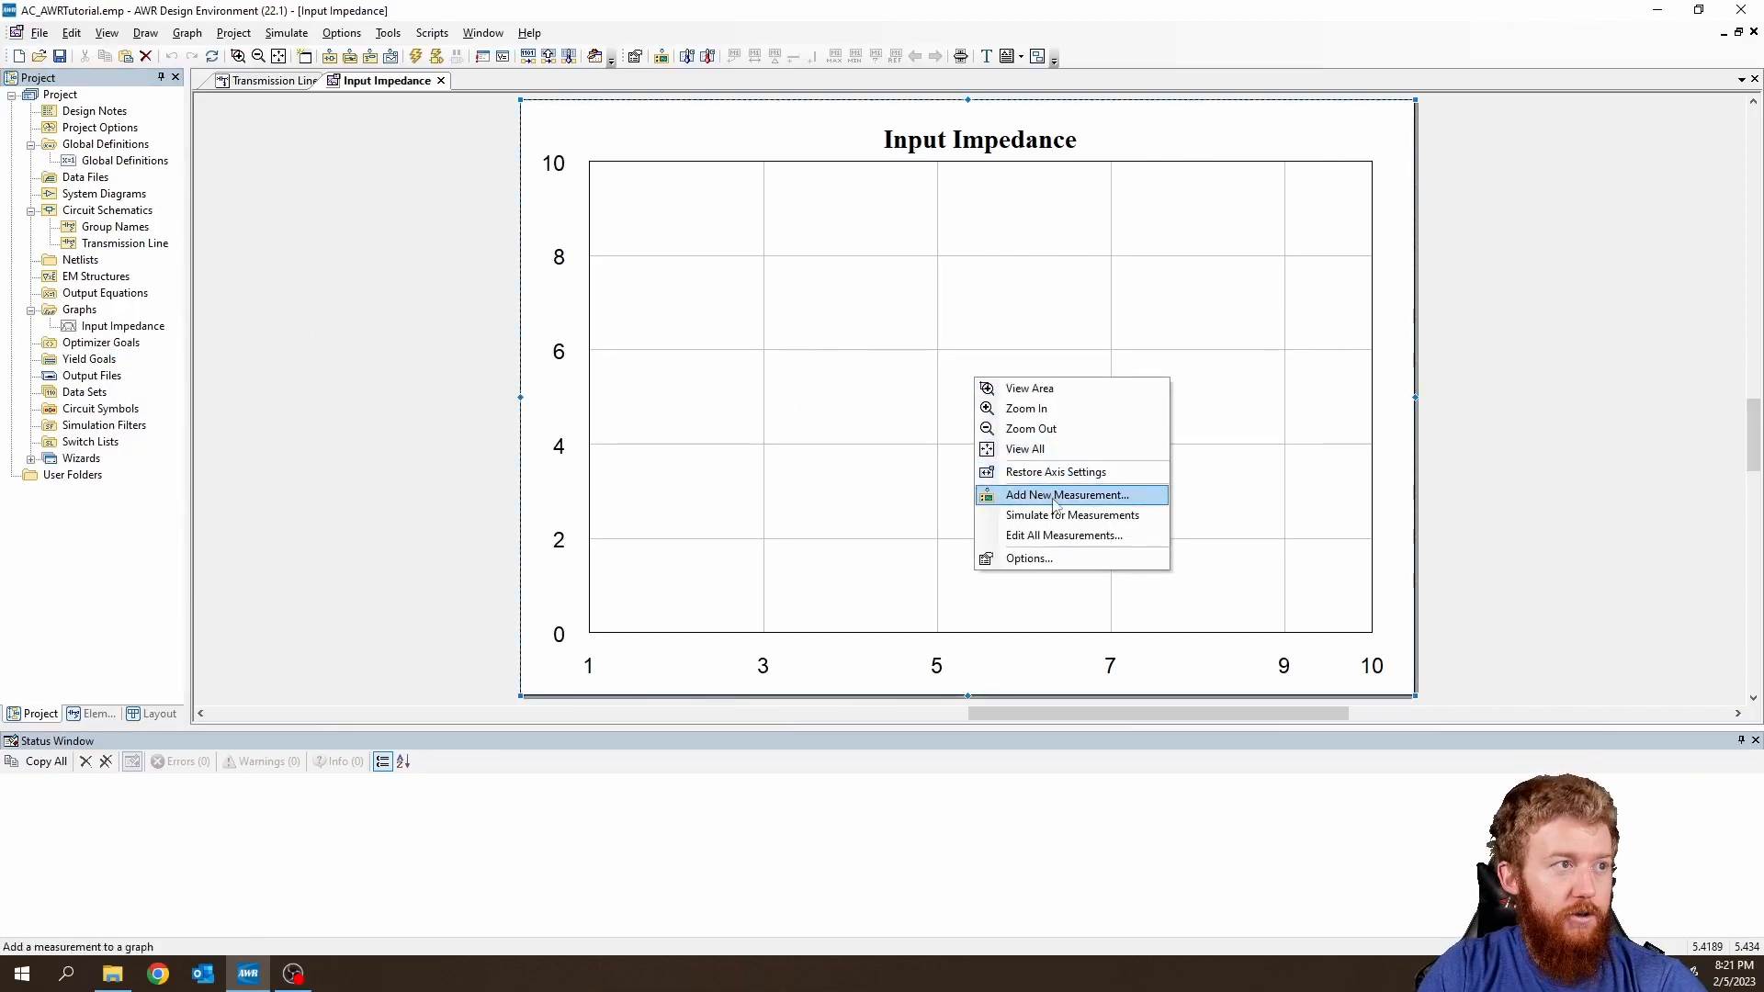
left_click(866, 451)
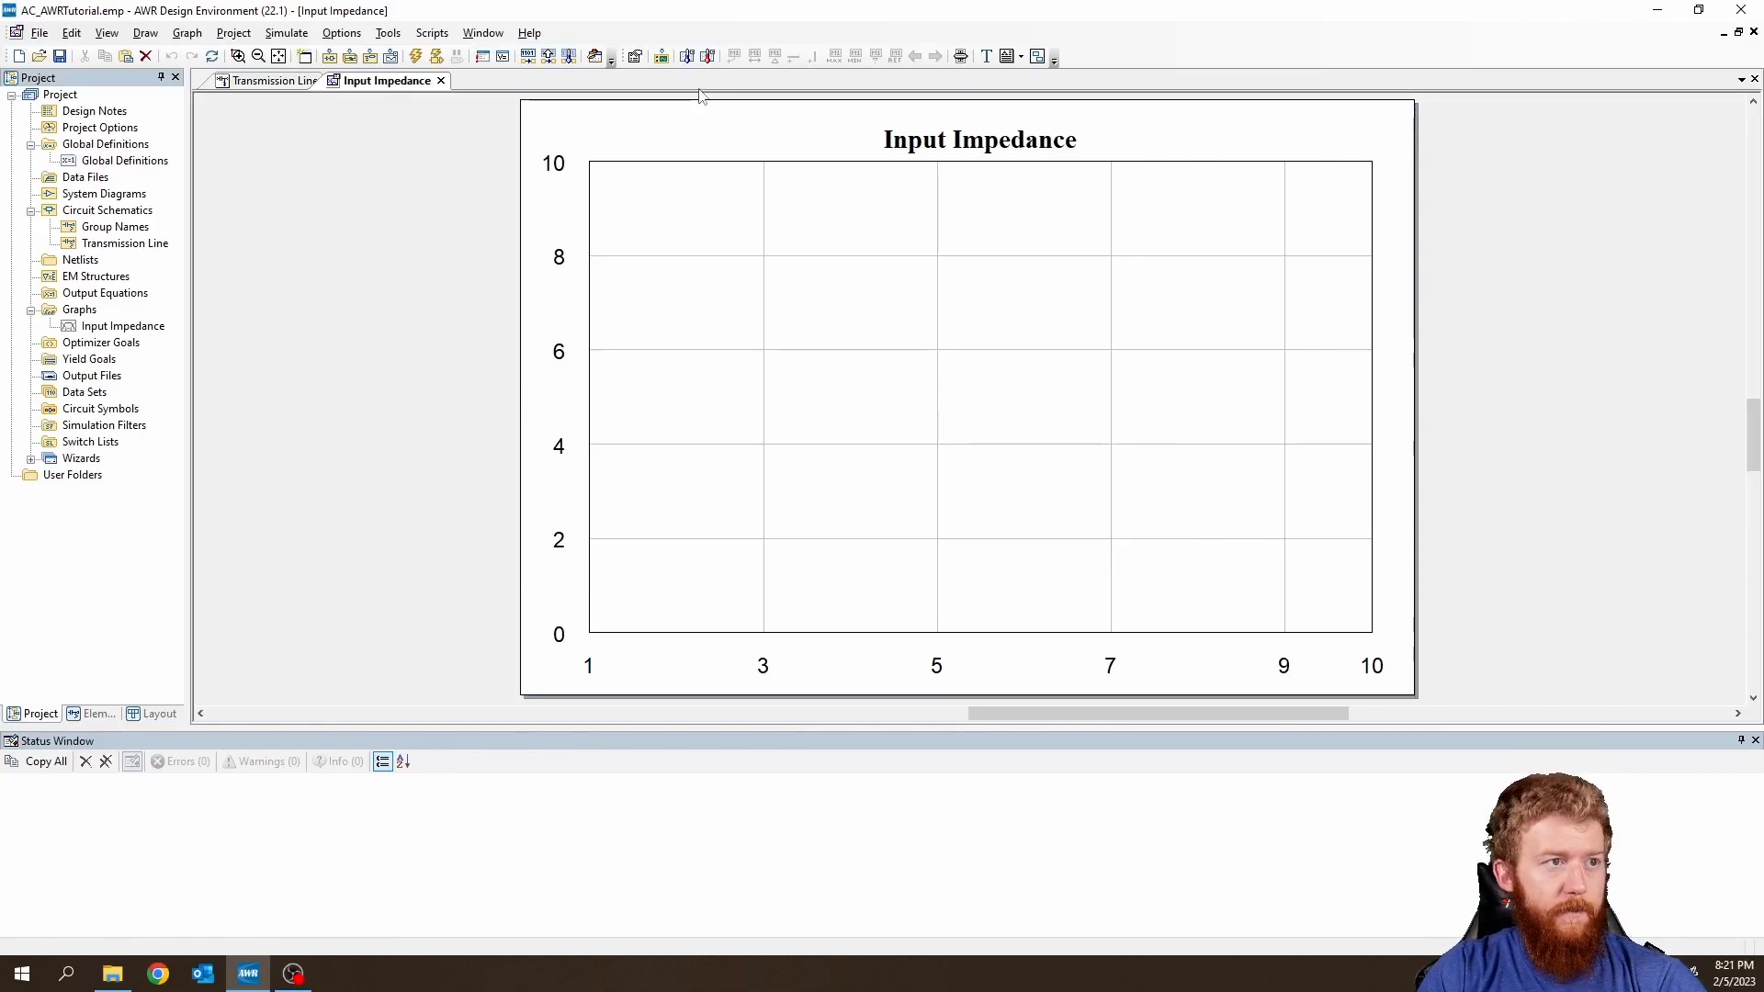
Try to add a Linear ZIN magnitude measurement for port index 1 to the Input Impedance graph, with All Sources as data source.
left_click(661, 57)
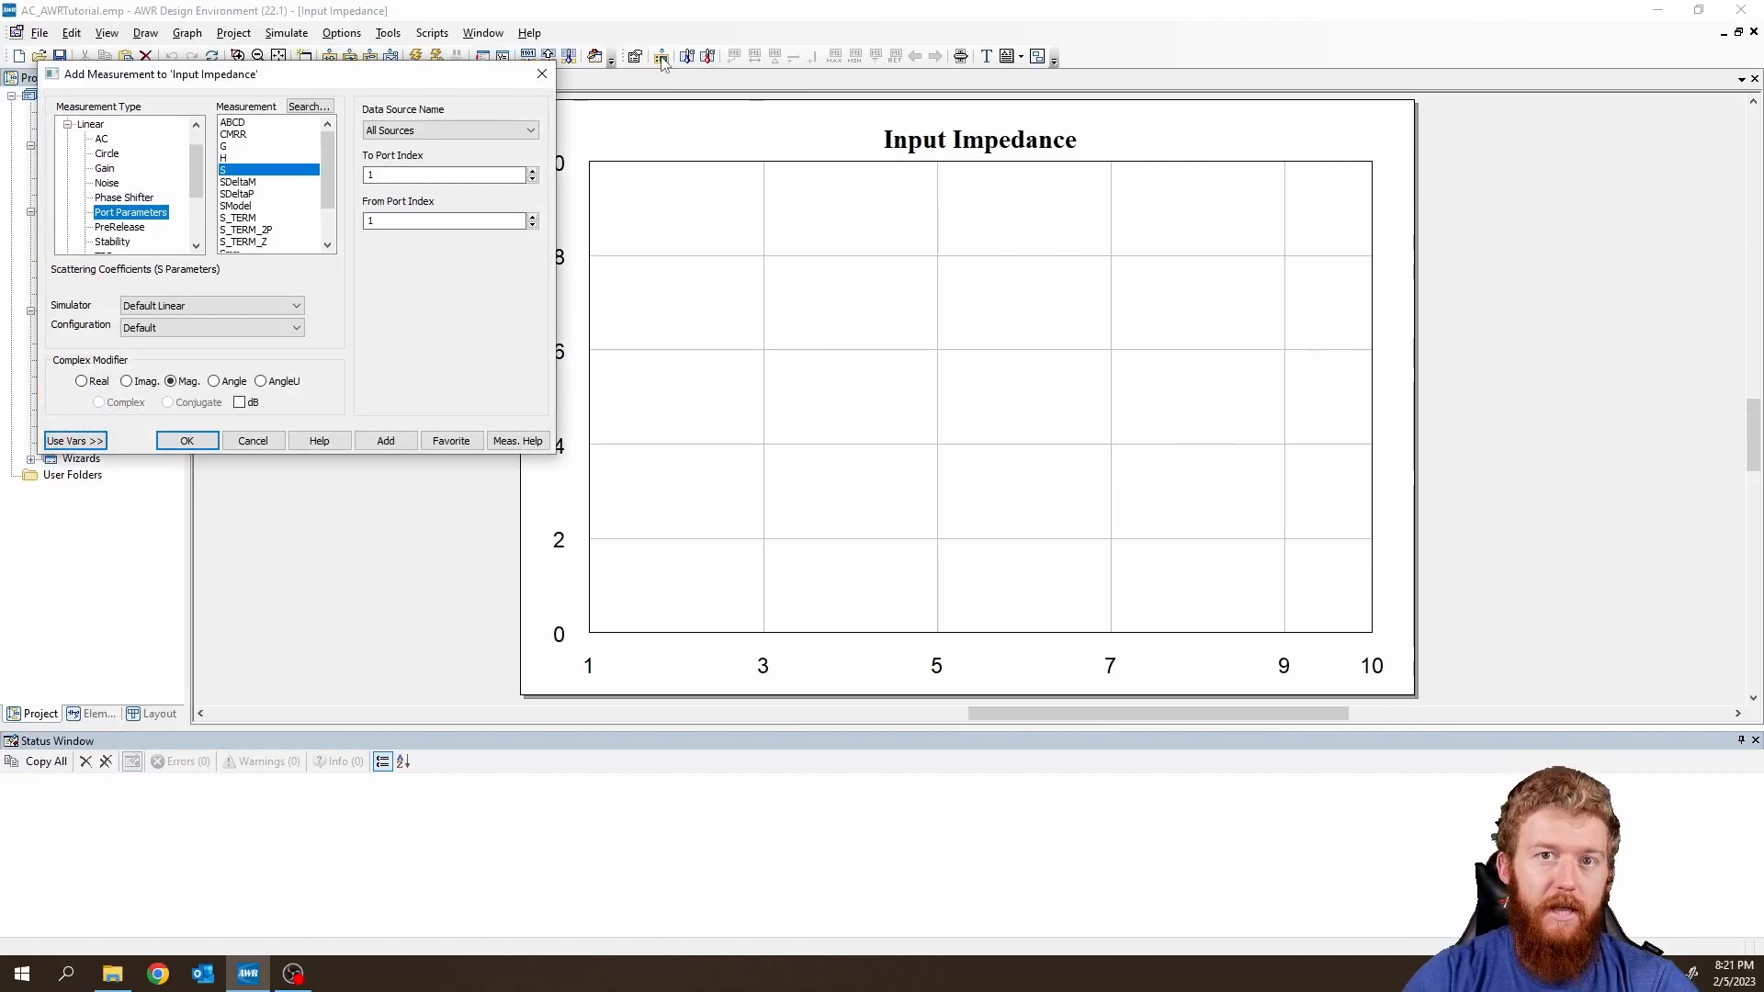
left_click_drag(313, 78, 466, 195)
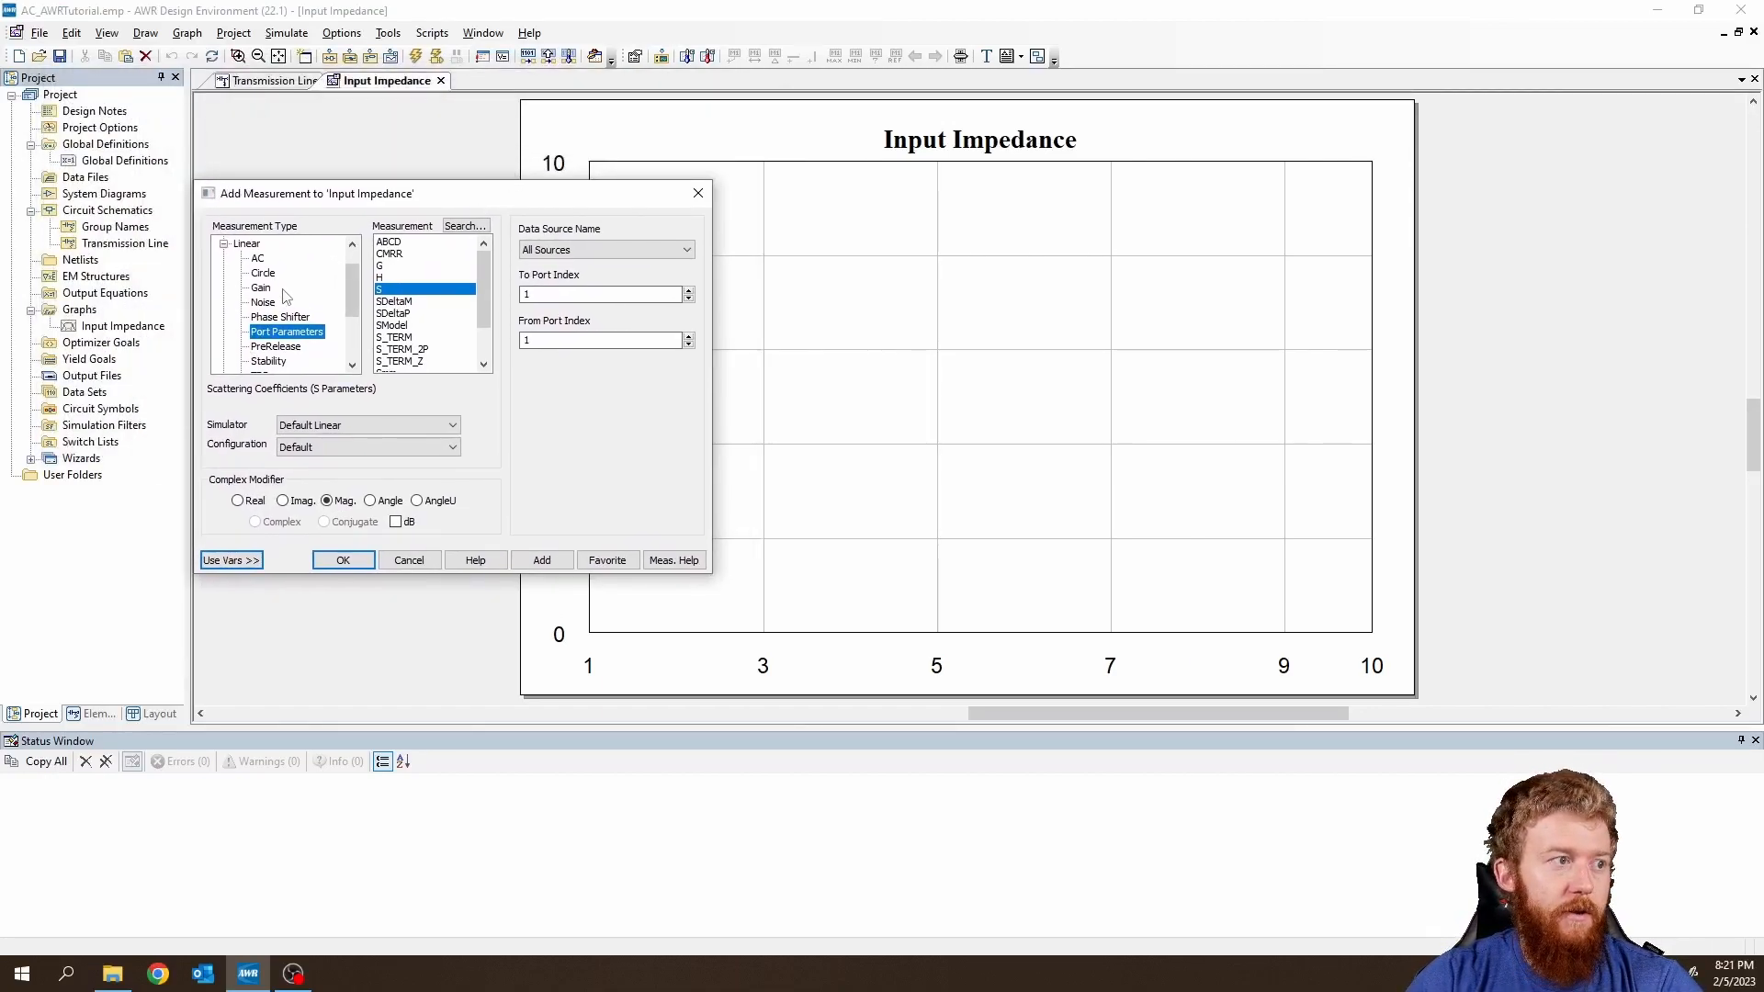
scroll(272, 303, "up", 2)
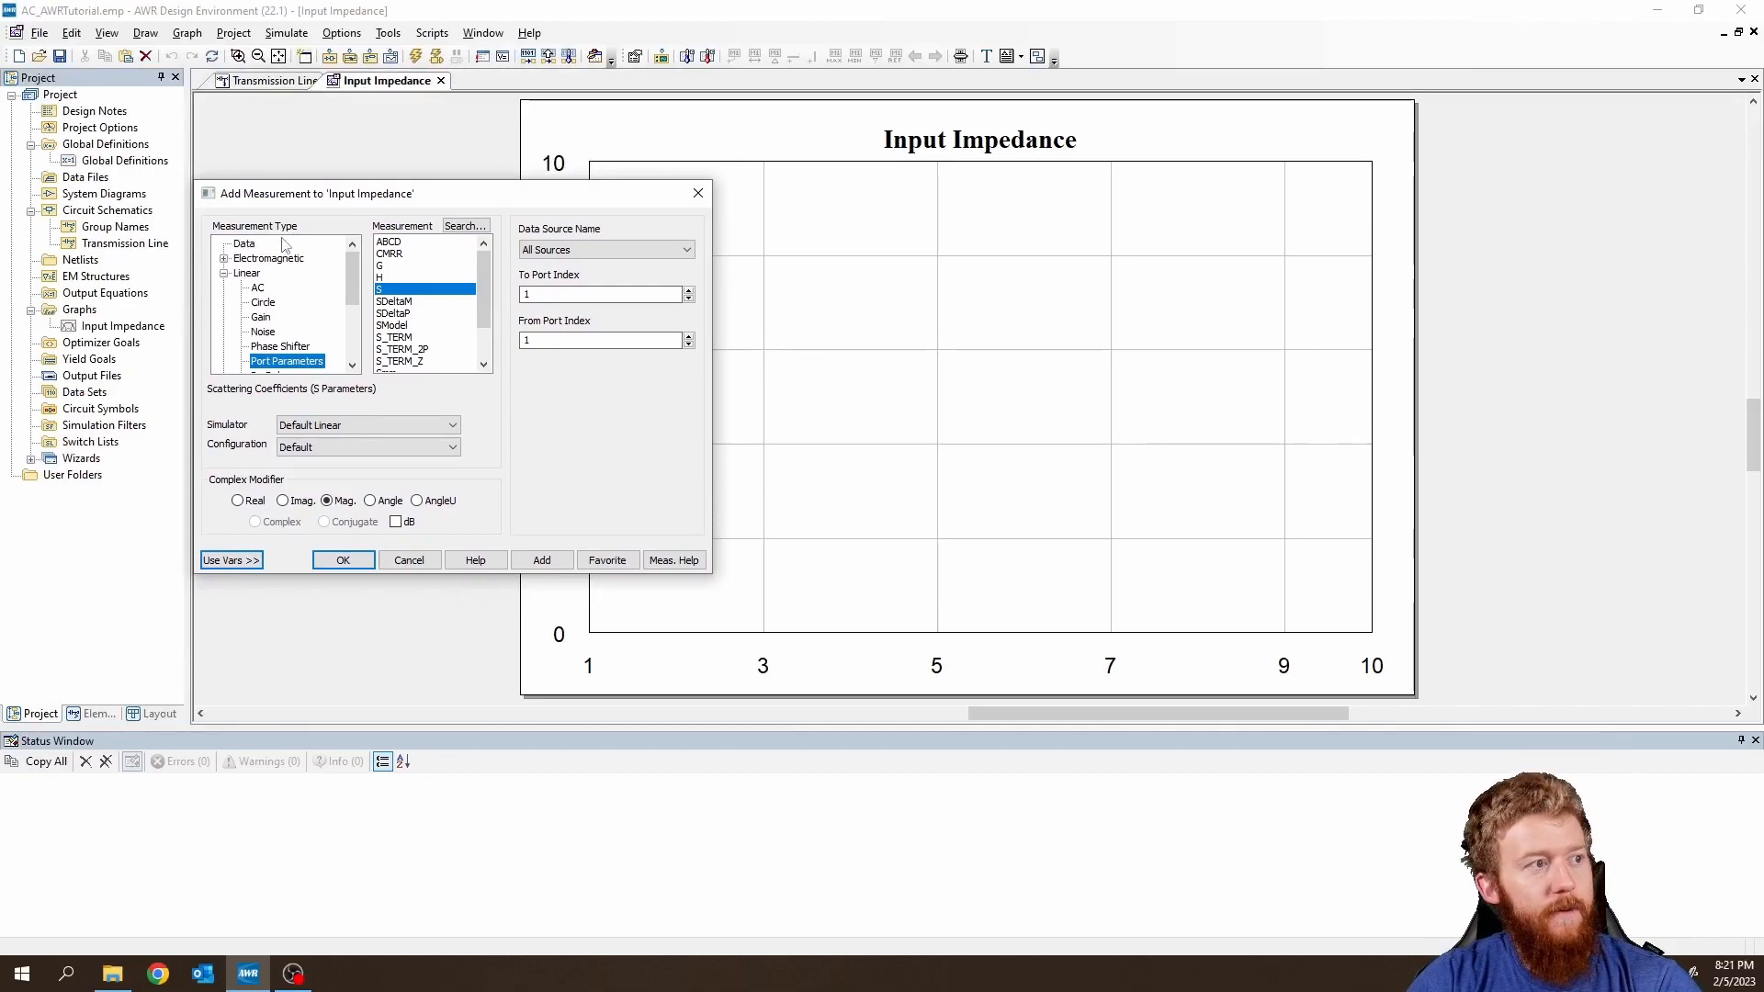
left_click(247, 274)
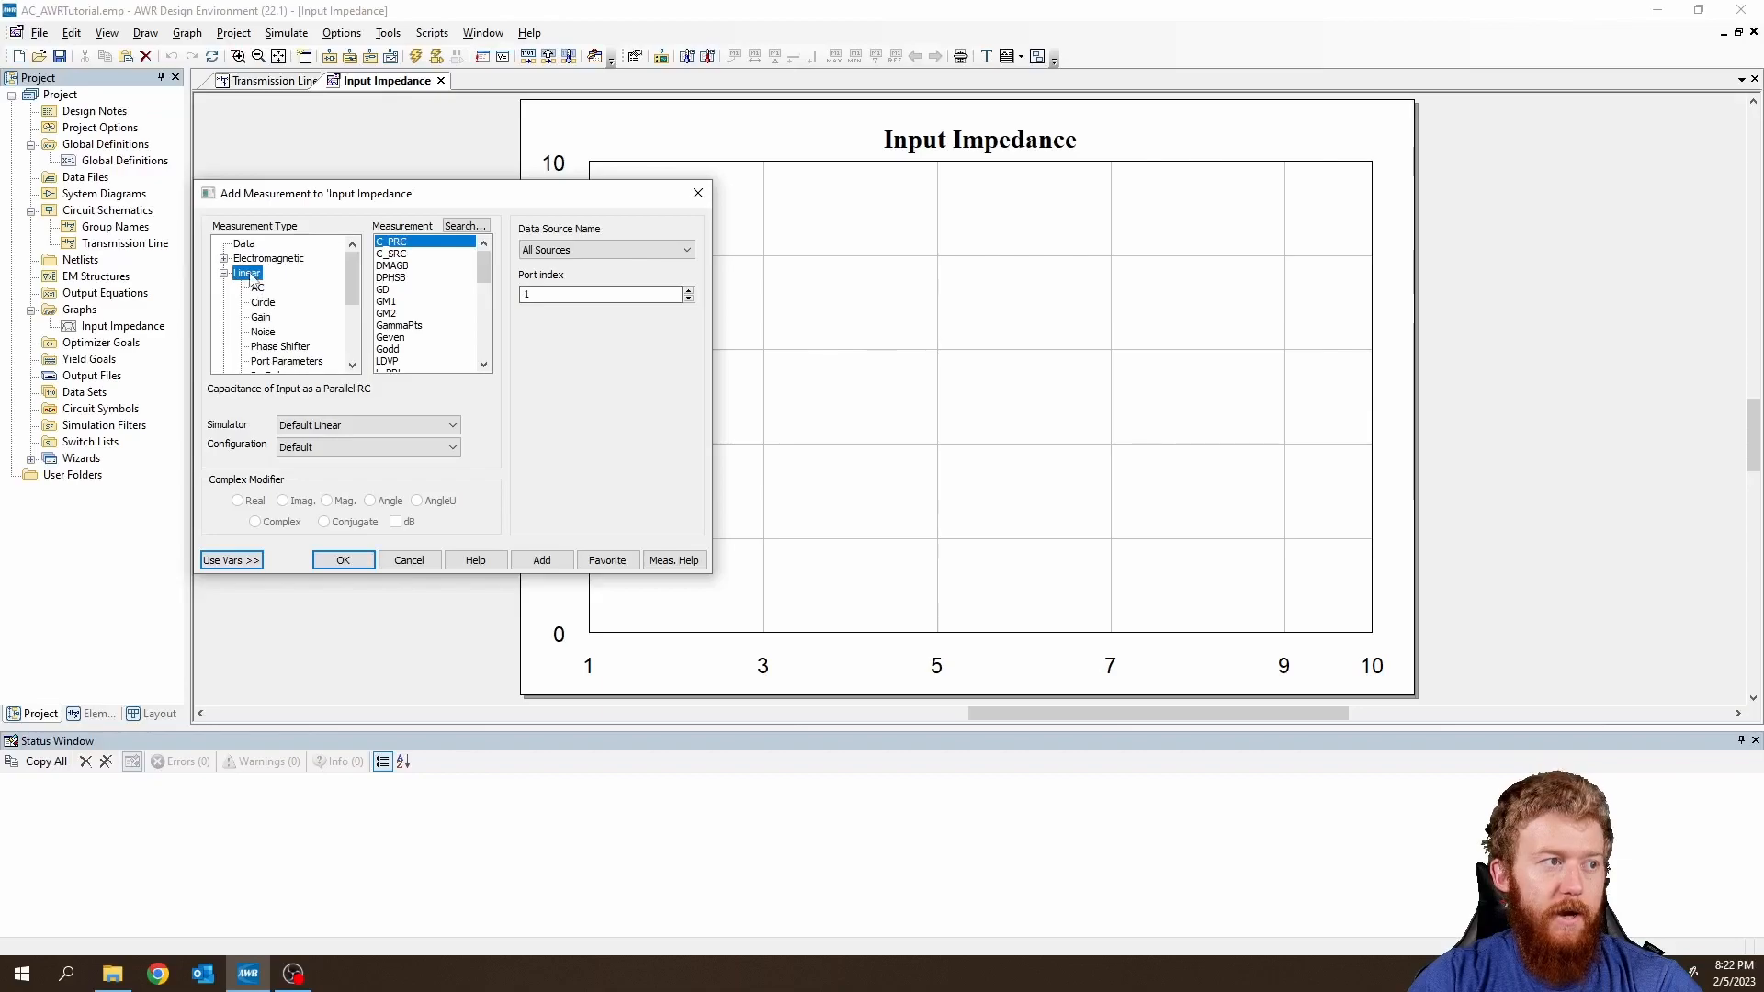
scroll(418, 278, "down", 10)
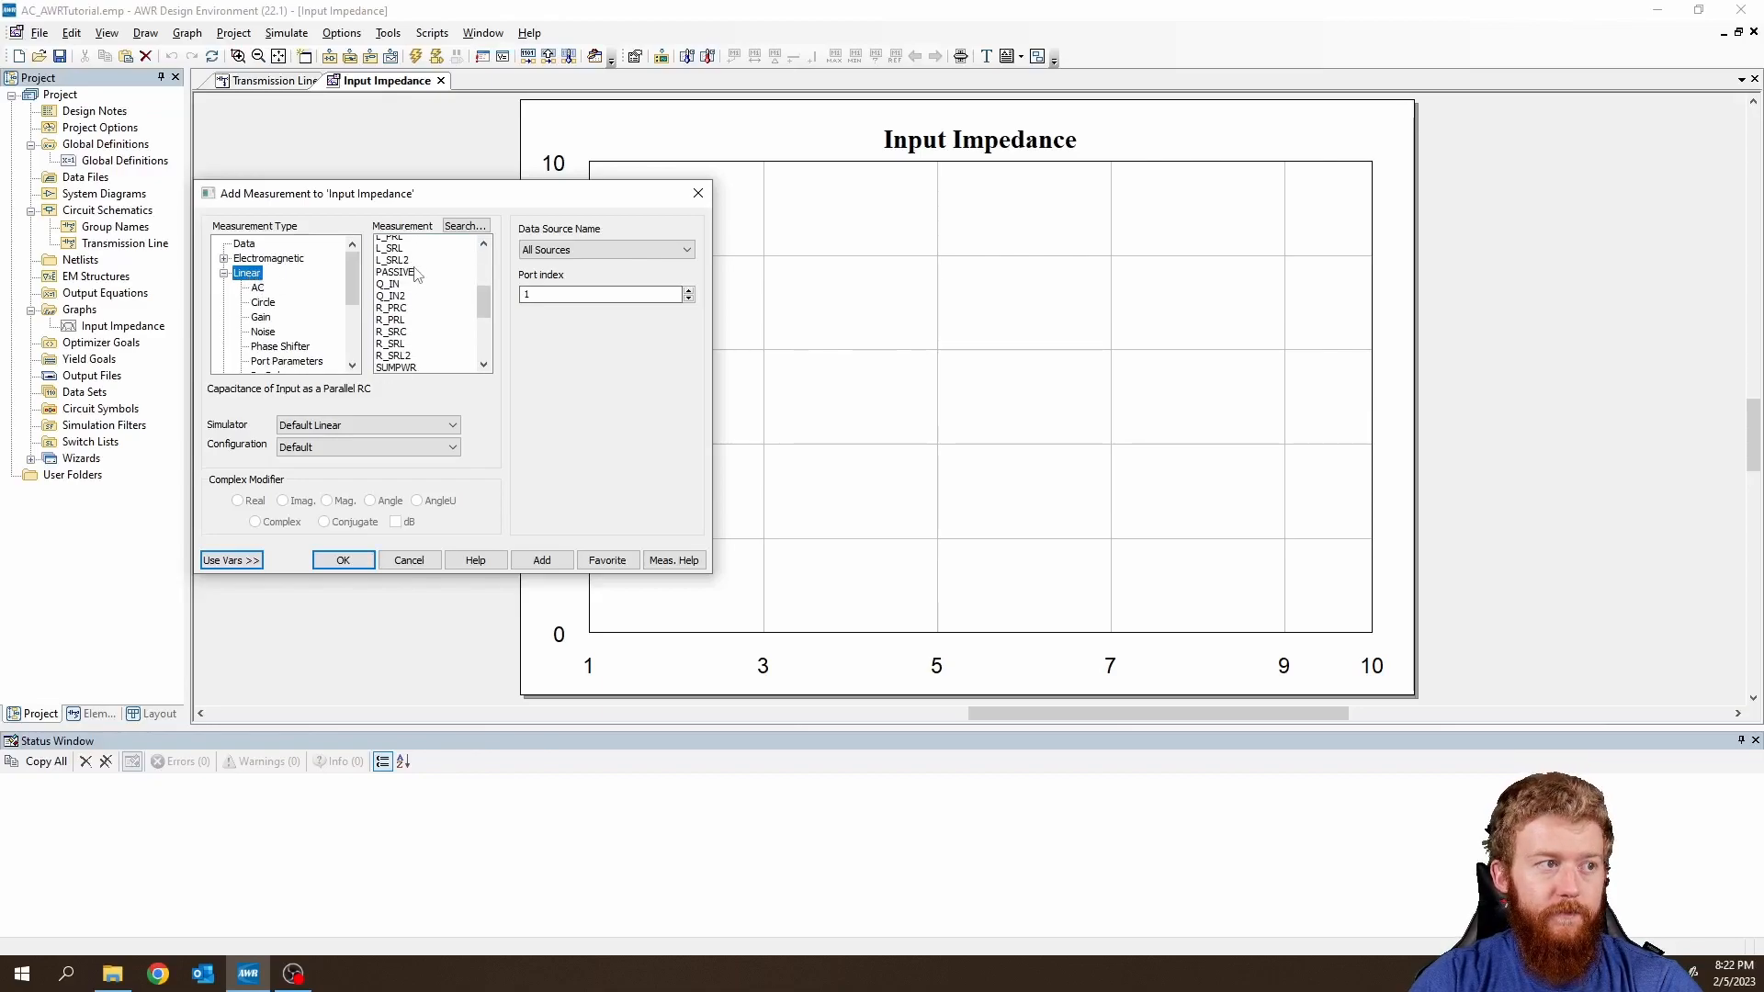
left_click(385, 326)
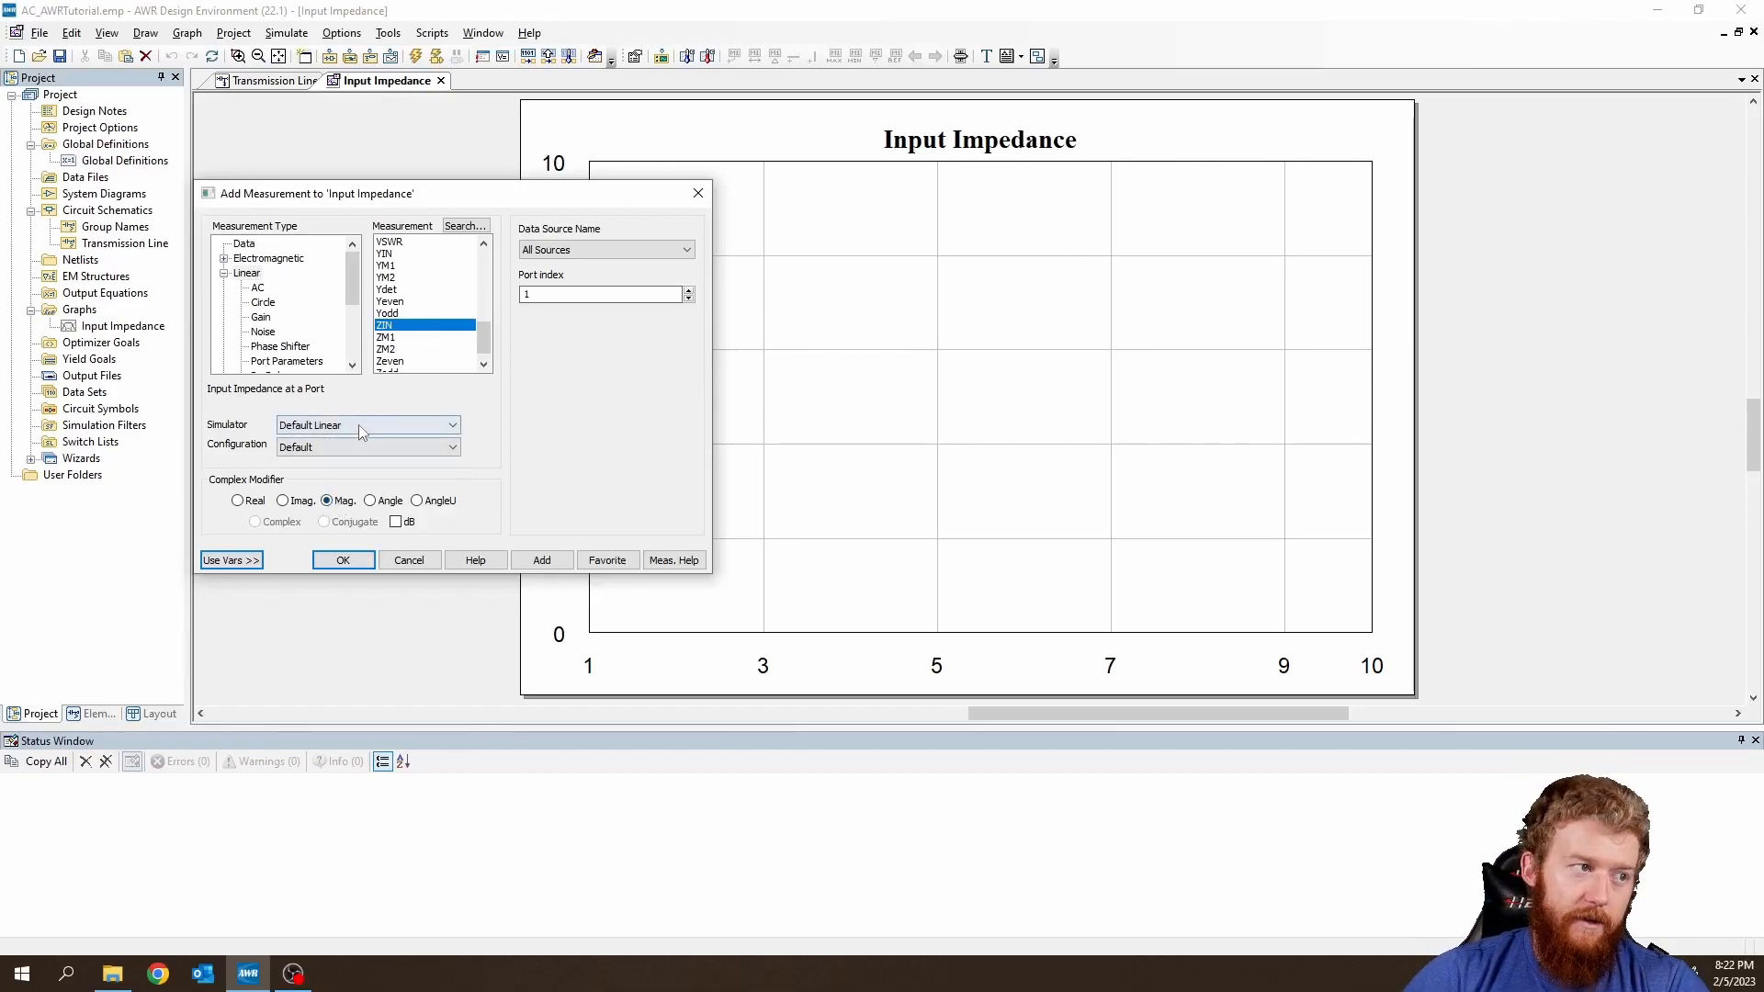
left_click(599, 252)
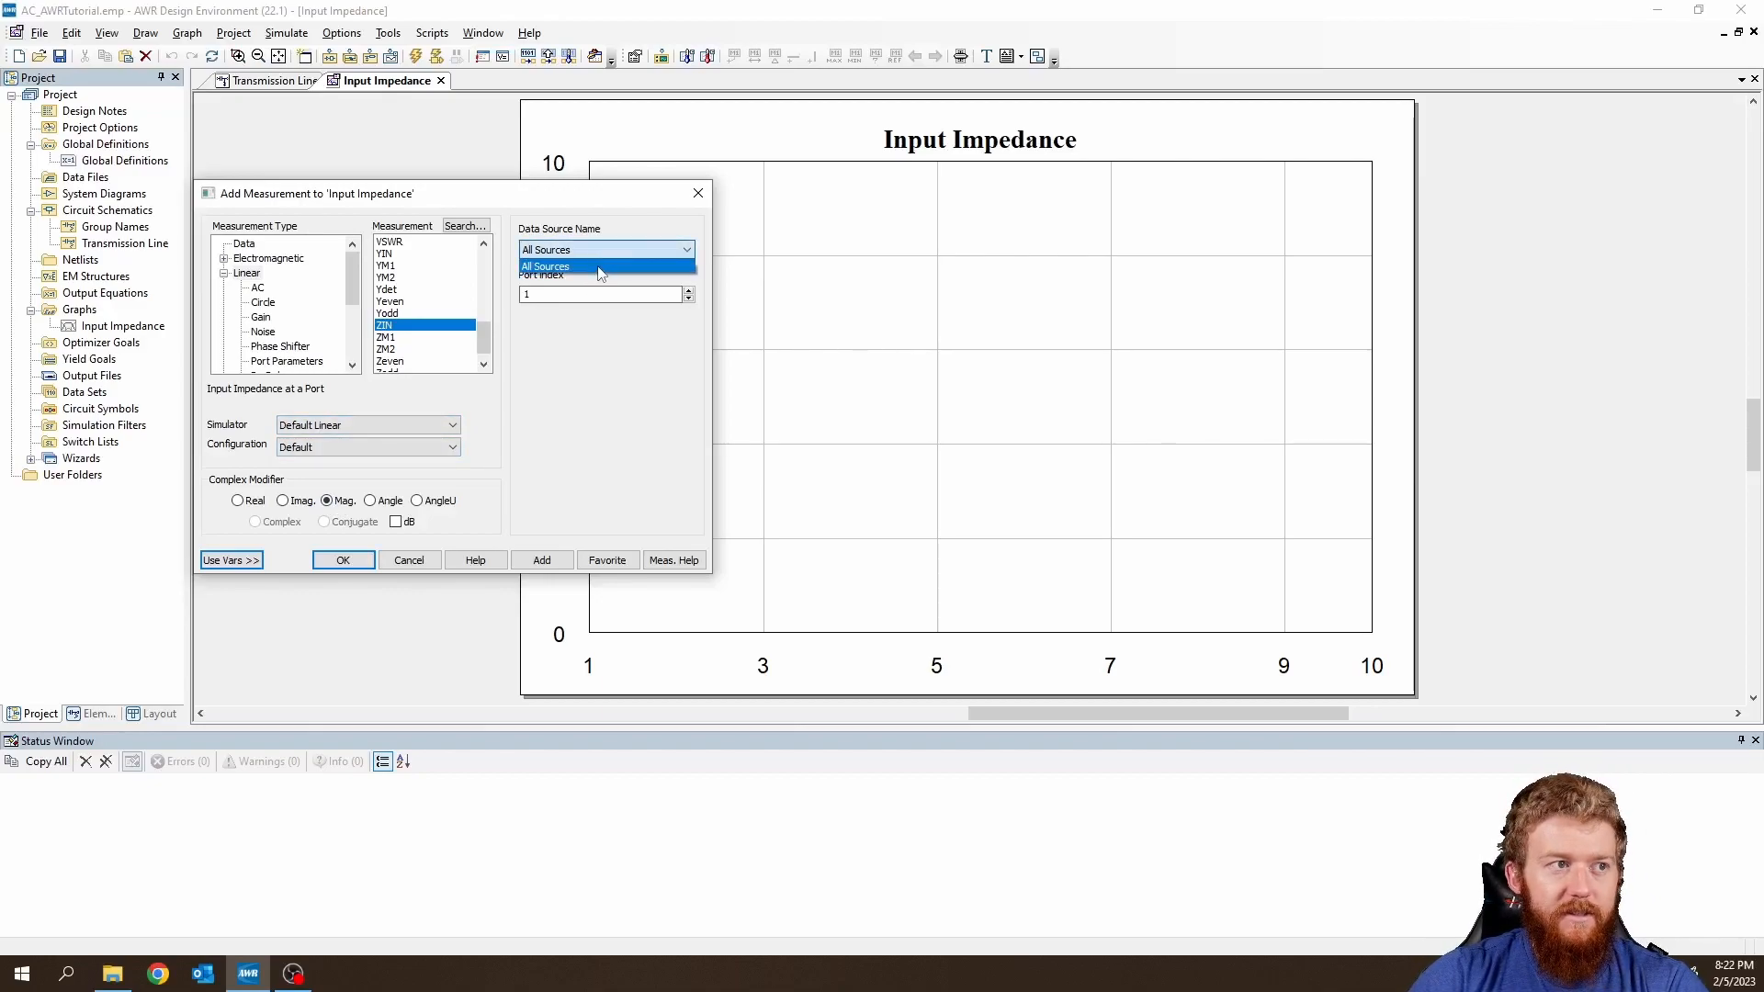
left_click(602, 268)
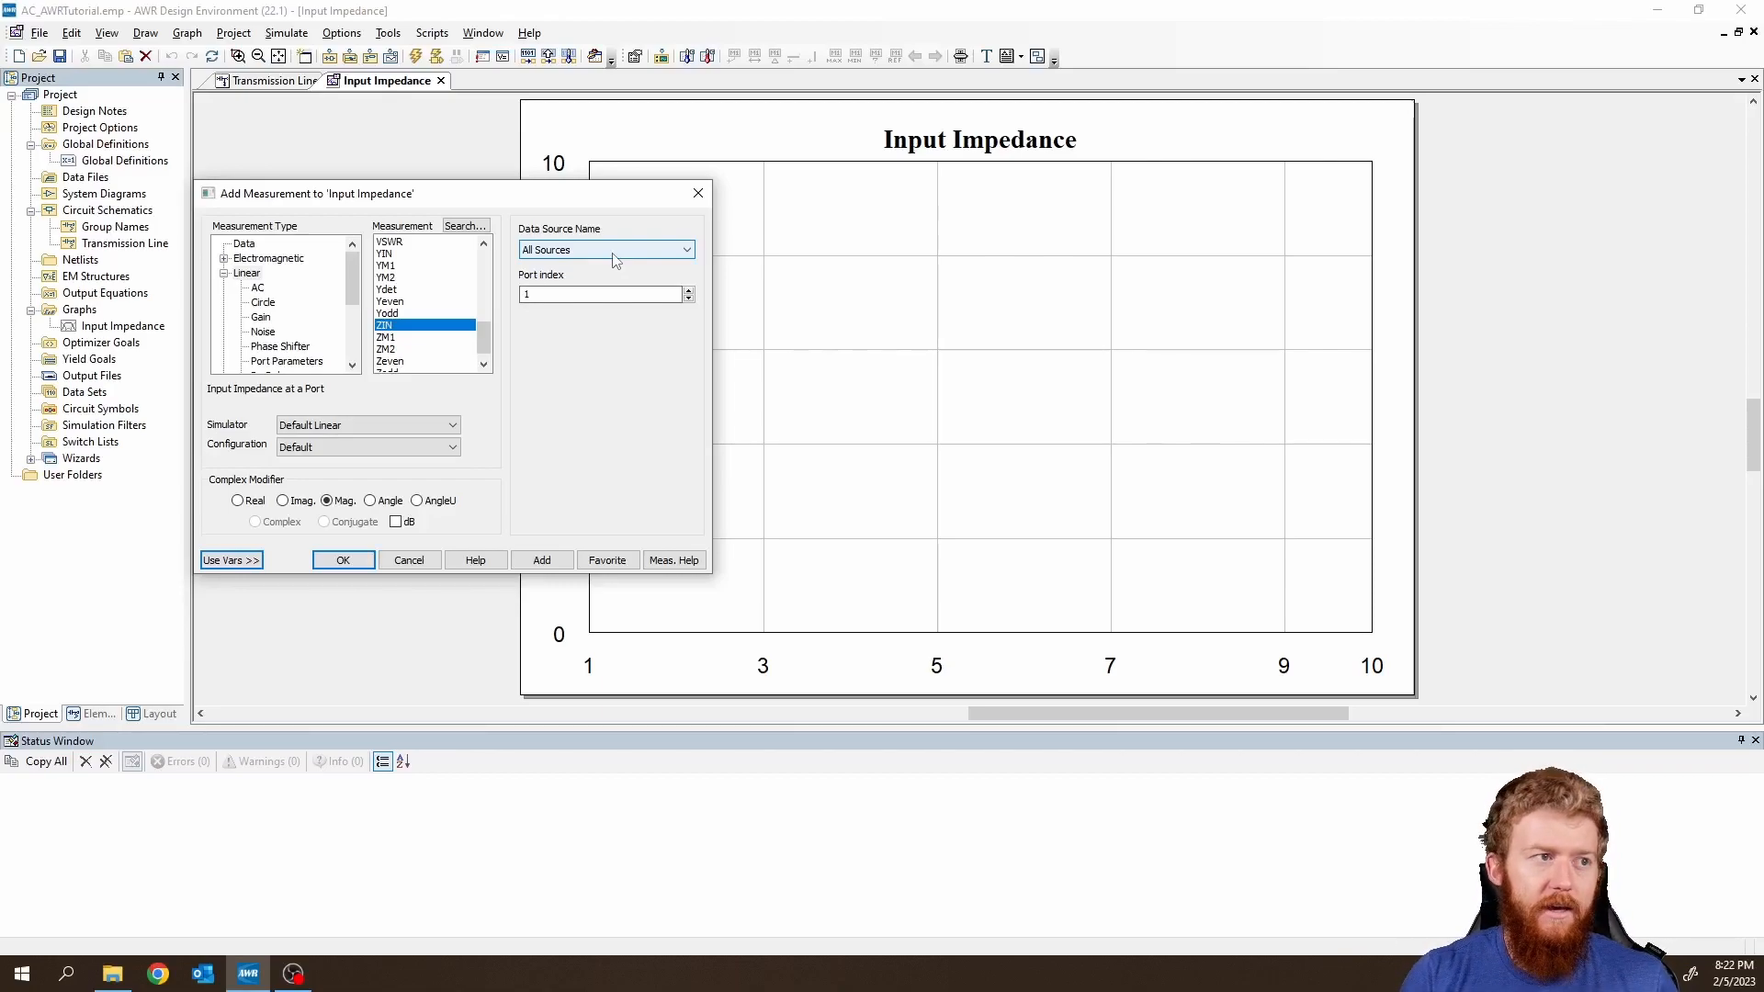
left_click(614, 261)
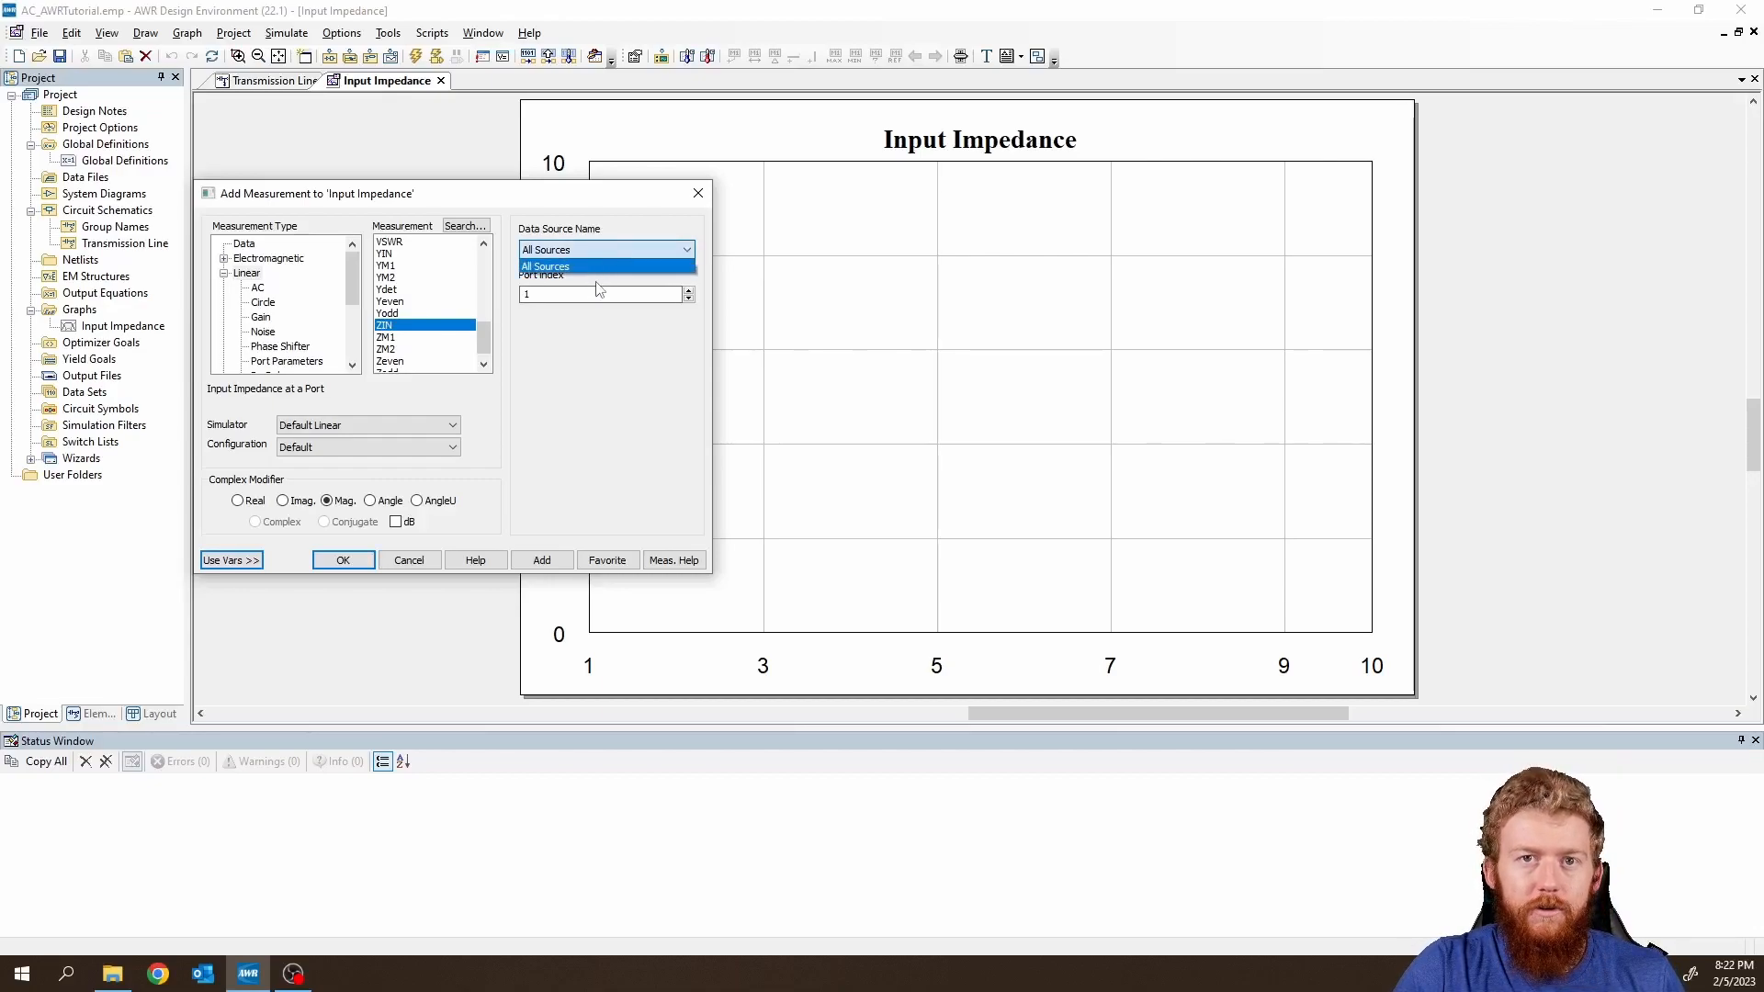
left_click(605, 269)
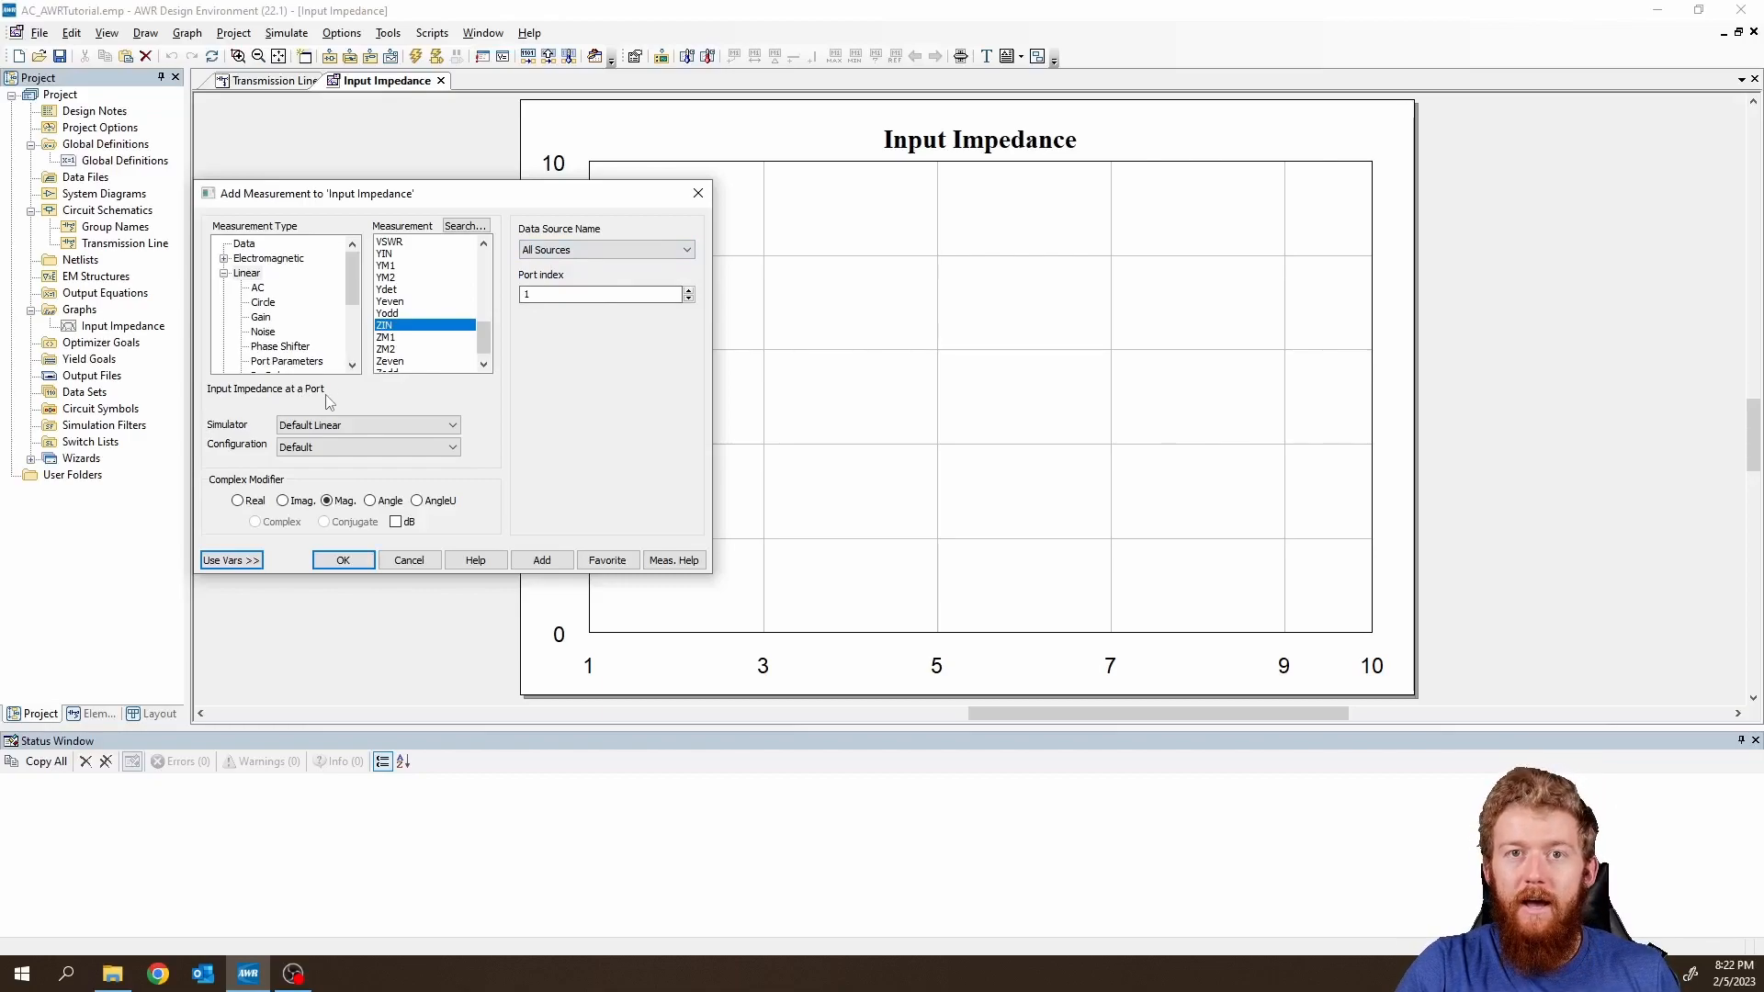
left_click(363, 563)
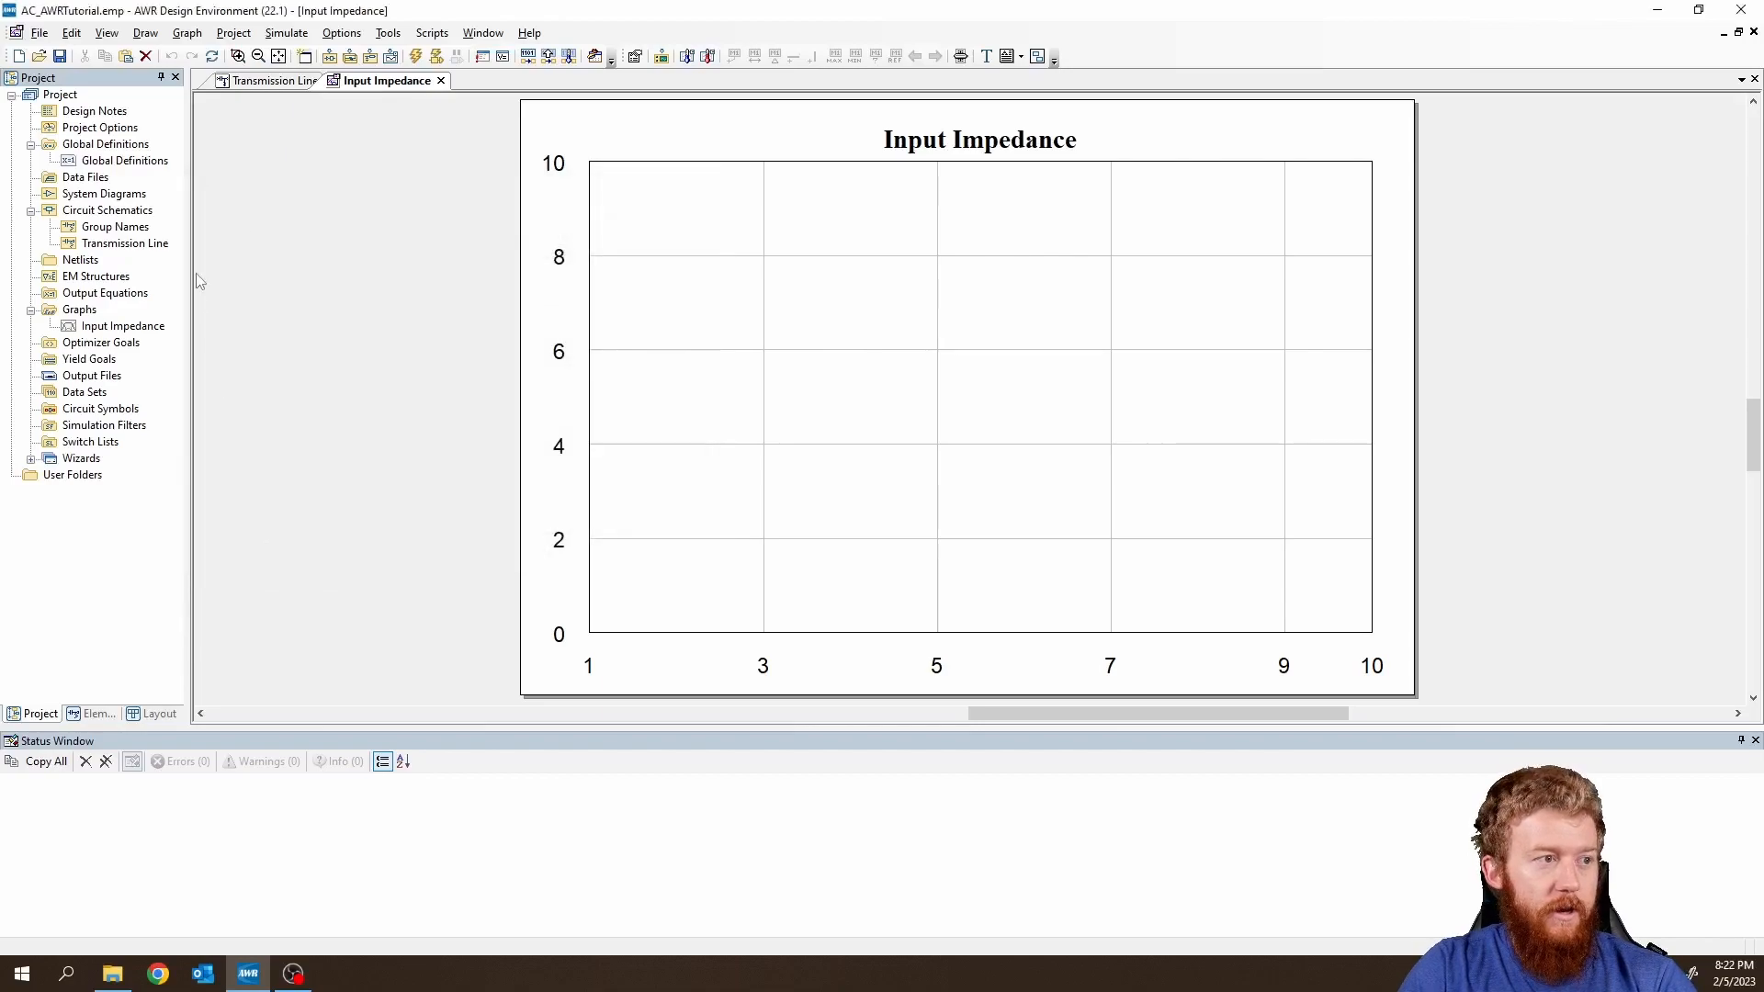
Add a port before the TLIN element's open input in the Transmission Line schematic, aligned so that it connects by a wire.
left_click(278, 81)
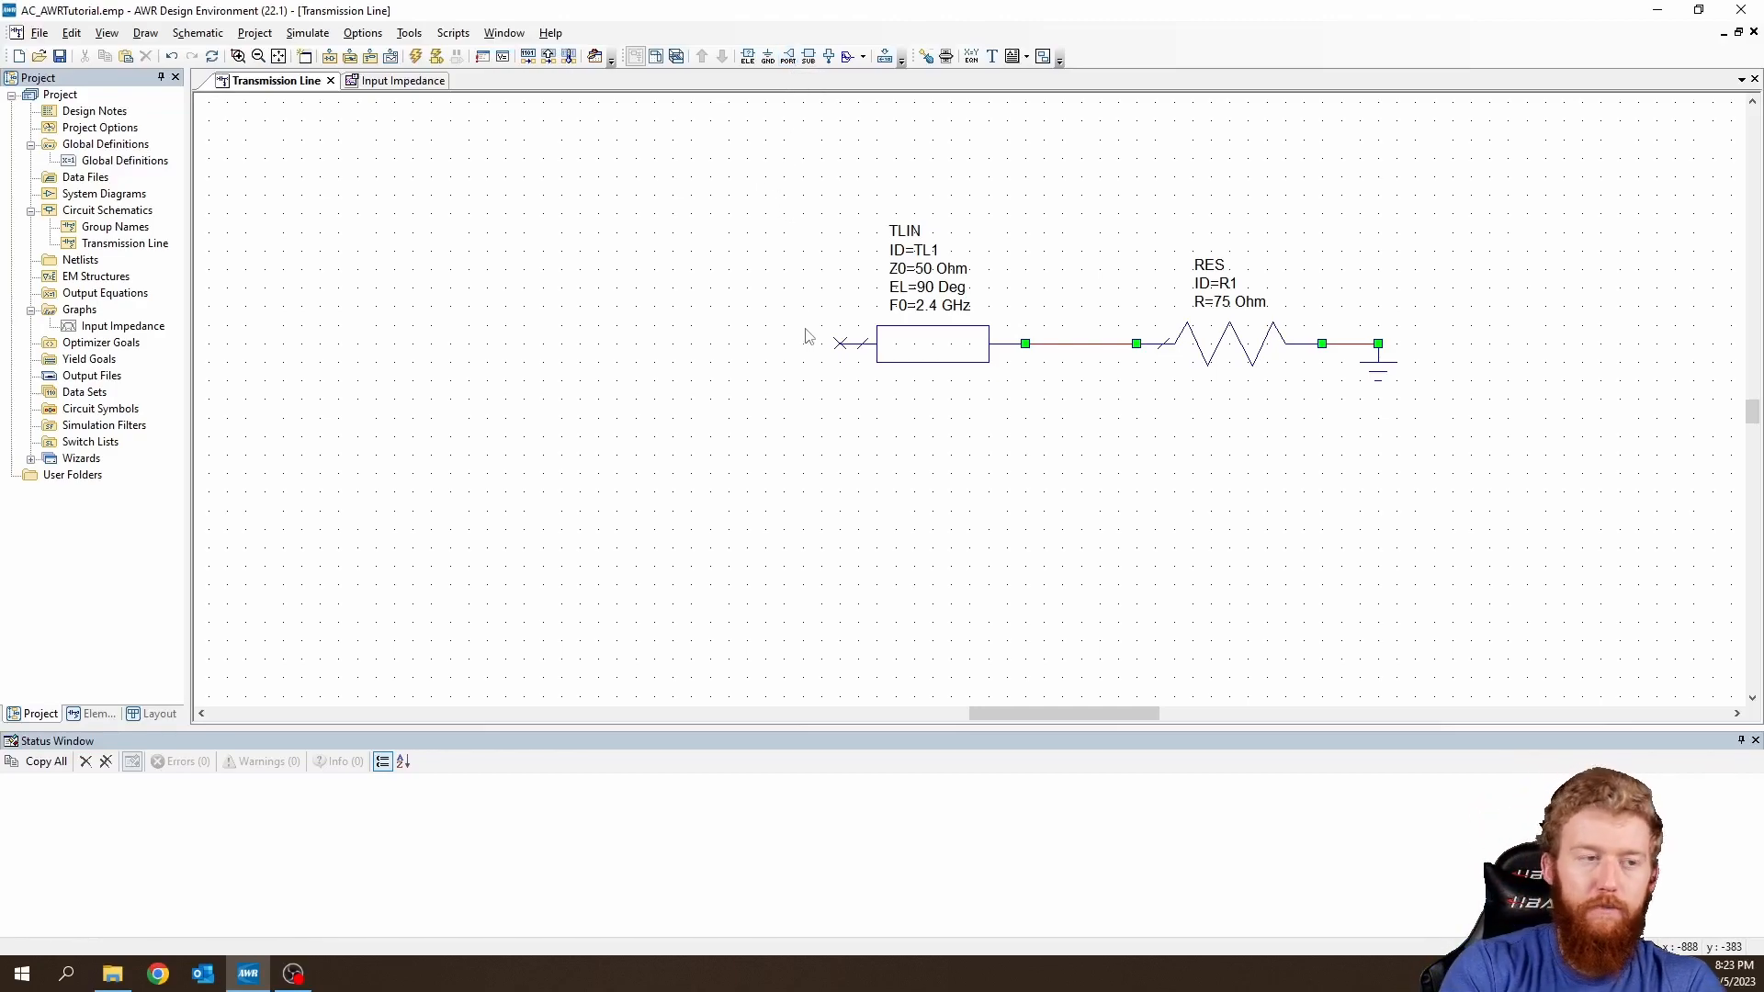
key("ctrl+p")
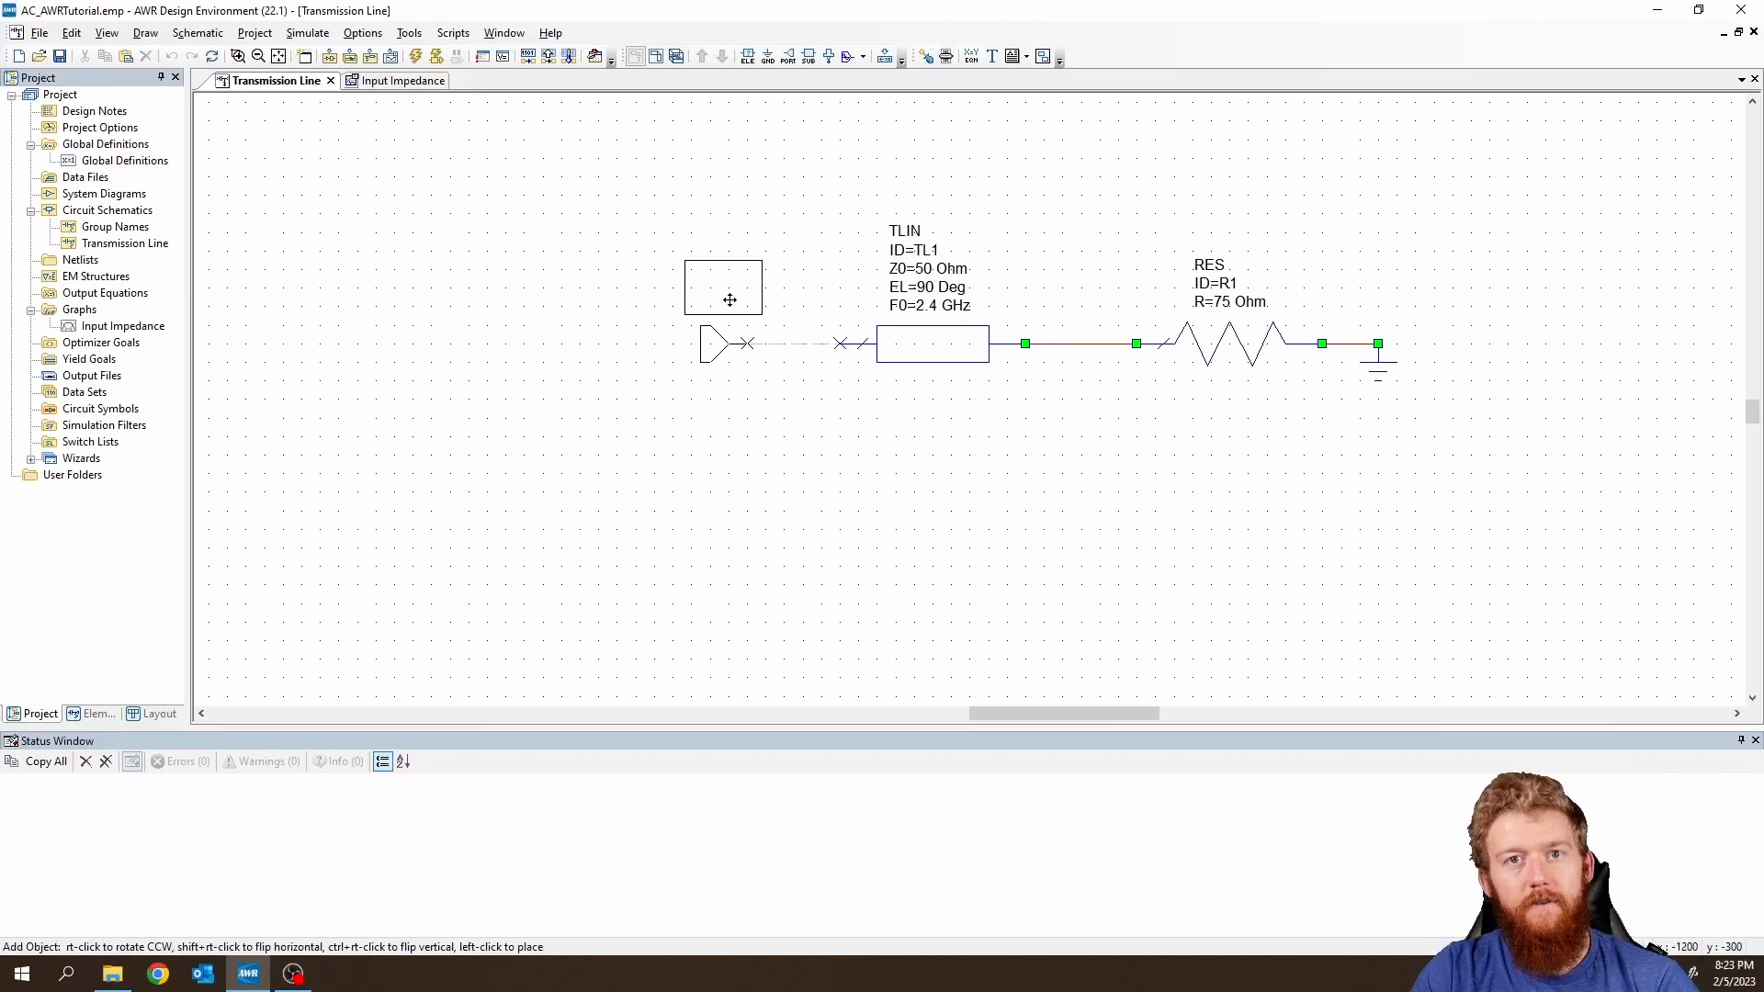
left_click(730, 300)
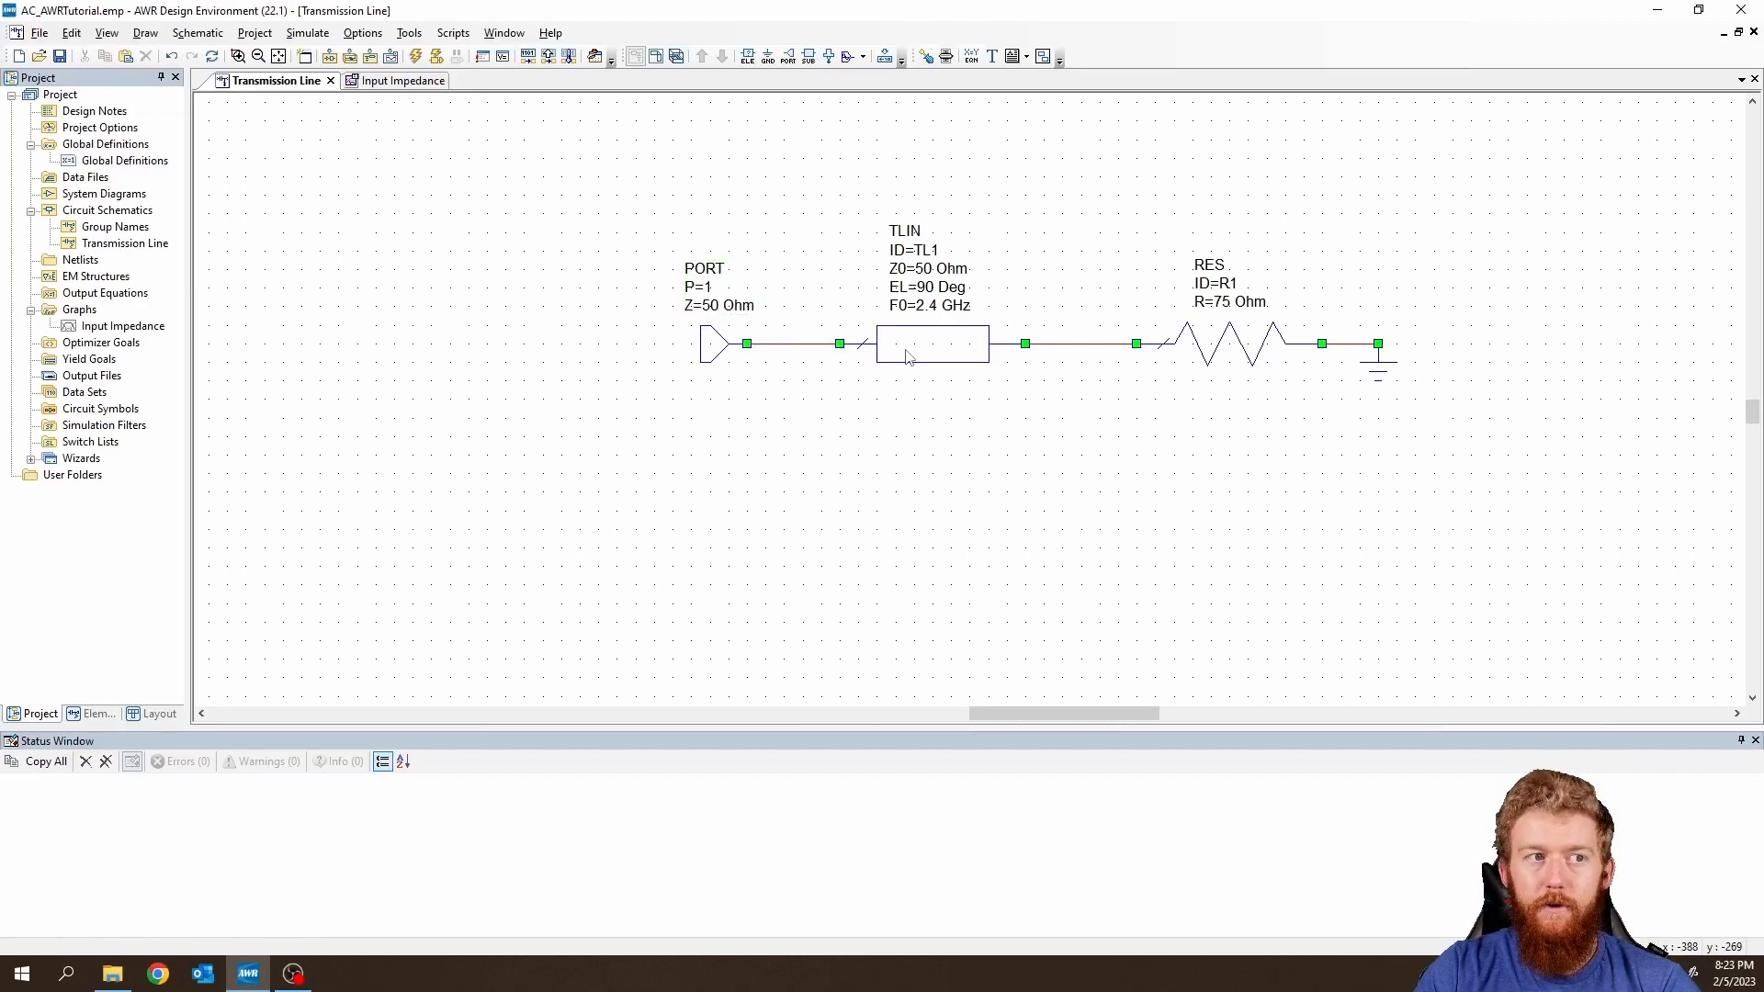
Start a new measurement on the Input Impedance graph and choose the Linear input impedance measurement ZIN.
left_click(425, 88)
right_click(901, 441)
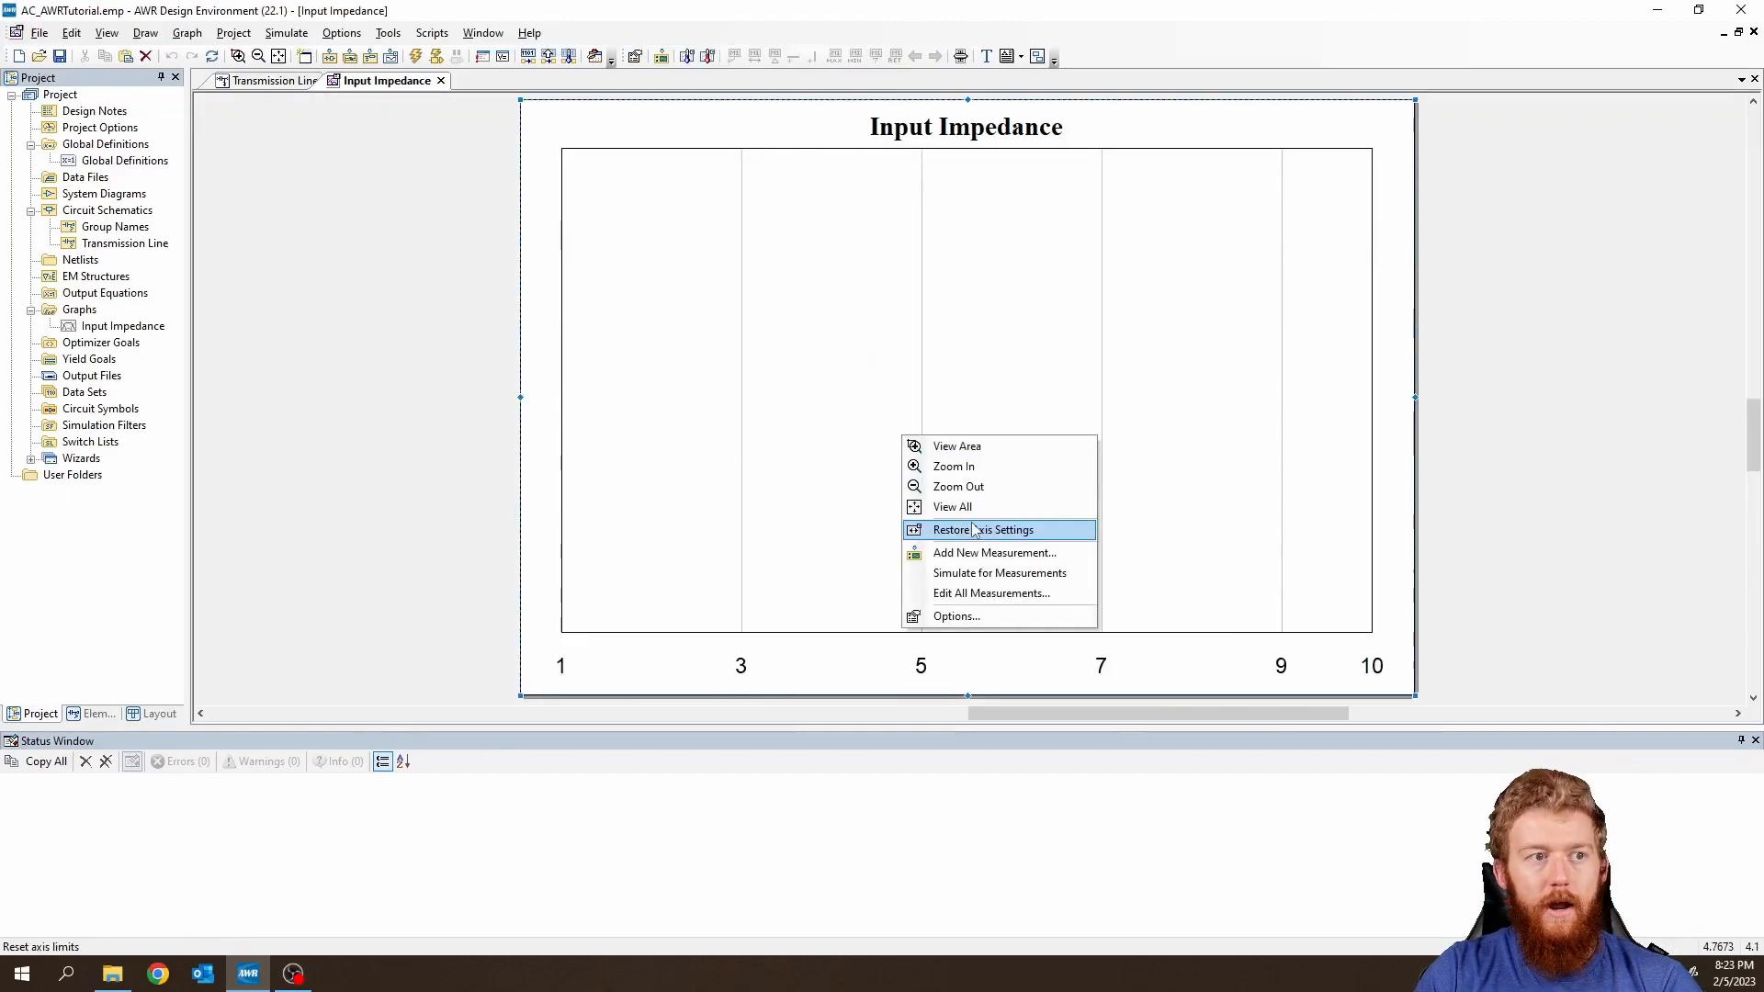
left_click(962, 547)
left_click_drag(443, 79, 615, 127)
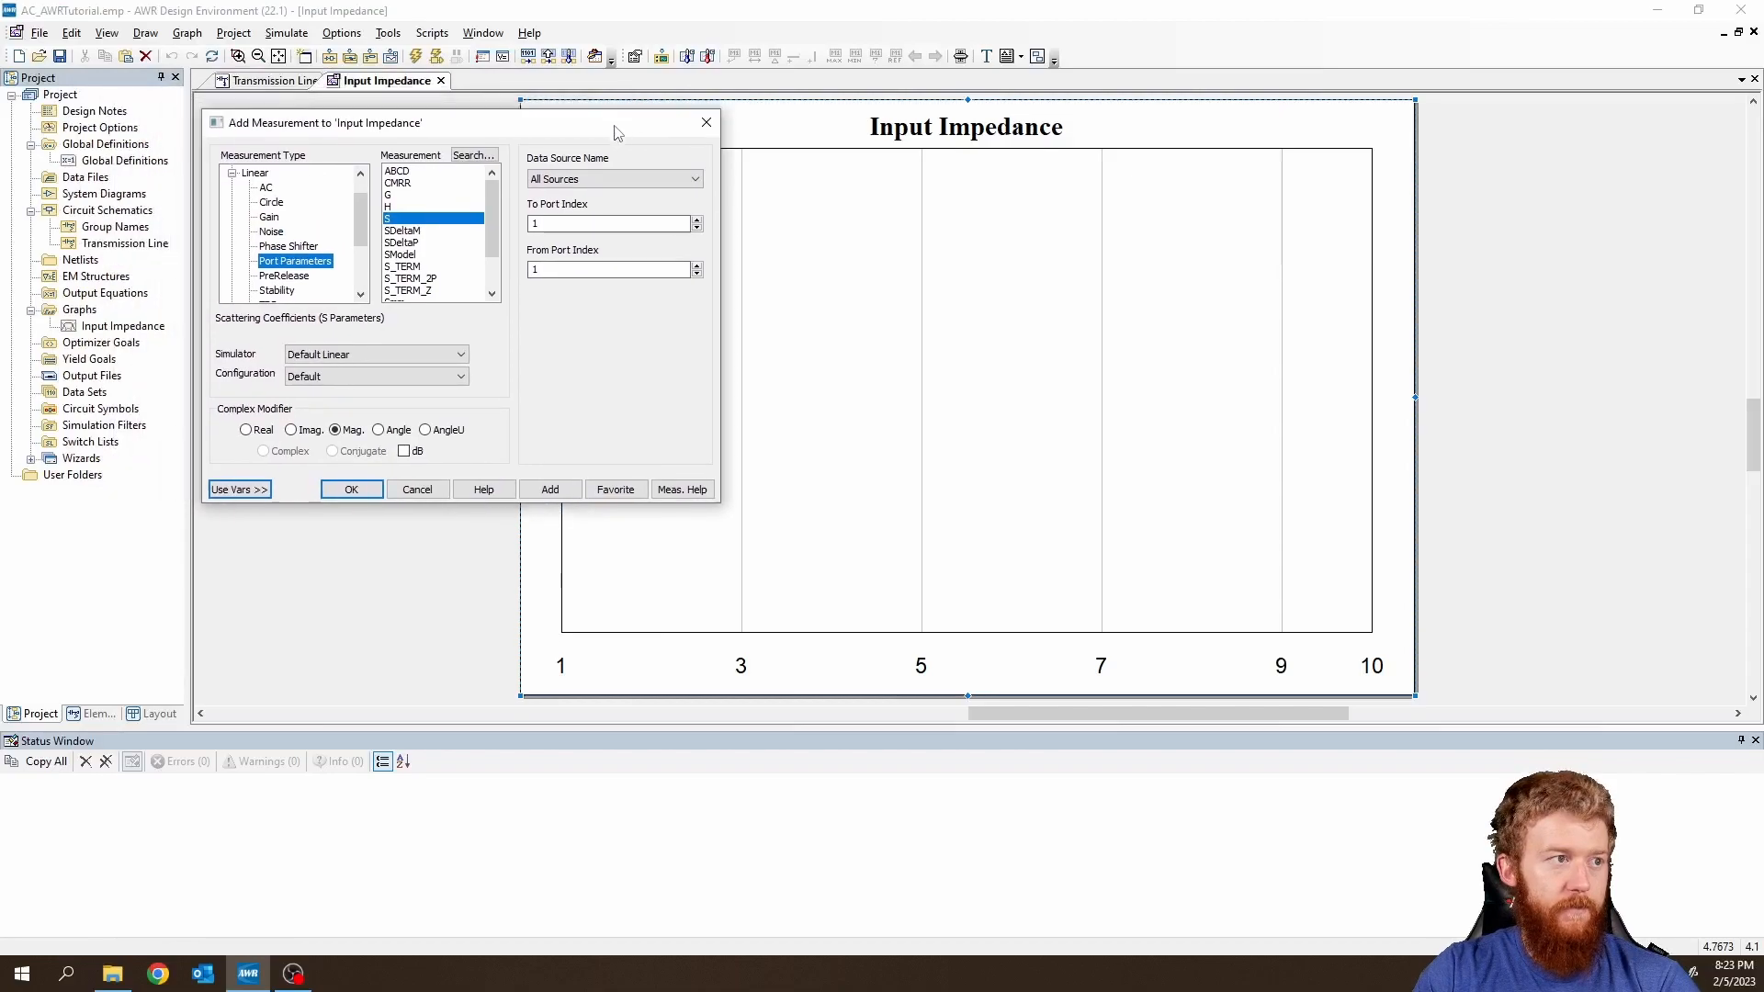
scroll(273, 221, "up", 1)
left_click(255, 202)
scroll(393, 275, "down", 10)
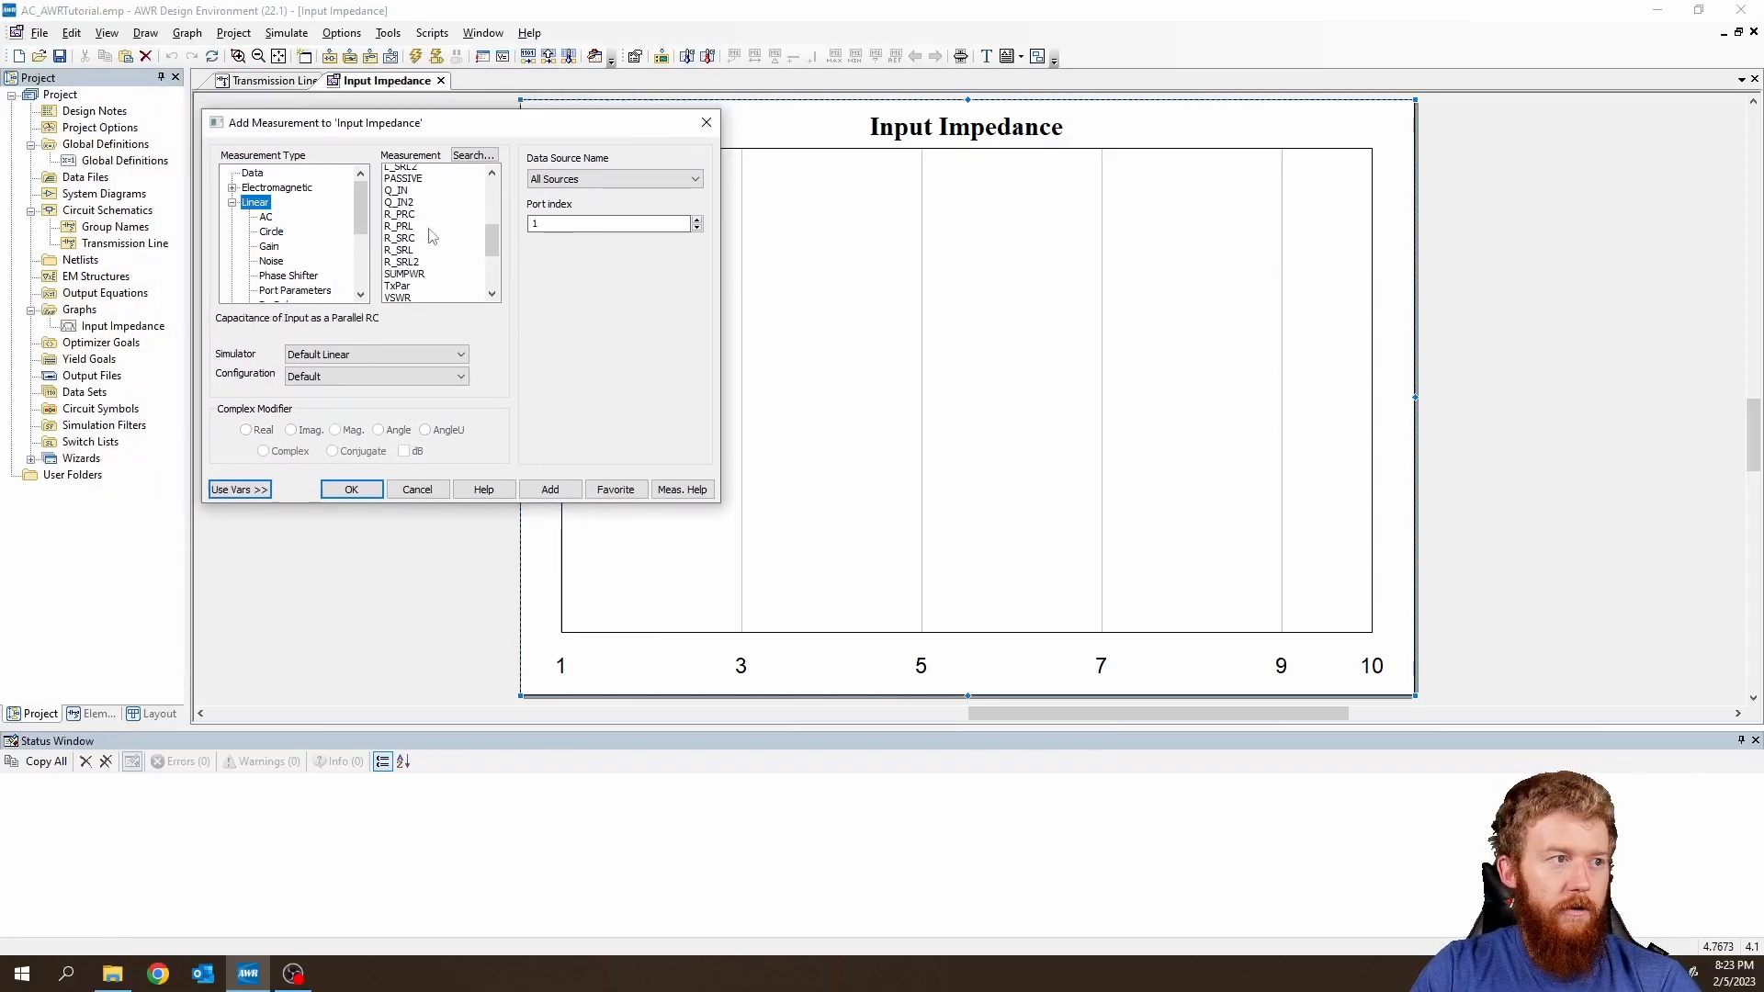
left_click(392, 255)
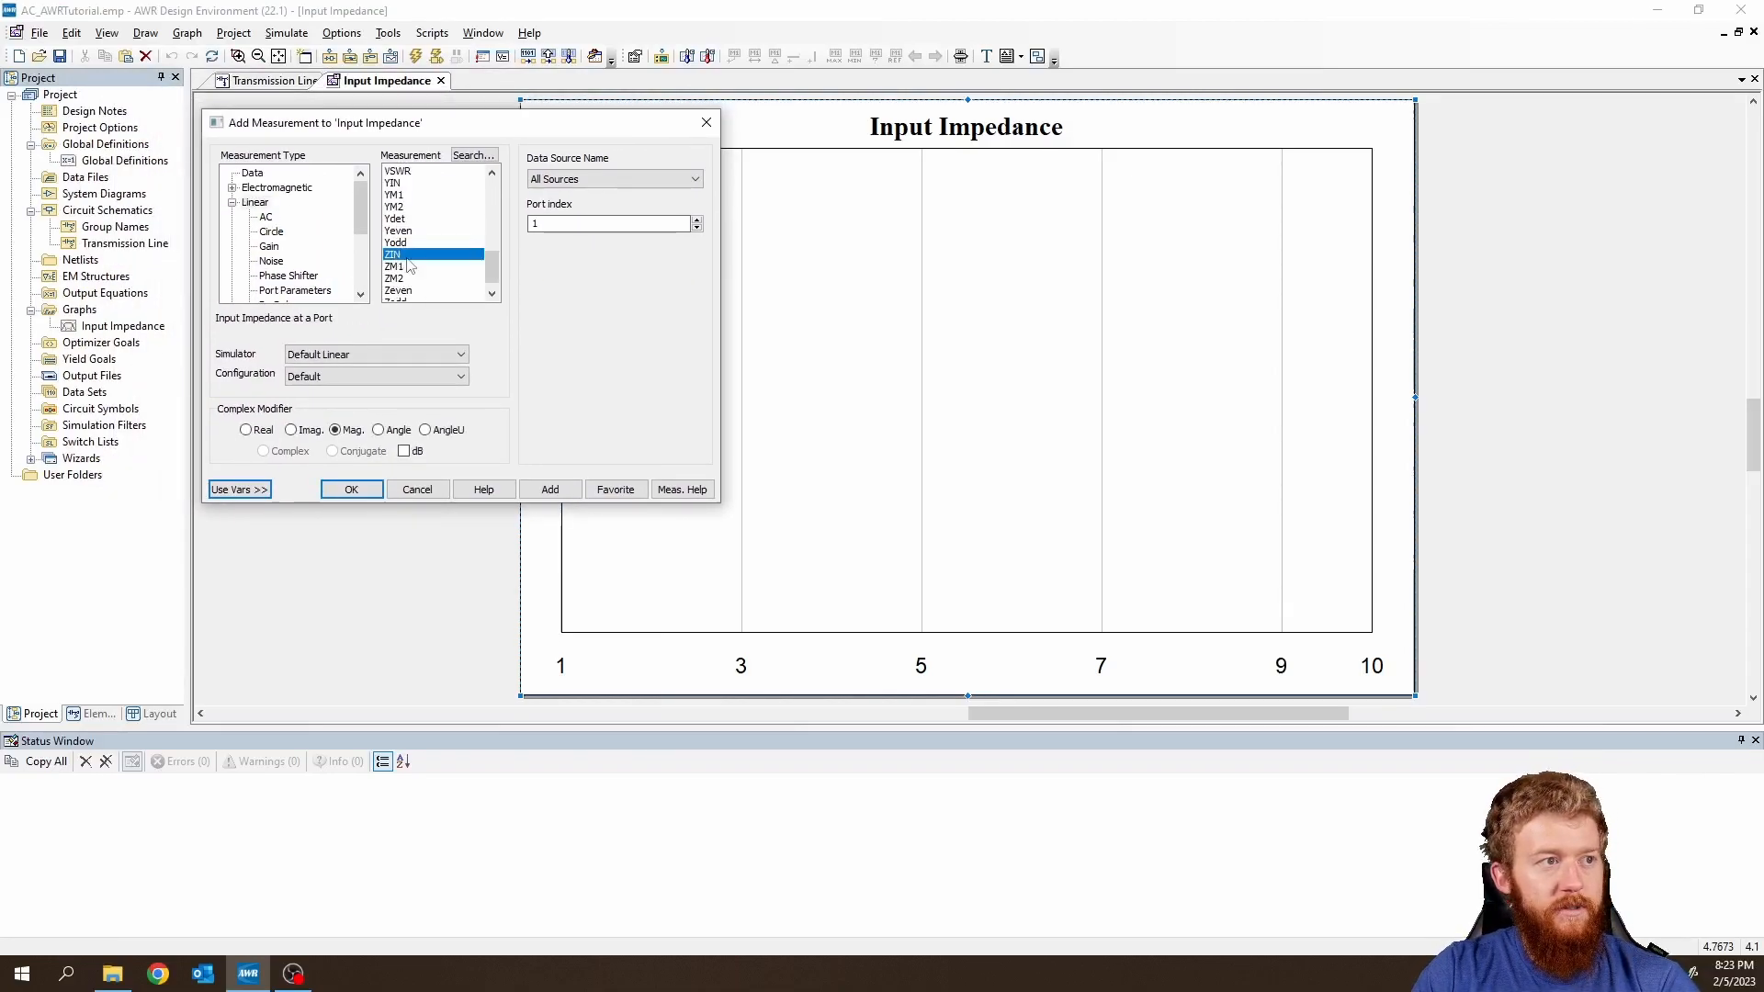
Add the ZIN magnitude measurement with Transmission Line as the data source and port index 1.
left_click(580, 180)
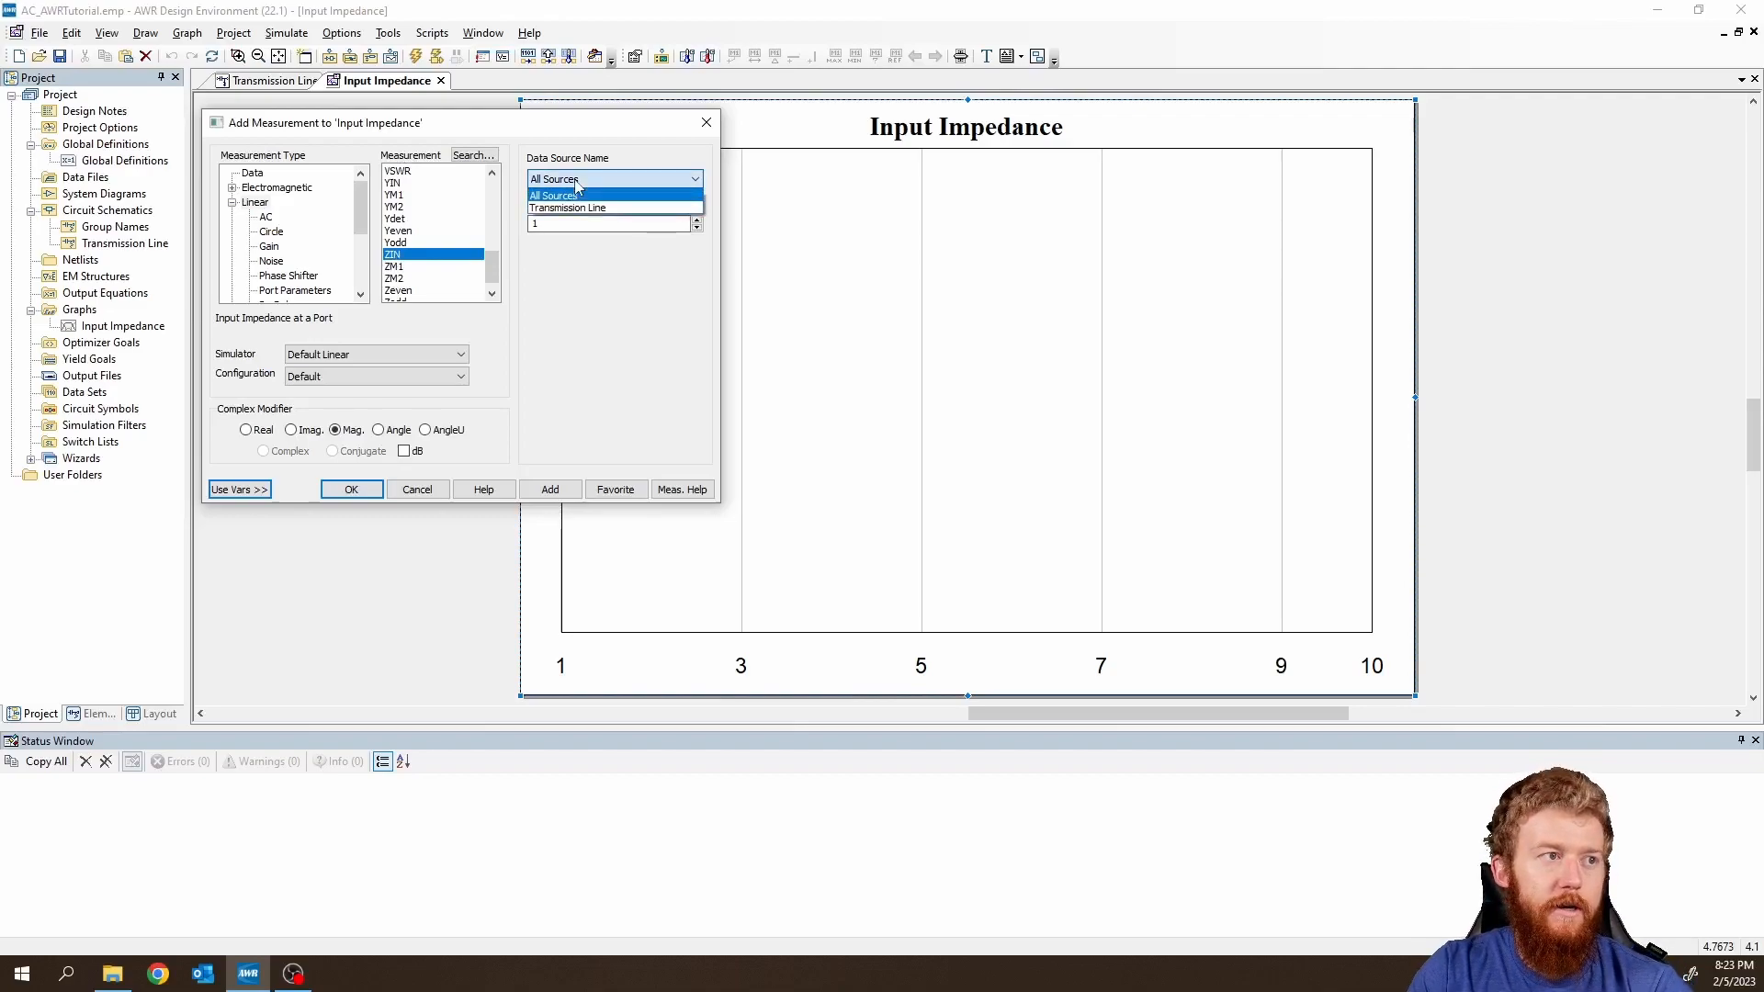
left_click(593, 210)
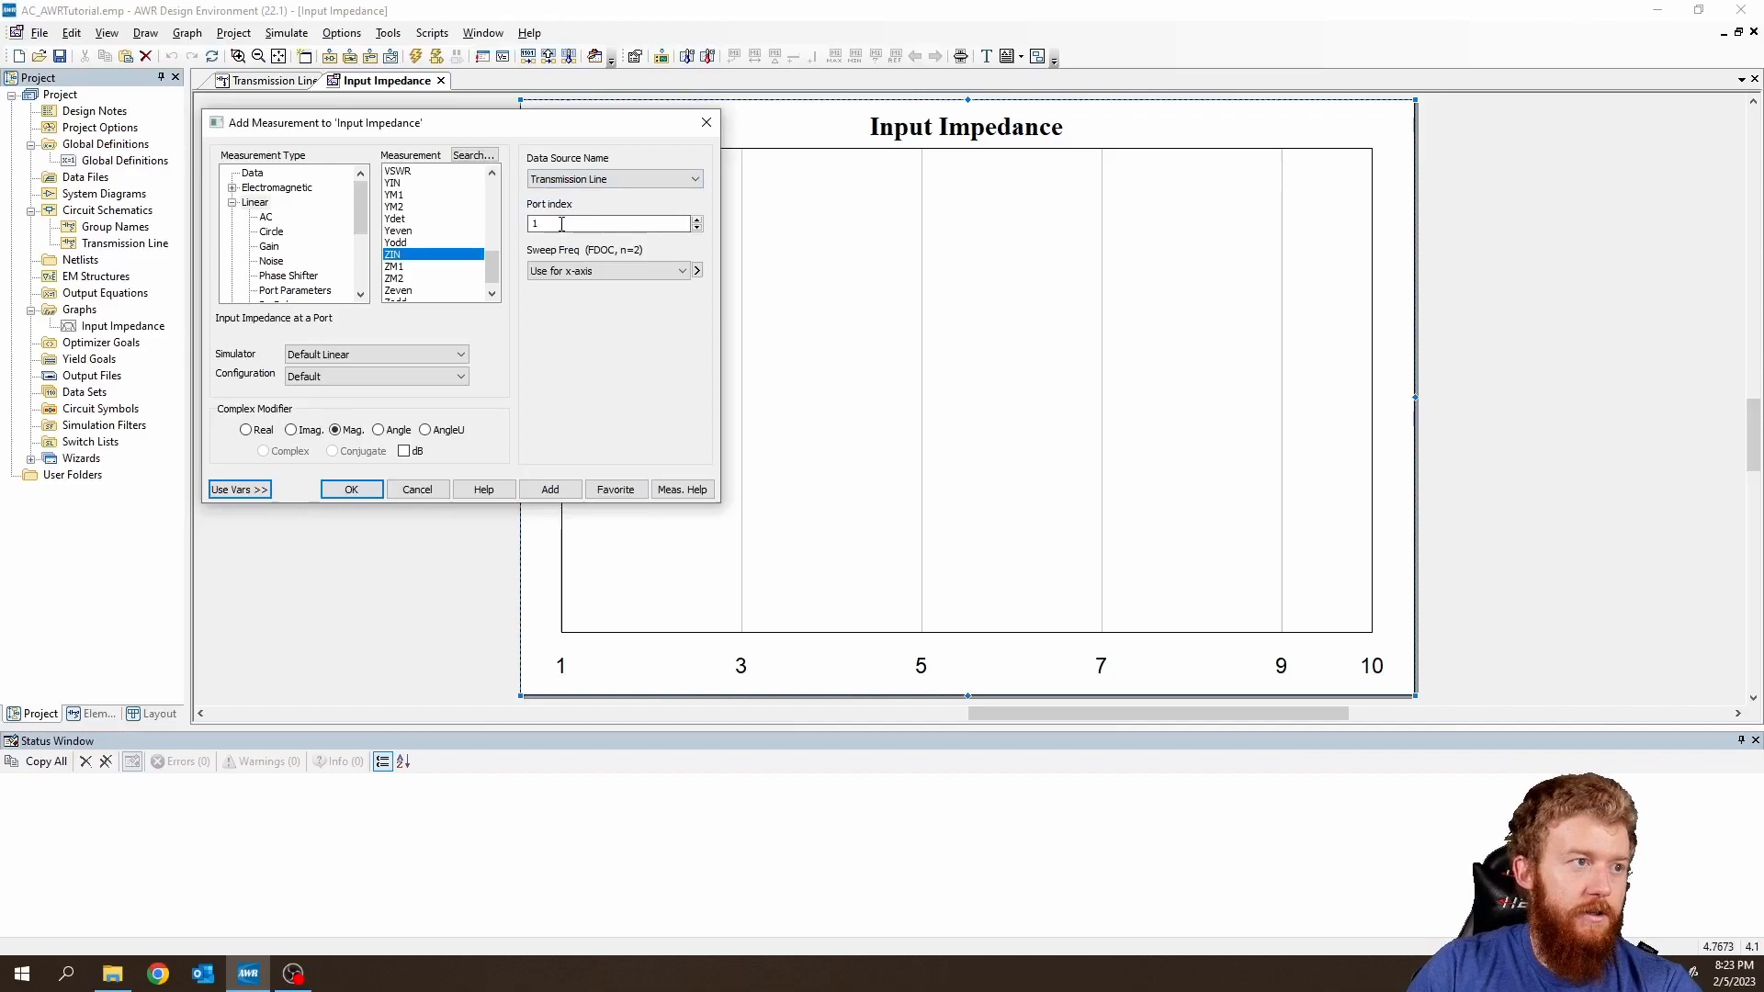
double_click(526, 224)
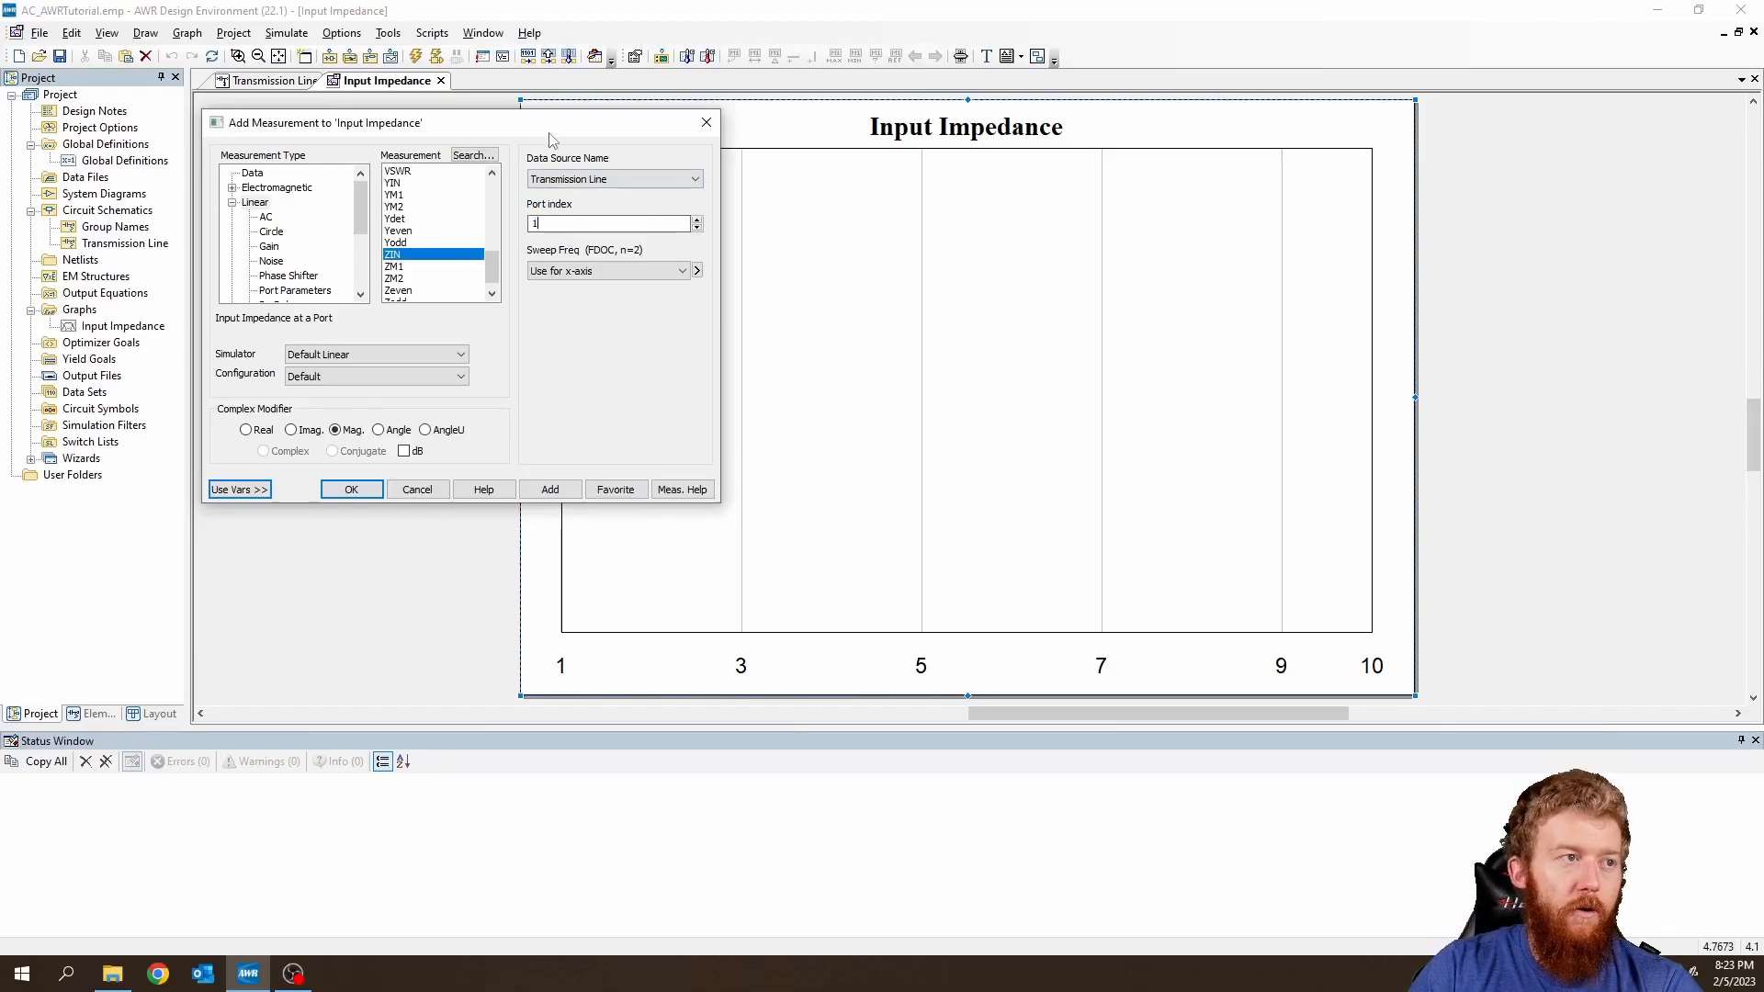
left_click_drag(550, 122, 702, 212)
left_click(261, 77)
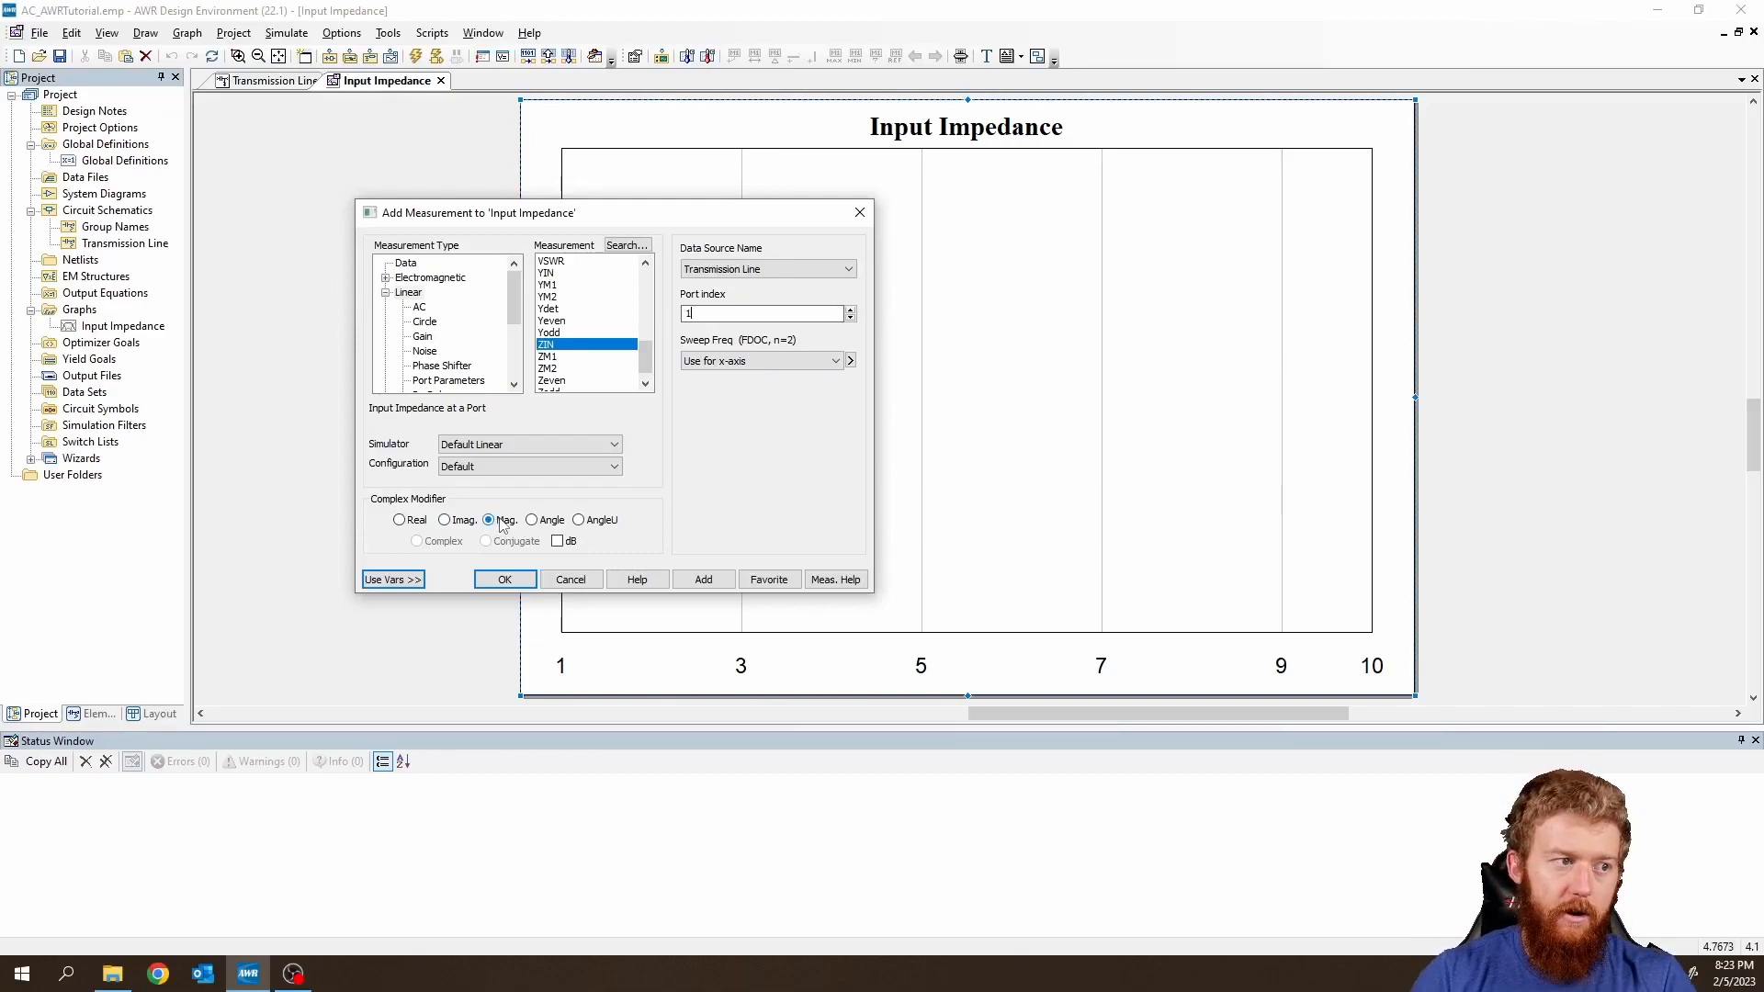
left_click(504, 580)
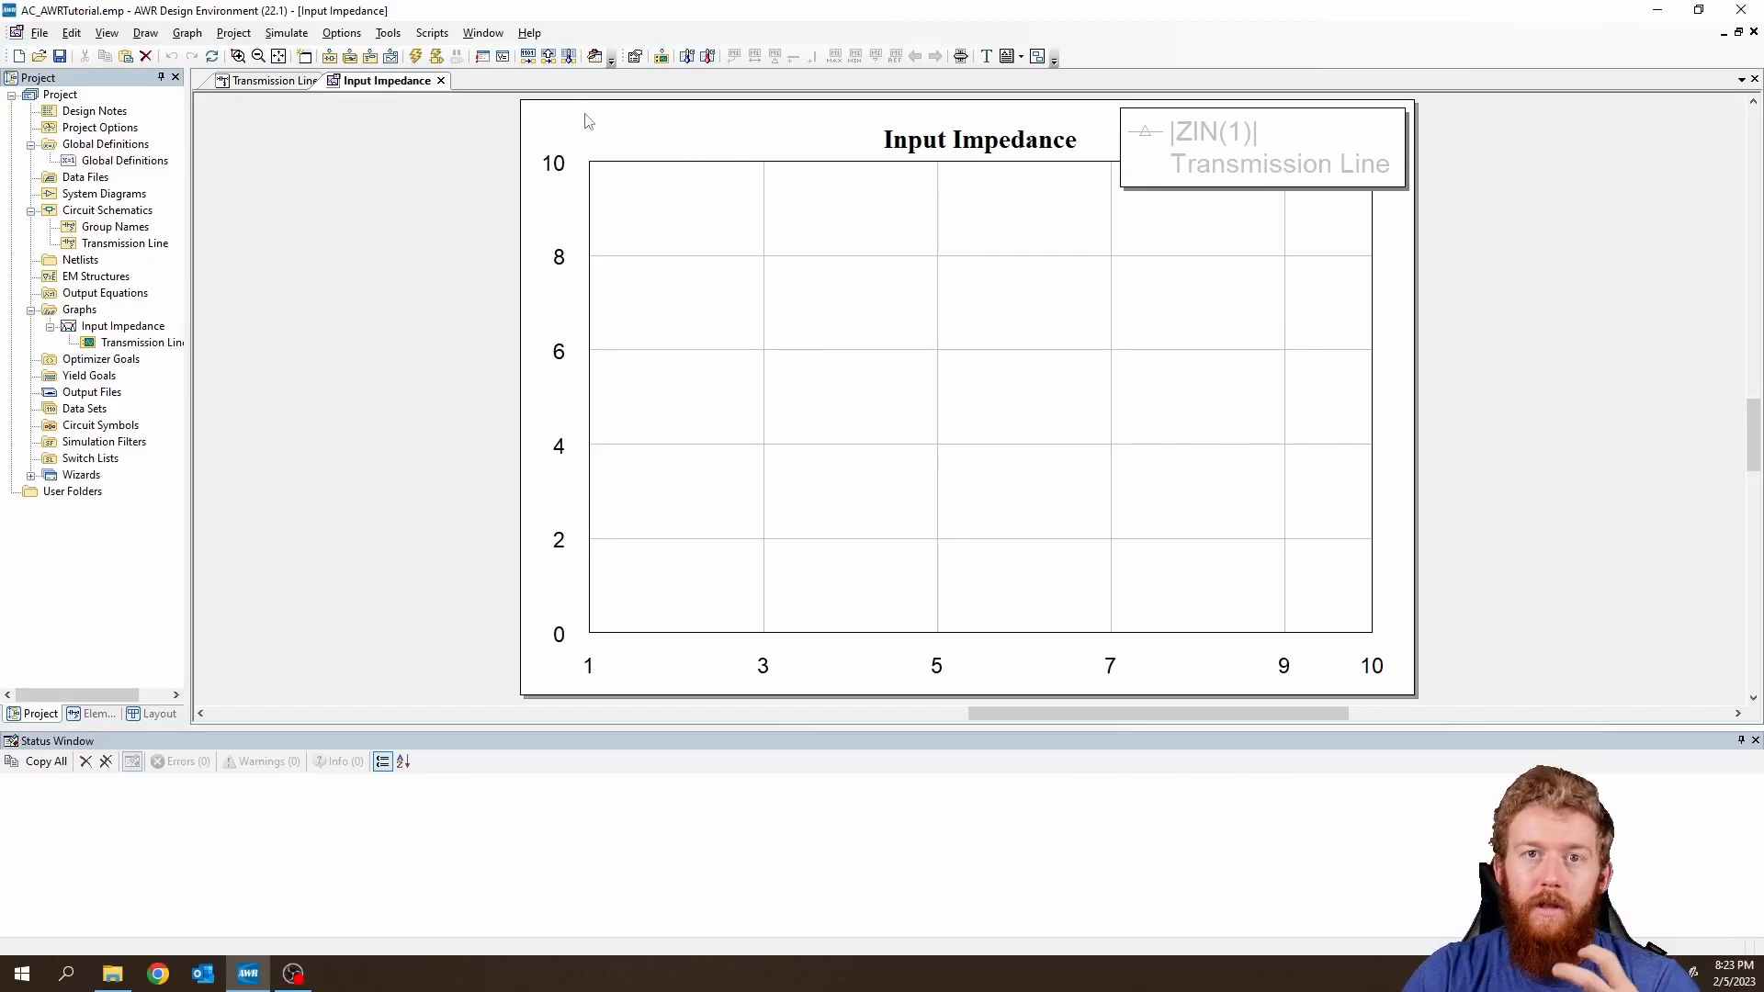
Simulate the project to plot the input impedance, and close the Simulation Window.
left_click(417, 57)
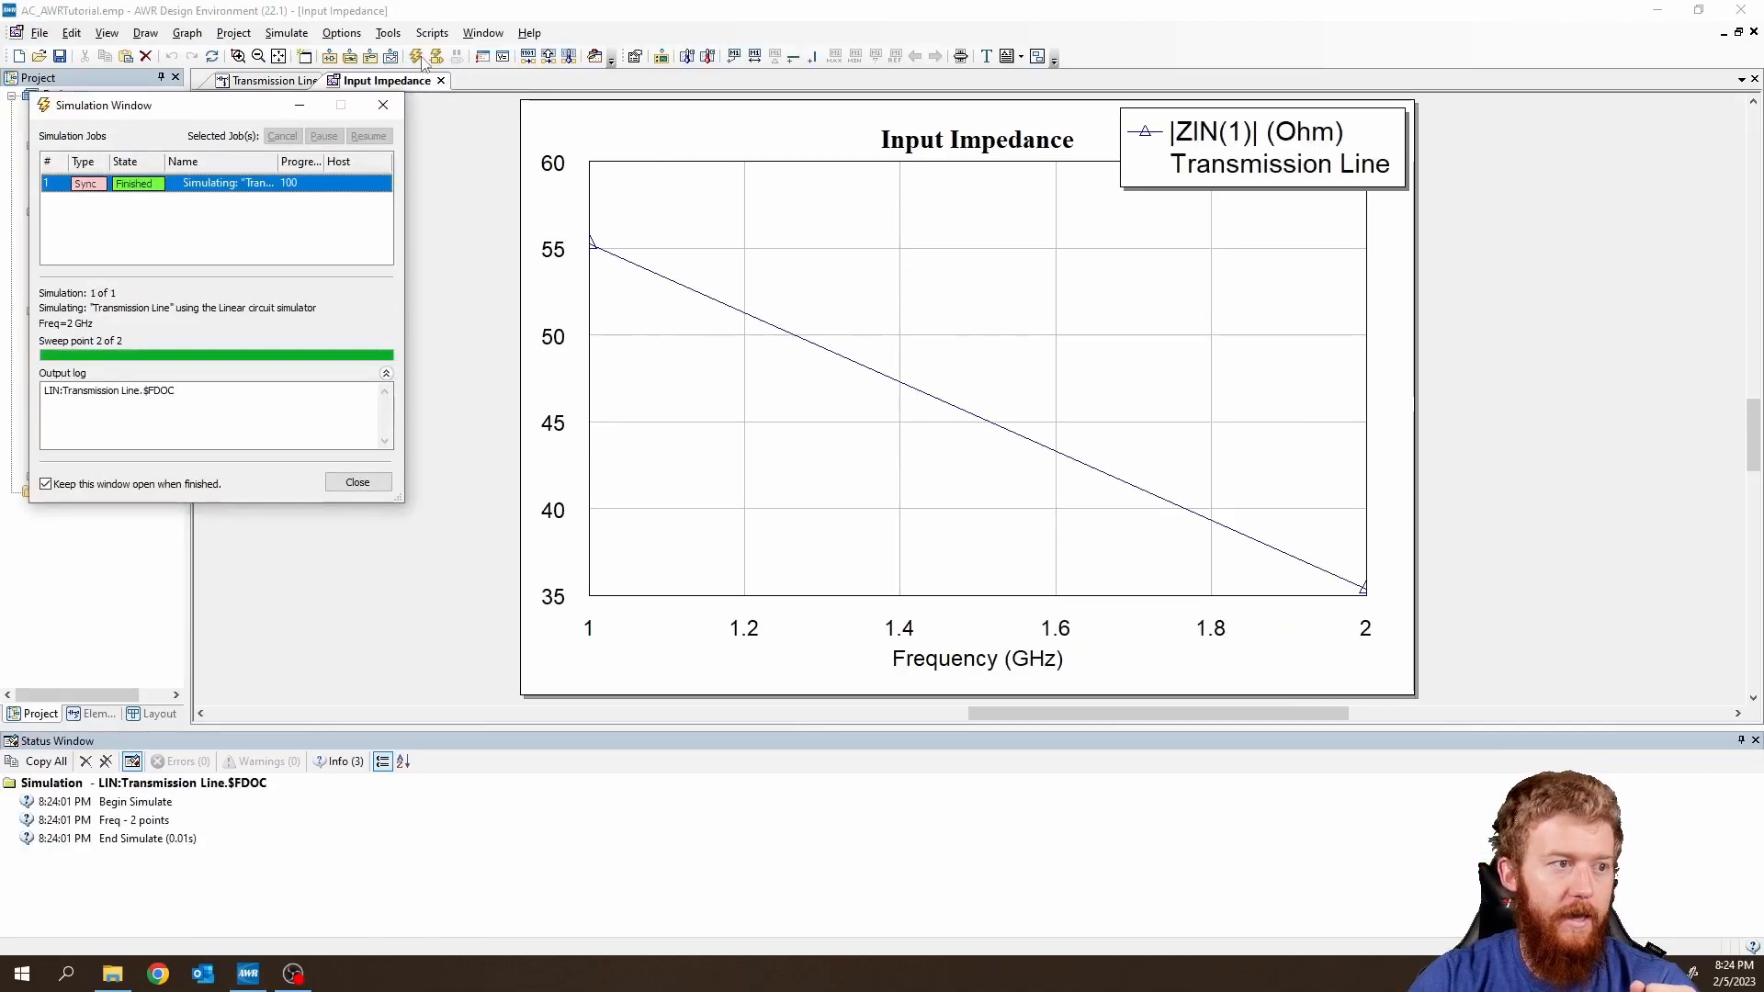
left_click(683, 295)
left_click_drag(684, 301, 568, 250)
mouse_move(622, 291)
left_mouse_down()
mouse_move(839, 422)
mouse_move(1341, 588)
mouse_move(632, 324)
mouse_move(610, 296)
mouse_move(1320, 607)
mouse_move(503, 259)
mouse_move(1383, 663)
mouse_move(1213, 538)
mouse_move(592, 246)
mouse_move(1373, 644)
left_mouse_up()
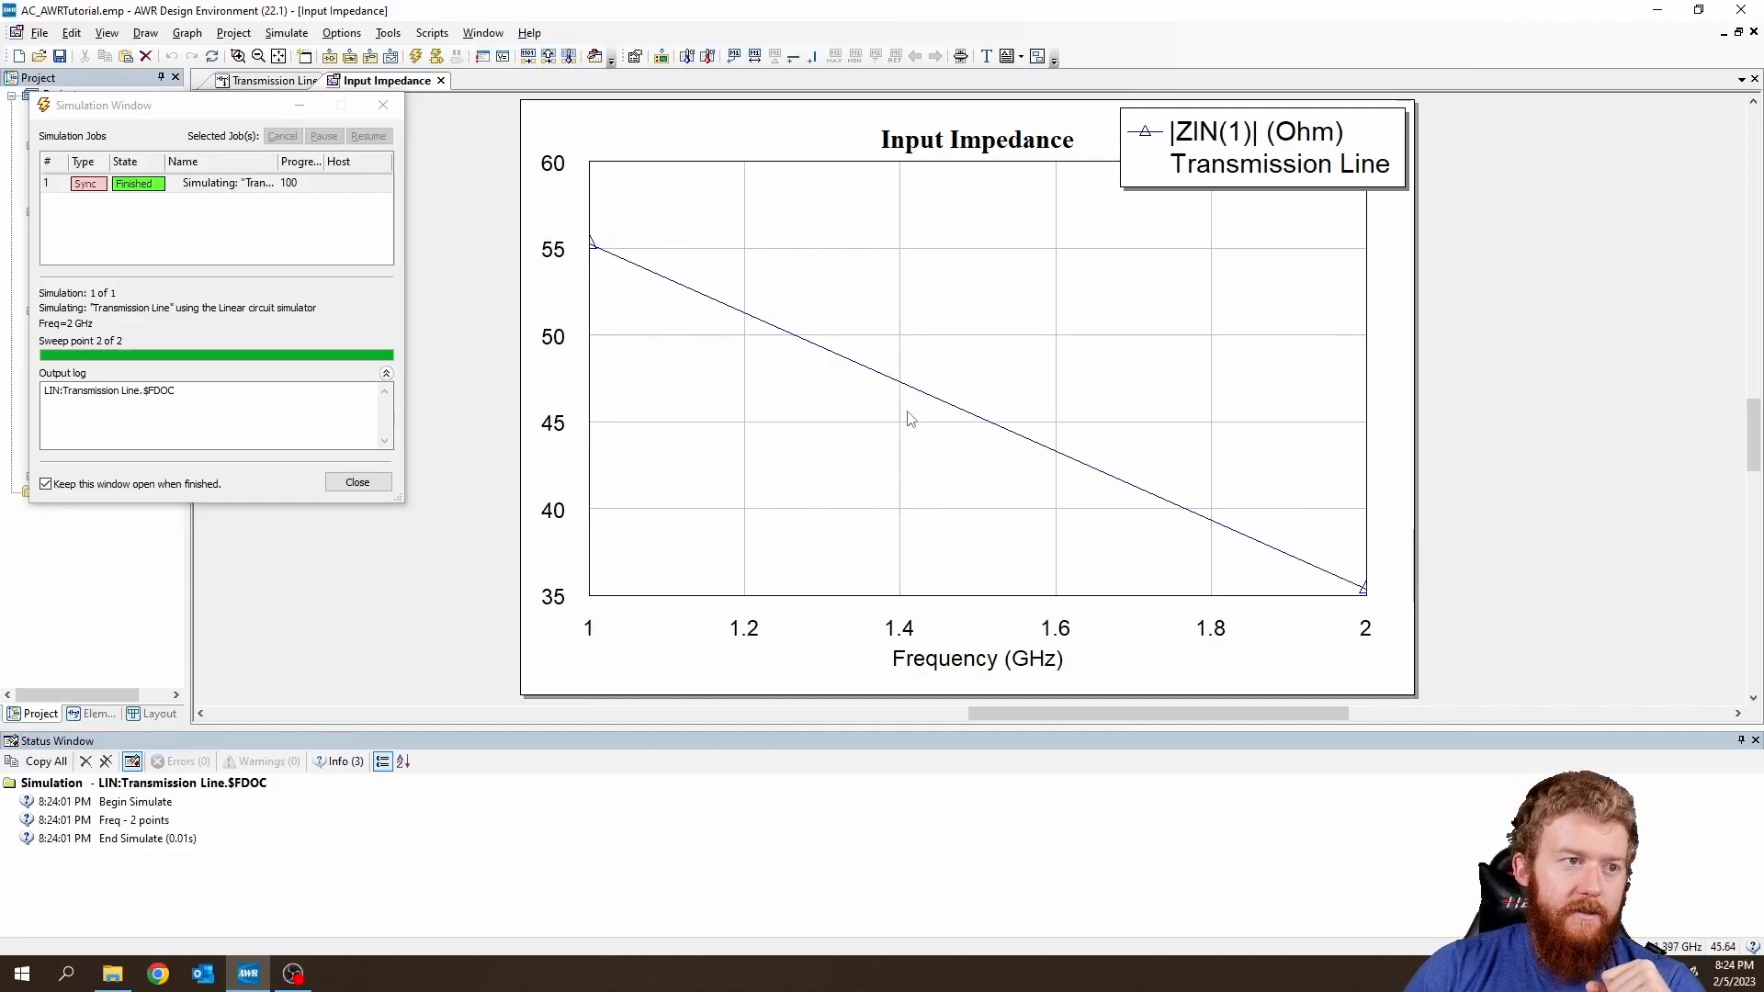
mouse_move(910, 419)
left_mouse_down()
mouse_move(622, 284)
mouse_move(1355, 597)
mouse_move(817, 420)
mouse_move(551, 276)
mouse_move(1228, 499)
mouse_move(469, 322)
mouse_move(1222, 656)
mouse_move(582, 316)
mouse_move(558, 328)
left_mouse_up()
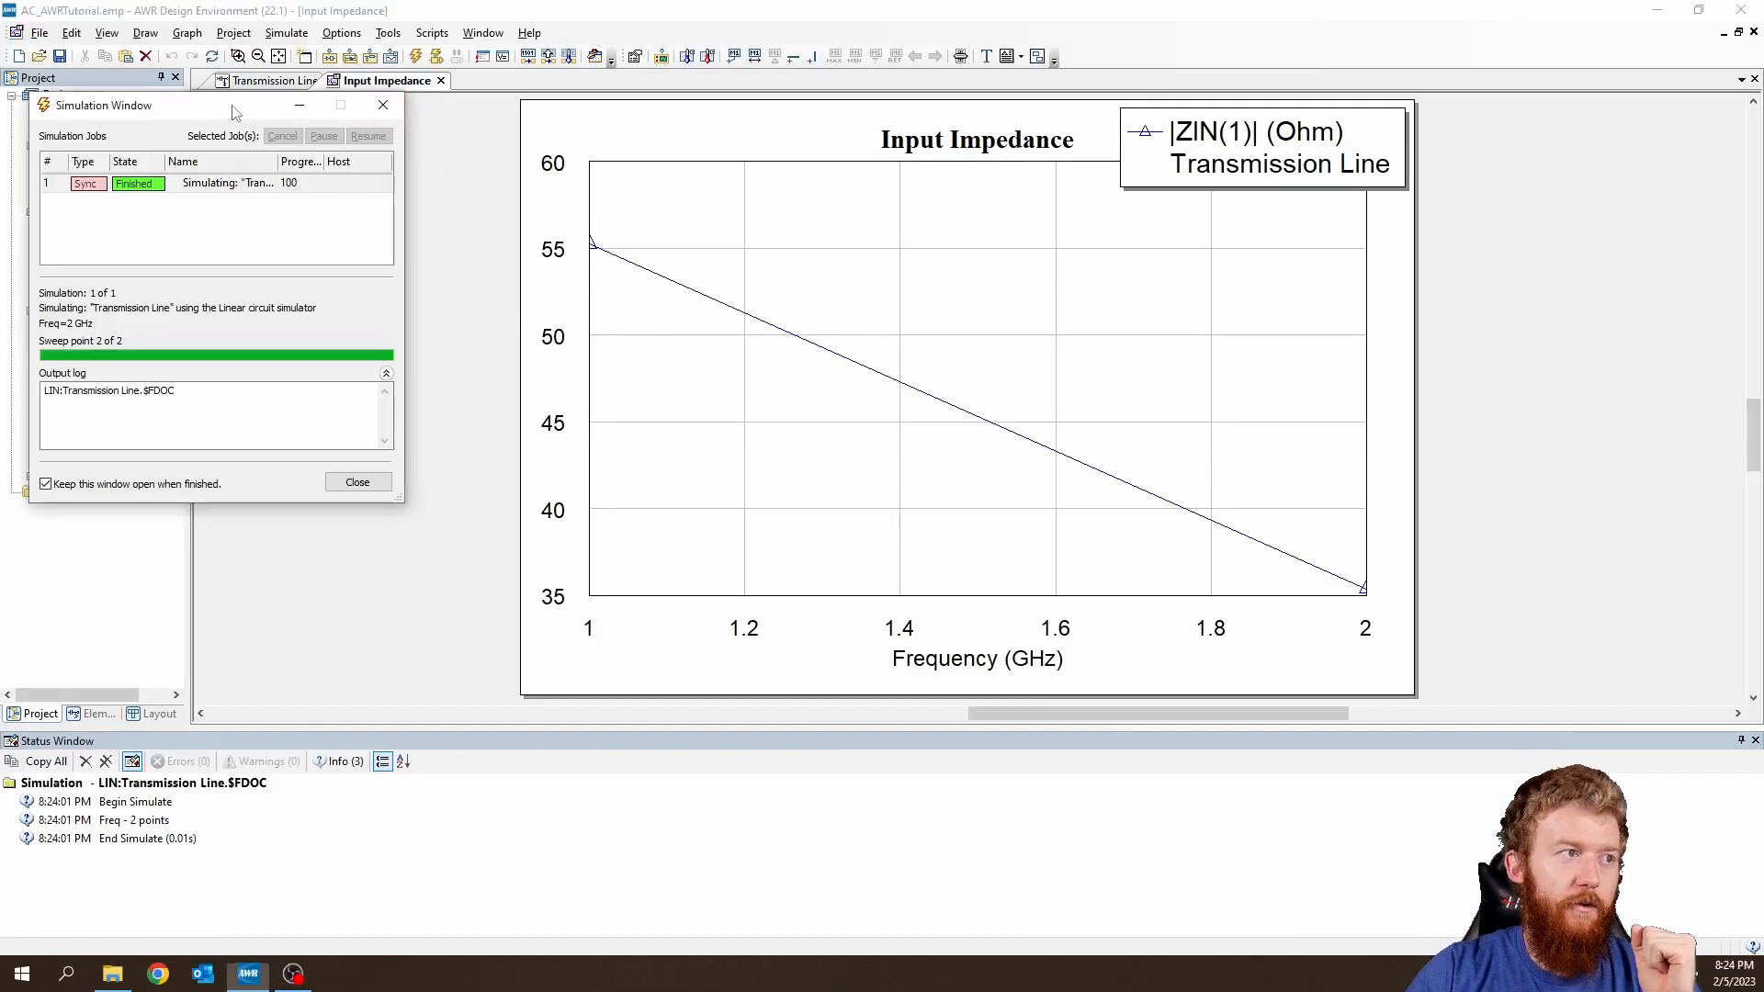
left_click_drag(350, 113, 469, 274)
left_click(504, 268)
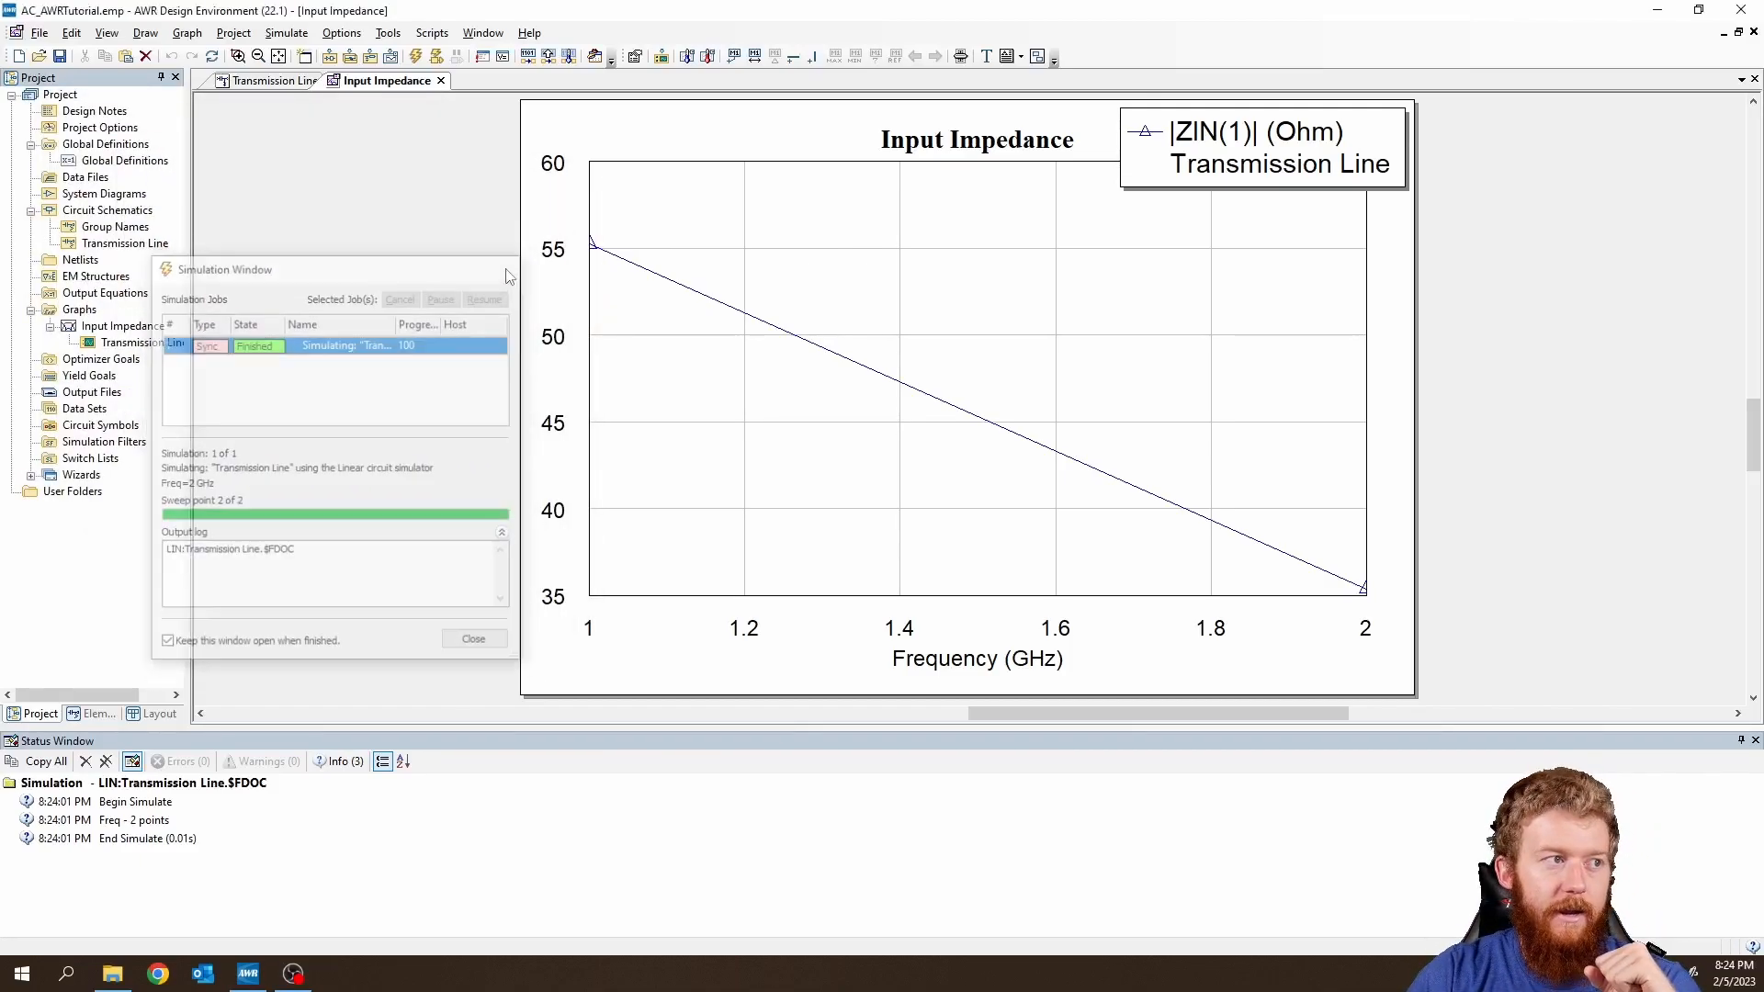
Modify the ZIN measurement from the graph legend to take its sweep frequencies from the document, and accept the measurement.
left_click(1240, 151)
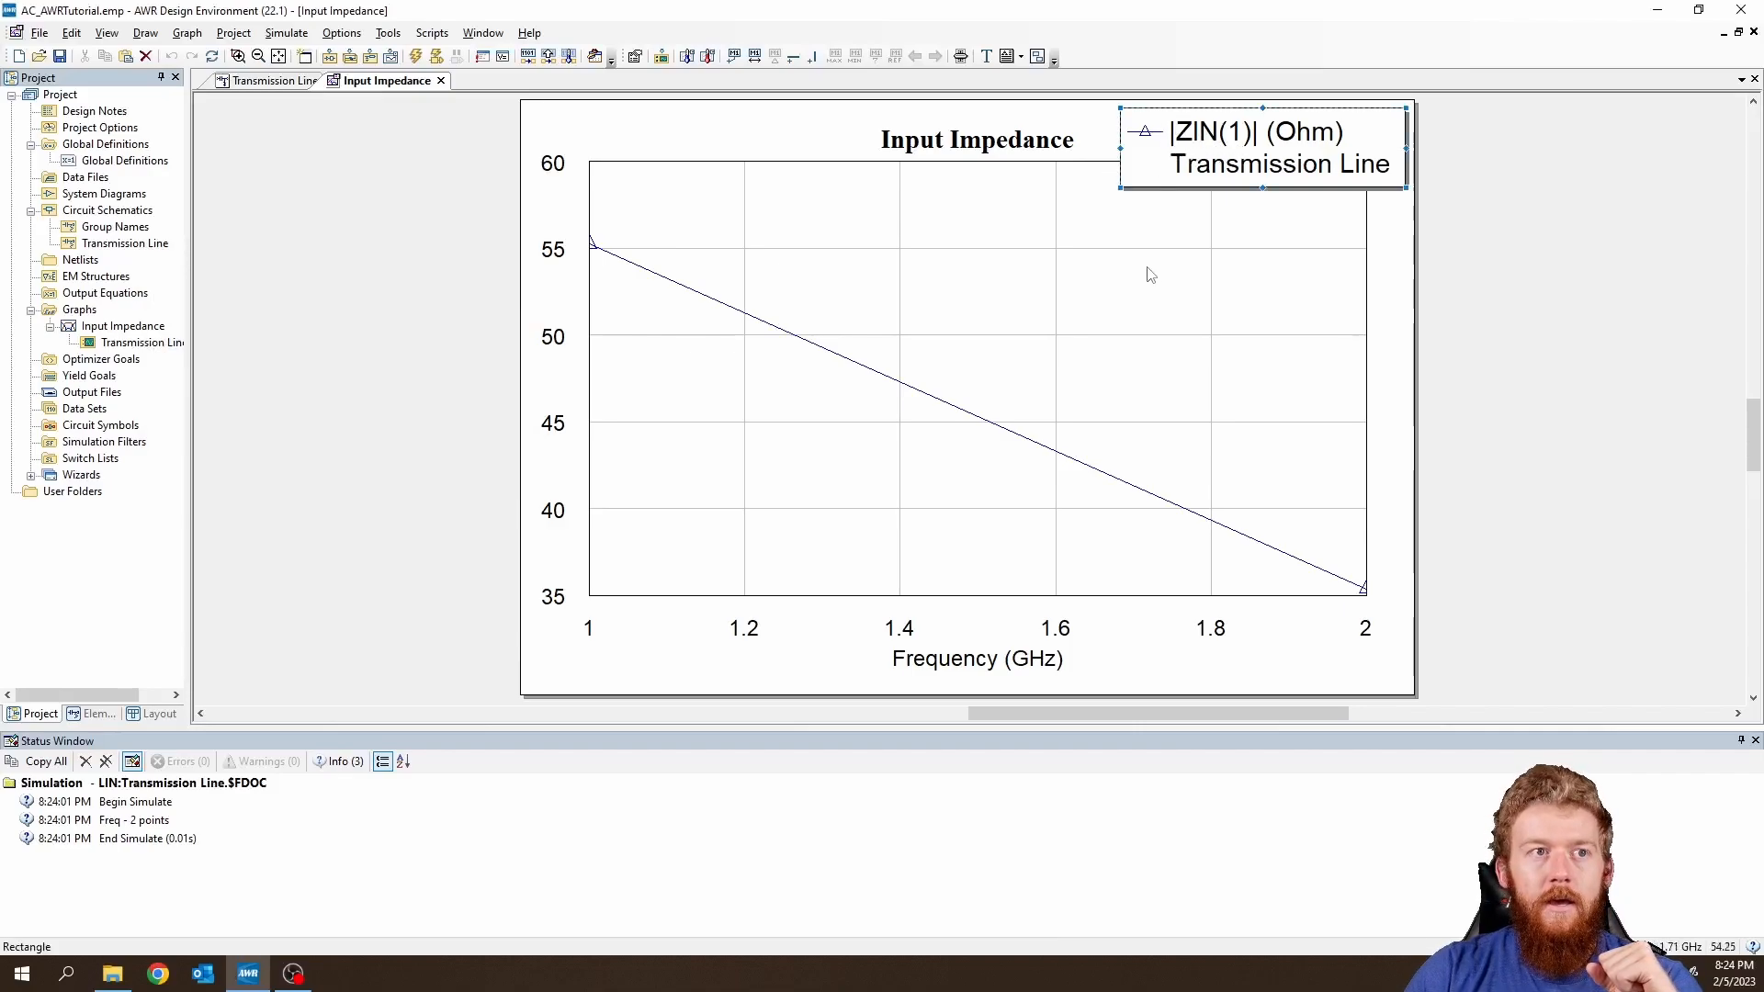
right_click(1211, 158)
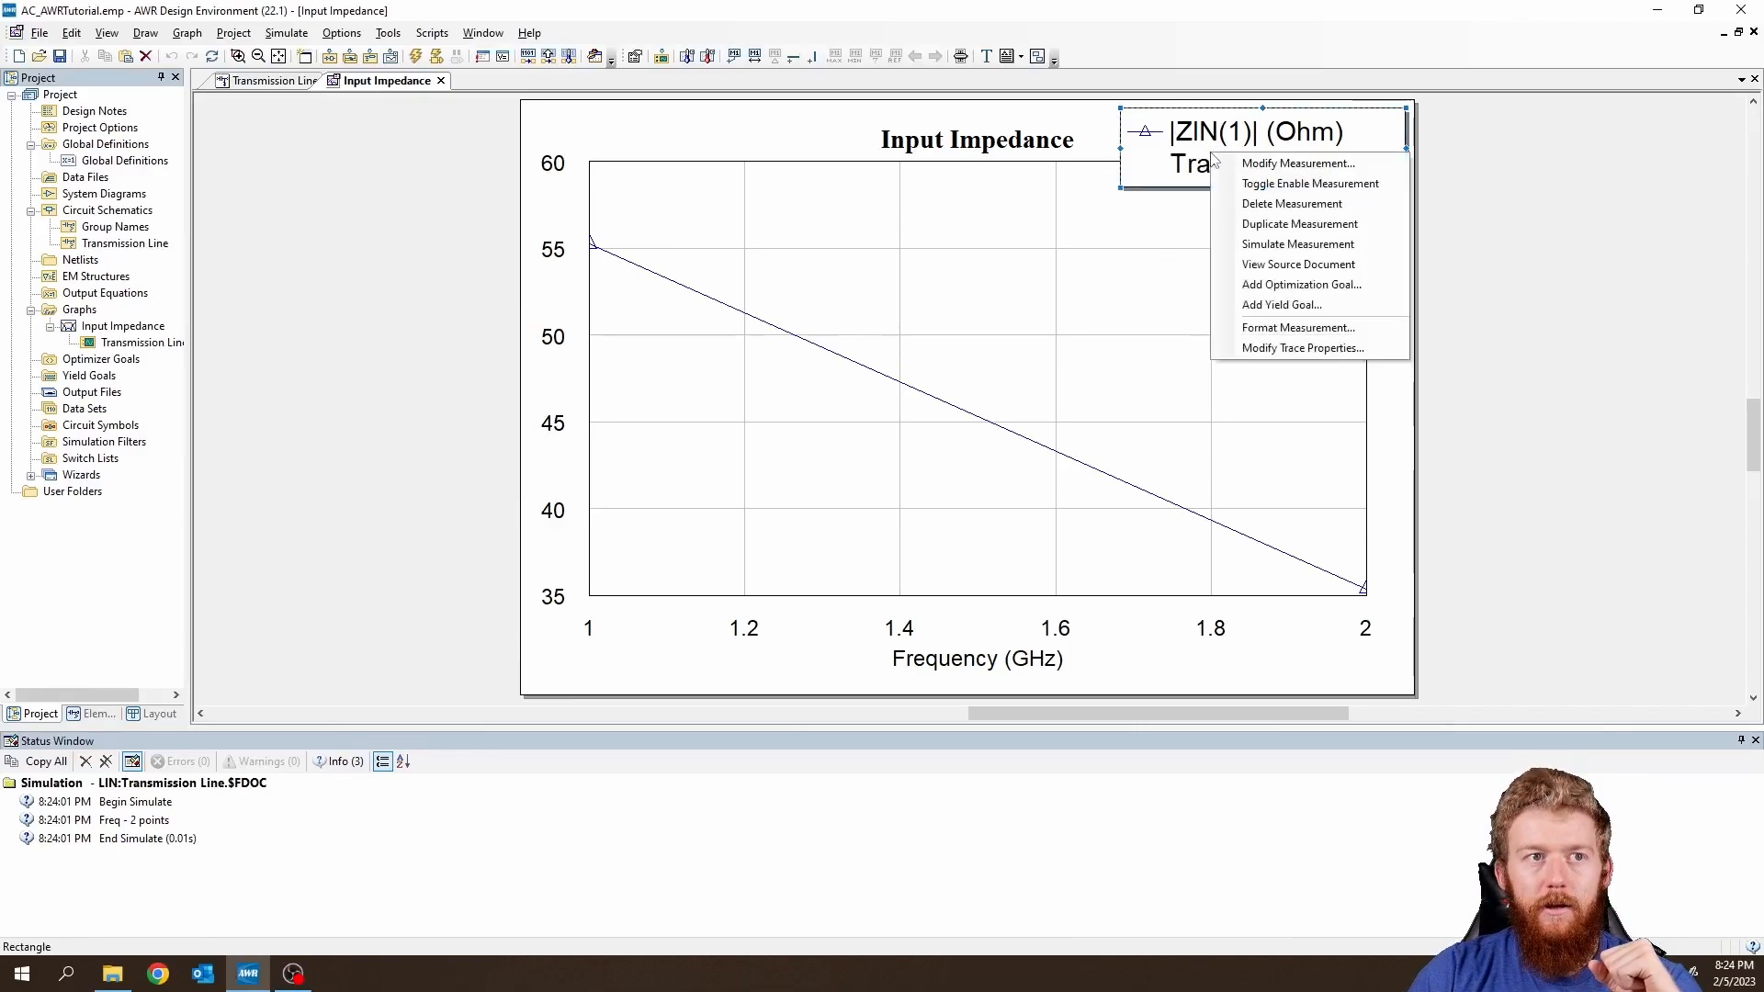
left_click(1290, 163)
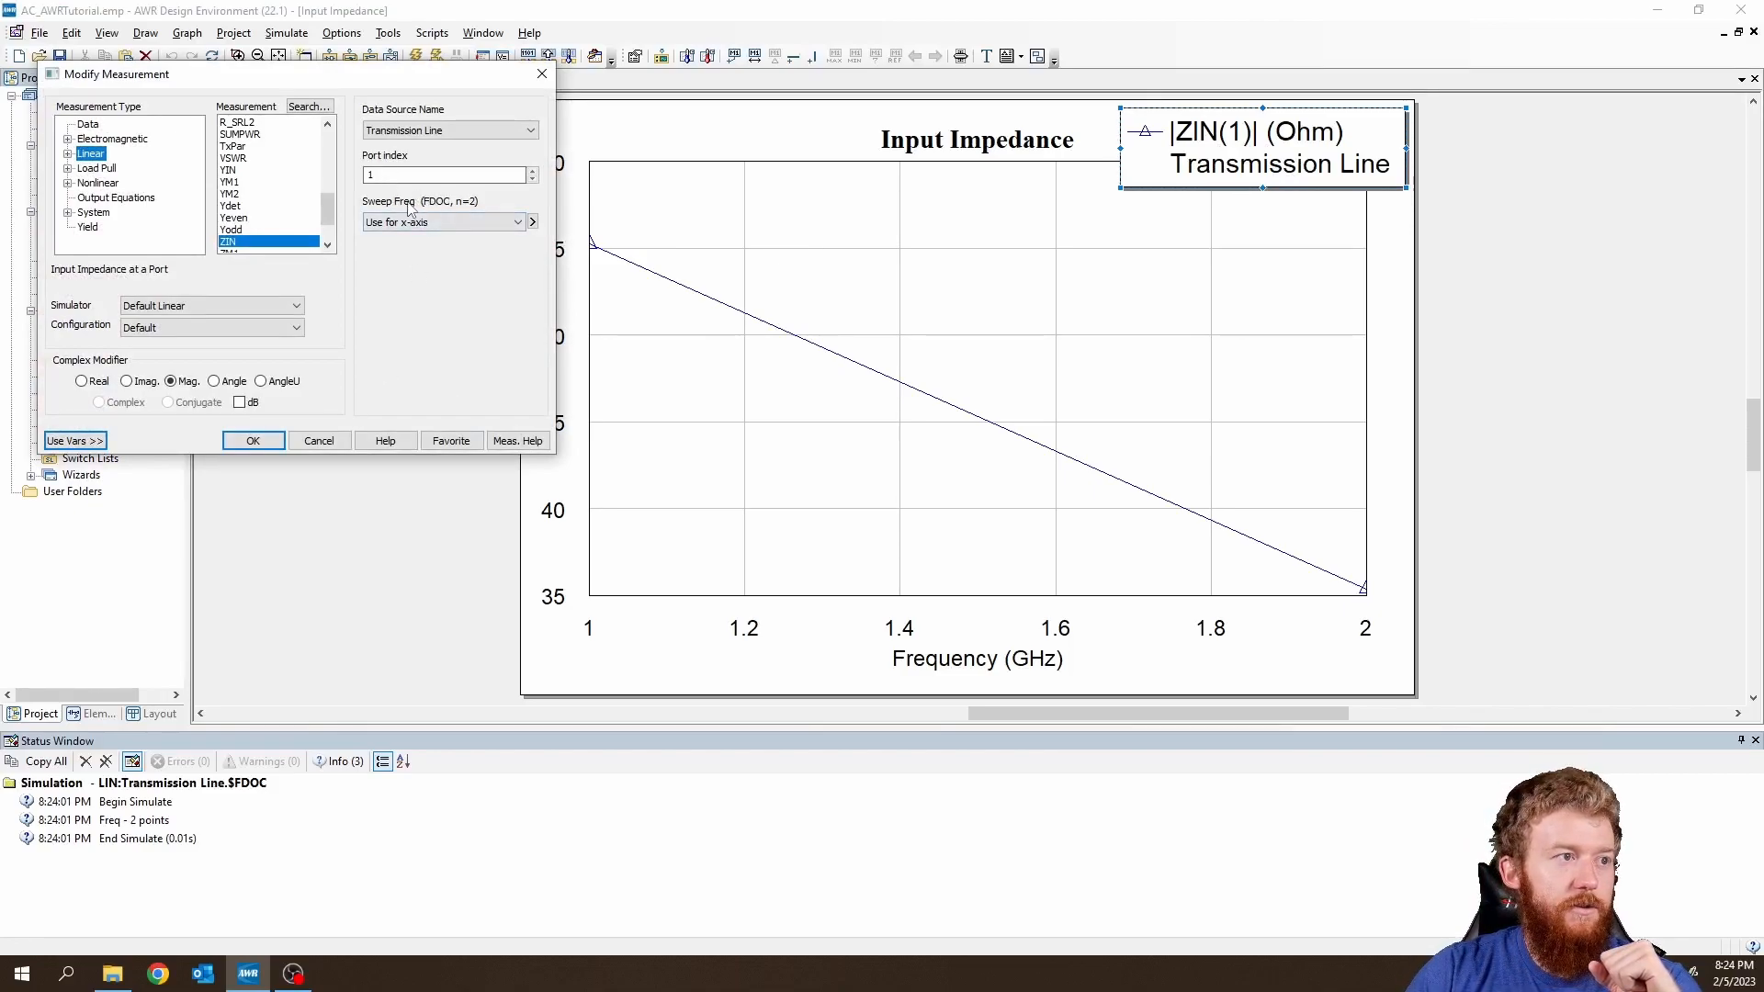
left_click(532, 221)
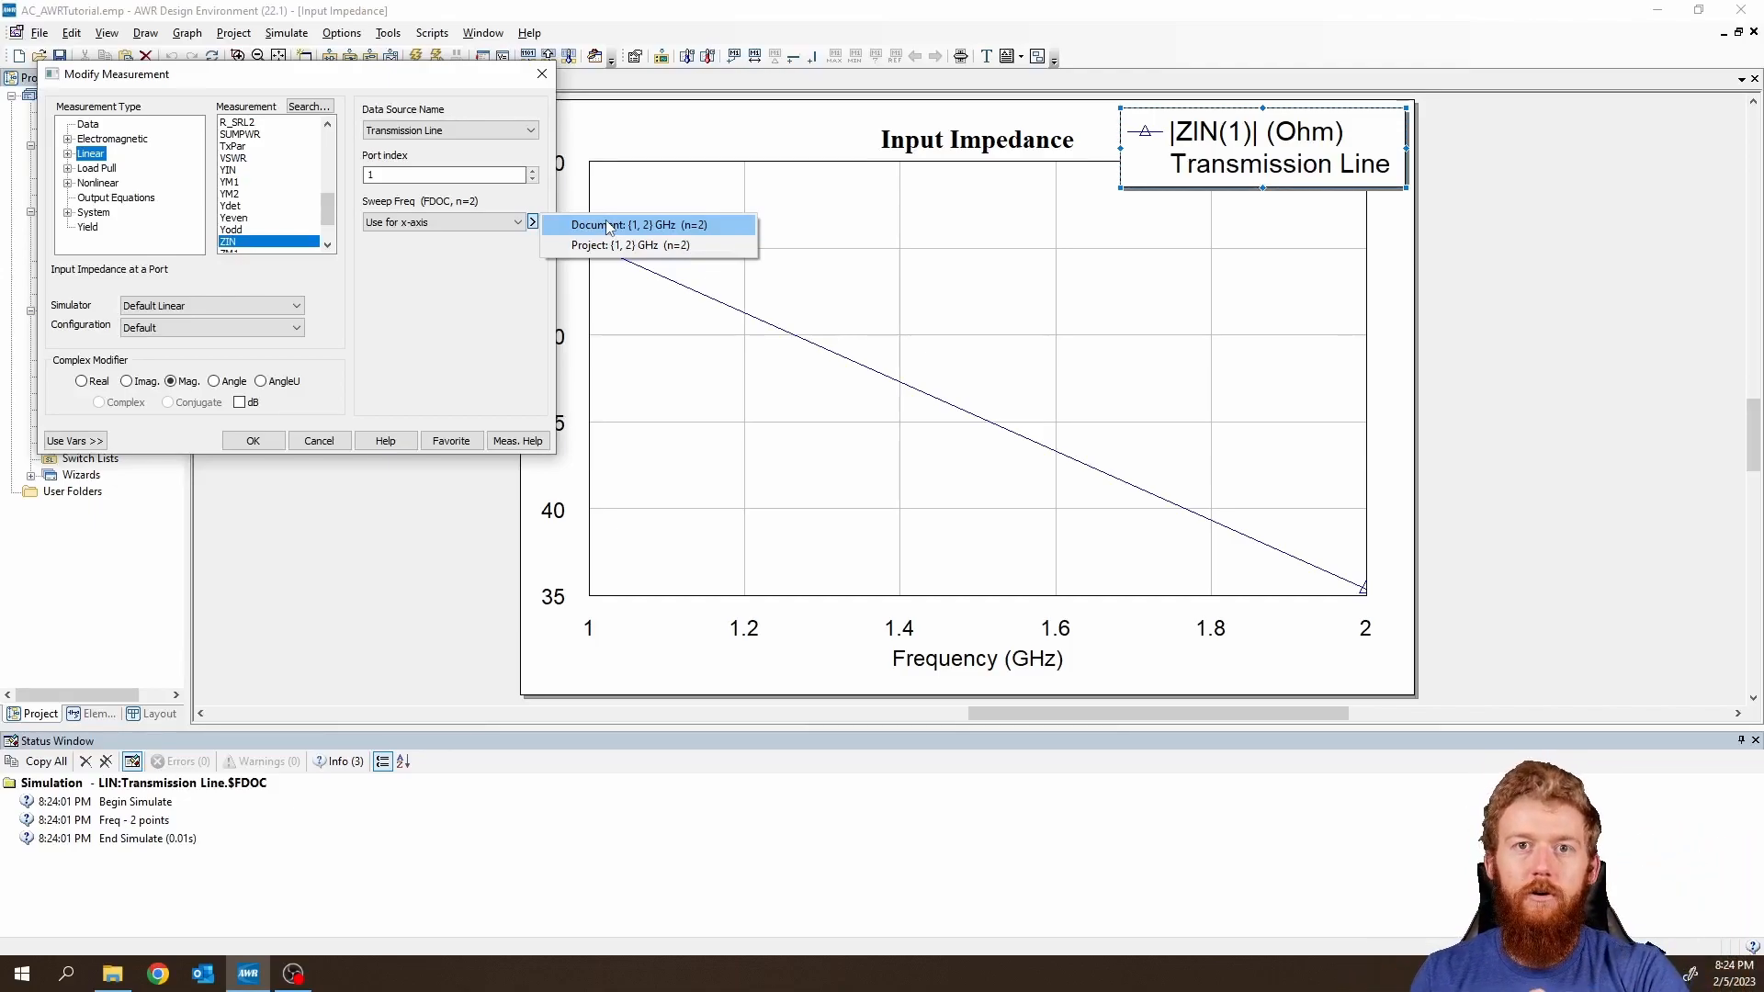
left_click(606, 225)
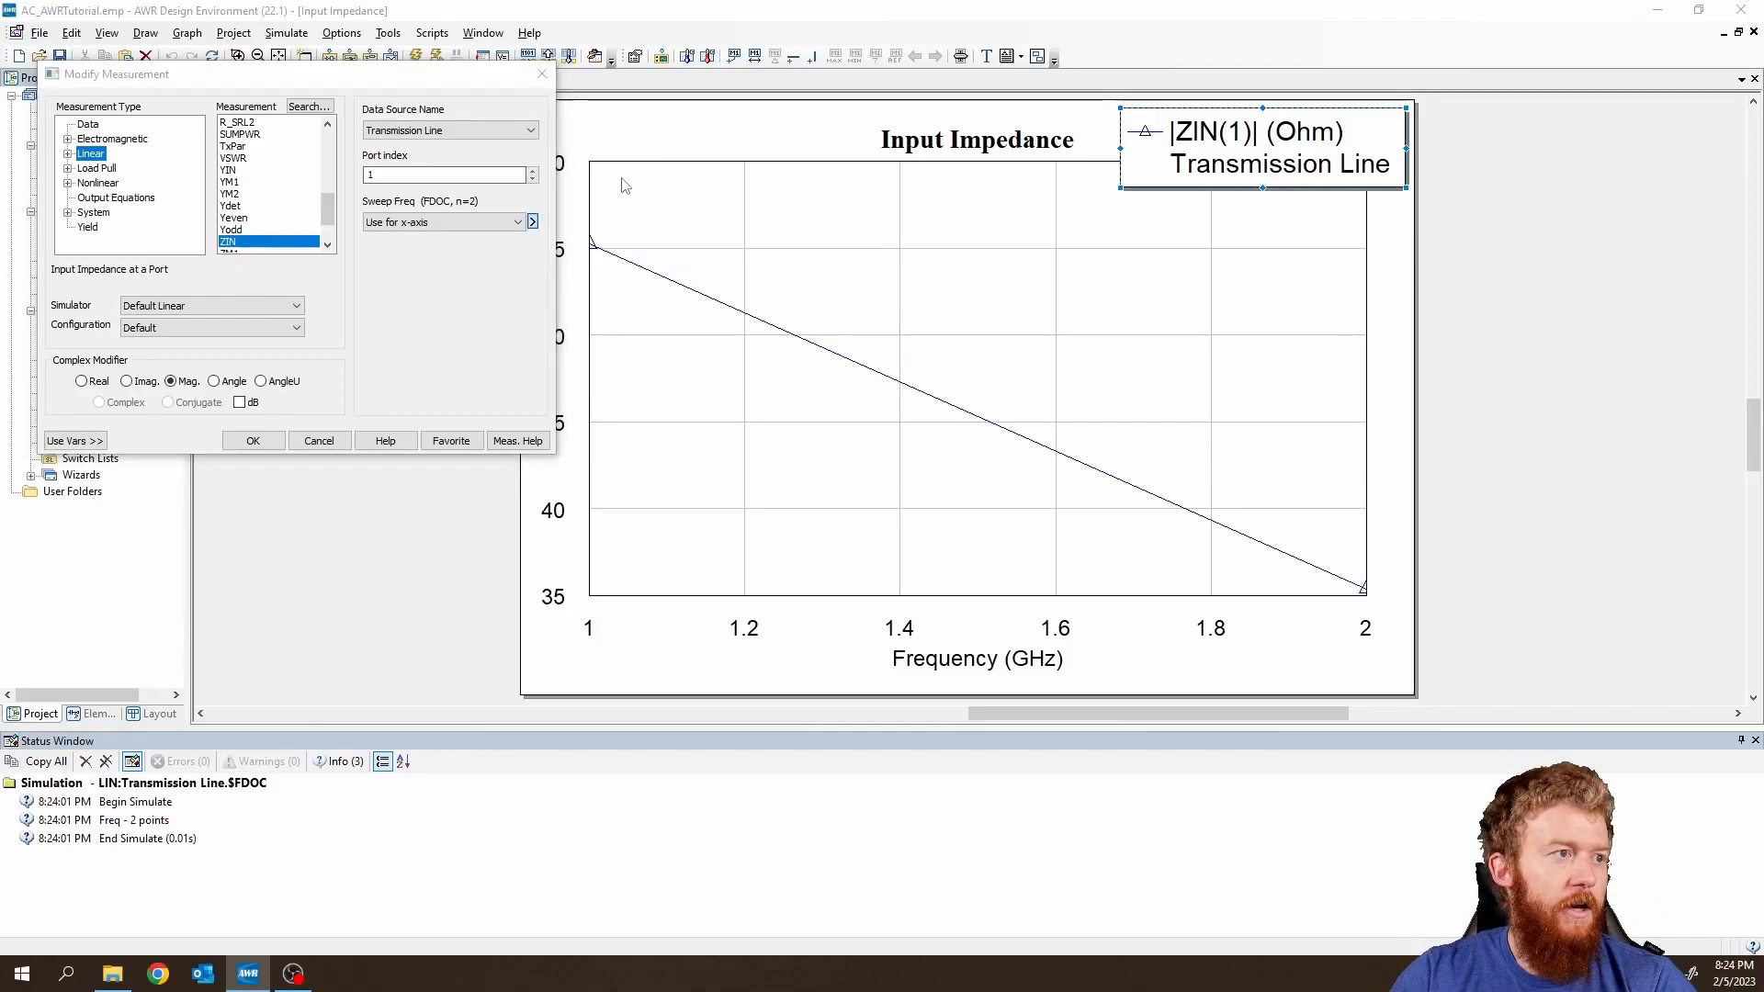
left_click(253, 441)
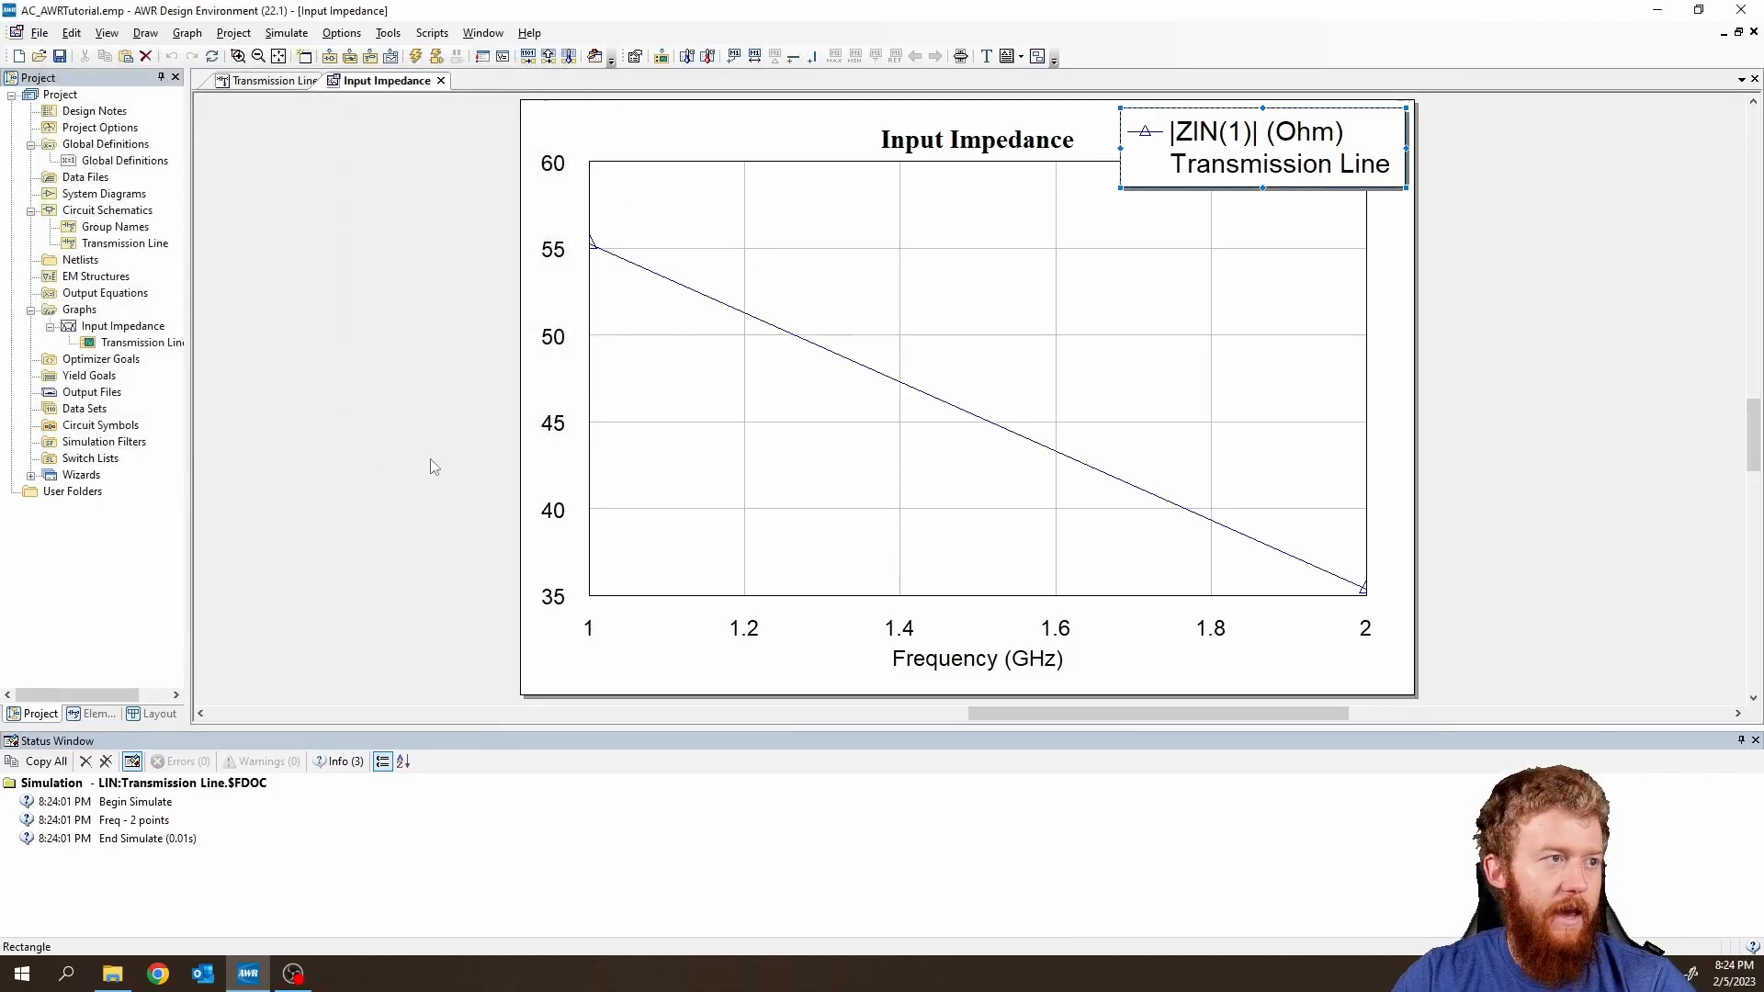
Replace the project frequencies with a linear range from 1.4 to 3.4 GHz in 0.1 GHz steps.
left_click(344, 35)
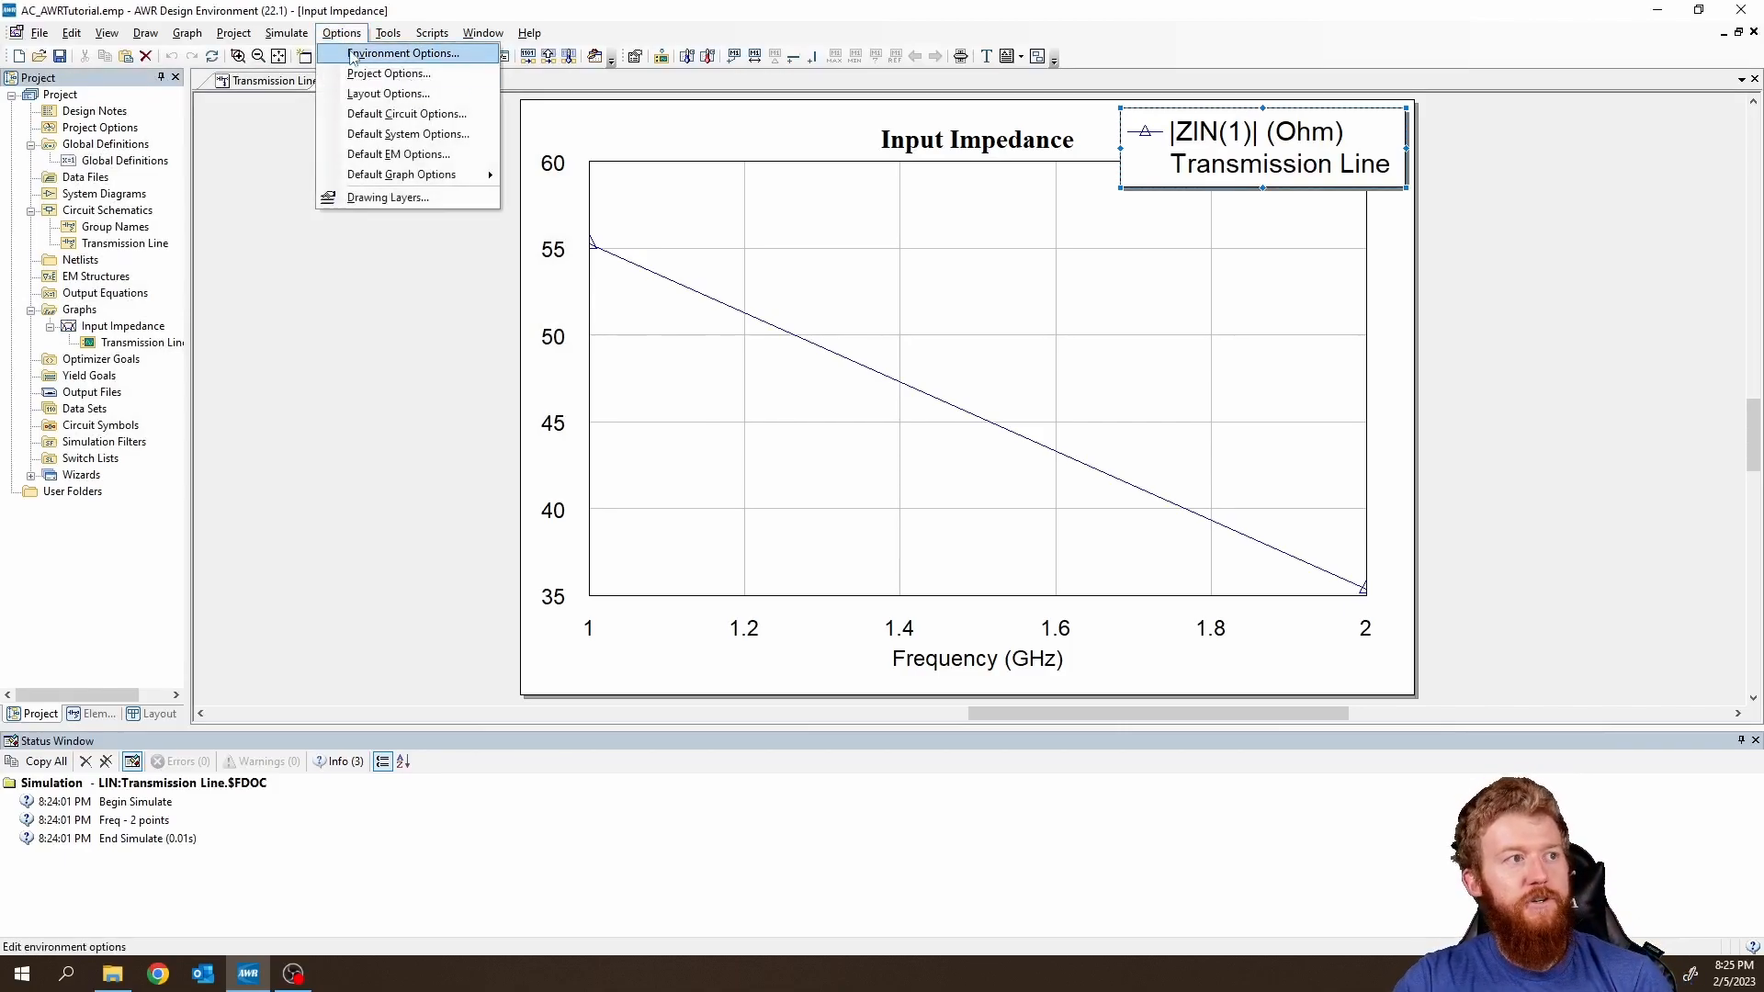
left_click(395, 75)
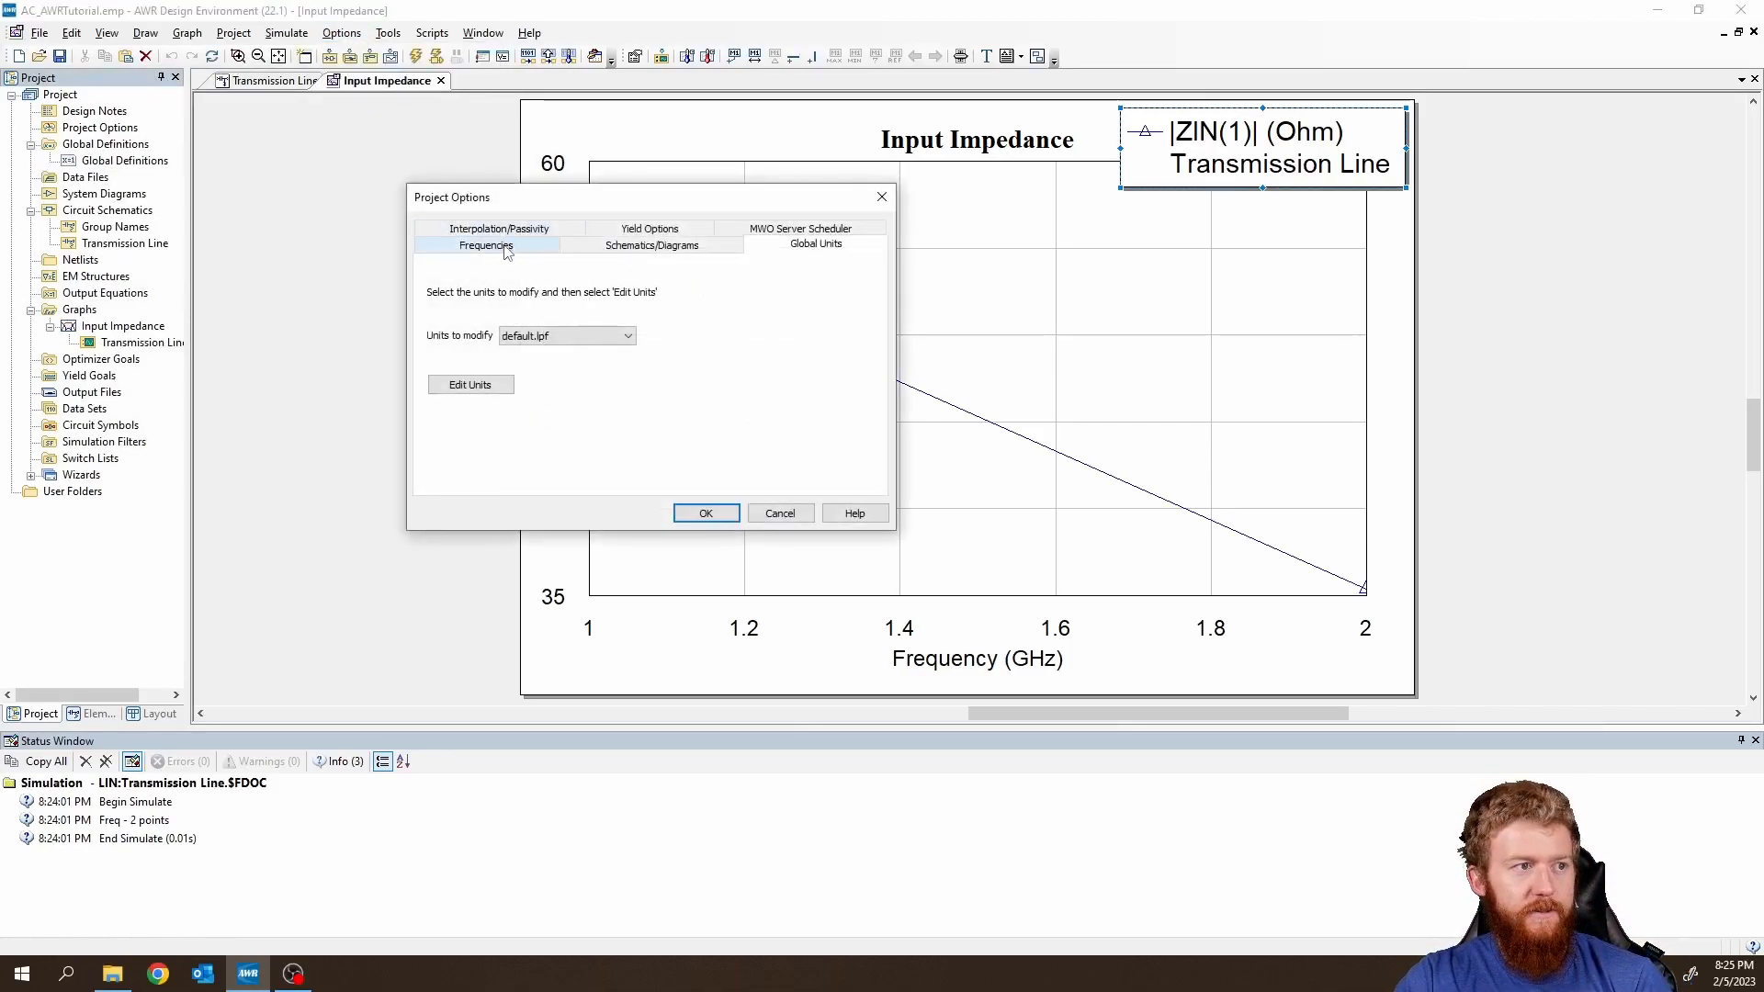
left_click(507, 251)
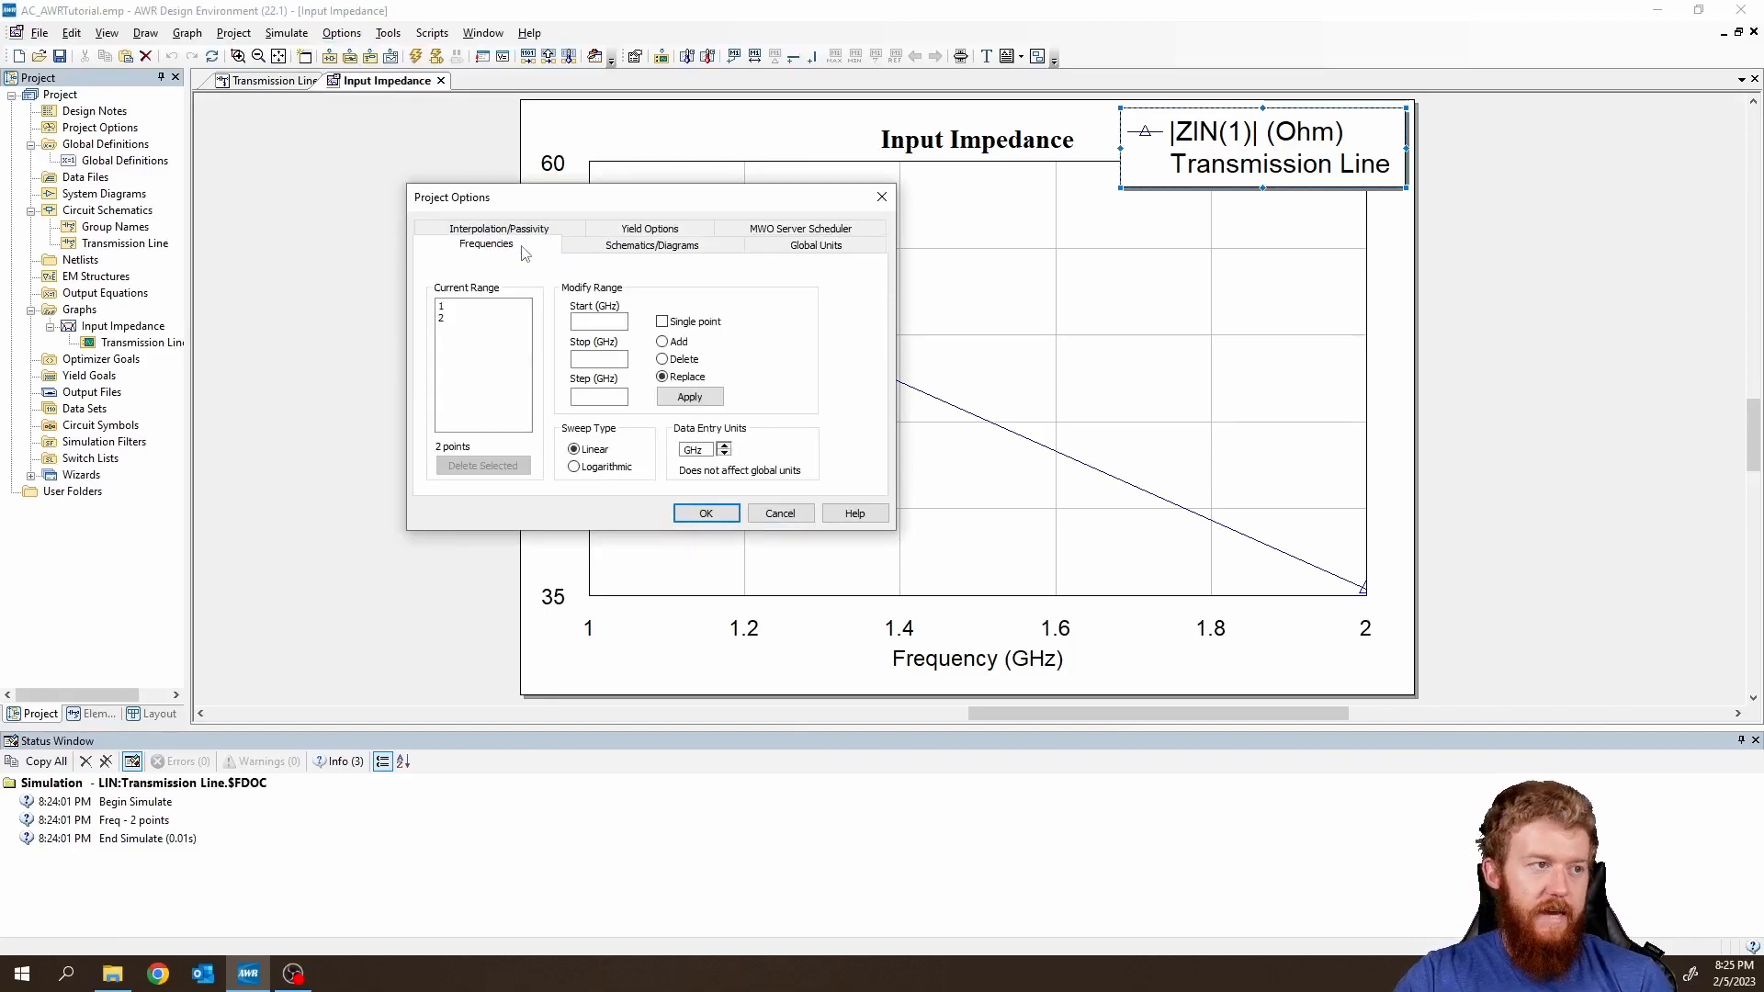
left_click(474, 317)
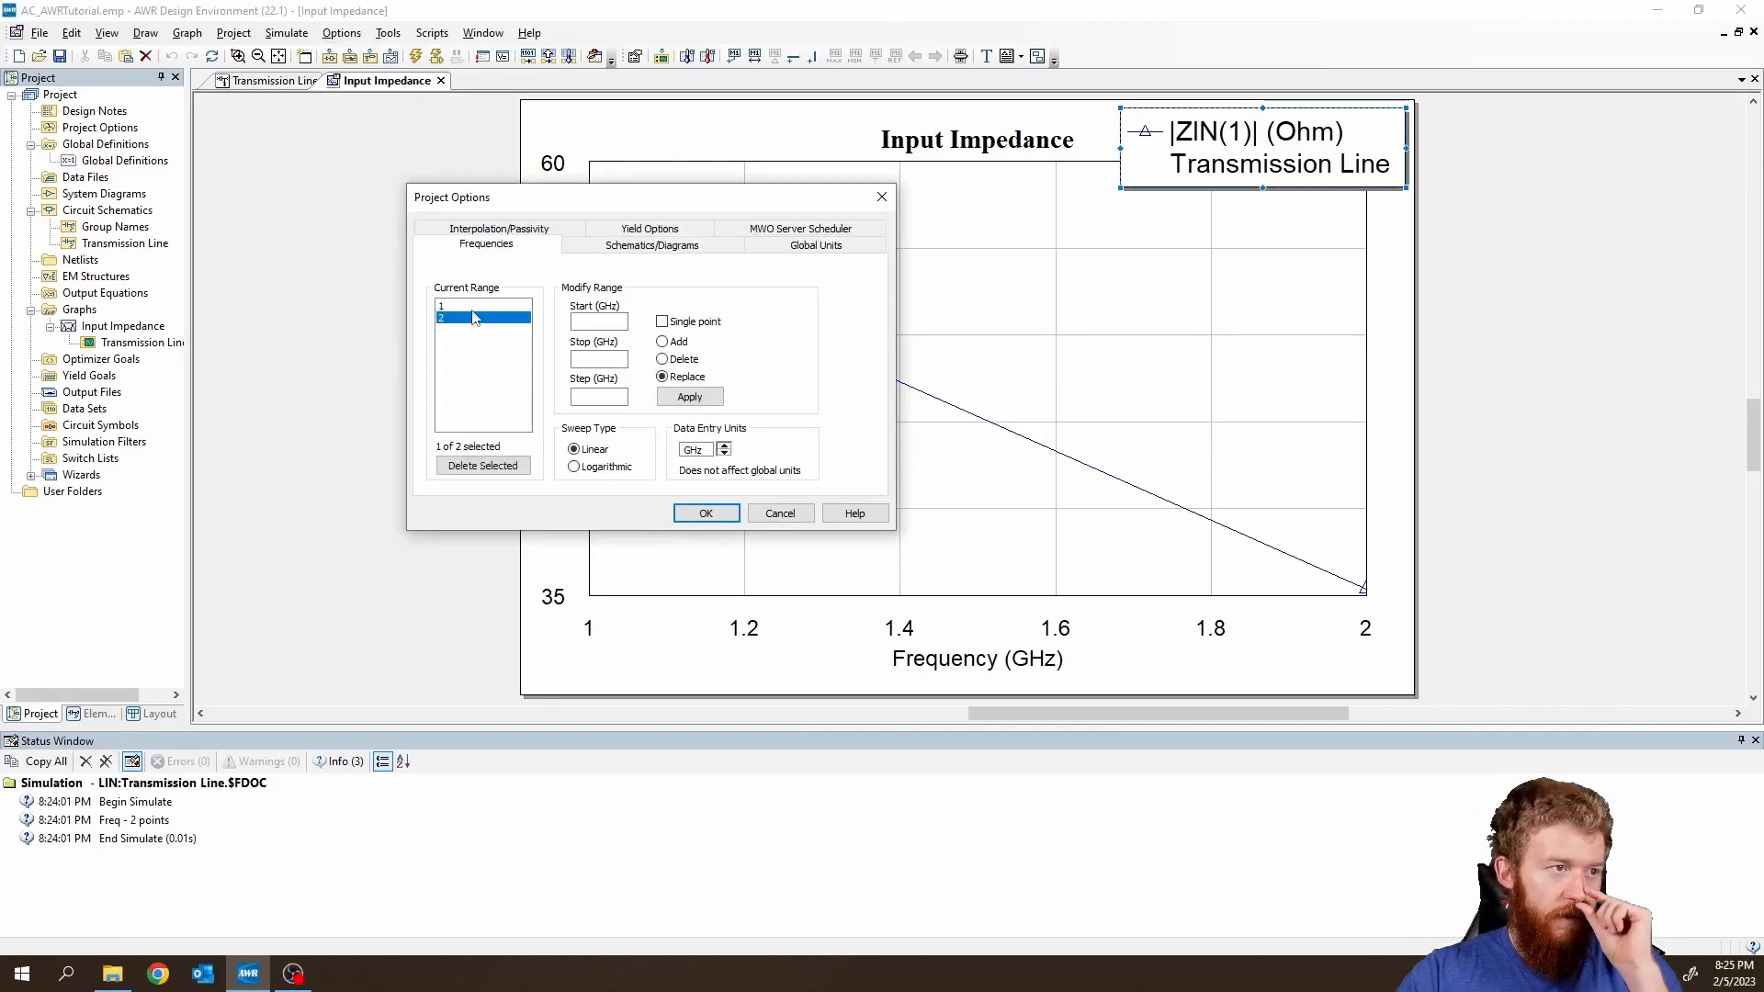
left_click(476, 309)
left_click(476, 317)
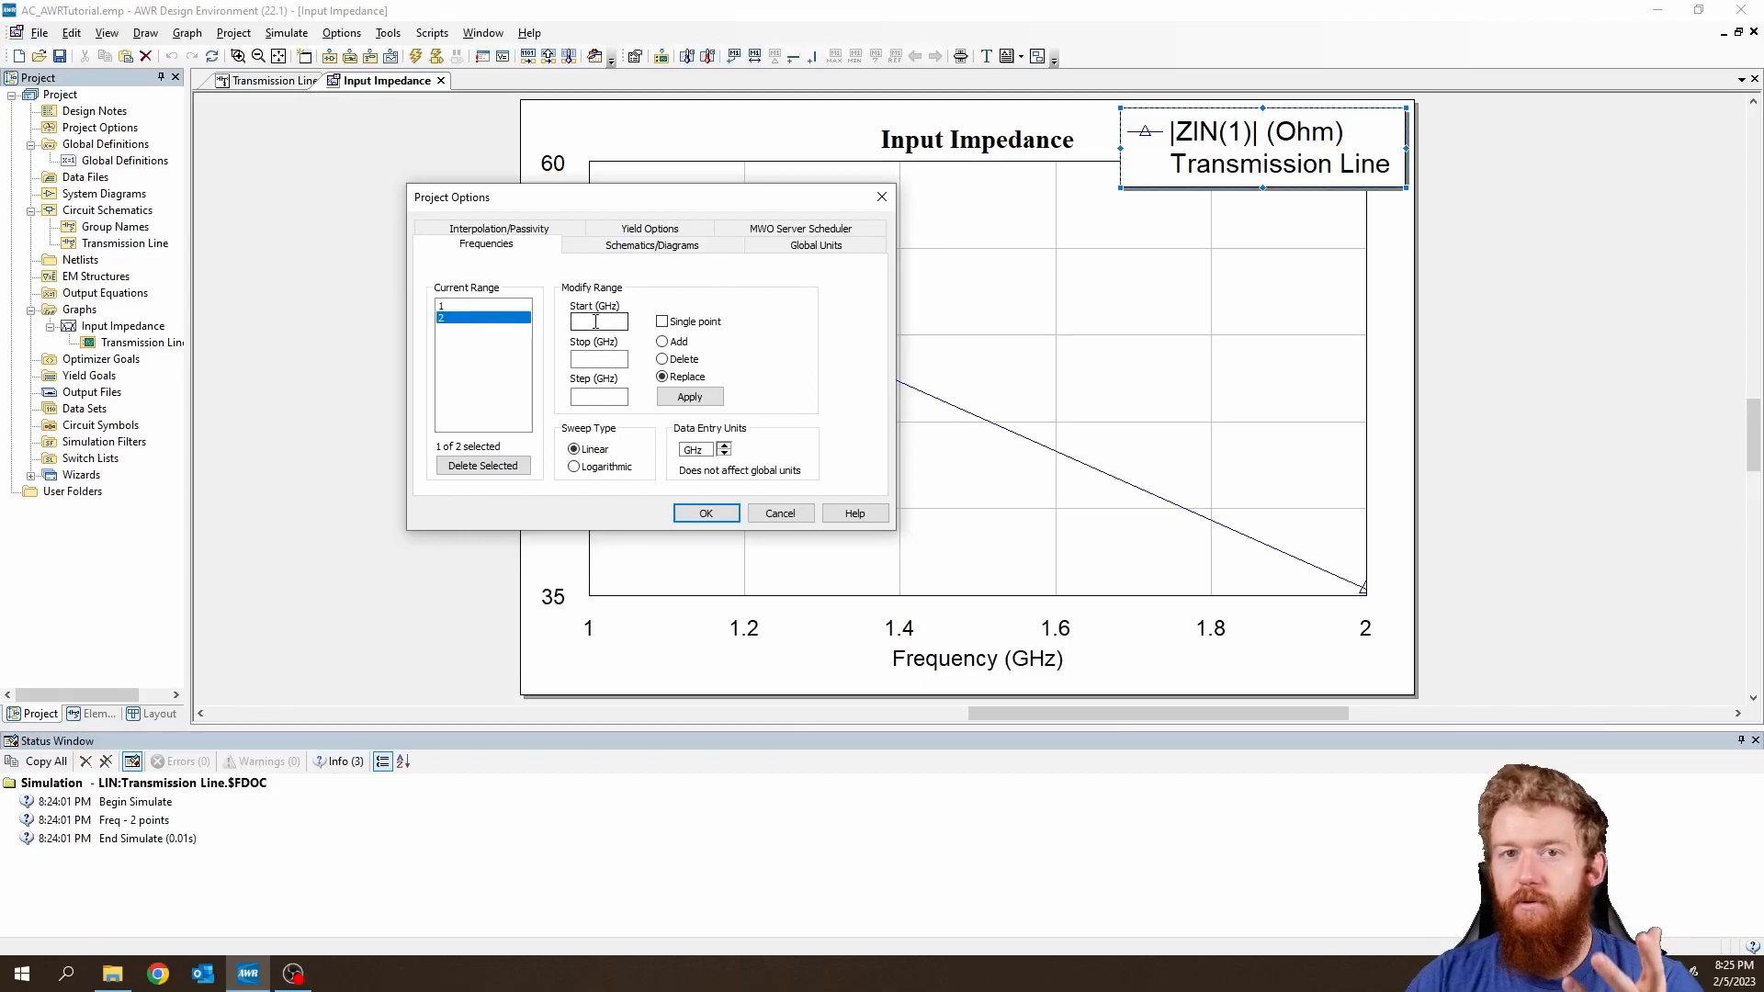
left_click(595, 322)
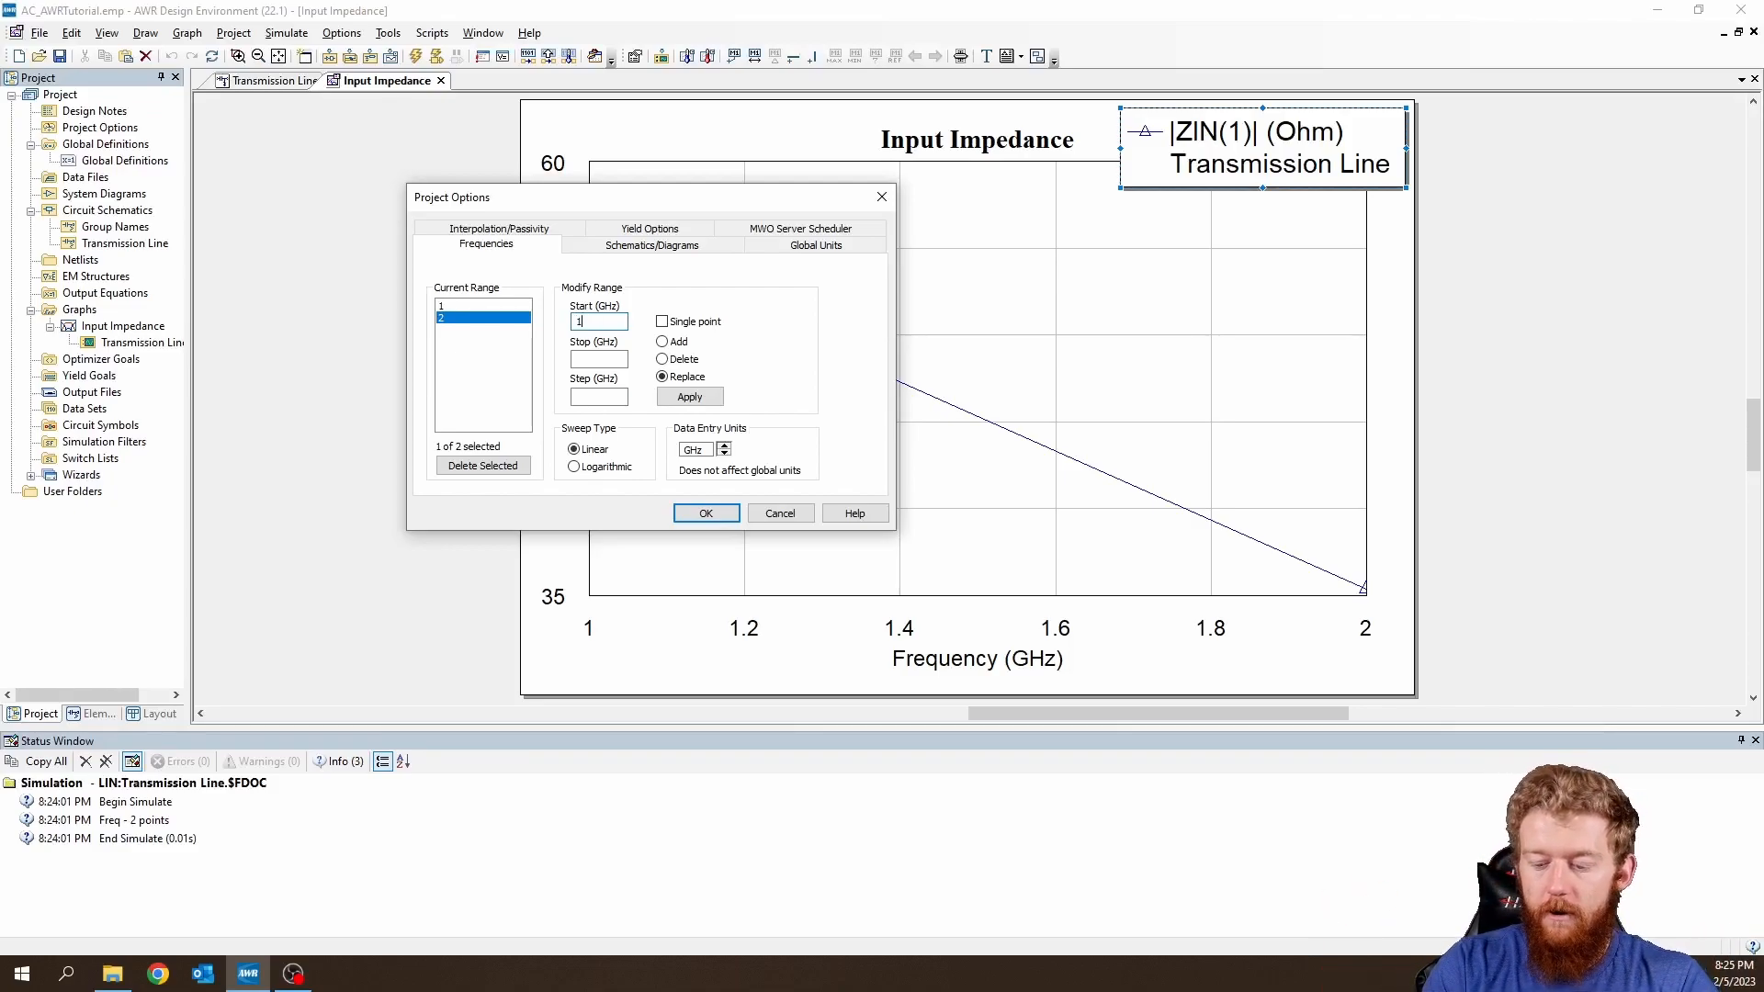
left_click(607, 360)
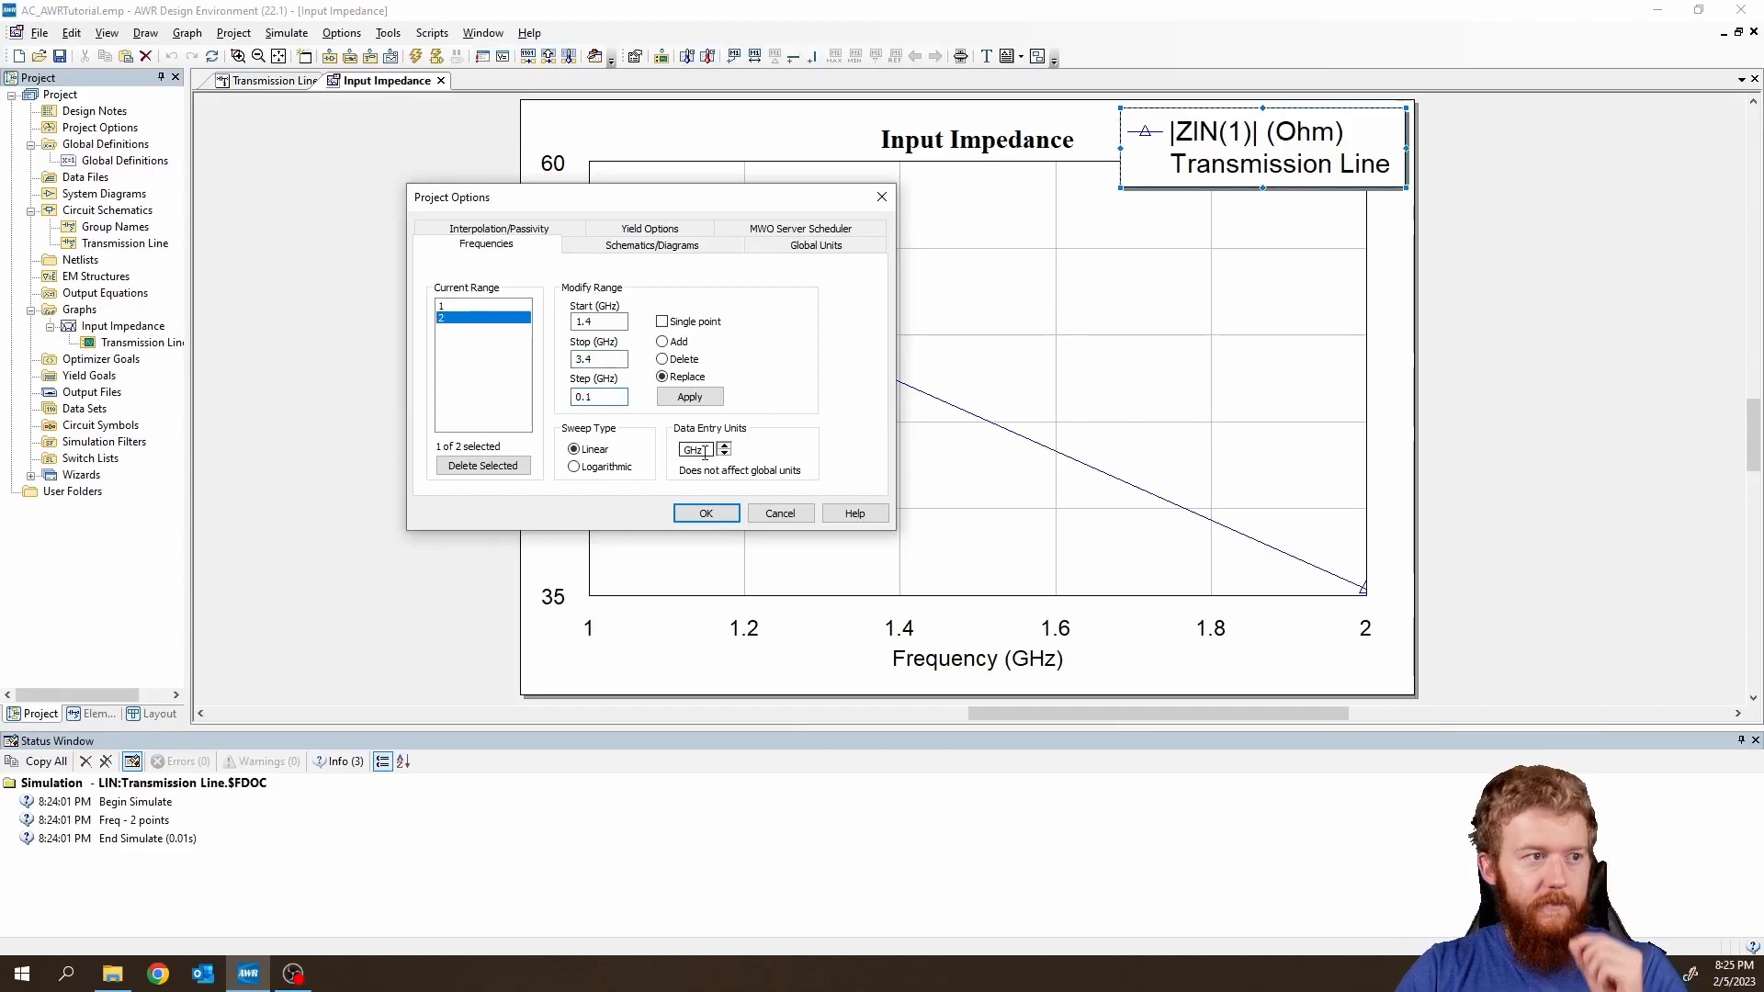
left_click(690, 397)
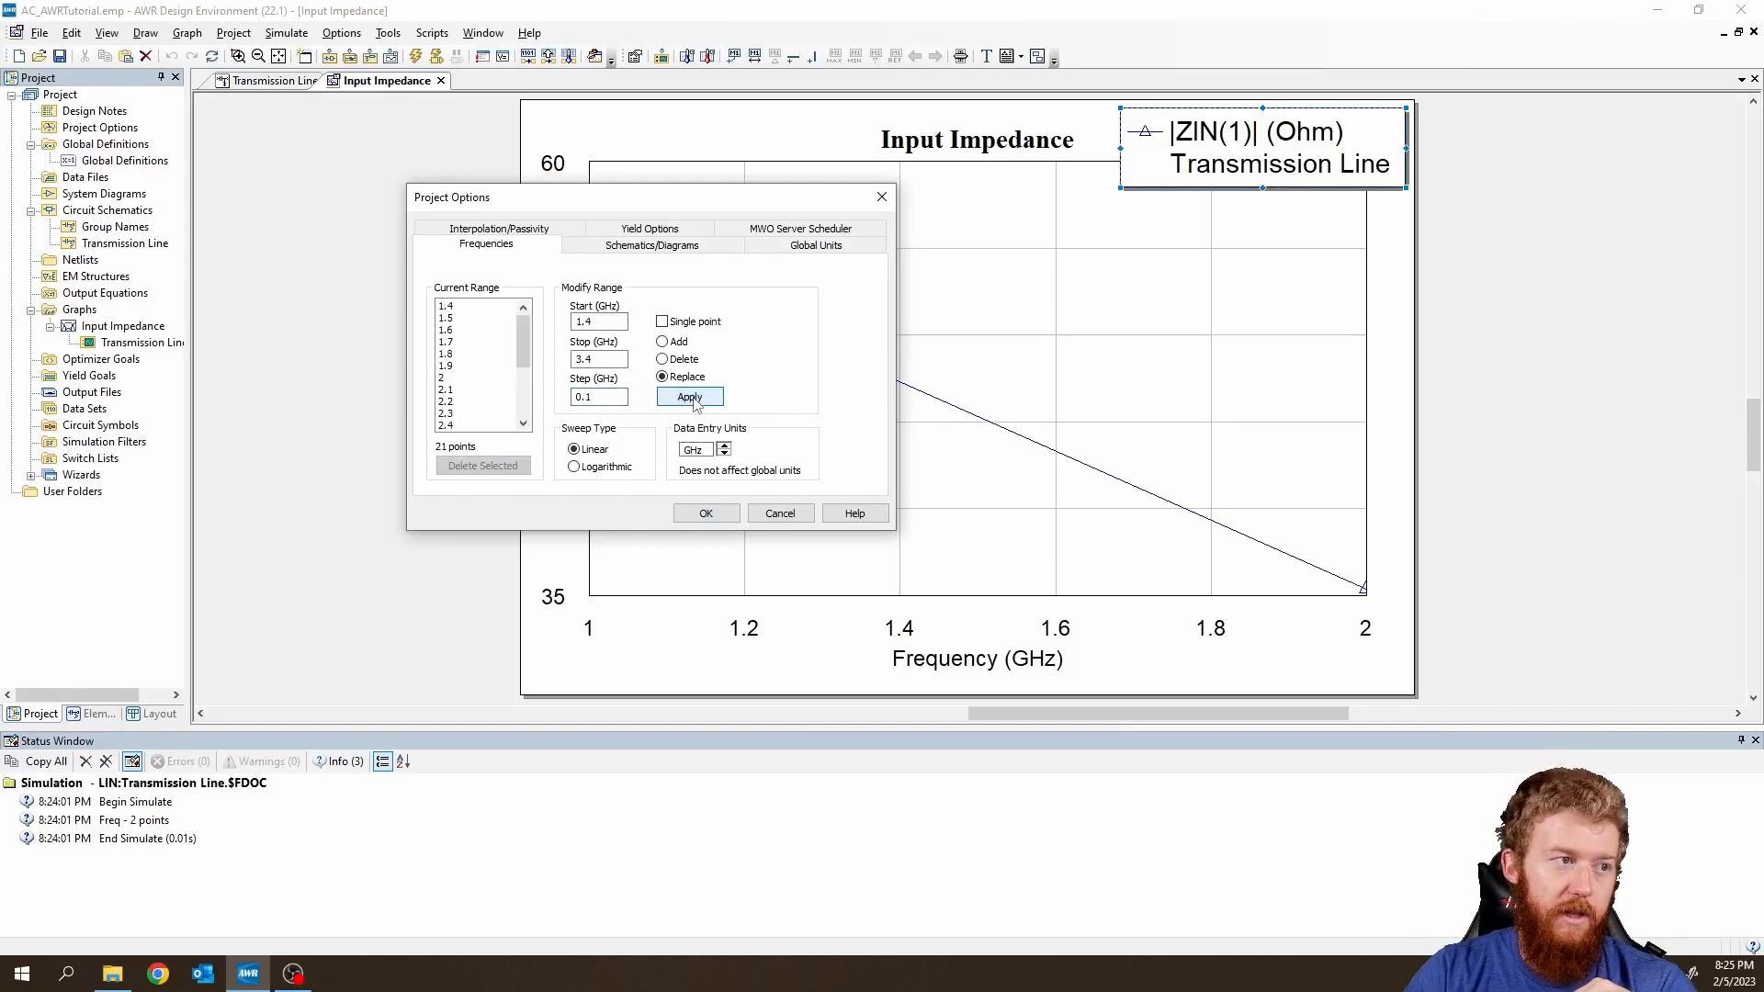
Try applying the 1.4 to 3.4 GHz range in Add mode, and reapply it in Replace mode.
scroll(490, 327, "down", 2)
left_click(678, 379)
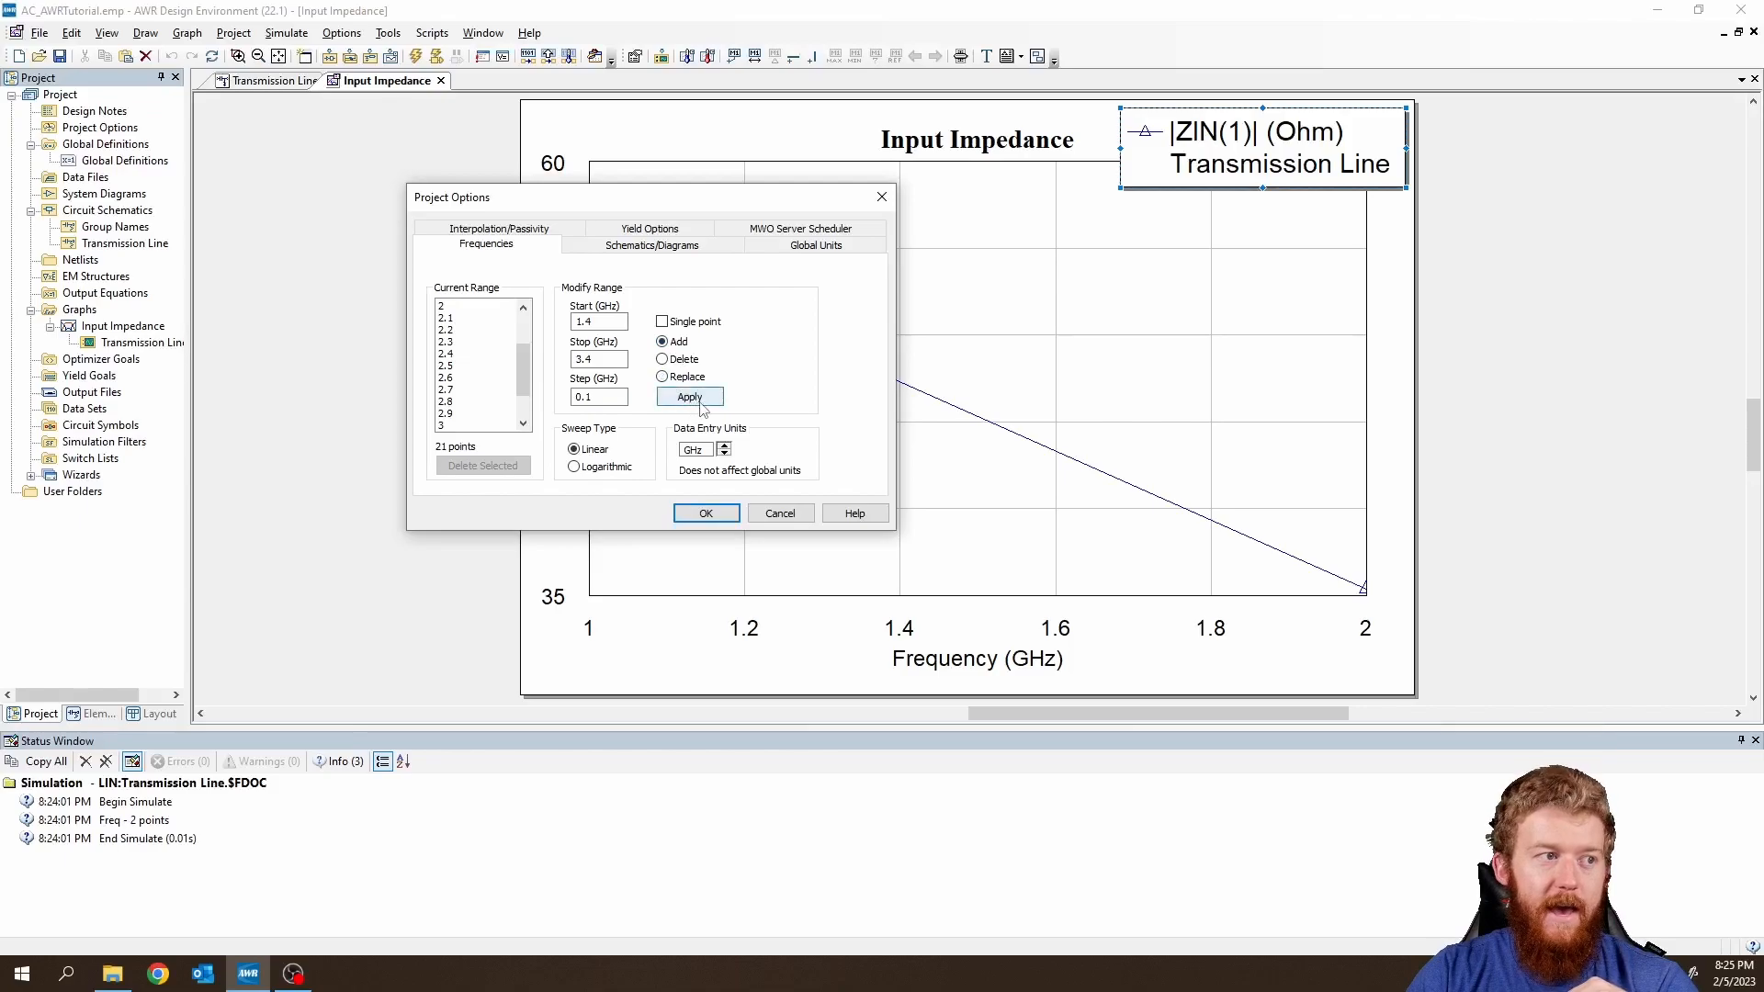
left_click(690, 397)
scroll(487, 395, "down", 1)
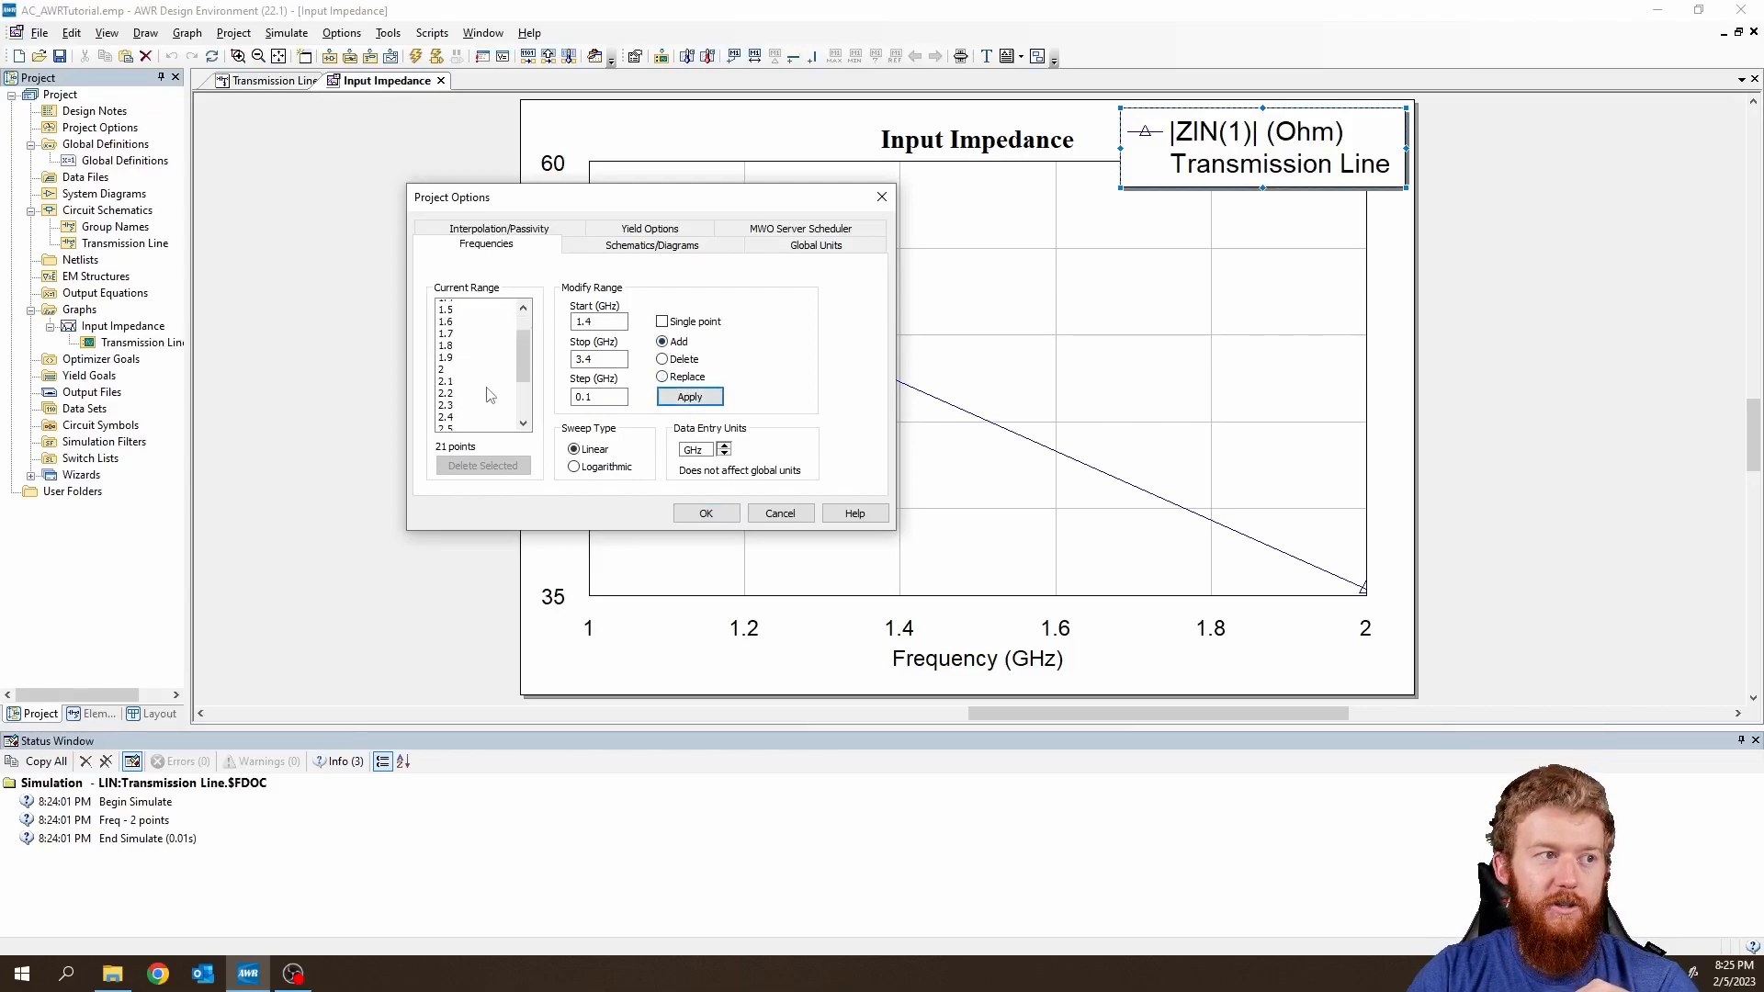
left_click(709, 402)
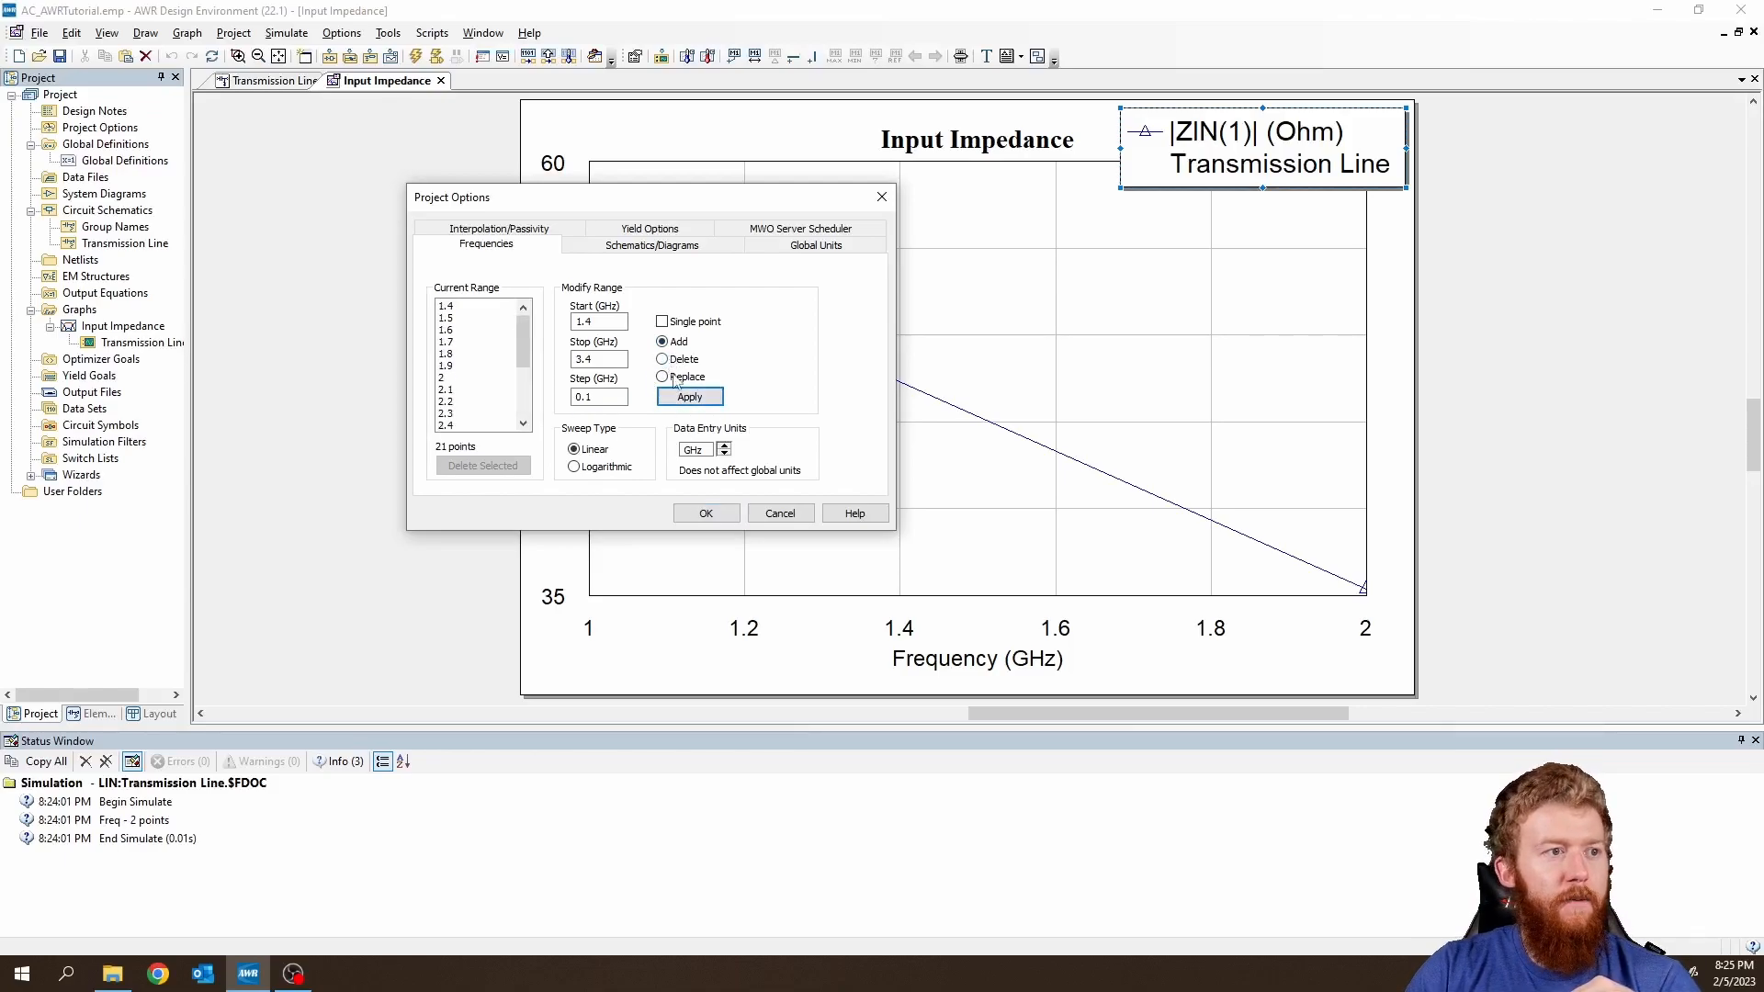
left_click(678, 377)
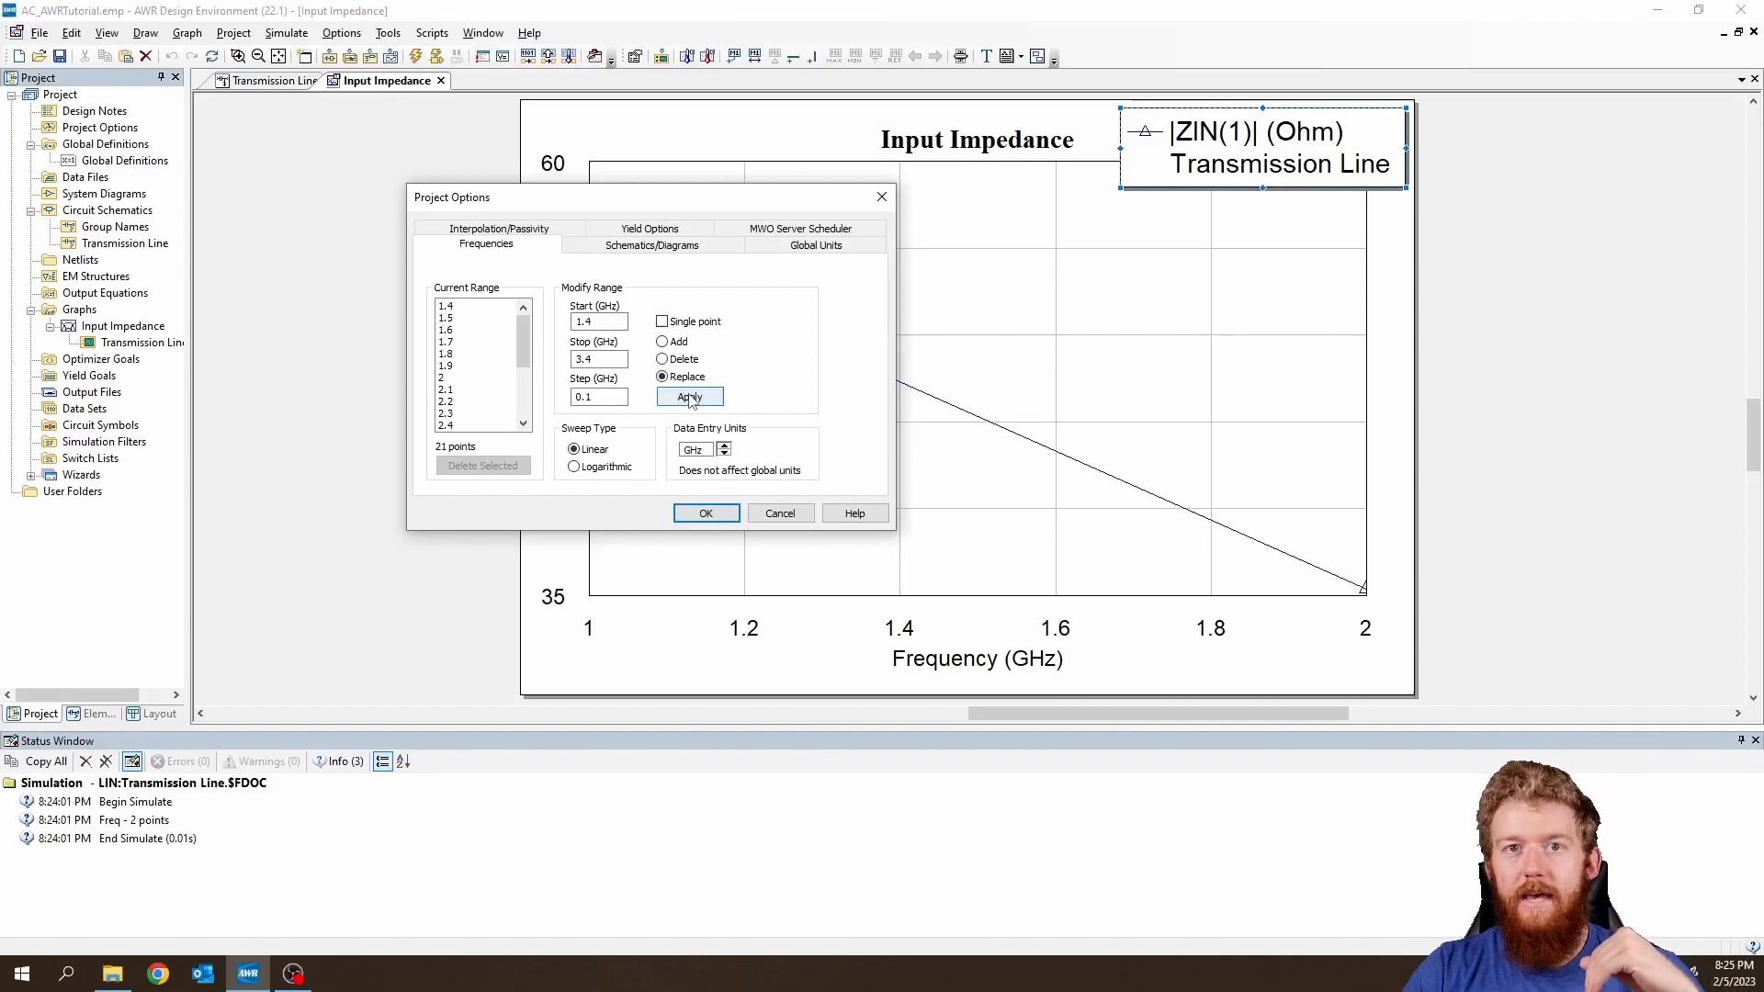
left_click(690, 397)
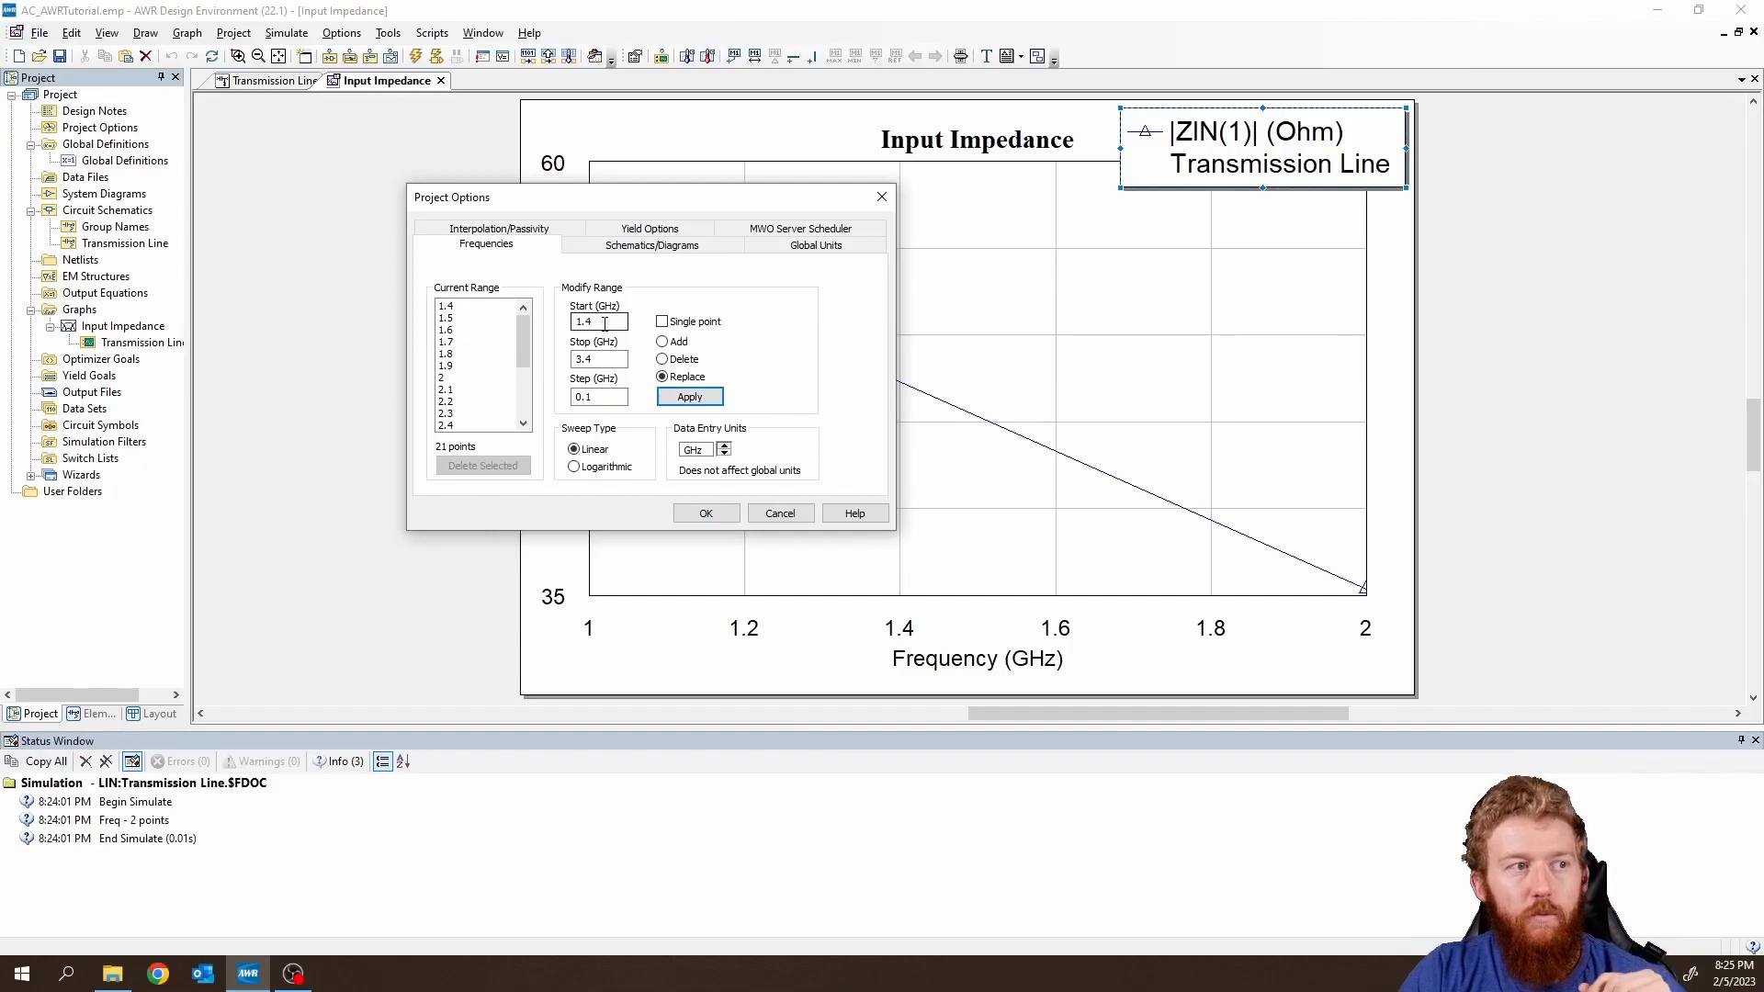
Set the project frequency step to 0.001 GHz and apply it to the current range.
left_click(616, 398)
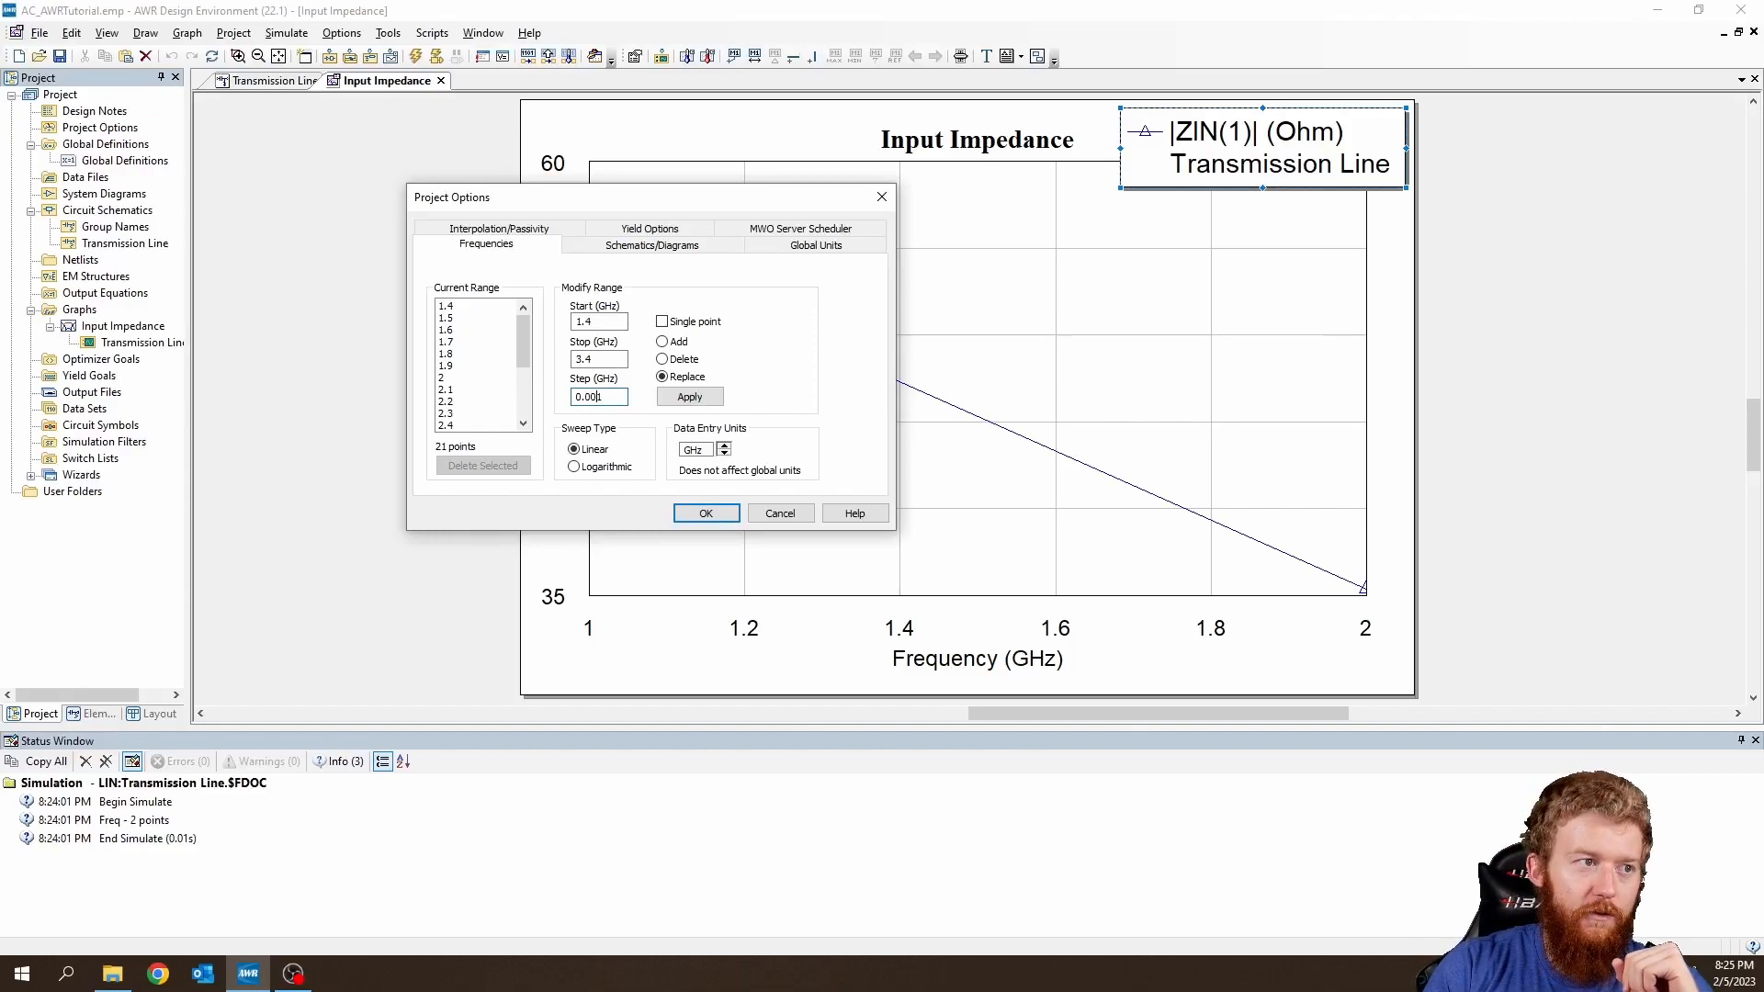
left_click(687, 397)
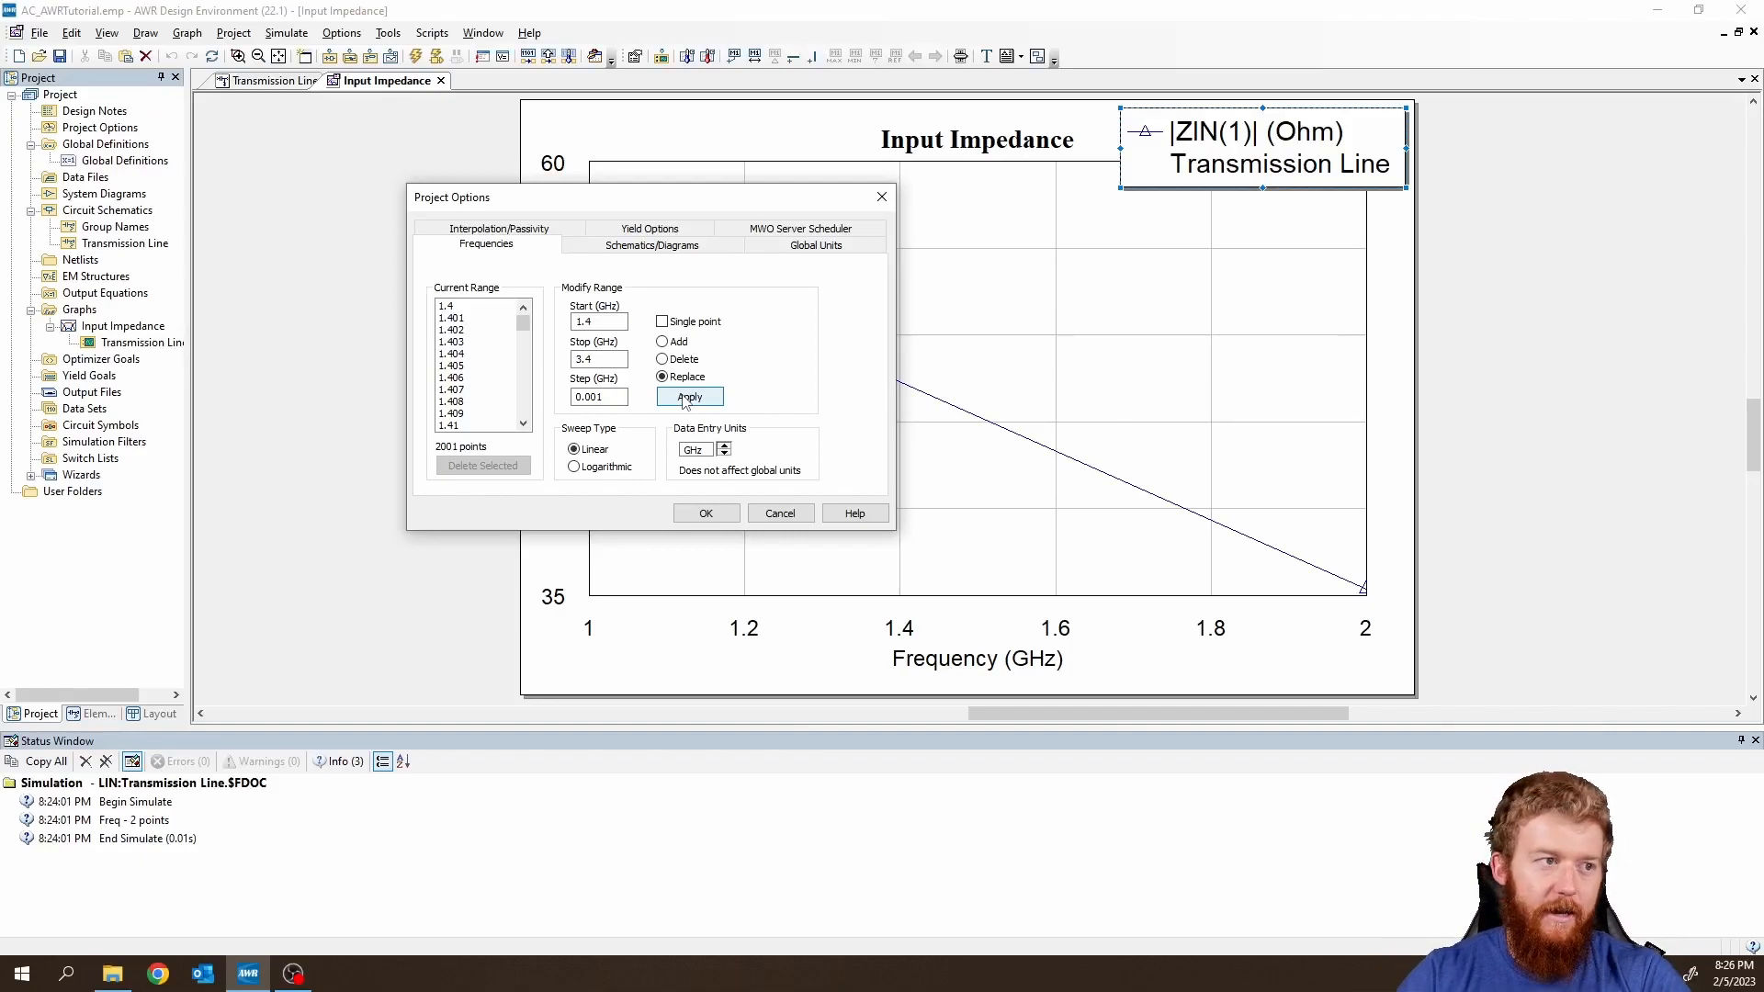
Set the project frequency step to 0.01 GHz, apply and accept the range, and rerun the simulation.
left_click(599, 397)
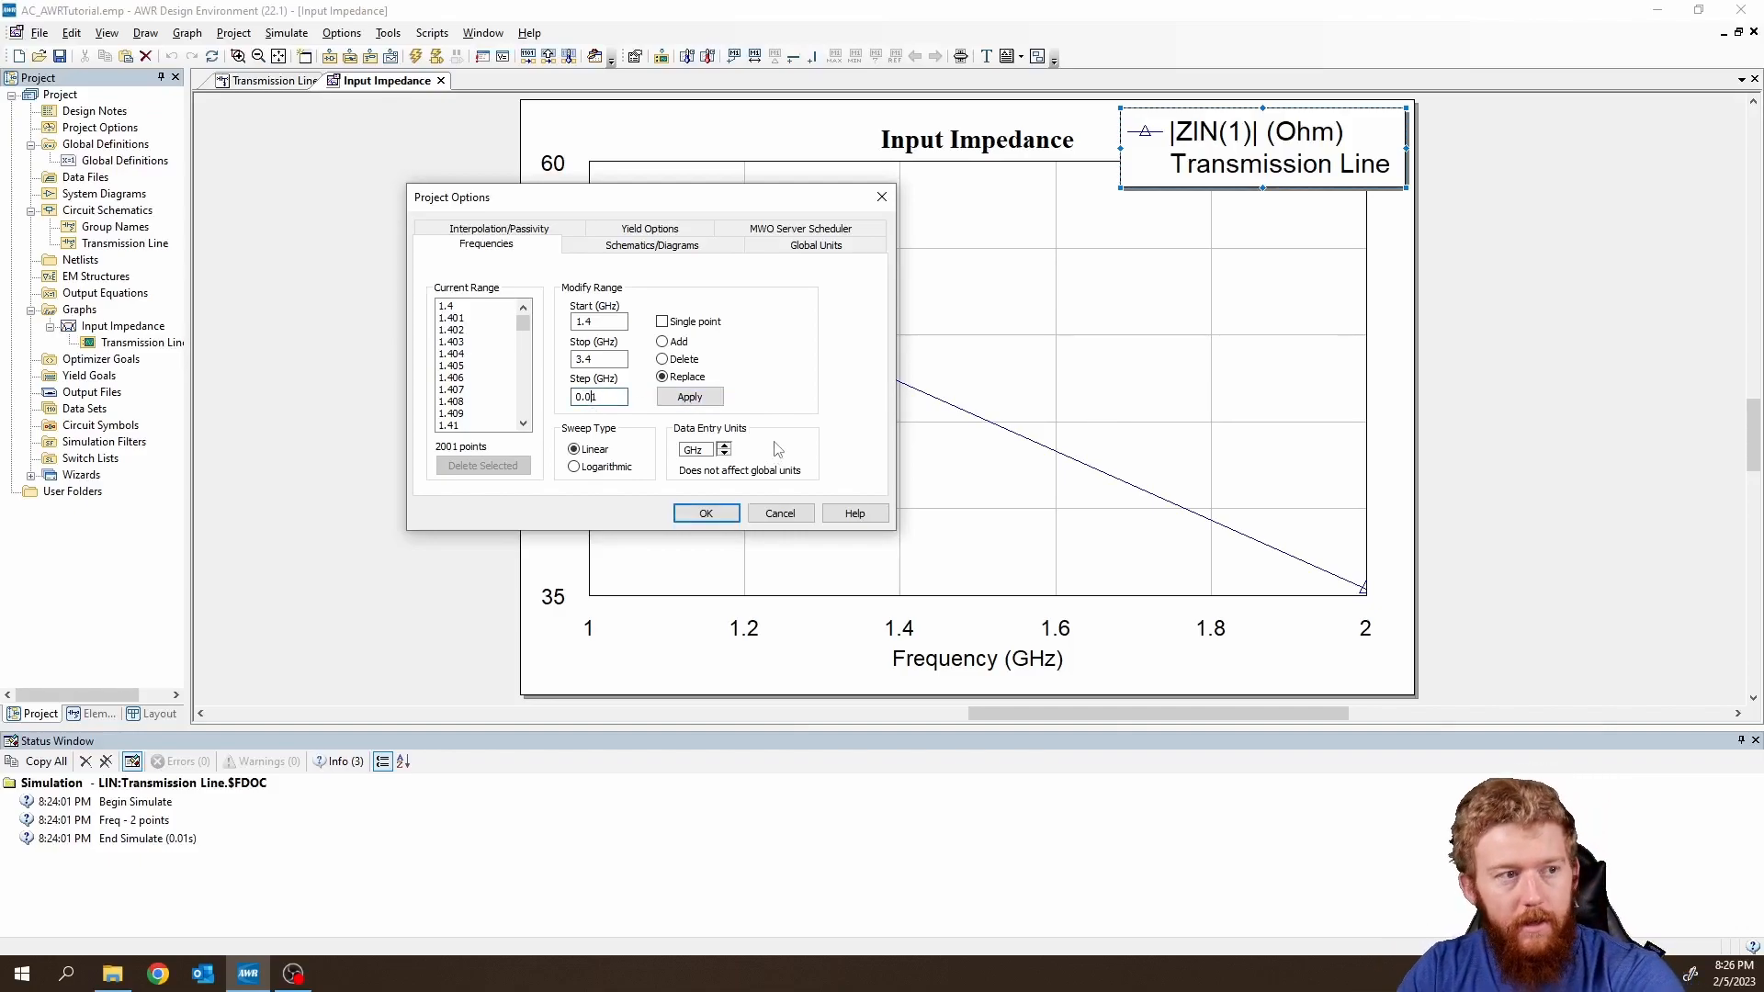
left_click(689, 397)
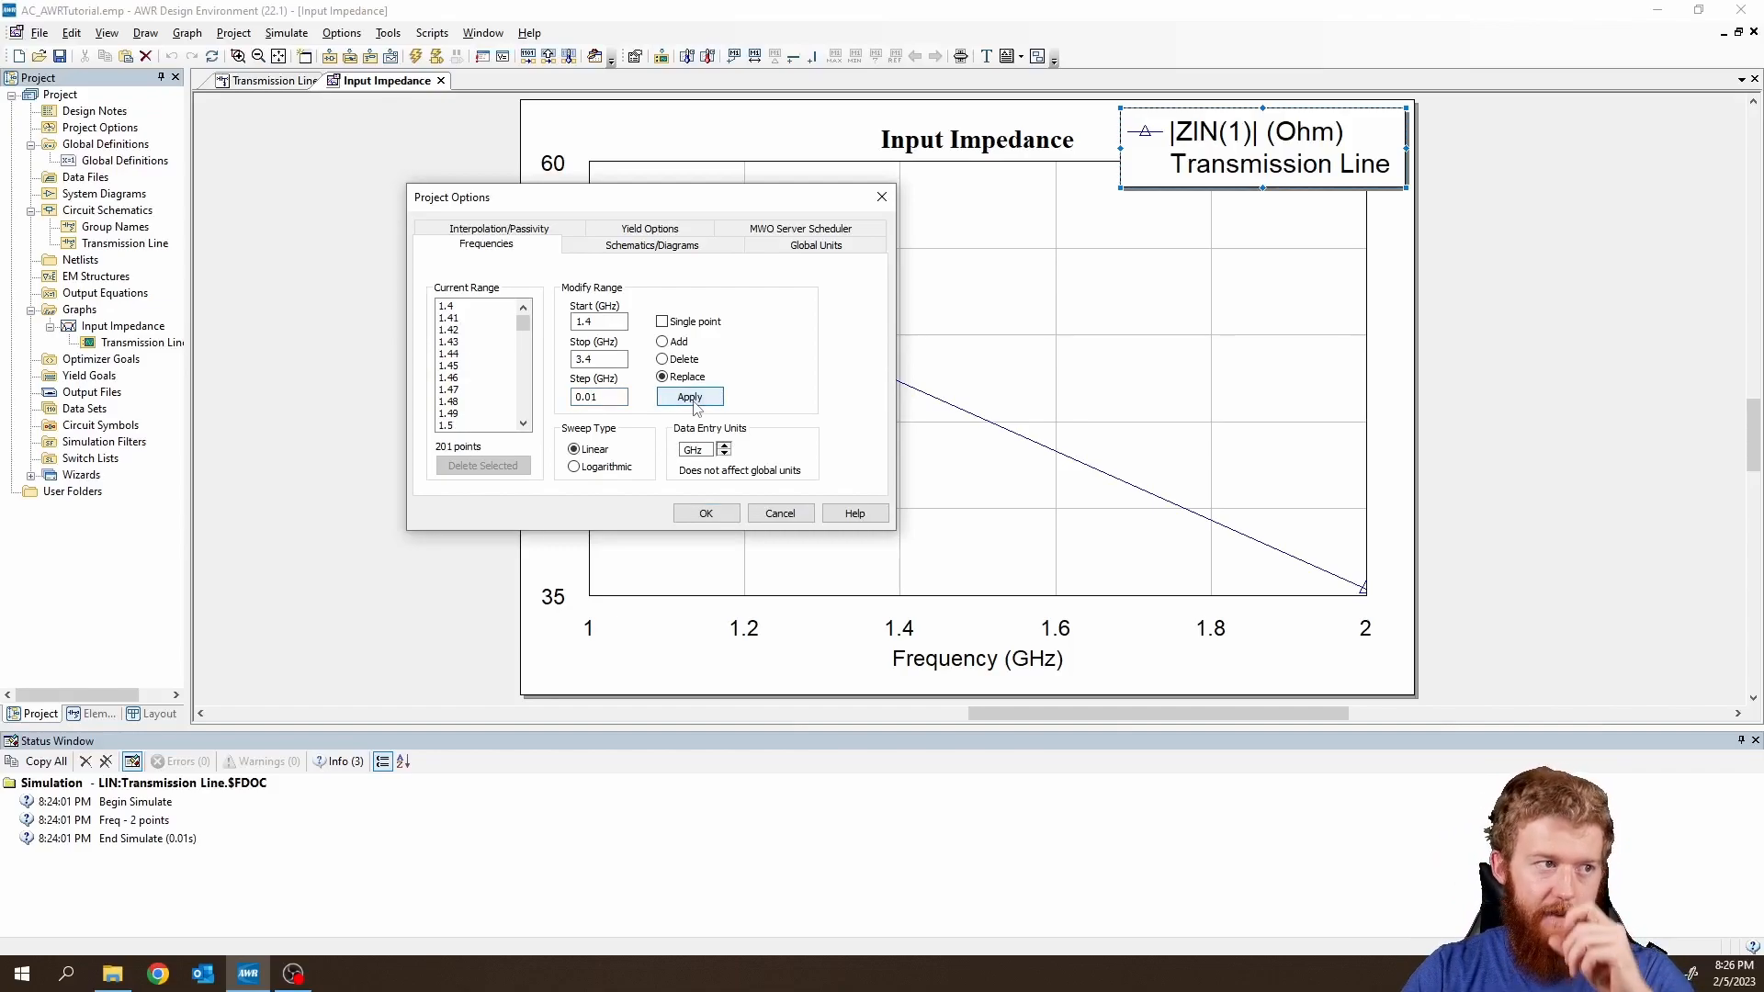
left_click(705, 514)
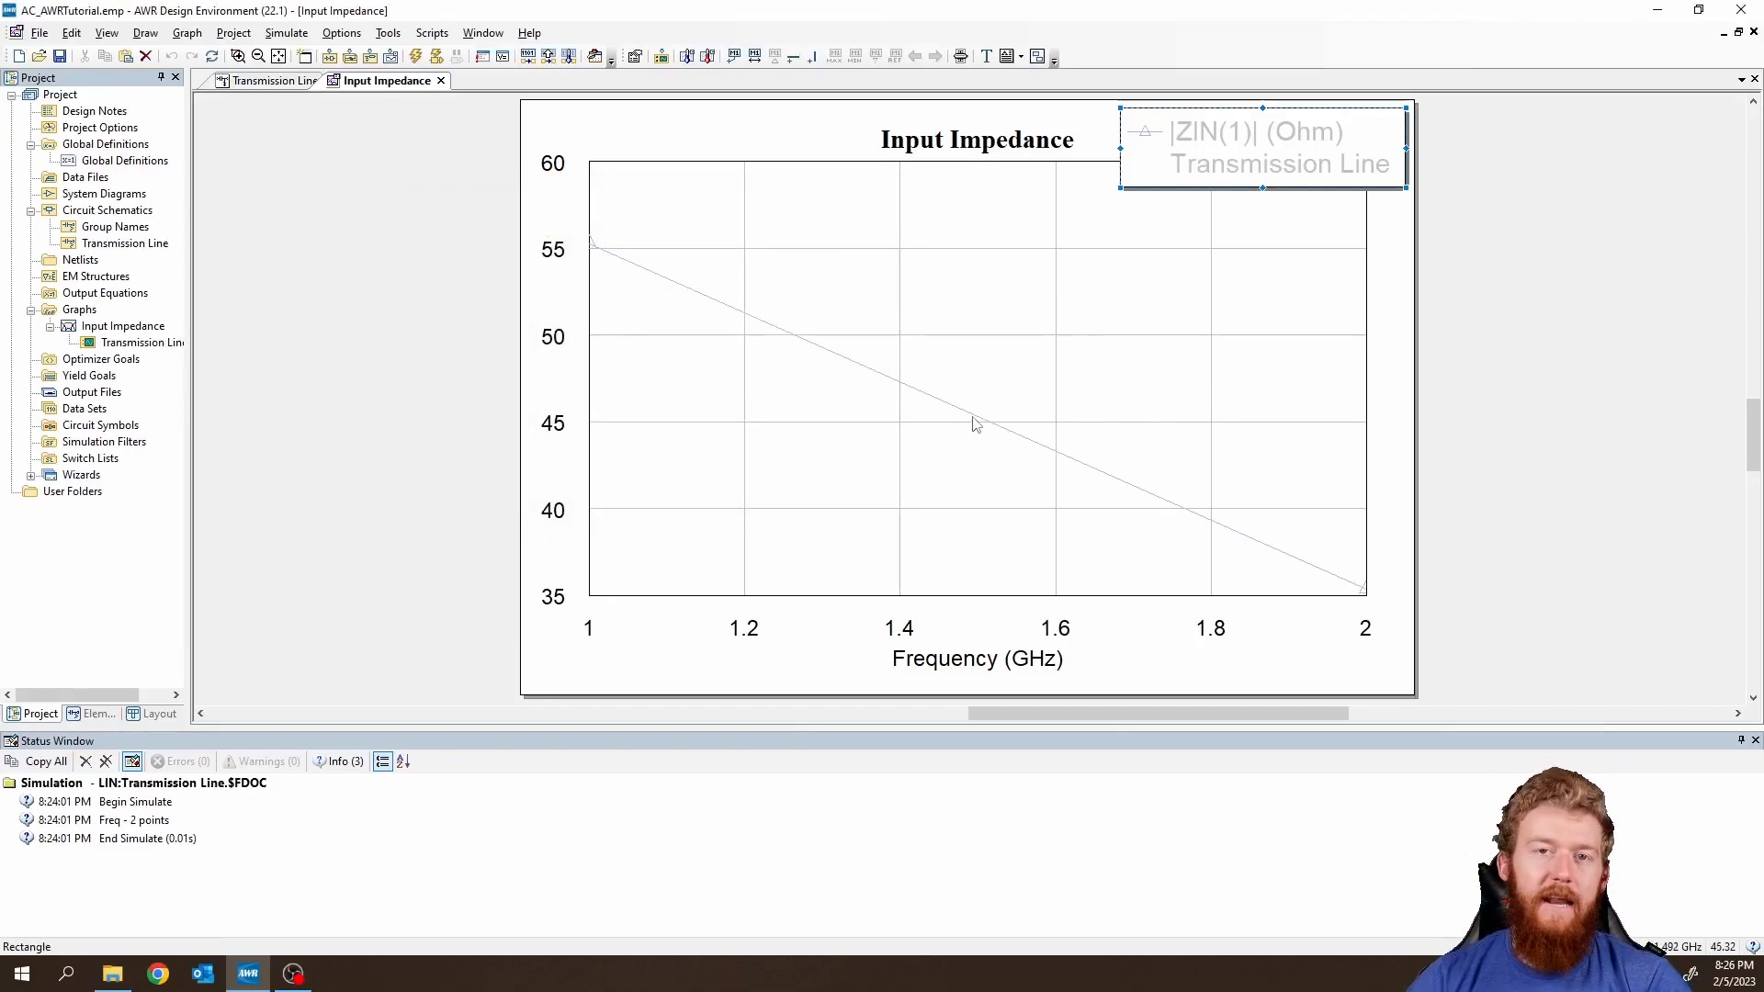
left_click(416, 57)
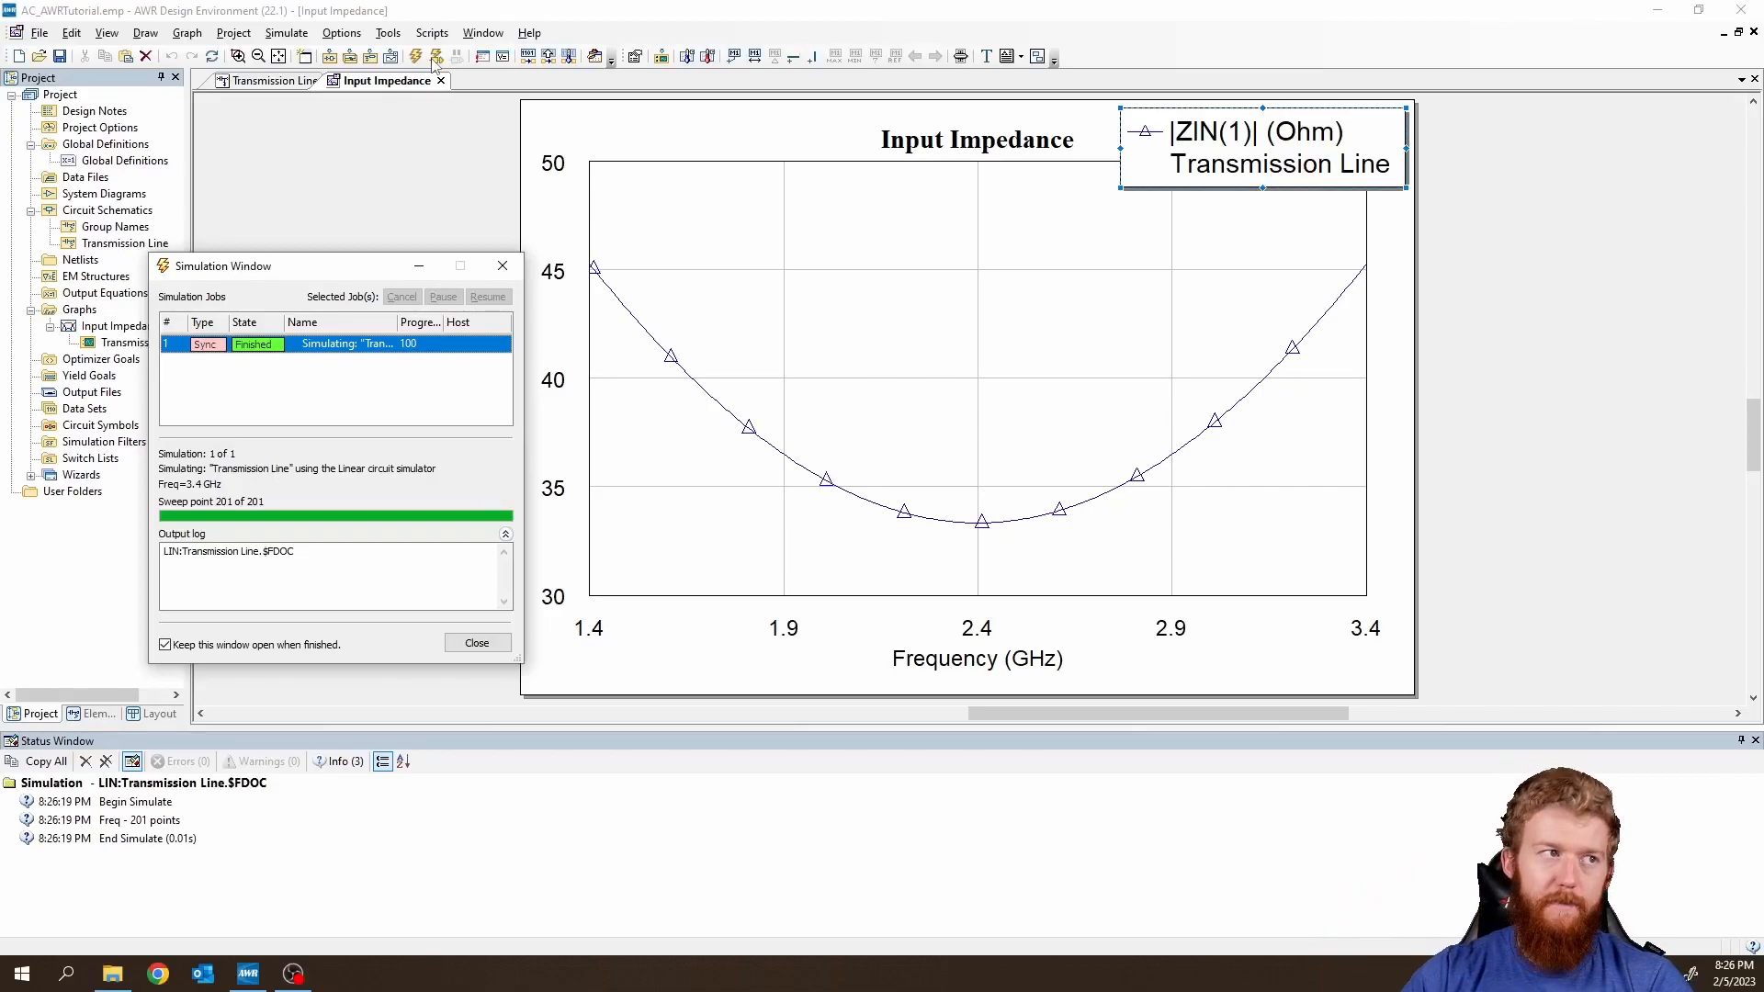
Examine the port and load resistor in the Transmission Line schematic, and trace the ZIN magnitude curve on the Input Impedance graph.
mouse_move(317, 271)
left_mouse_down()
mouse_move(139, 316)
mouse_move(304, 284)
left_mouse_up()
left_click(276, 81)
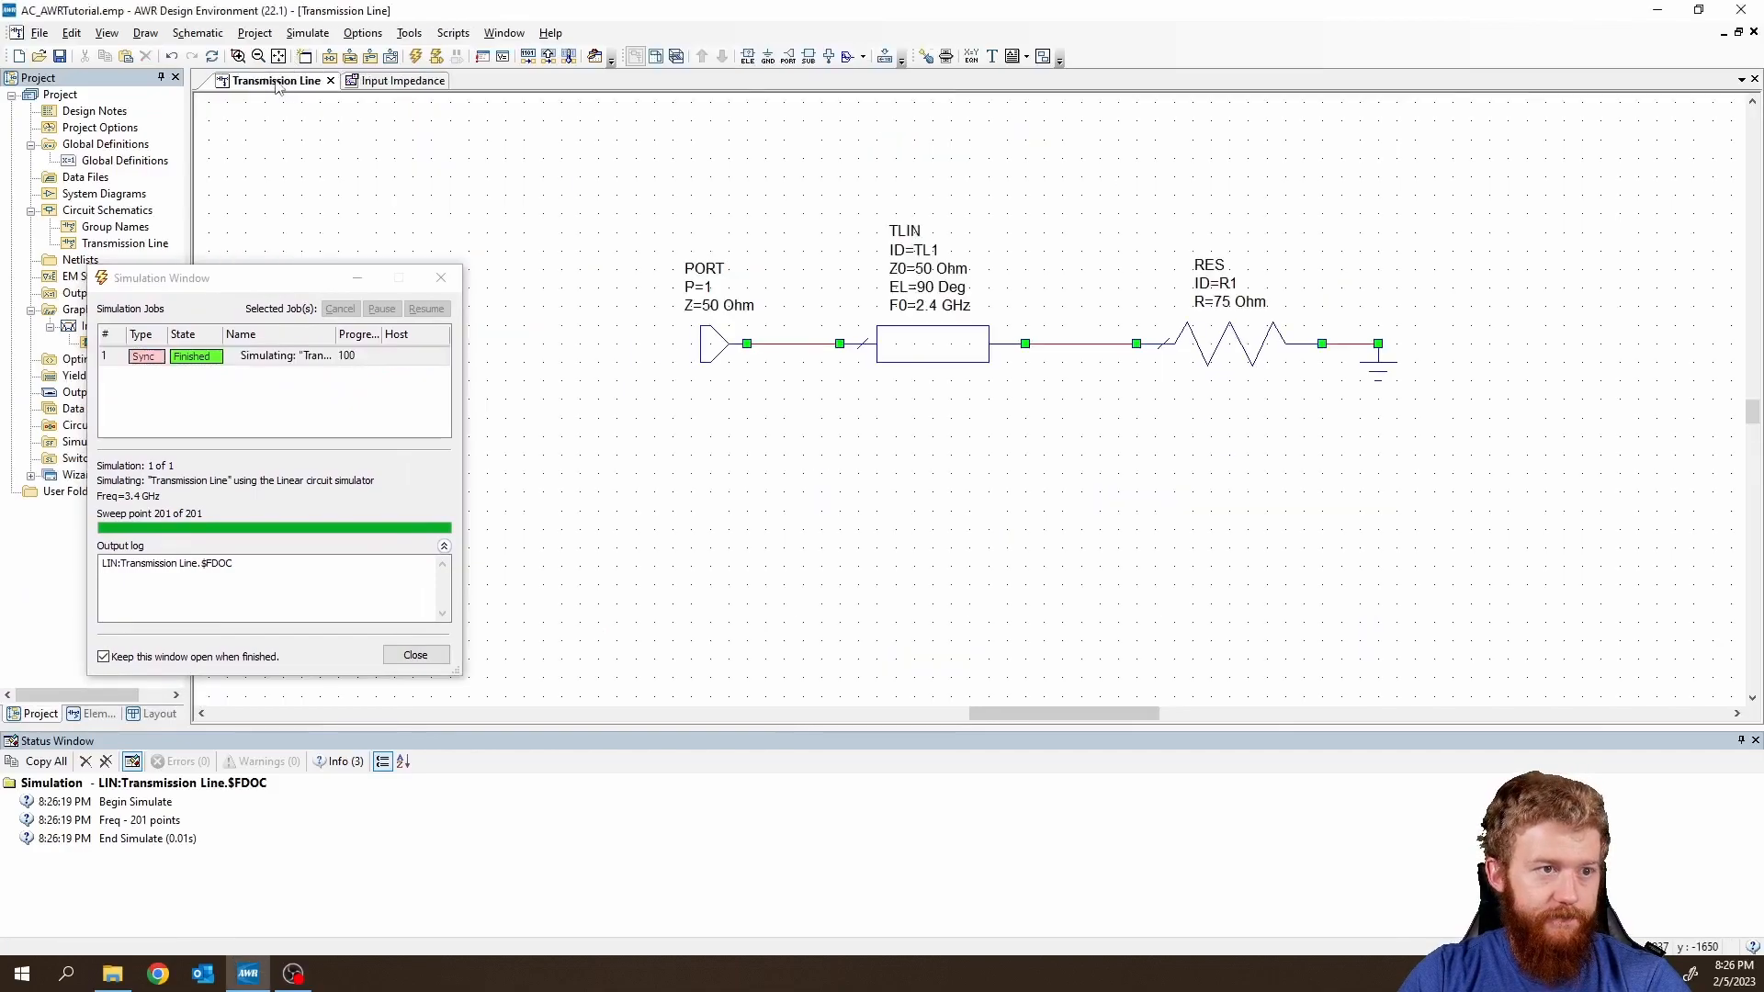
left_click(712, 344)
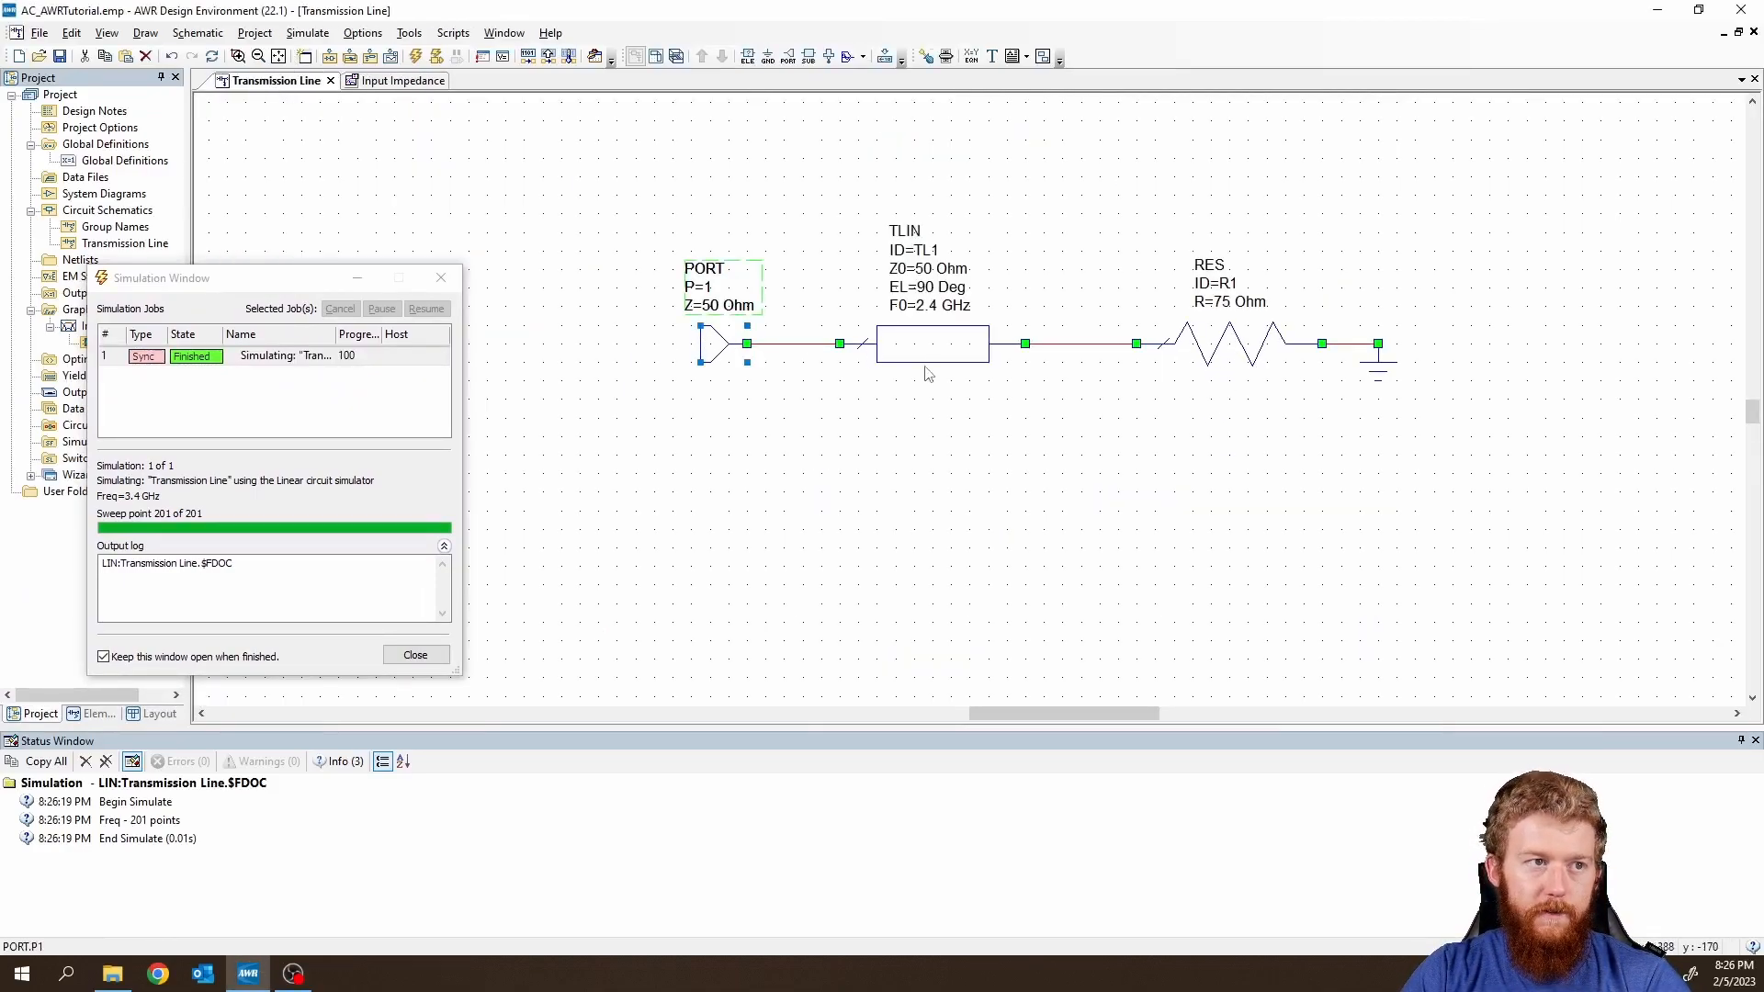
left_click(1219, 354)
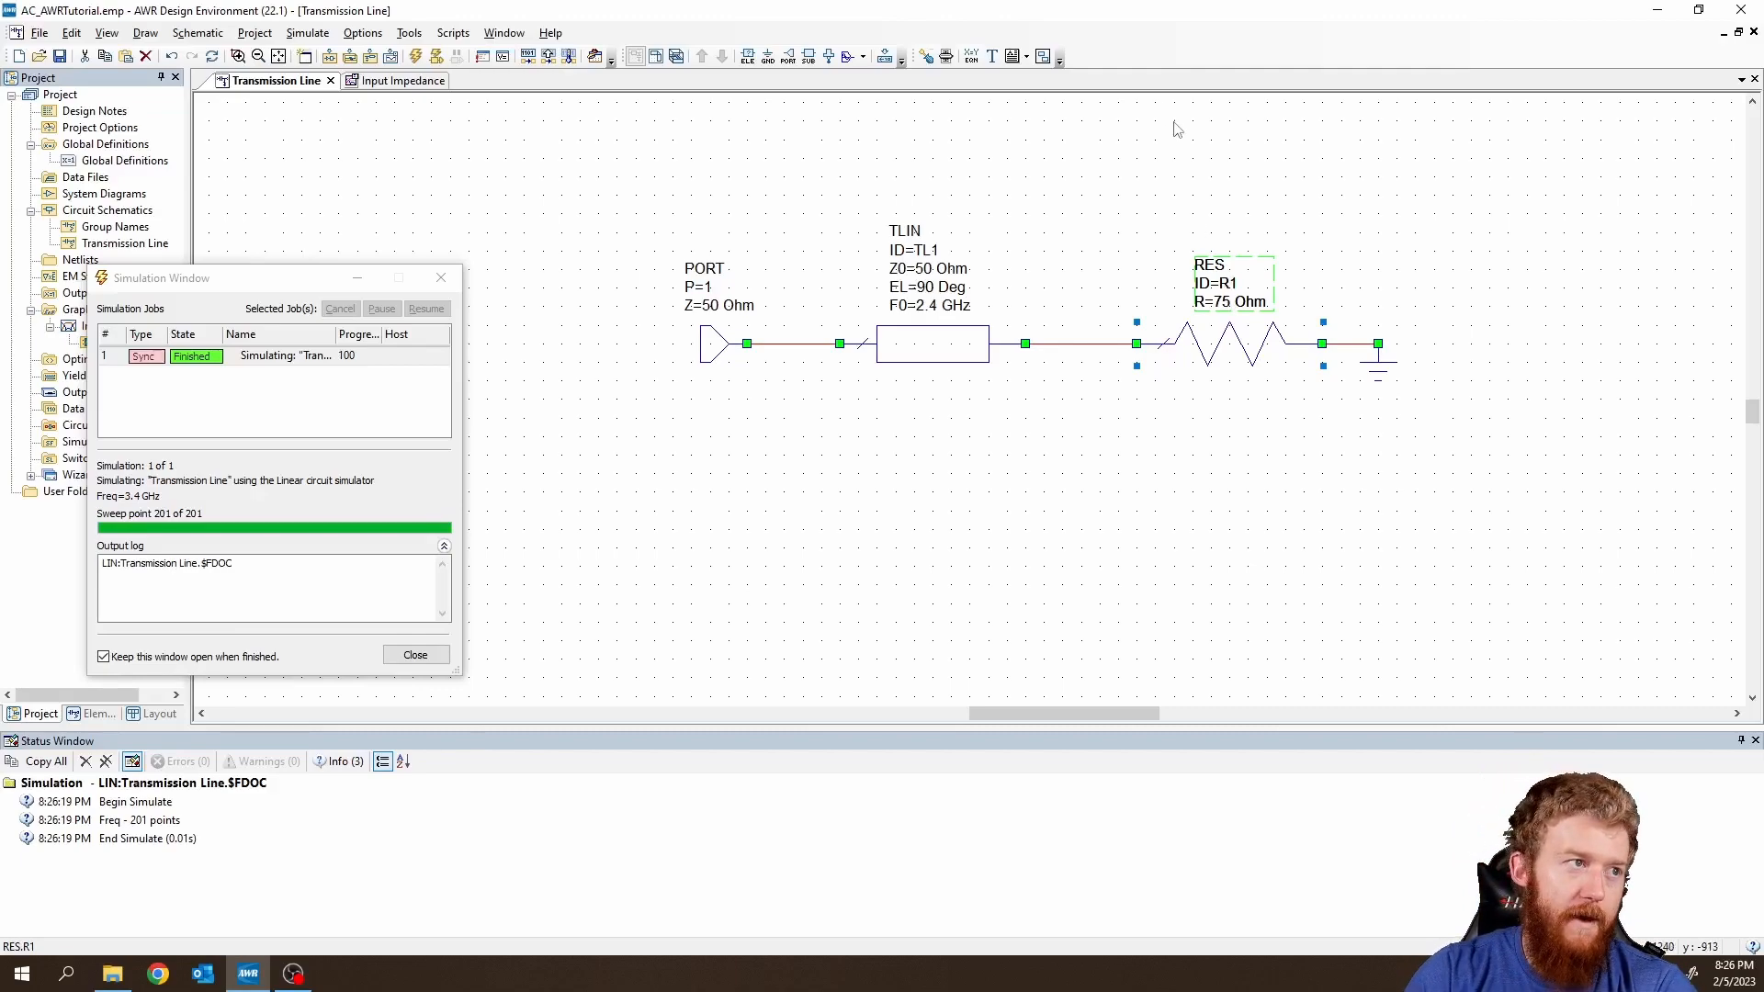
left_click(393, 82)
mouse_move(610, 317)
left_mouse_down()
mouse_move(721, 432)
mouse_move(1061, 509)
mouse_move(1357, 262)
mouse_move(933, 565)
mouse_move(593, 281)
mouse_move(874, 553)
mouse_move(1229, 307)
mouse_move(1139, 473)
mouse_move(917, 507)
mouse_move(992, 526)
left_mouse_up()
Modify the ZIN measurement to plot the real part, and trace the resulting curve across the frequency range.
left_click(1208, 167)
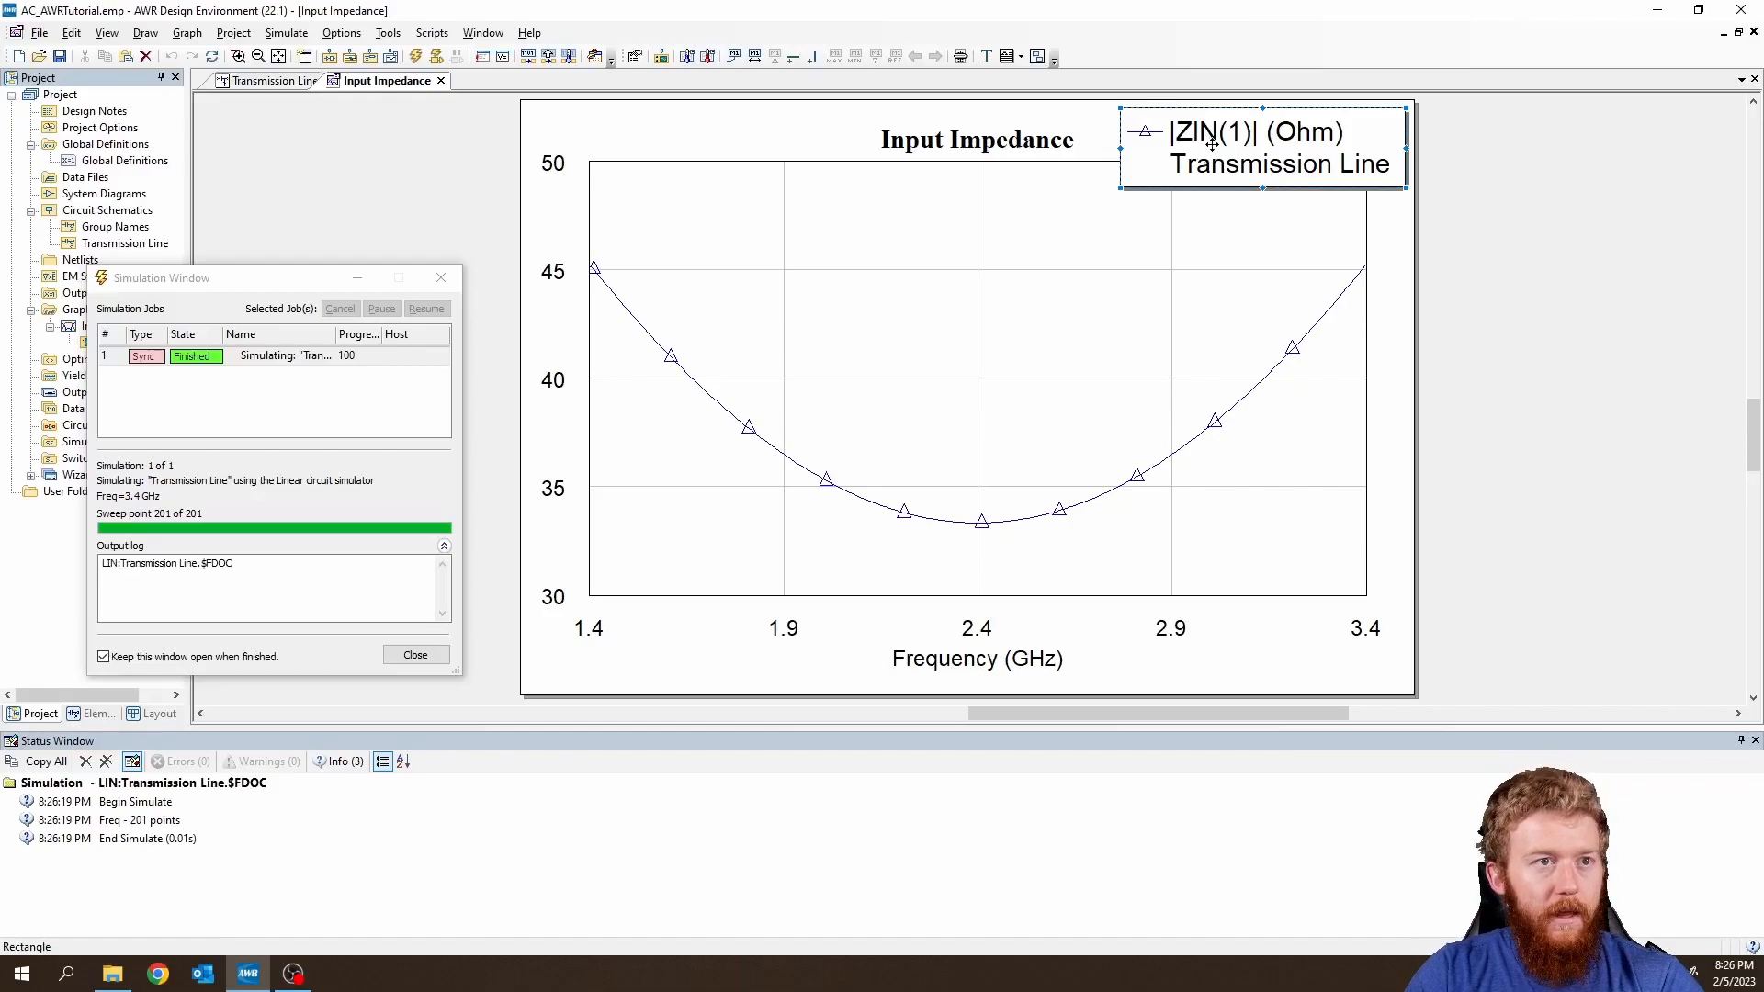
right_click(1213, 144)
left_click(1298, 156)
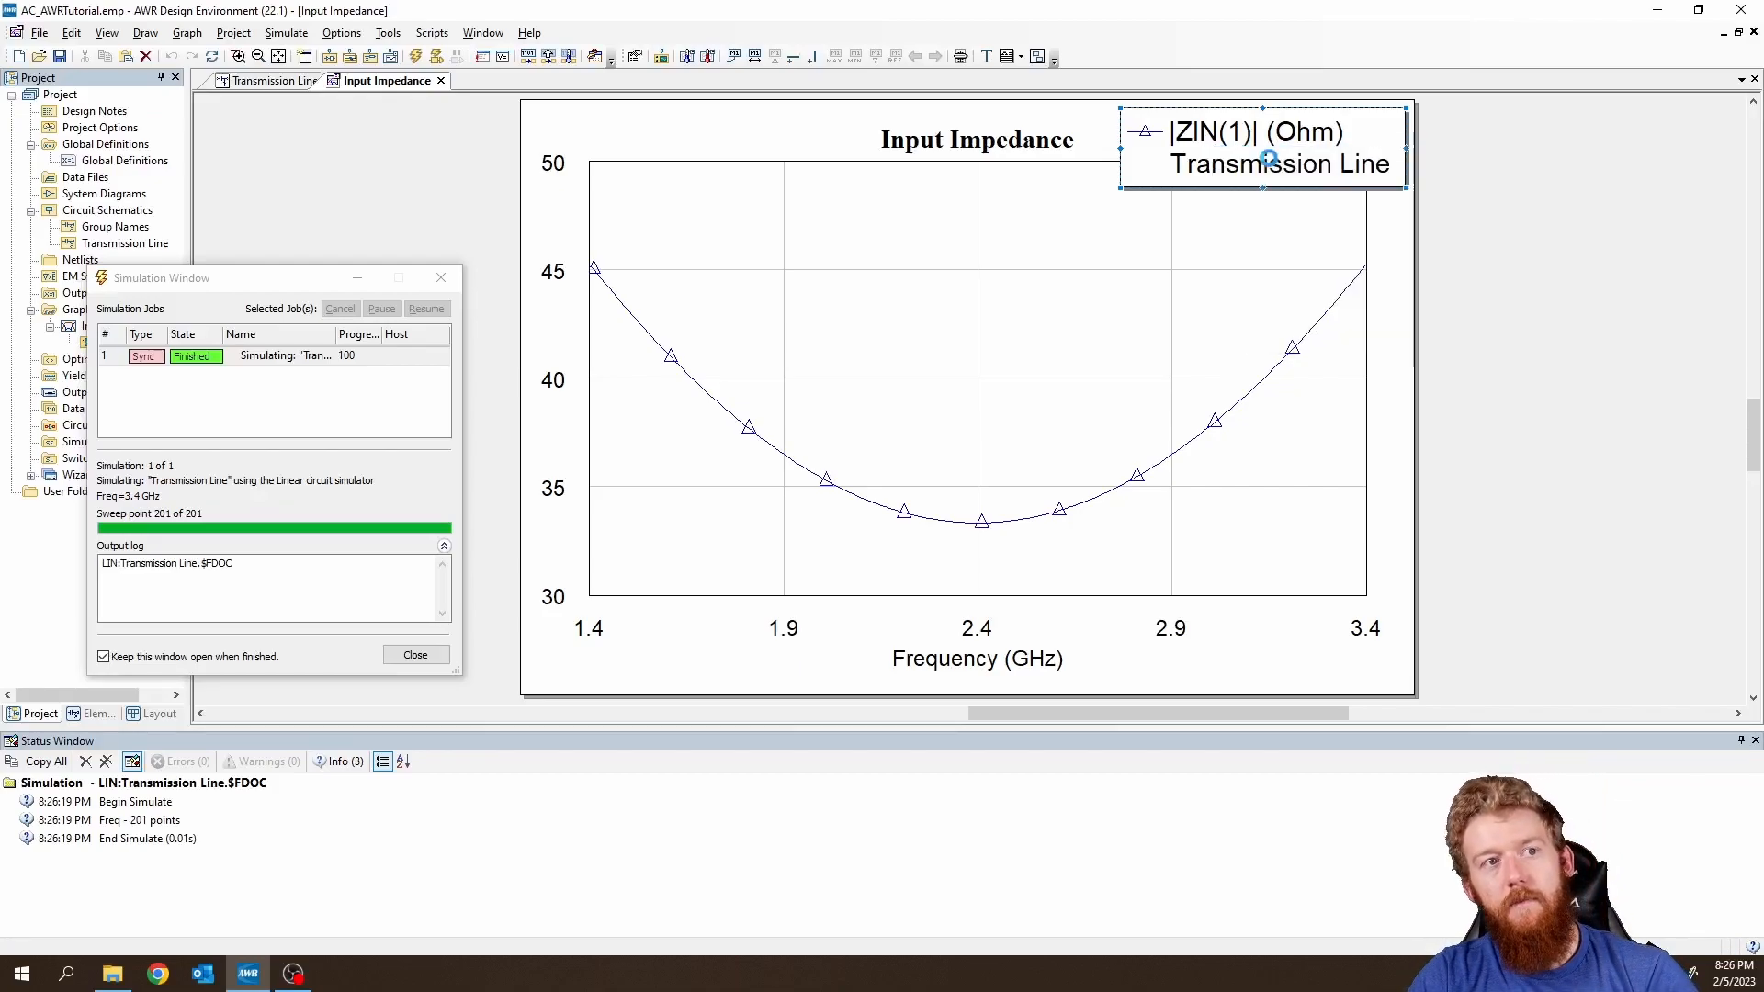
left_click(440, 278)
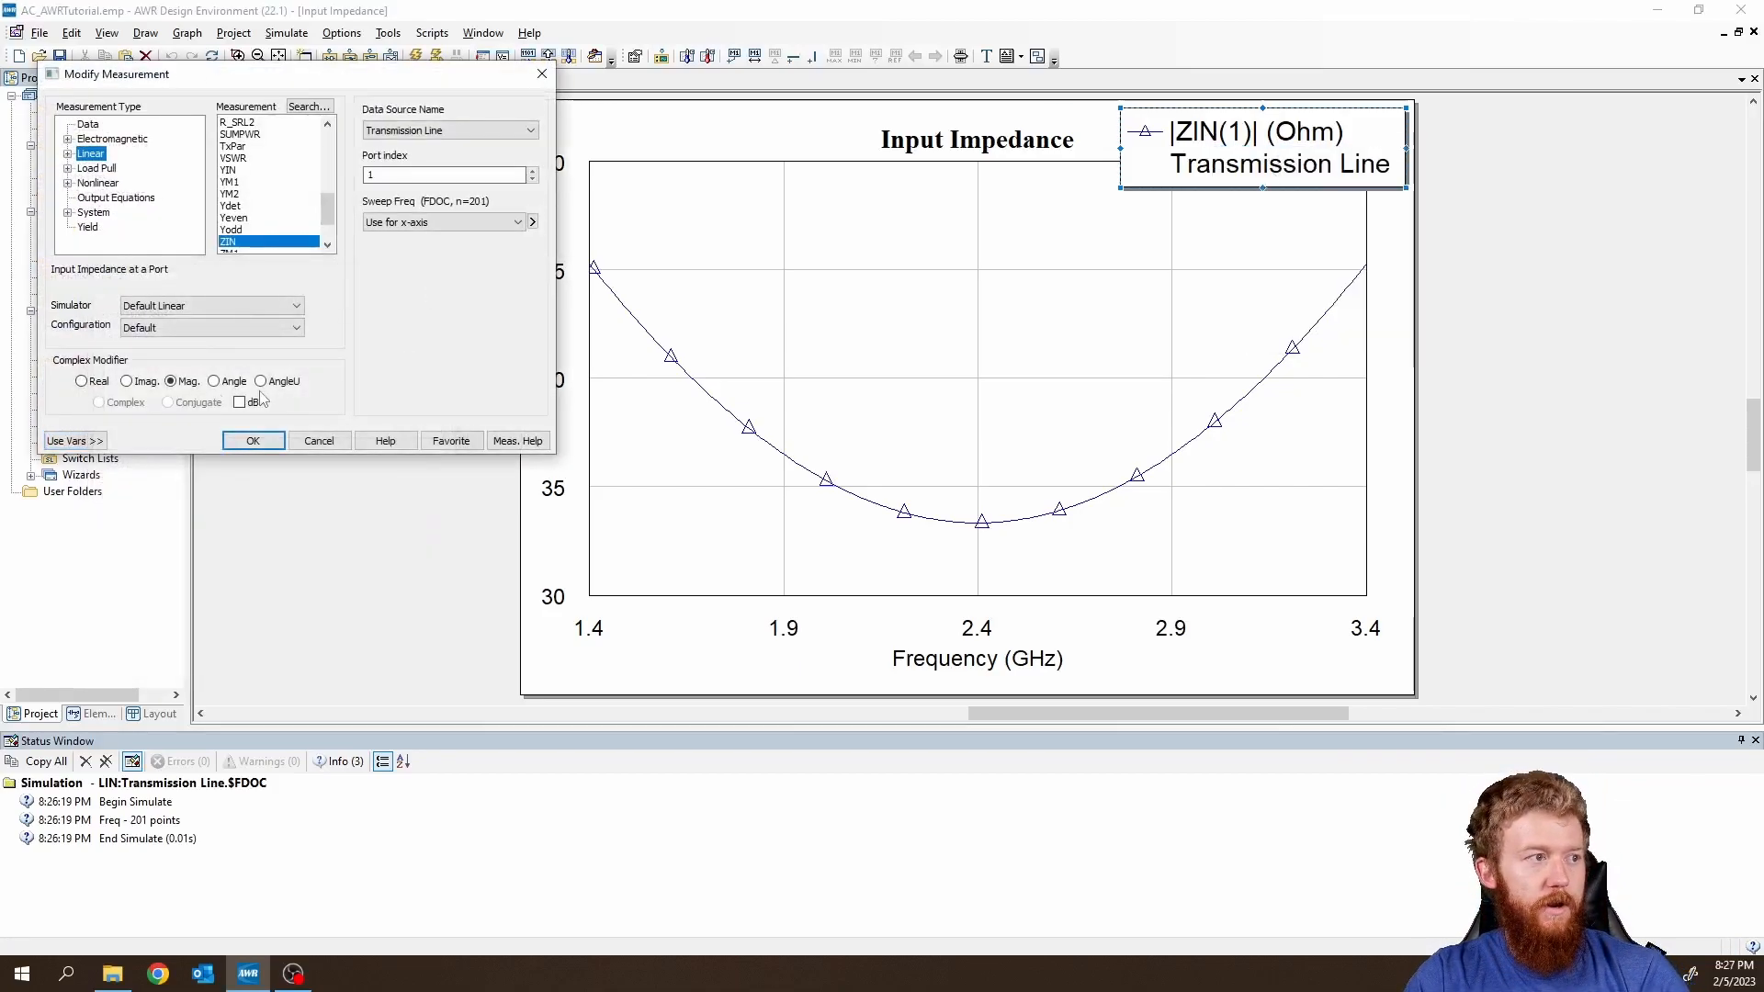
left_click(172, 382)
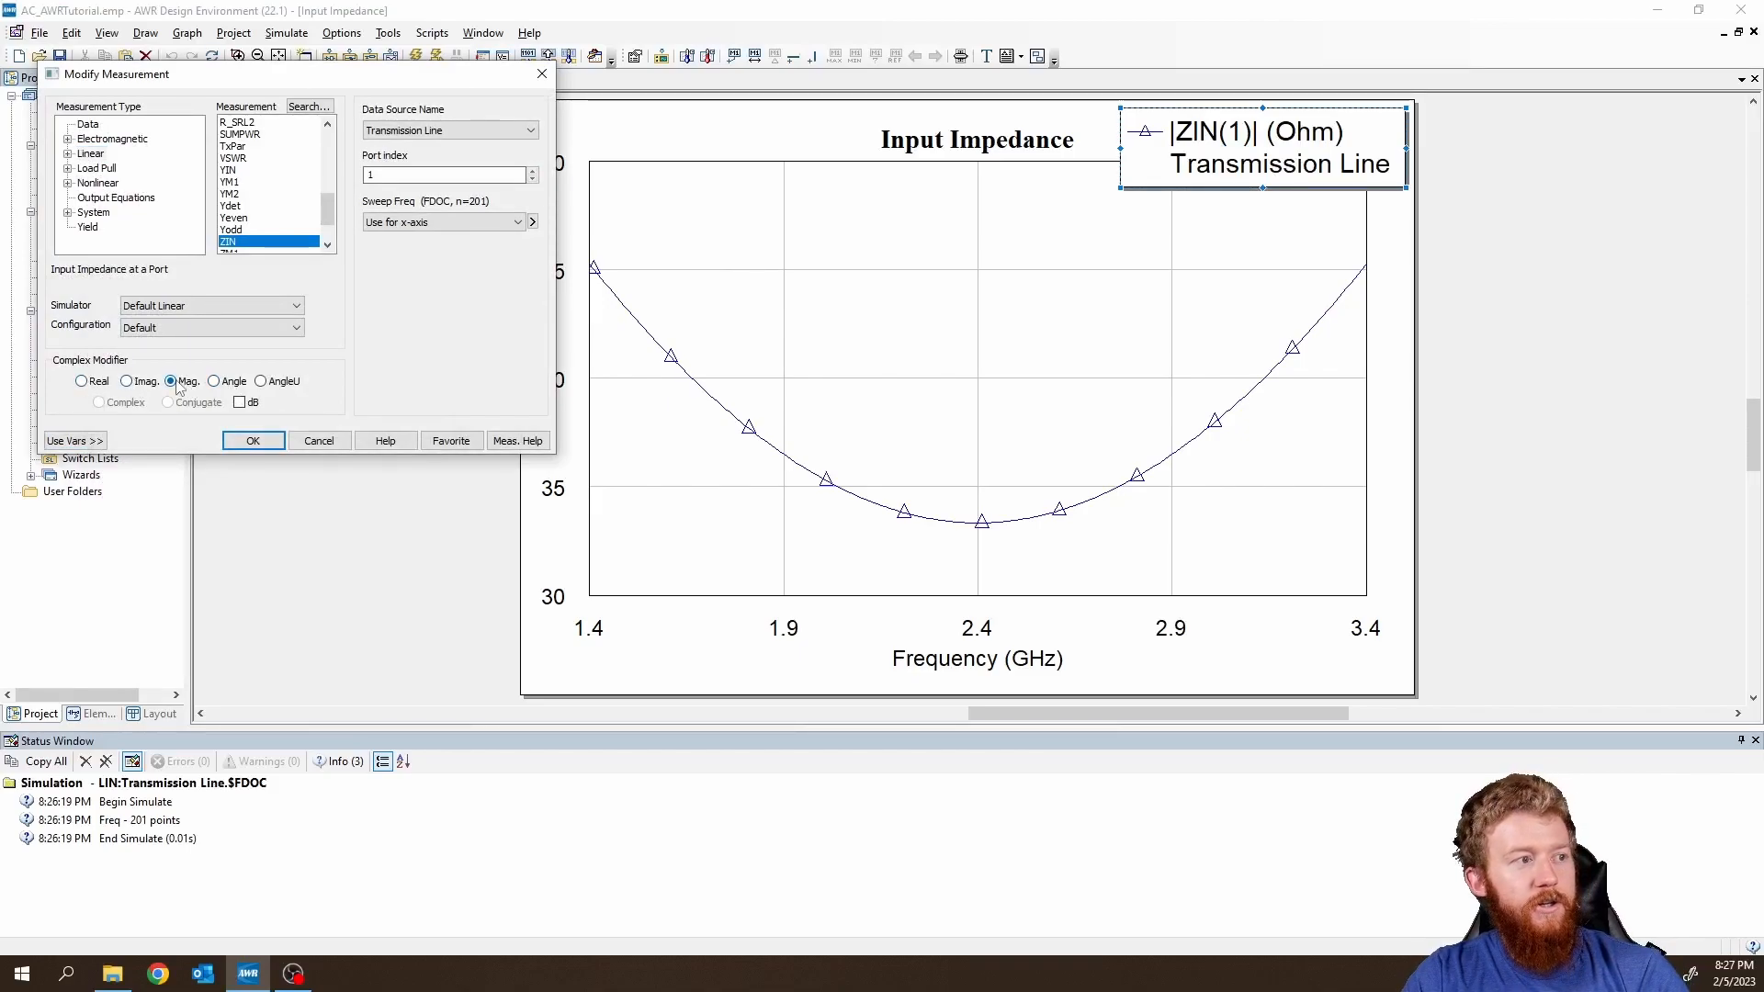
left_click(84, 381)
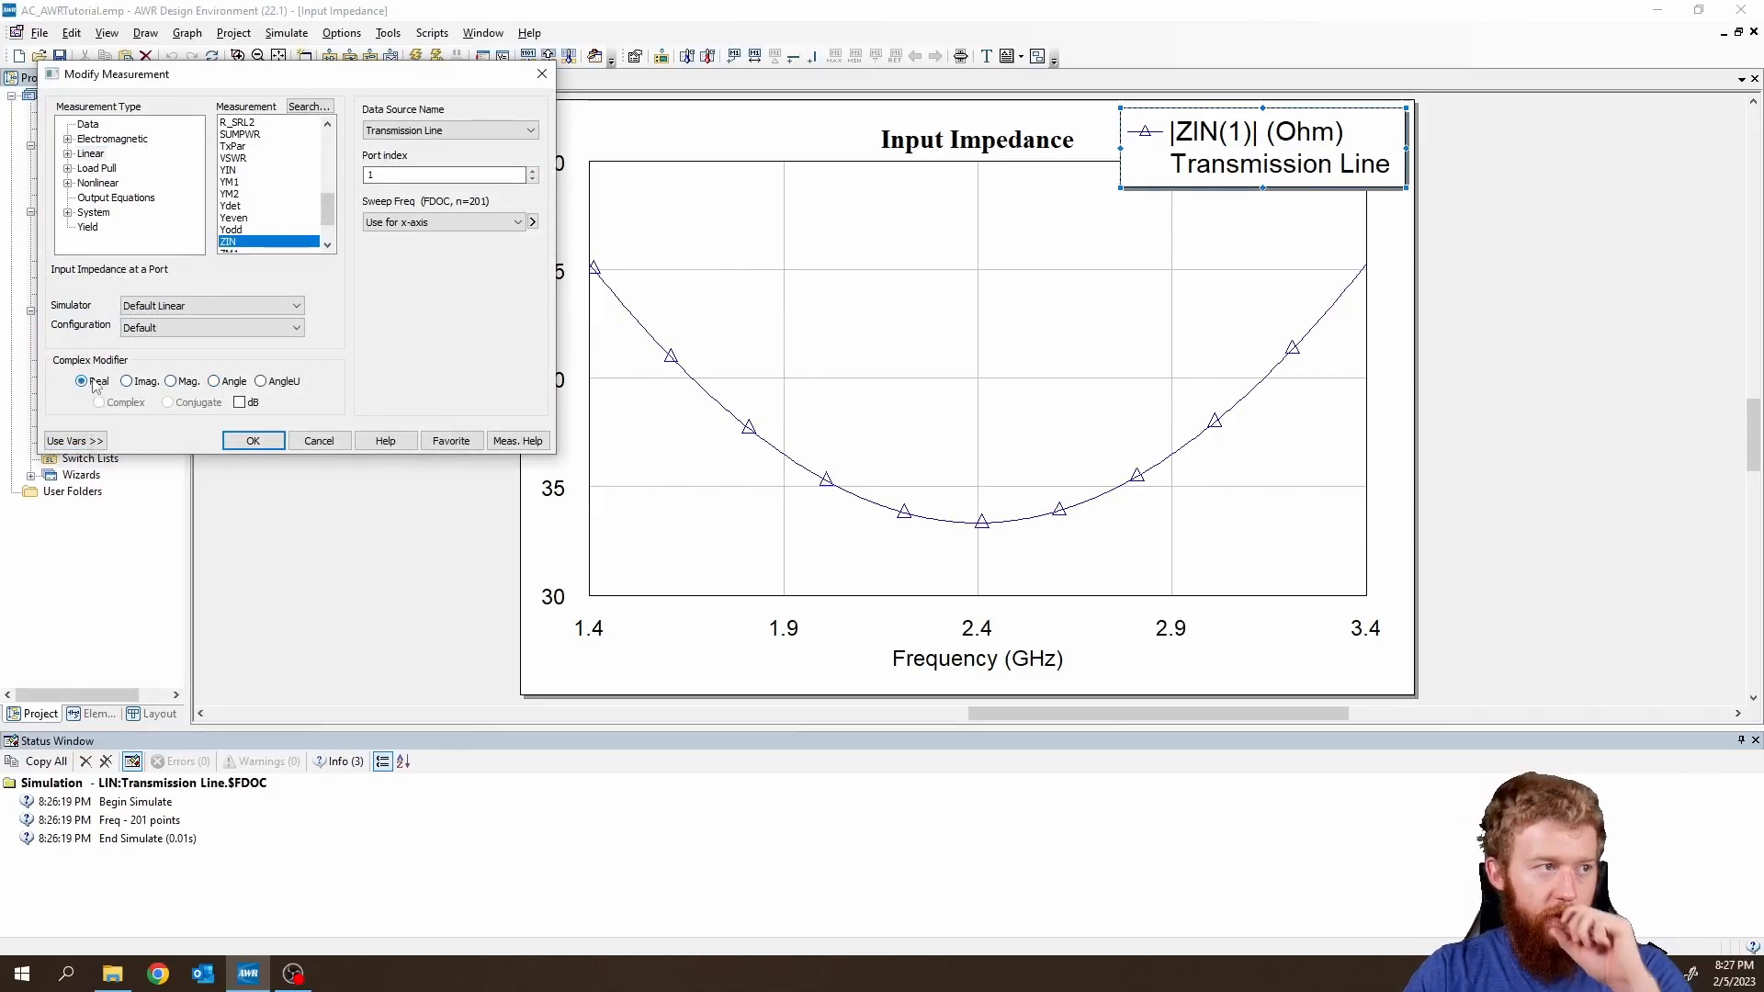
left_click(256, 442)
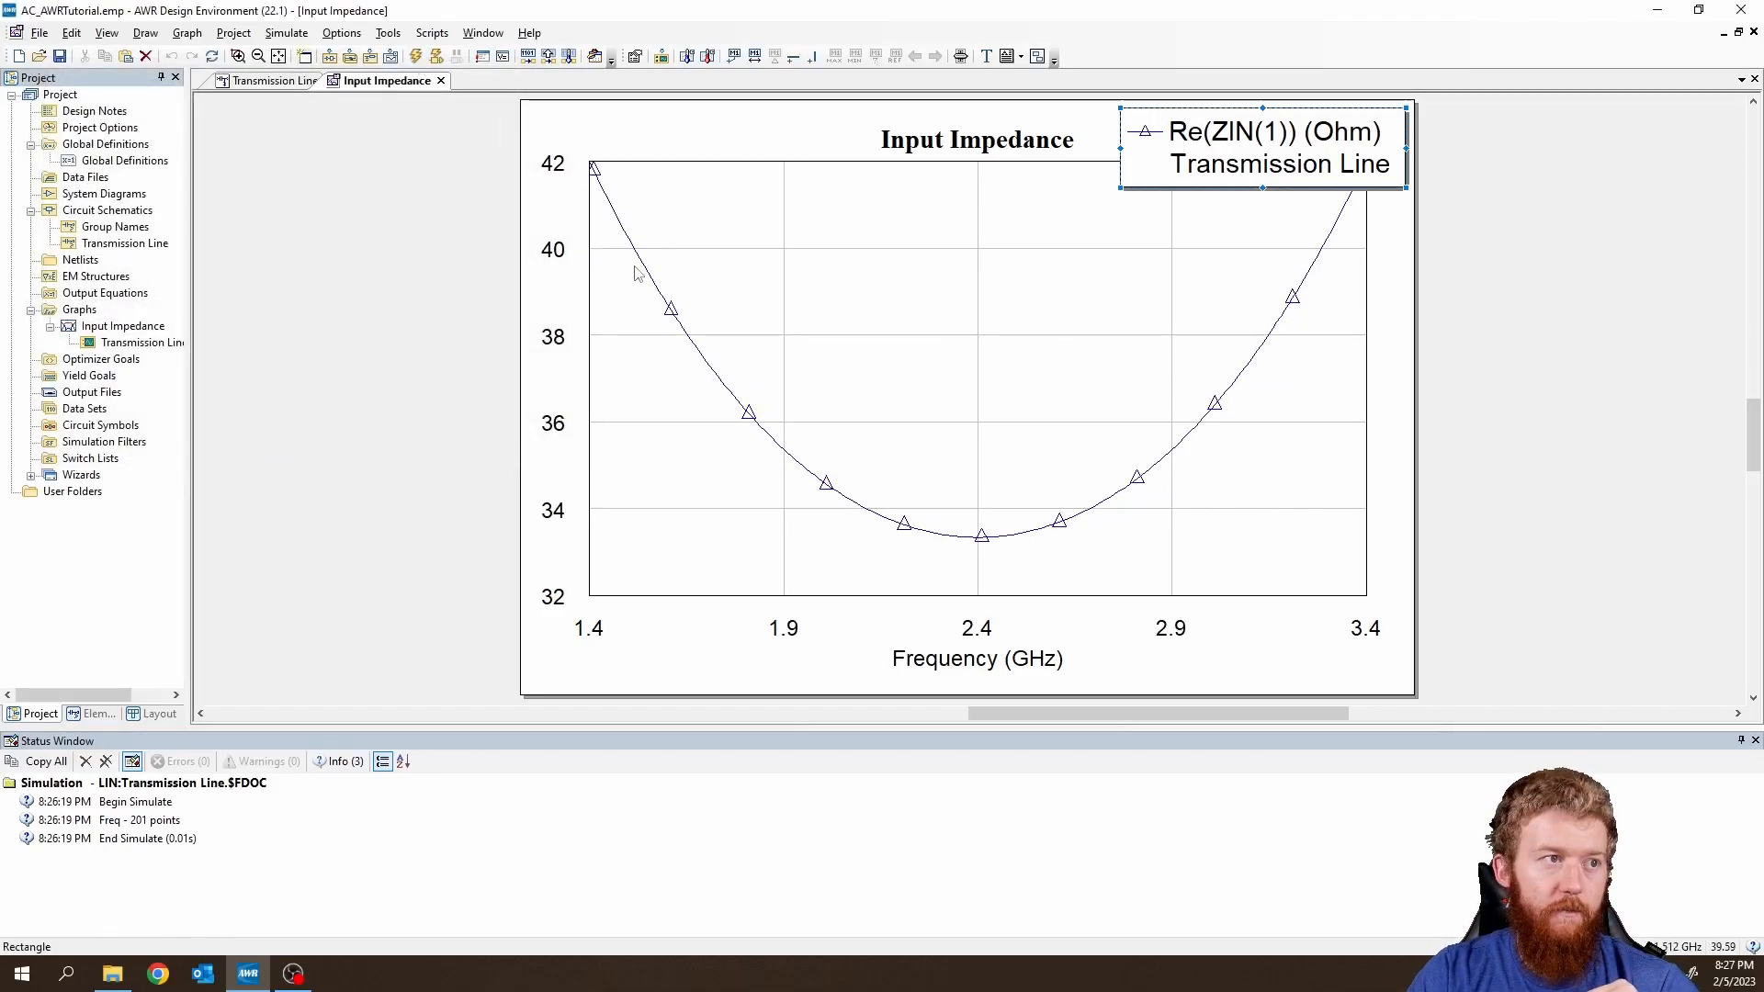
mouse_move(645, 267)
left_mouse_down()
mouse_move(574, 158)
mouse_move(675, 331)
mouse_move(902, 577)
mouse_move(1216, 461)
mouse_move(1335, 181)
mouse_move(1265, 332)
mouse_move(755, 420)
mouse_move(590, 170)
mouse_move(955, 537)
mouse_move(1350, 188)
mouse_move(1366, 129)
left_mouse_up()
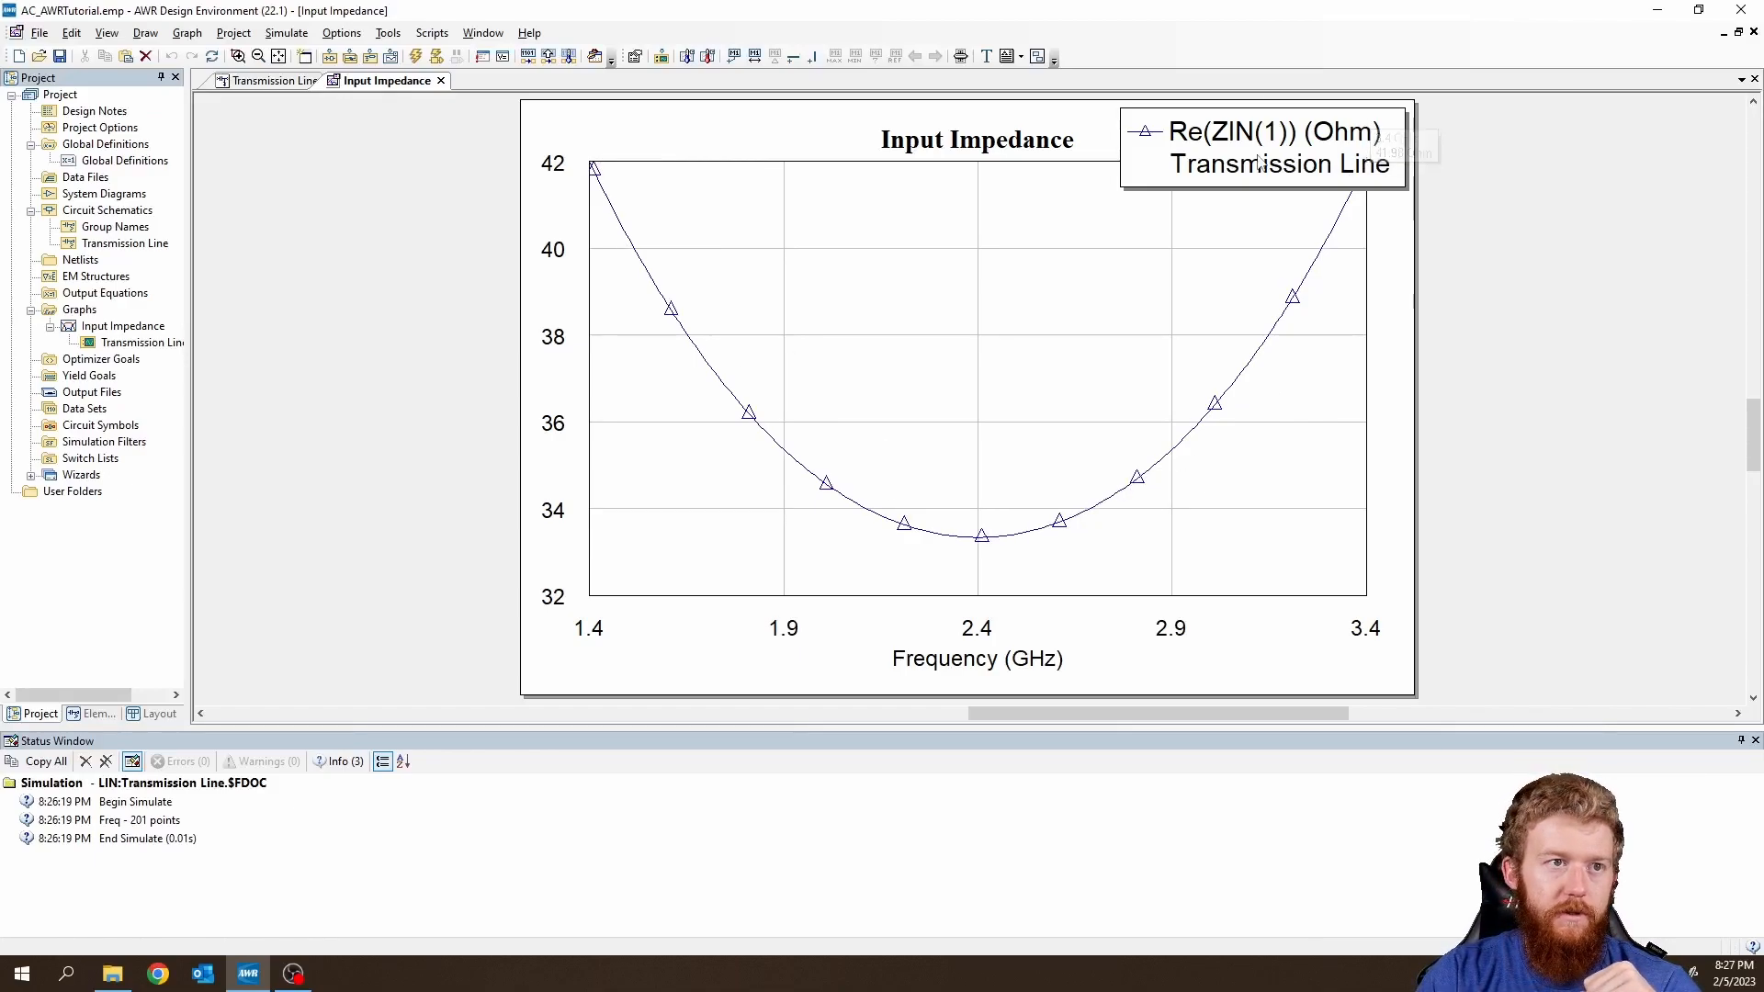
Duplicate the real ZIN measurement from the graph legend and set the copy to plot the imaginary part.
left_click(1185, 159)
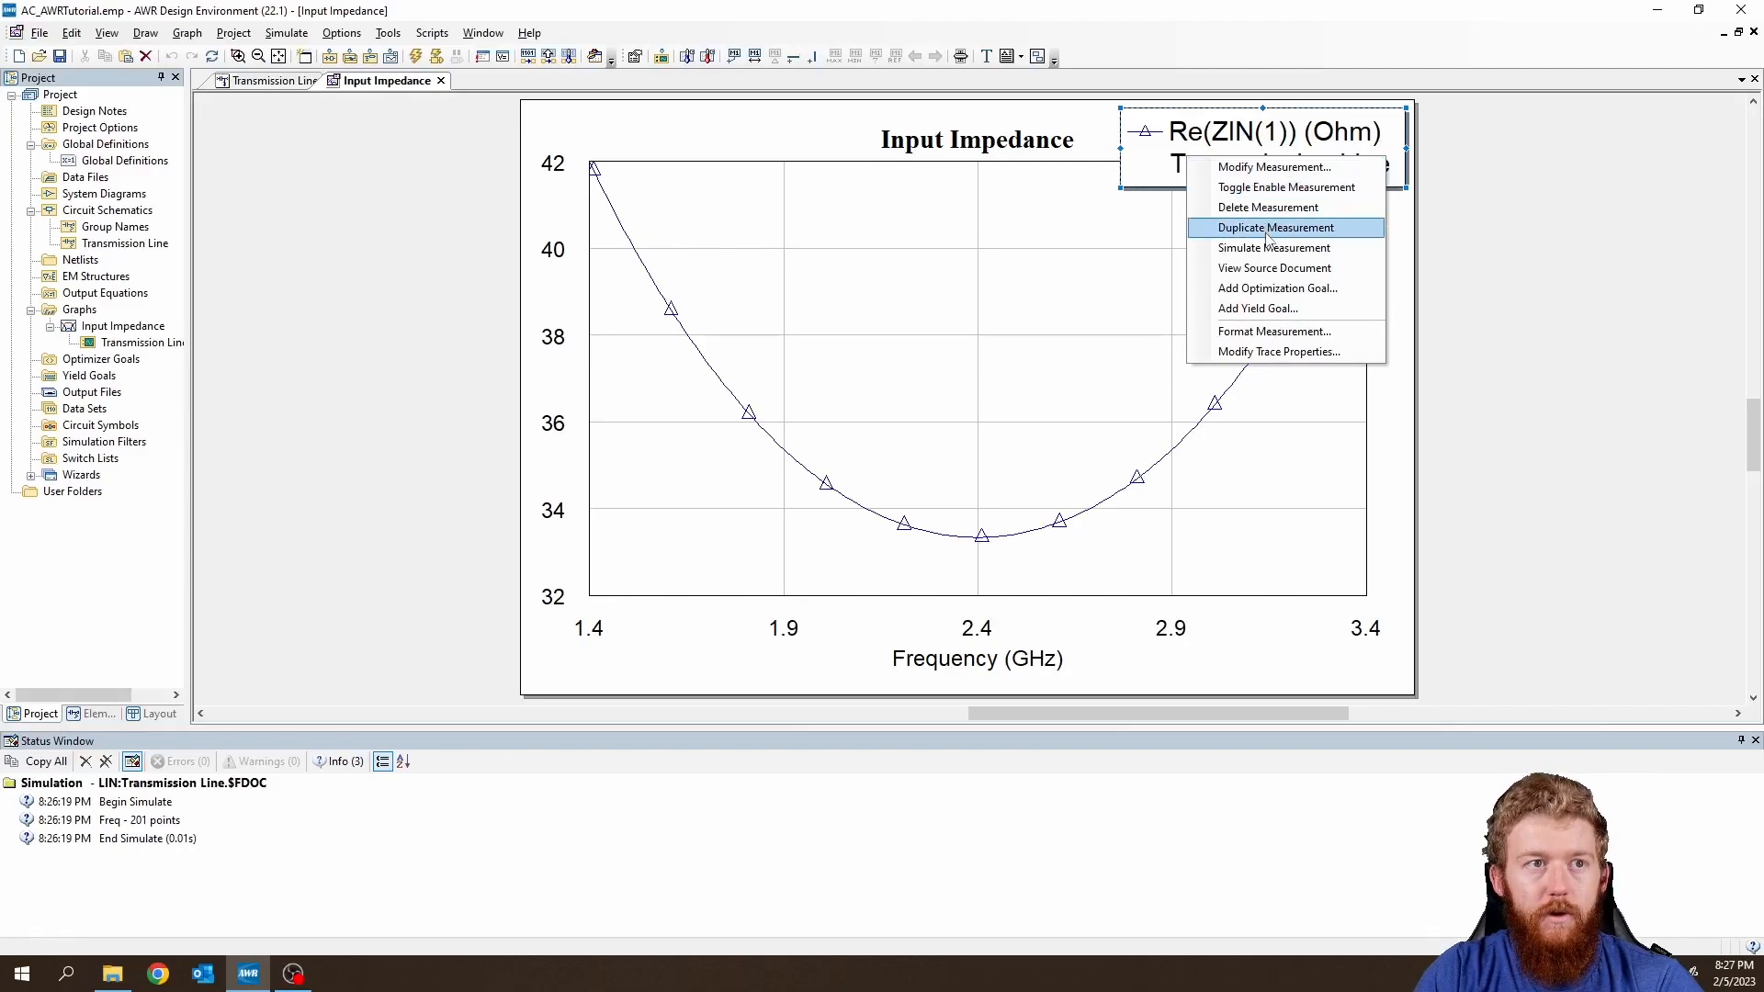
right_click(1222, 136)
left_click(1284, 210)
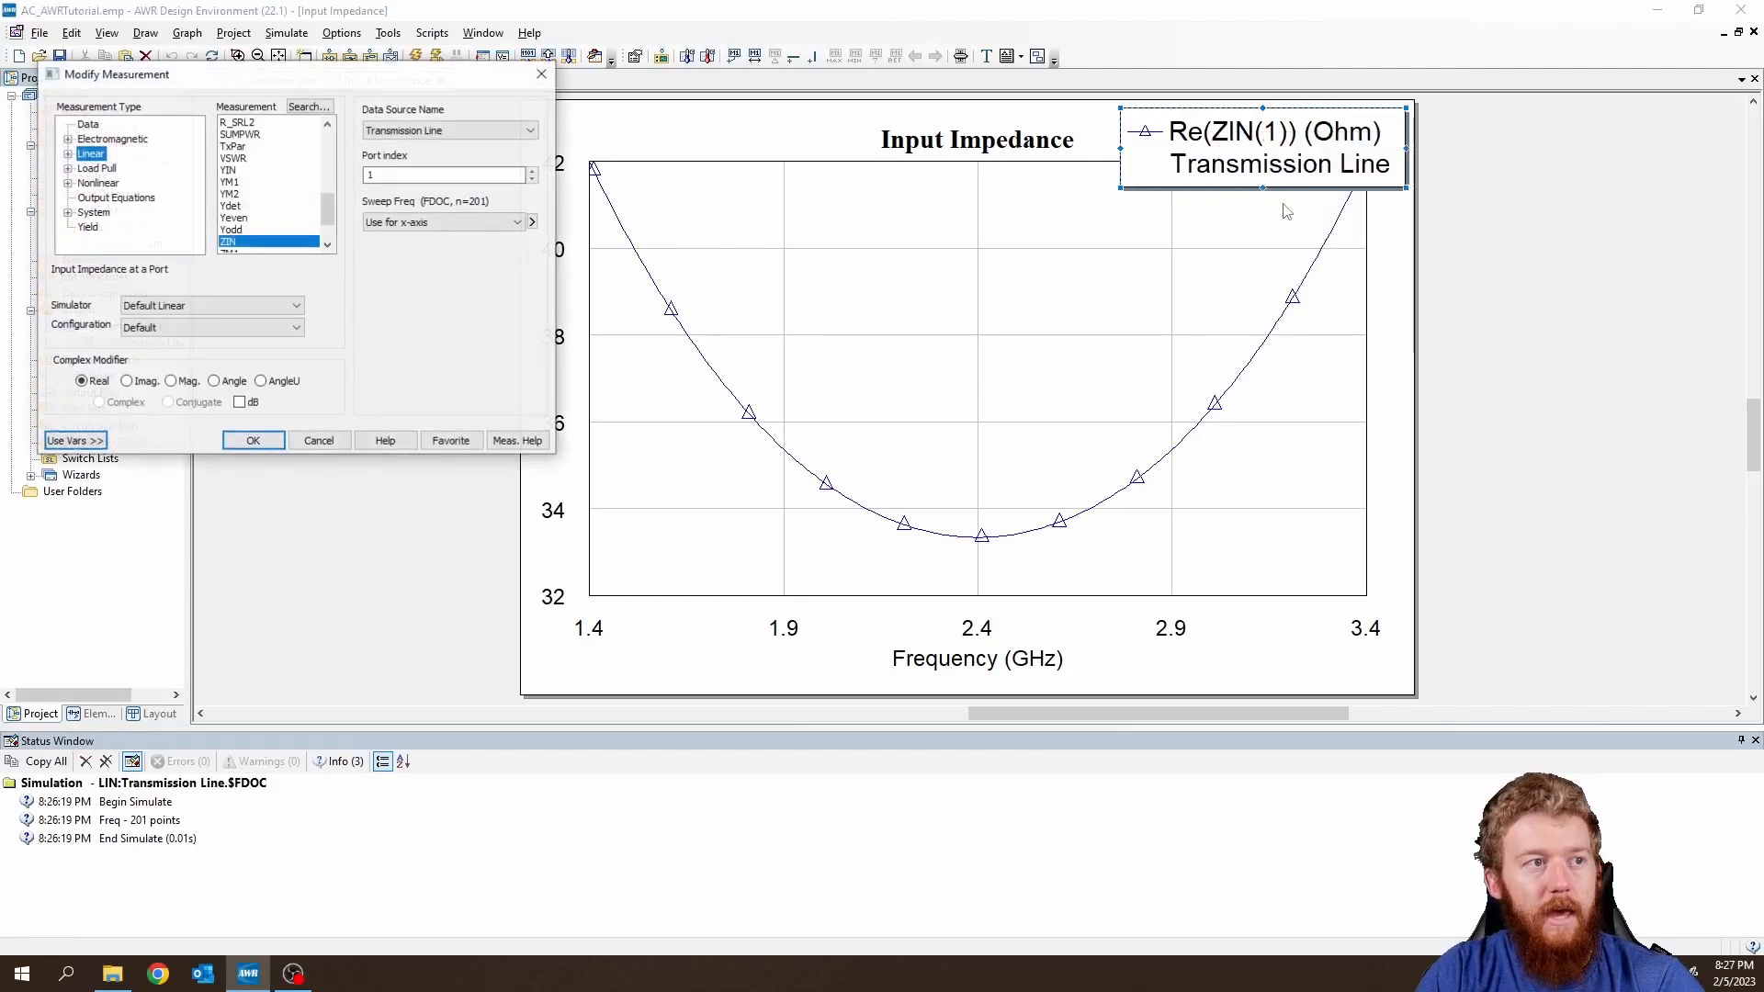
left_click_drag(347, 76, 464, 258)
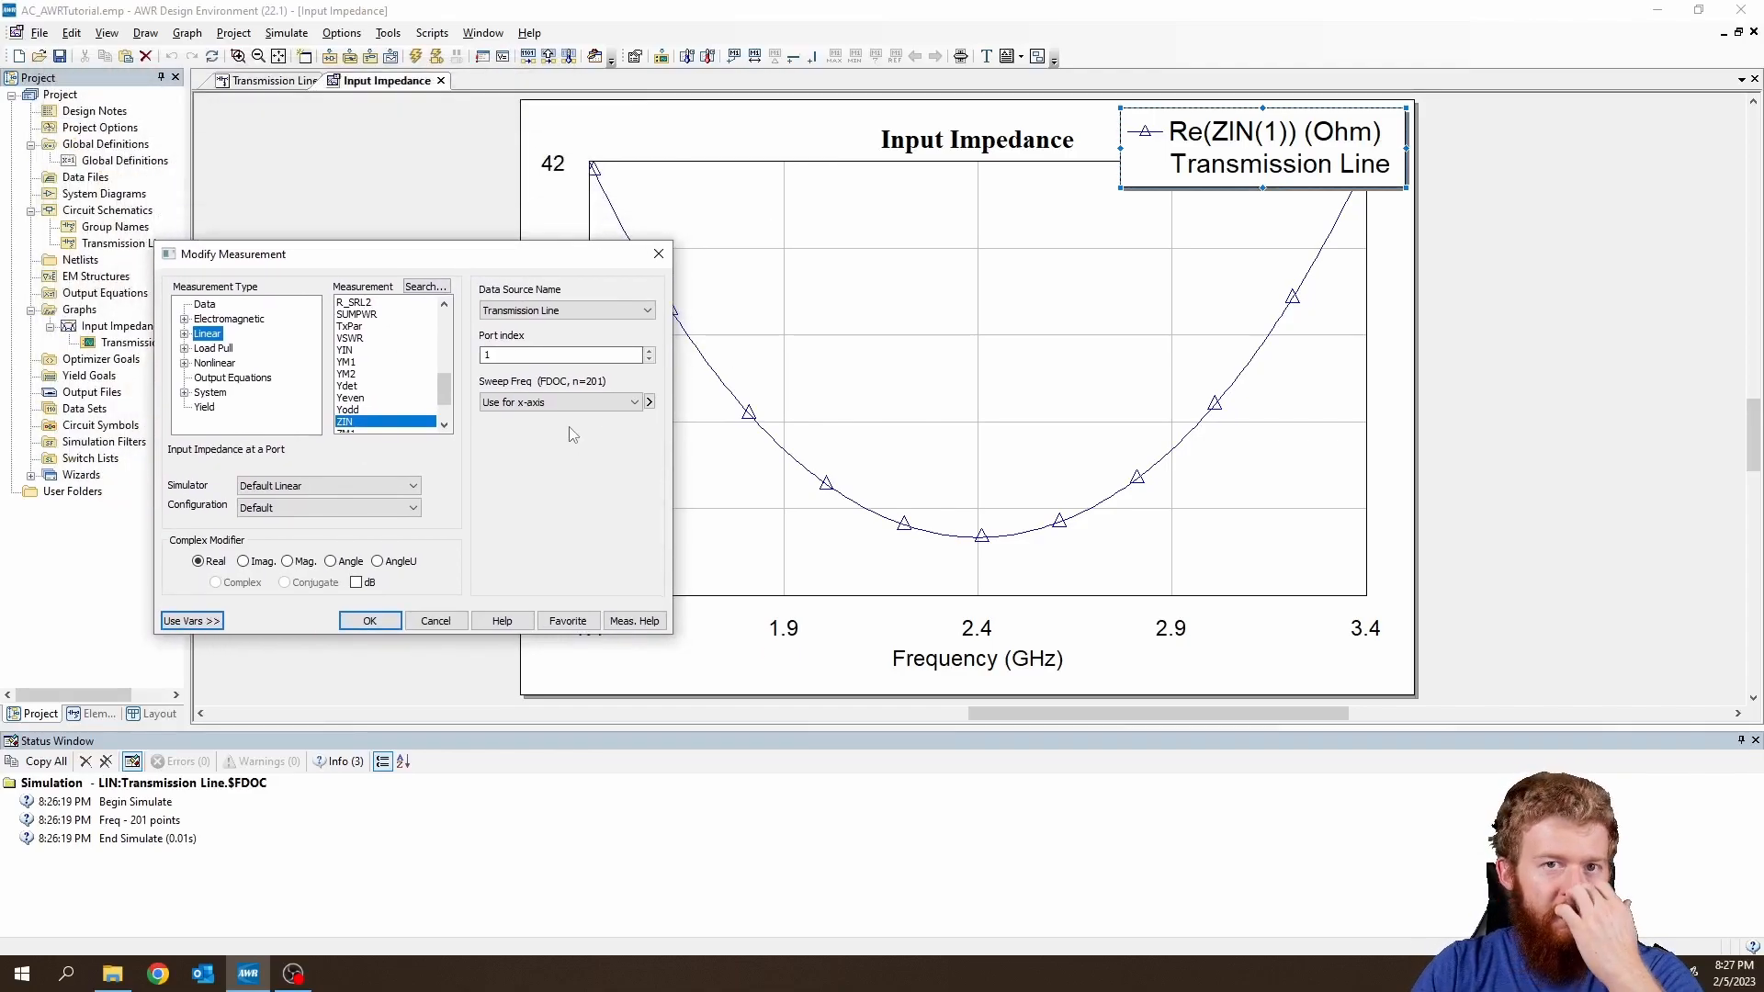
left_click(259, 561)
left_click(370, 621)
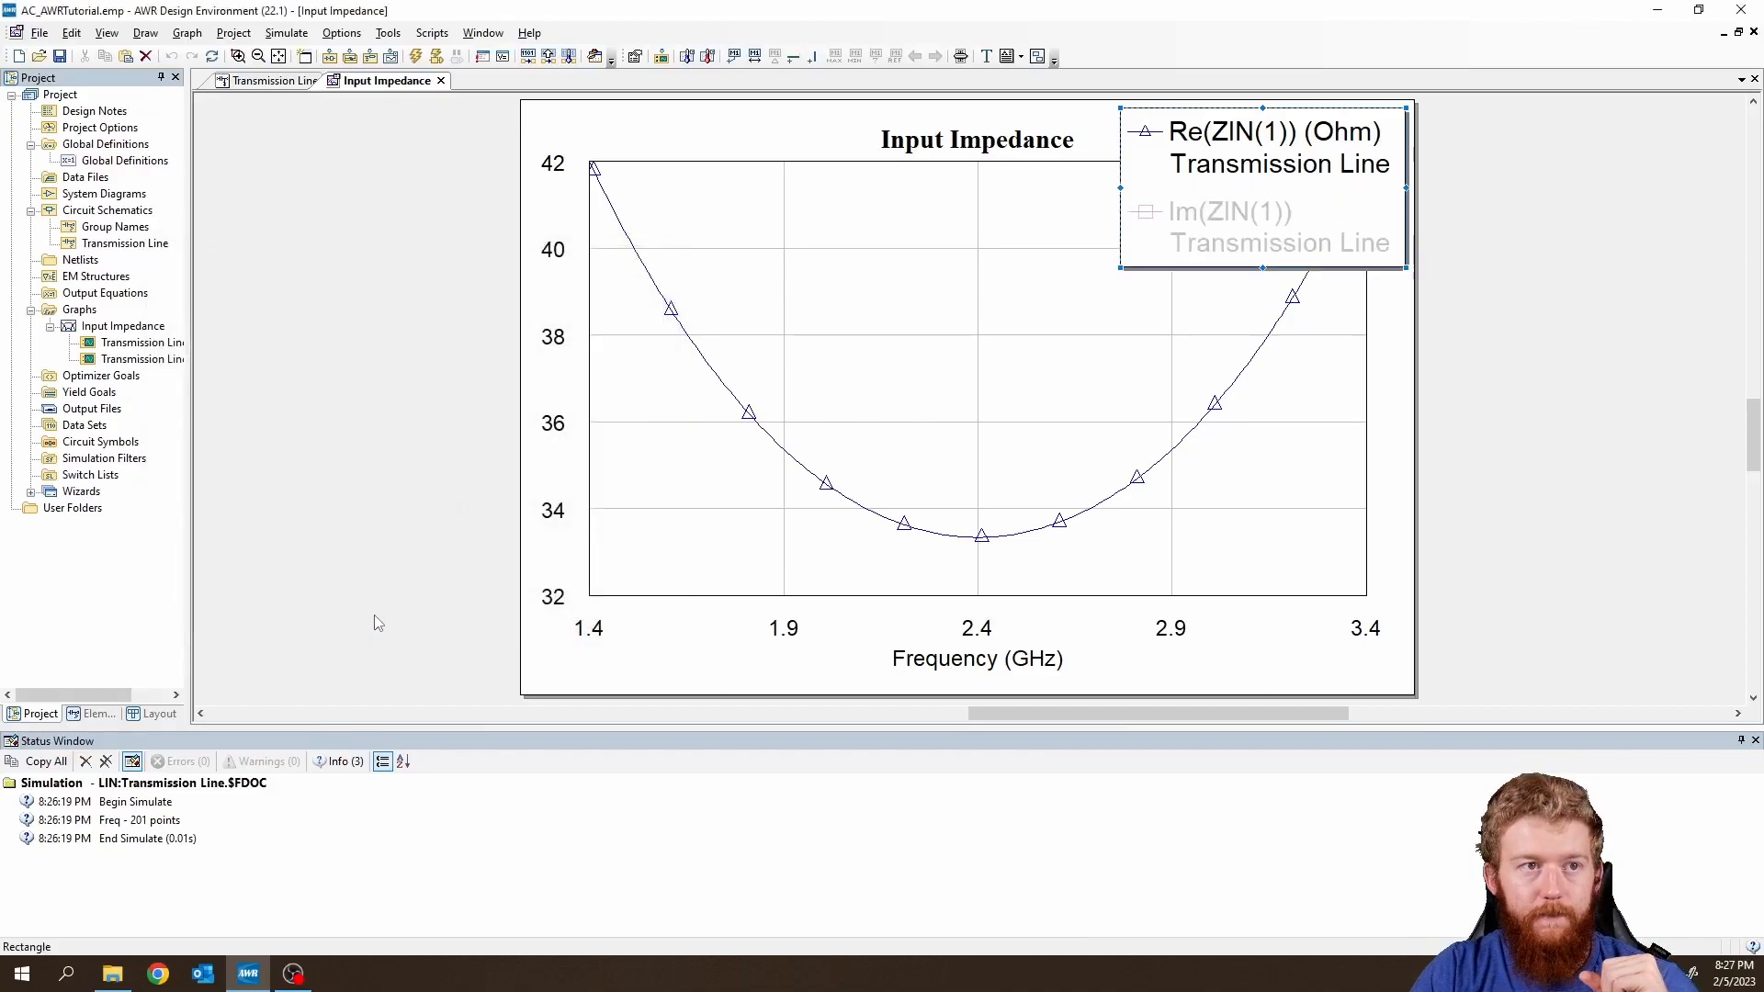
Run the simulation and trace the imaginary input impedance curve between 1.4 and 3.4 GHz.
left_click(414, 57)
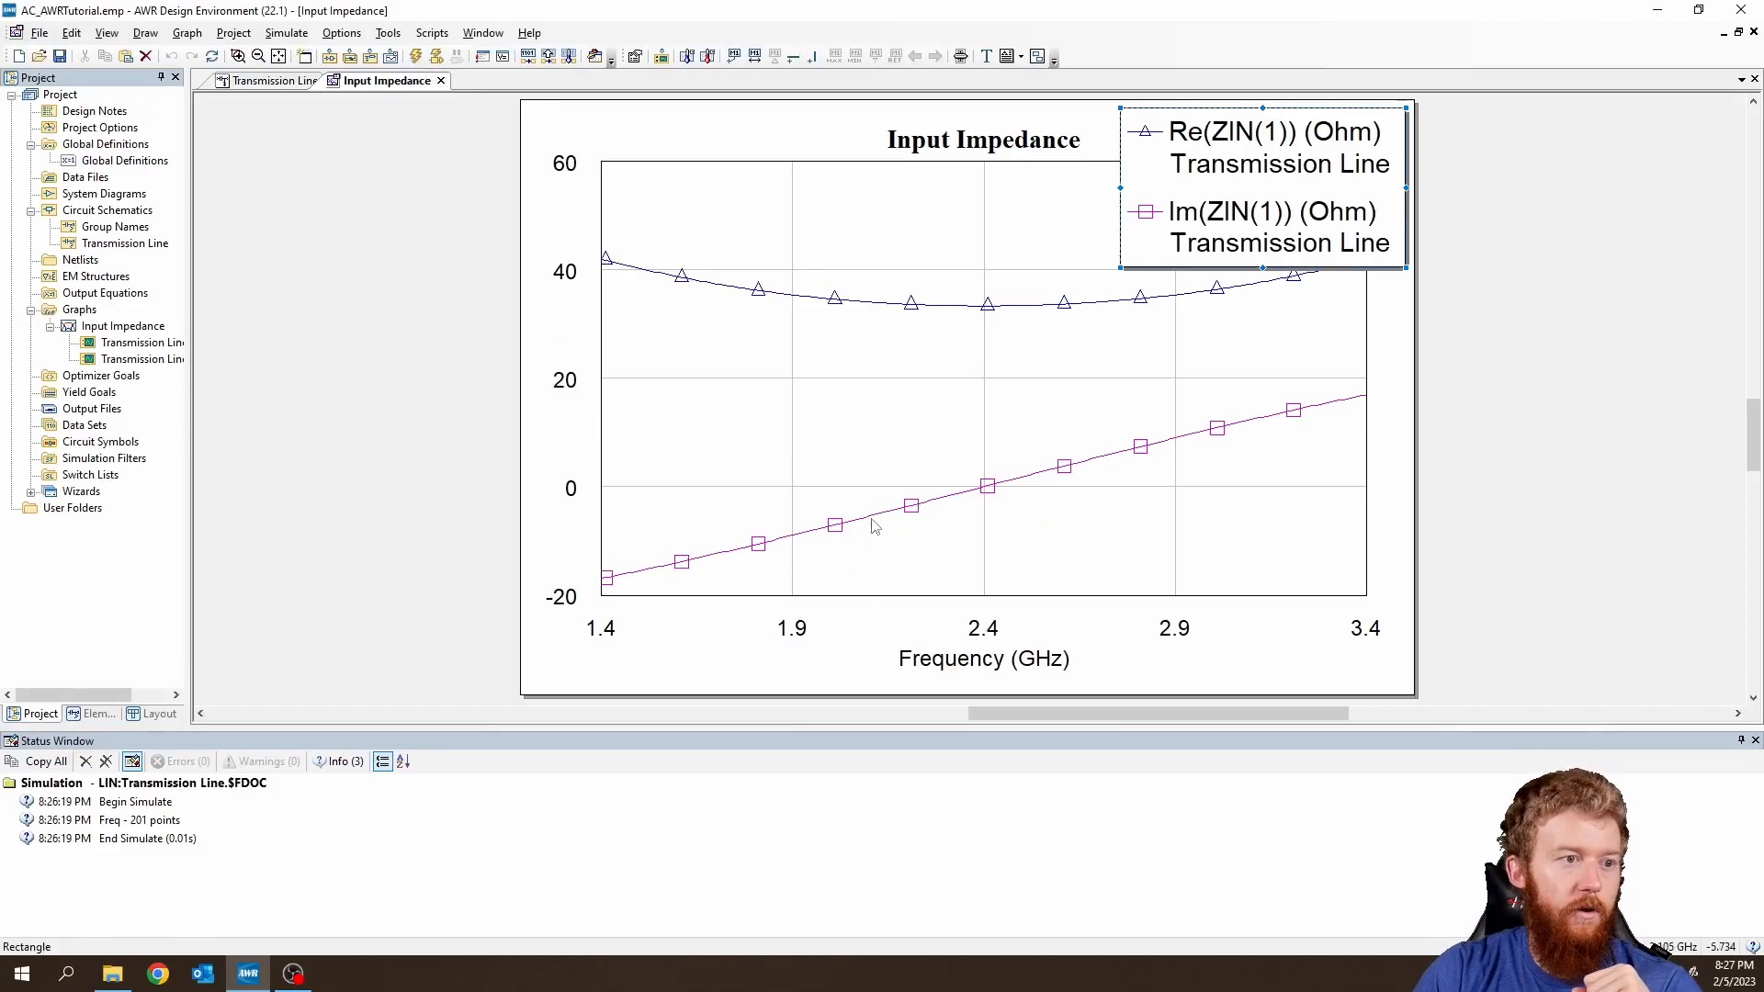
mouse_move(872, 521)
left_mouse_down()
mouse_move(701, 597)
mouse_move(595, 601)
mouse_move(866, 524)
mouse_move(1004, 526)
mouse_move(988, 527)
mouse_move(1044, 492)
mouse_move(1320, 394)
mouse_move(1378, 404)
mouse_move(818, 529)
mouse_move(1391, 389)
left_mouse_up()
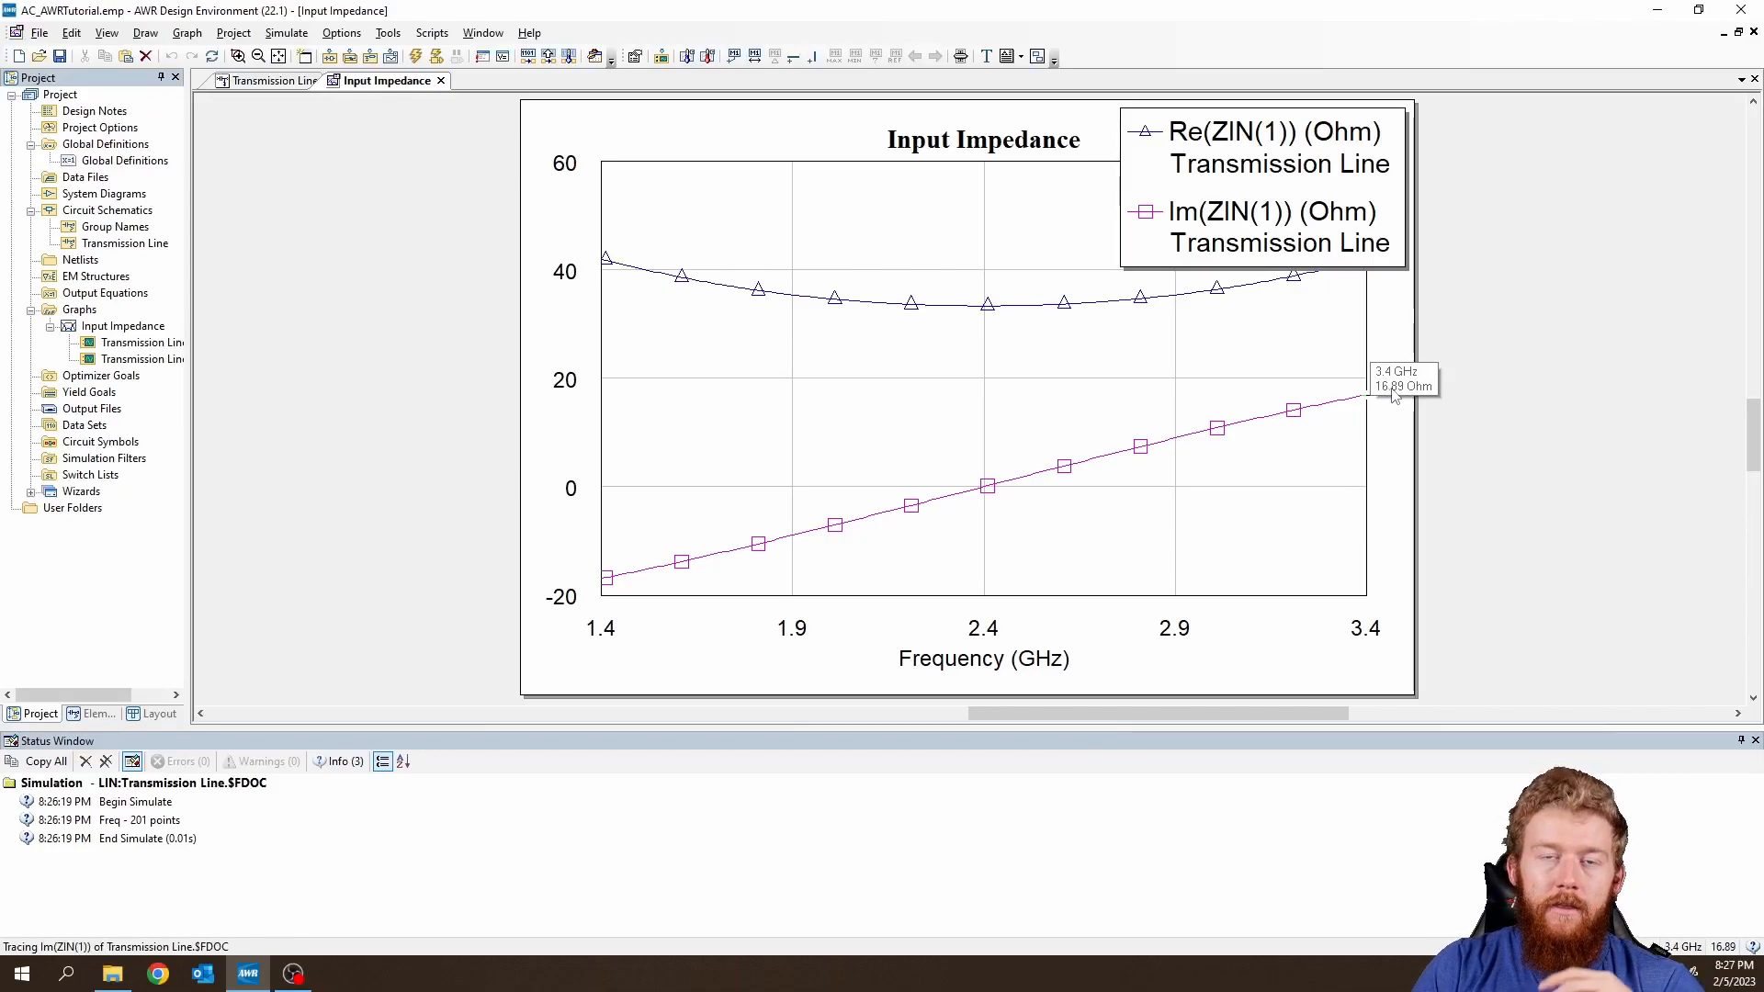
left_click_drag(1392, 388, 596, 591)
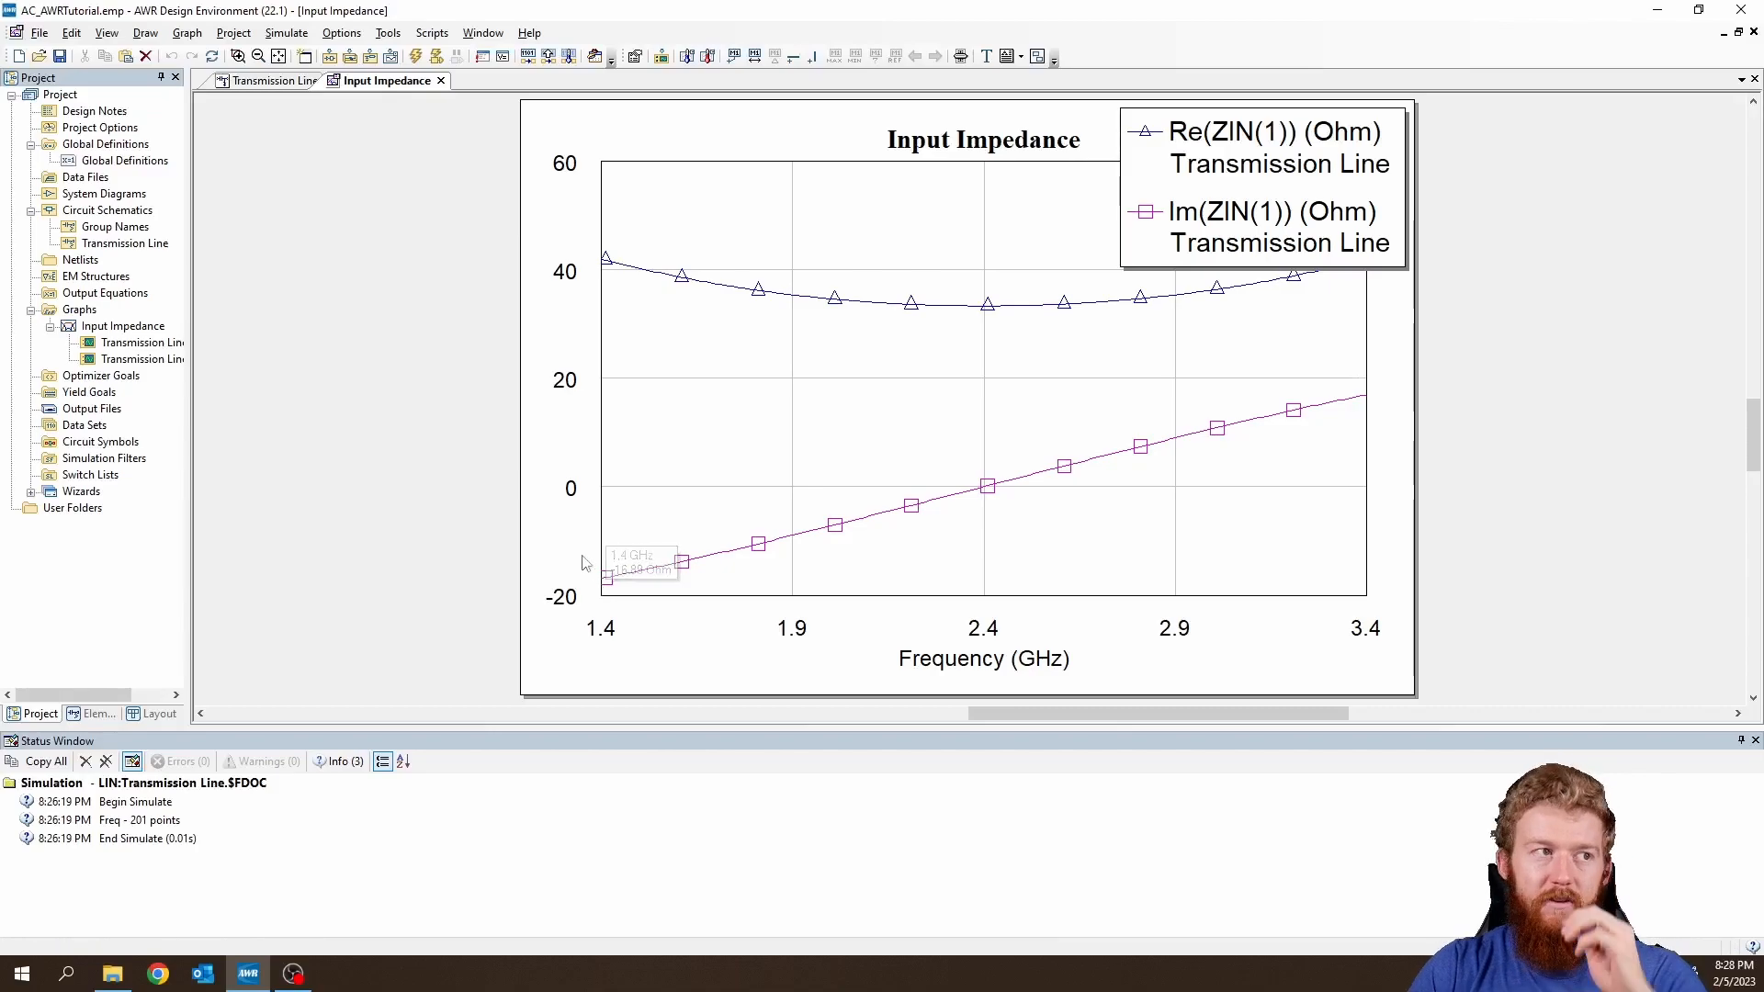
Set the load resistor R1 to 50 Ohm in the schematic and rerun the simulation for the Input Impedance graph.
left_click(276, 83)
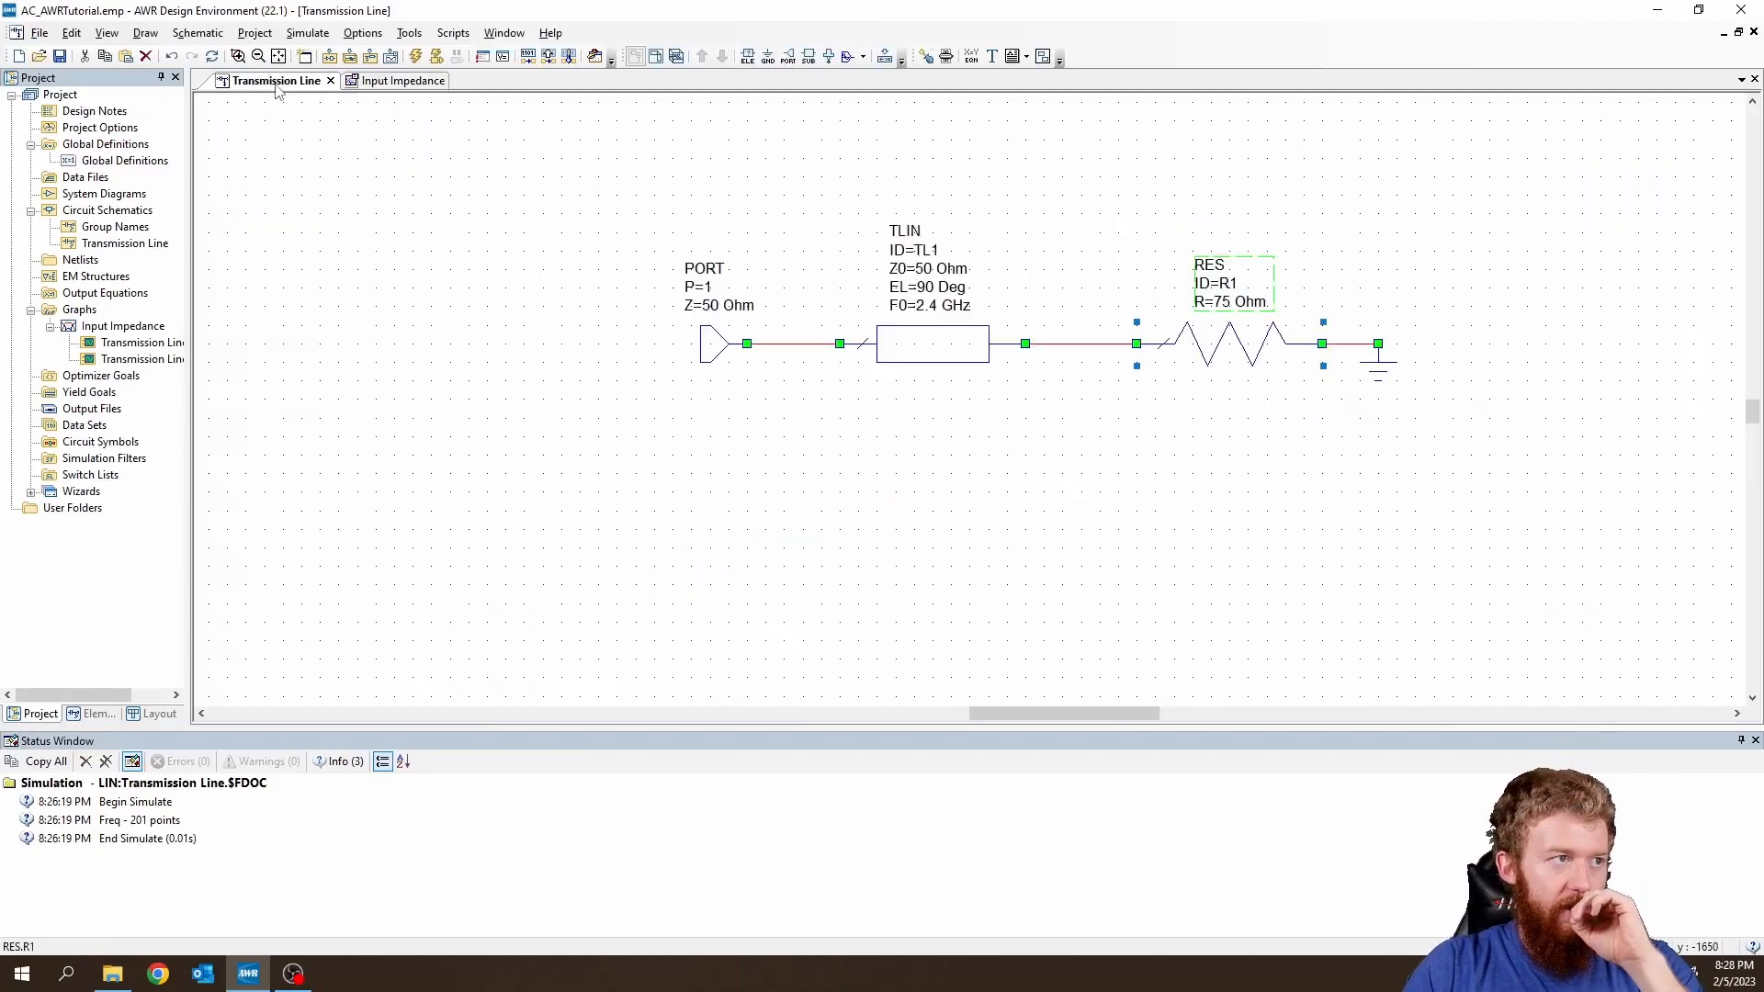
double_click(1226, 303)
type("50")
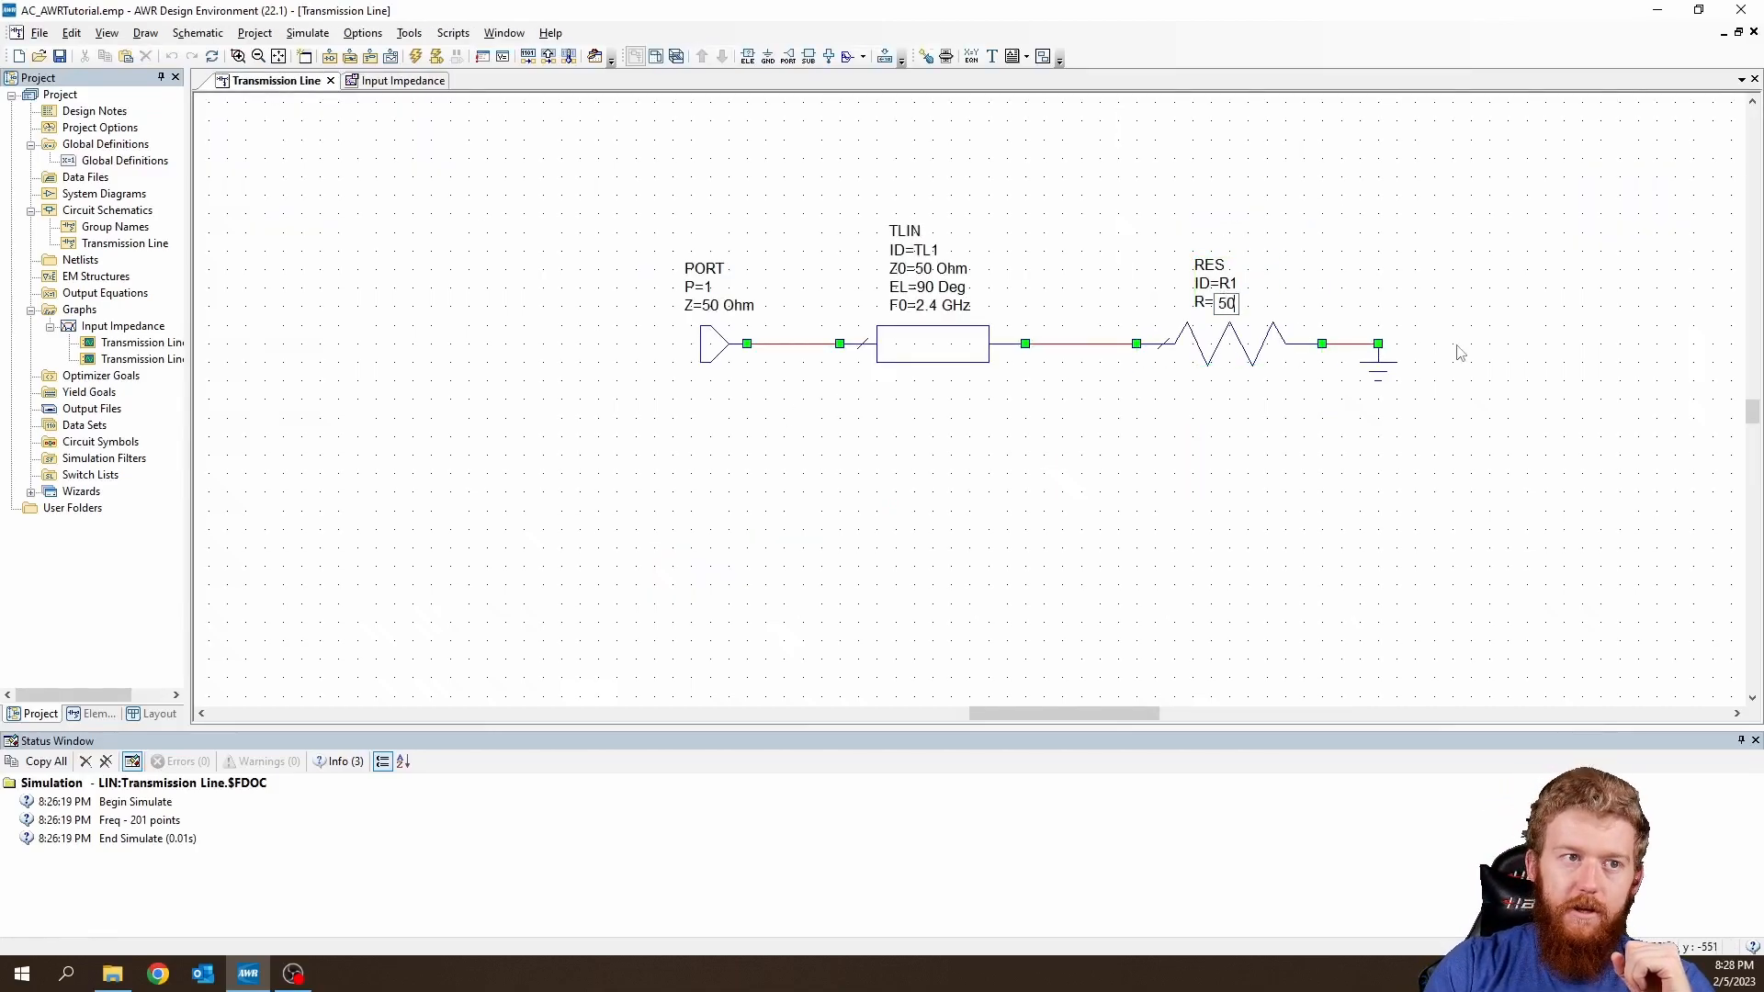
key("Return")
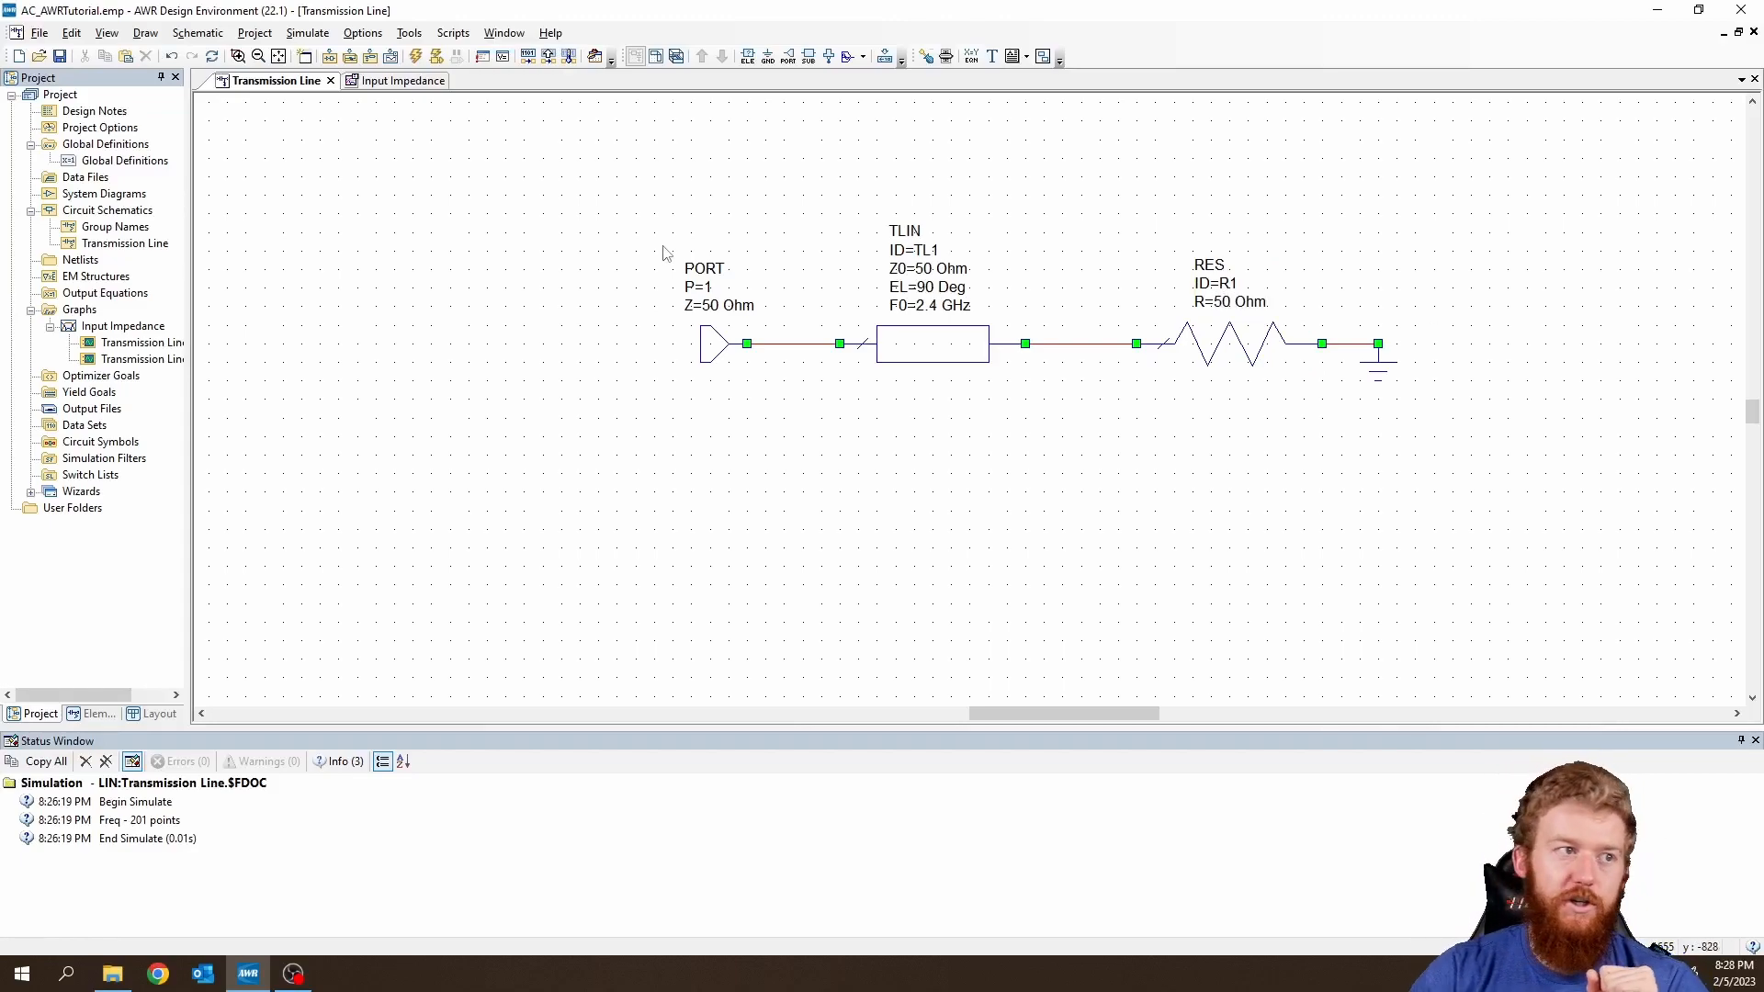
left_click(411, 81)
left_click(421, 59)
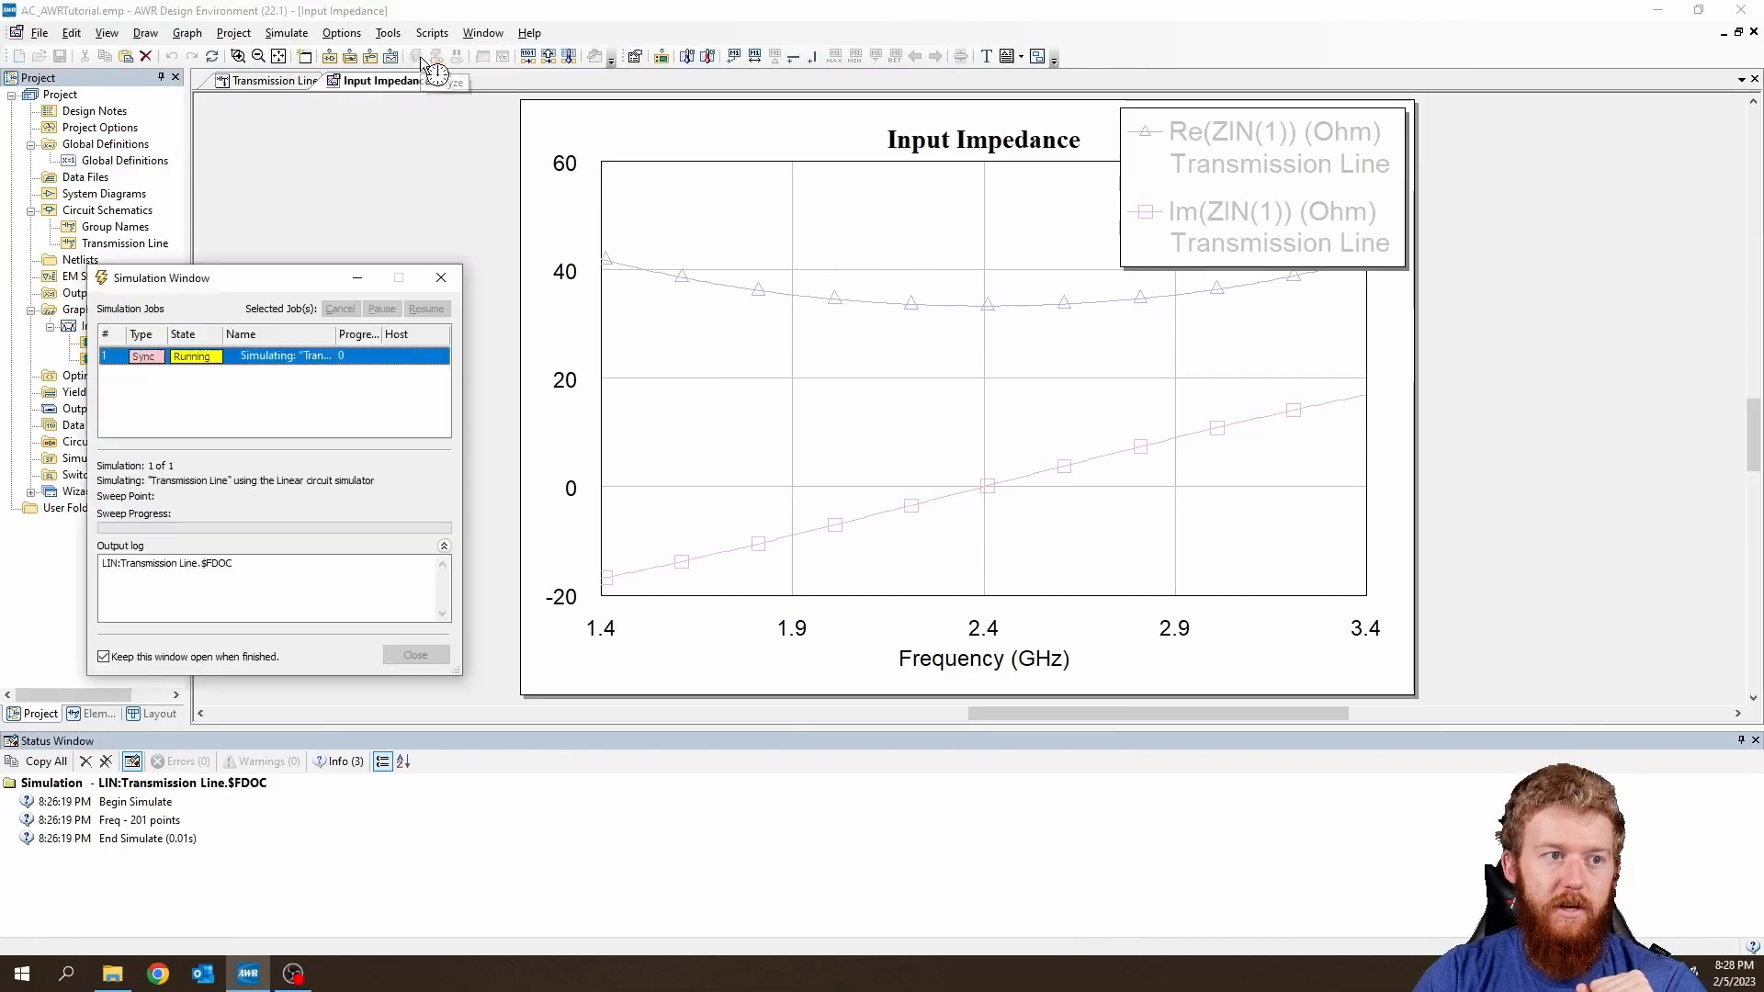
mouse_move(694, 224)
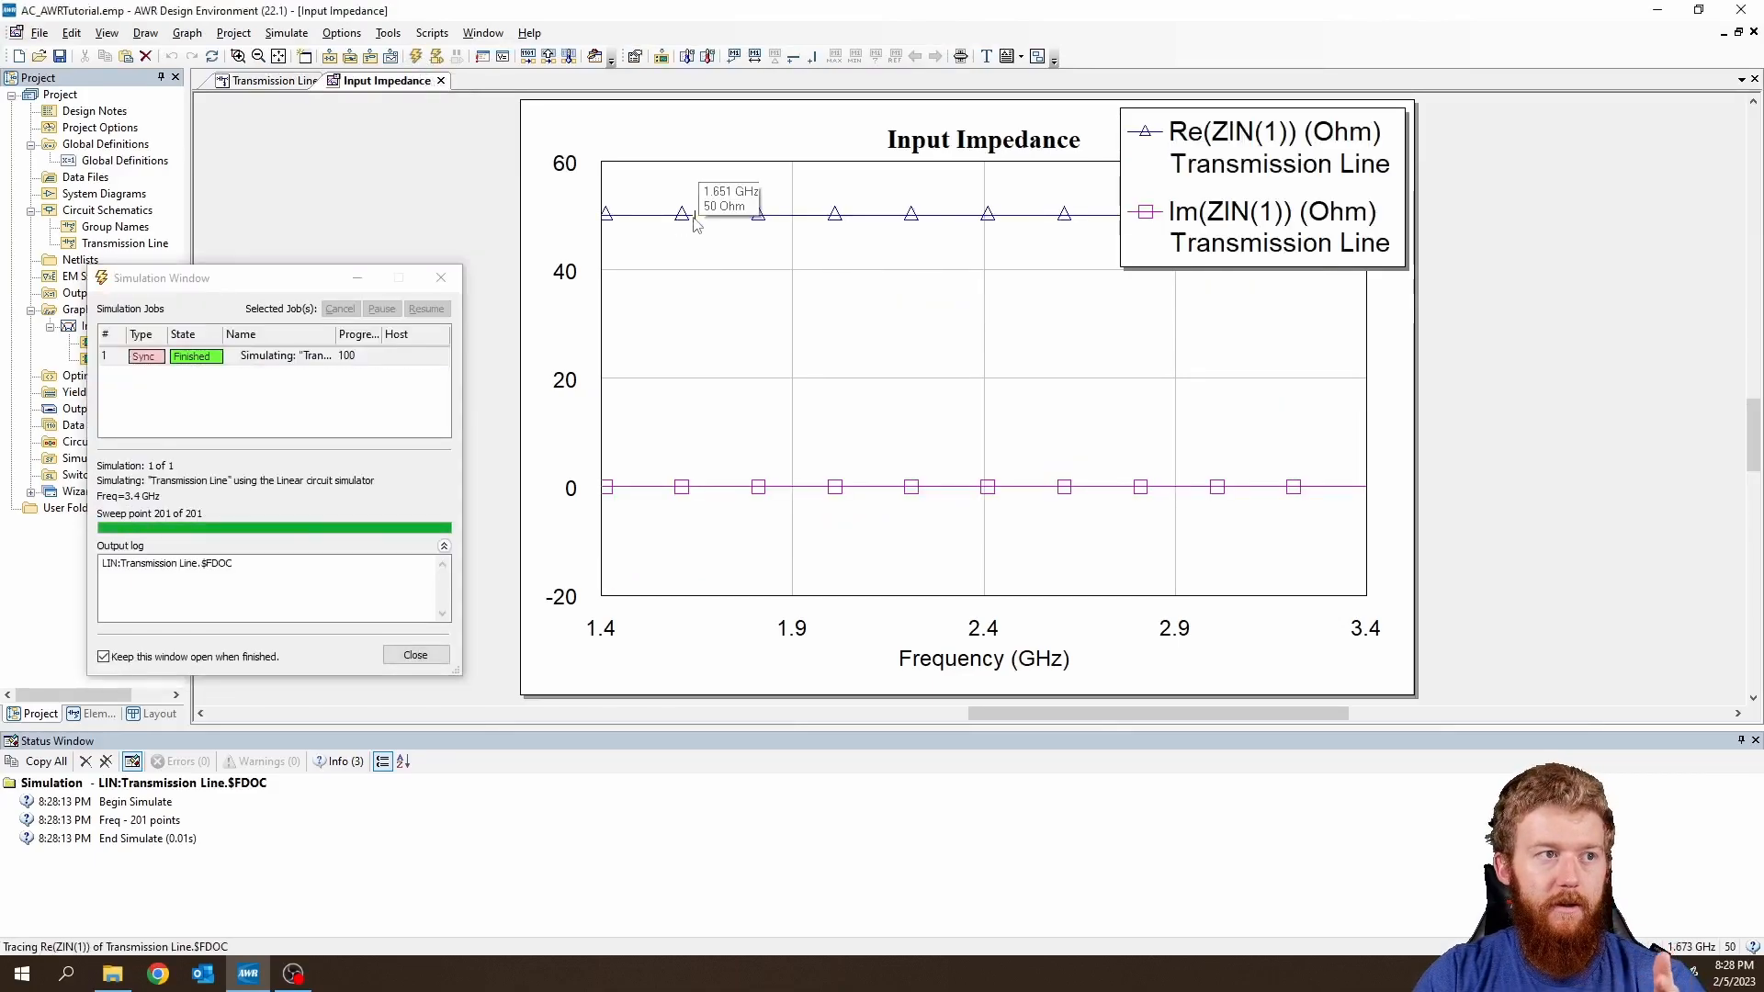
Shrink the Input Impedance graph's legend so that it no longer covers the real impedance curve.
left_click(1193, 234)
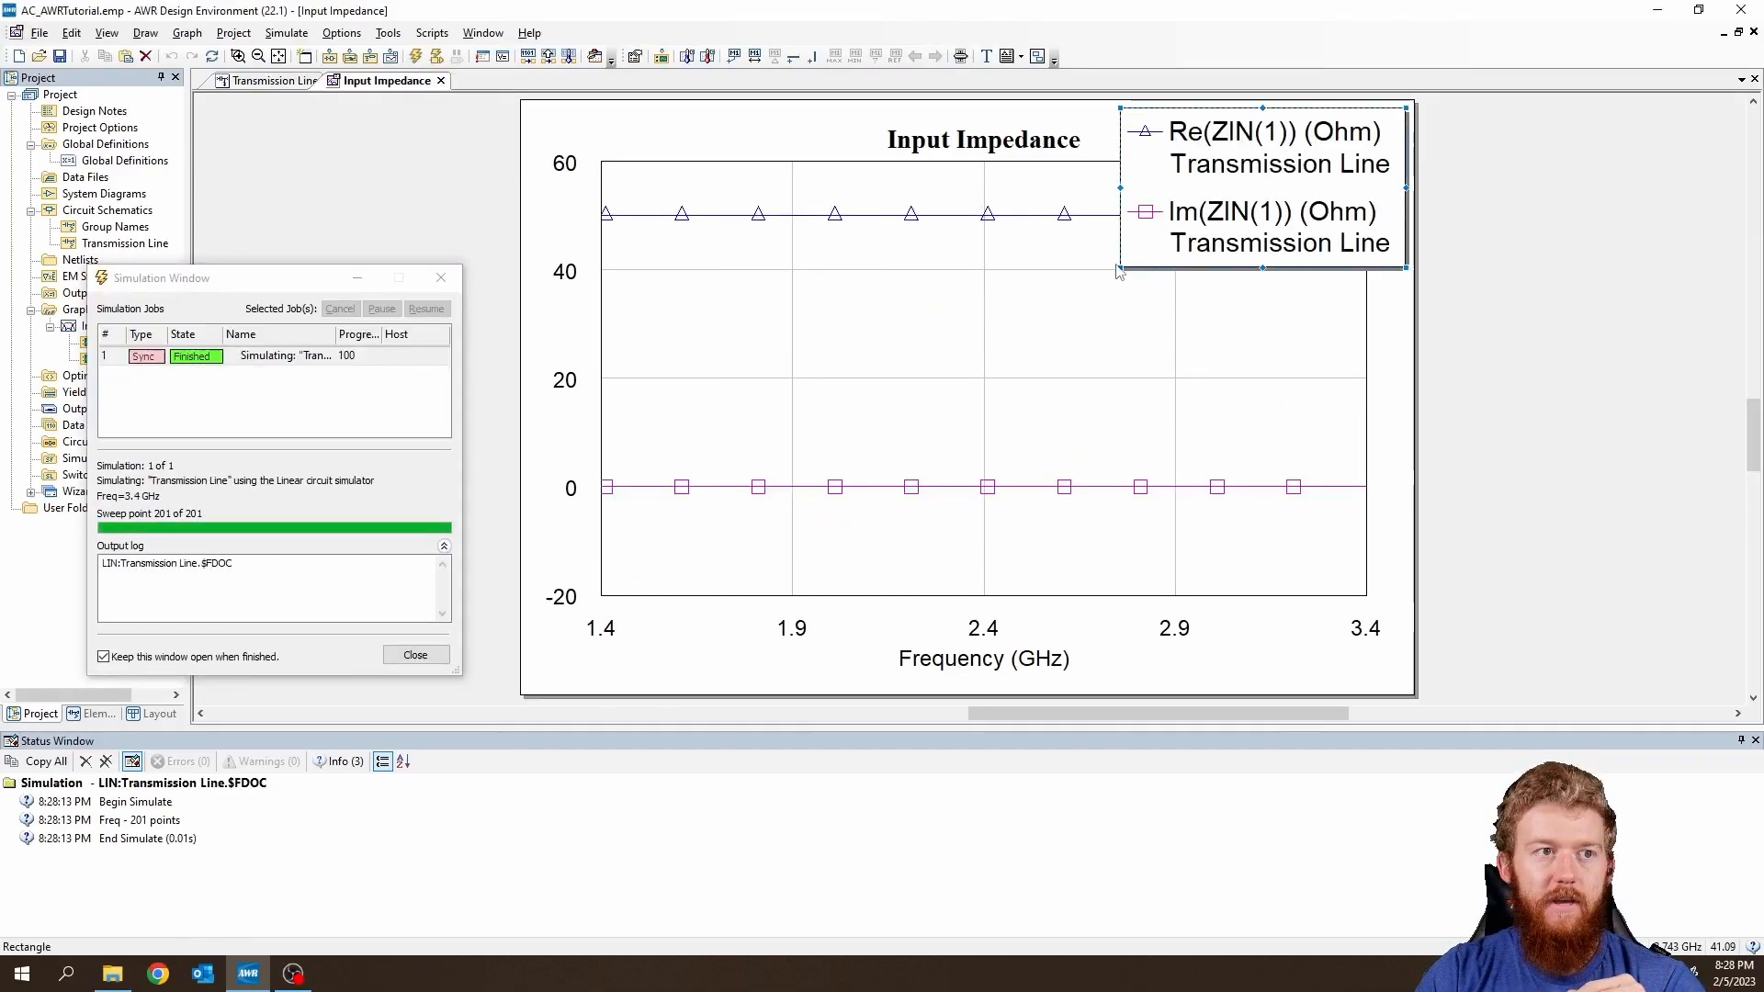
mouse_move(1259, 163)
left_mouse_down()
mouse_move(1181, 299)
mouse_move(1265, 179)
left_mouse_up()
left_click_drag(1118, 266, 1220, 196)
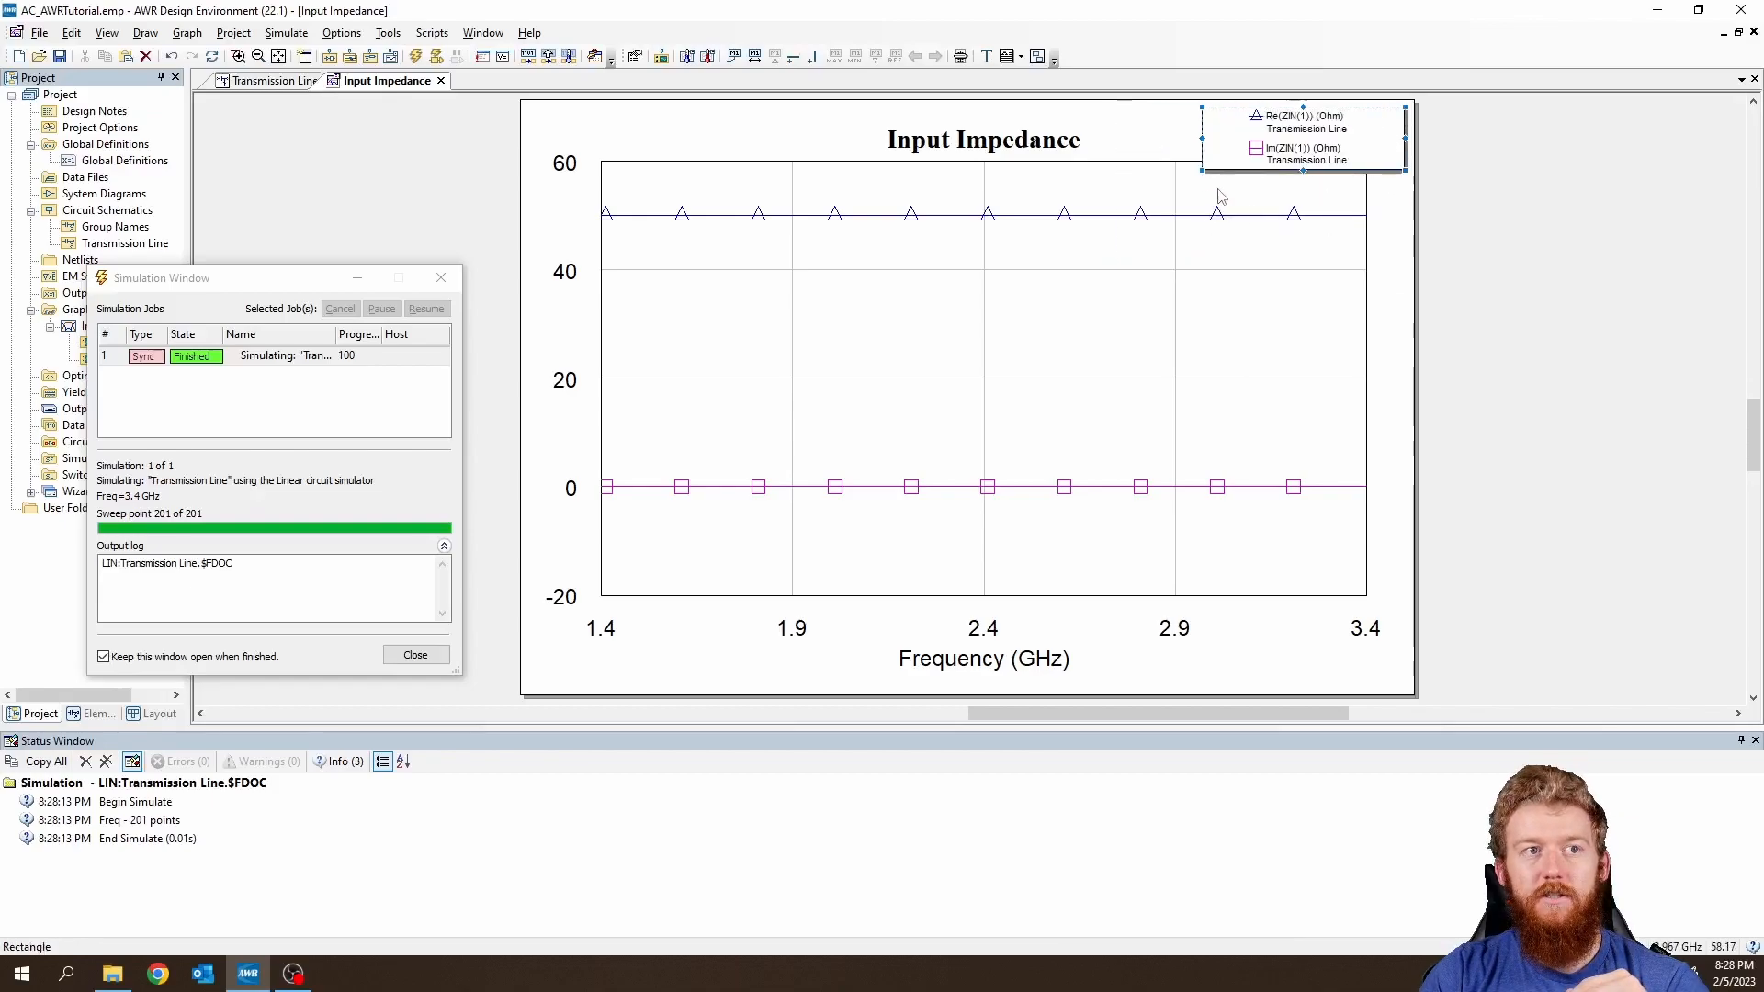
left_click(1335, 249)
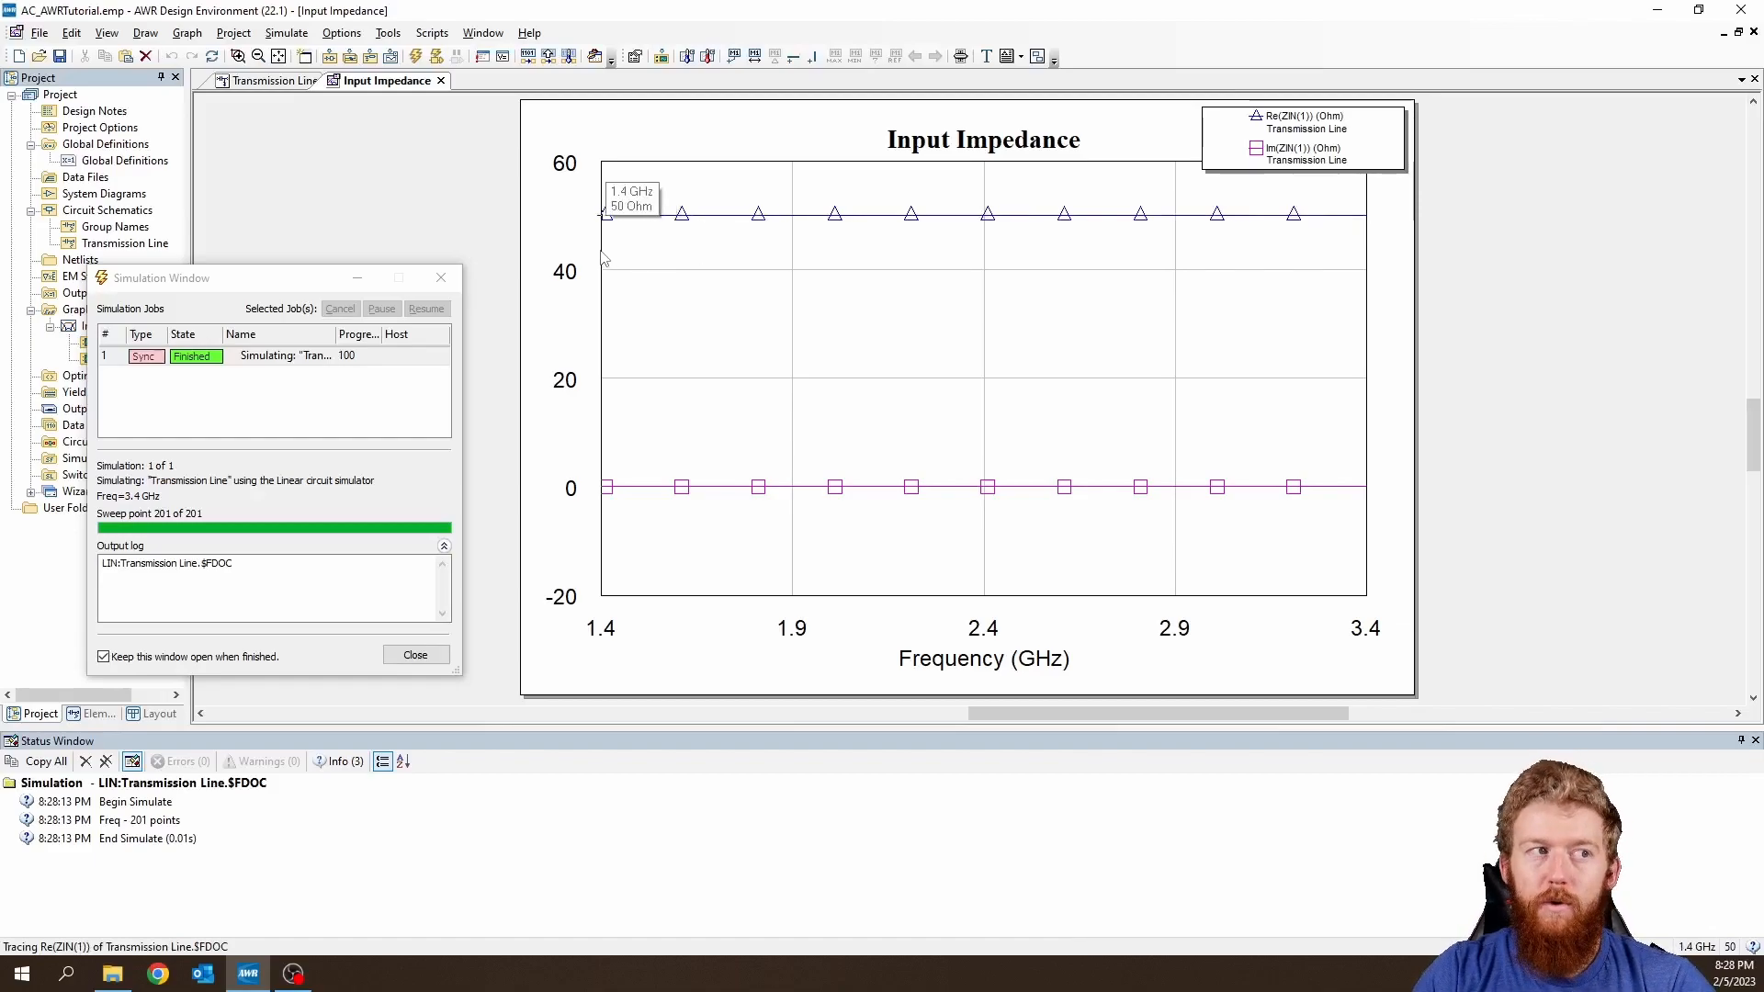
Delete the load resistor and ground from the Transmission Line schematic, and move the TLIN element farther from the port.
left_click(268, 82)
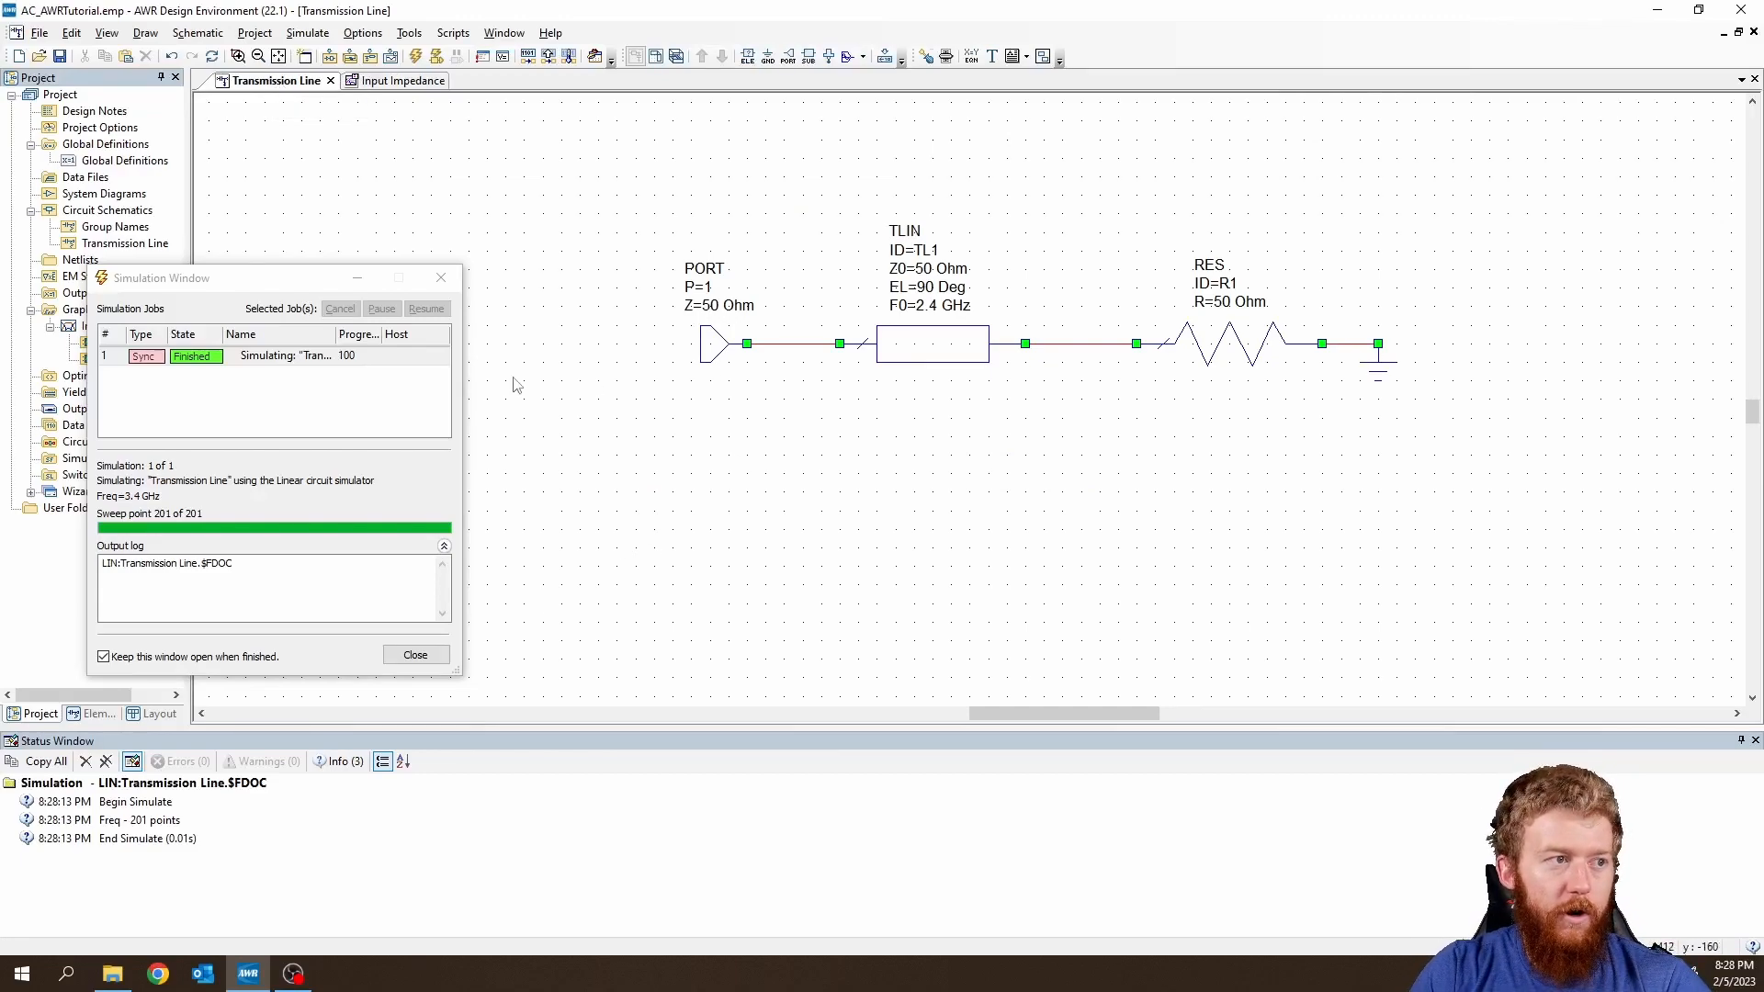
left_click_drag(272, 281, 325, 326)
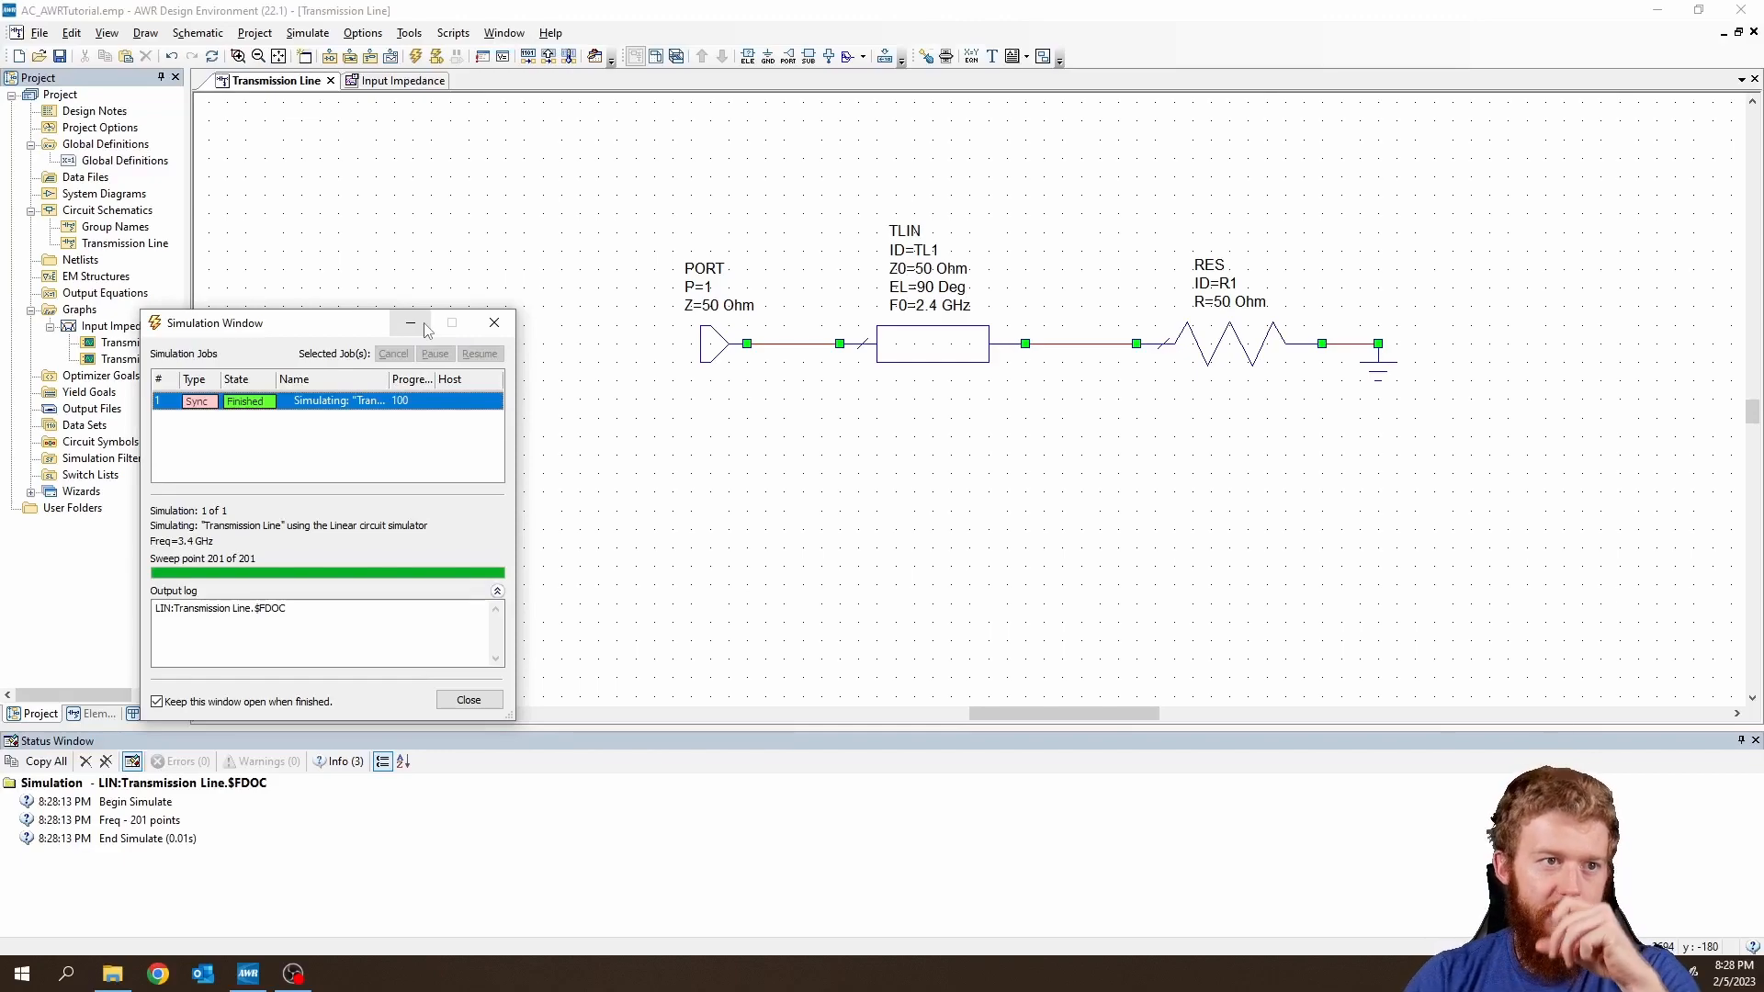
left_click(1242, 344)
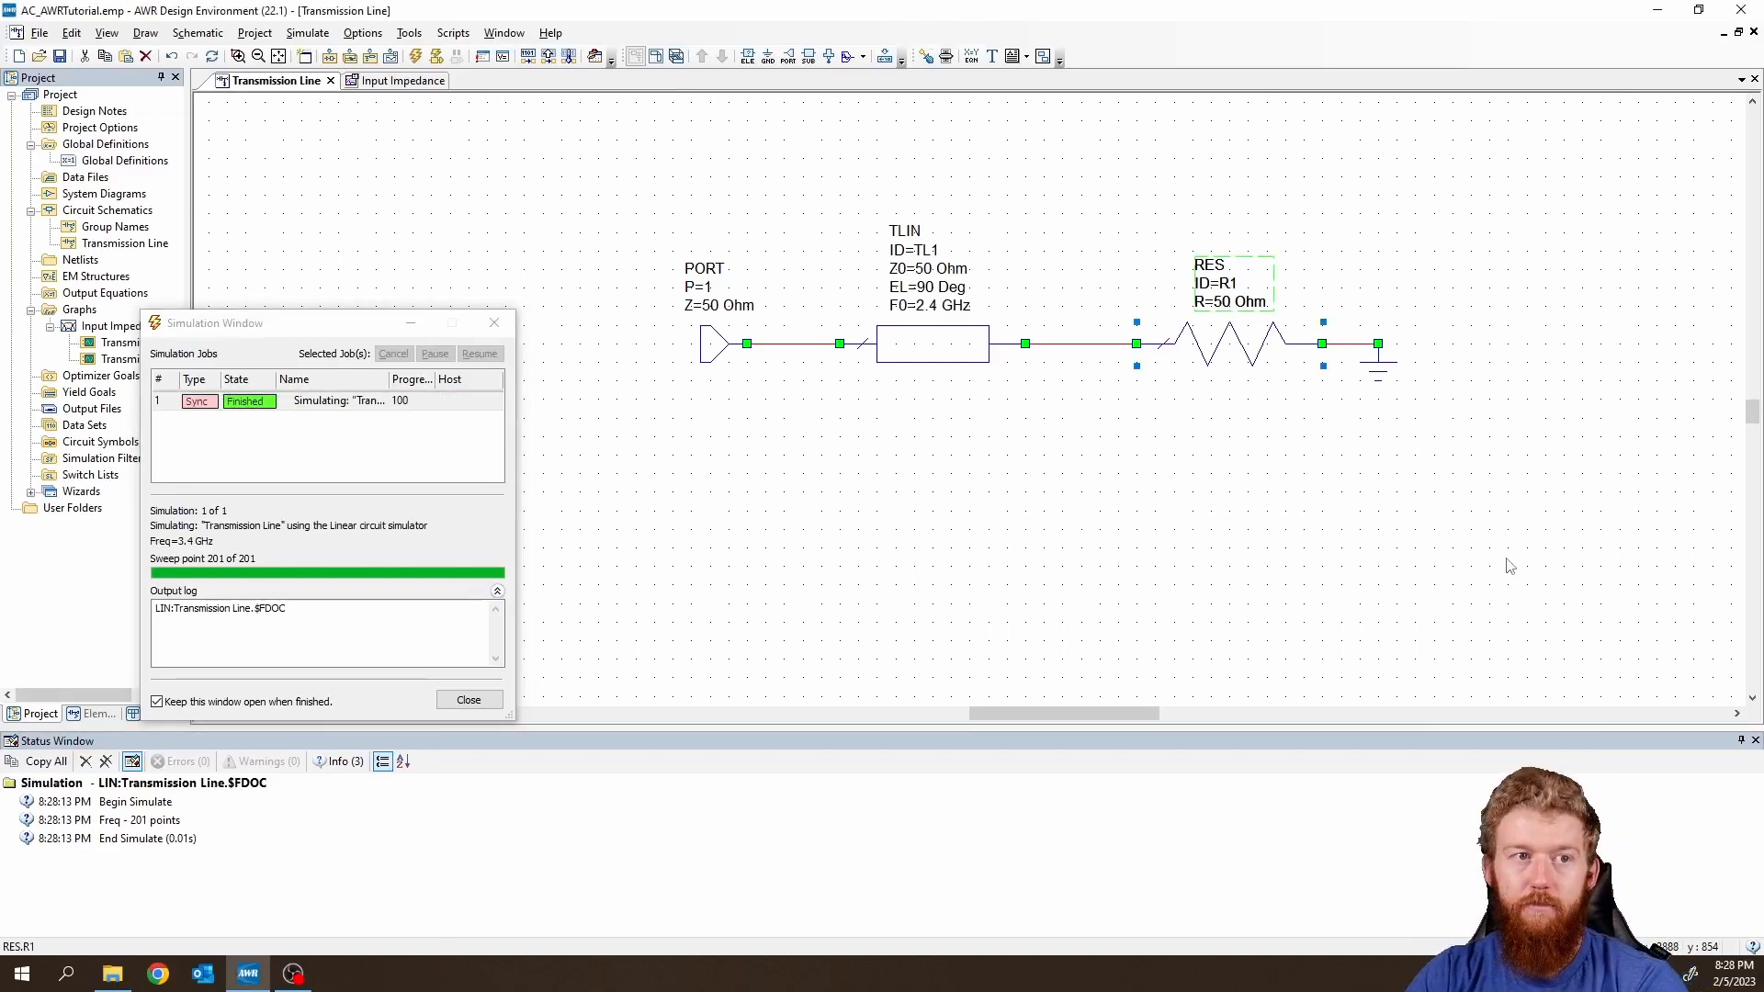
key("Delete")
left_click(1378, 367)
key("Delete")
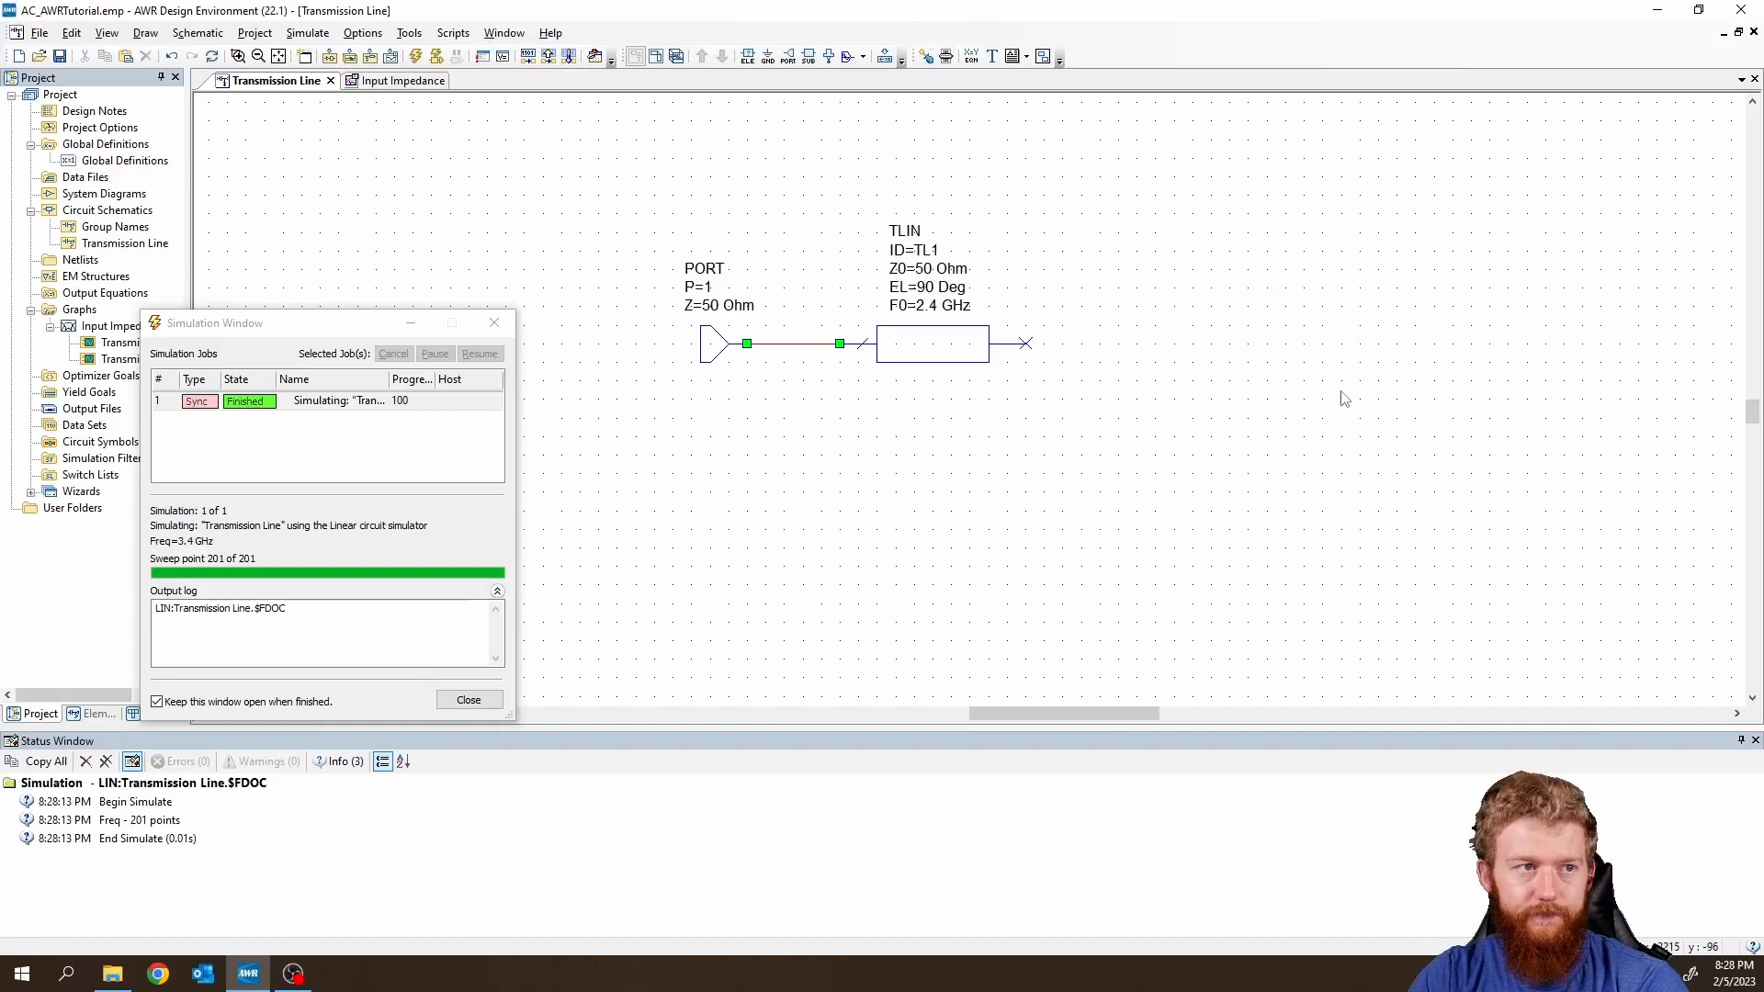
left_click_drag(949, 343, 1209, 344)
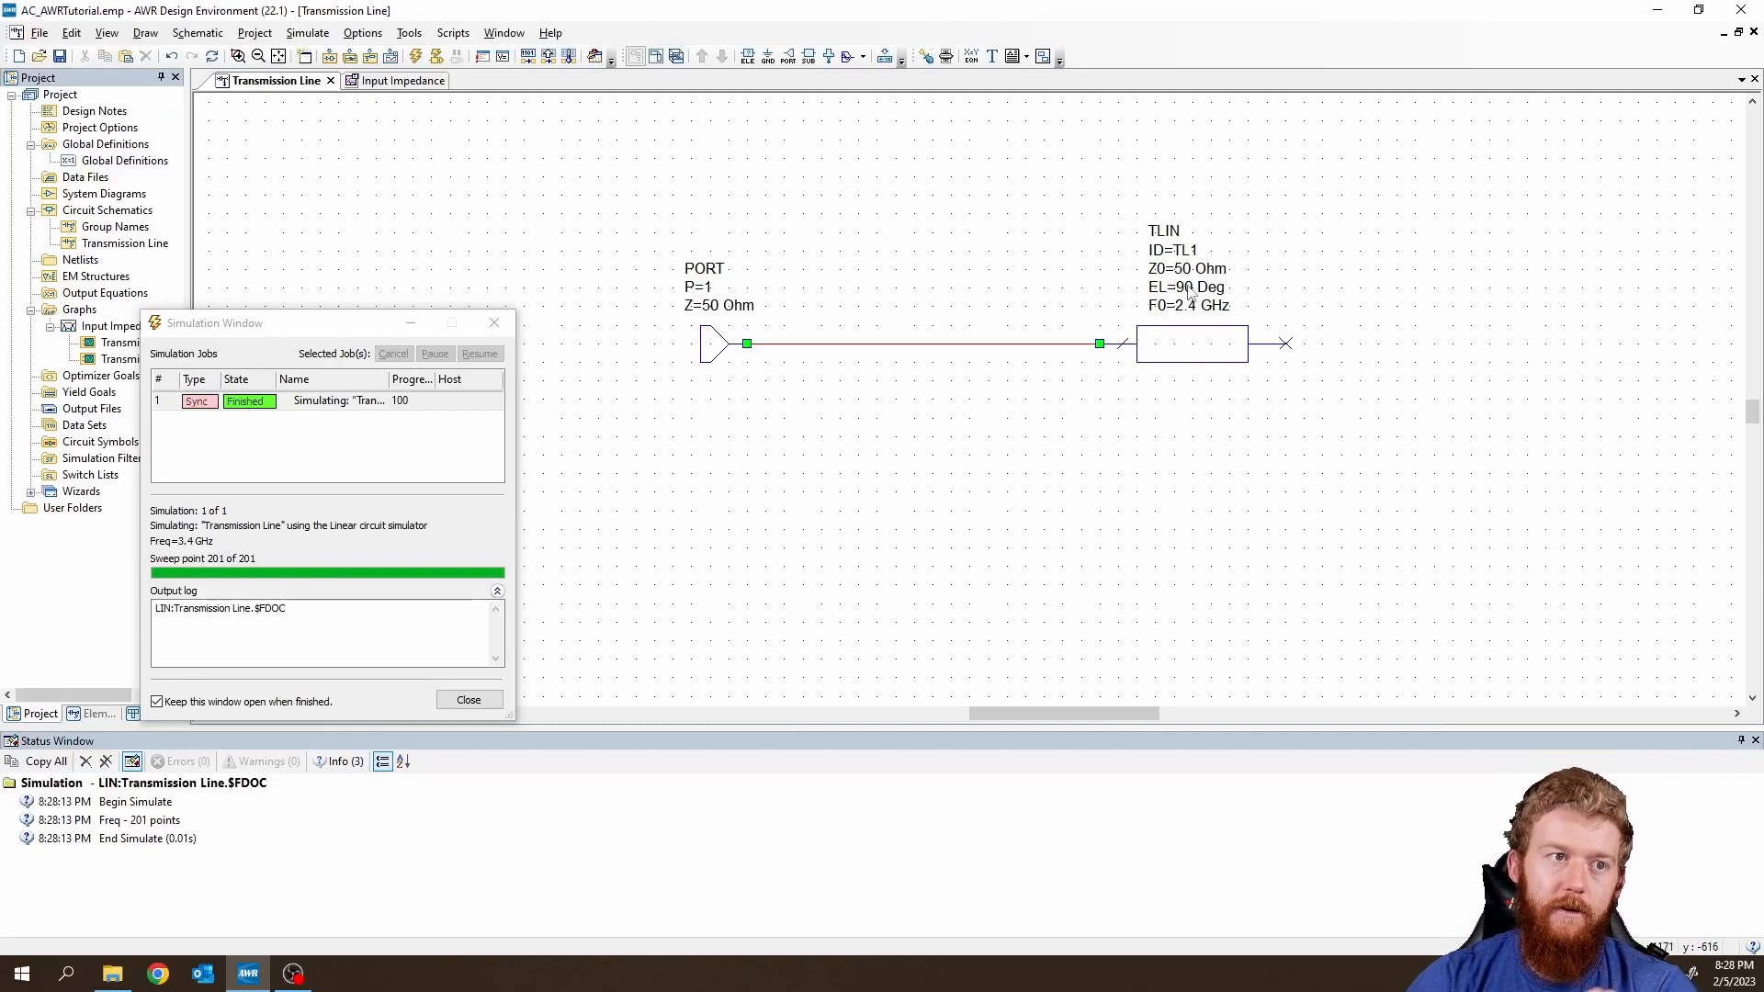
left_click_drag(374, 334, 451, 301)
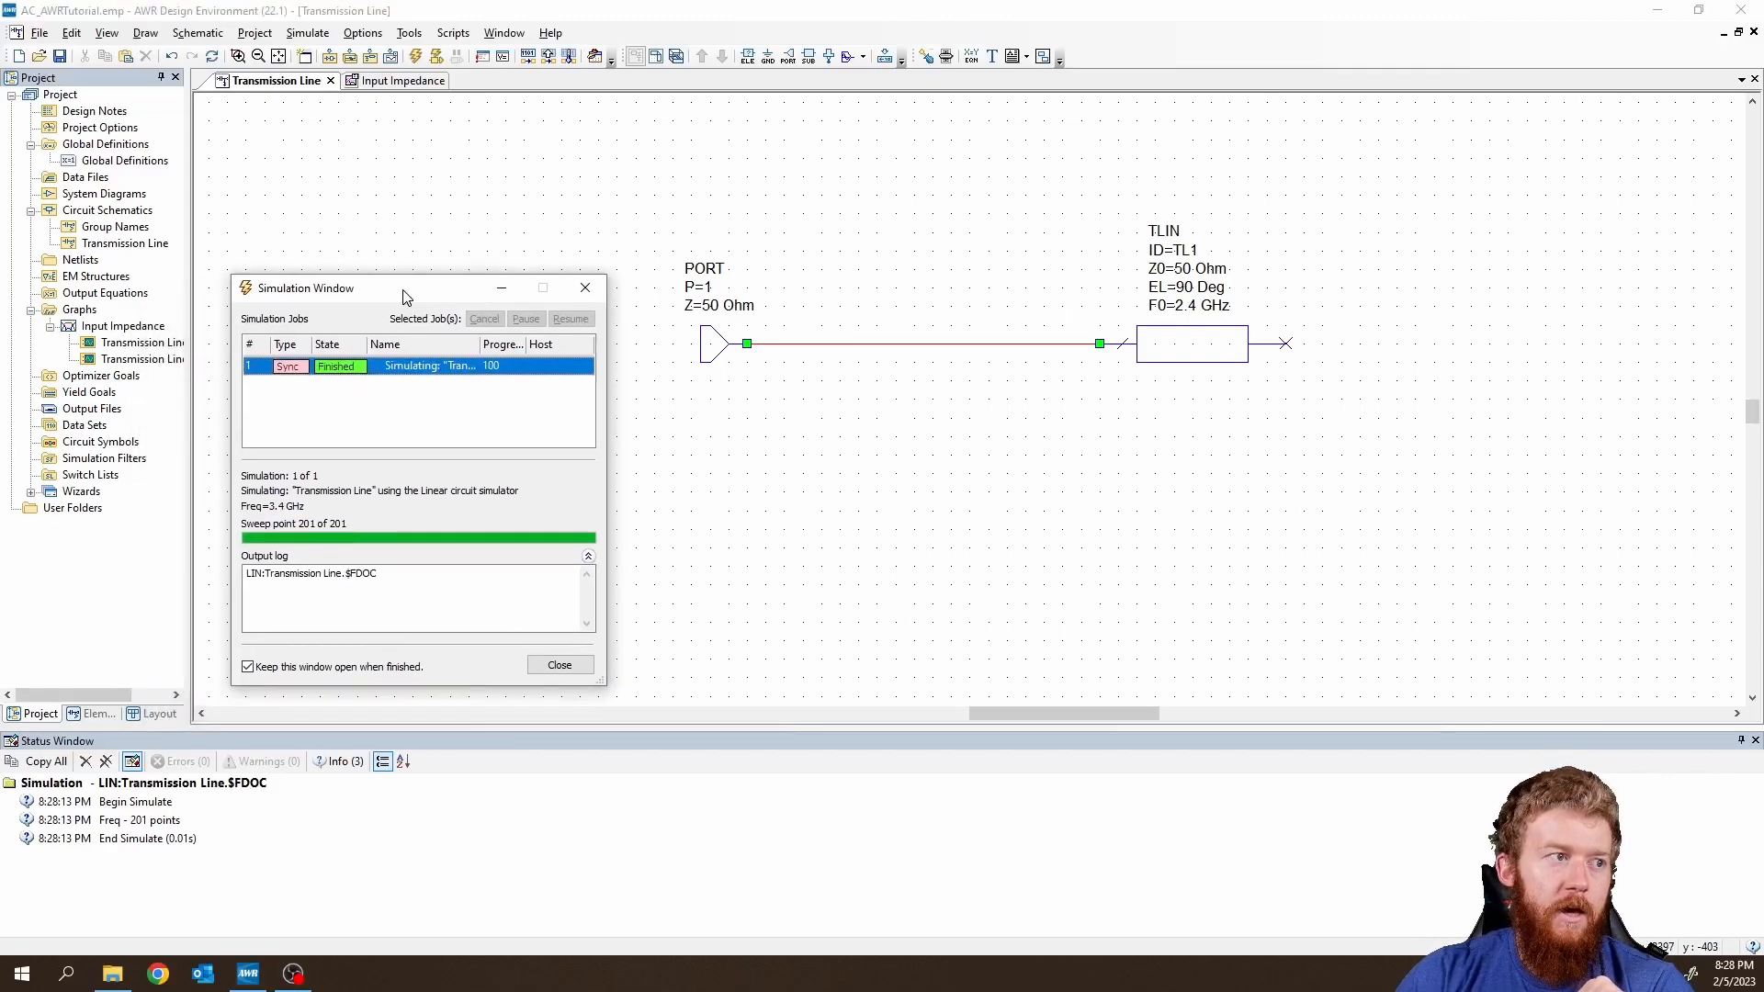
Rerun the simulation with the TLIN element left open-ended, and move the Simulation Window clear of the Input Impedance graph.
left_click(571, 666)
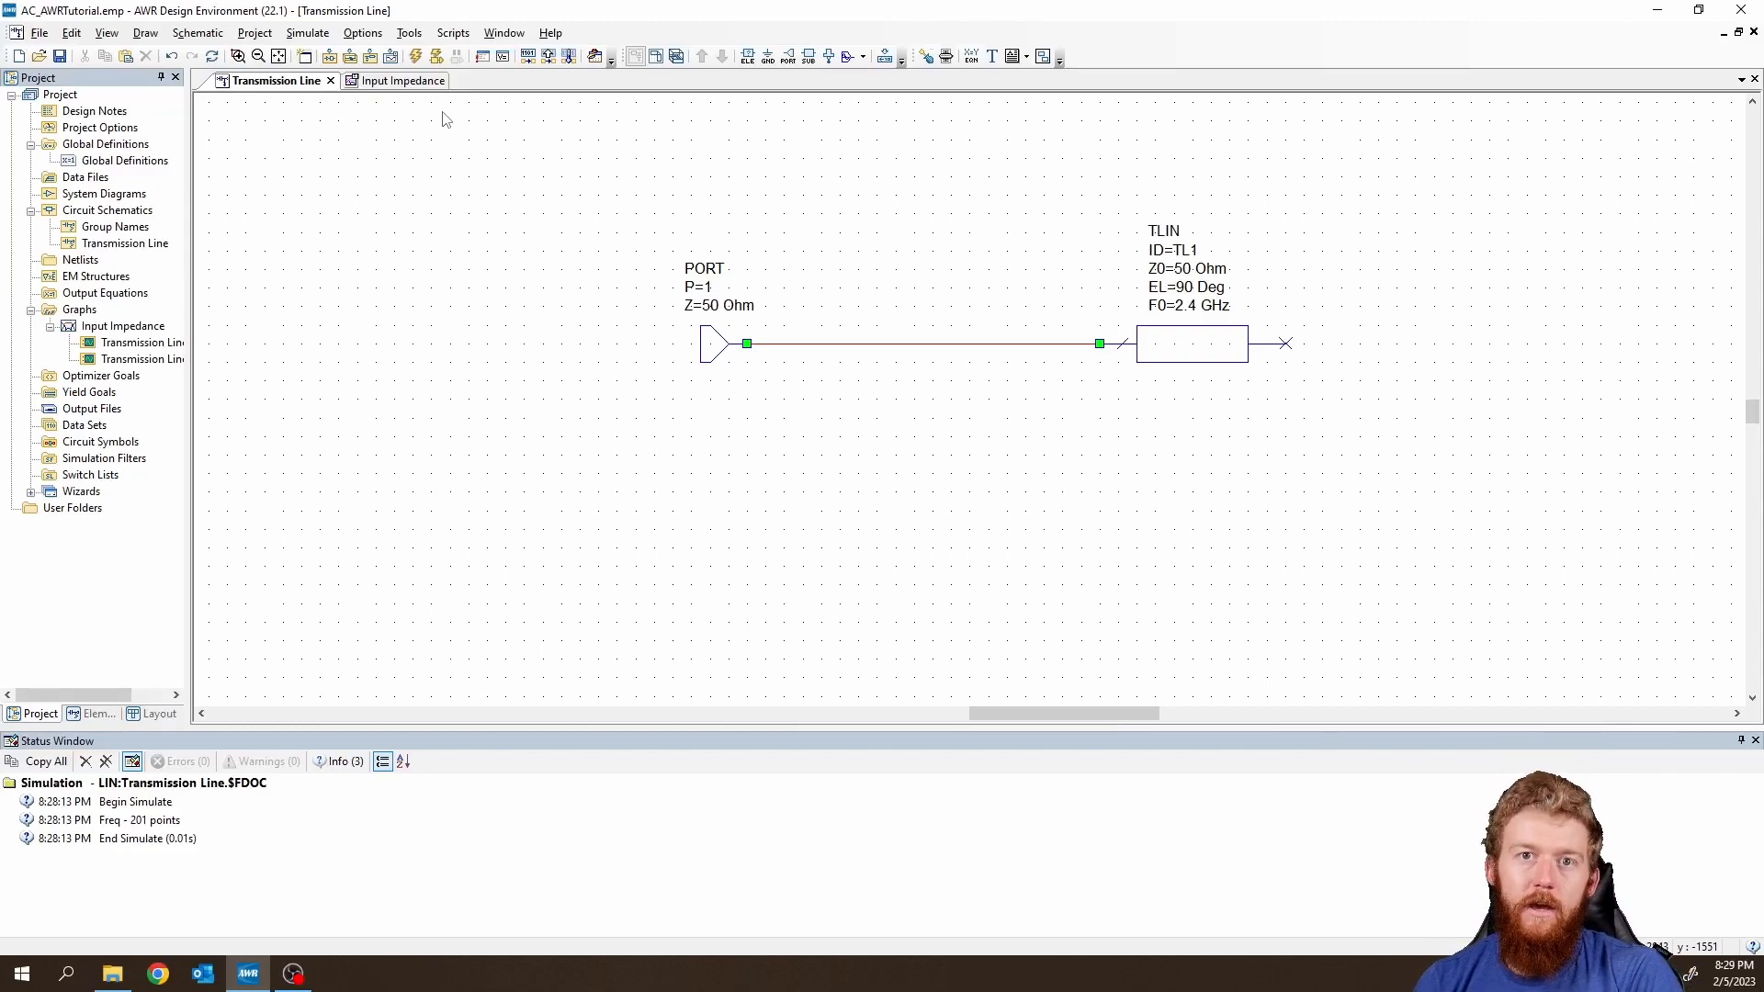
left_click(415, 81)
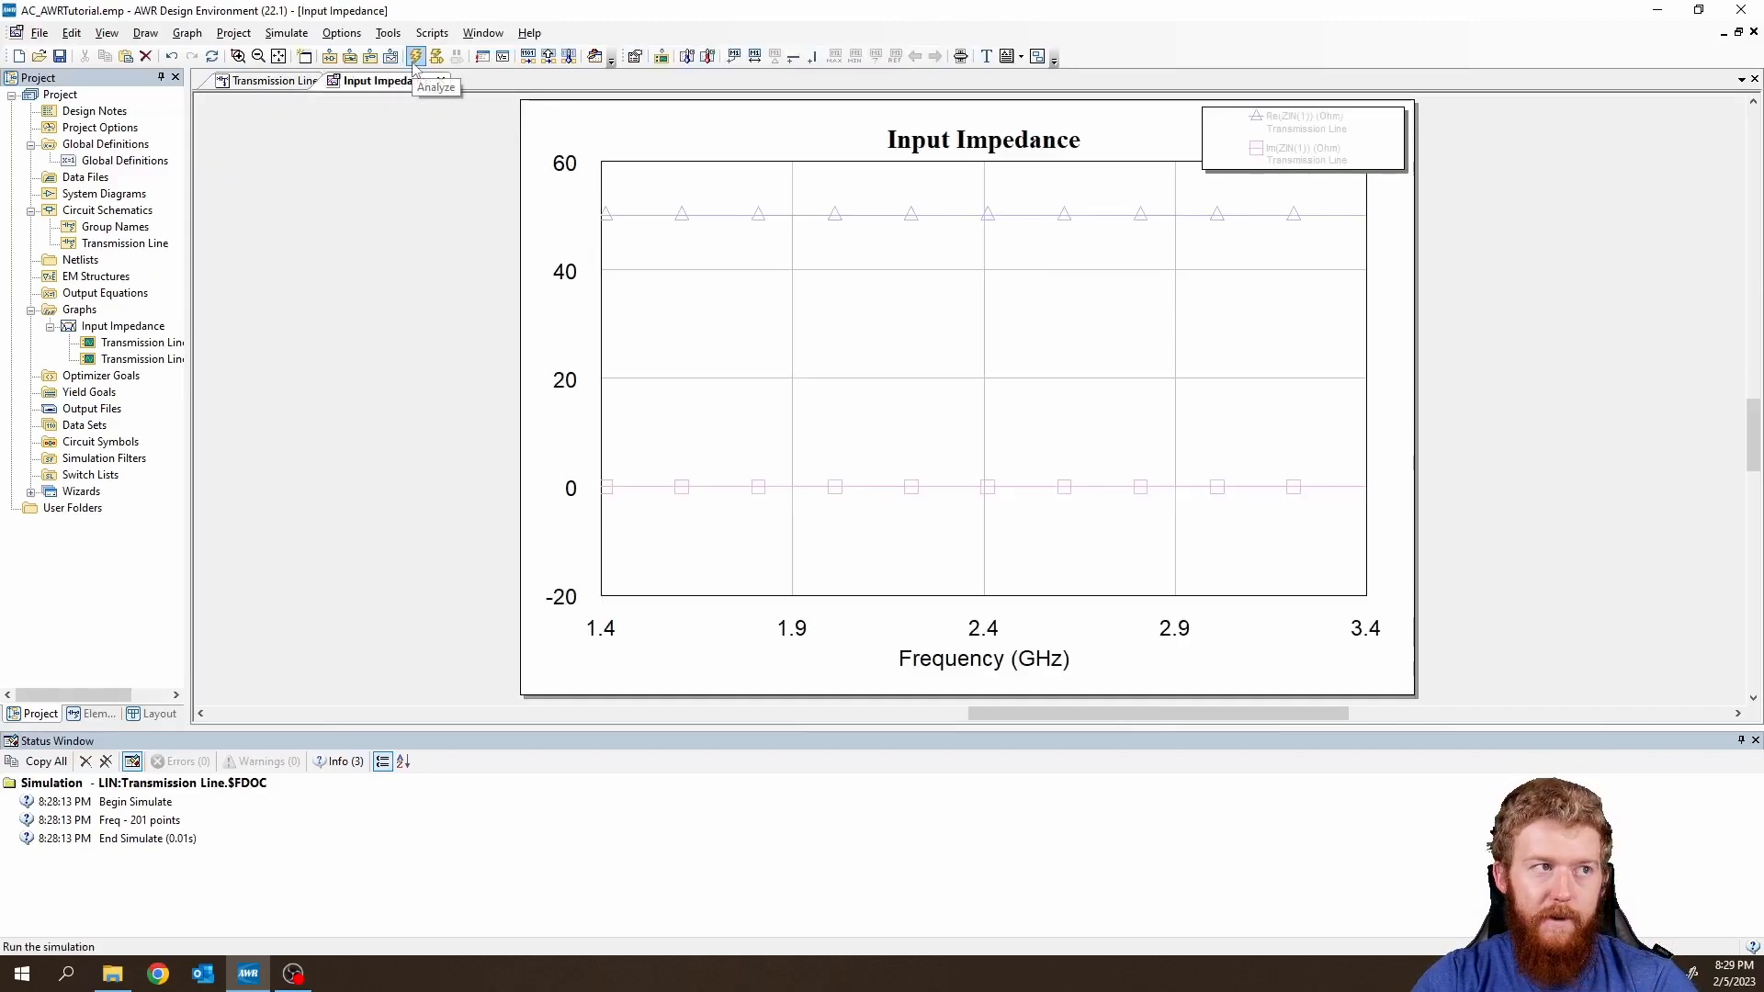
left_click(415, 58)
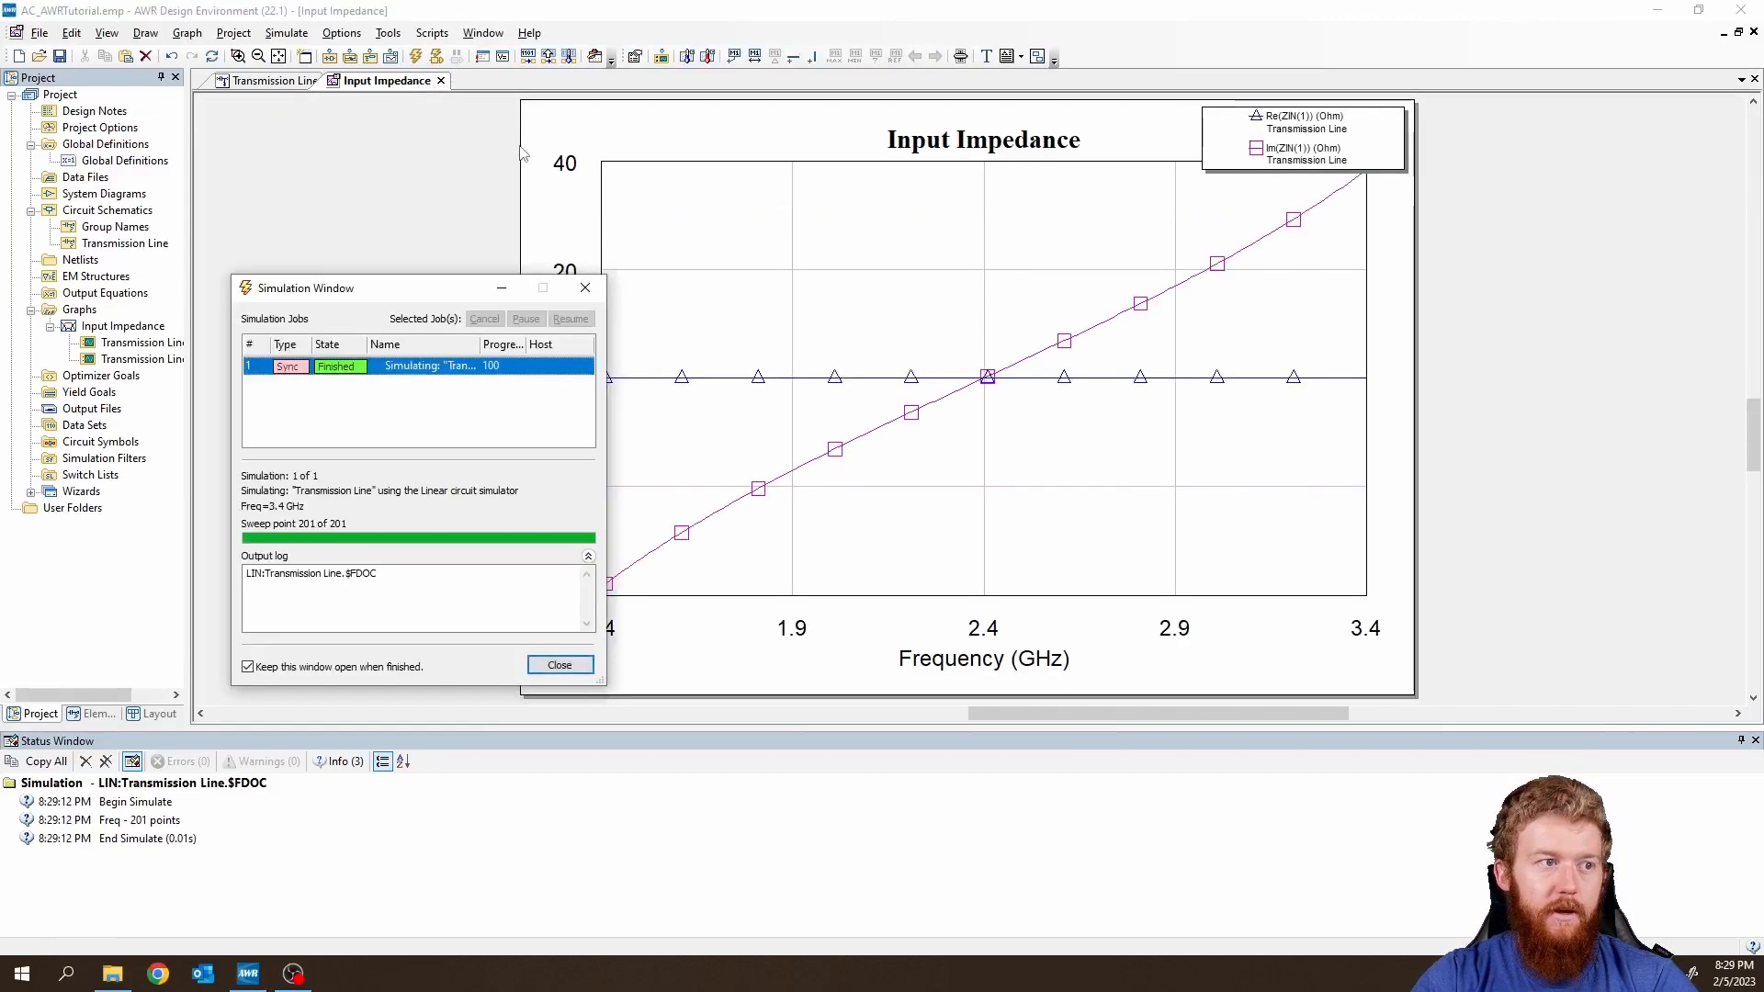
left_click_drag(472, 296, 199, 304)
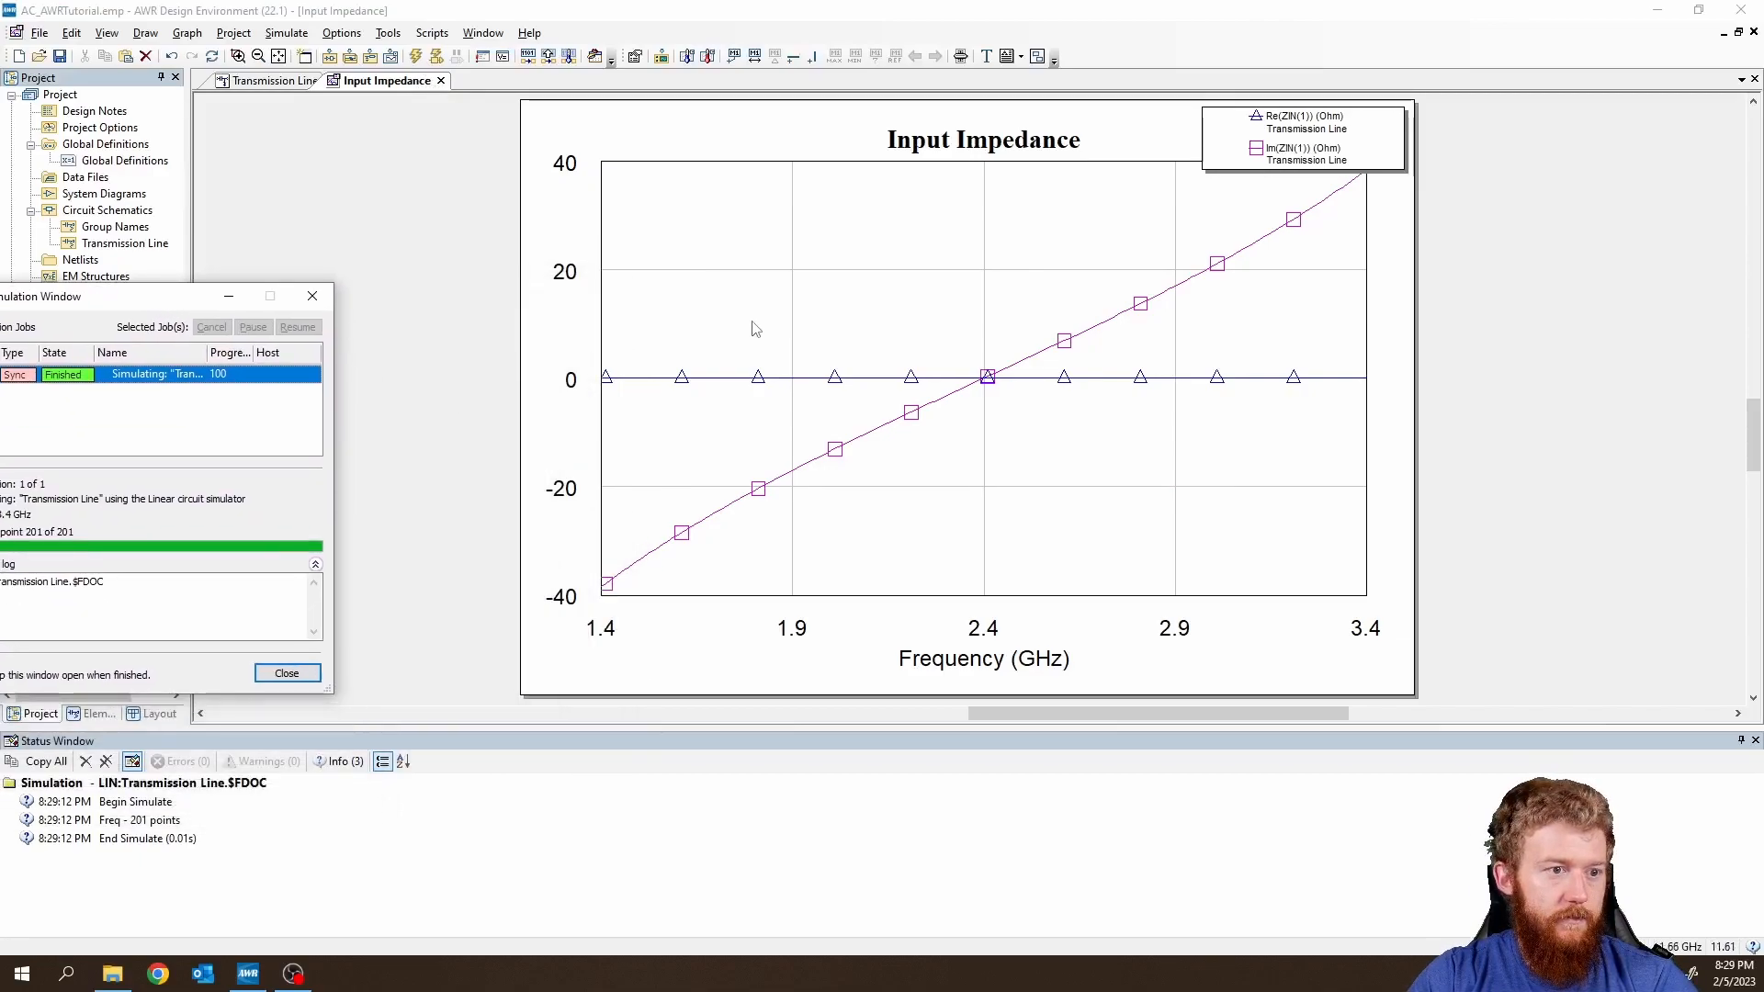
Examine the real and imaginary input impedance curves of the open-ended line around 2.4 GHz in the Input Impedance graph.
mouse_move(786, 391)
left_mouse_down()
mouse_move(591, 405)
mouse_move(1392, 409)
mouse_move(991, 405)
left_mouse_up()
mouse_move(1060, 351)
left_mouse_down()
mouse_move(985, 384)
mouse_move(1167, 328)
mouse_move(1008, 404)
left_mouse_up()
scroll(986, 377, "up", 1)
scroll(987, 376, "up", 6)
scroll(1006, 407, "down", 6)
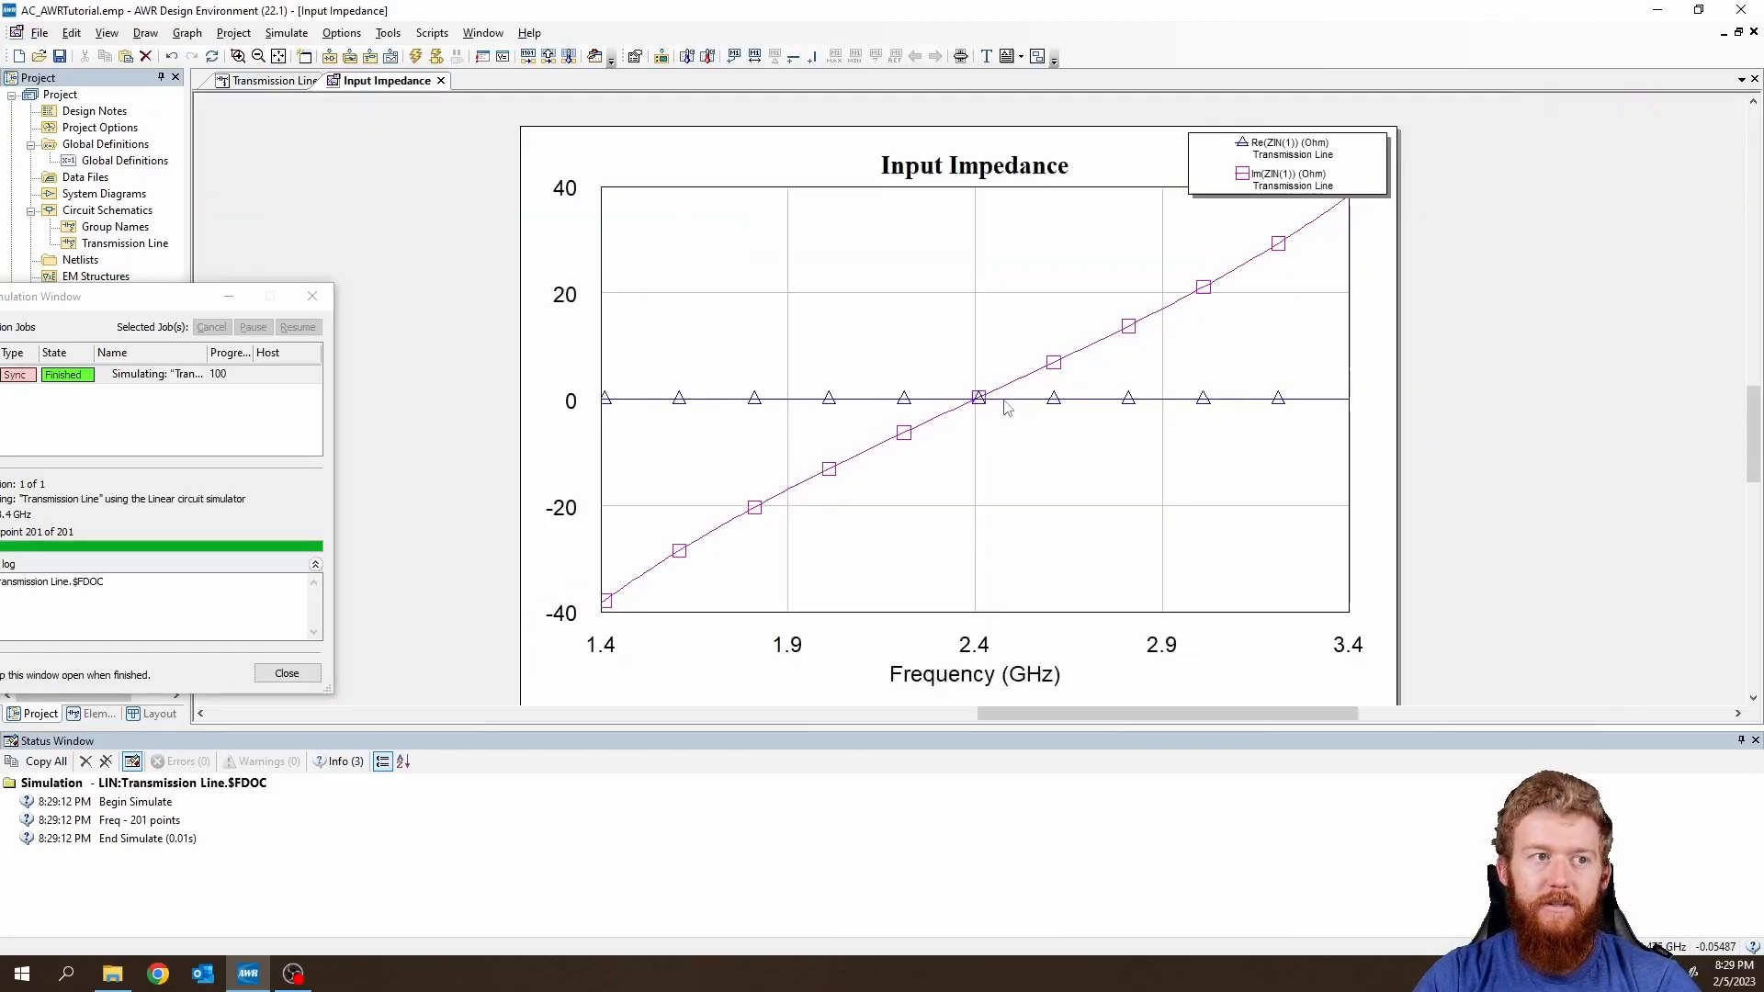
scroll(1008, 408, "down", 2)
scroll(1007, 407, "up", 1)
key("Home")
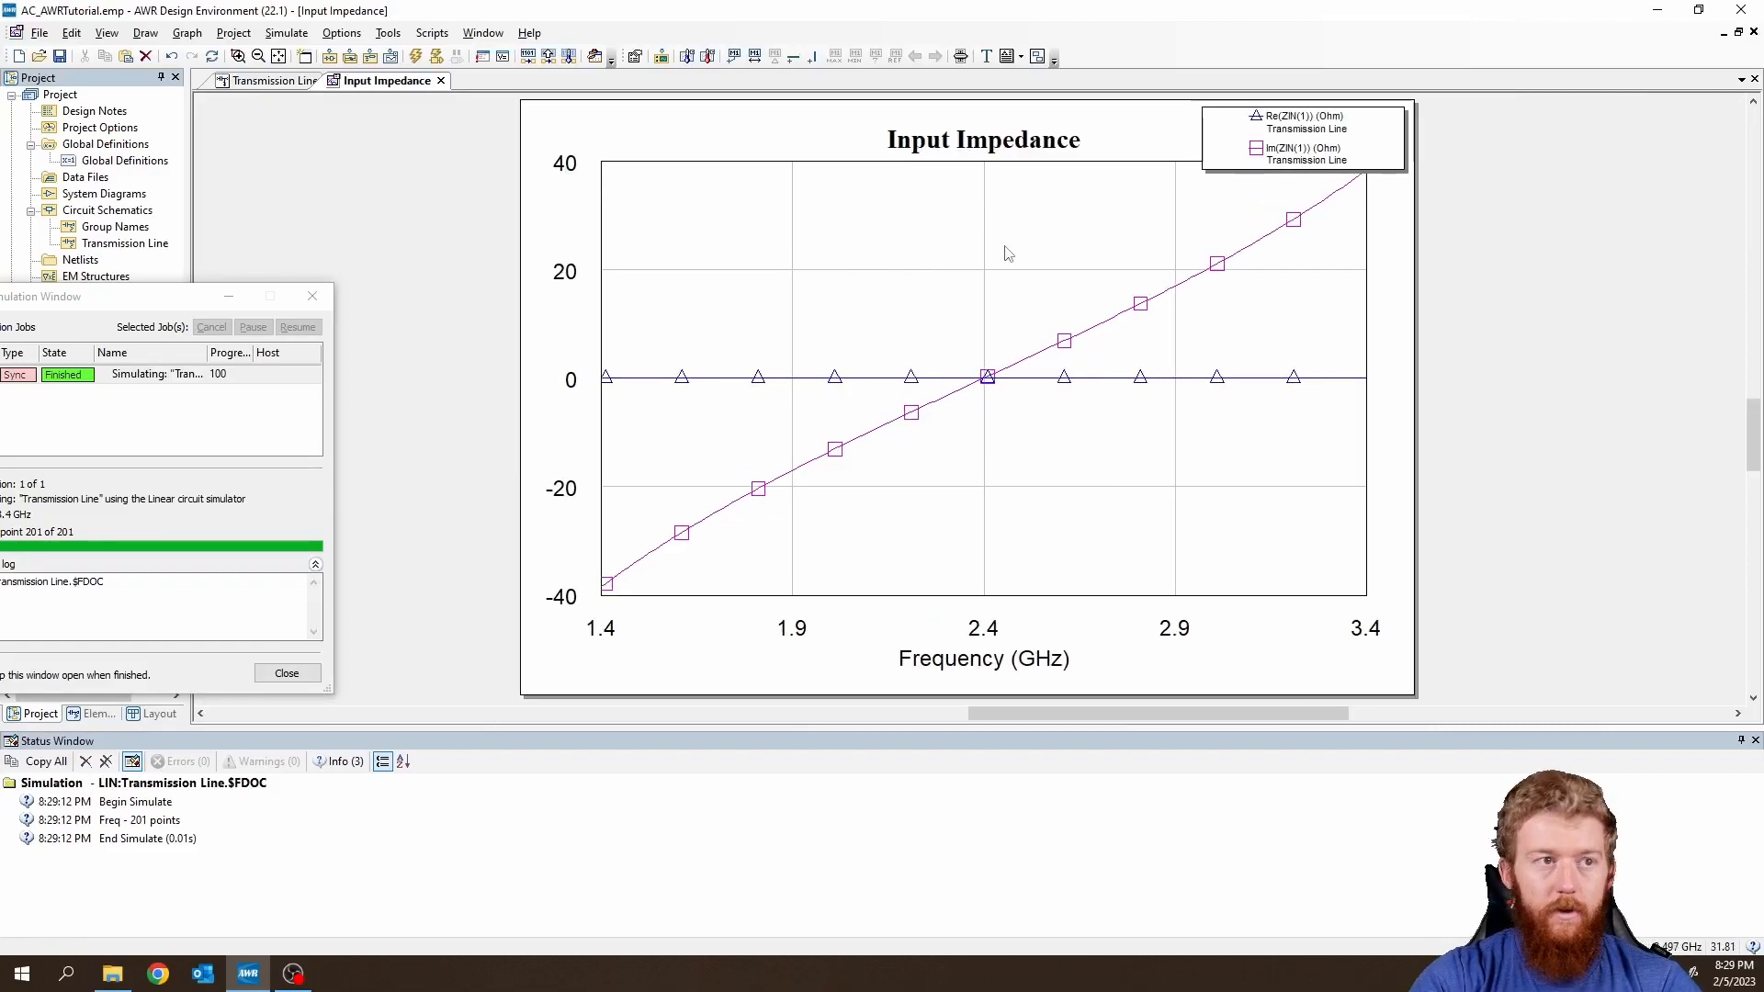
left_click_drag(1147, 304, 1009, 364)
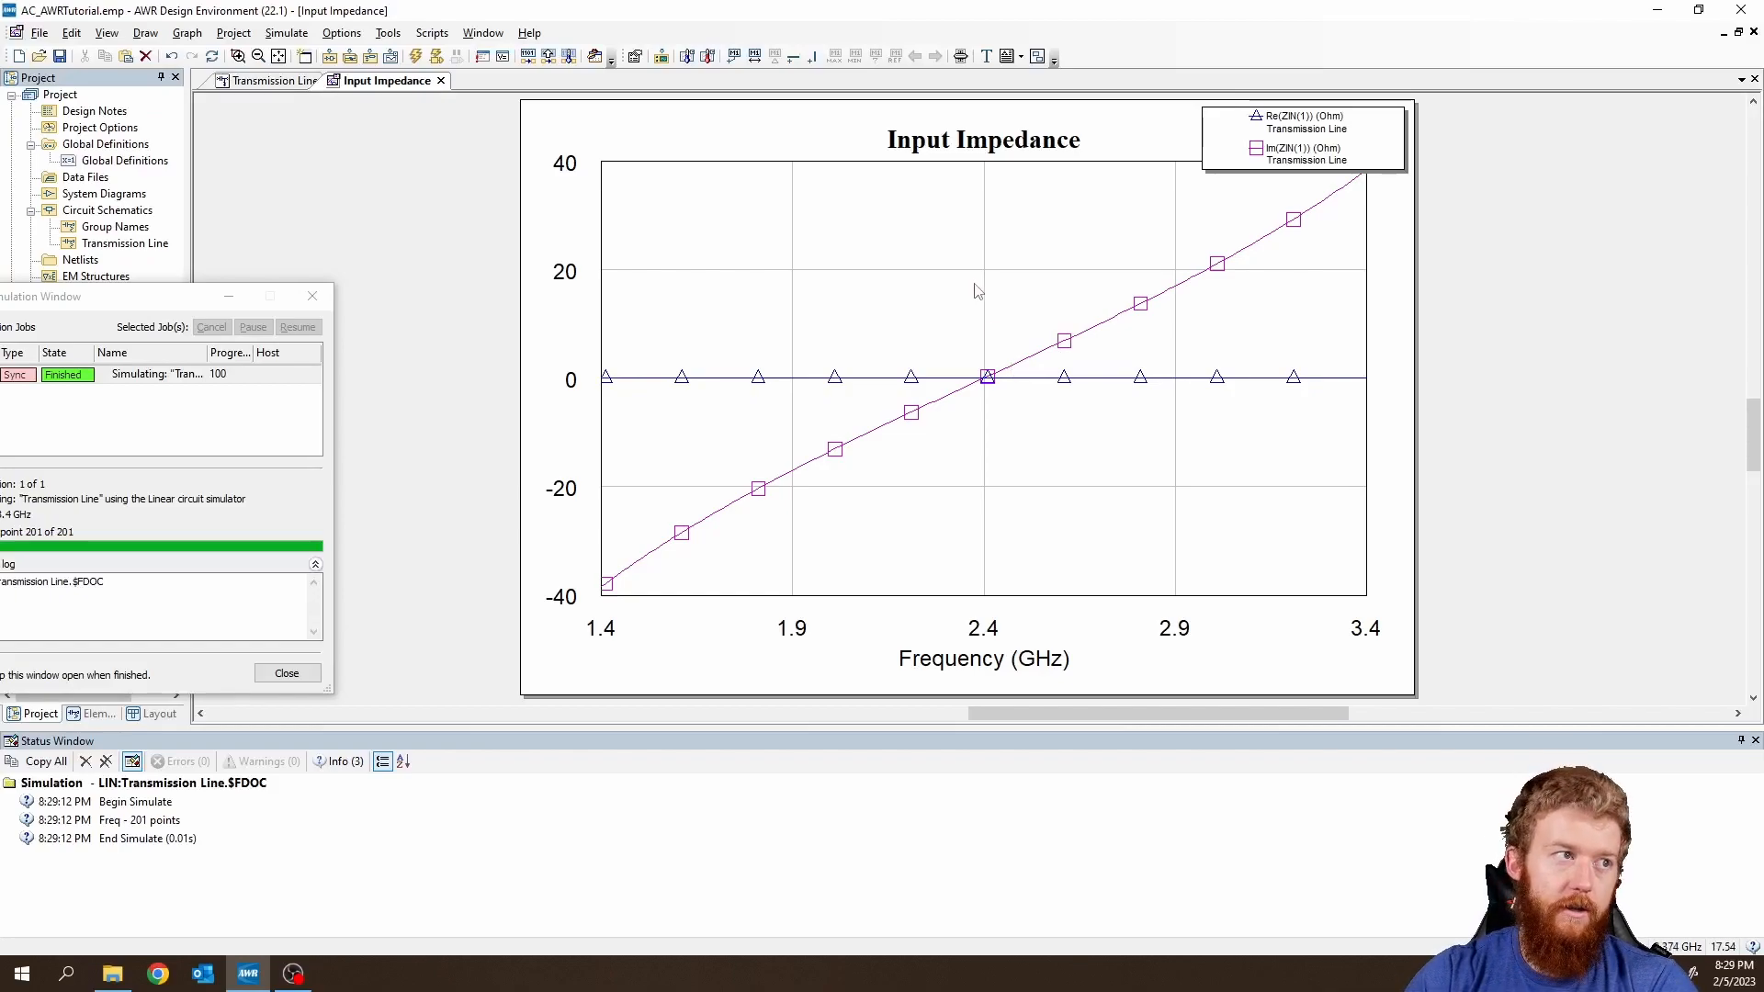
Compare the open-ended TLIN element in the Transmission Line schematic with its curves in the Input Impedance graph.
left_click(250, 83)
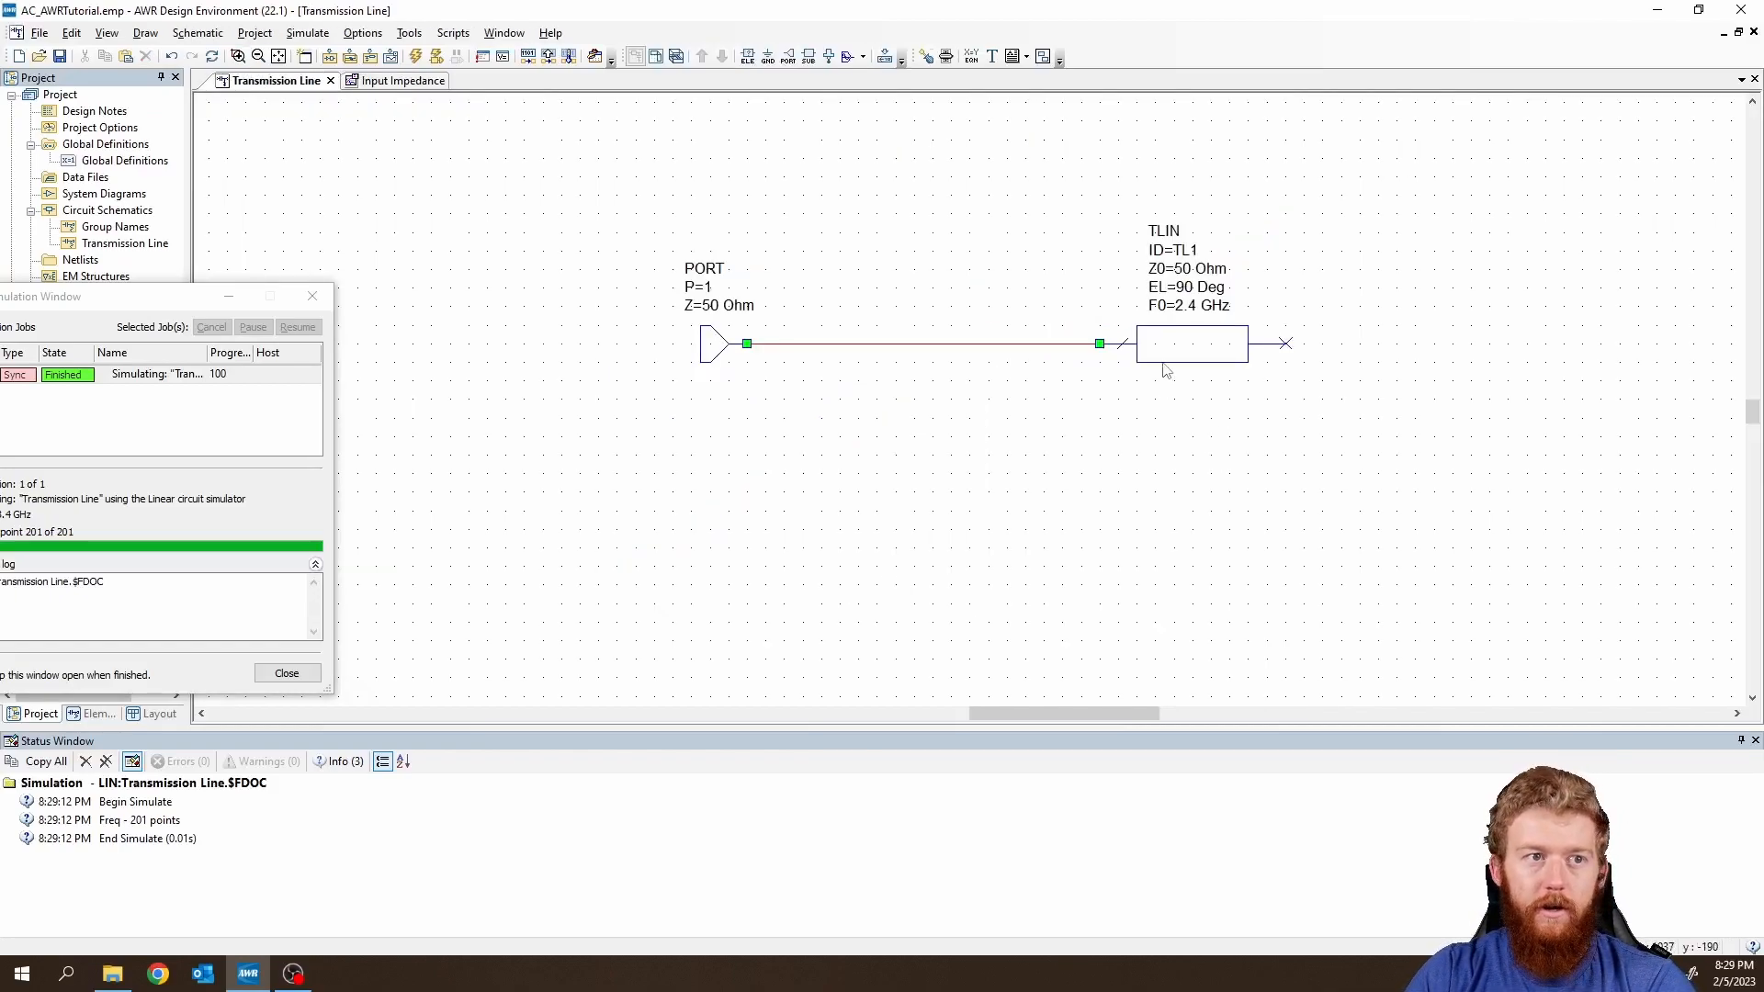
left_click(401, 81)
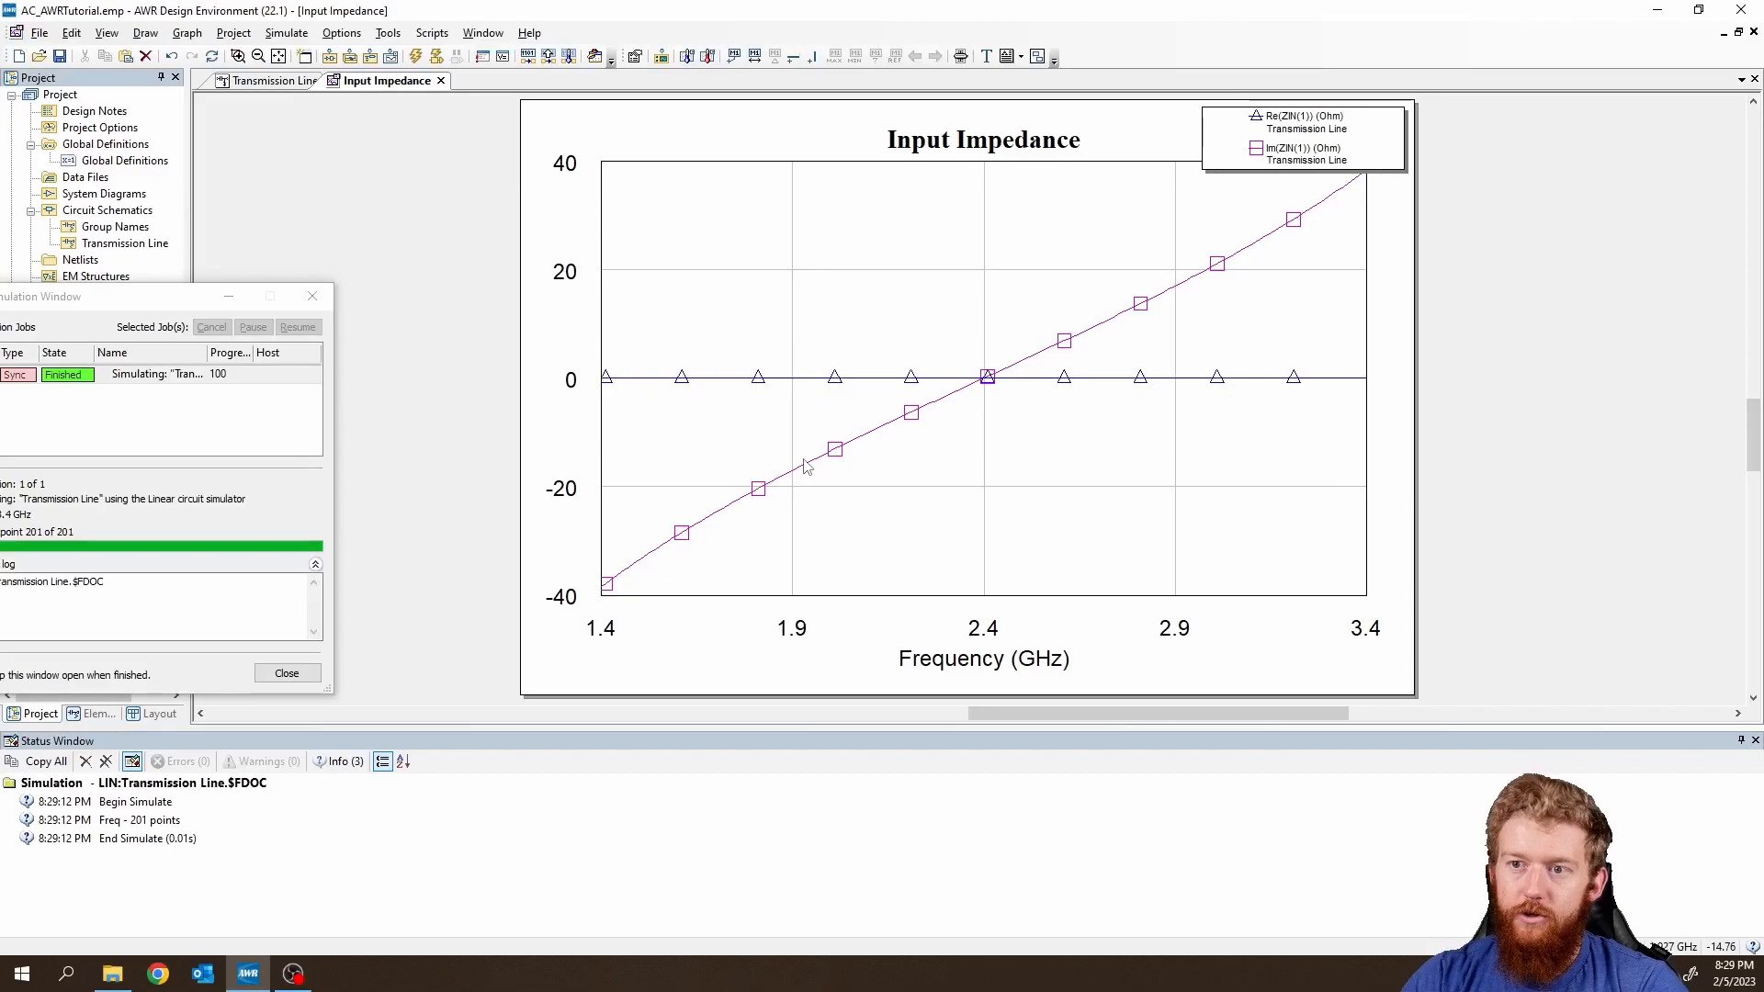
left_click(290, 84)
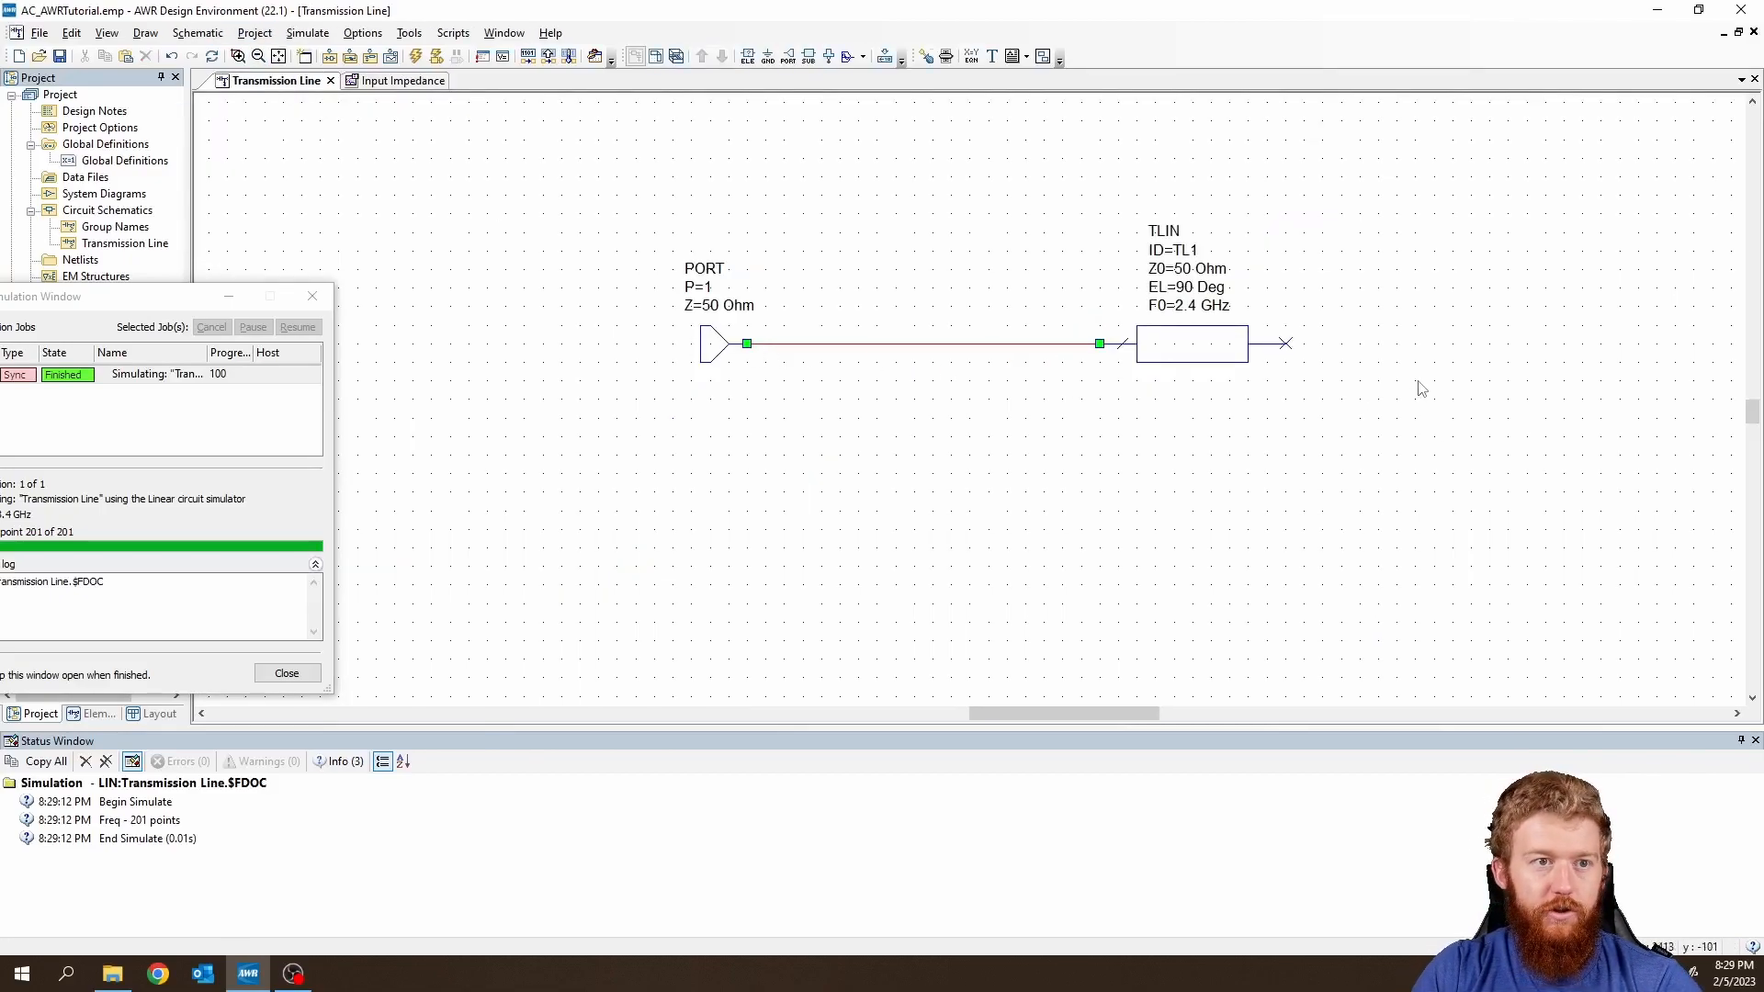
Ground the open end of the transmission line and simulate its input impedance, tracing the plotted peak at 2.4 GHz.
key("ctrl+g")
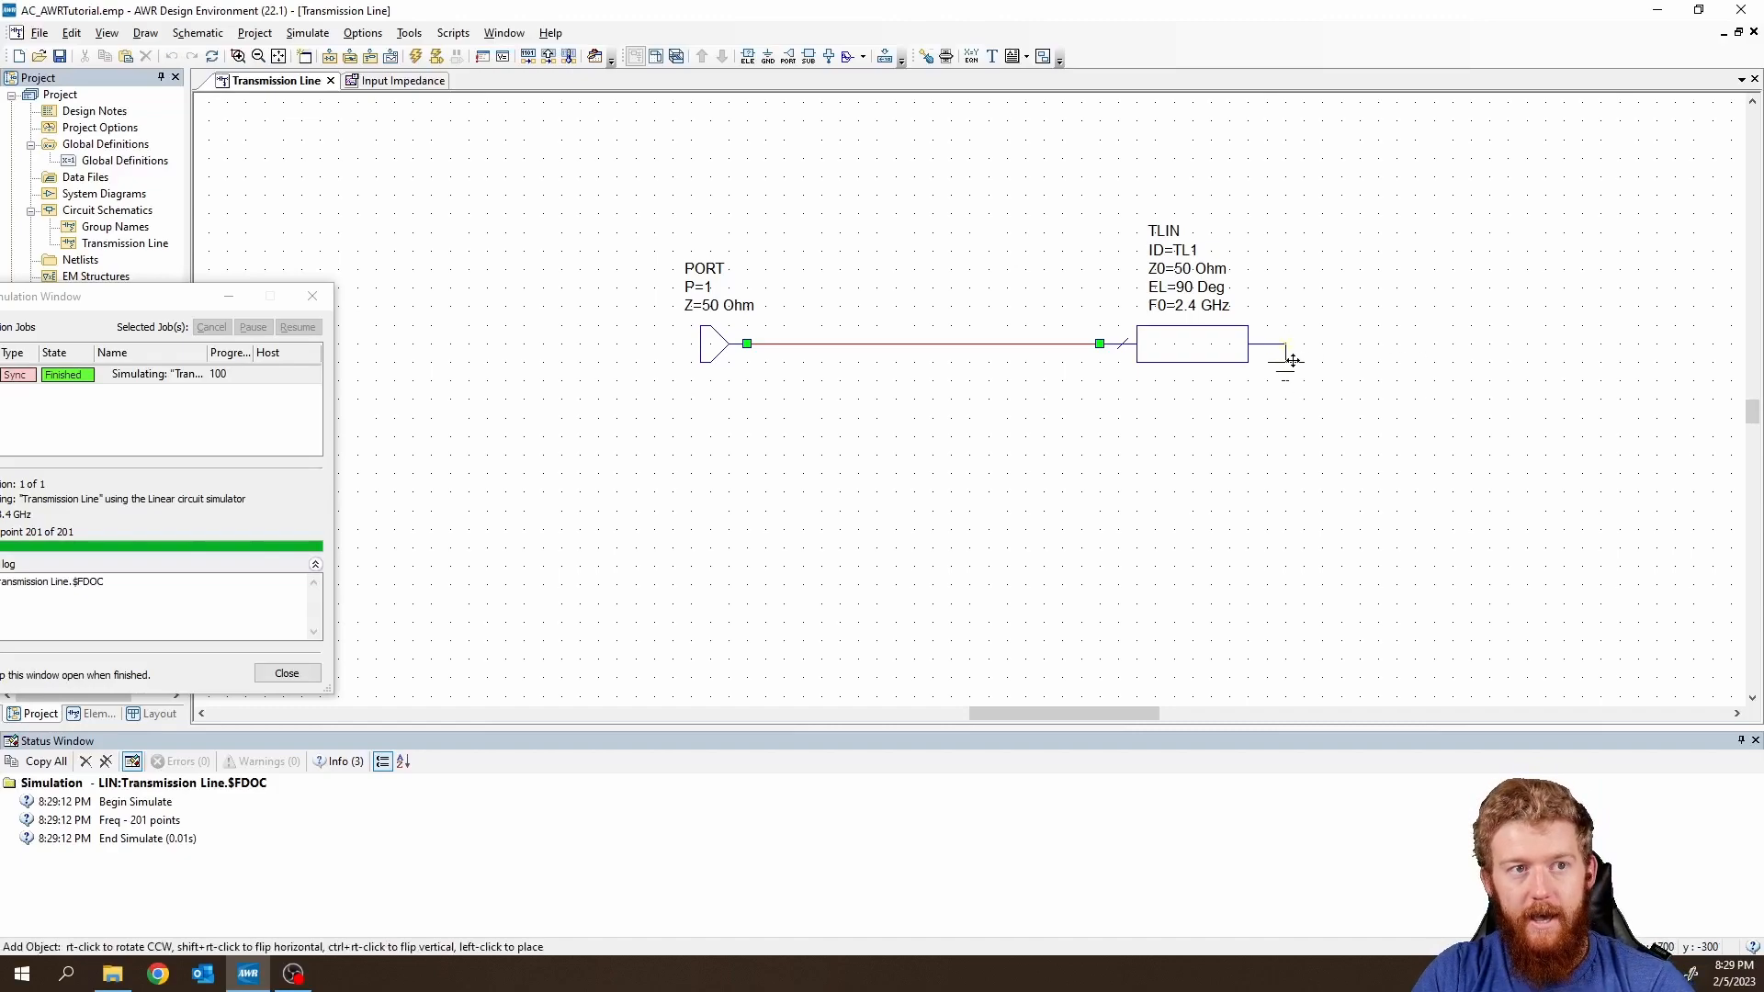
left_click(1285, 345)
left_click(397, 81)
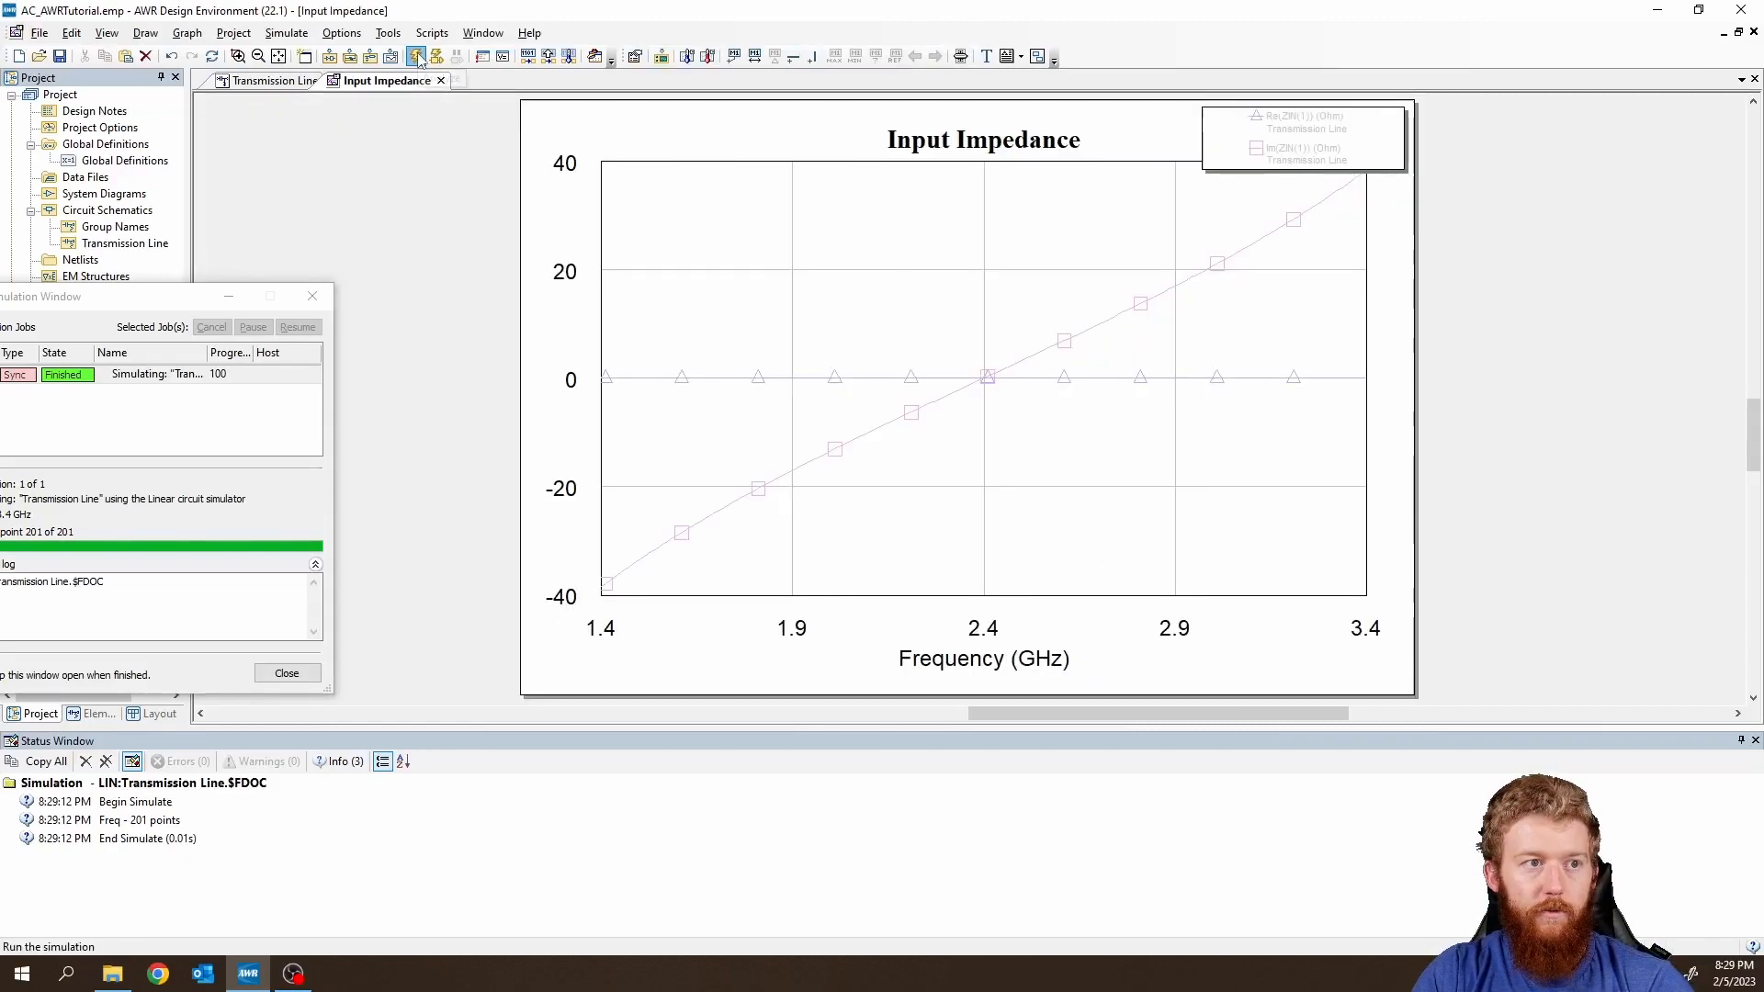
left_click(415, 56)
mouse_move(1036, 505)
left_mouse_down()
mouse_move(1022, 136)
mouse_move(1054, 135)
left_mouse_up()
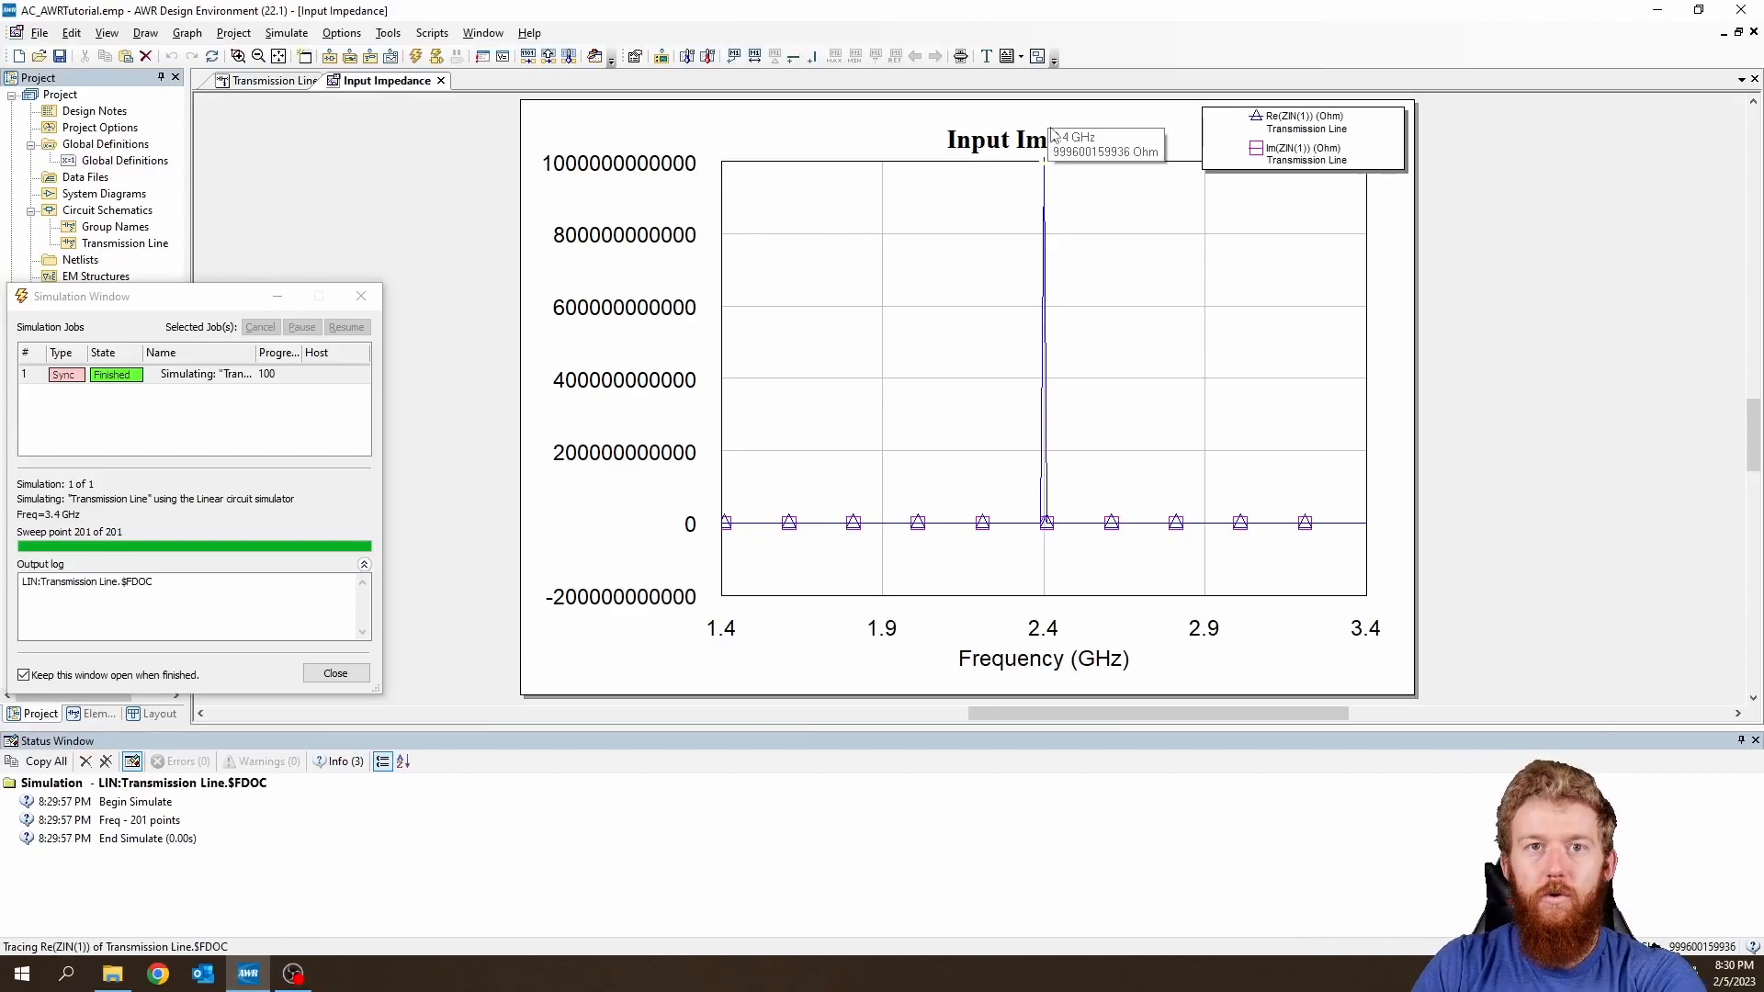
Remove the ground and the connecting wire from the schematic, and move port 1 farther away from the transmission line.
left_click(274, 81)
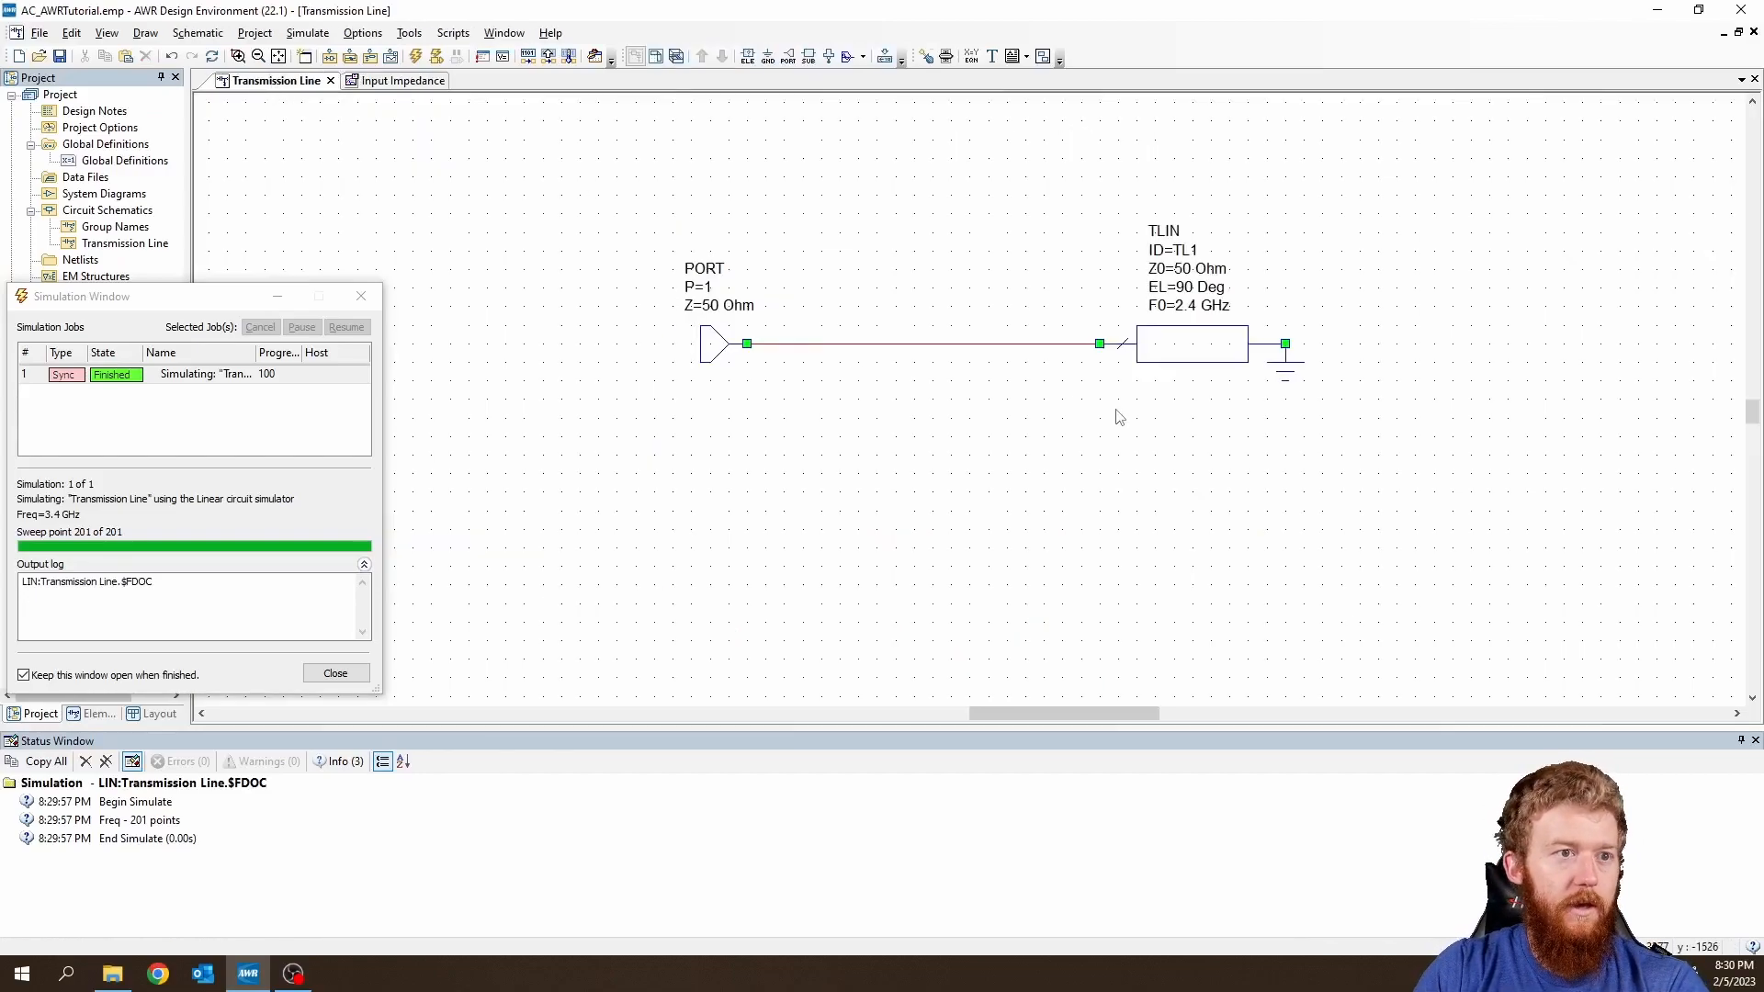
left_click(1284, 369)
key("Delete")
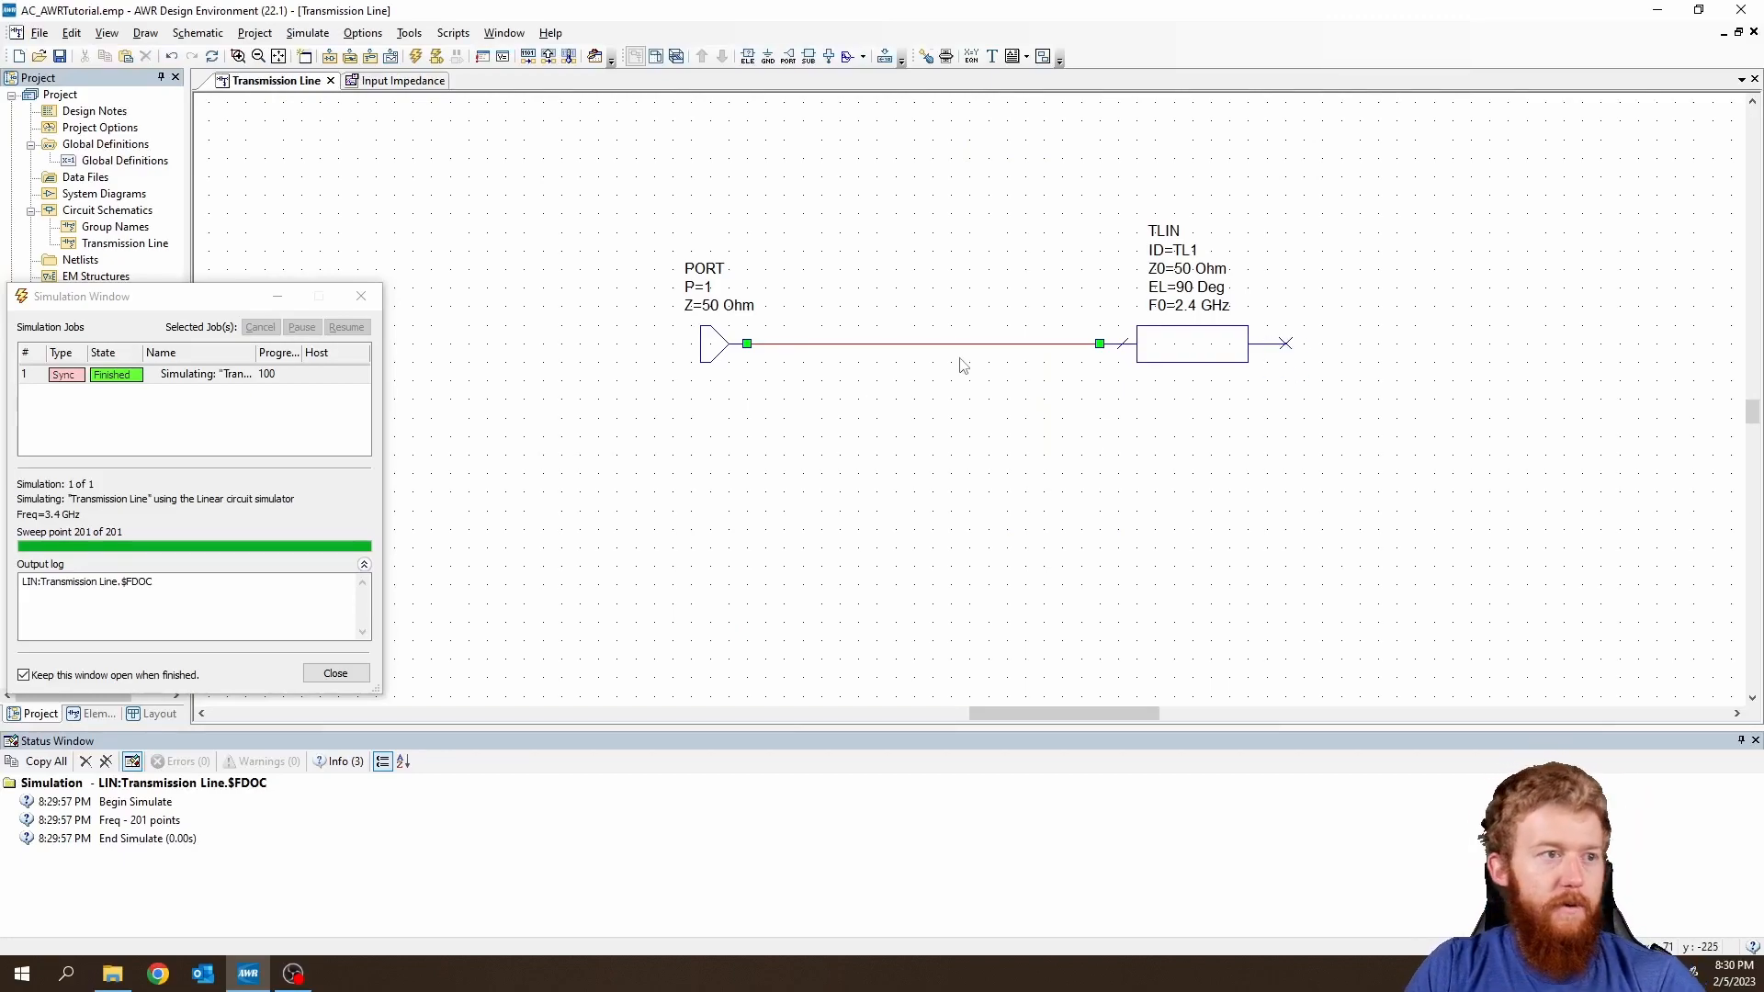
left_click(987, 342)
key("Delete")
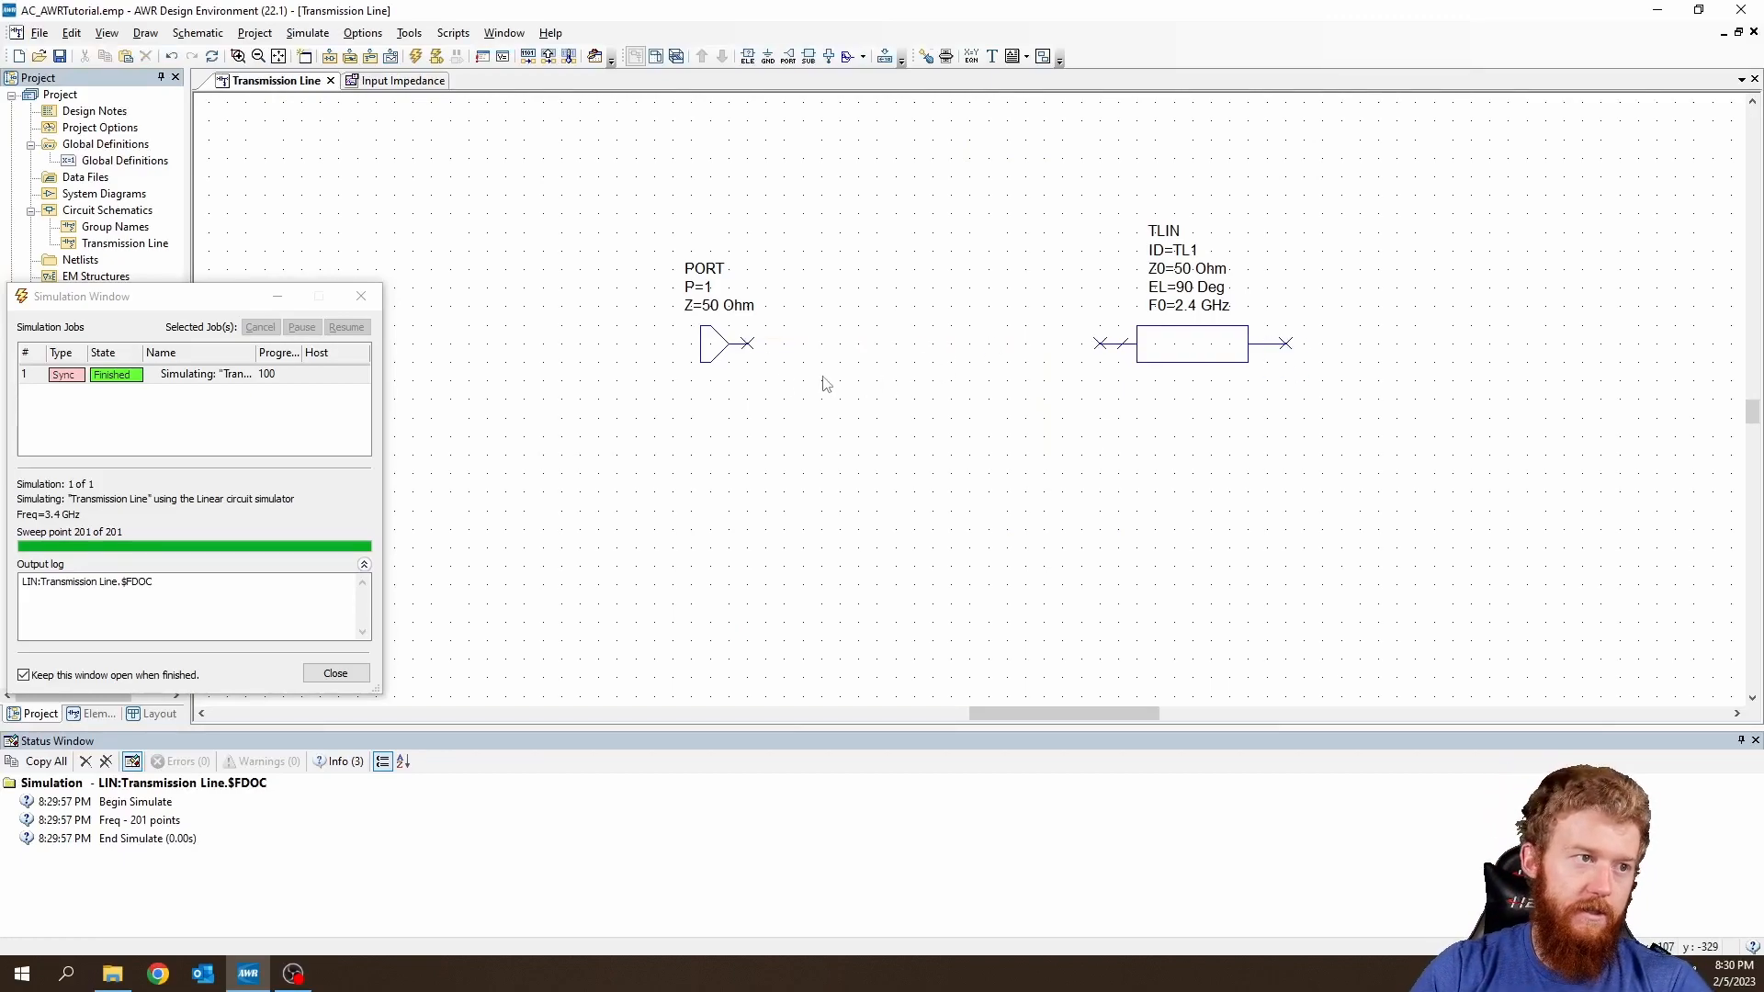
left_click_drag(709, 352, 616, 352)
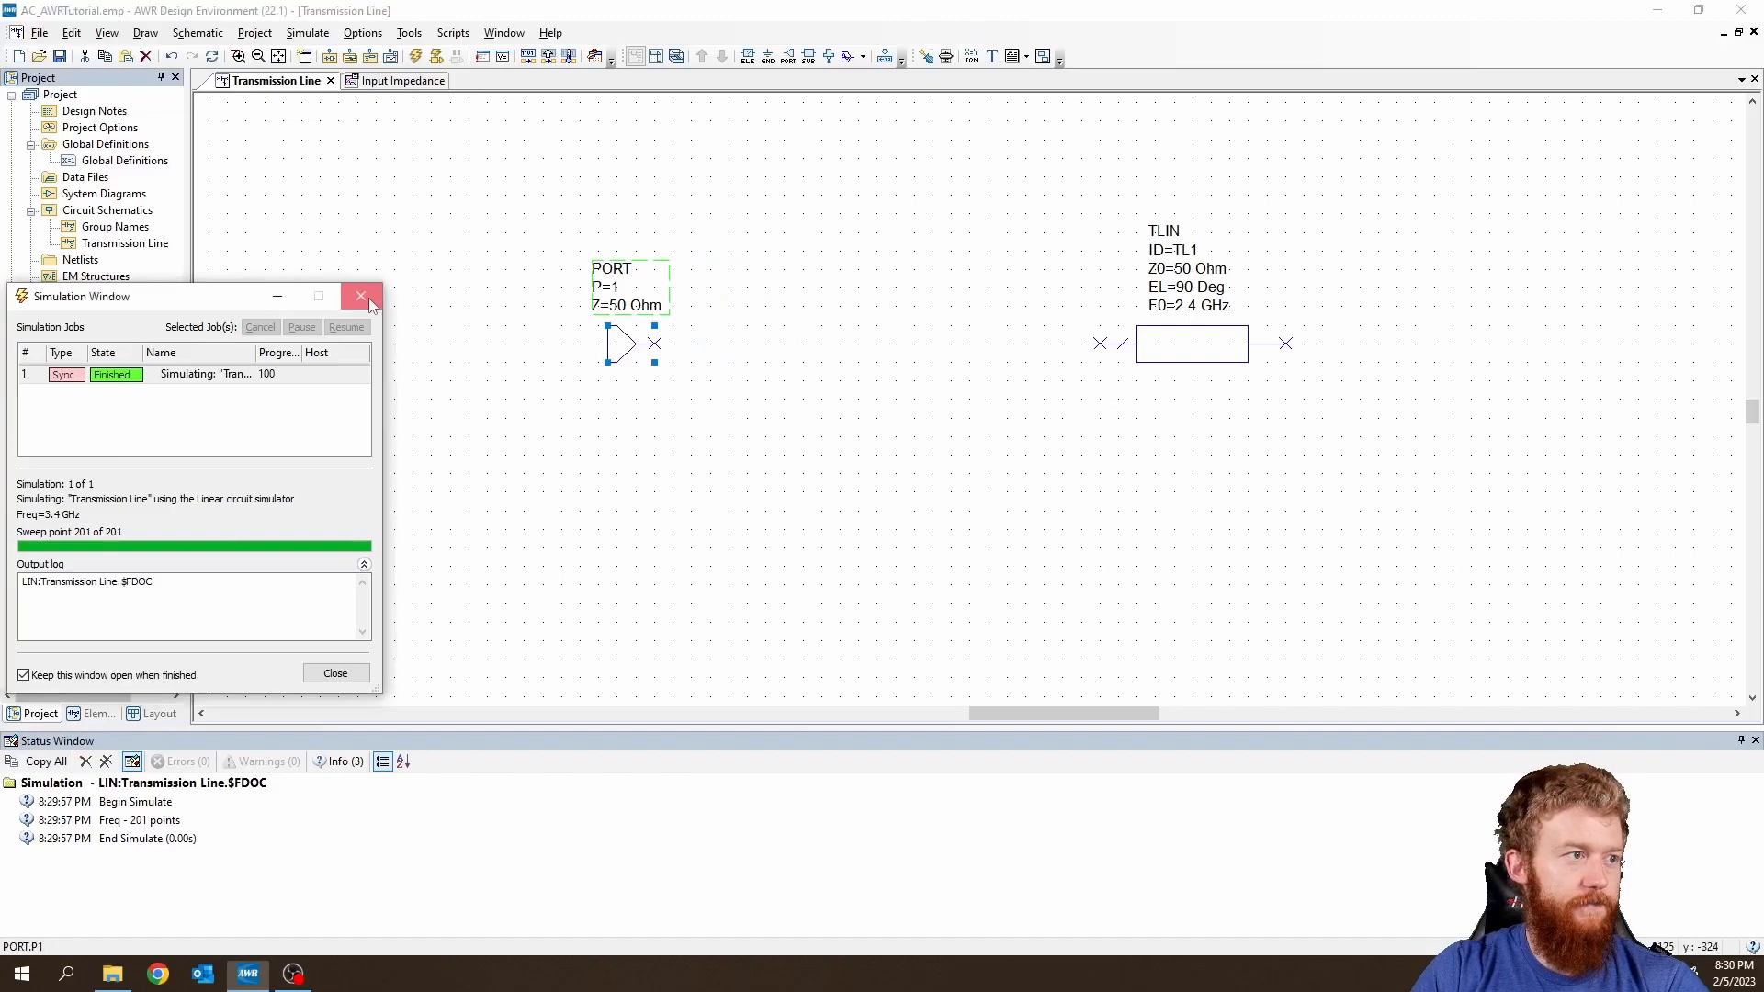
left_click(361, 296)
Place a horizontal copy of the TLIN element between port 1 and the existing line, with its input wired to the port.
left_click(1210, 354)
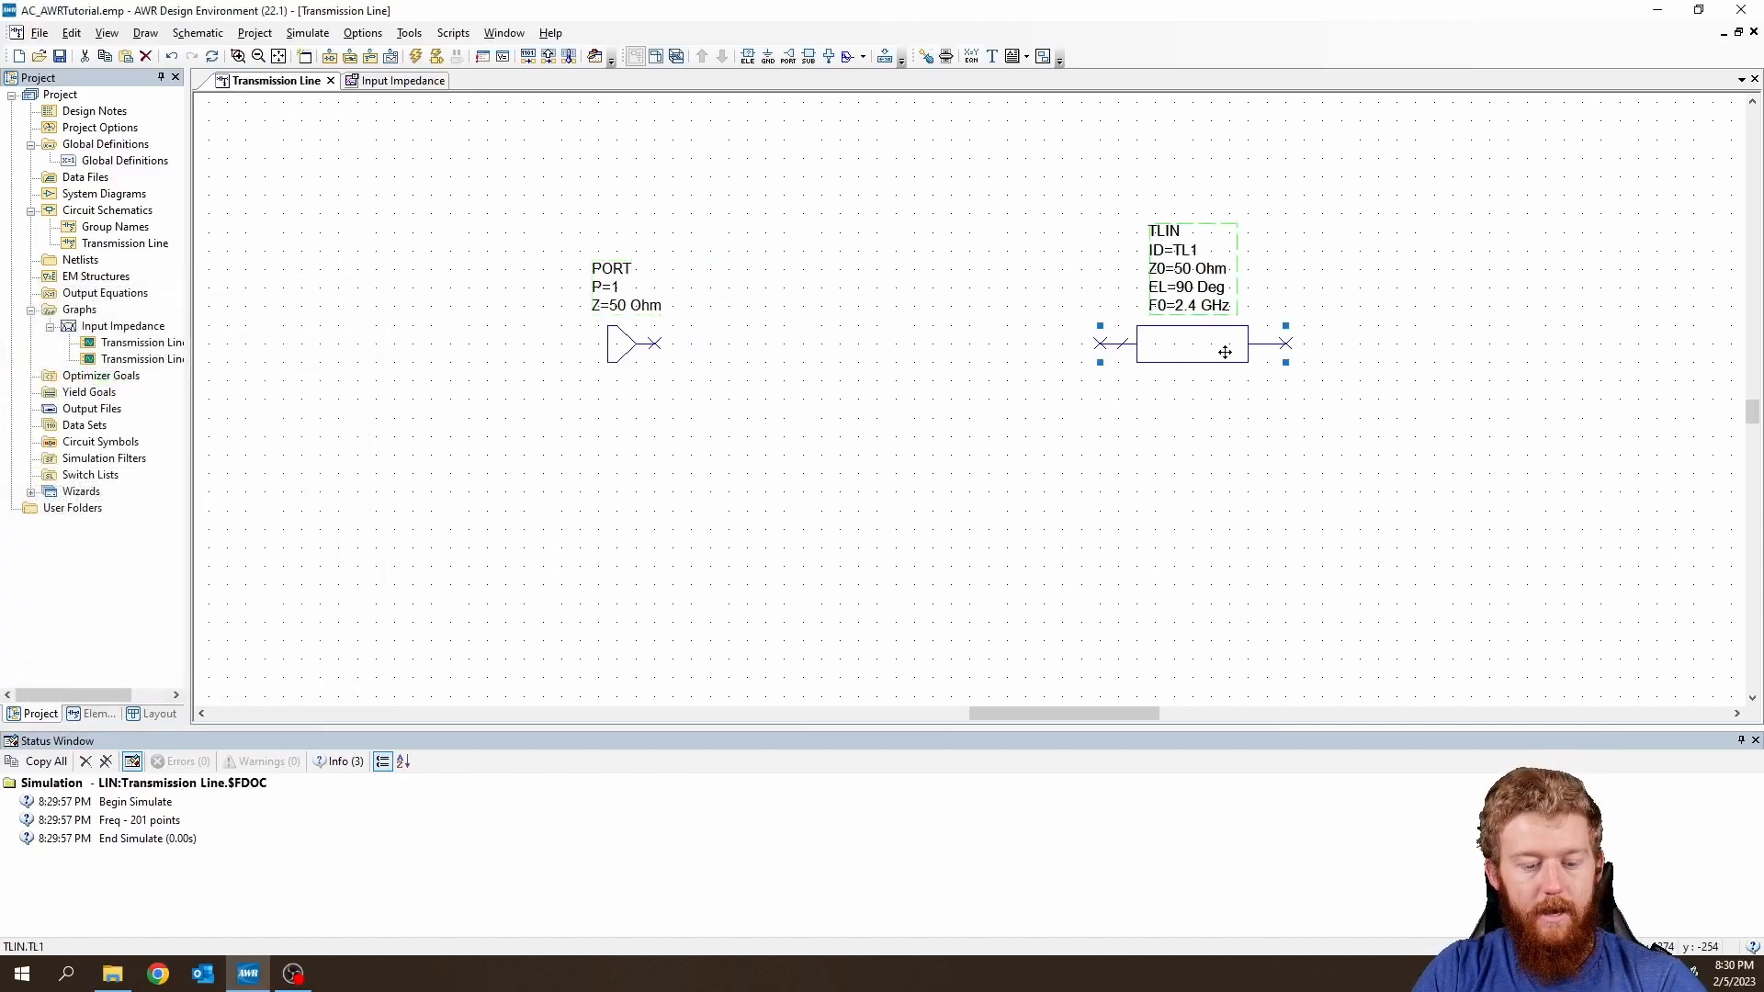
key("ctrl+c")
key("ctrl+v")
right_click(1025, 454)
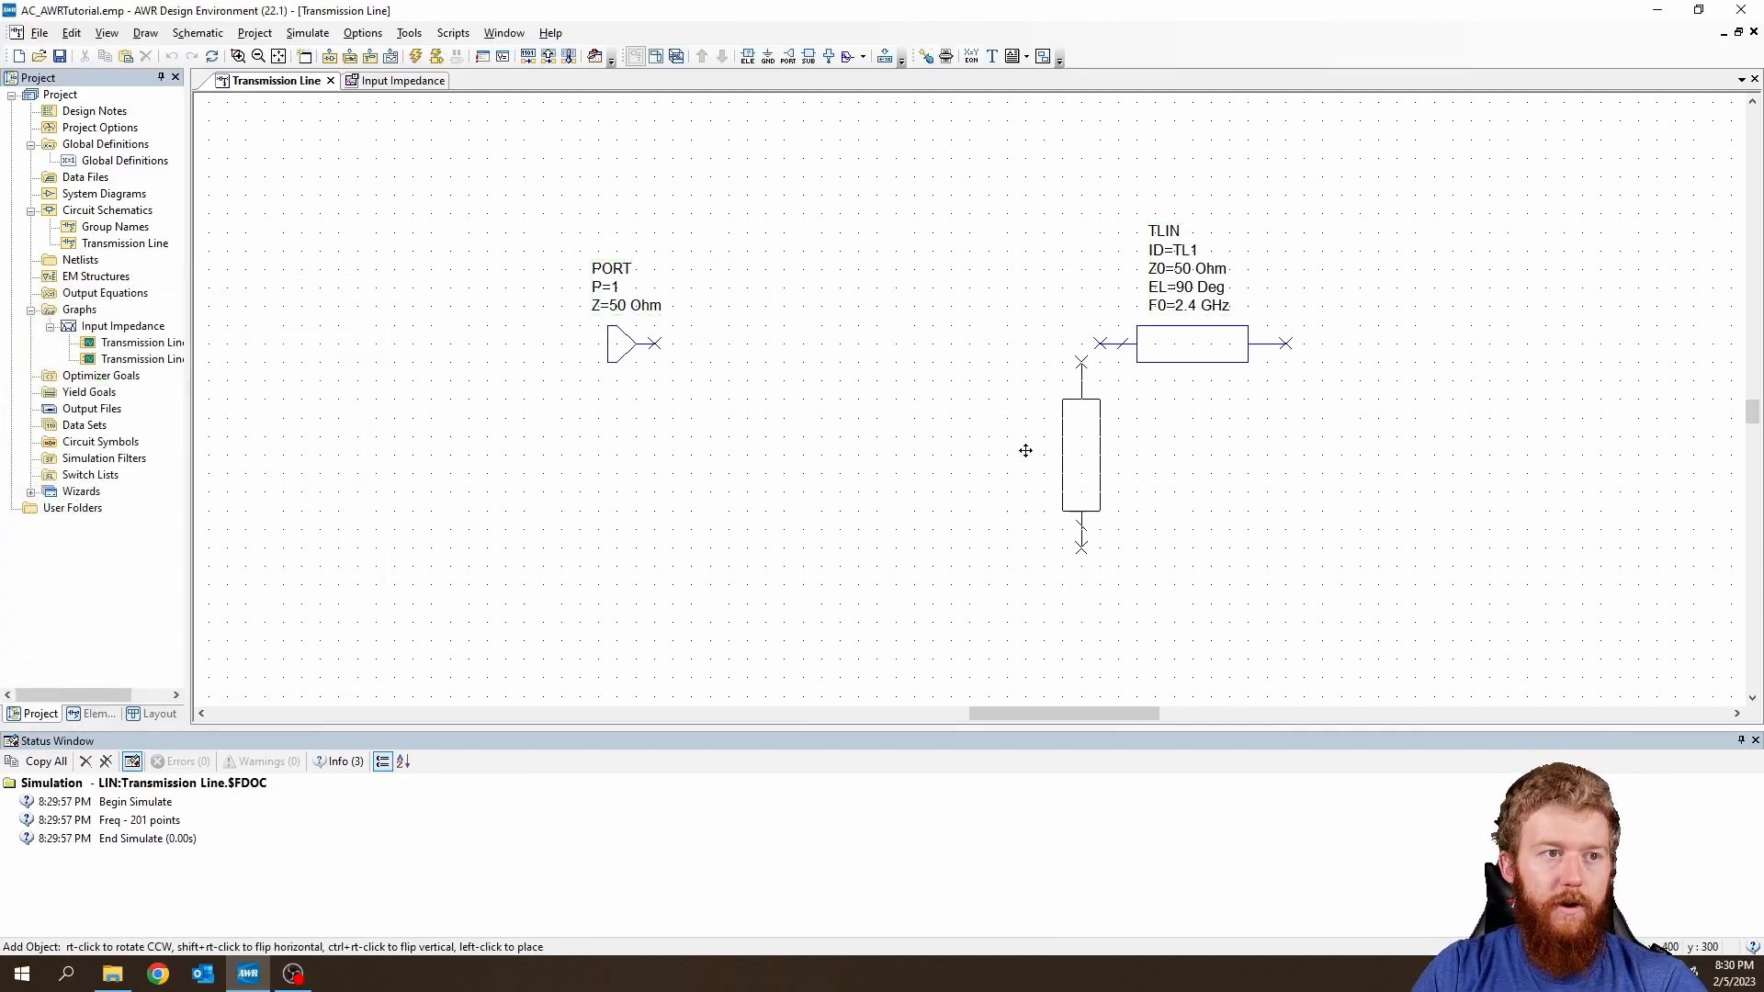
right_click(878, 437)
right_click(890, 406)
right_click(889, 405)
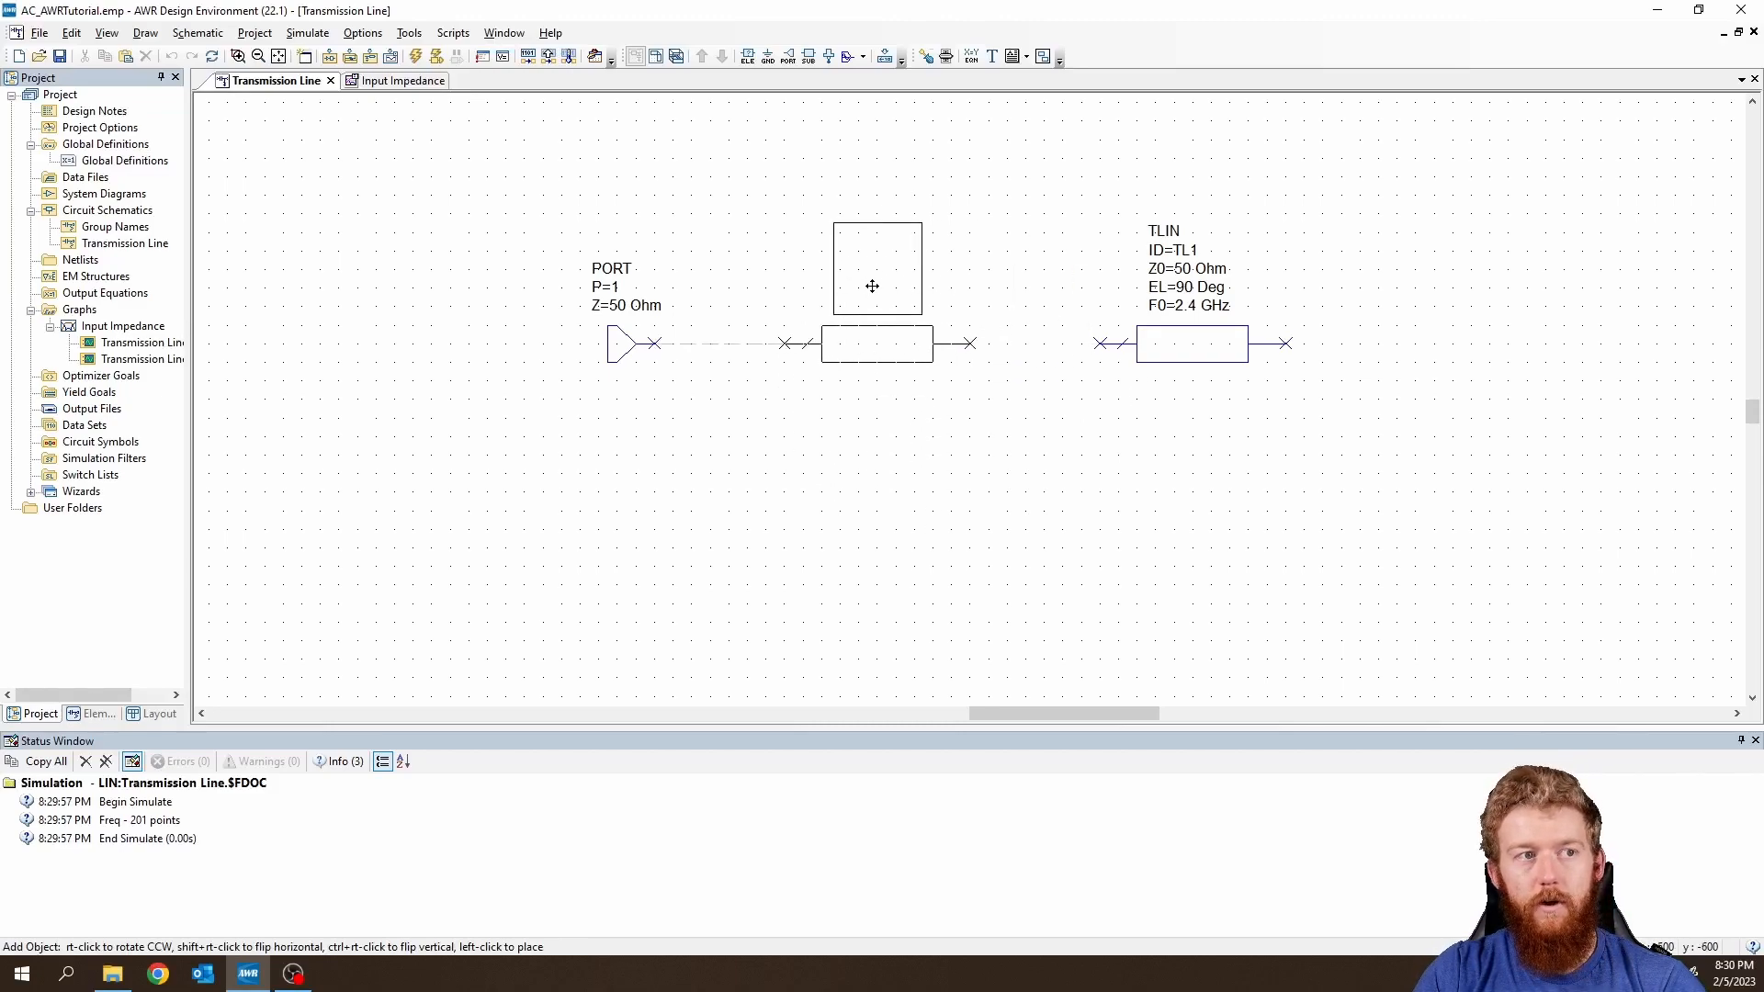
left_click(797, 286)
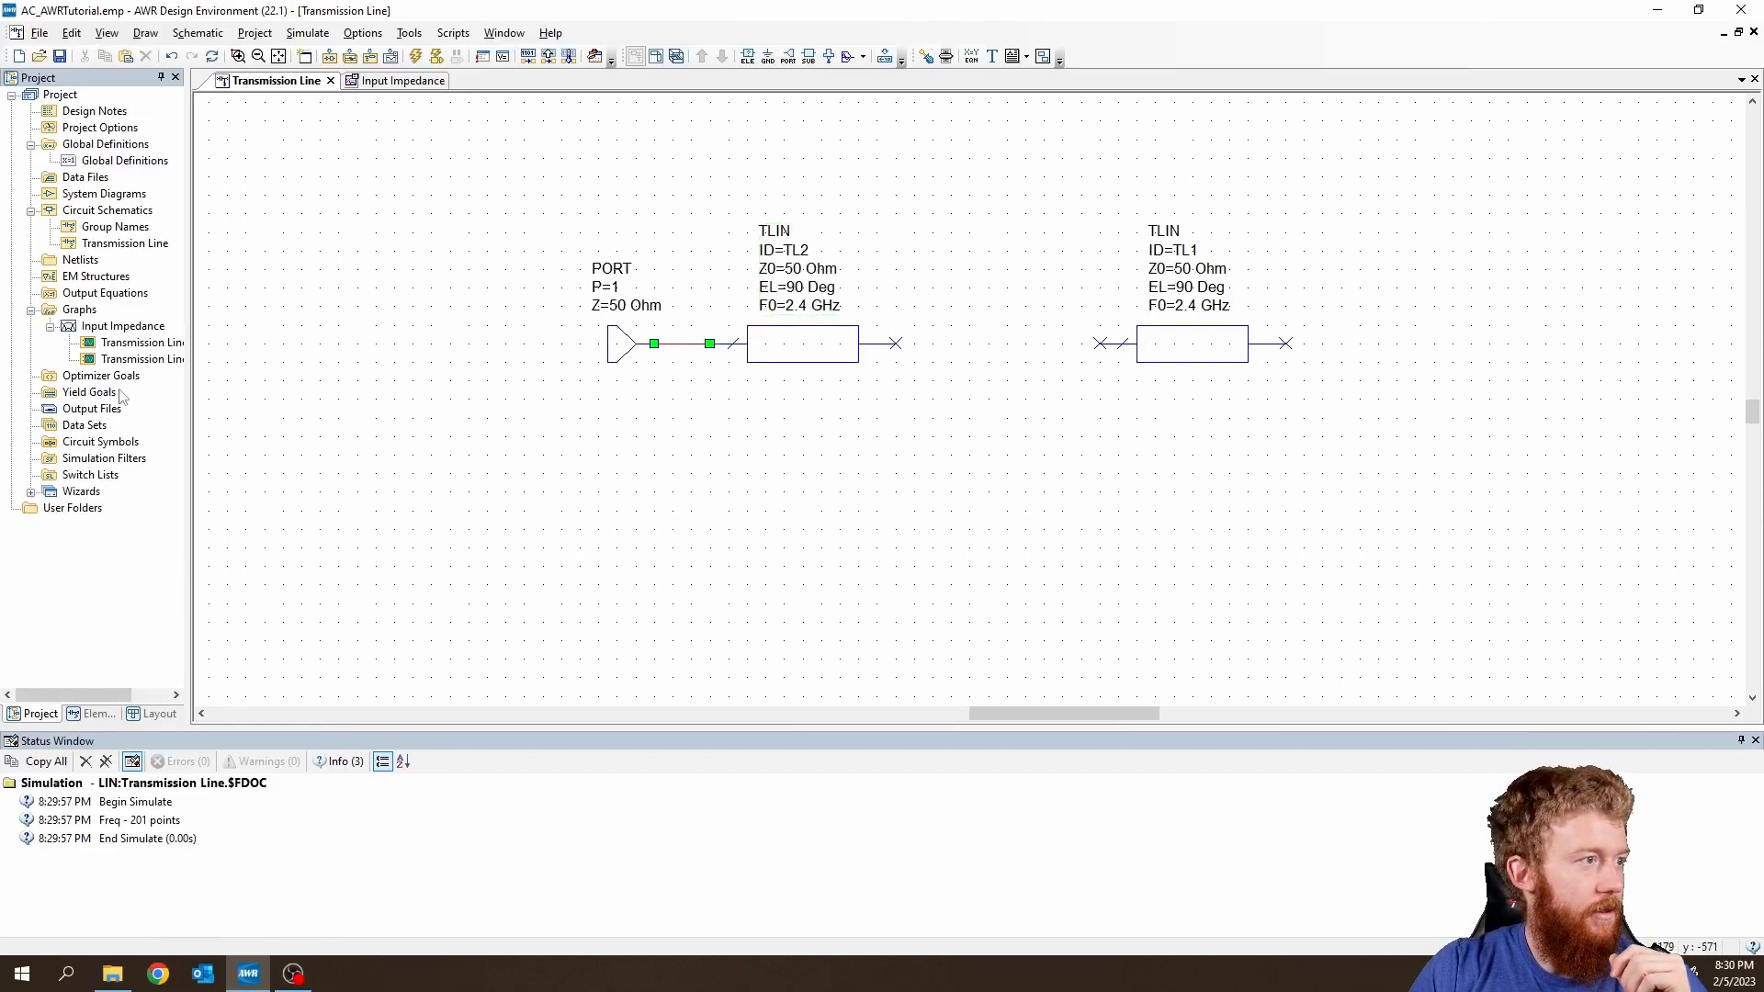
Place a vertical RES element at the input of line TL1 and wire that node to the output of line TL2.
left_click(94, 714)
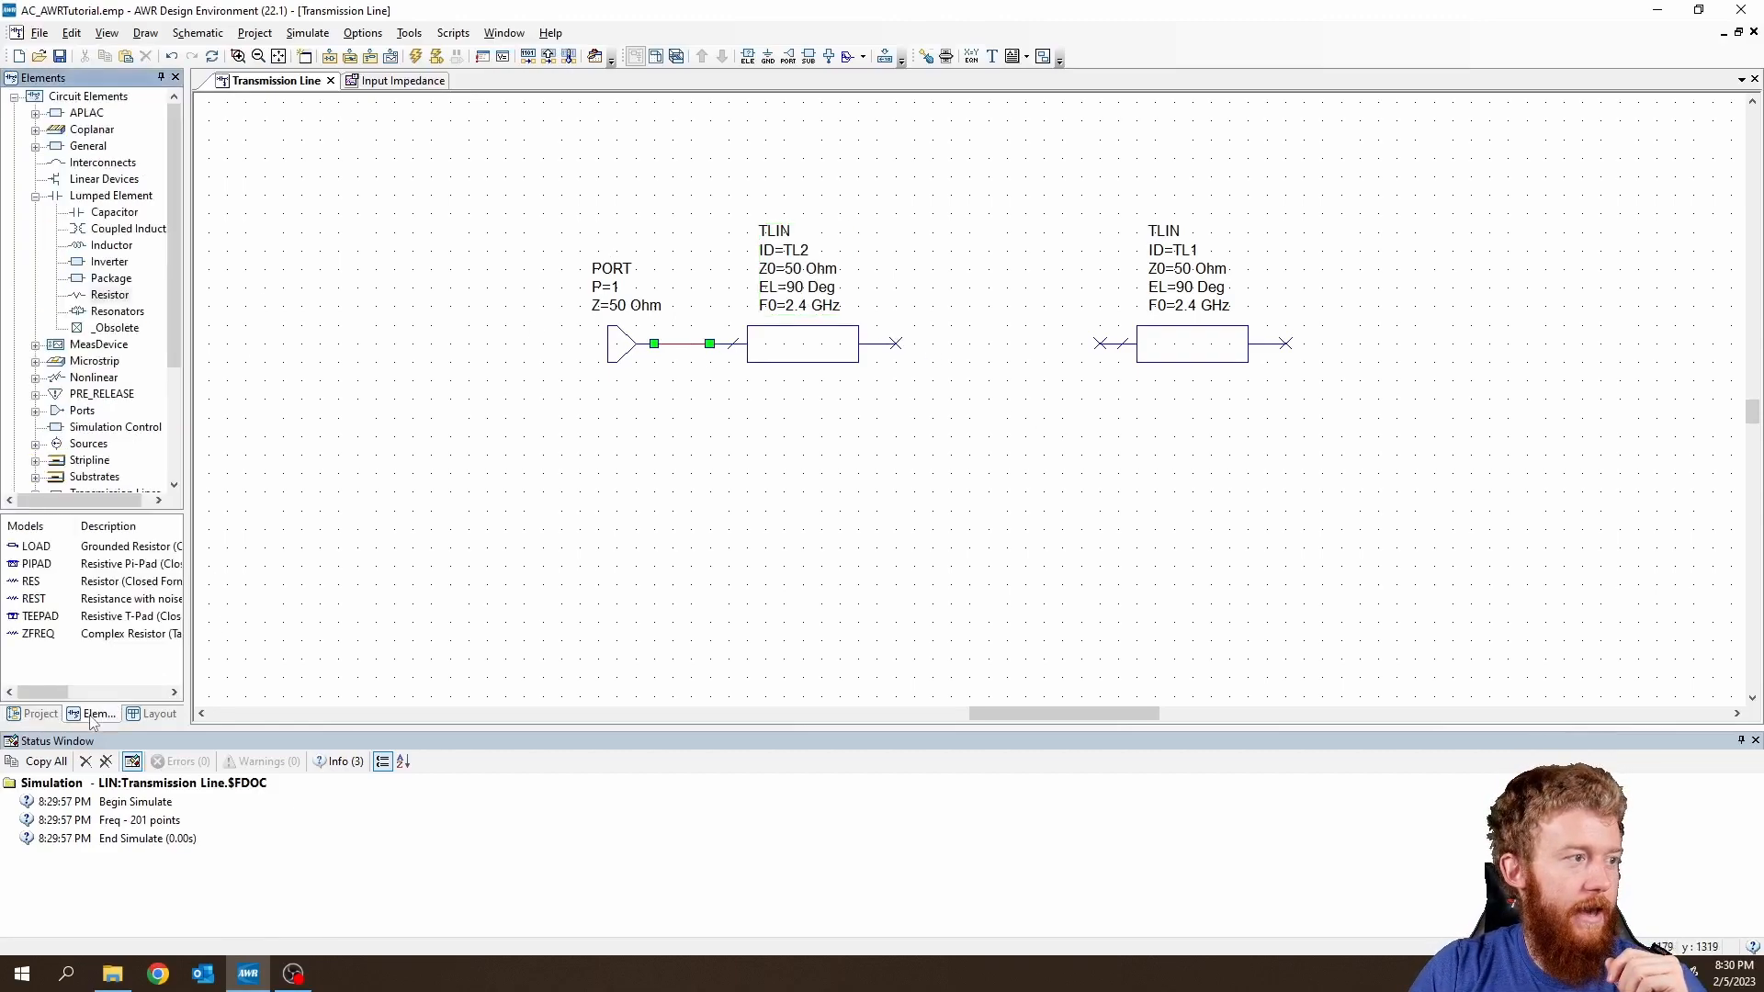
left_click(111, 296)
left_click_drag(31, 580, 929, 491)
right_click(946, 485)
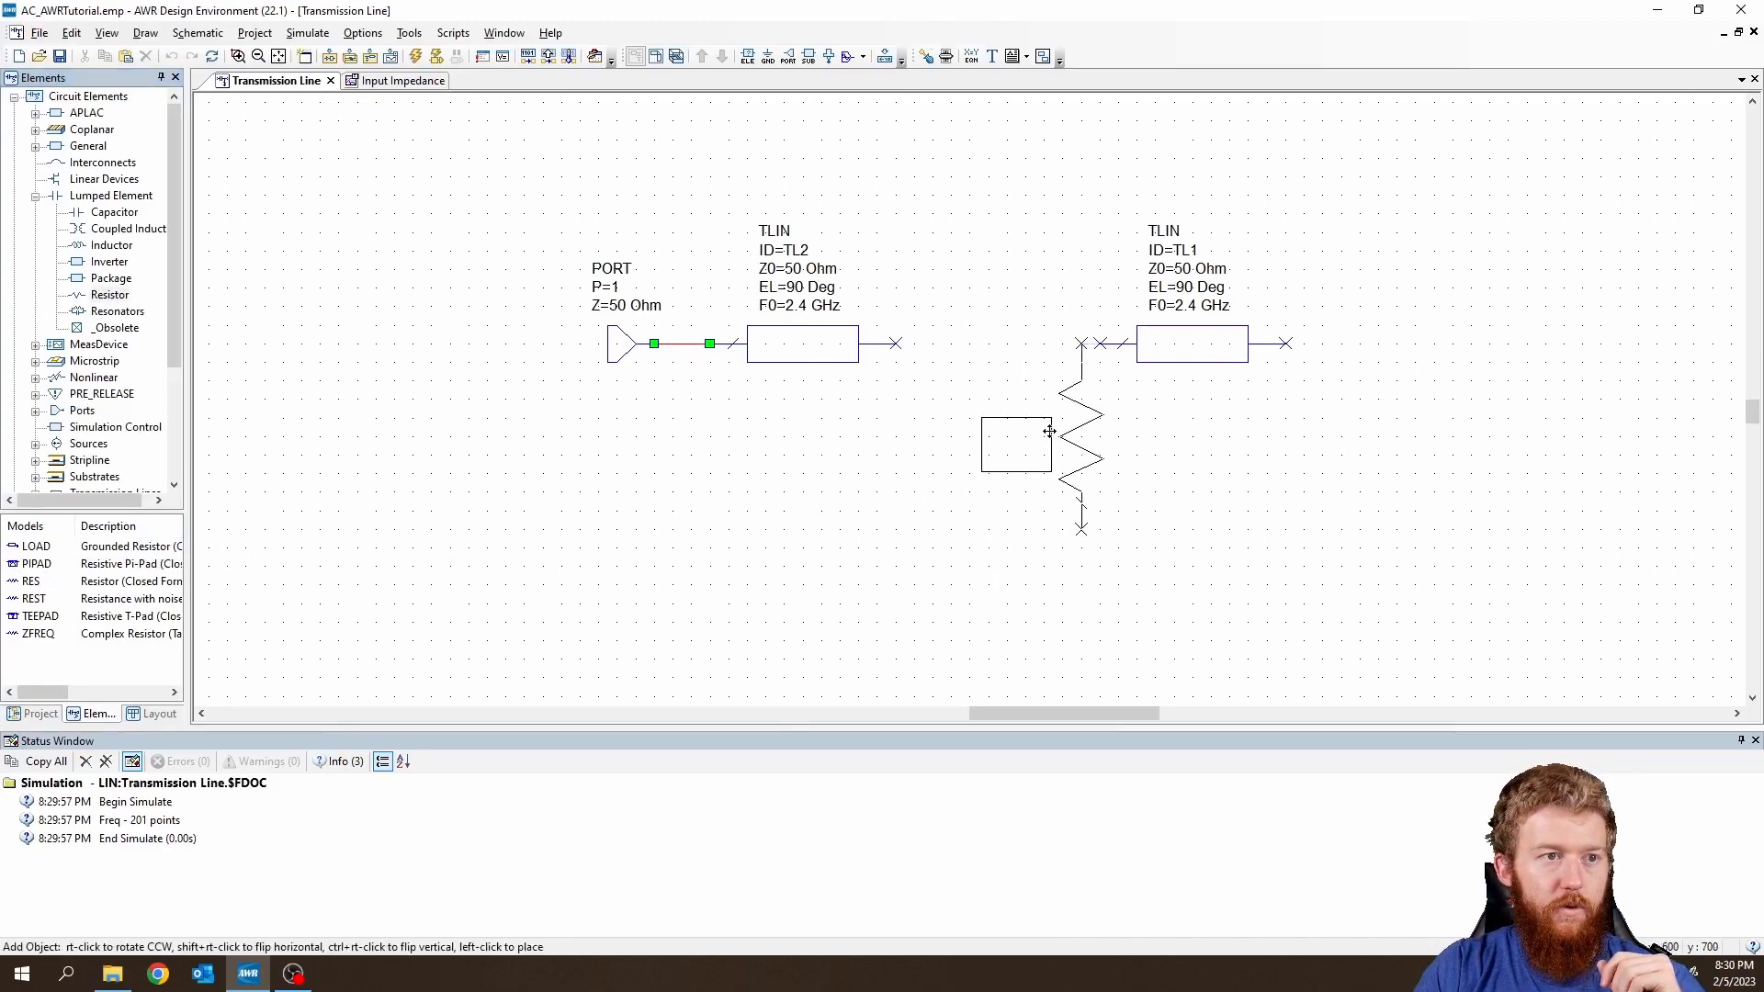
left_click(1064, 431)
left_click(896, 344)
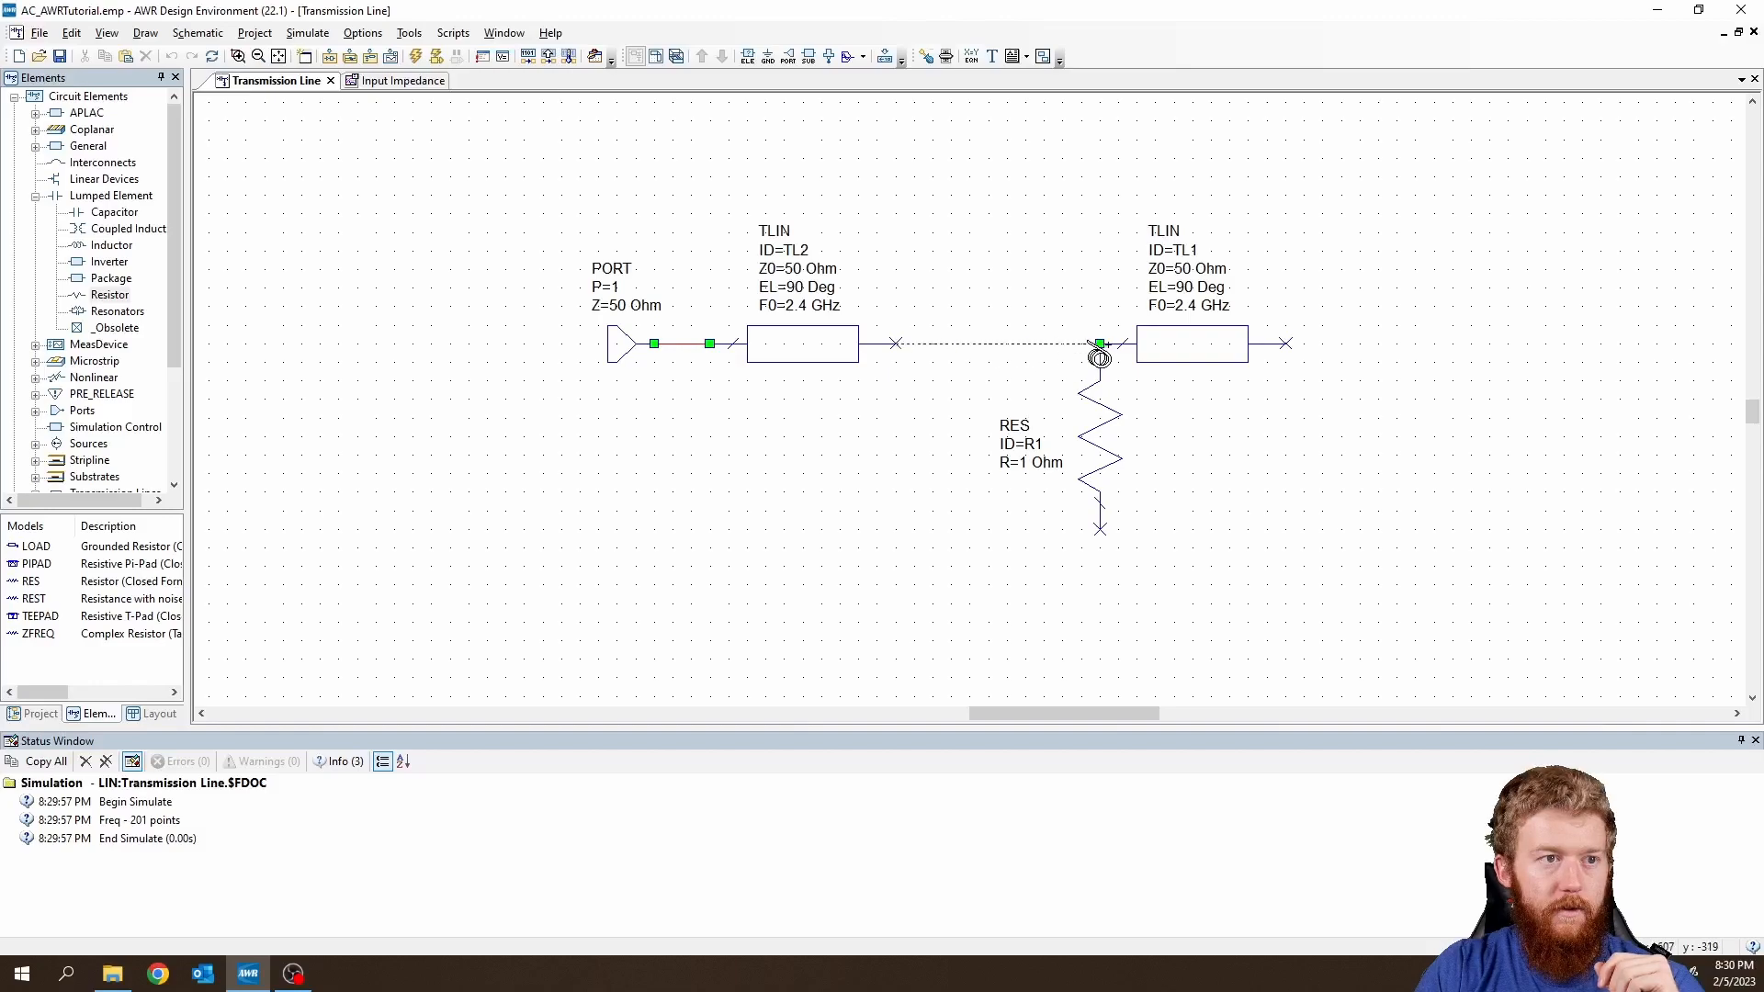
left_click(1100, 343)
Set the shunt resistor to 50 Ohm and attach a ground to its lower end.
double_click(1028, 464)
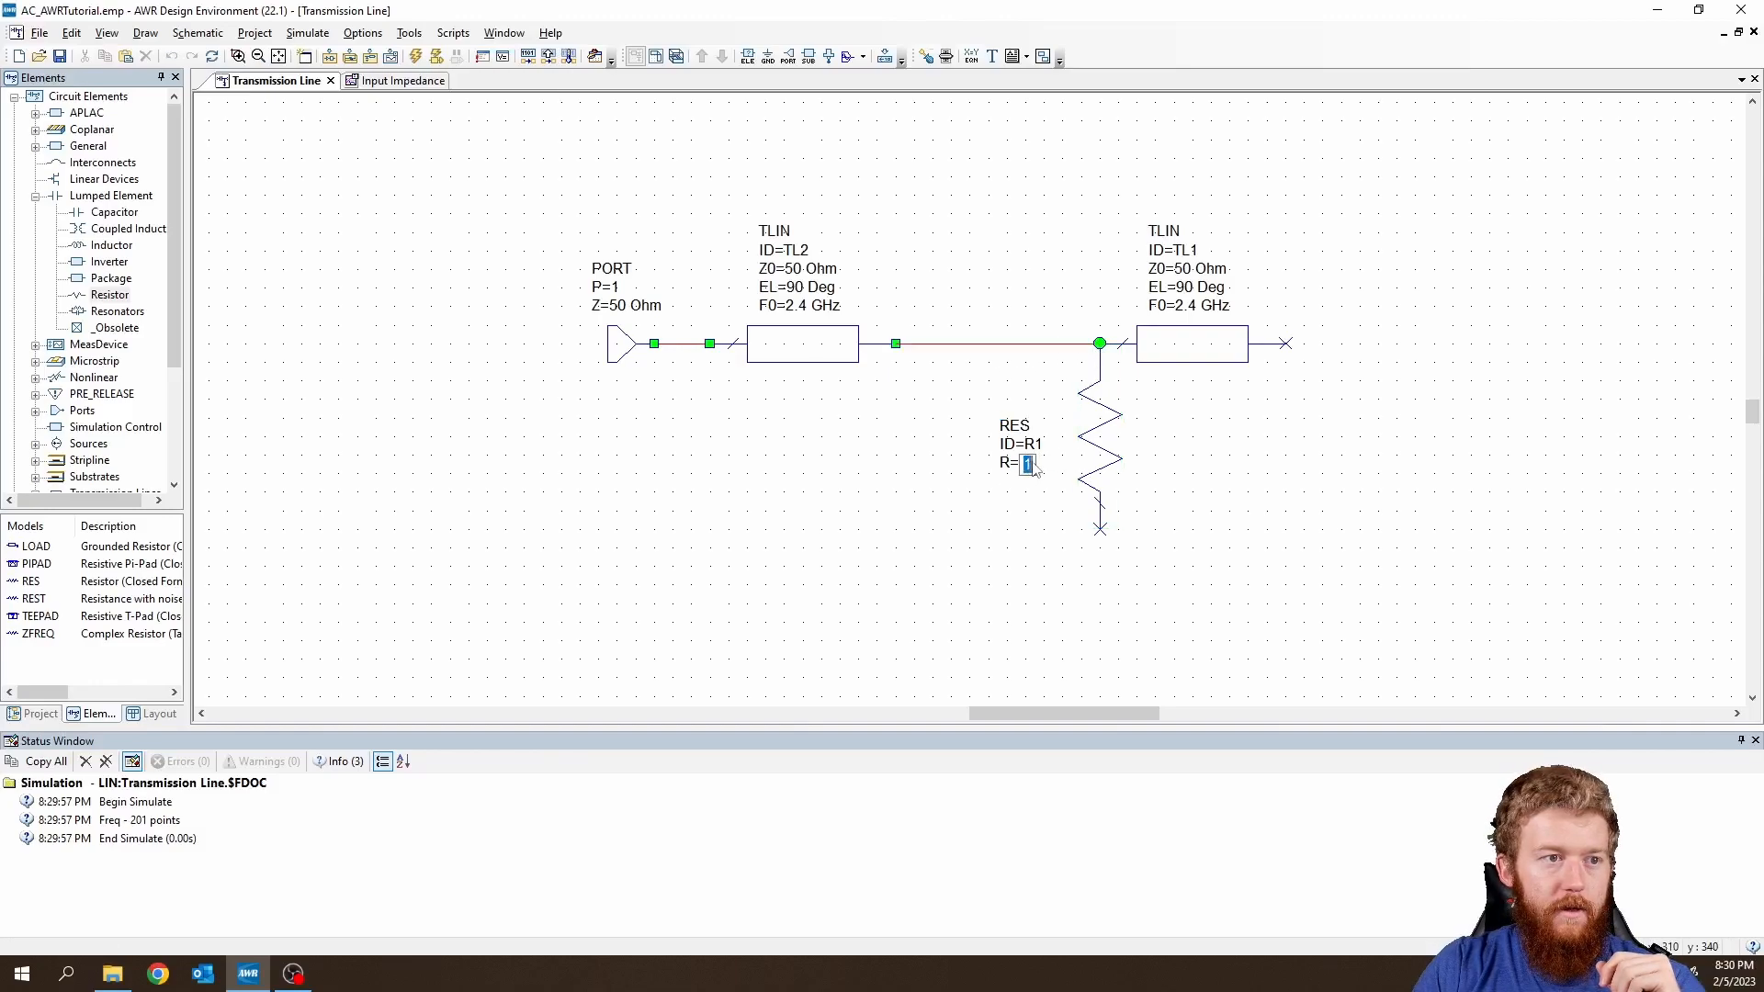
type("50")
key("Return")
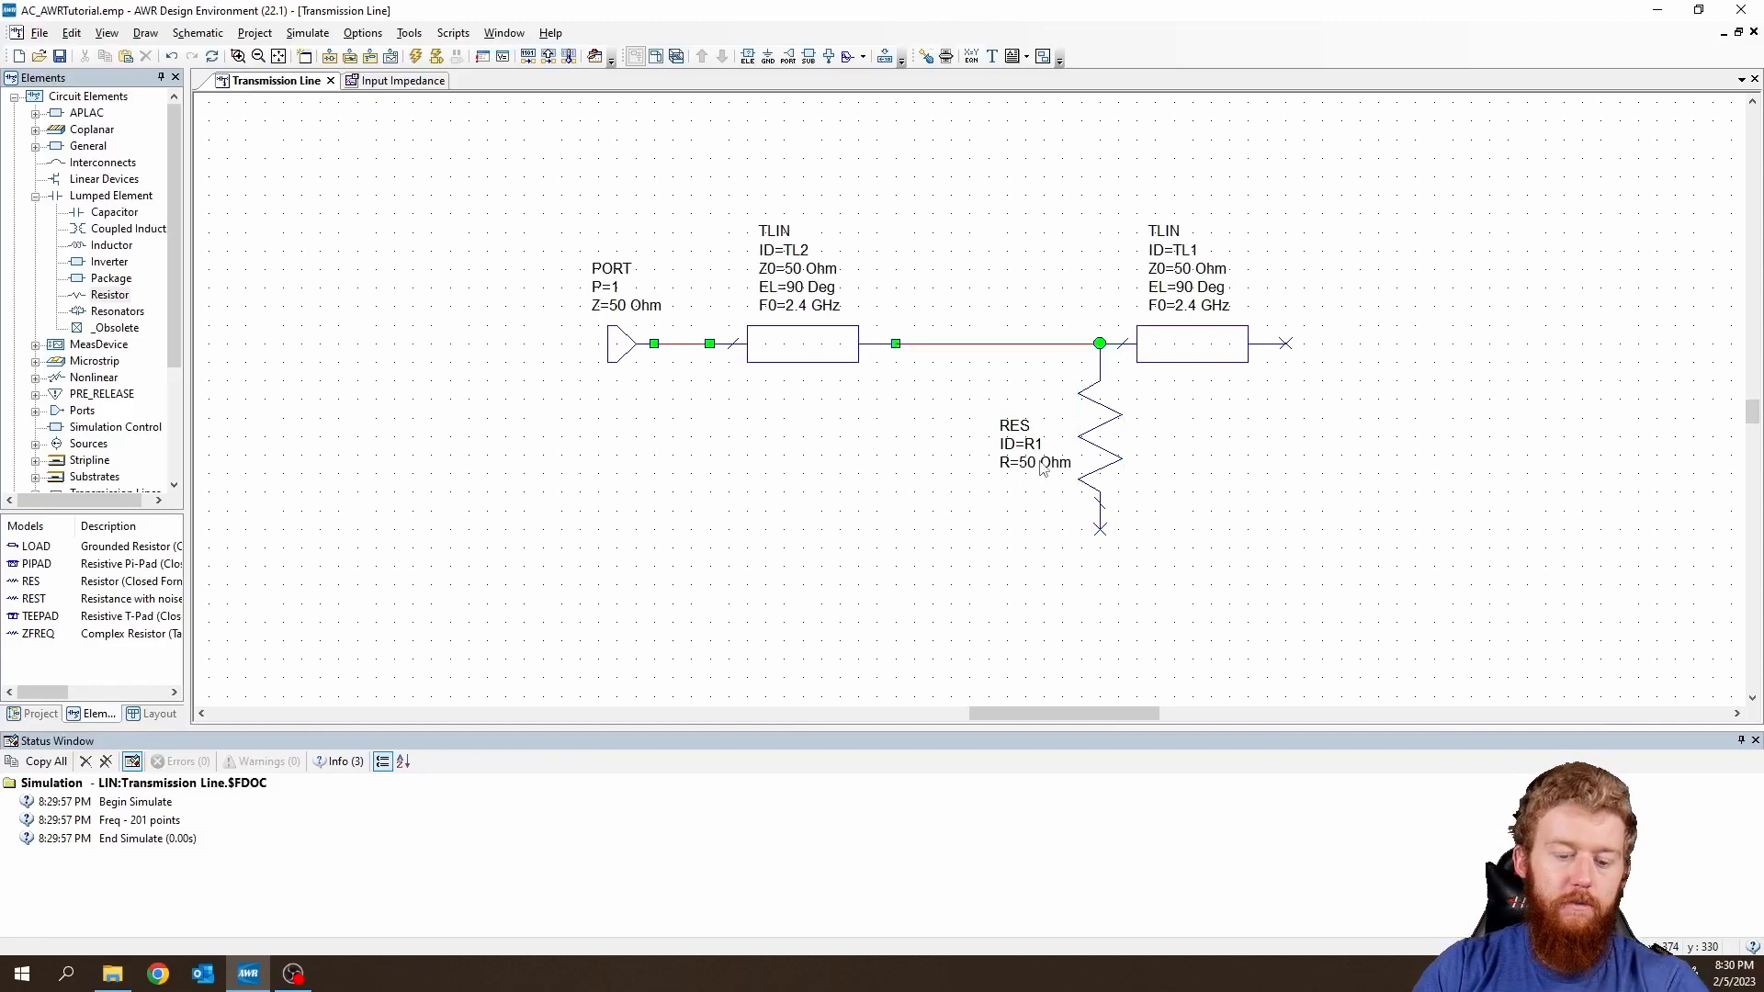
key("ctrl+g")
left_click(1102, 542)
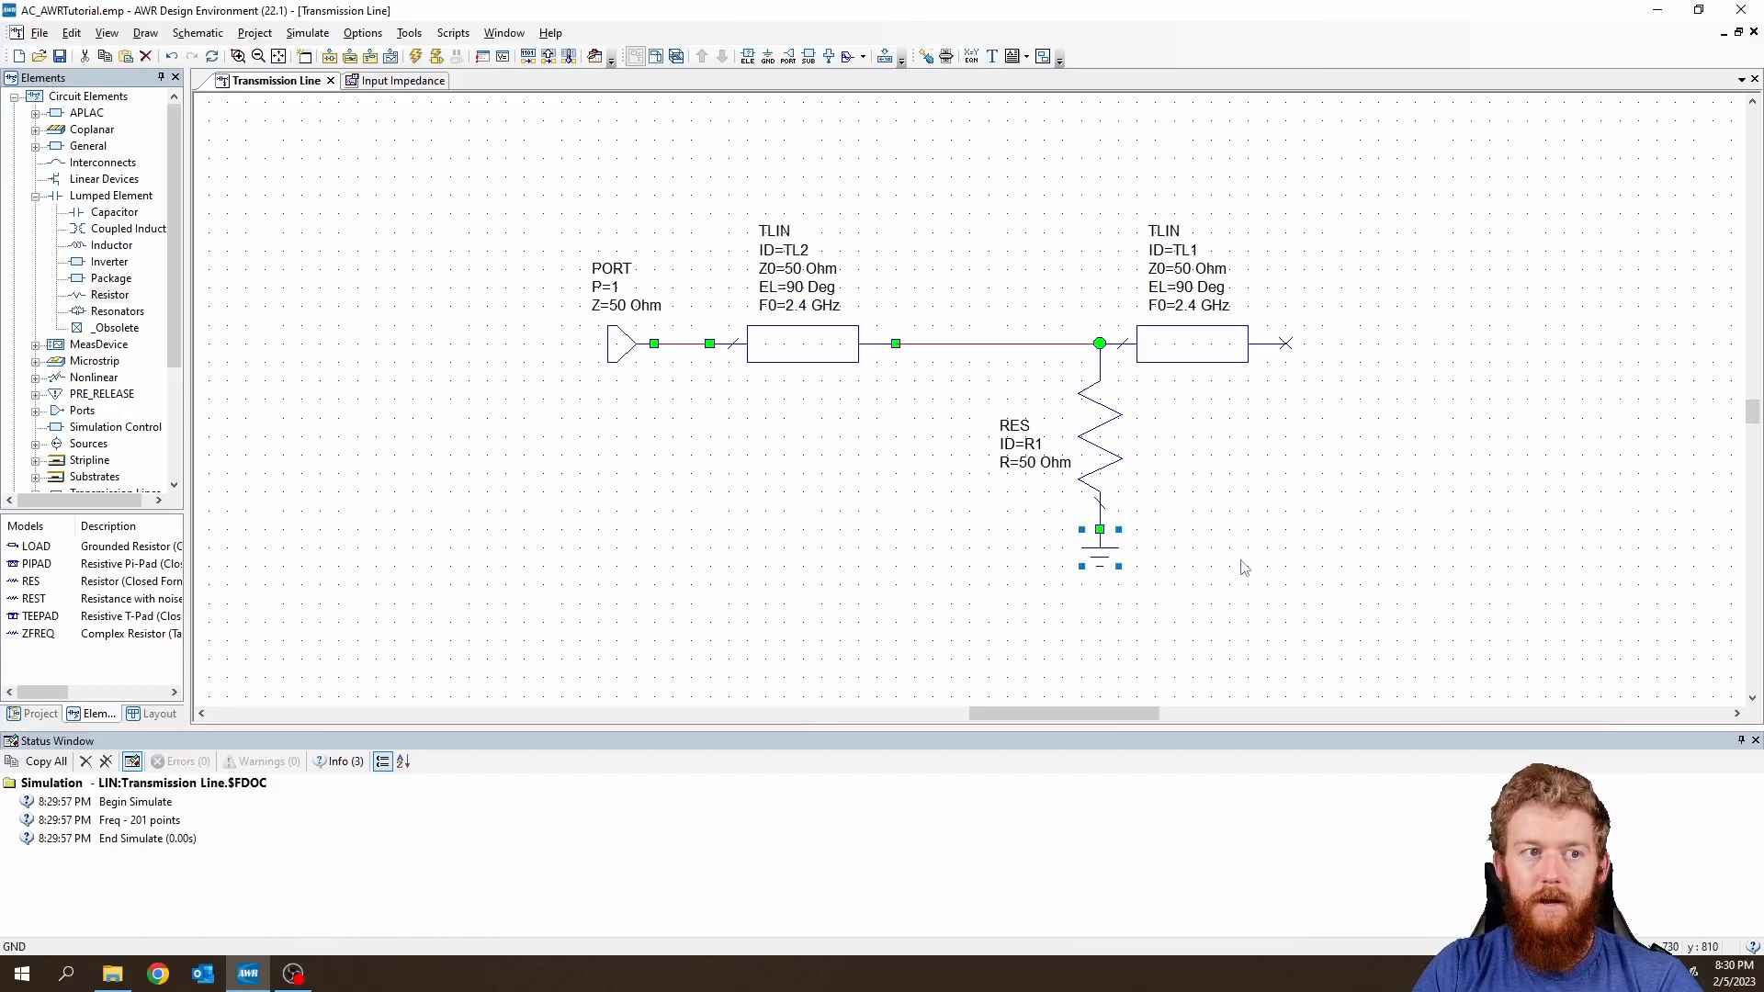
left_click(1244, 564)
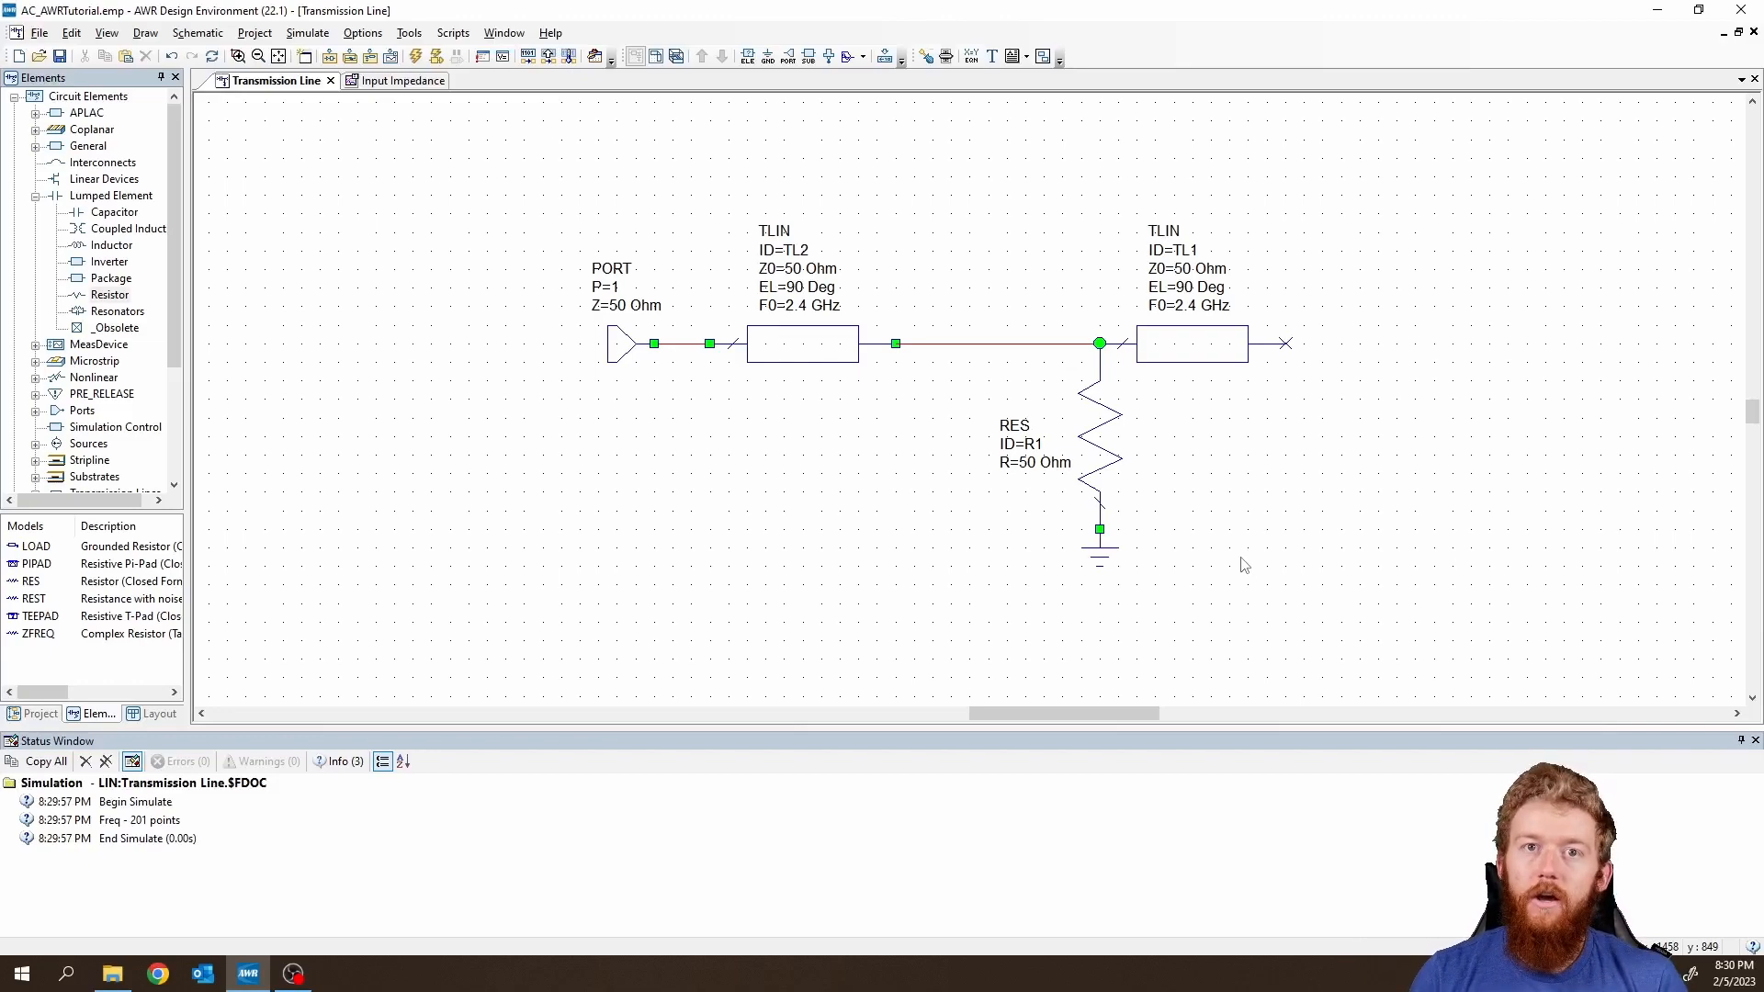
Space out the schematic by centring the resistor and its ground between the two lines and shifting line TL2 toward them.
left_click_drag(1113, 432, 1027, 433)
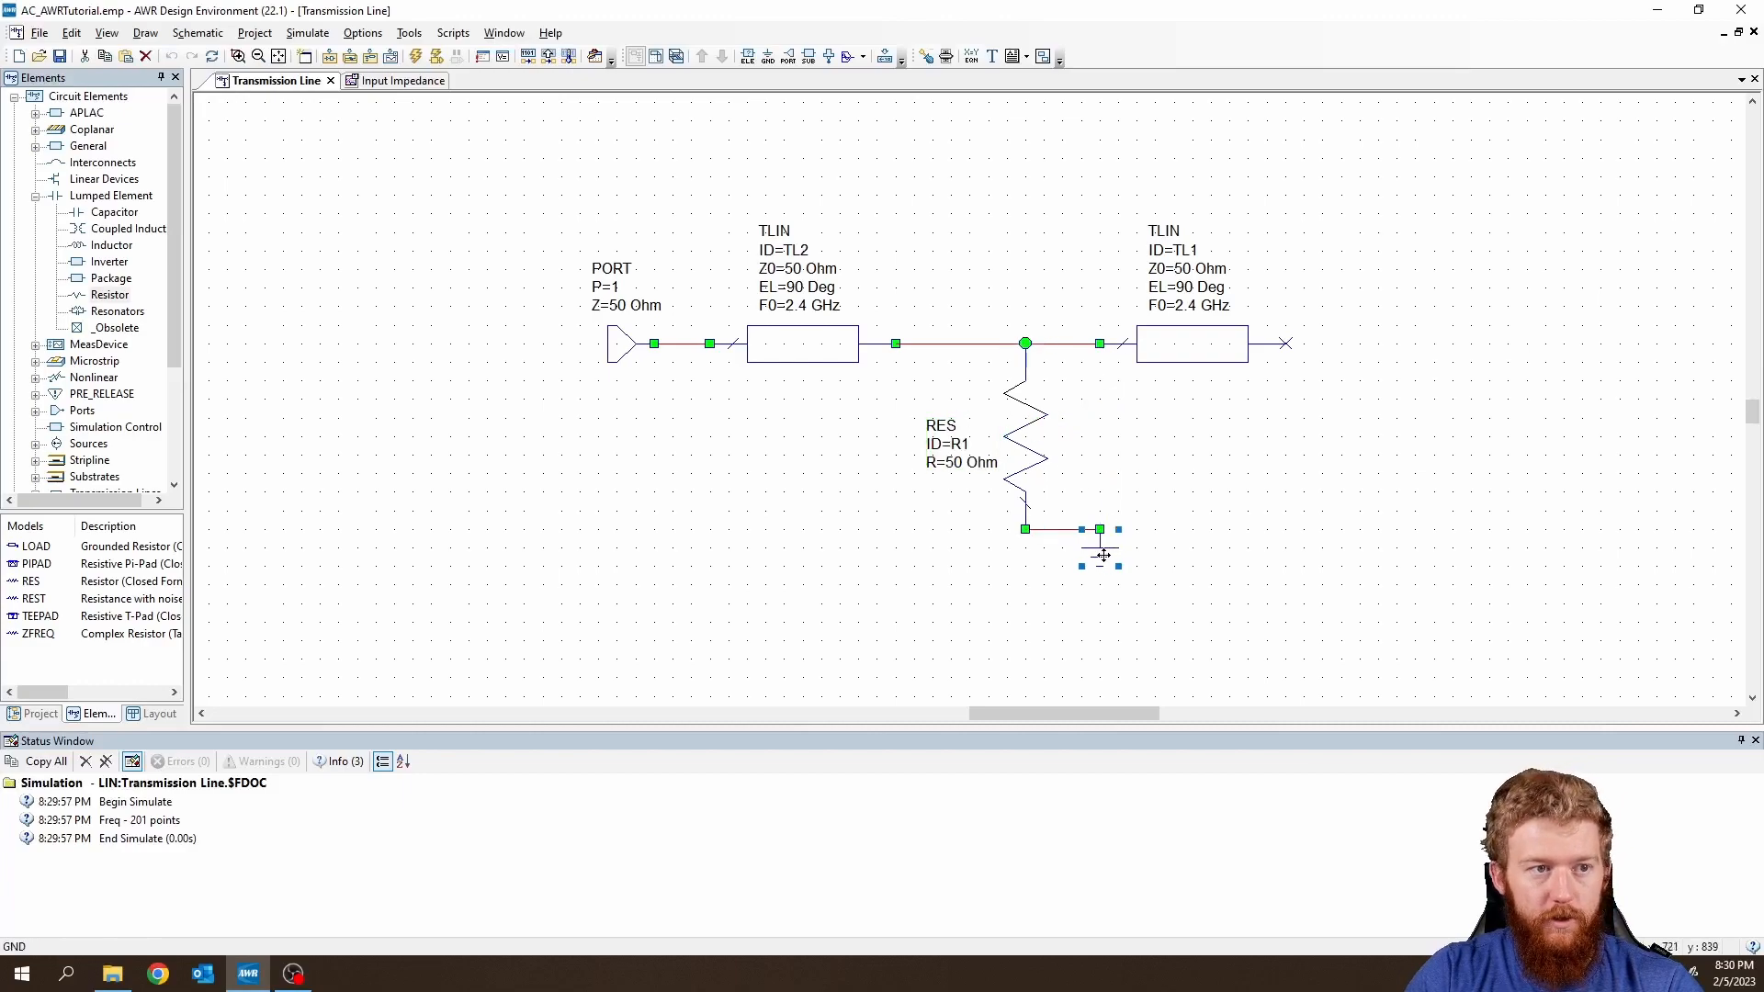
left_click_drag(1102, 554, 1025, 553)
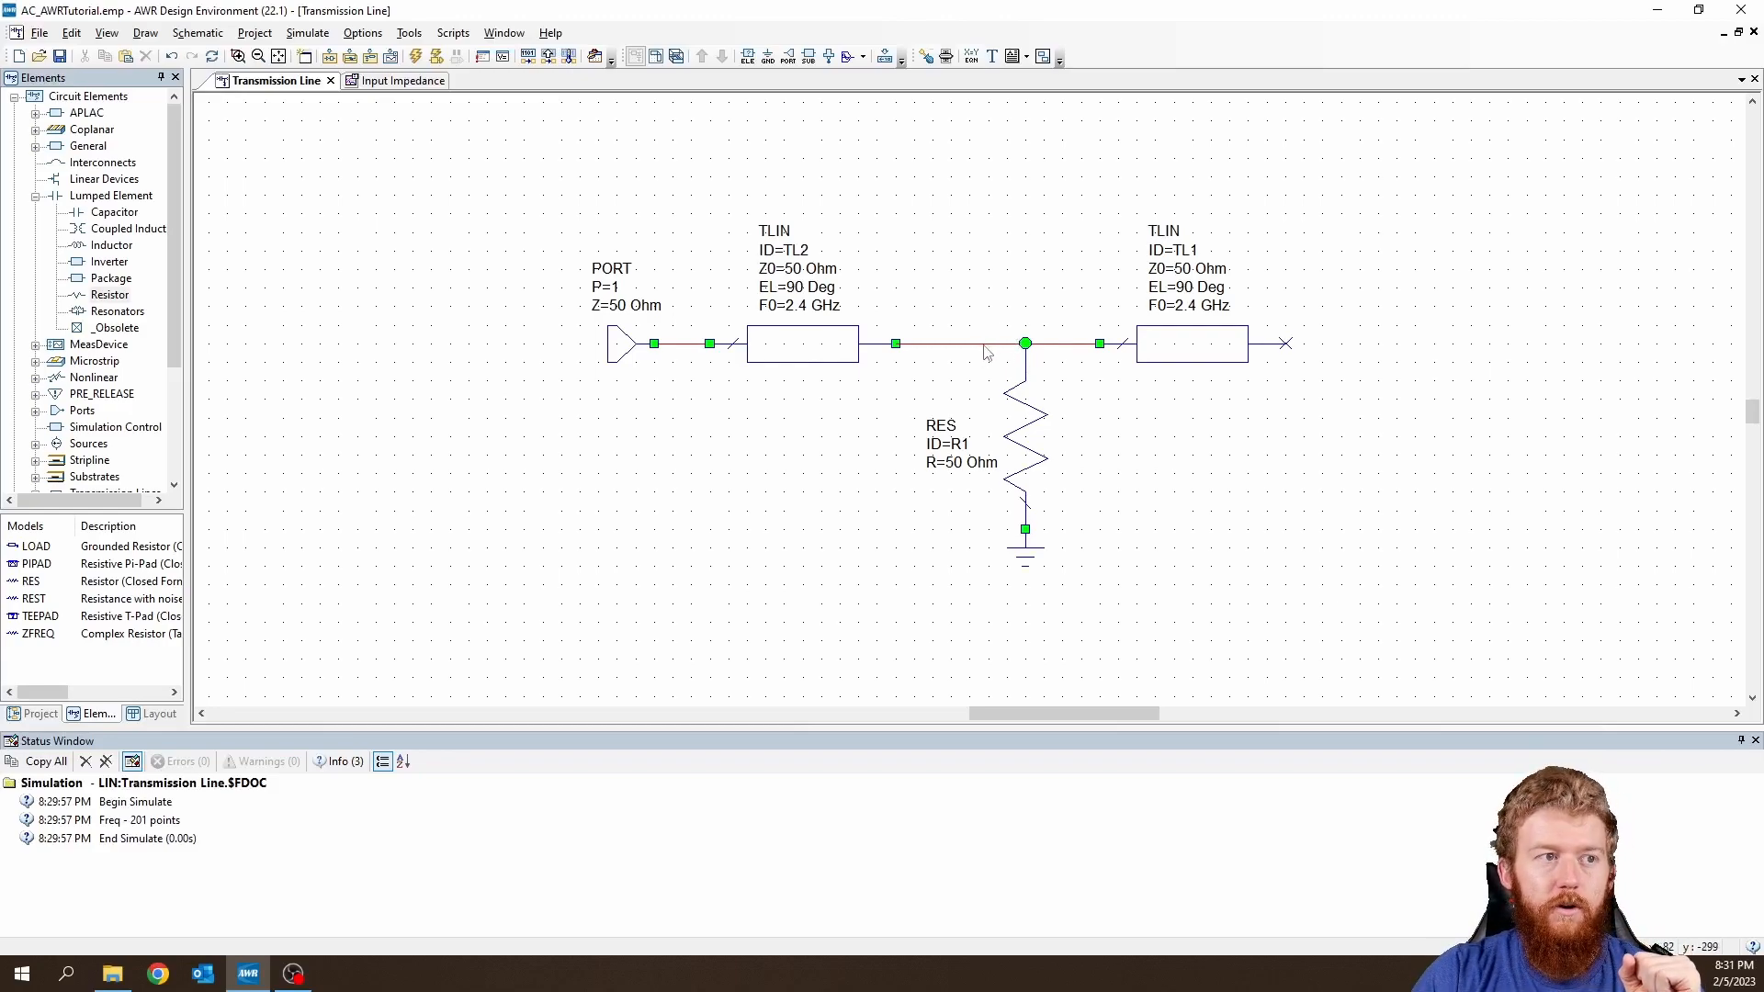
left_click_drag(800, 344, 835, 343)
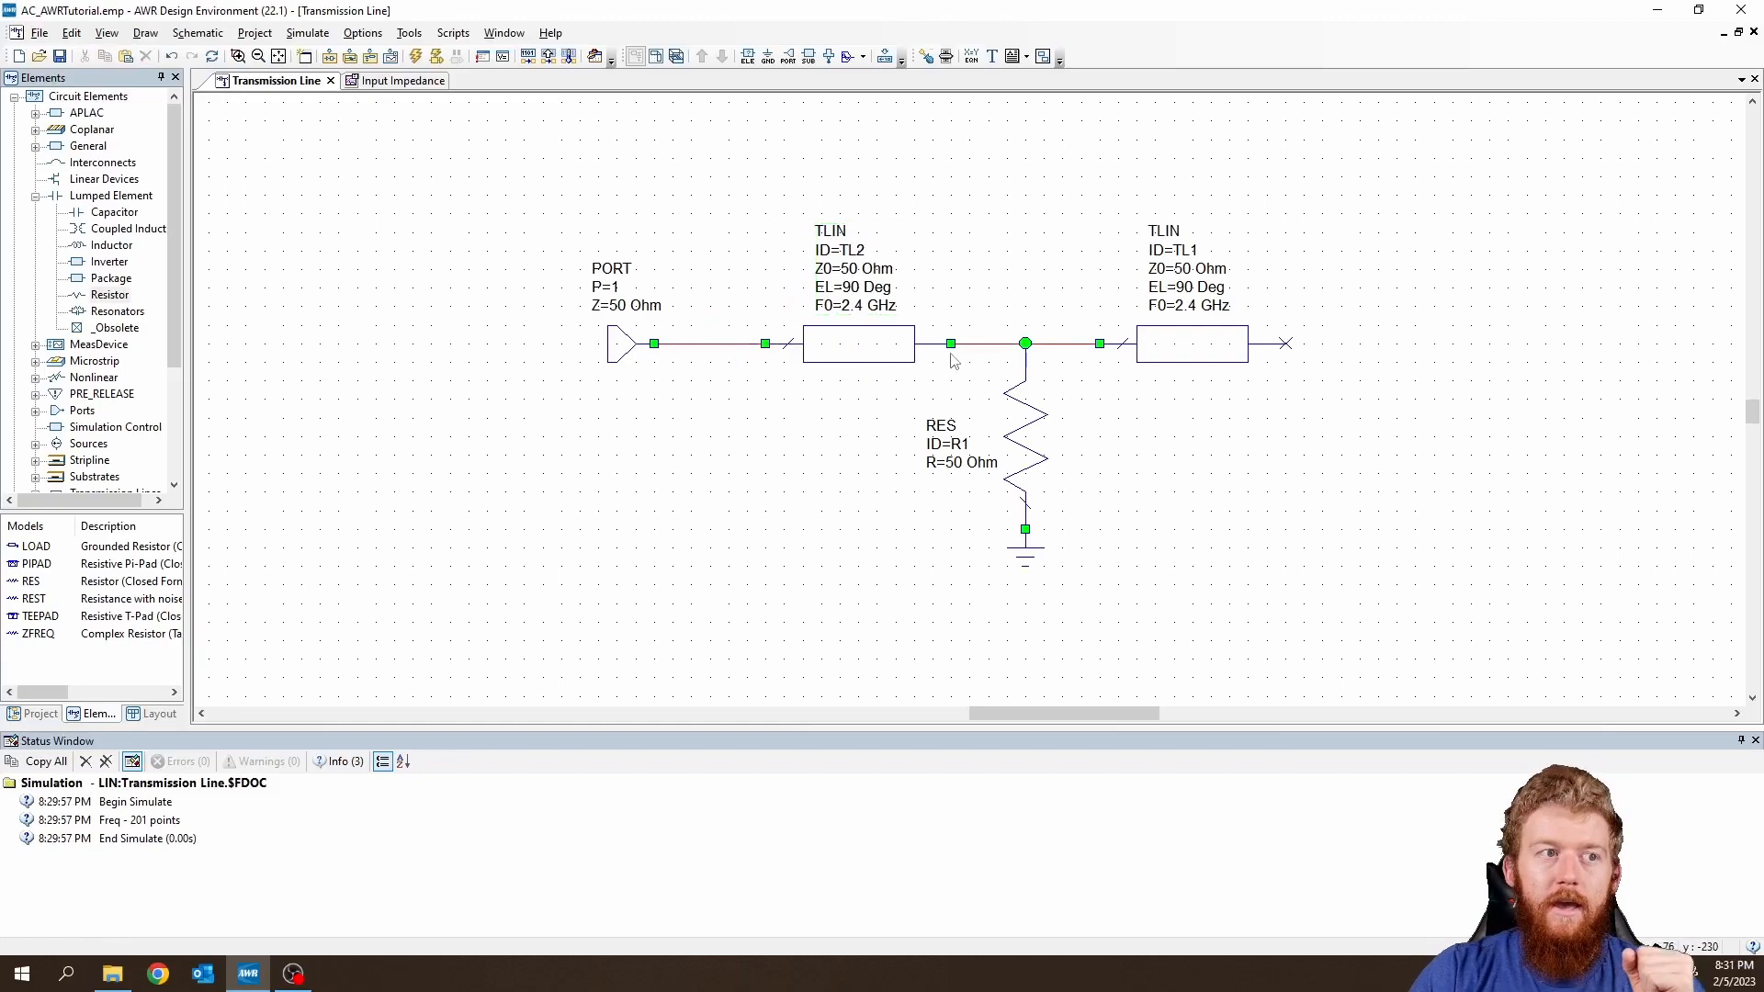
left_click(617, 345)
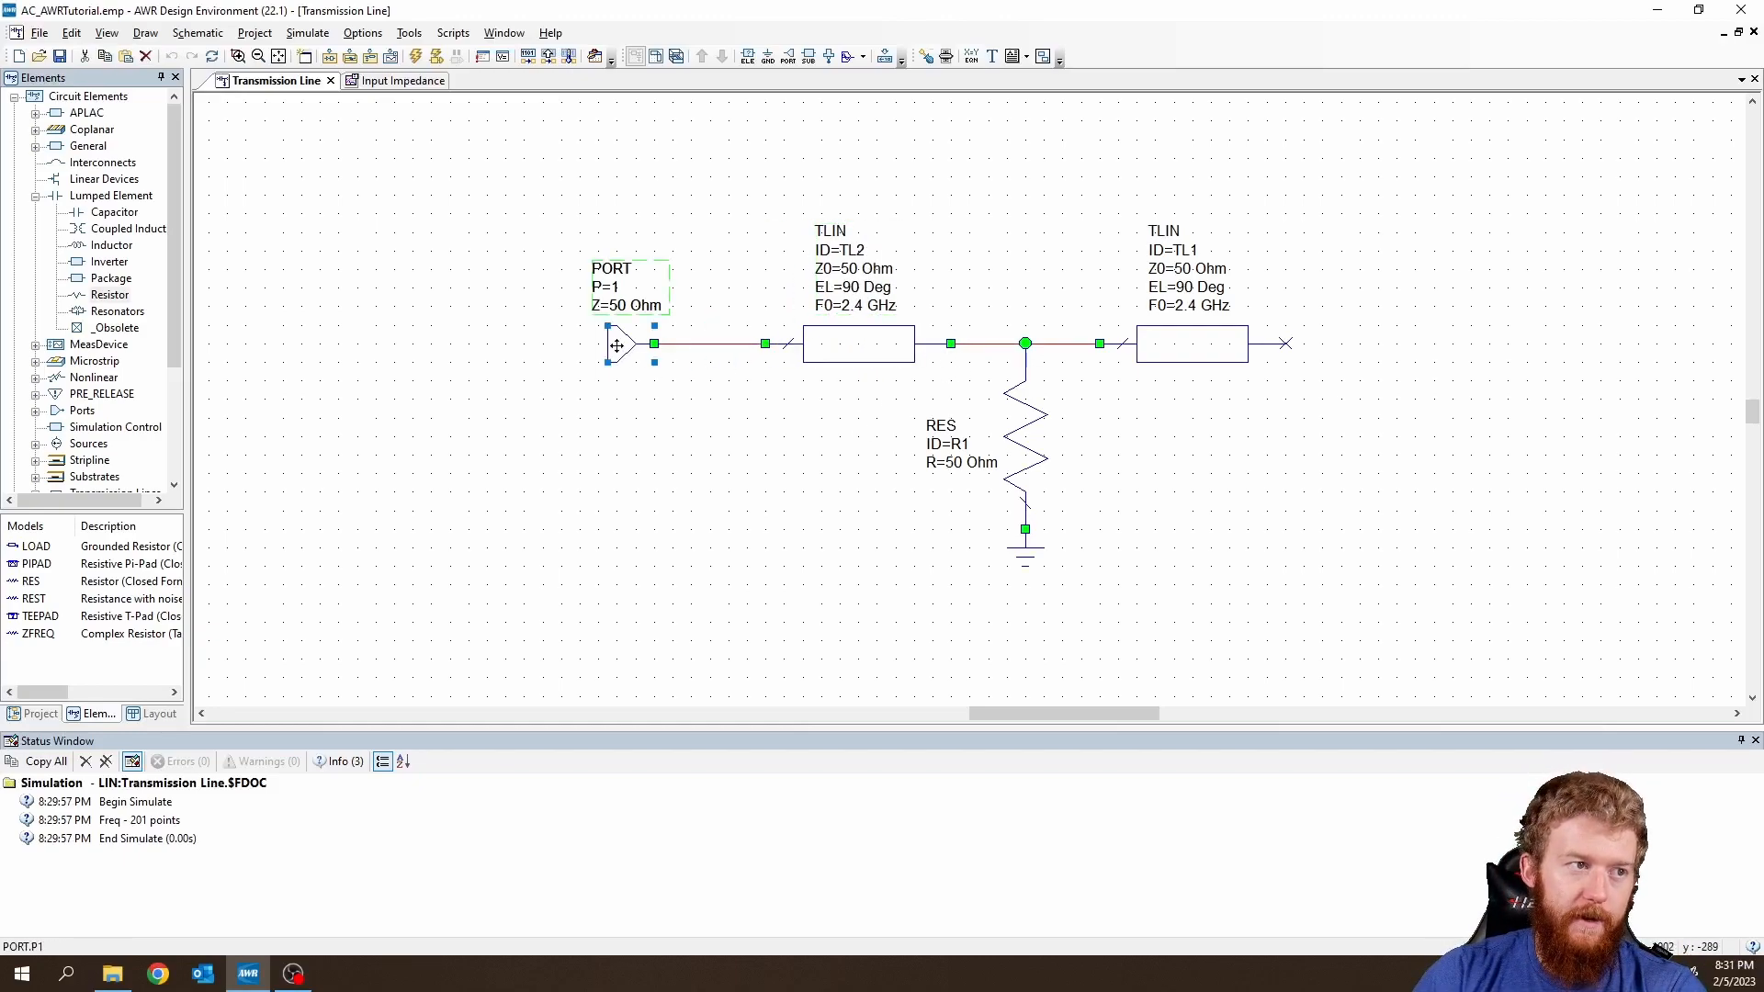
Rerun the simulation for the resistor-loaded circuit and inspect the input impedance peak at 2.4 GHz.
left_click(408, 81)
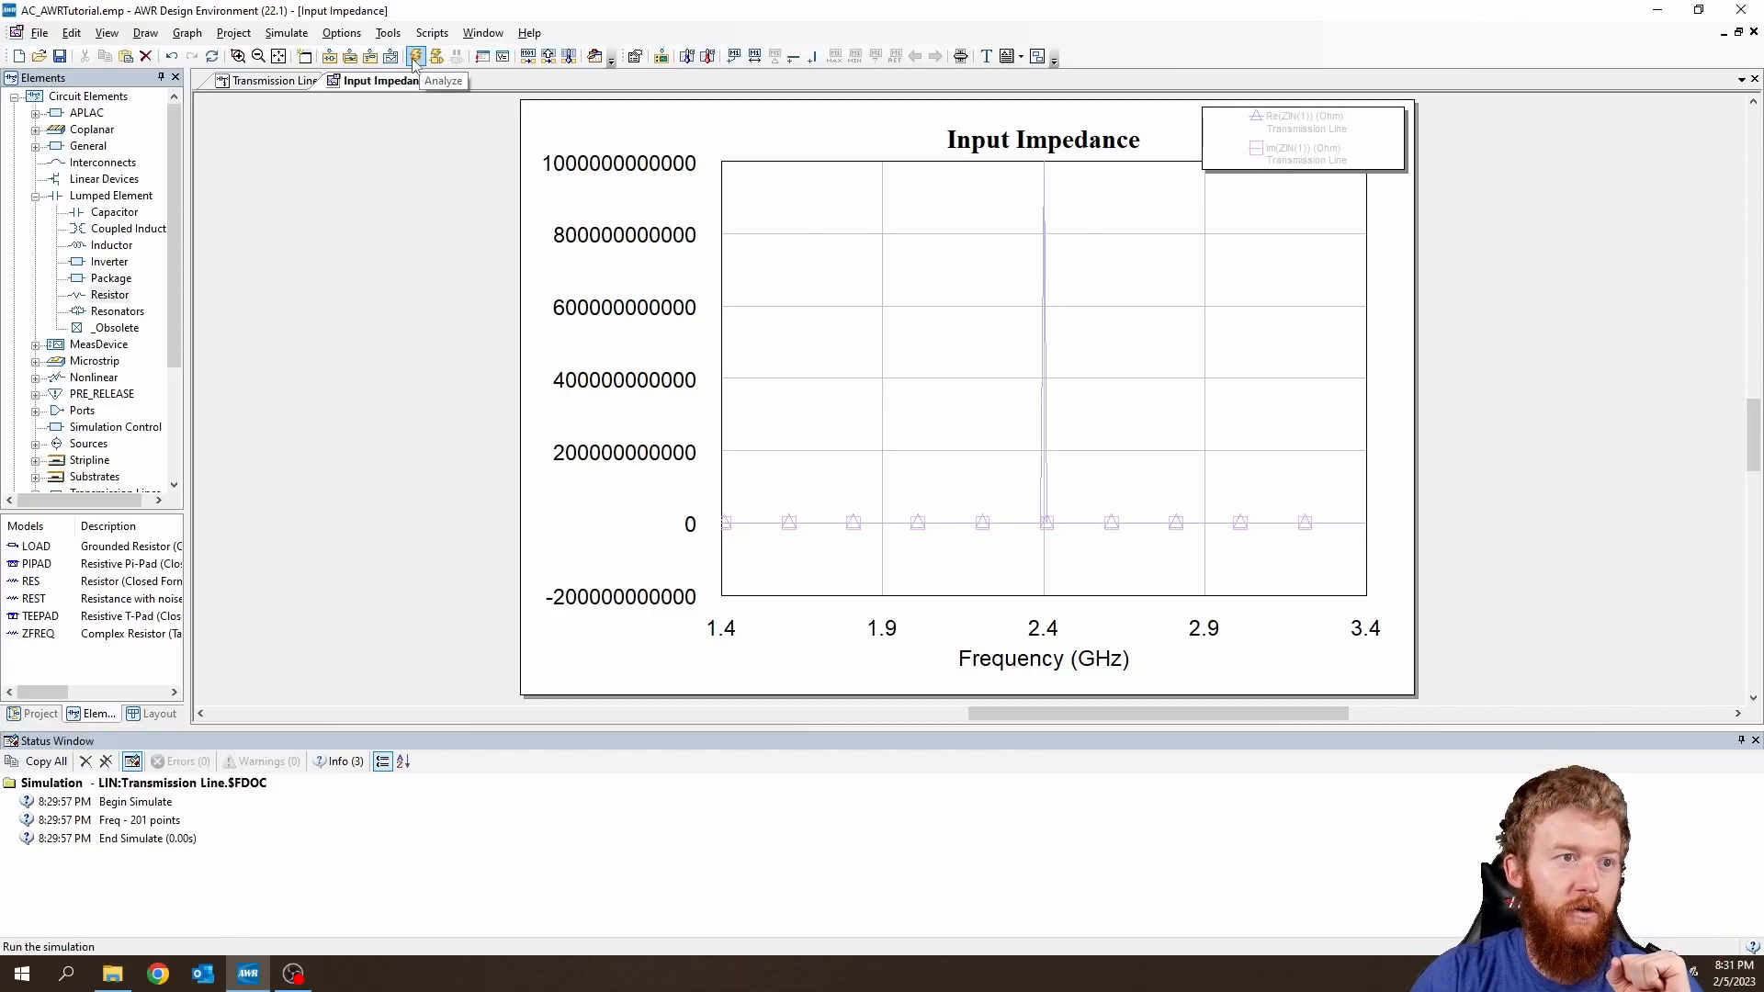
left_click(414, 57)
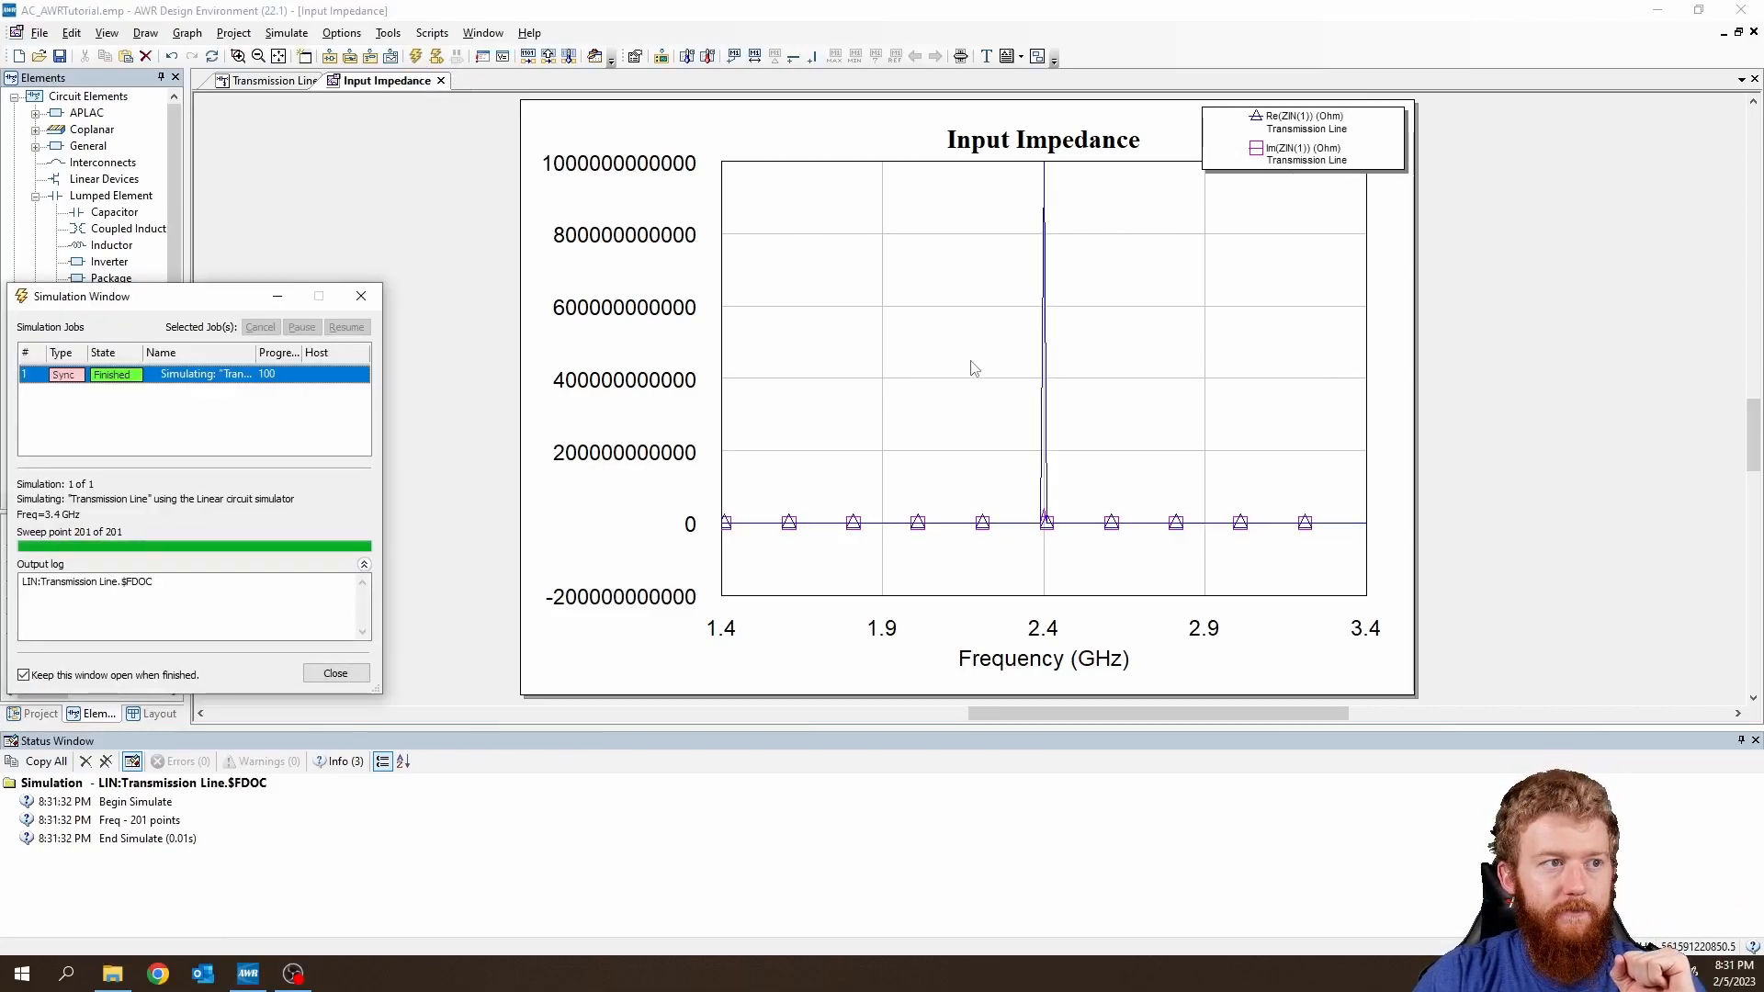
mouse_move(1045, 156)
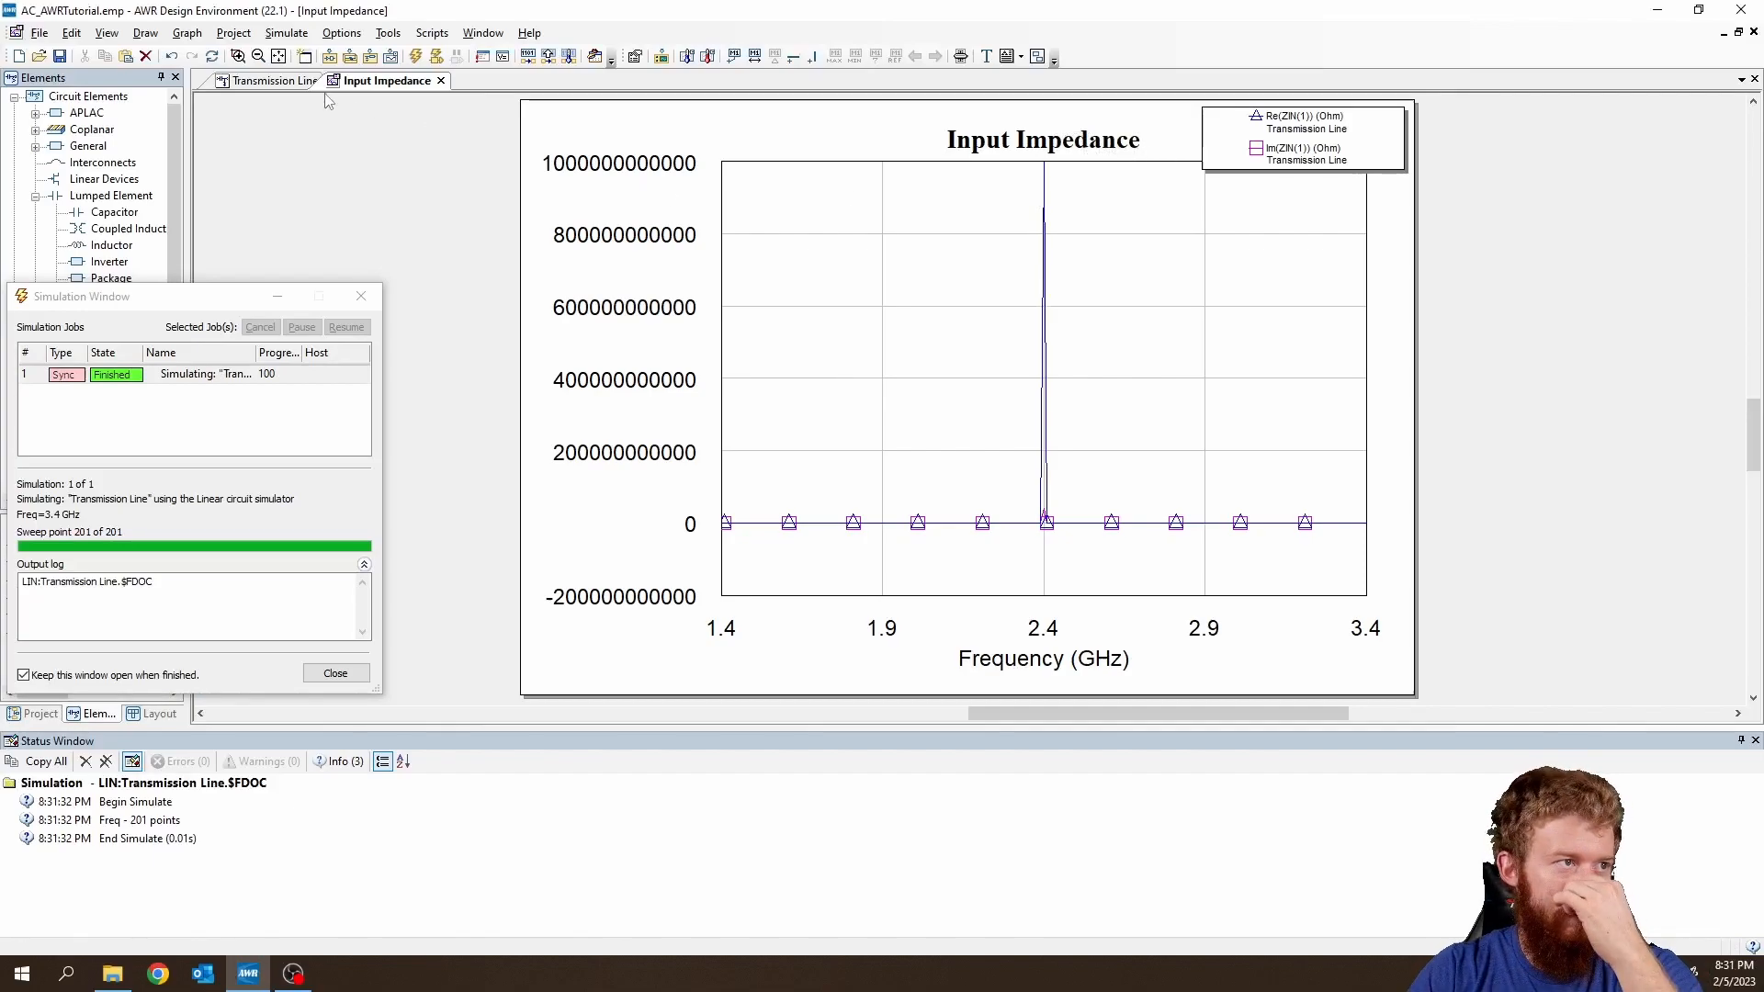
Move port 1 farther from line TL2 in the Transmission Line schematic and set TL2's electrical length to 180 Deg.
left_click(276, 81)
left_click_drag(608, 366, 534, 366)
left_click(713, 419)
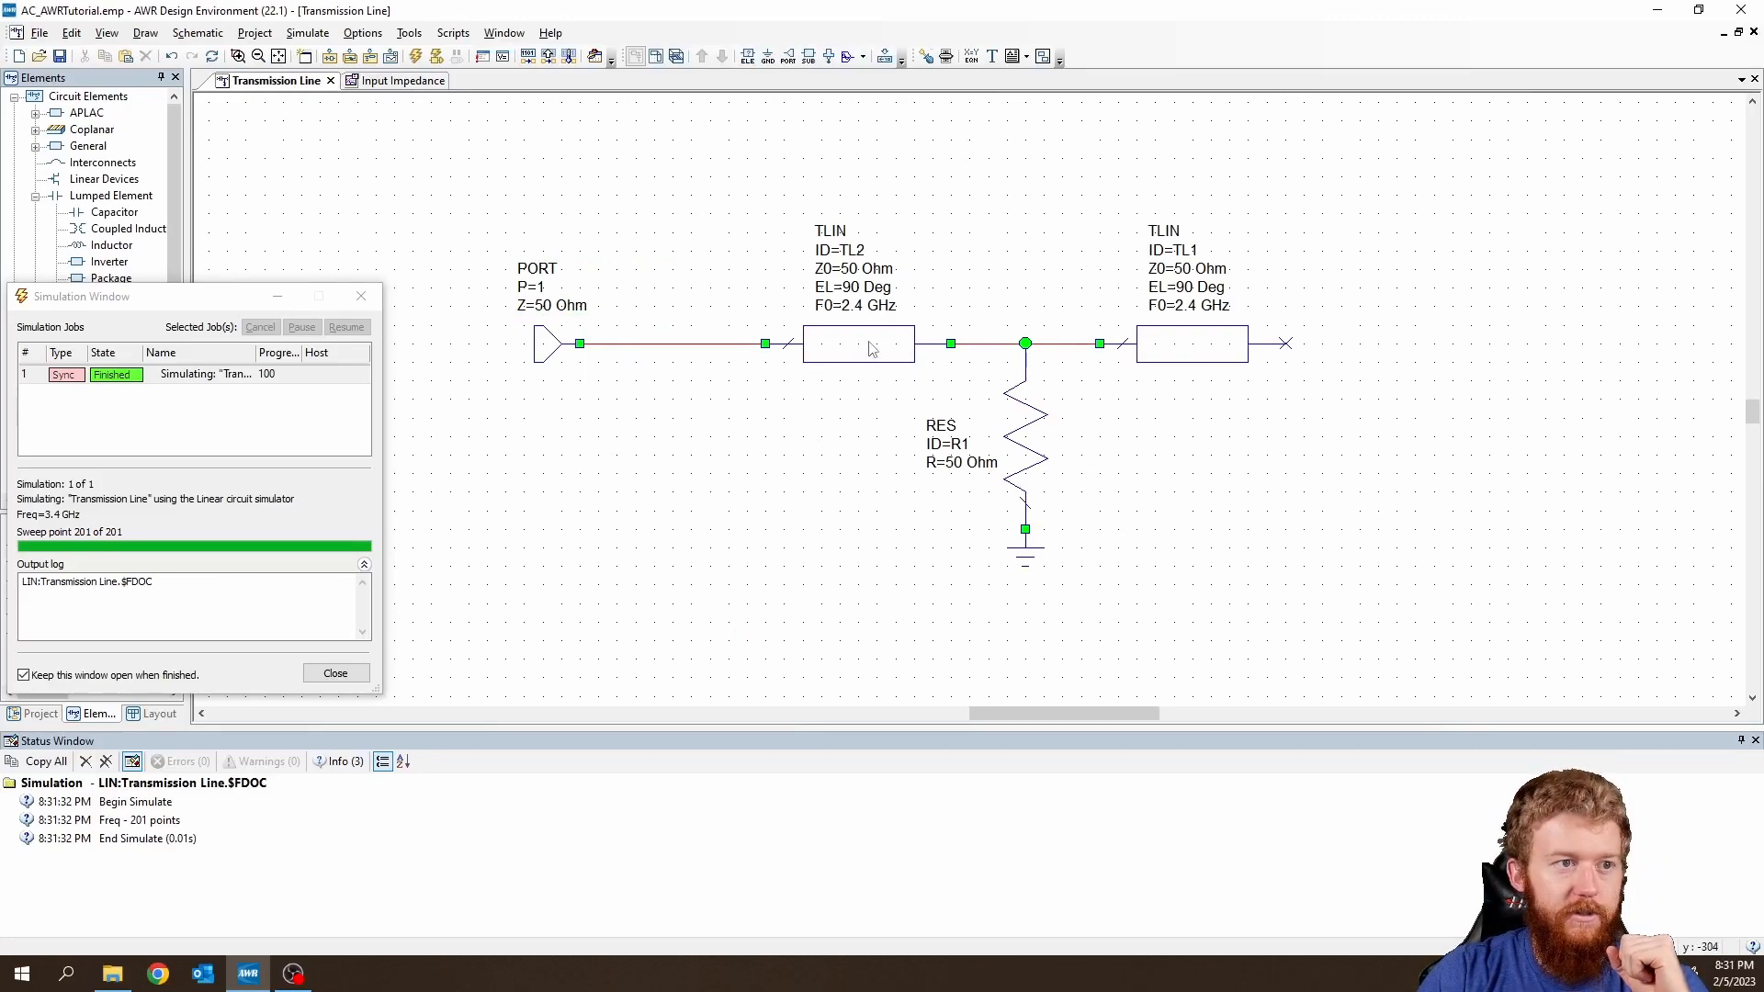
double_click(854, 289)
type("180")
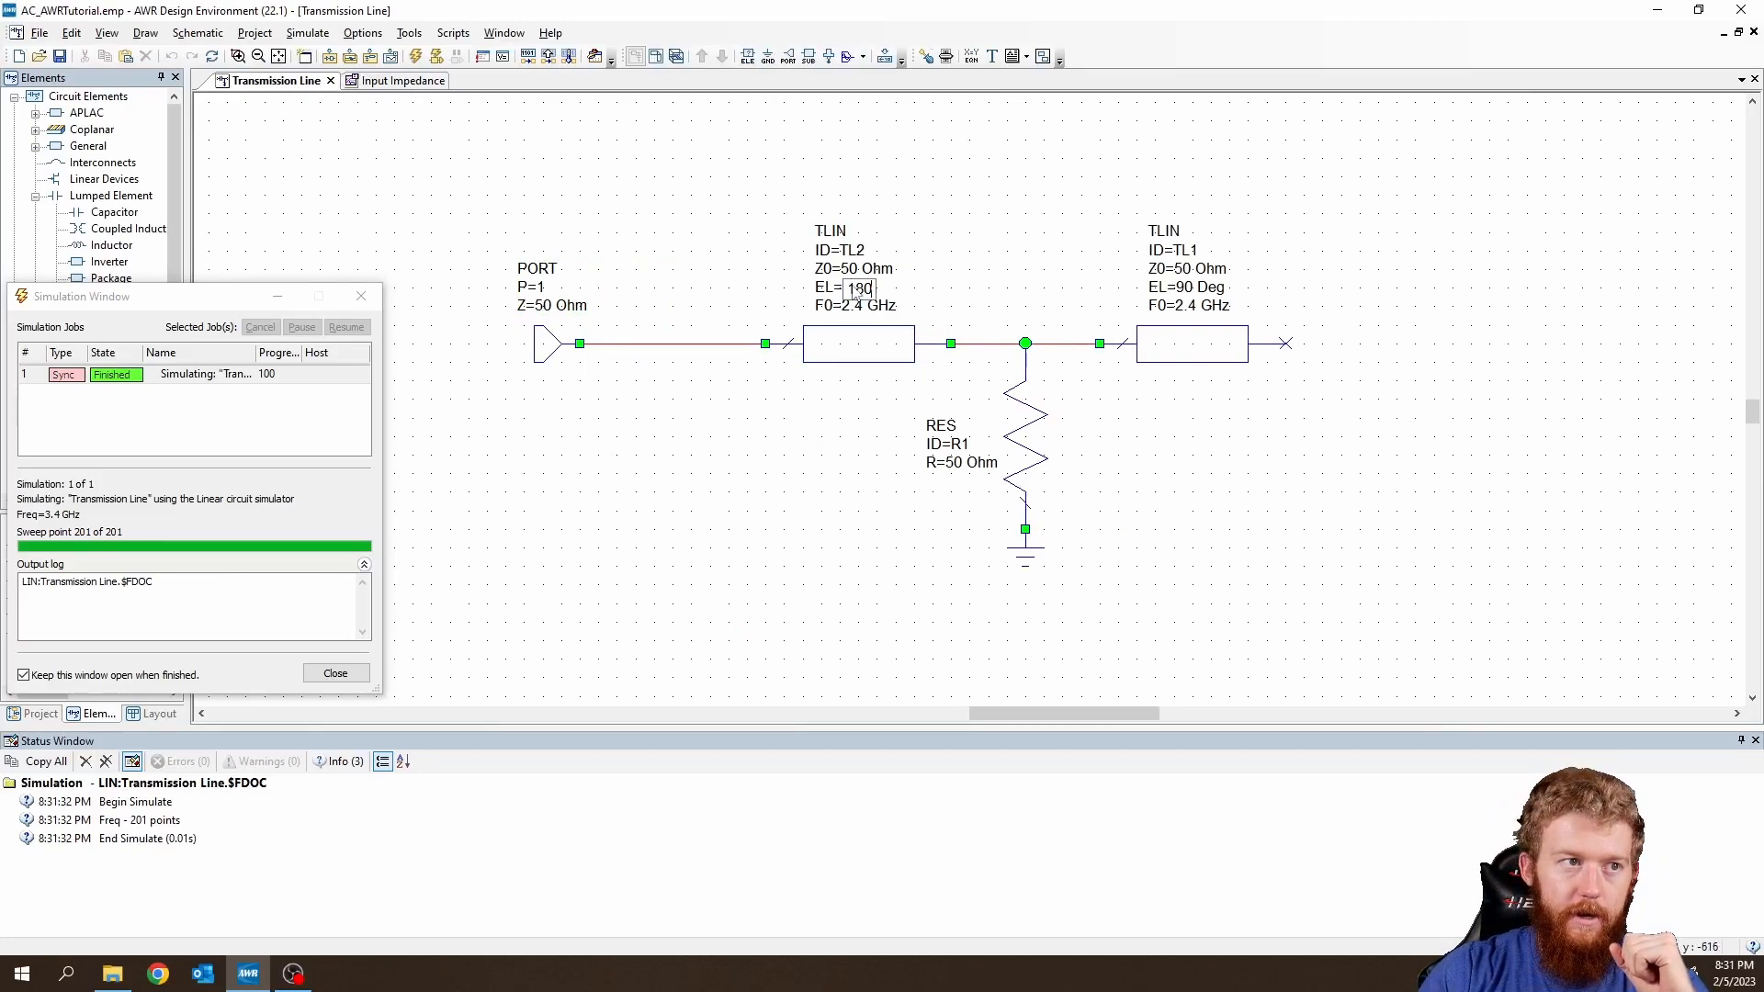
key("Return")
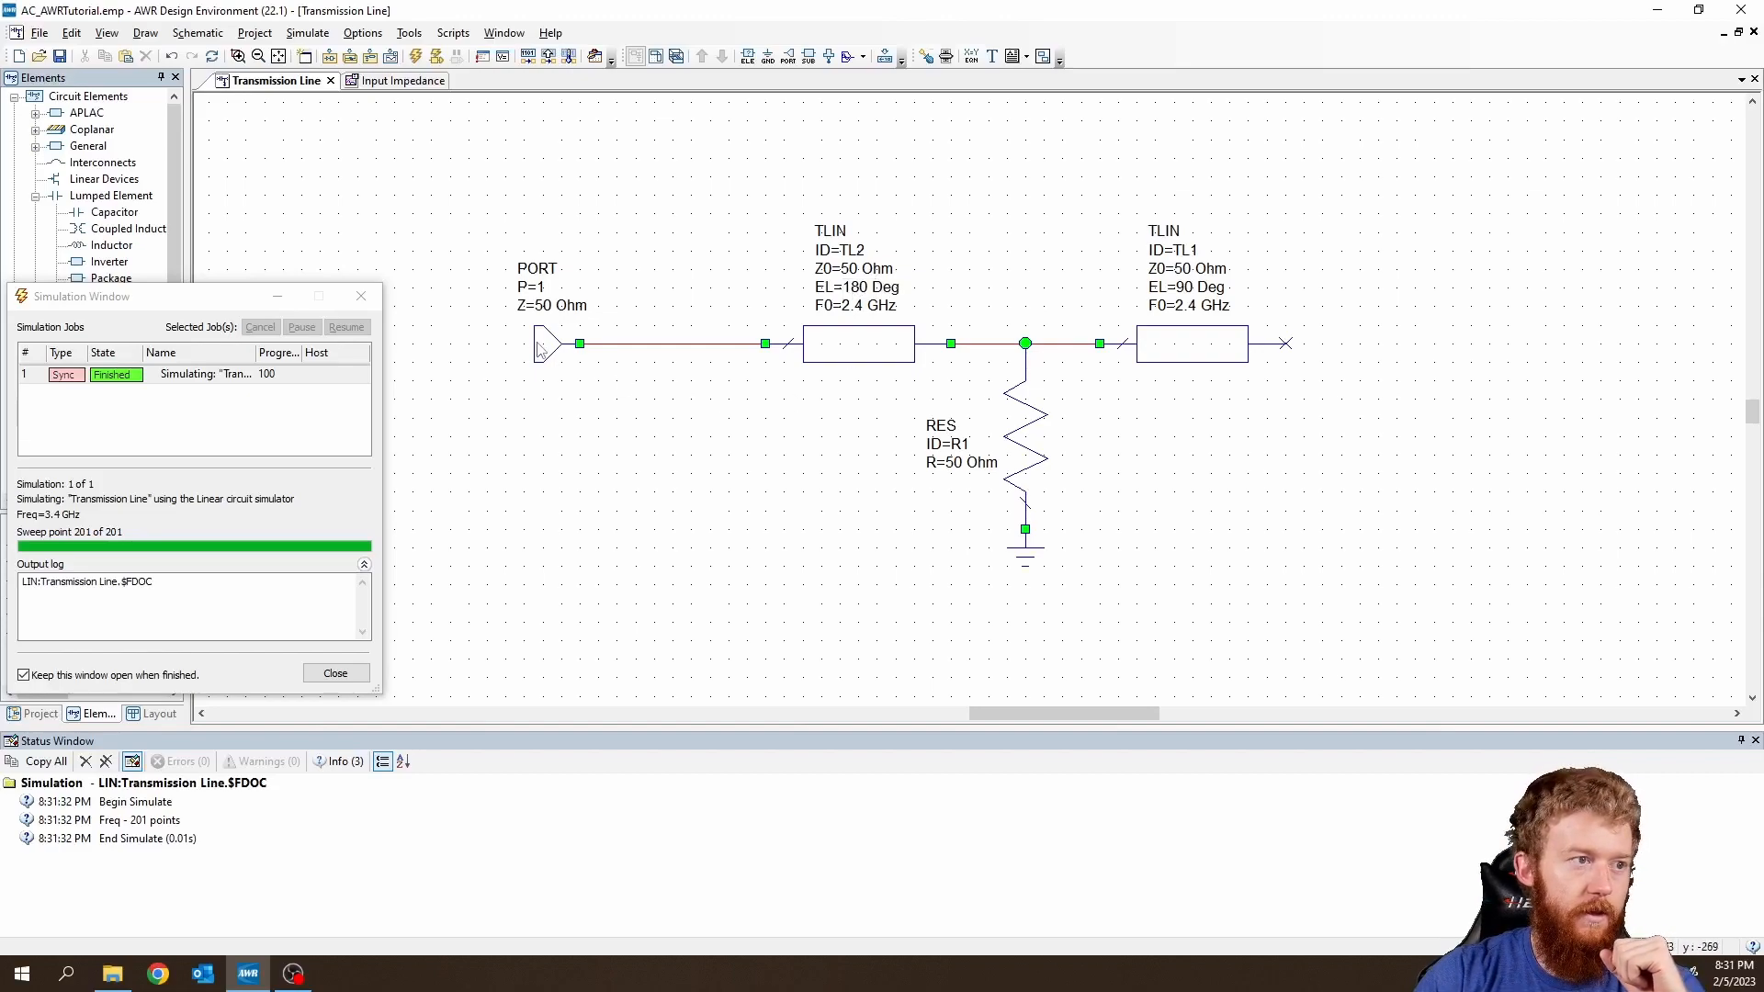
Move port 1 still farther from line TL2 and delete the wire between them.
left_click_drag(542, 347, 413, 347)
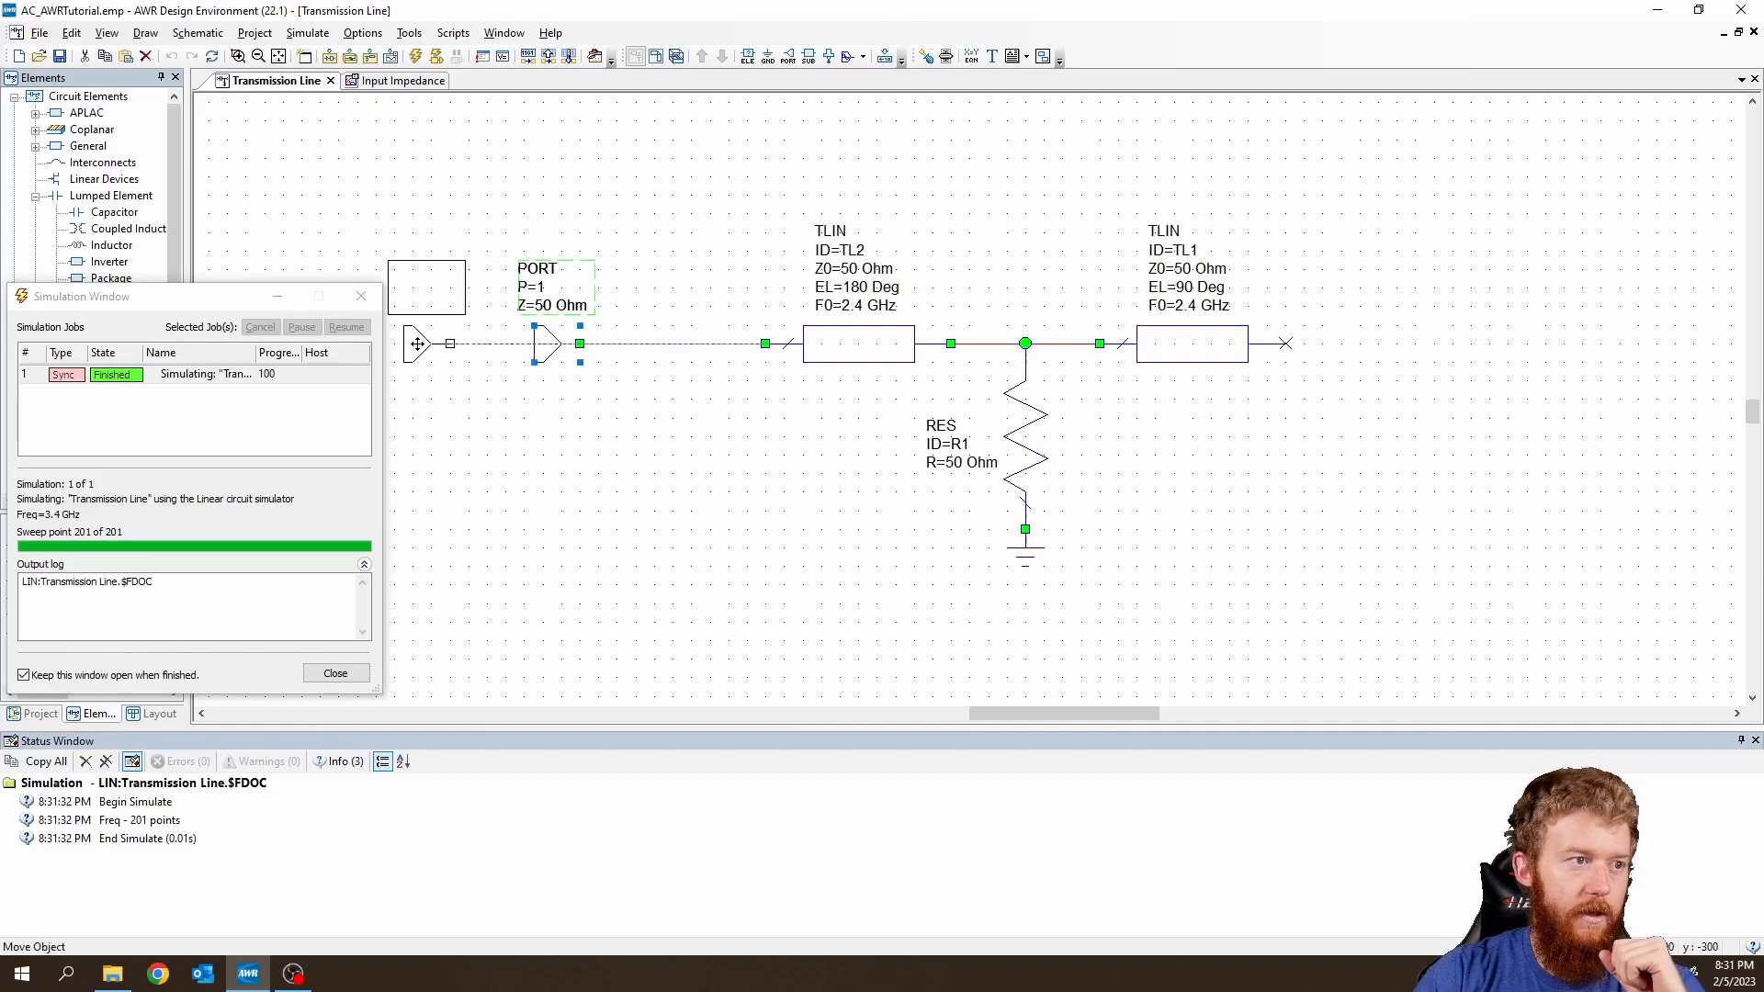
left_click(661, 343)
key("Delete")
Place a horizontal copy of the 50 Ohm resistor in series between port 1 and line TL2, wiring the port and moving it closer.
left_click(1025, 428)
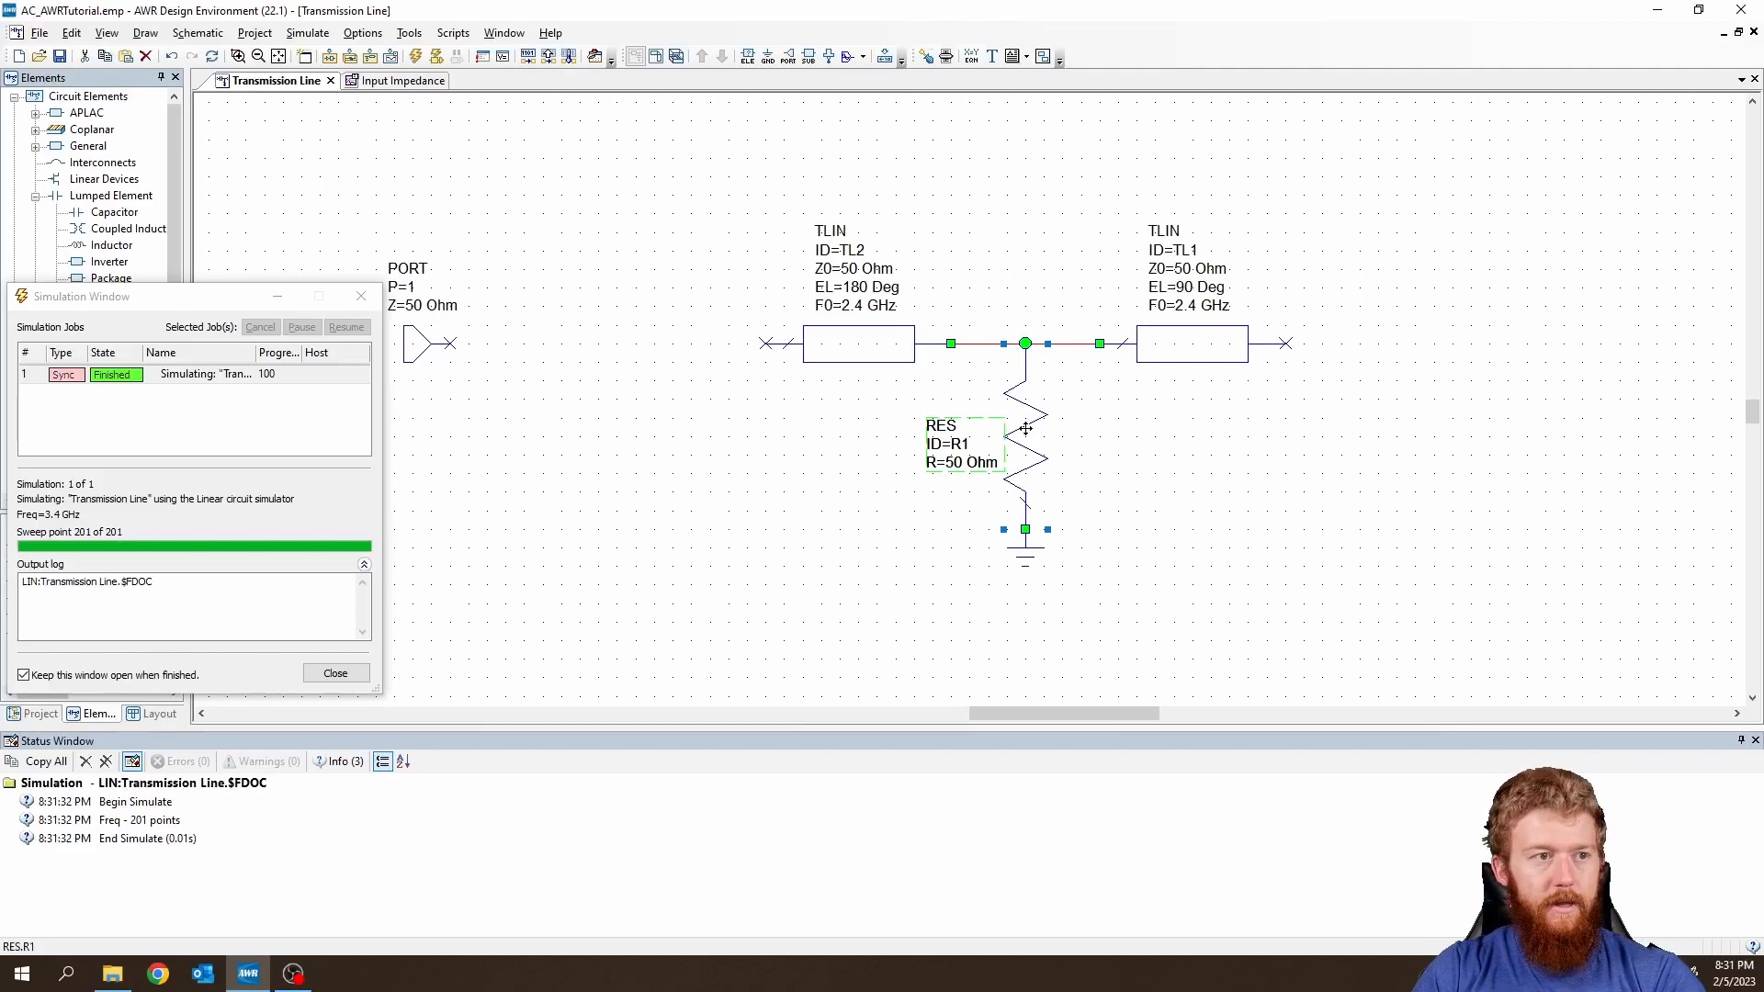
key("ctrl+v")
right_click(715, 435)
right_click(676, 387)
right_click(676, 371)
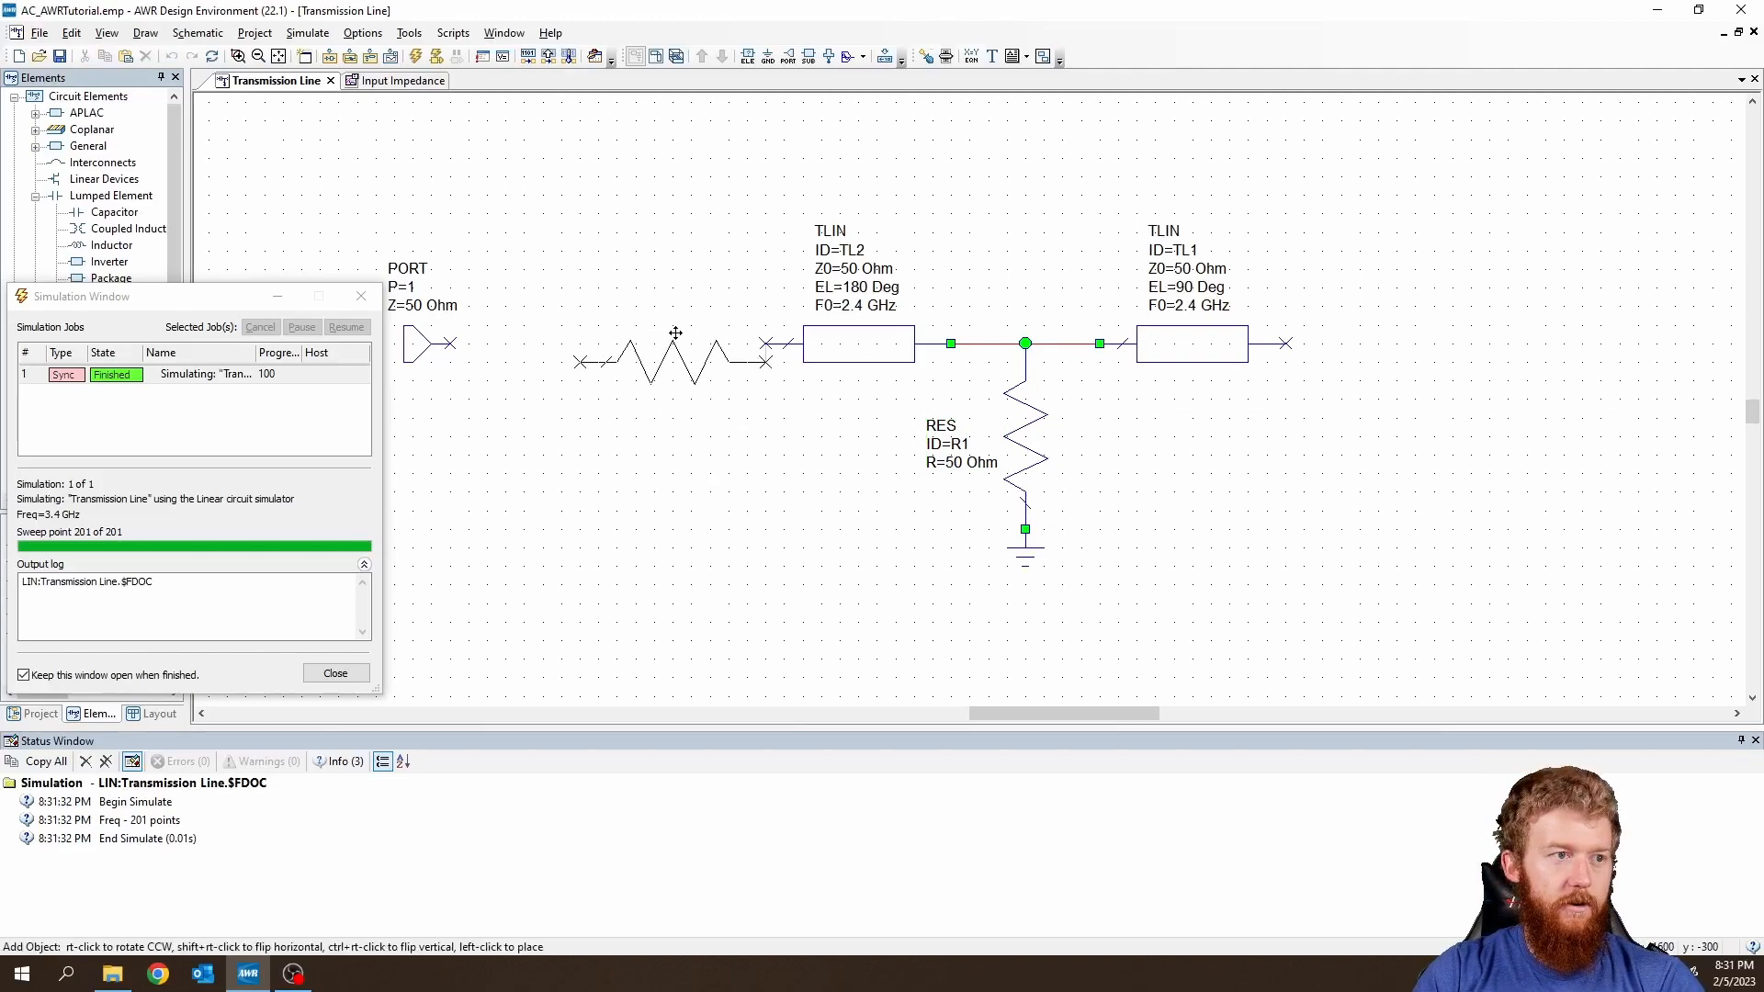
left_click(675, 333)
left_click(450, 344)
left_click(579, 344)
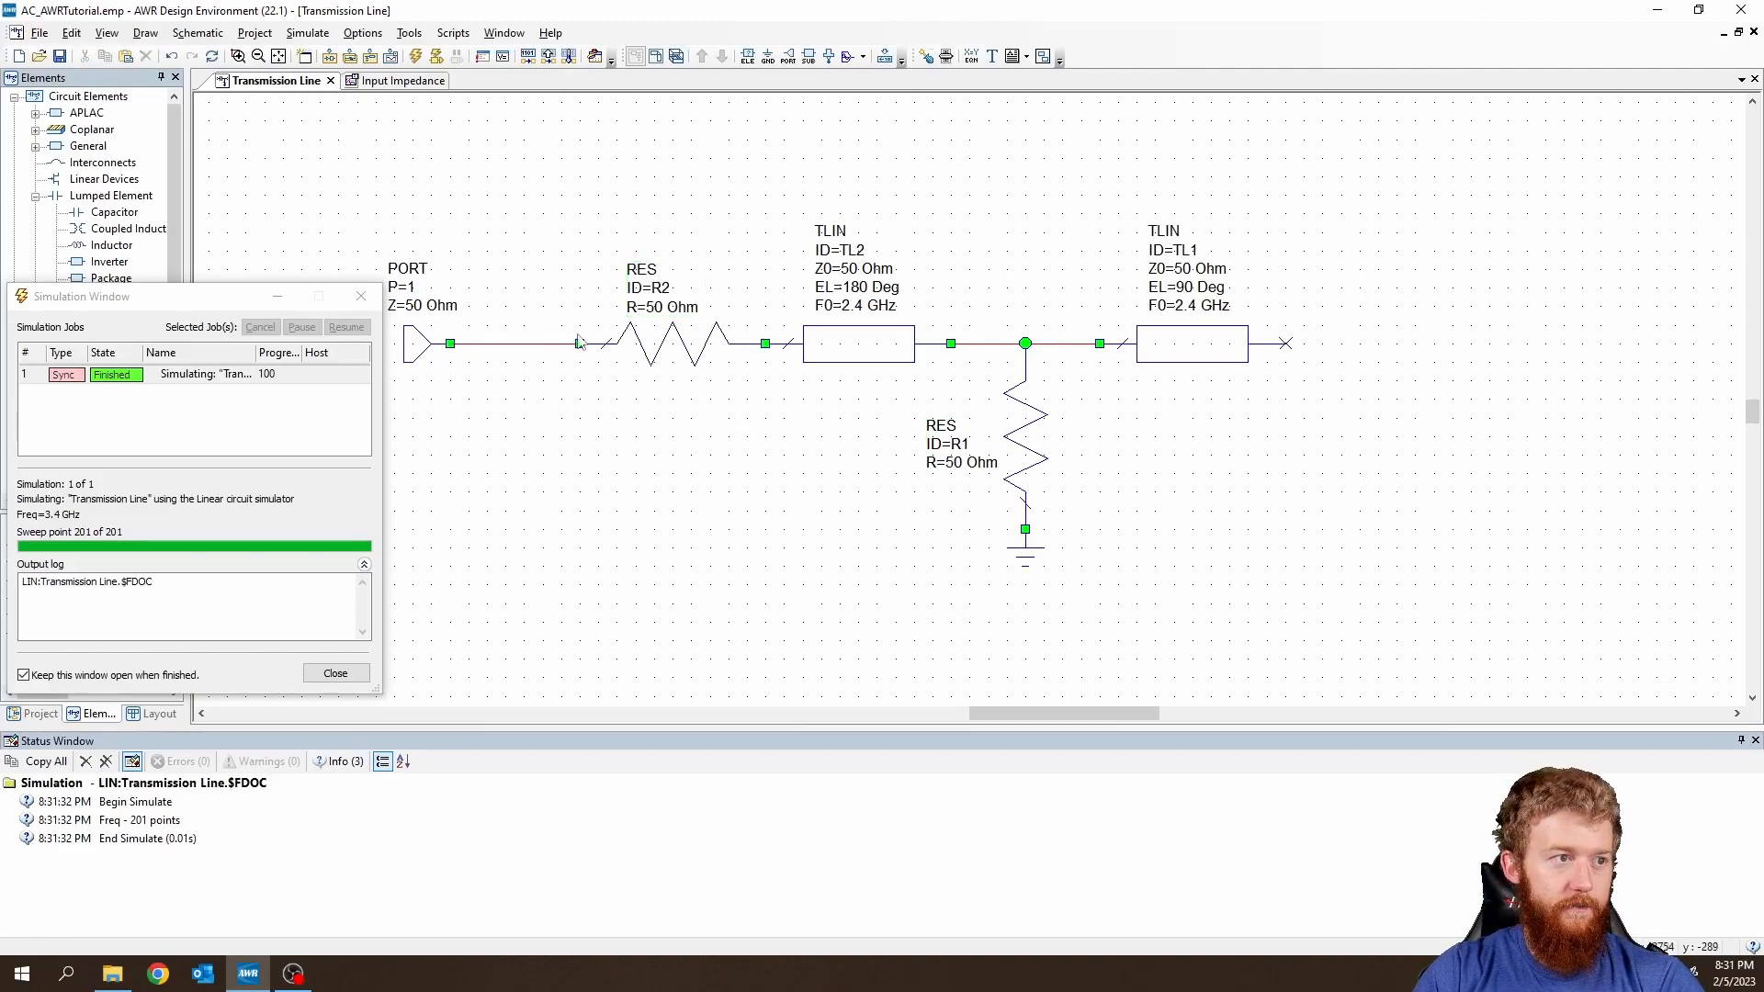
left_click_drag(409, 345, 479, 346)
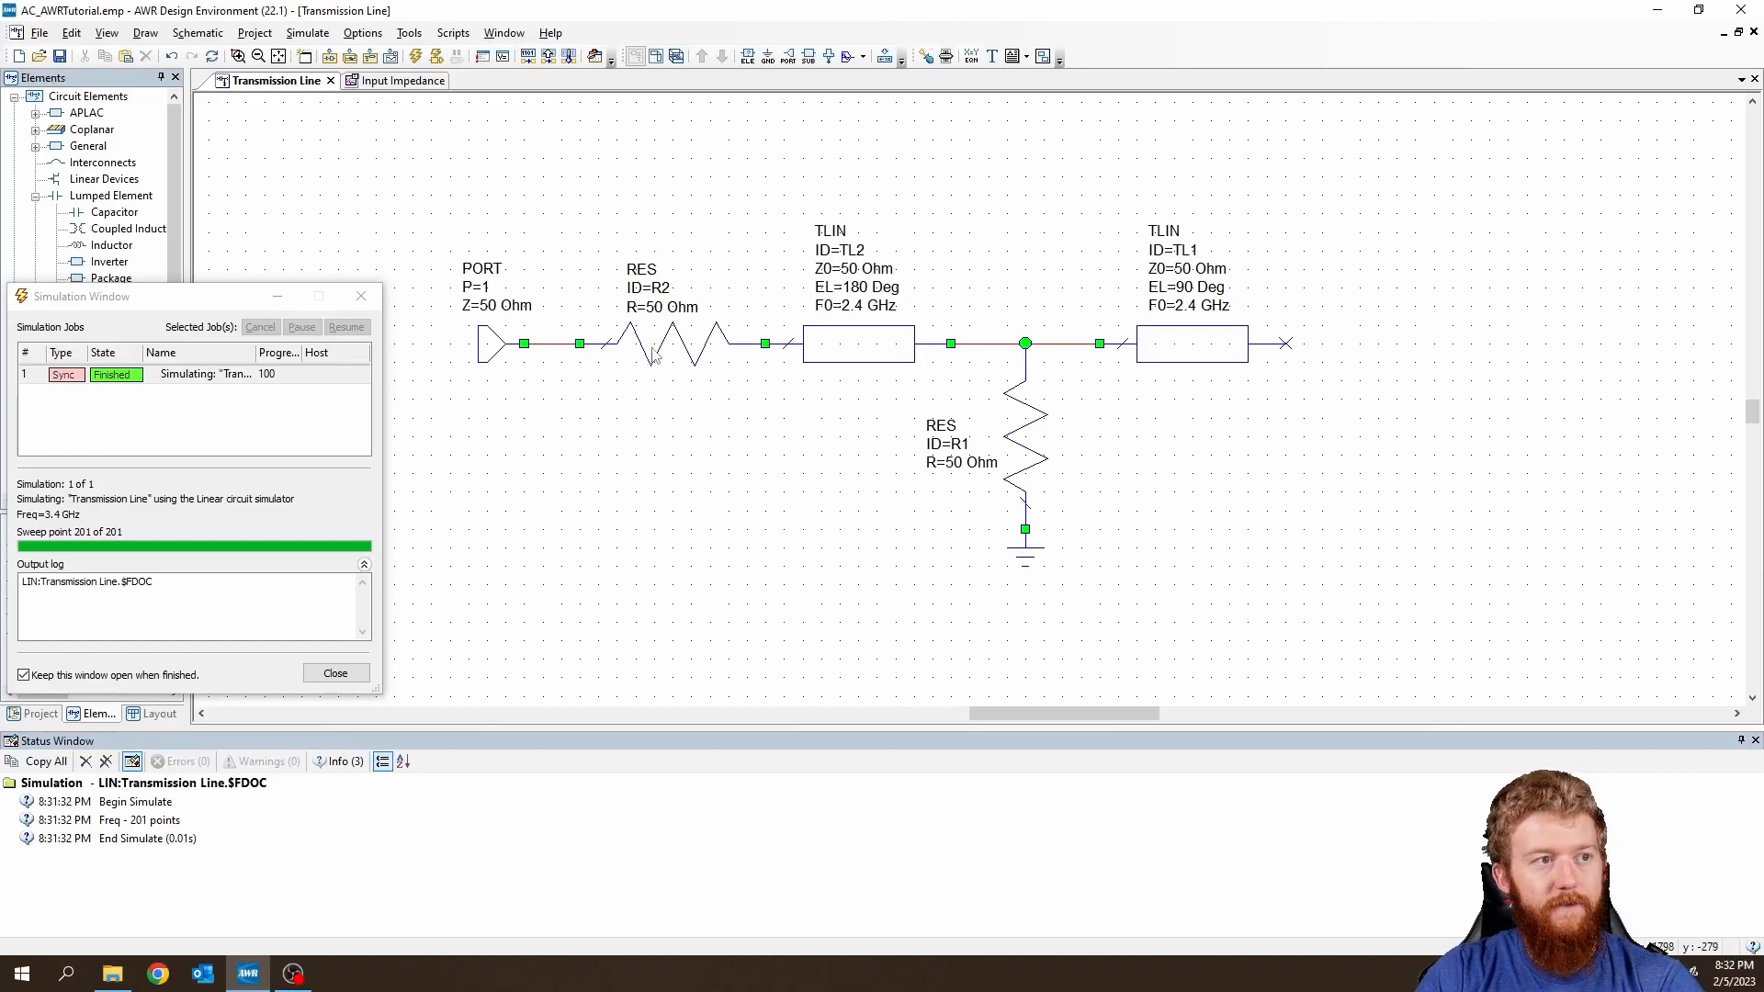
Simulate the circuit with the series resistor and show the Input Impedance graph.
left_click(683, 357)
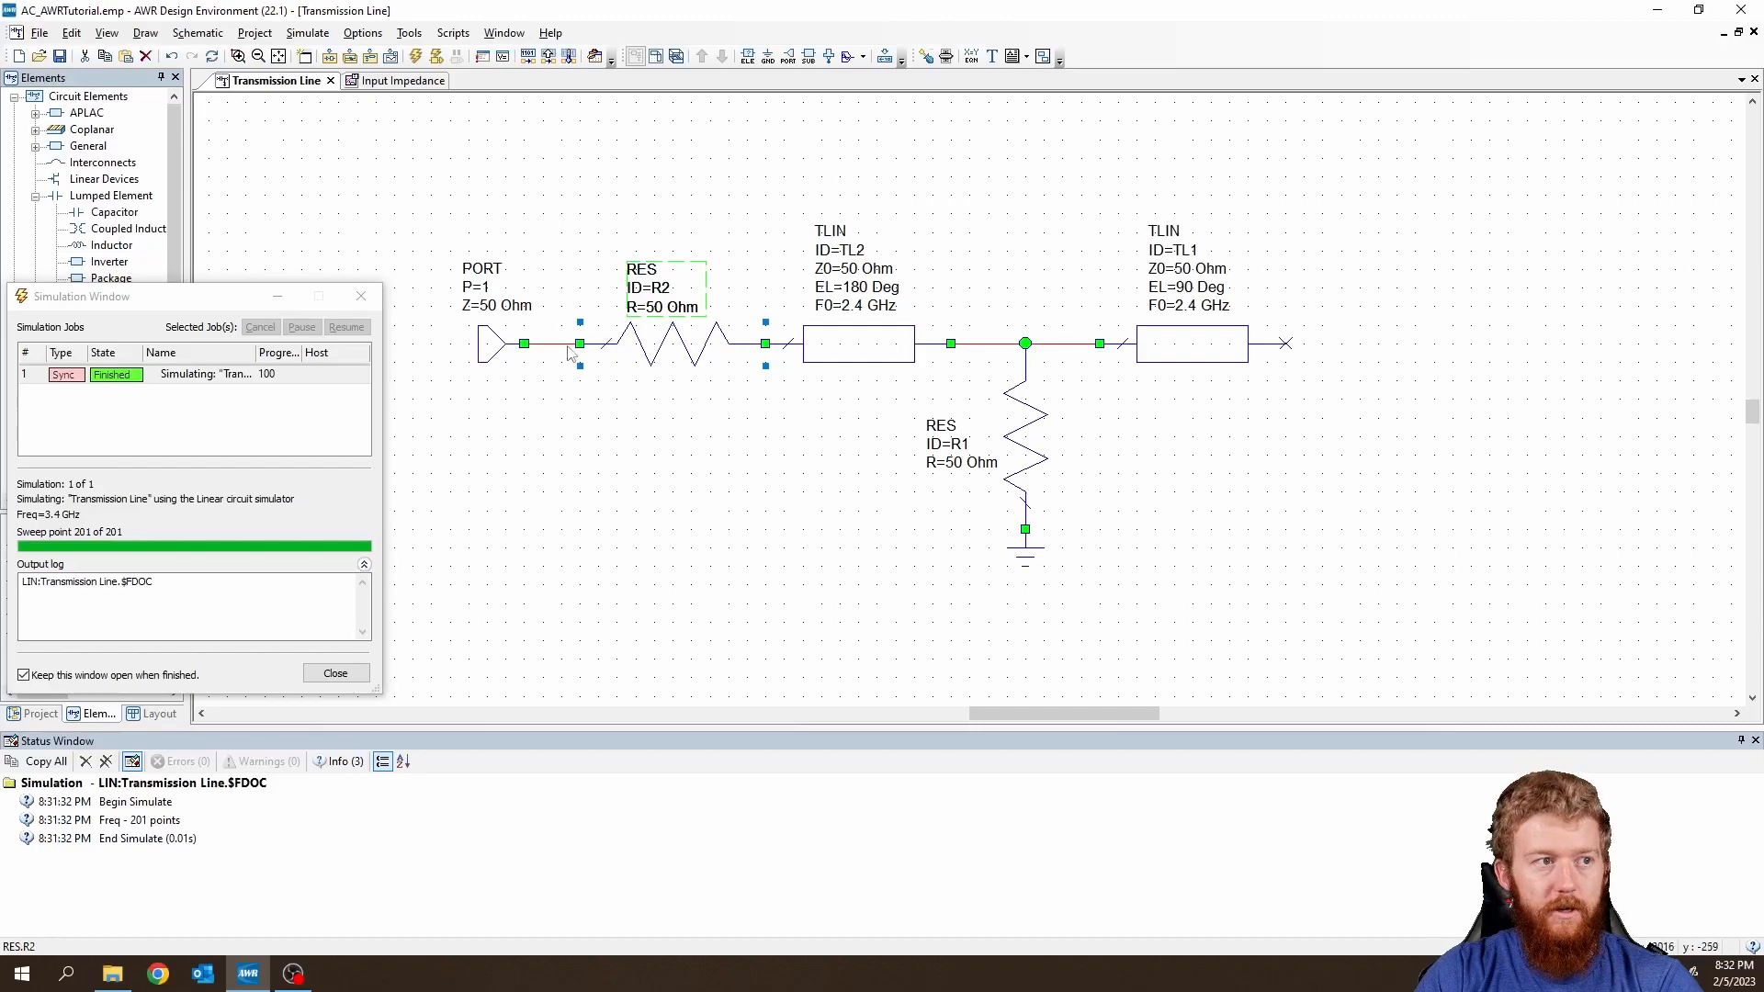
left_click(425, 87)
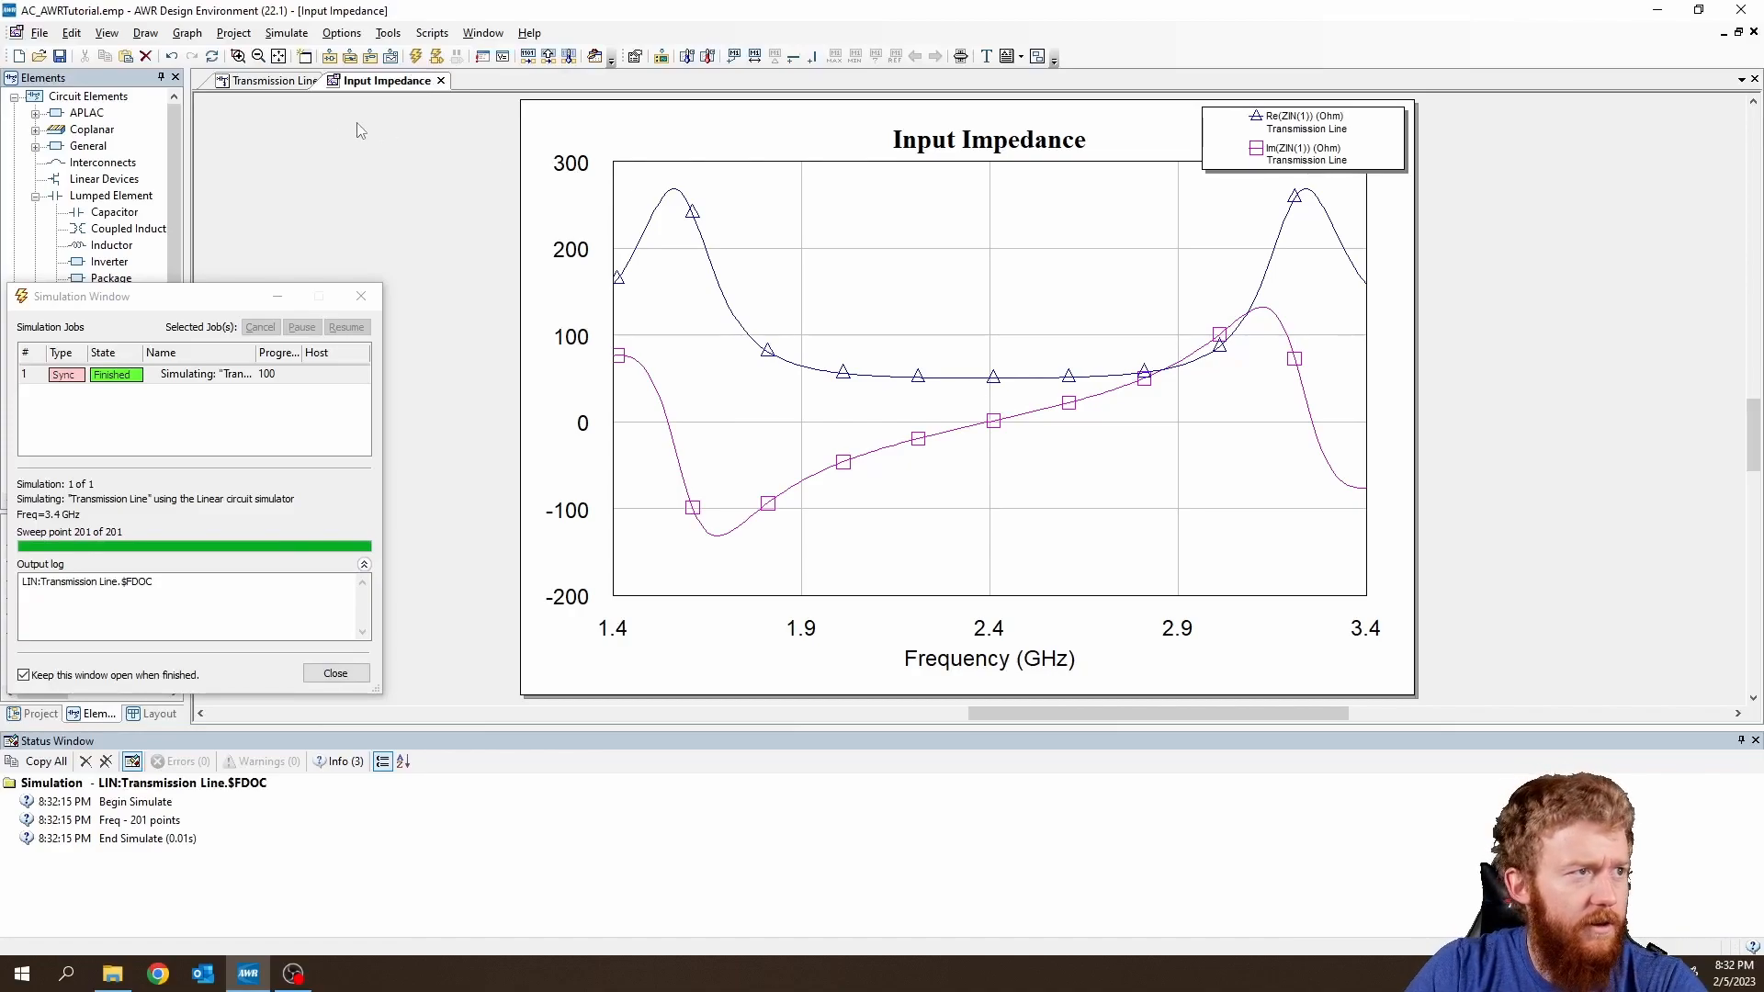
Review the Transmission Line schematic against its Input Impedance graph, examining the curves around 2.4 GHz.
left_click(298, 84)
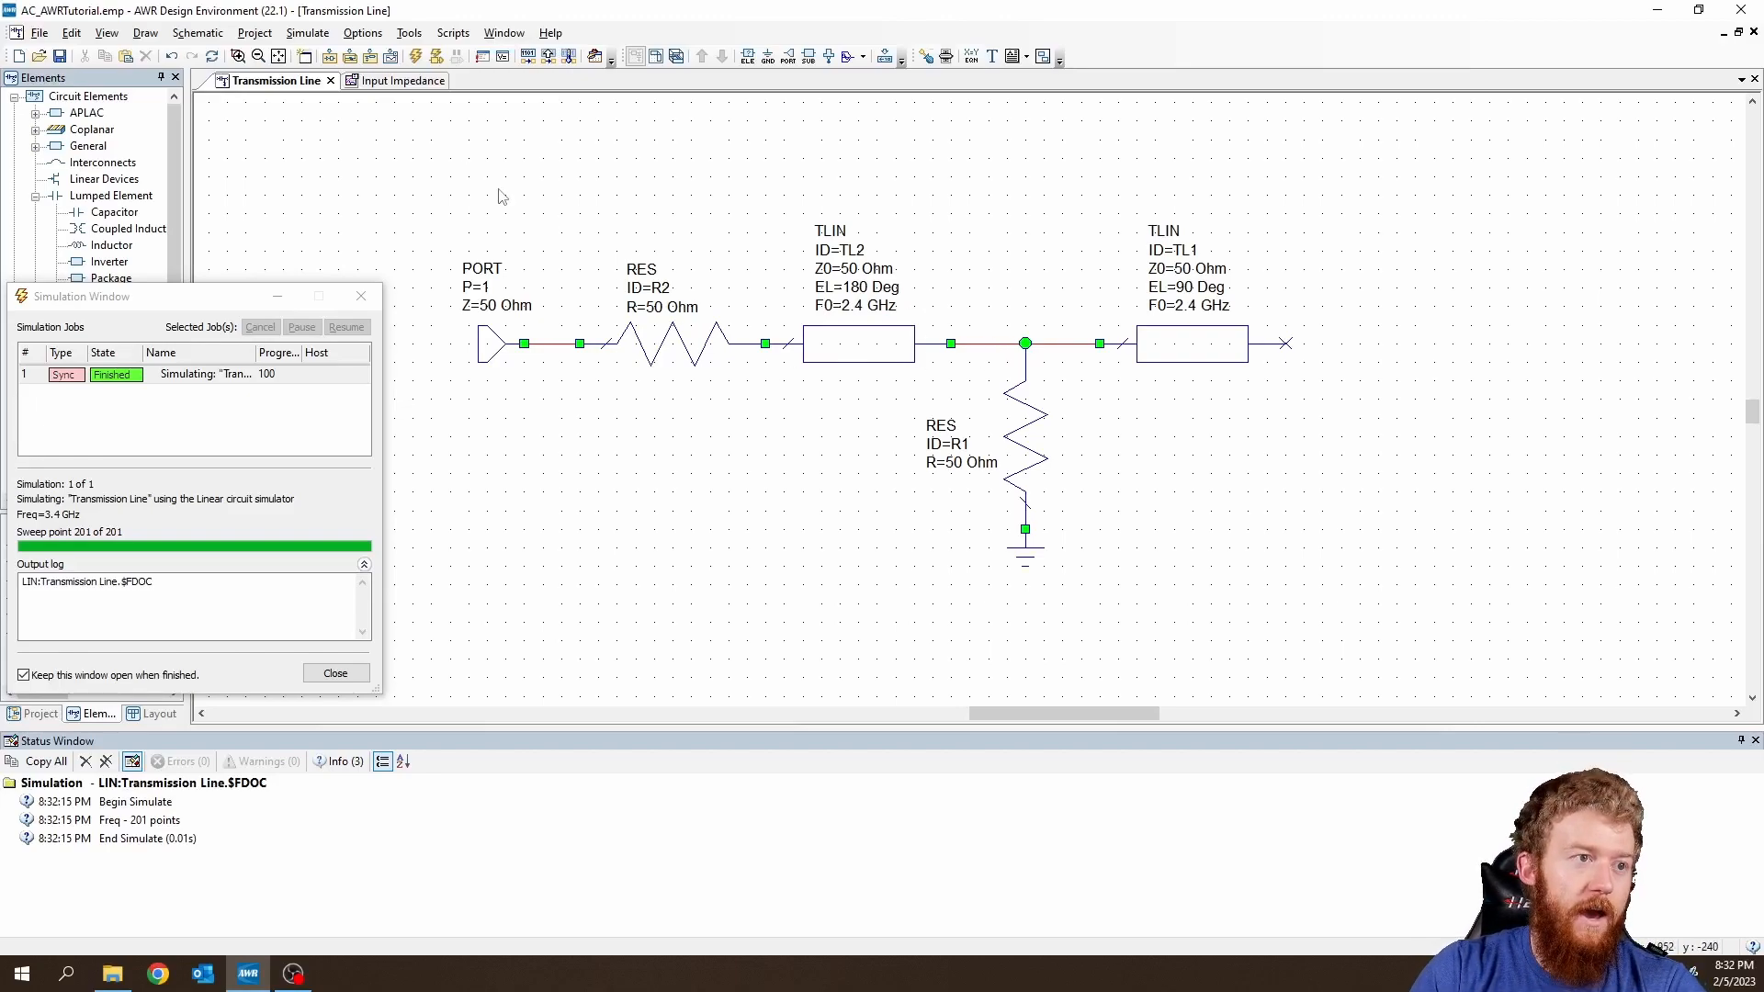
left_click(403, 81)
mouse_move(865, 377)
left_mouse_down()
mouse_move(992, 387)
mouse_move(994, 439)
left_mouse_up()
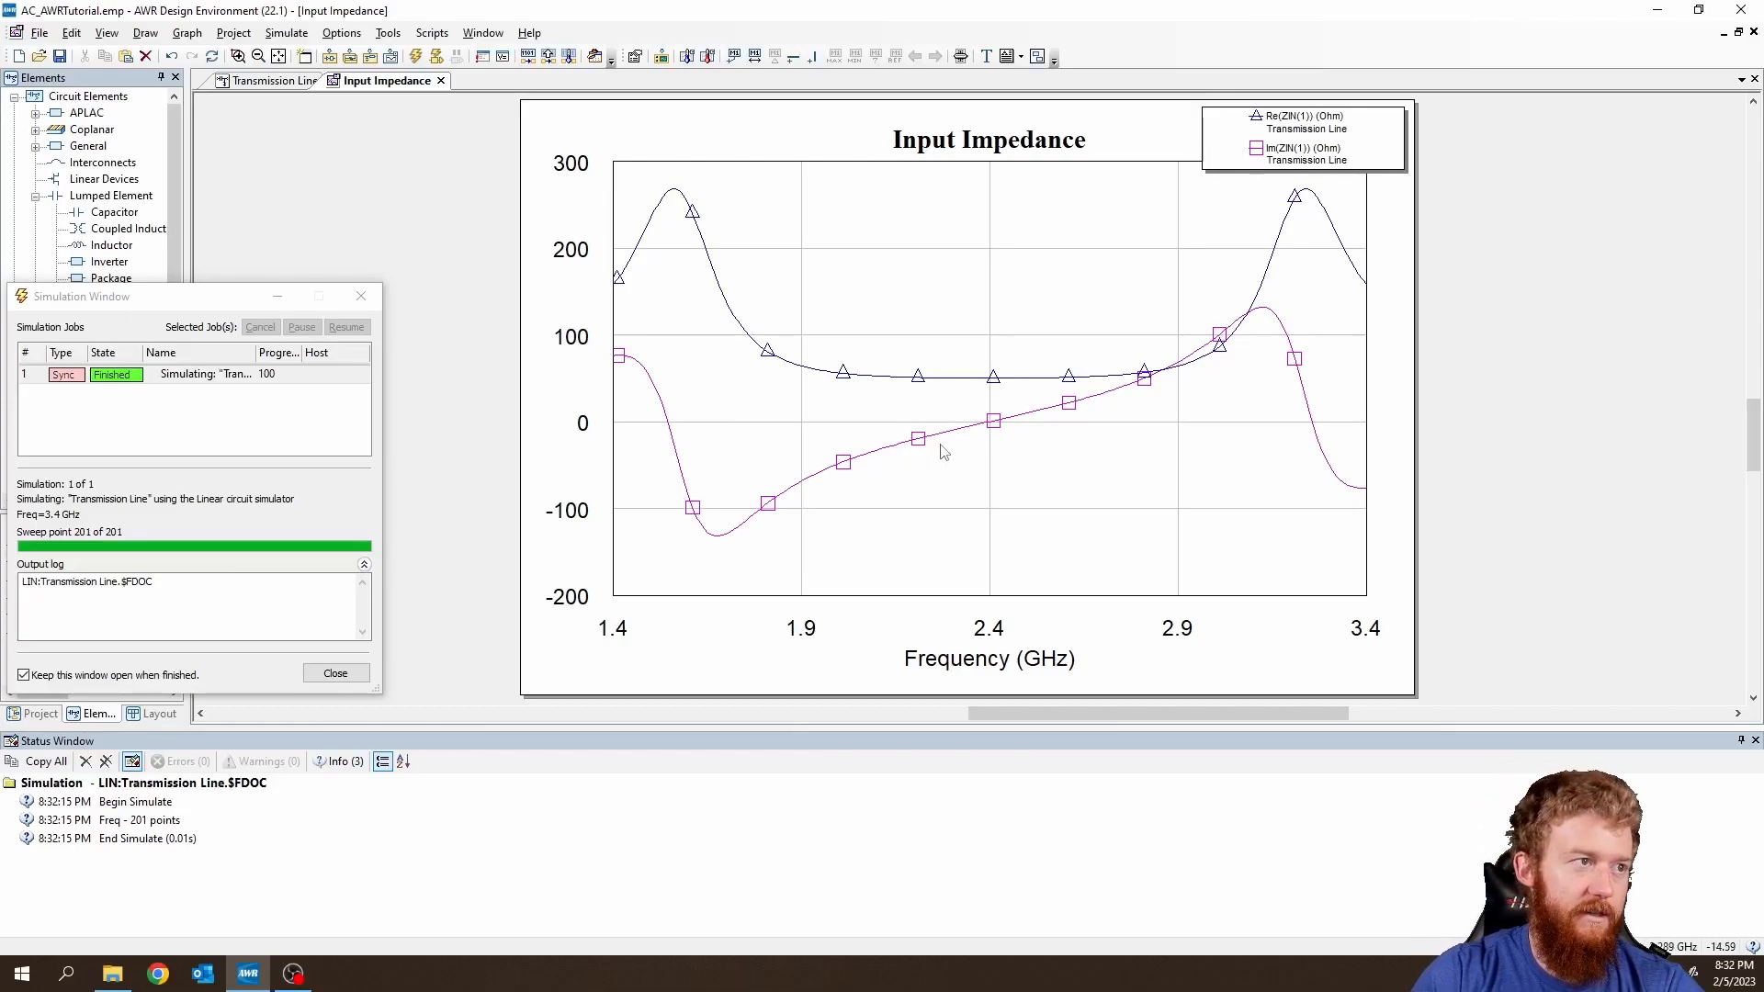
Close the simulation results window, the Input Impedance graph and the Transmission Line schematic.
left_click_drag(192, 307, 381, 292)
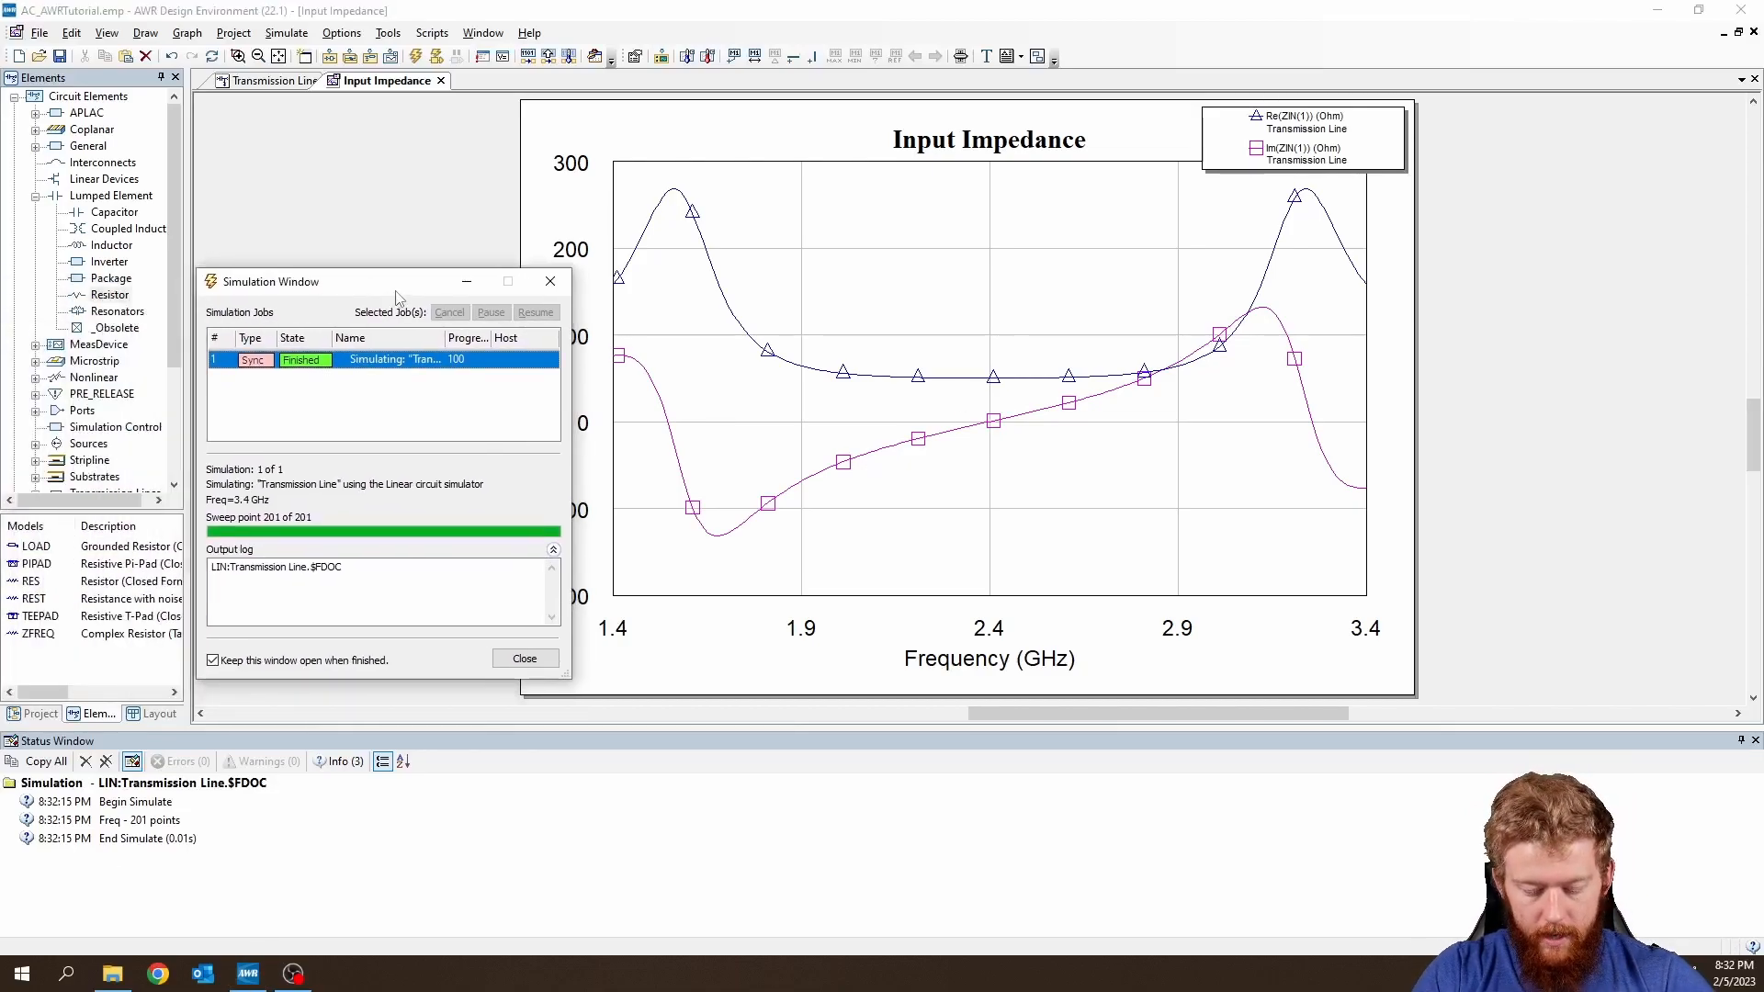
left_click(551, 283)
left_click(441, 81)
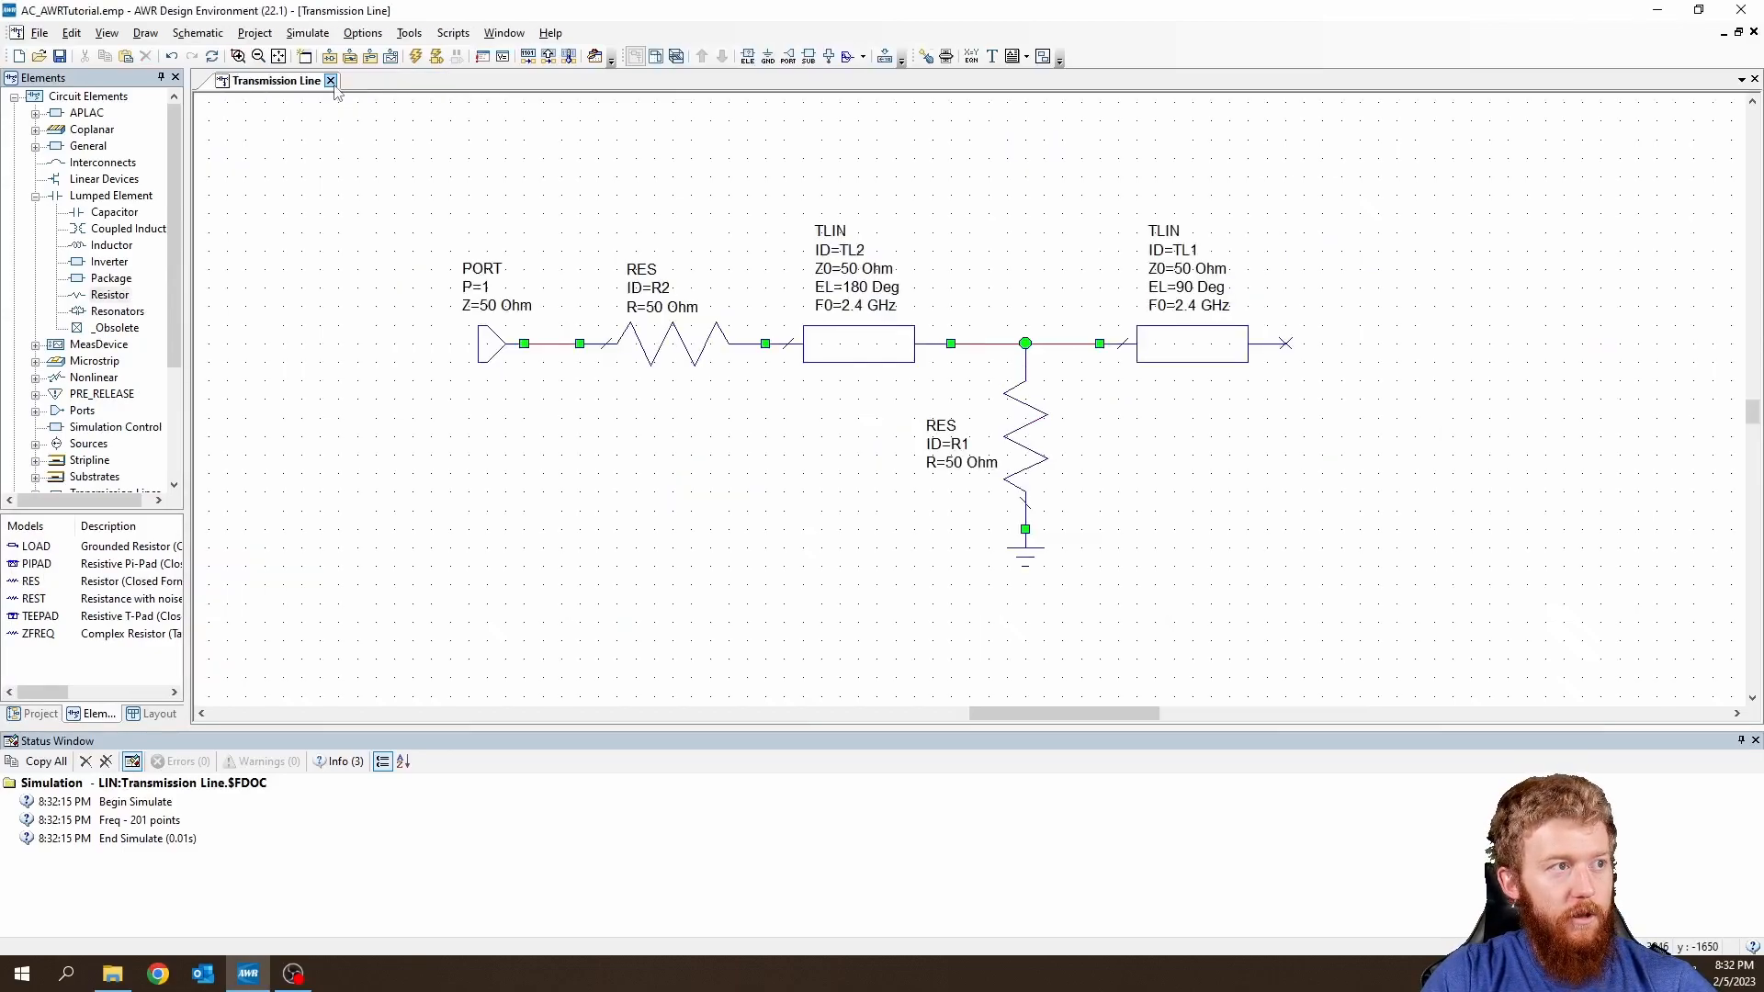
left_click(334, 81)
Create a new circuit schematic named L Network in the project.
left_click(37, 716)
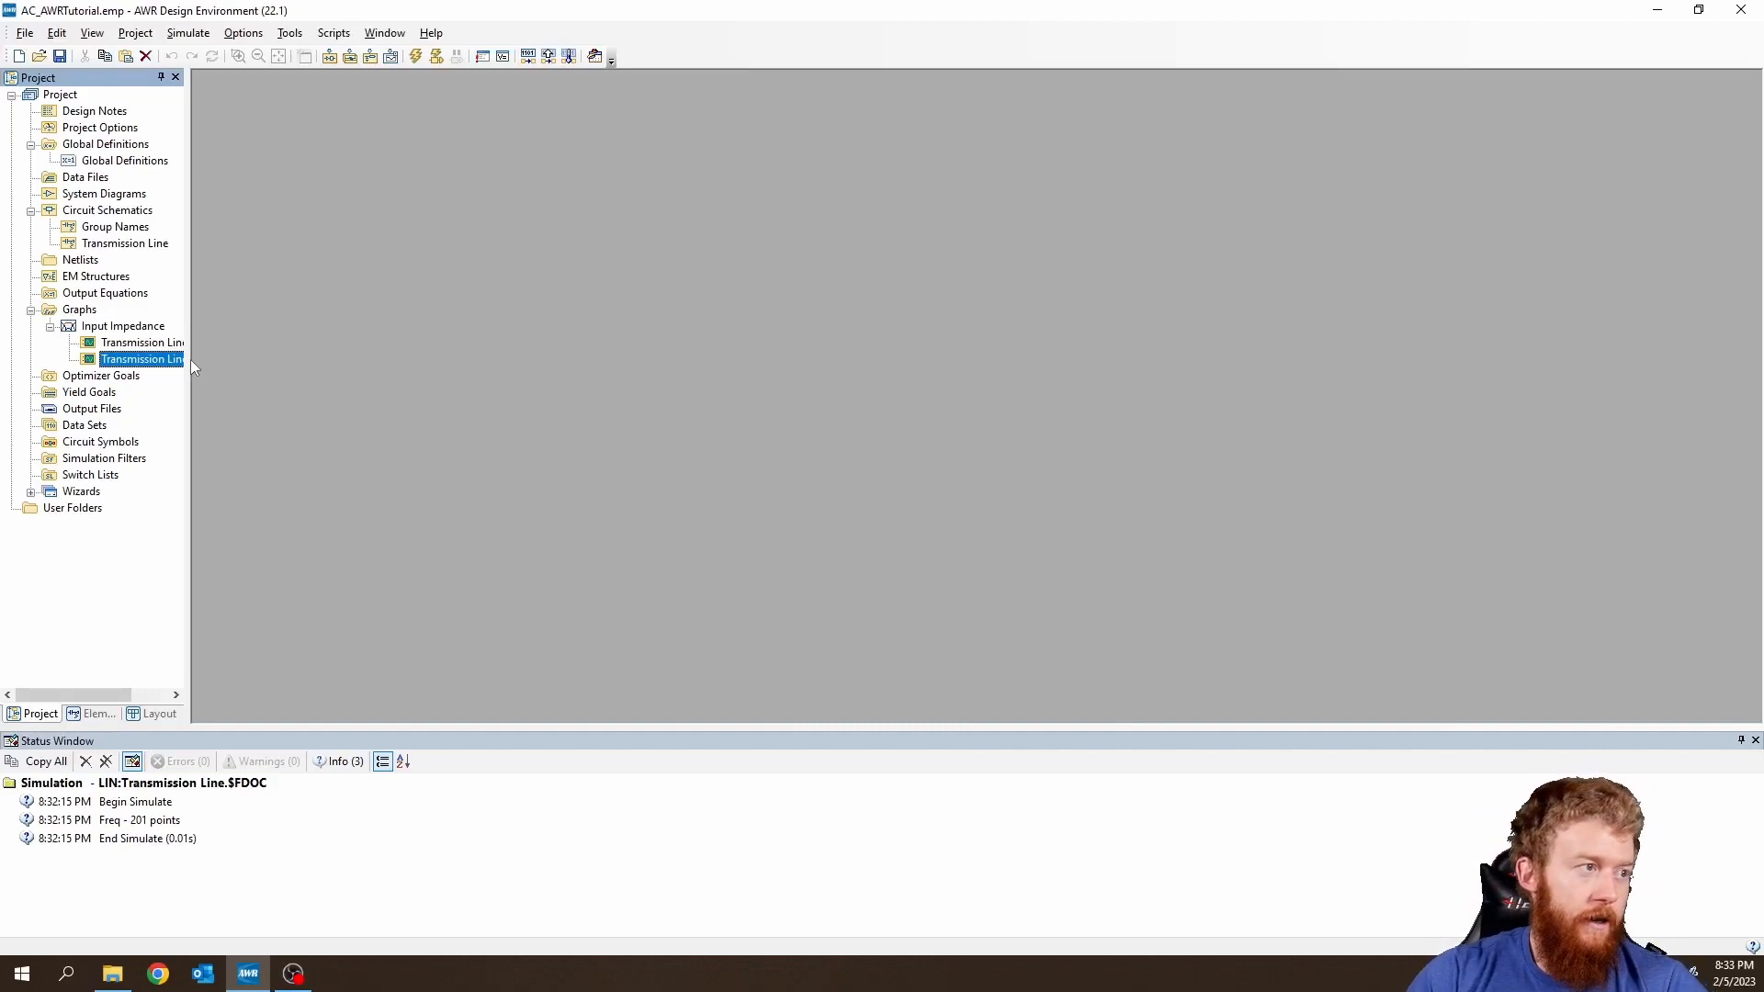
left_click(107, 209)
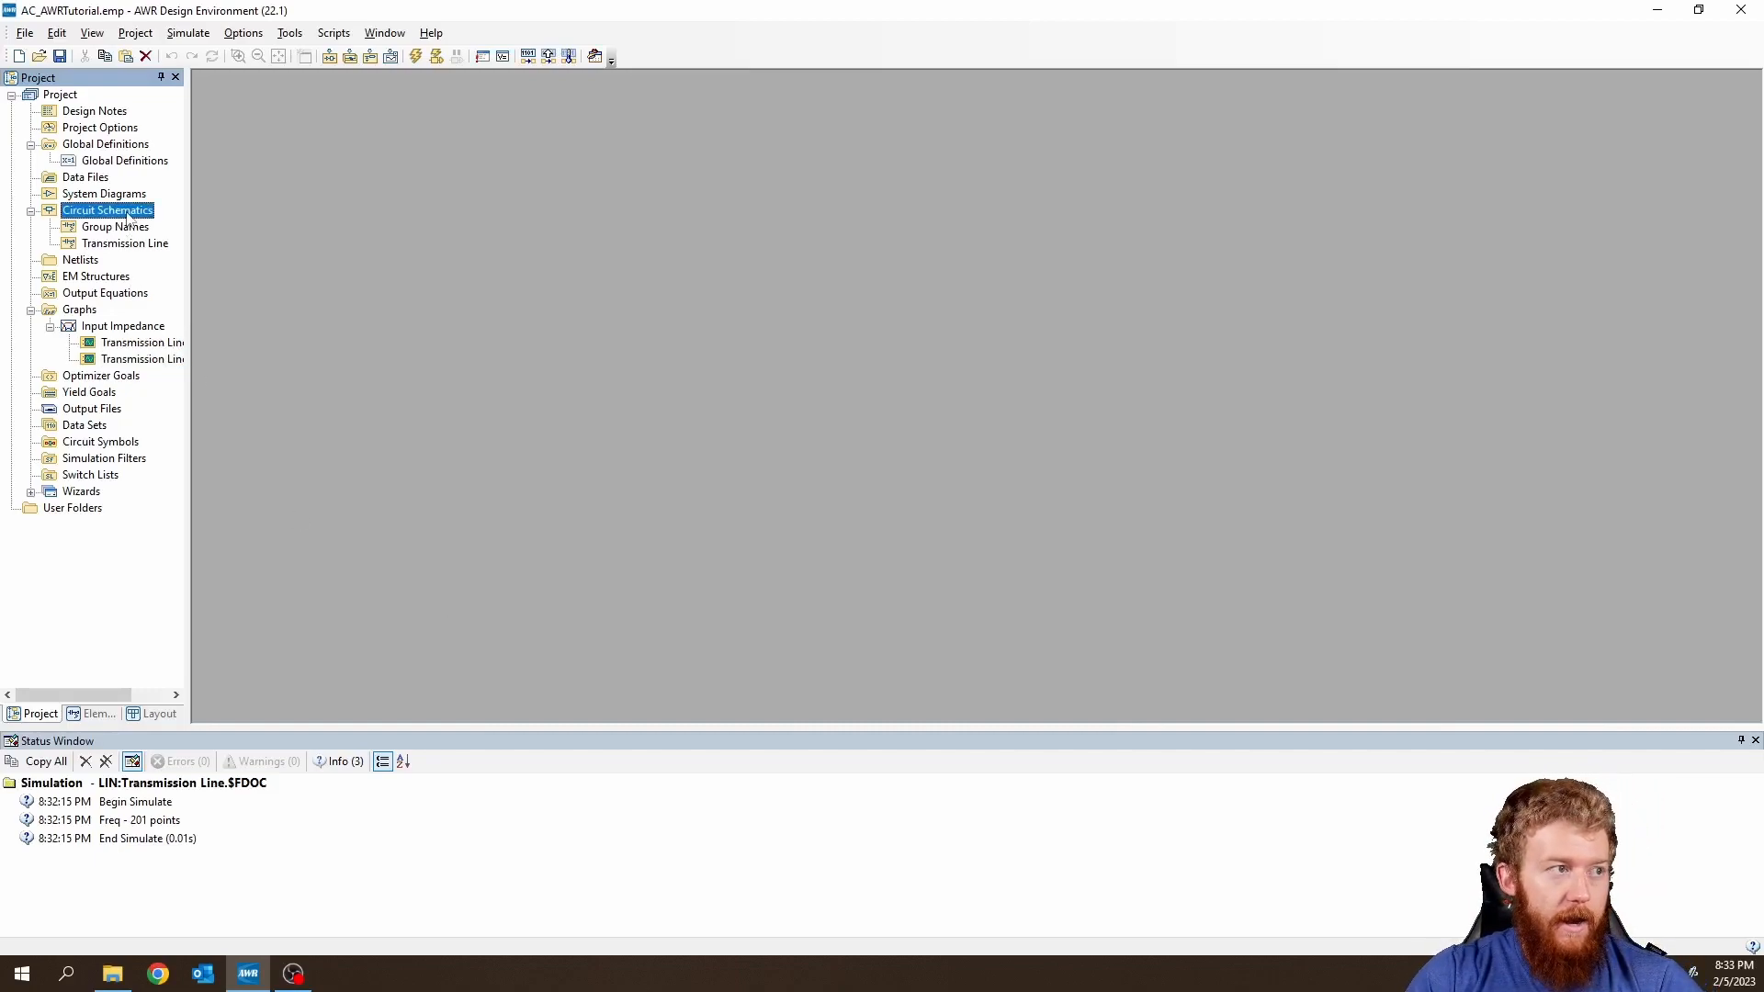
left_click(367, 56)
key("BackSpace")
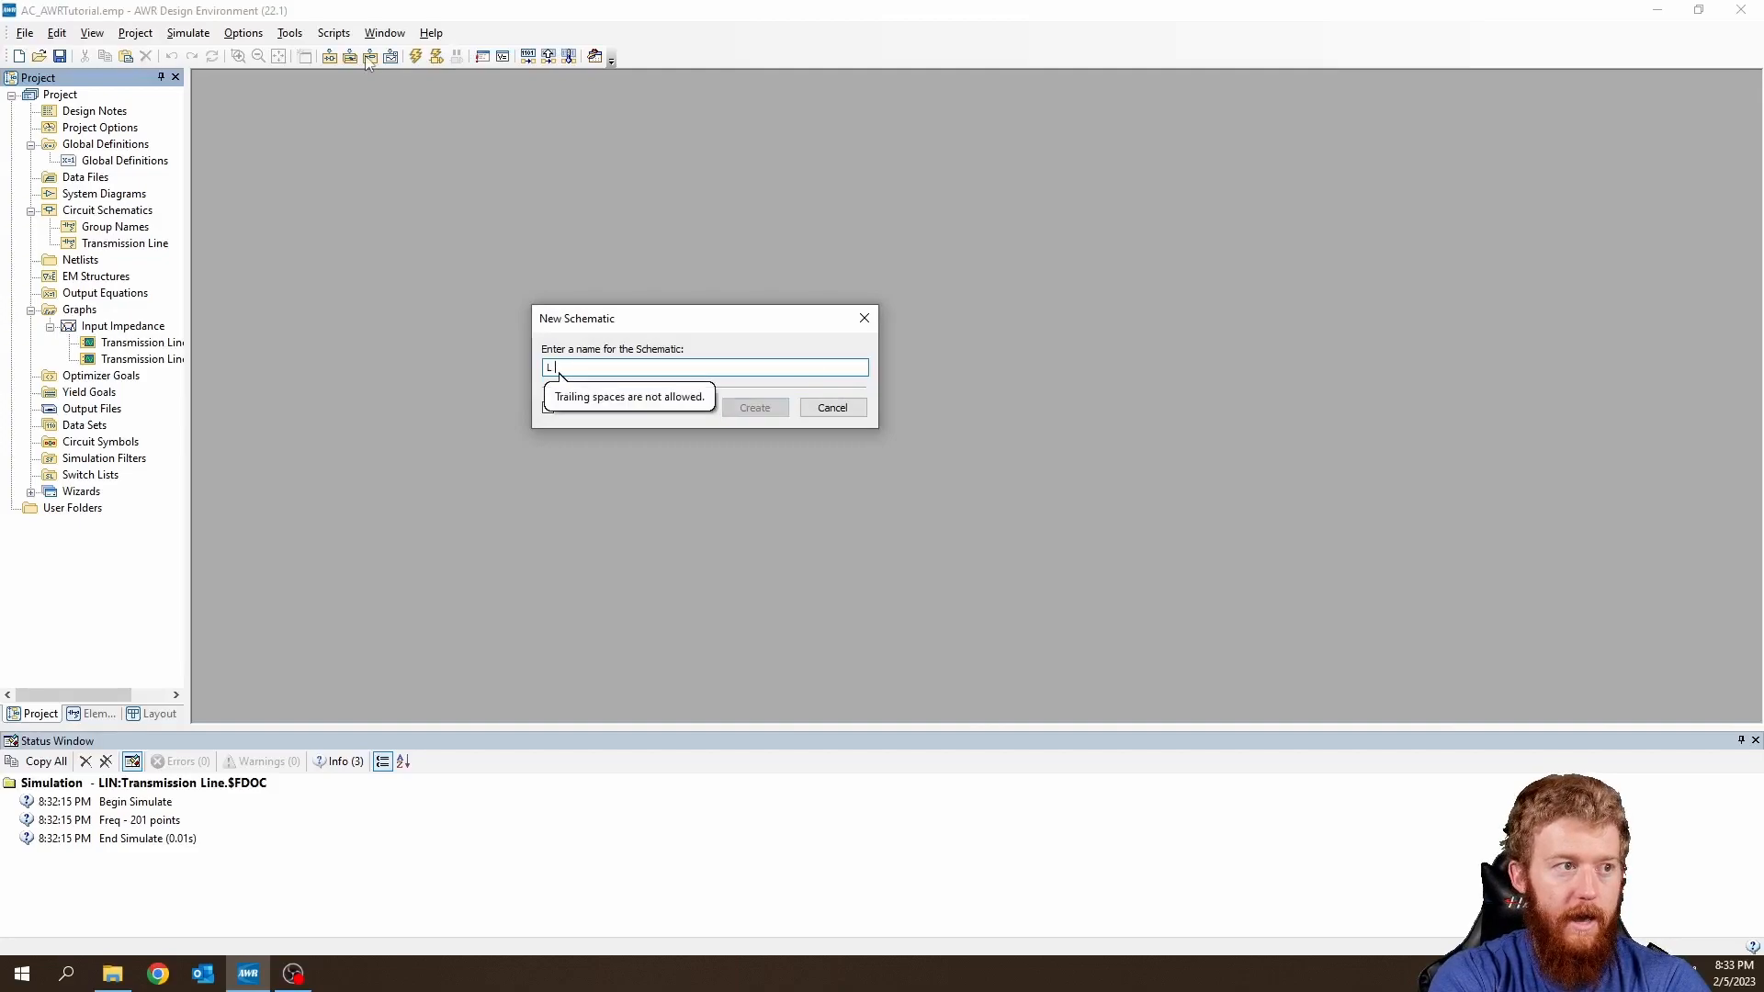
type("L Network")
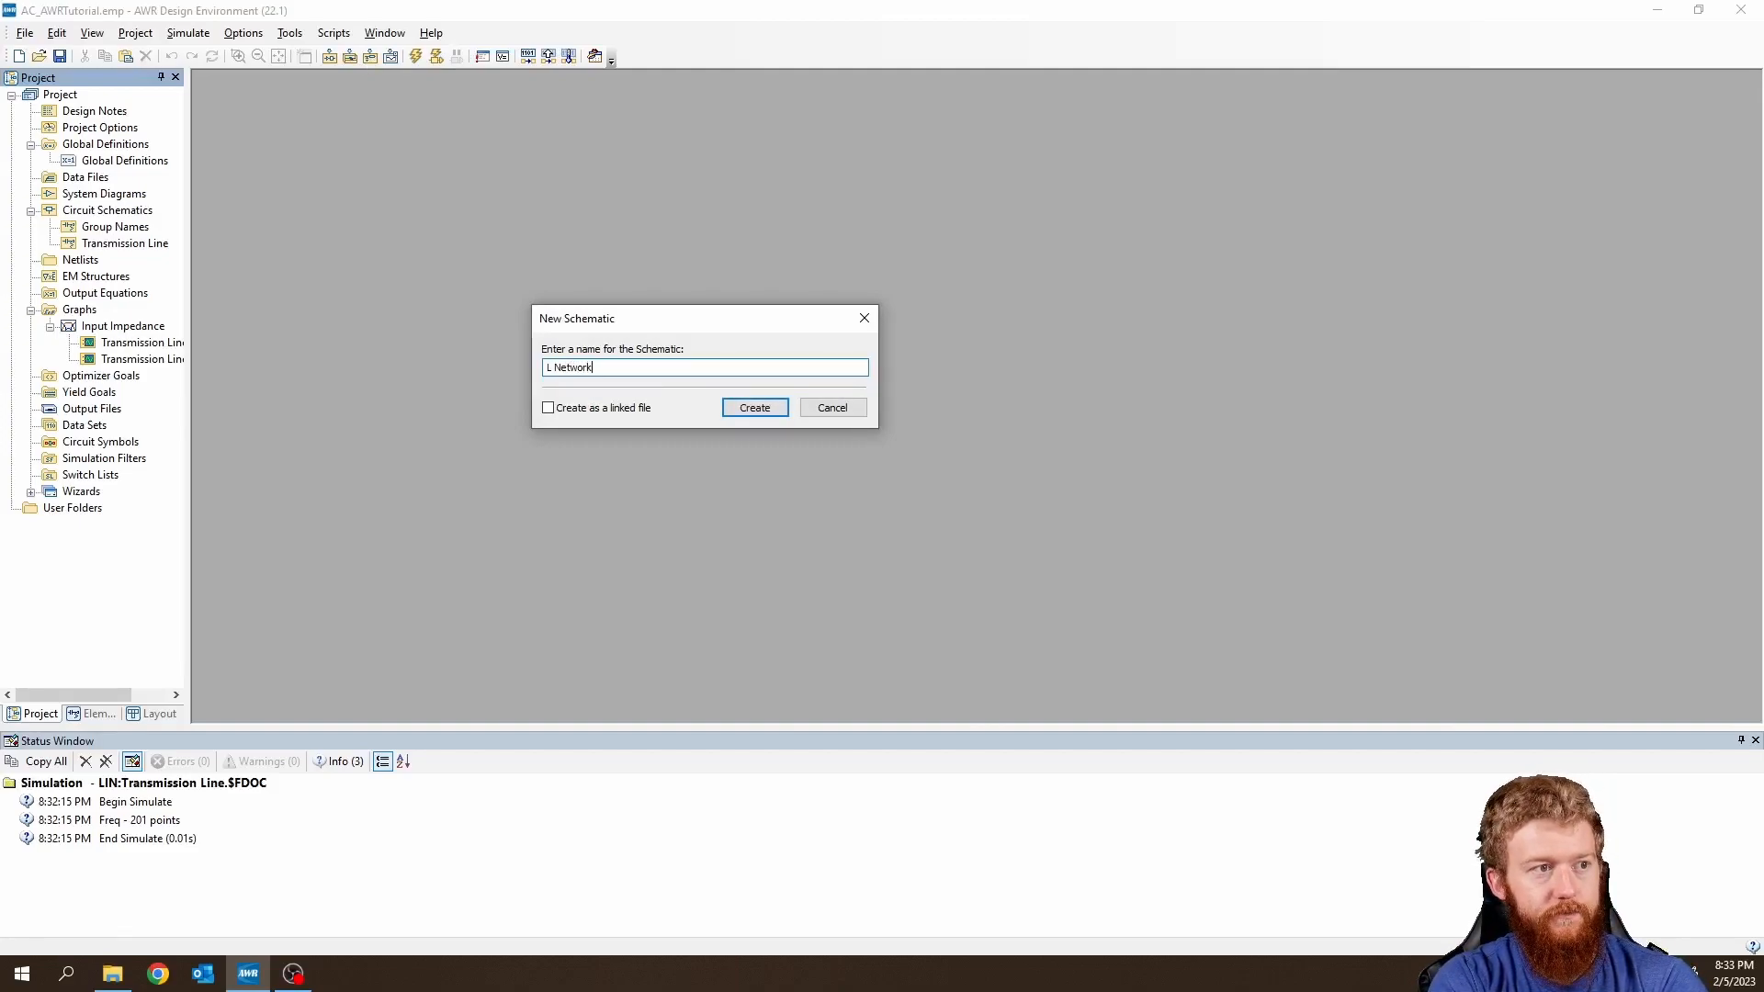
key("Return")
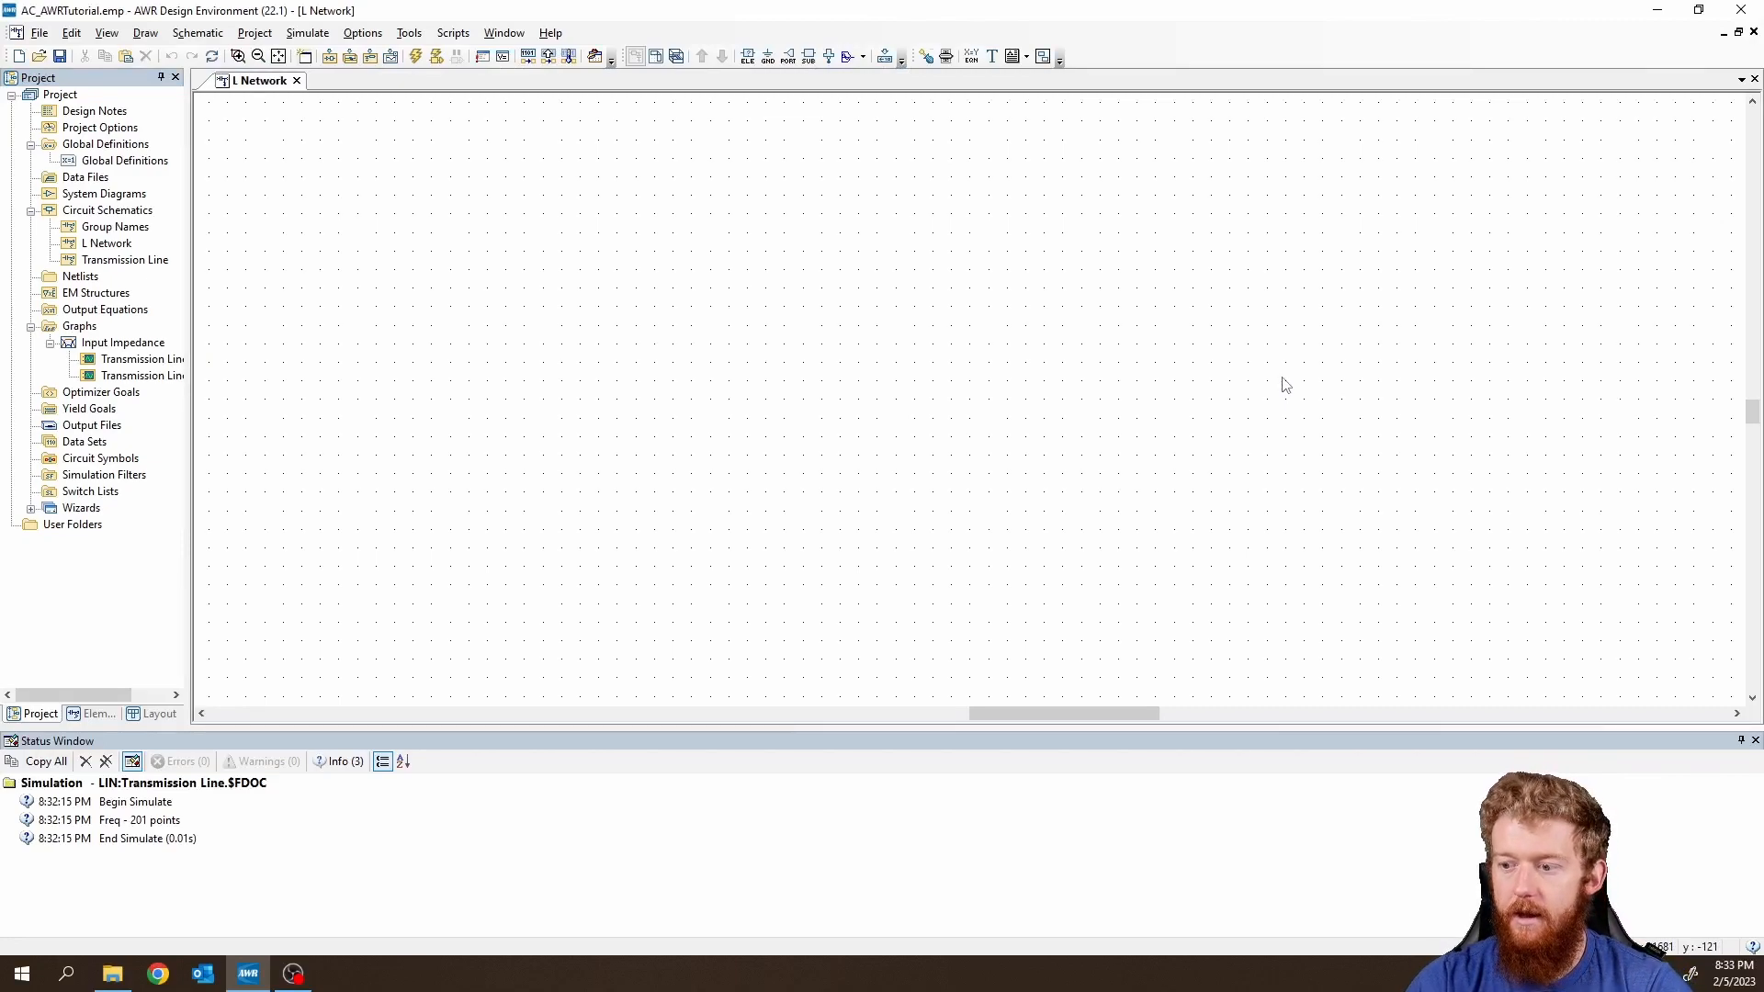
Place a lumped-element resistor (RES) horizontally in the middle of the L Network schematic.
scroll(977, 390, "down", 4)
scroll(1440, 456, "up", 1)
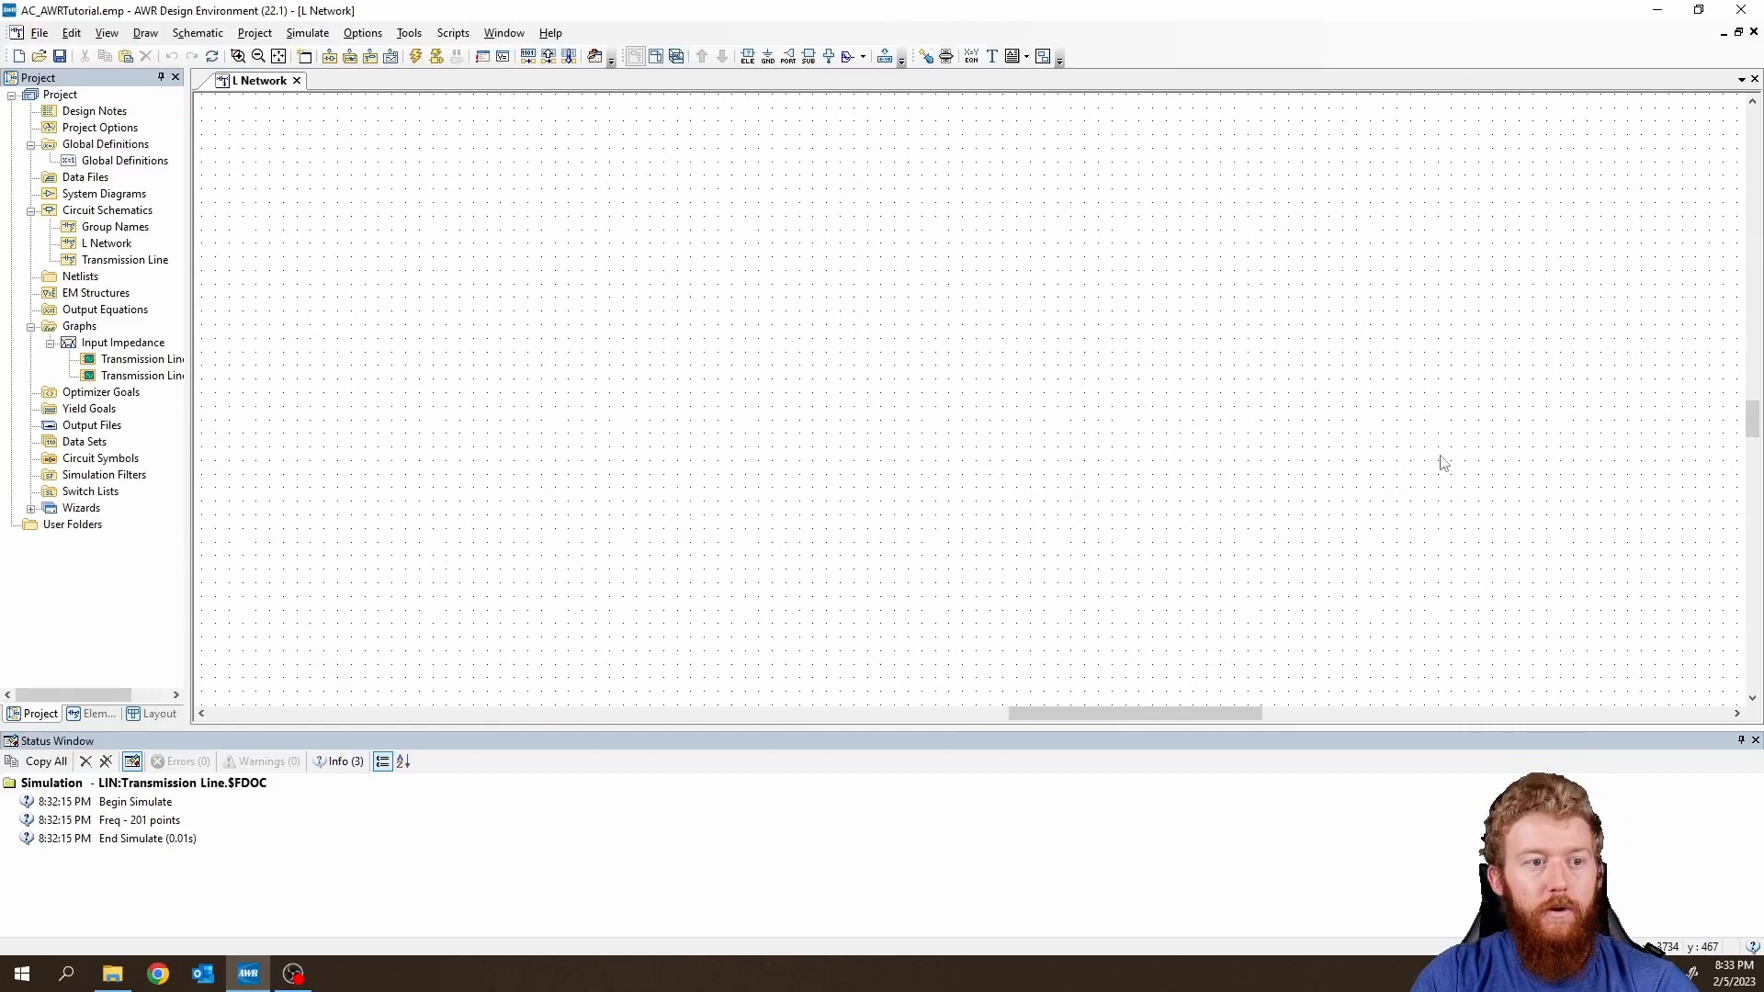
scroll(1549, 454, "up", 1)
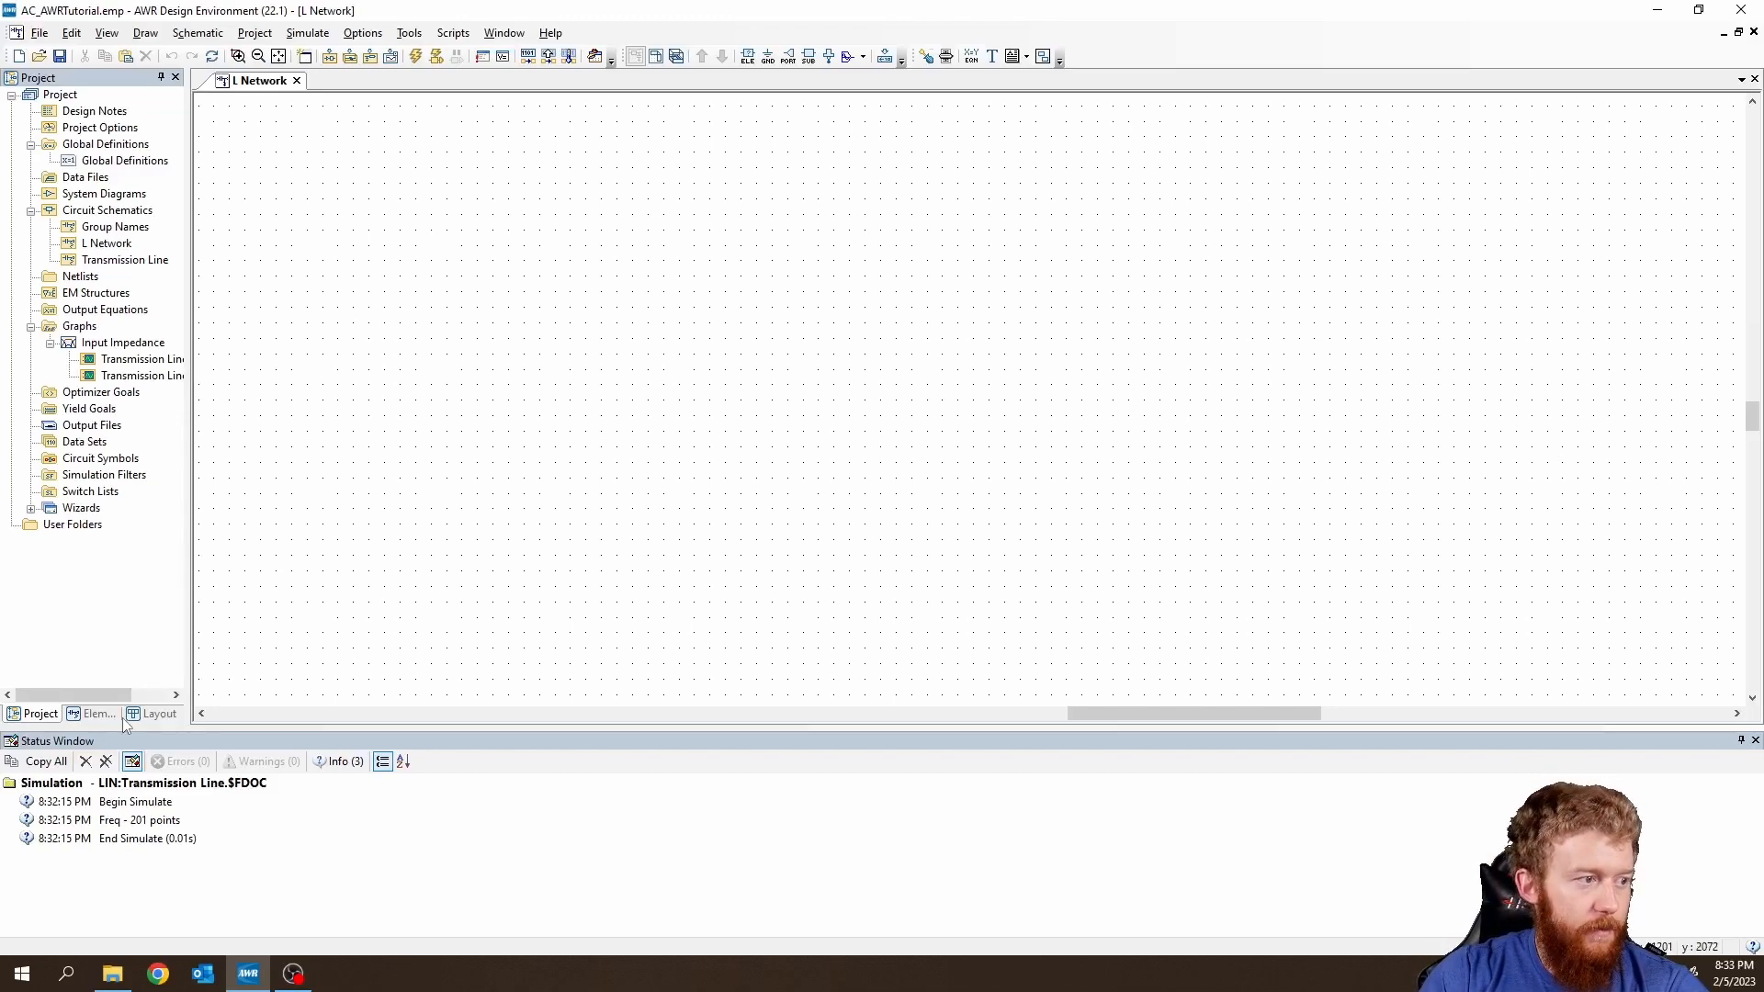
left_click(94, 715)
left_click_drag(31, 582, 827, 367)
left_click(826, 368)
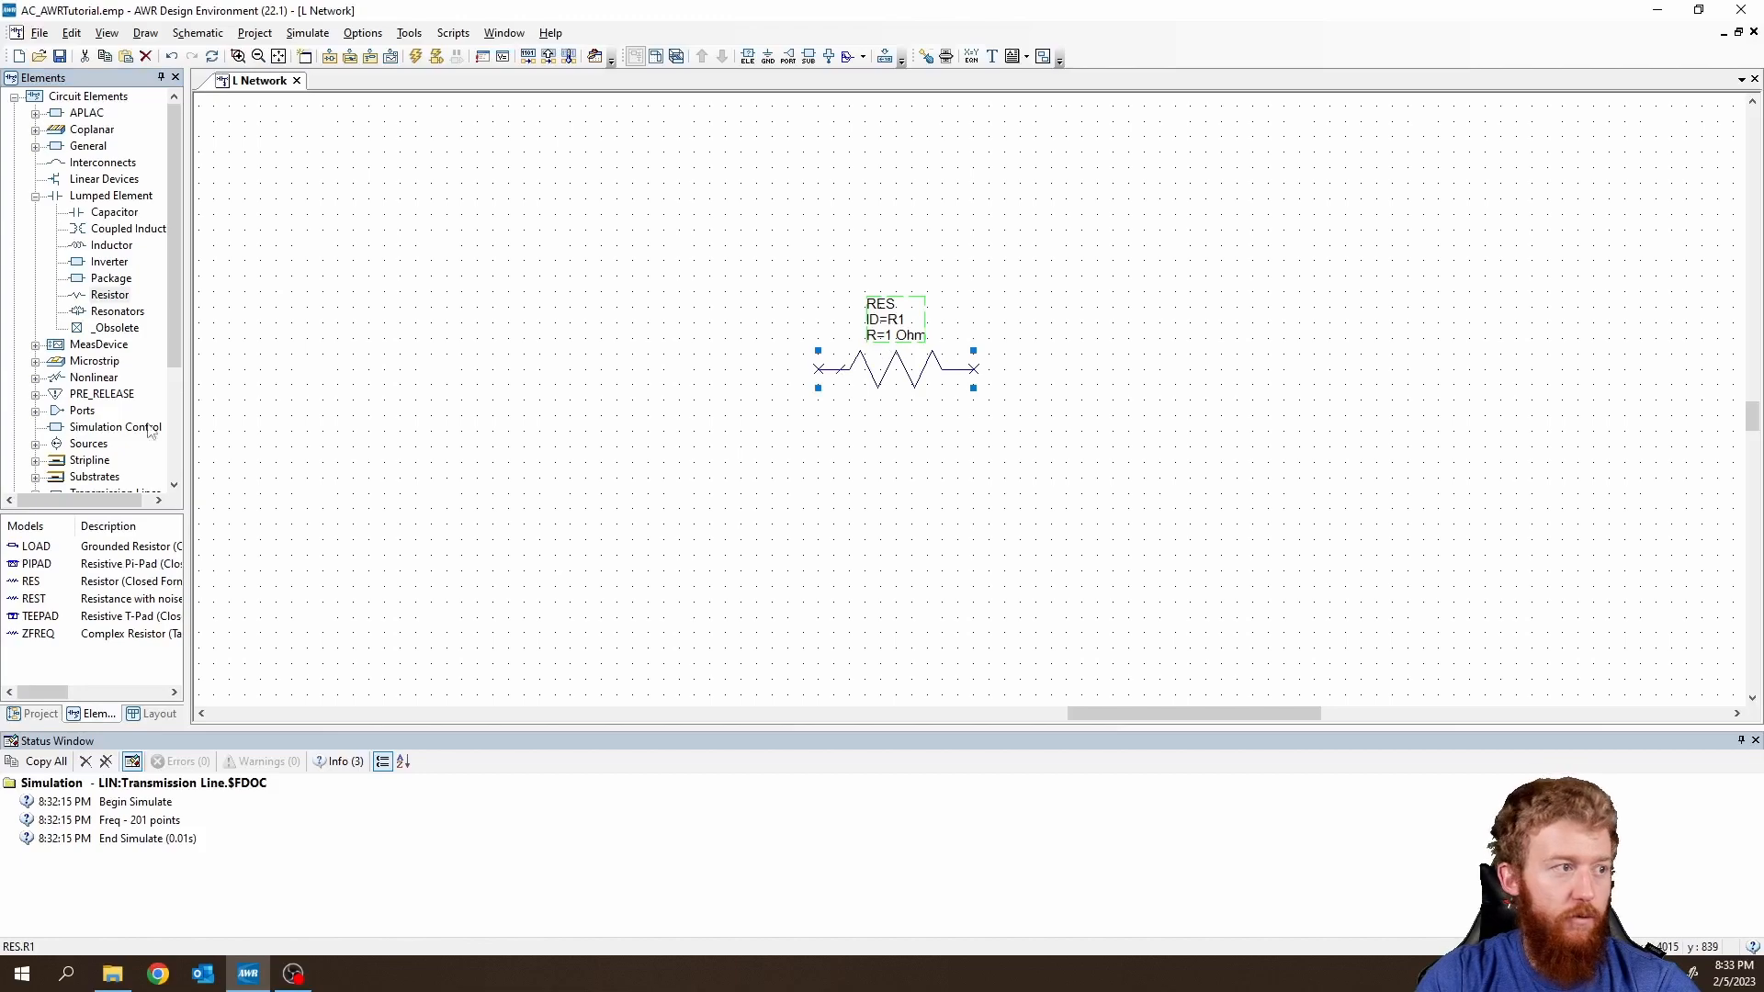
Place a capacitor (CAP) below the resistor and an inductor (IND) above it.
left_click(114, 213)
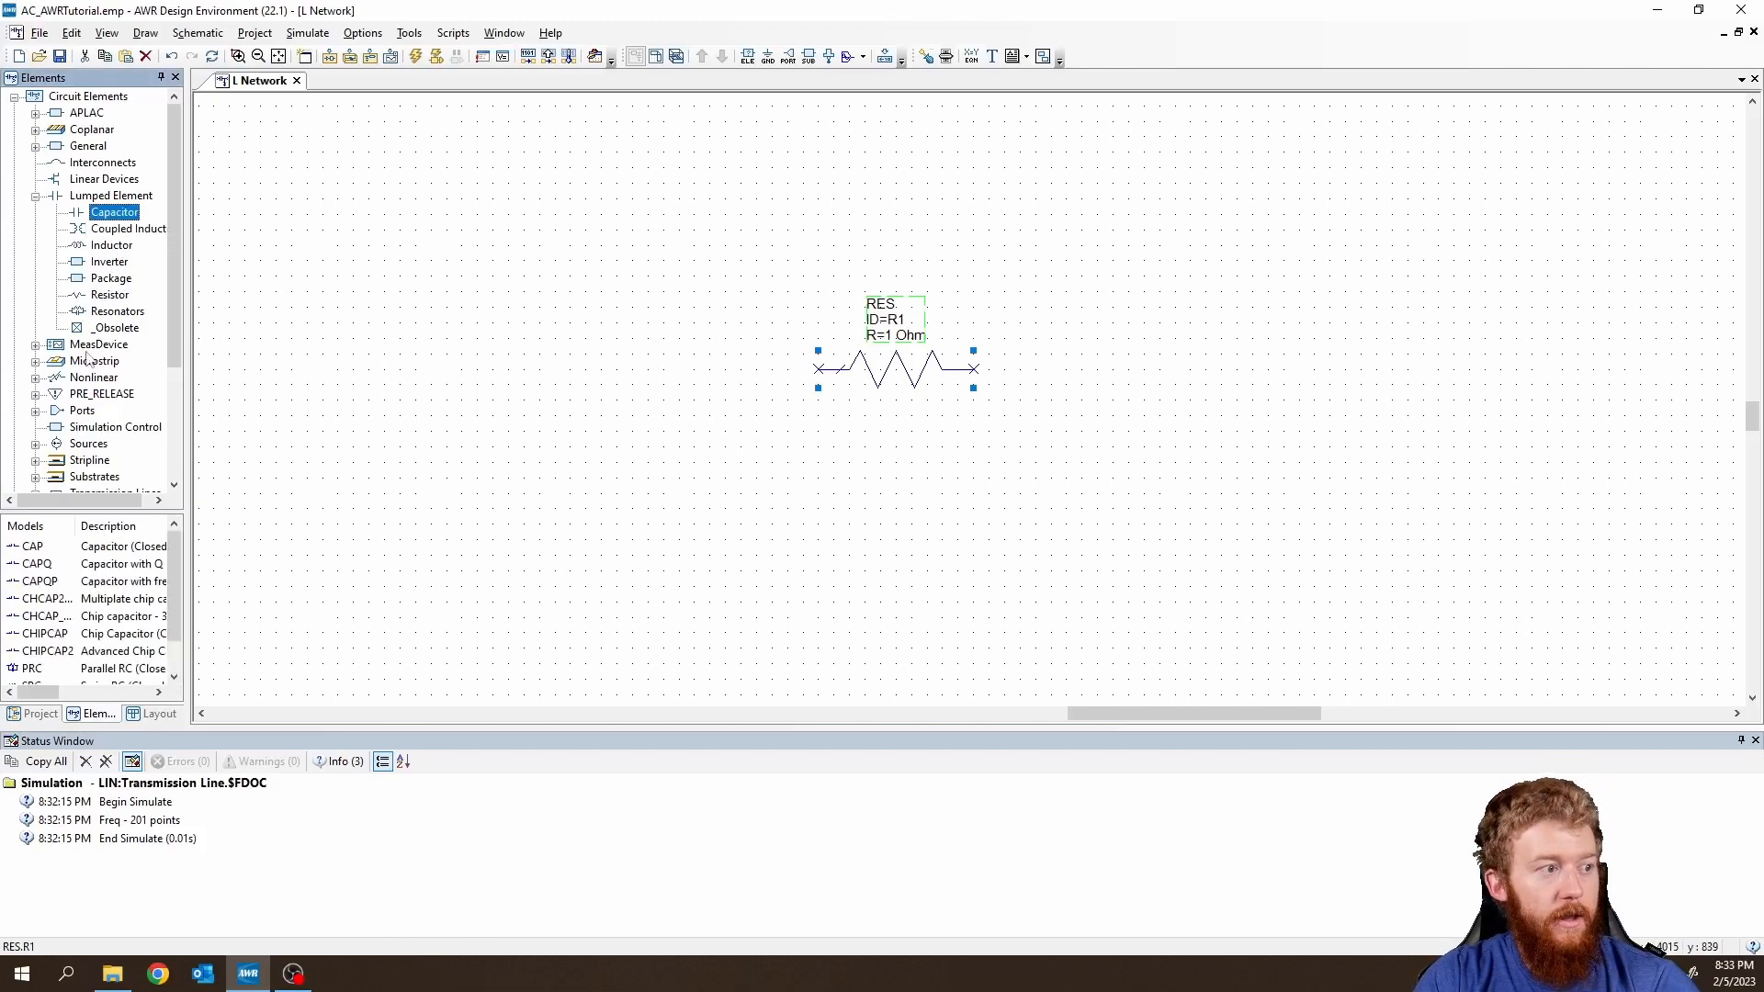
left_click_drag(31, 547, 830, 477)
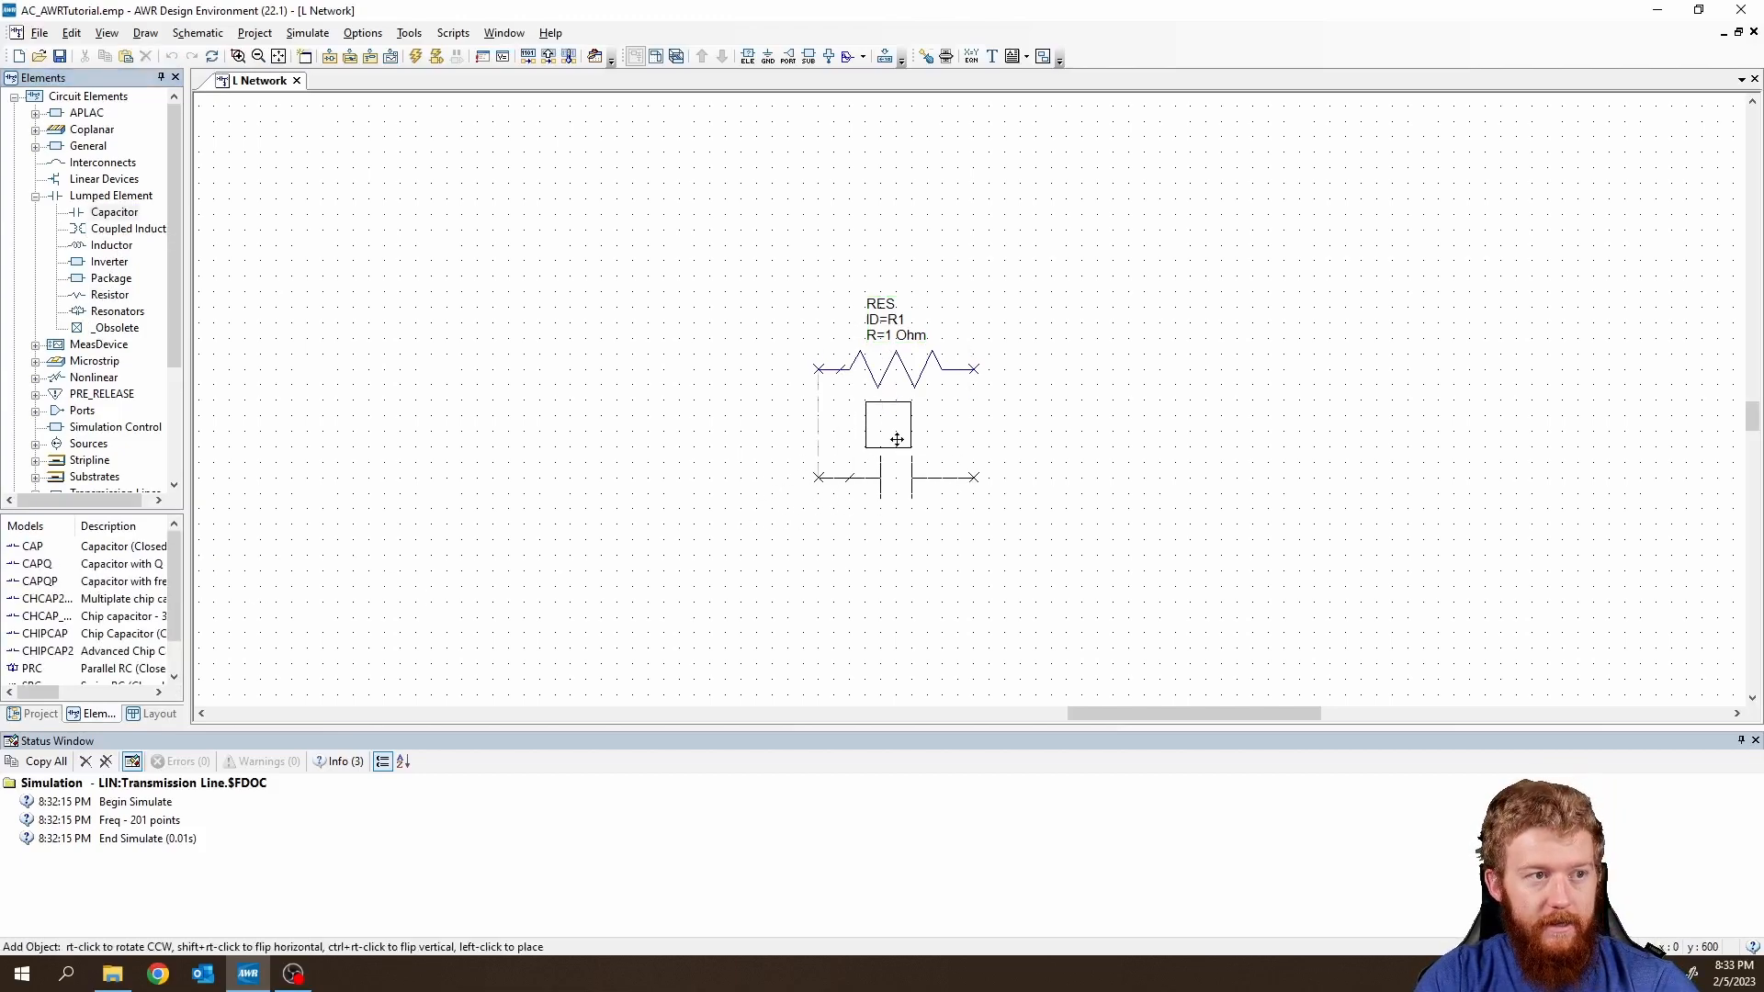
left_click(827, 477)
left_click(114, 247)
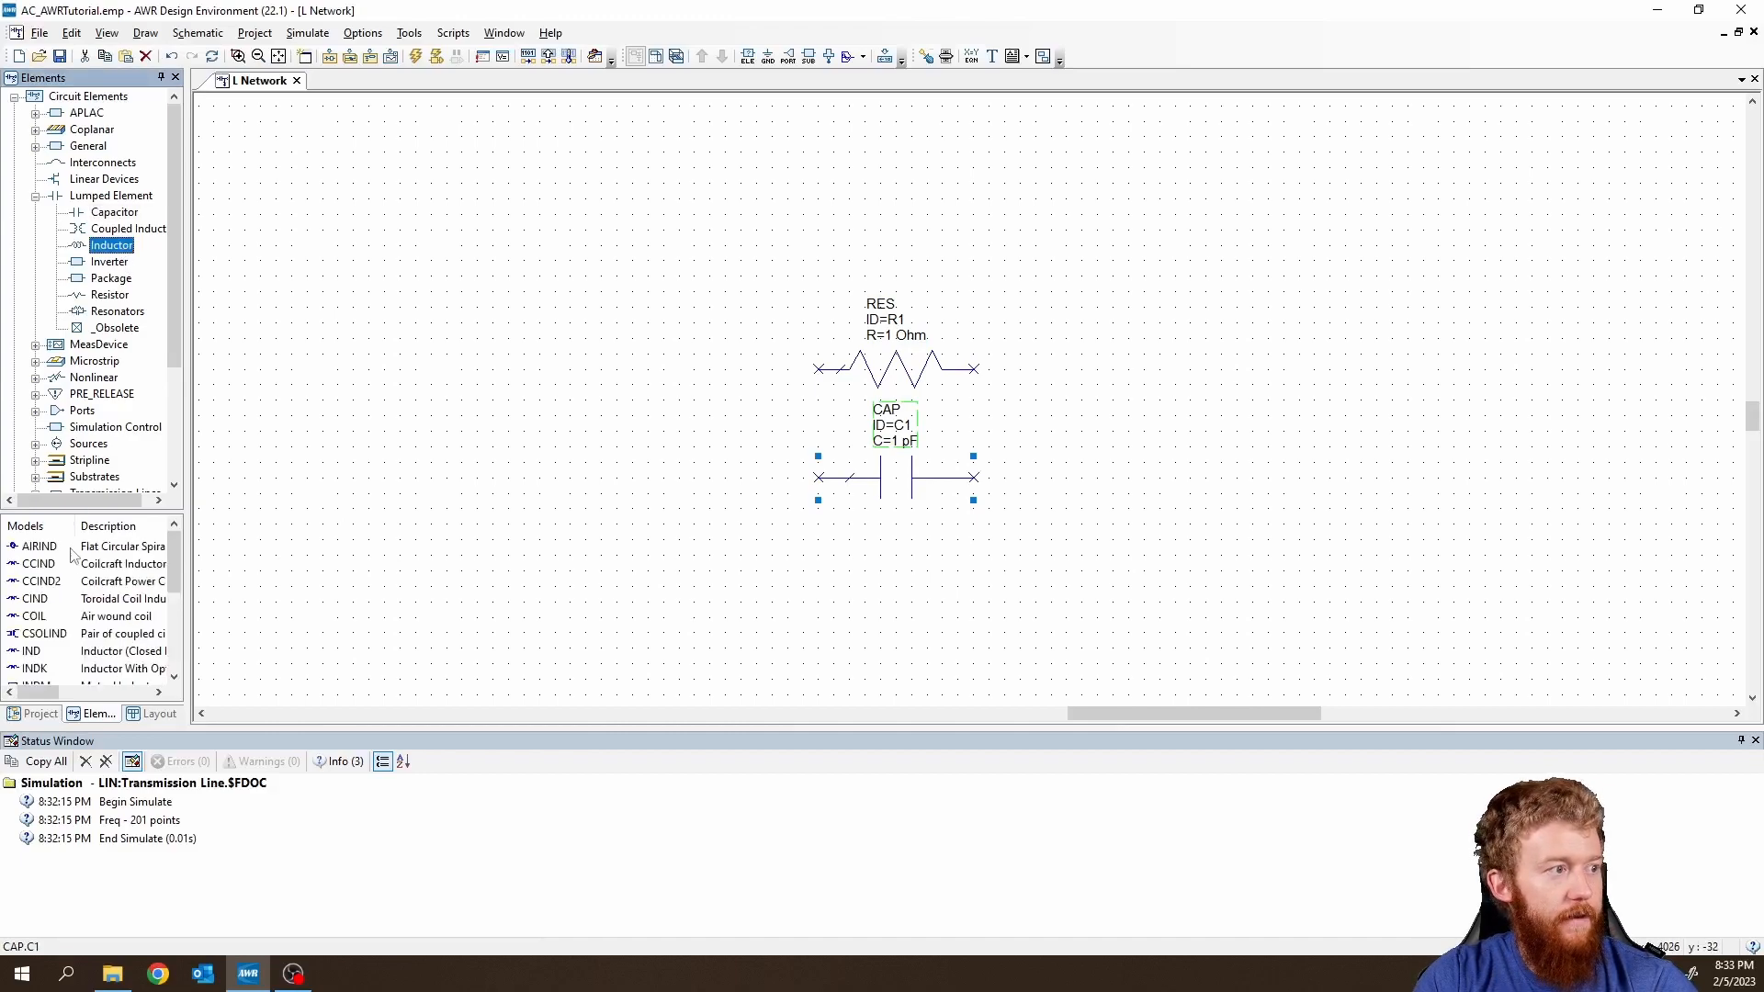
left_click_drag(42, 603, 892, 236)
left_click(892, 235)
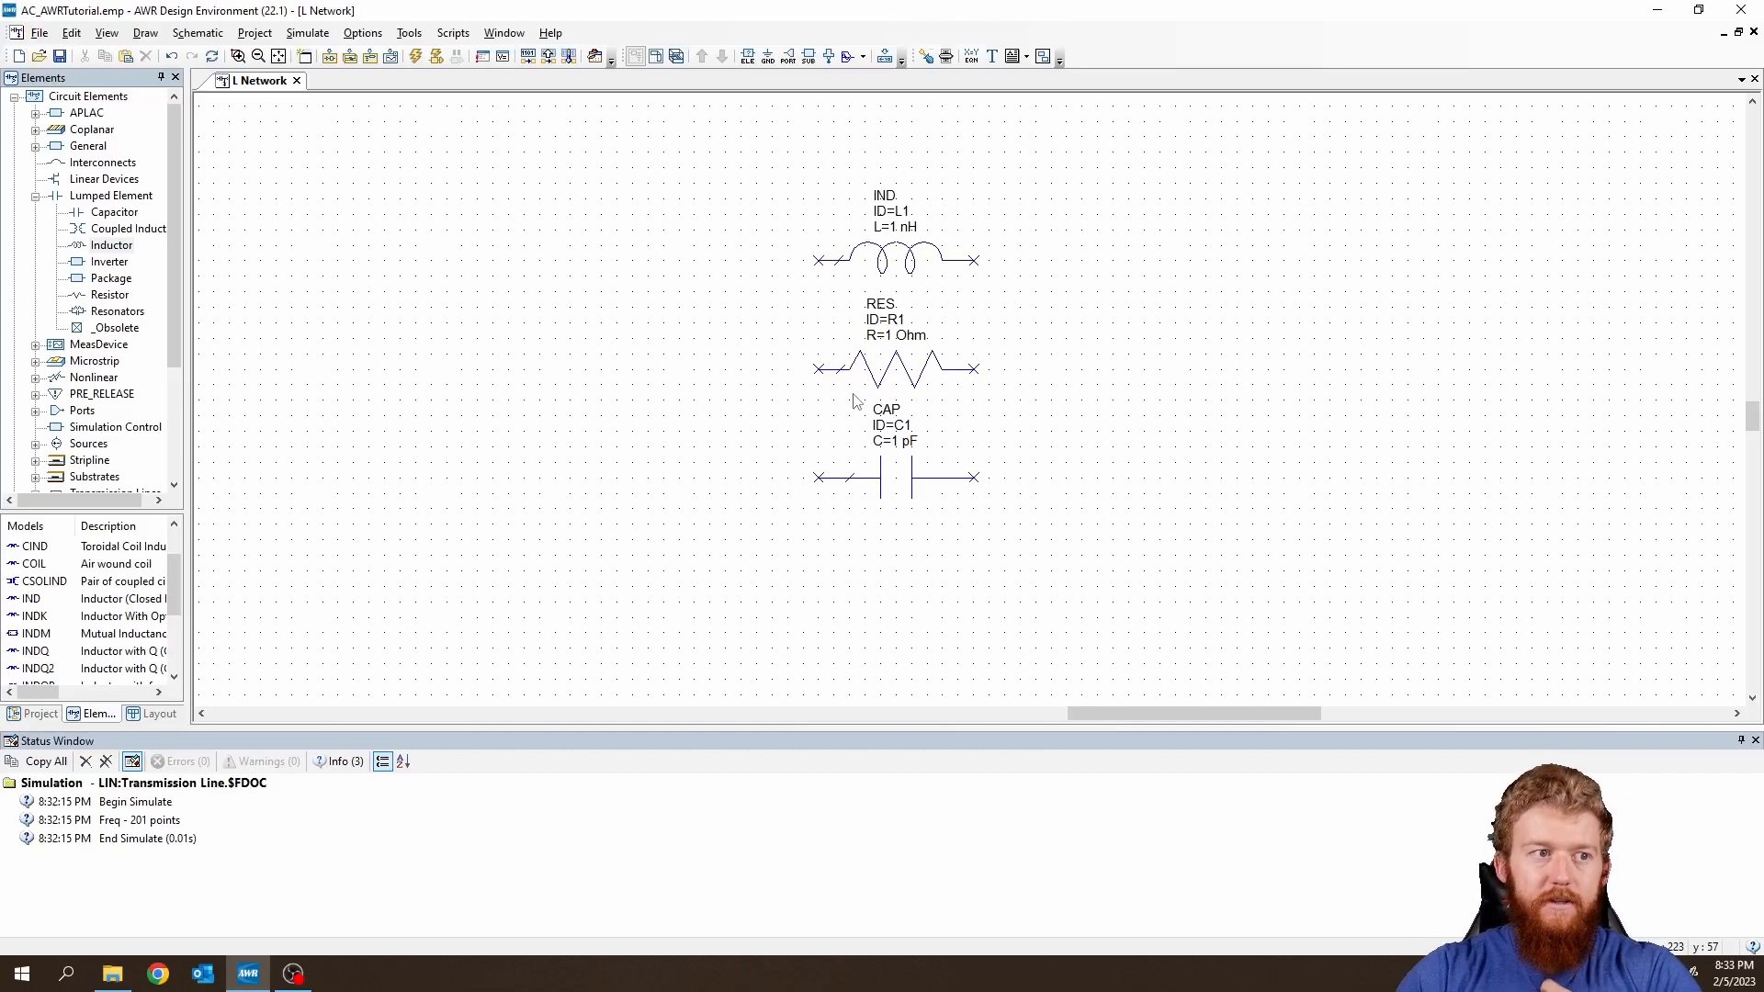
Delete the capacitor, resistor and inductor from the L Network schematic.
left_click(911, 488)
key("Delete")
left_click(914, 376)
key("Delete")
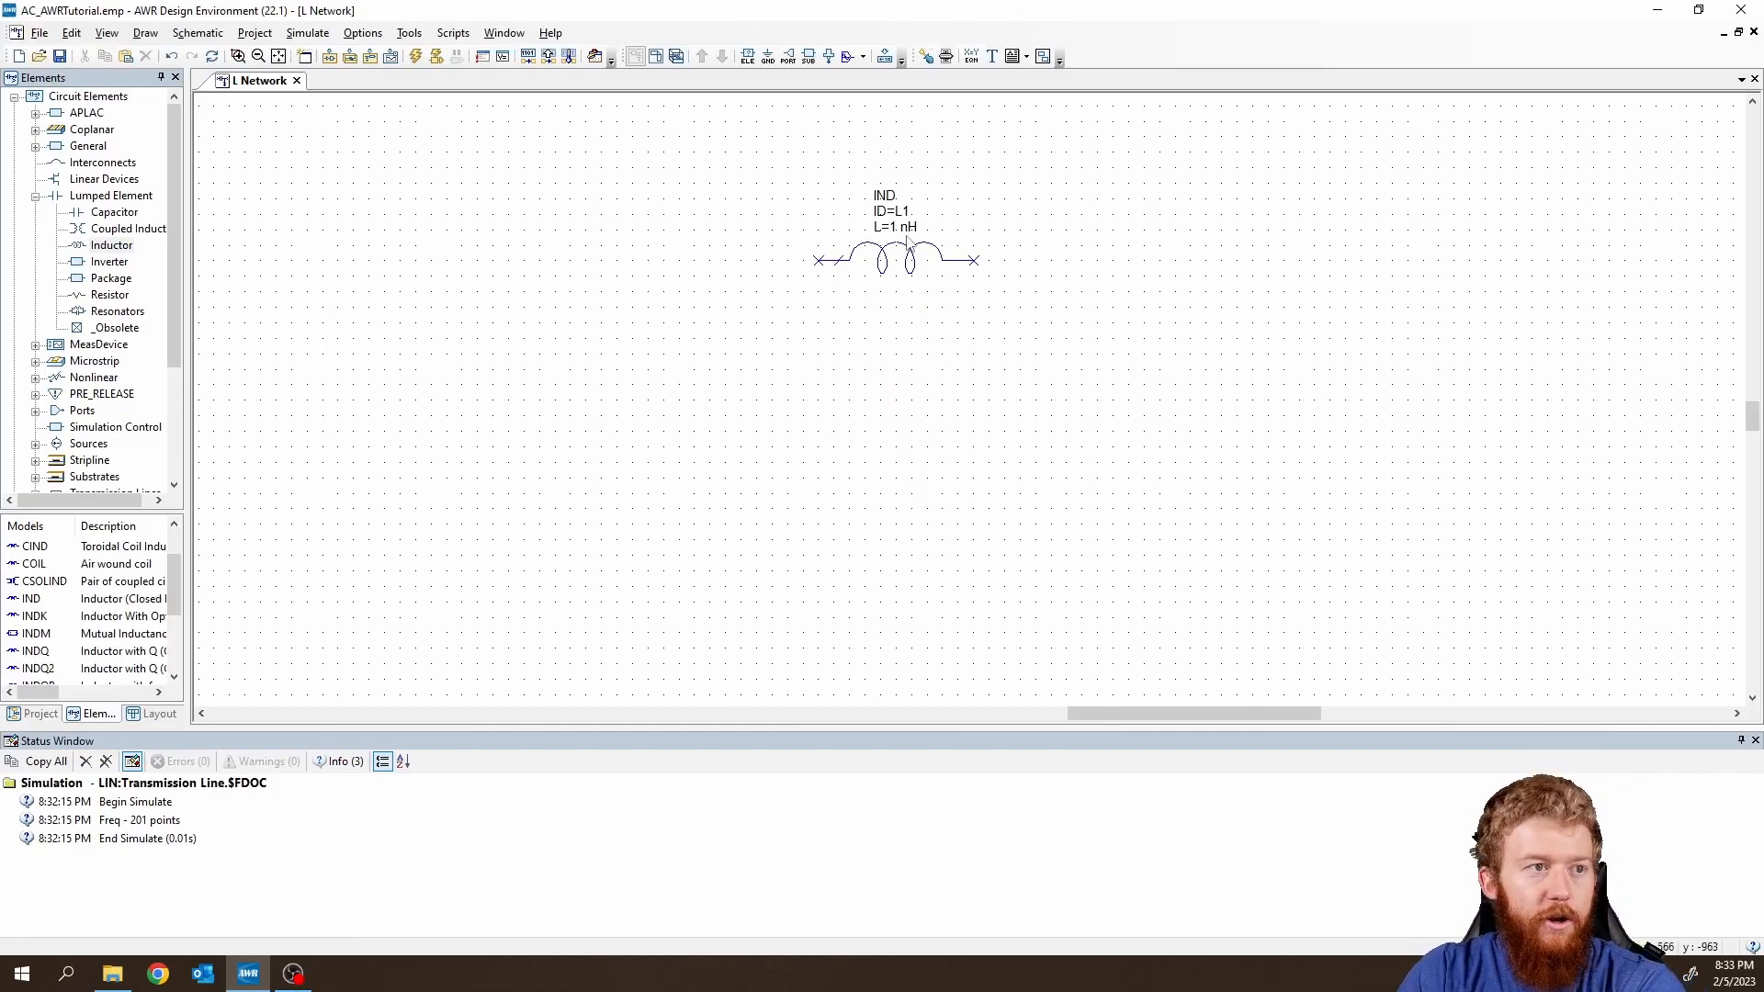
left_click(908, 244)
key("Delete")
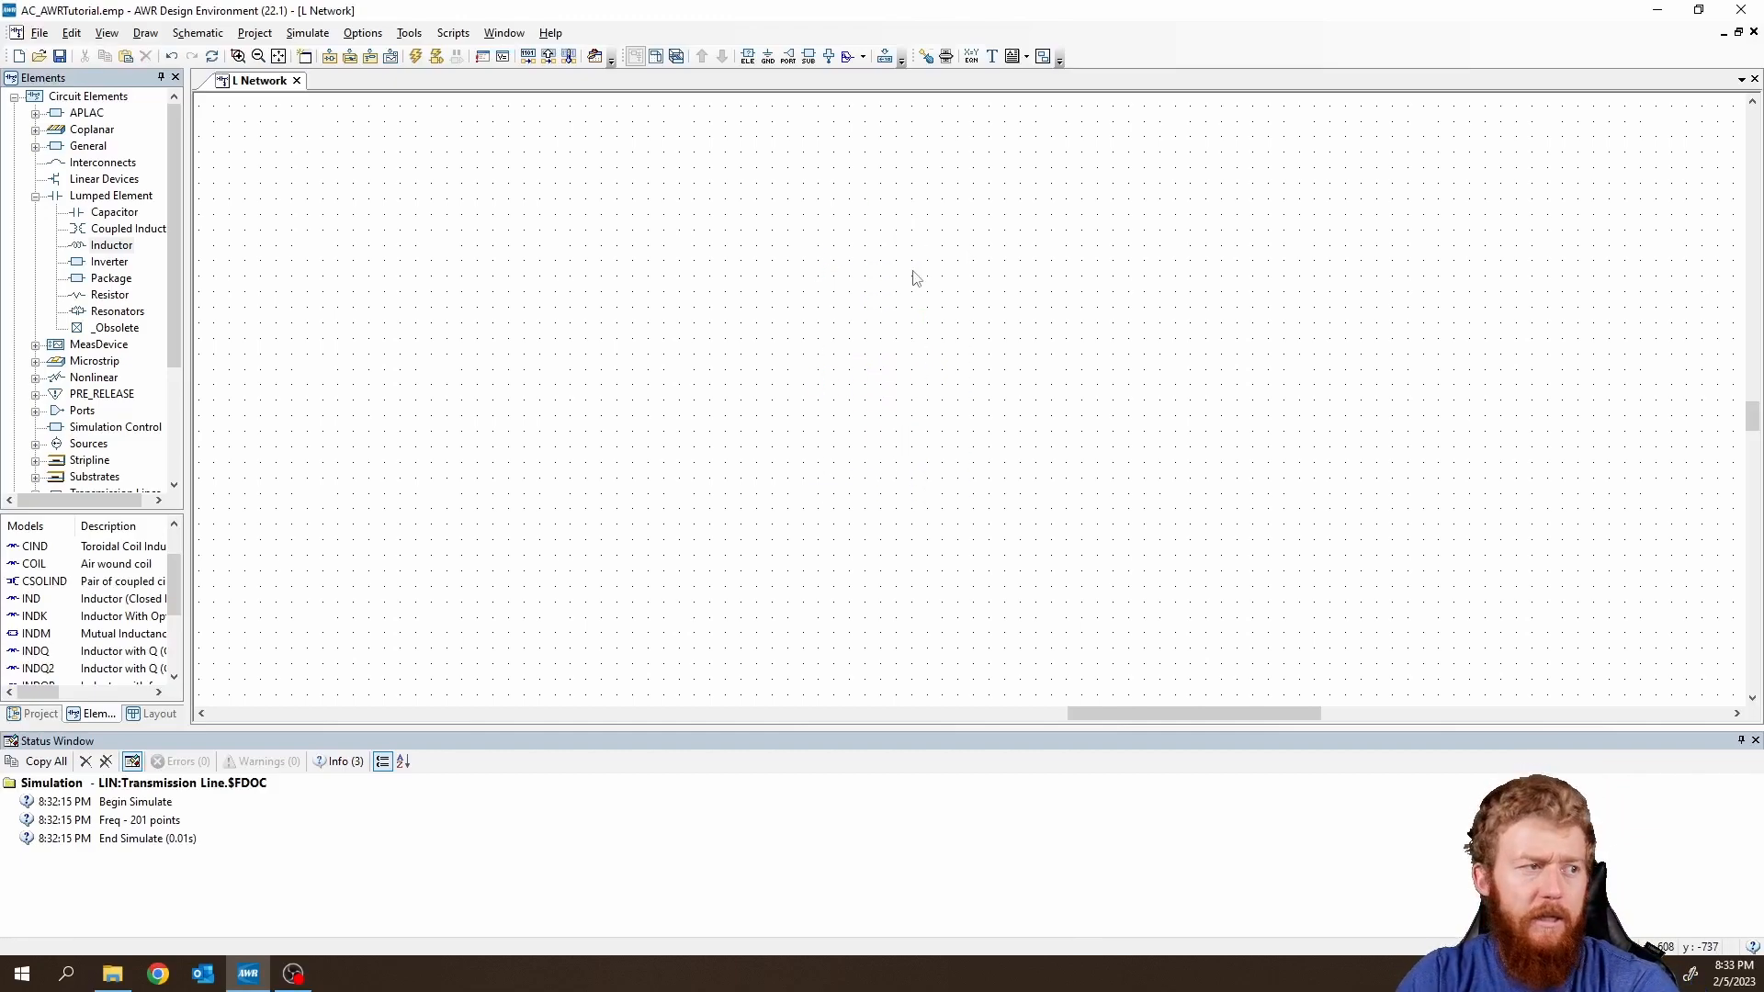
Widen the elements list and place a grounded resistor (LOAD) on the right side of the L Network schematic.
left_click(110, 293)
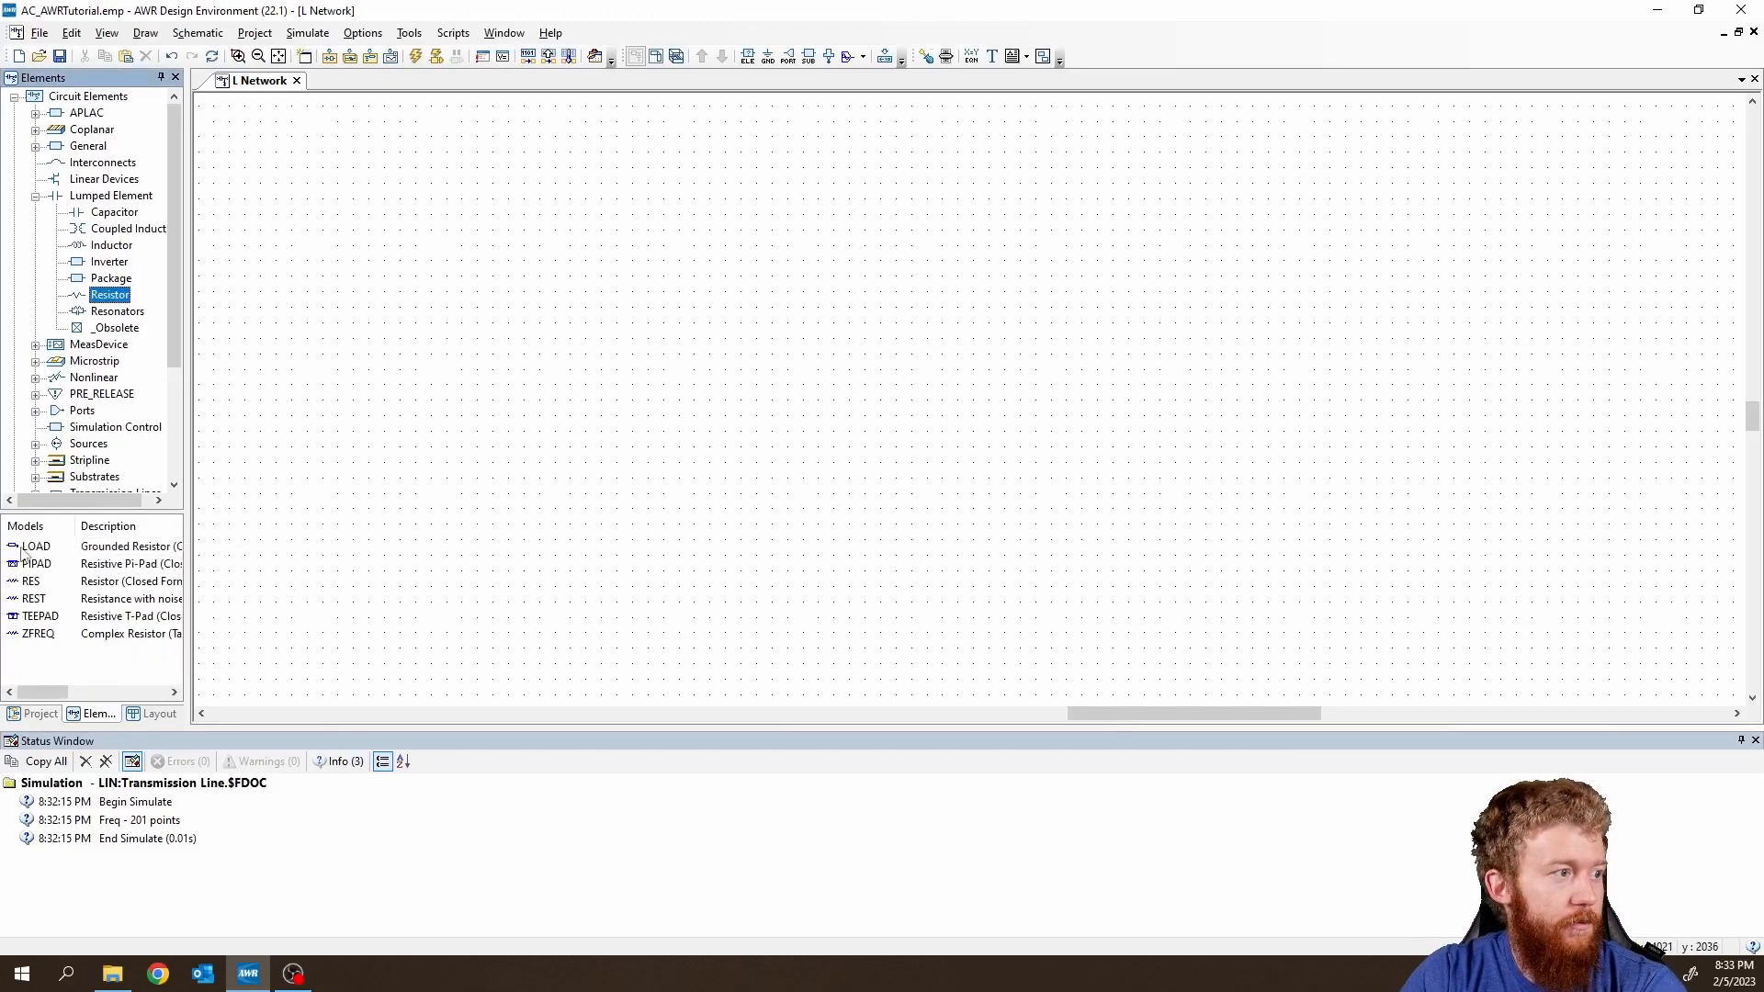
left_click(30, 549)
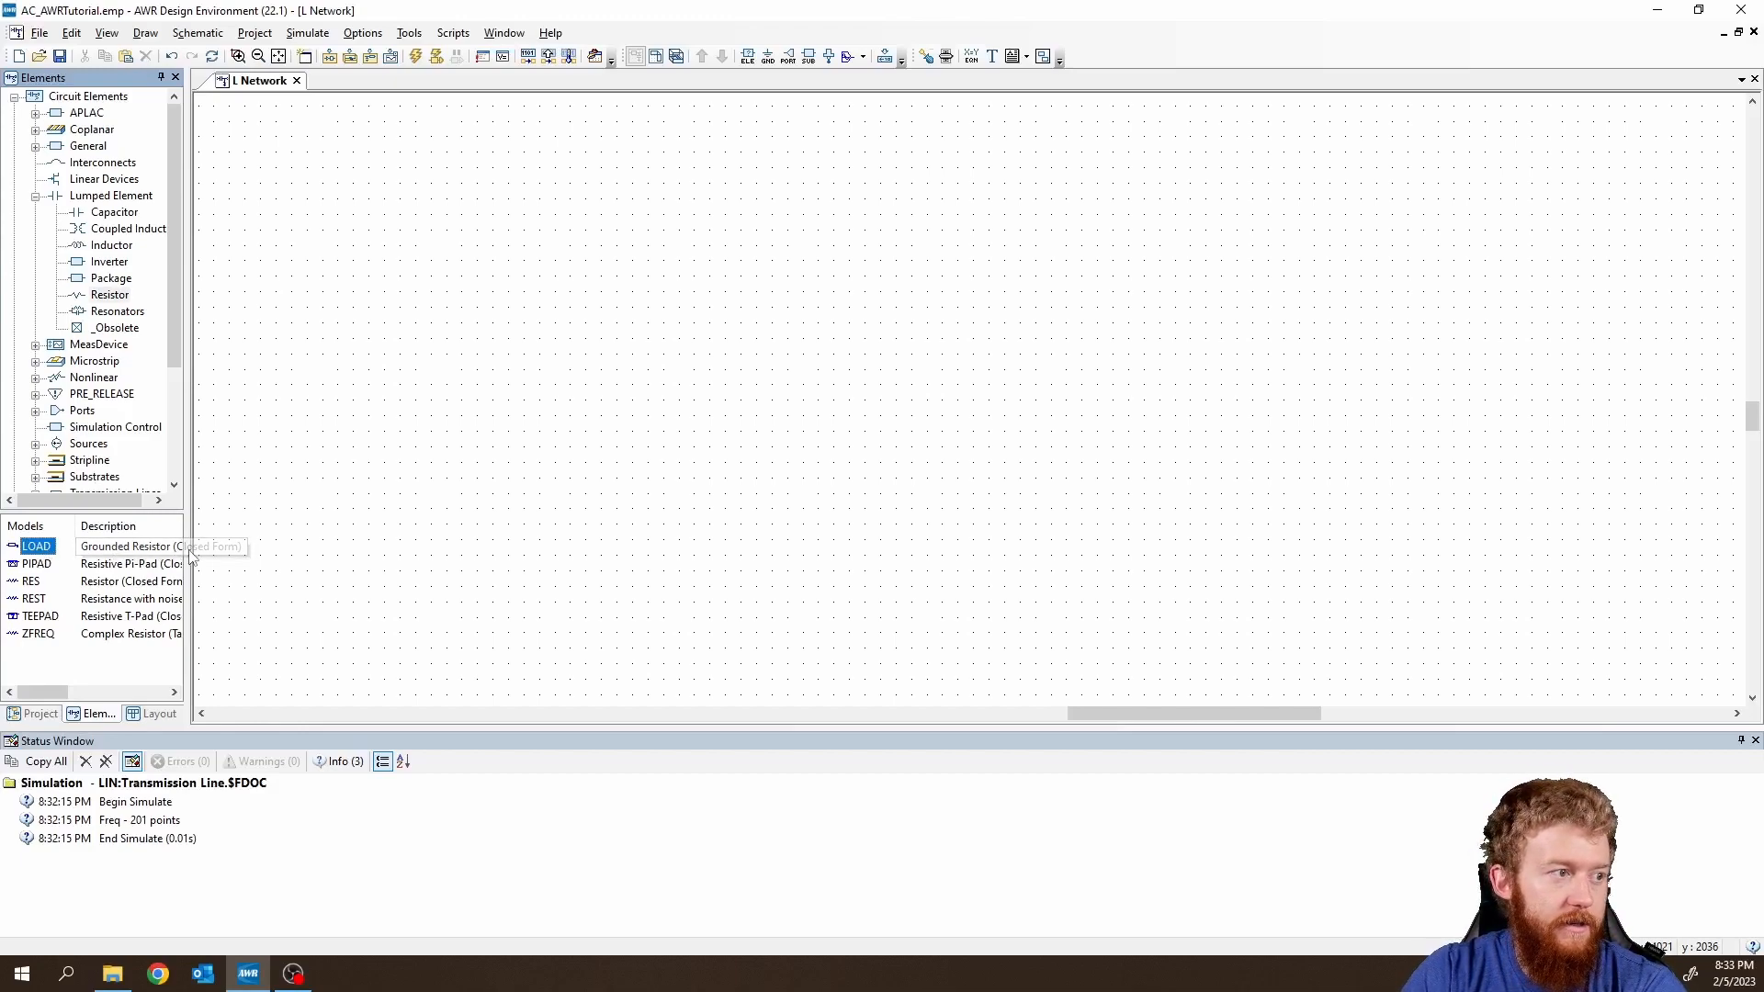
left_click_drag(188, 548, 269, 549)
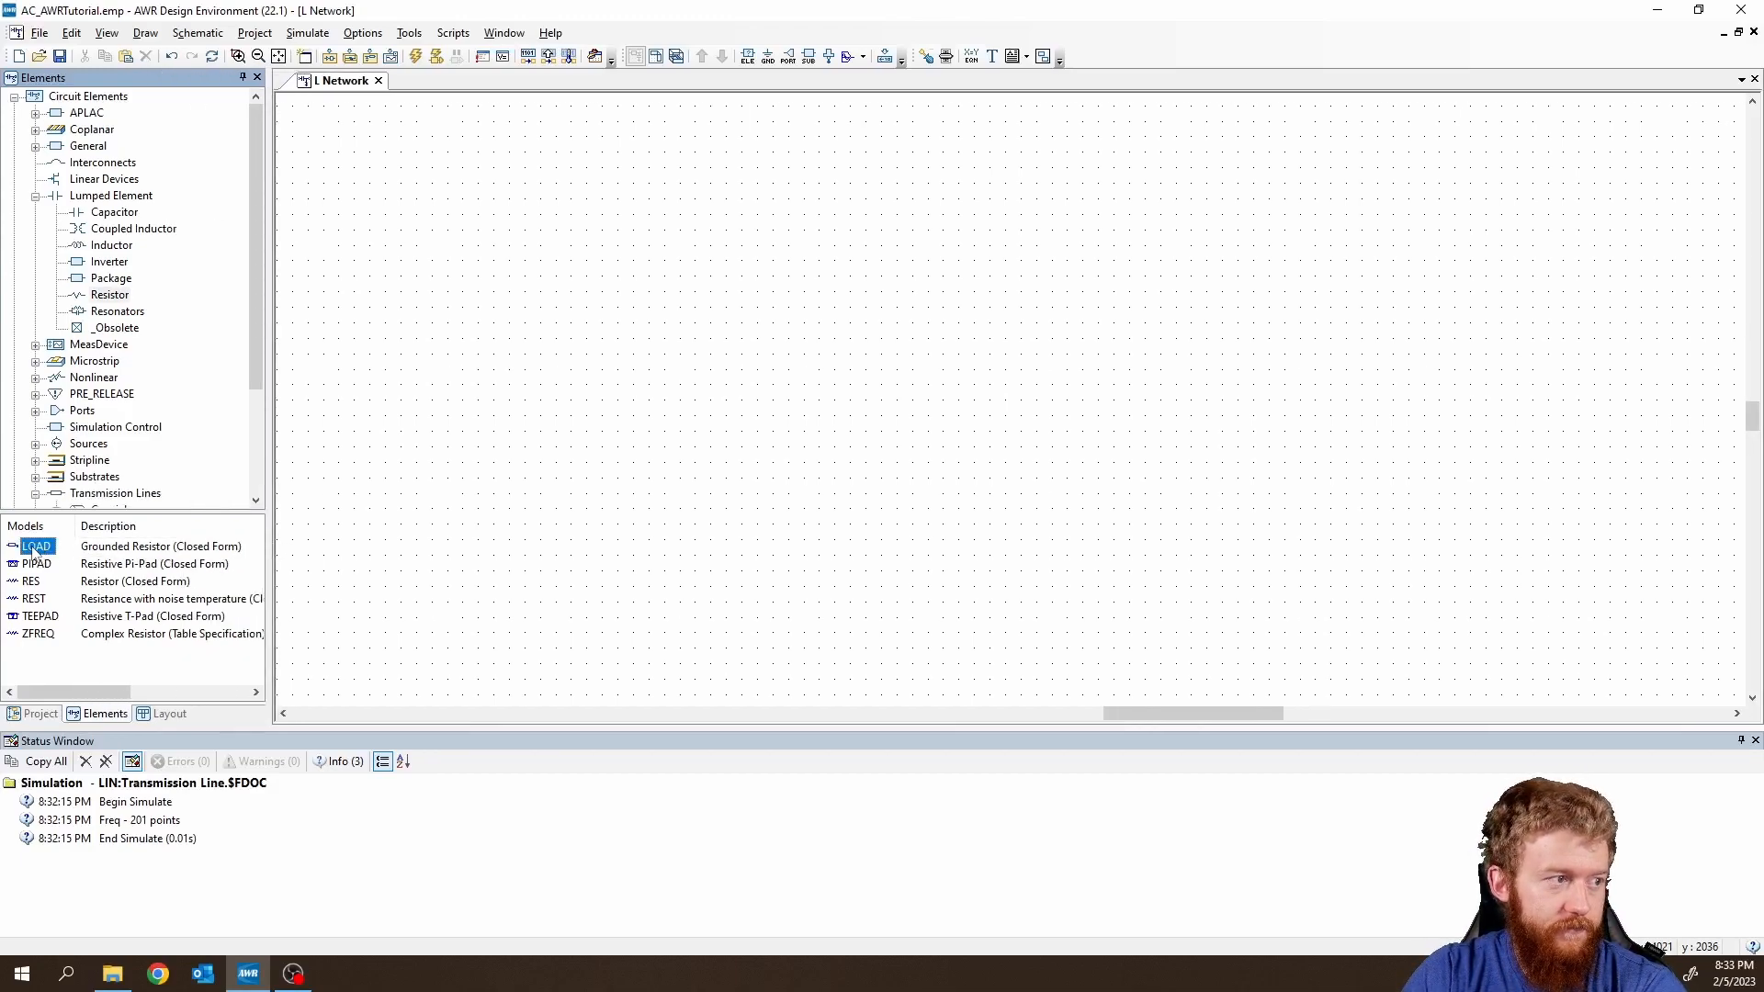
left_click_drag(36, 548, 1112, 375)
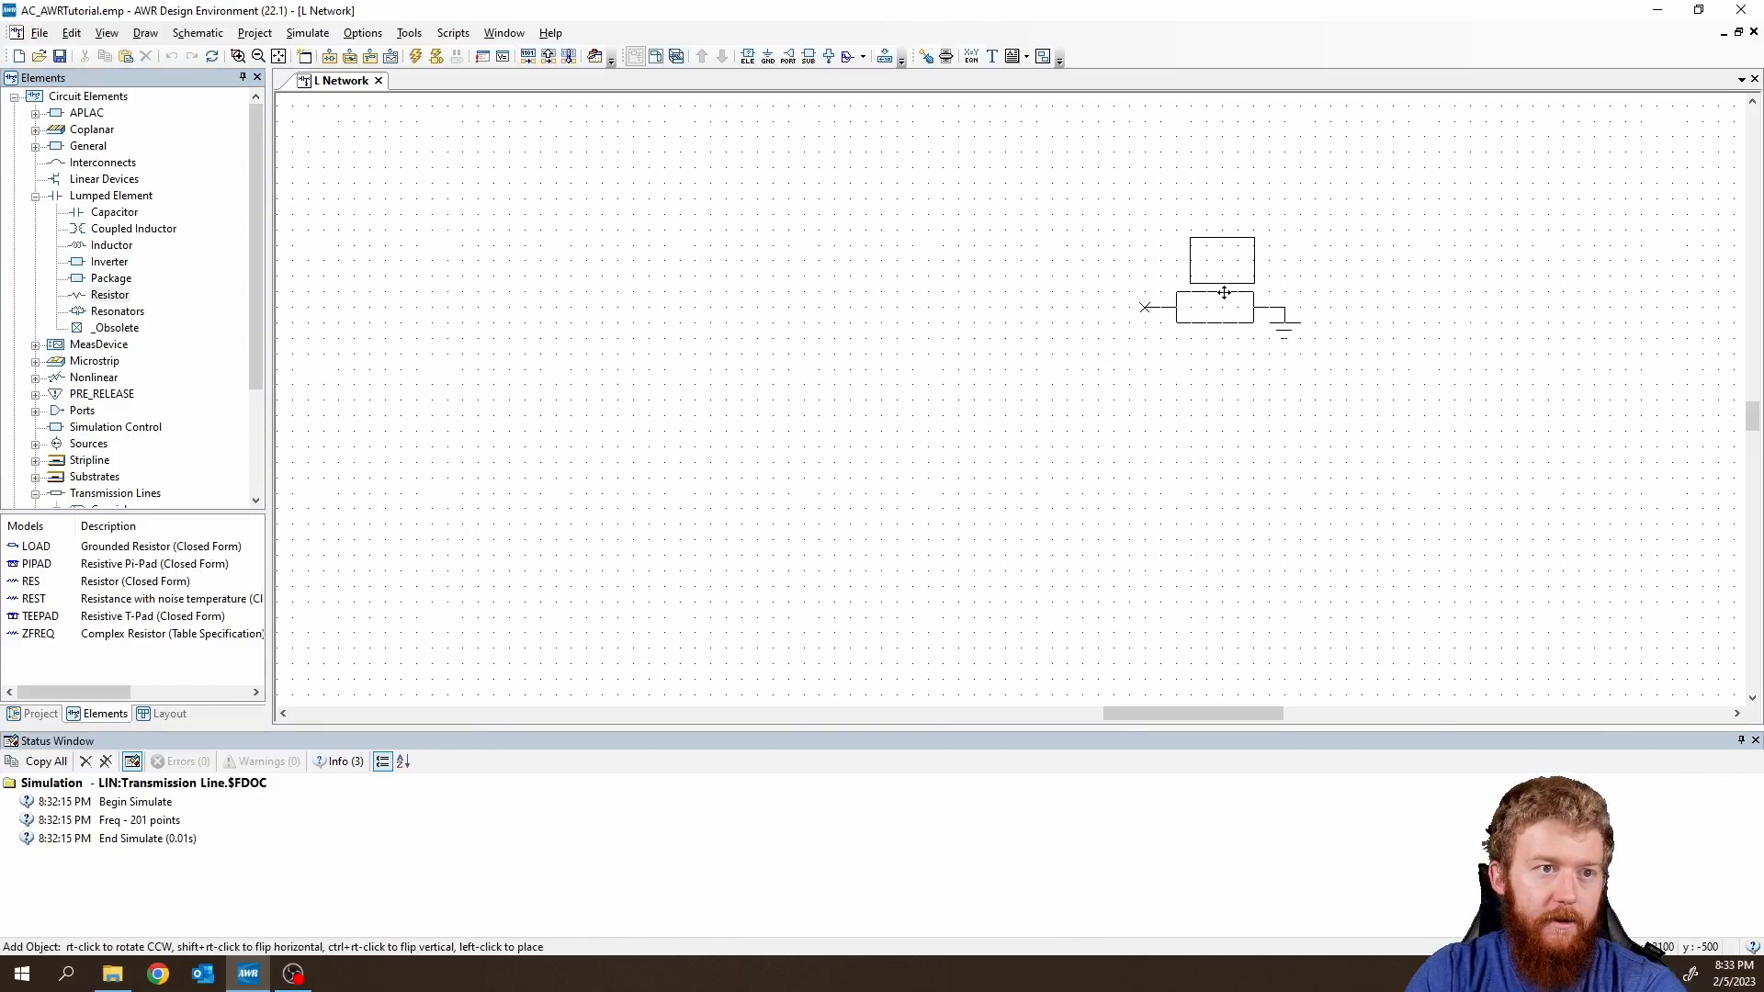
left_click(1221, 297)
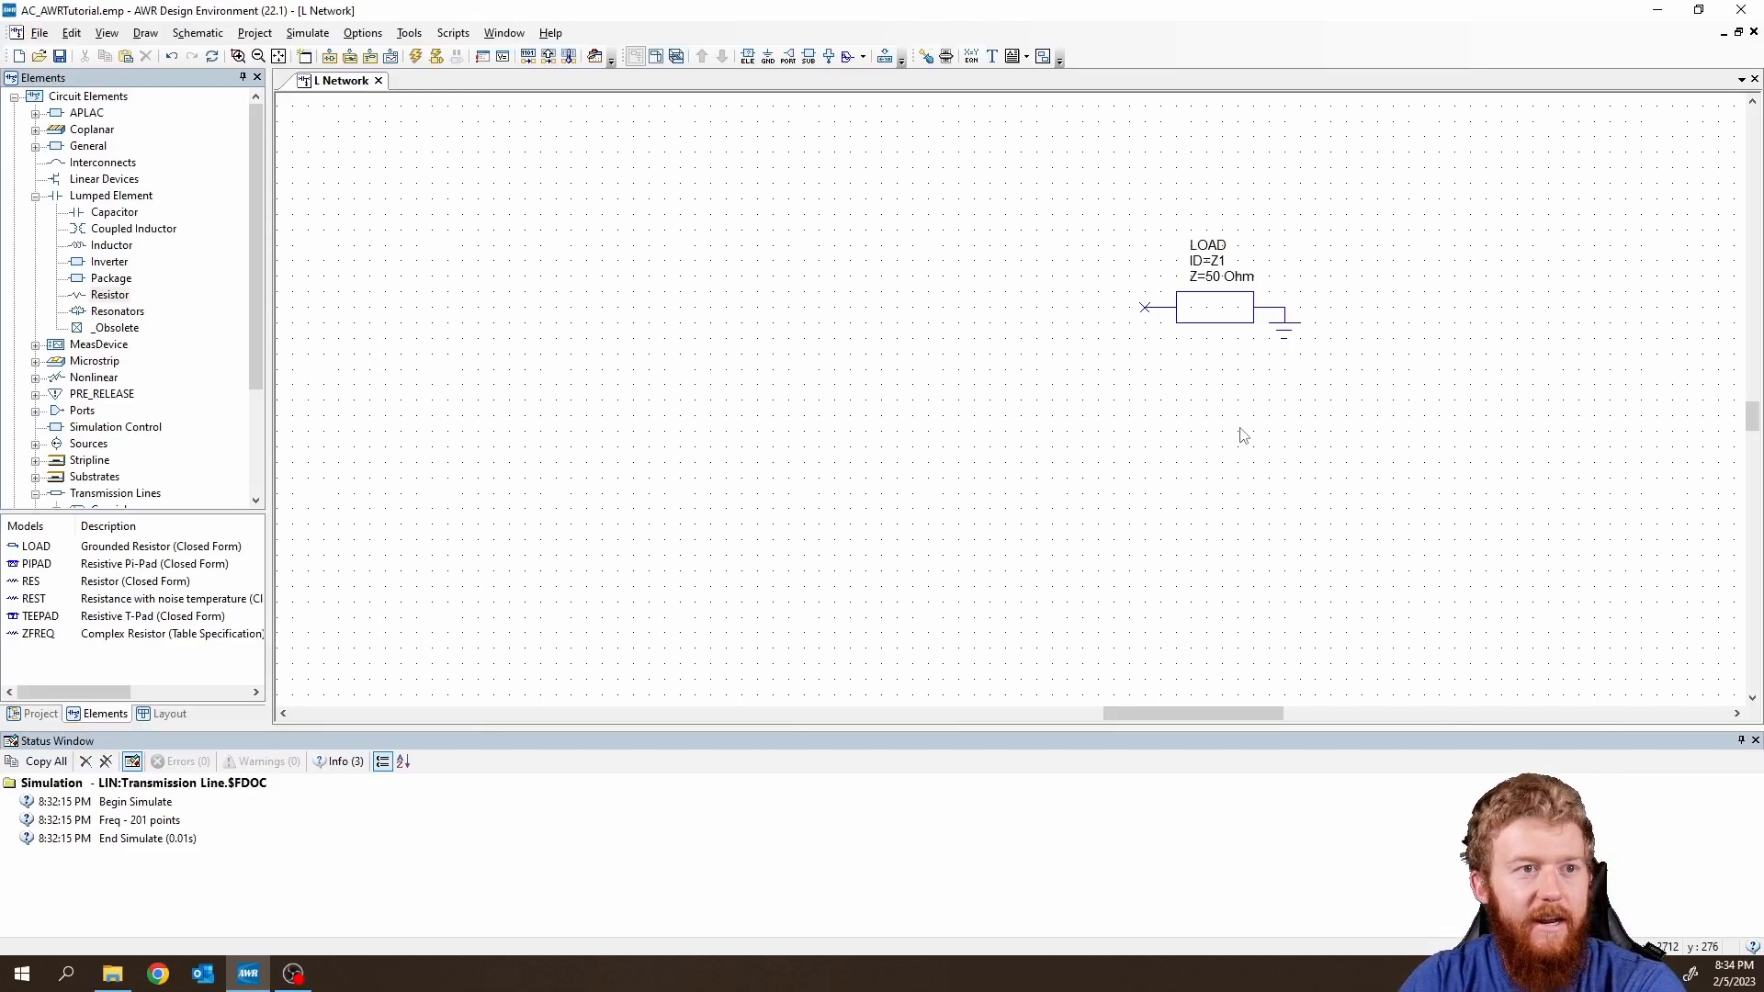
Try real impedances for the load, first 100 Ohm and after that 25 Ohm.
double_click(1217, 278)
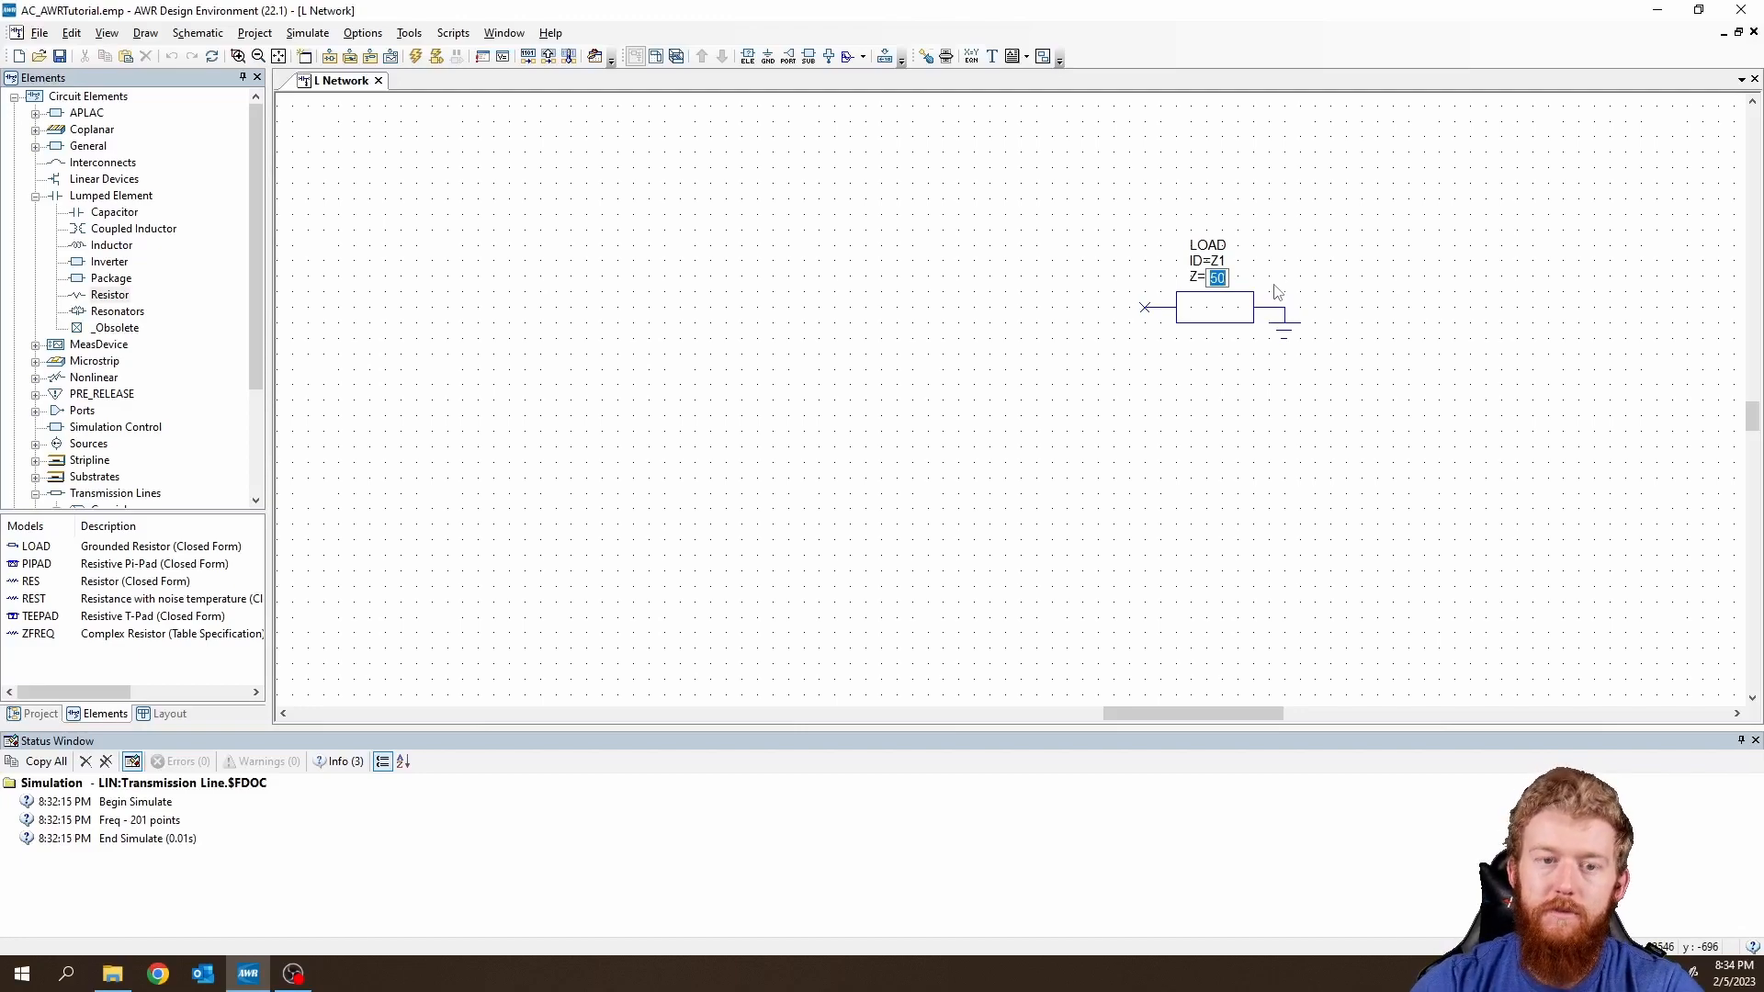
type("100")
key("Return")
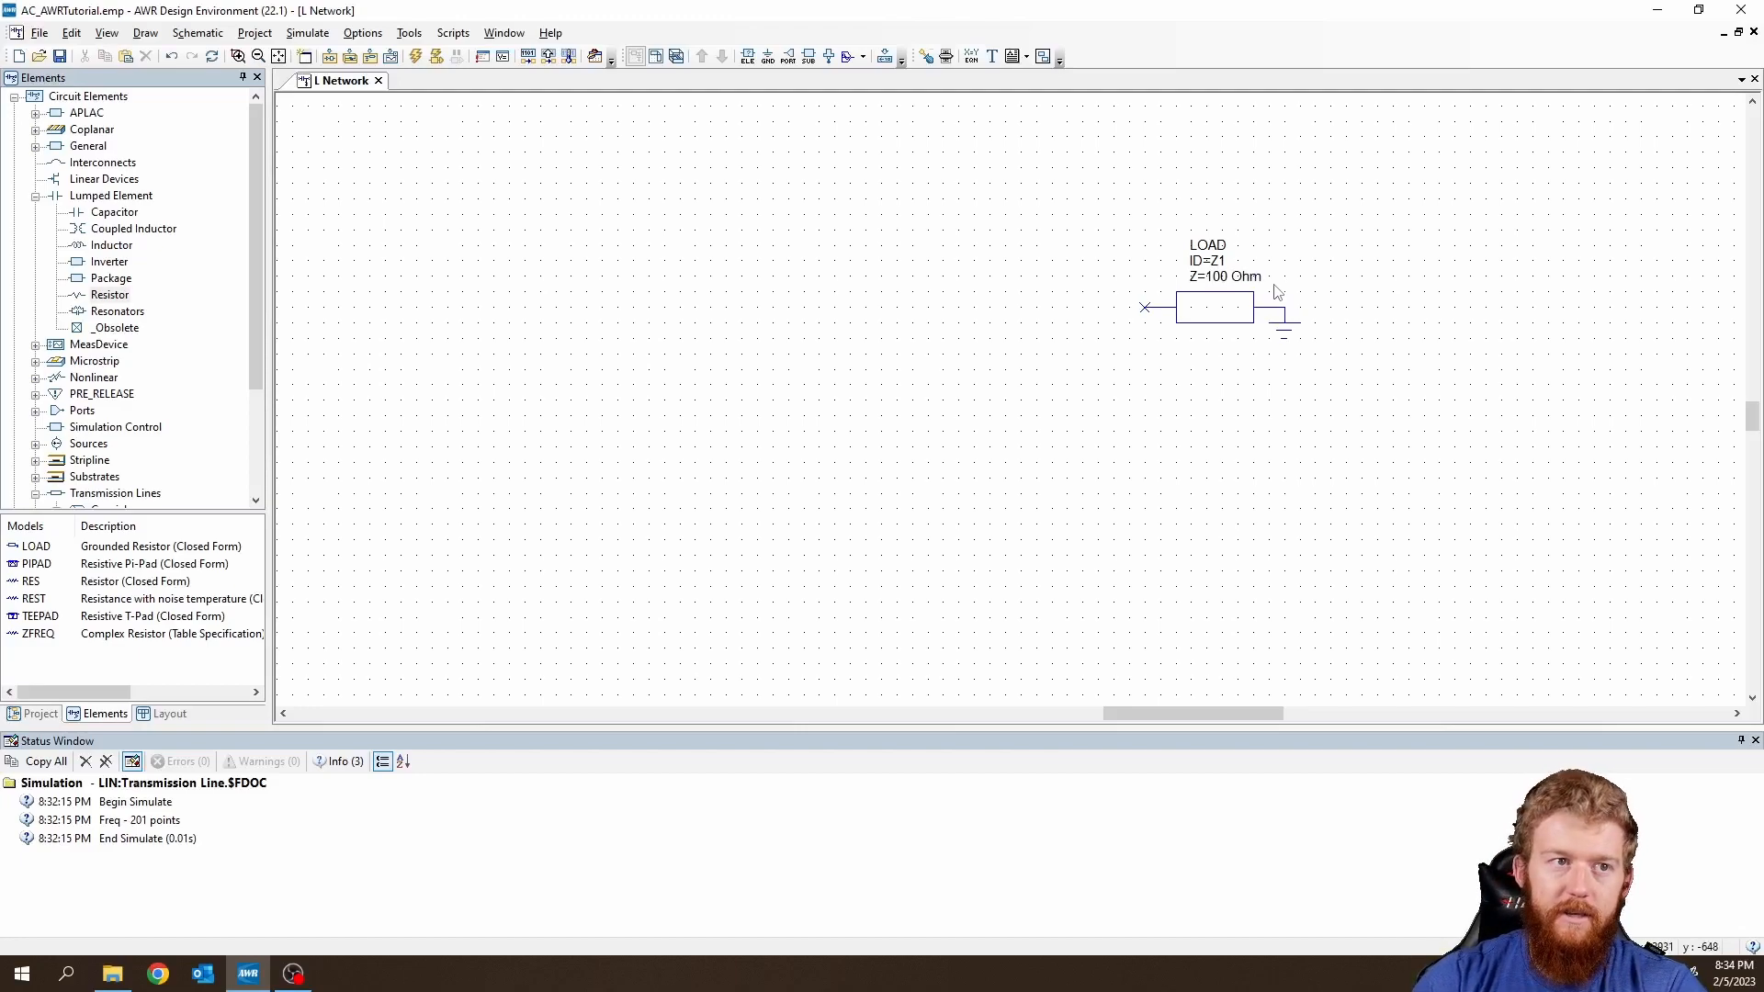
double_click(1217, 278)
type("25")
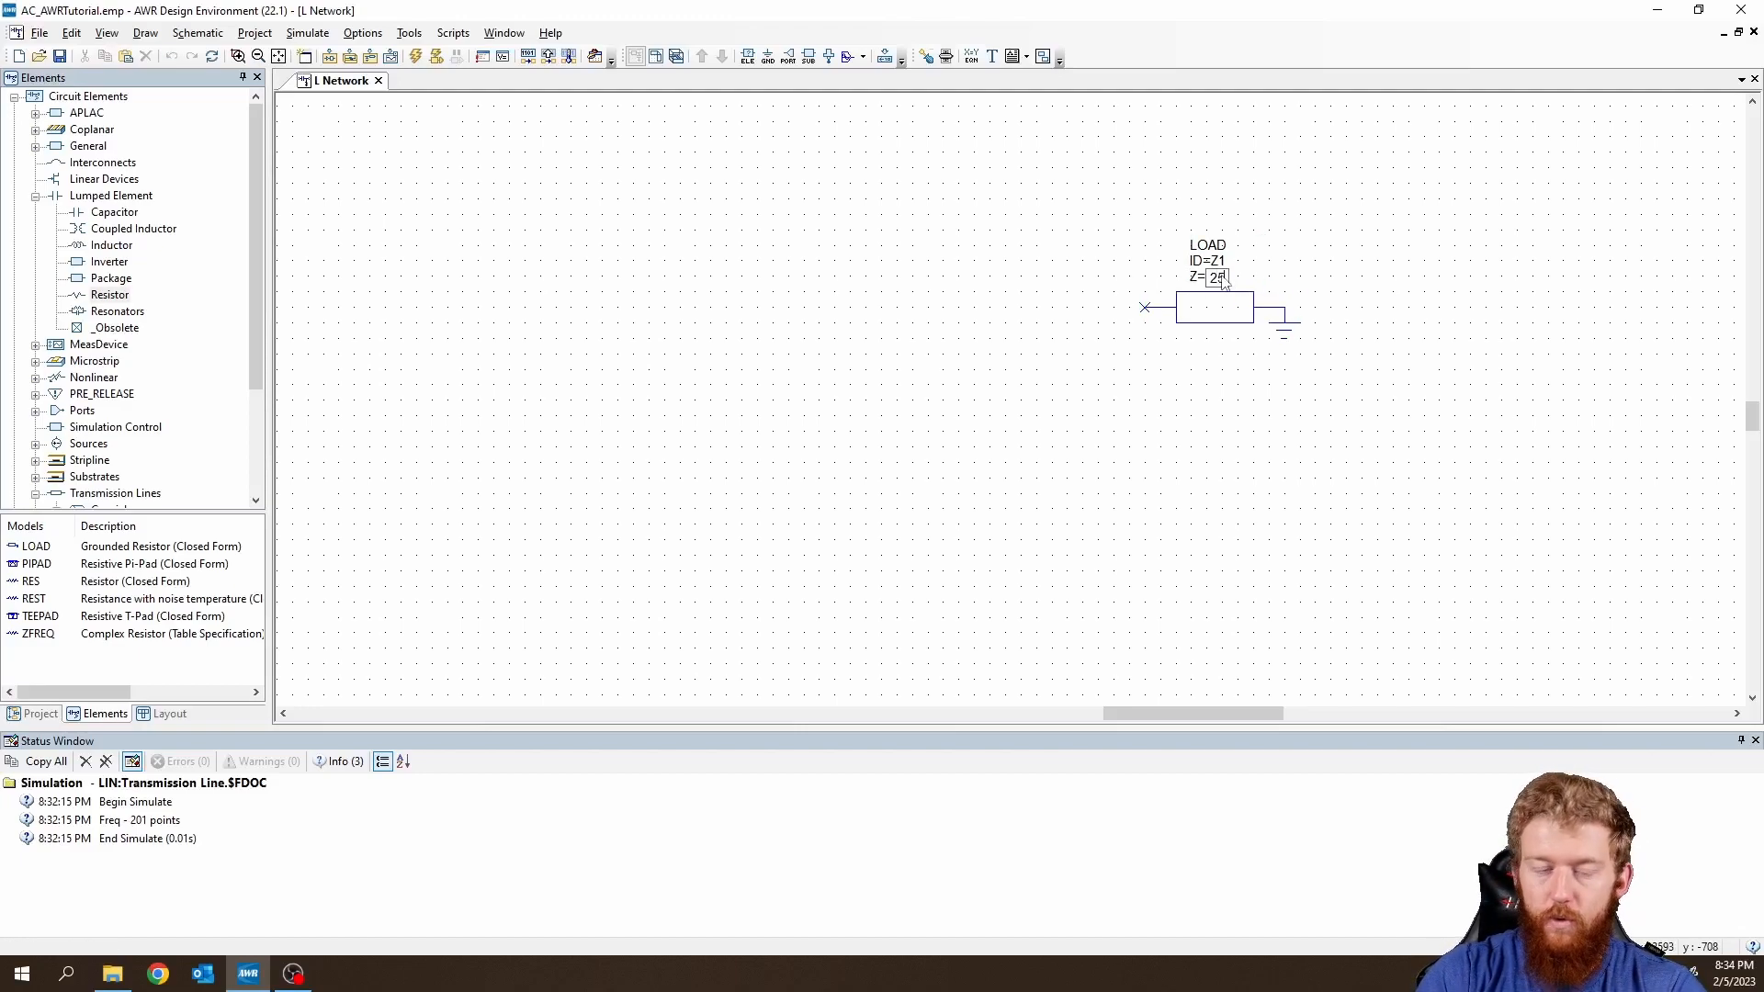
key("Return")
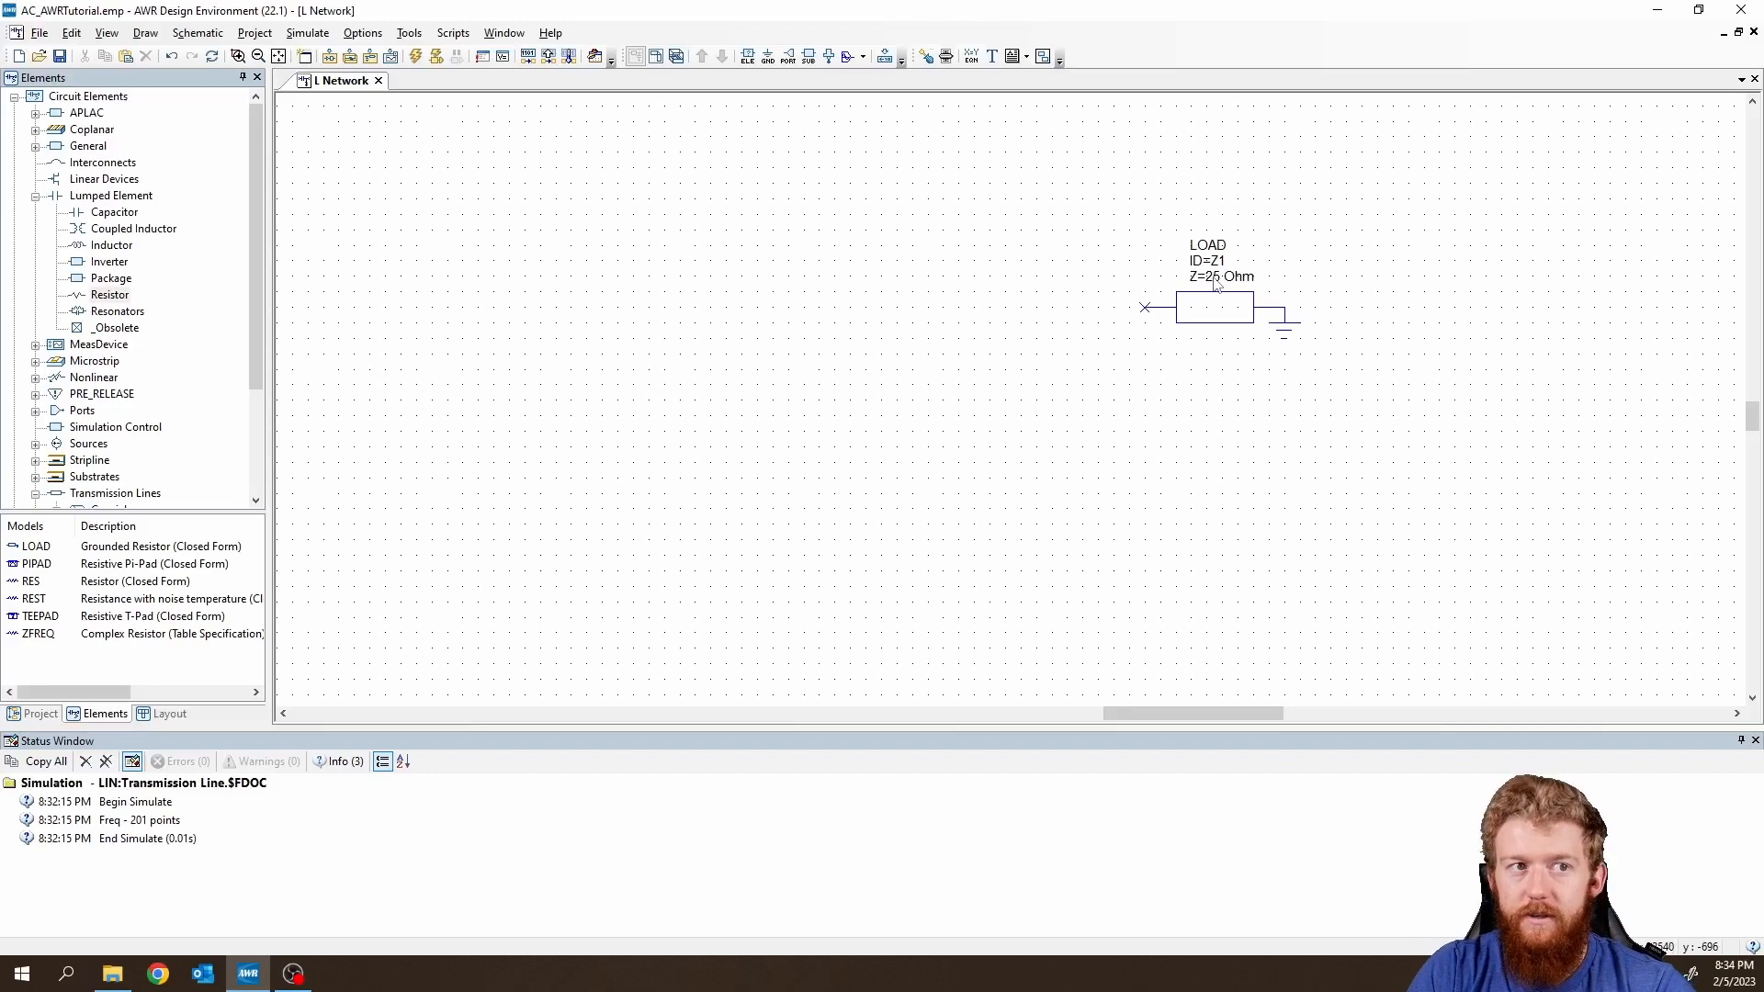
Set the load's impedance to the complex value 100-j*50 Ohm.
double_click(1217, 278)
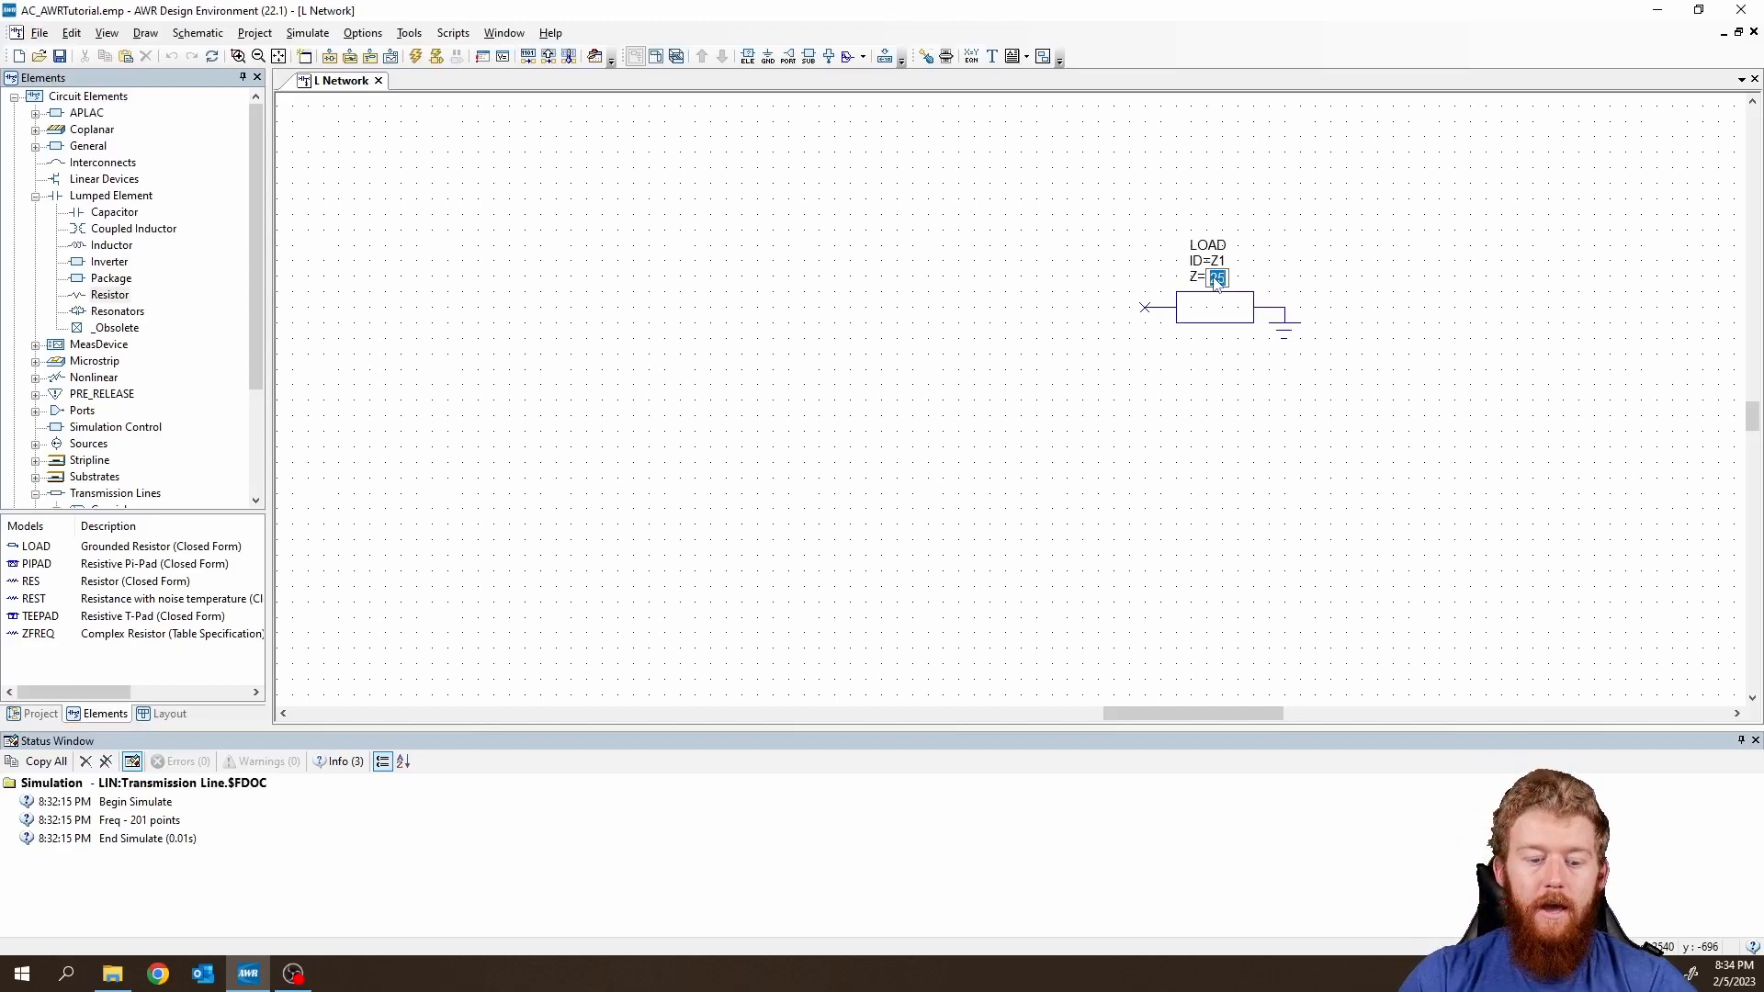
type("1")
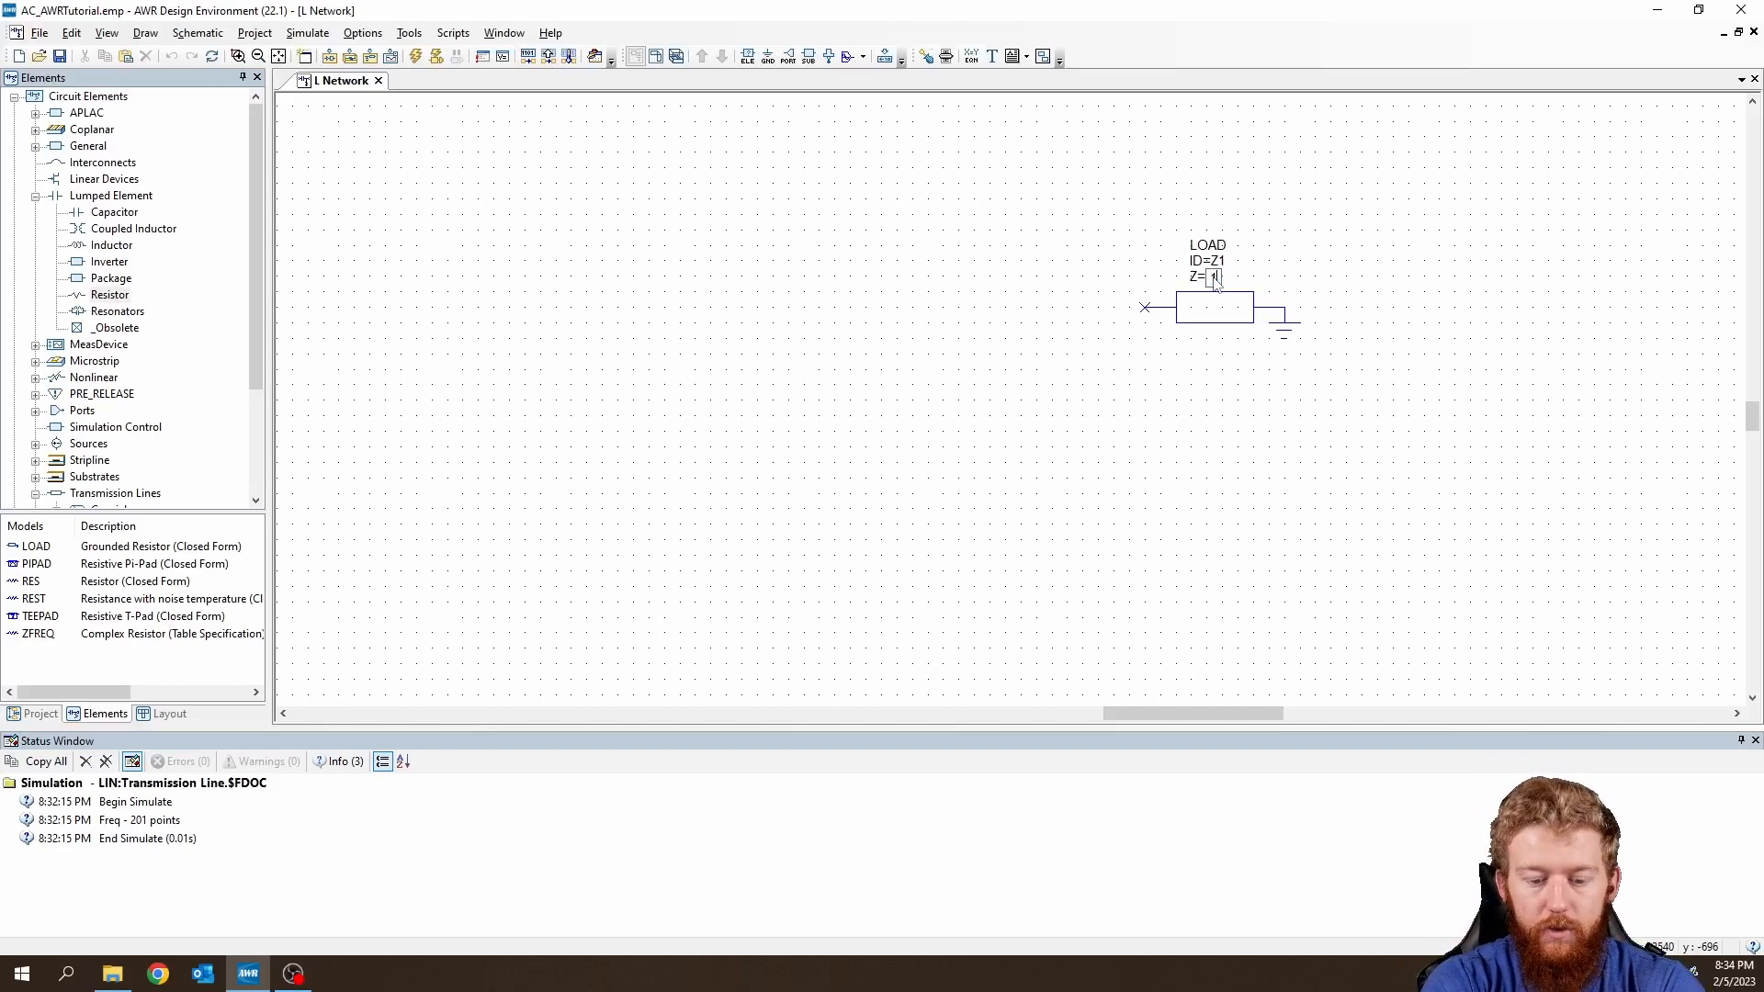
type("00-")
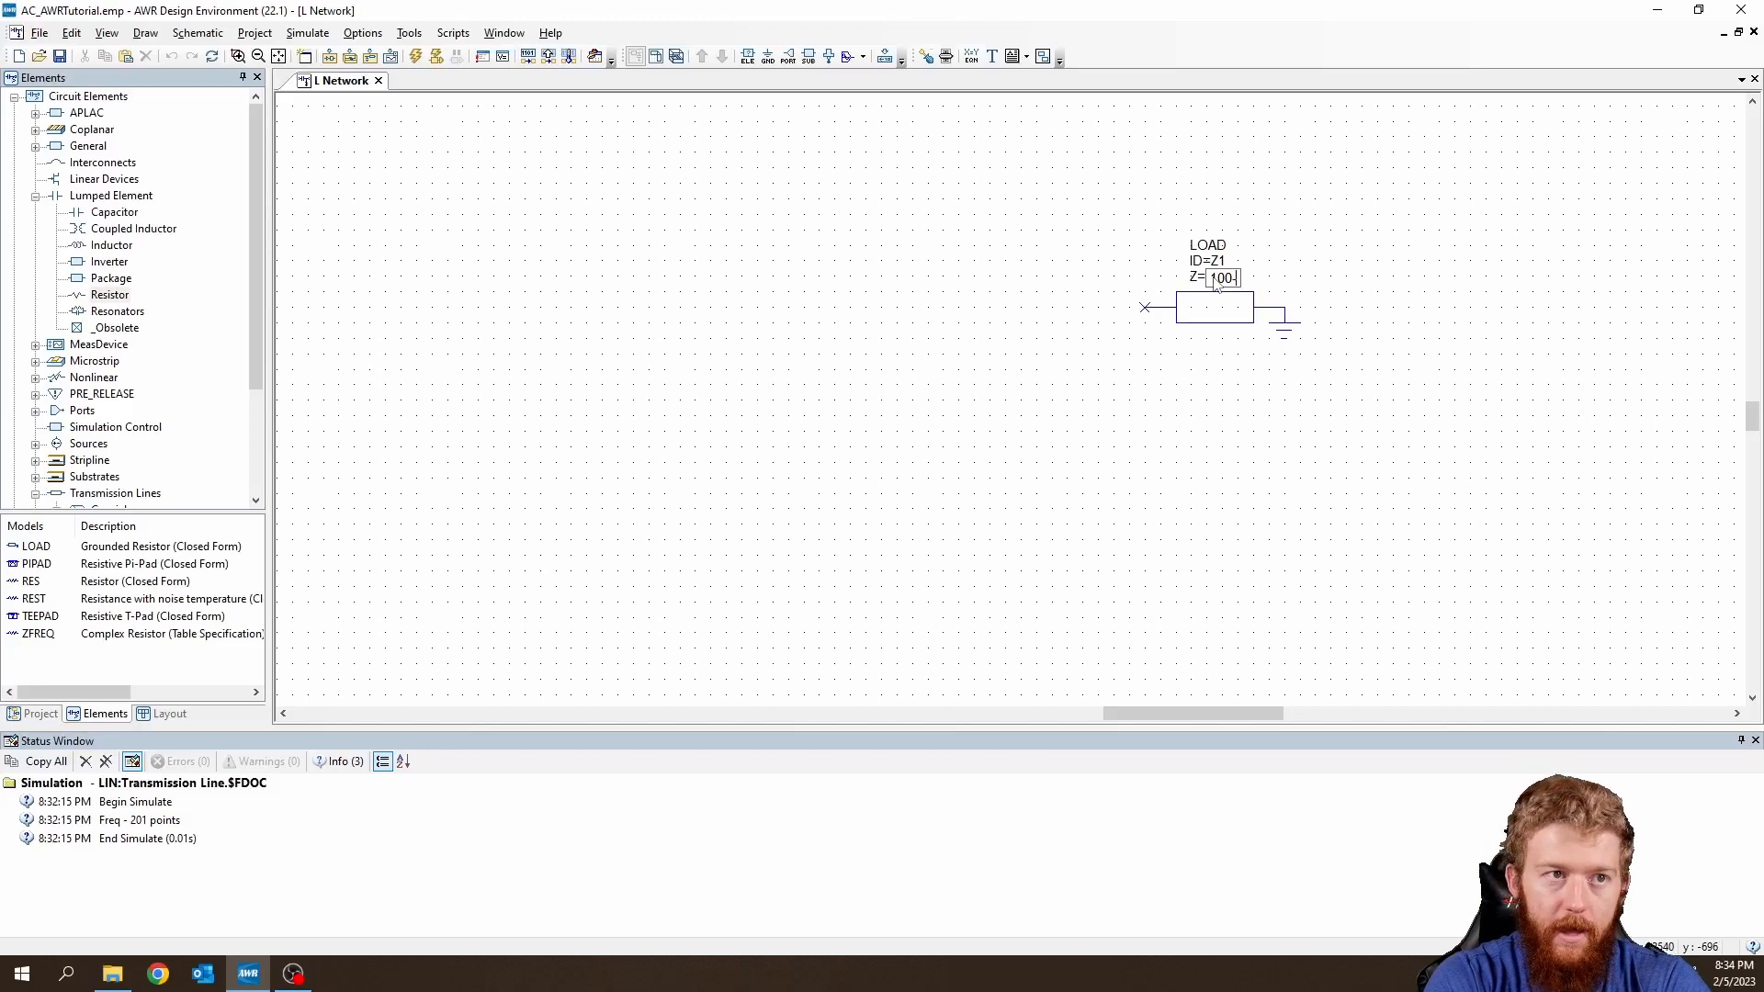
type("j*50")
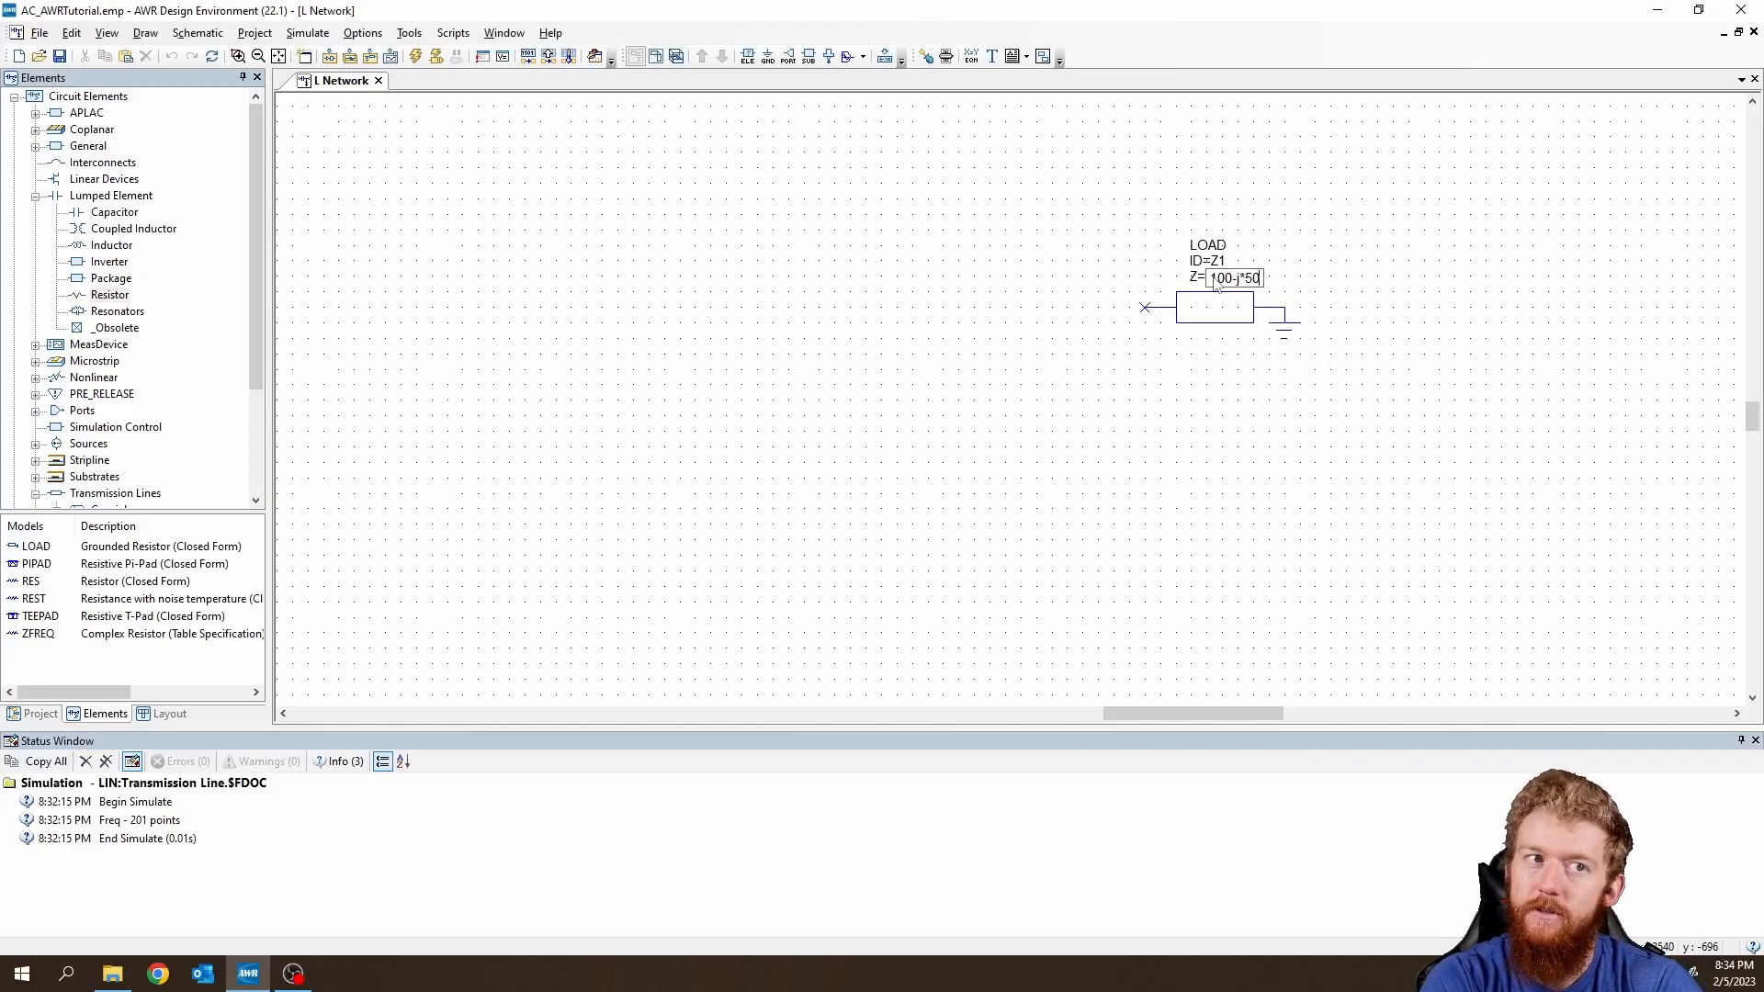
key("Return")
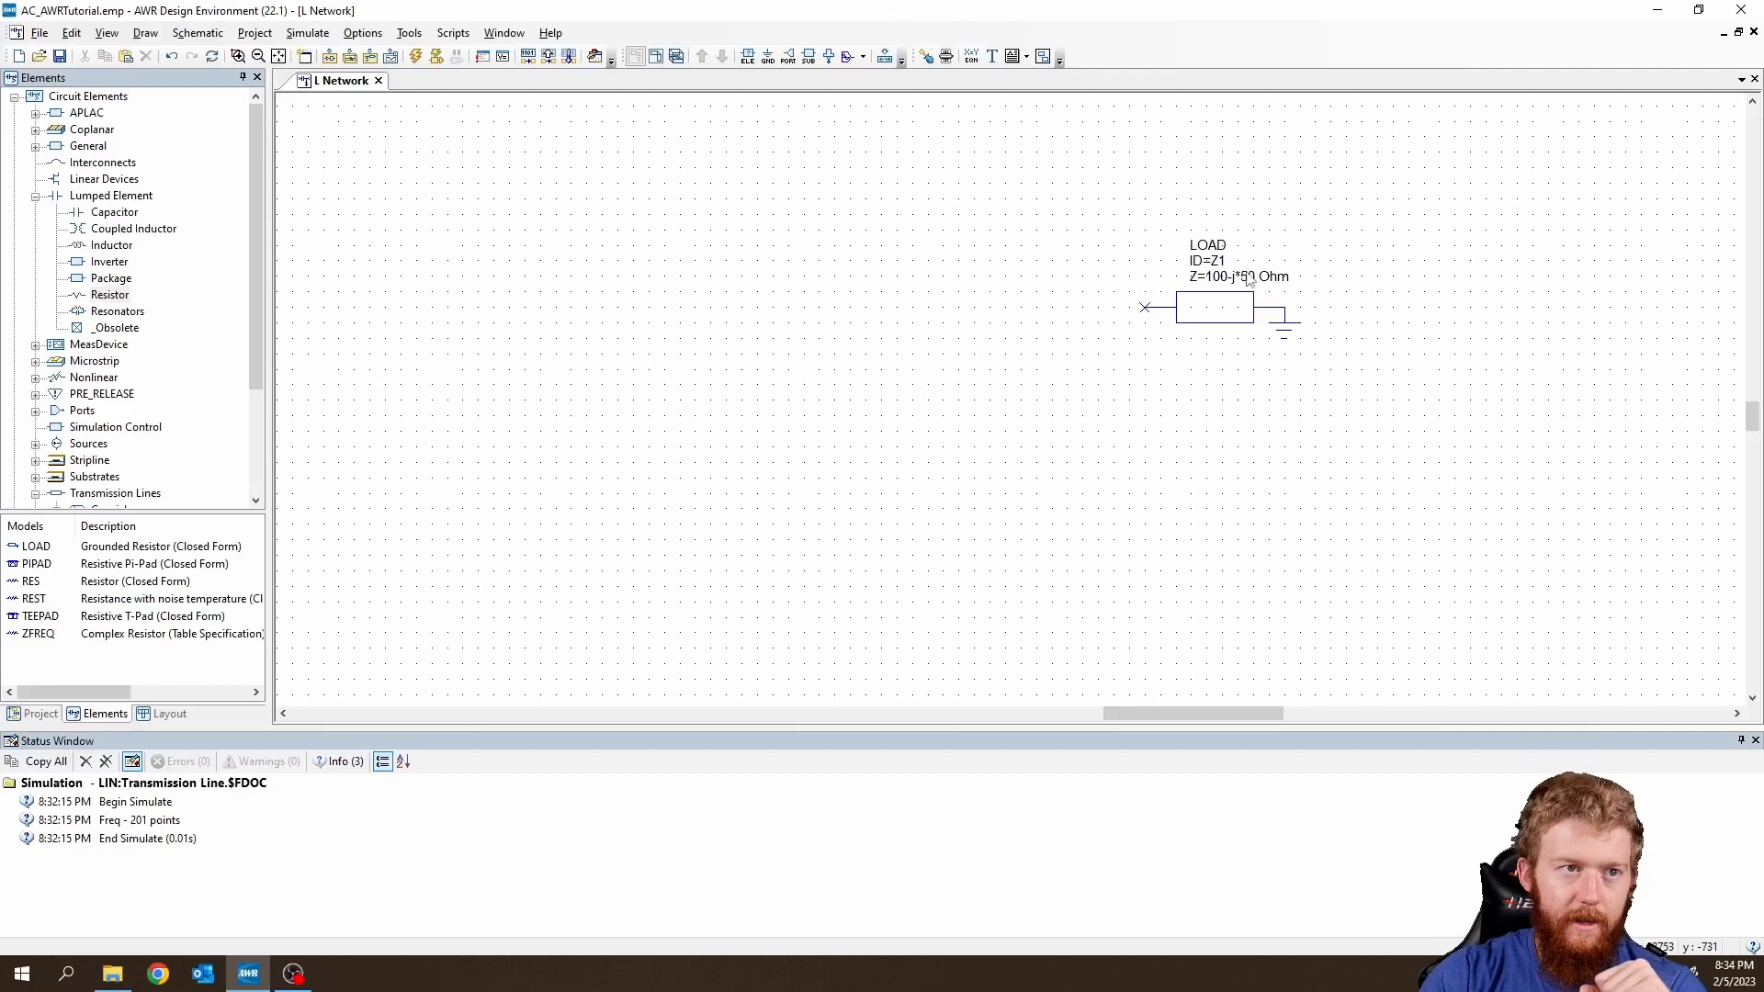
Remove the multiplication sign from the load's impedance so that it reads 100-j50 Ohm.
double_click(1235, 277)
left_click(1242, 278)
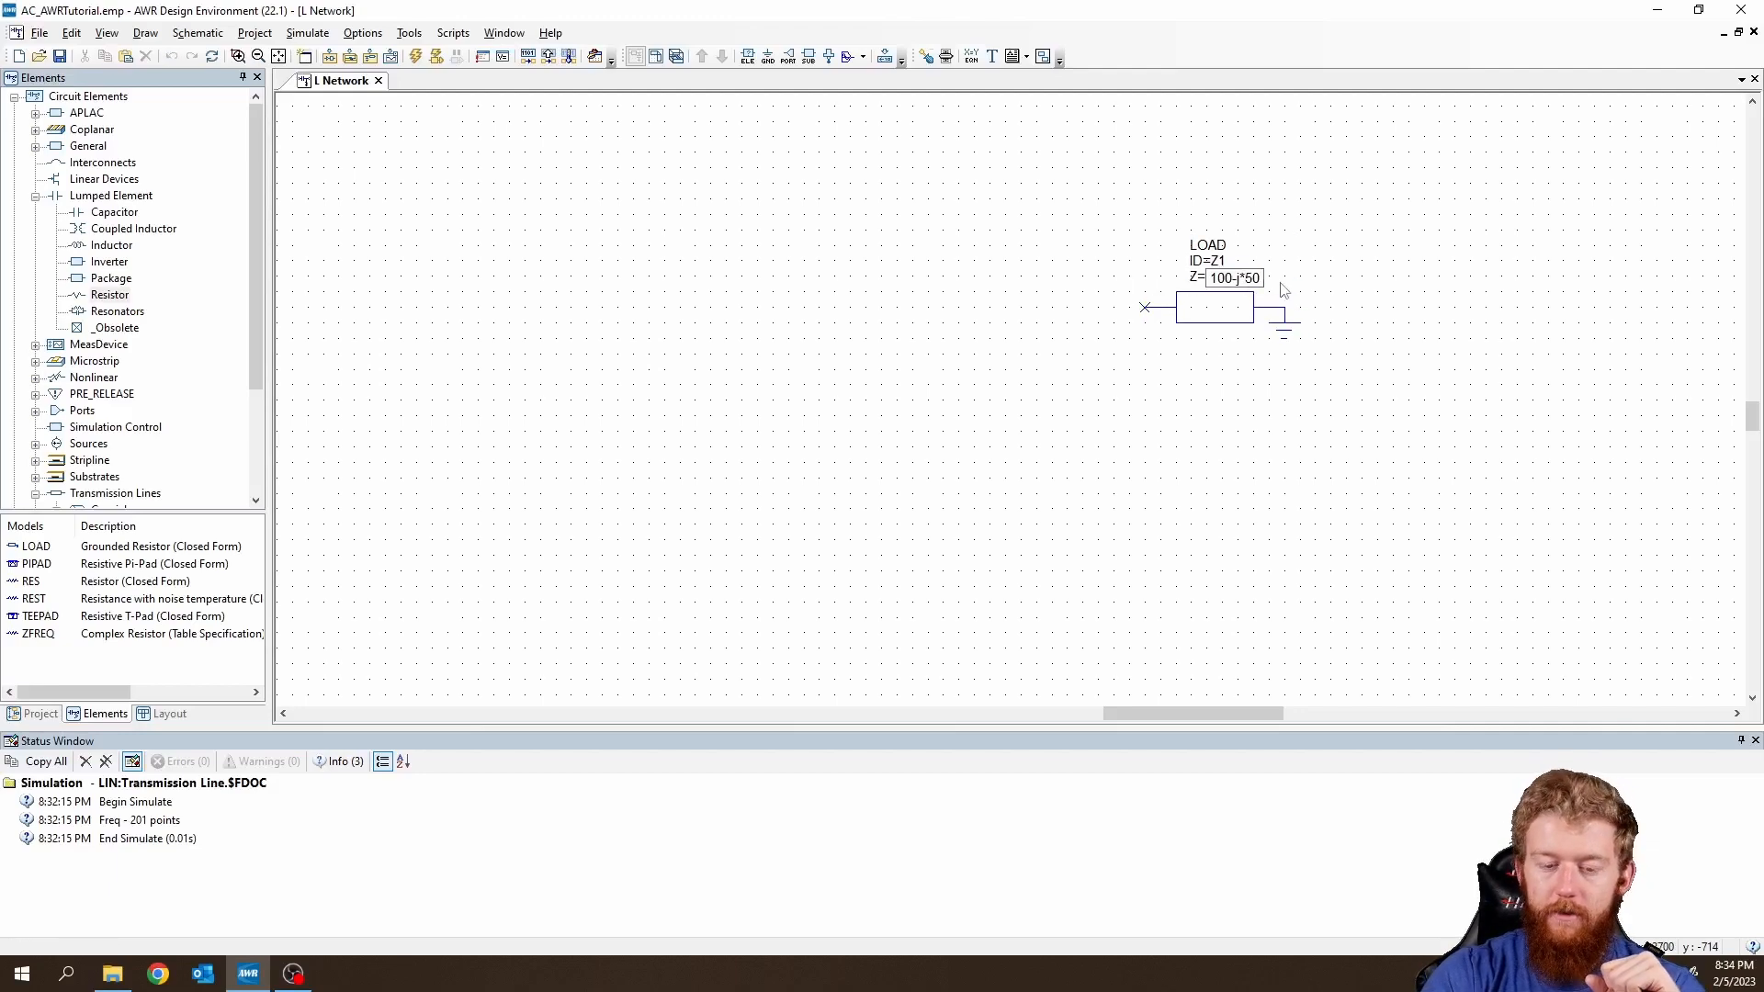
key("BackSpace")
key("Return")
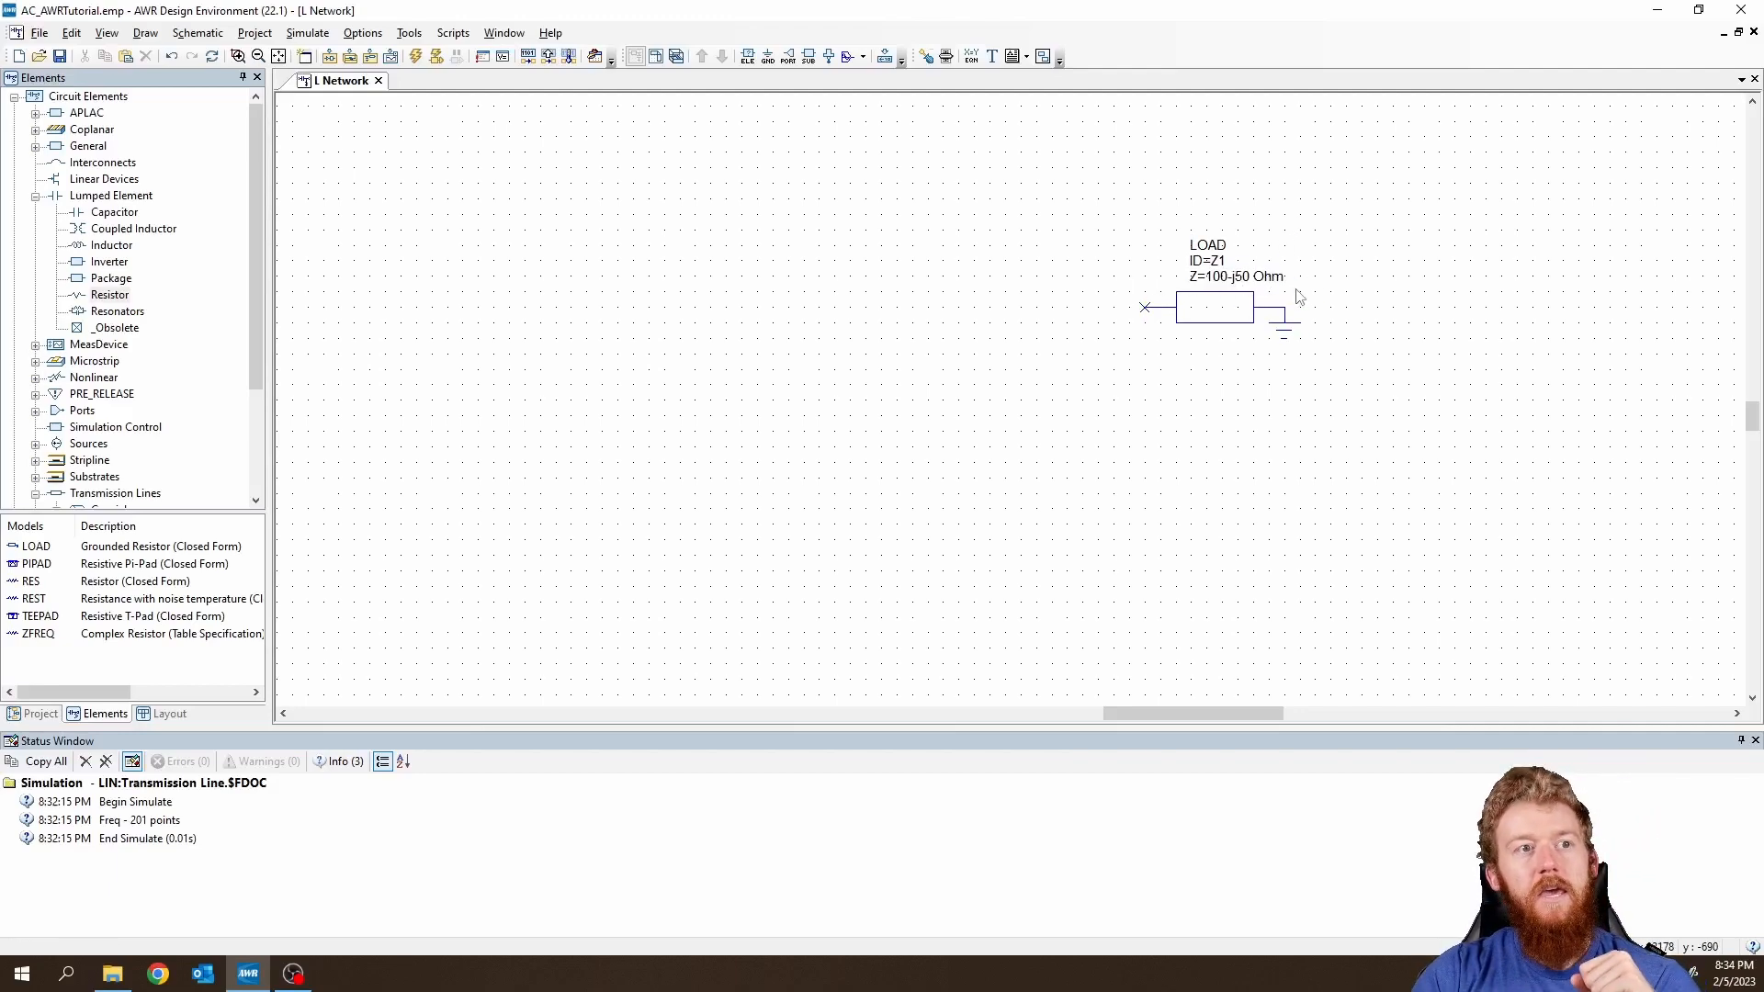
Restore the multiplication sign in the load's impedance so that it reads 100-j*50 Ohm.
double_click(1245, 278)
left_click(1246, 281)
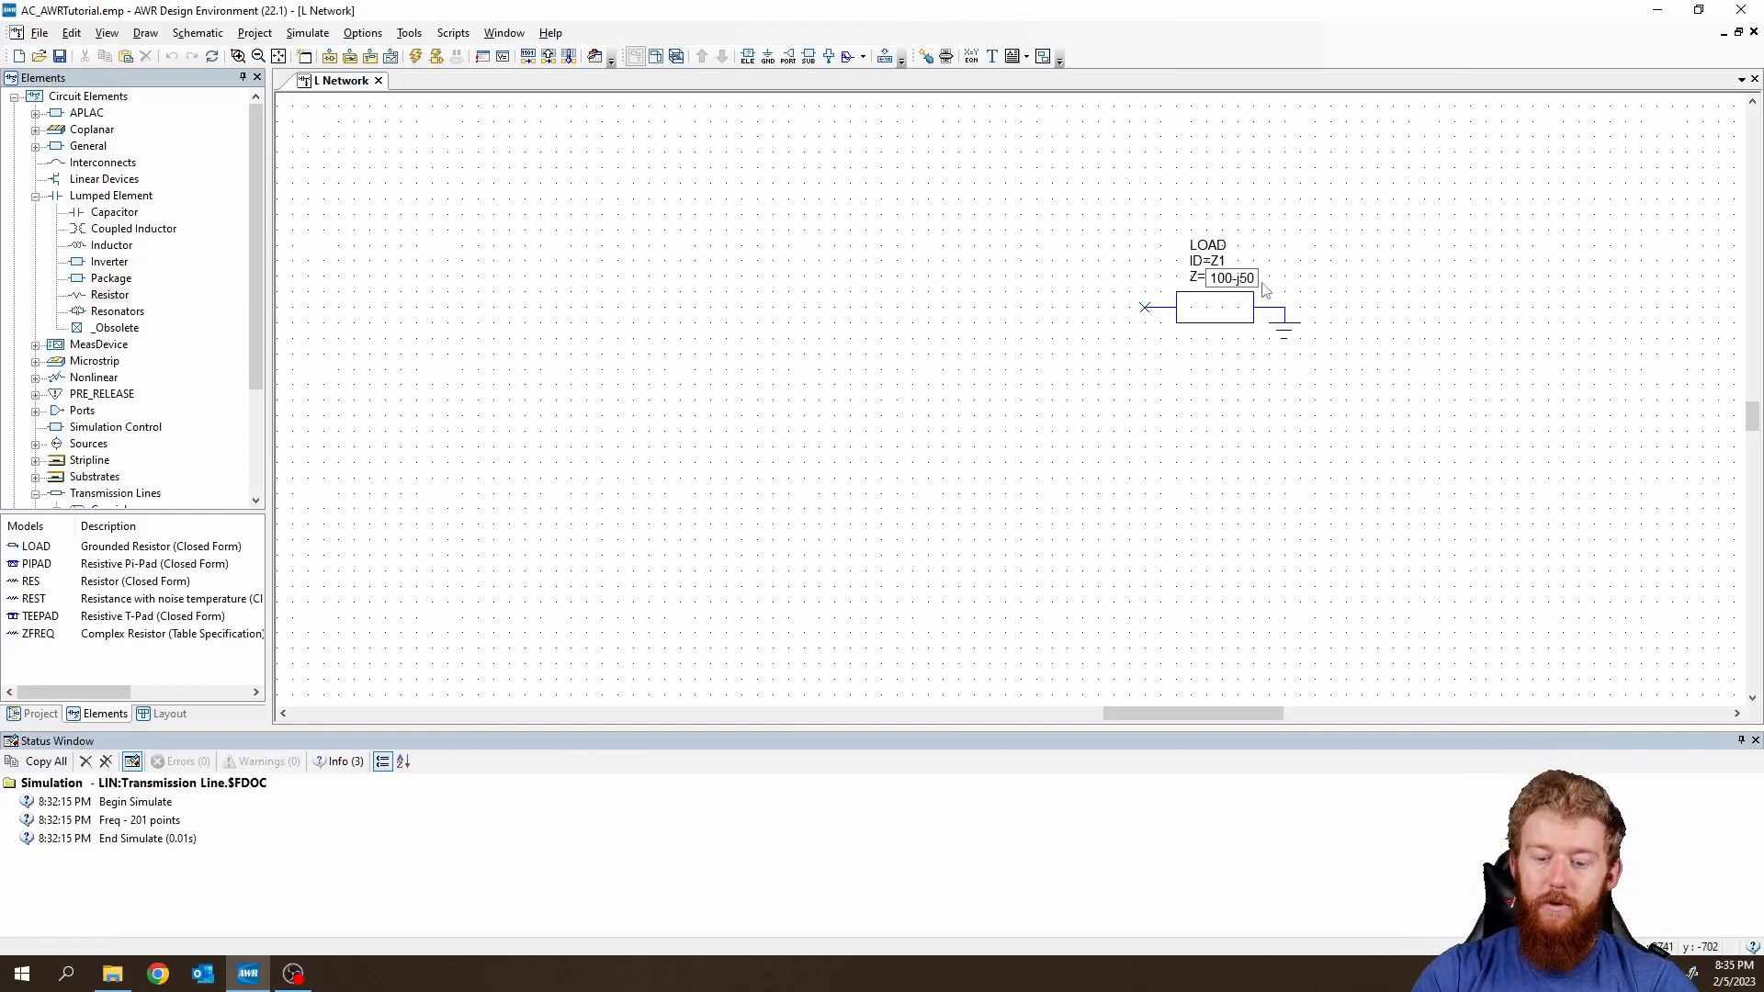
type("*")
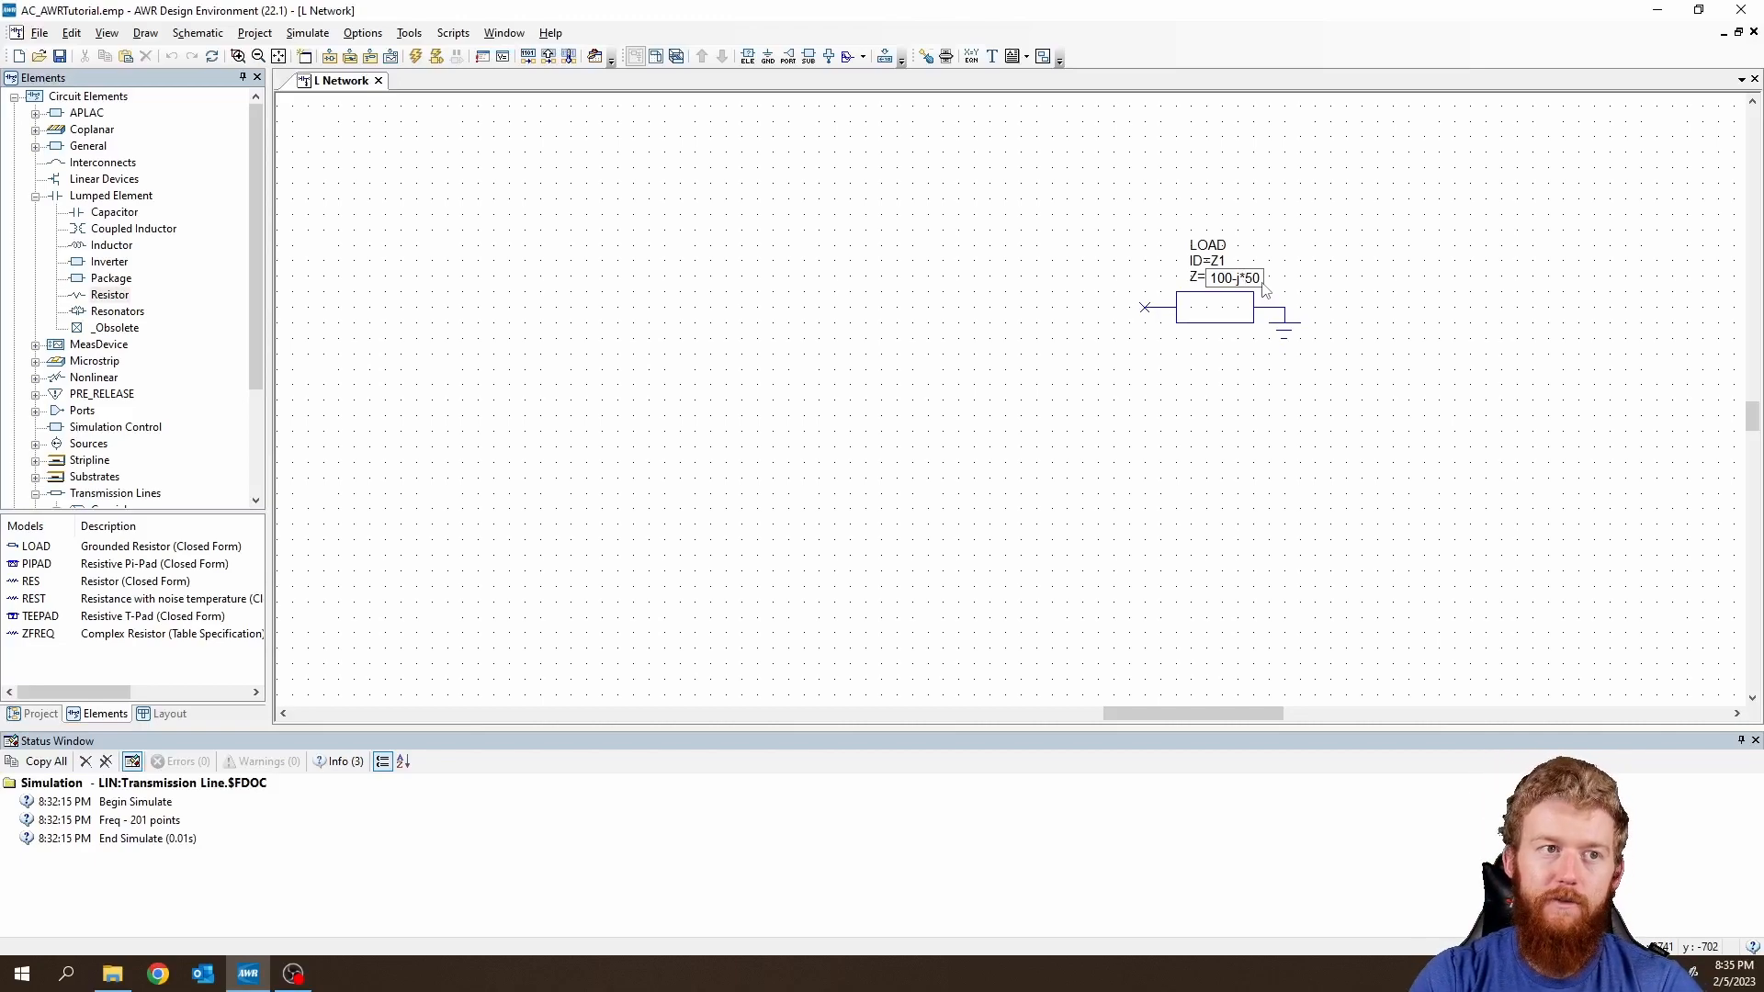
key("Return")
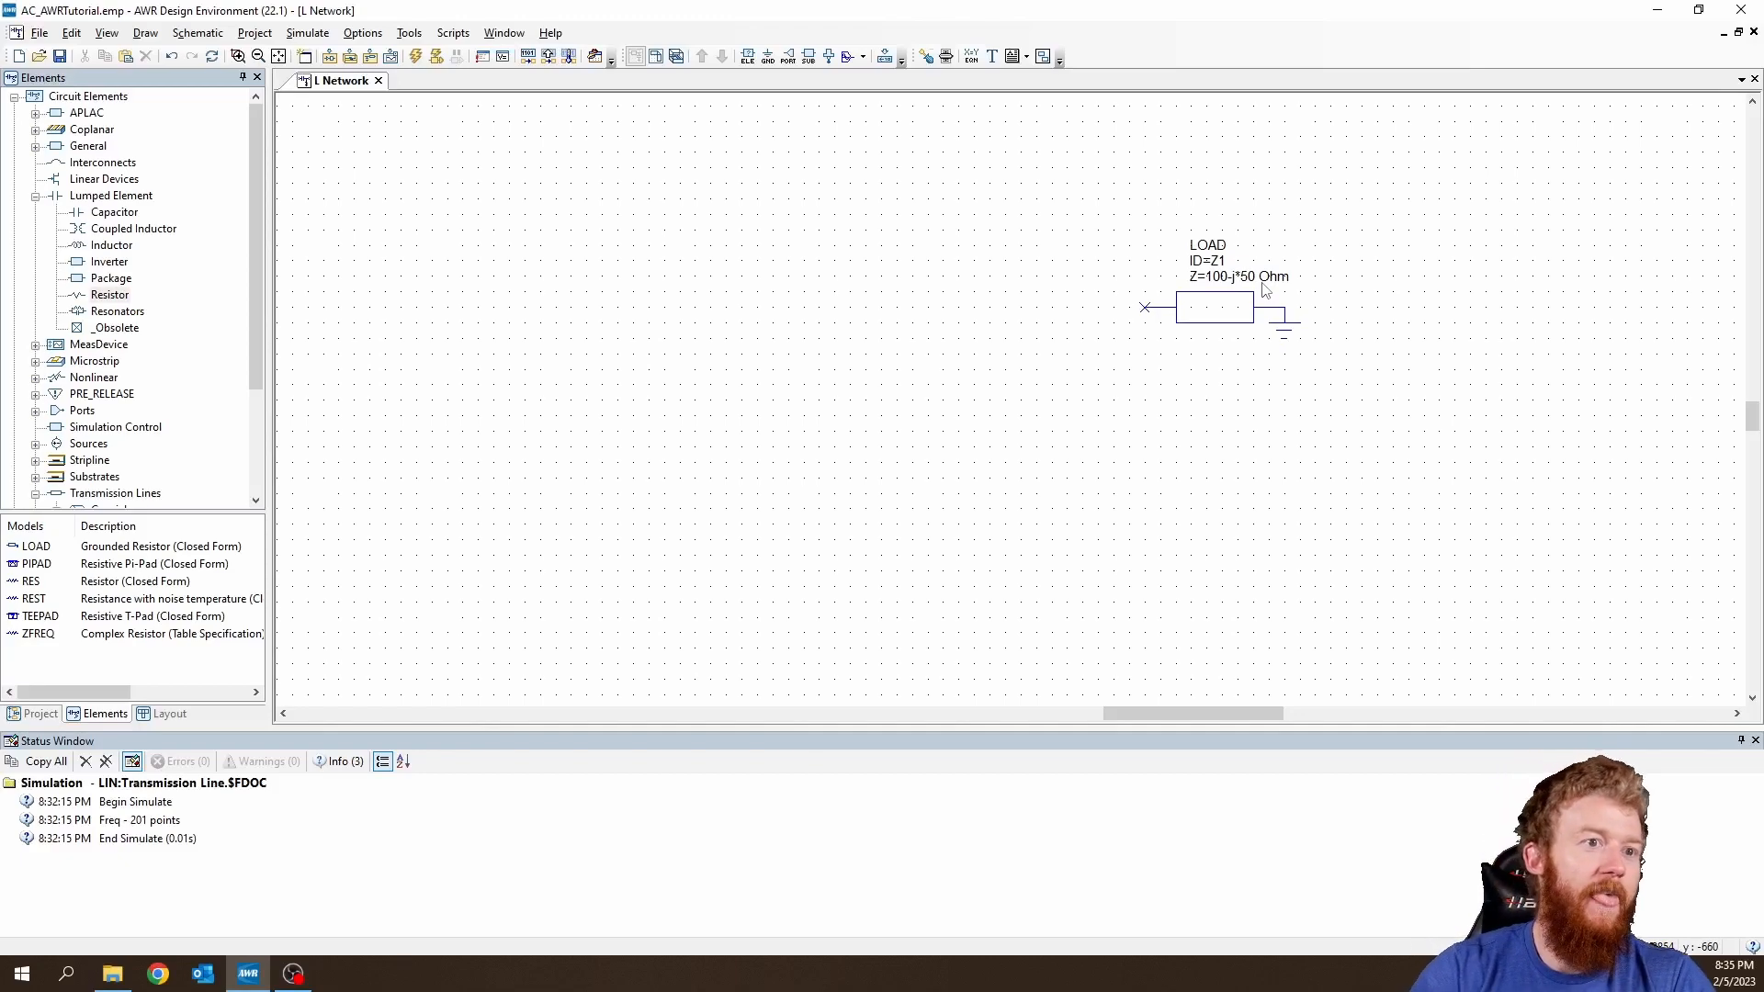
Move the load slightly down and place a port to its left, aligned so that a straight wire connects the two.
left_click(1219, 312)
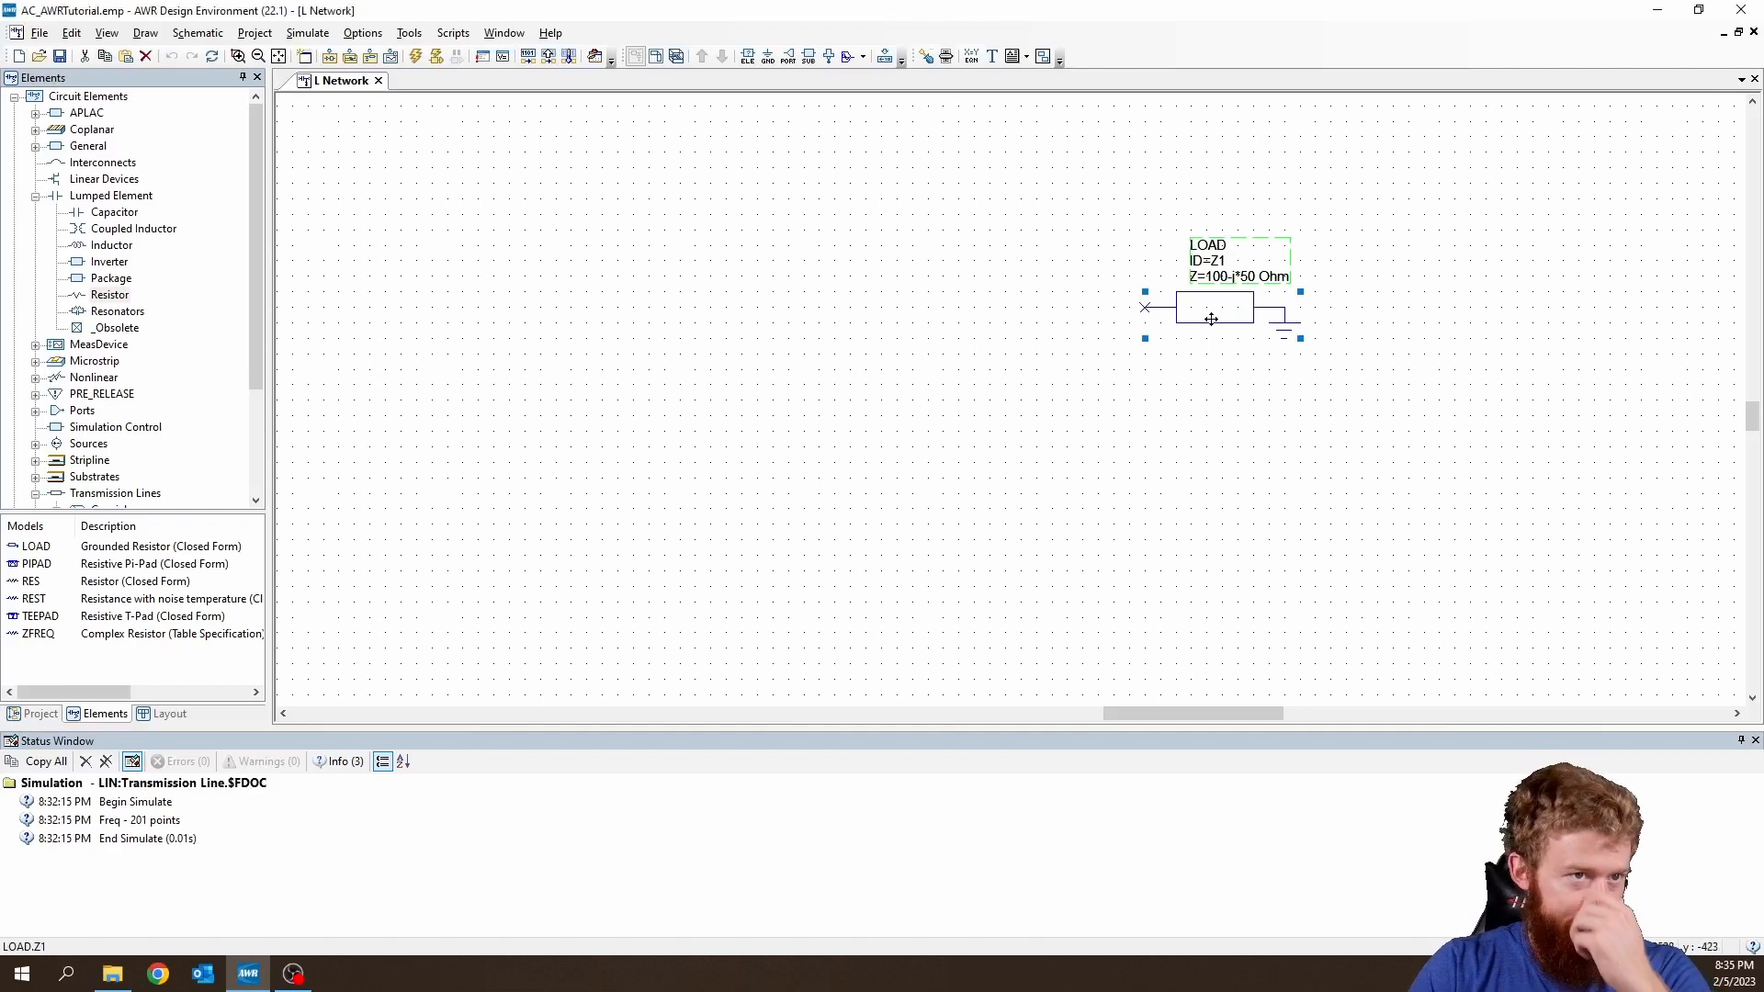
left_click_drag(1211, 320, 1207, 384)
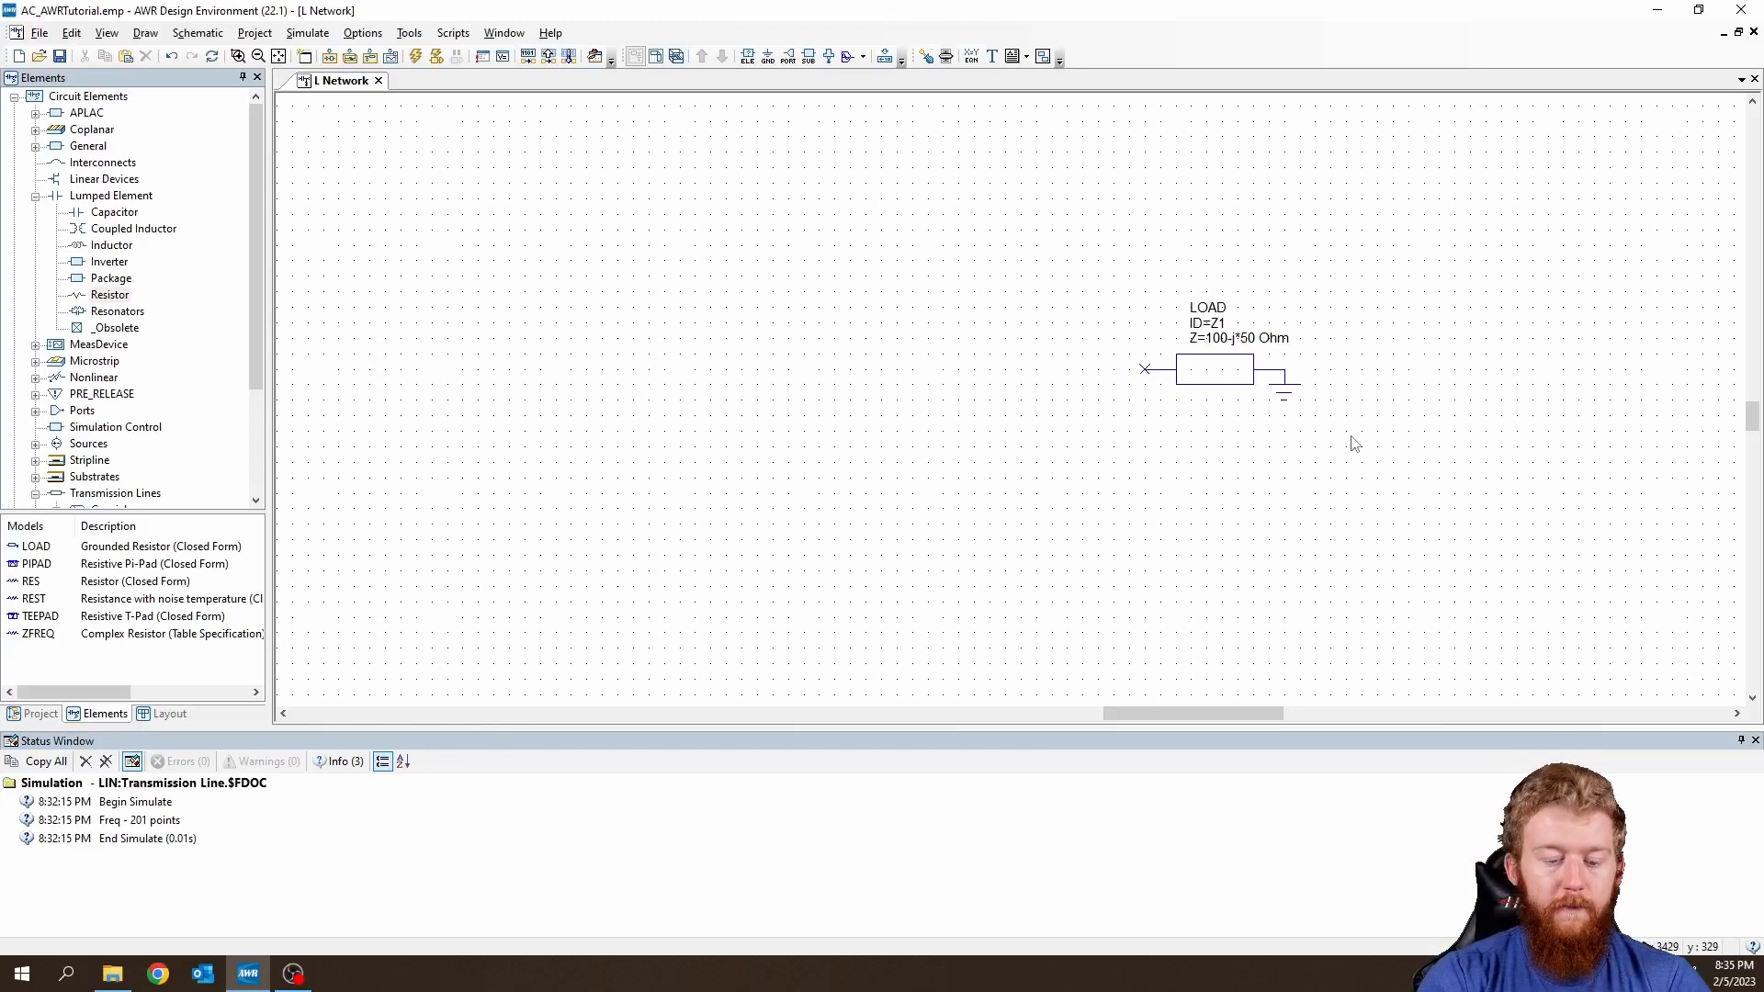
key("ctrl+p")
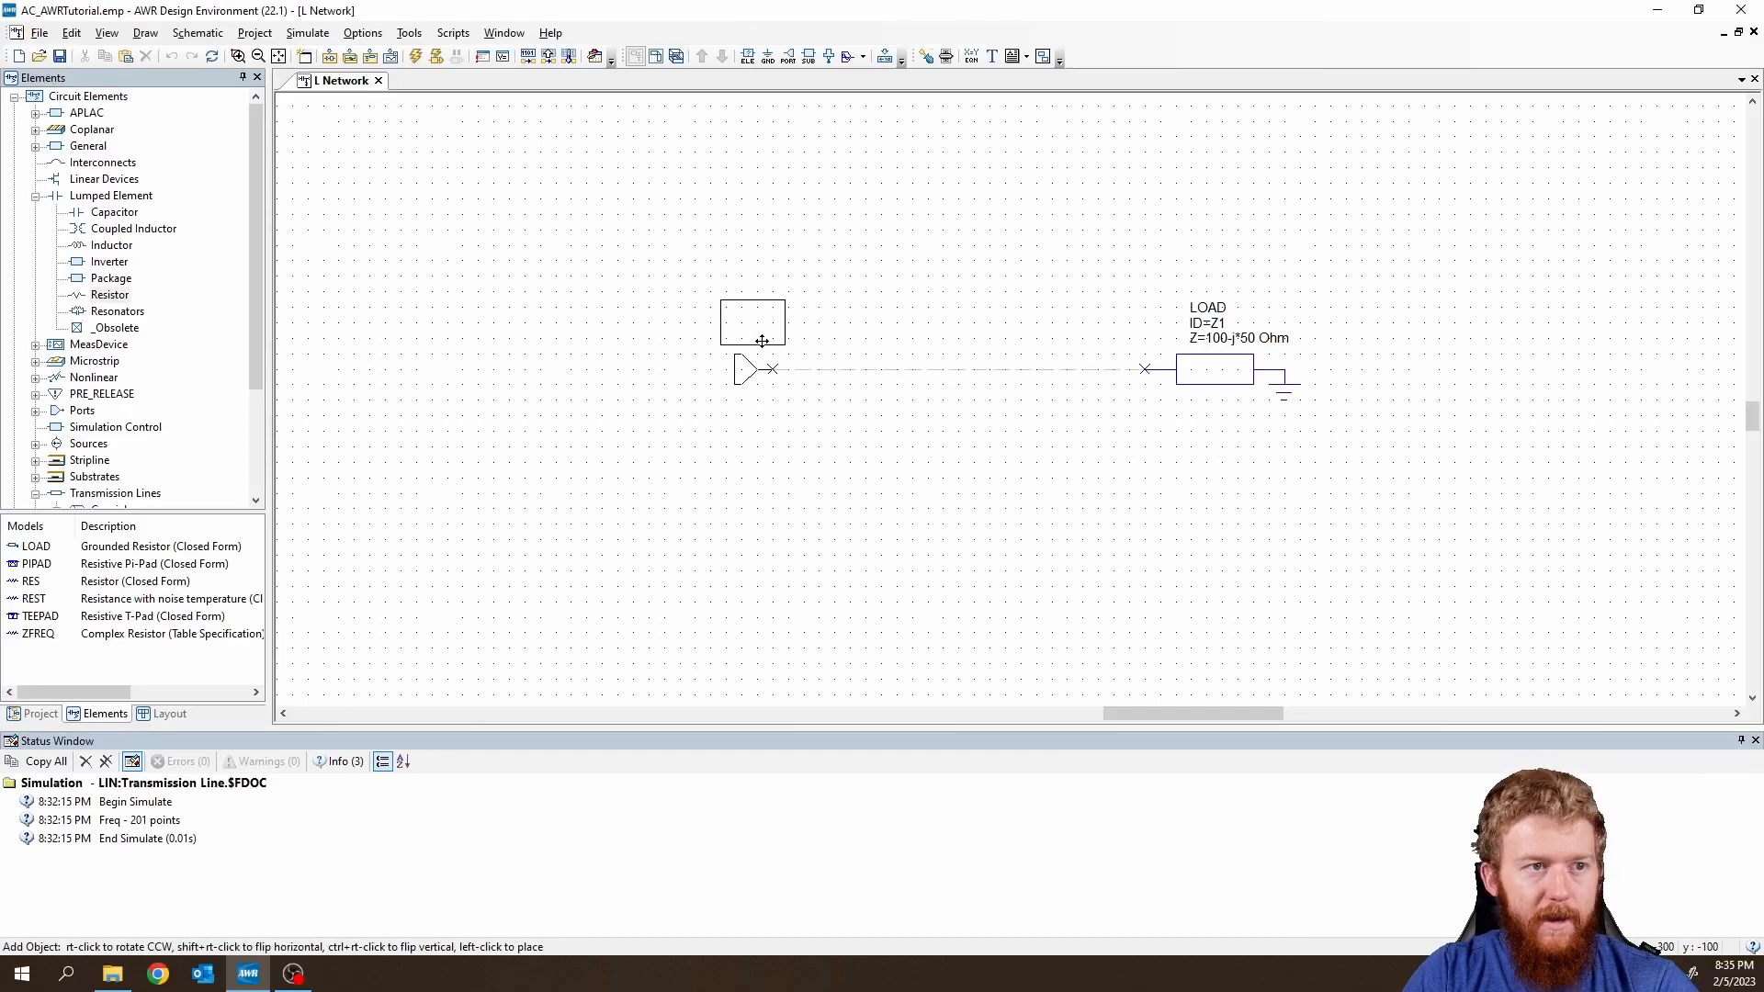
left_click(764, 343)
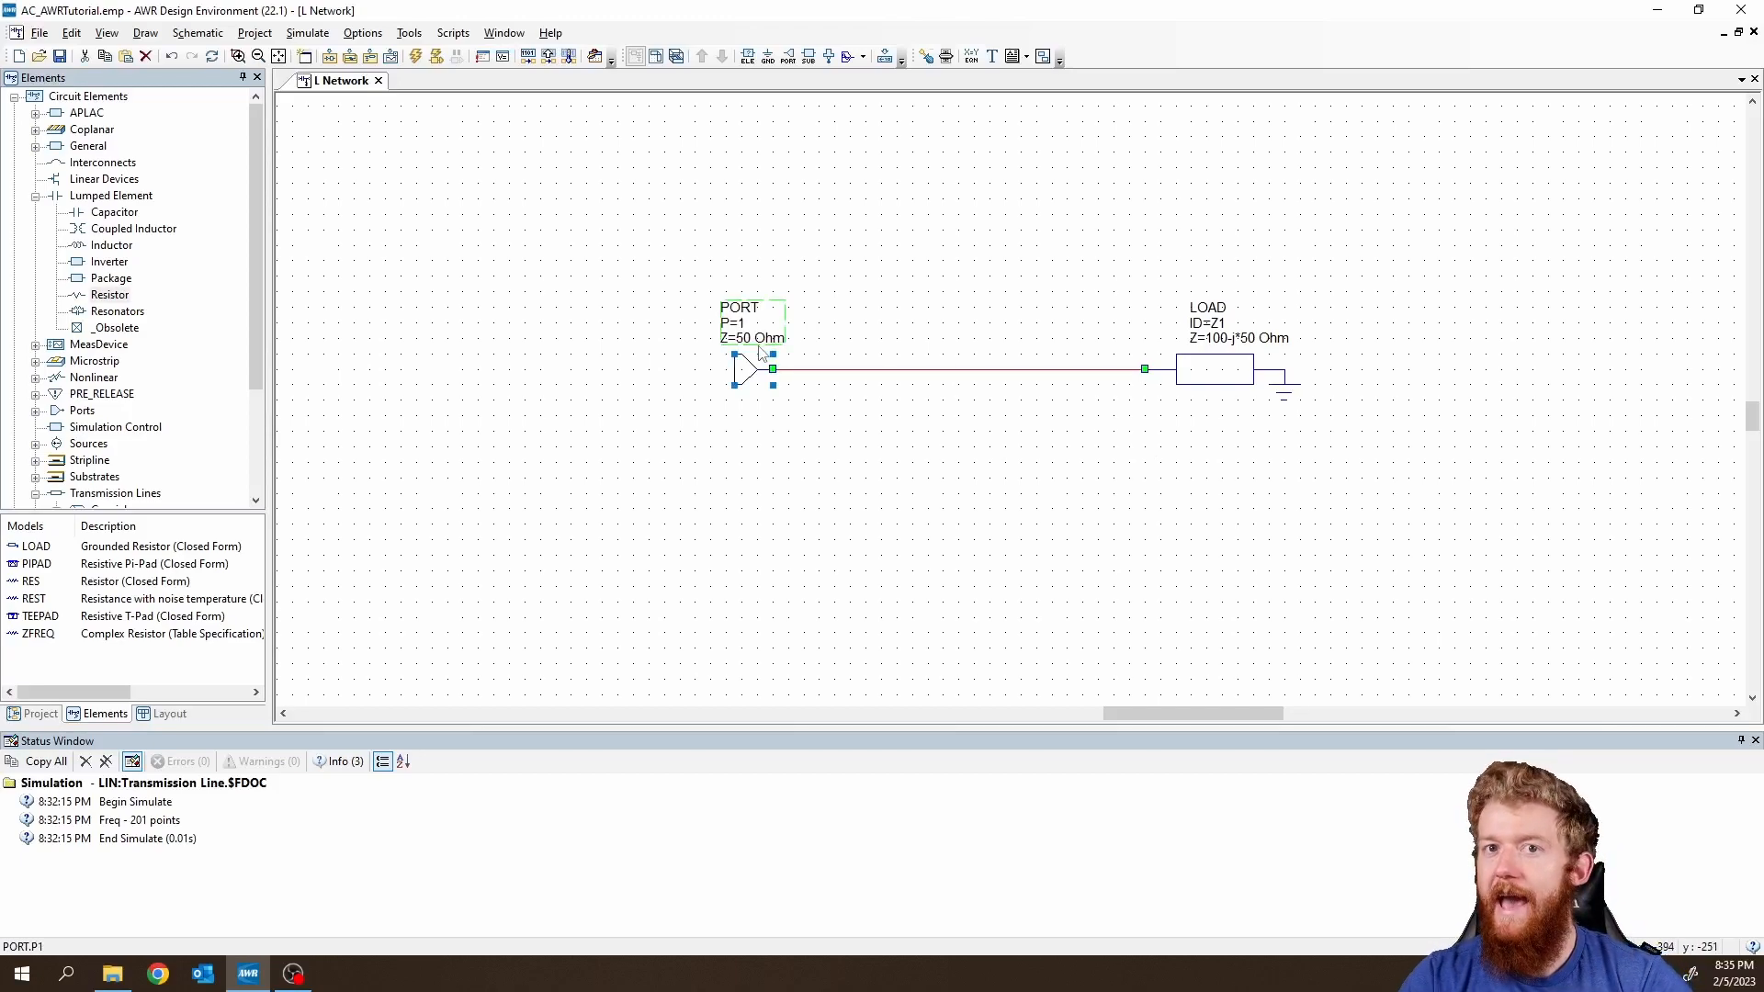
left_click(898, 433)
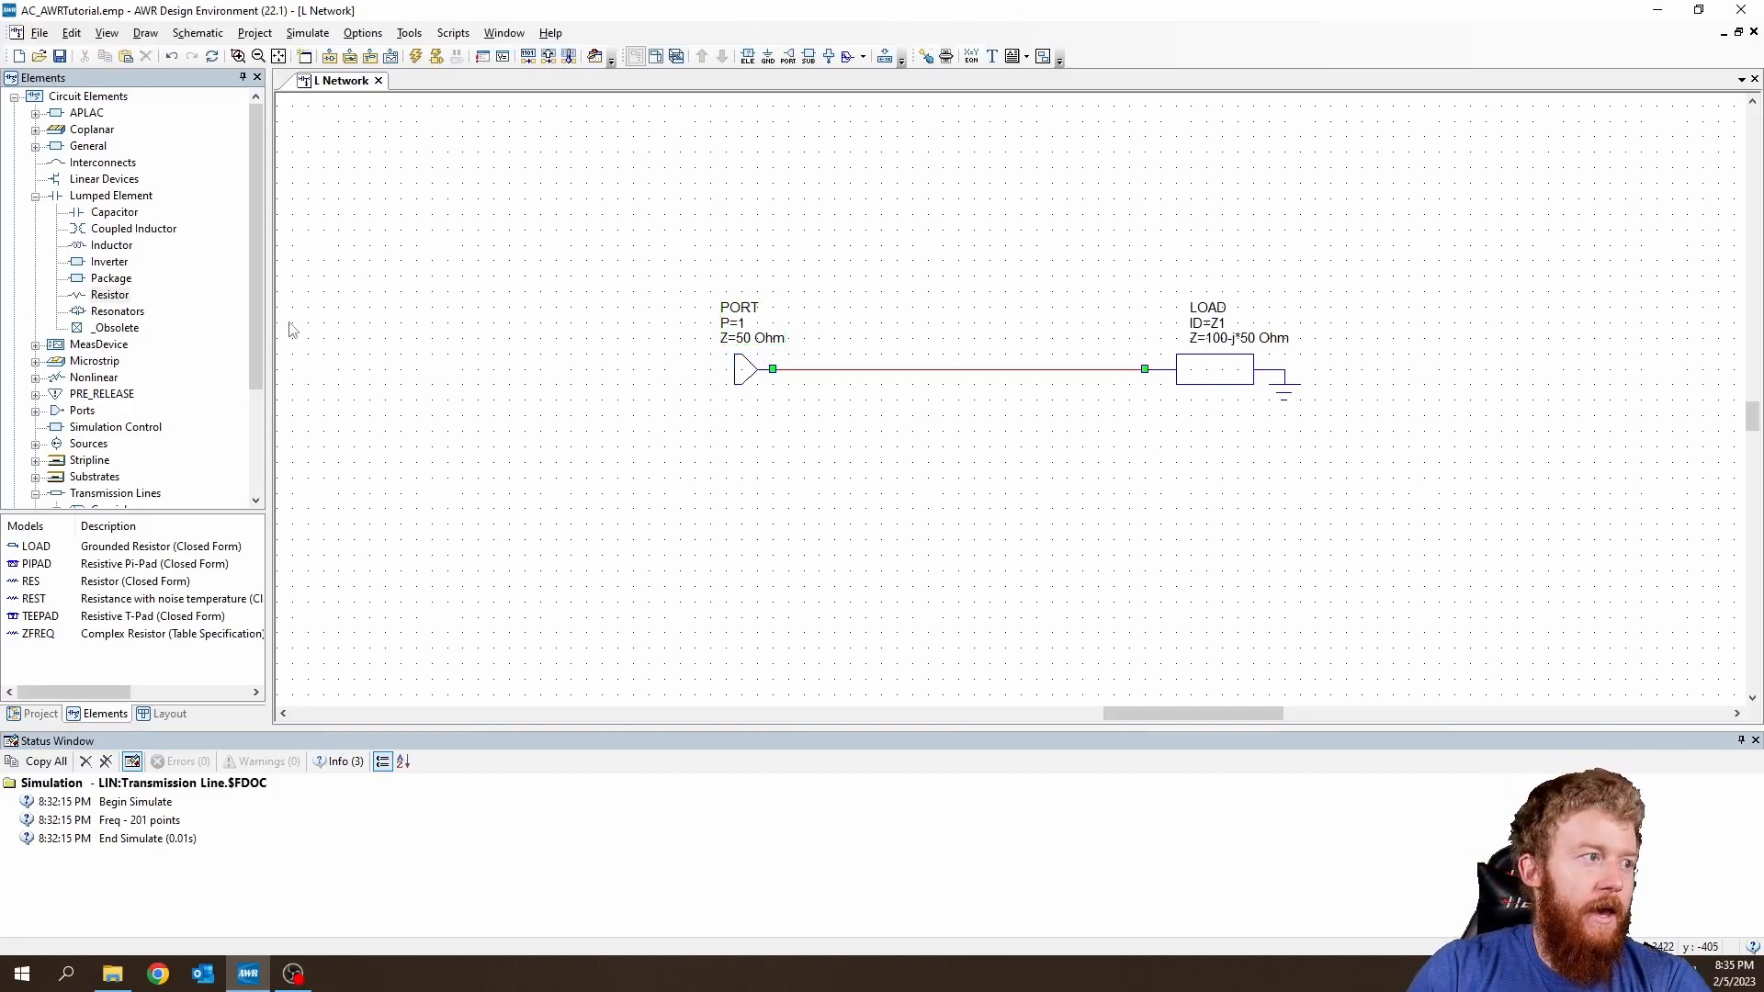
Create a new Smith Chart graph named "L Network Smith Chart".
left_click(40, 715)
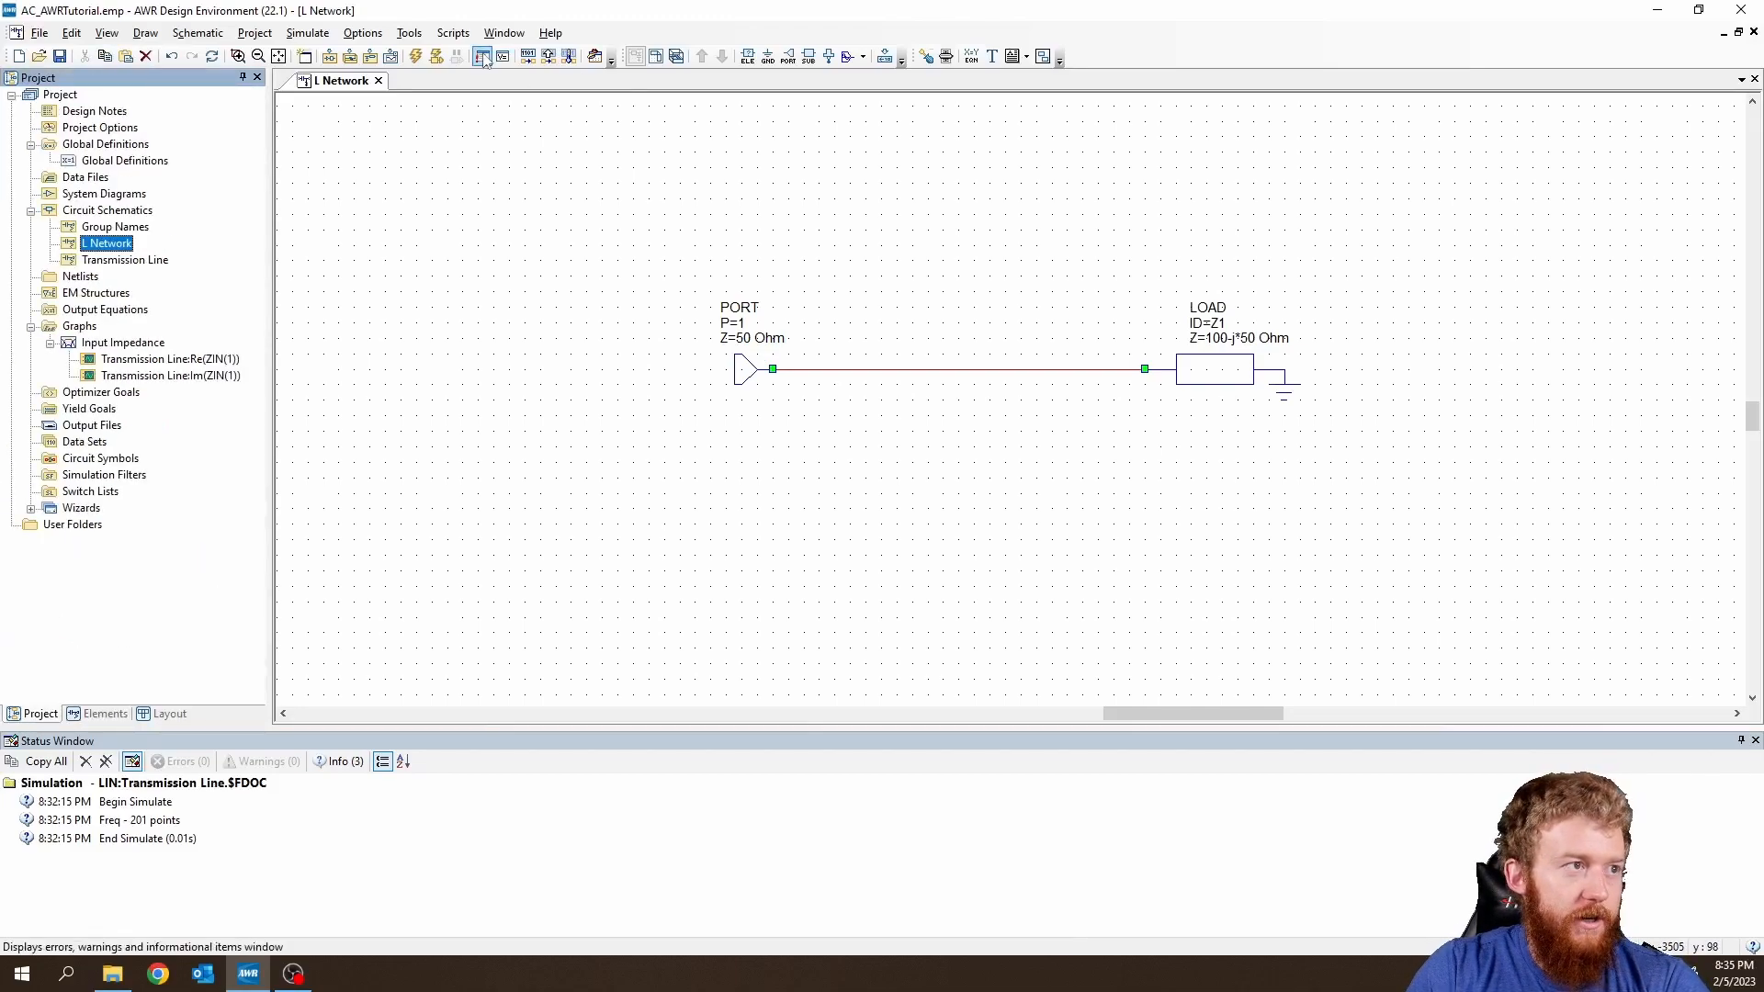
left_click(392, 57)
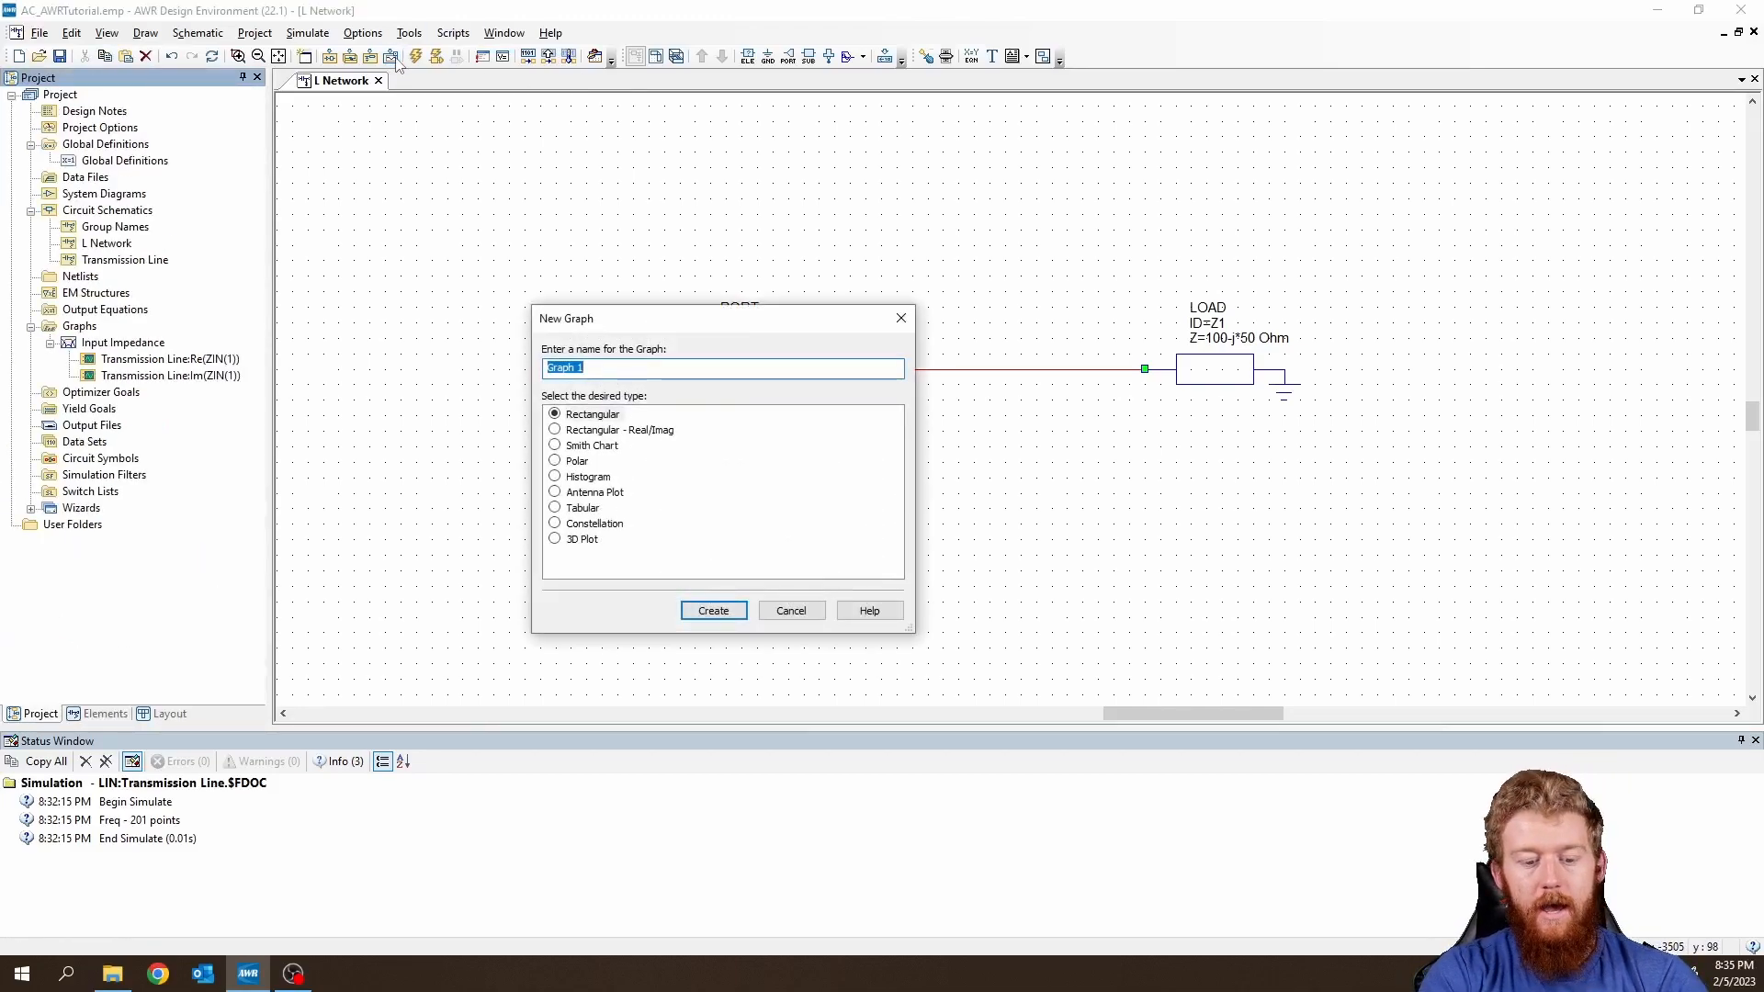
type("L Networ")
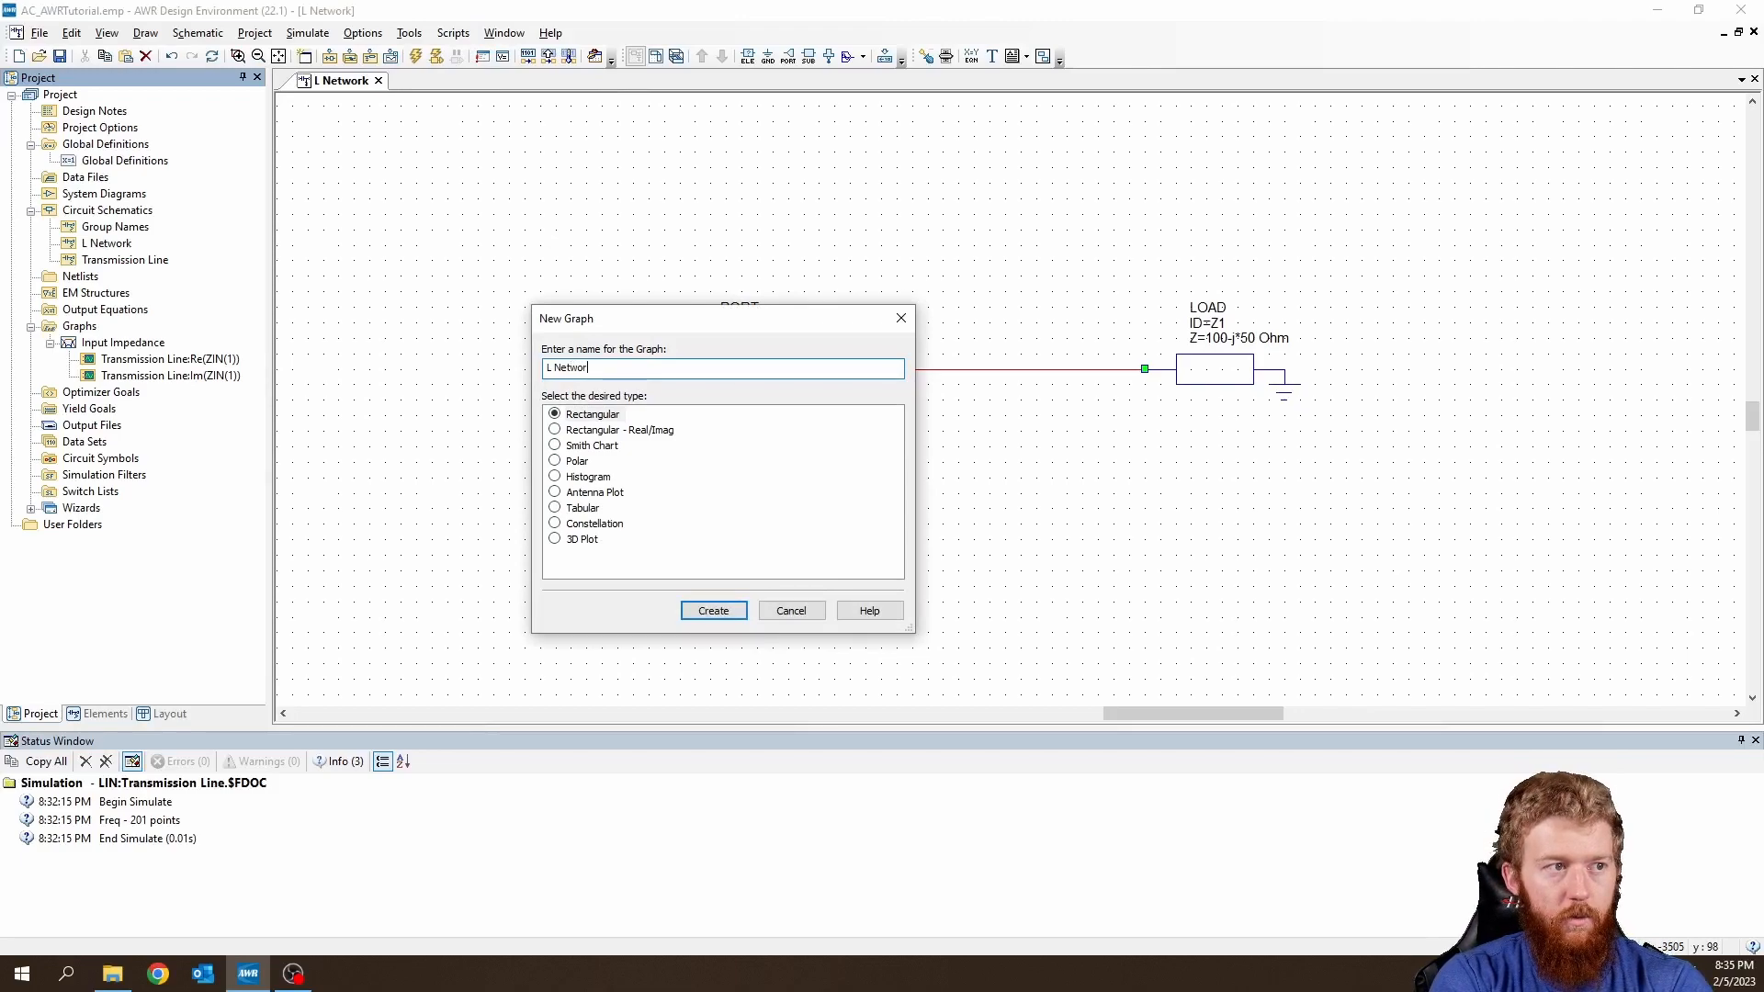
type("k Smith Chart")
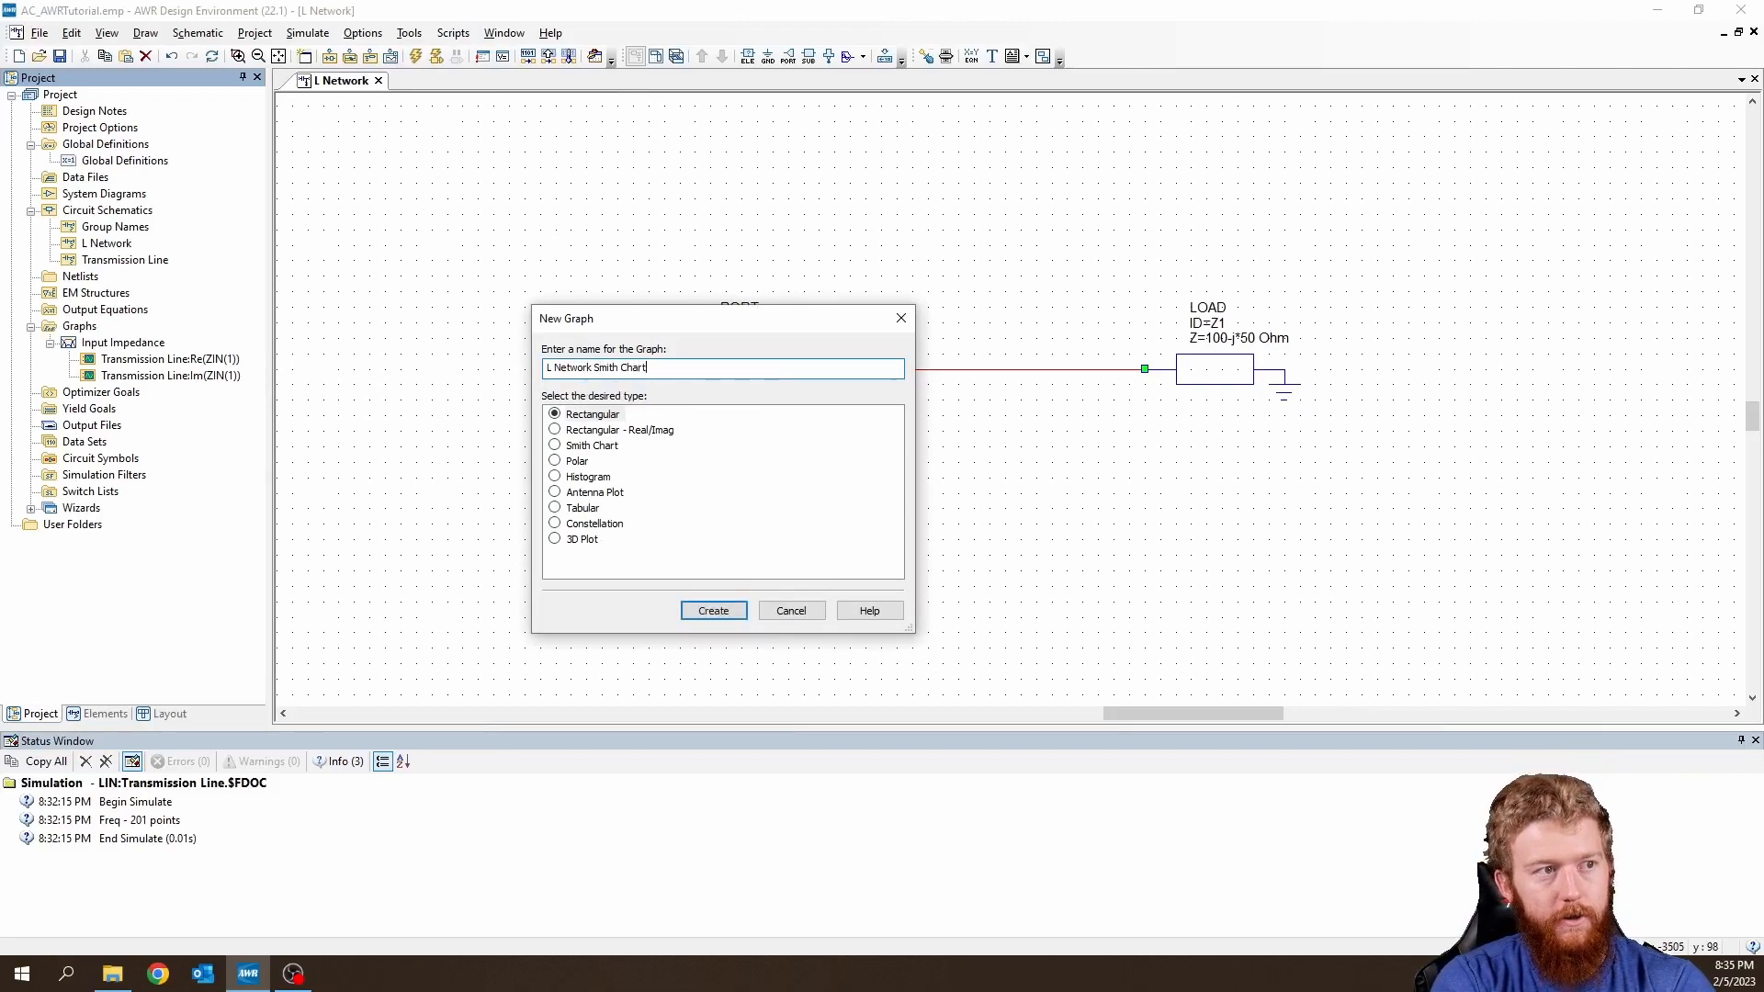
left_click_drag(745, 319, 662, 241)
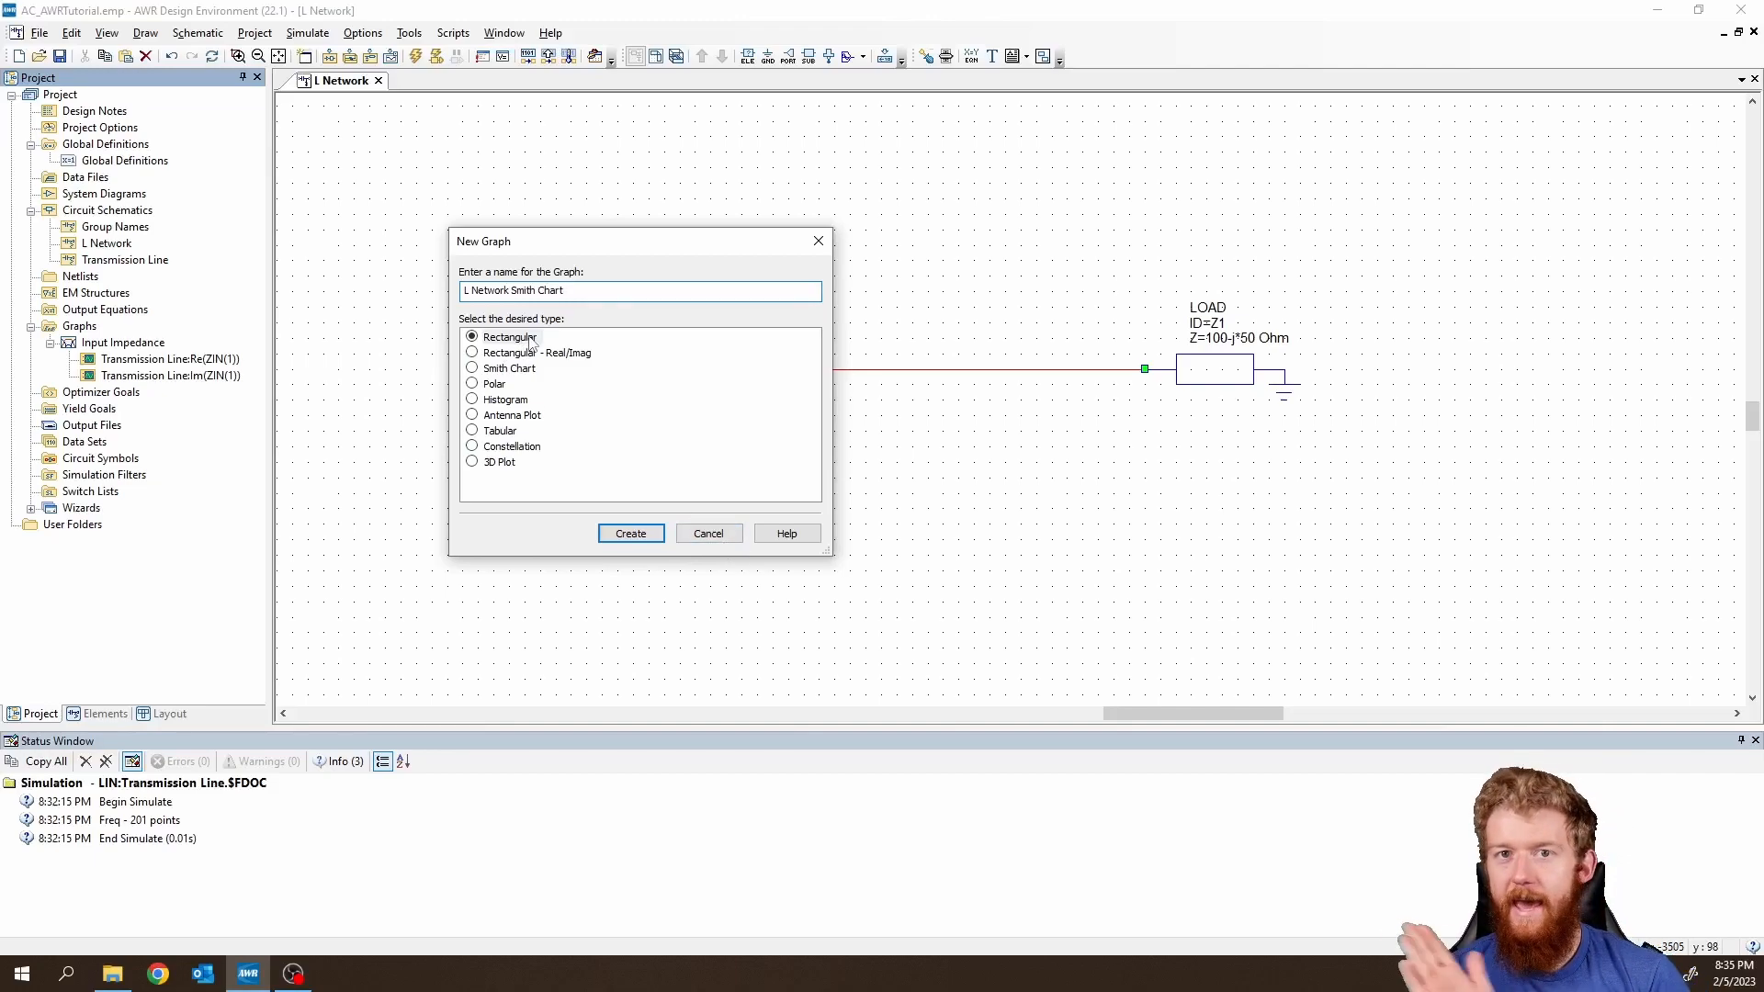
left_click(512, 369)
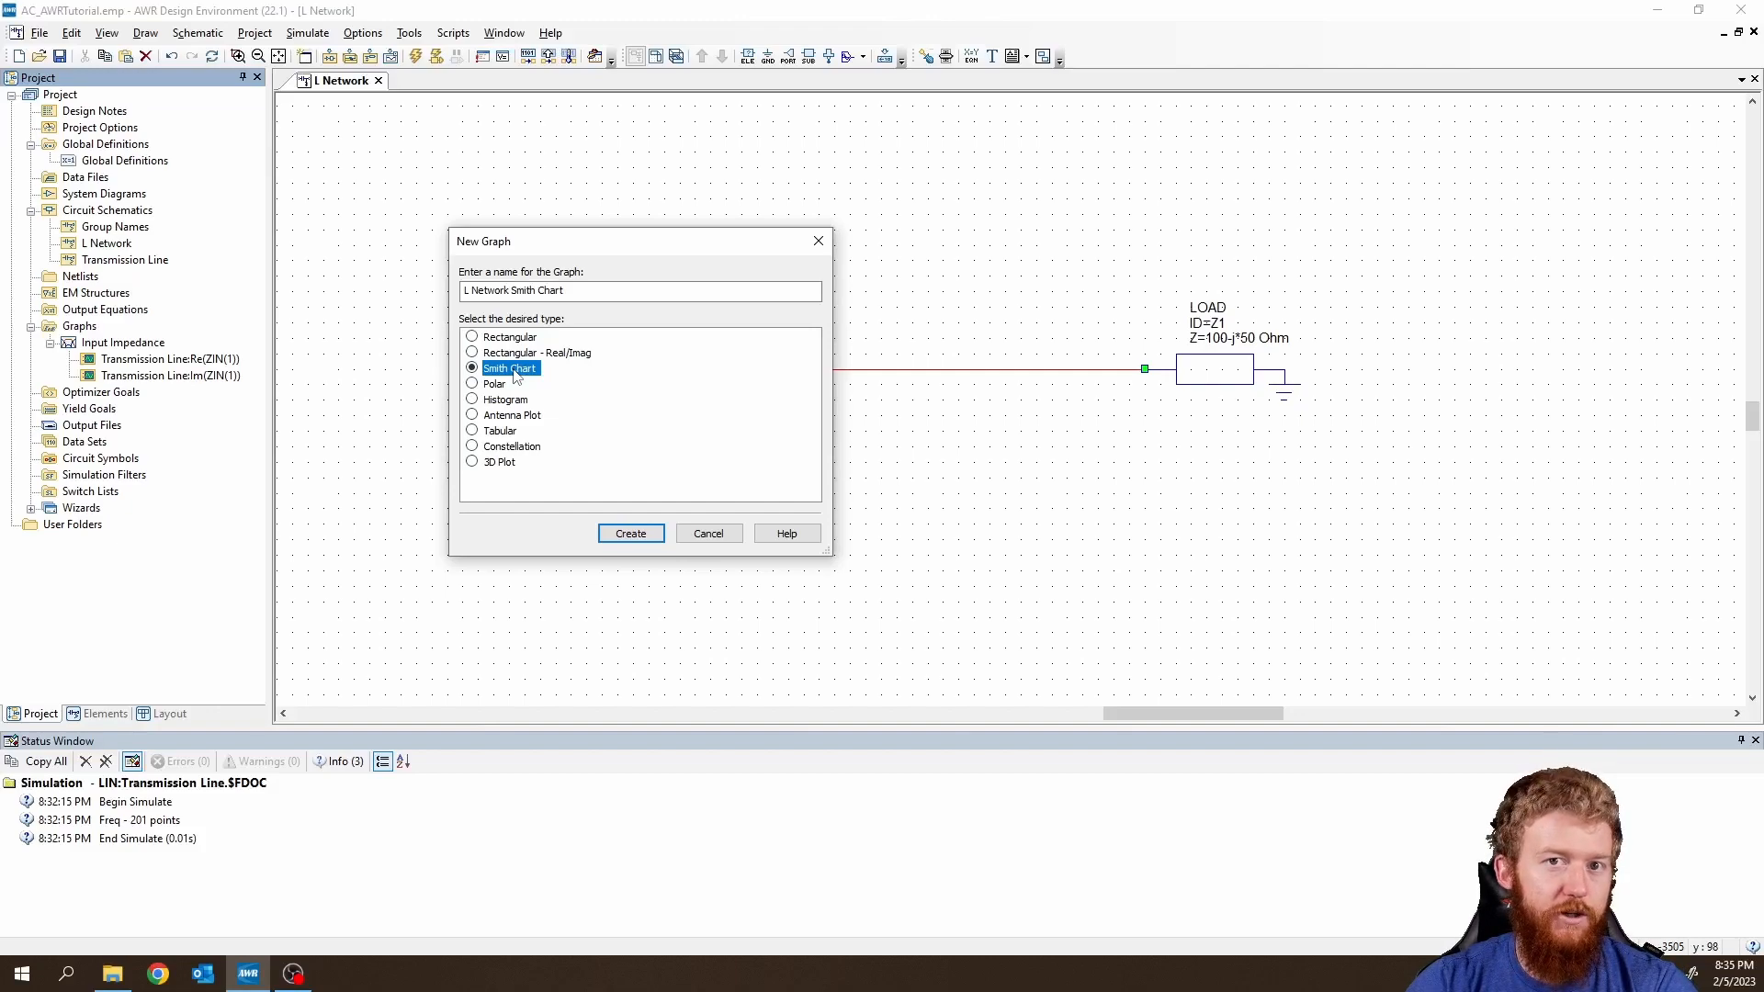
left_click(630, 534)
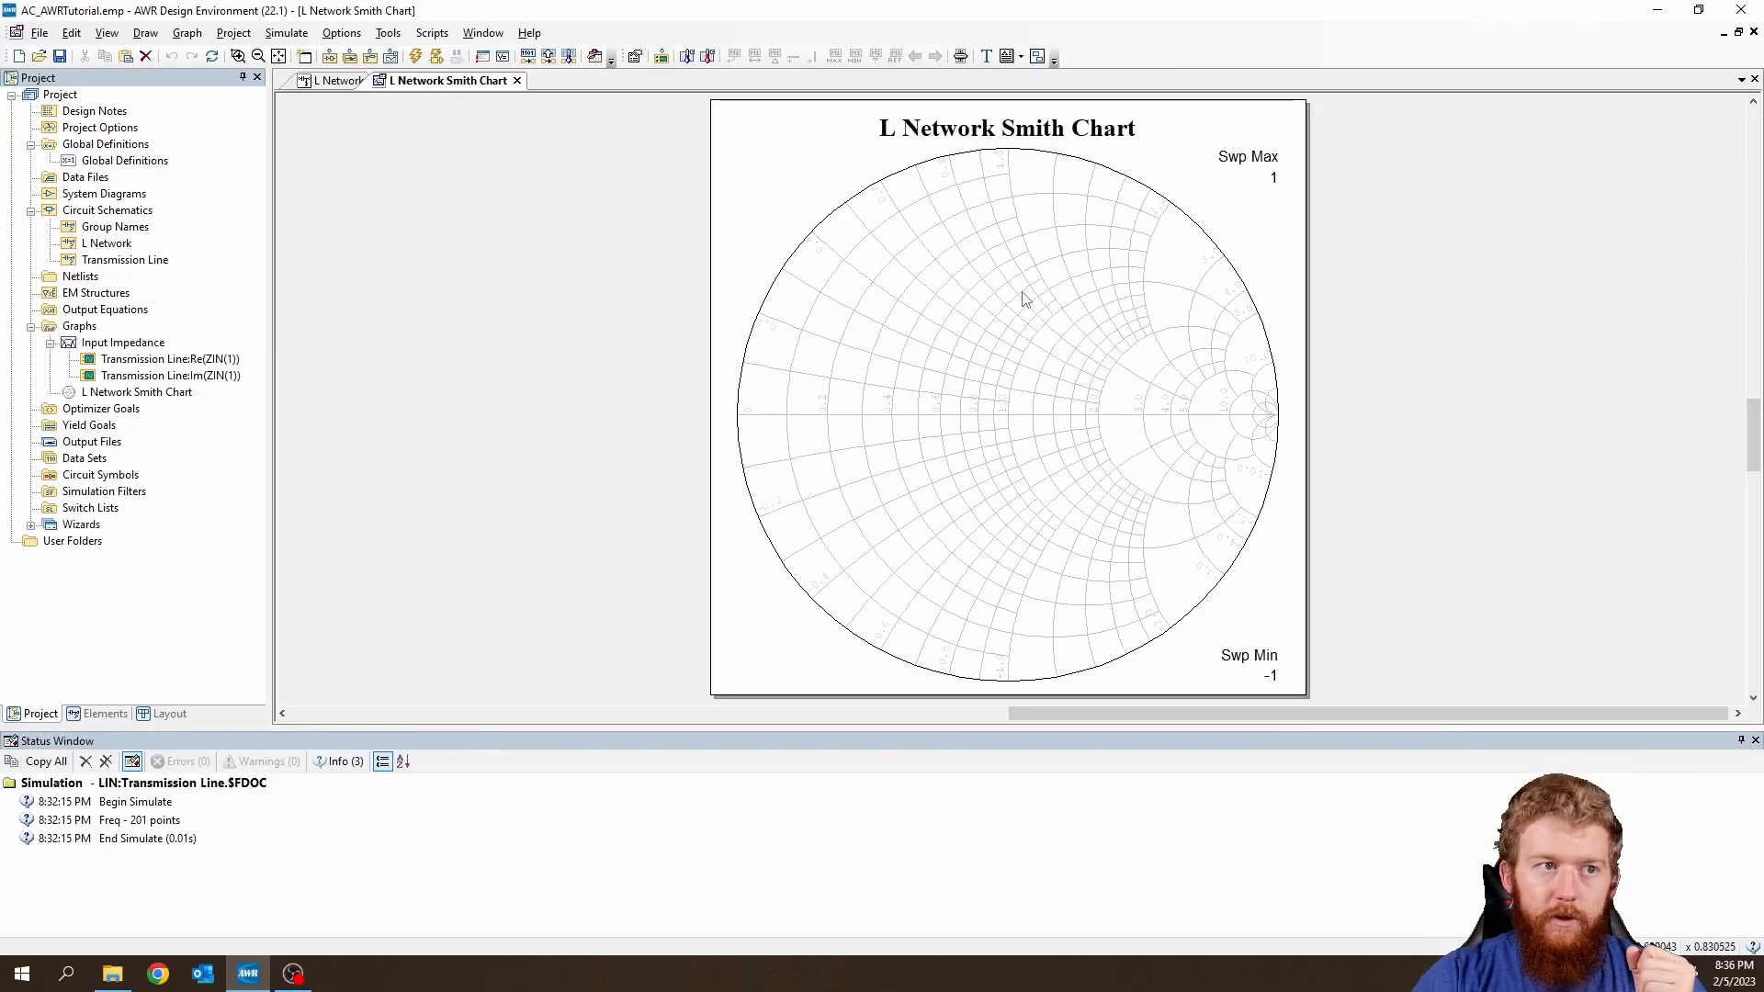
Add a complex ZIN measurement of L Network at port index 1 to the Smith chart, with the frequency sweep set to Use for x-axis.
right_click(866, 221)
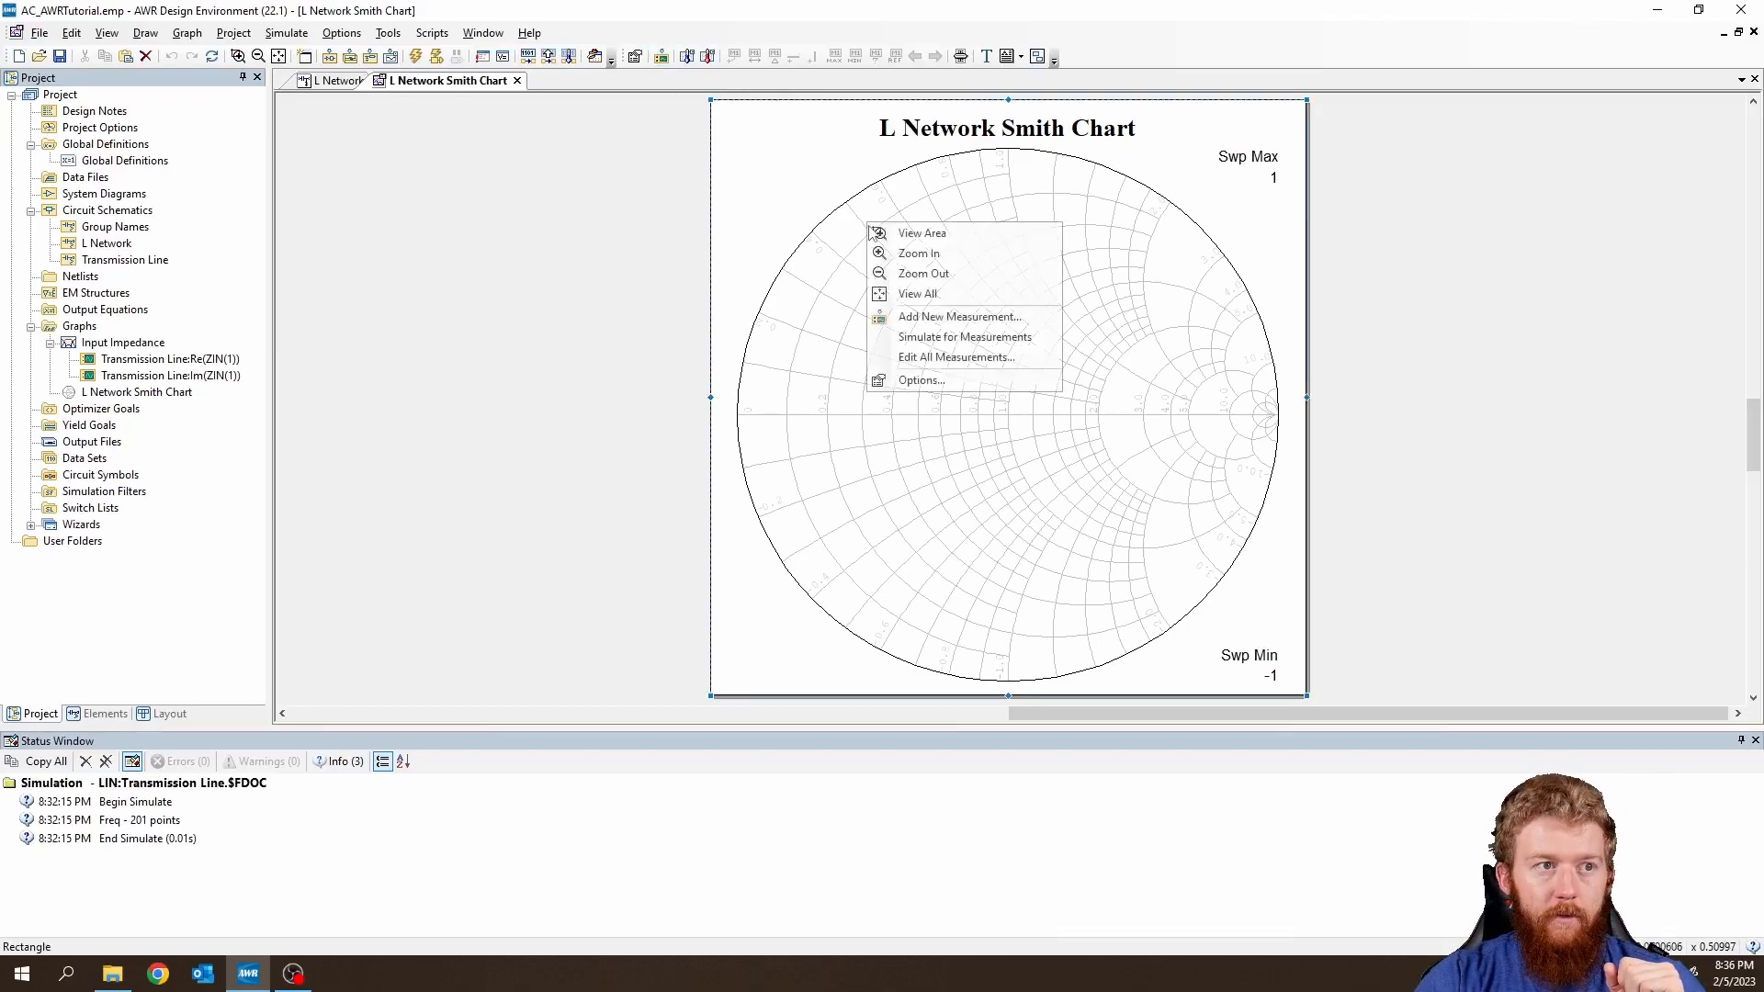
left_click(774, 286)
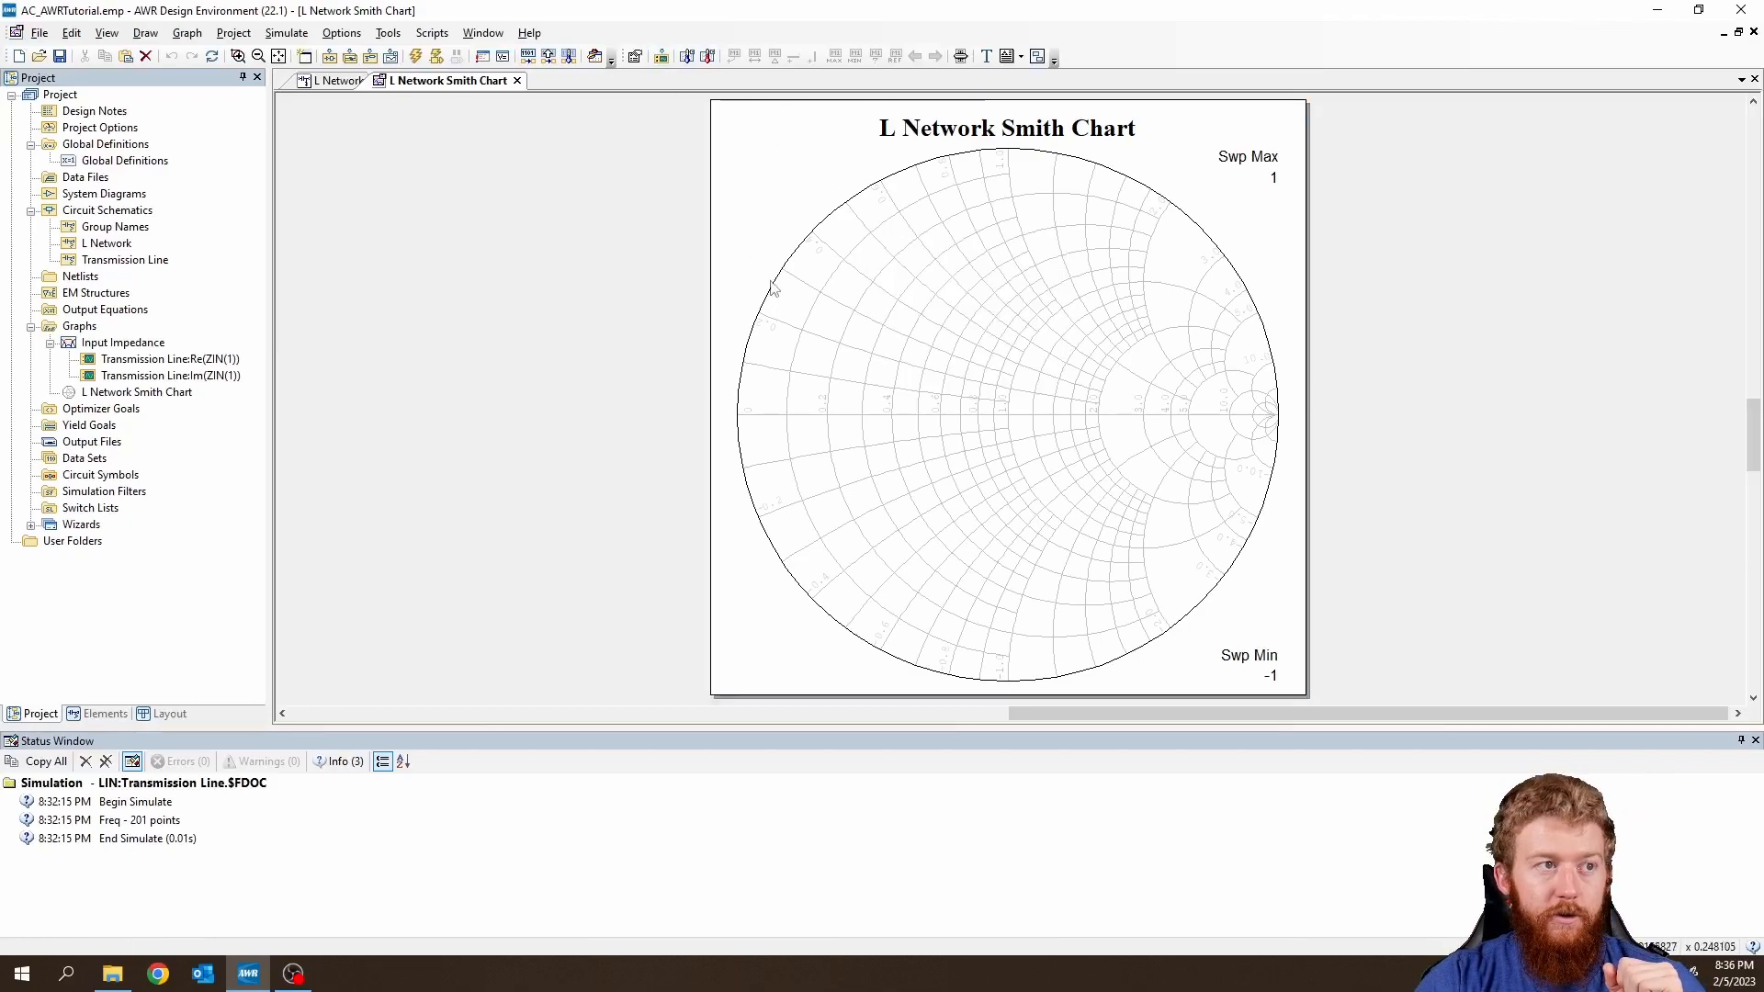
left_click(660, 57)
left_click_drag(462, 83, 602, 178)
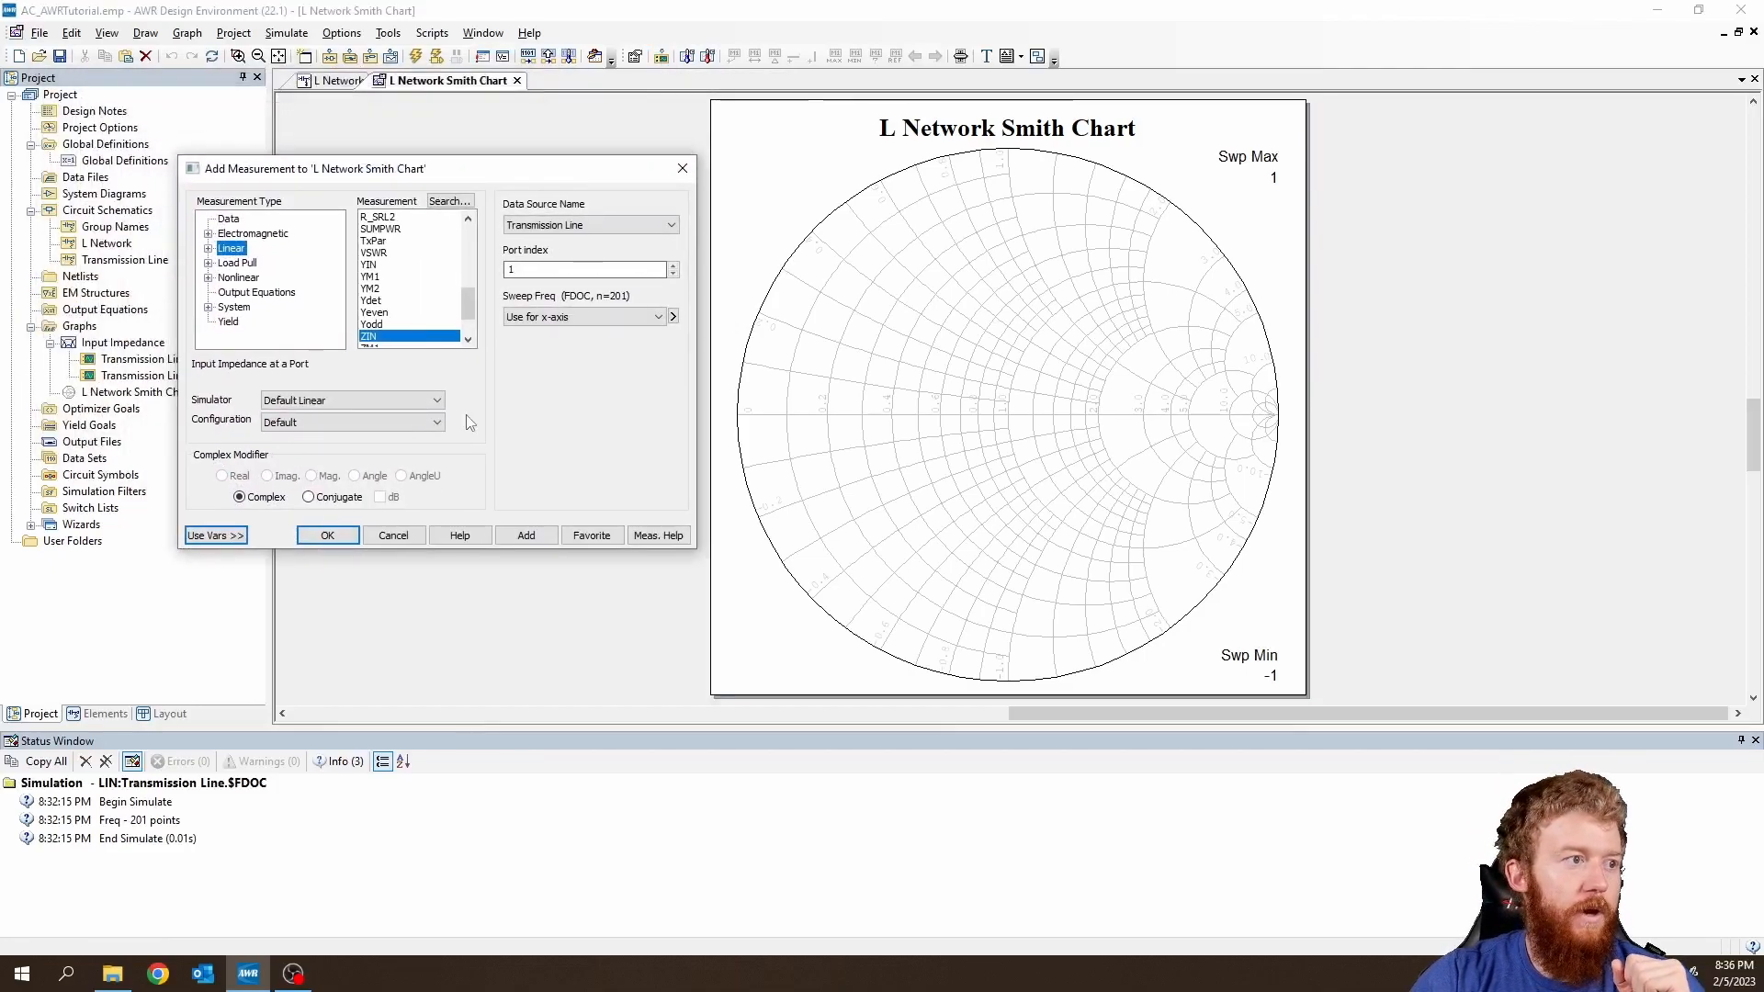
scroll(374, 303, "down", 1)
left_click(375, 301)
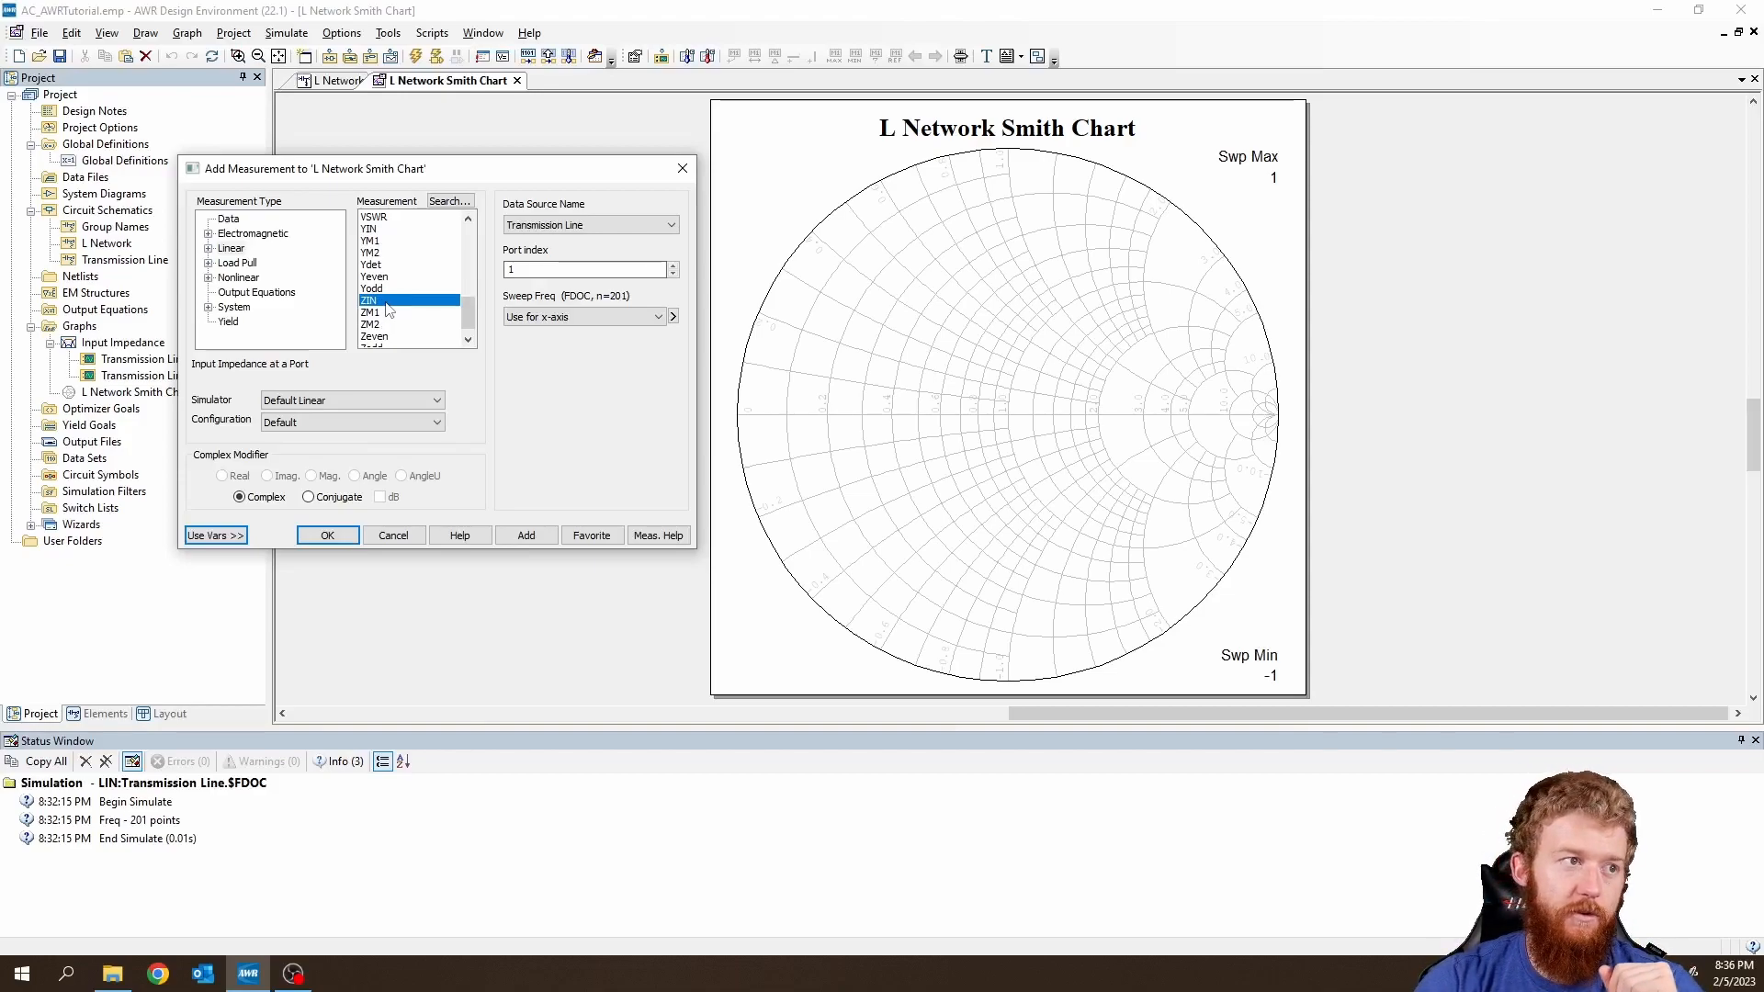
left_click(614, 228)
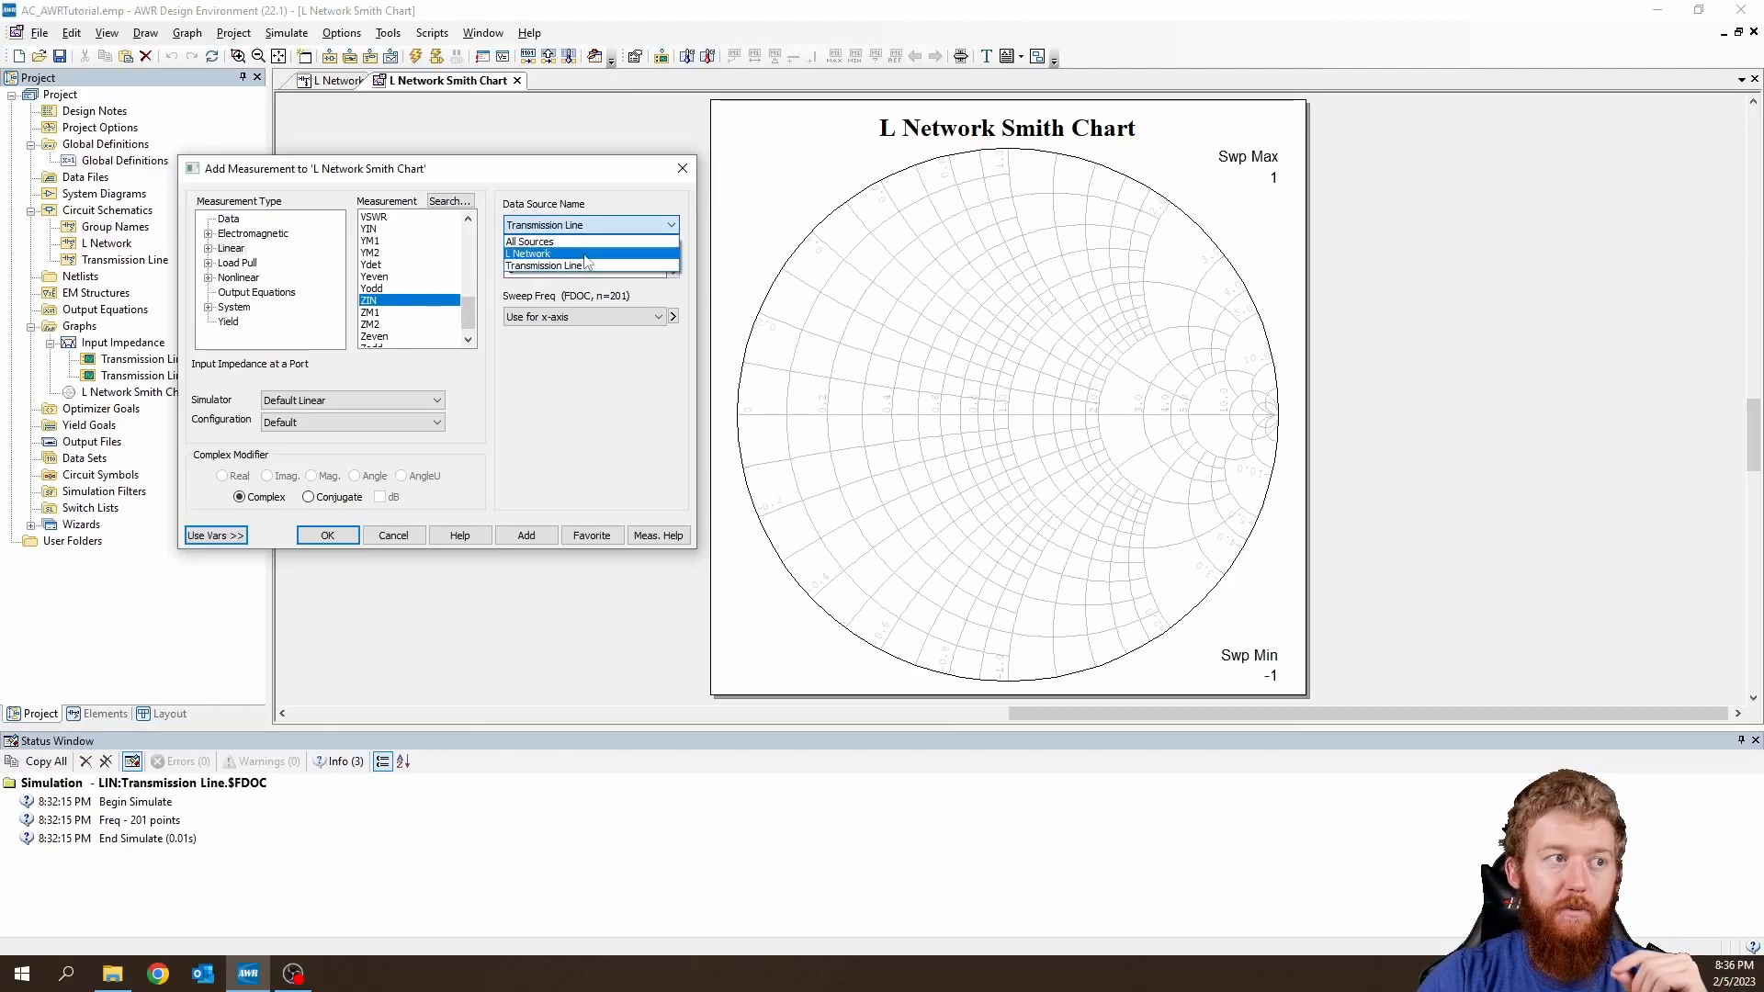
left_click(586, 255)
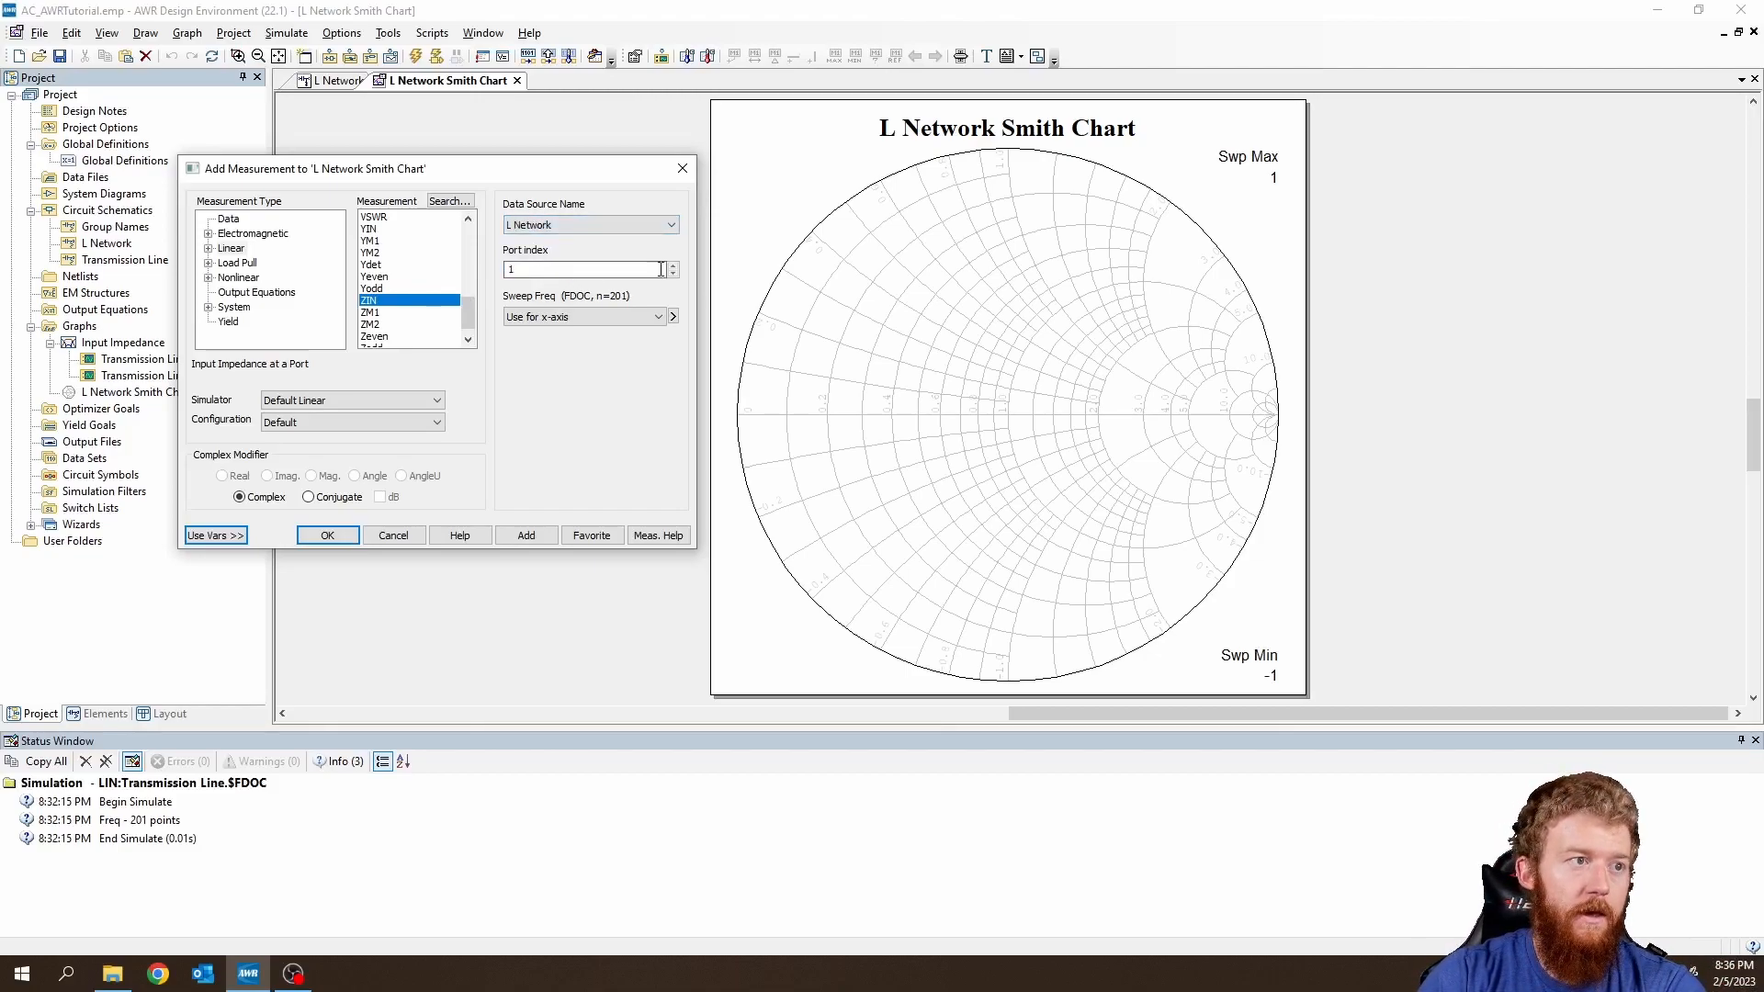
left_click(588, 316)
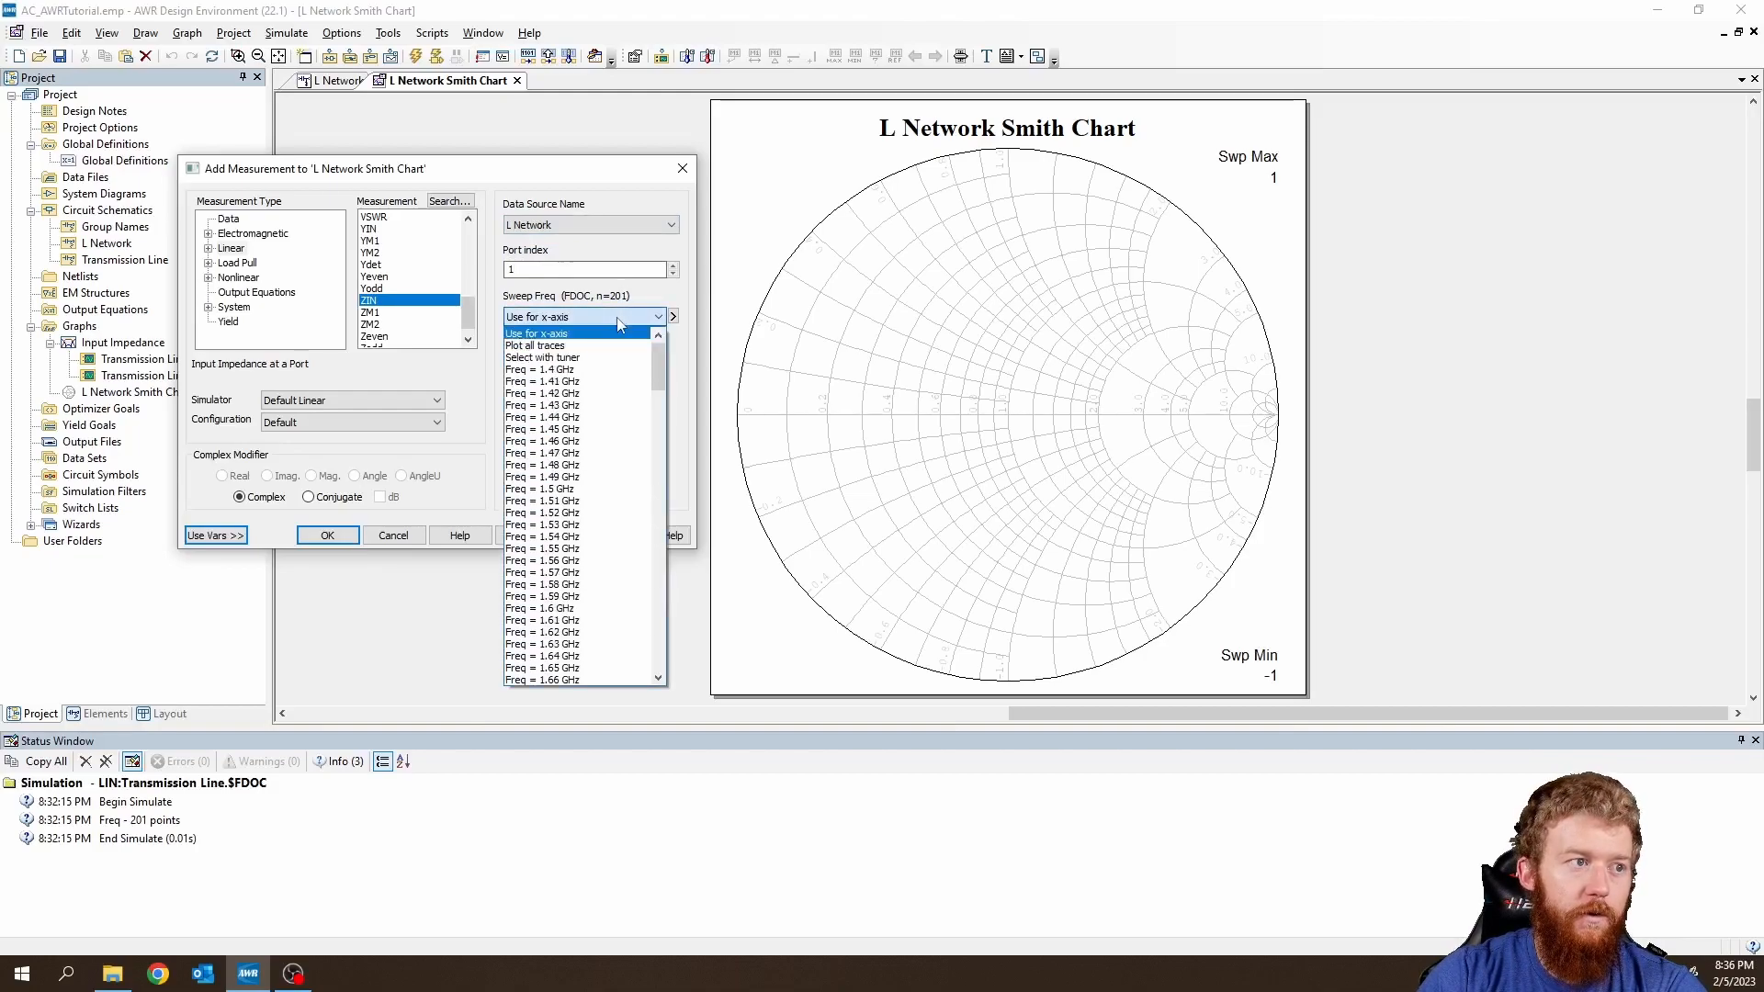
left_click(597, 335)
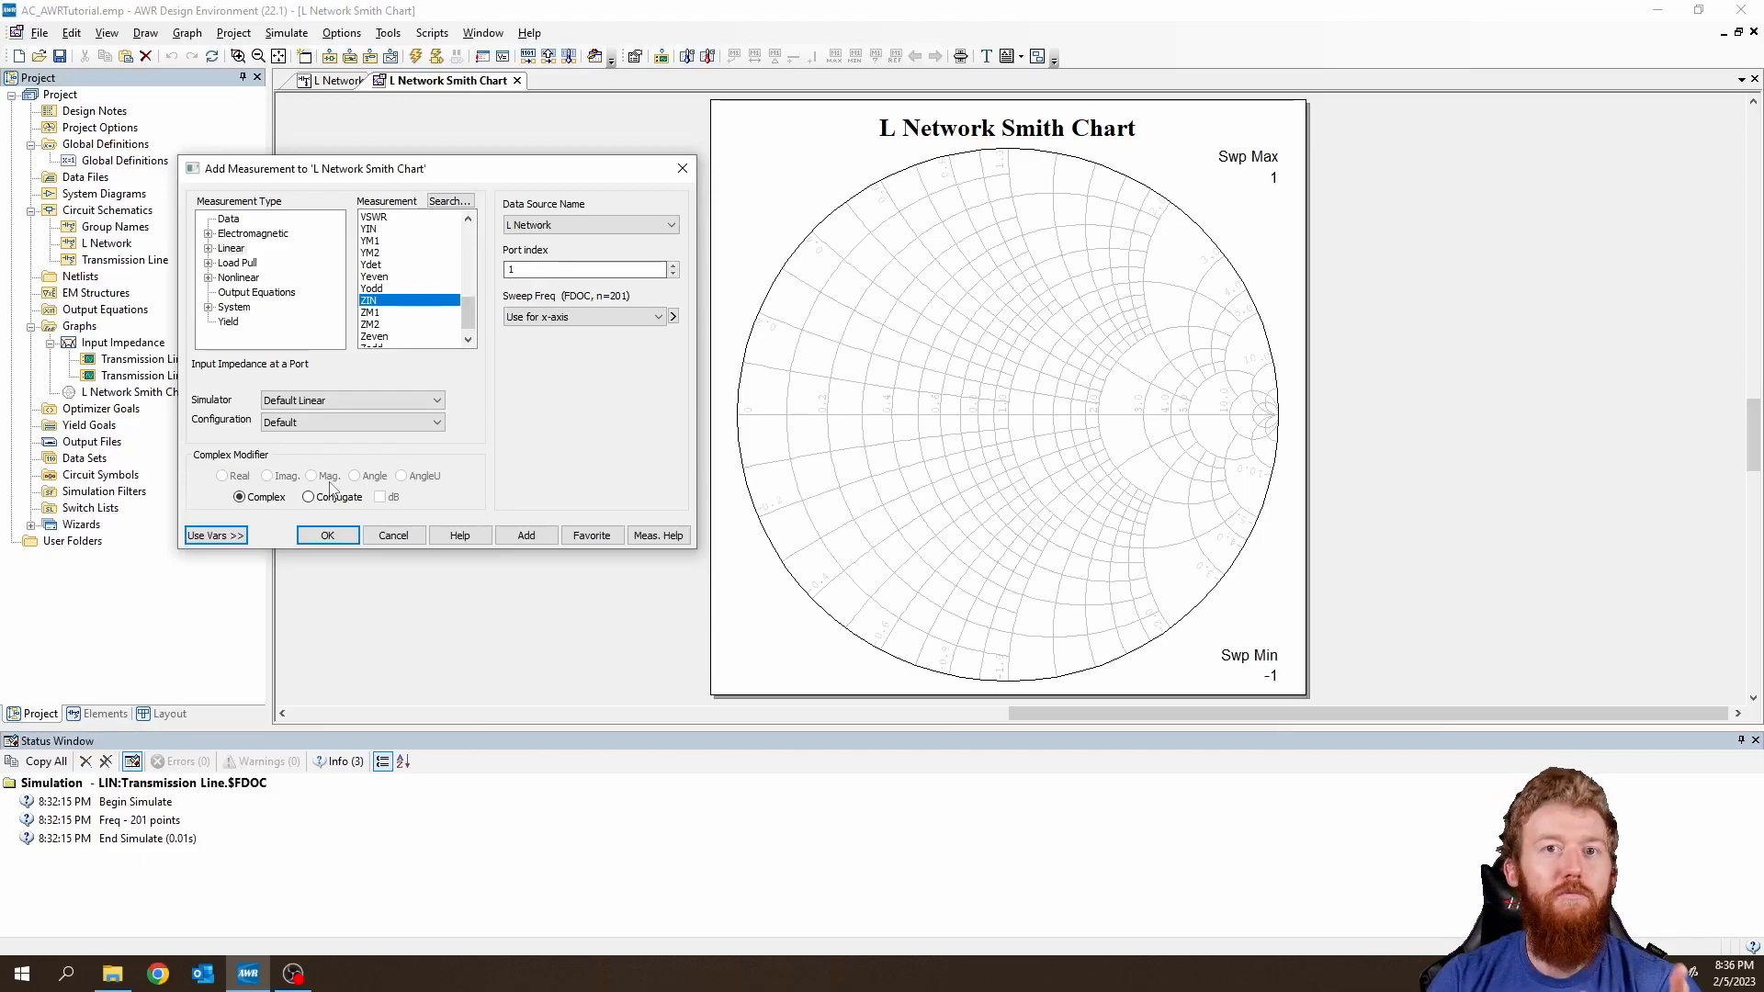
left_click(328, 536)
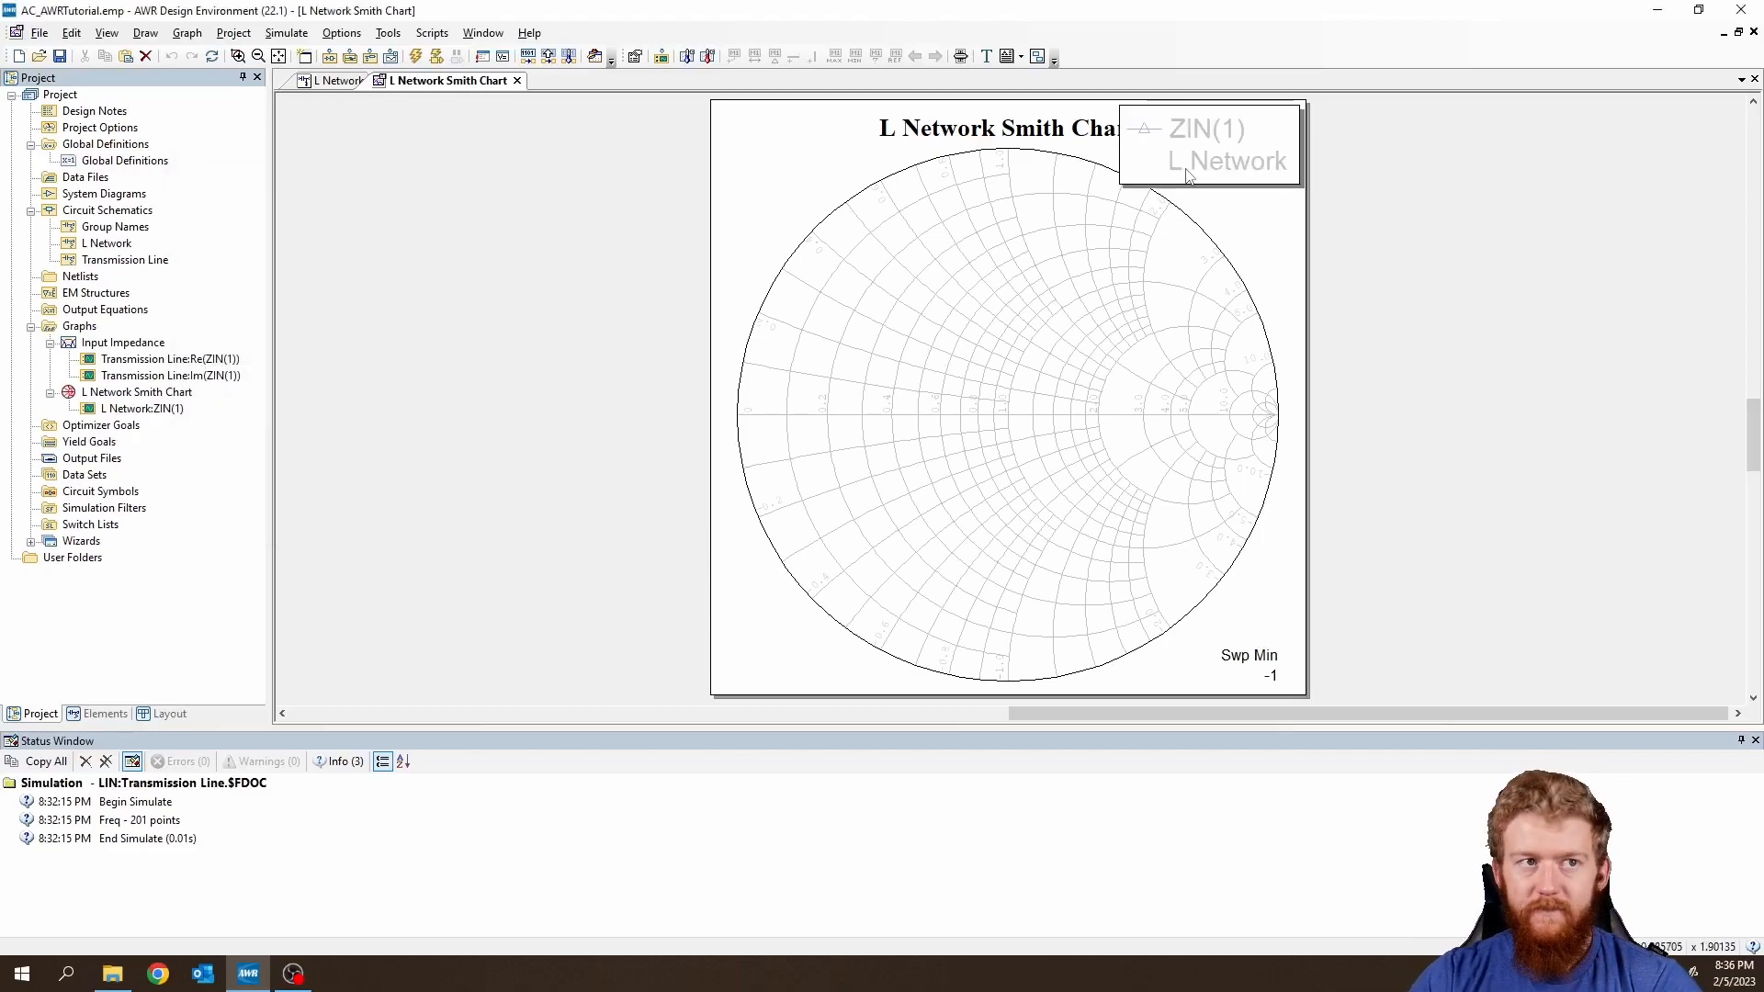
Simulate the L Network circuit and close the simulation window.
left_click(415, 57)
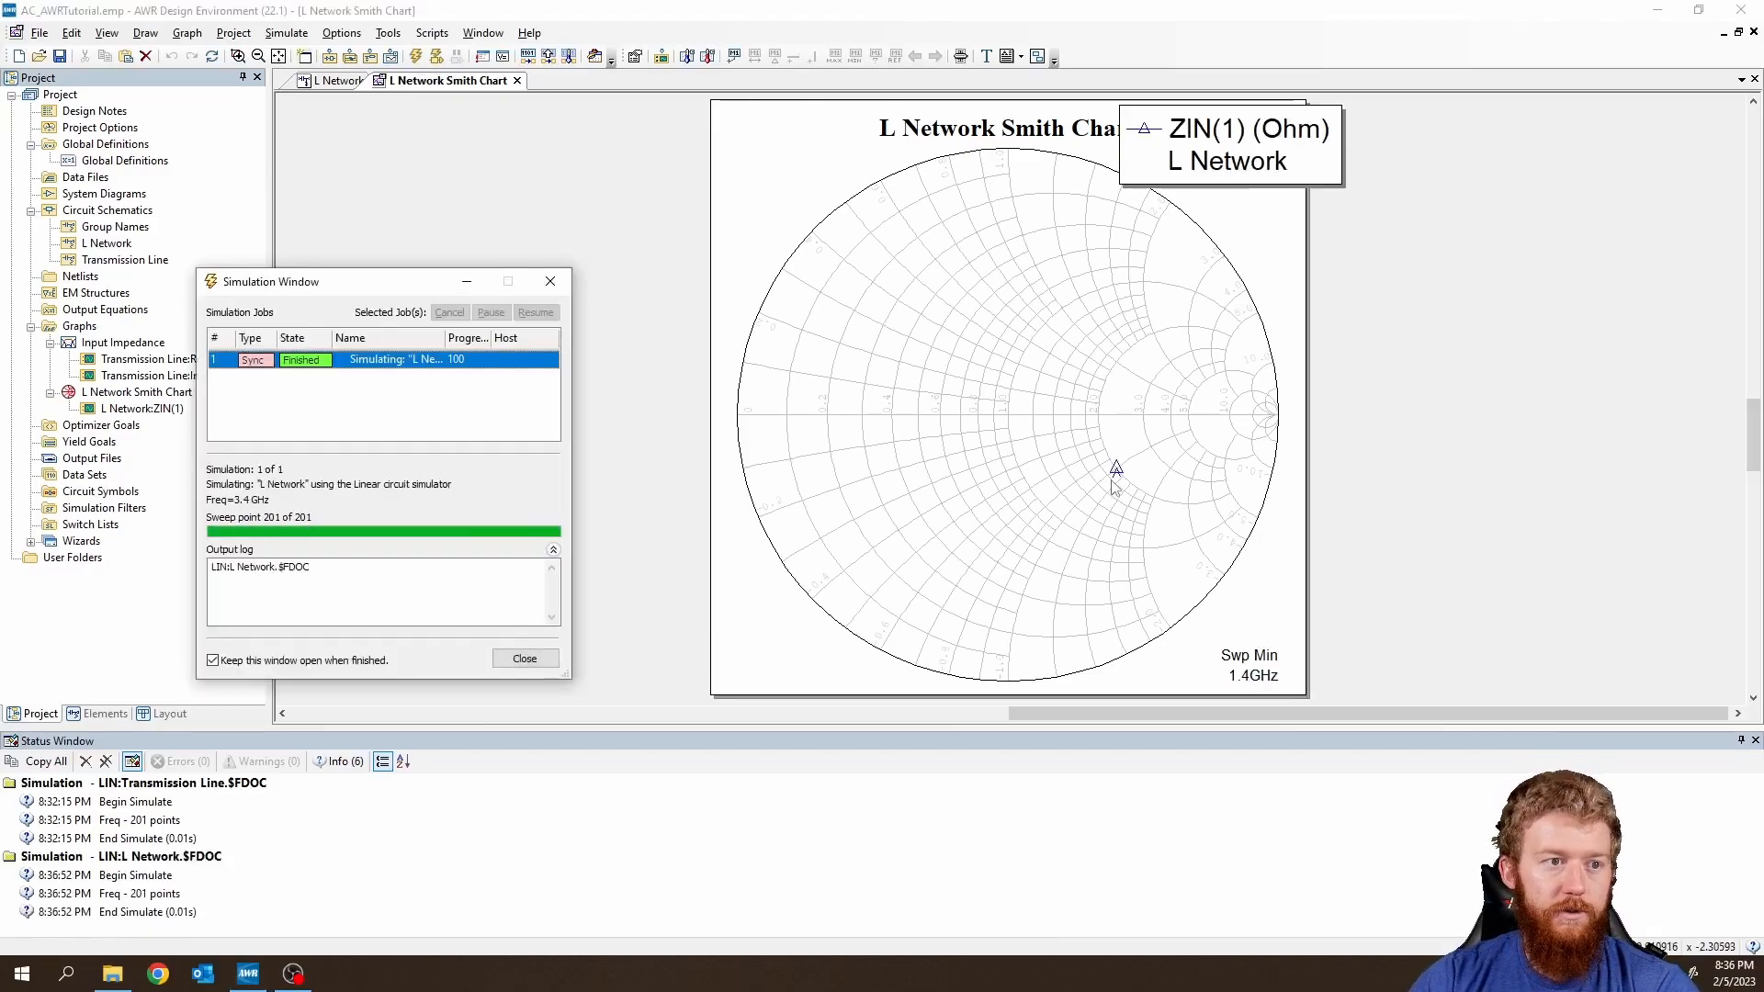
left_click(1116, 471)
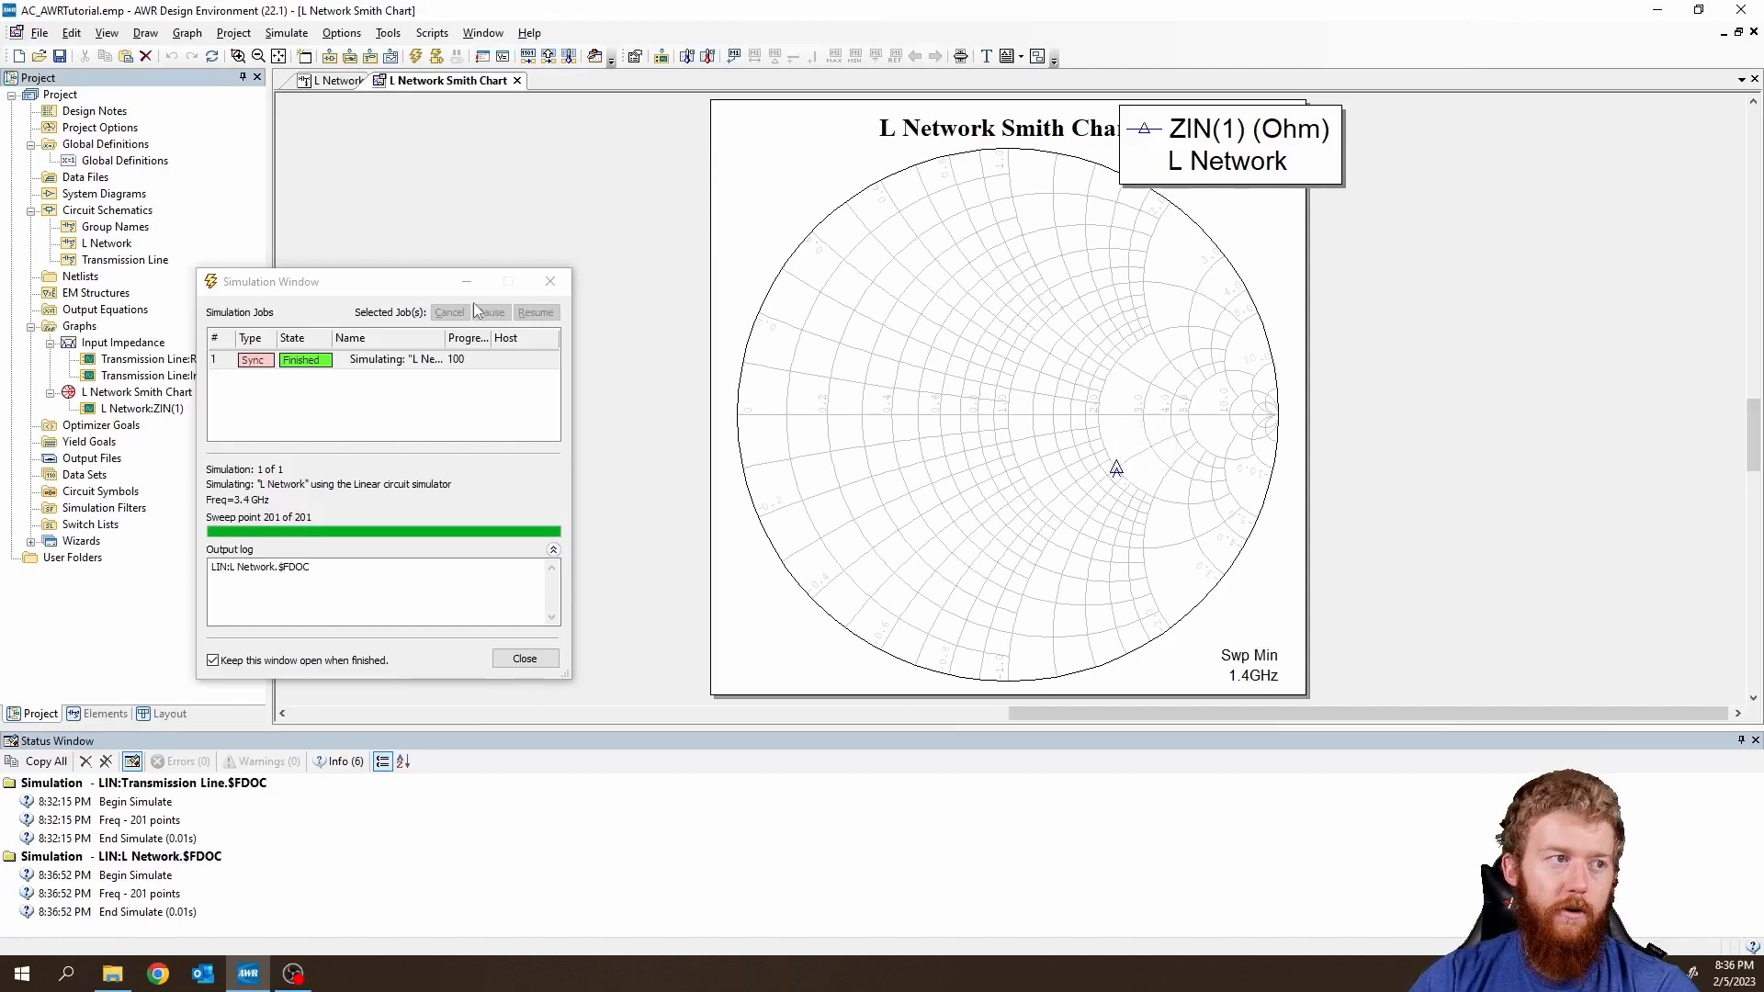
left_click(550, 282)
Examine the ZIN point on the Smith chart and compare it with the load in the L Network schematic.
left_click(1115, 471)
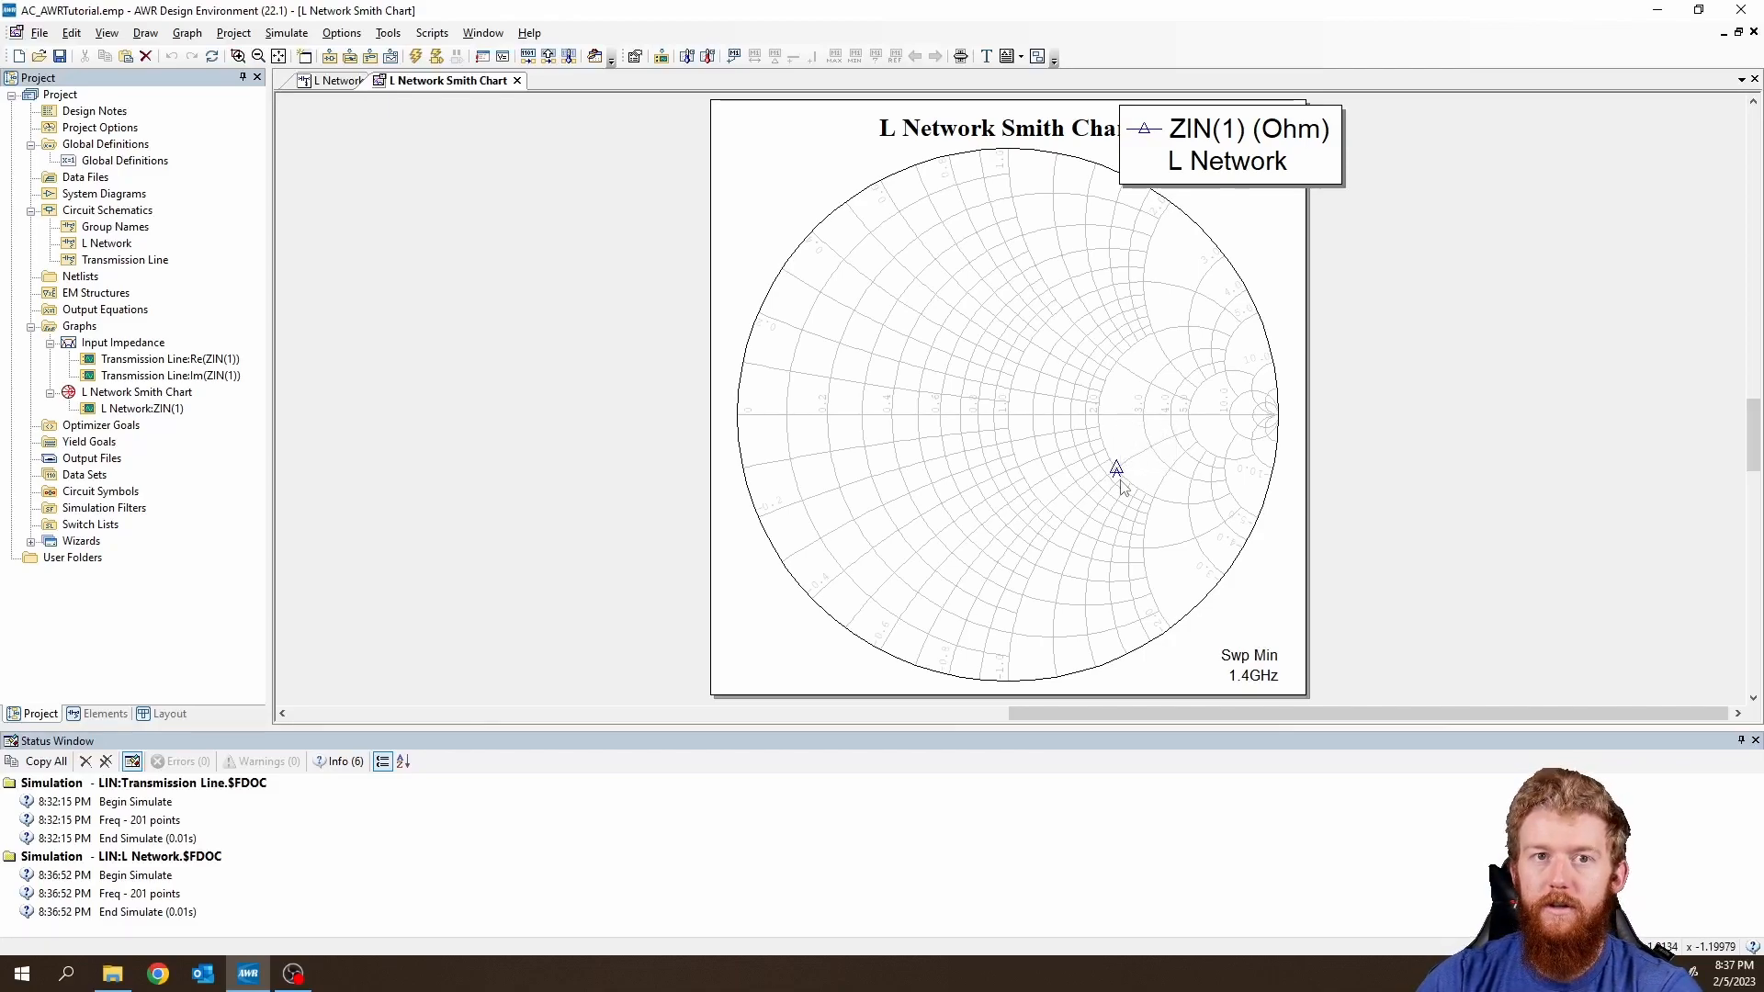
left_click(1117, 476)
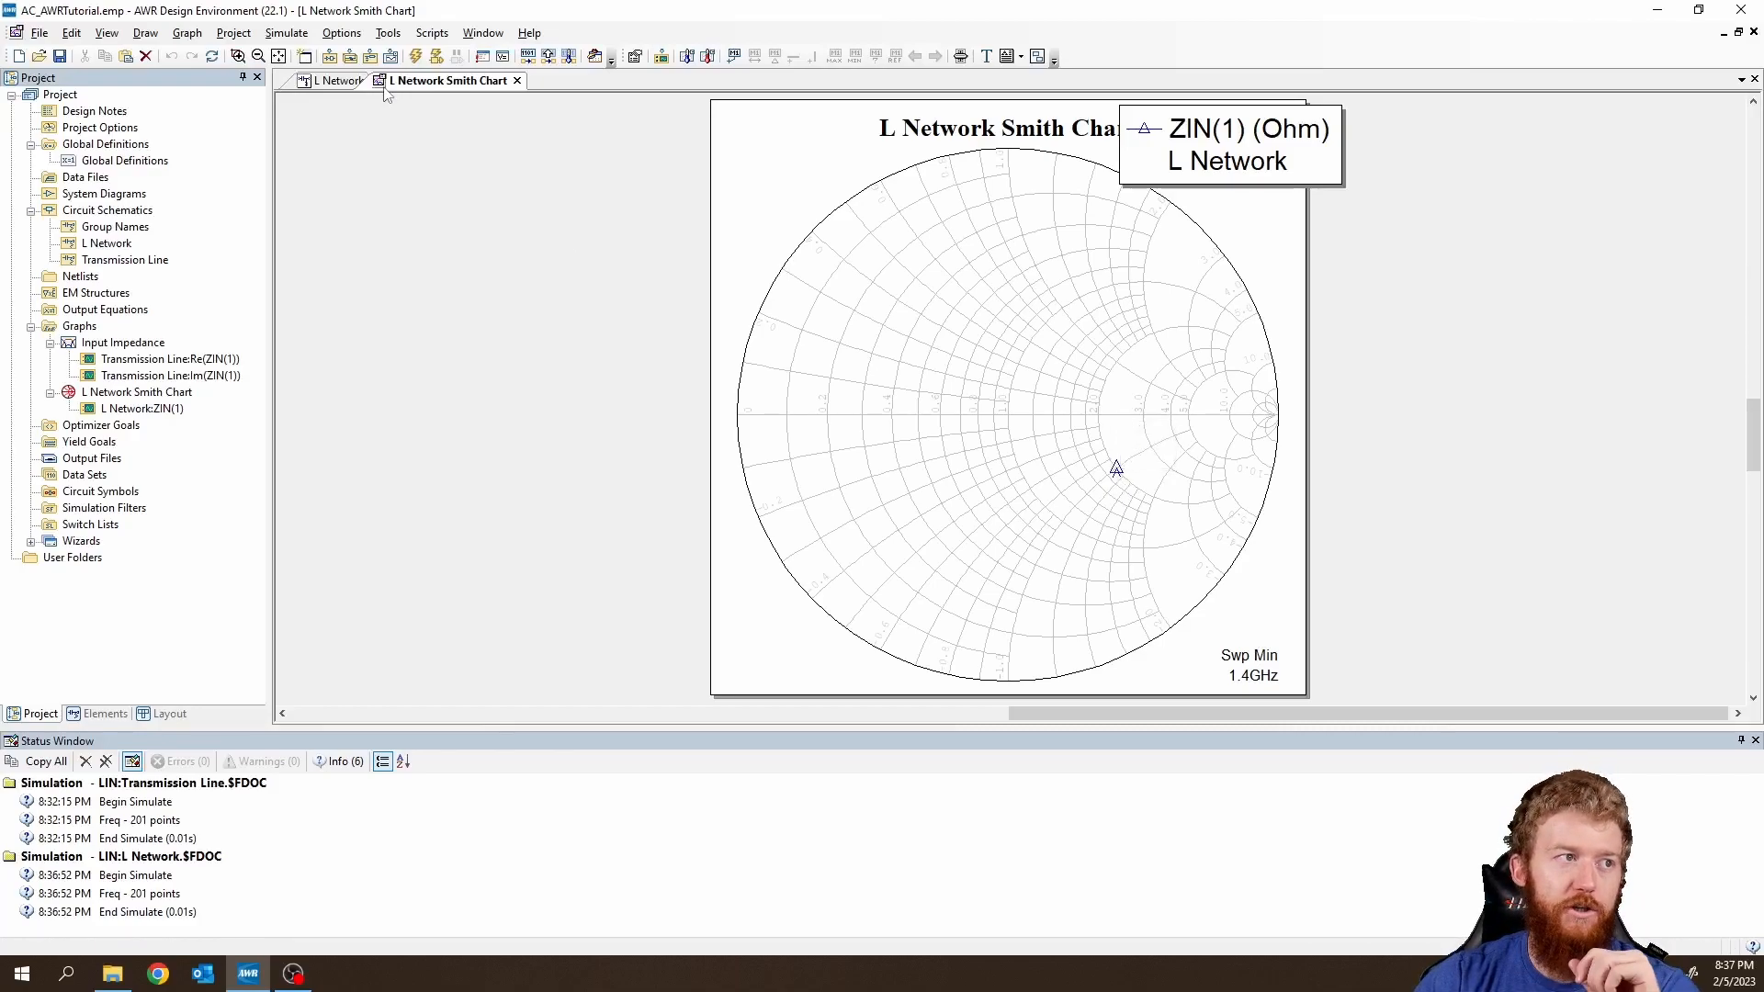
left_click(322, 81)
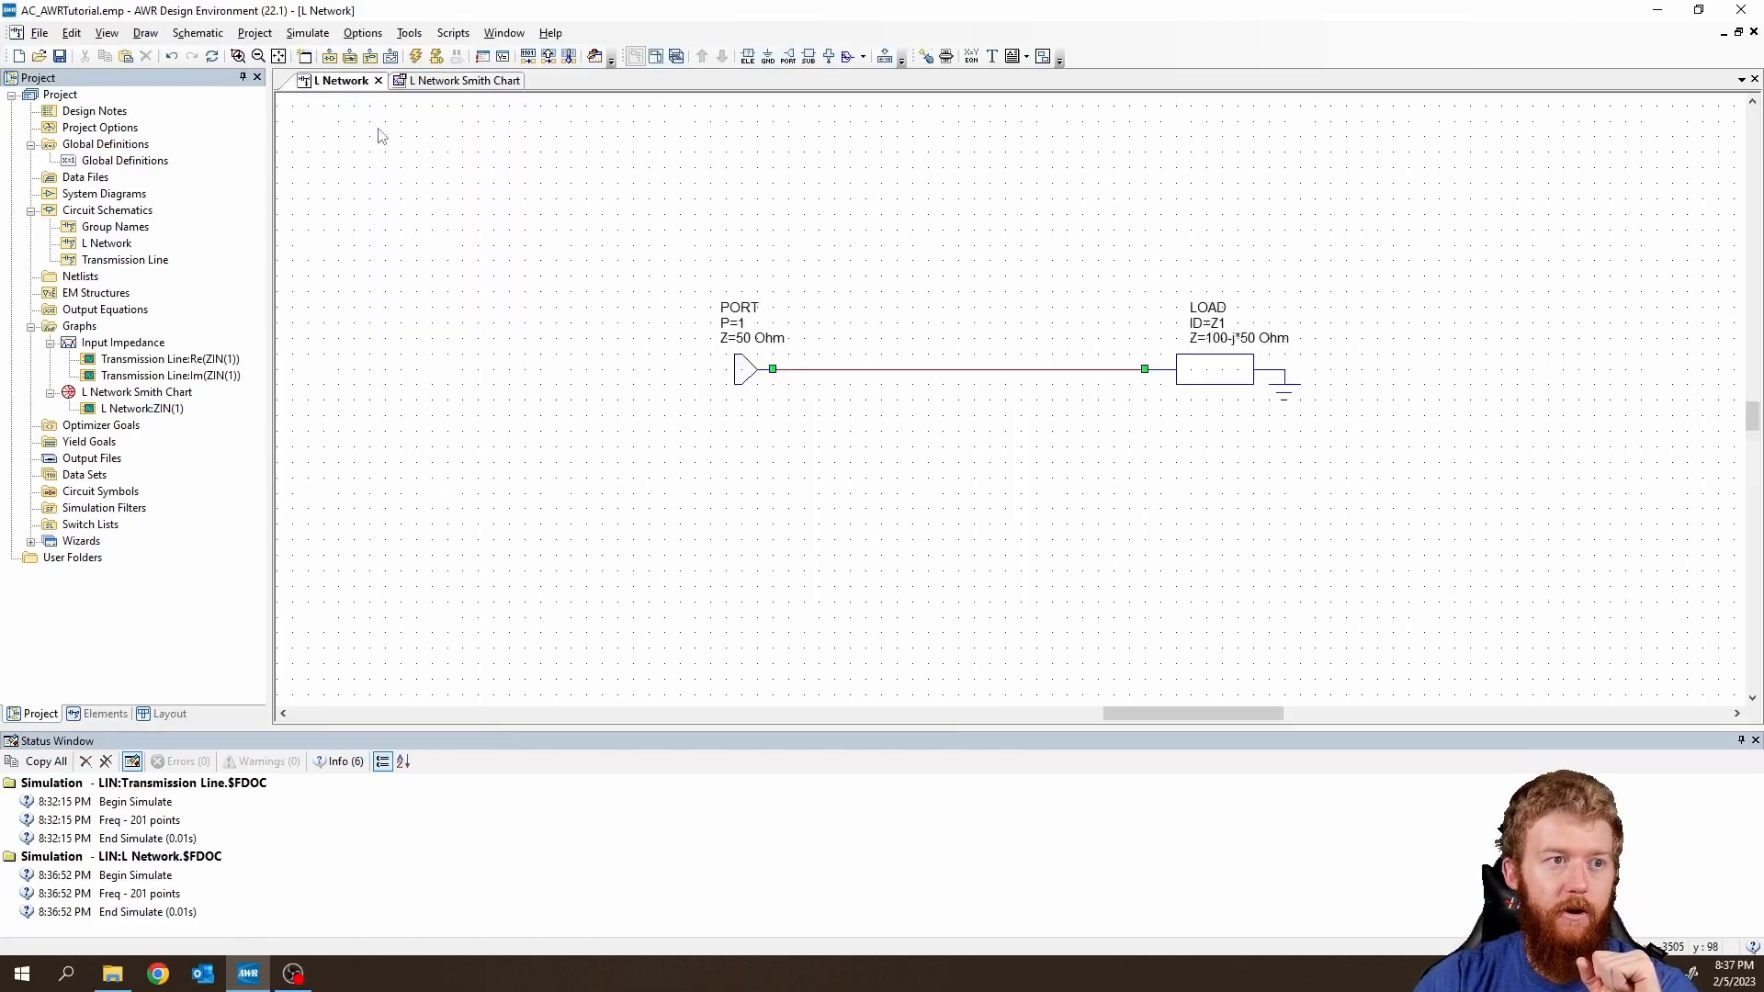
left_click(474, 82)
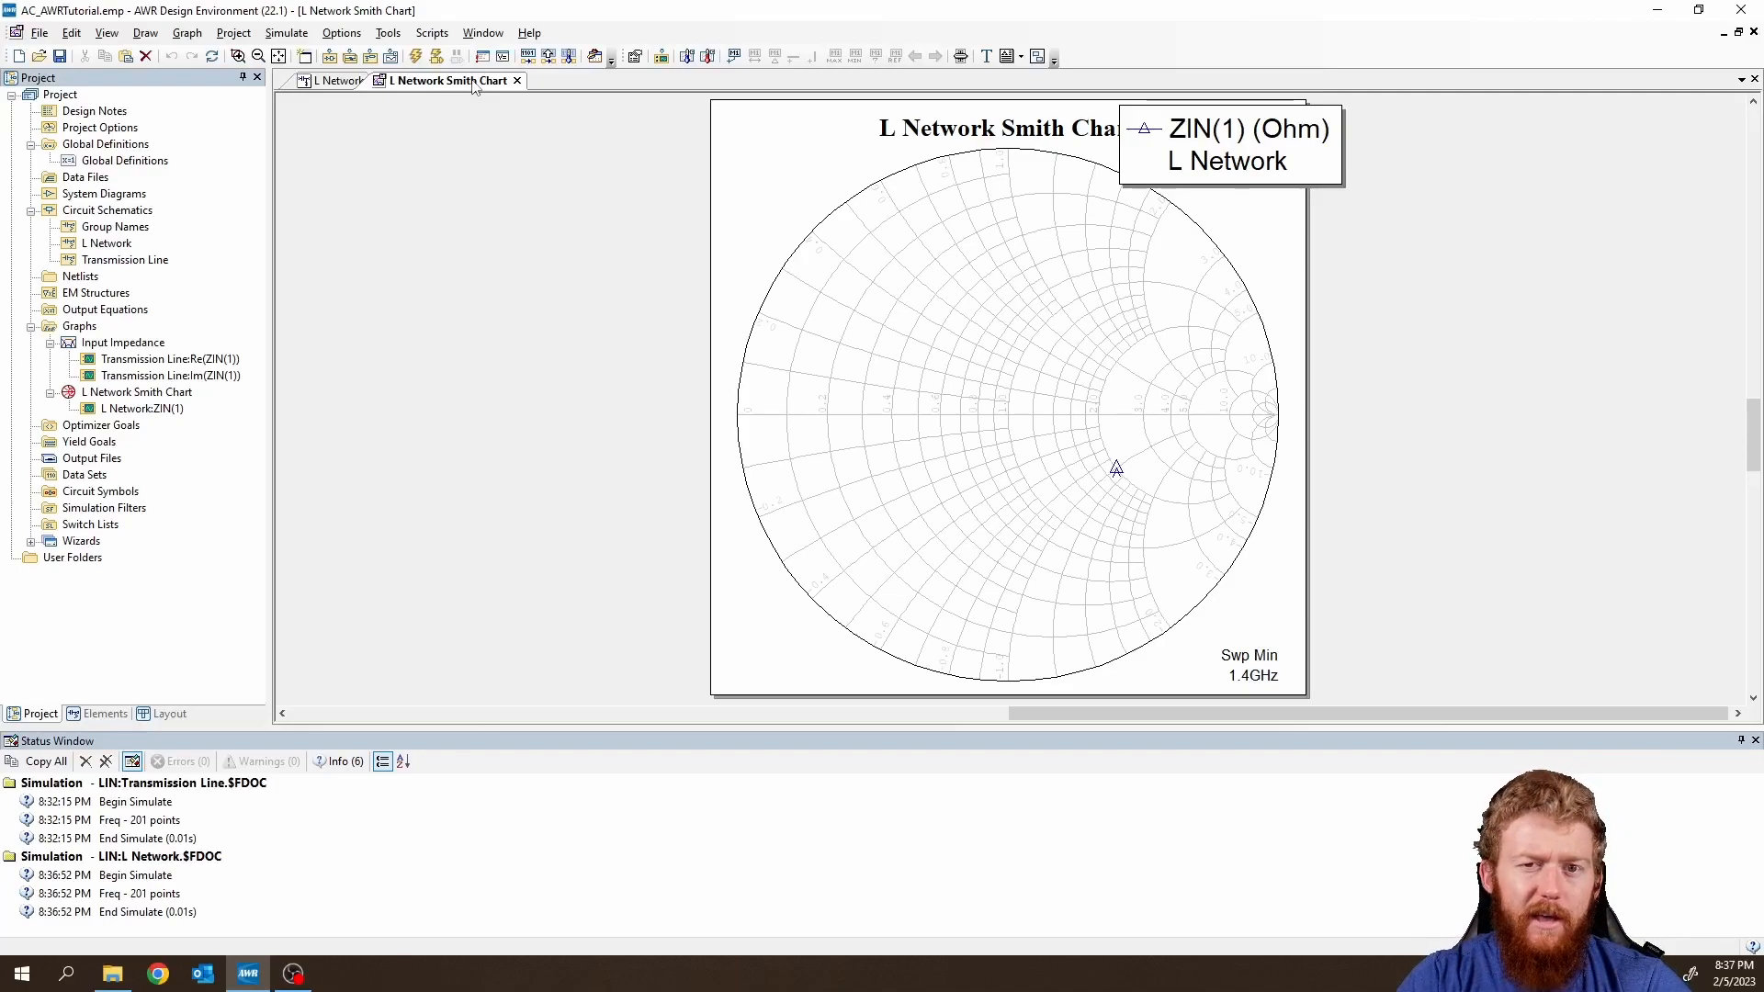
left_click(352, 85)
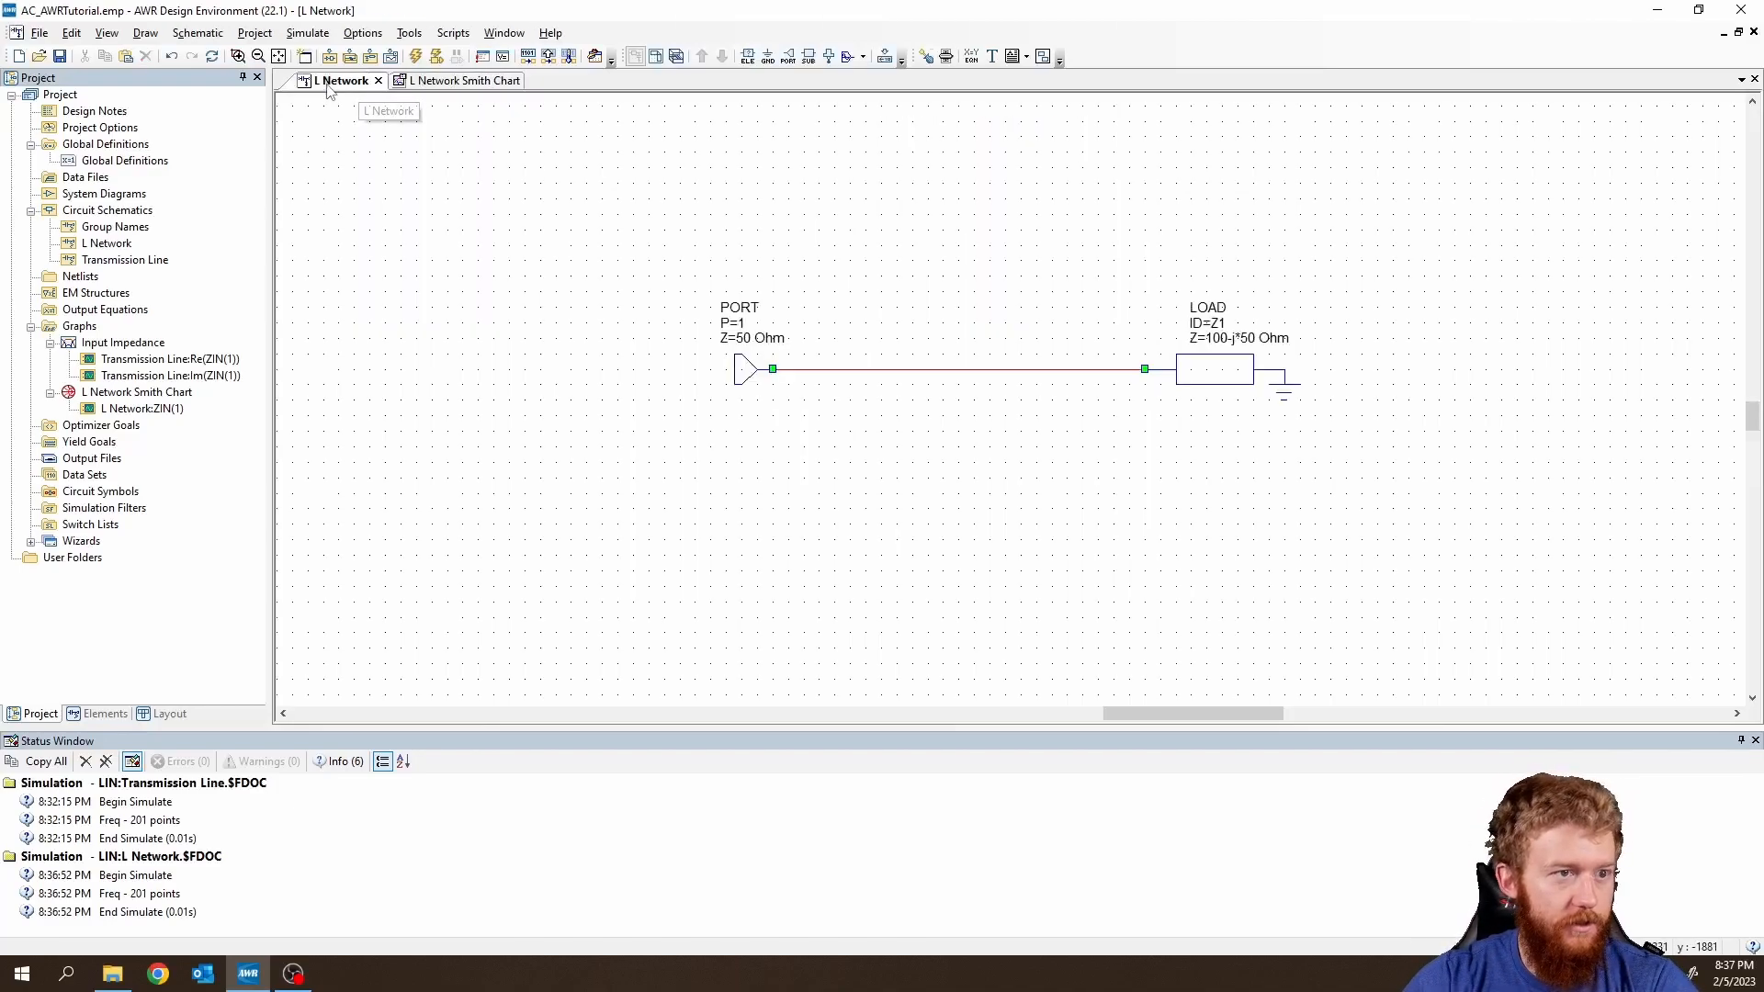
left_click(438, 85)
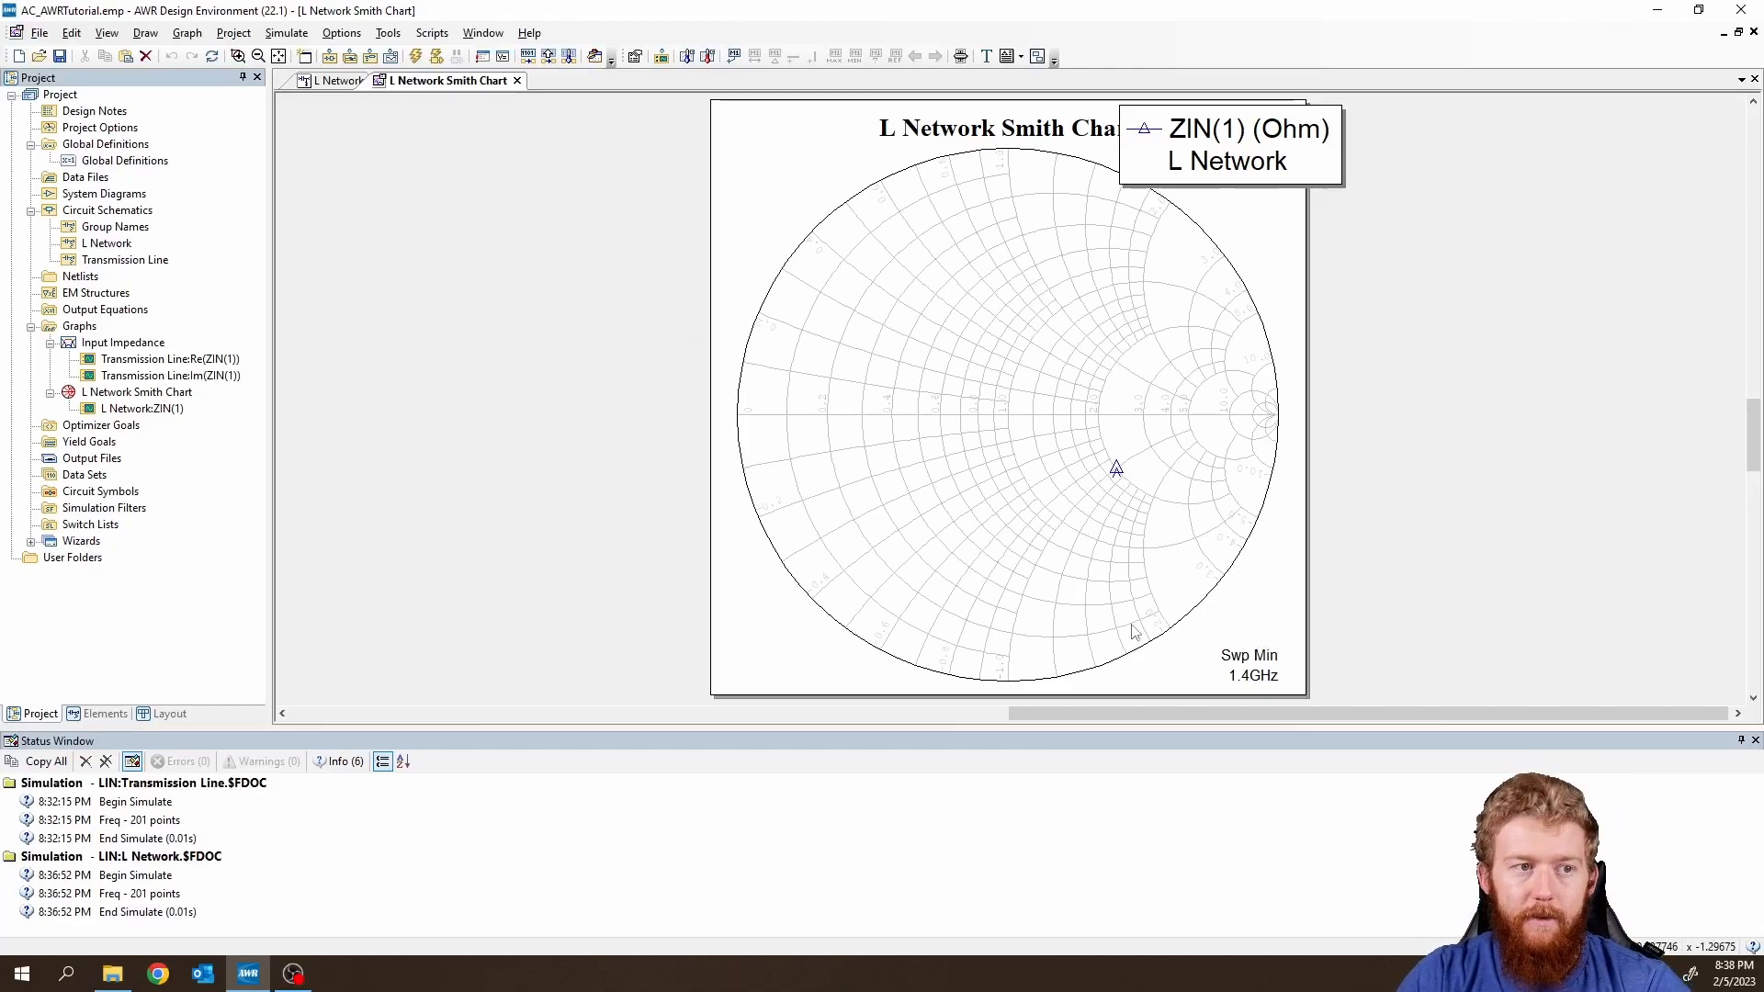
Show the admittance grid together with the impedance grid on the L Network Smith Chart.
right_click(1069, 424)
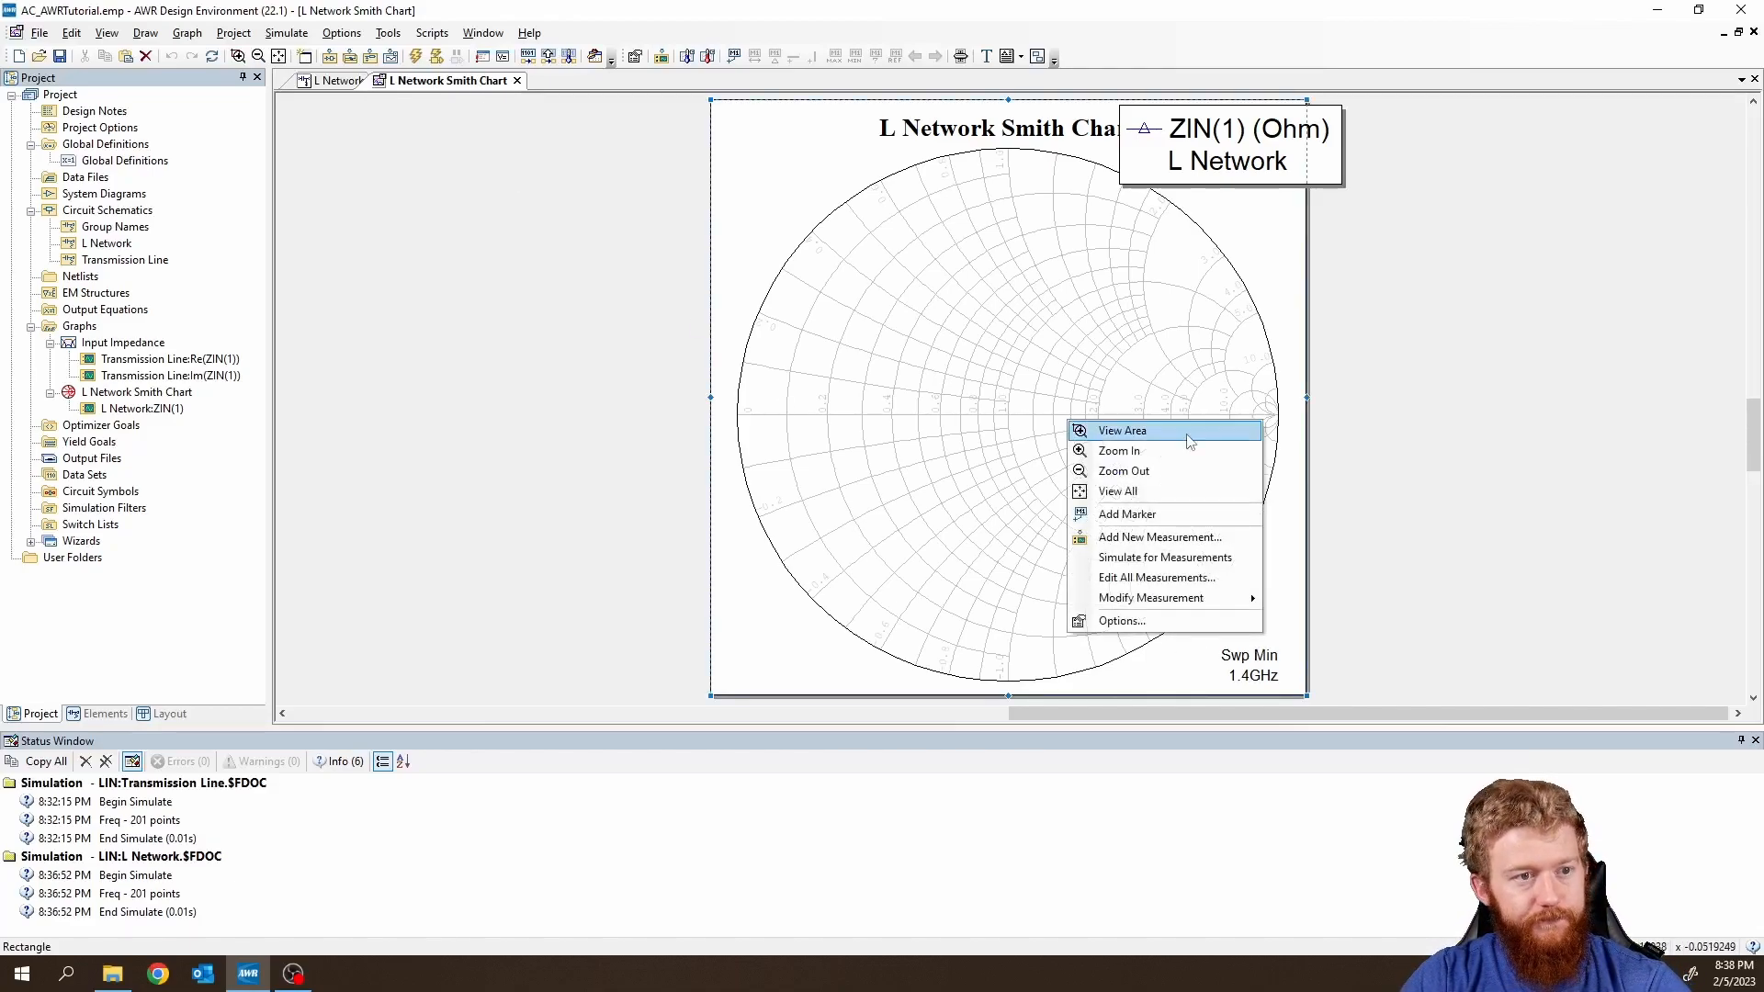
left_click(1180, 622)
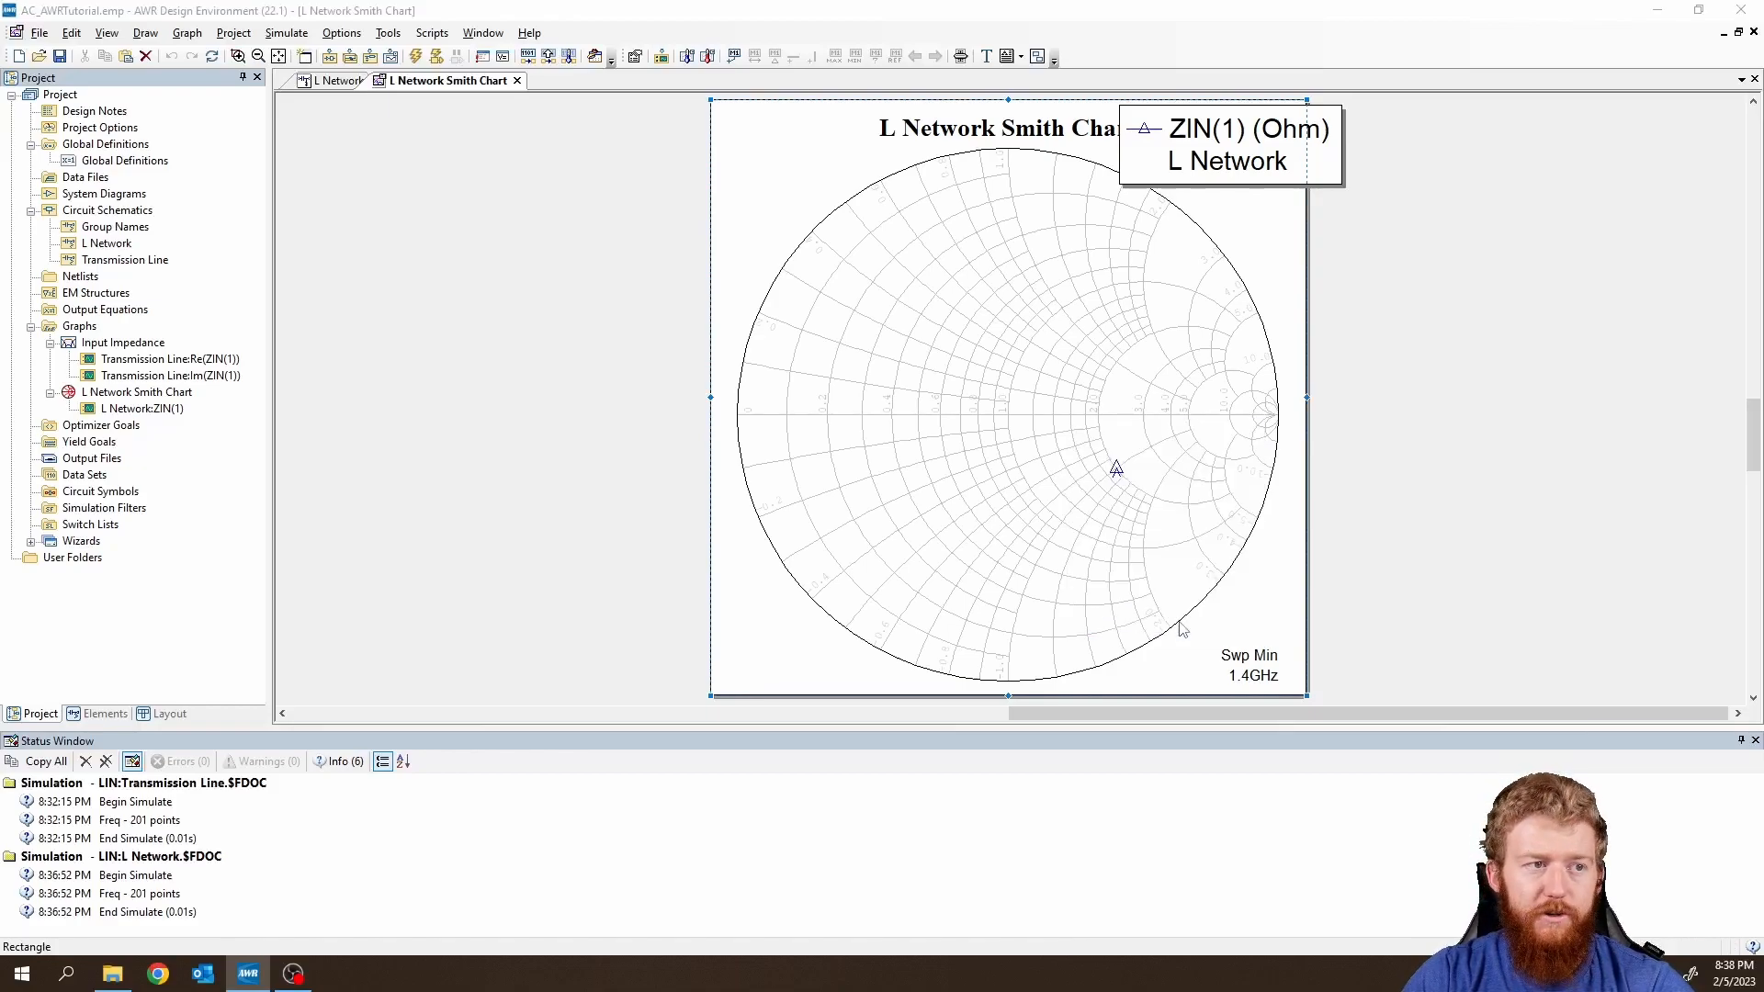
left_click_drag(1309, 190, 942, 191)
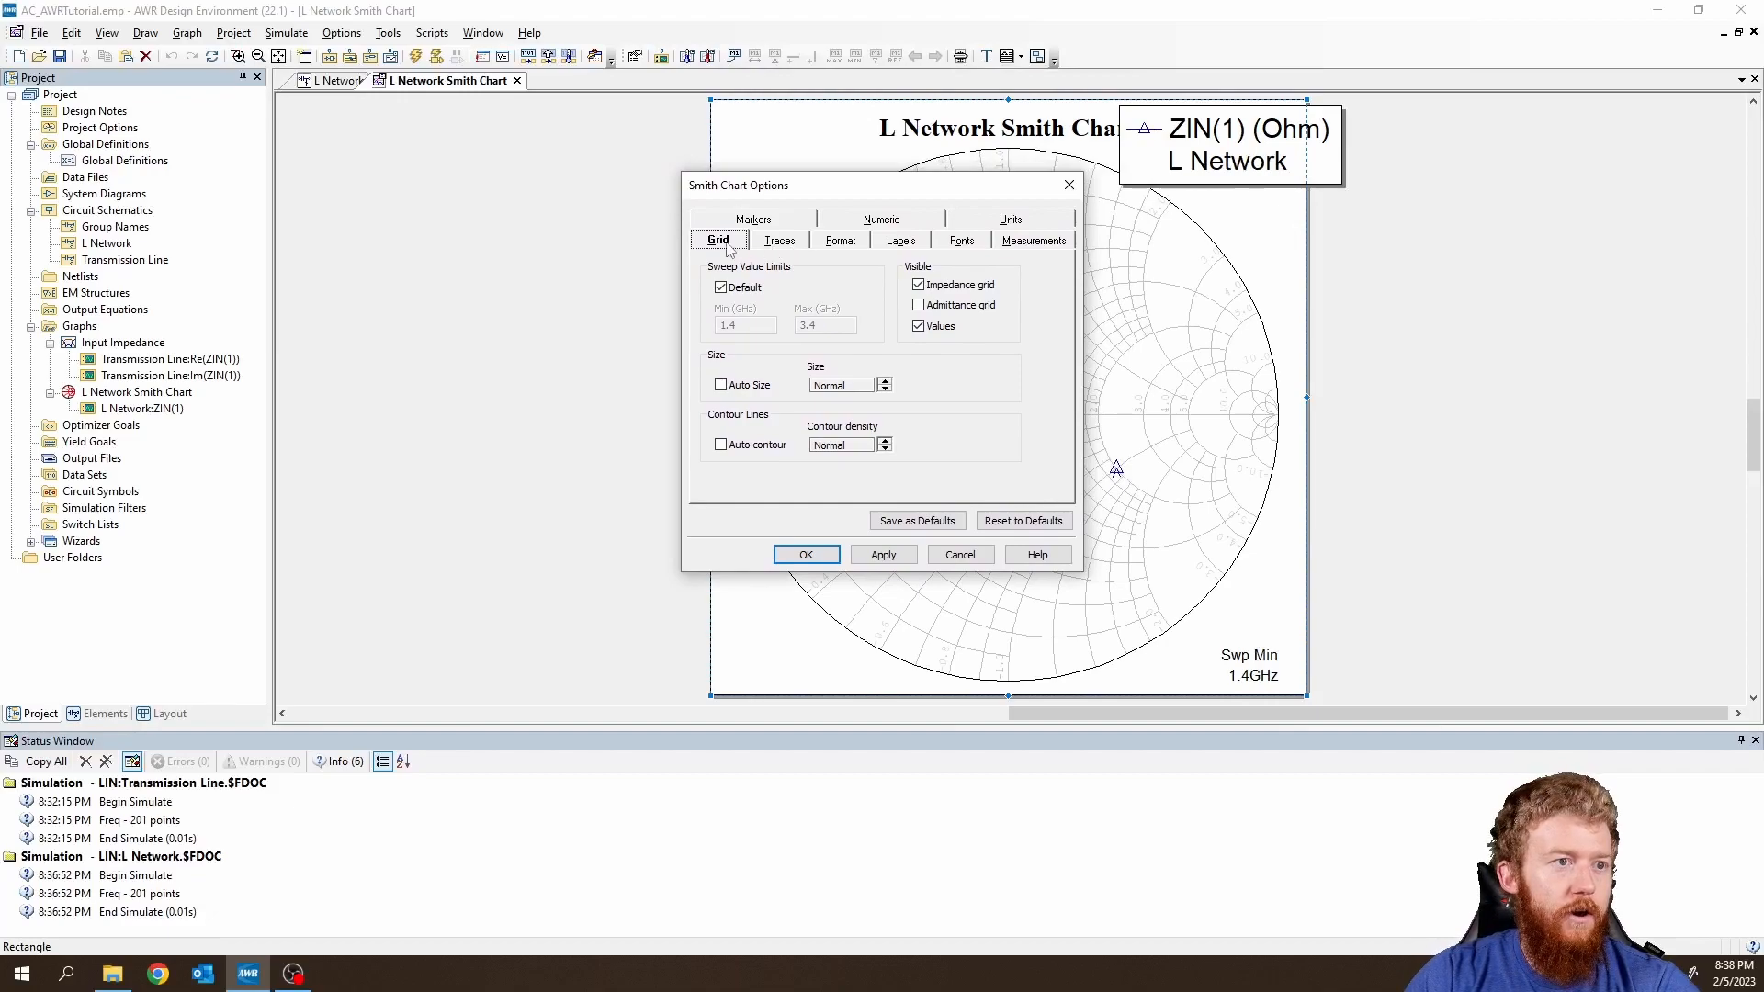
left_click(777, 246)
left_click(721, 242)
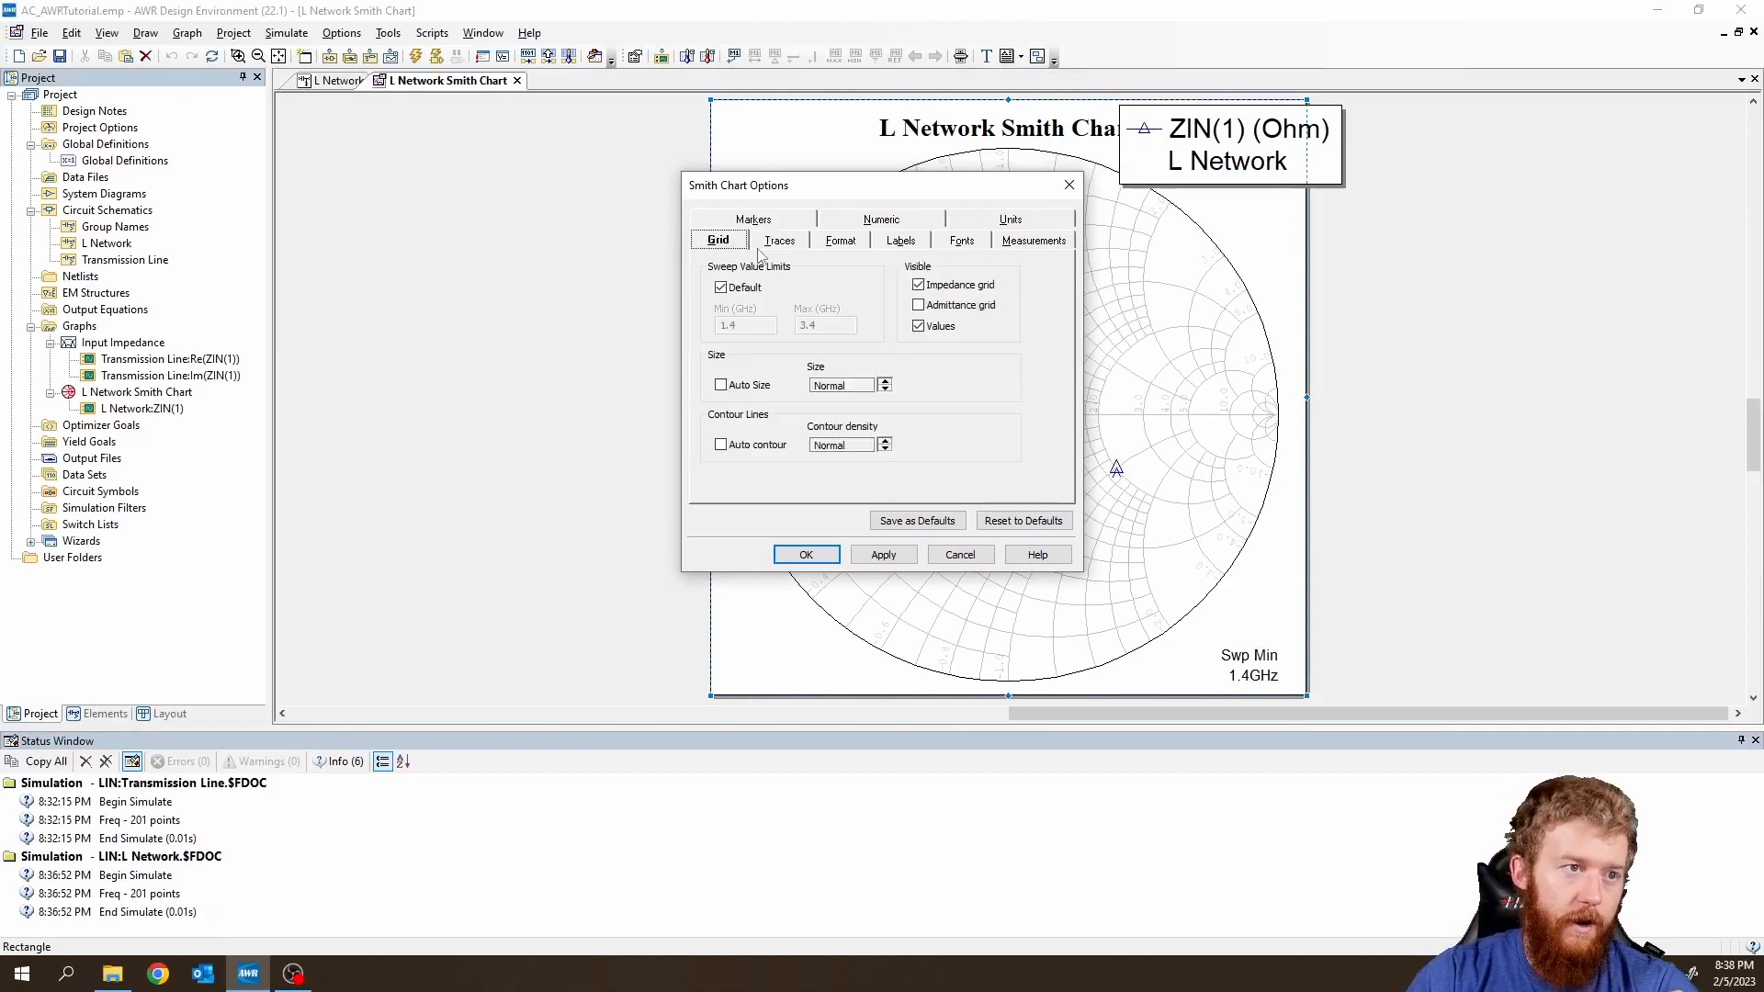
left_click(961, 306)
left_click(883, 555)
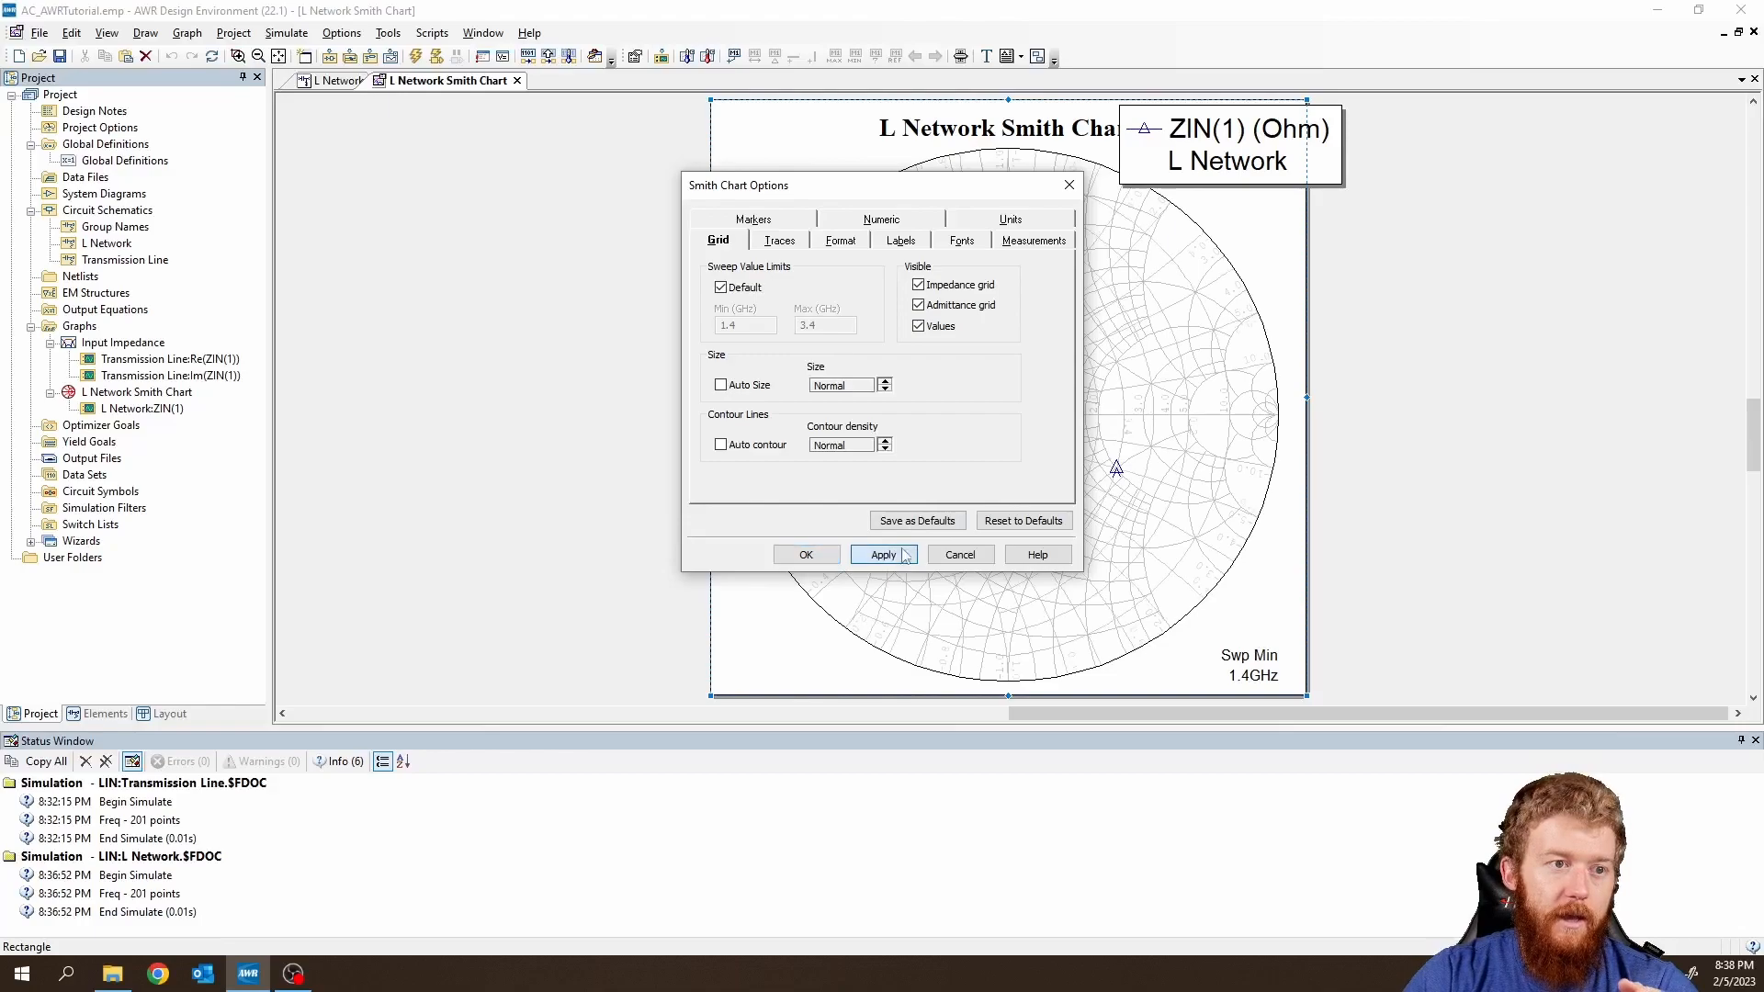
left_click_drag(949, 197, 1104, 690)
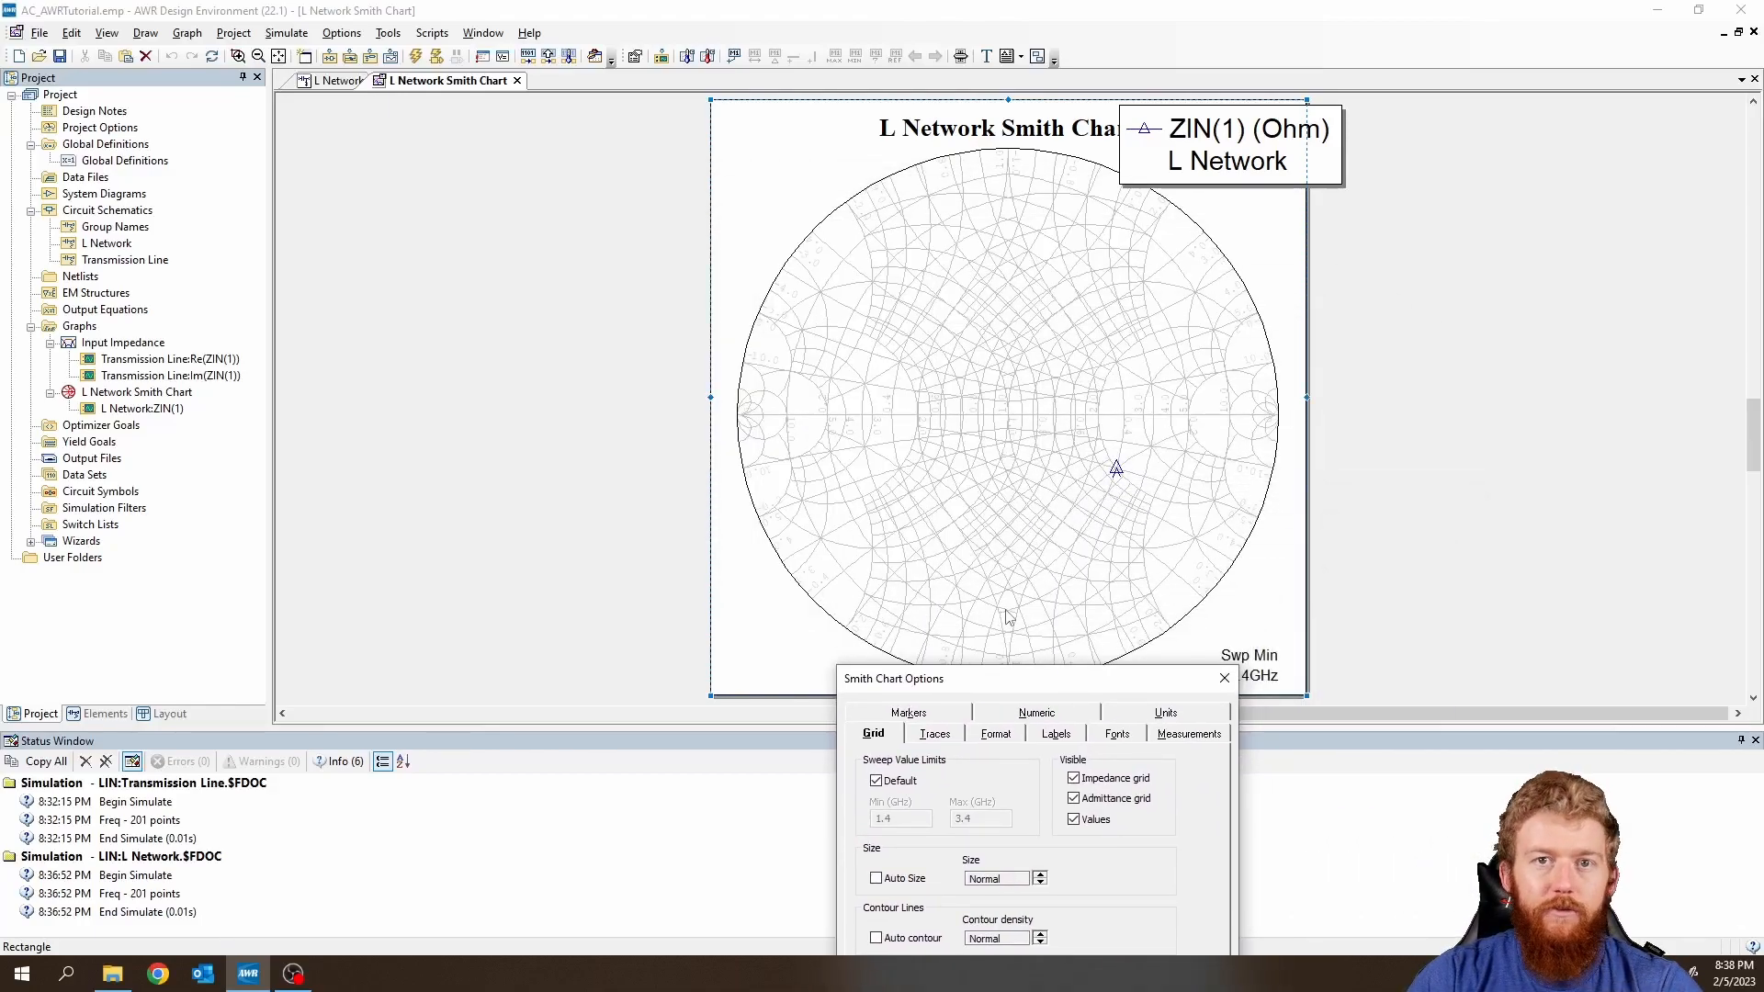
left_click_drag(1081, 680, 943, 346)
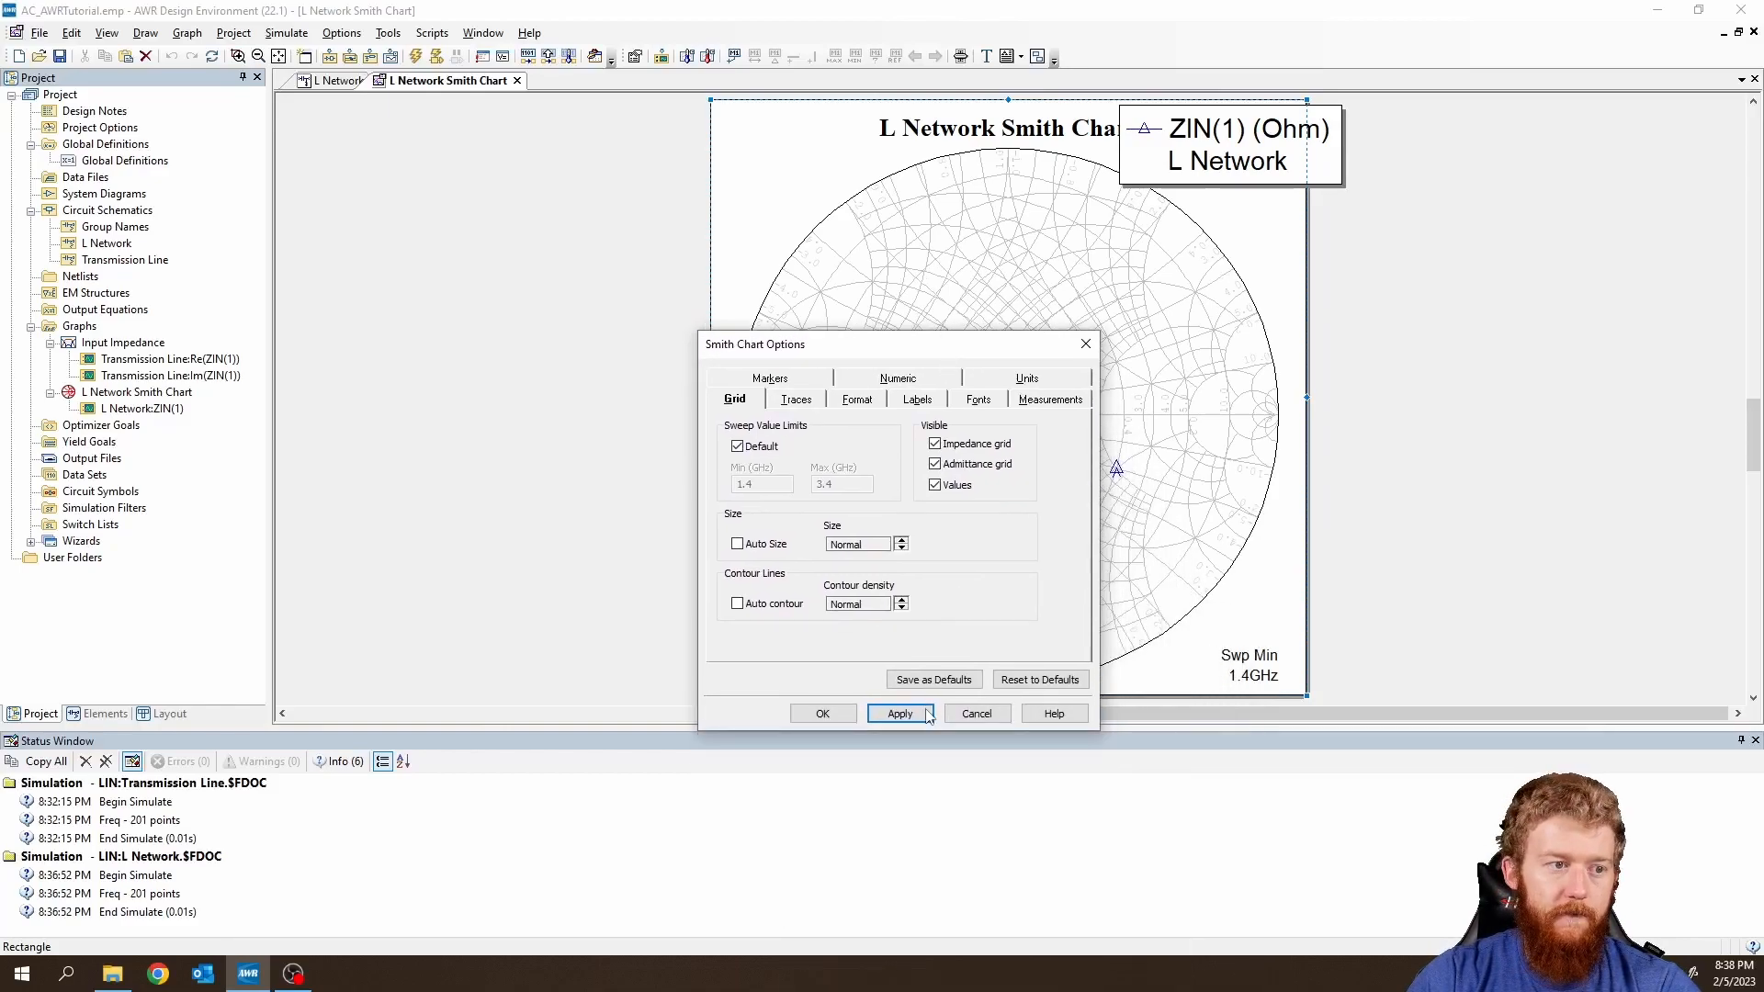
left_click(841, 715)
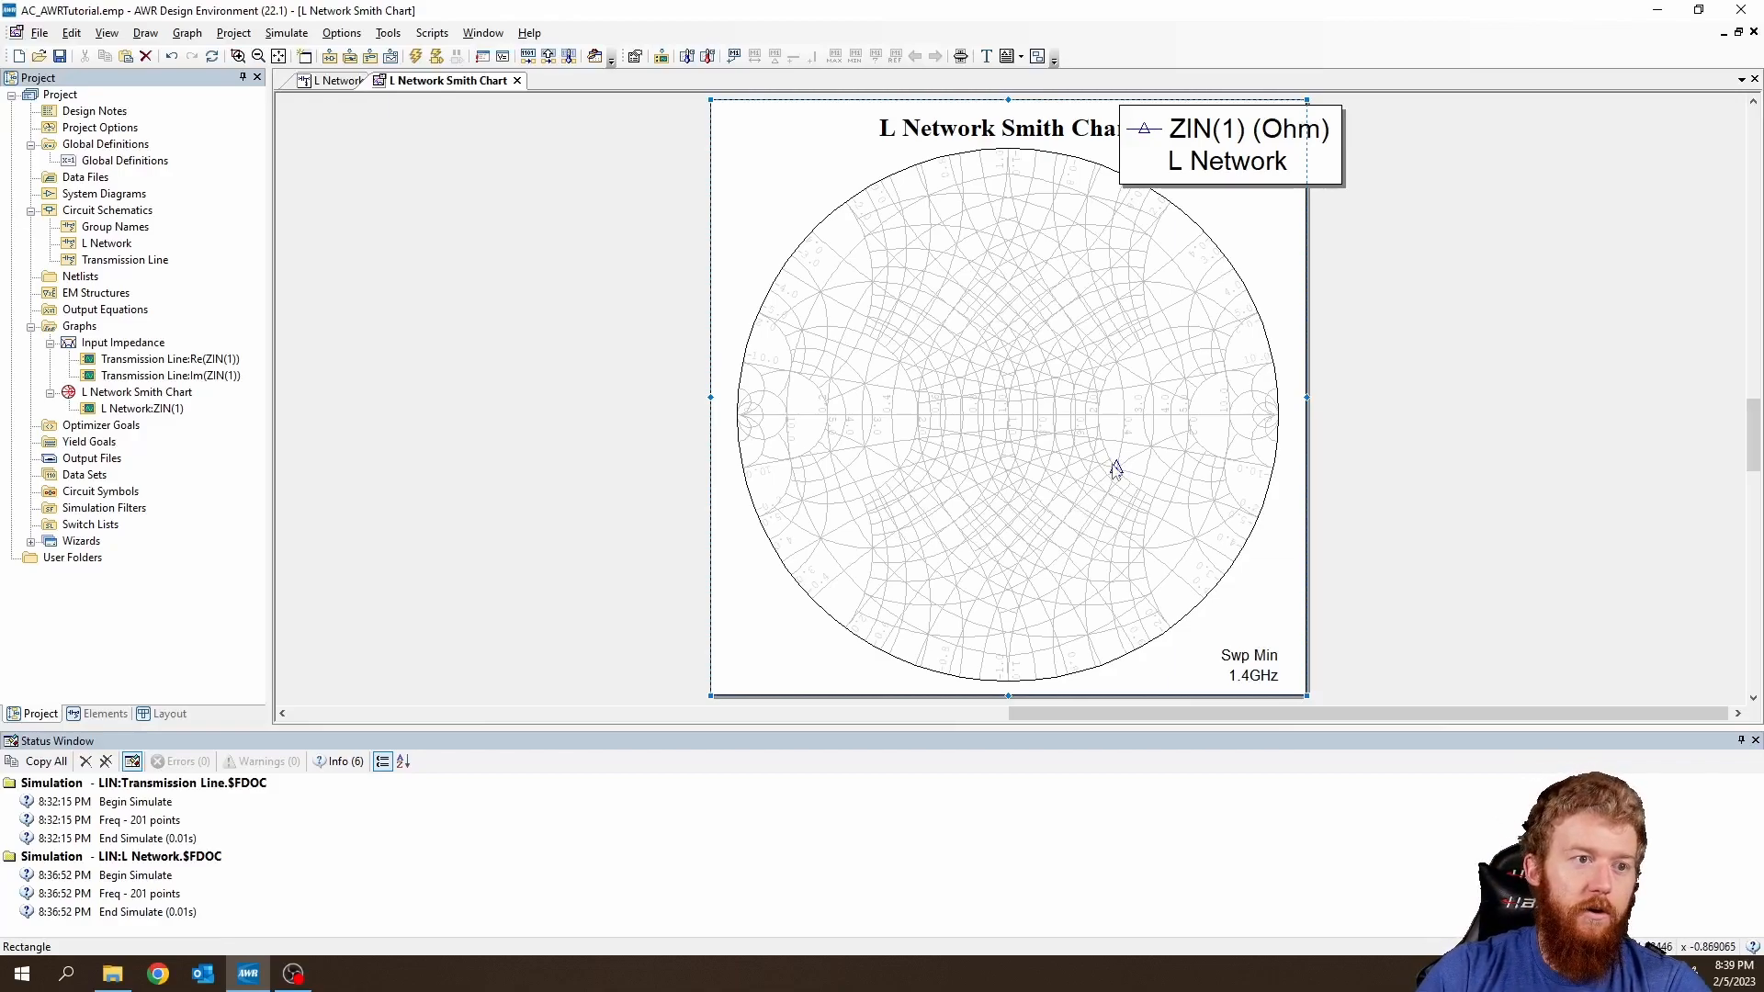
left_click_drag(1116, 469, 1116, 472)
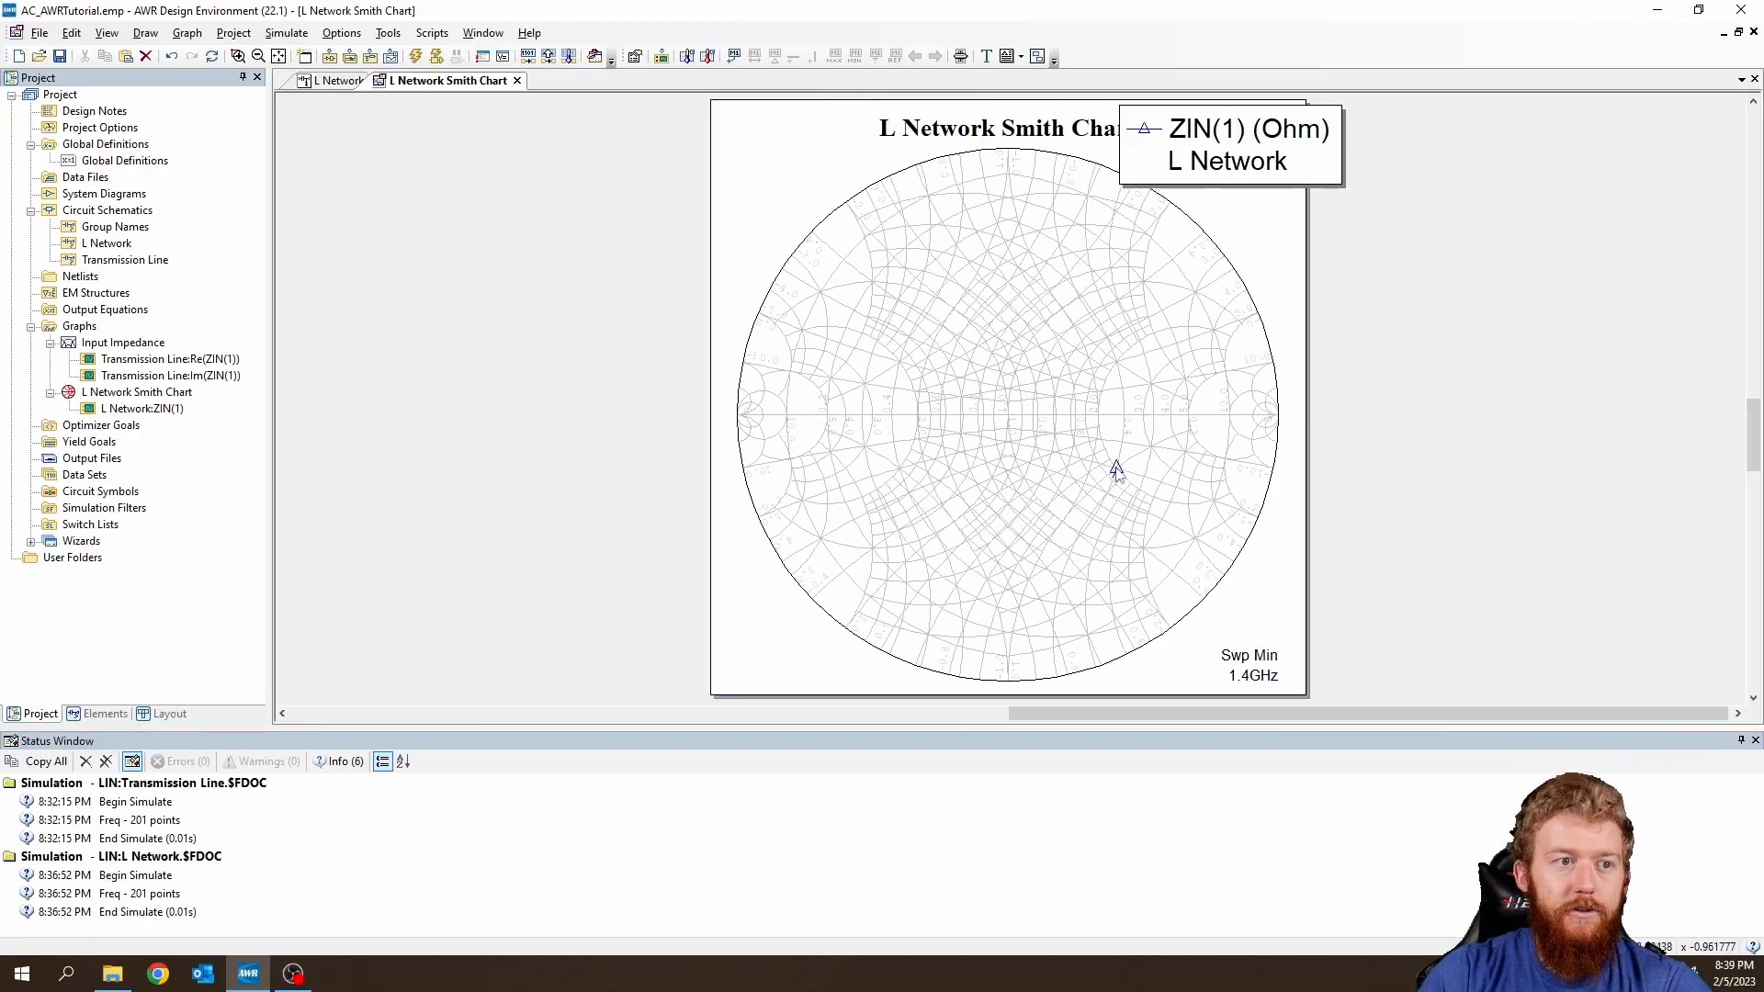
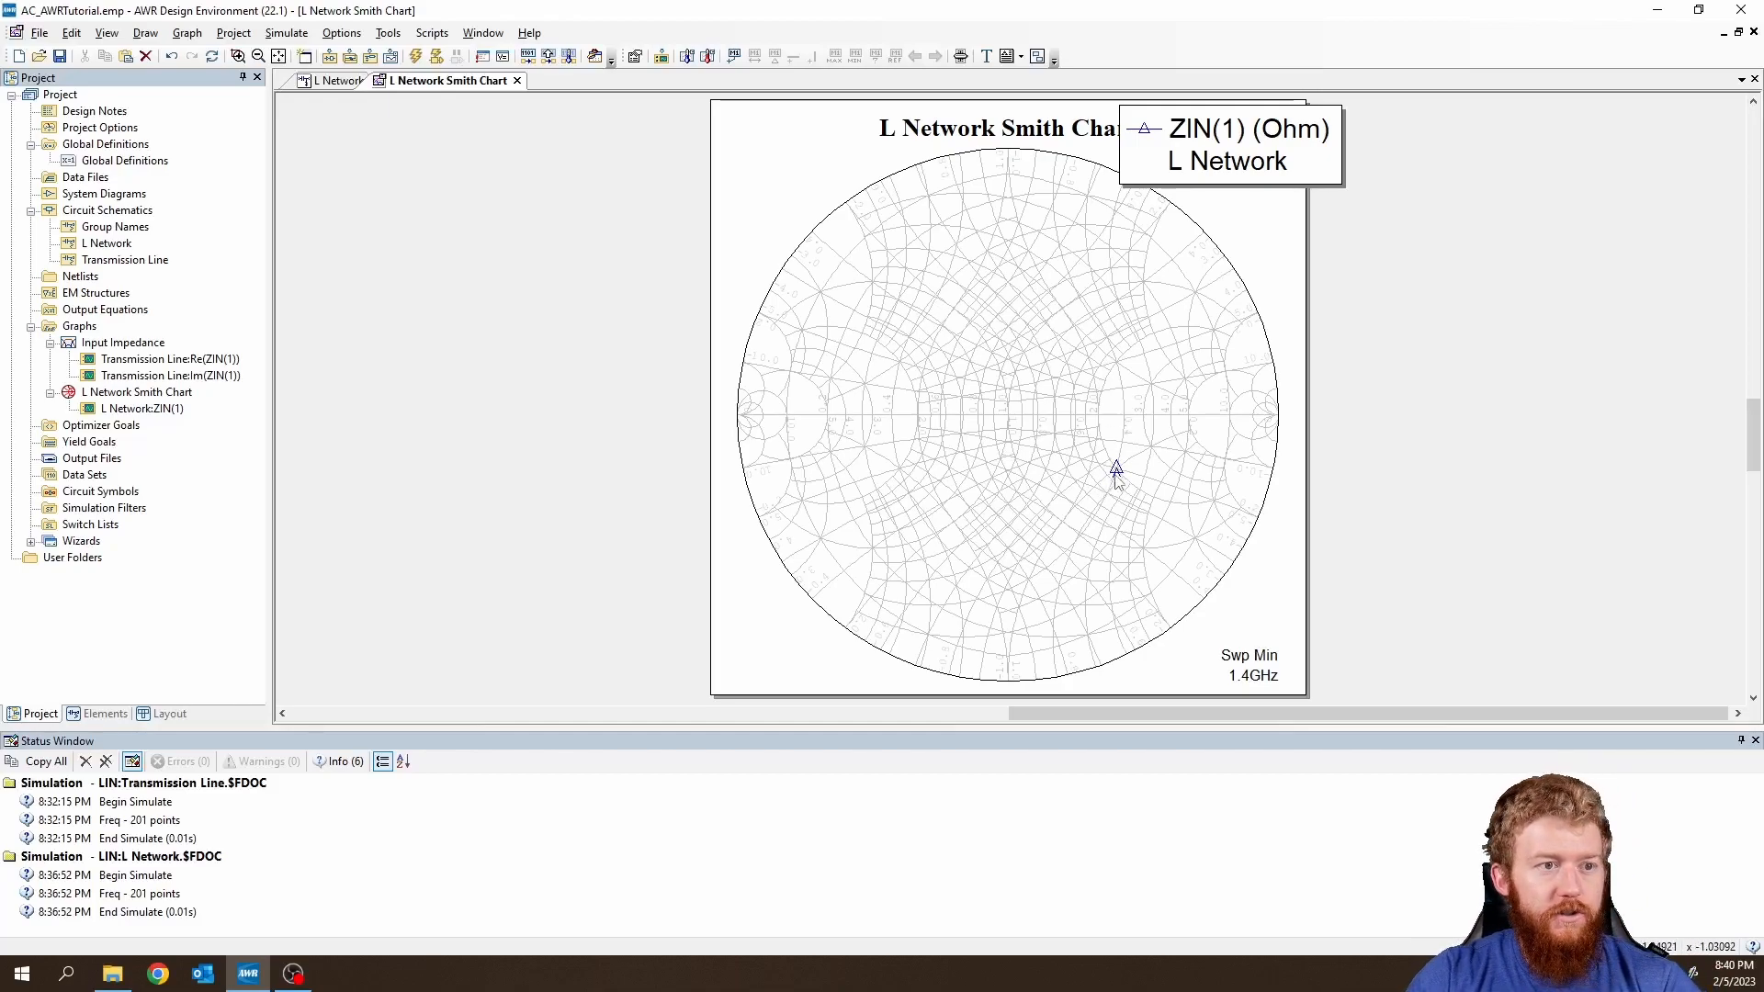
Add a vertical 1 nH shunt inductor (IND) to the L Network wire near the load and ground its free end.
left_click(339, 81)
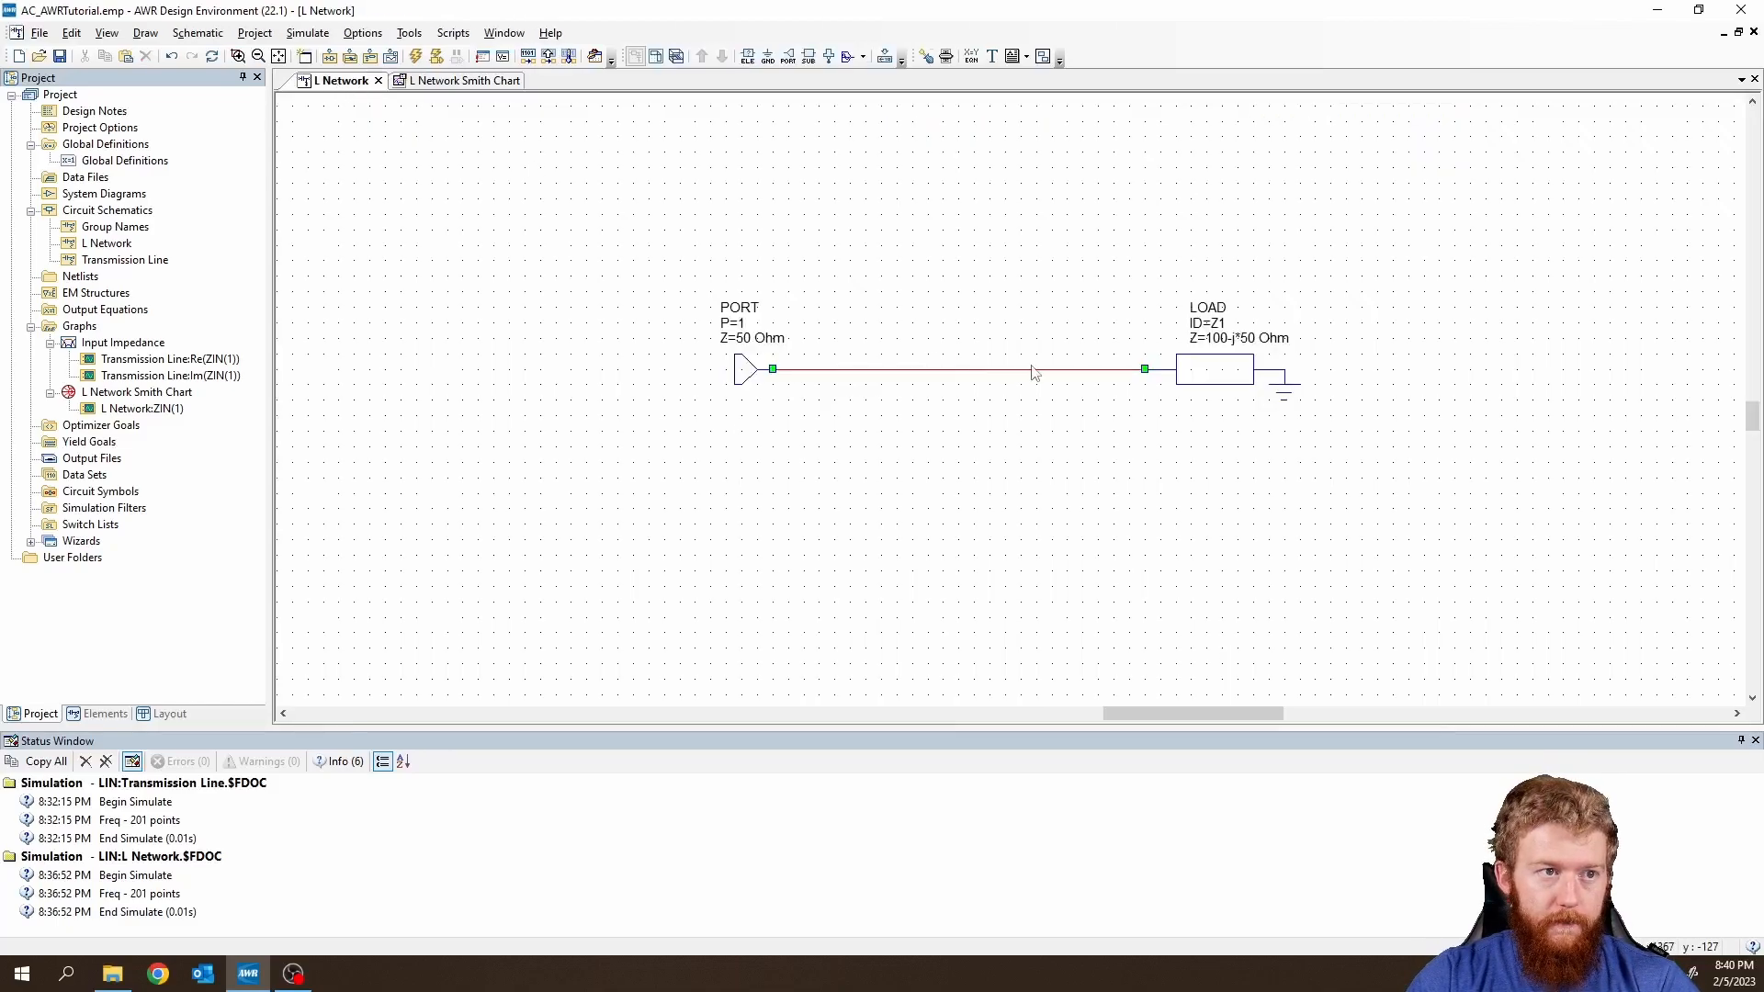
left_click(462, 82)
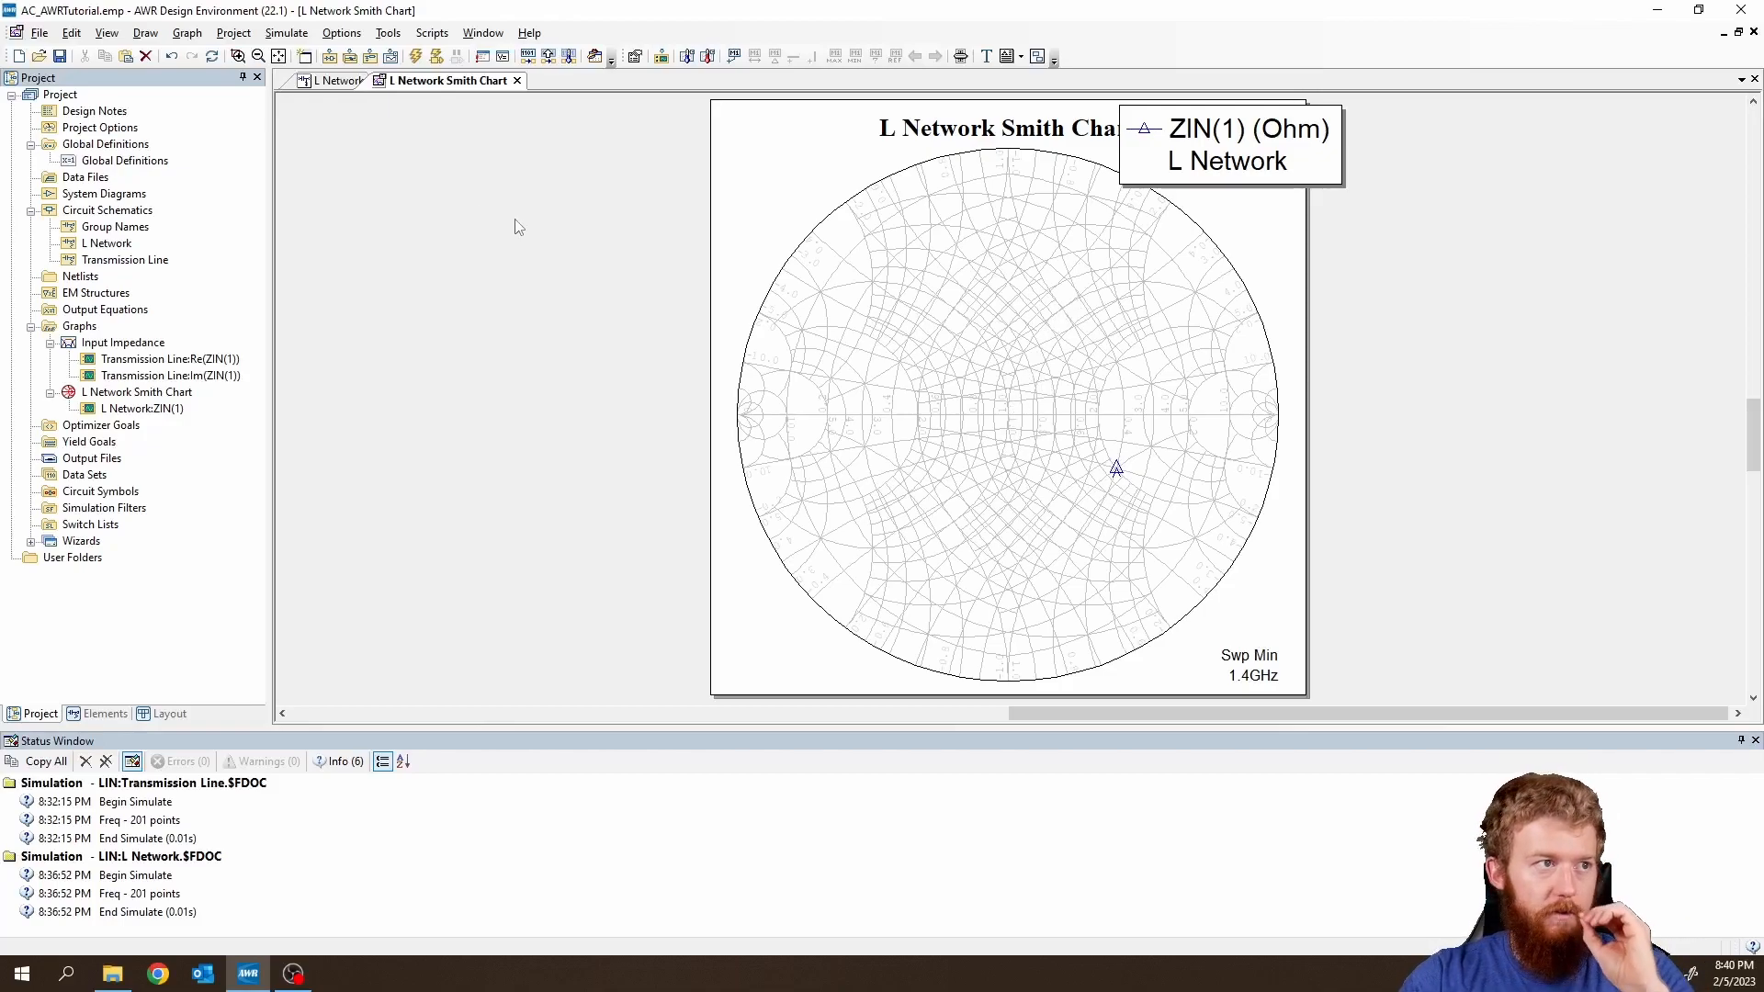
left_click(347, 82)
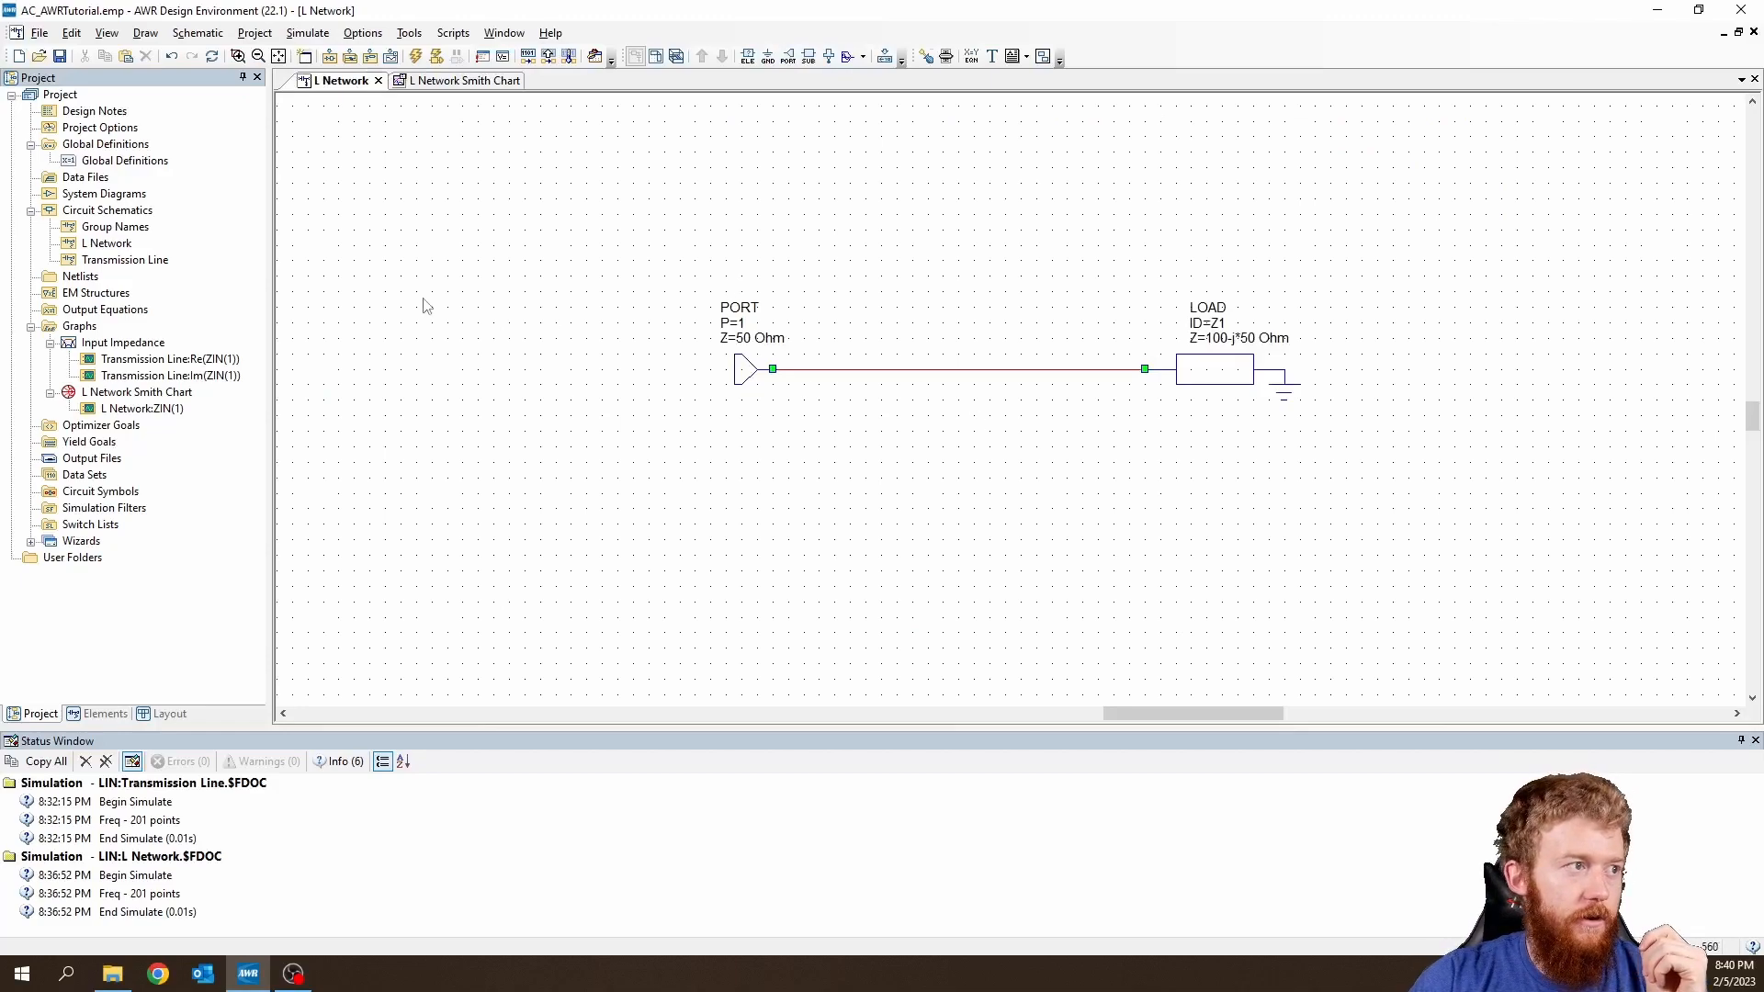
left_click(104, 714)
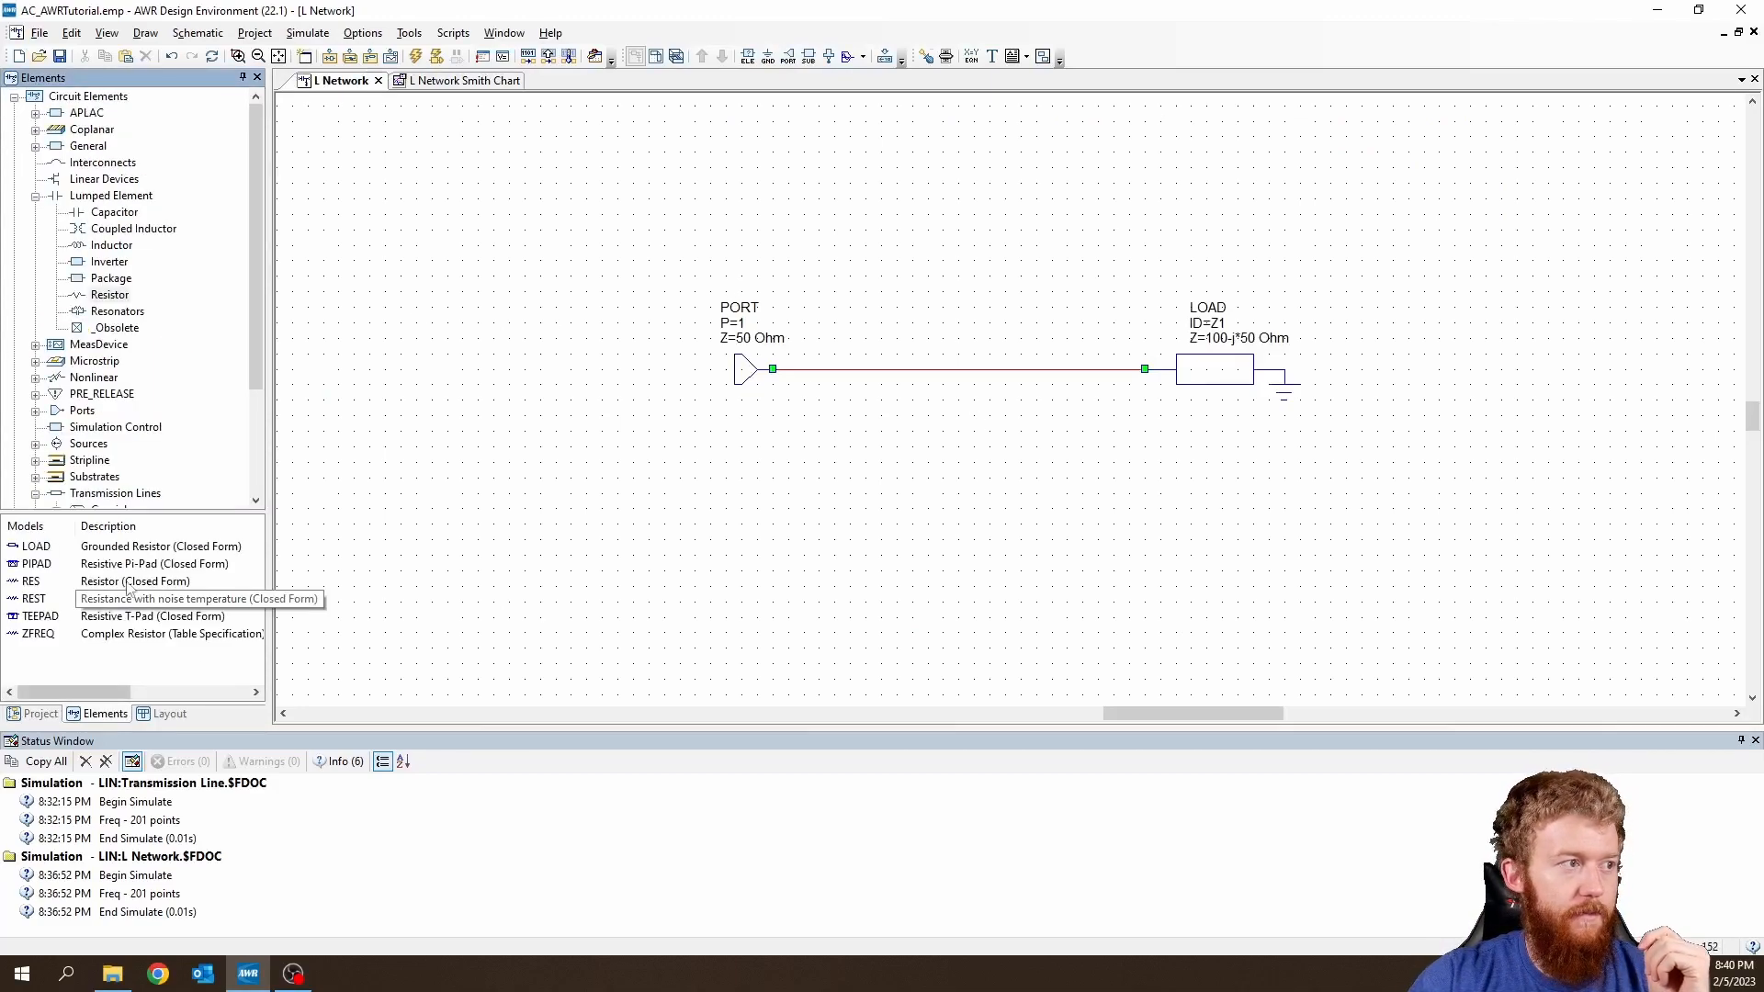
left_click(111, 246)
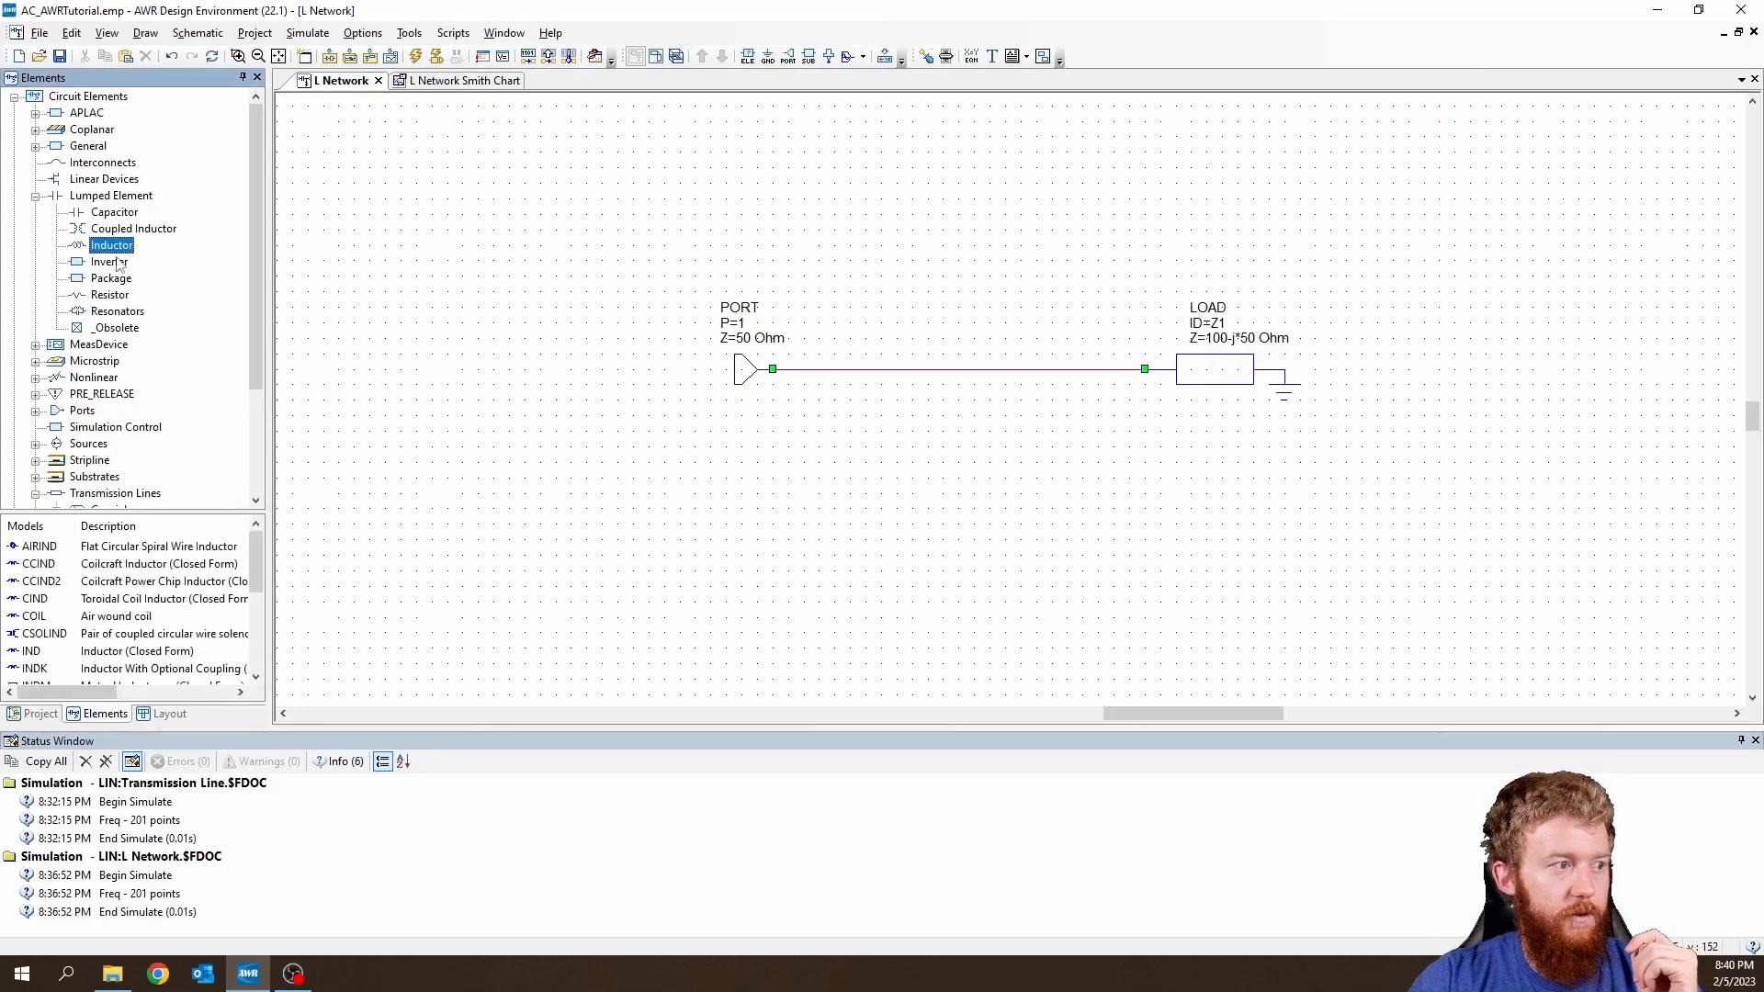
left_click(37, 654)
left_click_drag(42, 658, 1019, 449)
right_click(1045, 515)
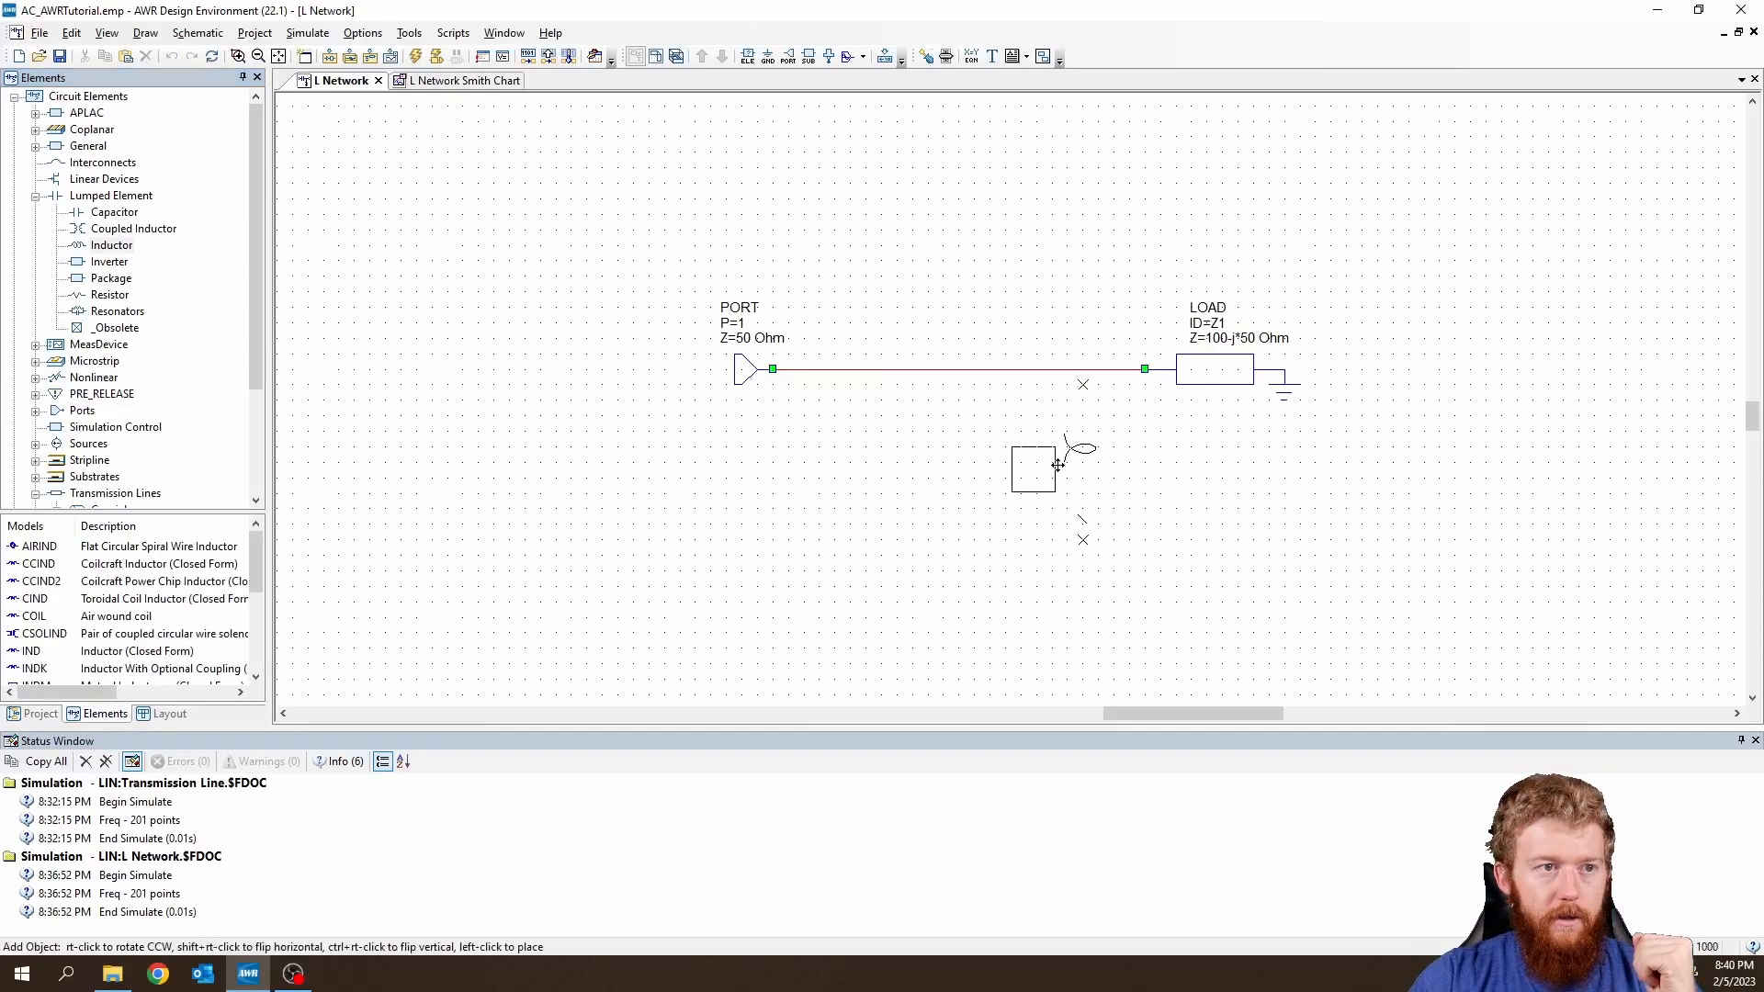
left_click(1064, 452)
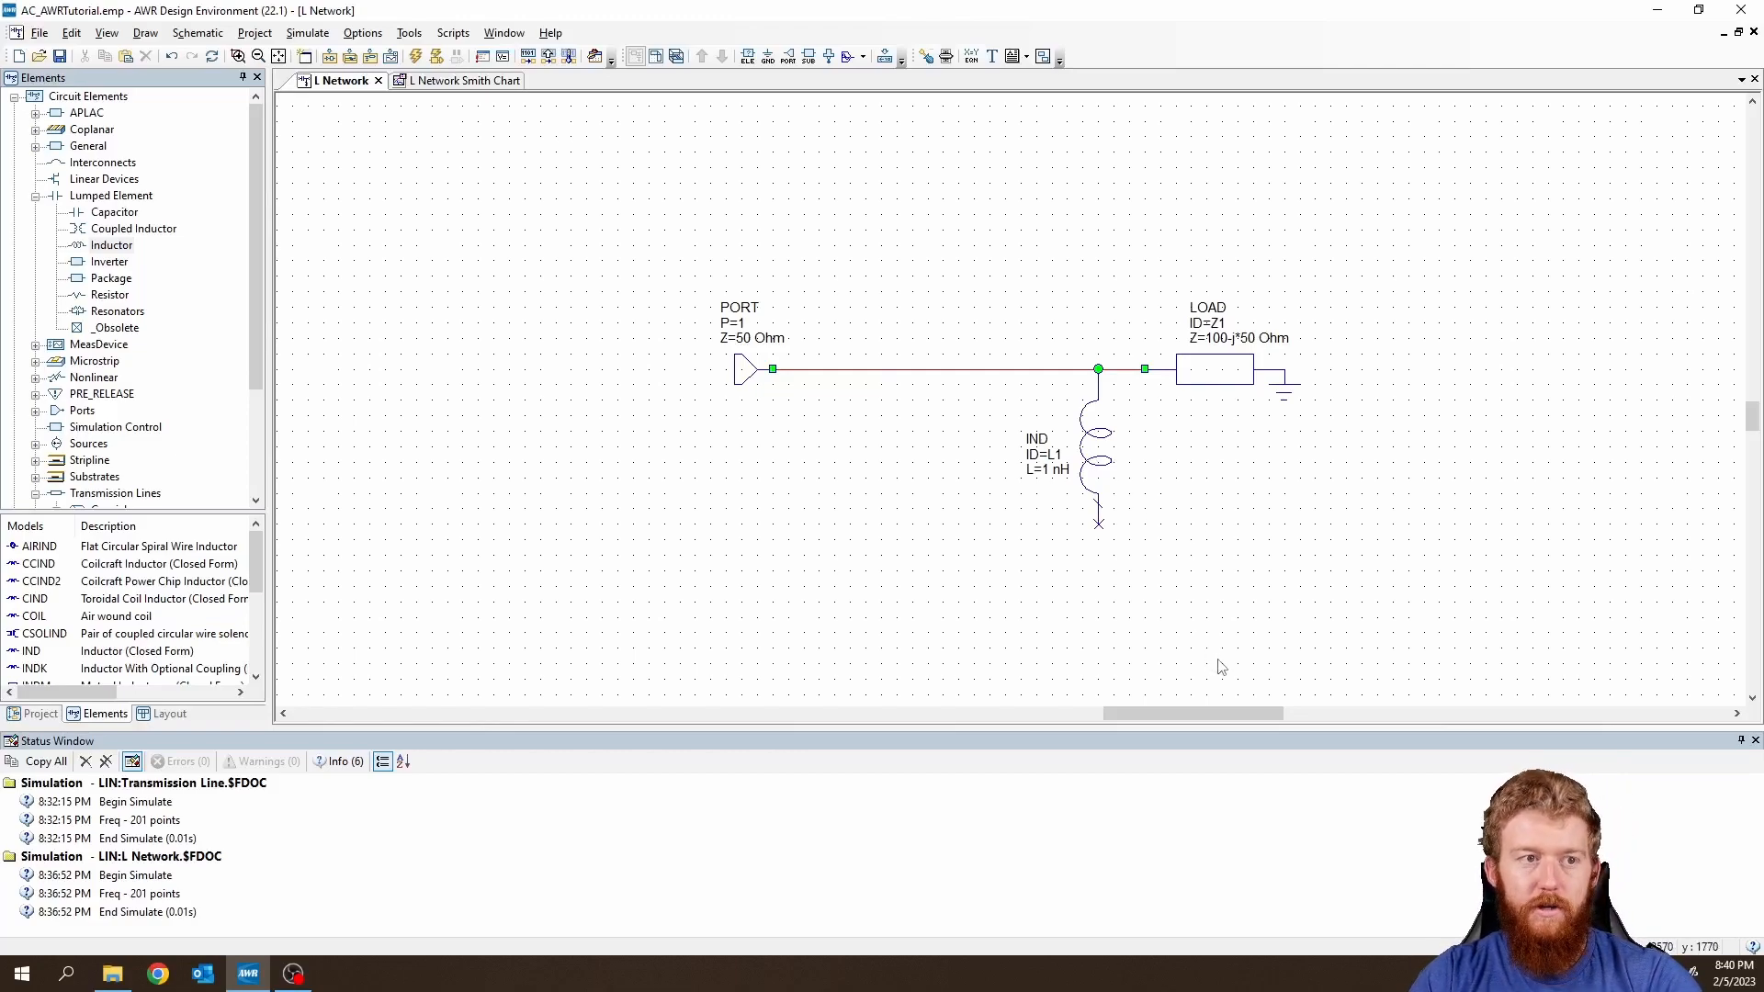
key("ctrl+g")
left_click(1098, 525)
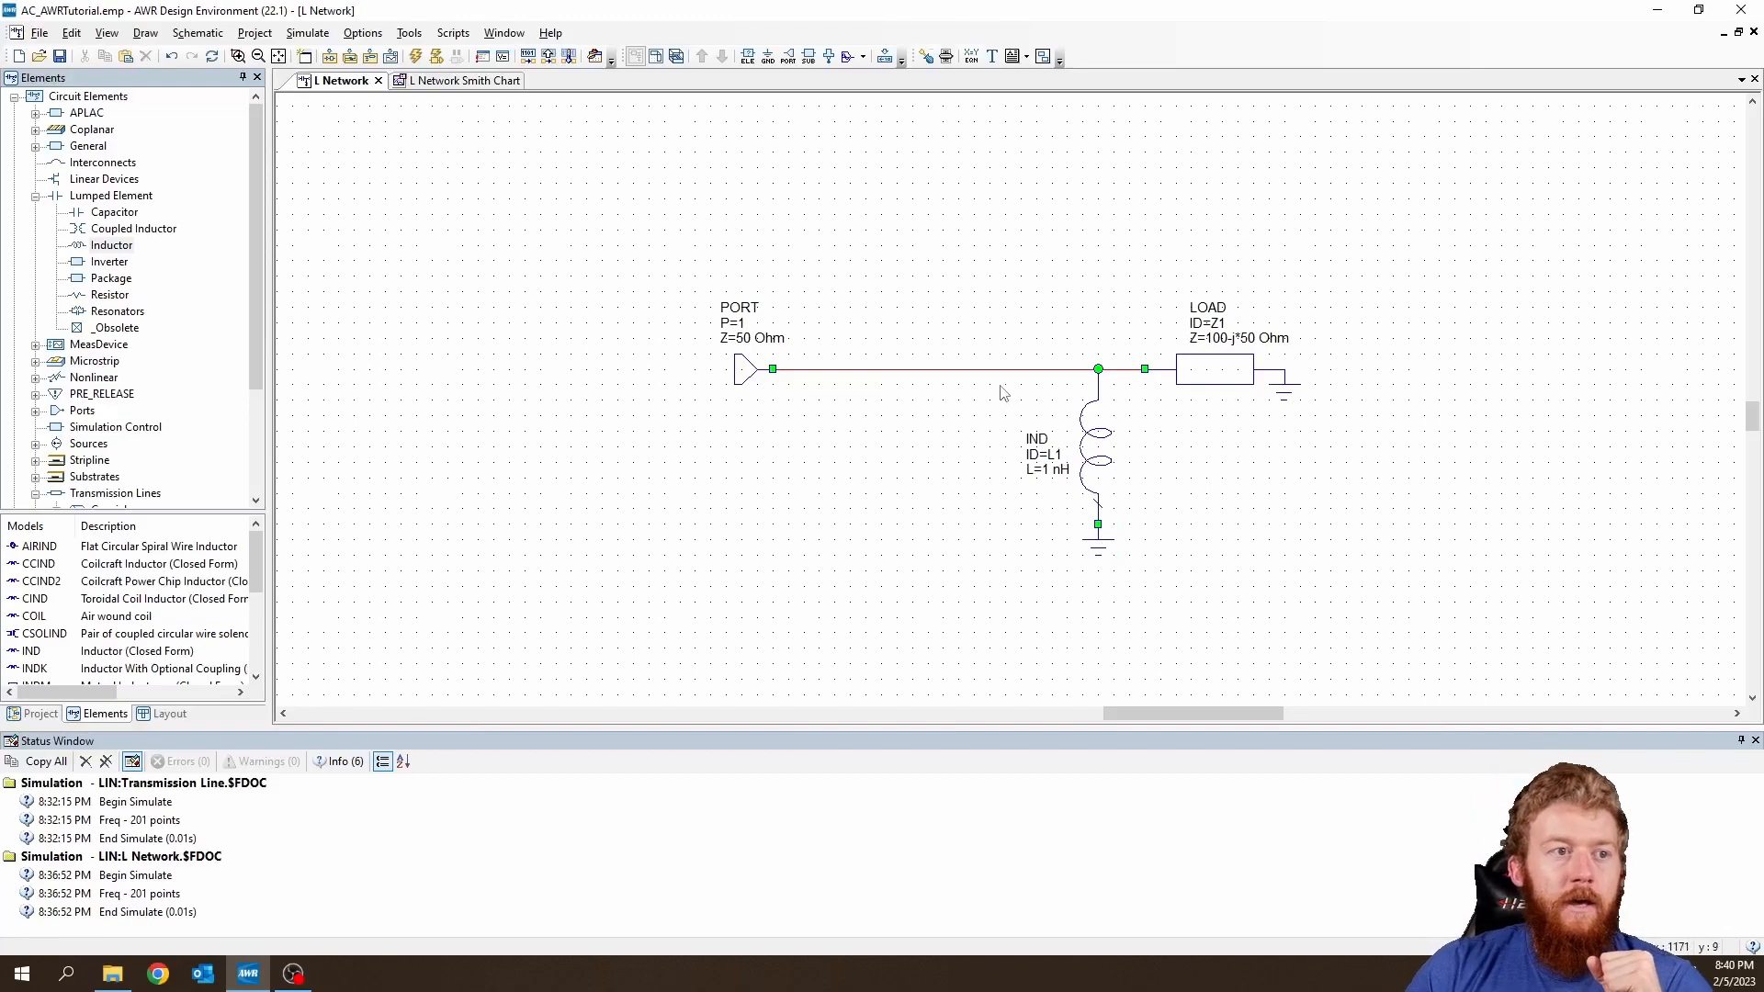
Replace the wire between the port and the inductor with a series capacitor (CAP) of 1000 pF and wire it to the port.
left_click(940, 371)
key("Delete")
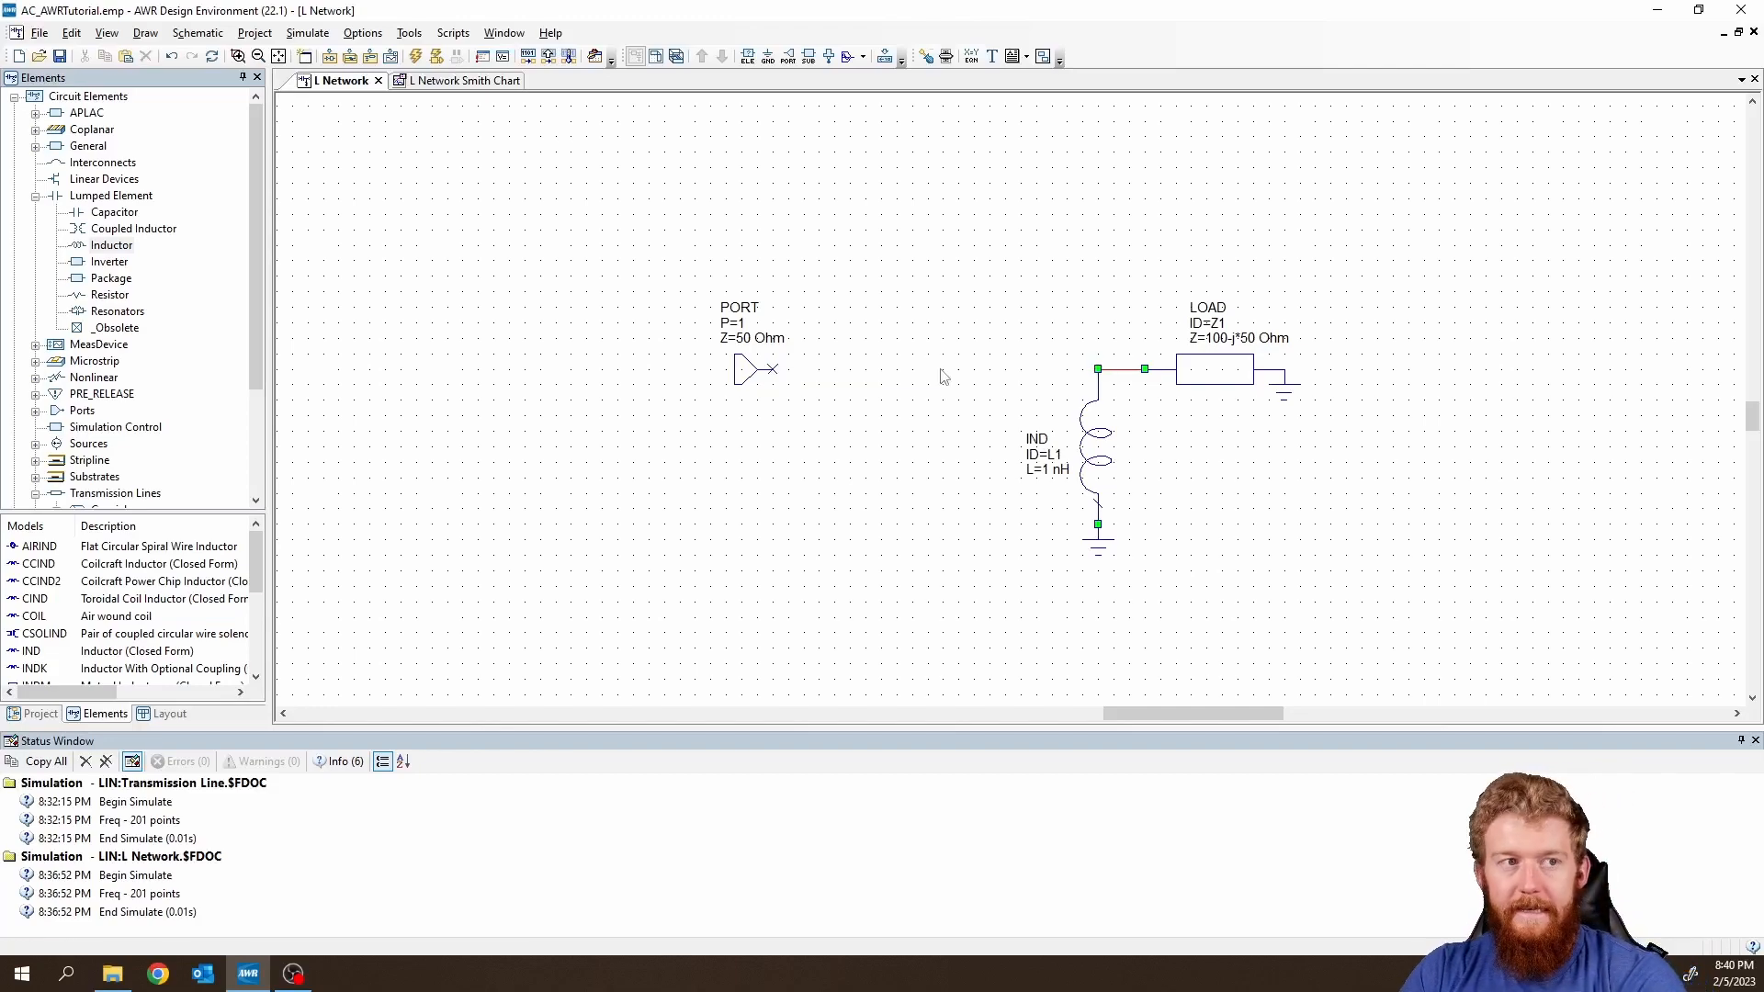
left_click(115, 212)
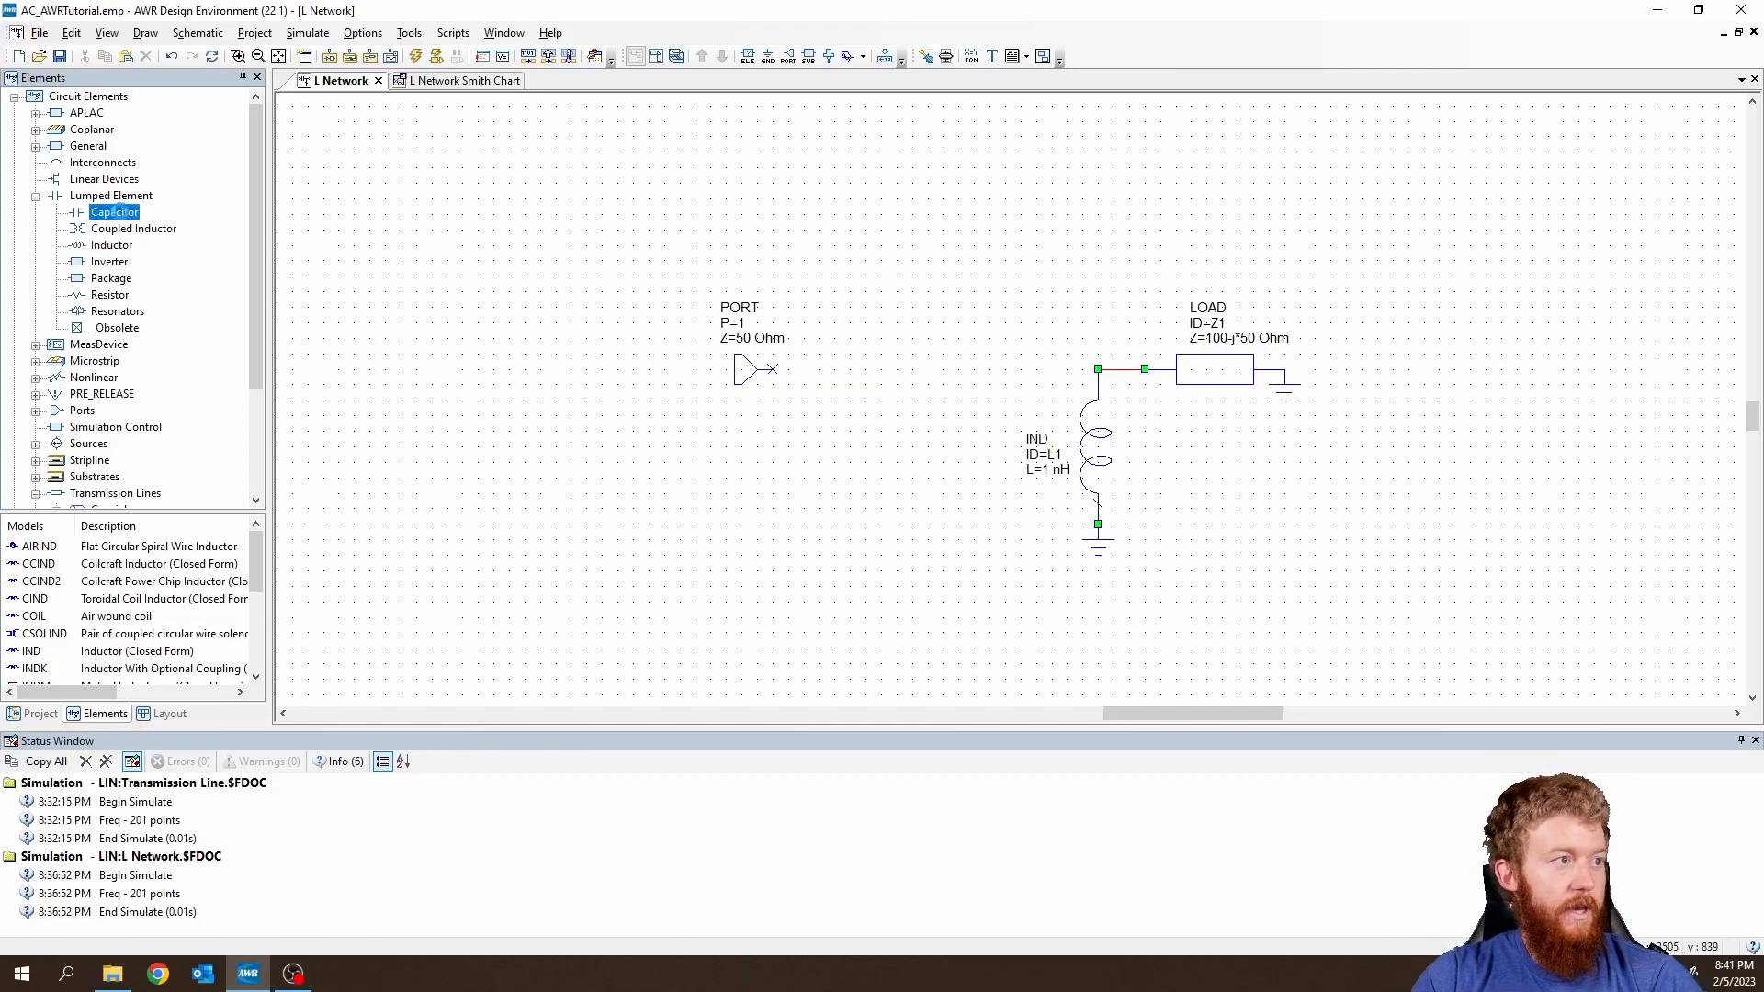
left_click_drag(31, 552, 970, 338)
left_click(970, 338)
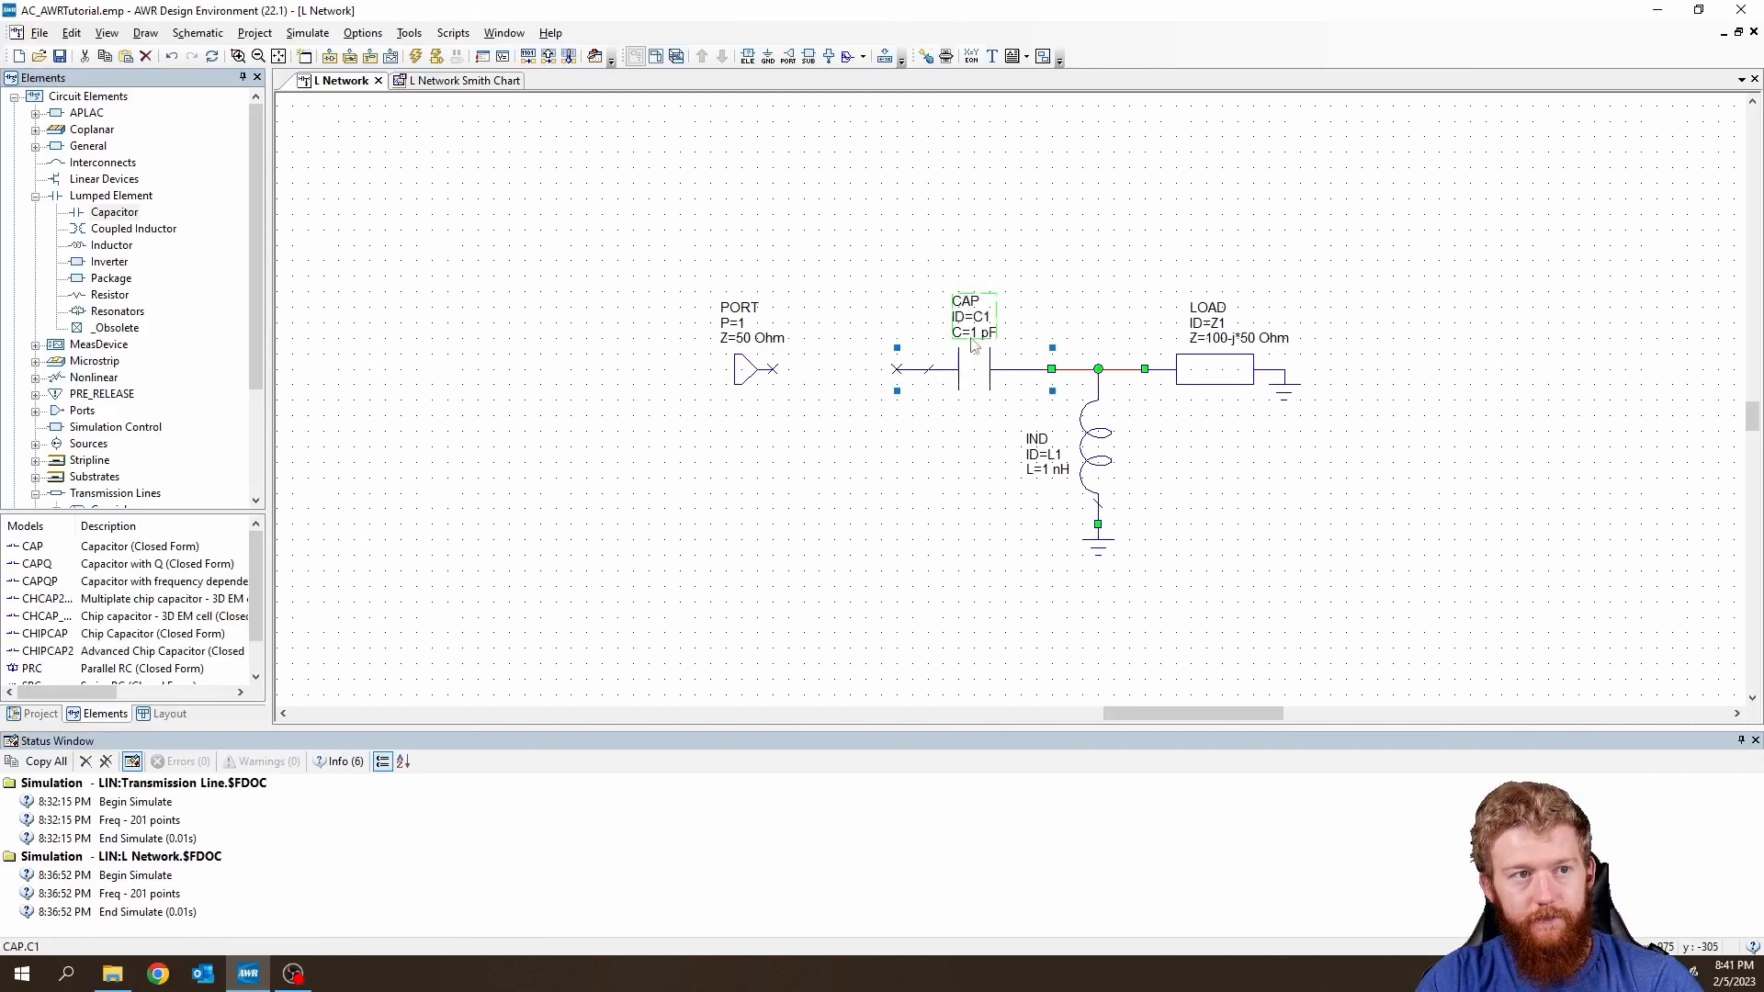
left_click(897, 370)
left_click(773, 370)
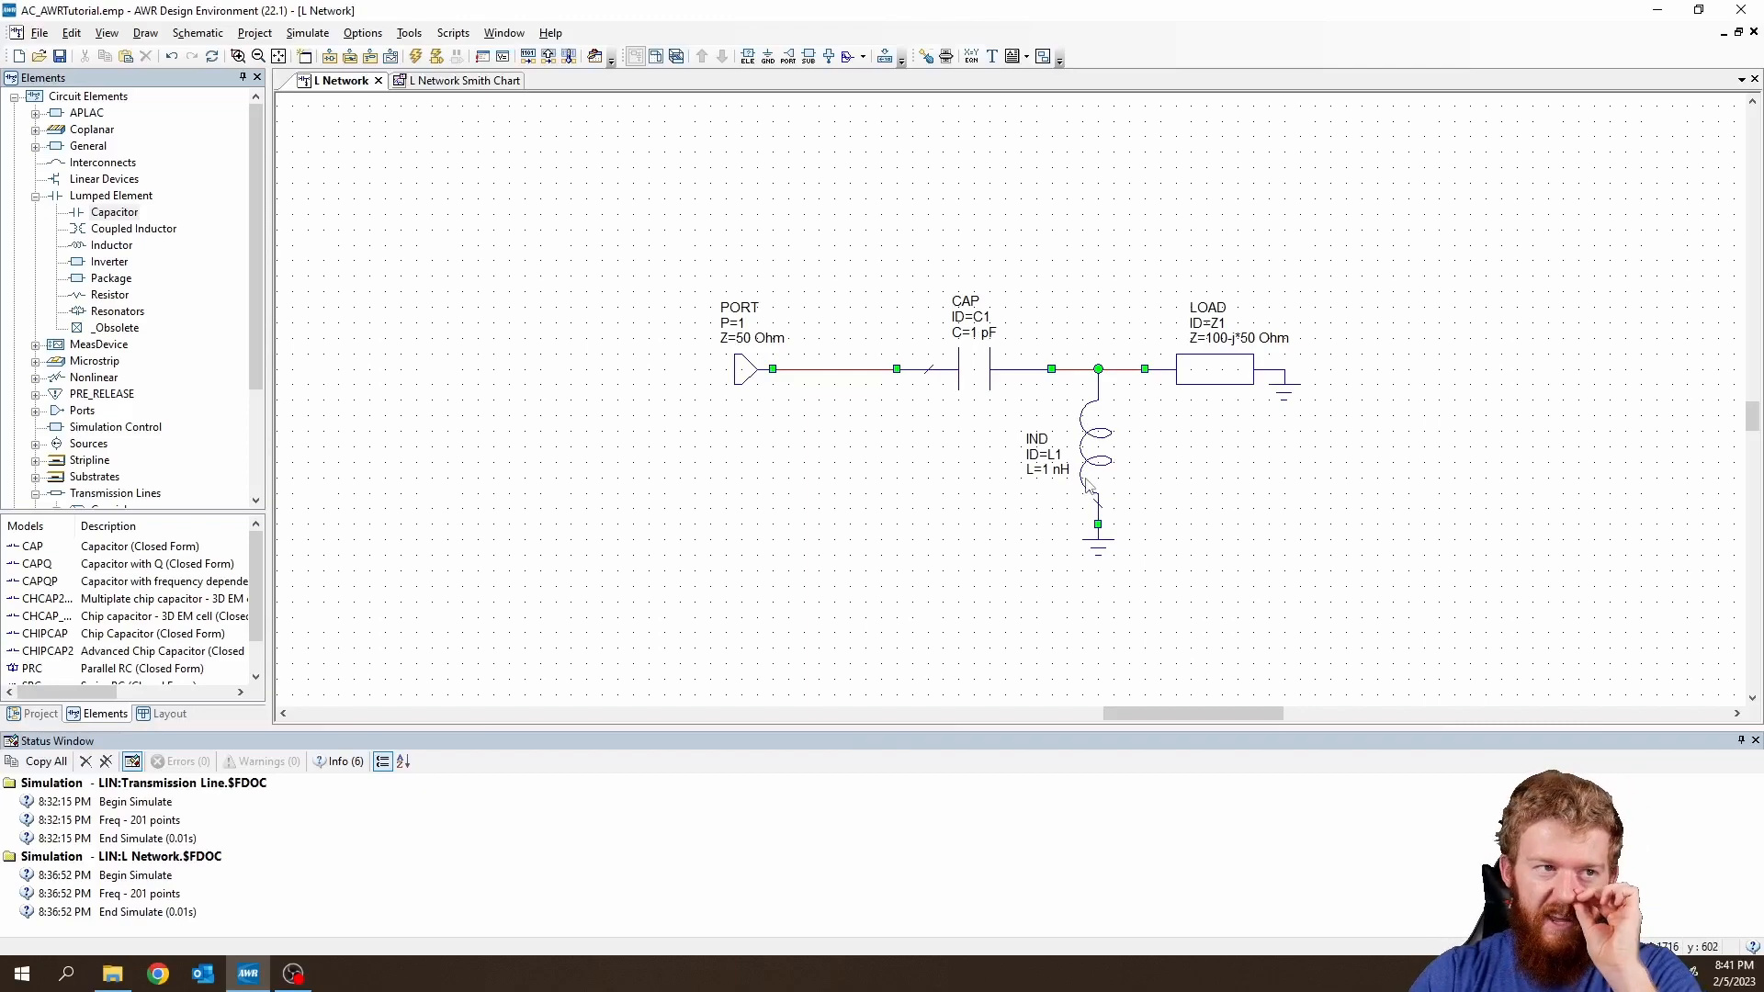
double_click(979, 334)
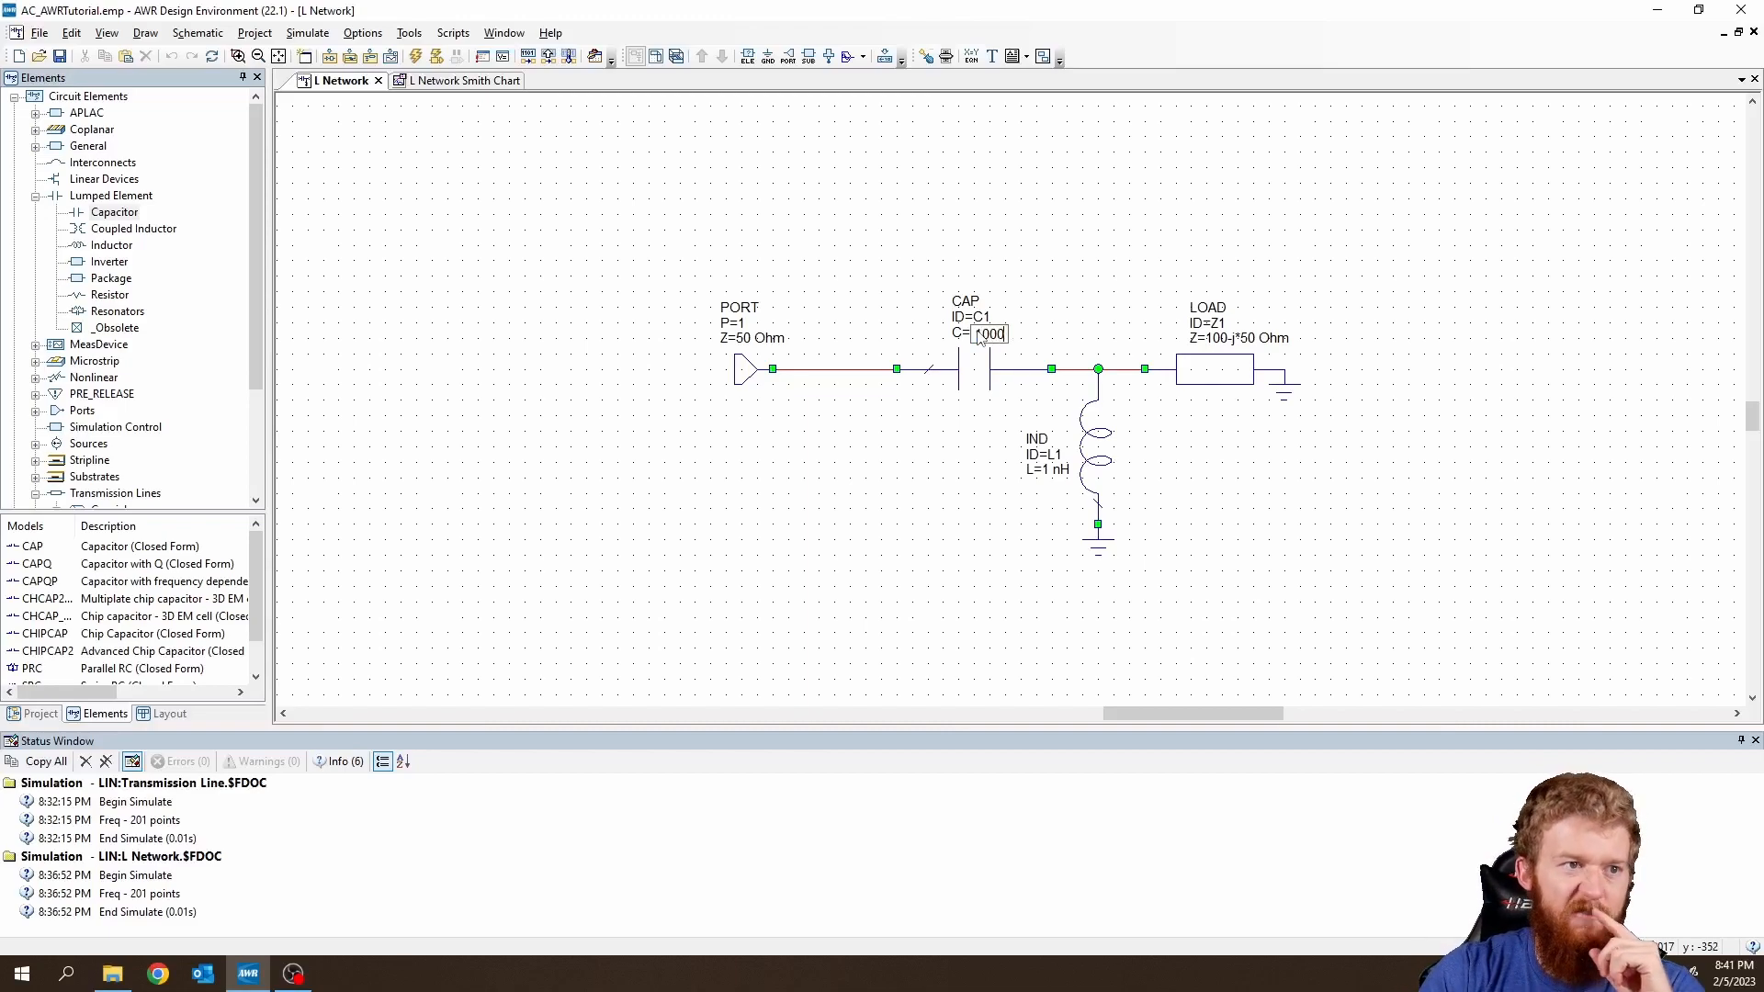
key("Return")
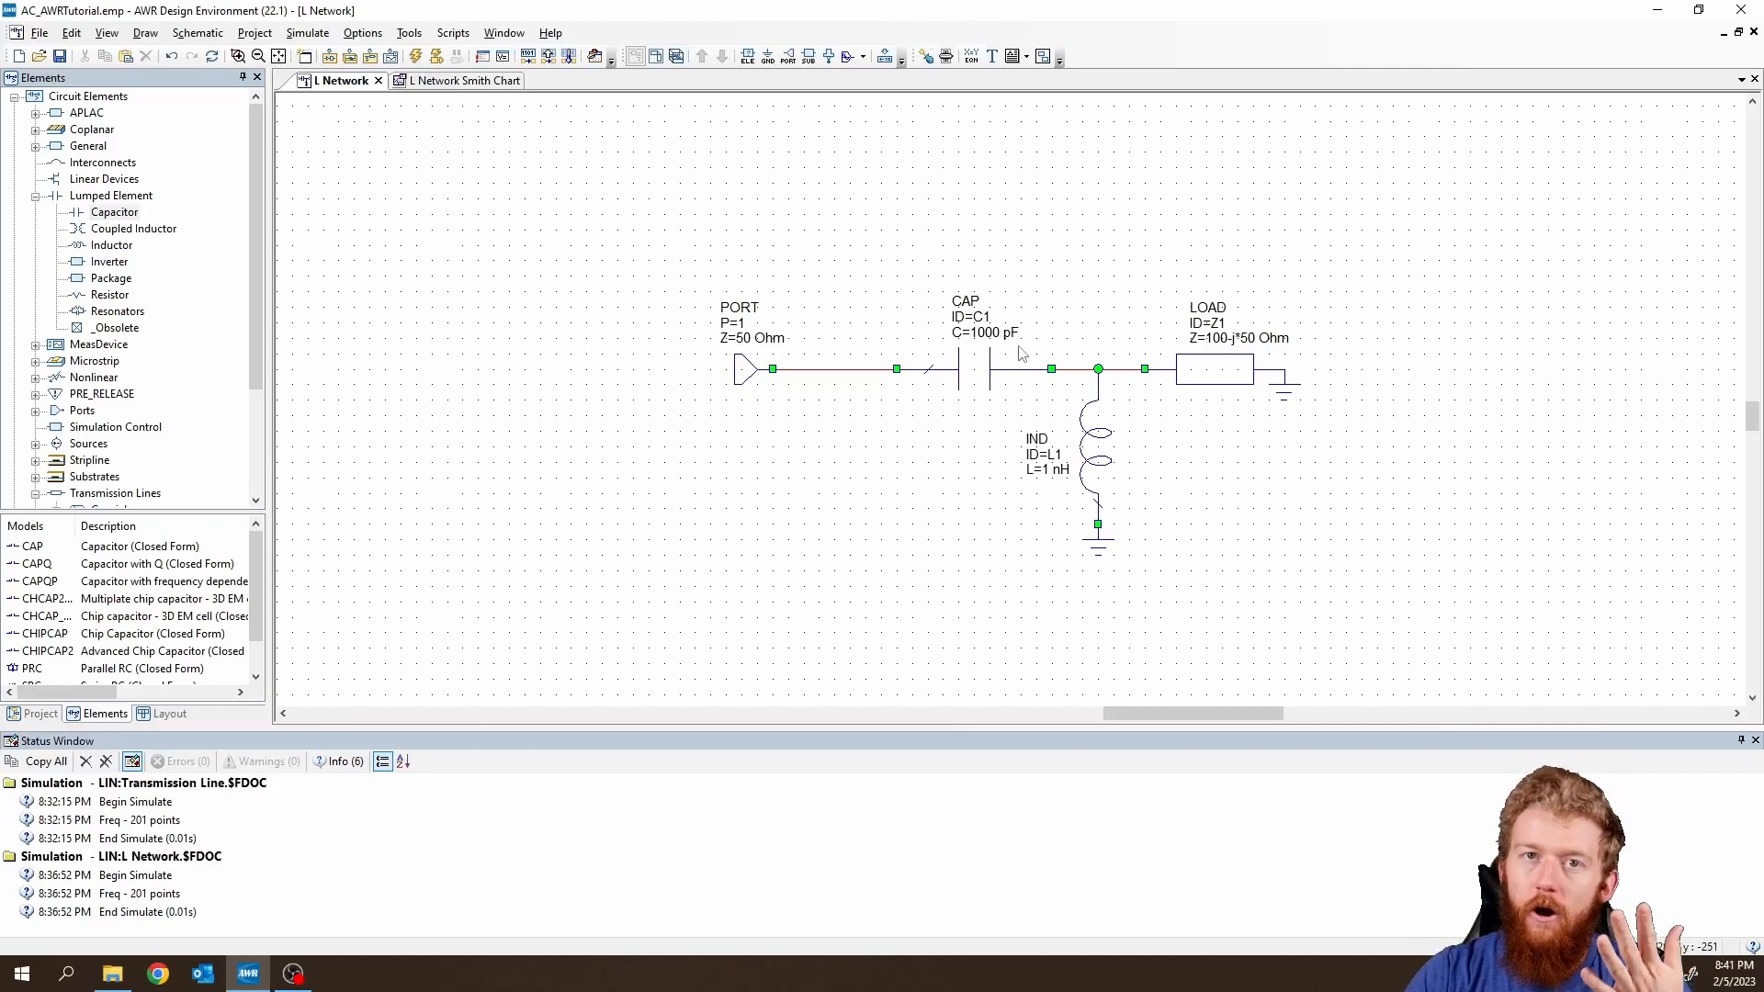
Simulate the L Network circuit again and compare its Smith chart trace with the load in the schematic.
left_click(472, 83)
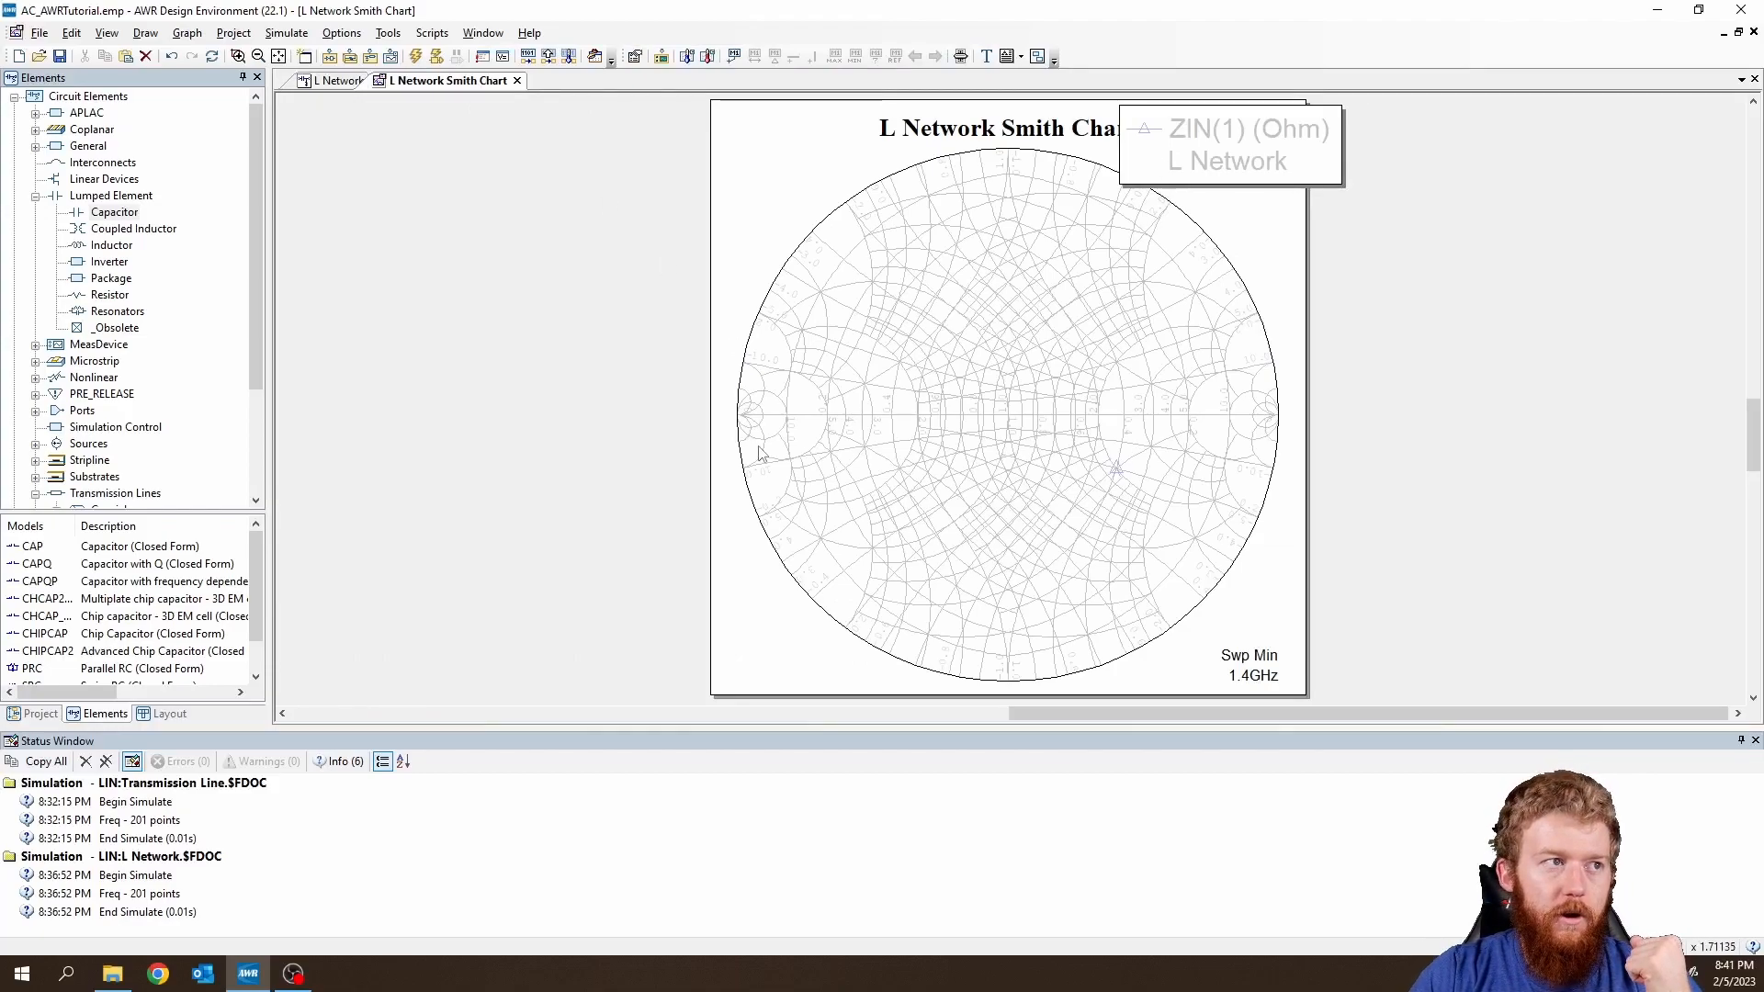
left_click(416, 57)
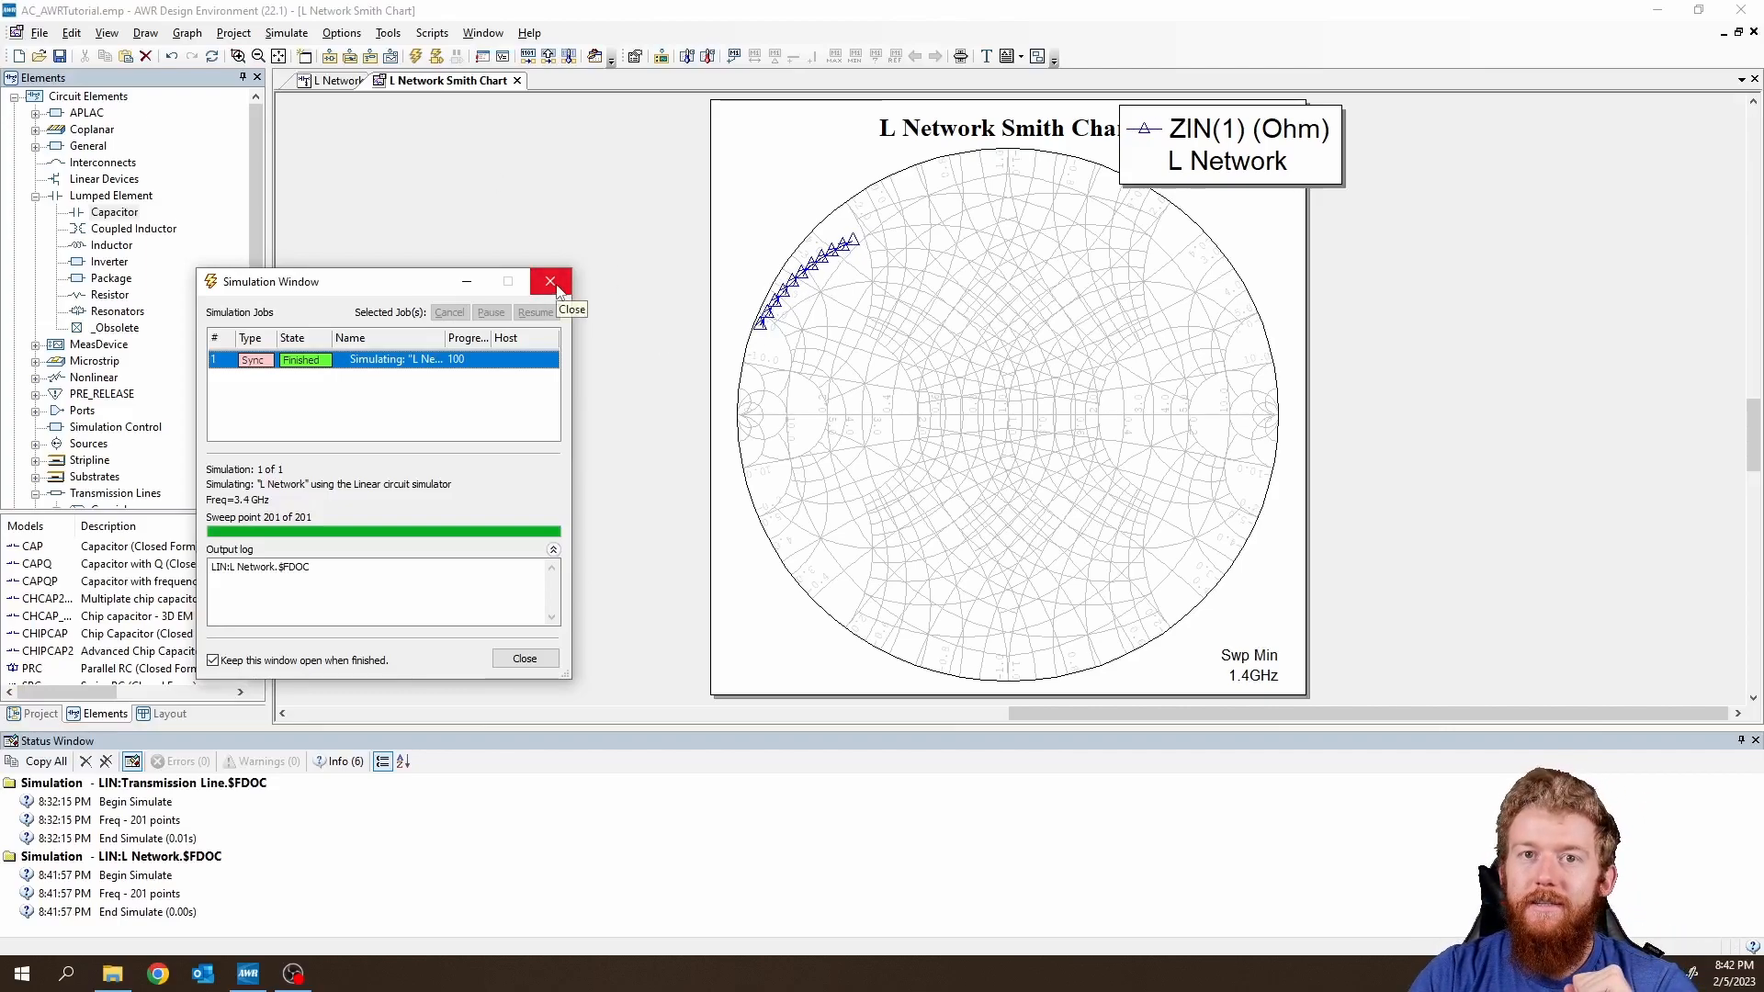
left_click(554, 284)
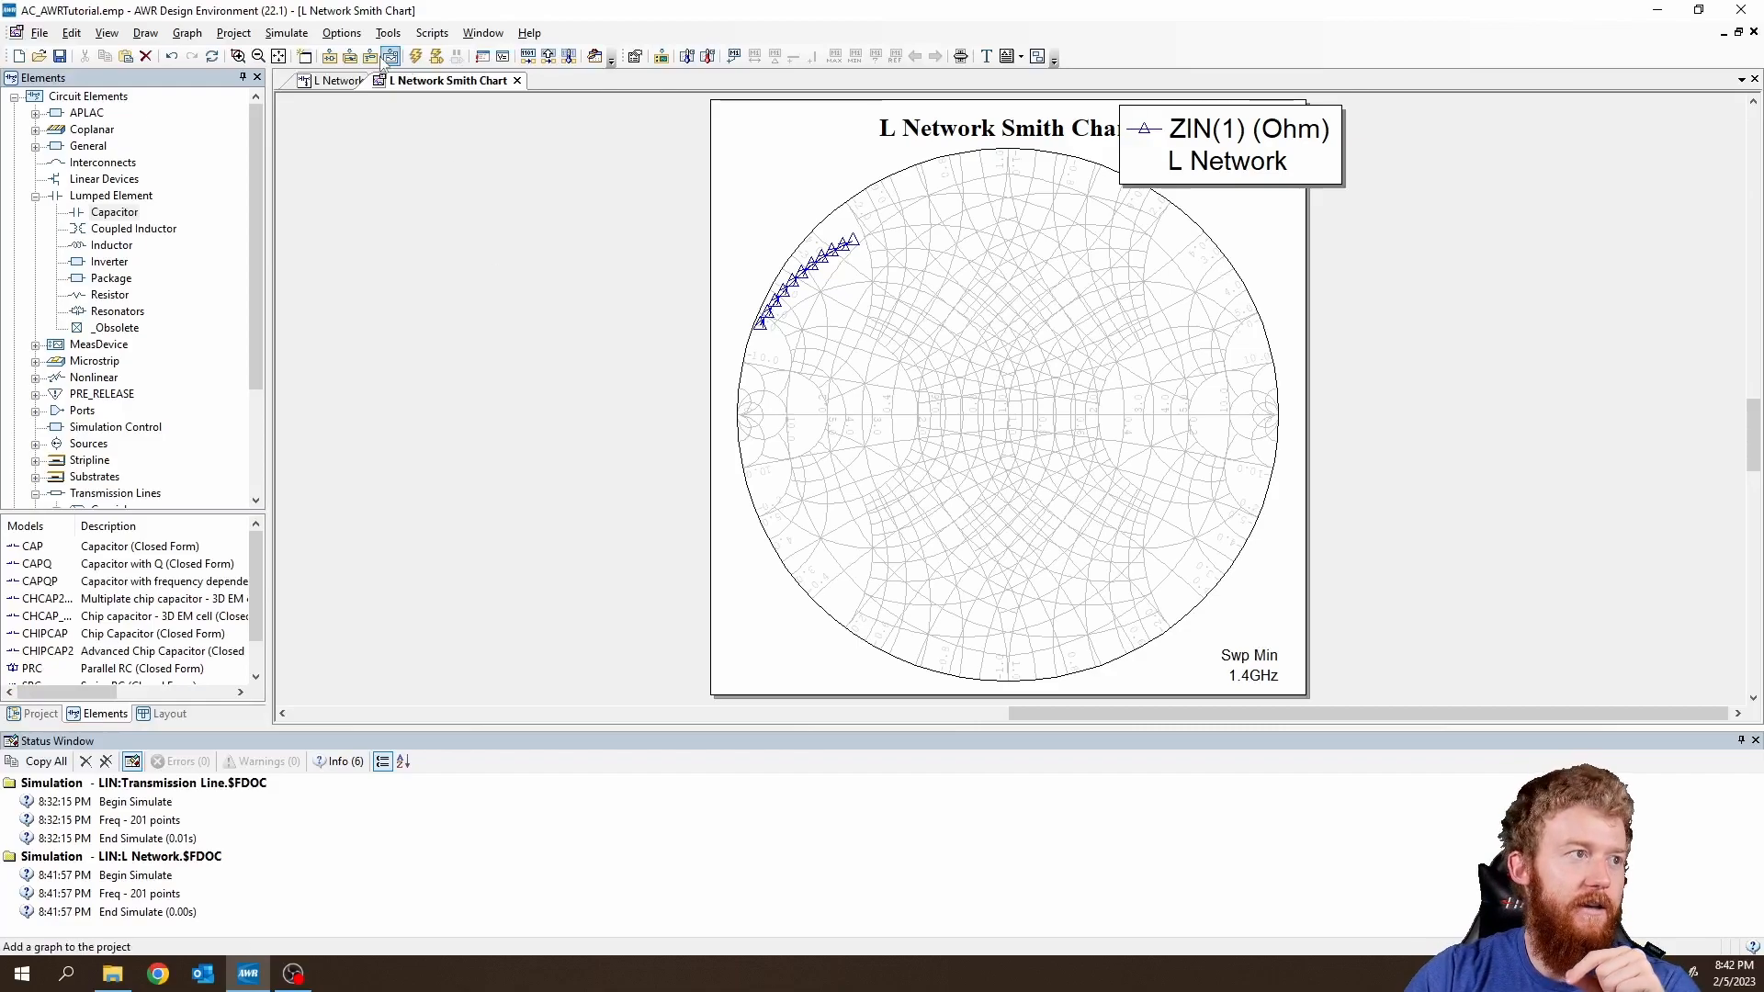
left_click(332, 81)
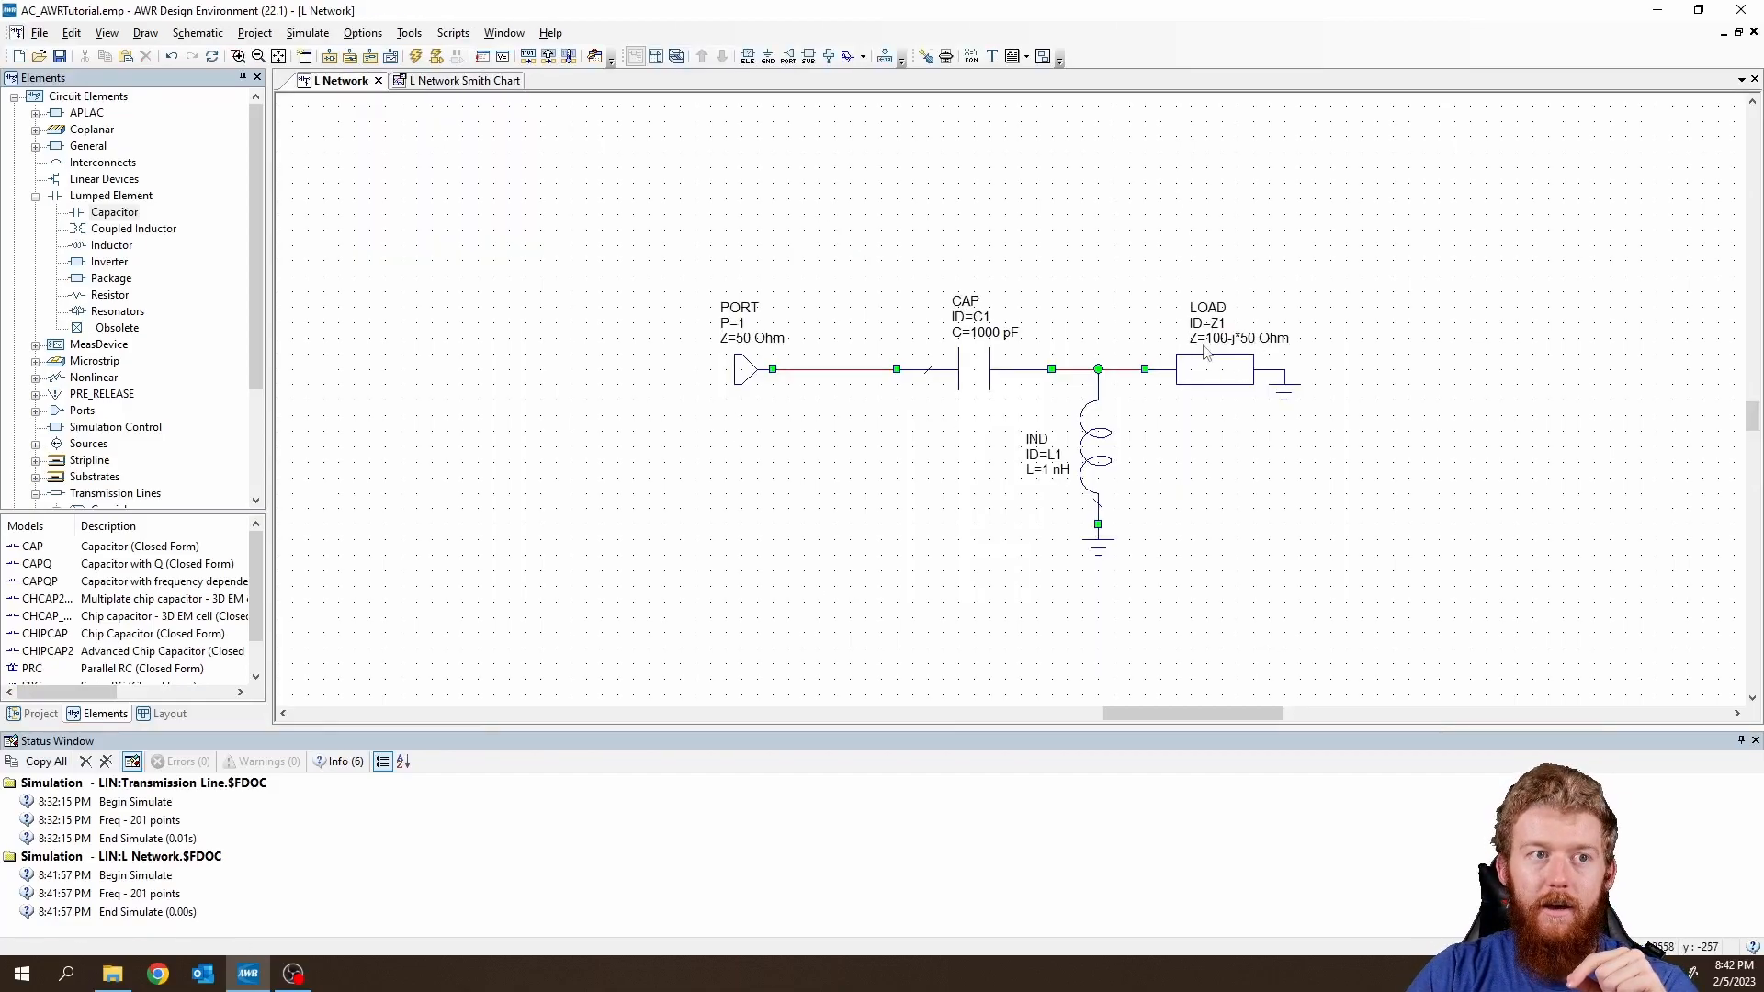
left_click(1242, 346)
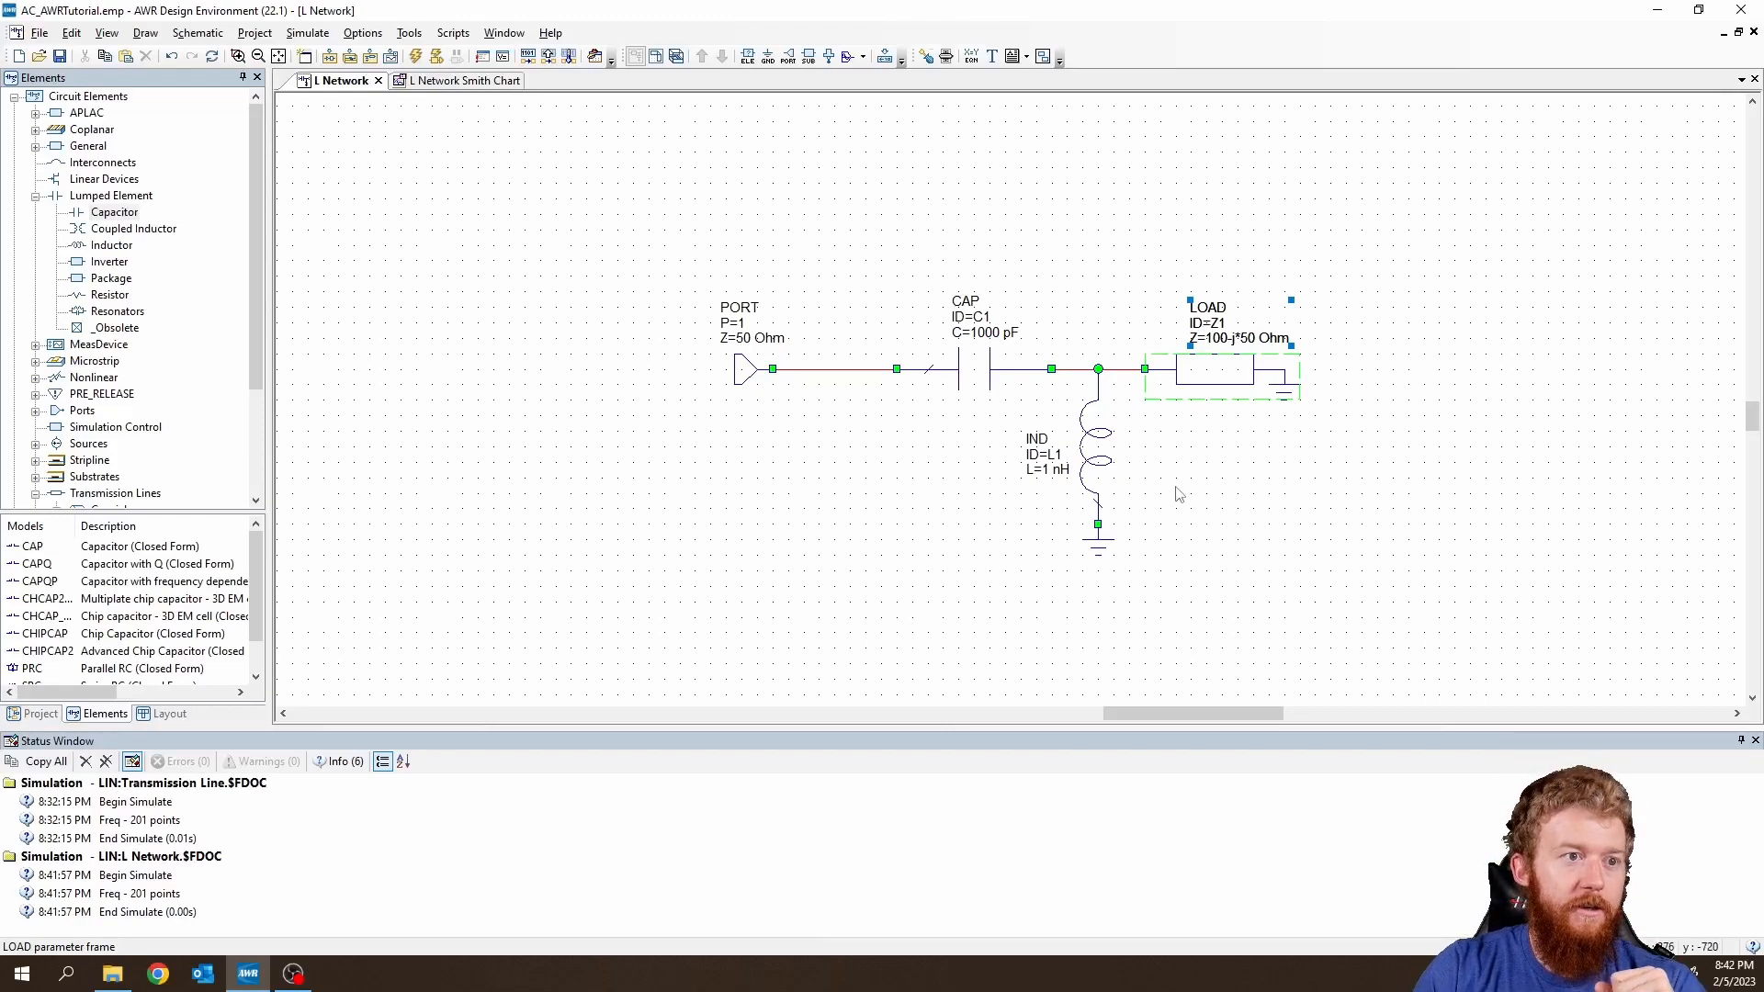
Modify the Smith chart's ZIN measurement so its frequency sweep plots only Freq = 2.4 GHz.
left_click(486, 81)
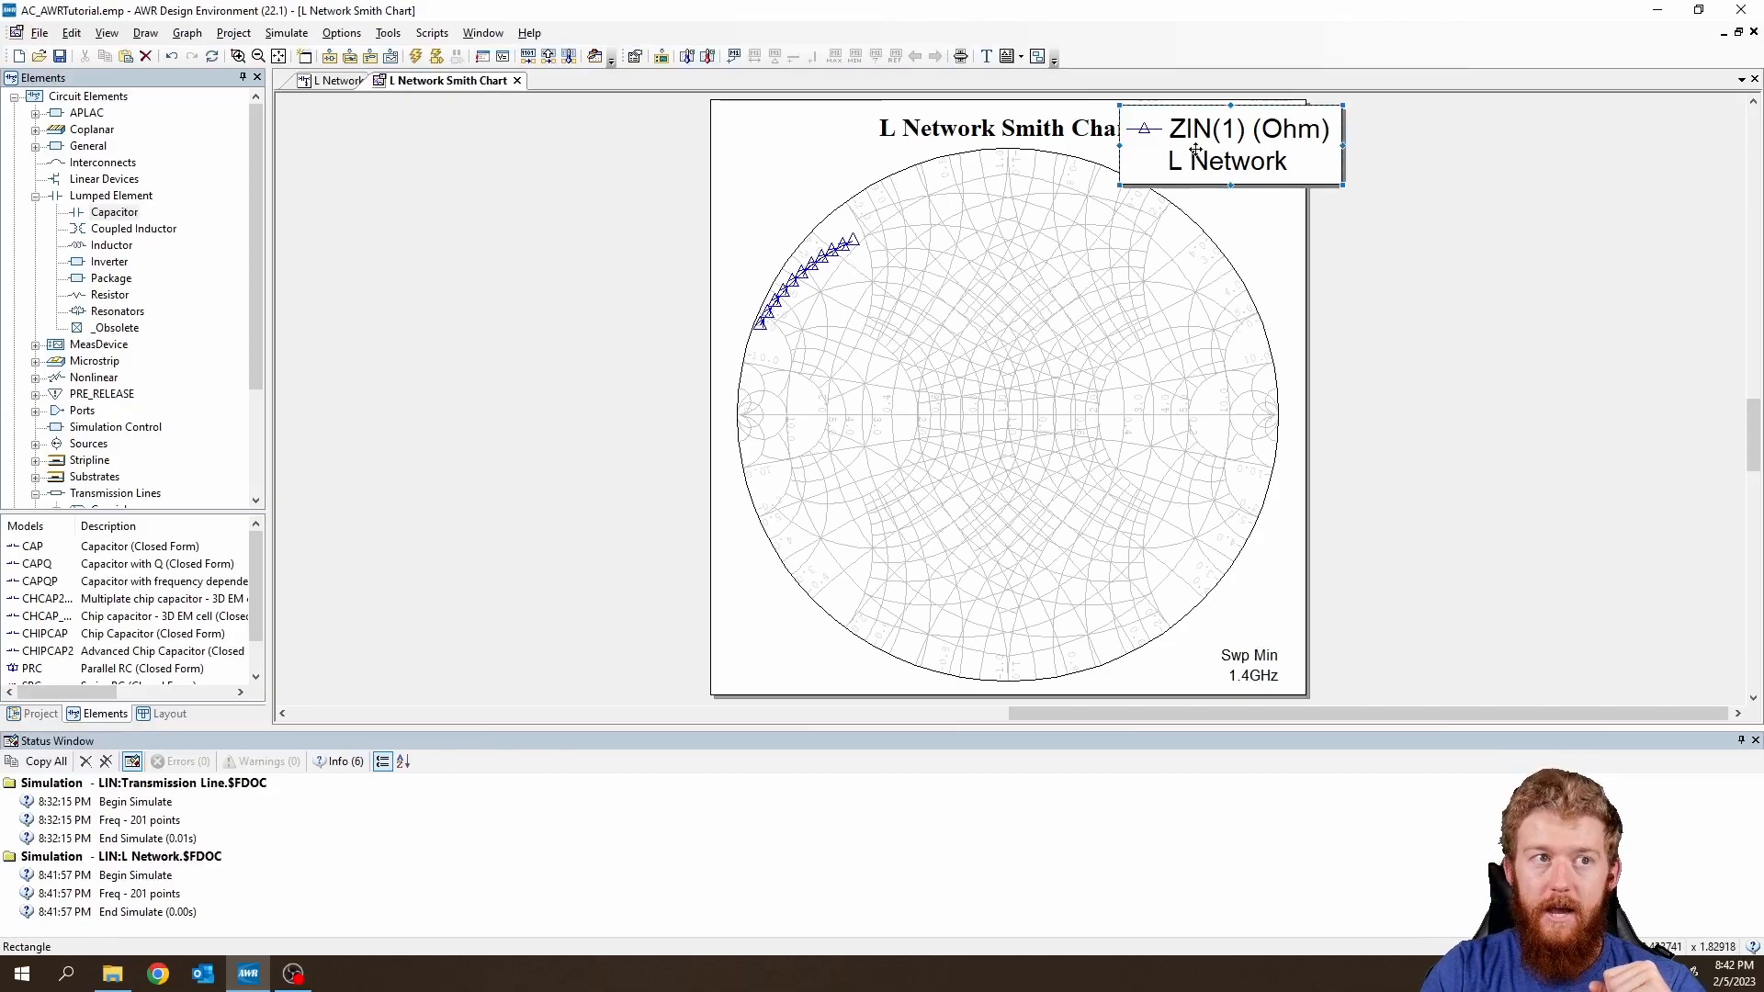
right_click(1220, 138)
left_click(1247, 149)
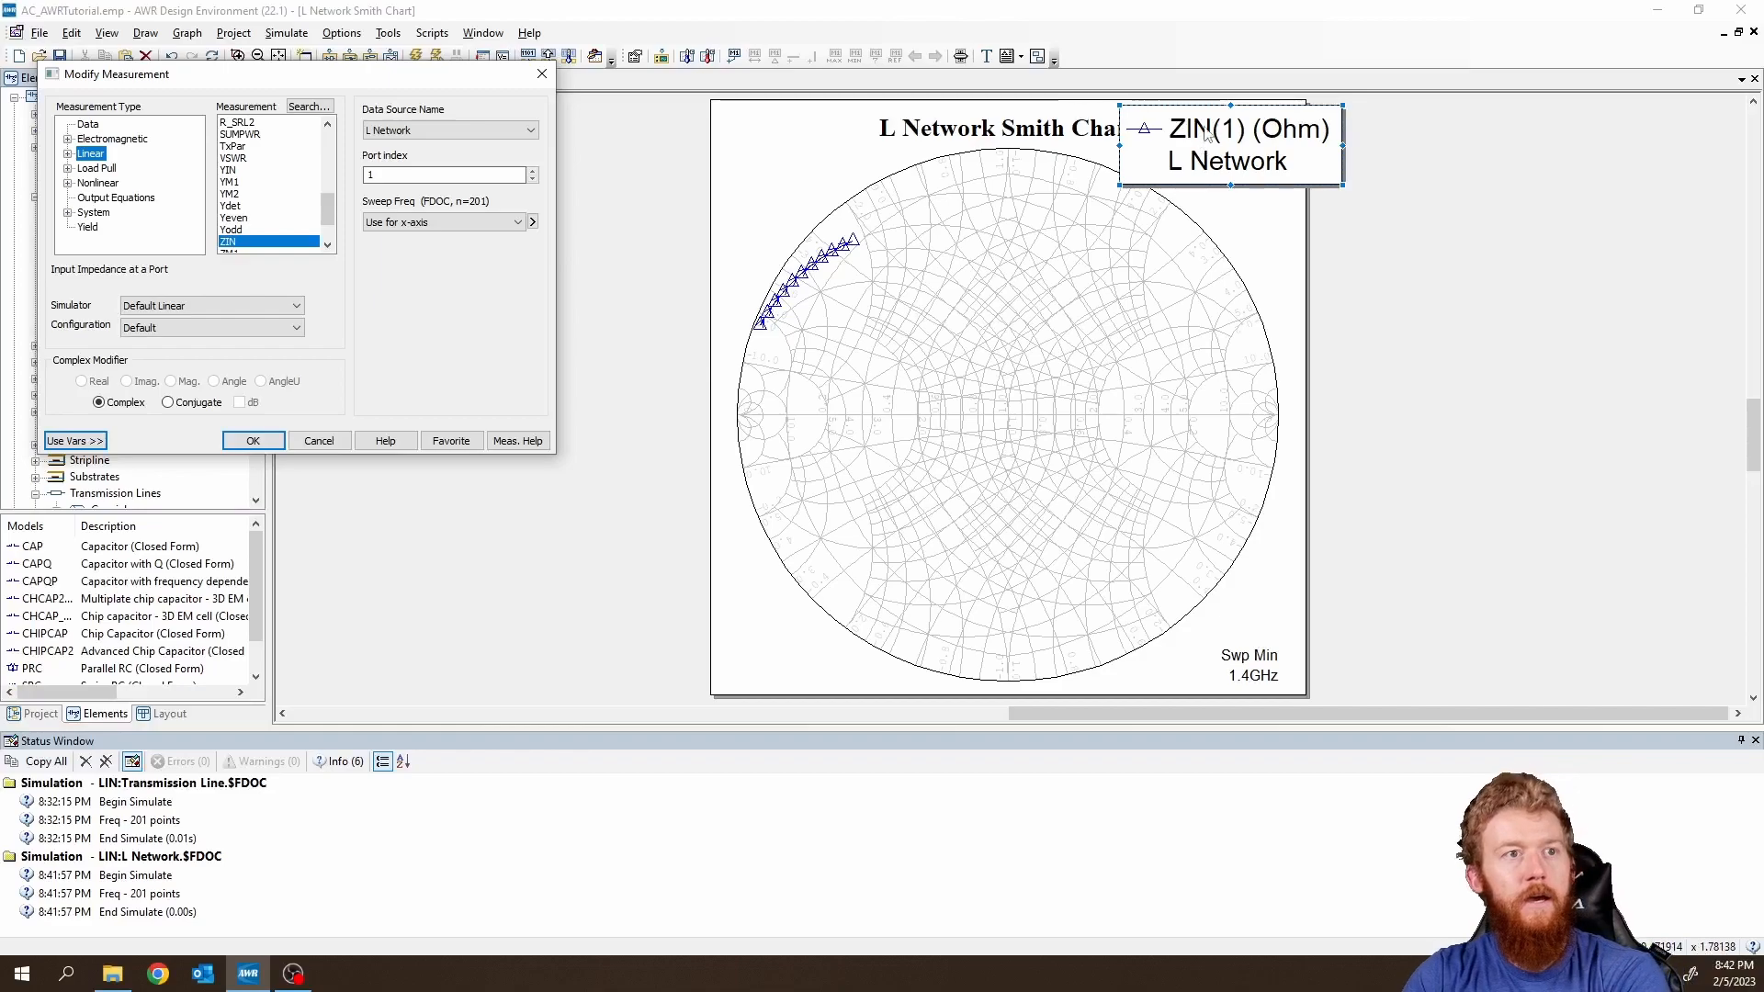
left_click(543, 75)
right_click(1215, 150)
left_click(1259, 158)
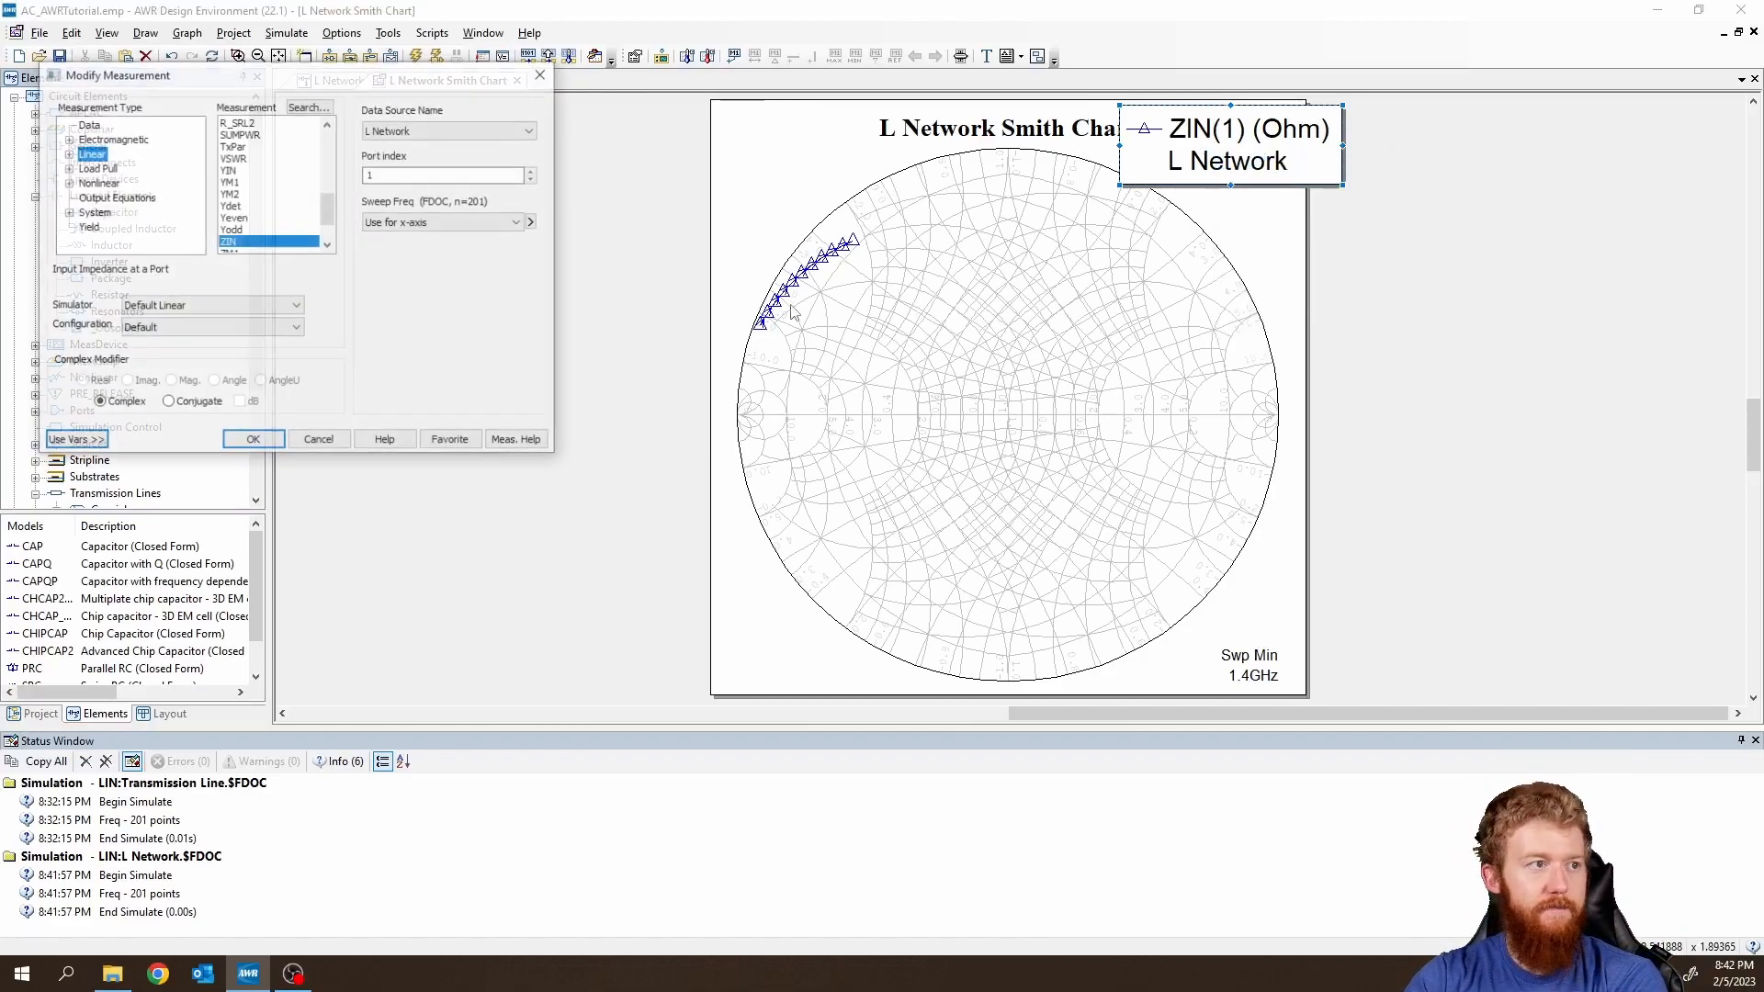
left_click(473, 224)
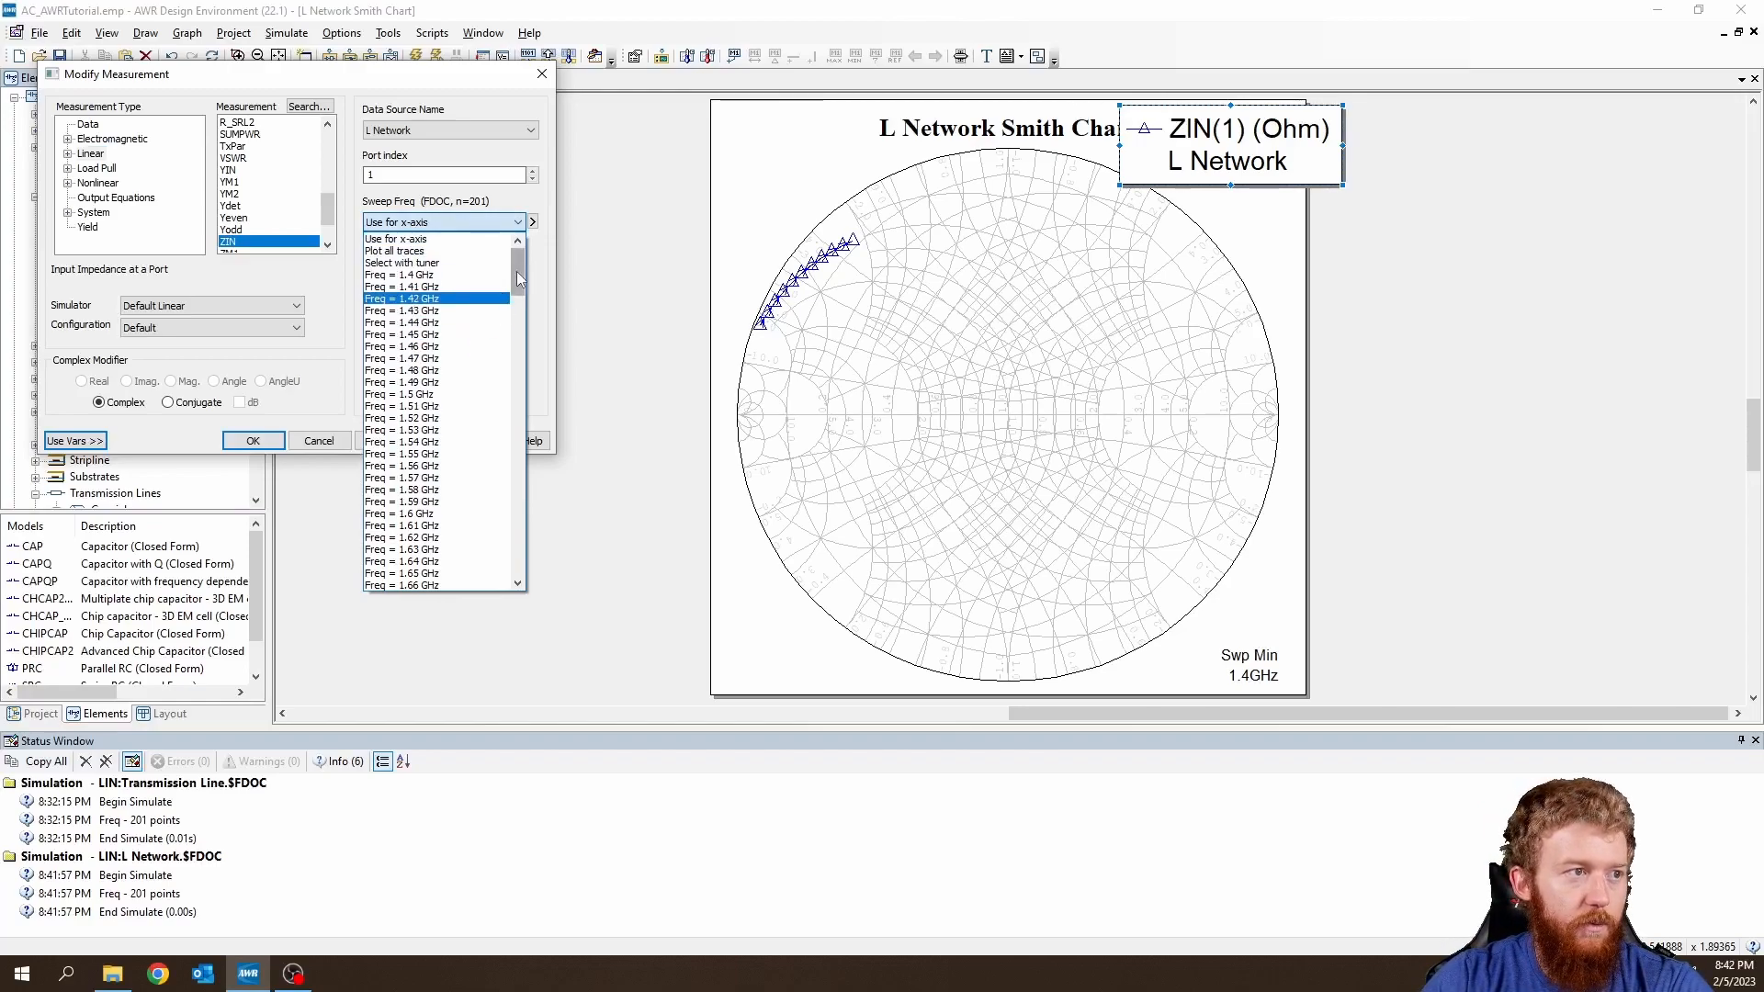
left_click_drag(516, 277, 515, 402)
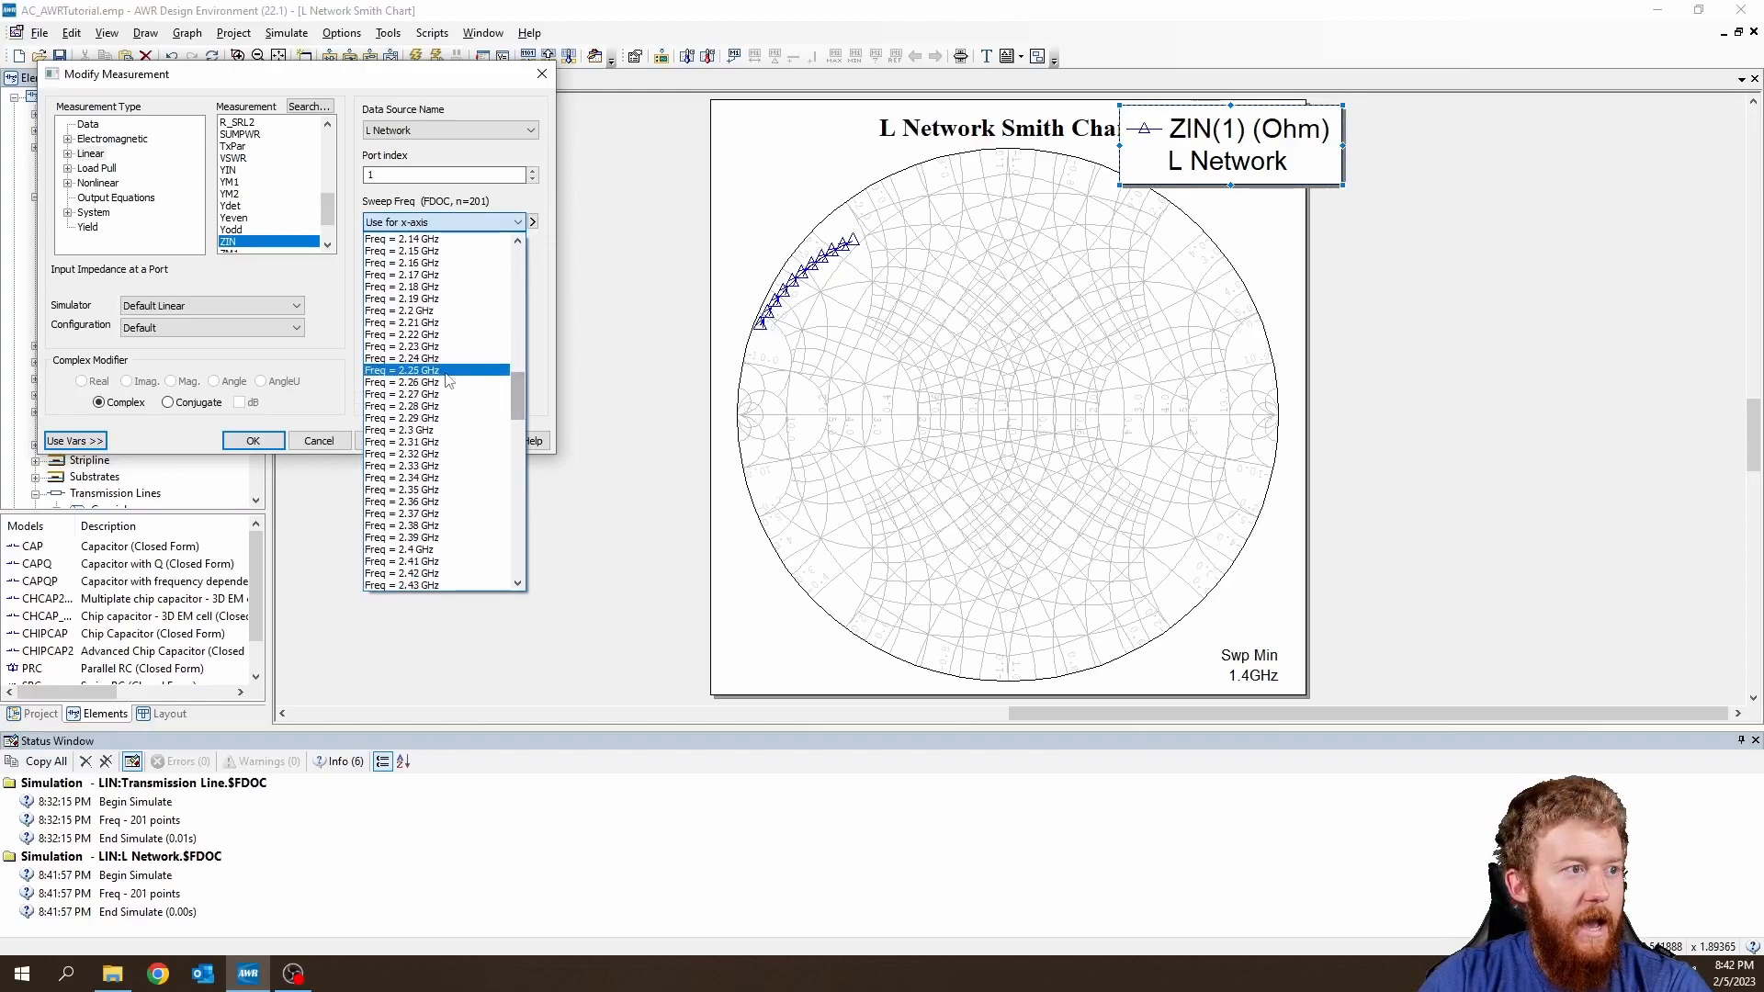
left_click(427, 549)
left_click(250, 441)
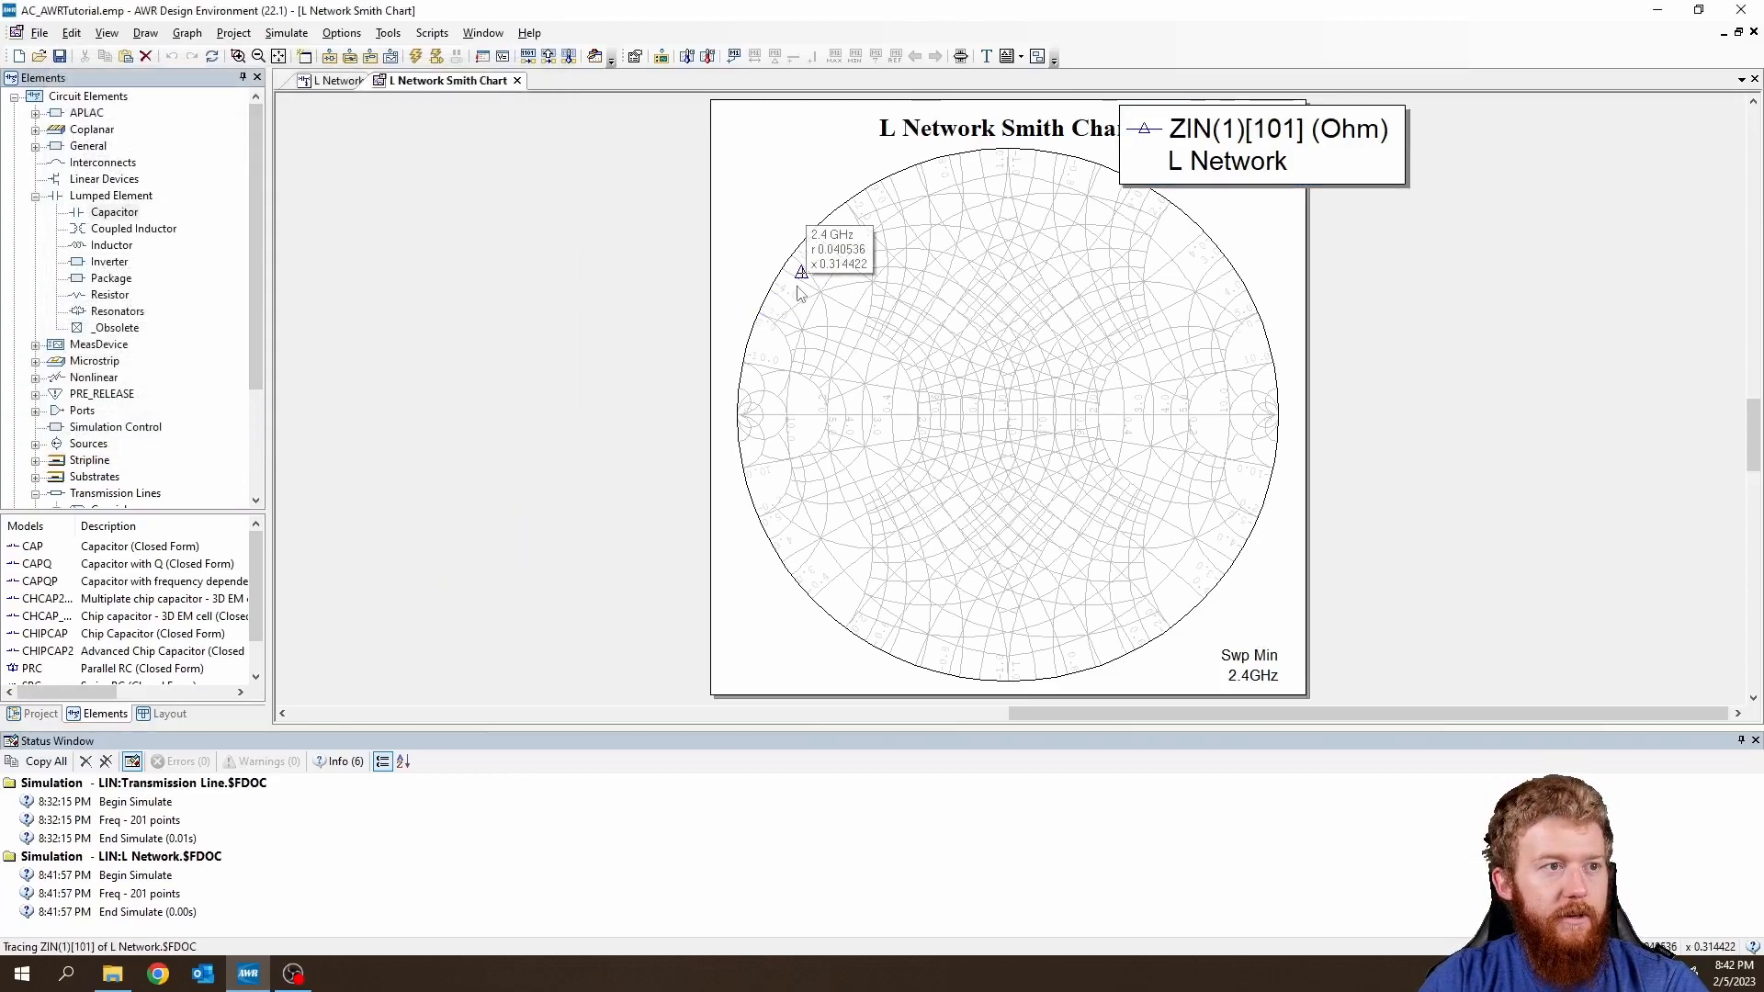
Set the L Network's series capacitor to 10000 pF and simulate again to check its effect on the Smith chart.
left_click(329, 81)
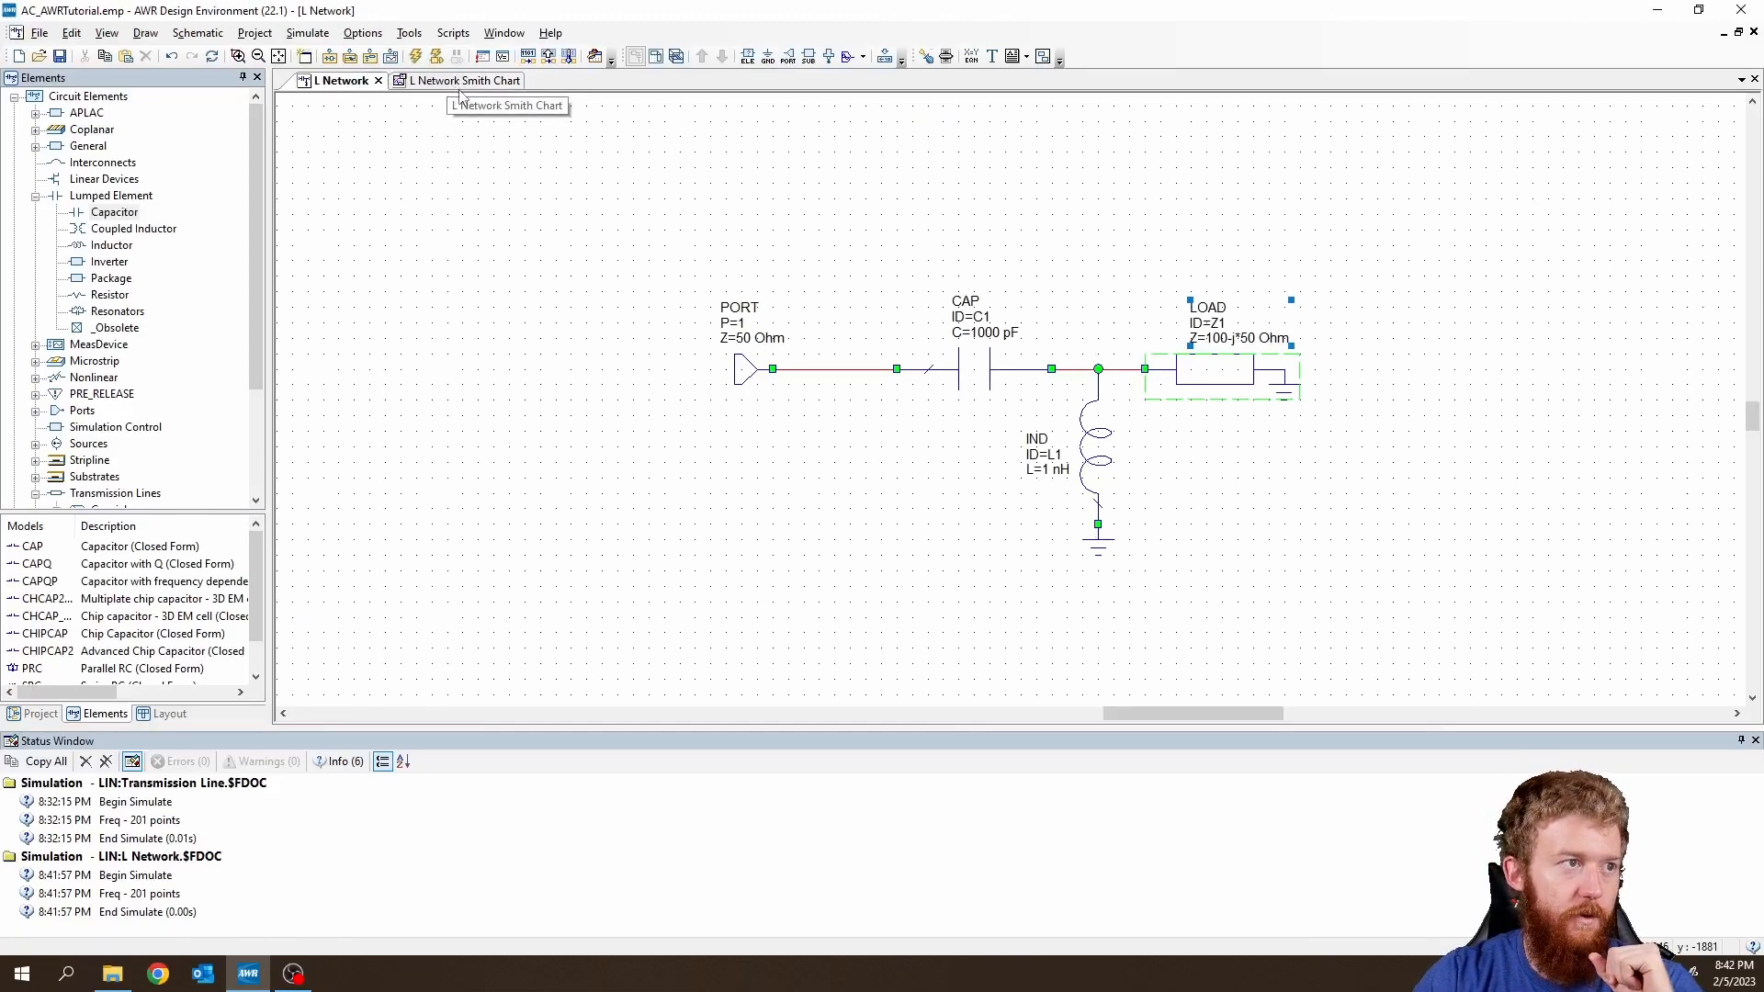
left_click(461, 85)
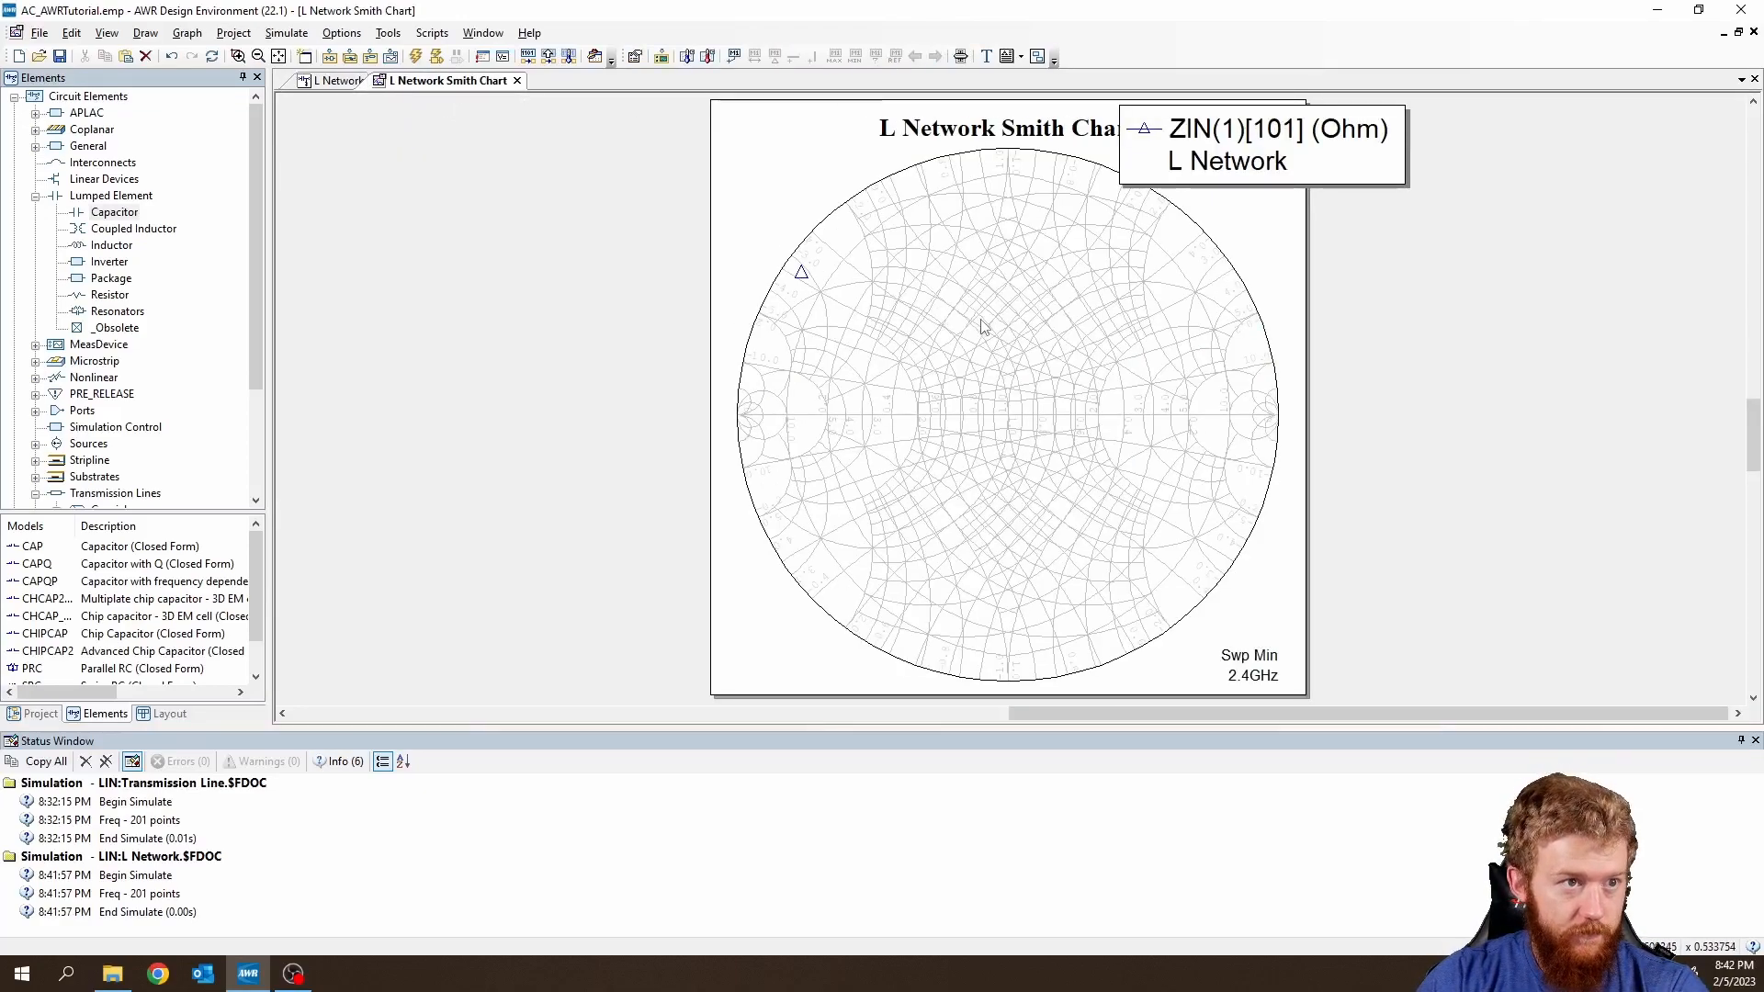
left_click(340, 81)
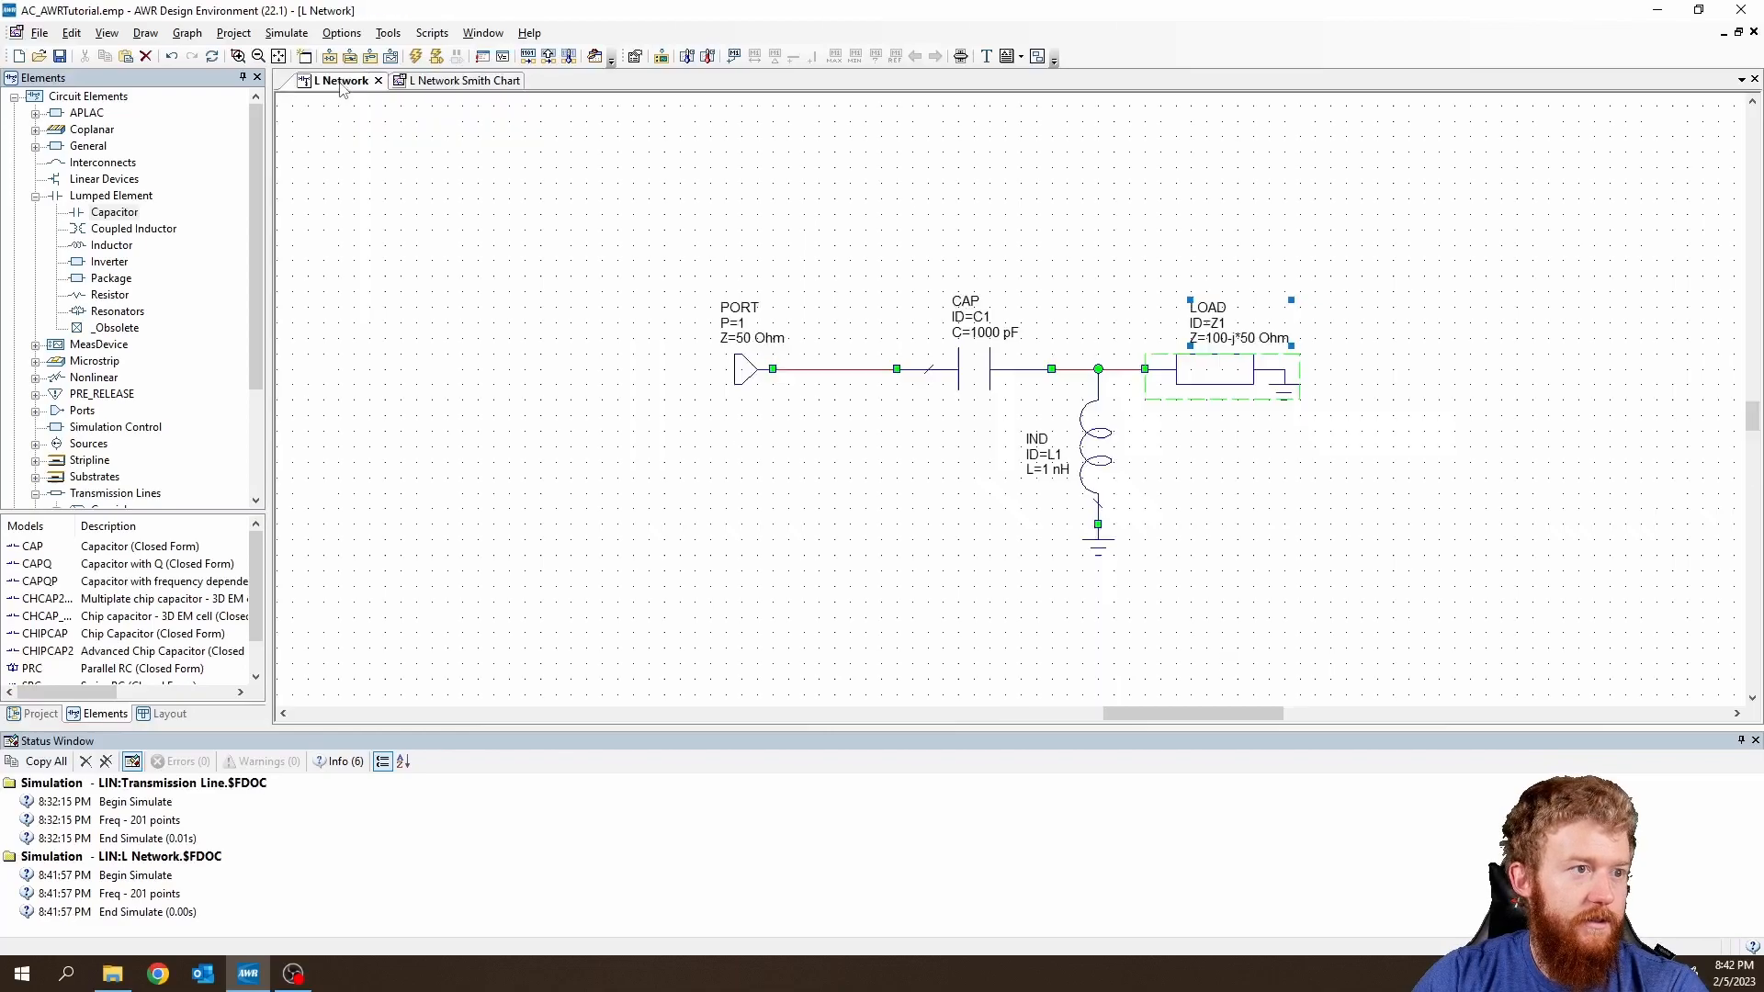
double_click(990, 335)
left_click(991, 334)
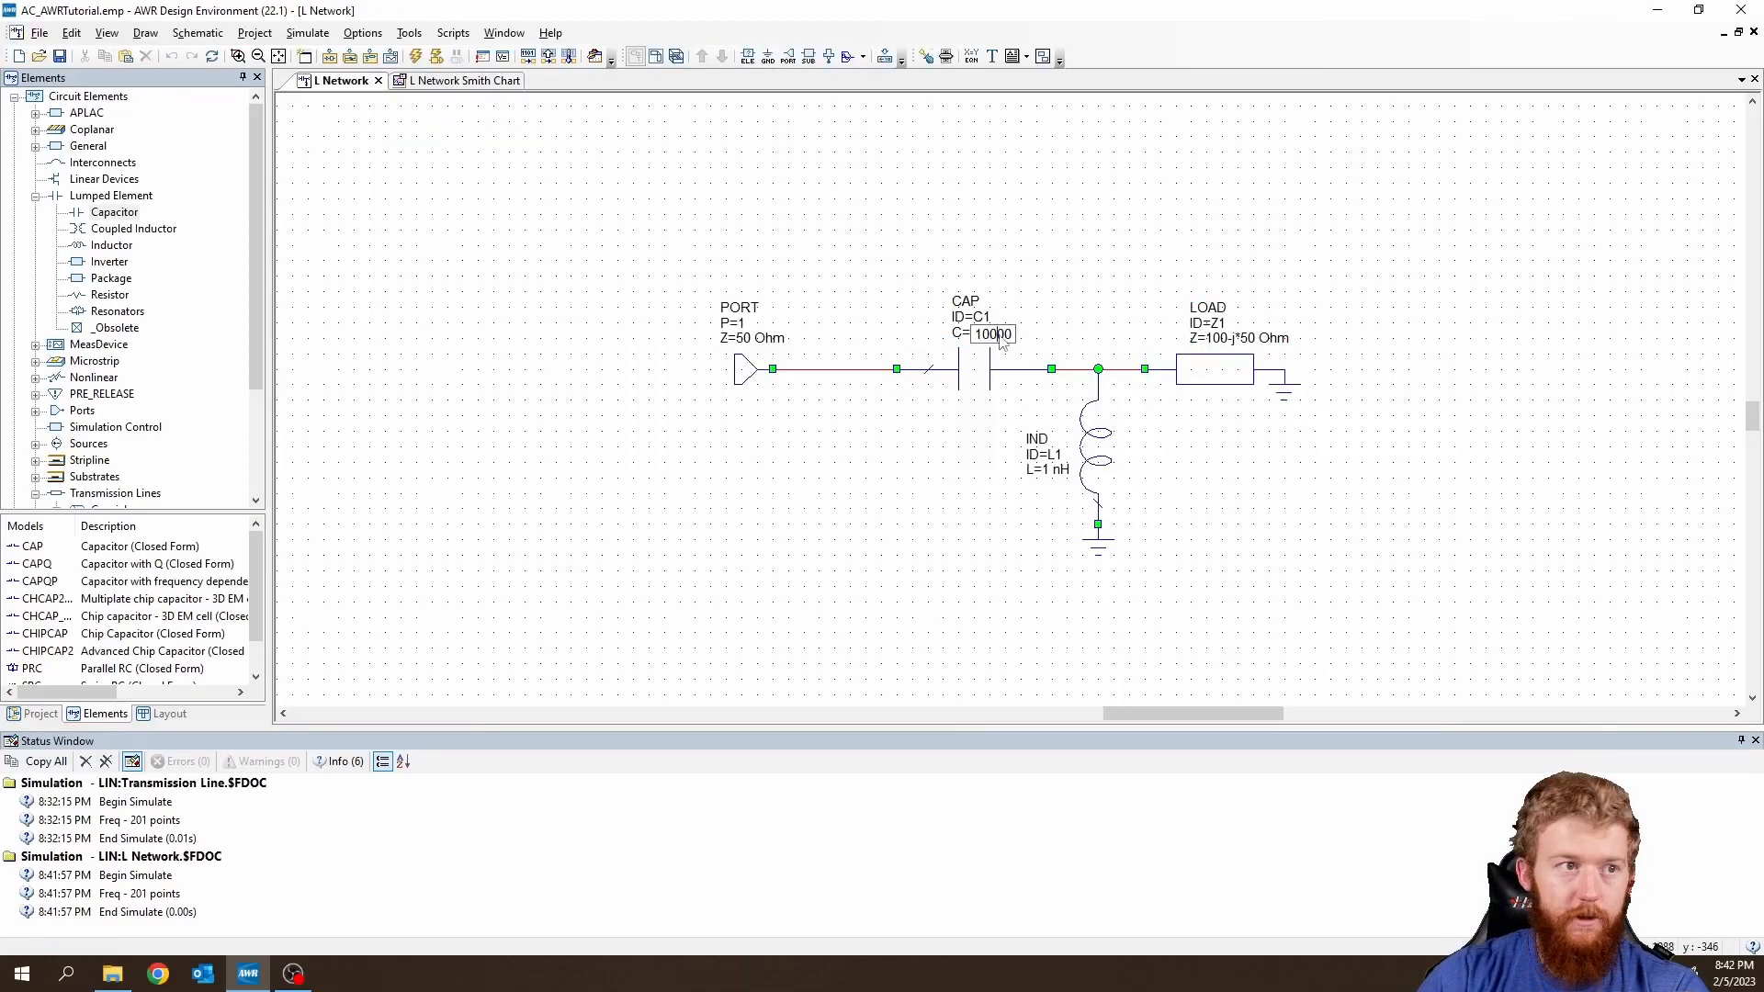
type("0")
key("Return")
left_click(457, 81)
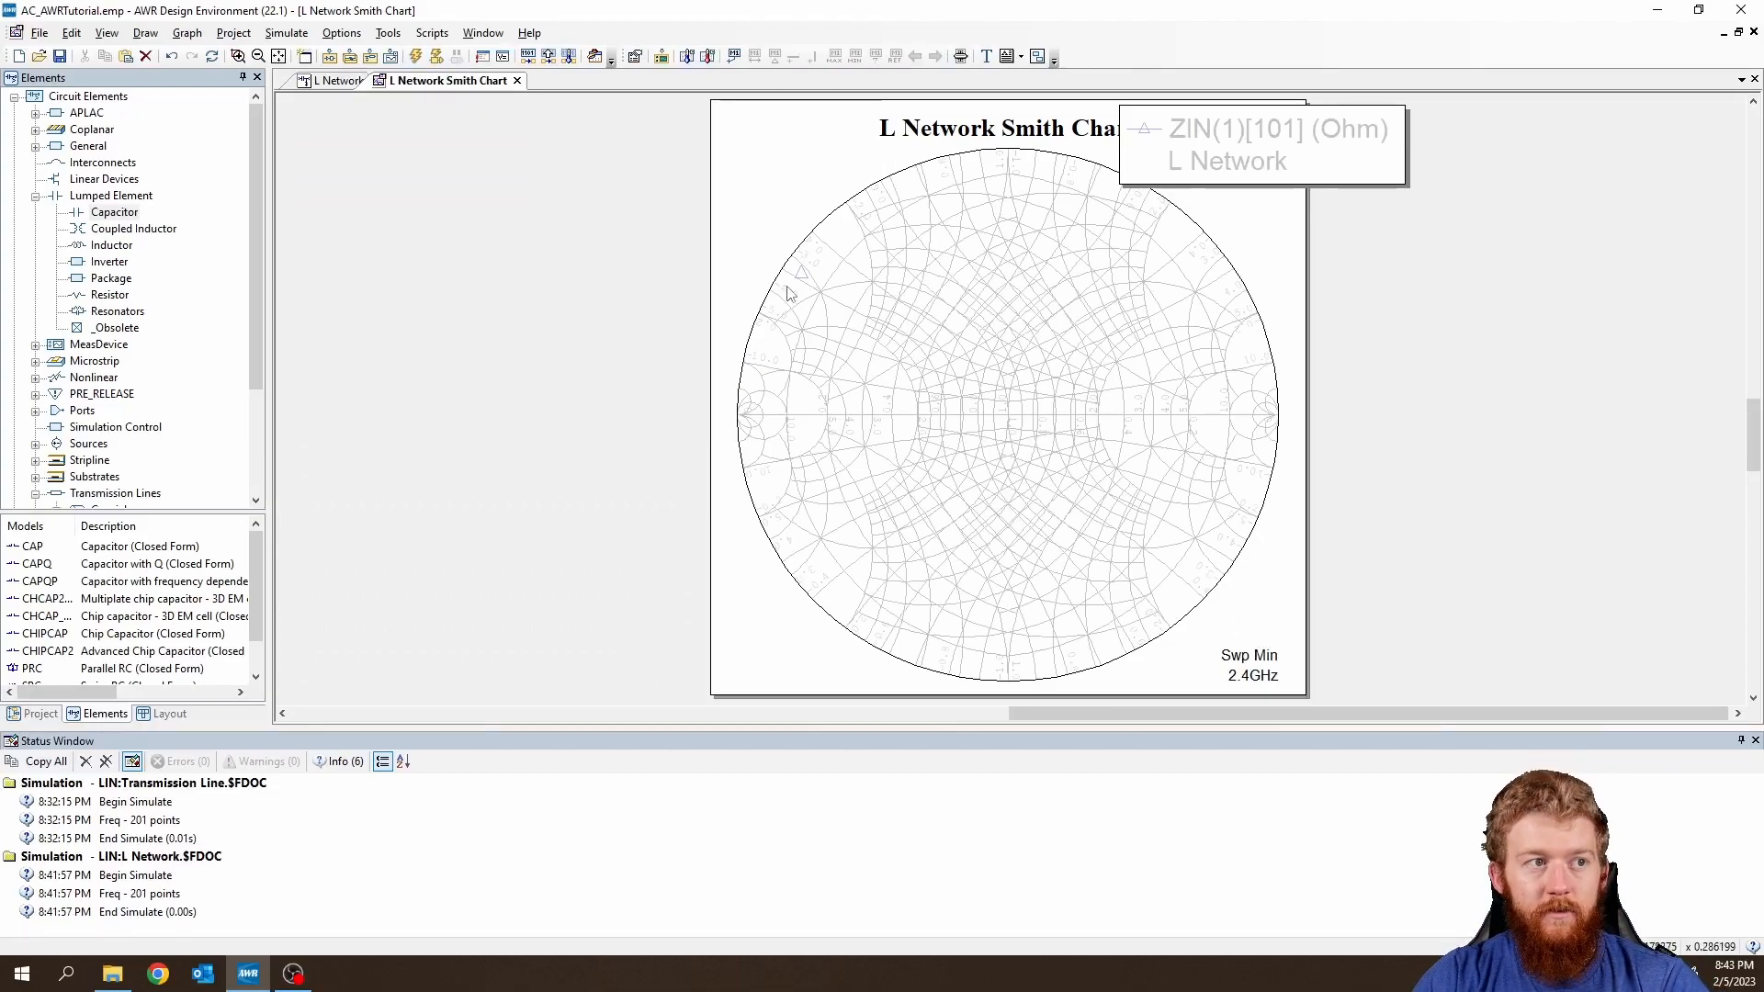
left_click(415, 56)
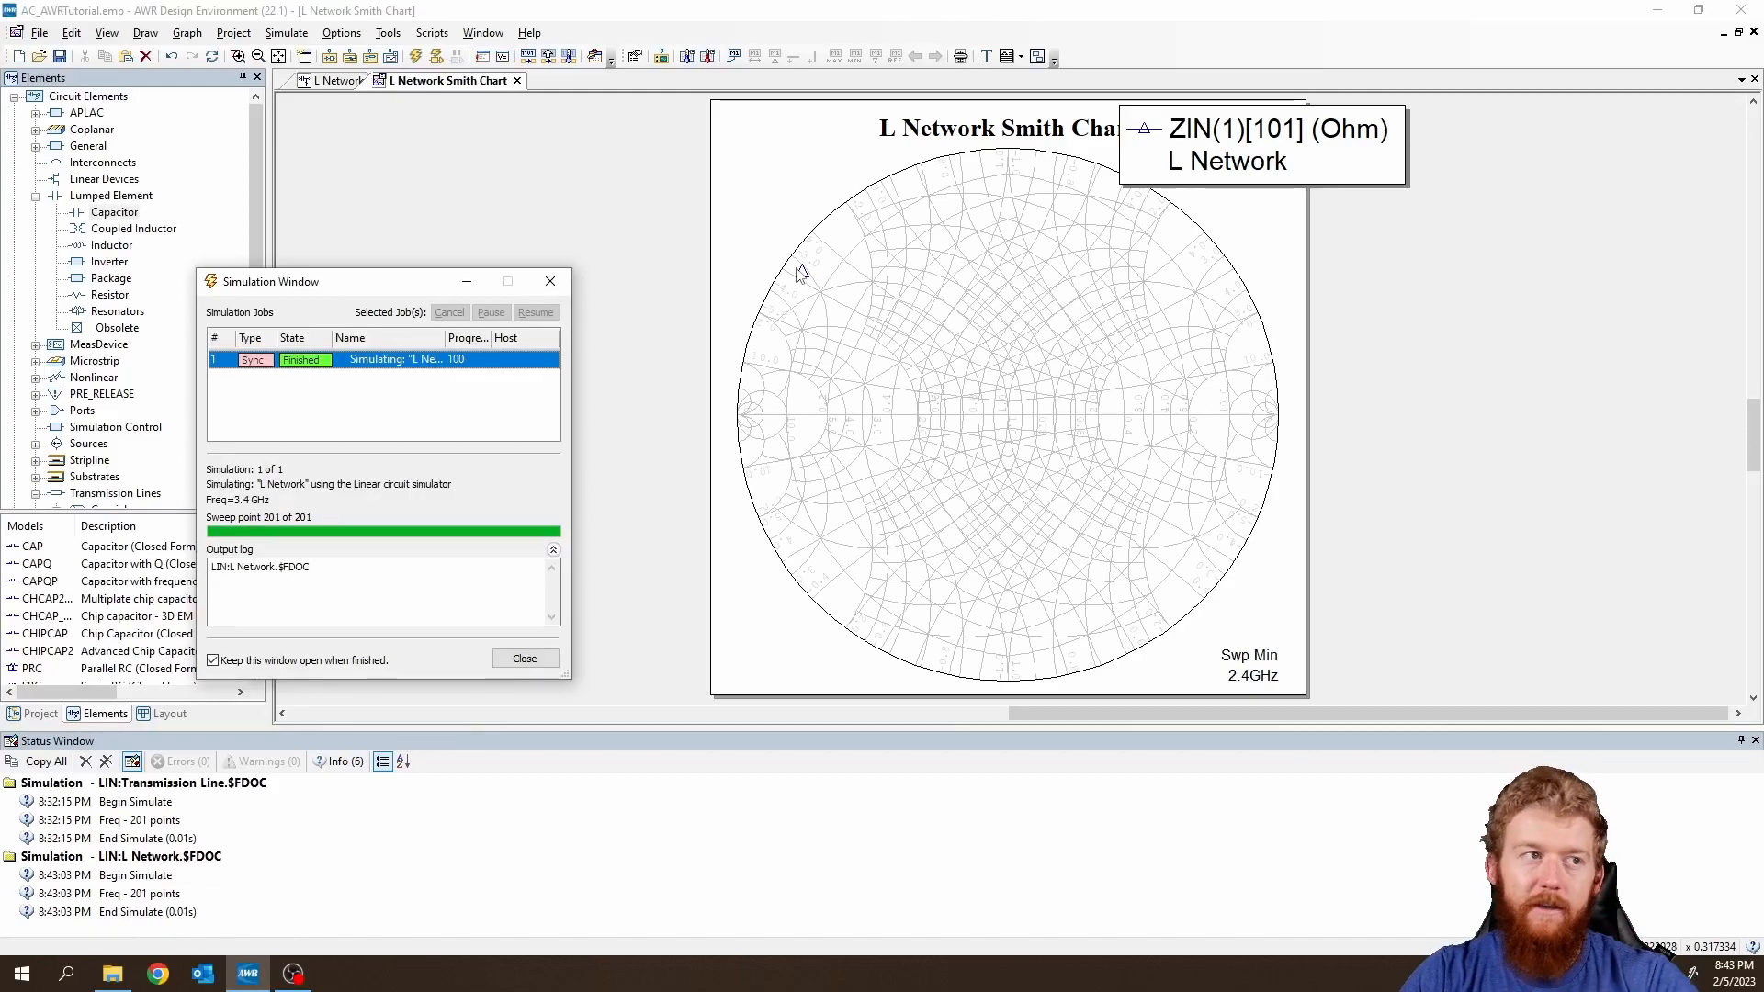
Set the shunt inductor to 10 nH and simulate again to see the new impedance point on the Smith chart.
left_click(342, 81)
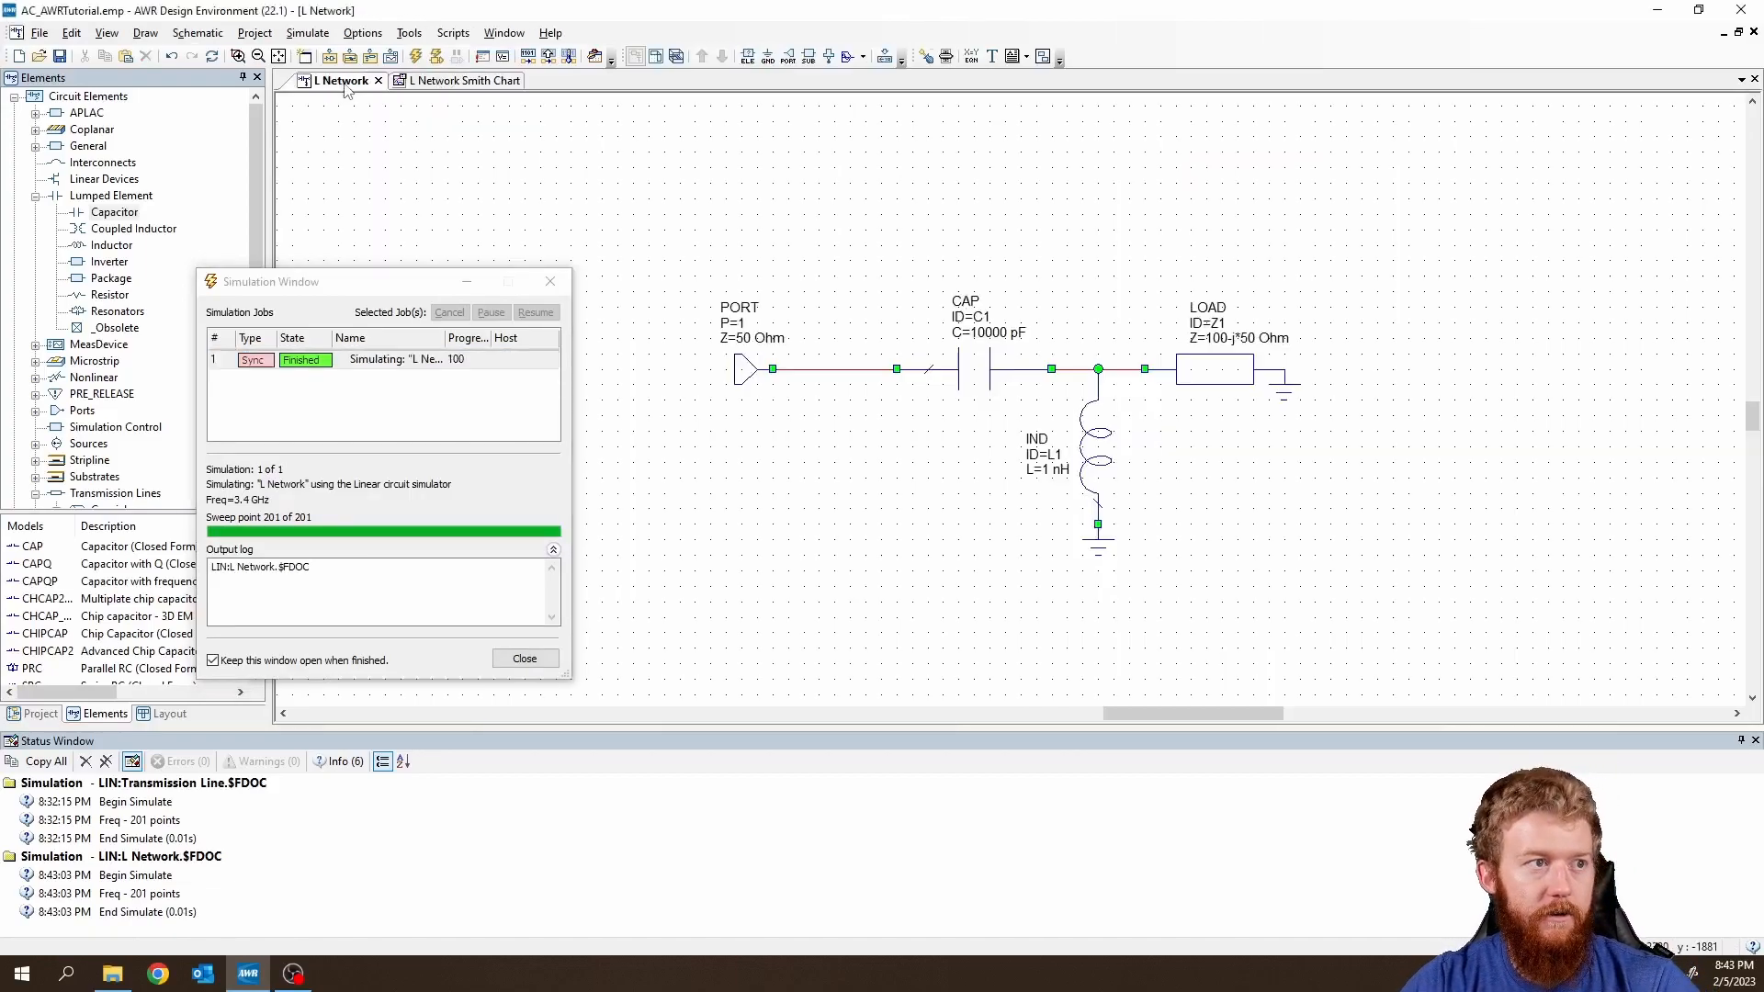
double_click(1057, 474)
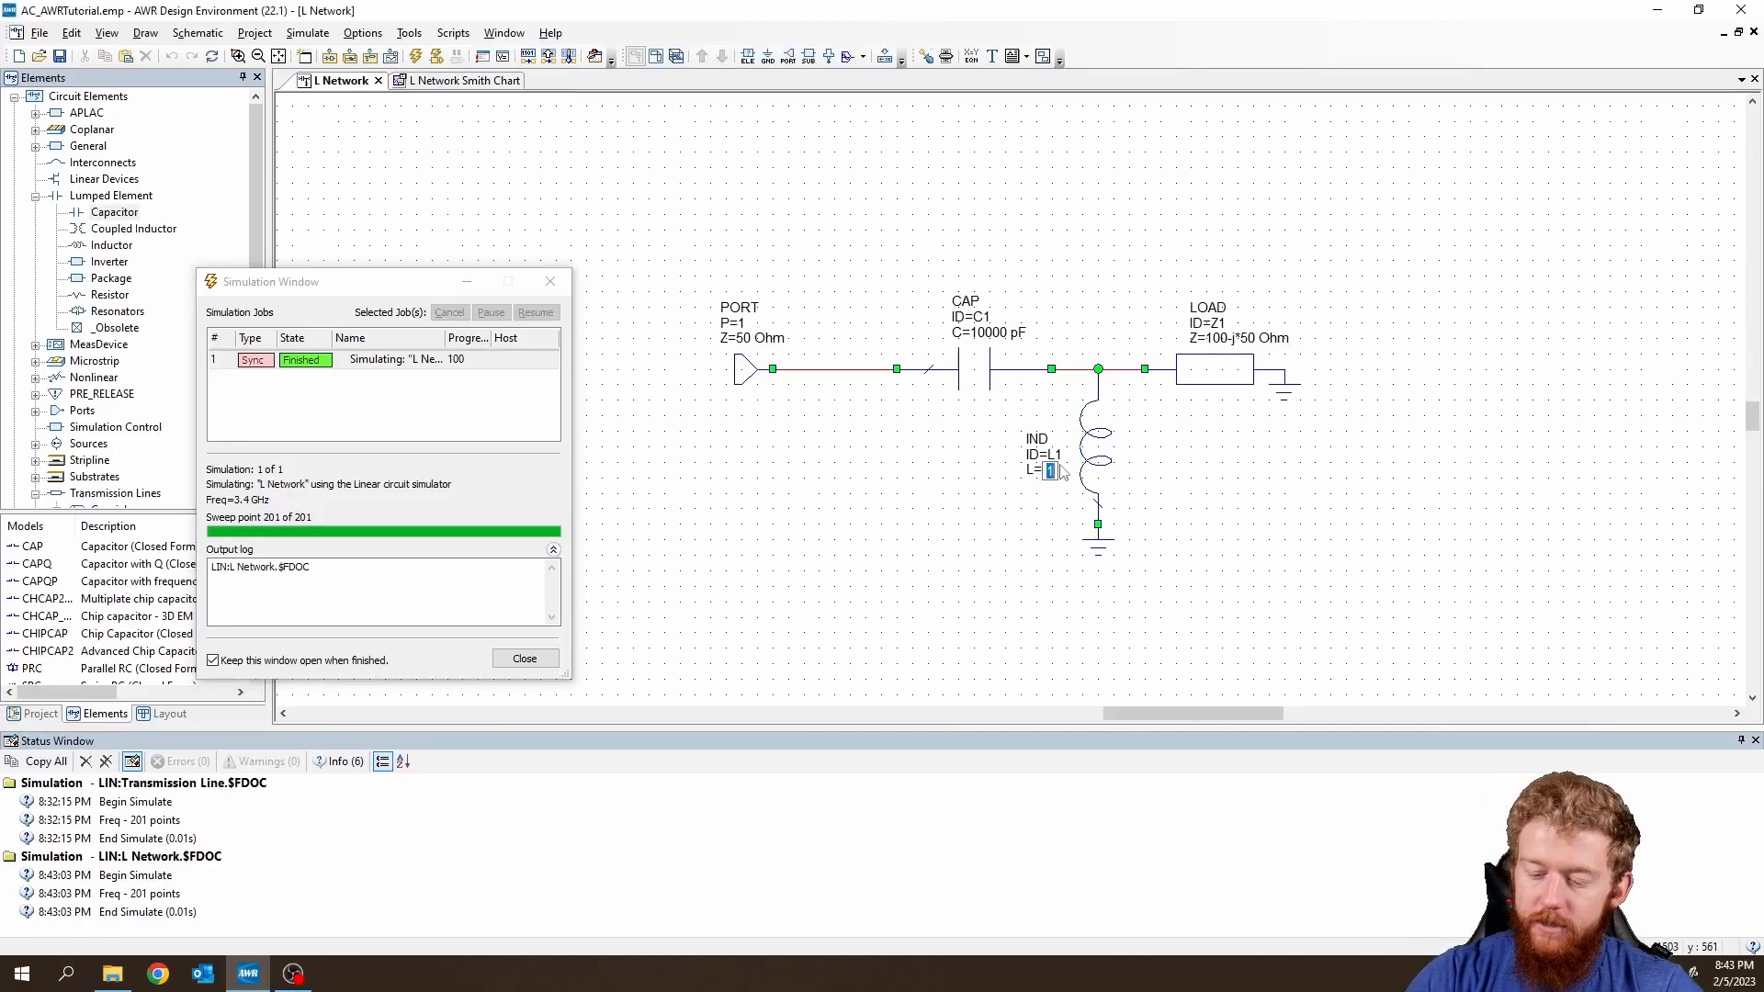
type("10 nH")
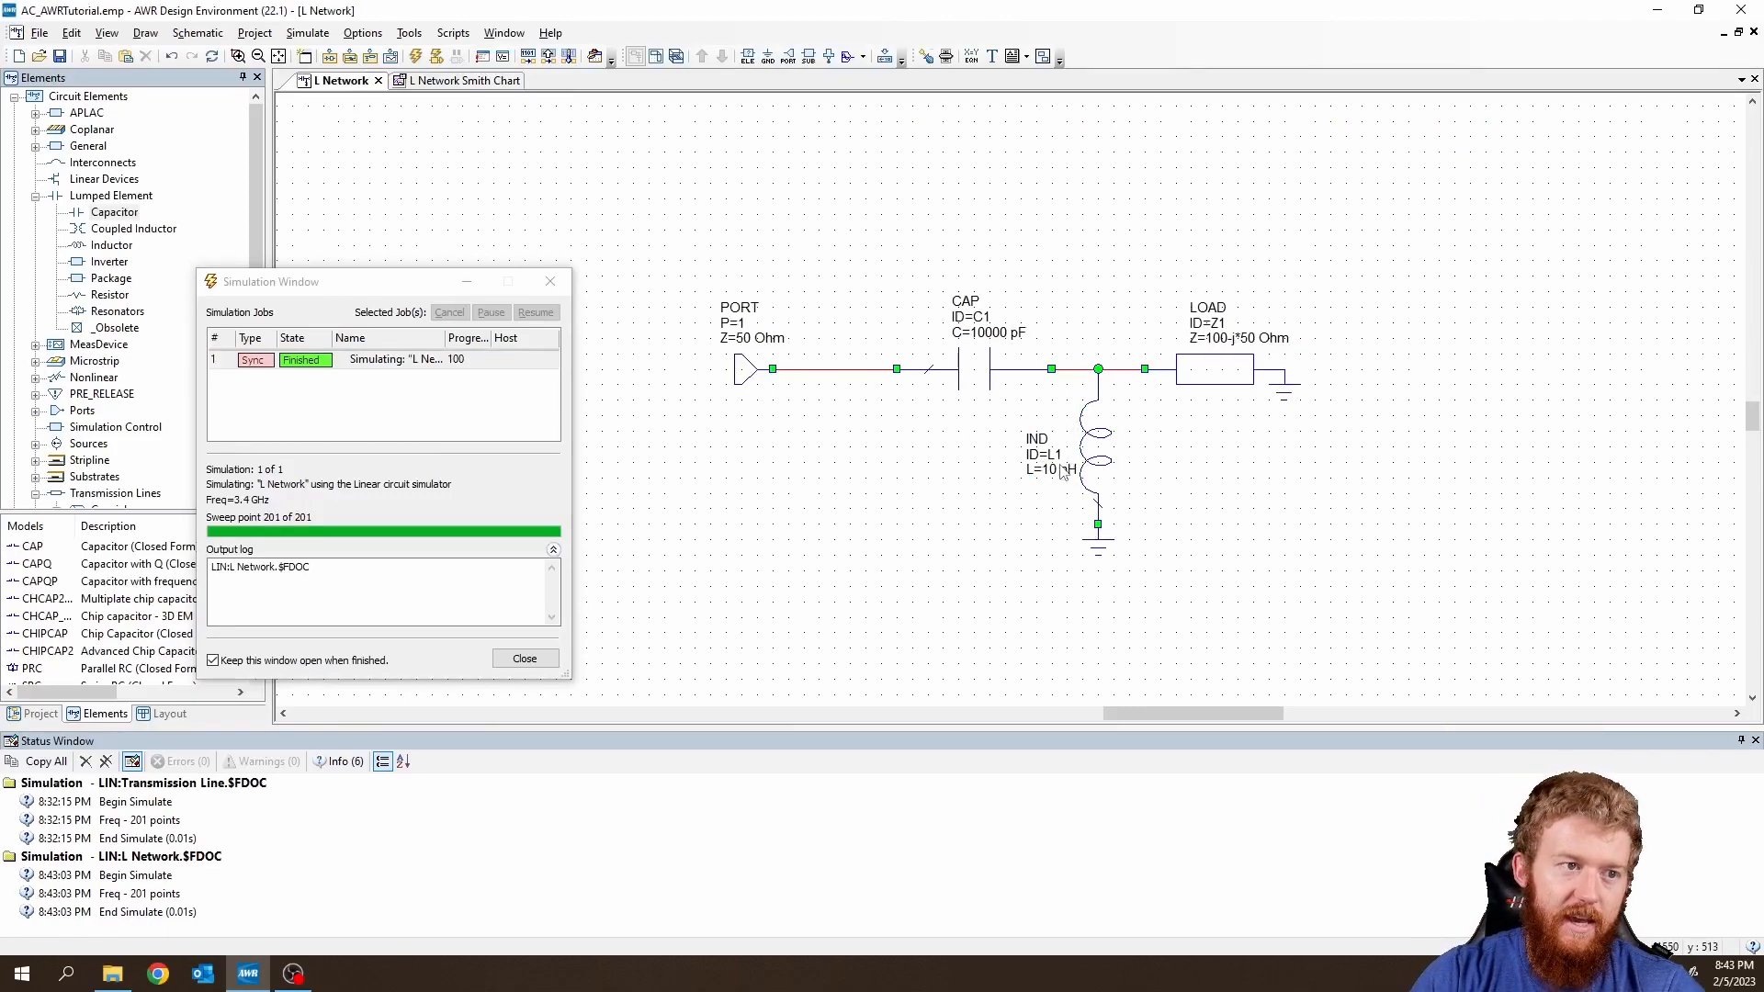
left_click(464, 82)
left_click(417, 57)
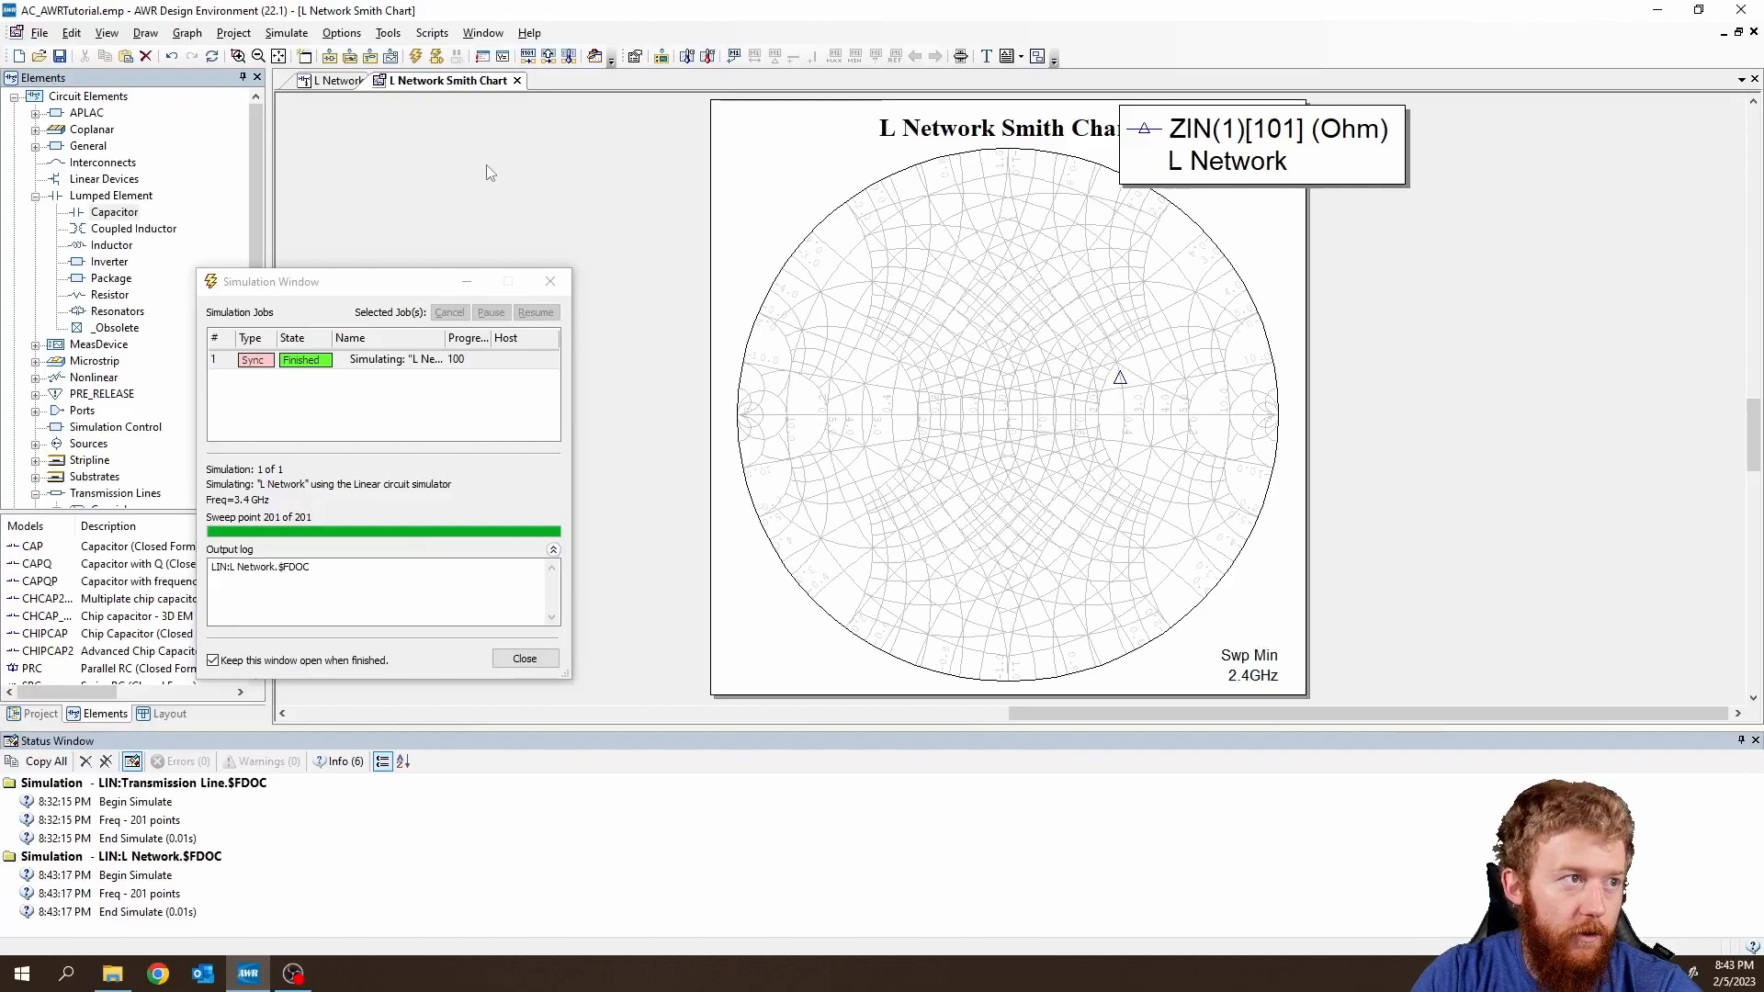
Set the shunt inductor to 8 nH, view the simulated result on the Smith chart, and close the simulation window.
left_click(327, 83)
double_click(1050, 469)
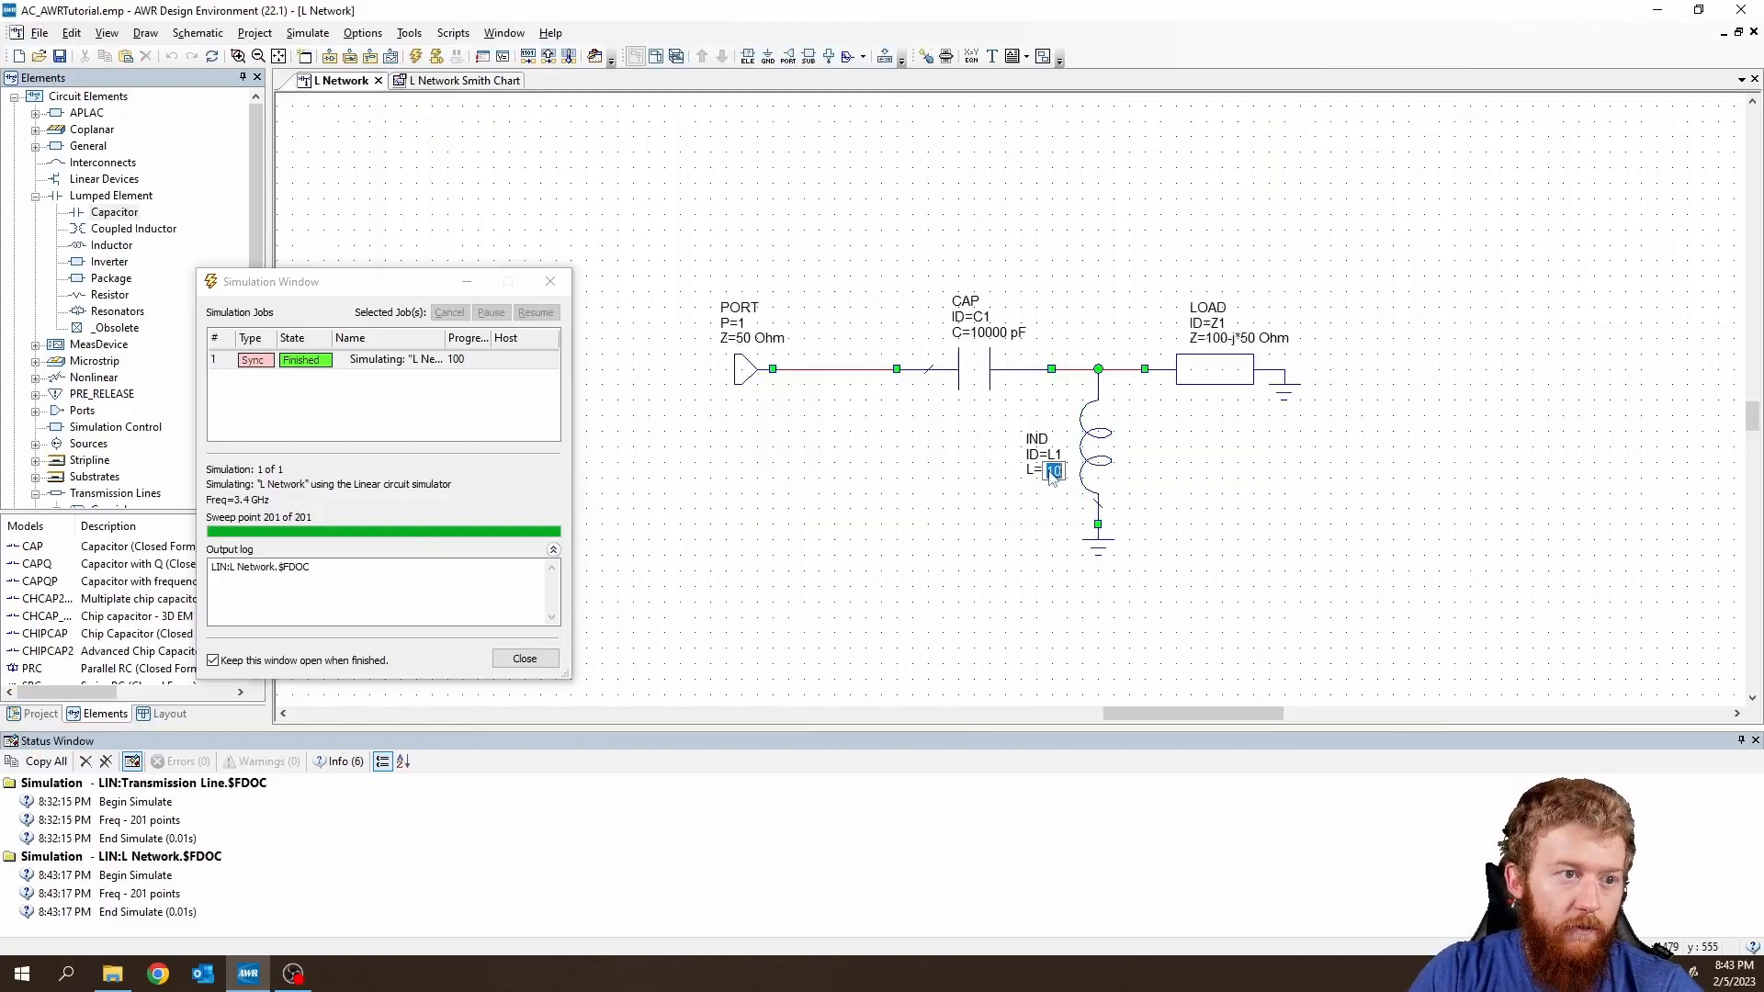
type("8")
key("Return")
left_click(469, 85)
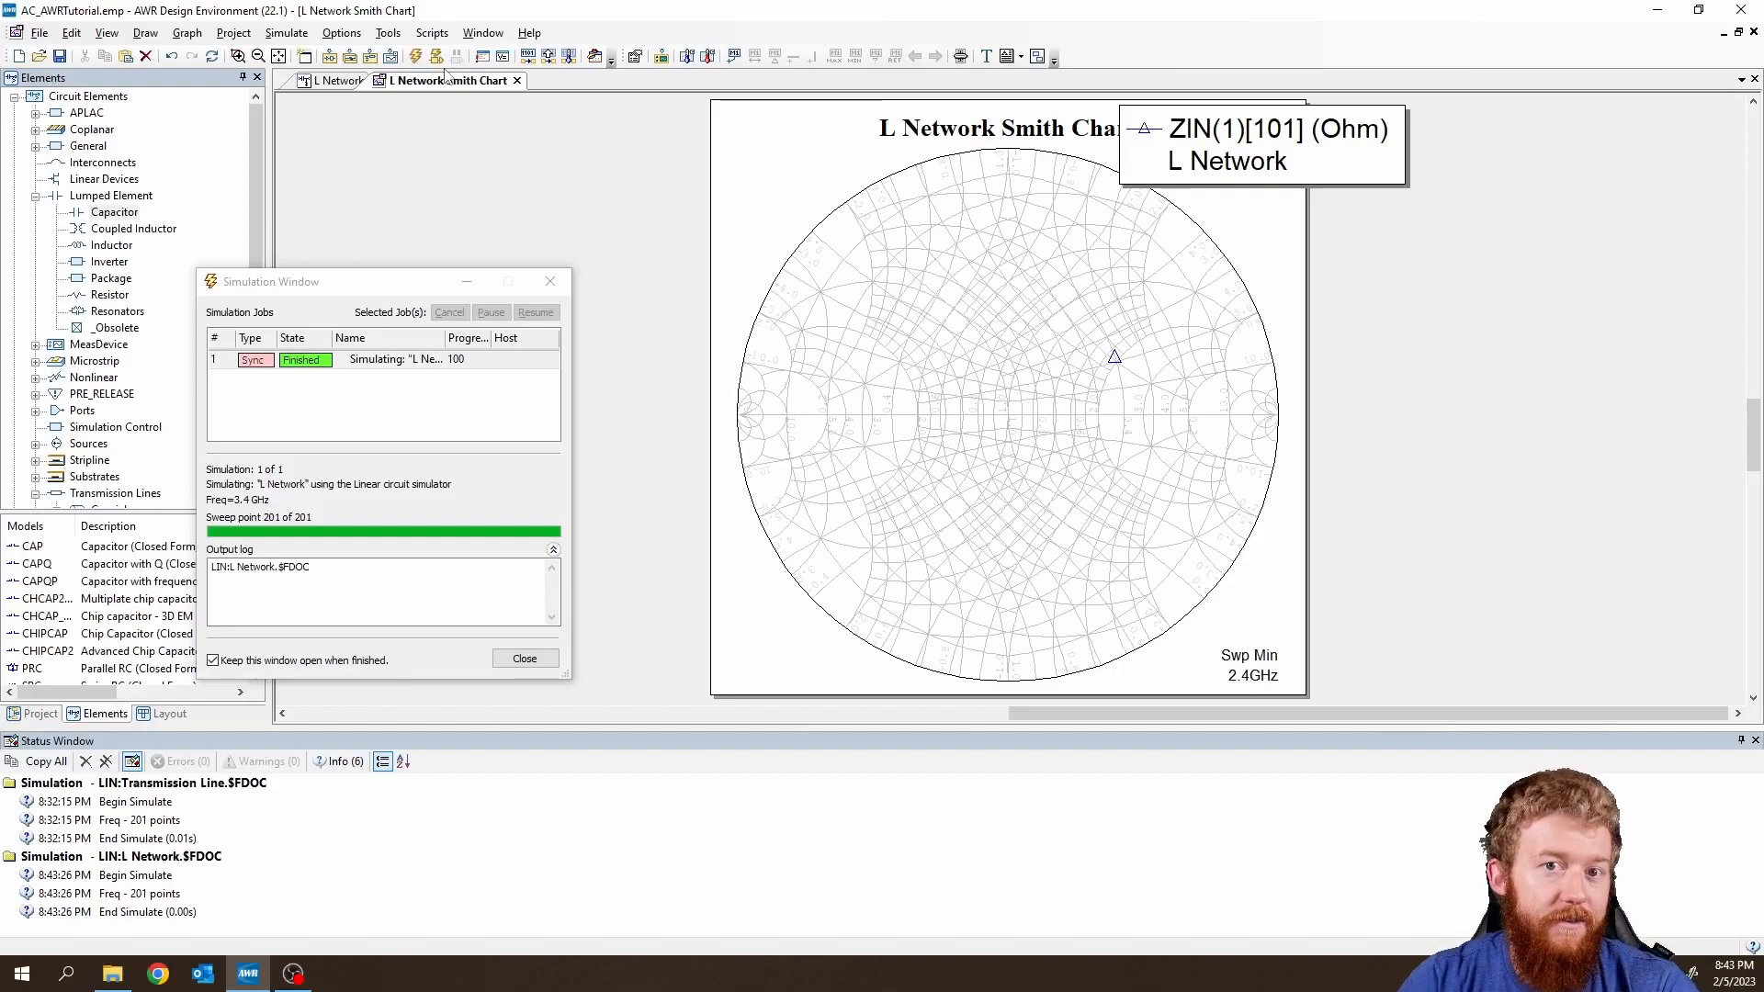
left_click(550, 282)
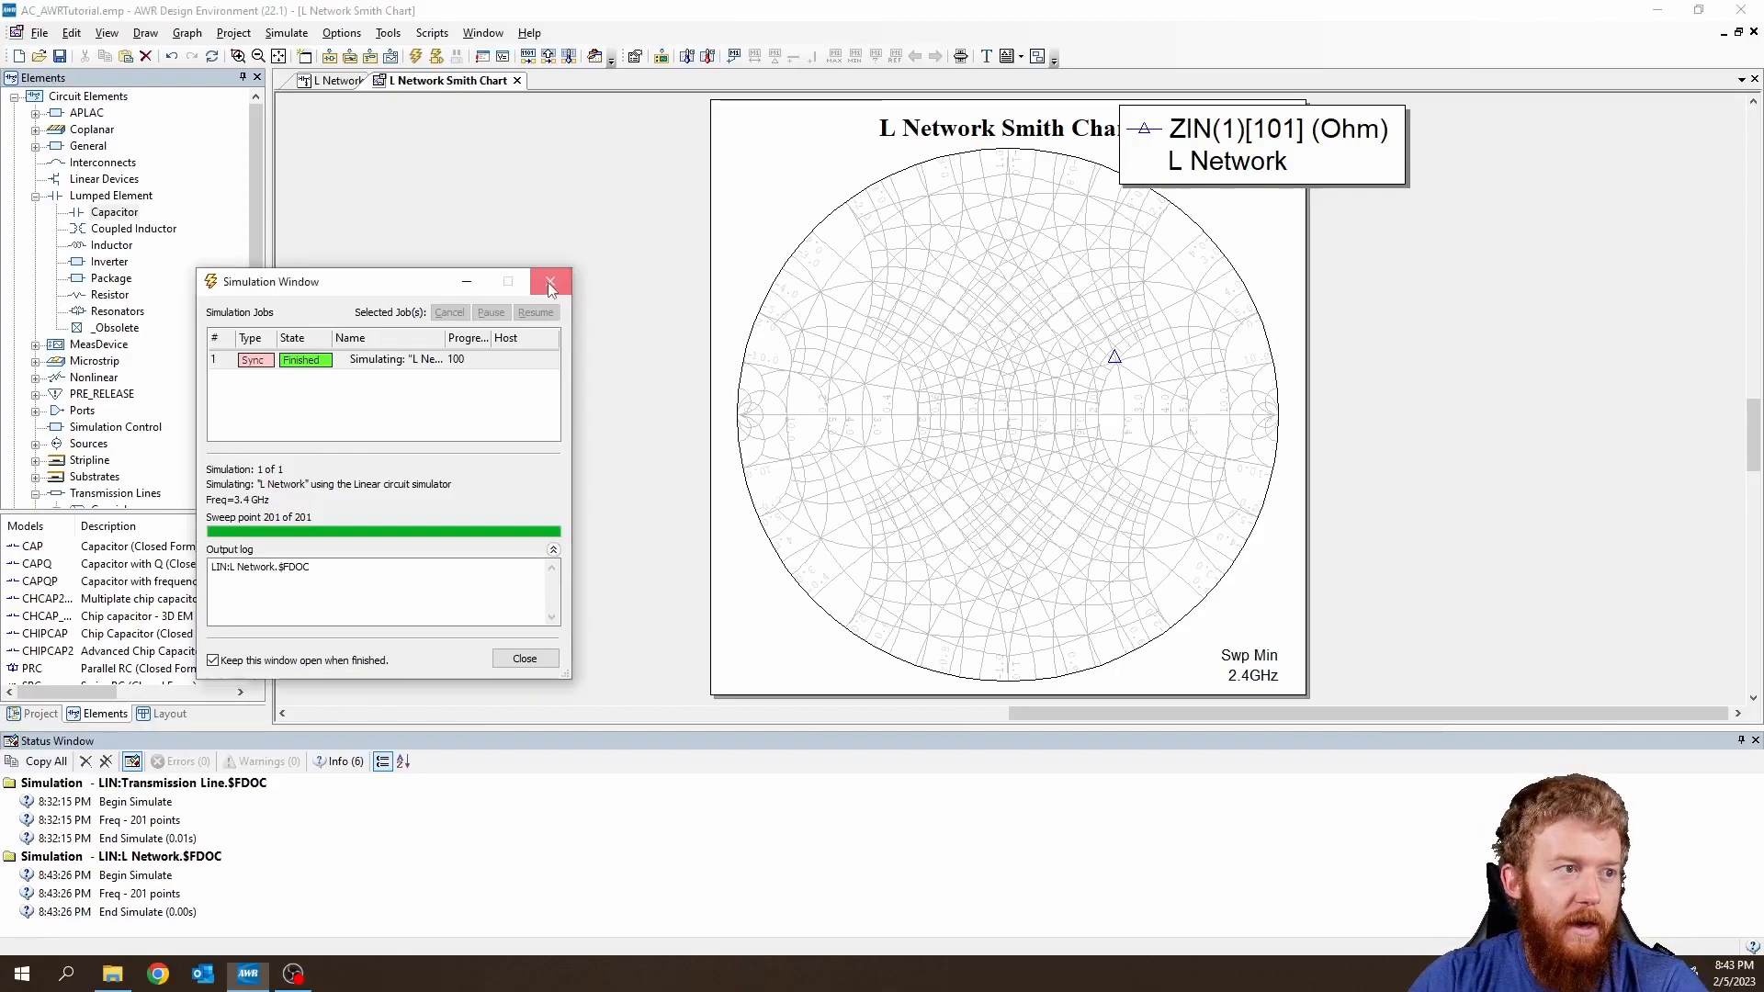
Make the shunt inductor's L value tunable in the L Network schematic.
left_click(338, 81)
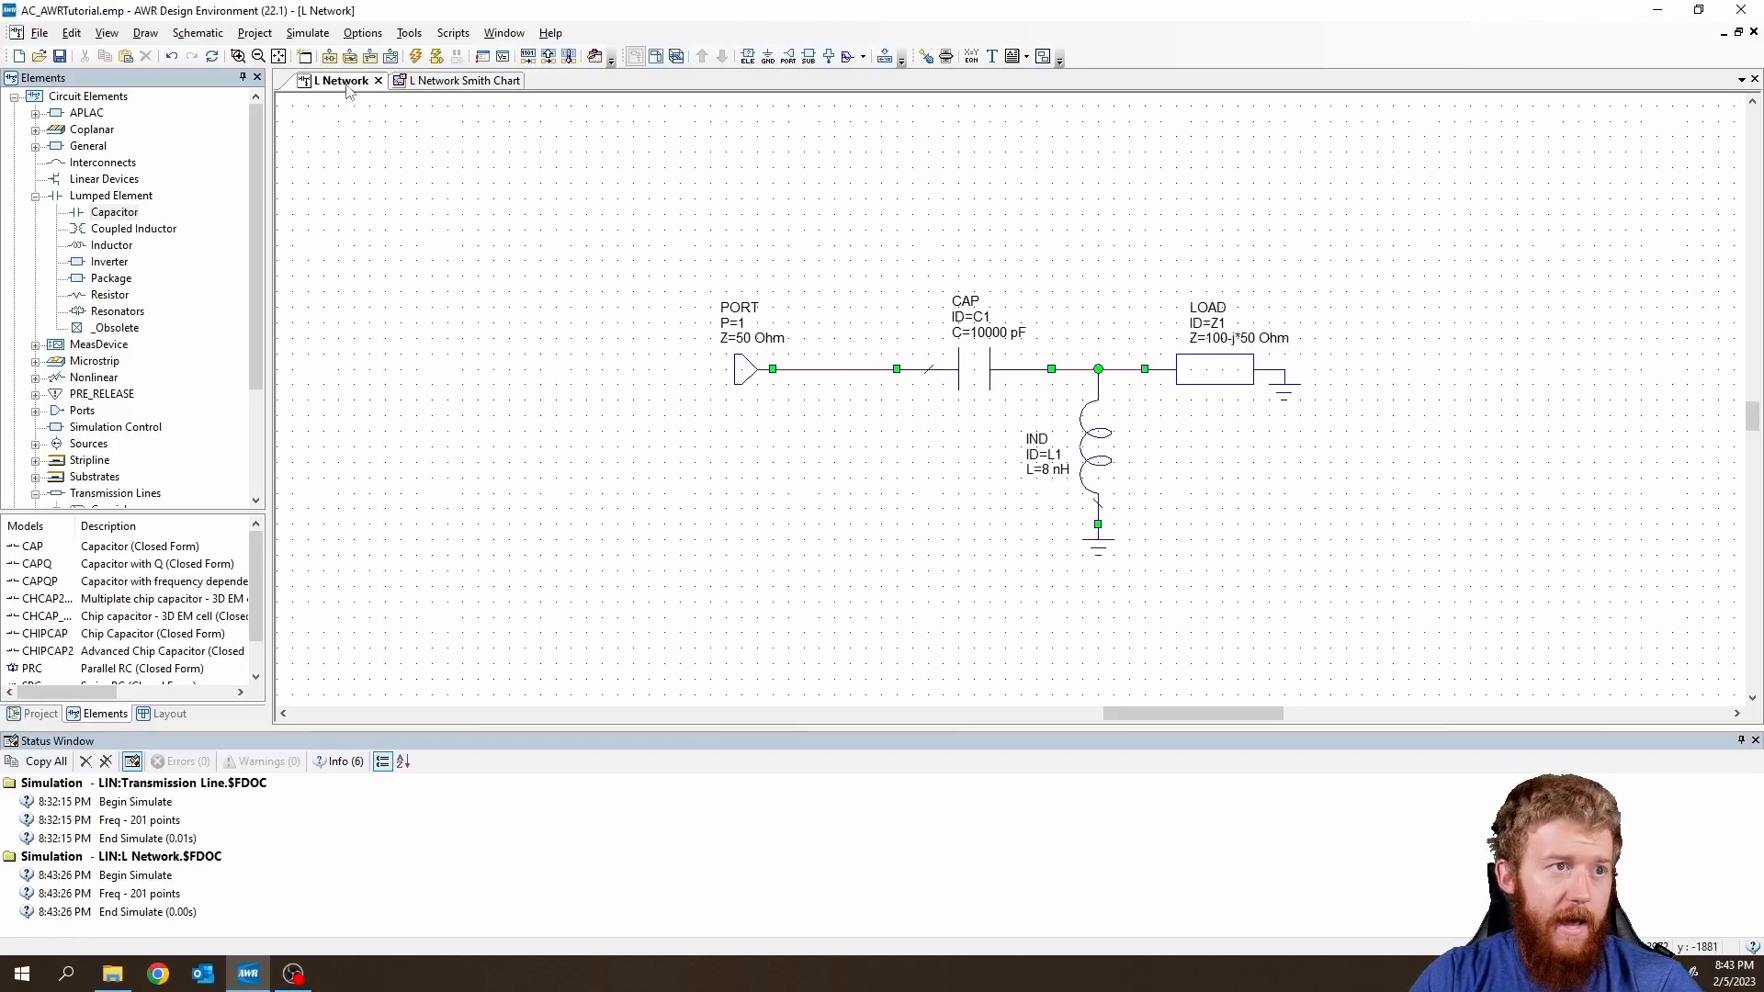
left_click(926, 58)
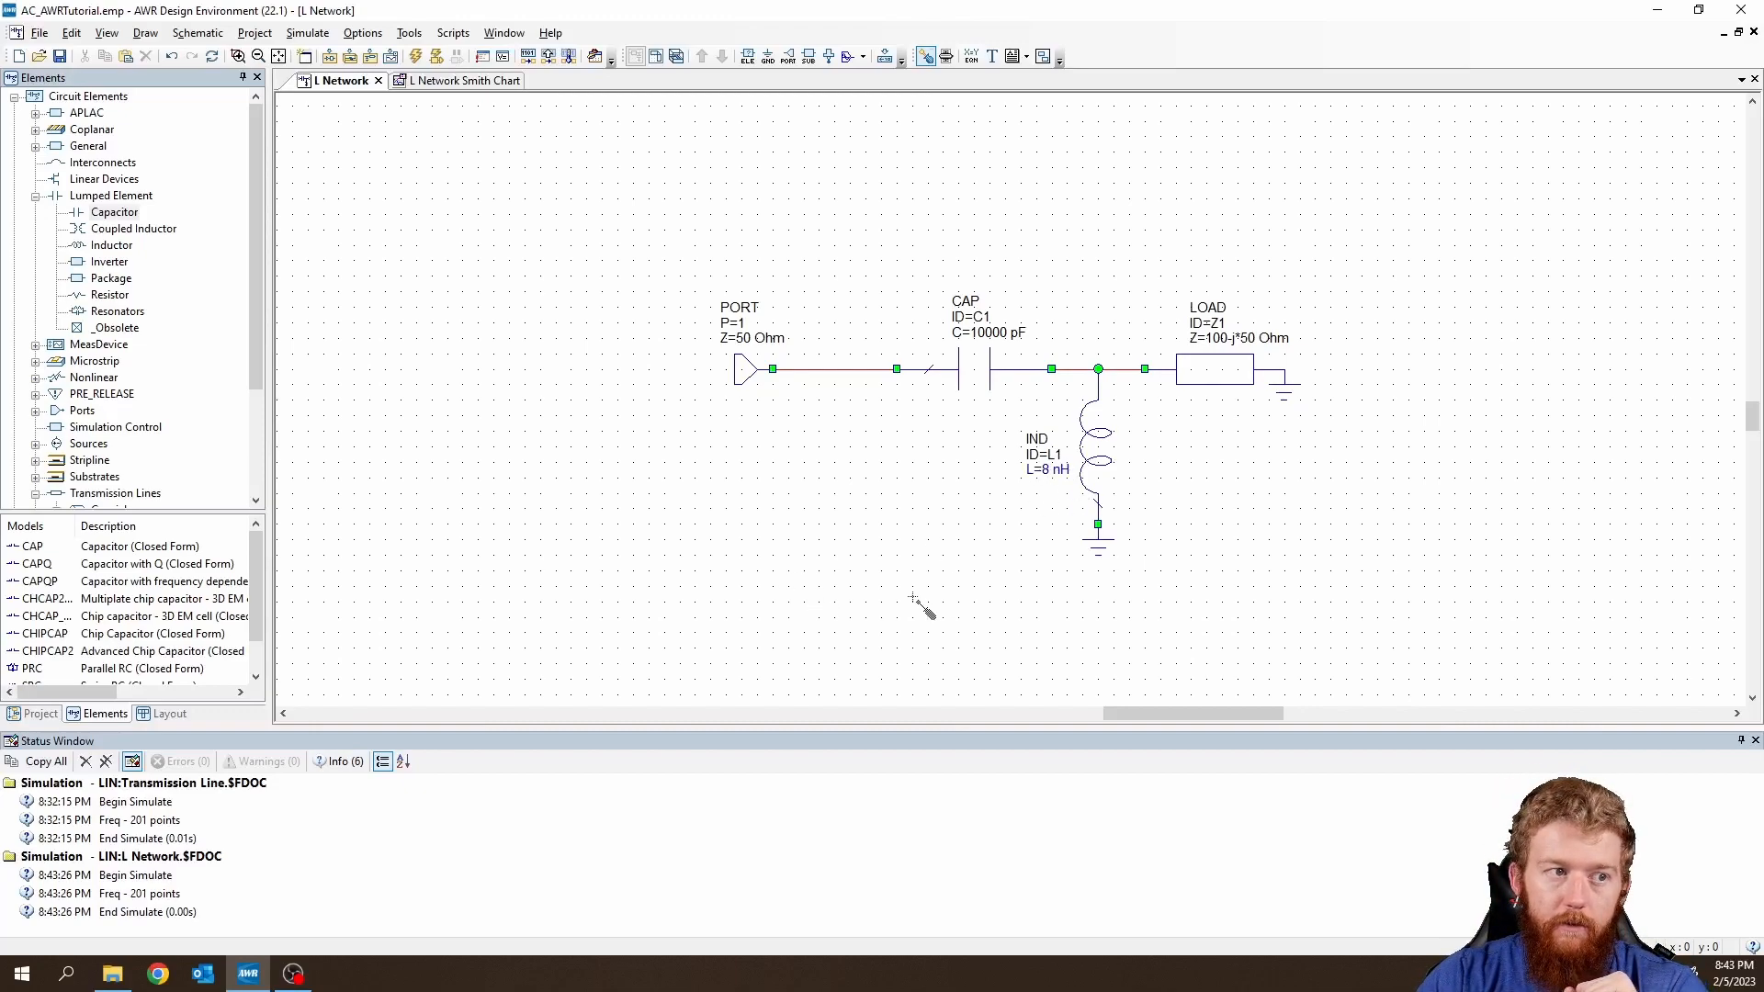
left_click(1042, 472)
key("Escape")
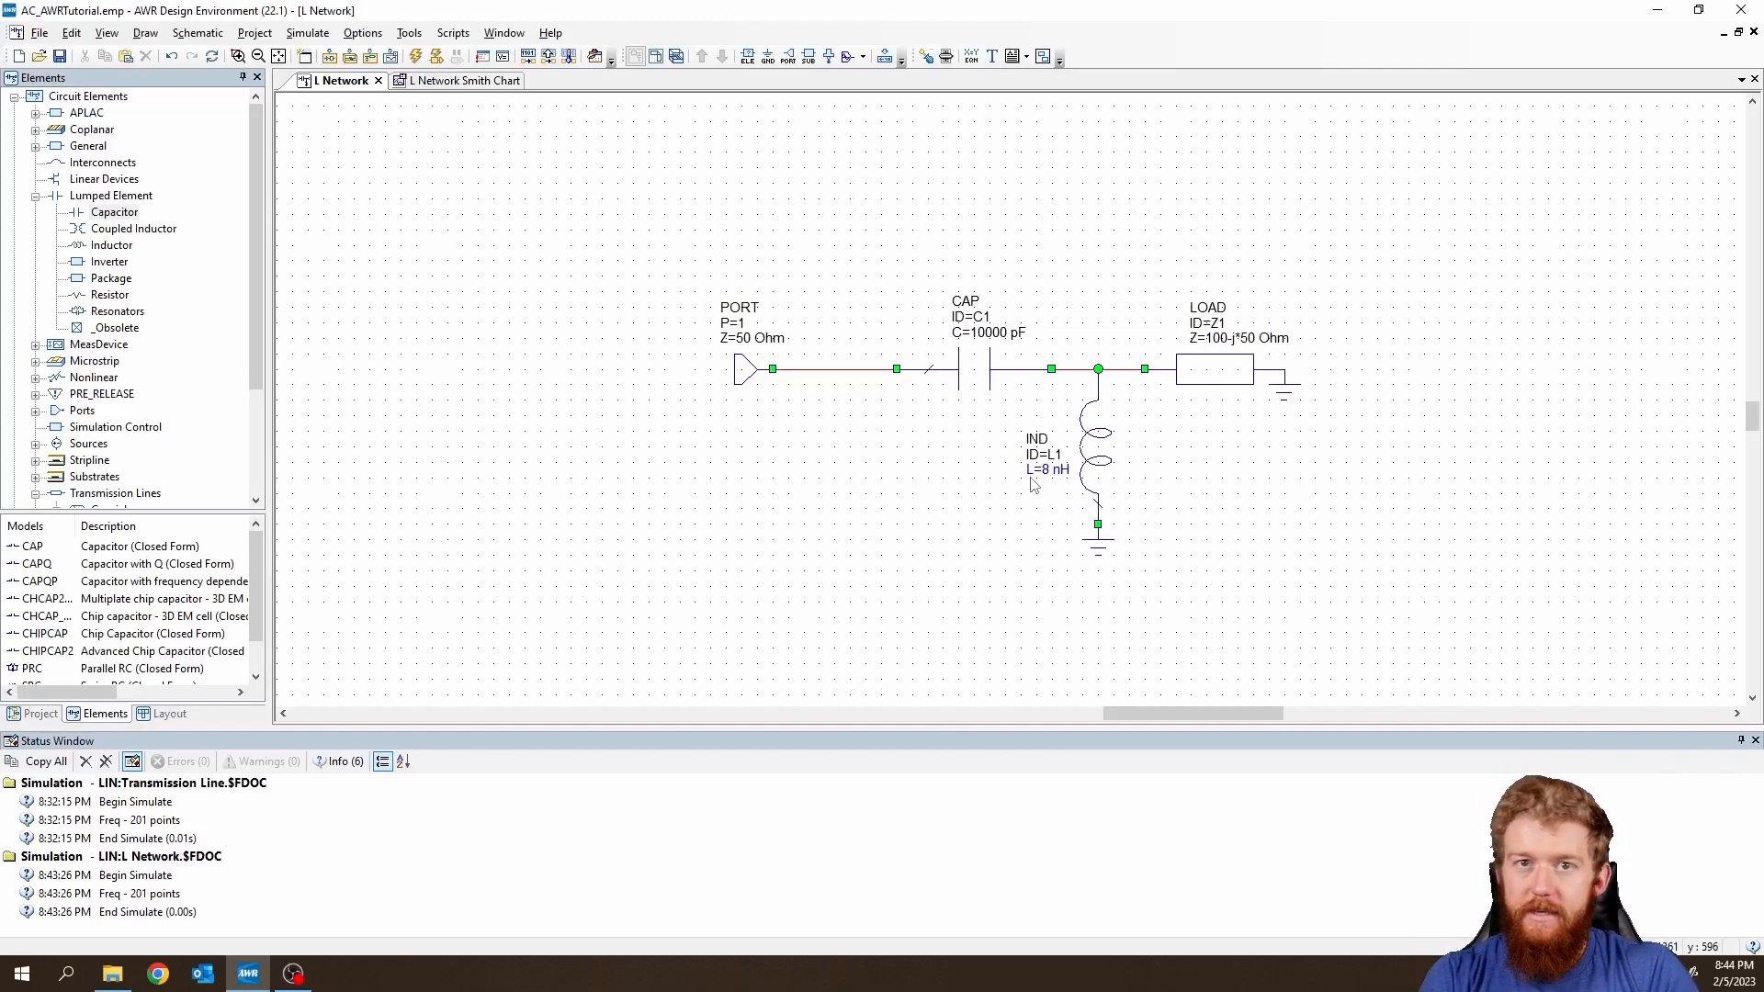
Open the Tuner beside the L Network Smith chart and raise the inductance L to about 14.8 nH.
left_click(468, 85)
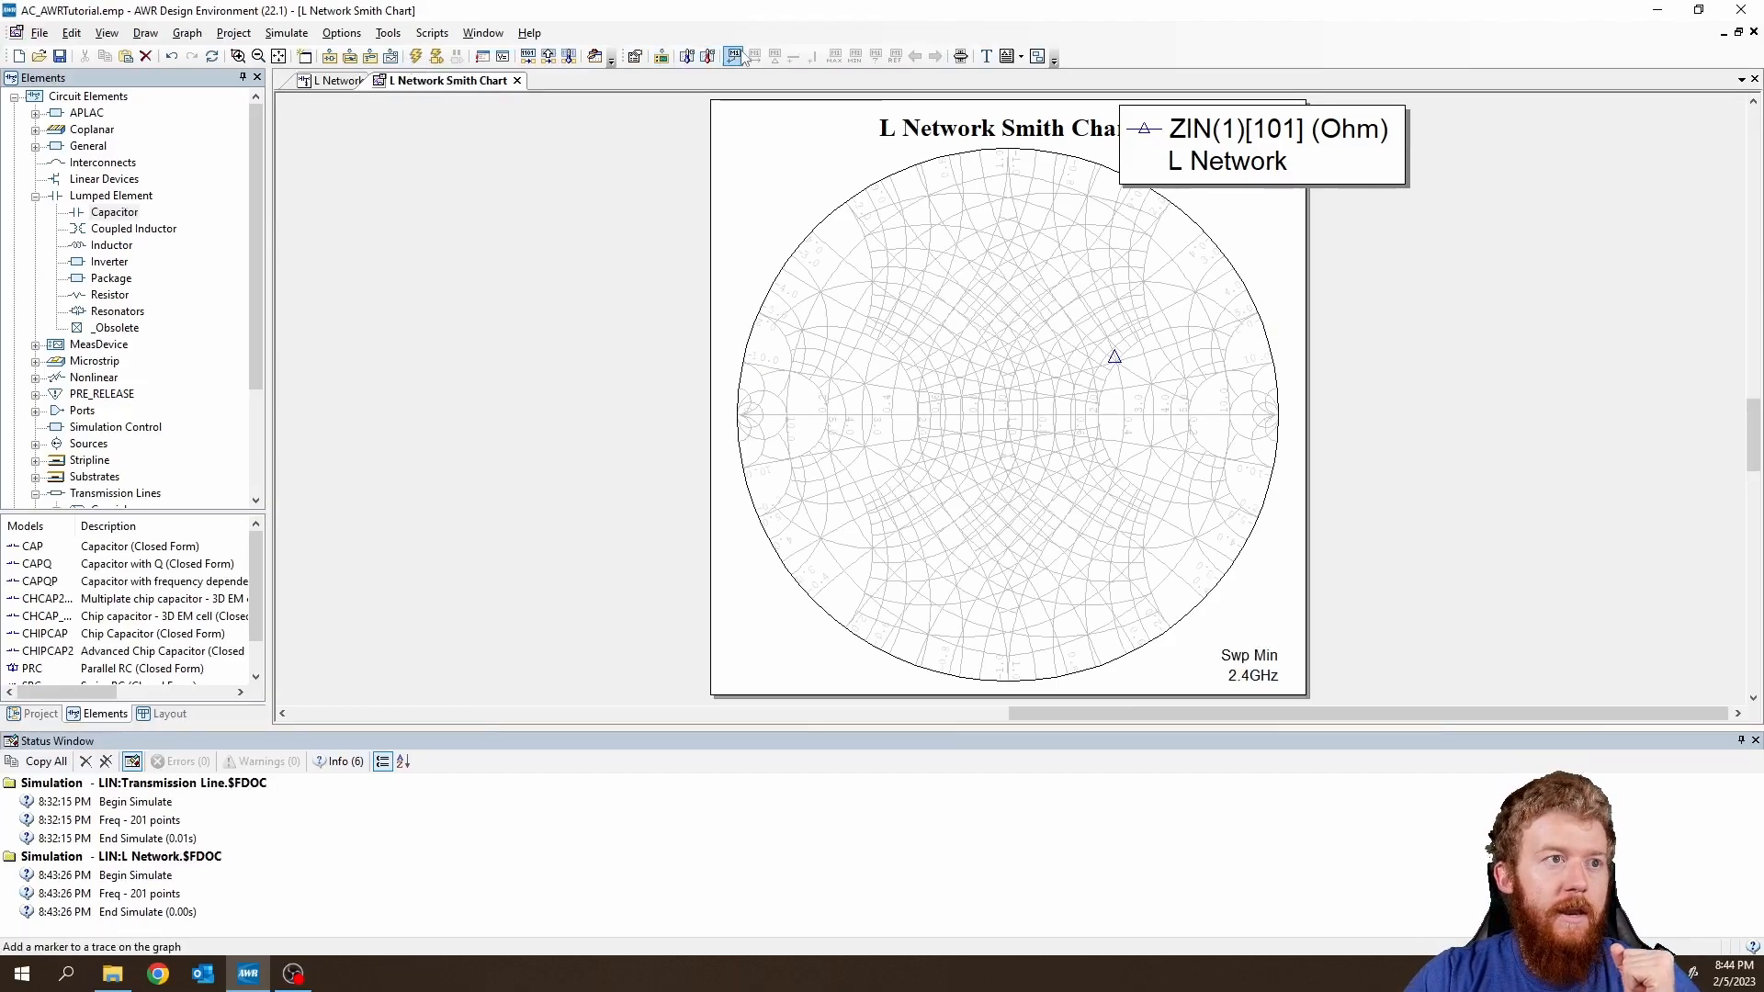
left_click(960, 56)
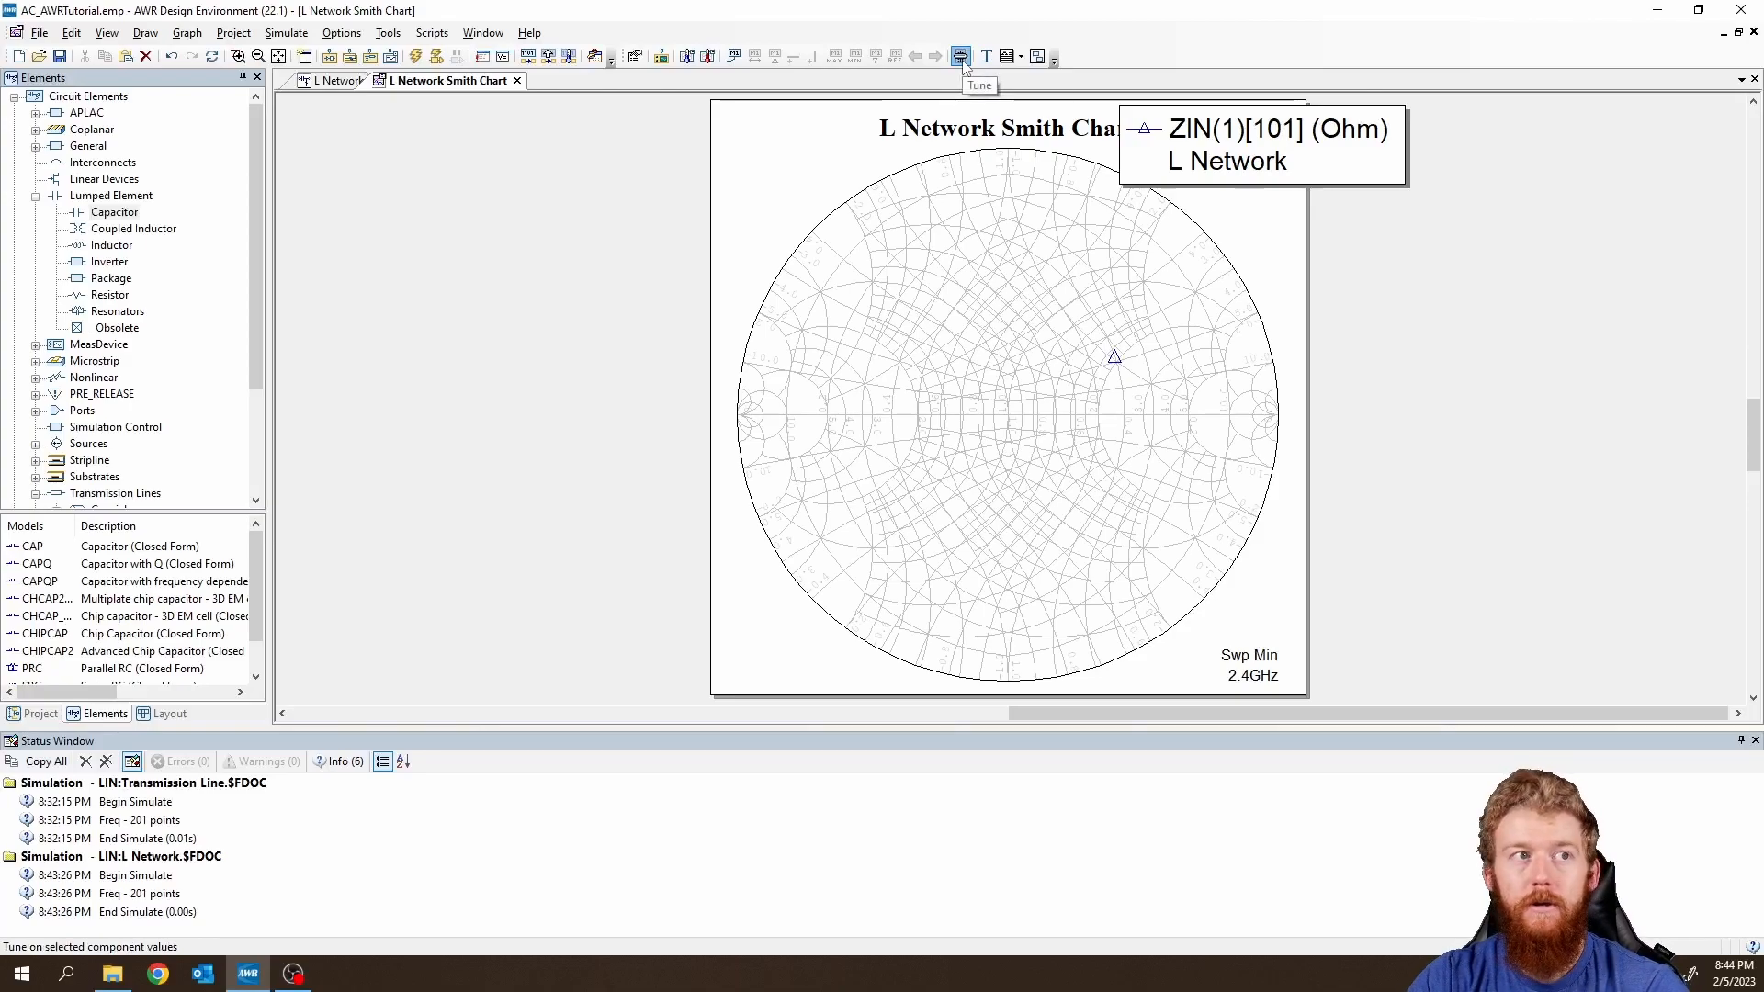
left_click_drag(943, 179, 535, 174)
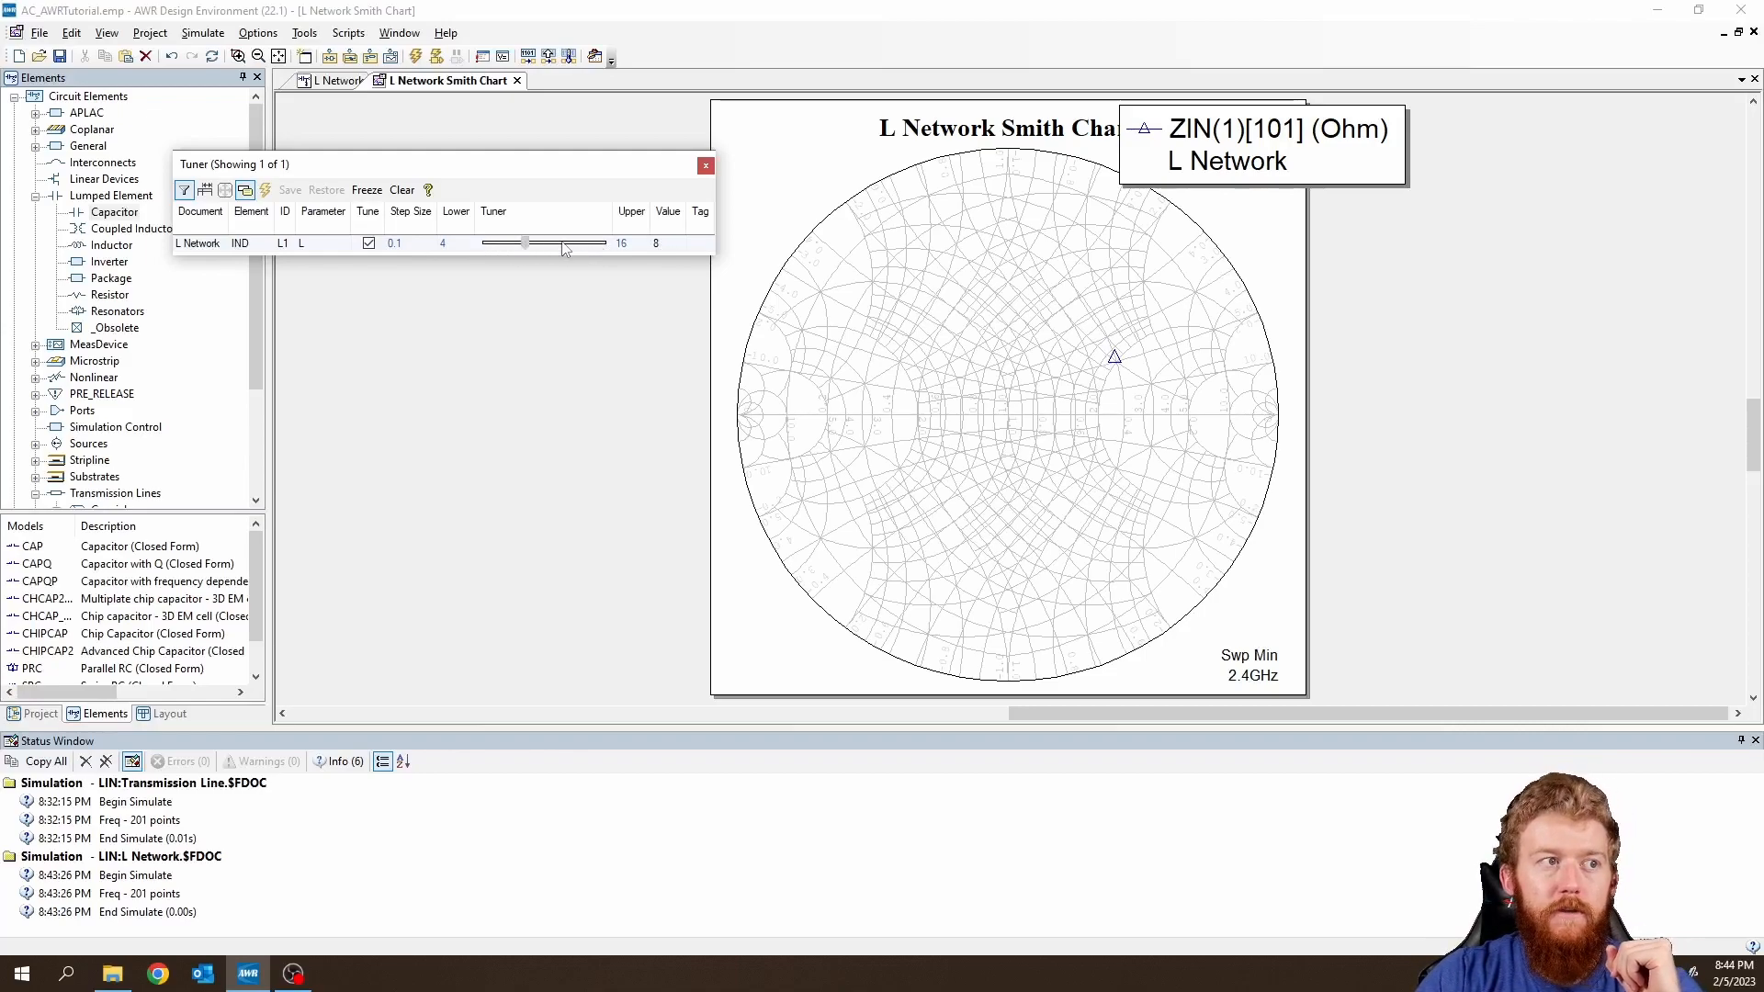
mouse_move(526, 246)
left_mouse_down()
mouse_move(615, 258)
mouse_move(487, 250)
mouse_move(599, 258)
left_mouse_up()
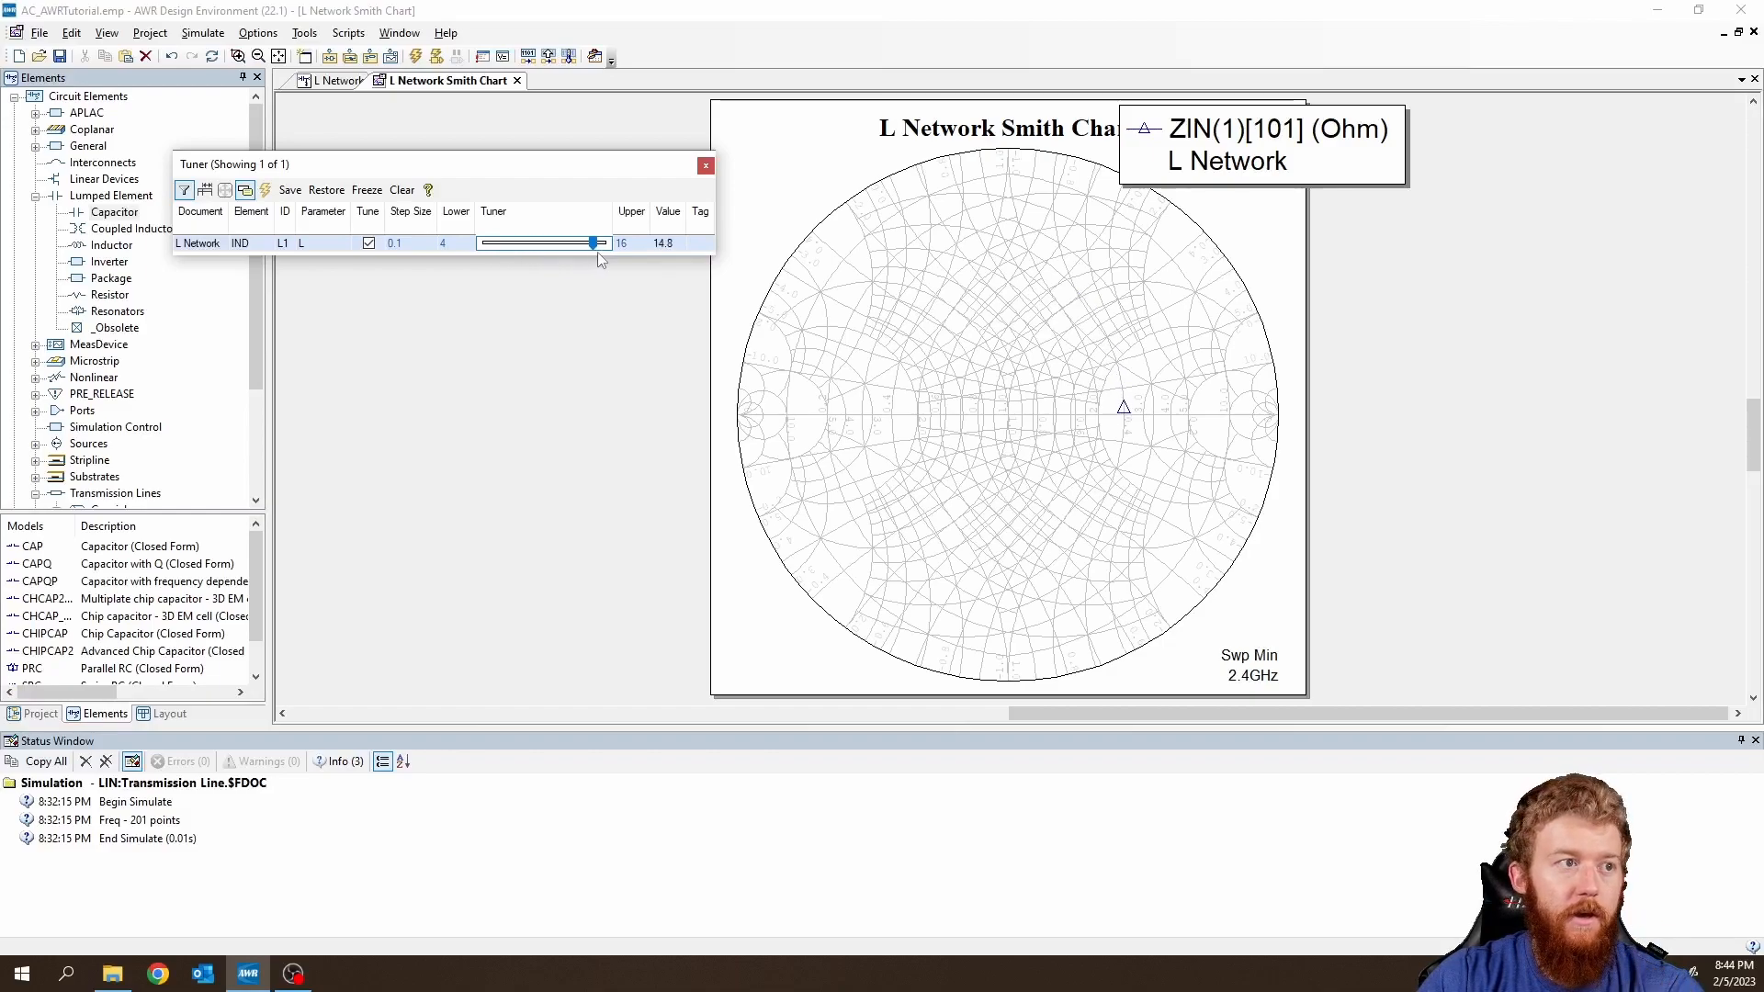
Set the inductor's upper tuning limit to 100, sweep L up to 100 nH, and bring it back to about 6.1 nH.
left_click(632, 244)
type("1")
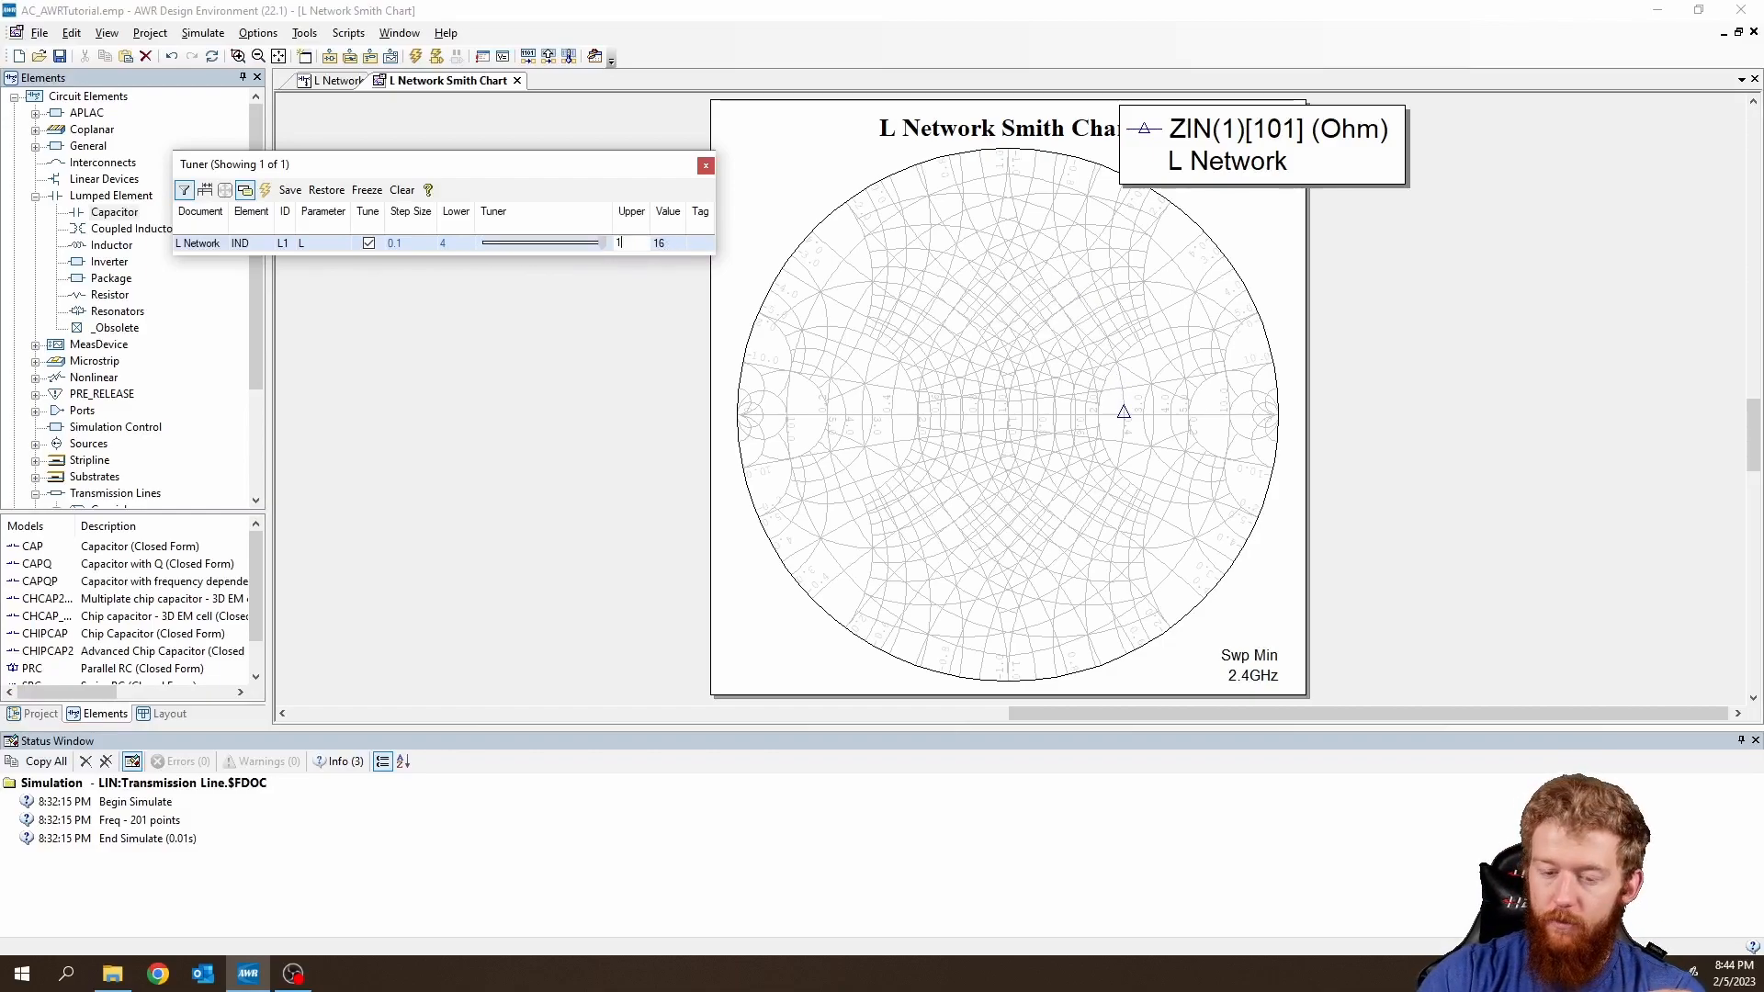
type("00")
key("Return")
left_click_drag(501, 245, 728, 263)
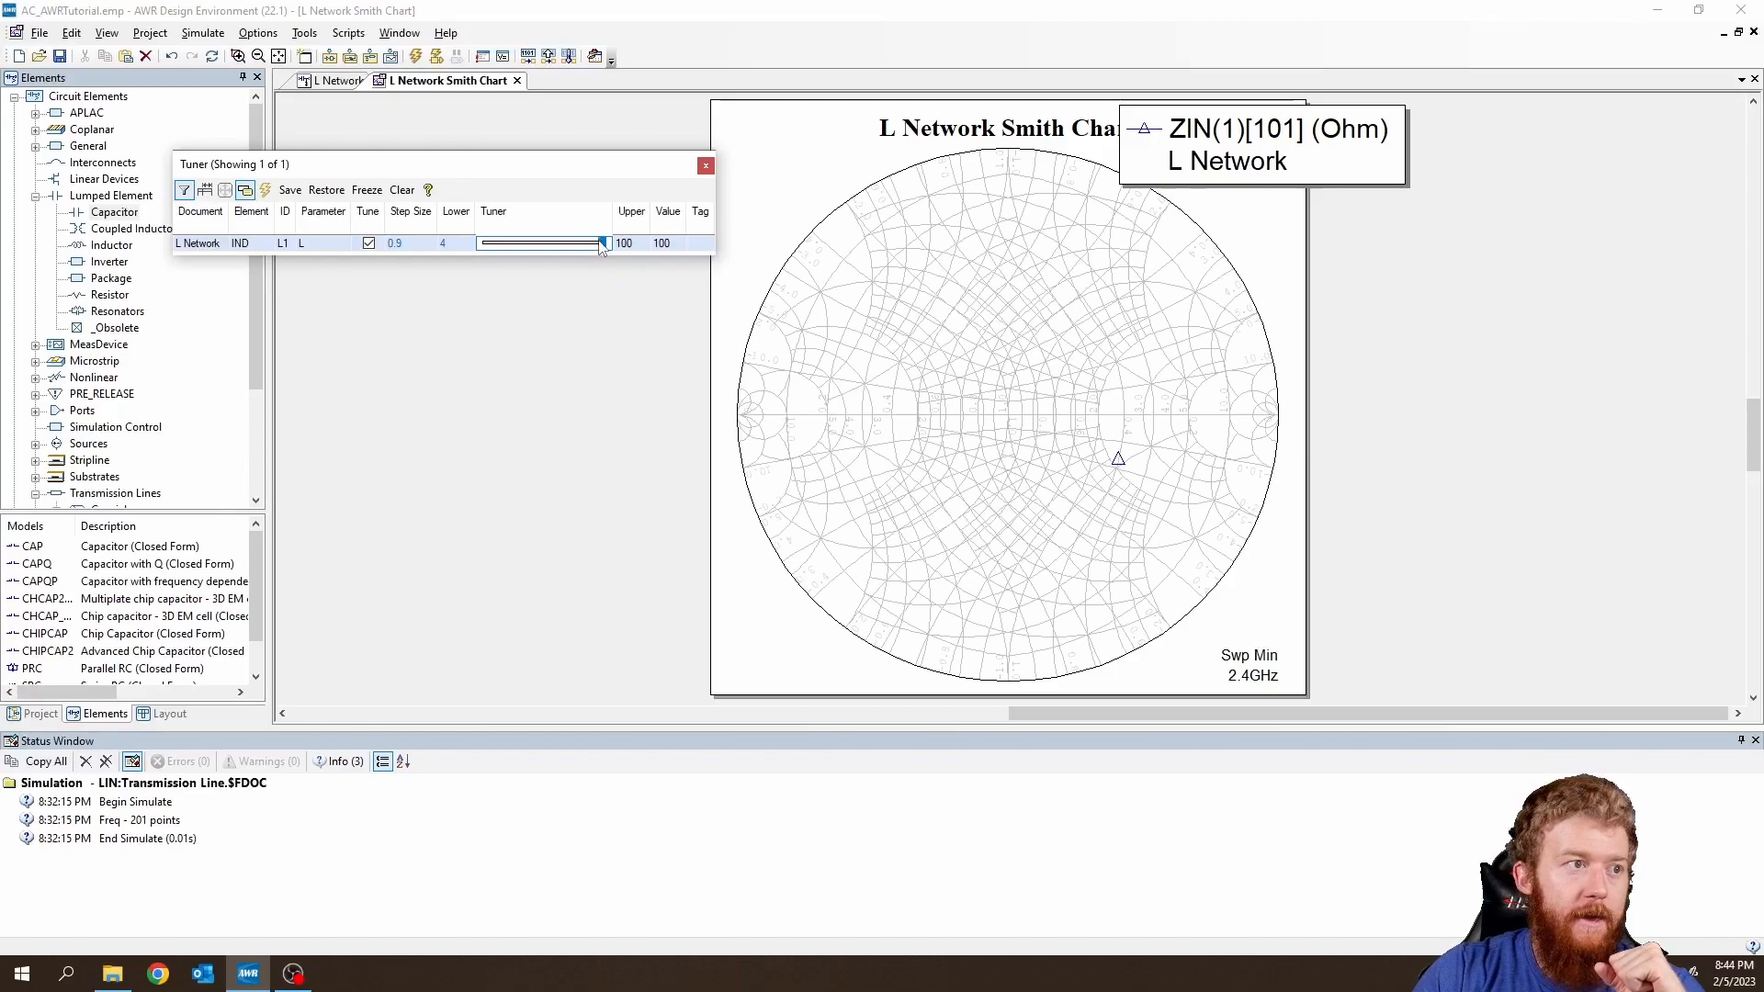
left_click_drag(602, 247, 490, 246)
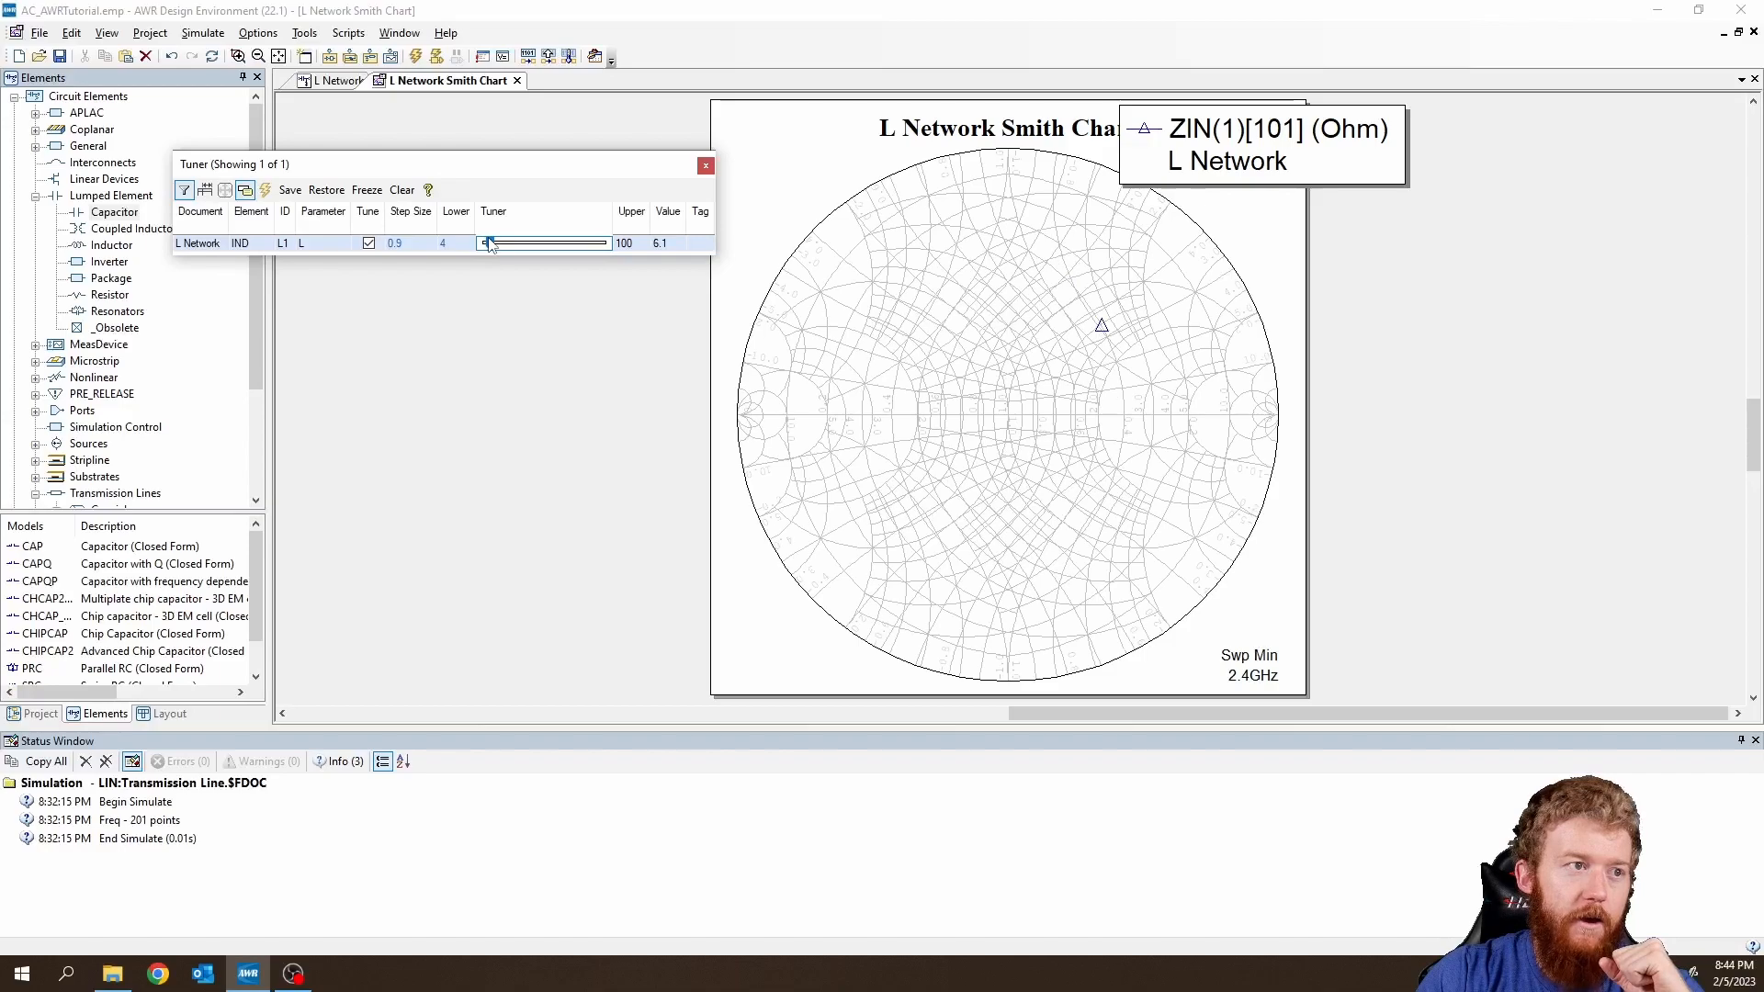
Set the inductor's tuning range to 5–10 with a step size of 0.1, and tune L down to 5 nH.
left_click(629, 244)
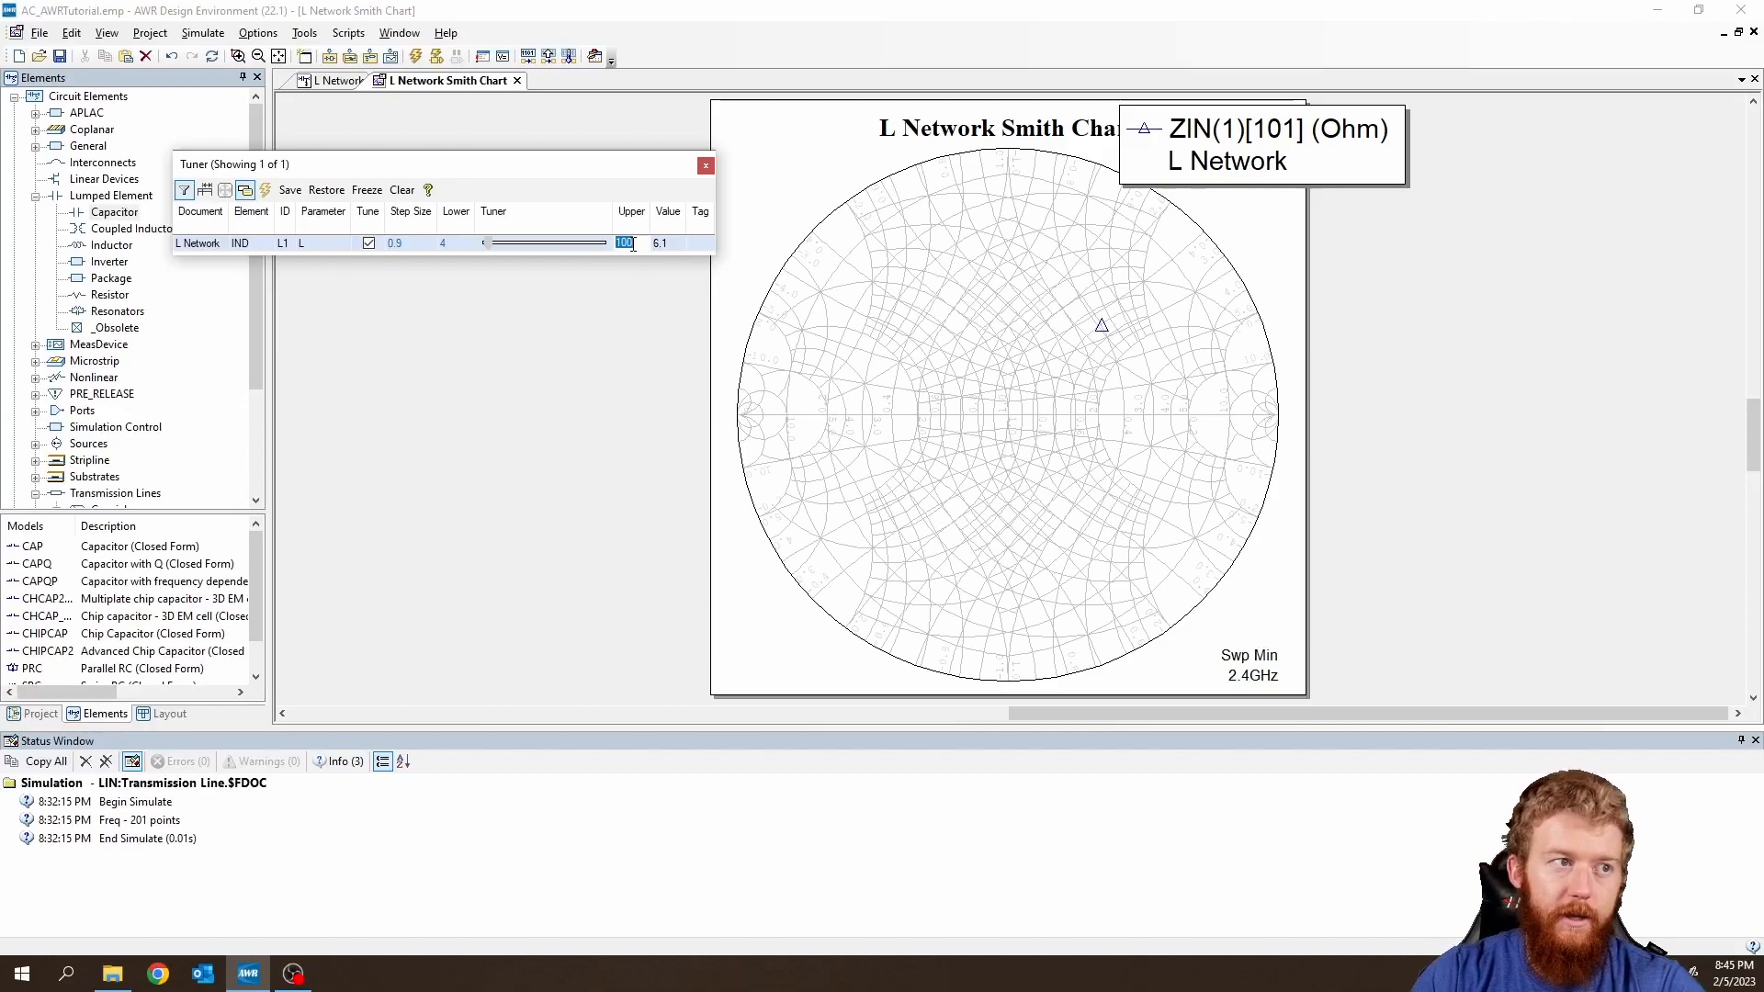
type("1")
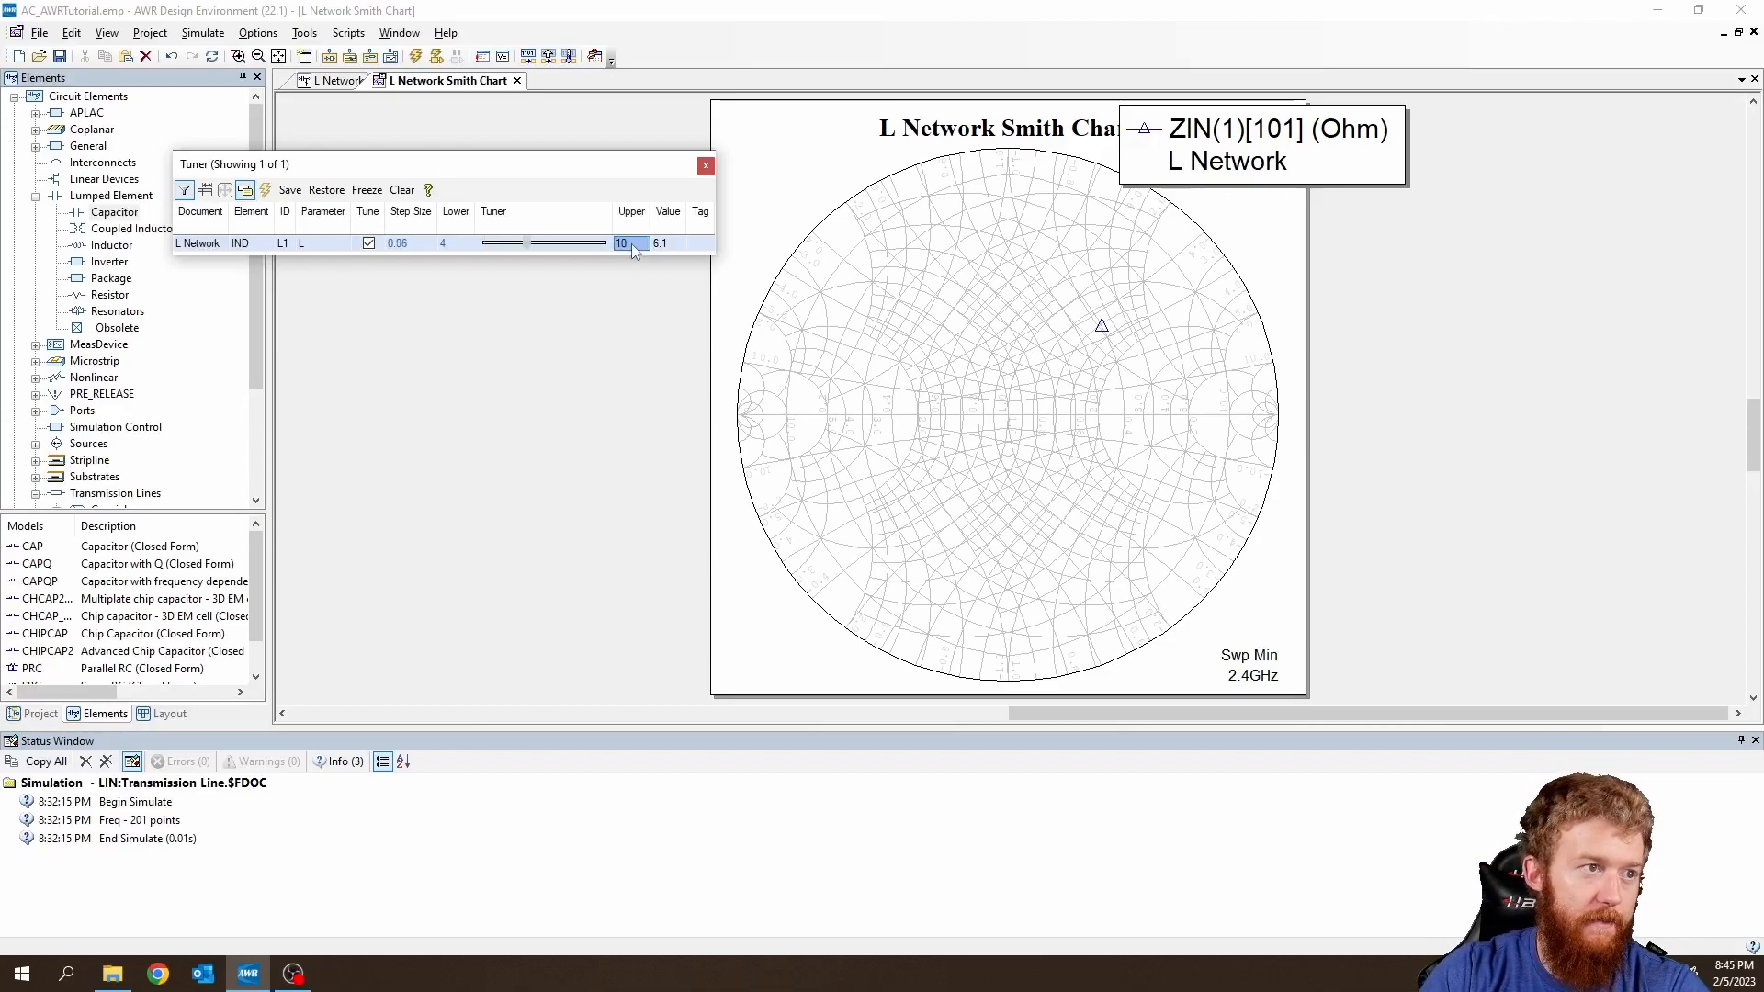
left_click(453, 243)
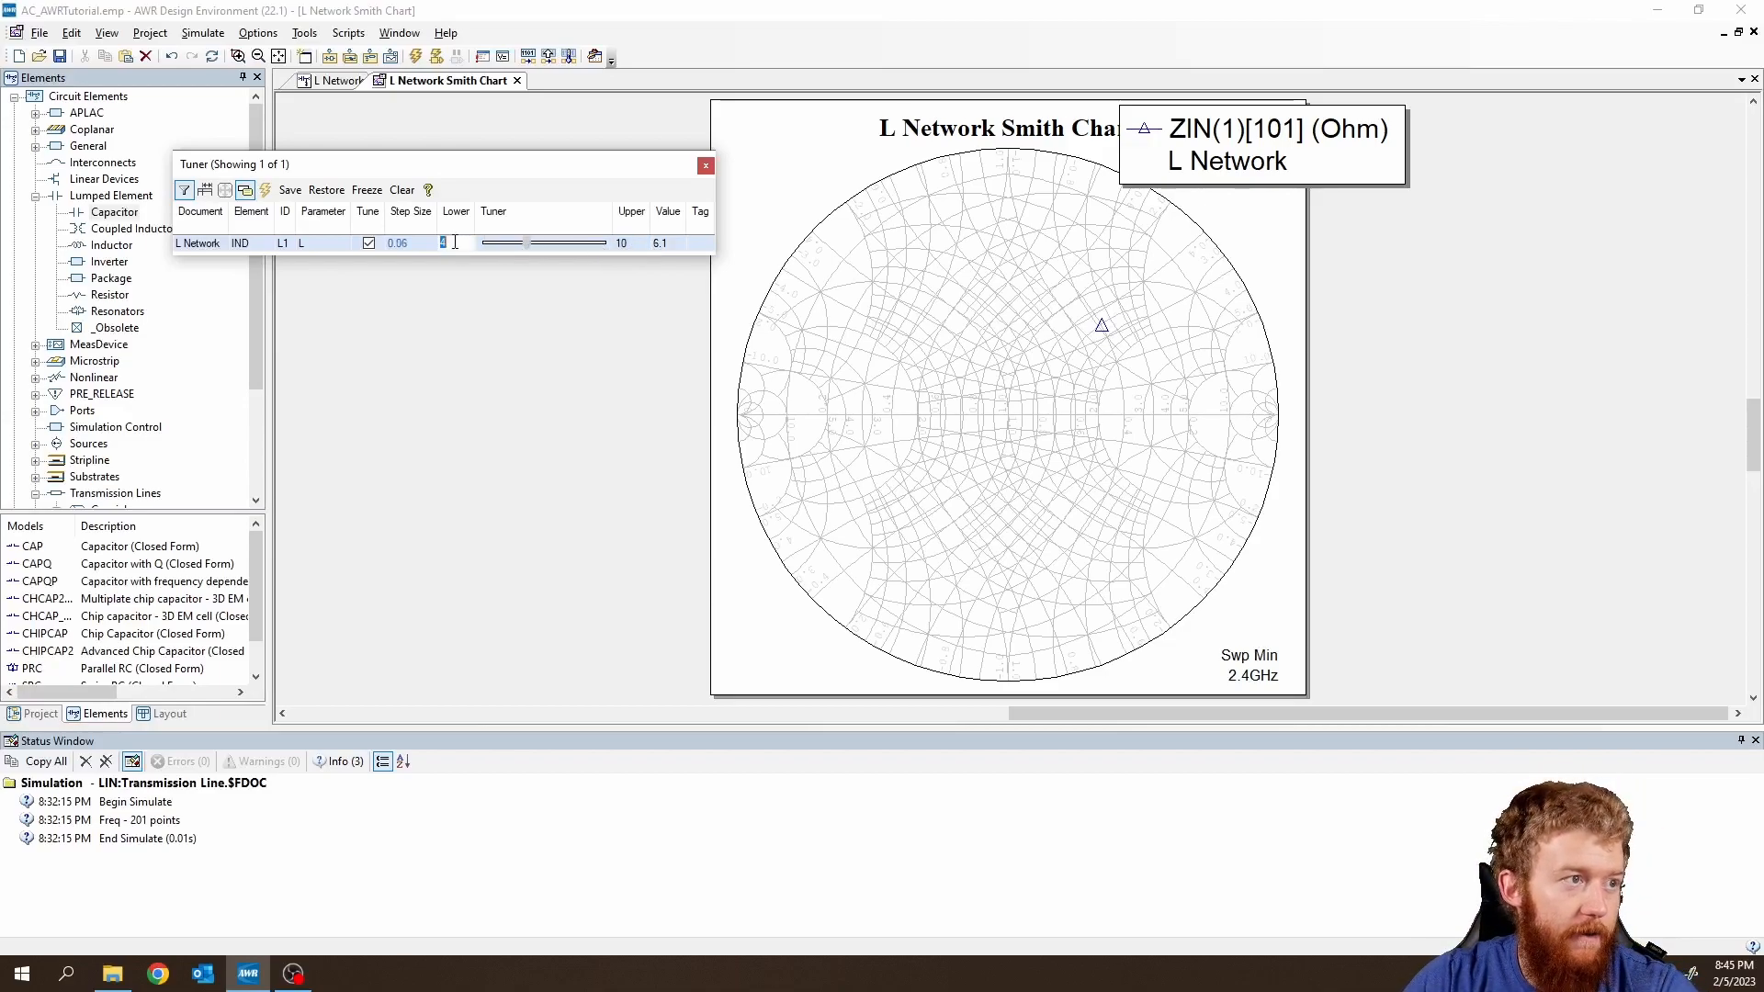
type("5")
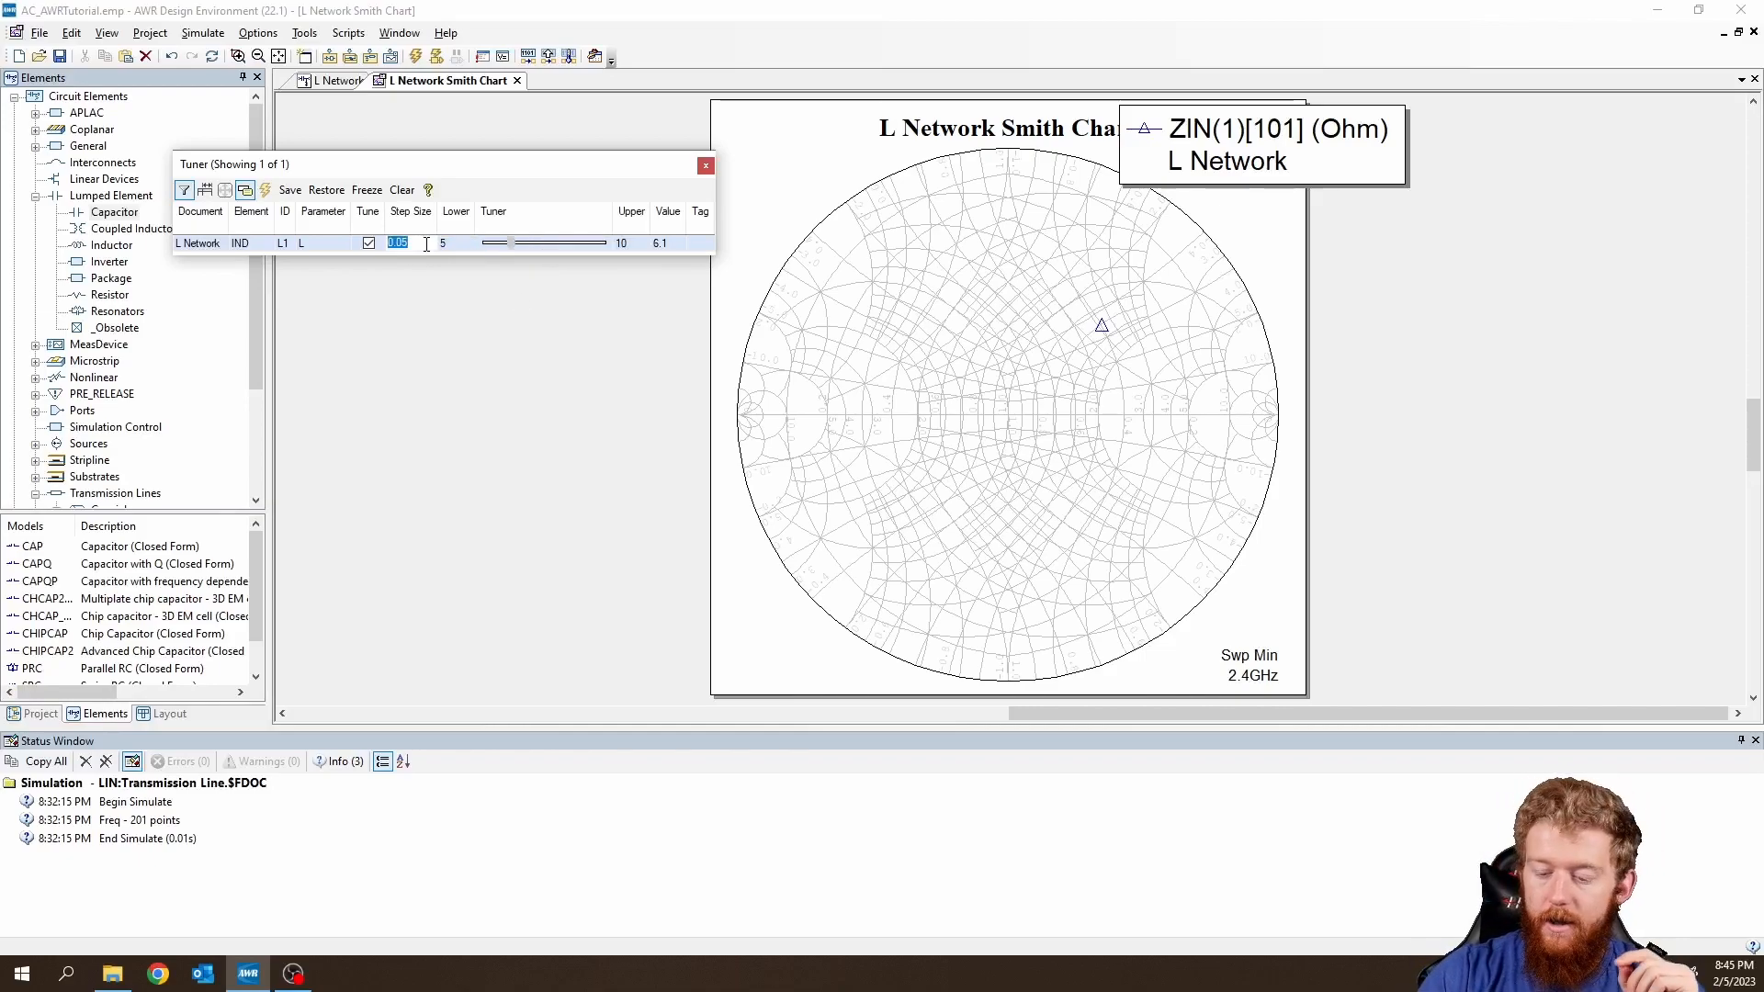
type("0.1")
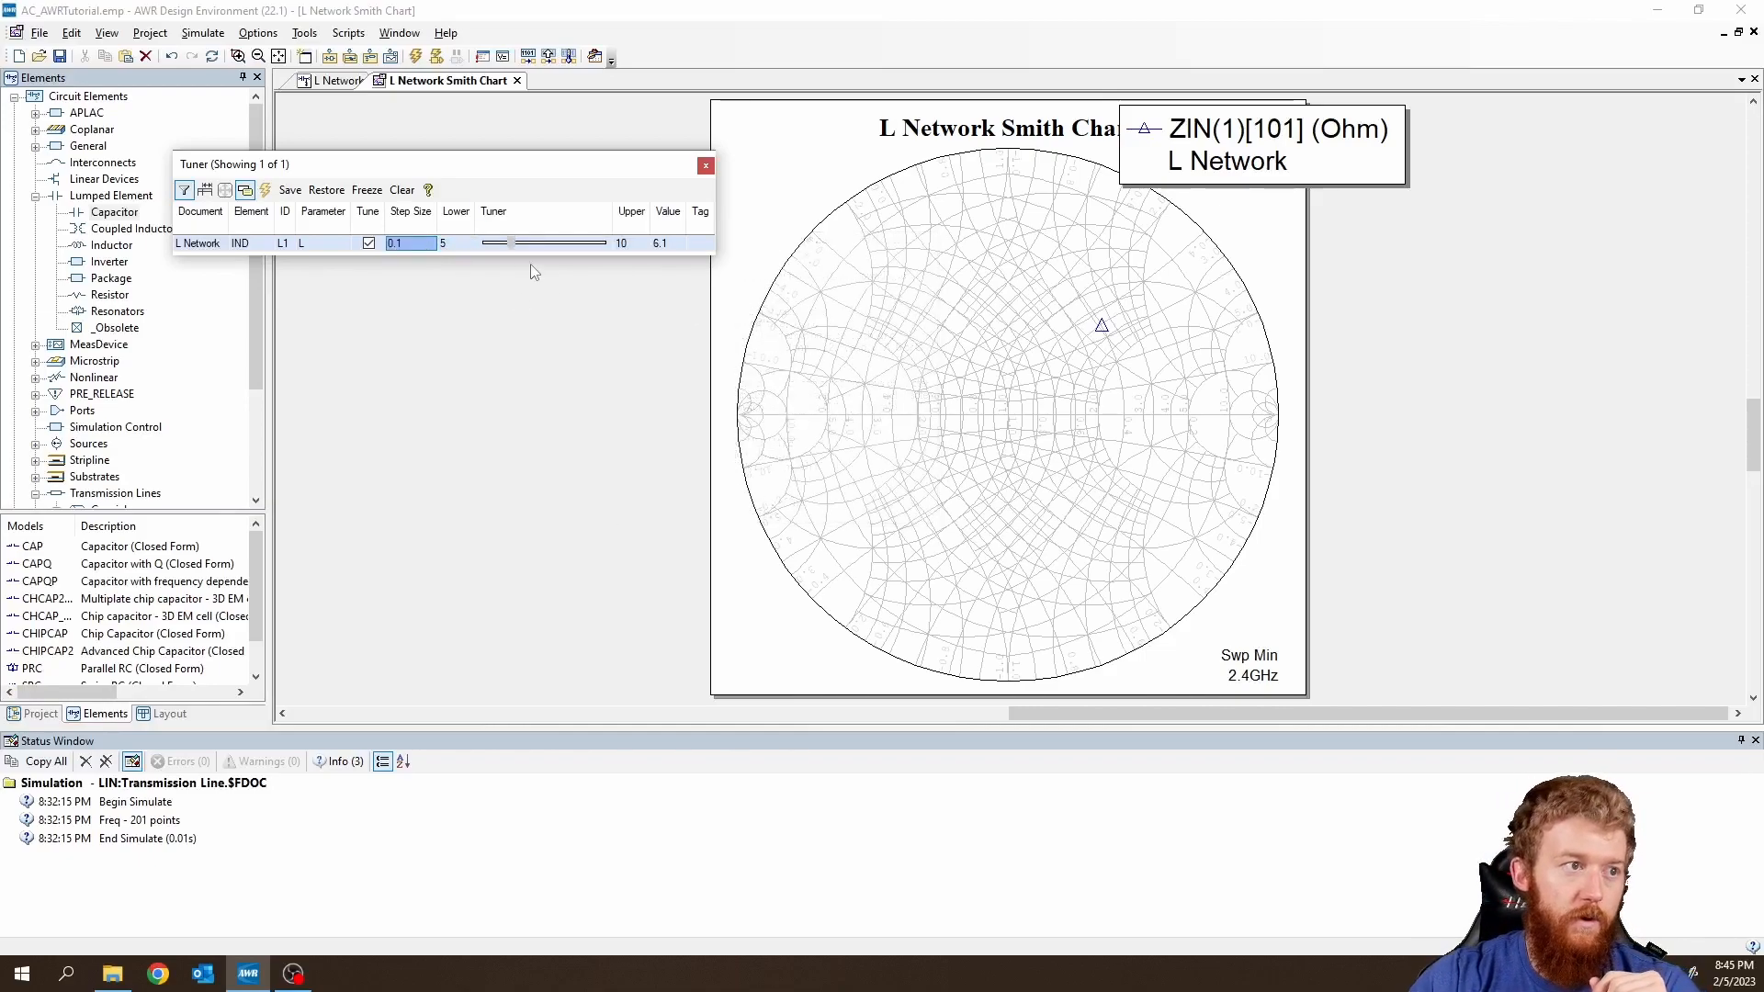
mouse_move(515, 250)
left_mouse_down()
mouse_move(546, 251)
mouse_move(488, 246)
left_mouse_up()
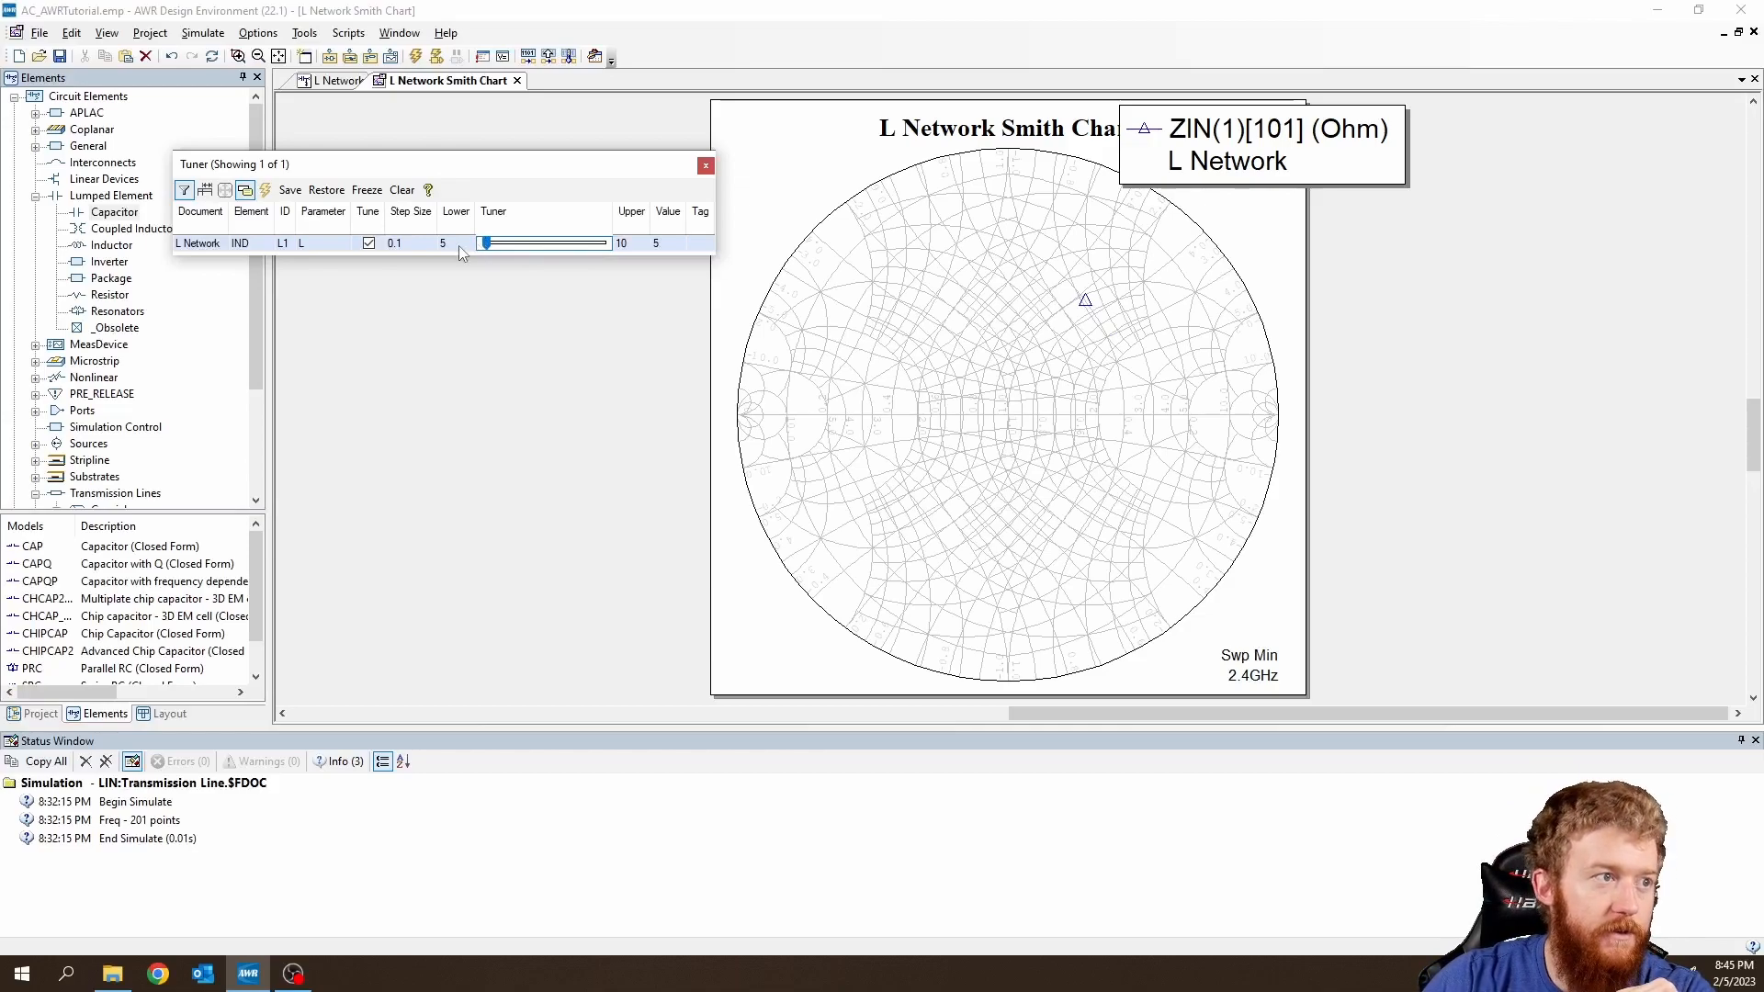
Set the inductor's lower tuning limit to 4 and its upper tuning limit to 6.
left_click(460, 245)
type("4")
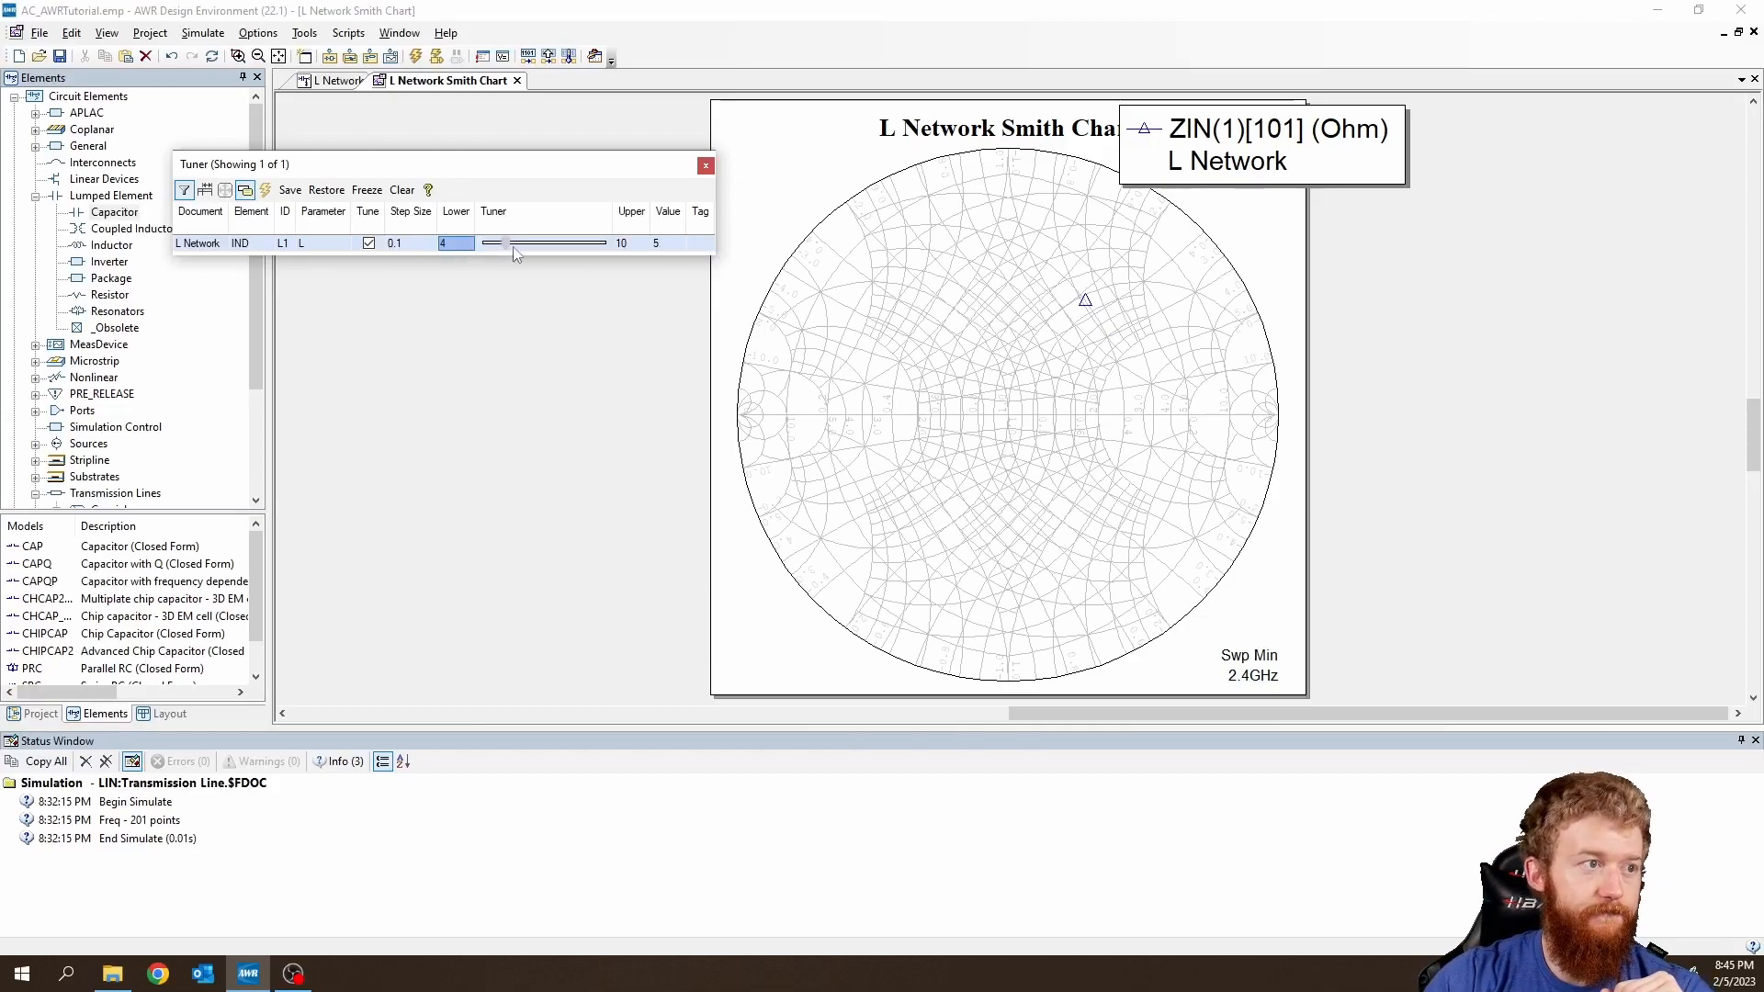
left_click(642, 241)
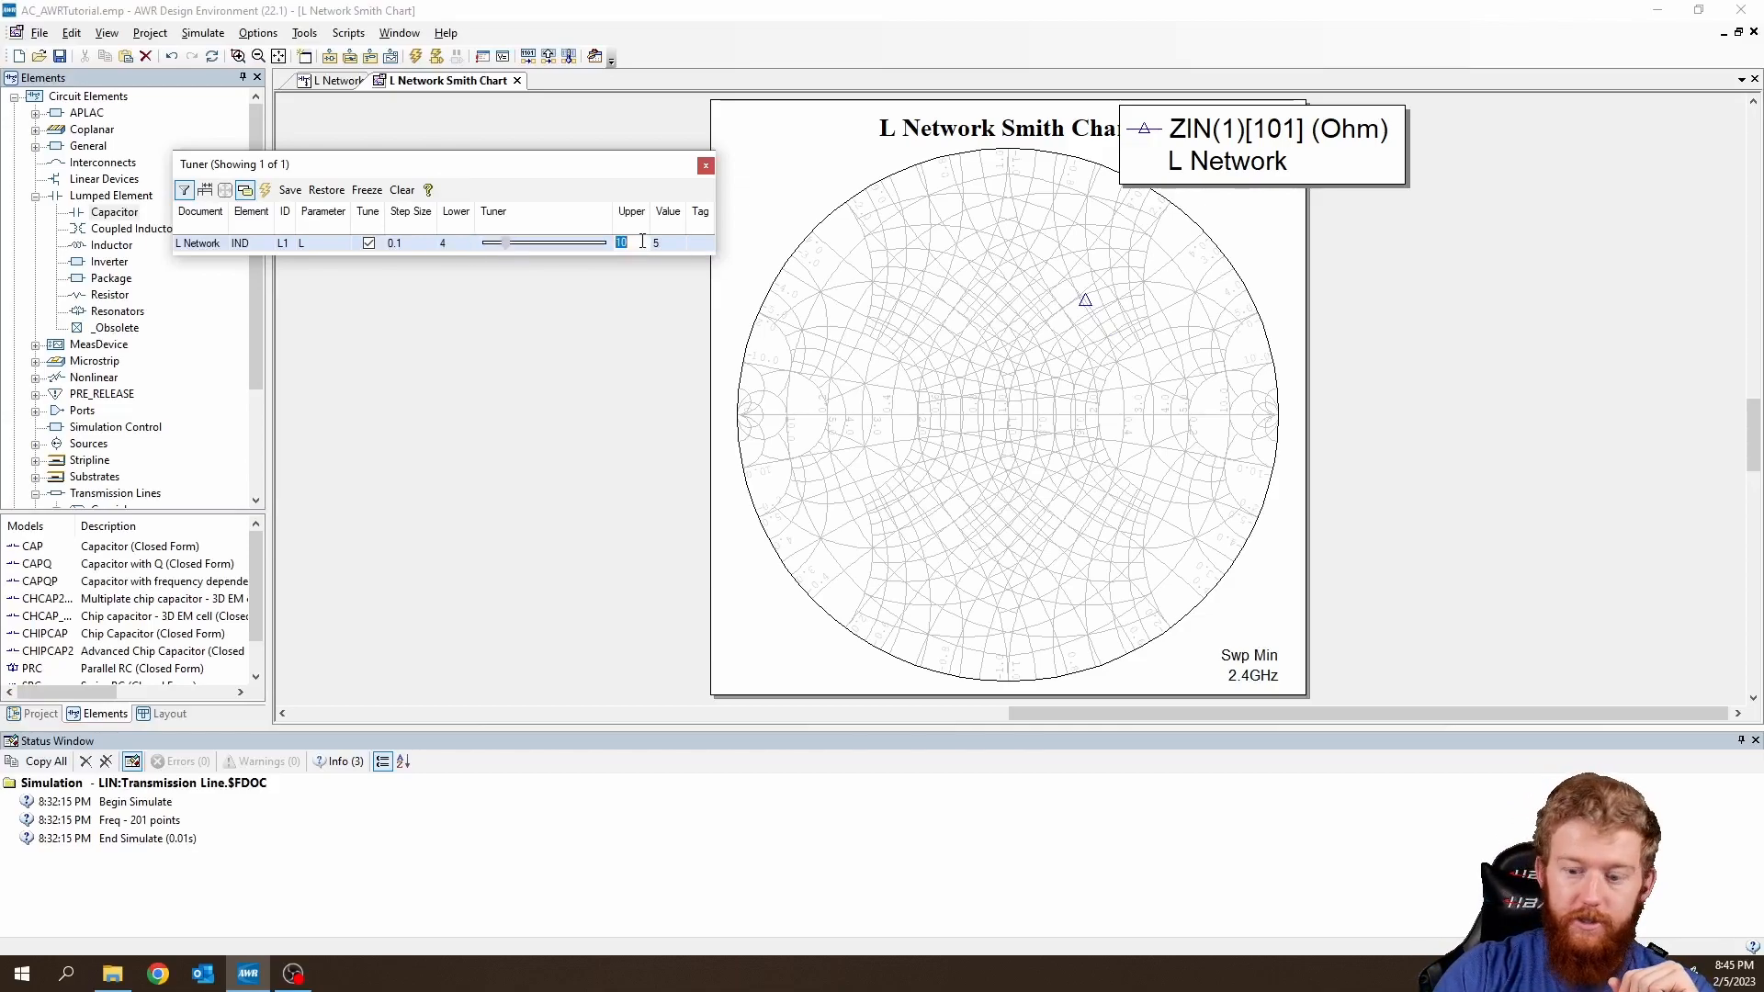
key("Return")
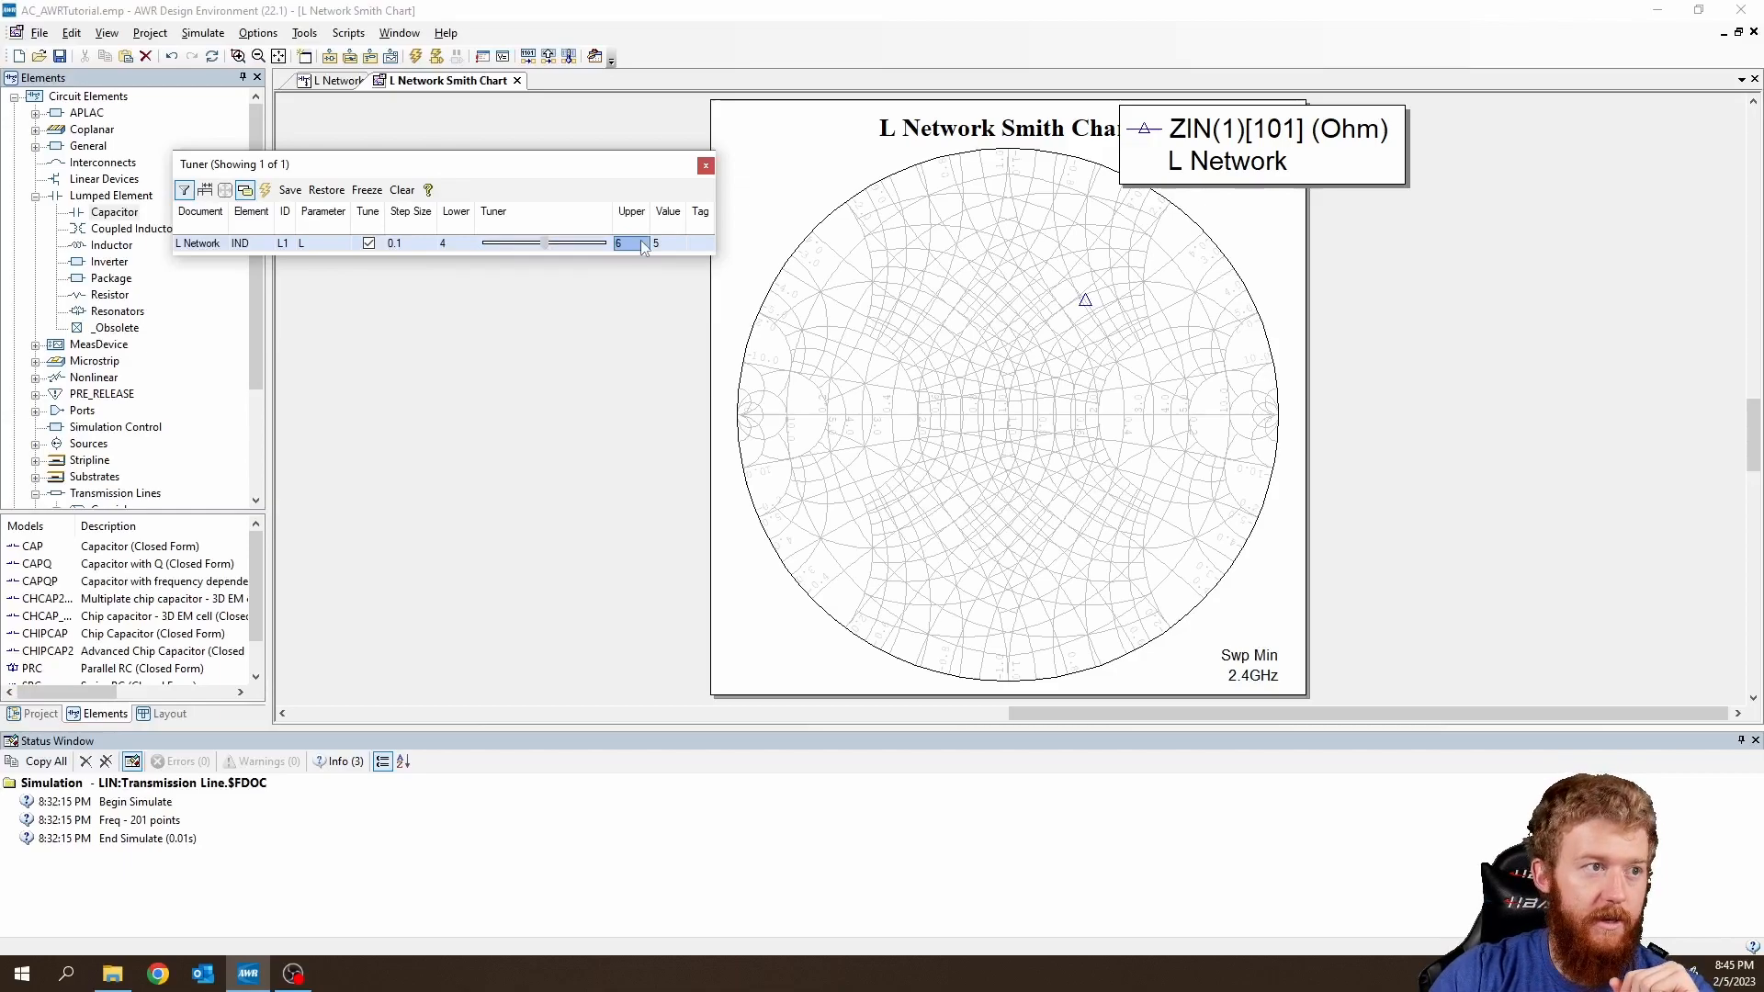
Tune L to 4.8 nH and read the normalized impedance of the 2.4 GHz point on the Smith chart.
left_click(545, 243)
left_click_drag(546, 248, 534, 250)
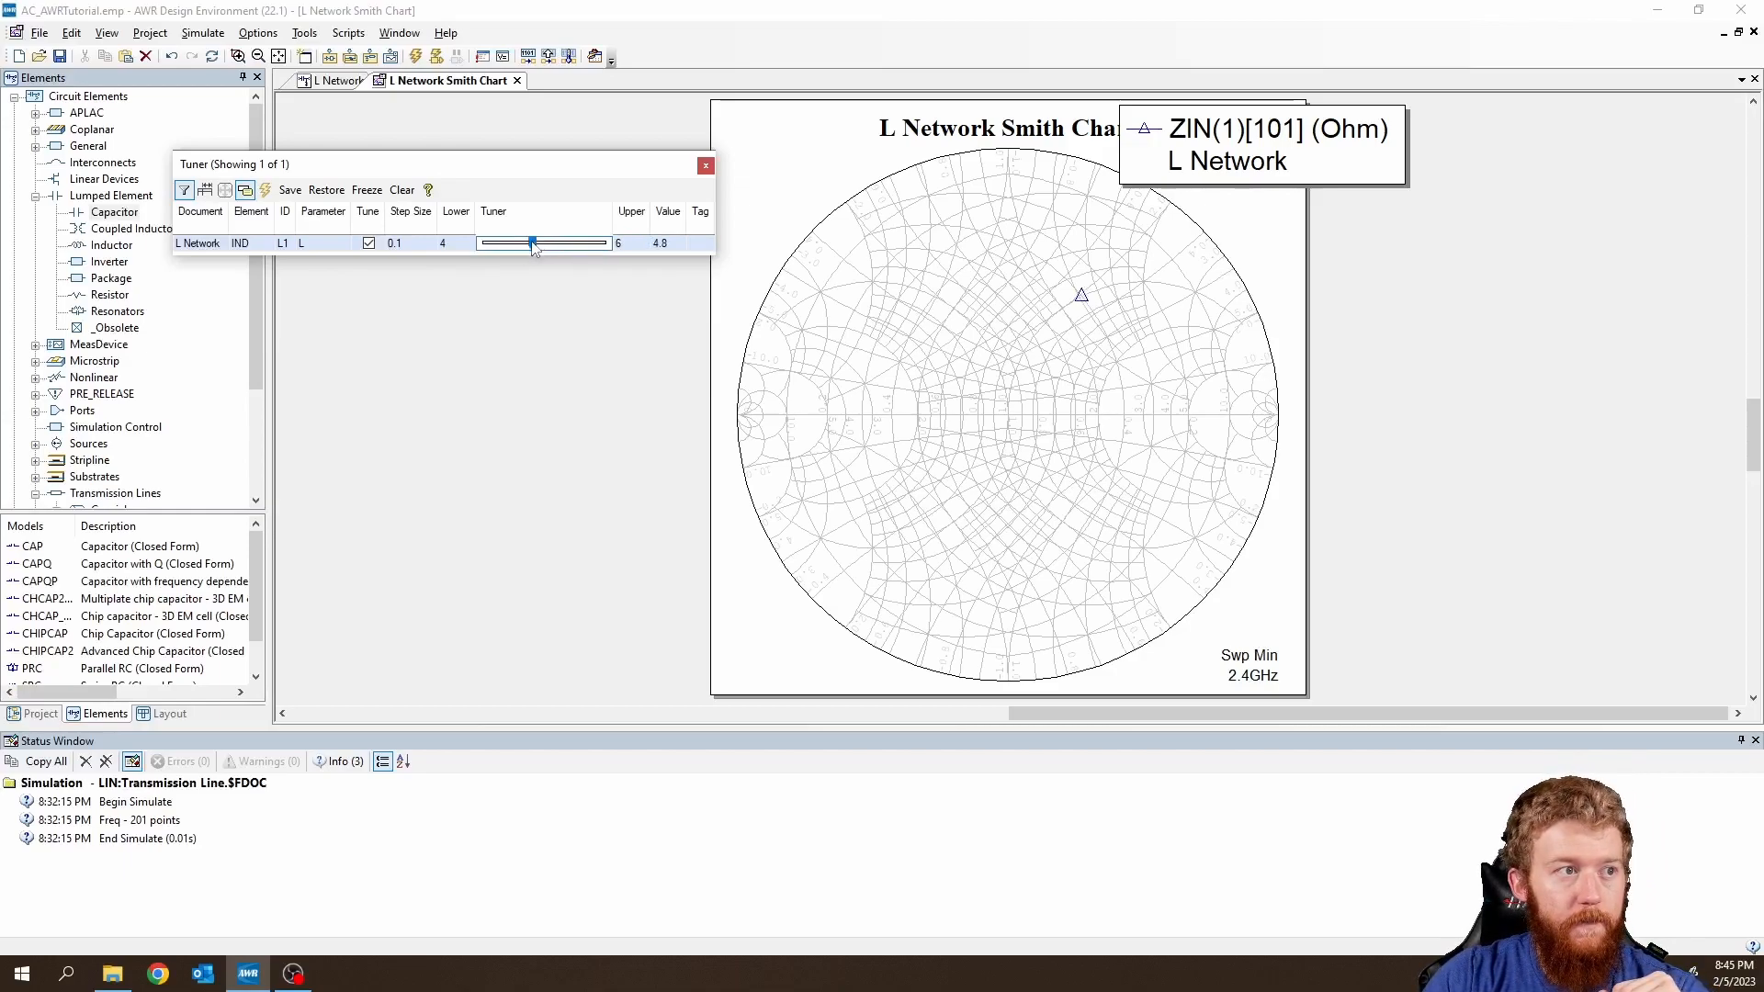
left_click(1083, 300)
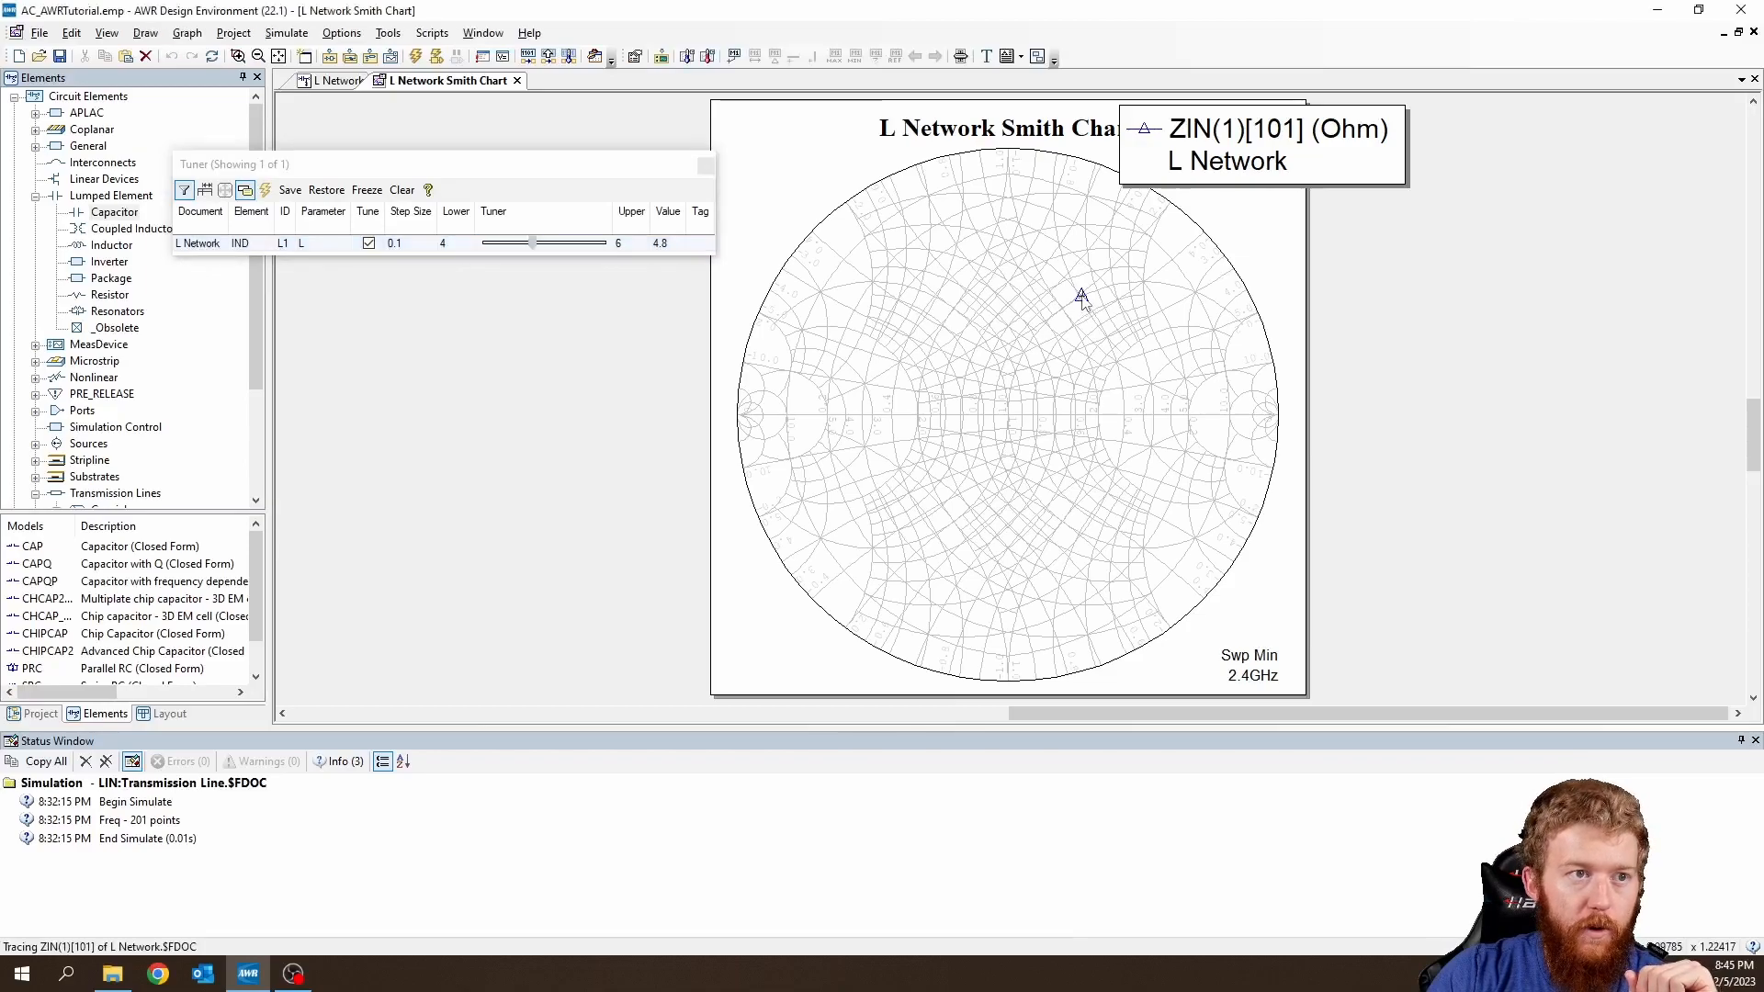
mouse_move(1083, 301)
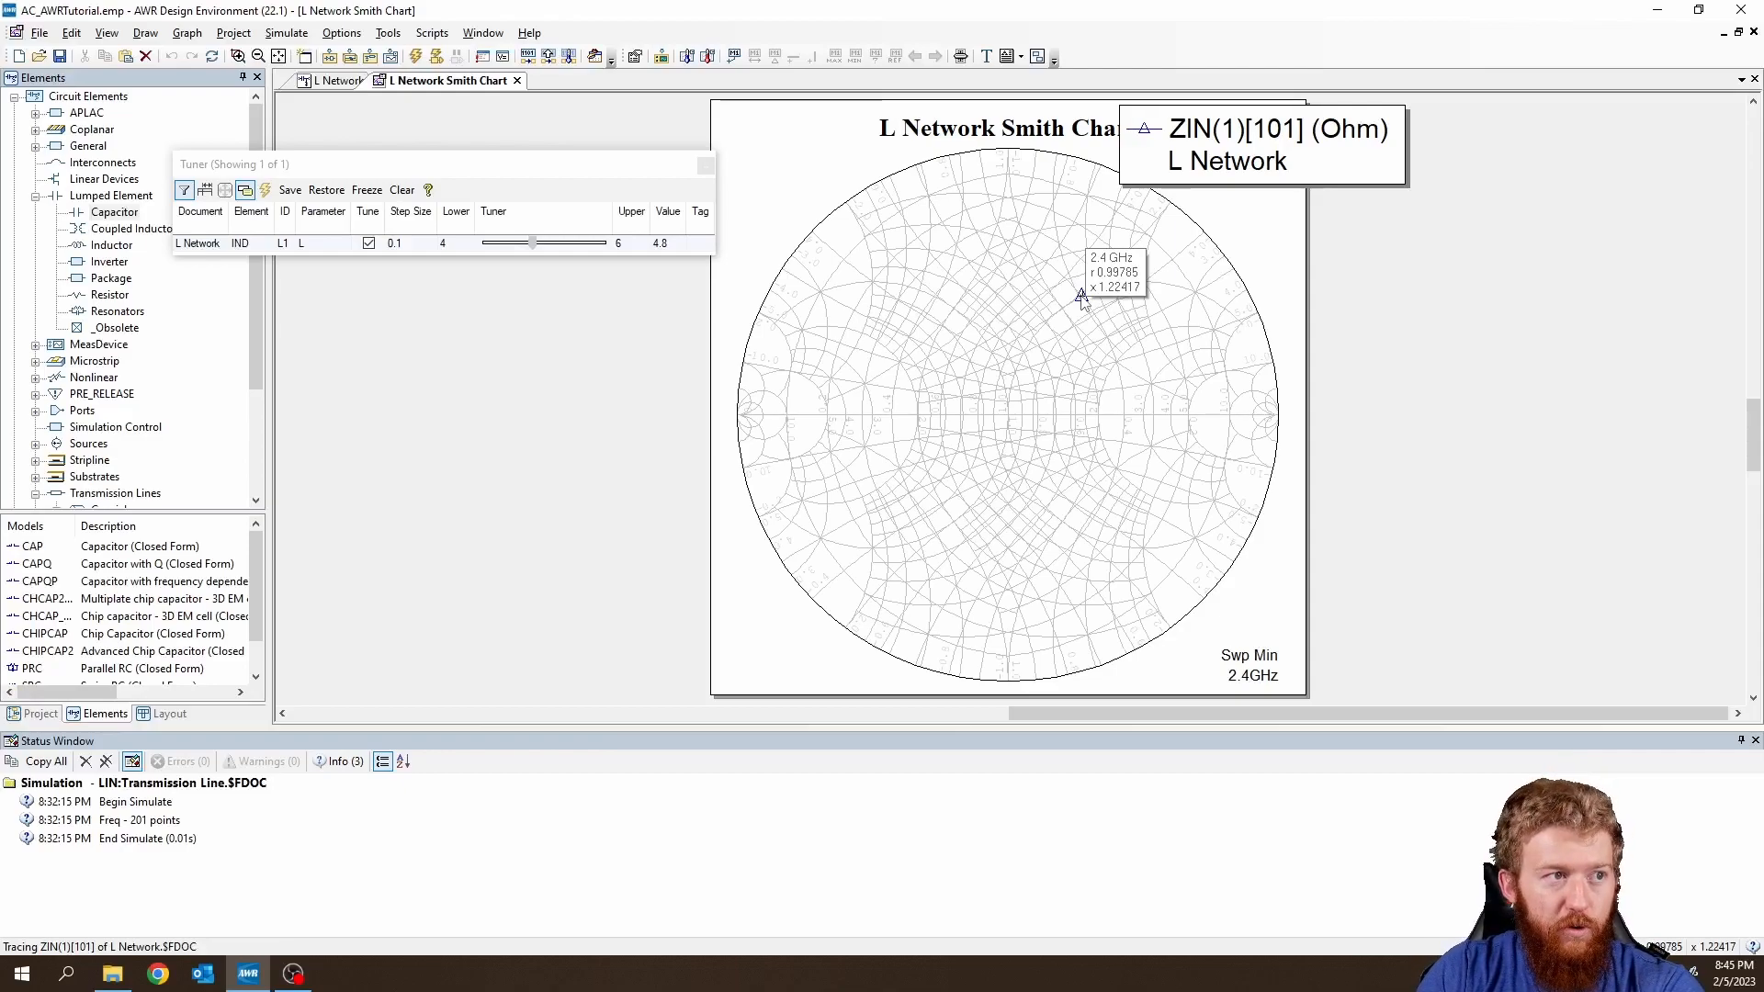
Try L at 4.7 nH, read the 2.4 GHz point's impedance on the Smith chart, and return L to 4.8 nH.
left_click(534, 244)
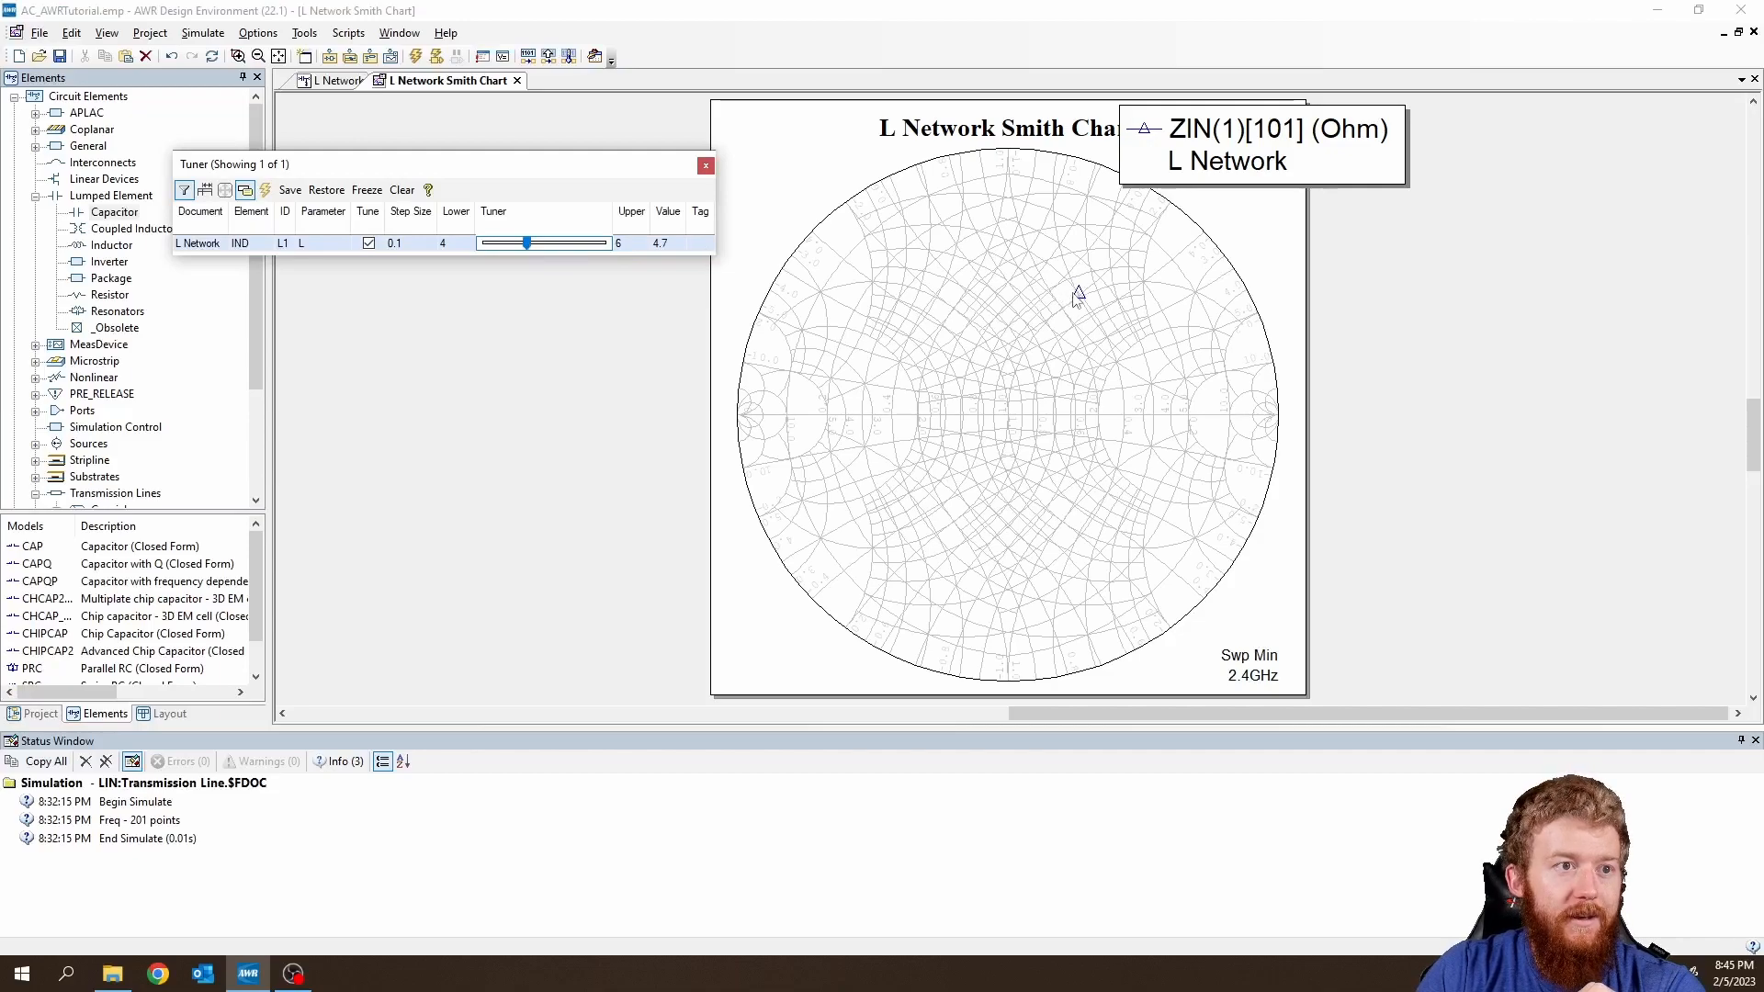
key("Left")
left_click(1079, 296)
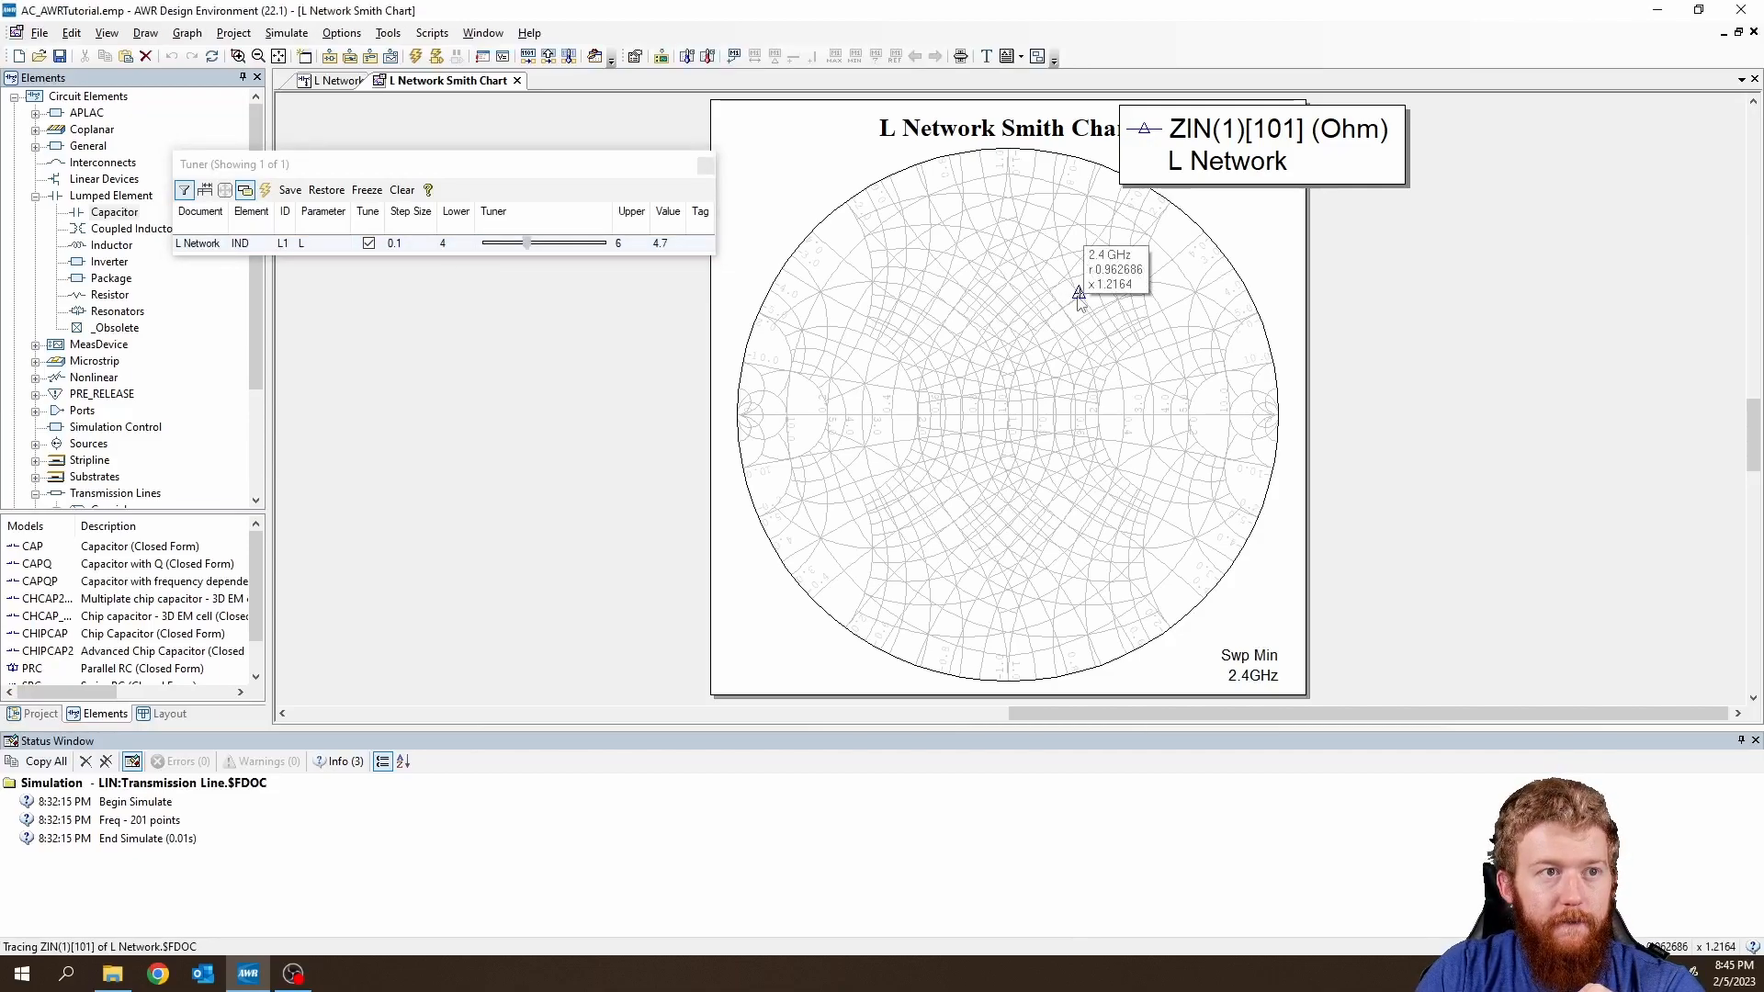
left_click(535, 244)
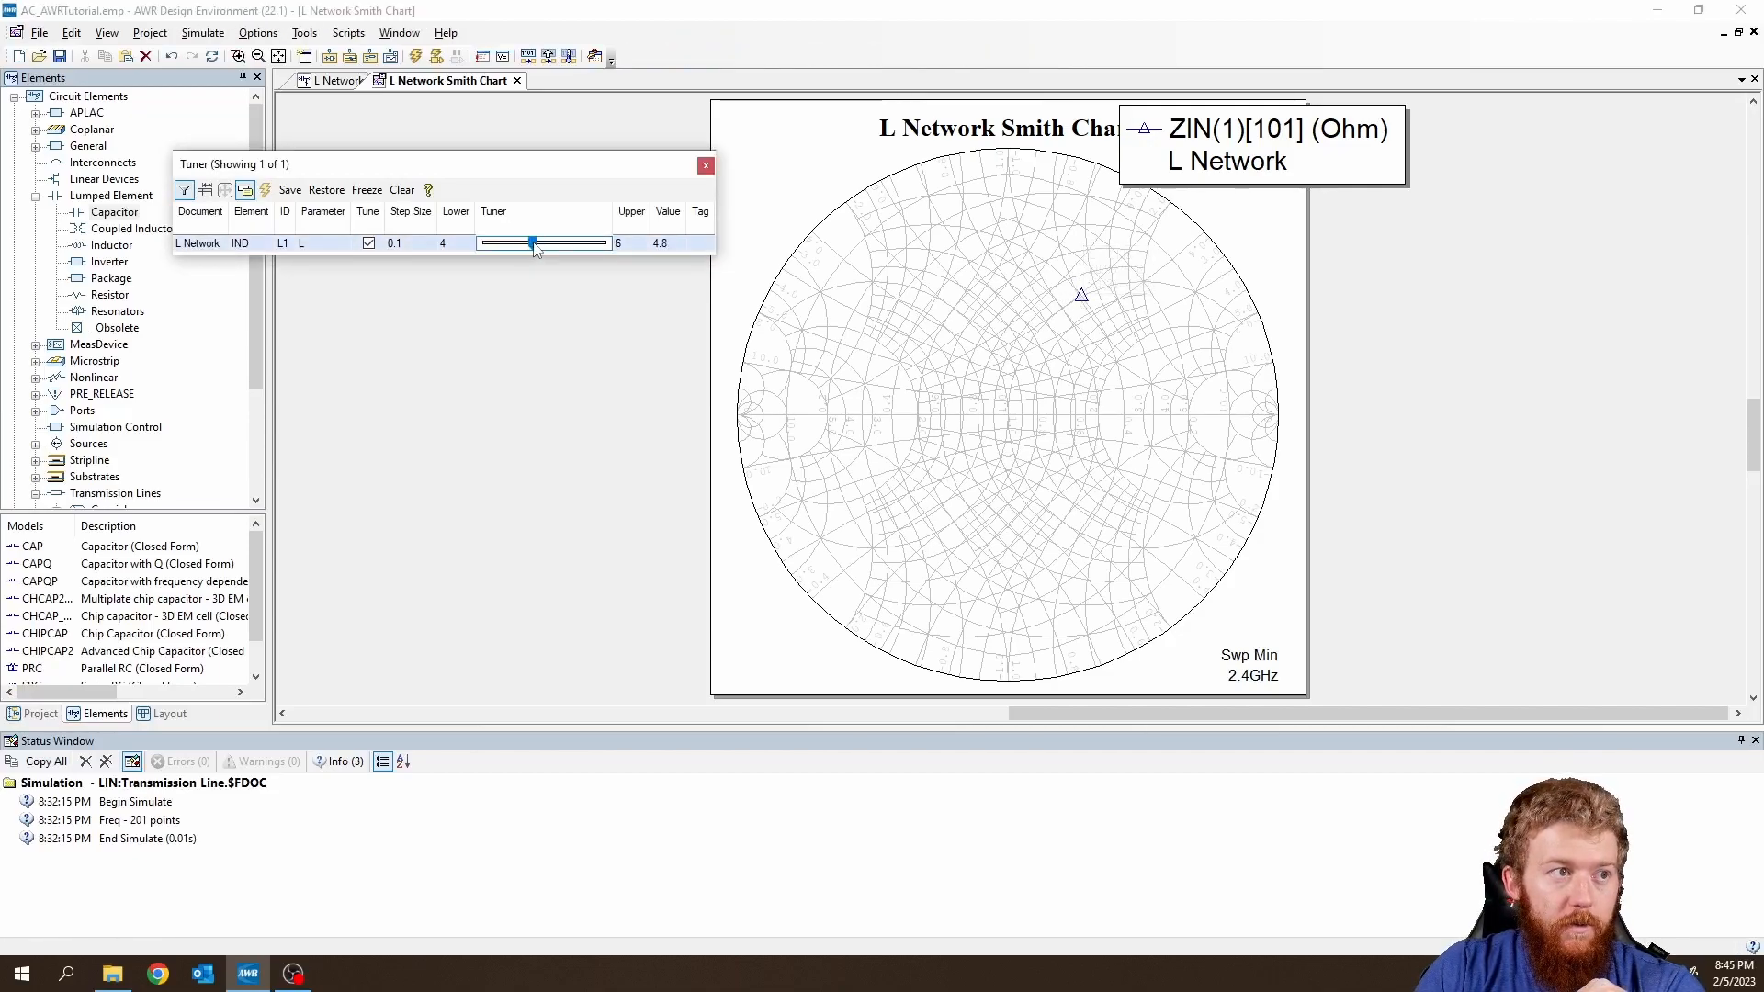
left_click_drag(535, 250, 538, 250)
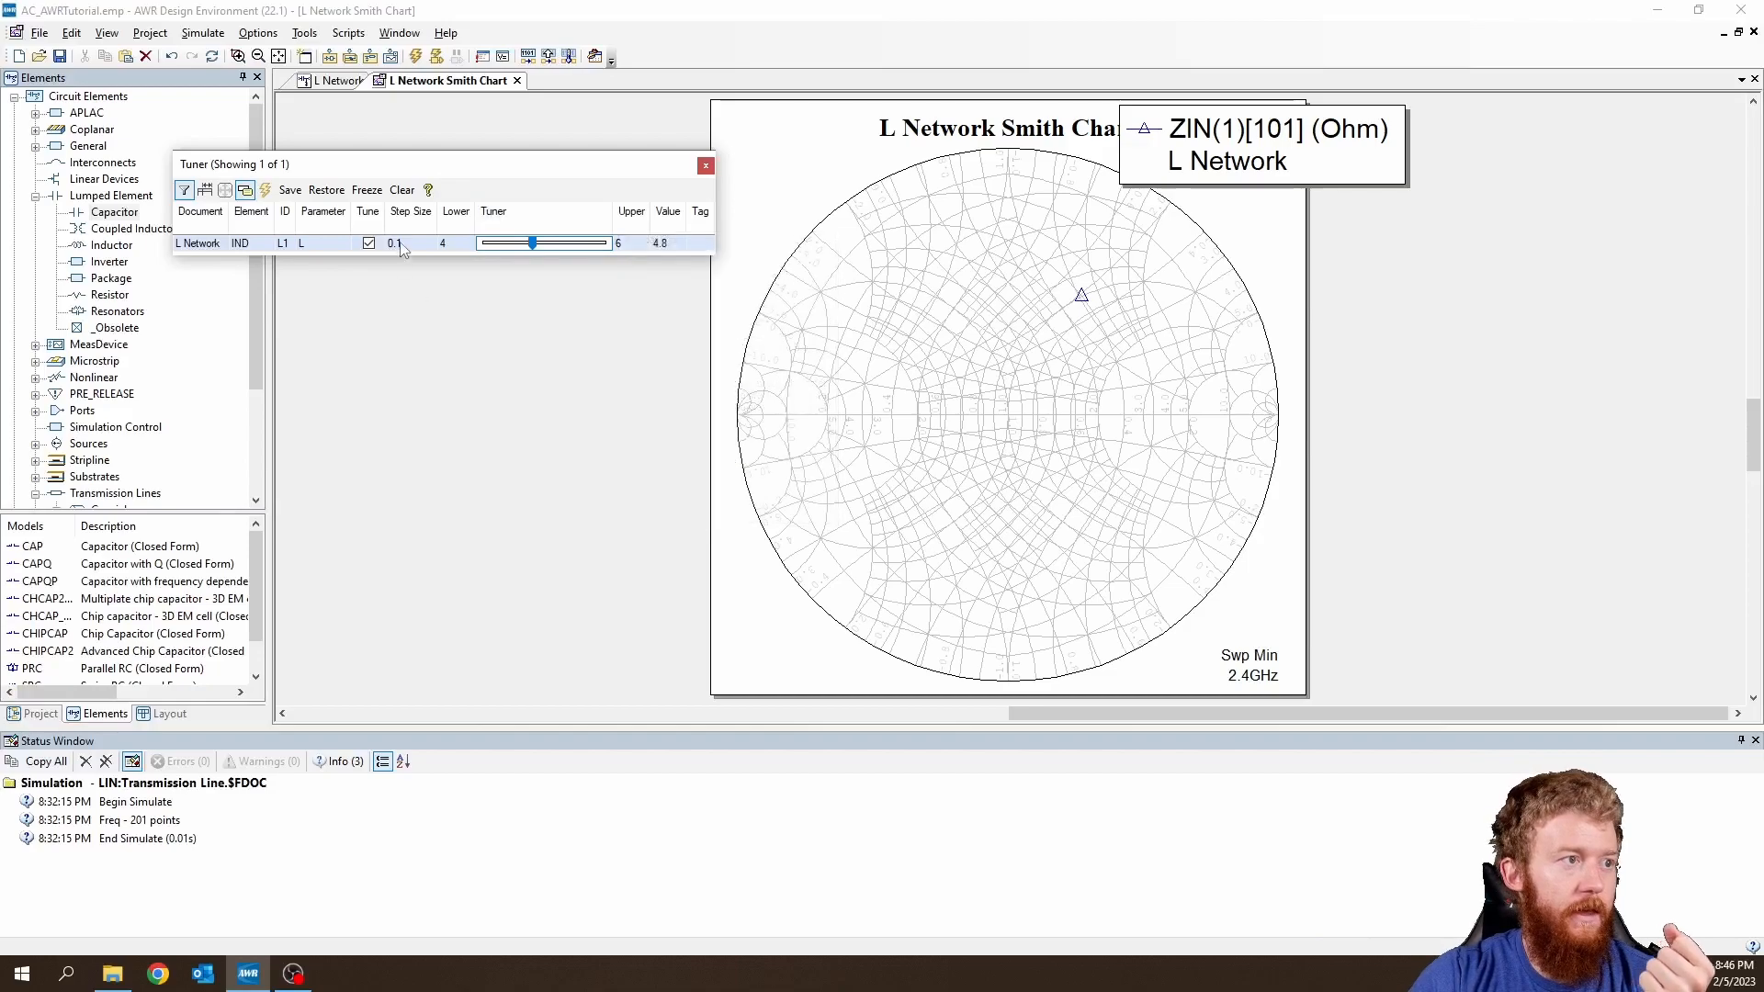
Take the inductor's L parameter out of tuning and close the tuner.
left_click_drag(541, 181, 506, 166)
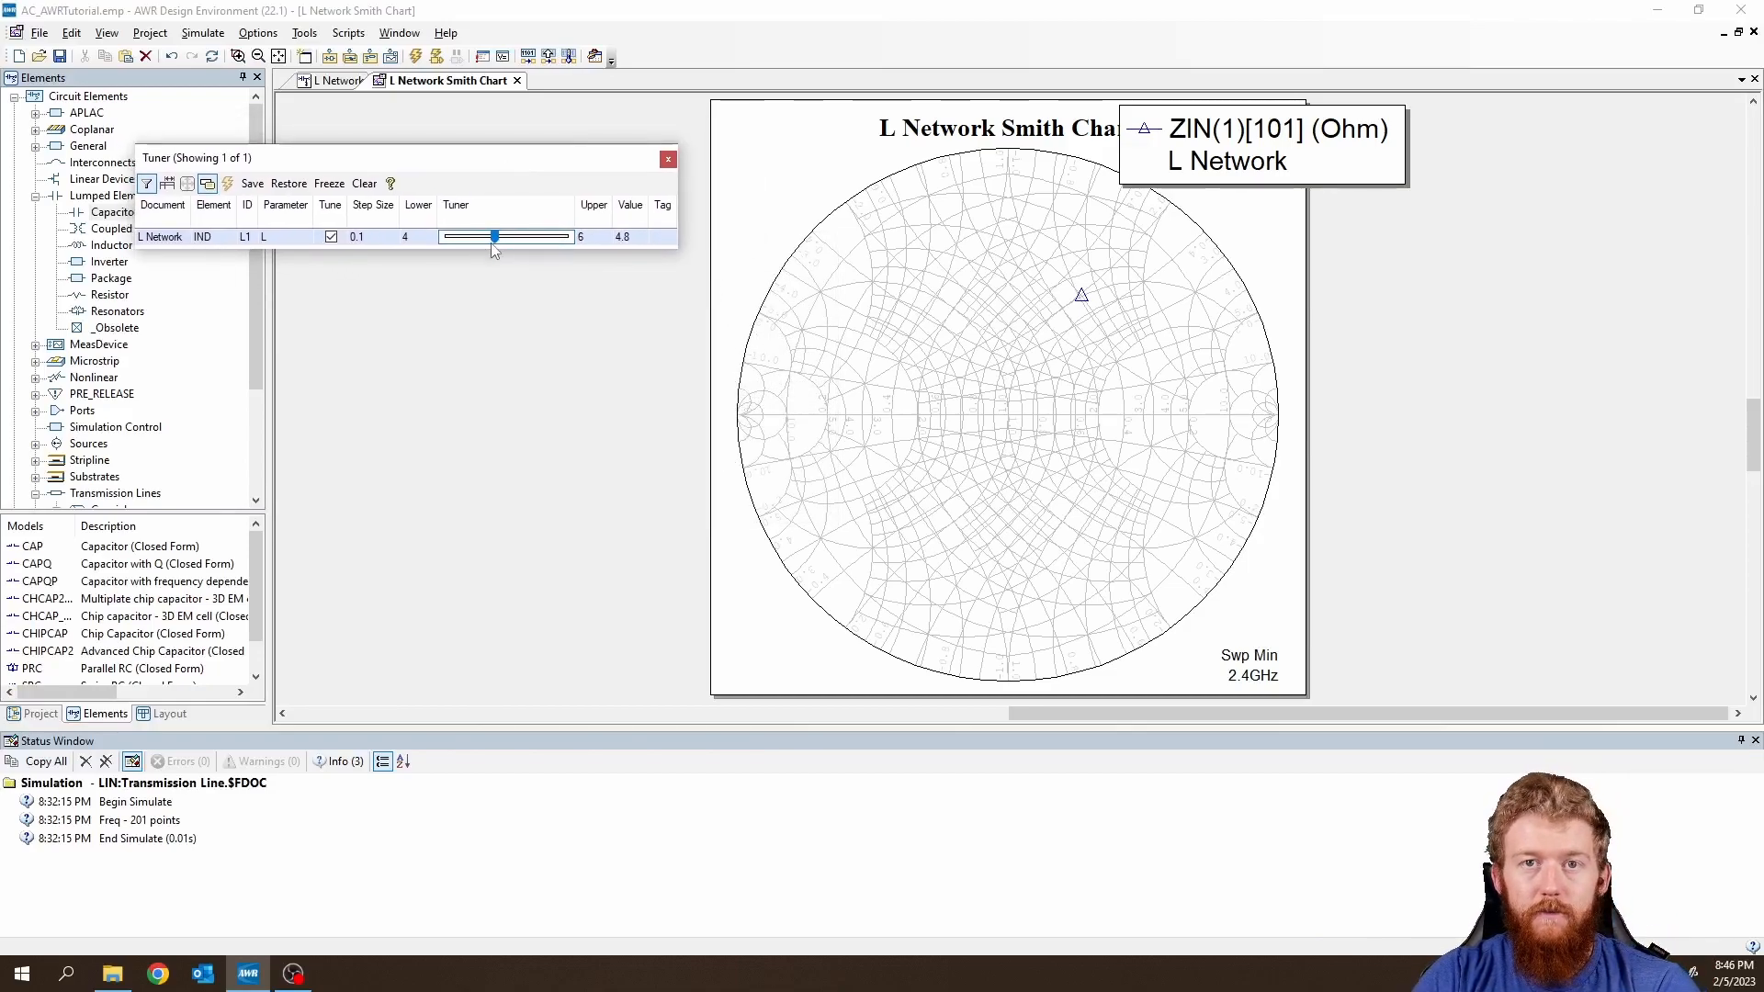
left_click(330, 237)
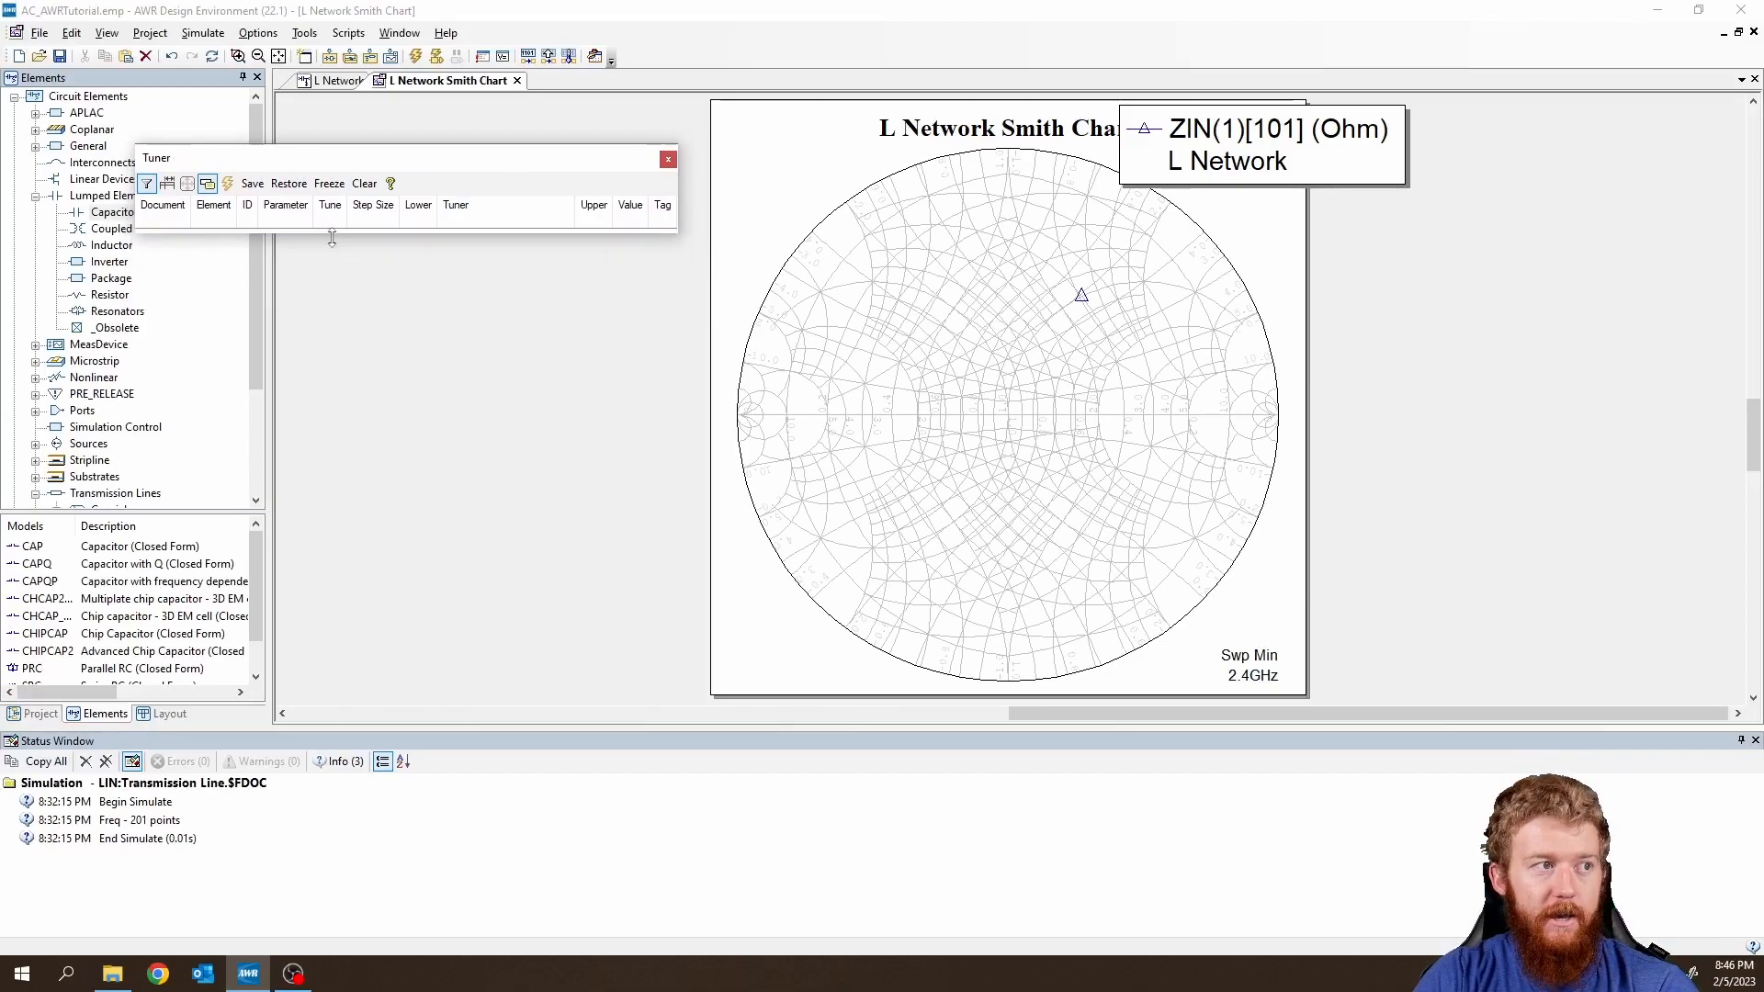
left_click(668, 159)
Make the capacitance of C1 tunable in the L Network schematic and open the tuner over the L Network Smith Chart.
left_click(336, 82)
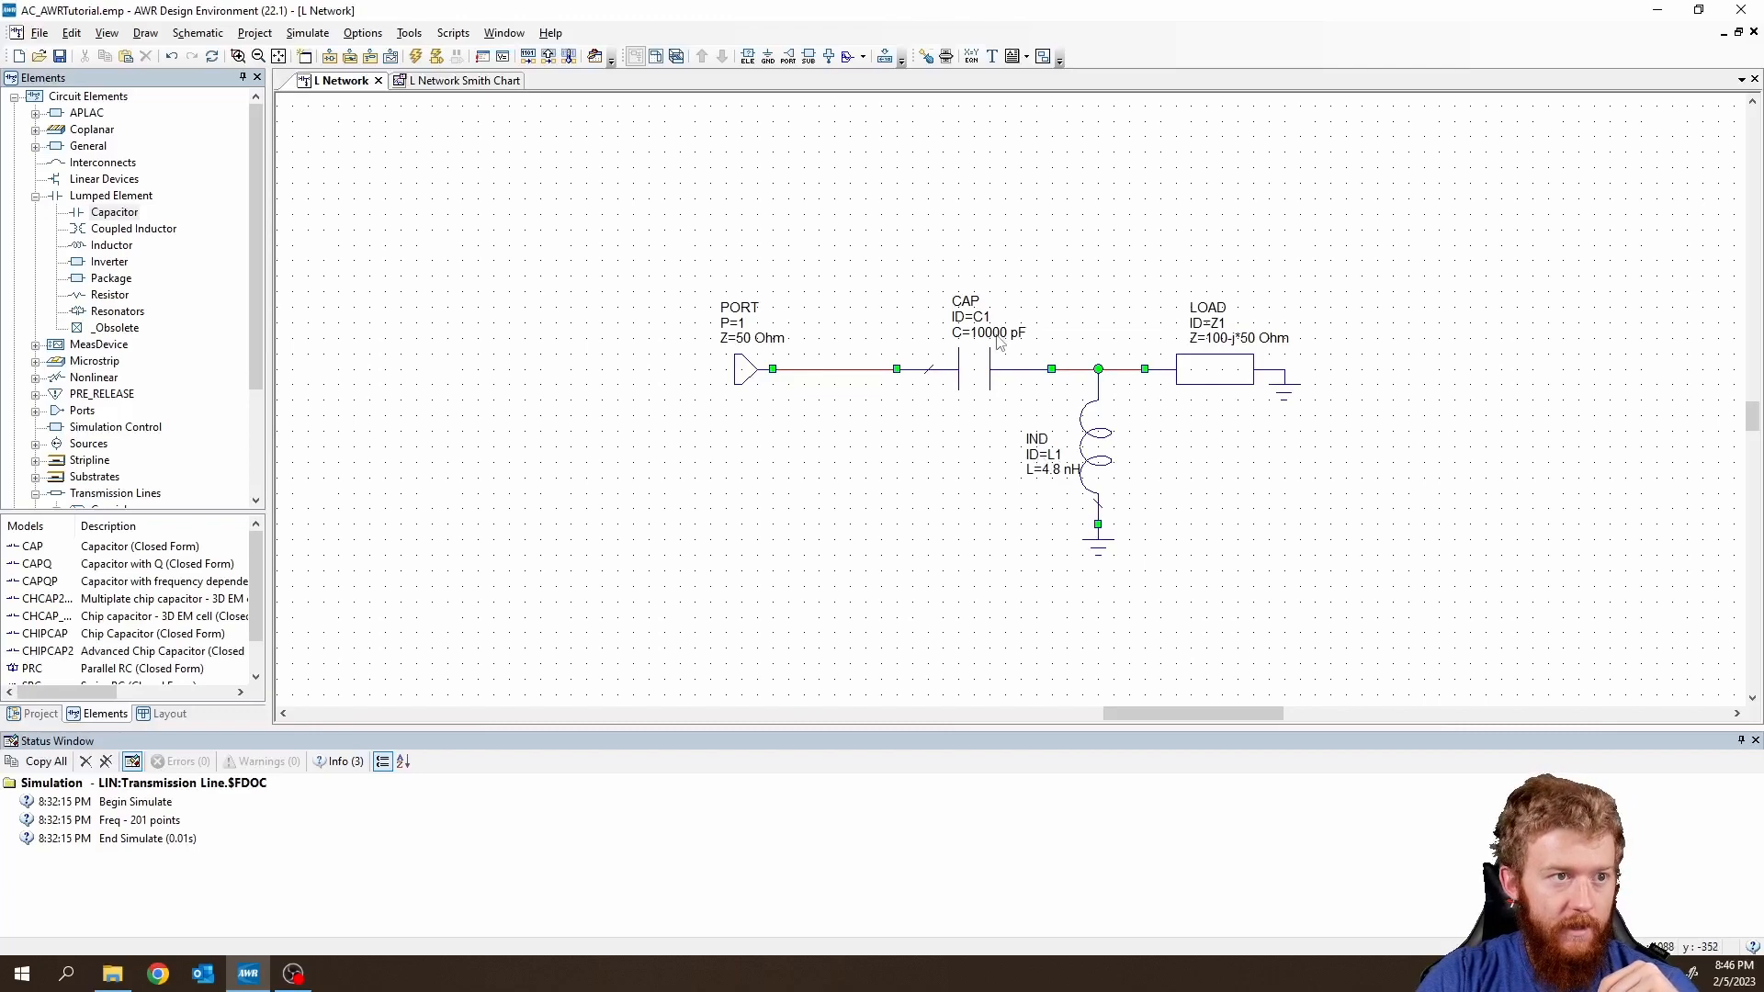
left_click(925, 56)
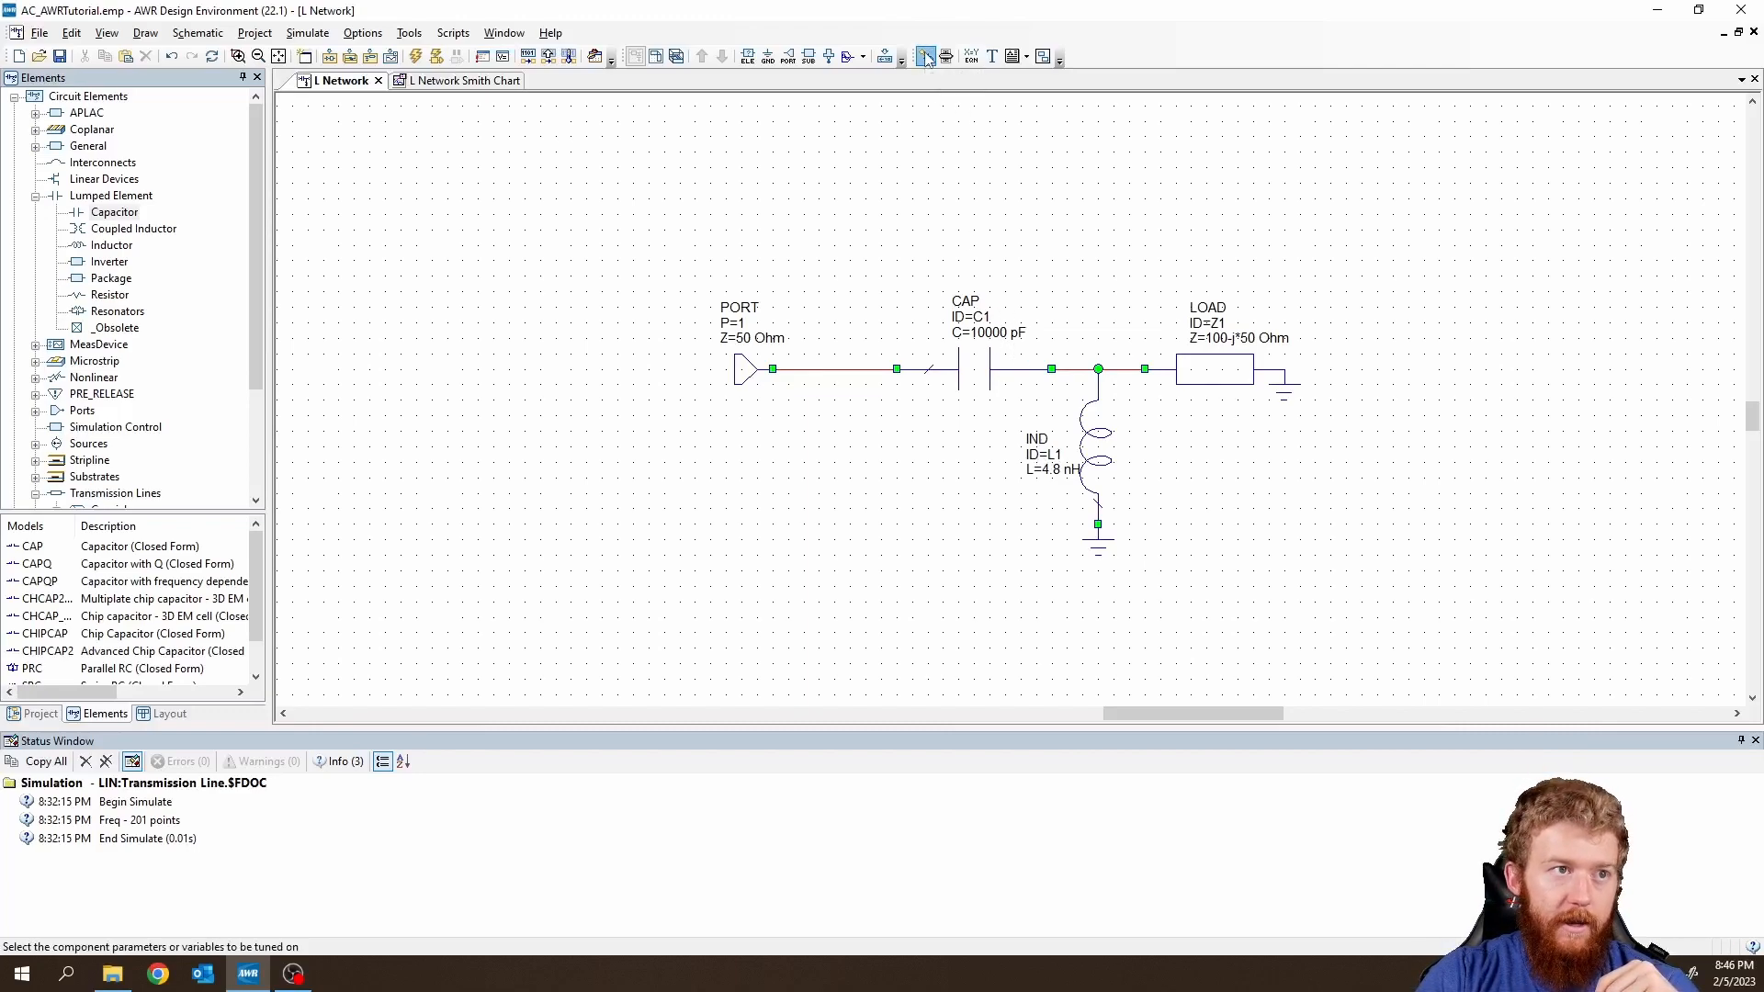
left_click(1006, 334)
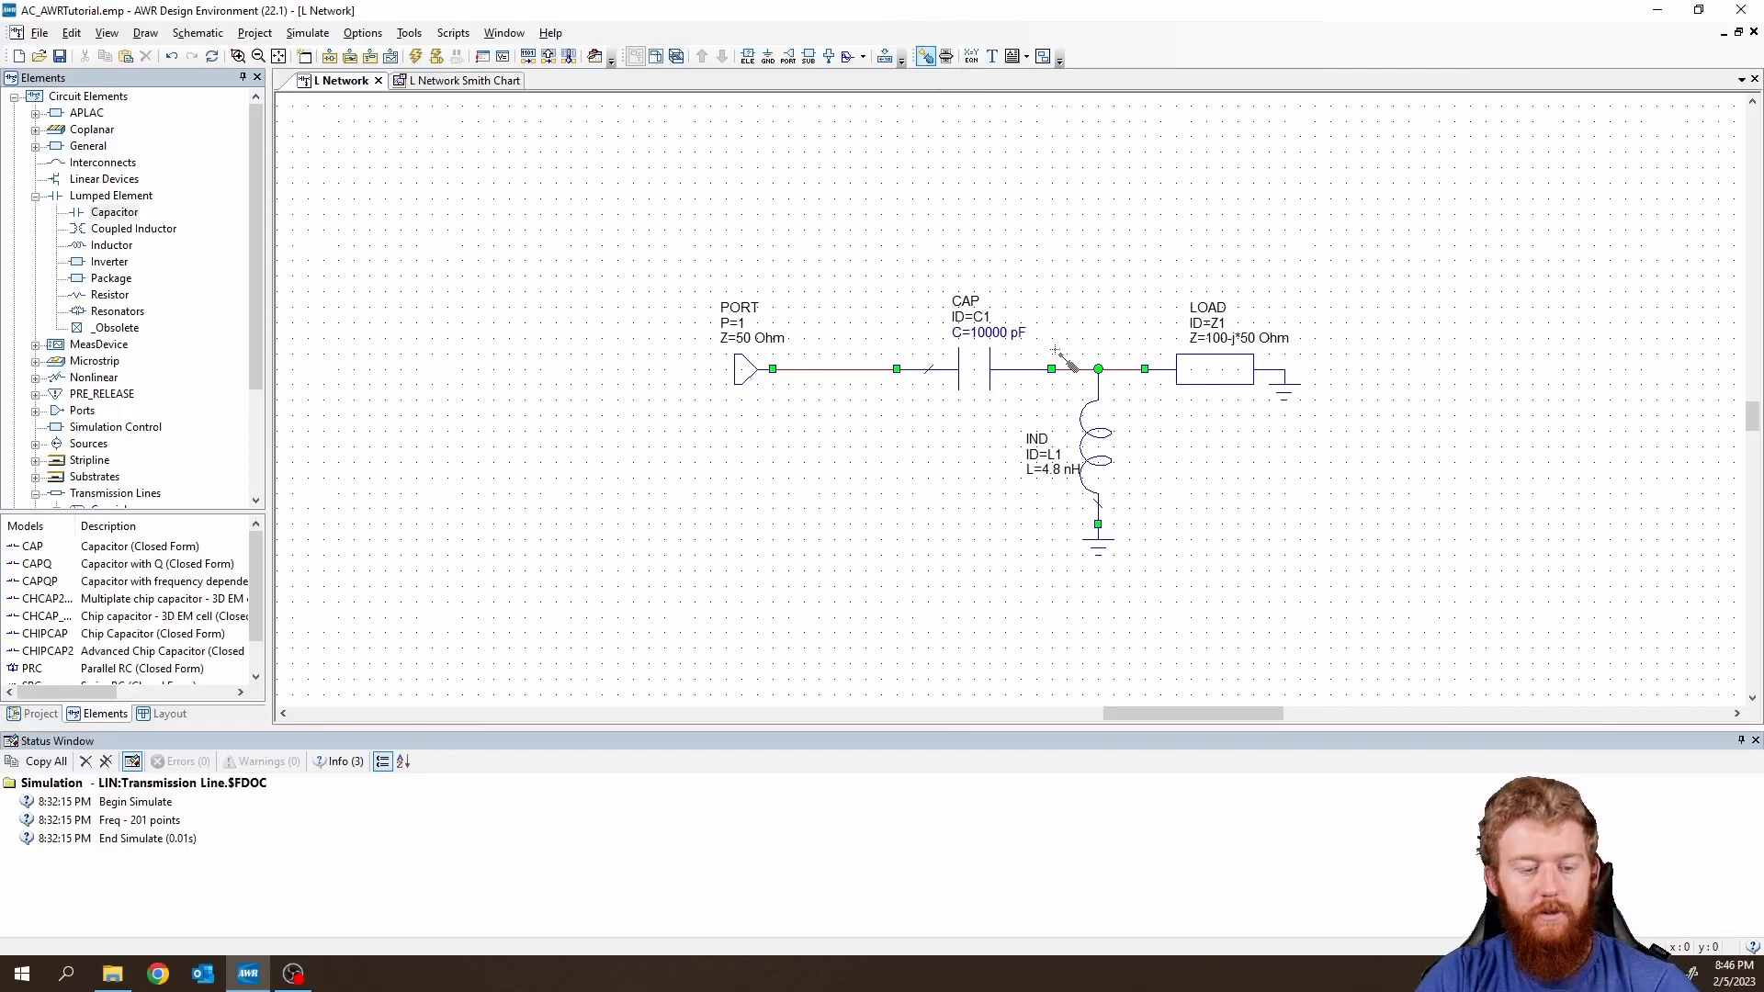
key("Escape")
left_click(489, 83)
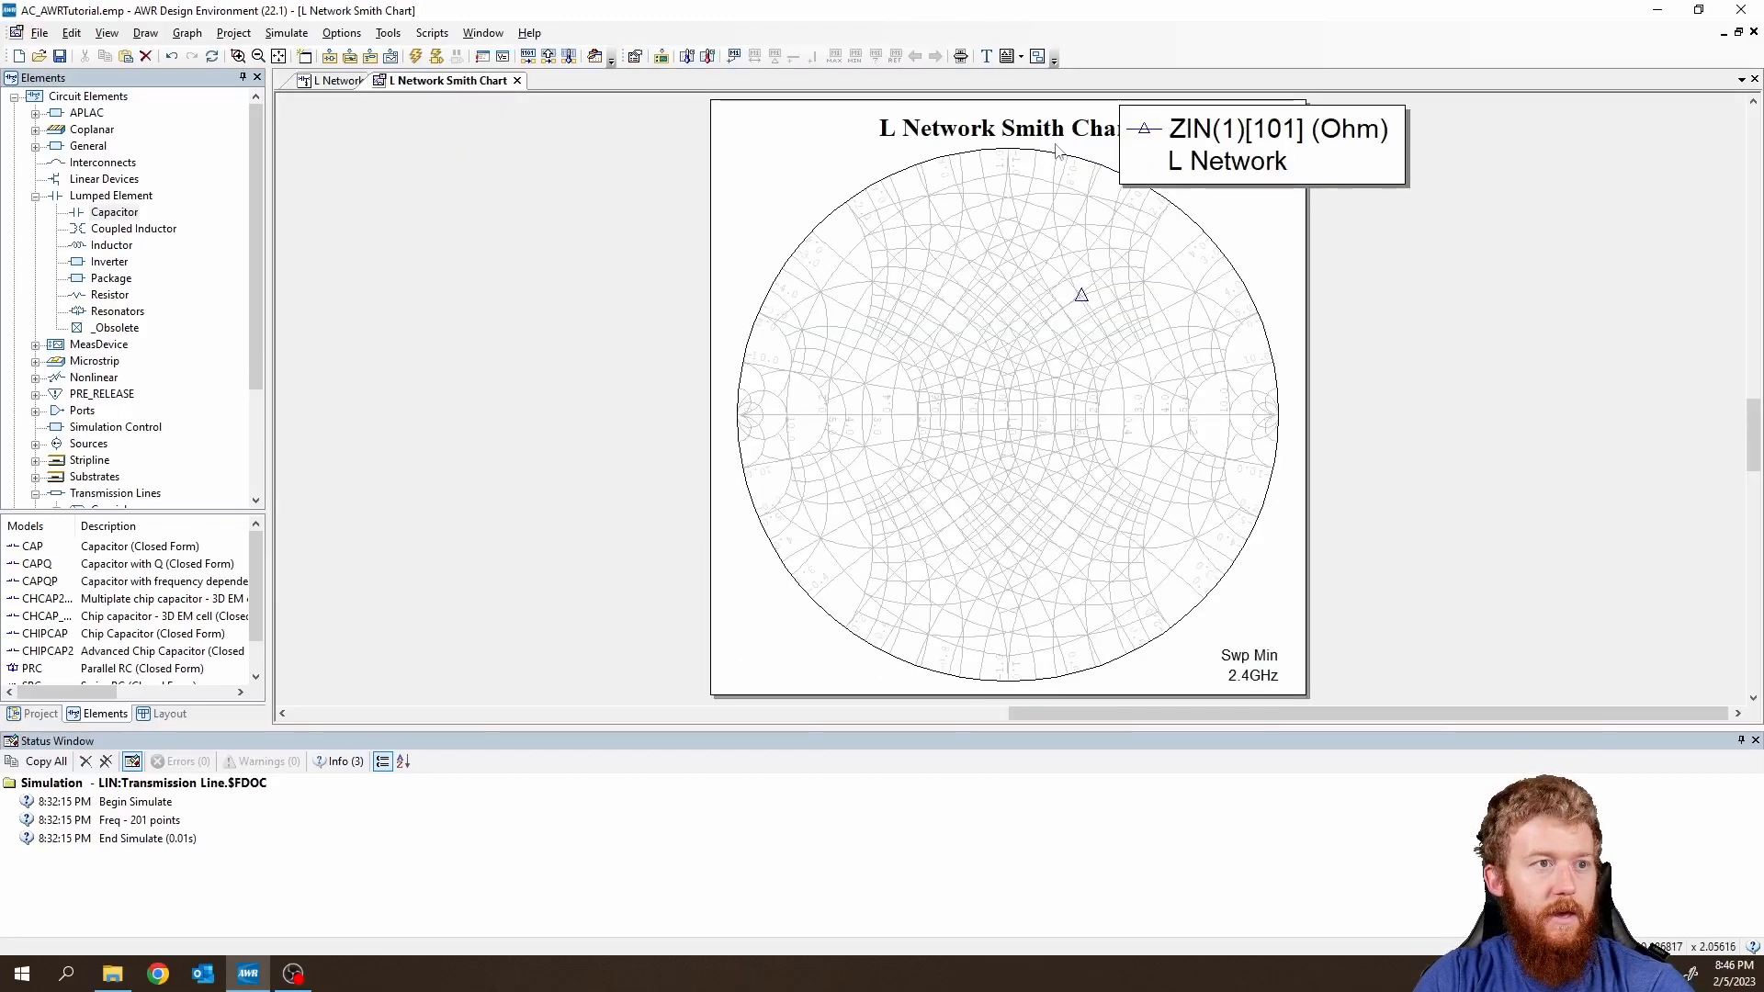
left_click(961, 57)
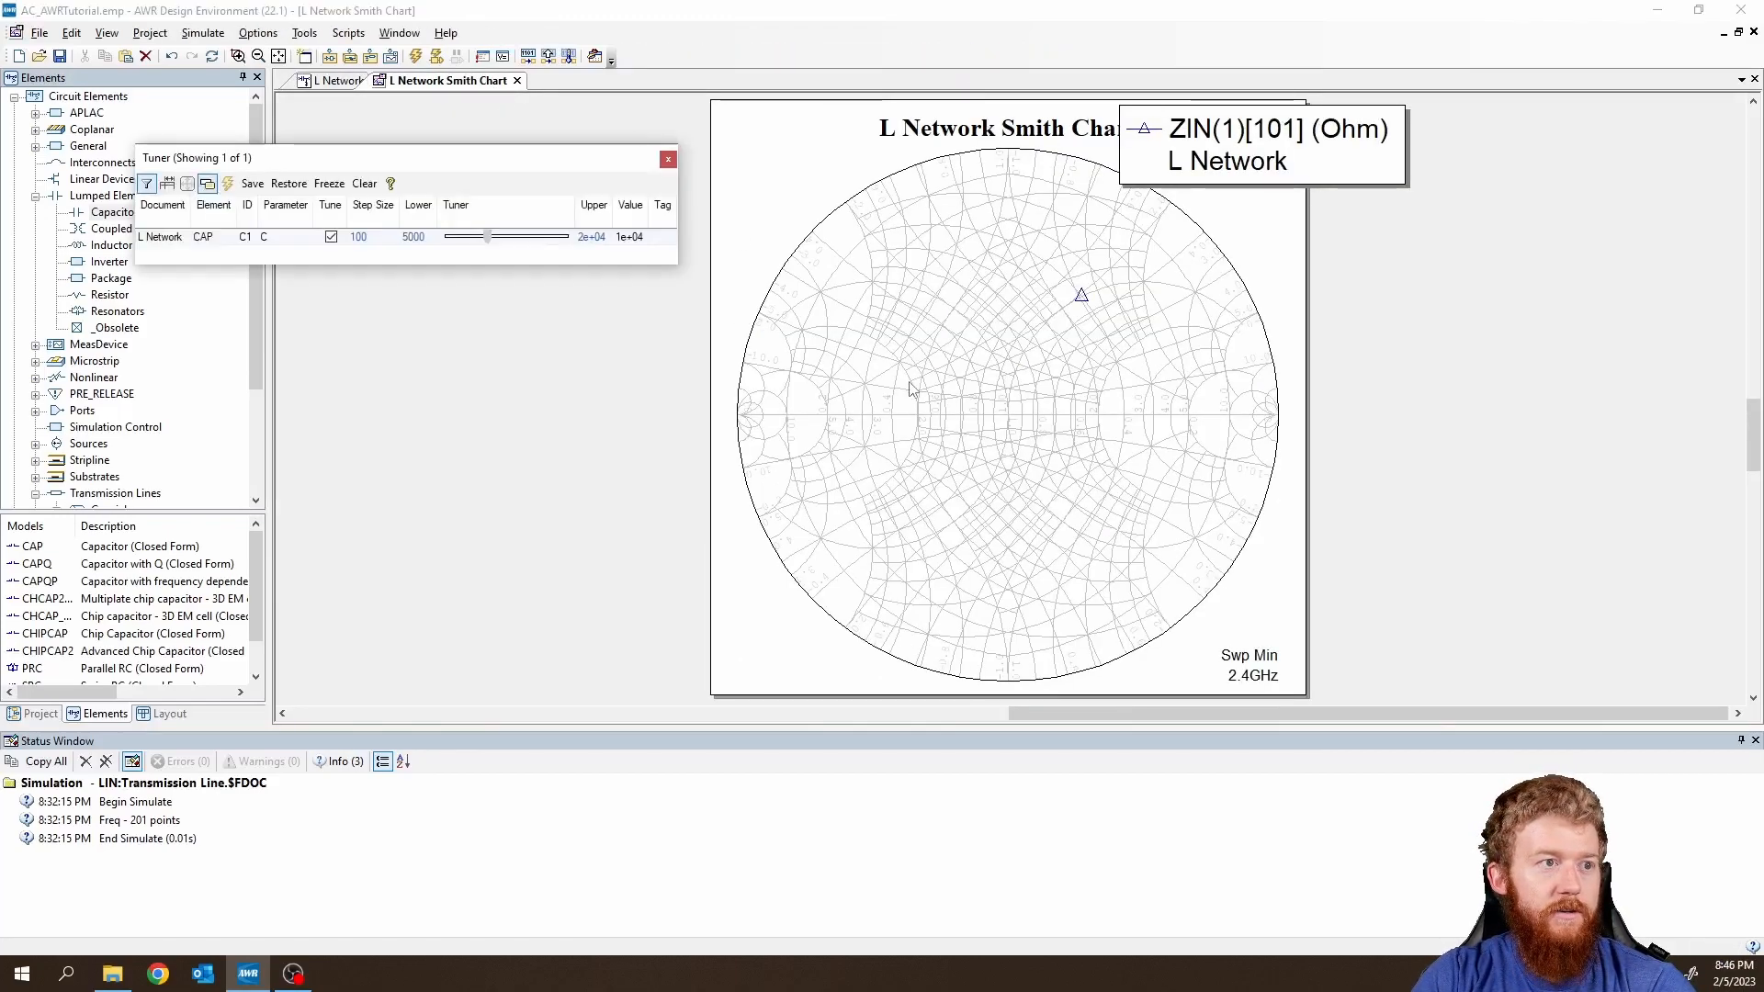
Set the capacitor's lower tuning limit to 0, its value to 10 pF, and its upper tuning limit to 10.
left_click(430, 238)
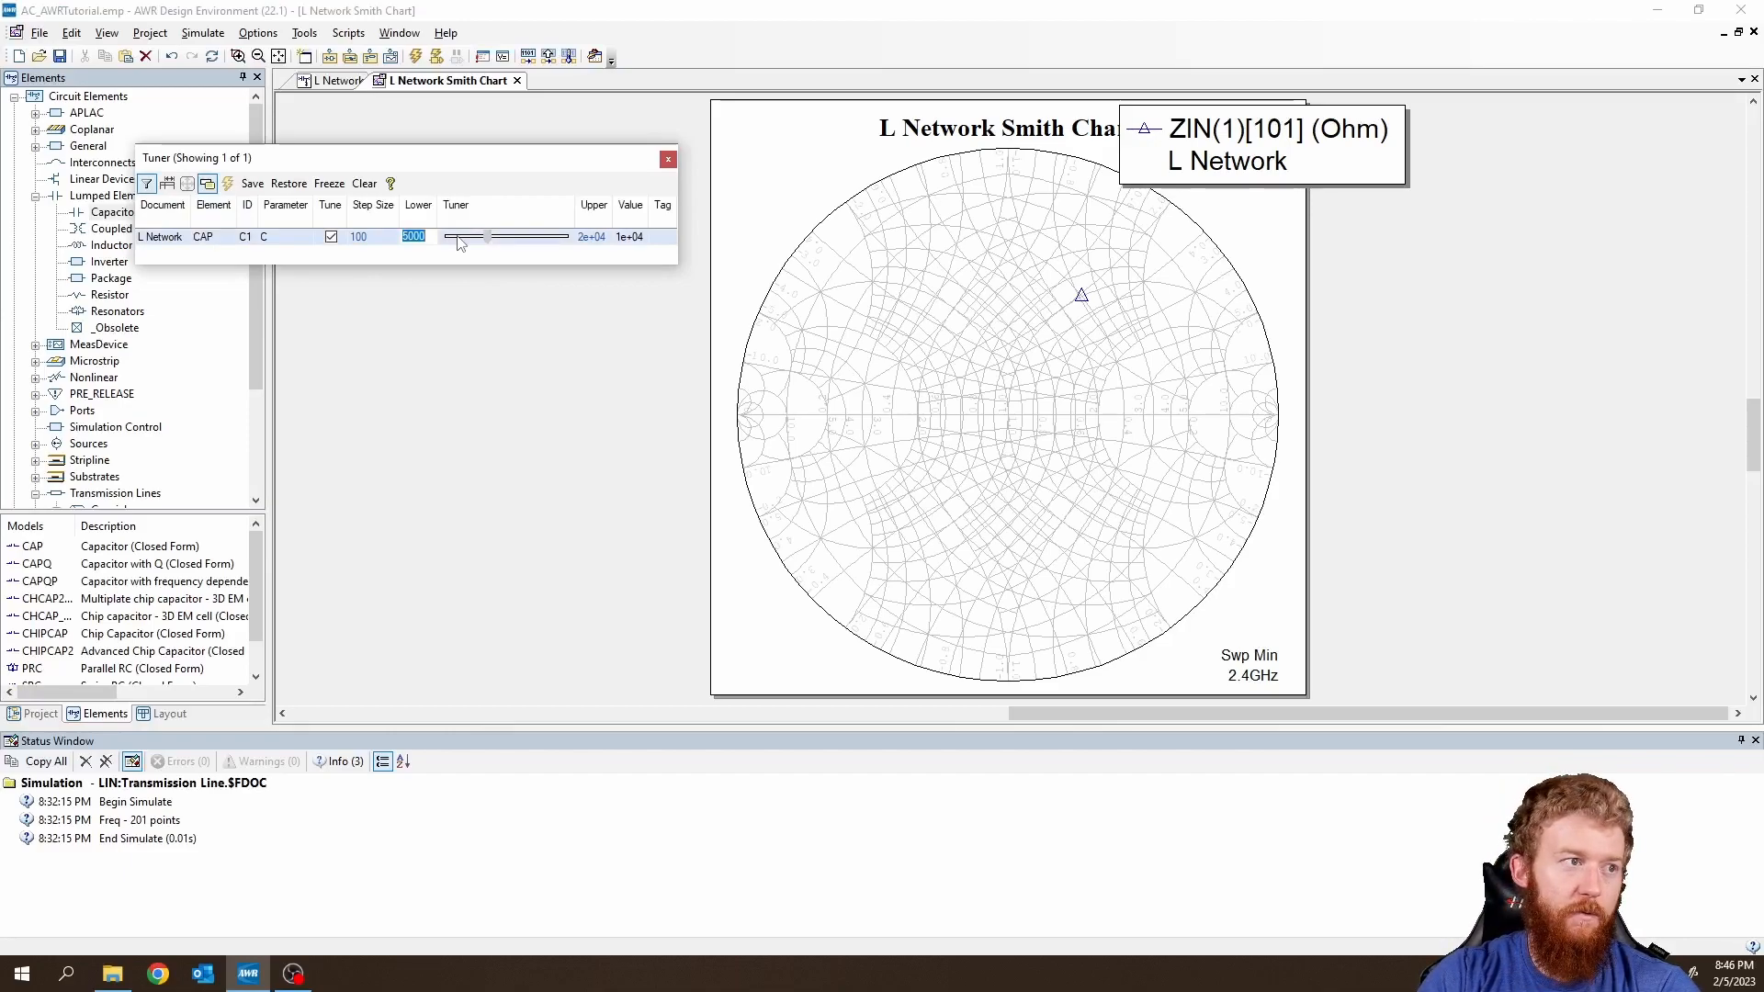
type("0")
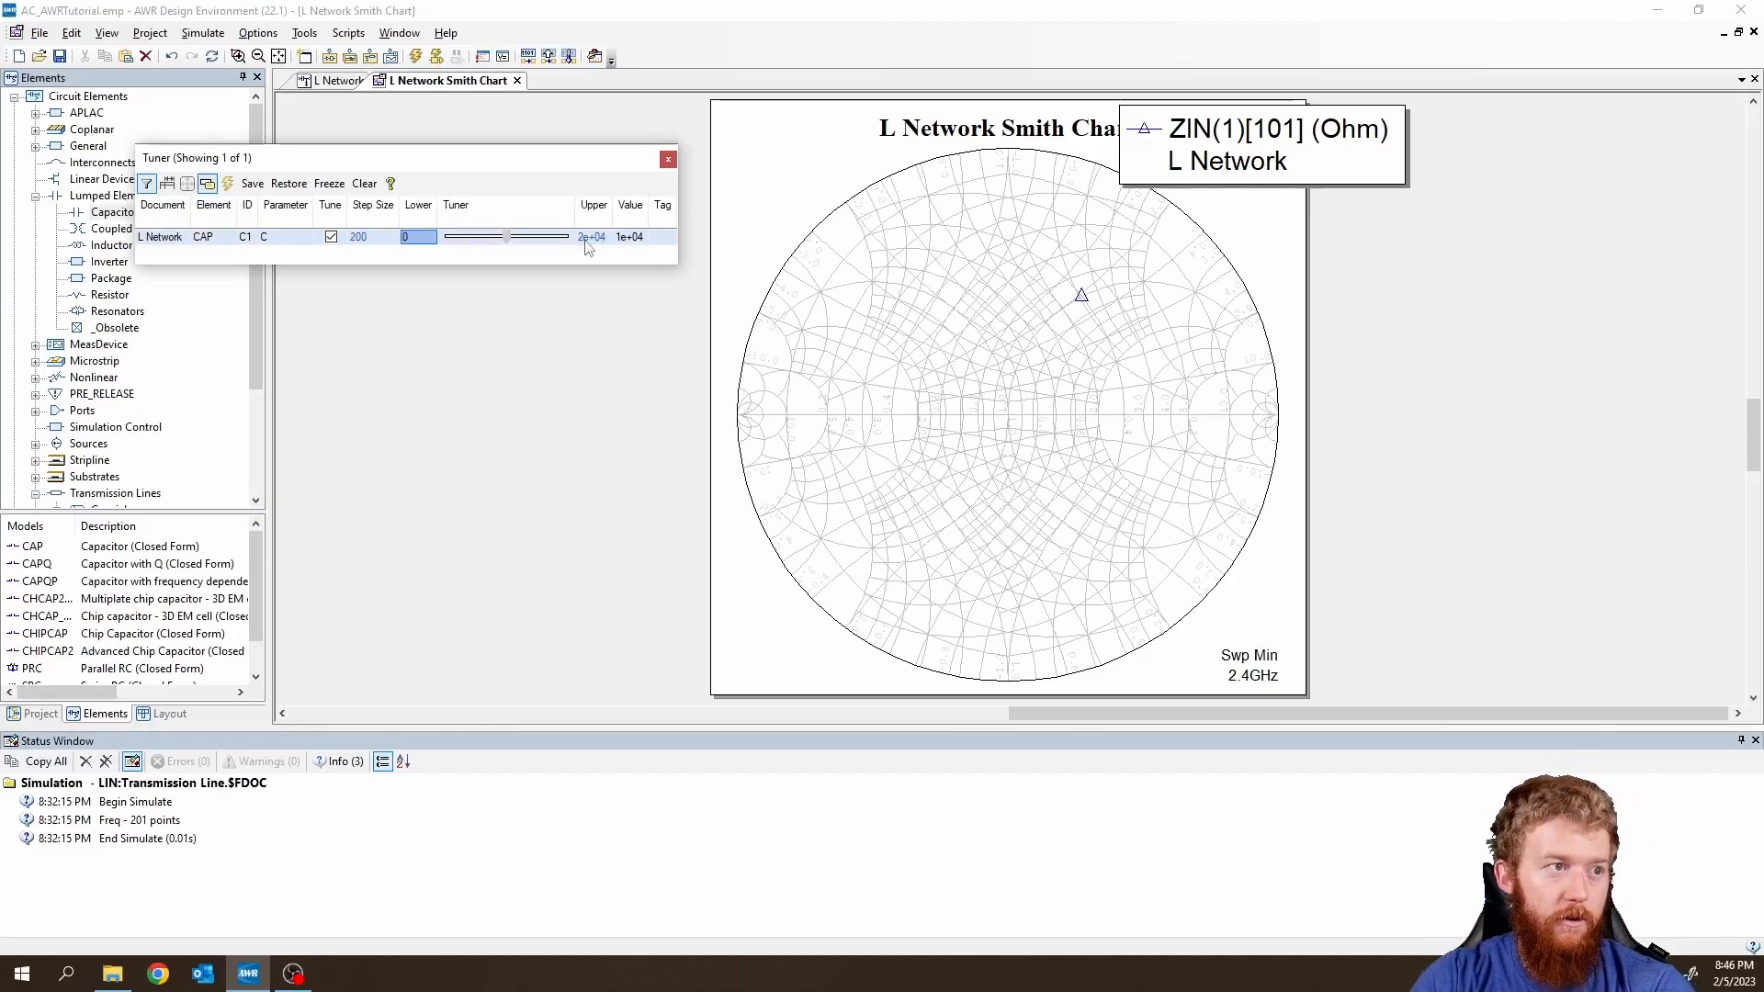
left_click(636, 238)
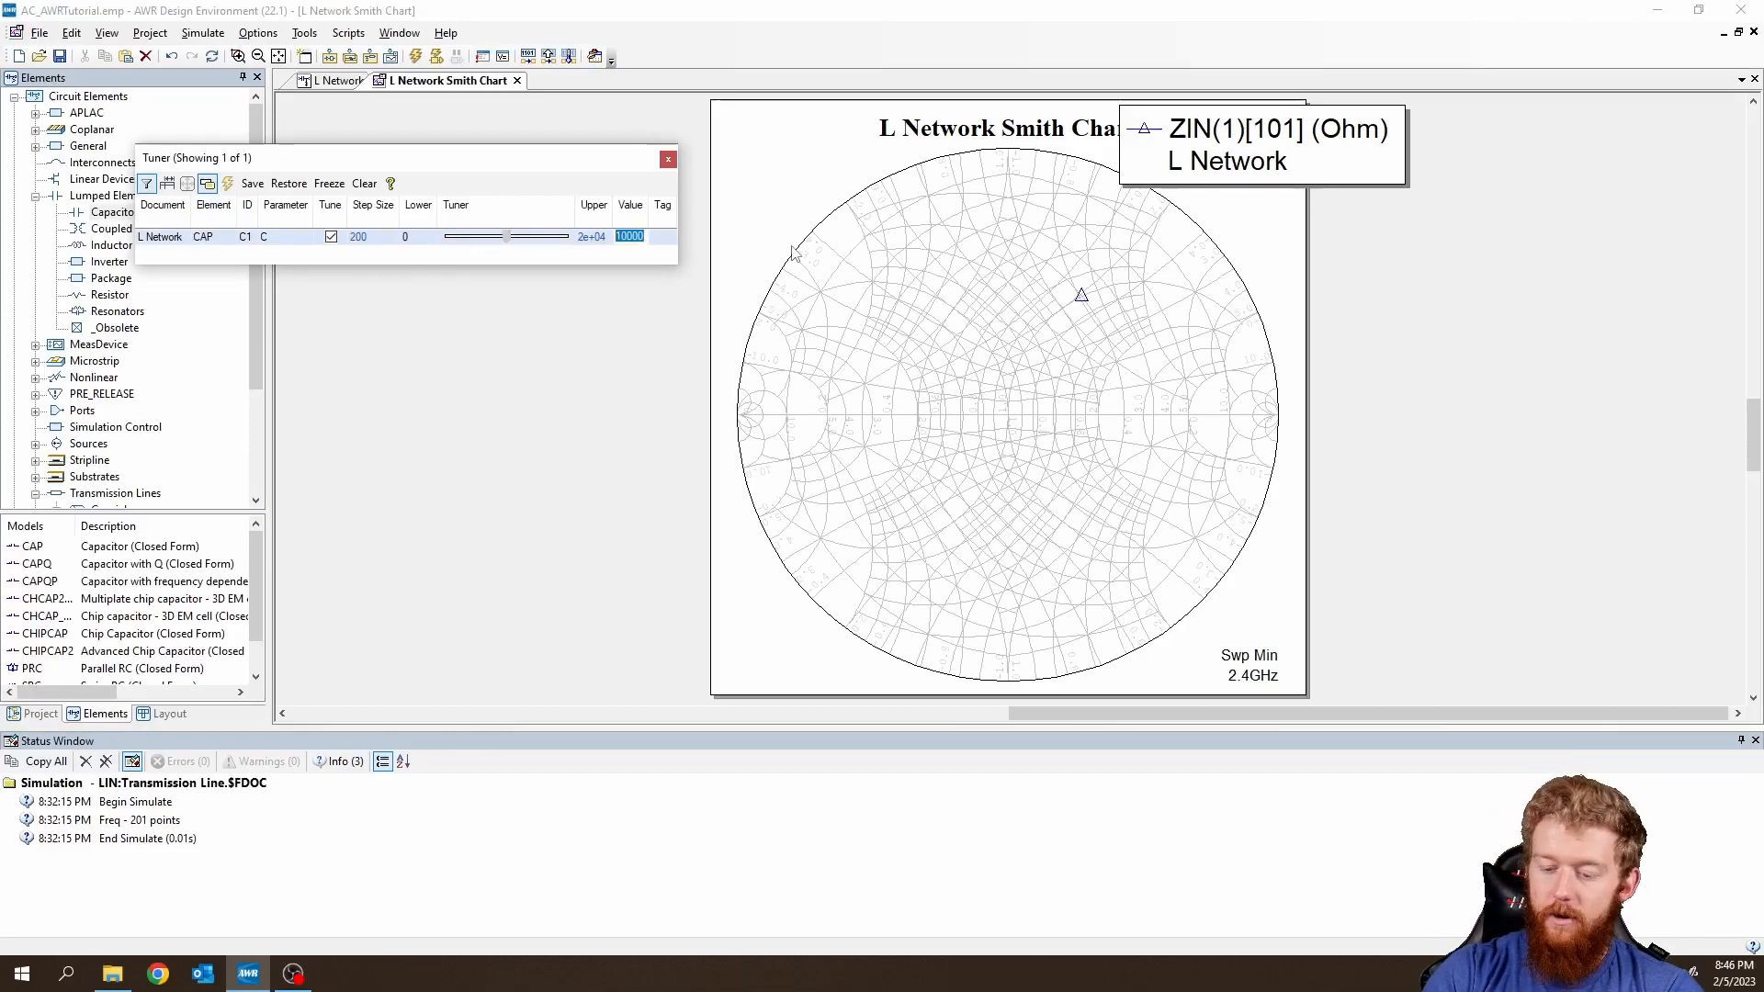
type("10")
key("Return")
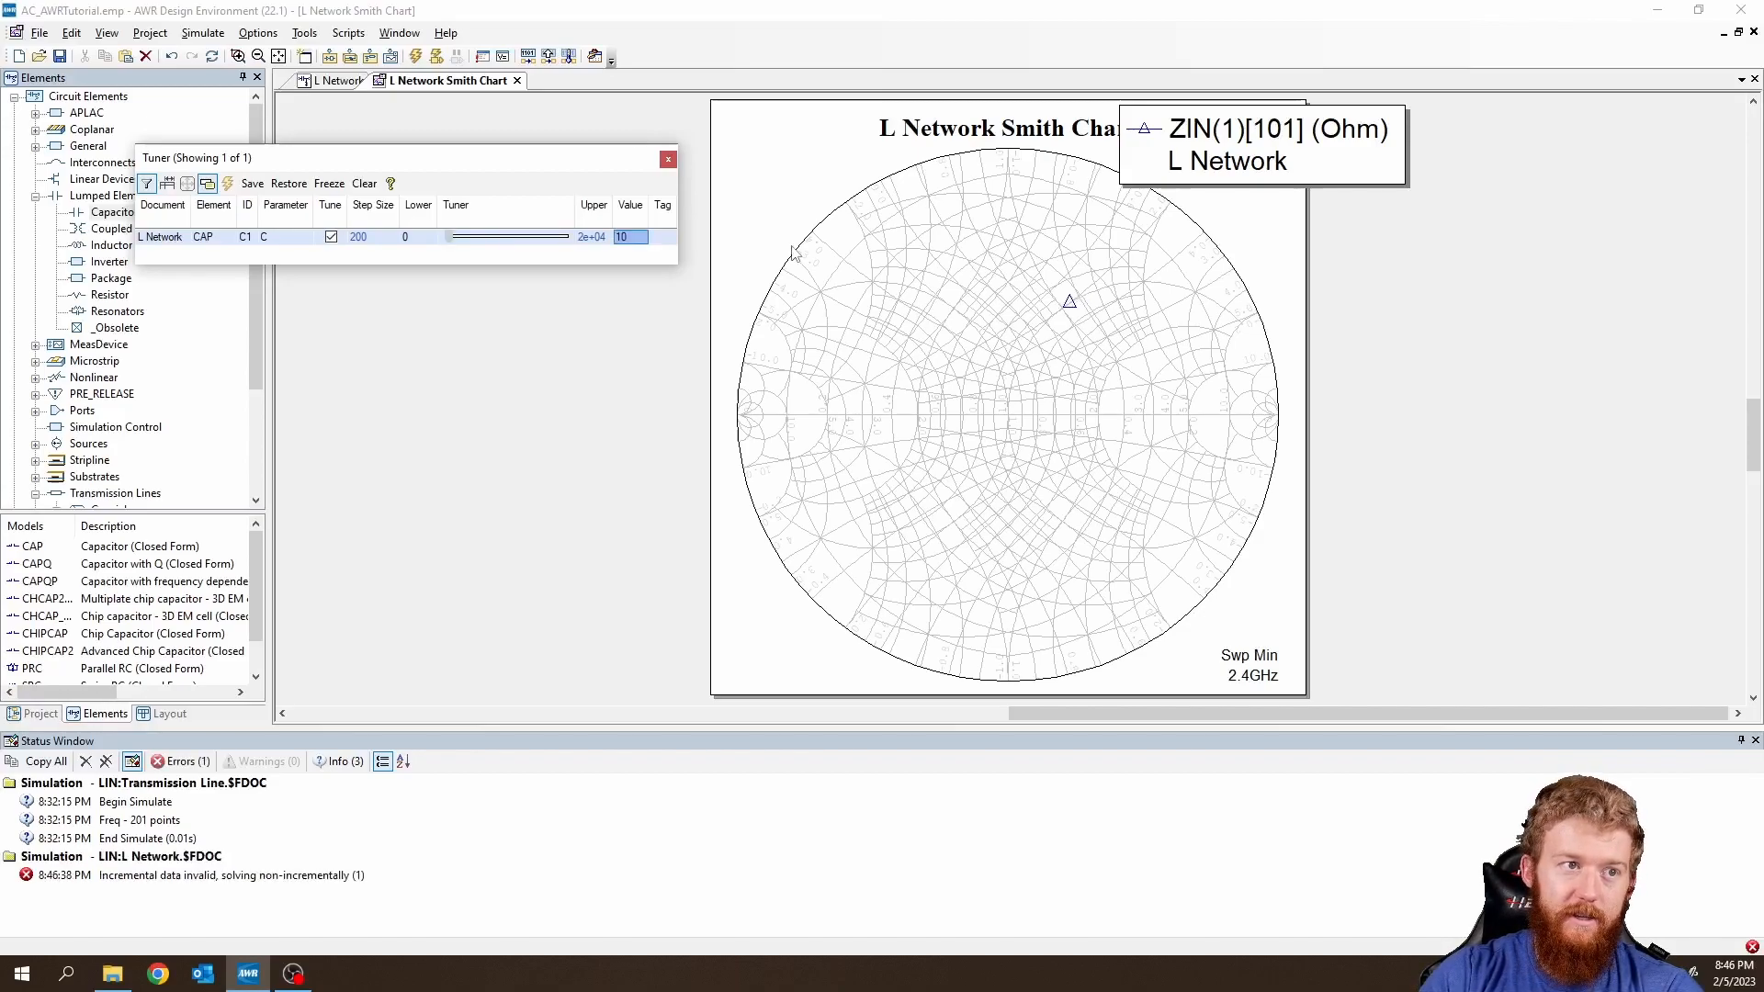
left_click(606, 238)
type("10")
key("Return")
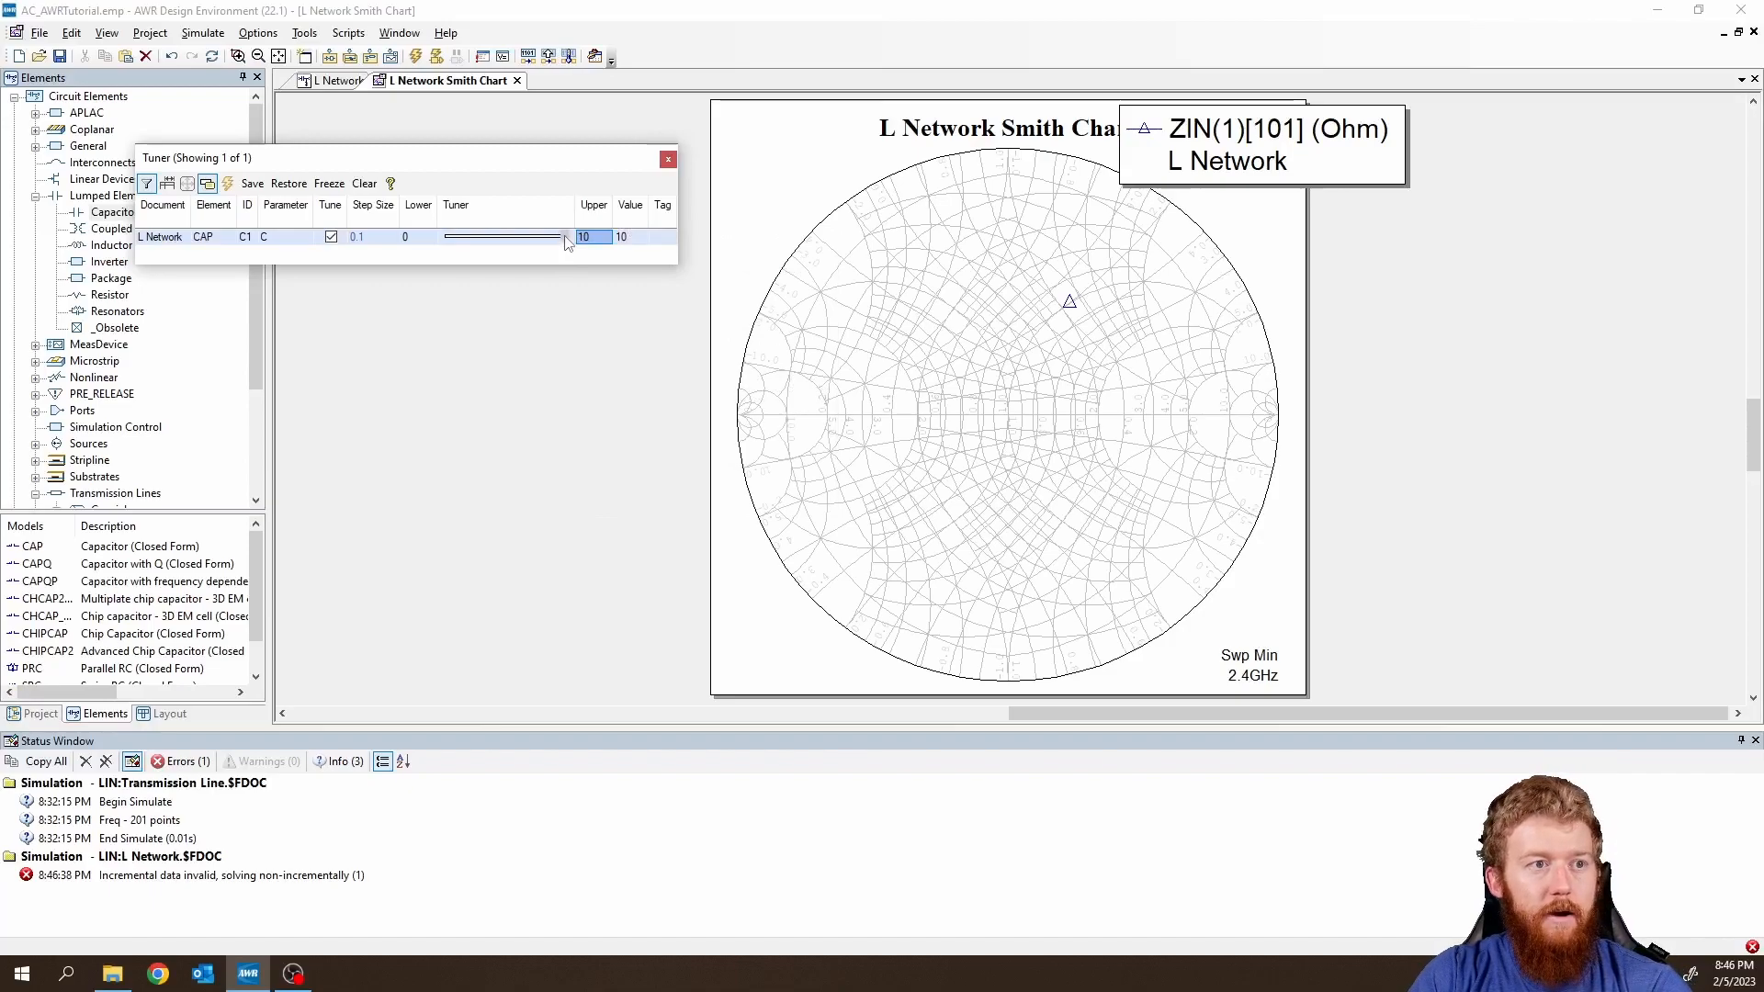
Set the capacitor's step size to 0.1 and tune C down to 1.1 pF, bringing the point to the Smith chart's center.
left_click(396, 236)
type("0")
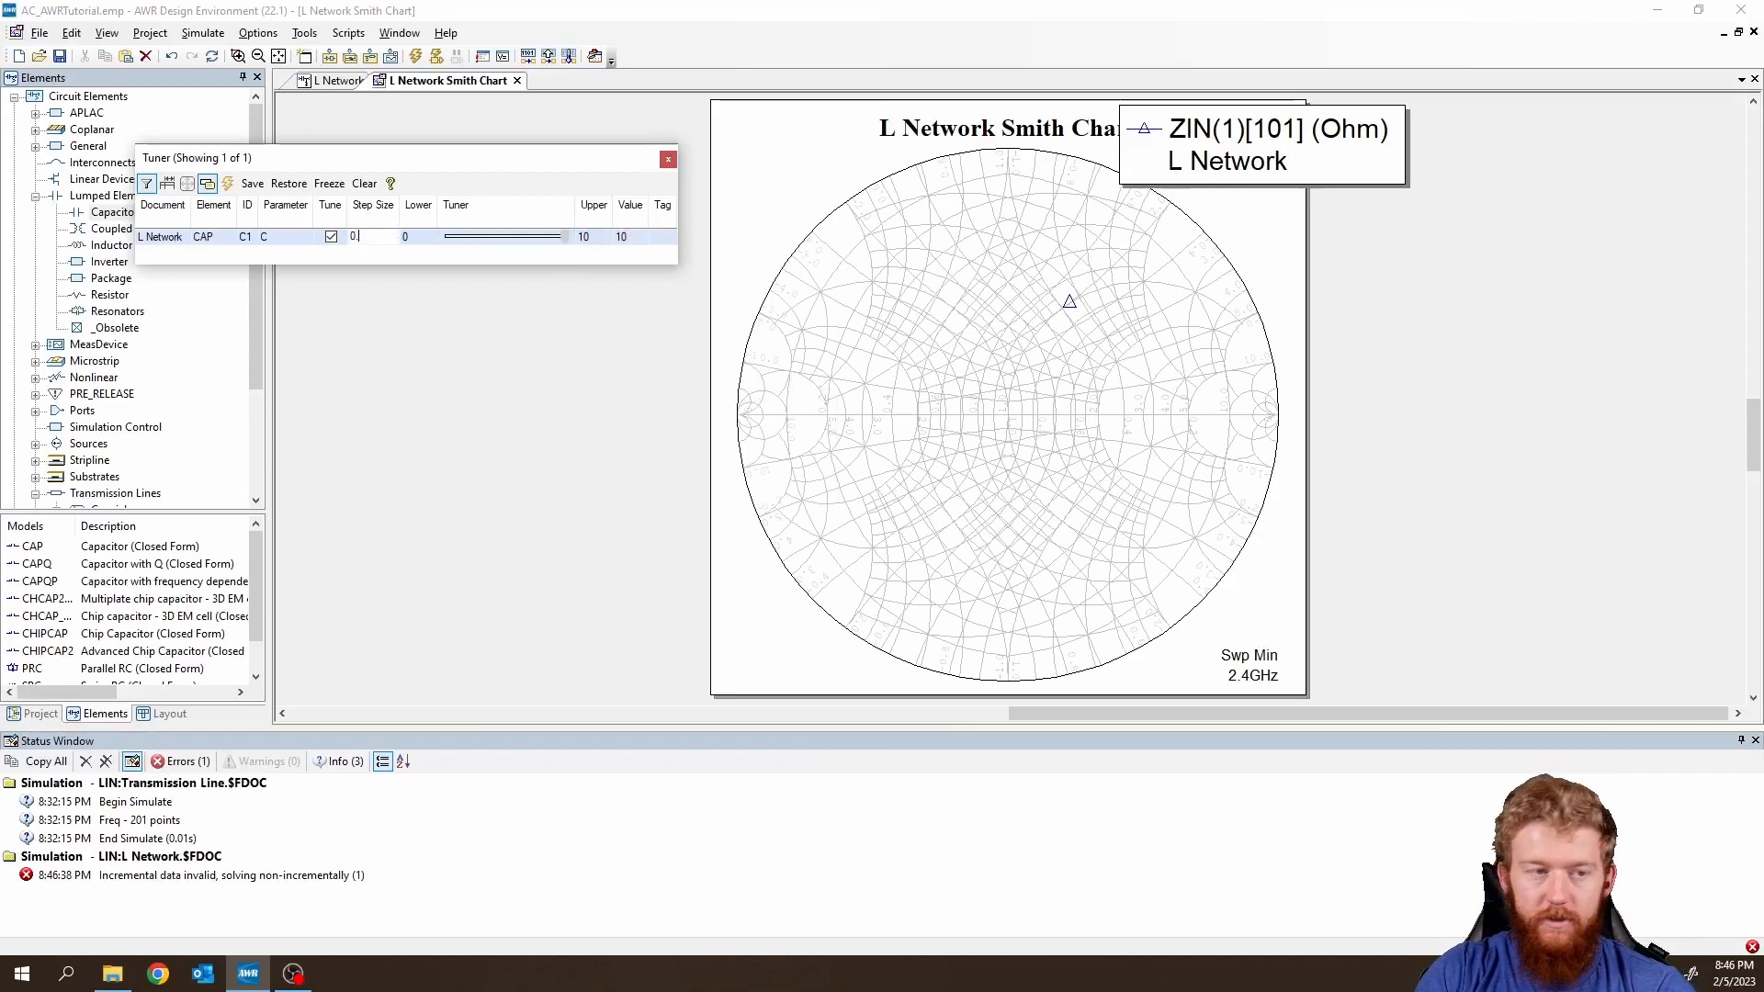
type(".1")
left_click(566, 237)
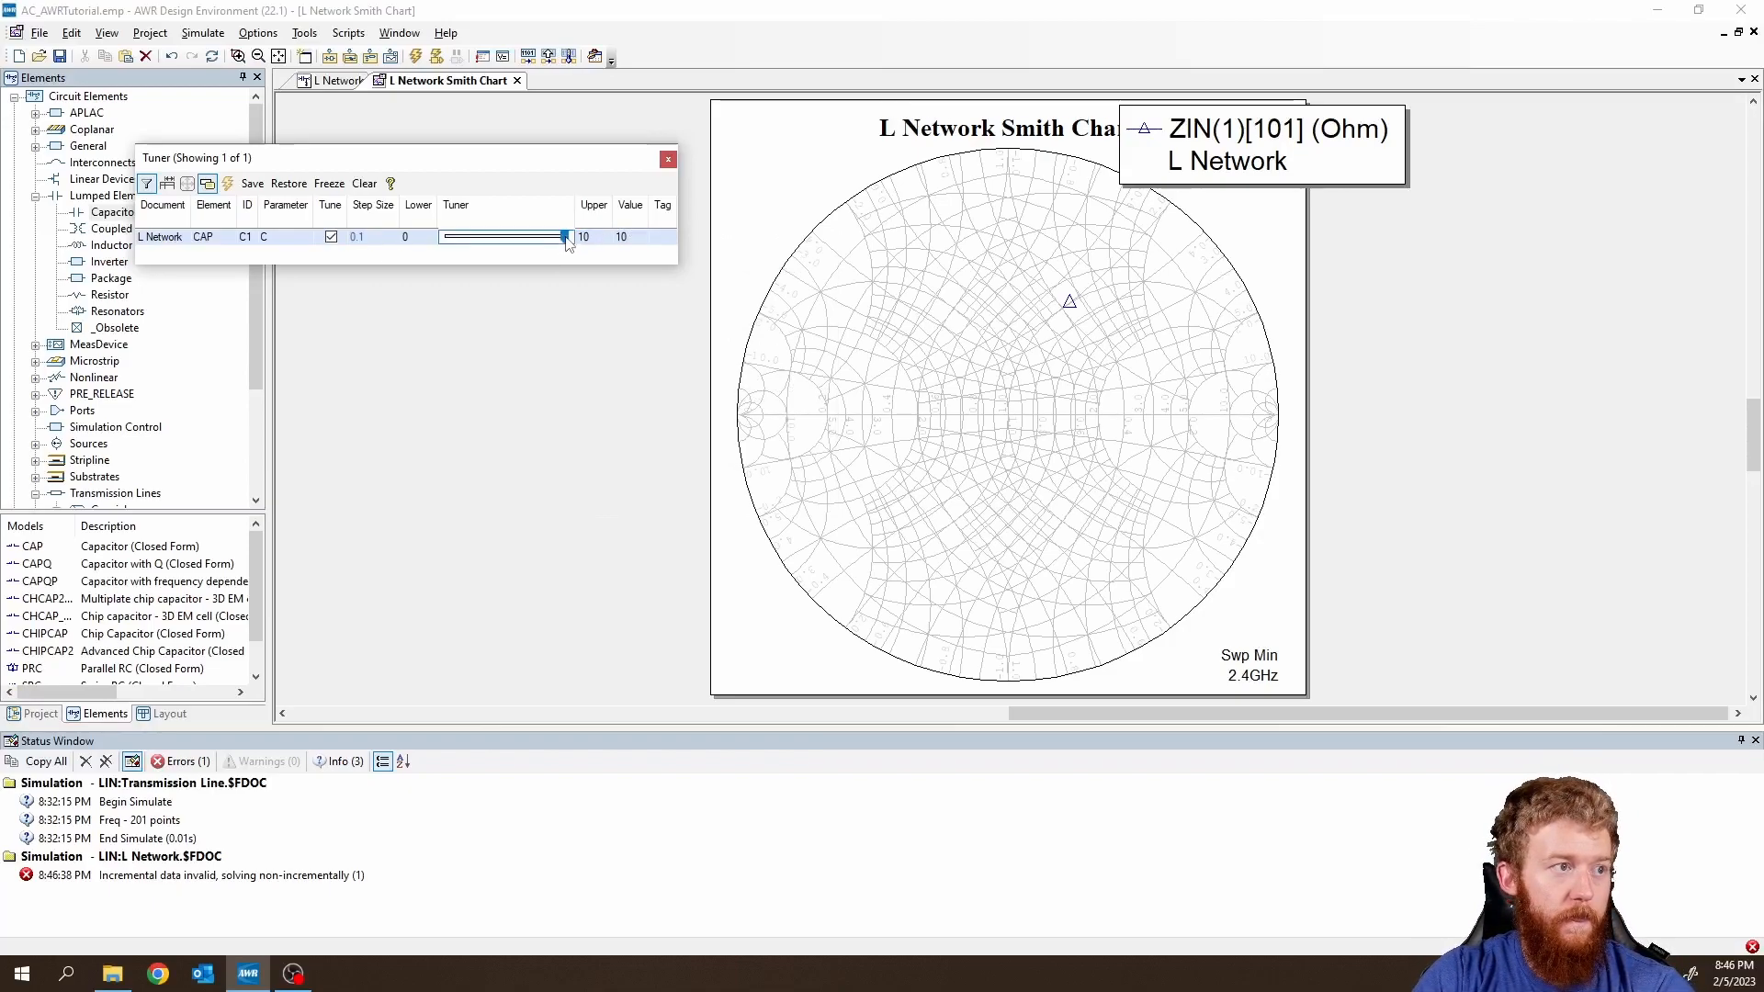
left_click_drag(566, 237, 463, 244)
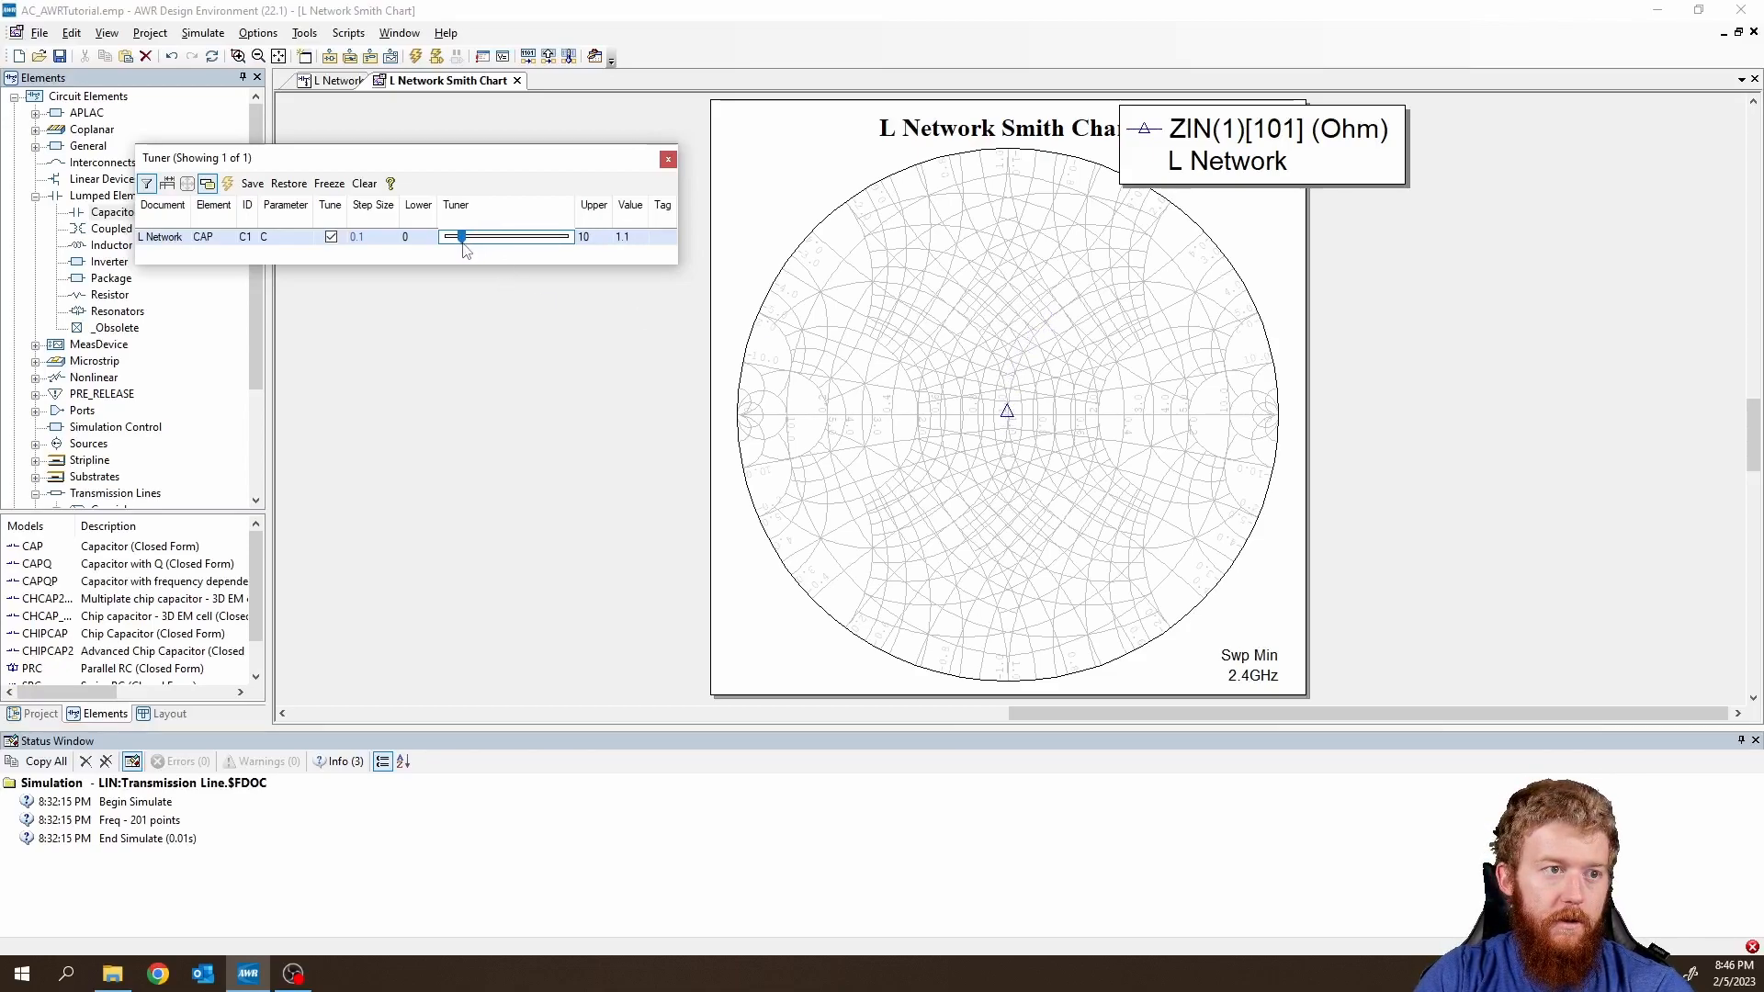
Set the capacitor's upper tuning limit to 2 and vary C finely between about 1.06 and 1.12 pF.
double_click(596, 237)
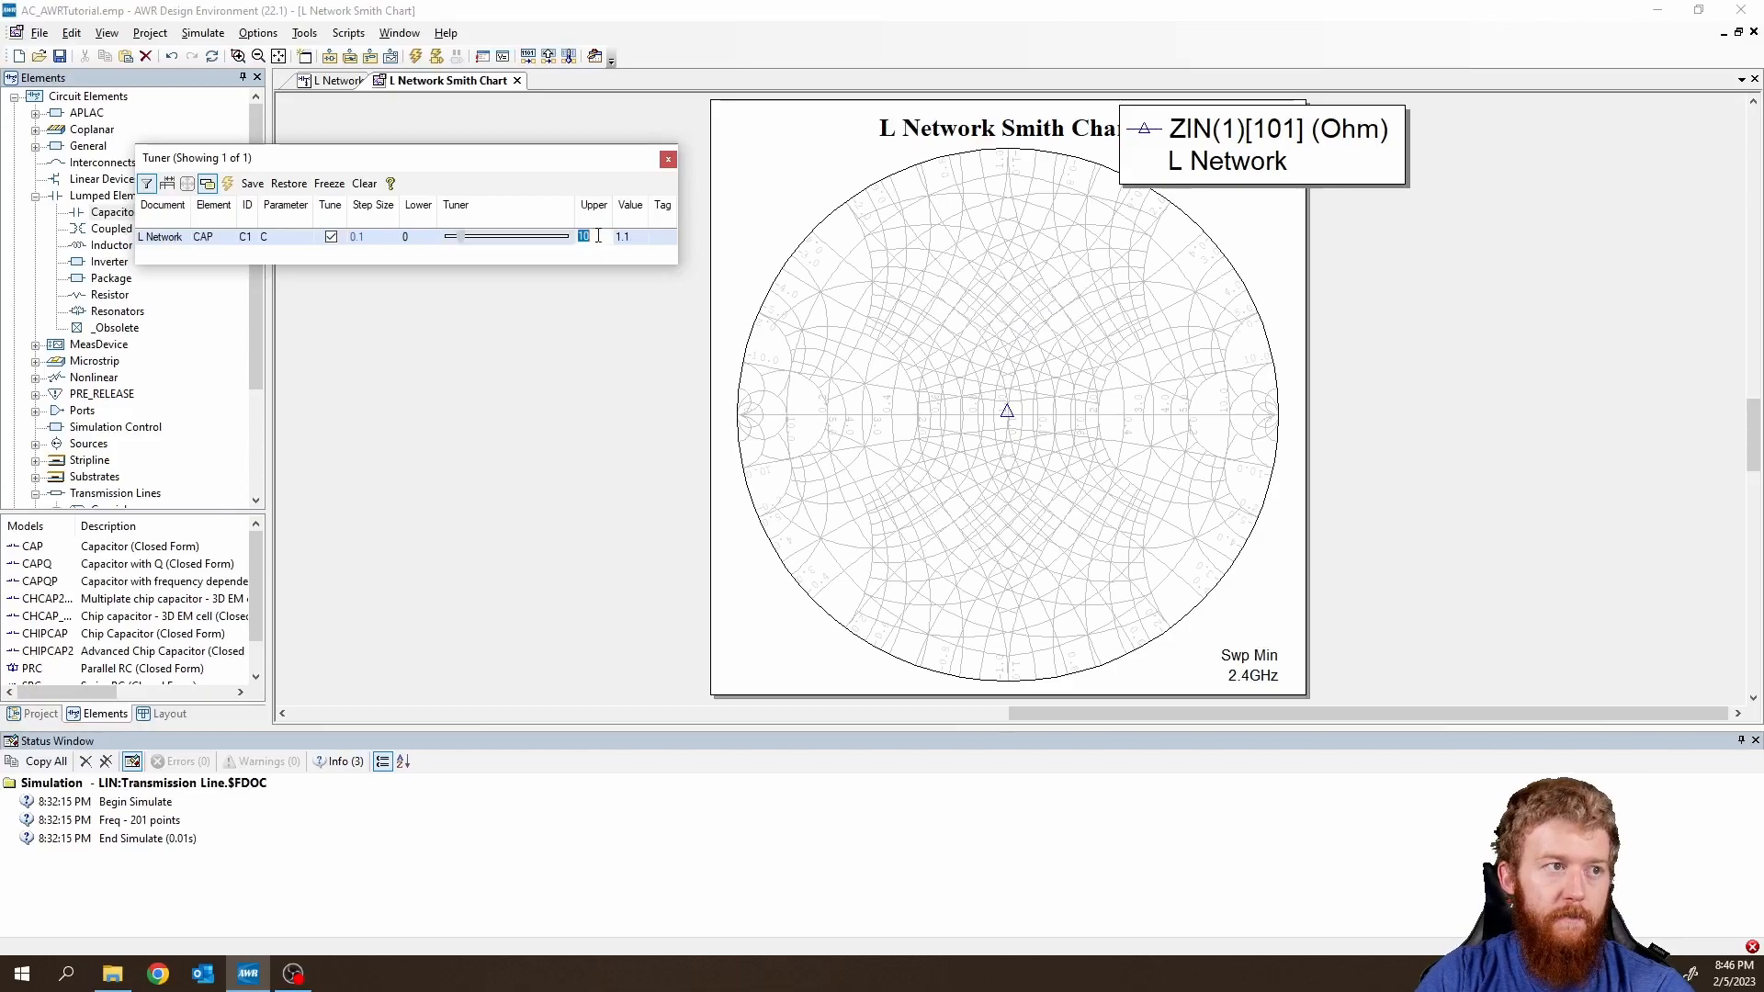
type("2")
key("Return")
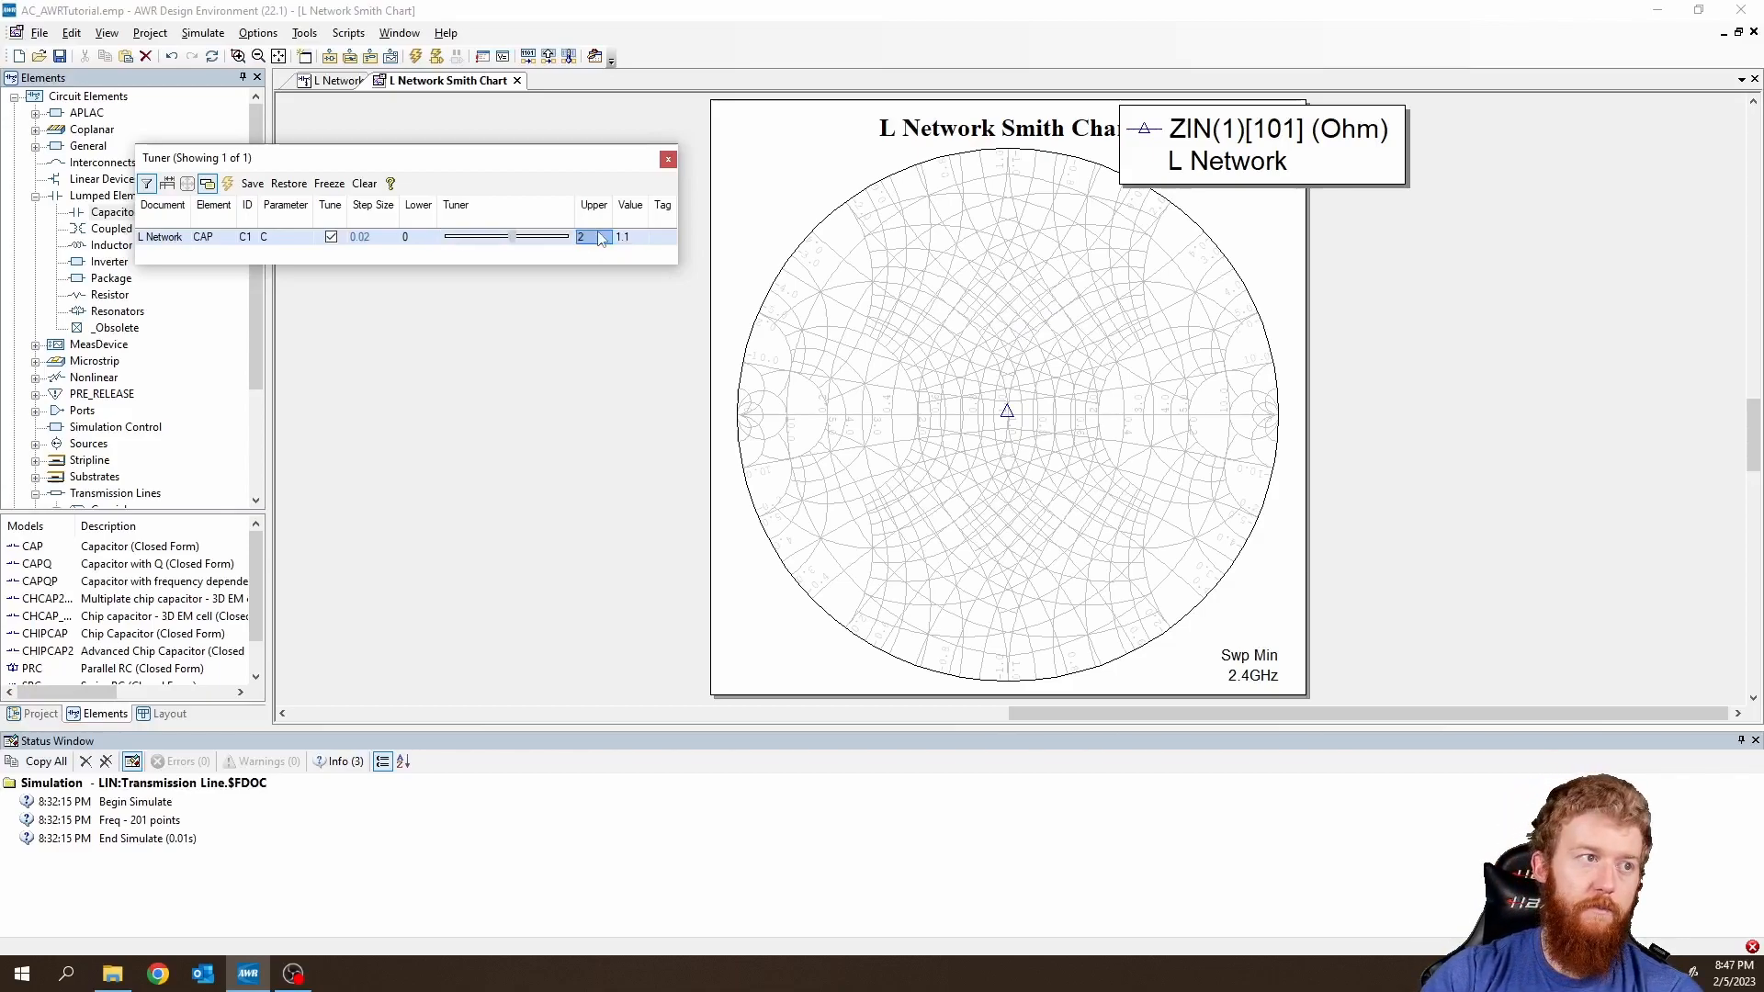
left_click(514, 237)
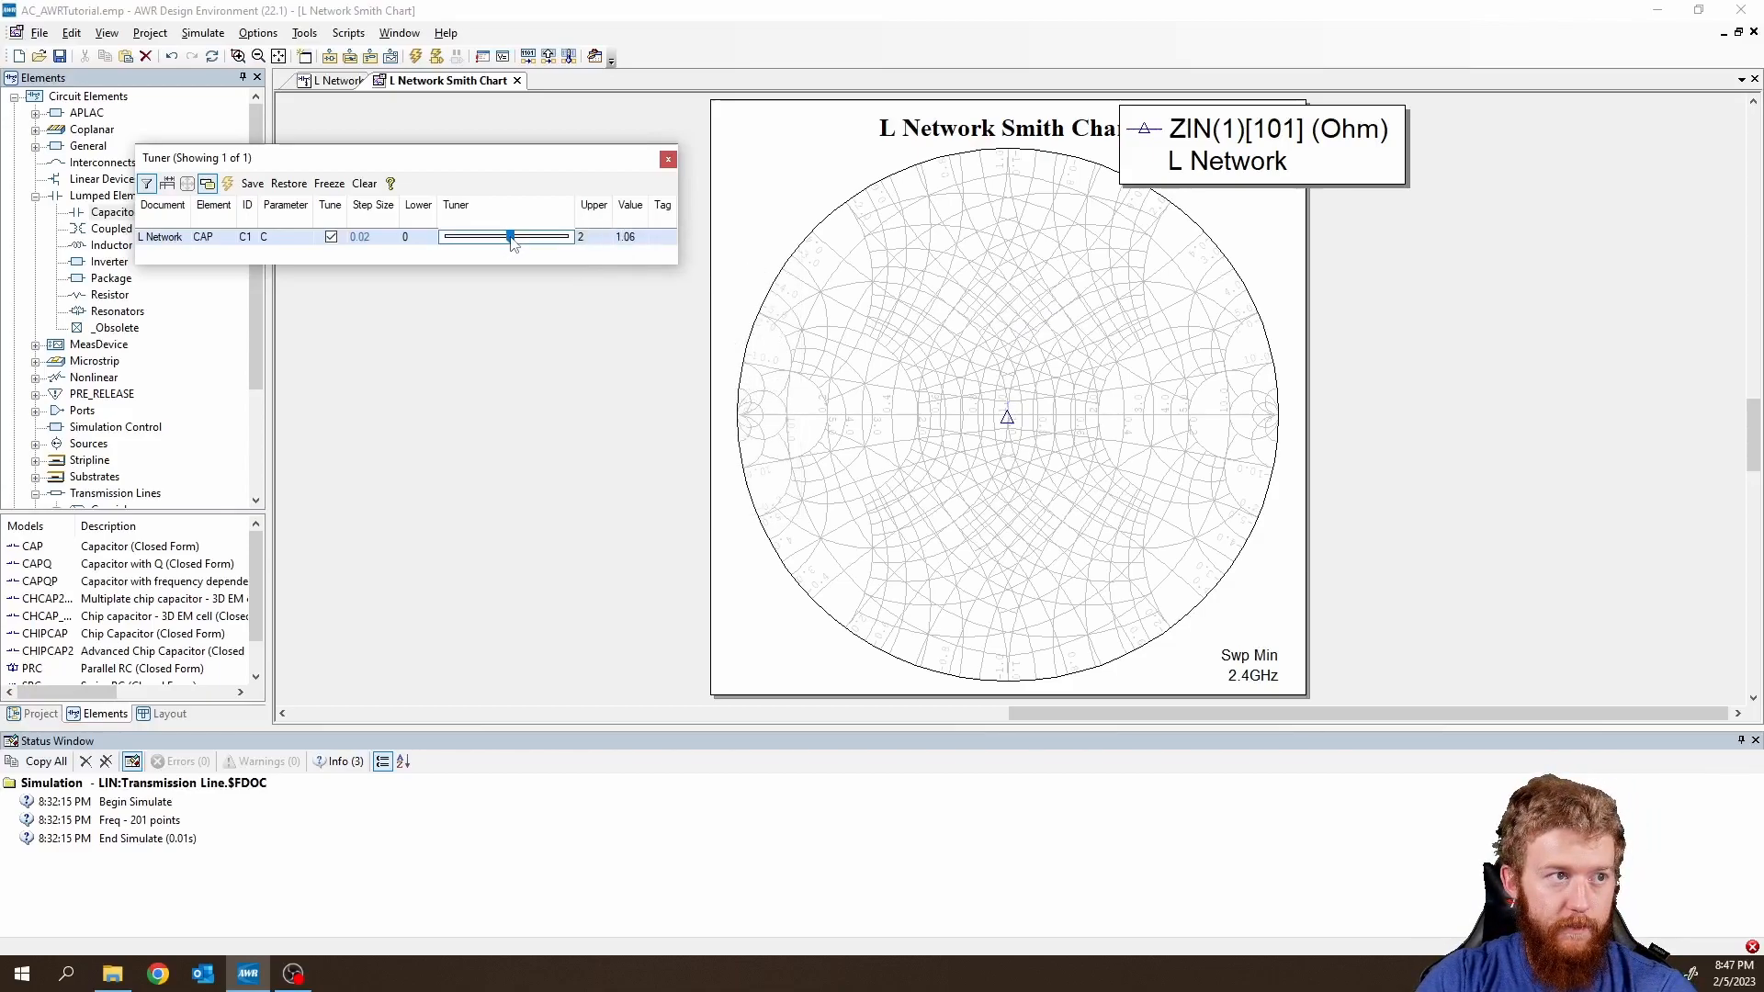
Set the capacitor's step size to 0.1, reset C to 1 pF, and tune it up to 1.1 pF.
double_click(390, 239)
type("0.1")
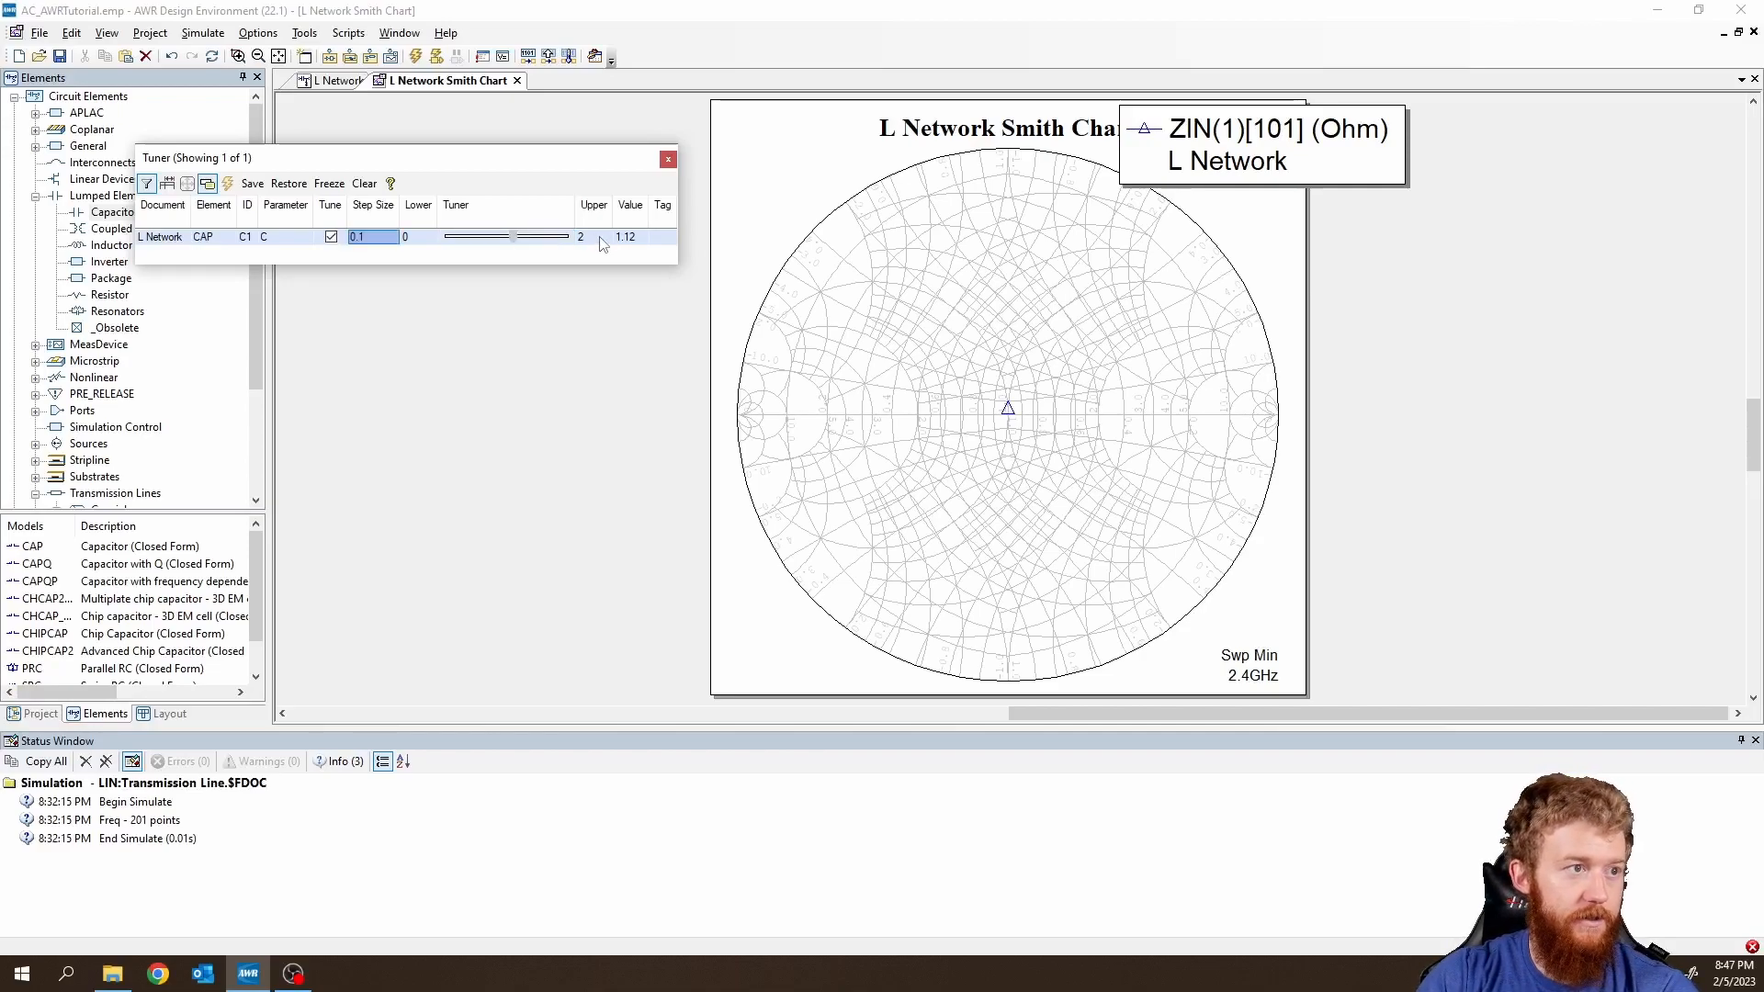
double_click(362, 238)
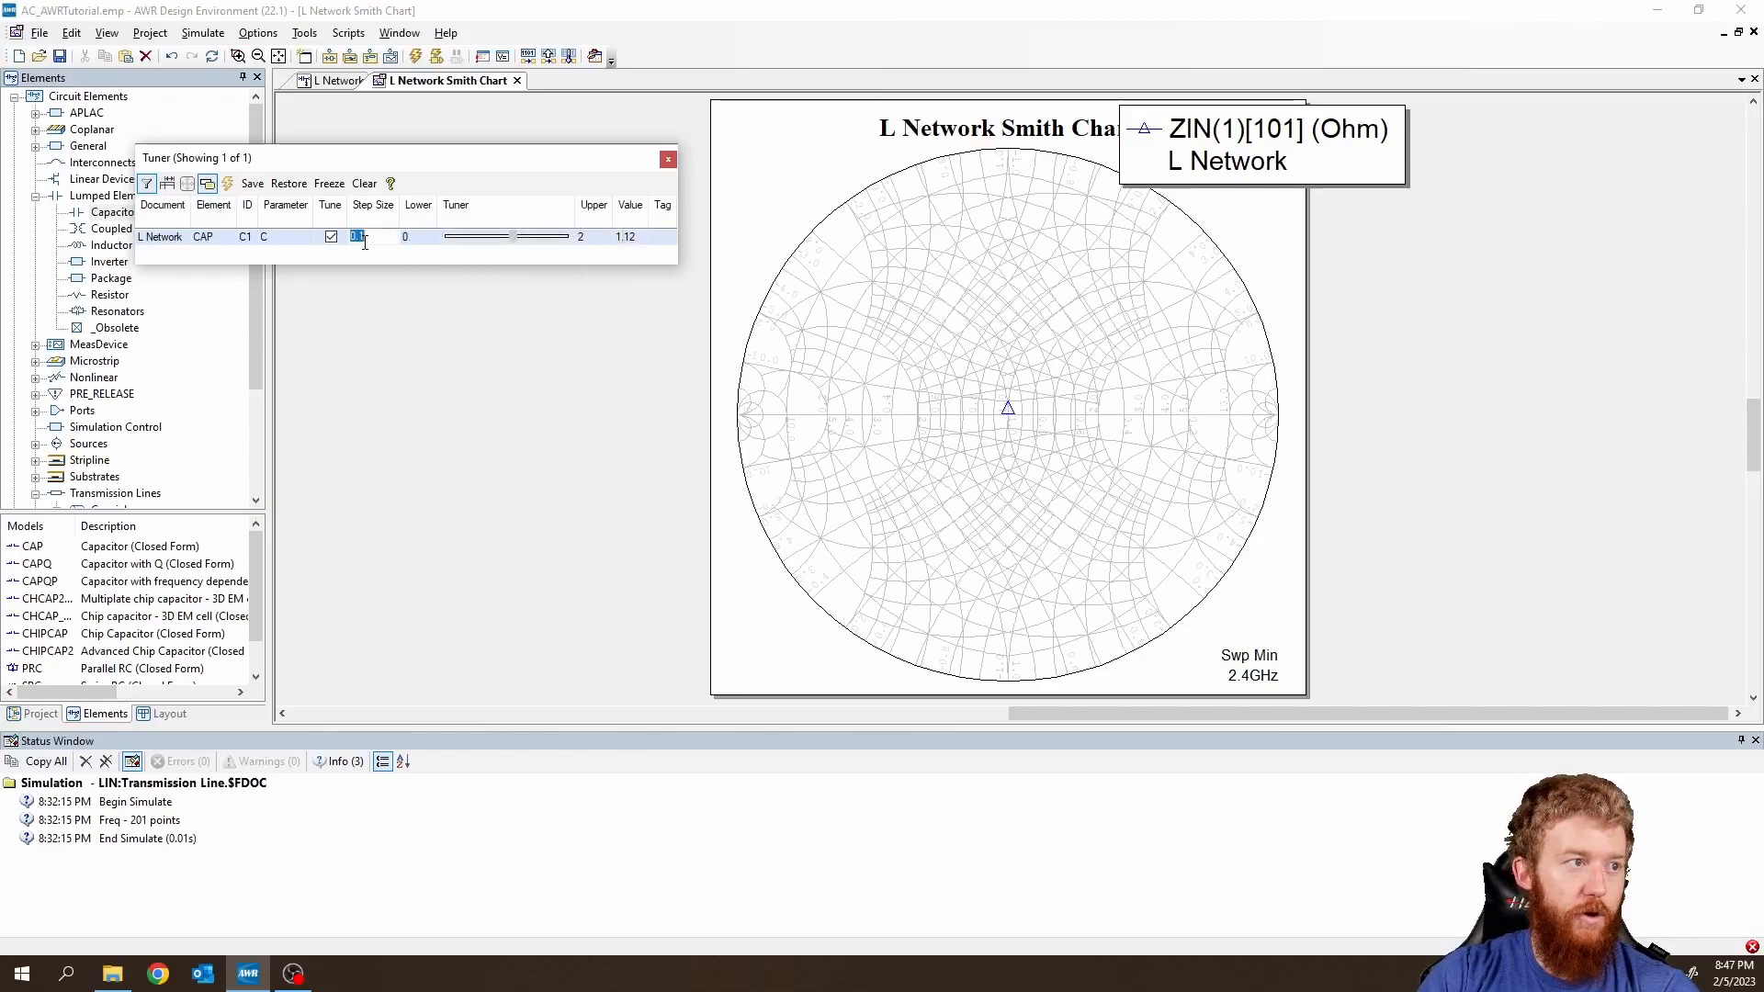
double_click(632, 238)
type("1")
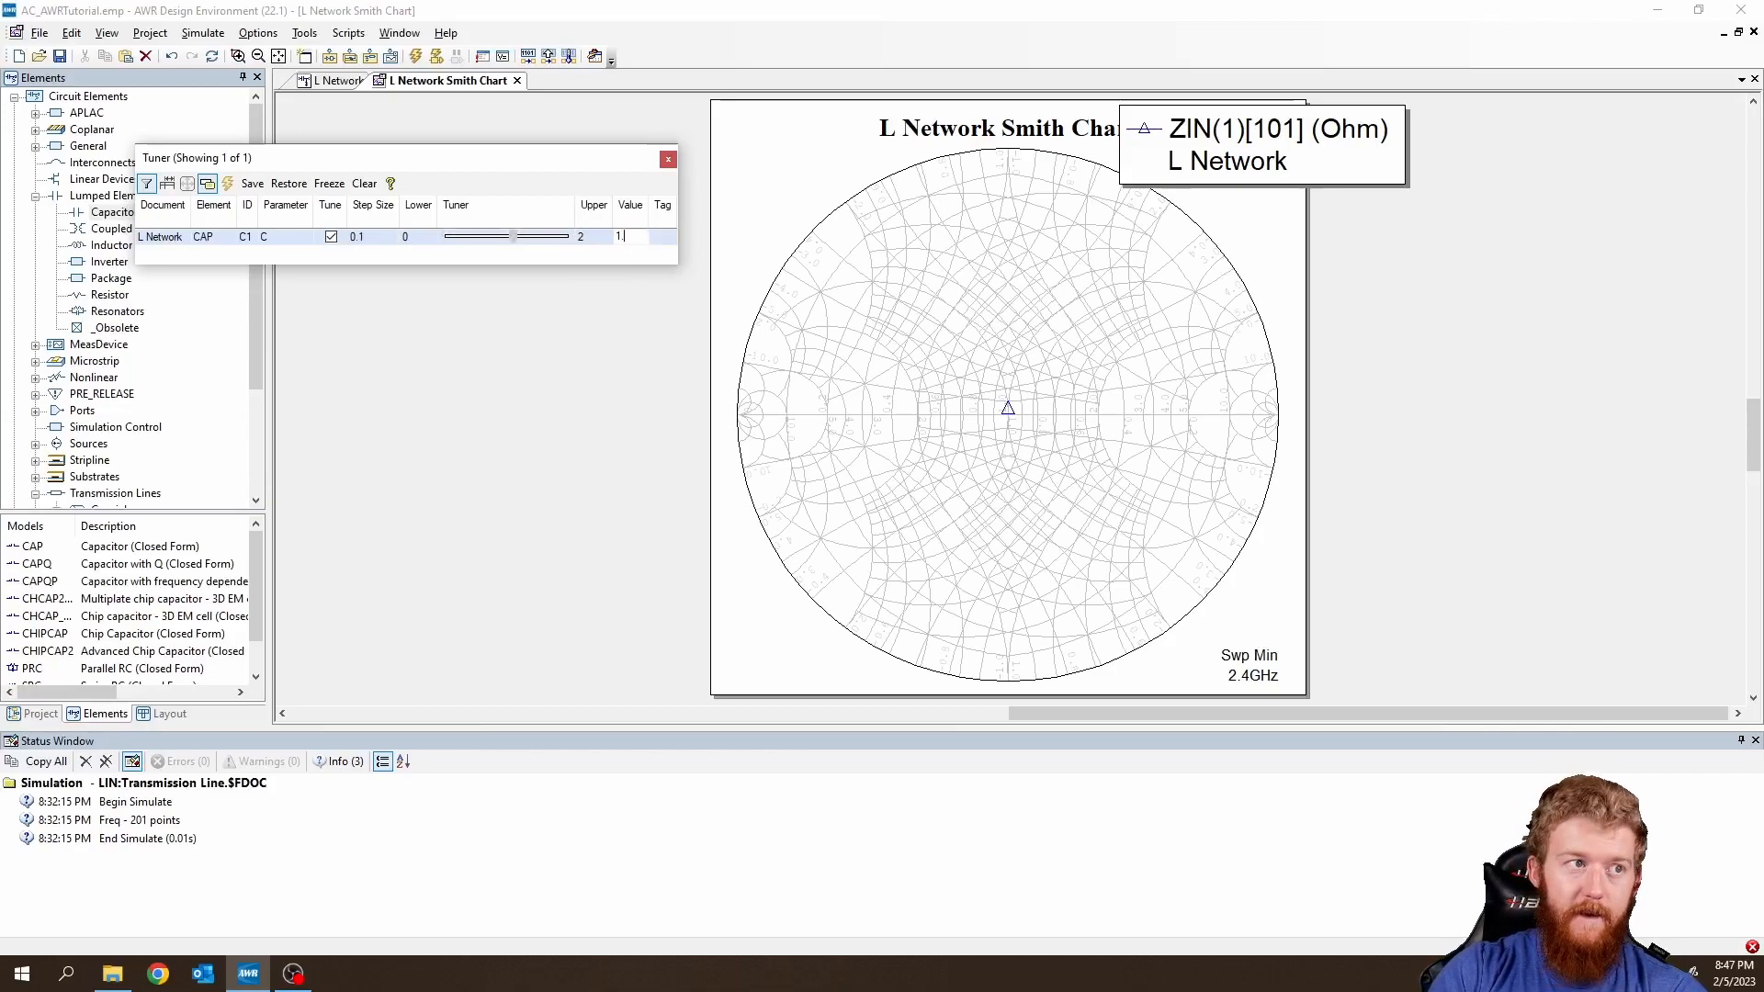
key("Return")
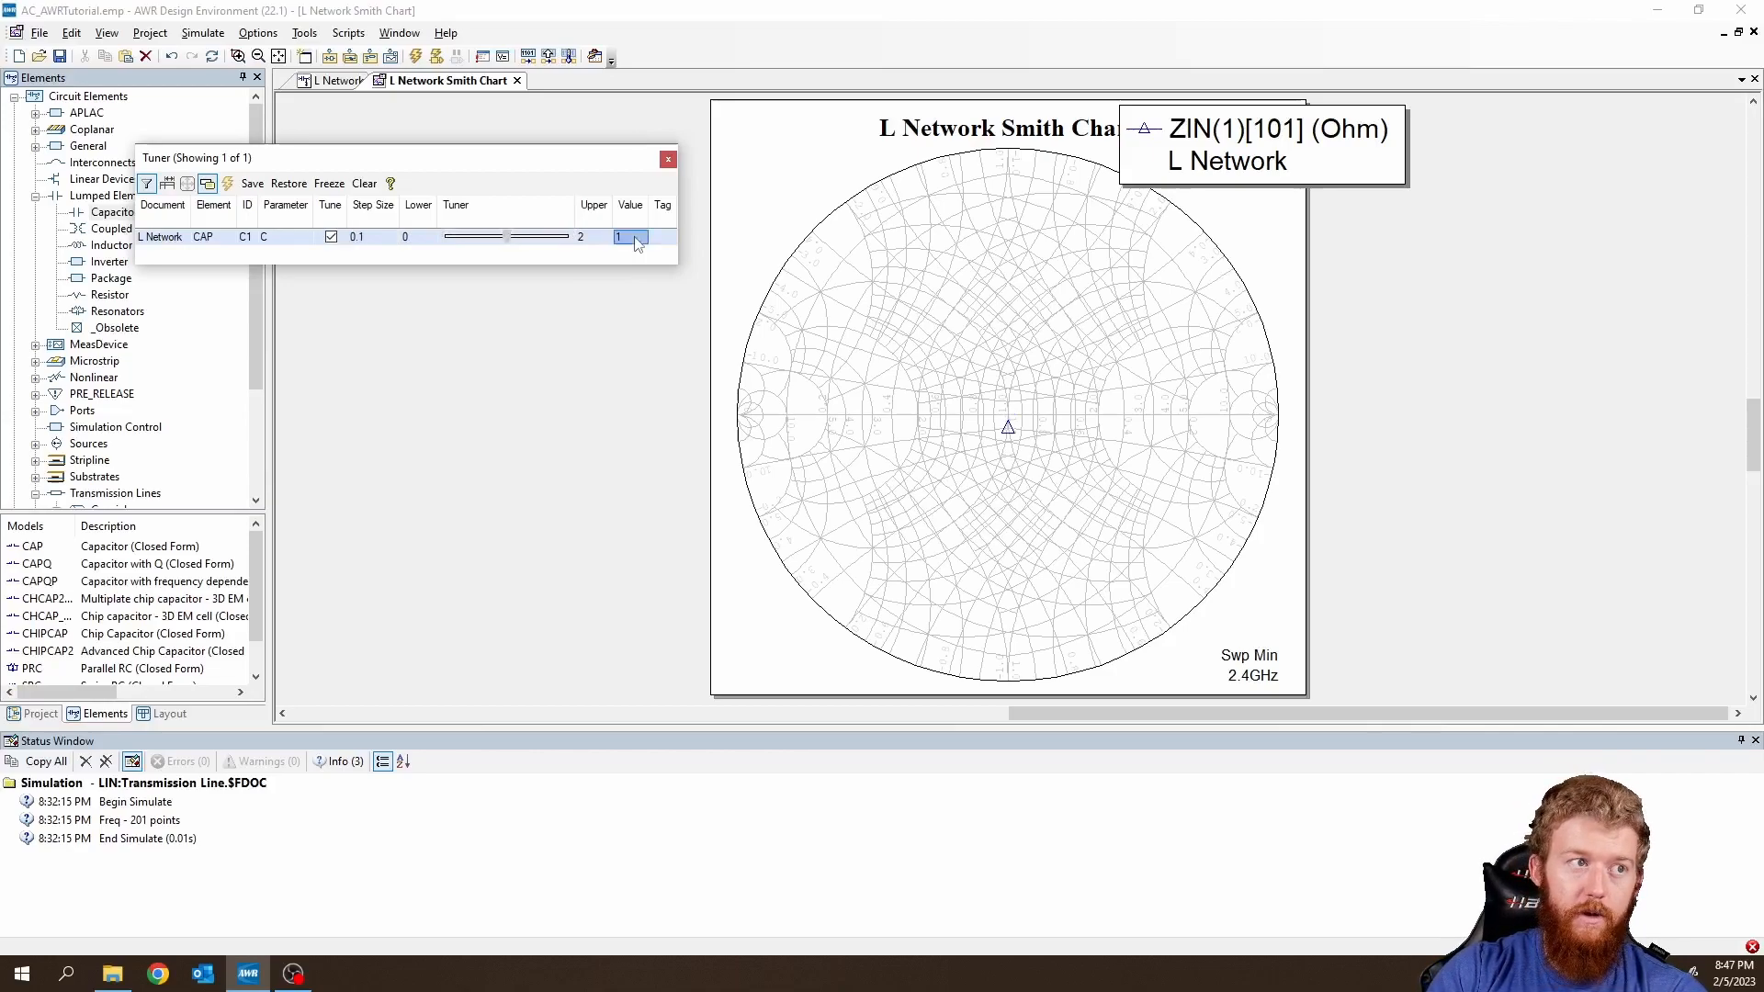
left_click(507, 237)
left_click_drag(507, 237, 514, 246)
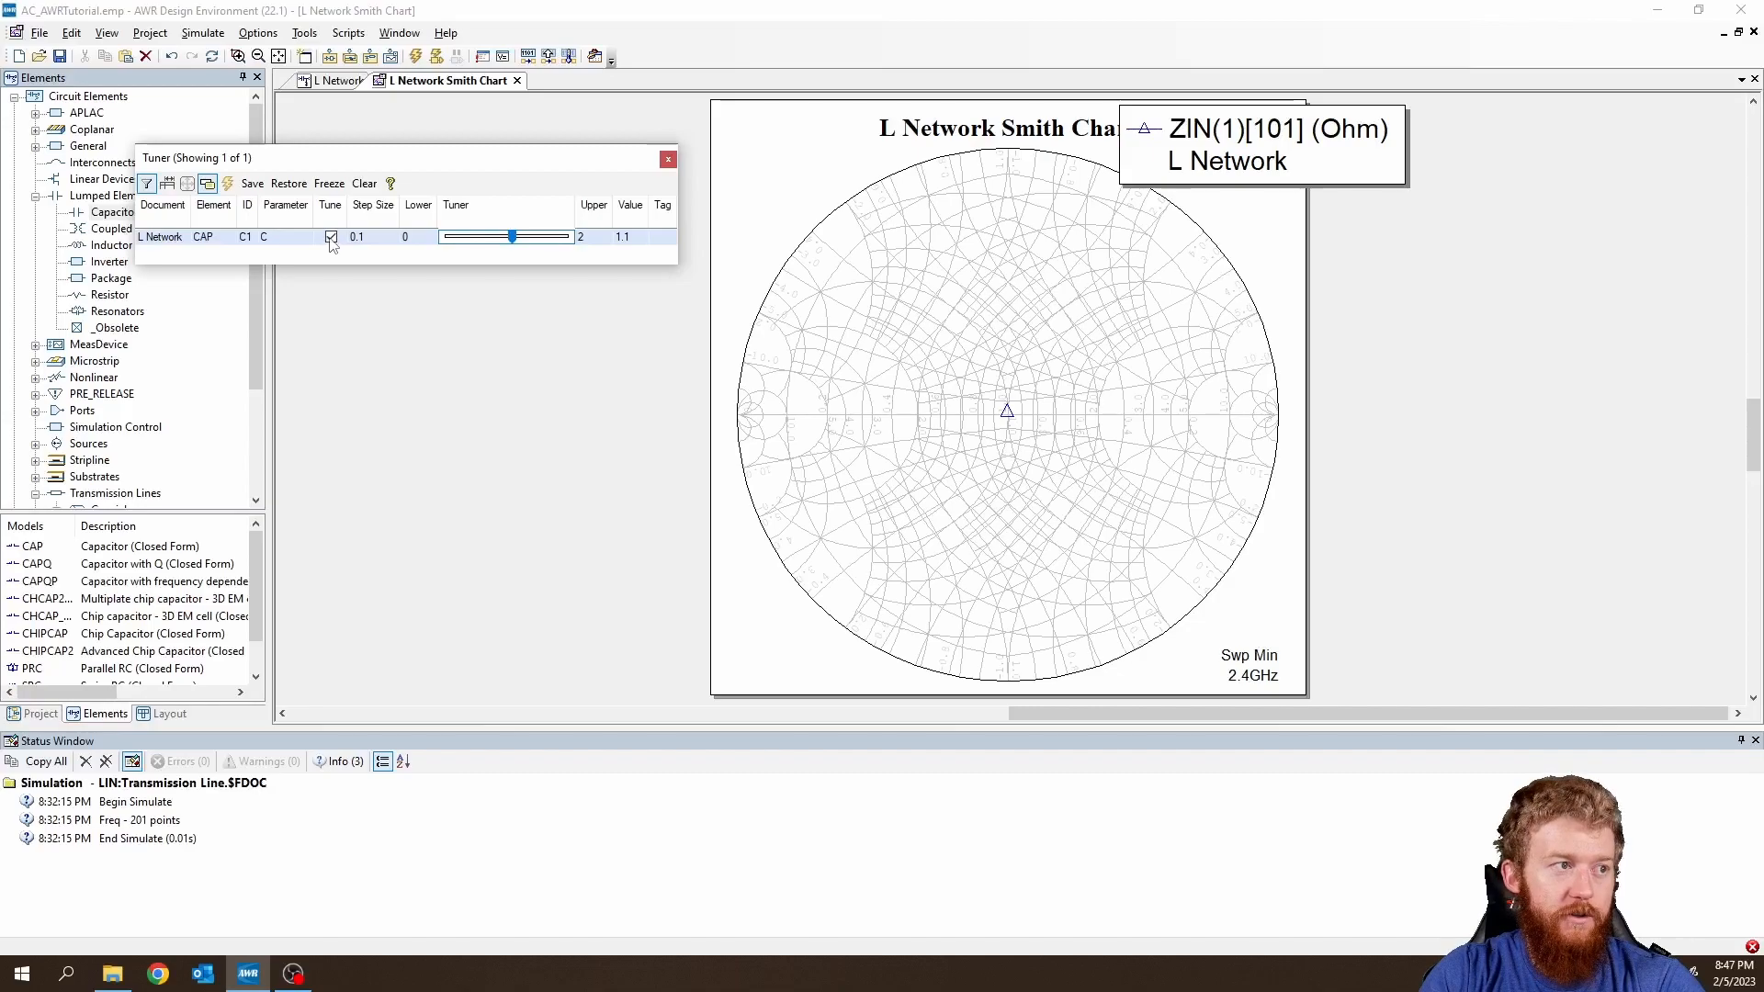
Take the capacitor's C parameter out of tuning, close the tuner, and return to the Smith chart.
left_click(331, 237)
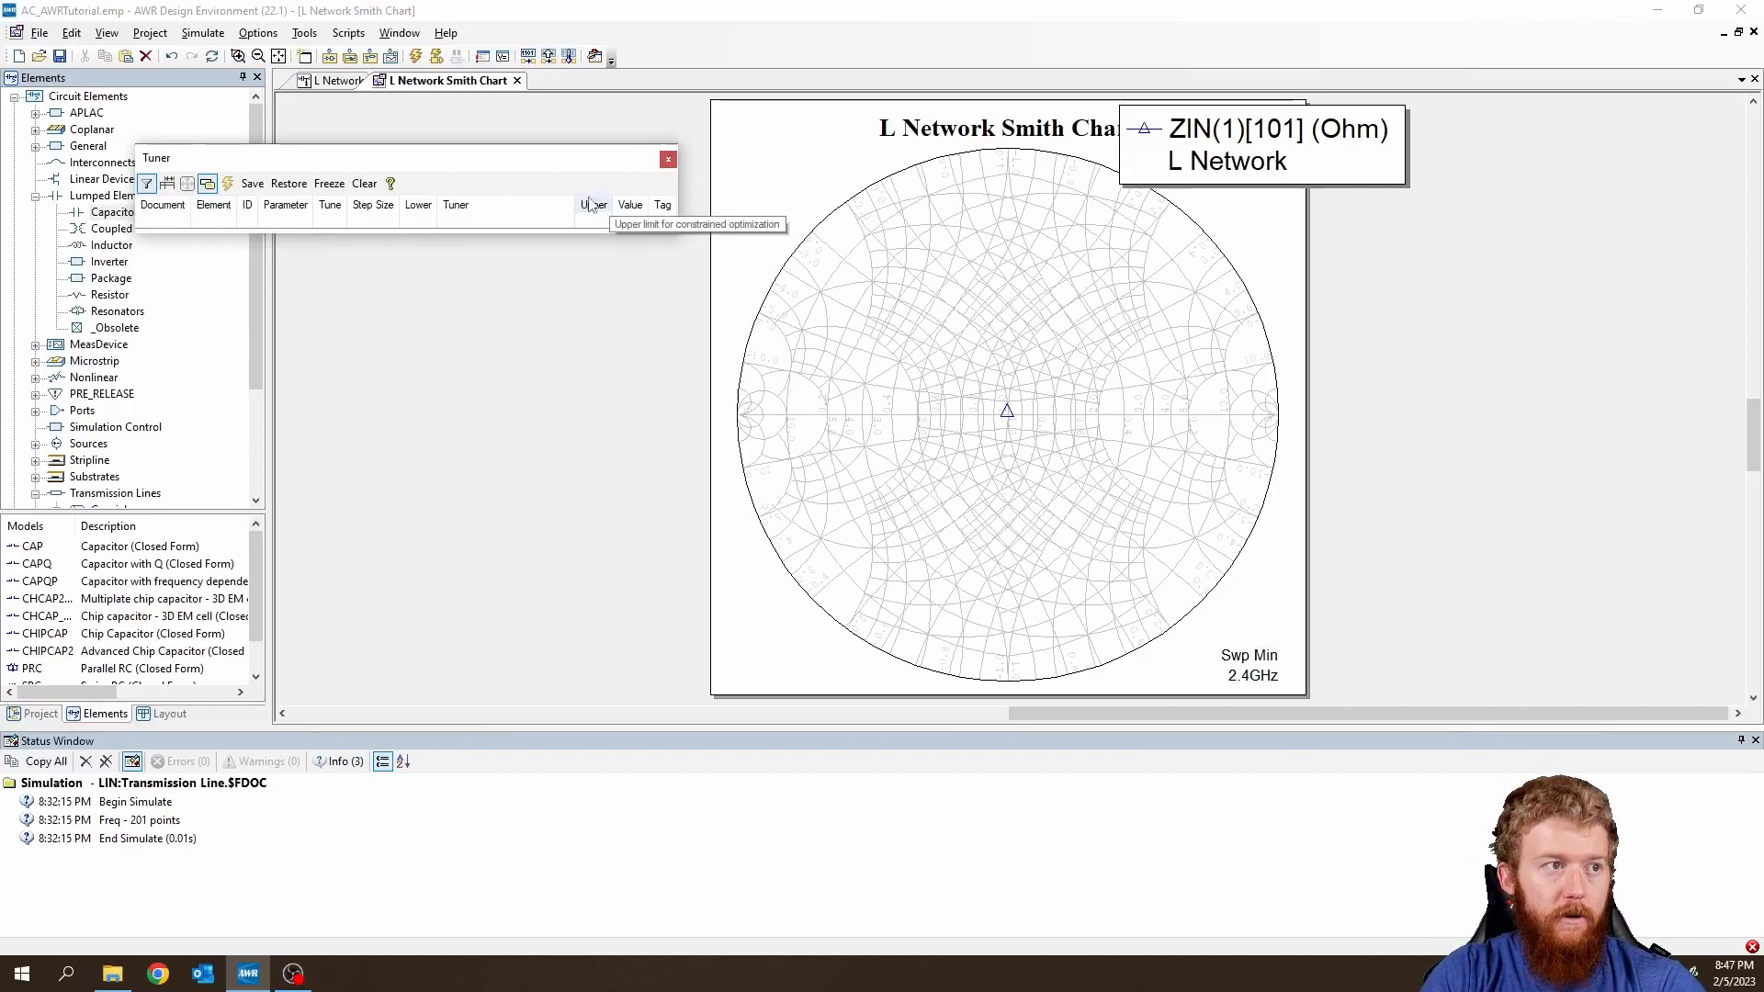
left_click(668, 159)
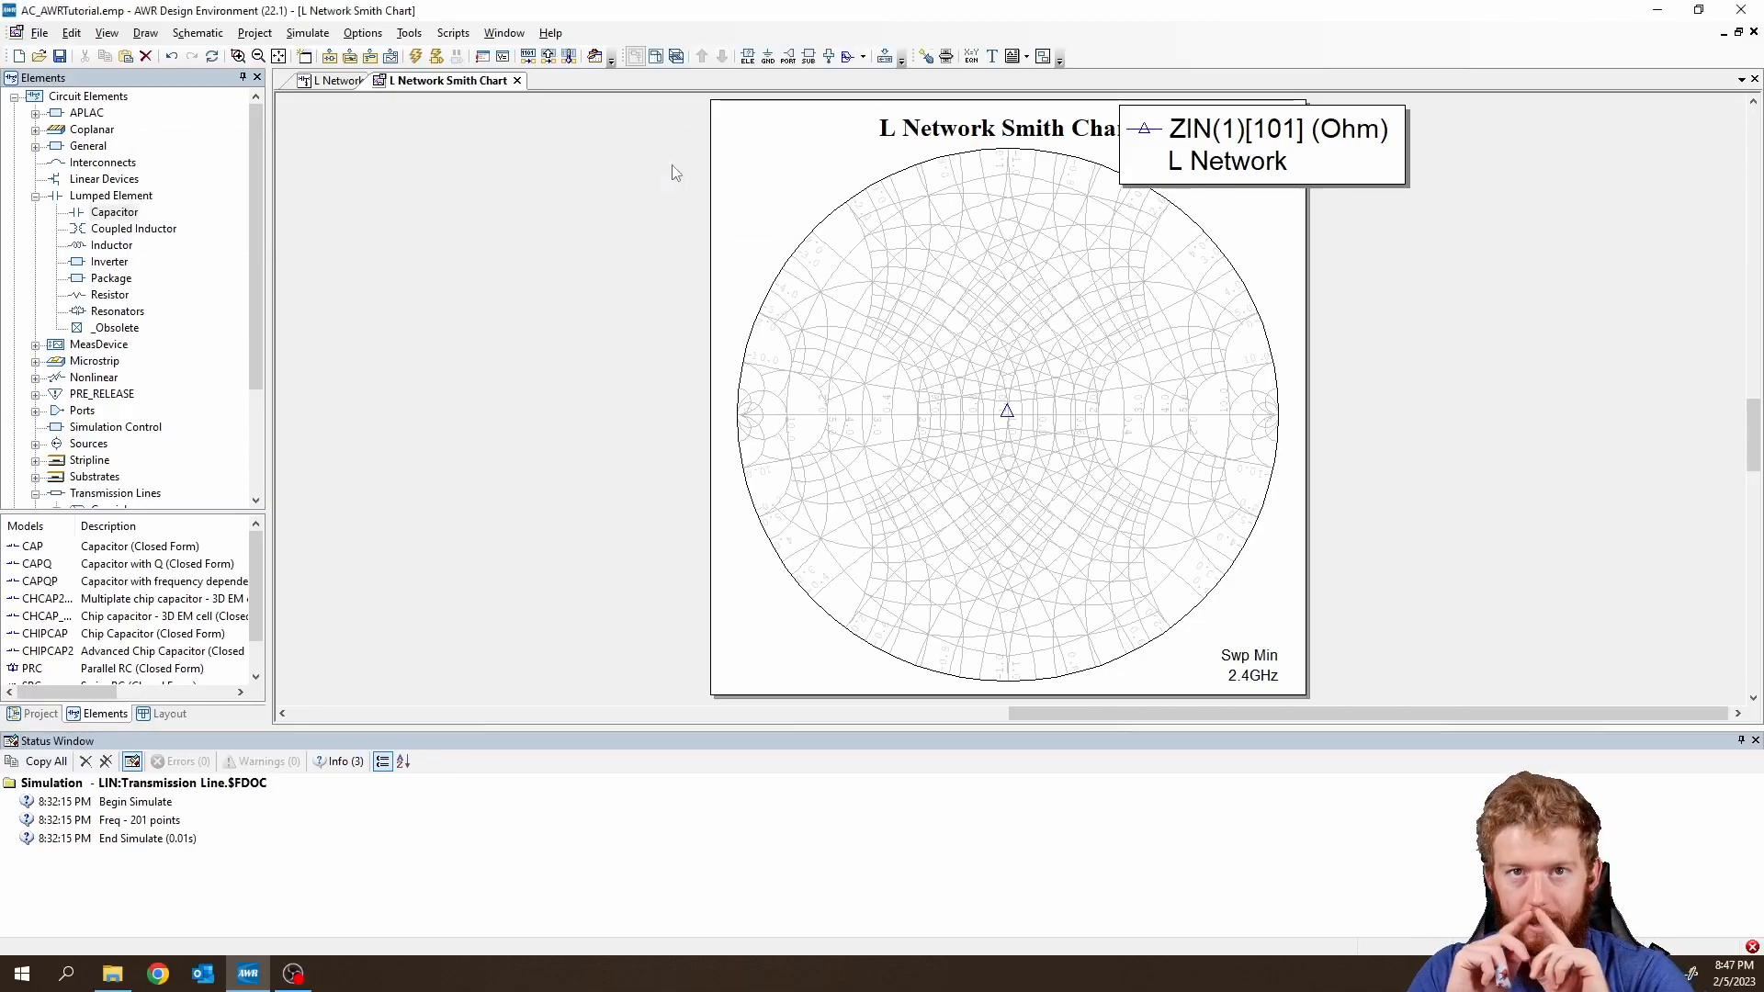
left_click(1007, 415)
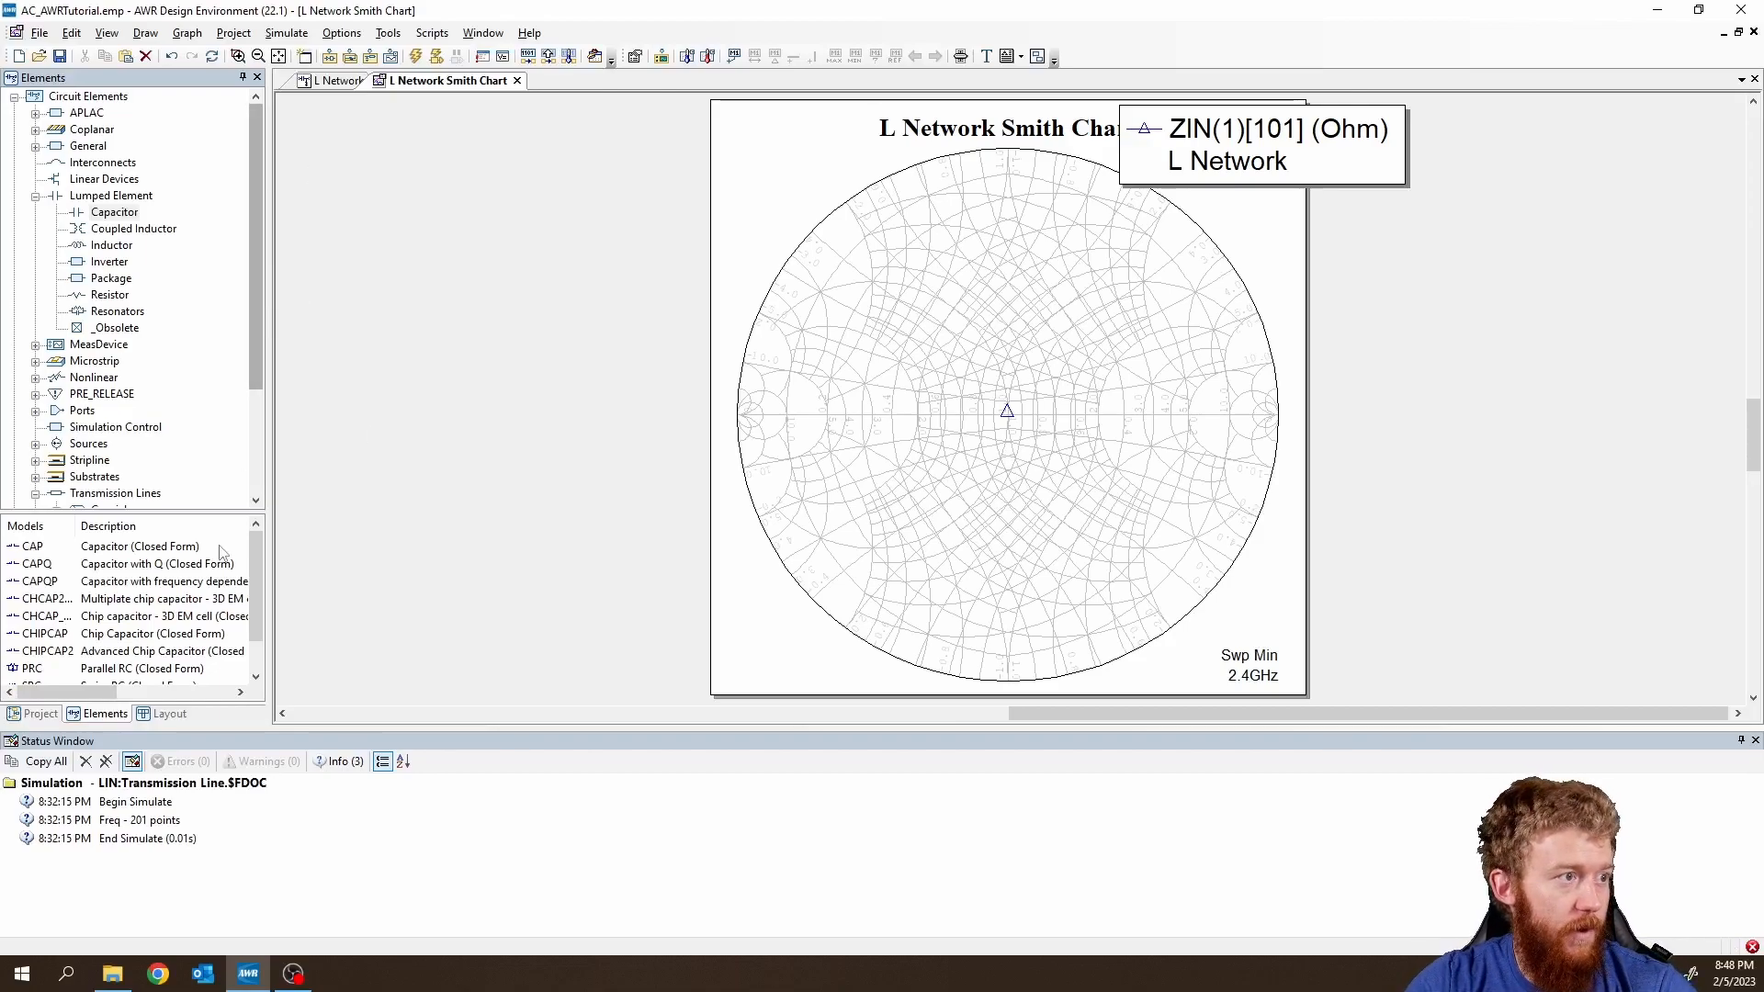
Add a new Rectangular graph named L Network S11 to the project.
left_click(34, 714)
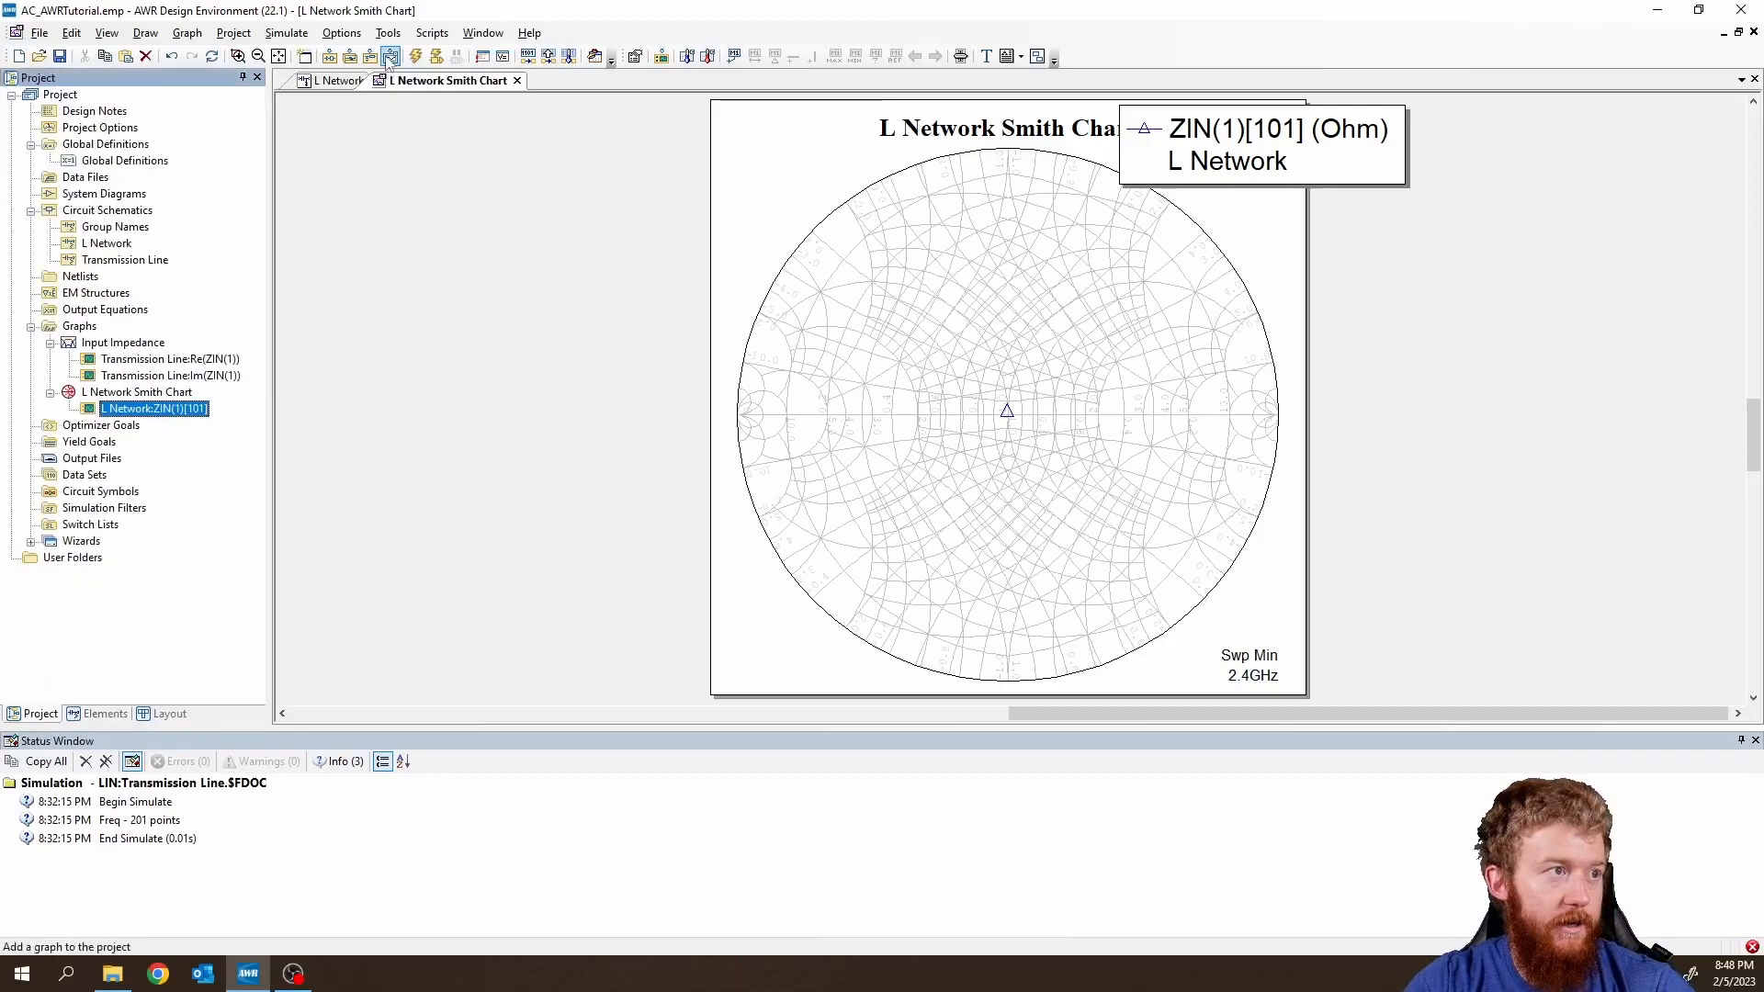
left_click(390, 57)
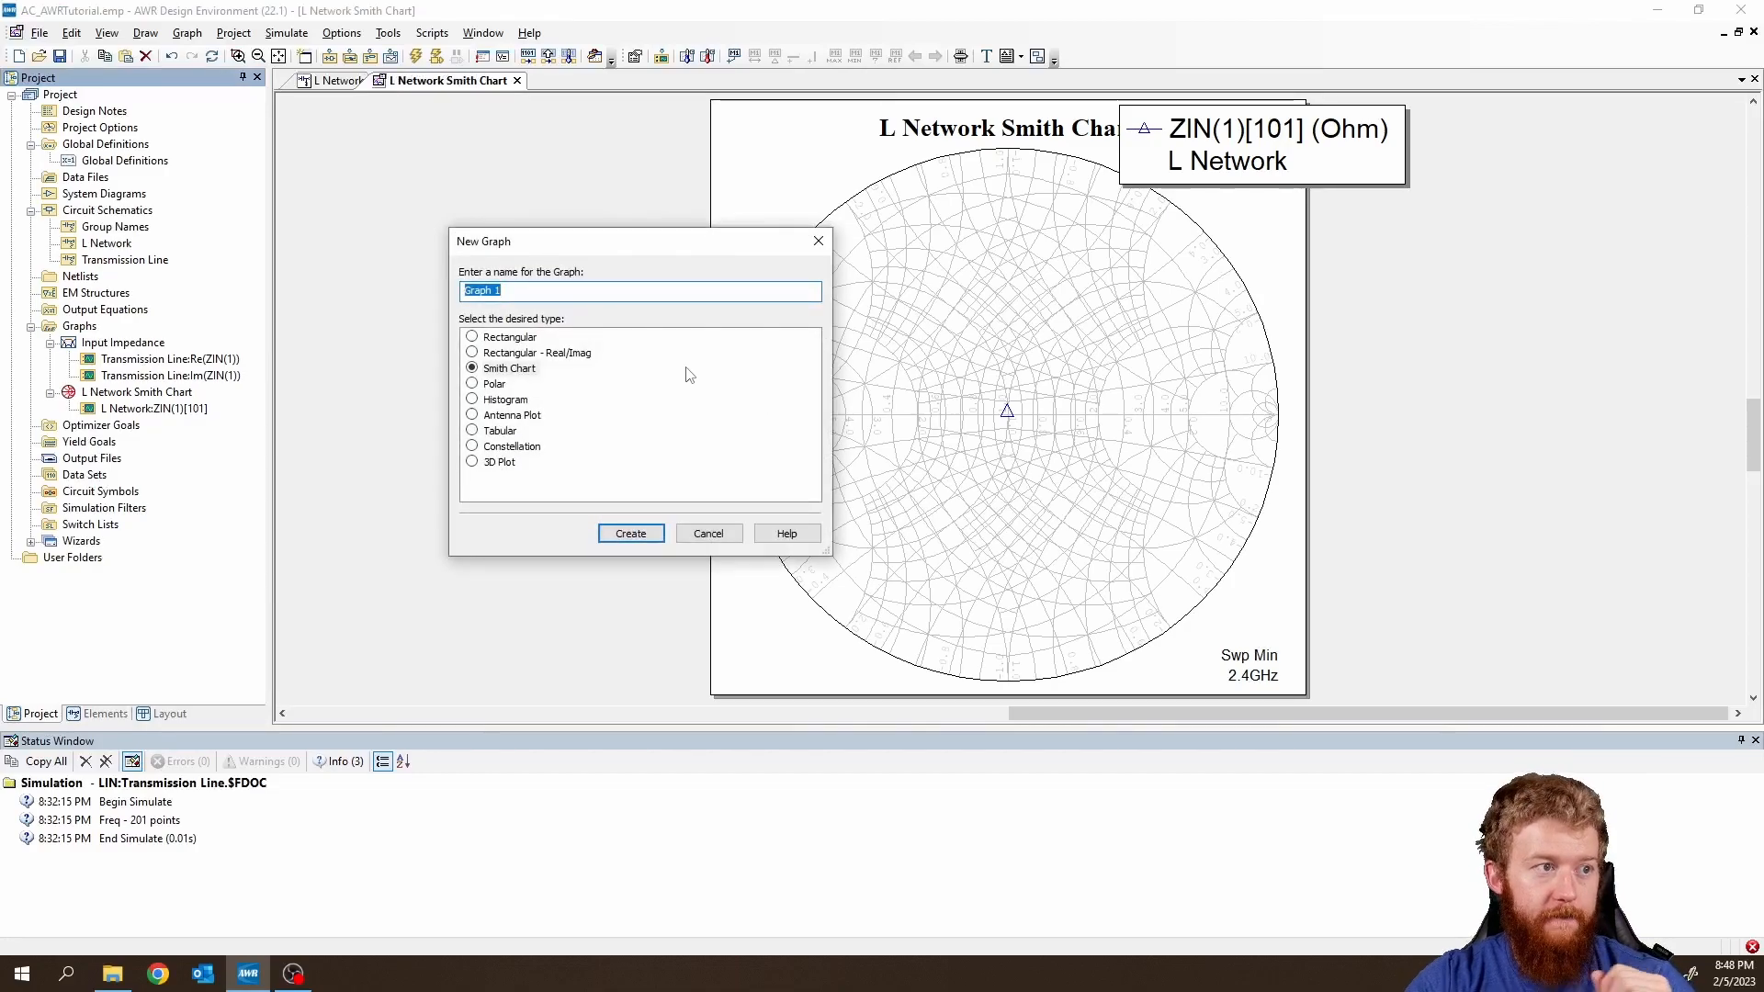
type("L Ne")
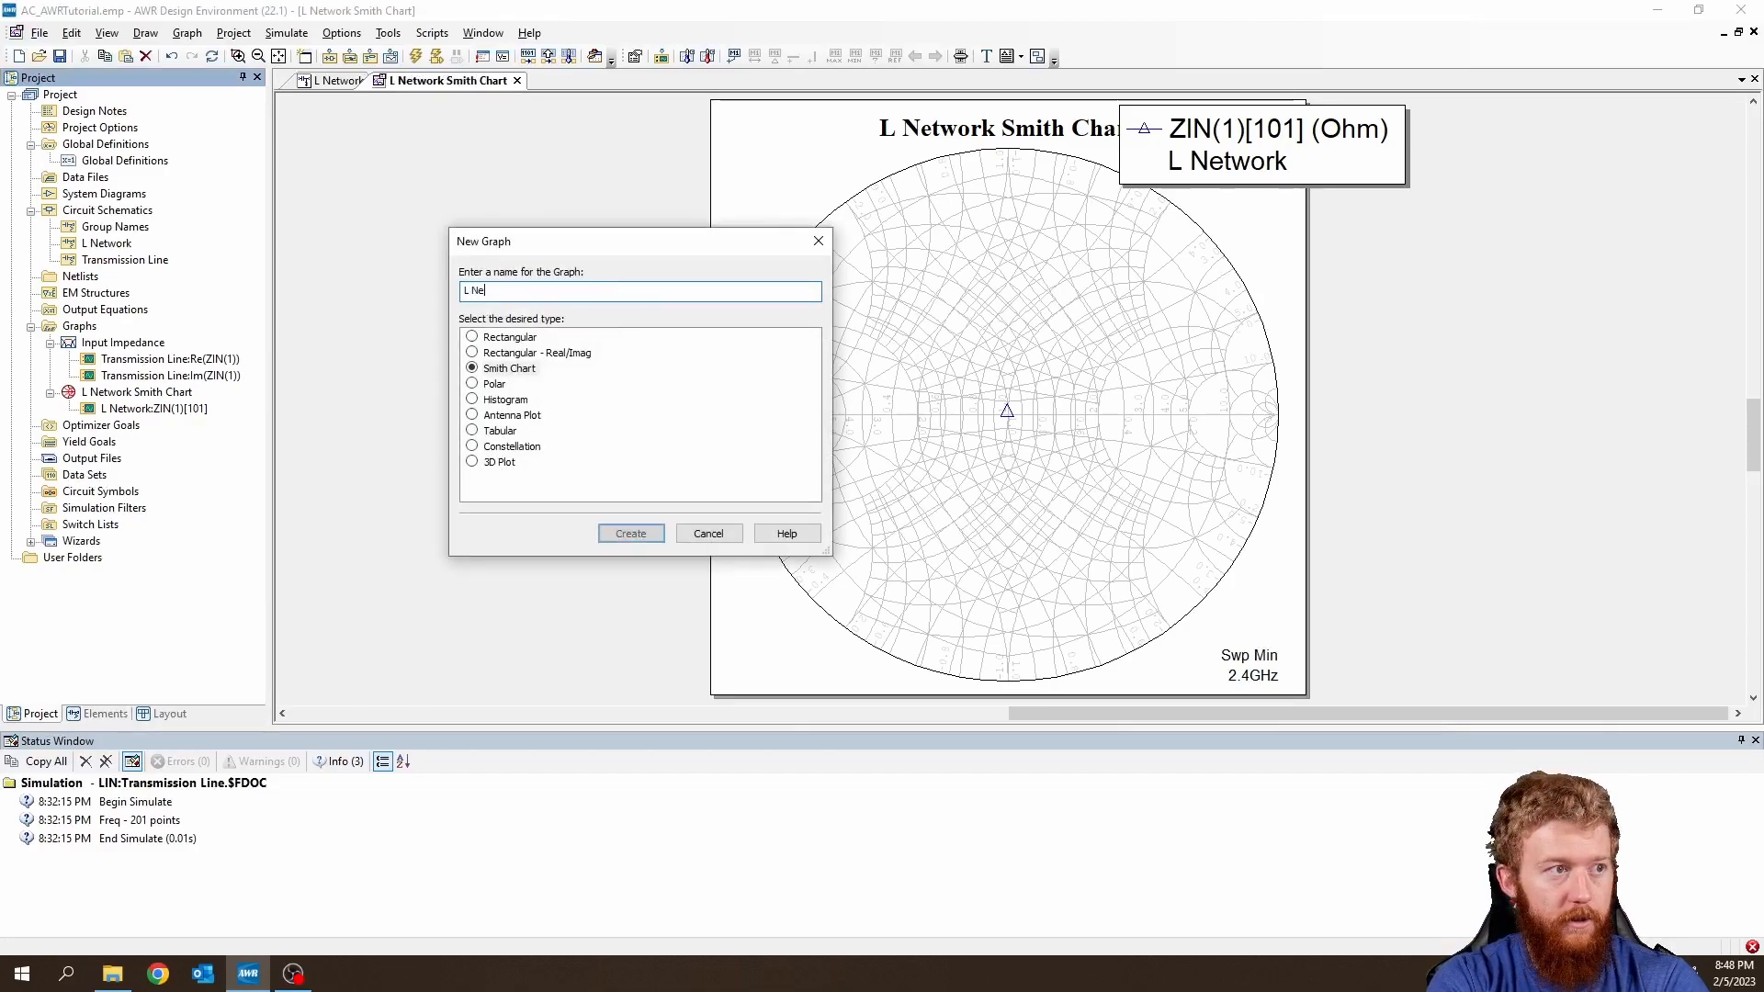
type("twork S11")
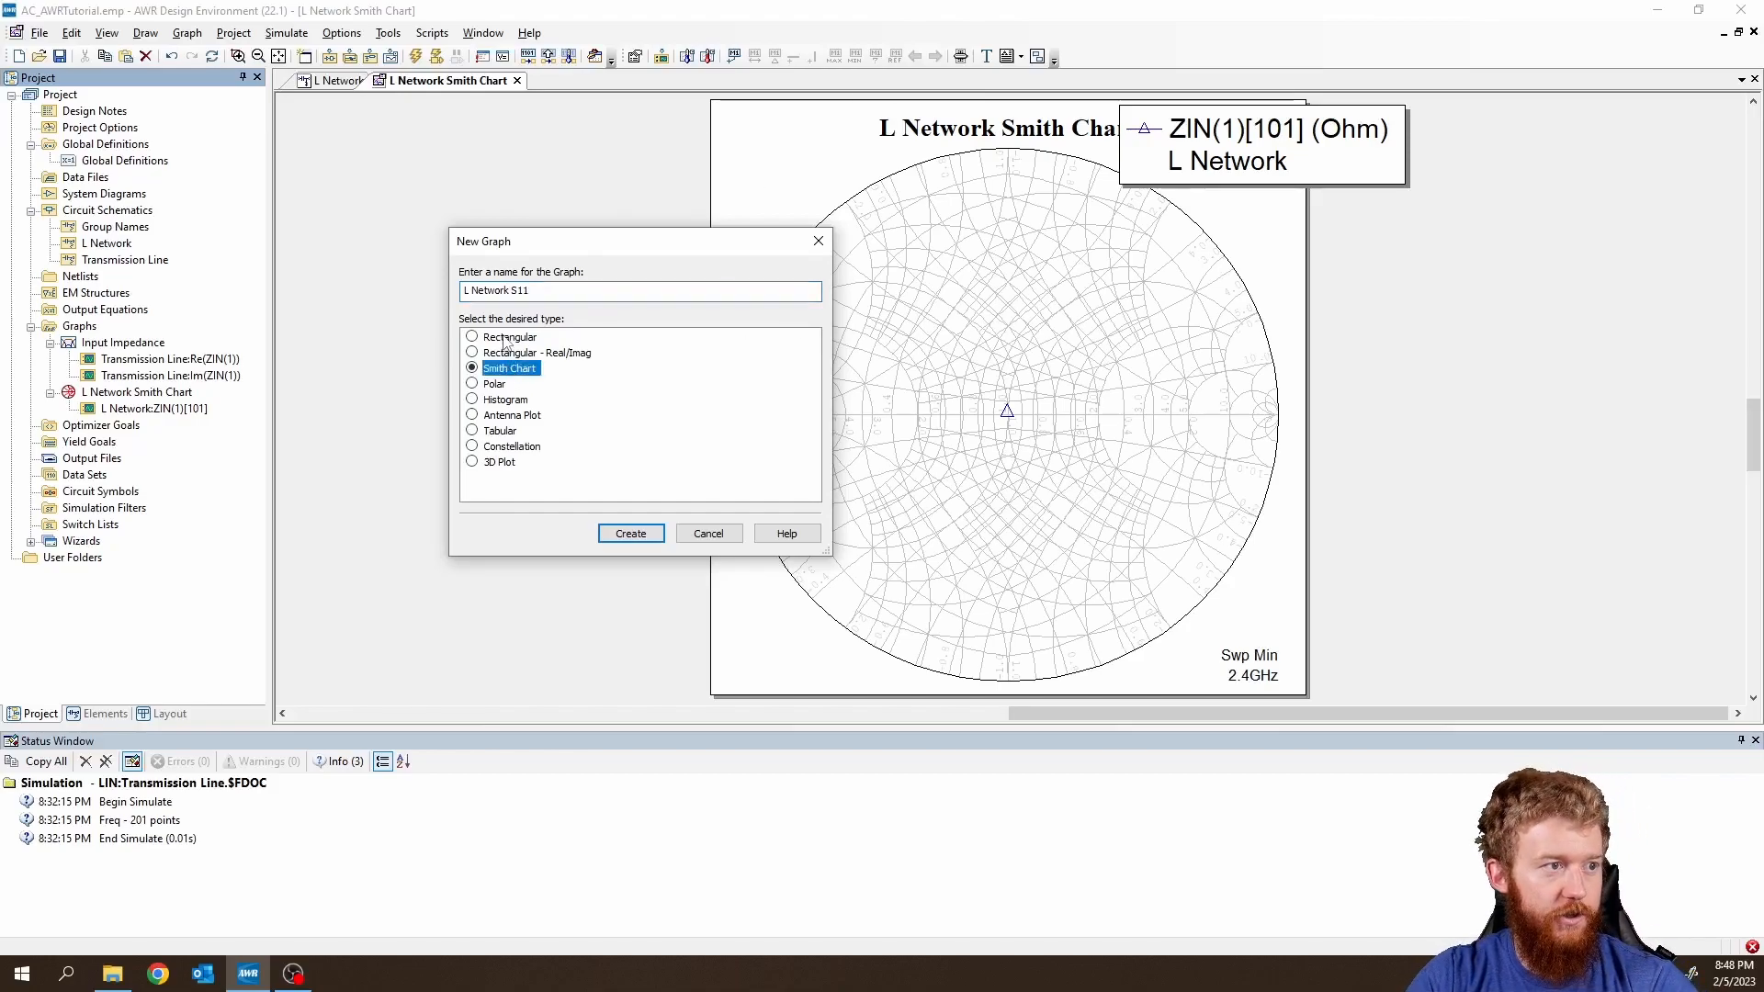
left_click(508, 338)
left_click(630, 534)
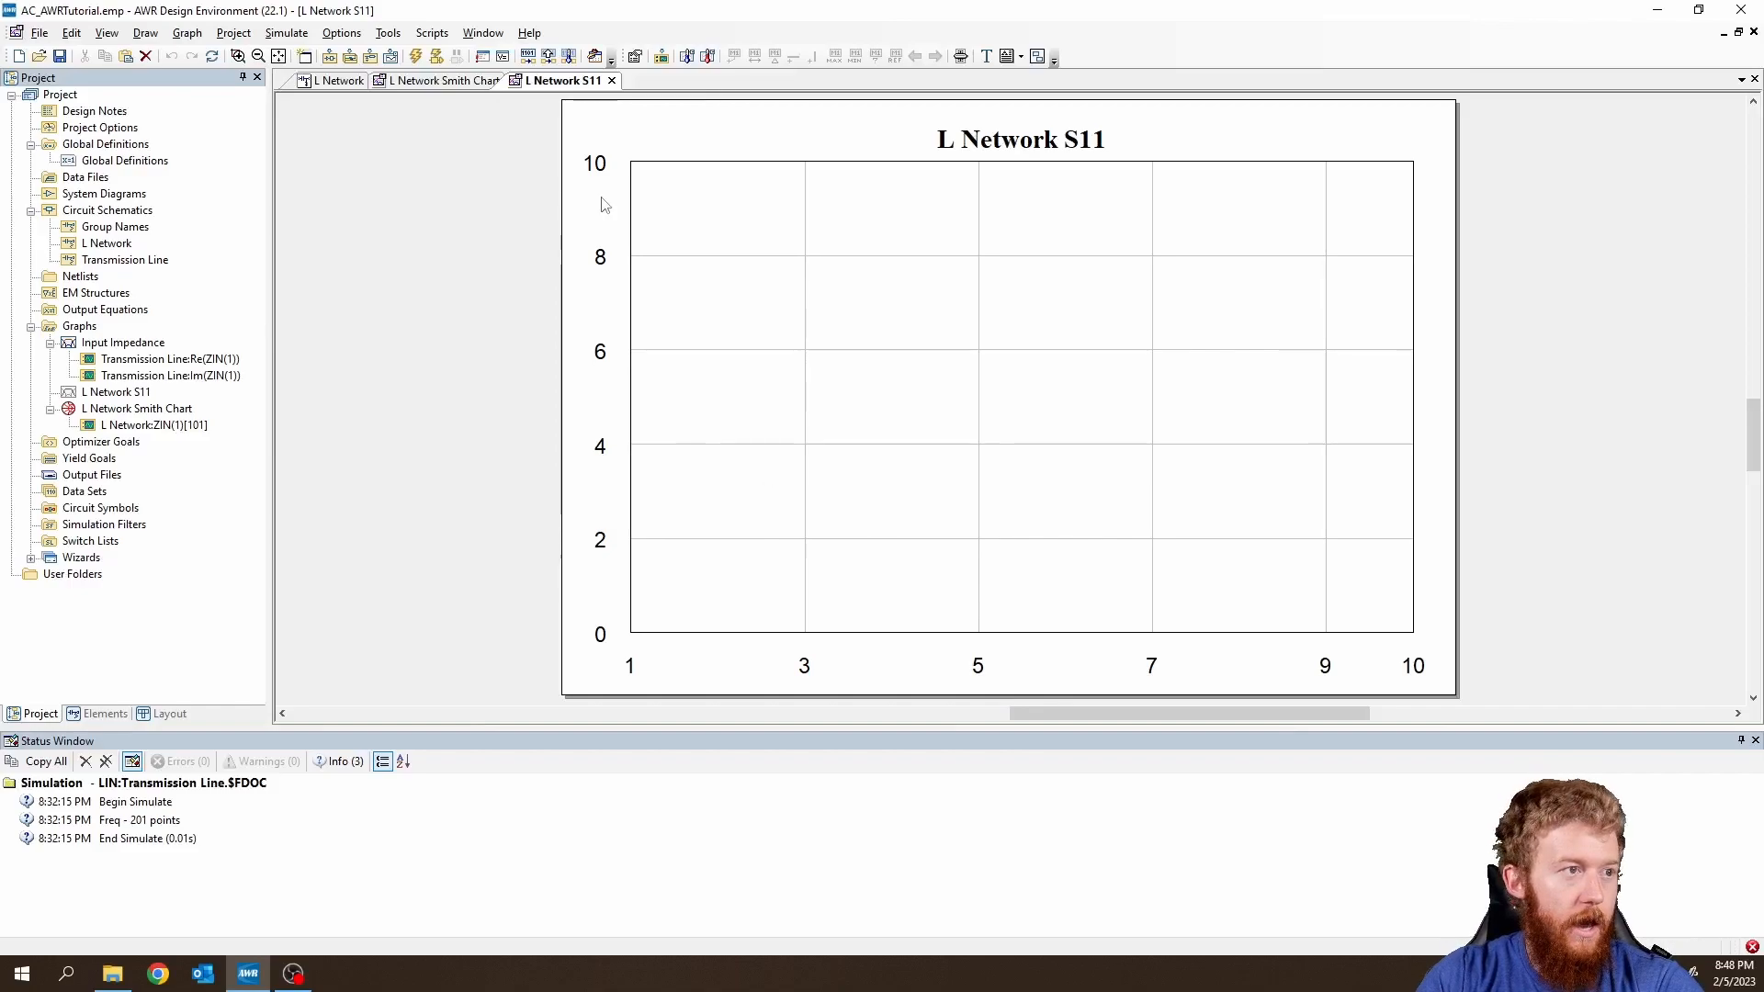
Begin a new measurement on the L Network S11 graph and choose the linear port parameter S.
left_click(660, 56)
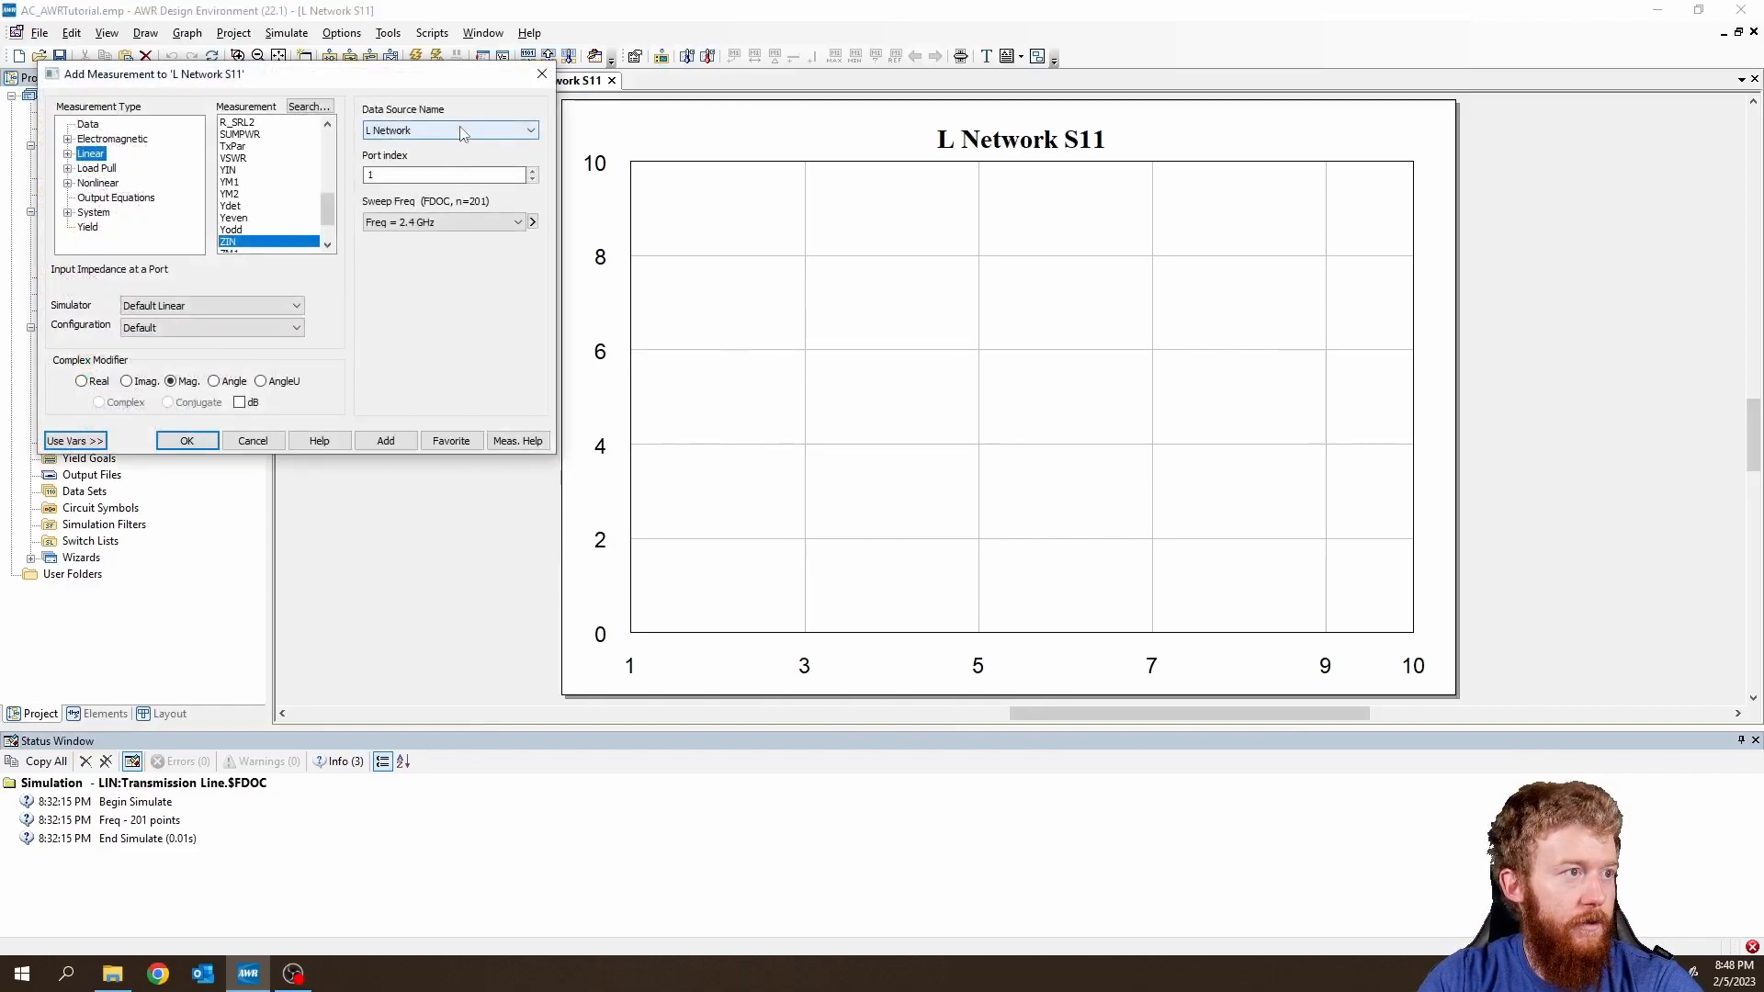
left_click(68, 154)
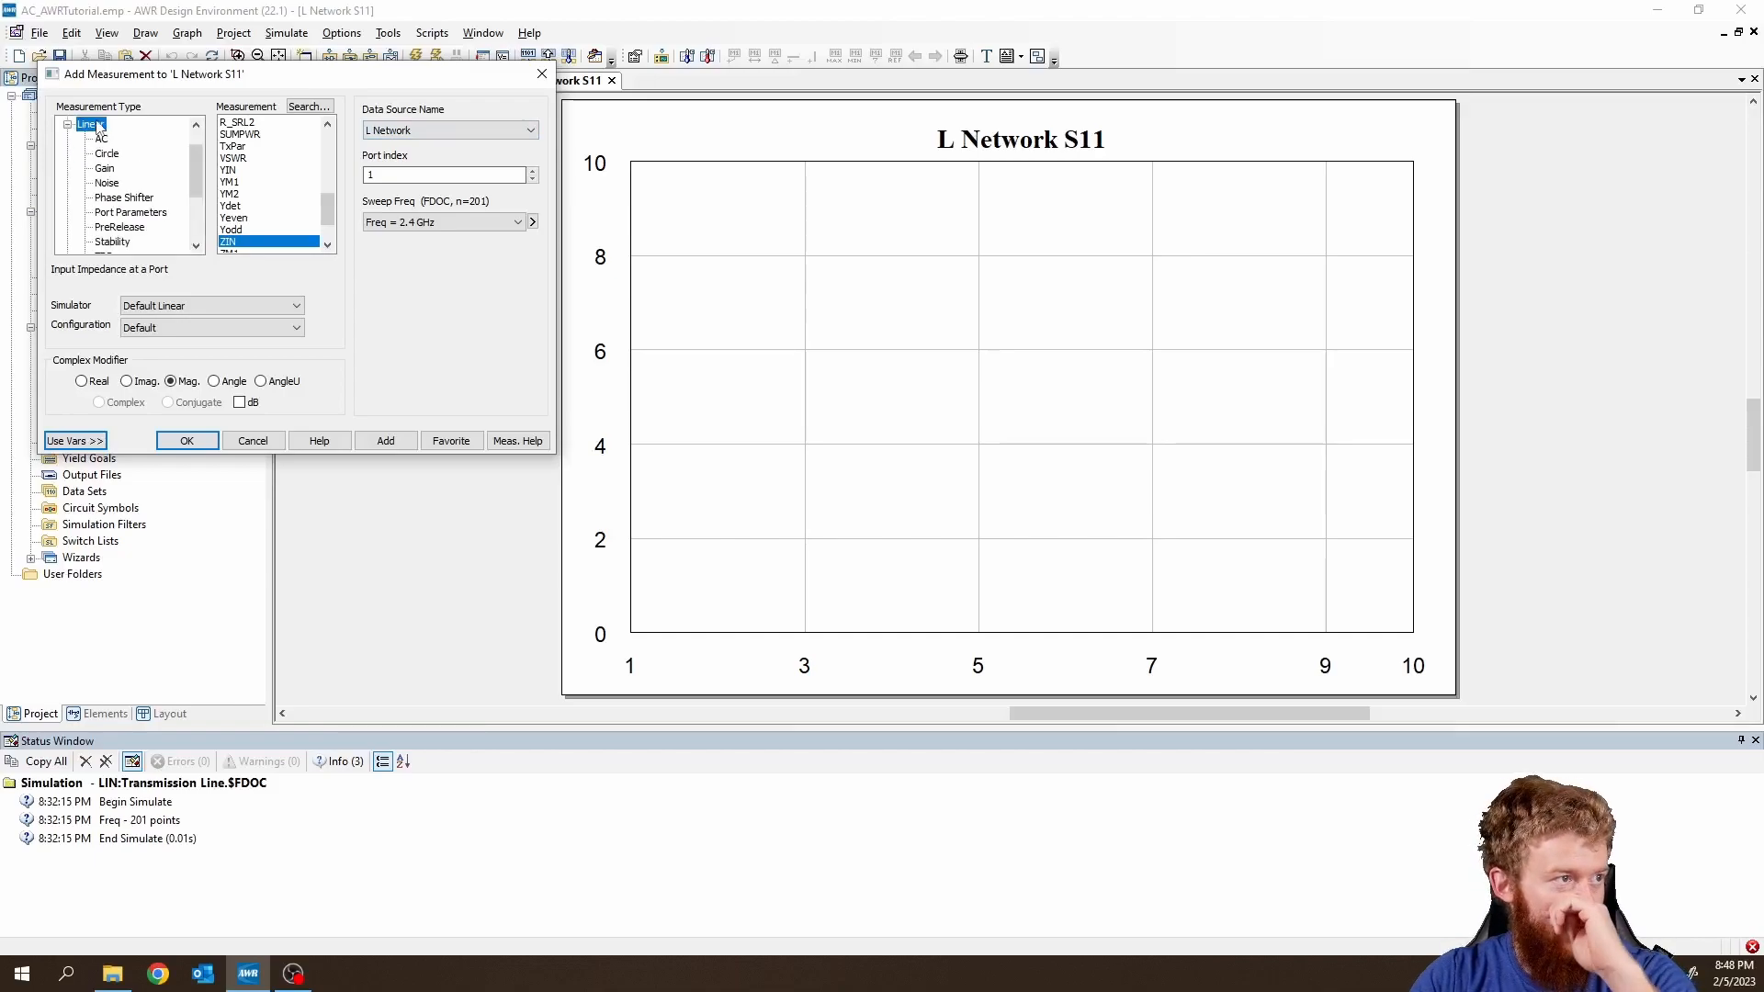
scroll(118, 151, "down", 1)
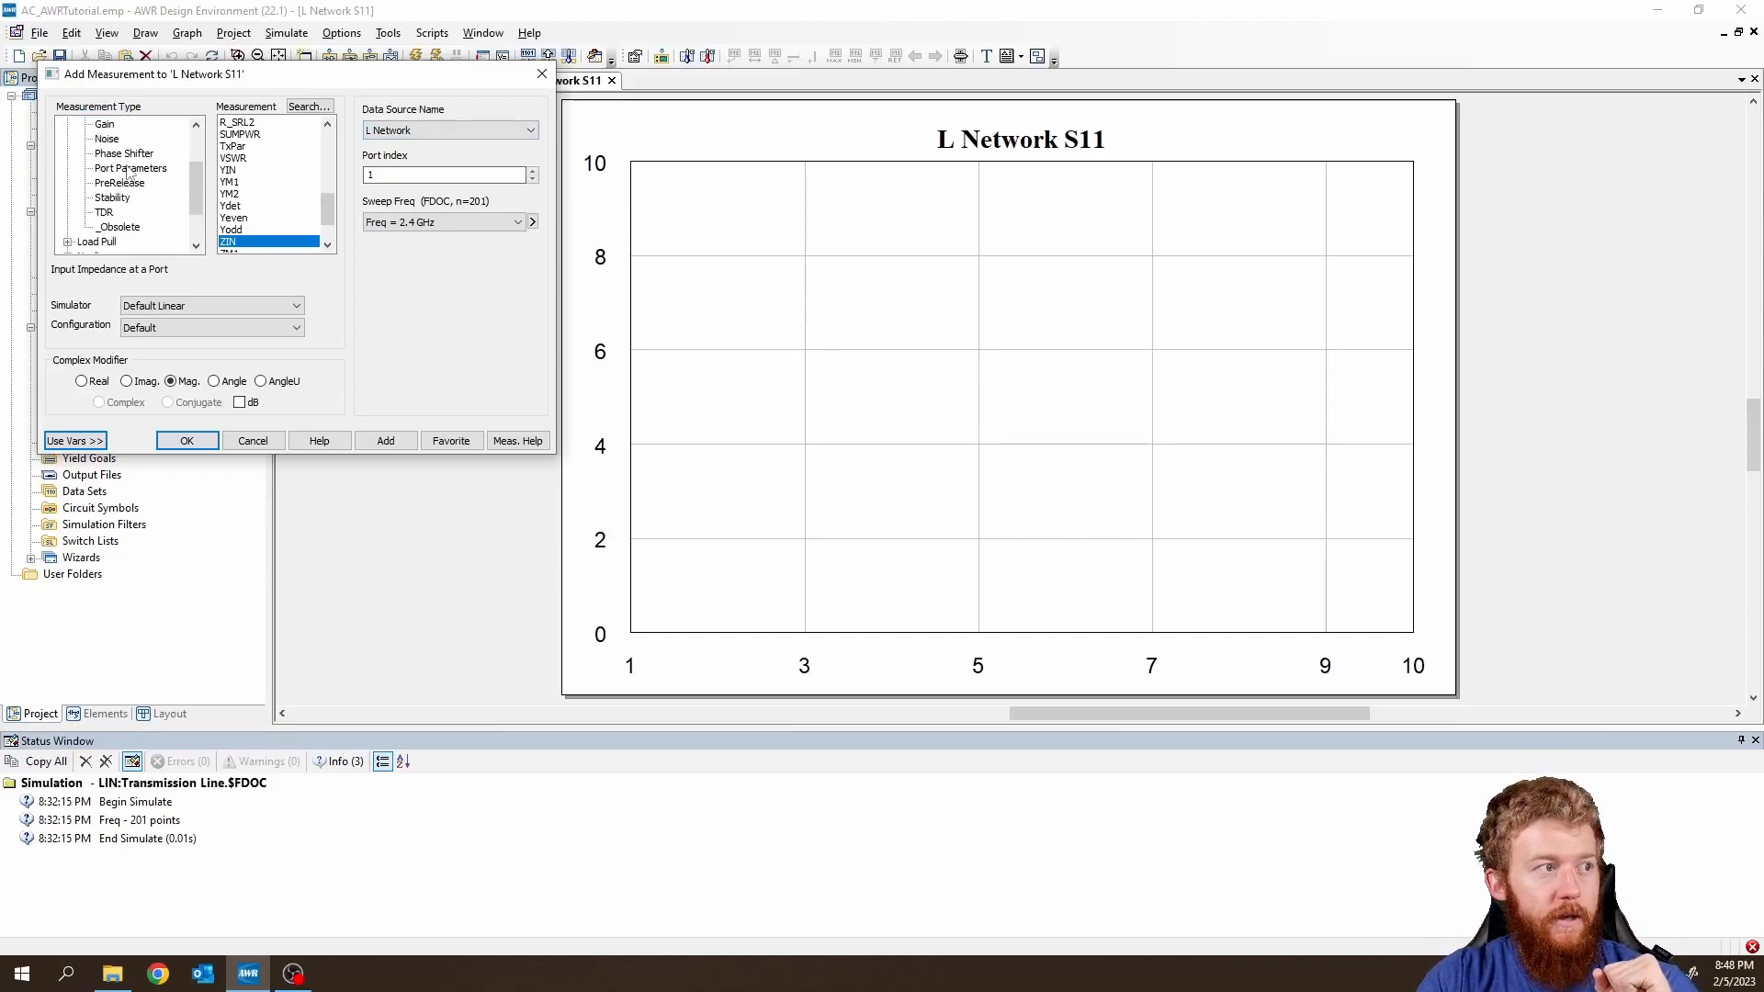
left_click(129, 168)
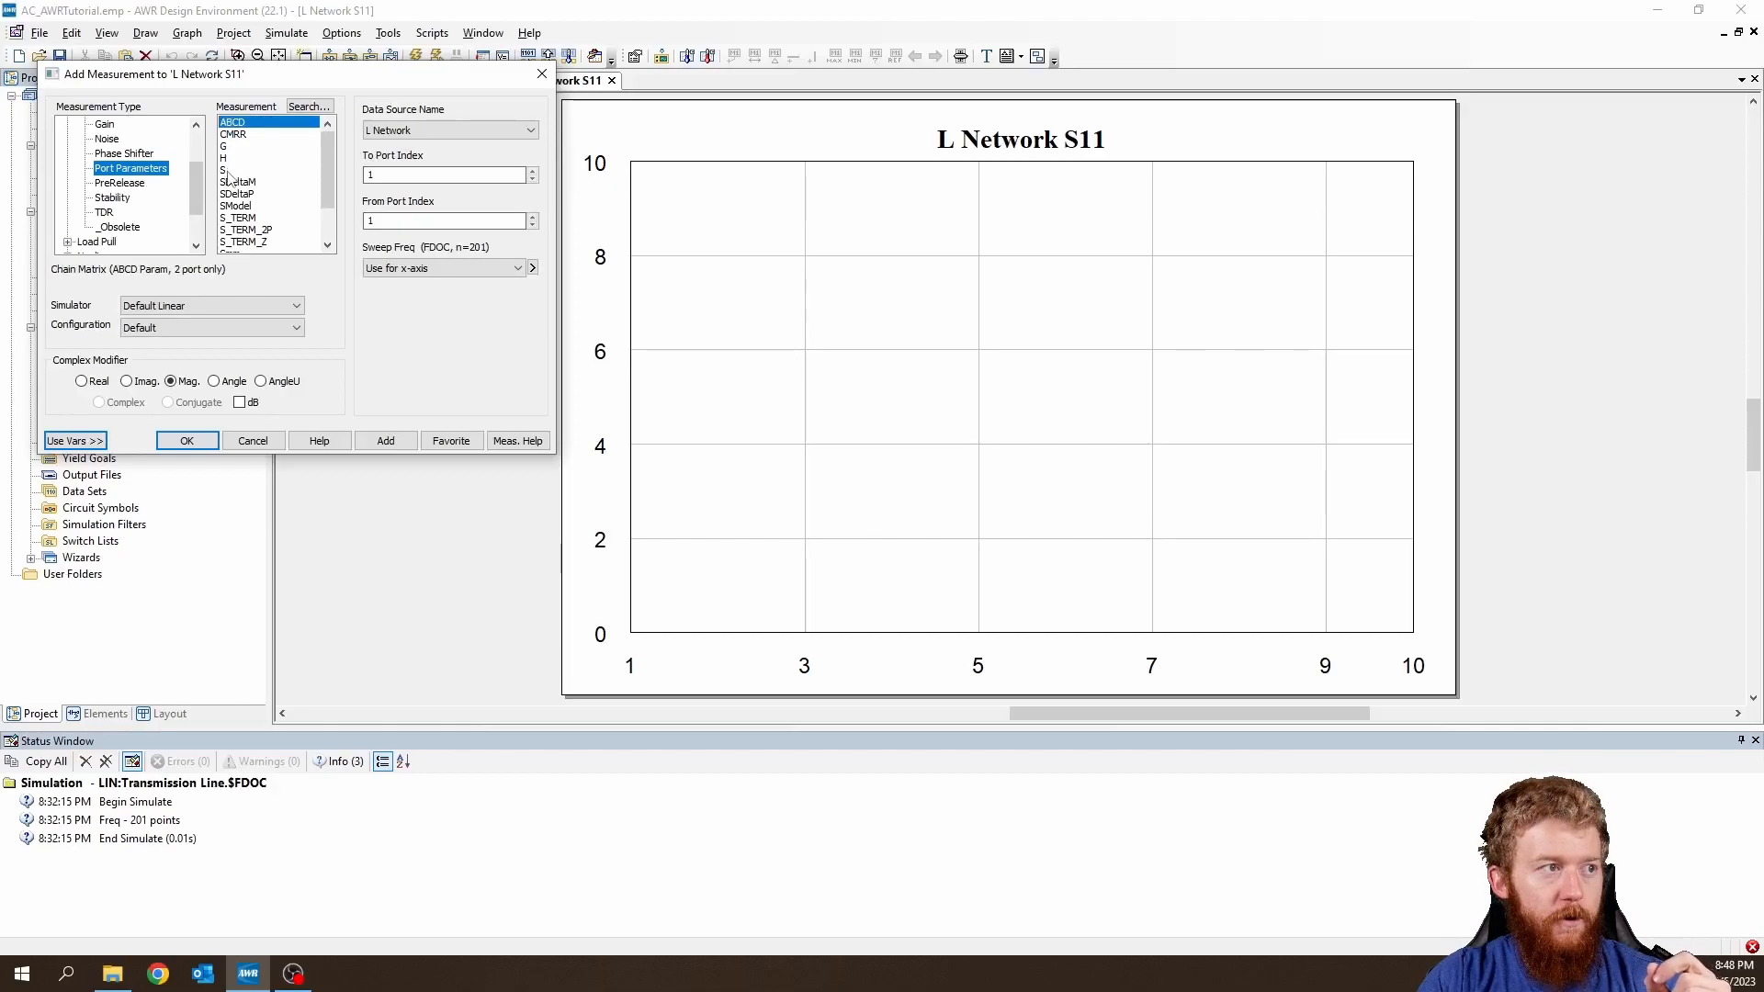
left_click(228, 171)
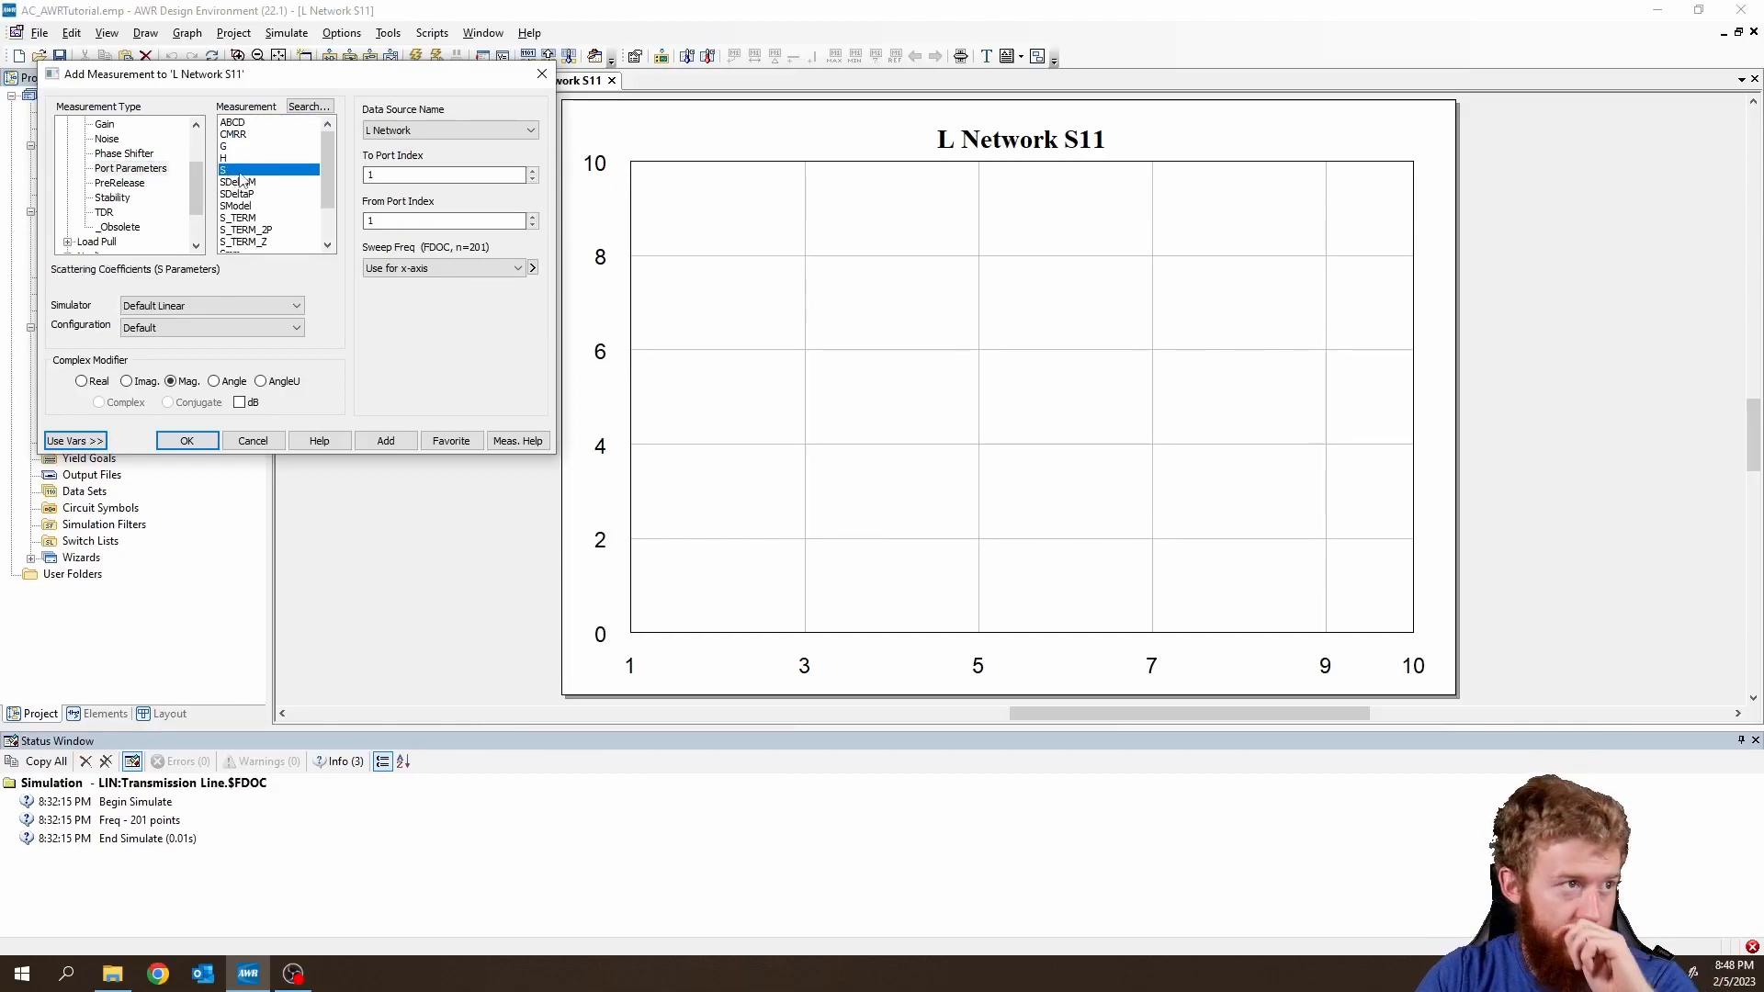
Add the L Network S(1,1) magnitude in dB with frequency used for the x-axis, and run the simulation.
left_click(534, 178)
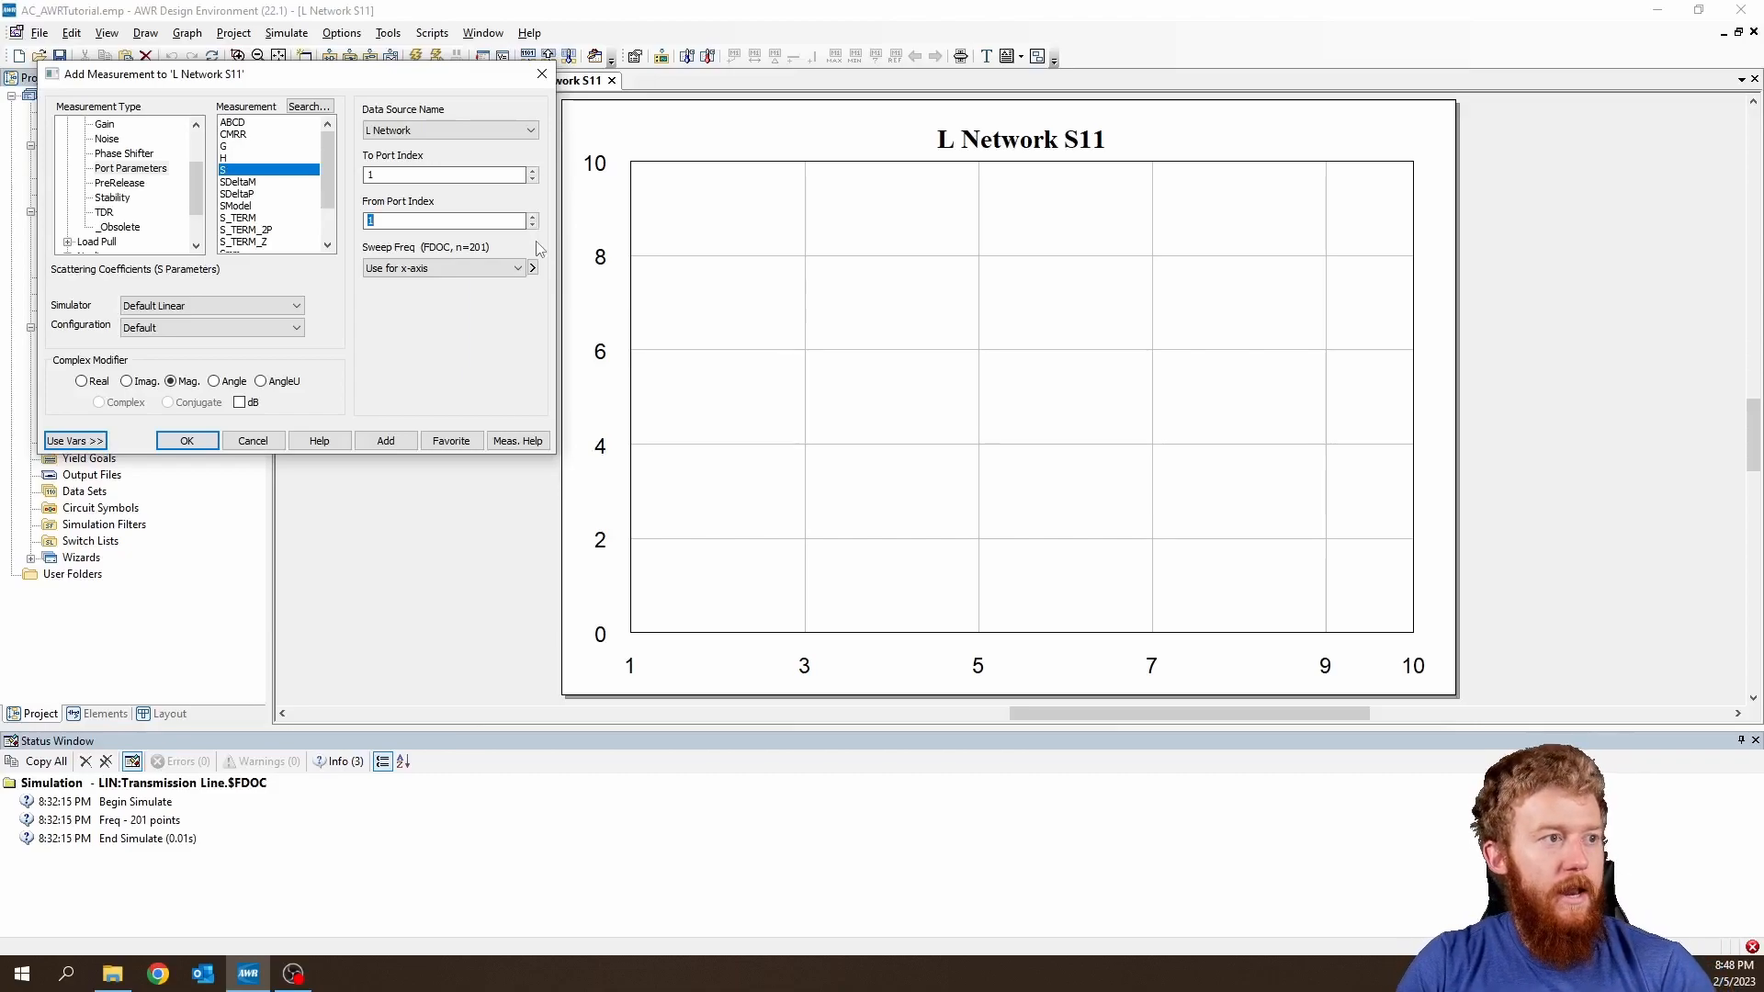
left_click(514, 269)
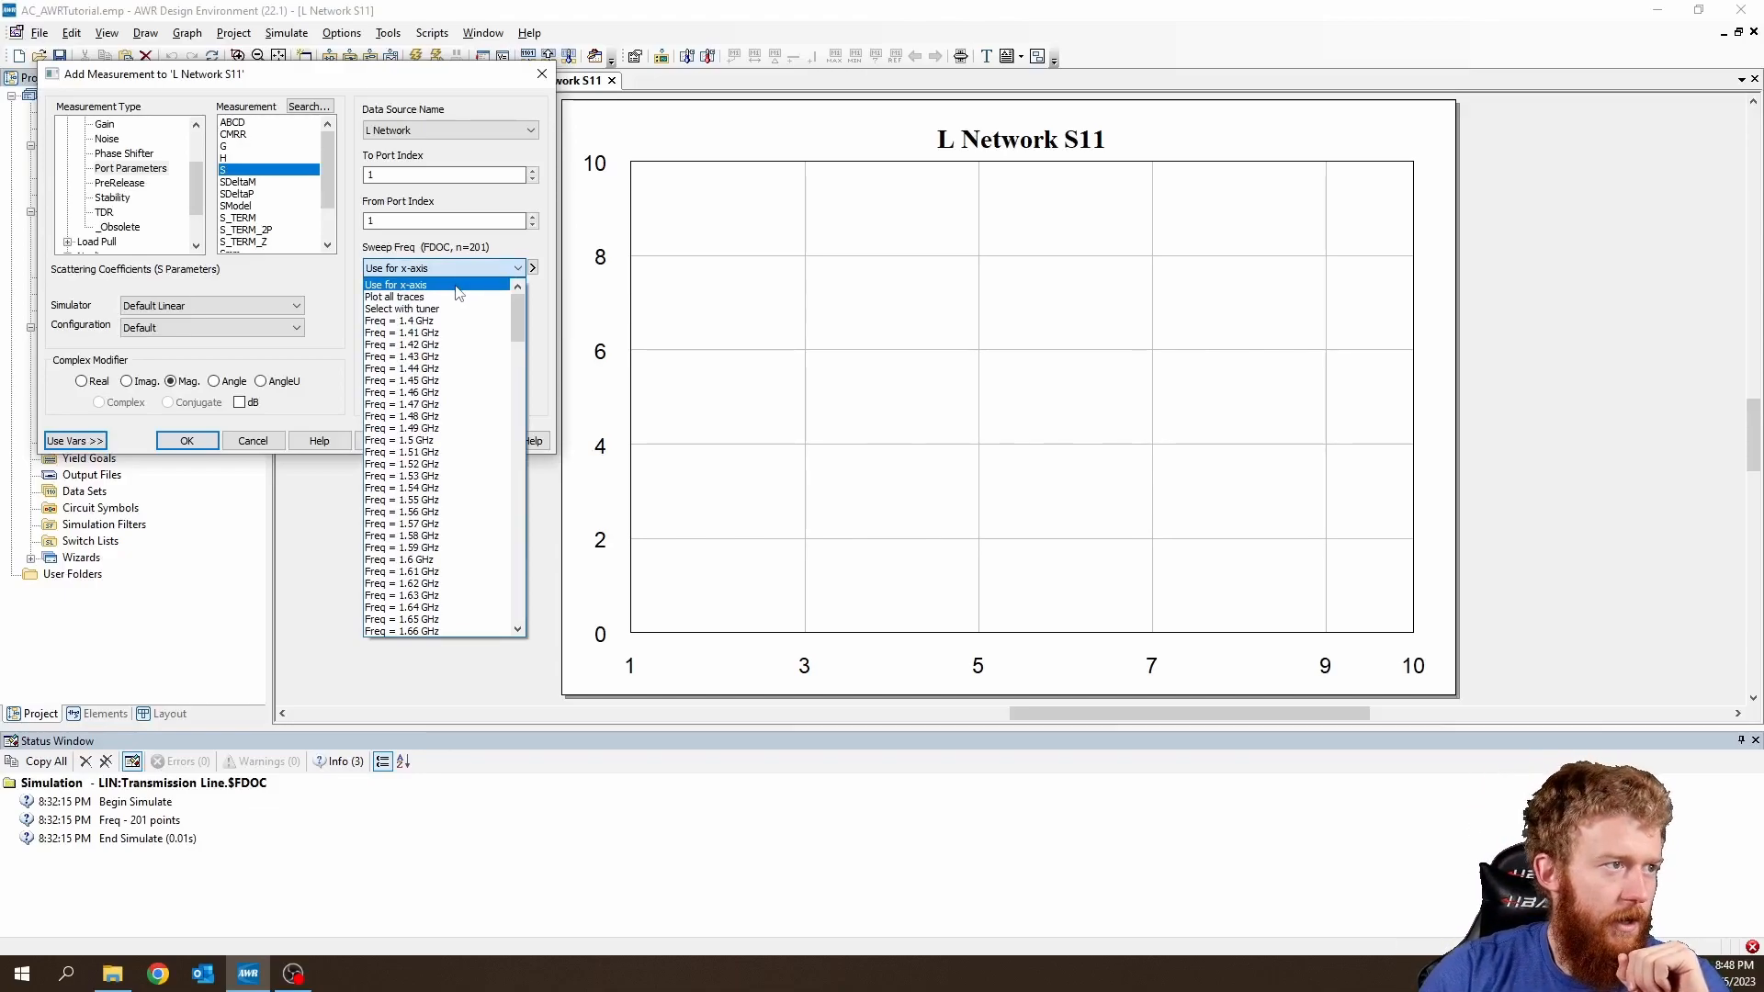
left_click(350, 281)
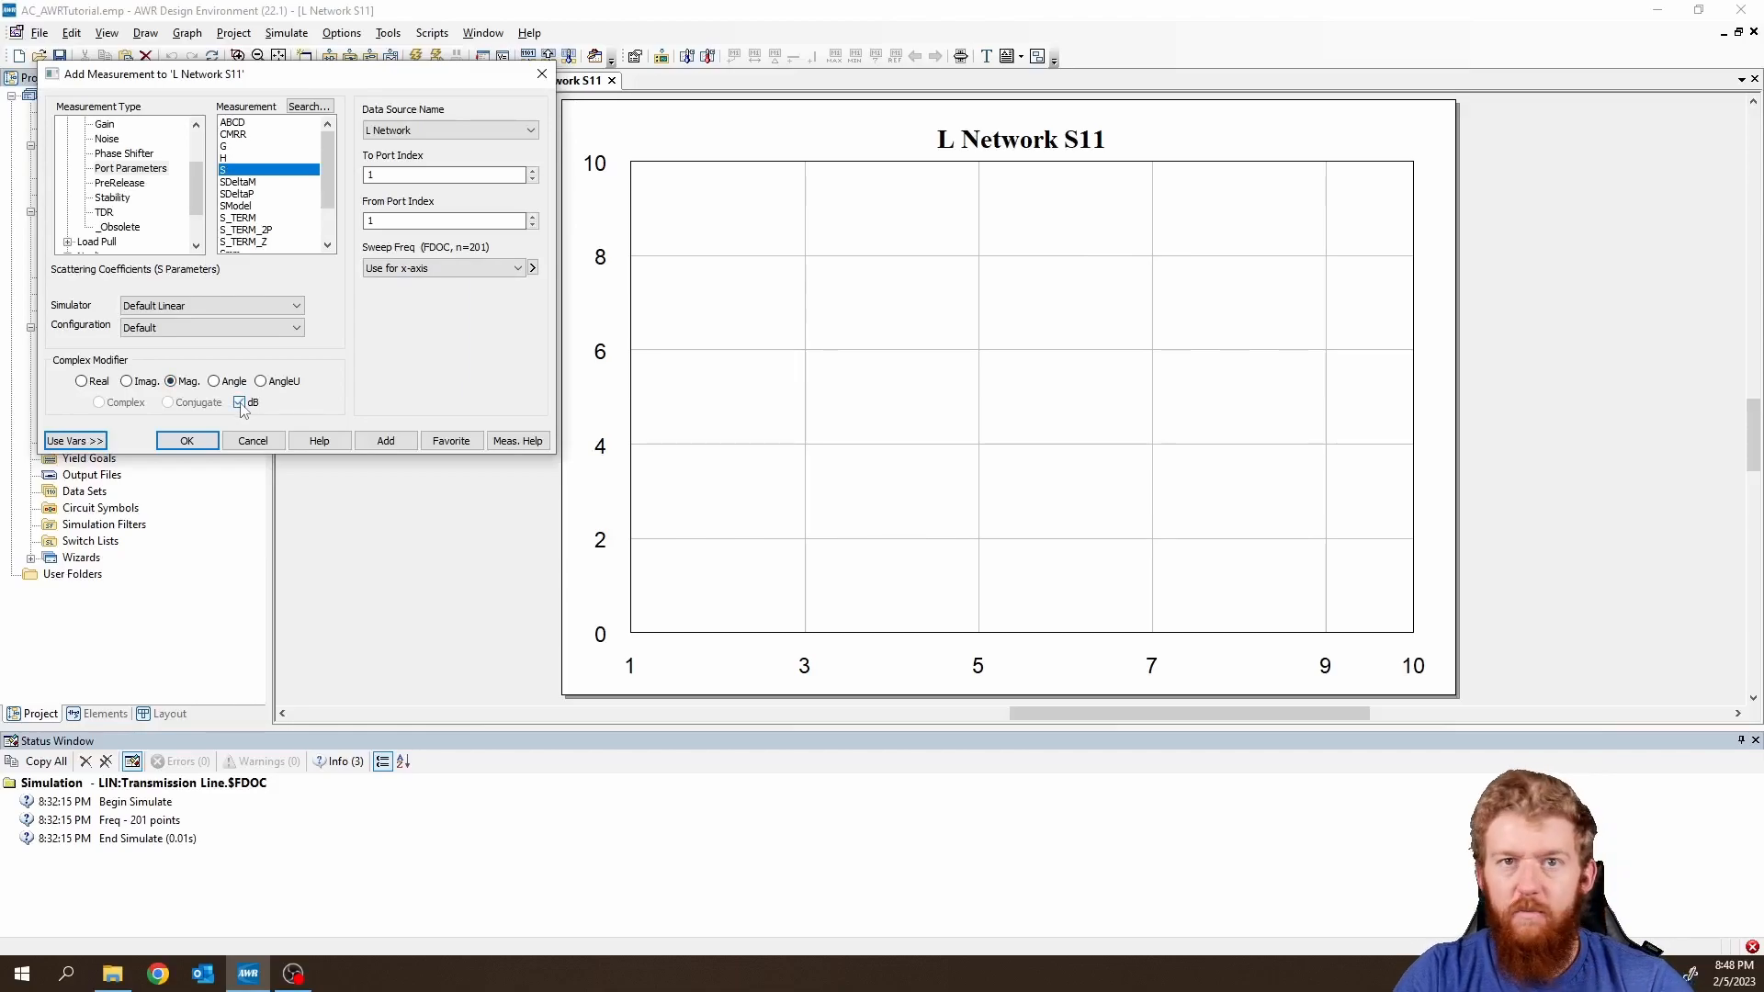
left_click(201, 443)
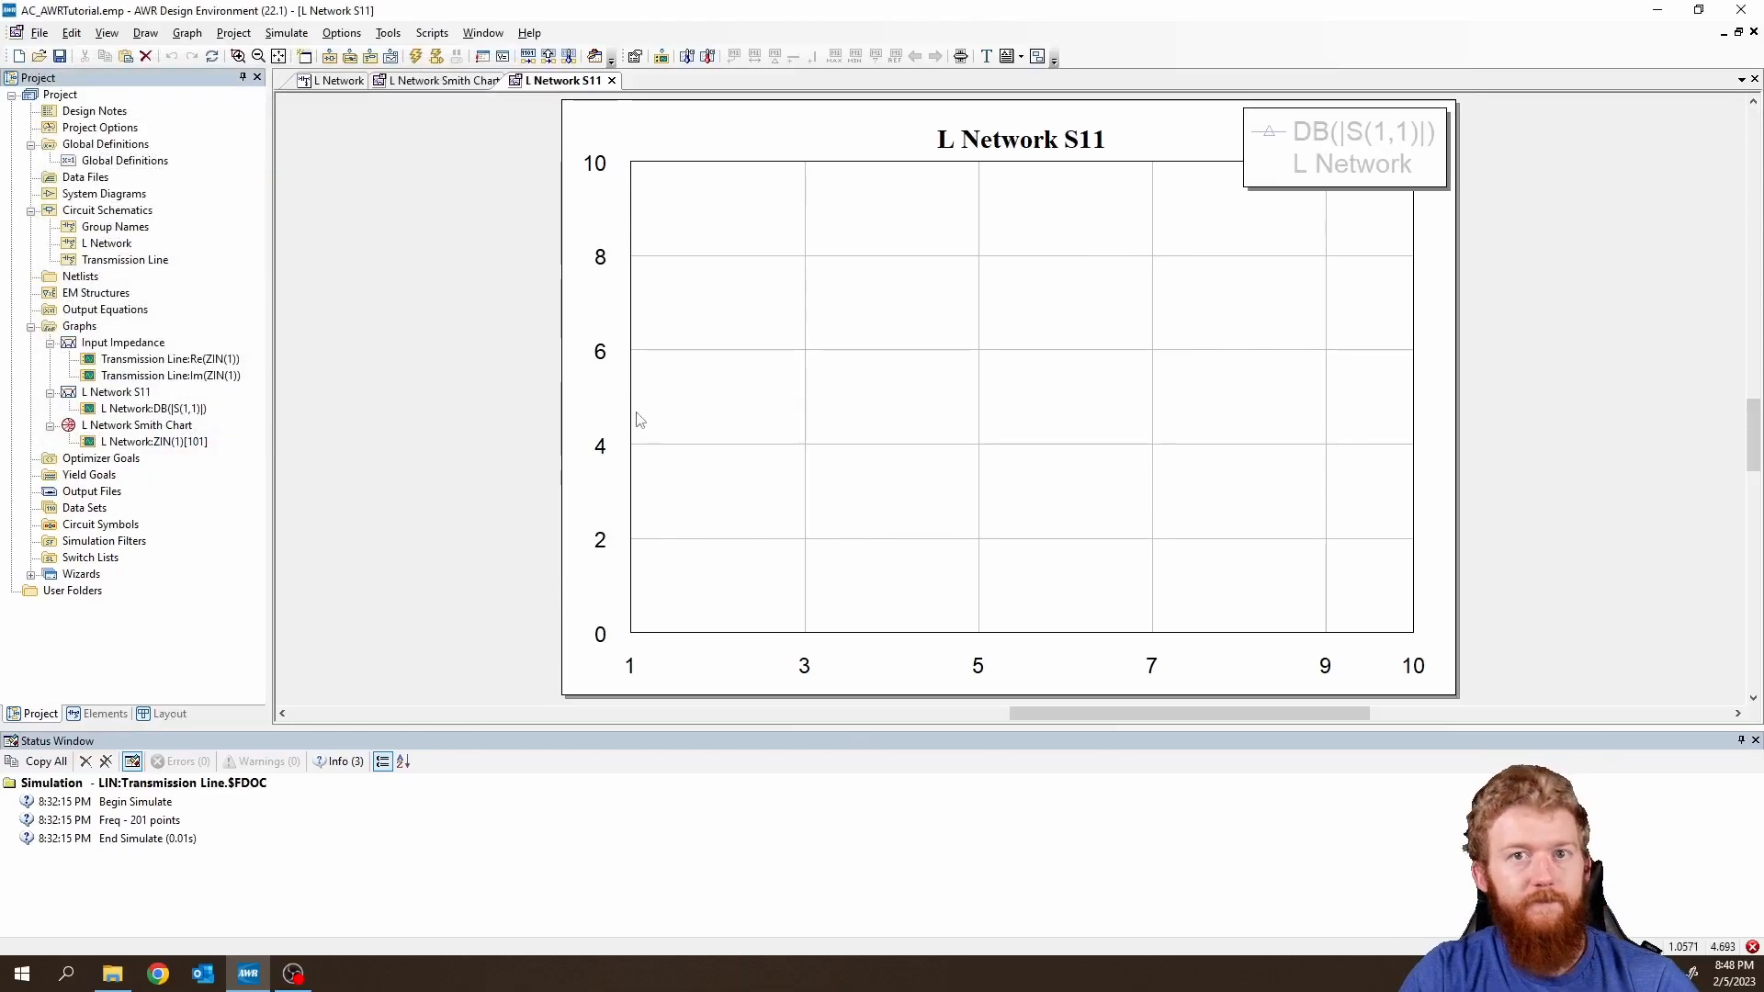
left_click(416, 57)
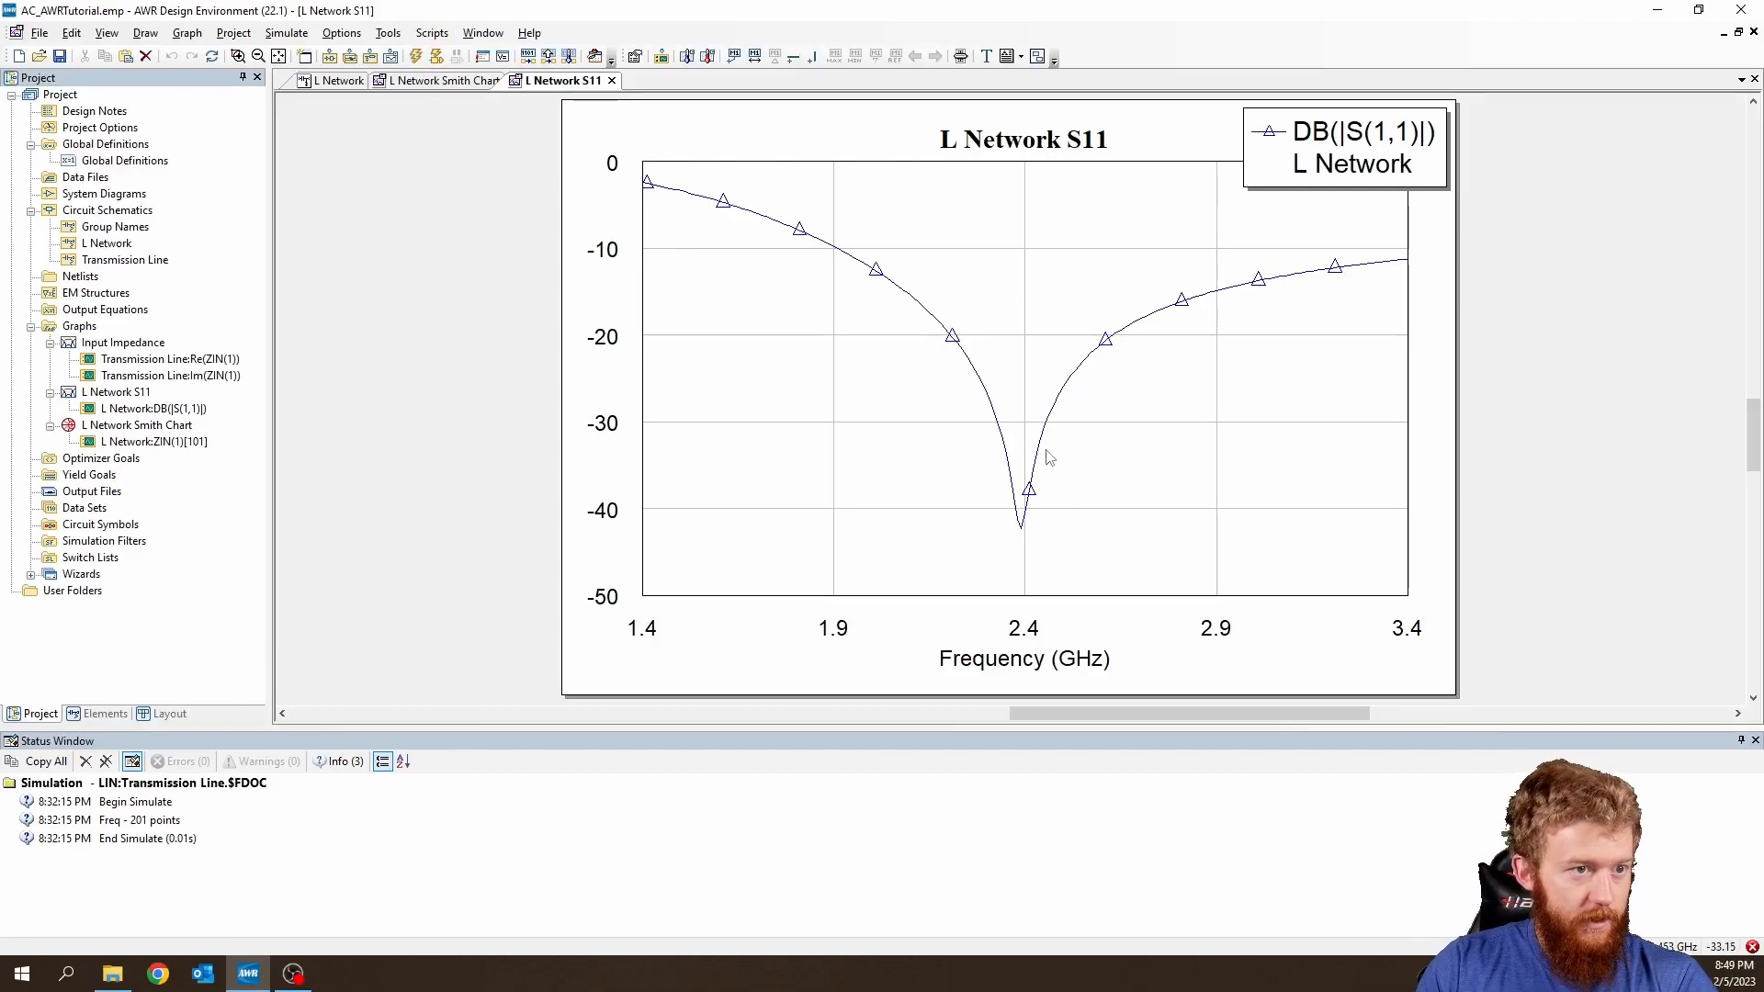
Examine the S11 trace at the dip near 2.4 GHz and along its lower-frequency slope.
mouse_move(1027, 509)
left_mouse_down()
mouse_move(1019, 561)
mouse_move(1040, 523)
mouse_move(1022, 554)
left_mouse_up()
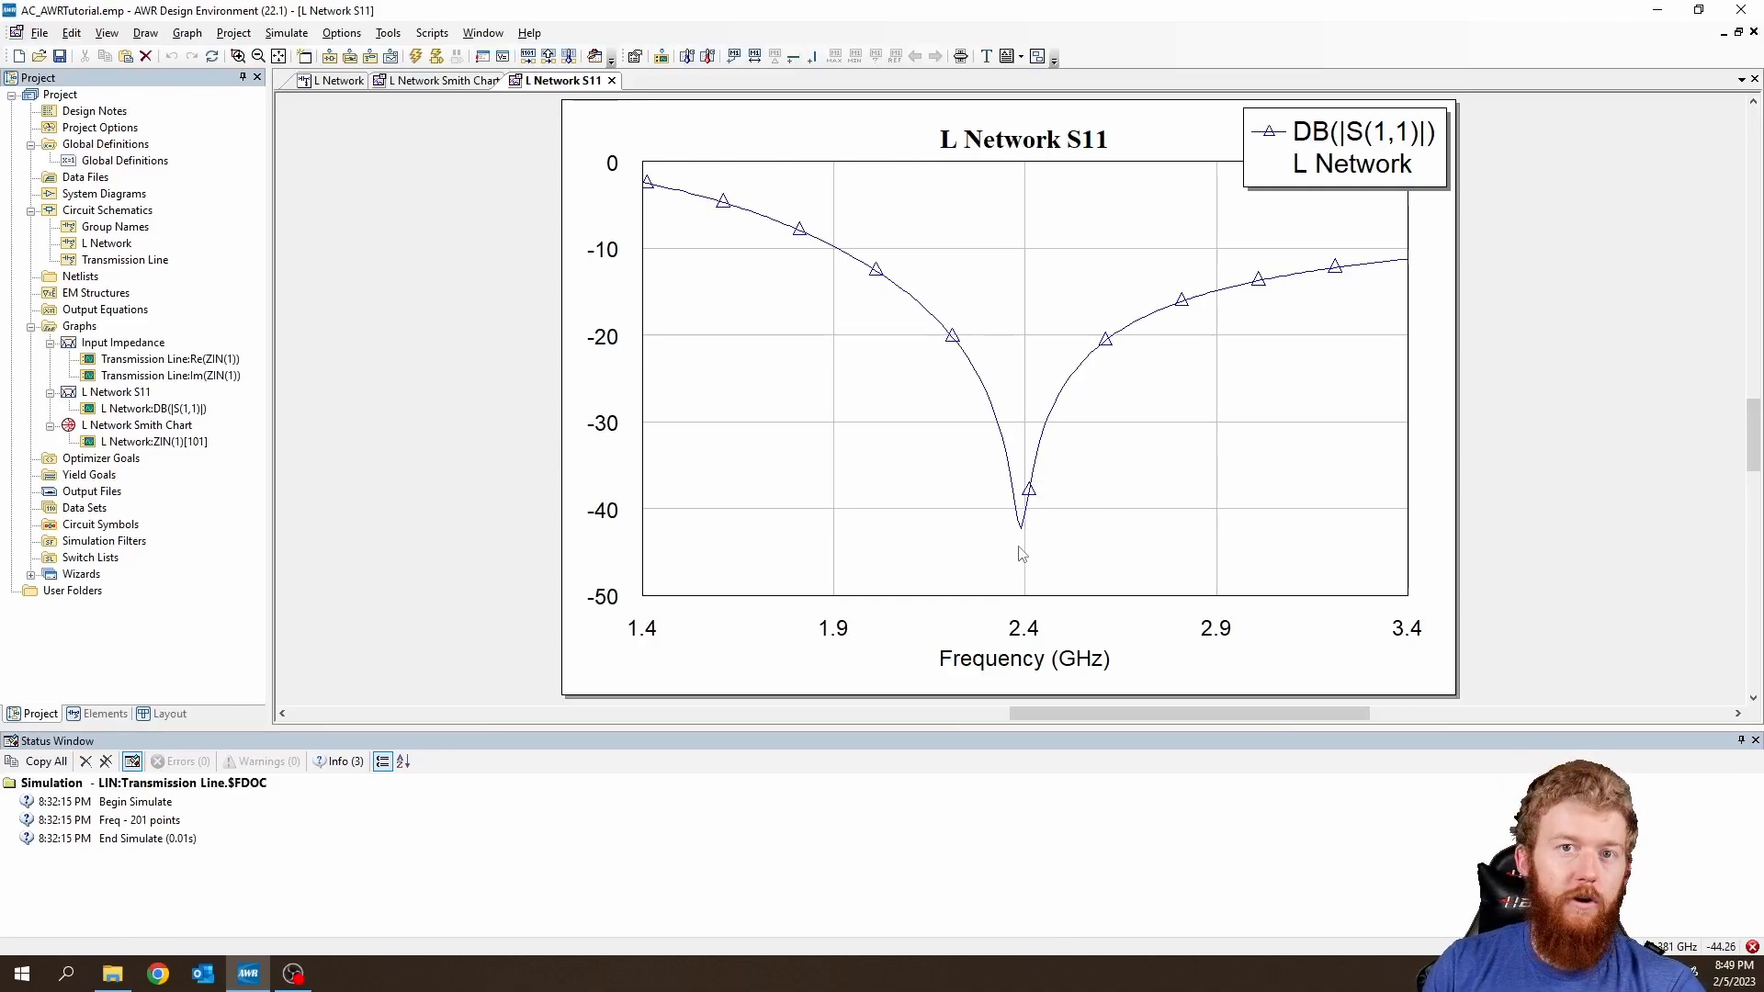
left_click_drag(1002, 448, 1020, 569)
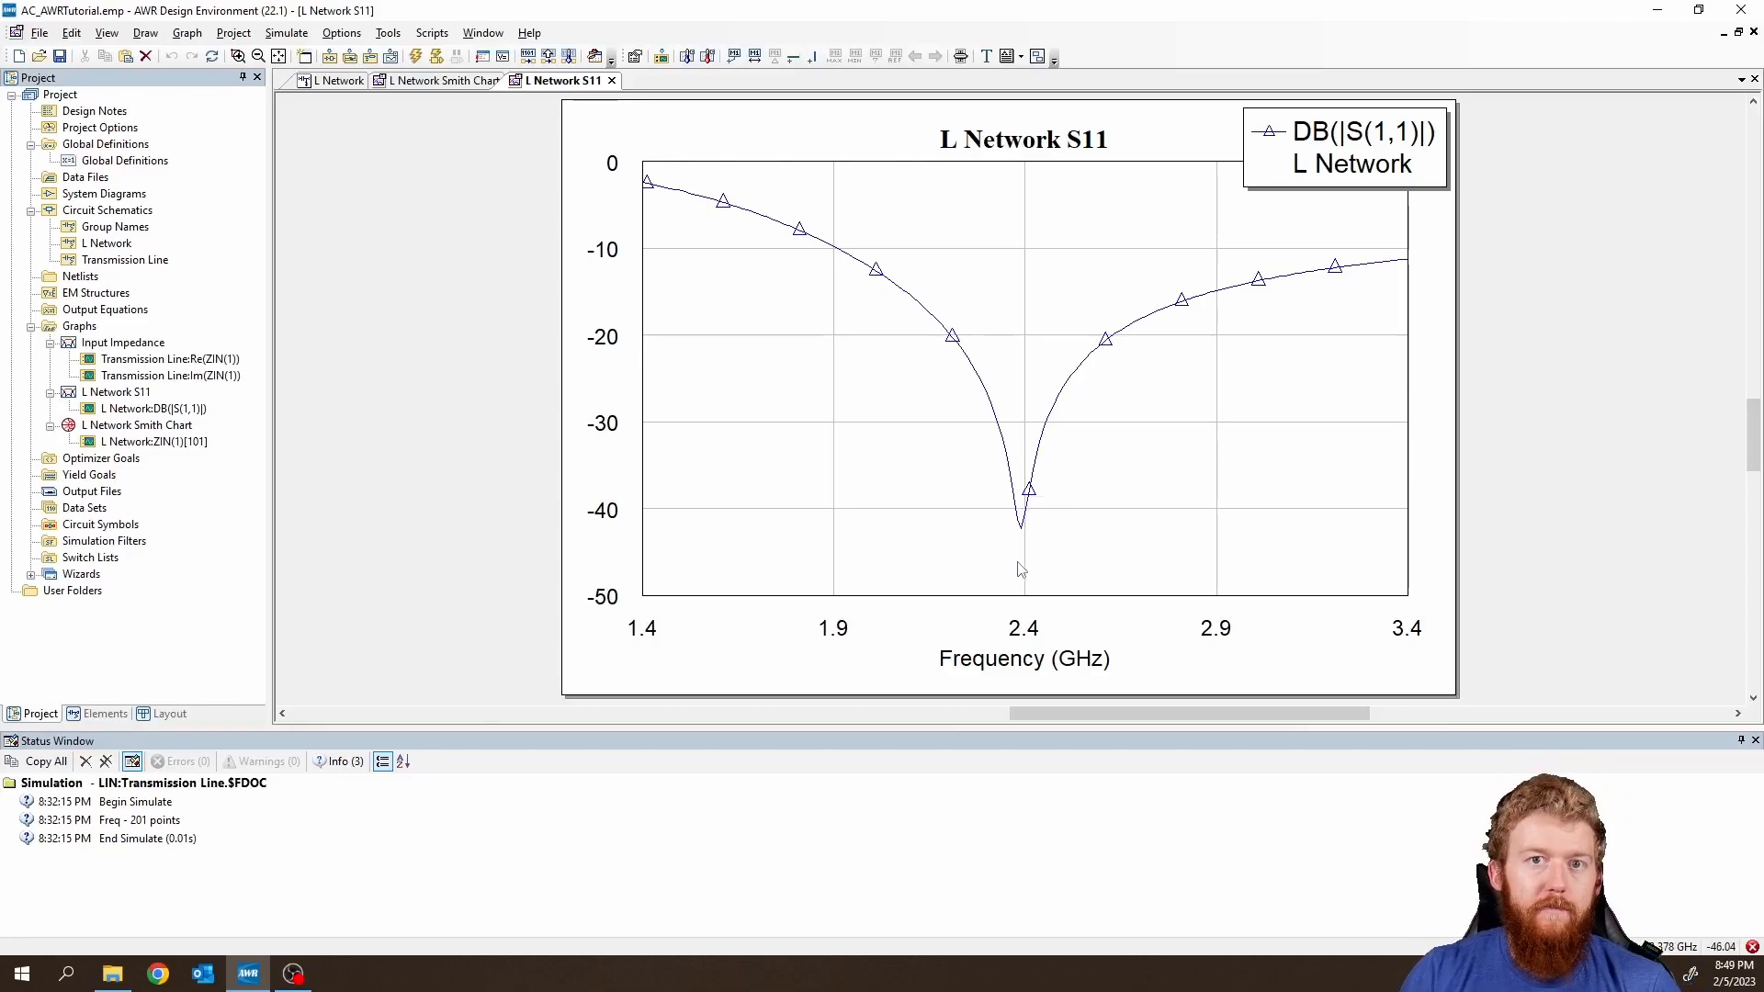
left_click_drag(1001, 496, 960, 388)
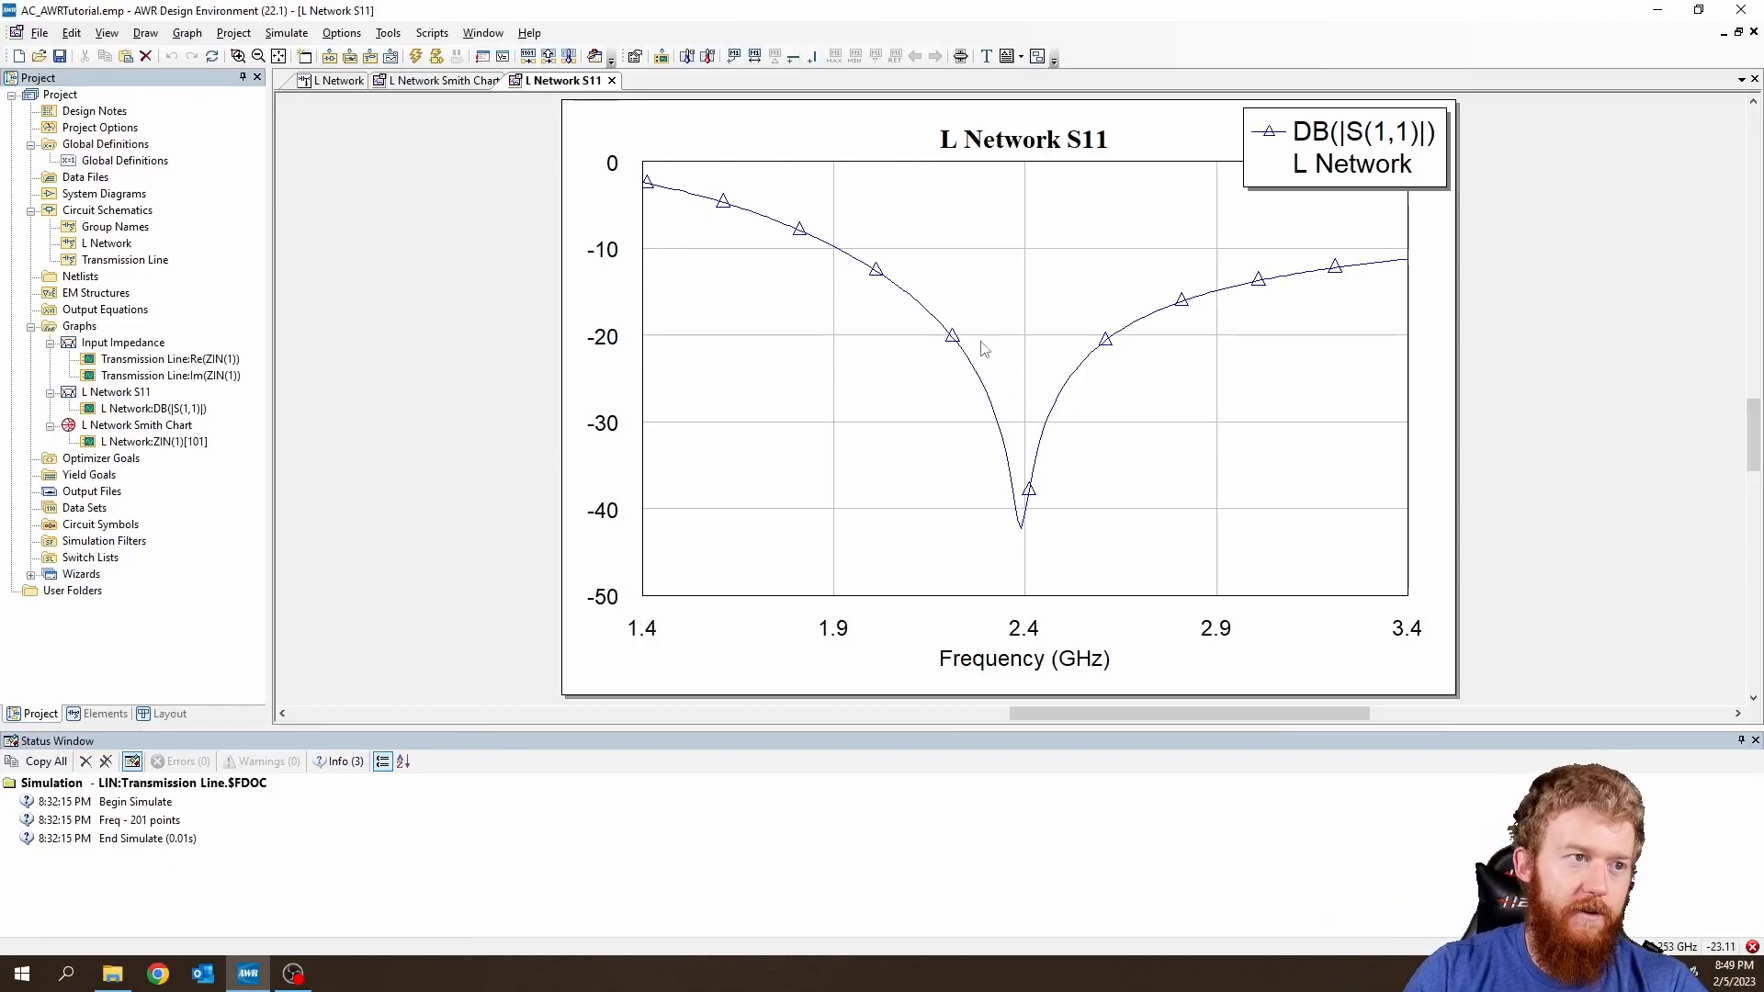
left_click_drag(960, 352, 836, 258)
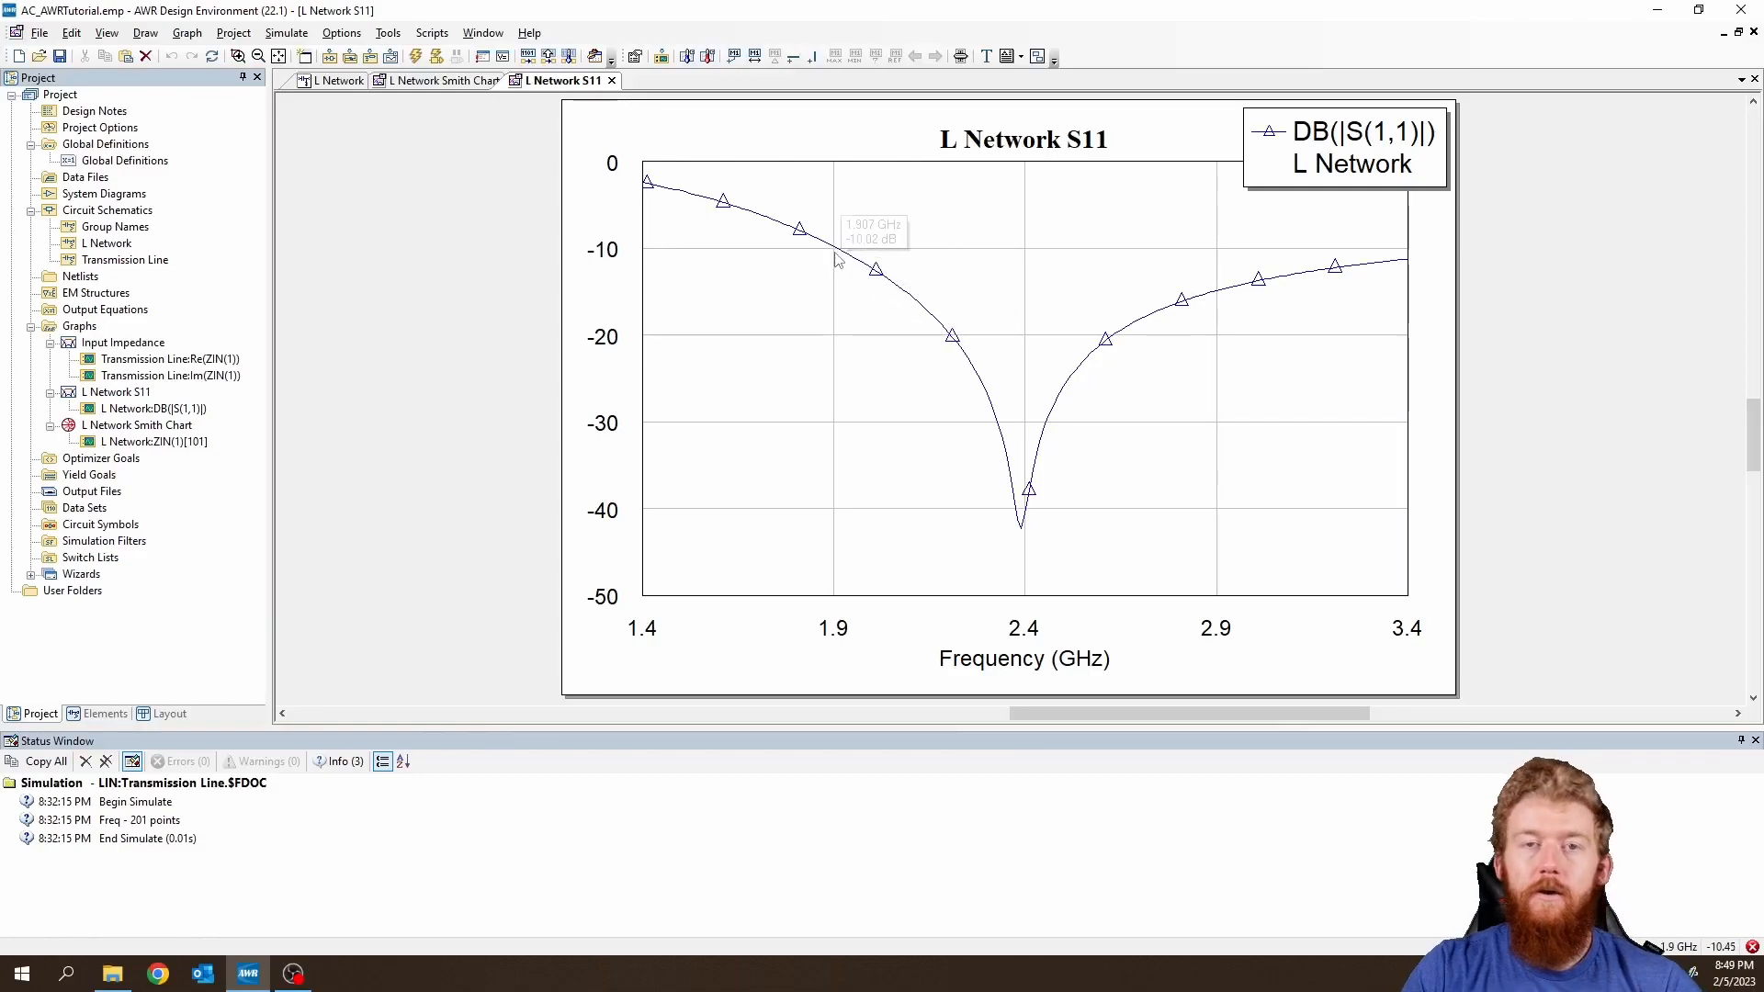
Place marker m1 on the lower-frequency slope, move its label below the trace, and shift the marker to about 1.9 GHz.
left_click(911, 299)
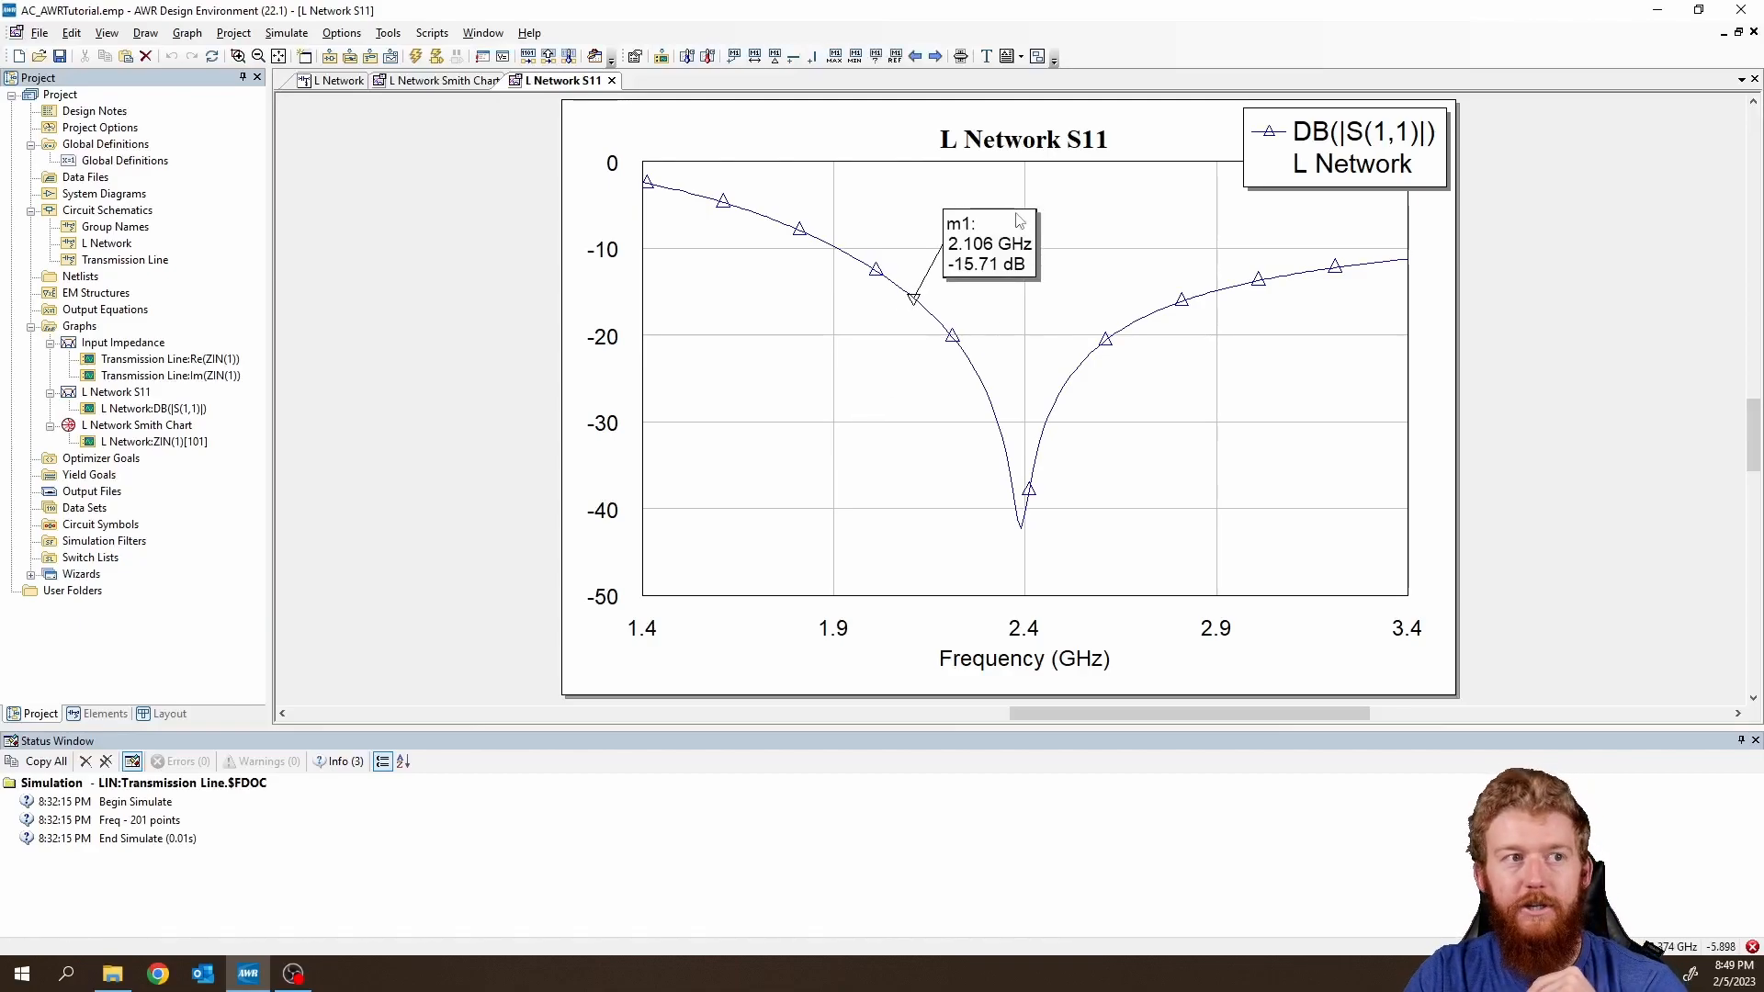
mouse_move(991, 245)
left_mouse_down()
mouse_move(866, 401)
mouse_move(902, 397)
mouse_move(815, 346)
mouse_move(896, 416)
left_mouse_up()
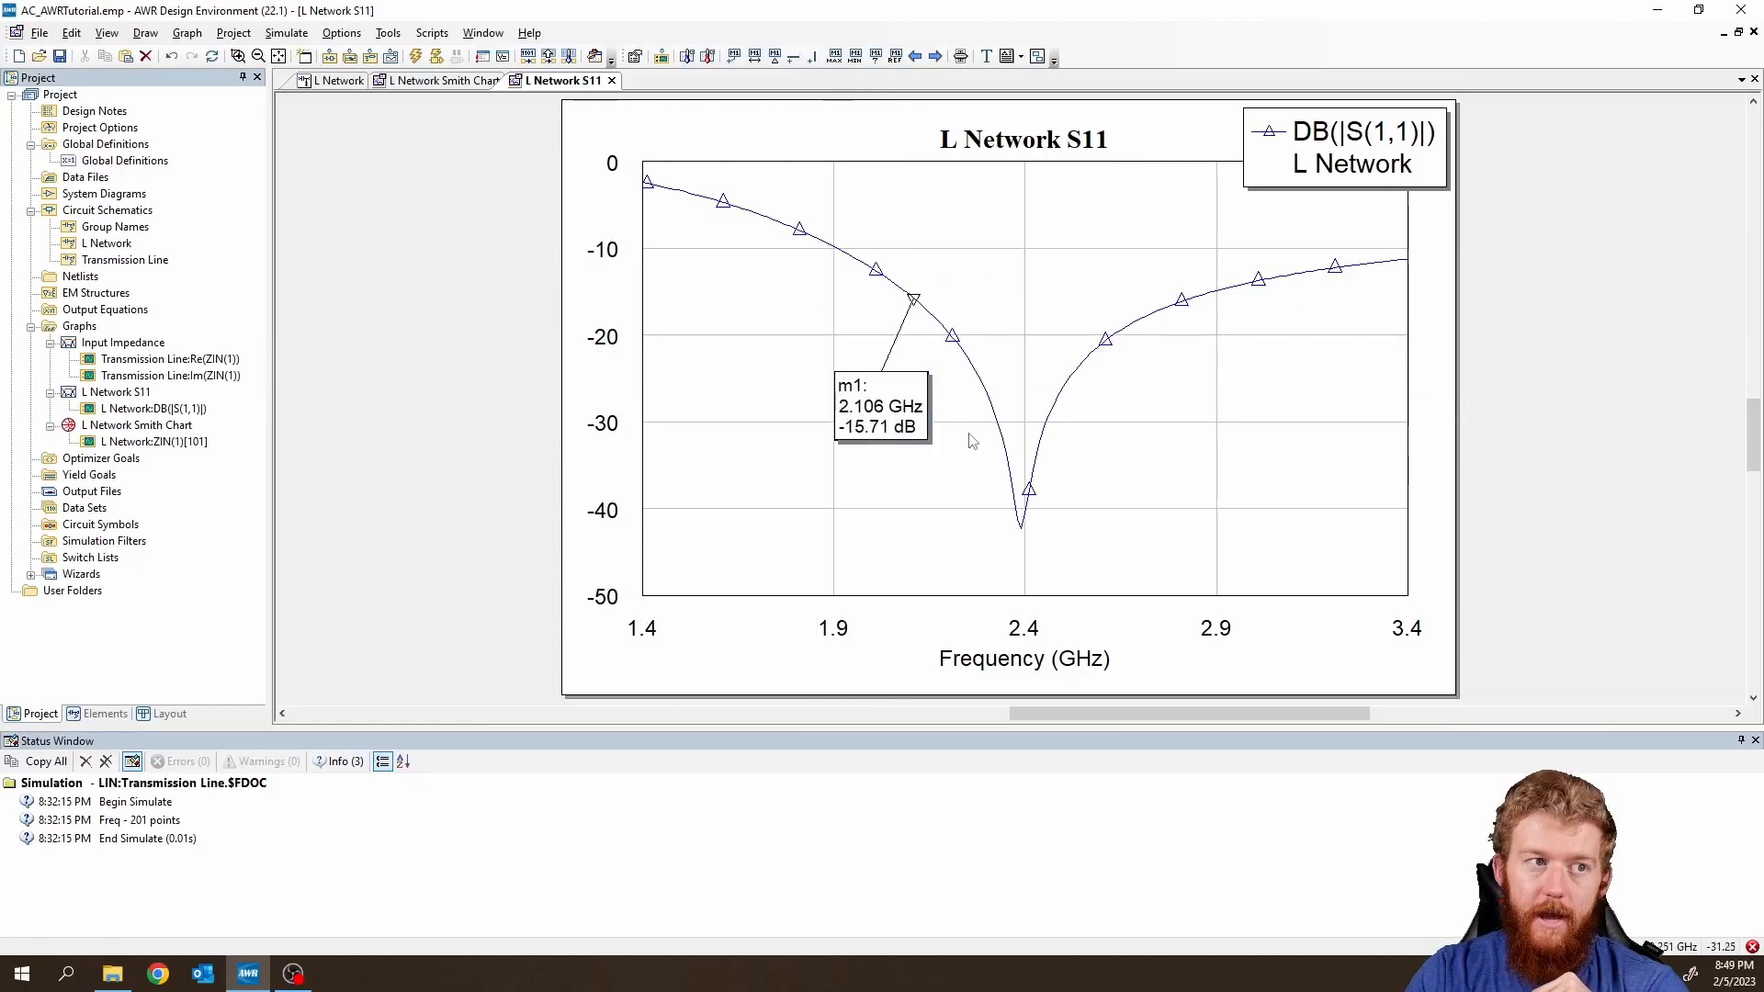
left_click_drag(914, 299, 833, 254)
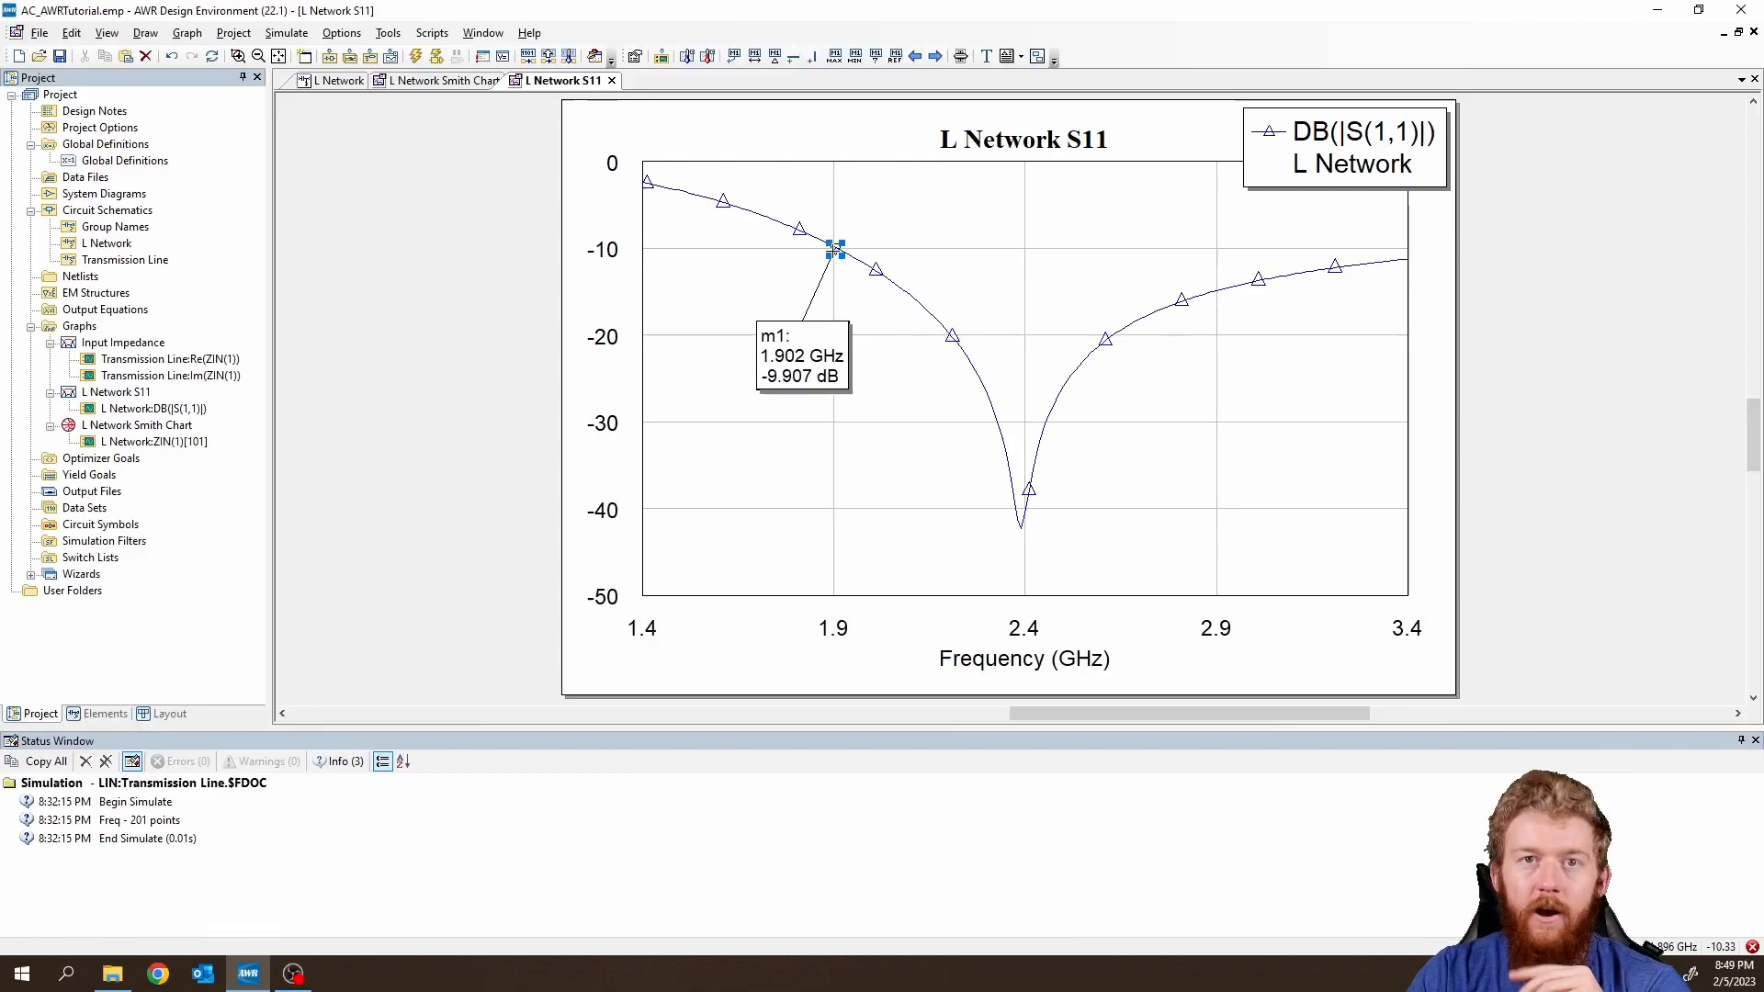
Place marker m1 exactly at -10 dB with an absolute y-value Marker Search to the right, and reposition its label.
left_click(821, 361)
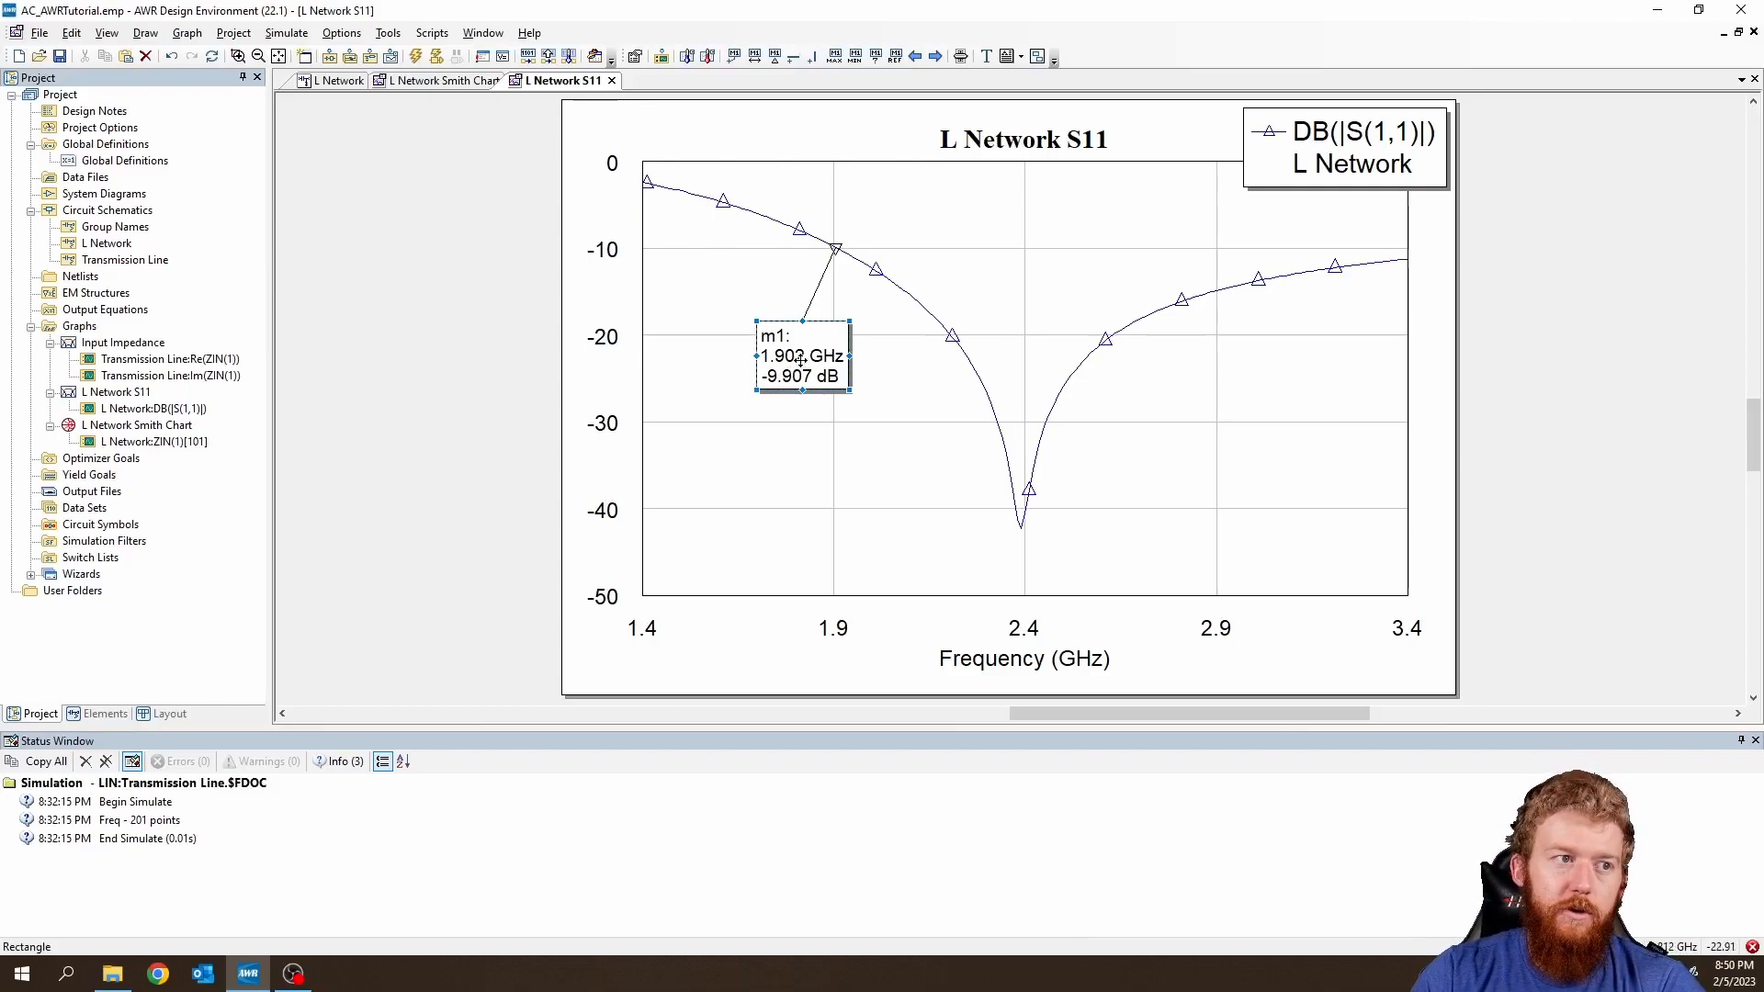
right_click(801, 360)
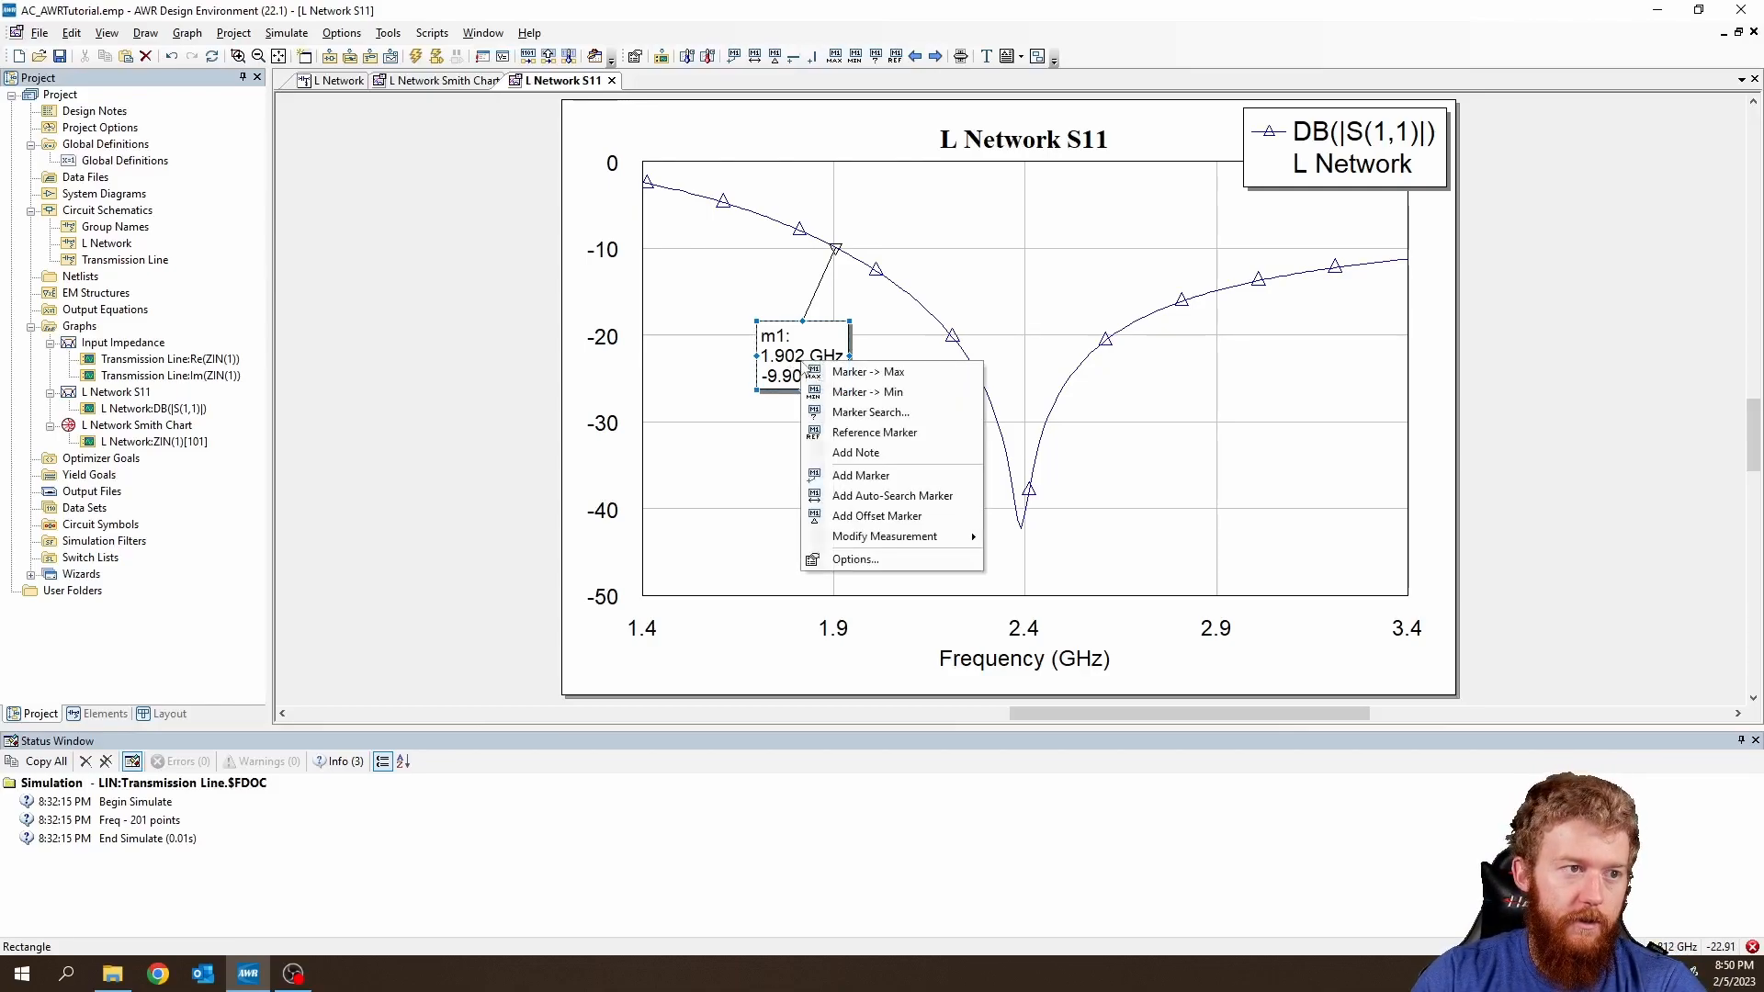
left_click(866, 412)
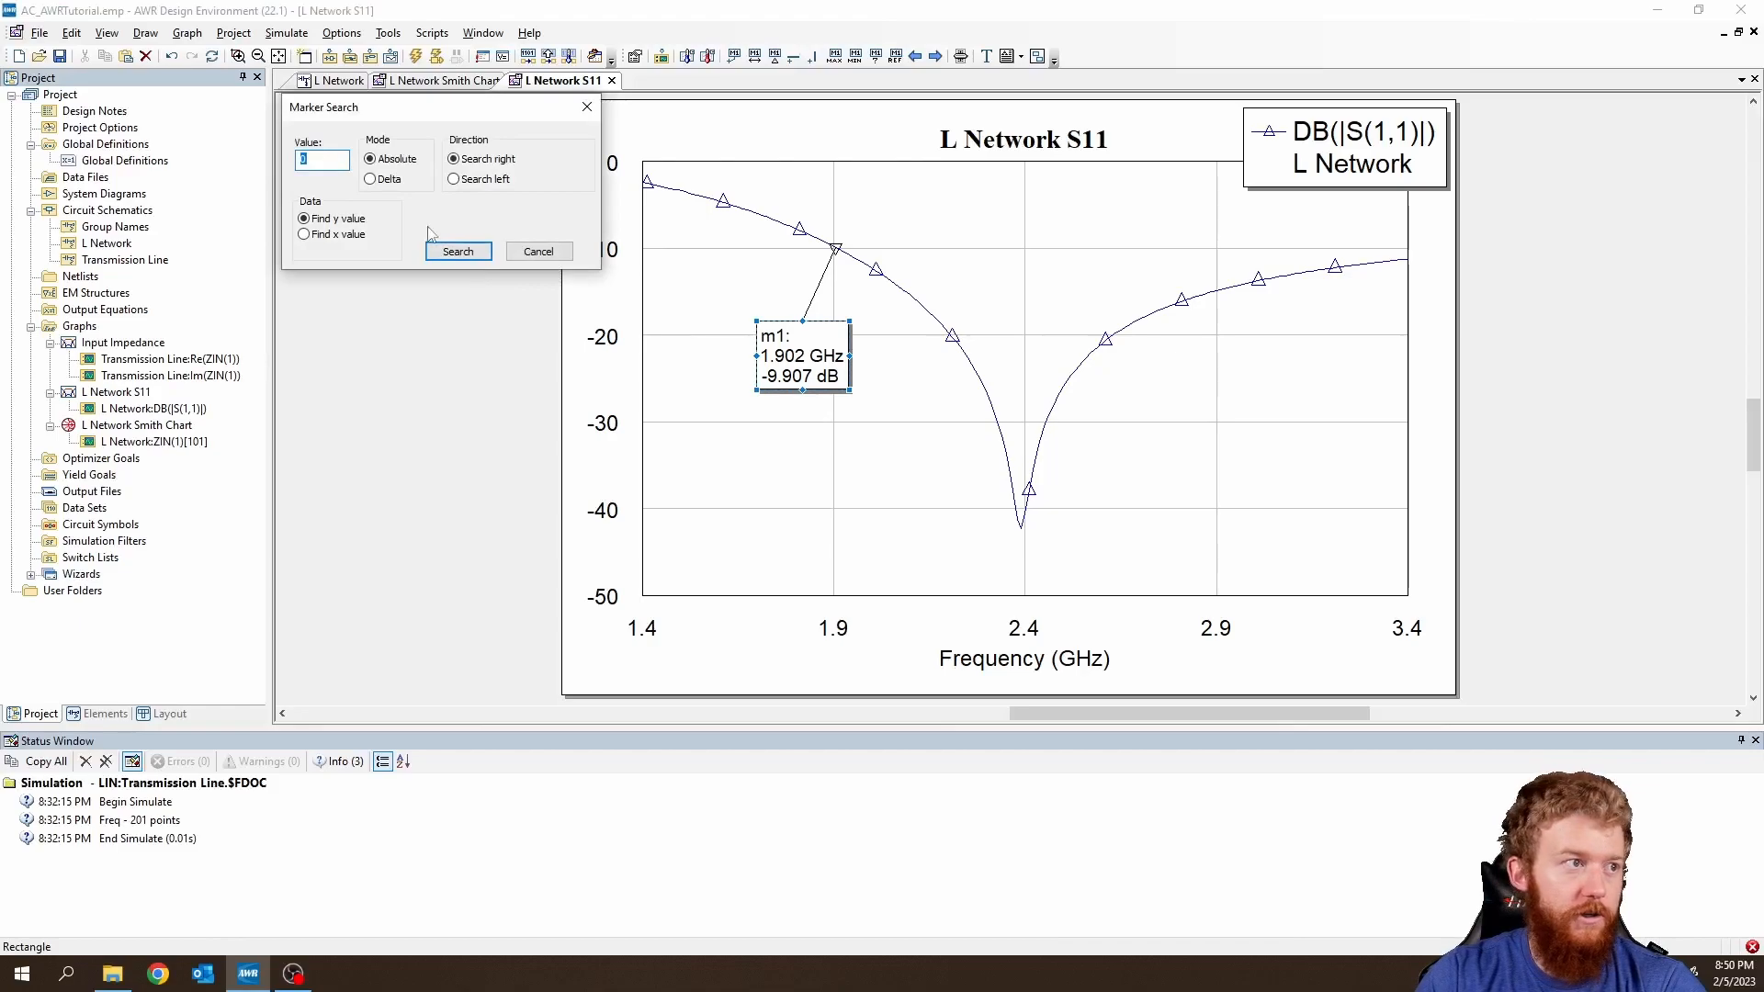
left_click(354, 235)
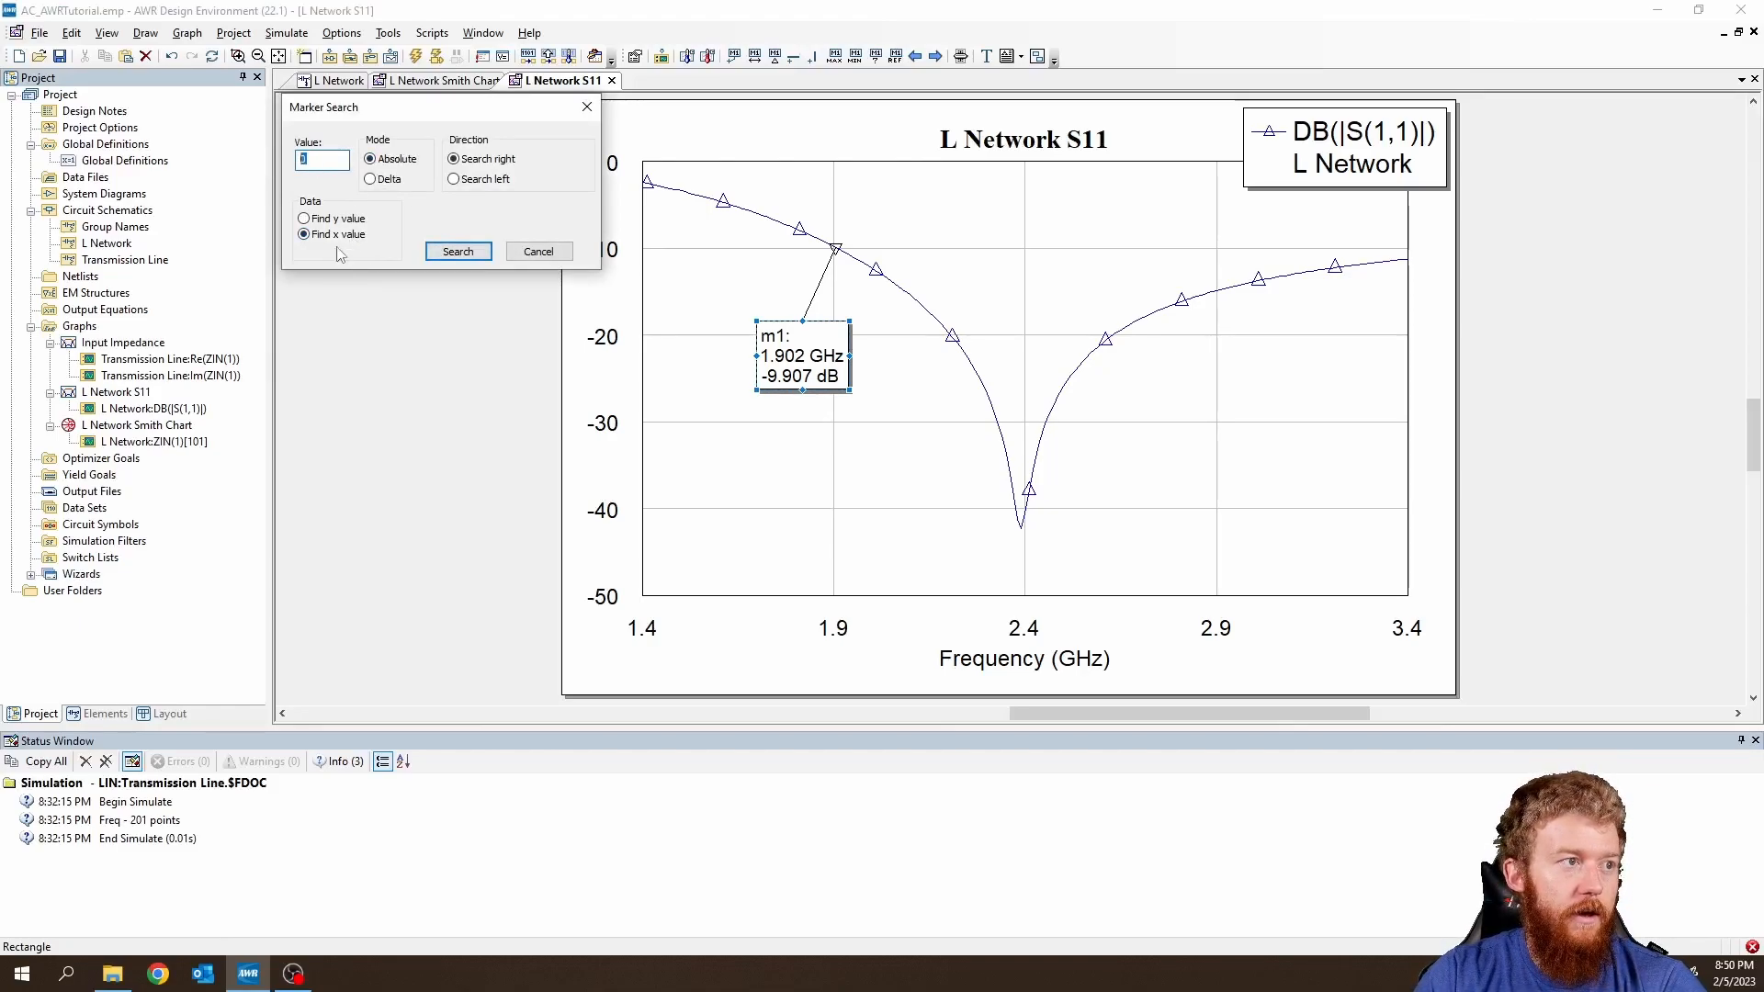
left_click(336, 220)
double_click(315, 162)
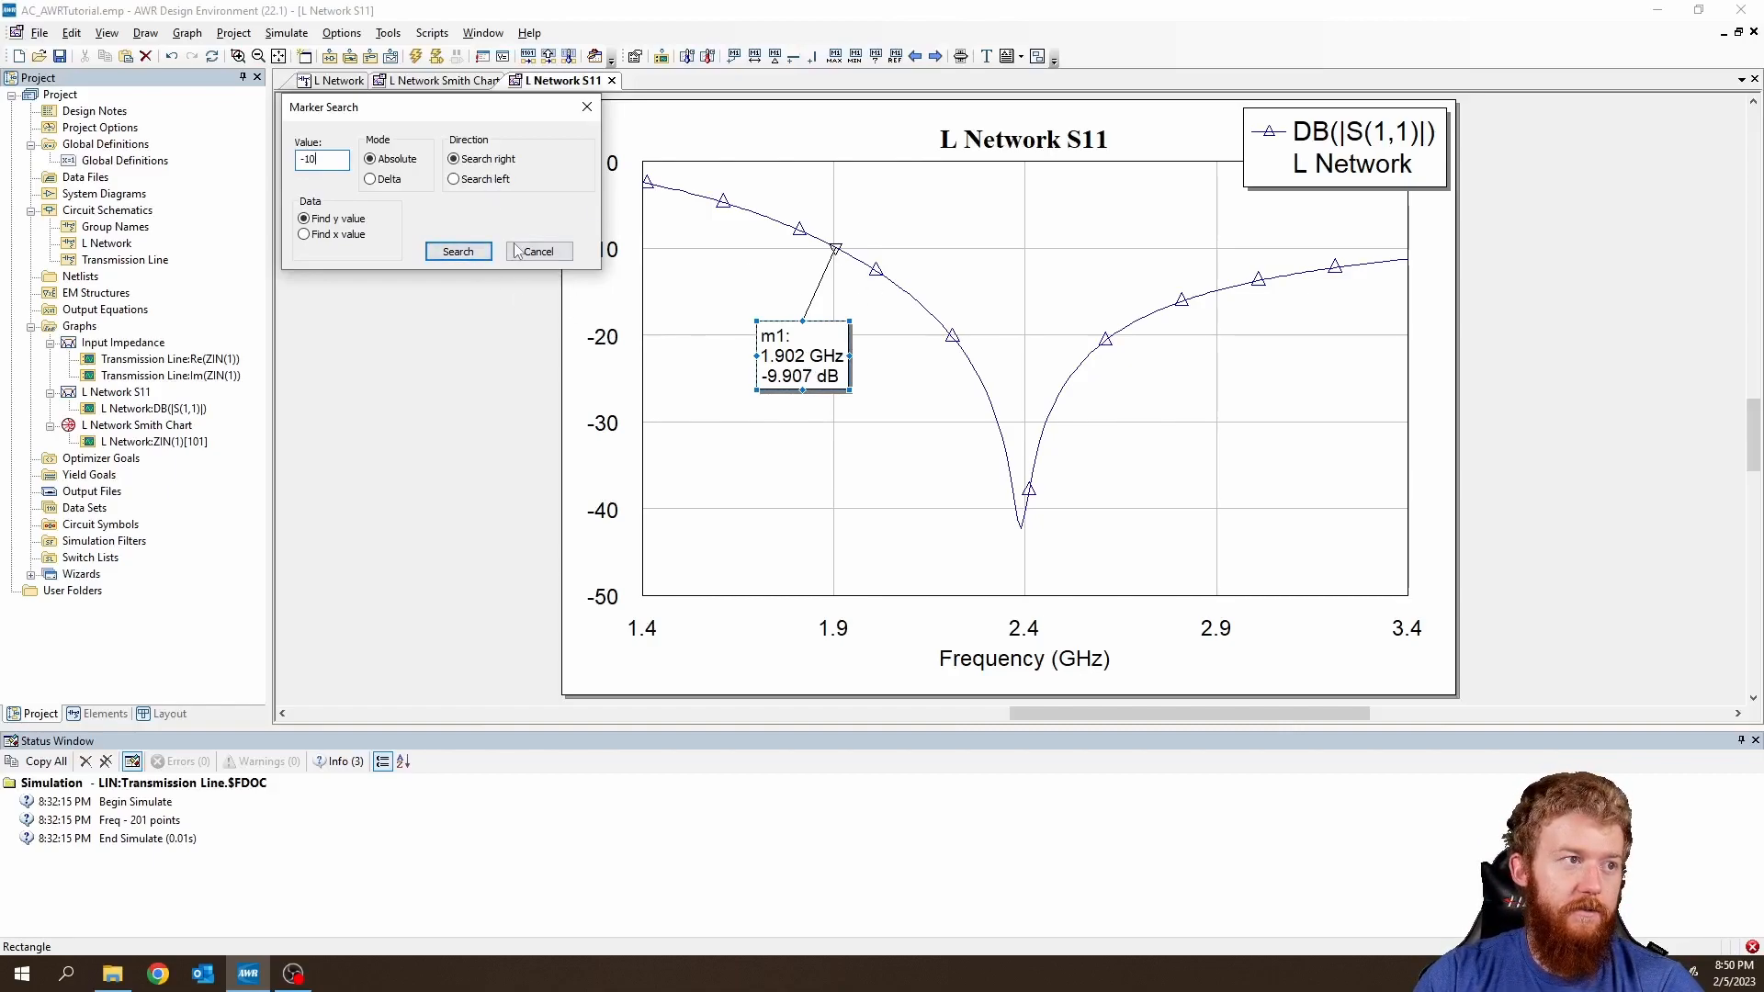
left_click(466, 254)
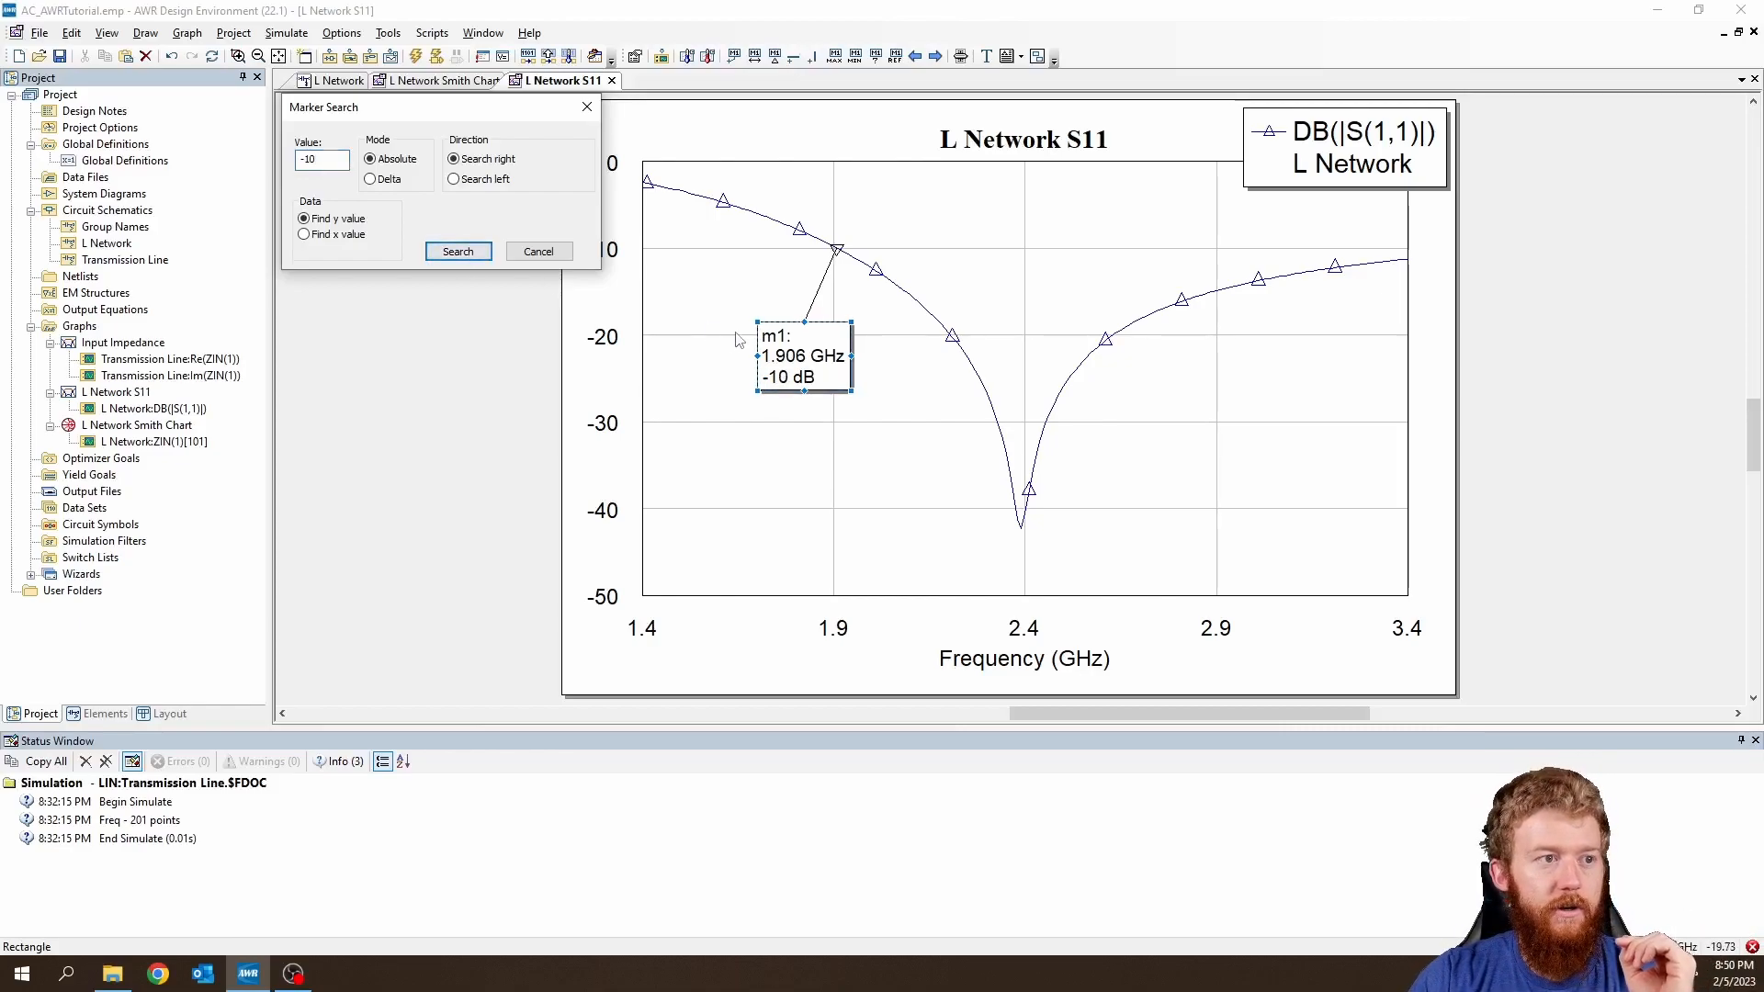
left_click_drag(818, 363, 777, 332)
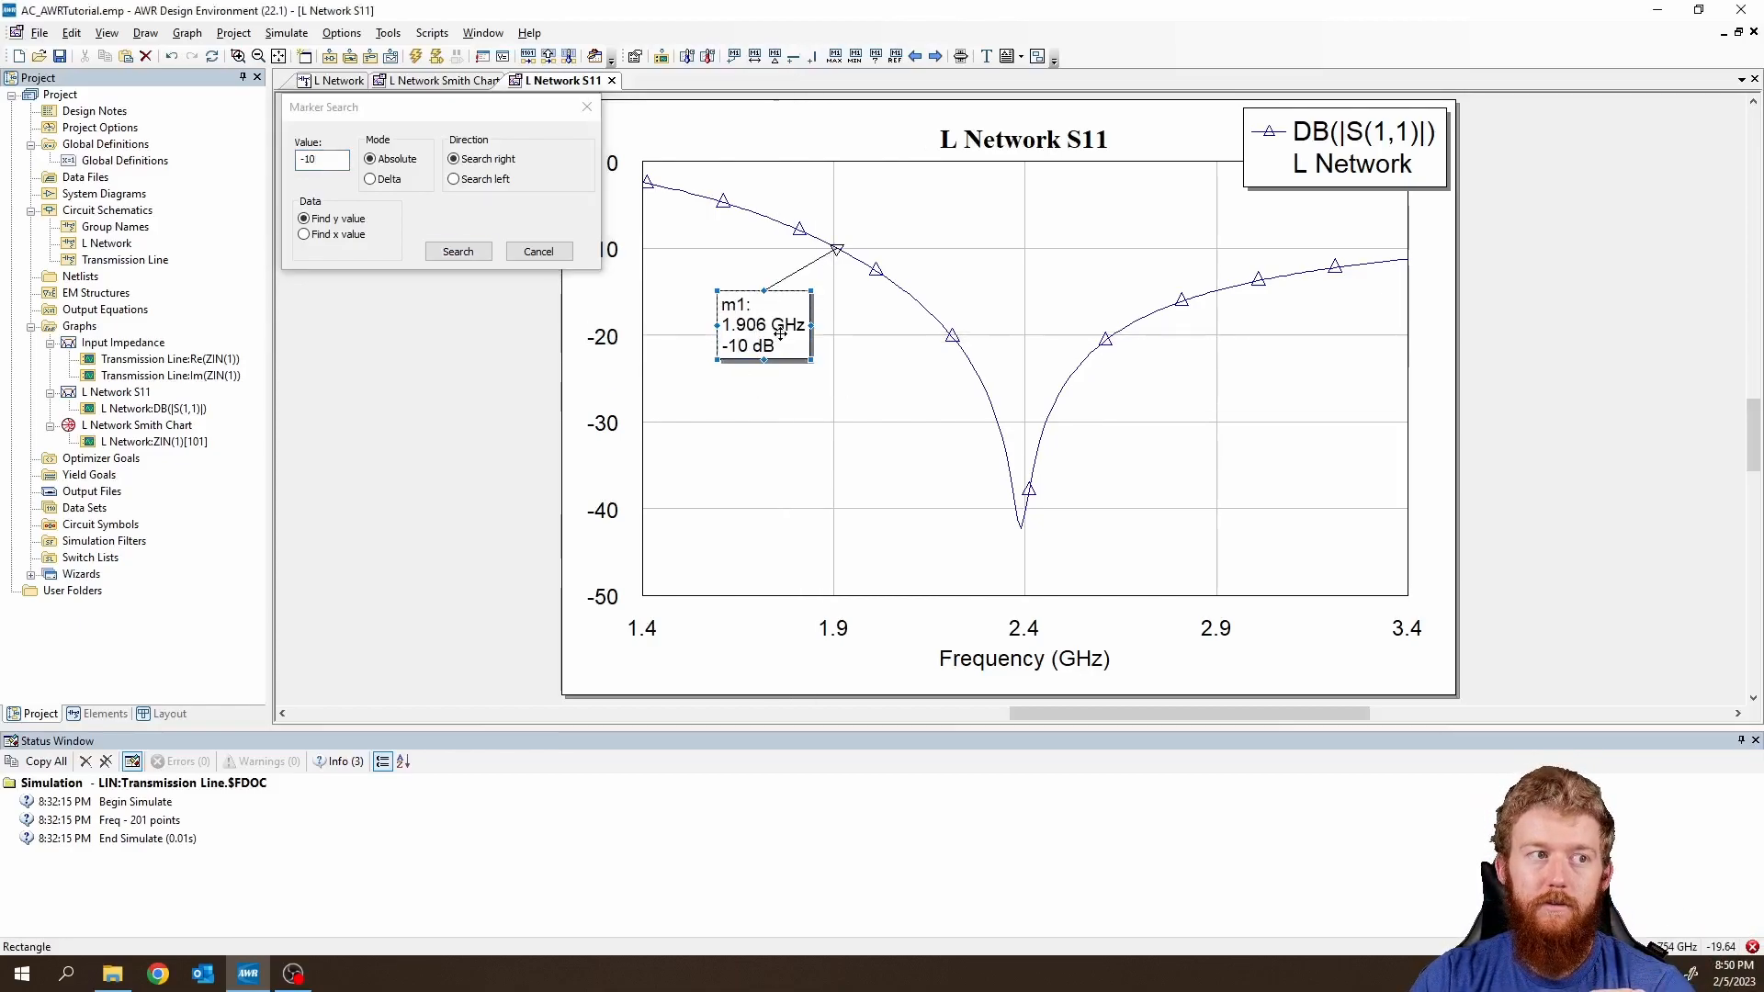
Add marker m2 at about 2.78 GHz on the upper-frequency slope, move its label below the trace, and close Marker Search.
left_click(891, 388)
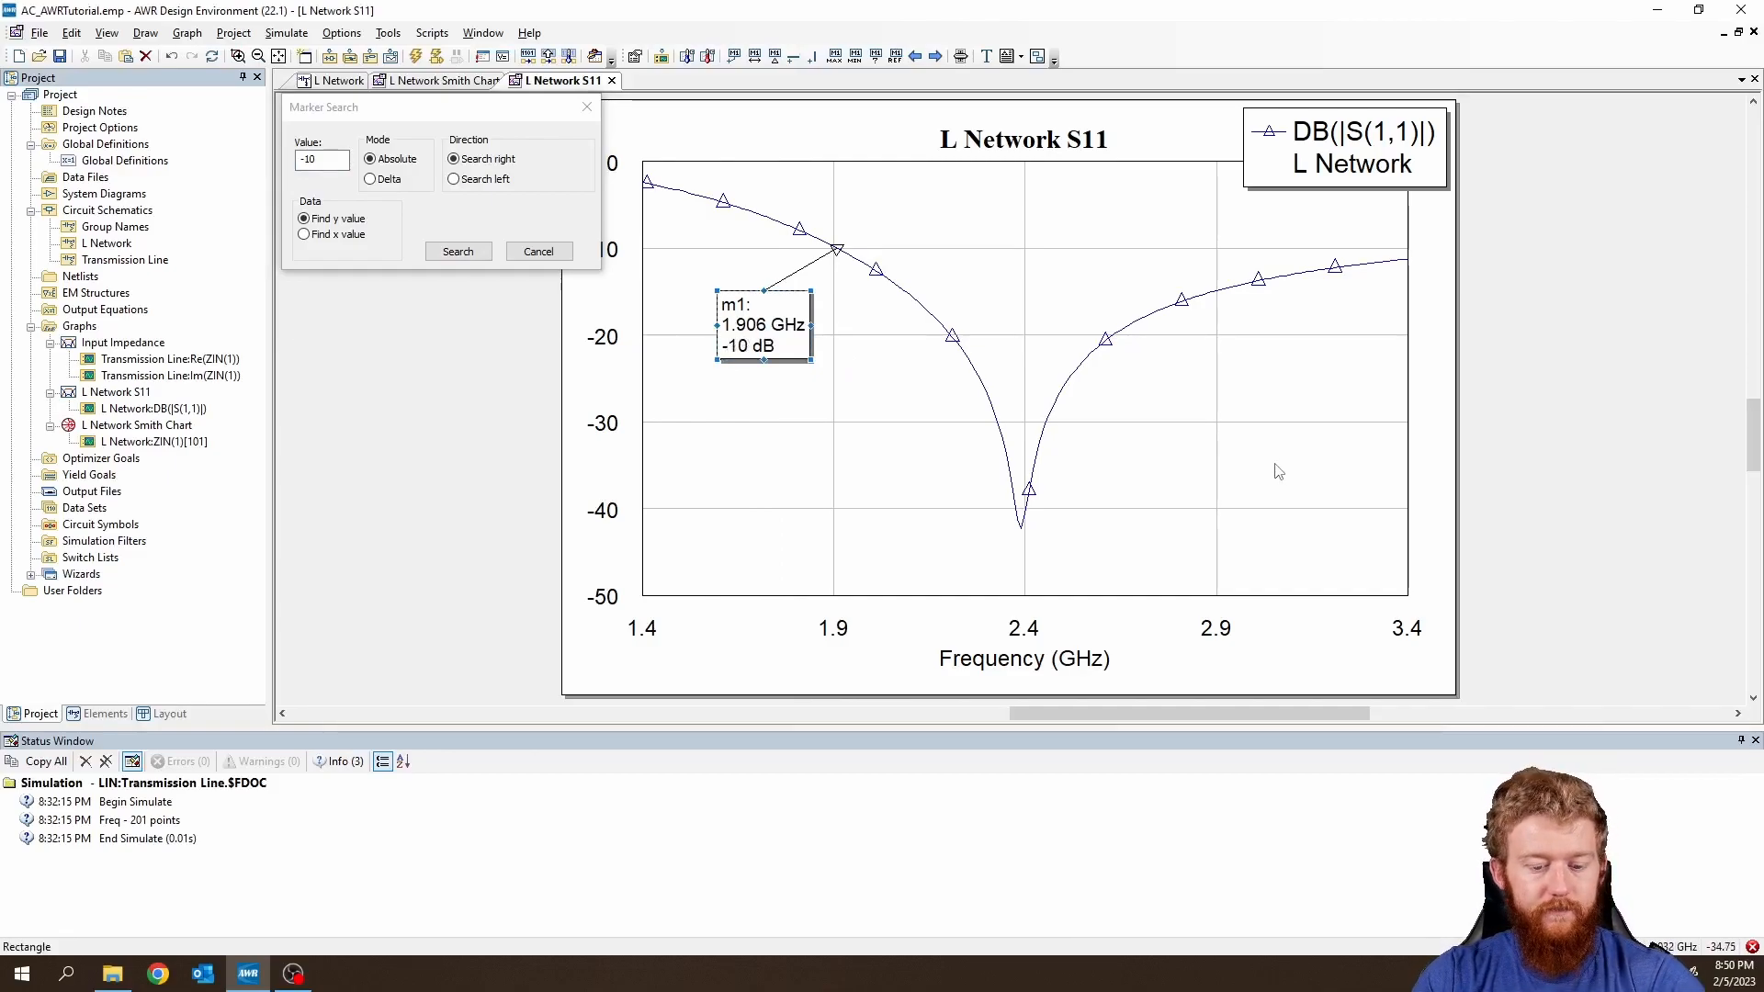
left_click(455, 113)
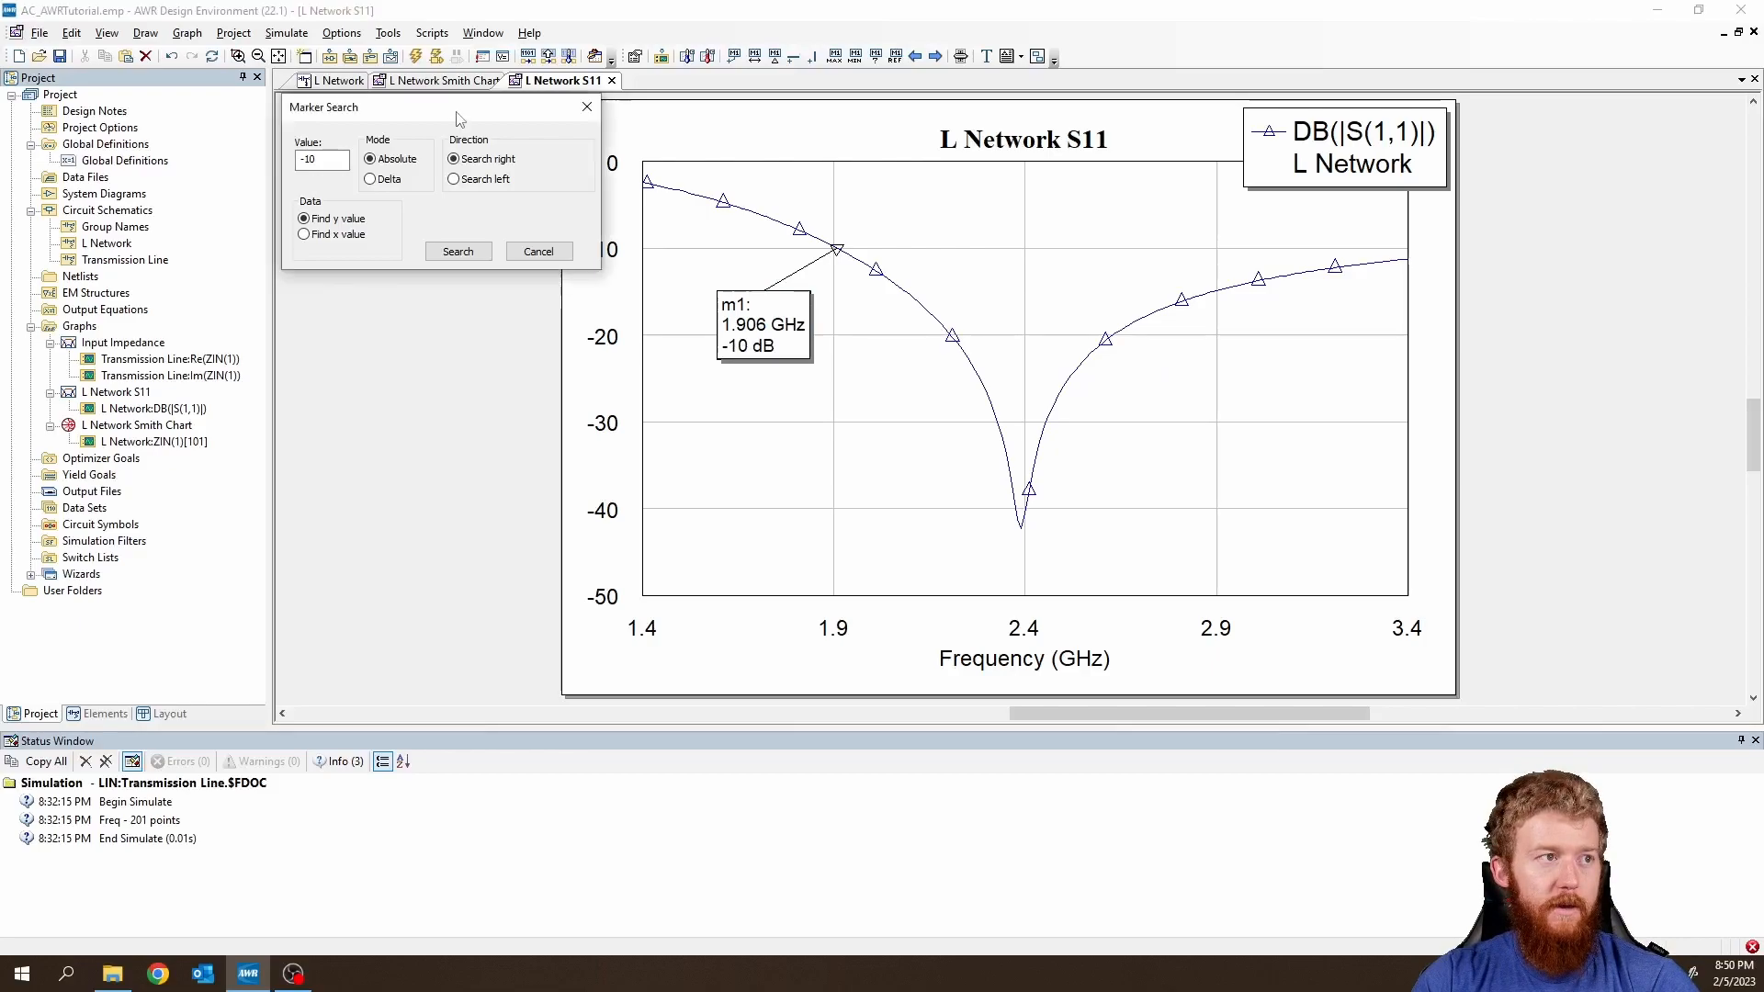
left_click(1091, 379)
left_click(1164, 306)
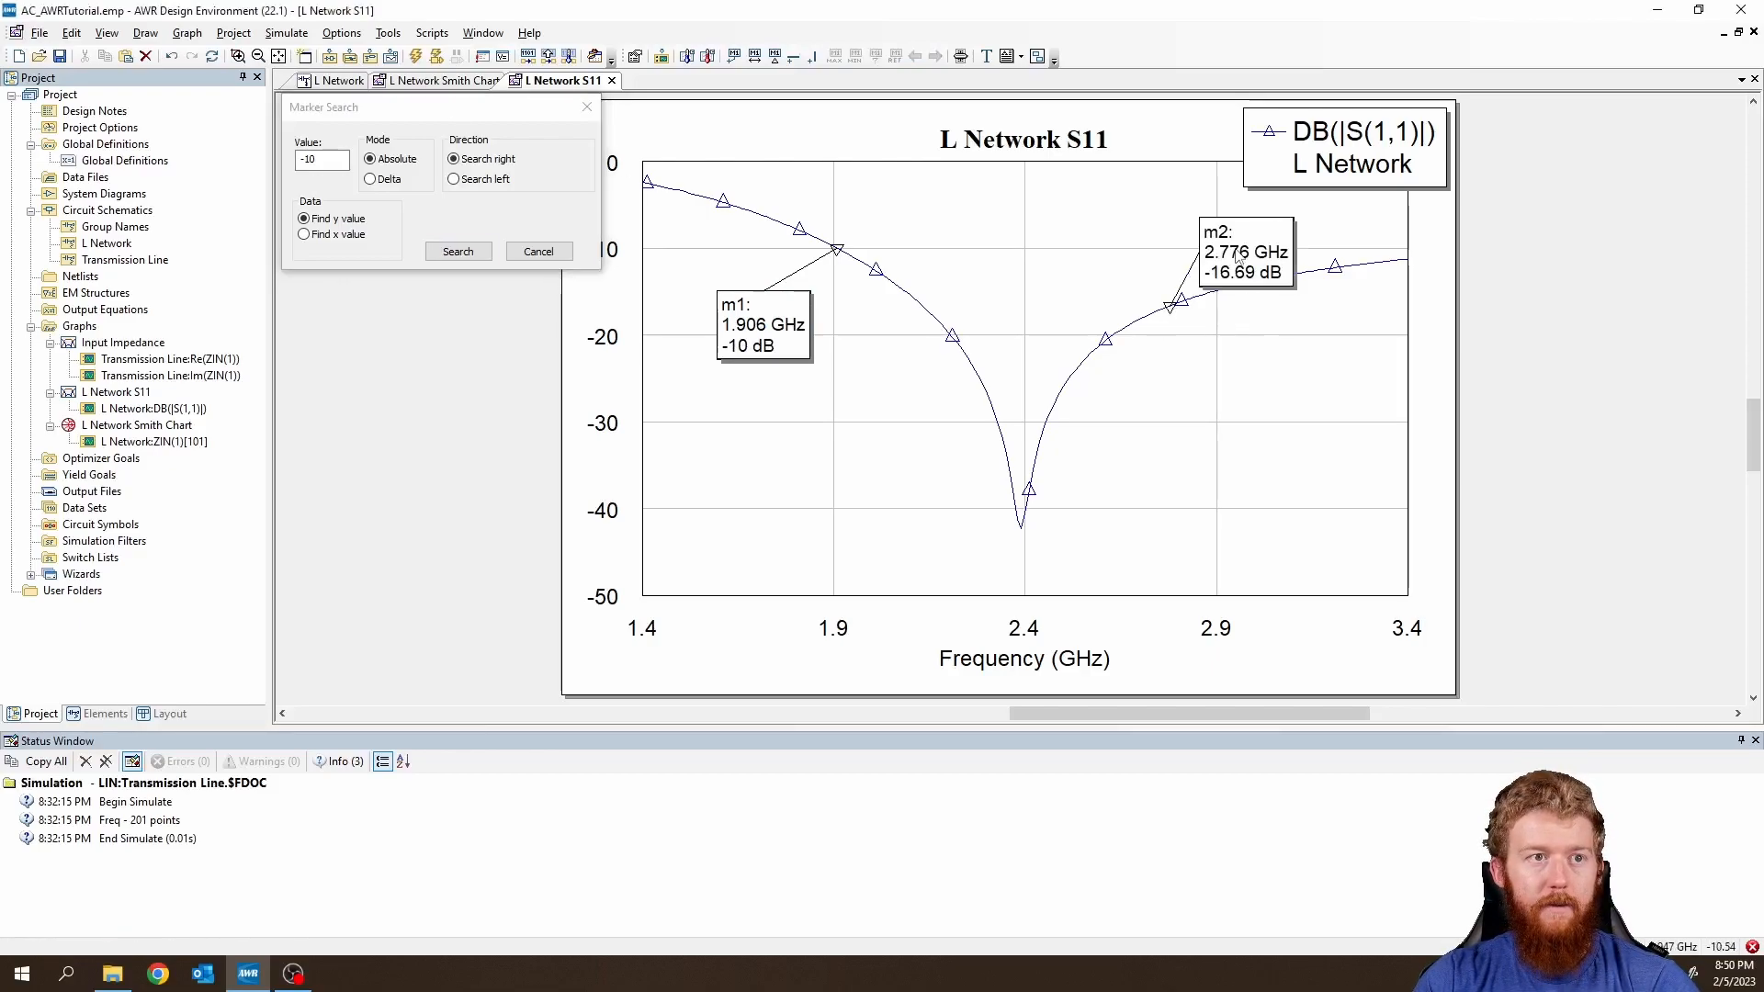
left_click_drag(1234, 241, 1221, 396)
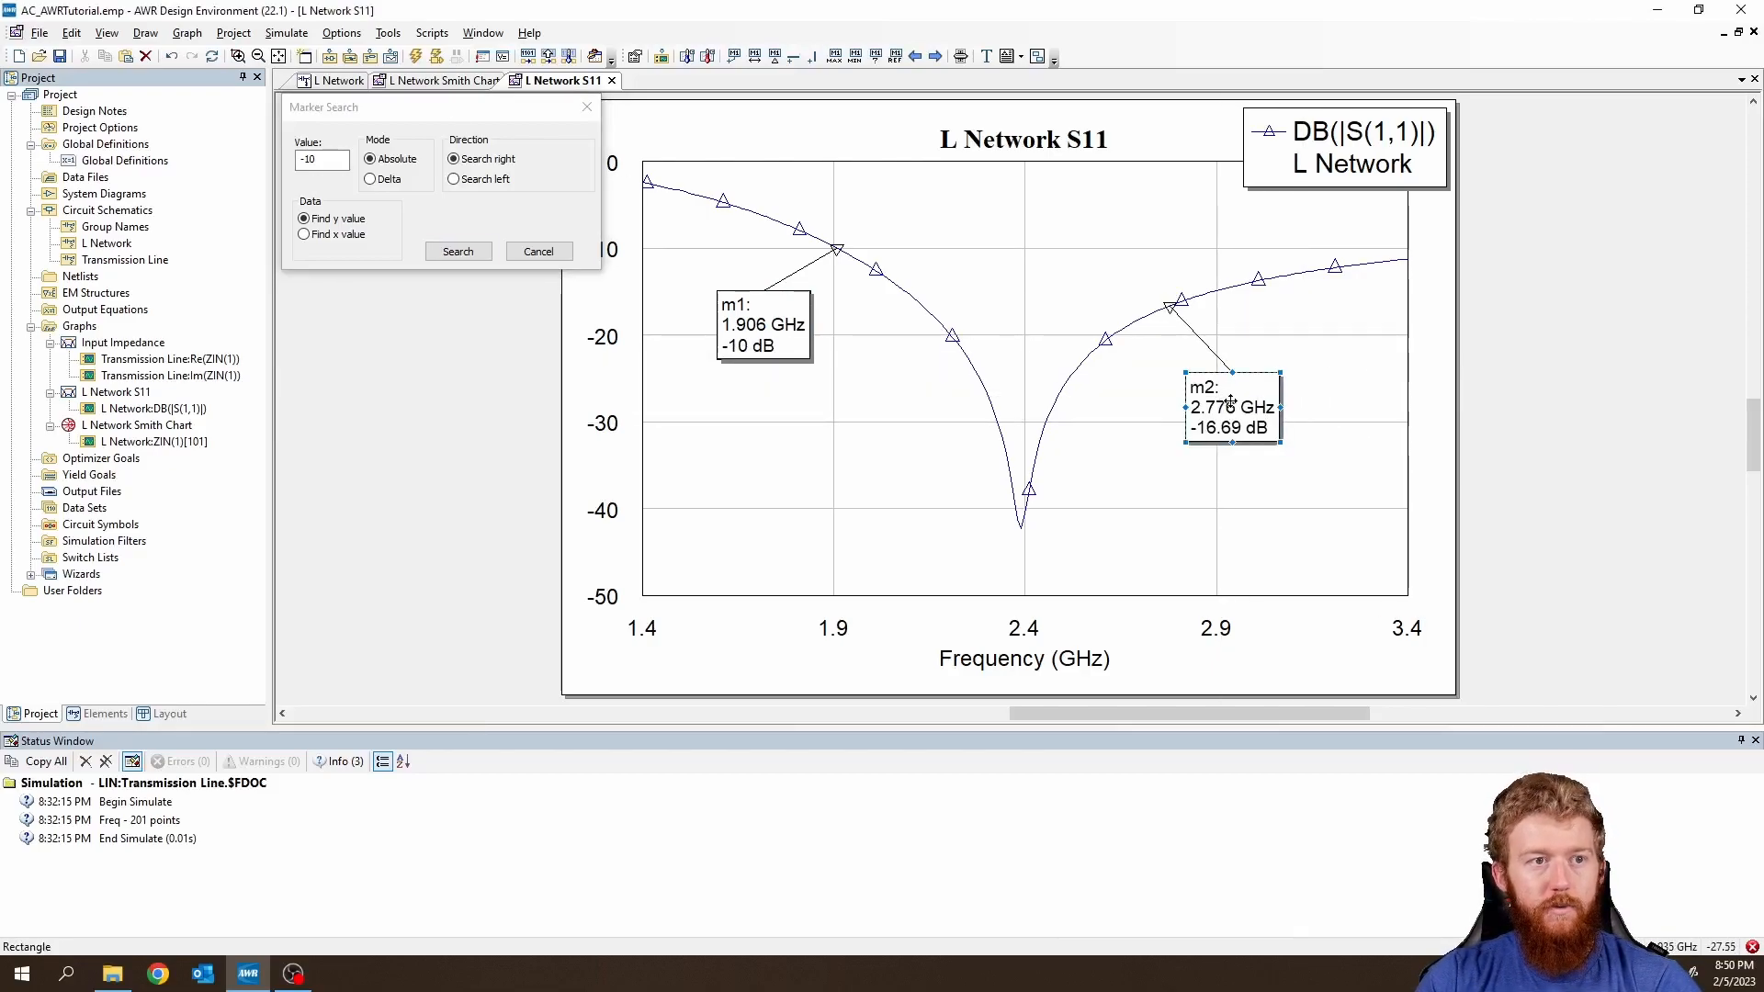
left_click(348, 111)
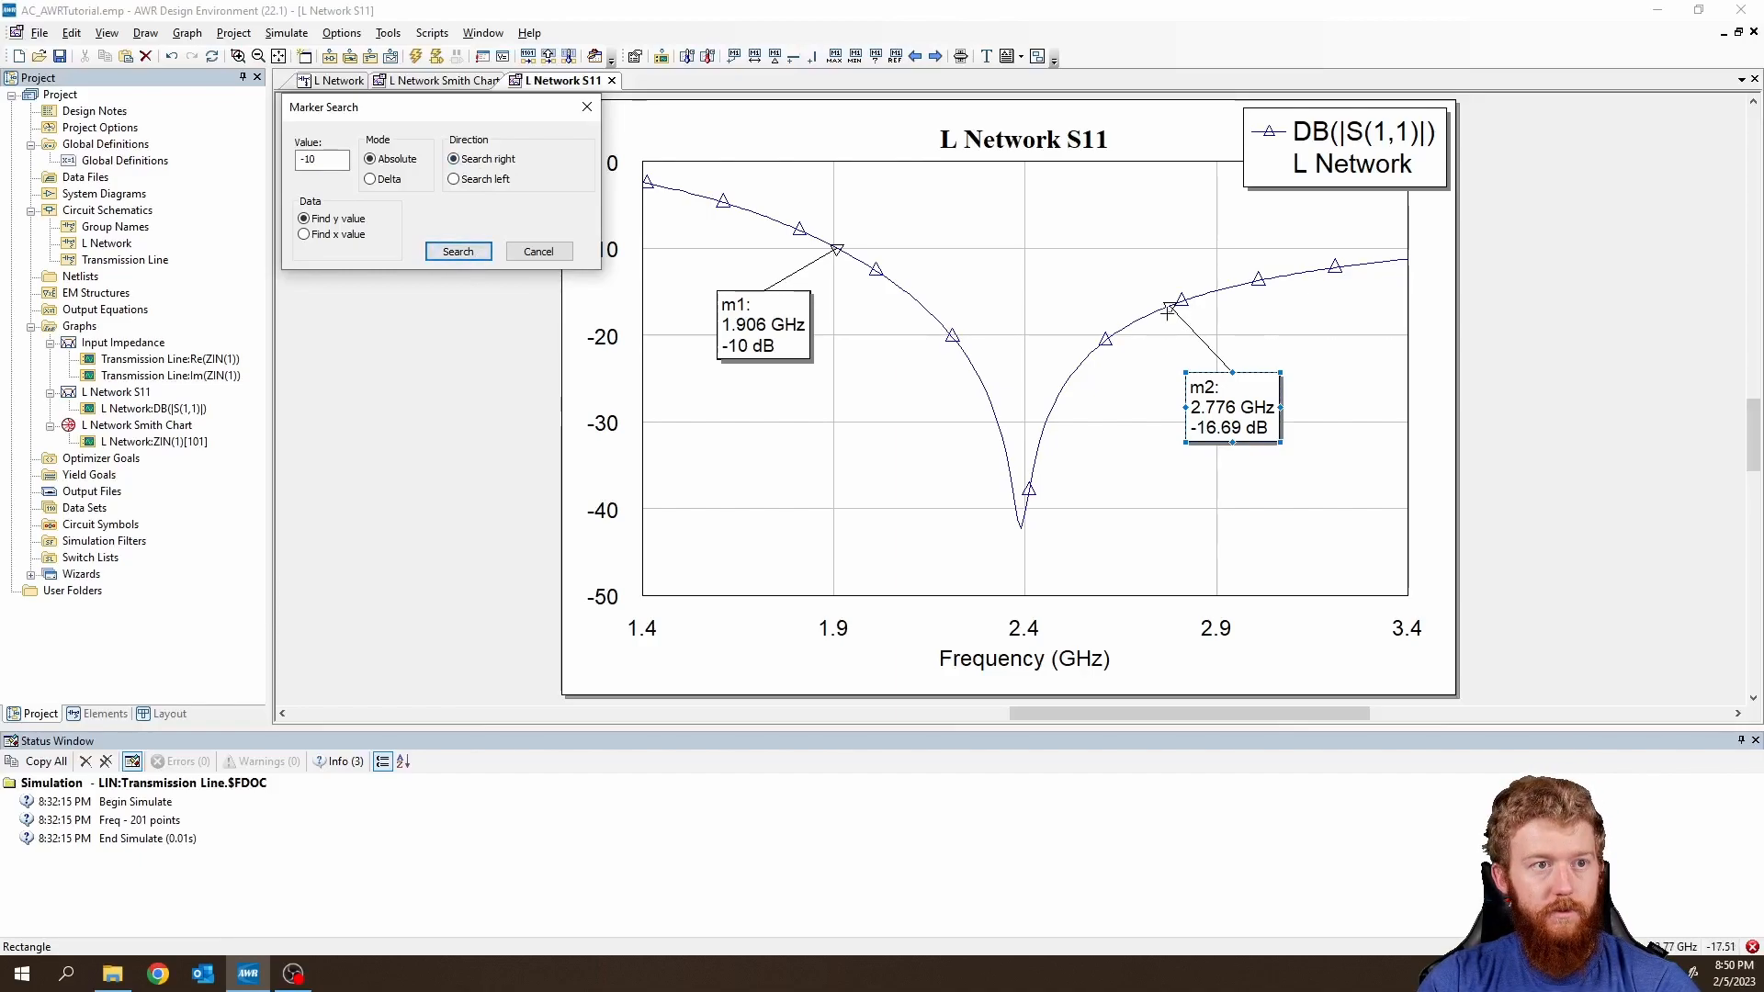
left_click(586, 106)
Try a Marker Search to the right for -10 dB from m2, and move the marker to about 2.93 GHz.
right_click(1218, 402)
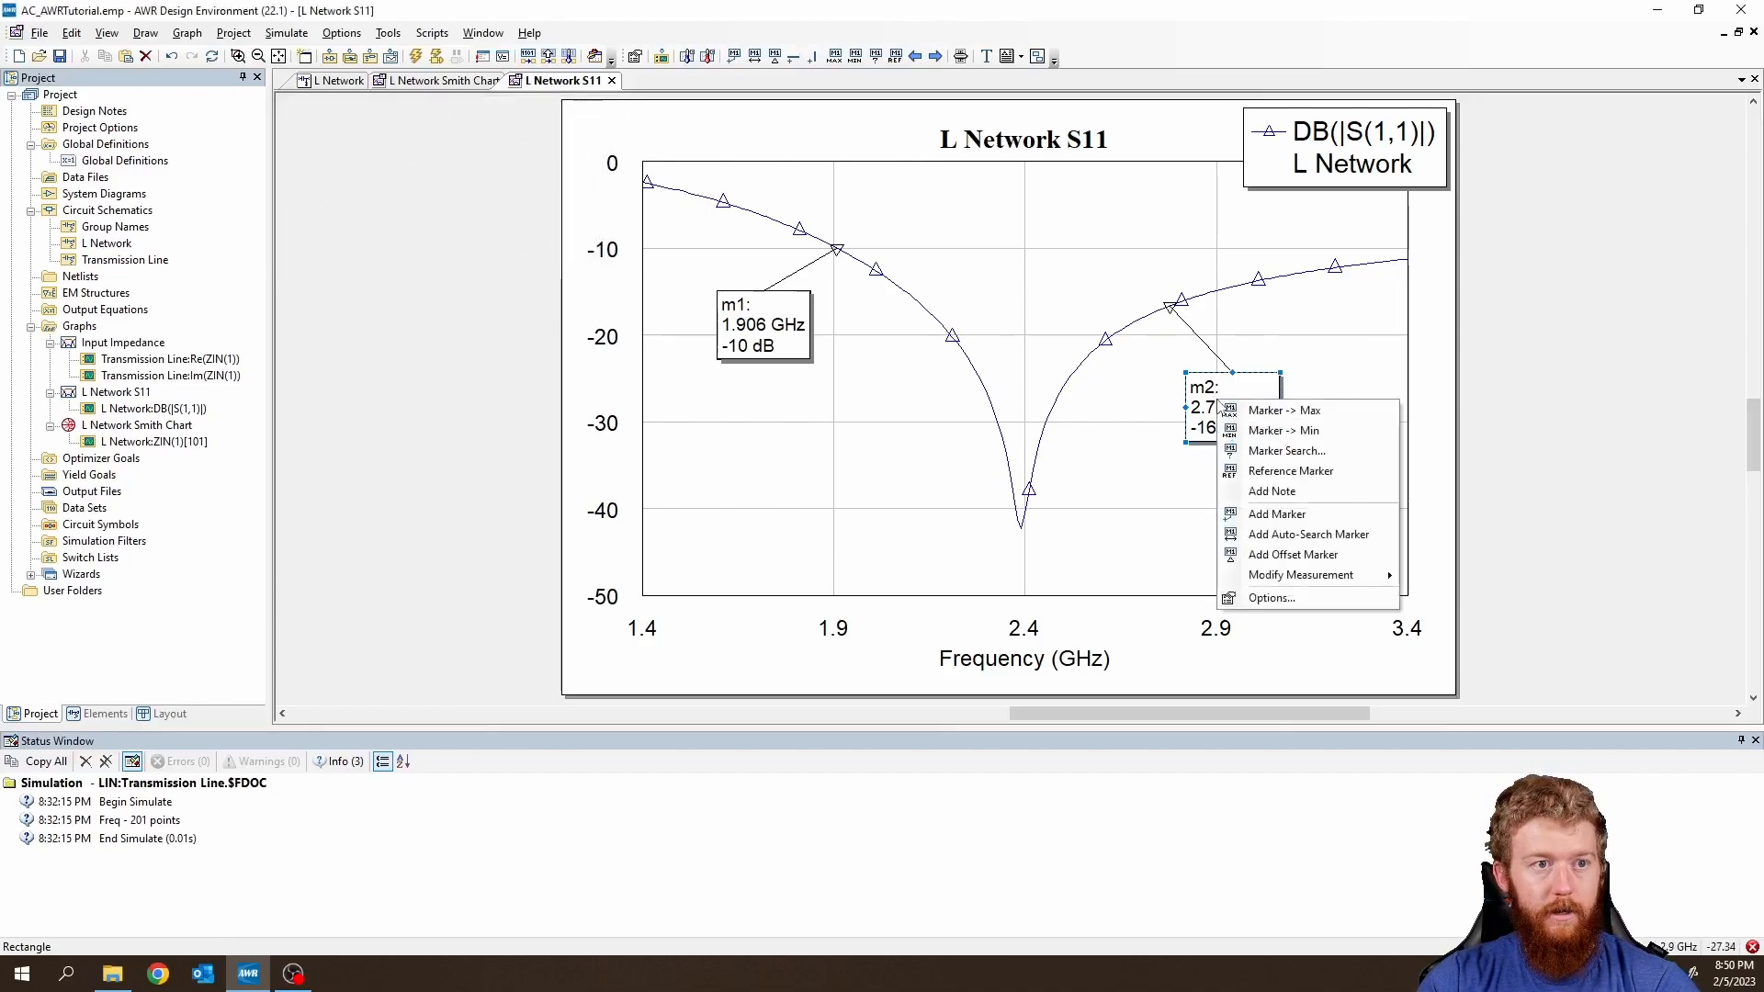
left_click(1285, 451)
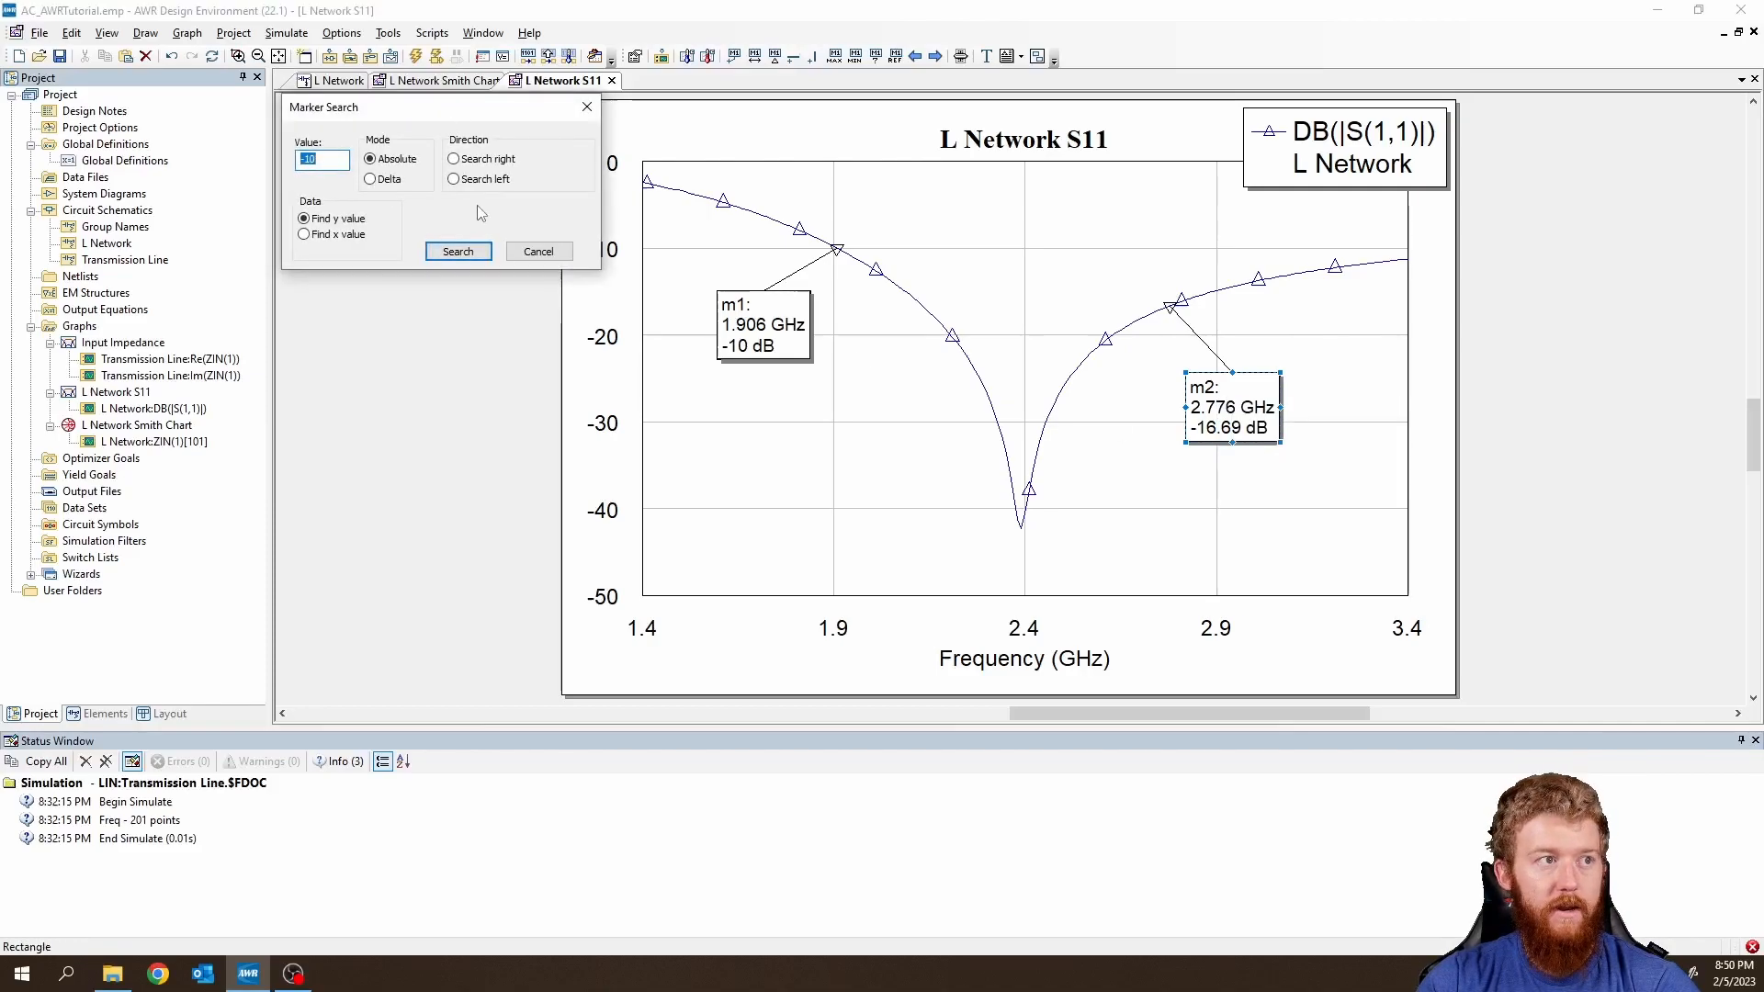
left_click(485, 161)
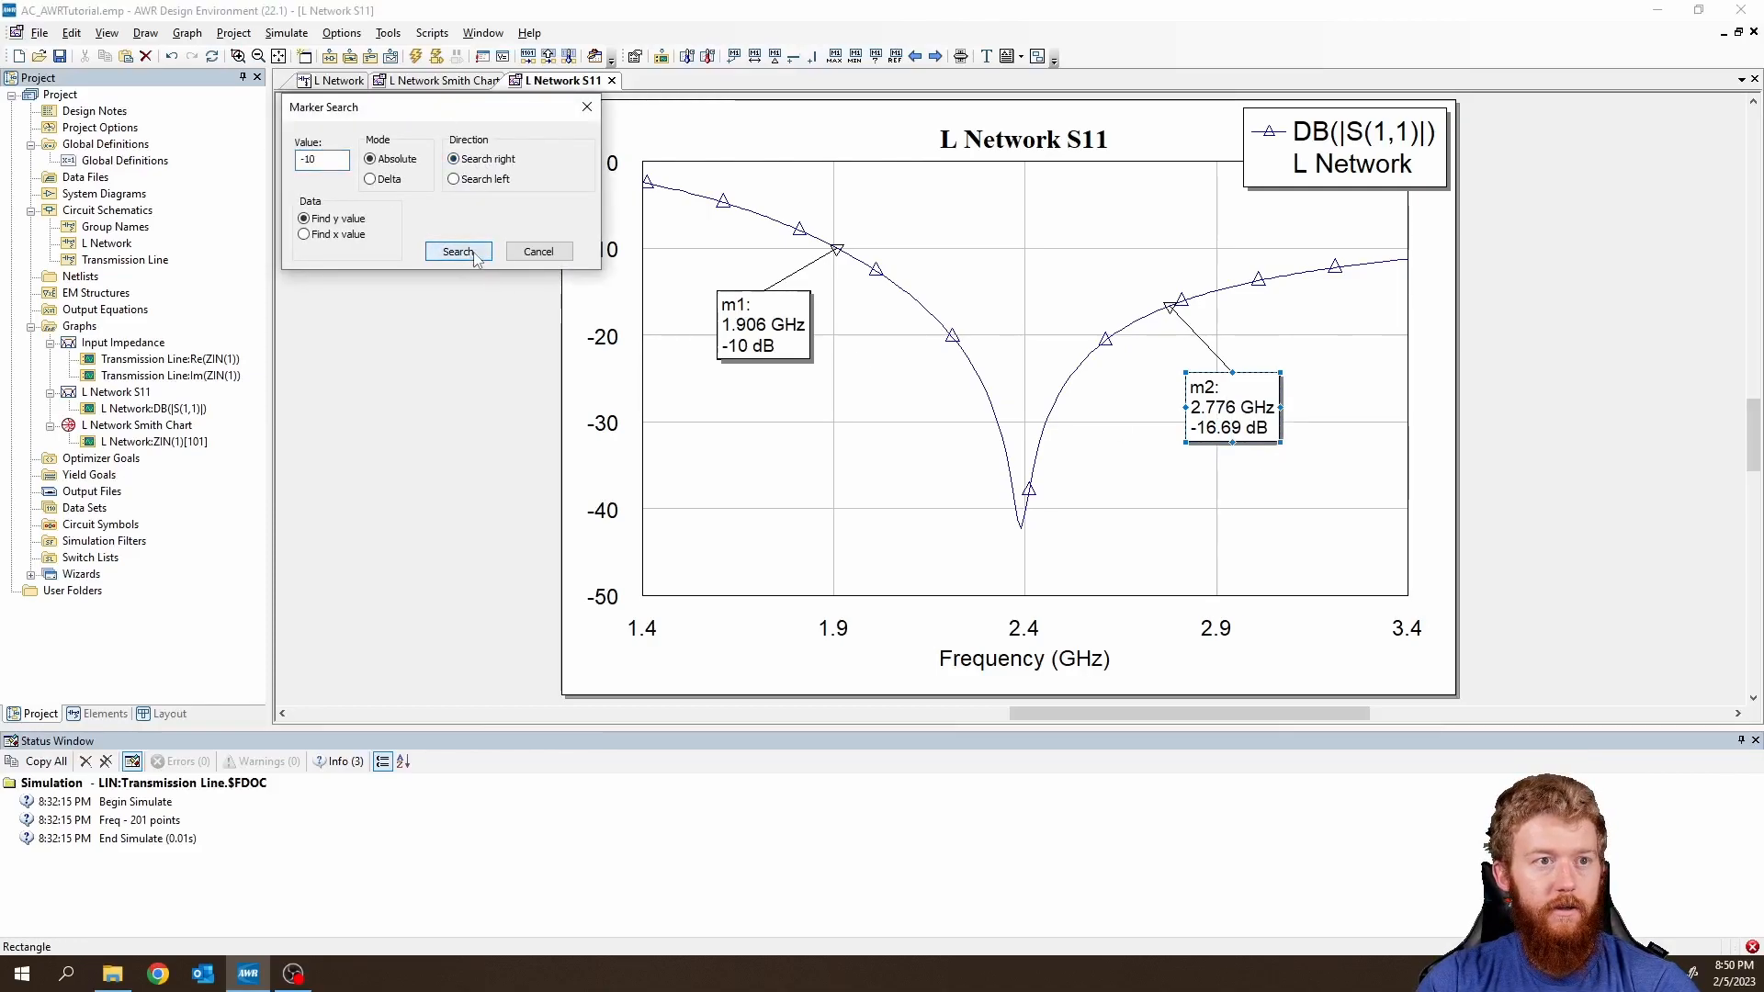
mouse_move(1169, 308)
left_mouse_down()
mouse_move(1350, 268)
mouse_move(1419, 272)
mouse_move(1290, 290)
mouse_move(1269, 320)
mouse_move(1233, 299)
mouse_move(1291, 290)
mouse_move(1229, 293)
left_mouse_up()
Set the Marker Search value to -15, move m2 to about 3.08 GHz, and try searching to the left from it.
left_click(331, 158)
key("BackSpace")
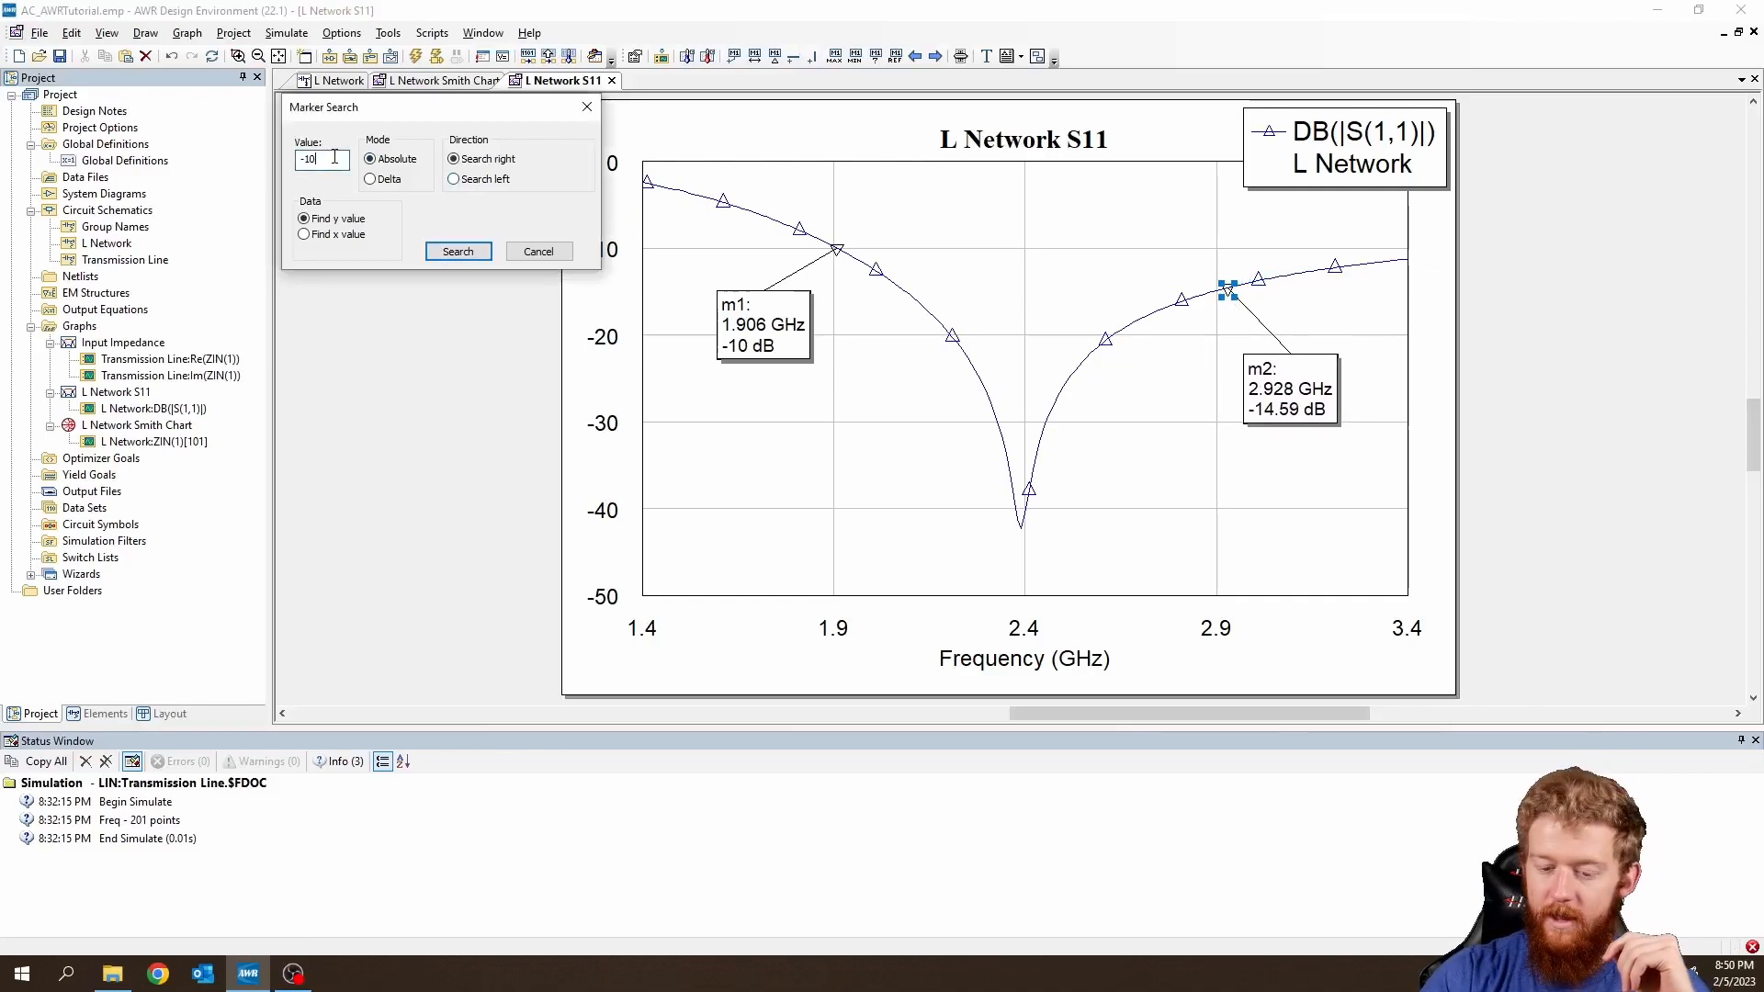
left_click(470, 181)
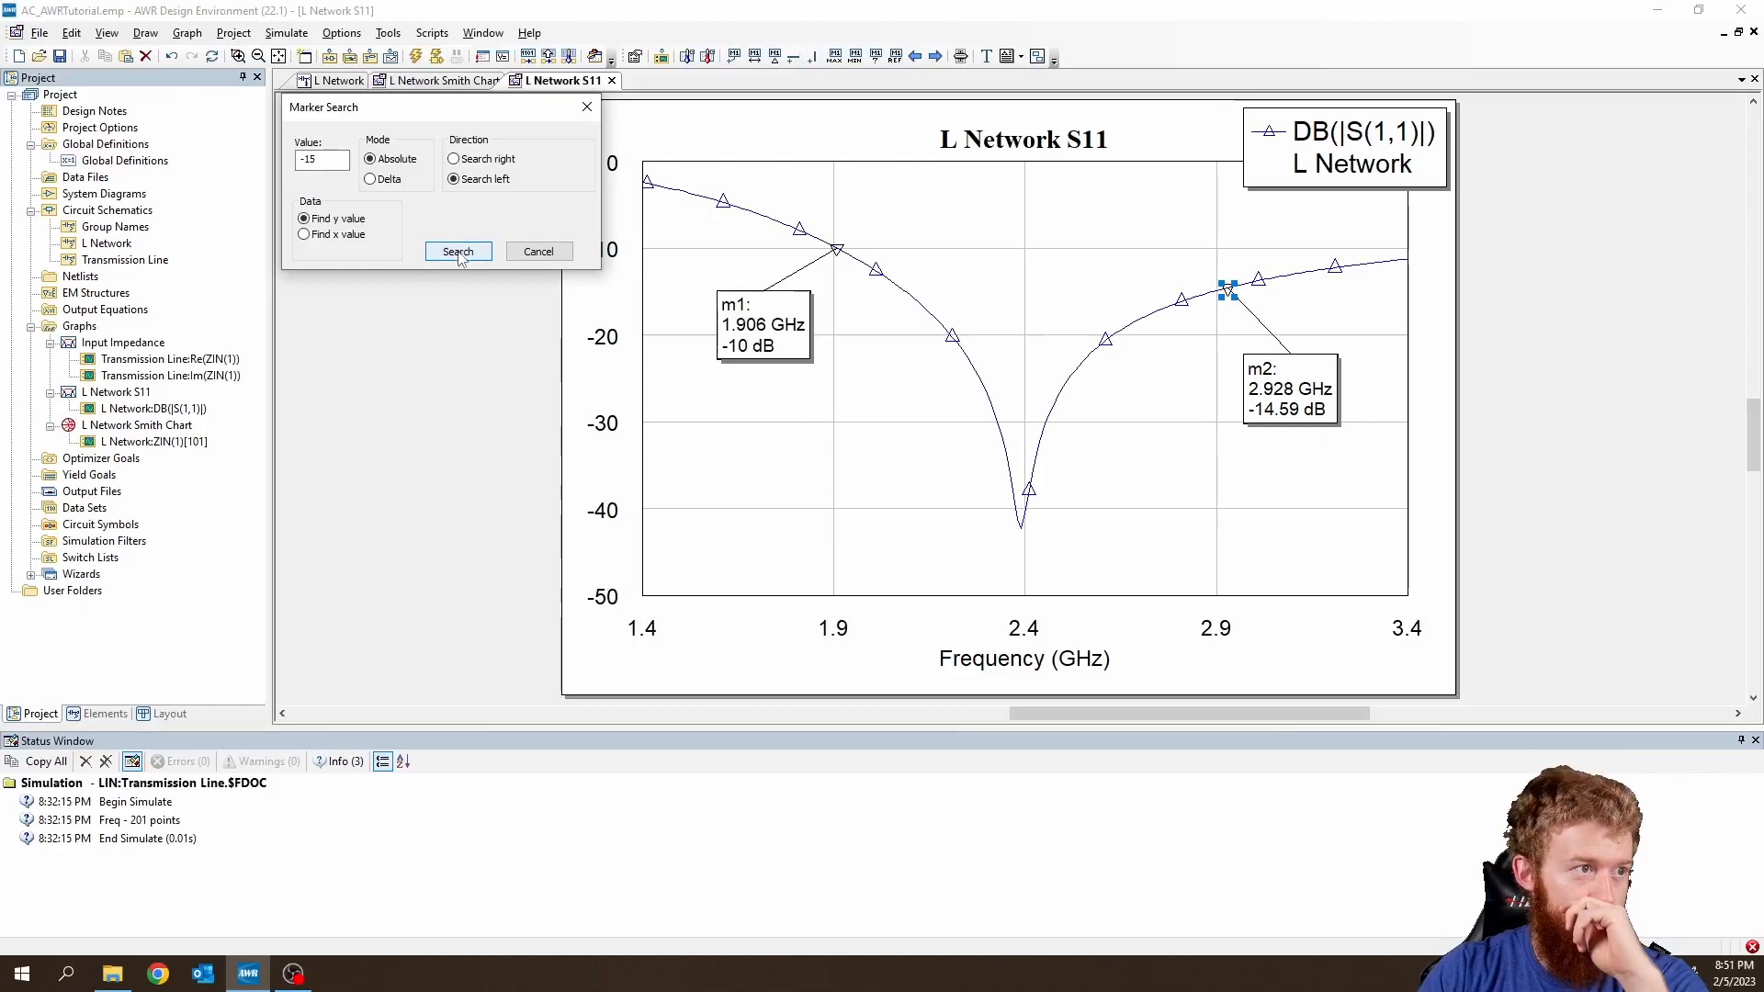
left_click_drag(1228, 290, 1285, 278)
left_click(1344, 384)
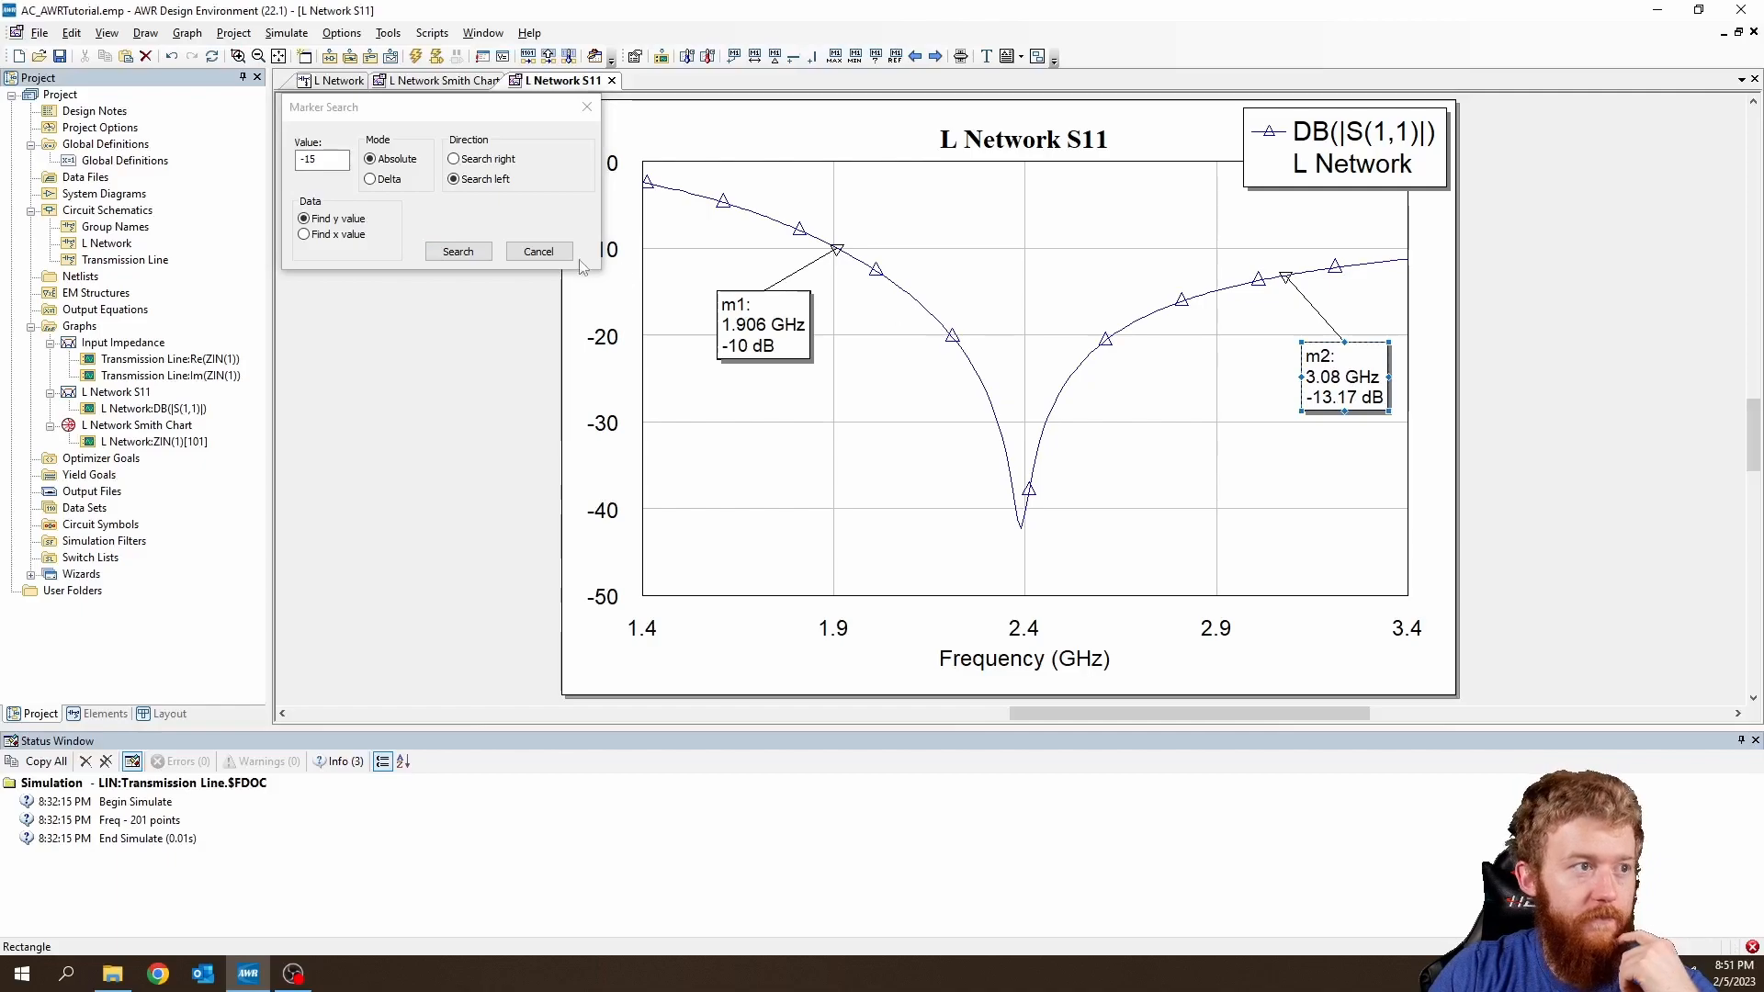
left_click(458, 252)
left_click(459, 252)
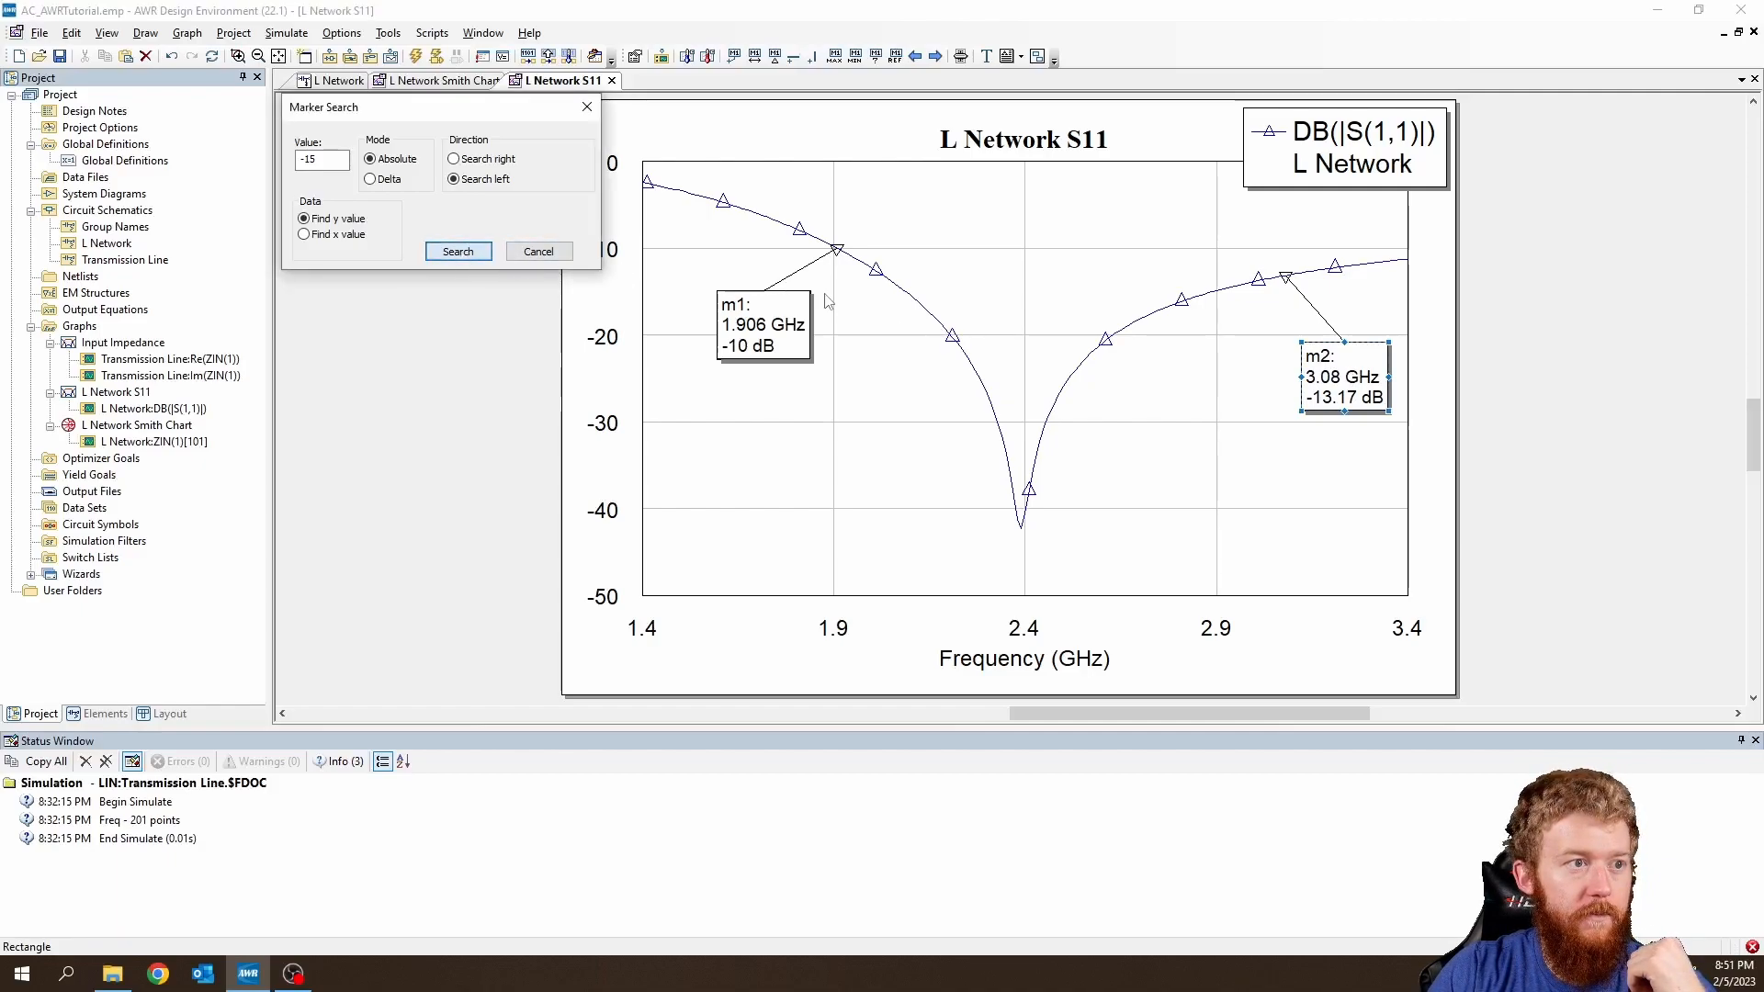
Place m1 and m2 at -15 dB by searching to the right, starting m2 from about 2.84 GHz.
left_click(453, 159)
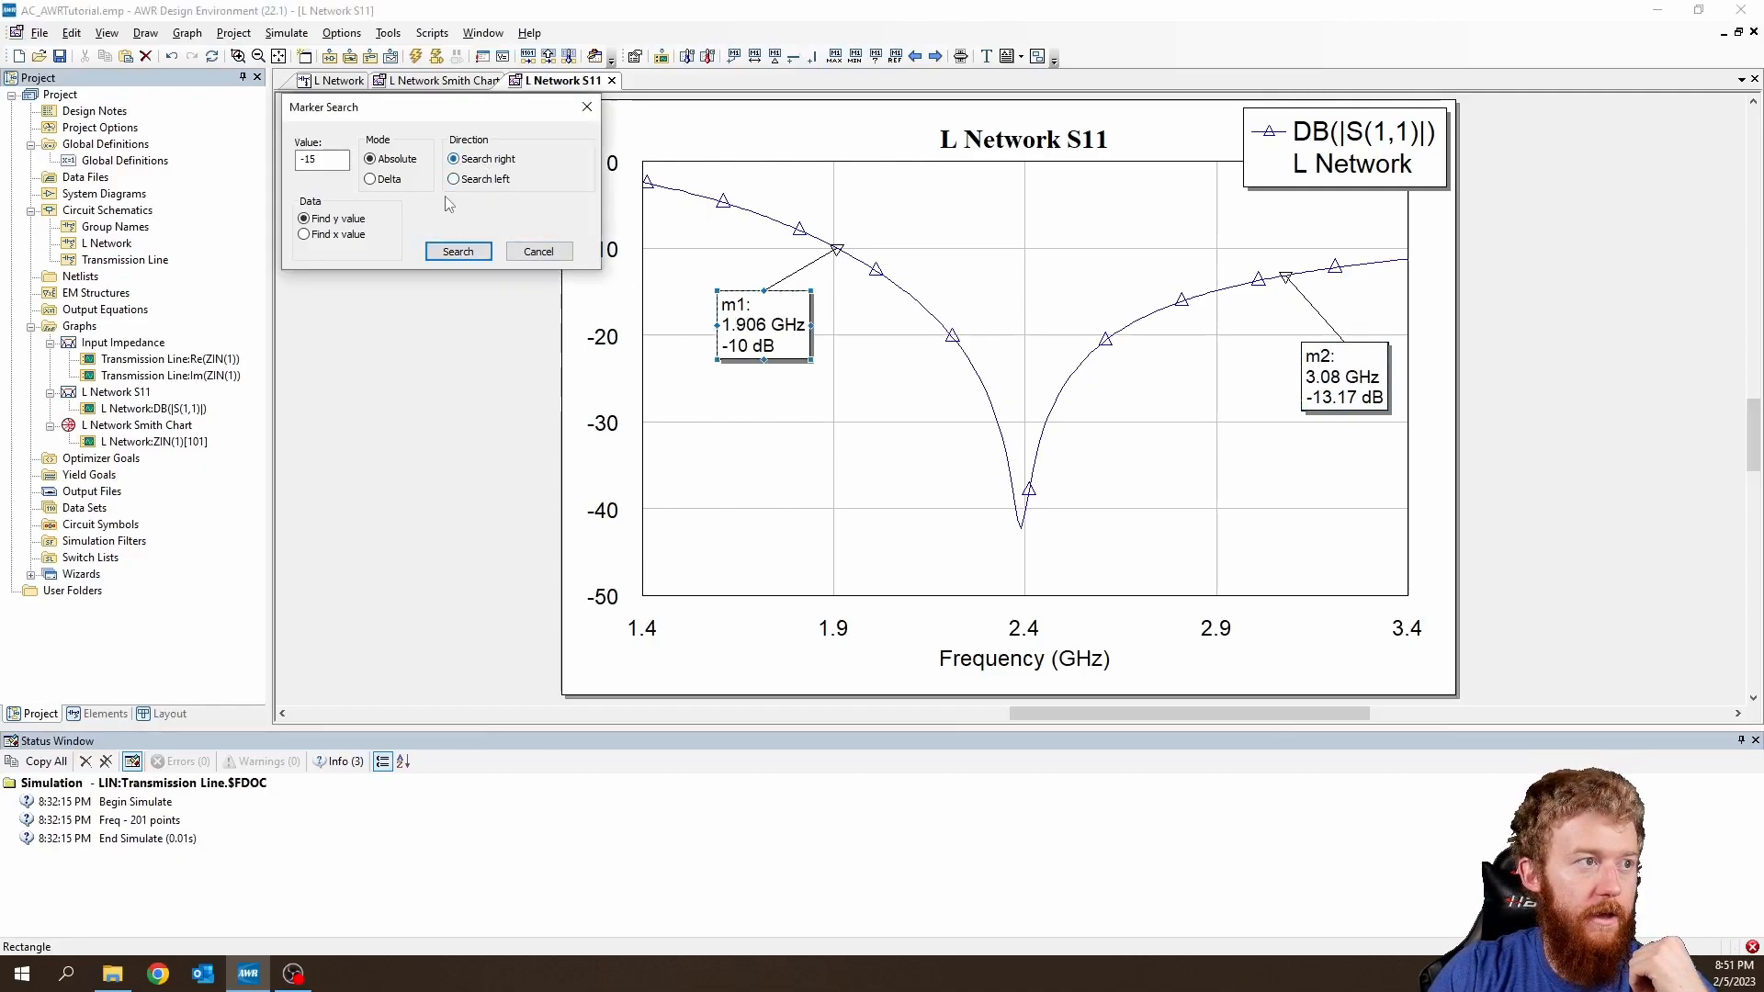
left_click(457, 252)
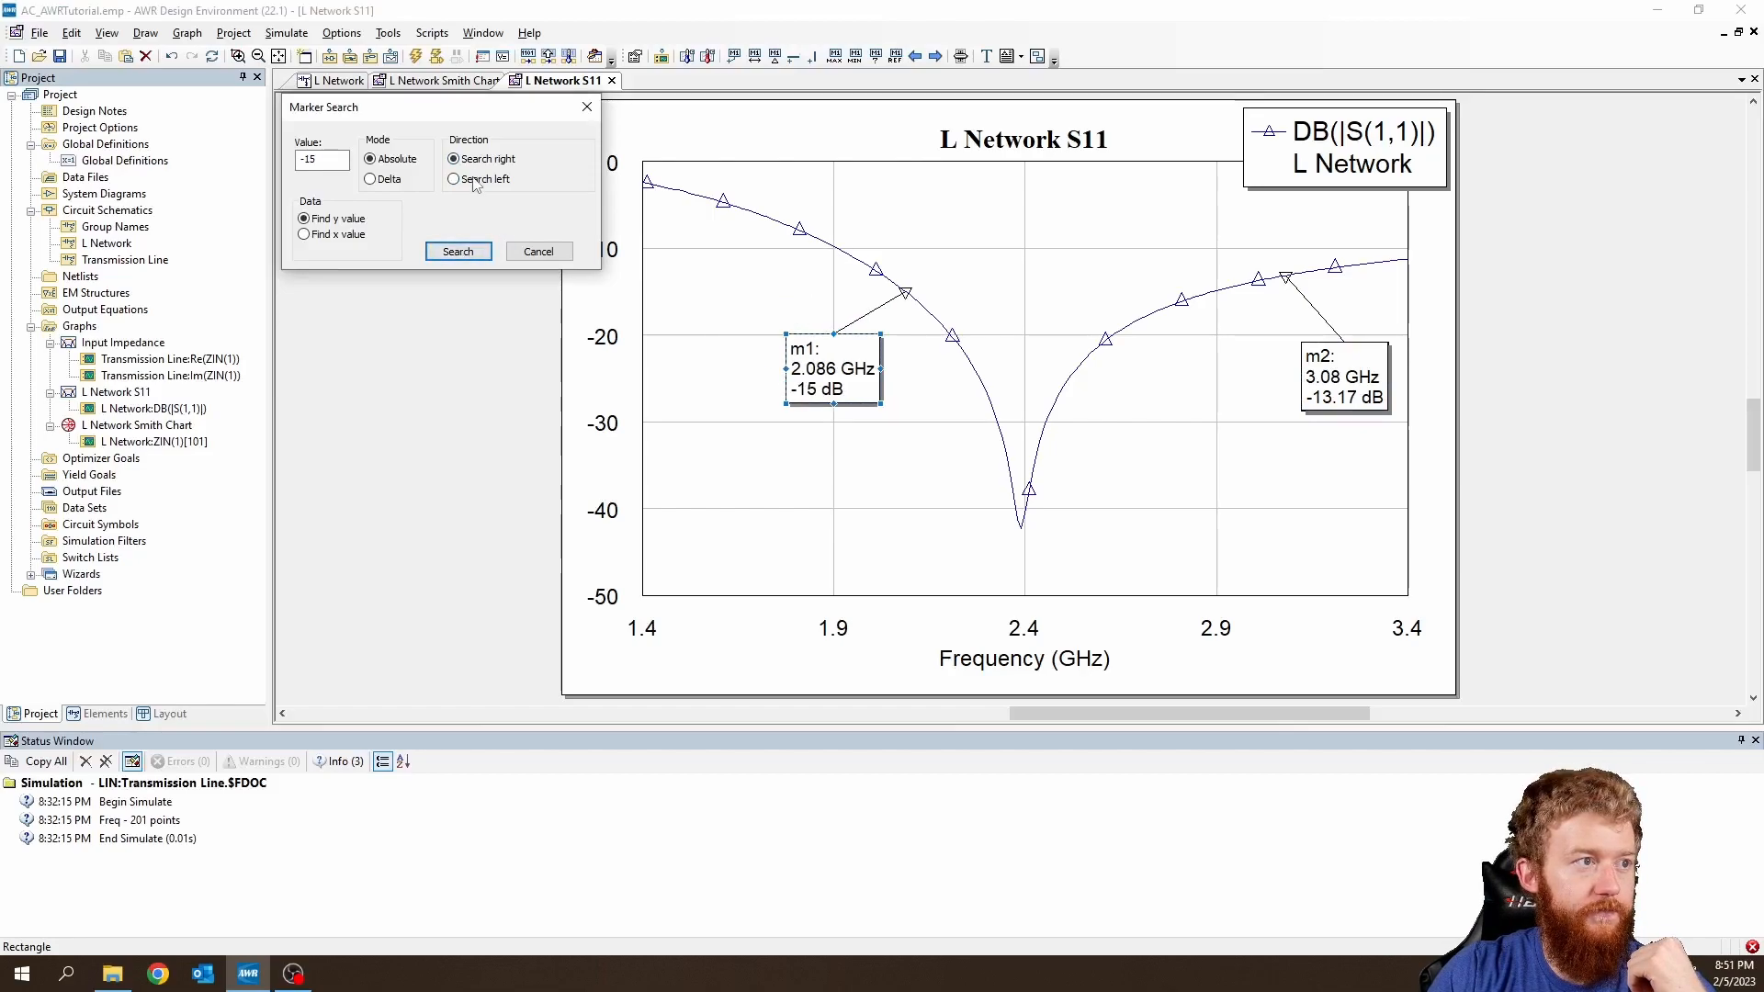
left_click_drag(1284, 277, 1191, 300)
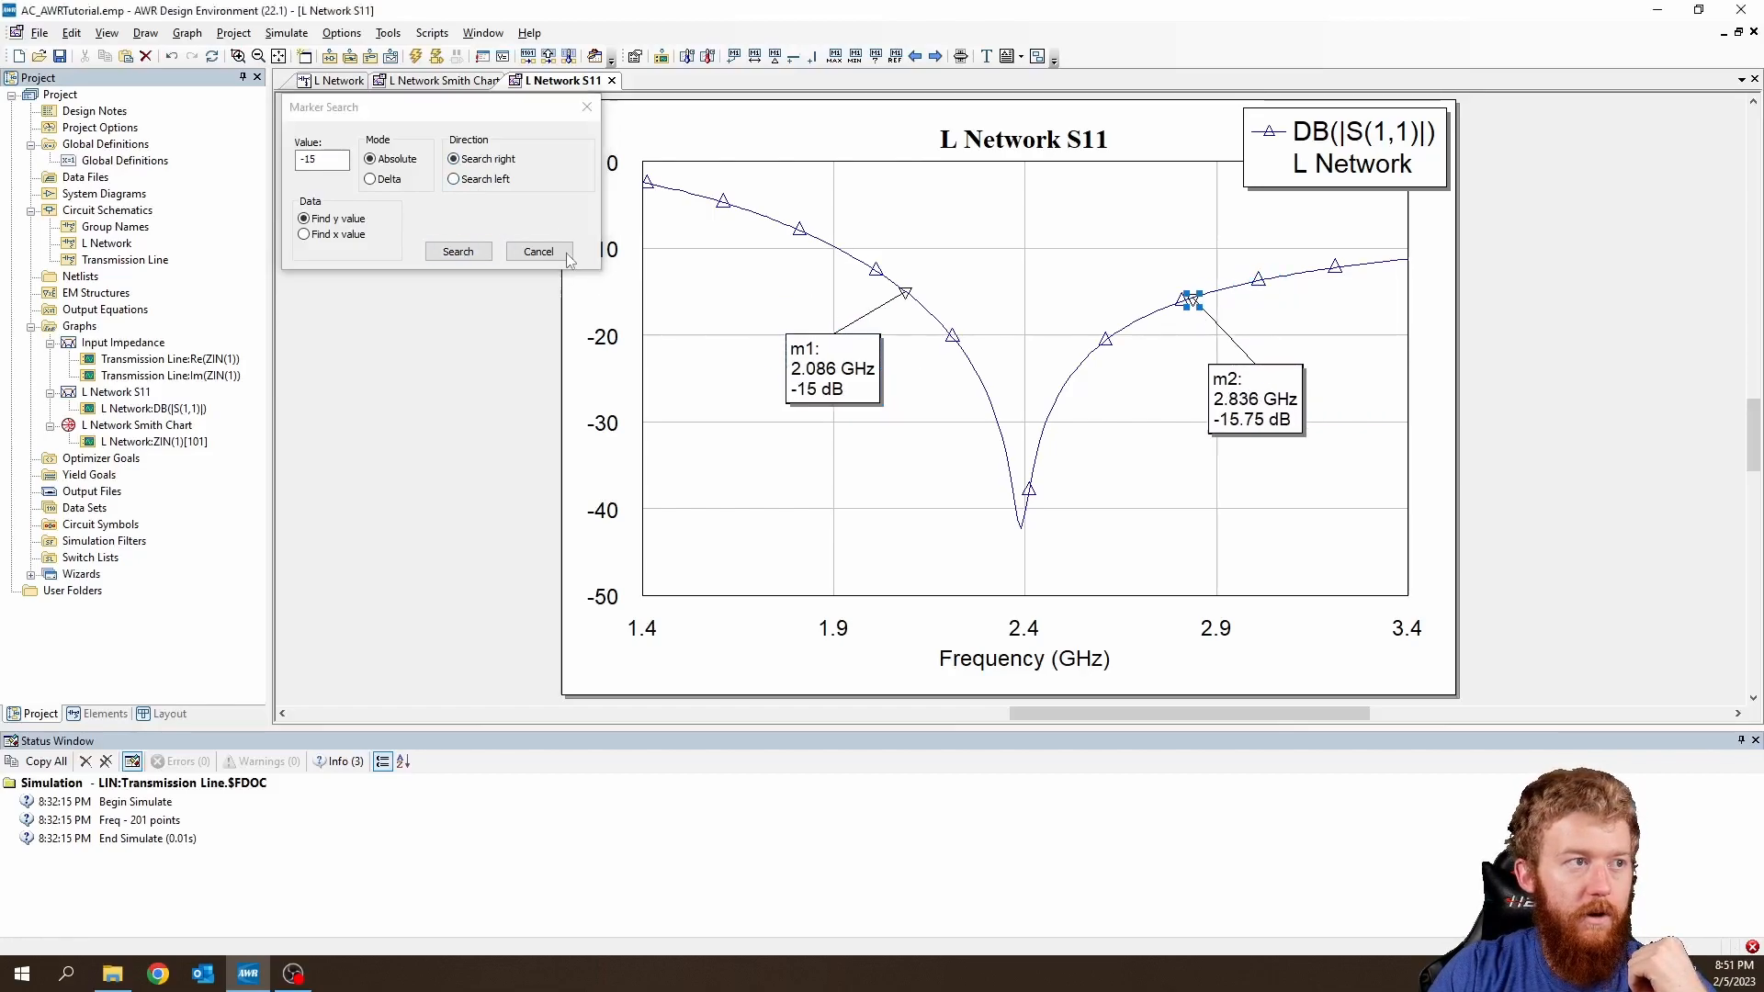
left_click(458, 252)
left_click_drag(898, 303, 740, 210)
left_click(458, 252)
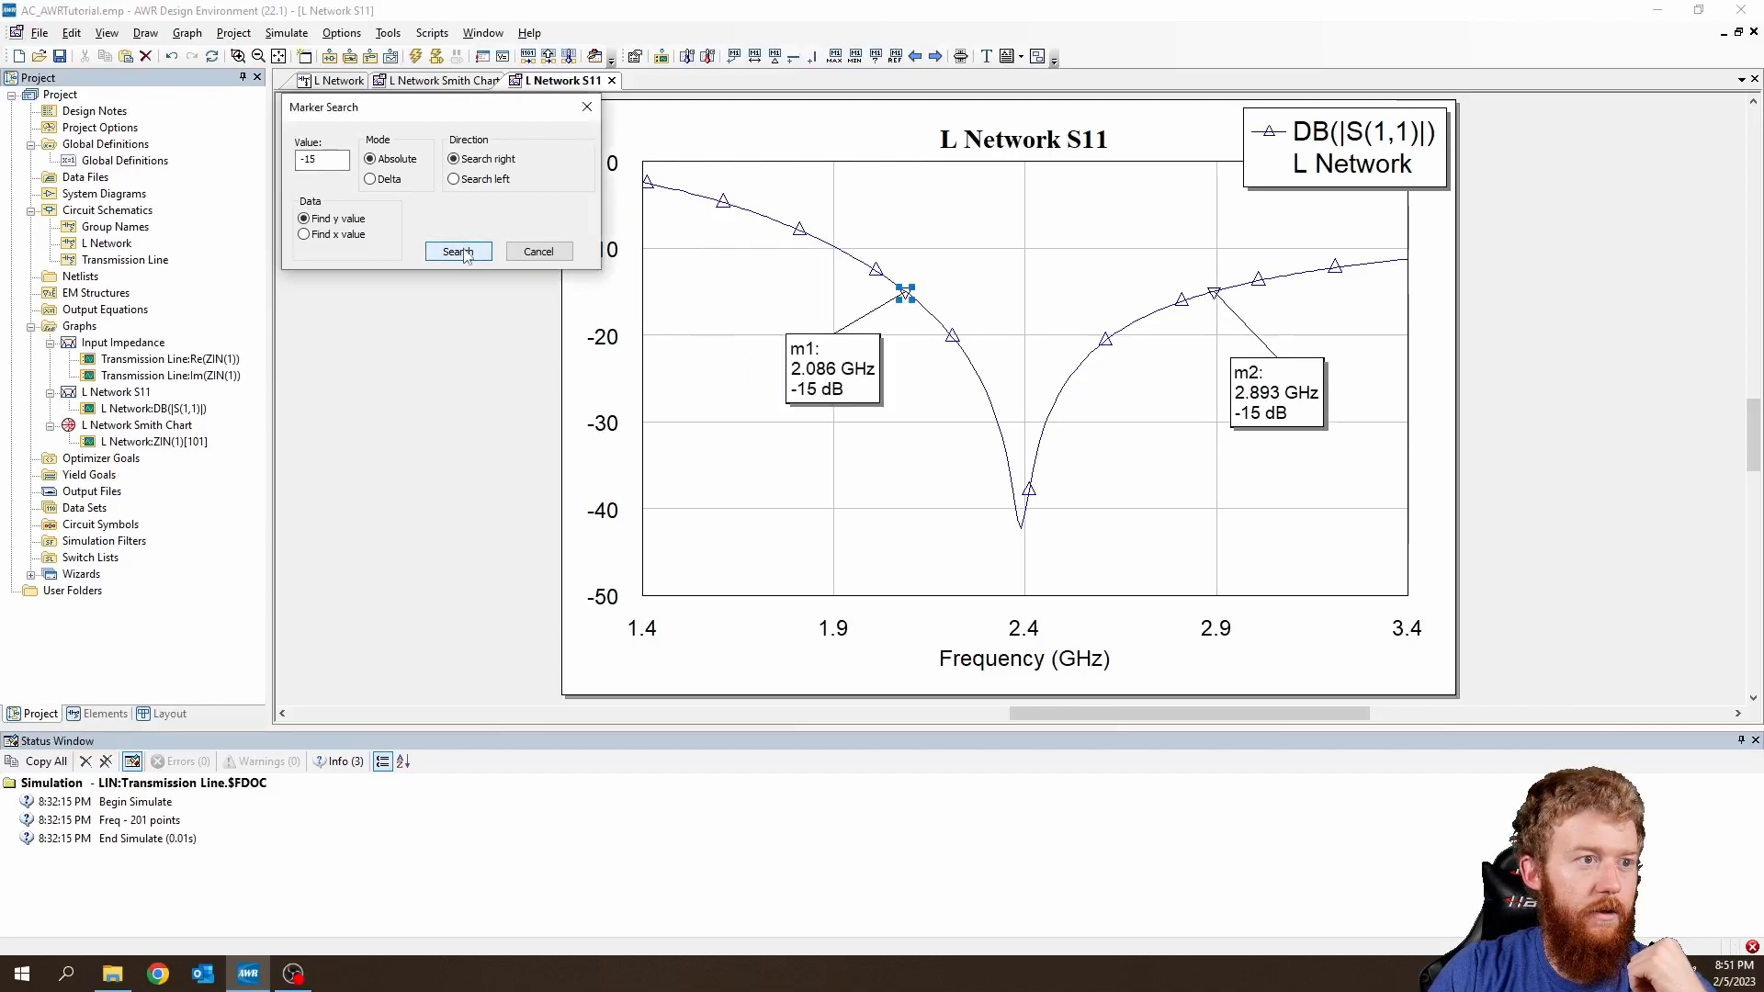
left_click(729, 433)
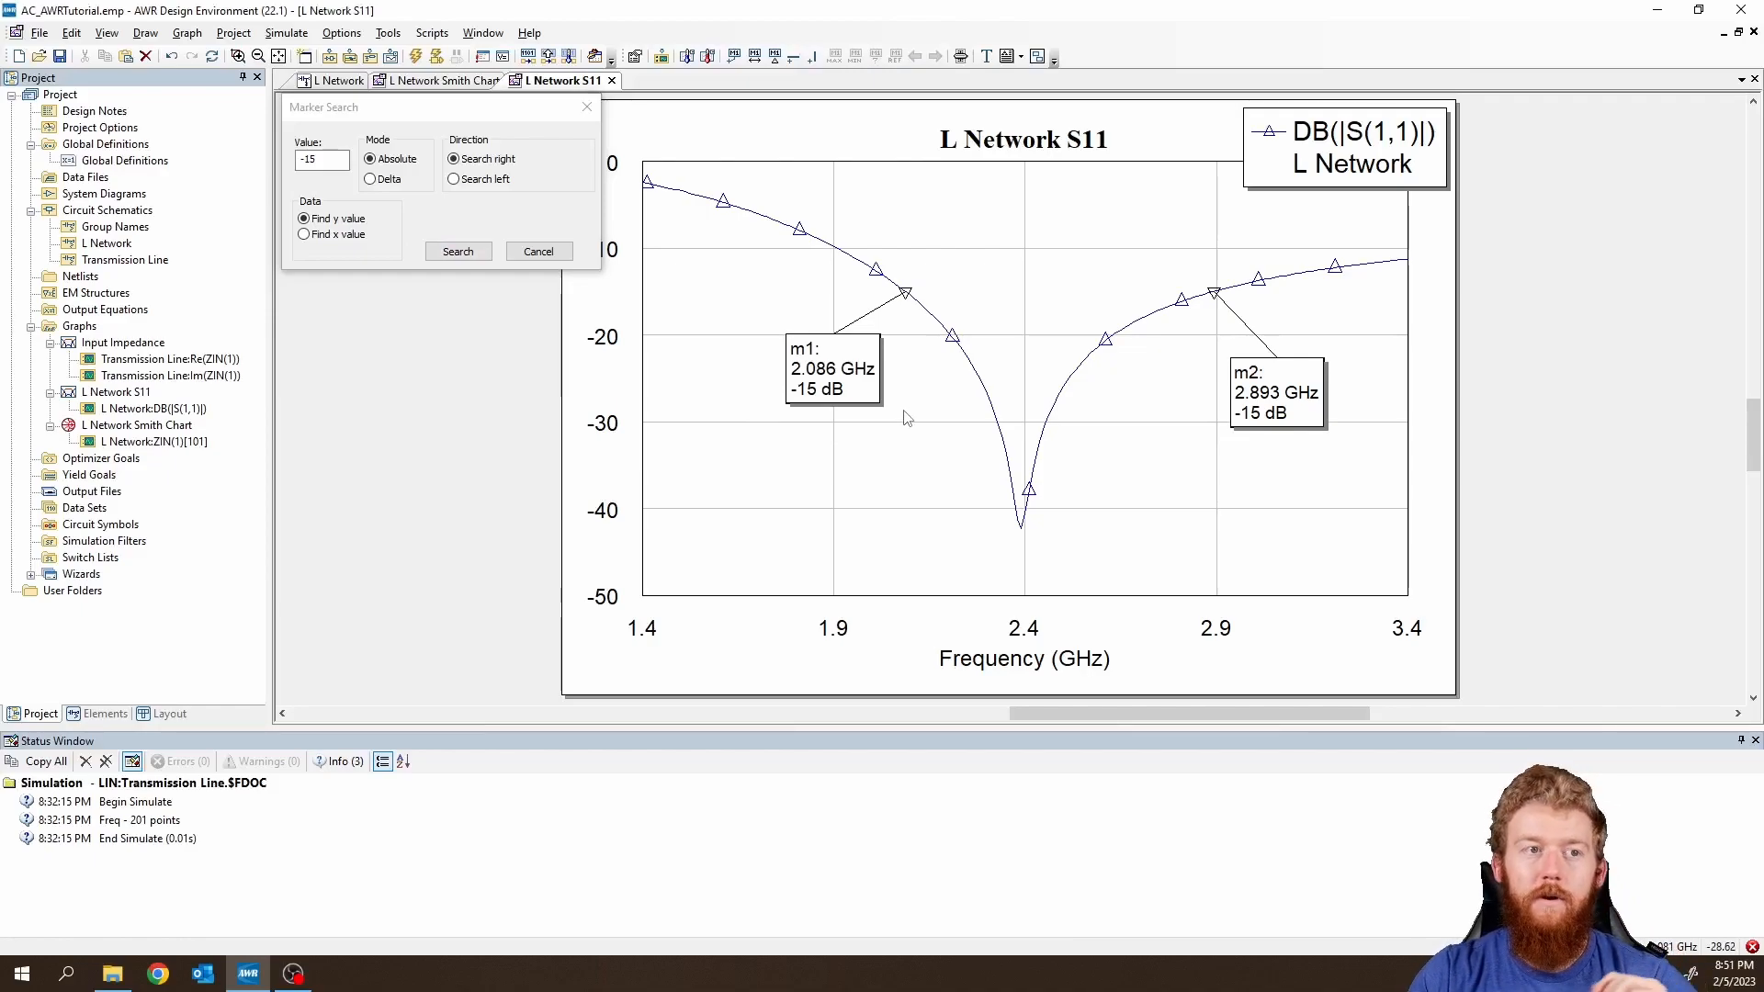
Close Marker Search, move m1 to the minimum of the S11 trace, and place its label beside the dip.
left_click(853, 366)
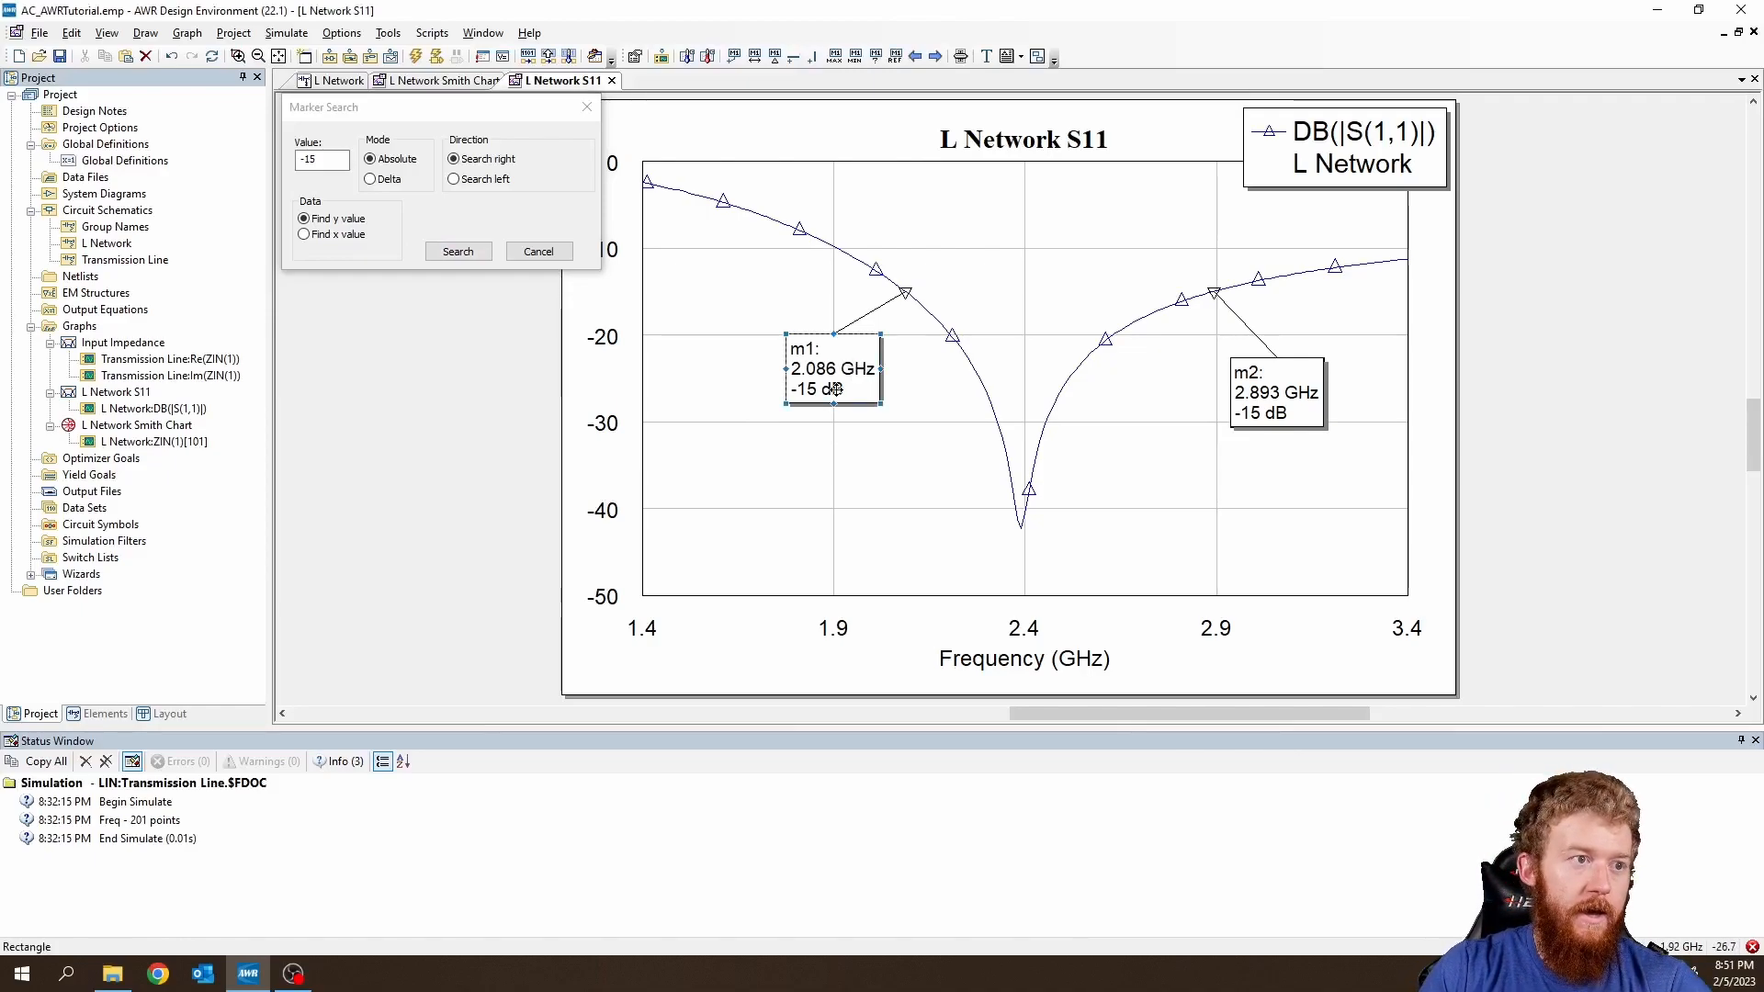
left_click(587, 108)
right_click(817, 378)
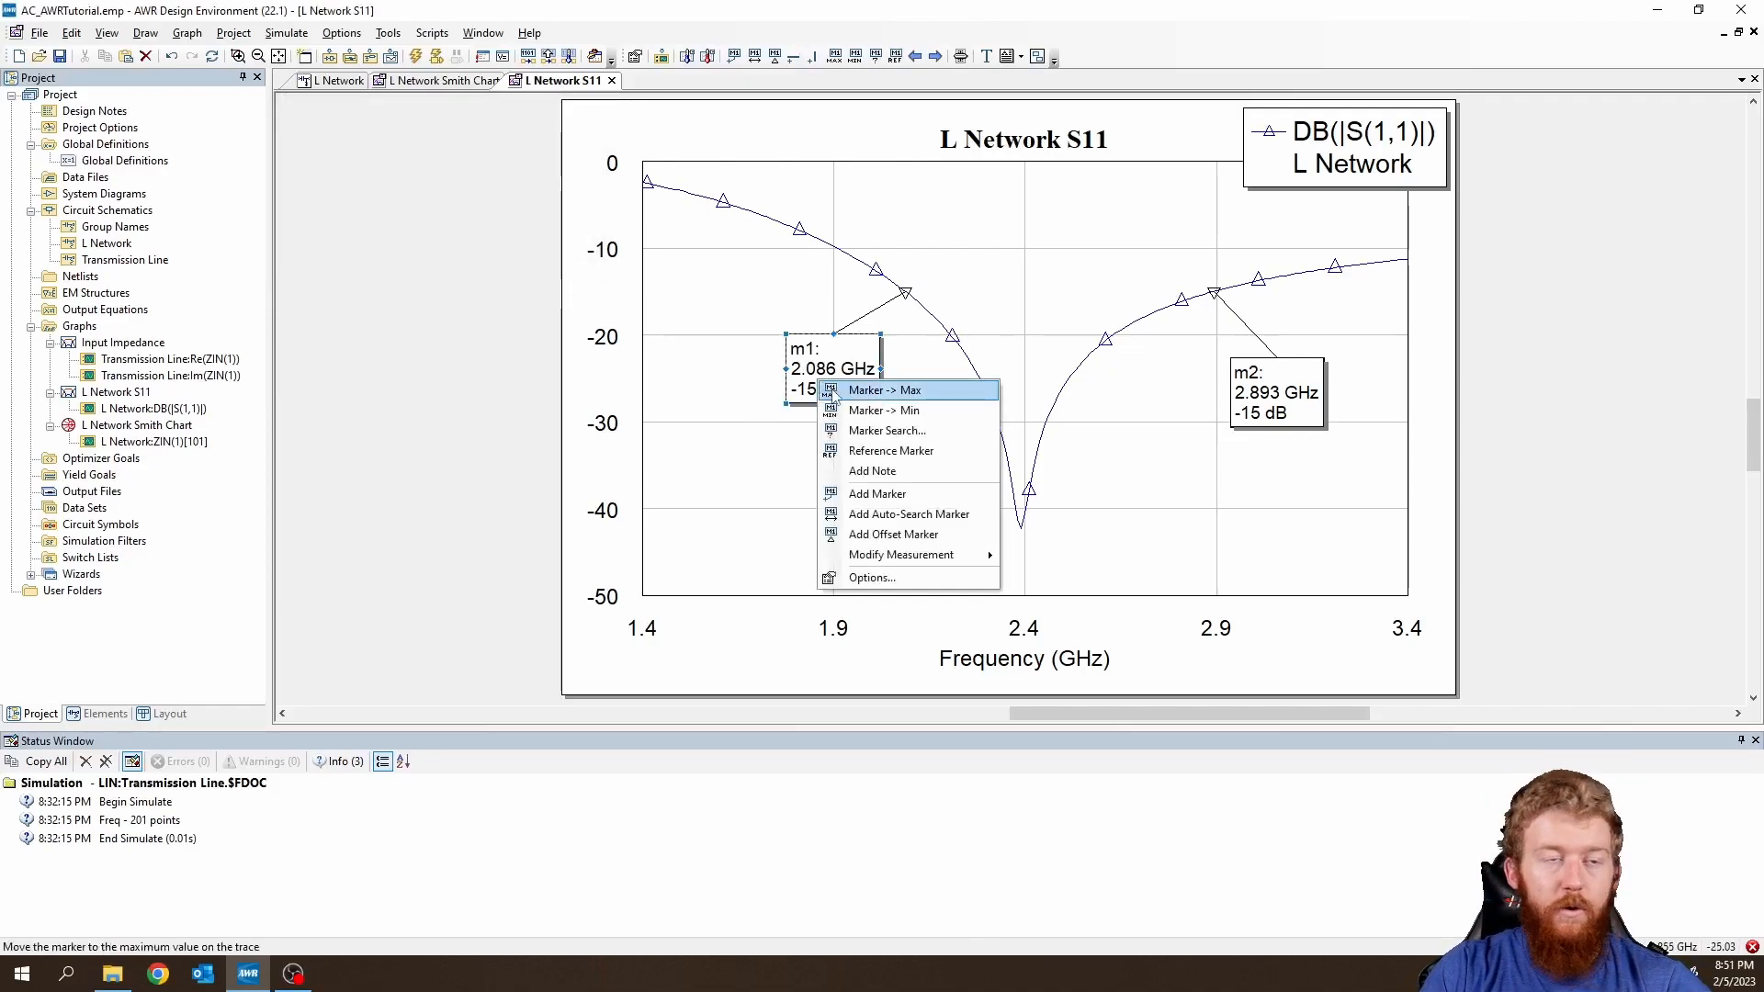
left_click(880, 411)
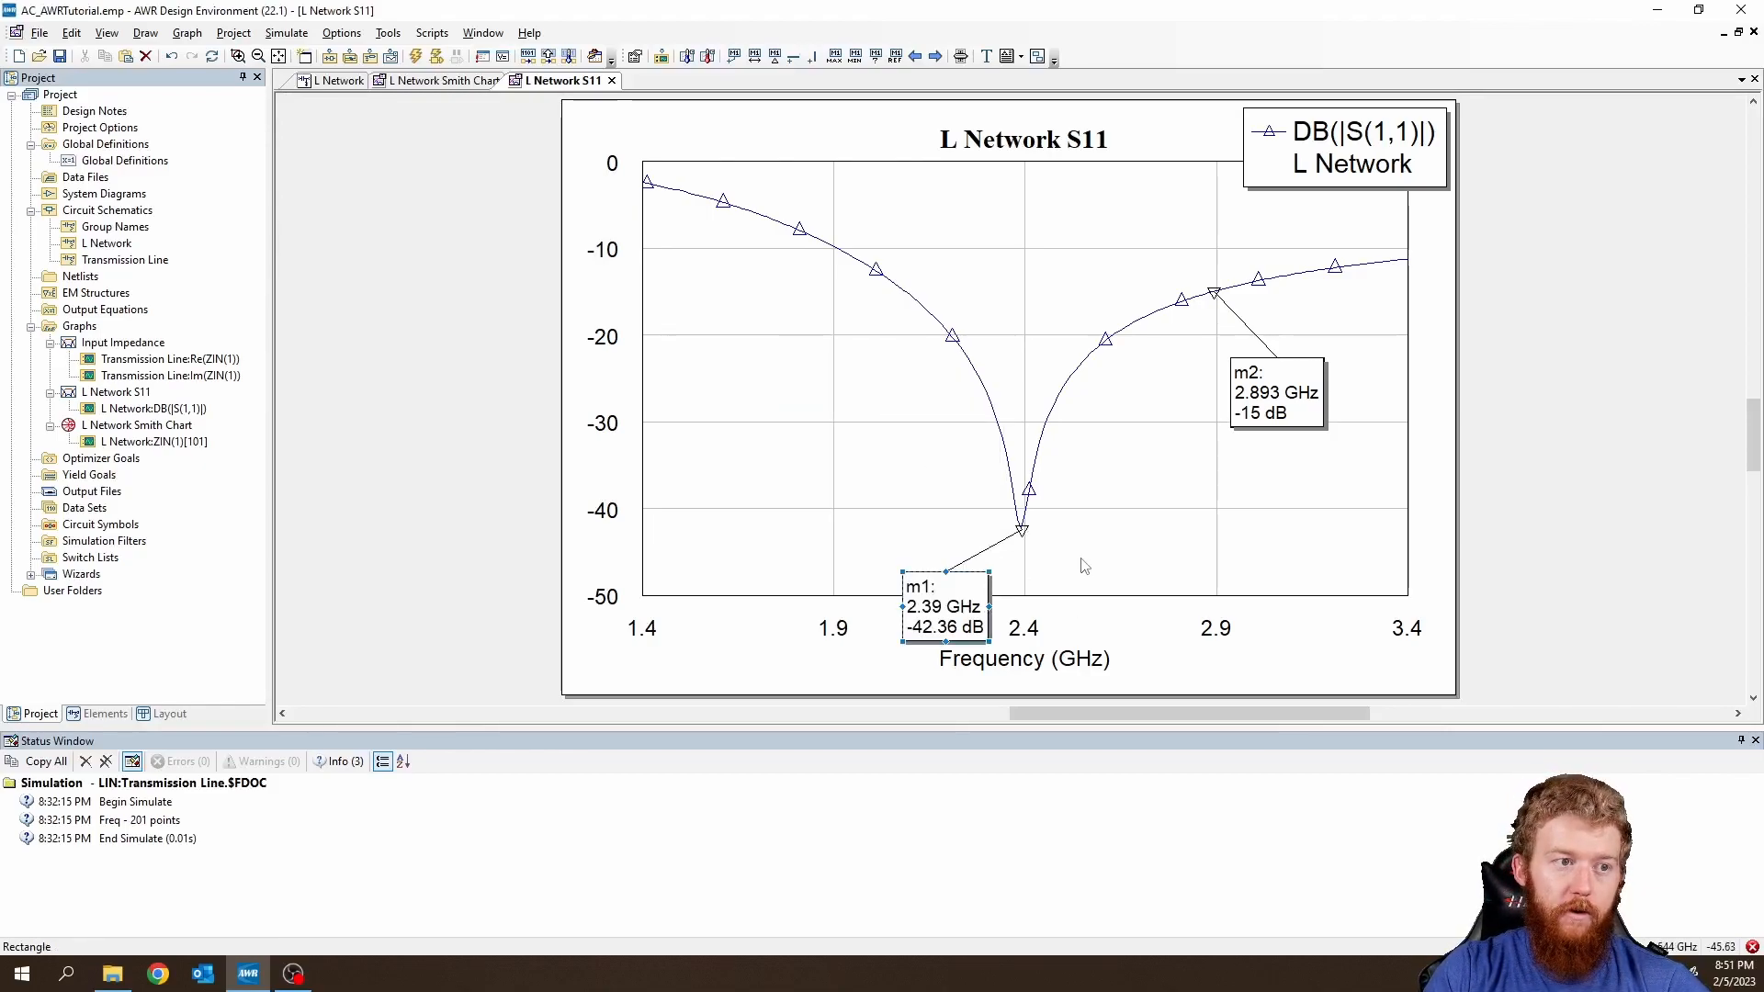
left_click_drag(955, 611, 882, 511)
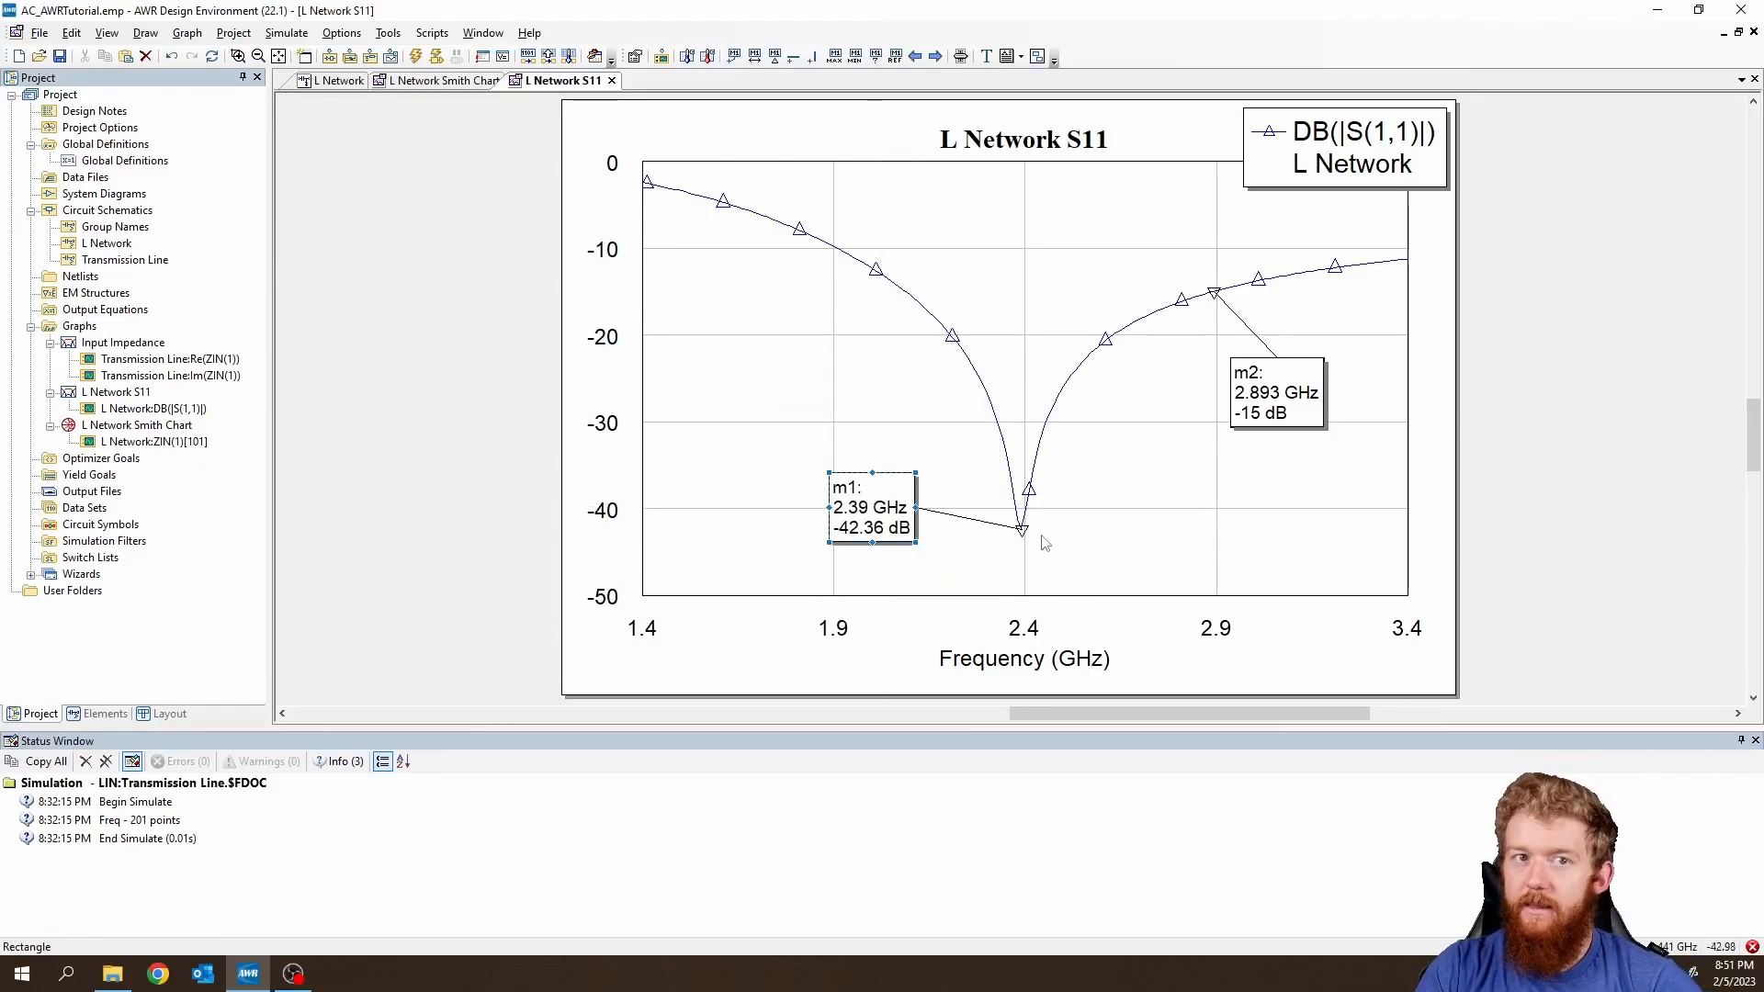
left_click(1079, 538)
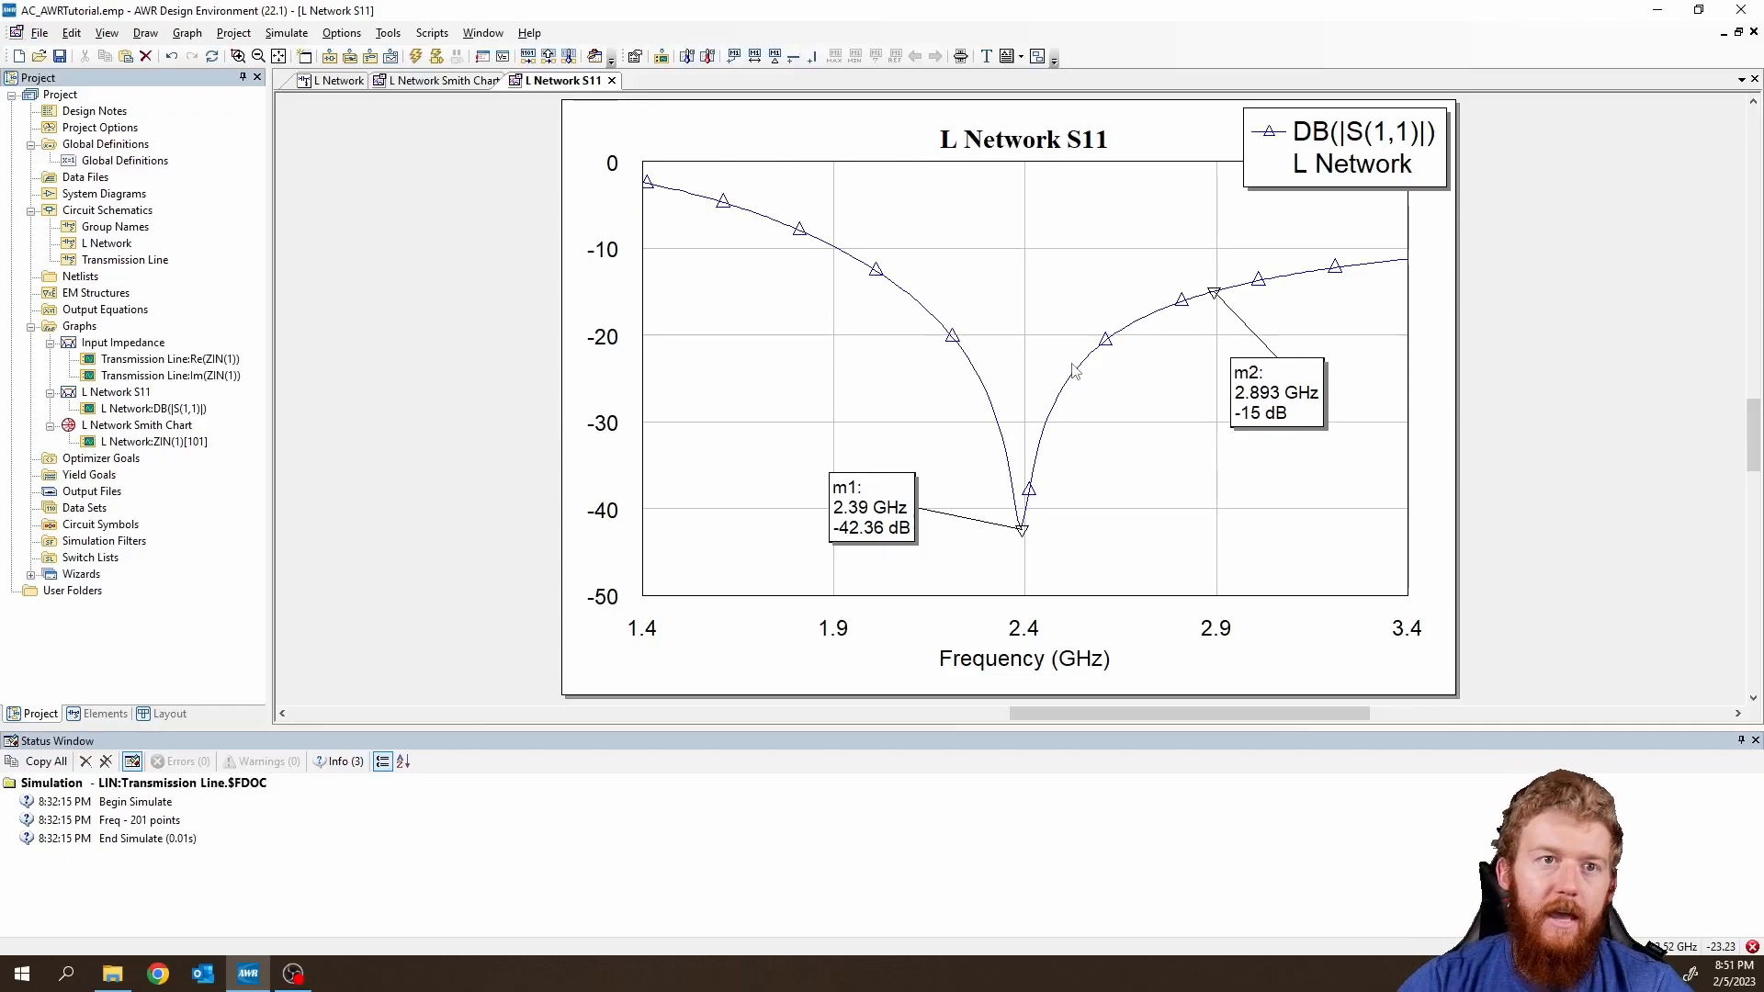
Review the L Network Smith chart and schematic, and examine the two TLIN elements in the Transmission Line schematic.
left_click(451, 82)
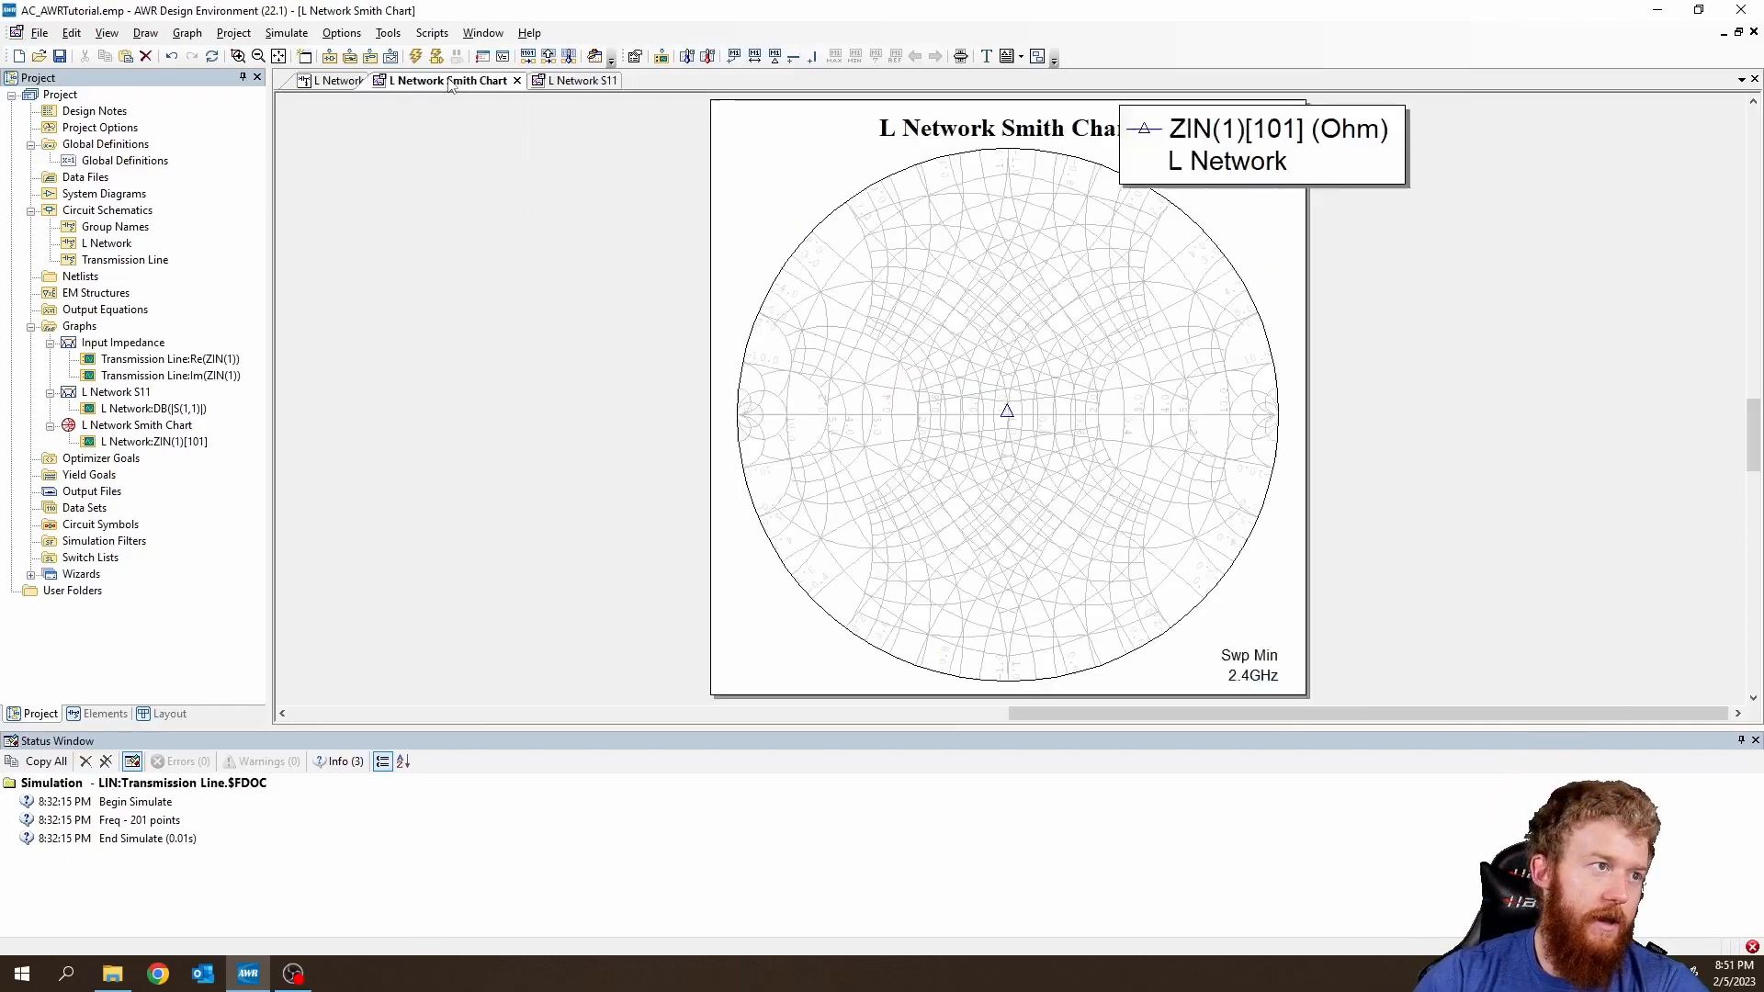
left_click(343, 83)
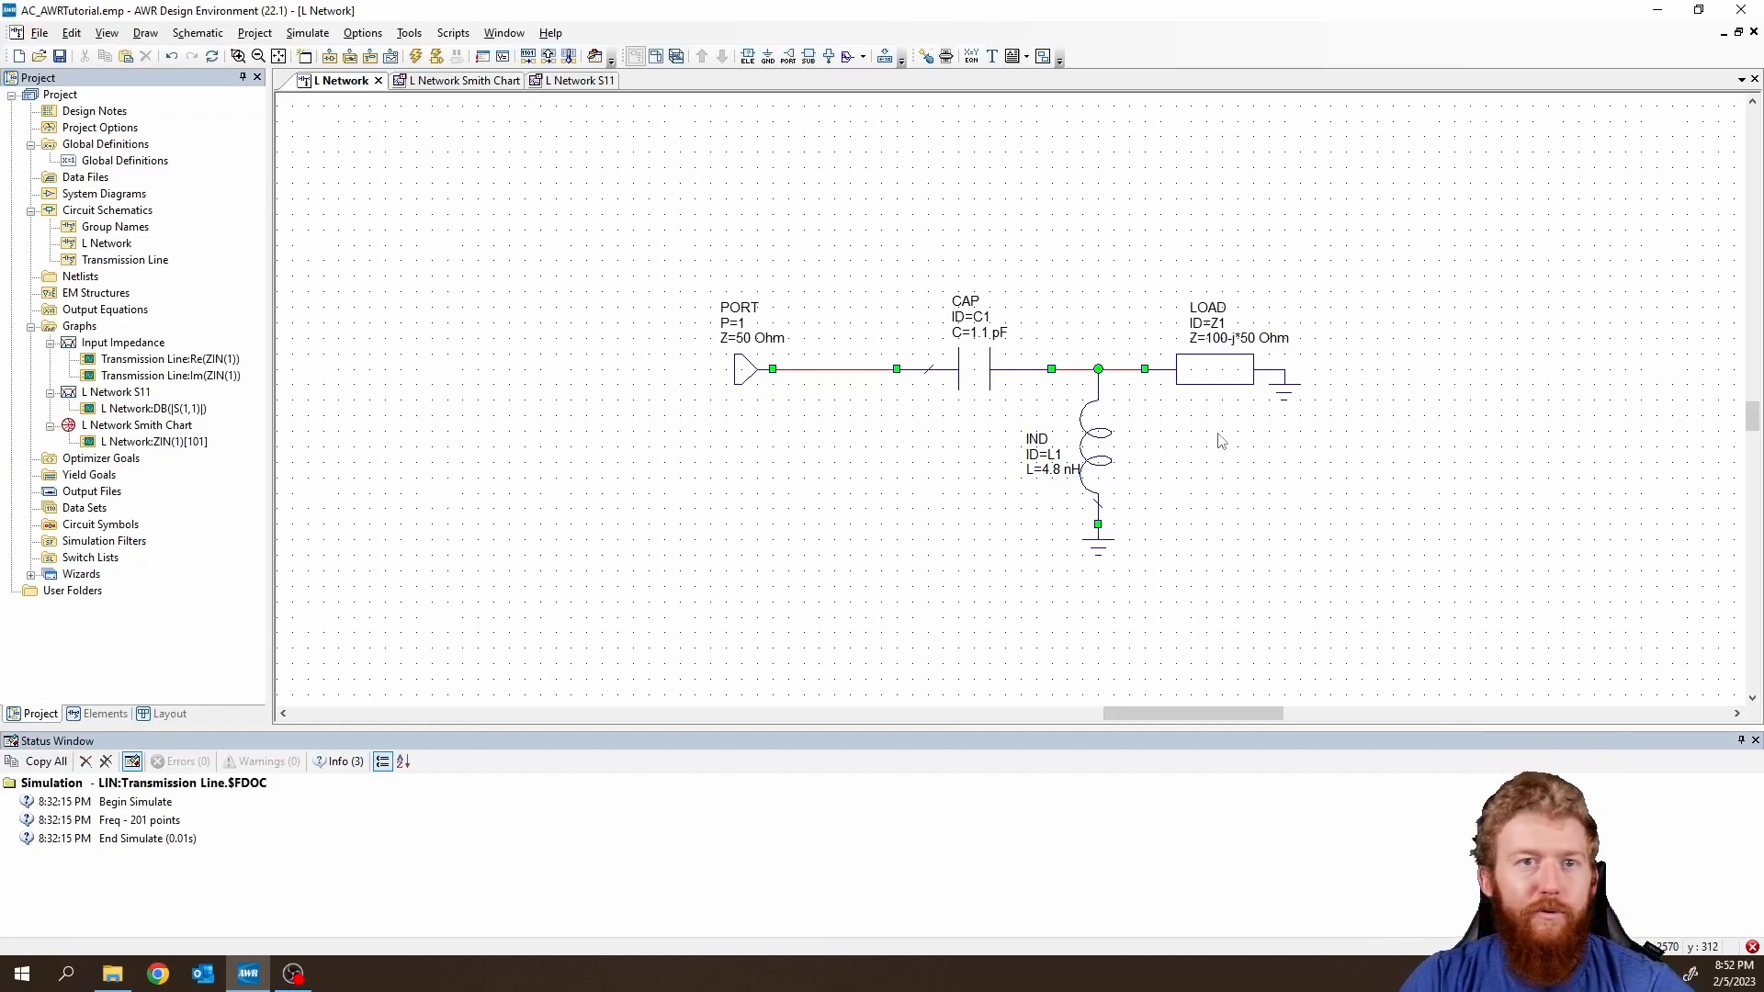
double_click(123, 261)
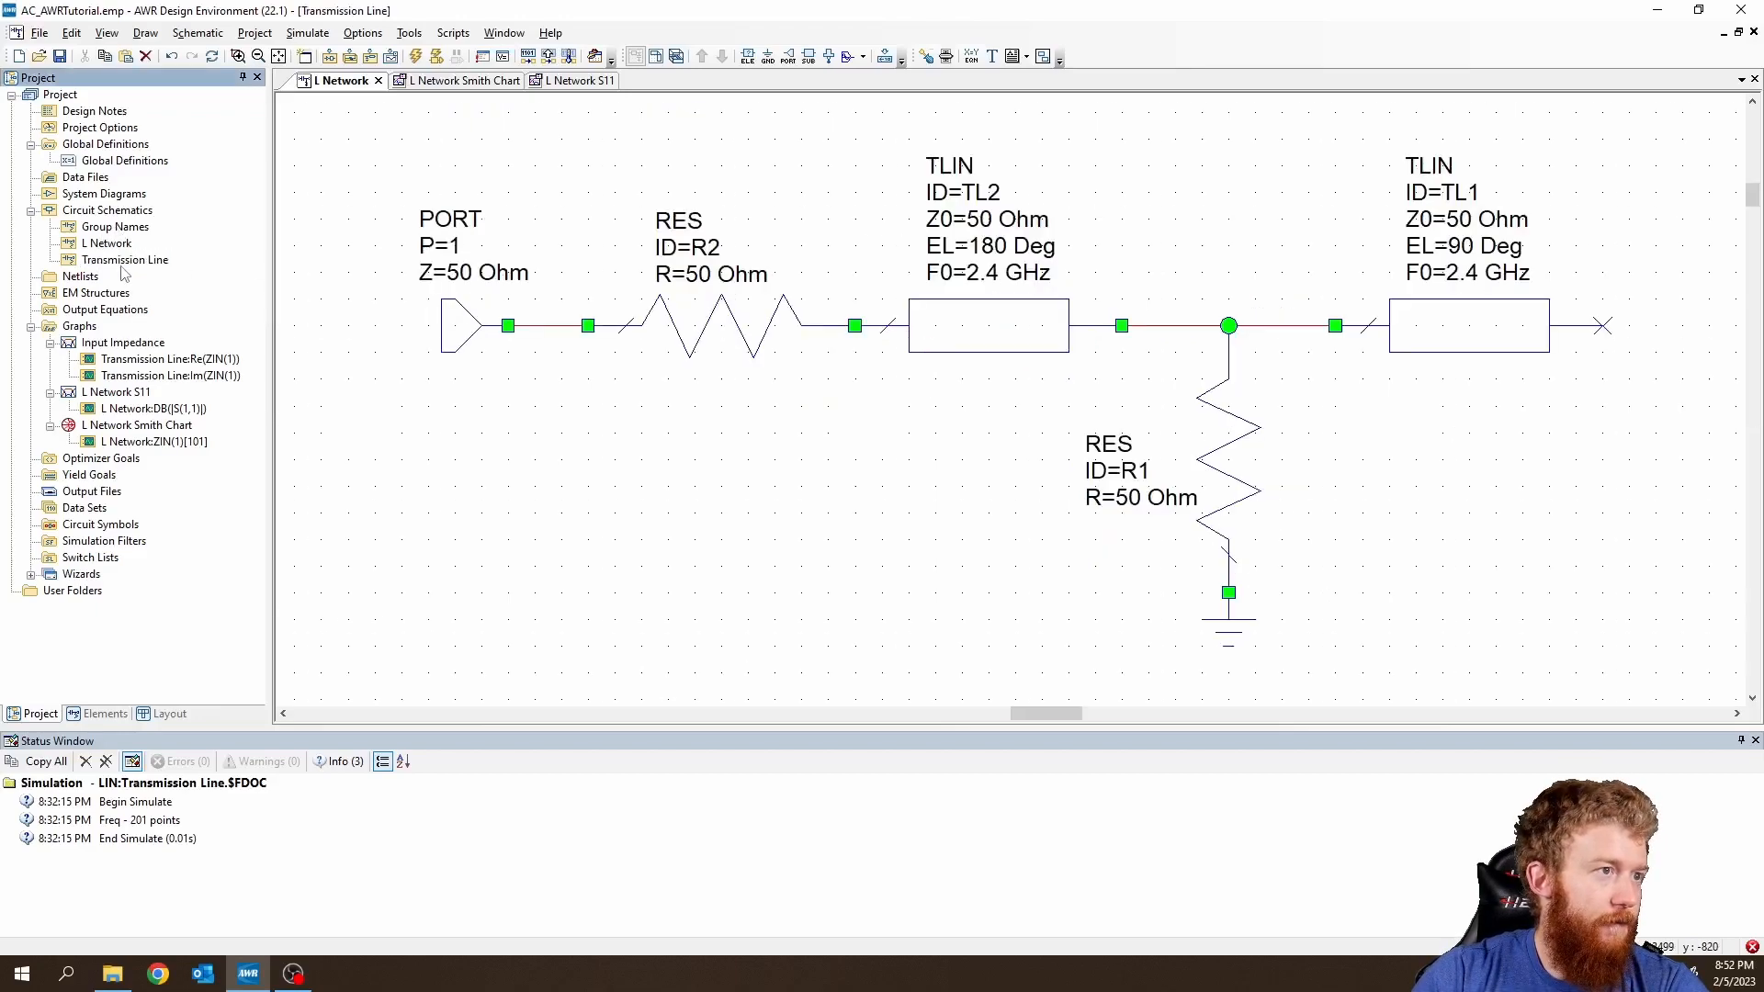
left_click(964, 329)
left_click(1506, 339)
left_click(1020, 329, "ctrl")
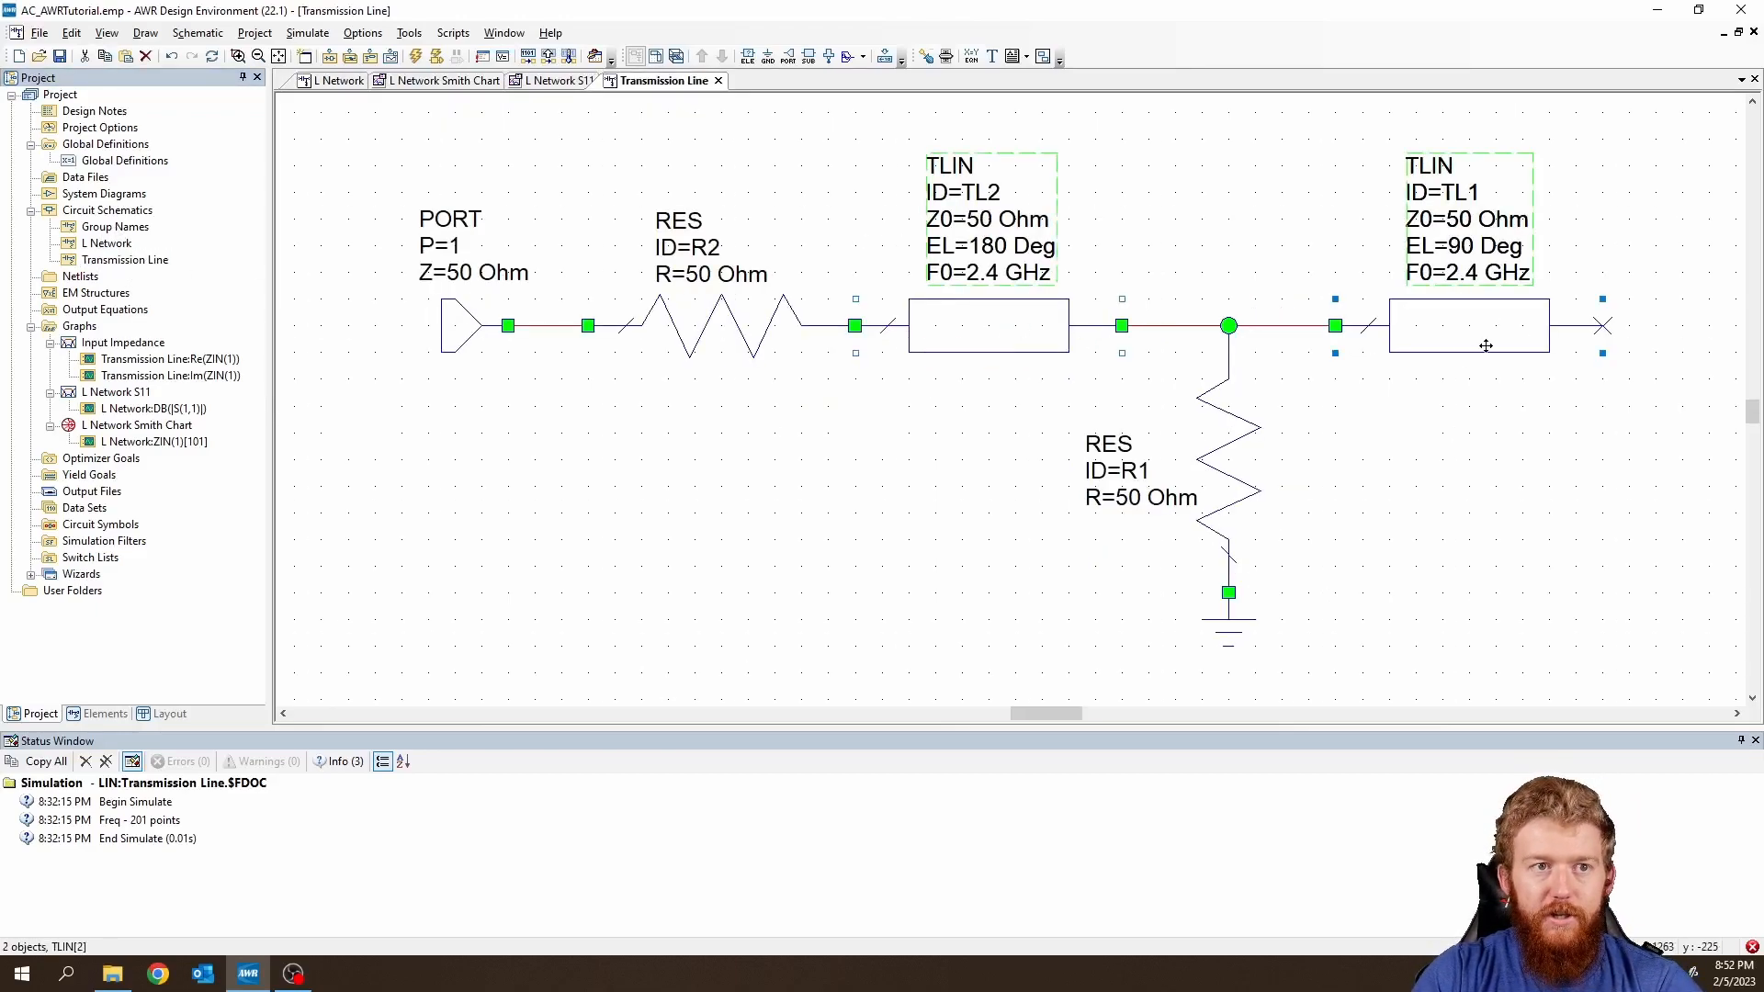
left_click(1490, 451)
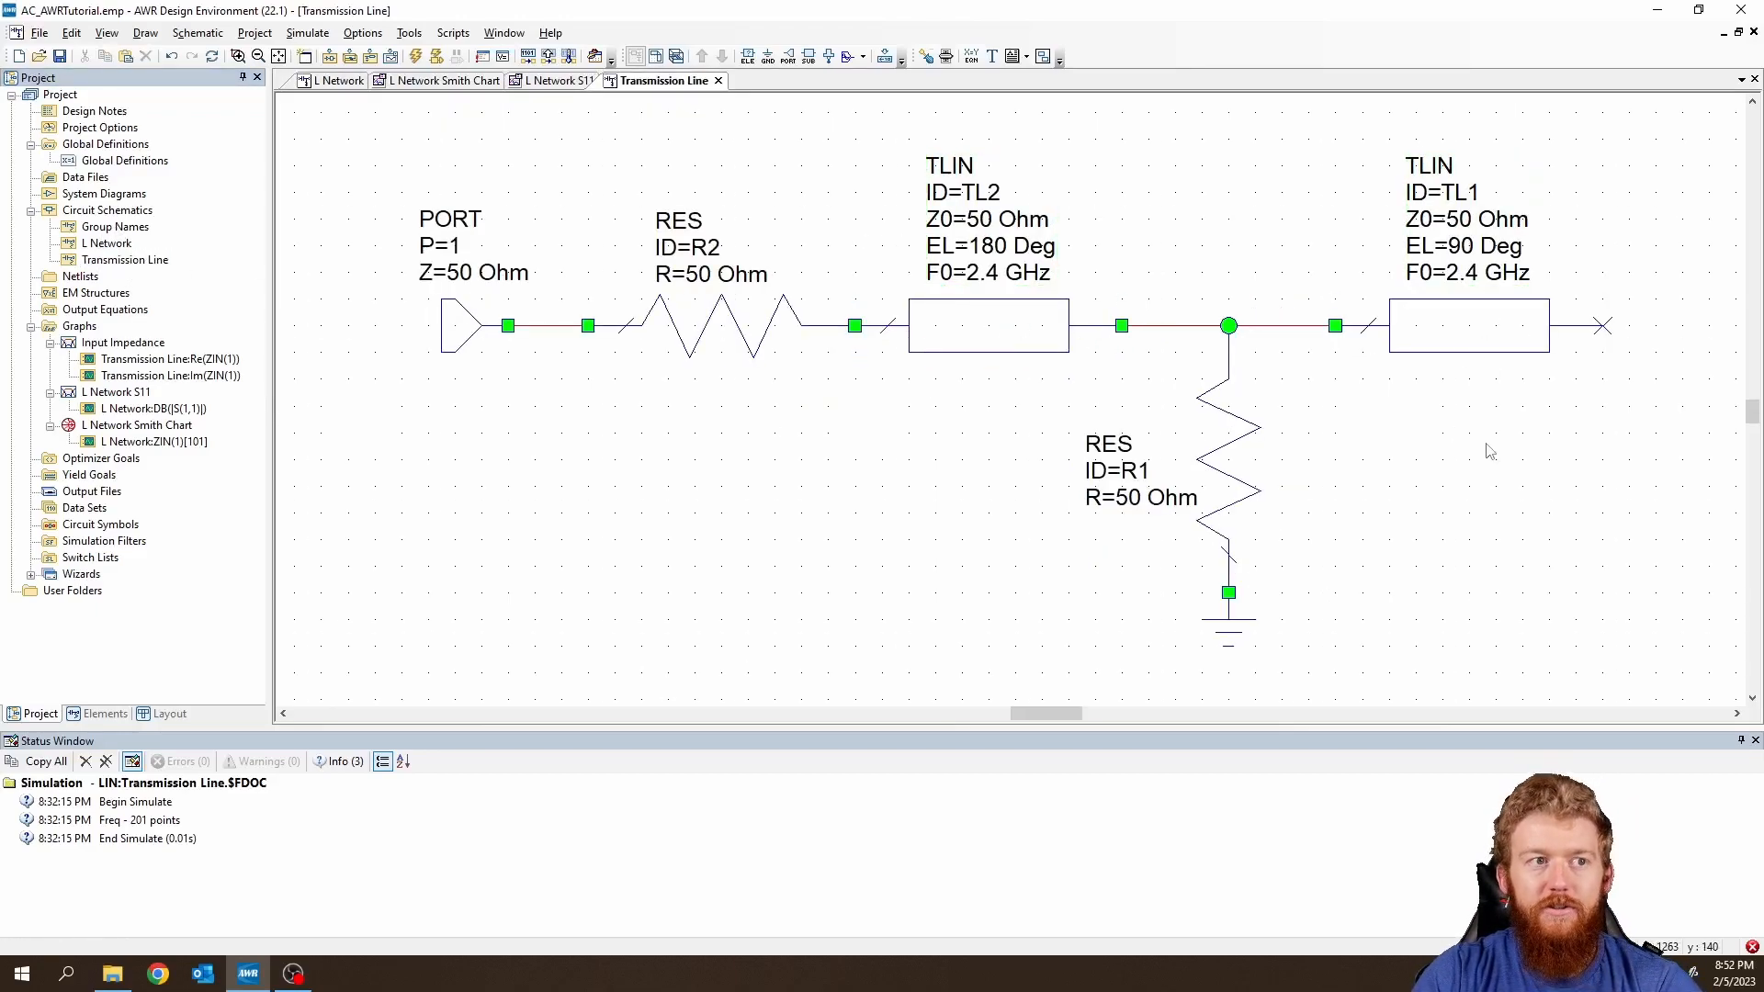
left_click(1433, 342)
left_click(1027, 327, "ctrl")
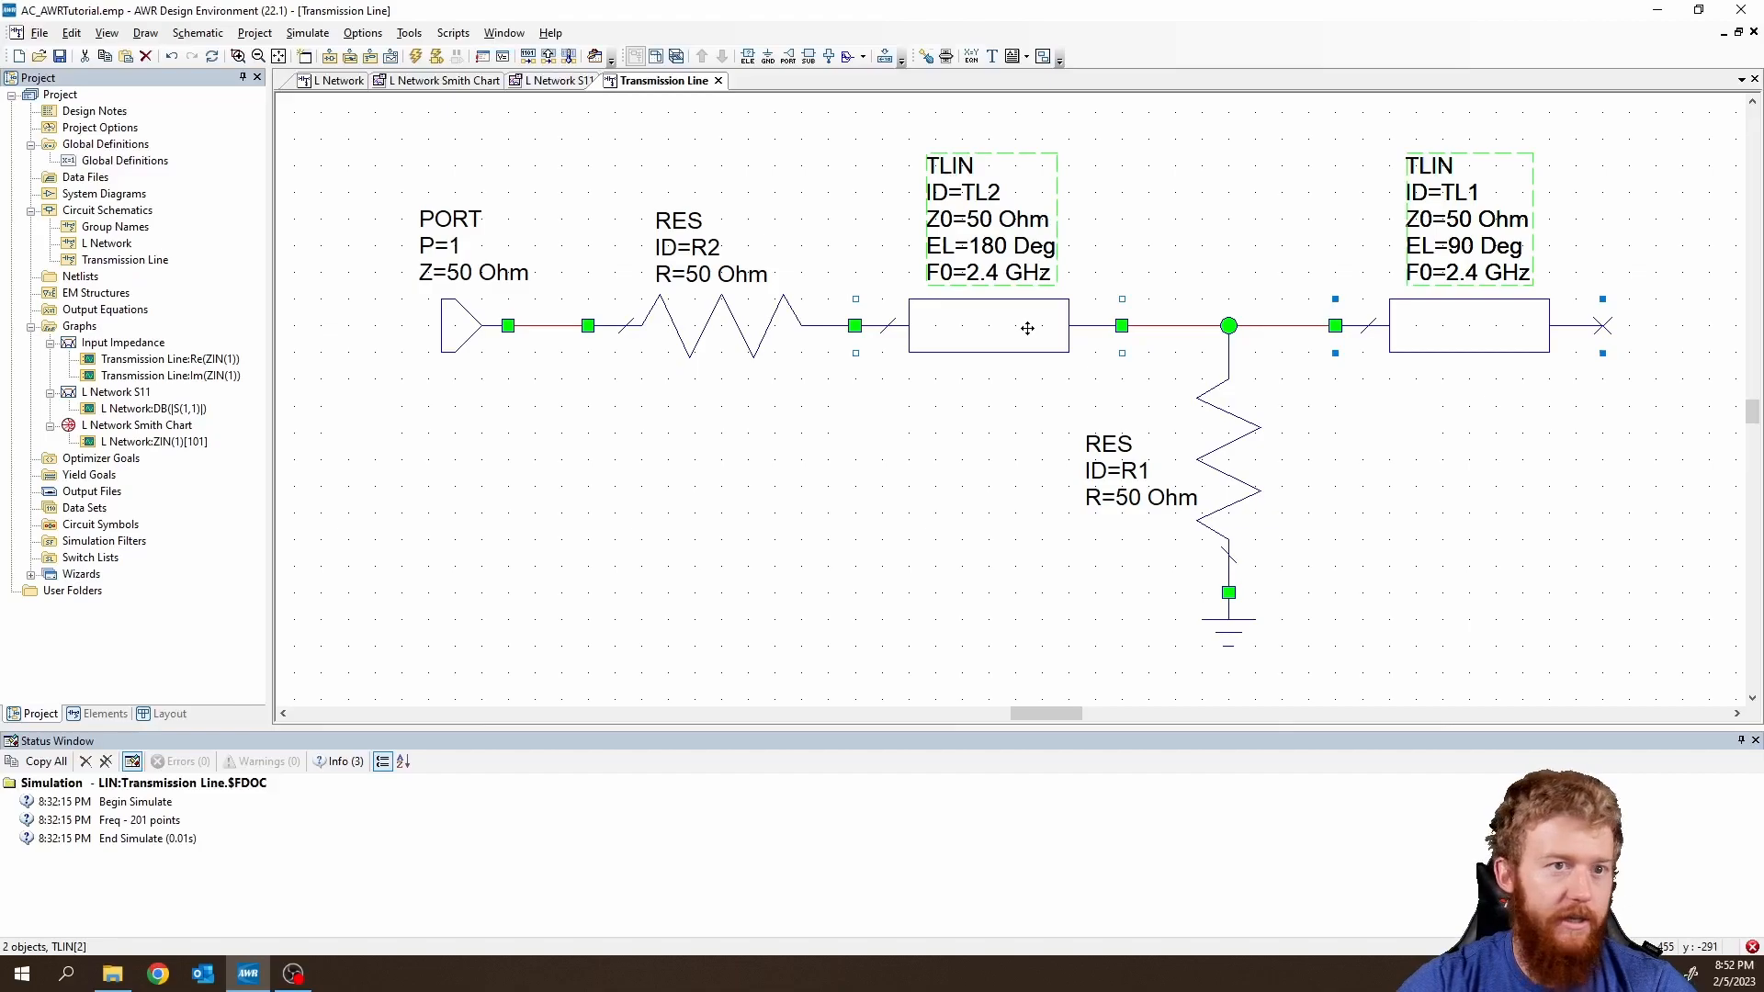
Create a new circuit schematic named Microstrip Match.
left_click(90, 309)
left_click(110, 212)
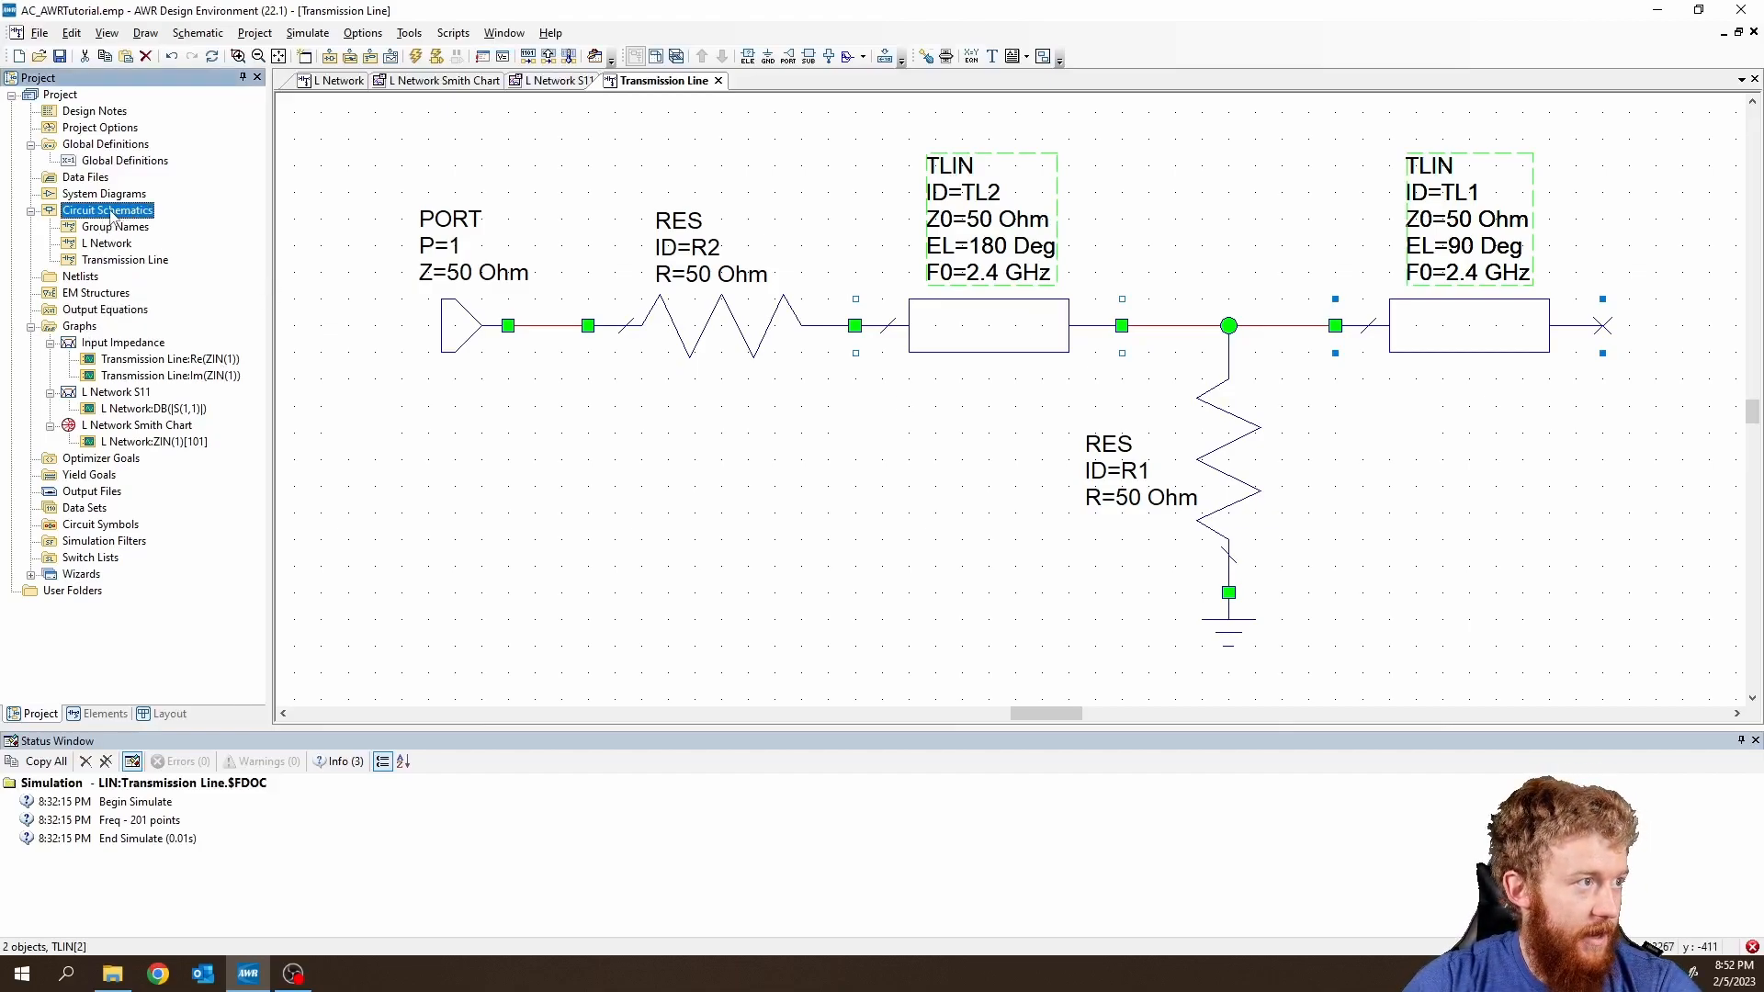
right_click(110, 215)
left_click(152, 238)
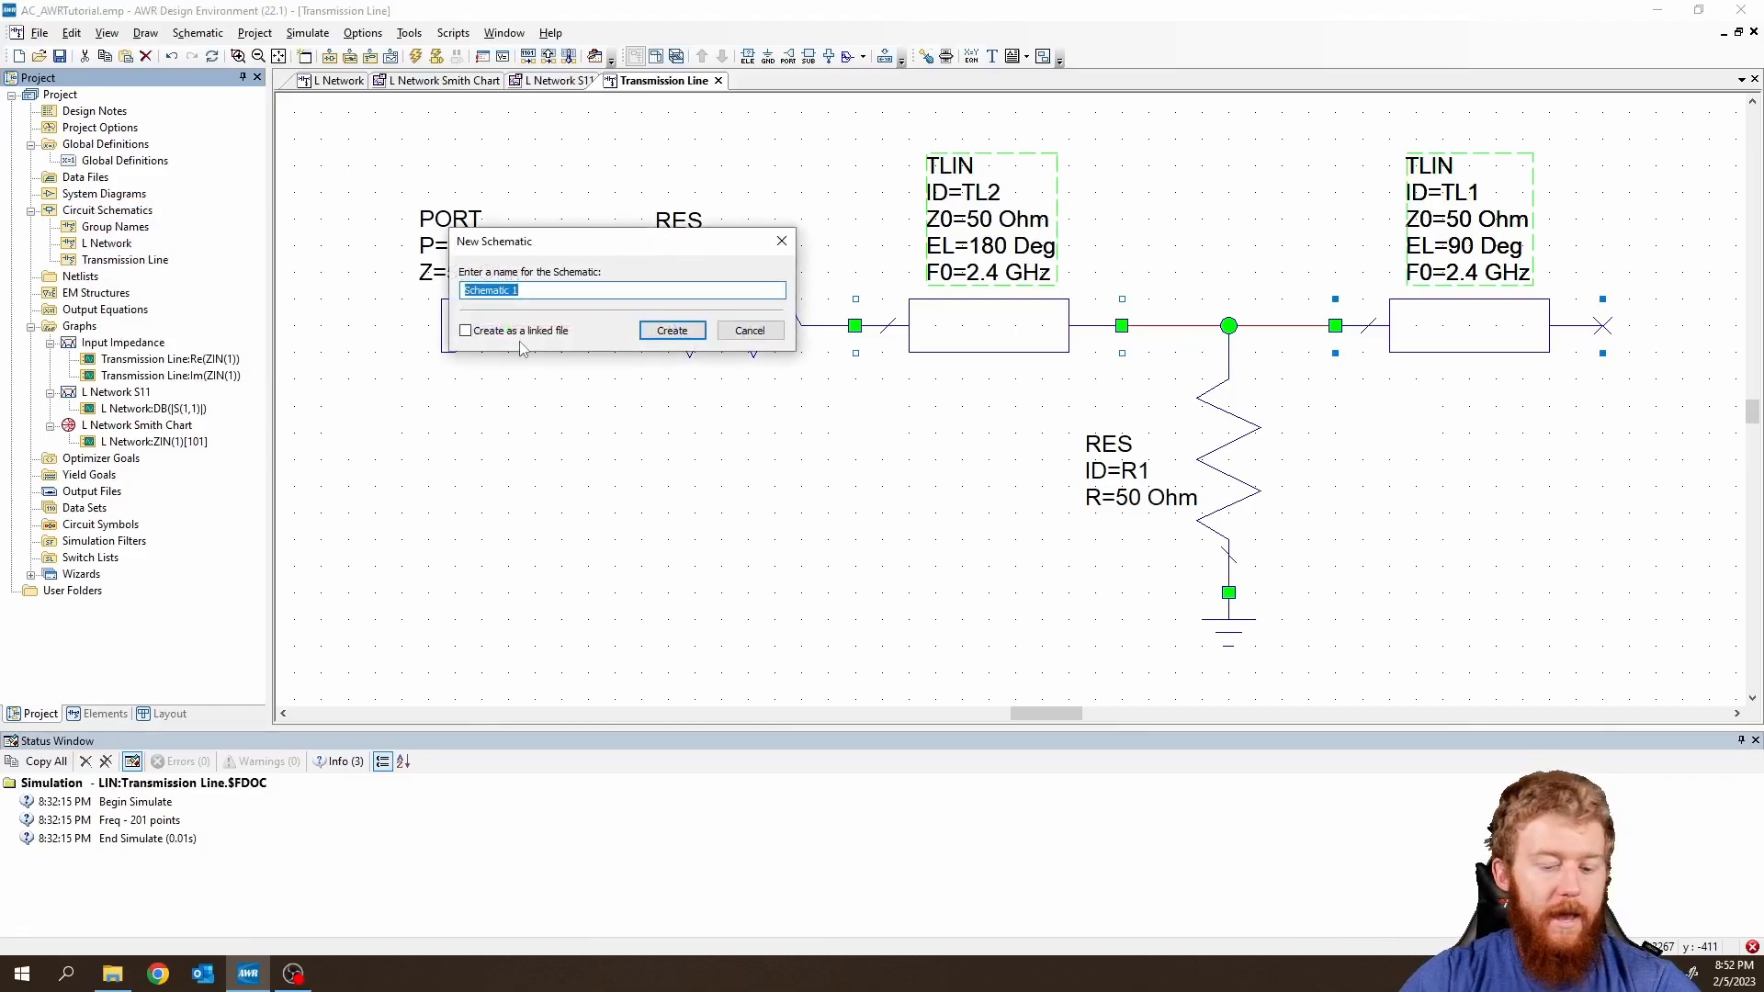
type("Micr")
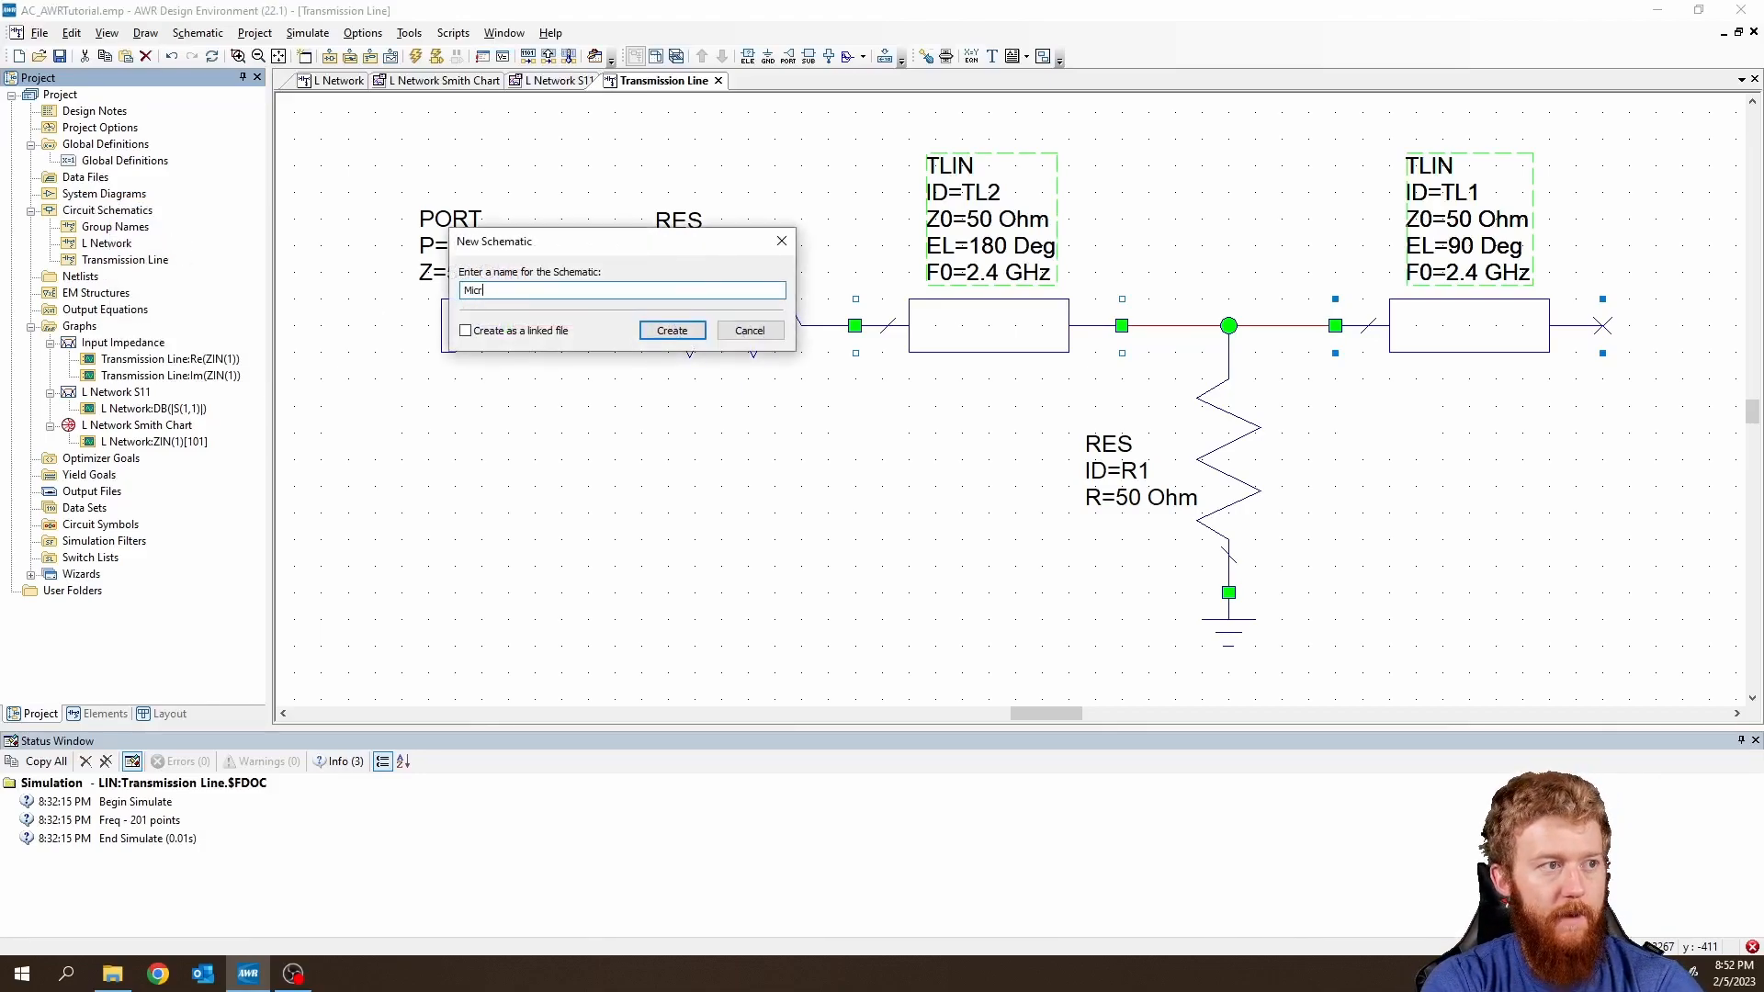
type("ostrip Match")
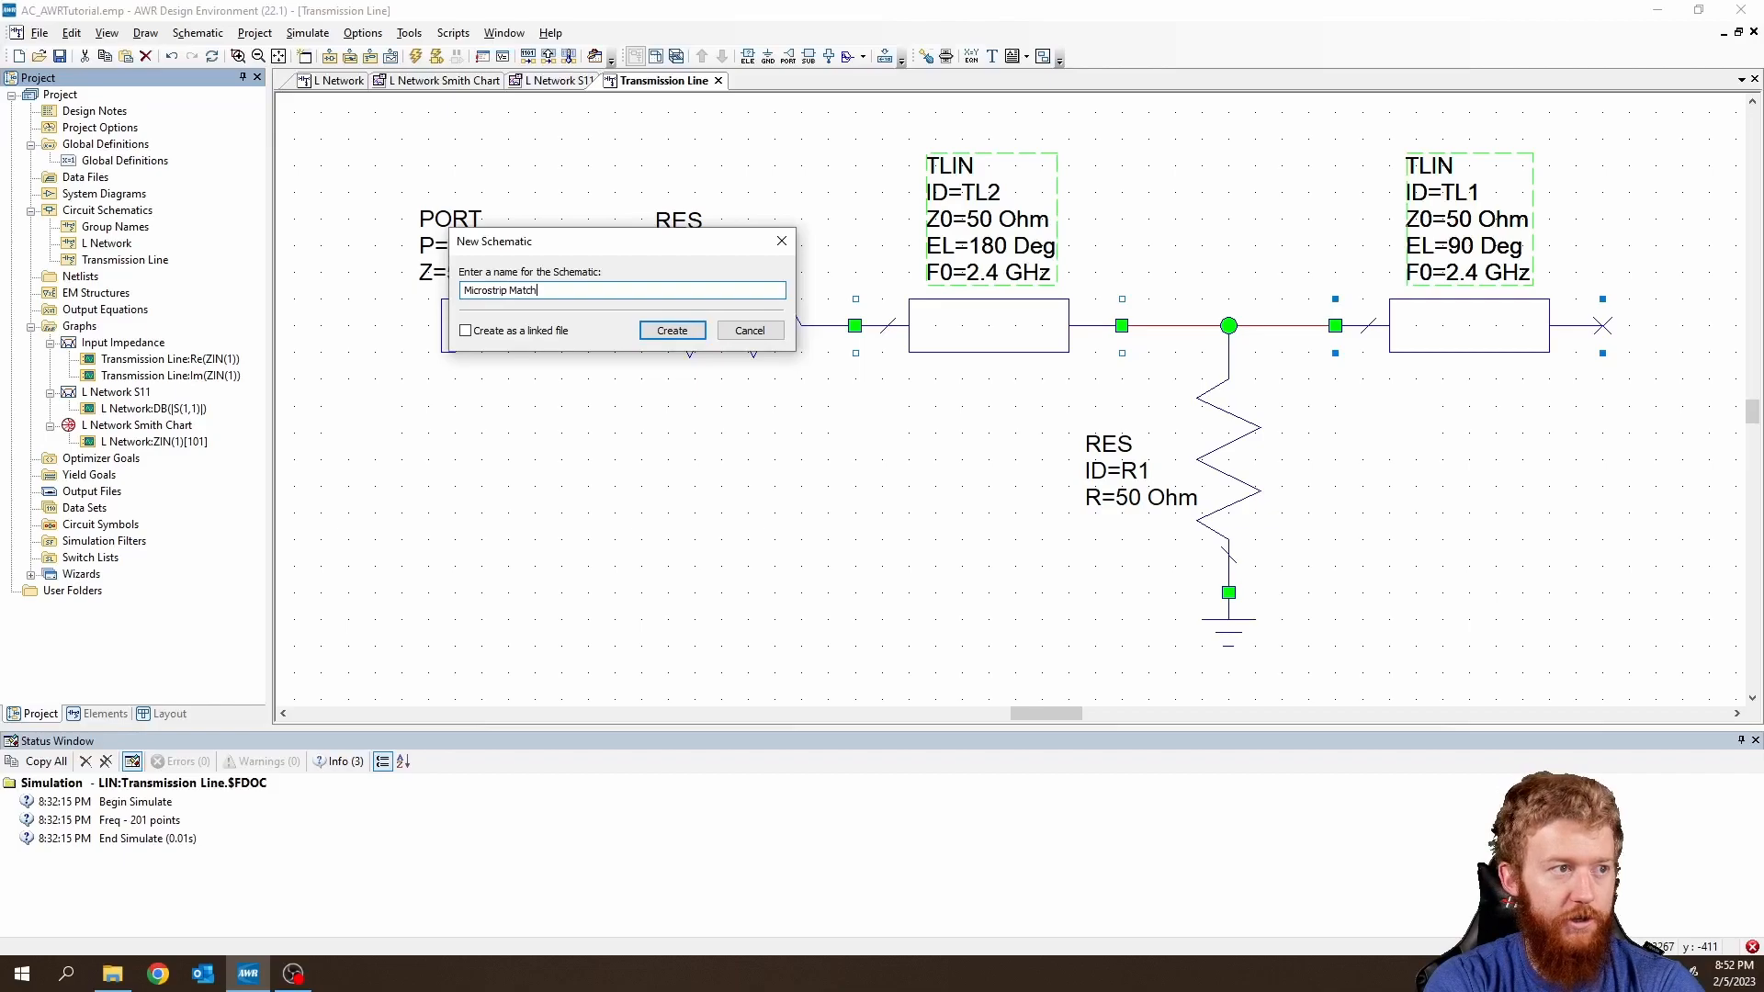
key("Return")
Close the Transmission Line schematic and all other open schematic and graph windows.
left_click(660, 81)
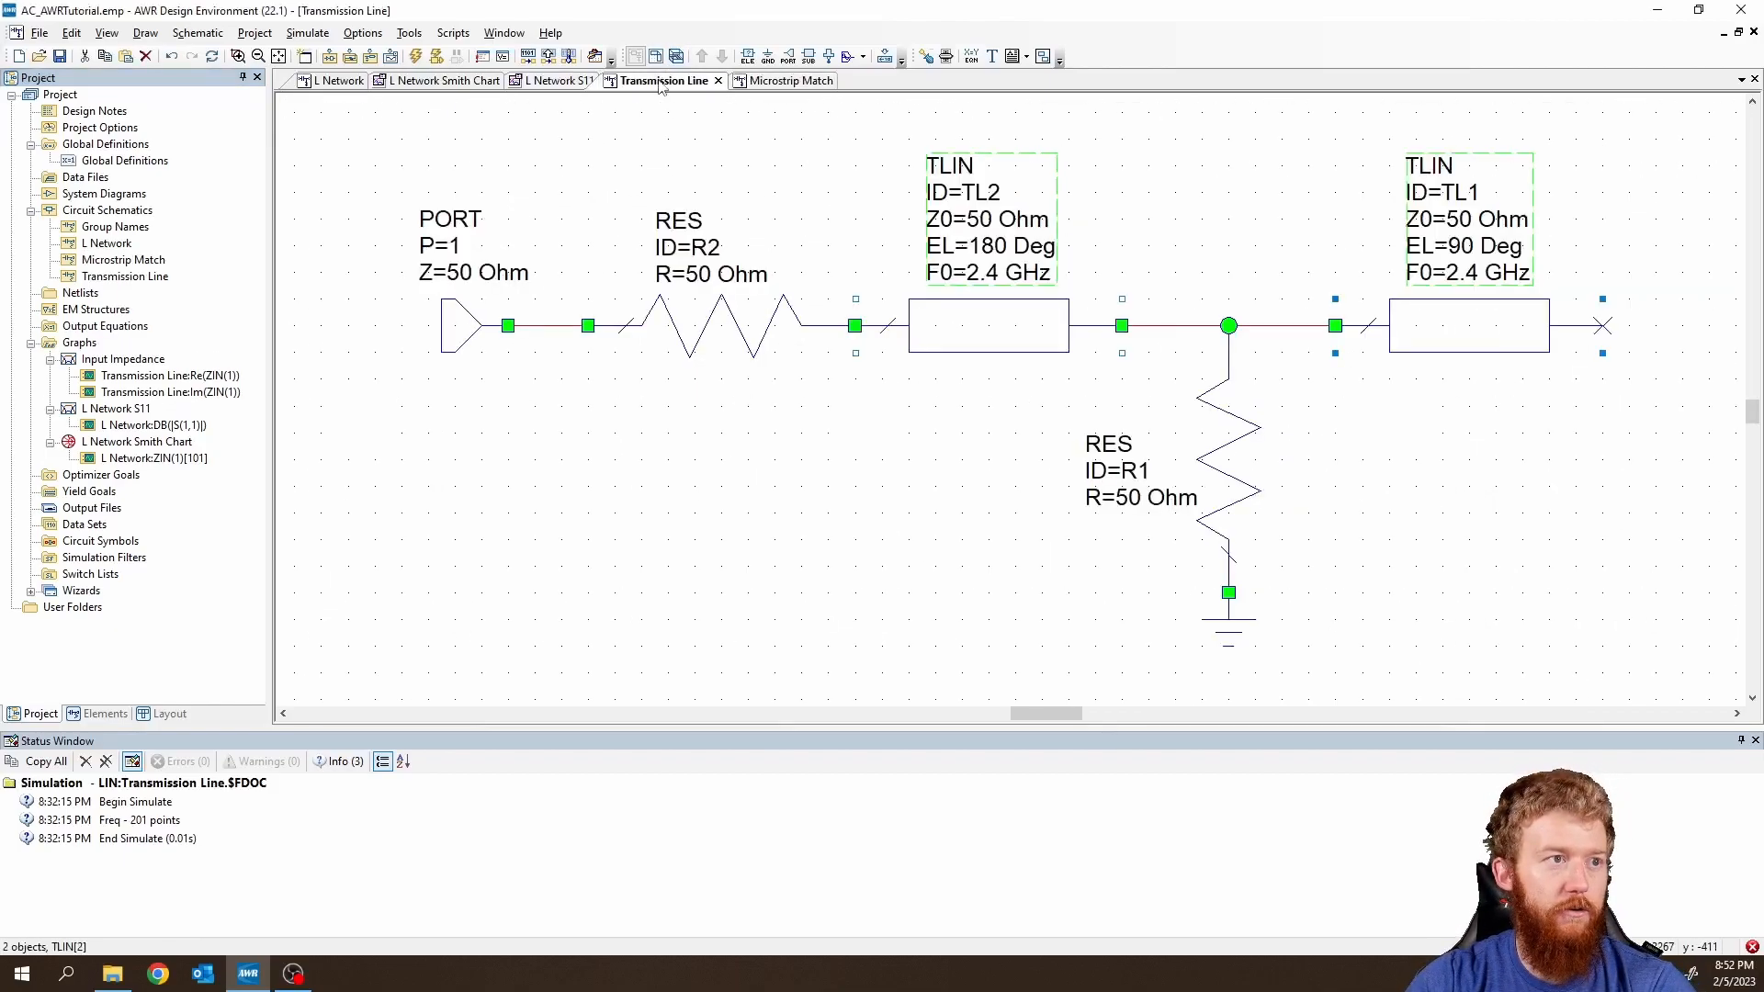
left_click(719, 81)
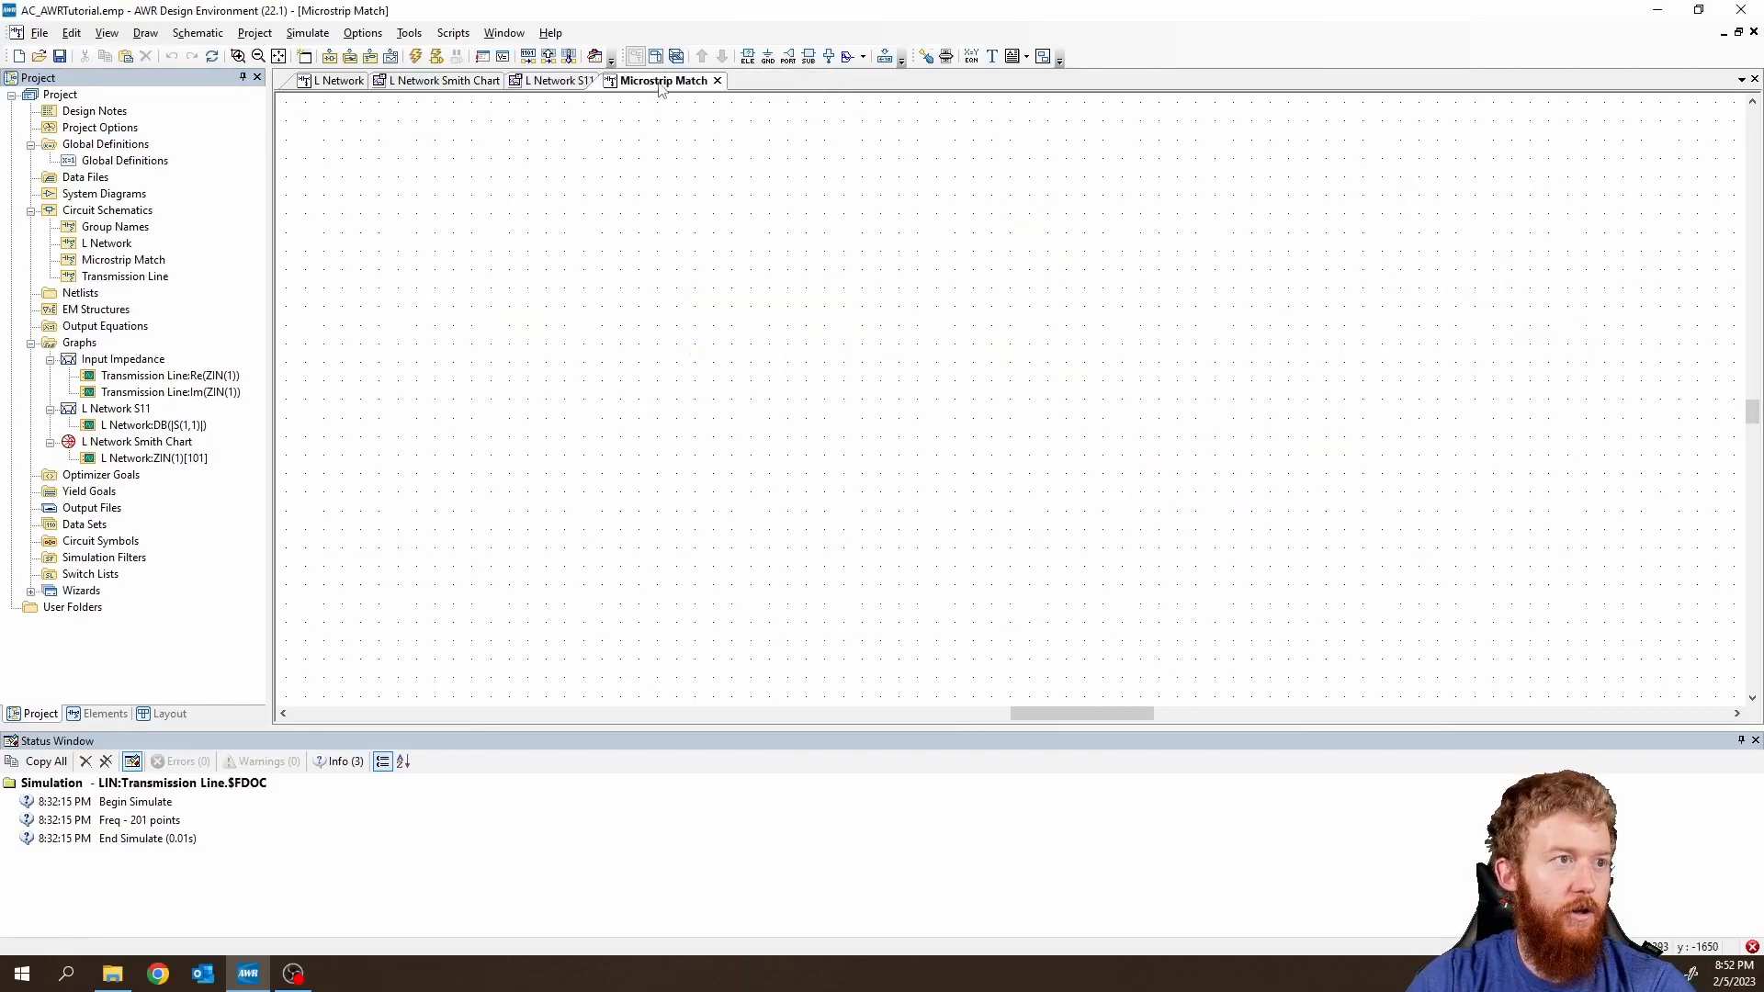
left_click(552, 81)
left_click(654, 83)
left_click(503, 33)
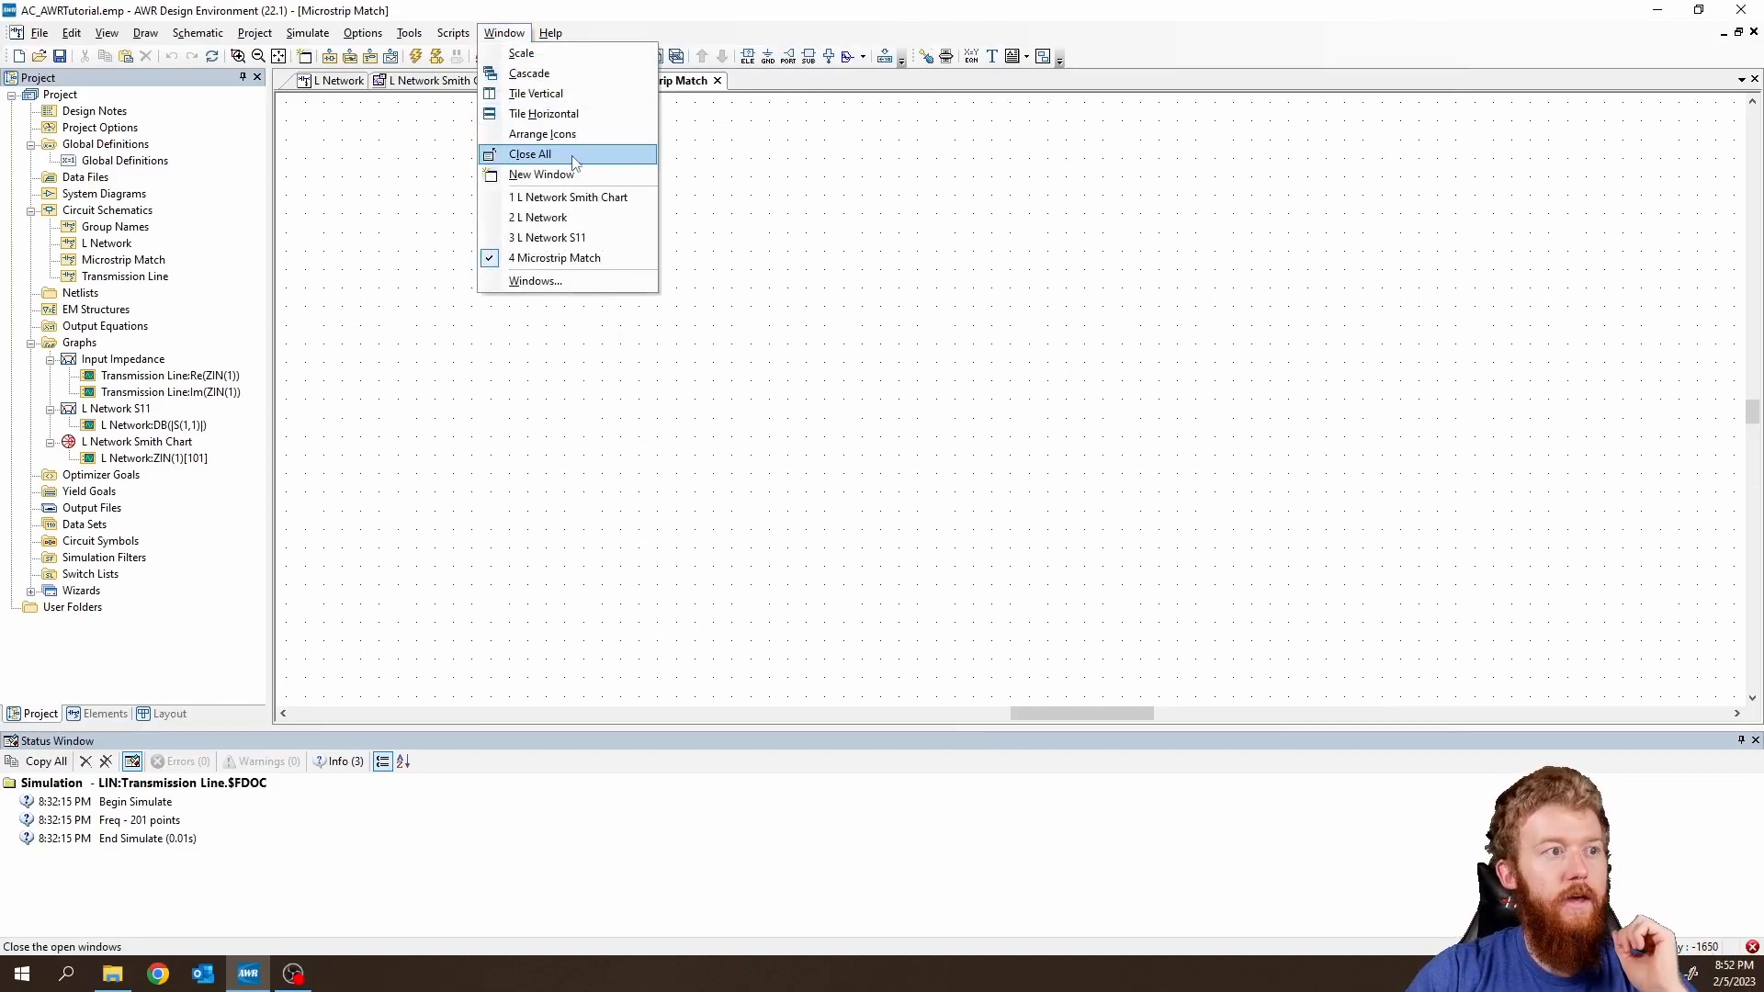
left_click(530, 154)
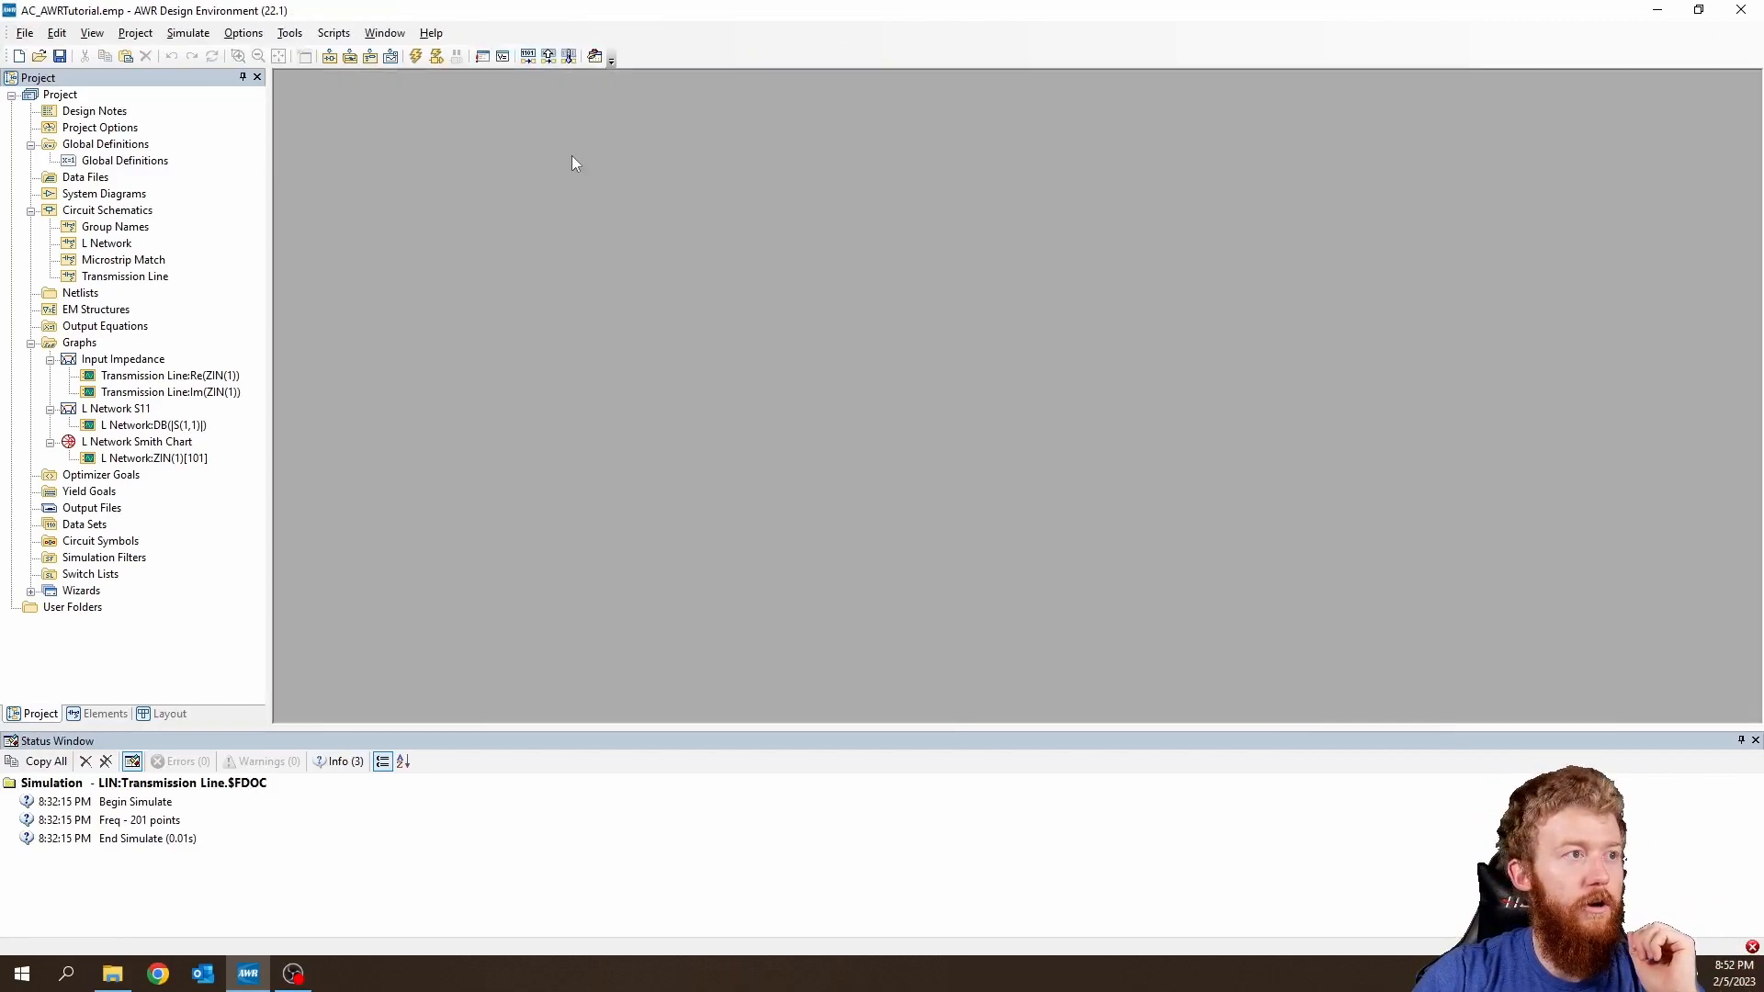
Open the Transmission Line schematic in a maximized window, close it, and open the Microstrip Match schematic.
double_click(124, 275)
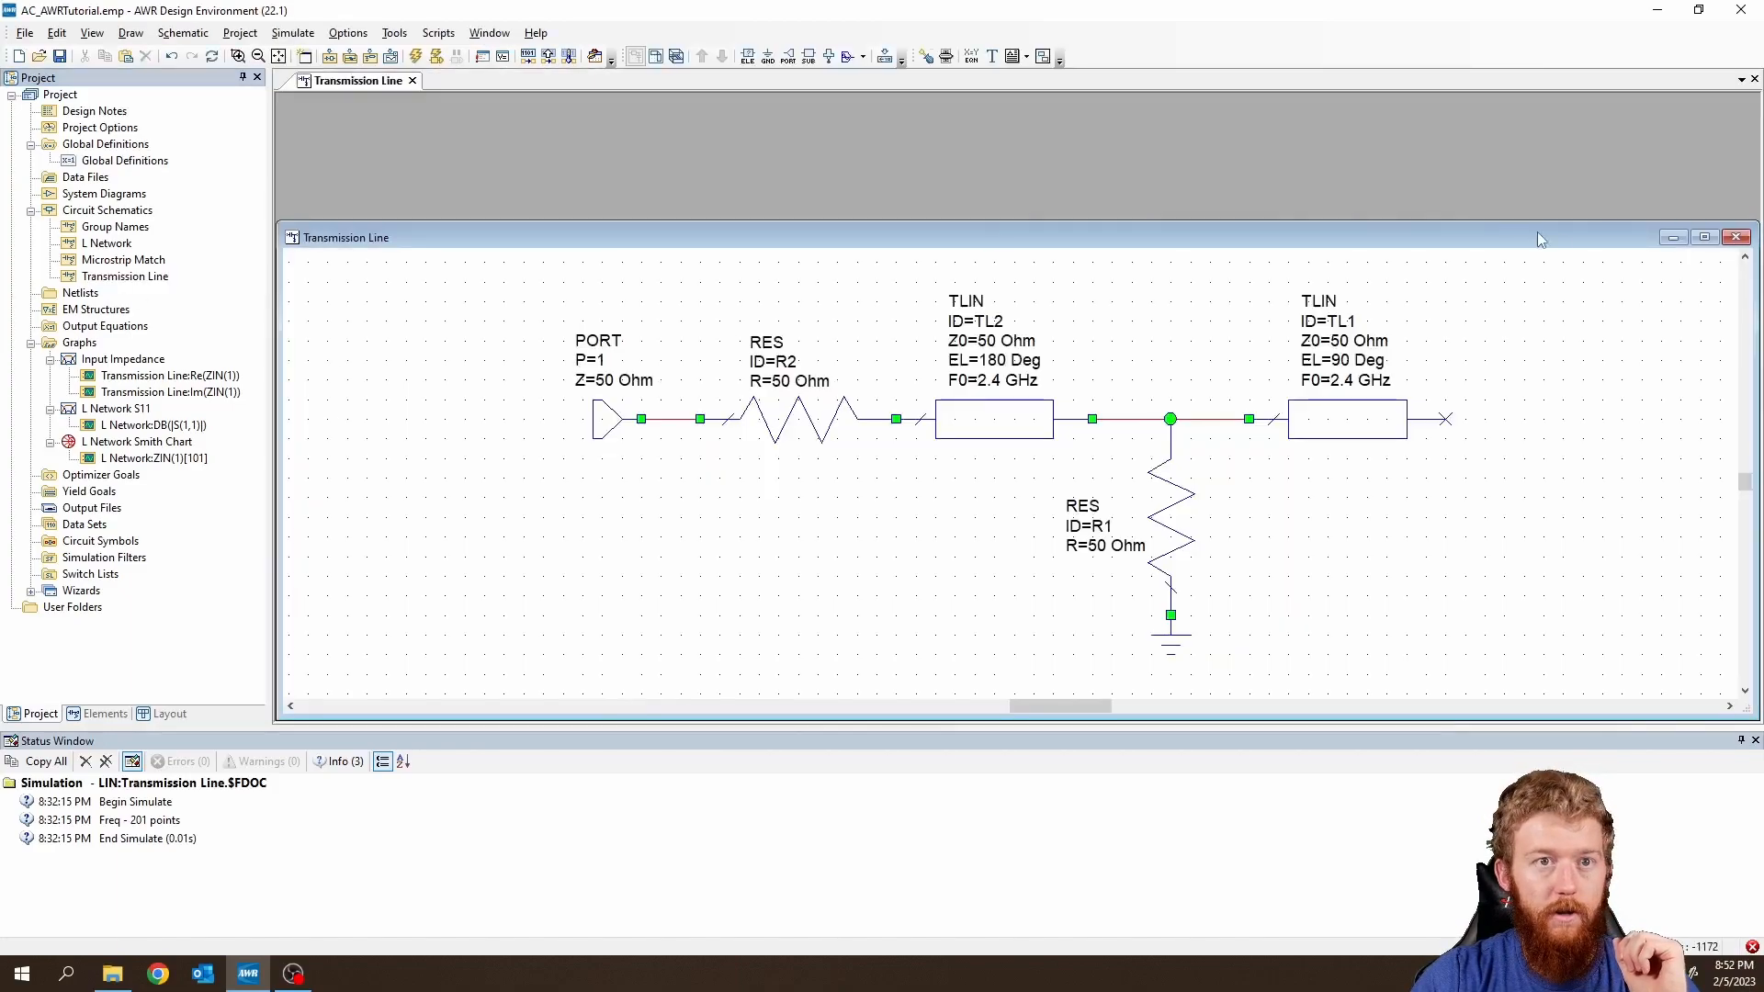
left_click(1703, 239)
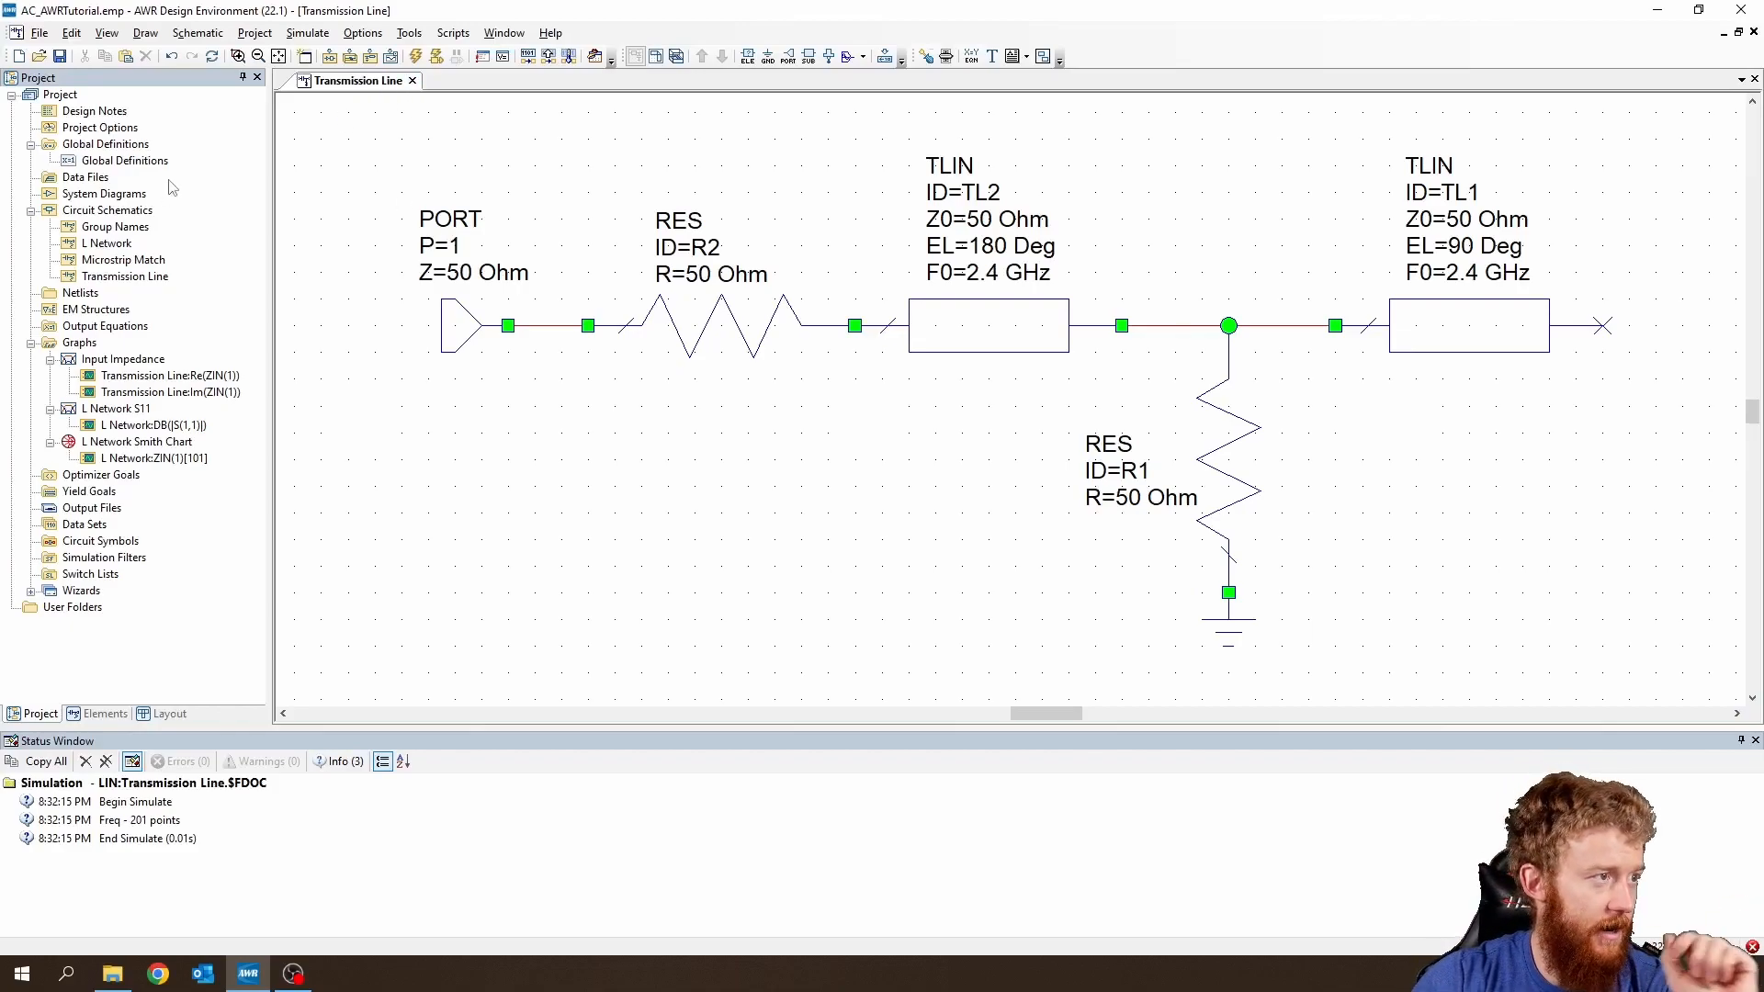
double_click(124, 260)
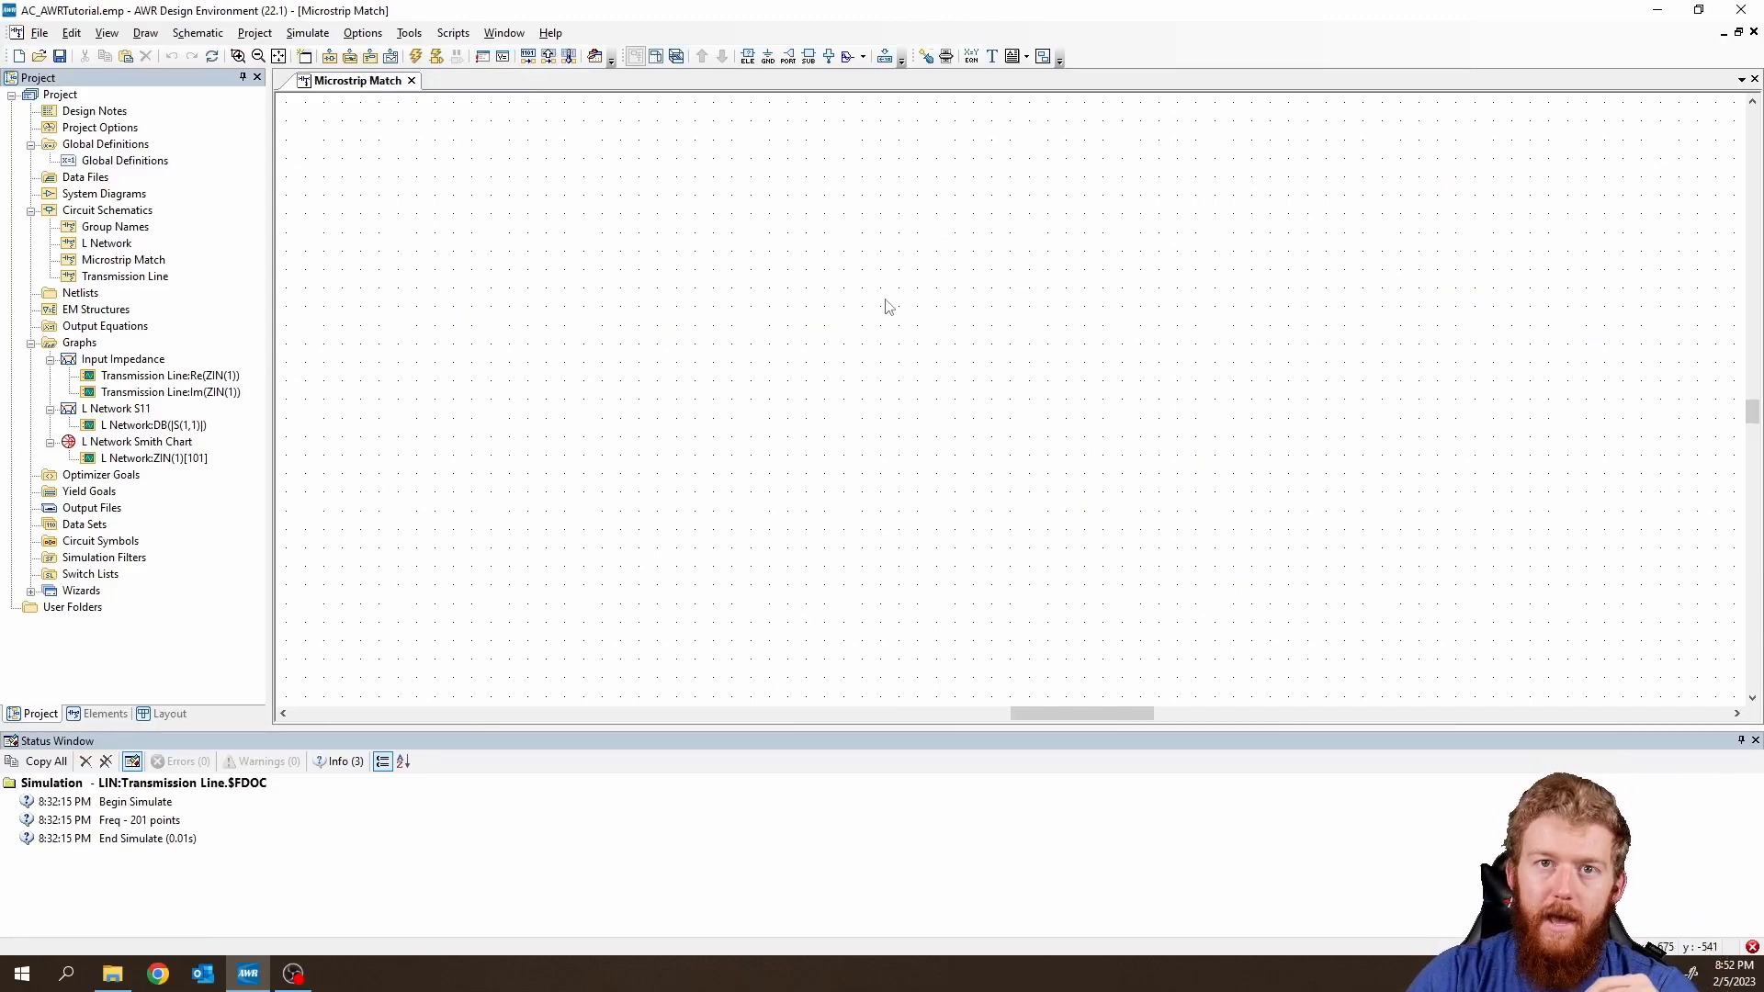
Copy the 100-j*50 Ohm LOAD element from the L Network schematic into the Microstrip Match schematic.
double_click(108, 245)
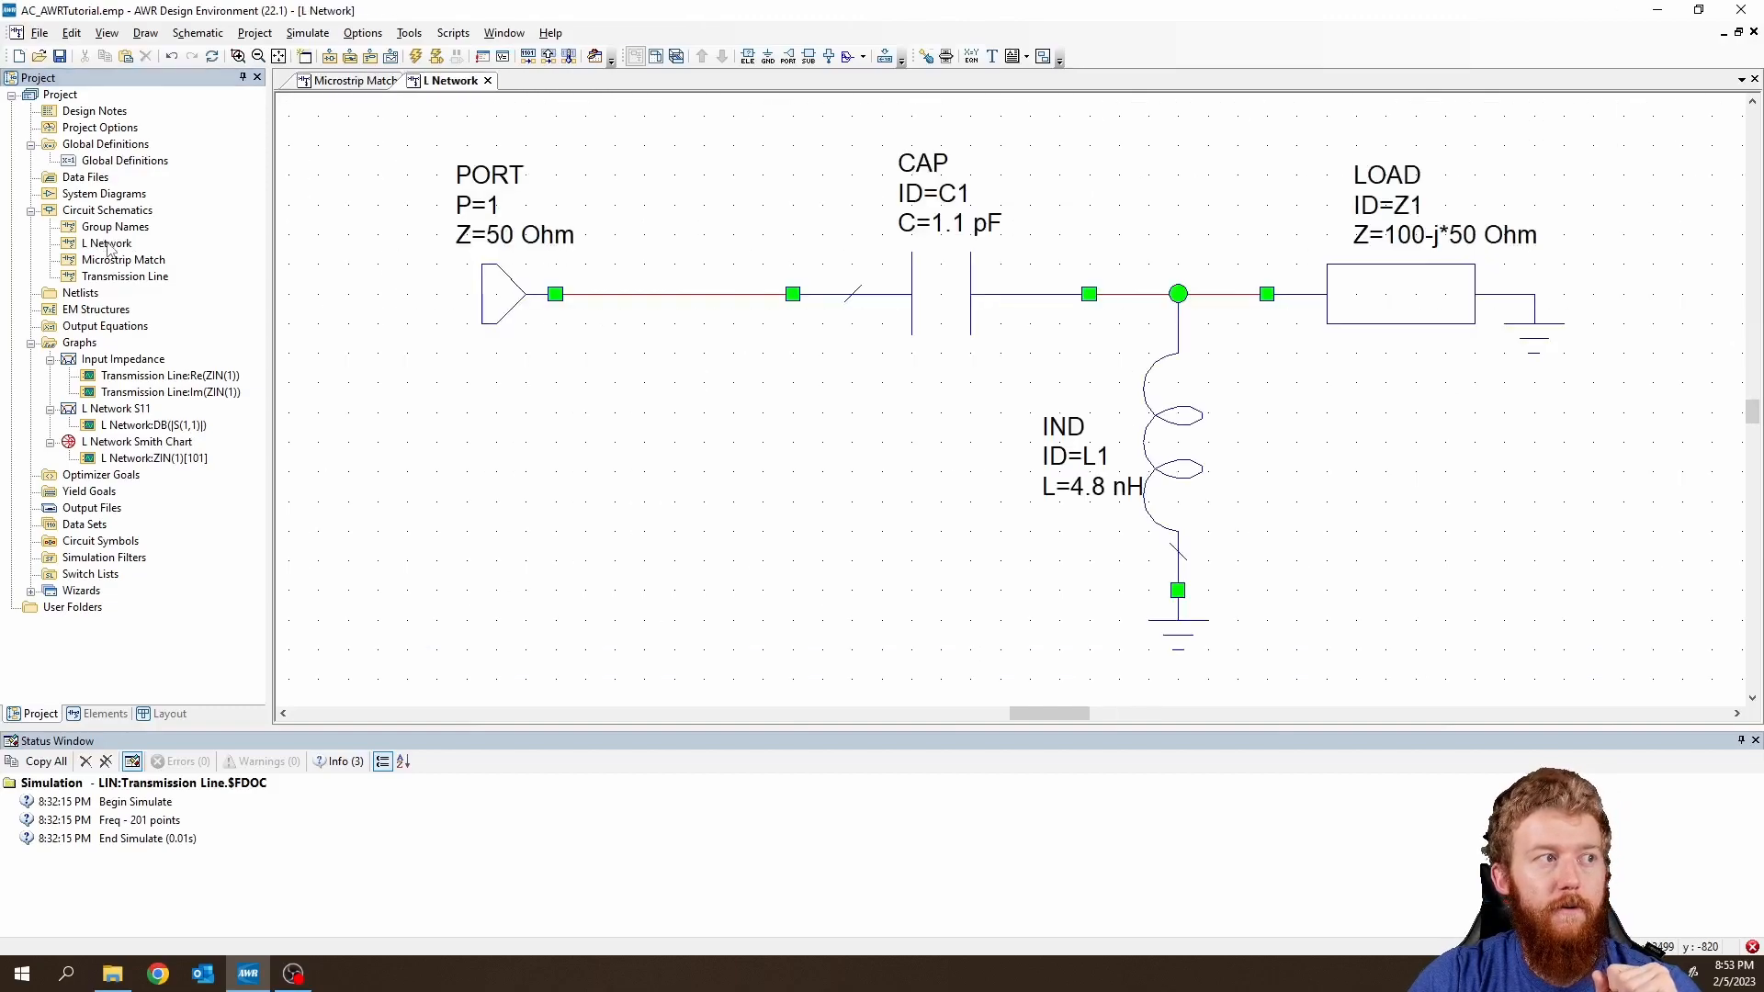
left_click(1391, 282)
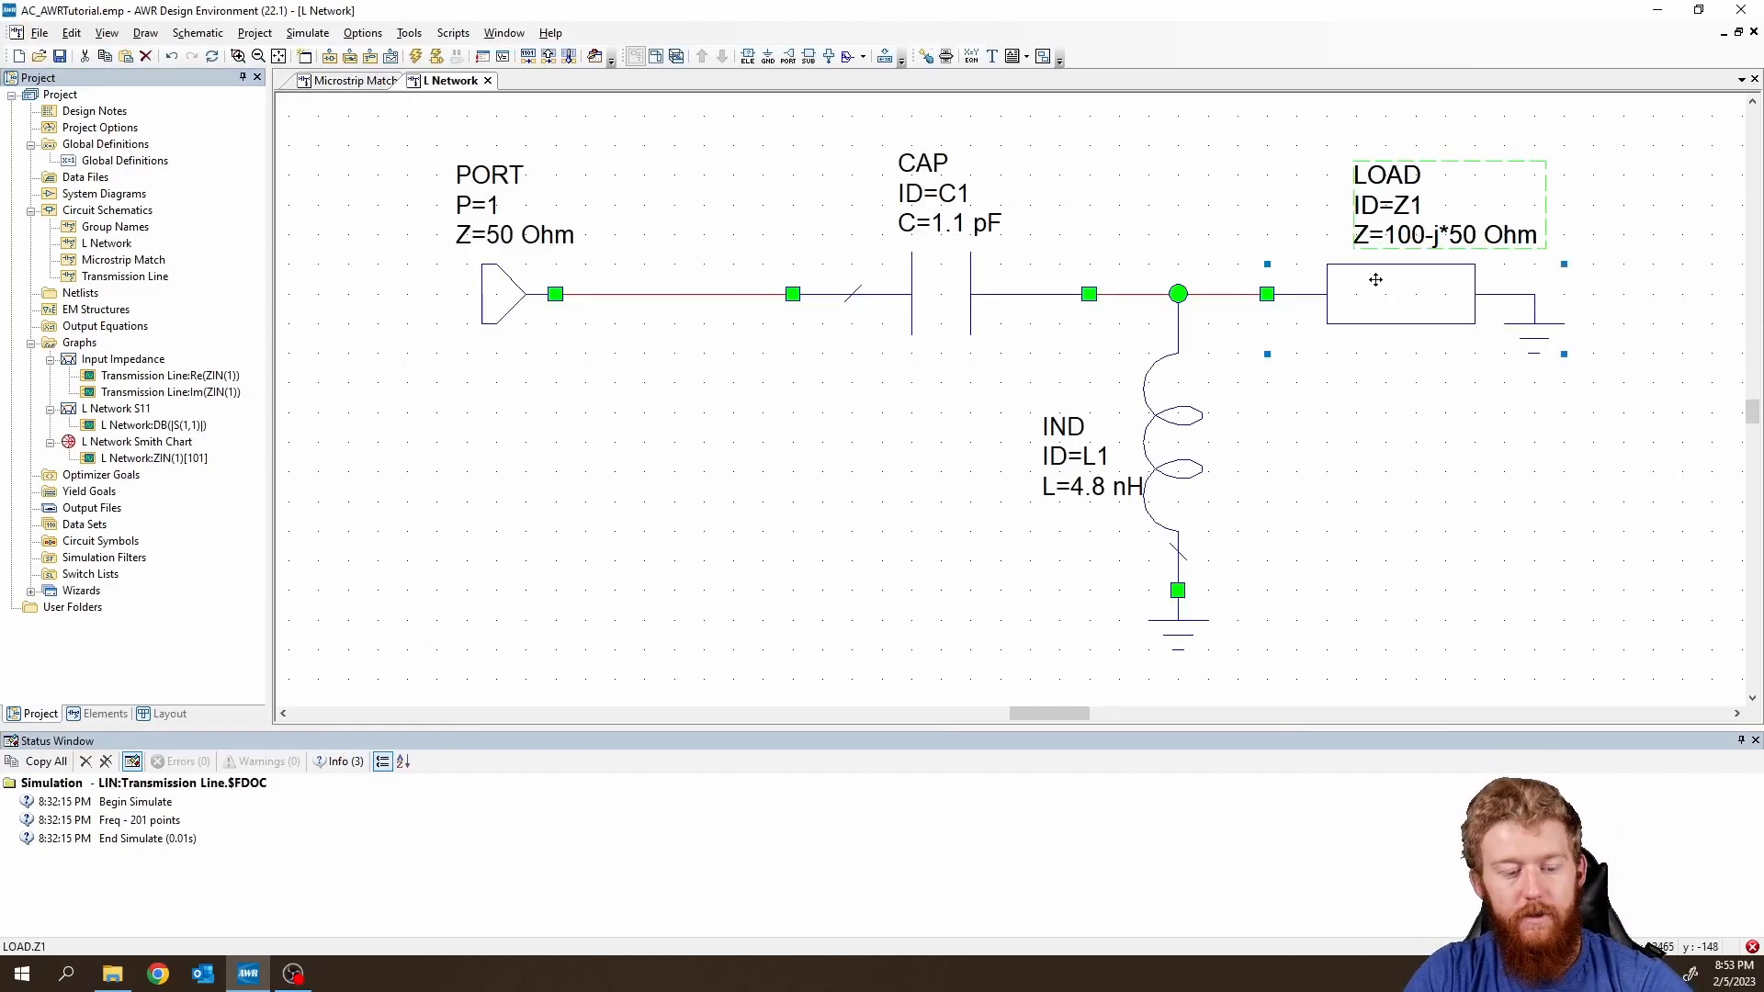
left_click(350, 81)
key("ctrl+v")
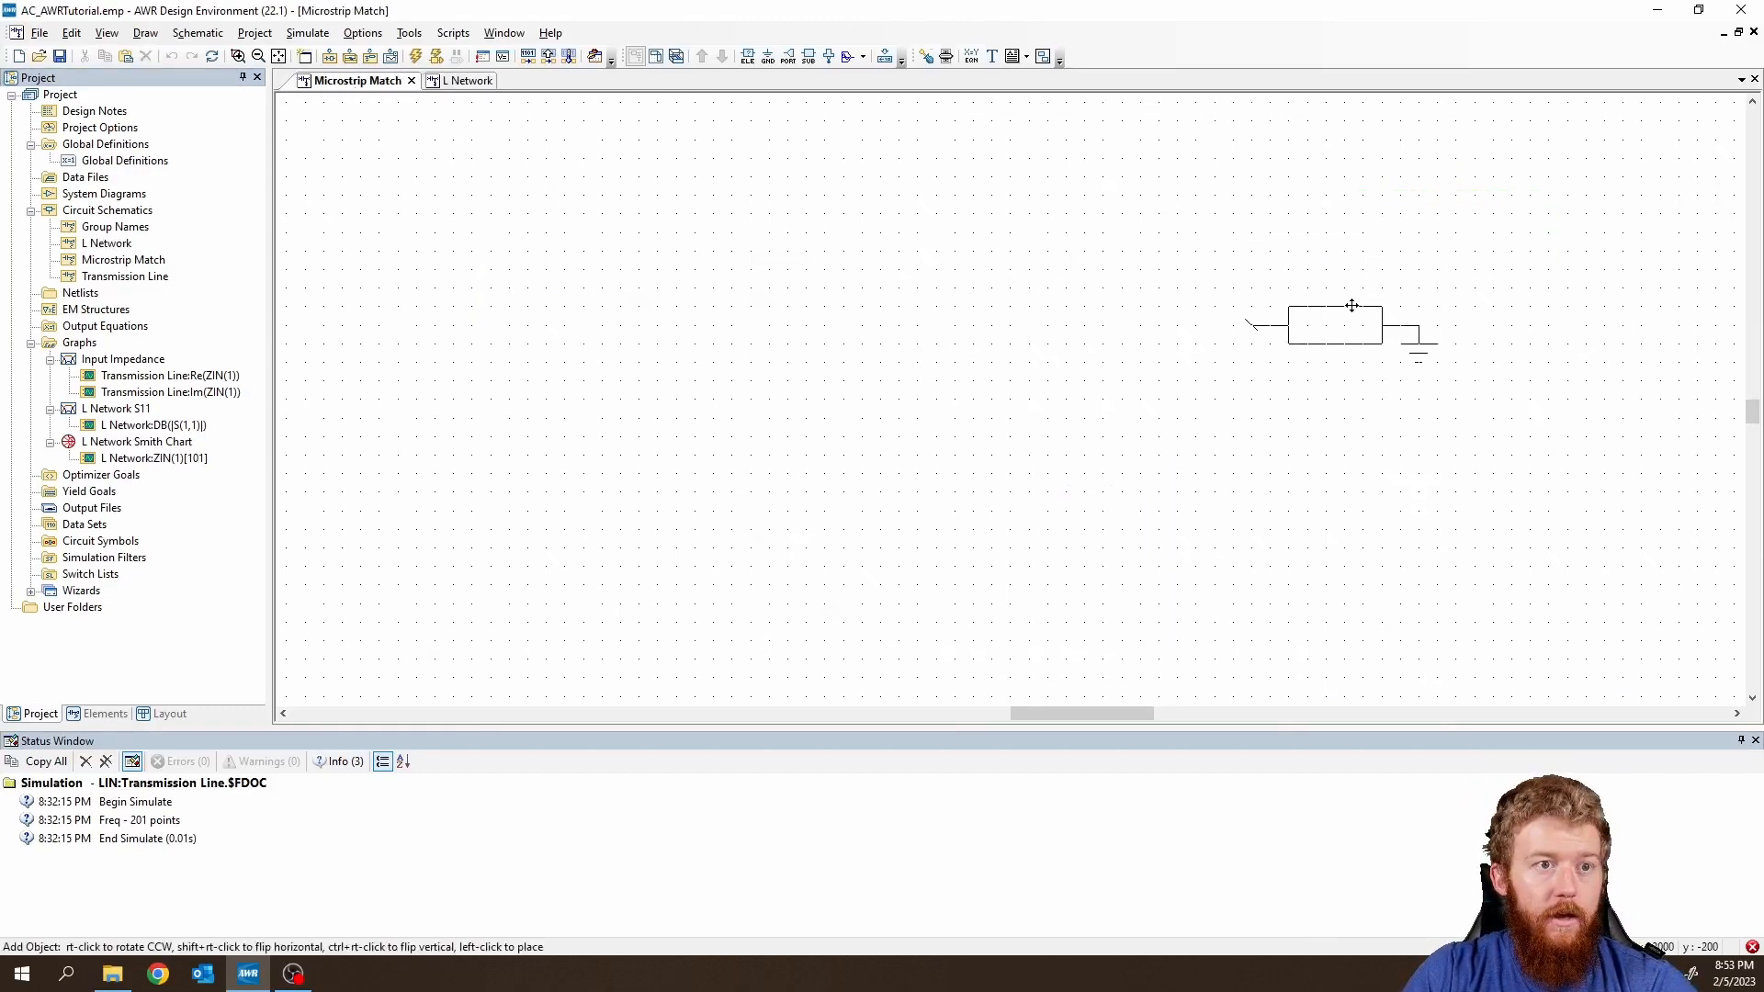
left_click(1352, 270)
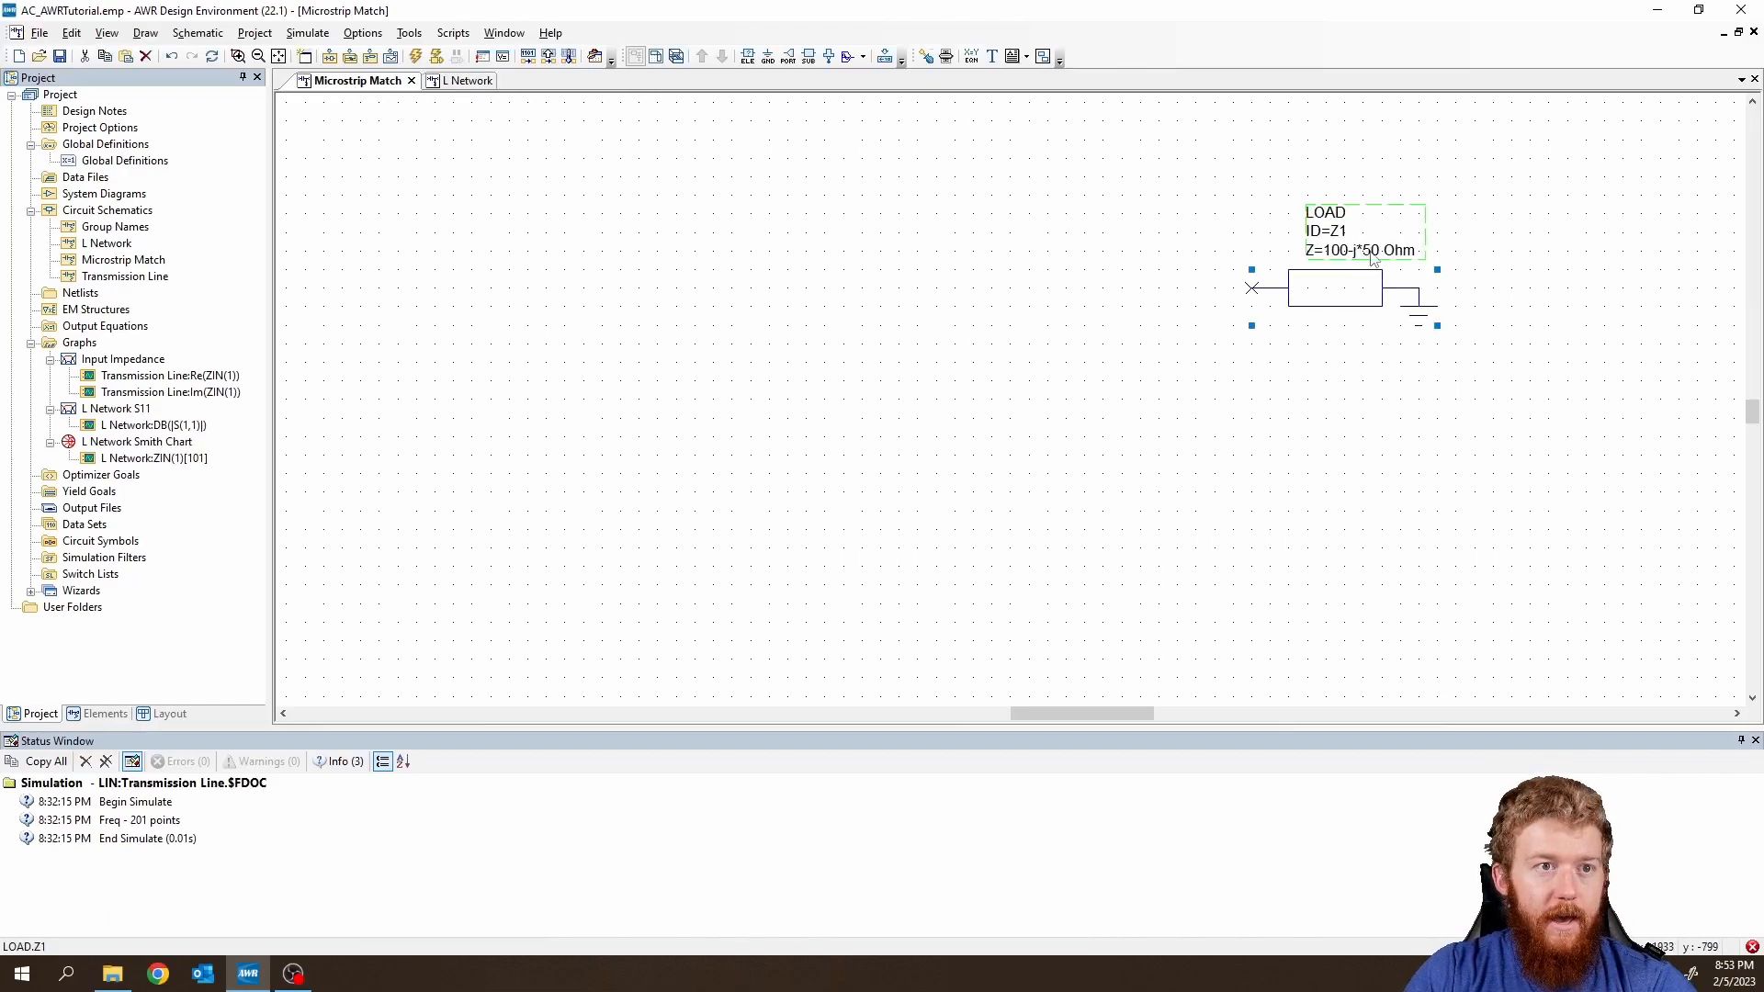
Set the impedance of the copied LOAD element in the Microstrip Match schematic to 100-j*100 Ohm.
double_click(1371, 254)
left_click(1376, 255)
key("BackSpace")
type("100-j*100")
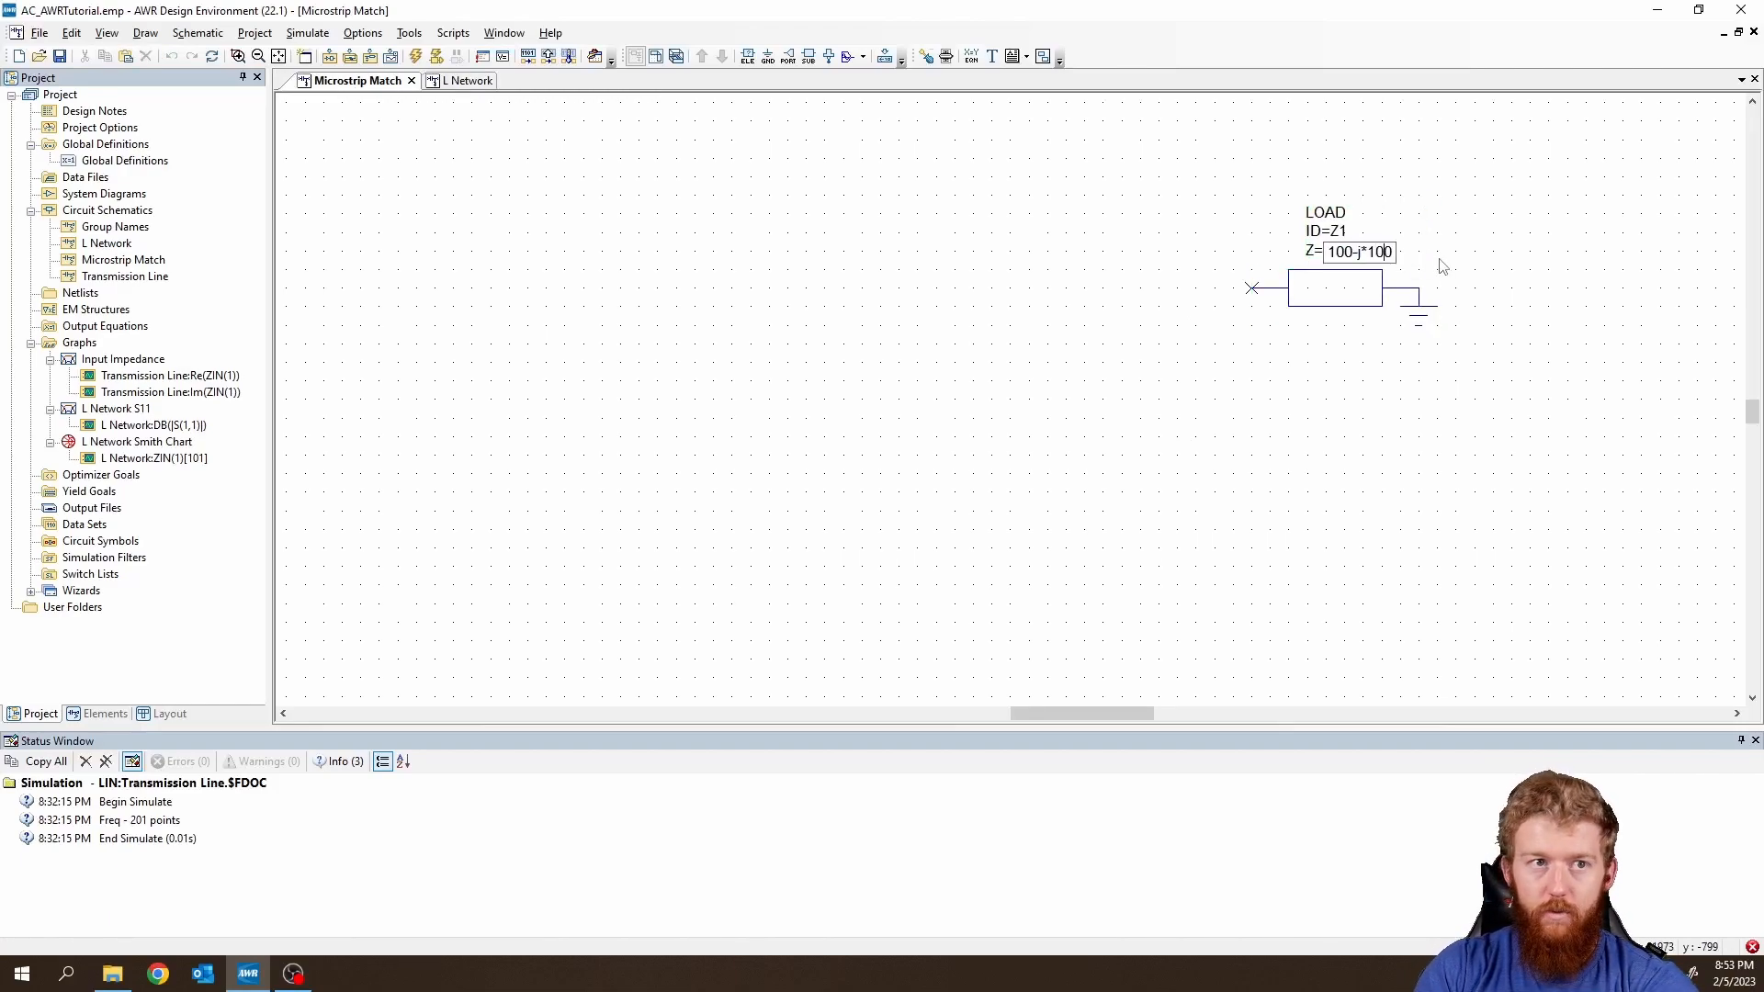
left_click(1441, 266)
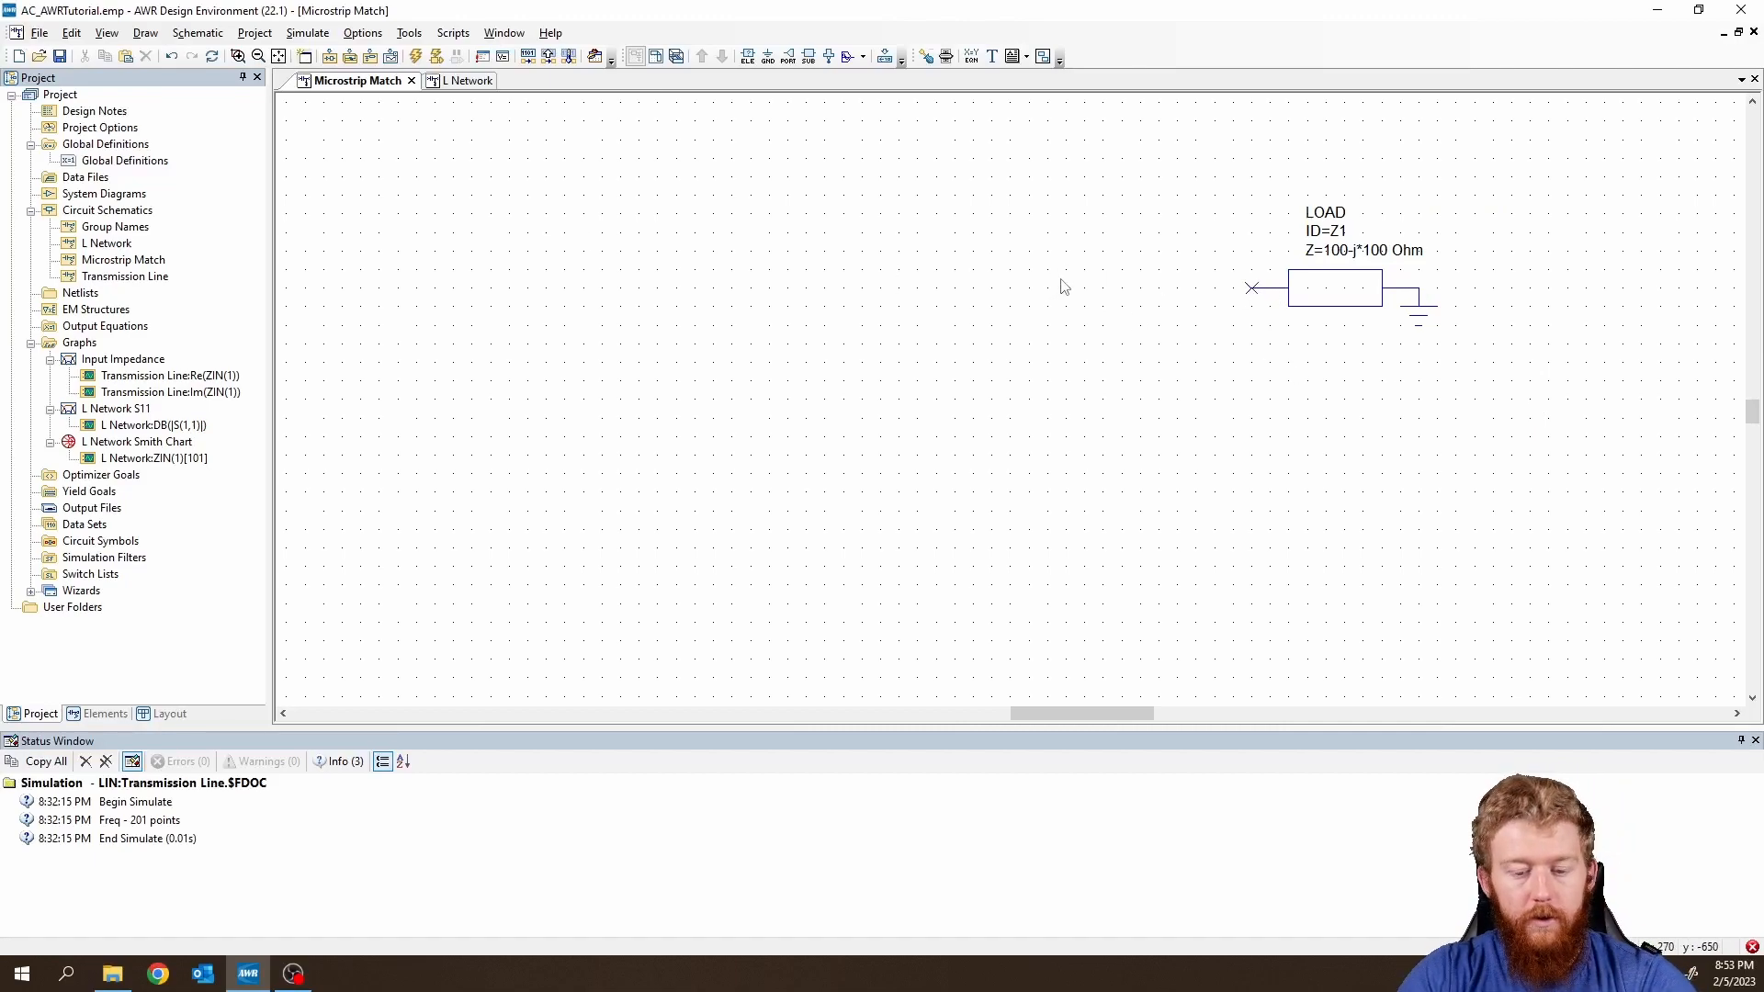
Place a 50 Ohm port in line with the load's open terminal, leaving room between them for the matching network.
key("ctrl+p")
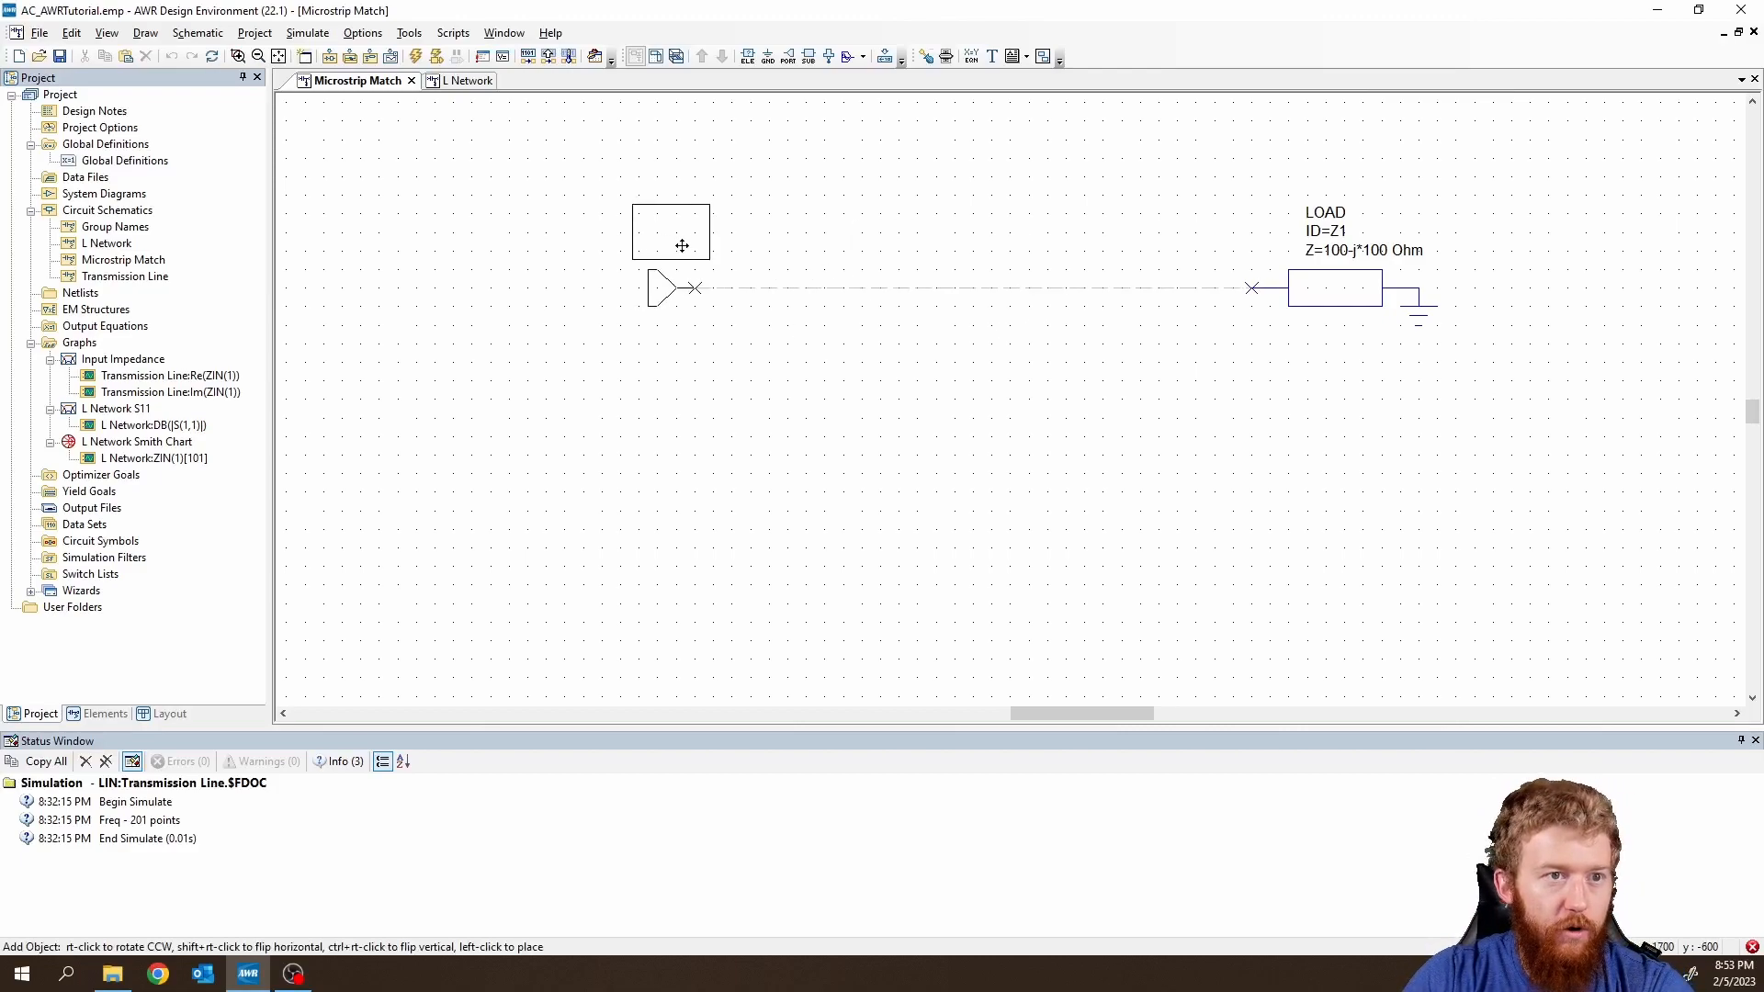
left_click(681, 245)
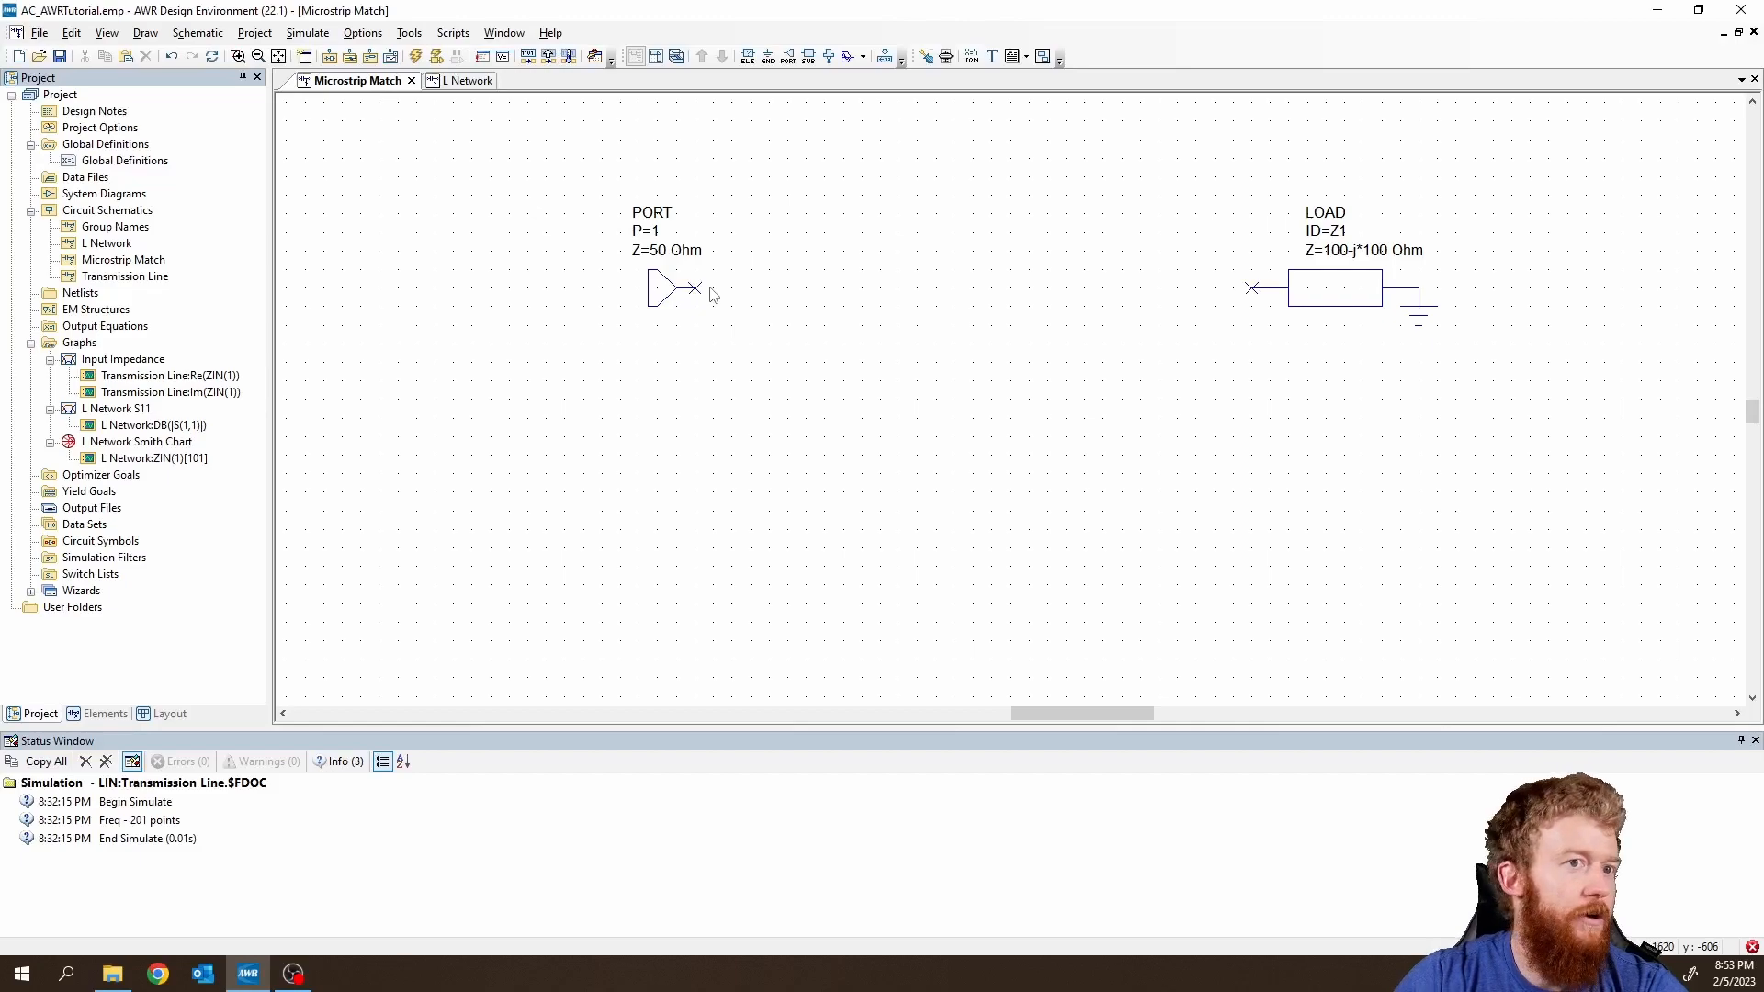
scroll(513, 441, "up", 1)
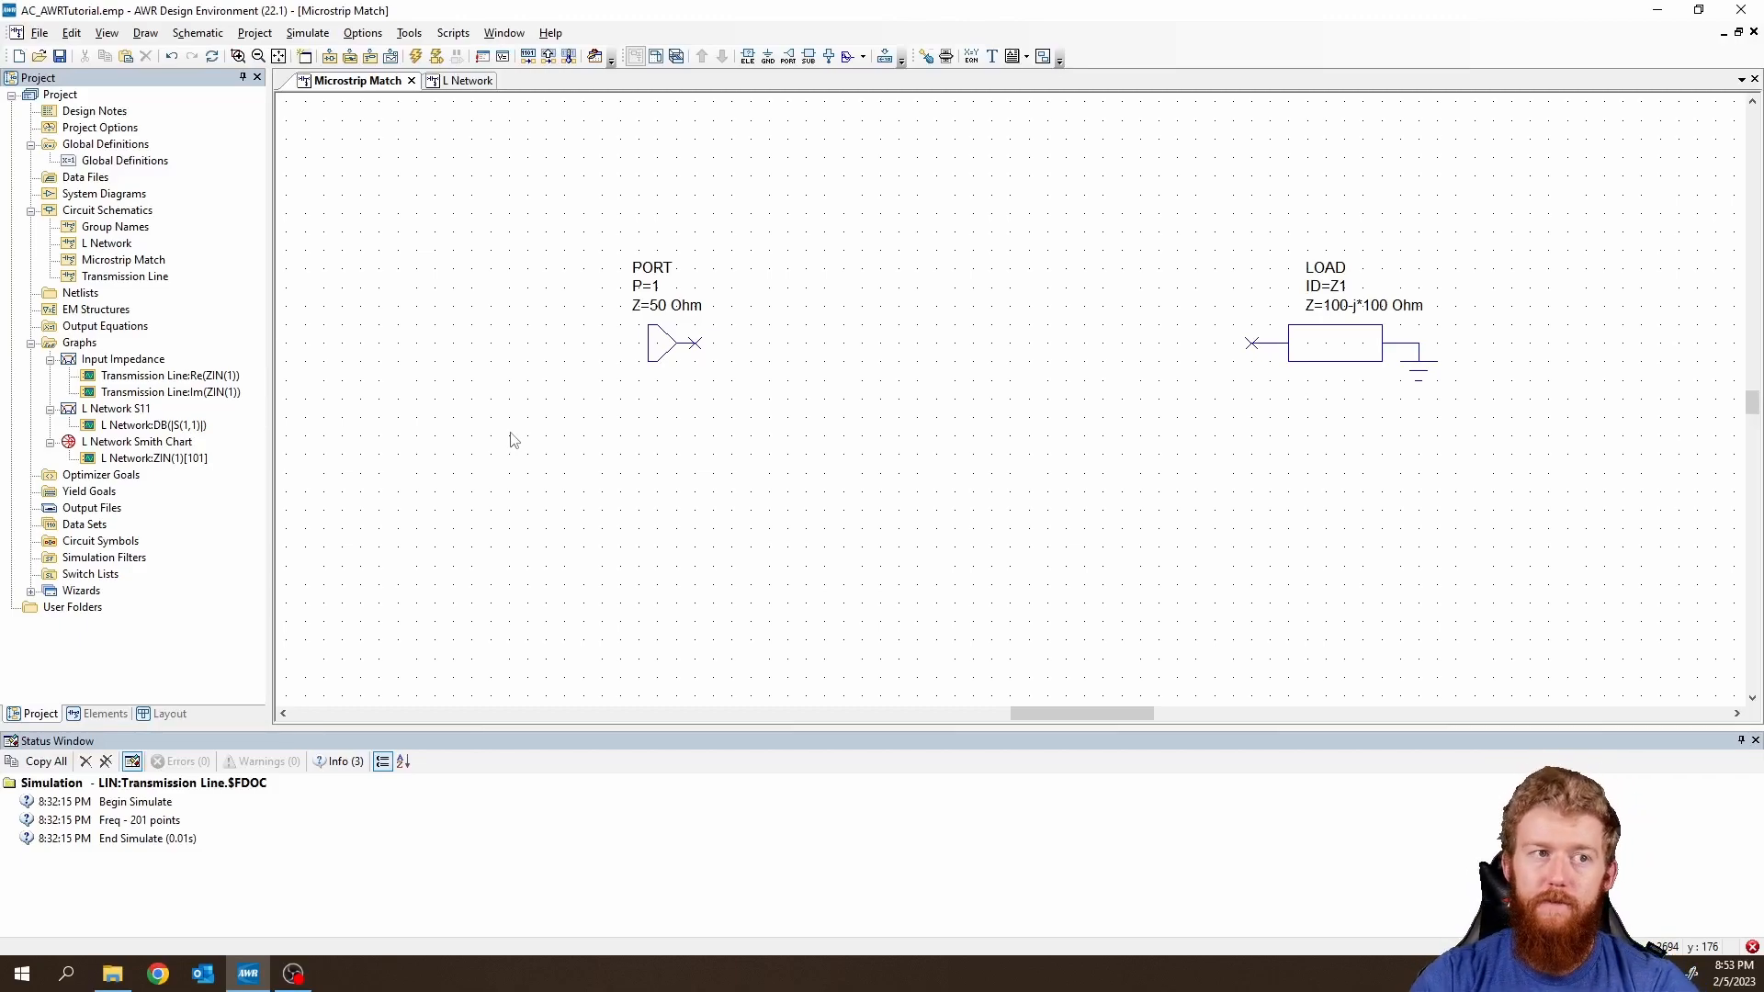
Open the circuit element library and look through its categories for the microstrip elements.
left_click(103, 714)
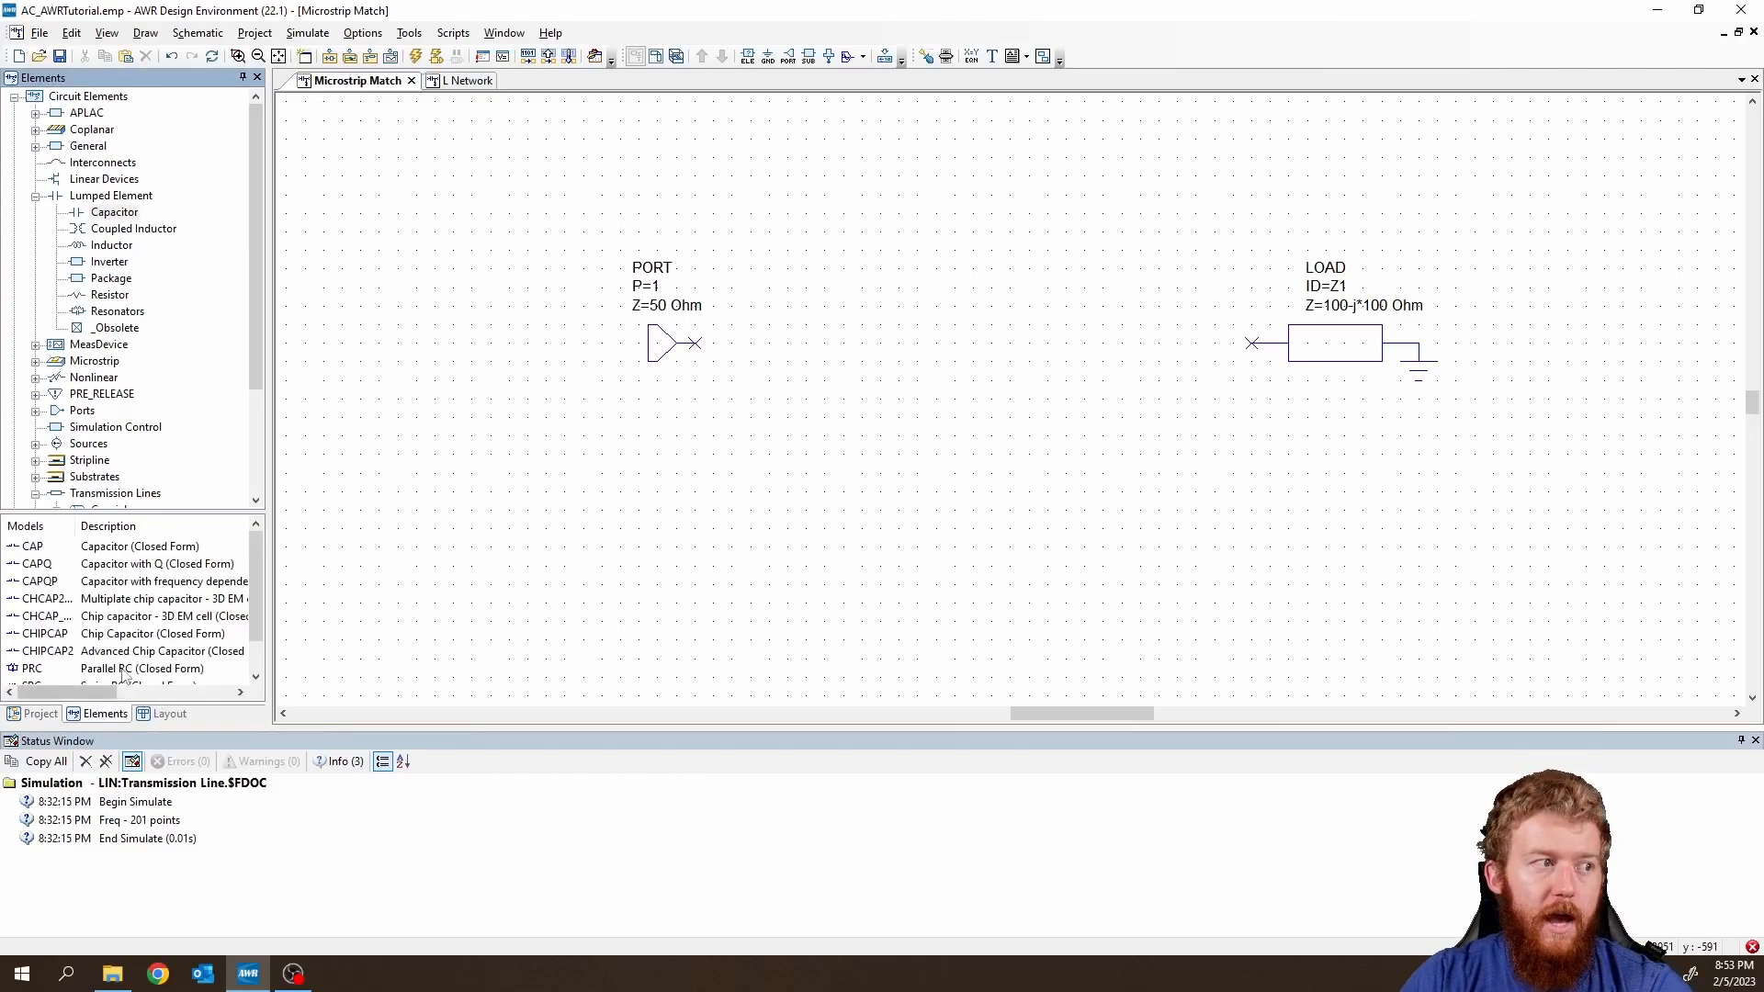
scroll(103, 369, "down", 2)
left_click(102, 366)
scroll(120, 370, "up", 2)
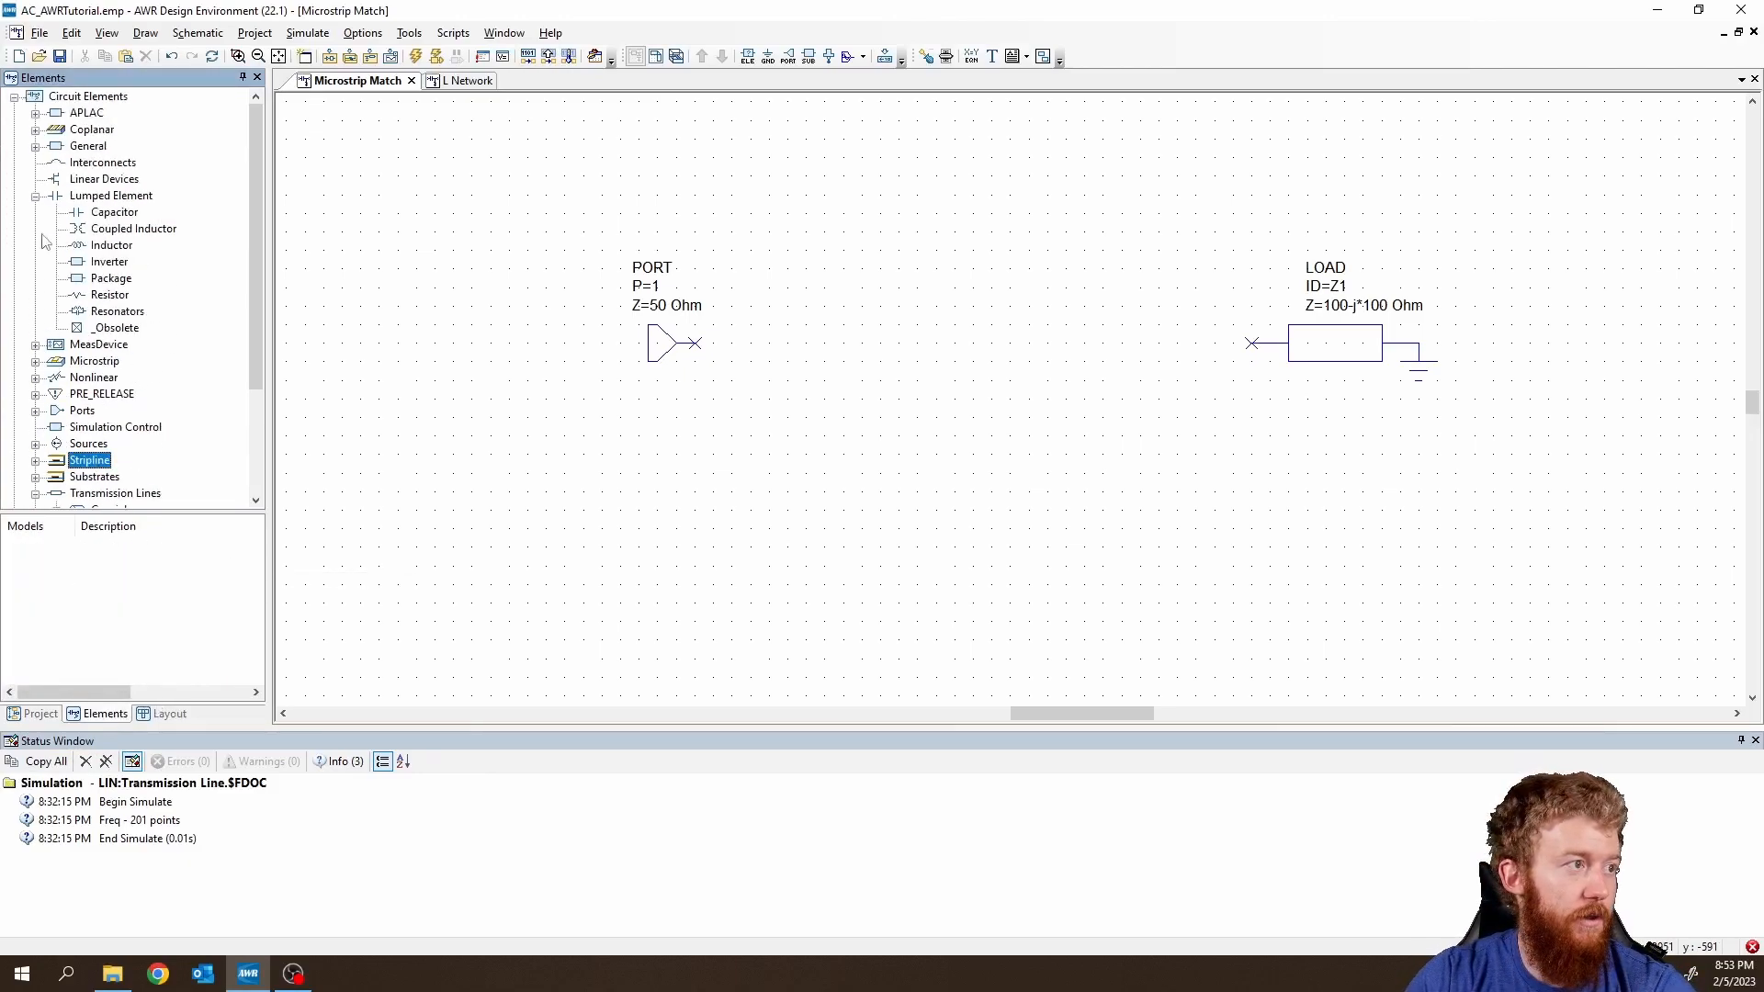
Collapse the expanded lumped element and transmission line categories and list the microstrip line models.
left_click(34, 197)
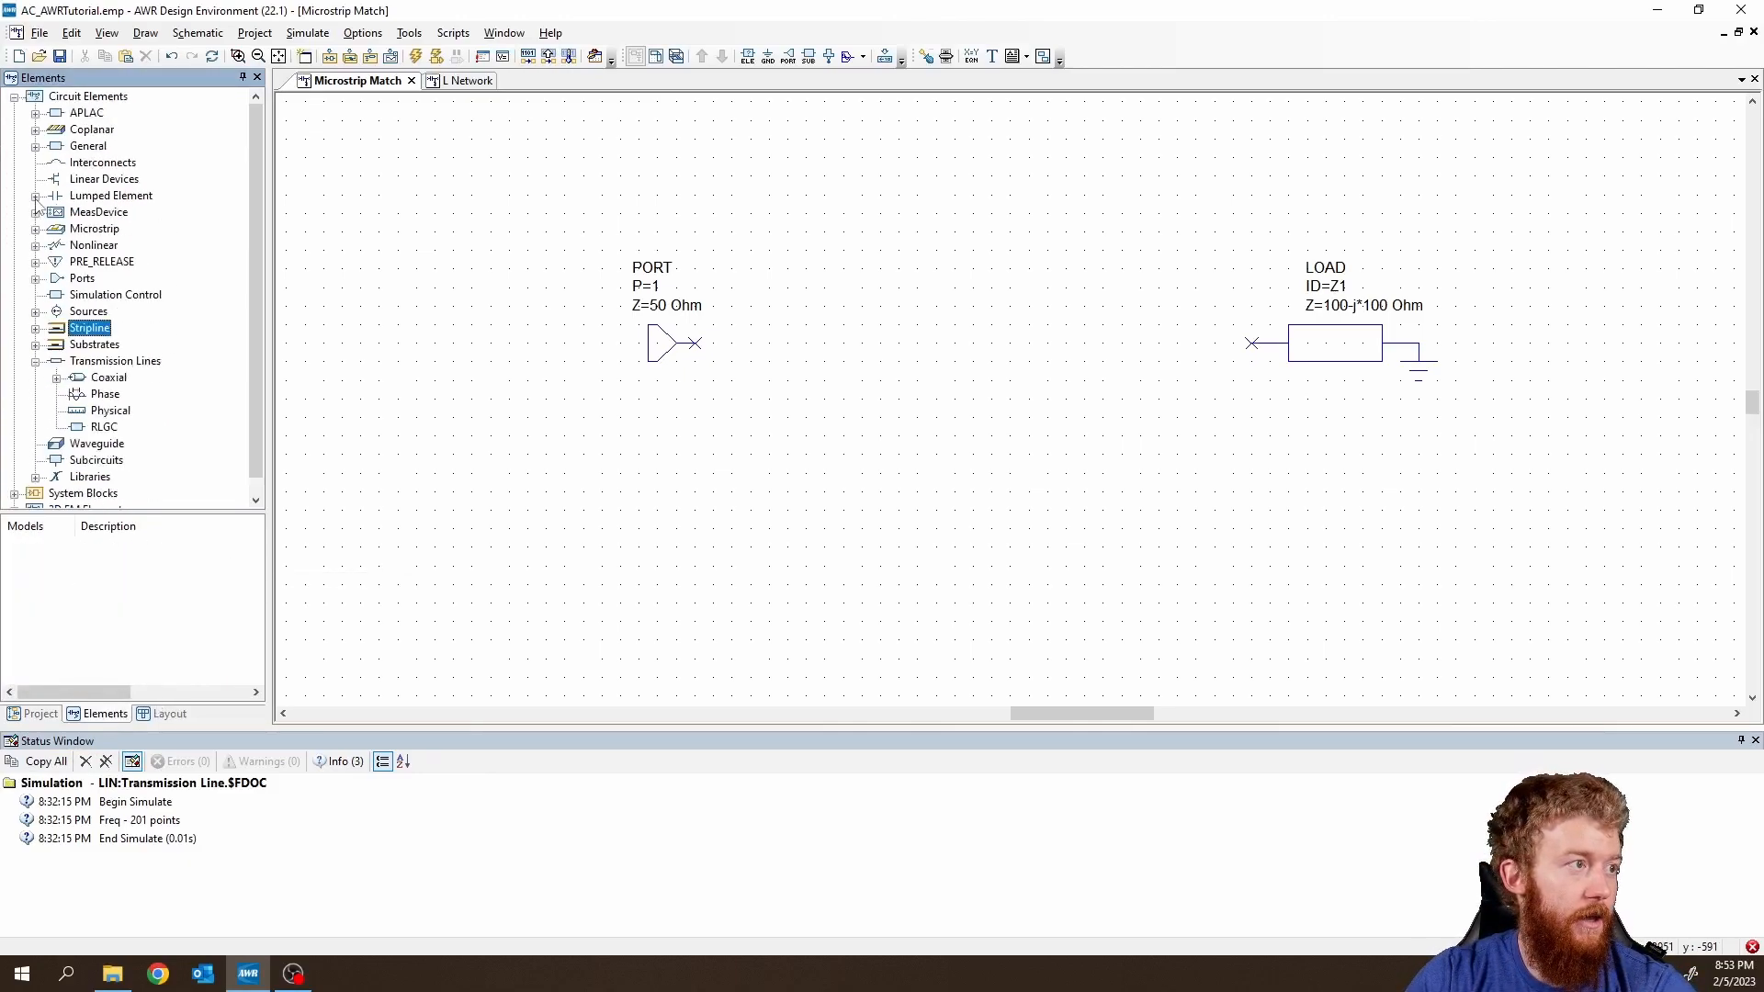
left_click(96, 346)
left_click(35, 362)
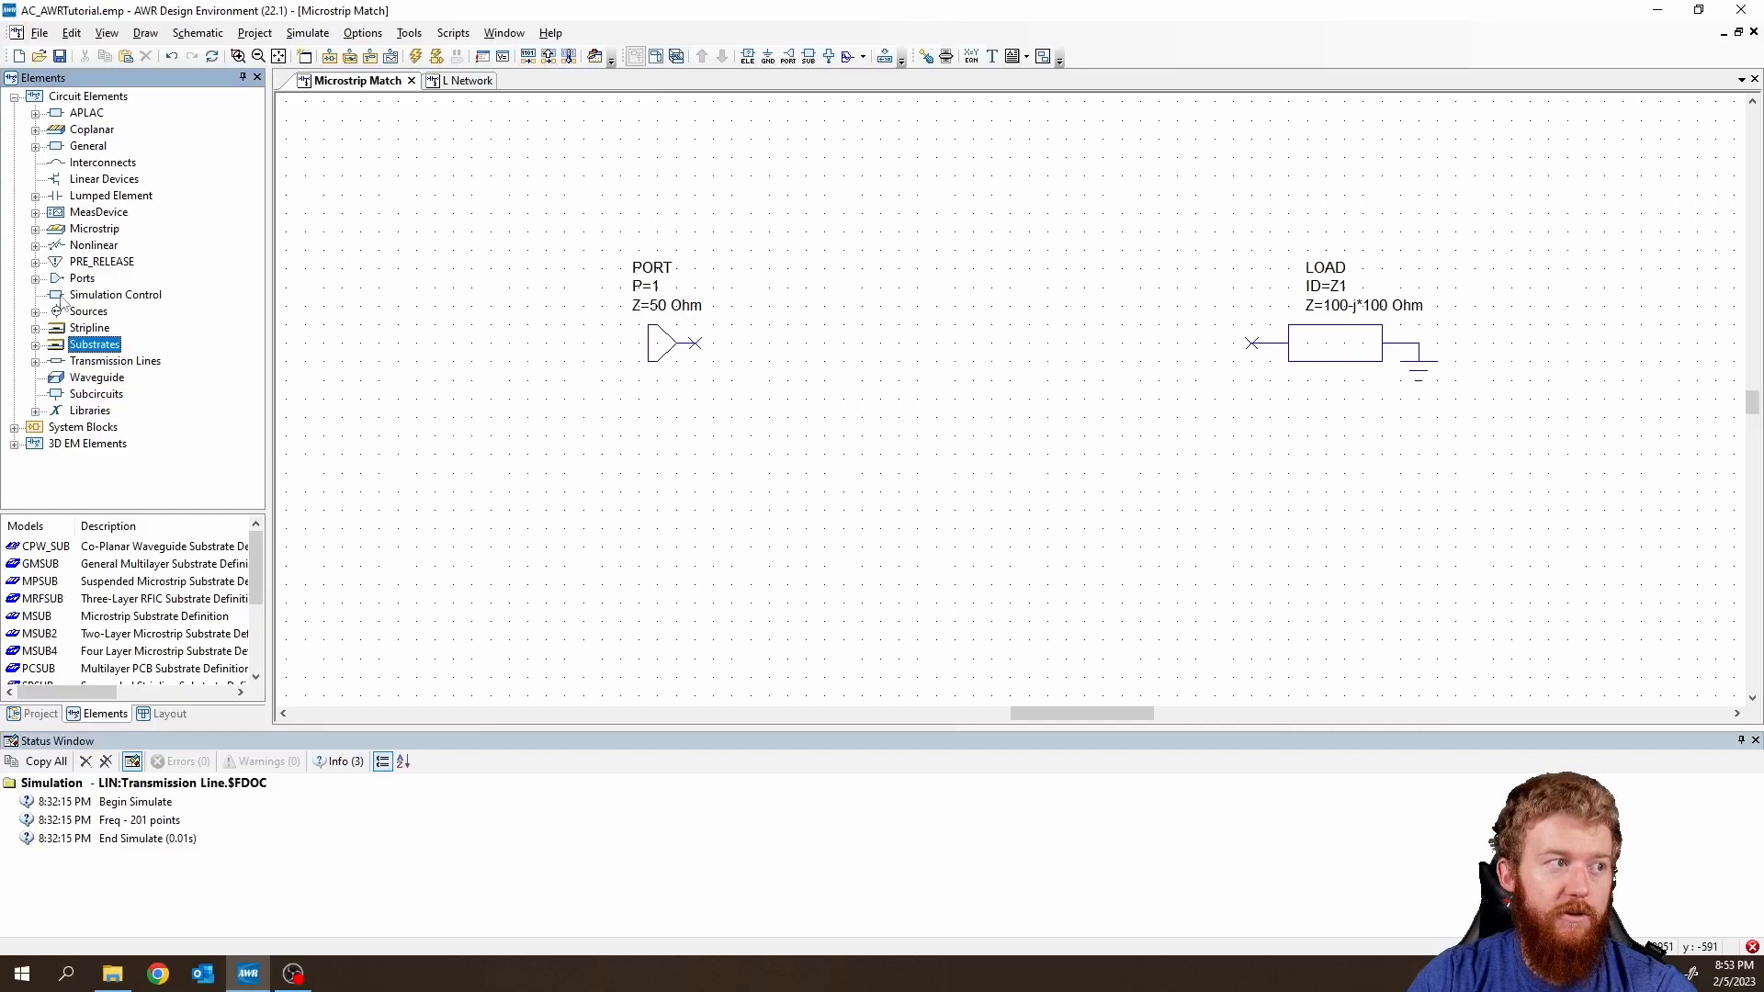
left_click(35, 229)
left_click(37, 234)
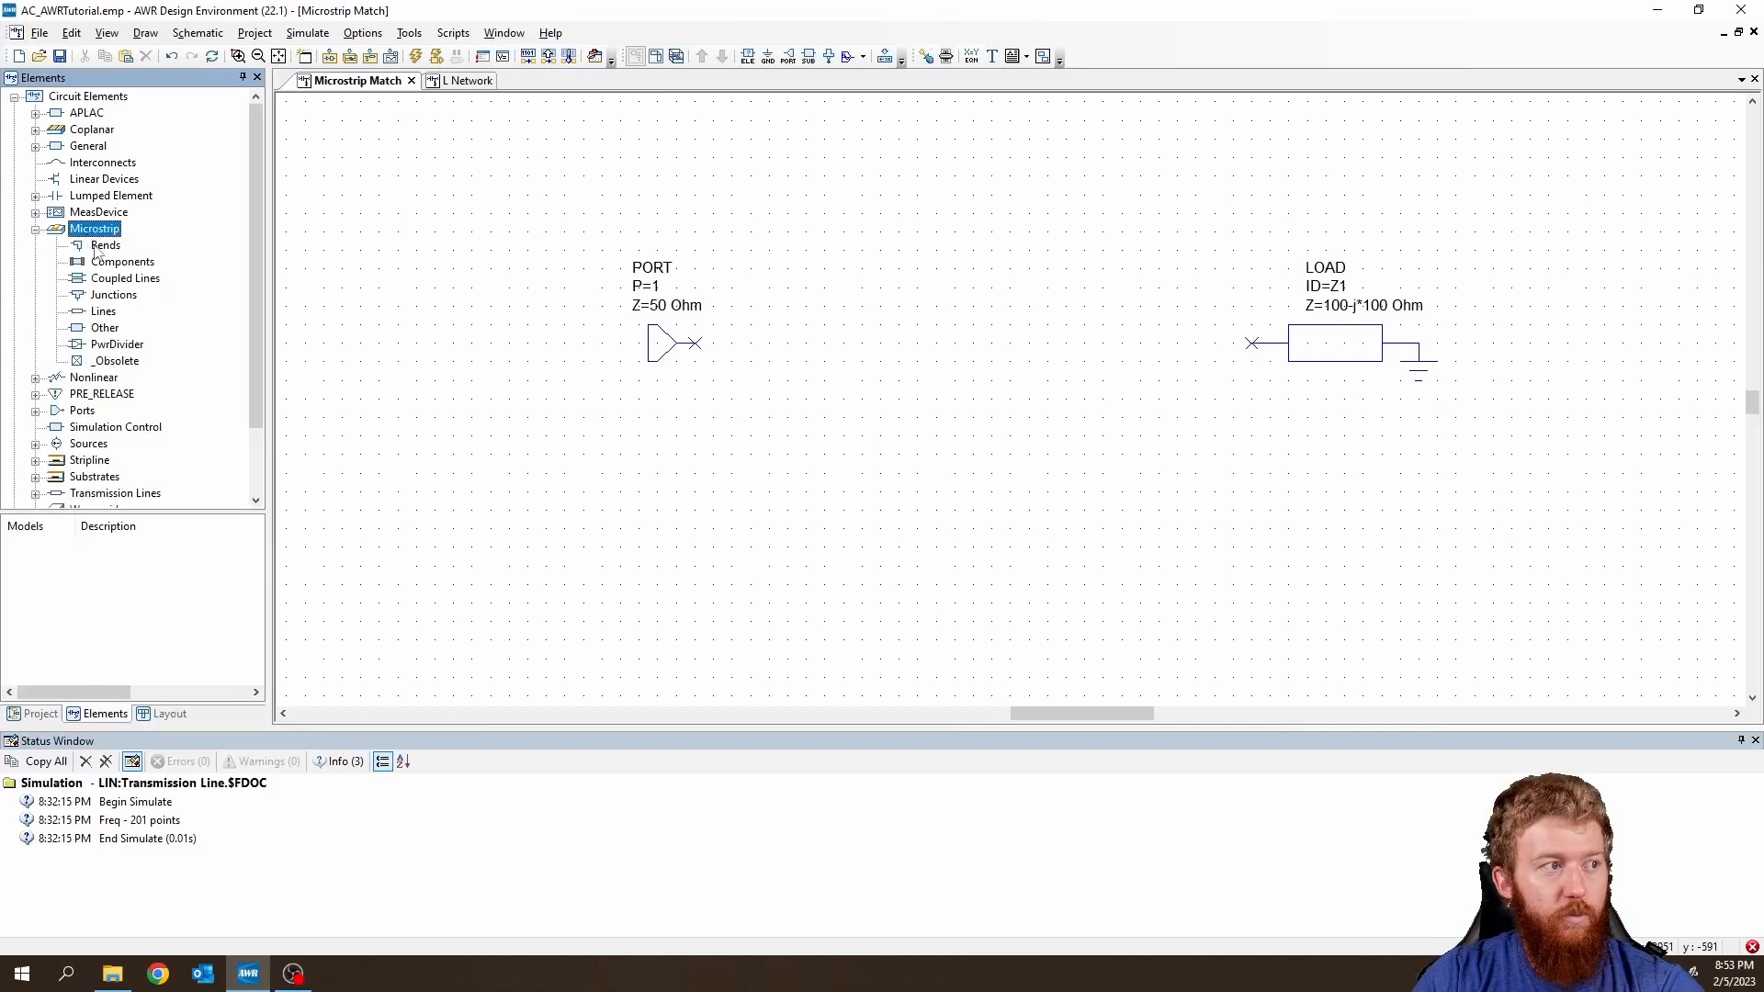
left_click(107, 314)
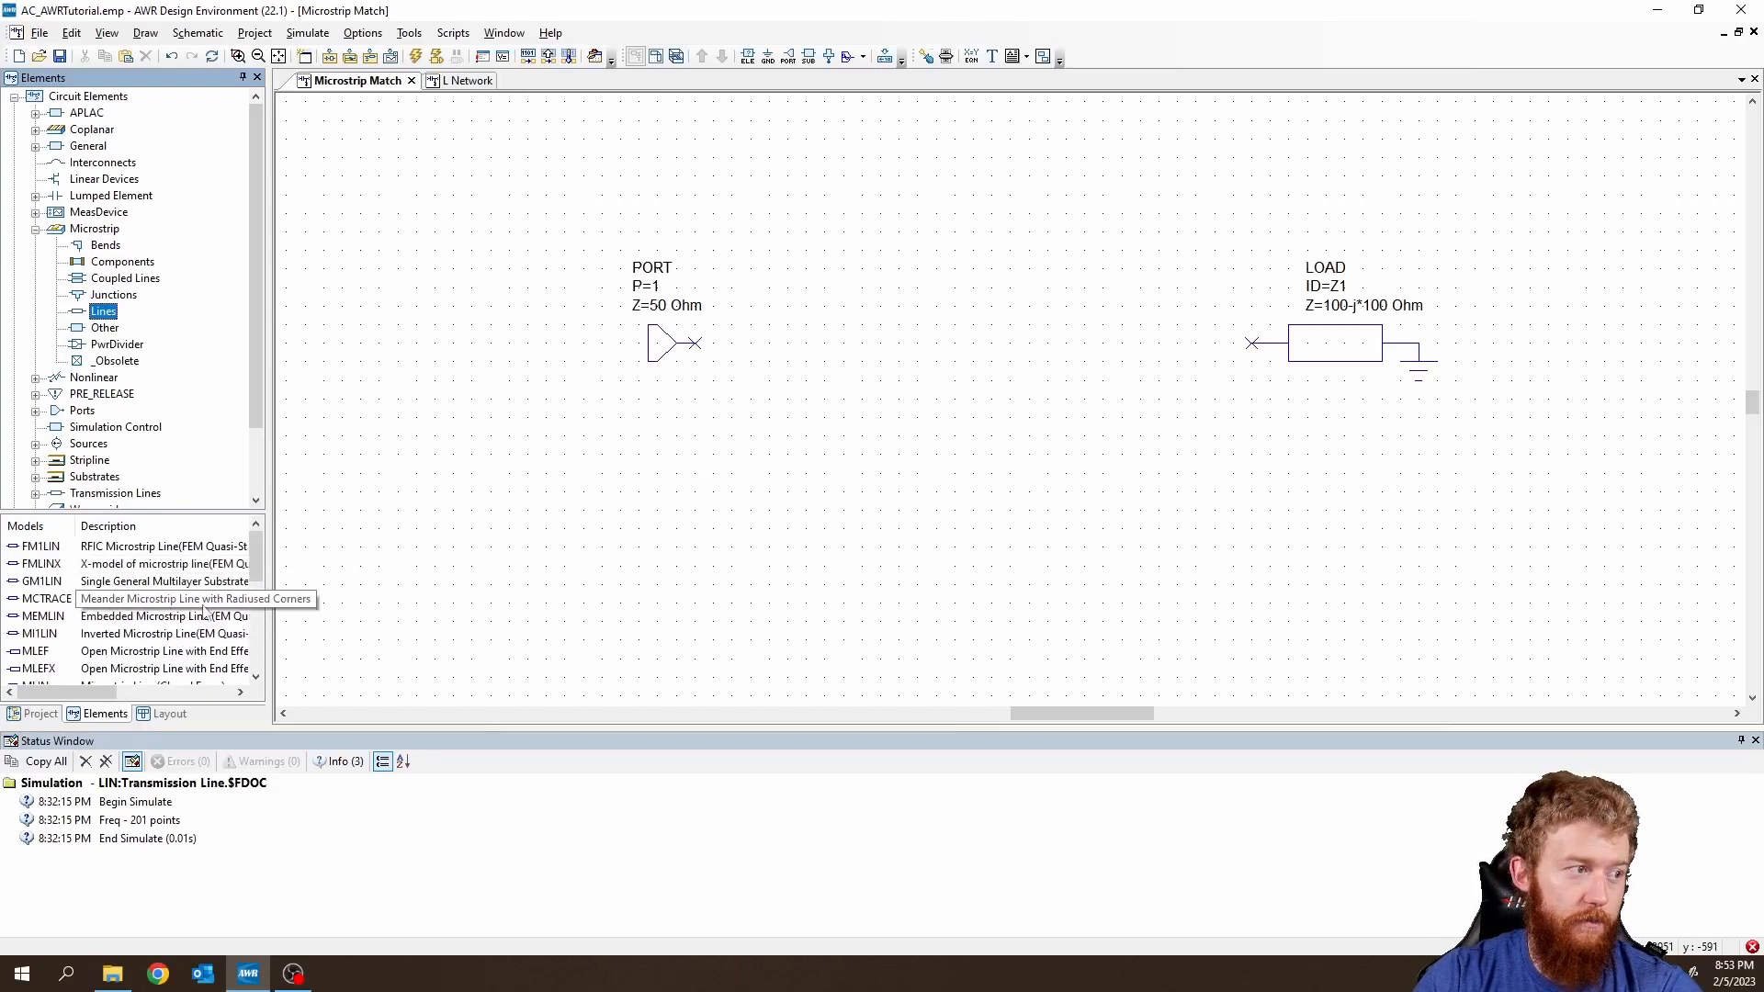
Place a closed-form microstrip line (MLIN) in the schematic, connected directly to the input side of the load.
left_click_drag(270, 609, 339, 609)
scroll(119, 611, "down", 3)
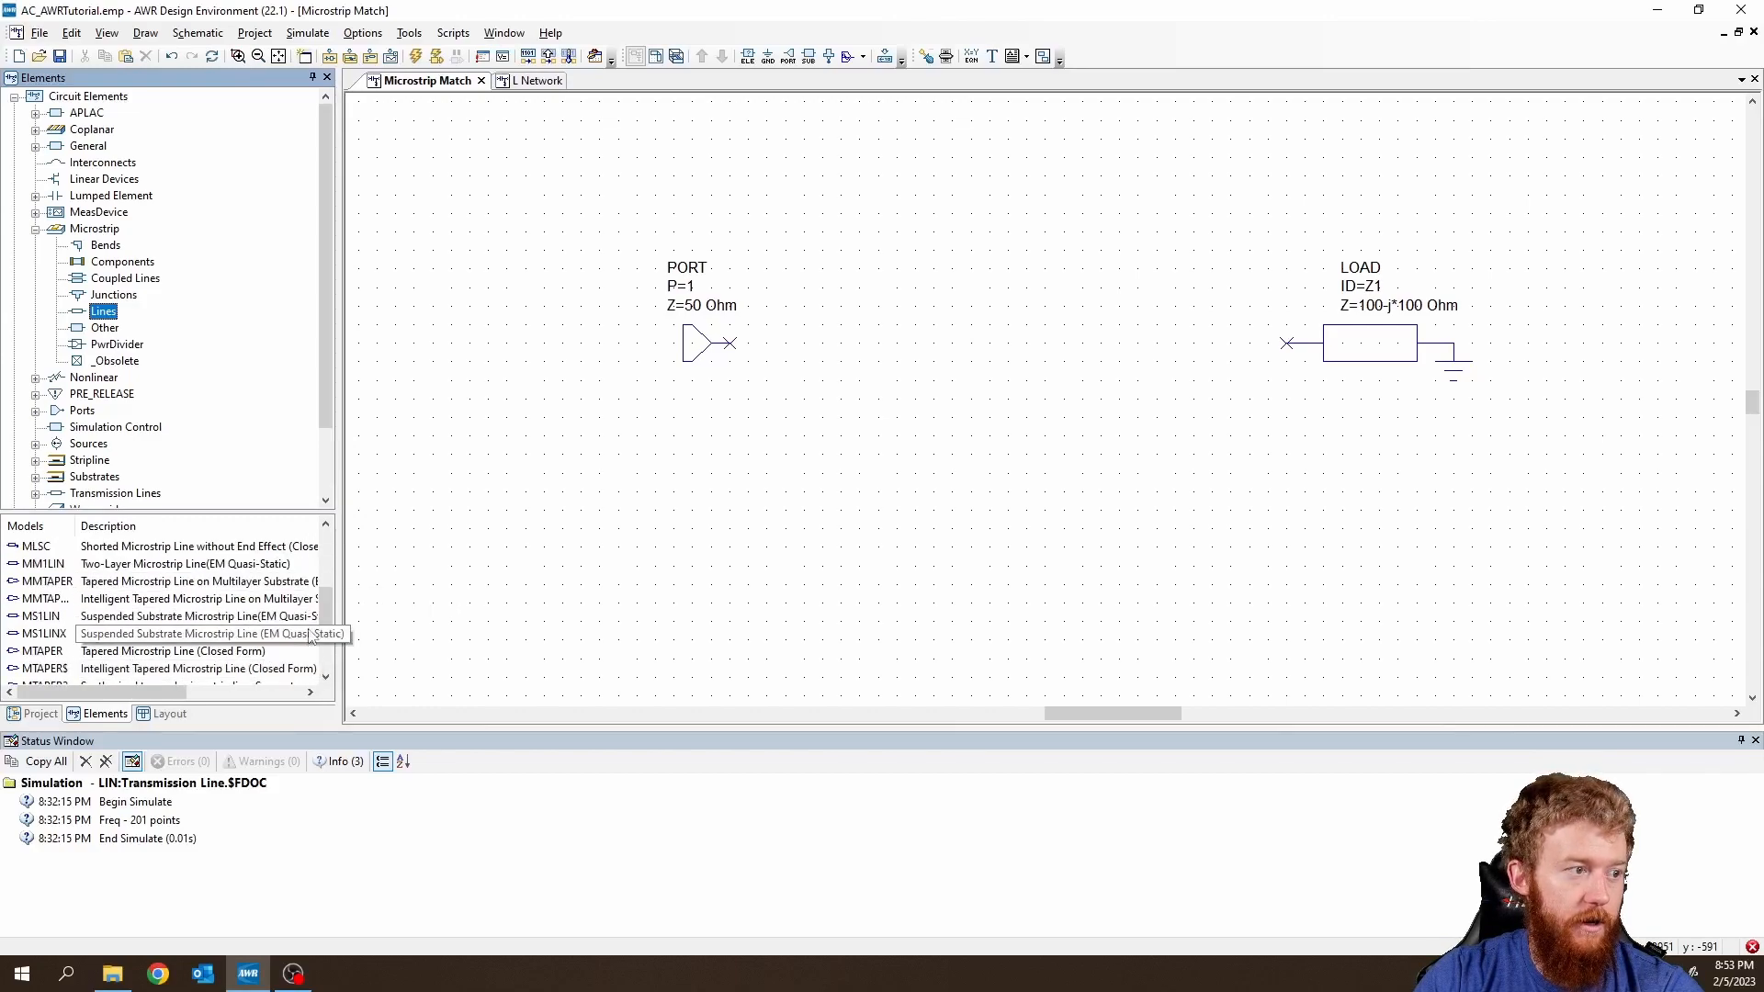
scroll(325, 615, "down", 2)
left_click_drag(330, 654, 339, 595)
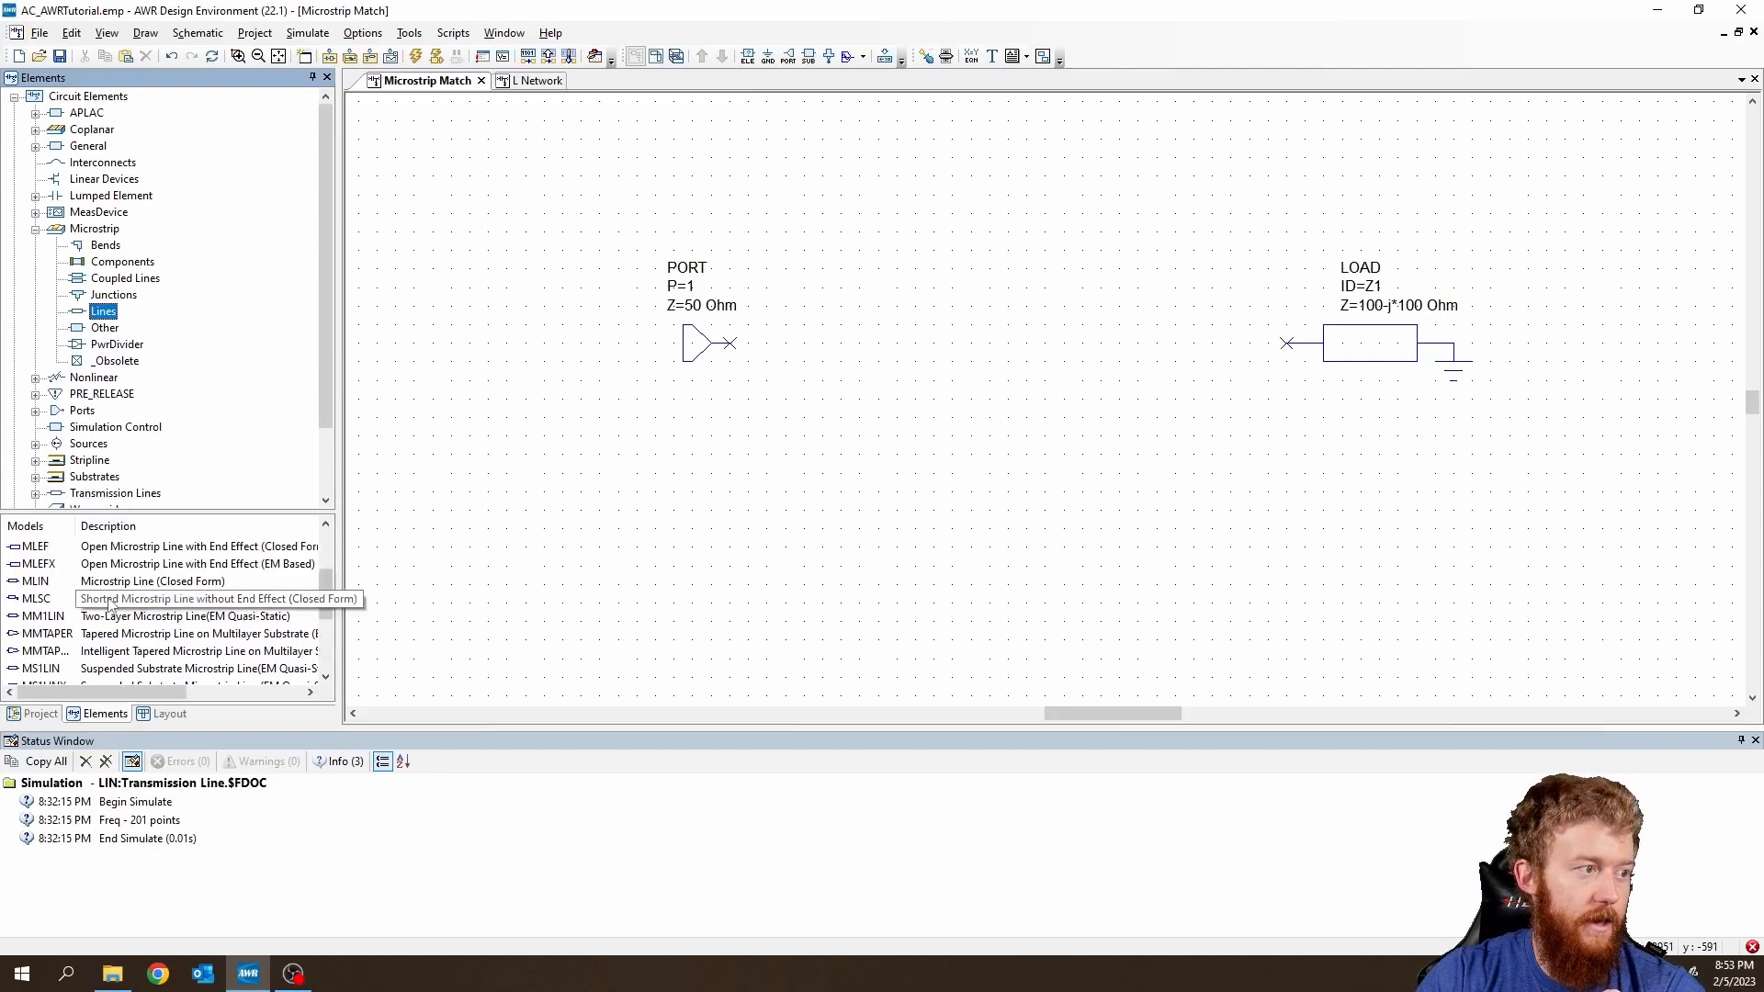
left_click(37, 581)
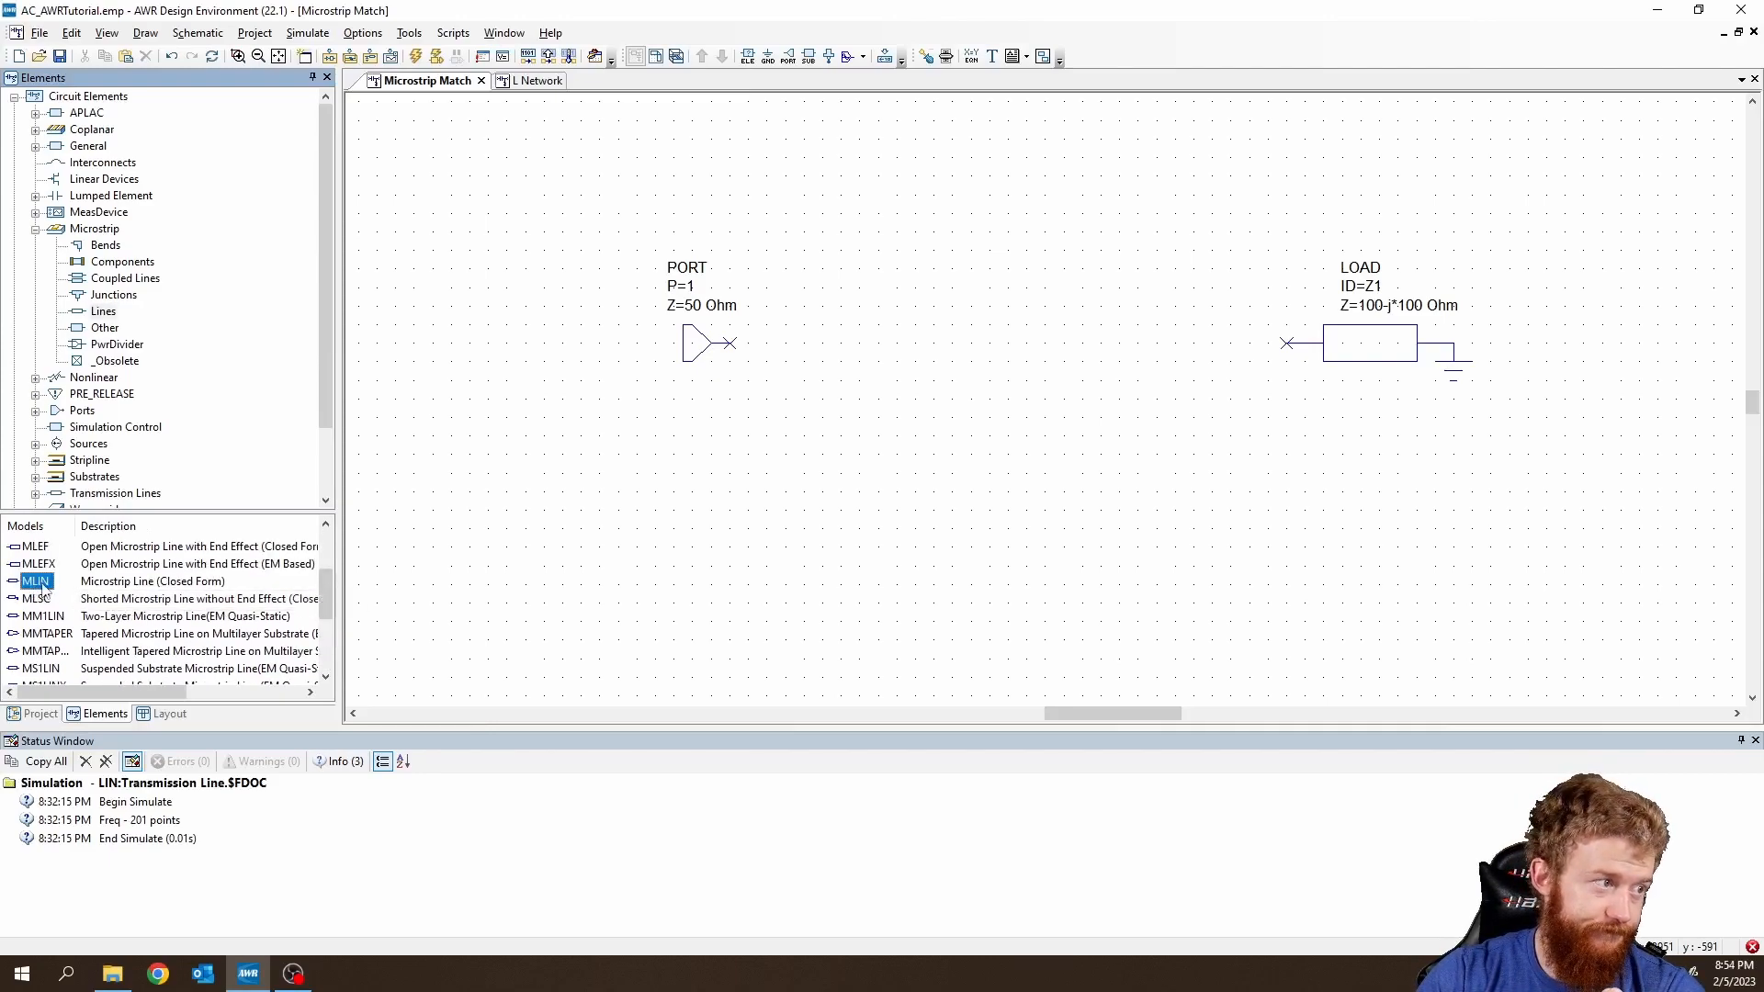
left_click_drag(36, 583, 567, 542)
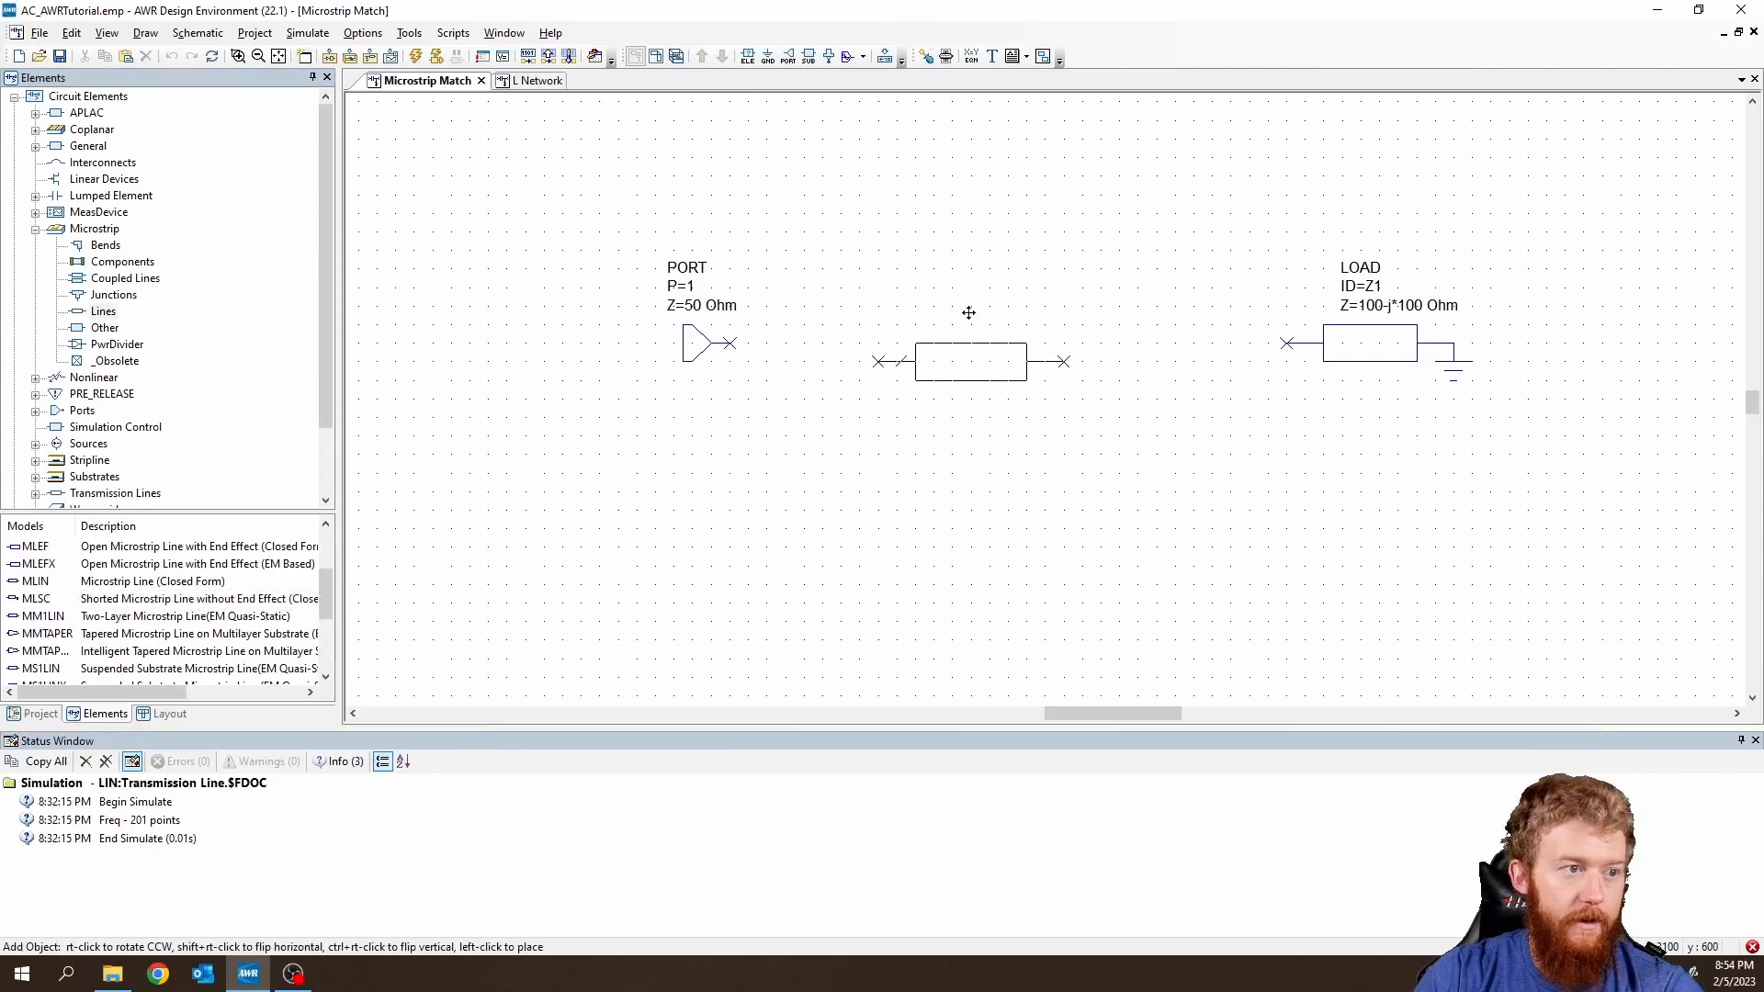
left_click(1189, 305)
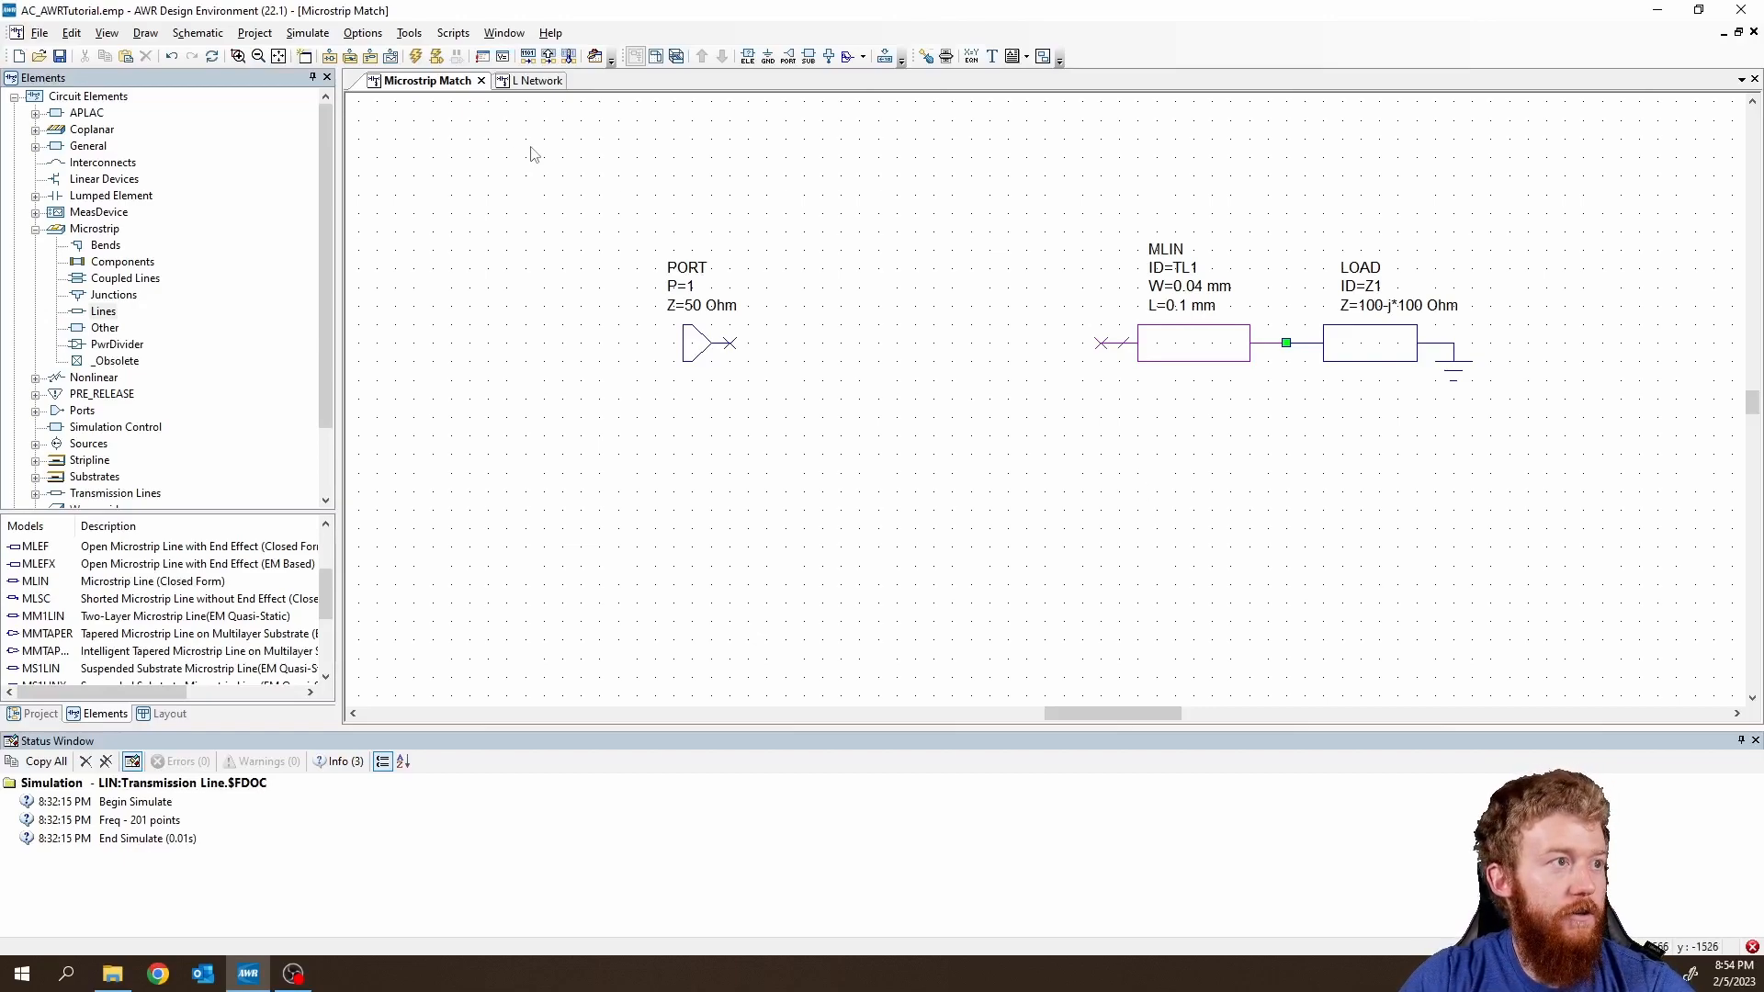
Open the TXLine transmission line calculator and move its window below the schematic elements.
left_click(409, 34)
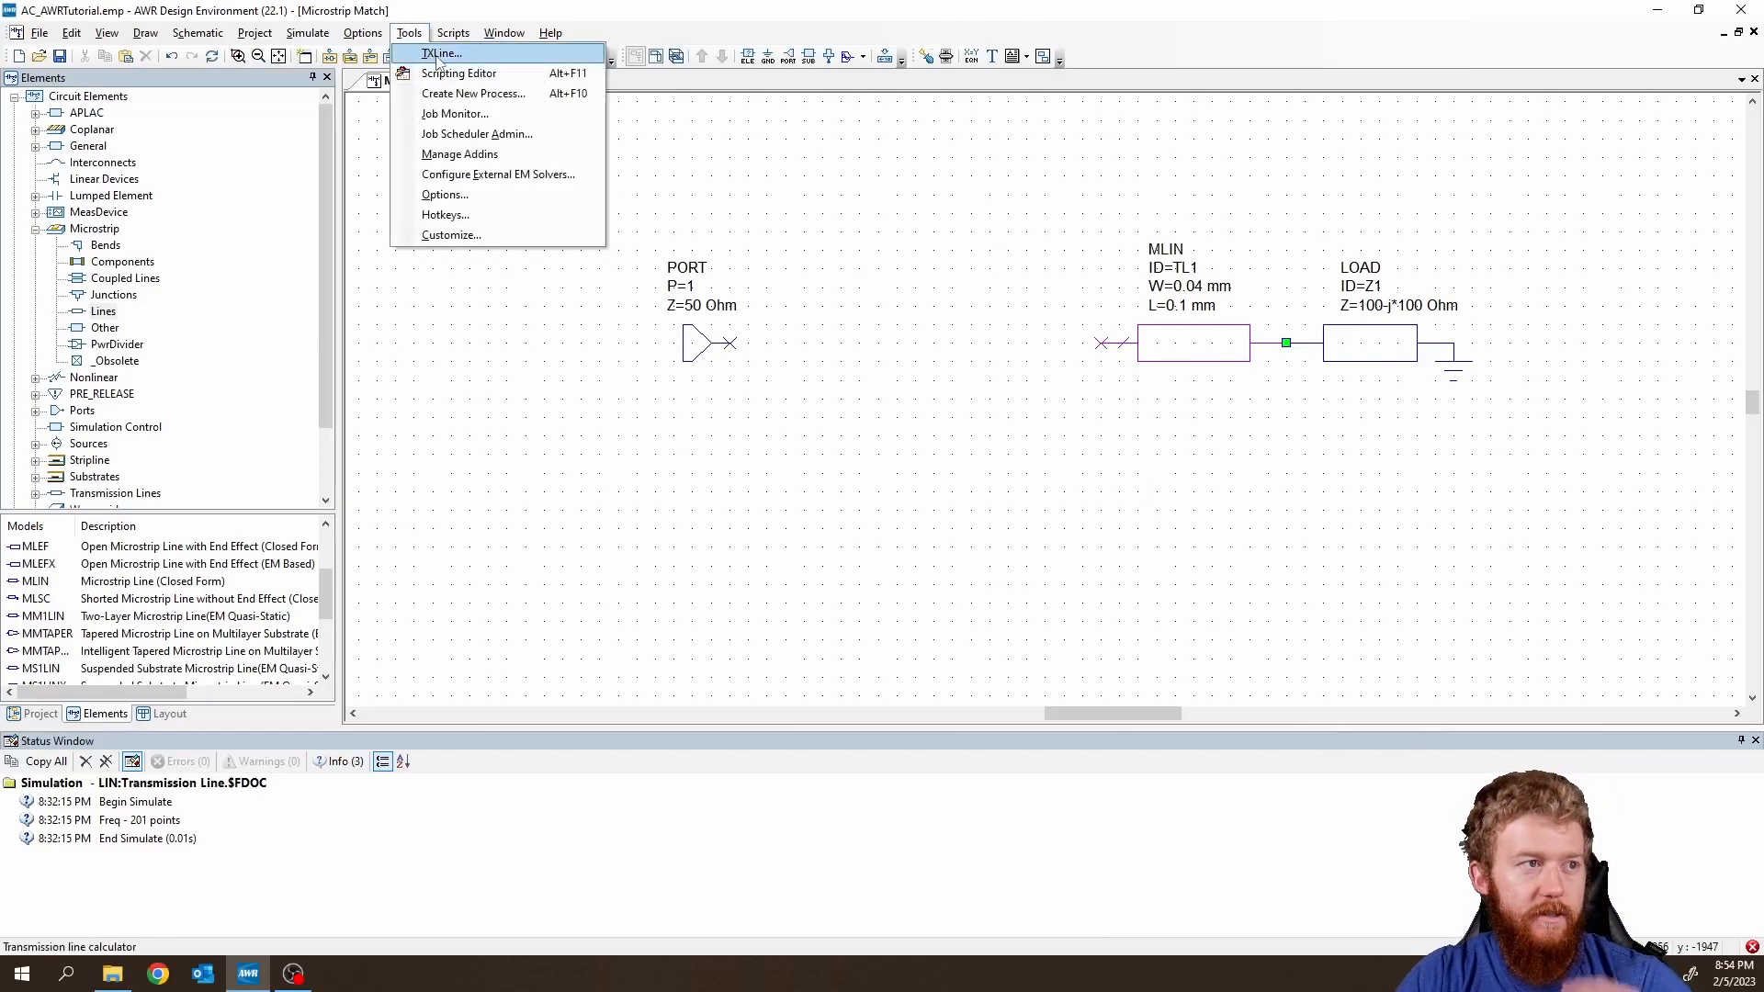
left_click(439, 54)
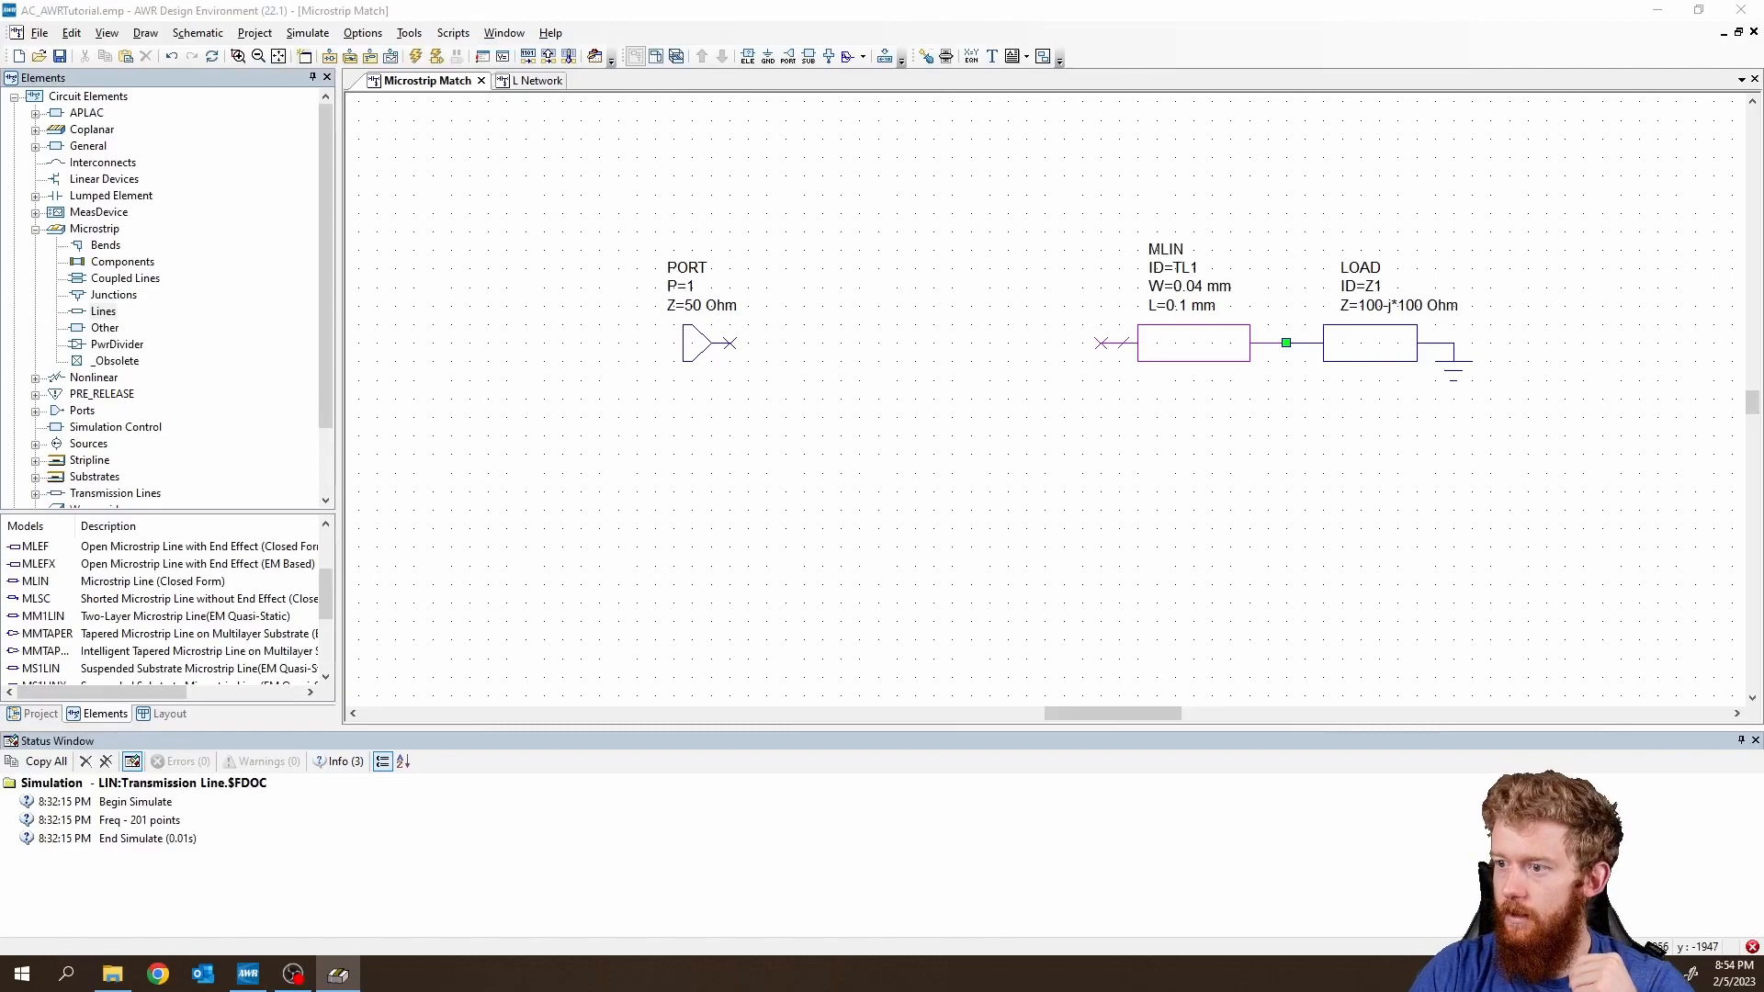
left_click_drag(789, 192, 646, 454)
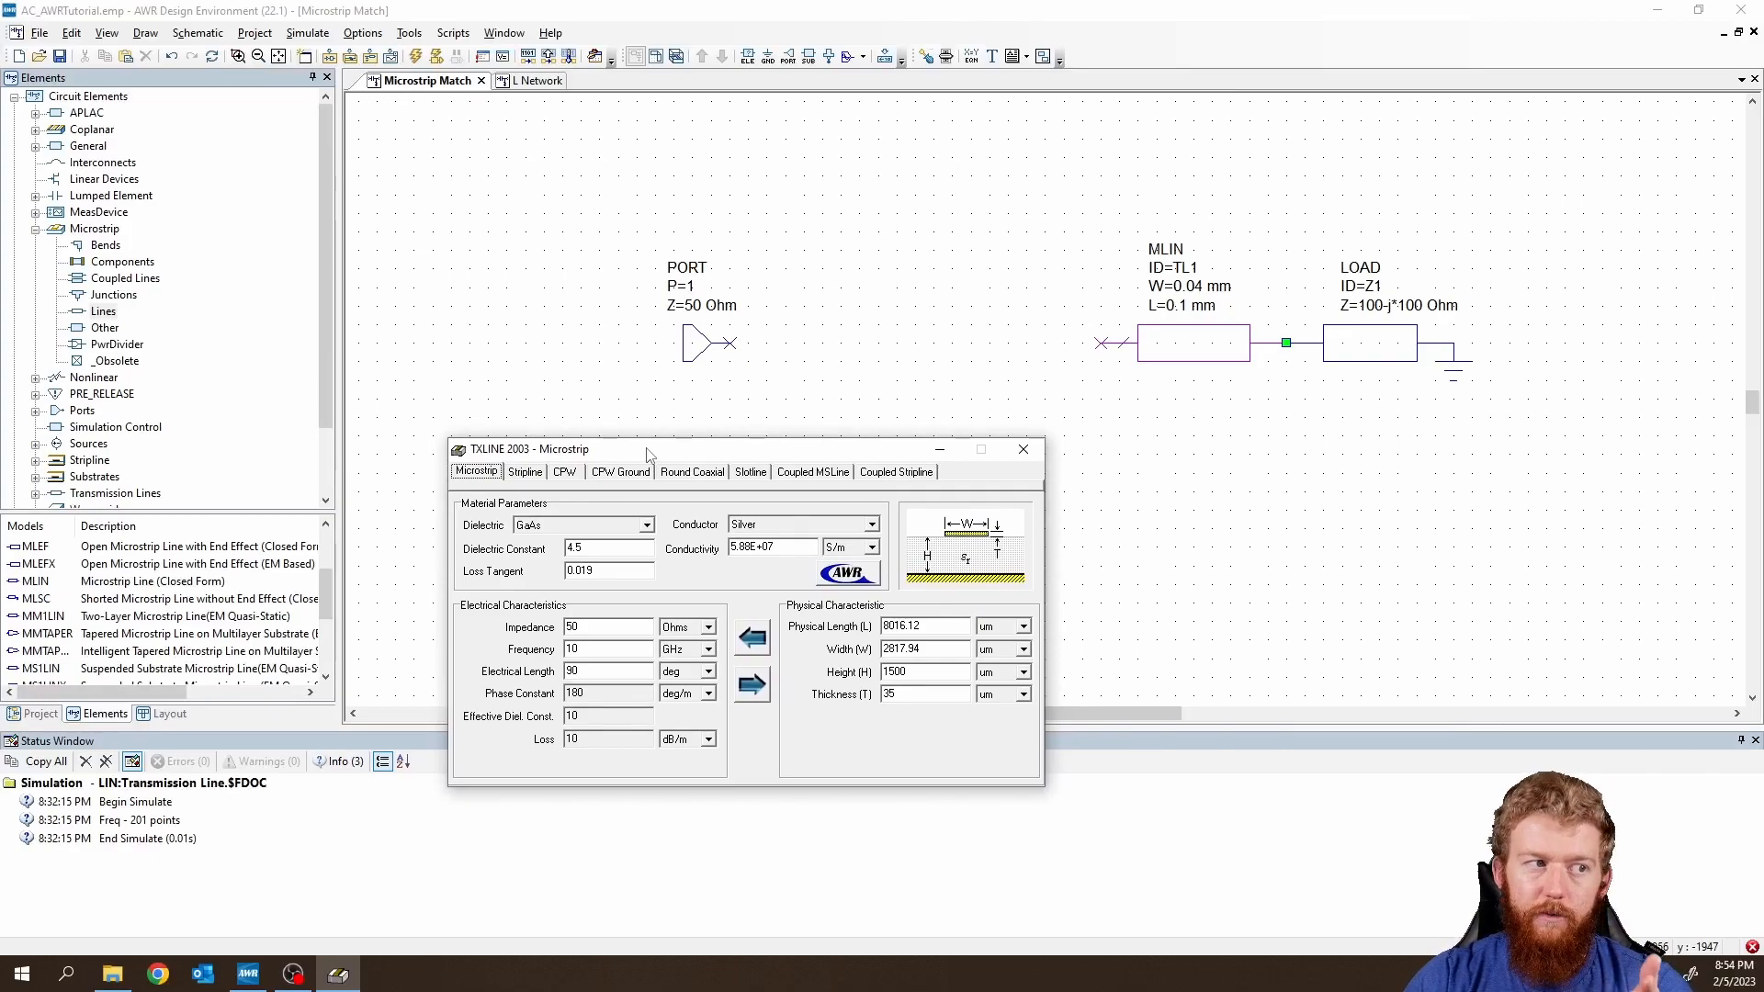
Set the microstrip calculator's dielectric to RT/Duroid 5880 and its conductor to Copper.
left_click(646, 526)
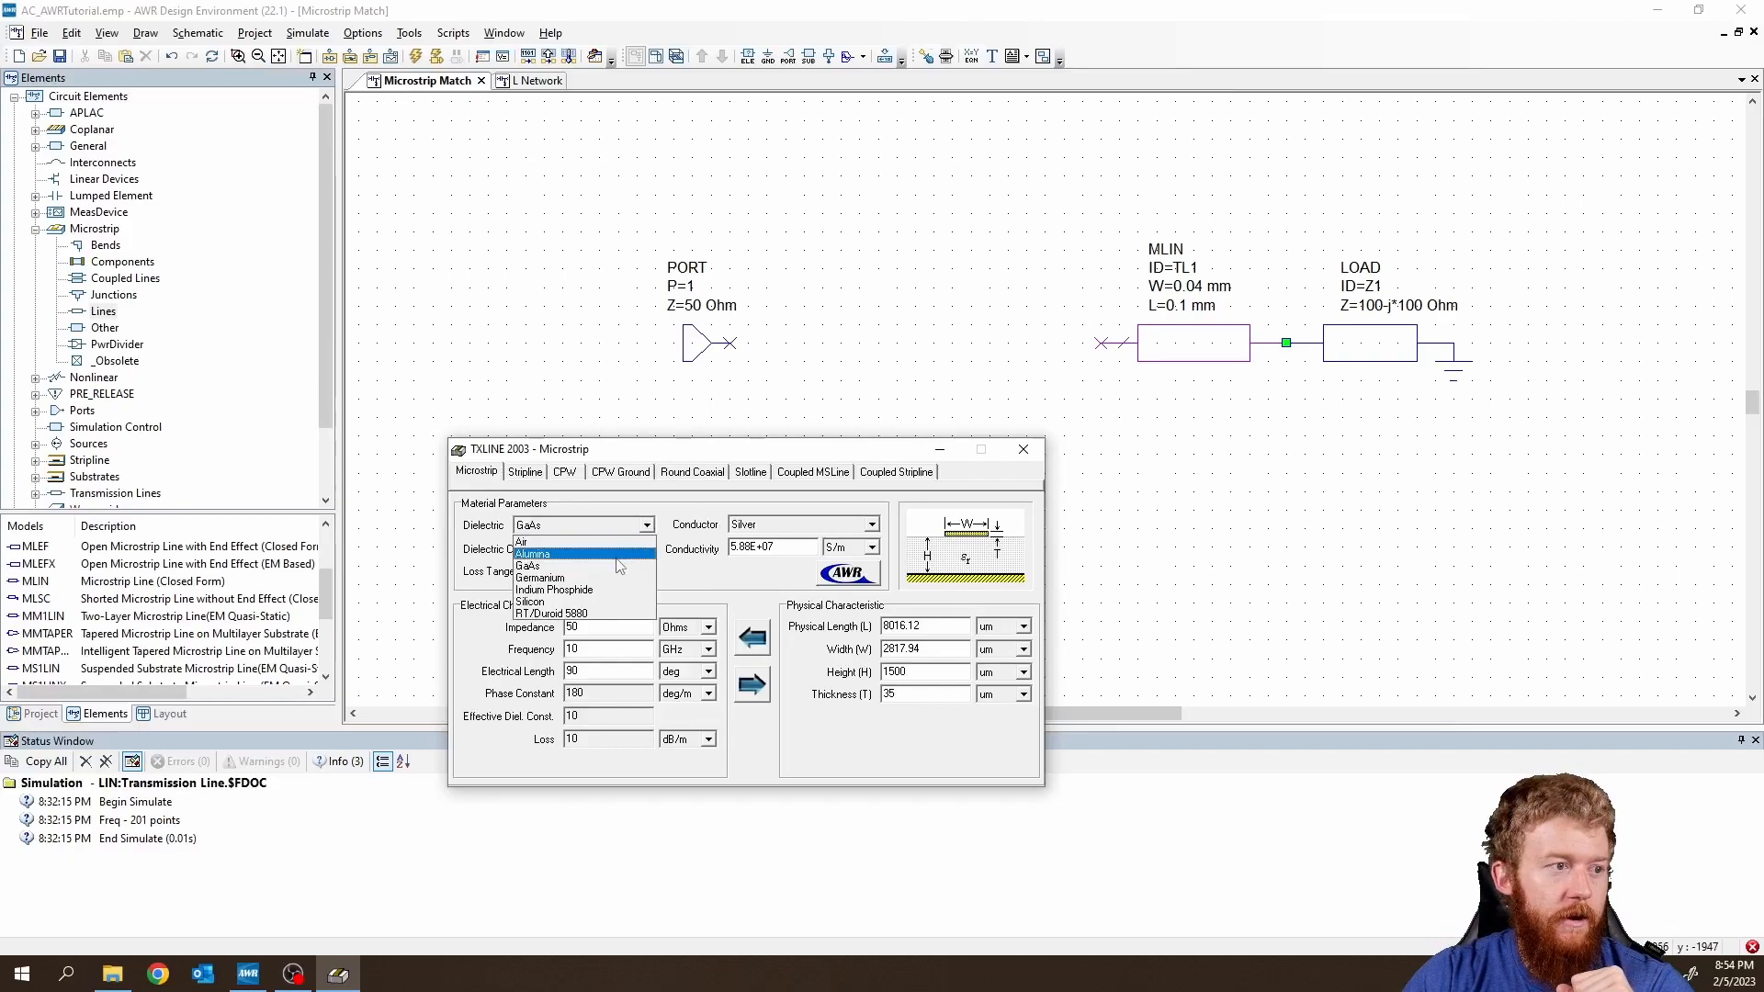
left_click(613, 614)
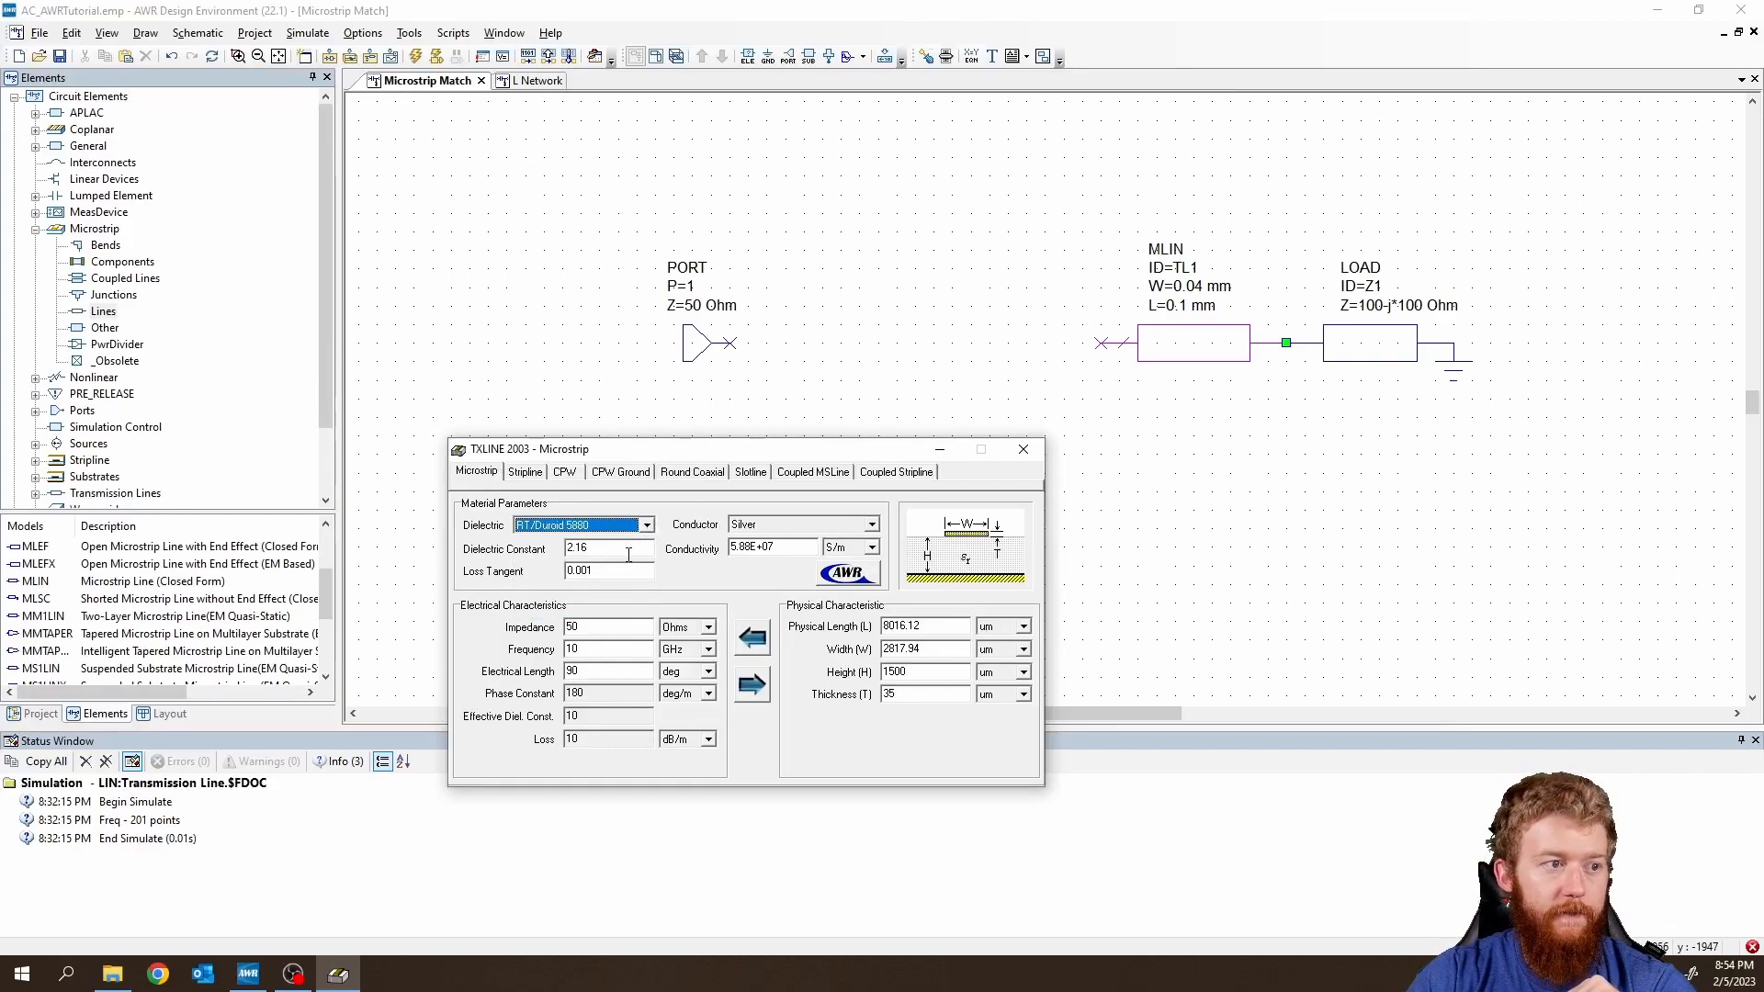
left_click(646, 525)
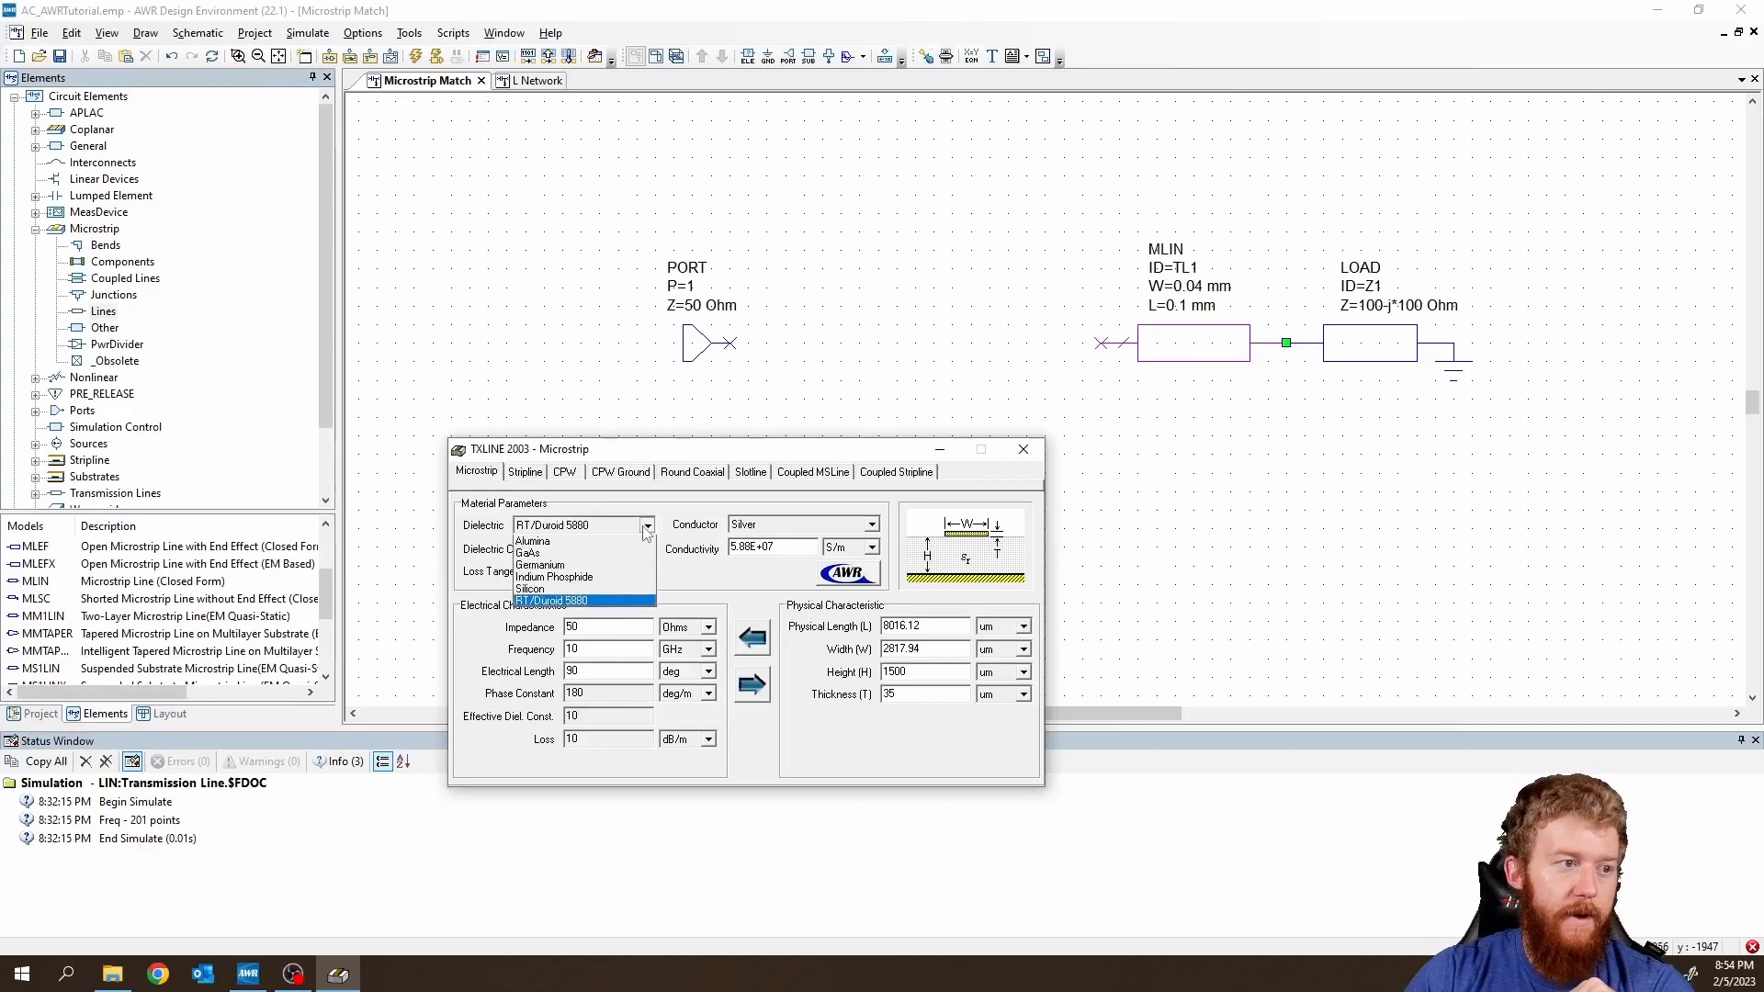
left_click(607, 565)
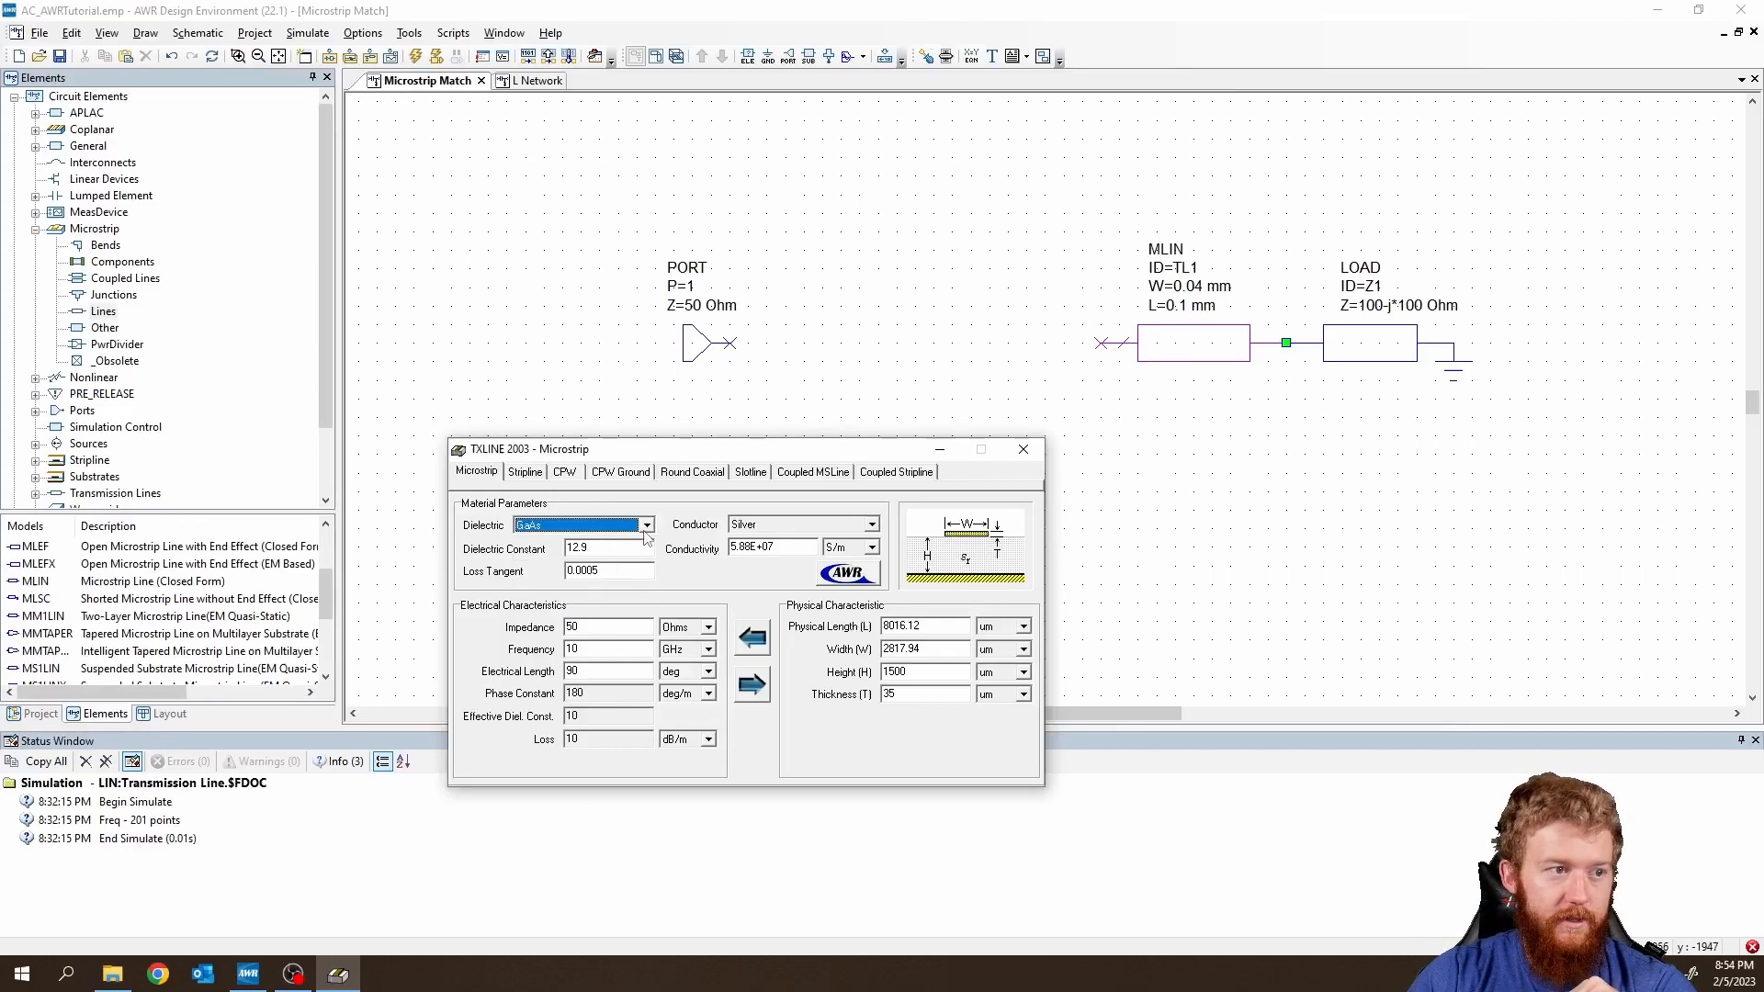
left_click(647, 527)
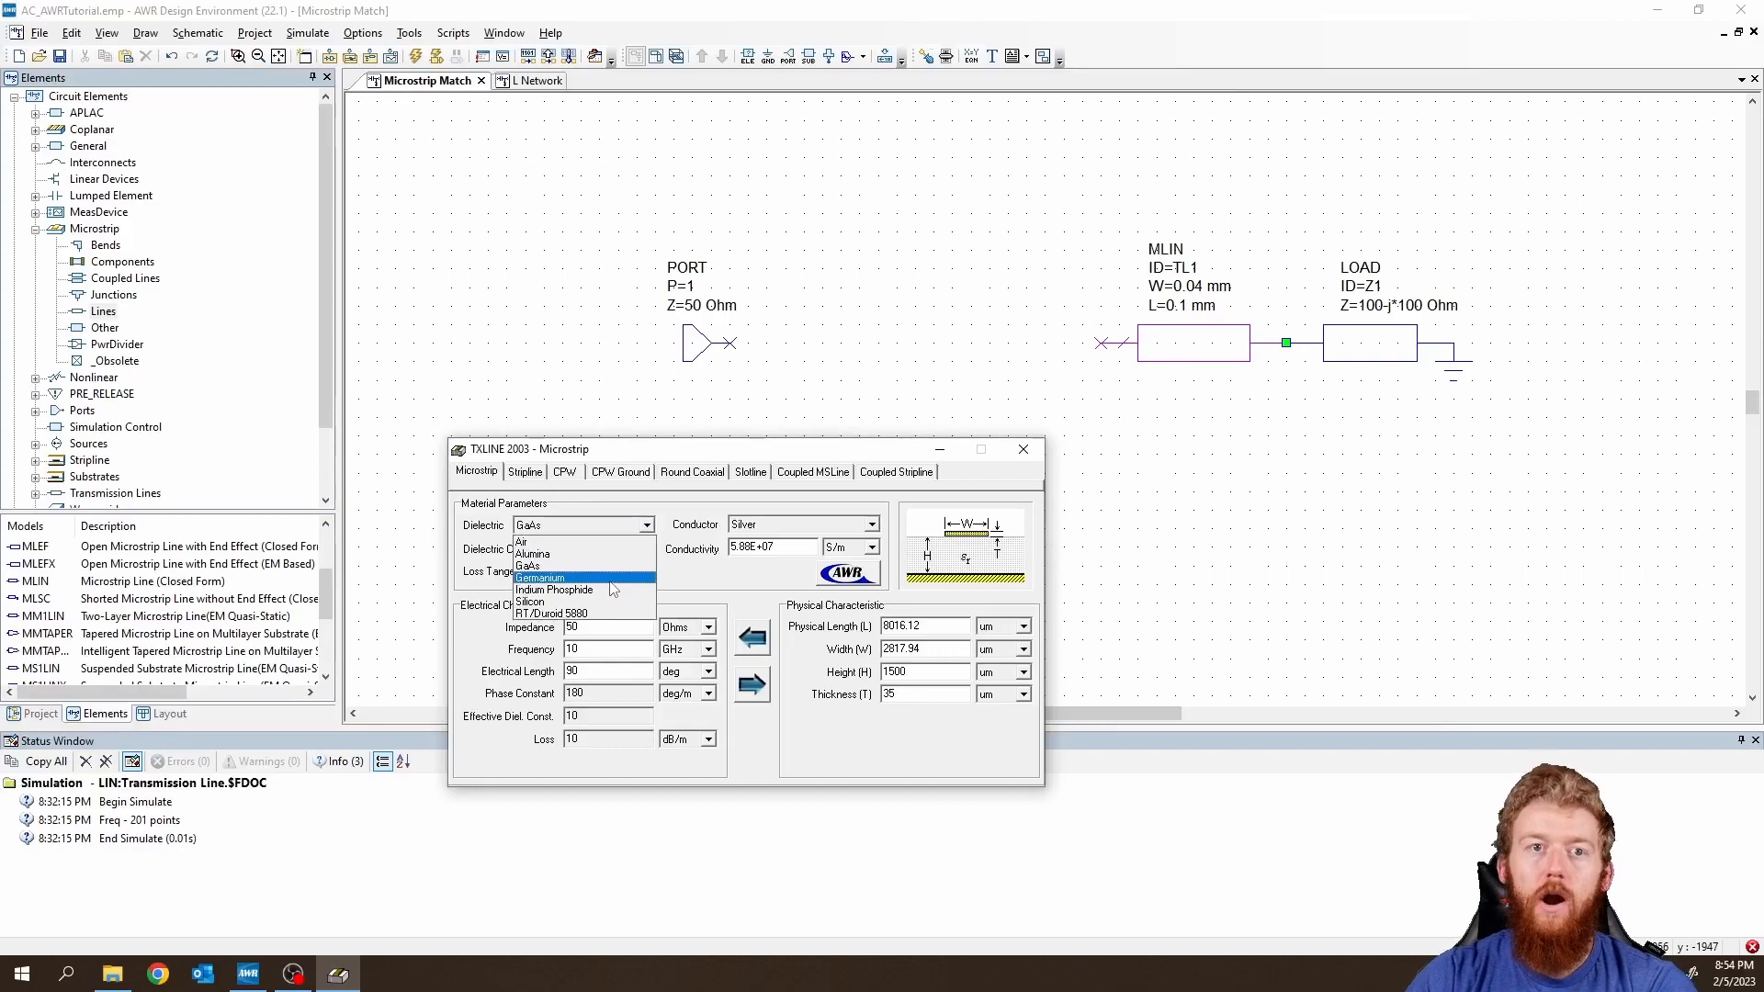
left_click(610, 613)
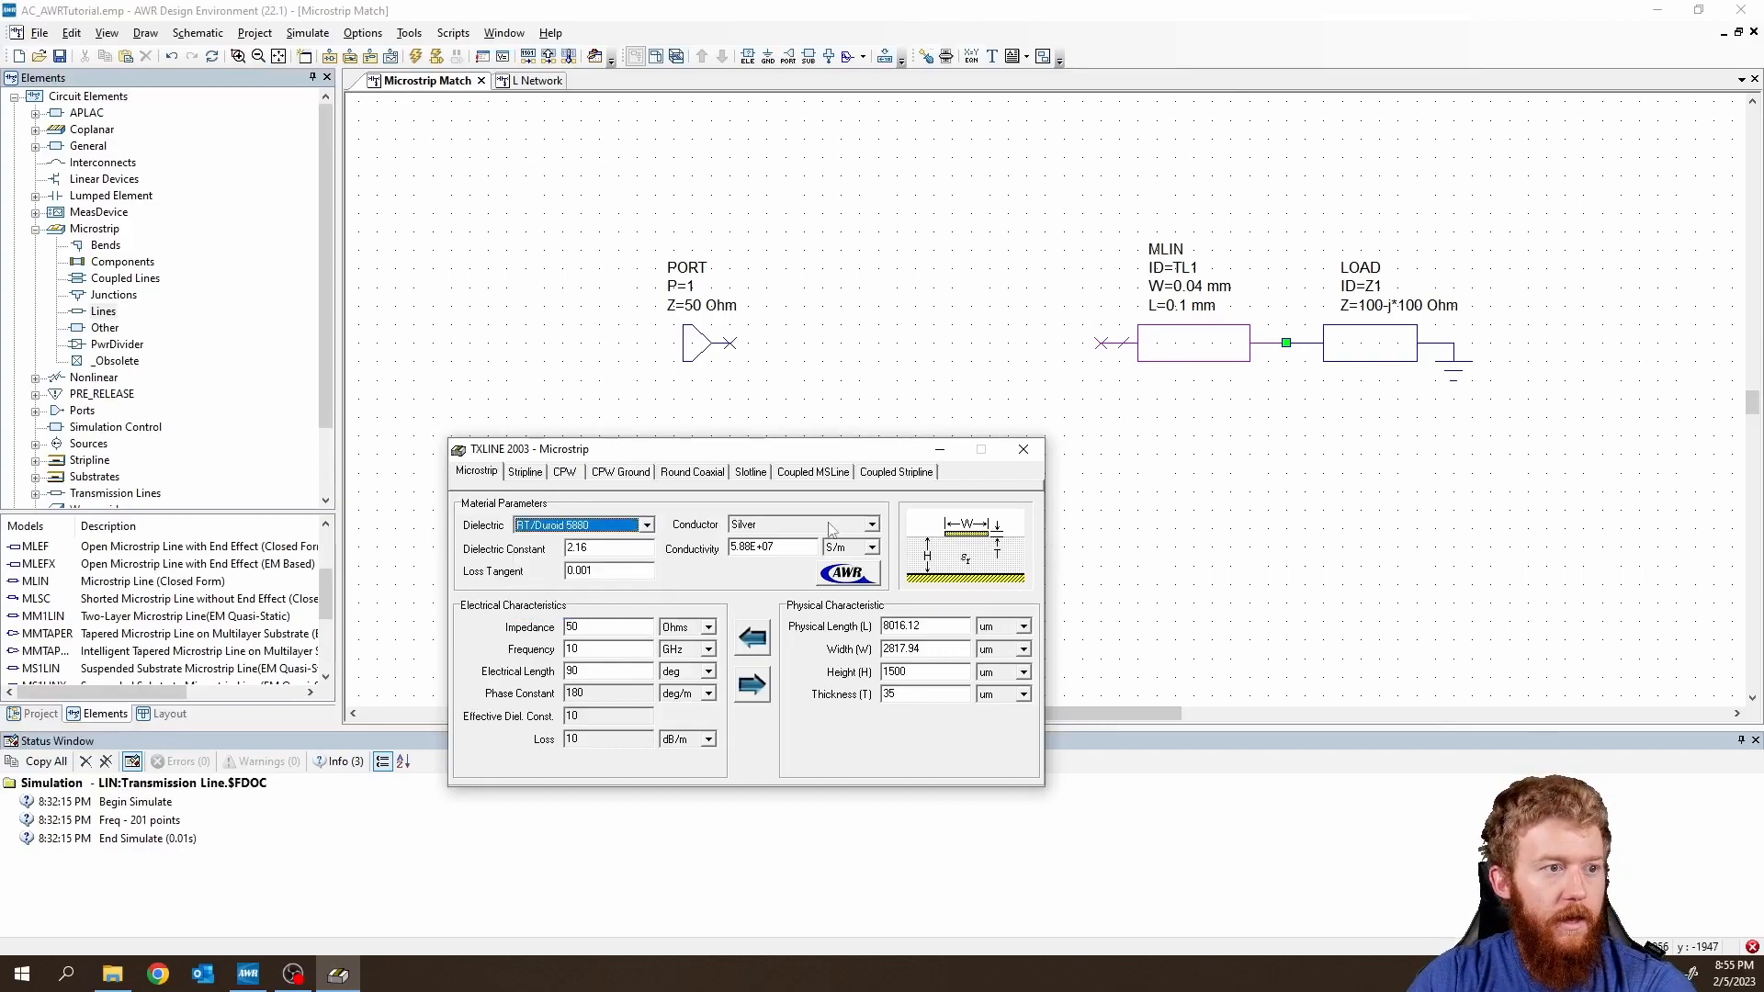
left_click(871, 525)
left_click(782, 542)
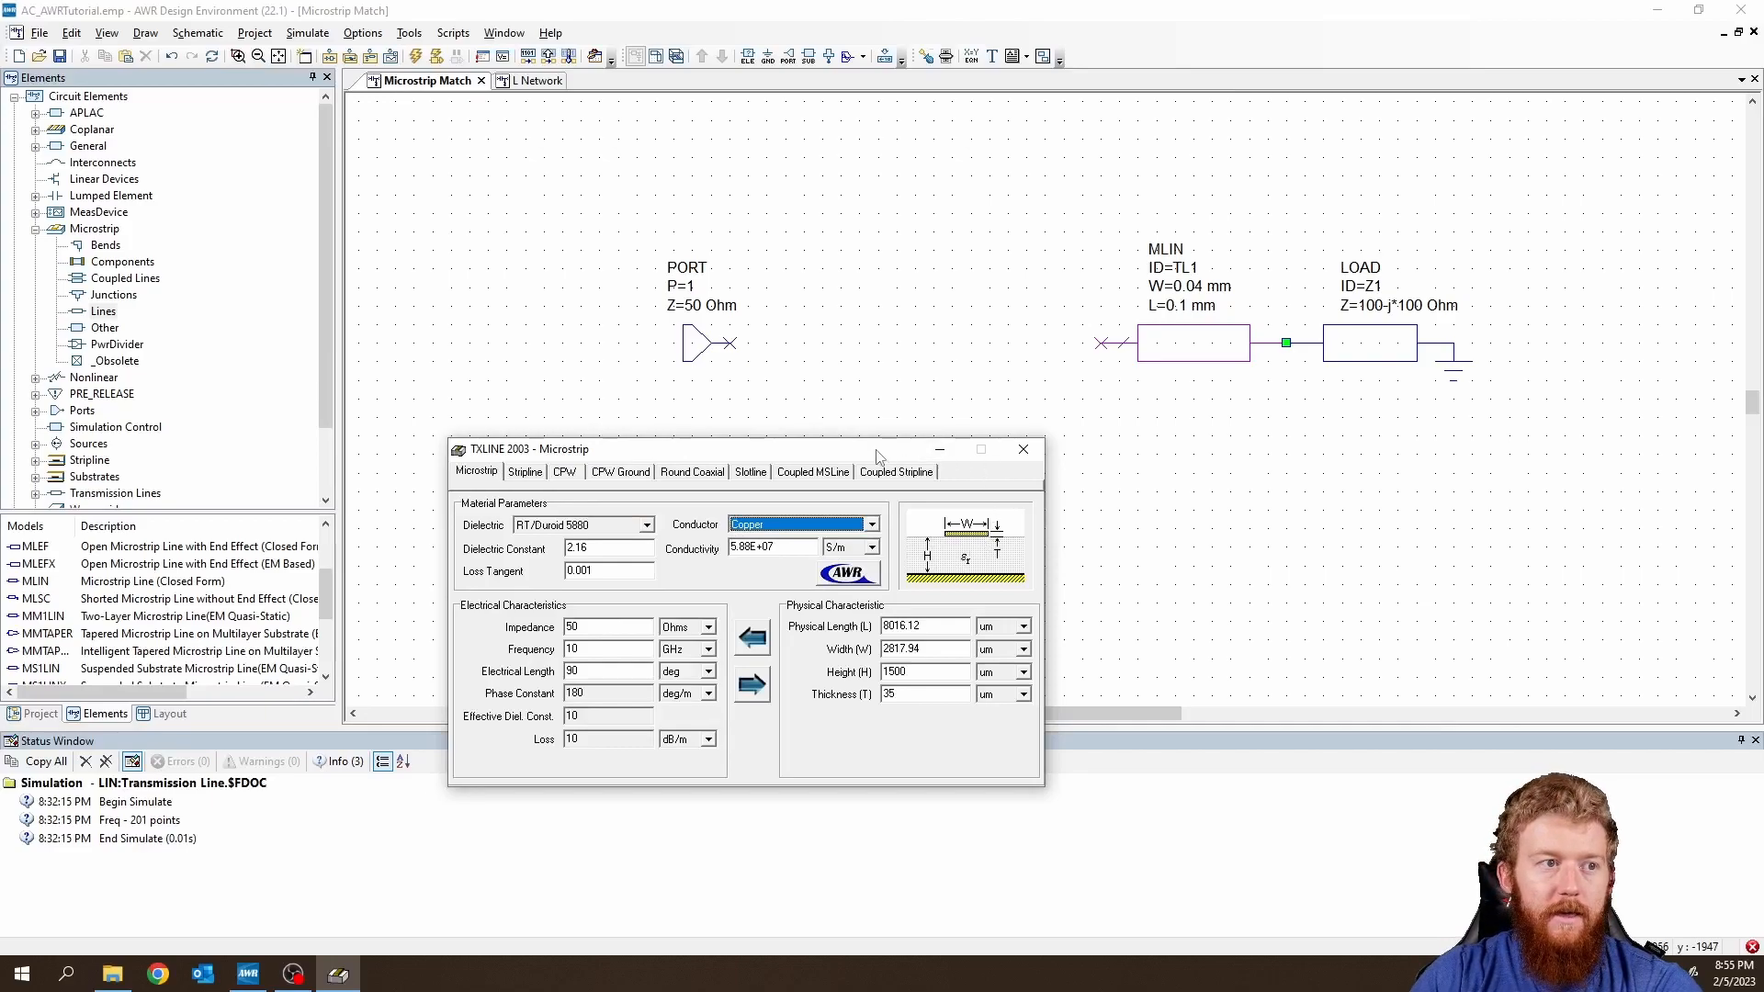
Switch the physical length, width, height and thickness units to mm in the microstrip calculator.
left_click_drag(878, 455, 771, 348)
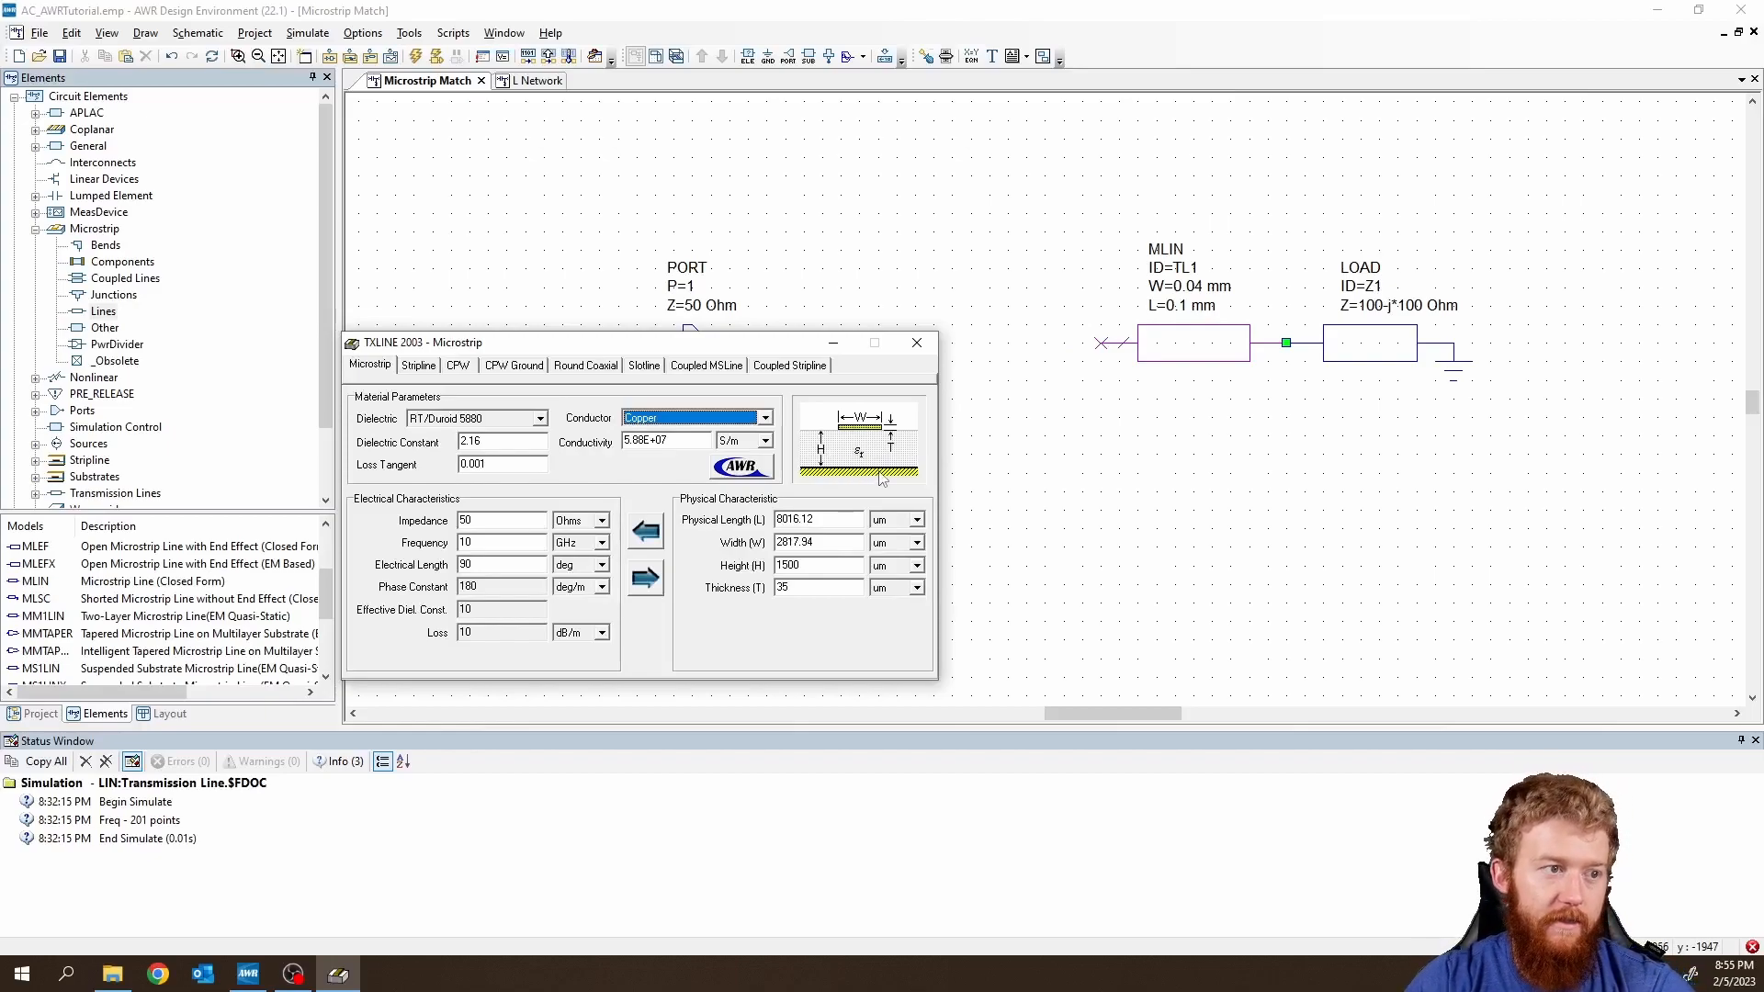
left_click(916, 520)
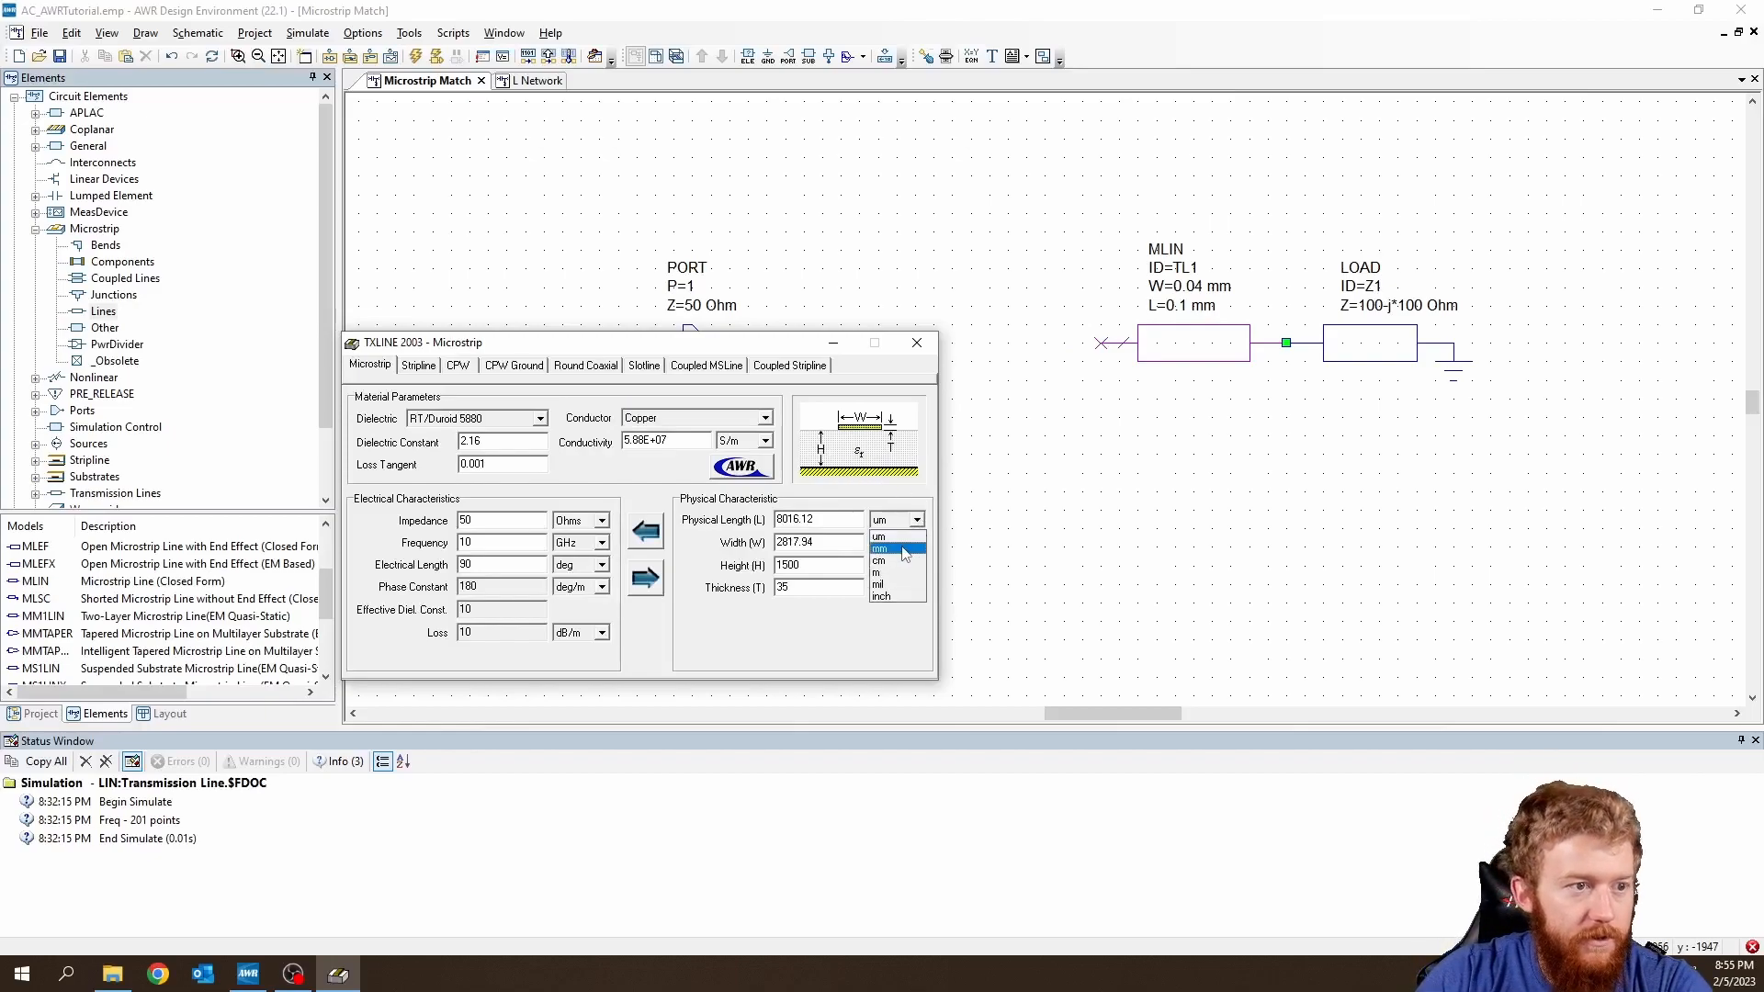
left_click(905, 550)
left_click(916, 543)
left_click(889, 565)
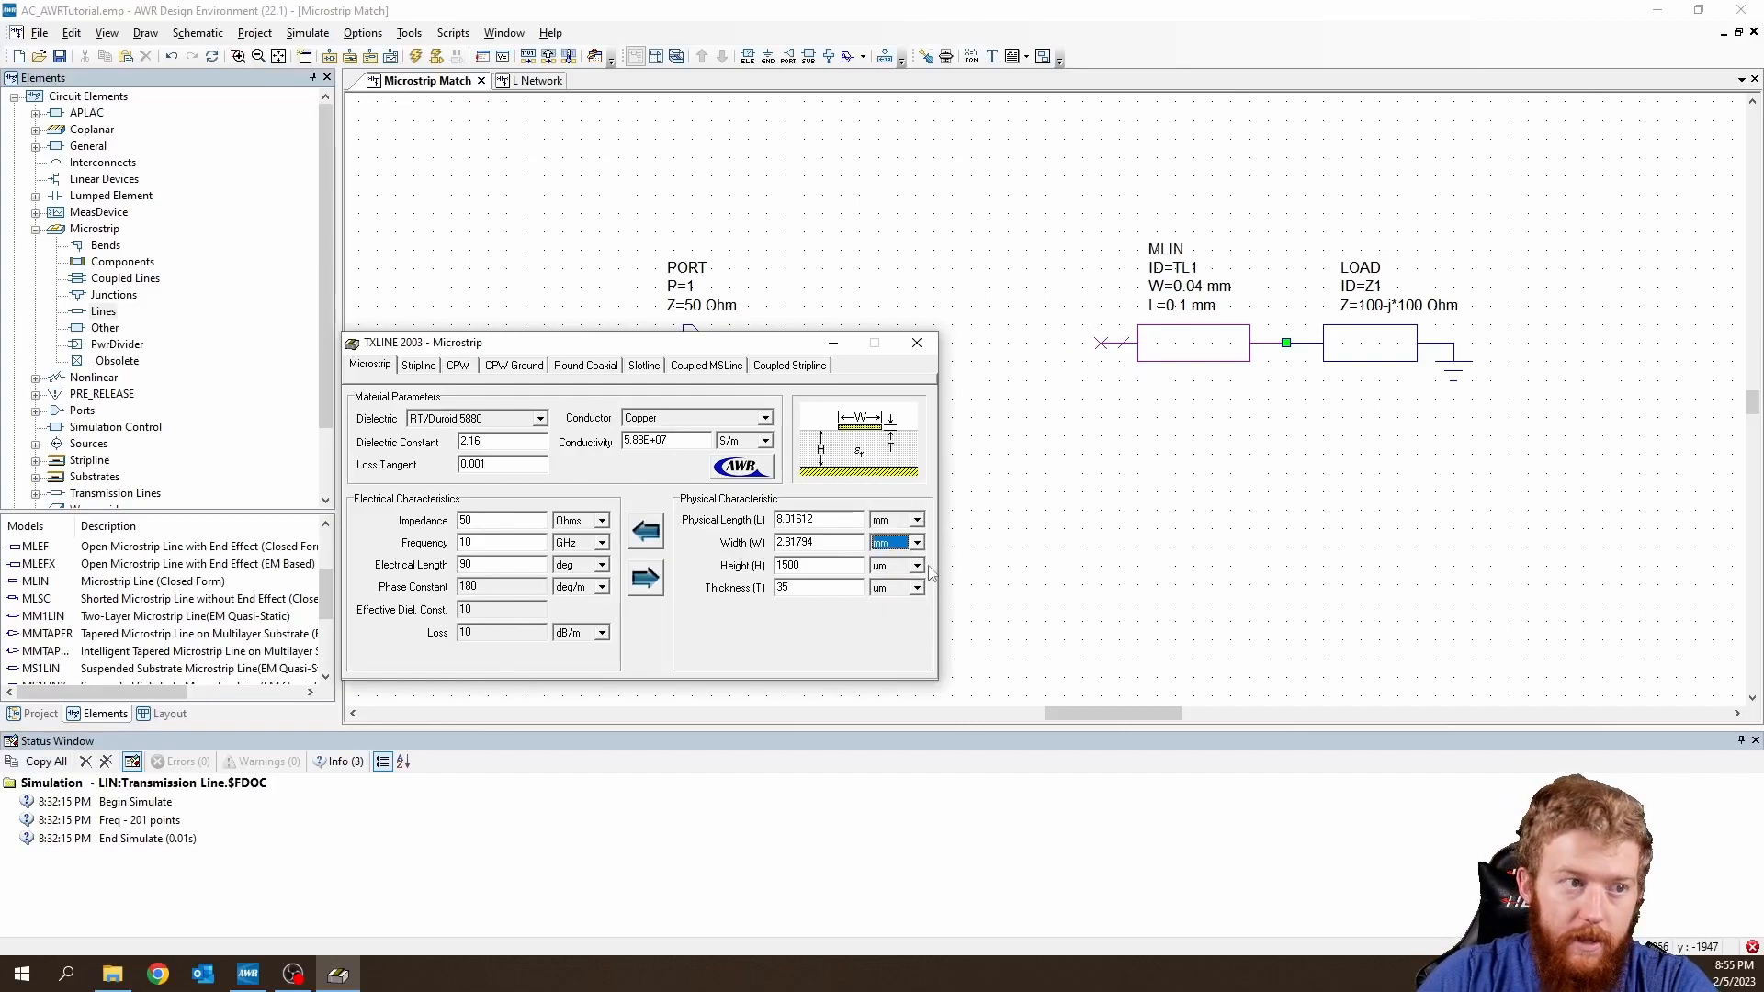
left_click(917, 565)
left_click(896, 595)
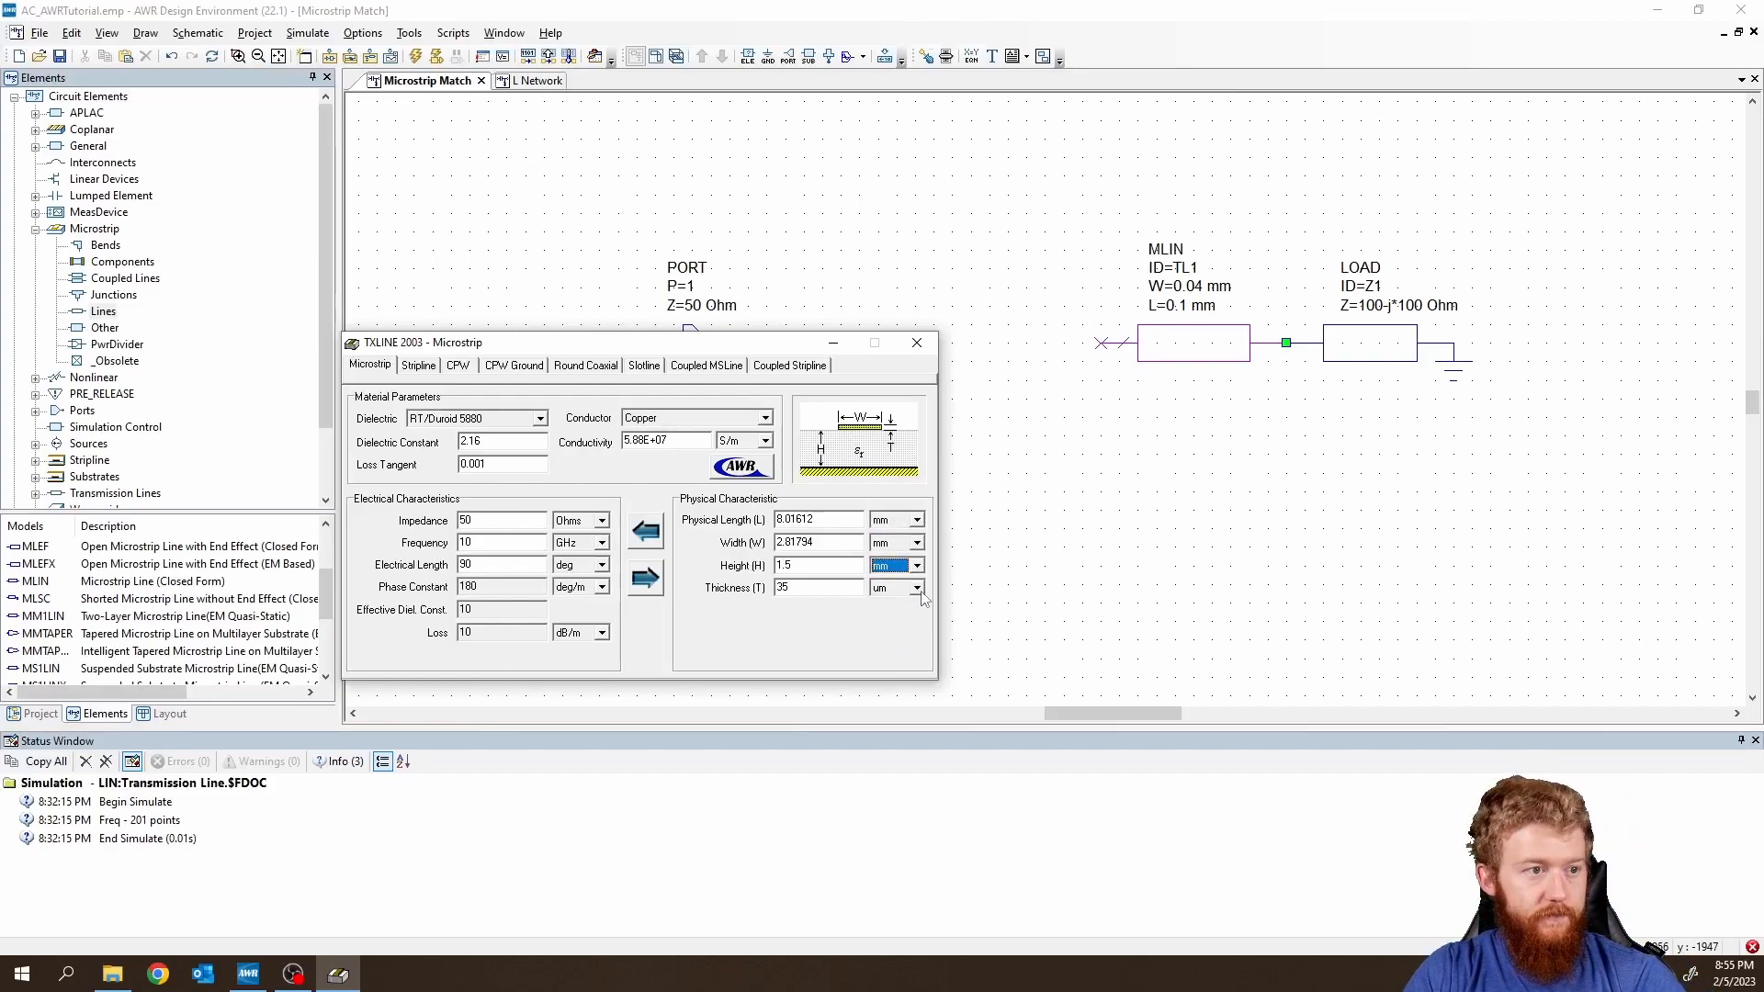
left_click(917, 587)
left_click(901, 618)
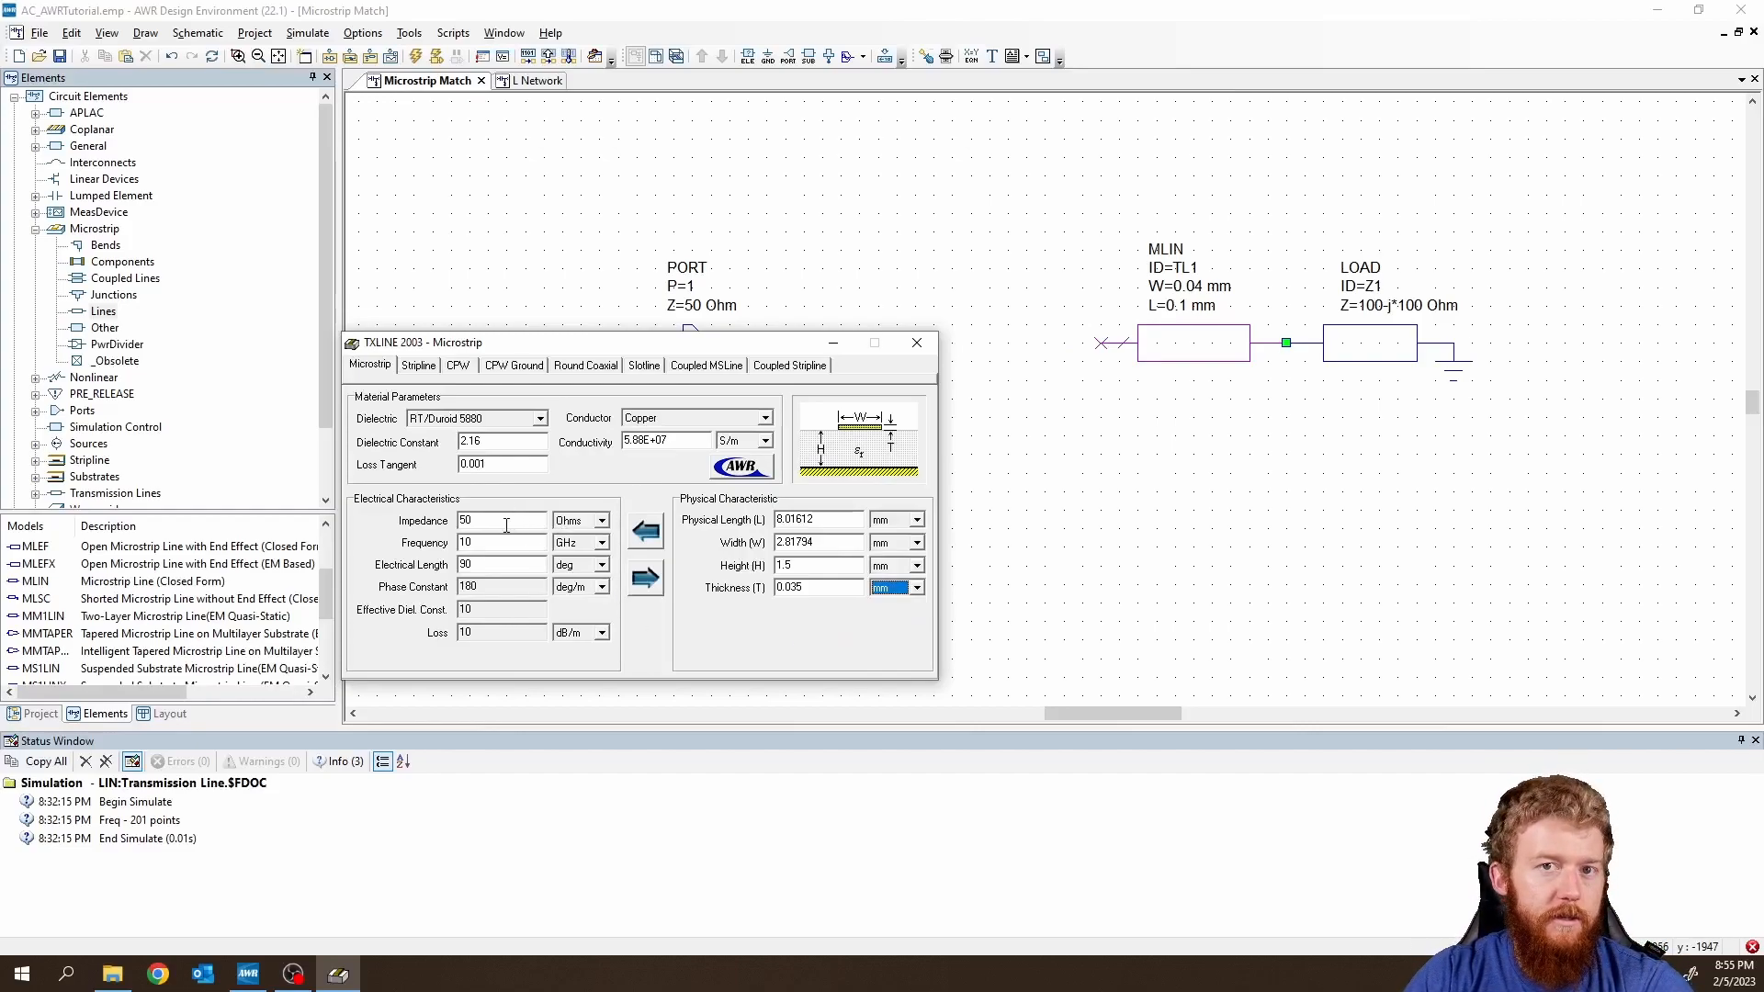
Set the frequency to 2.4 GHz and calculate the physical dimensions of the 50 ohm, 90 degree line.
left_click_drag(515, 525, 458, 522)
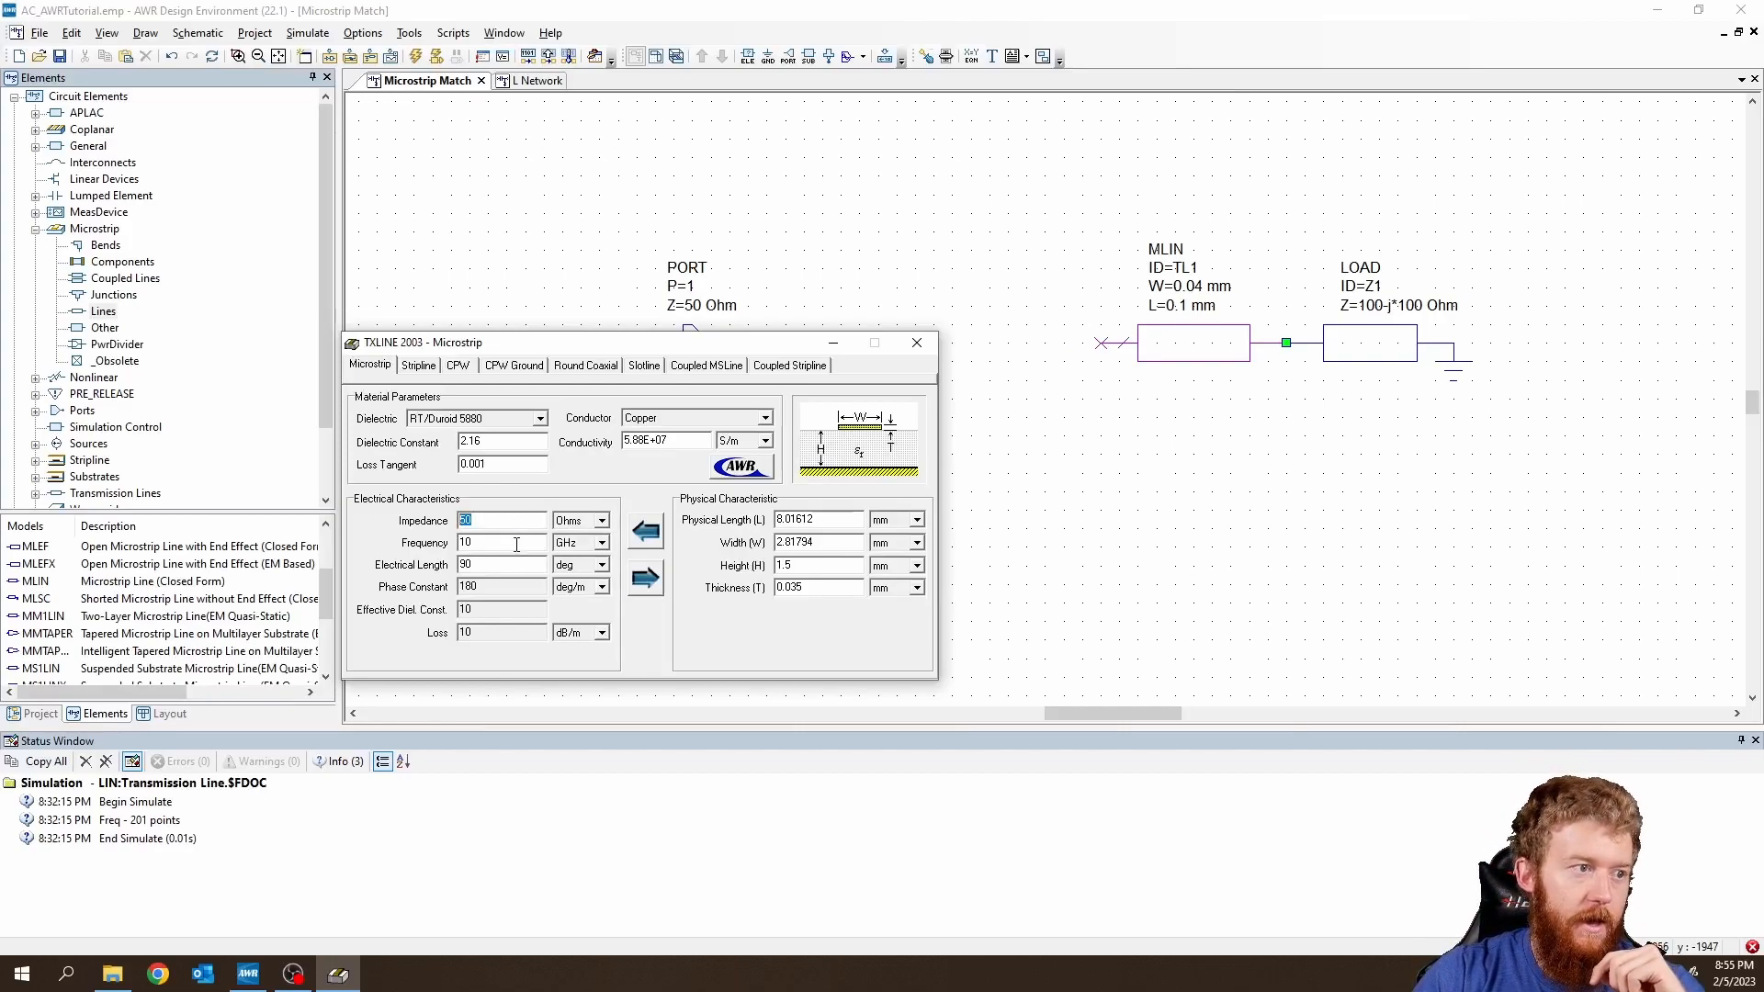
key("Tab")
type("2")
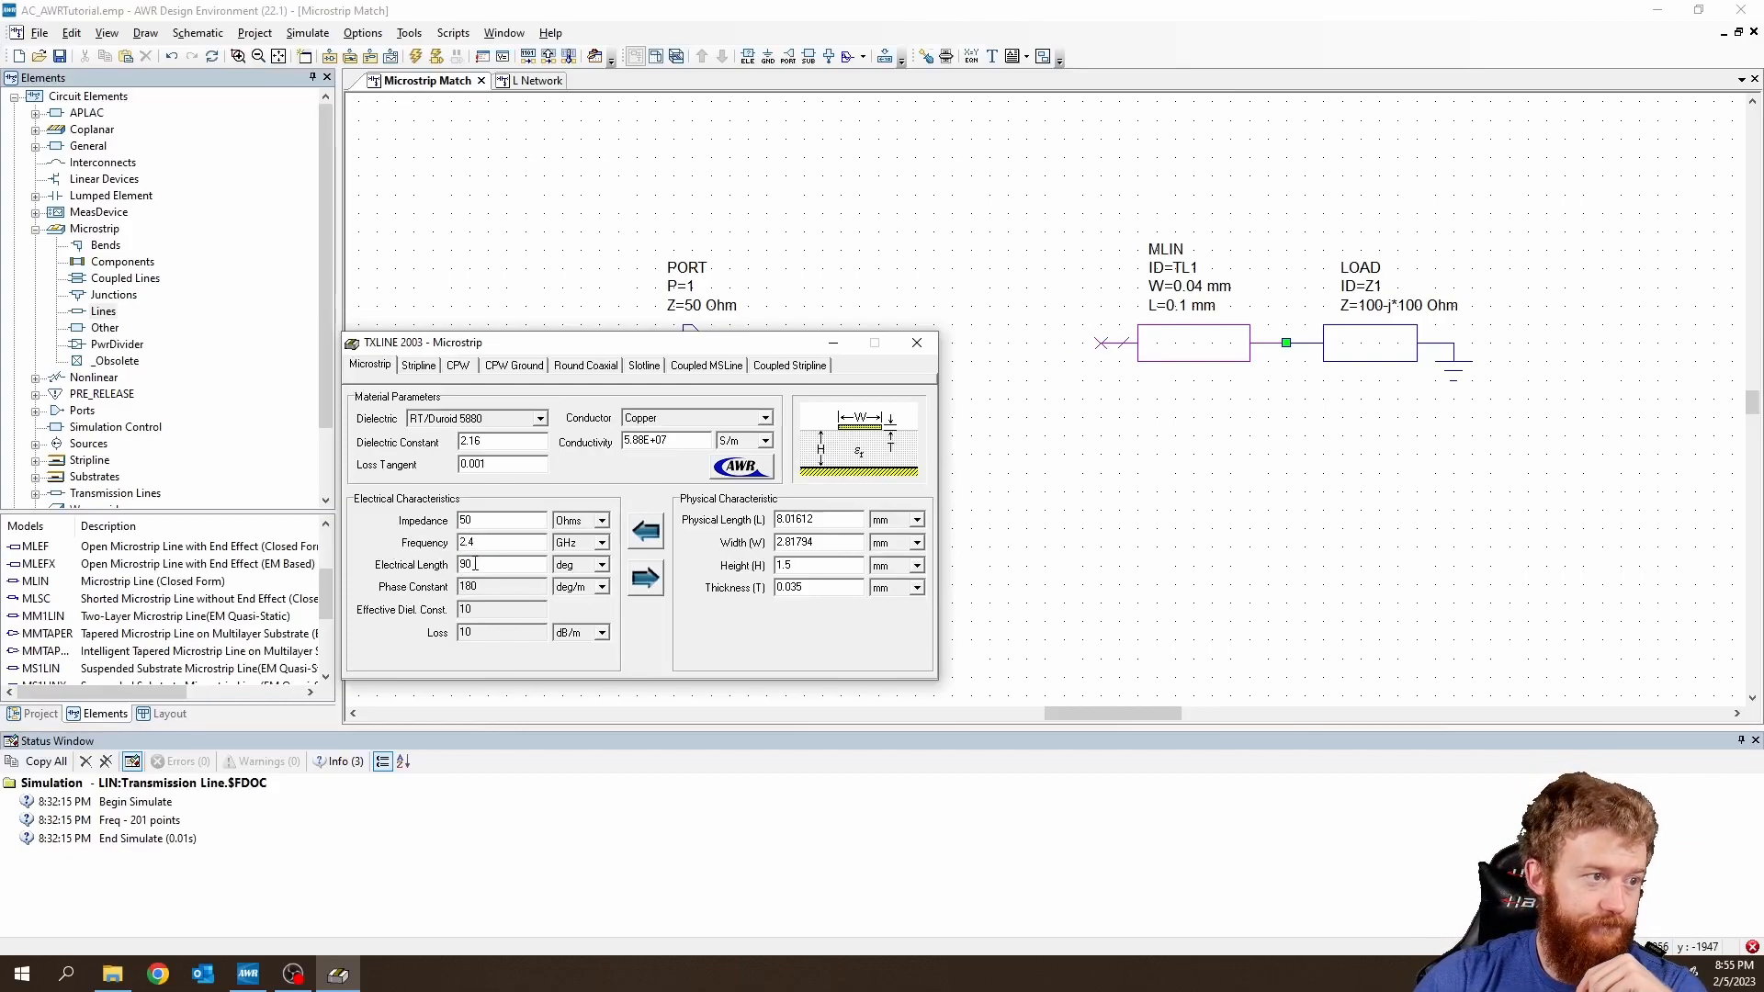
key("Tab")
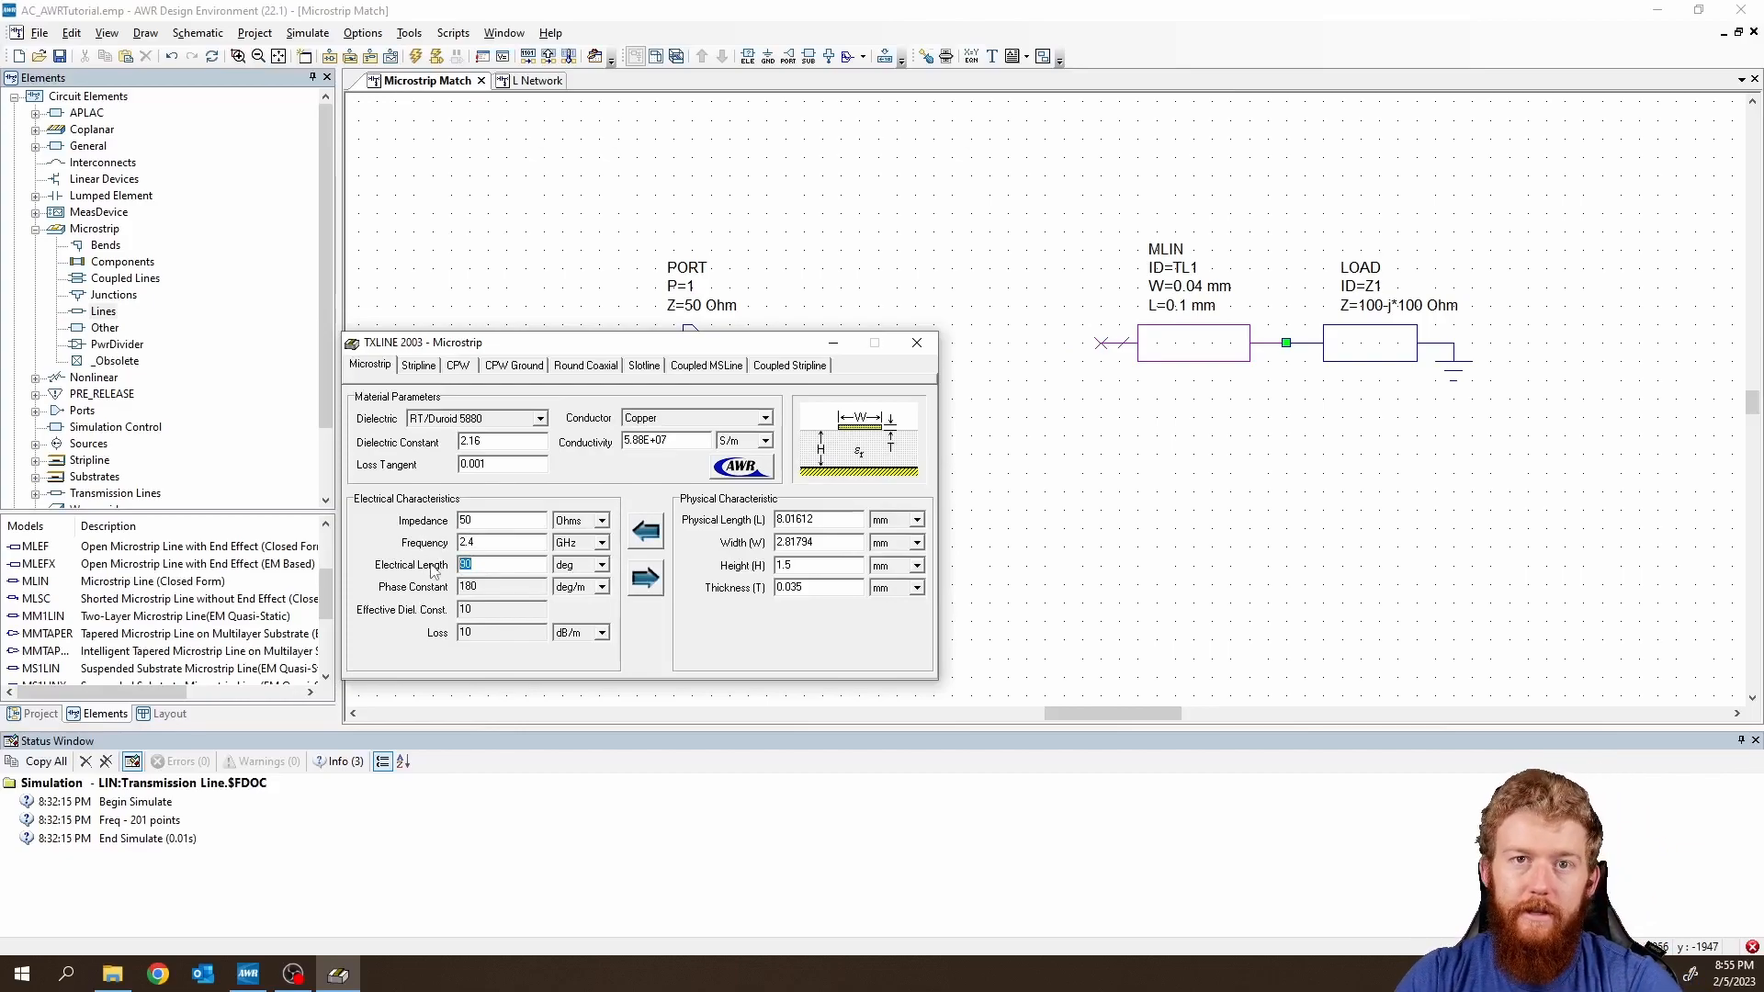
left_click(650, 588)
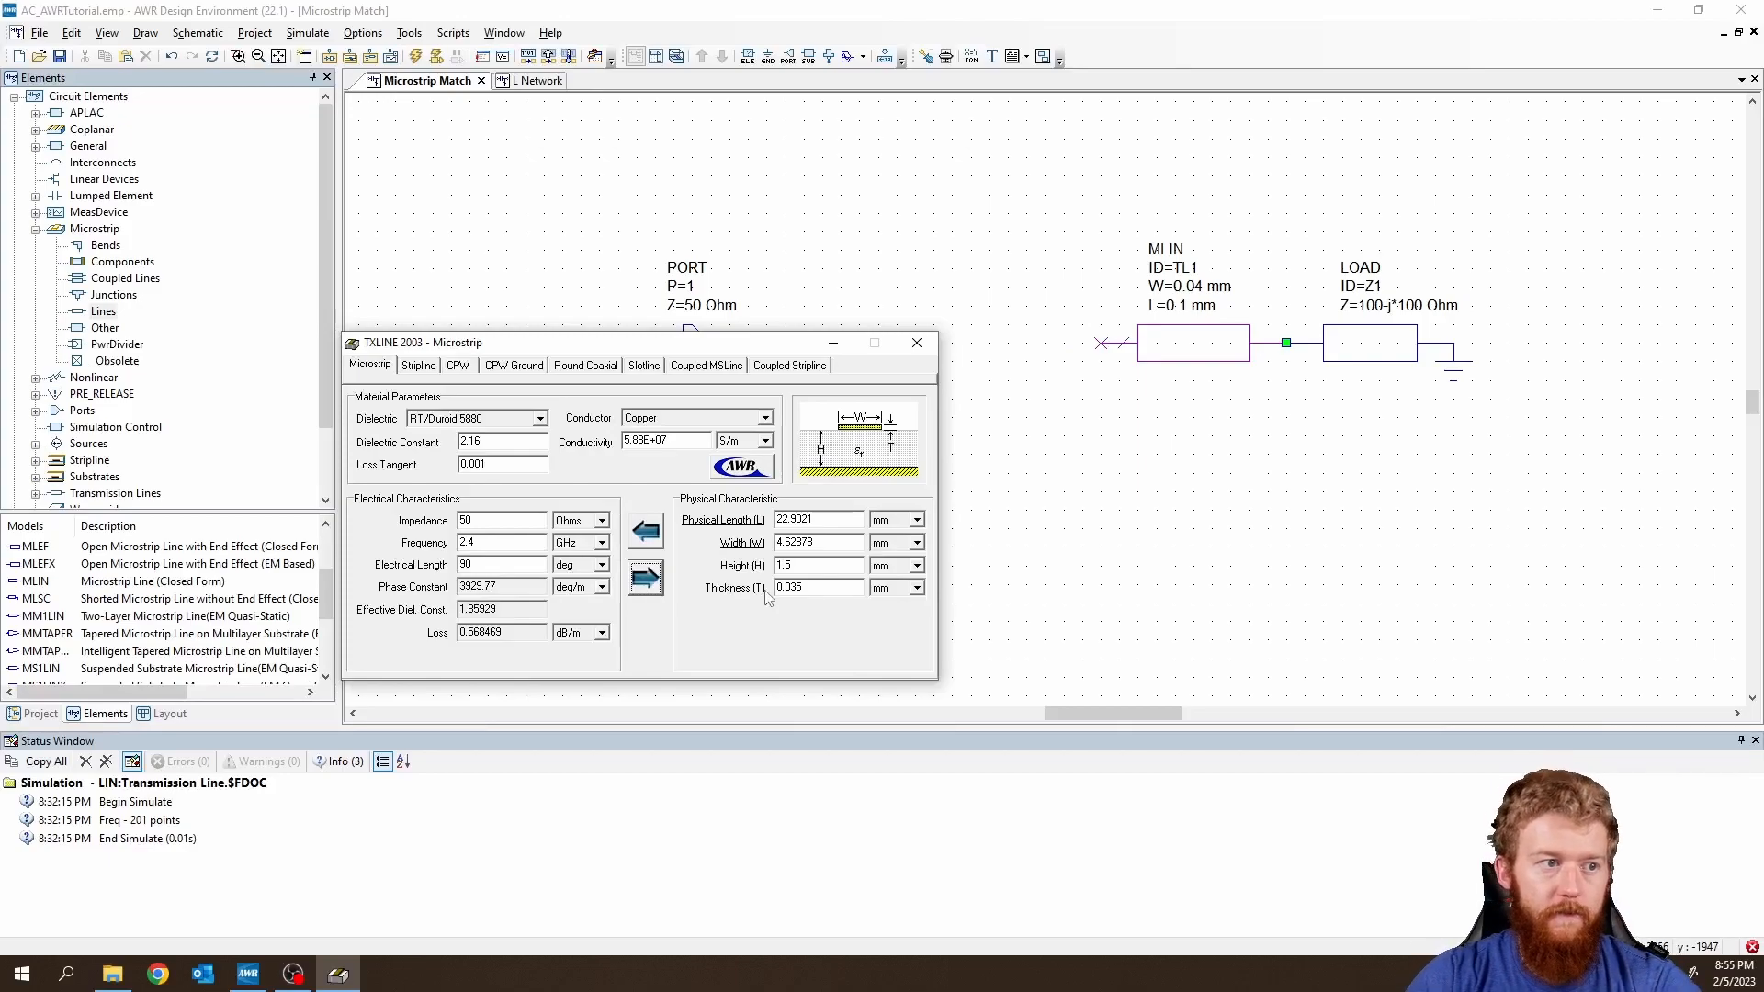
Set the substrate height to 1.65 mm and recalculate the line's physical length and width.
left_click_drag(825, 567, 753, 570)
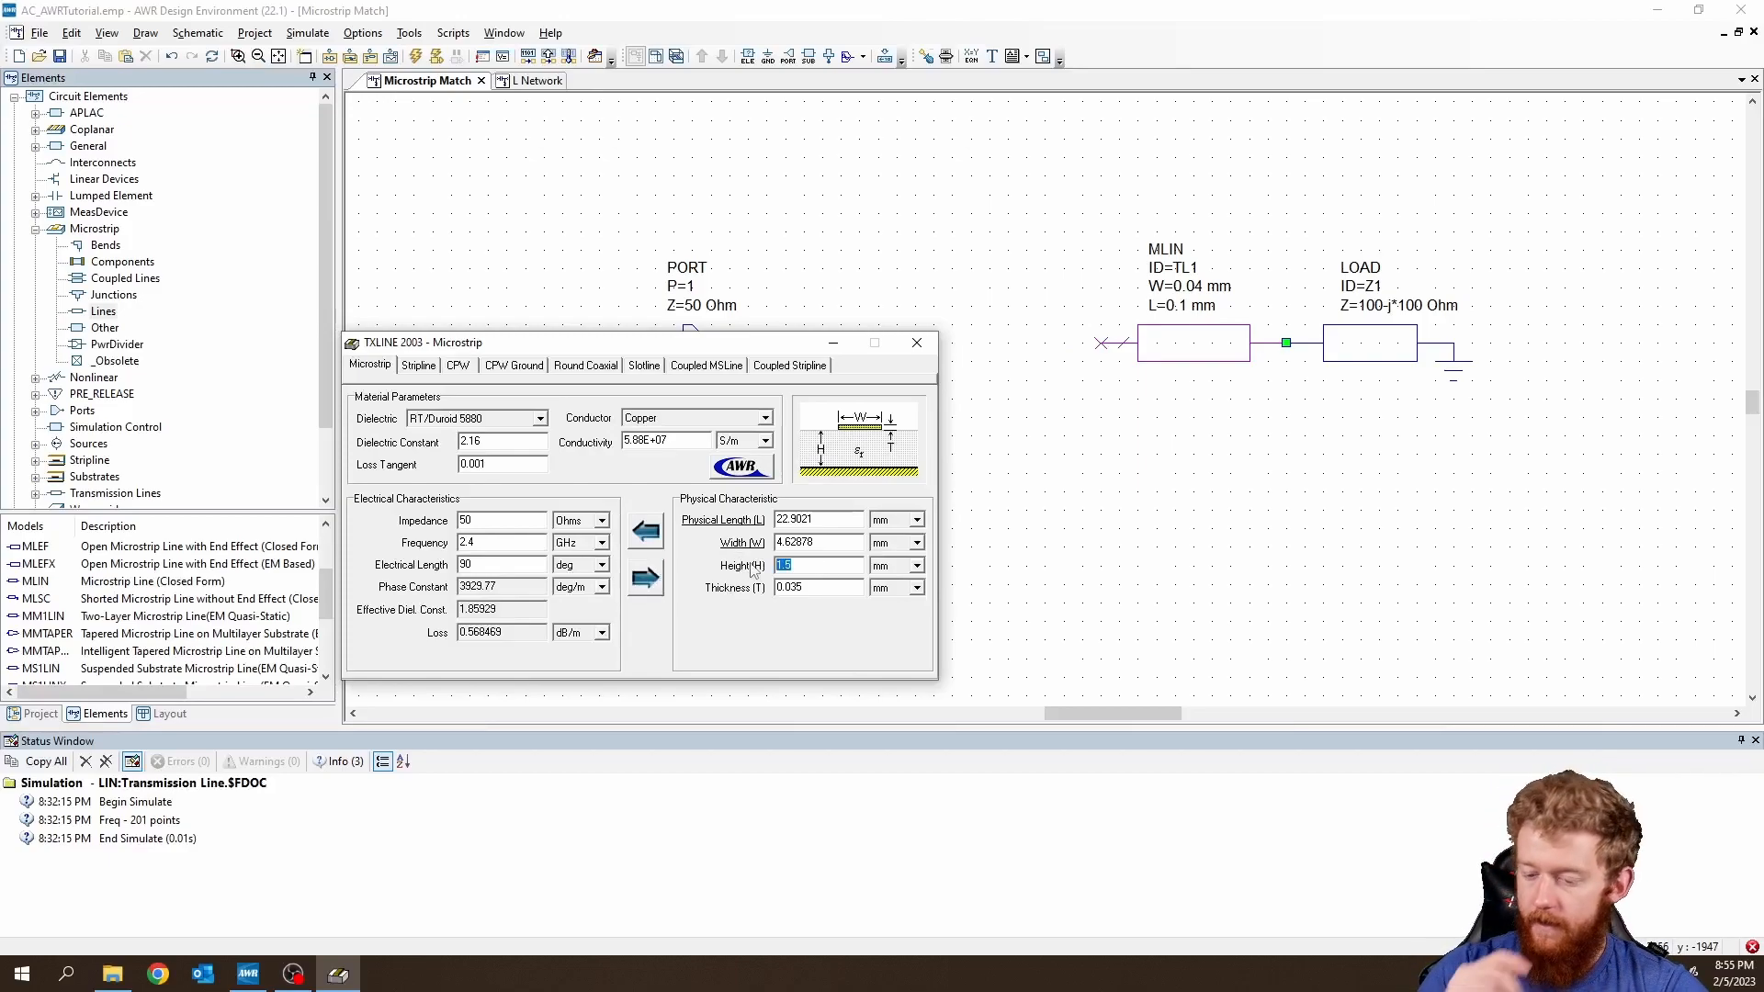
type("1")
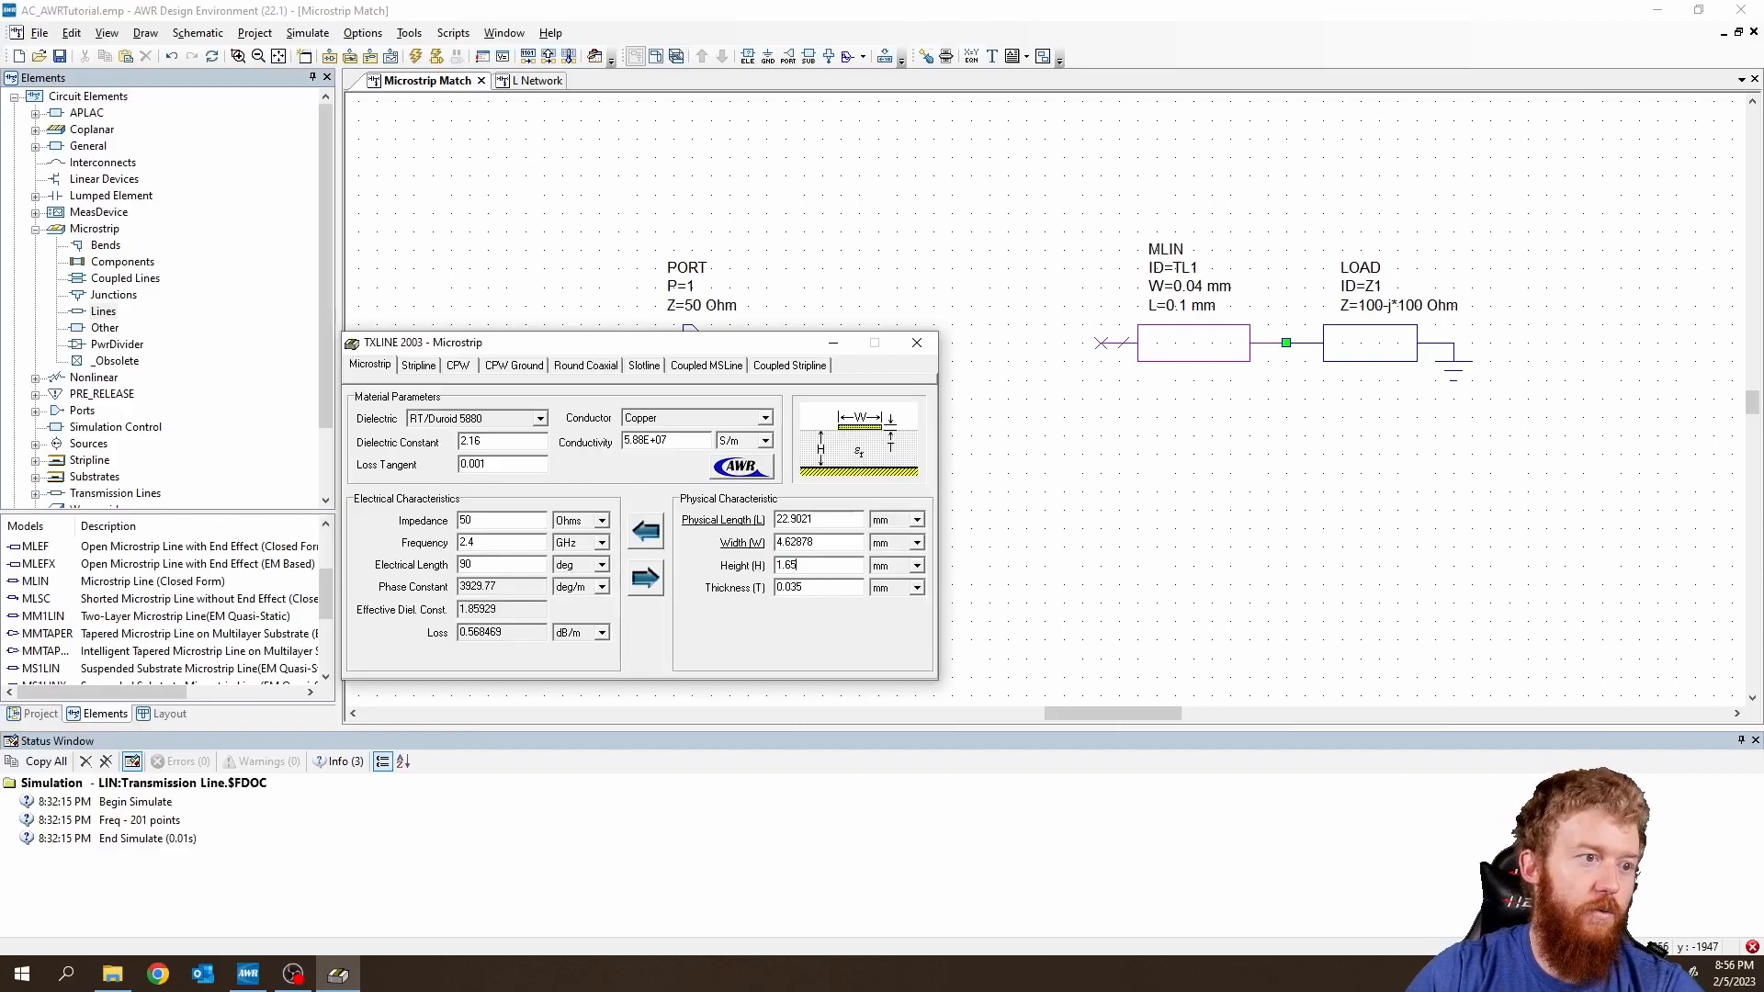
left_click(856, 588)
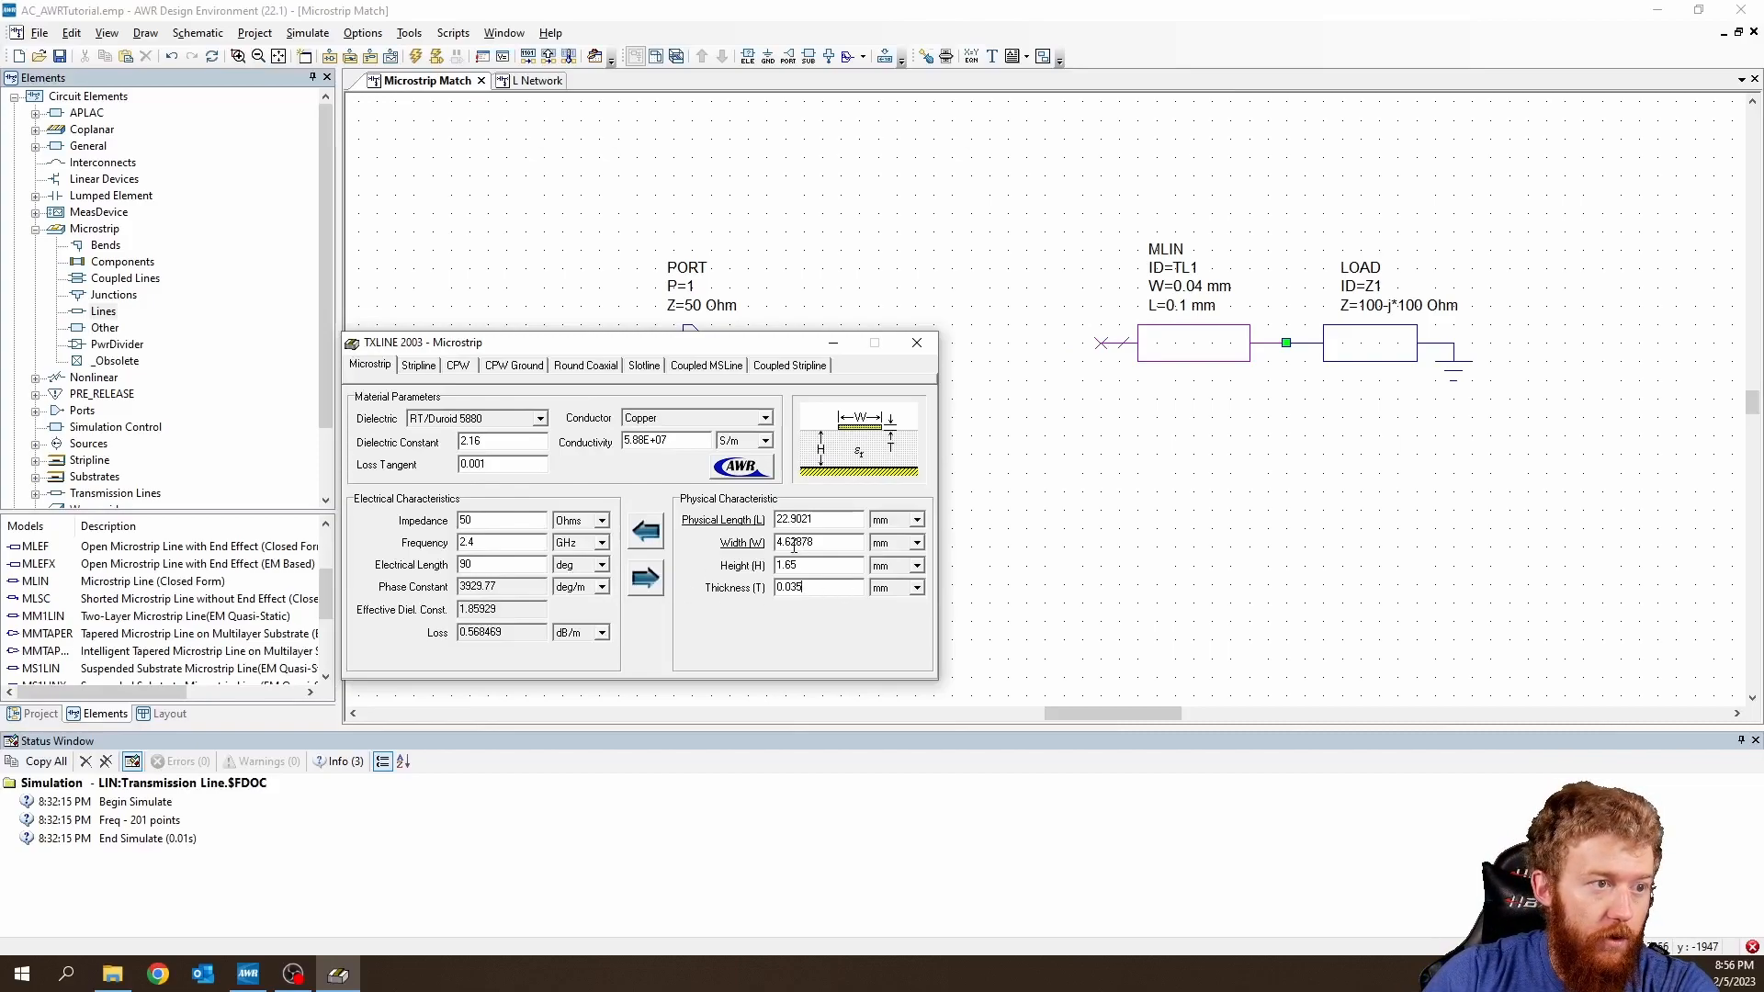
left_click(652, 581)
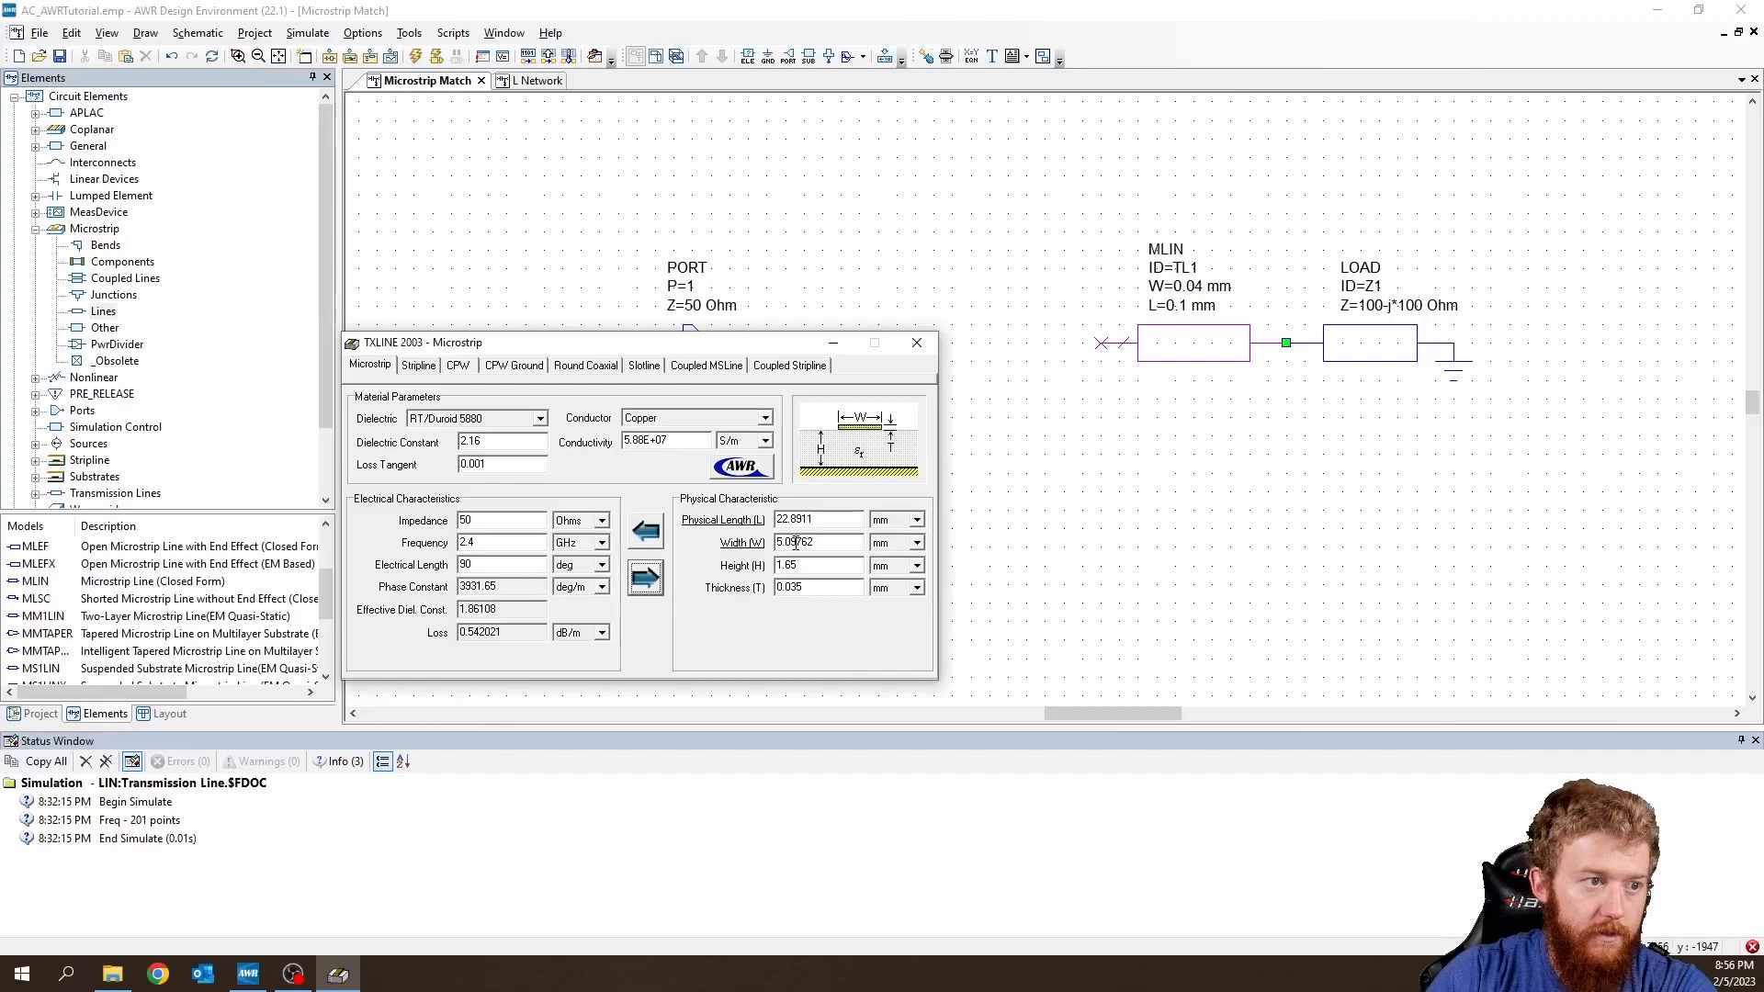
mouse_move(797, 543)
left_mouse_down()
mouse_move(774, 542)
mouse_move(794, 520)
mouse_move(773, 520)
left_mouse_up()
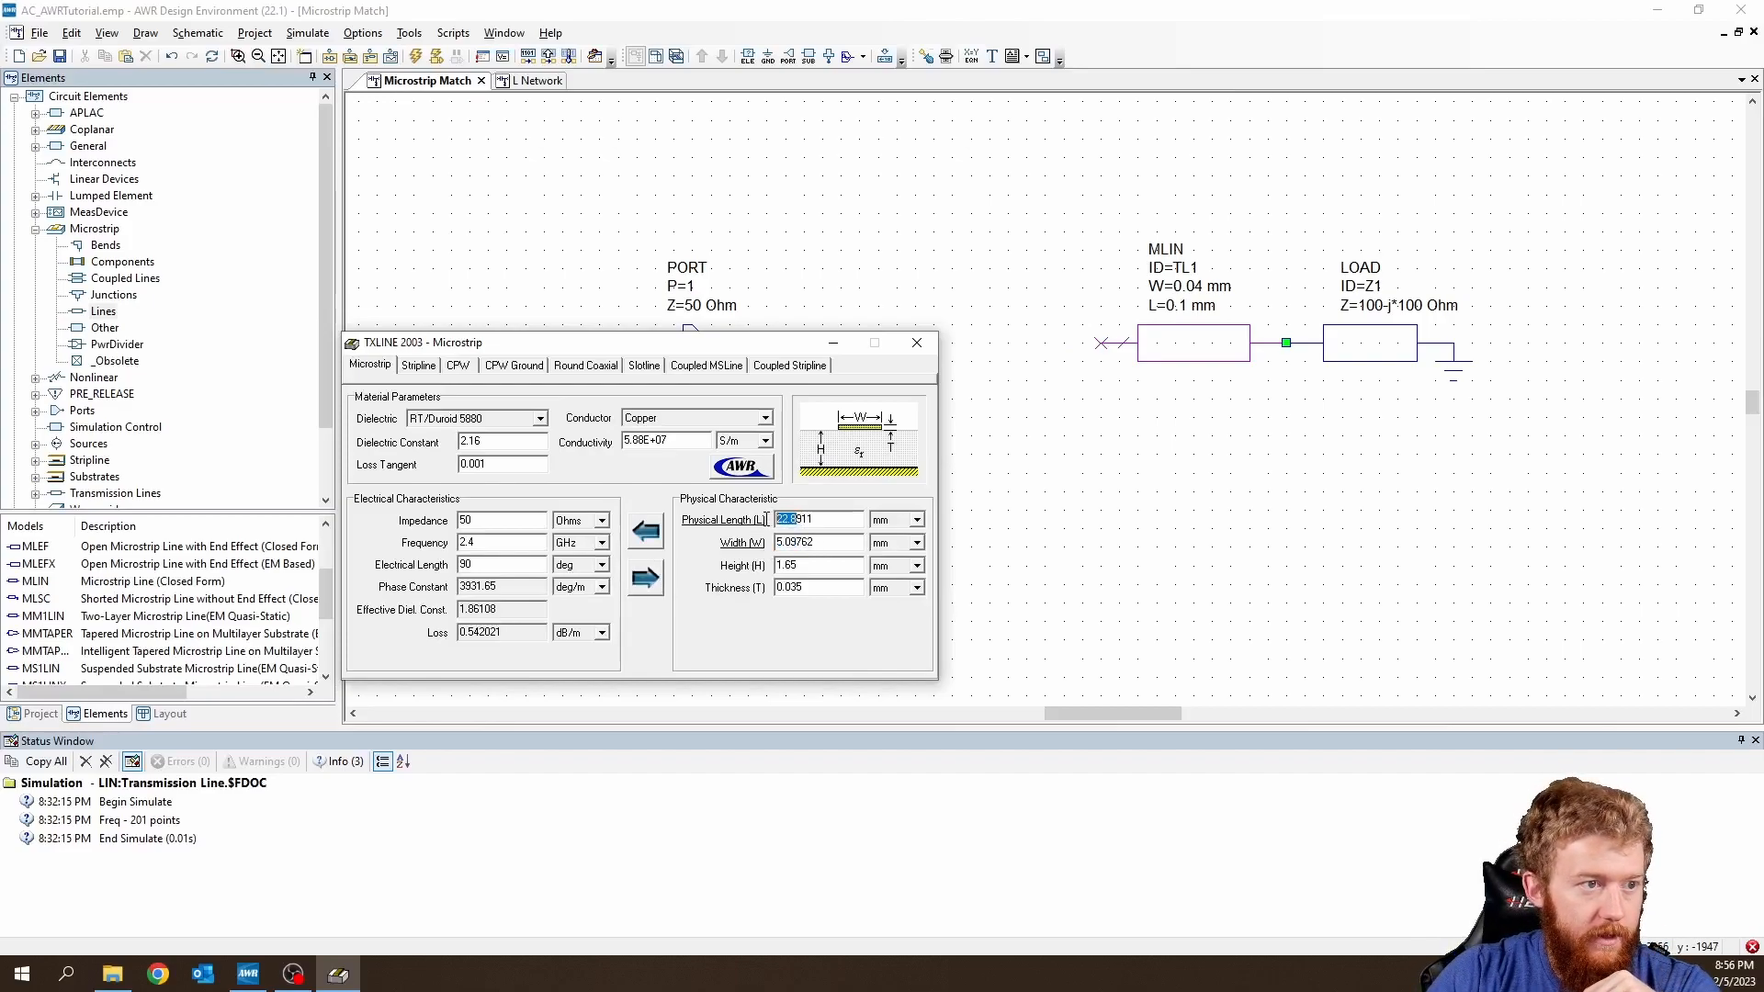
Set the MLIN microstrip line's width to 5.1 mm and its length to 22.9 mm.
double_click(1195, 290)
type("5.1")
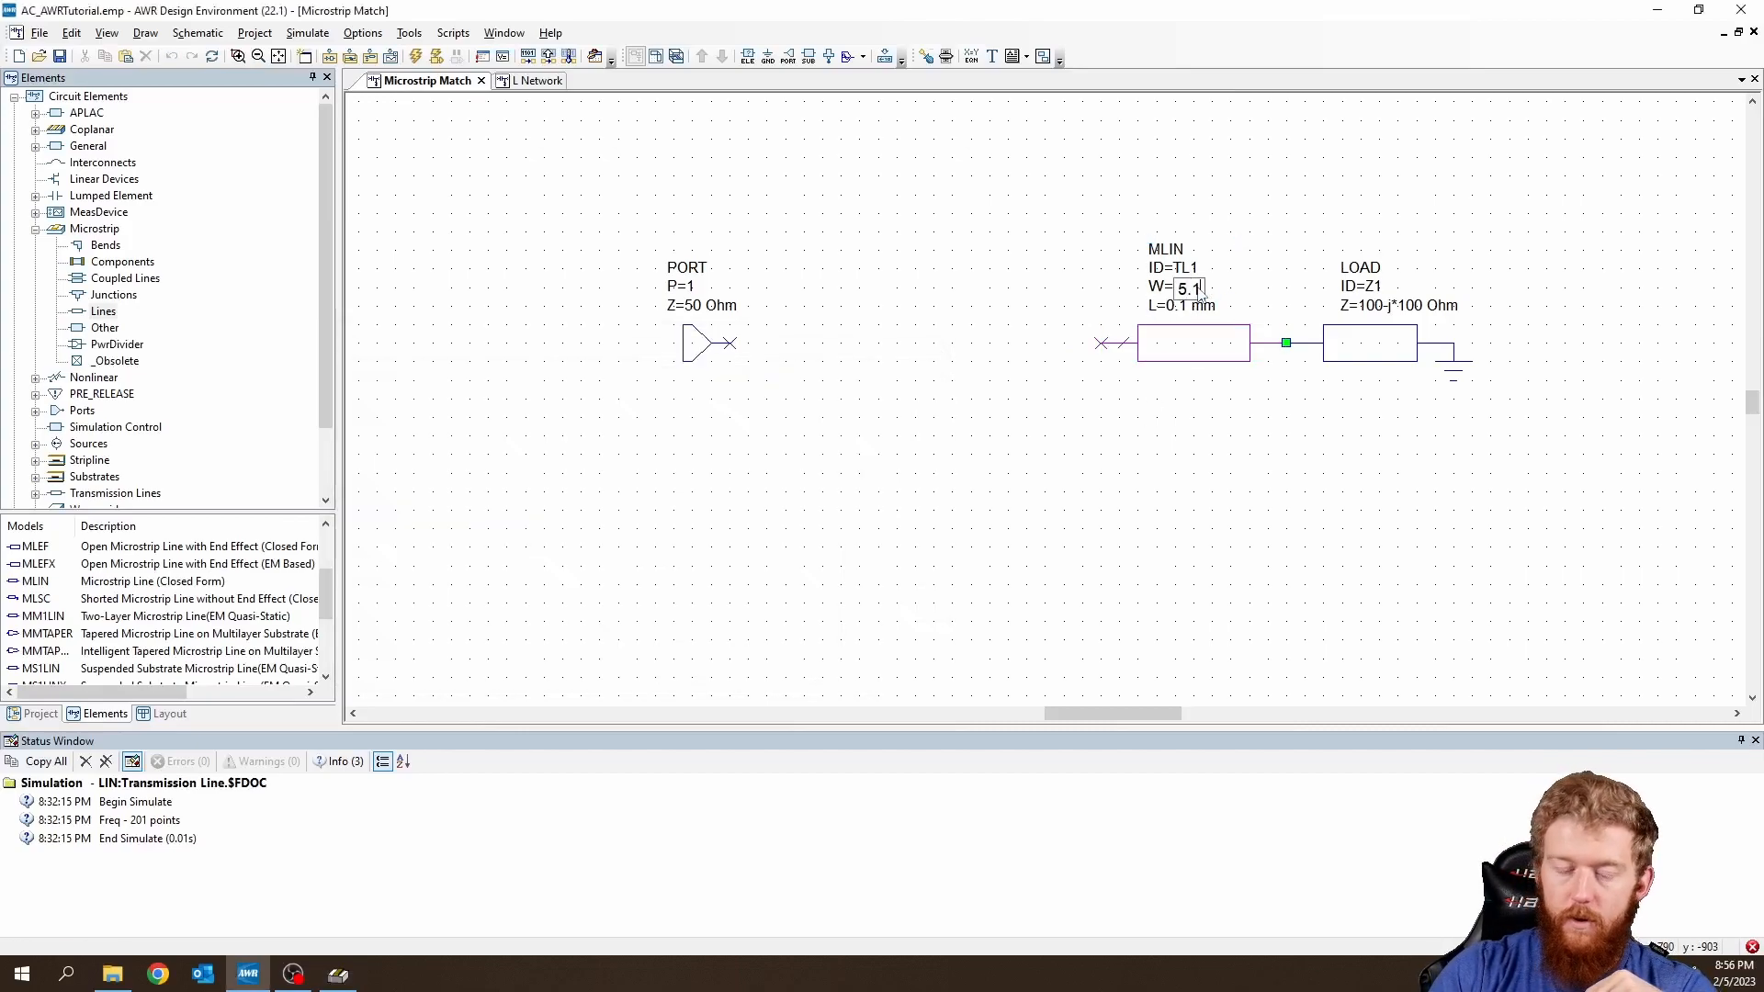
key("Return")
double_click(1173, 315)
type("22.9")
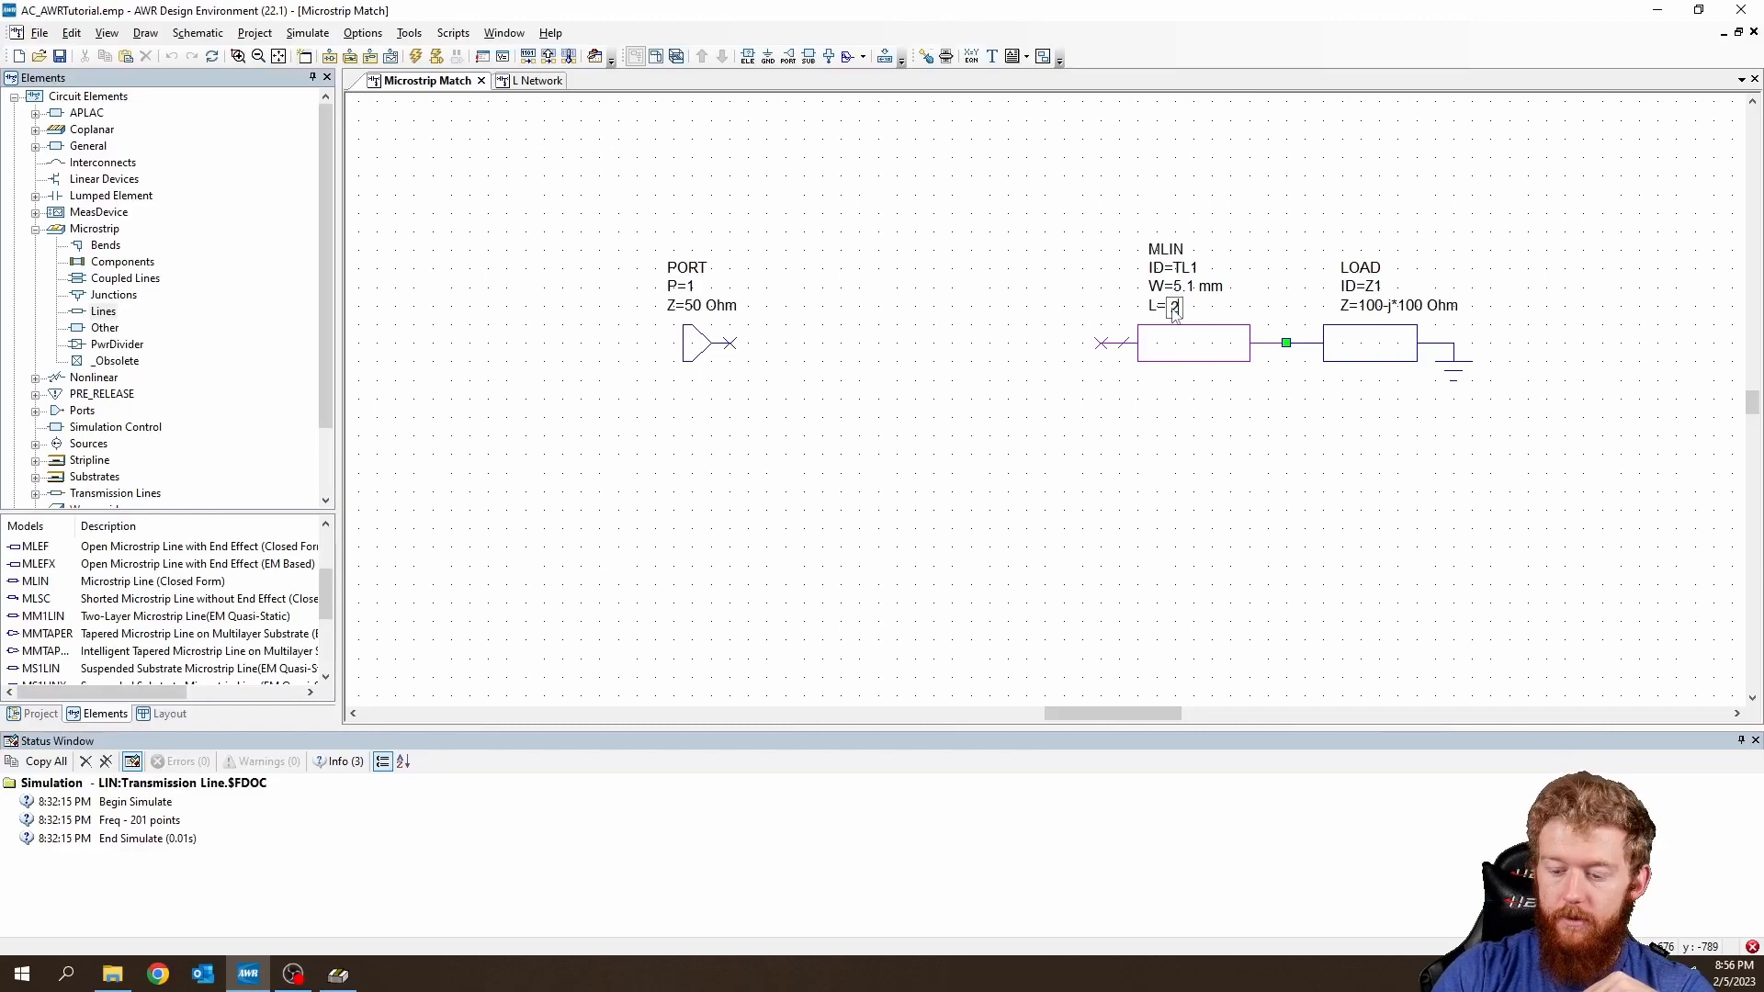
key("Return")
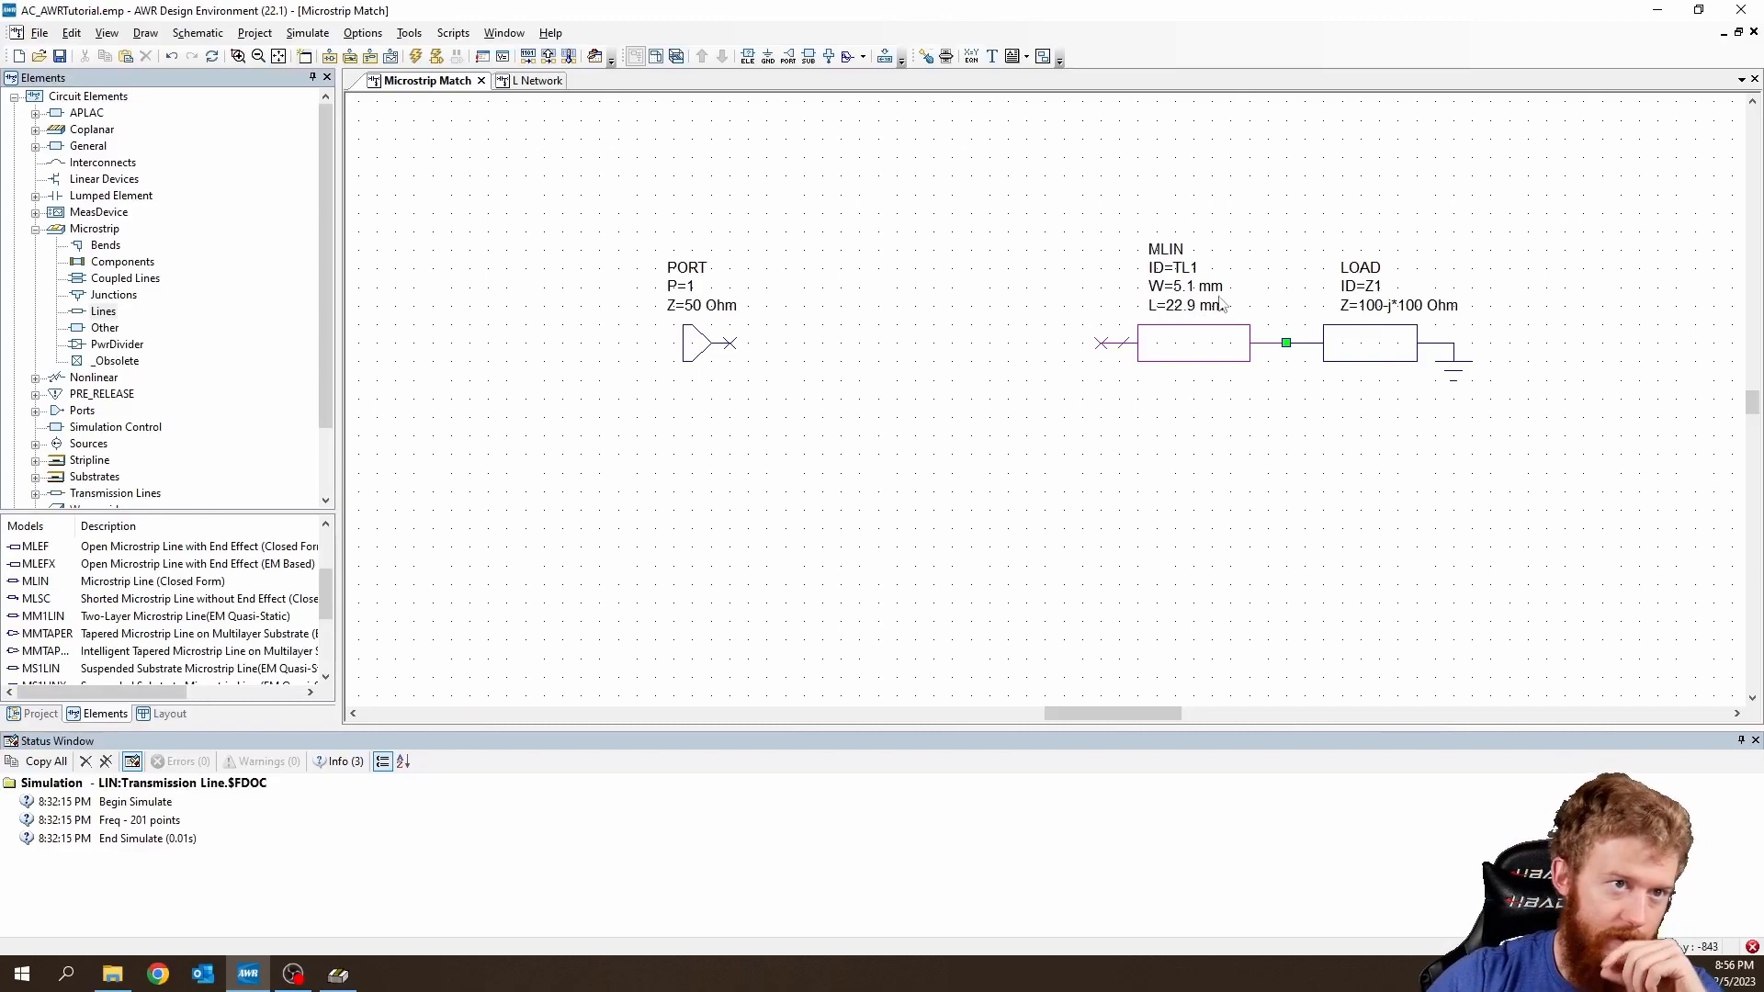
Wire the 50 ohm port's output to the open end of the MLIN microstrip line.
left_click(731, 343)
left_click(1101, 344)
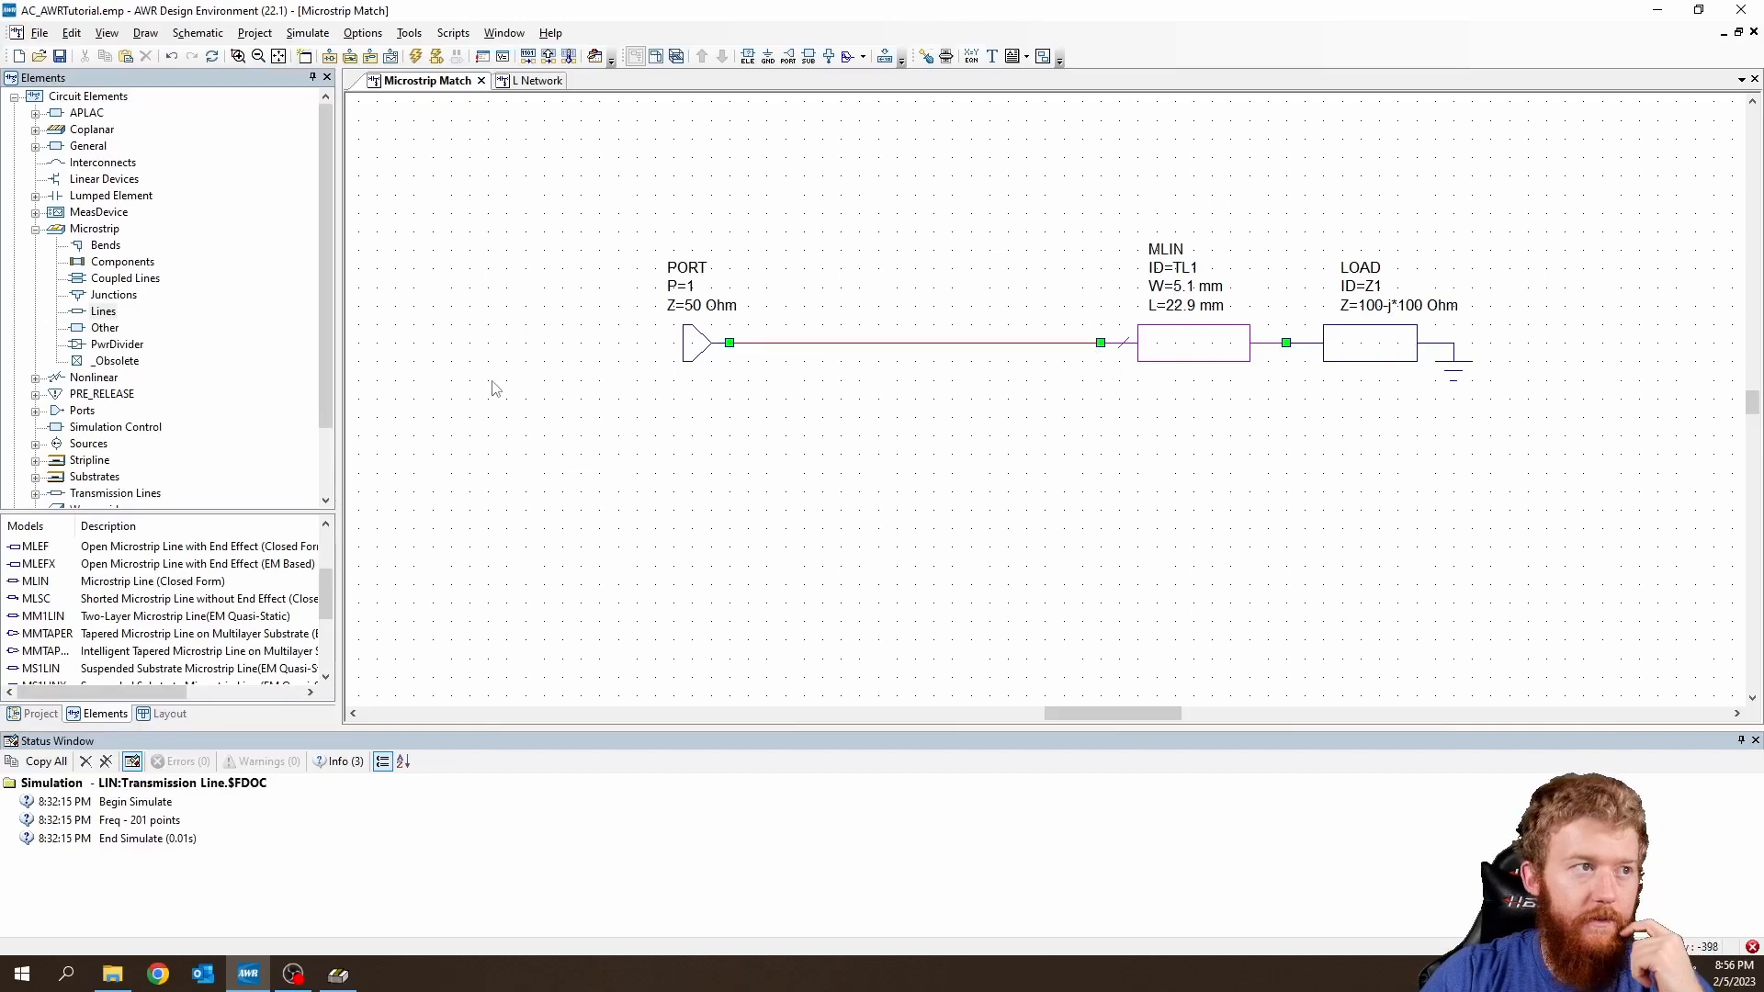
left_click(1377, 353)
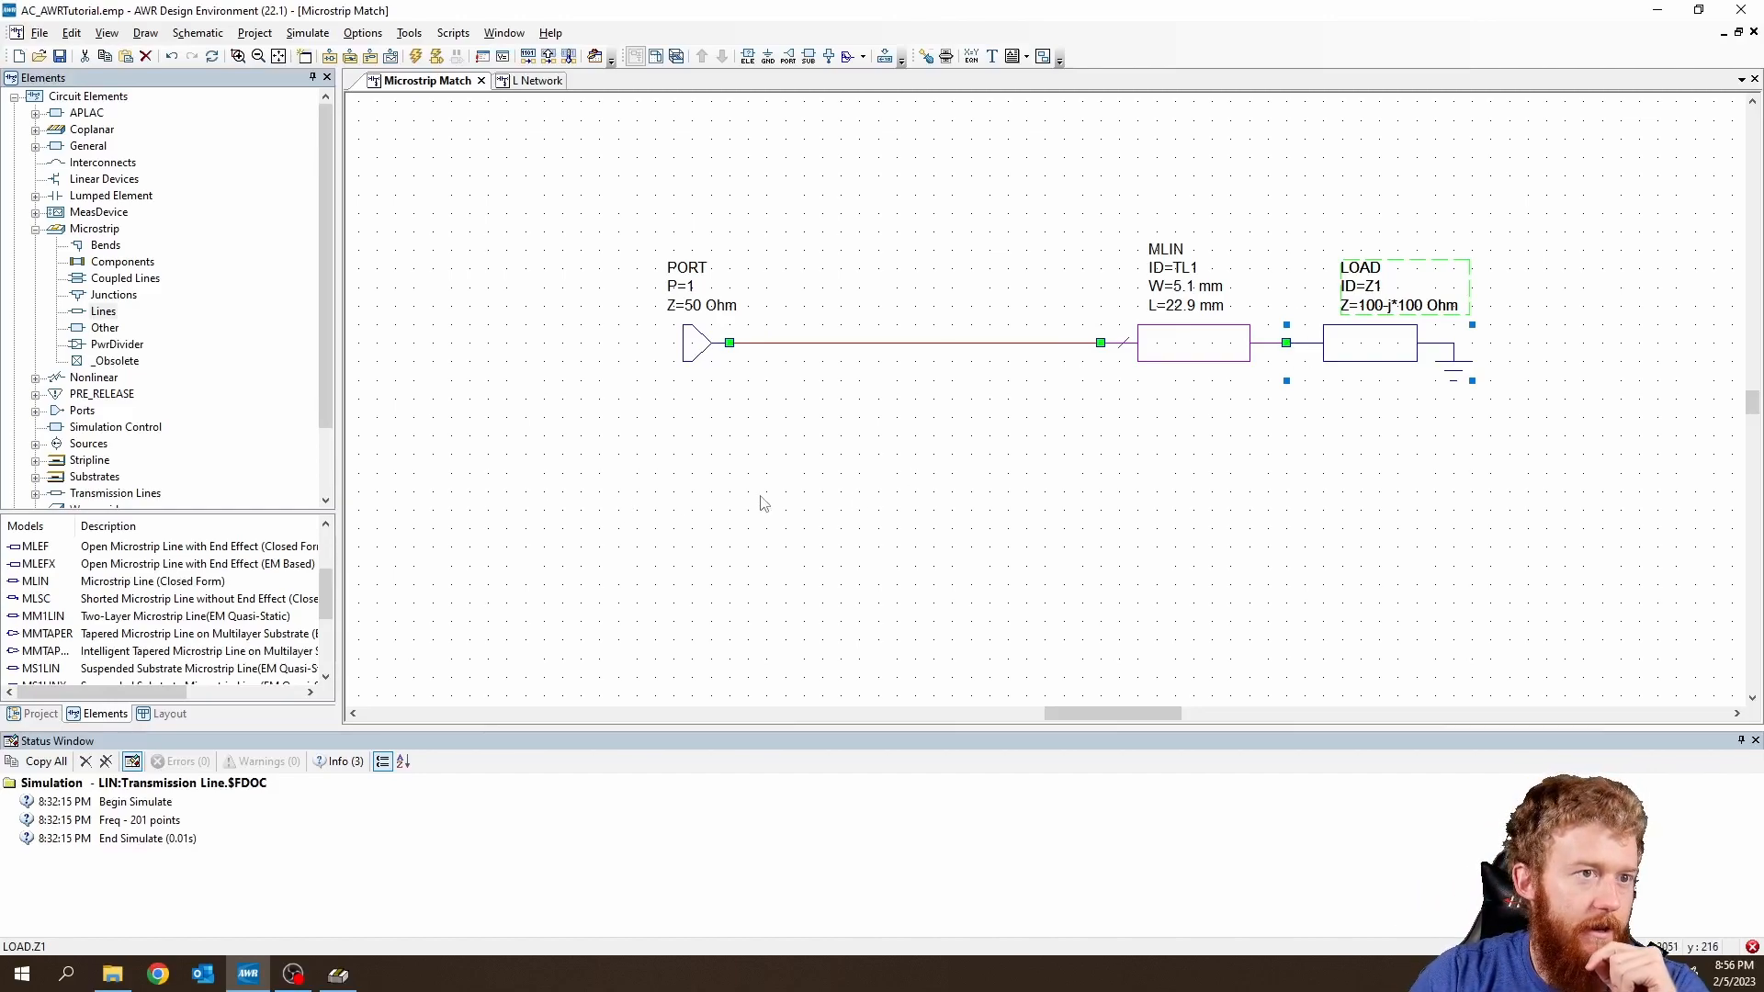
scroll(128, 418, "down", 2)
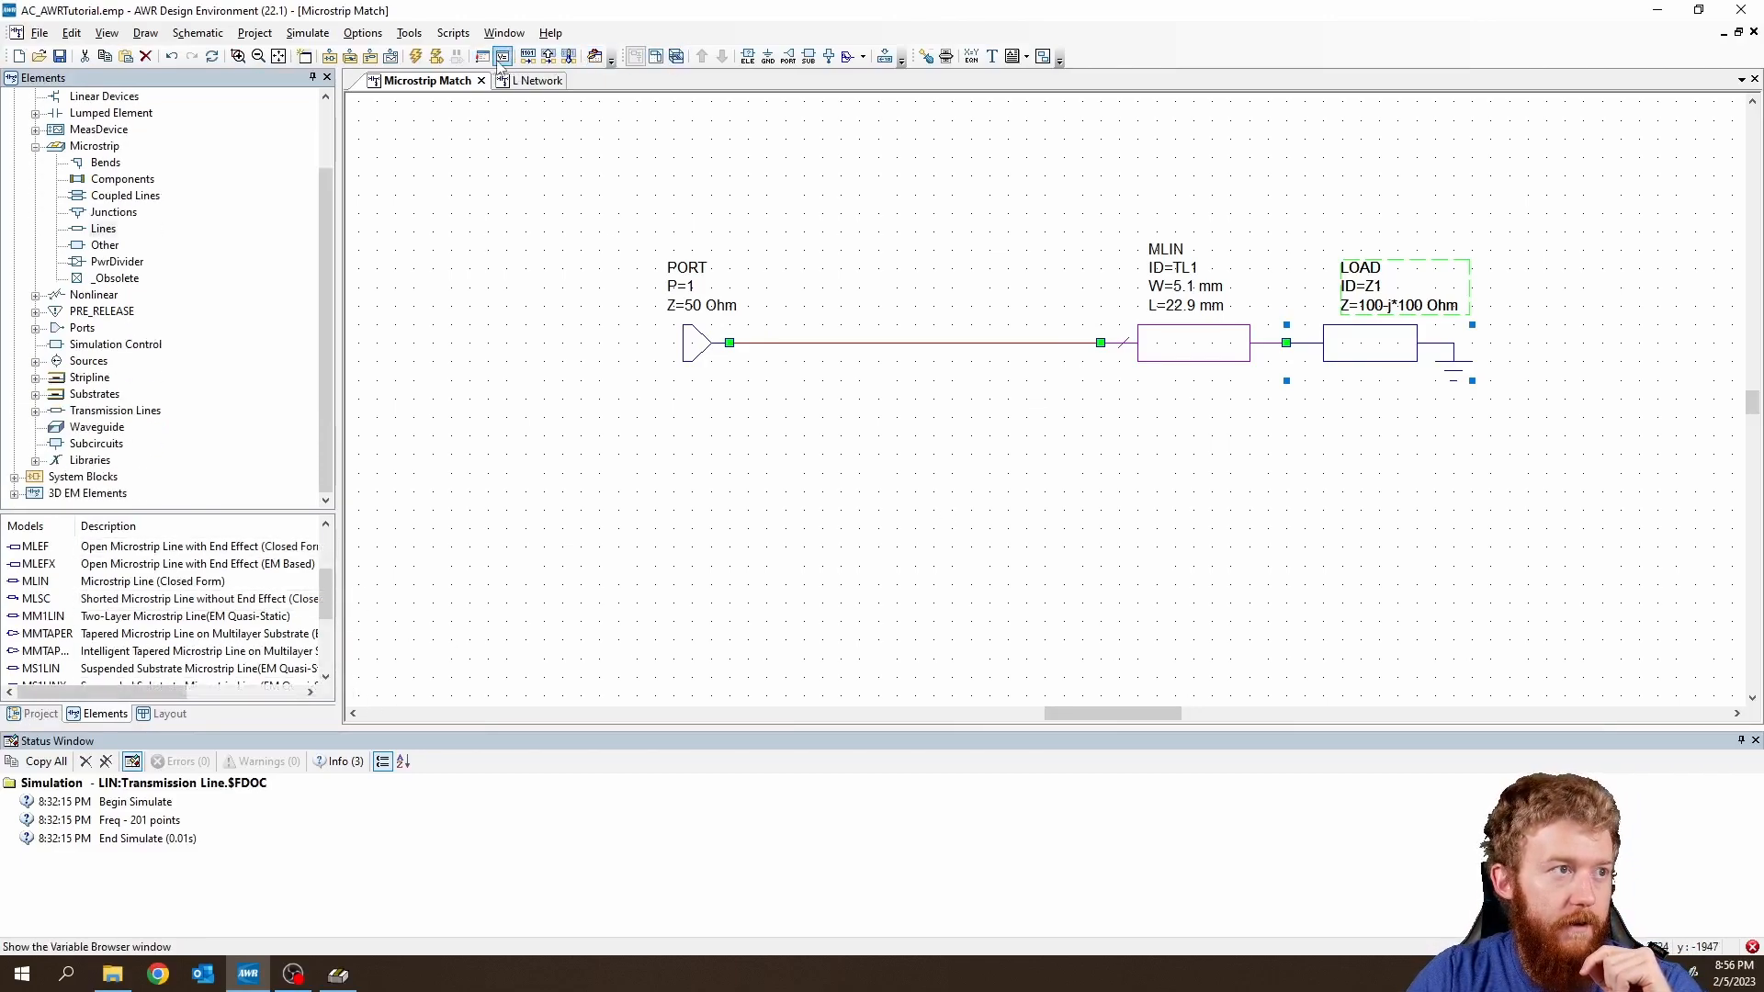
left_click(560, 329)
Create a new Smith Chart graph named "MLine Smith".
left_click(392, 59)
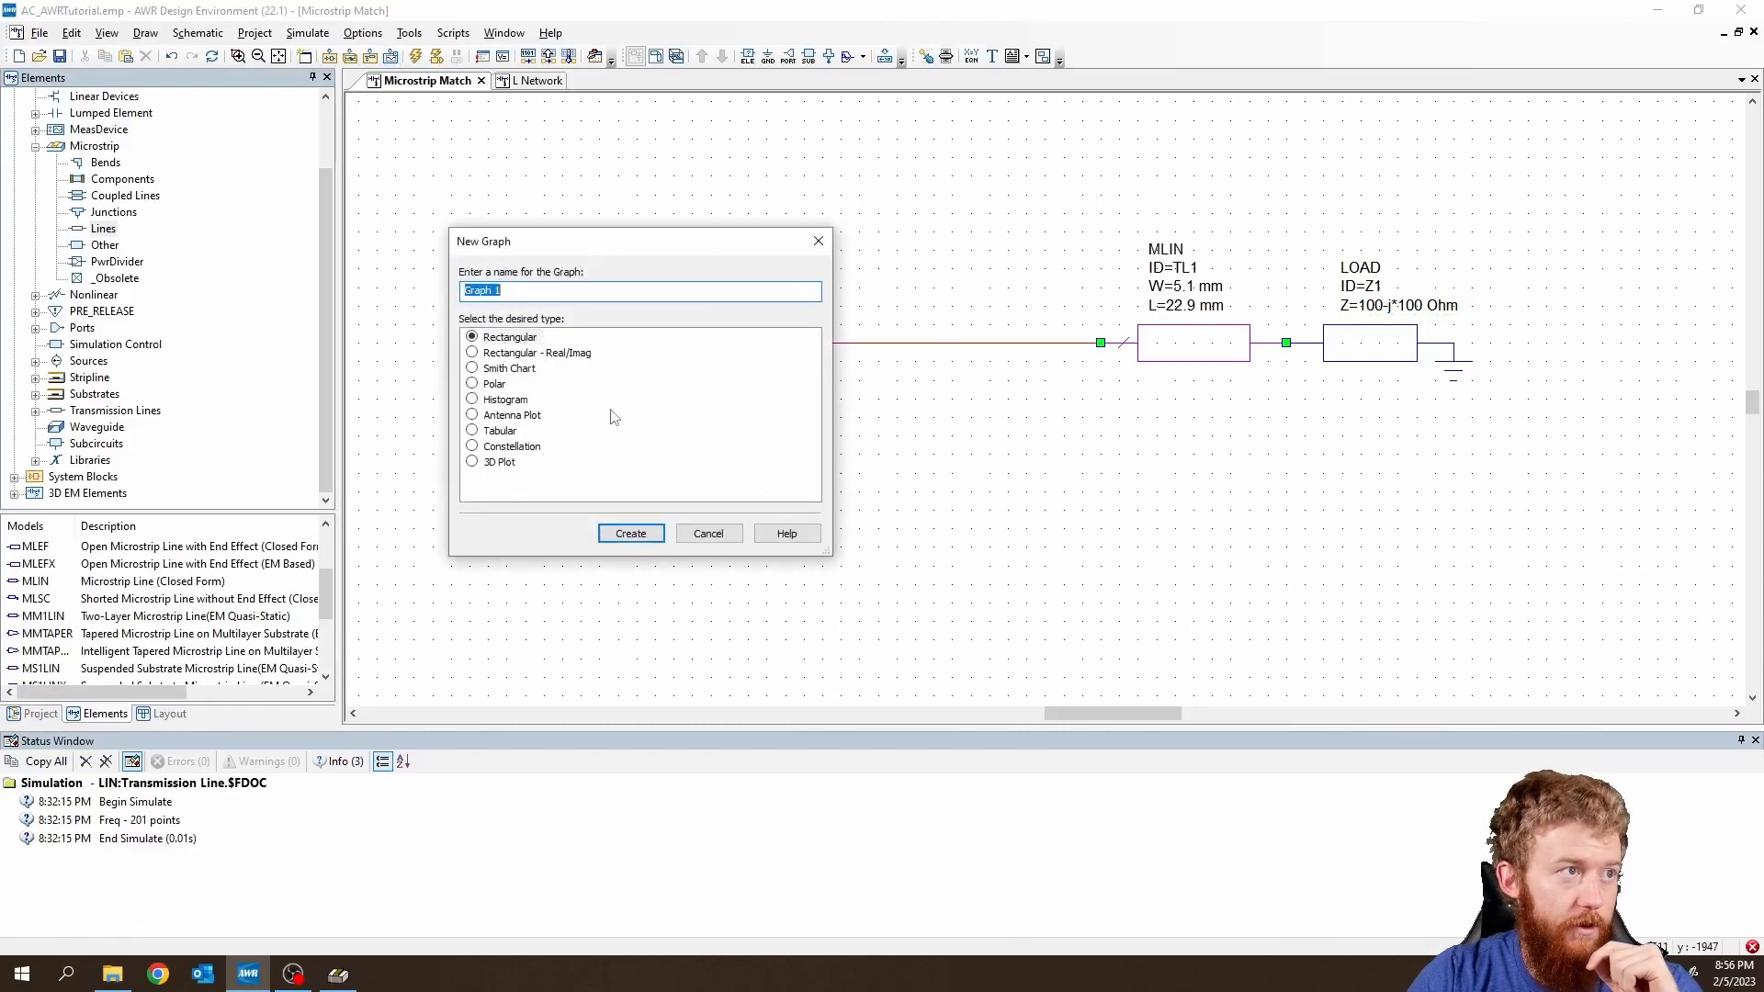
left_click(521, 372)
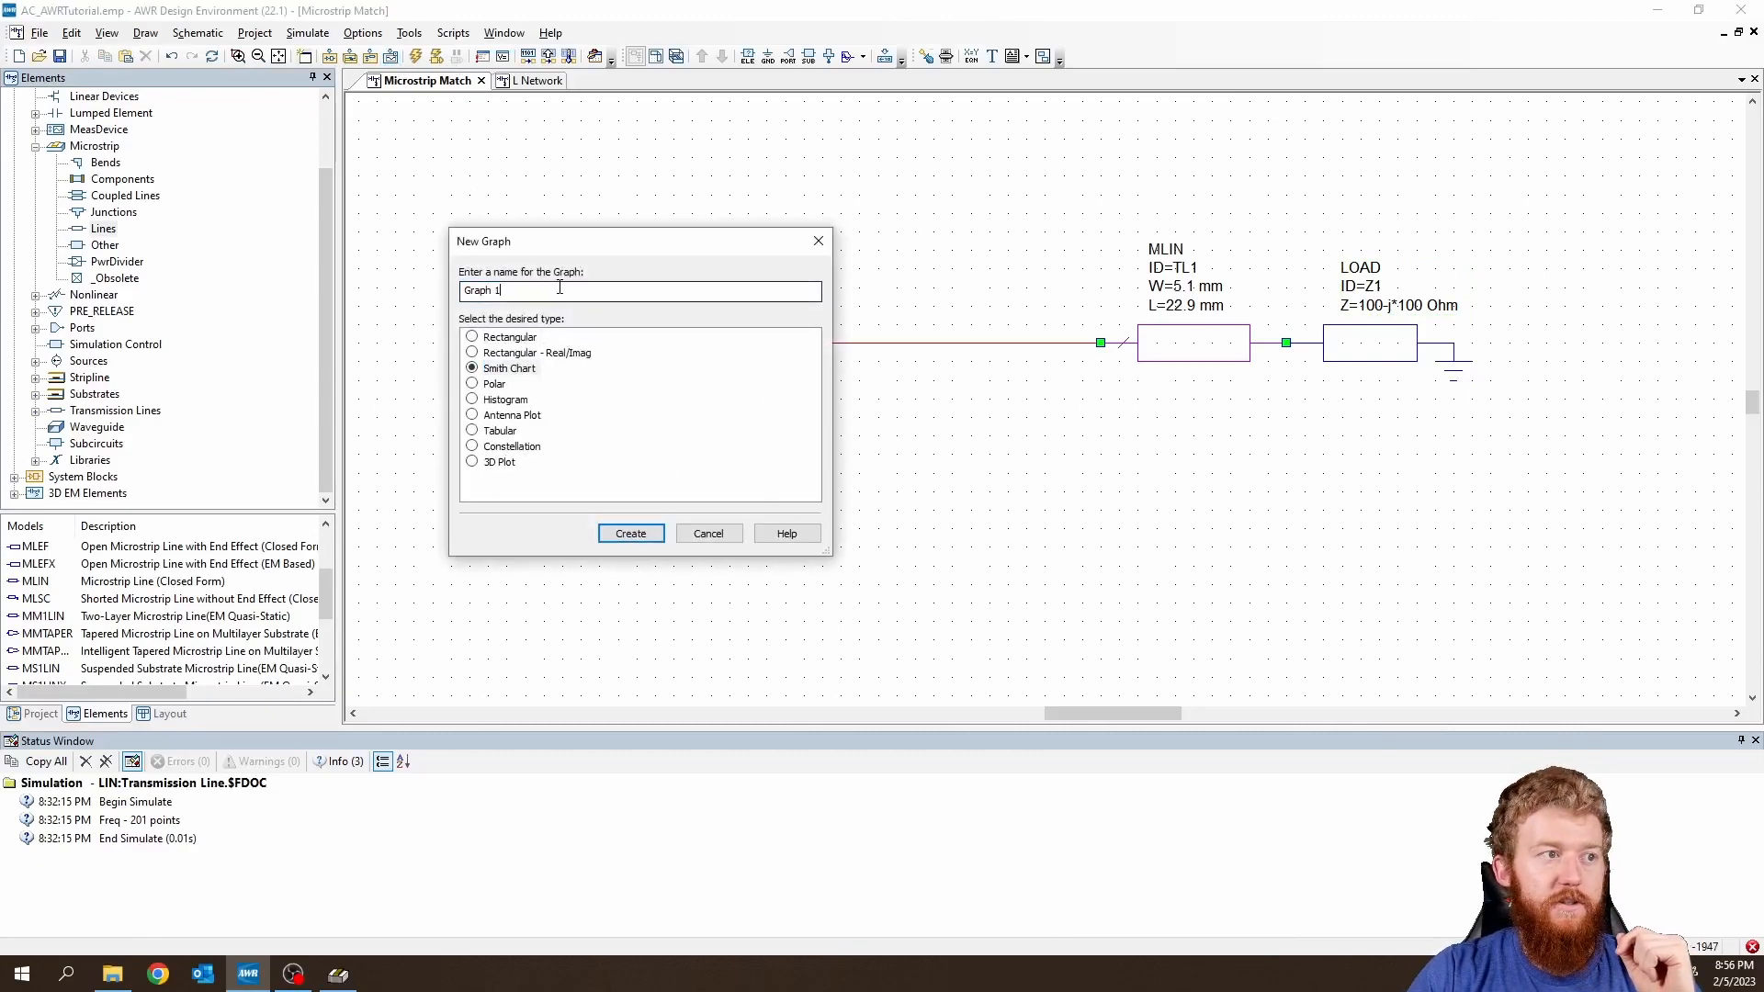
type("M")
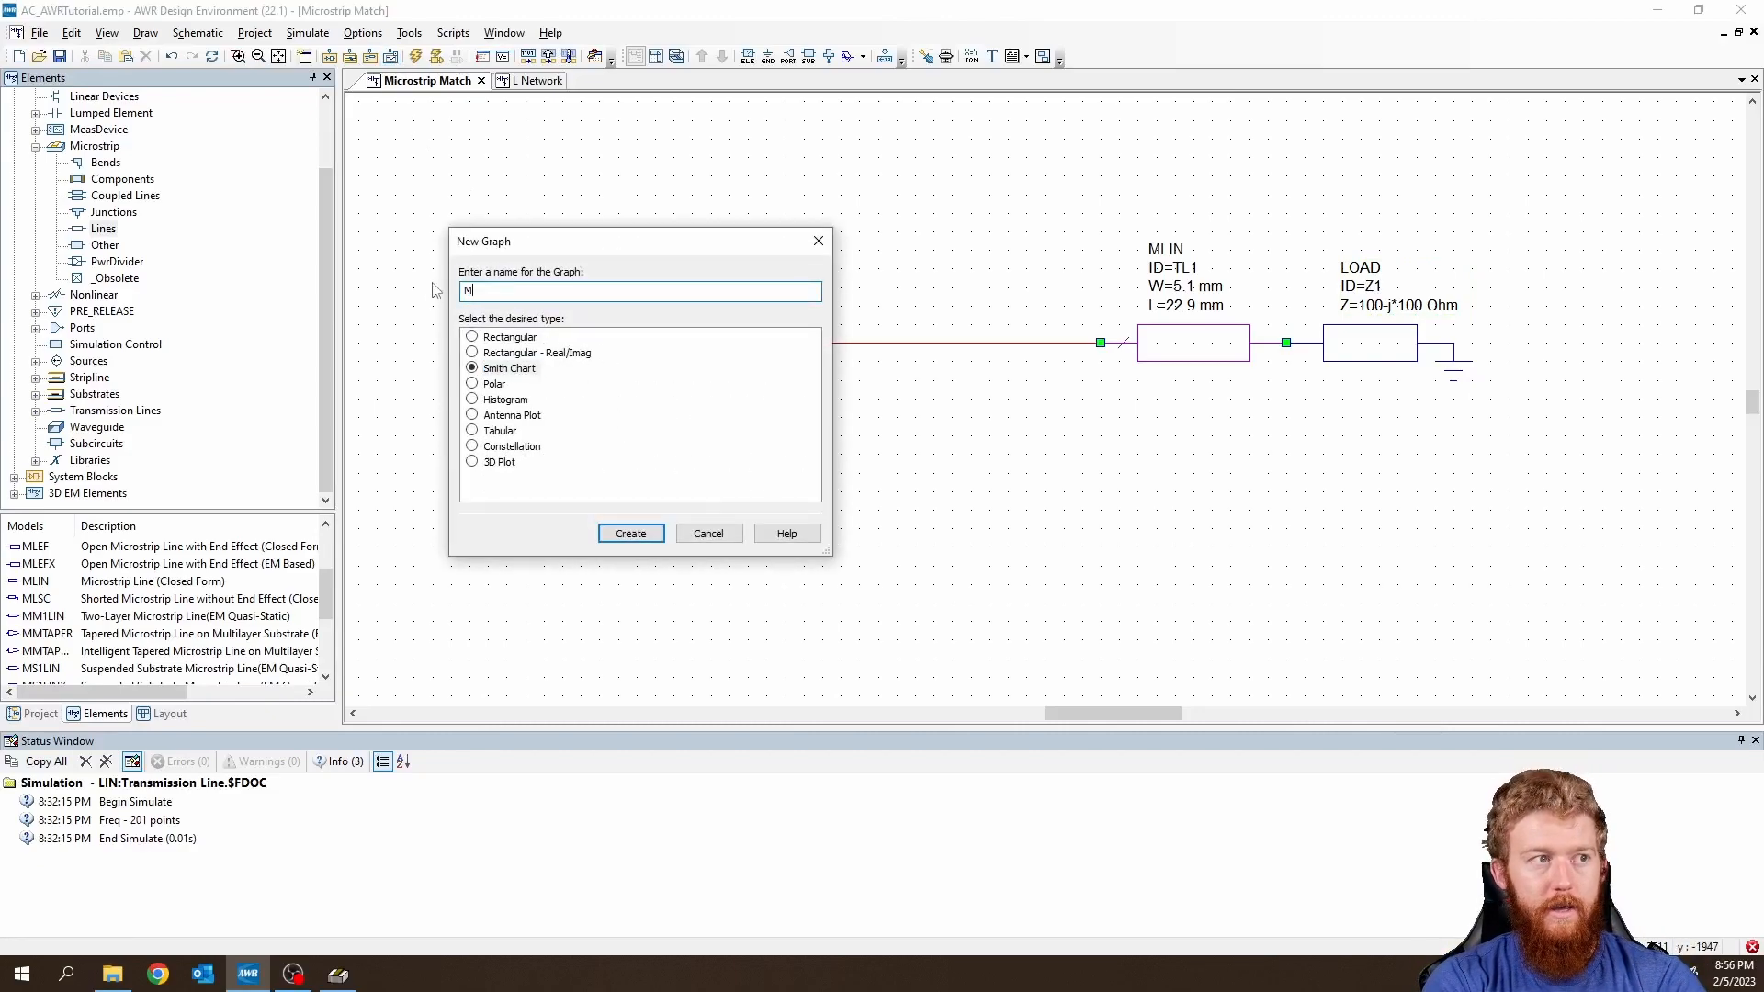
type("Line Smith")
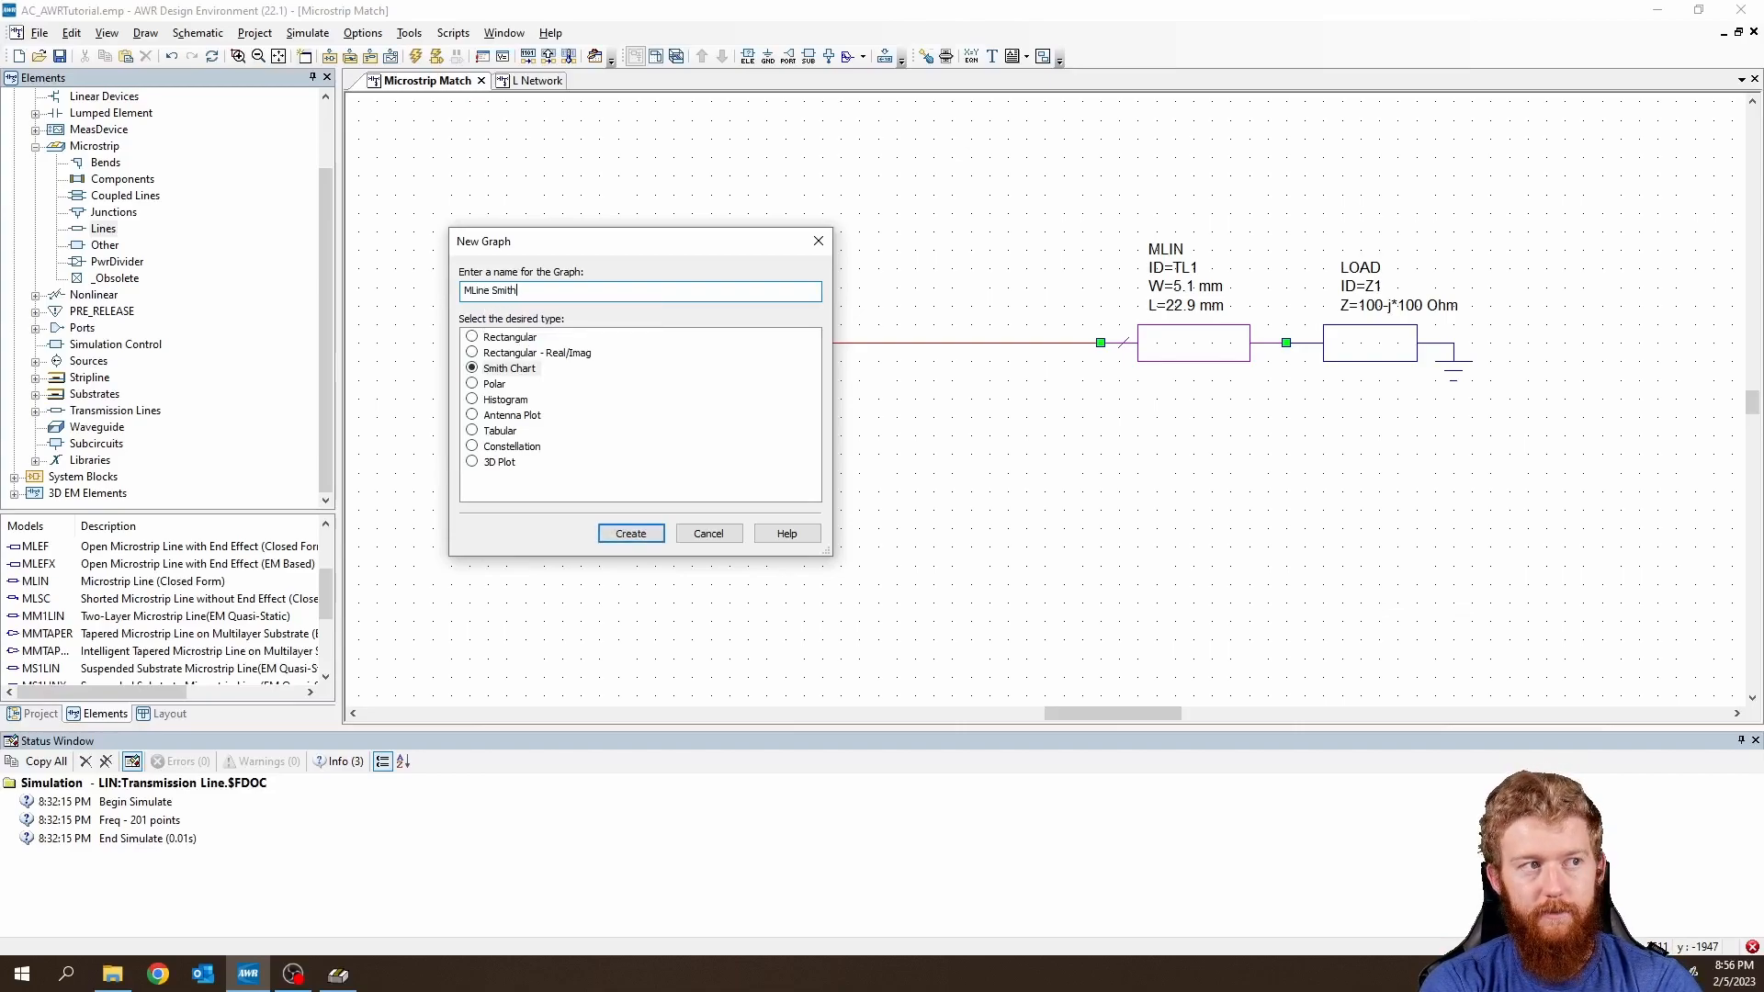
key("Return")
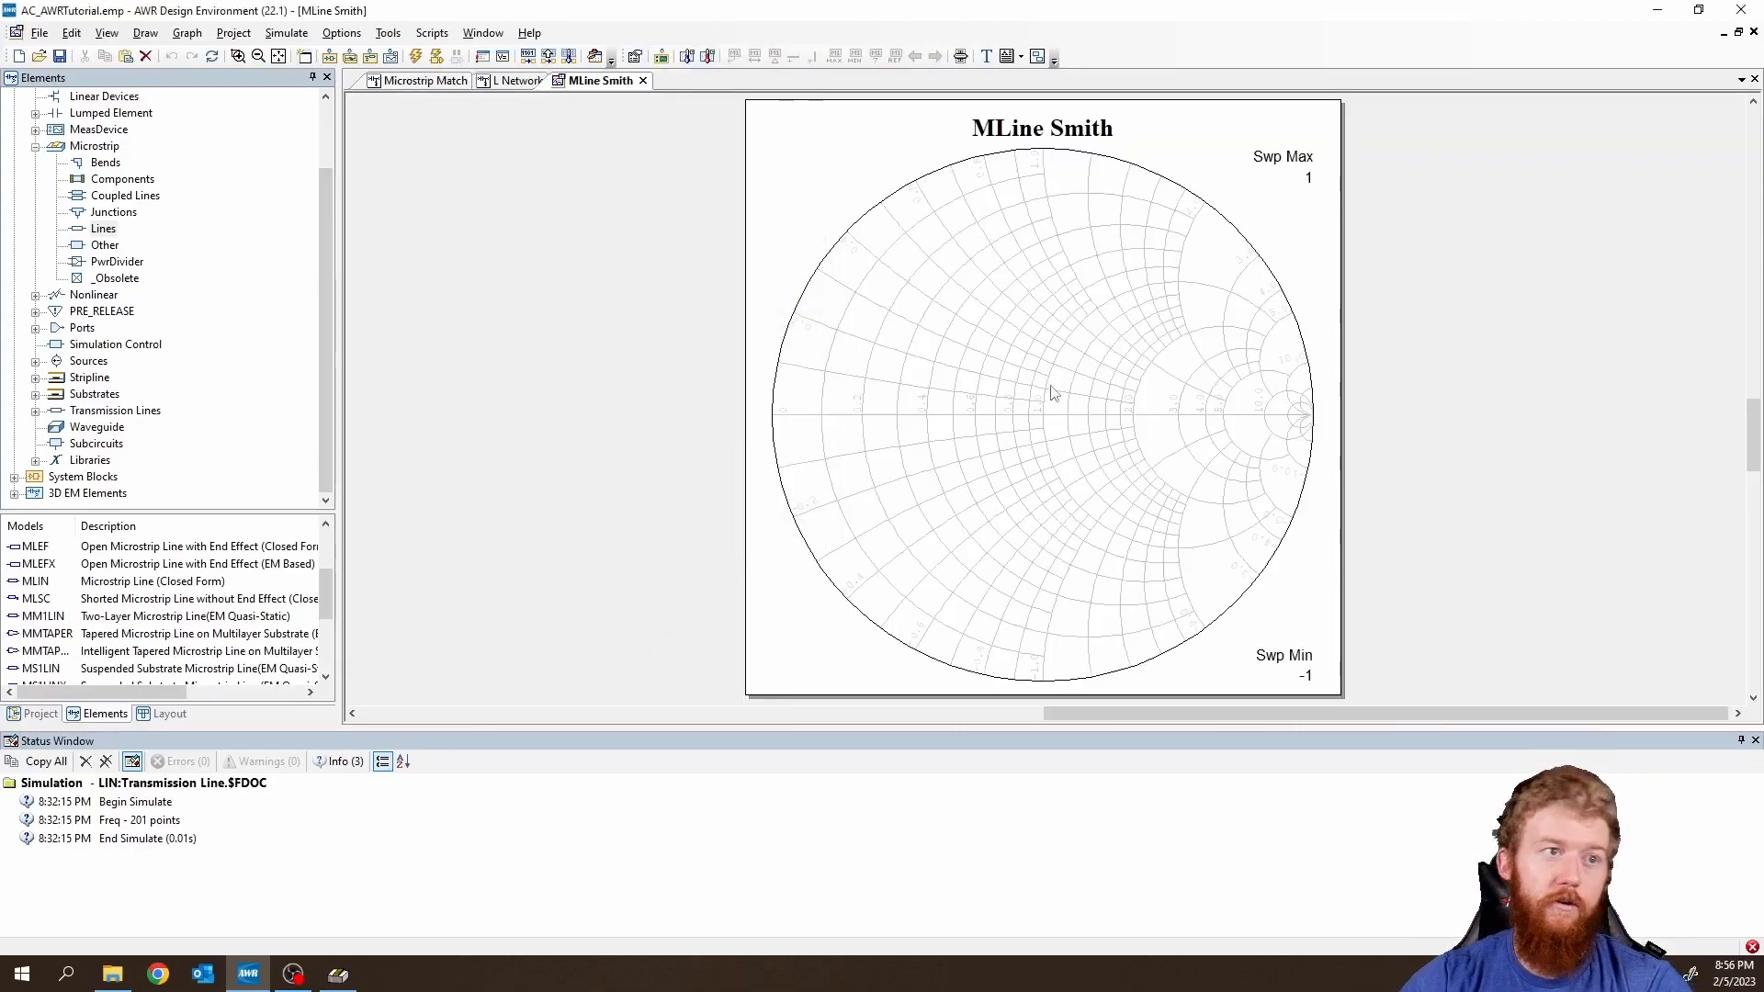
Add an S(1,1) measurement of the Microstrip Match schematic to the Smith chart, with the sweep frequency fixed at 2.4 GHz.
left_click(662, 57)
scroll(165, 217, "down", 1)
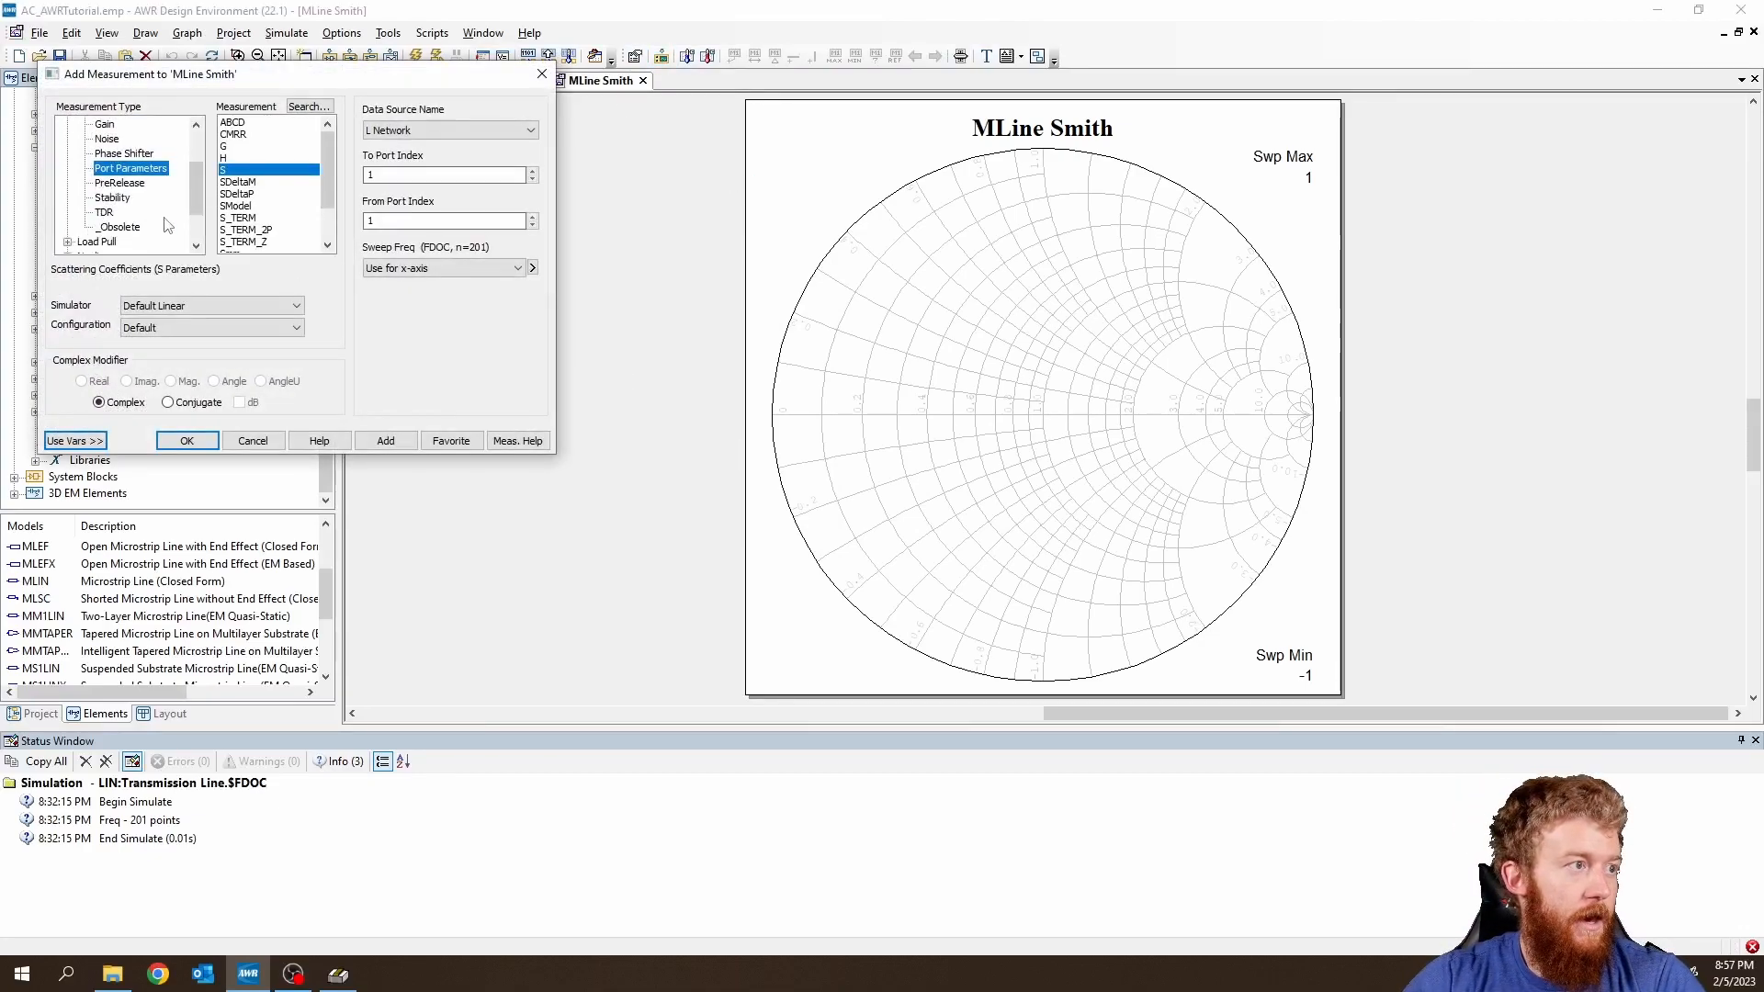
scroll(126, 198, "up", 1)
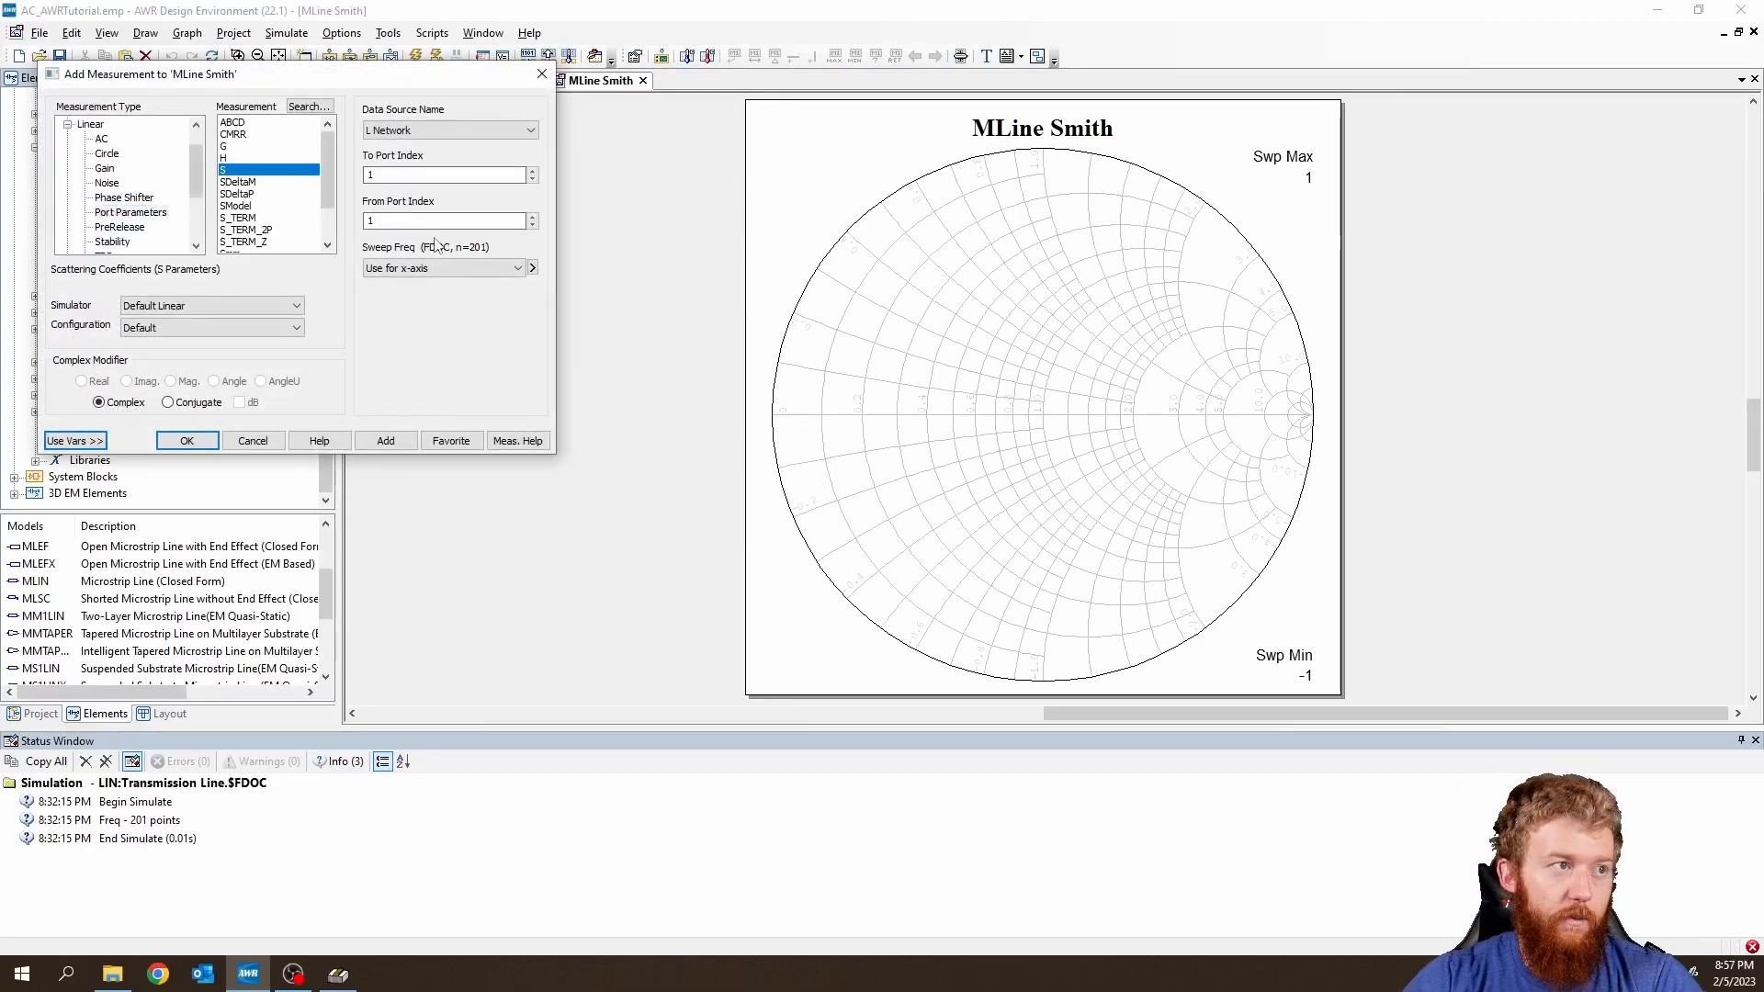
left_click(452, 131)
left_click(457, 172)
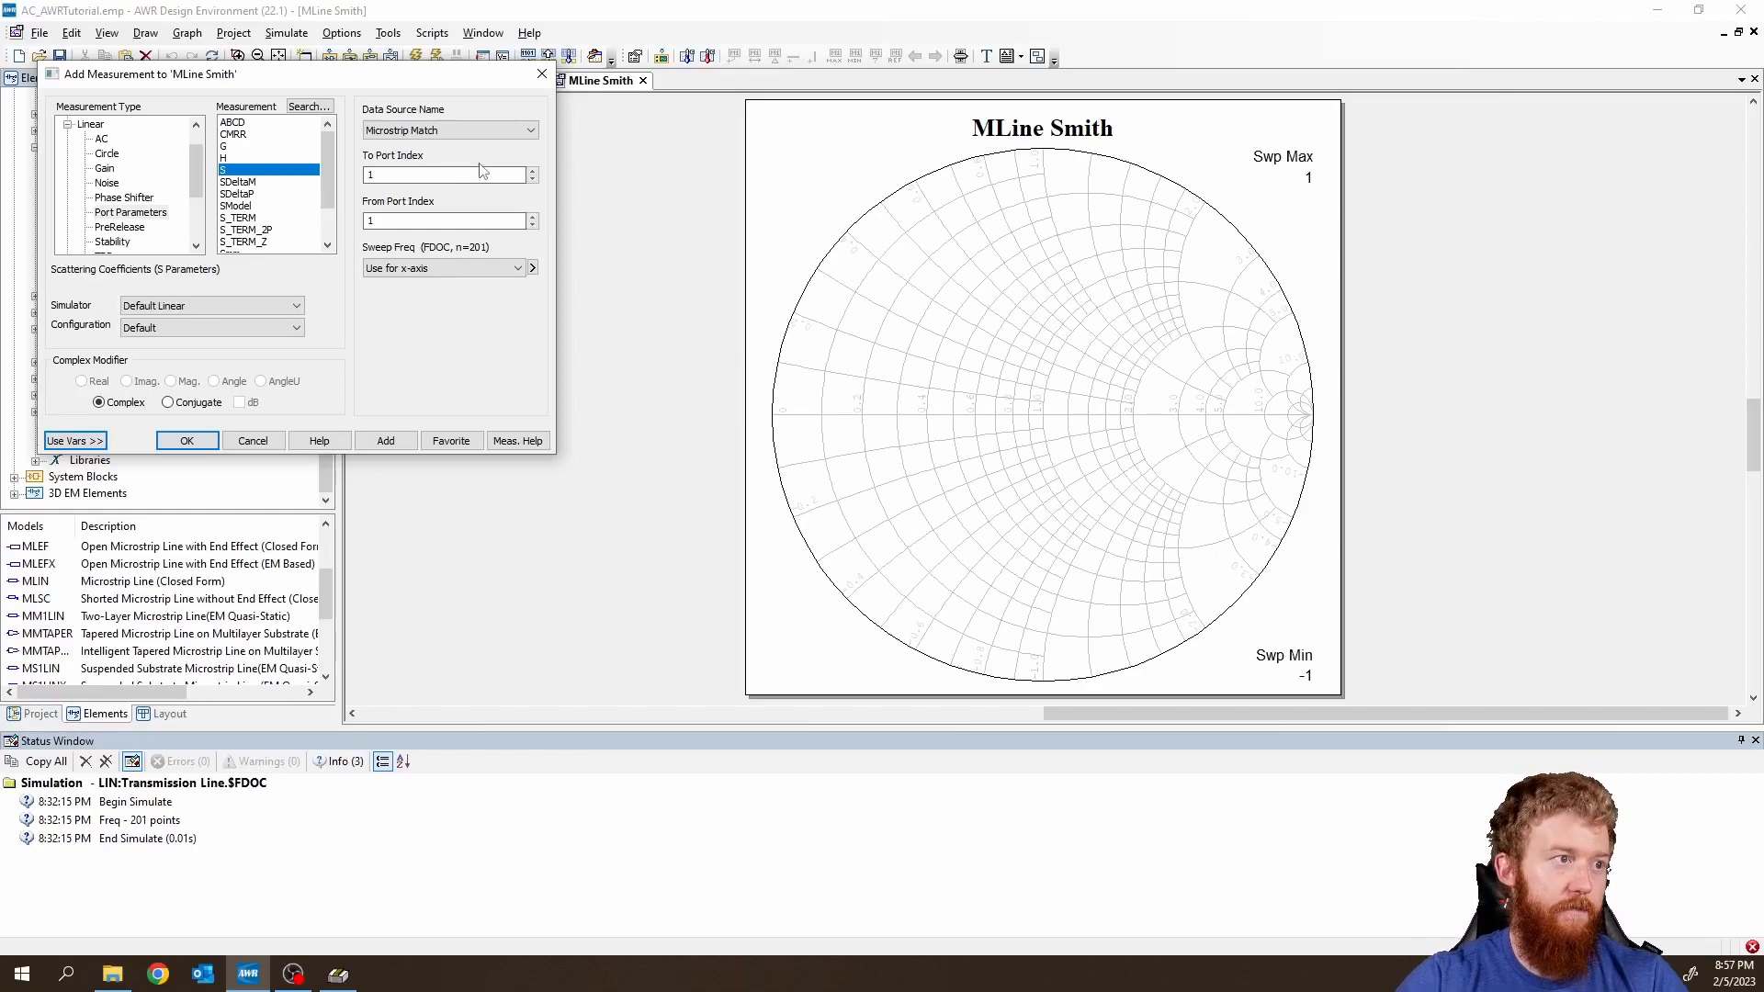
left_click(437, 268)
scroll(450, 469, "down", 20)
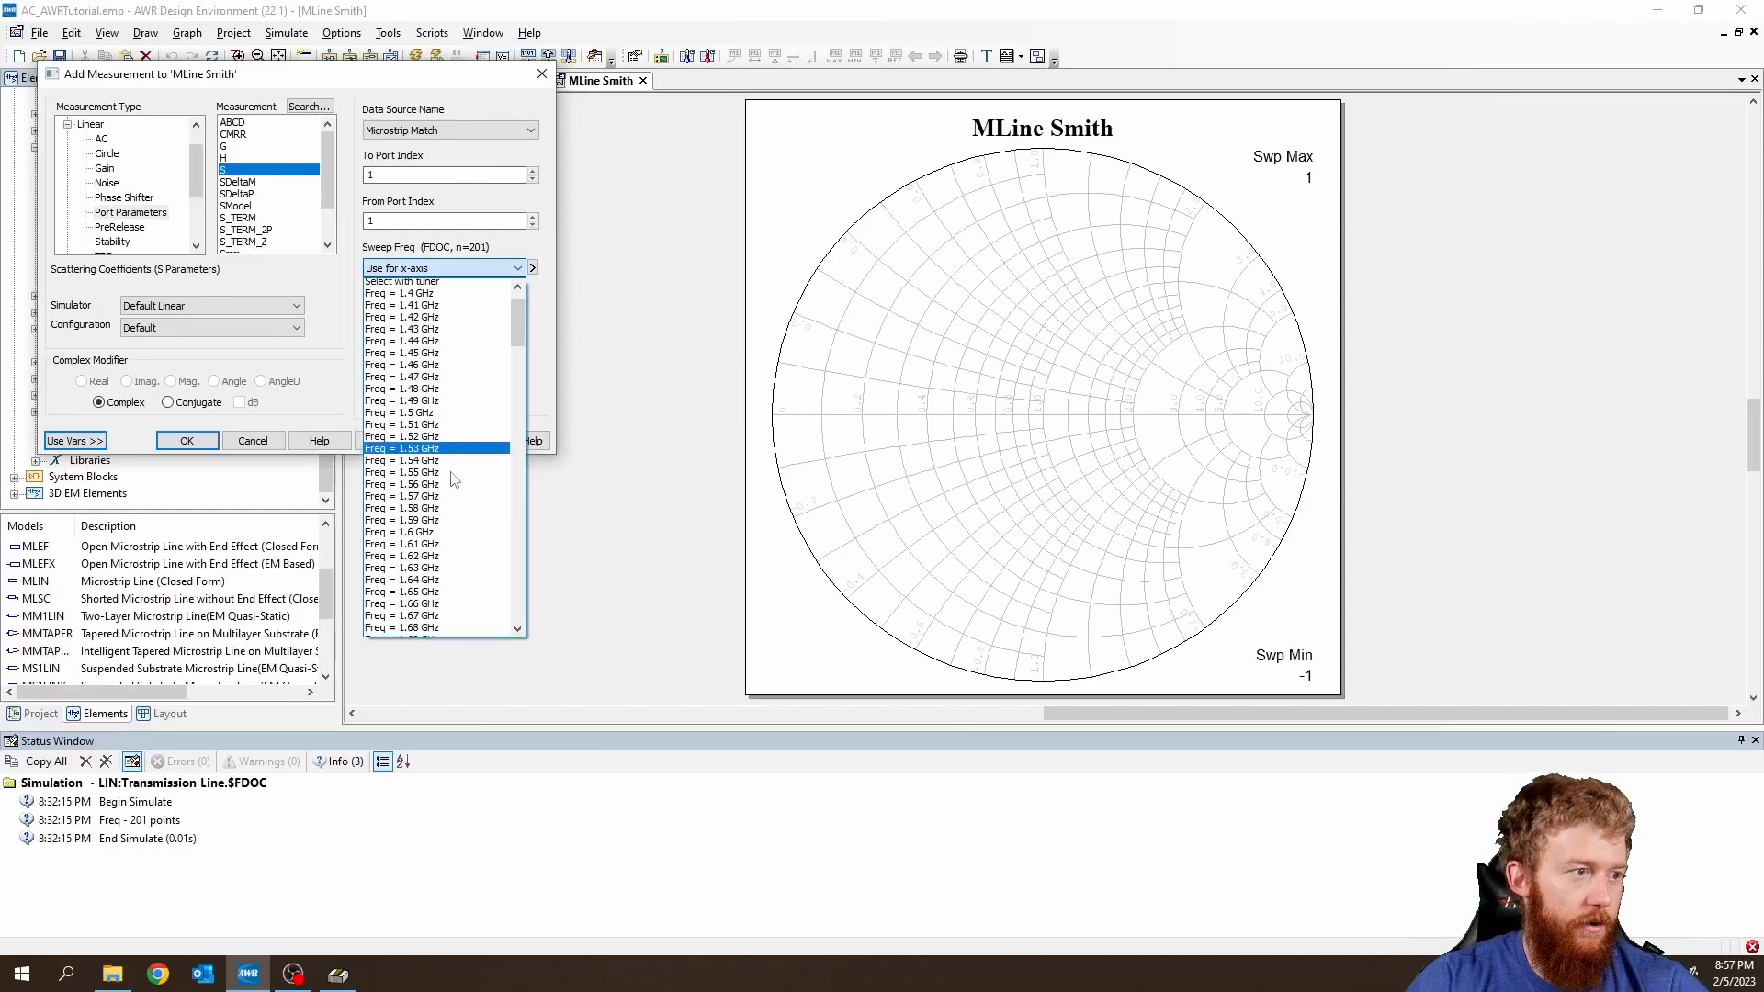
scroll(453, 475, "down", 13)
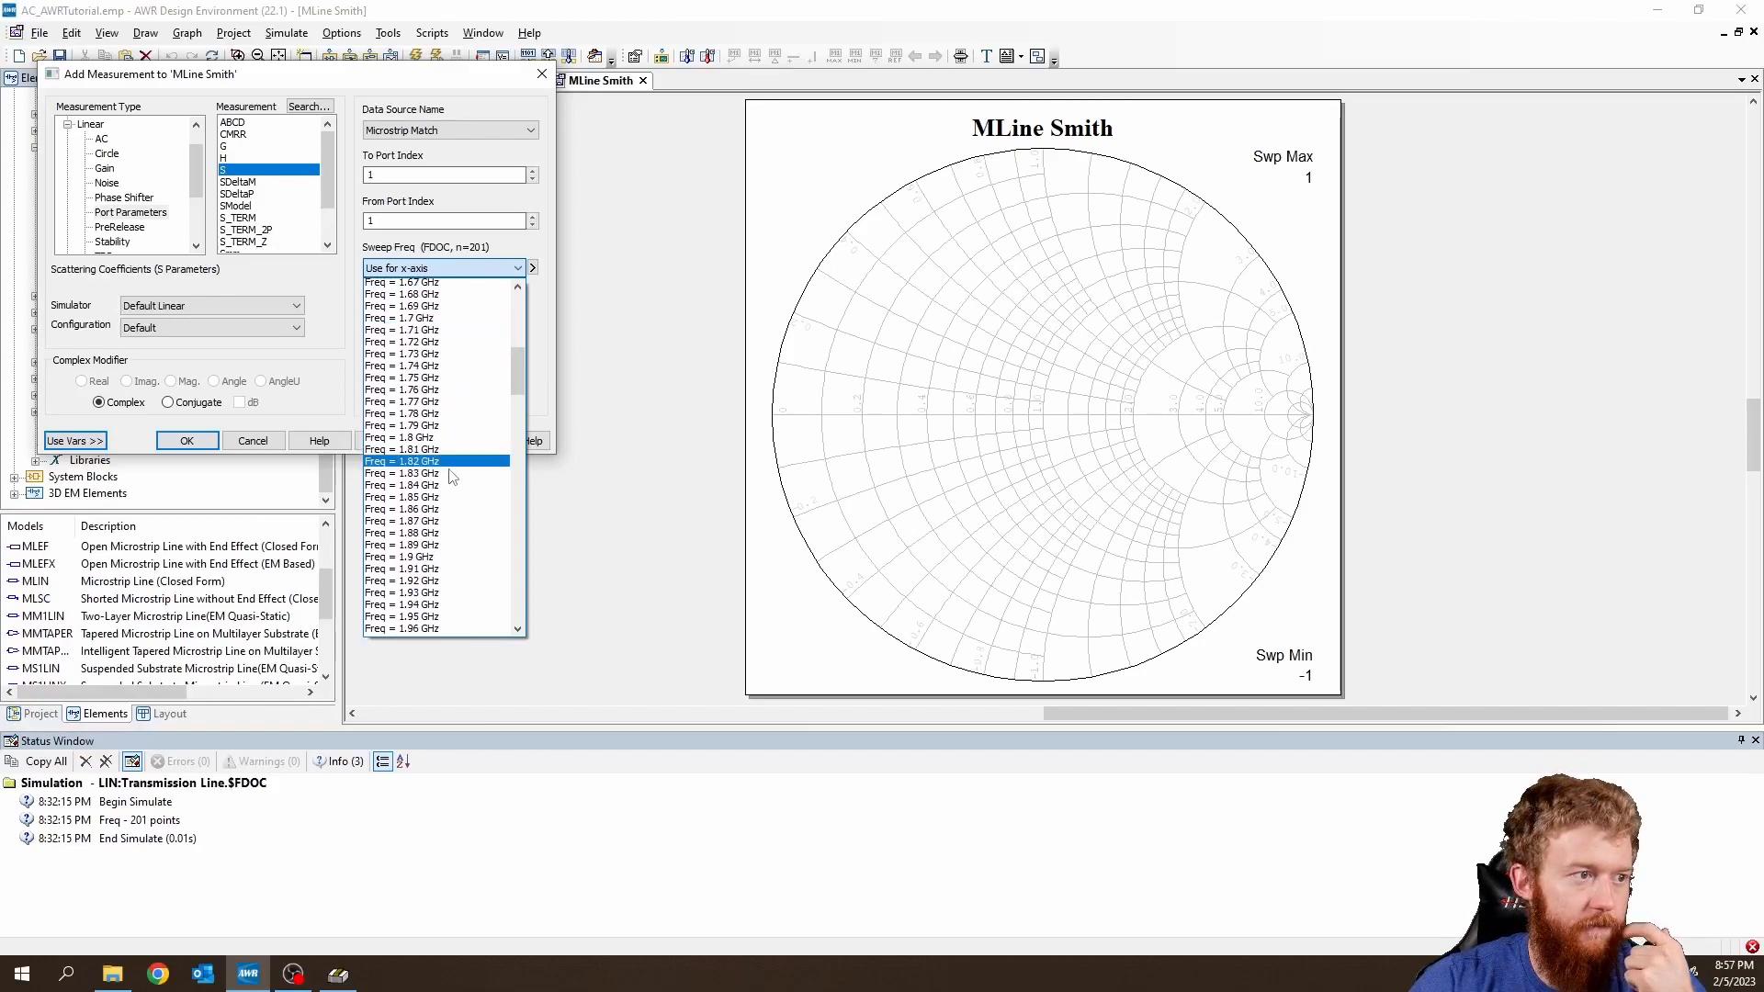
scroll(449, 552, "down", 6)
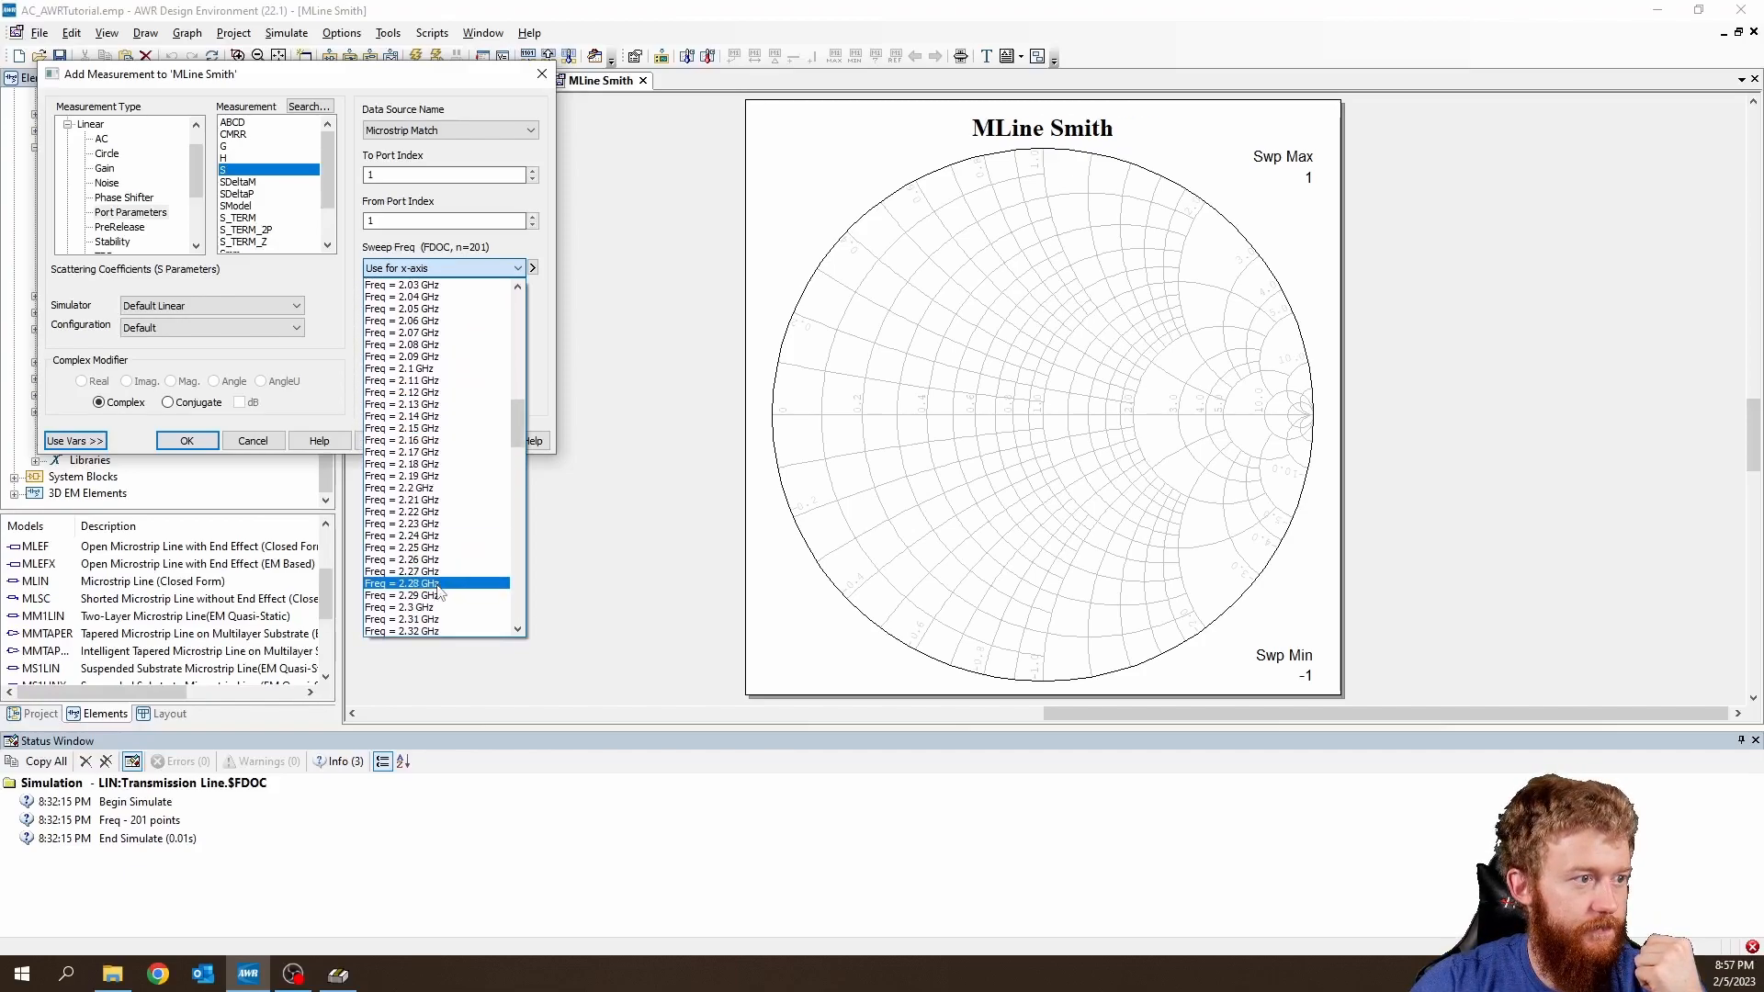
left_click(441, 620)
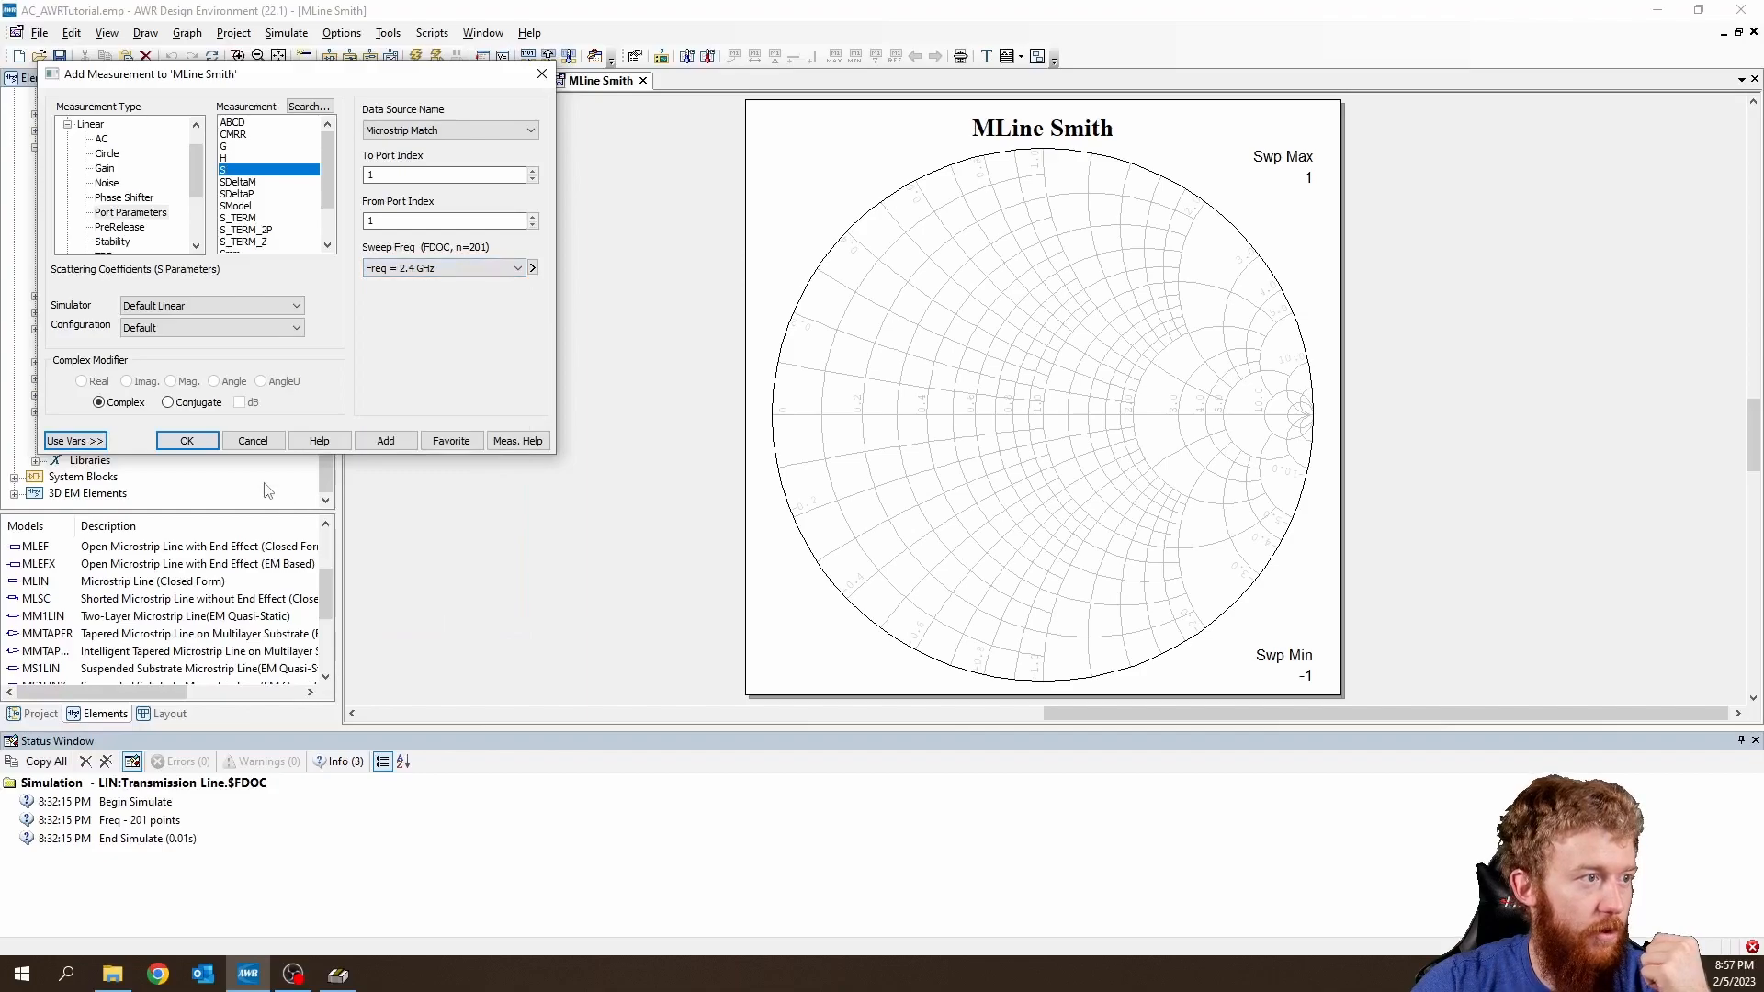
left_click(186, 446)
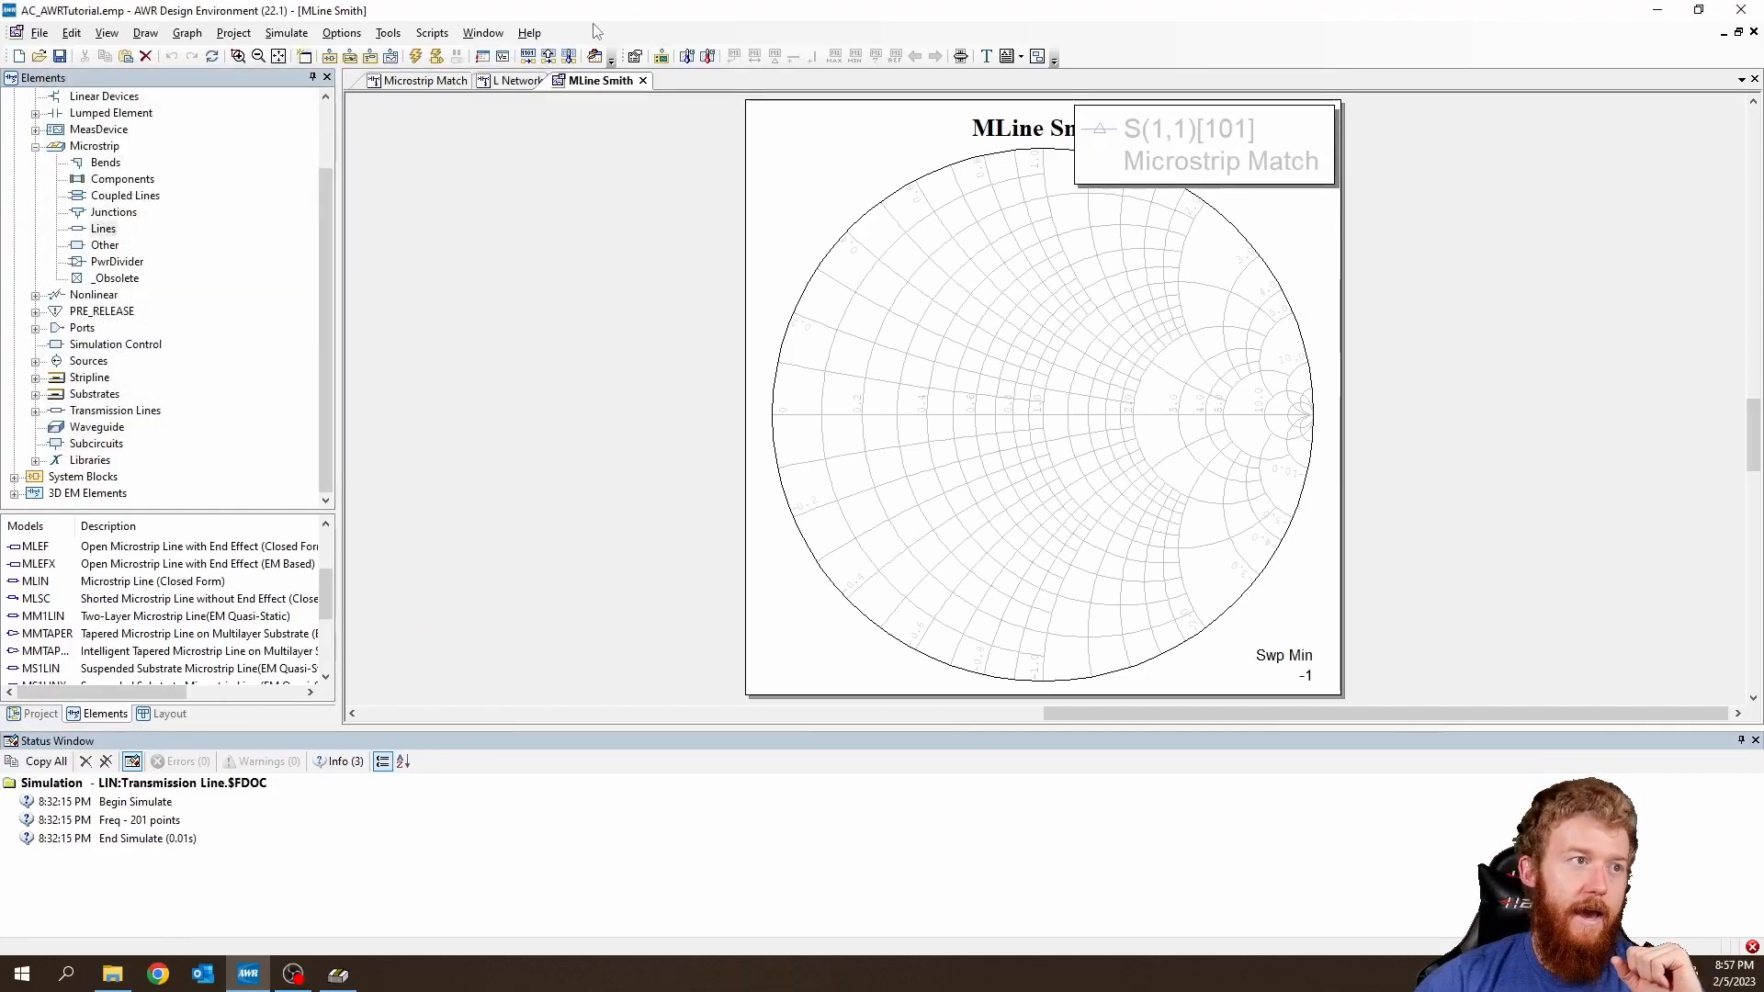
Run the simulation, return to the Microstrip Match schematic and close the simulation window.
left_click(415, 58)
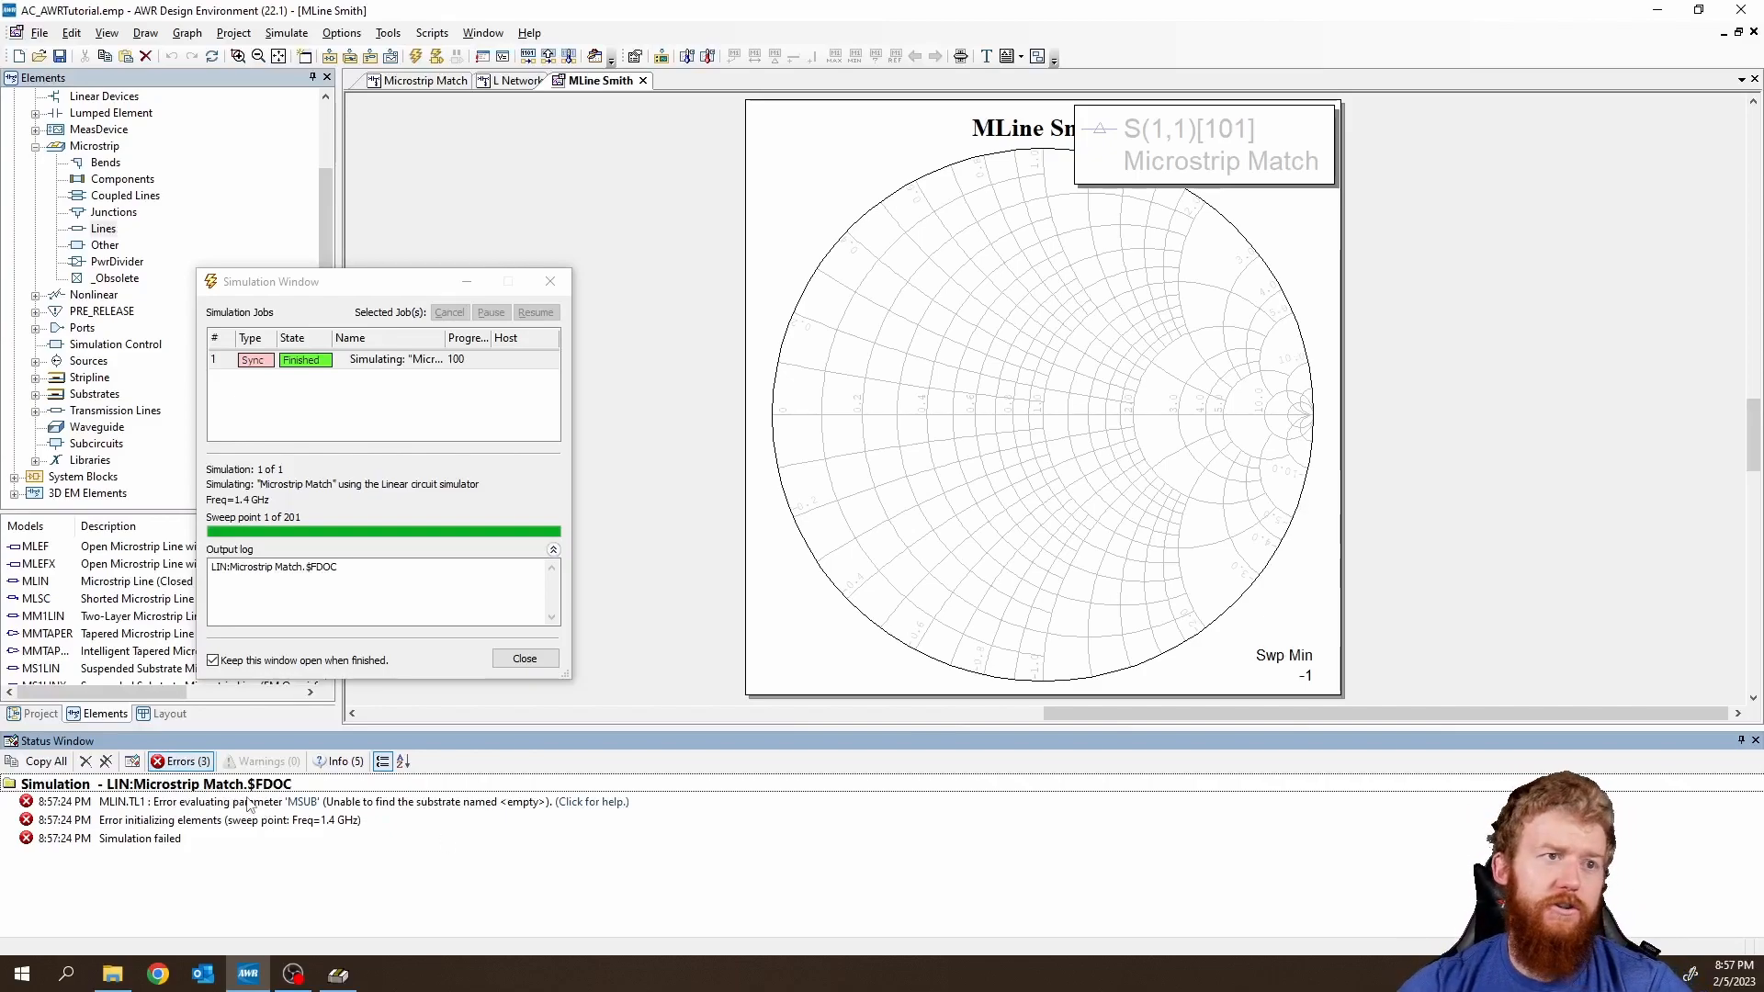
left_click(418, 81)
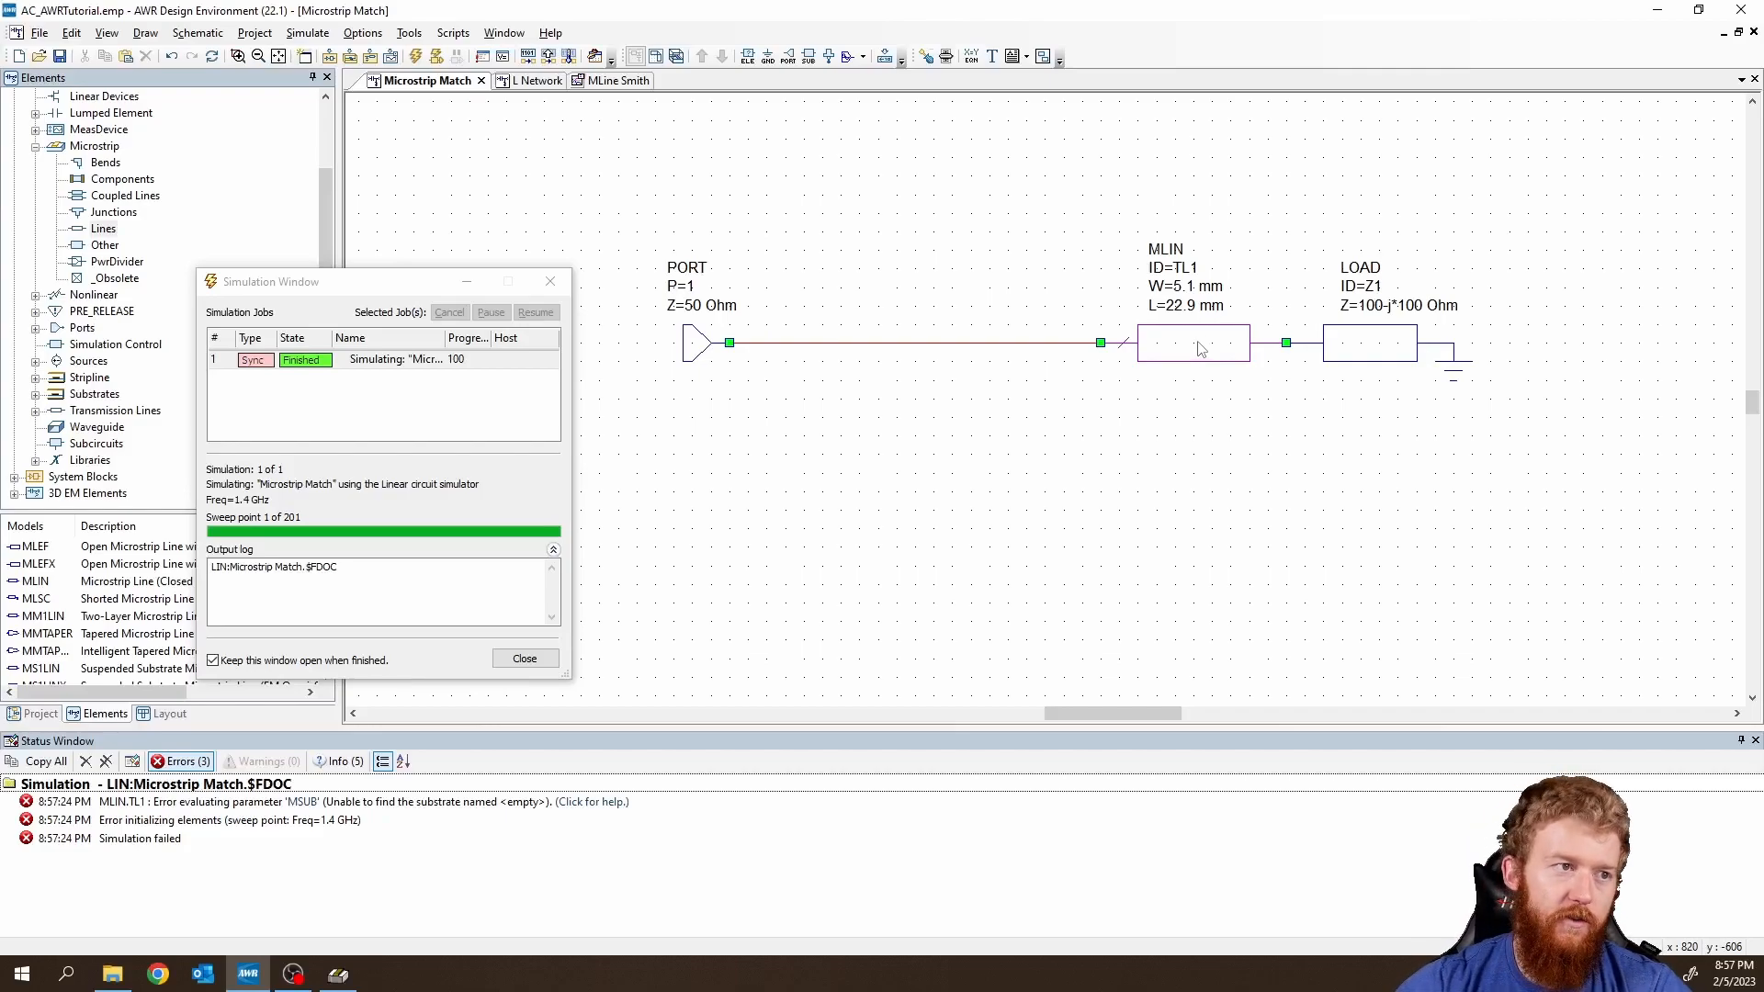
left_click(550, 281)
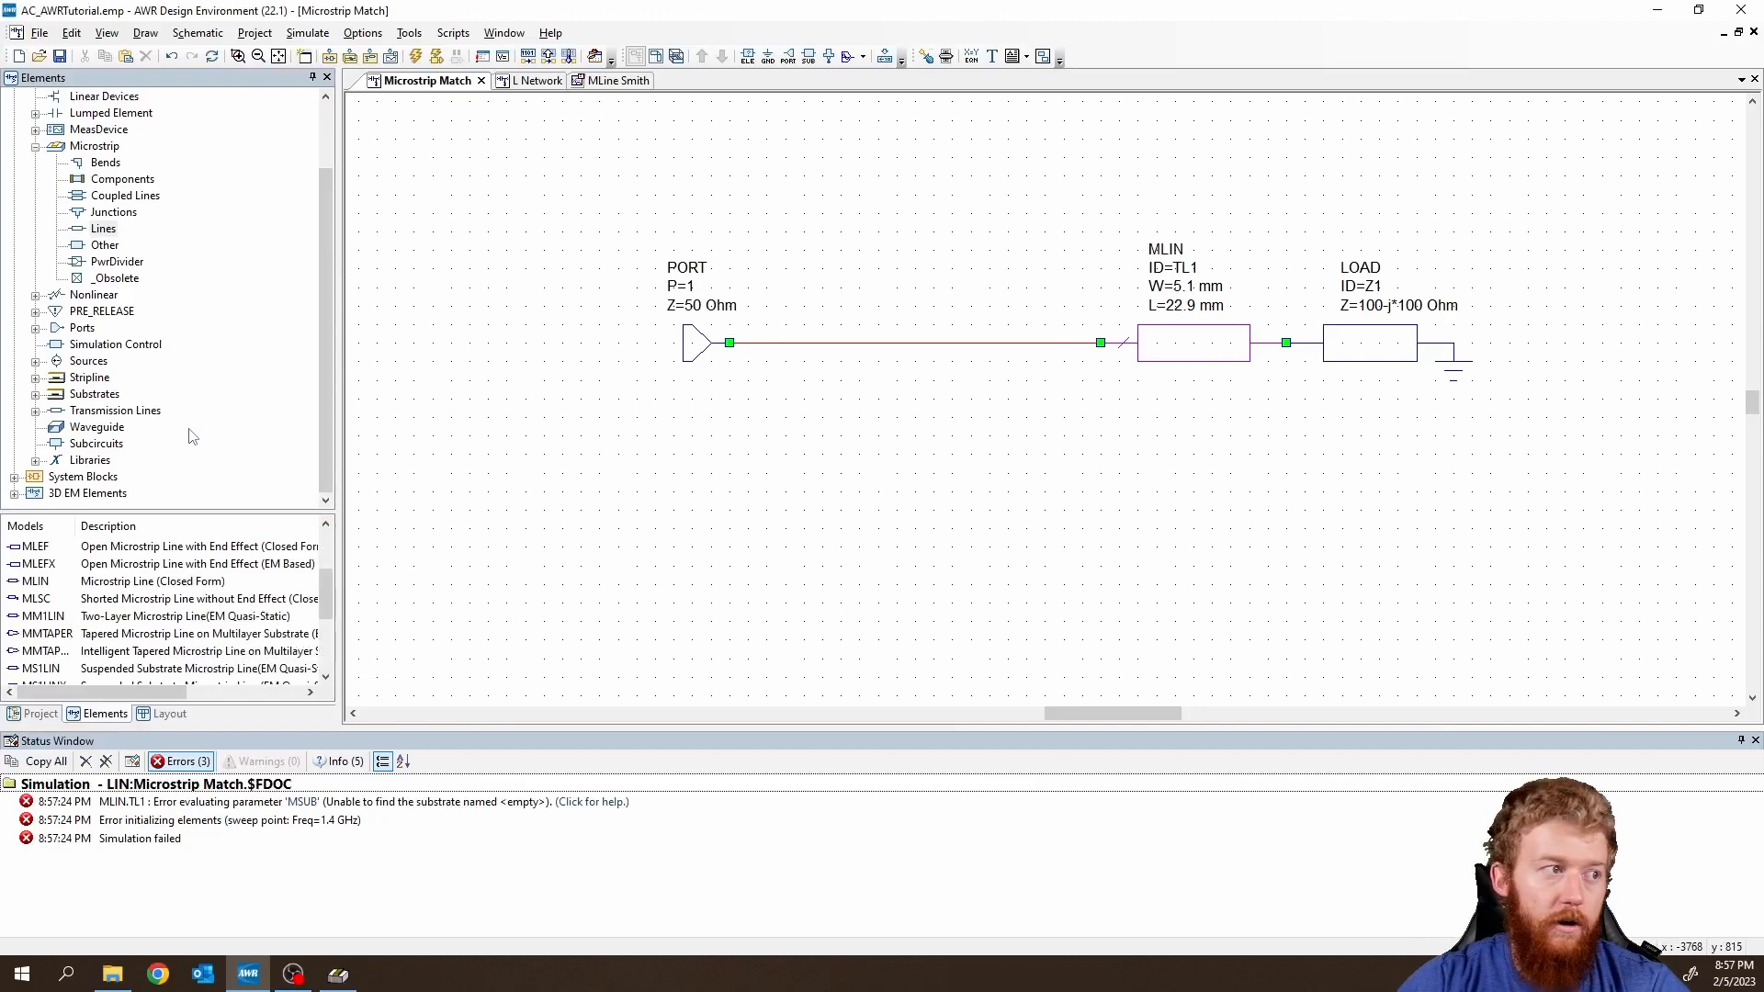
Place an MSUB microstrip substrate definition from the Substrates elements in the empty area below the port.
left_click(101, 394)
left_click(36, 395)
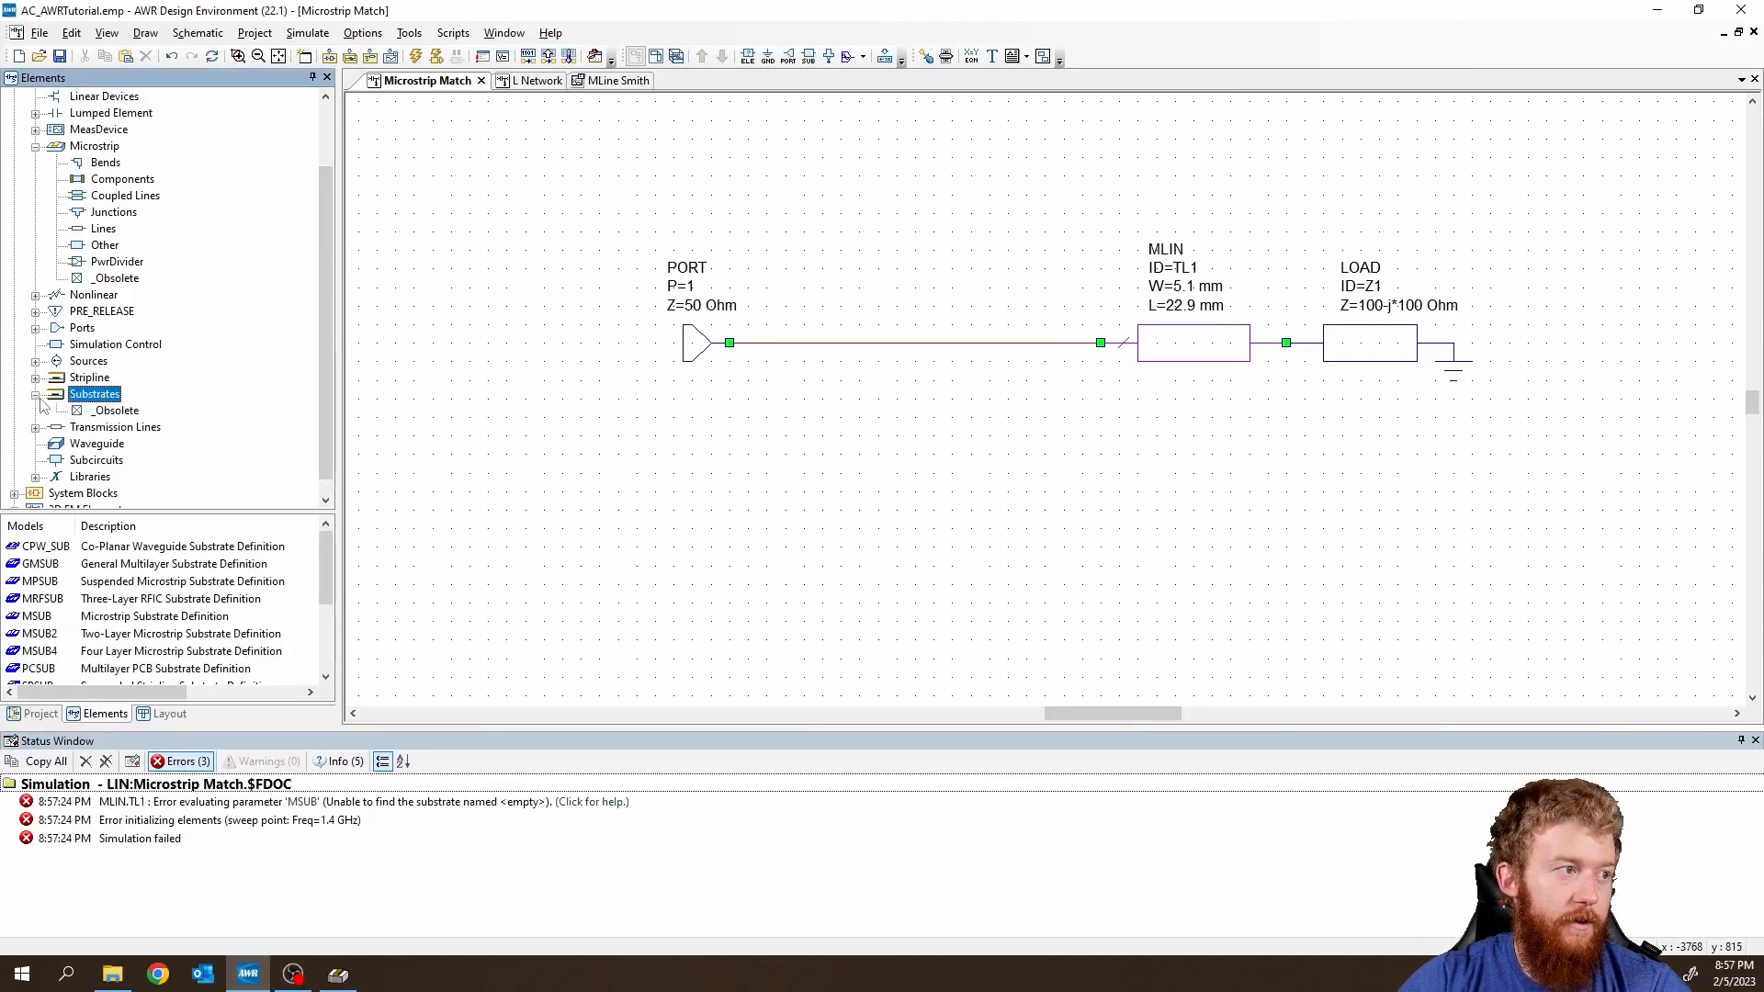
left_click(95, 378)
left_click(99, 395)
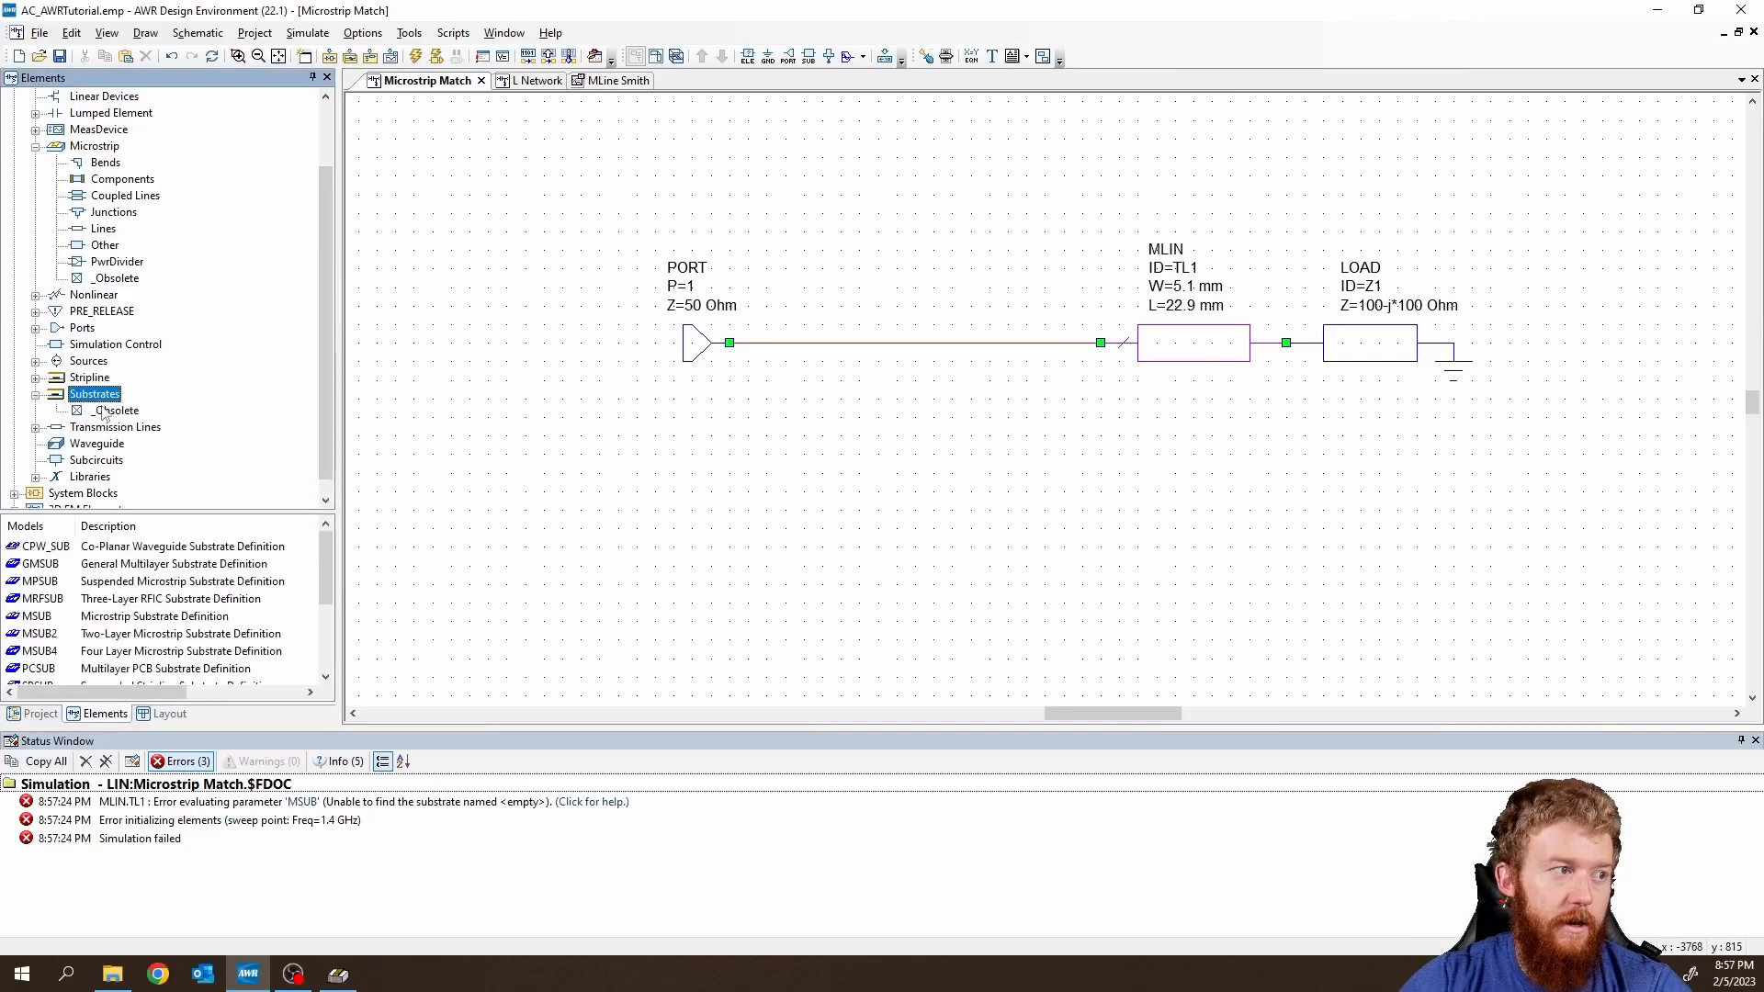
left_click(115, 413)
left_click(100, 395)
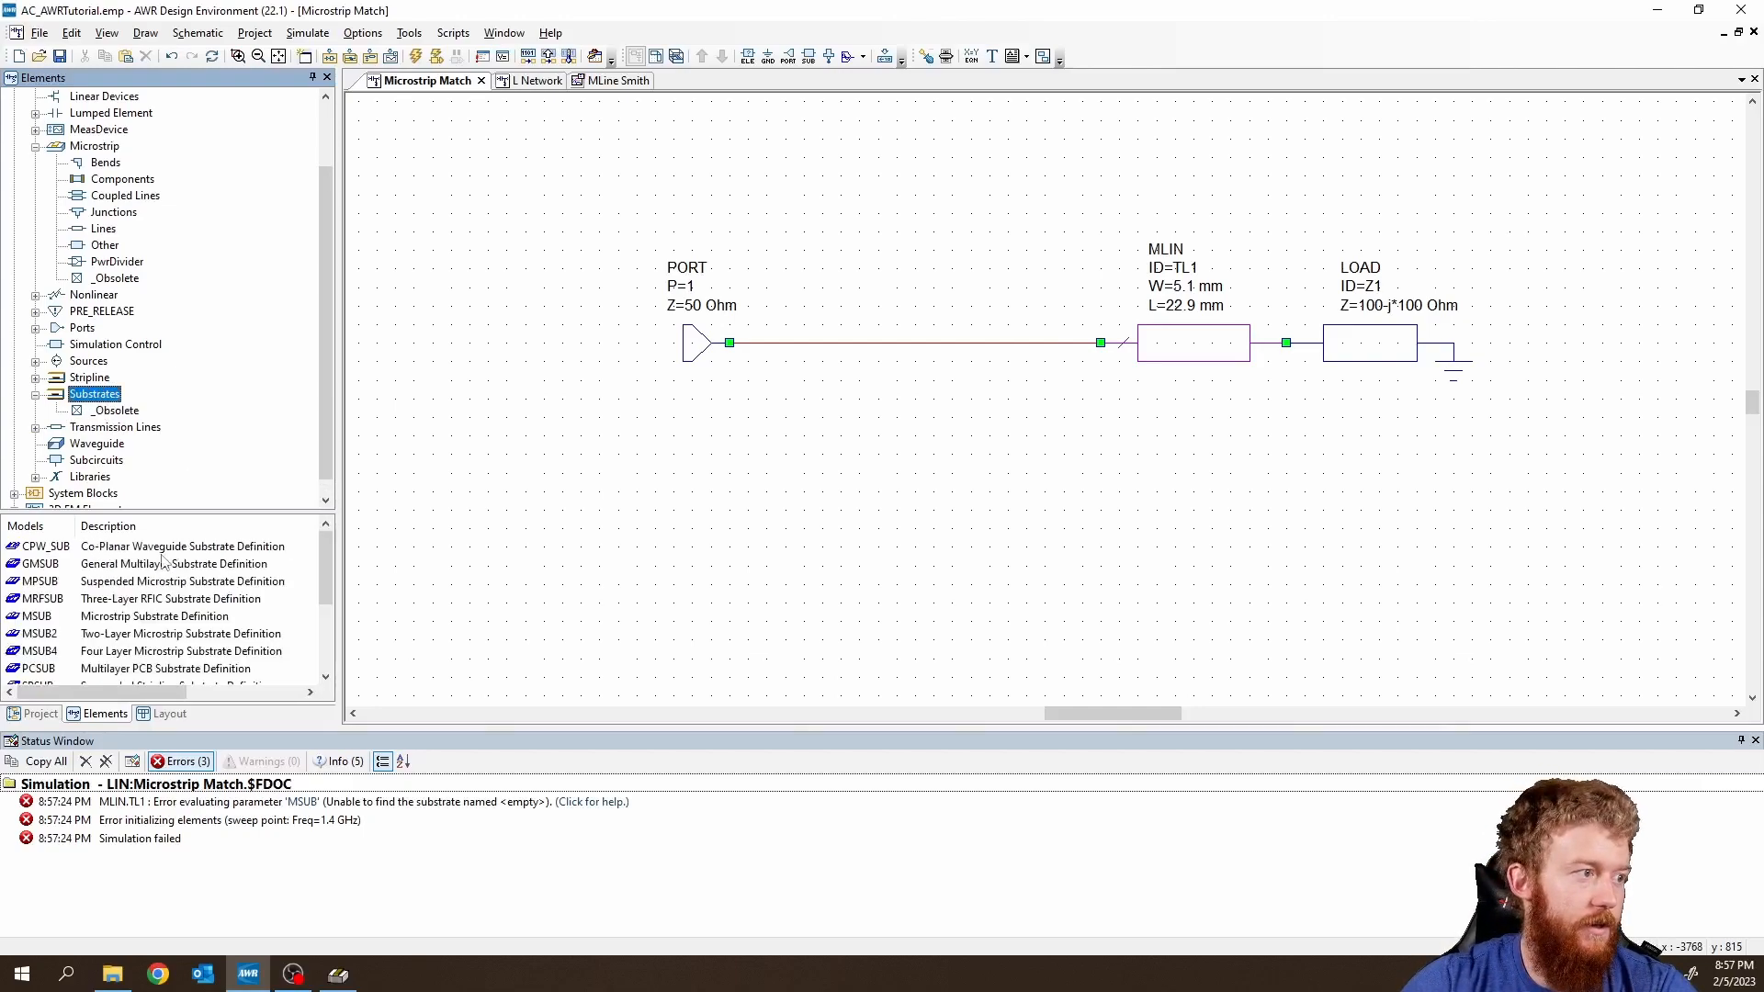
scroll(168, 562, "down", 1)
left_click(46, 565)
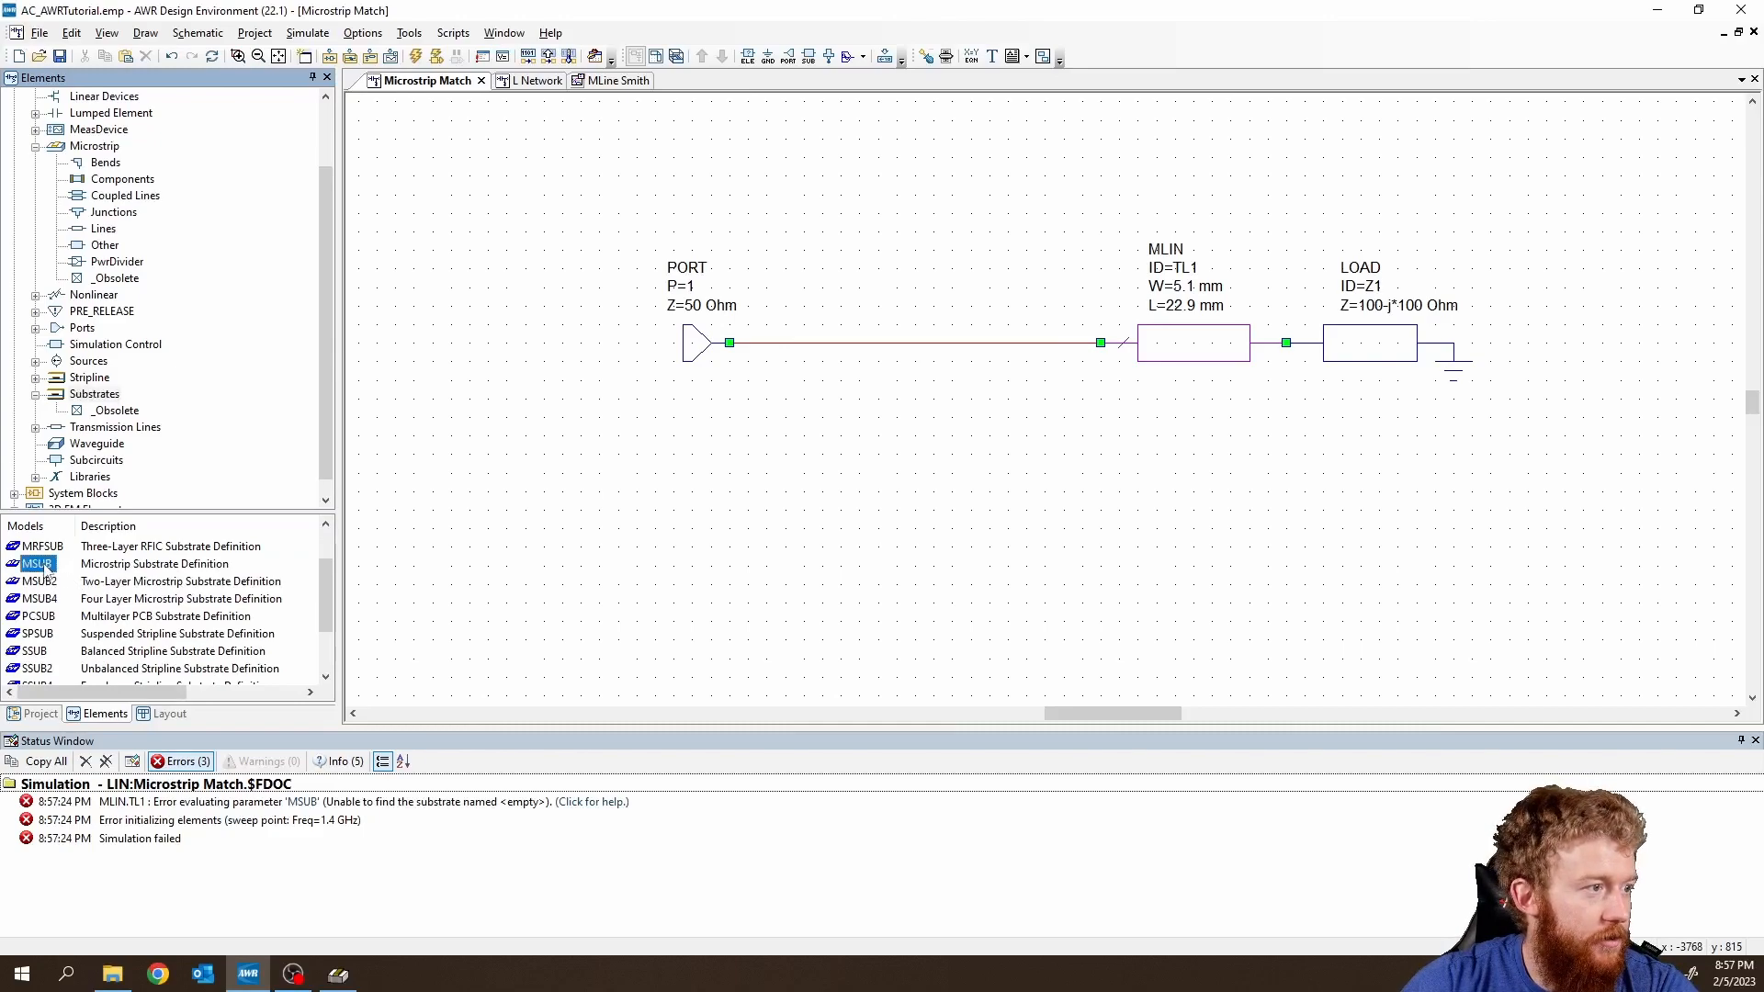
left_click(41, 567)
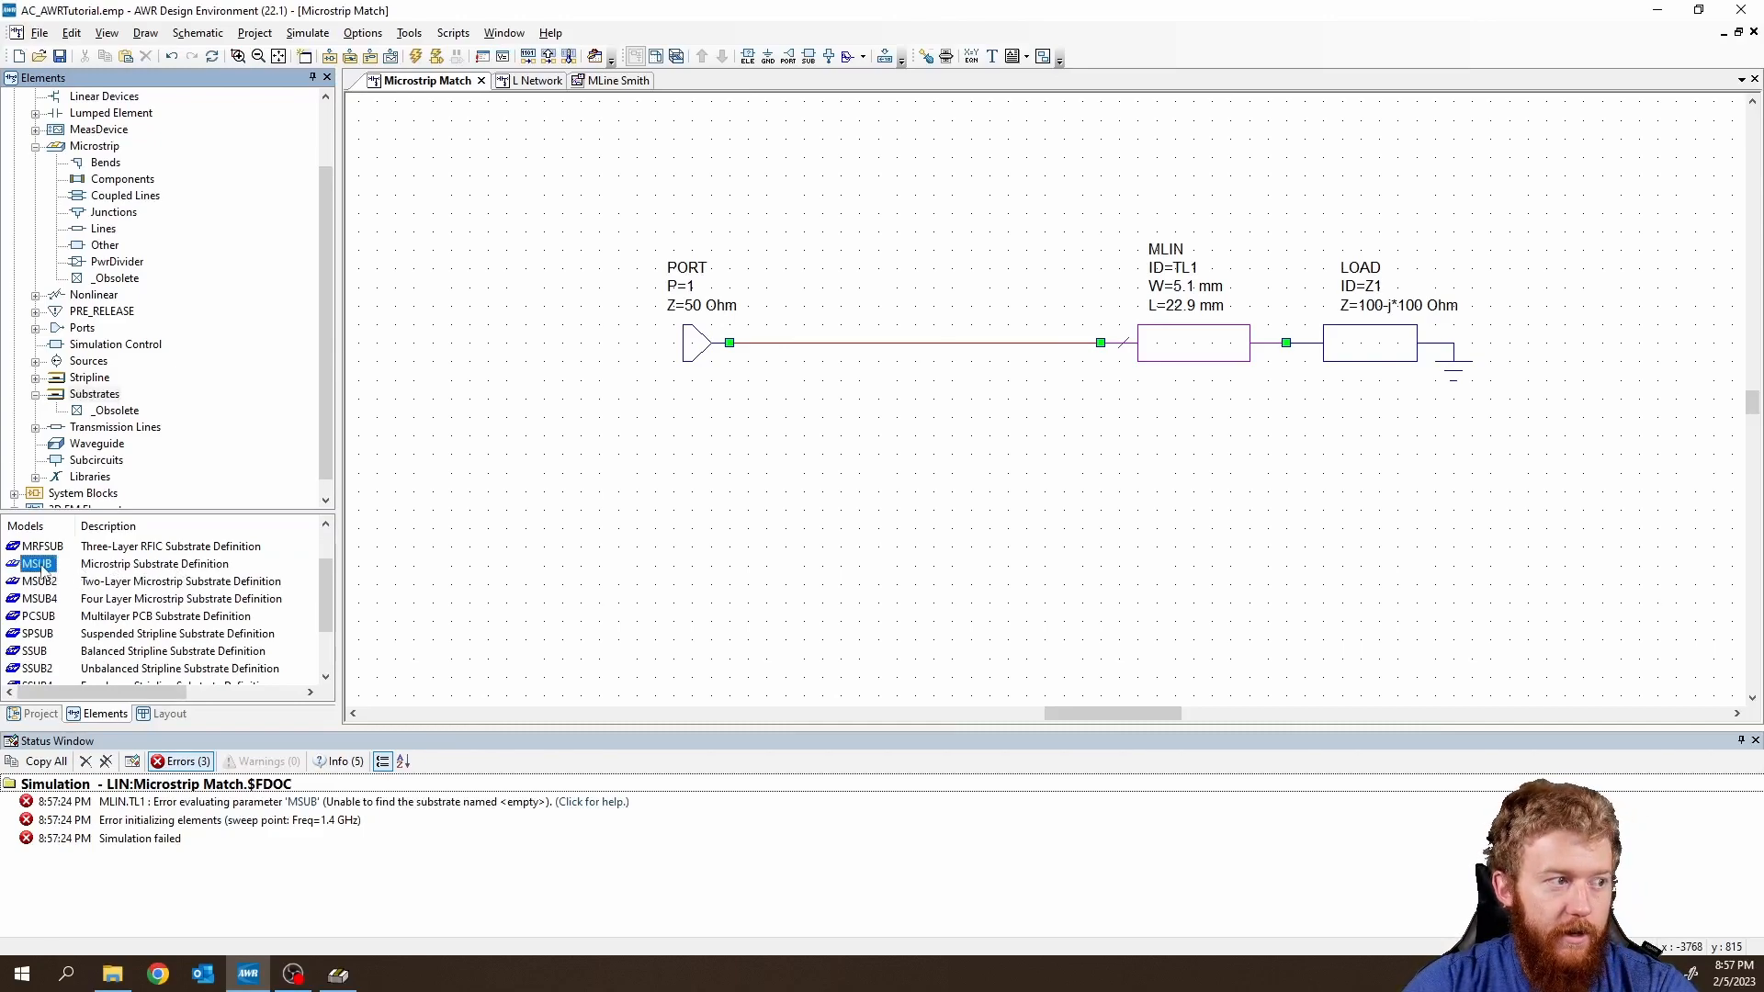
left_click_drag(42, 567, 630, 453)
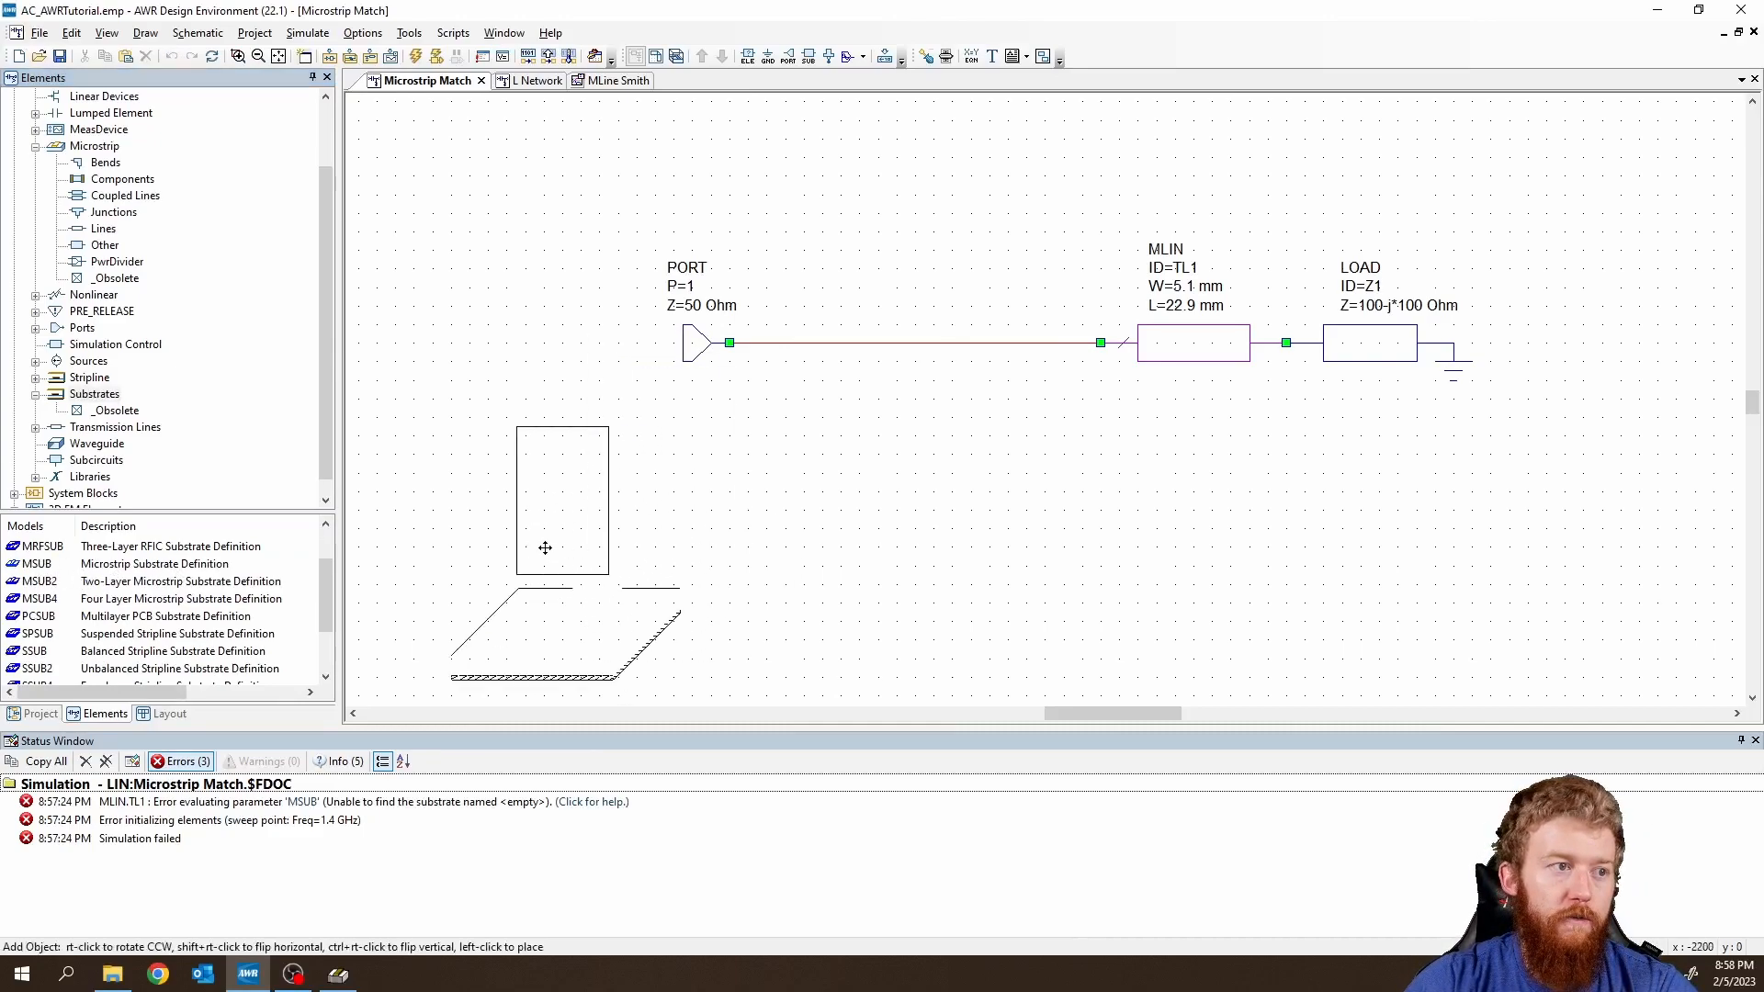
left_click(523, 542)
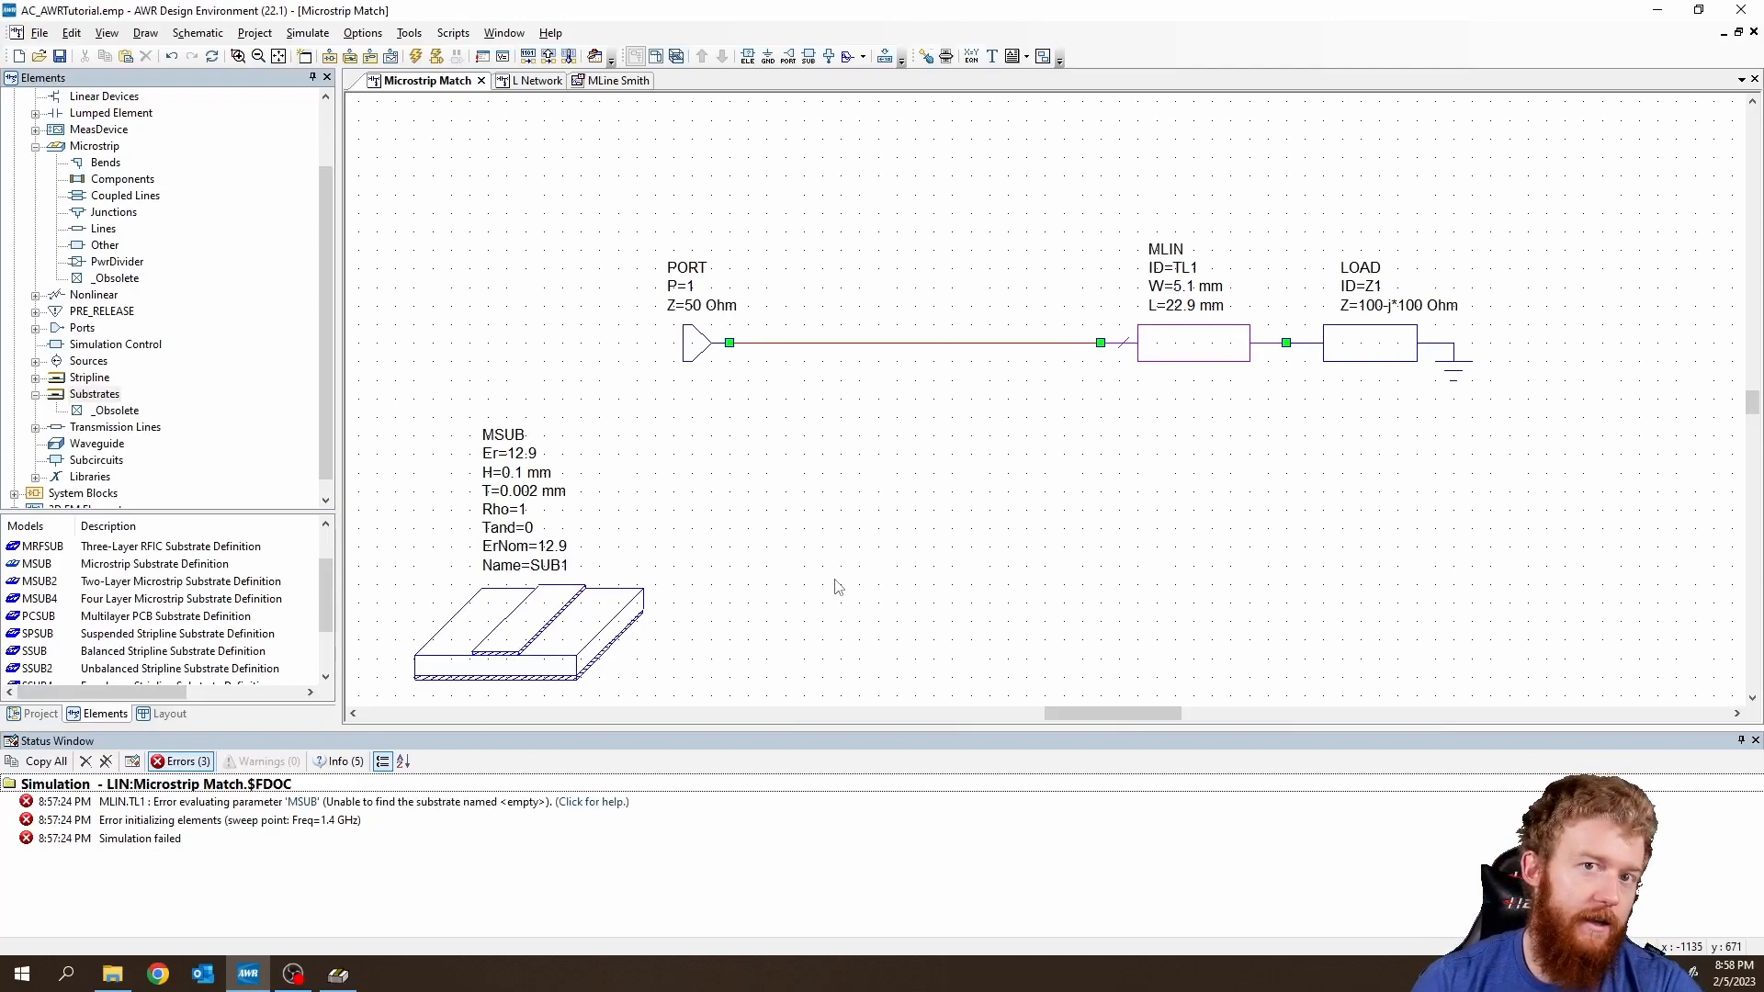
Set the MSUB substrate's relative permittivity Er to 2.16, matching the dielectric constant in the TXLine calculator.
double_click(523, 454)
left_click(662, 490)
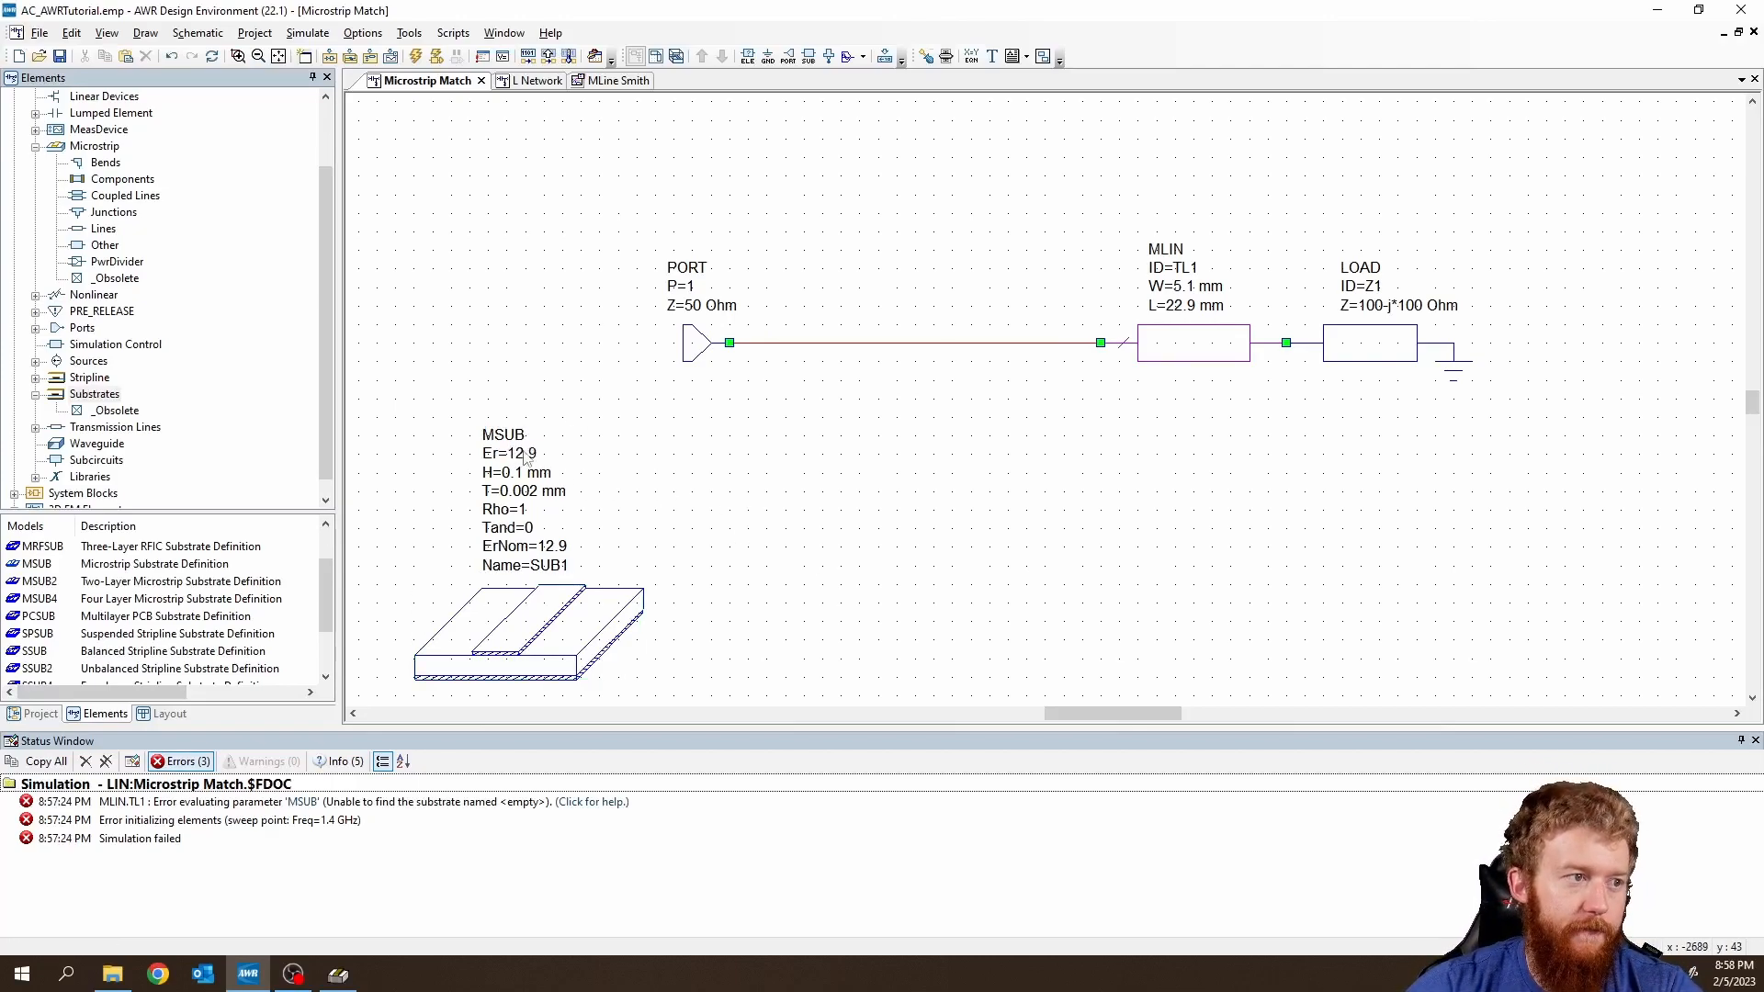
double_click(529, 455)
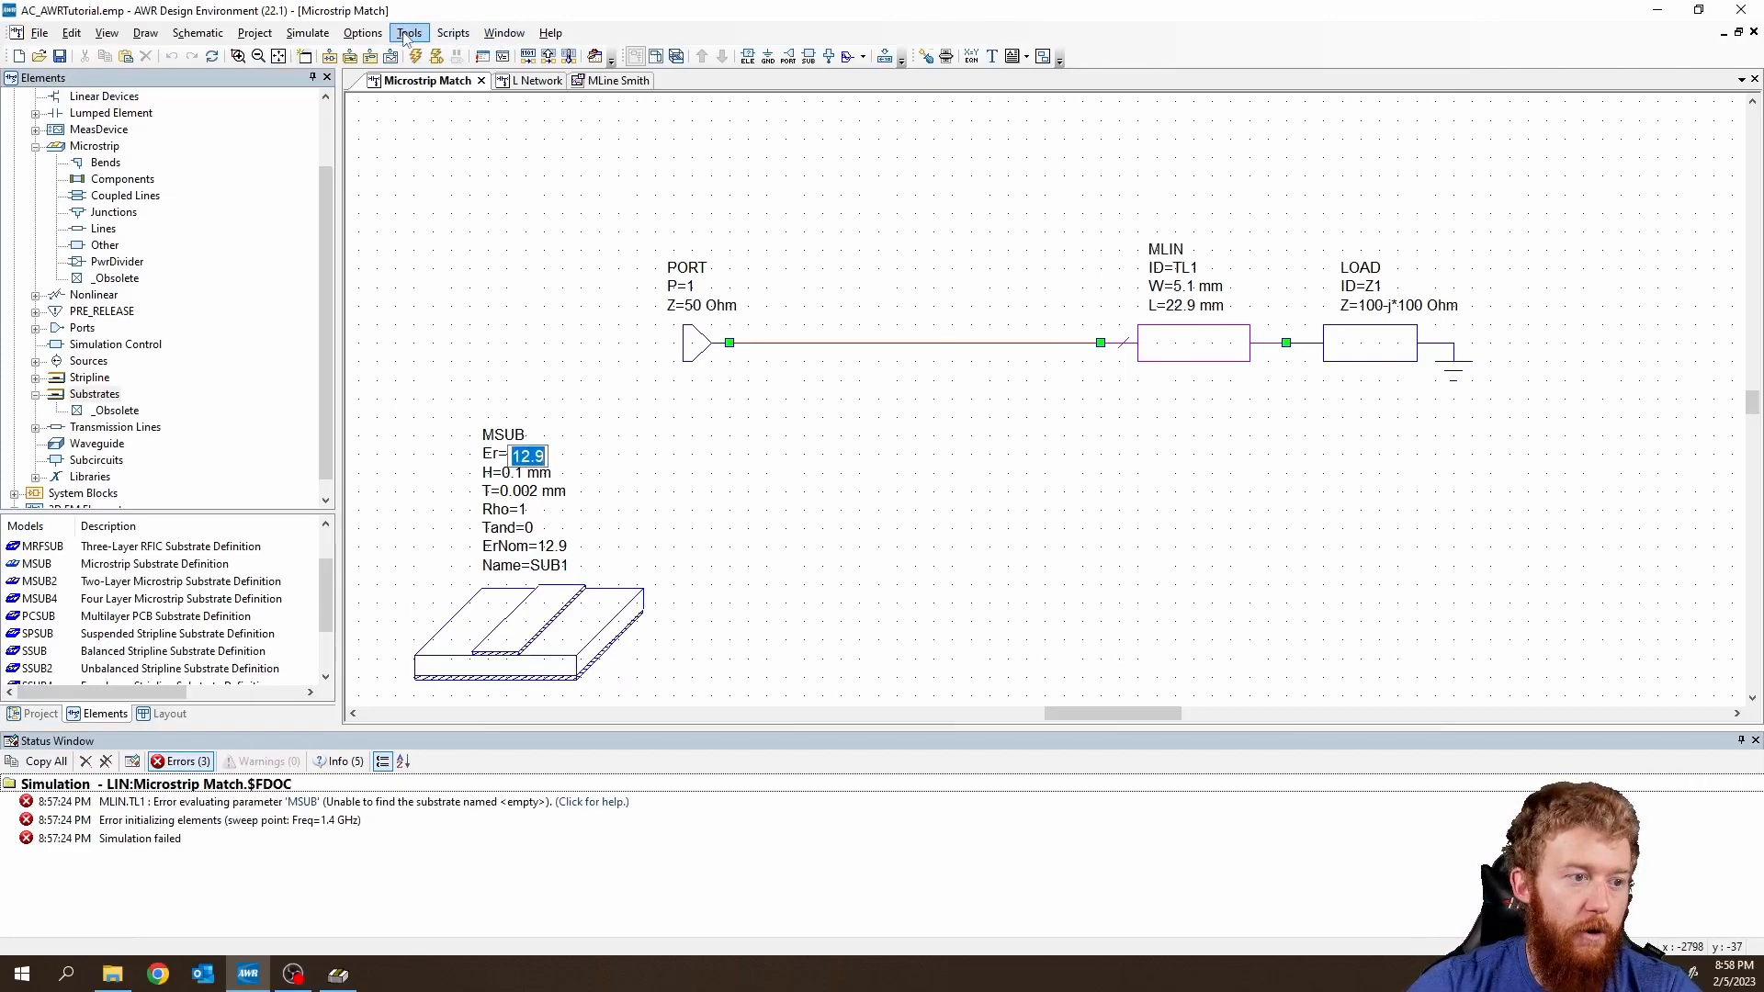
left_click(338, 974)
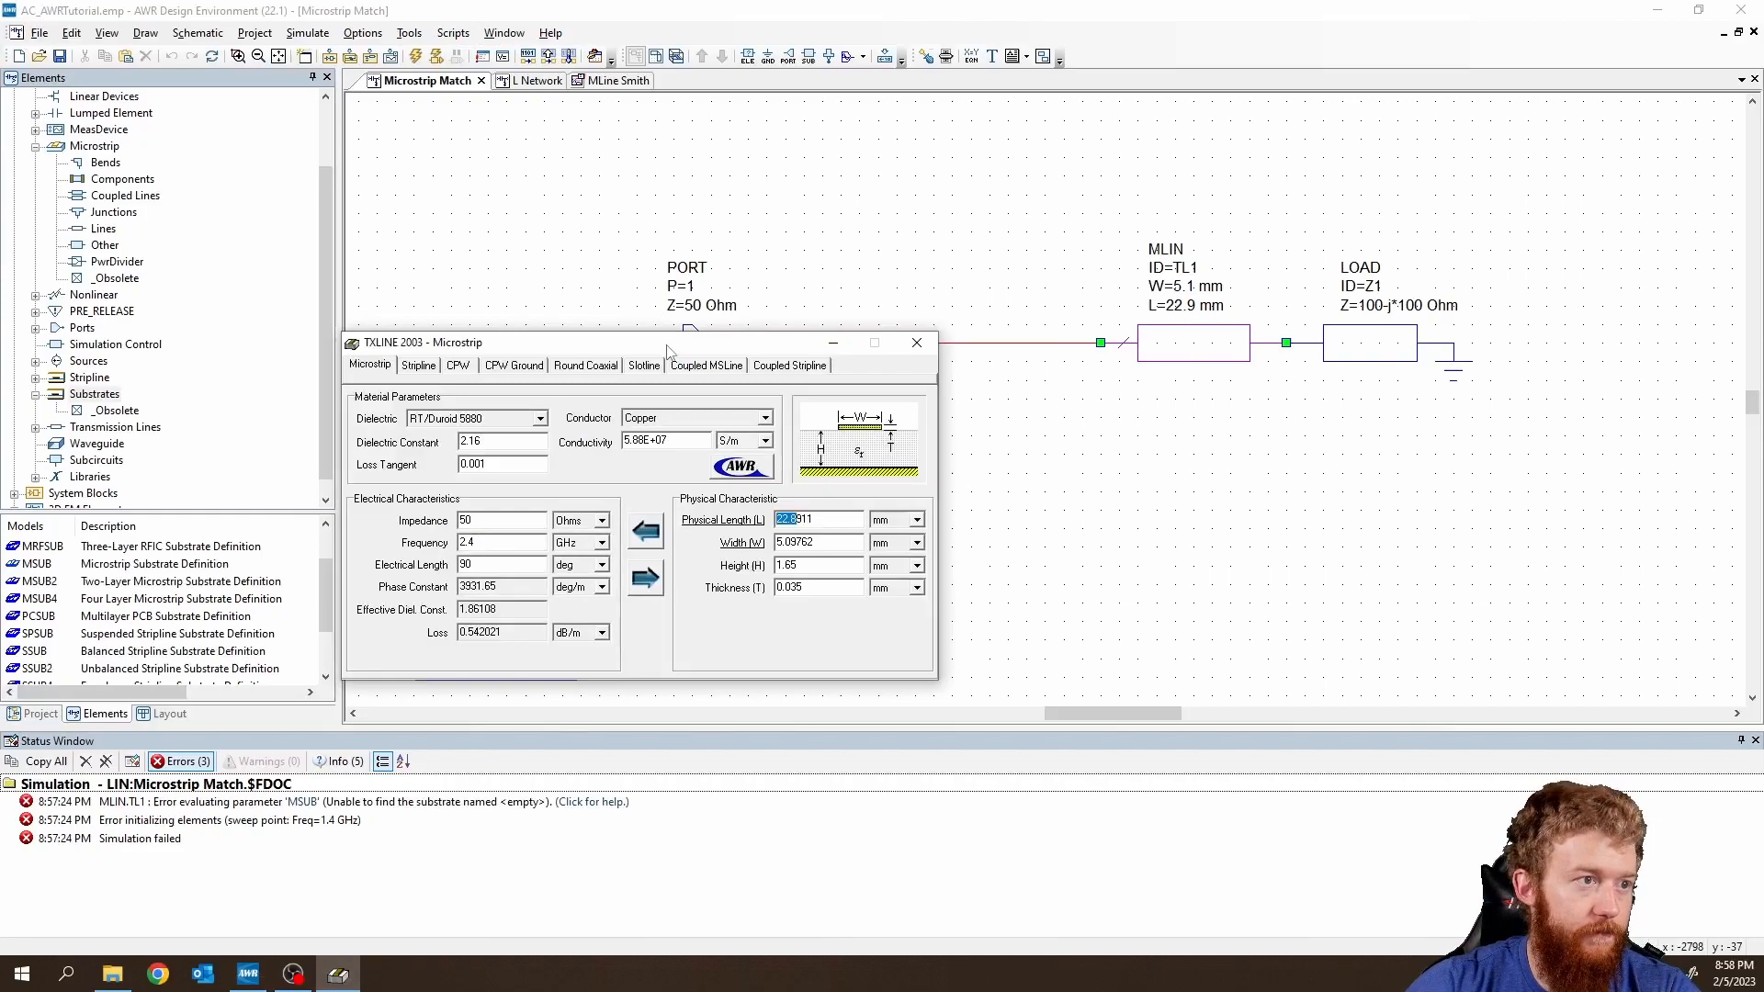
left_click_drag(666, 348, 1167, 346)
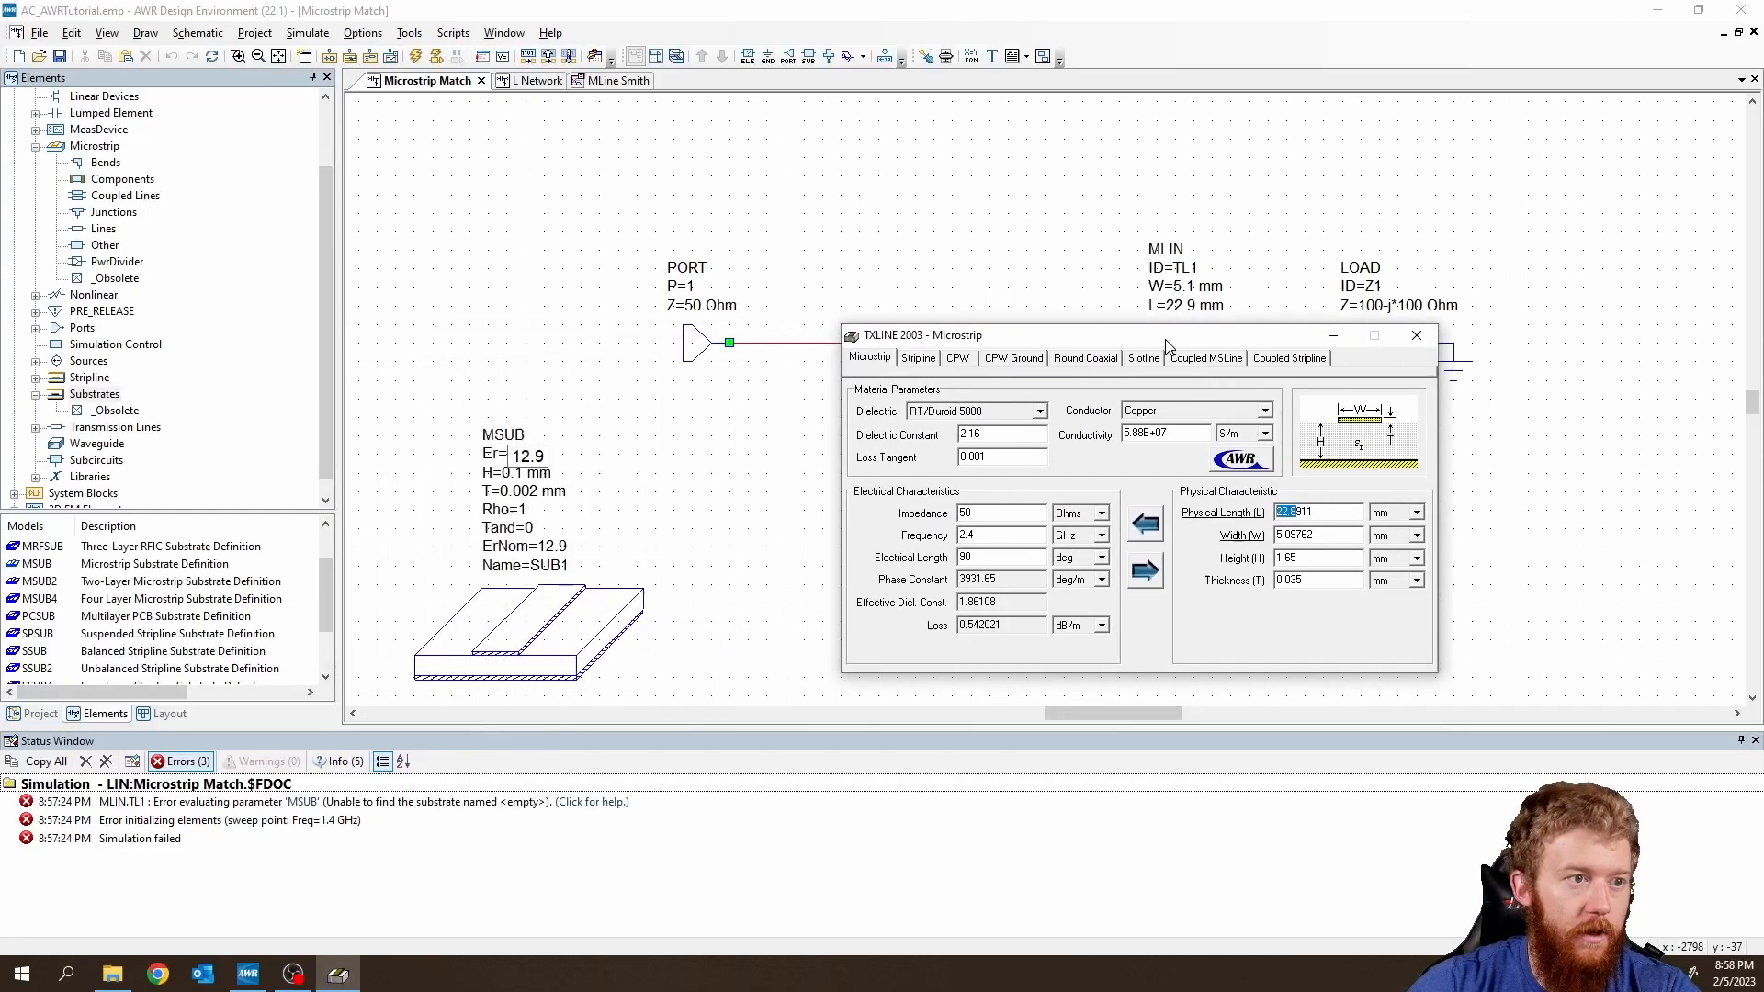
left_click(543, 458)
double_click(528, 456)
type("2.16")
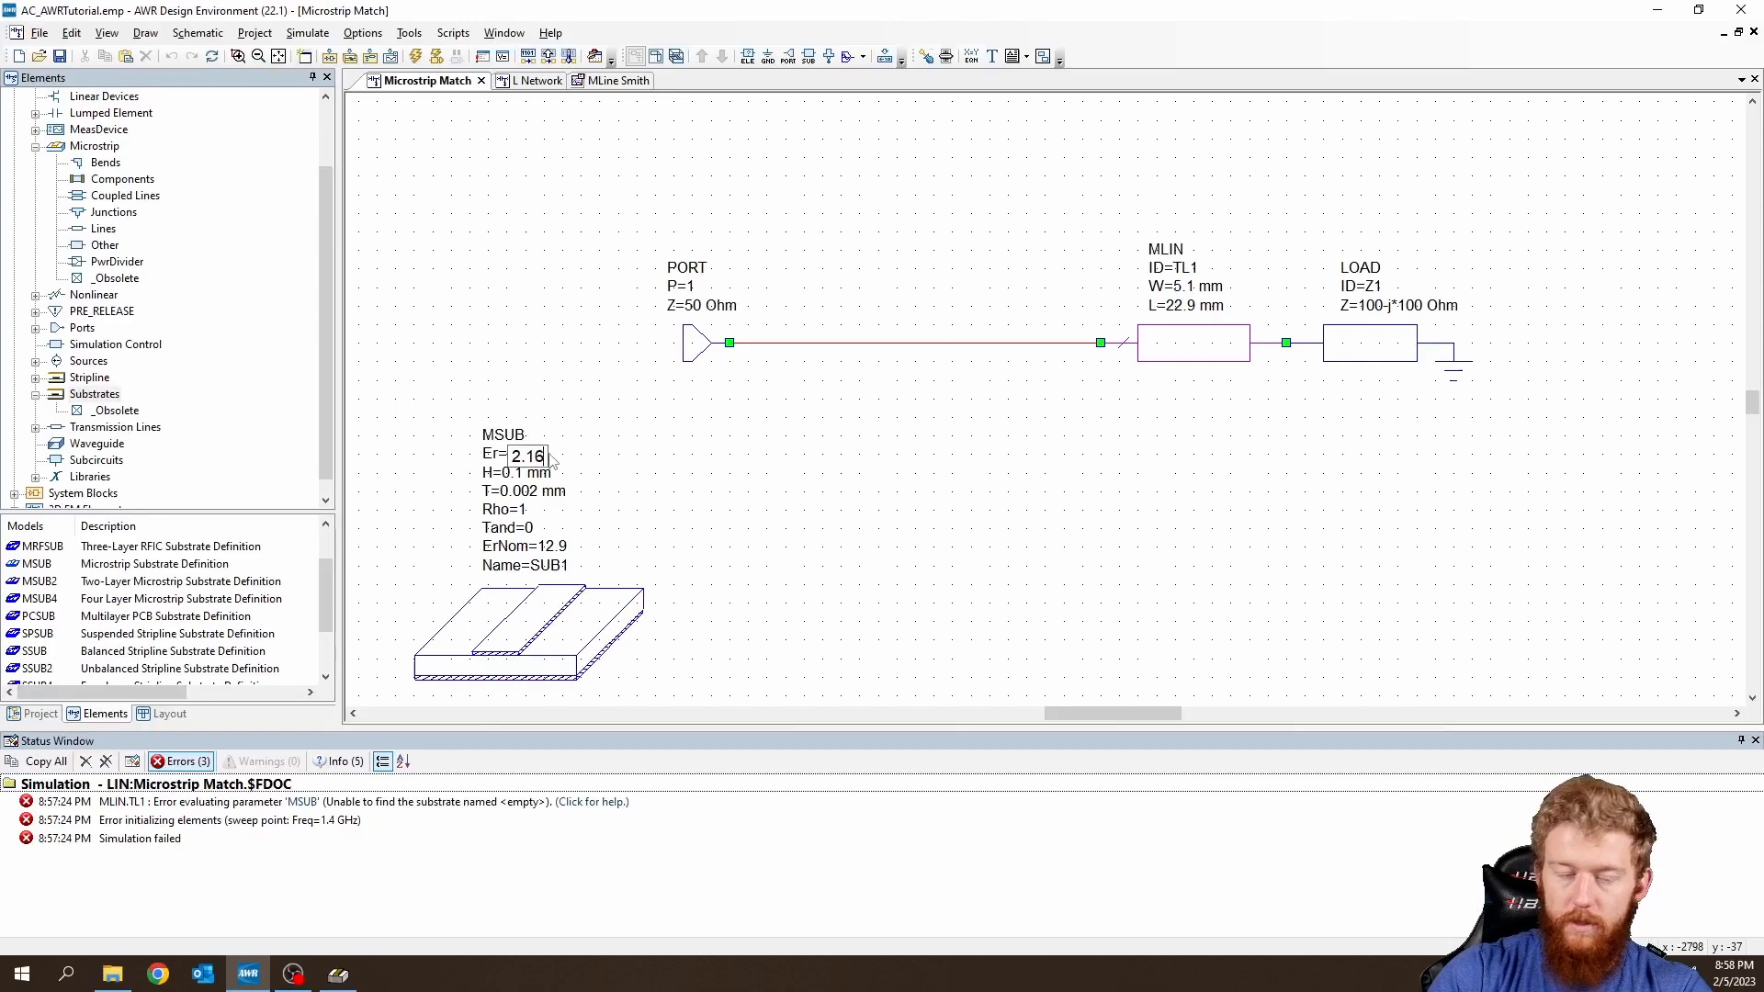
key("Return")
Set the MSUB substrate height H to 1.65 mm and the conductor thickness T to 0.035 mm, matching the TXLine calculator.
double_click(515, 473)
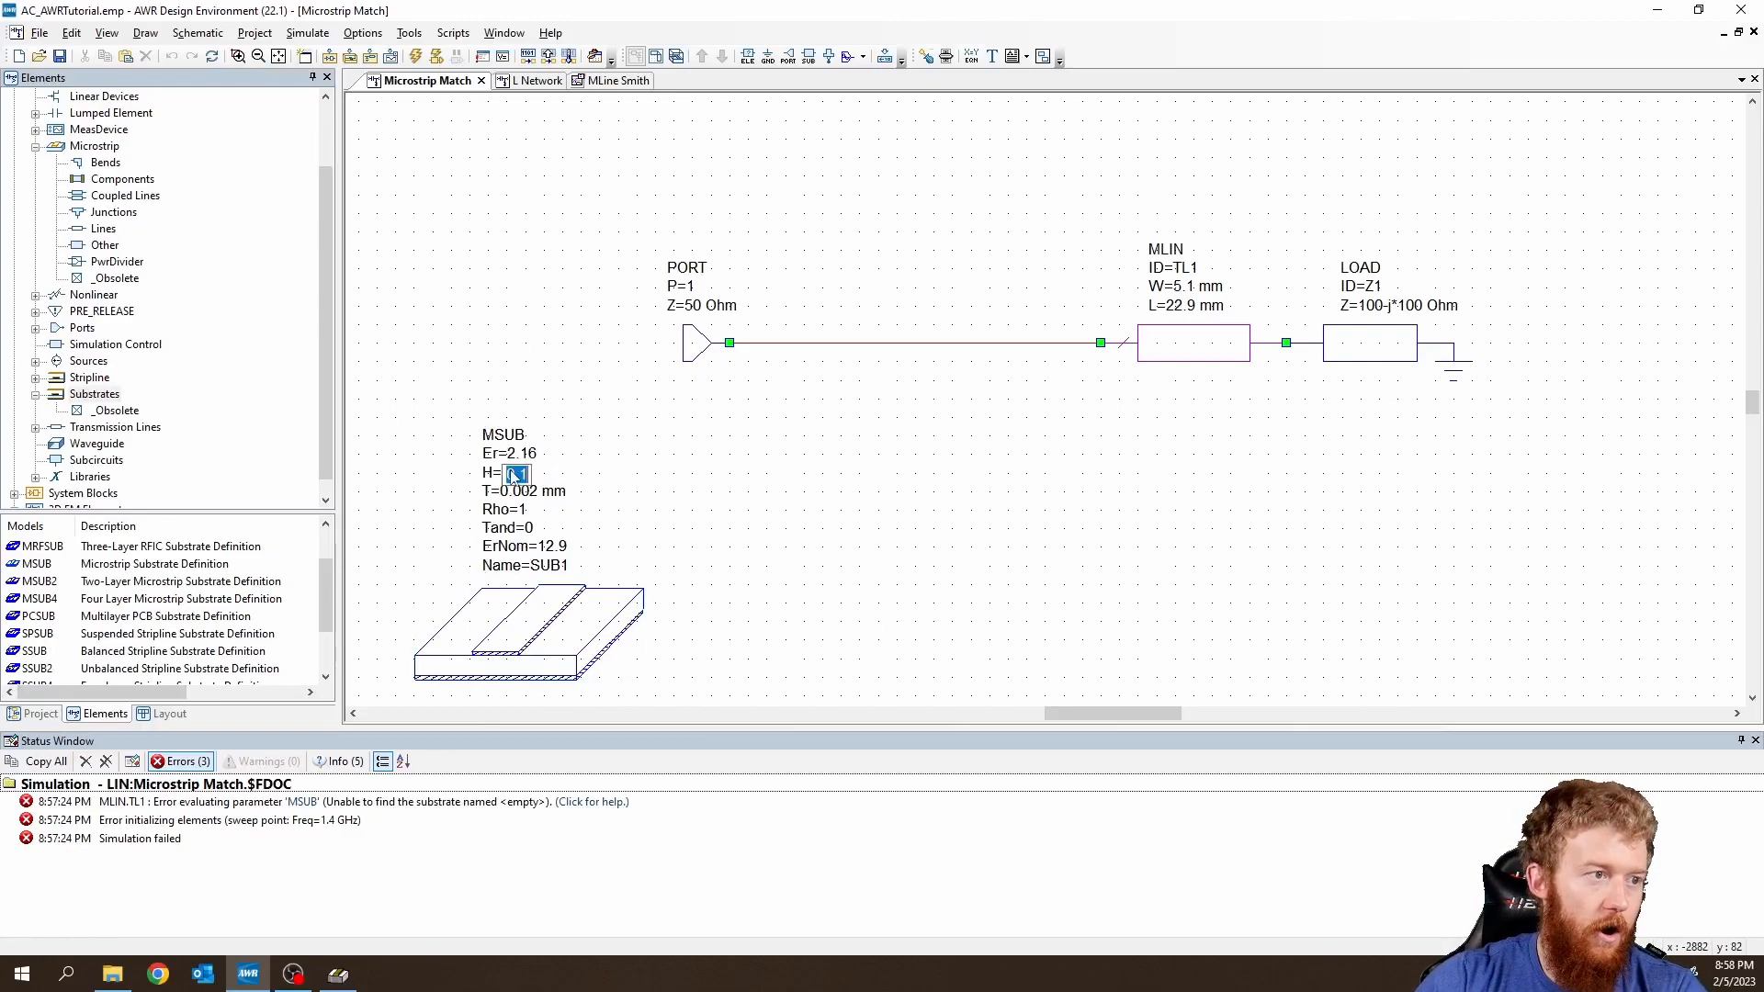
type("1.65")
key("Return")
key("alt+Tab")
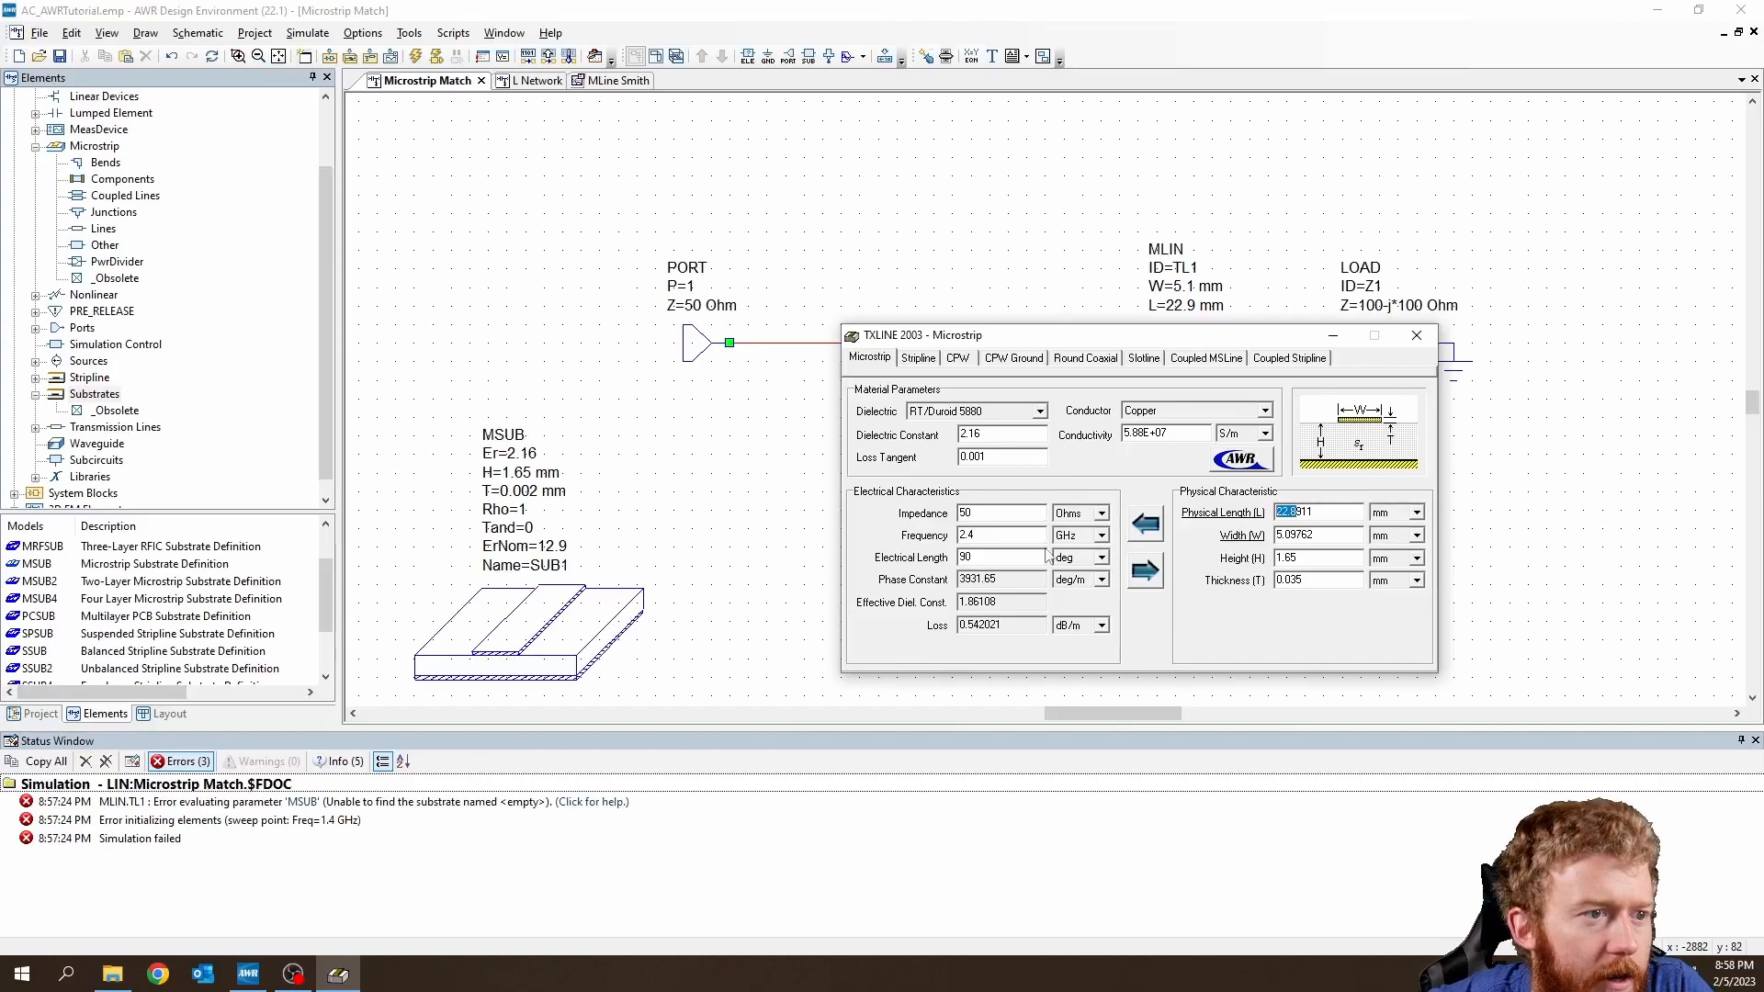
double_click(528, 493)
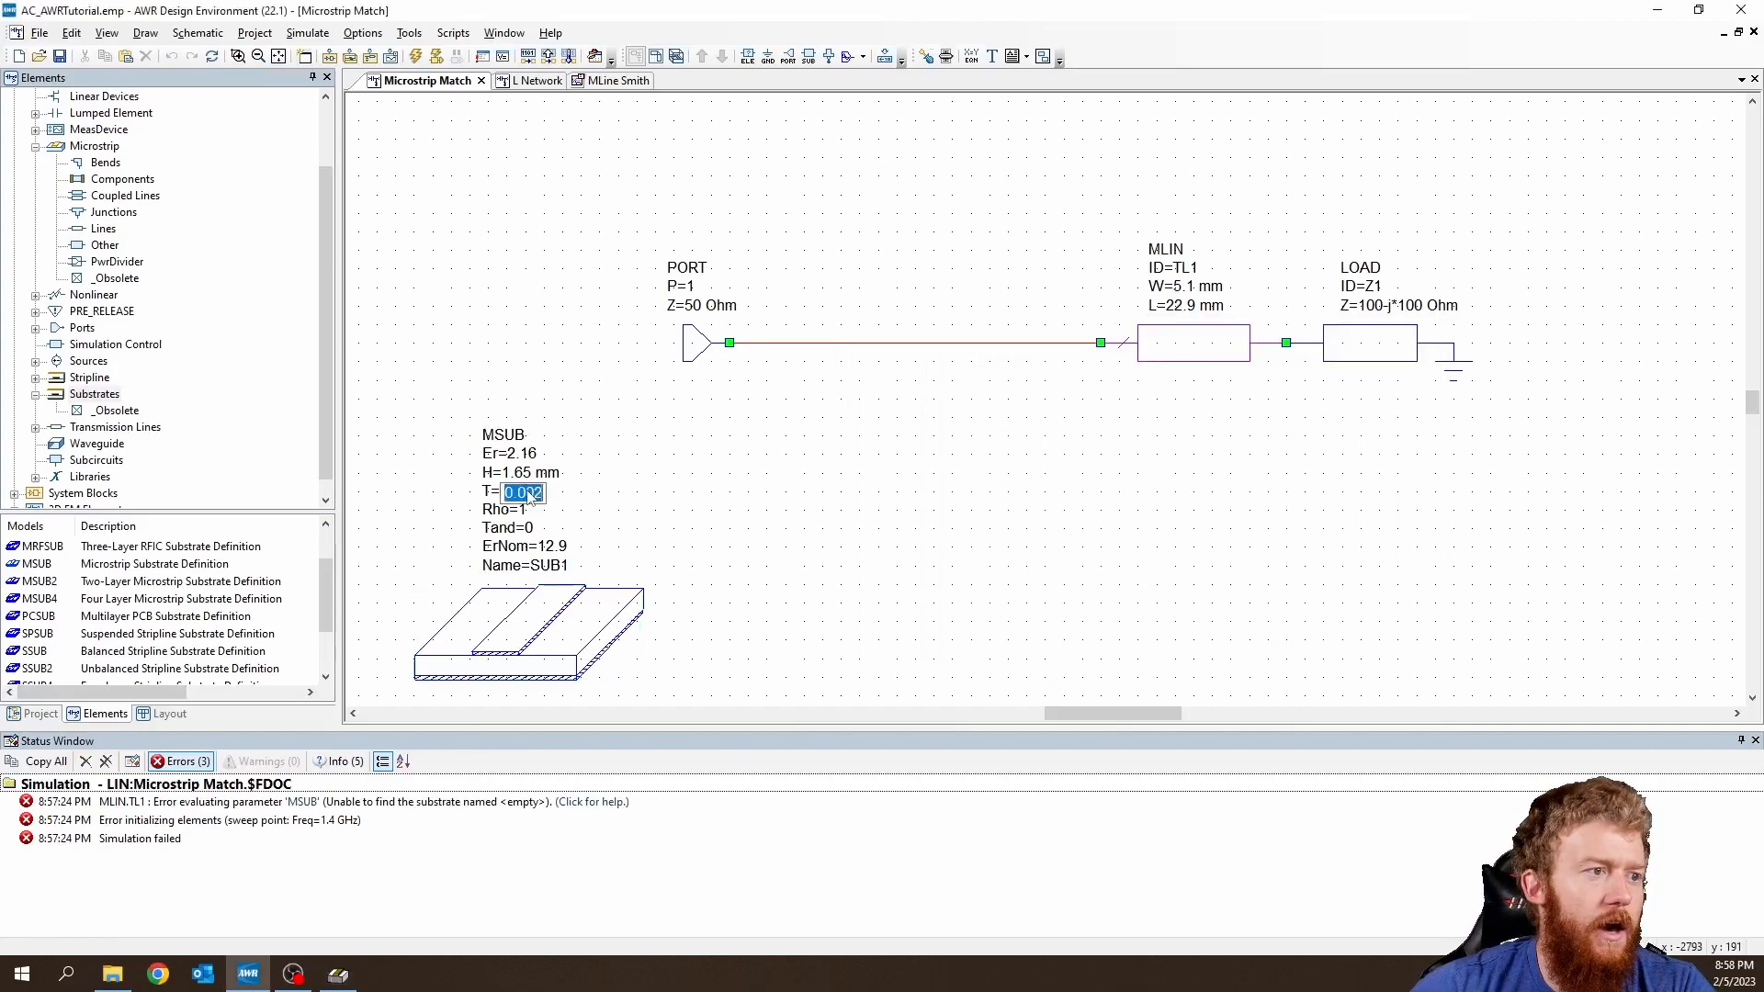
type("0.035")
key("Return")
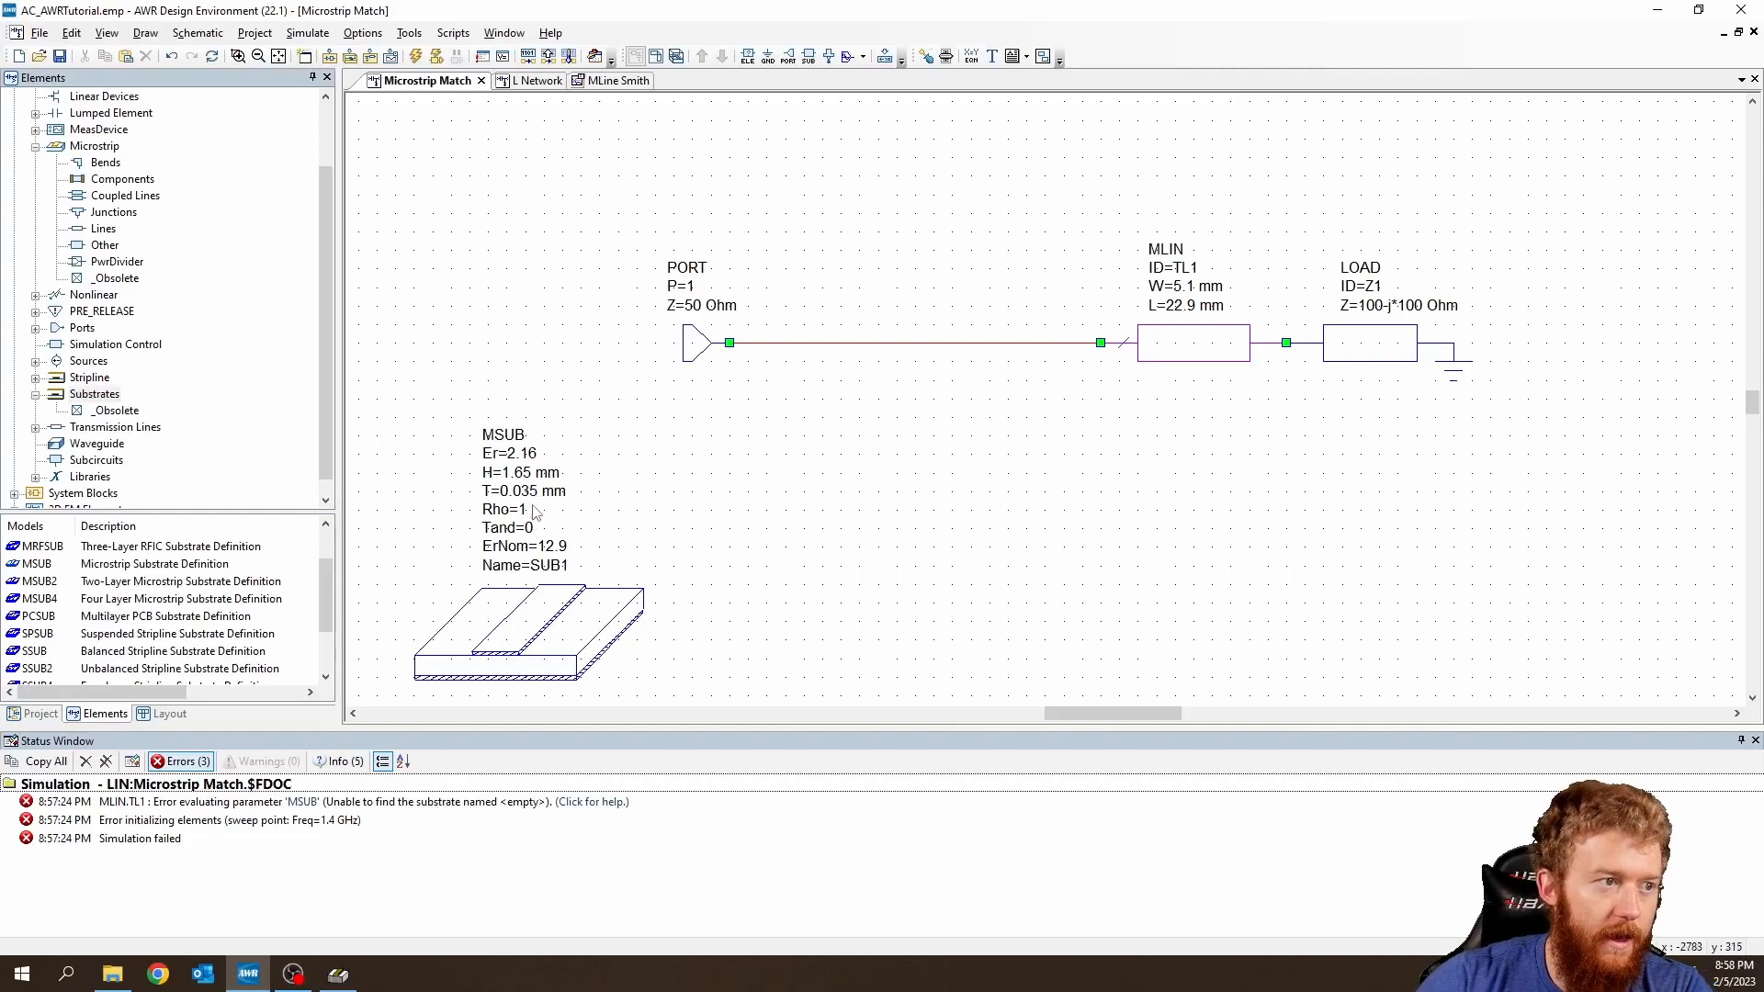
Check the dielectric's loss tangent in TXLine and set the MSUB's Tand to 0.001.
key("alt+Tab")
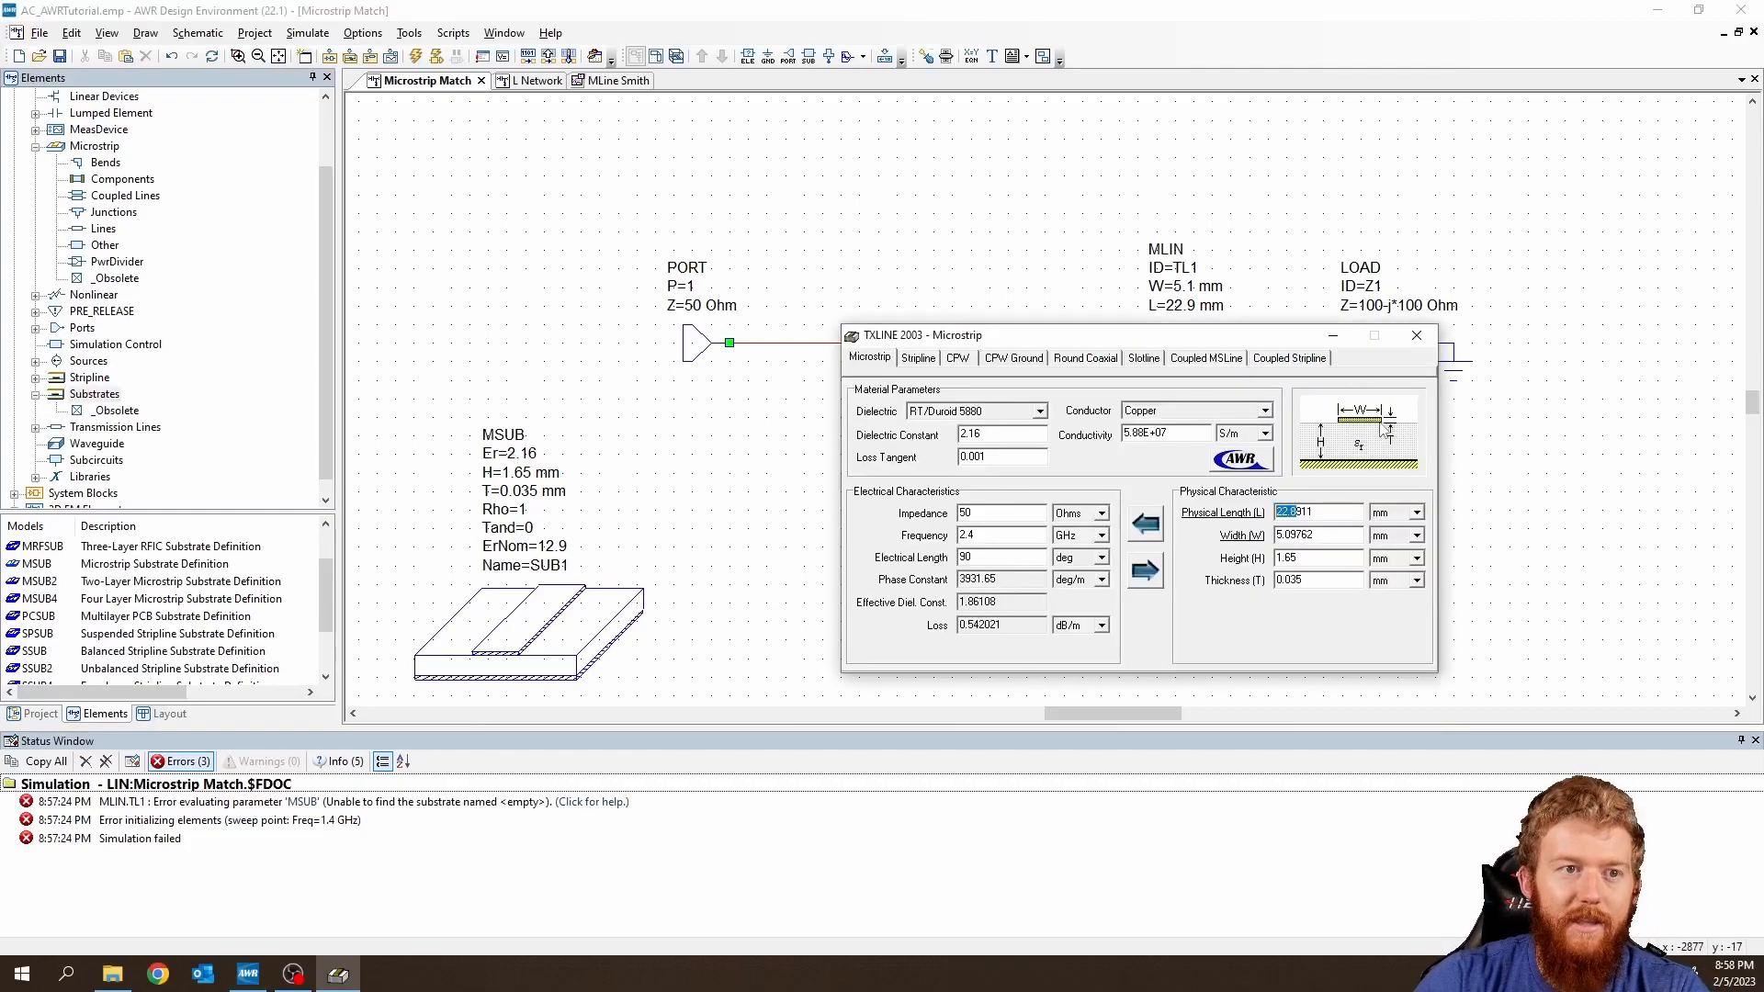
left_click(533, 536)
double_click(533, 530)
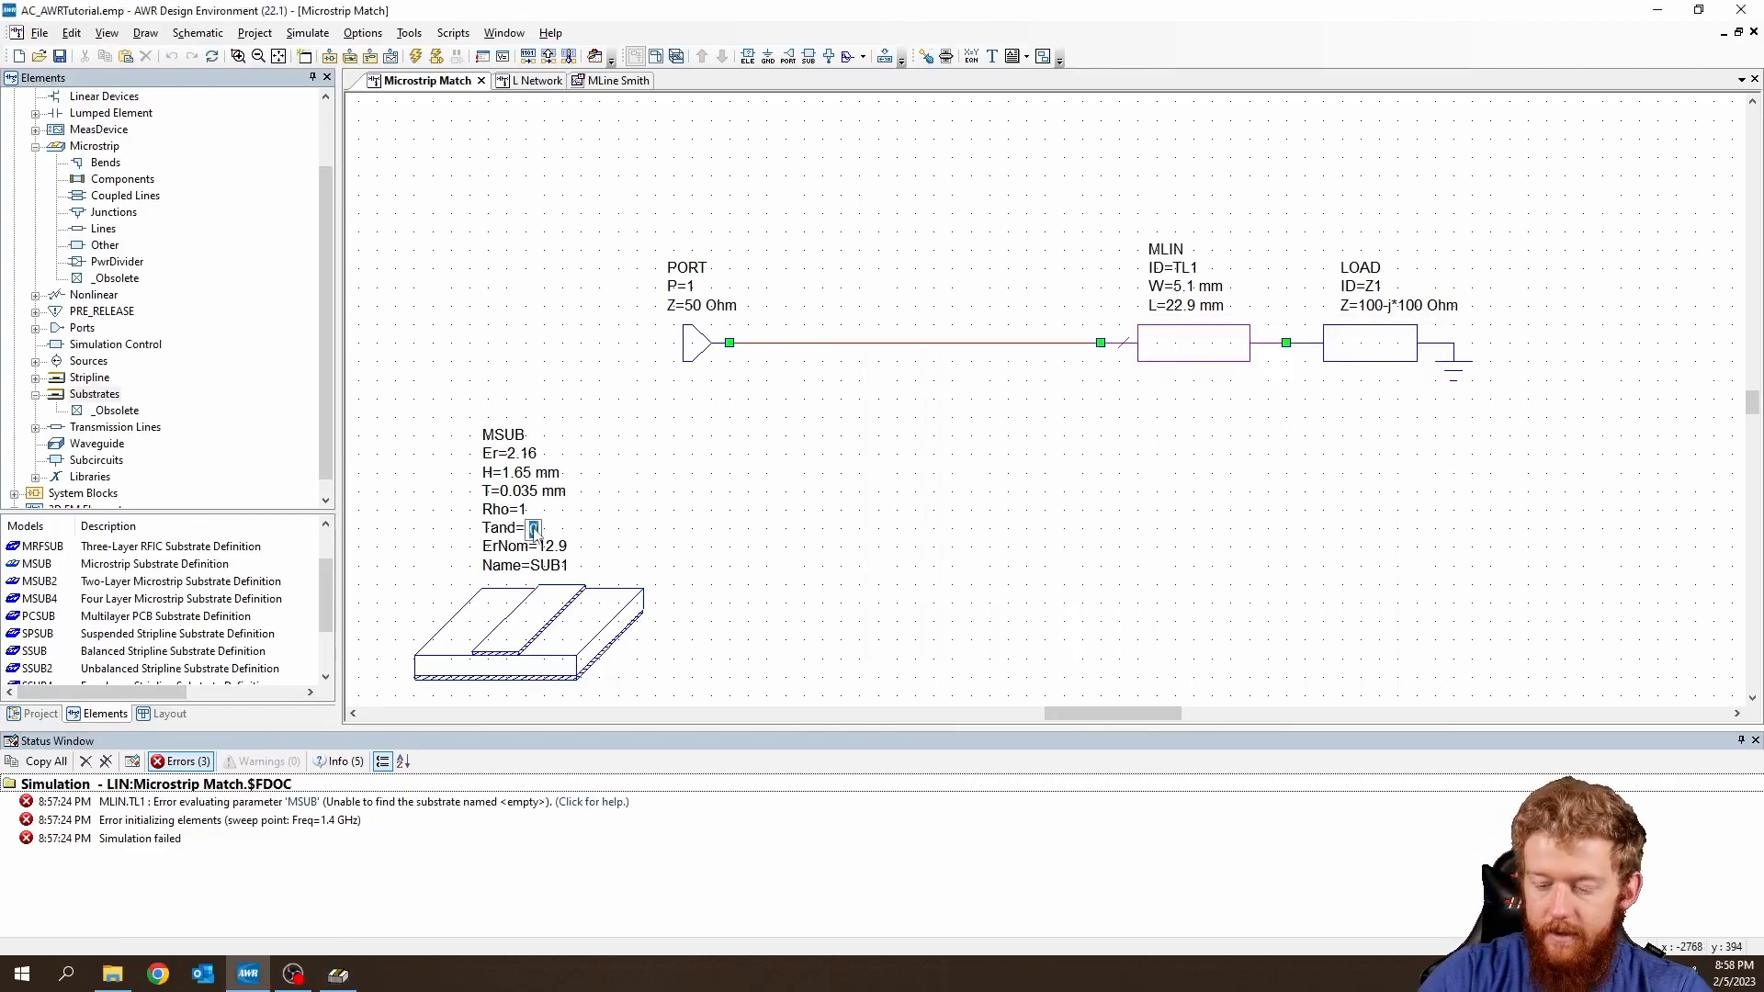
type("0.001")
key("Return")
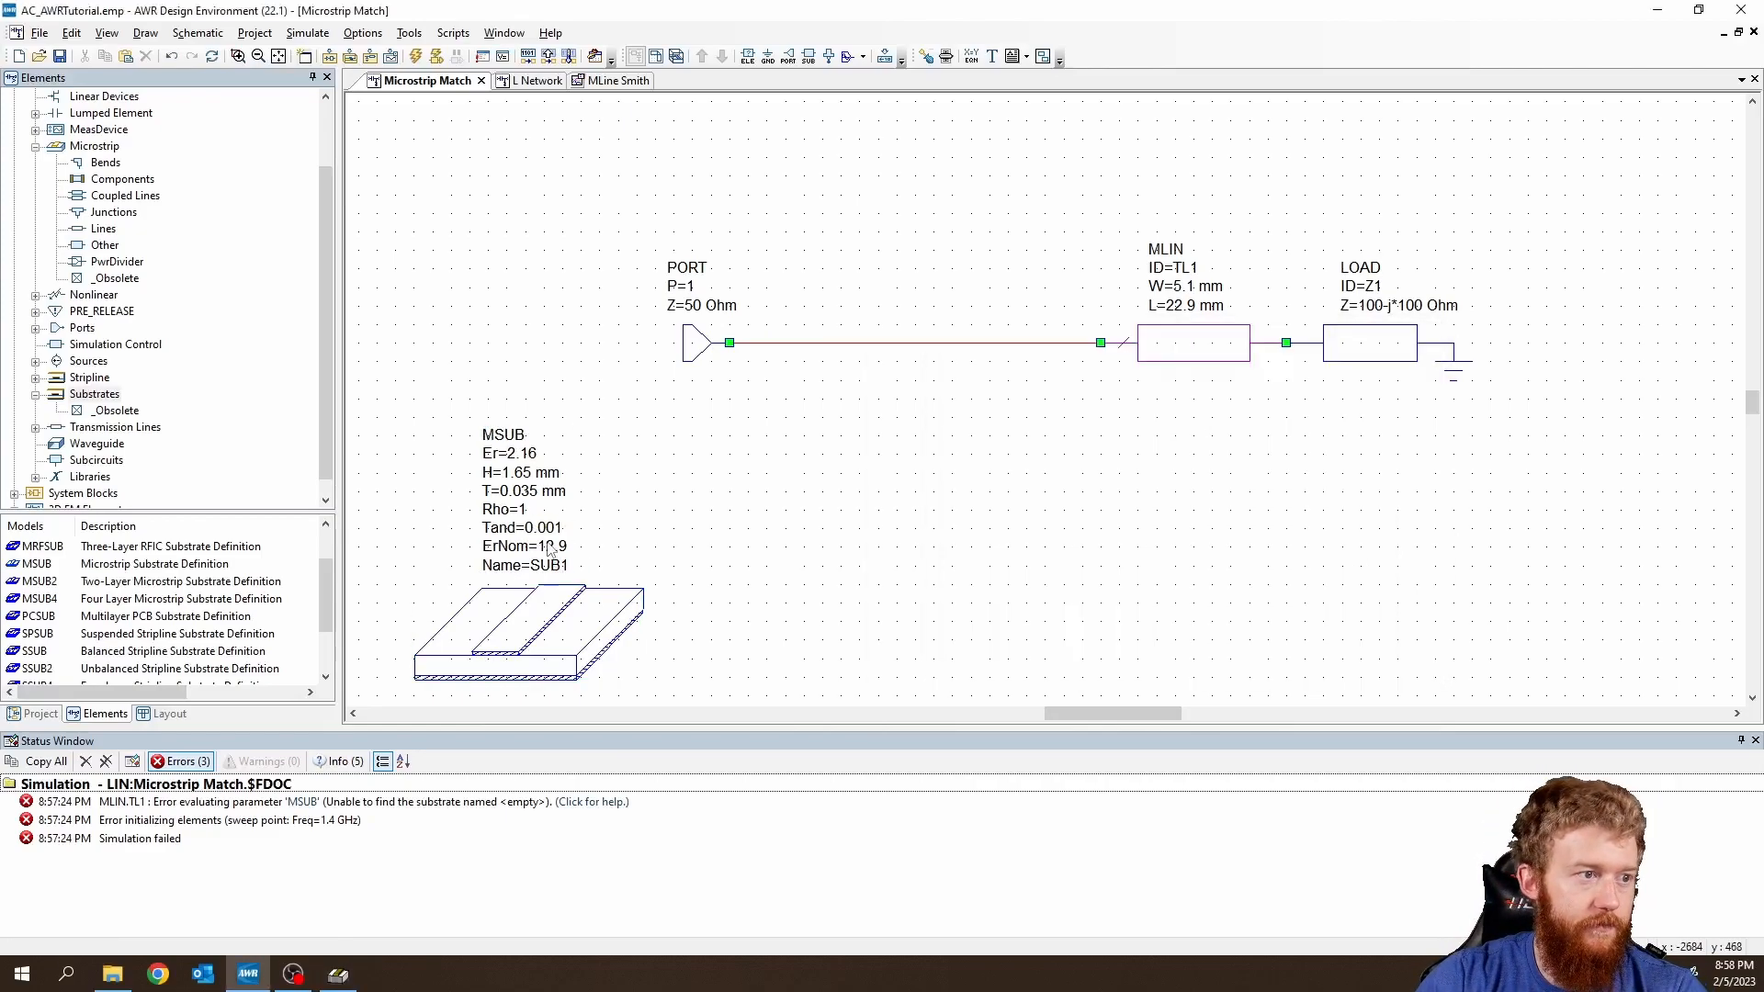
Set the MSUB's nominal permittivity ErNom to 2.16 and shift the substrate block slightly closer to the port.
double_click(551, 546)
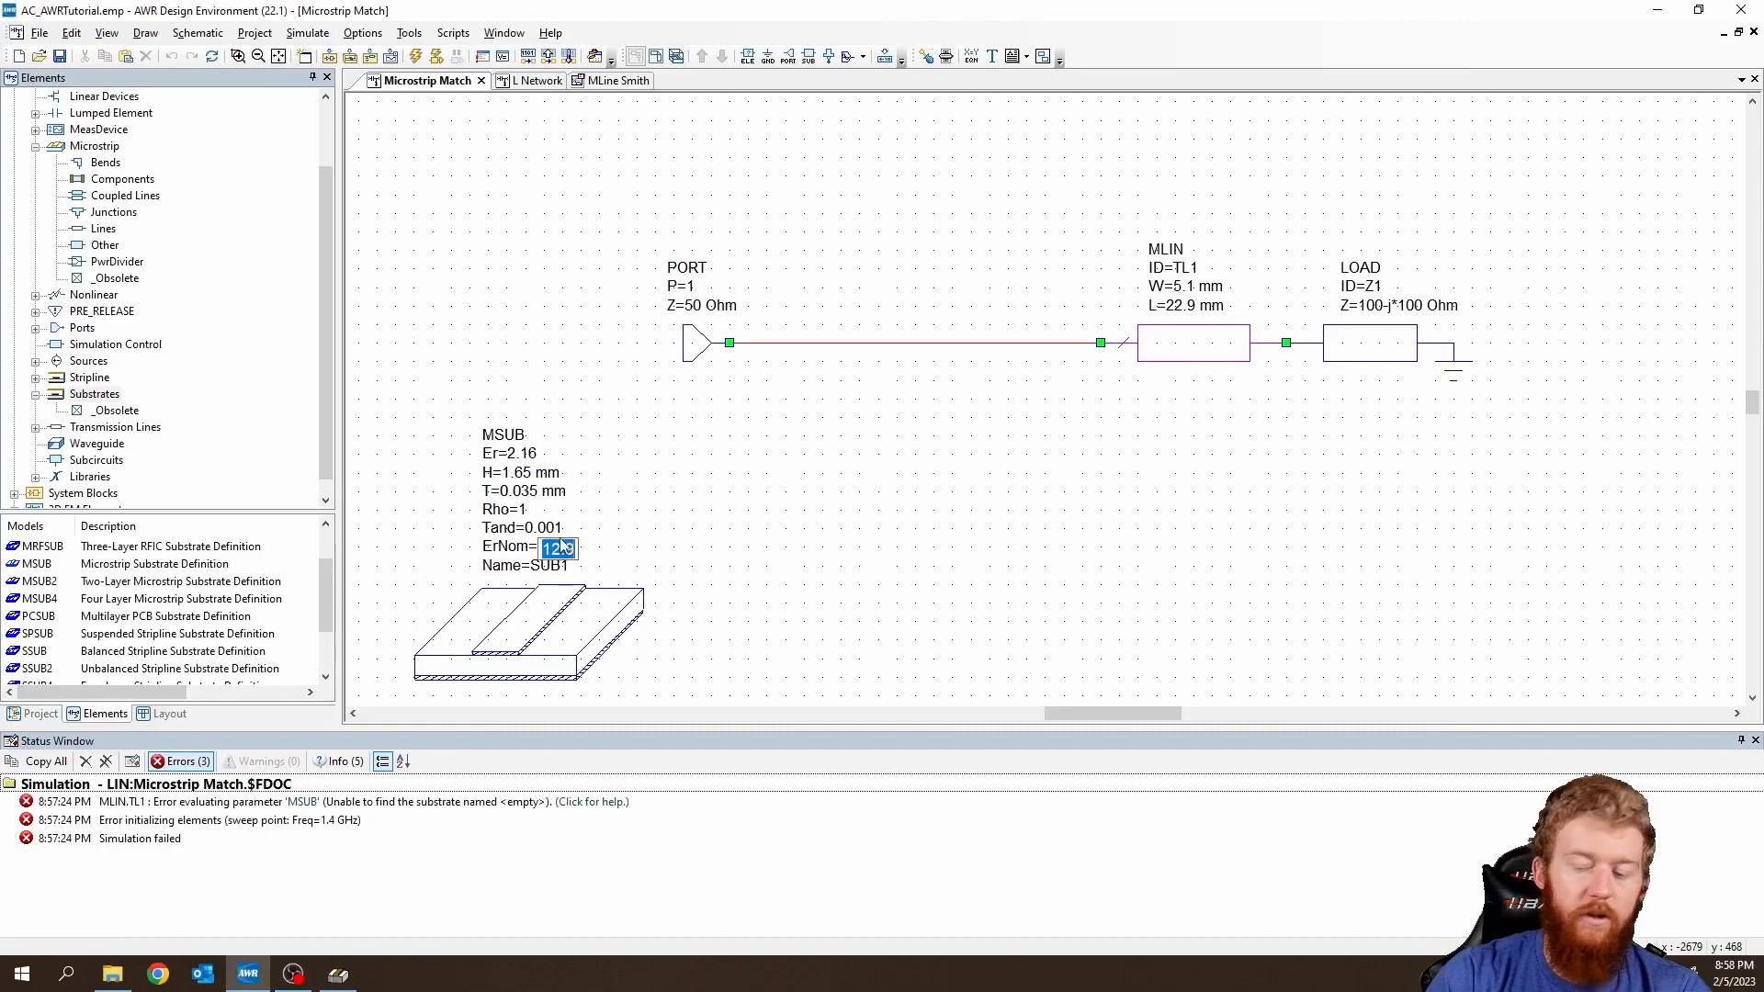
type("2.16")
key("Return")
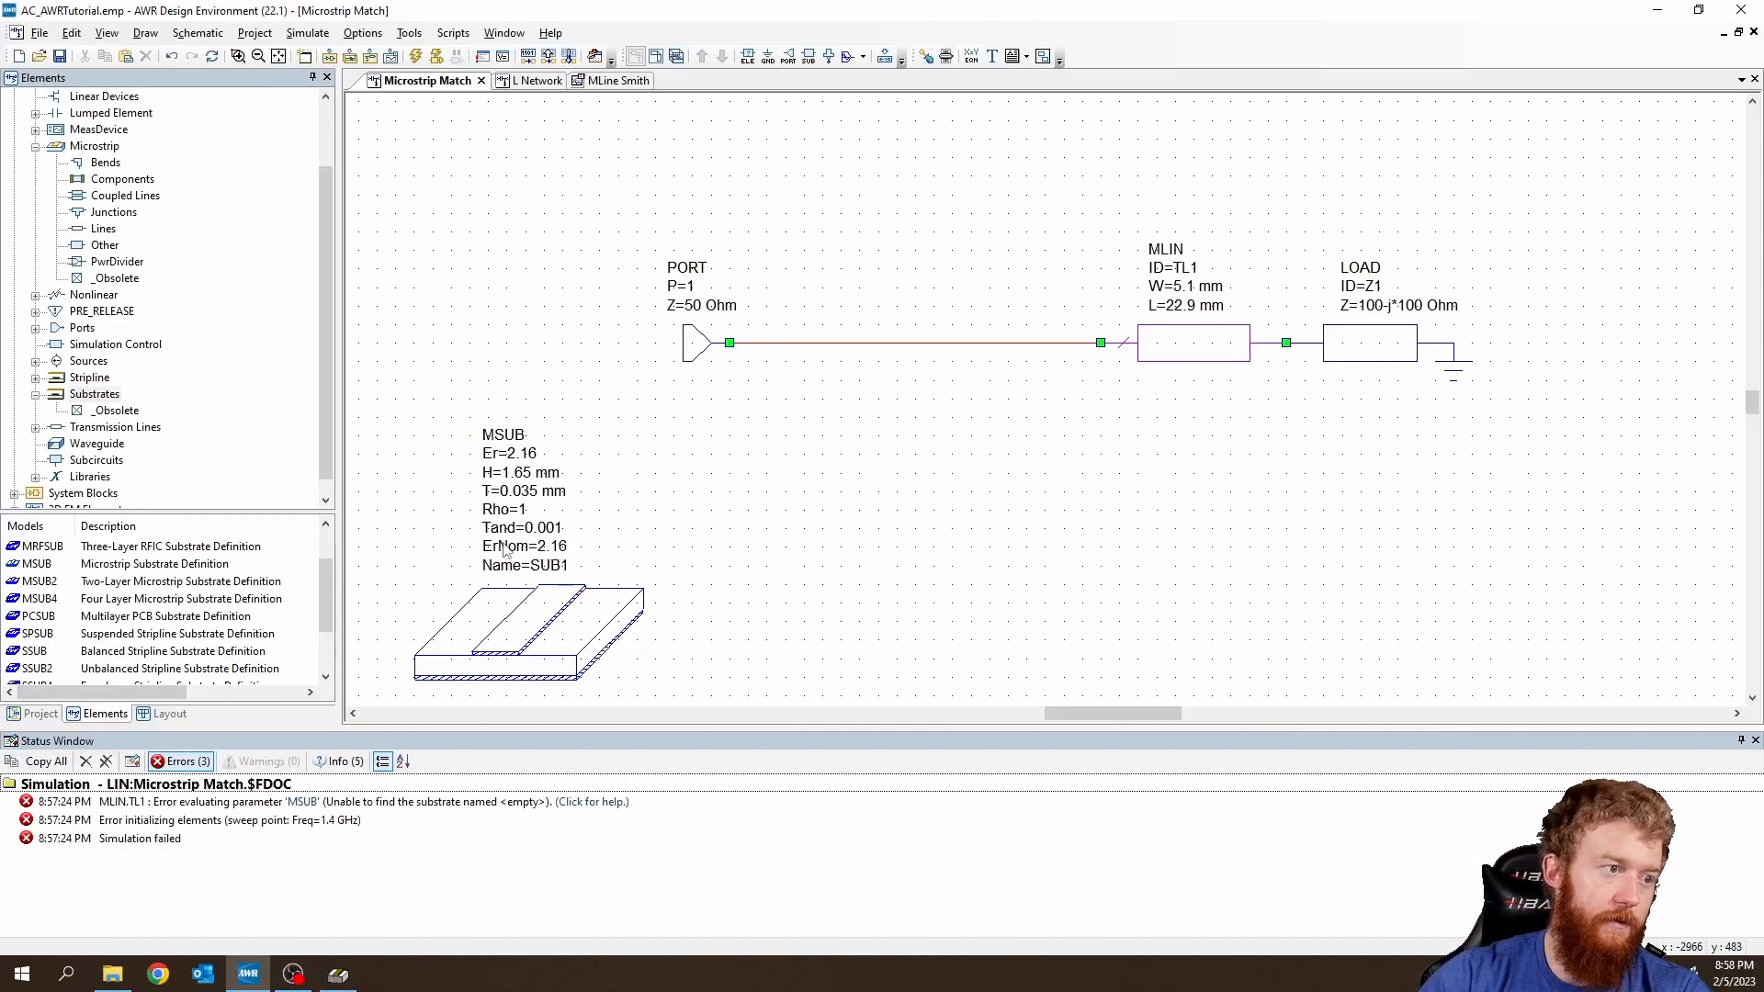
left_click_drag(606, 604, 639, 583)
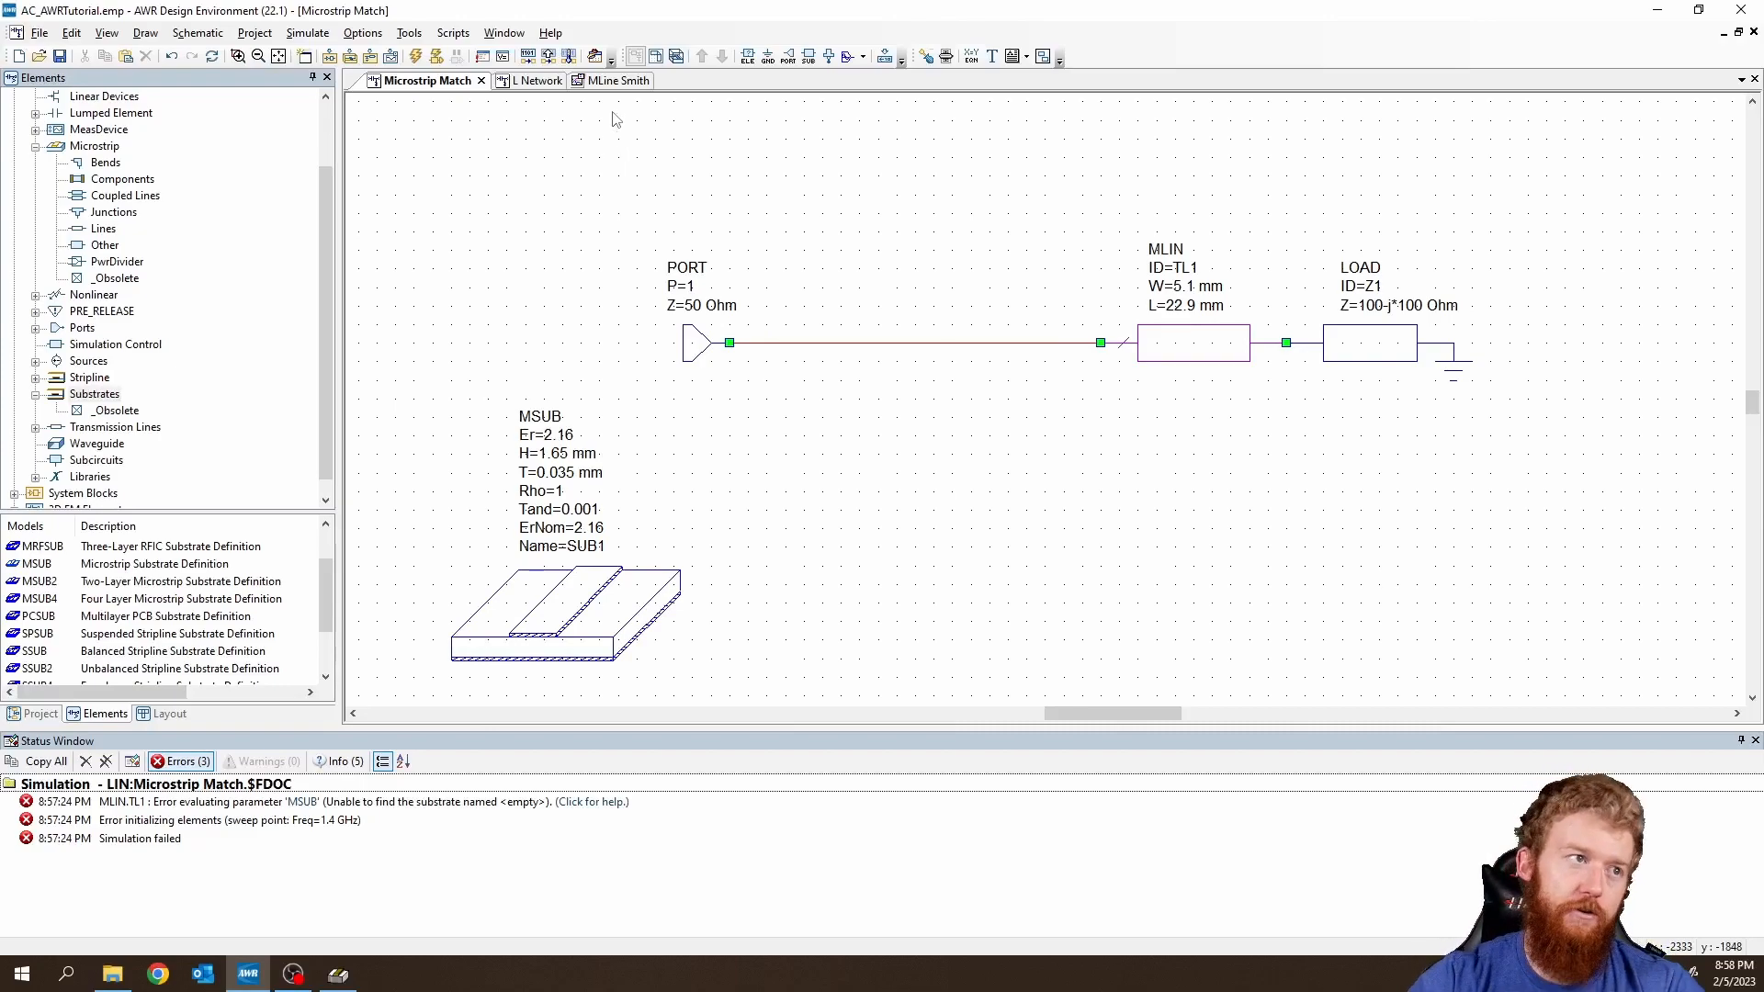
Close the L Network schematic, simulate with the MLine Smith chart shown, and read the S(1,1) point at 2.4 GHz.
left_click(535, 81)
left_click(615, 81)
left_click(514, 81)
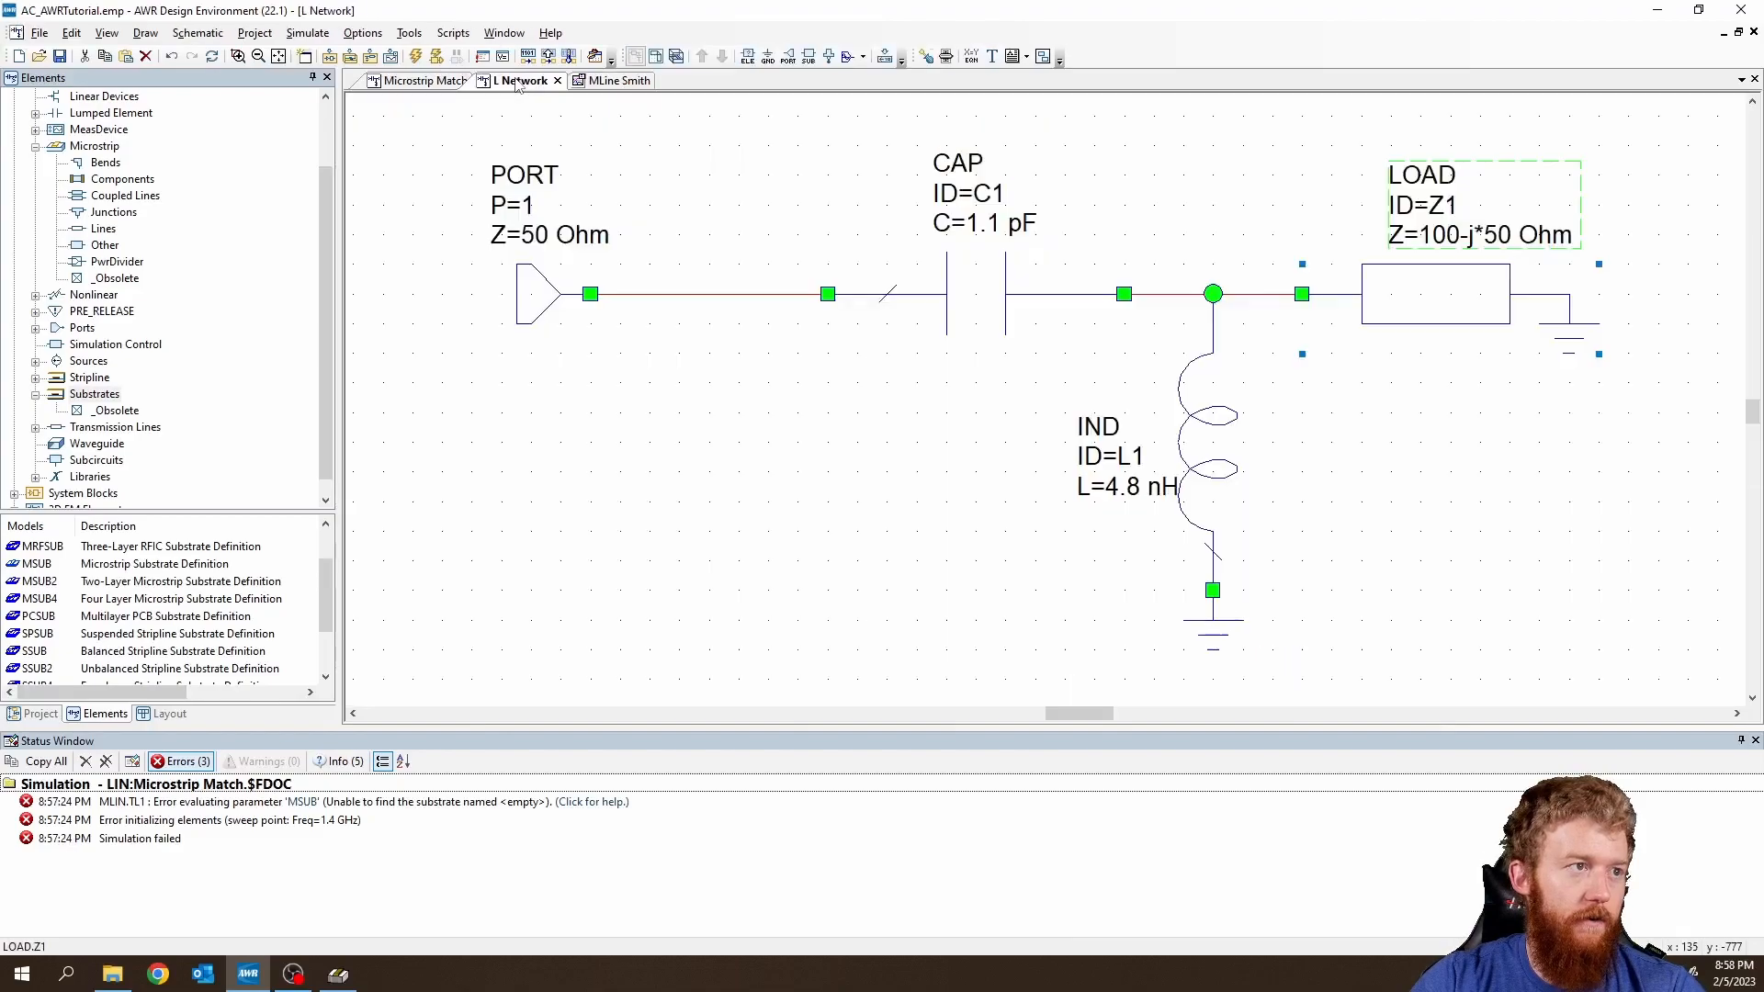
left_click(557, 80)
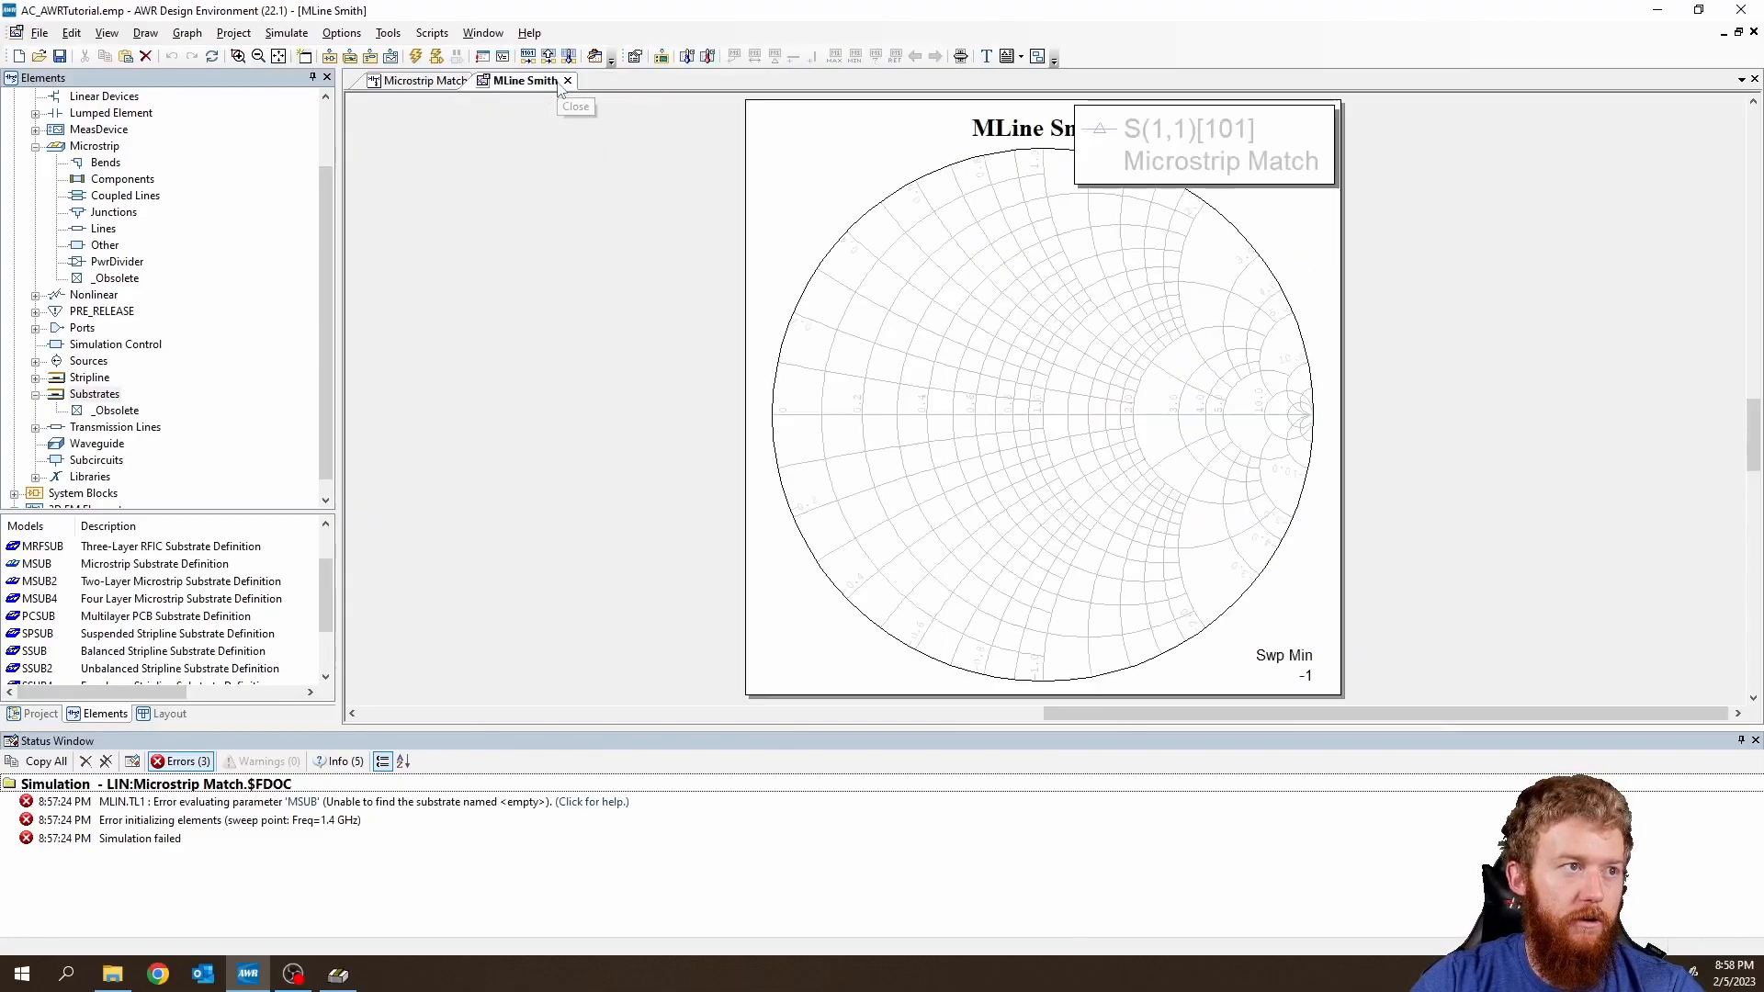
left_click(417, 57)
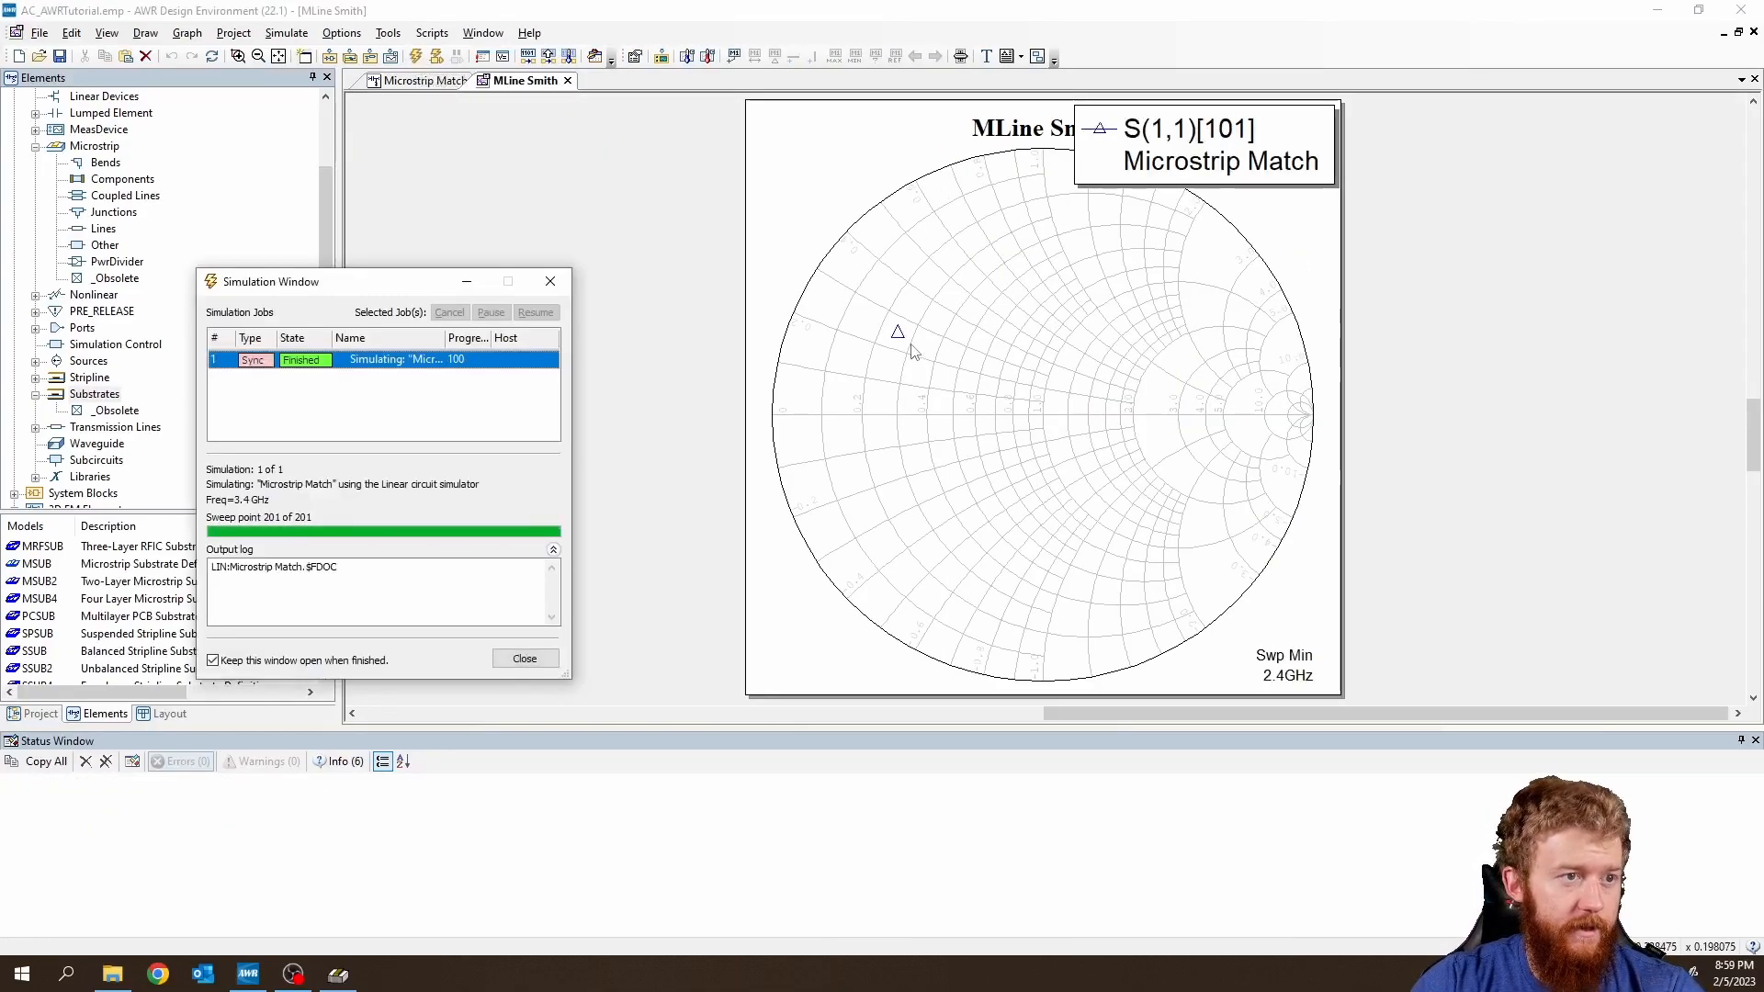
mouse_move(898, 336)
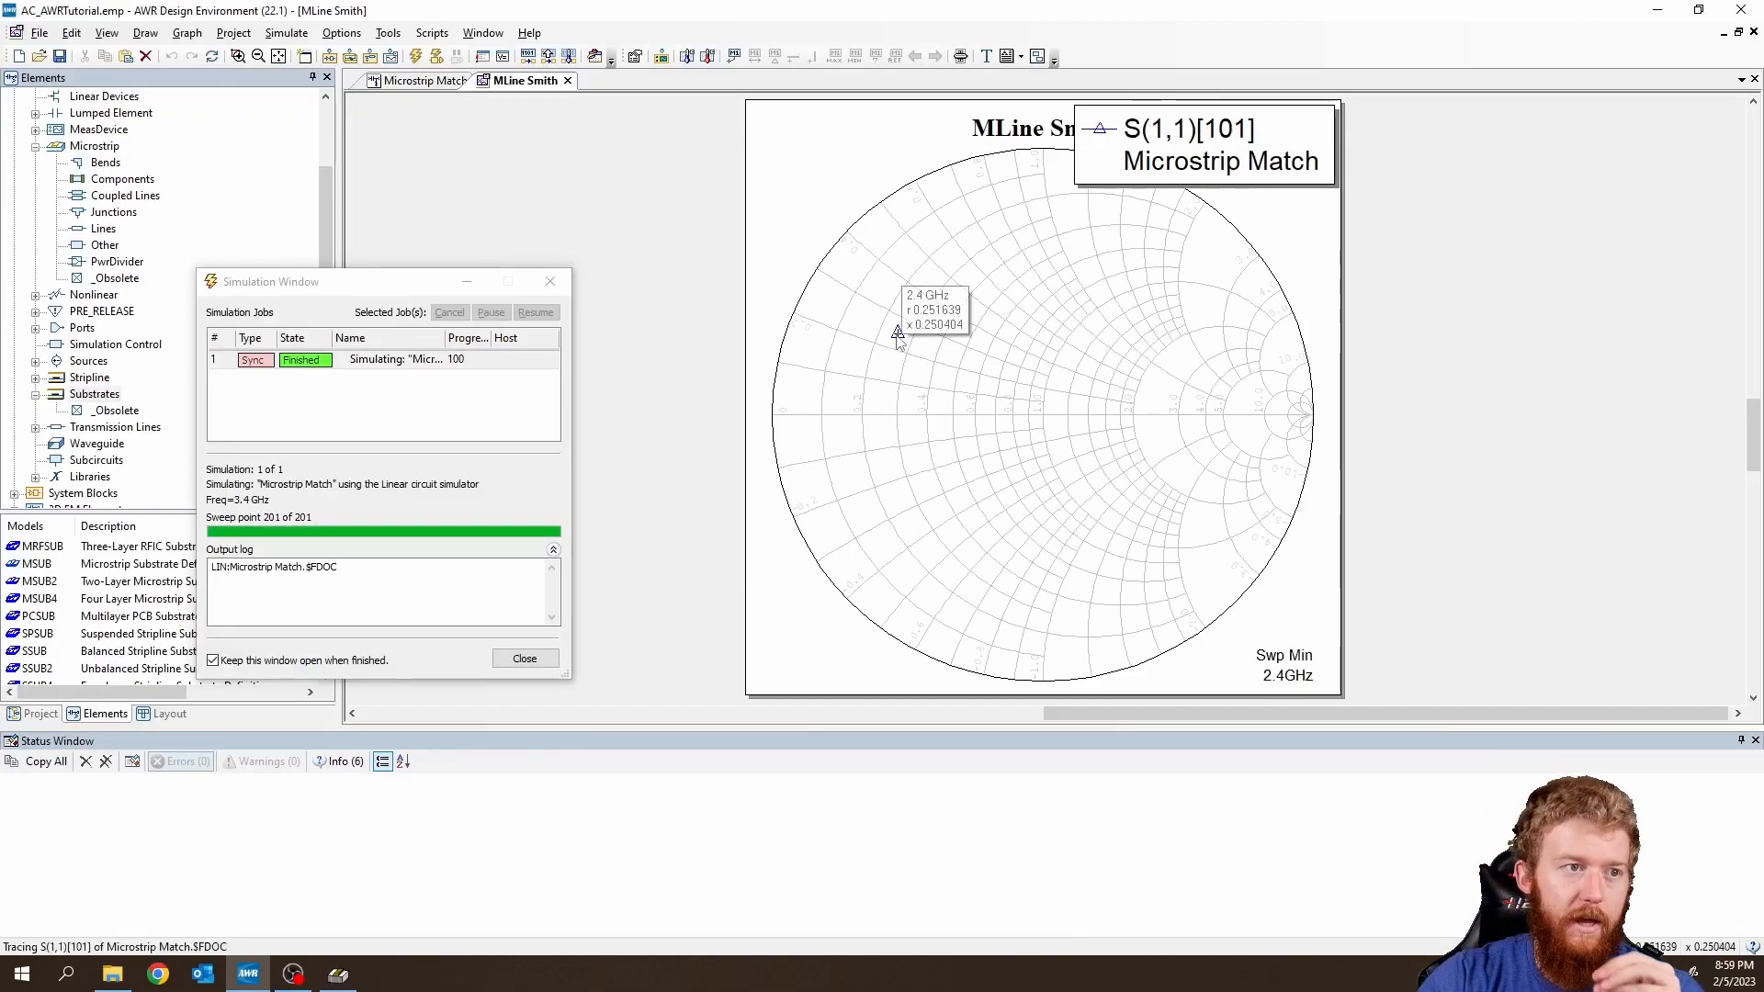
Make the MLIN's length L tunable and open the tuner over the MLine Smith chart, with the simulation window closed.
left_click(432, 82)
left_click(925, 59)
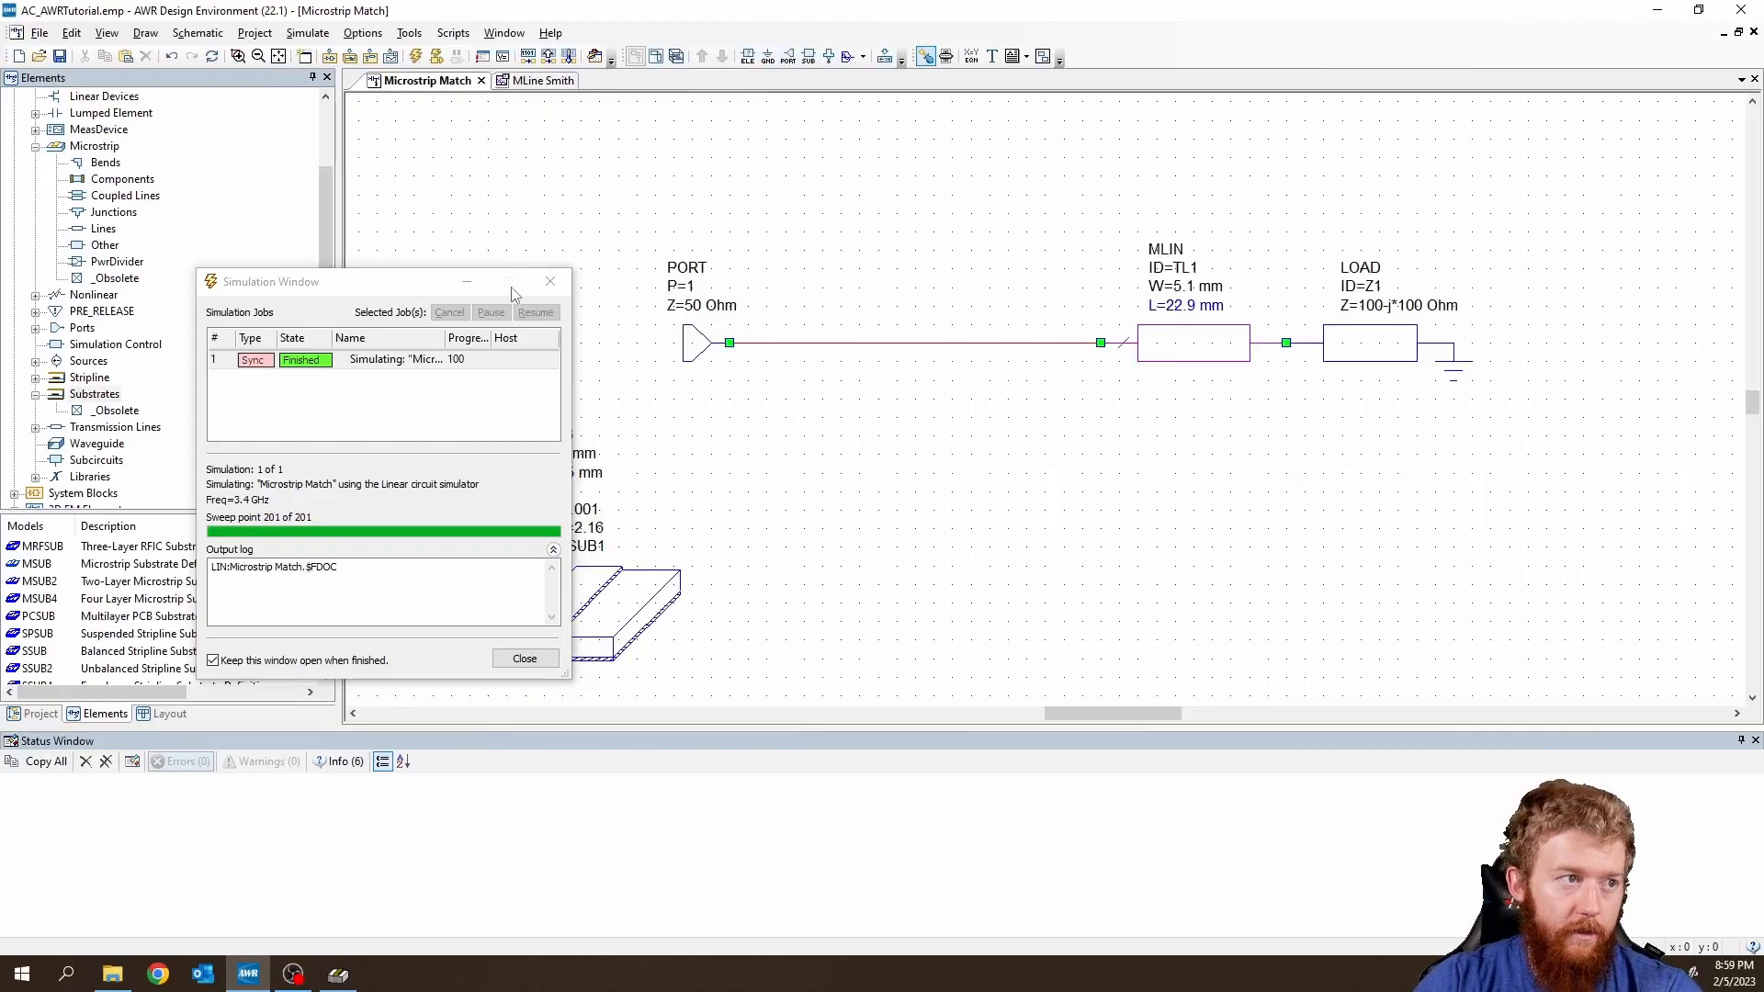
left_click(556, 85)
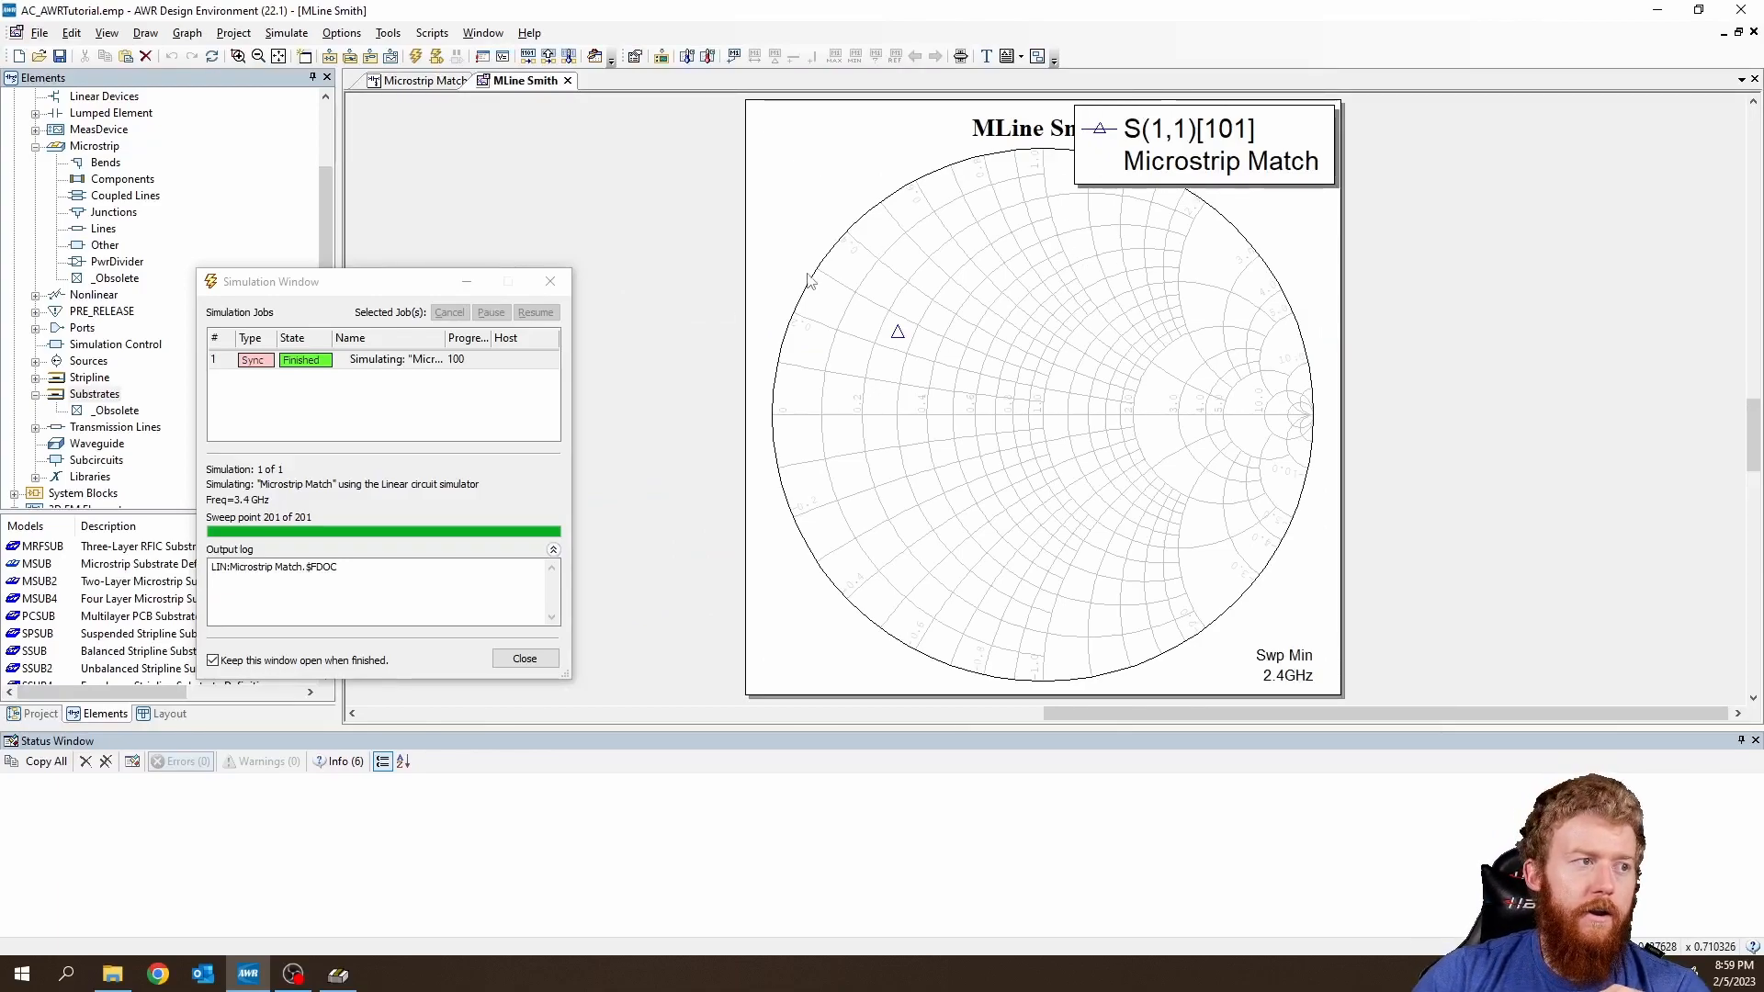
left_click(961, 56)
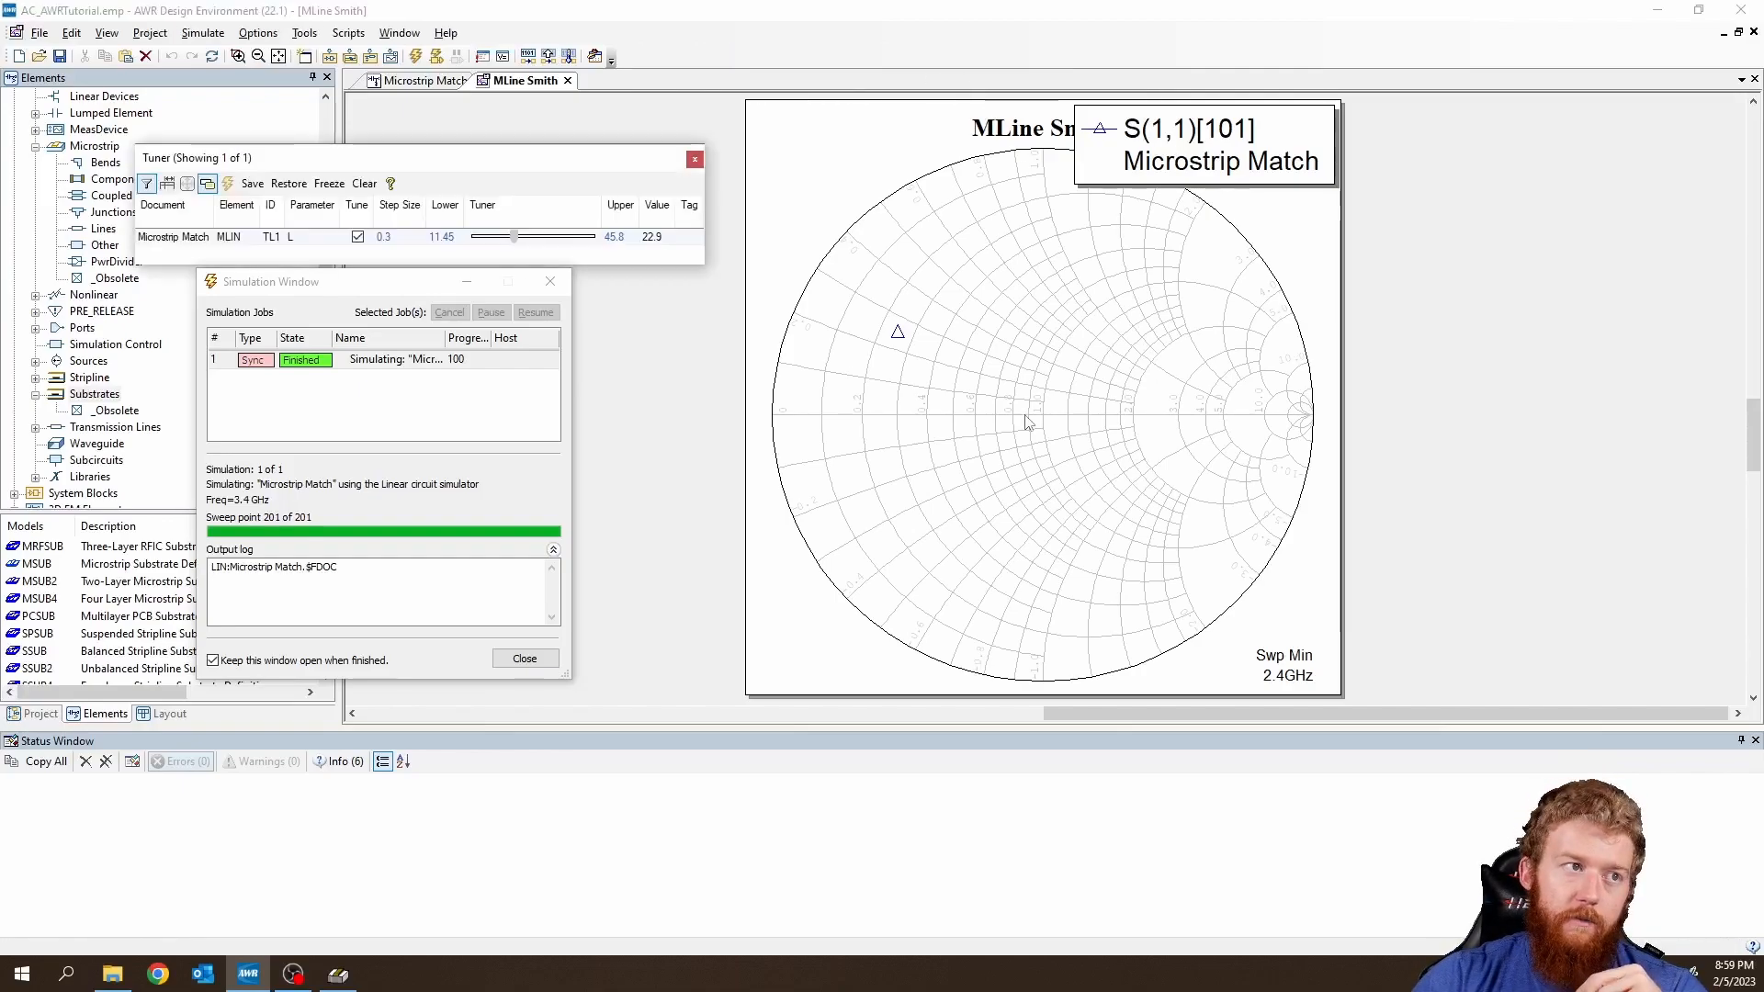
left_click(501, 291)
left_click(546, 312)
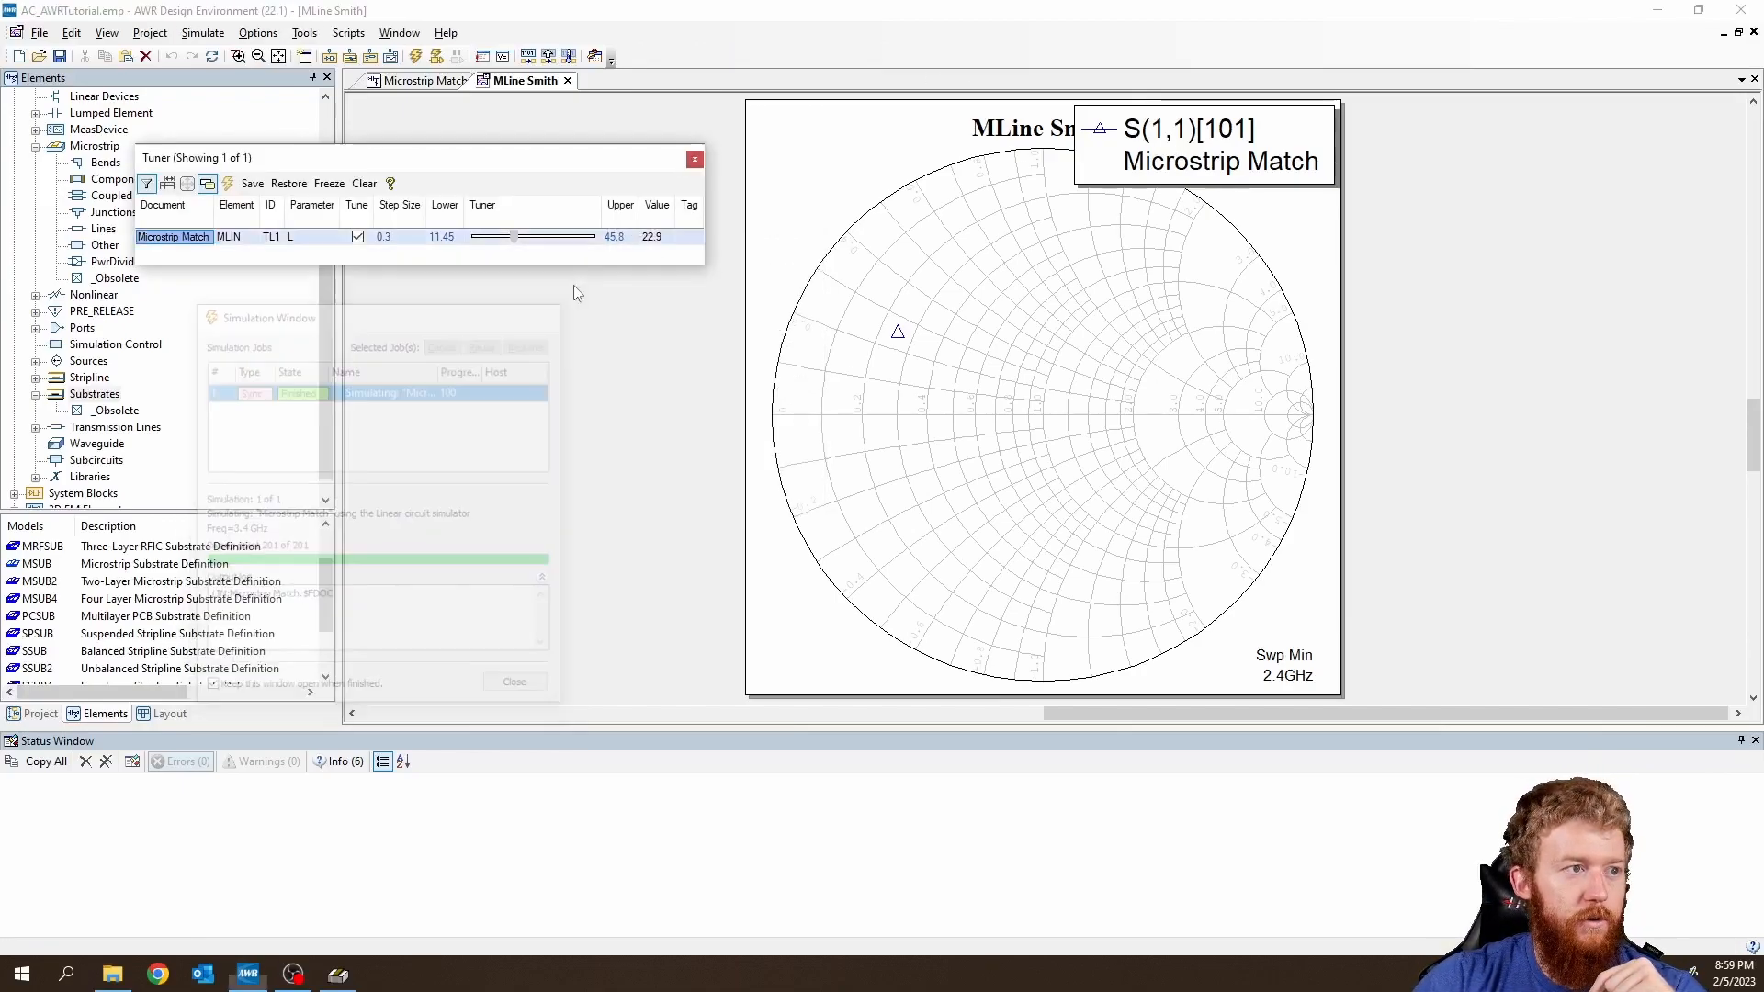
left_click(695, 159)
left_click(426, 80)
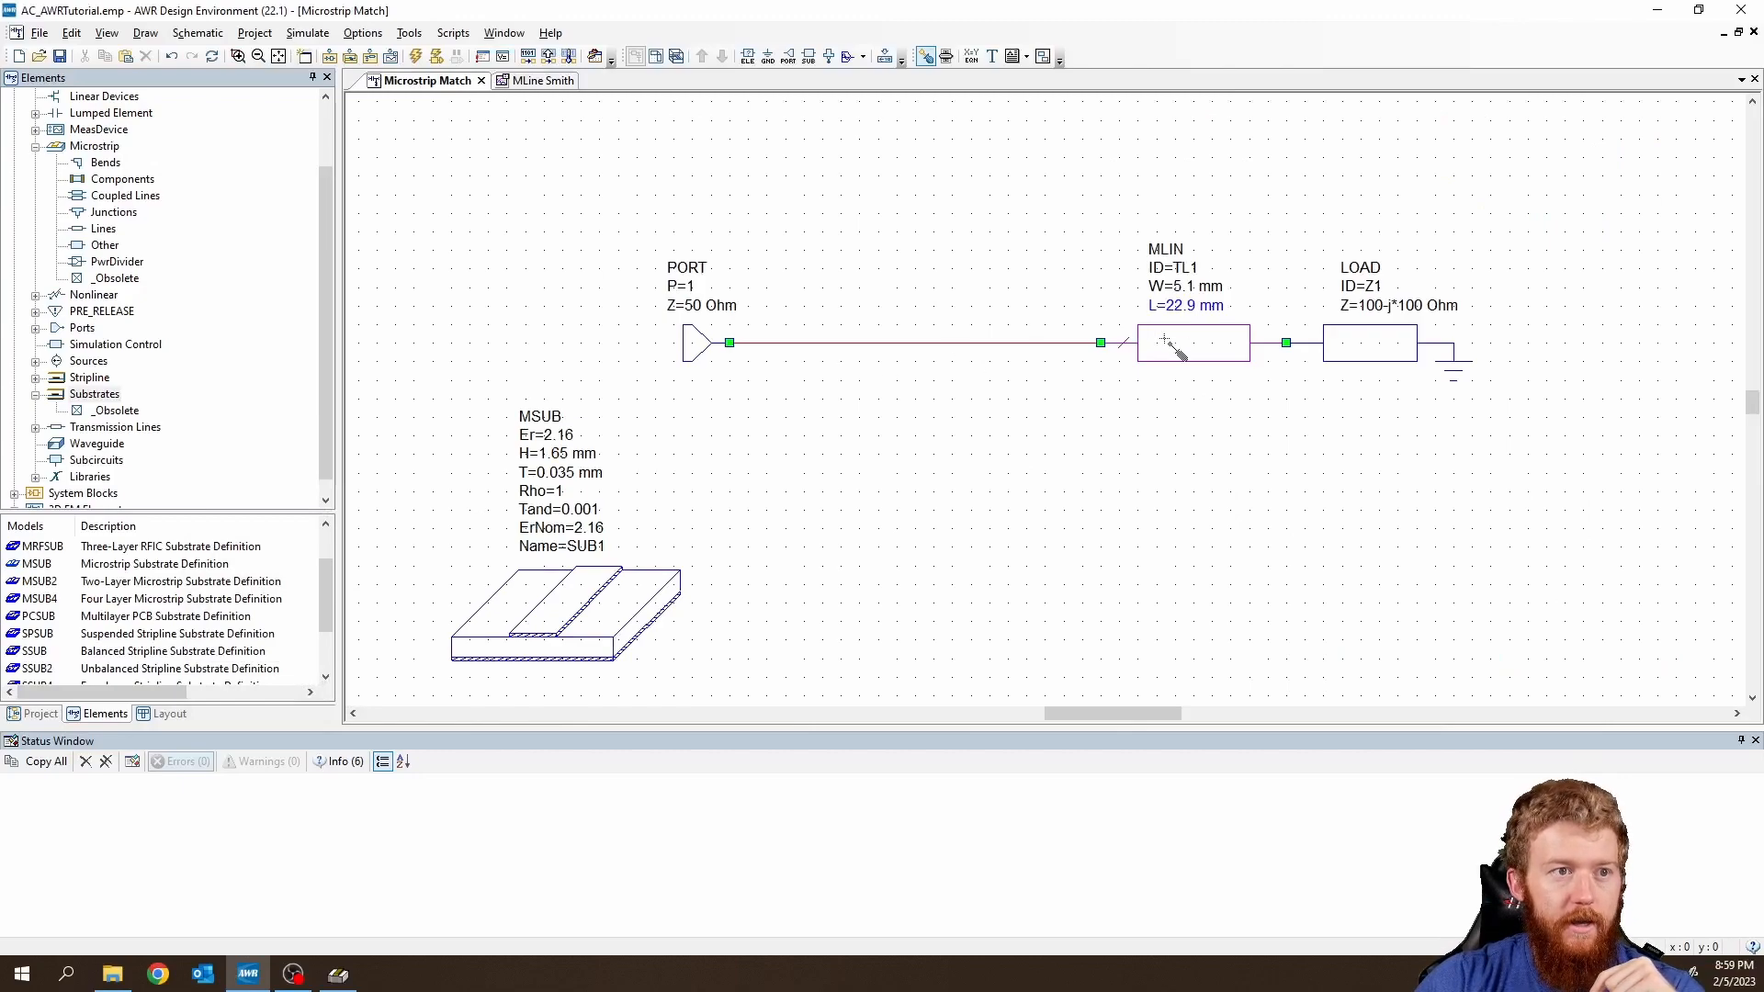
left_click(925, 57)
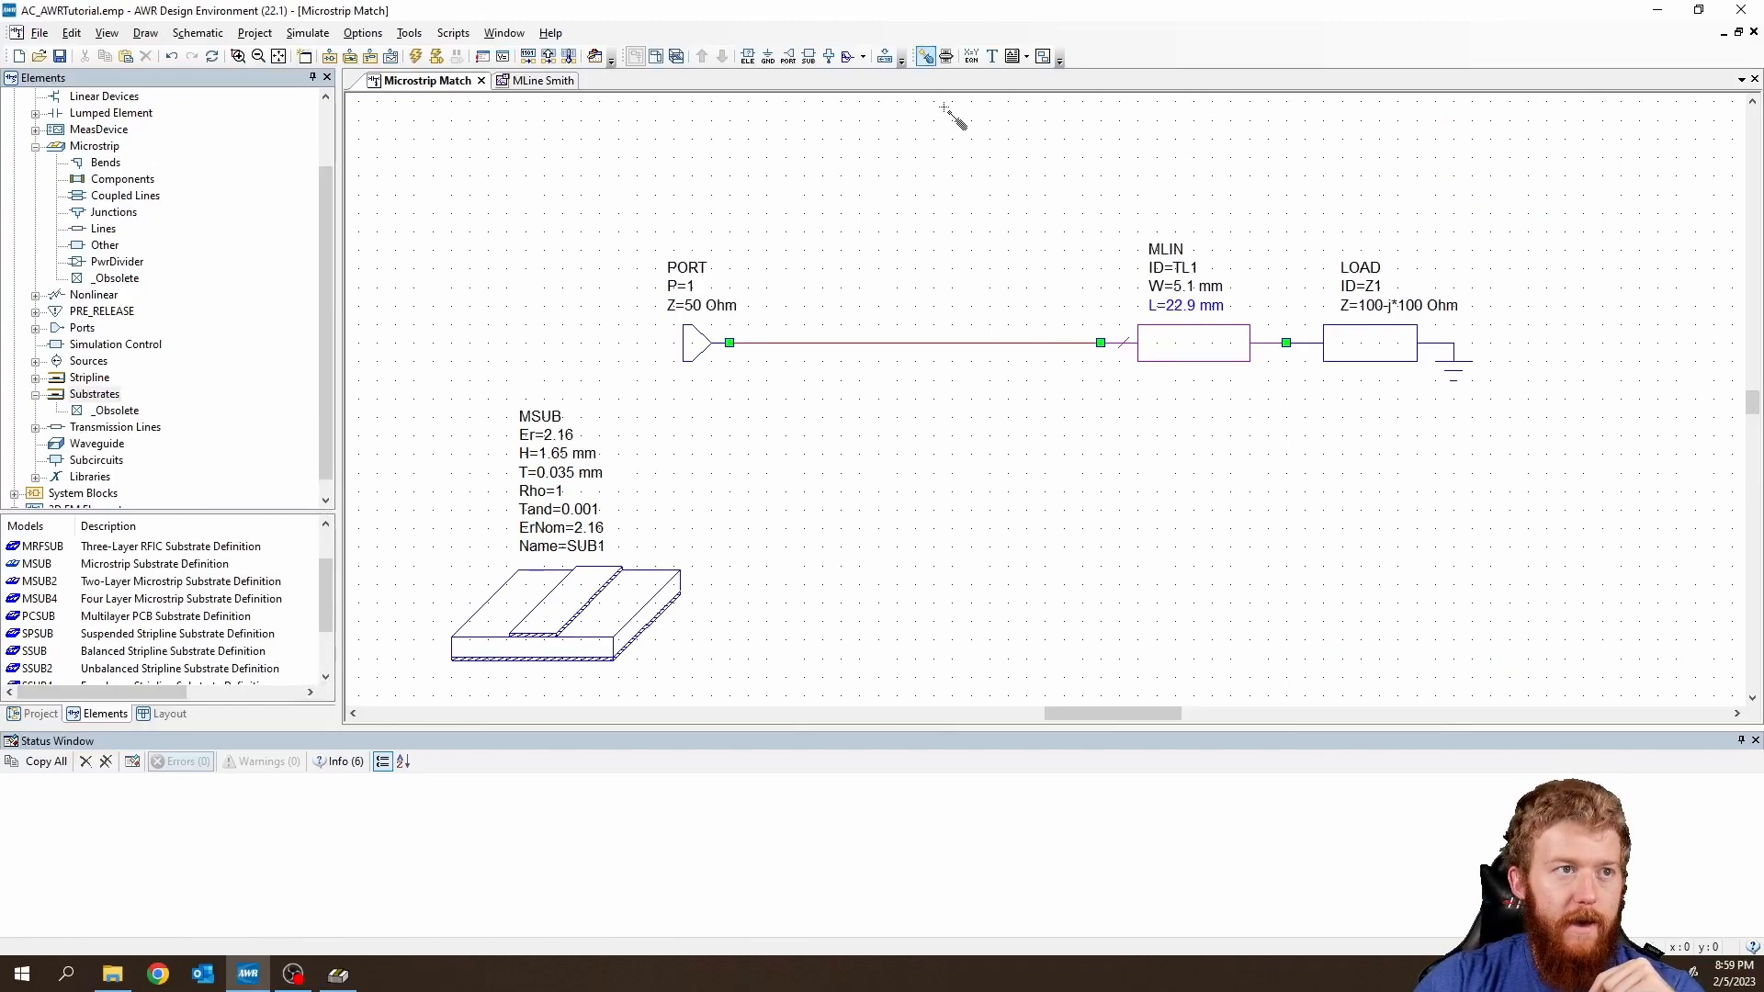
left_click(1194, 286)
left_click(1194, 286)
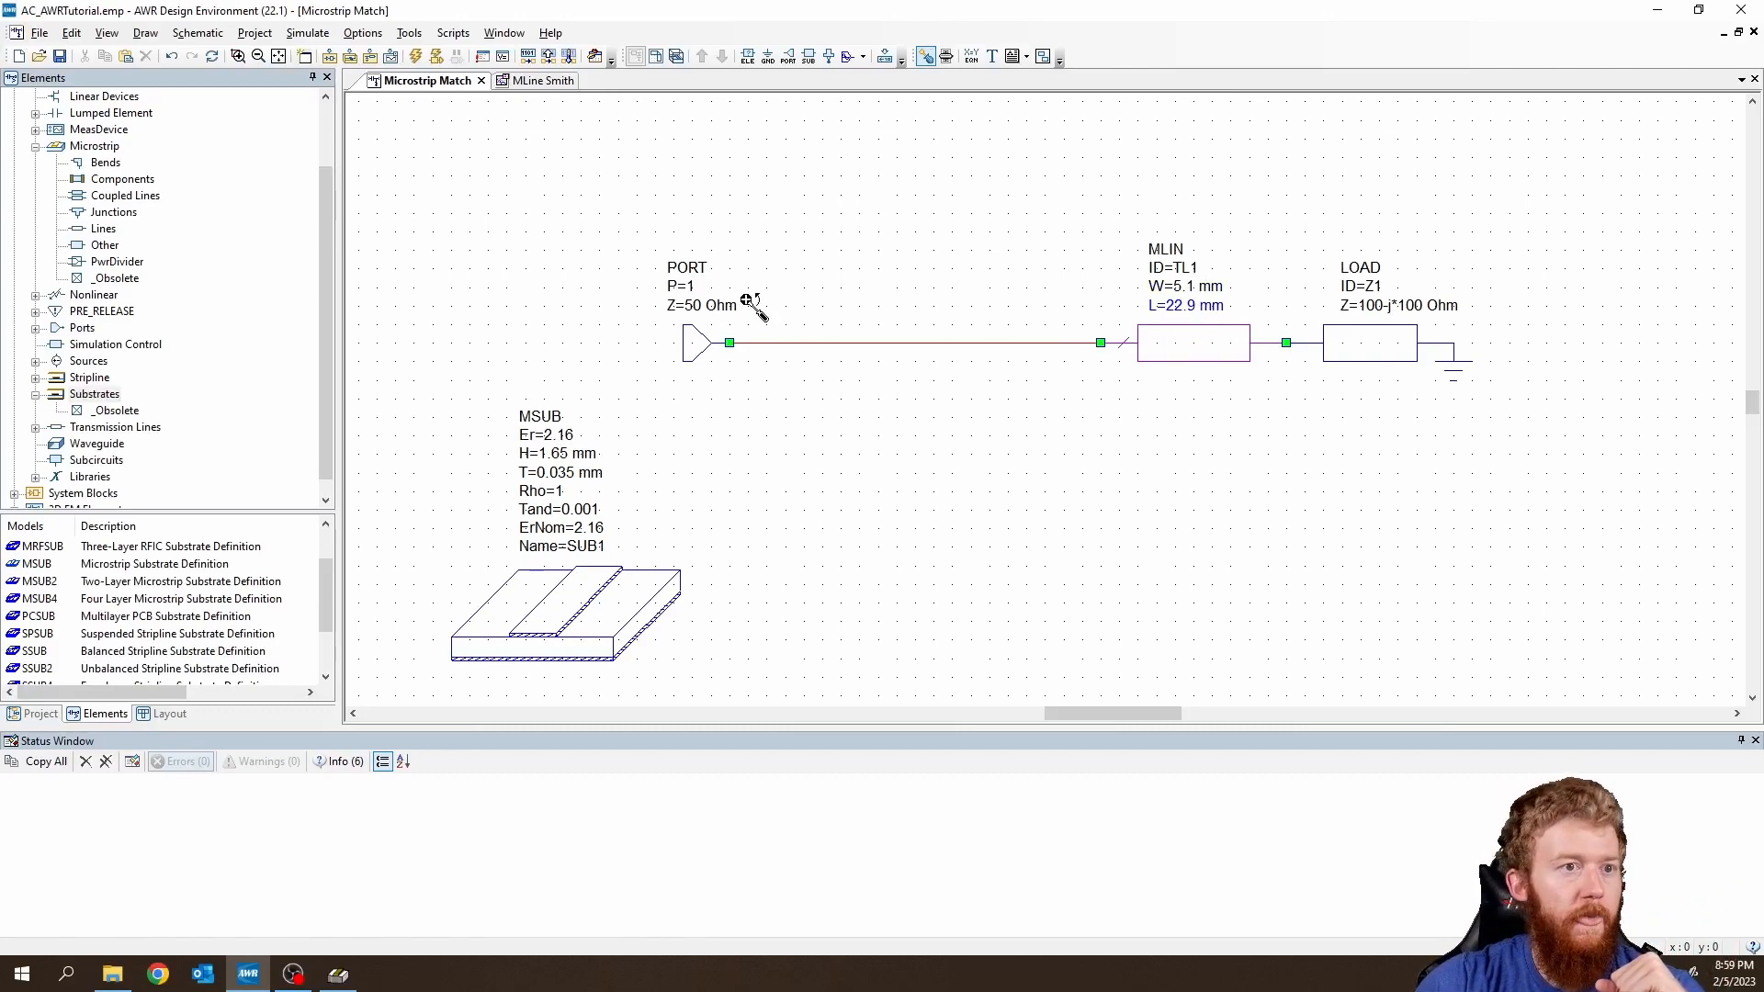
left_click(551, 81)
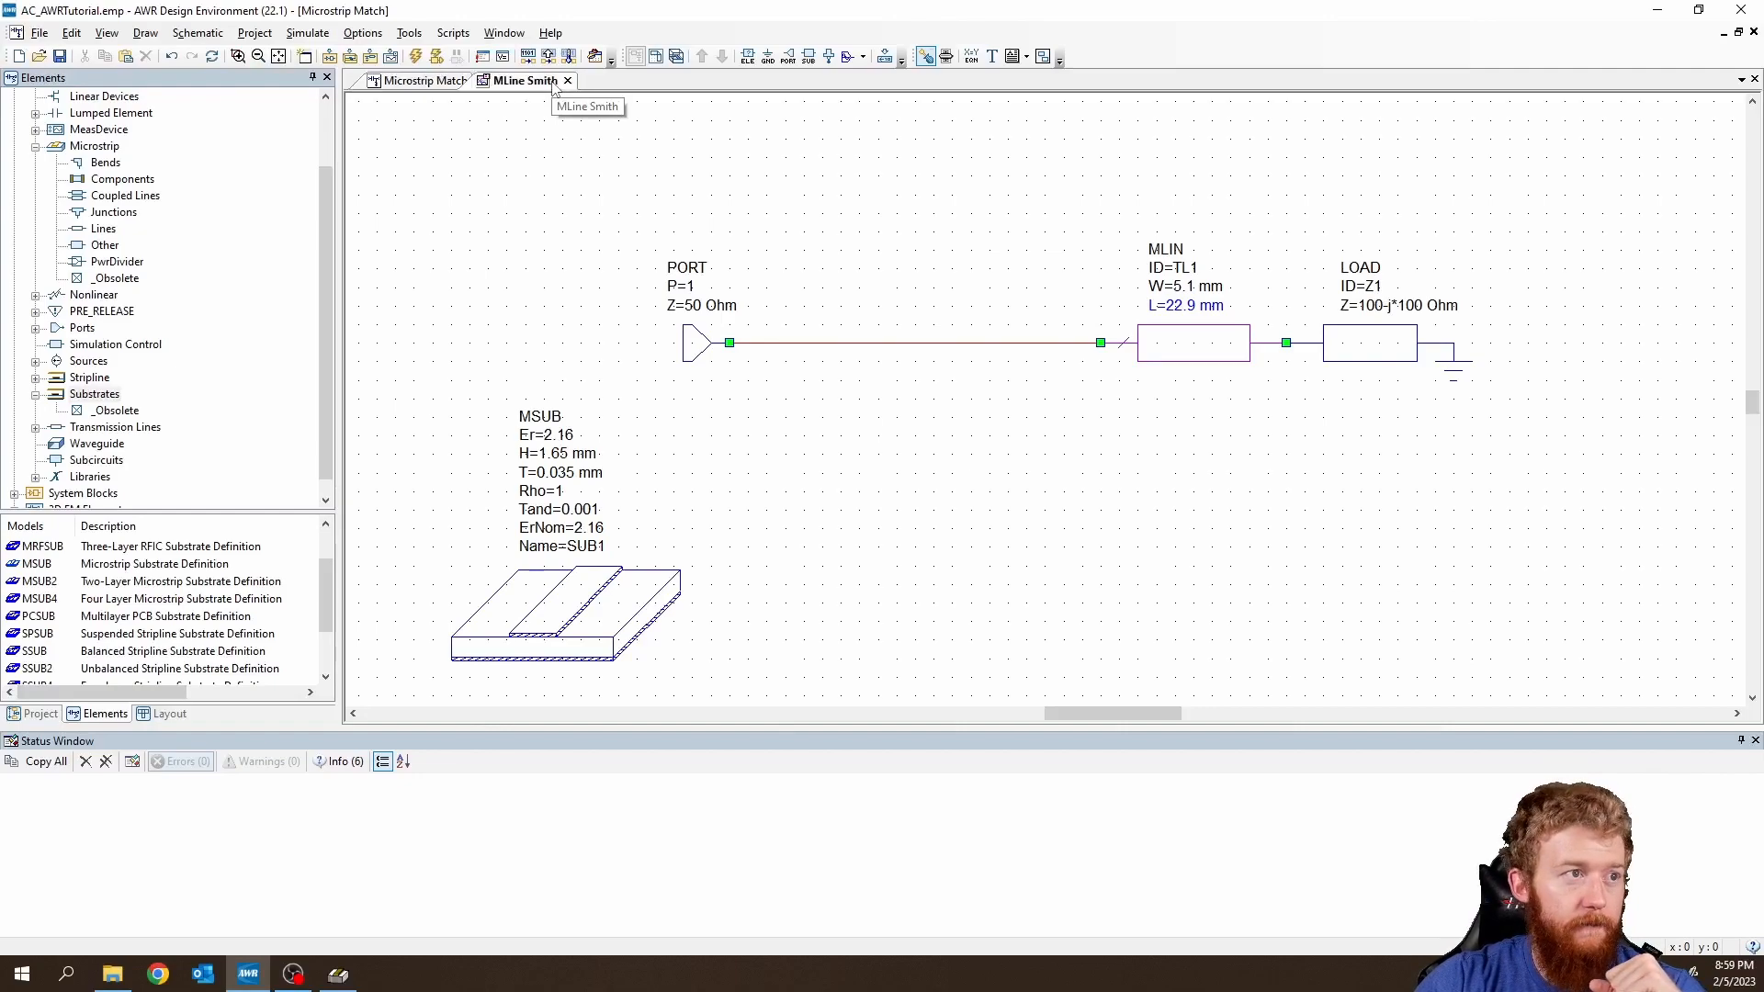
left_click(961, 57)
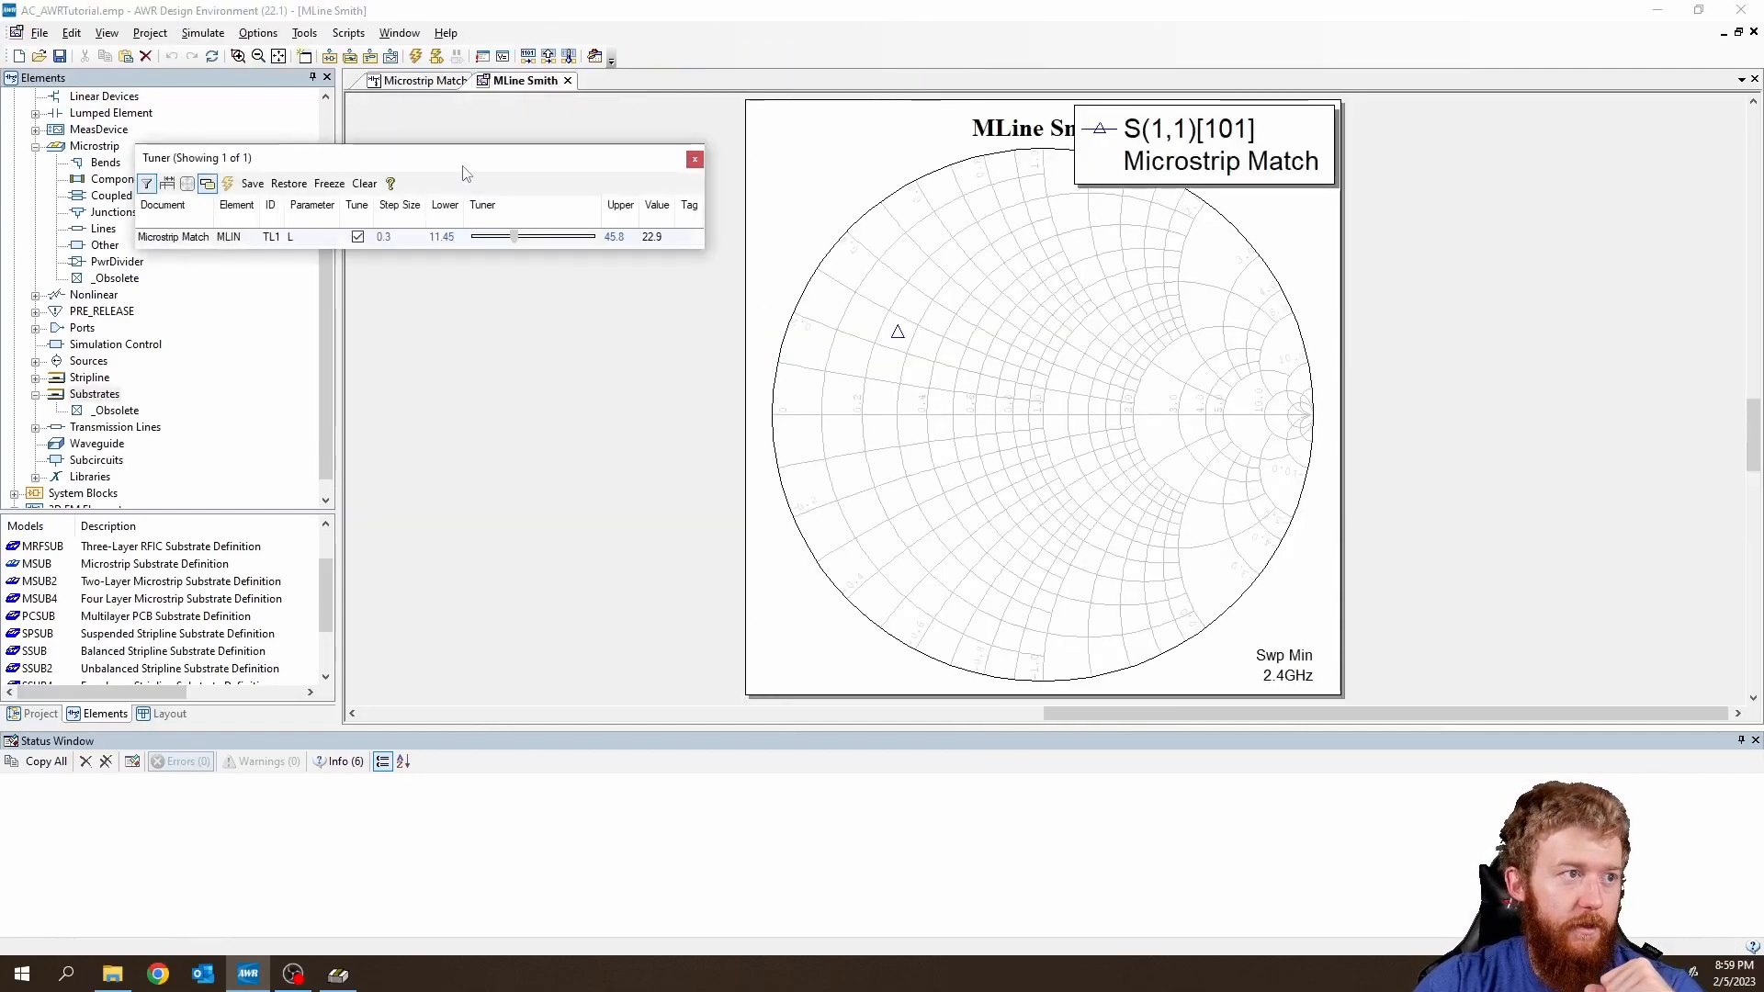
Set the tuner's lower limit for the MLIN length to 0 and tune L down to 0.
left_click_drag(465, 153, 465, 184)
left_click_drag(500, 273, 456, 278)
double_click(422, 271)
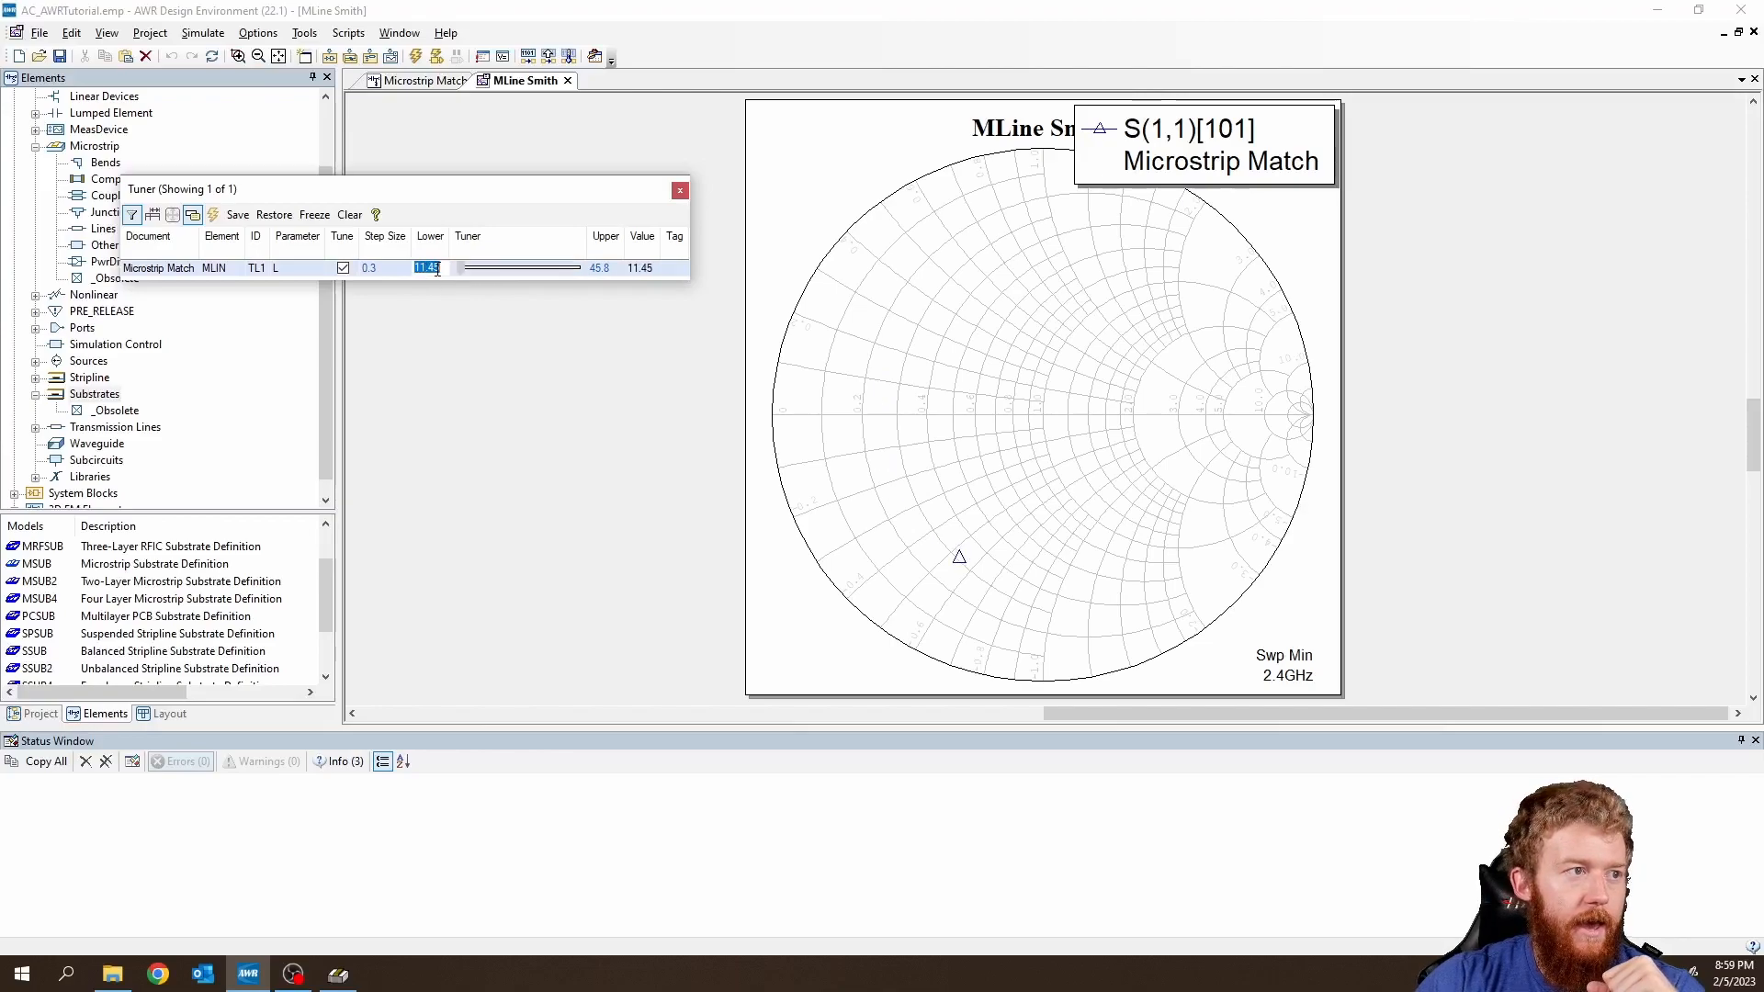
type("0")
key("Return")
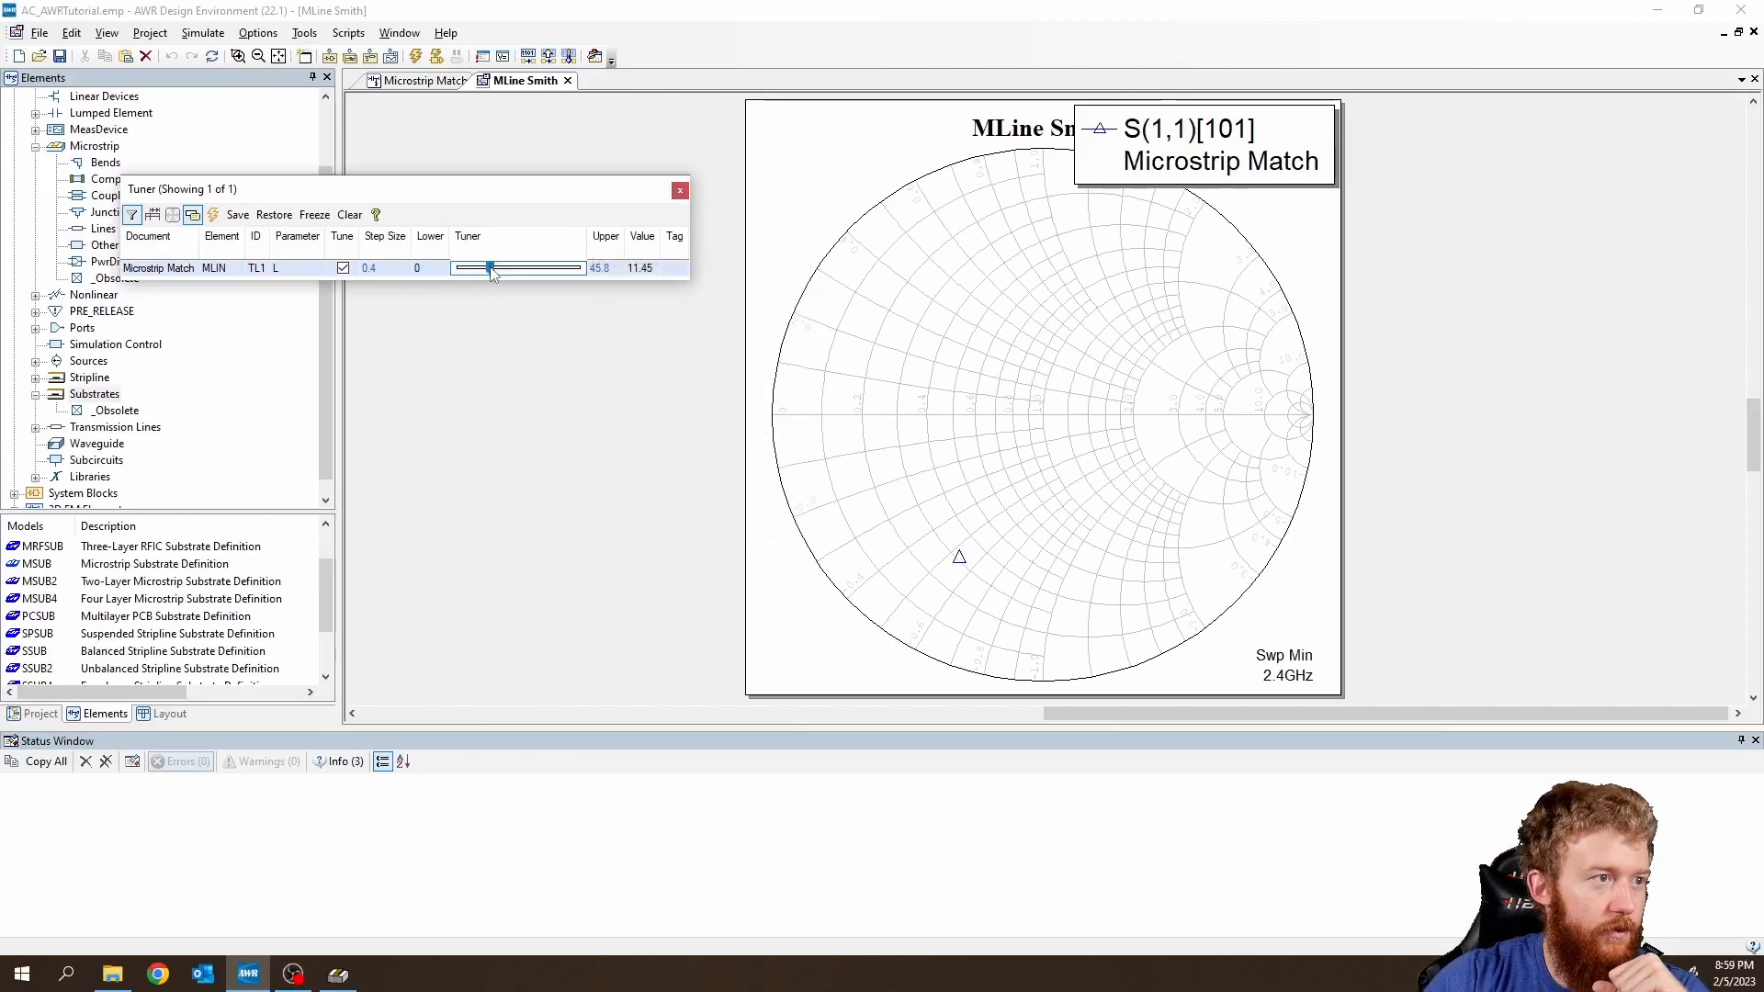
left_click_drag(489, 268, 459, 267)
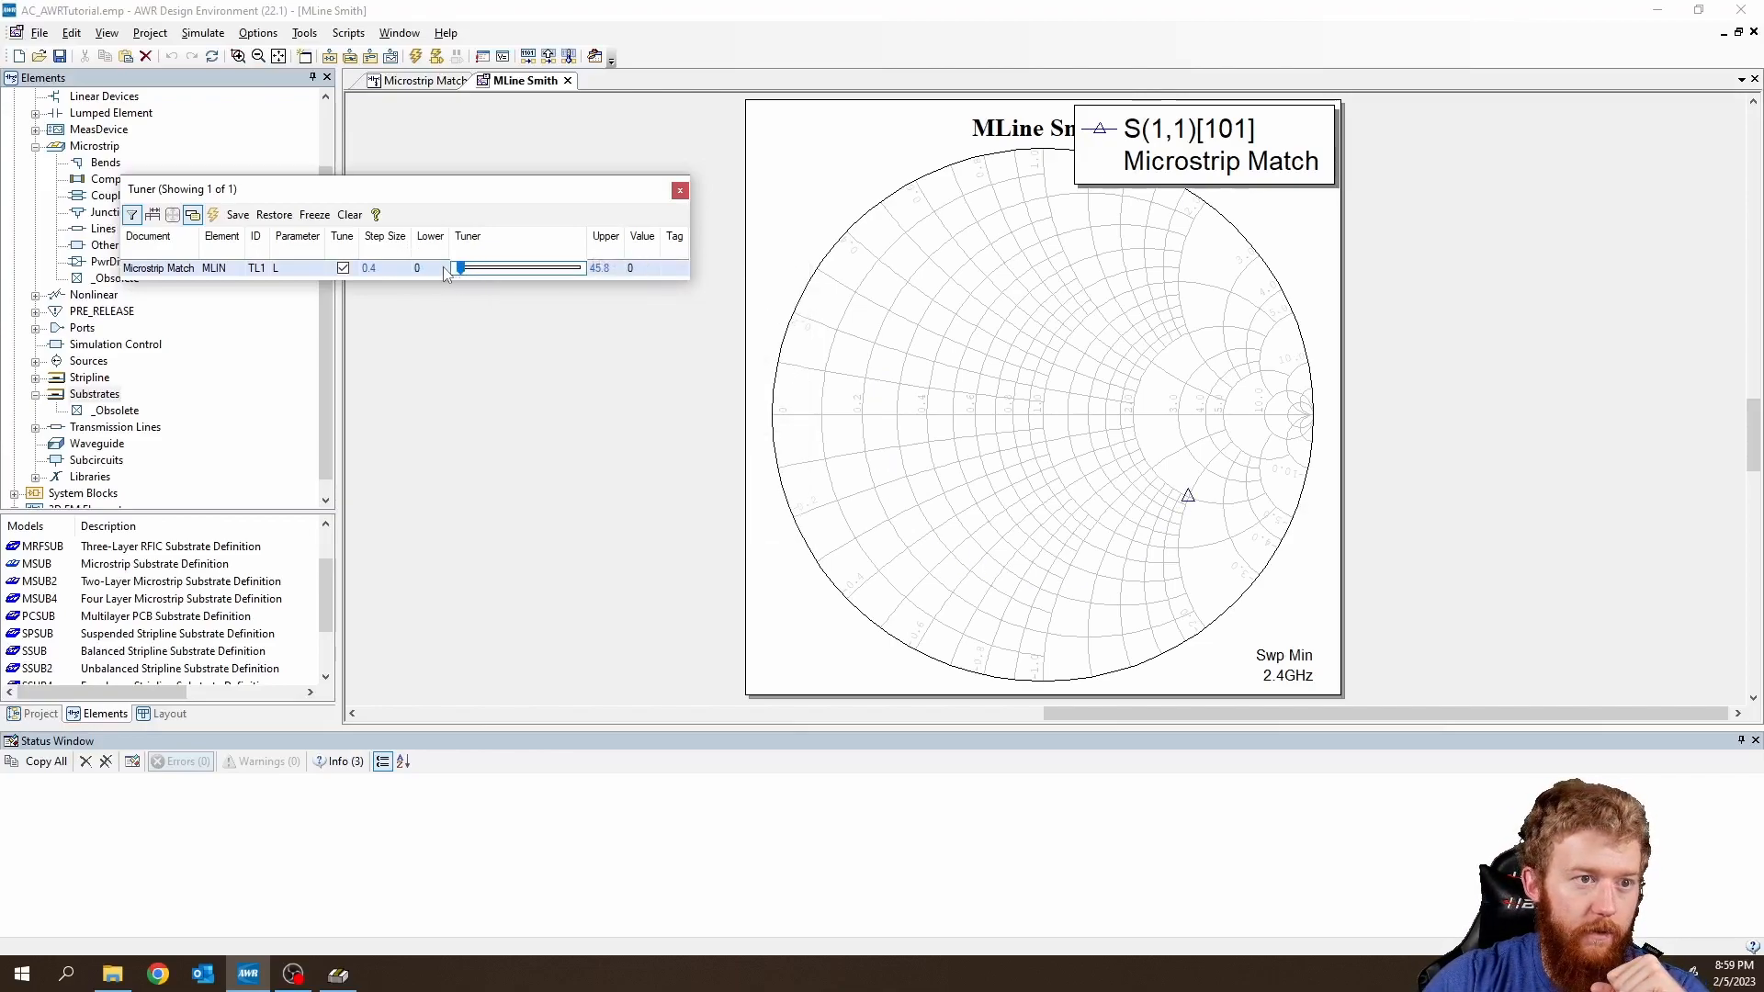
left_click(1187, 503)
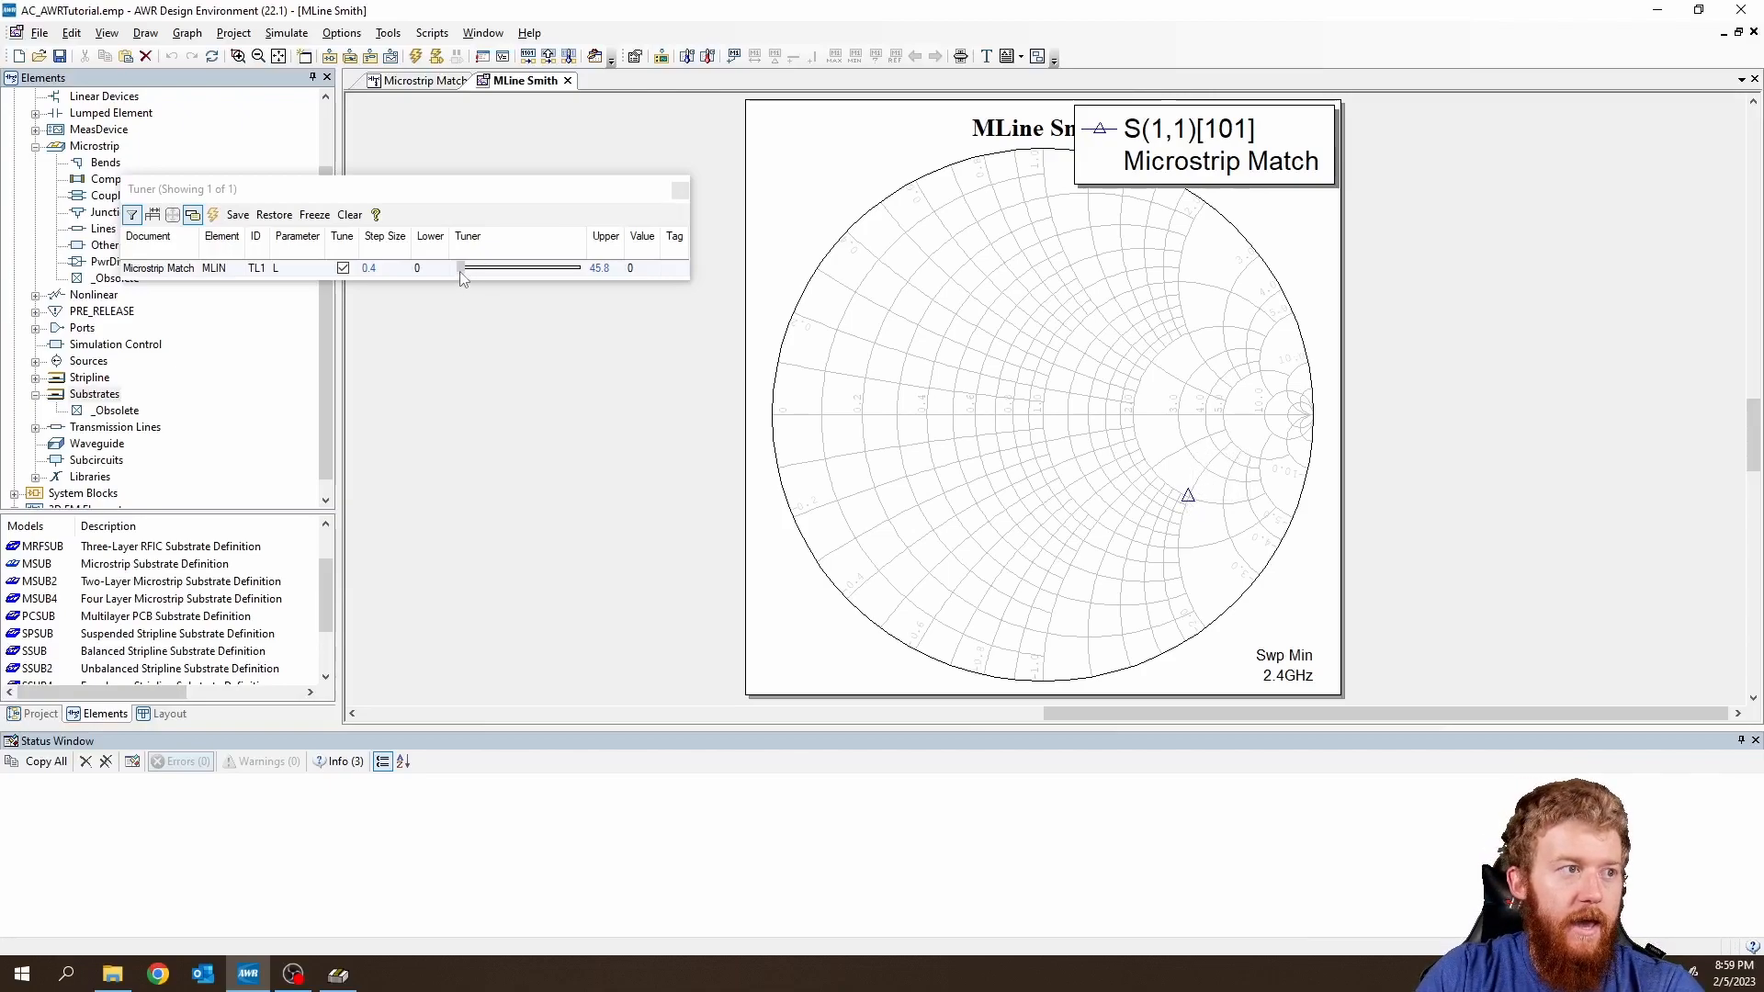
Tune the line length up to 45.8 mm, try an upper limit of 450, and tune L back to 0.
left_click_drag(462, 278, 578, 276)
left_click(616, 268)
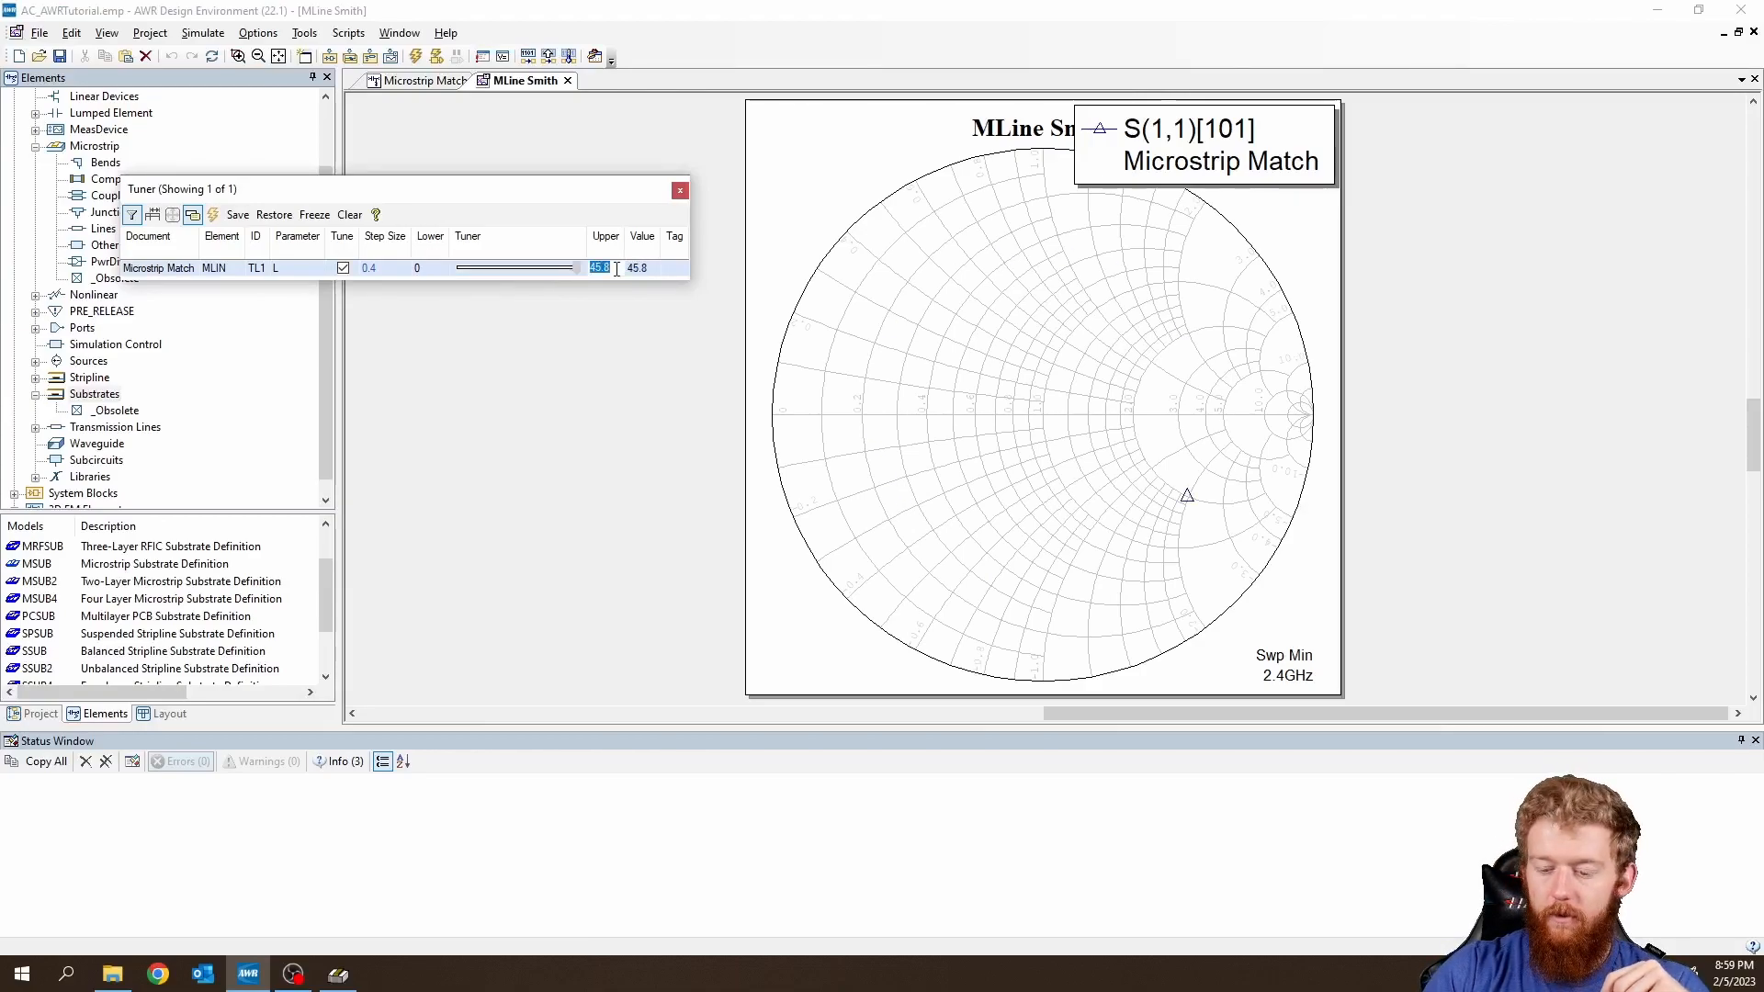
type("450")
key("Return")
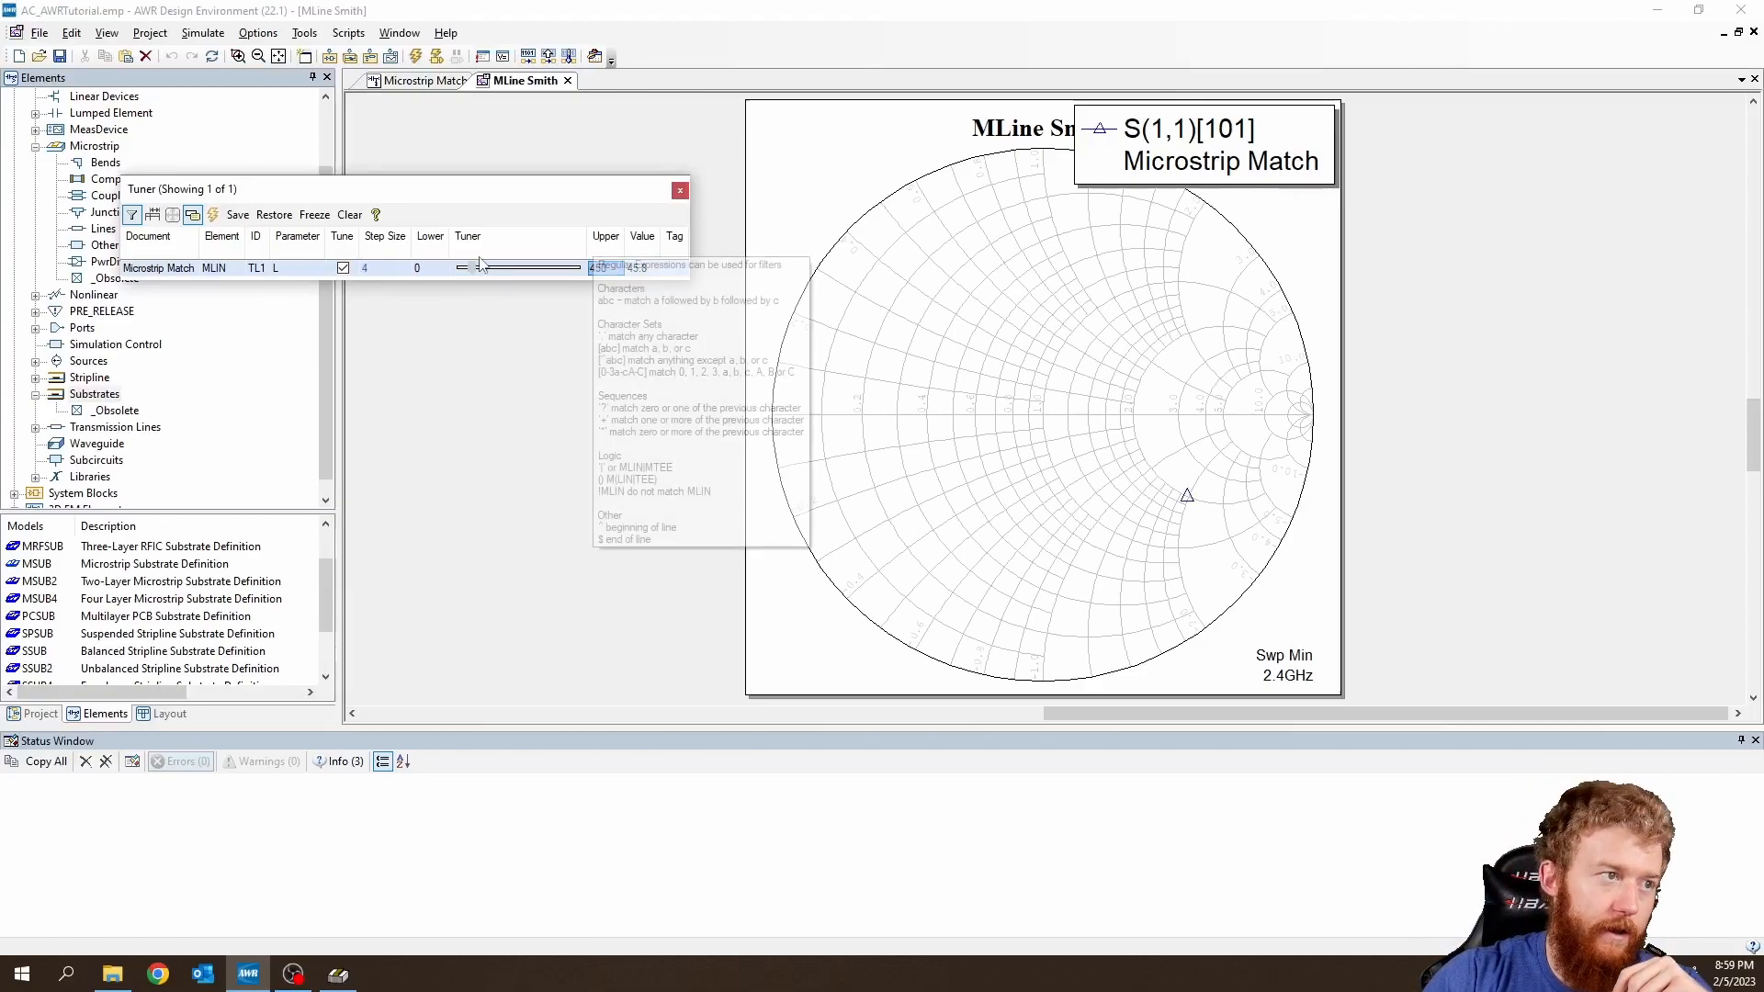
mouse_move(473, 267)
left_mouse_down()
mouse_move(559, 278)
mouse_move(454, 284)
left_mouse_up()
Set the tuner's upper limit for L to 45 and its step size to 0.1.
double_click(606, 267)
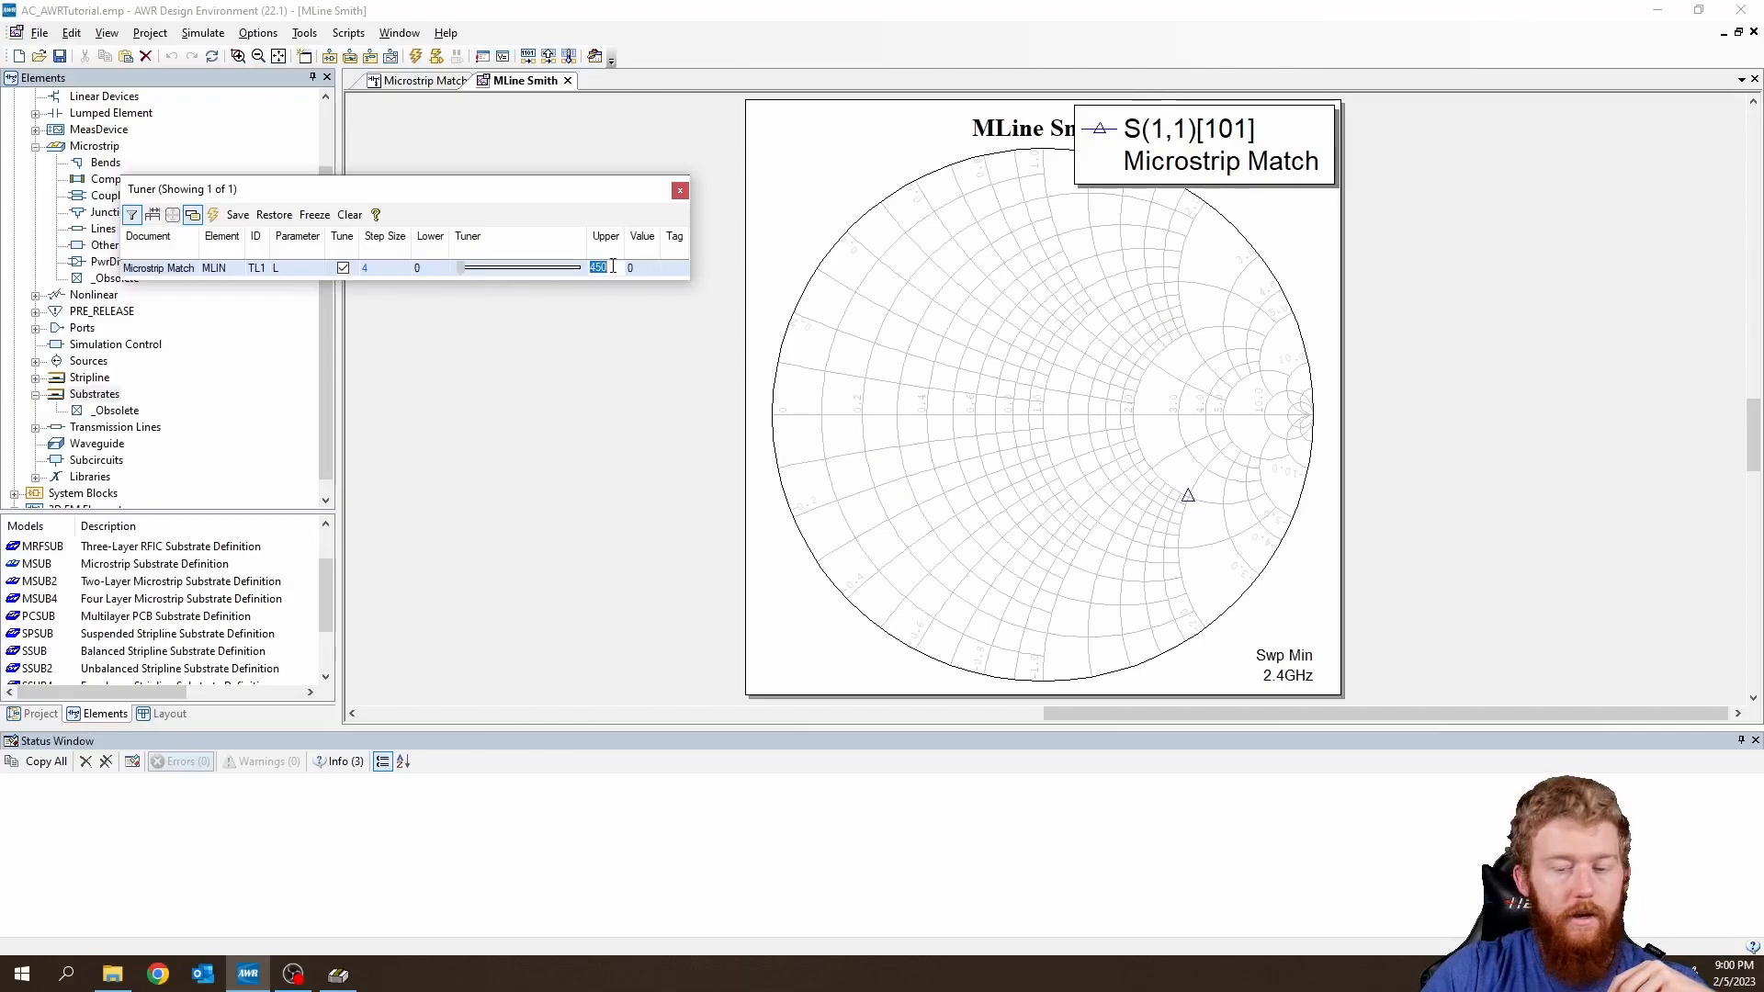
type("45")
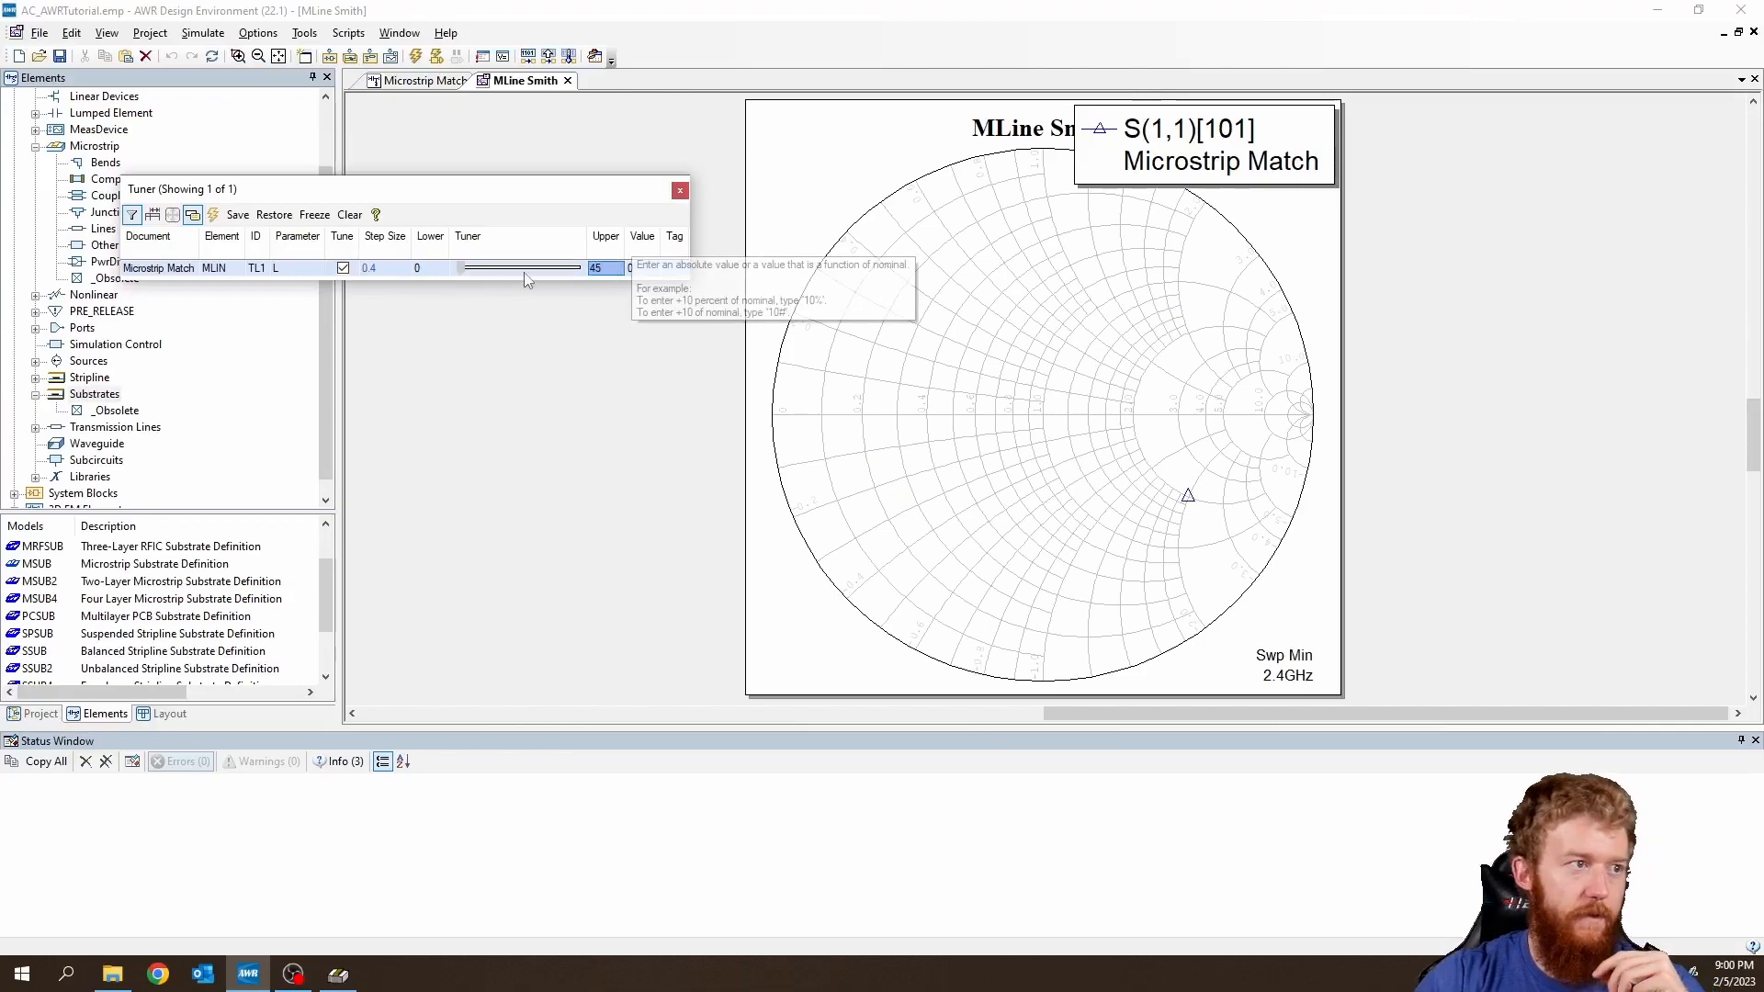
left_click(387, 255)
double_click(392, 267)
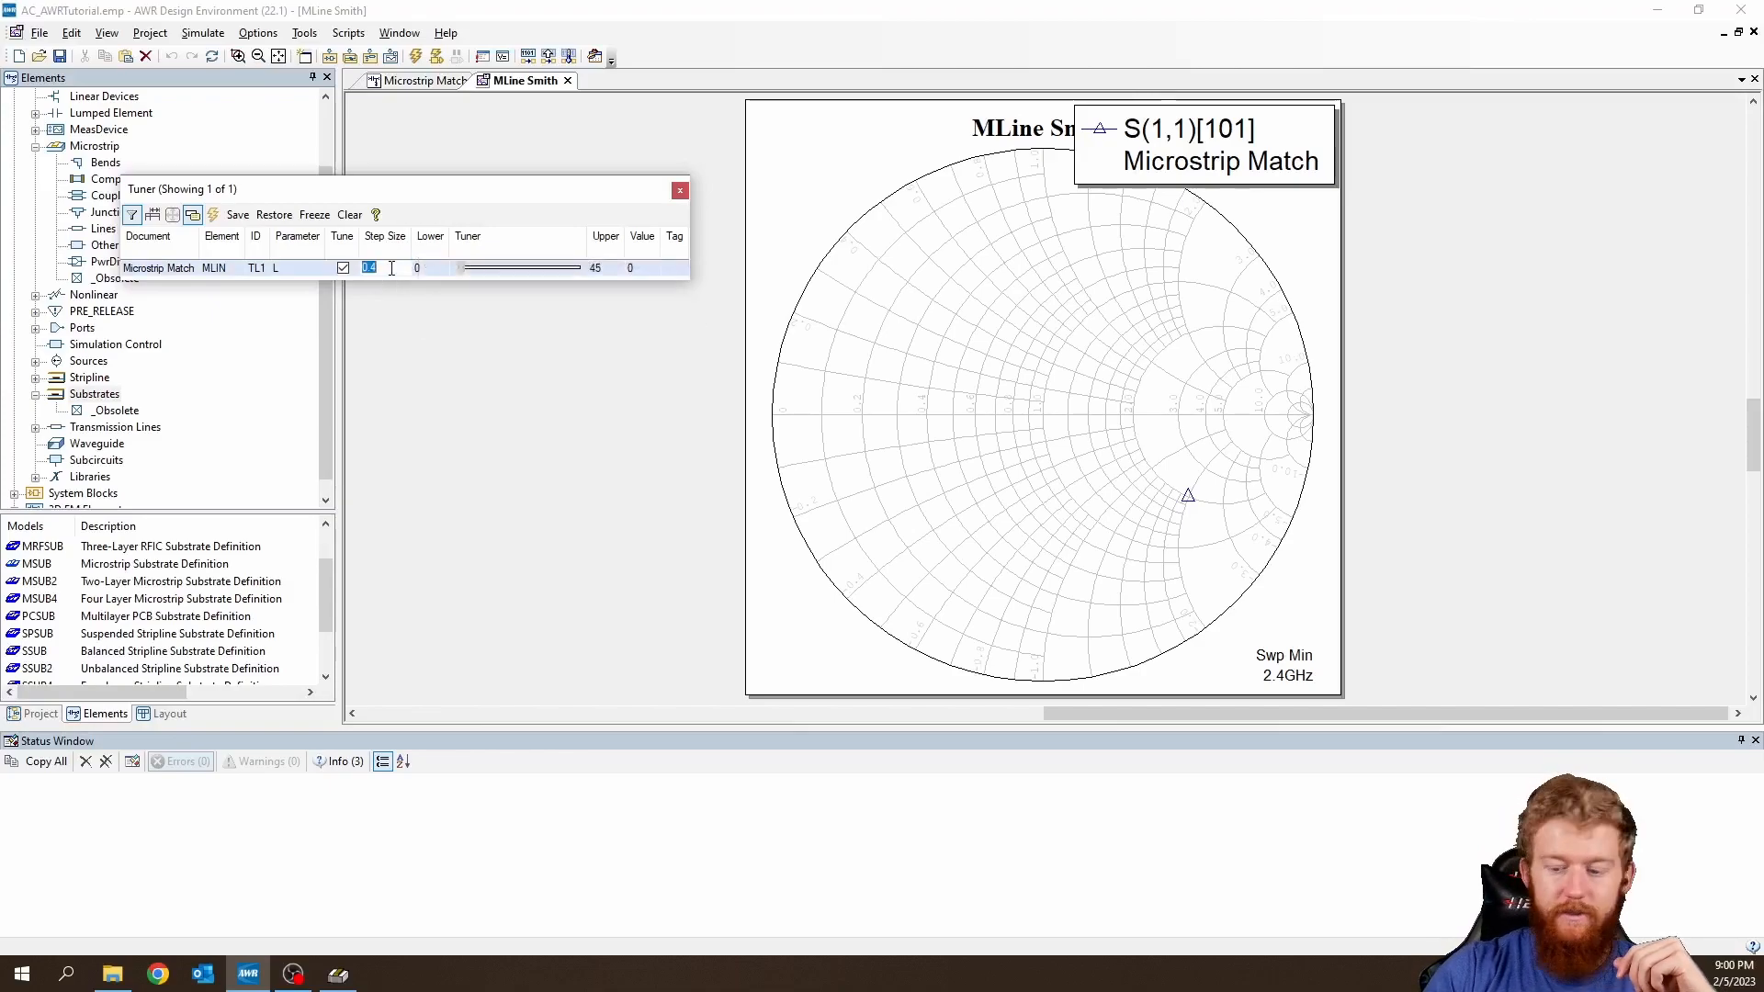
type("0.1")
double_click(391, 268)
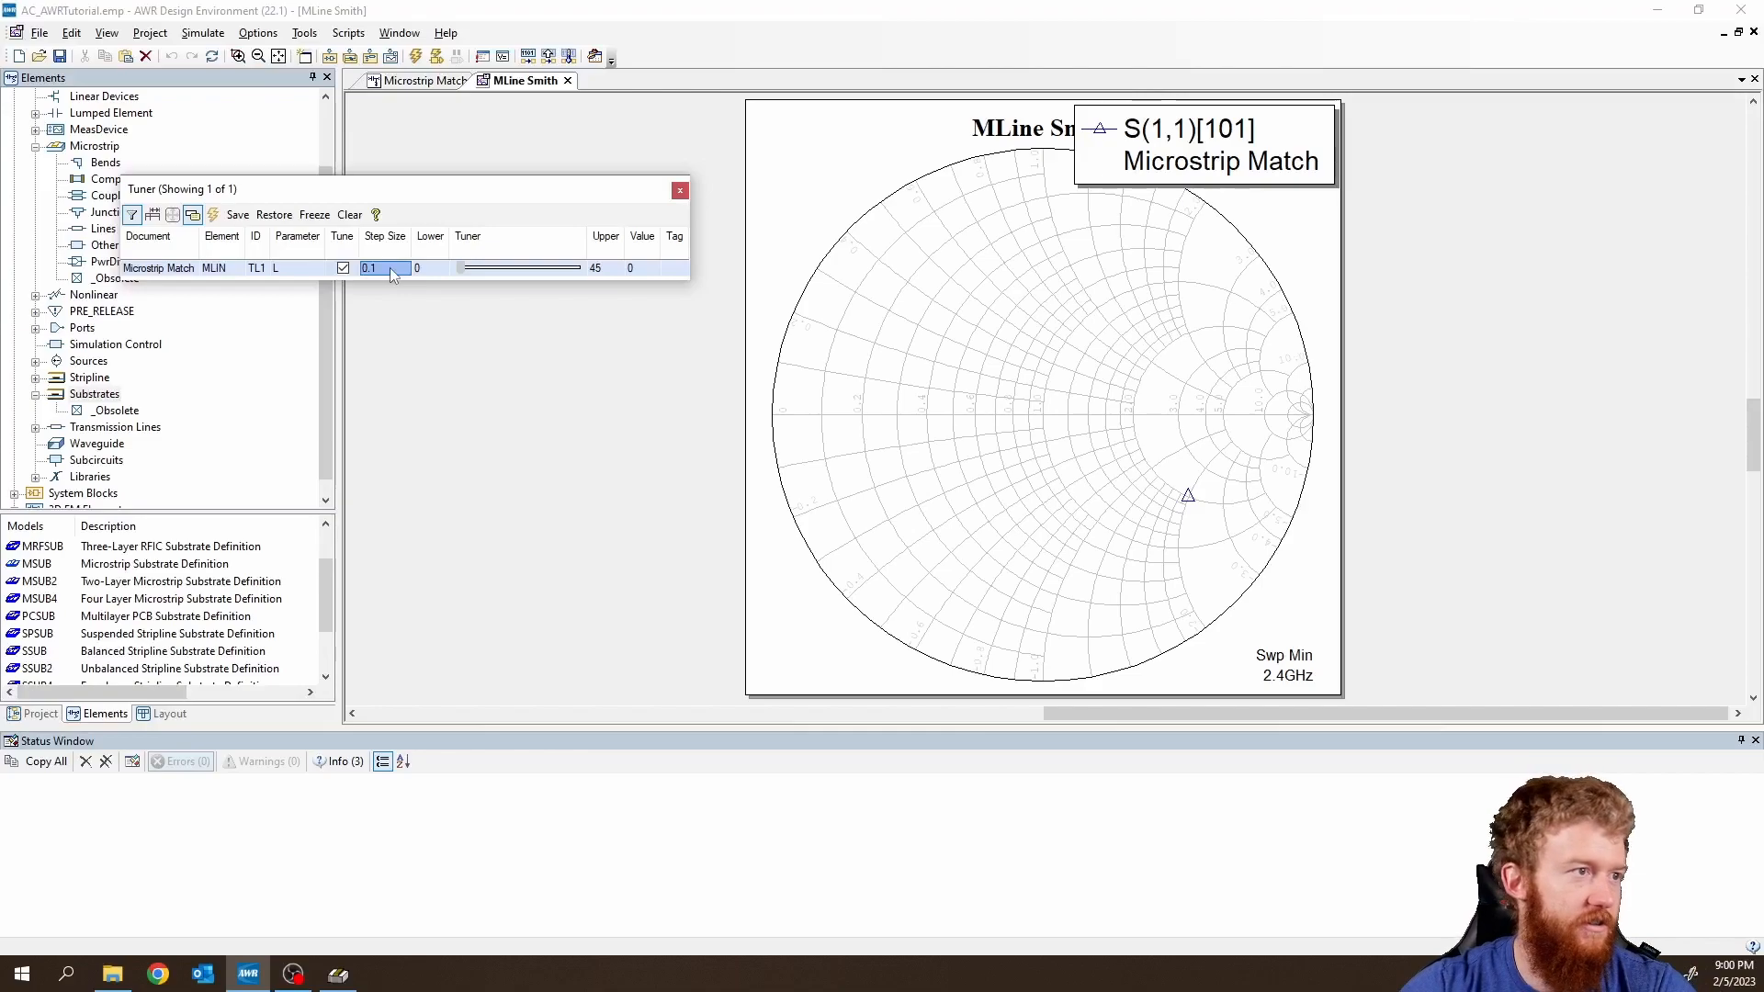
Tune the MLIN length L to 2.9 mm and return to the Microstrip Match schematic.
left_click_drag(461, 267, 469, 267)
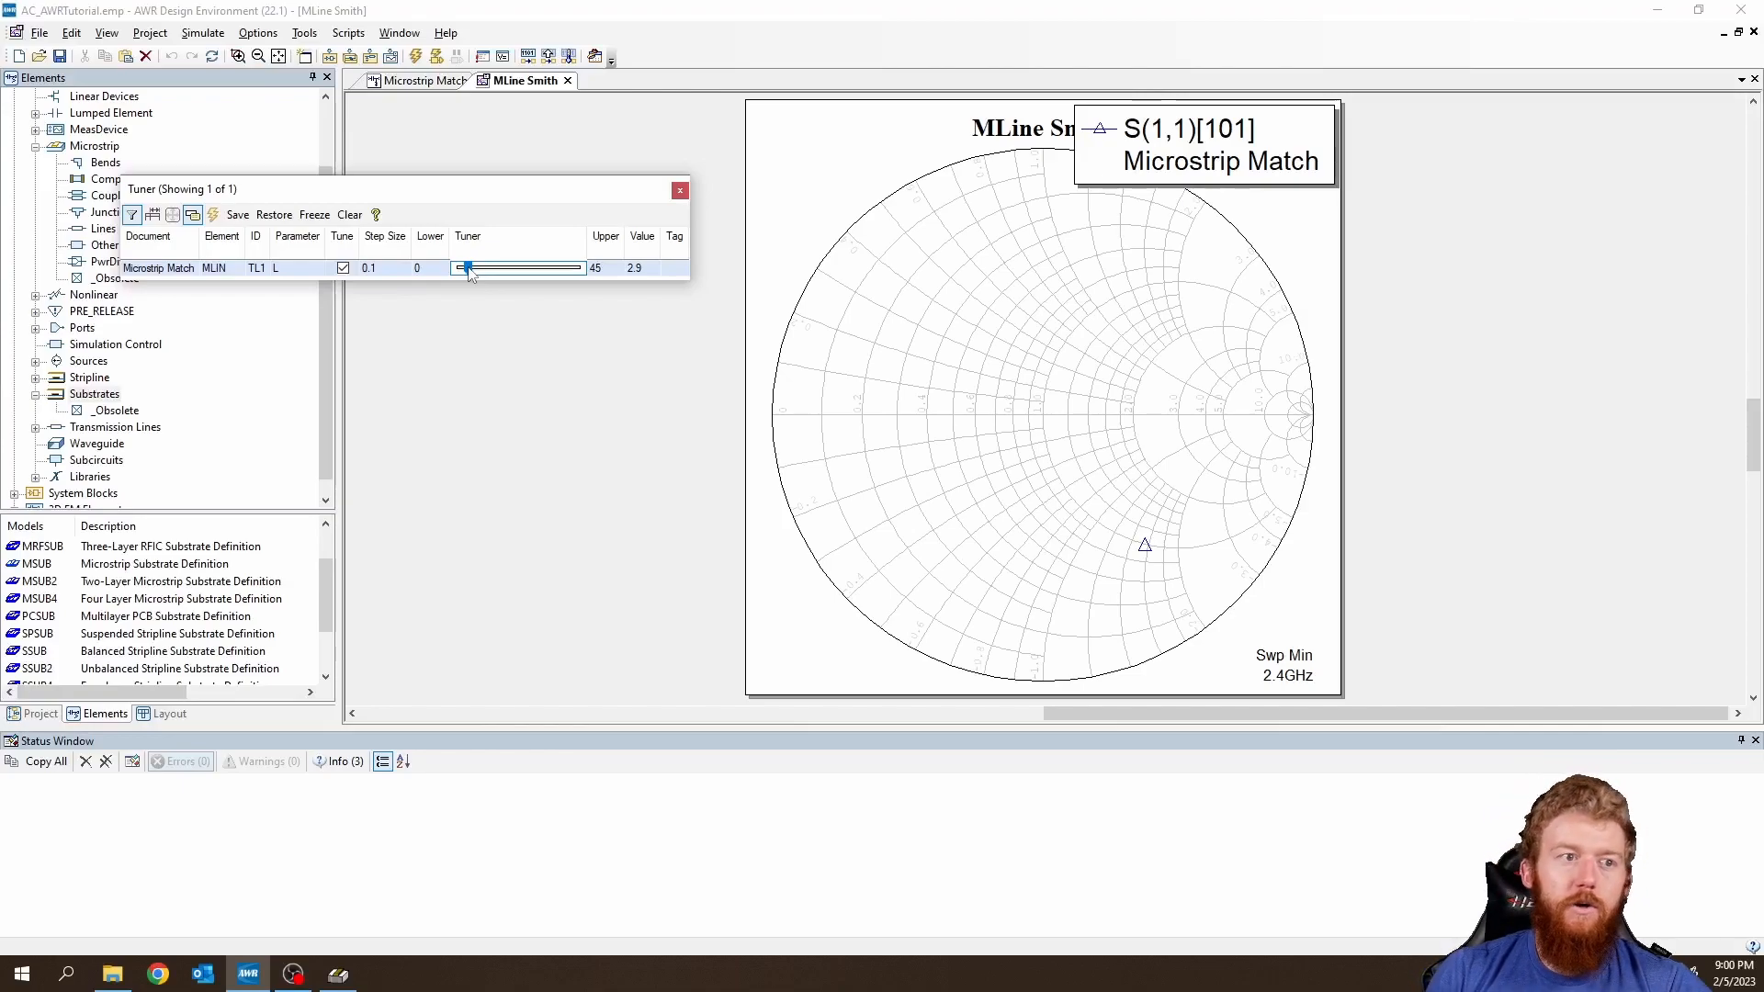
left_click(422, 80)
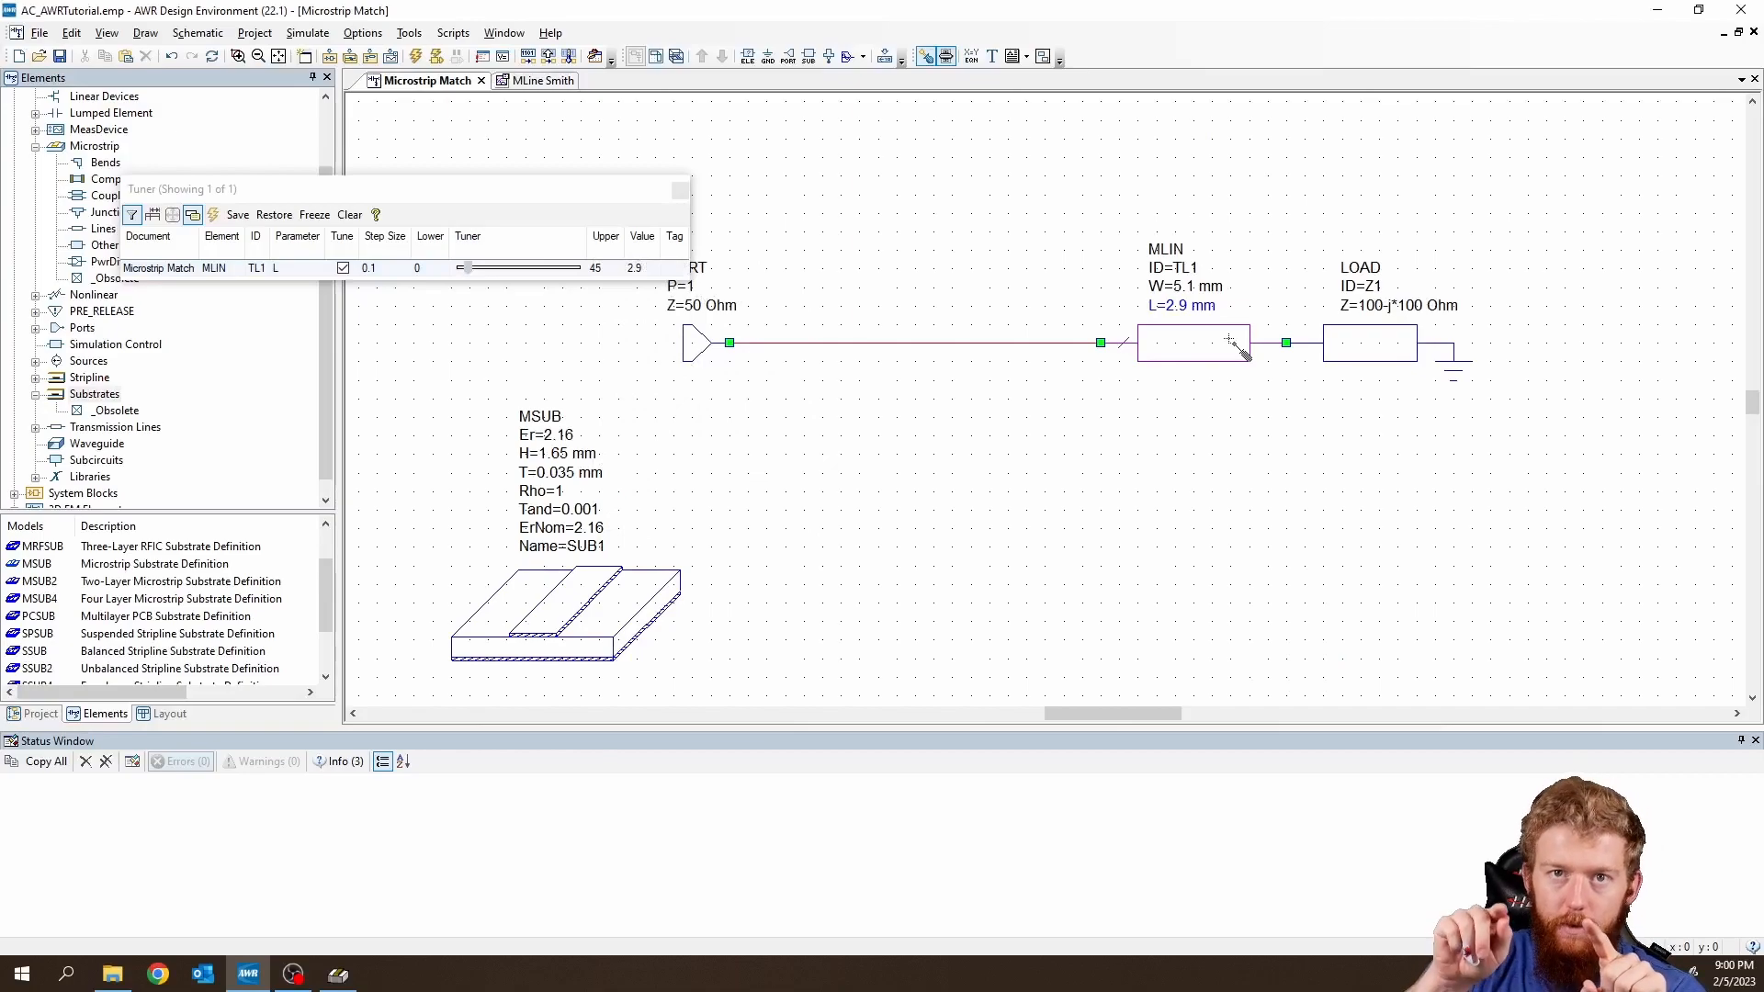
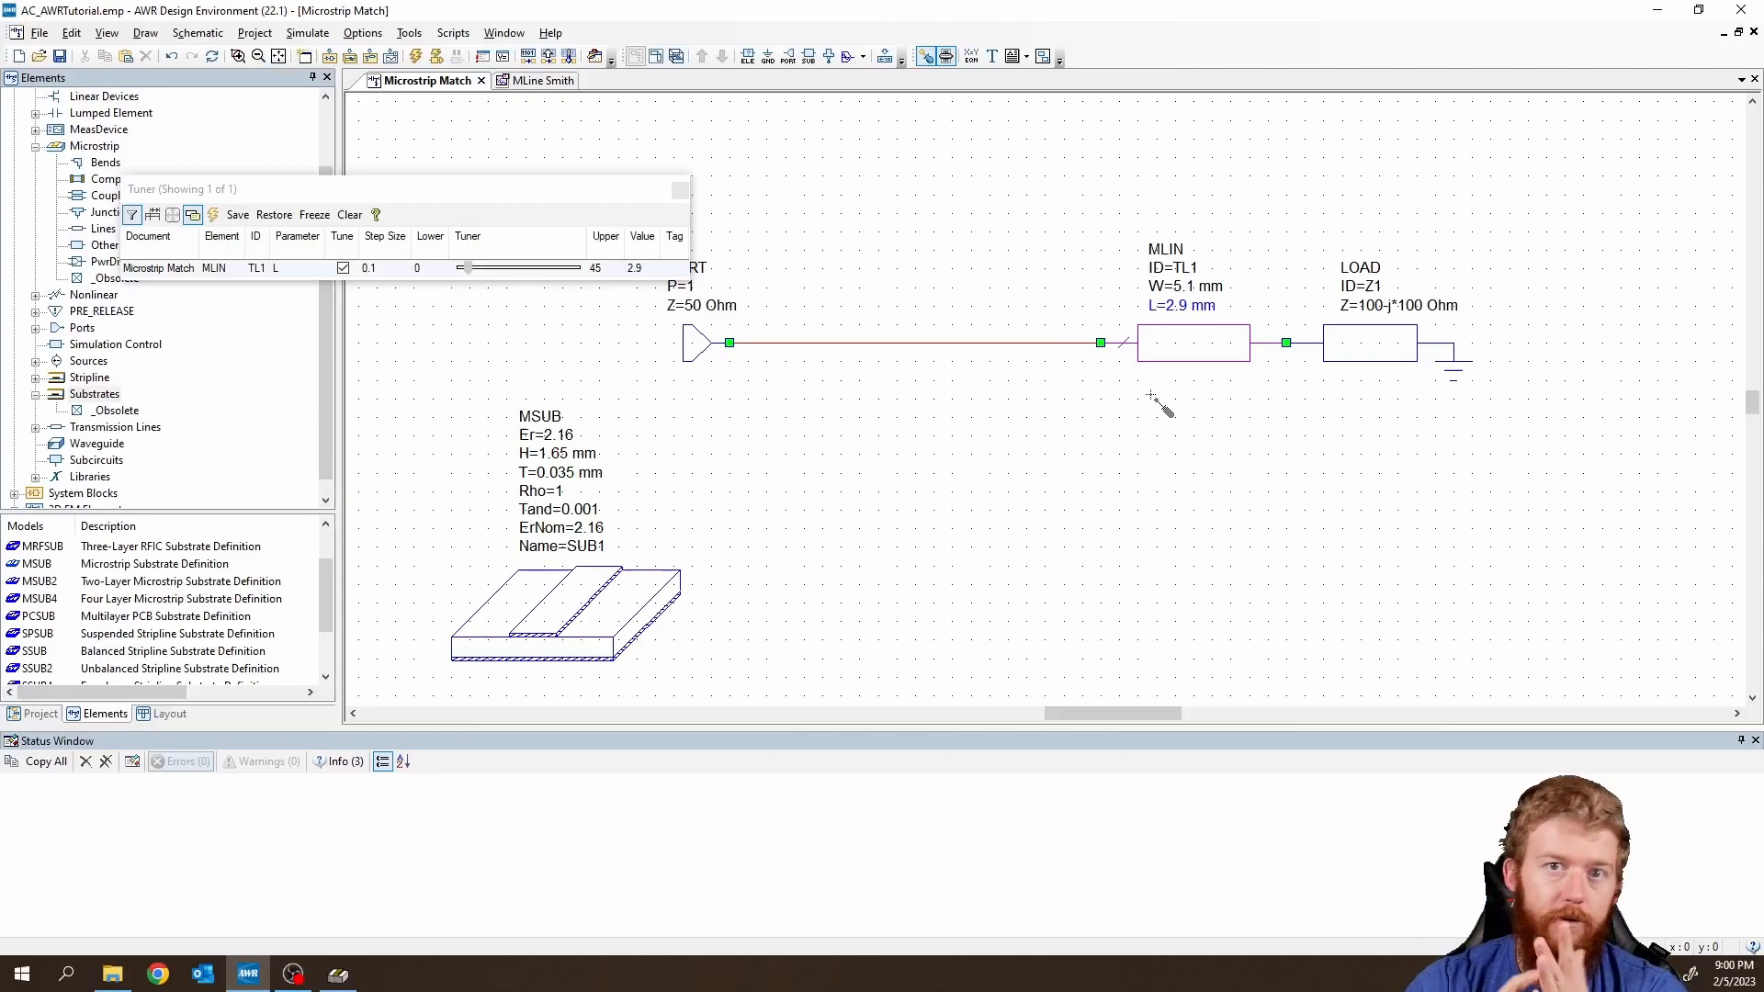
Show the admittance grid alongside the impedance grid on the MLine Smith chart.
left_click_drag(514, 188, 468, 270)
left_click(551, 81)
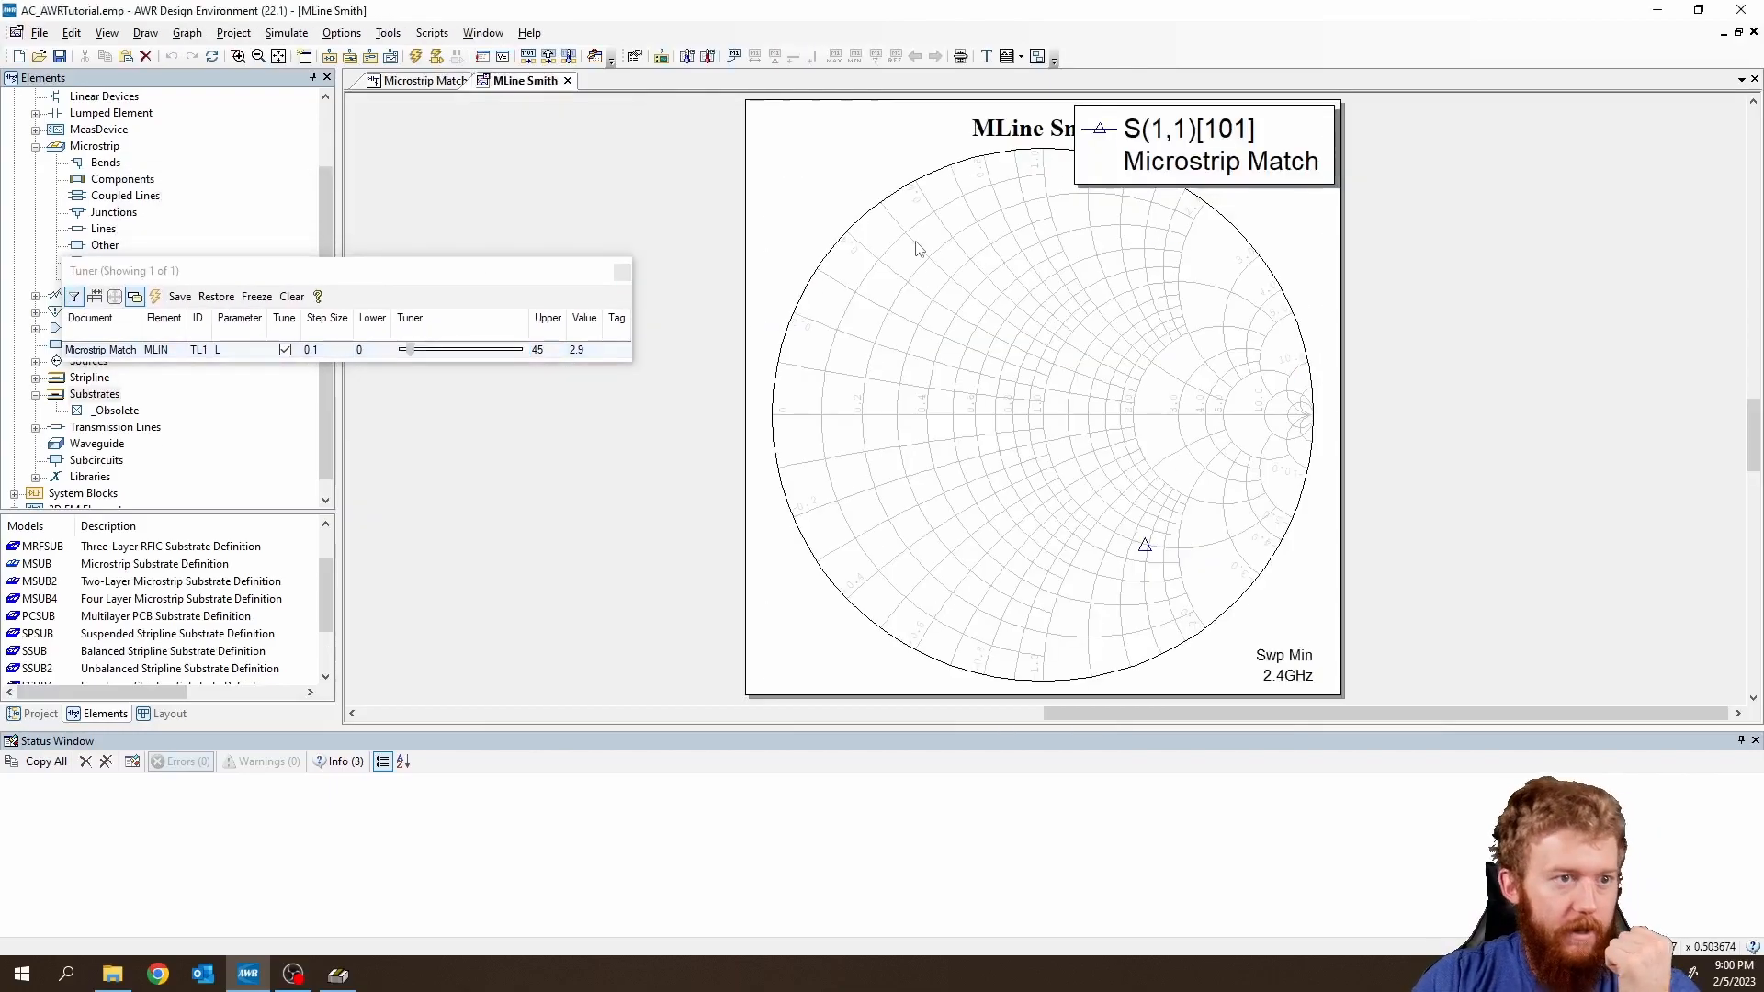
right_click(1047, 450)
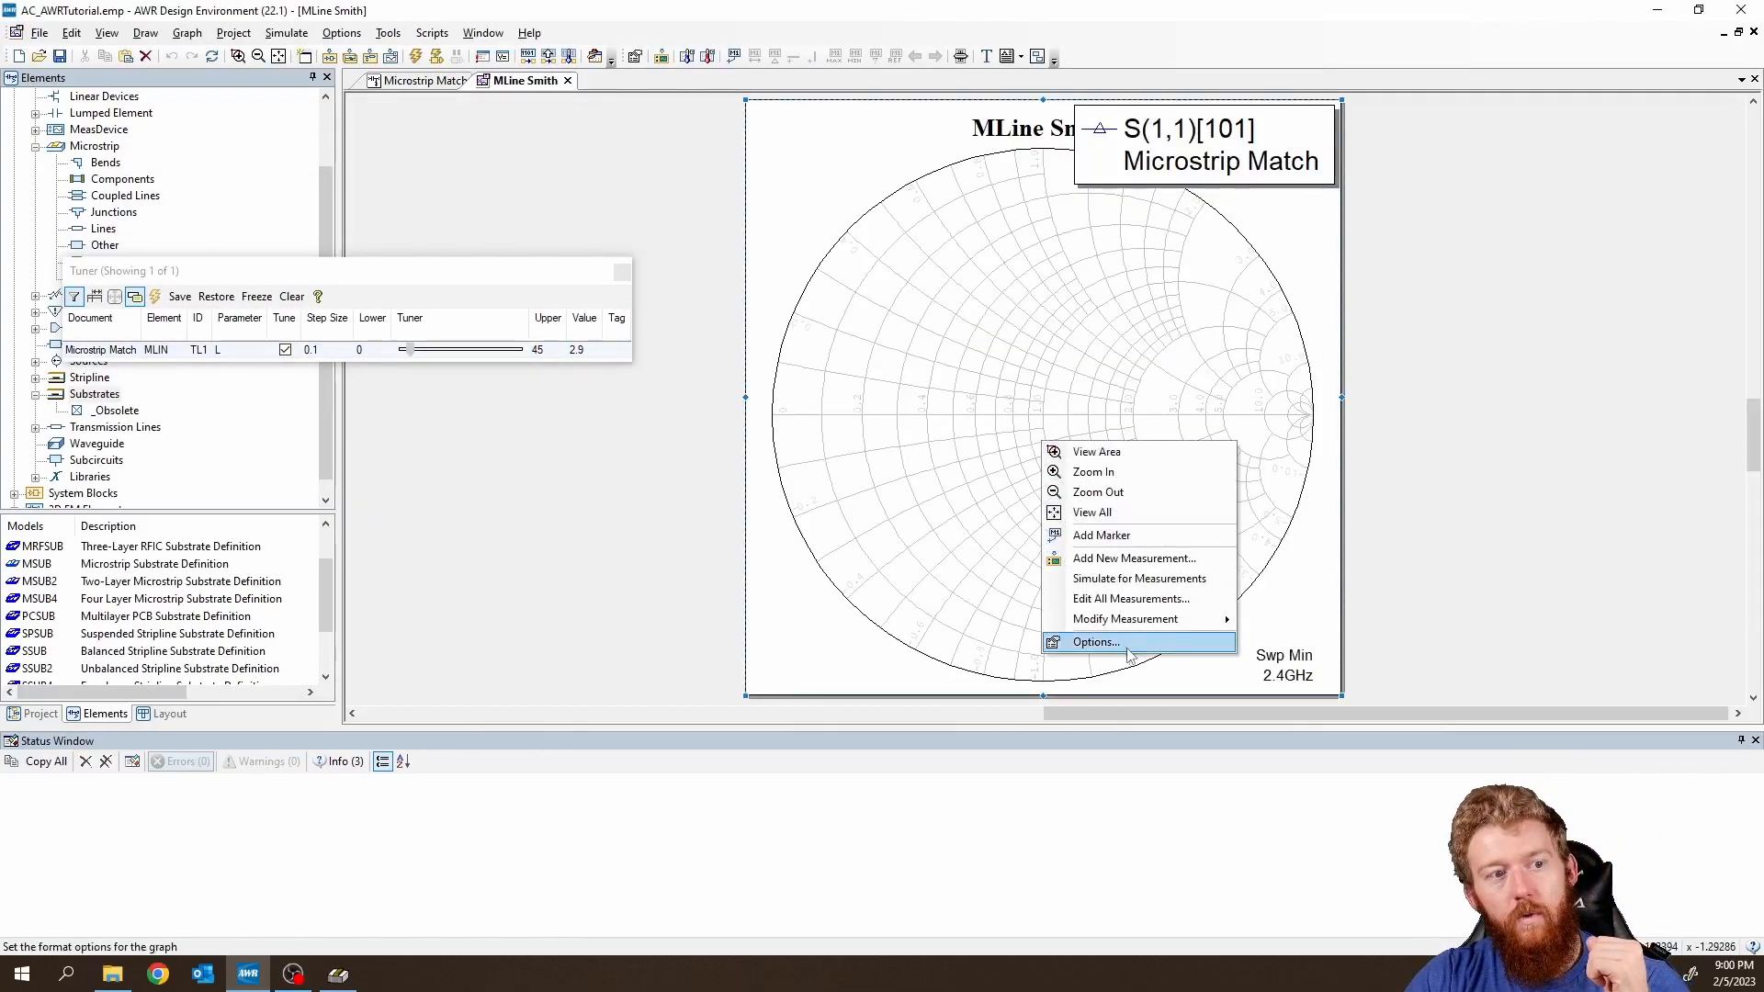
left_click(1096, 642)
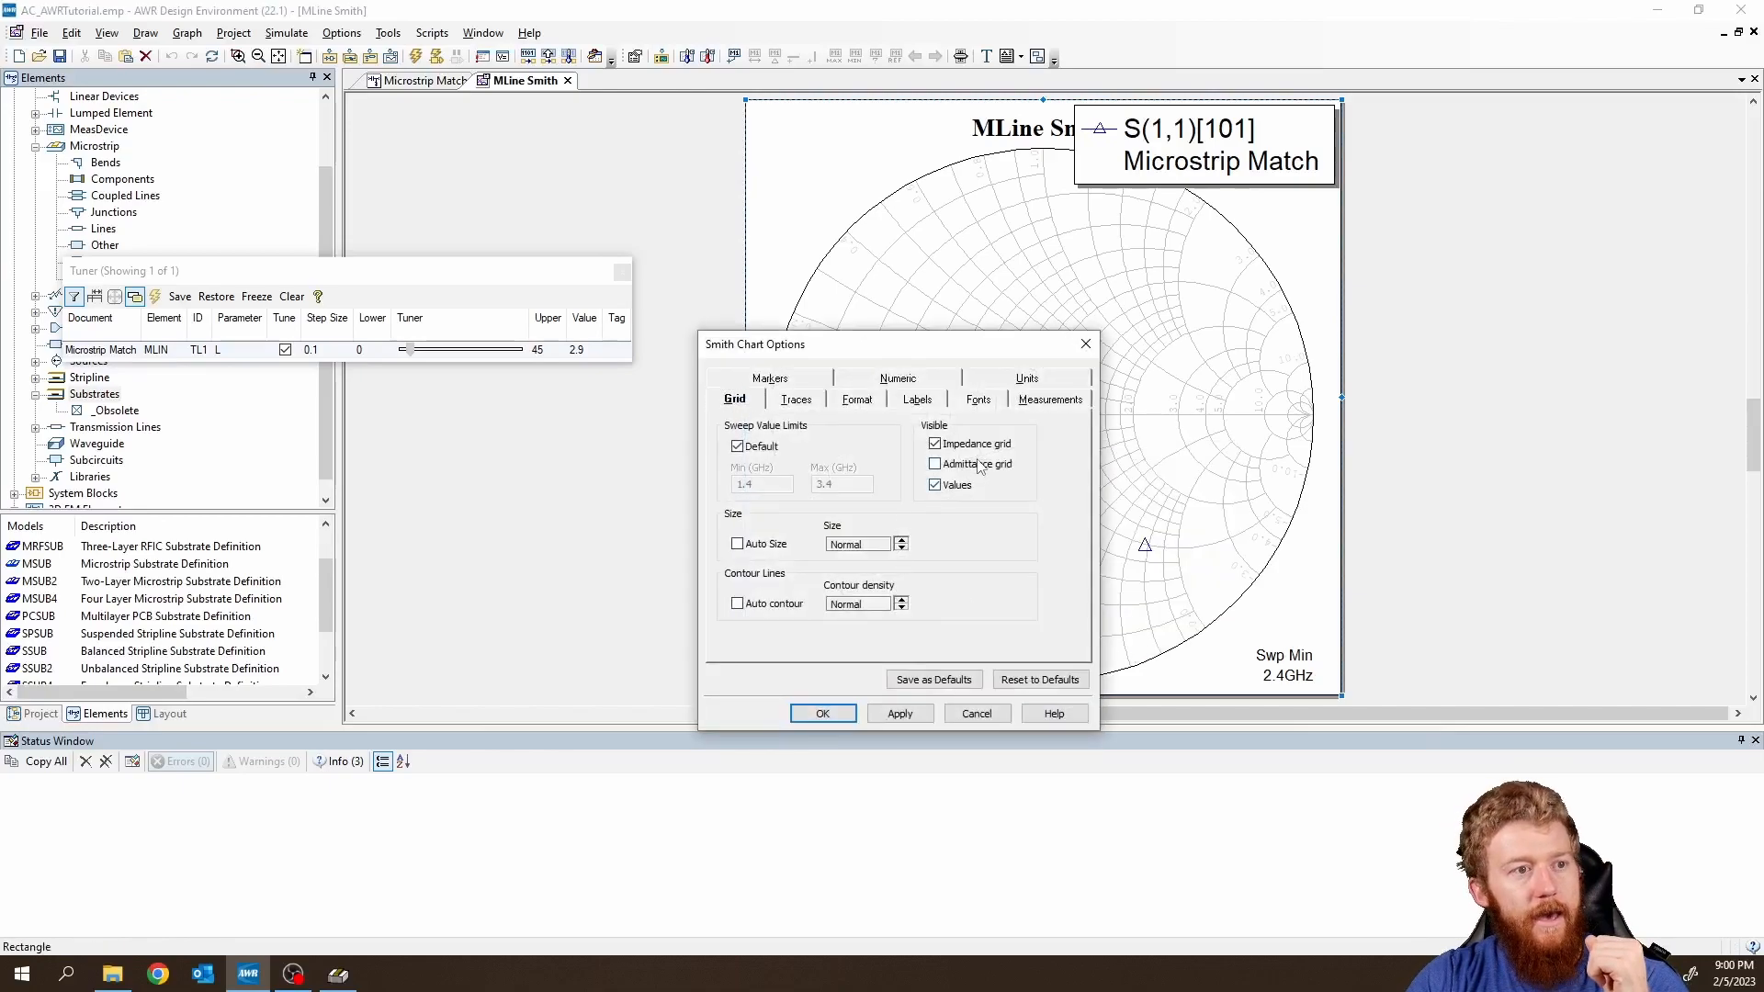
left_click(899, 715)
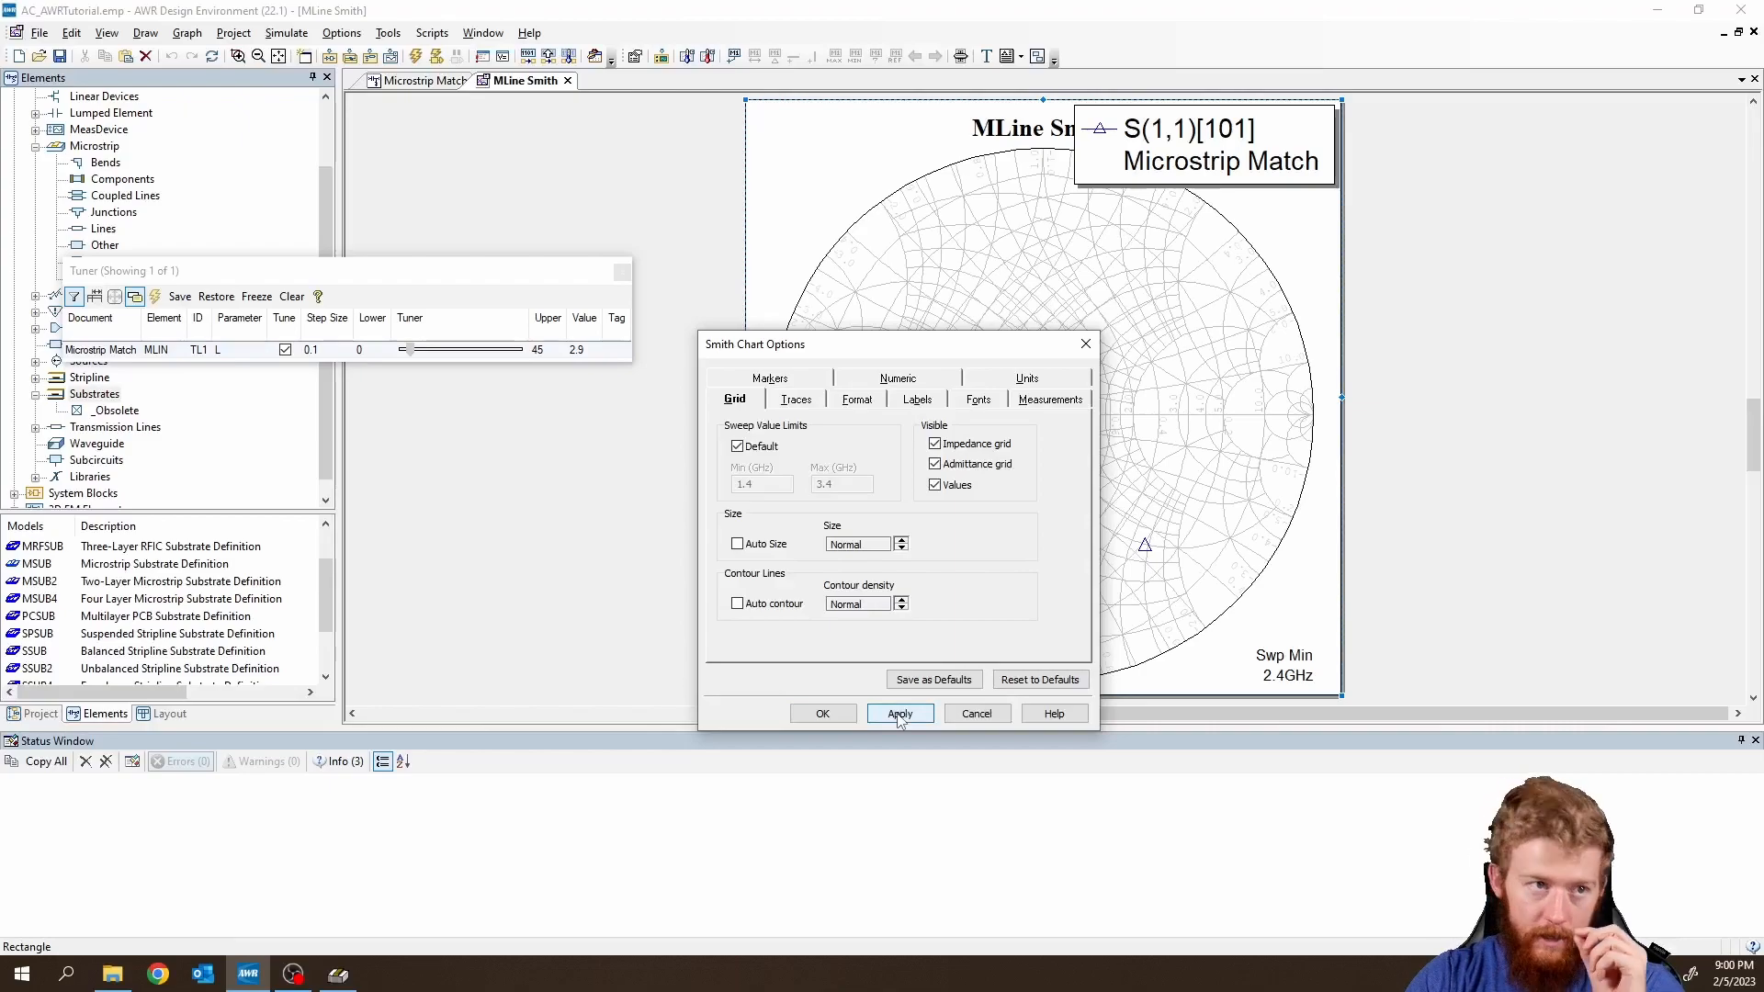
left_click(823, 716)
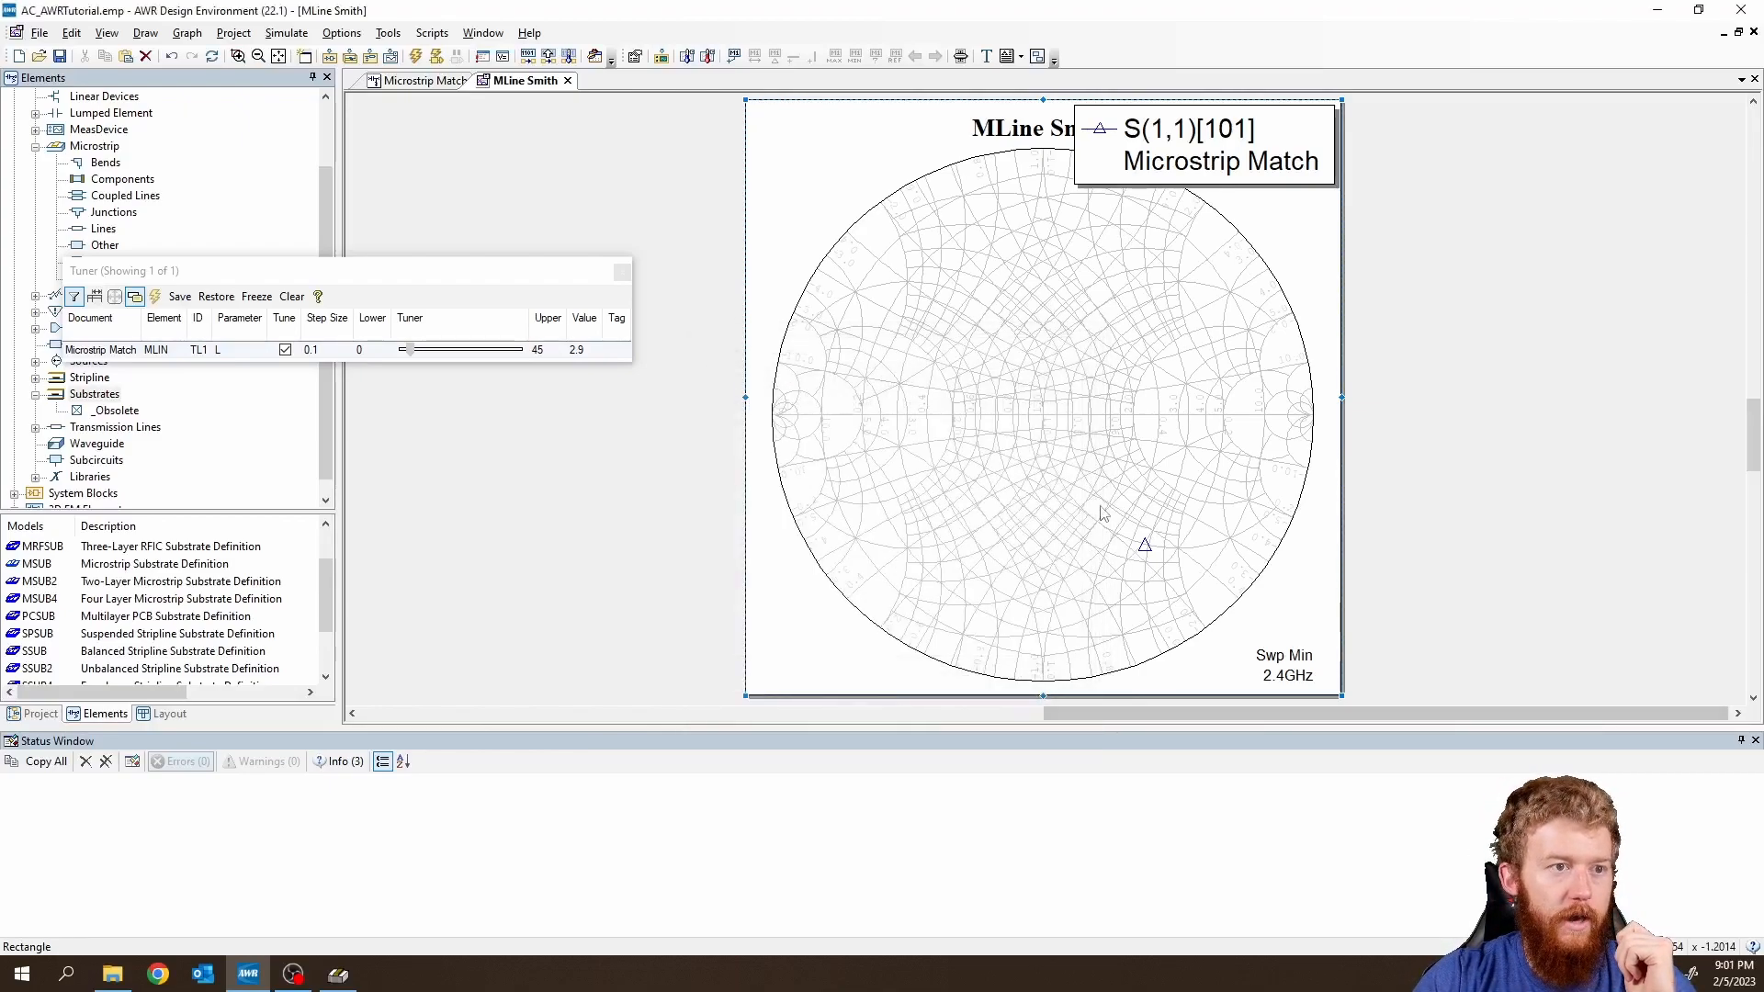
Tune the TL1 line length to 12.5 mm, remove it from tuning, and return to the Microstrip Match schematic.
left_click_drag(409, 350, 437, 356)
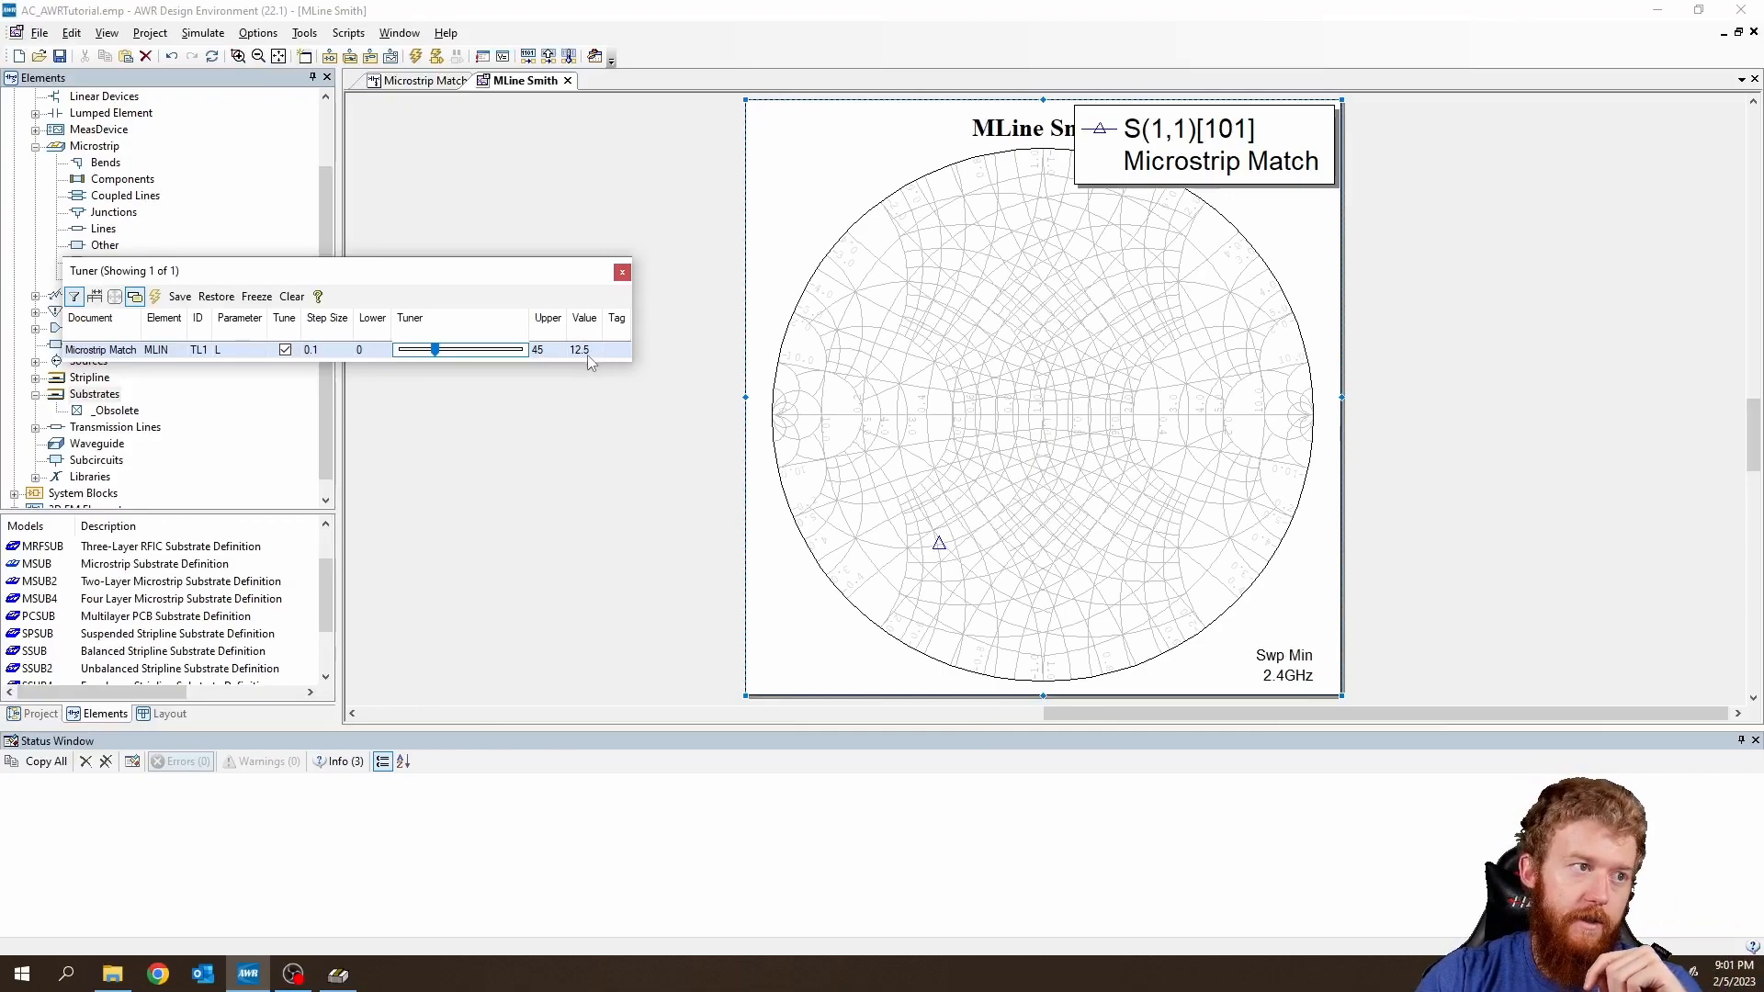
left_click(286, 350)
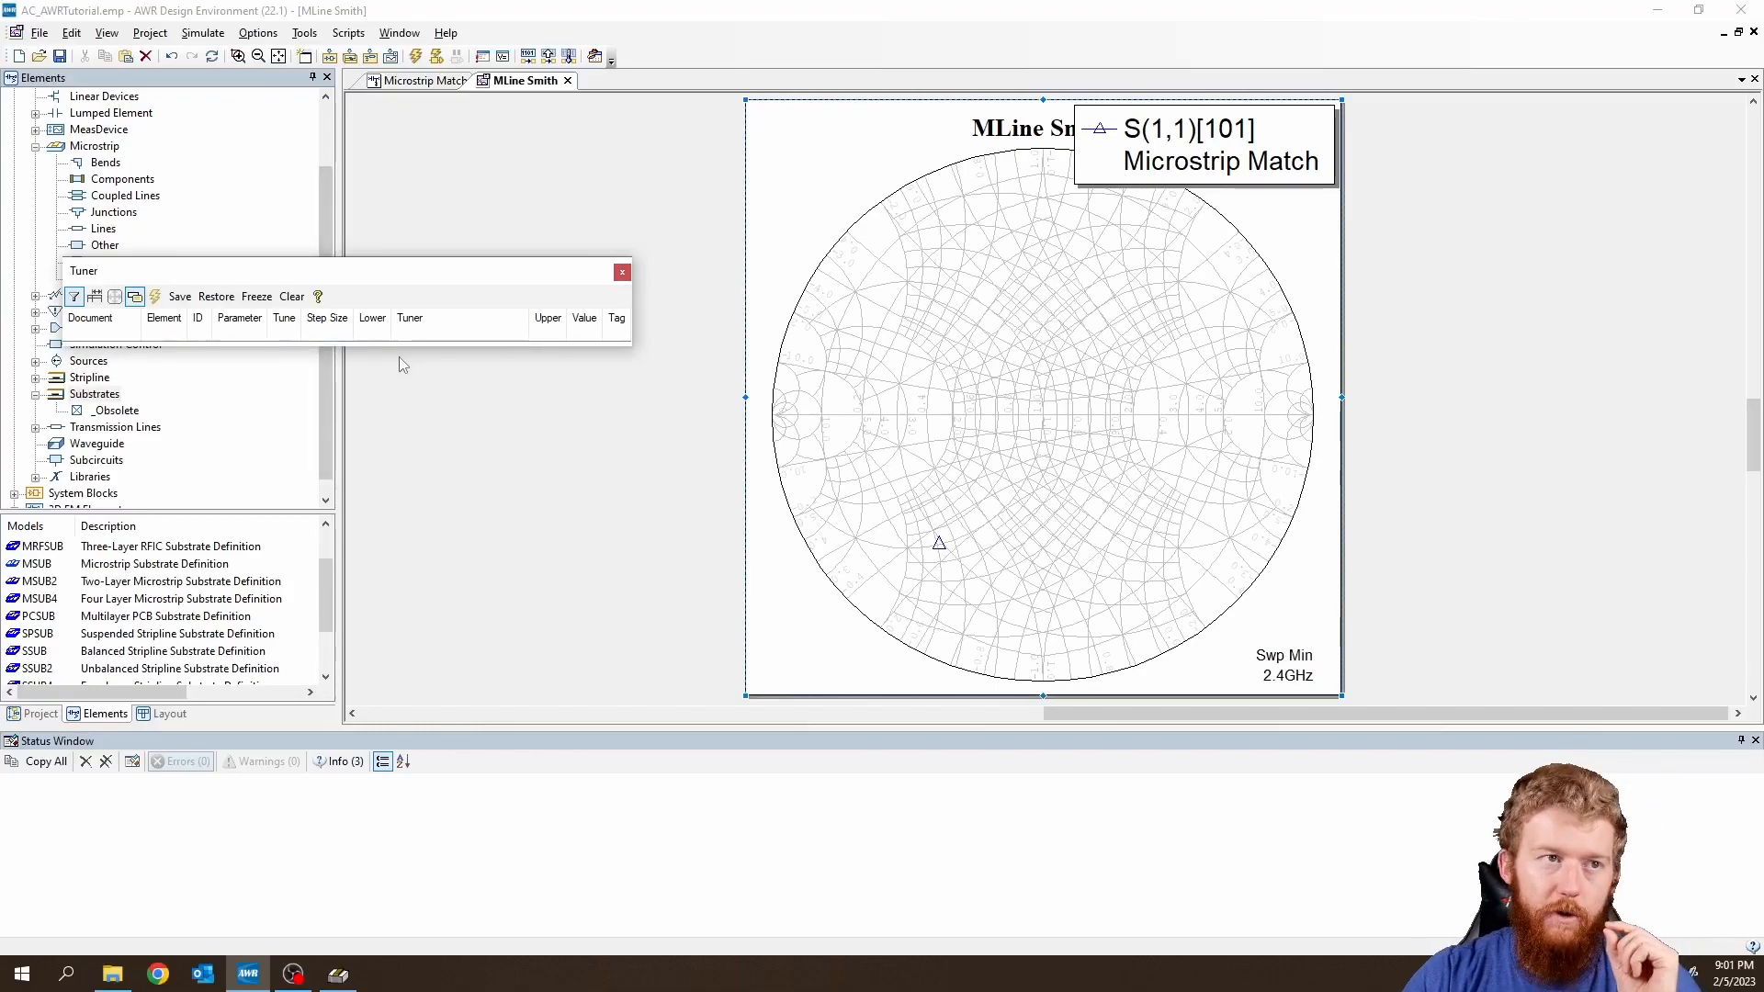
left_click(622, 272)
left_click(422, 80)
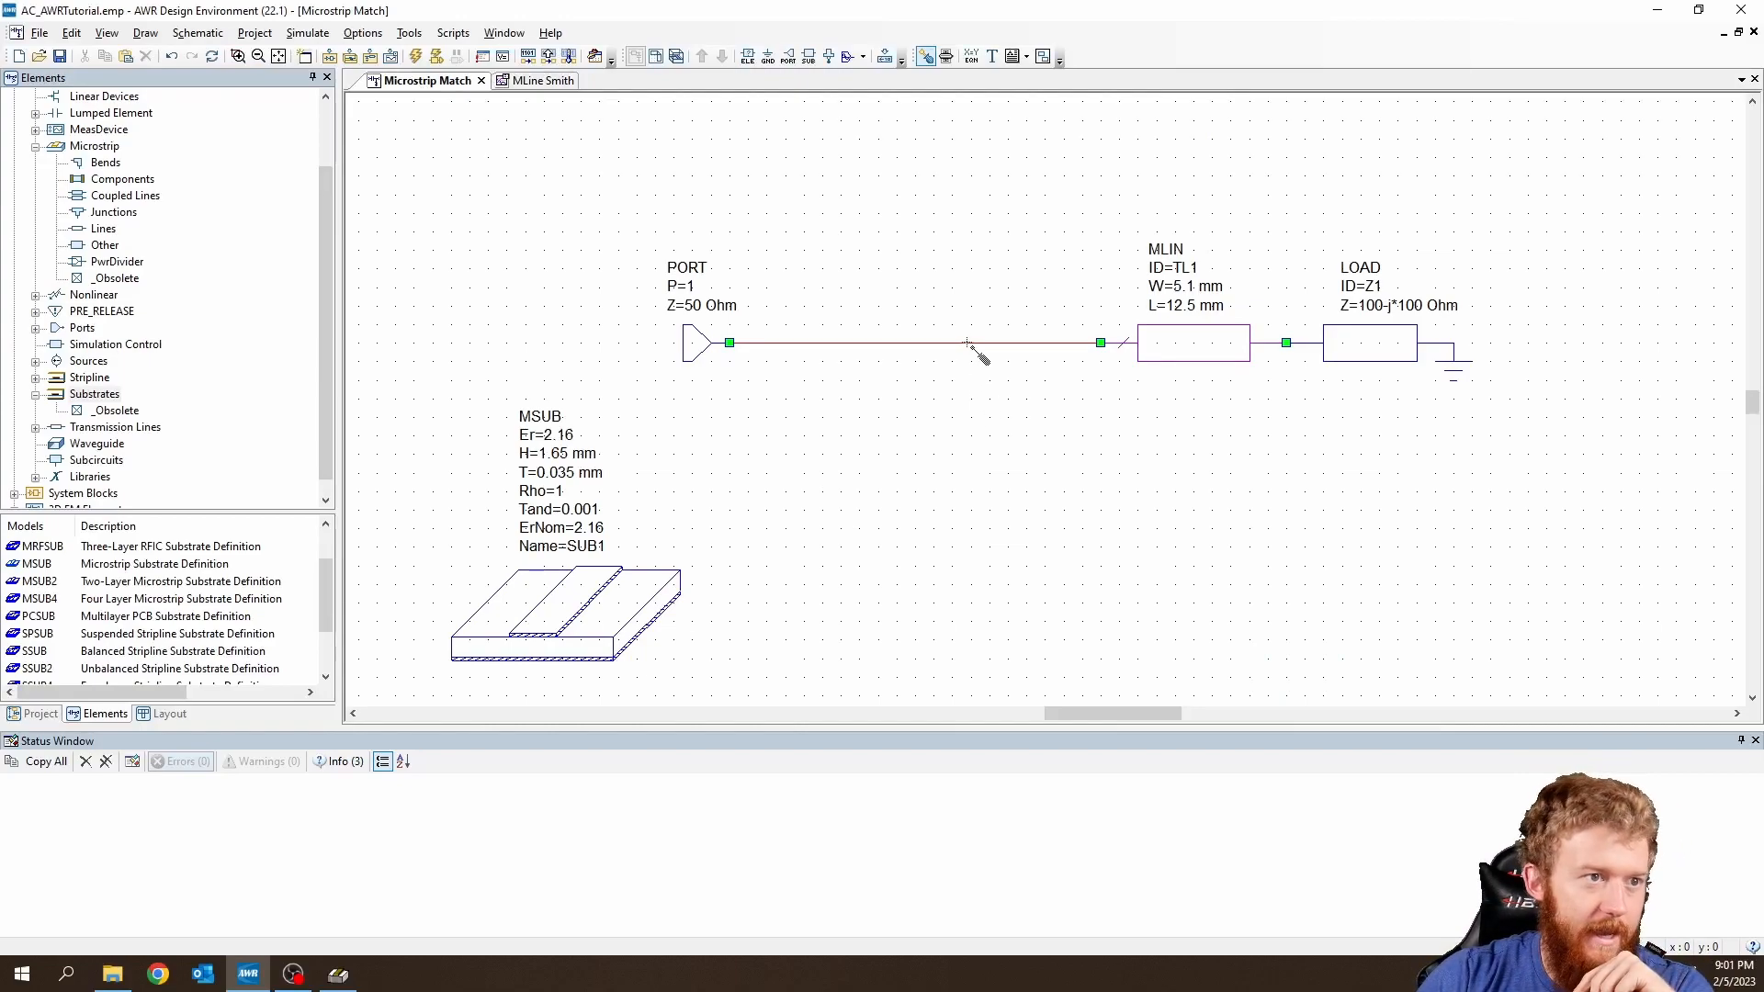
Copy the MLIN element and place the copy rotated vertically as a shunt stub on the wire between port and TL1.
key("Escape")
left_click(1010, 344)
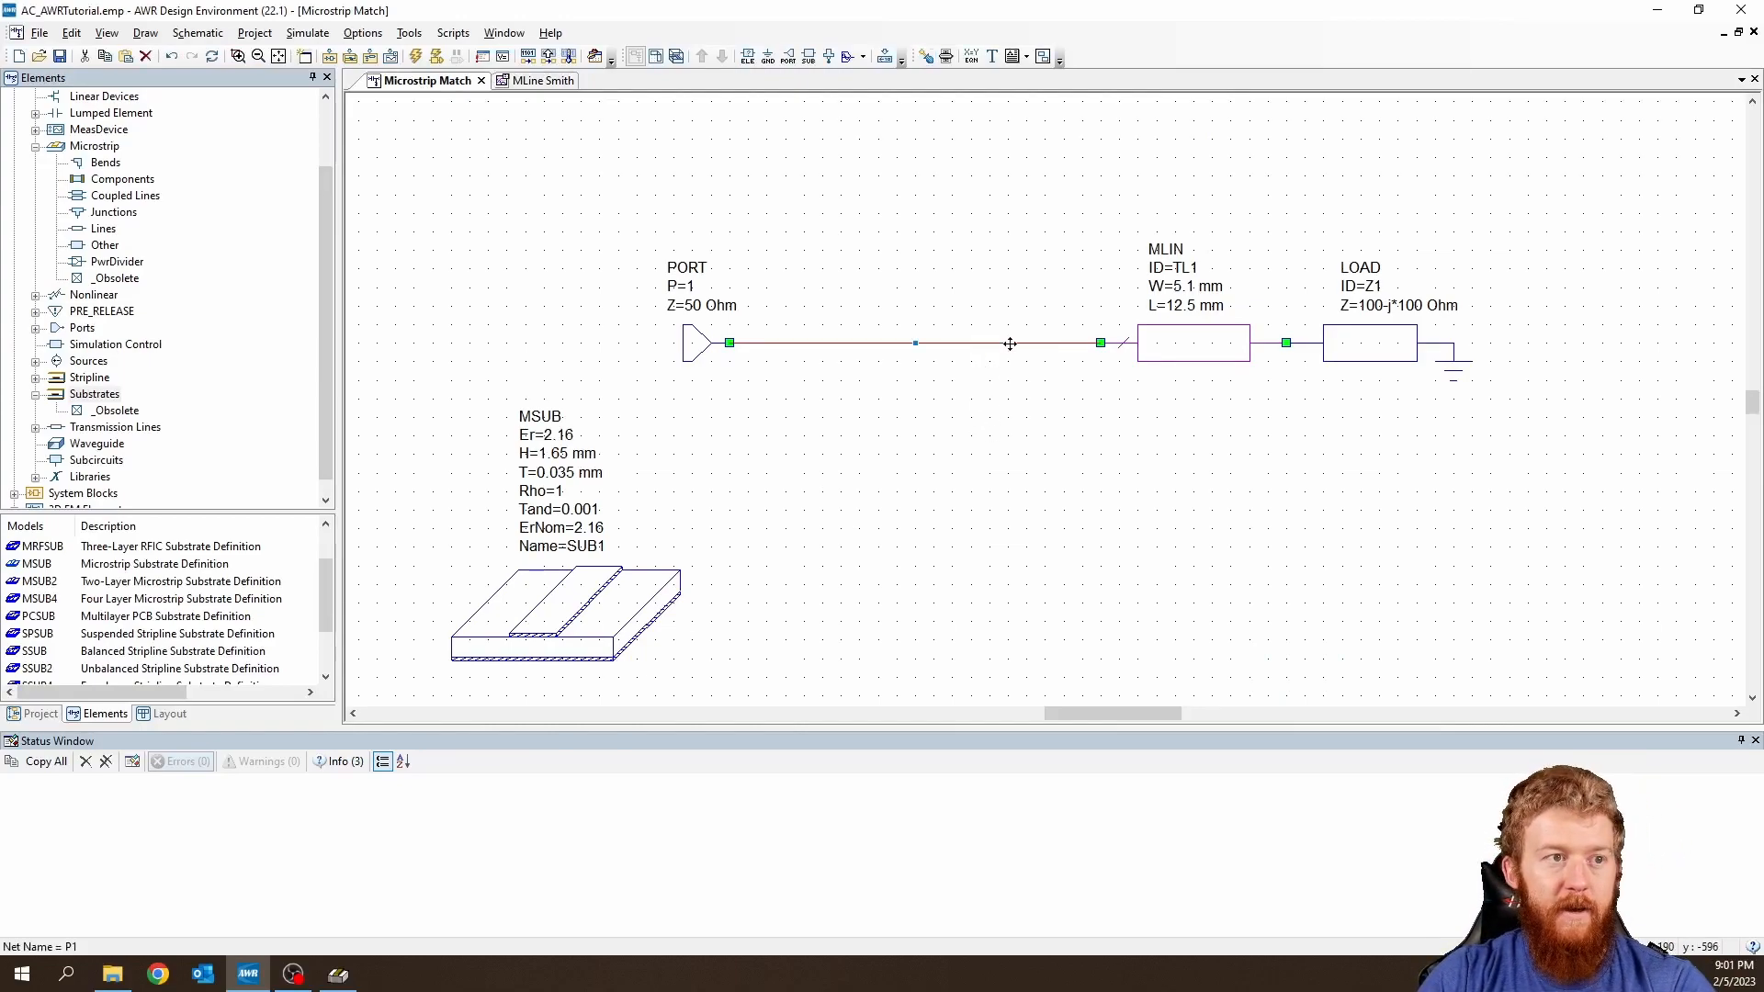
left_click(1185, 353)
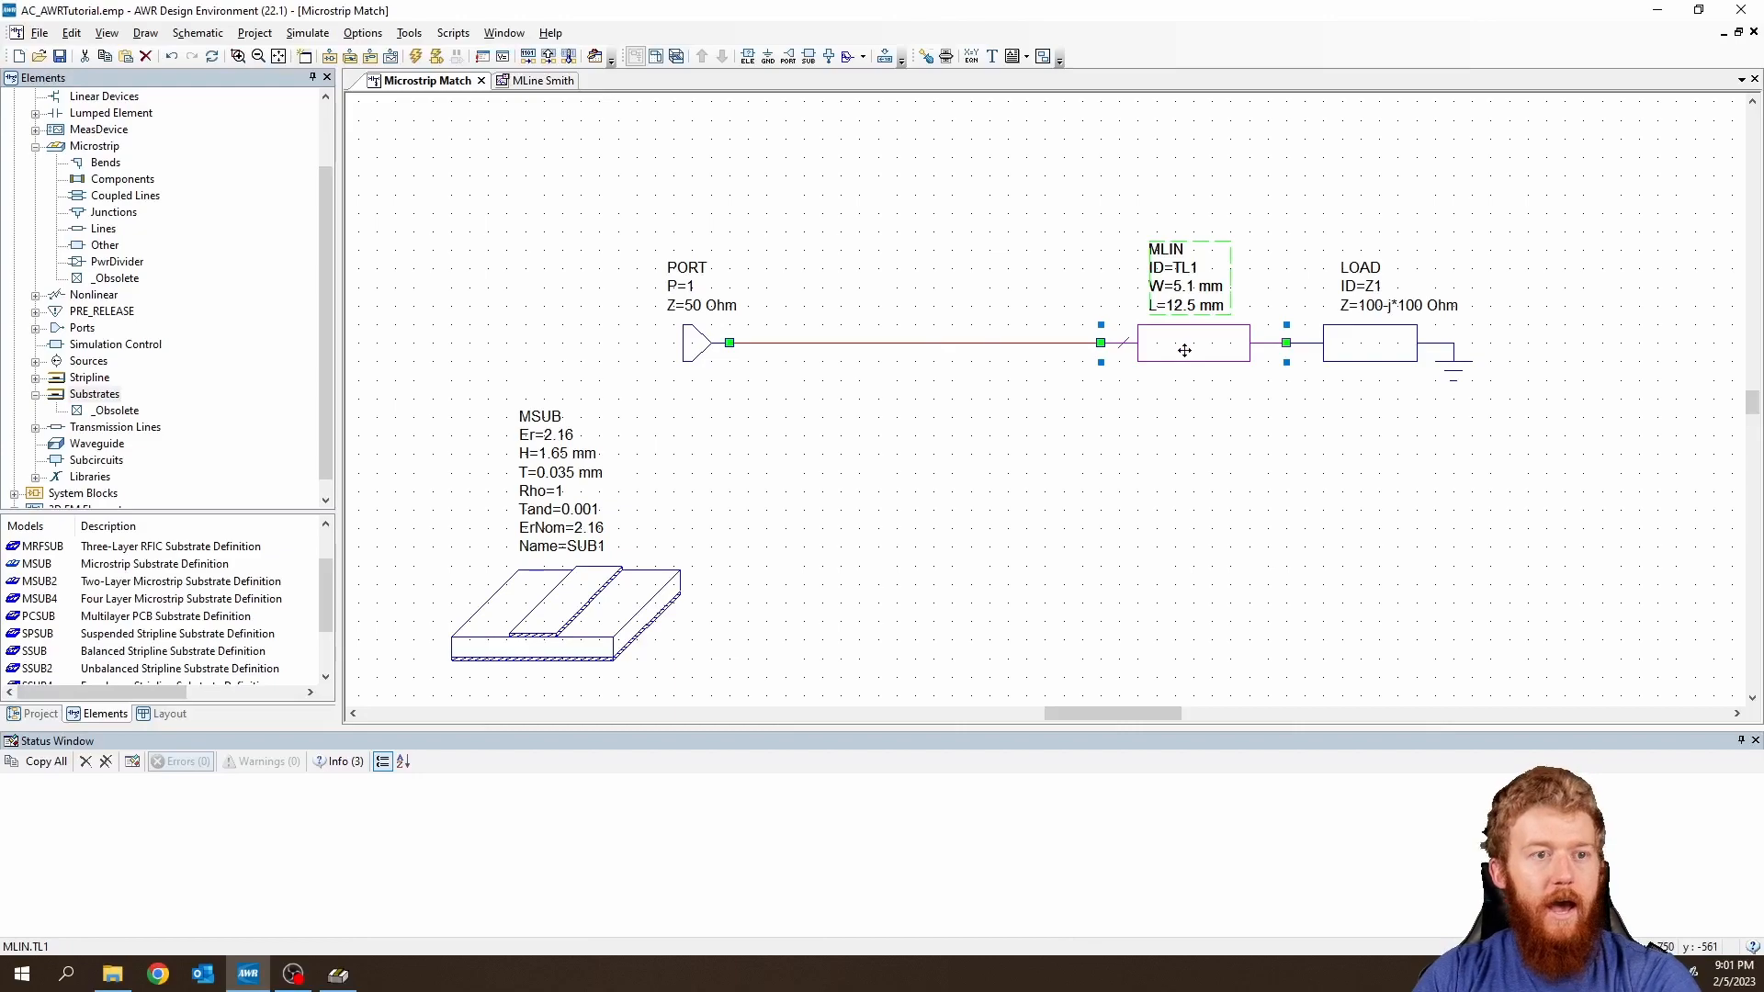
key("ctrl+c")
key("ctrl+v")
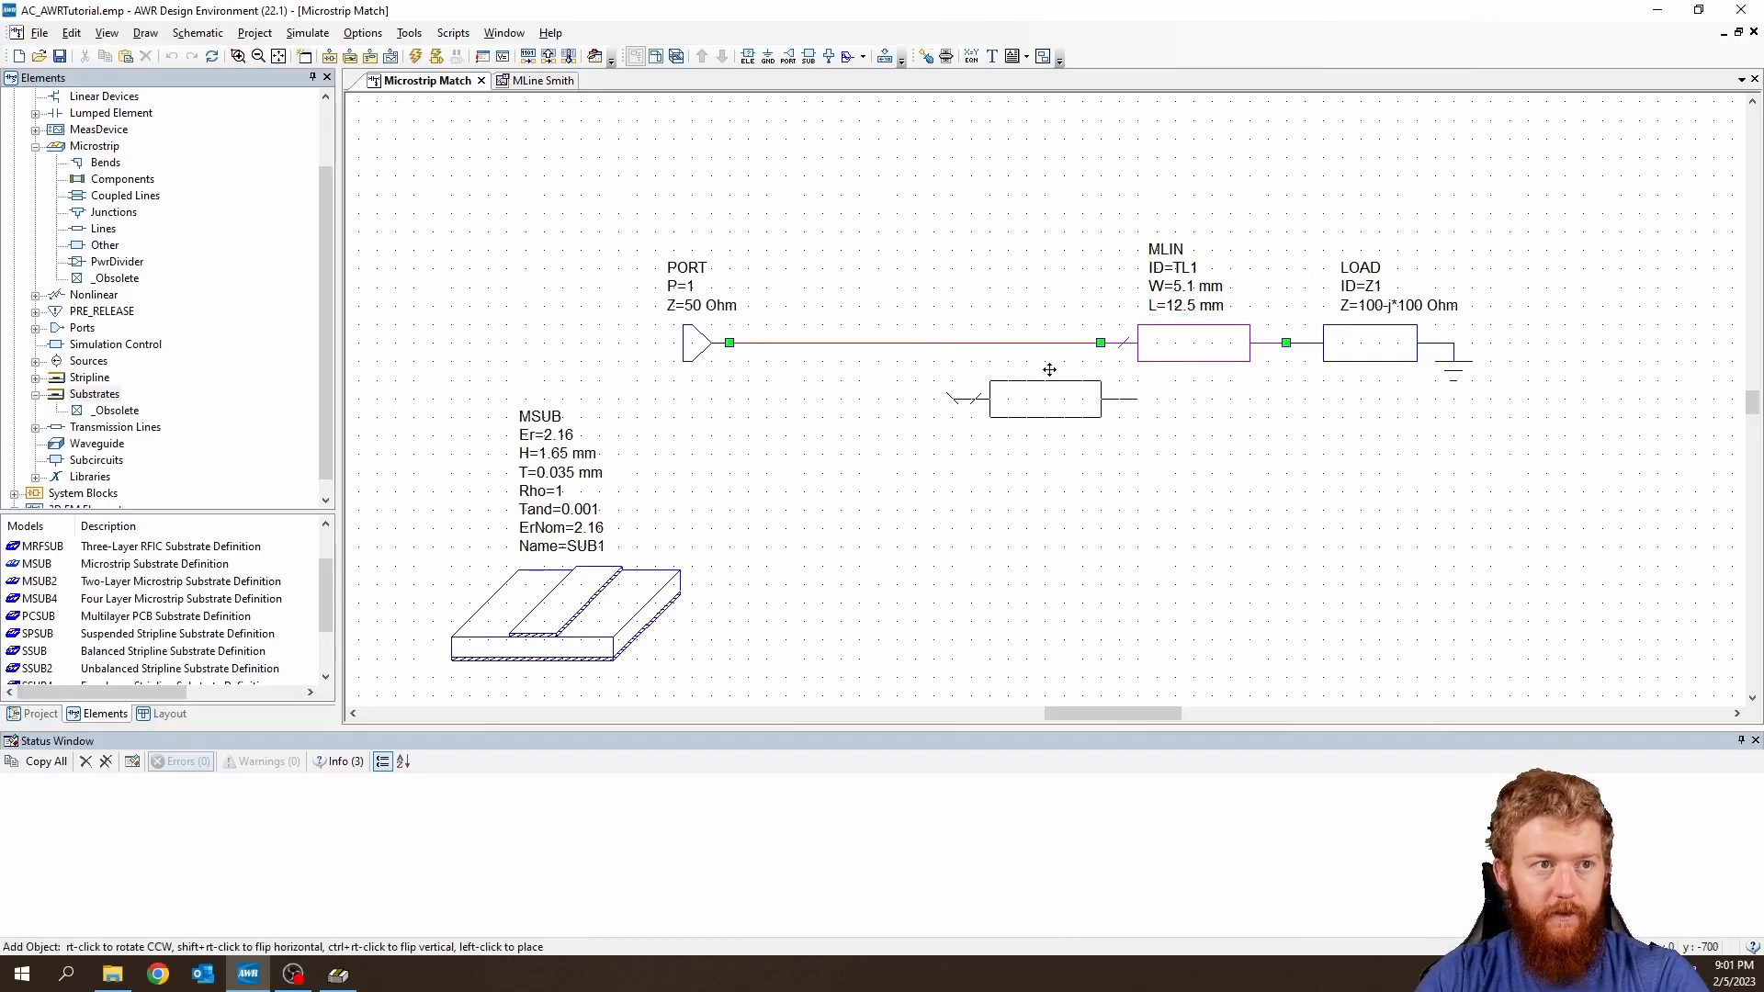
right_click(1042, 452)
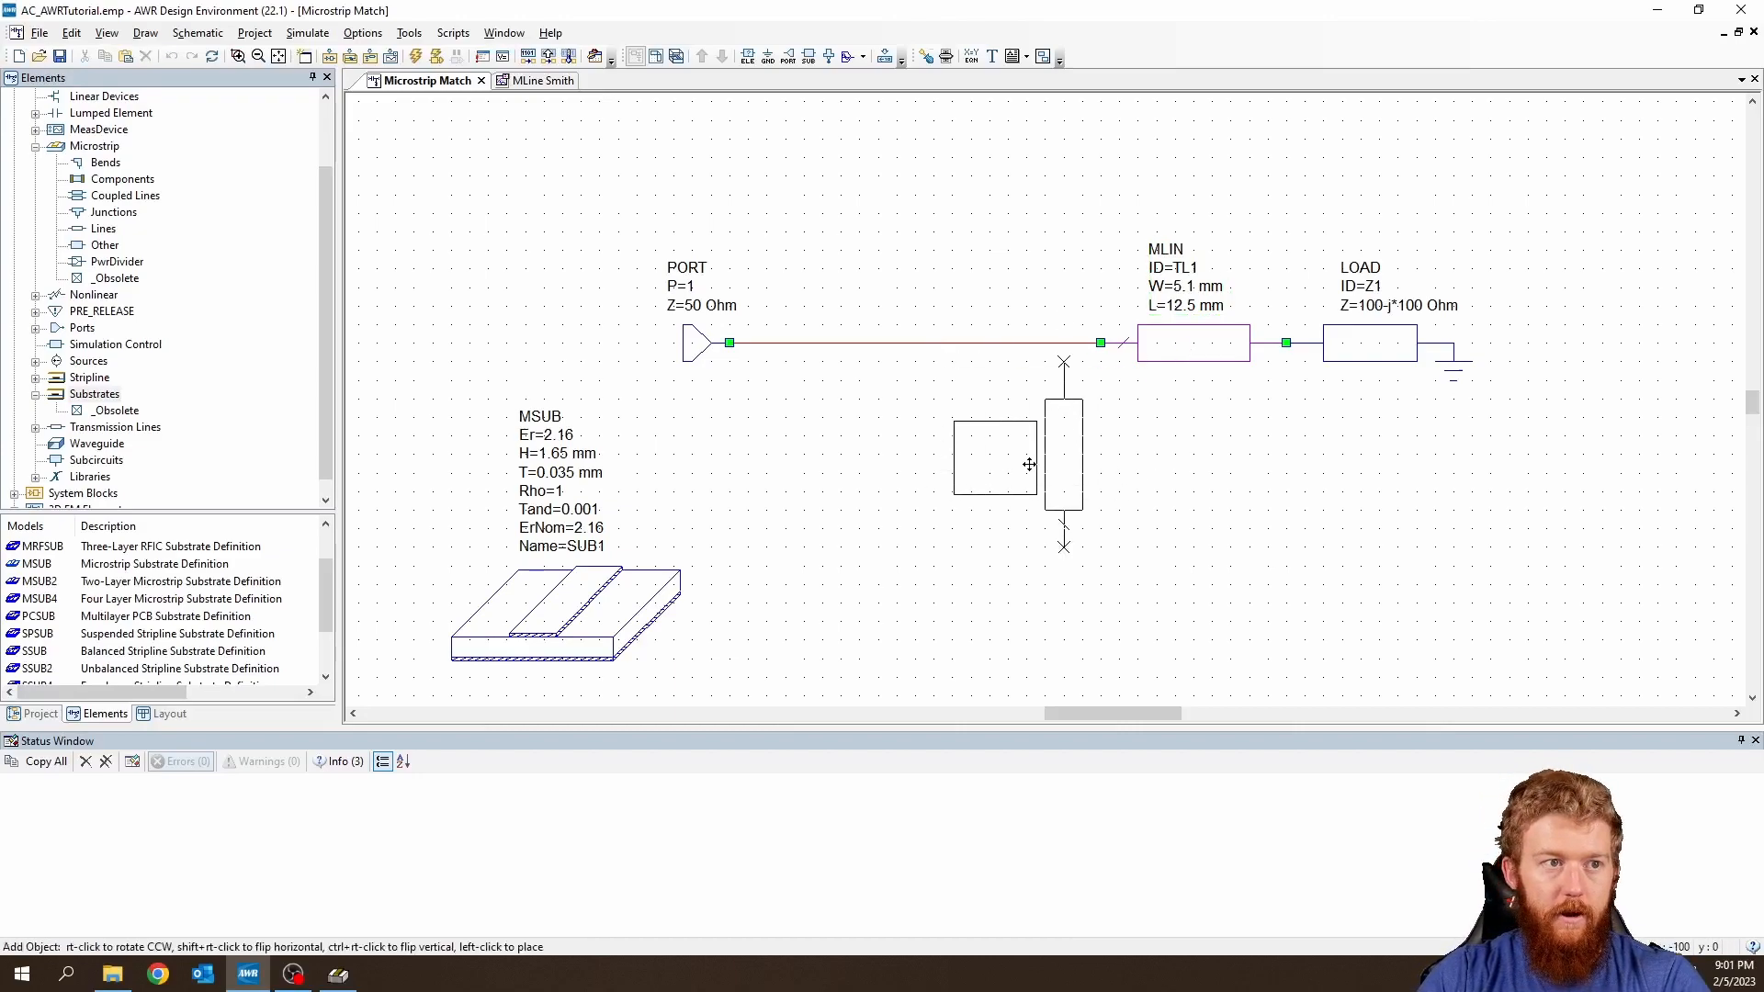
left_click(982, 438)
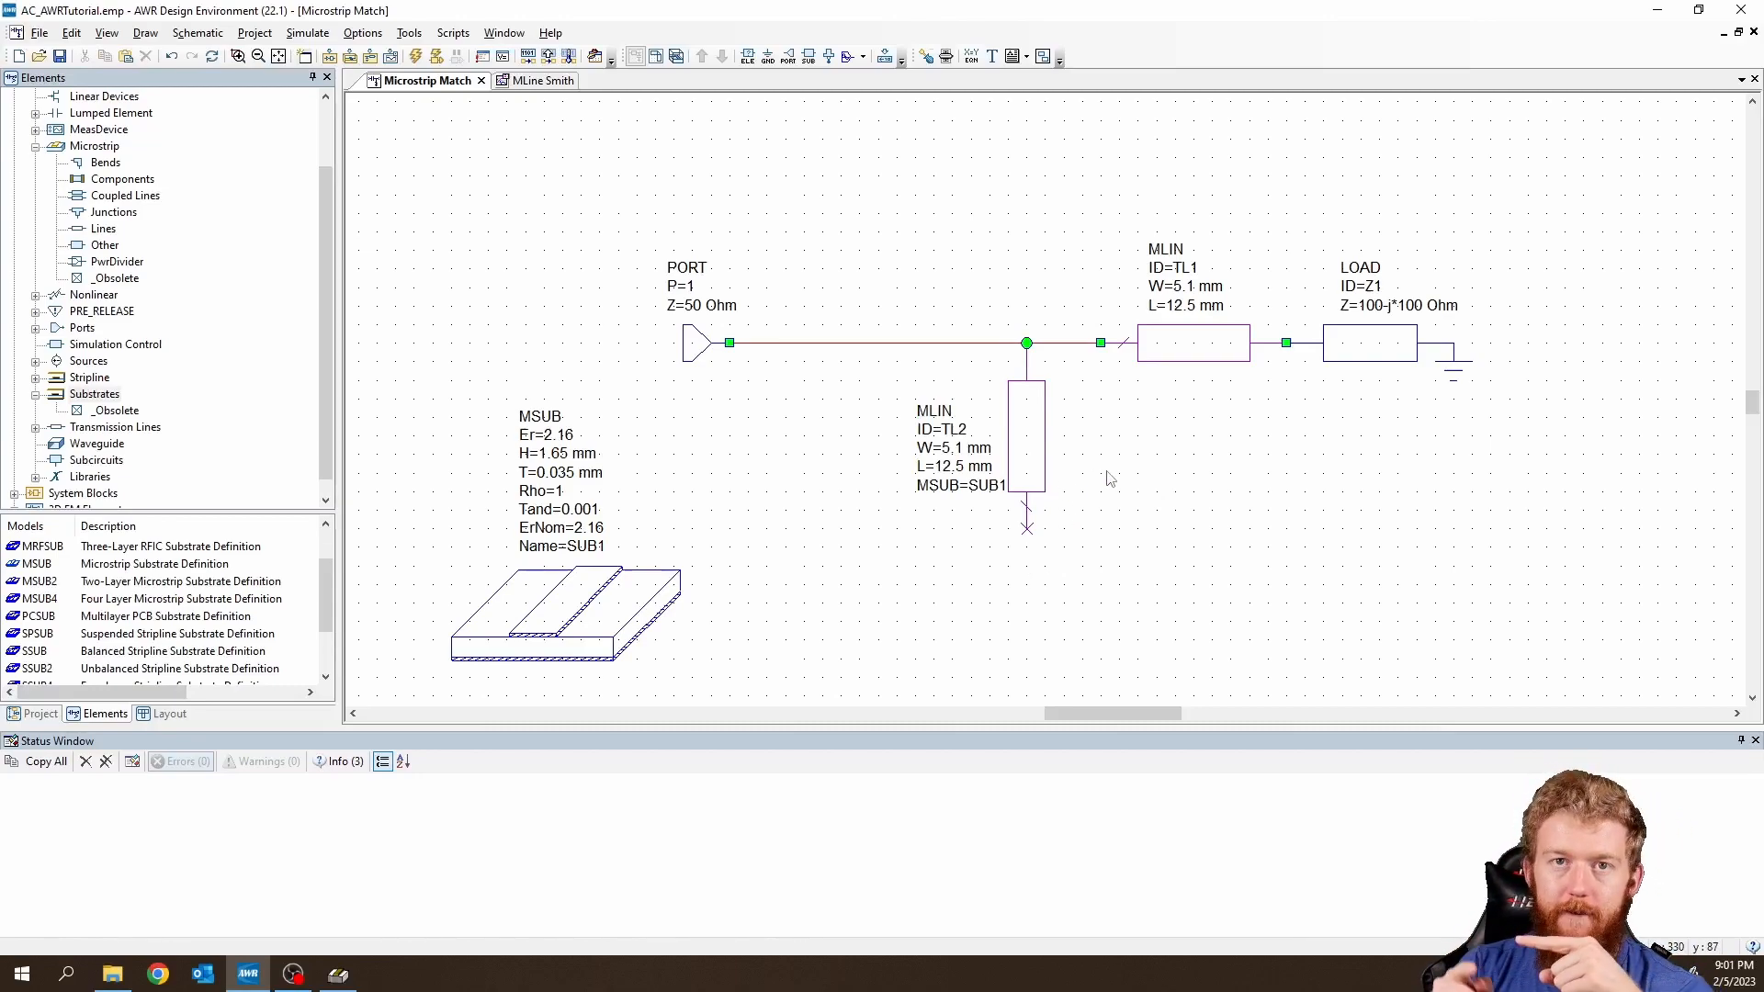
Set the shunt stub's length L to 0 mm.
double_click(953, 469)
type("0")
key("Return")
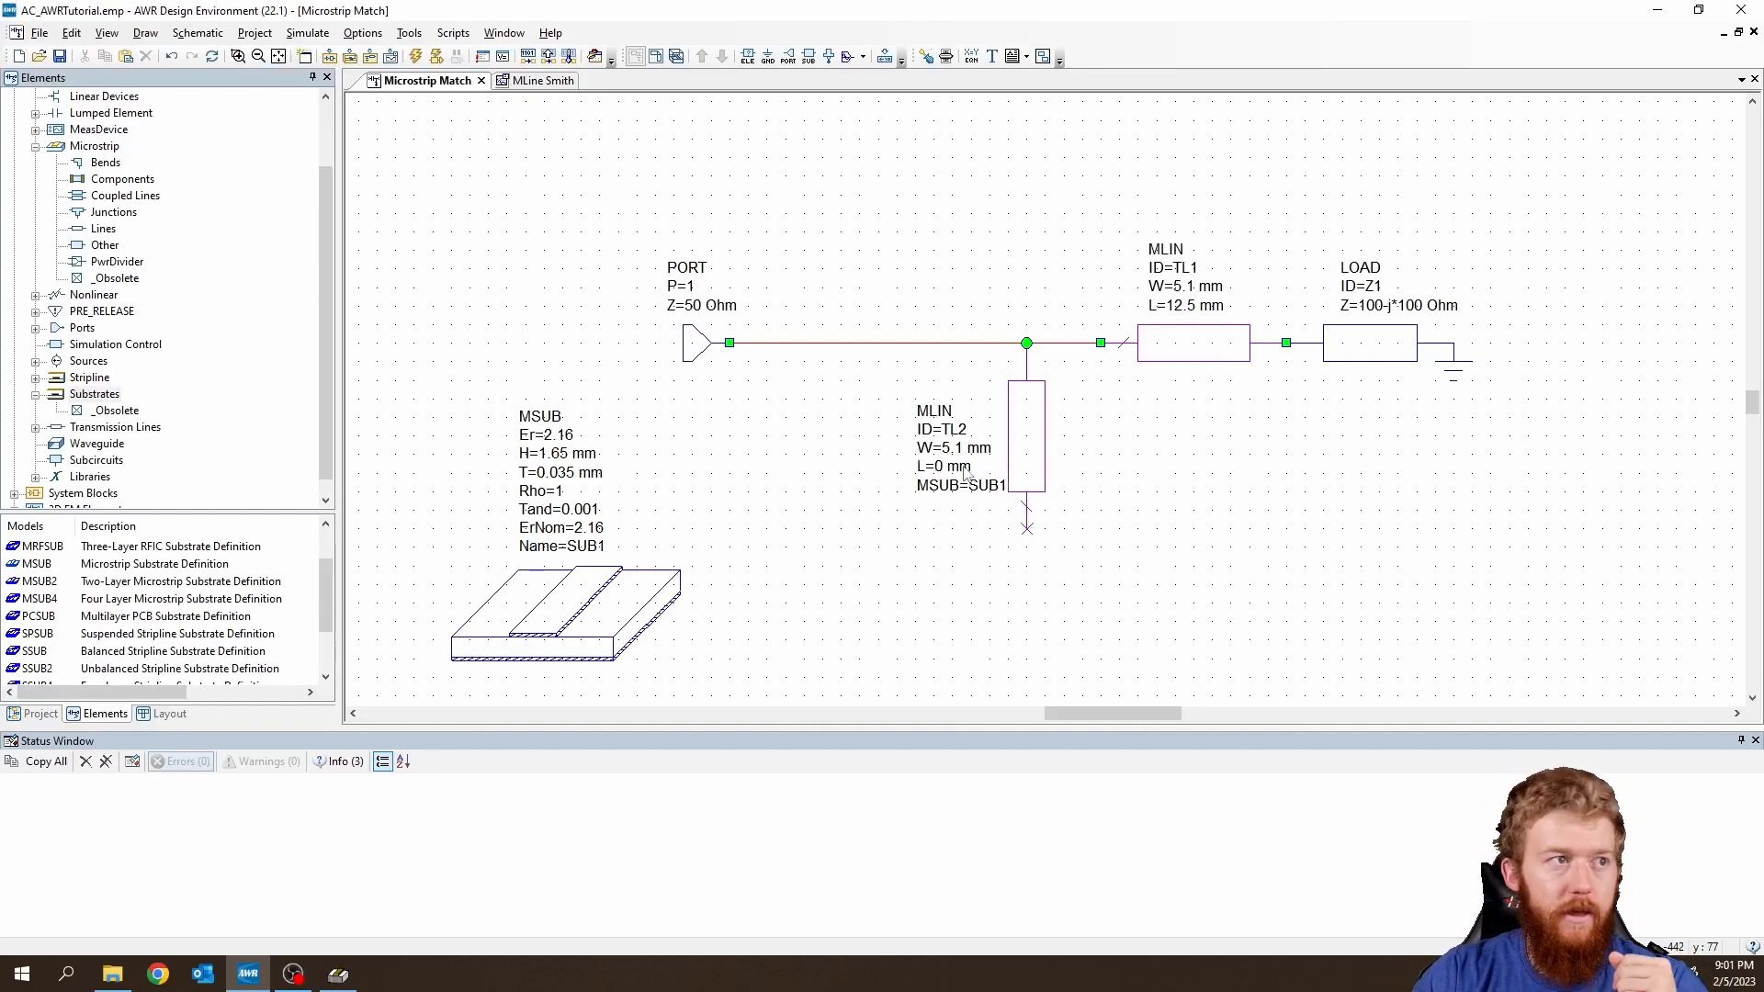
Mark the shunt stub's length L for tuning and simulate the circuit with the Smith chart shown.
left_click(543, 80)
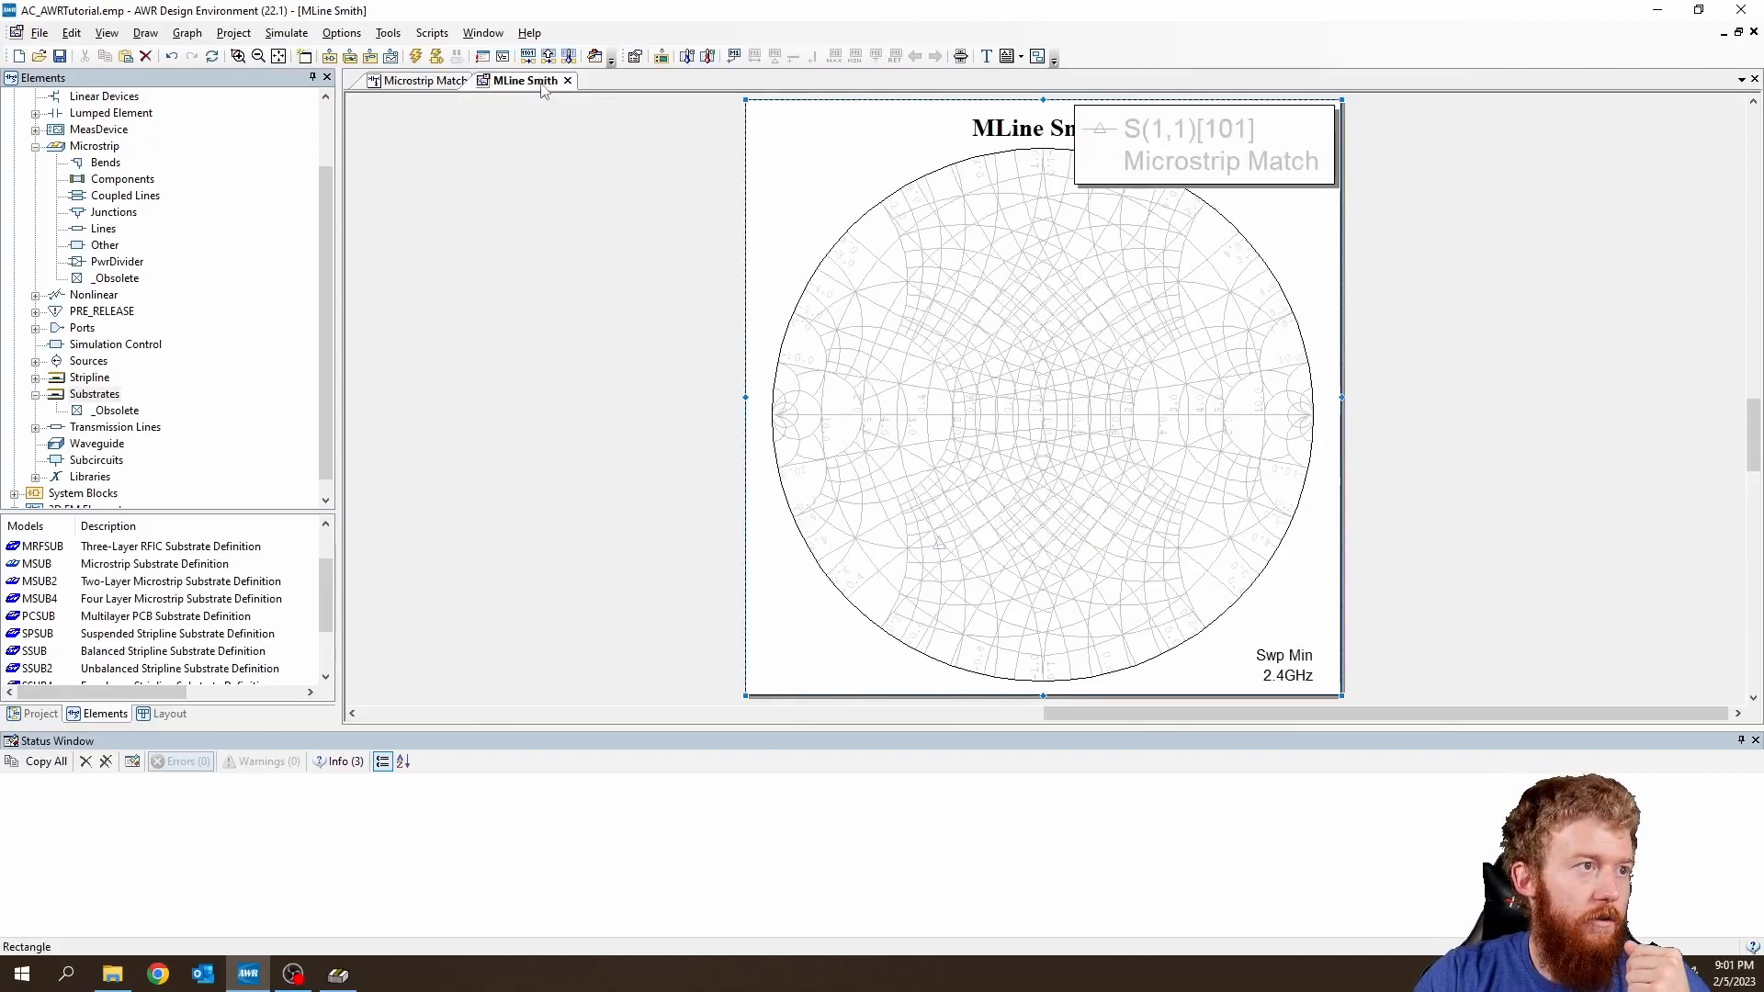
left_click(424, 81)
left_click(925, 56)
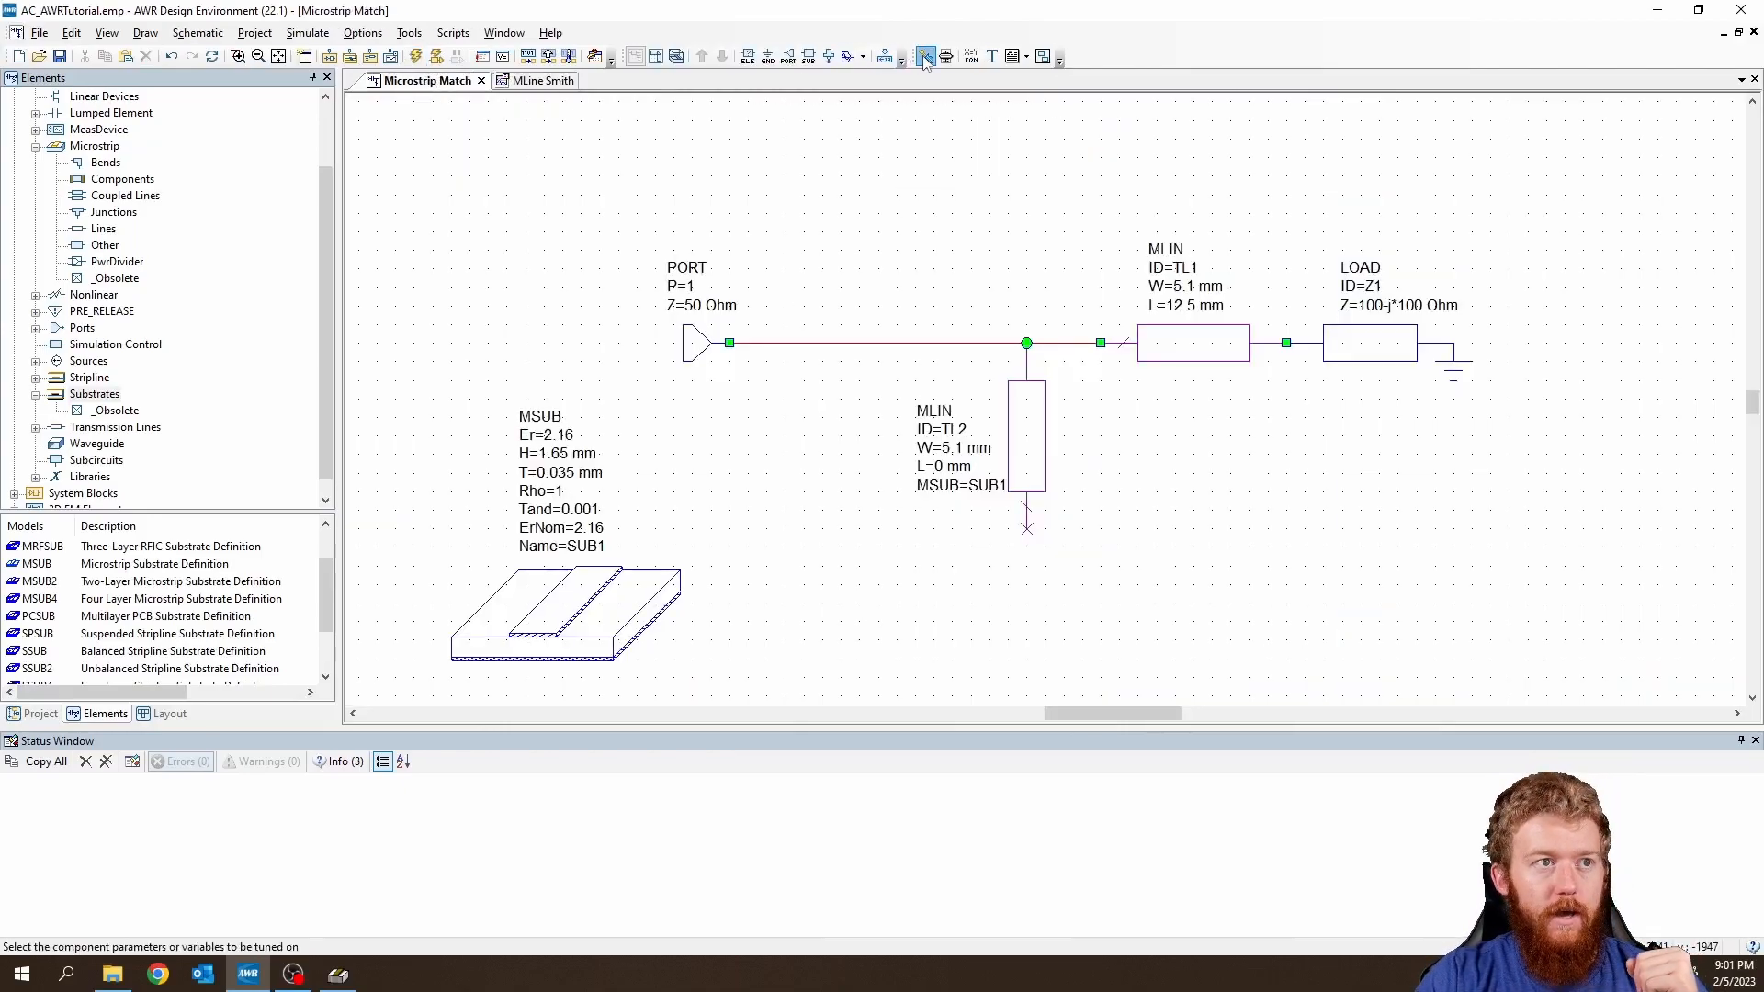
left_click(519, 80)
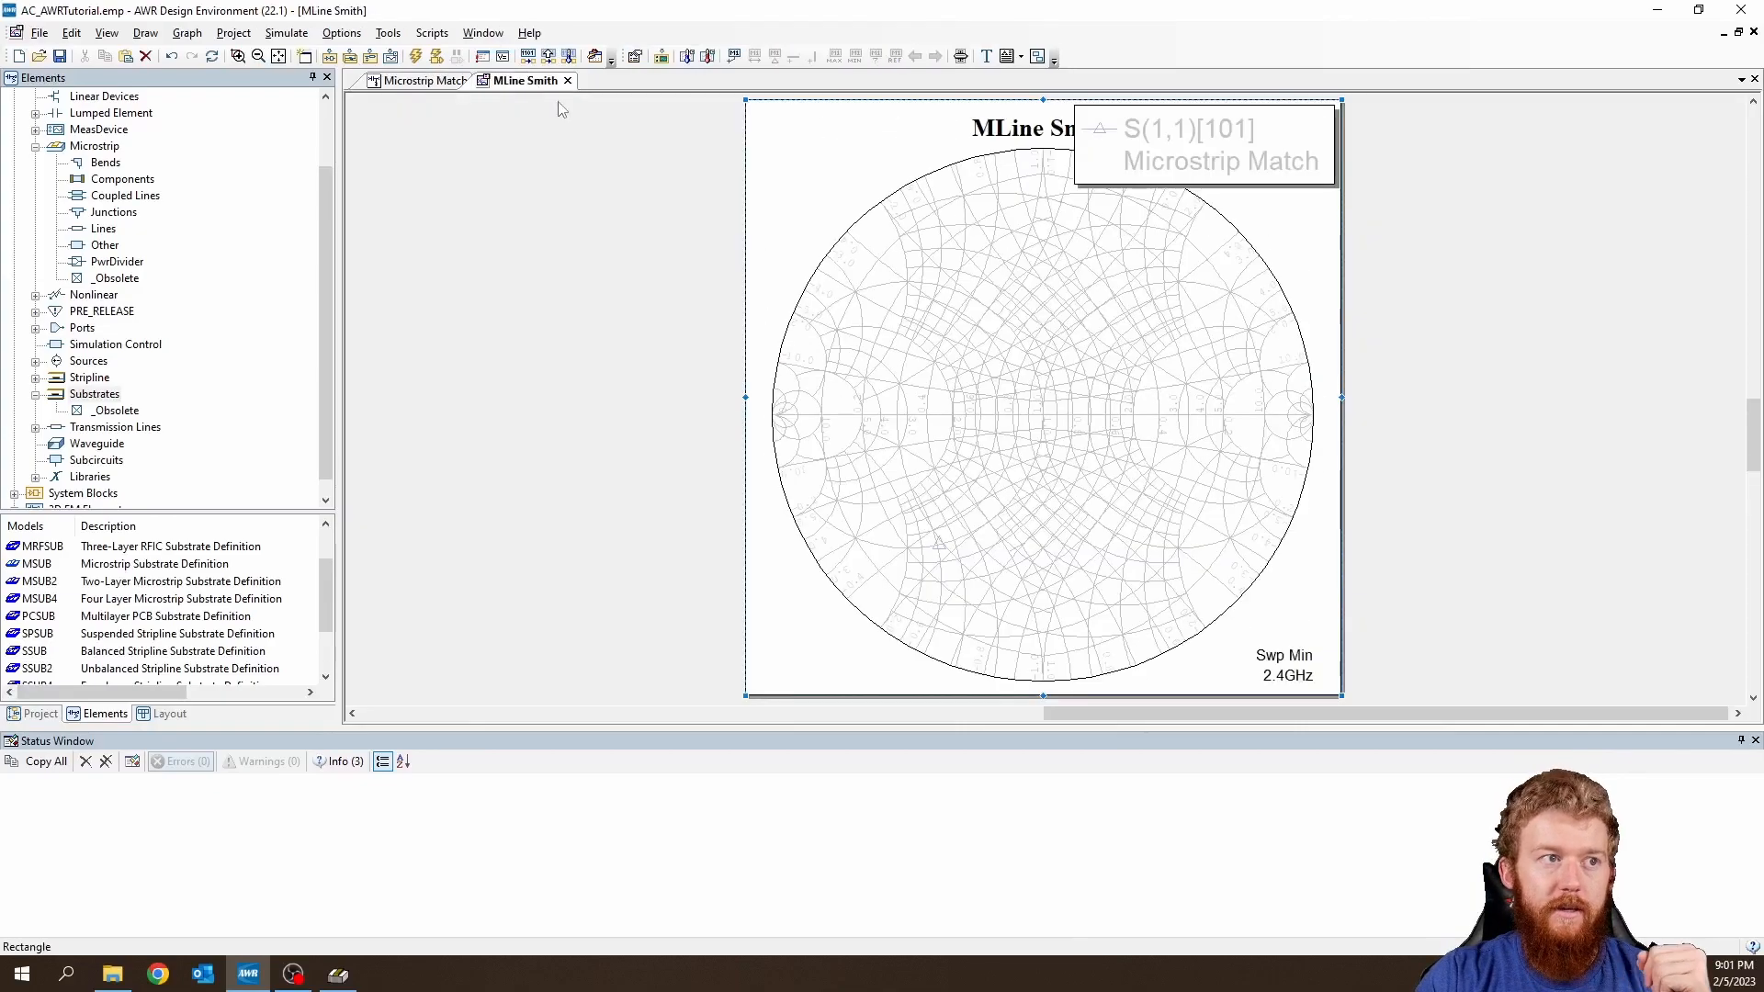
left_click(416, 57)
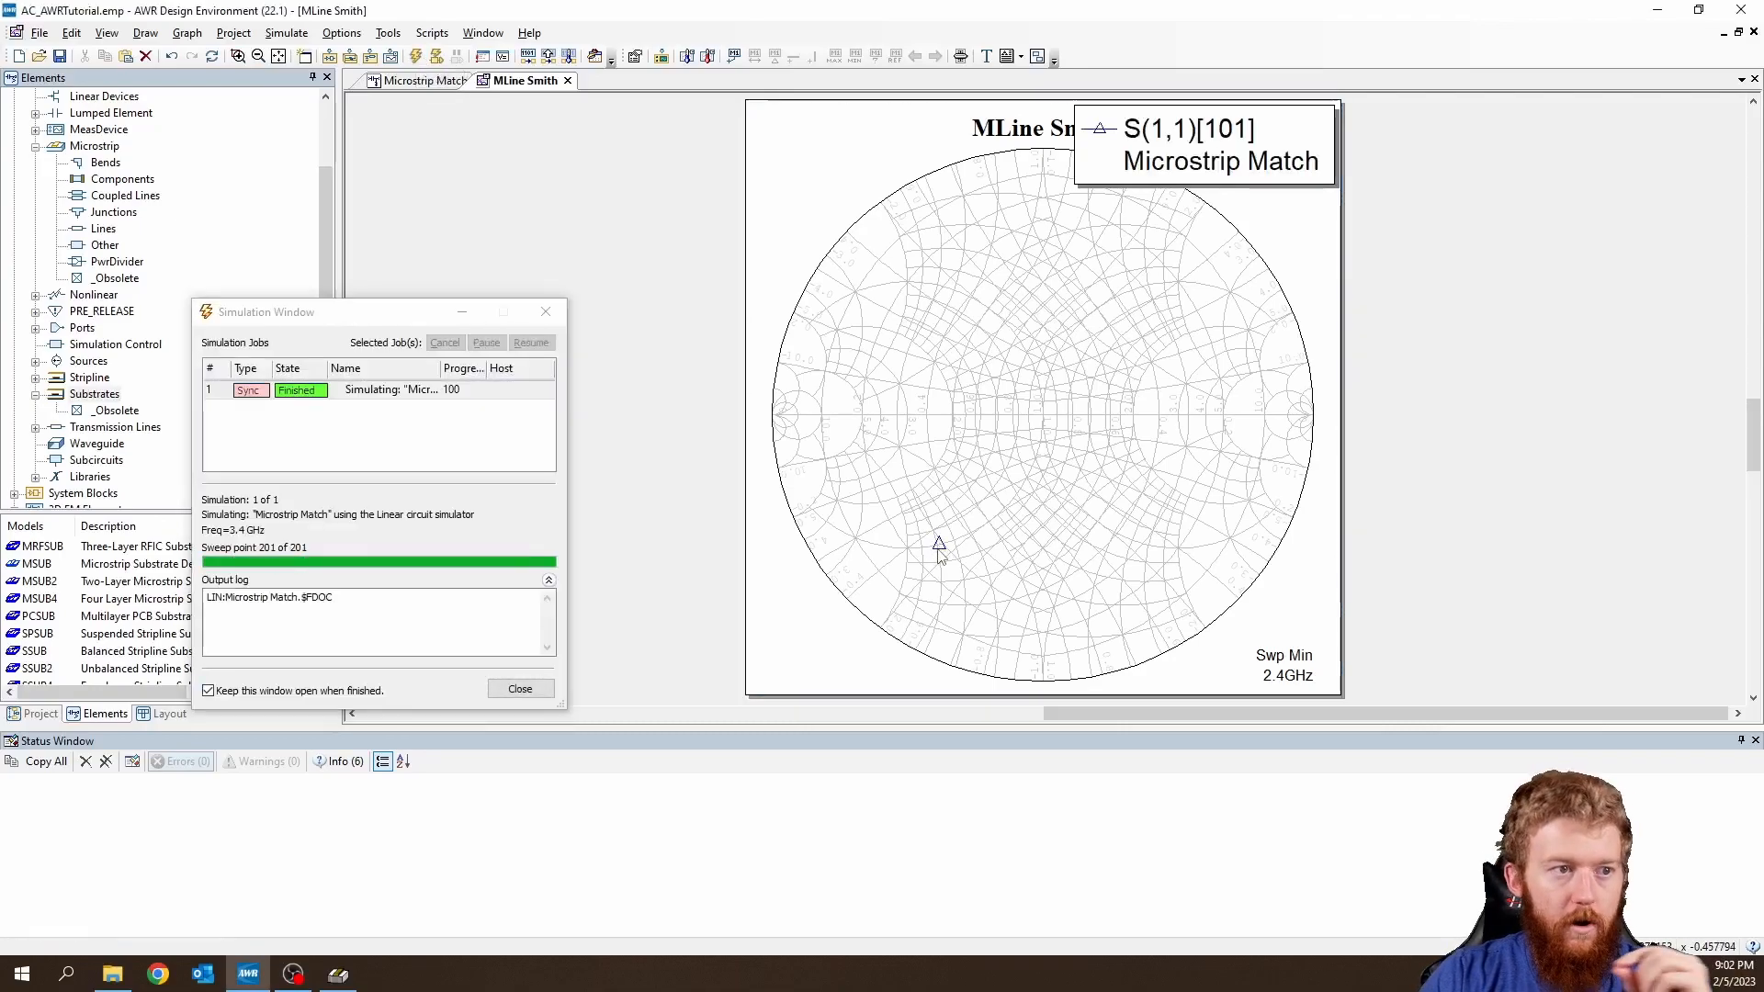
Set the S(1,1) trace's symbol size to 10 on the Smith chart and apply it.
mouse_move(955, 560)
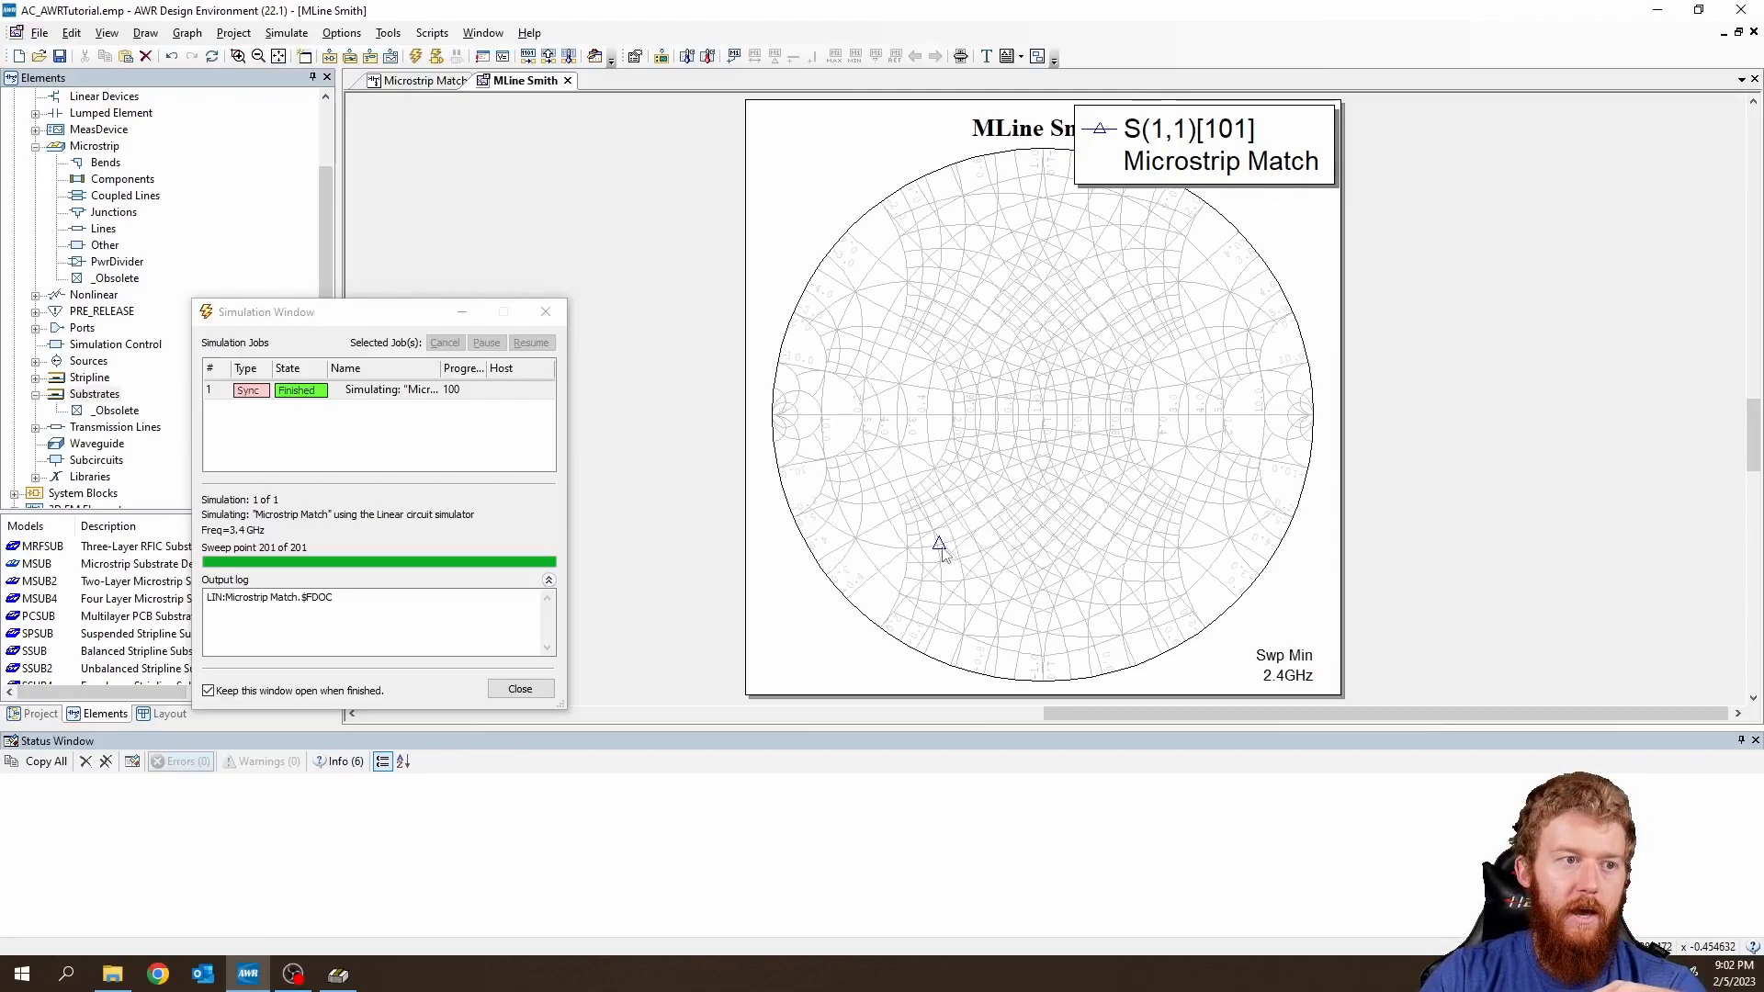
right_click(970, 557)
left_click(1034, 756)
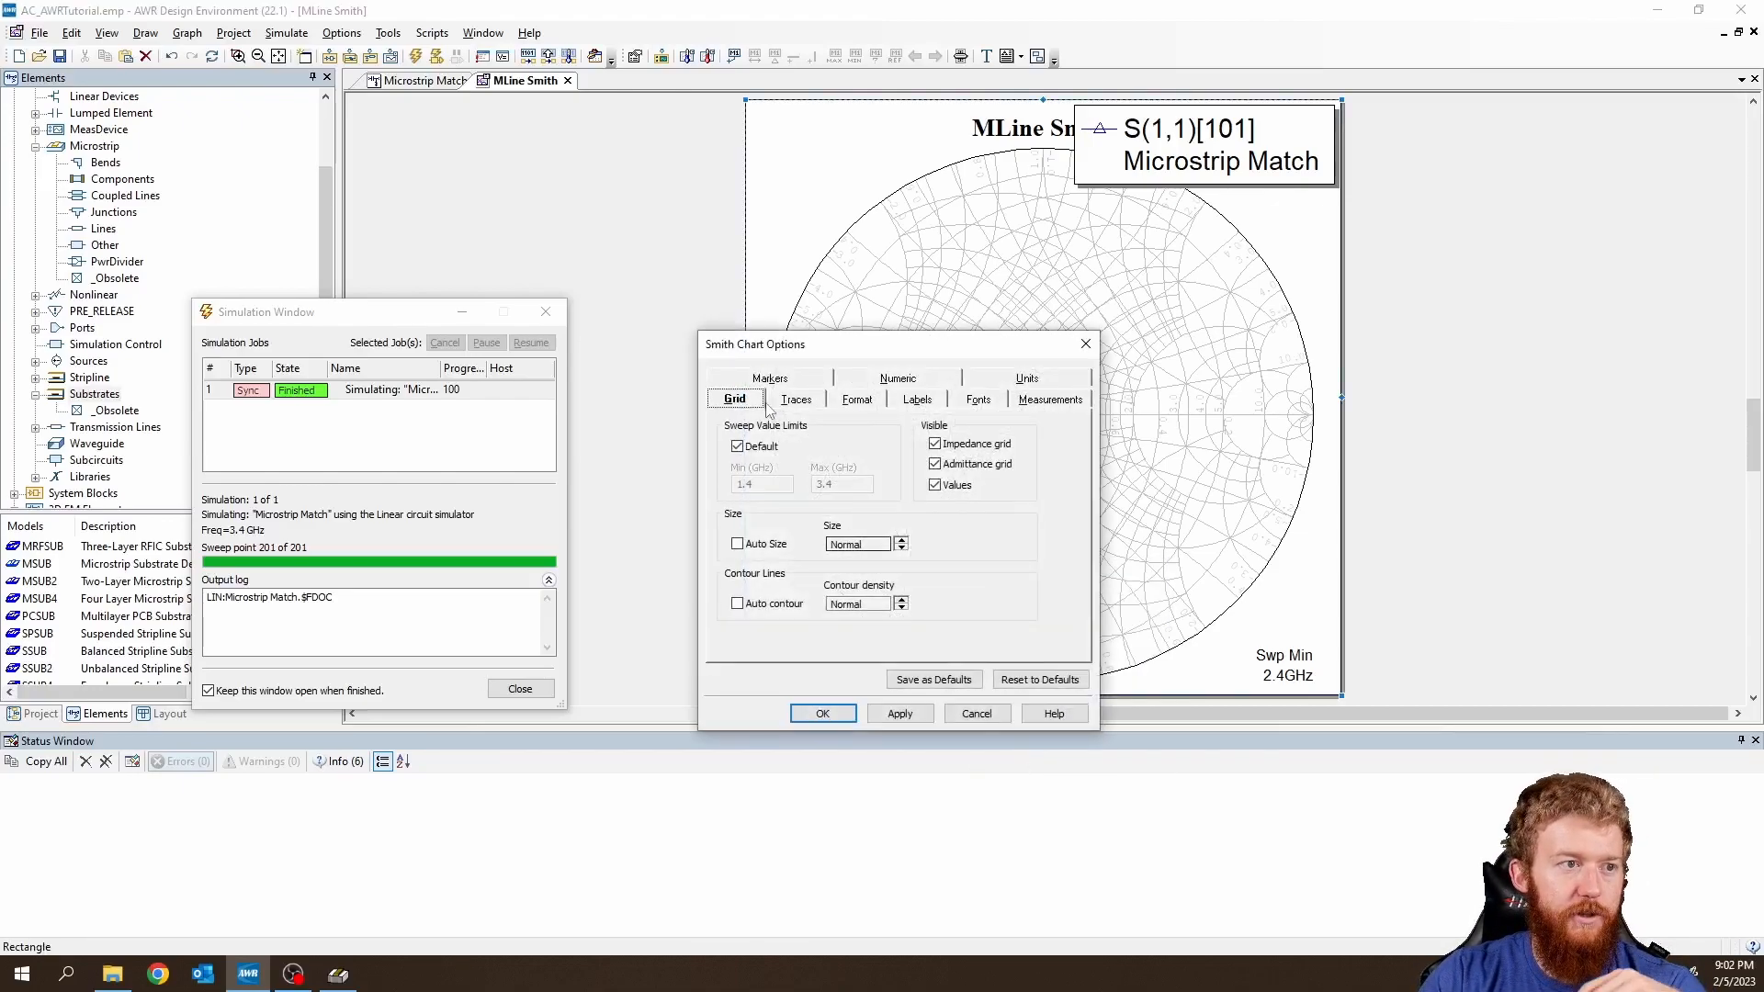
left_click(796, 400)
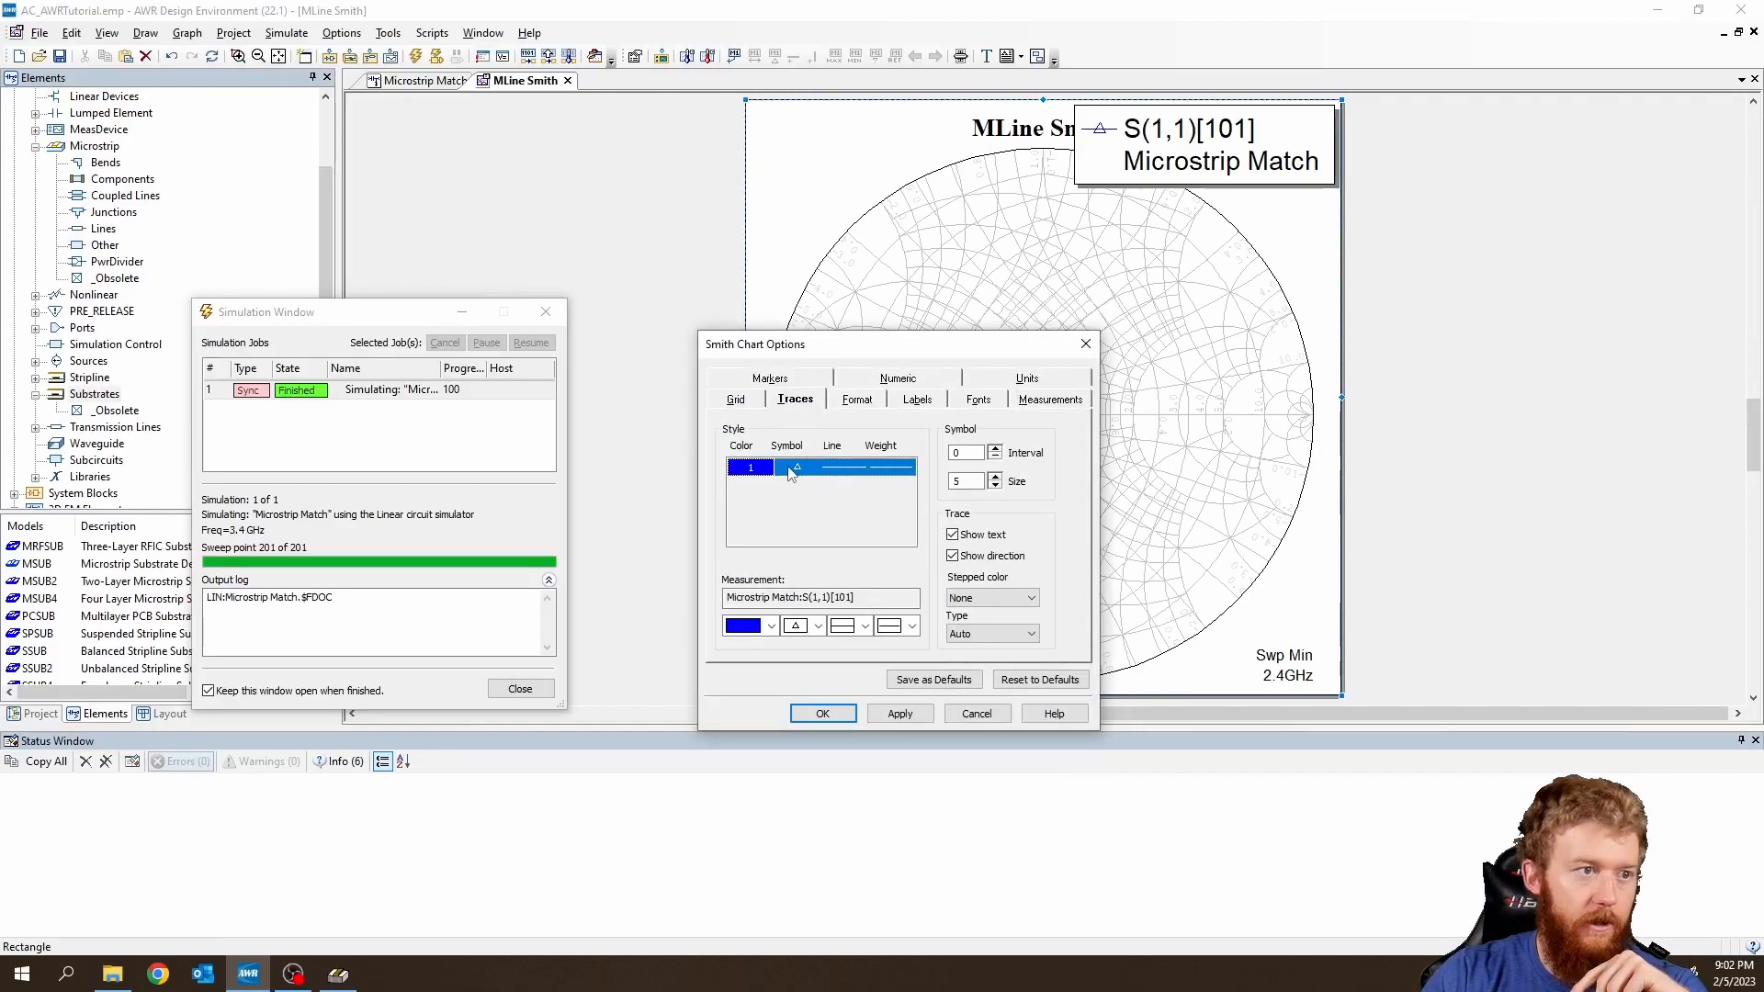
left_click_drag(972, 483, 922, 490)
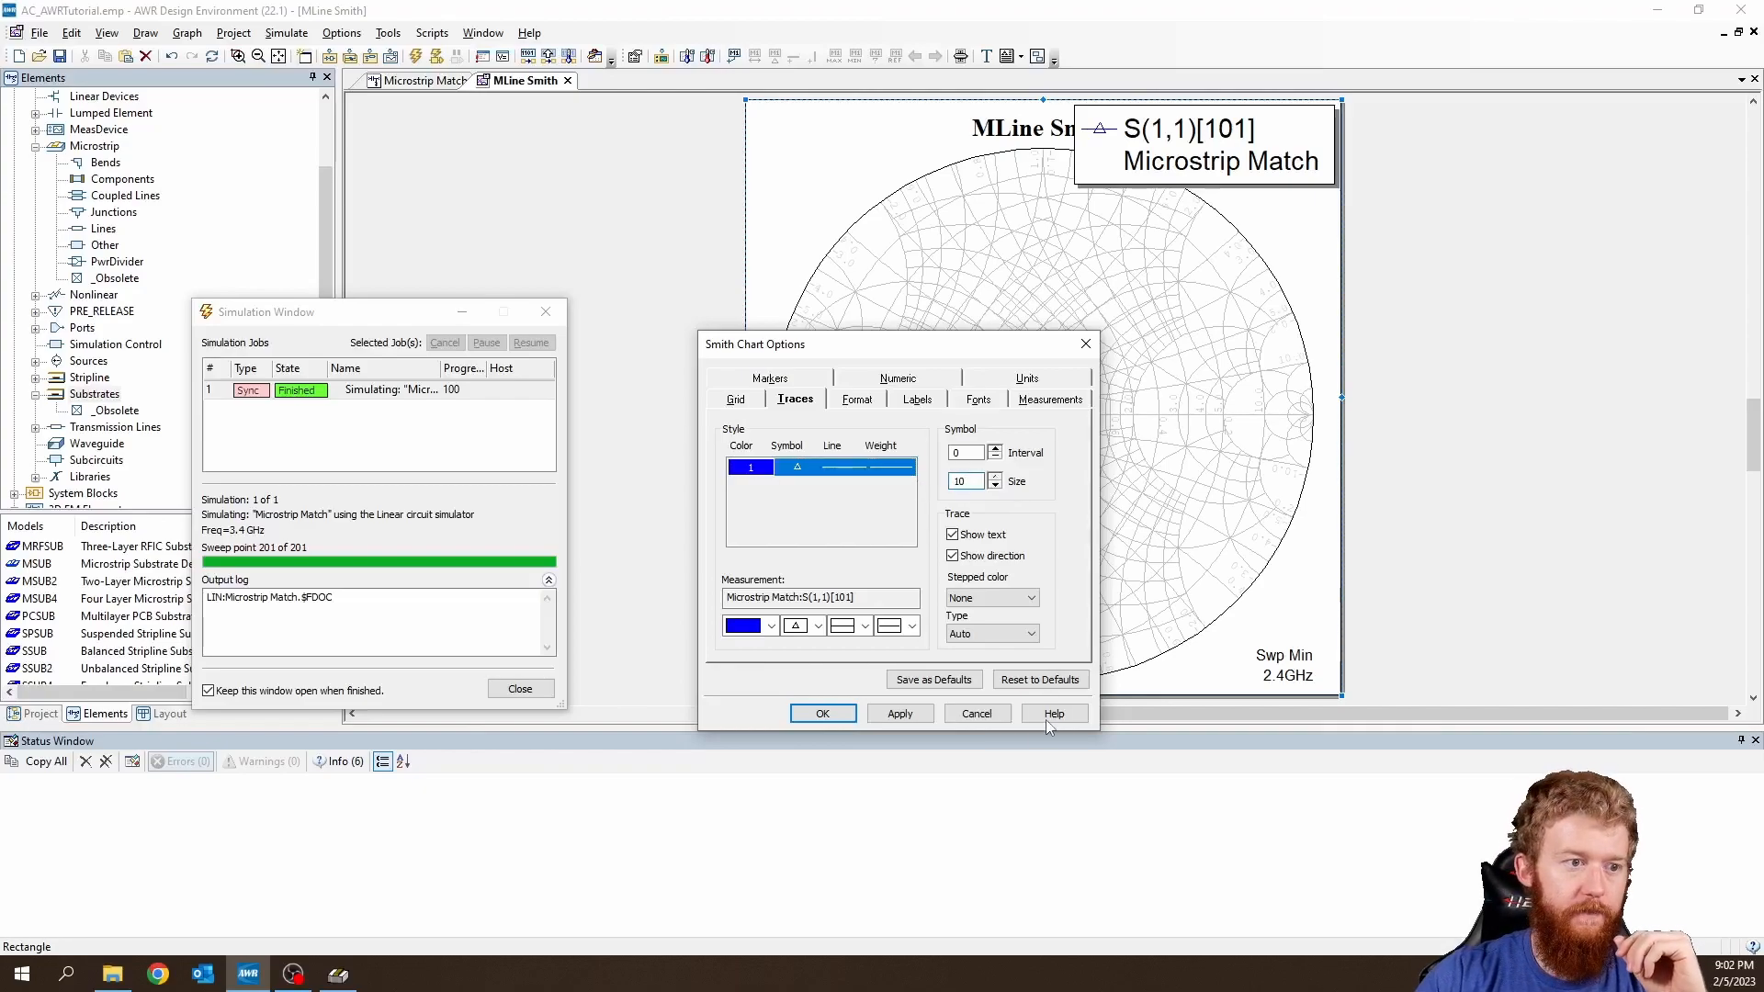
left_click(900, 713)
left_click_drag(918, 344, 1366, 259)
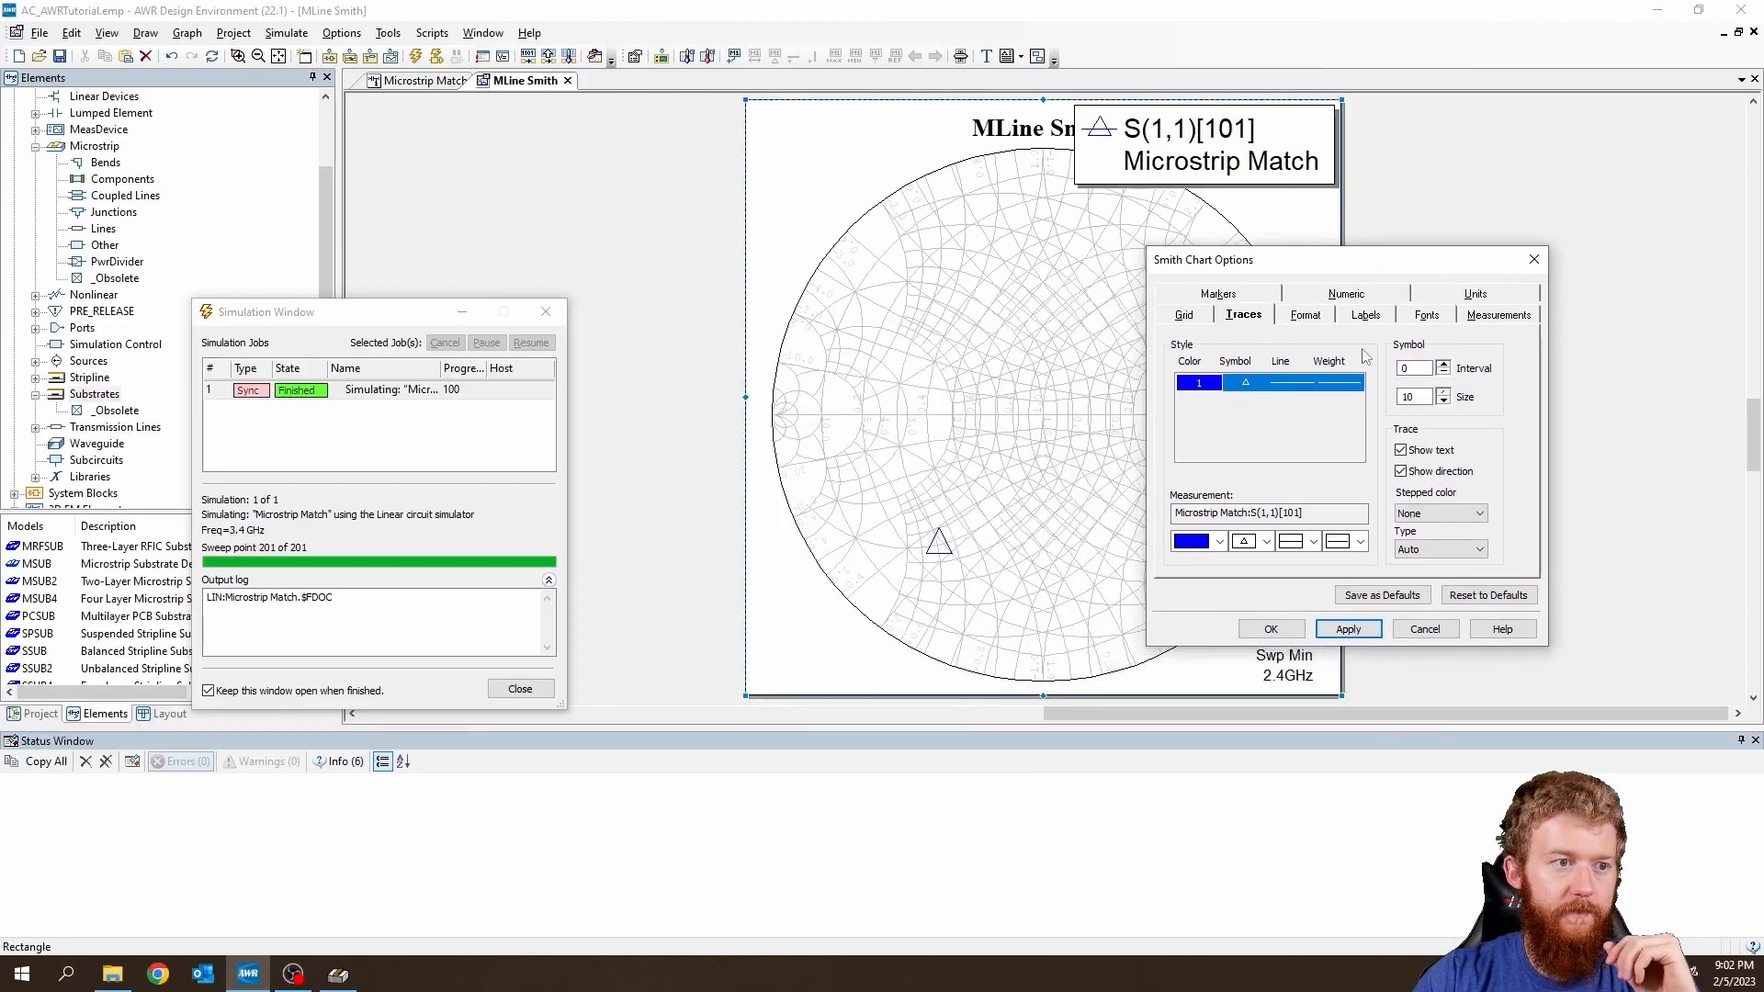
Try a symbol size of 5 and reselect the triangle symbol for the S(1,1) trace.
left_click_drag(1425, 397, 1379, 405)
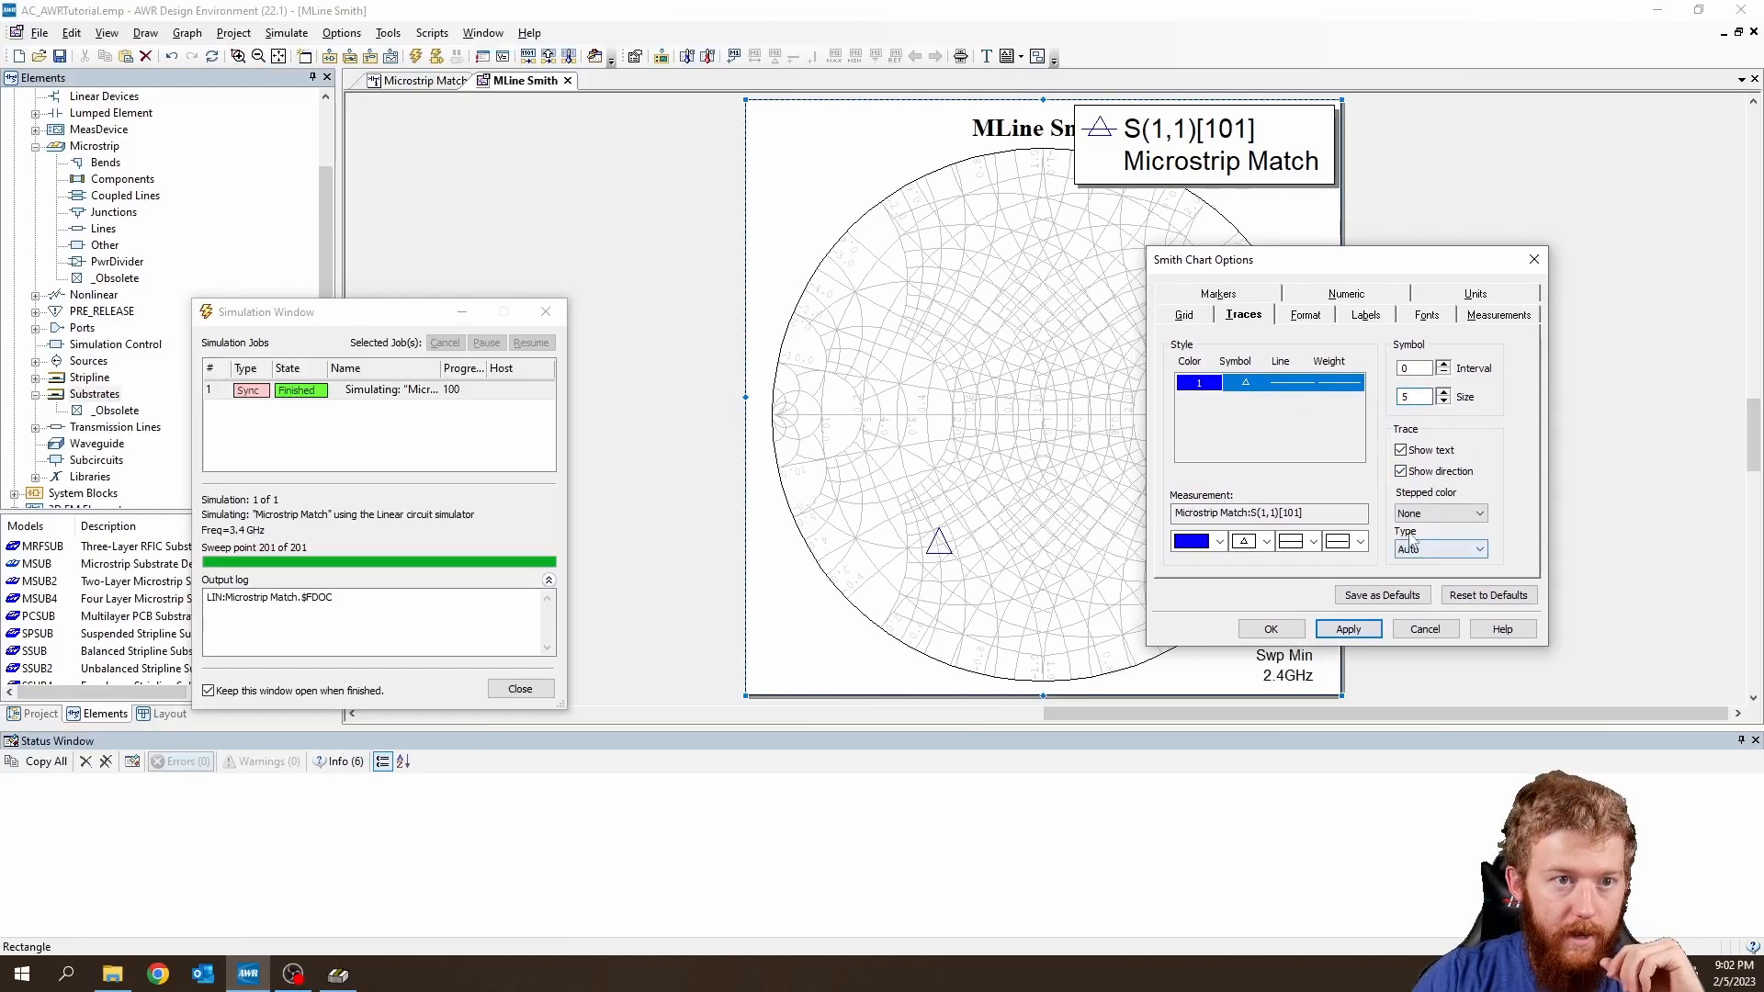
left_click(1266, 541)
left_click(1265, 541)
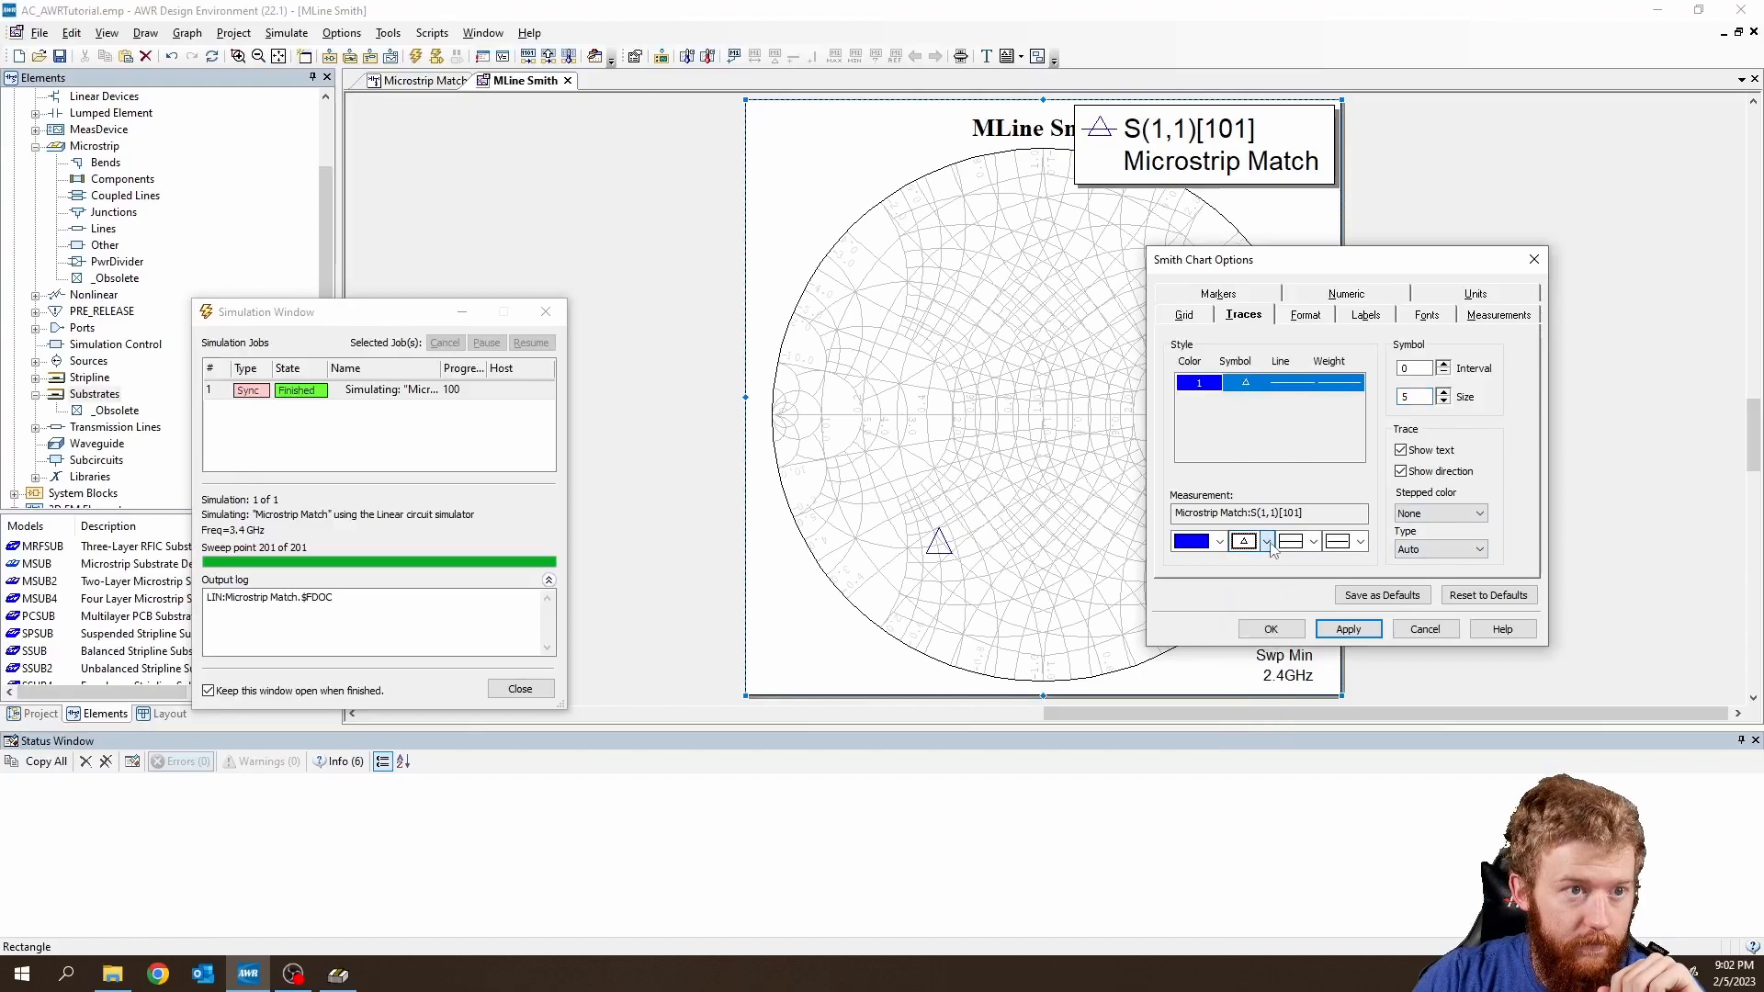
left_click(1314, 388)
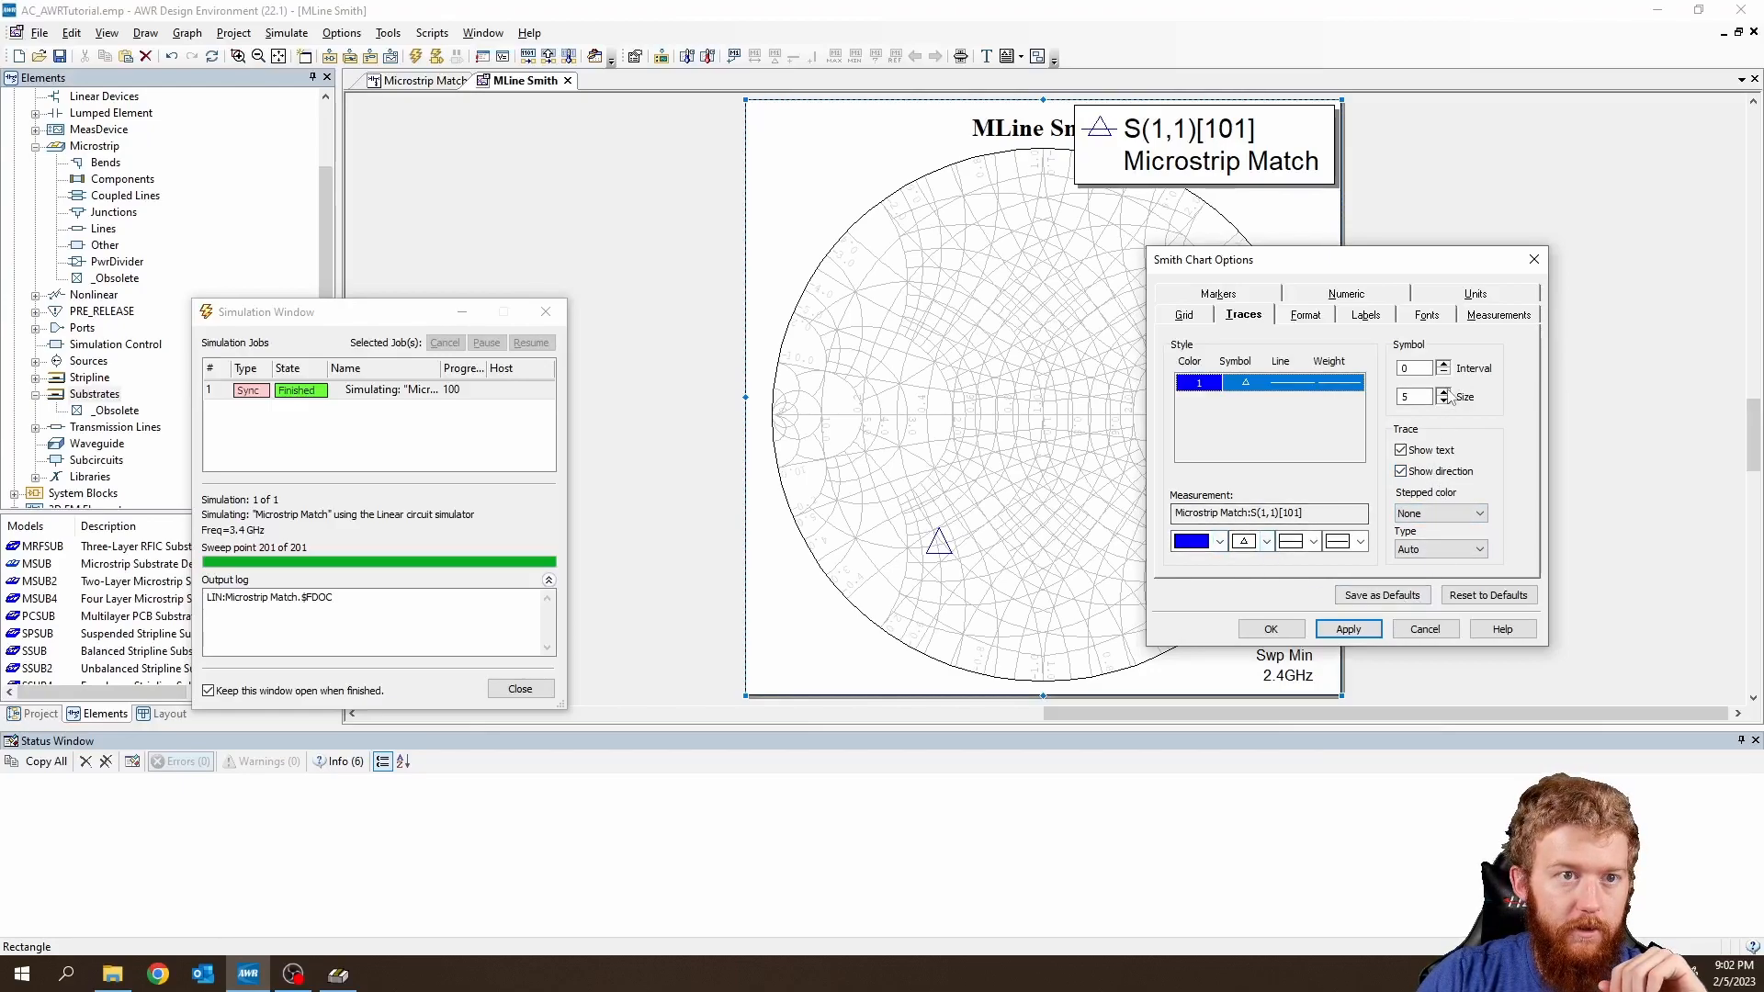
Restore the symbol size of 10 and accept the Smith chart options.
double_click(1402, 396)
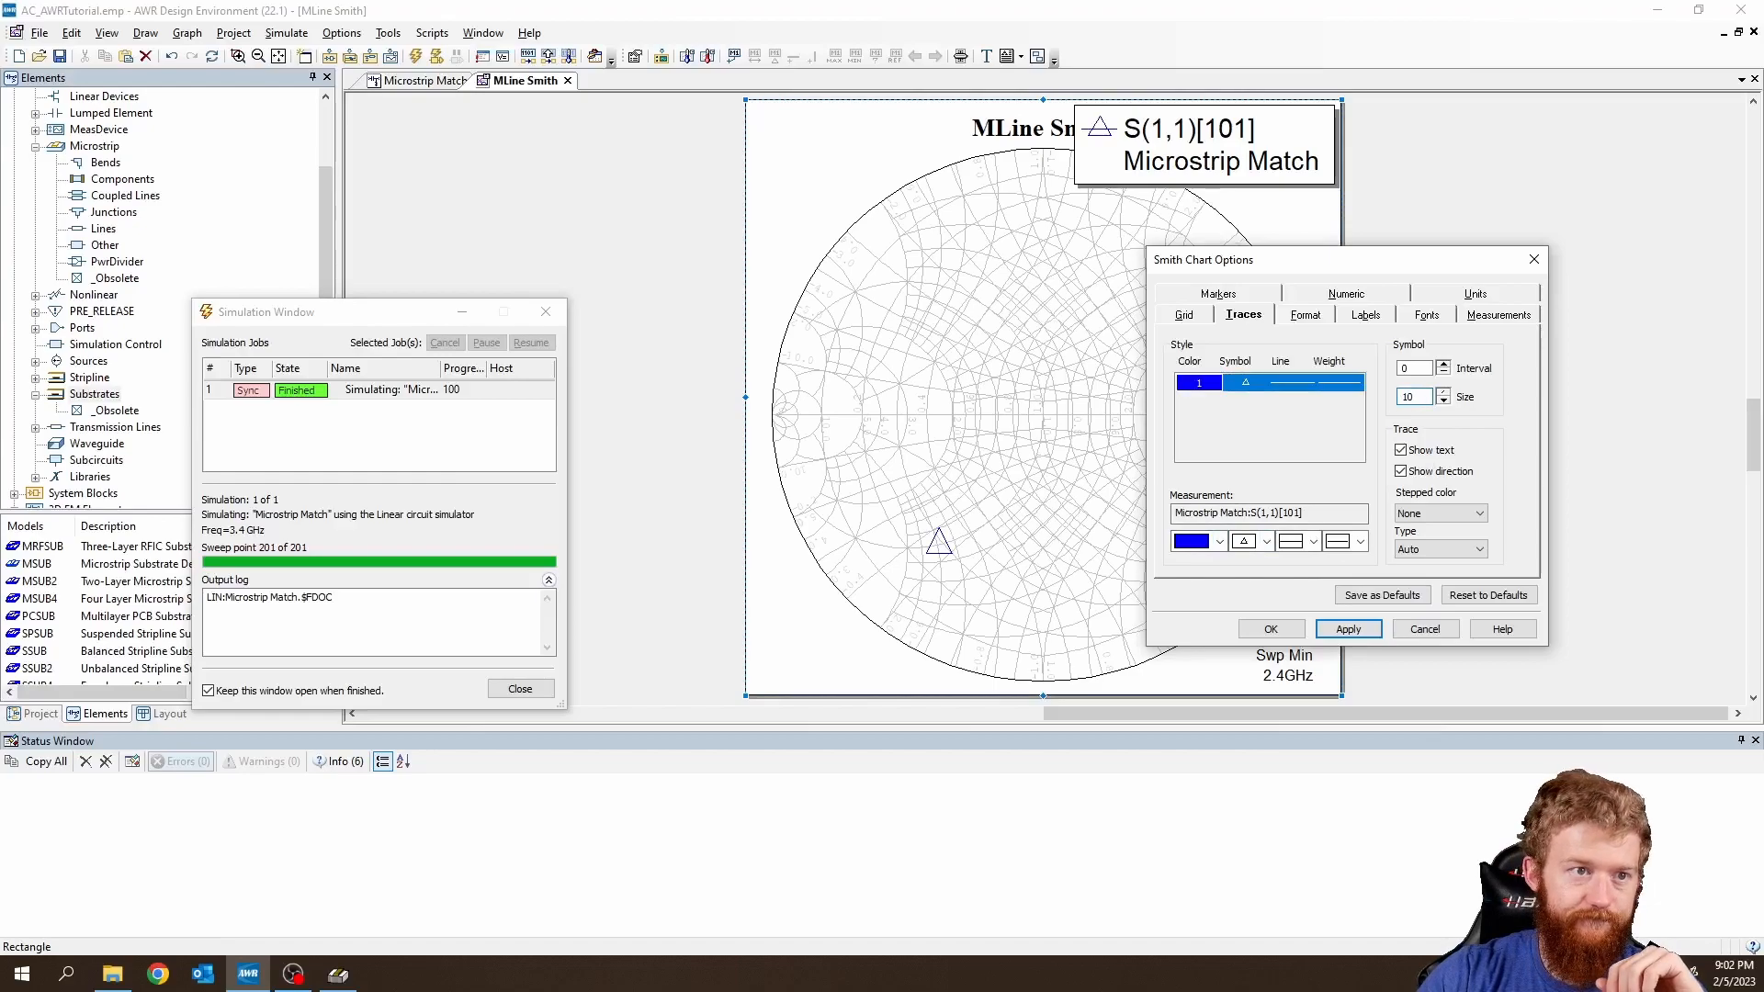
type("10")
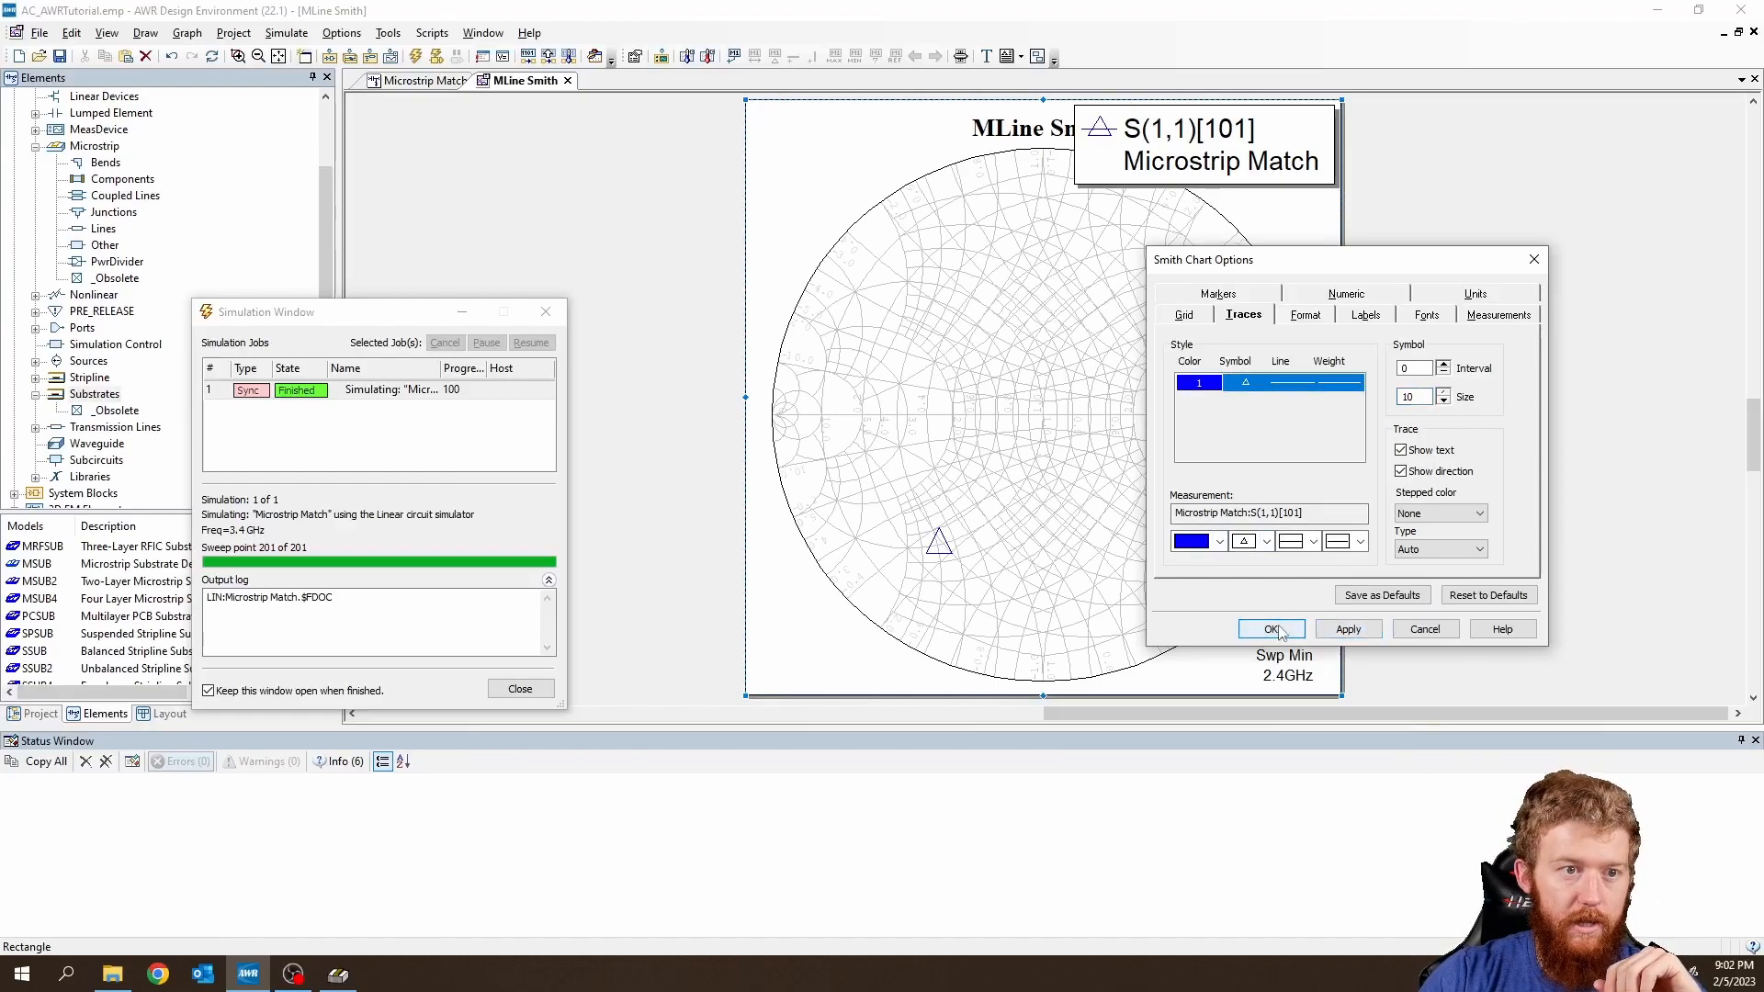
left_click(1280, 632)
left_click(940, 562)
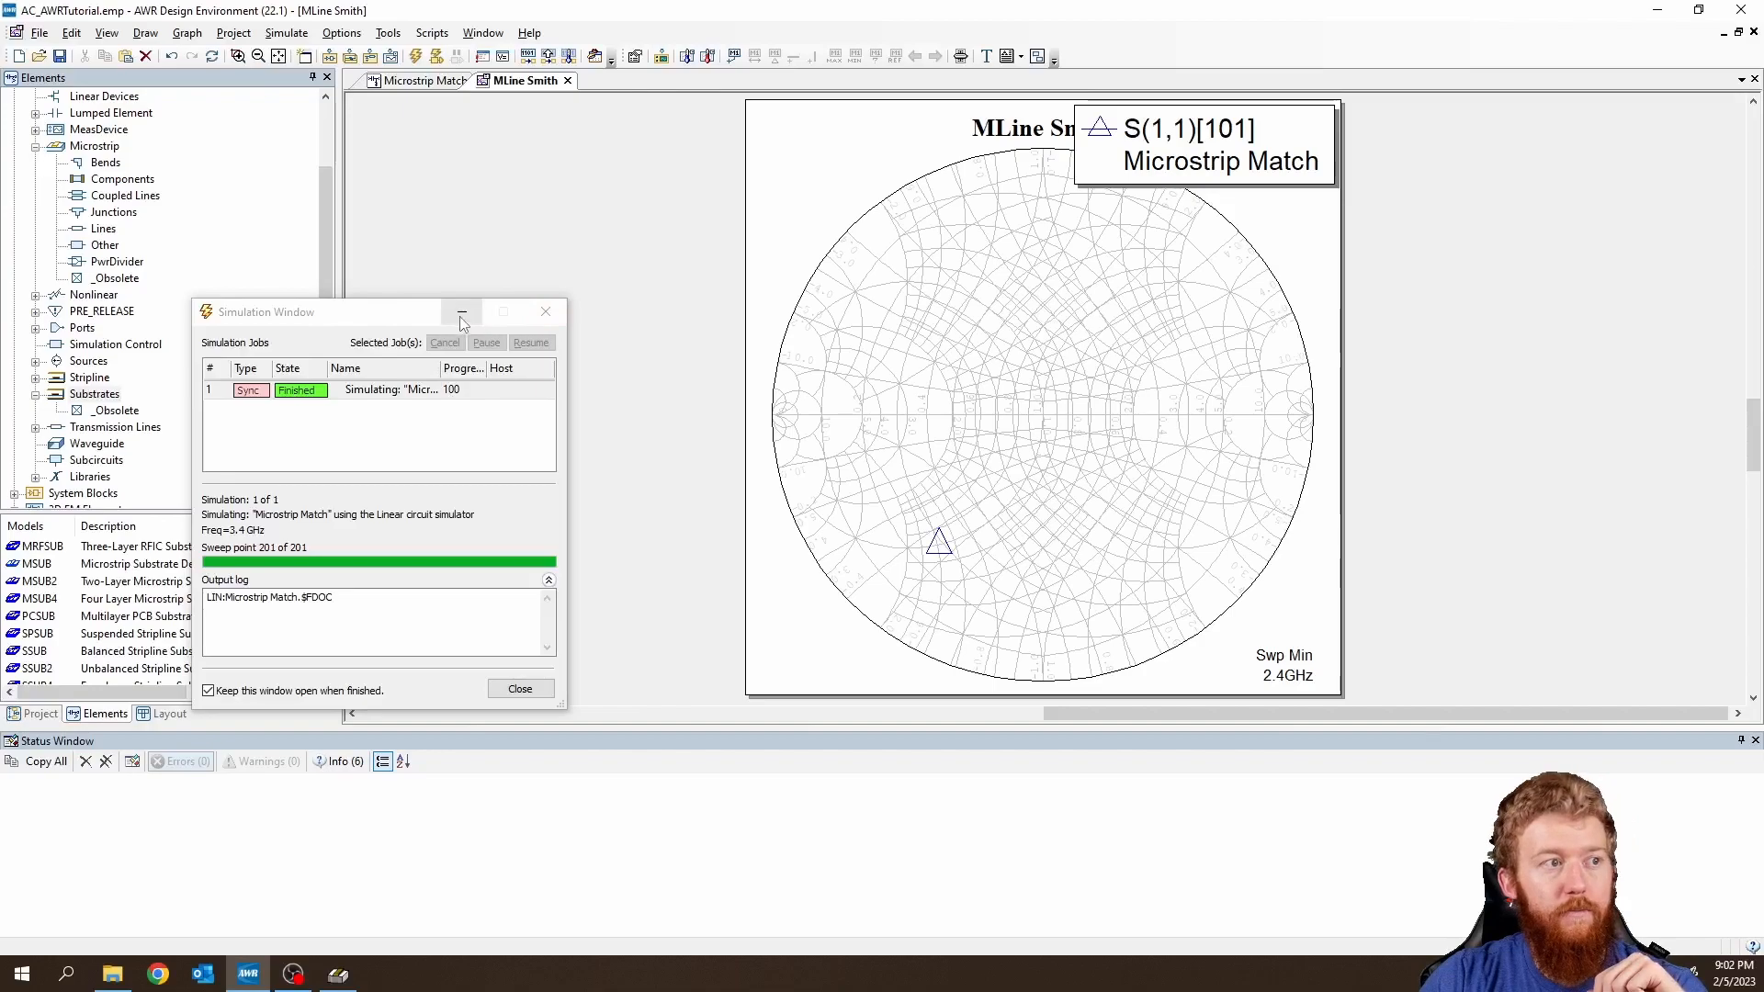
Close the simulation window and open the tuner for the TL2 length, clear of the Smith chart.
left_click(546, 312)
left_click(960, 56)
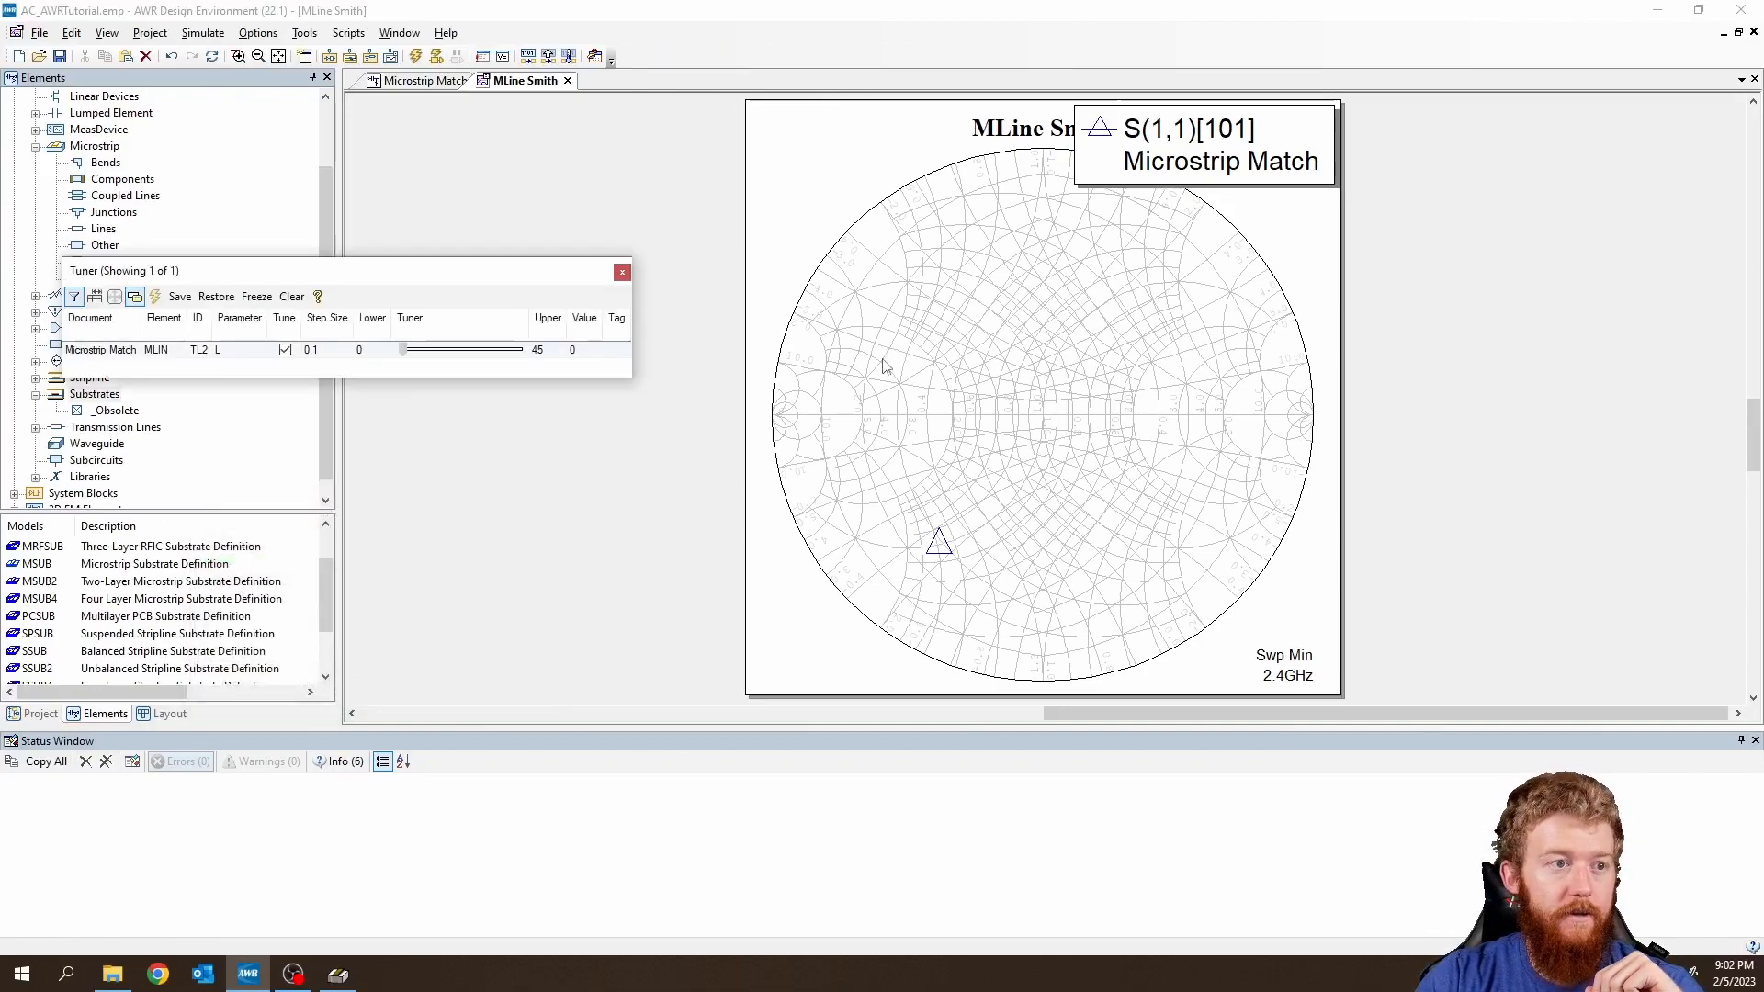
left_click_drag(464, 287, 472, 253)
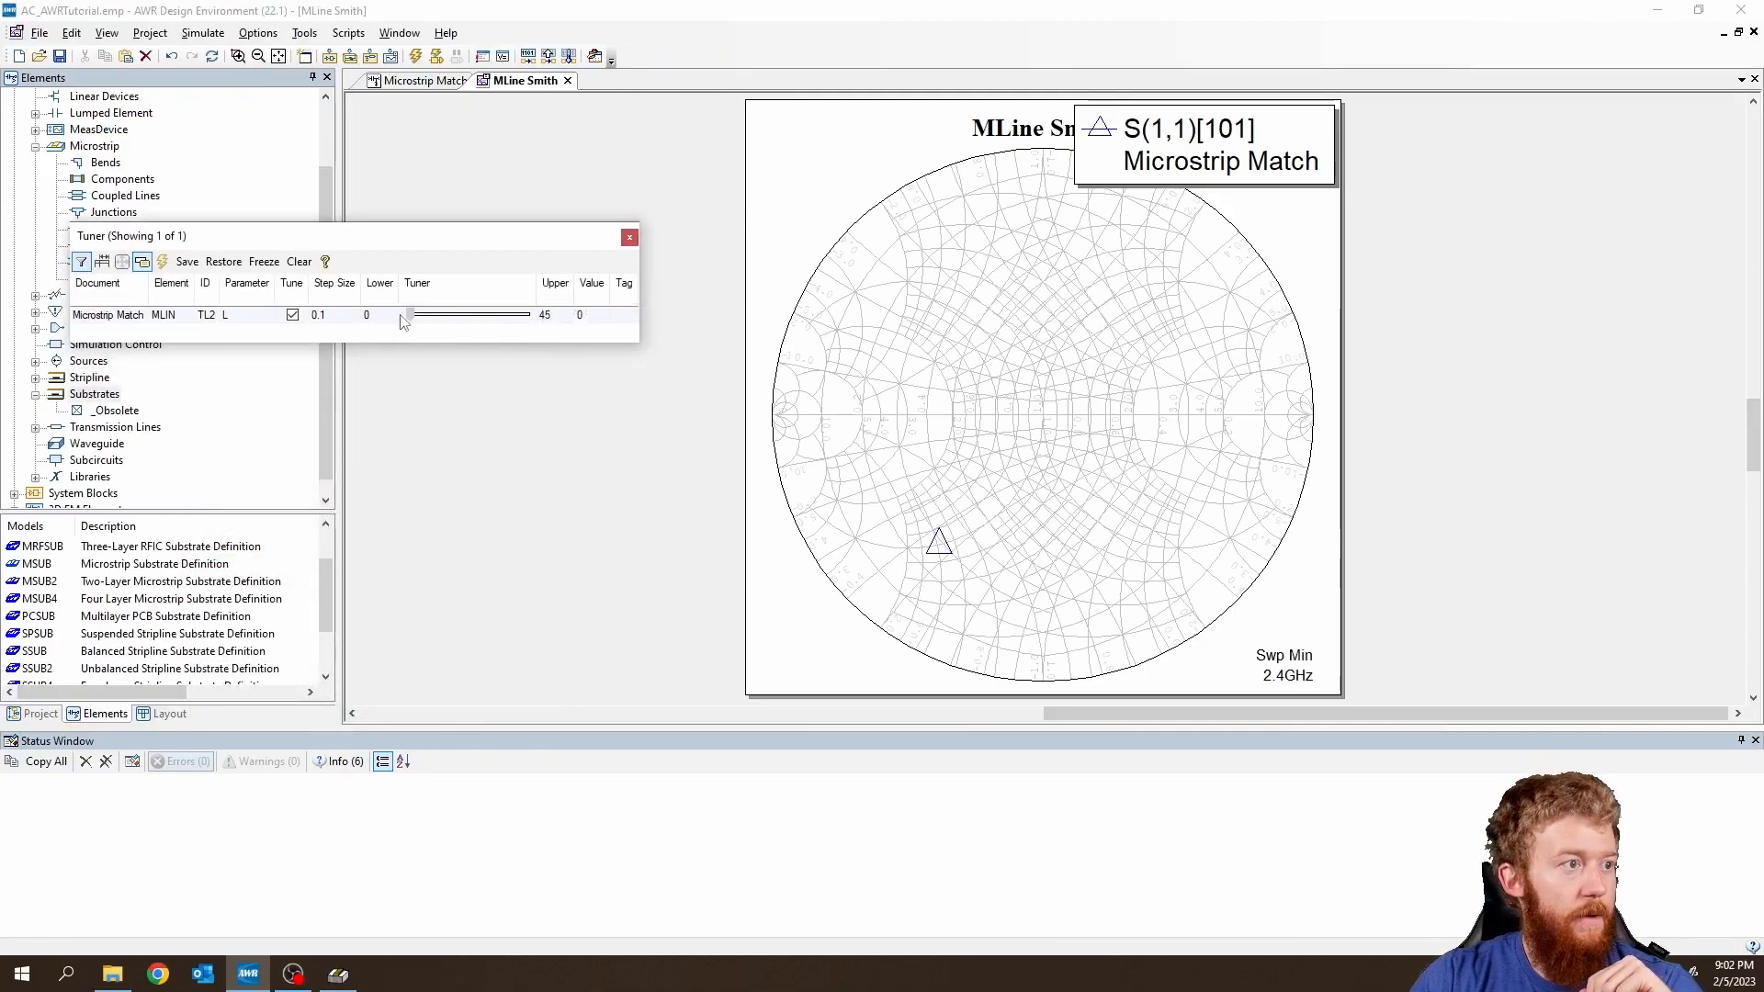
Tune the TL2 stub length up to 31.1 mm, back to 0, and up again to 31.8 mm.
mouse_move(411, 318)
left_mouse_down()
mouse_move(544, 321)
mouse_move(395, 322)
mouse_move(493, 326)
left_mouse_up()
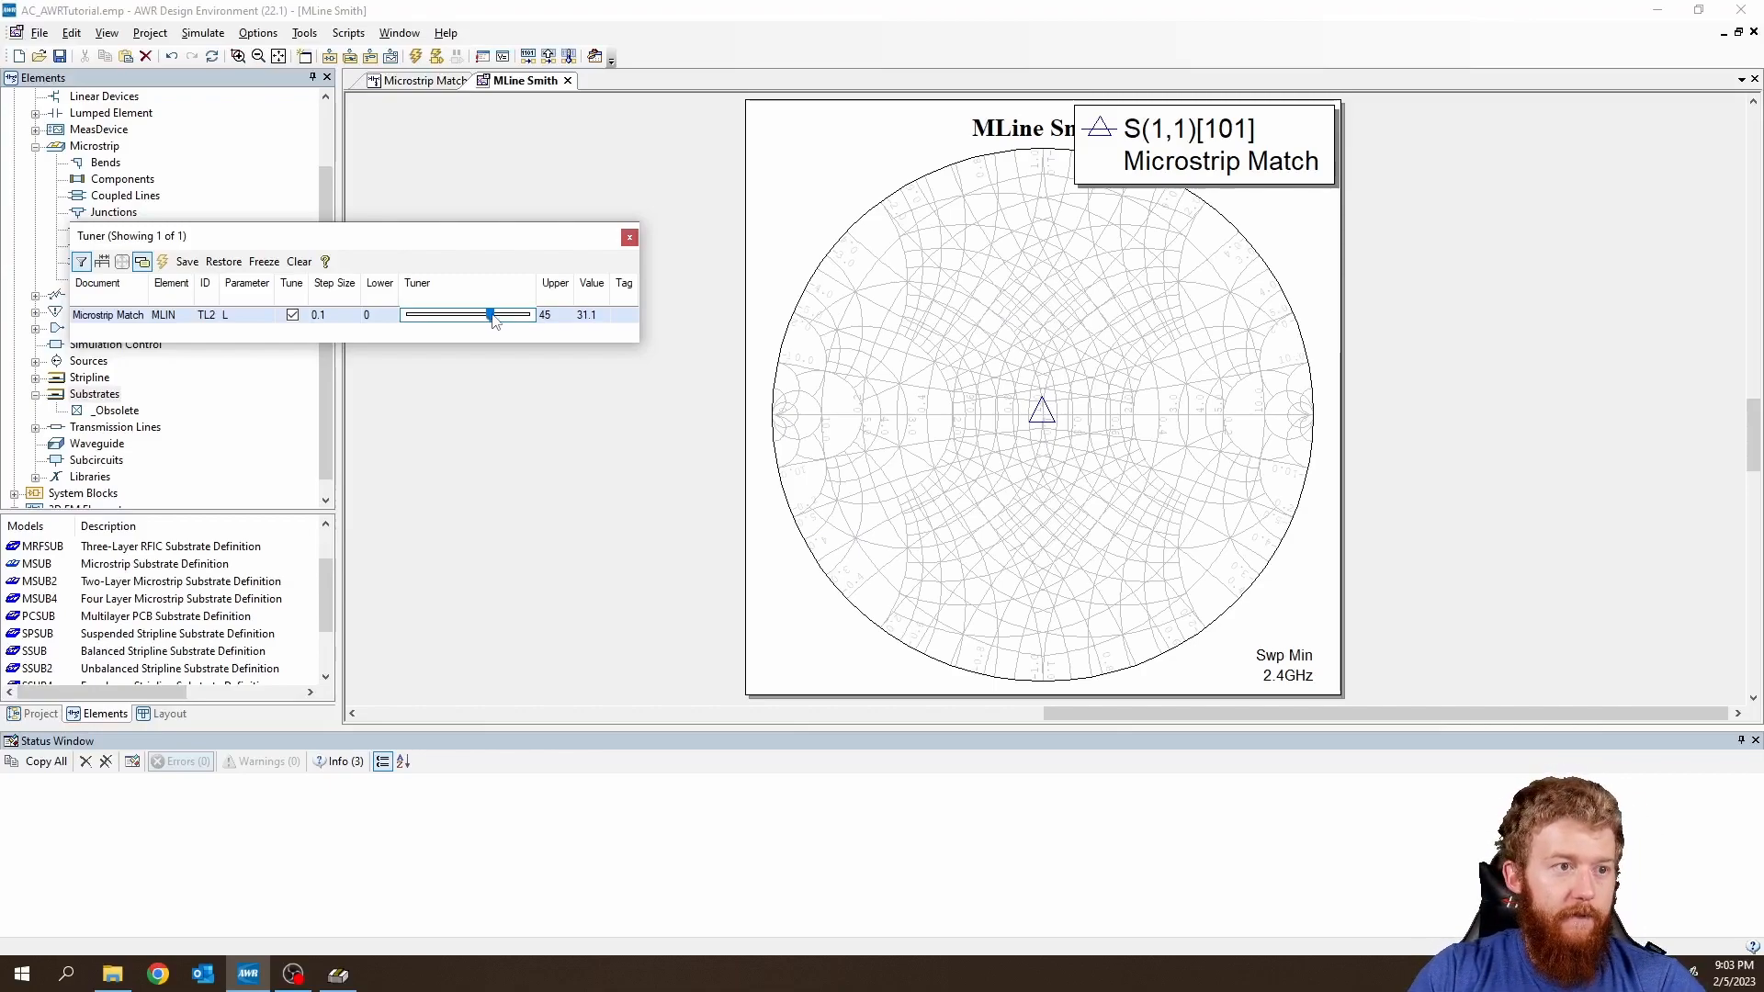
left_click_drag(493, 321, 394, 320)
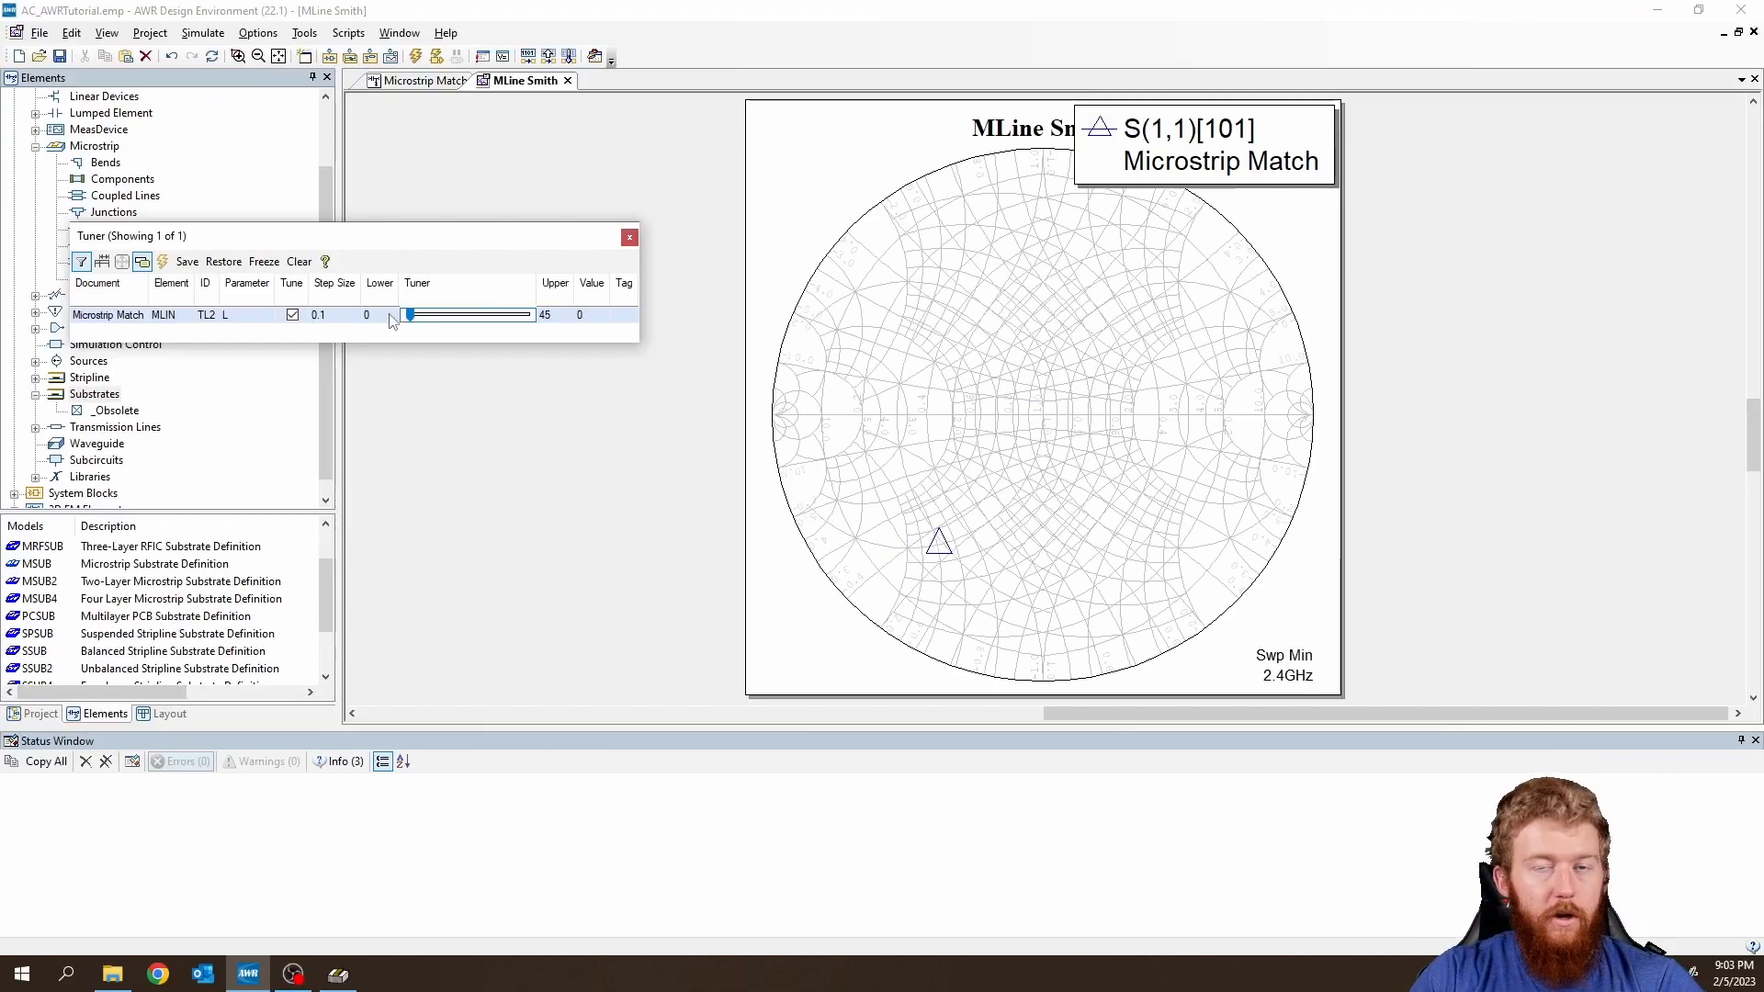
left_click_drag(407, 319, 491, 319)
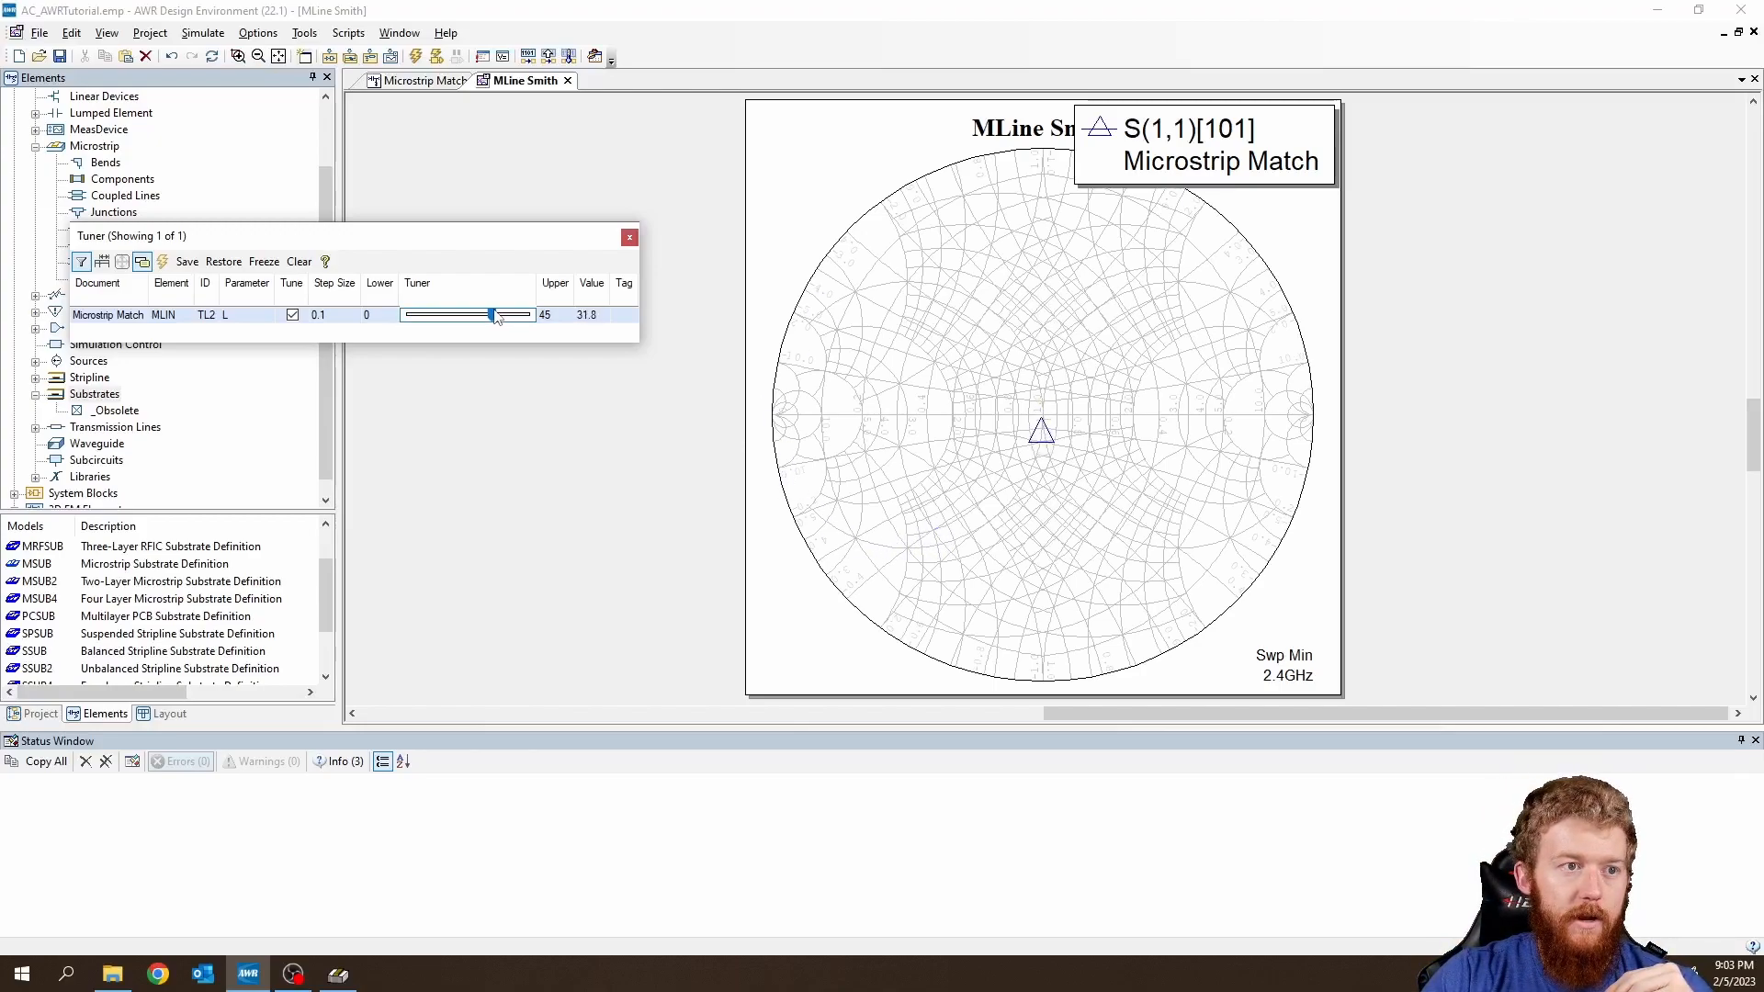
Narrow the TL2 length tuning range to 31 through 32, keep the length at 31.1 mm, and close the tuner.
double_click(547, 315)
type("32")
key("Return")
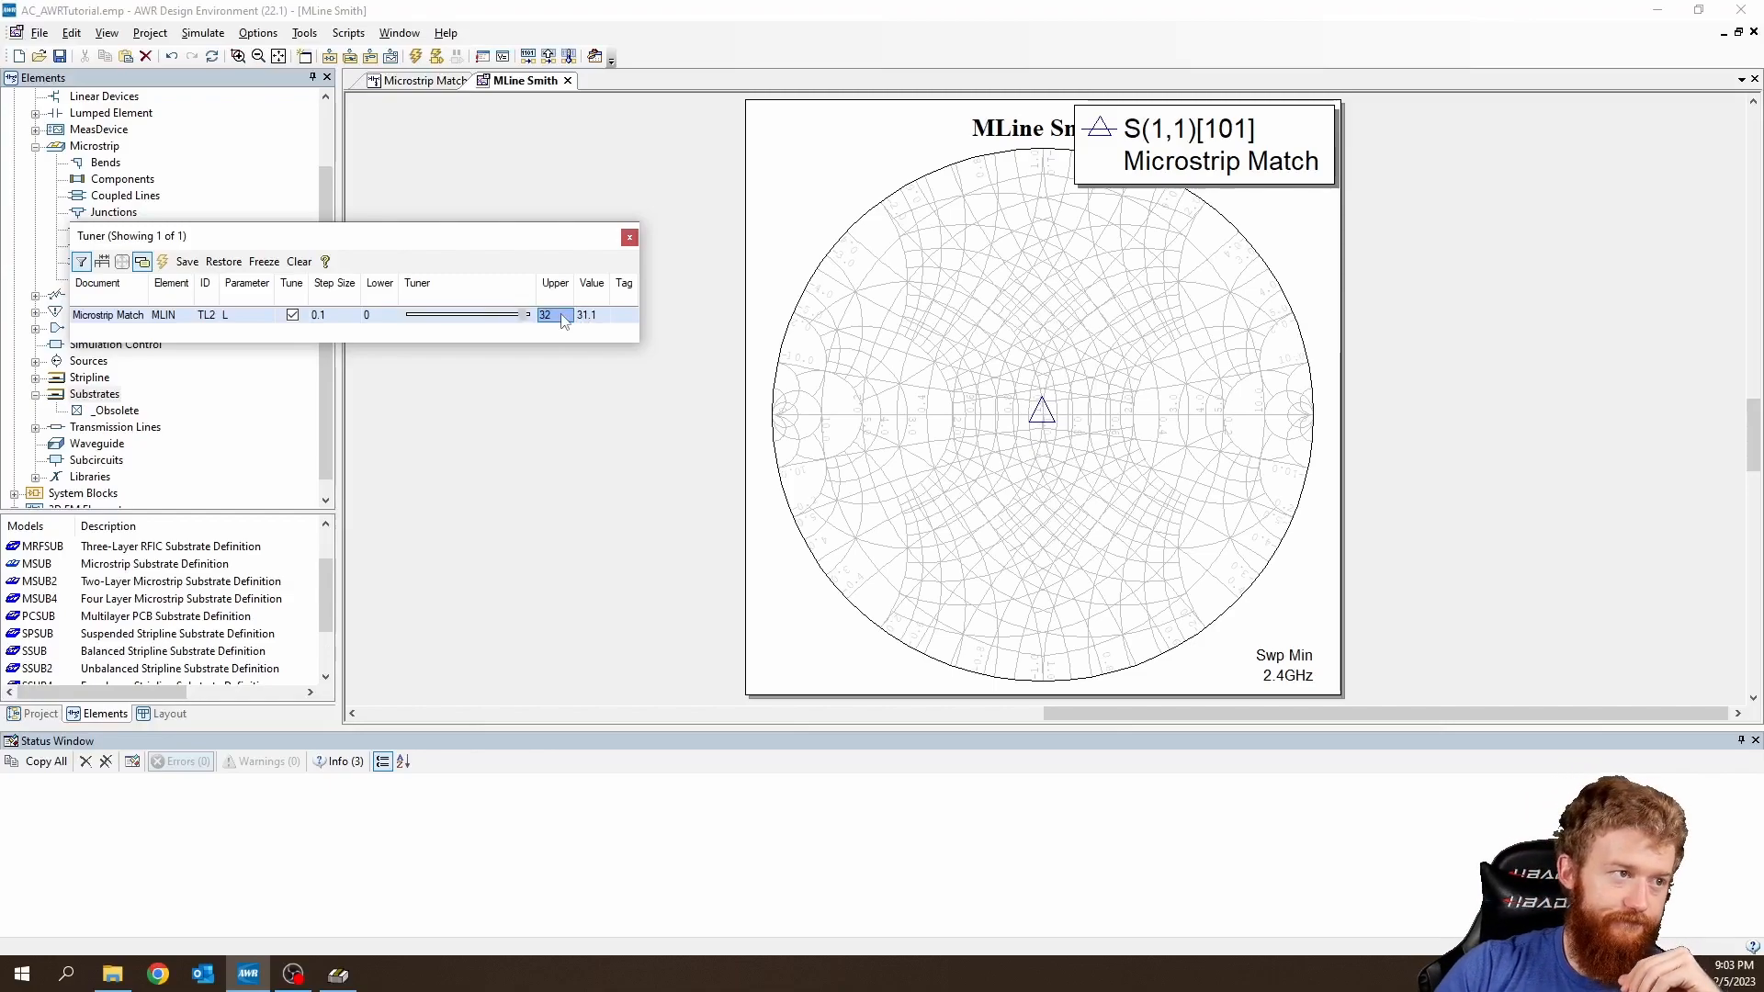
double_click(386, 314)
type("31")
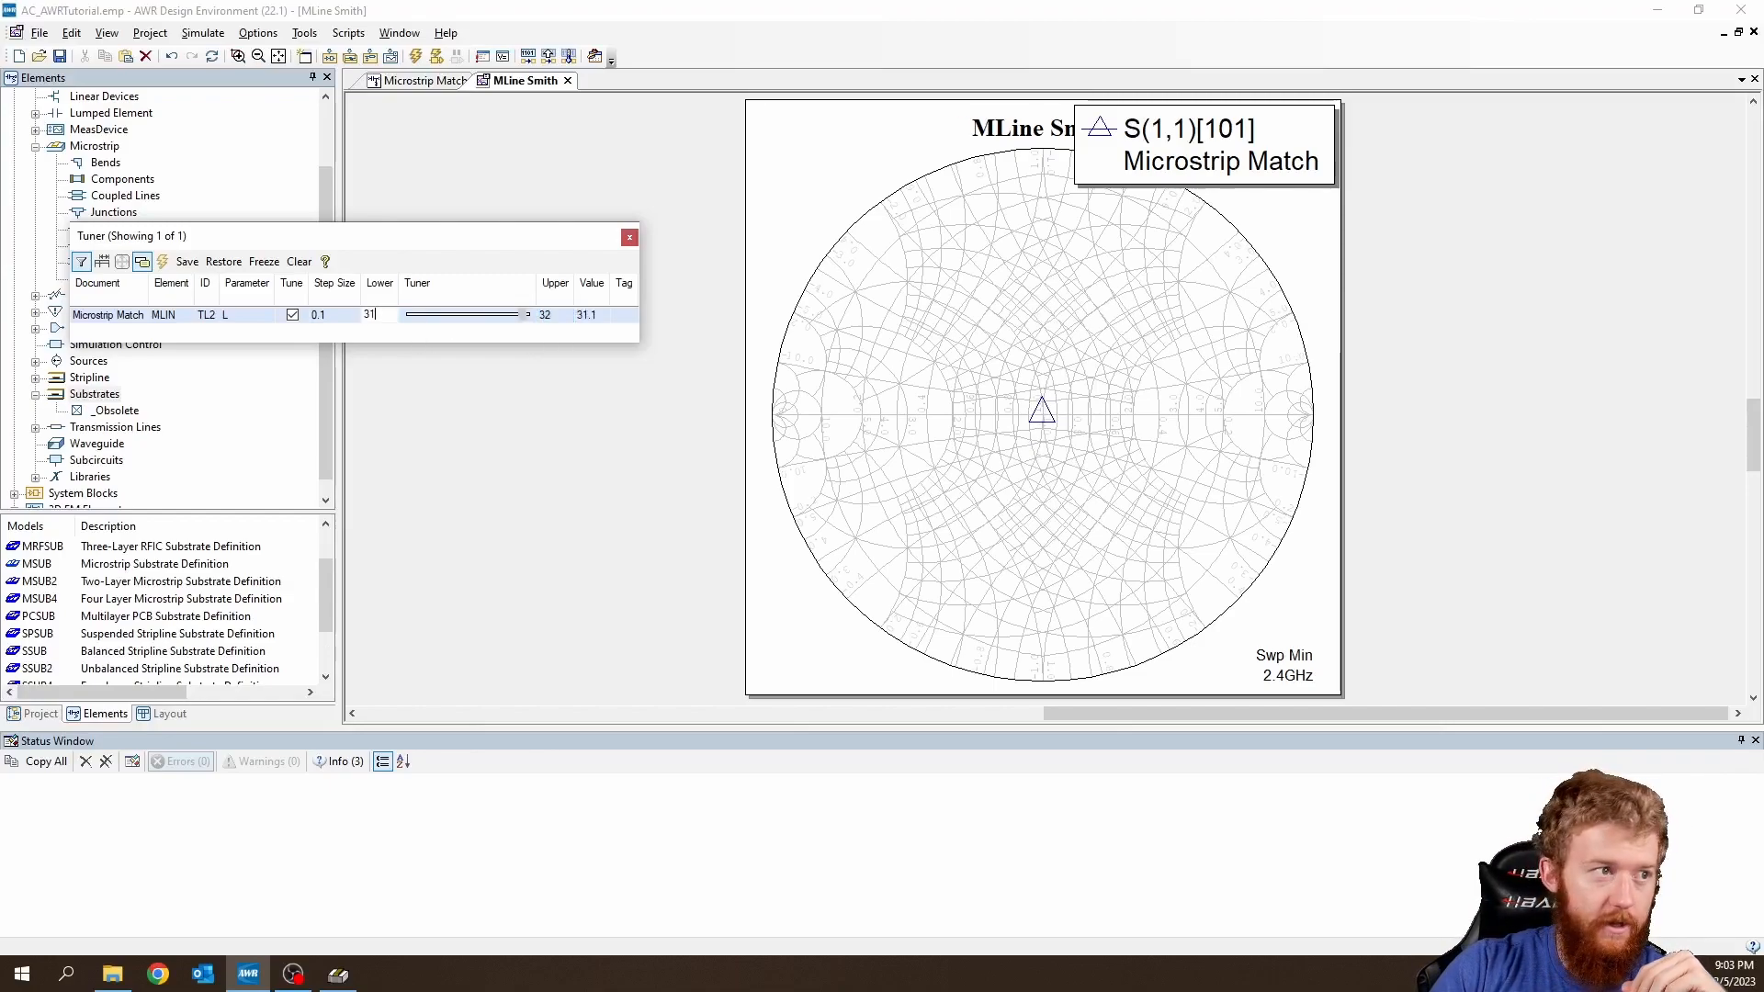
key("Return")
left_click_drag(422, 316, 421, 316)
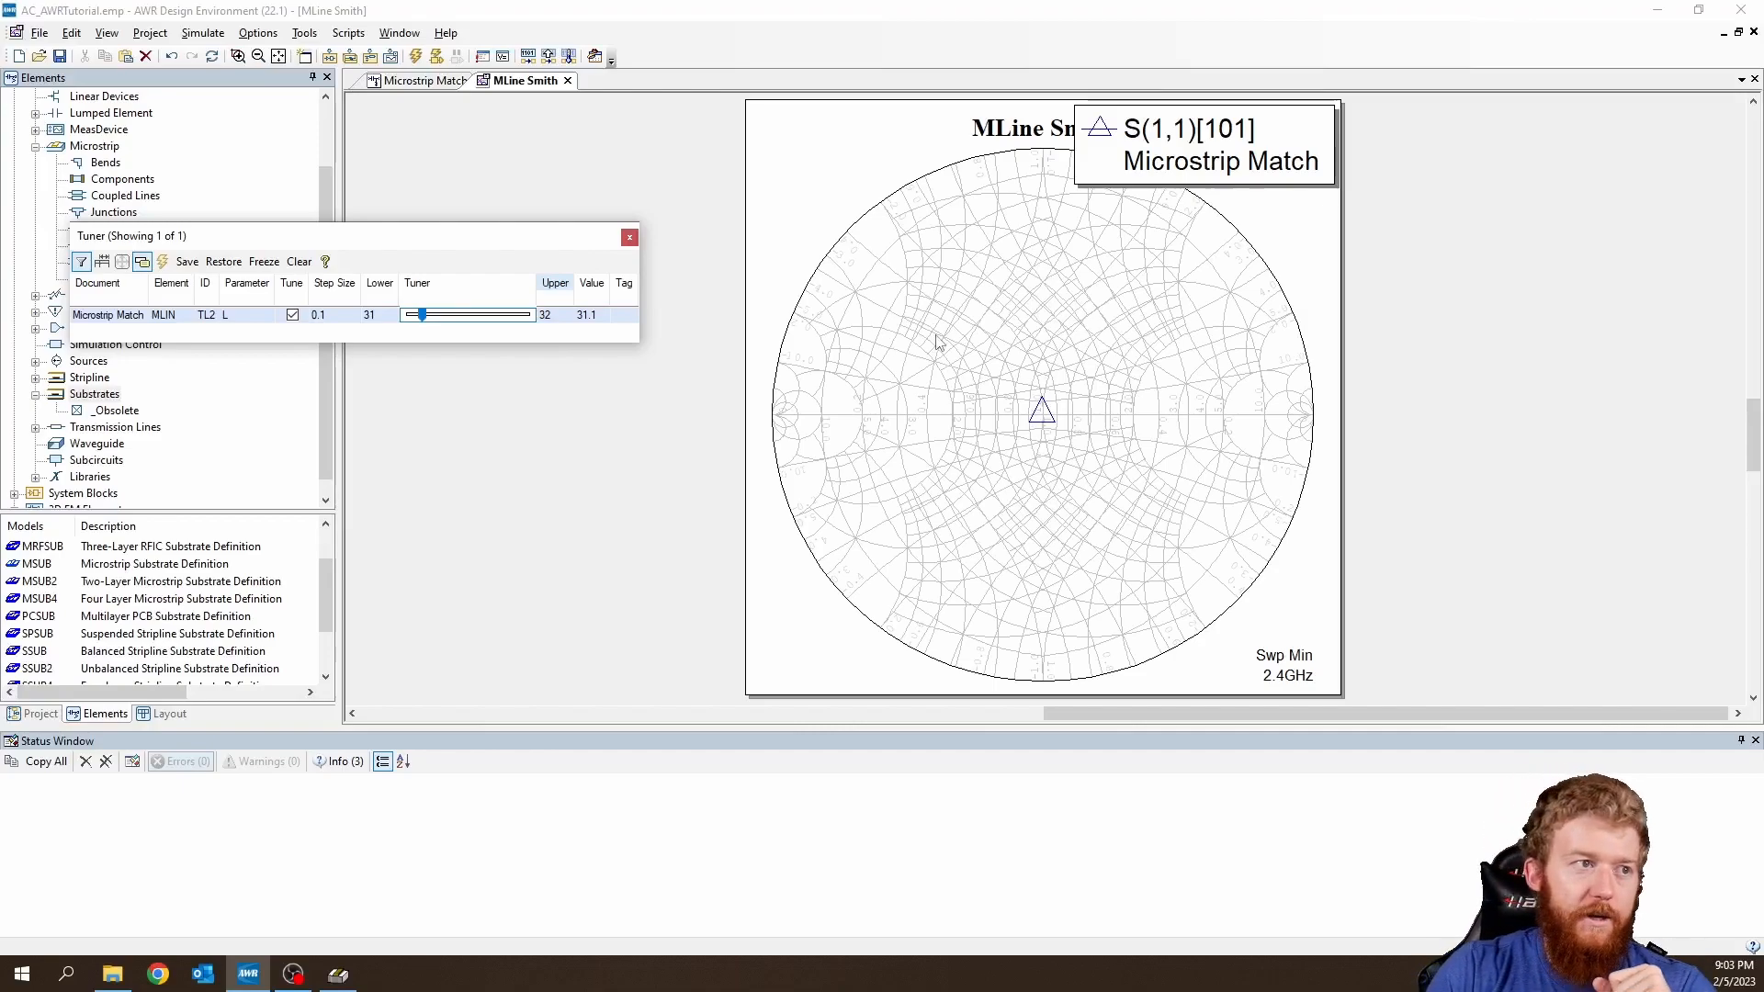
left_click(629, 238)
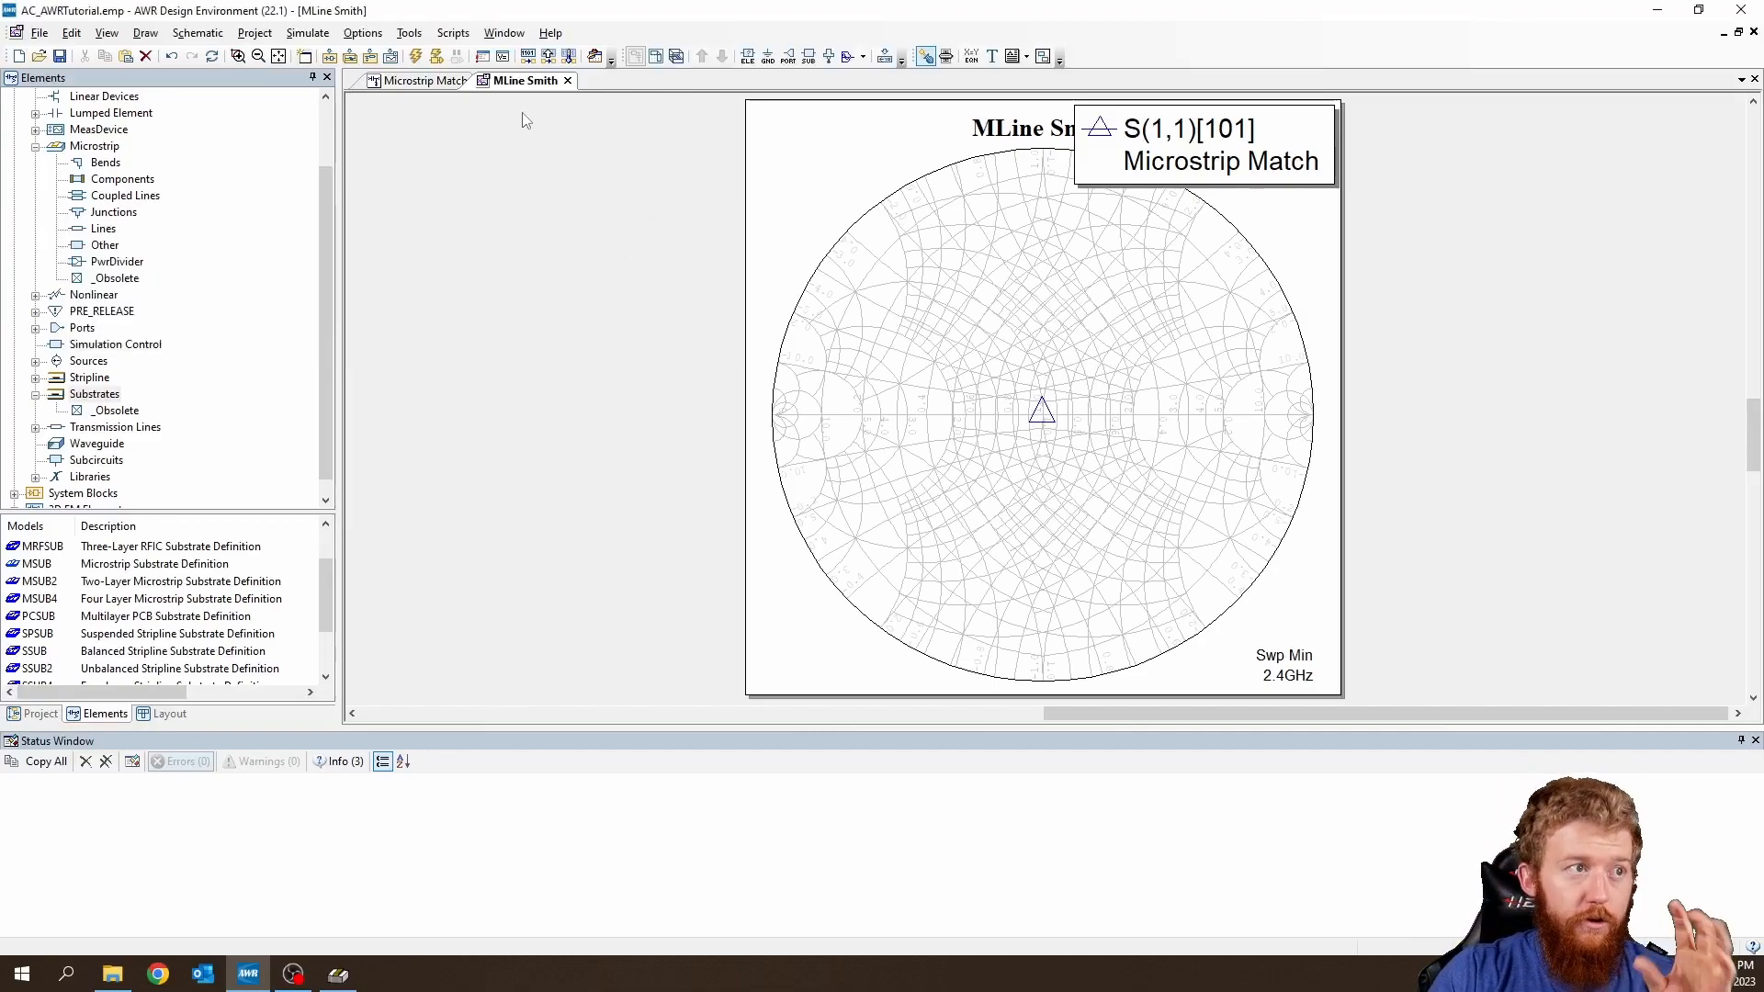
In the Microstrip Match schematic, delete the wire between the port and the TL2 stub junction.
left_click(422, 80)
left_click(956, 466)
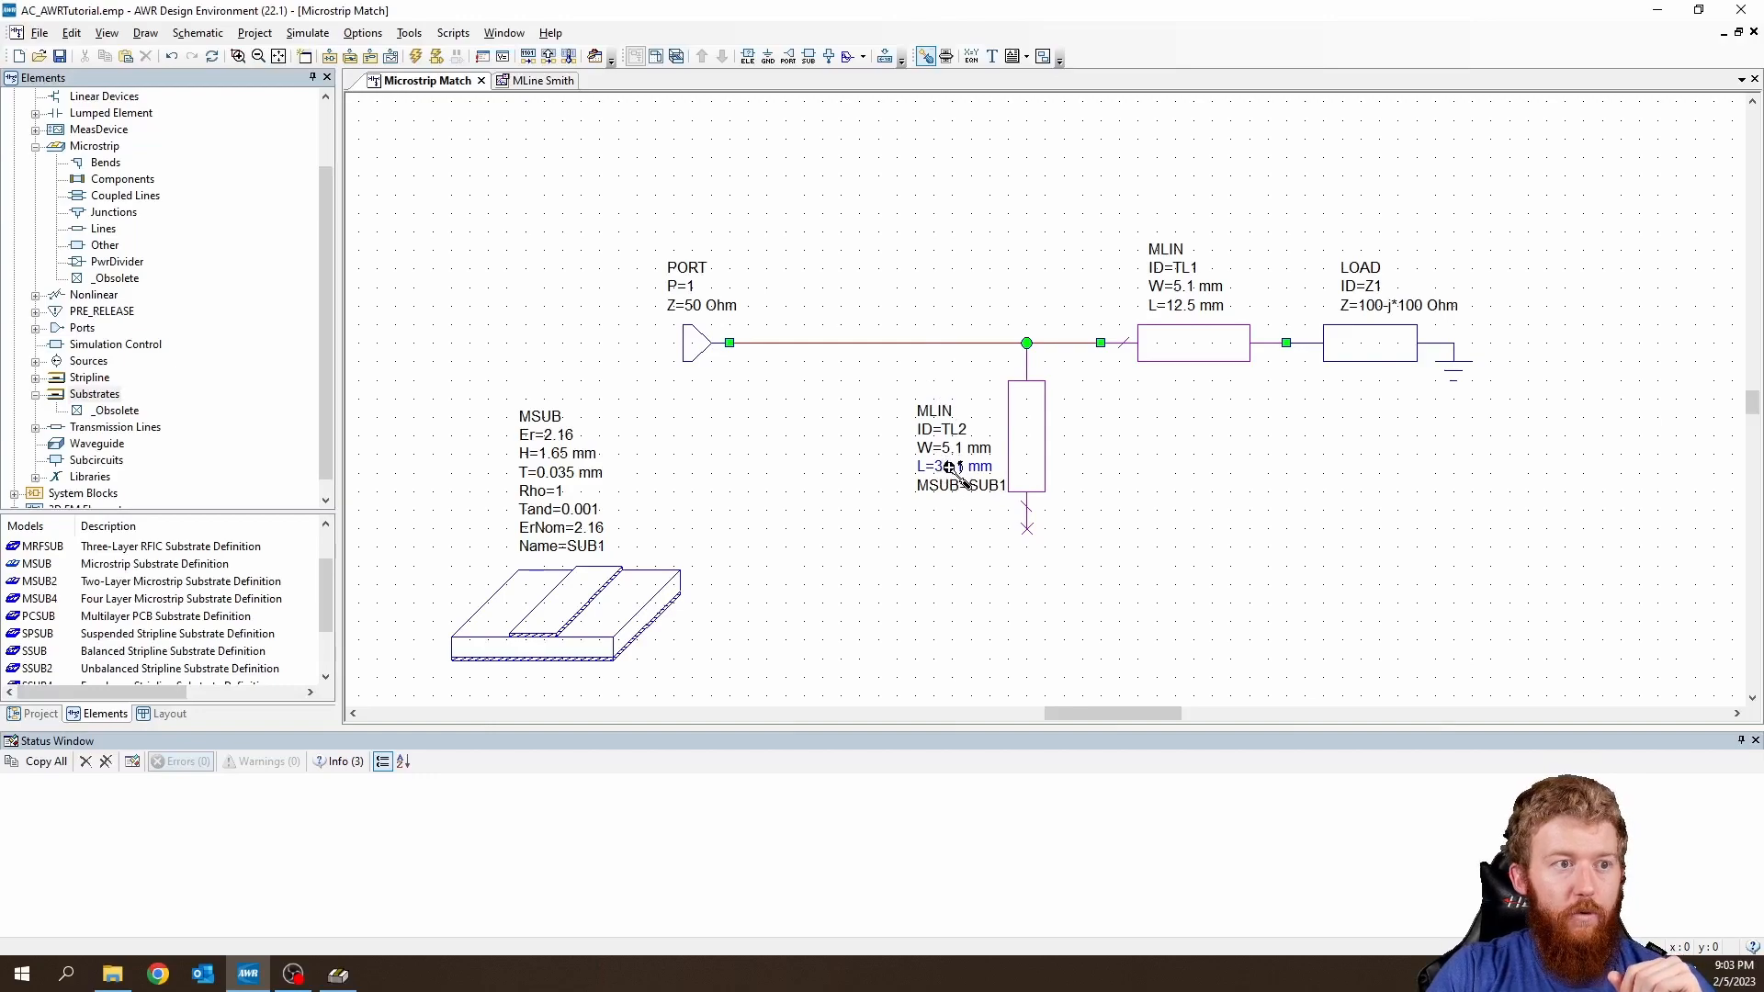
key("Escape")
left_click(915, 343)
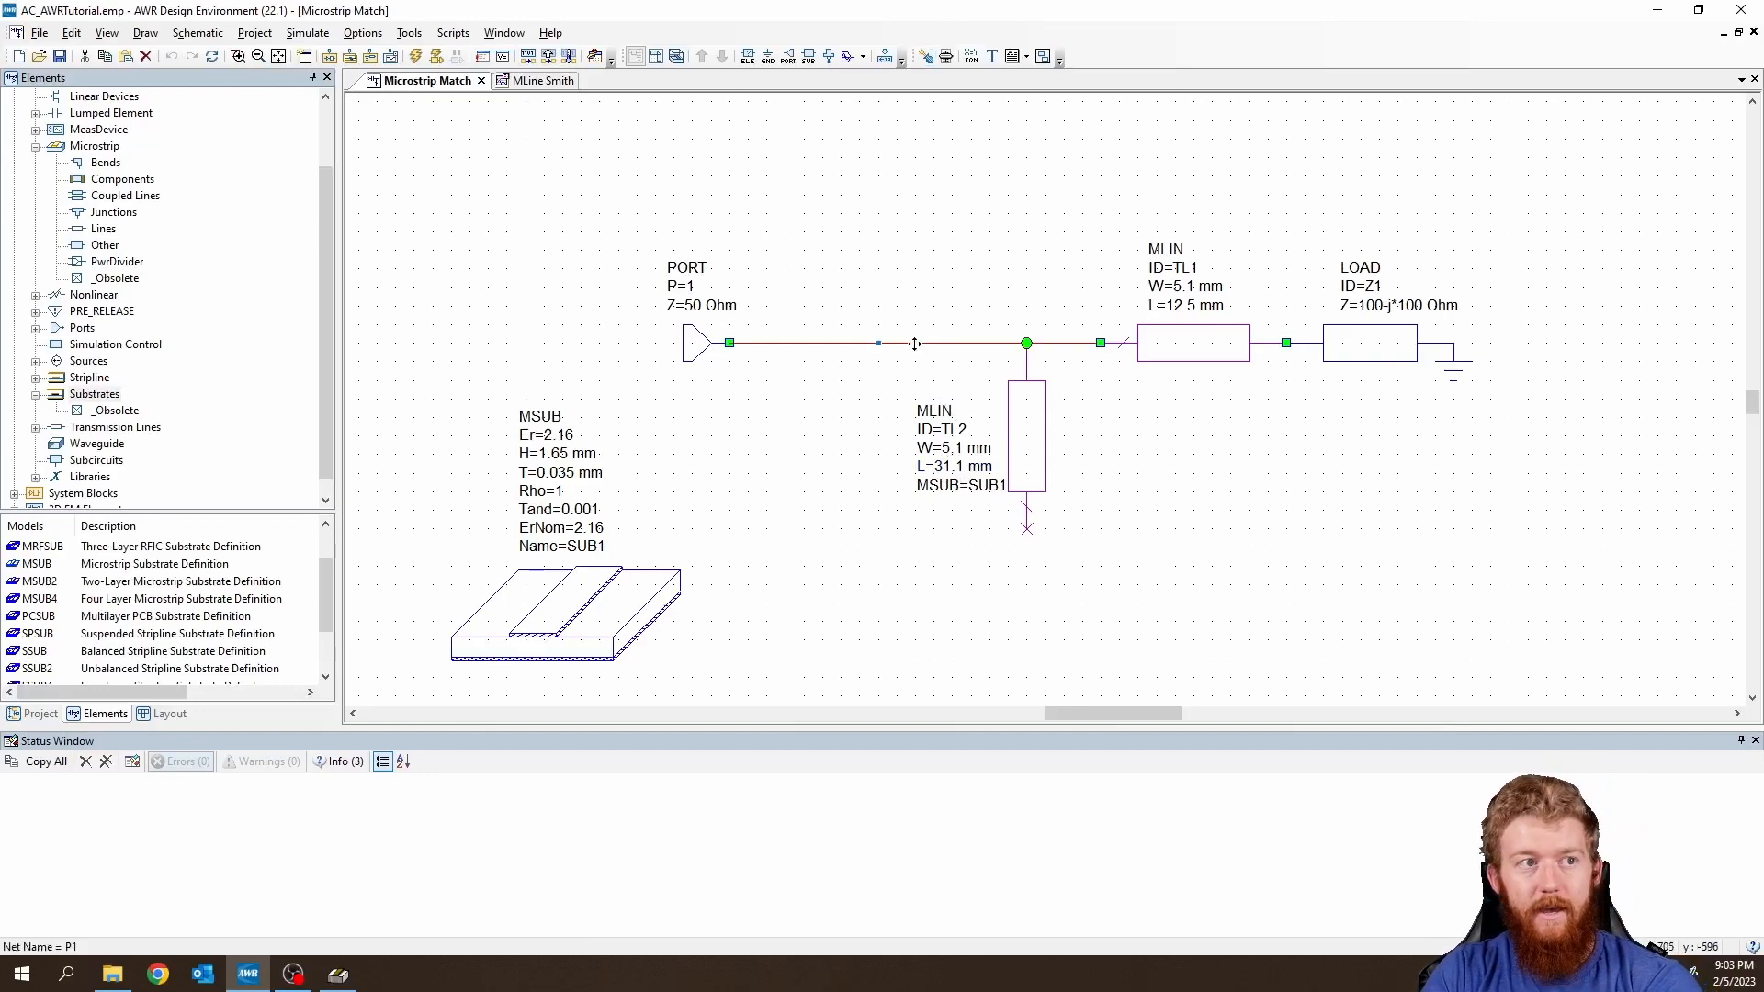
key("Delete")
Copy the TL1 line, place the copy at the stub junction, and wire its free end to the port.
left_click(1188, 354)
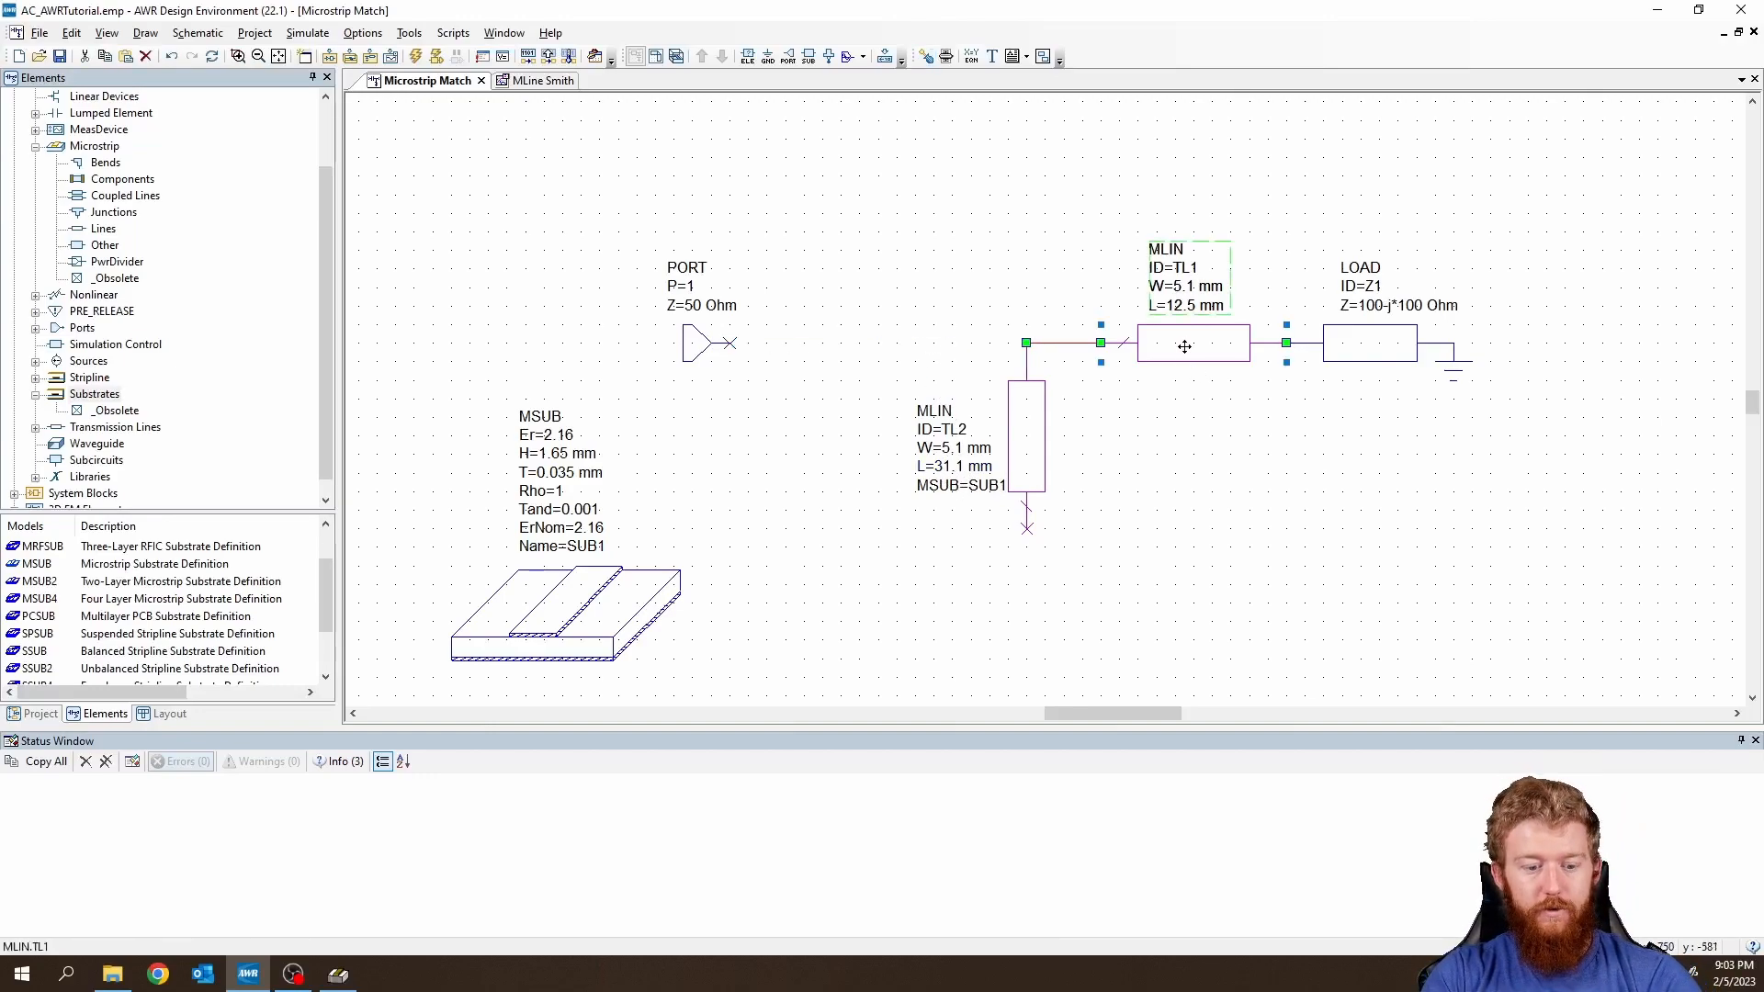
key("ctrl+c")
key("ctrl+v")
left_click(853, 349)
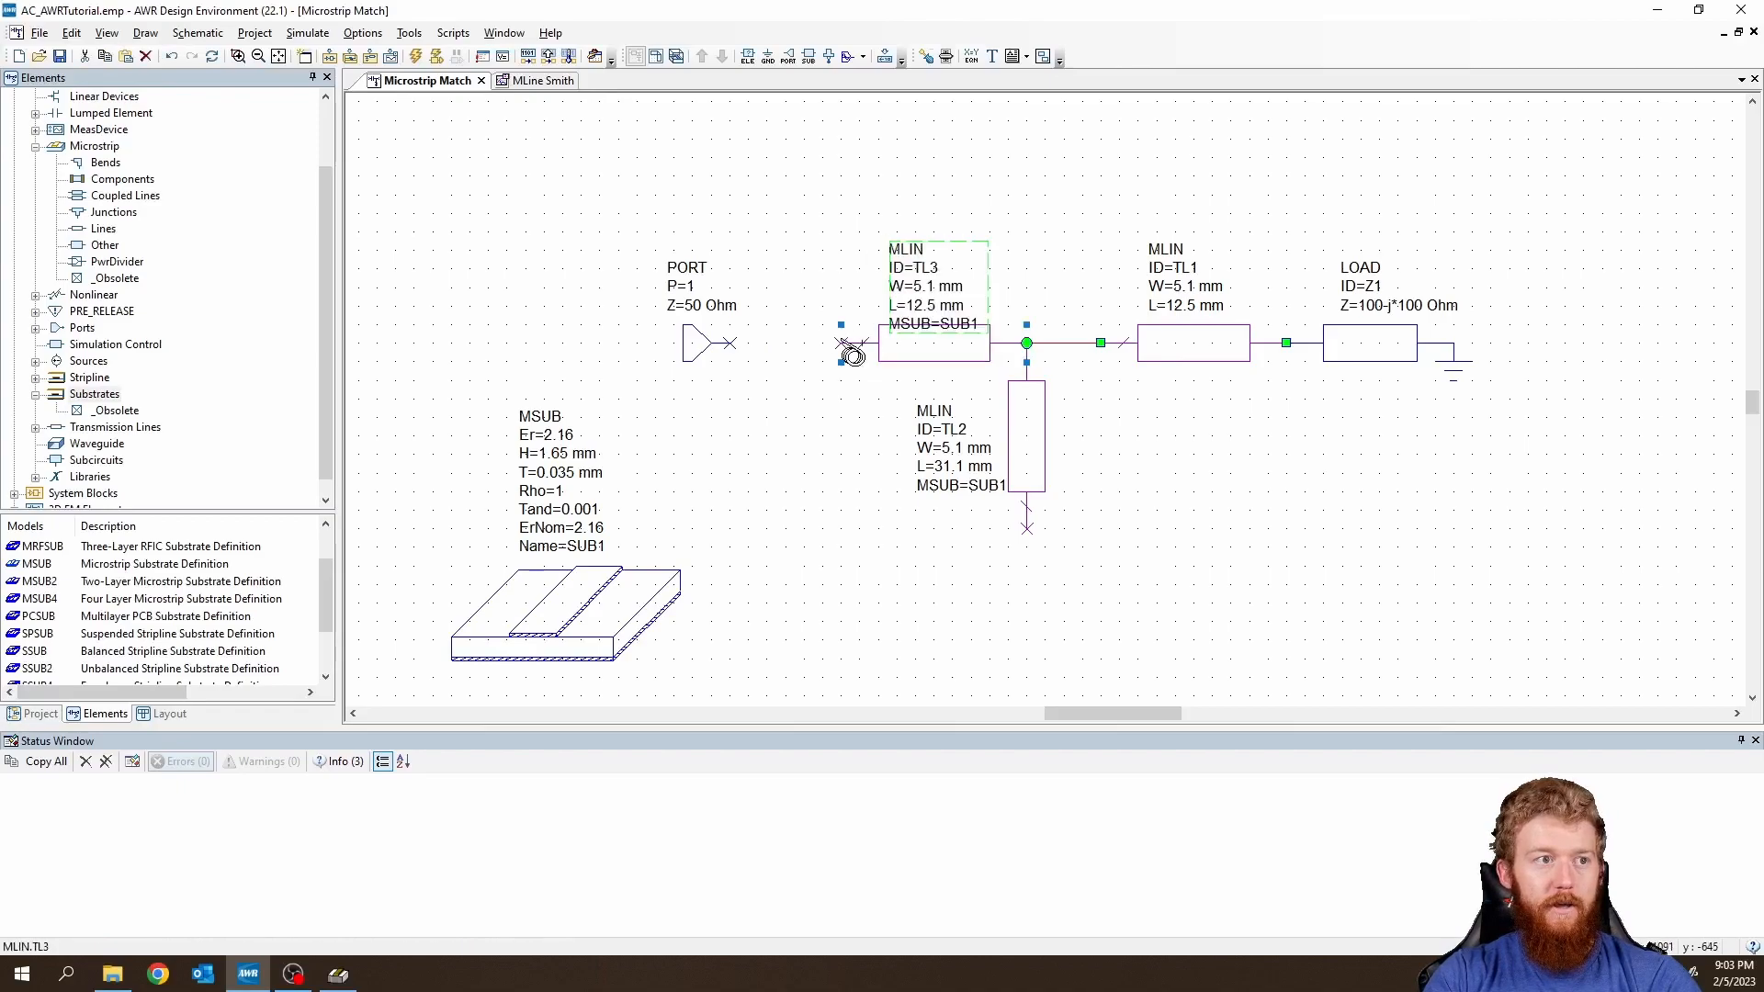
left_click(753, 360)
Re-simulate with the added feed line, check S(1,1) on the MLine Smith chart, and close the simulation window.
left_click(541, 81)
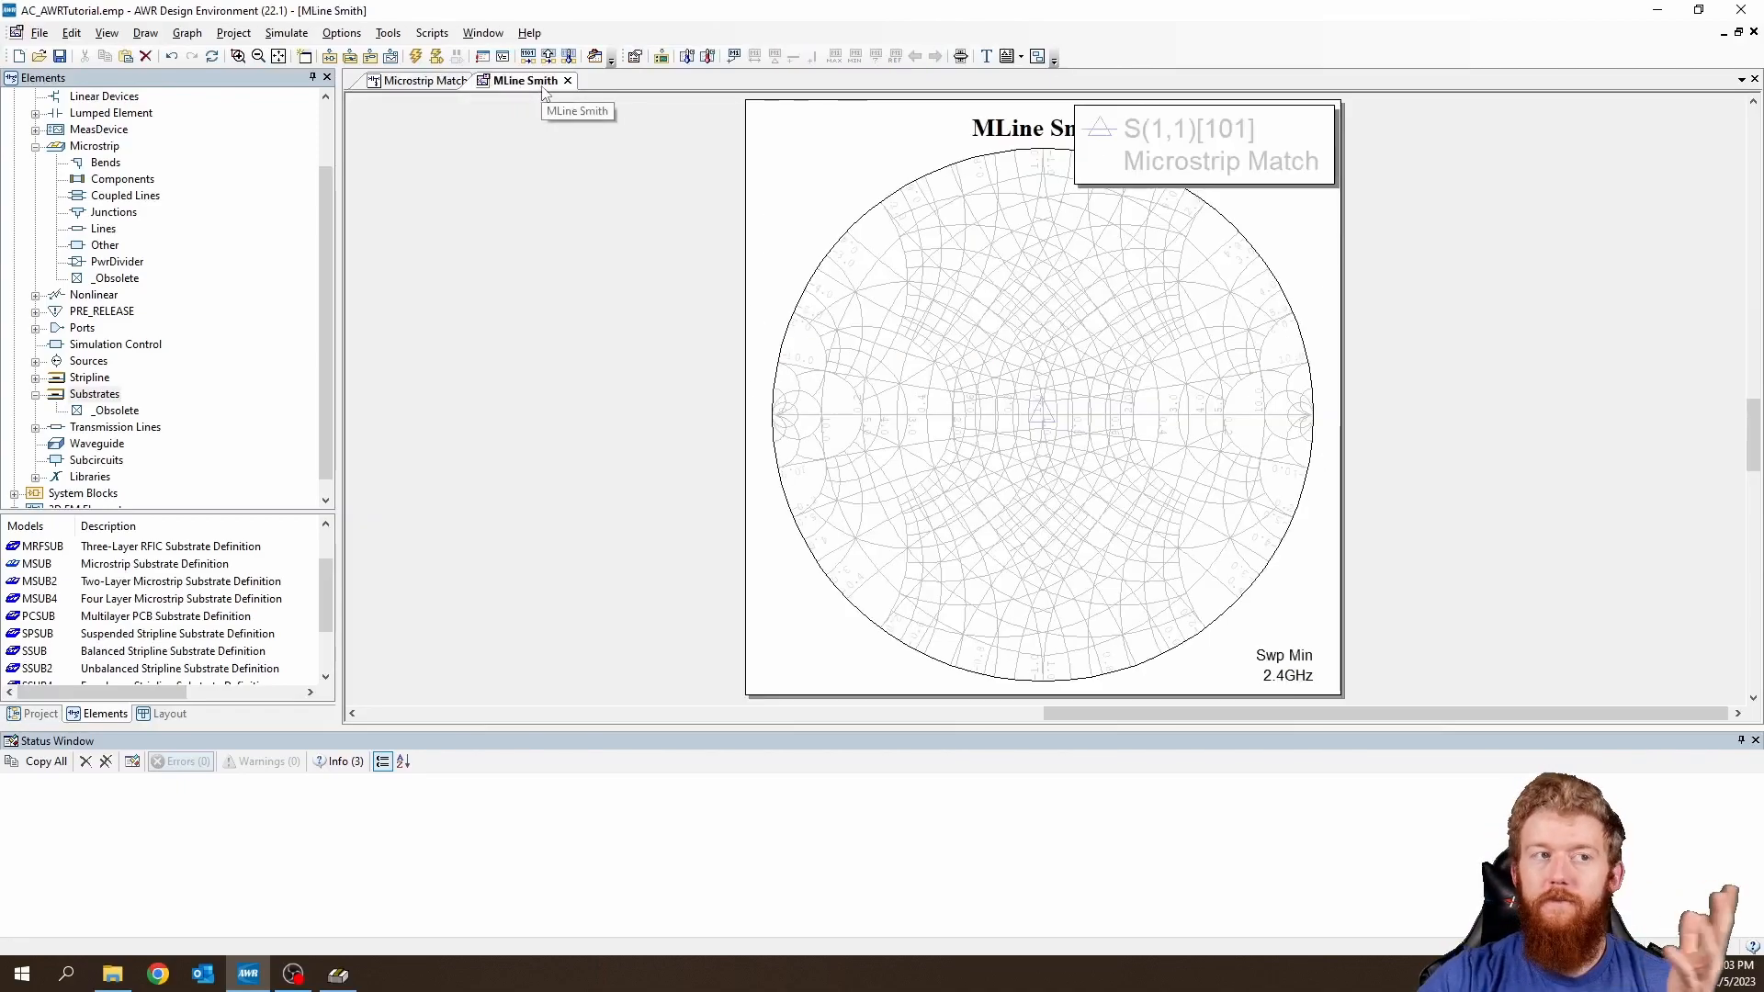
left_click(413, 57)
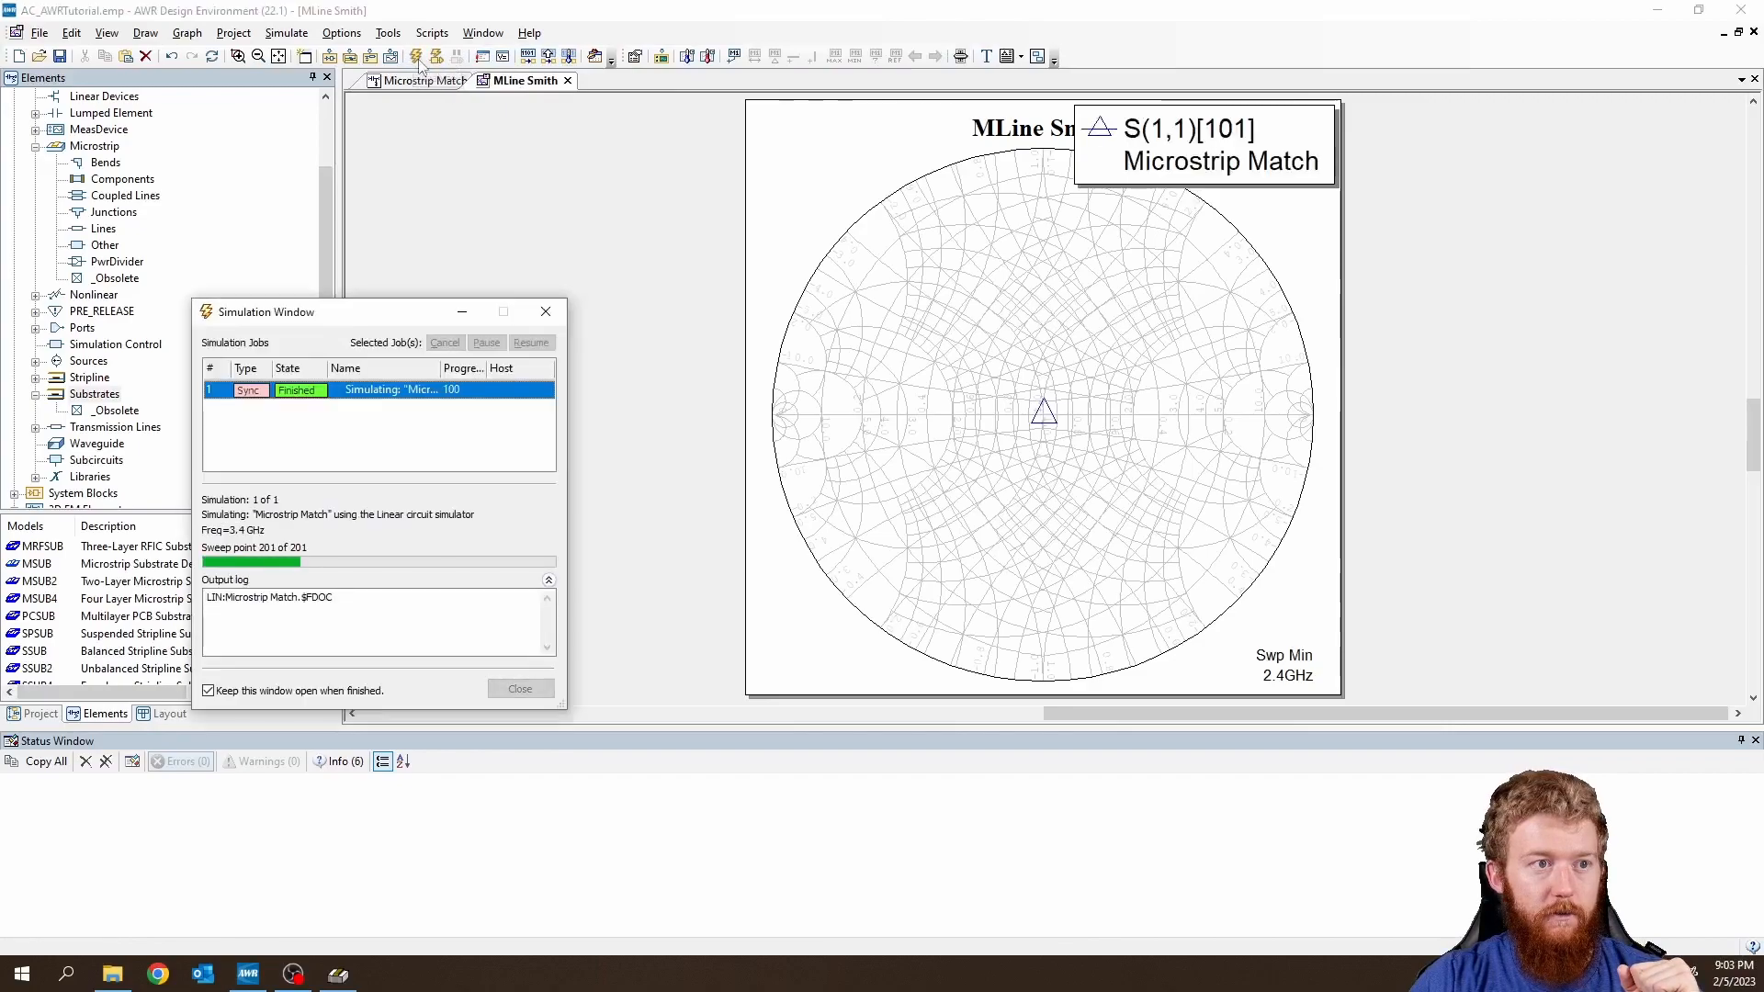
mouse_move(1048, 420)
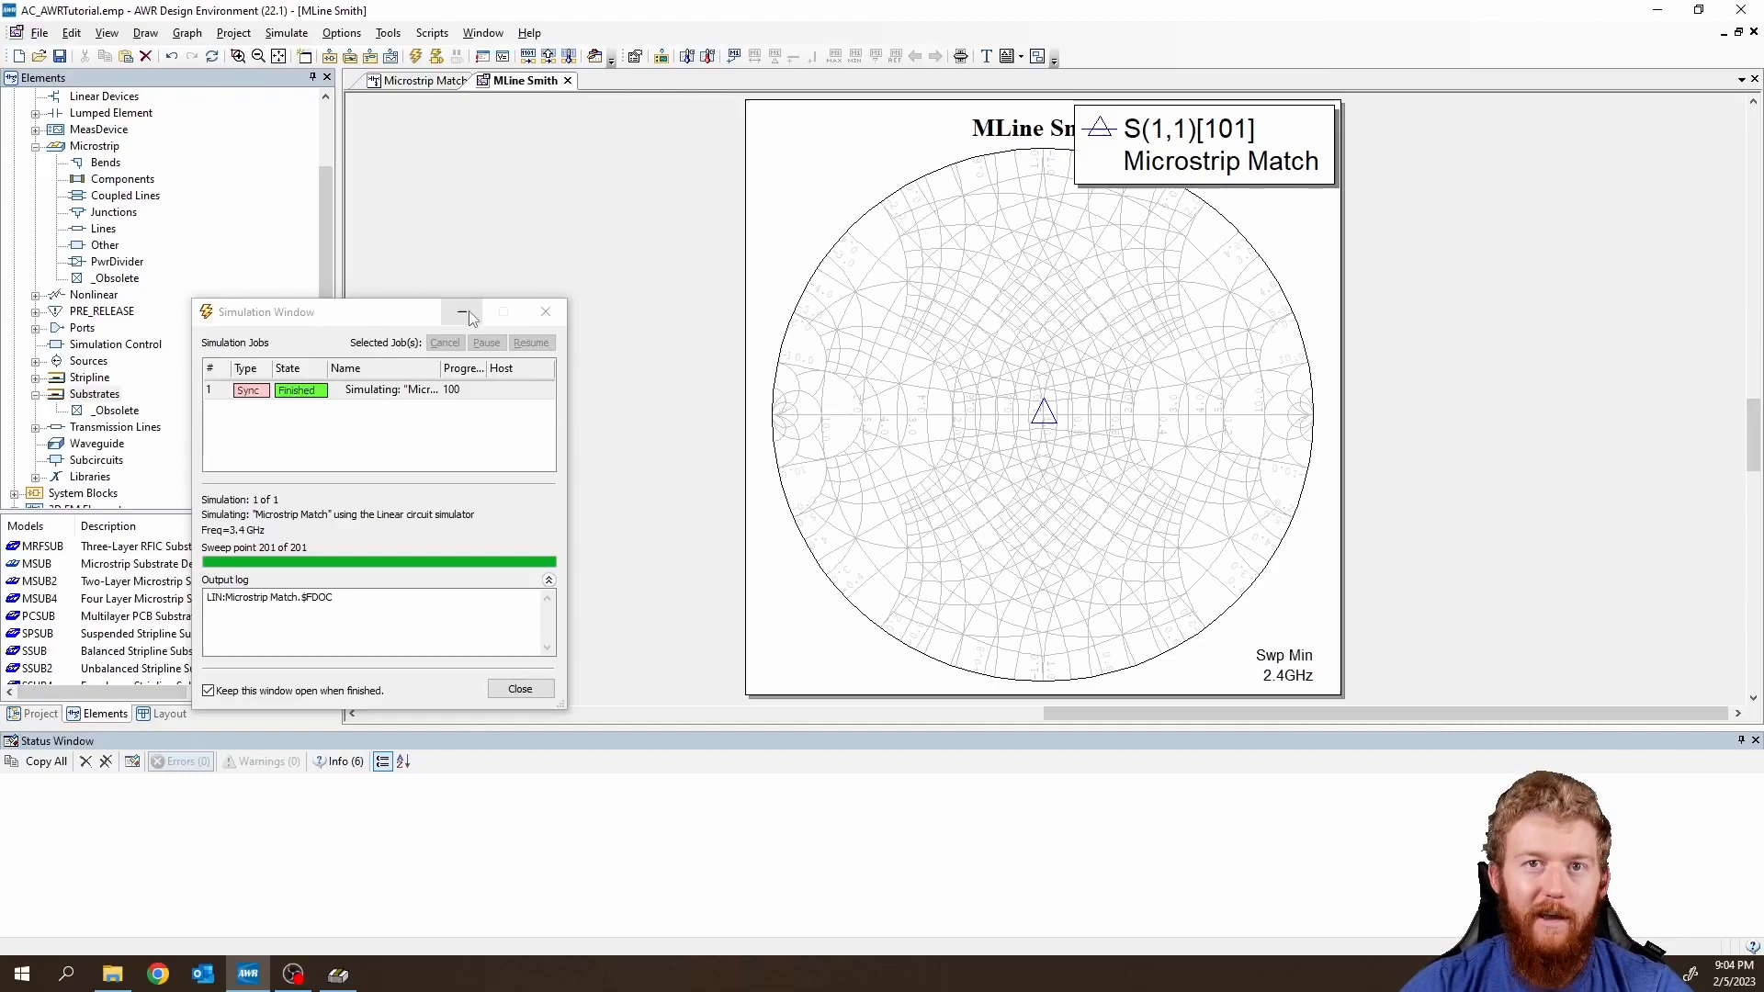
left_click(547, 314)
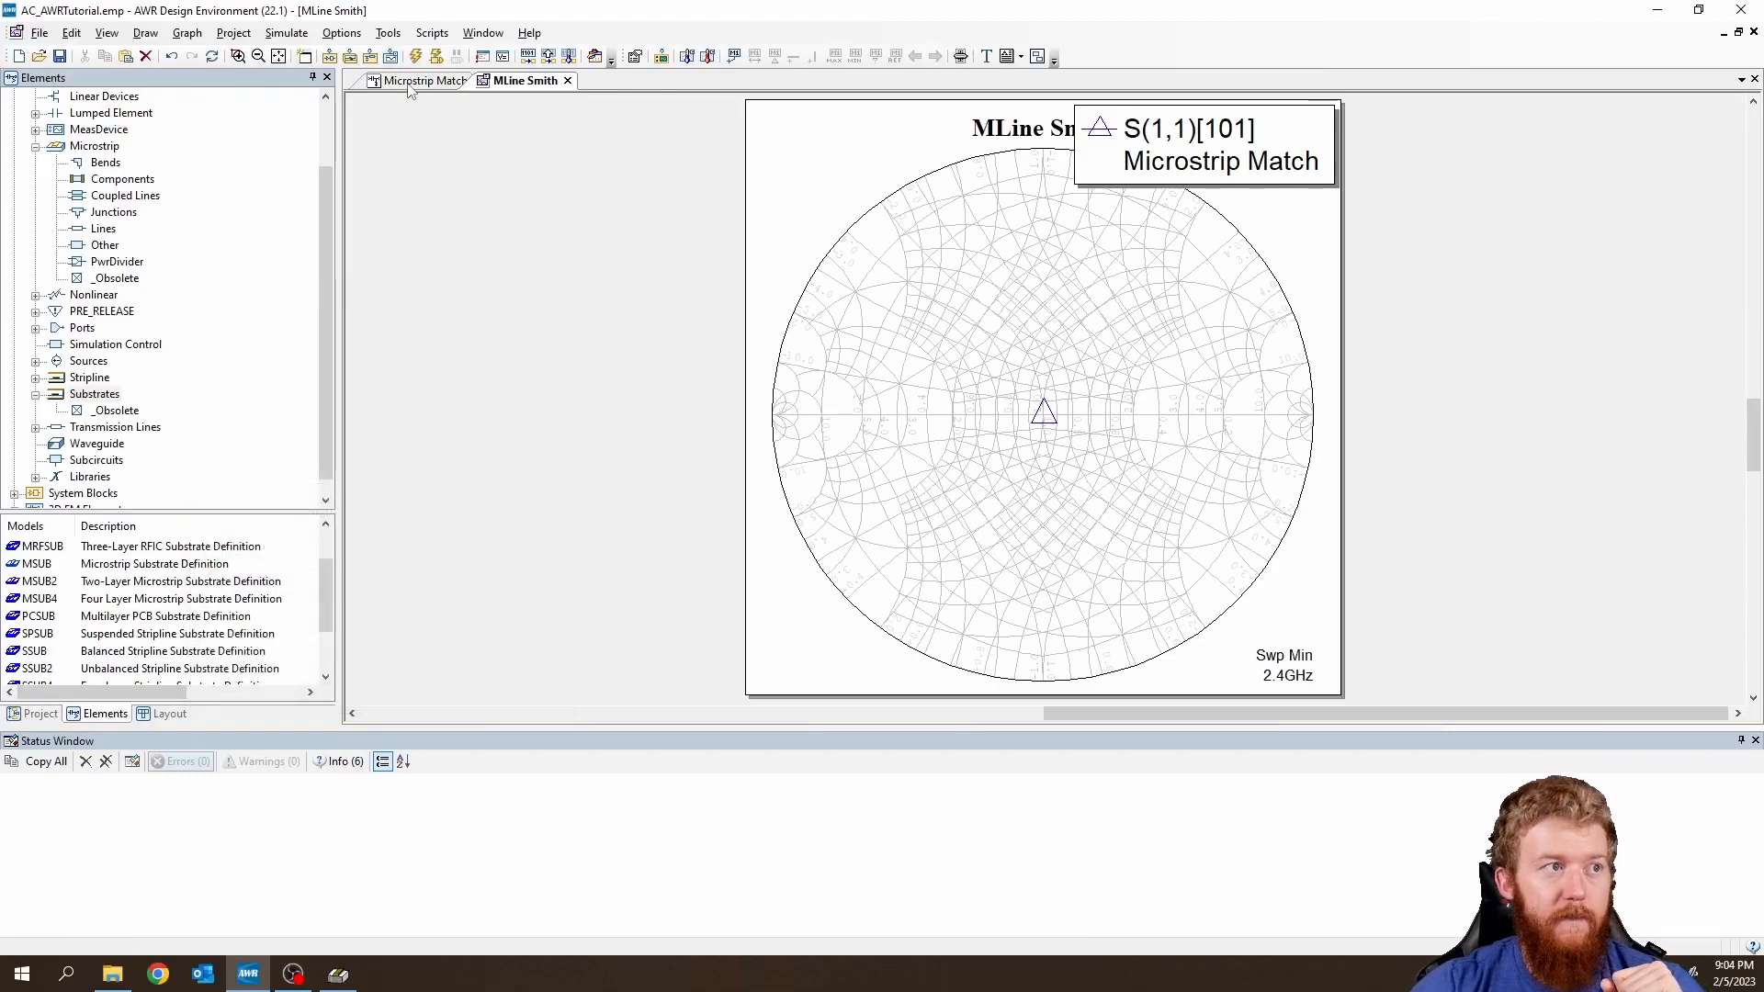
Spread out the schematic by moving the port and TL3 away from the junction and centring TL2 between TL3 and TL1.
left_click(408, 82)
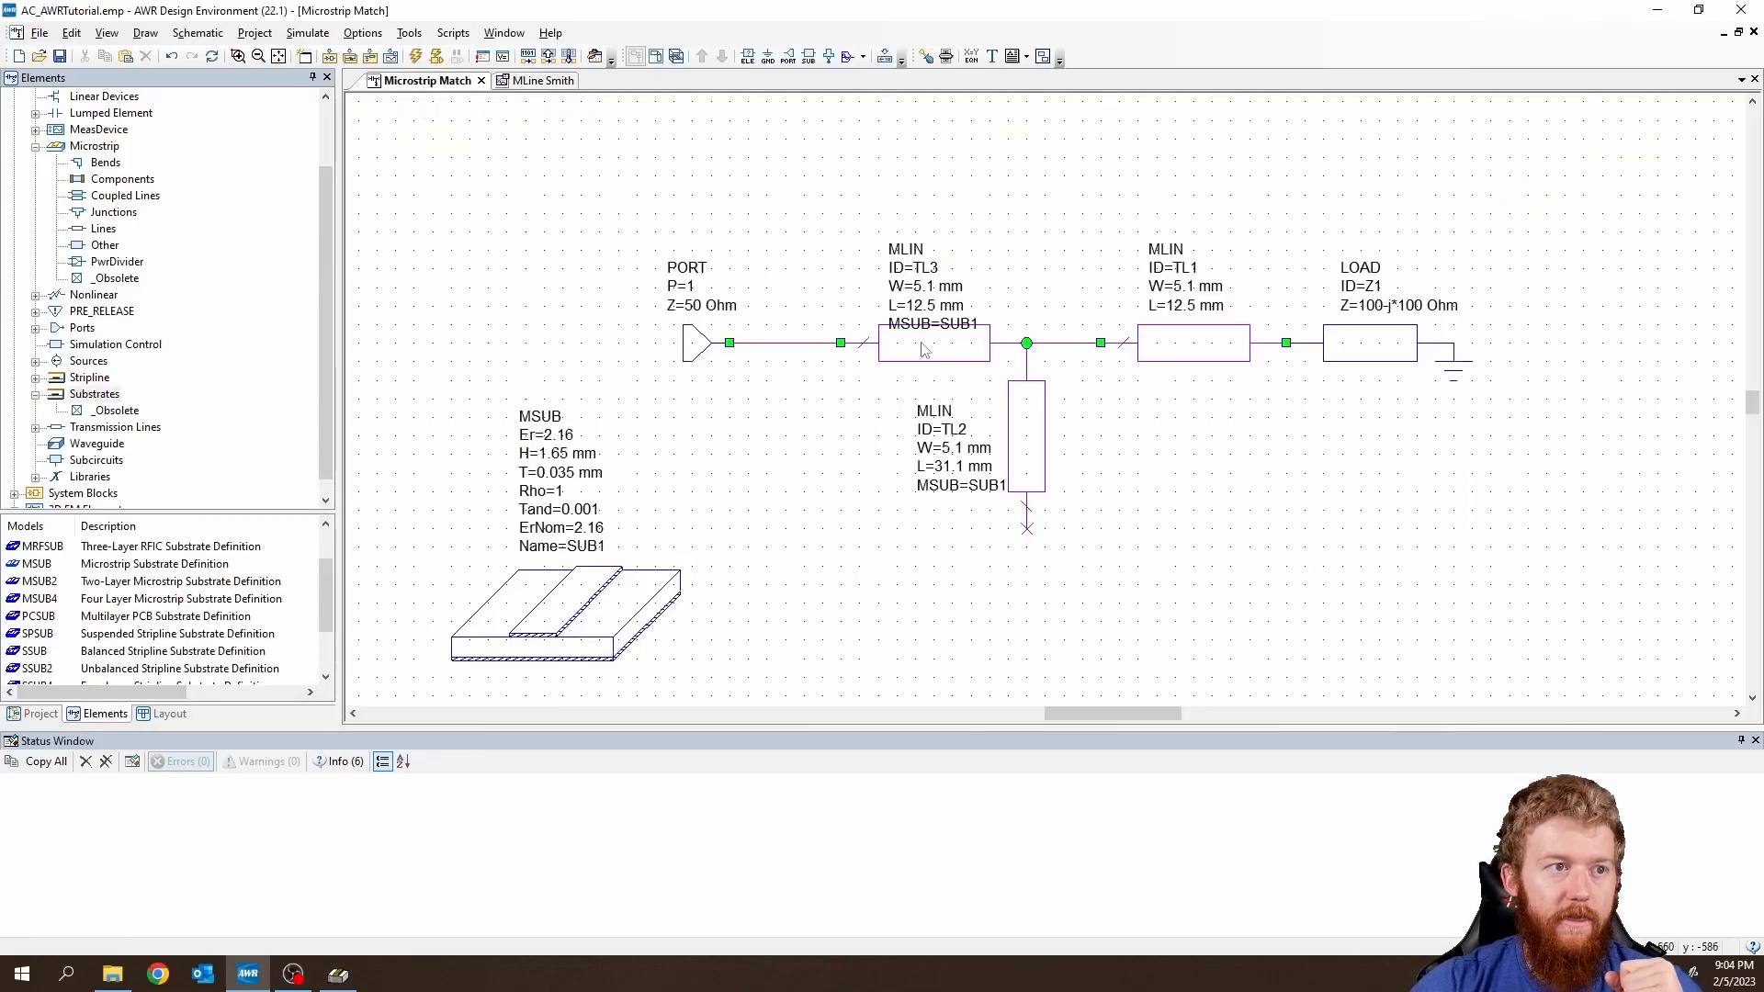
left_click_drag(923, 349, 857, 344)
left_click_drag(696, 348, 583, 344)
left_click(869, 342)
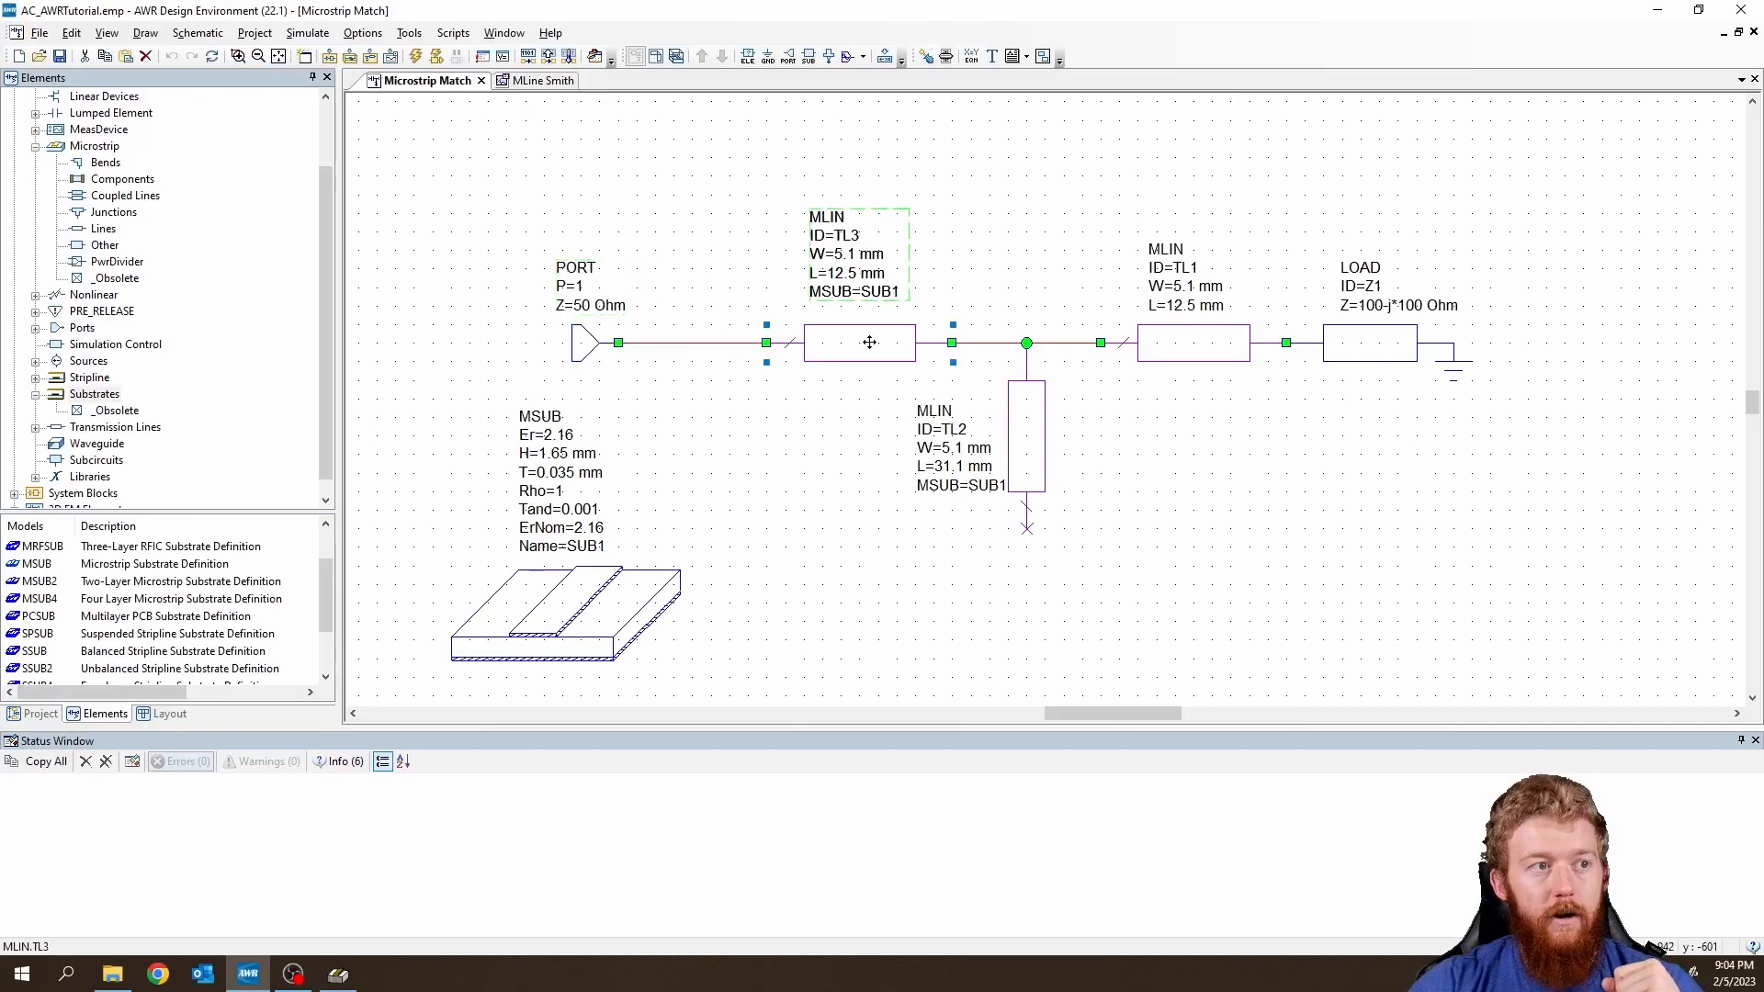
left_click_drag(869, 342, 720, 343)
left_click(1019, 442)
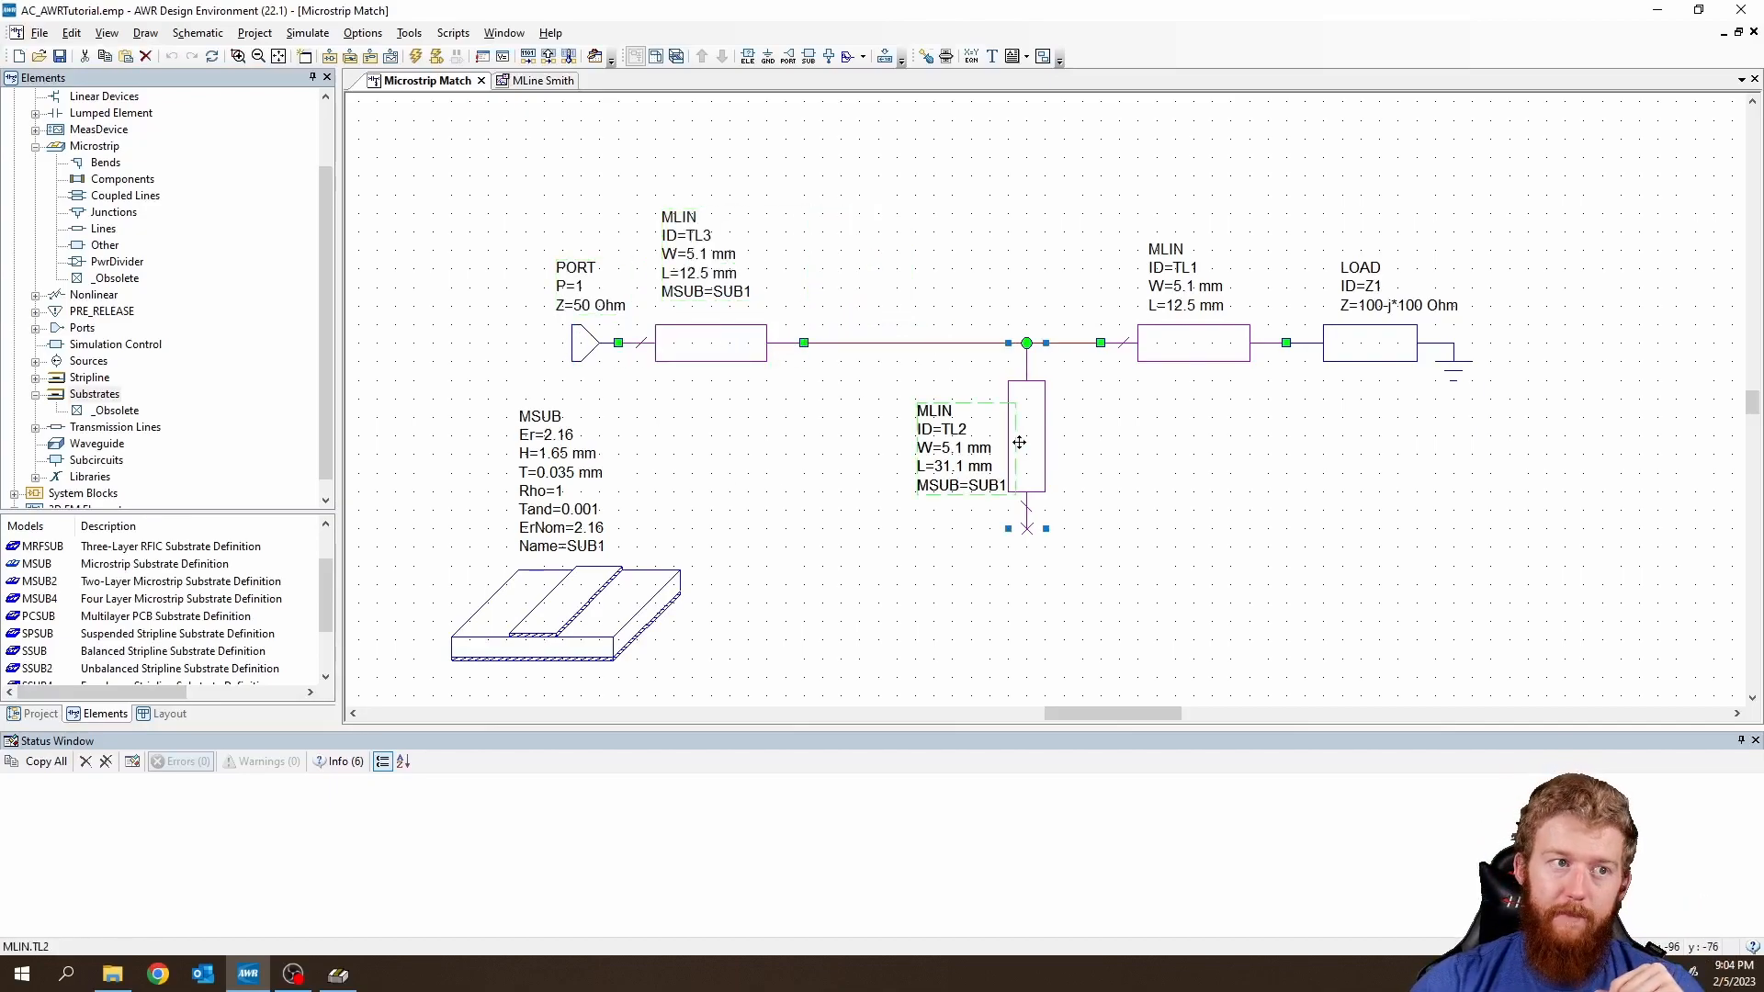
left_click_drag(1019, 443, 884, 466)
left_click(1108, 516)
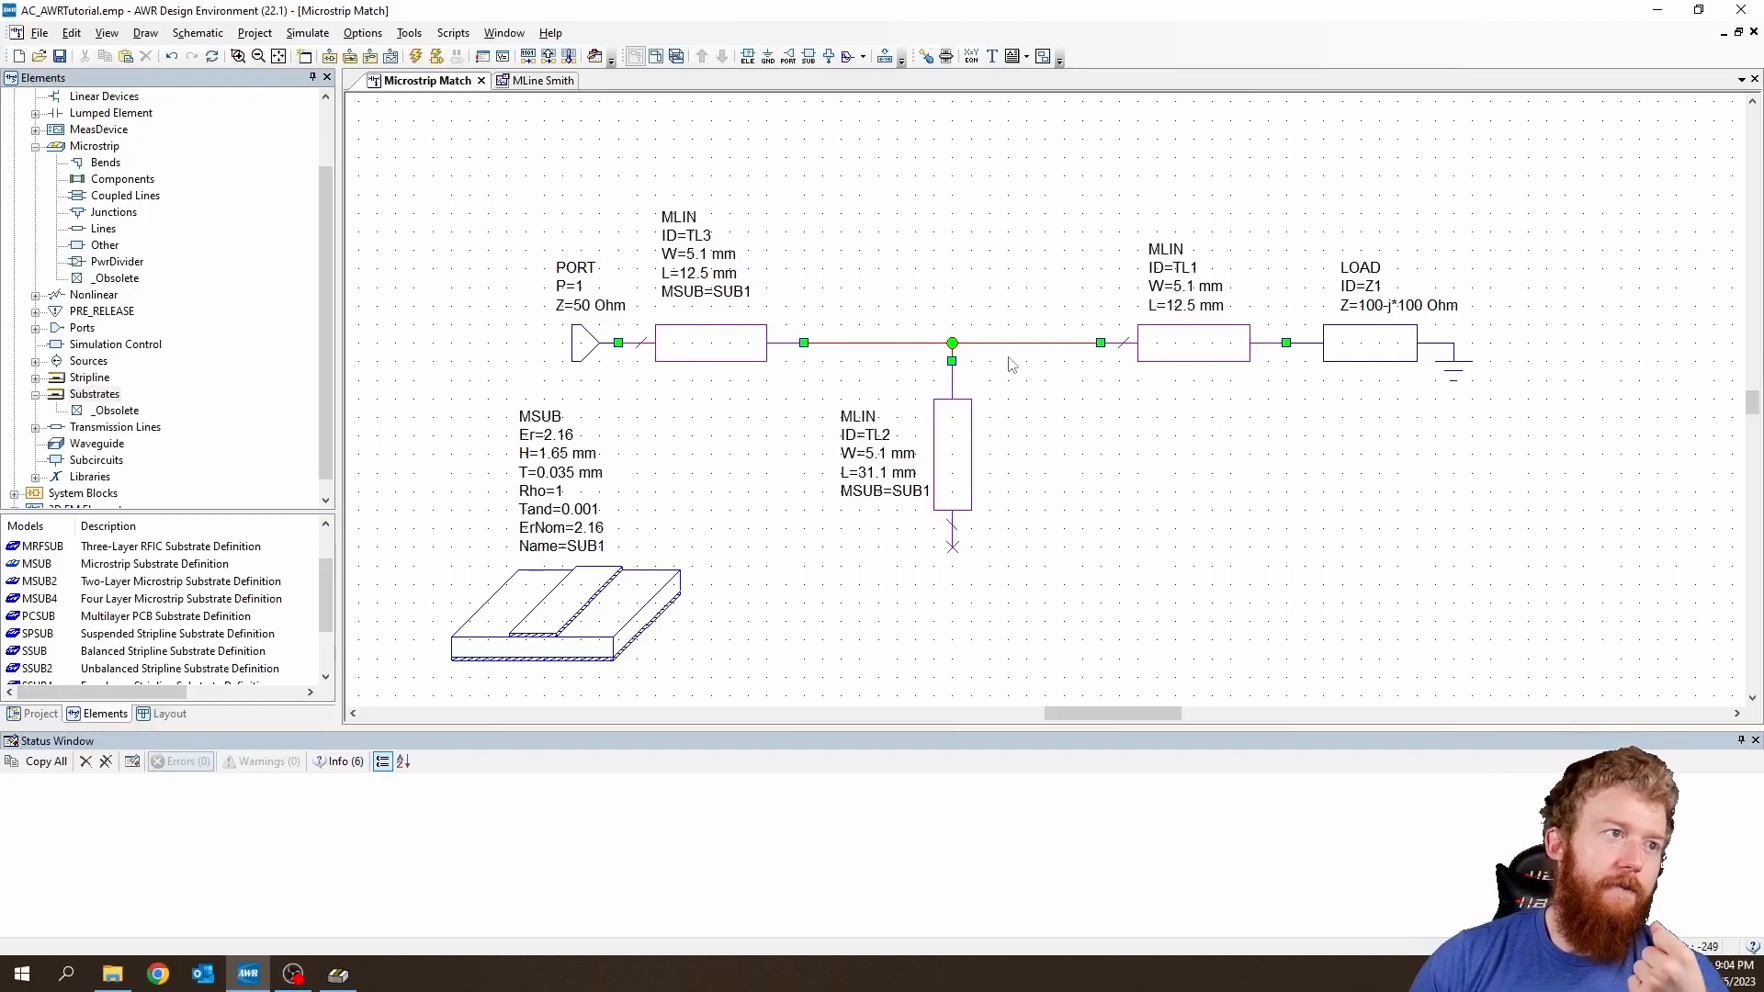
Open the layout of Microstrip Match and pull the overlapping TL3, TL1 and TL2 line shapes apart.
left_click(655, 57)
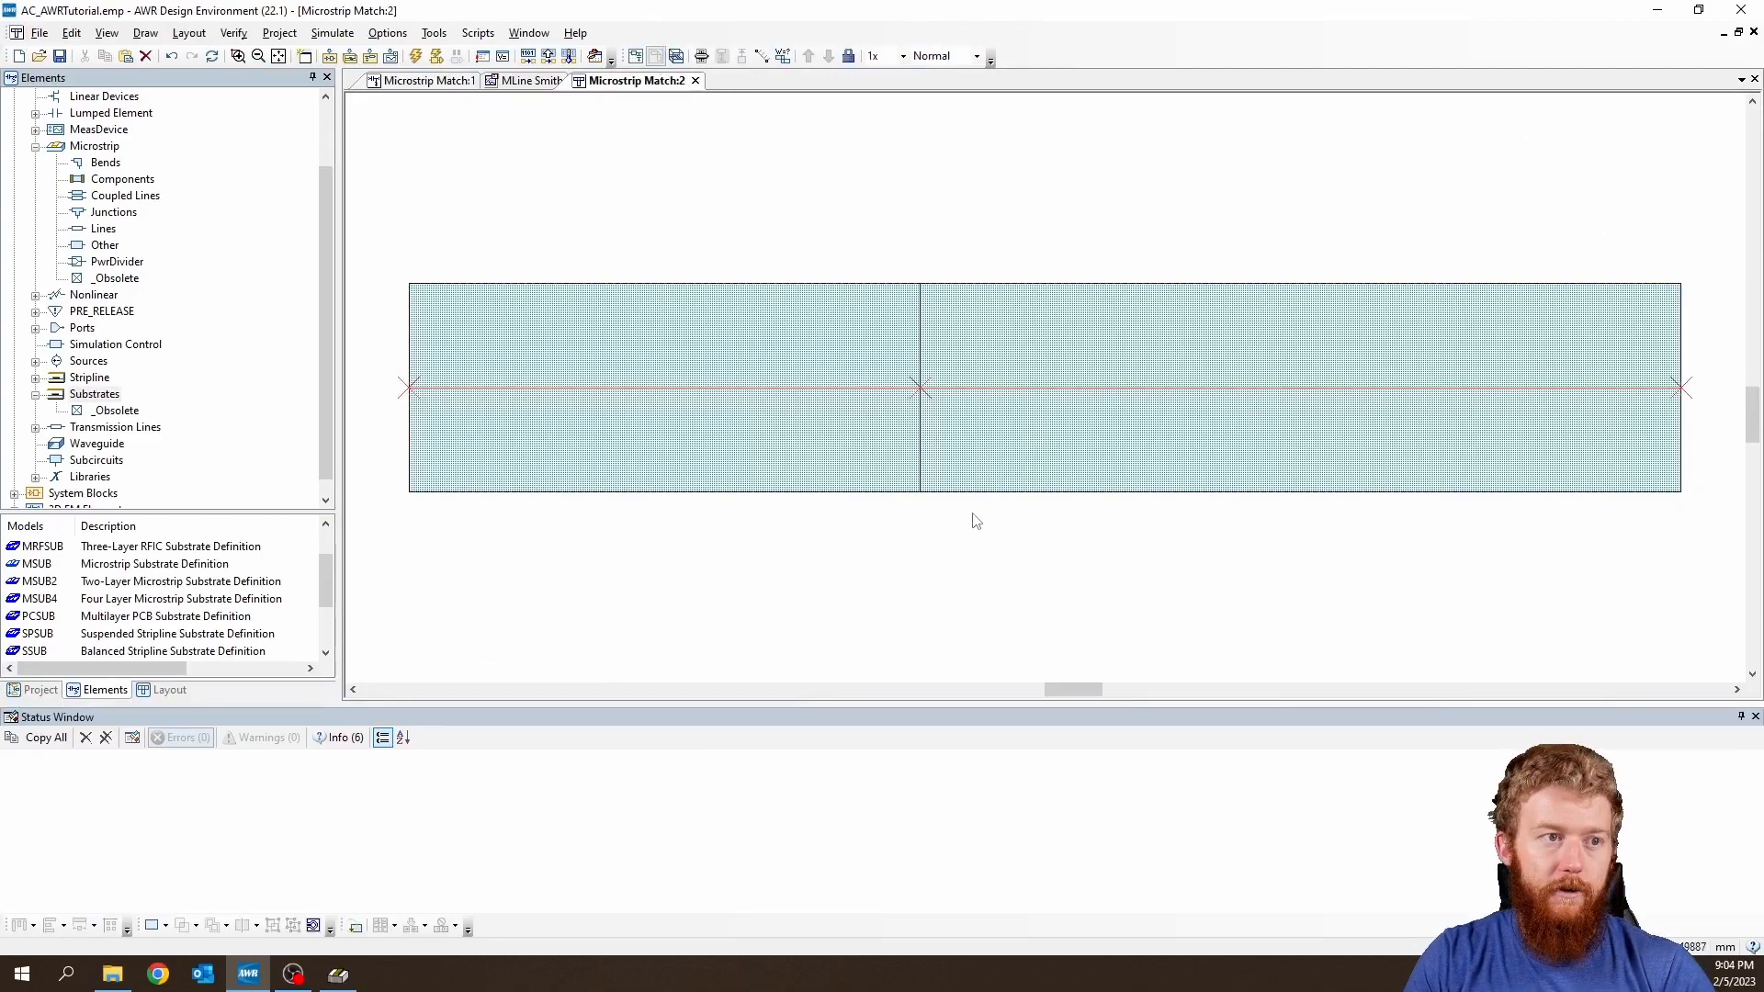
scroll(998, 551, "down", 3)
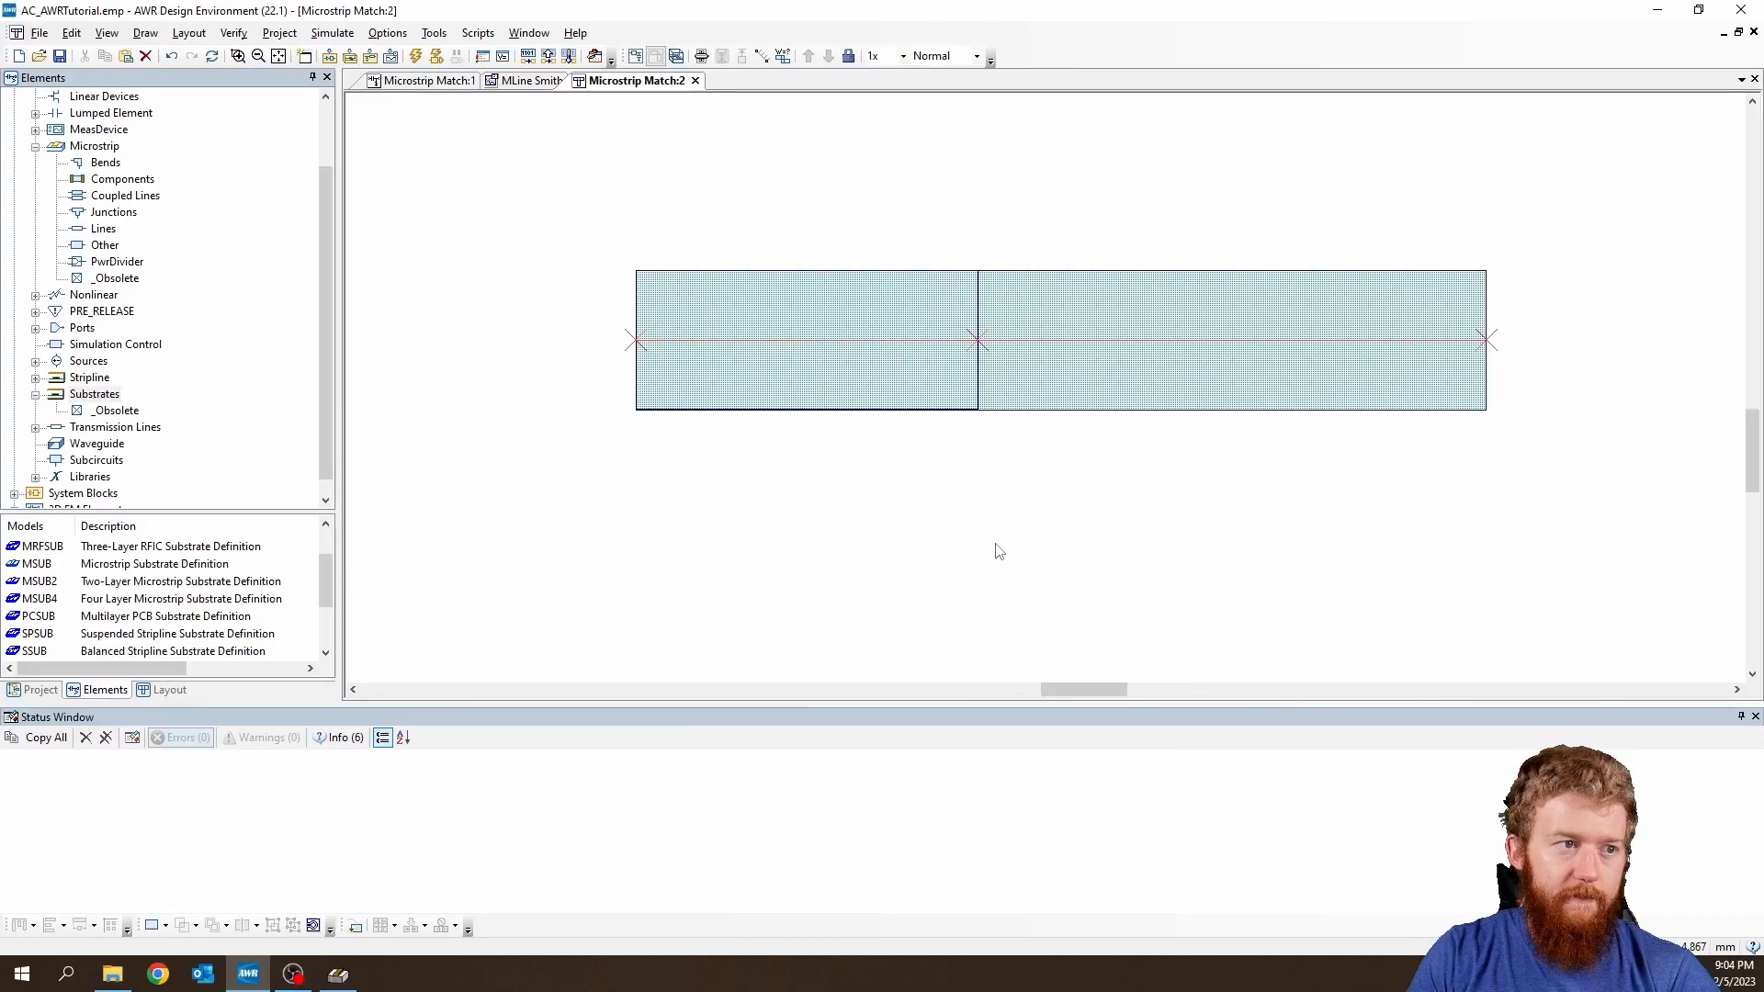
scroll(999, 551, "down", 1)
left_click_drag(891, 360, 699, 198)
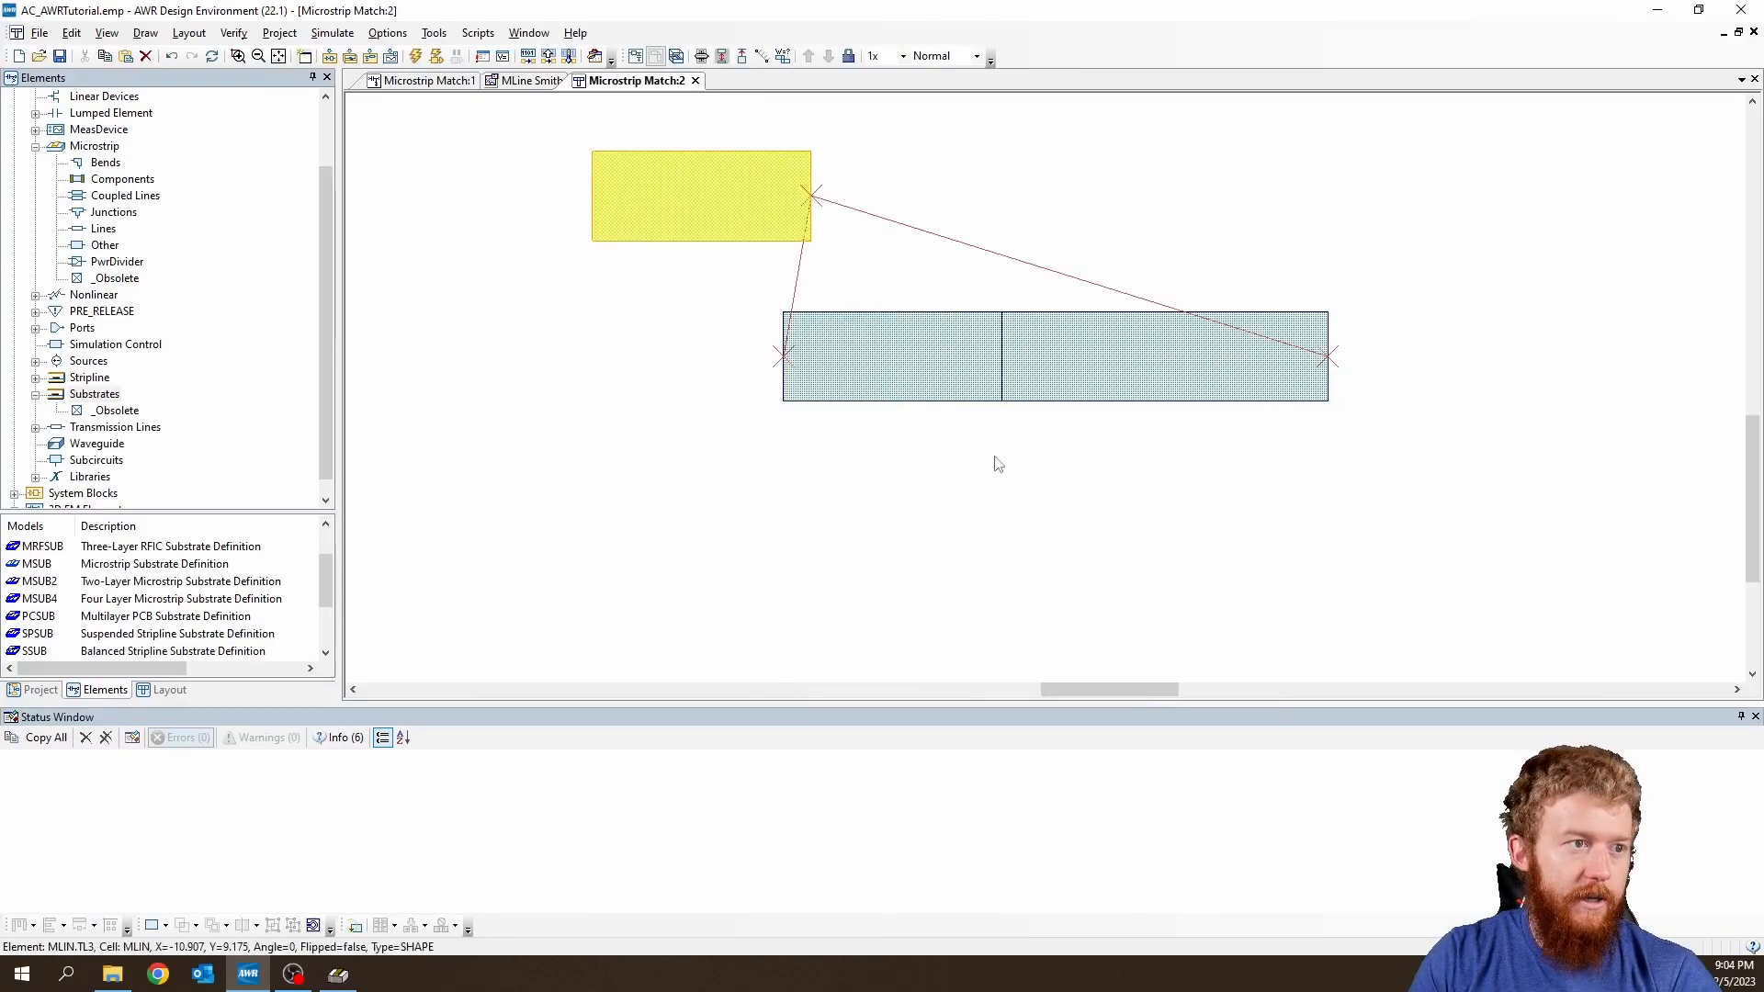
left_click_drag(873, 389, 650, 536)
left_click_drag(1129, 352, 1216, 487)
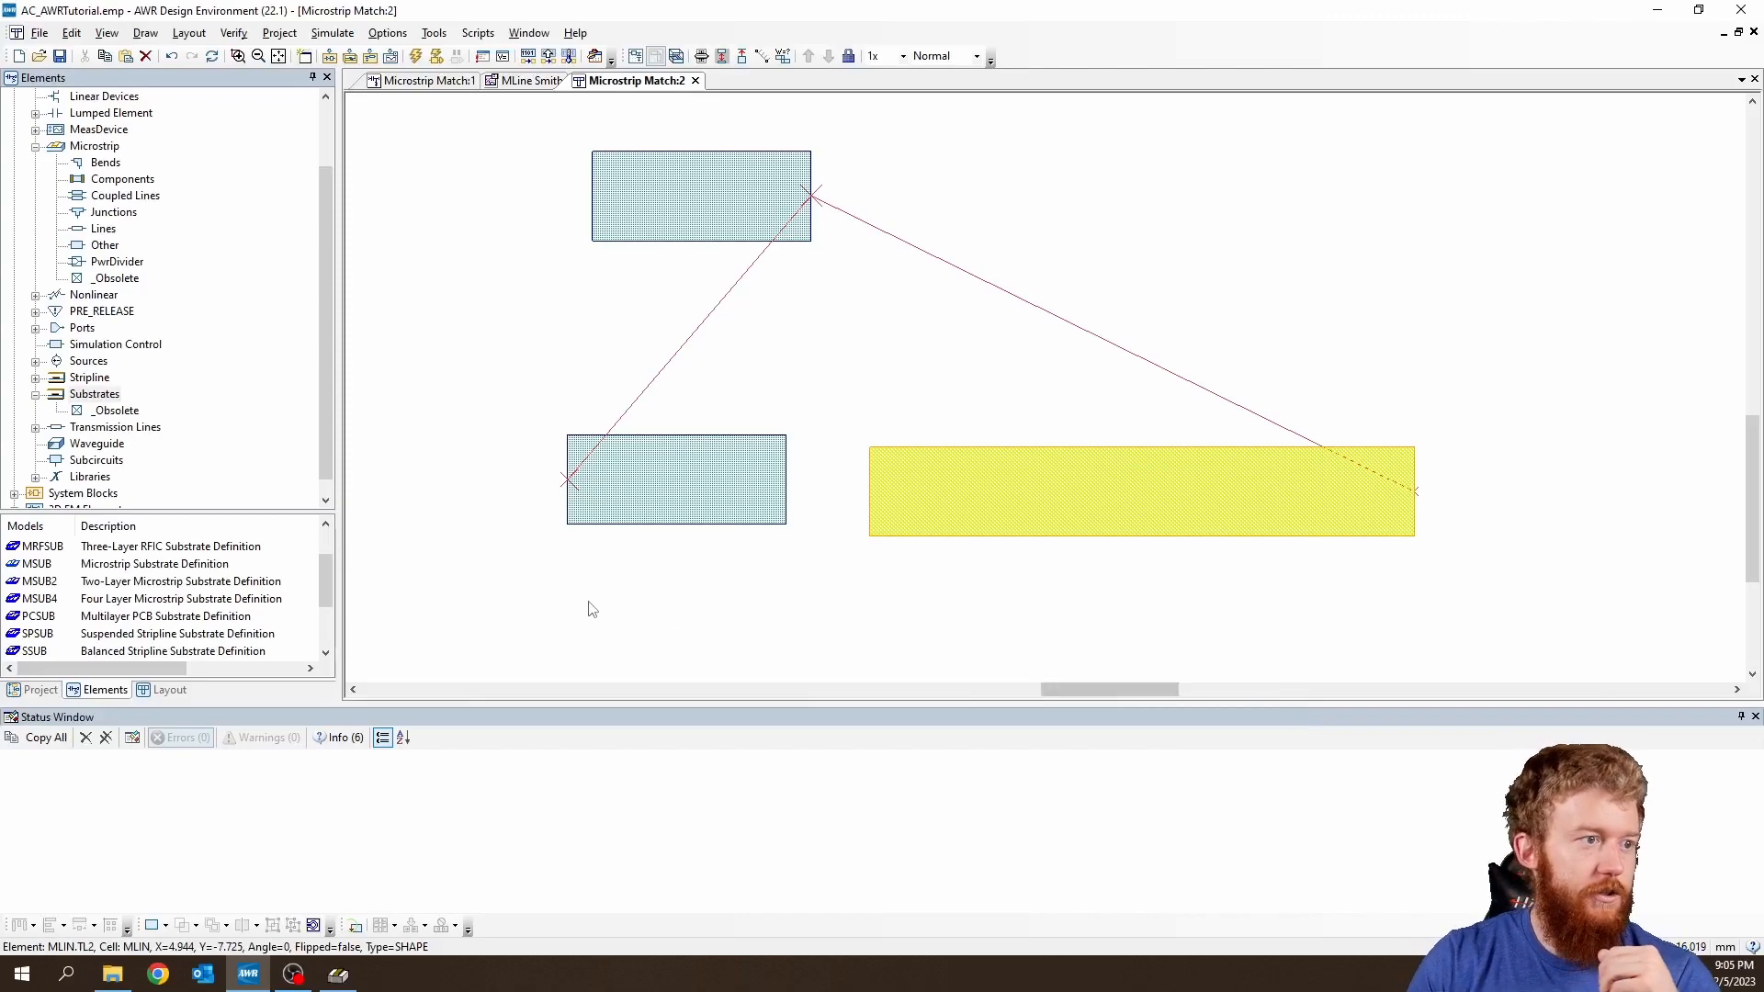
Abut TL1 to the end of TL3, rotate TL2 by 90 degrees, and snap it to their joint to form a T.
left_click_drag(657, 491, 898, 202)
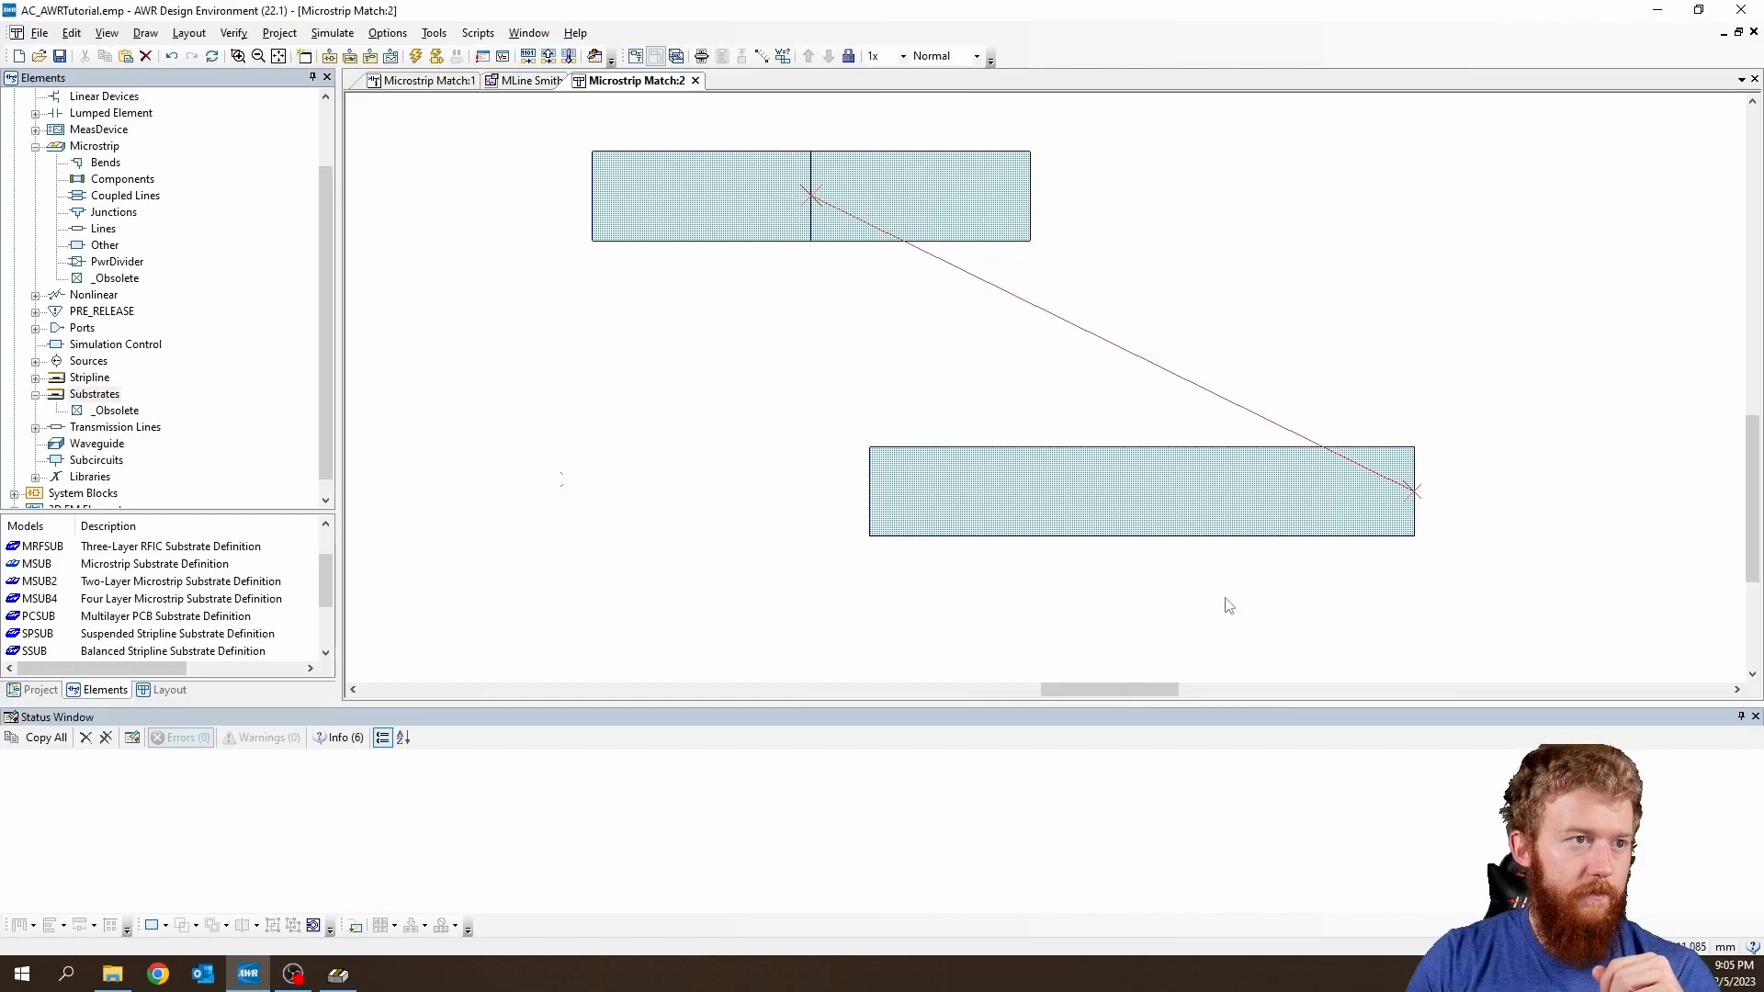
left_click_drag(1252, 512, 868, 492)
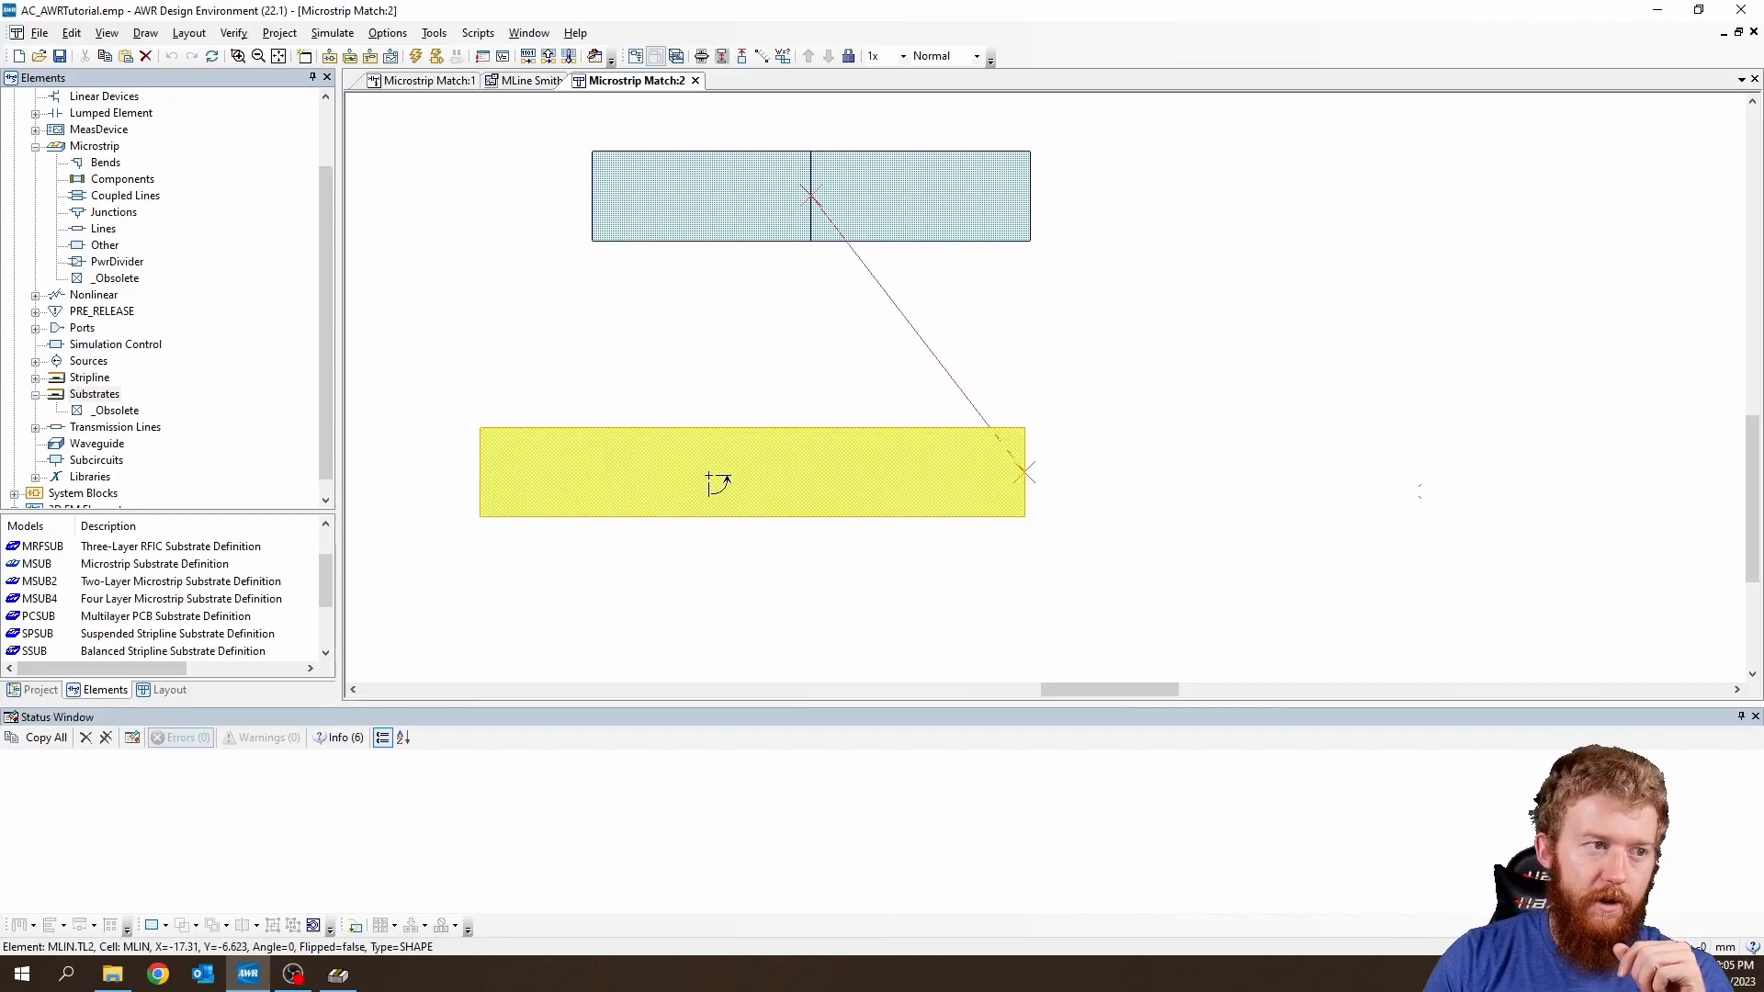
left_click_drag(709, 475, 807, 362)
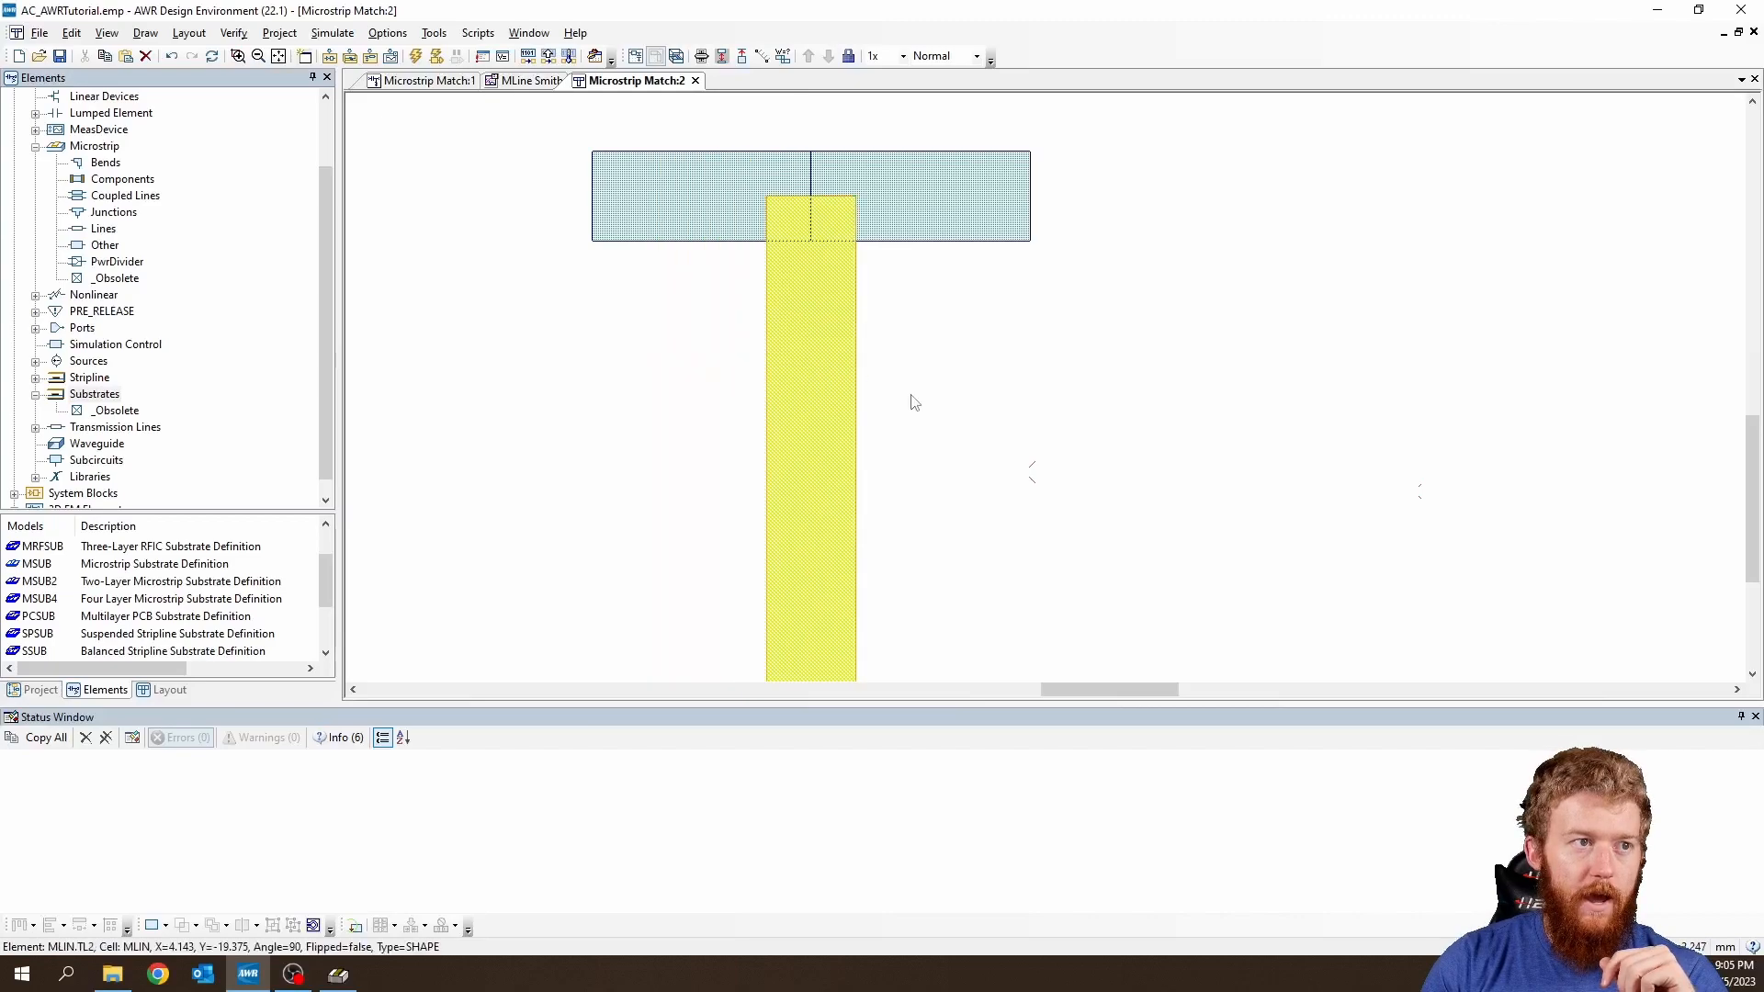
left_click(941, 419)
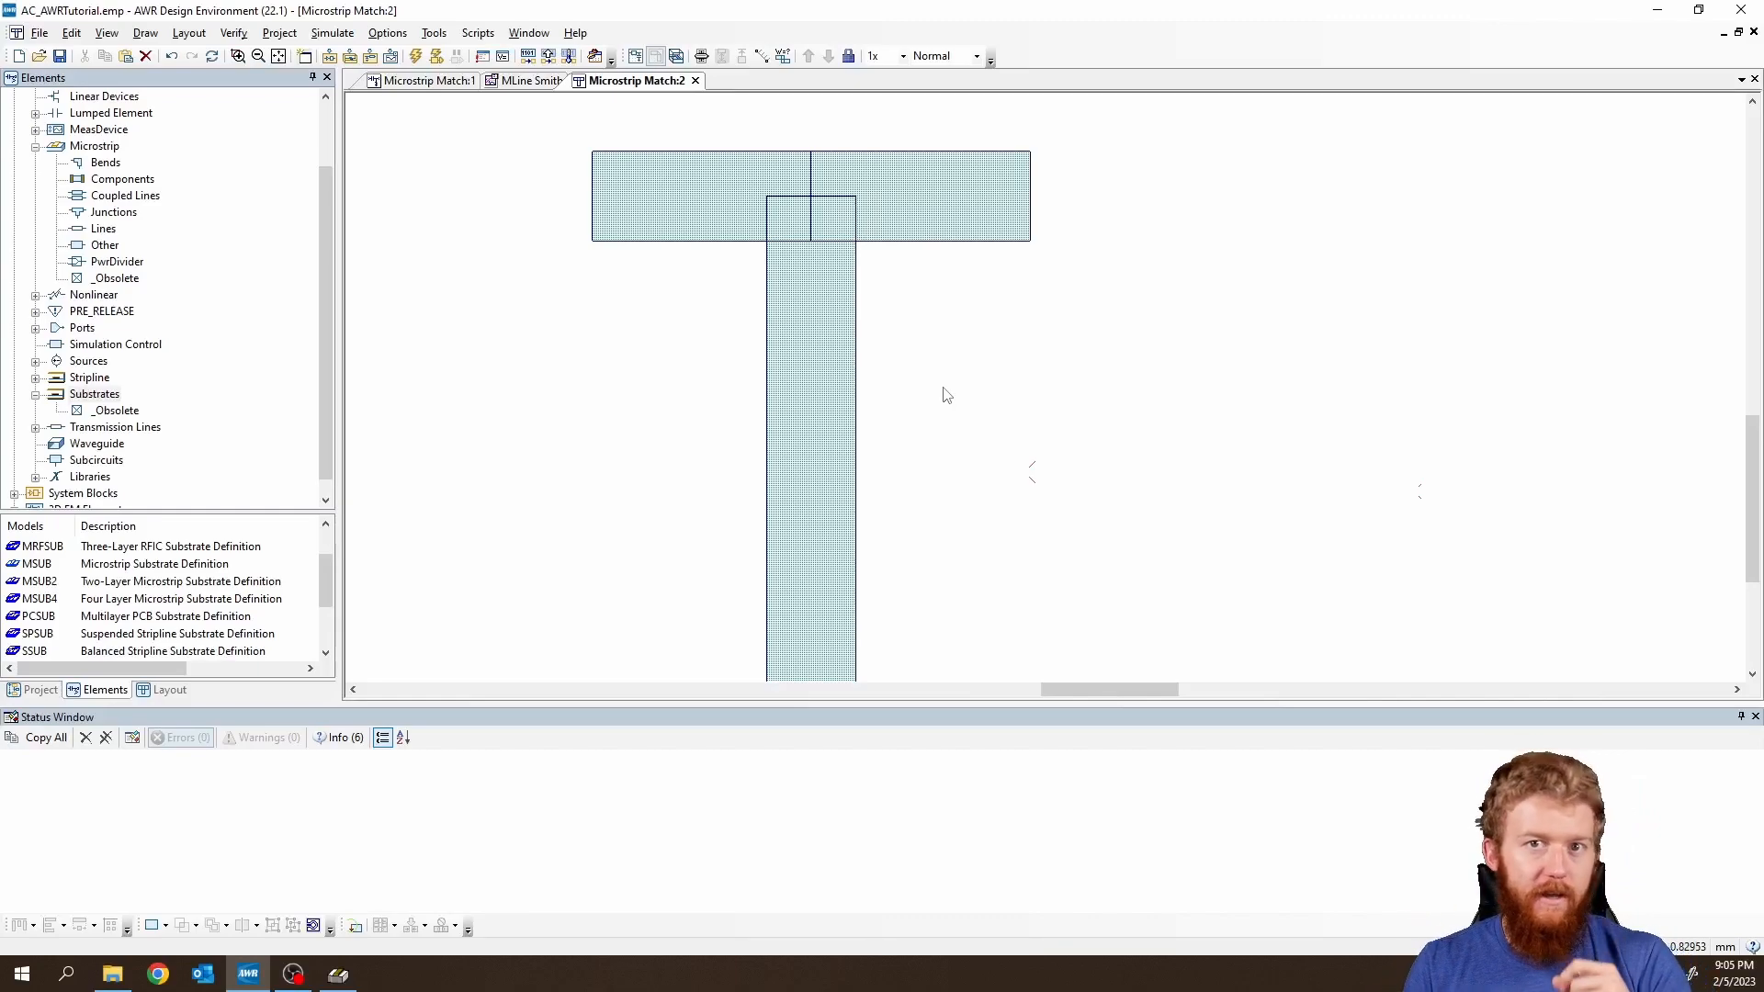
Back in the schematic, move TL2 farther down and delete the wires joining TL3, TL1 and TL2.
left_click(519, 82)
left_click(416, 82)
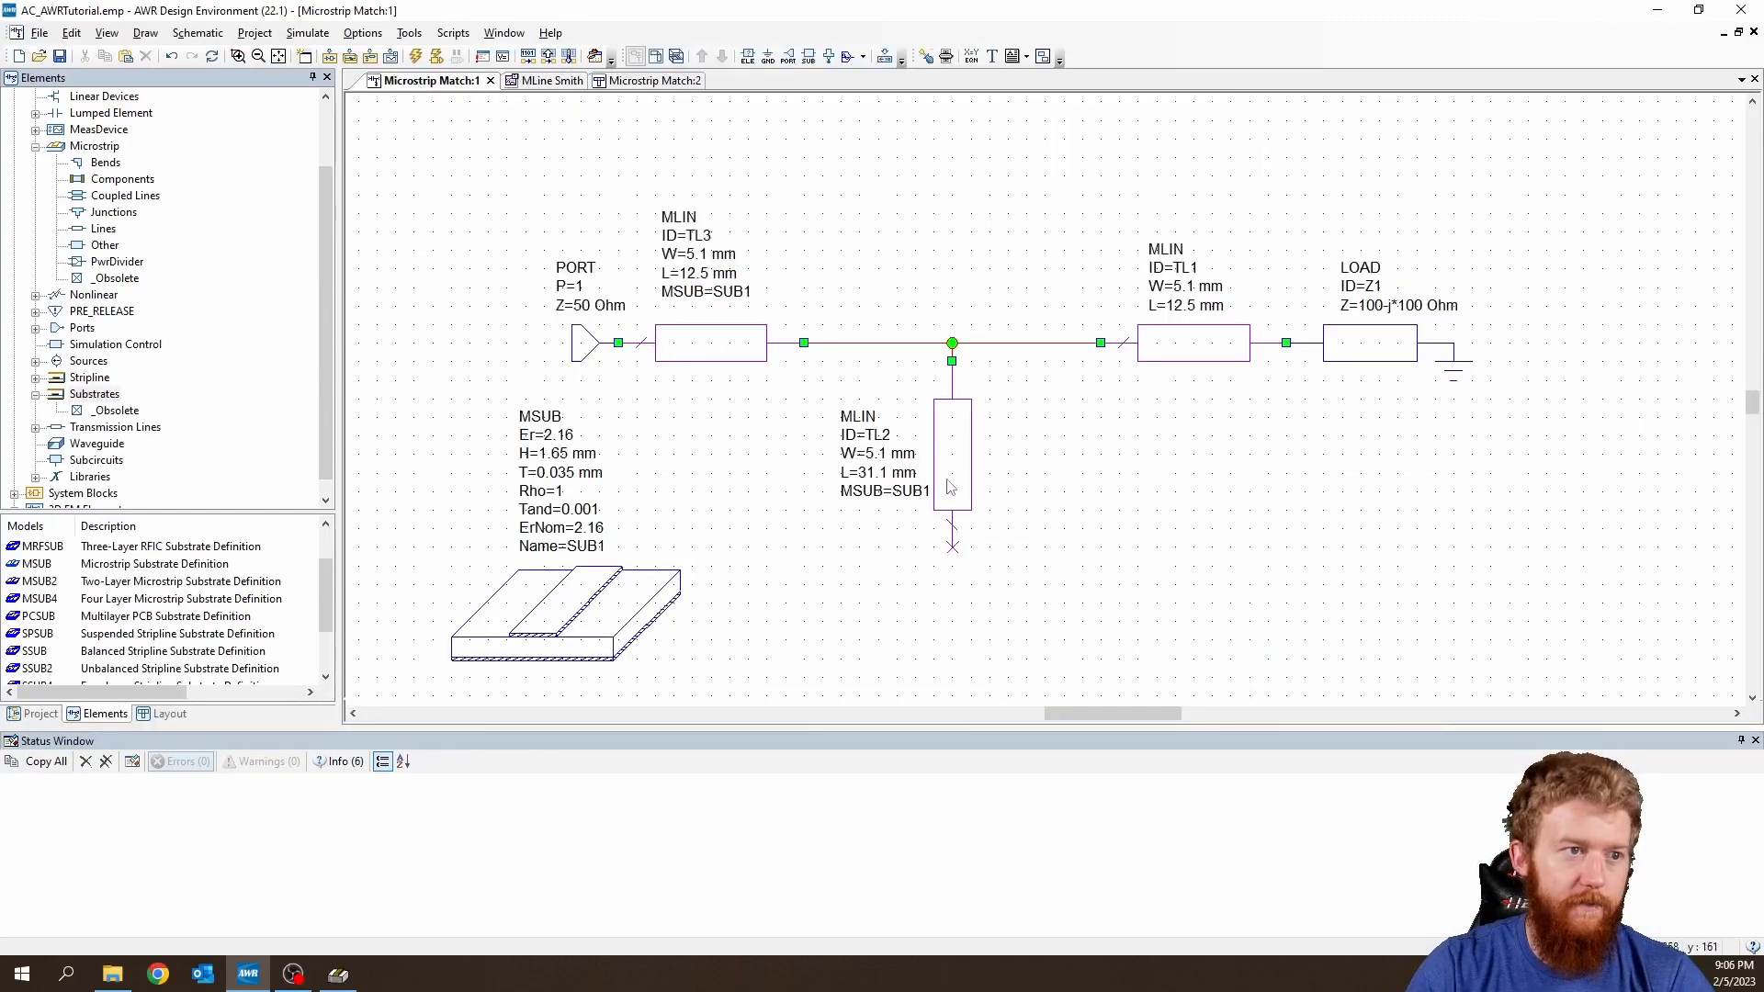
left_click_drag(951, 487, 951, 598)
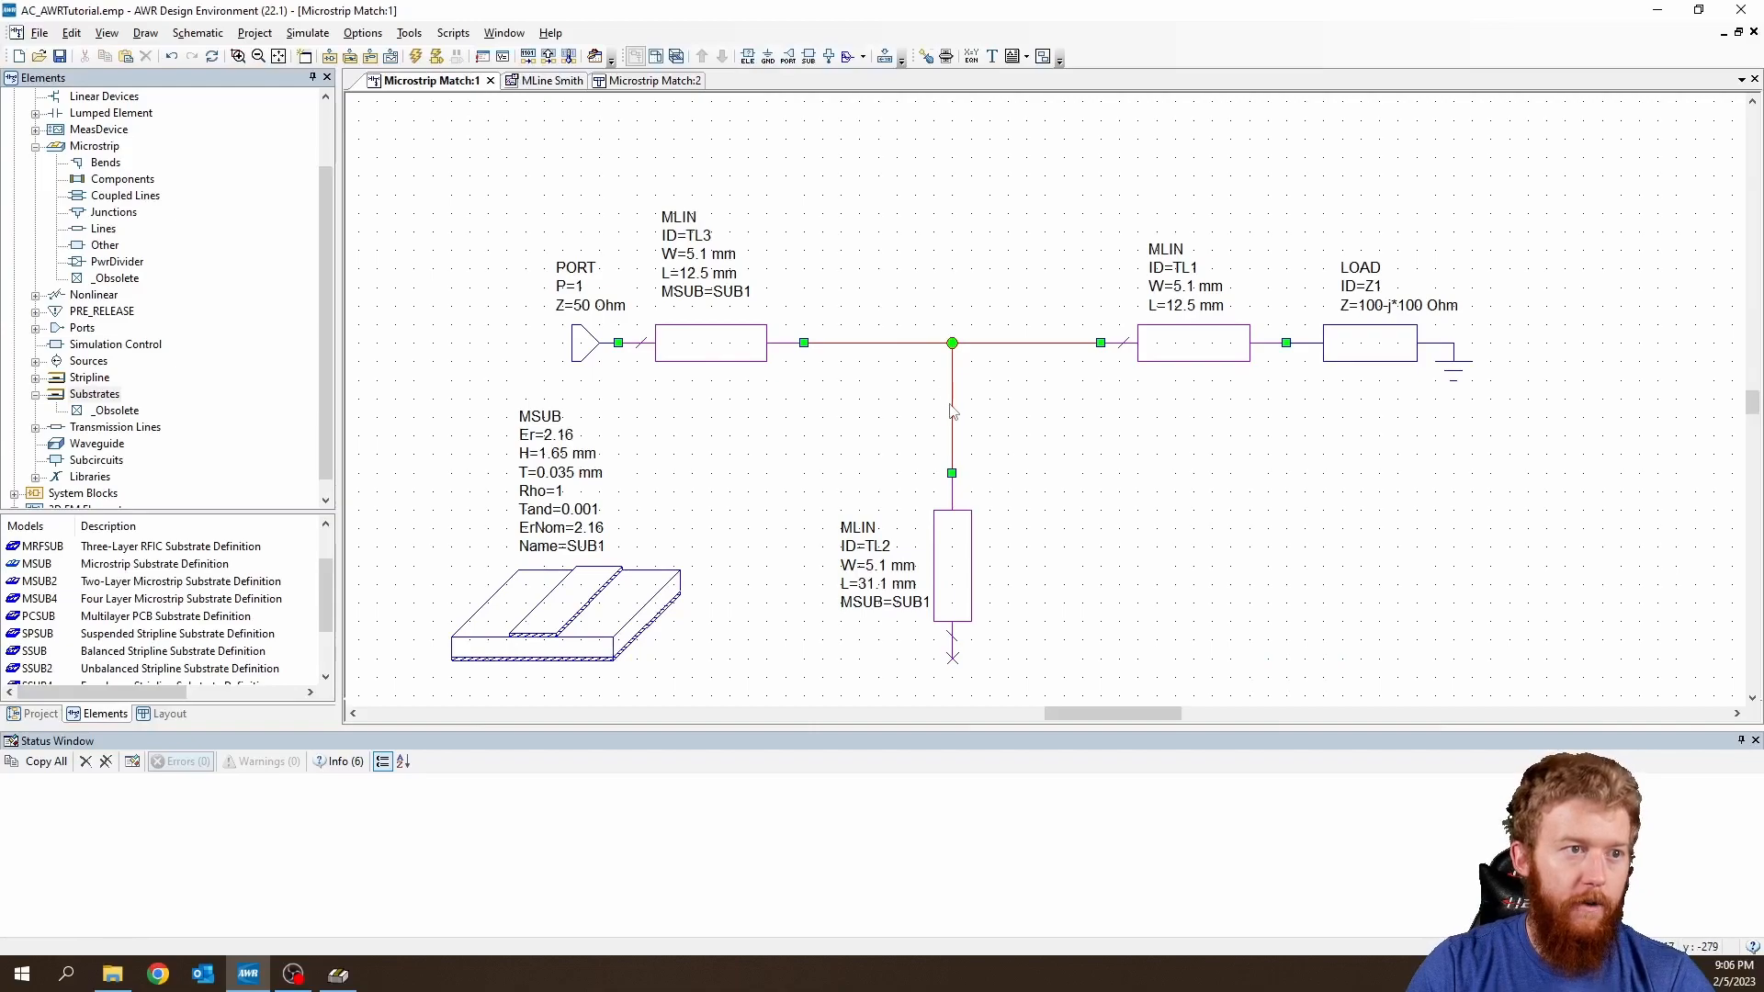
left_click(951, 407)
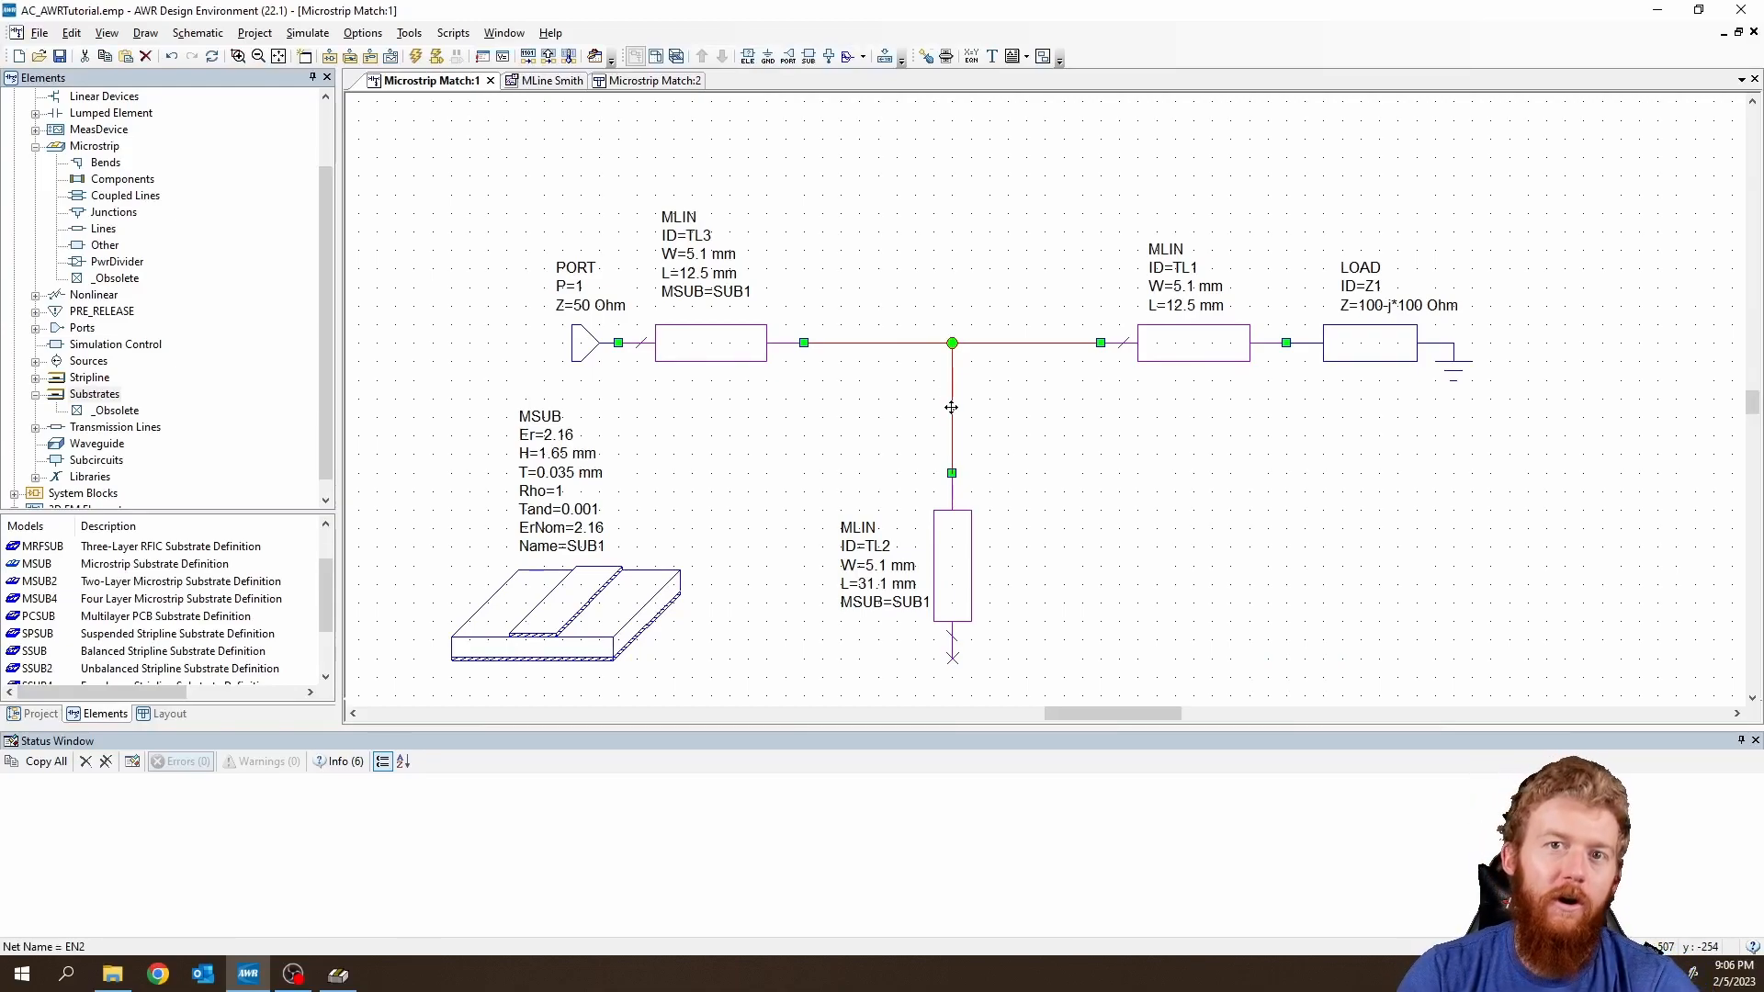
key("Delete")
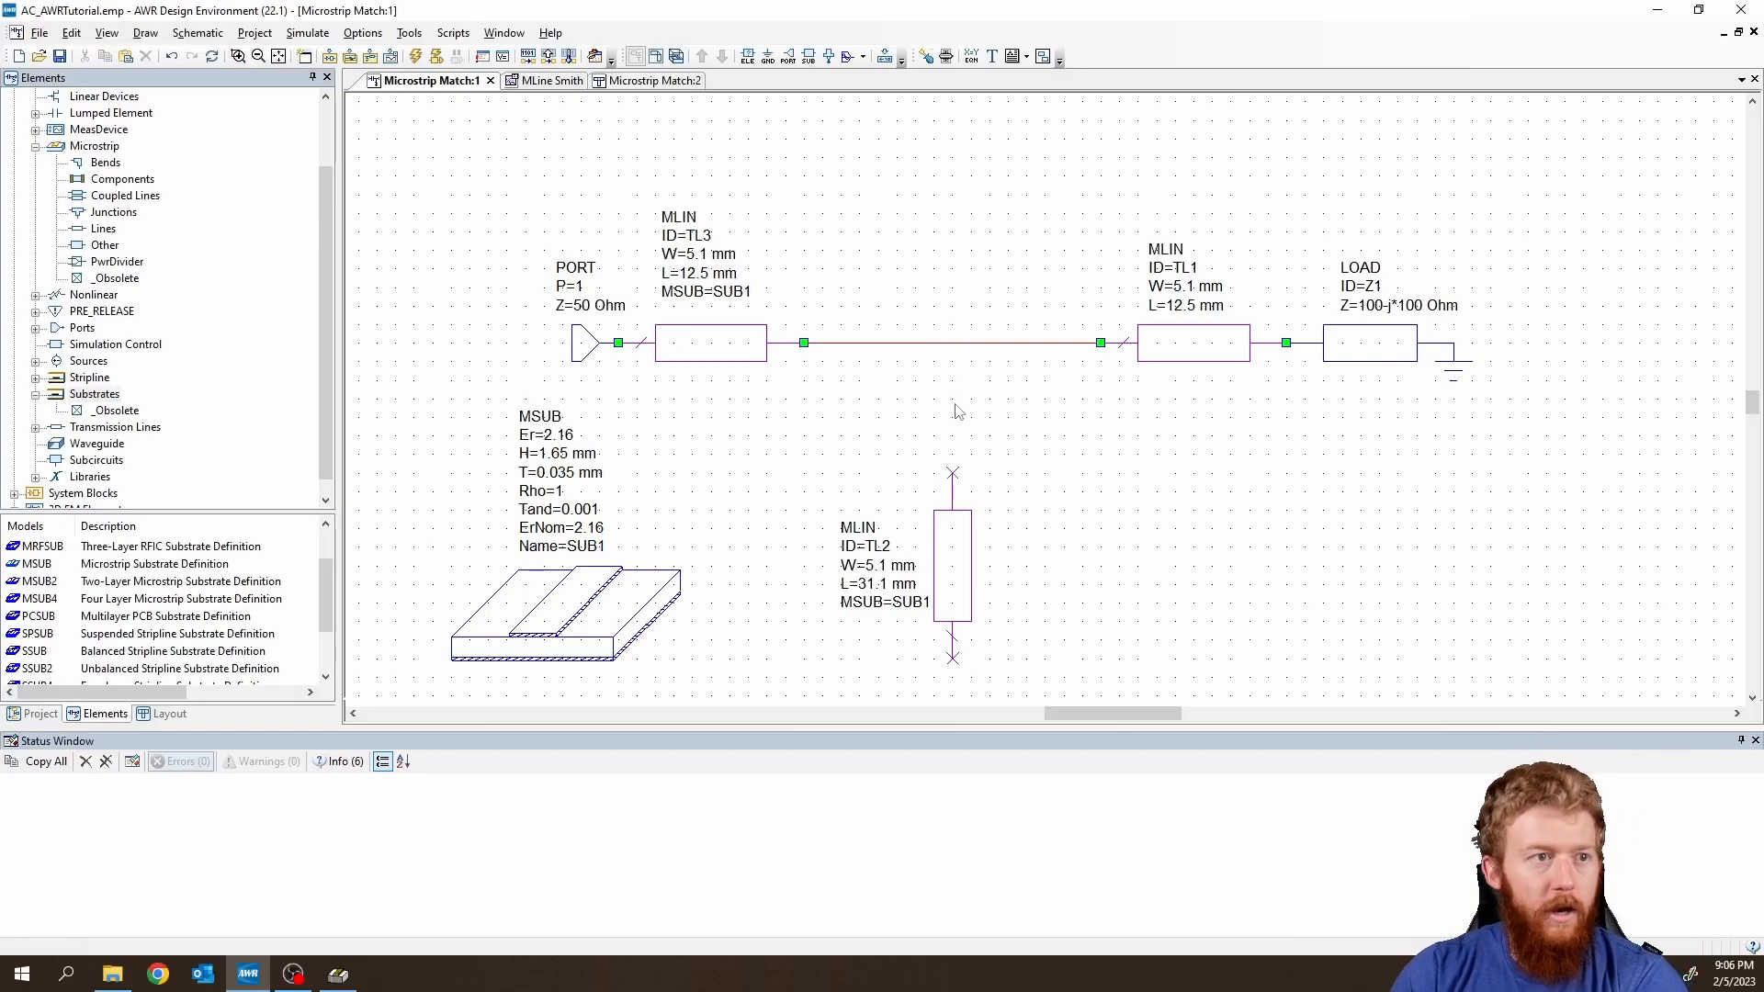
key("Delete")
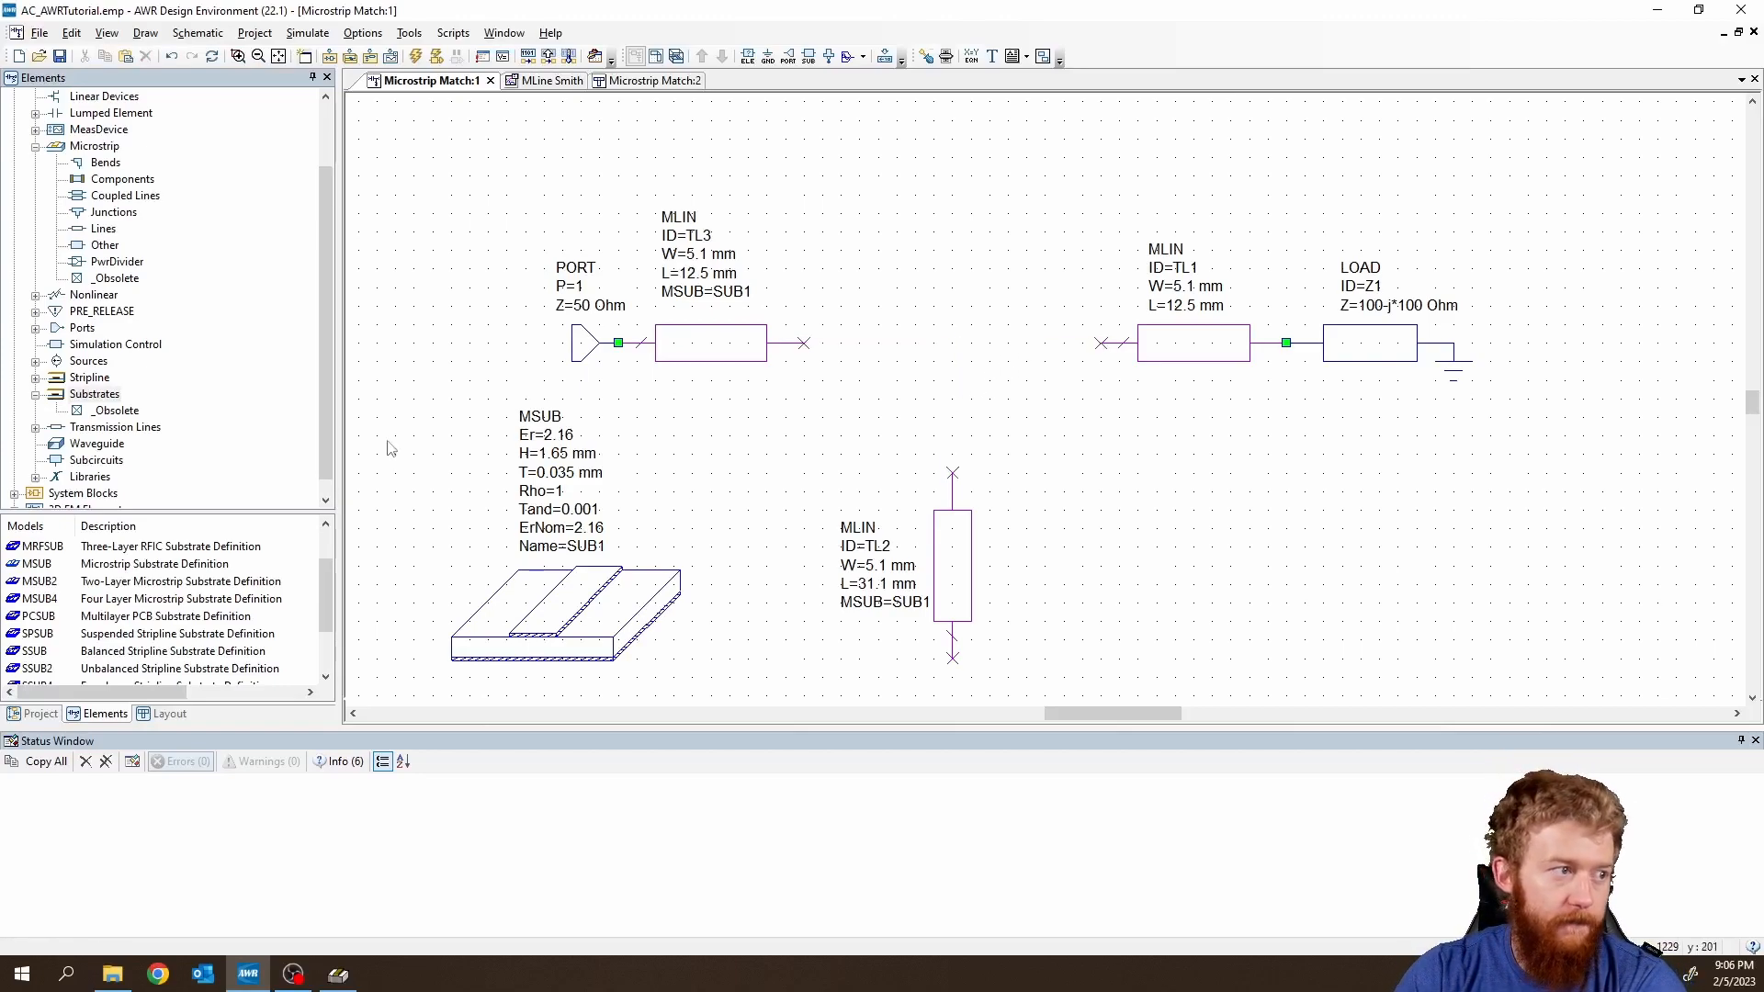
Place a closed-form MTEE microstrip tee junction from the Junctions models between TL3, TL1 and TL2.
scroll(100, 403, "up", 2)
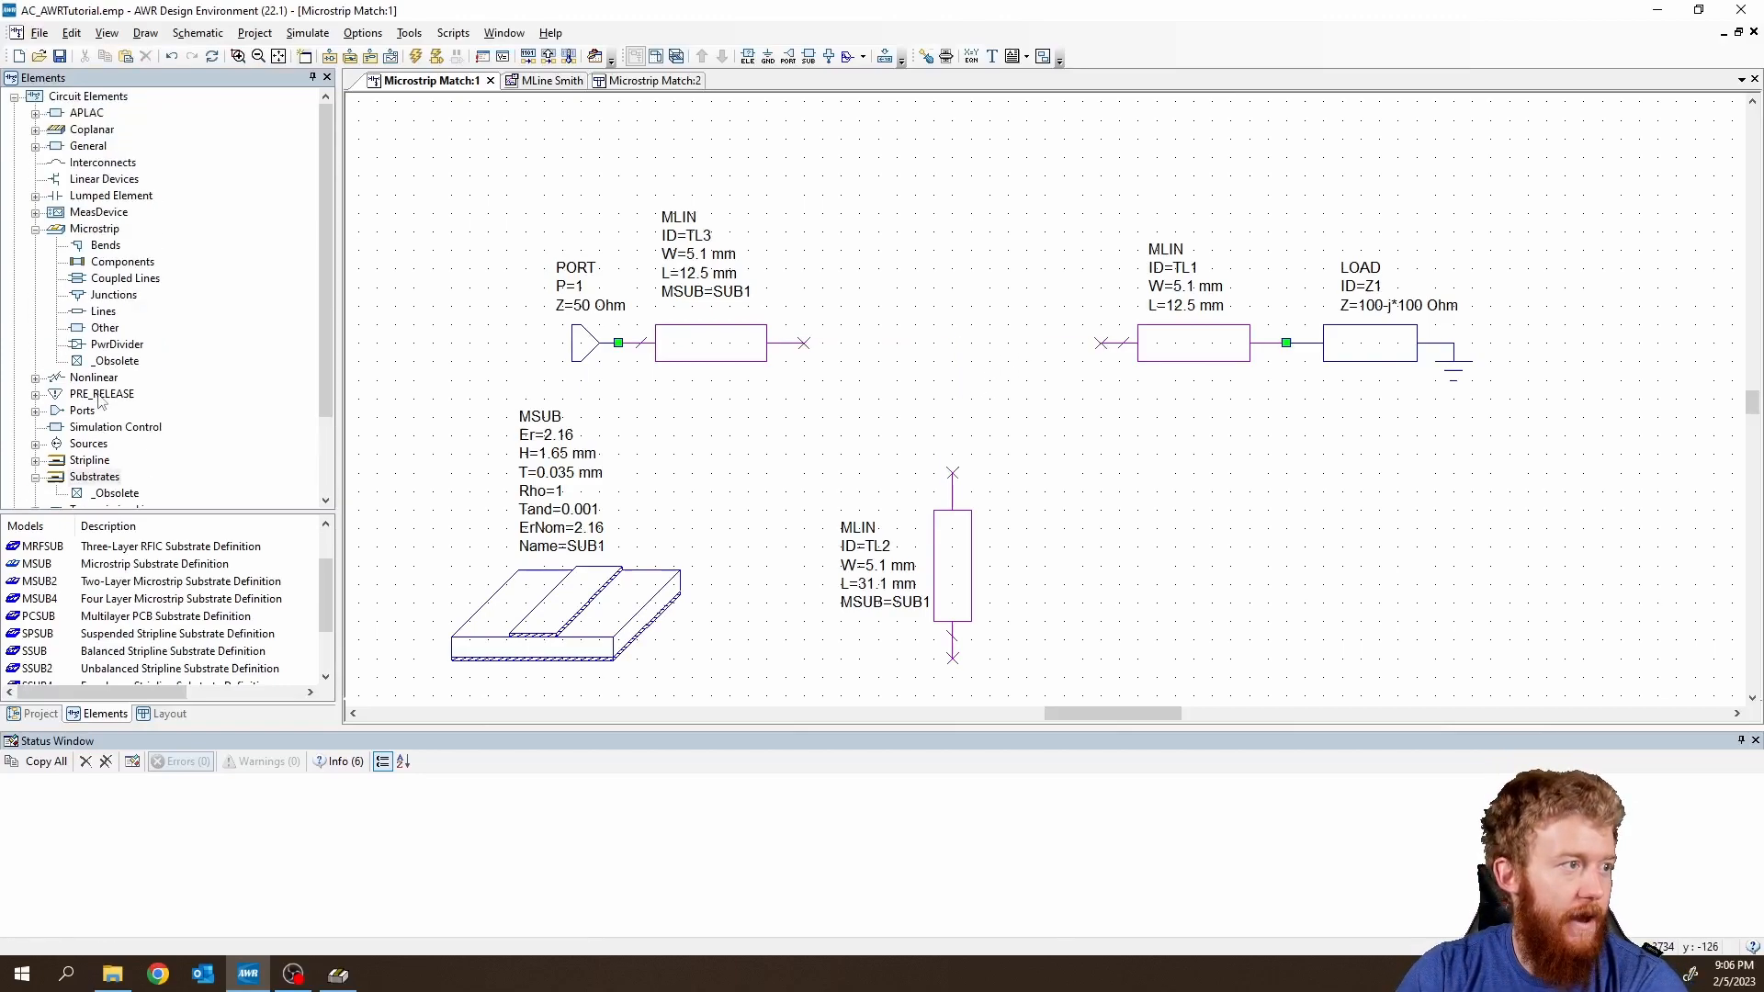
left_click(92, 230)
left_click(109, 295)
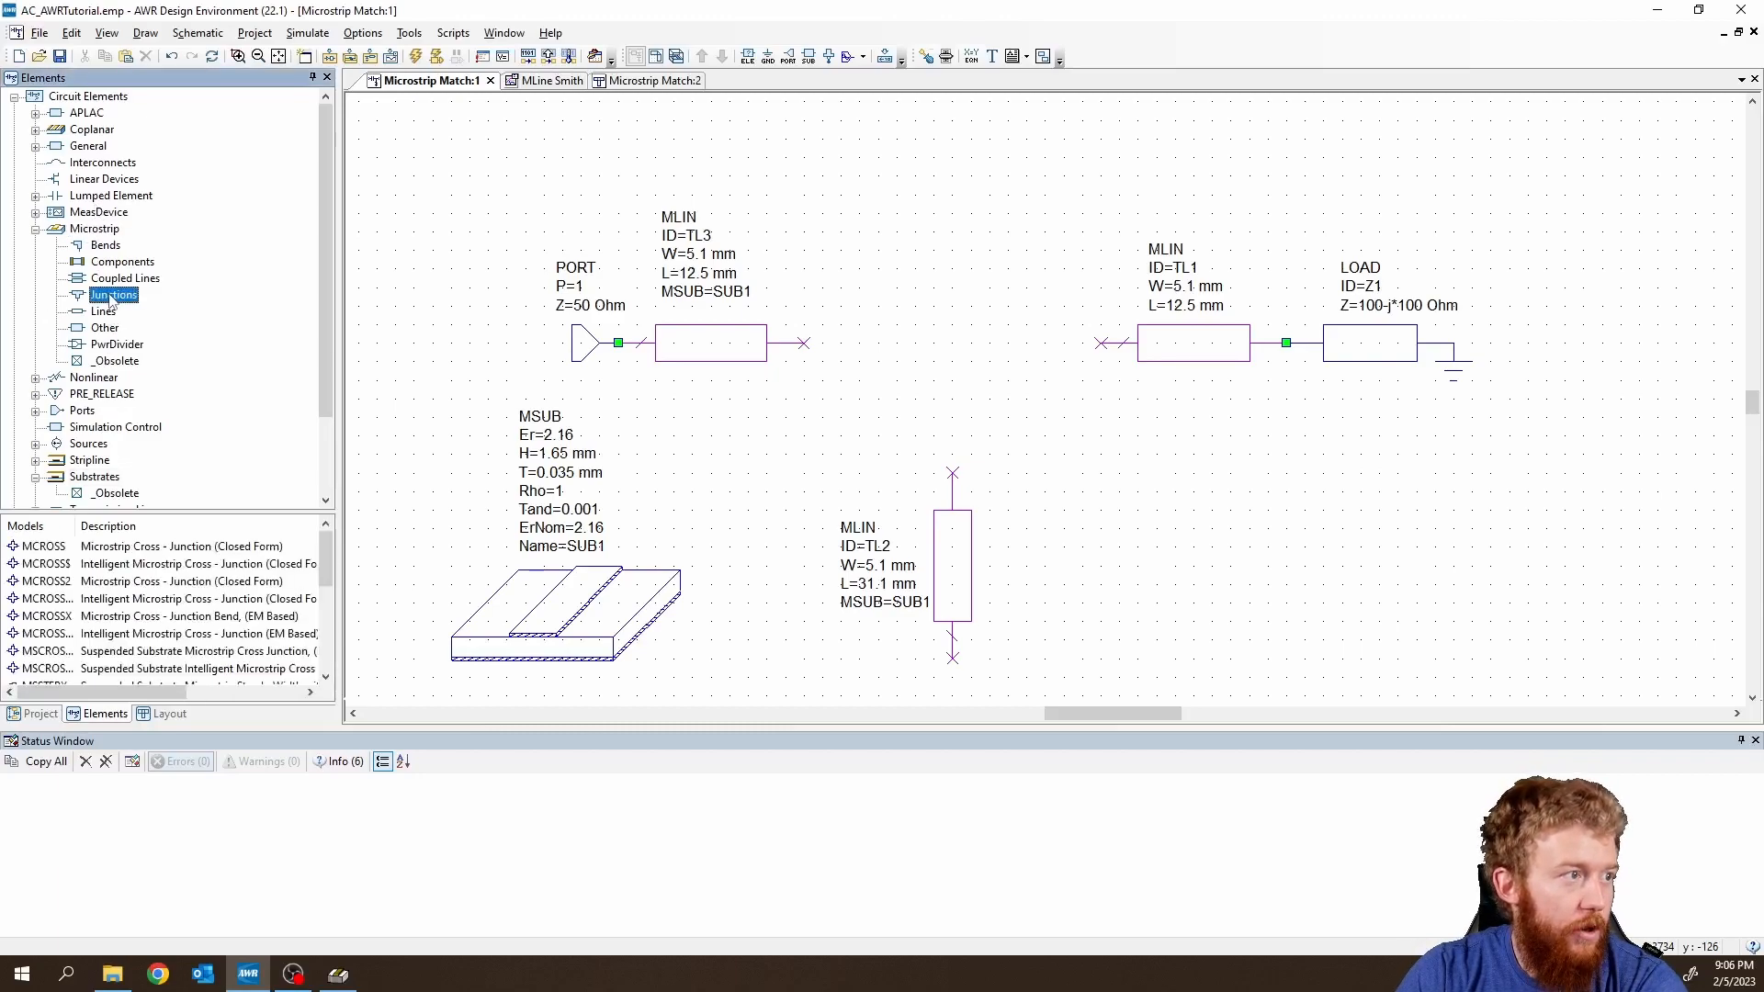
scroll(150, 617, "down", 1)
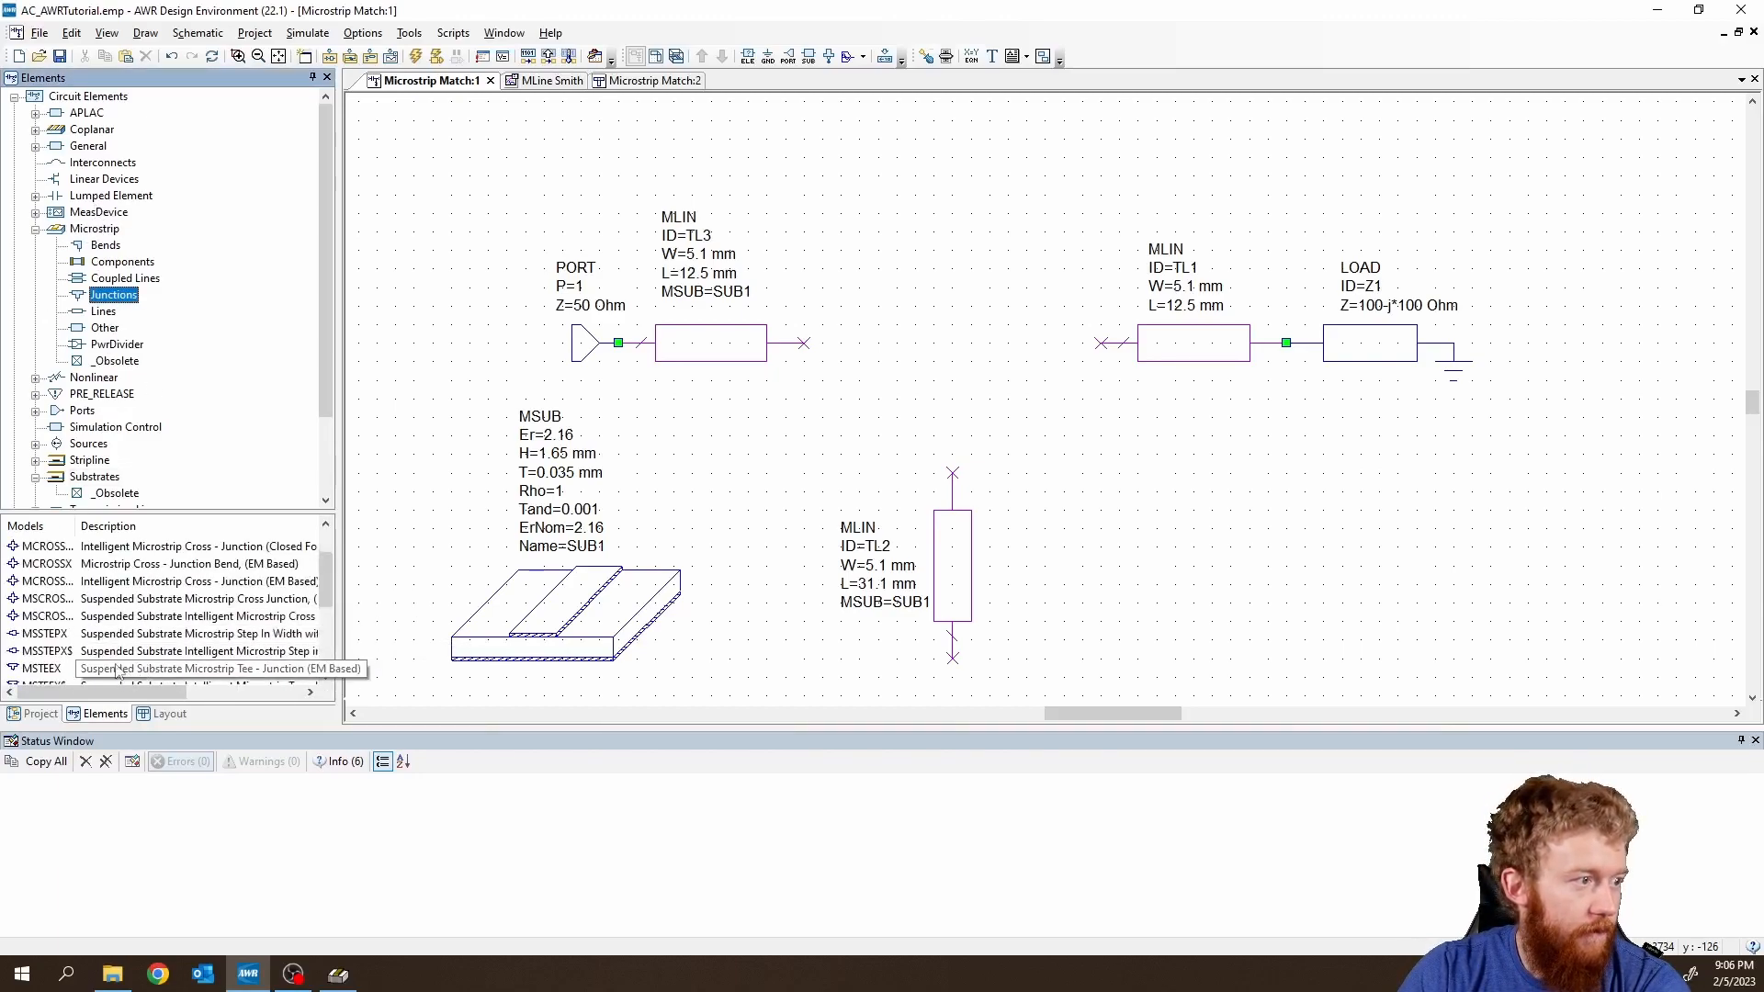
left_click_drag(323, 582, 323, 648)
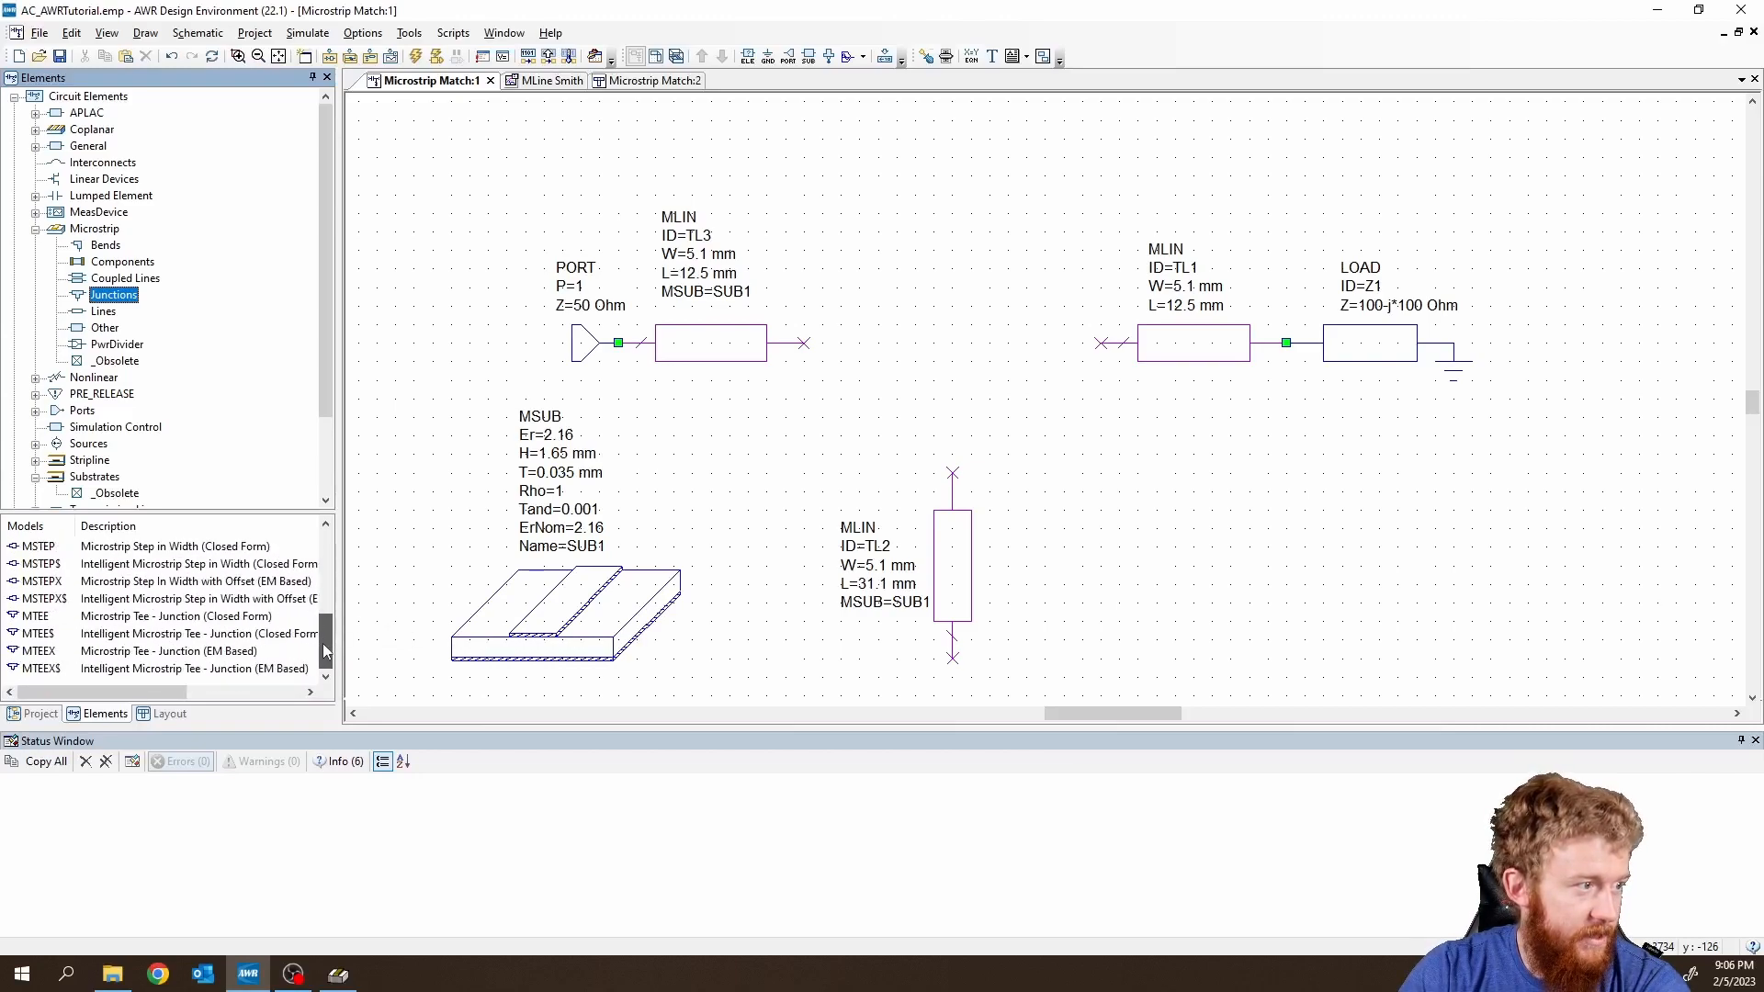
left_click(37, 616)
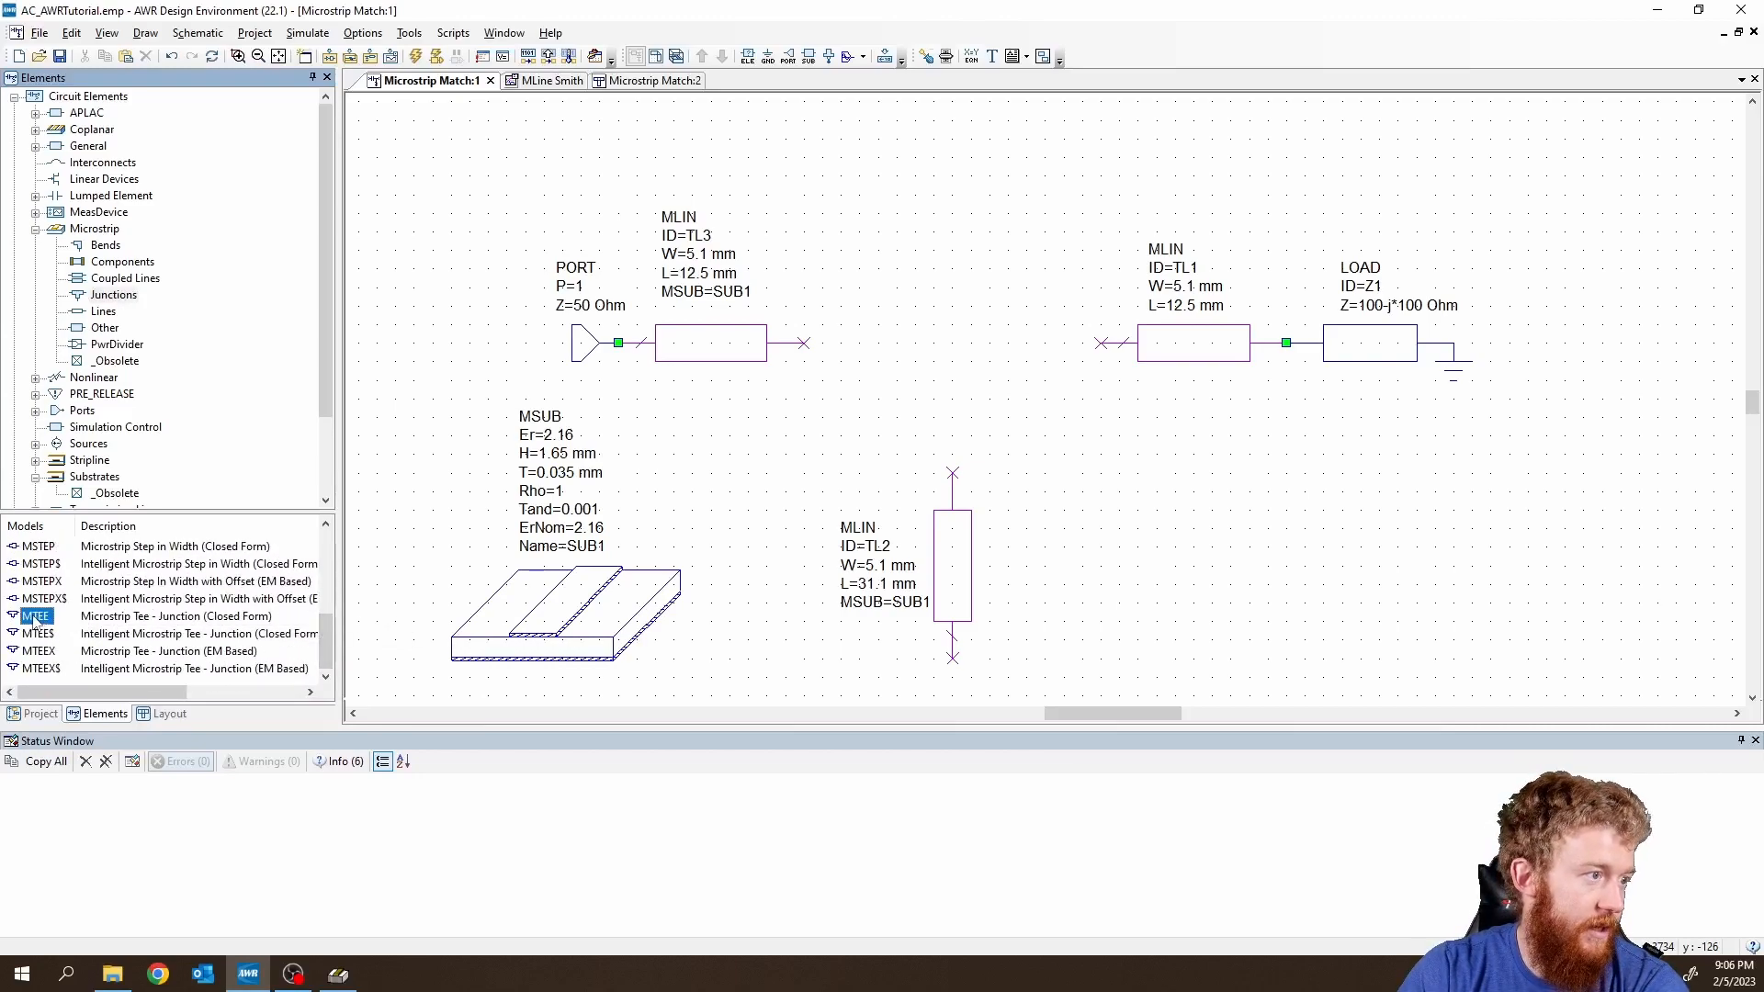
left_click_drag(39, 621, 762, 357)
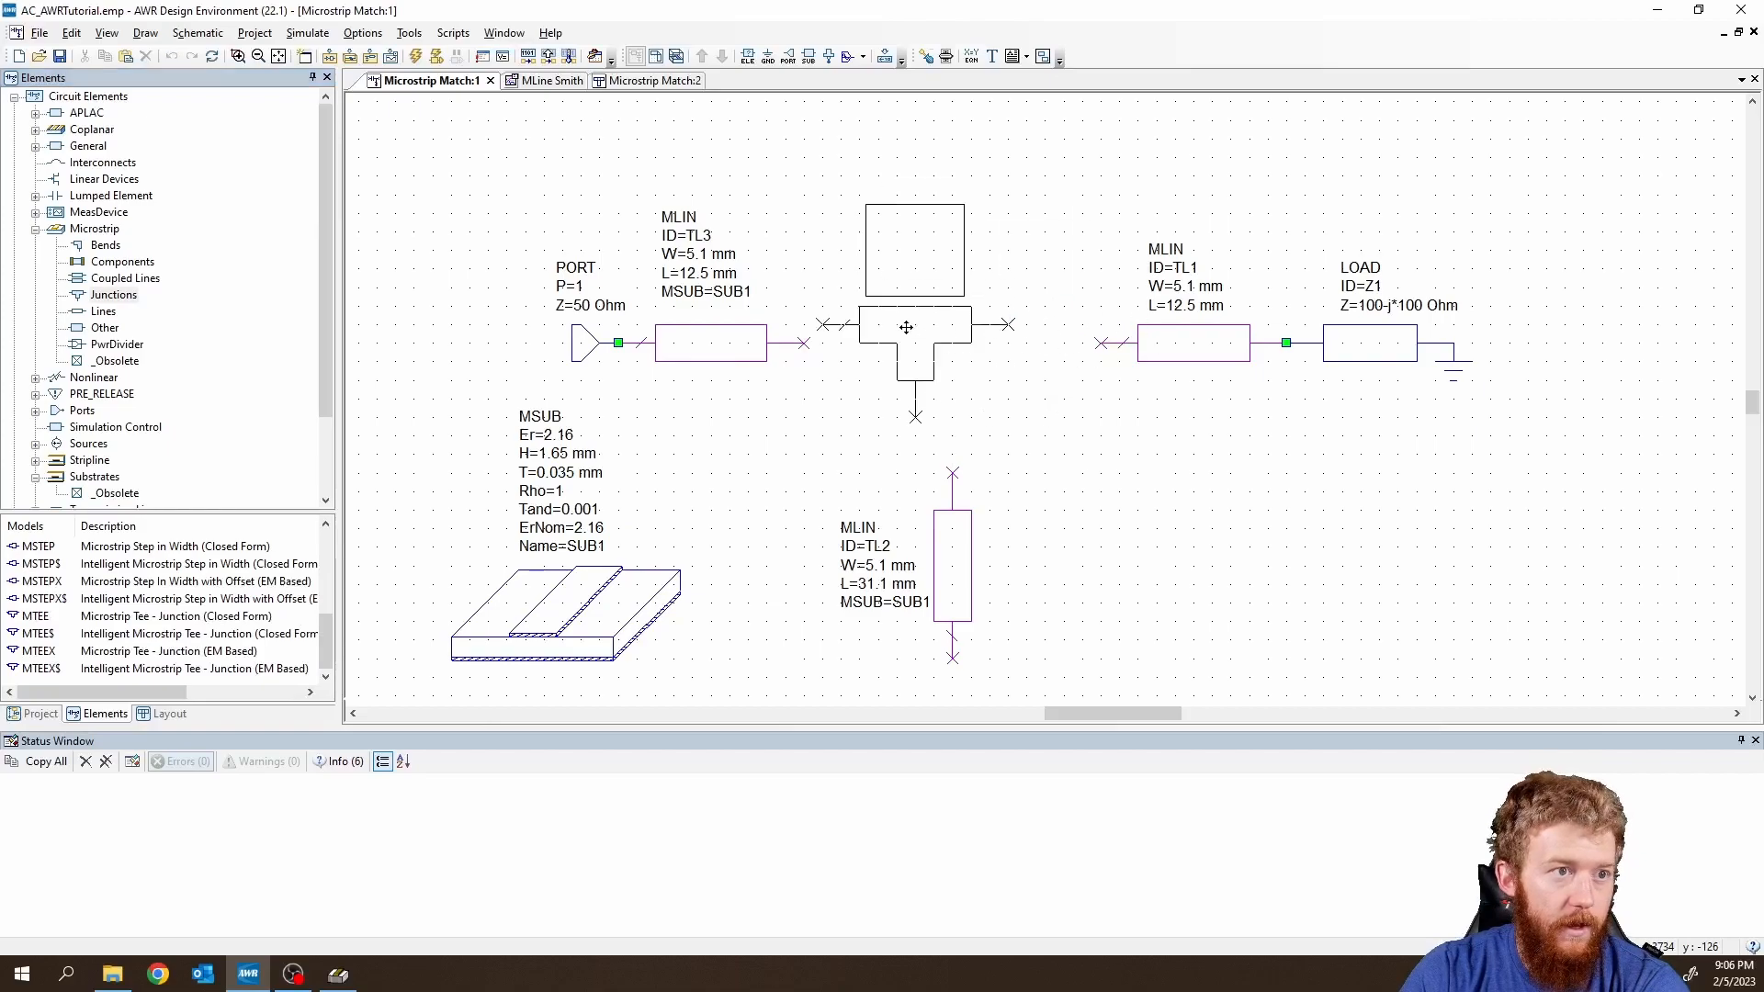
left_click(961, 349)
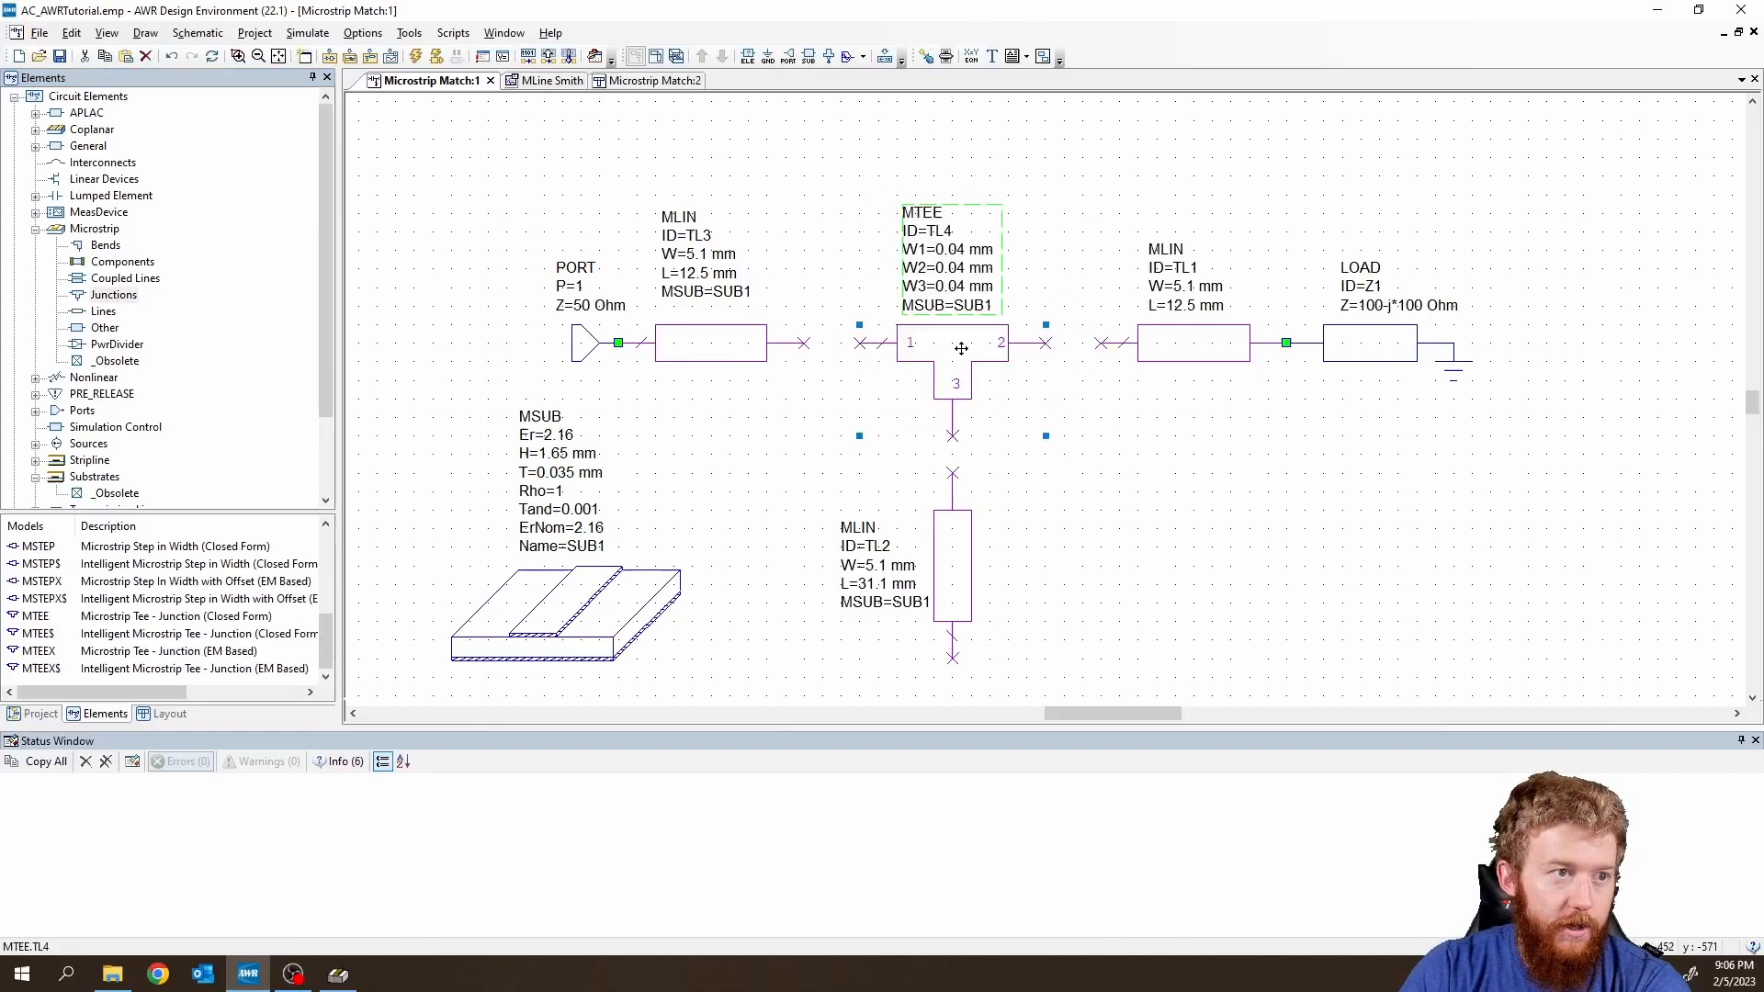
Wire the three MTEE terminals to the open ends of TL3, TL2 and TL1.
left_click(803, 343)
left_click(859, 342)
left_click(953, 473)
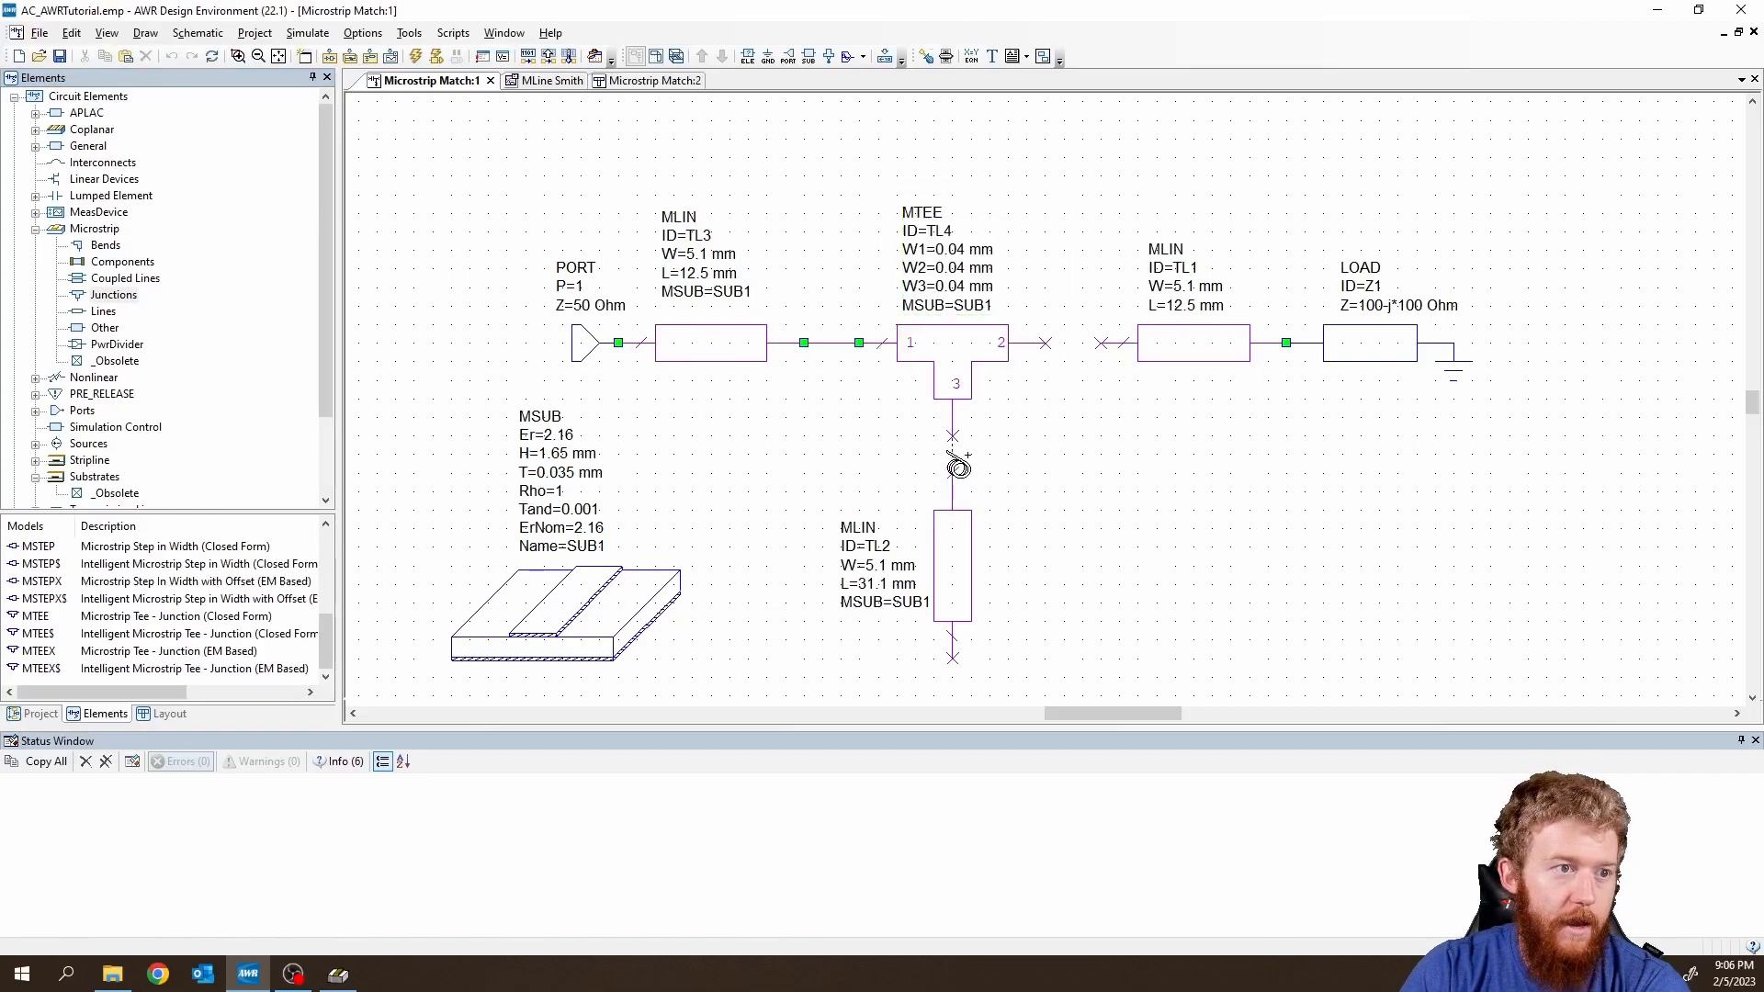
left_click(952, 434)
left_click(1045, 343)
left_click(1101, 342)
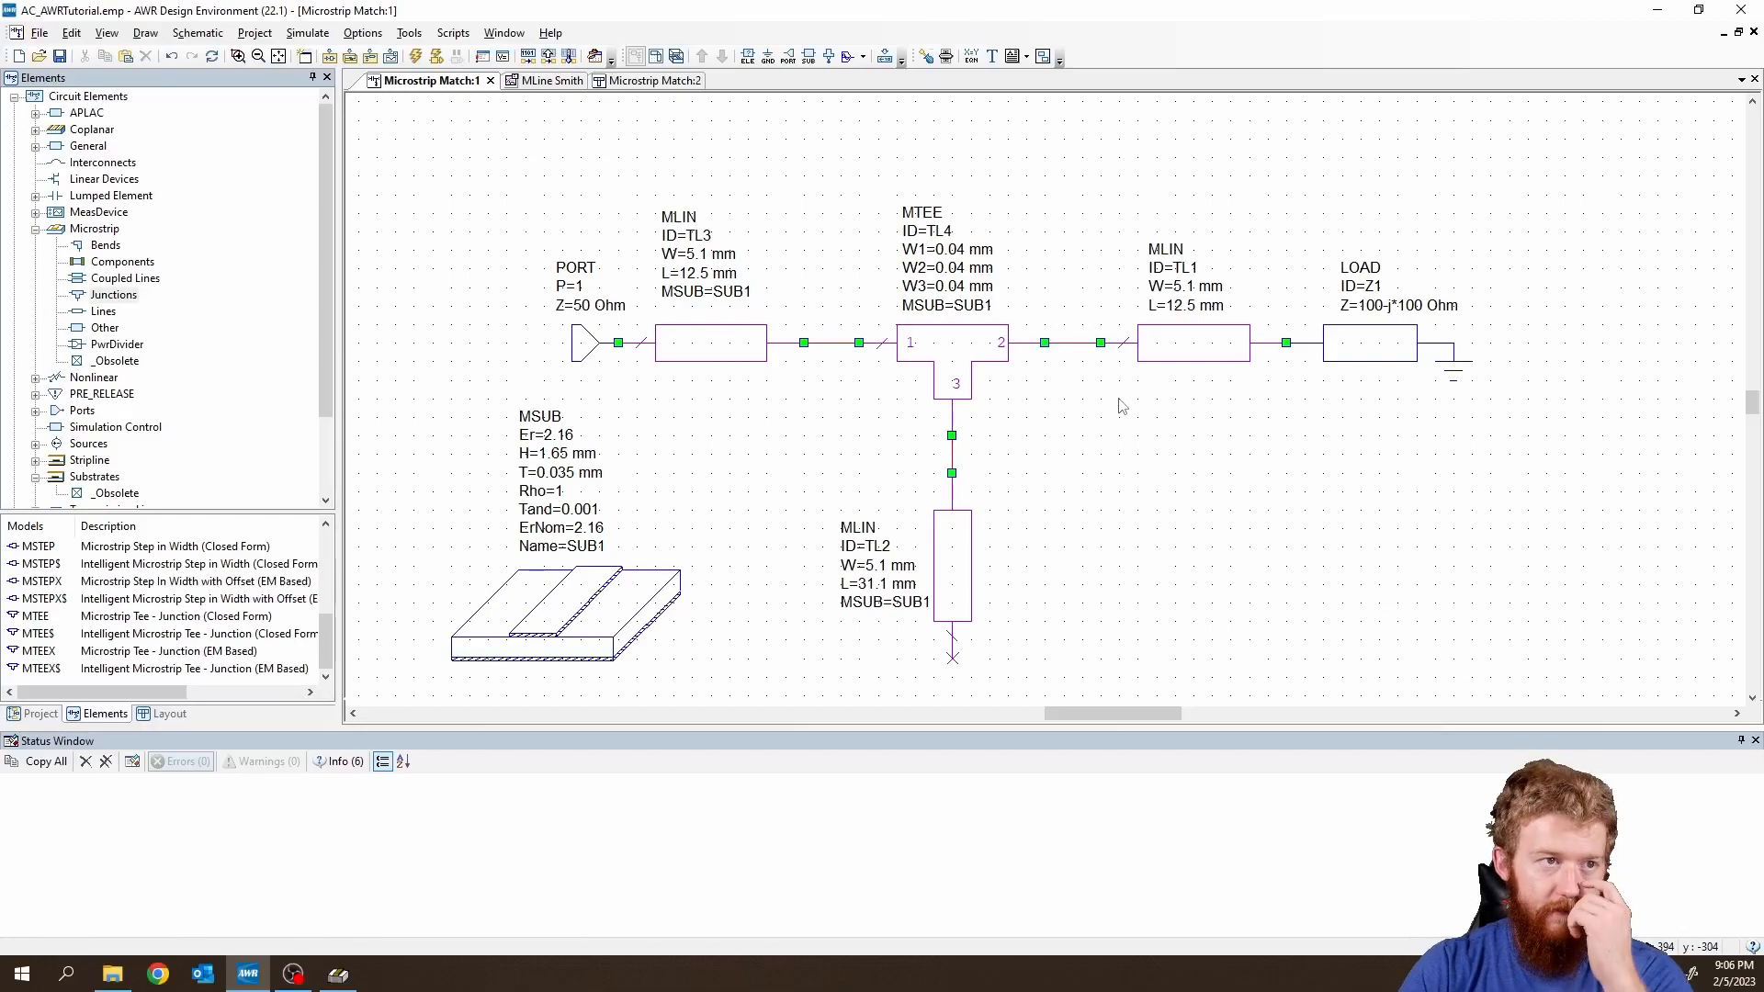
Set the MTEE widths W1, W2 and W3 to 5.1 mm each.
left_click(955, 251)
left_click(955, 250)
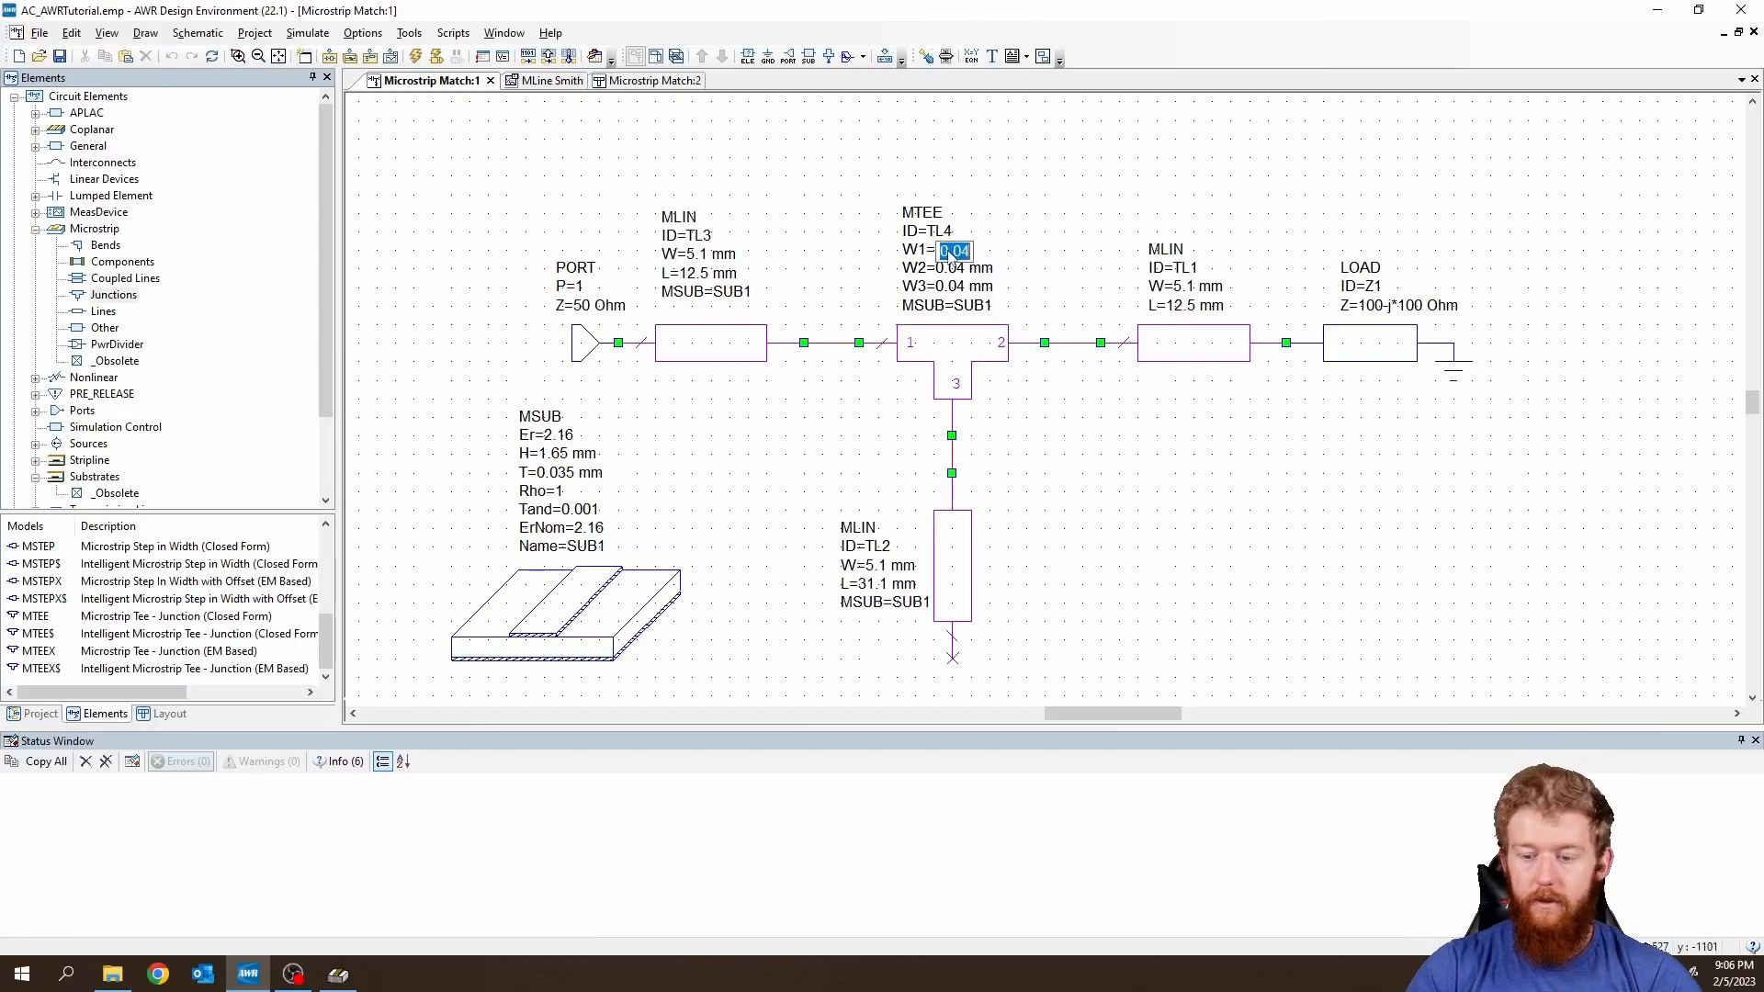
type("5.1")
key("Tab")
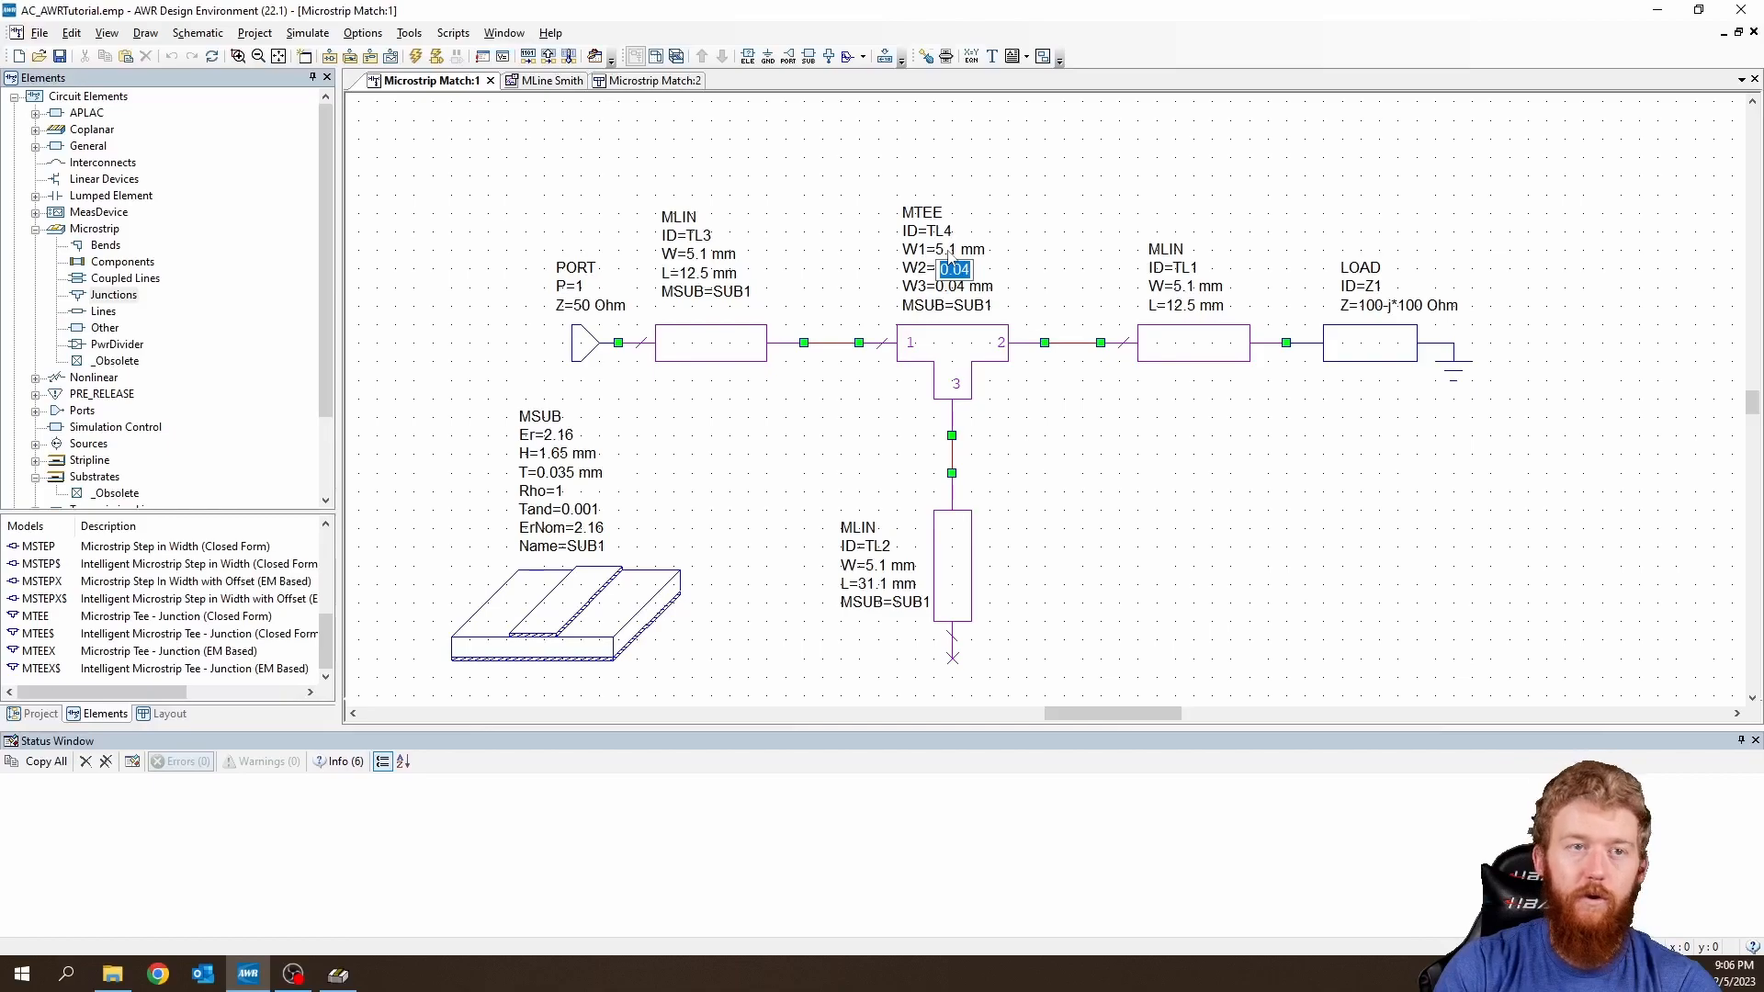
type("5.1")
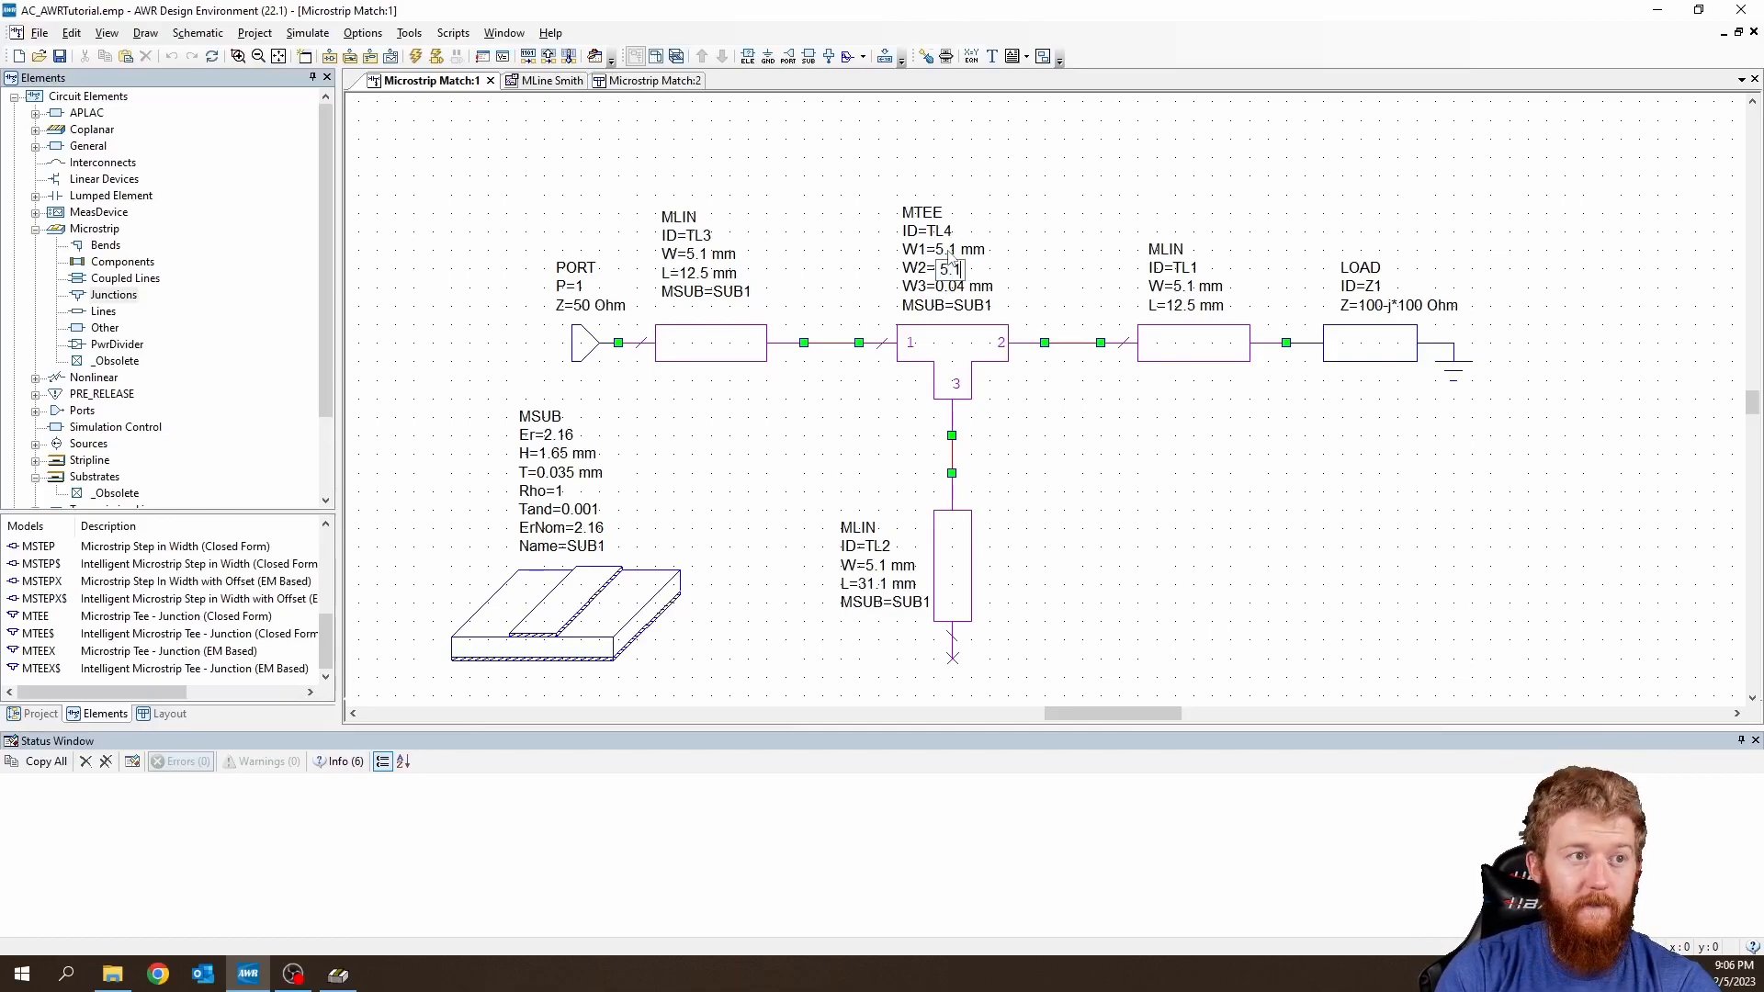
key("Tab")
type("5.1")
key("Return")
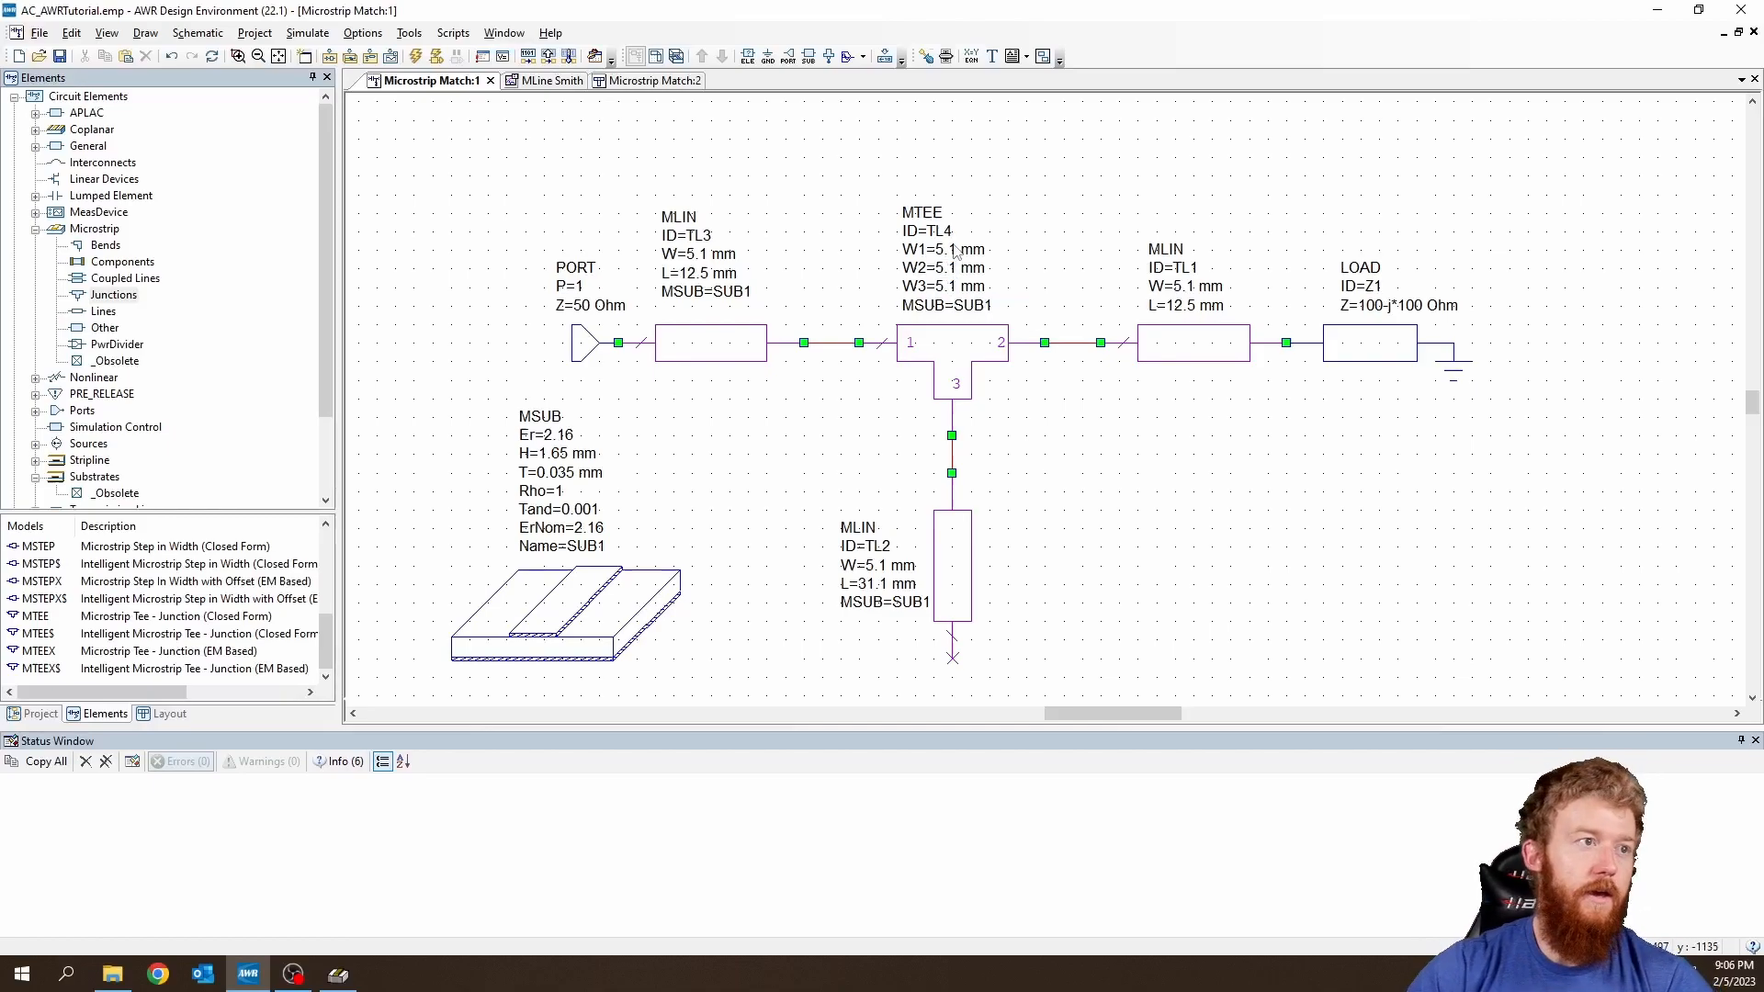
In the layout, pull the line shapes apart, then snap the tee to TL1 and join TL3 and TL2 to form a T.
left_click_drag(630, 89, 521, 87)
left_click_drag(925, 232, 1066, 216)
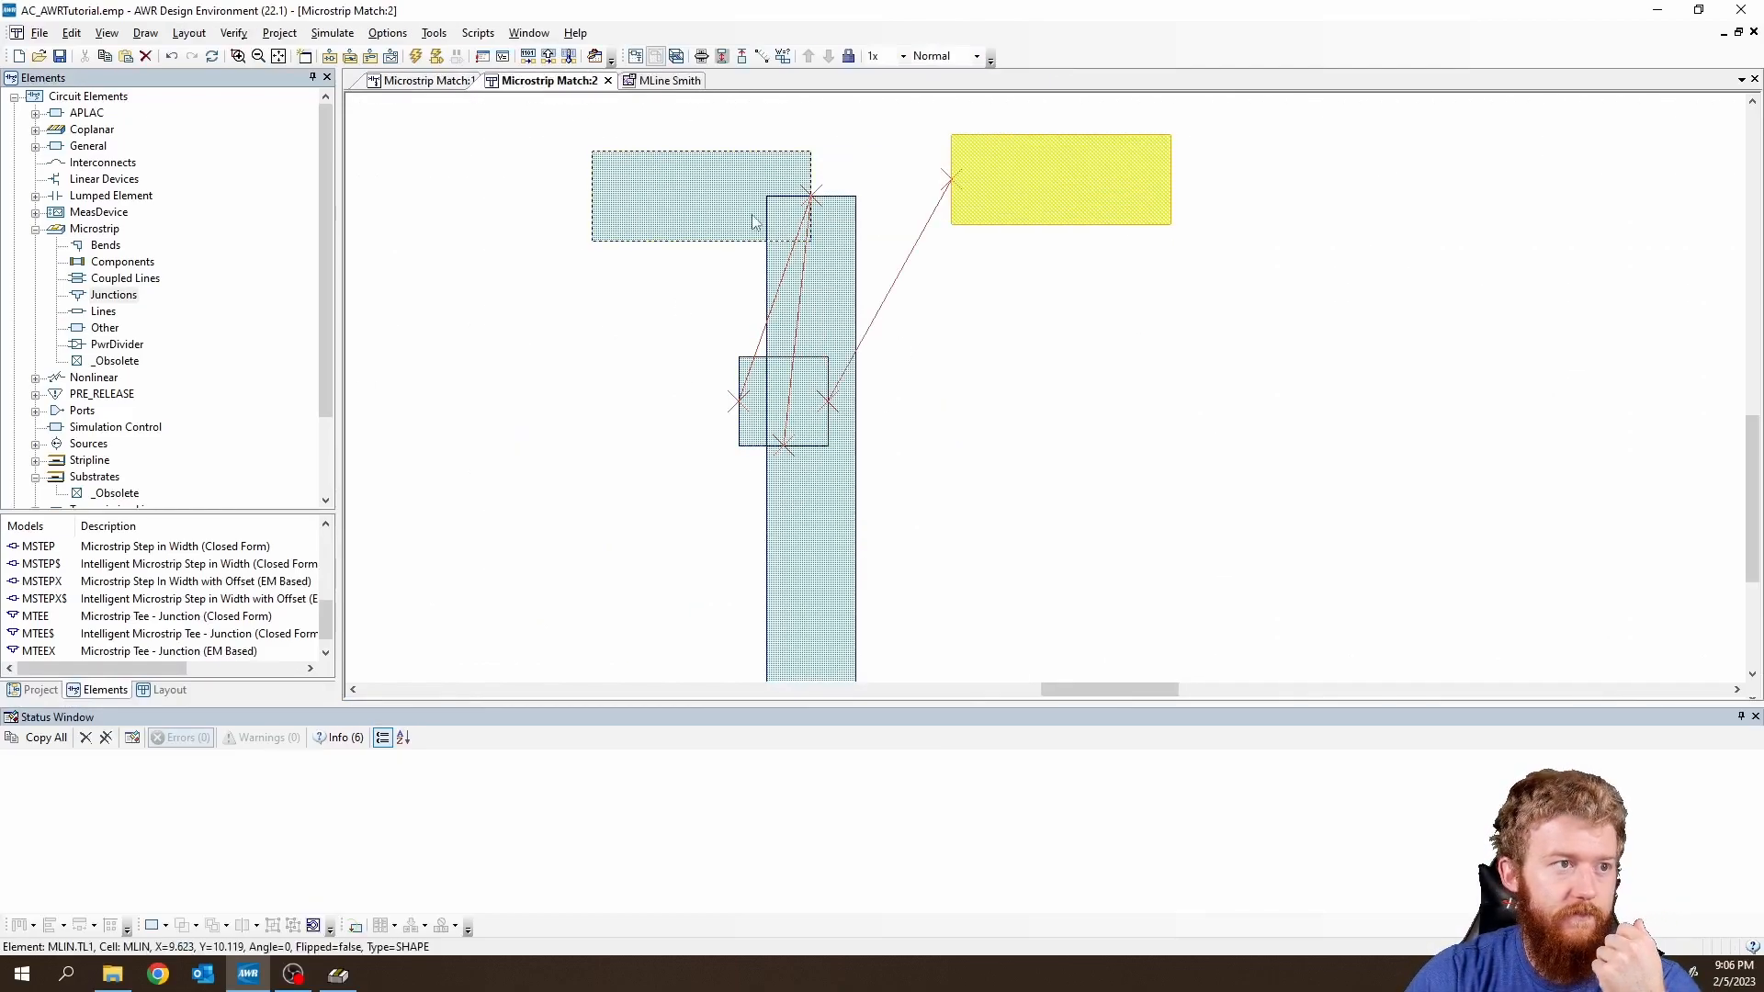
left_click_drag(678, 209, 559, 181)
left_click_drag(830, 267, 863, 463)
left_click_drag(794, 395, 939, 127)
left_click(634, 165)
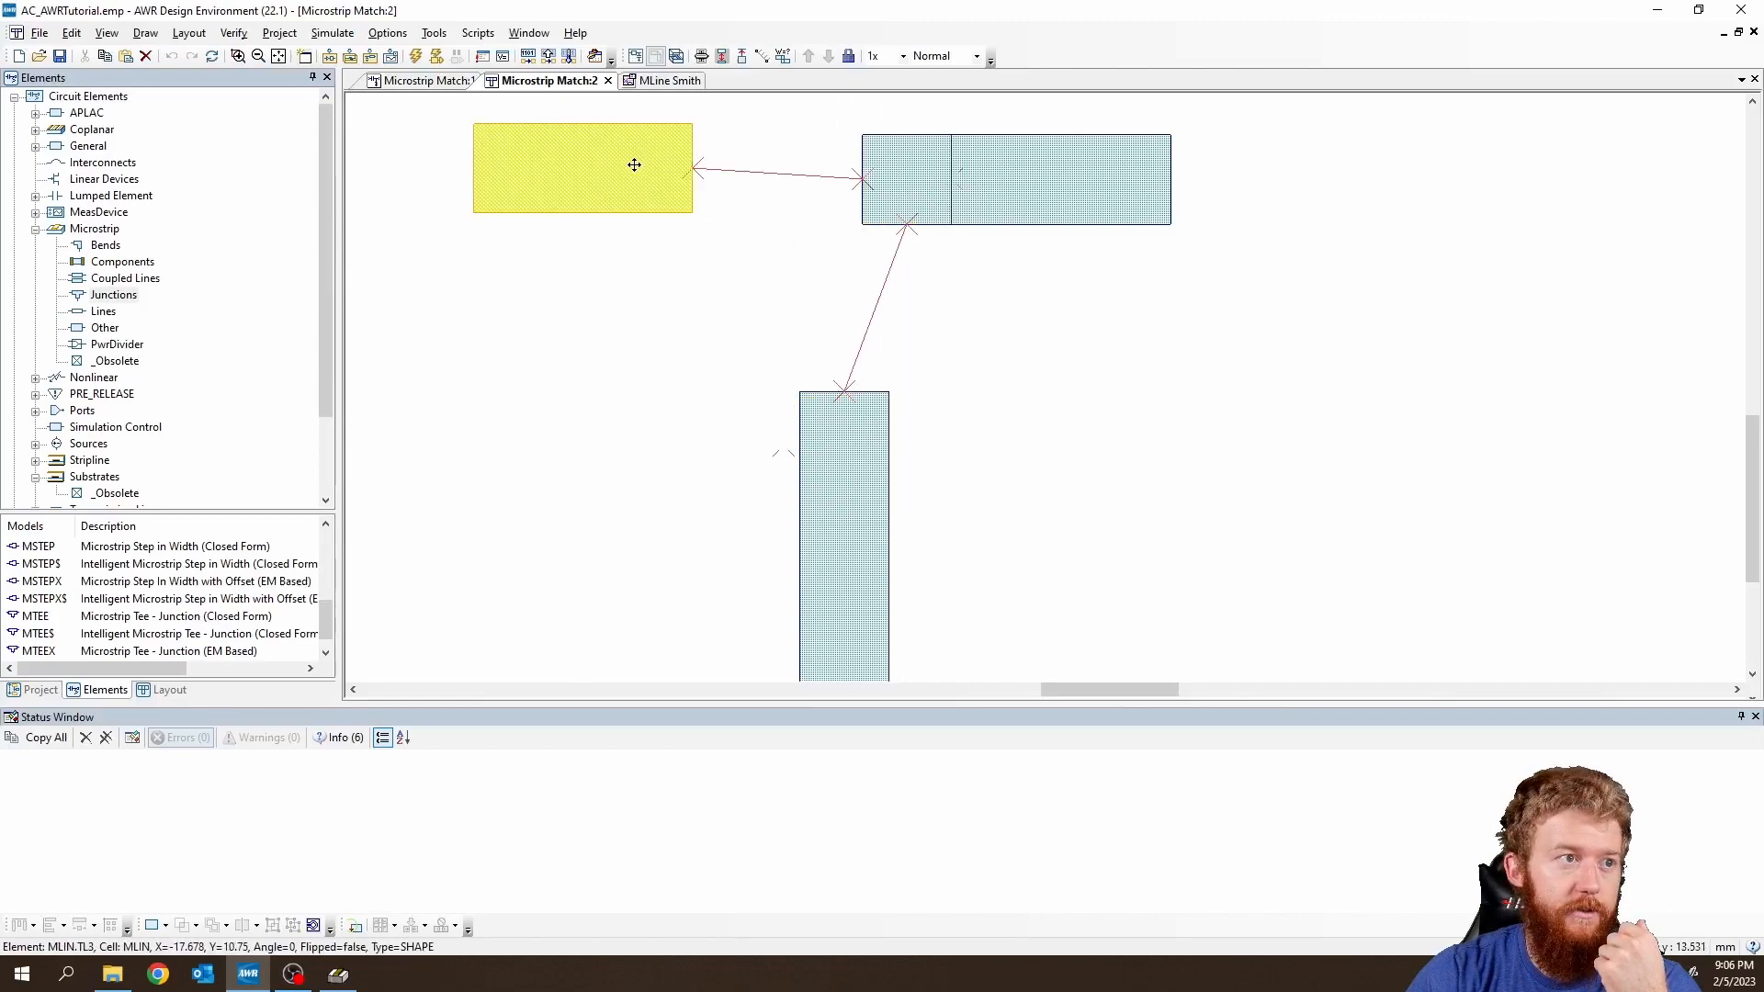
left_click_drag(634, 165, 802, 174)
left_click(859, 443)
left_click_drag(859, 443, 922, 287)
left_click(1116, 347)
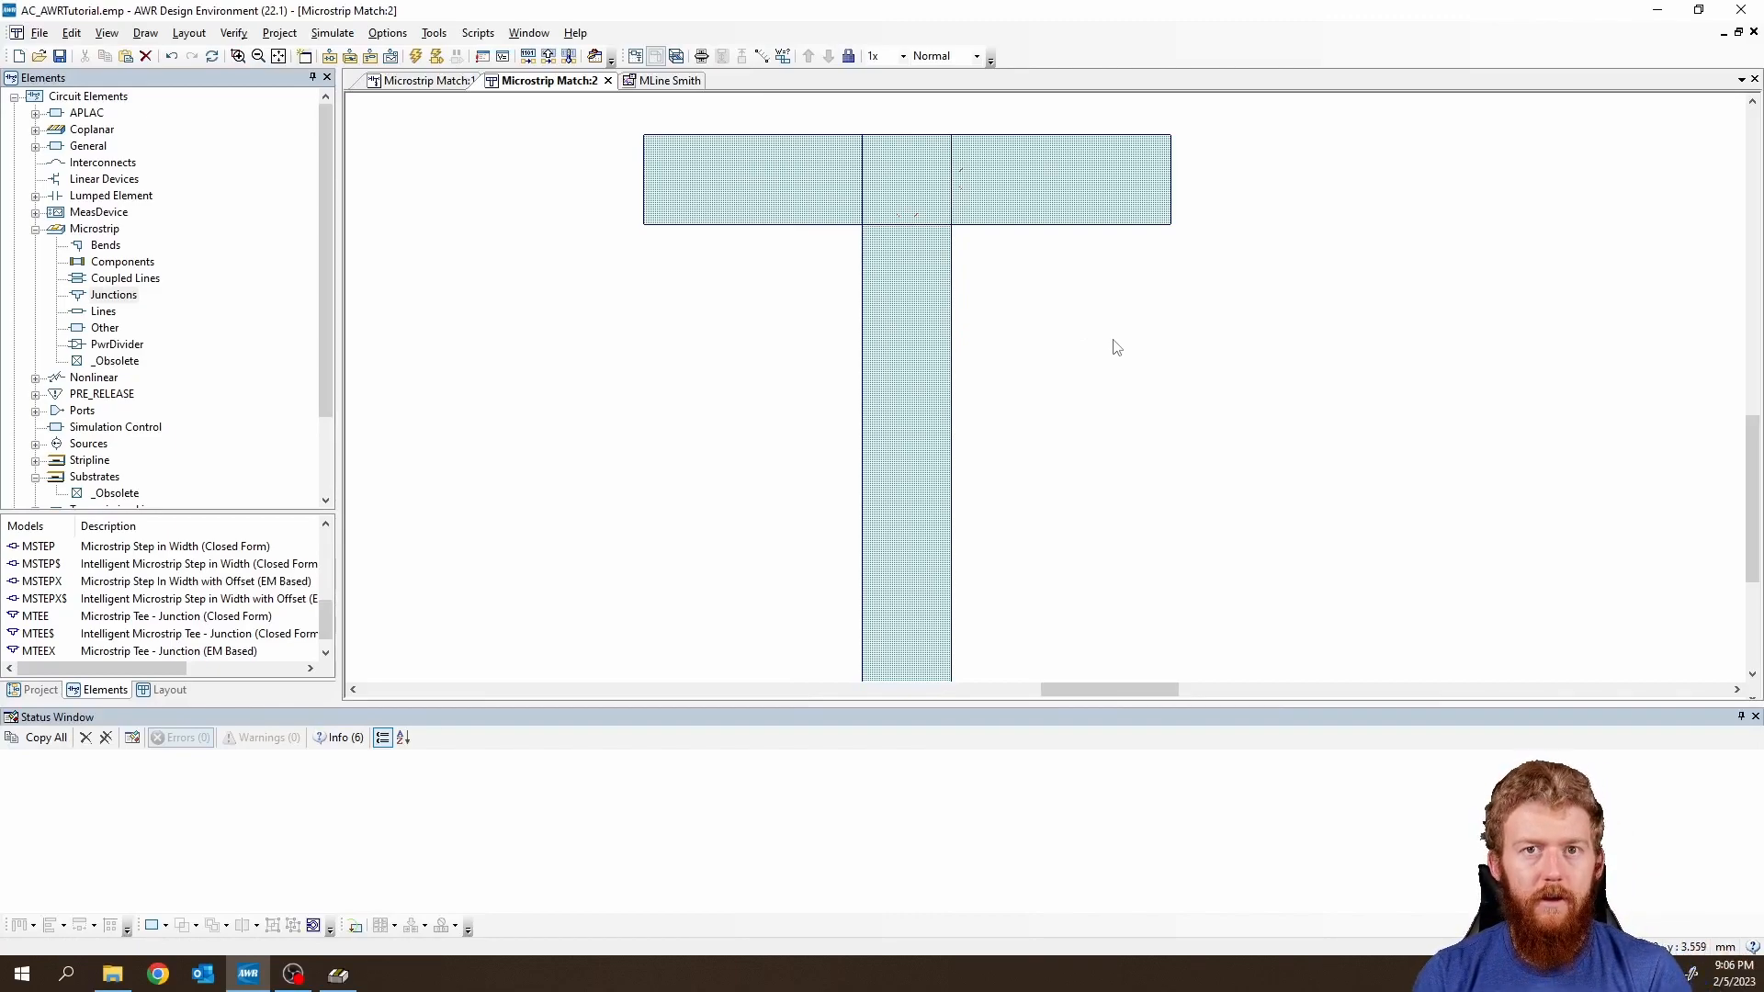
Return to the schematic and replace the MTEE with an intelligent closed-form MTEE$ tee connecting TL3, TL1 and TL2.
left_click(663, 84)
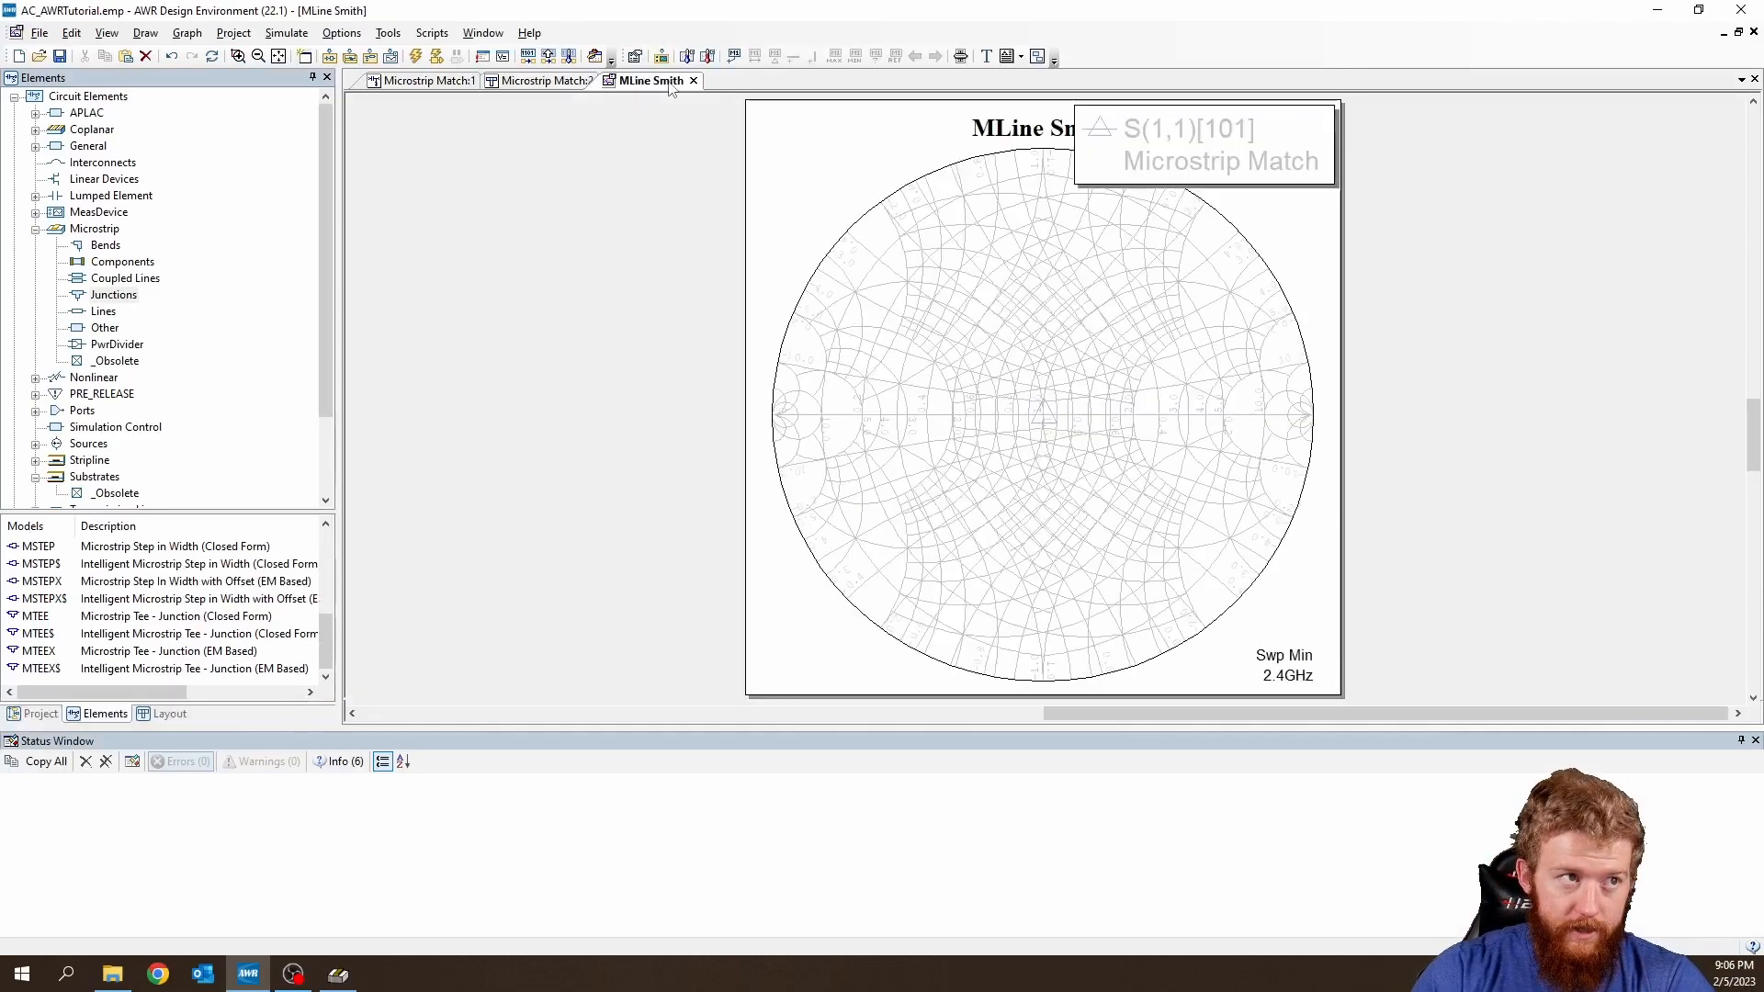
left_click(540, 82)
left_click(437, 83)
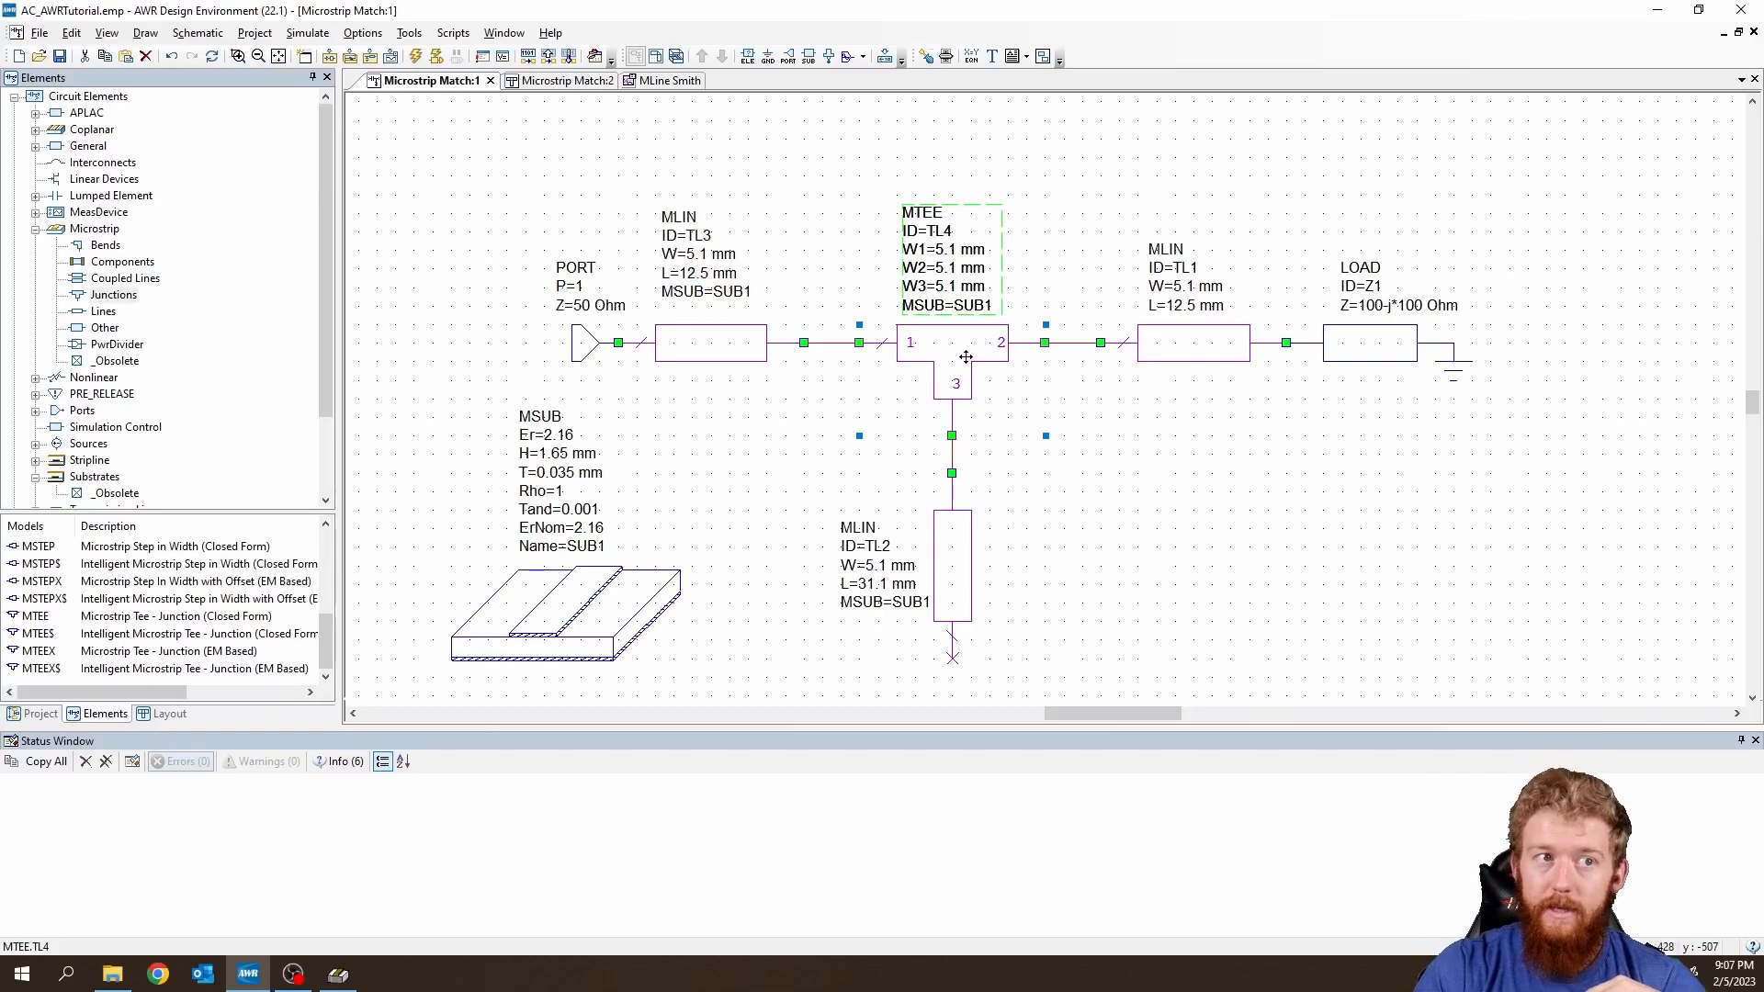
key("Delete")
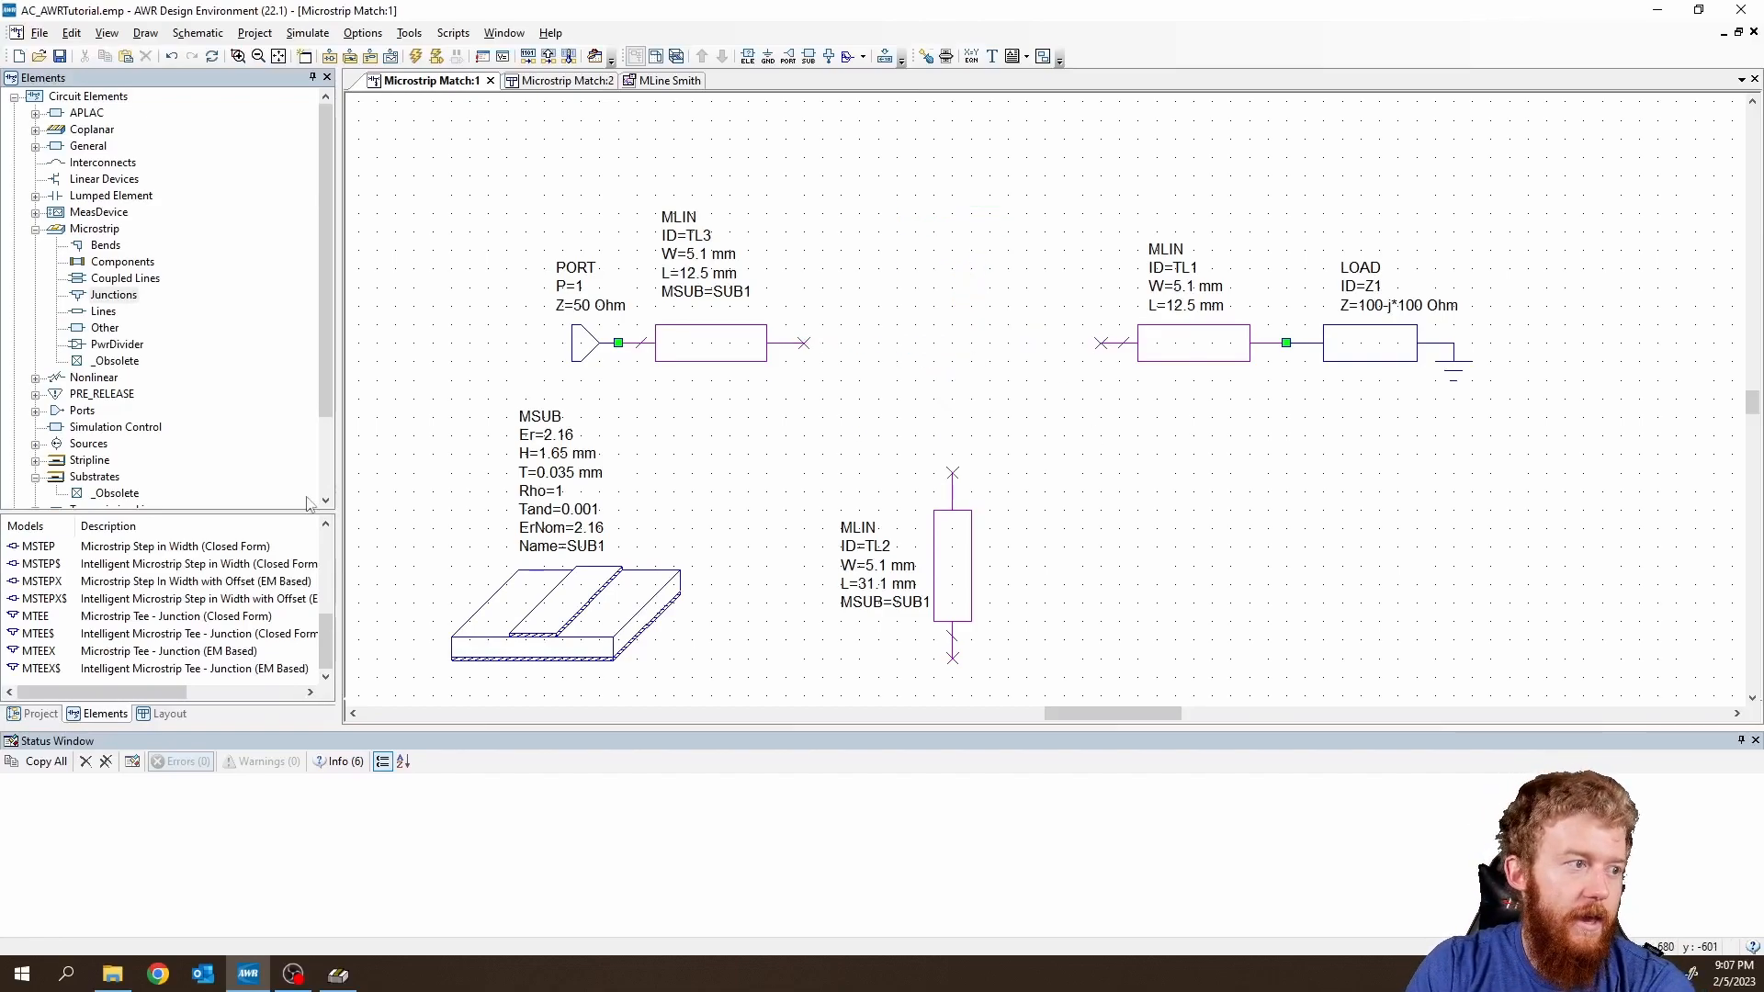
left_click(44, 636)
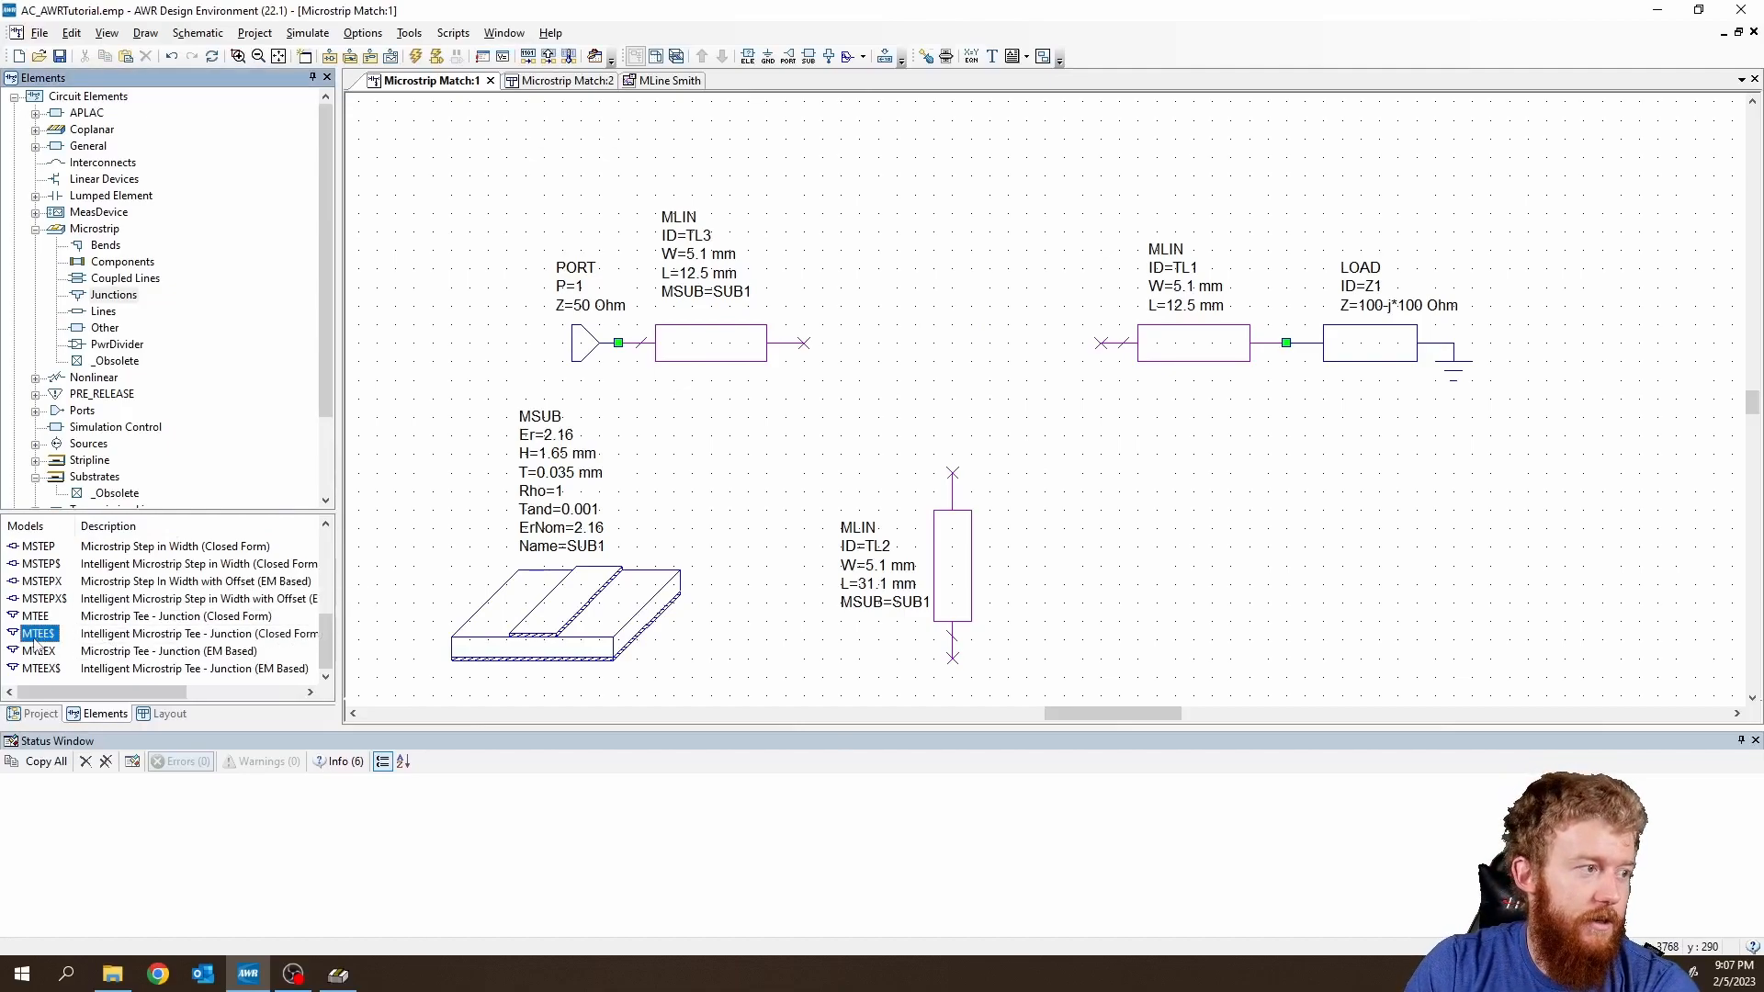
left_click_drag(37, 635, 802, 219)
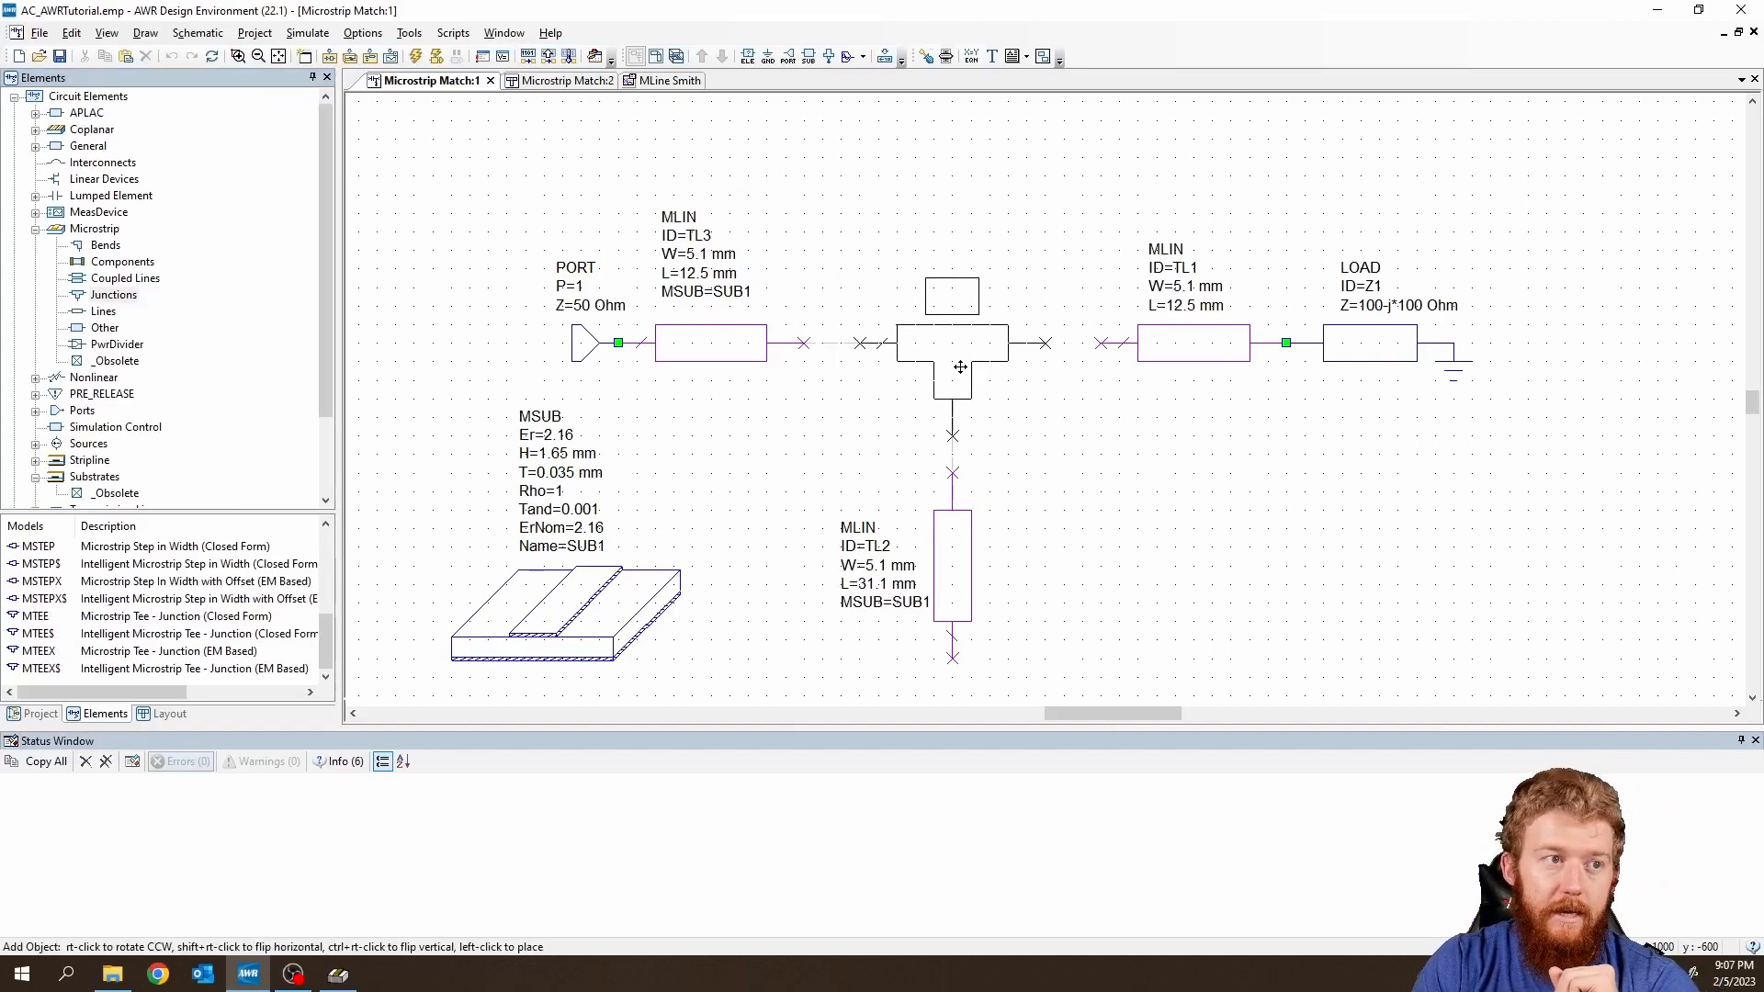
left_click(959, 366)
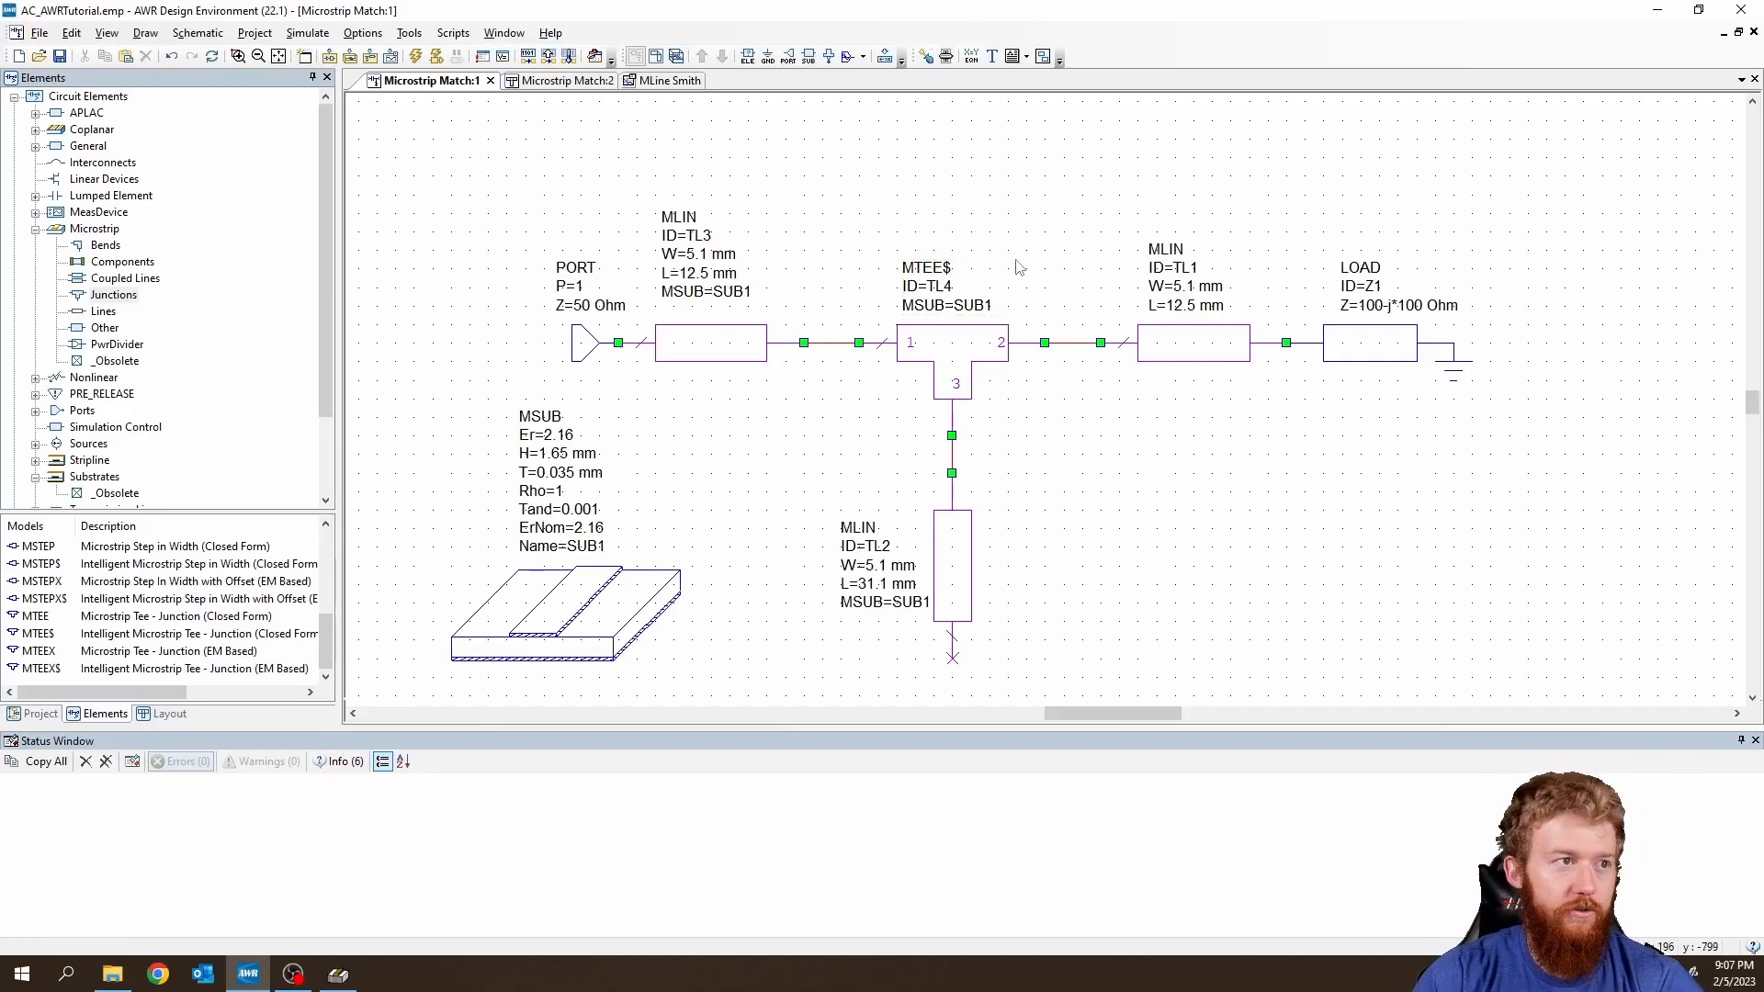
In the layout, pull the TL2 and TL3 shapes away from the junction, checking the new tee in the schematic.
left_click(567, 82)
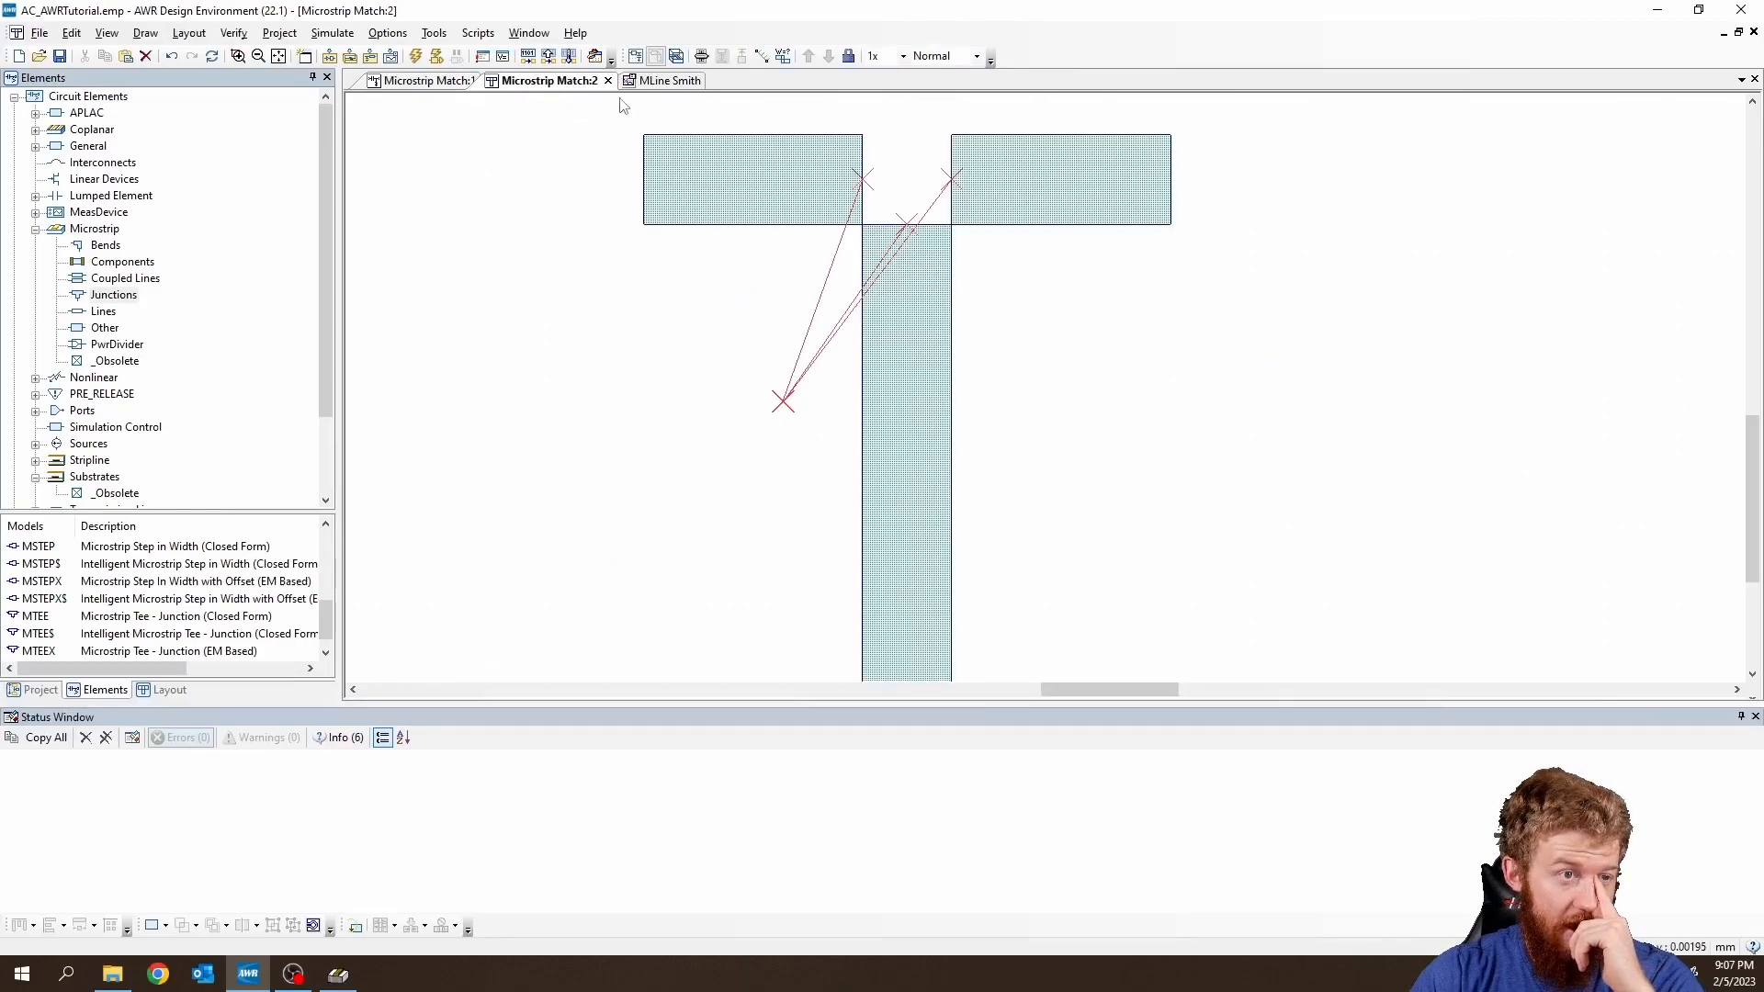
left_click_drag(874, 366, 882, 453)
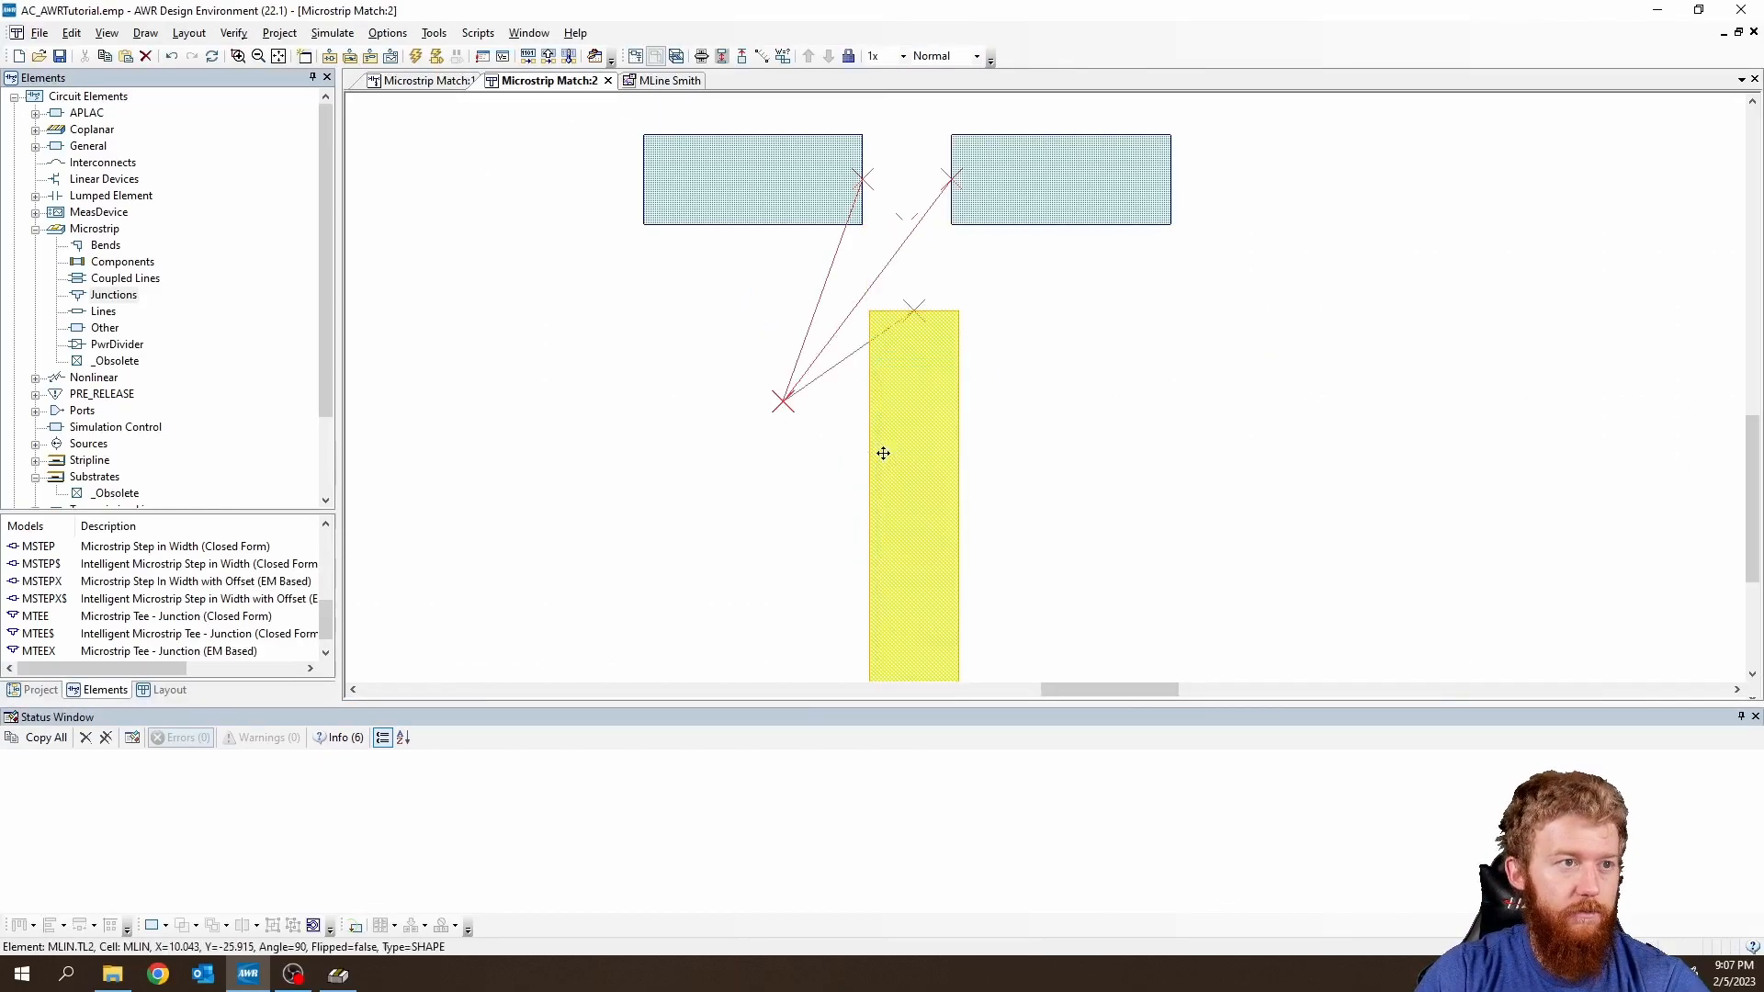
left_click_drag(673, 173, 586, 182)
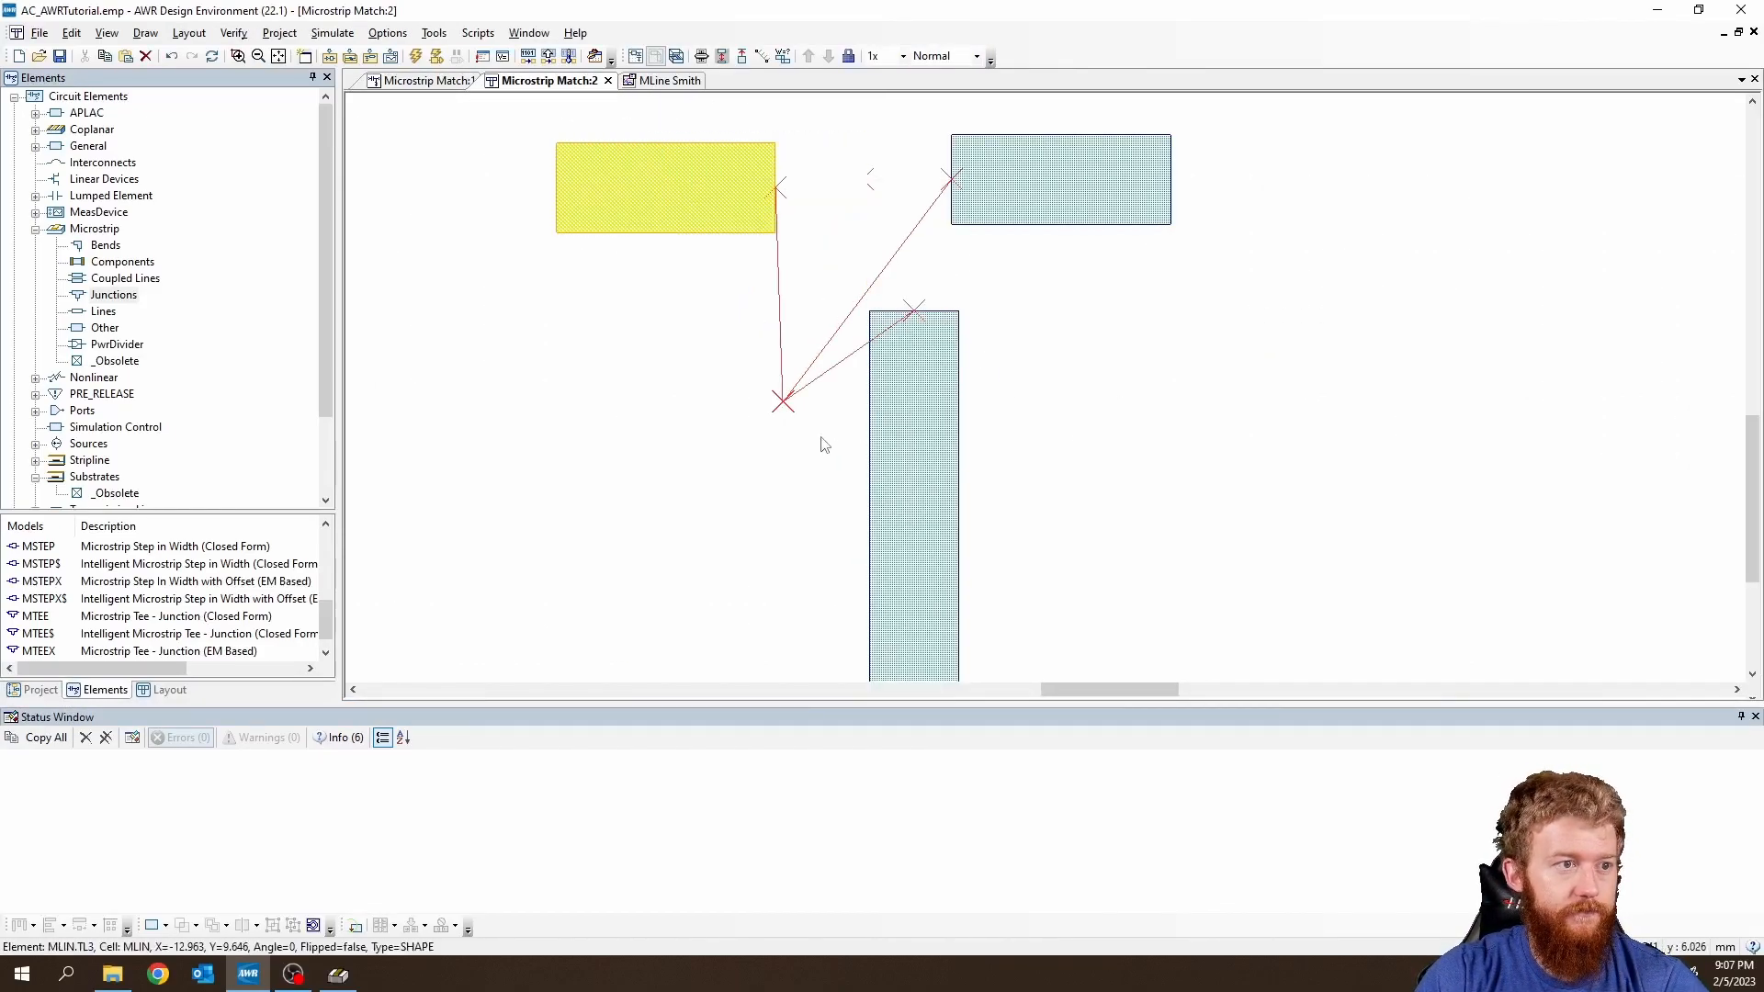
left_click(426, 81)
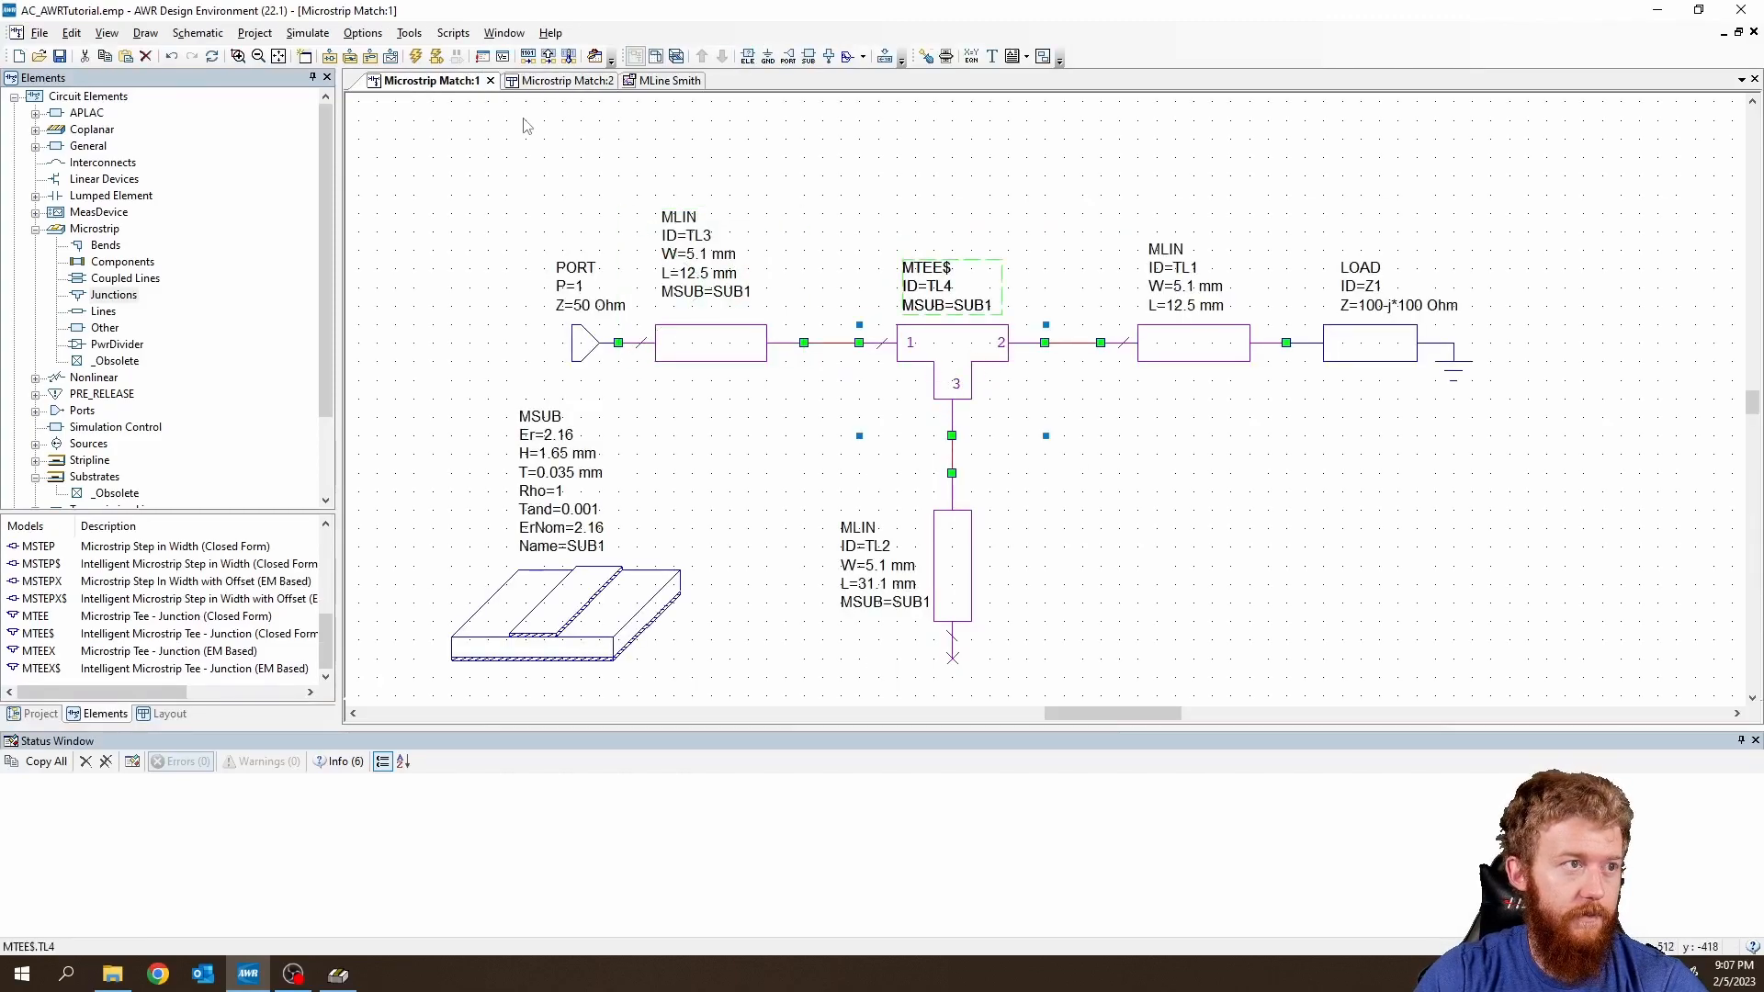
left_click(557, 81)
left_click_drag(850, 432, 618, 445)
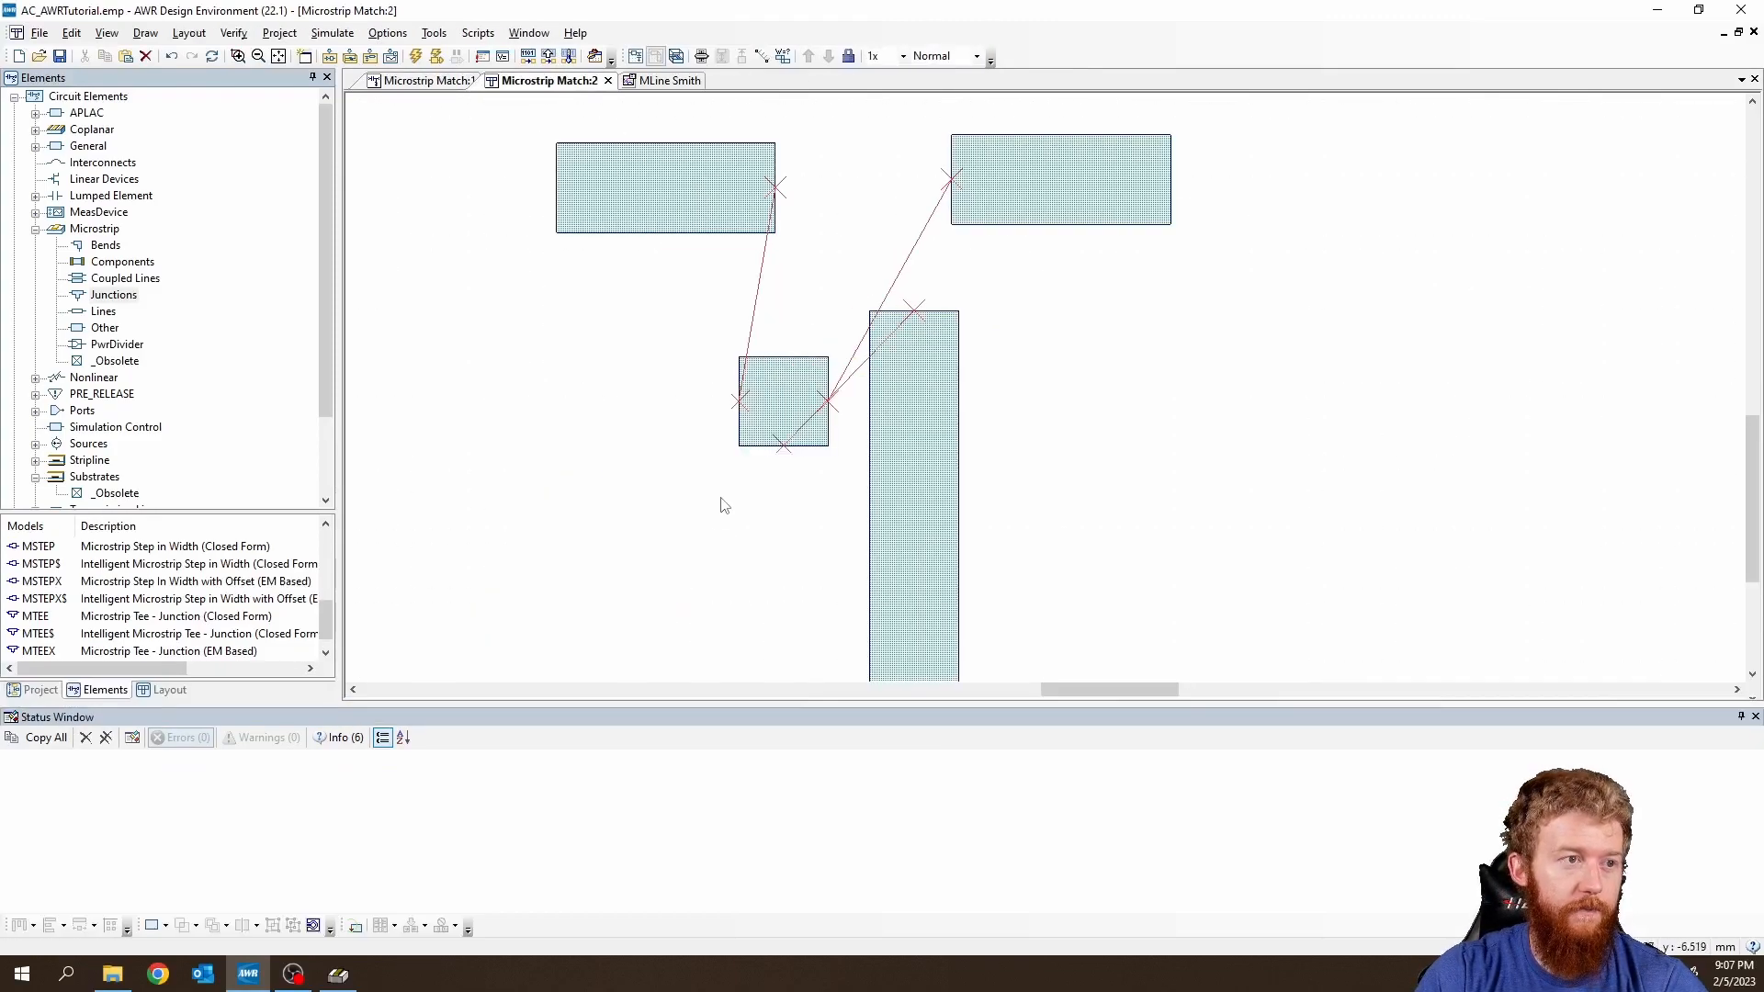
Snap the MTEE$ shape to the end of TL1, then rejoin TL3 and TL2 to its other two sides.
left_click_drag(760, 394, 885, 175)
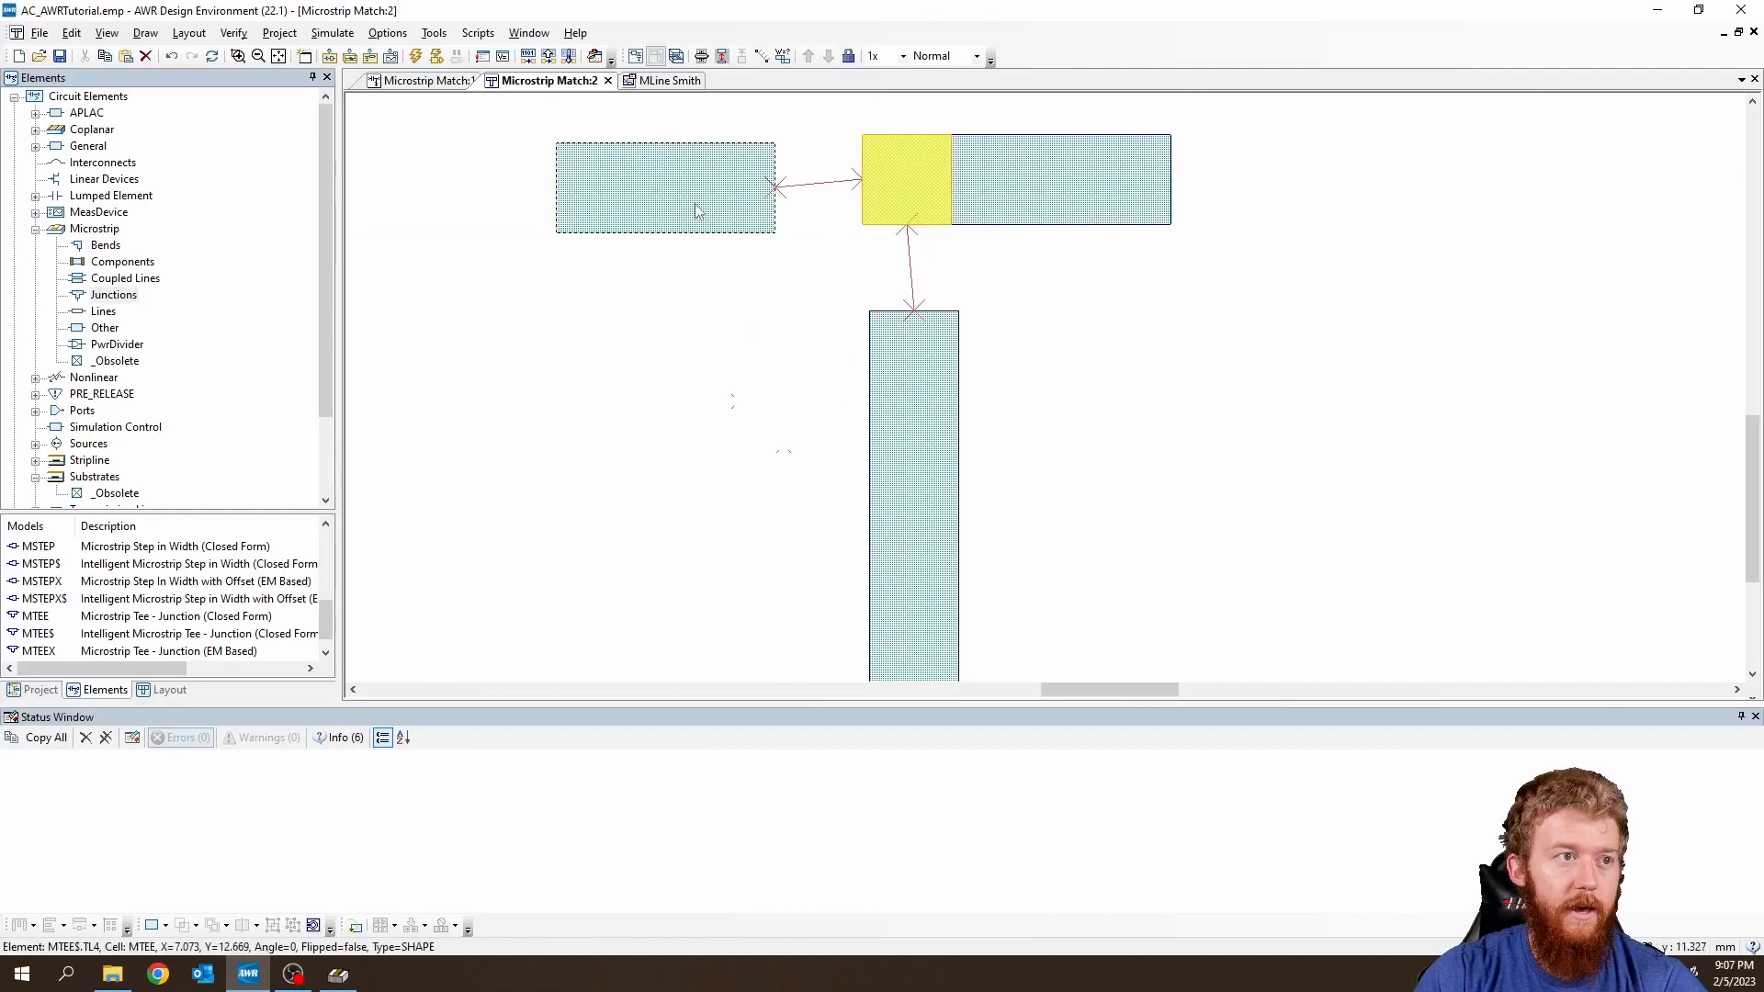
left_click_drag(690, 188, 780, 182)
left_click_drag(944, 449, 937, 363)
left_click(1087, 425)
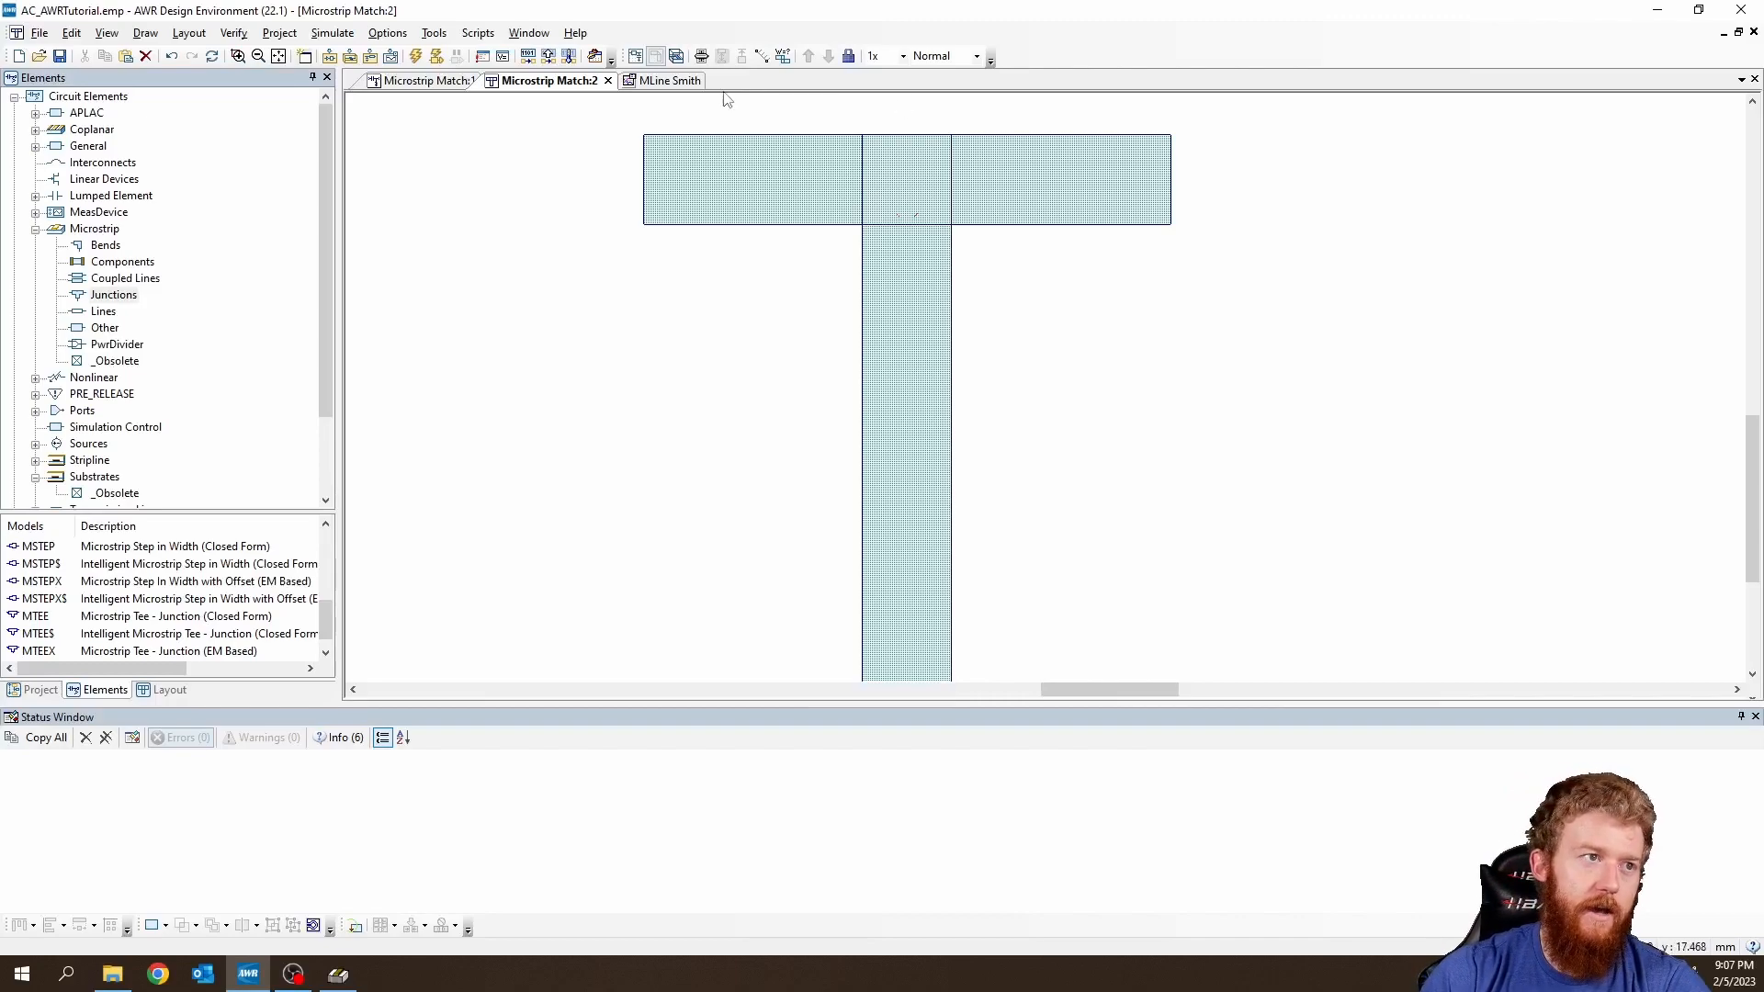
Run the simulation and read the S(1,1) point at 2.4 GHz on the MLine Smith chart.
left_click(680, 81)
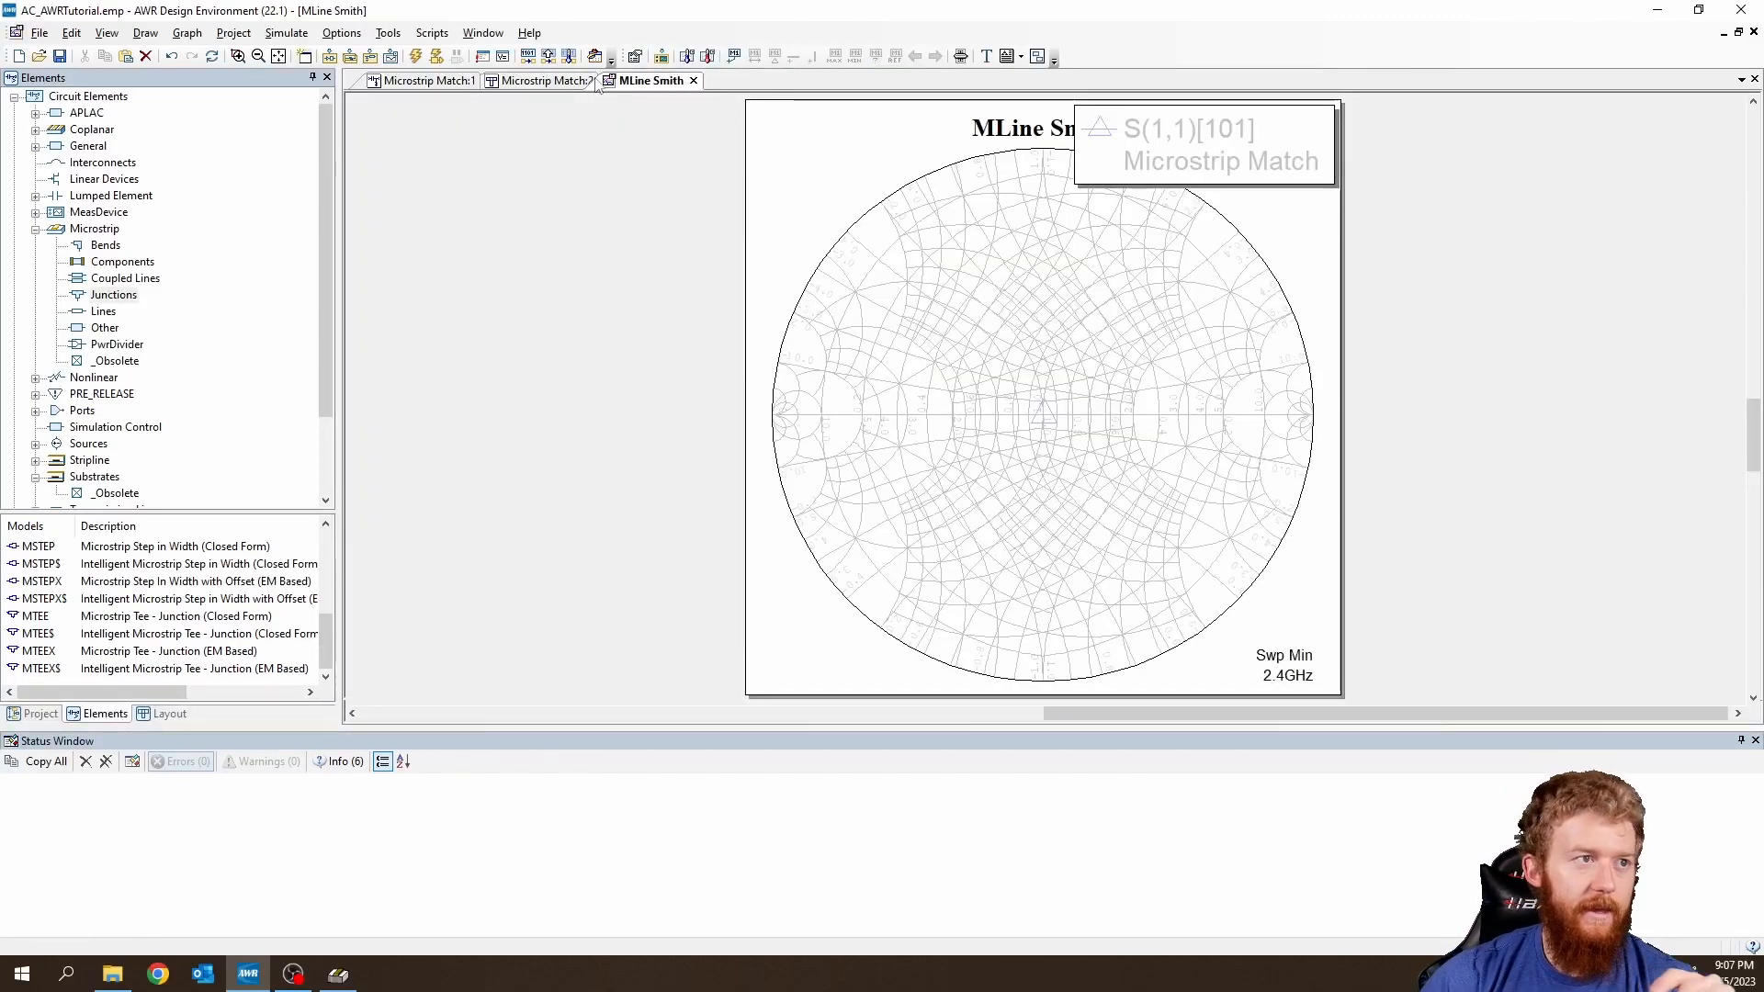
left_click(416, 56)
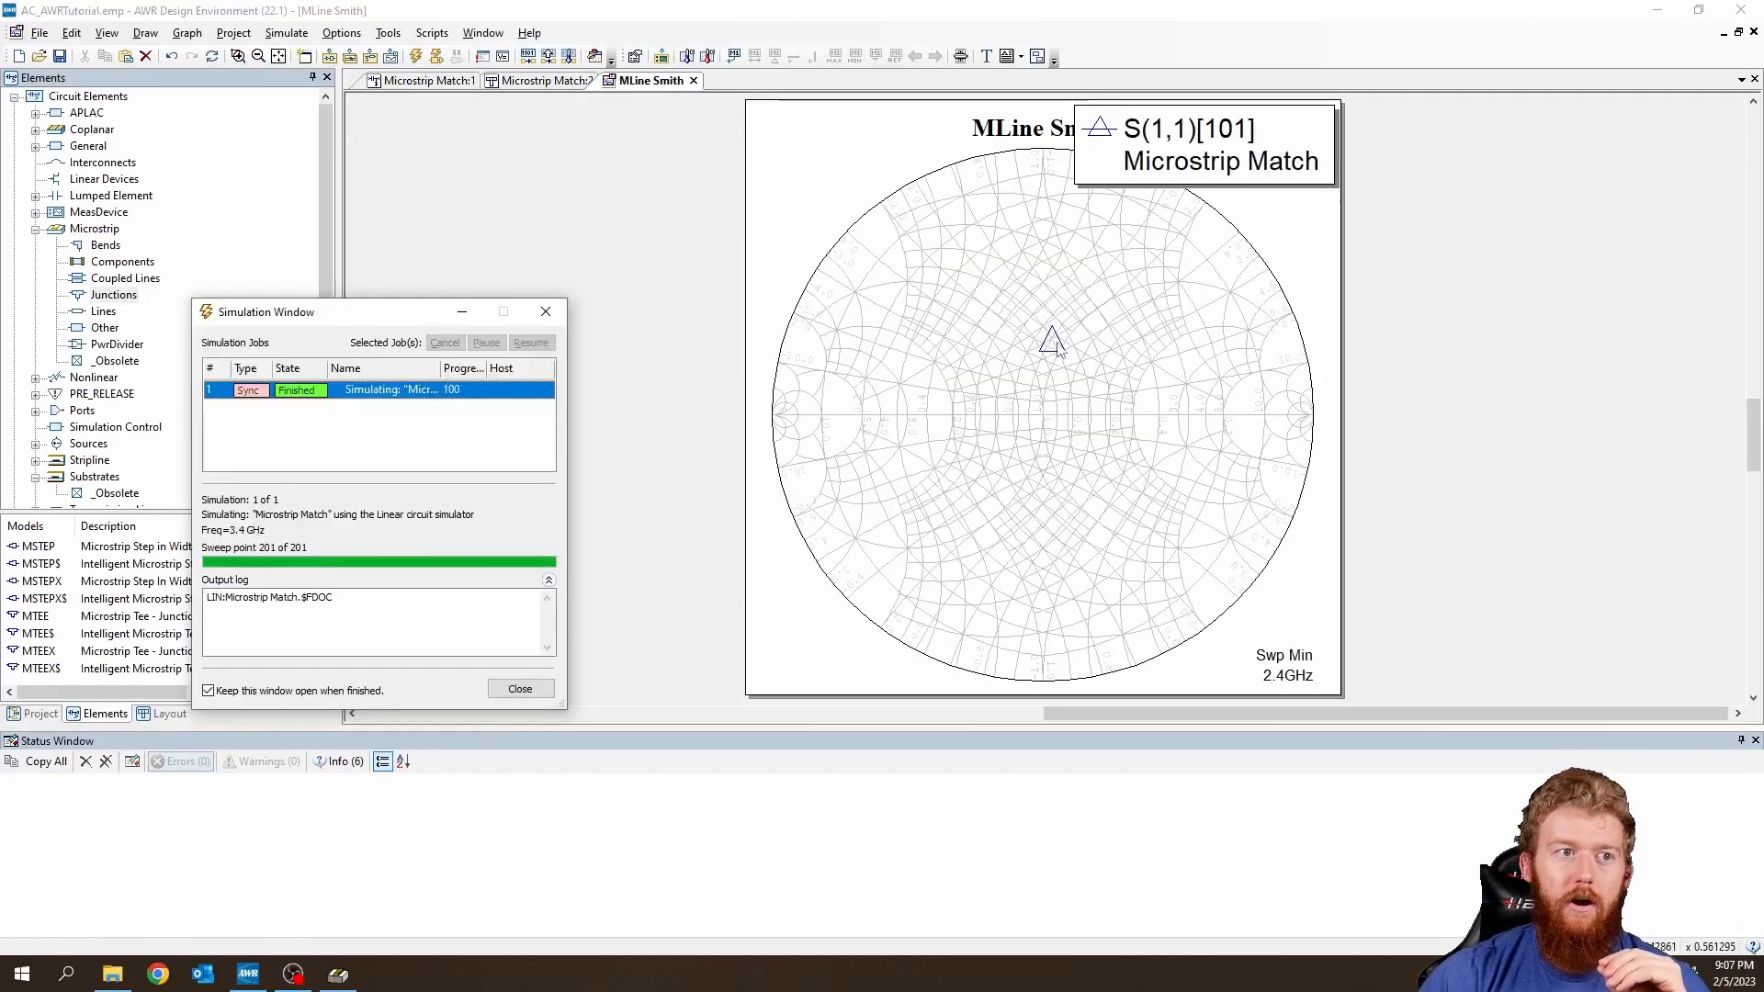
left_click(1052, 341)
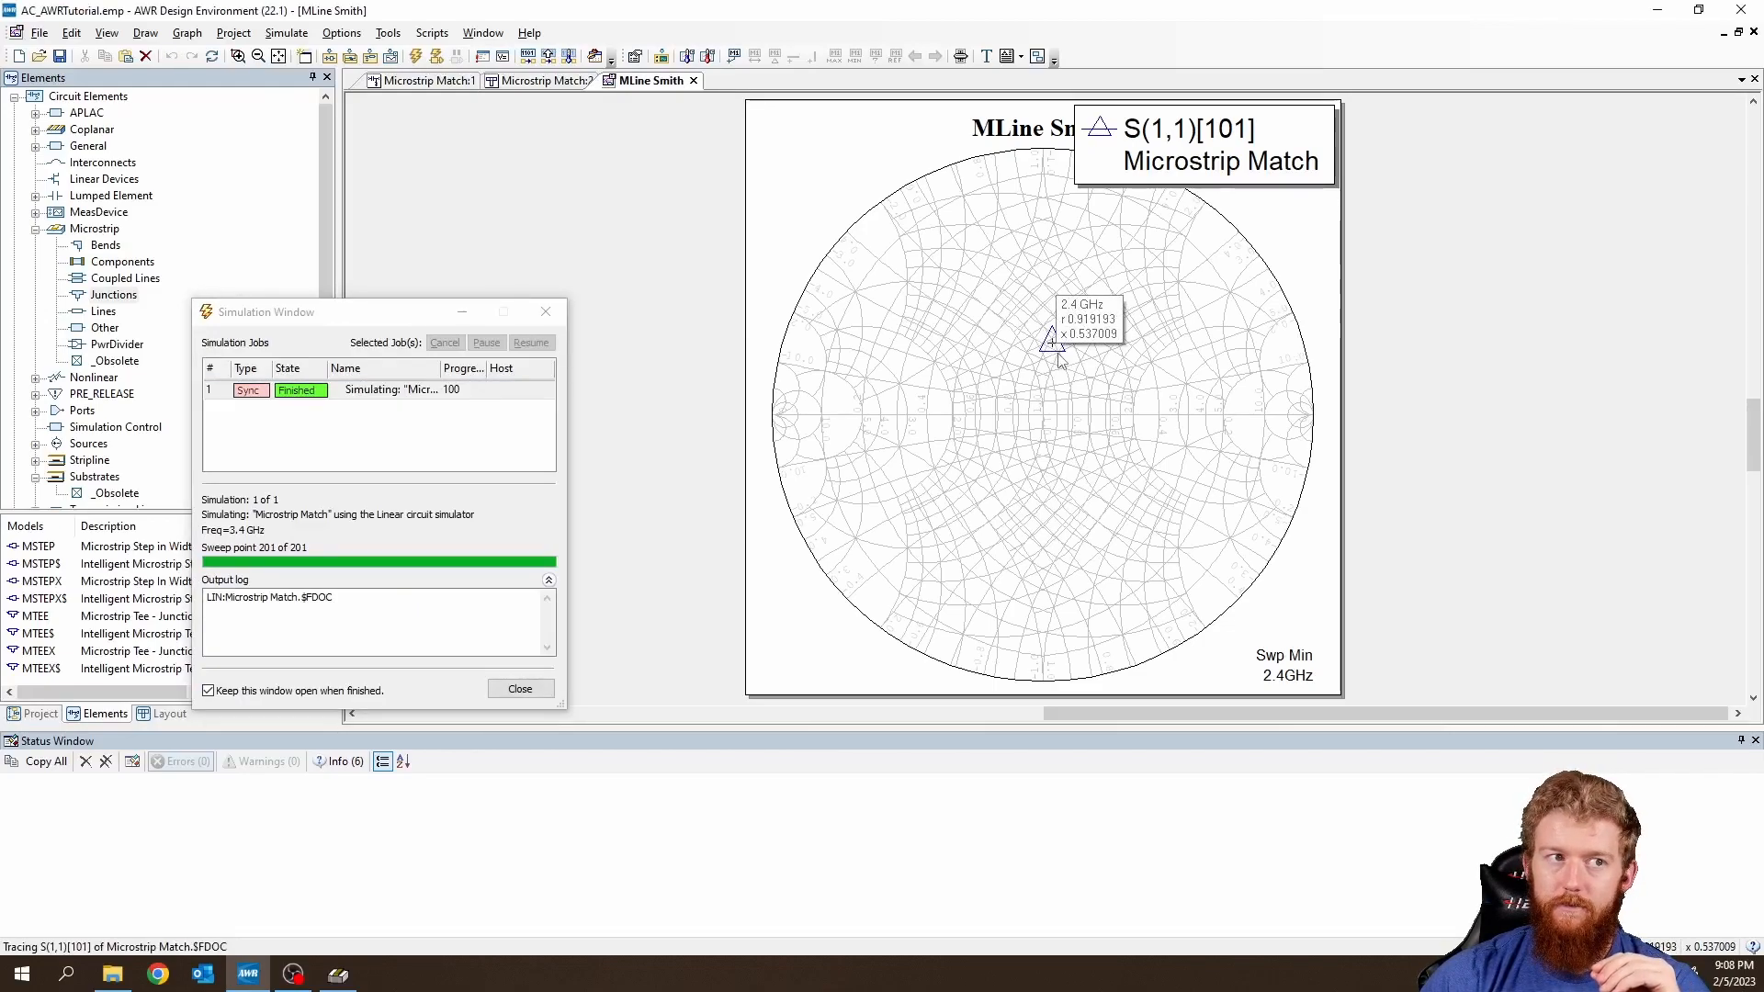
Return to the schematic and attach a closed-form MOPEN open-circuit element to the free end of stub TL2.
left_click(429, 80)
scroll(1117, 471, "down", 1)
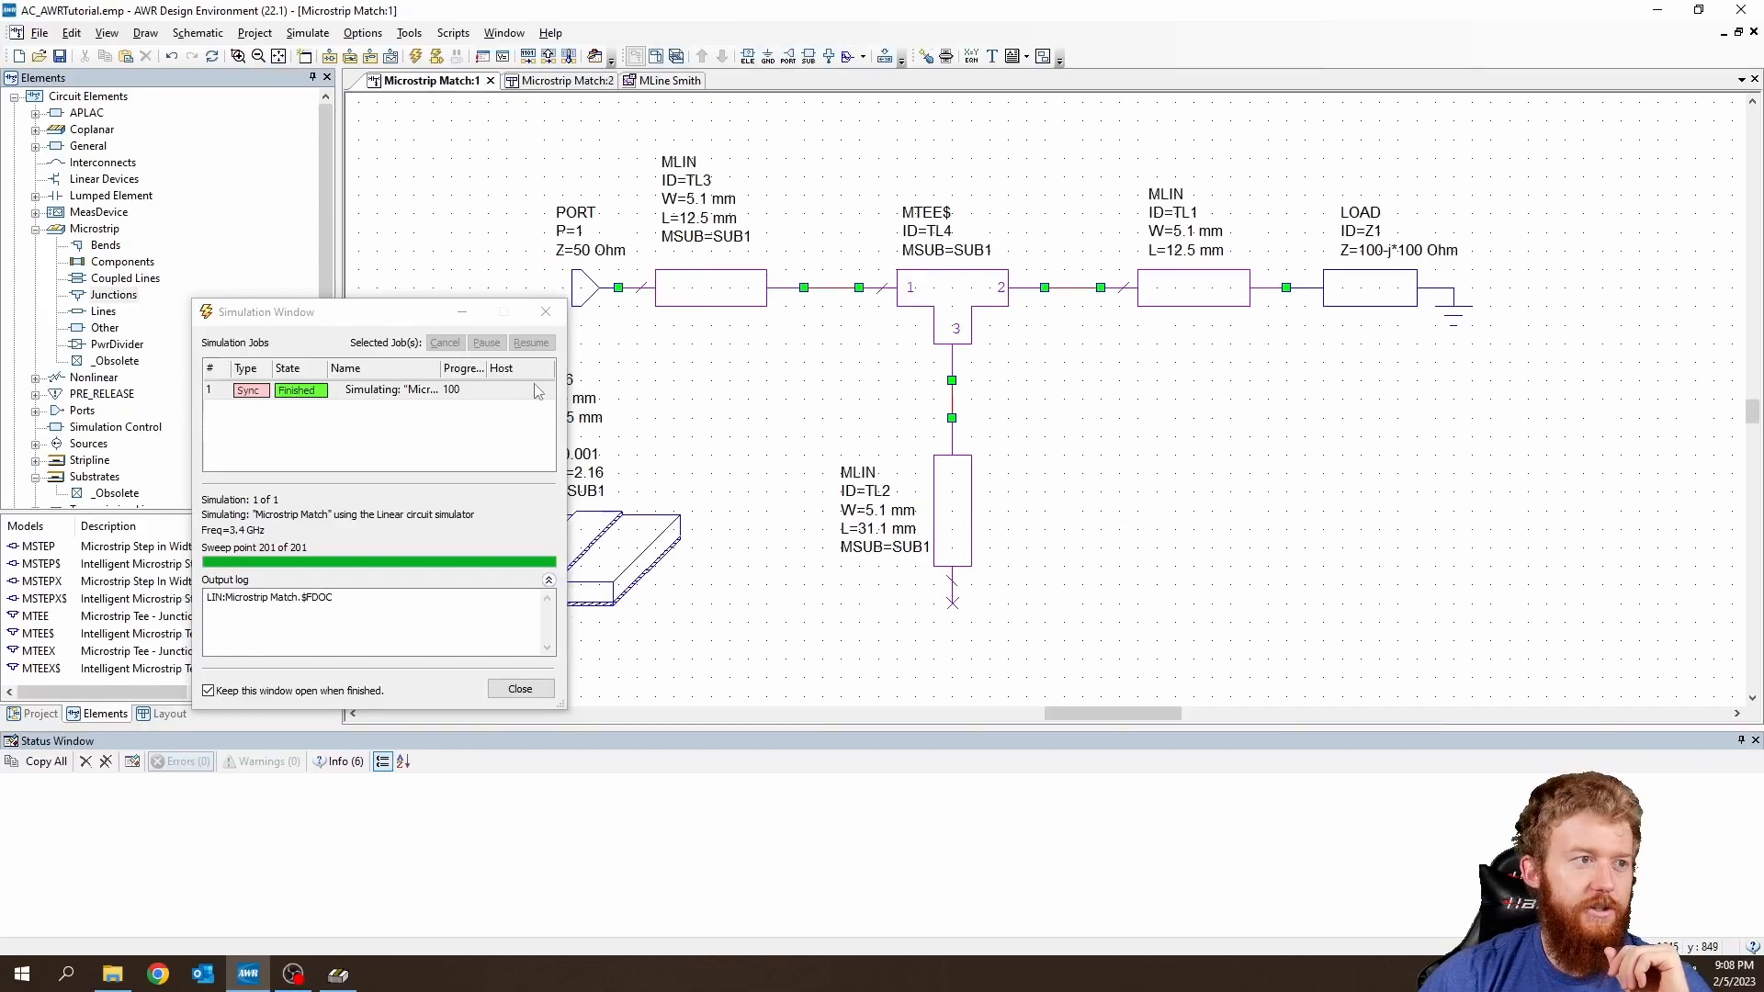
left_click(462, 313)
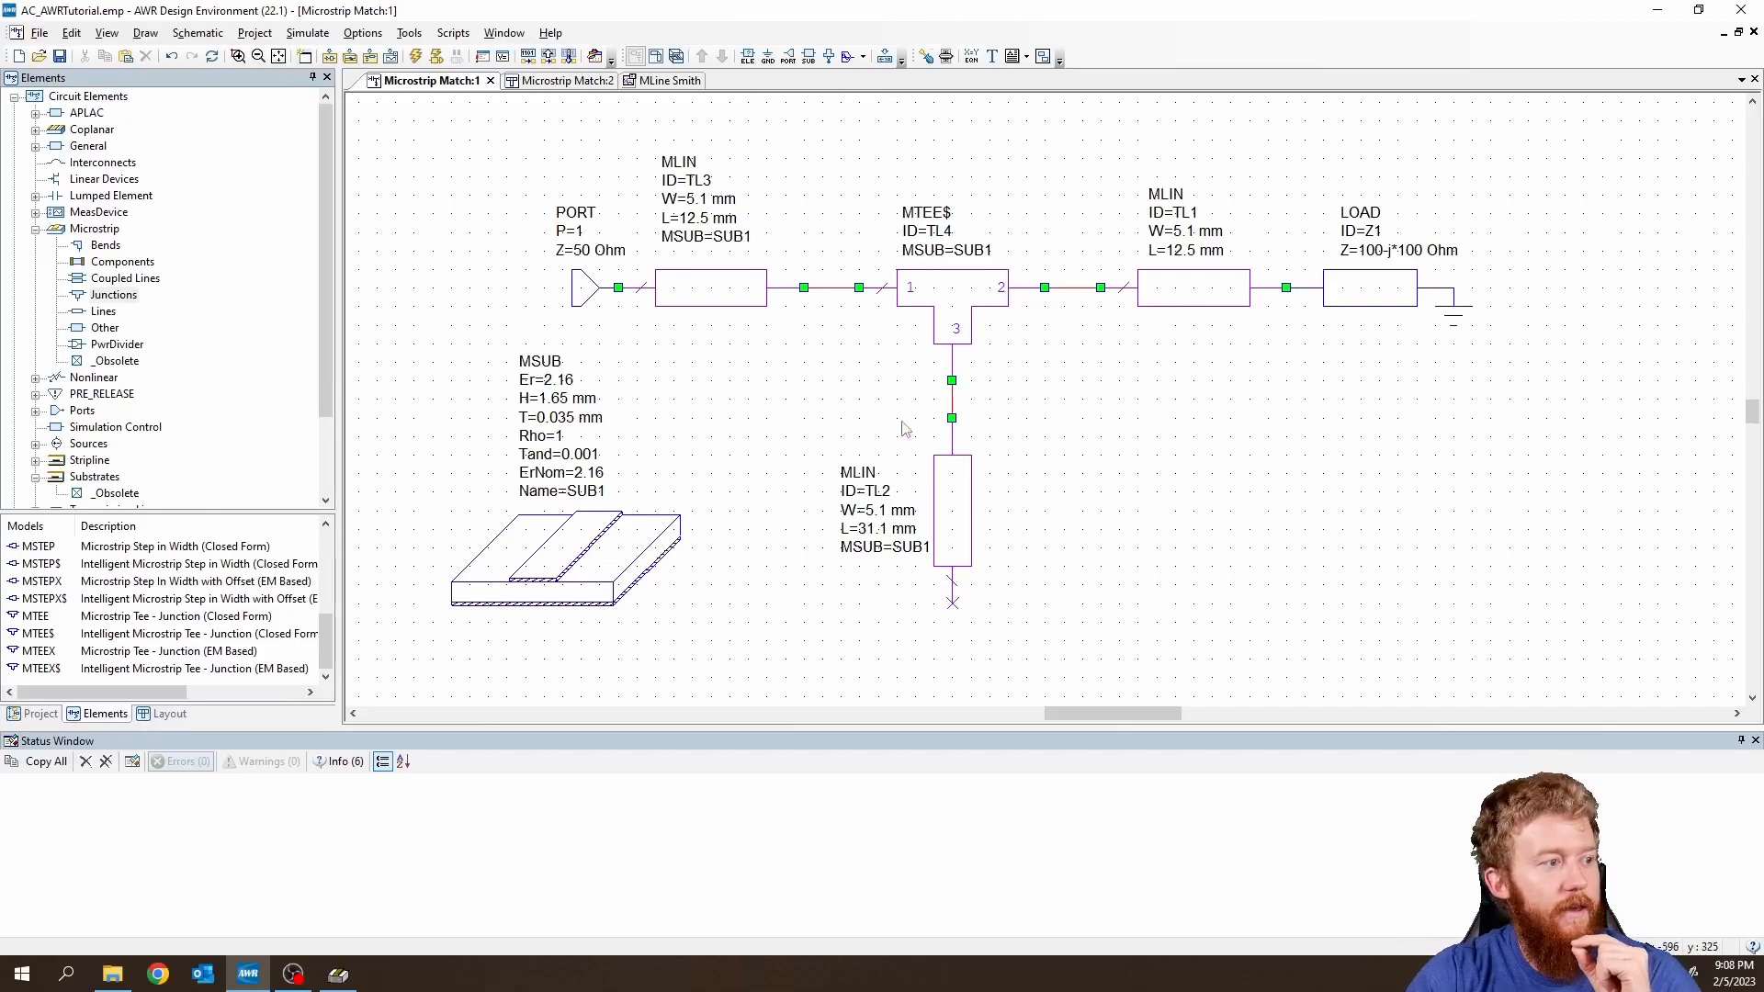
left_click(103, 330)
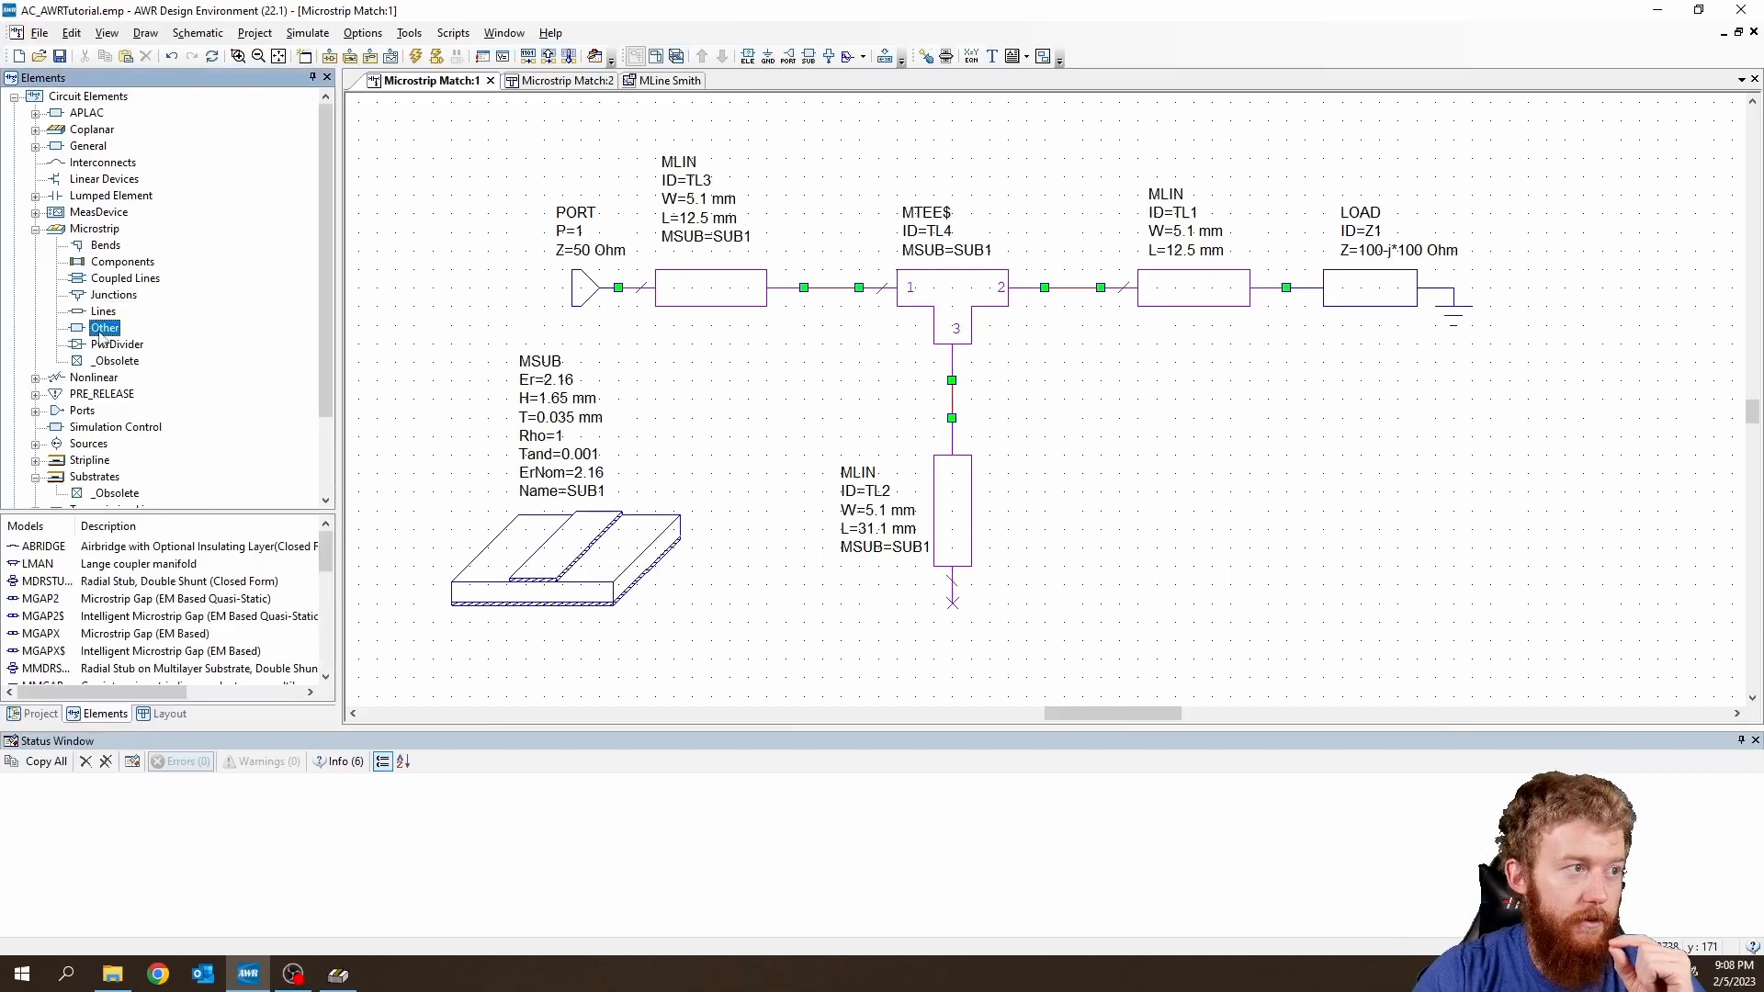
scroll(95, 576, "down", 2)
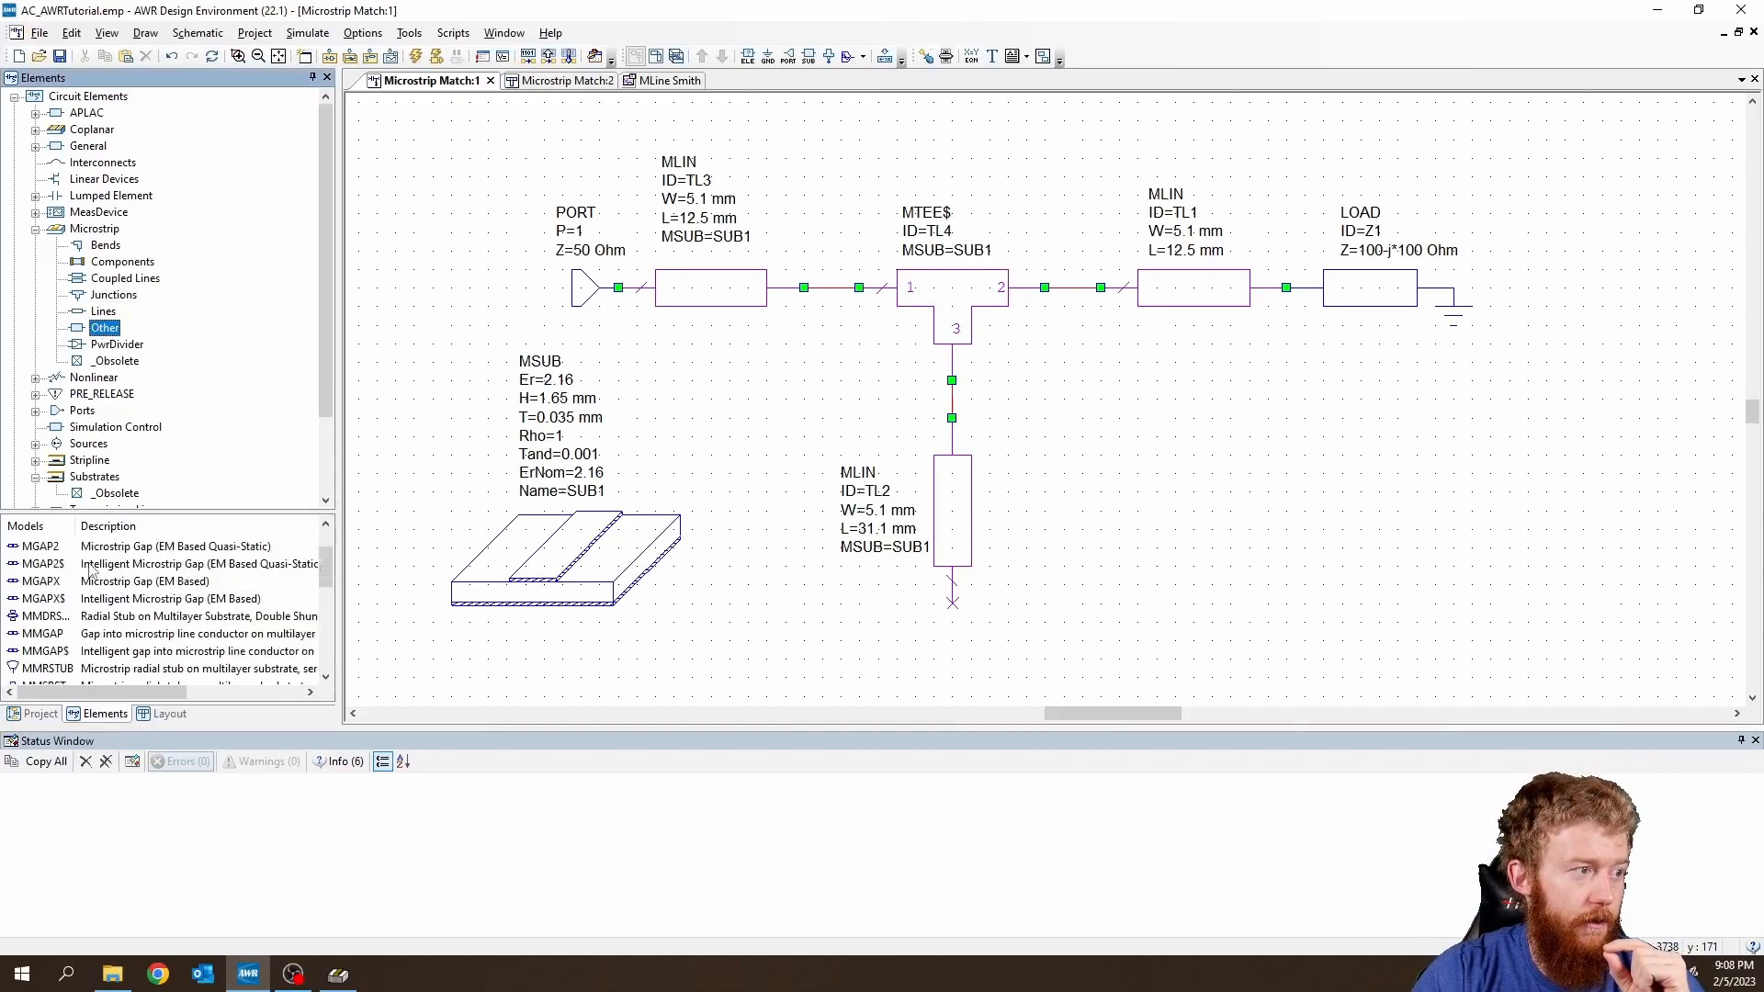
left_click(51, 653)
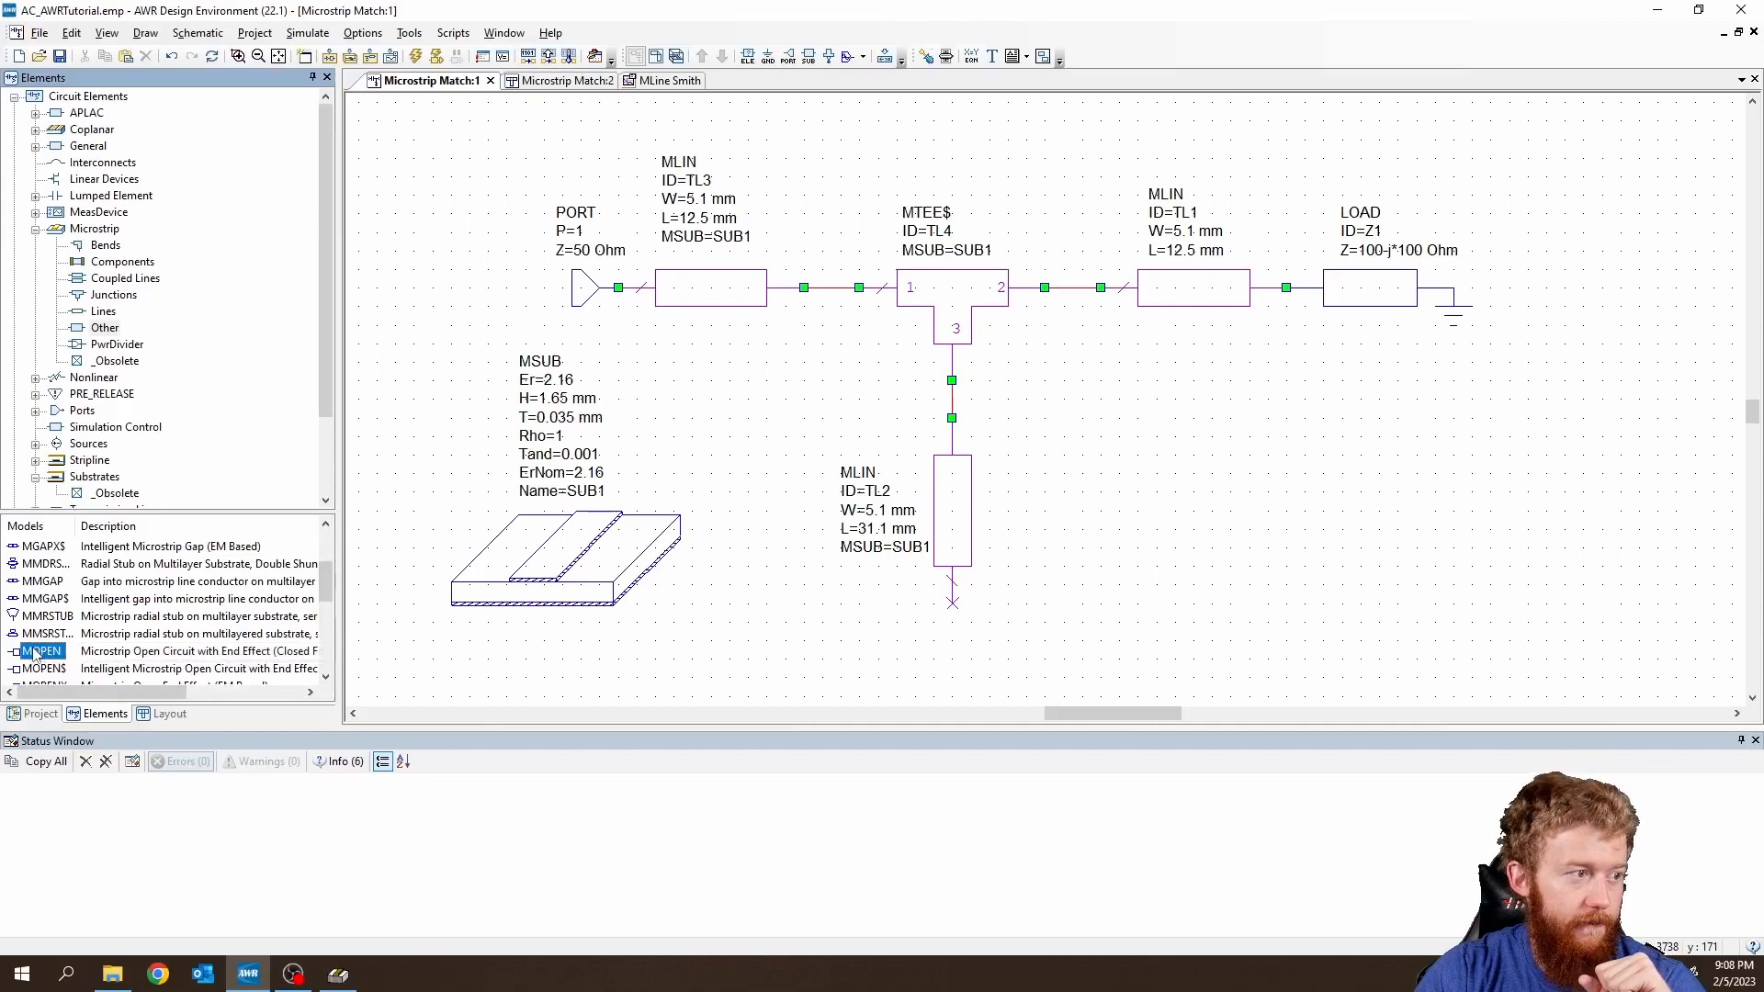
left_click_drag(41, 651, 1002, 551)
right_click(1067, 591)
right_click(1066, 591)
right_click(1067, 591)
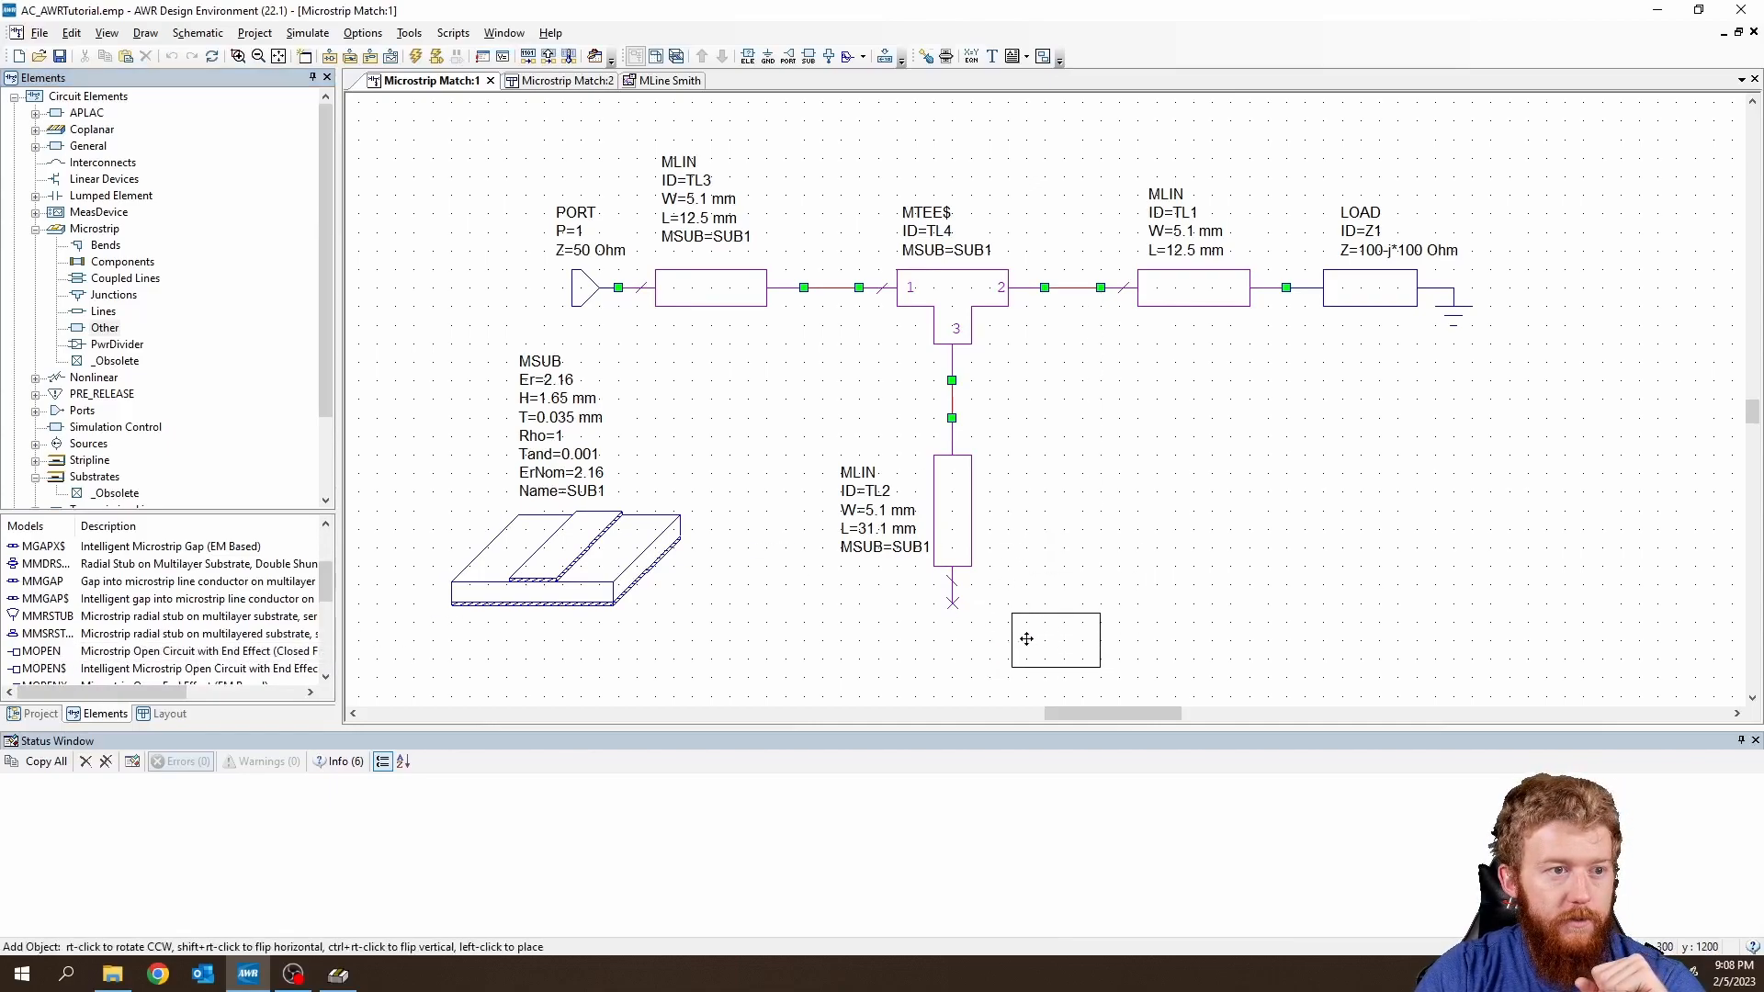
left_click(982, 637)
Set the MOPEN element's width to 5.1 mm.
double_click(1026, 660)
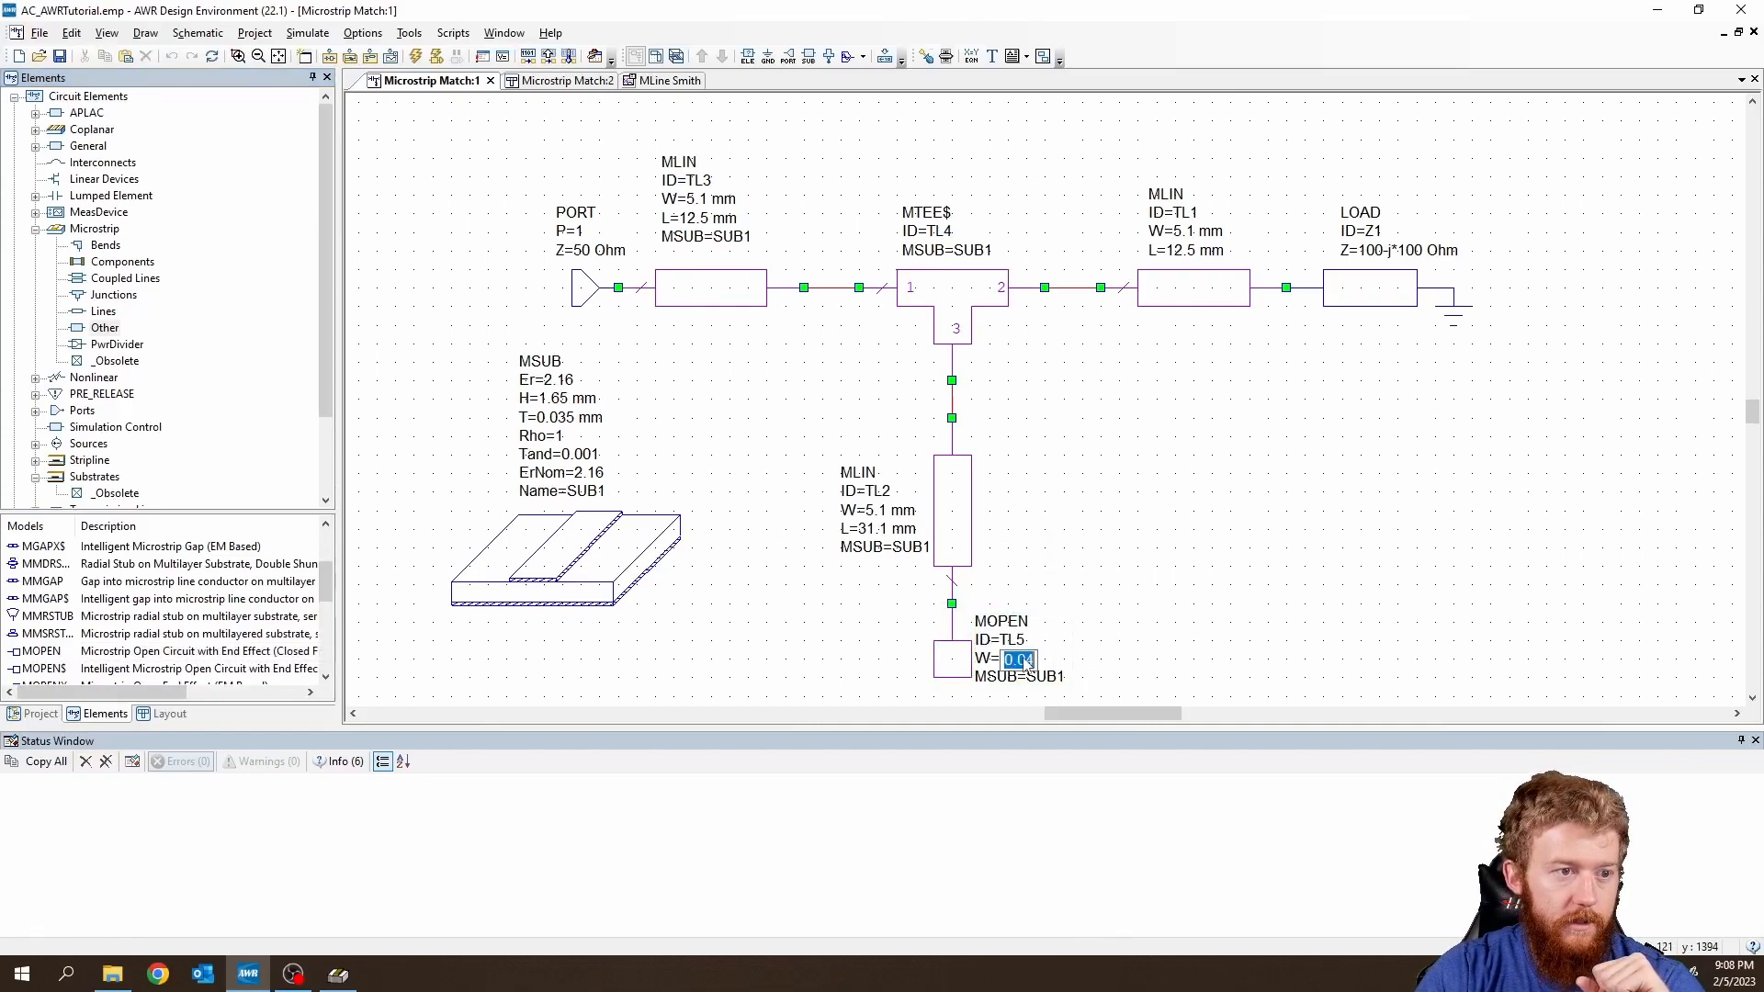
type("5.1")
key("Return")
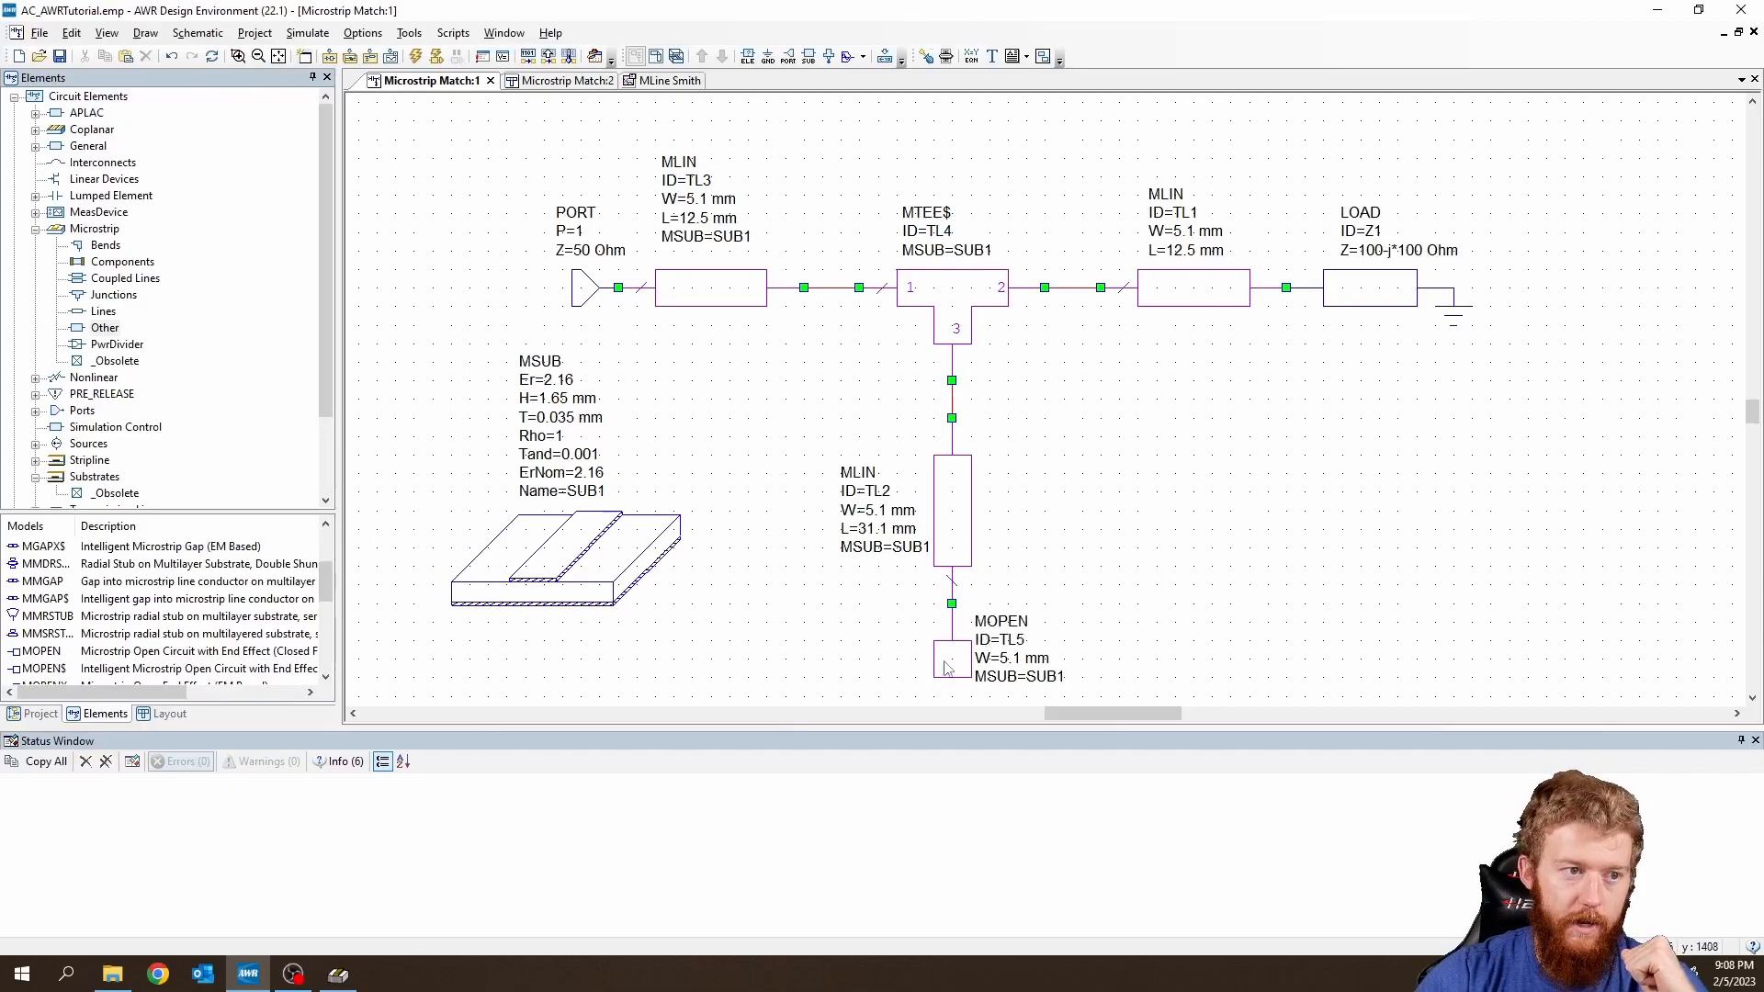
In the layout, find the MOPEN shape at the end of the stub and pull it away from TL2.
left_click(568, 81)
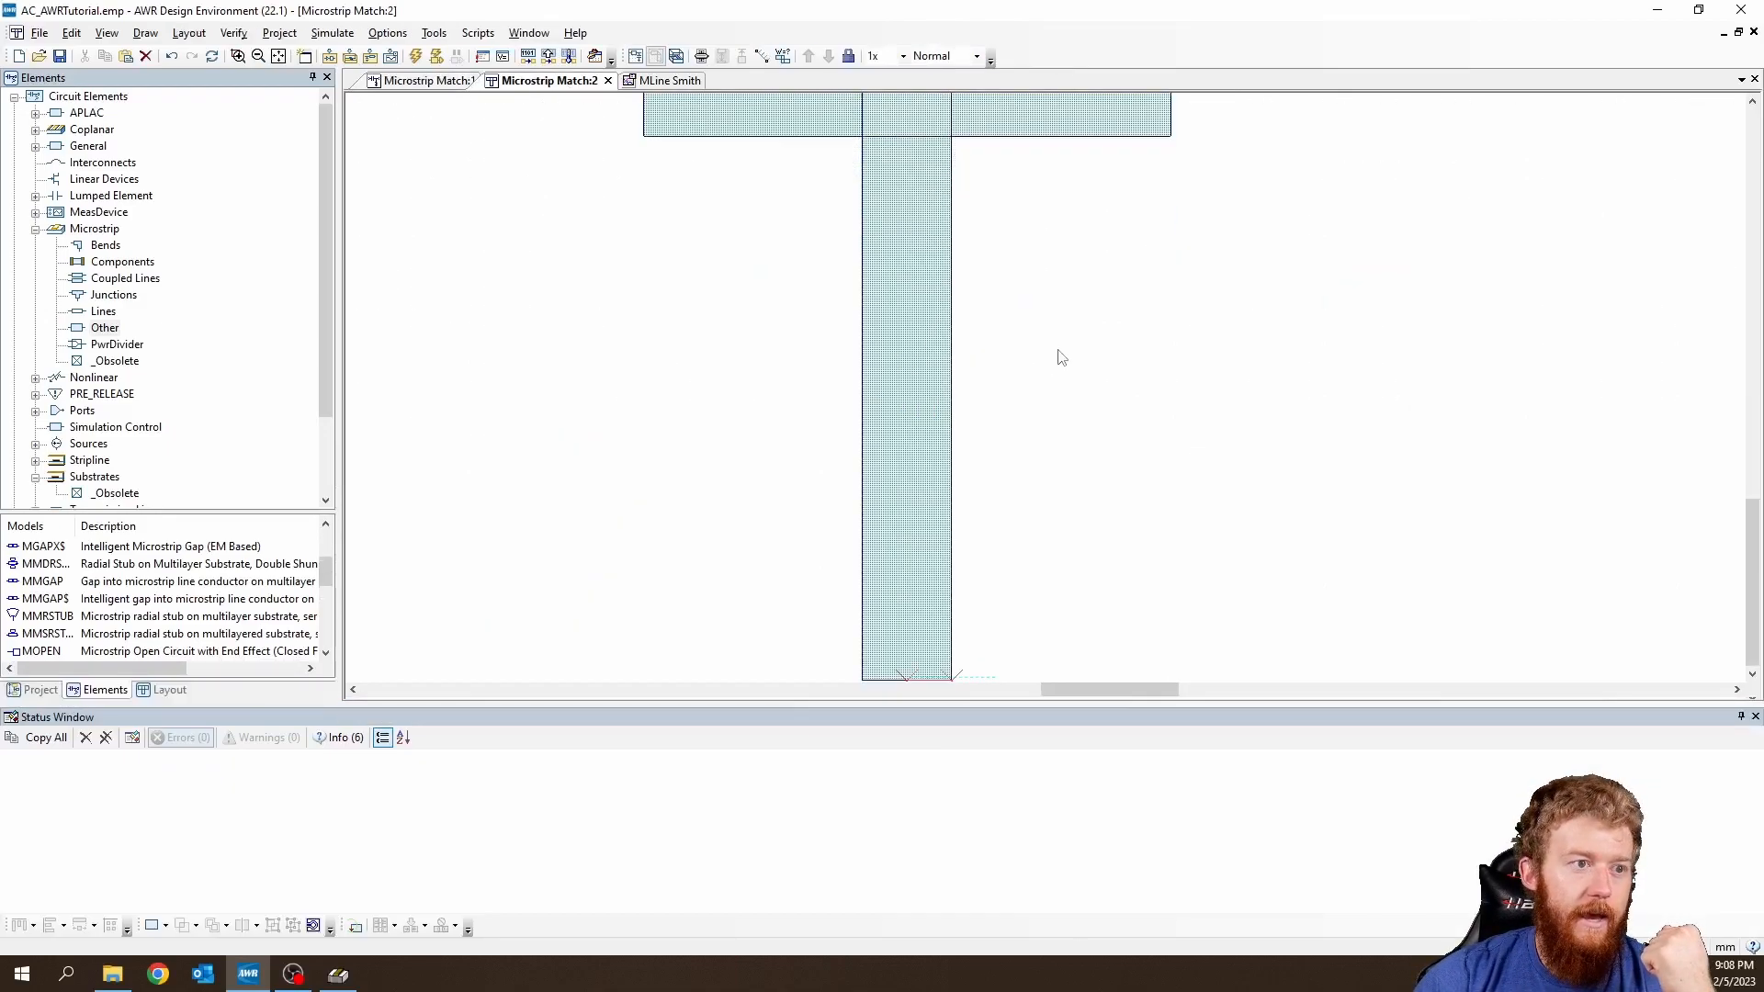
scroll(1061, 357, "down", 3)
scroll(948, 591, "up", 5)
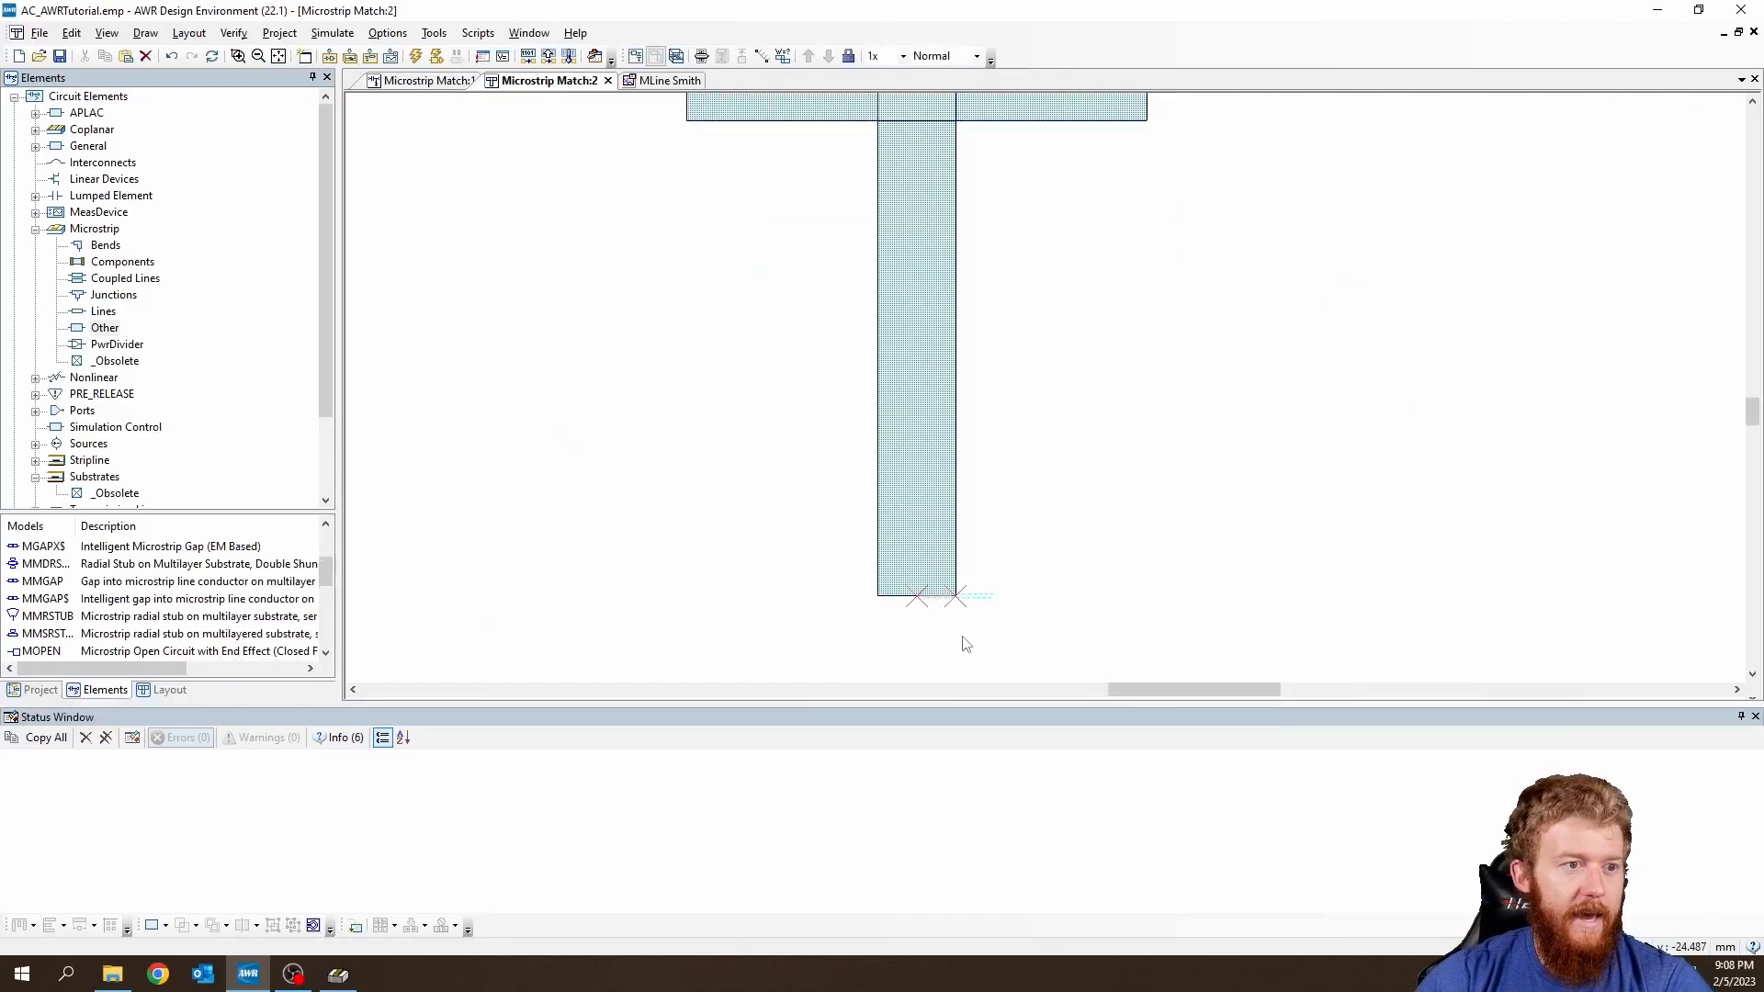
scroll(983, 611, "up", 2)
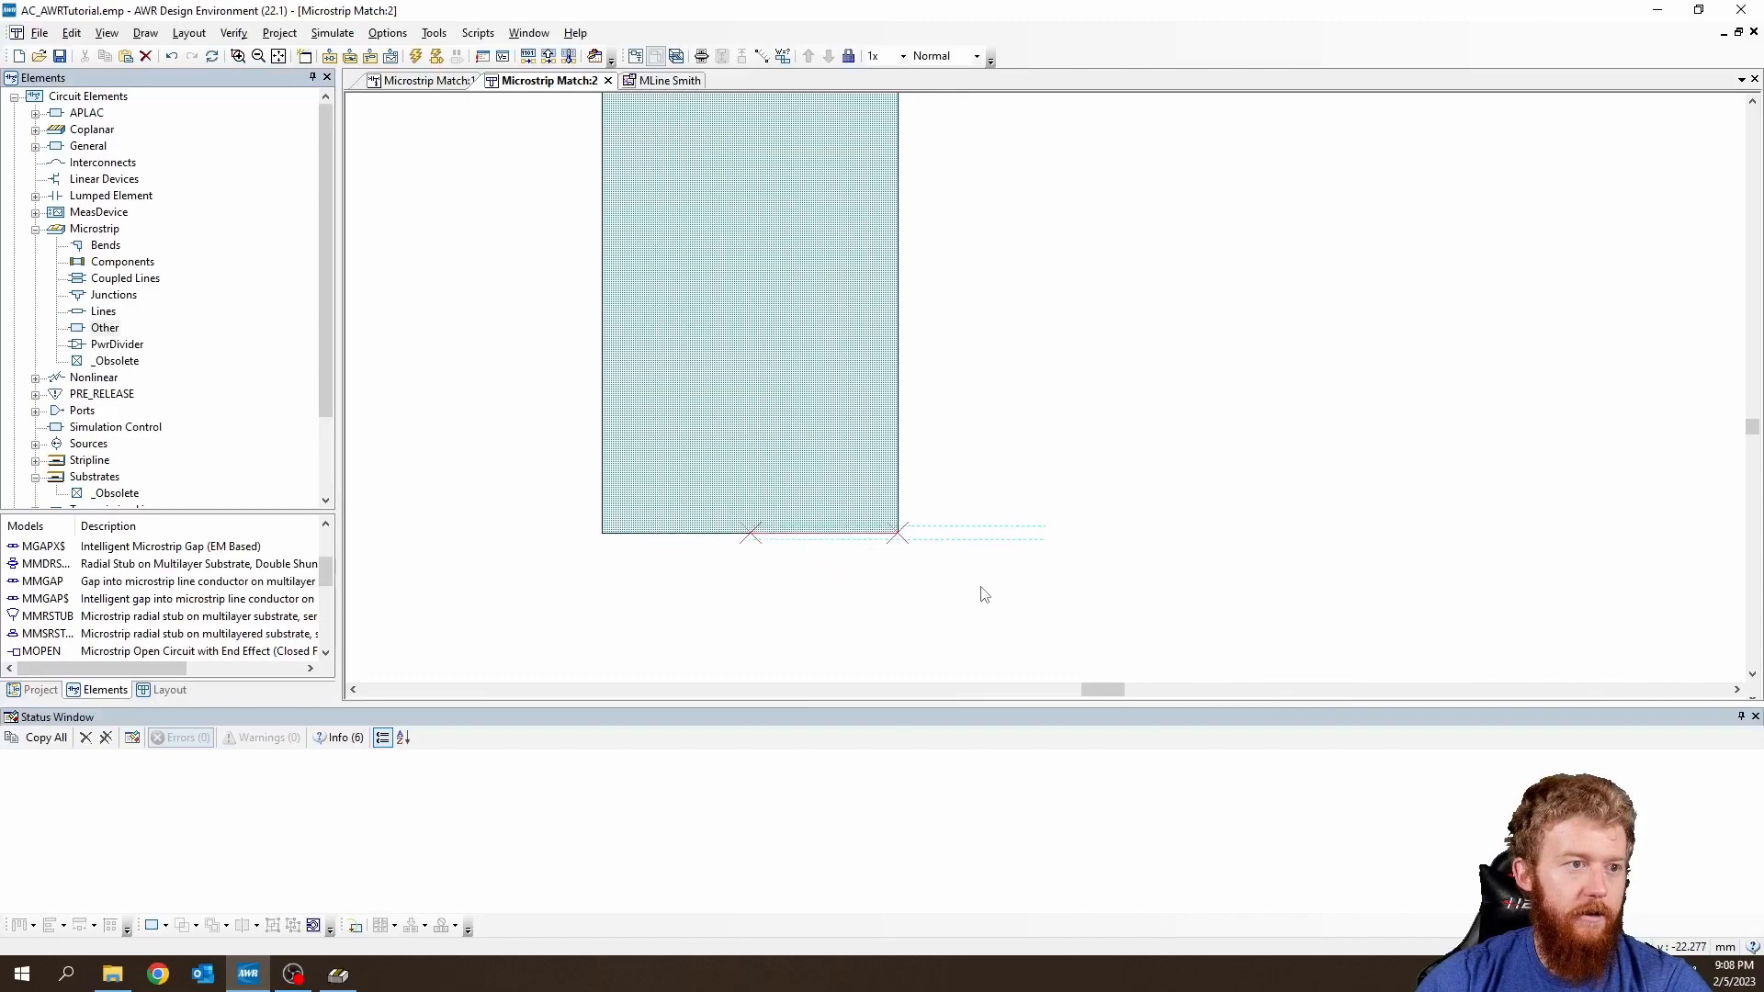
left_click(981, 540)
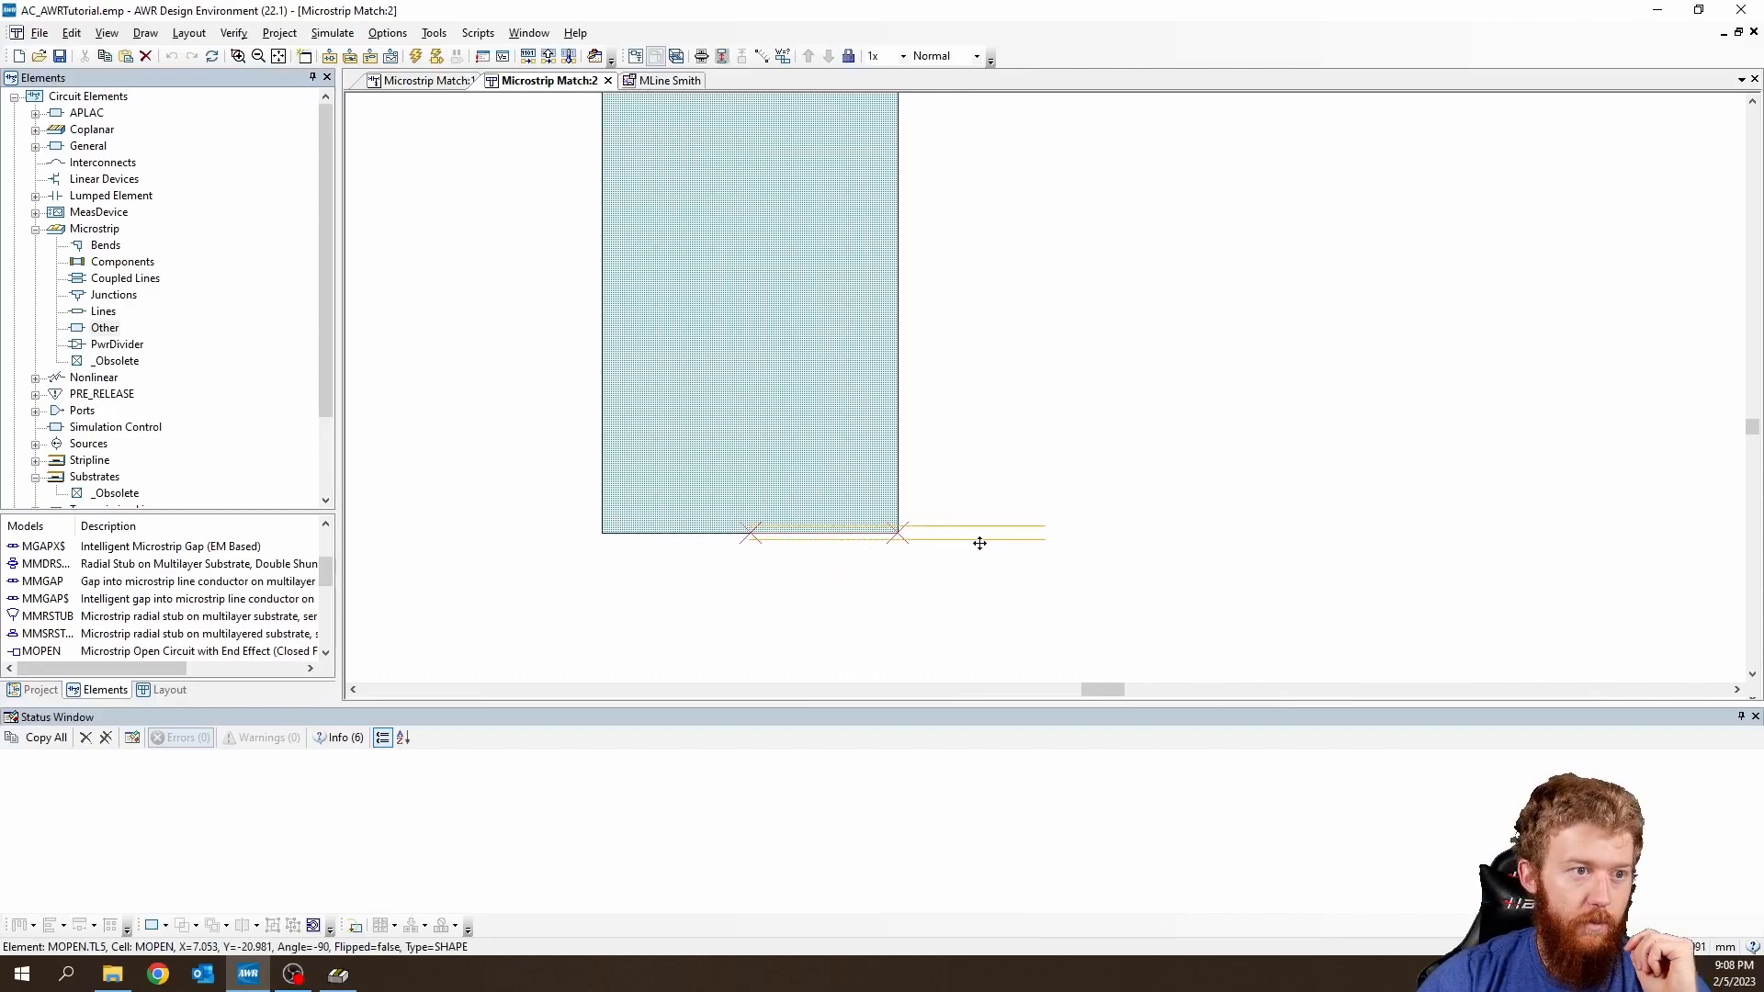
left_click_drag(981, 540, 1325, 516)
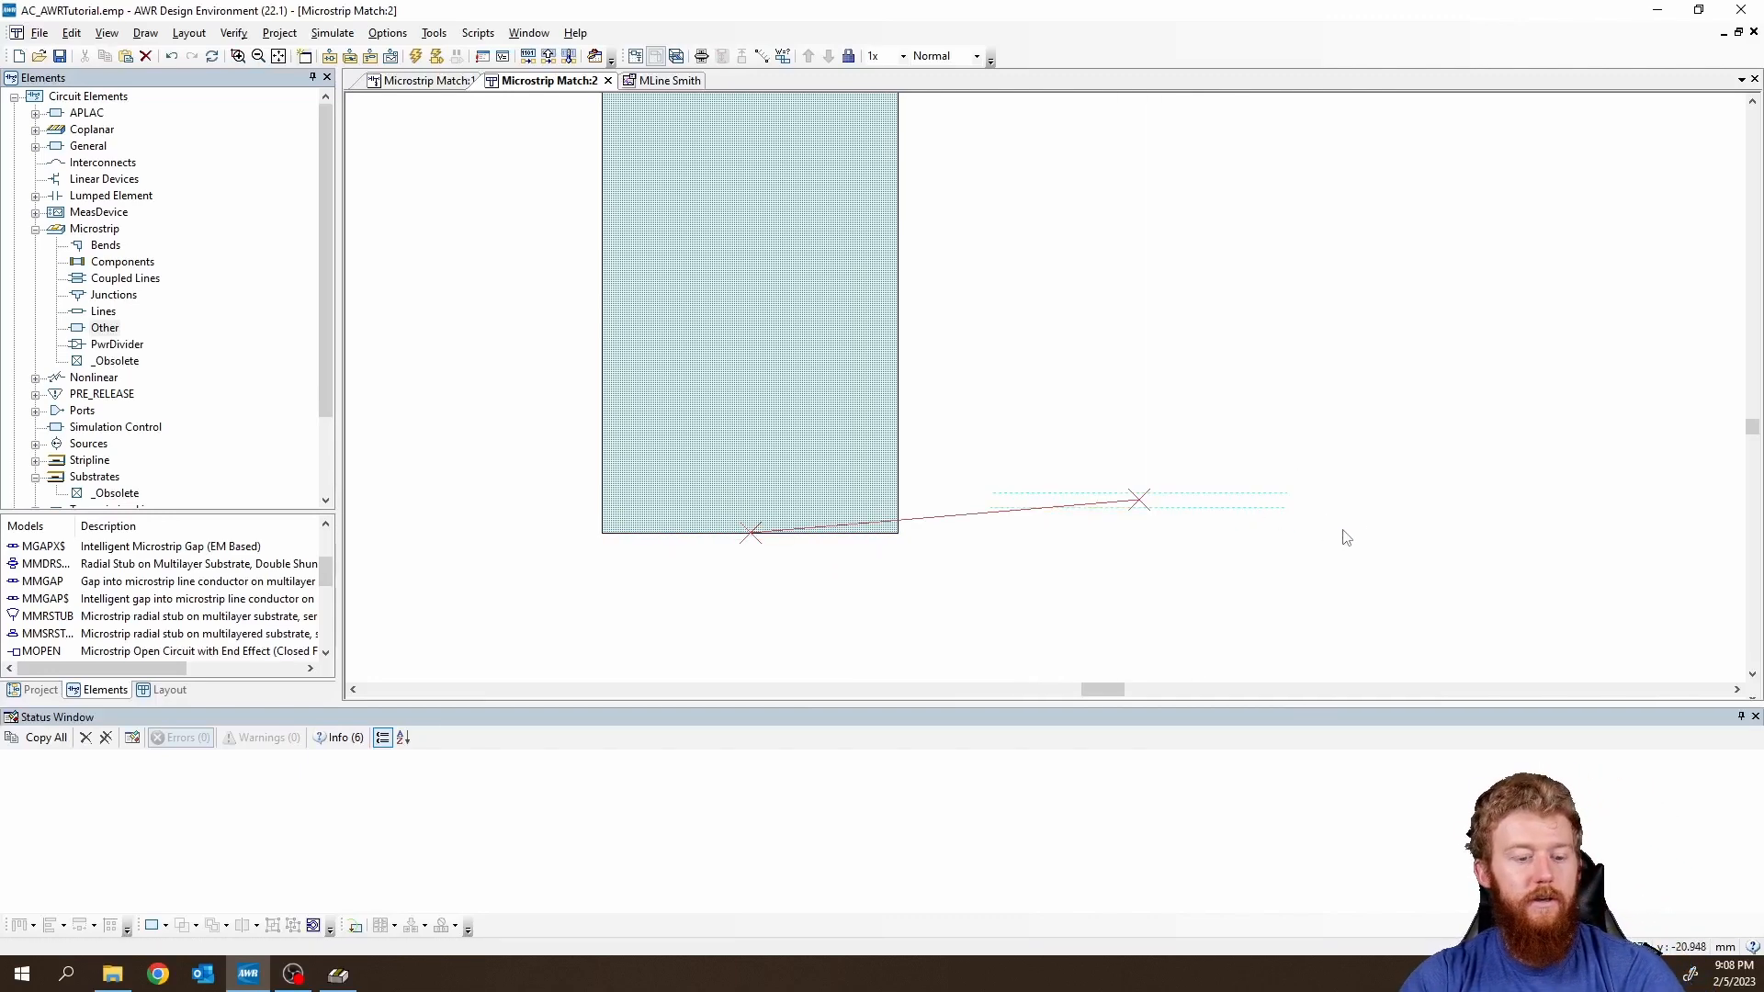
Select all layout shapes and snap them together so the MOPEN joins the end of TL2.
scroll(1347, 538, "down", 1)
scroll(1346, 537, "down", 7, "ctrl")
scroll(1339, 542, "up", 3)
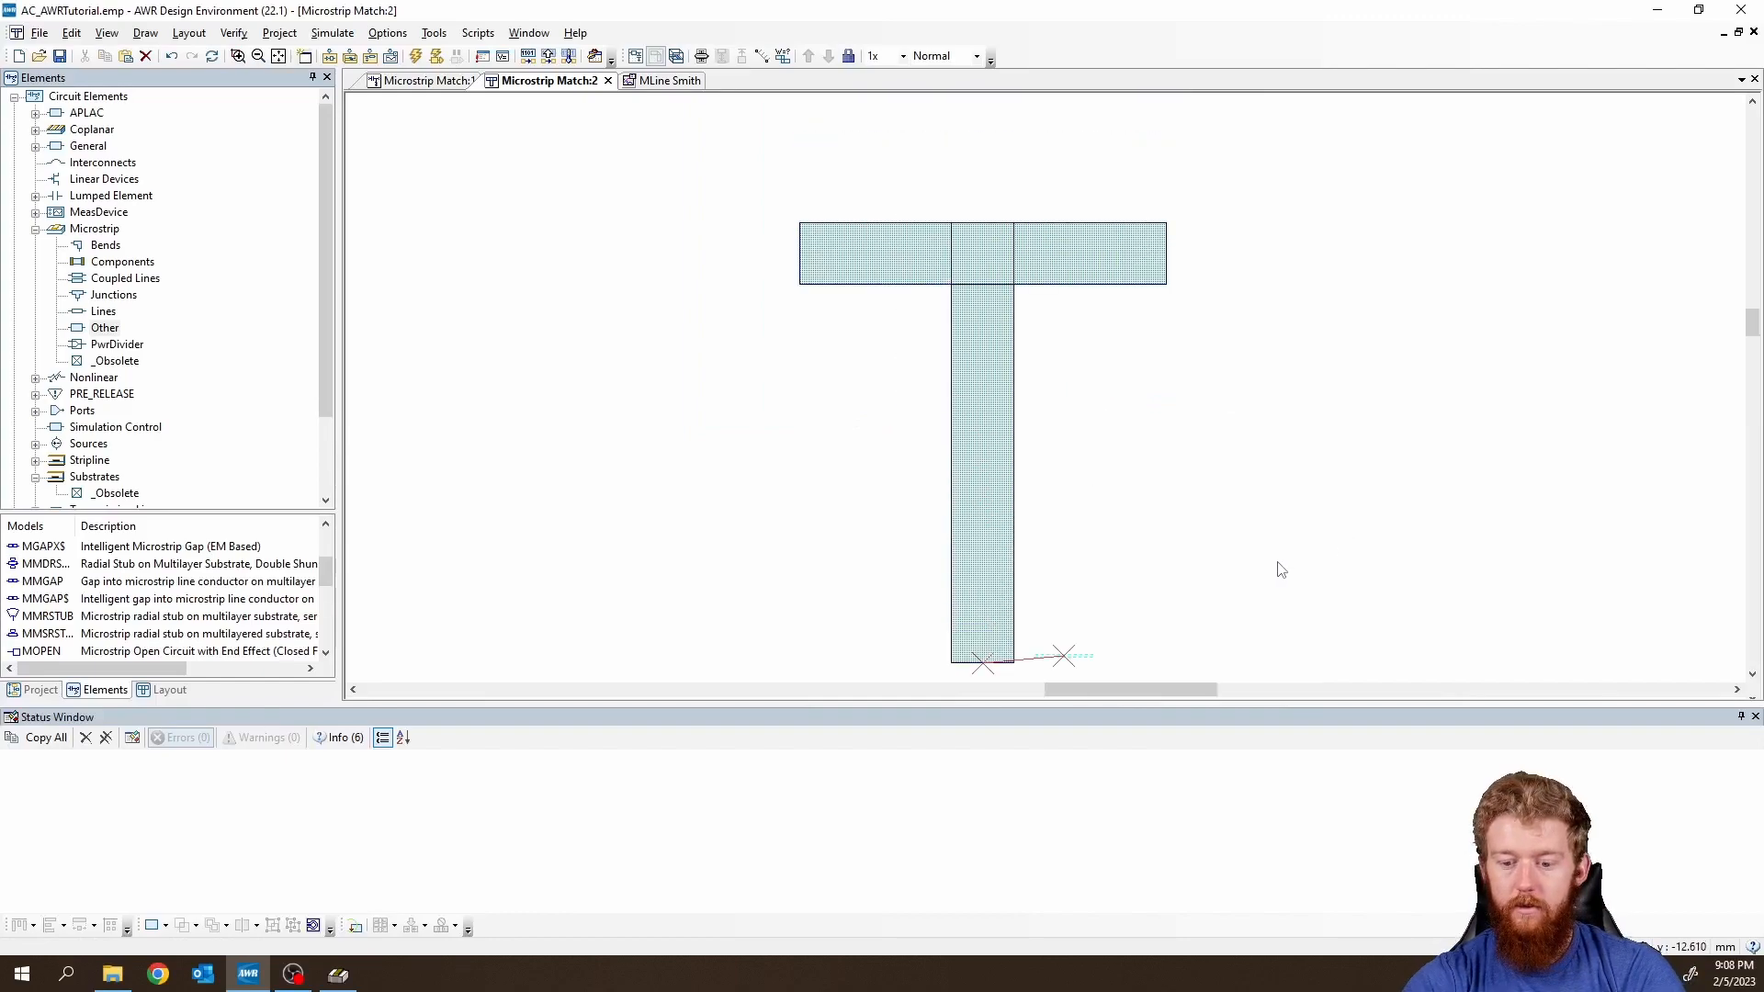
key("Home")
key("ctrl+a")
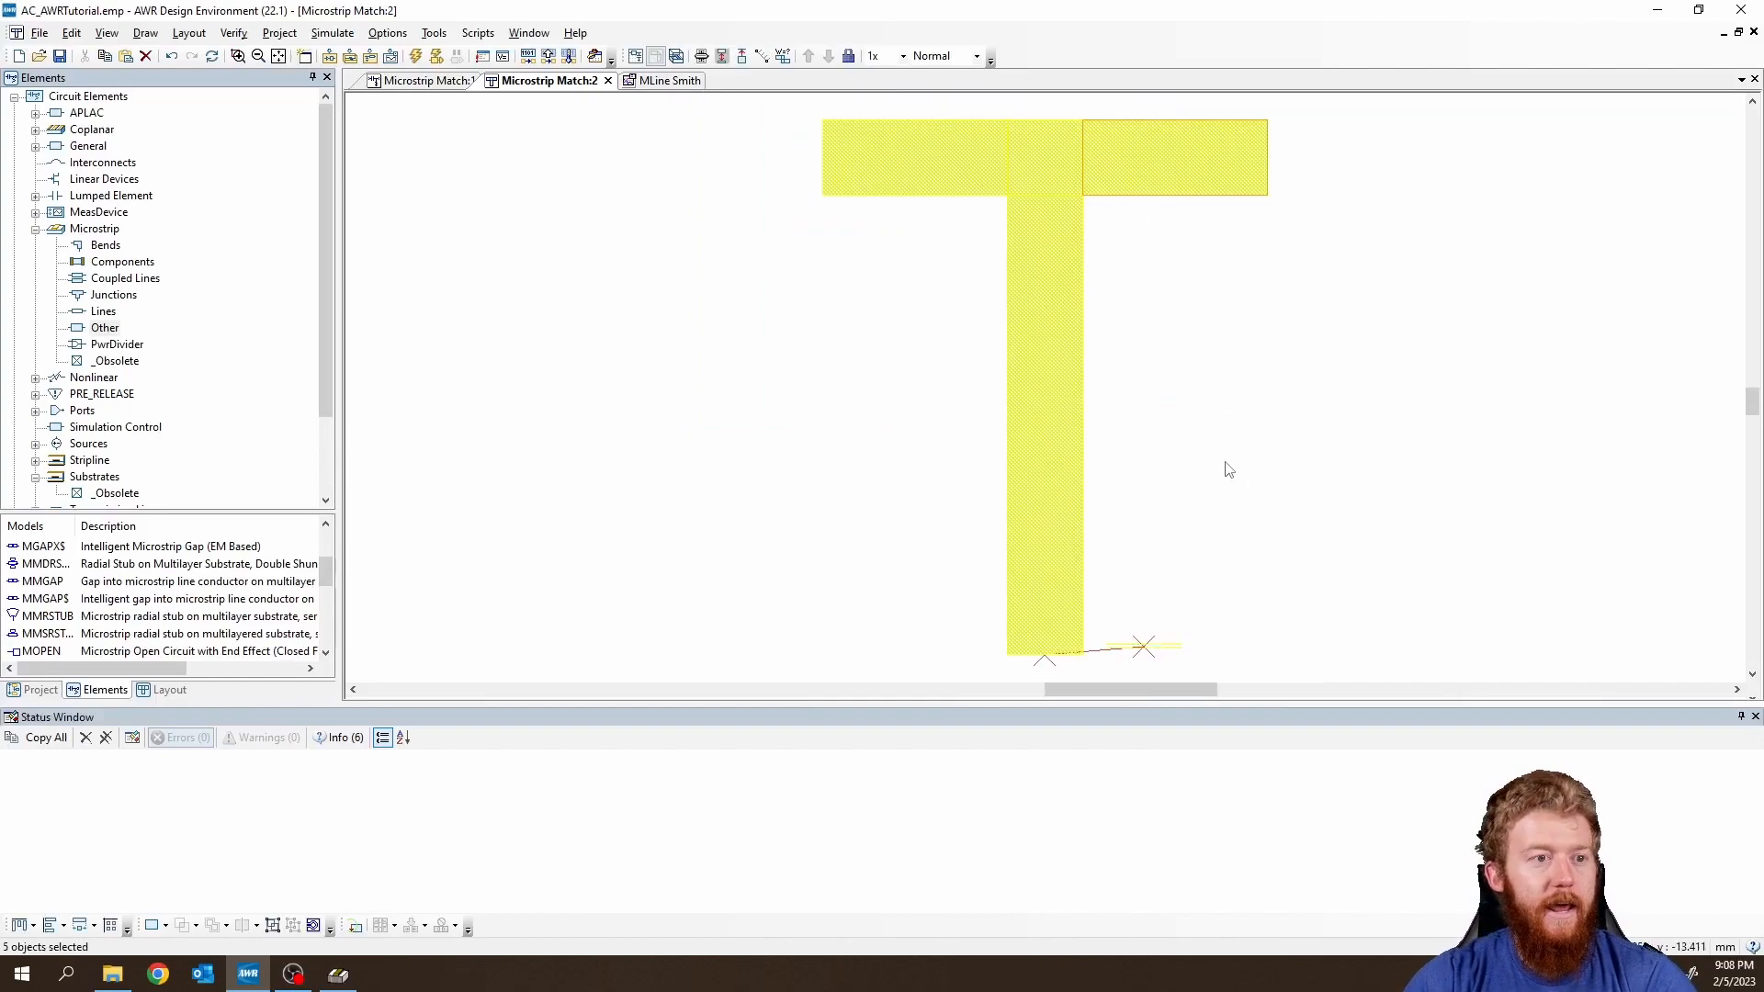
left_click(722, 58)
left_click(1306, 319)
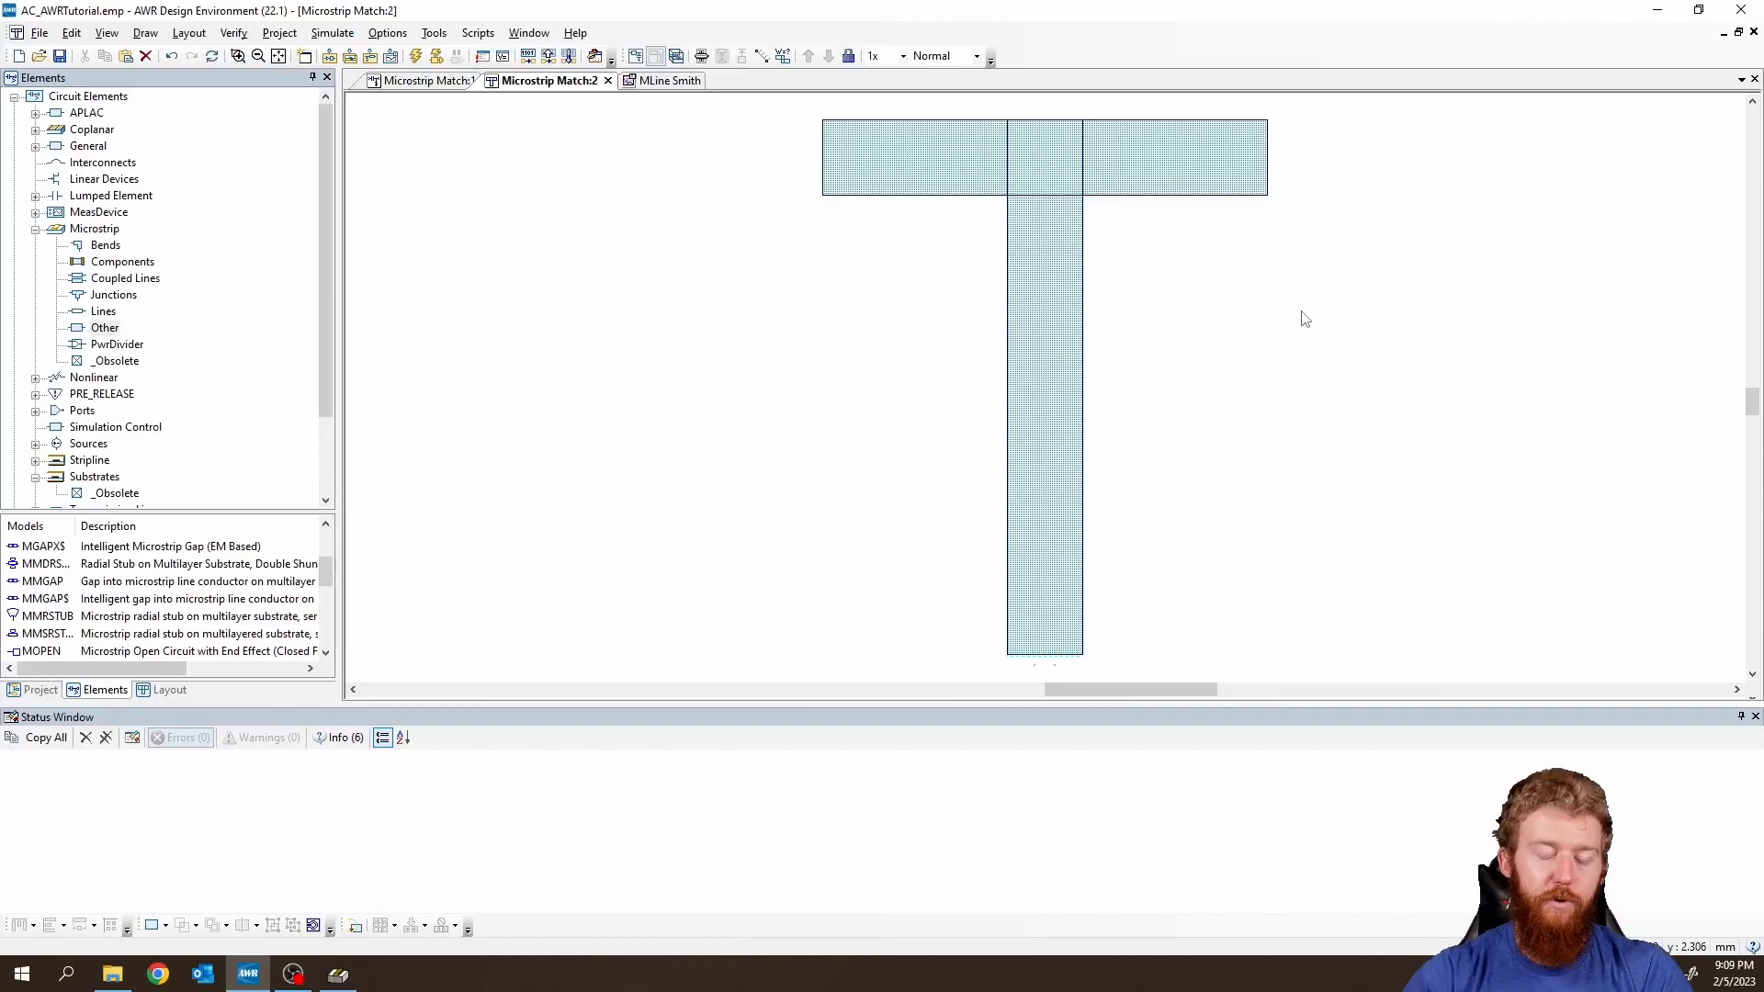
Run the simulation again and check the 2.4 GHz S(1,1) point on the MLine Smith chart.
left_click(658, 81)
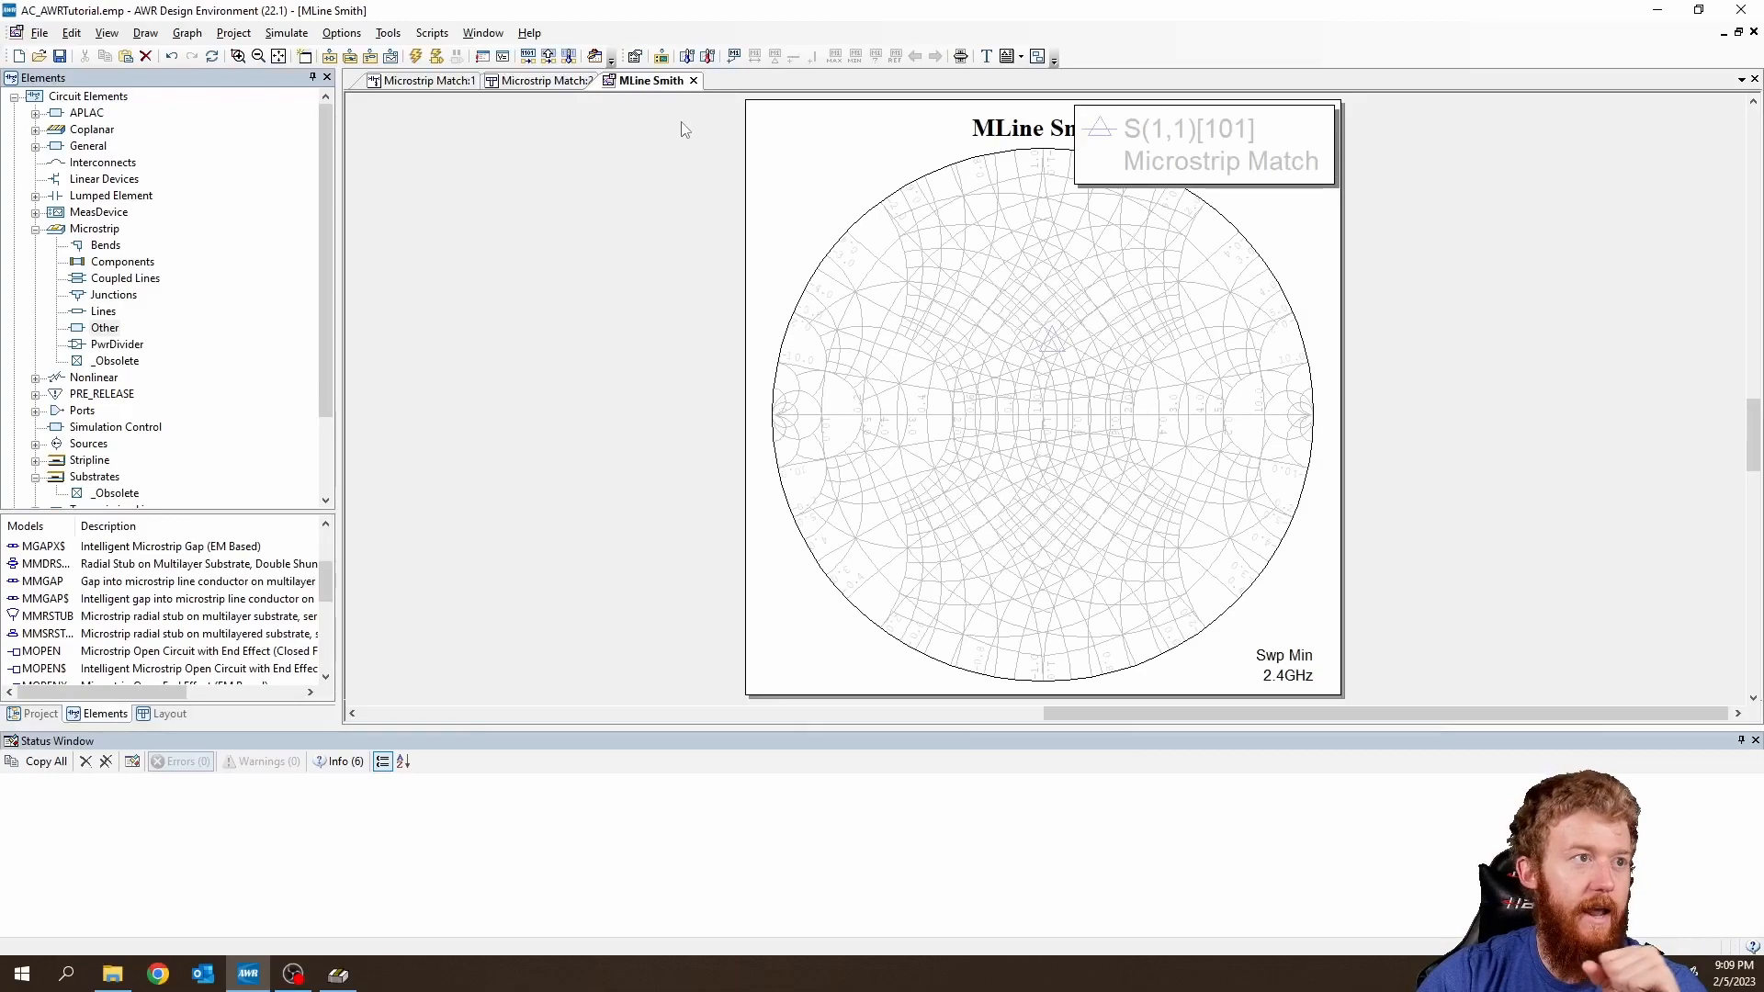
left_click(416, 57)
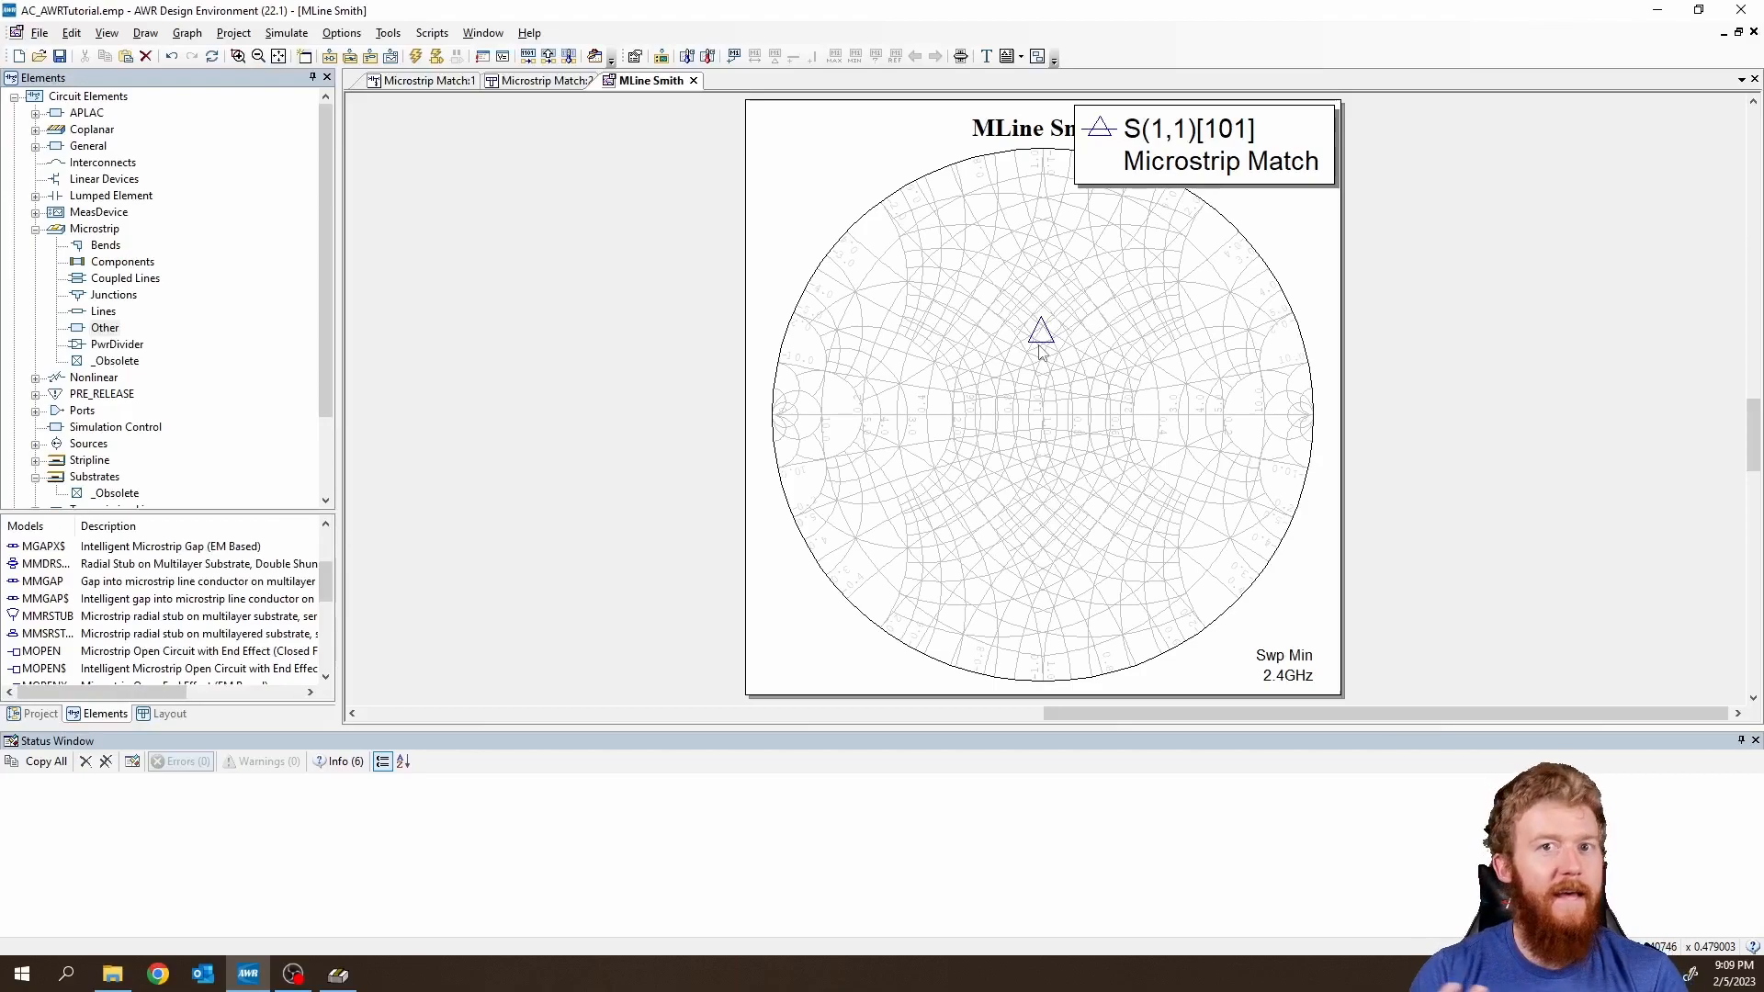
left_click(545, 81)
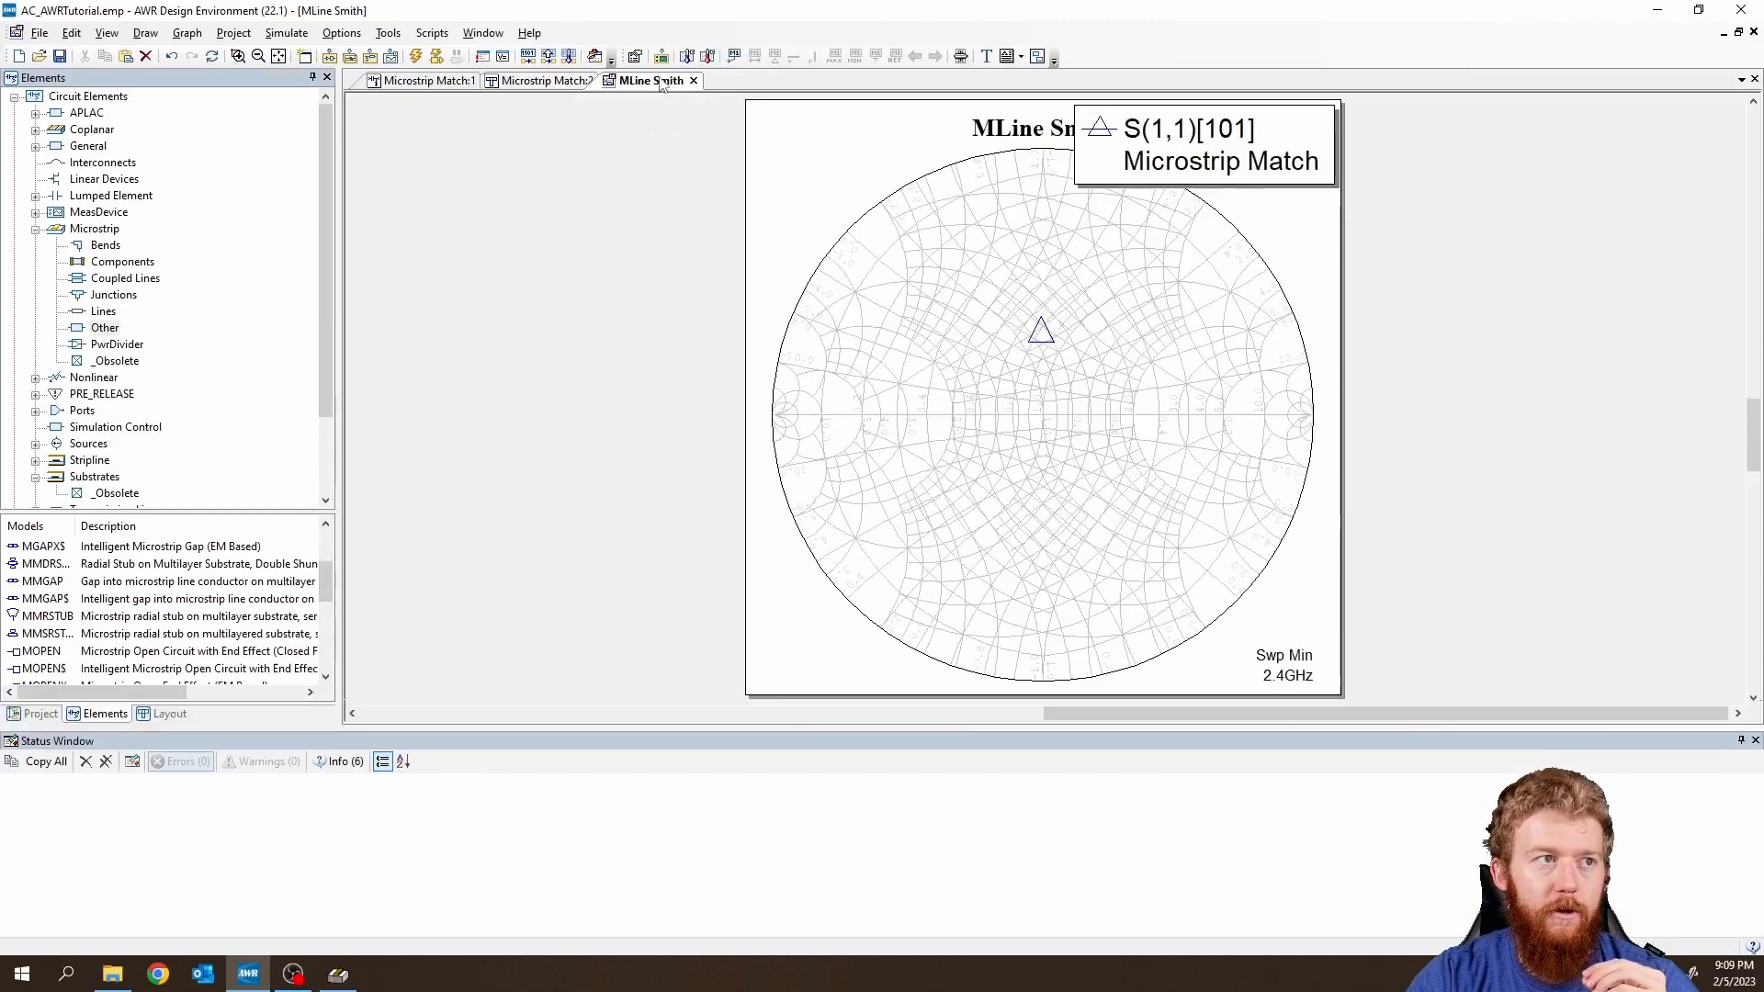
left_click(670, 81)
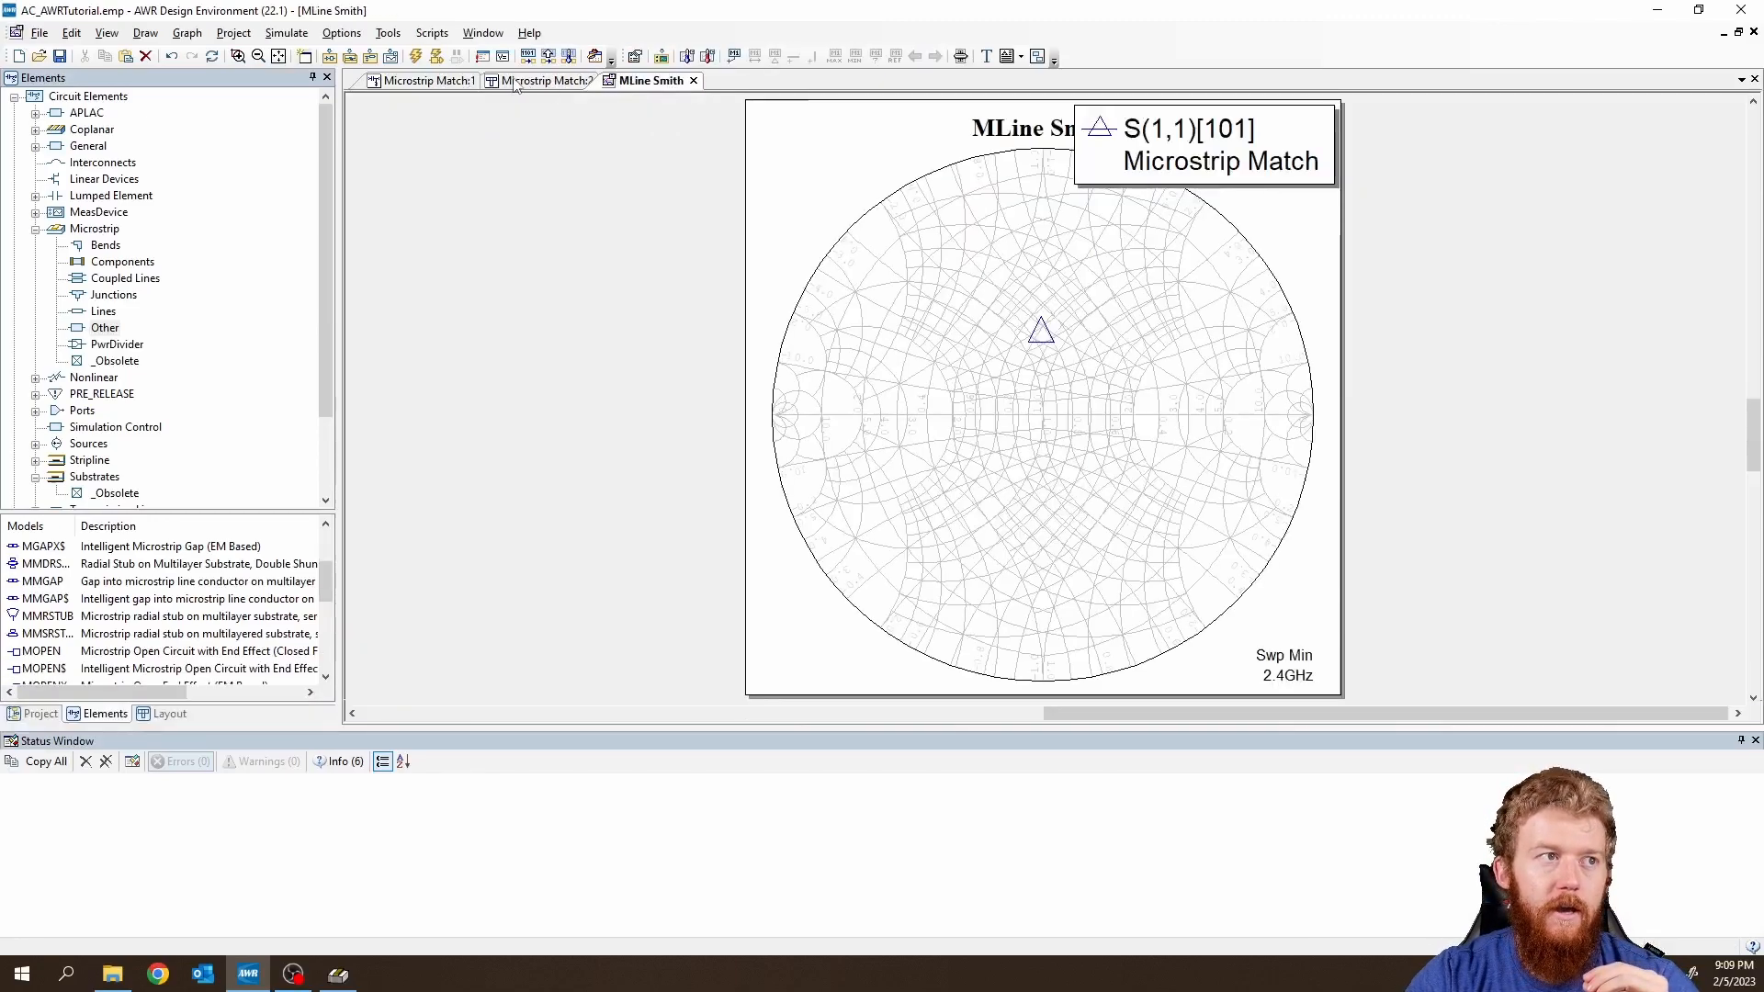
In the schematic, set the length of input line TL3 to 25 mm.
left_click(436, 84)
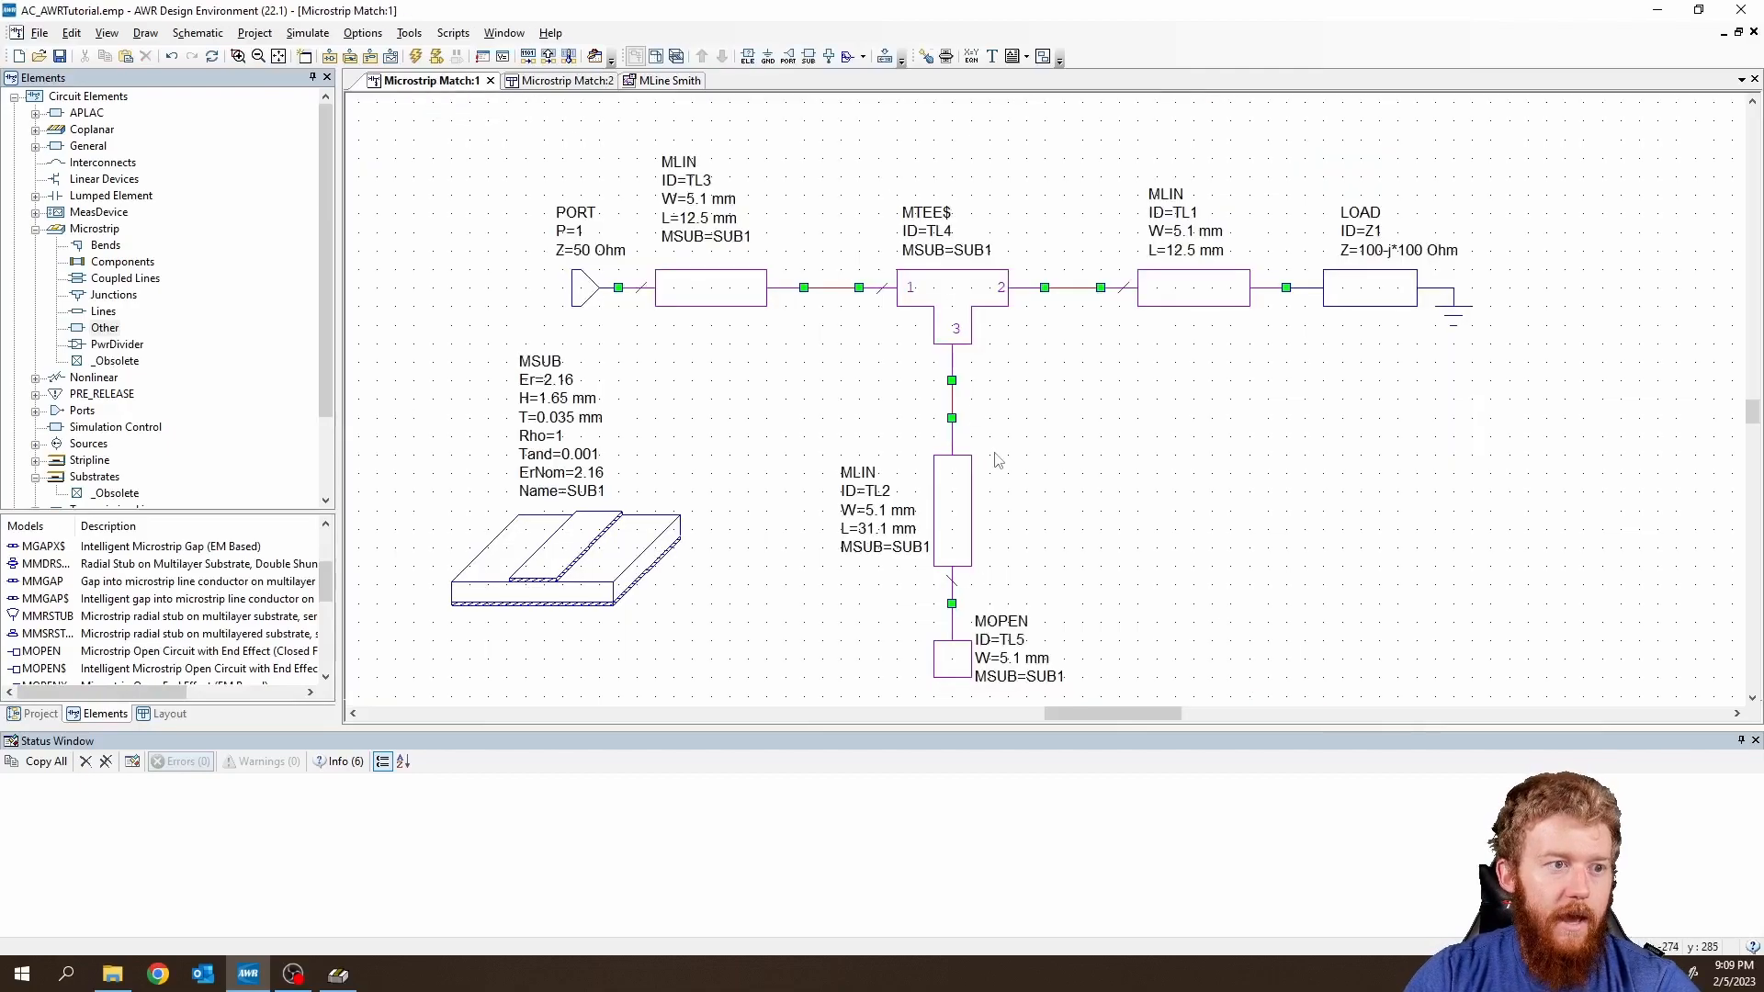
left_click(735, 281)
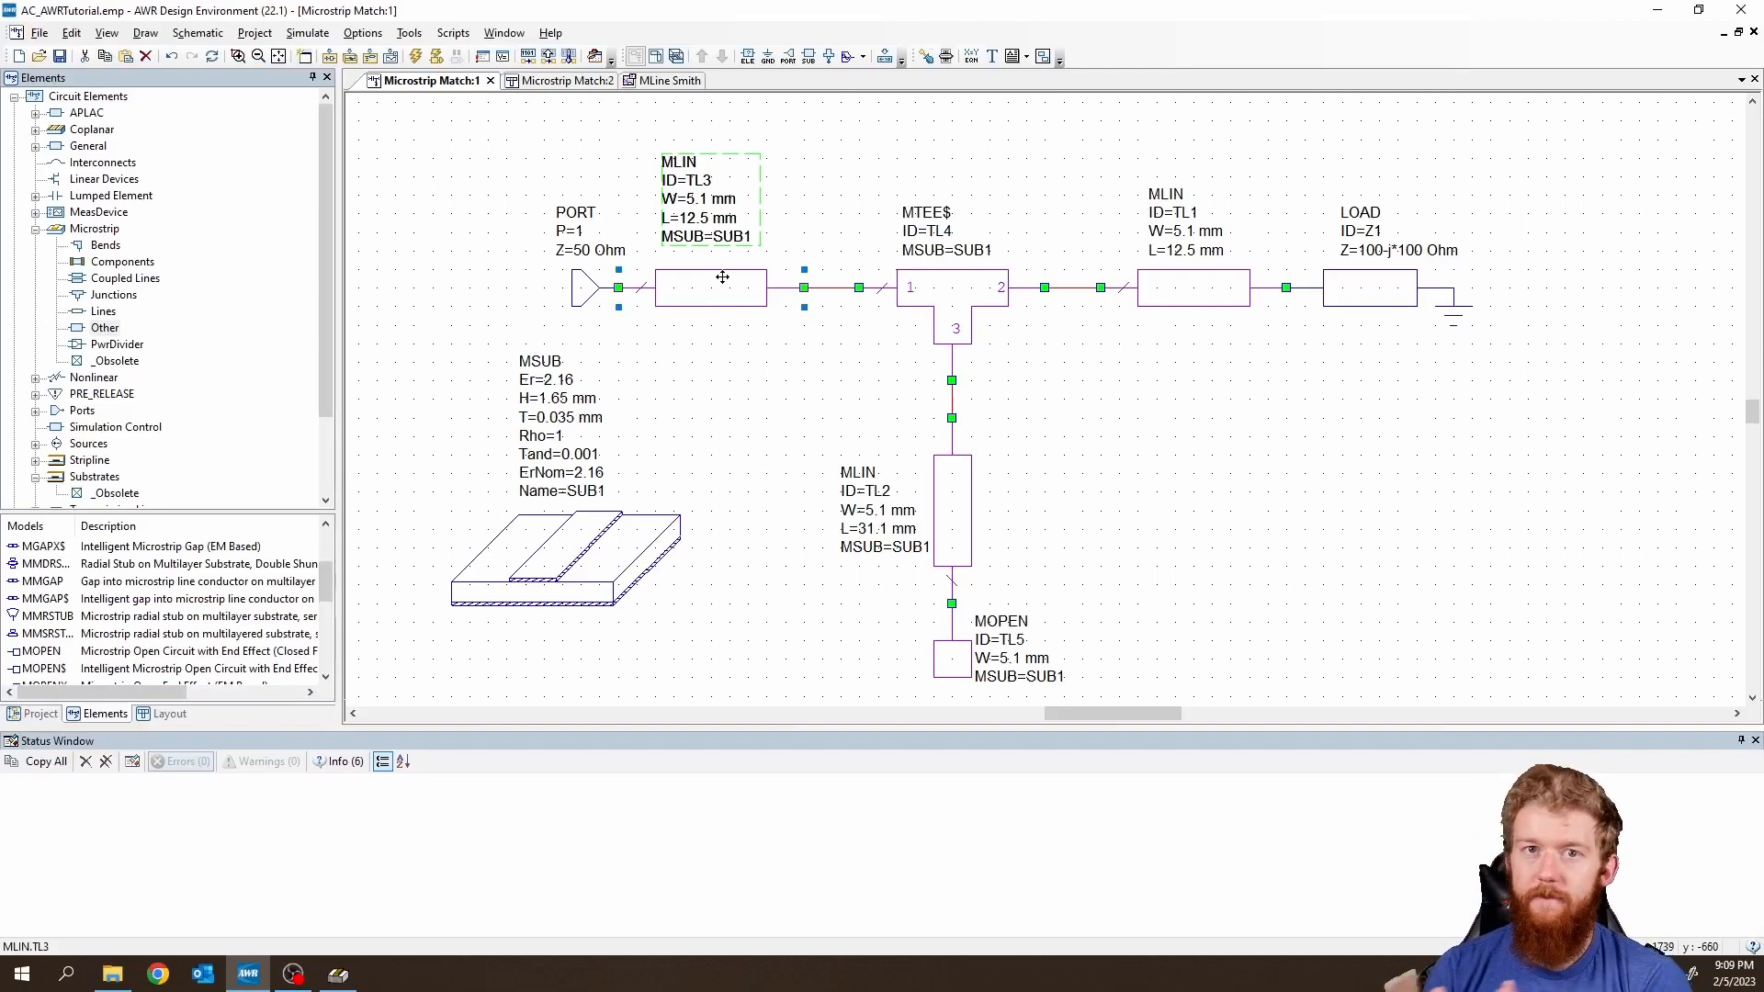
left_click(865, 312)
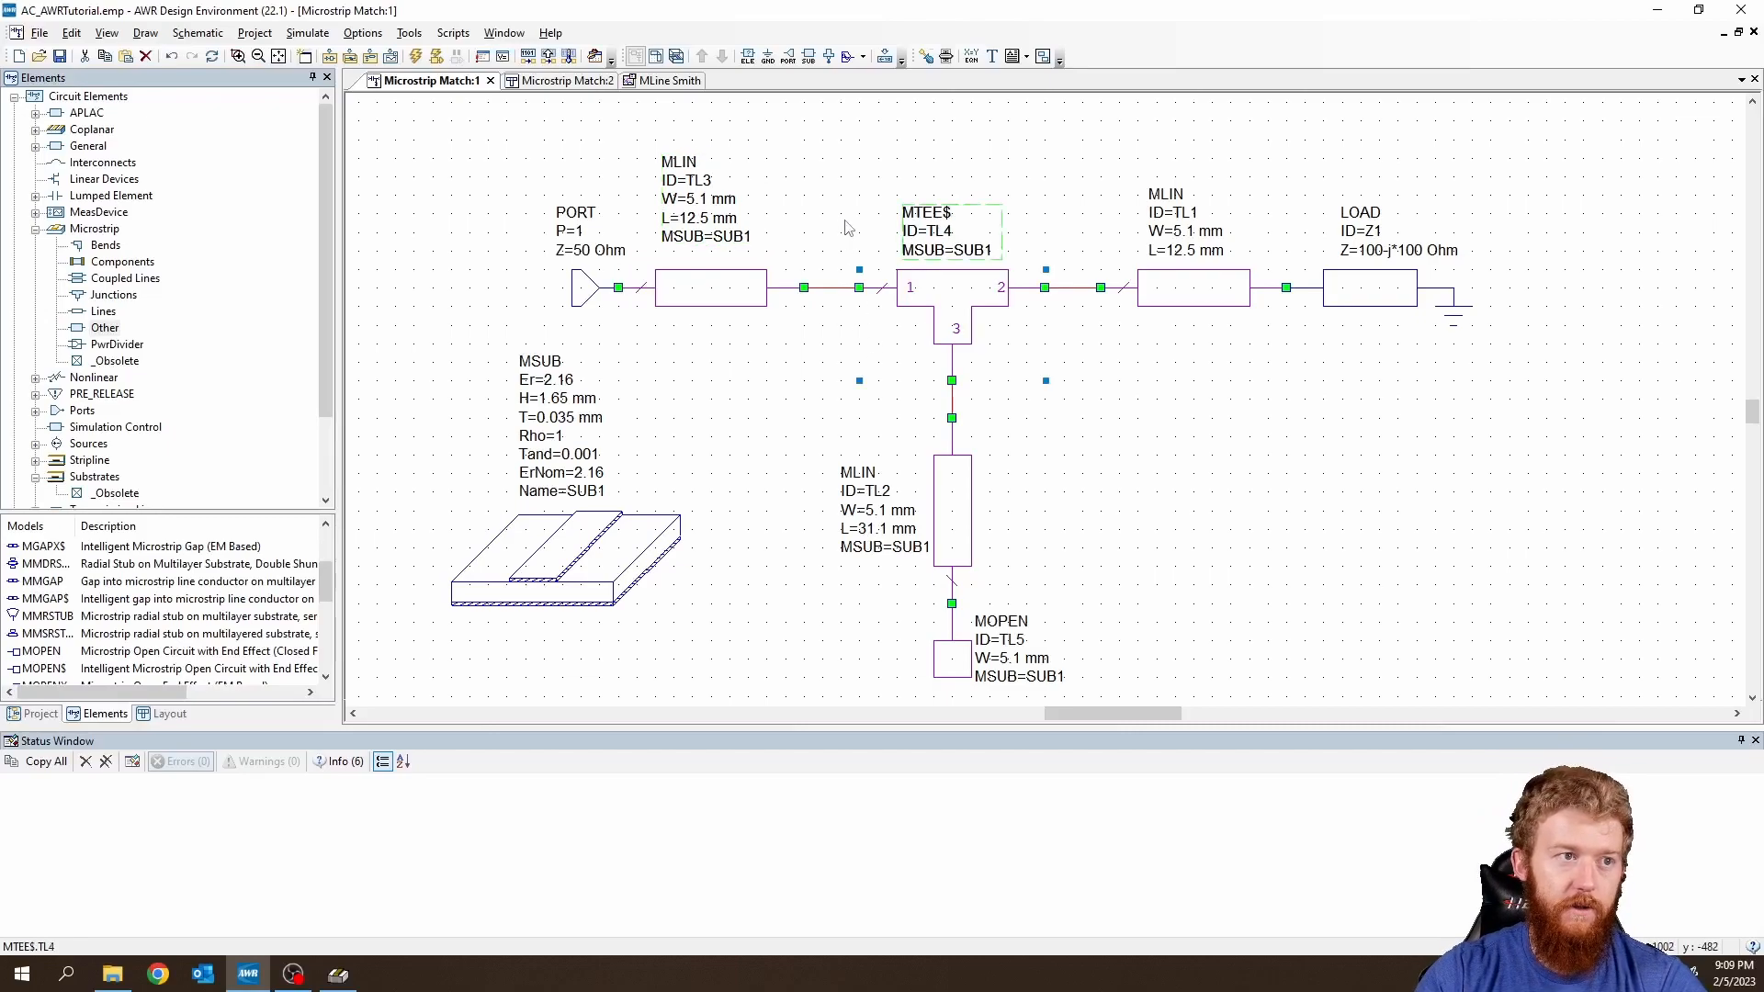
double_click(698, 216)
type("25")
key("Return")
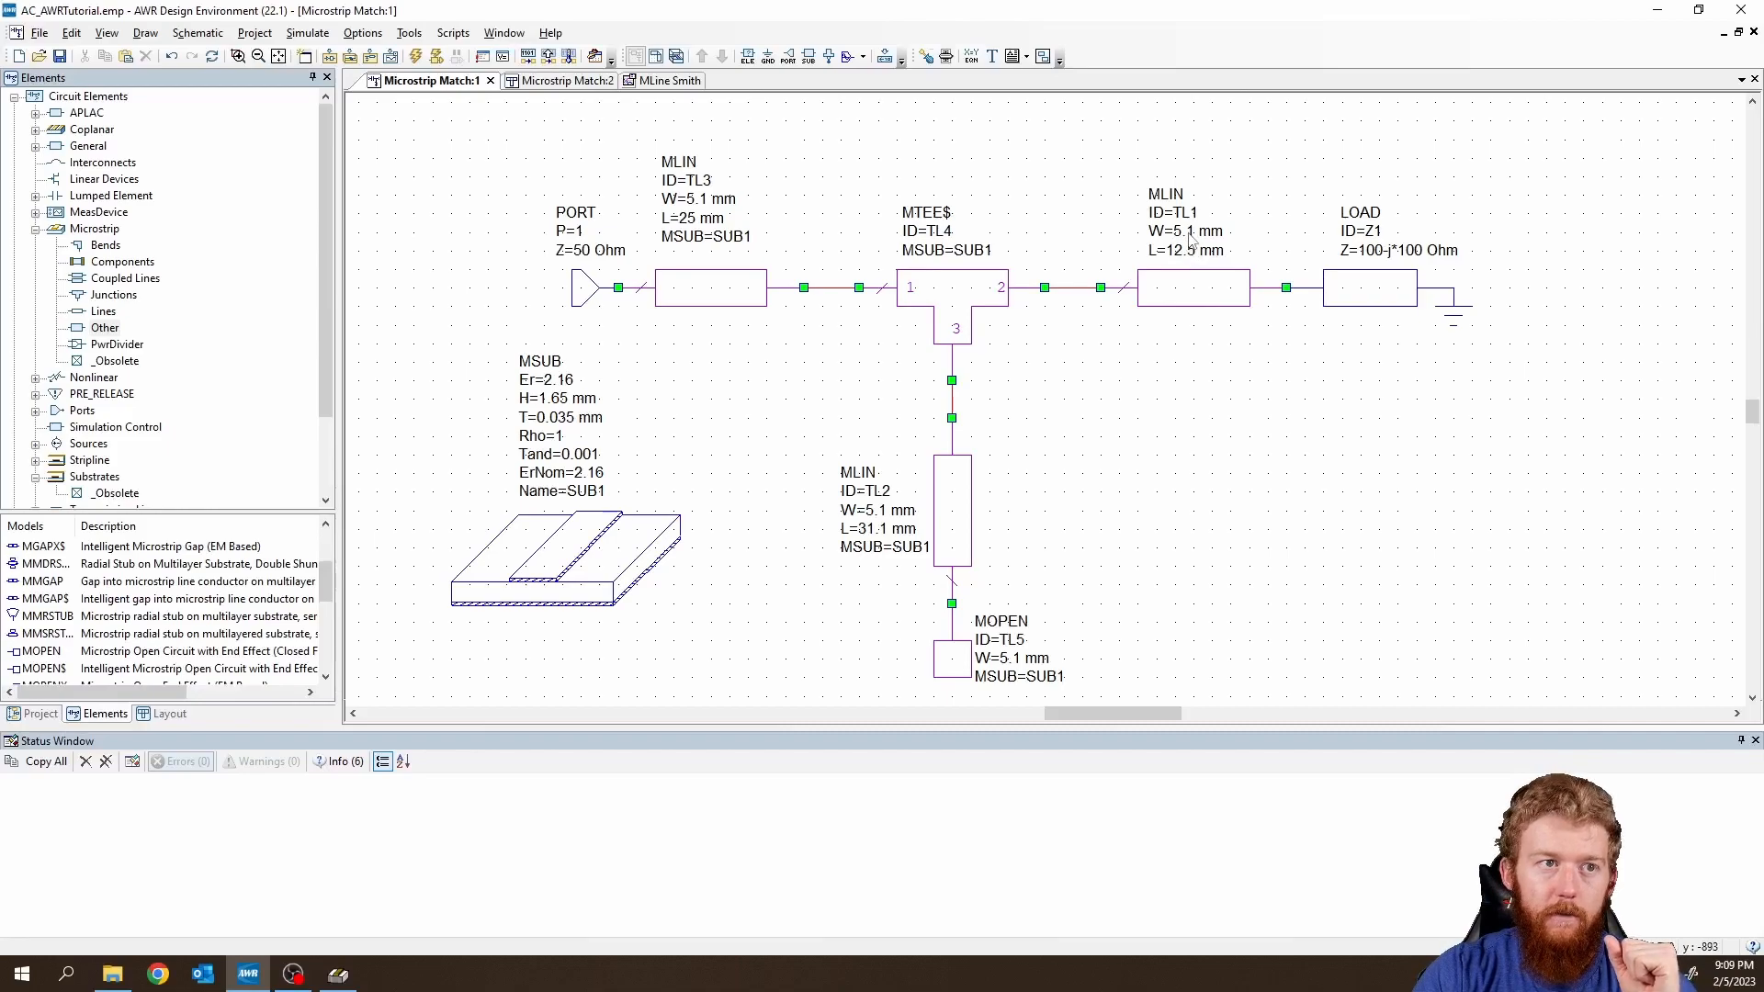
Make the lengths of TL1 and TL2 tunable with the Tune tool.
left_click(925, 56)
left_click(1190, 250)
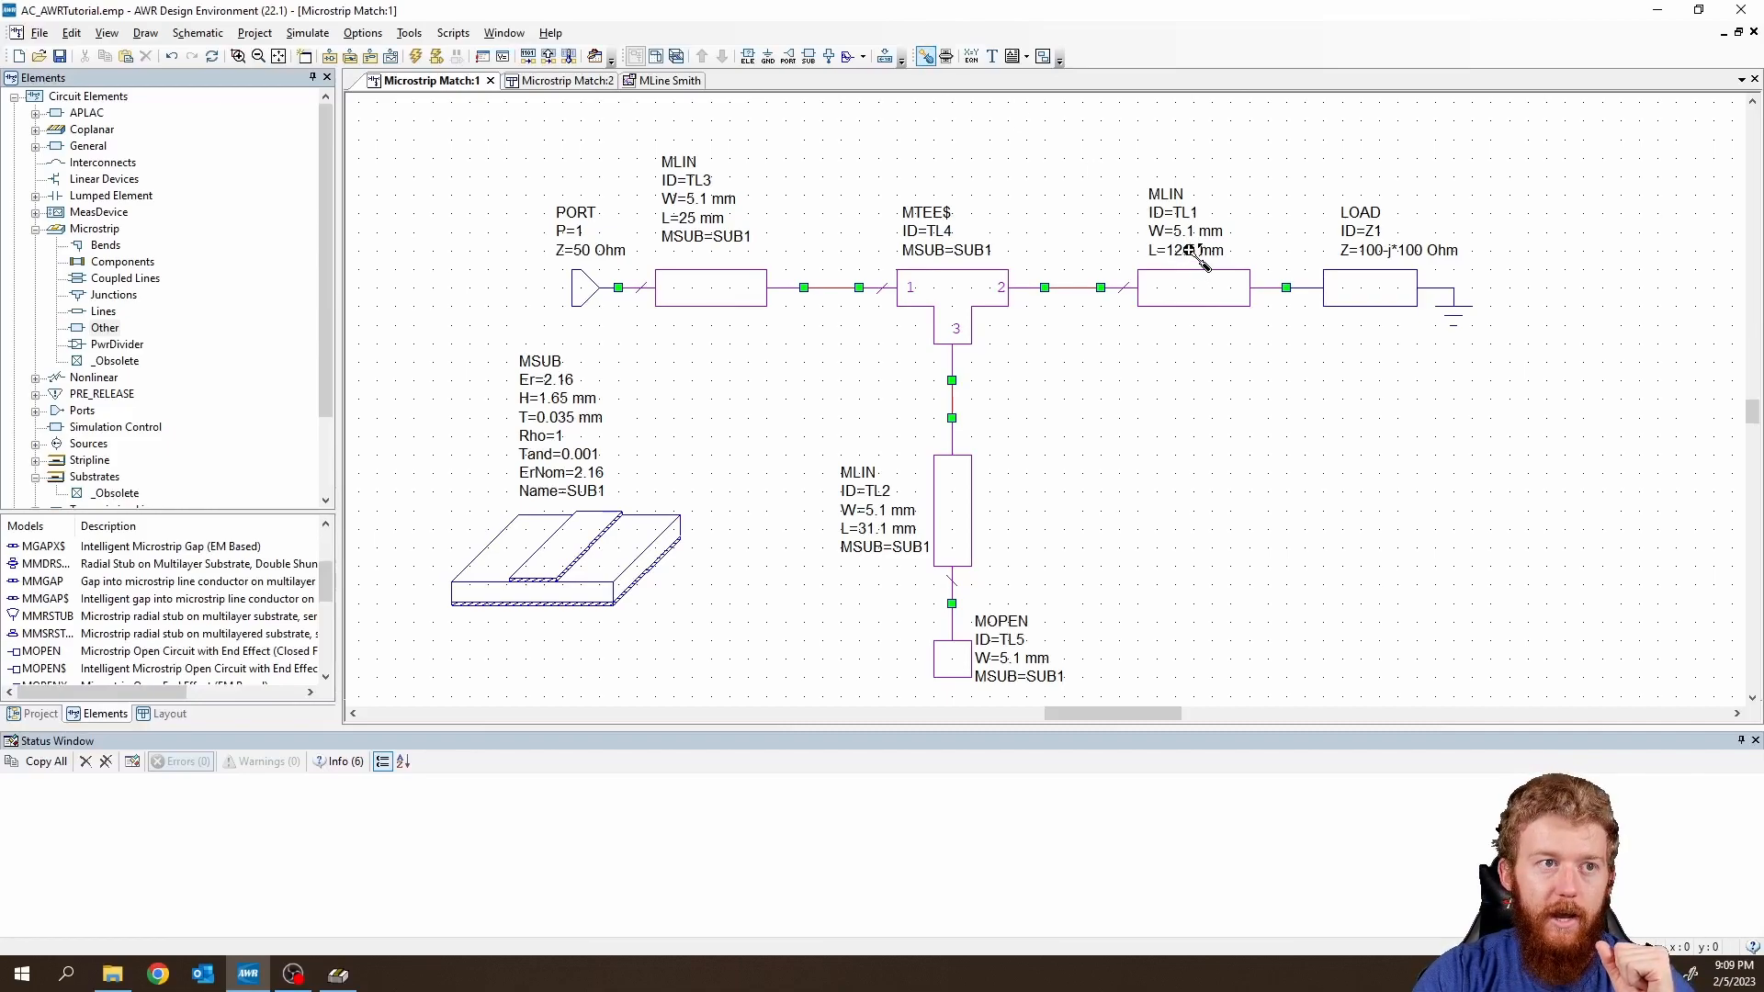
left_click(887, 530)
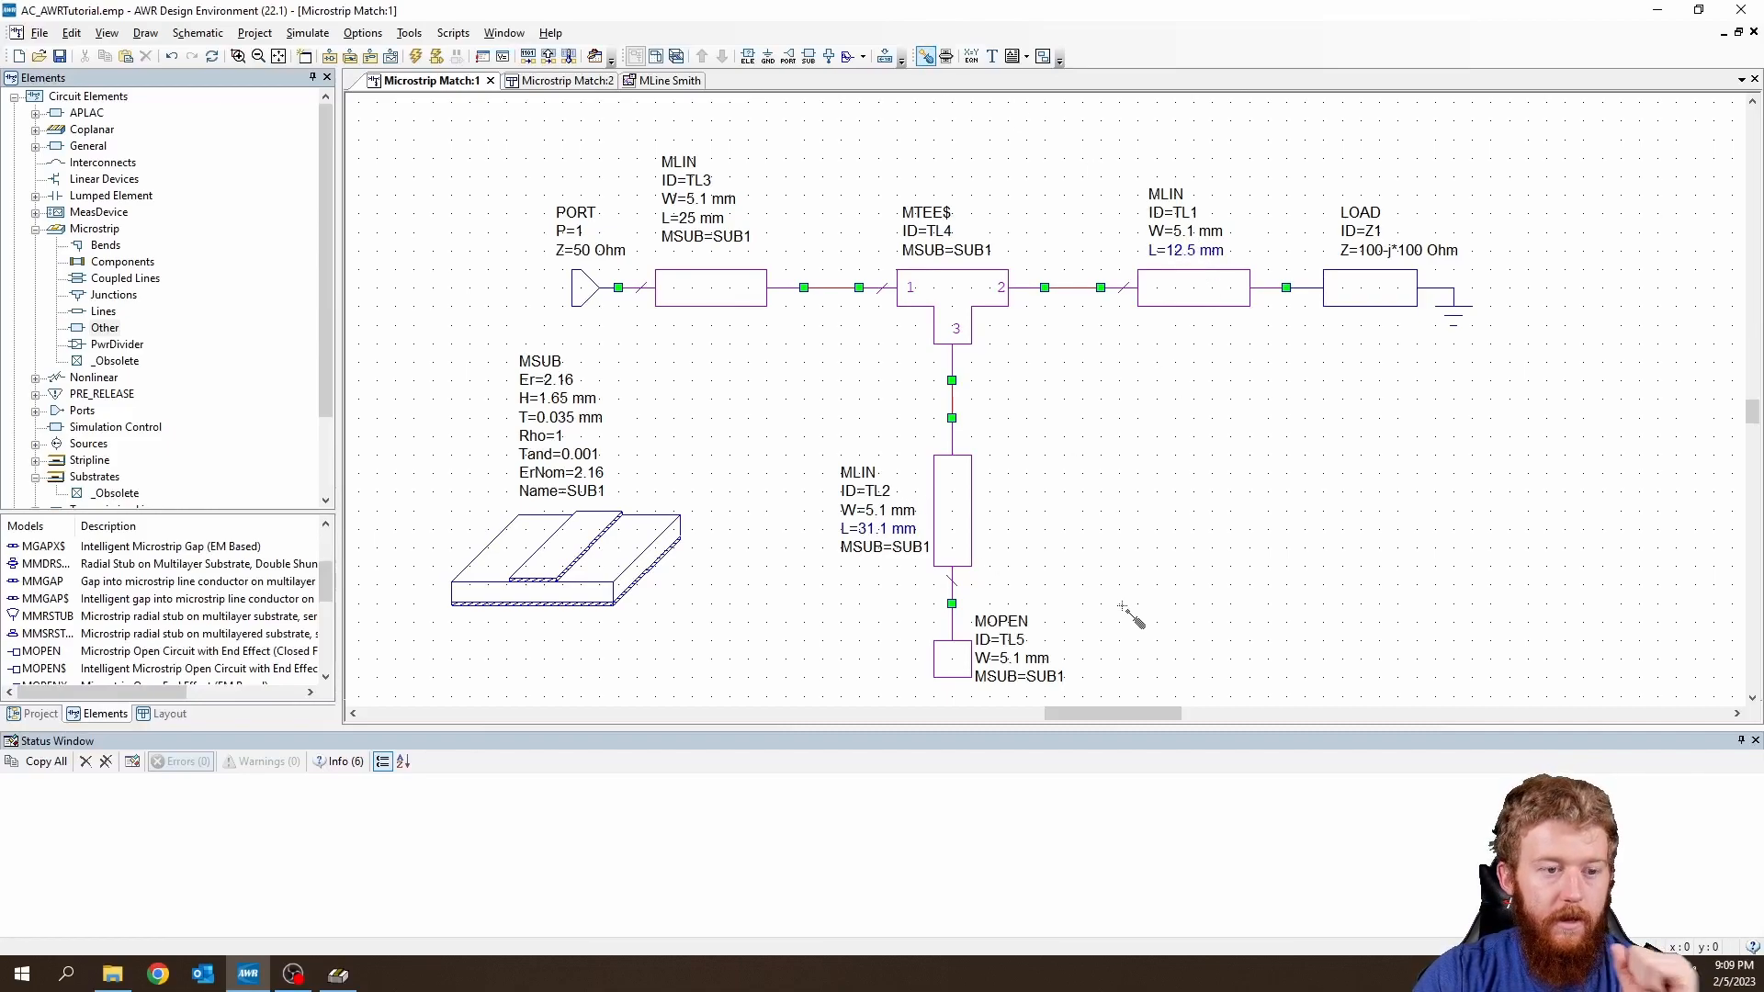
key("Escape")
Close the layout view, rerun the simulation and check S(1,1) on the MLine Smith chart, briefly opening the tuner.
left_click(580, 81)
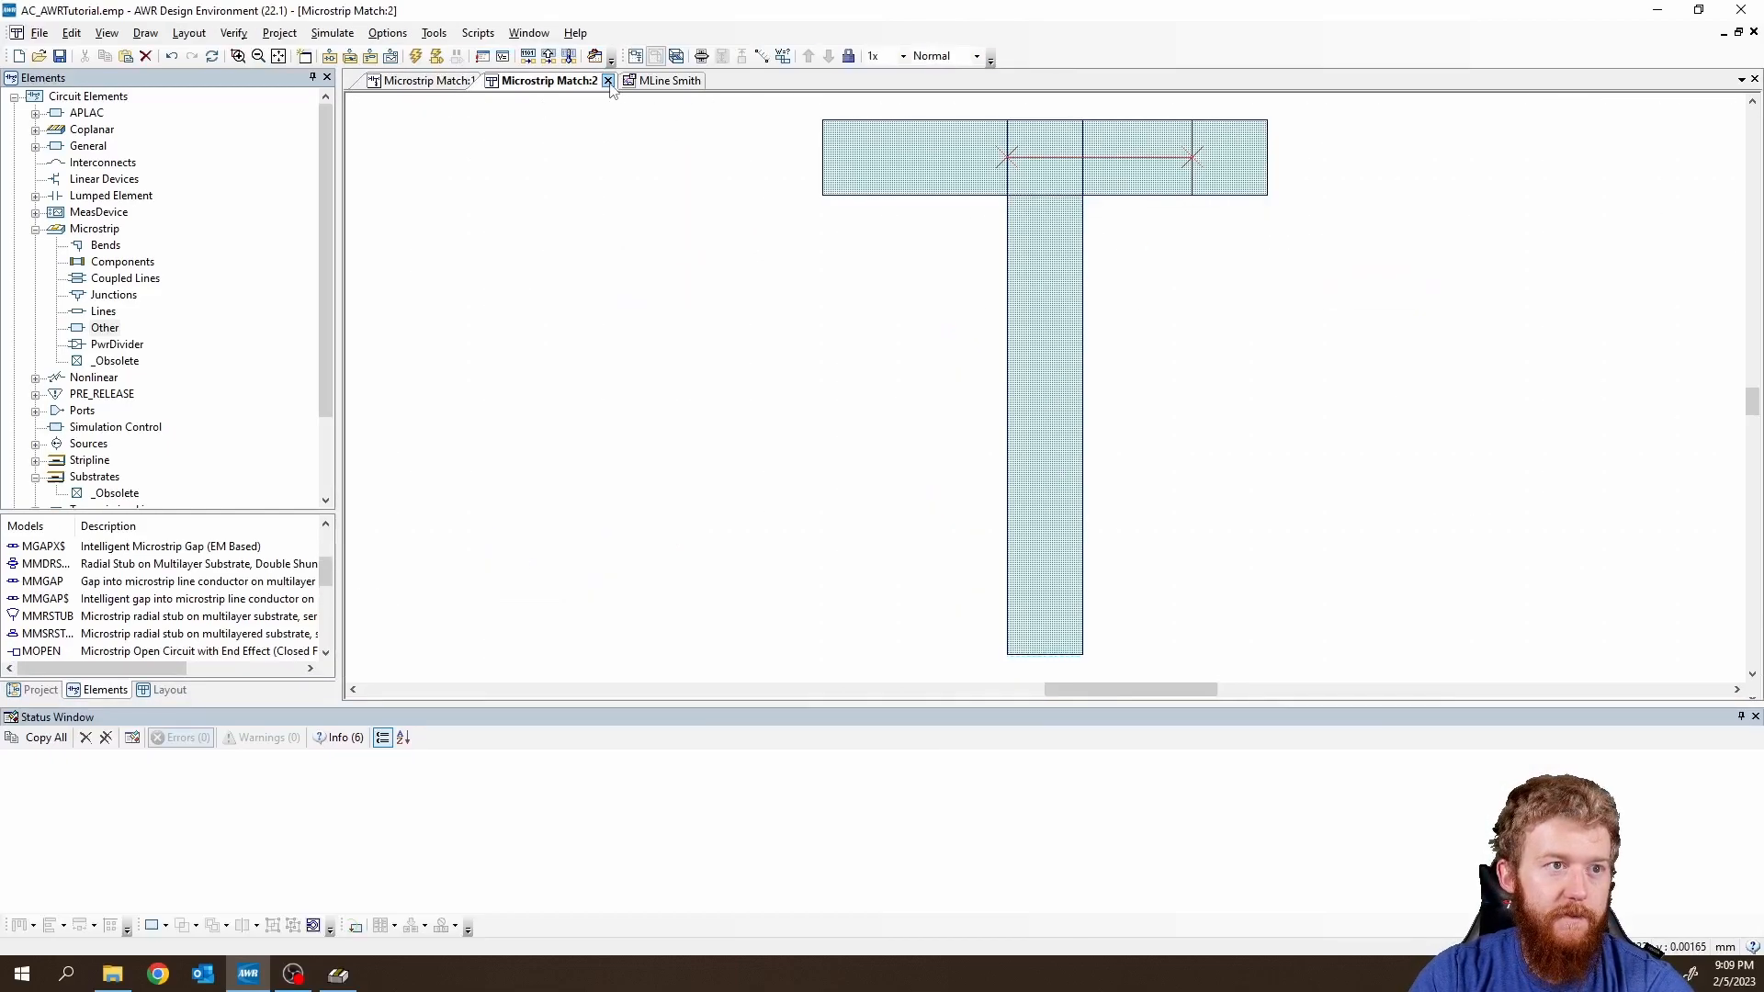
left_click(608, 82)
left_click(551, 85)
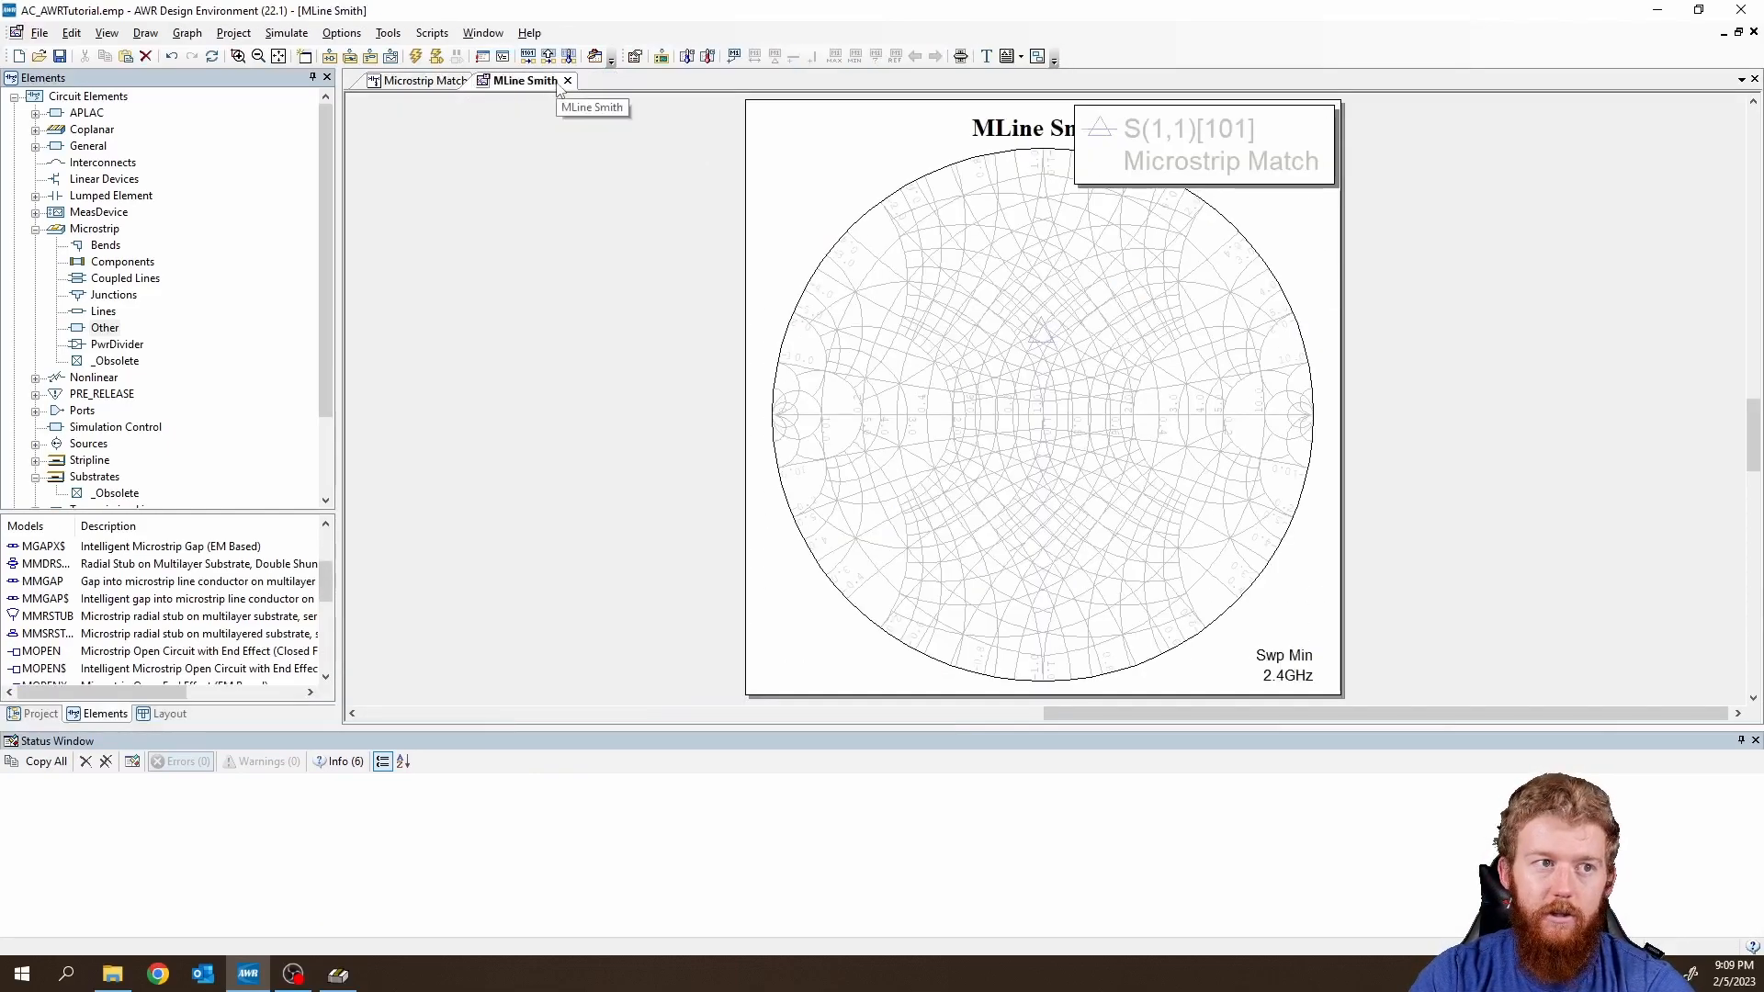
left_click(414, 59)
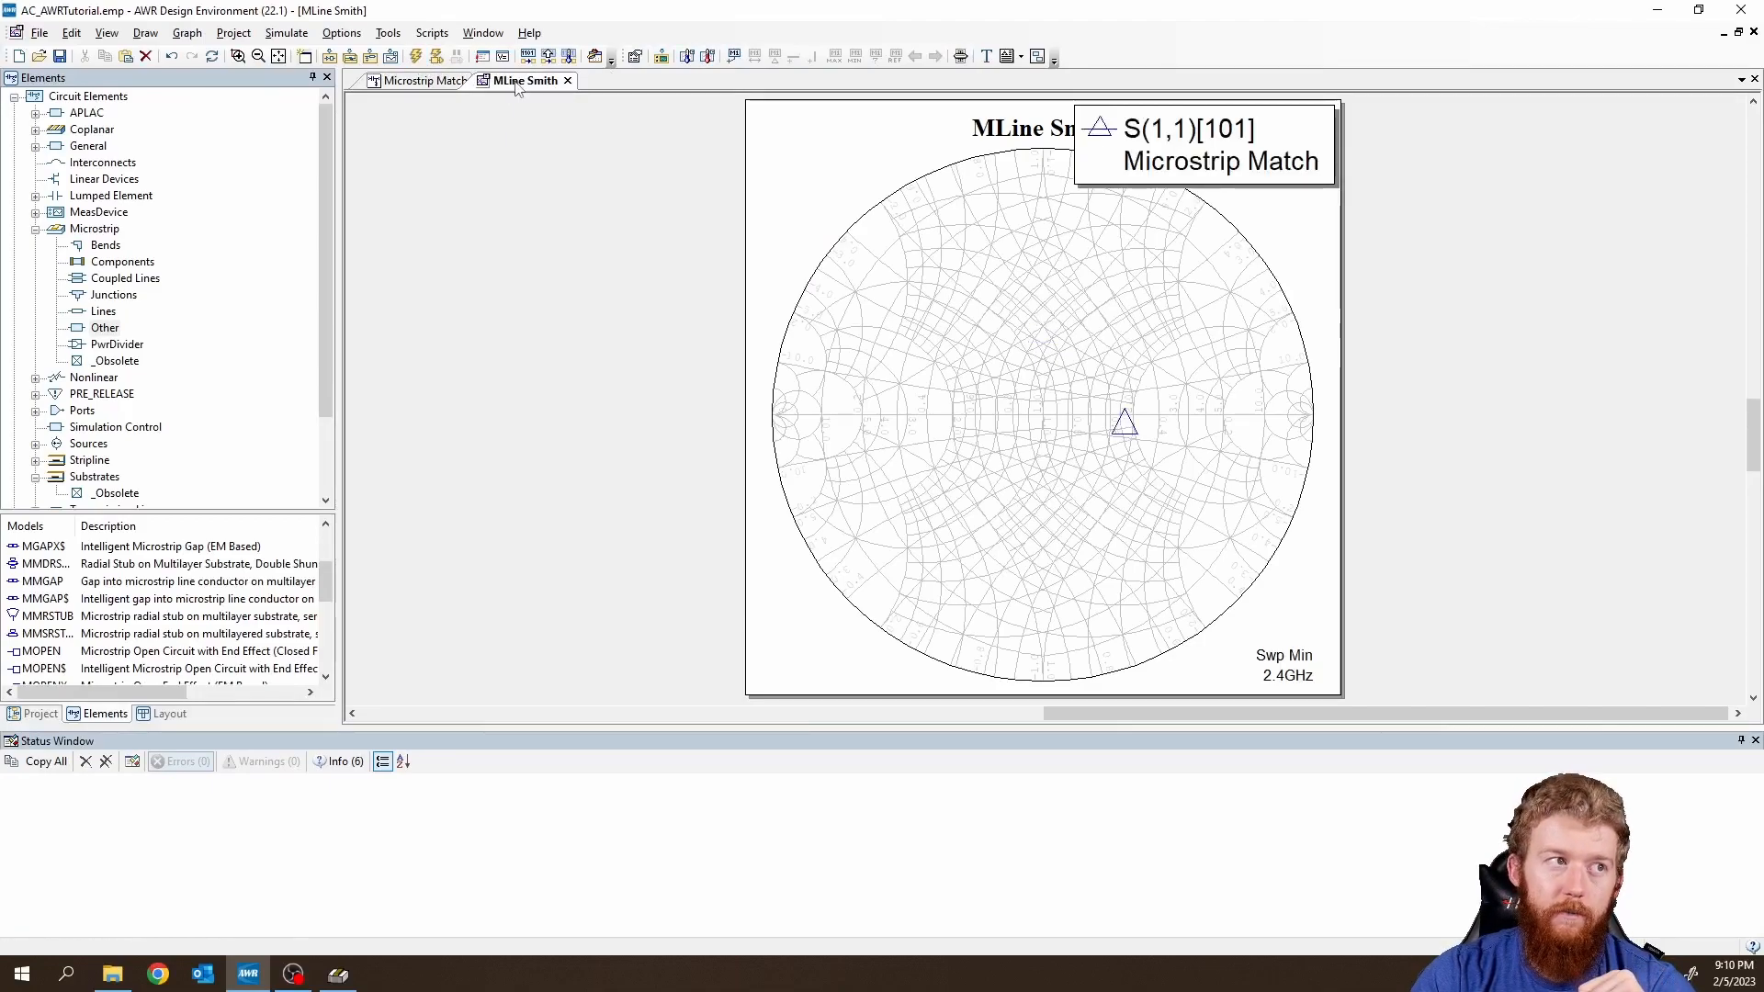
left_click(956, 56)
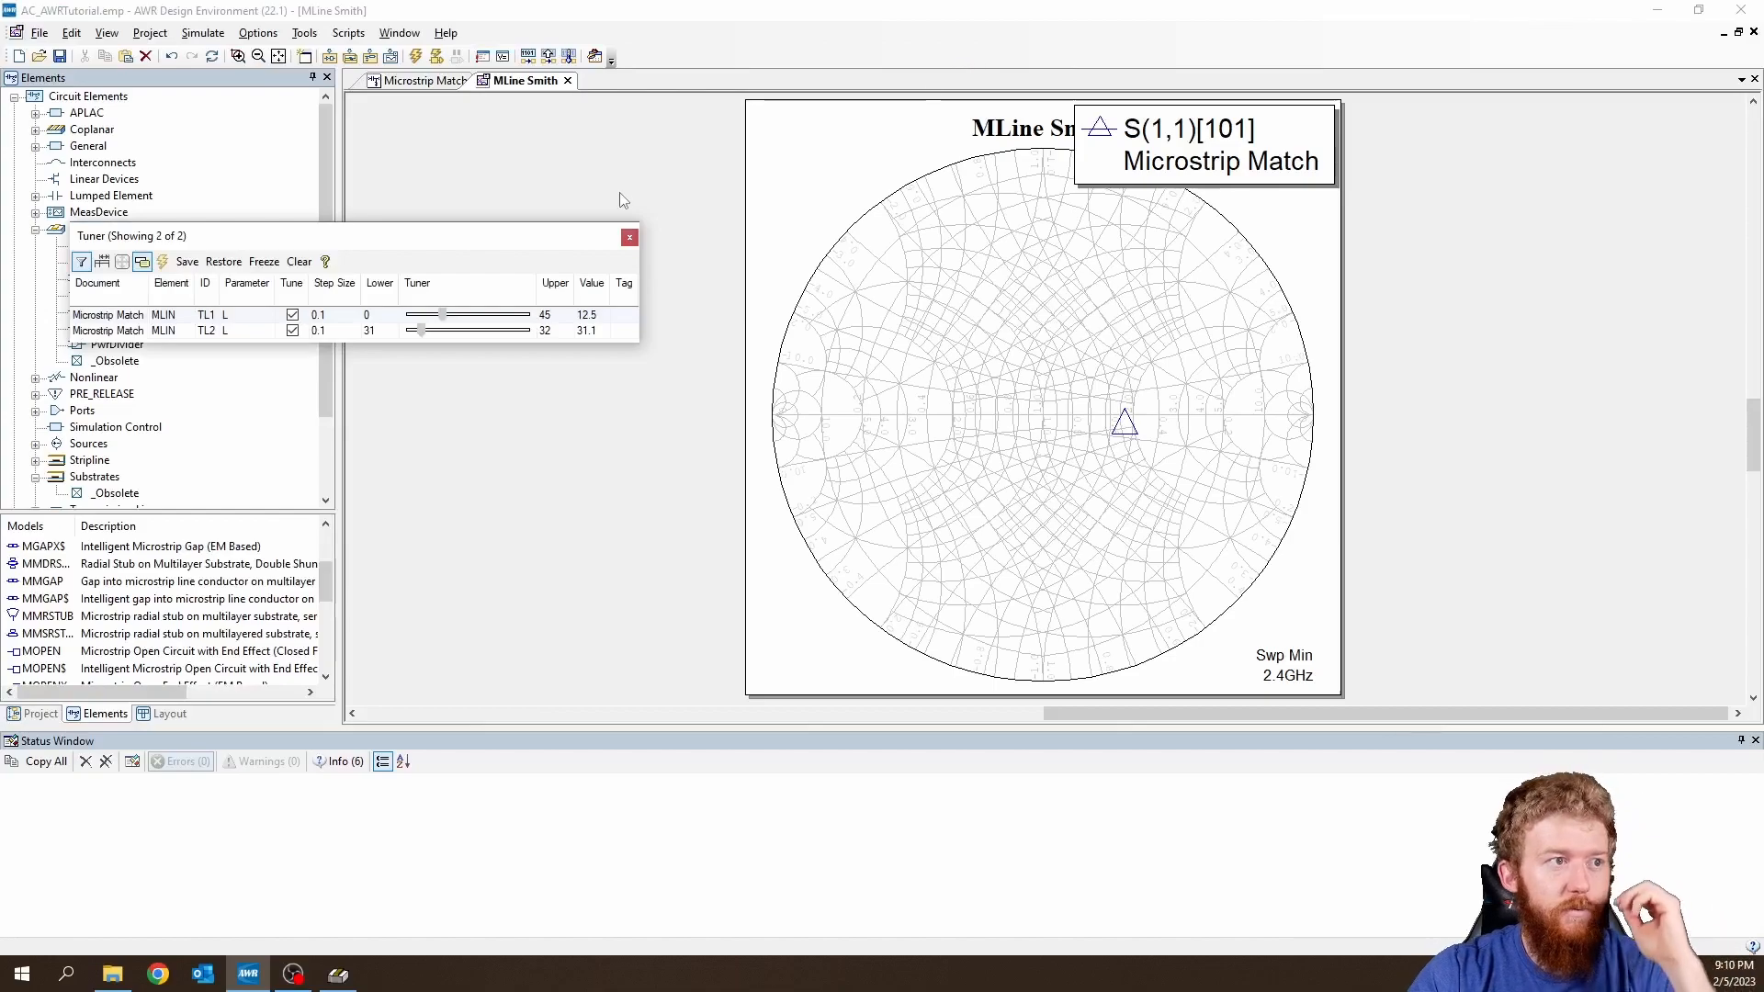
left_click(629, 239)
Delete line TL3, wire the 50 ohm port directly to node 1 of the MTEE$ tee, and return to the MLine Smith chart.
left_click(429, 81)
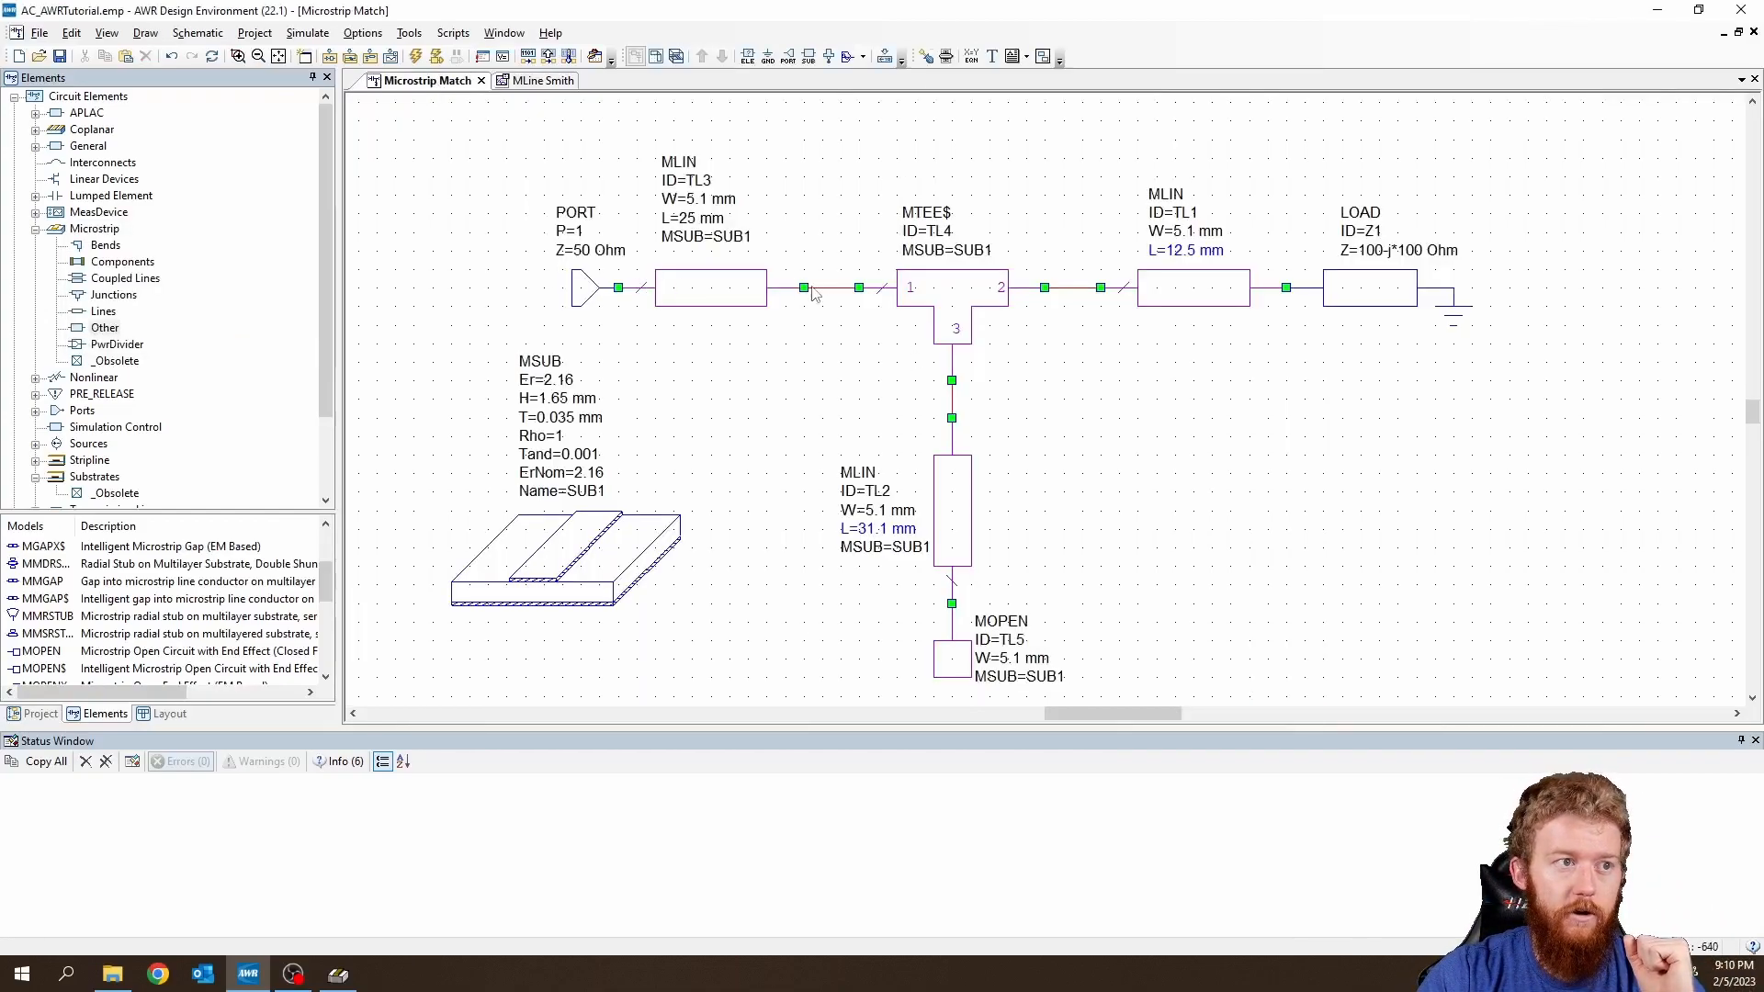
left_click(733, 292)
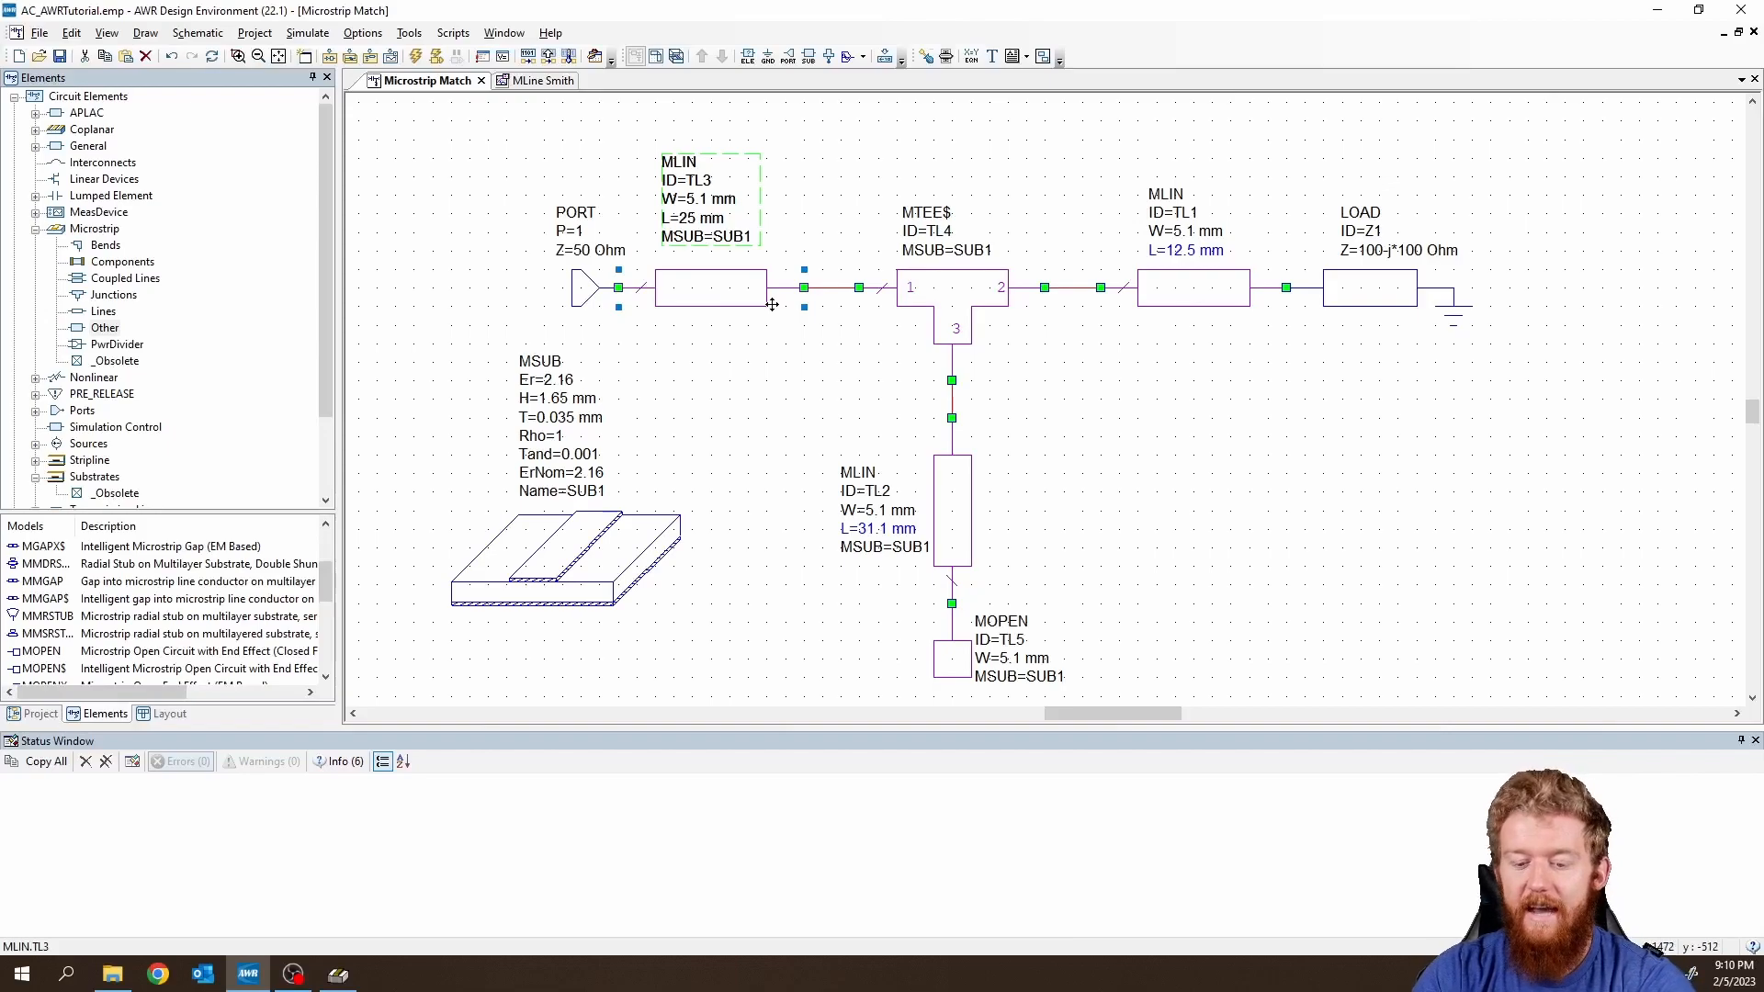
key("Delete")
left_click(620, 289)
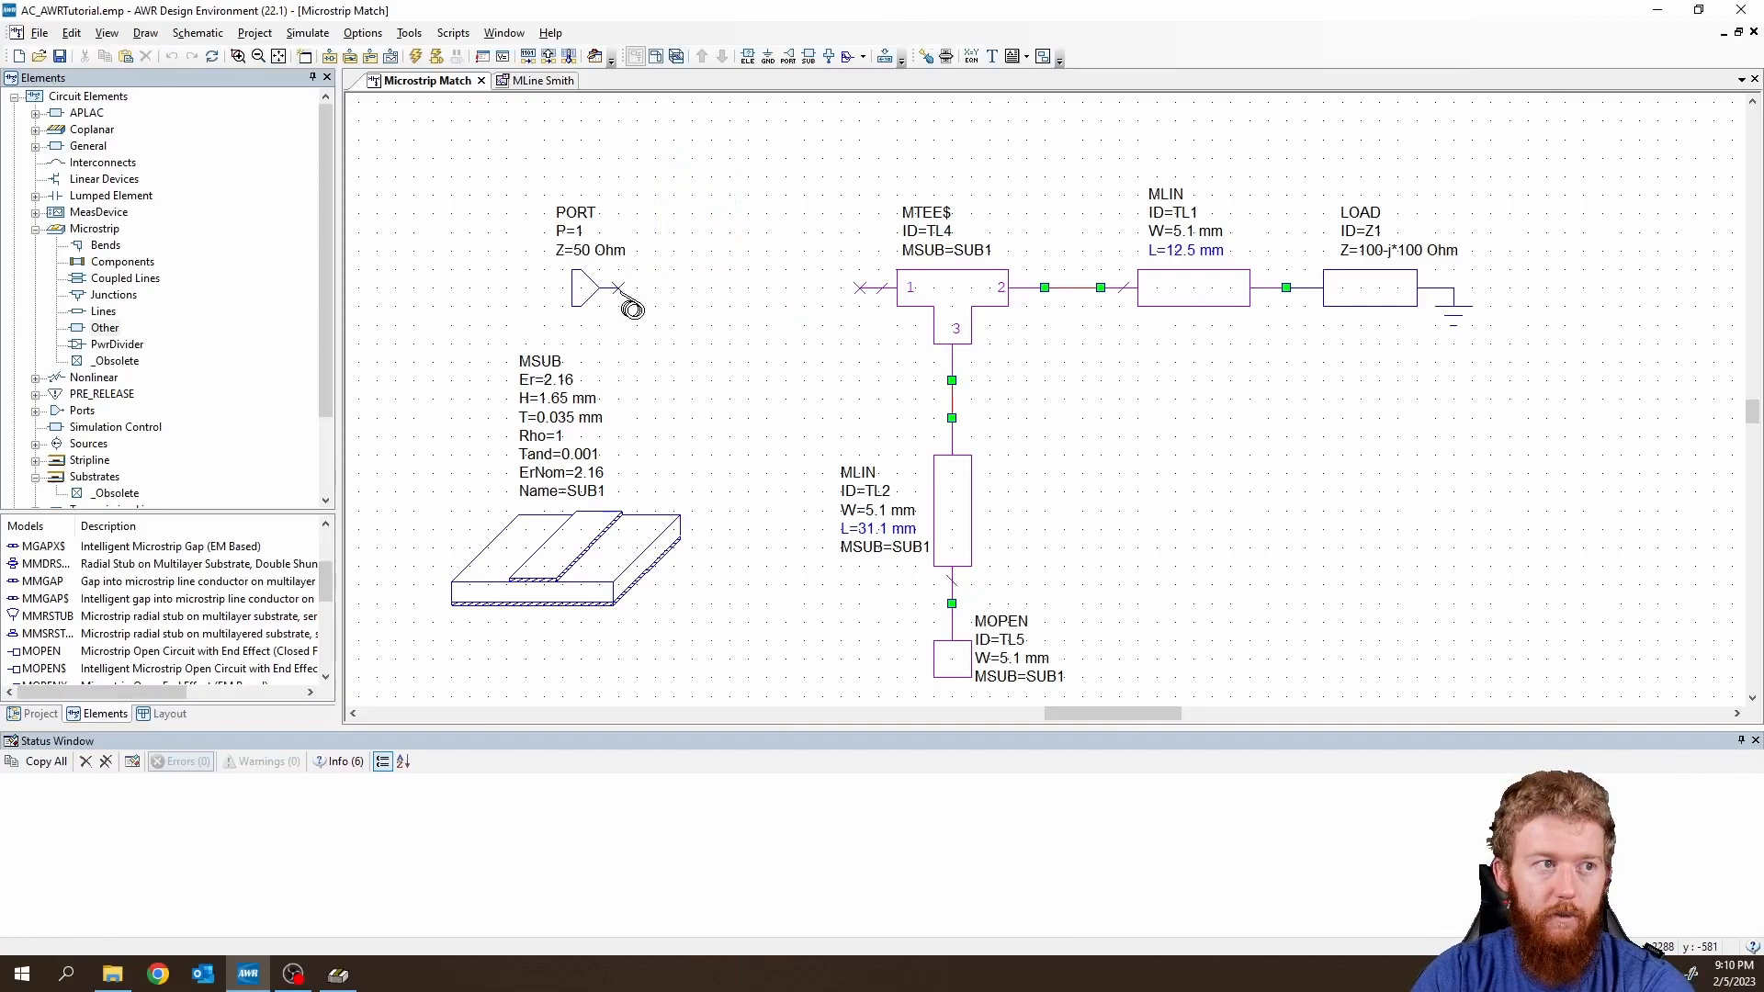
left_click(863, 291)
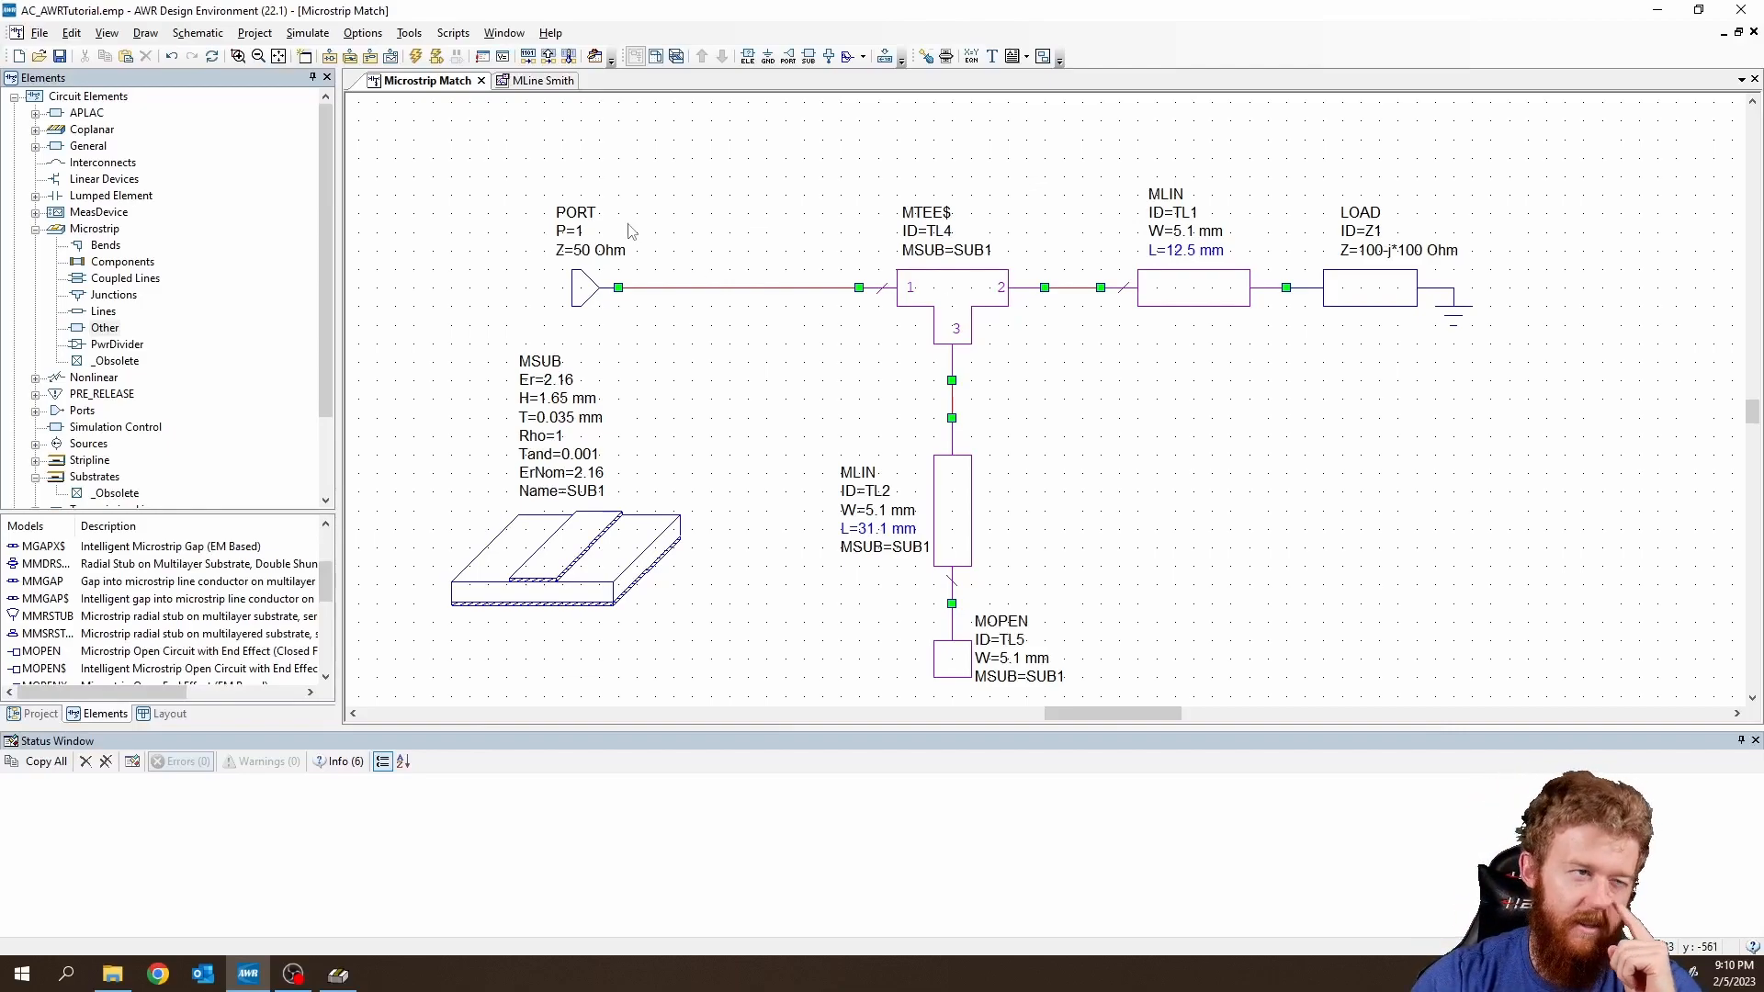
left_click(533, 81)
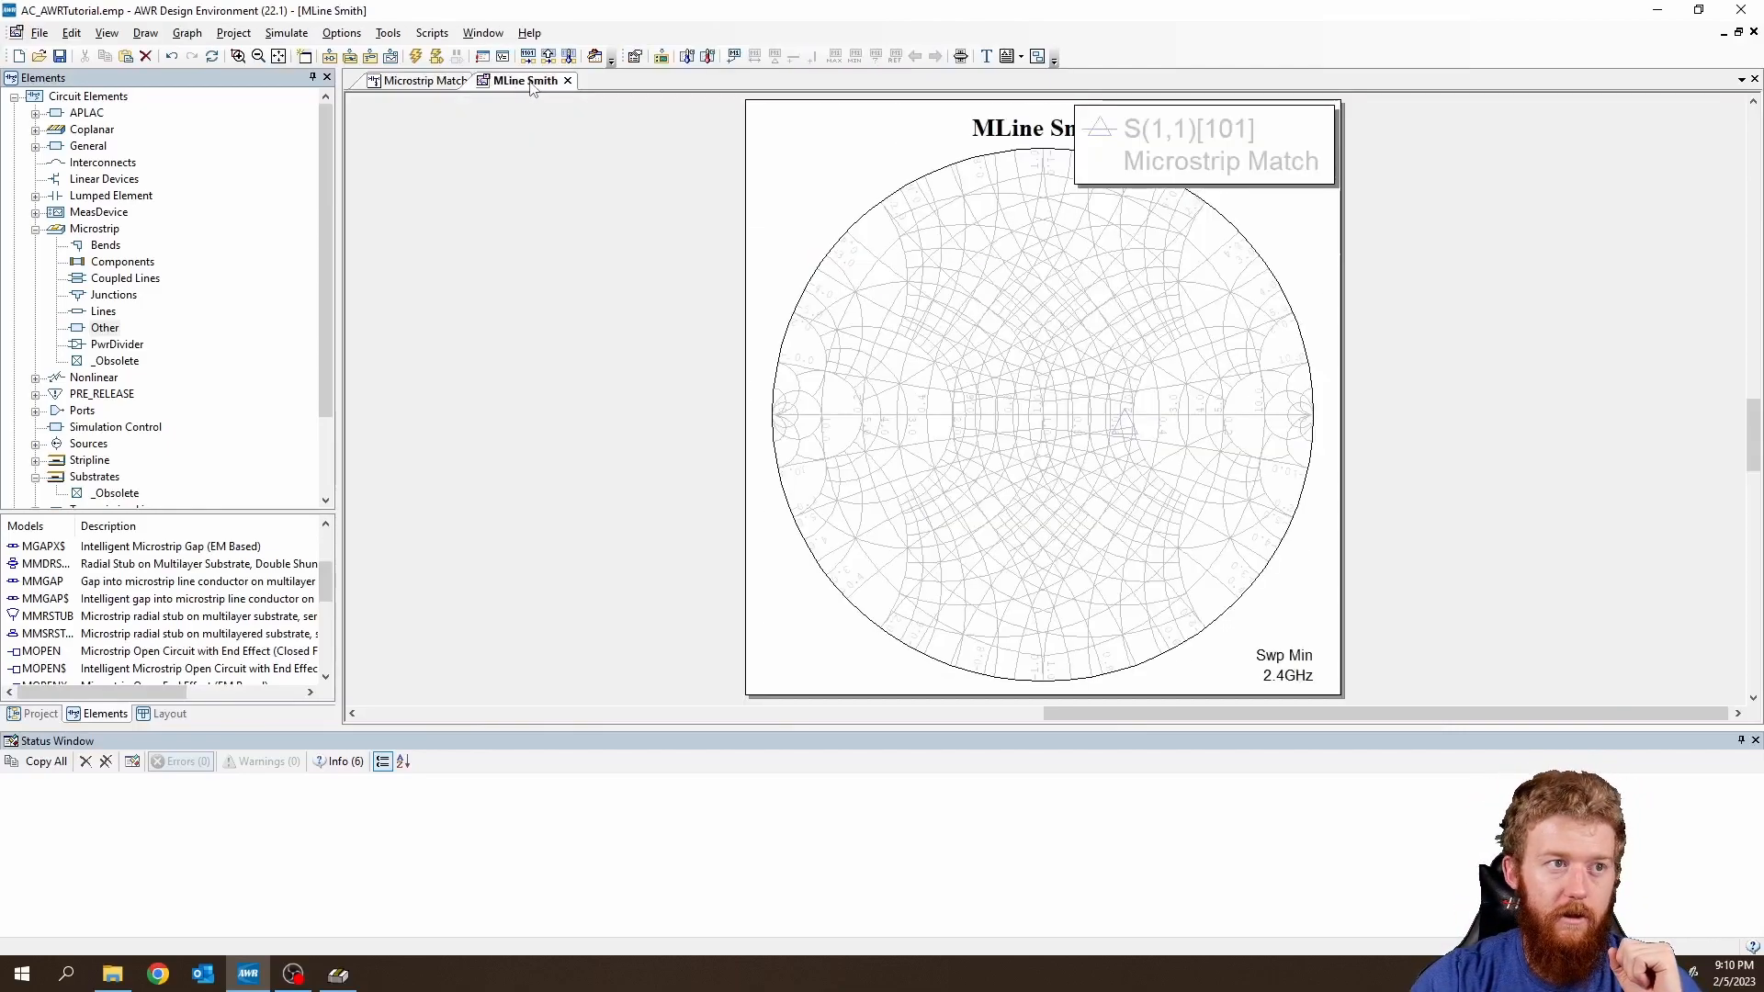
Rerun the simulation with TL3 removed, return to the schematic, and undo the deletion of TL3 and its replacement wire.
left_click(415, 56)
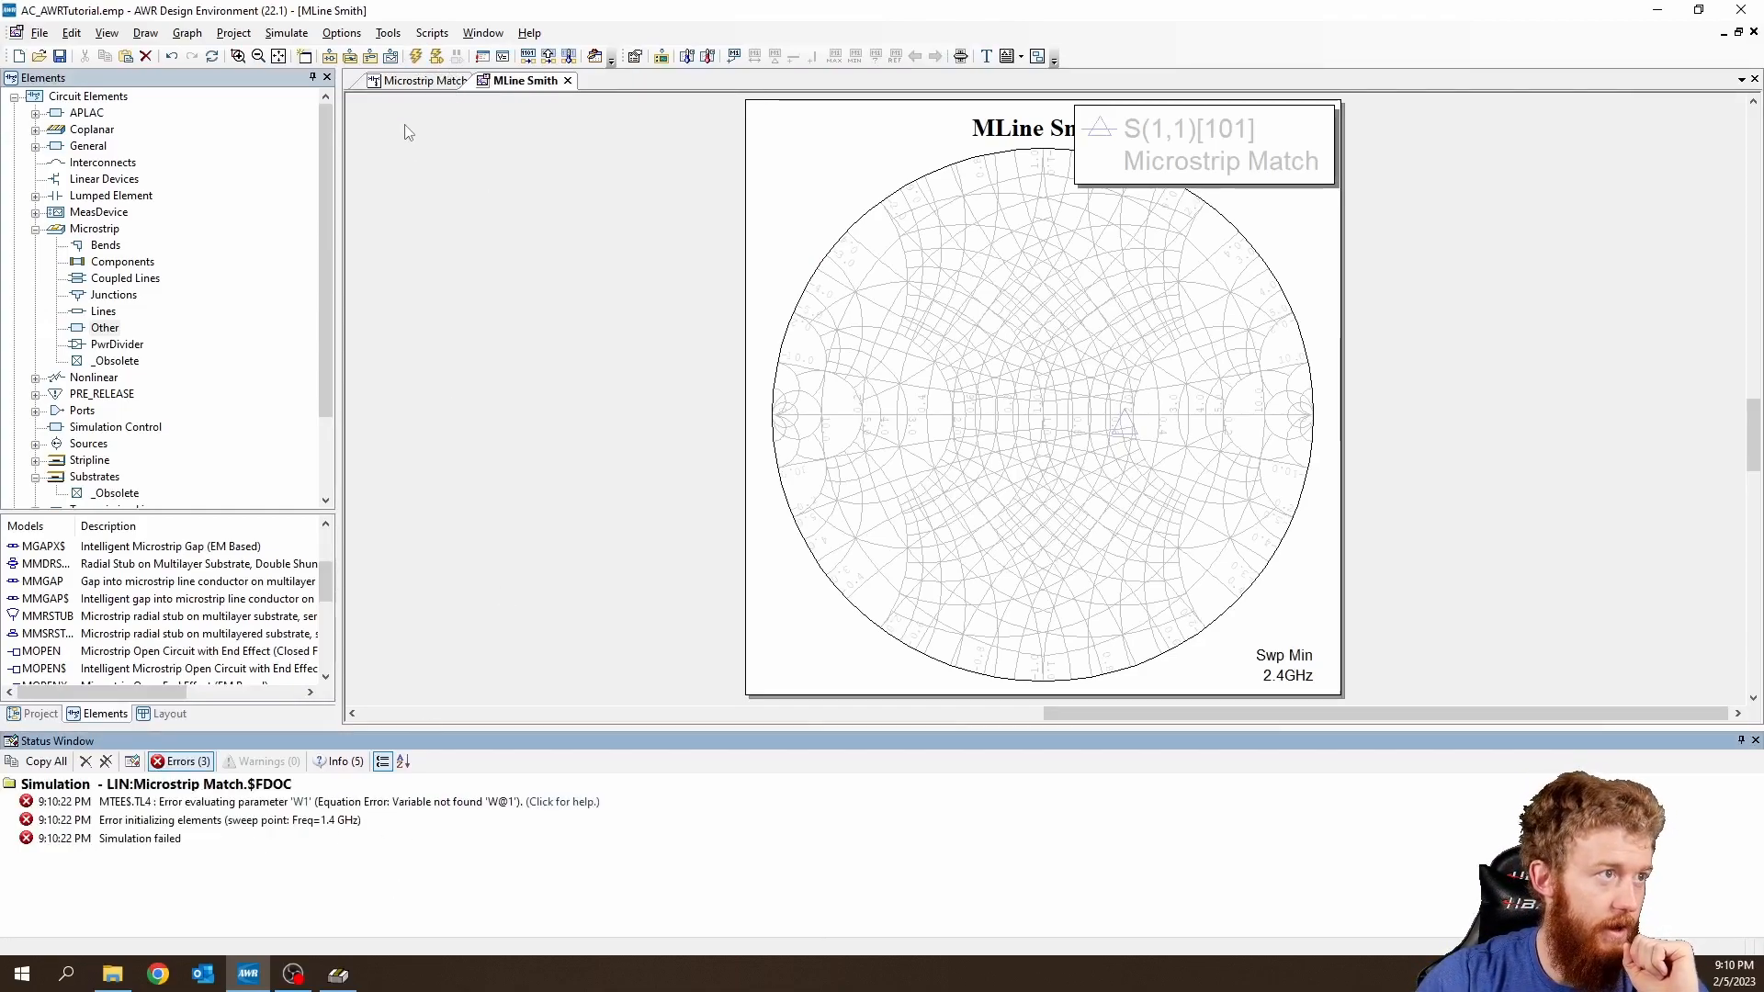
left_click(417, 82)
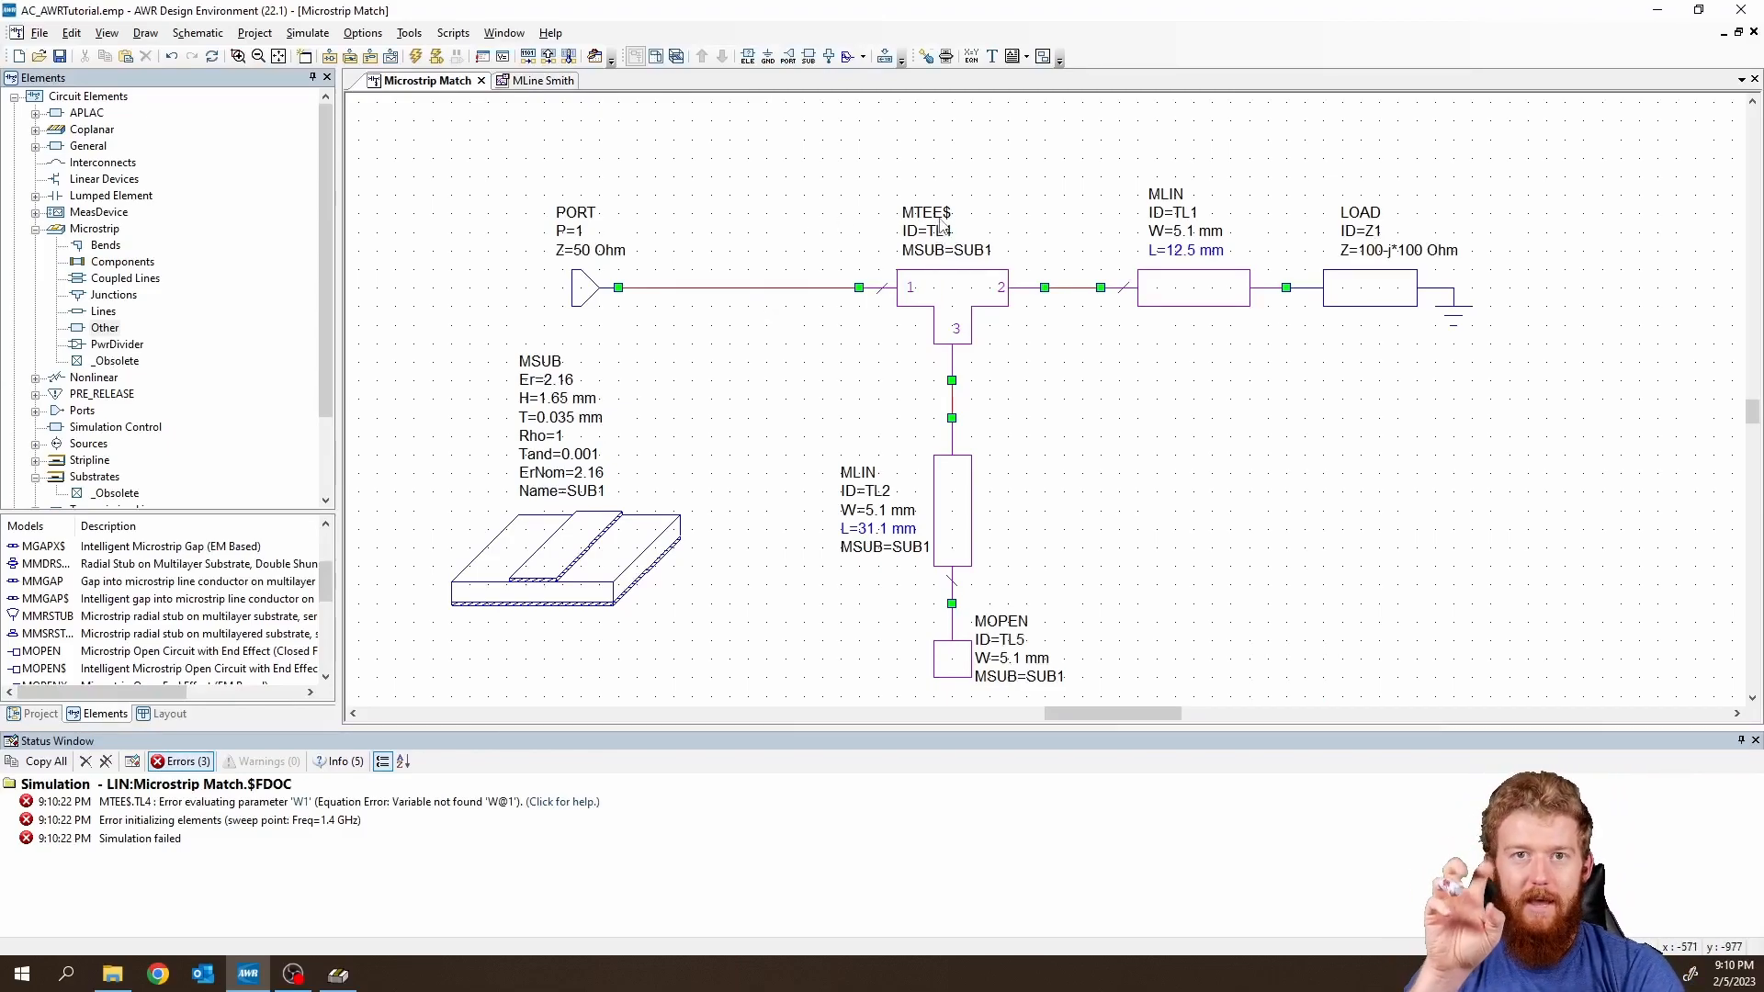
key("ctrl+z")
key("ctrl+z")
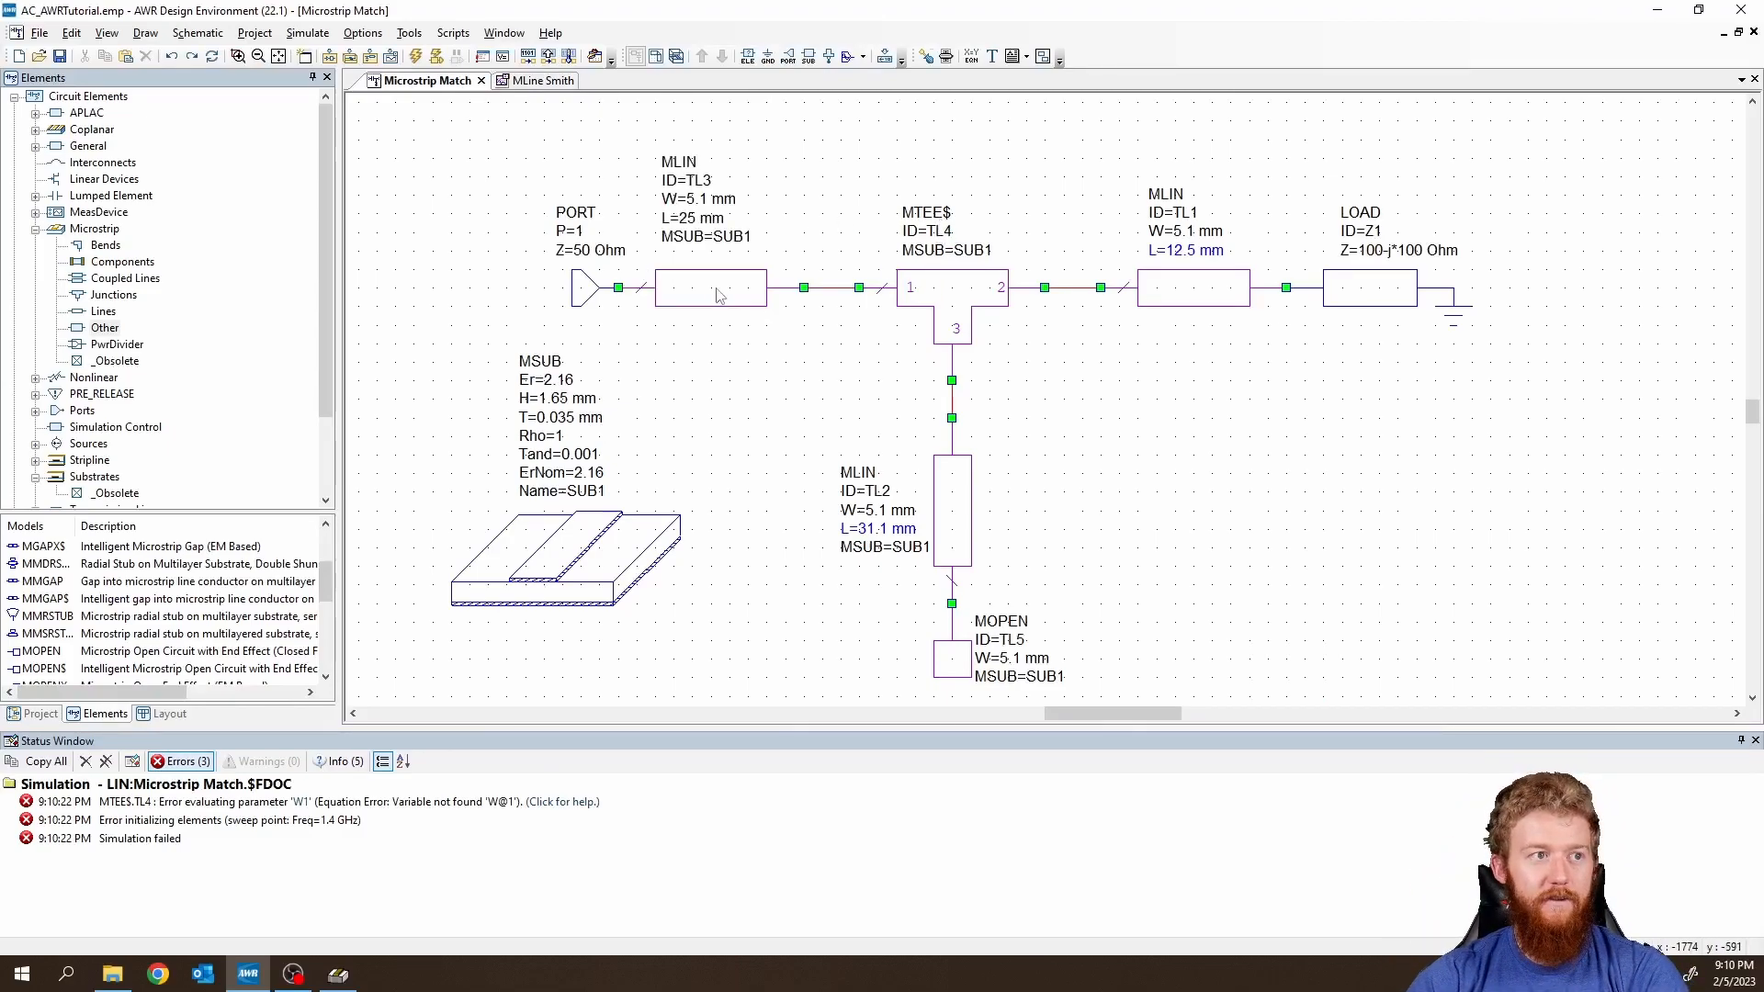
Move input line TL3 closer to the MTEE$ tee and set its length to 0 mm.
left_click_drag(715, 288, 770, 286)
double_click(746, 219)
type("0")
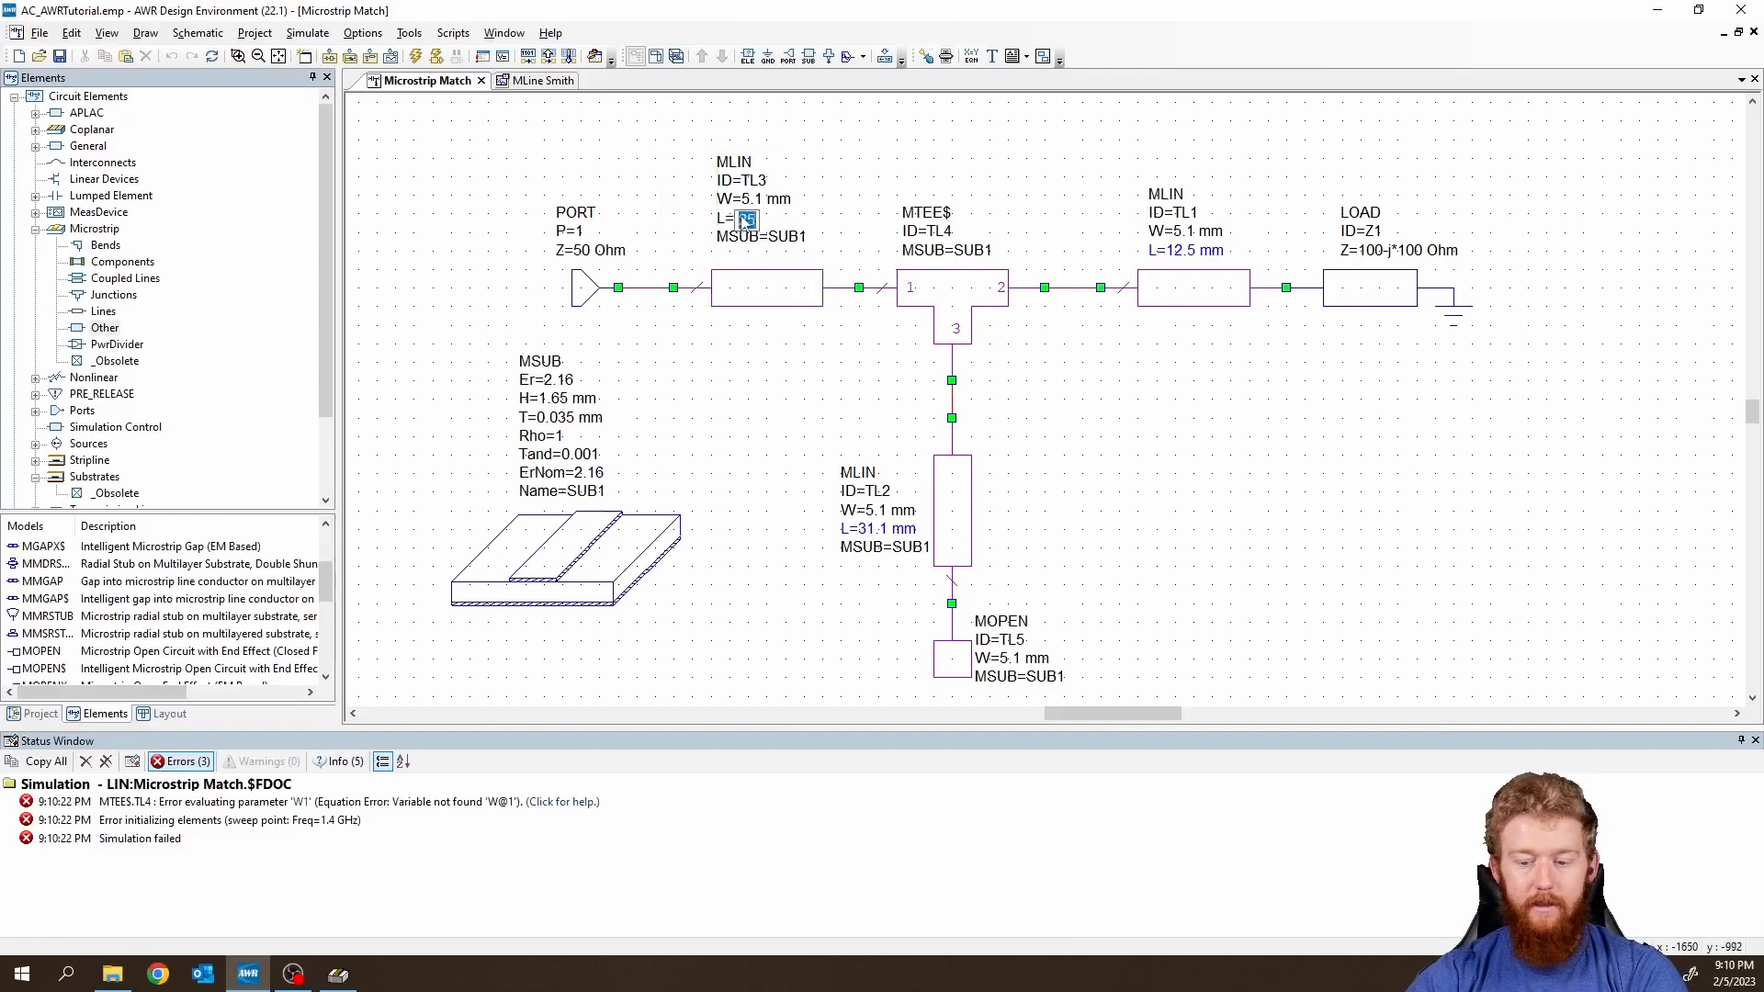
key("Return")
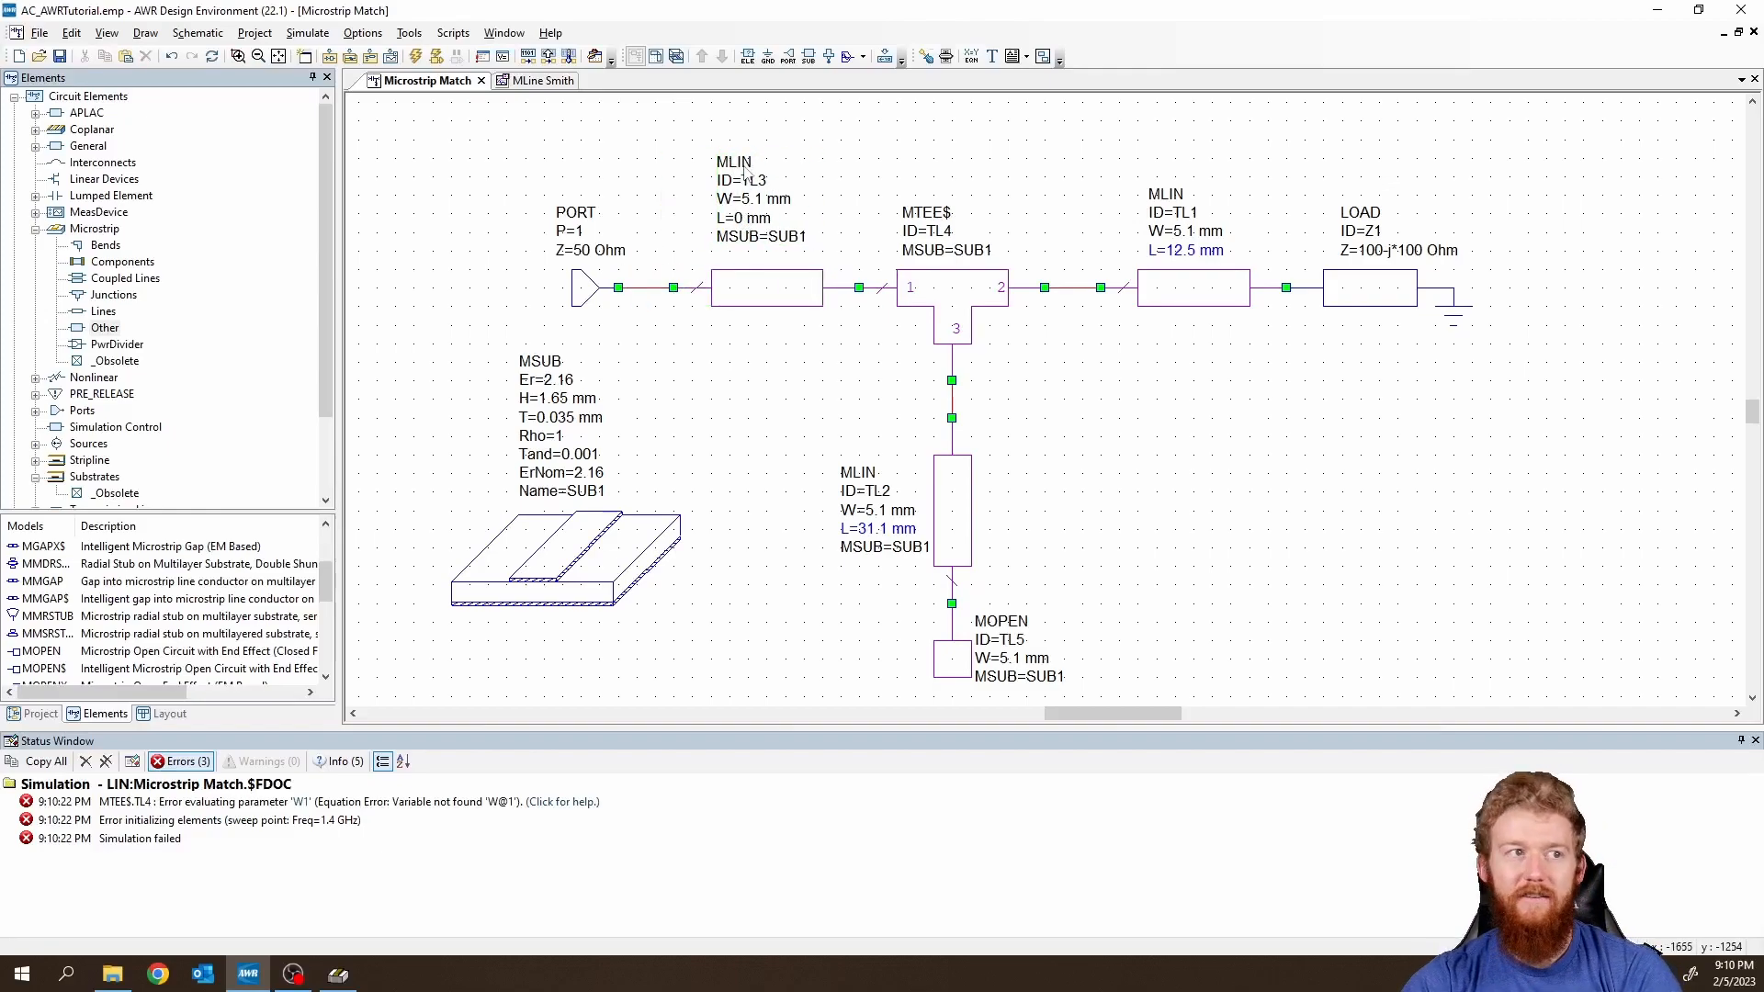
Rerun the simulation and, with the MLine Smith chart in view, tune TL1 to 10 mm and TL2 to 31 mm.
left_click(415, 56)
left_click(539, 82)
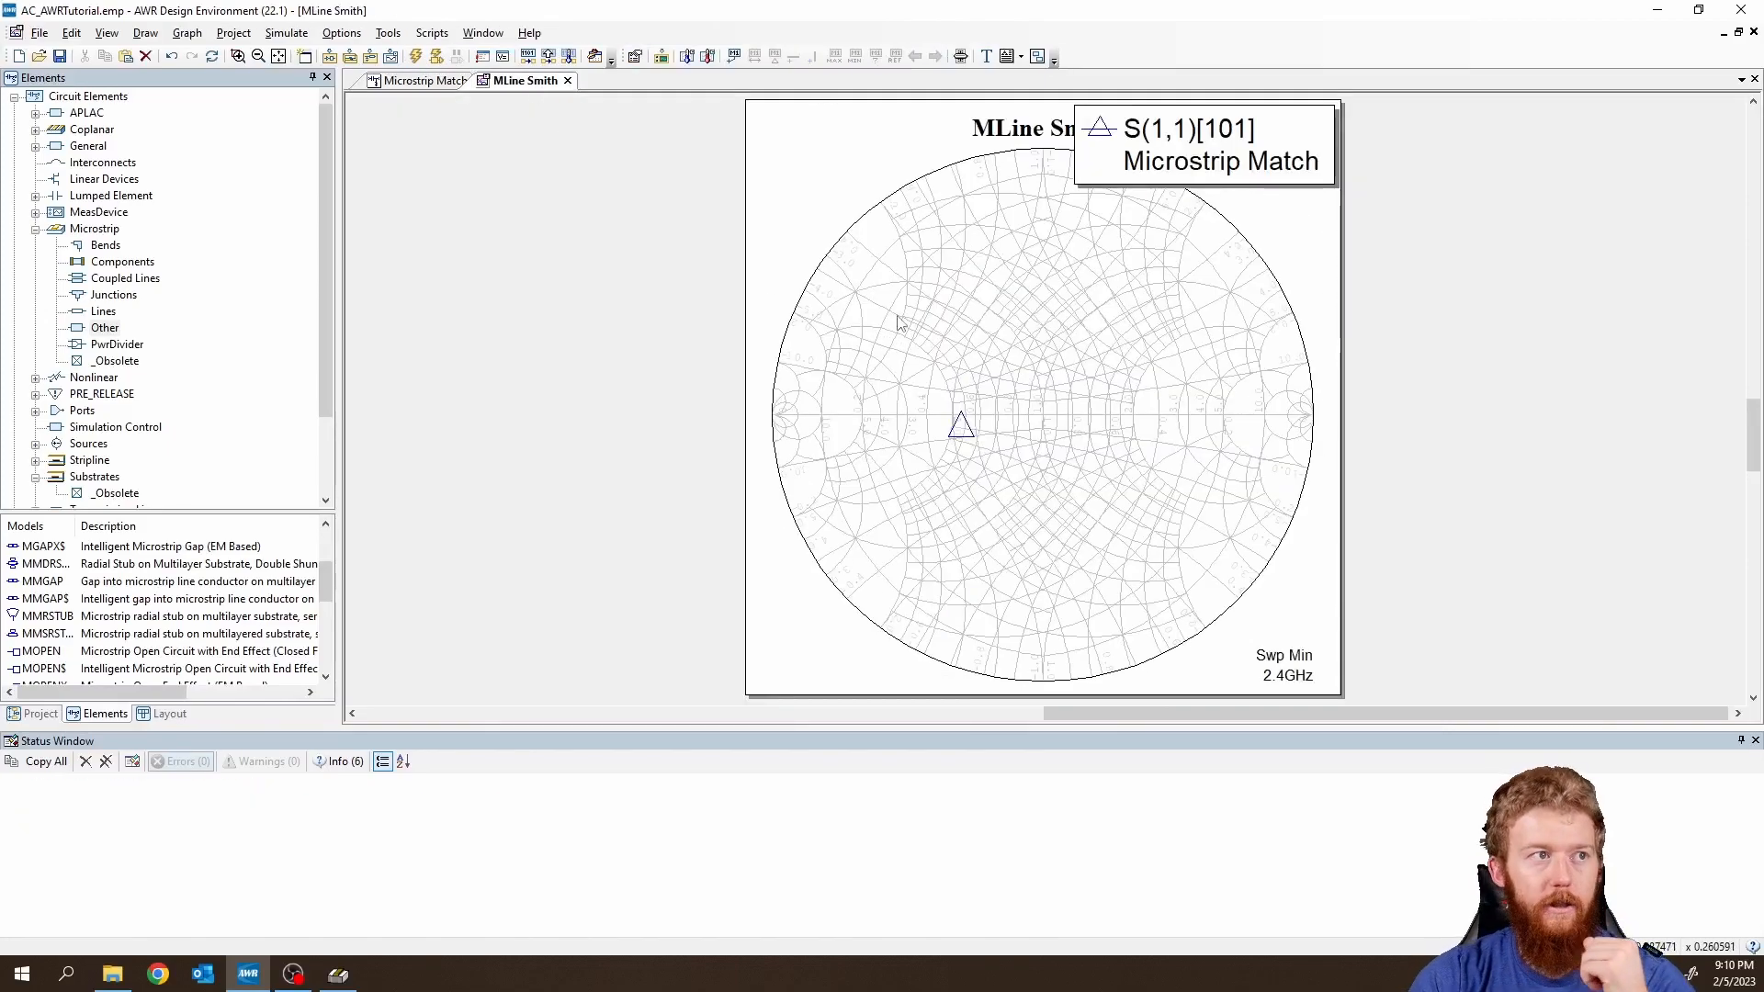
left_click(961, 56)
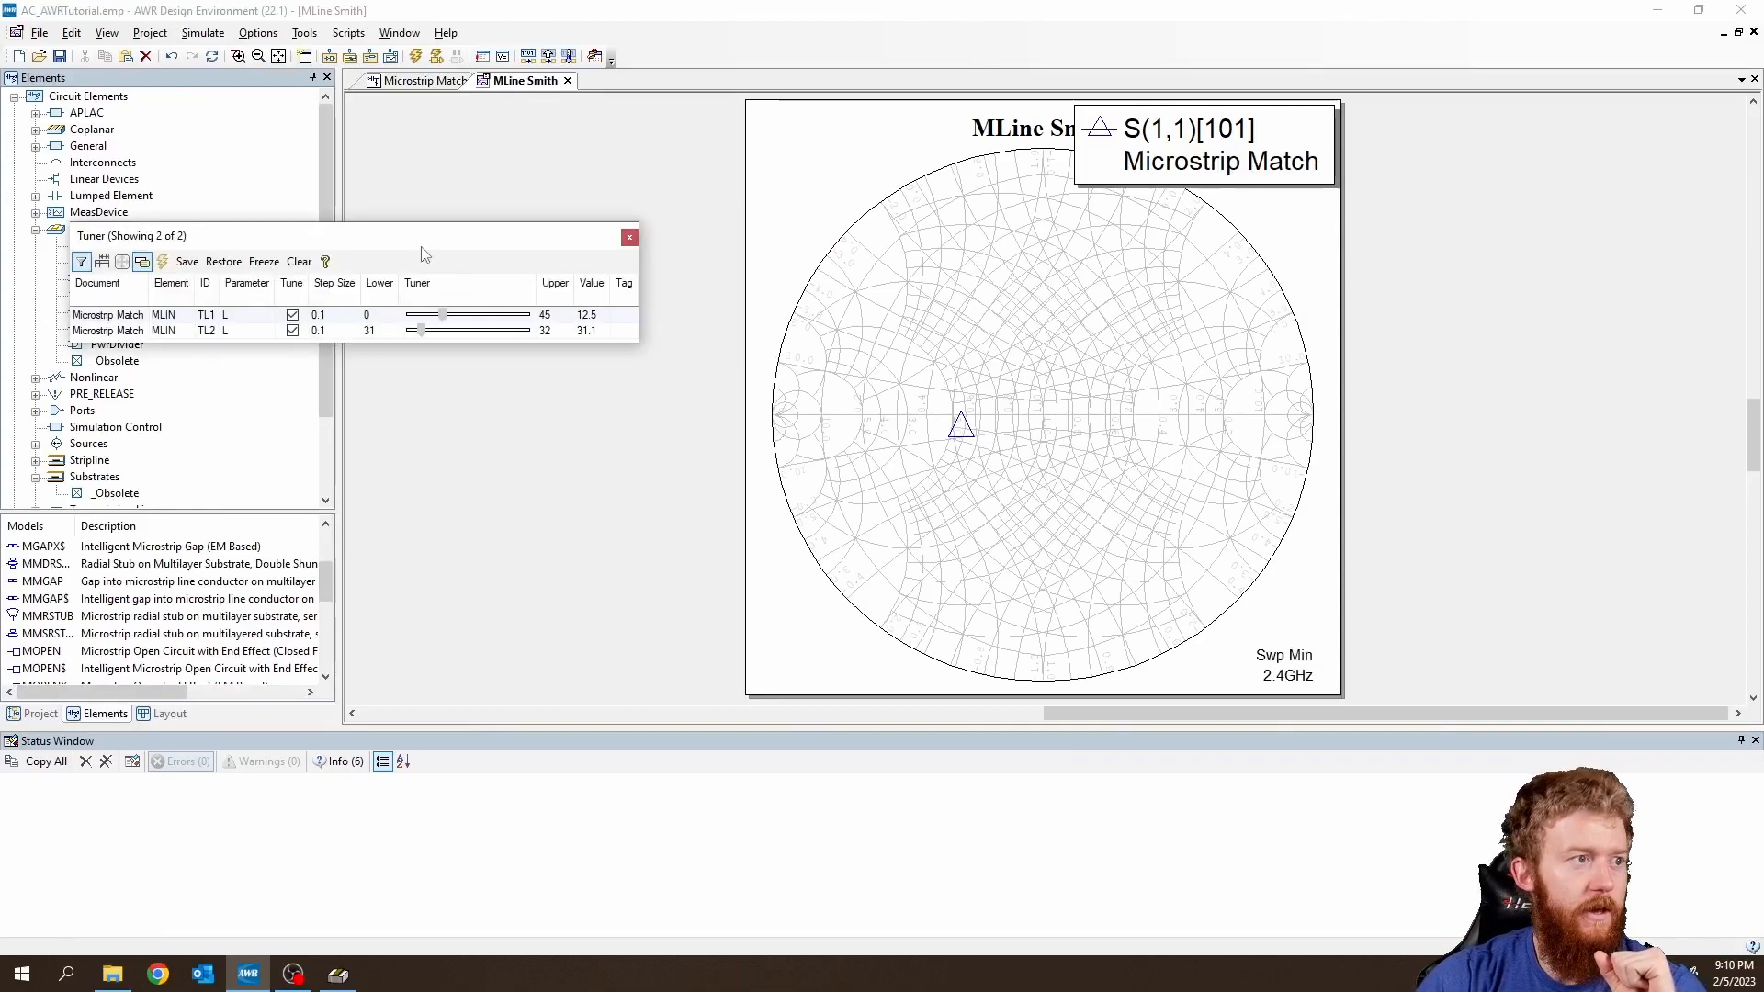
left_click_drag(432, 236, 431, 236)
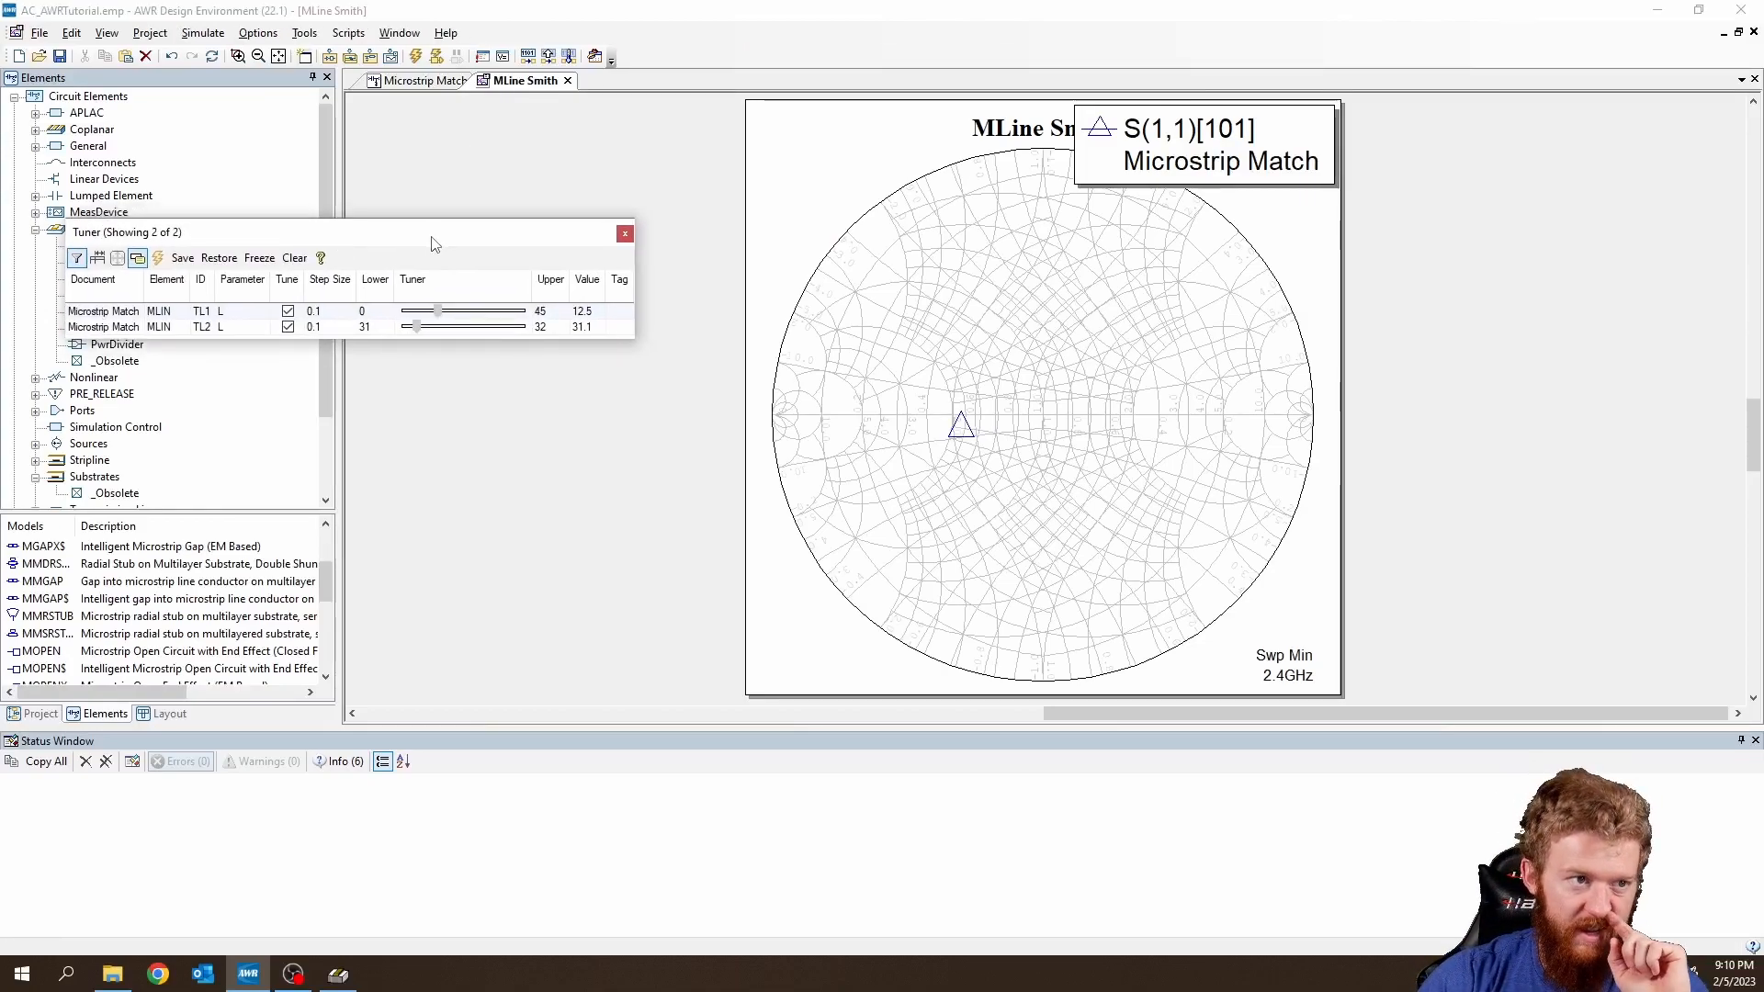
mouse_move(438, 317)
left_mouse_down()
mouse_move(538, 326)
mouse_move(418, 328)
mouse_move(551, 331)
mouse_move(433, 332)
mouse_move(431, 314)
mouse_move(423, 327)
mouse_move(515, 327)
mouse_move(382, 329)
left_mouse_up()
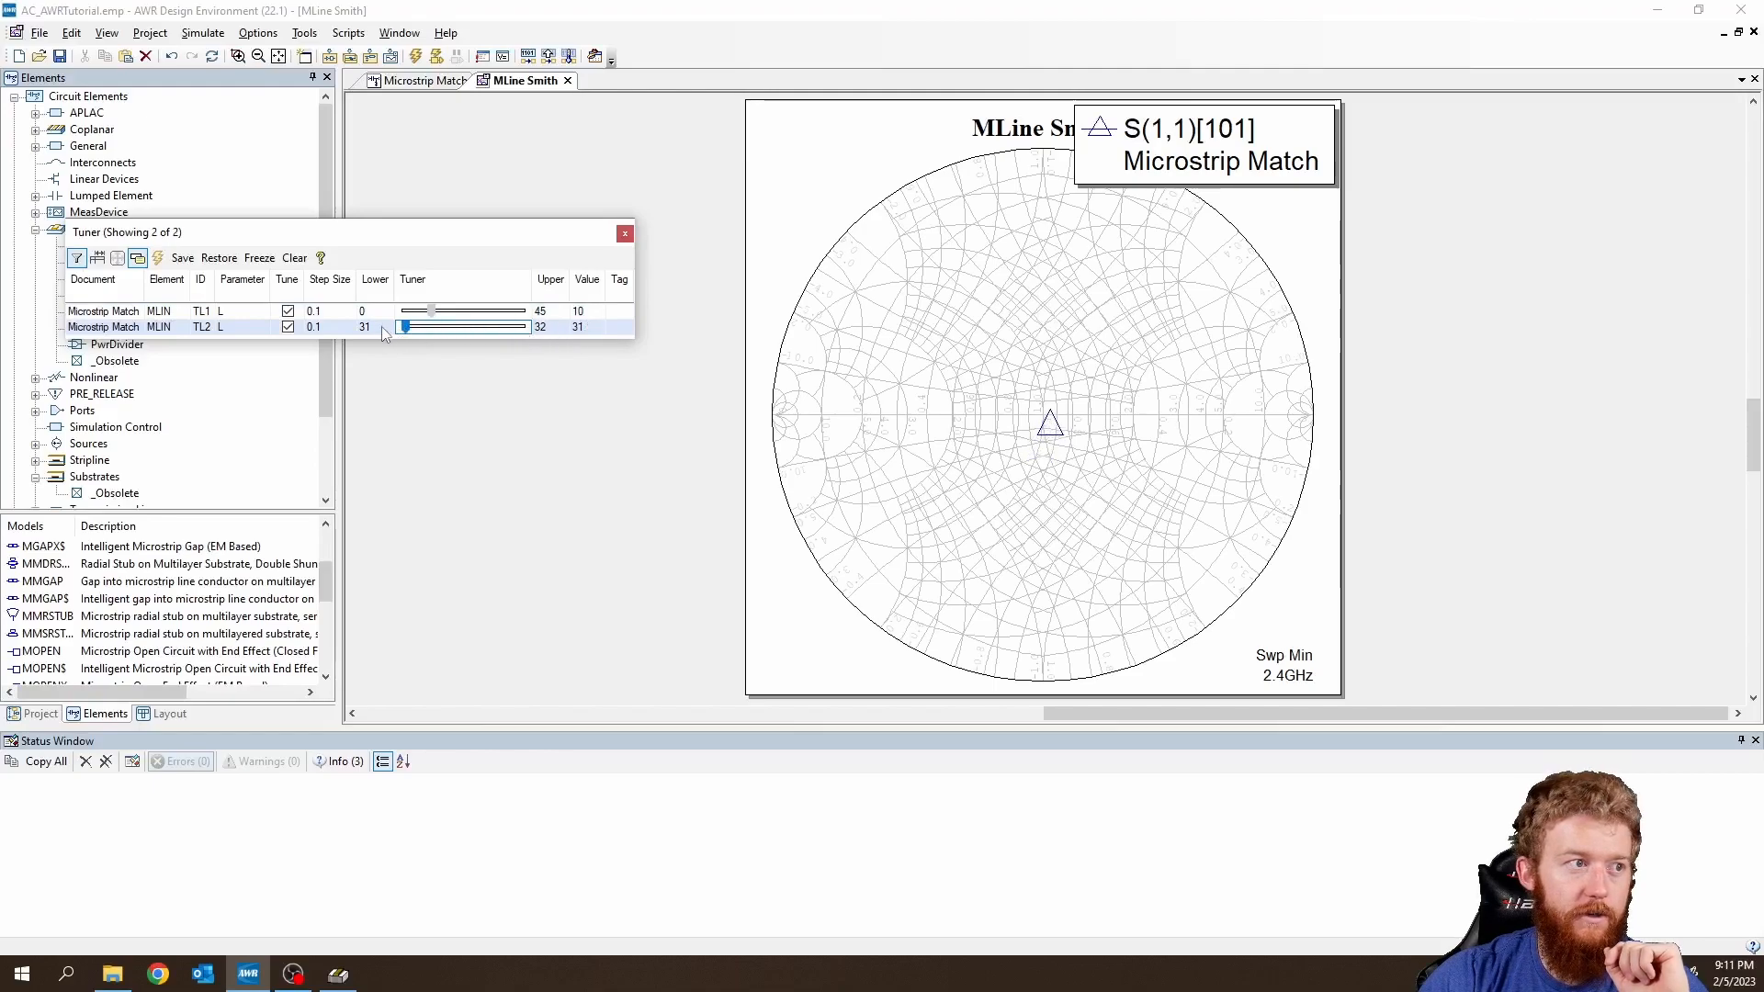
Set TL2's lower tuning limit to 0 and try an upper limit of 30.
double_click(382, 327)
type("15")
key("Return")
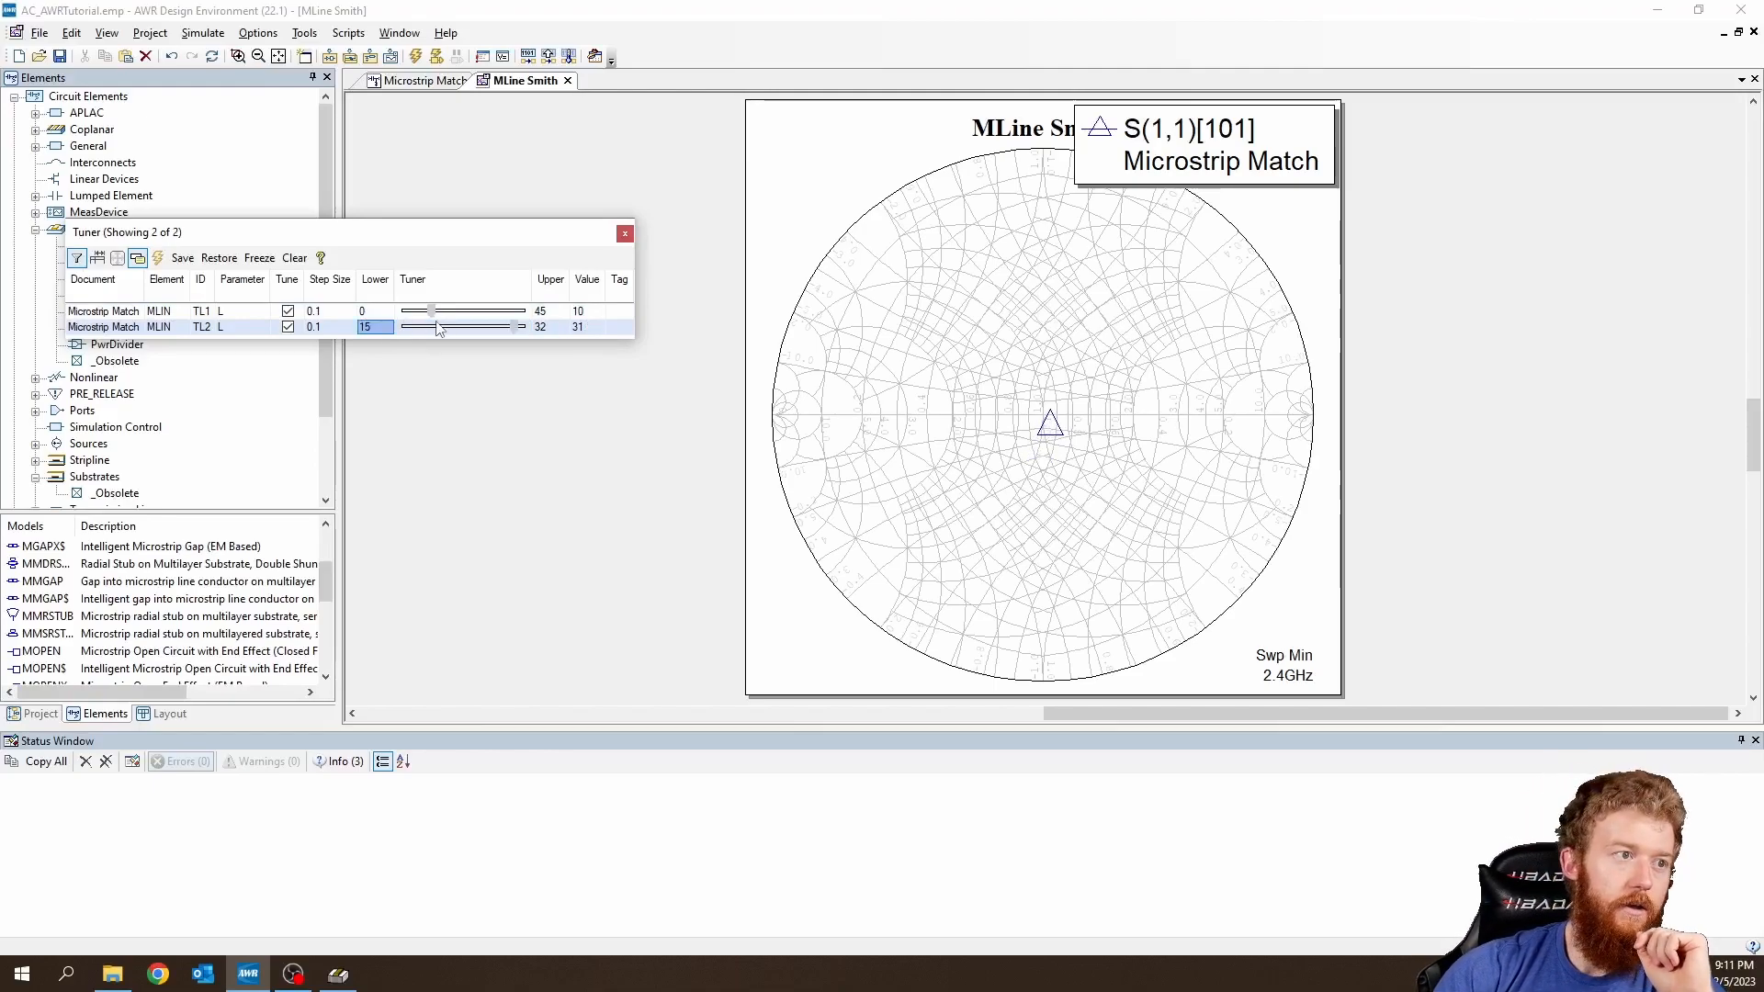
double_click(375, 328)
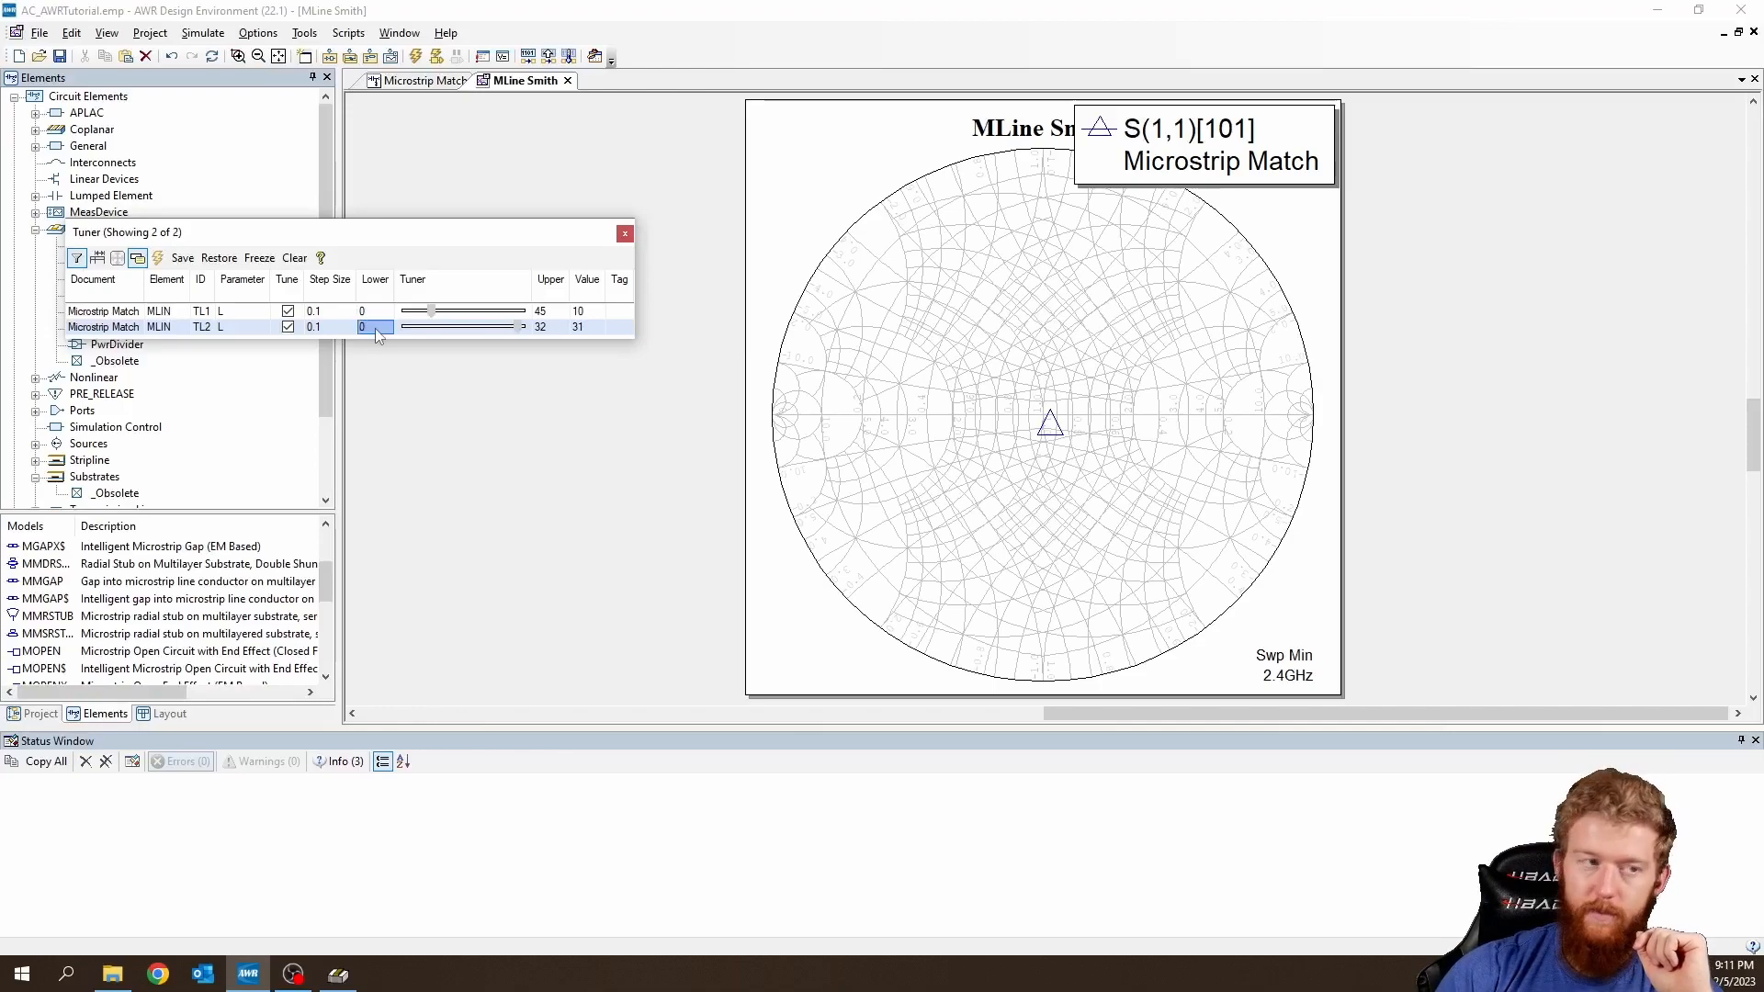
double_click(554, 328)
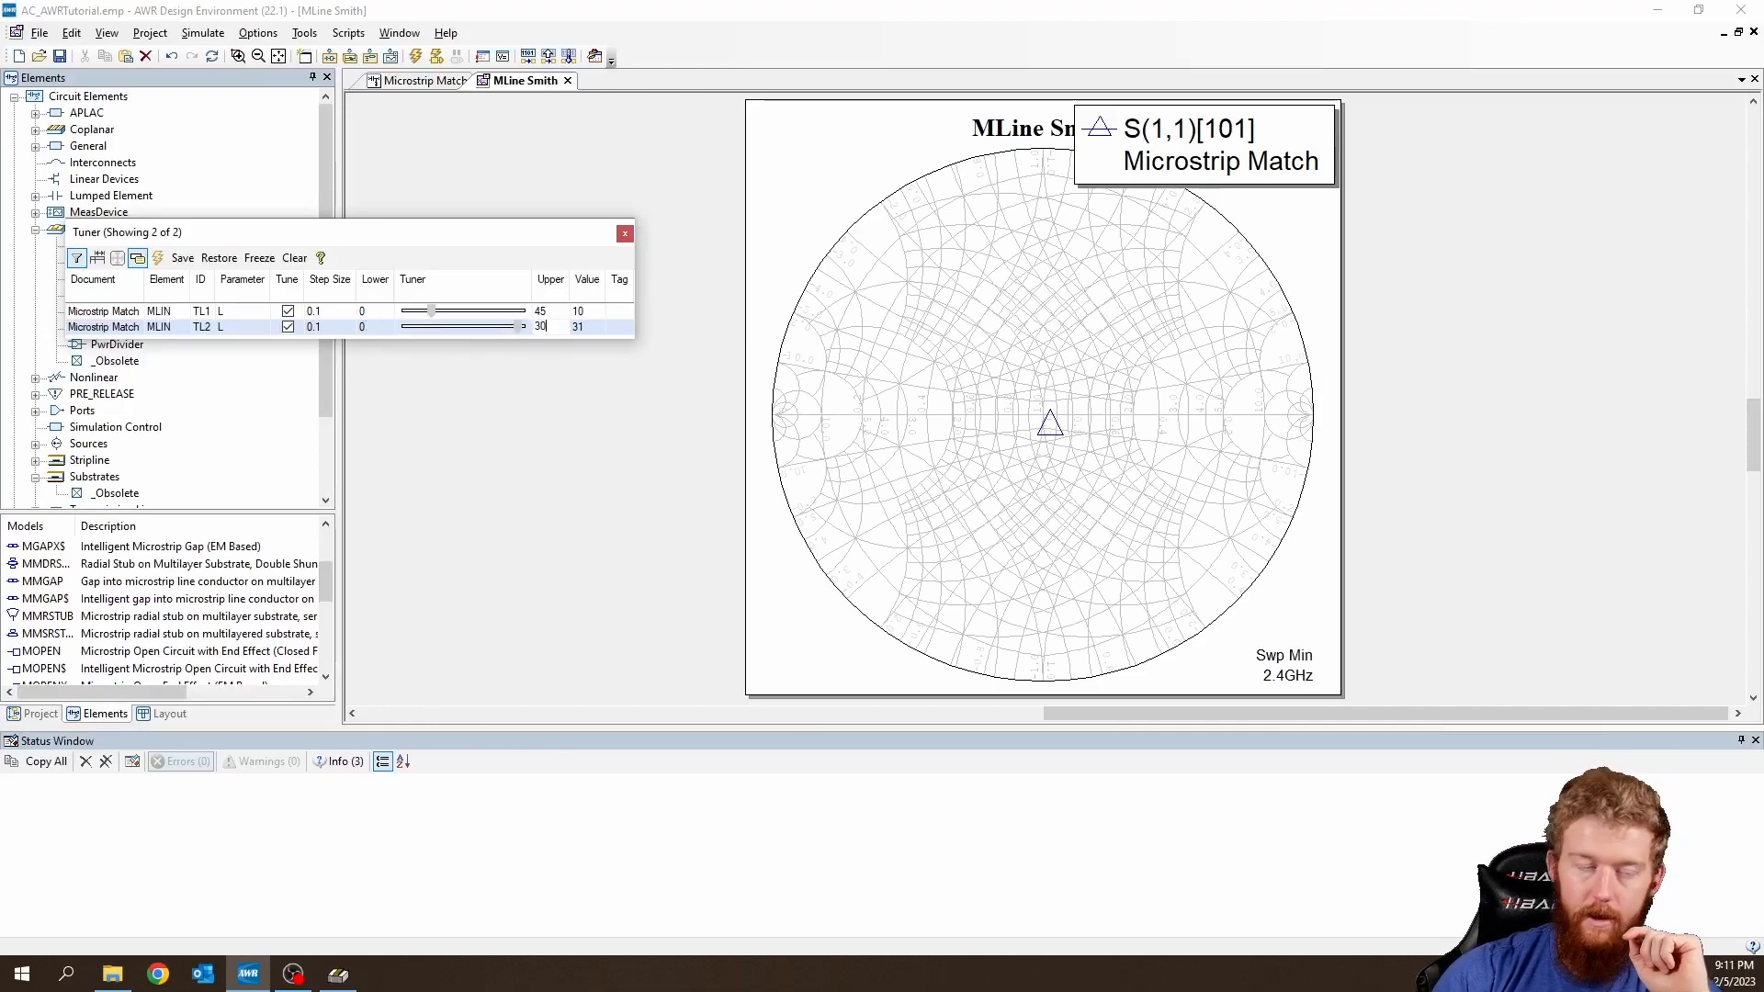
key("Return")
Tune TL2 to 30.5 mm and TL1 to 10.4 mm to bring S(1,1) to the center of the Smith chart.
left_click_drag(519, 327, 433, 313)
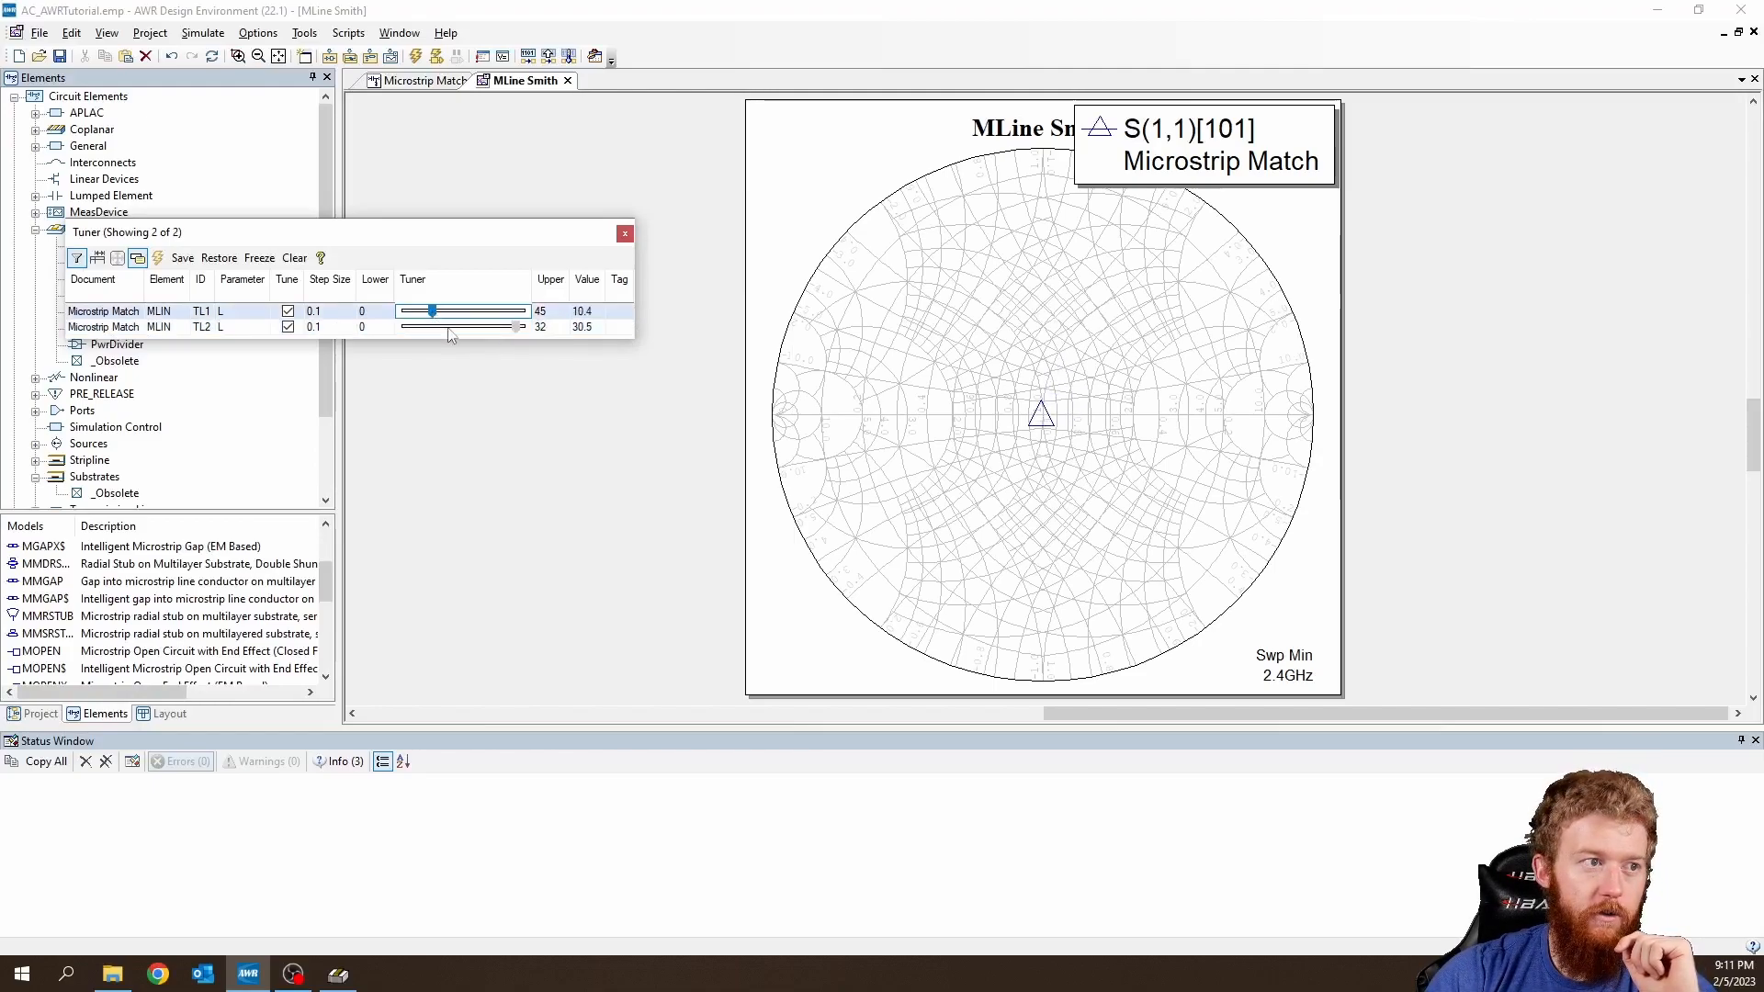
left_click(516, 327)
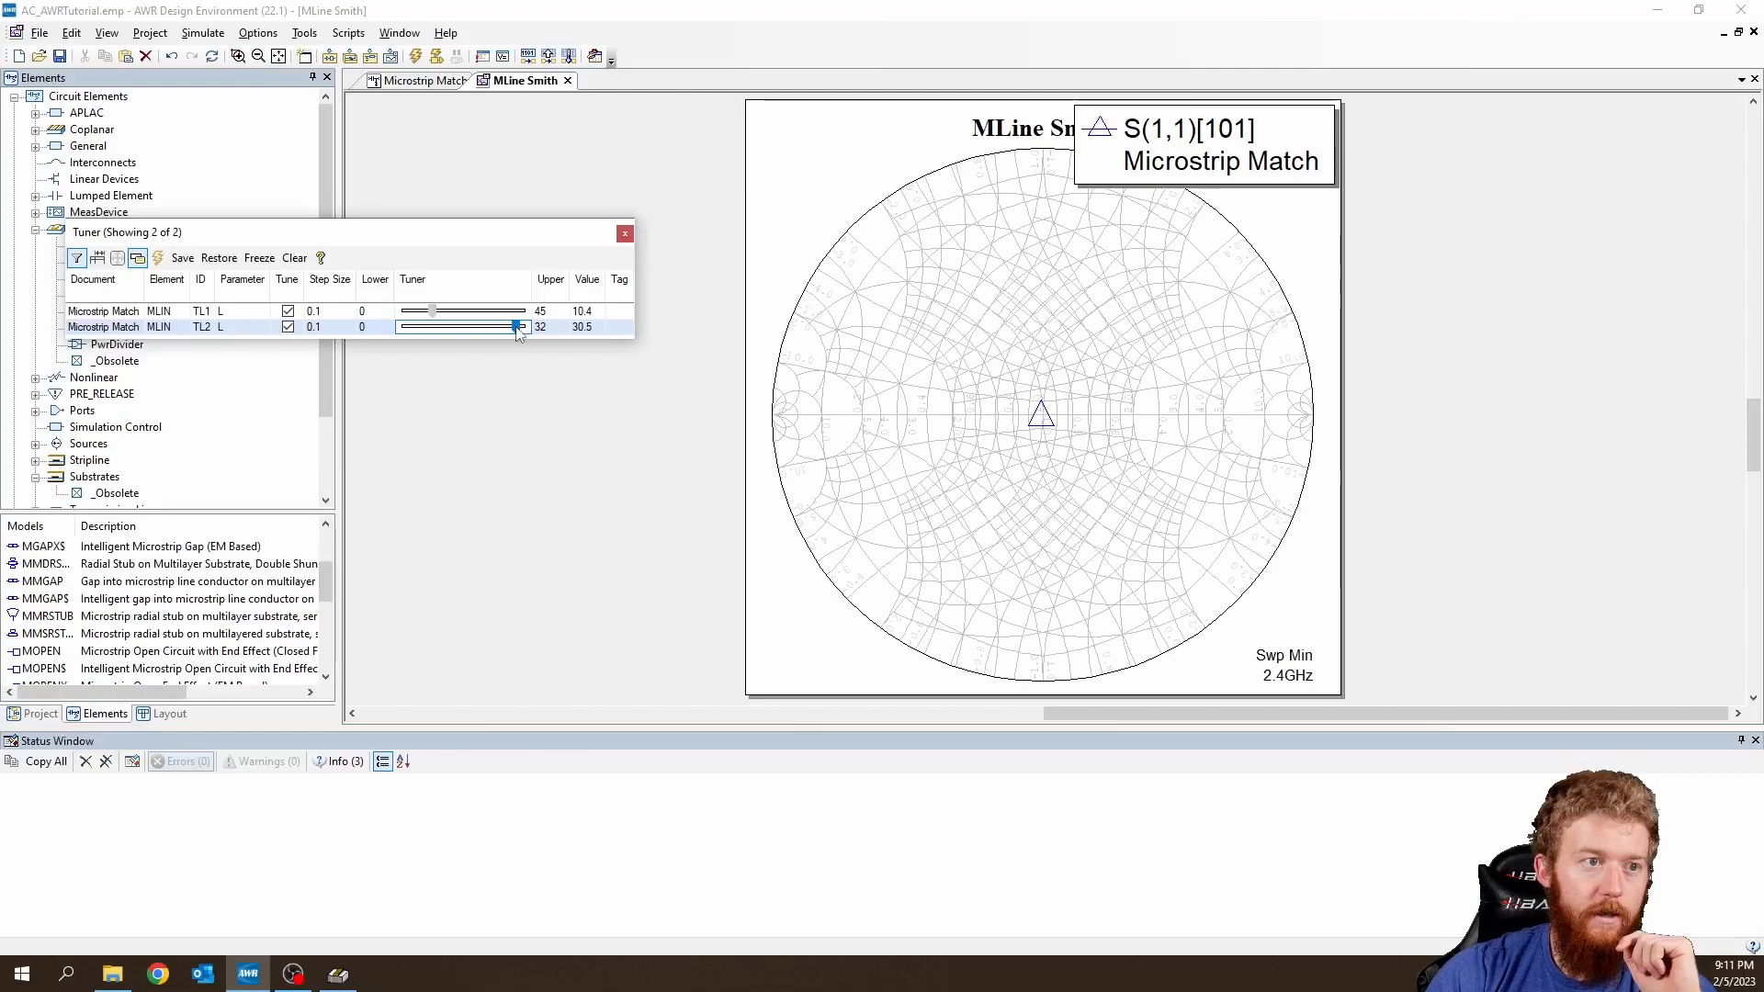
left_click(433, 311)
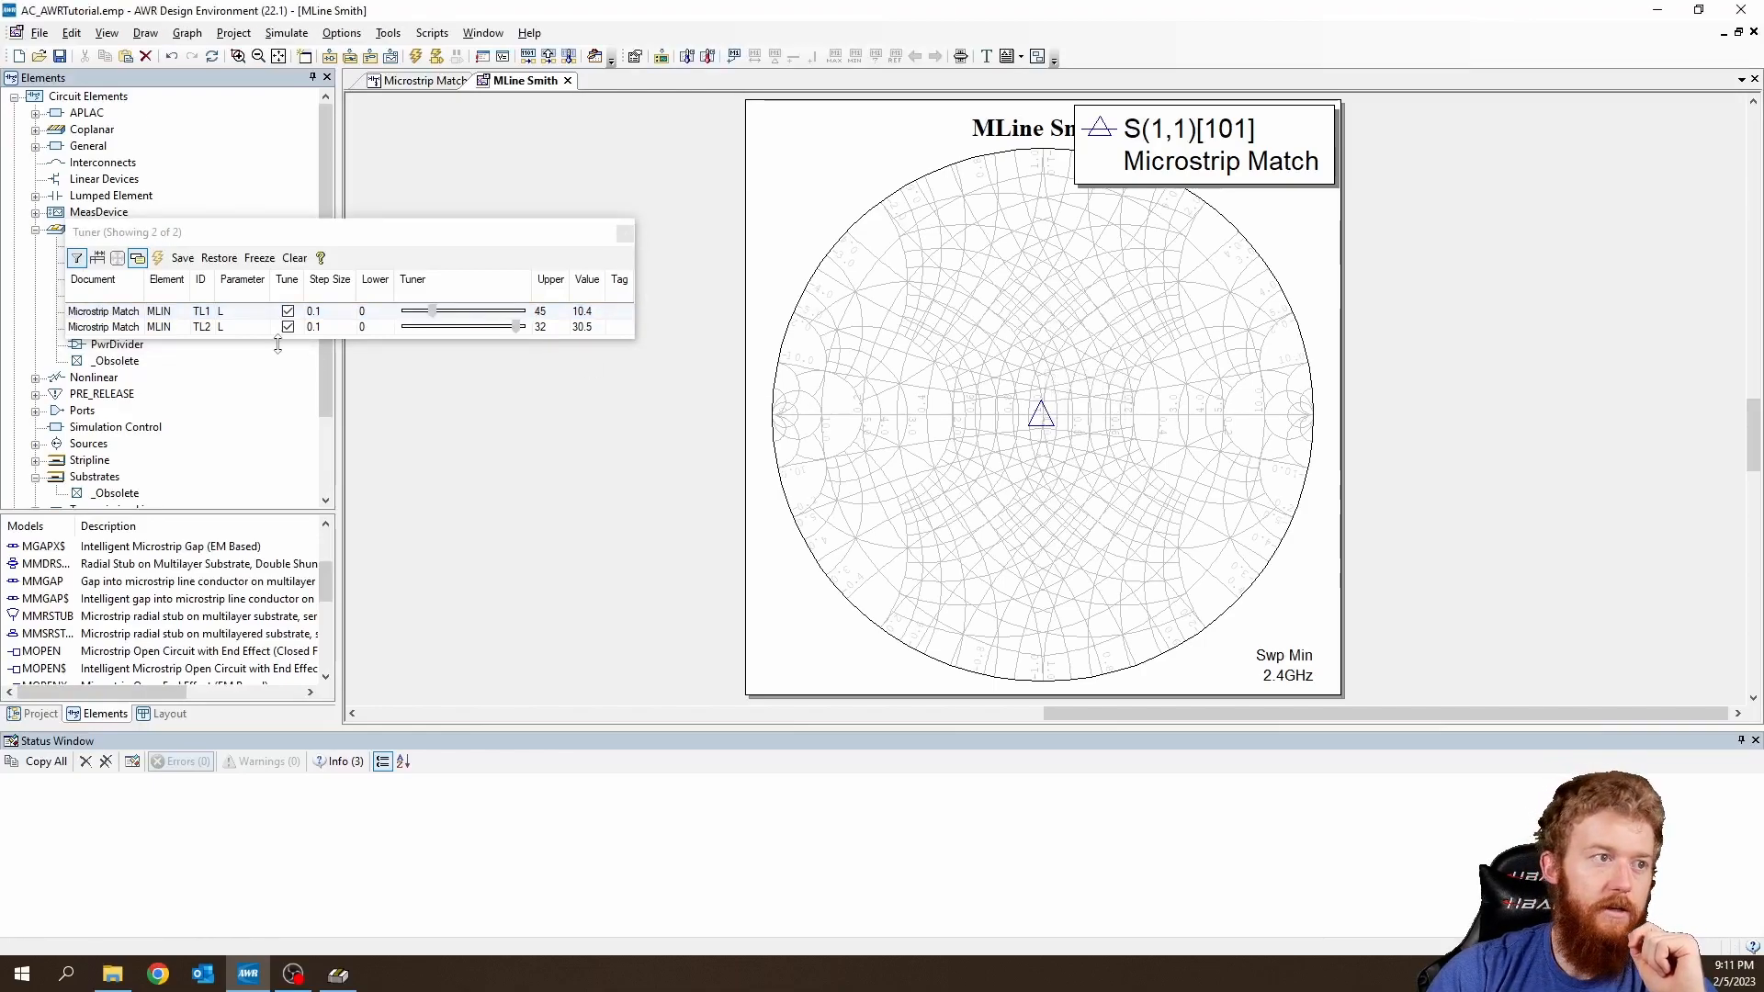
Narrow the tuning ranges to 10 to 11 for TL1 and 30 to 31 for TL2.
left_click(385, 316)
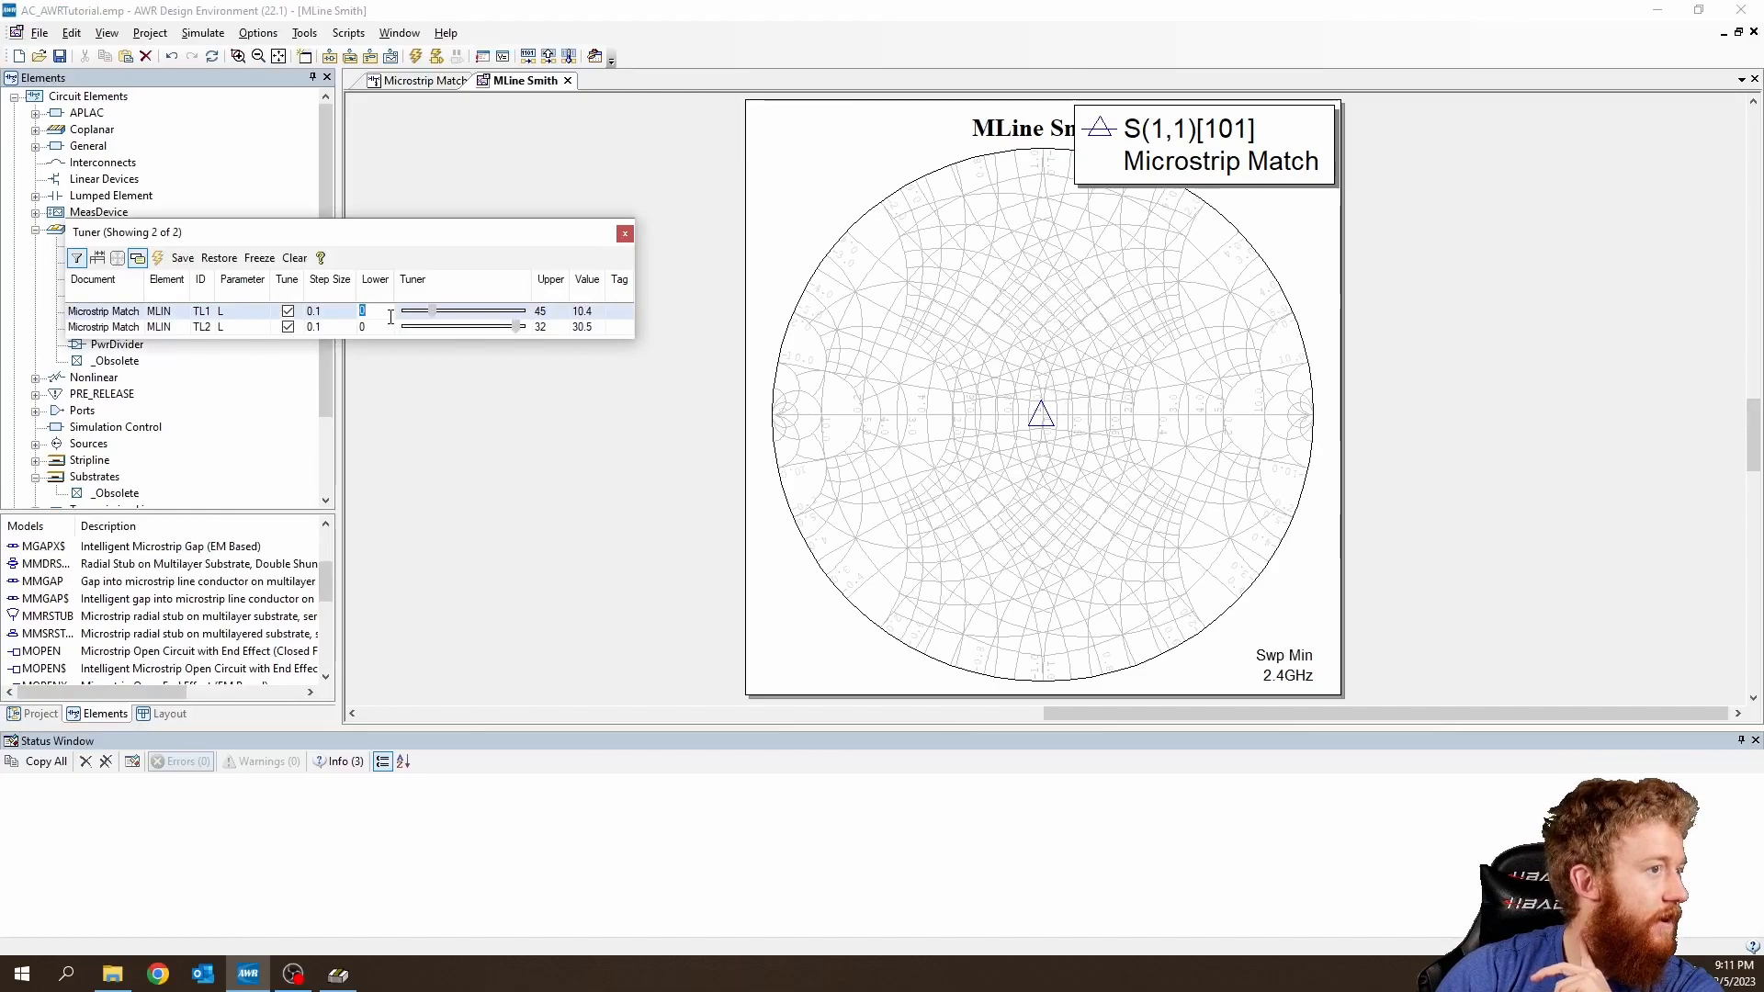
type("10")
key("Return")
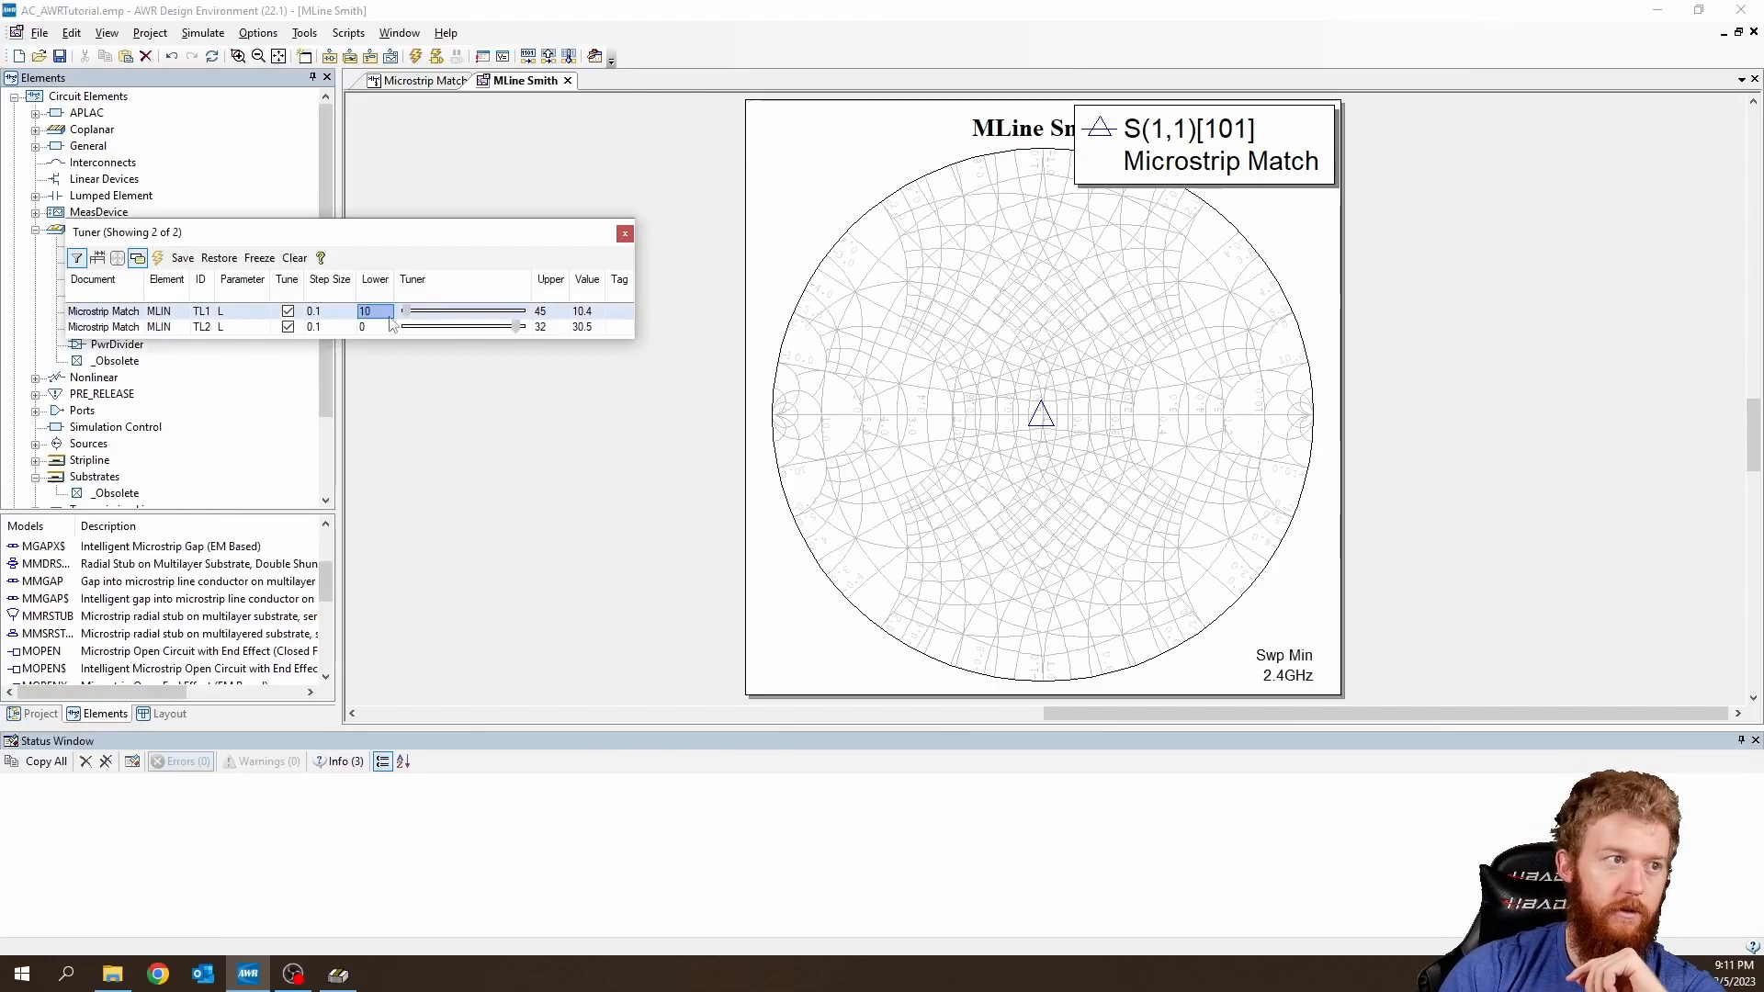
left_click(557, 312)
type("11")
key("Return")
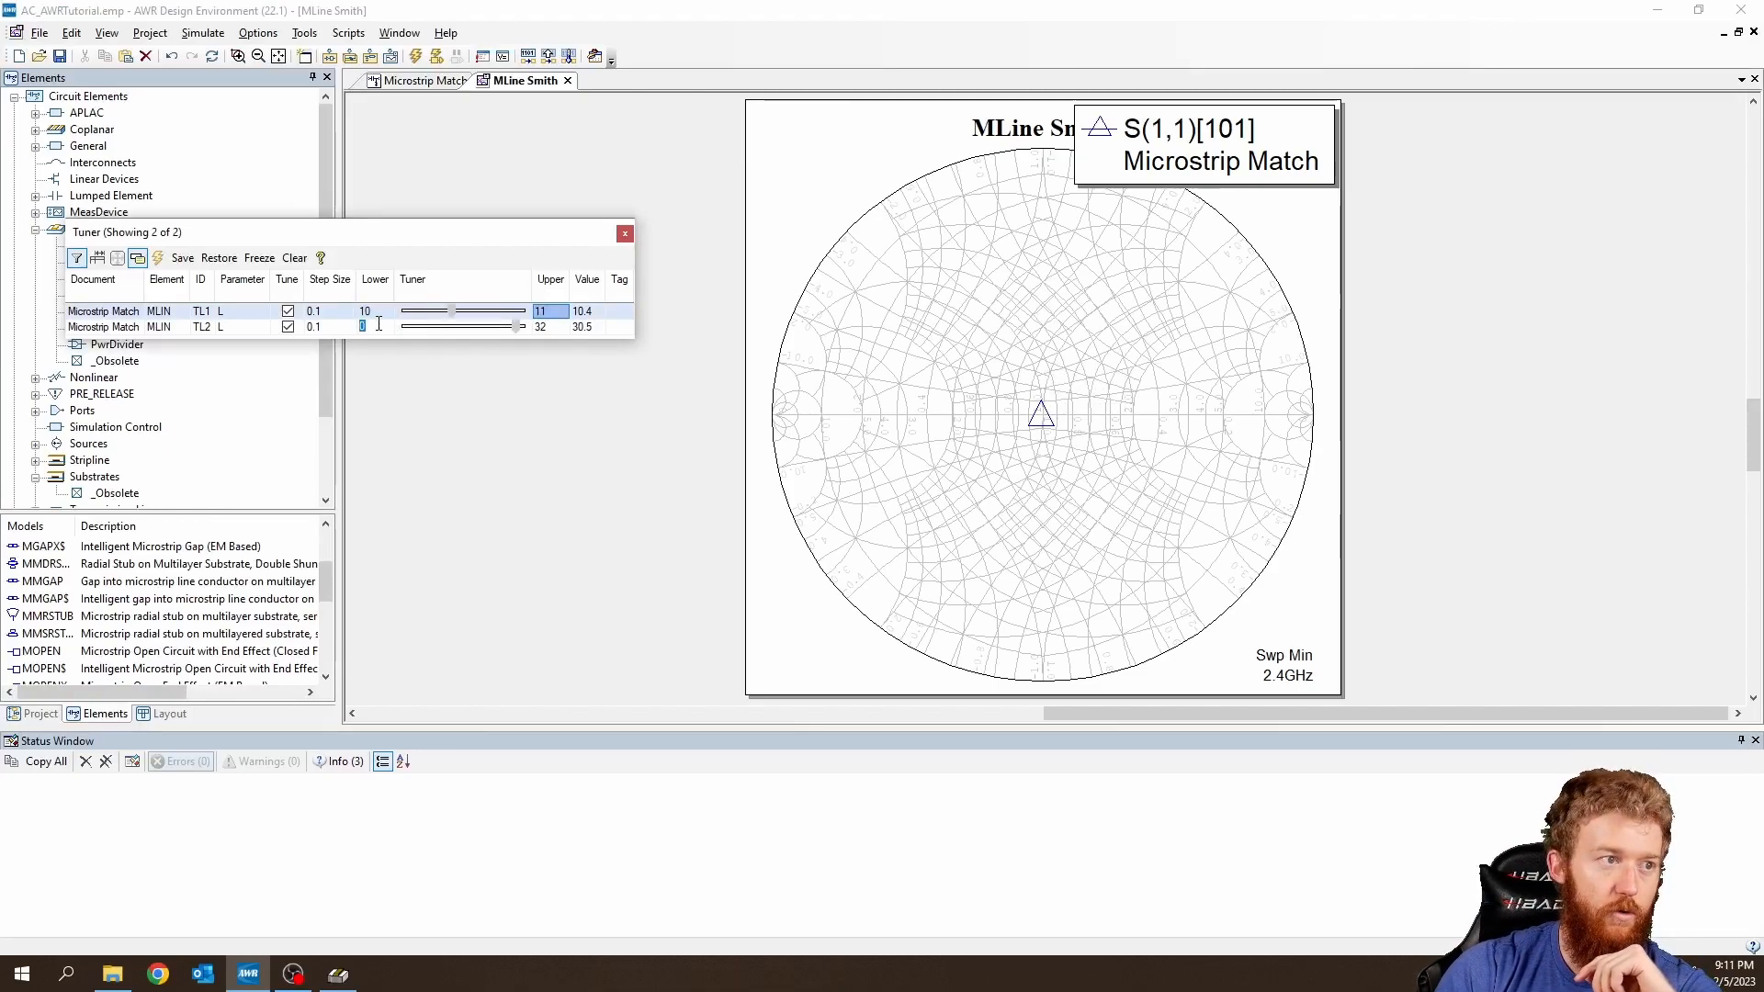
type("30")
key("Return")
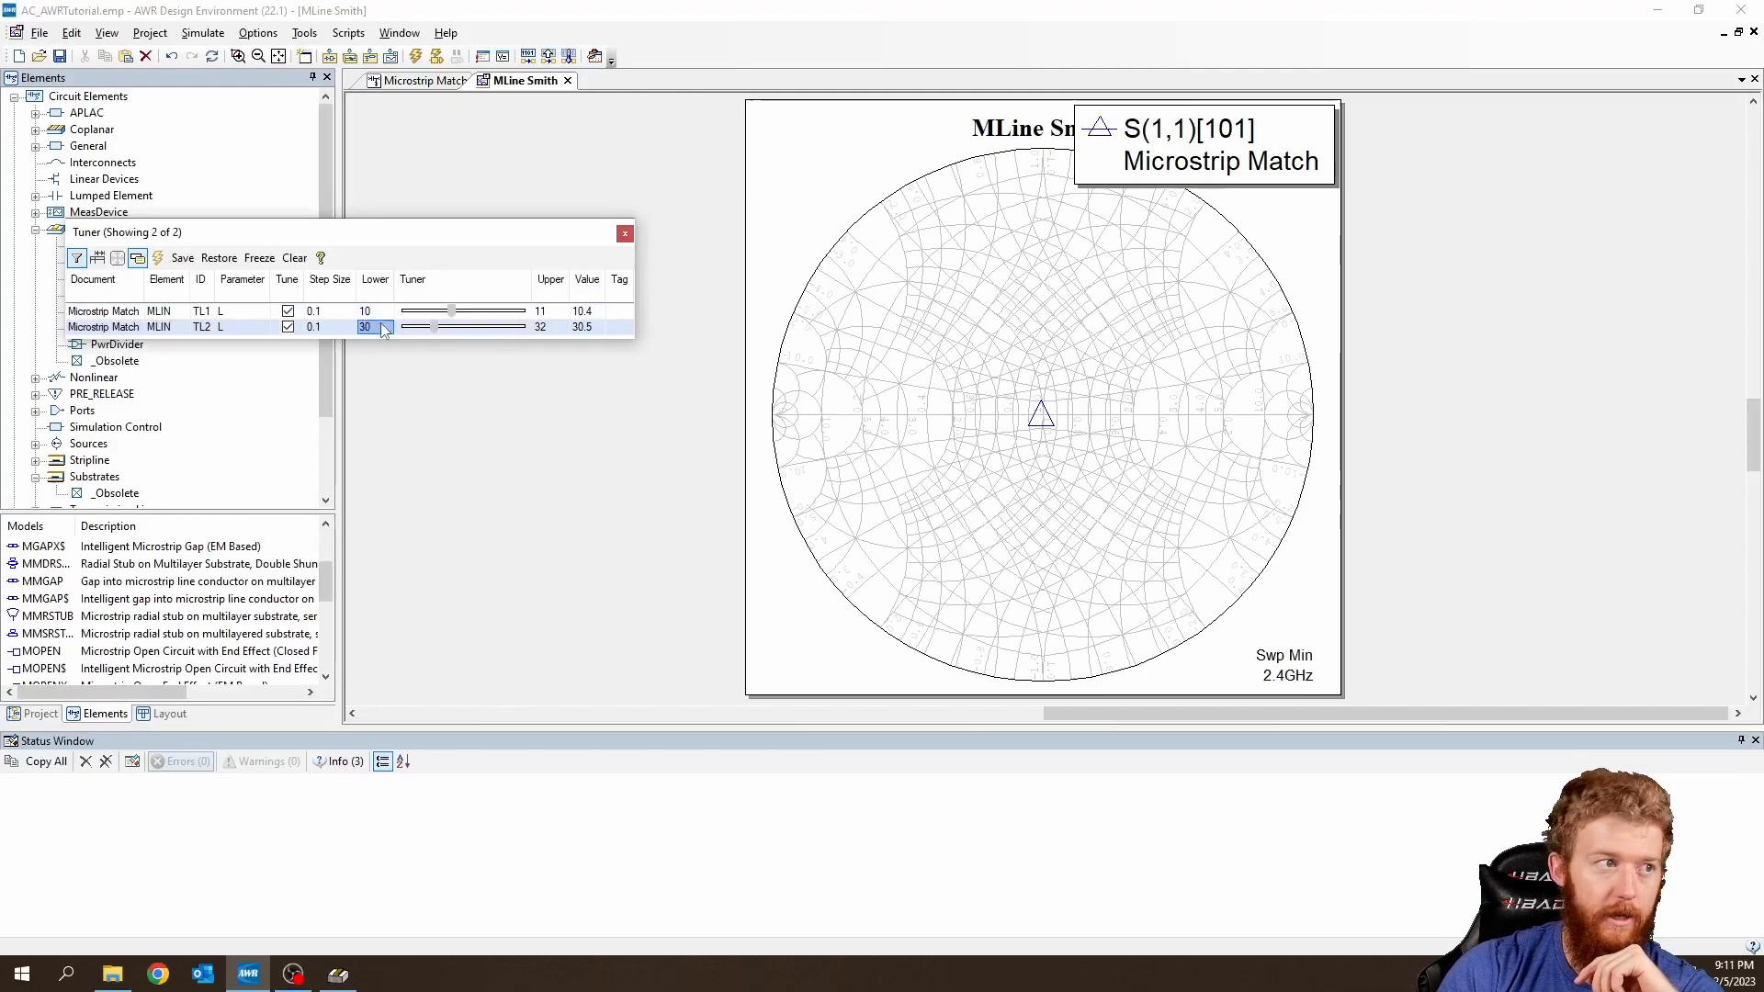
left_click(546, 328)
type("31")
key("Return")
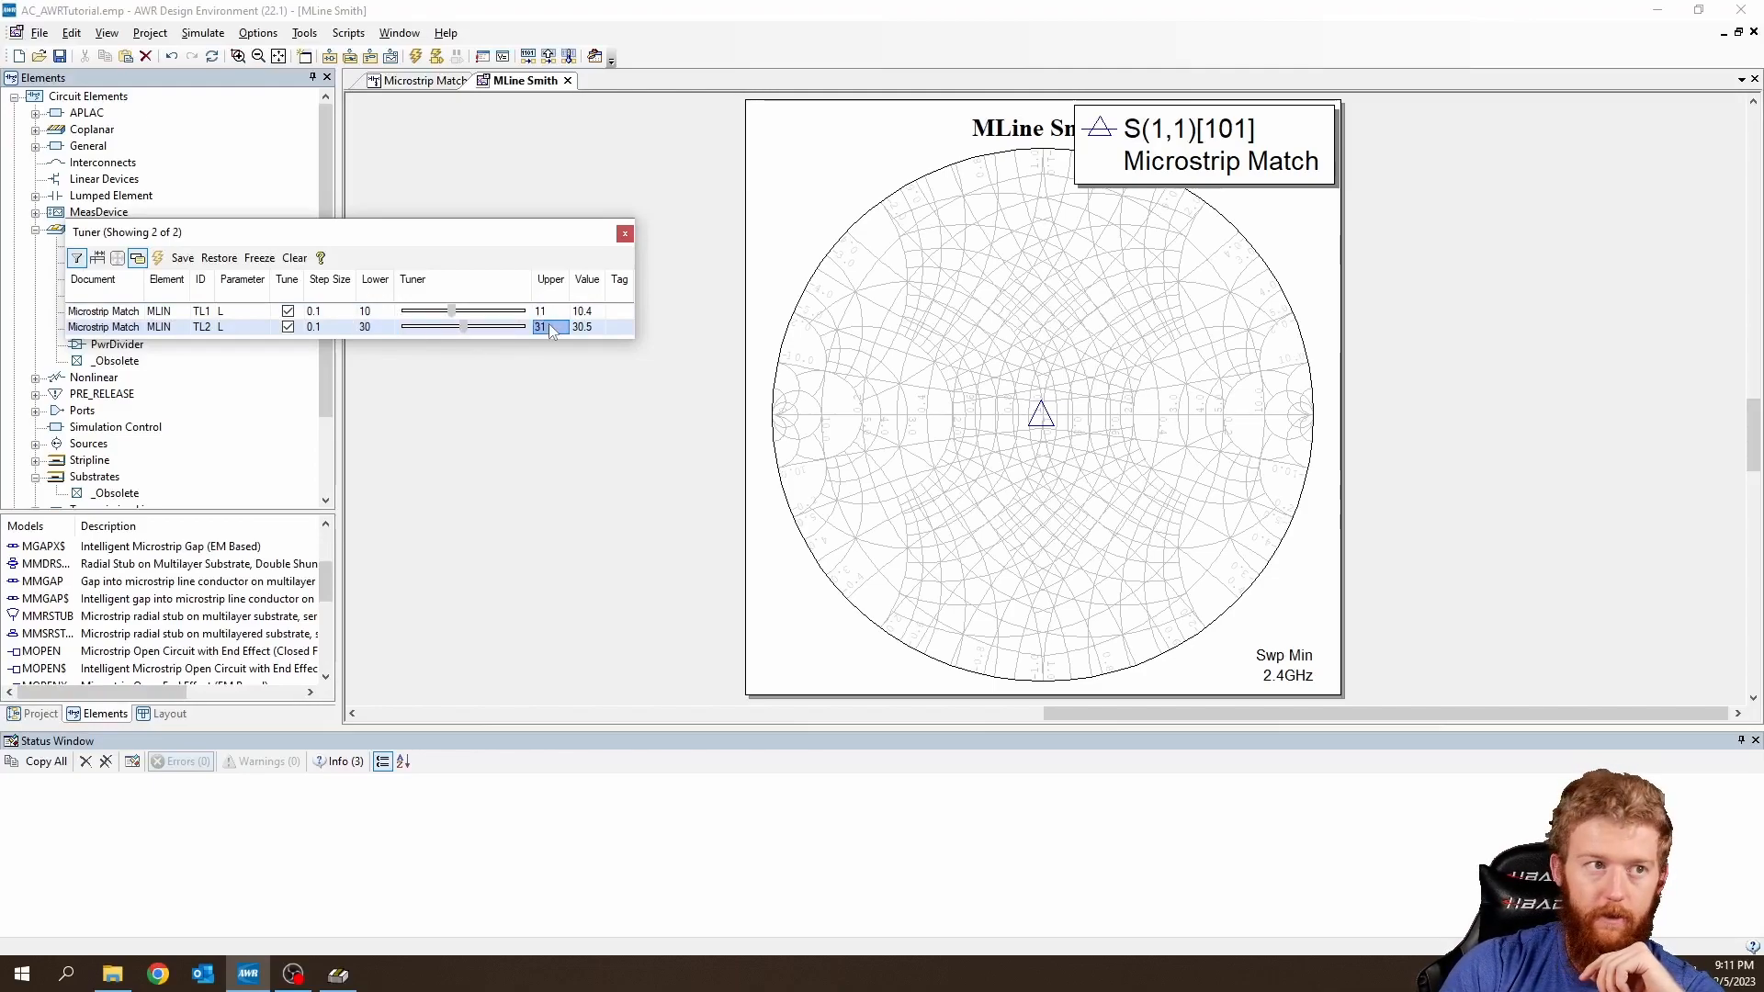
Fine-tune TL1 to 10.4 mm and TL2 to 30.4 mm, read the S(1,1) impedance at 2.4 GHz, and close the tuner.
mouse_move(453, 313)
left_mouse_down()
mouse_move(465, 329)
mouse_move(432, 335)
mouse_move(500, 314)
mouse_move(427, 333)
mouse_move(455, 335)
left_mouse_up()
left_click(443, 312)
left_click(452, 313)
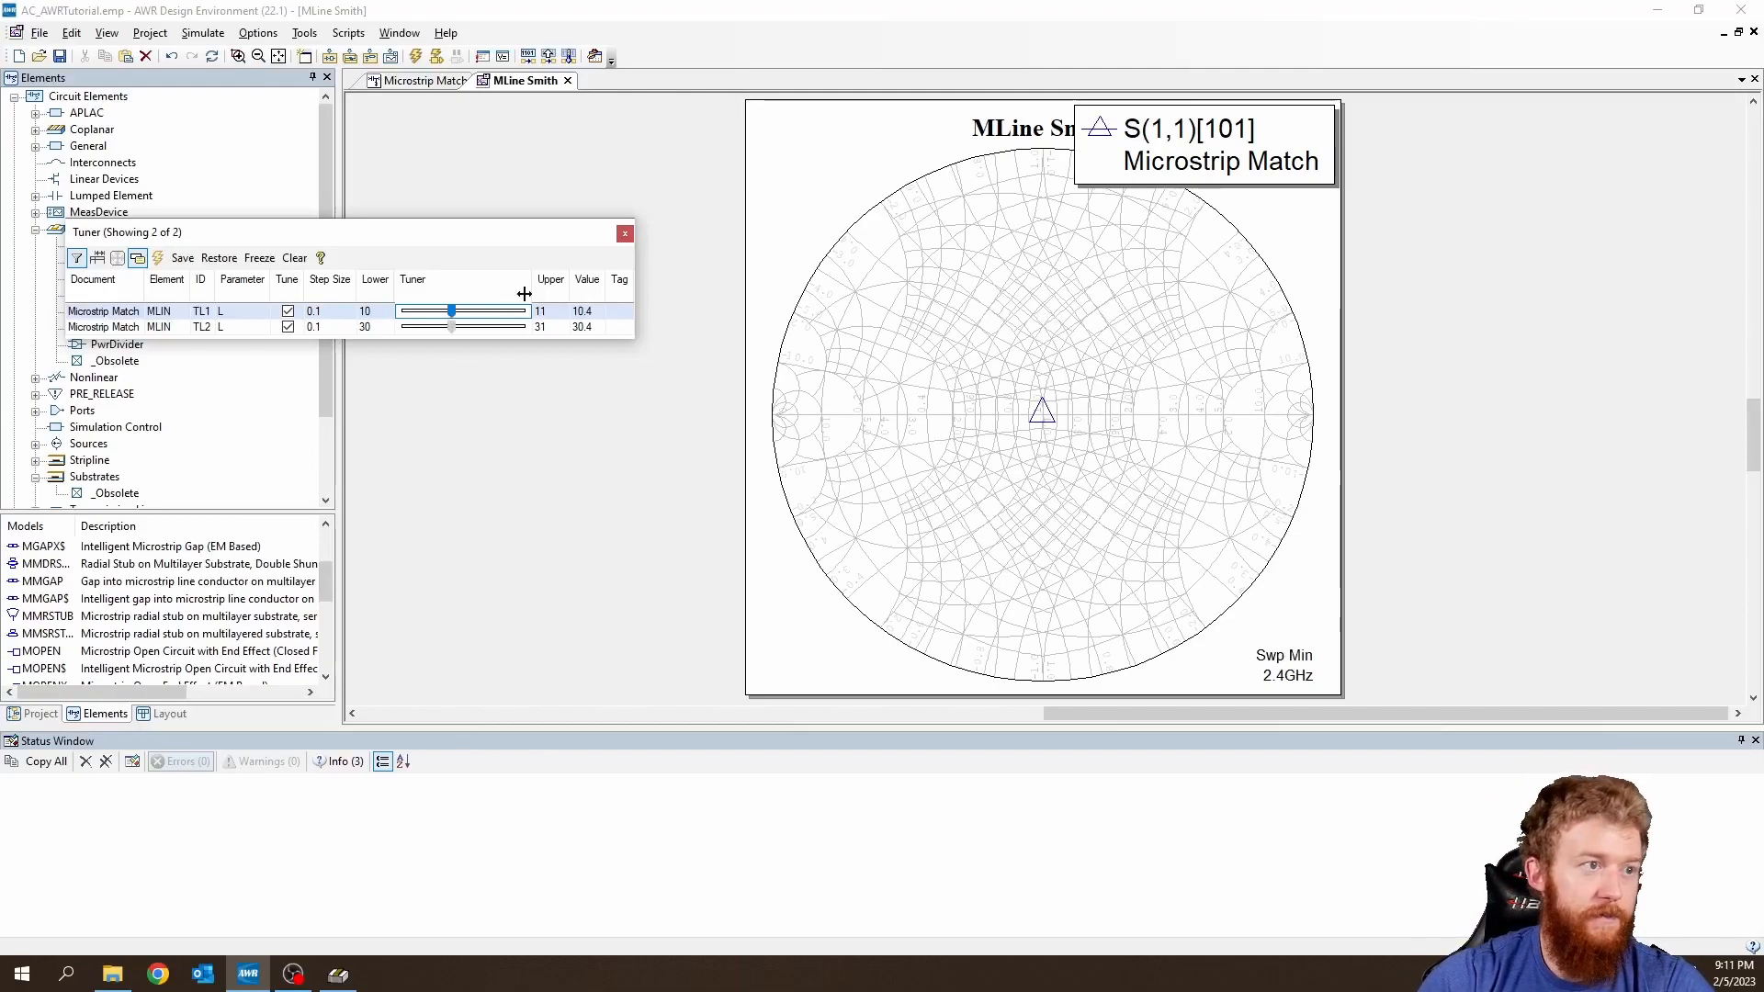
left_click(1048, 418)
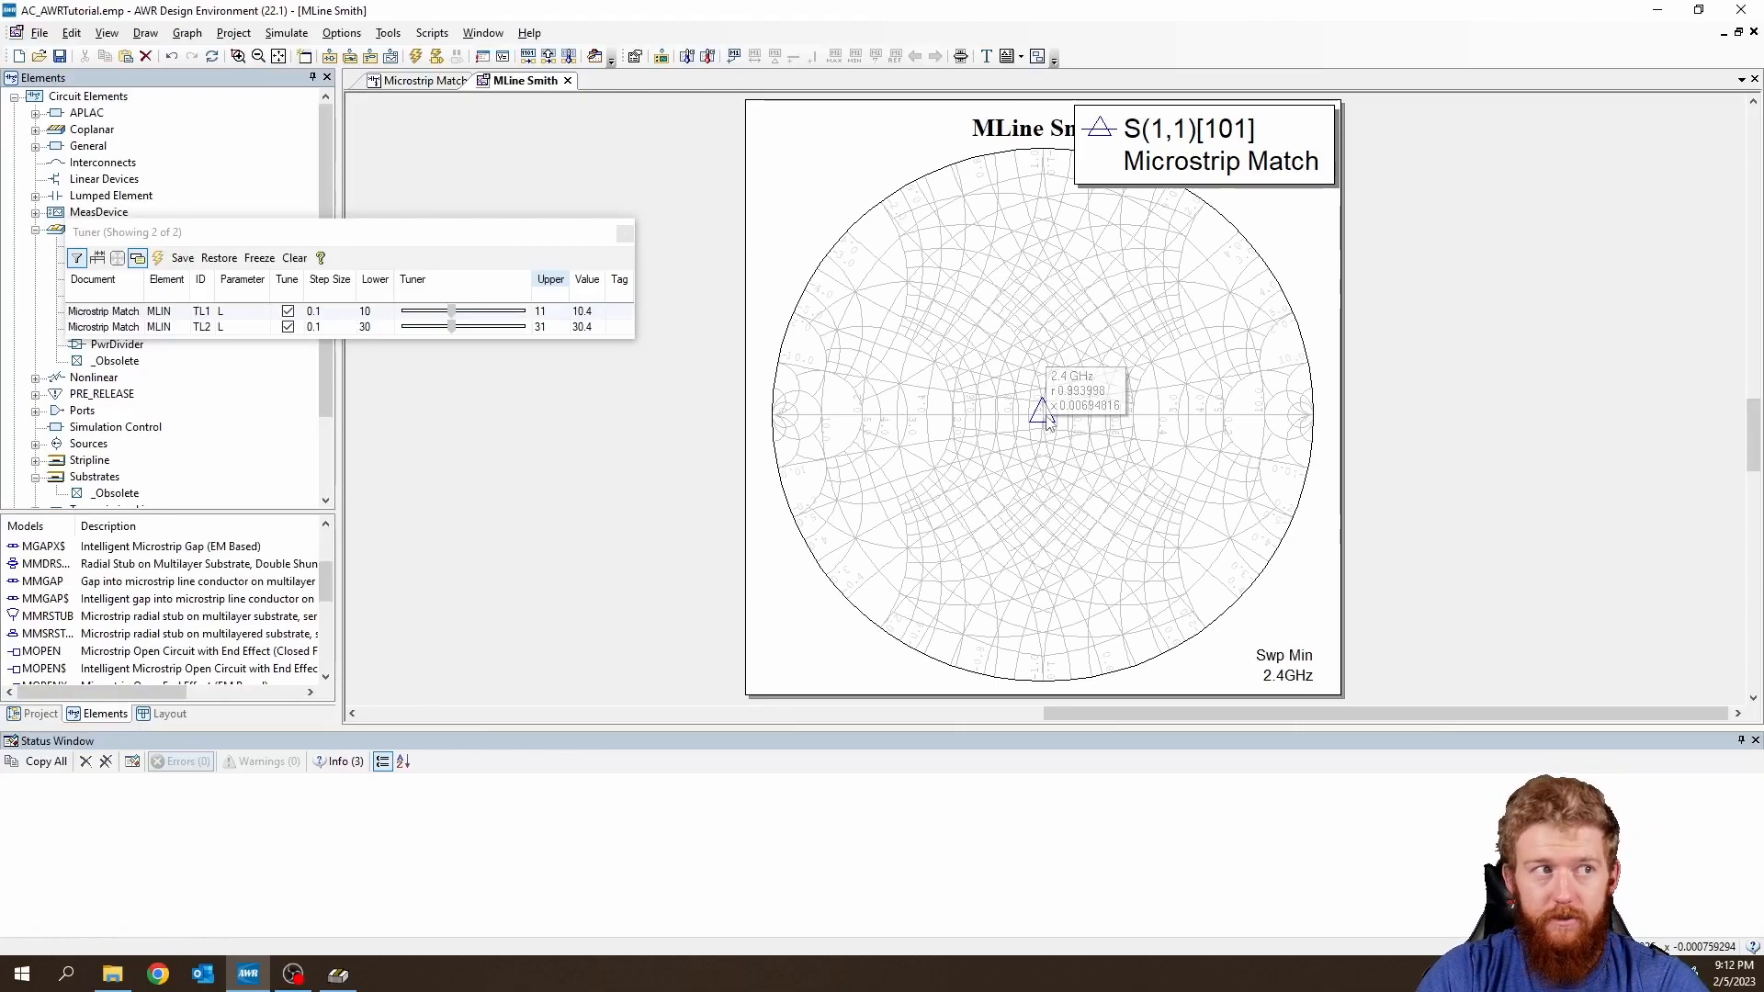
left_click(625, 233)
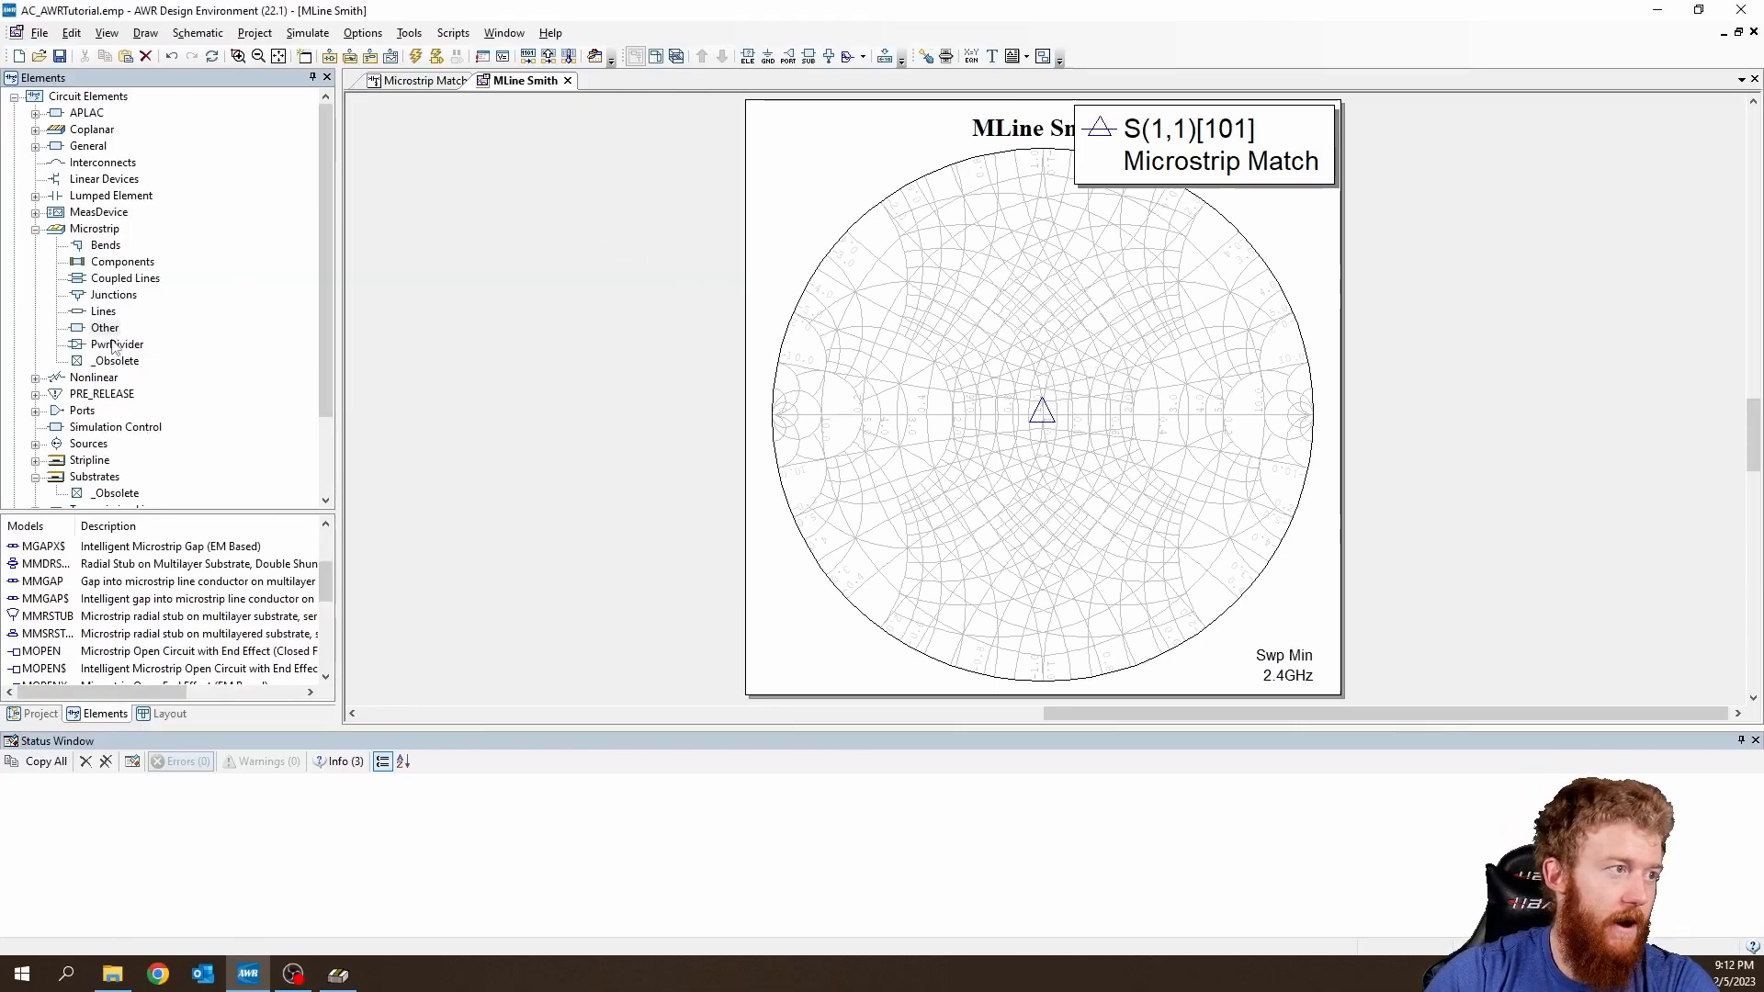
Create a new rectangular graph named MLine S11.
scroll(112, 346, "down", 2)
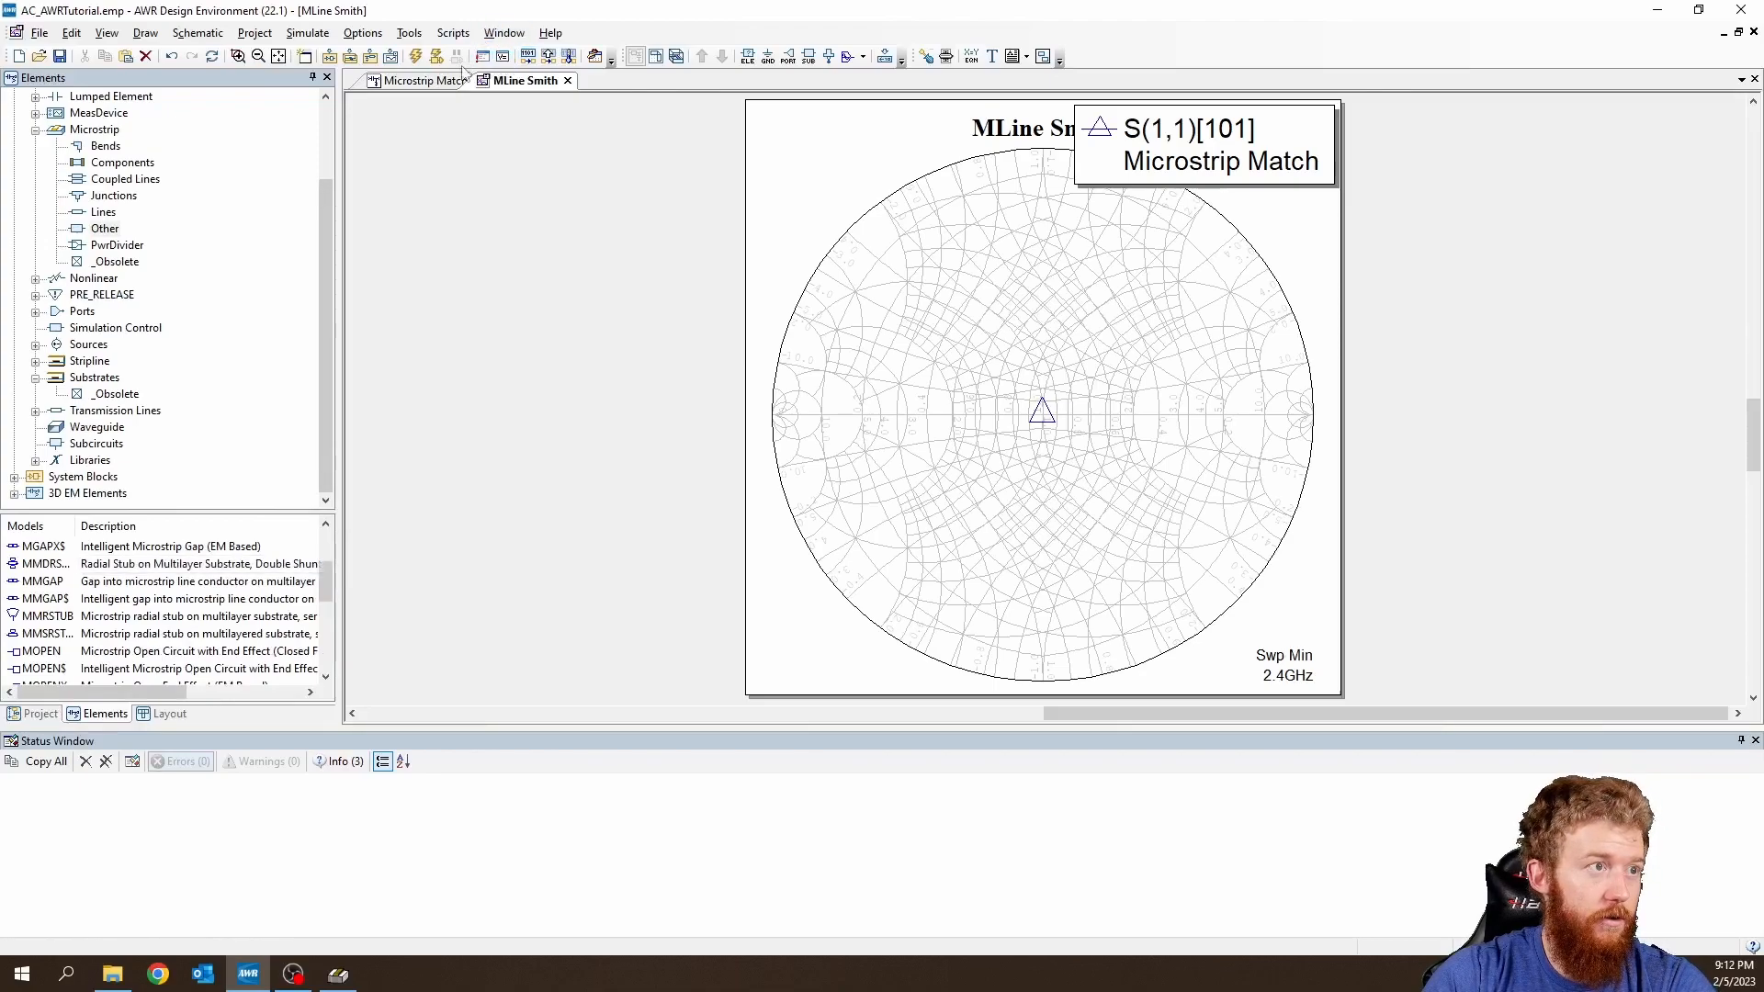
left_click(392, 56)
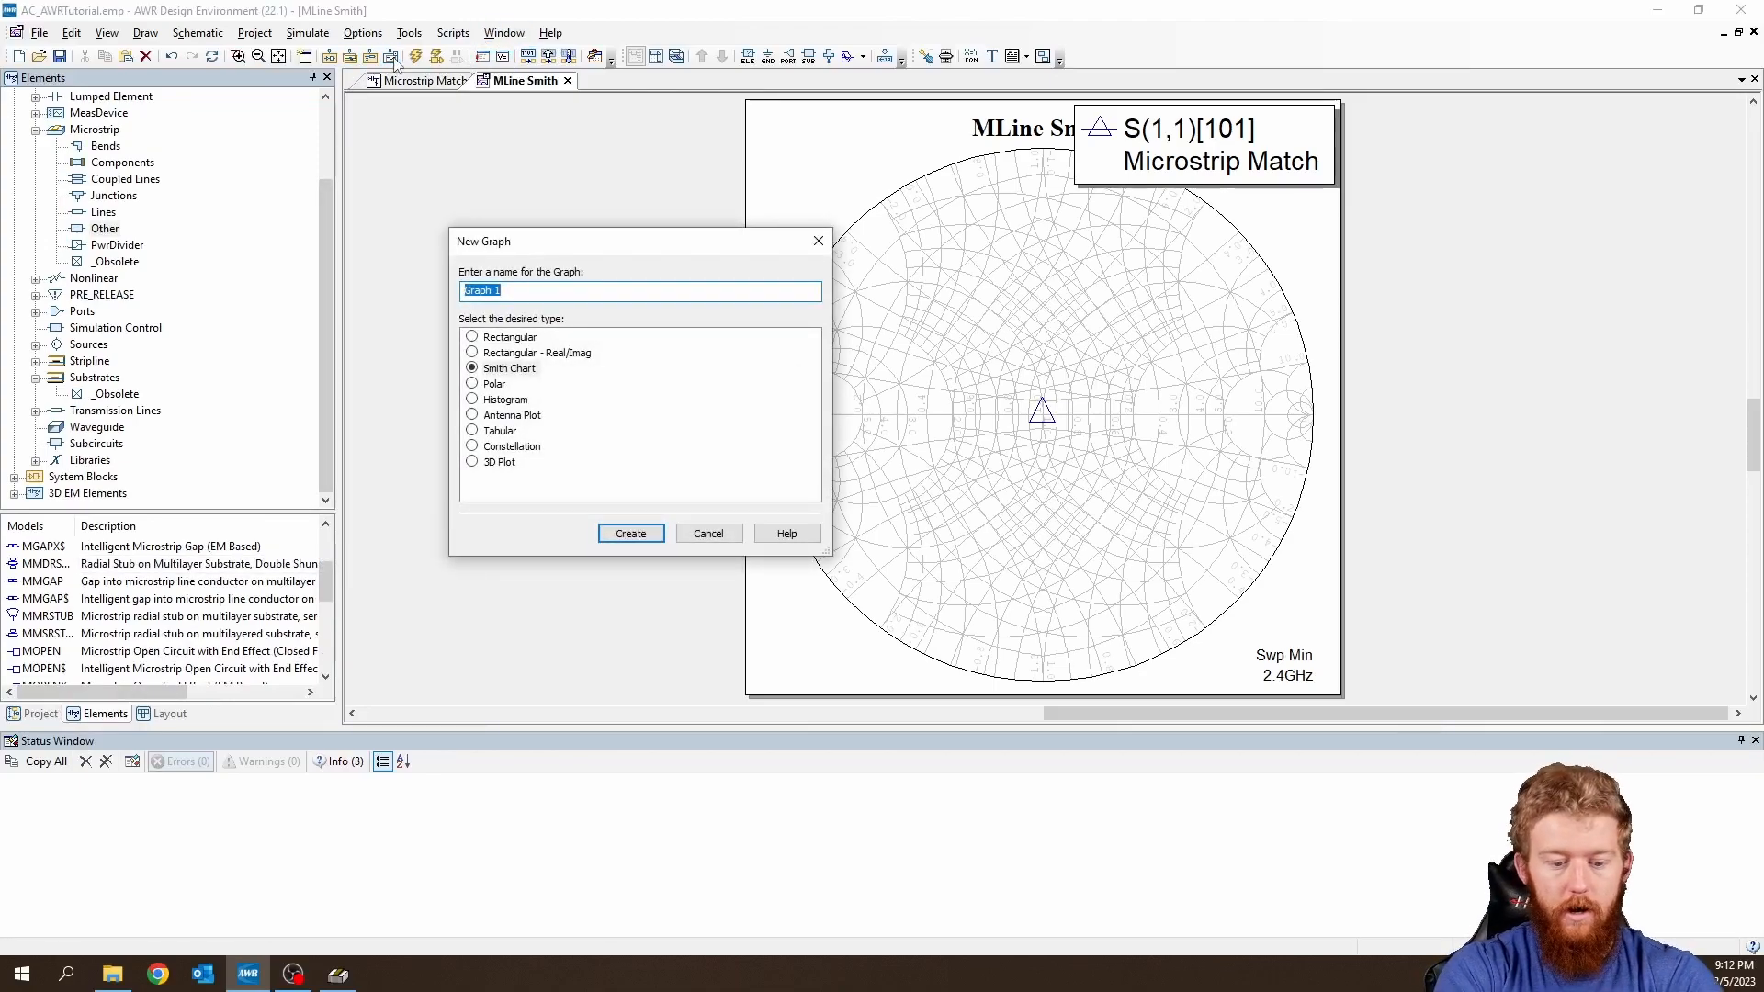
type("MLine S11")
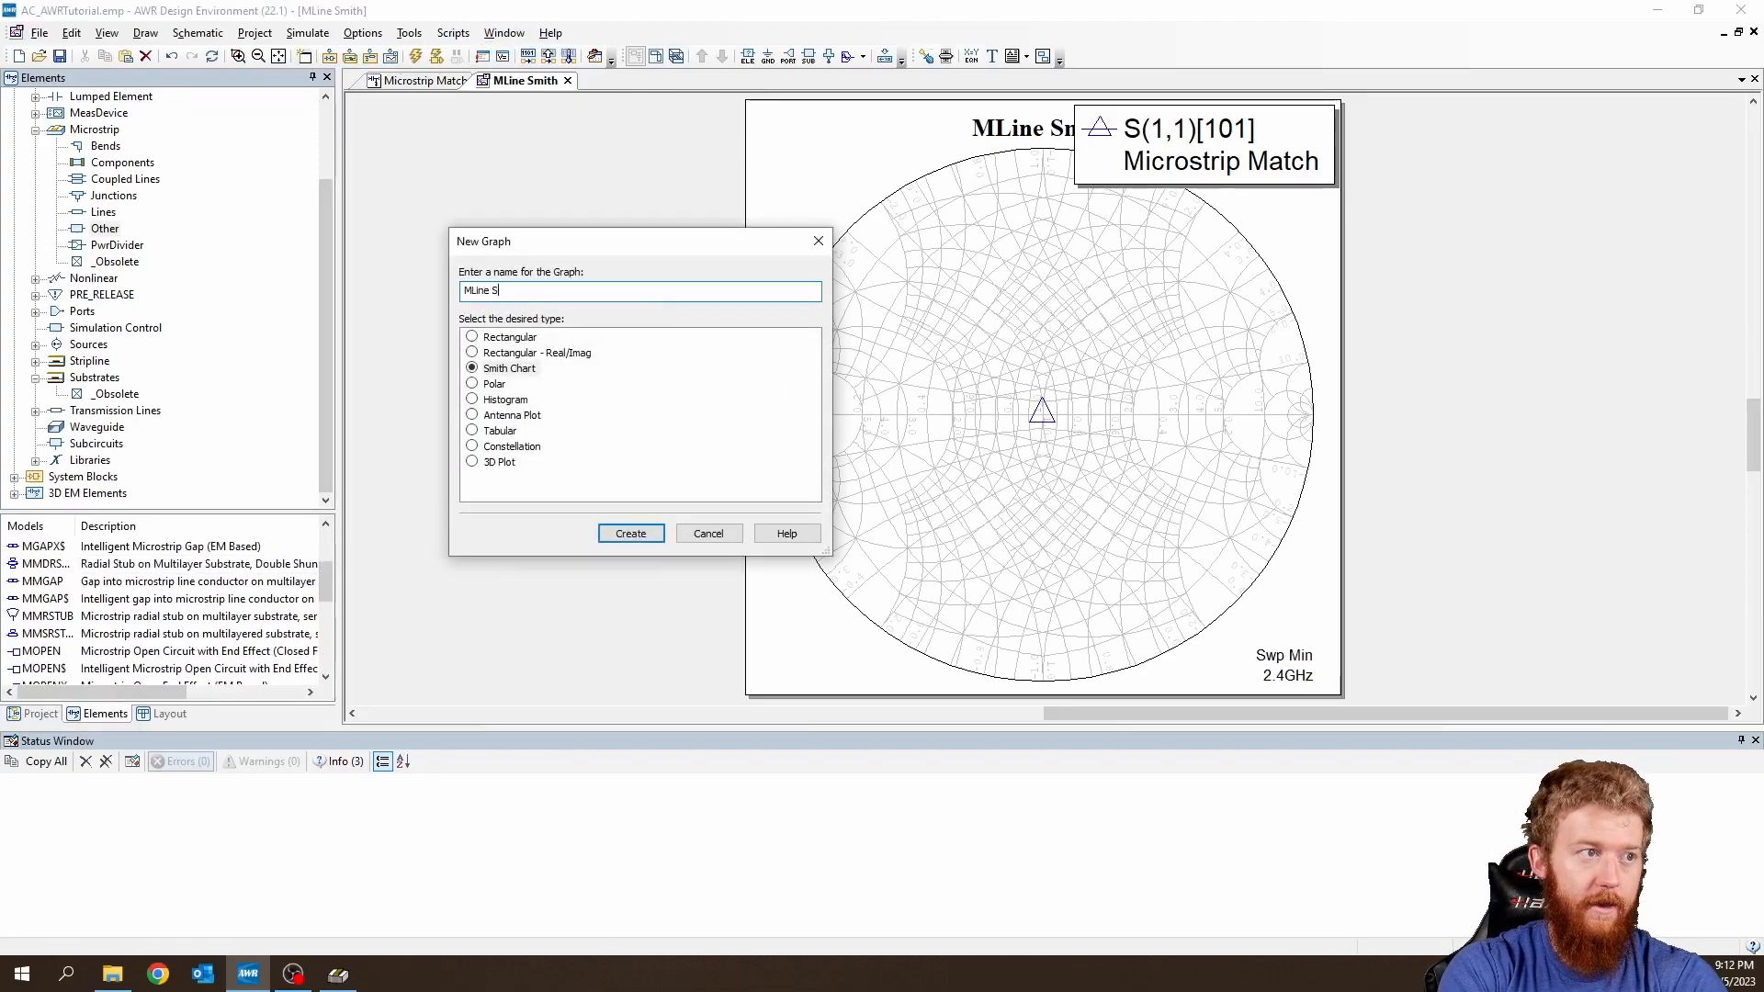
left_click(510, 337)
left_click(631, 534)
Add an S(1,1) magnitude measurement in dB to the MLine S11 graph, using Microstrip Match as source and frequency as x-axis.
right_click(809, 421)
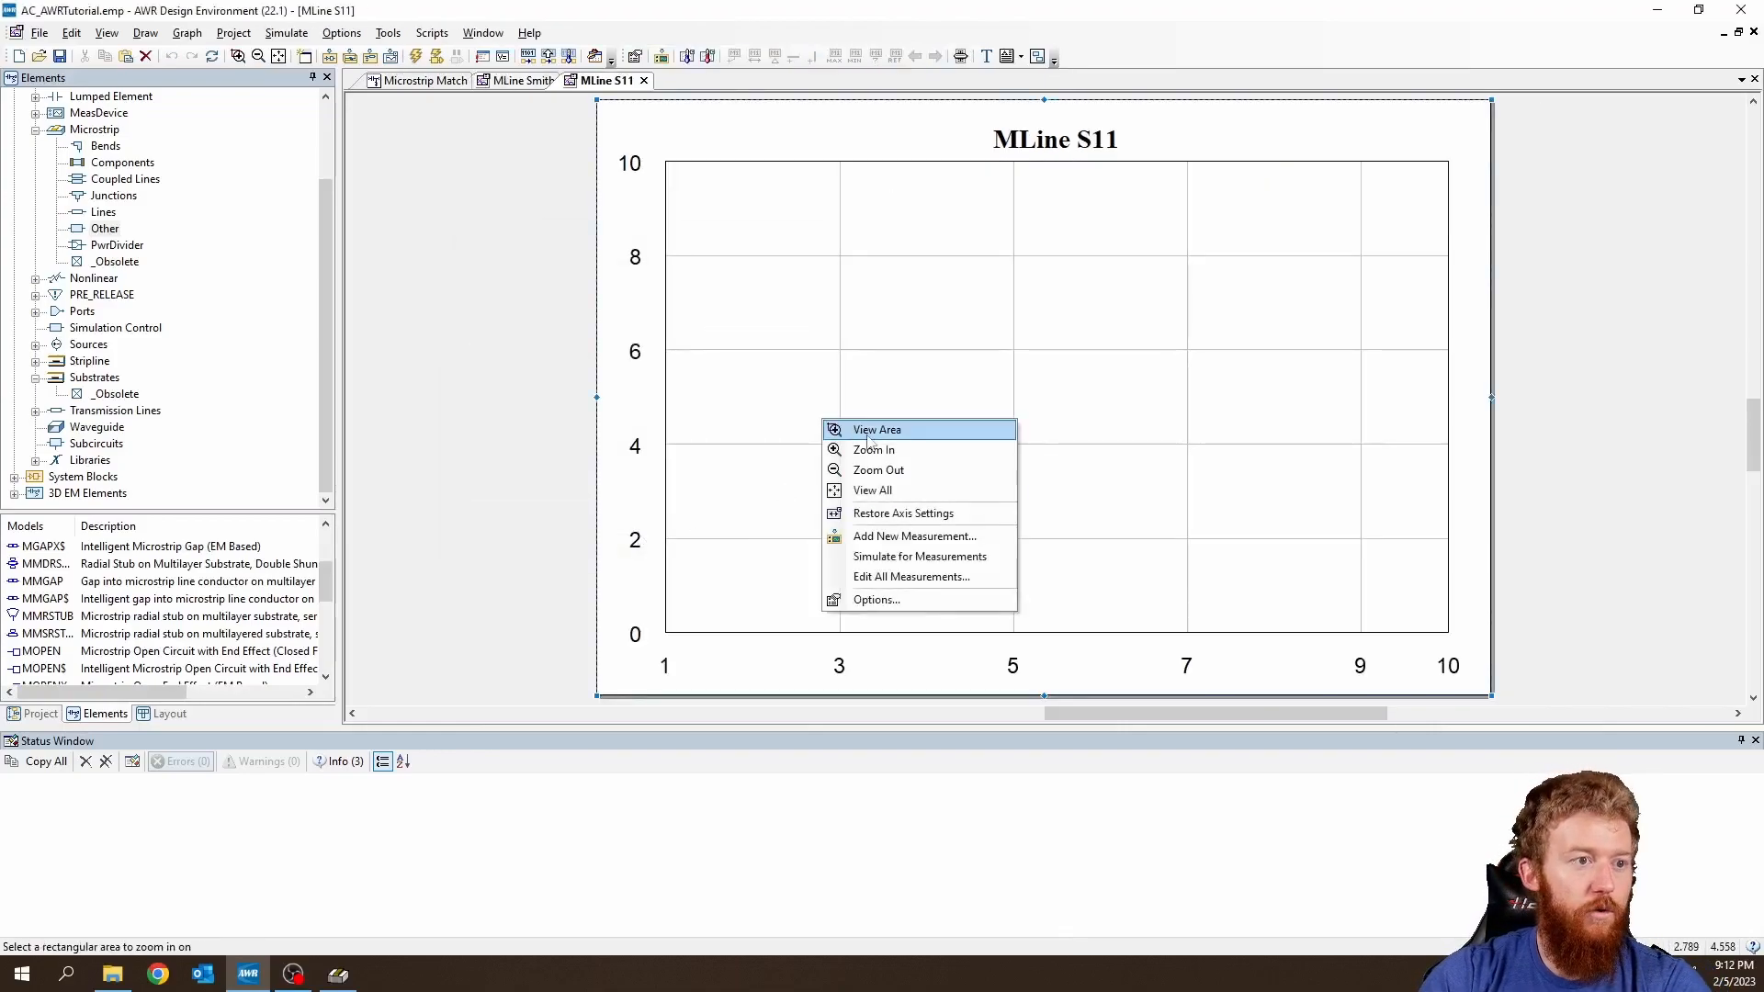
left_click(854, 534)
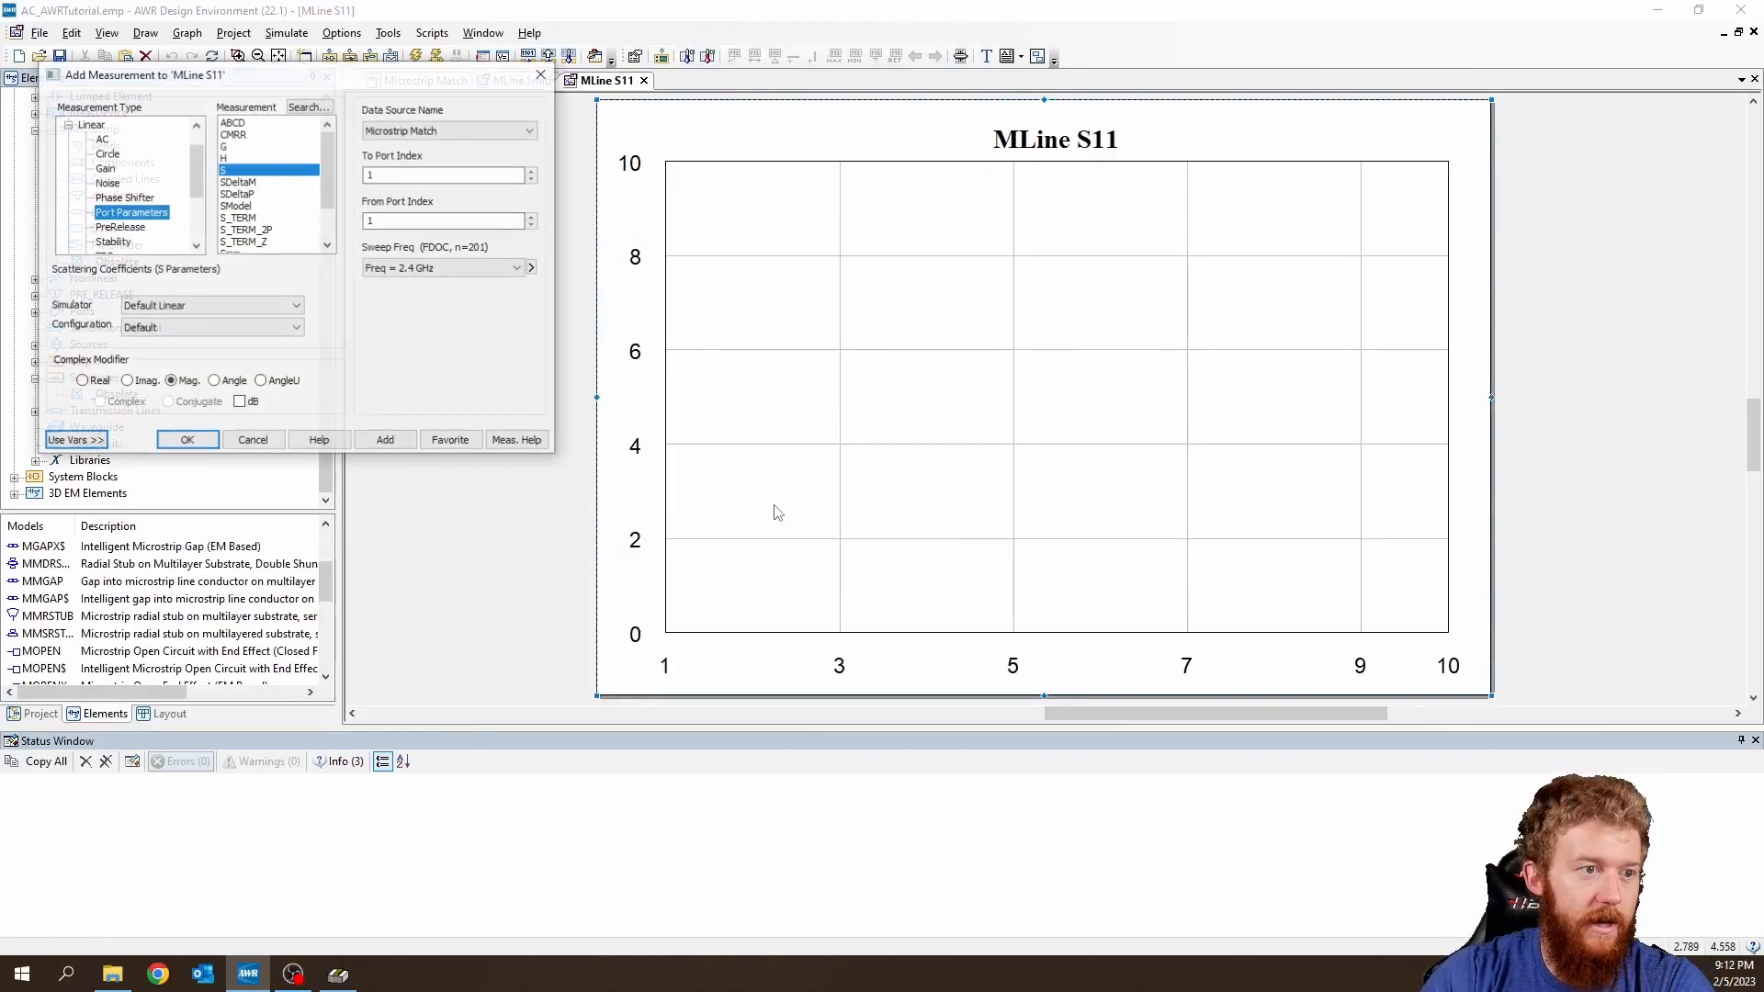
left_click(416, 133)
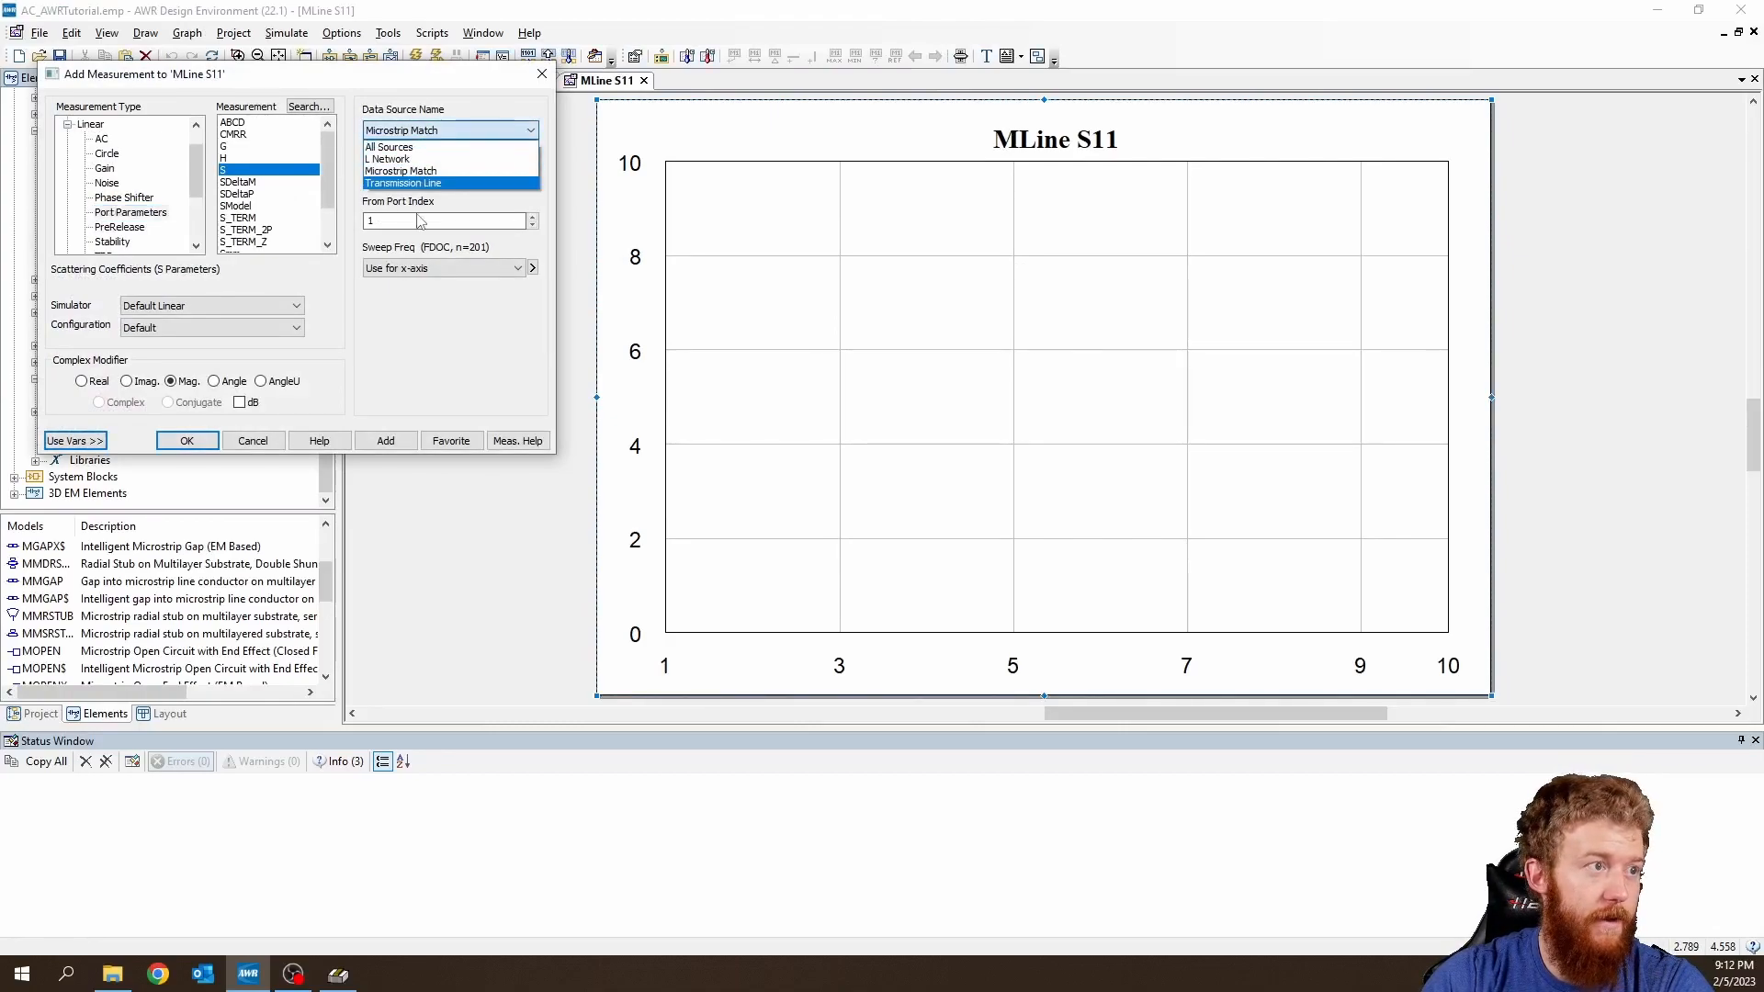
left_click(407, 171)
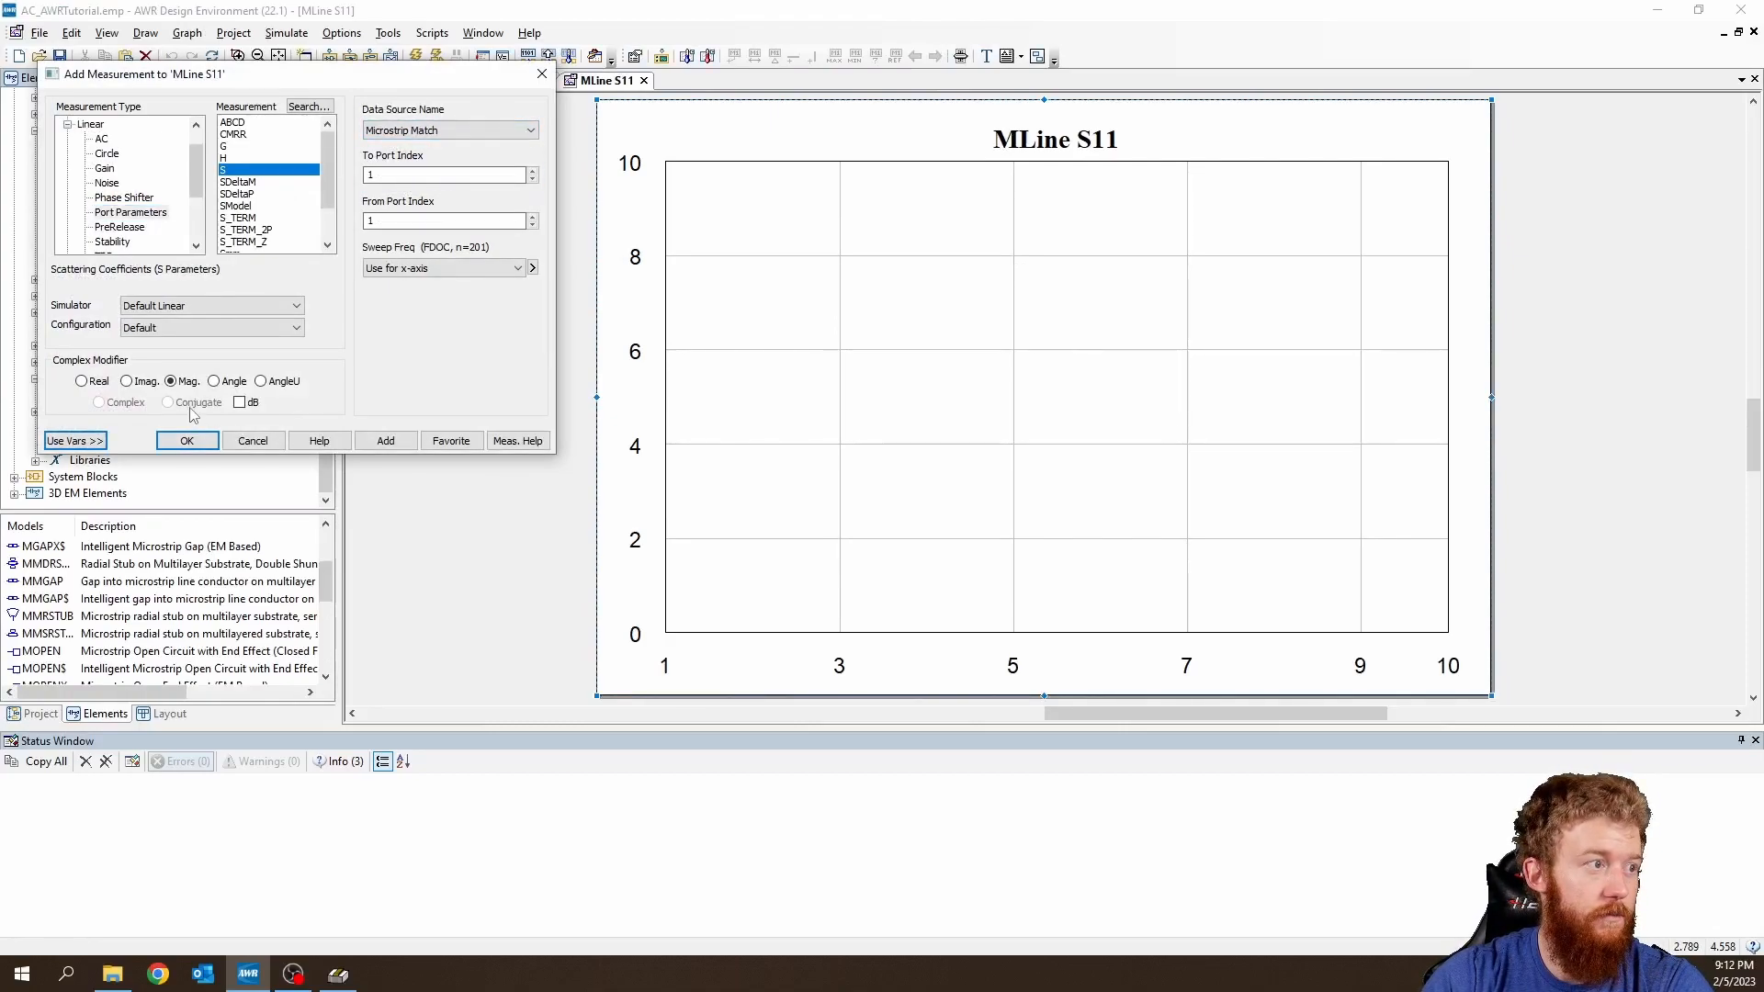
left_click(240, 402)
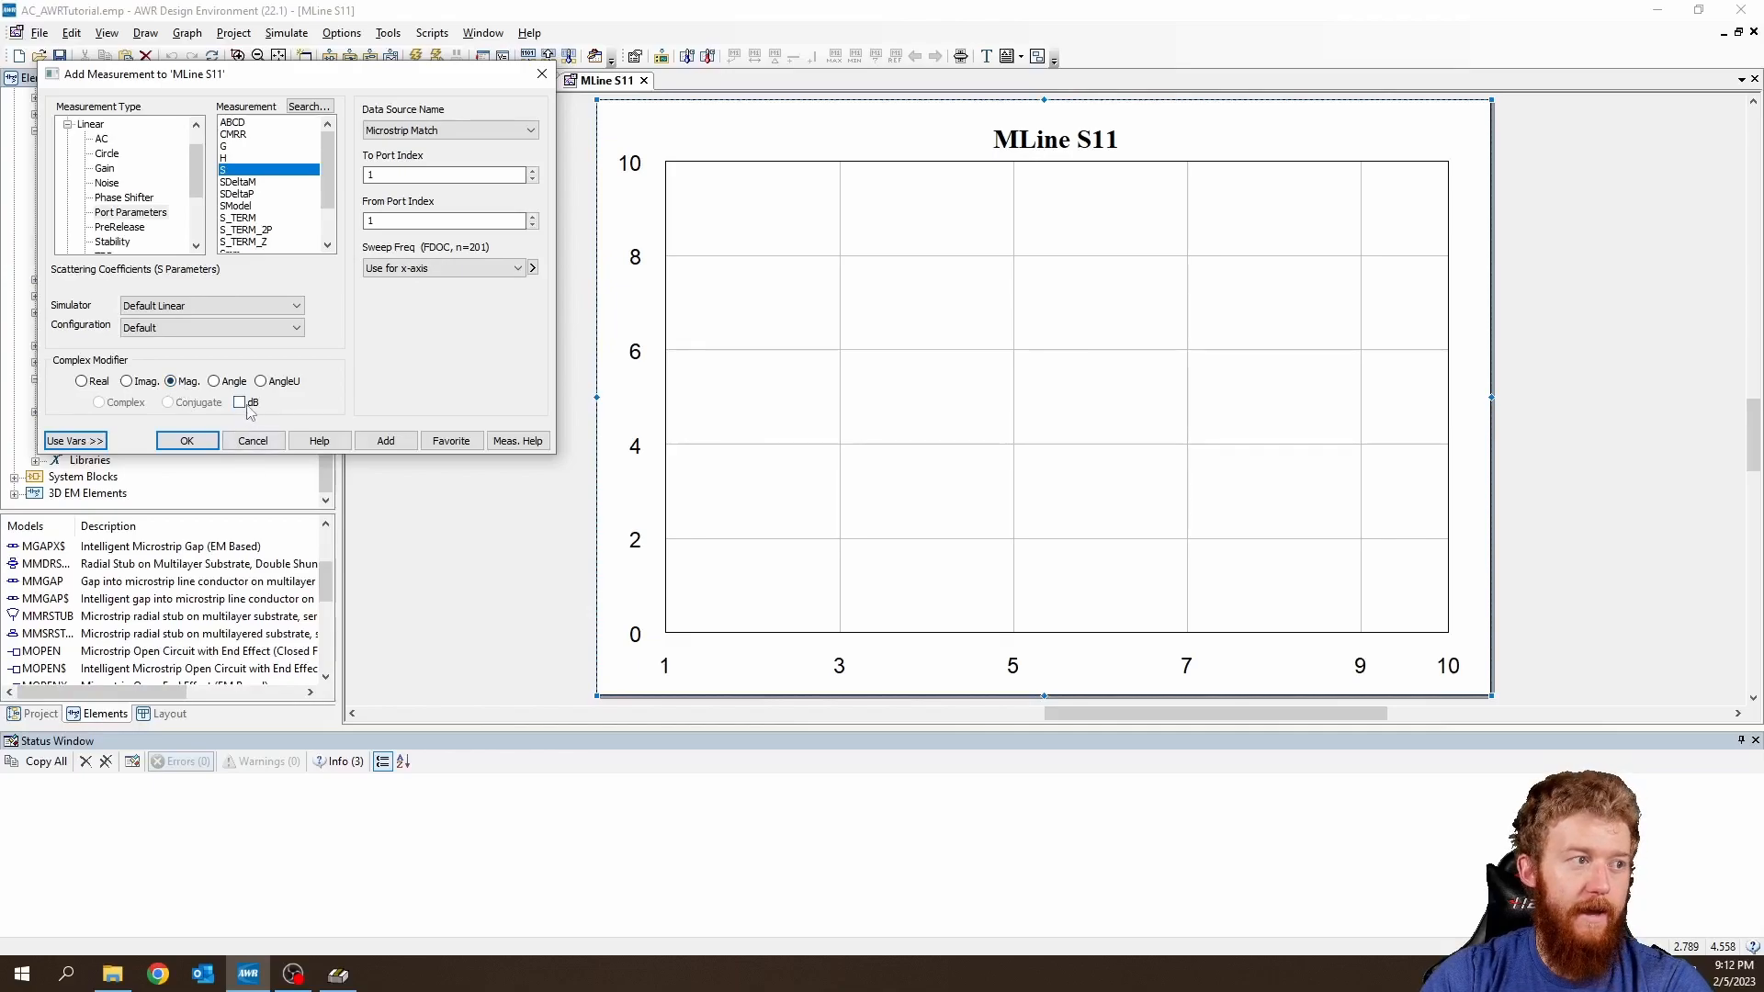
left_click(187, 441)
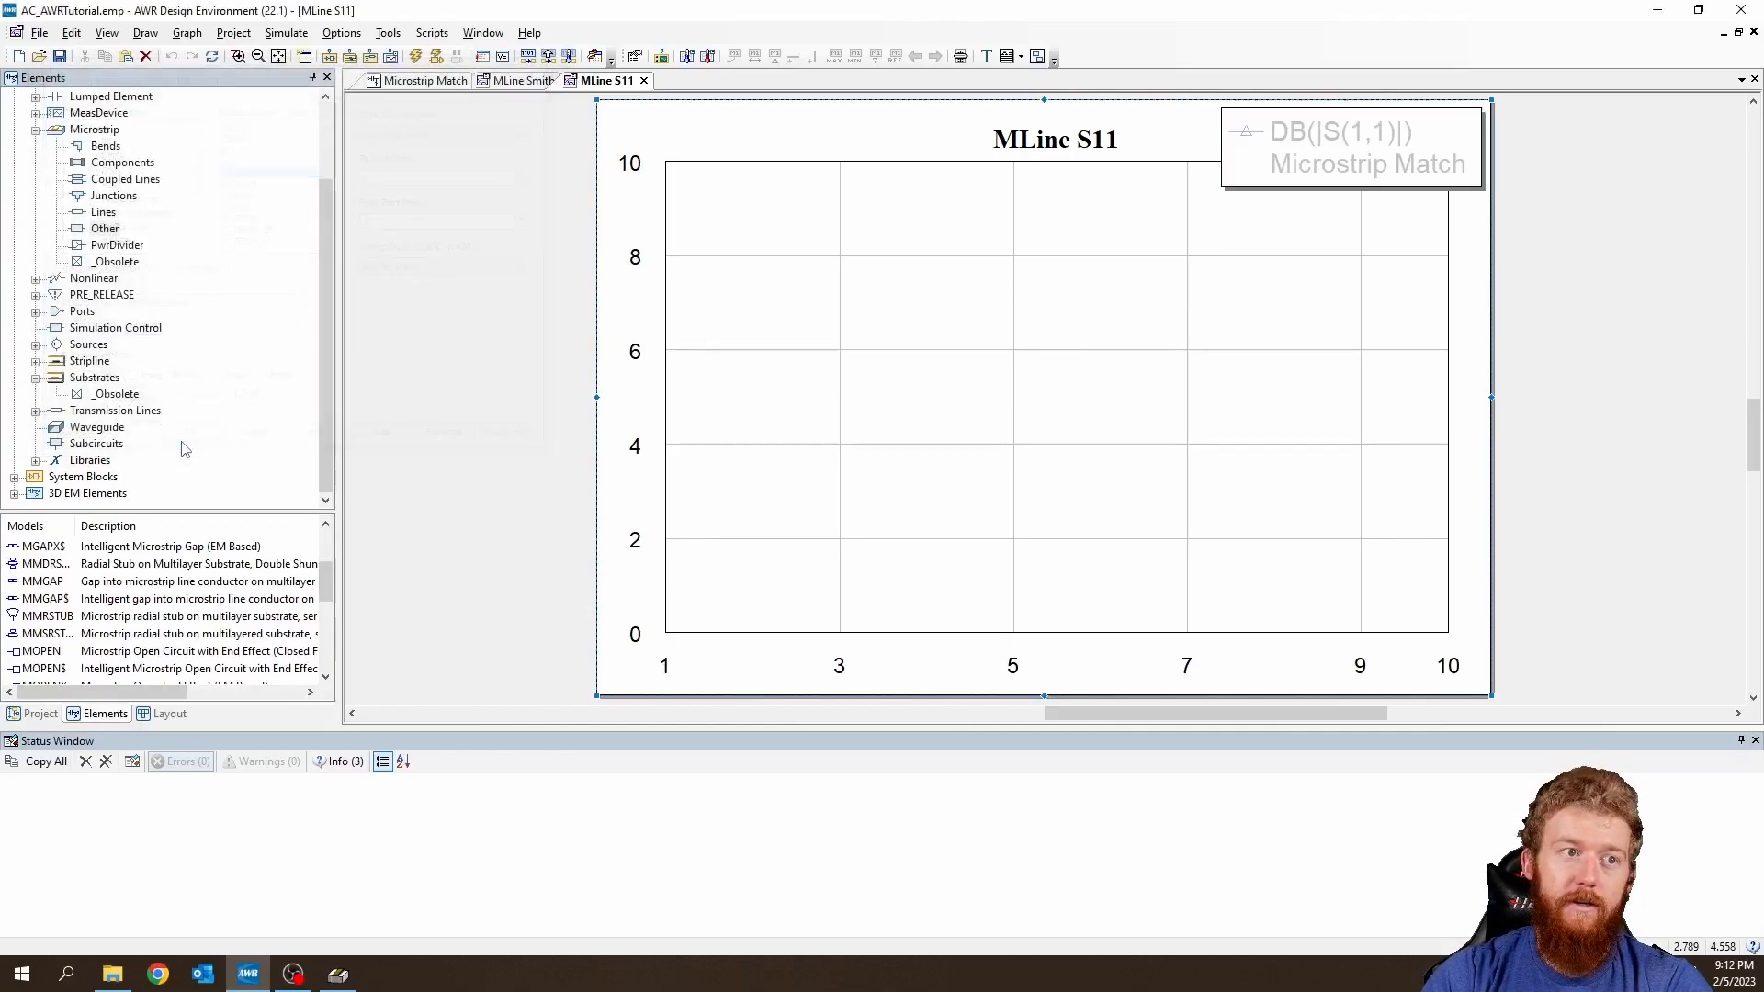
Simulate the MLine S11 graph and trace the curve to read the return loss at 2.4 GHz and the lower -10 dB frequency.
left_click(416, 56)
left_click_drag(1016, 279, 1039, 512)
left_click_drag(1054, 438, 1049, 651)
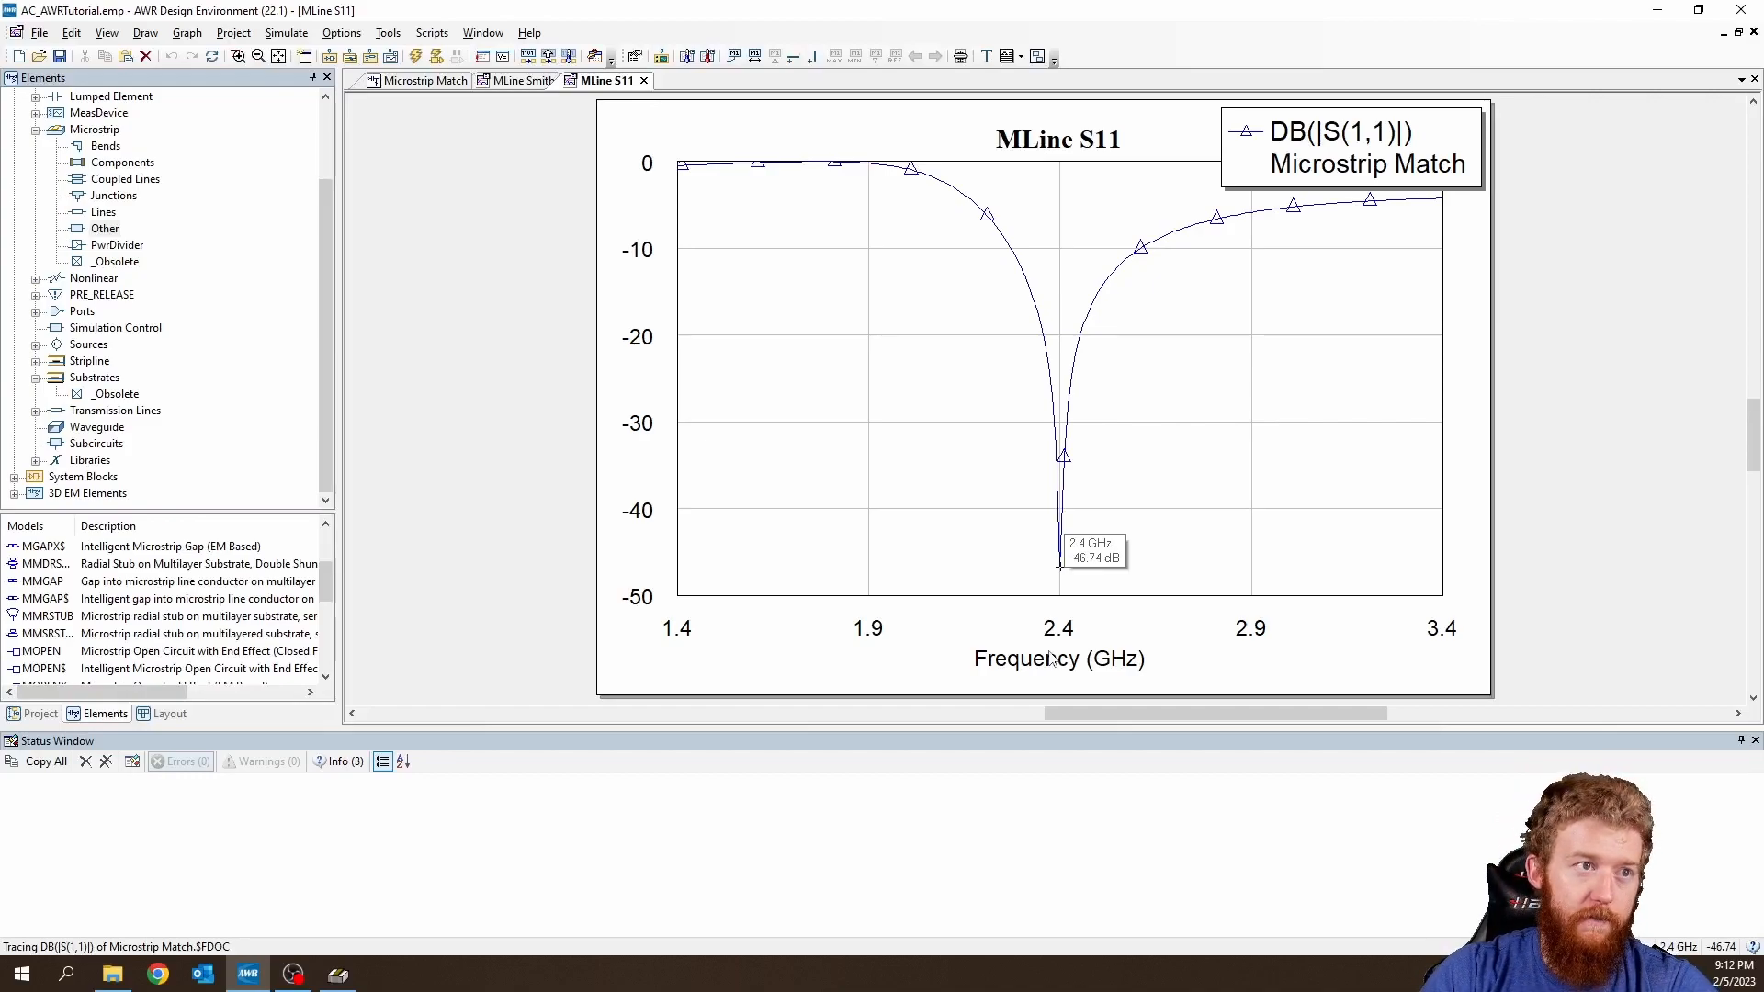
mouse_move(1051, 658)
left_mouse_down()
mouse_move(1034, 340)
mouse_move(980, 241)
mouse_move(1011, 269)
mouse_move(1151, 267)
mouse_move(1063, 478)
mouse_move(1059, 598)
mouse_move(994, 250)
mouse_move(1000, 265)
left_mouse_up()
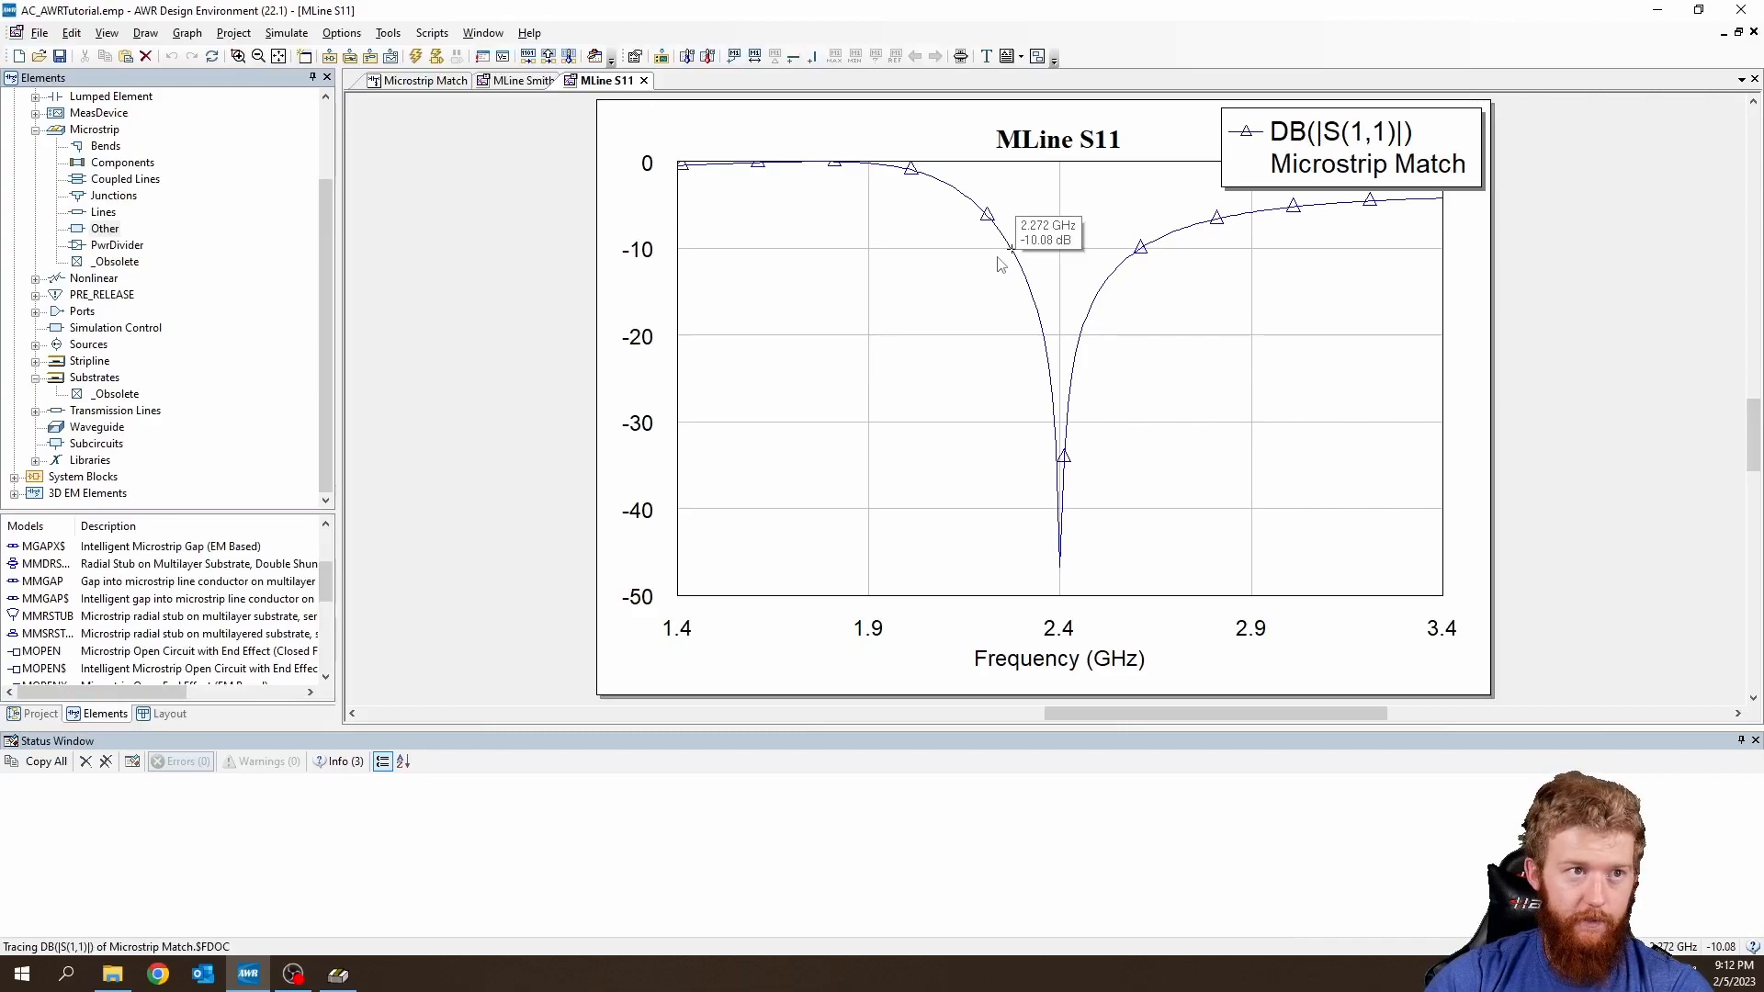
mouse_move(1001, 265)
left_mouse_down()
mouse_move(1021, 436)
mouse_move(1149, 260)
mouse_move(1065, 466)
mouse_move(1067, 581)
left_mouse_up()
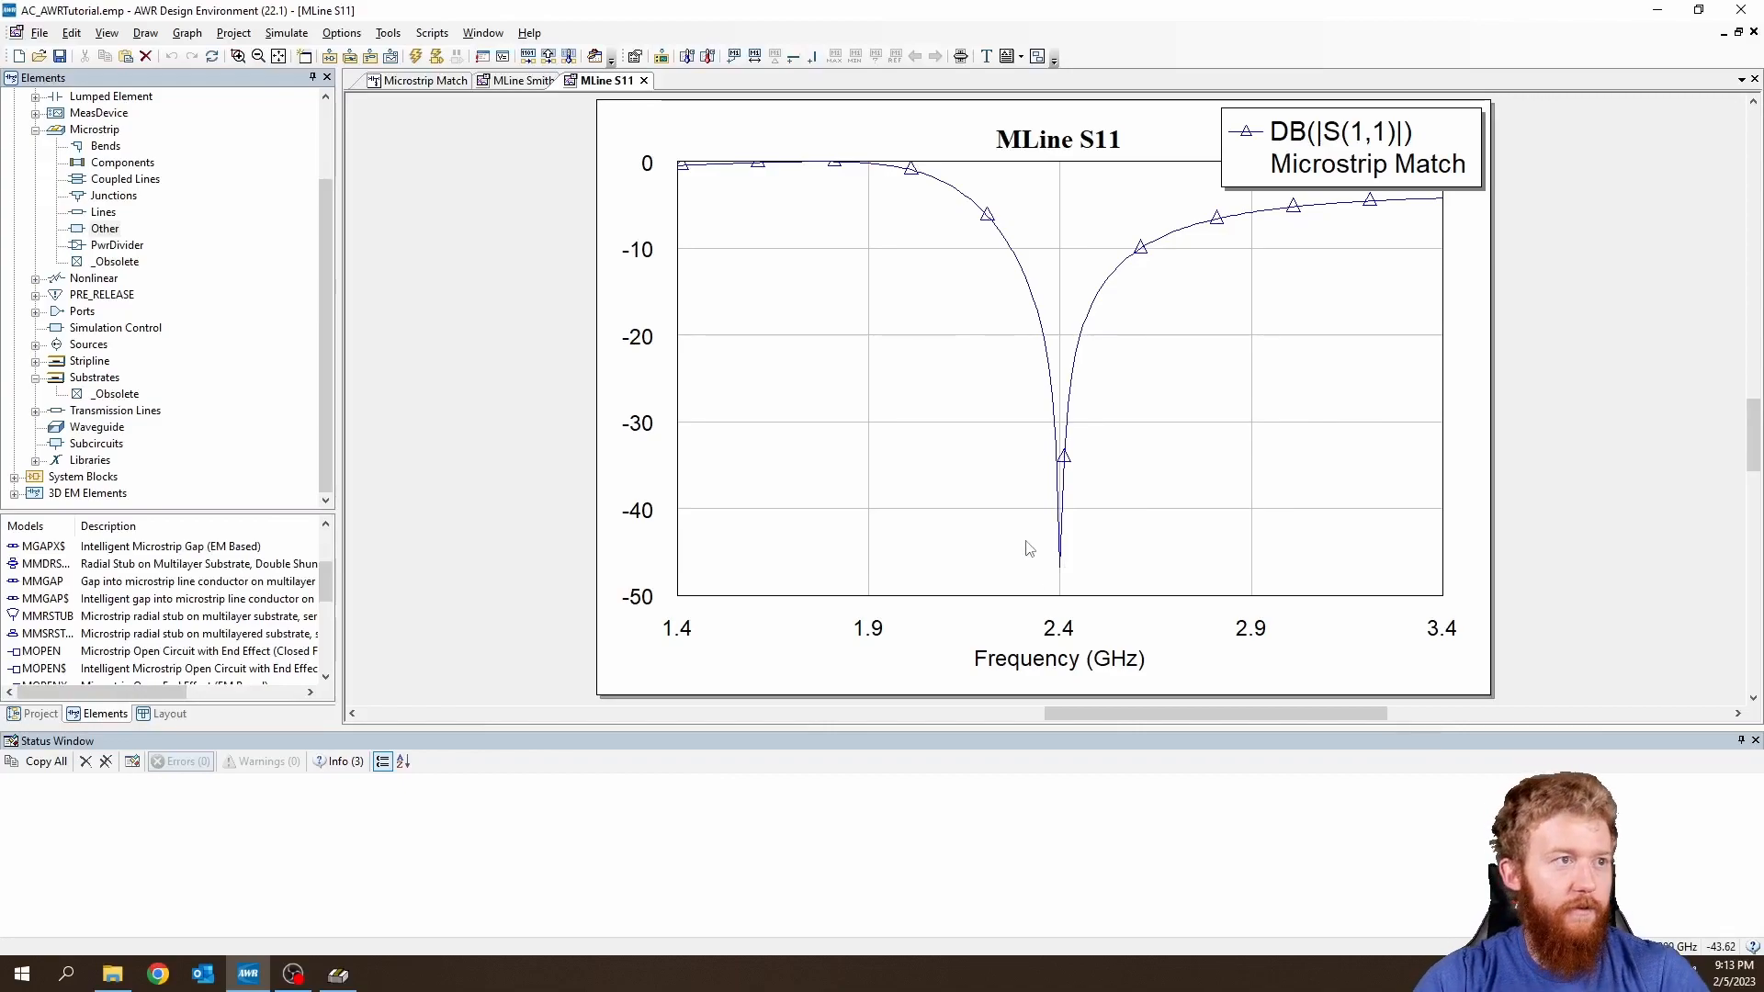
Disable tuning on the lengths of TL2 and TL1 in the Microstrip Match schematic.
left_click(415, 84)
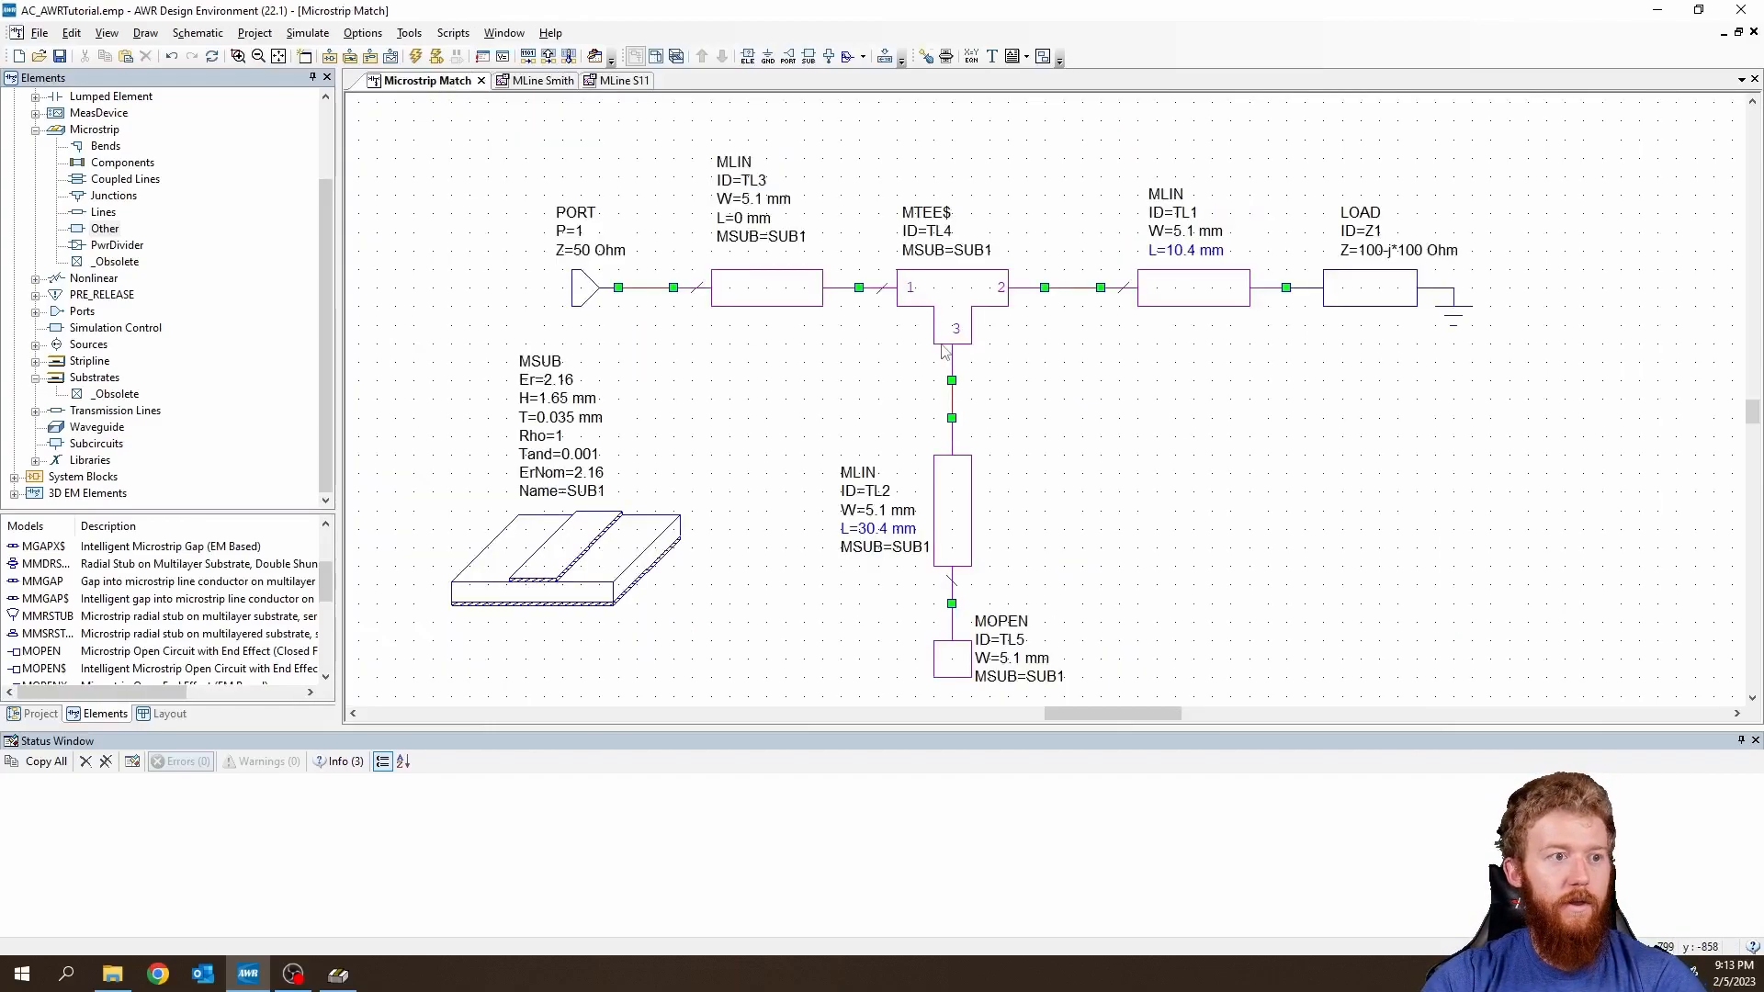
left_click(926, 56)
left_click(868, 529)
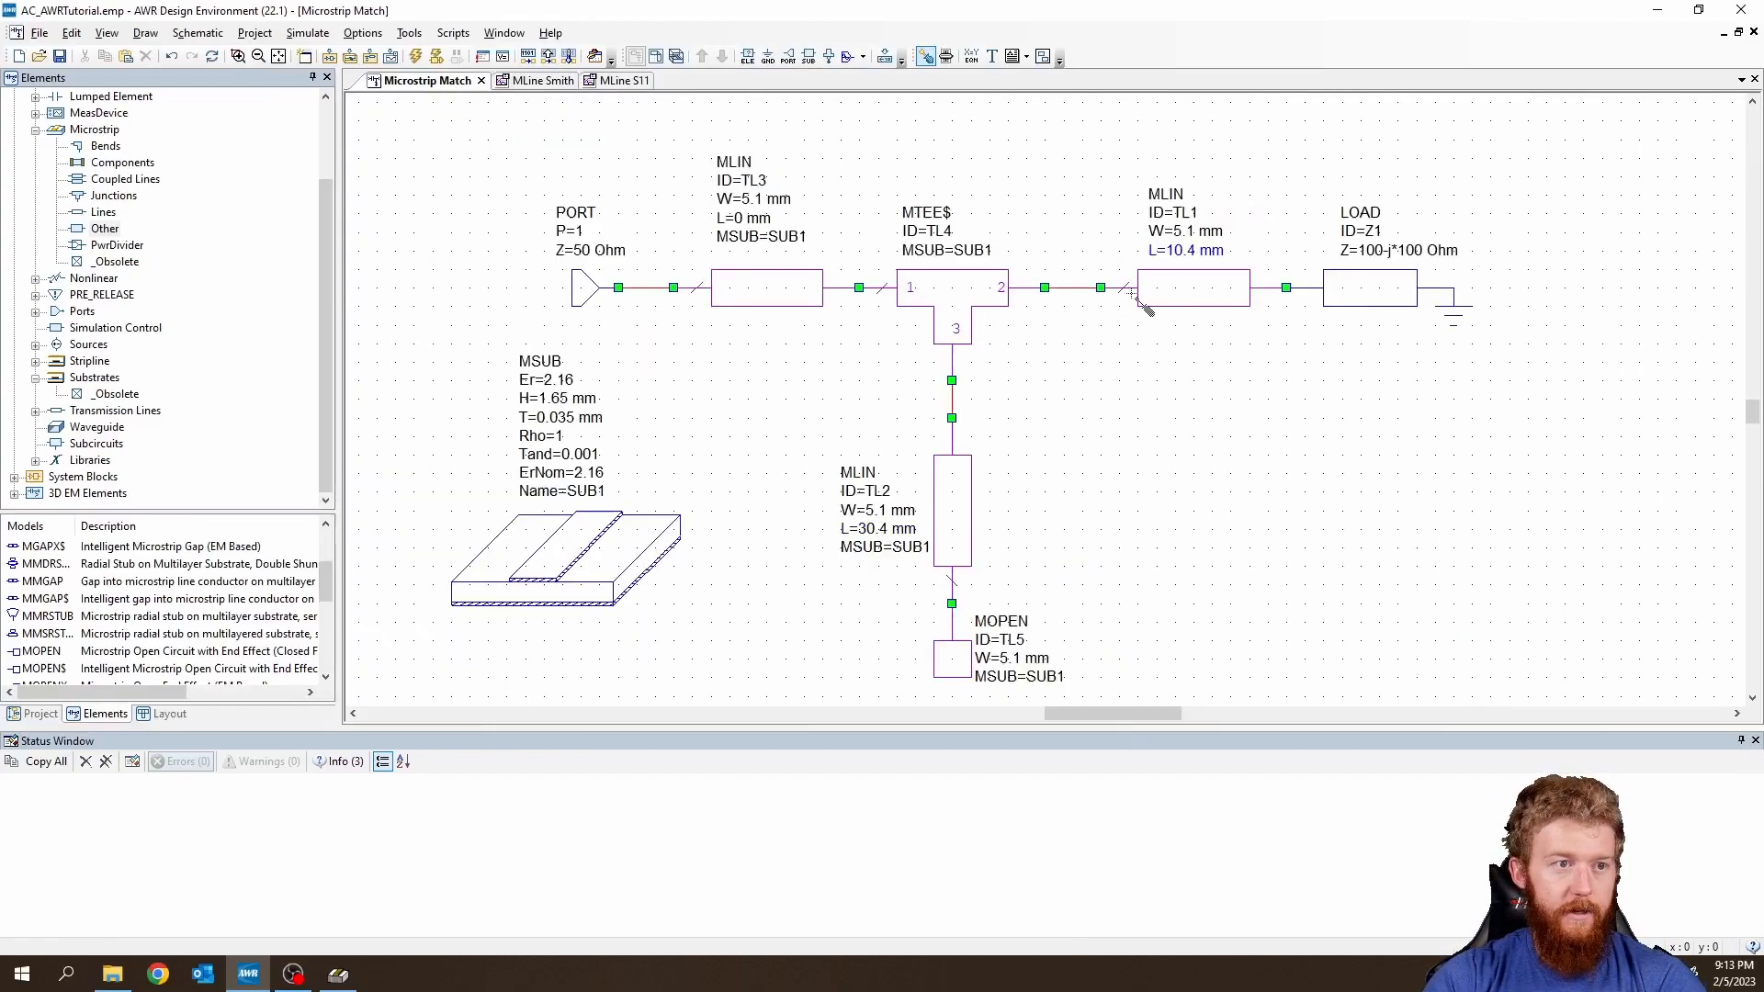
left_click(1192, 250)
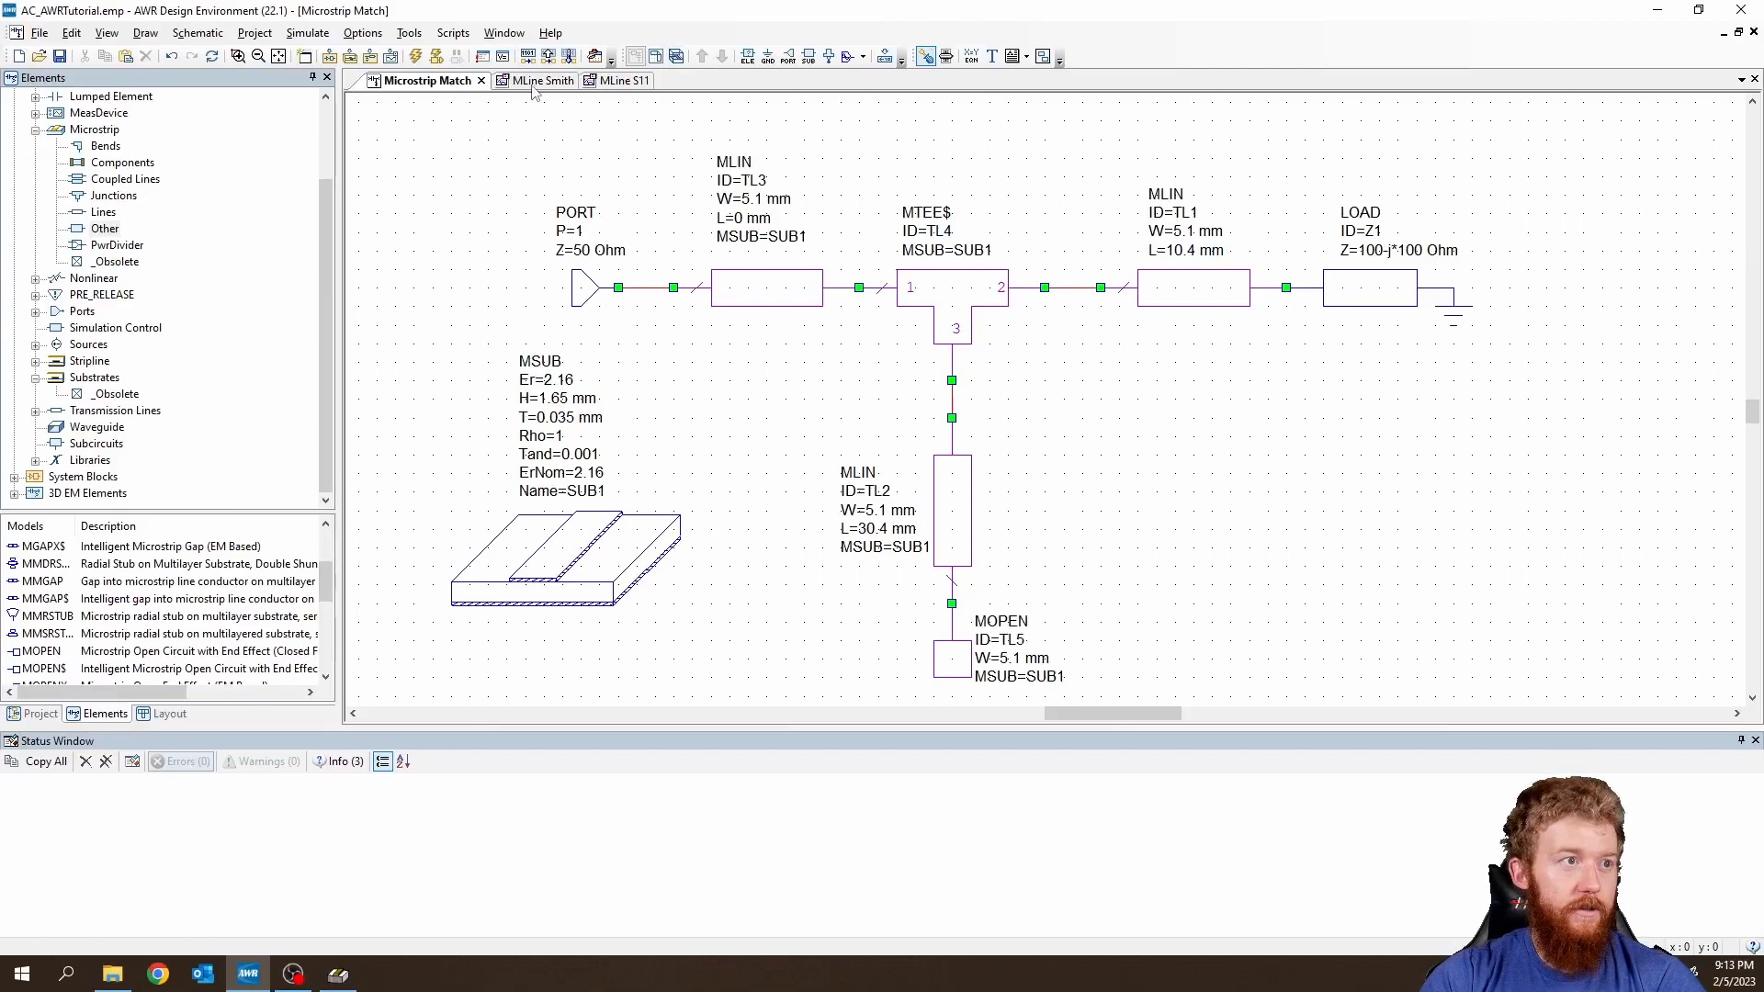
View the layout of the Microstrip Match schematic with all shapes selected, and close the layout view.
left_click(676, 56)
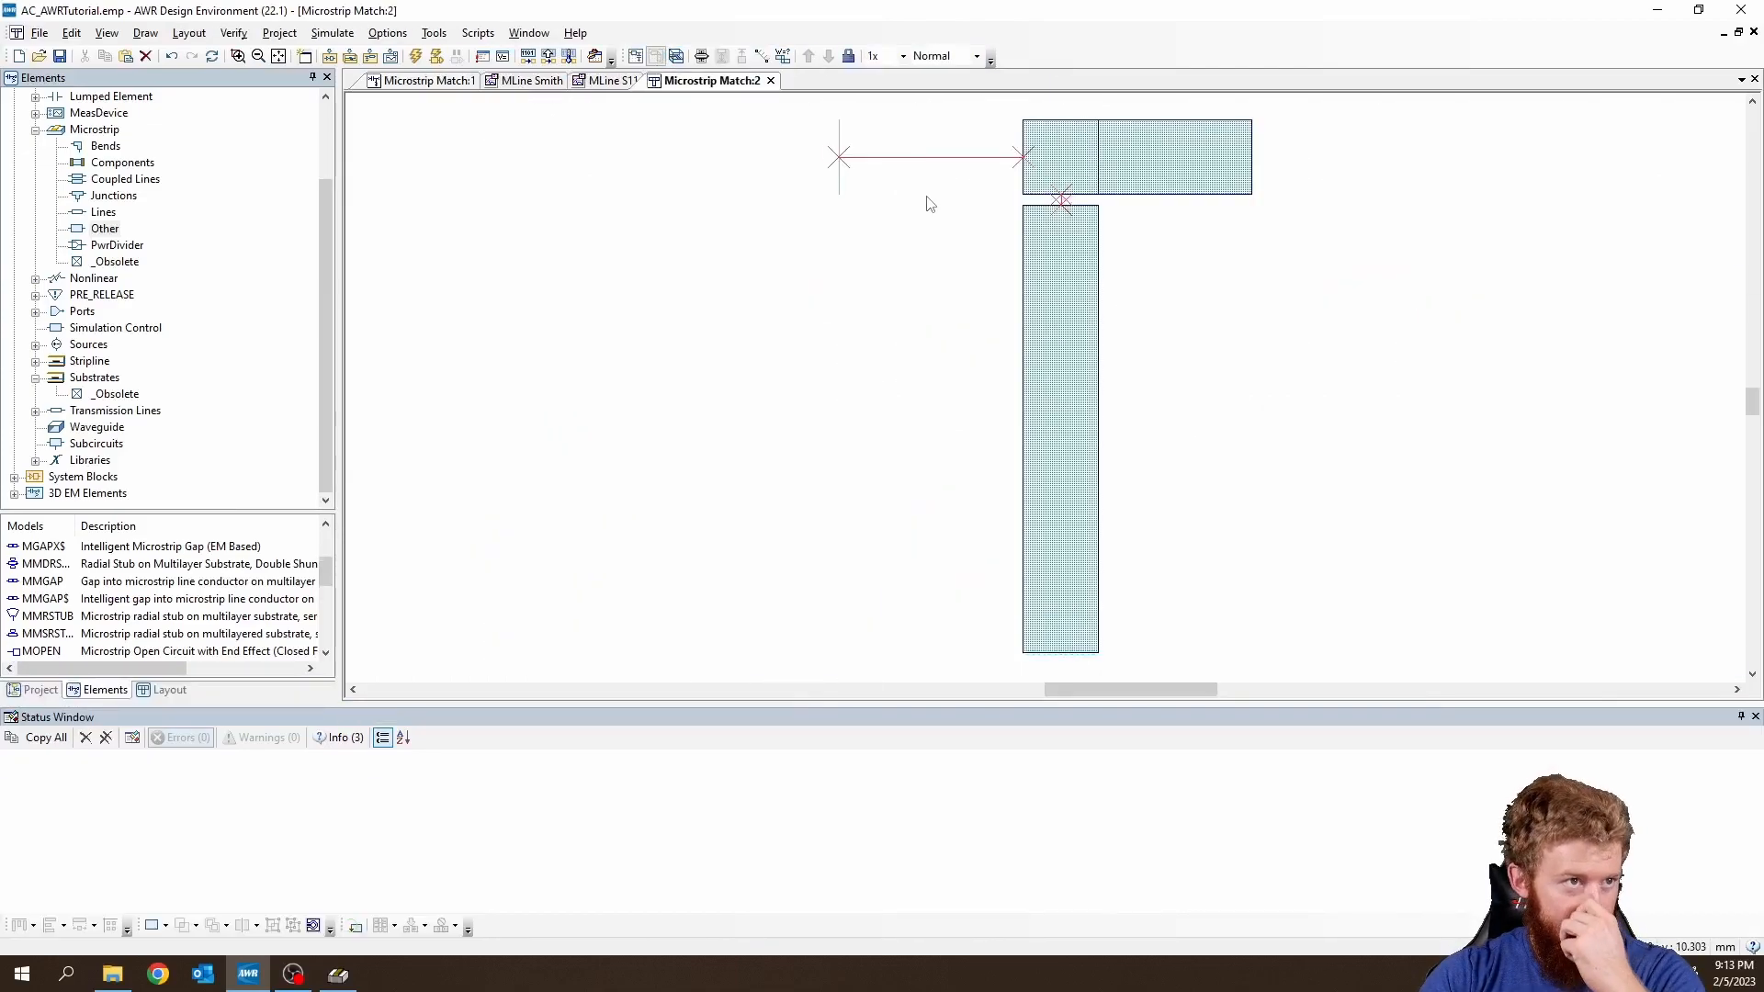
key("ctrl+a")
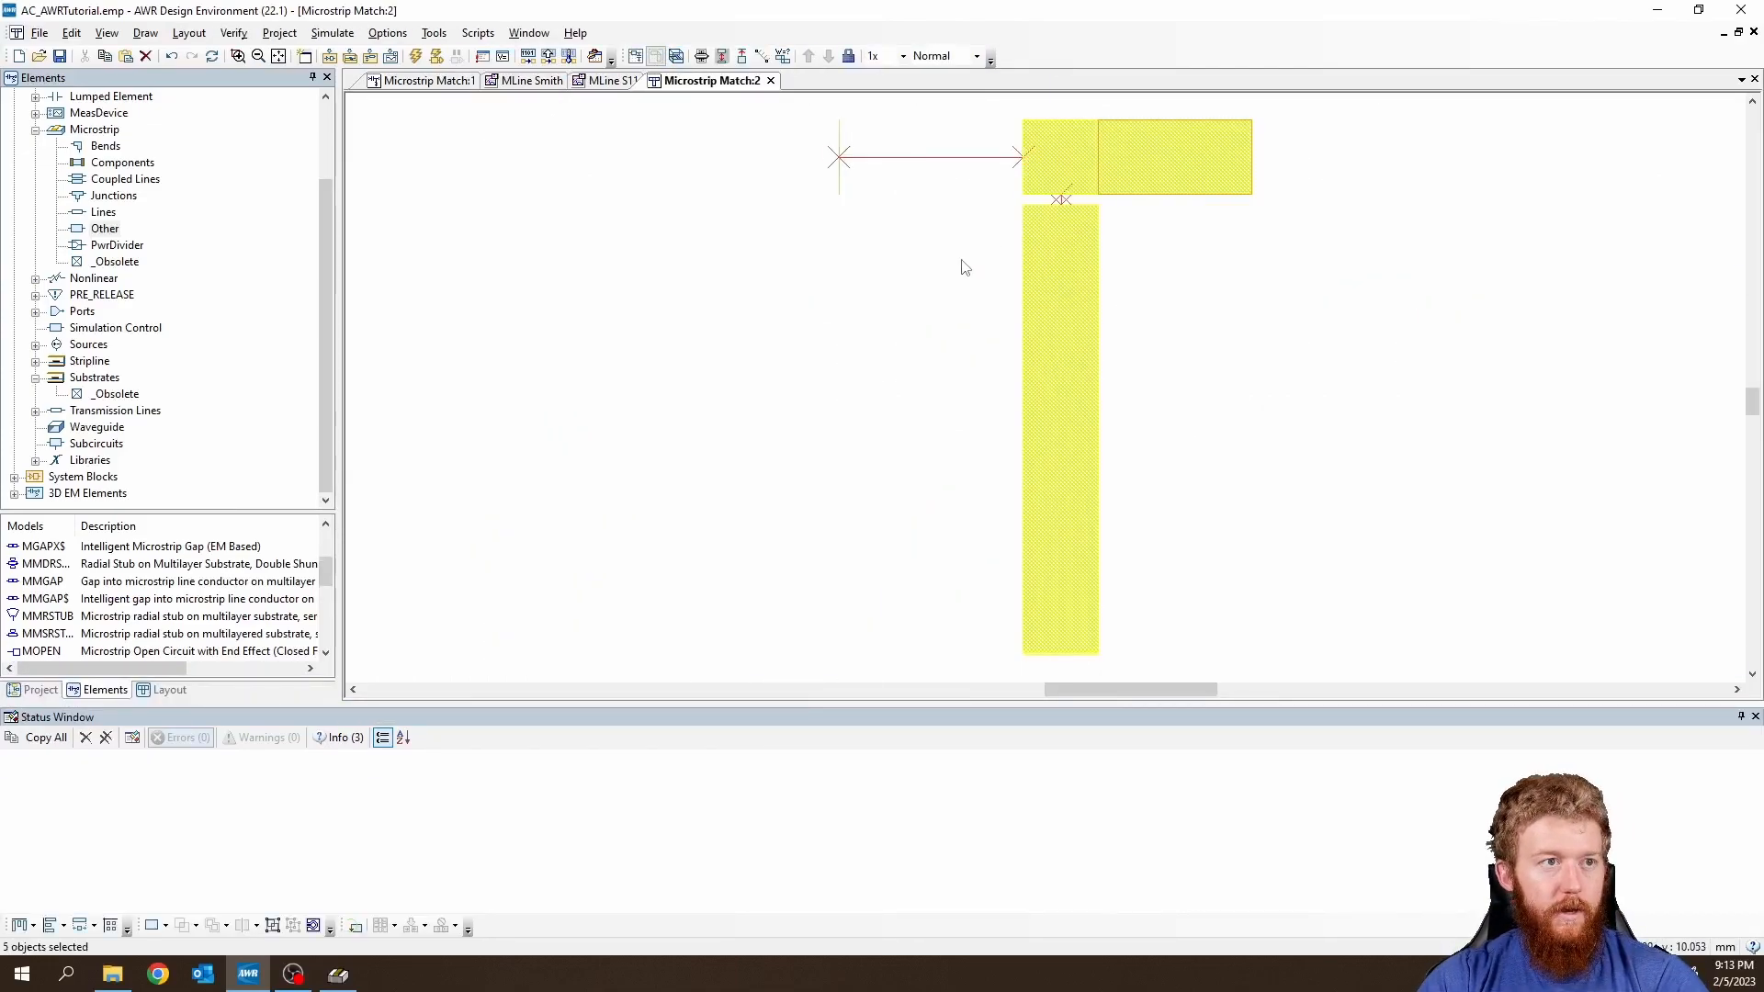
left_click(767, 83)
left_click(770, 82)
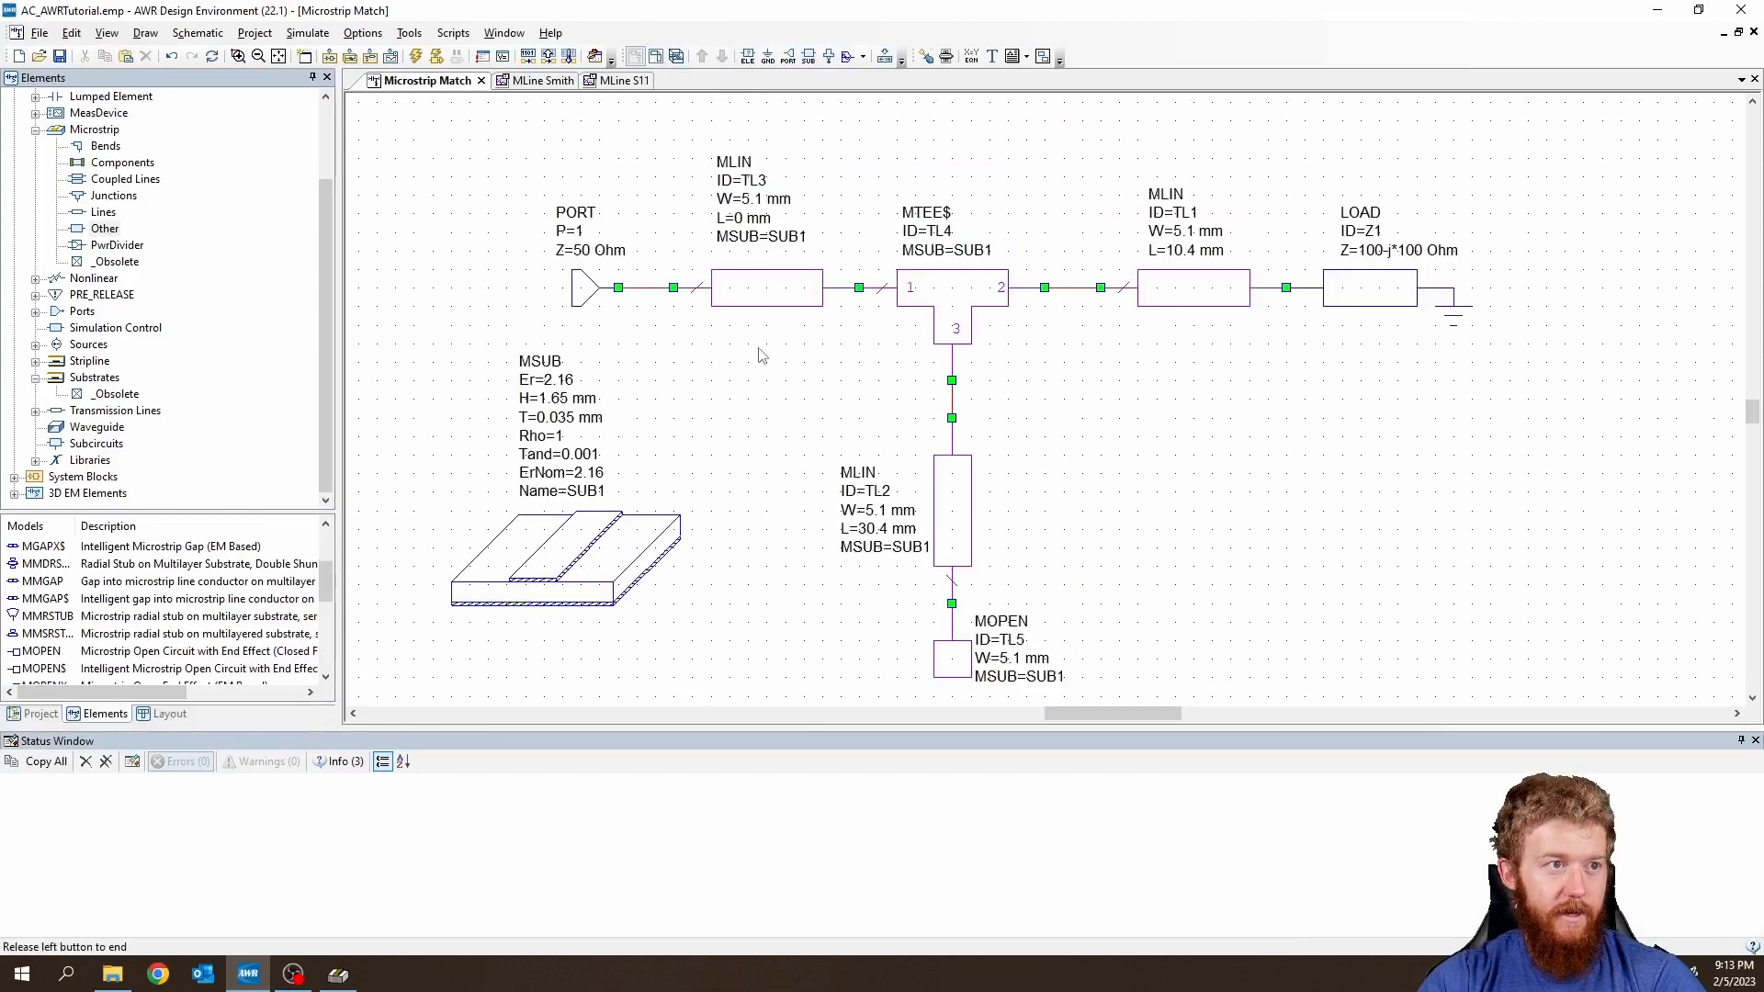
Set the length of feed line TL3 to 25 mm and re-simulate, checking the MLine Smith and MLine S11 graphs.
double_click(746, 220)
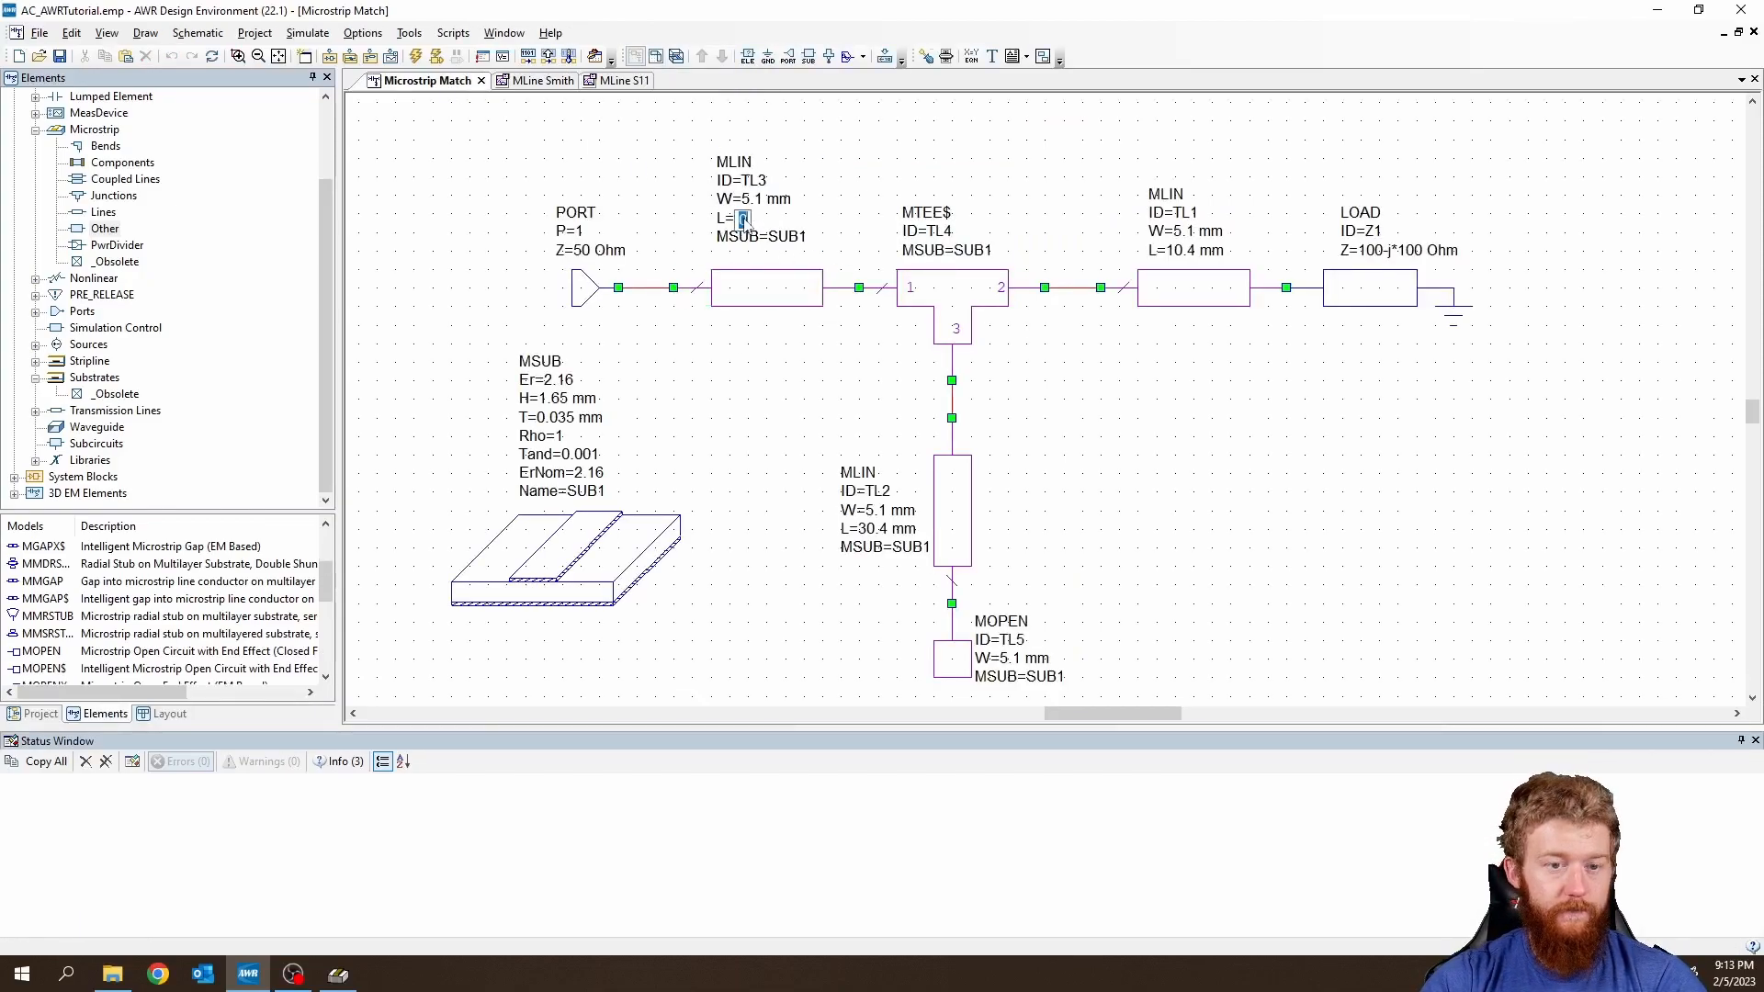
key("Return")
left_click(538, 80)
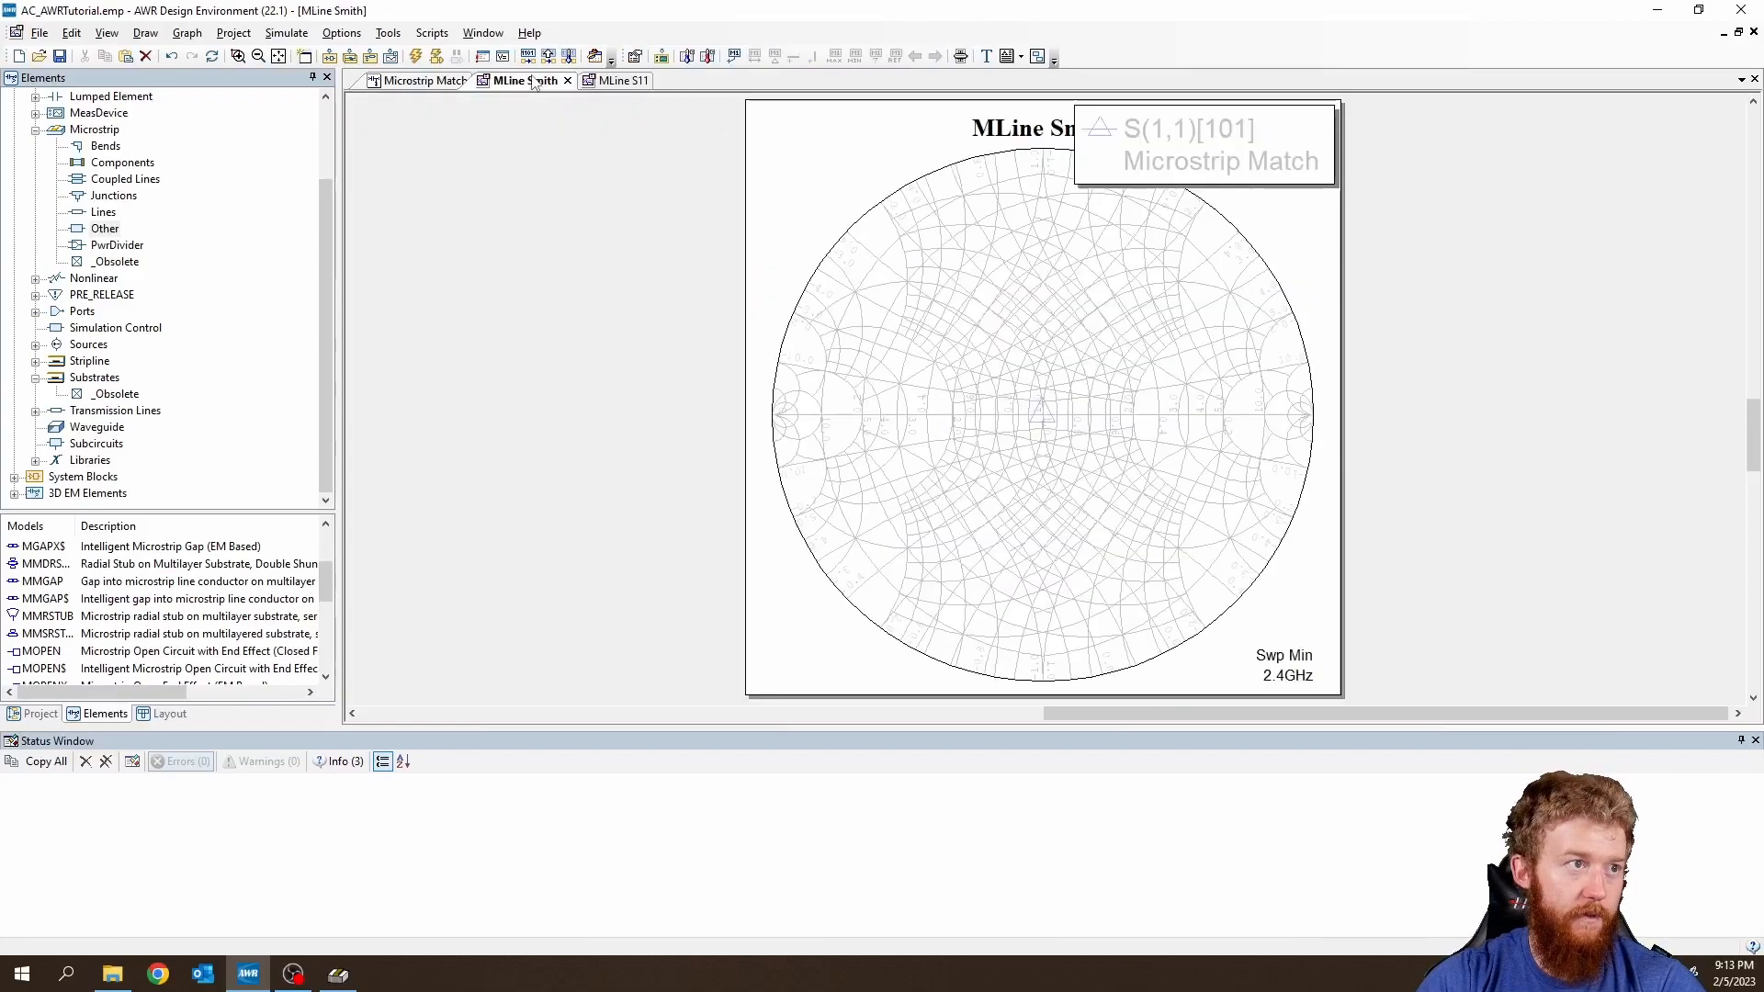
left_click(416, 55)
key("ctrl+Tab")
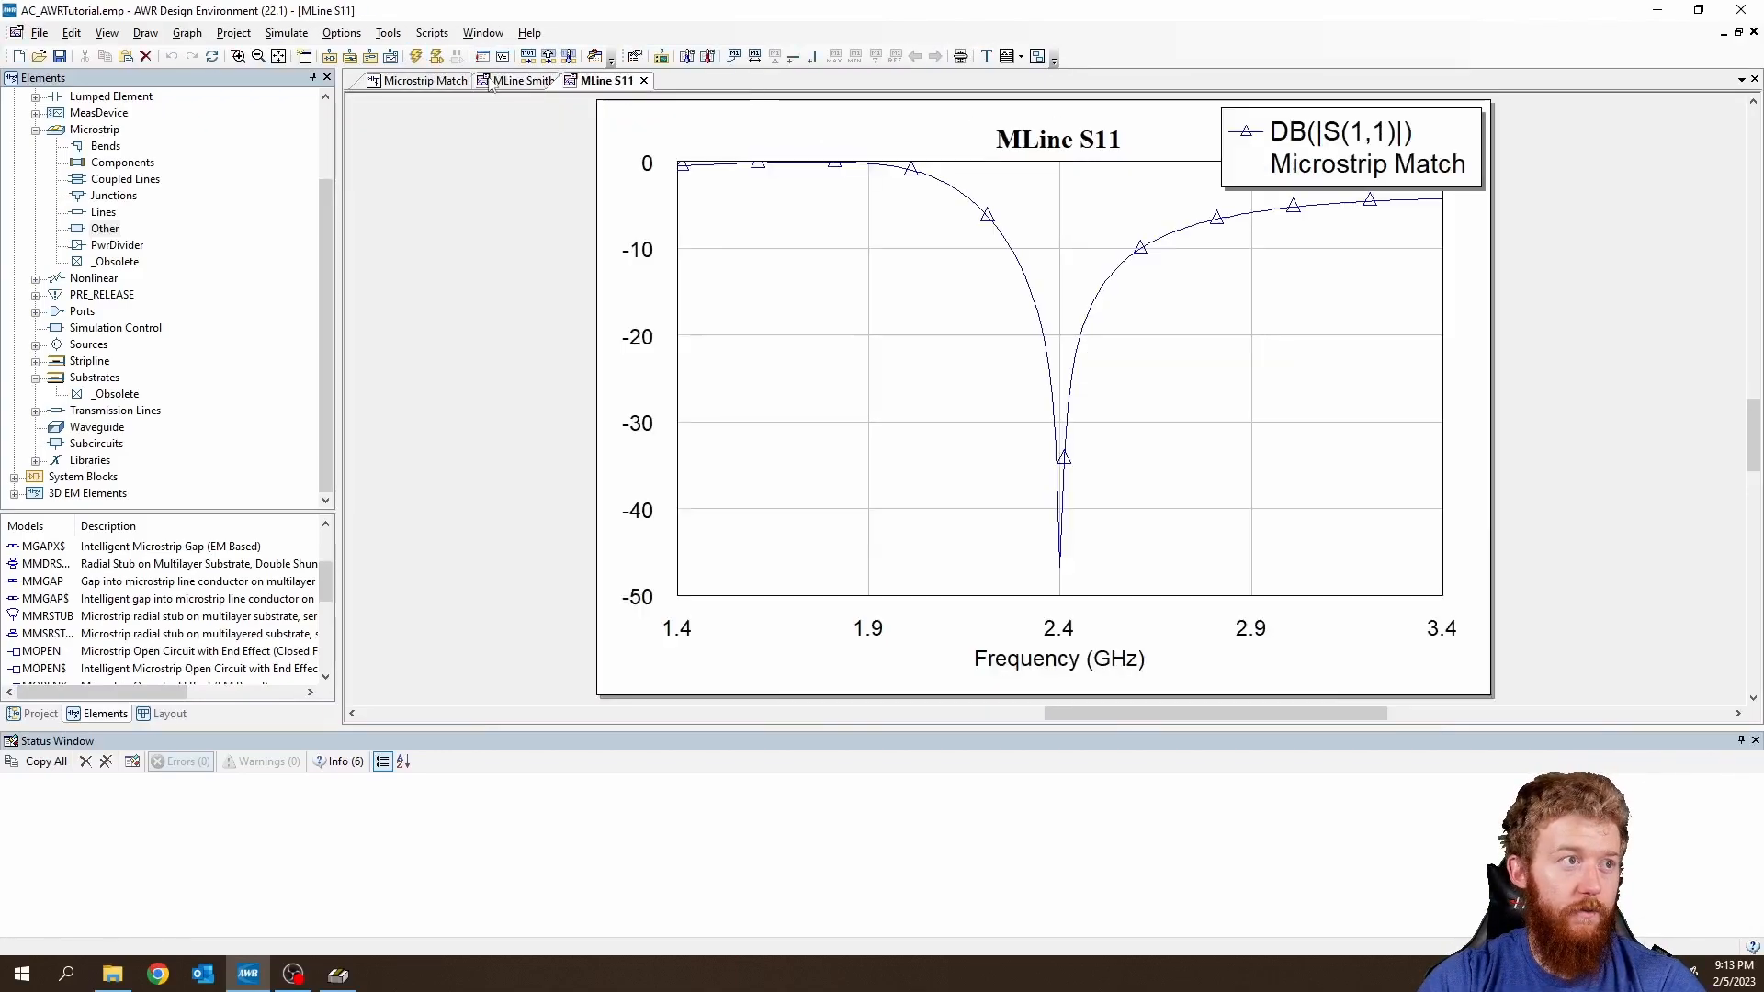
Open the layout of Microstrip Match and snap all its shapes together into one connected line-and-stub layout.
left_click(427, 82)
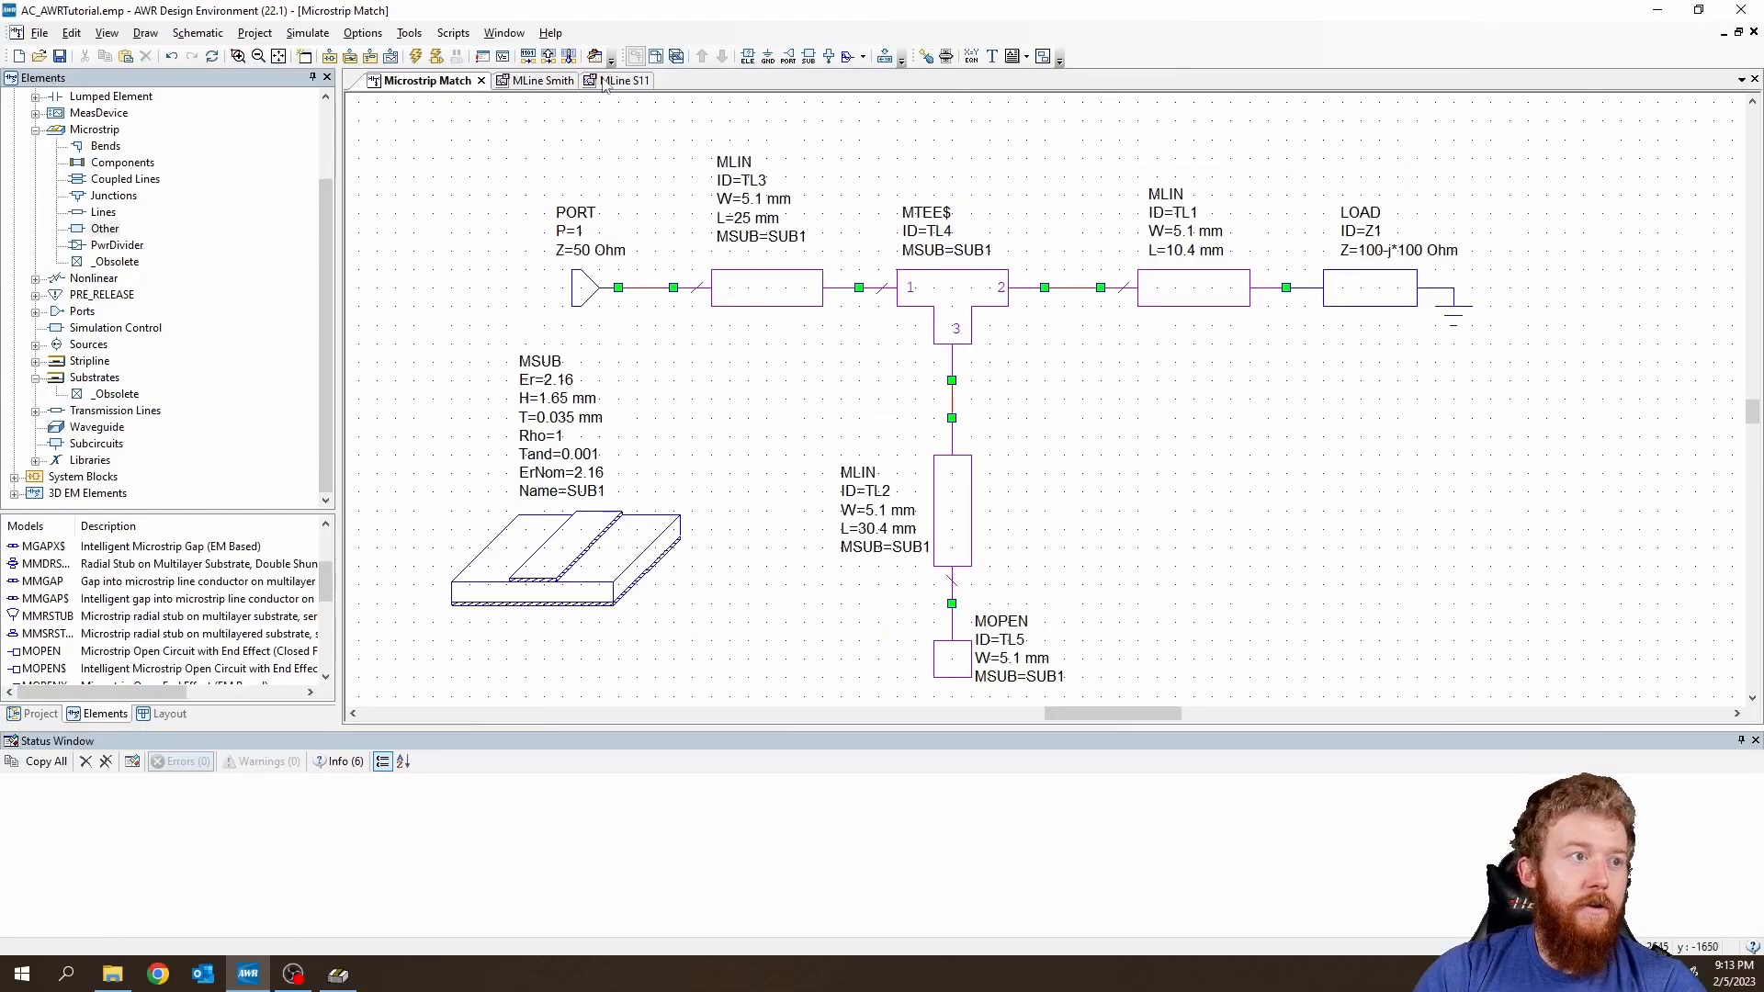
left_click(676, 56)
key("ctrl+a")
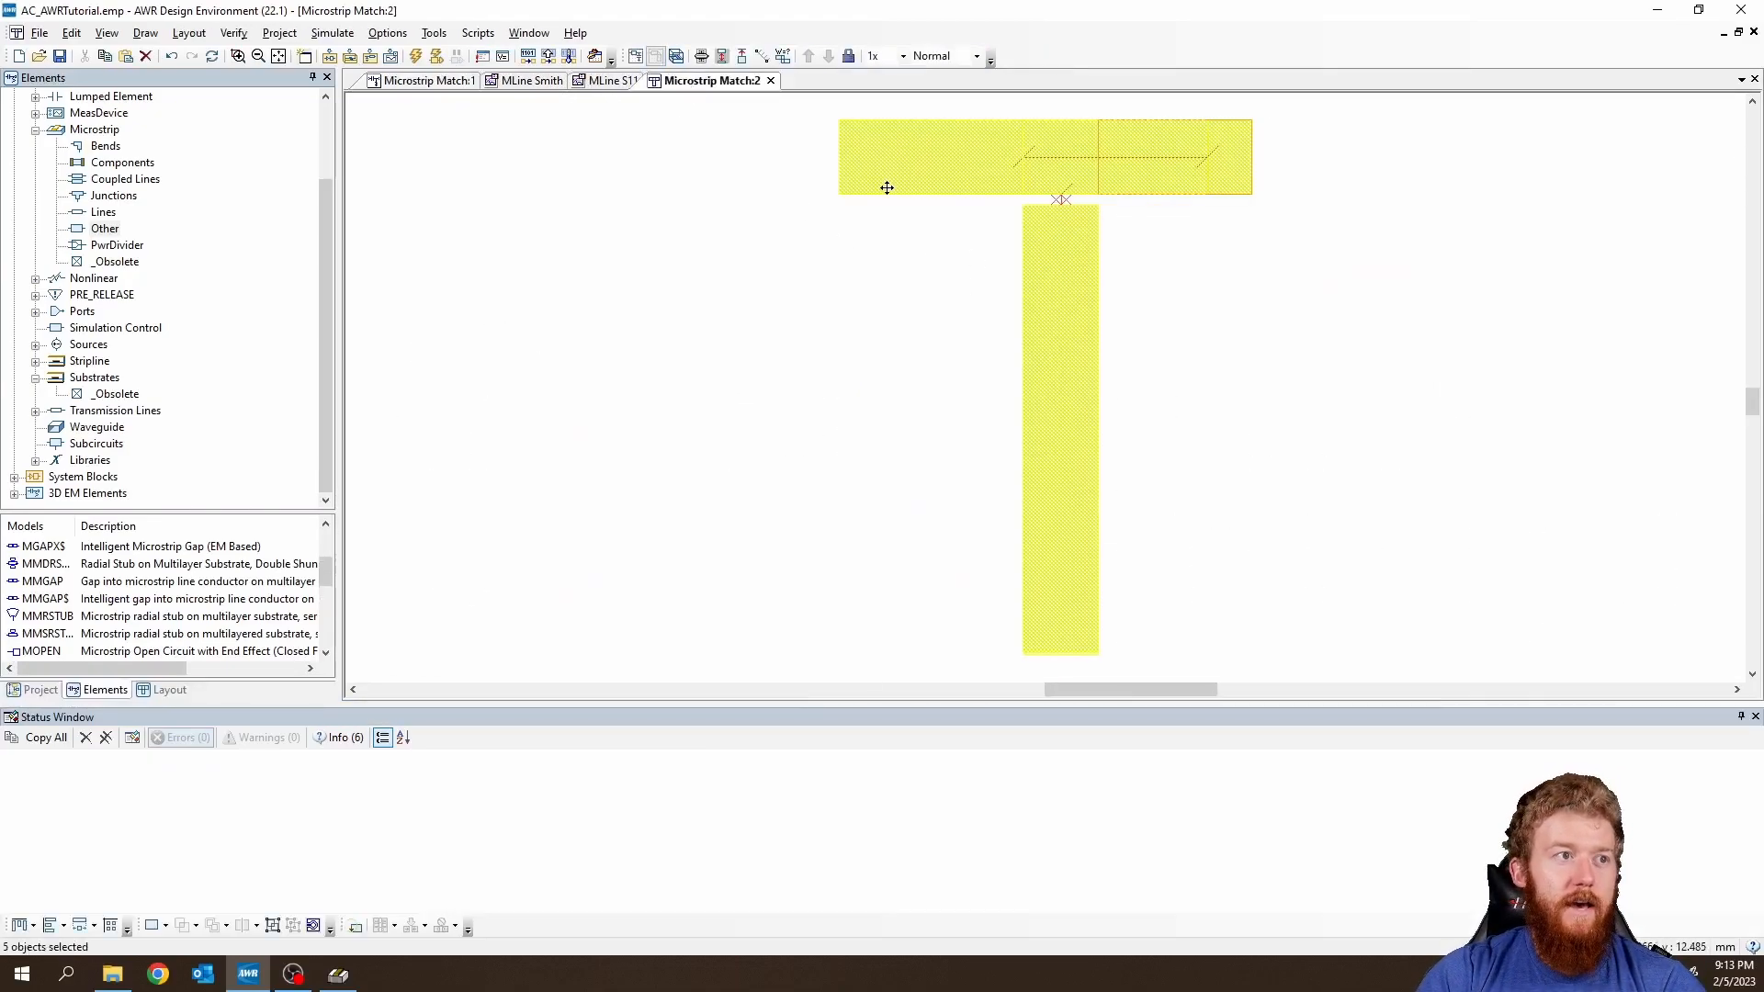
left_click(950, 369)
key("ctrl+a")
left_click(722, 57)
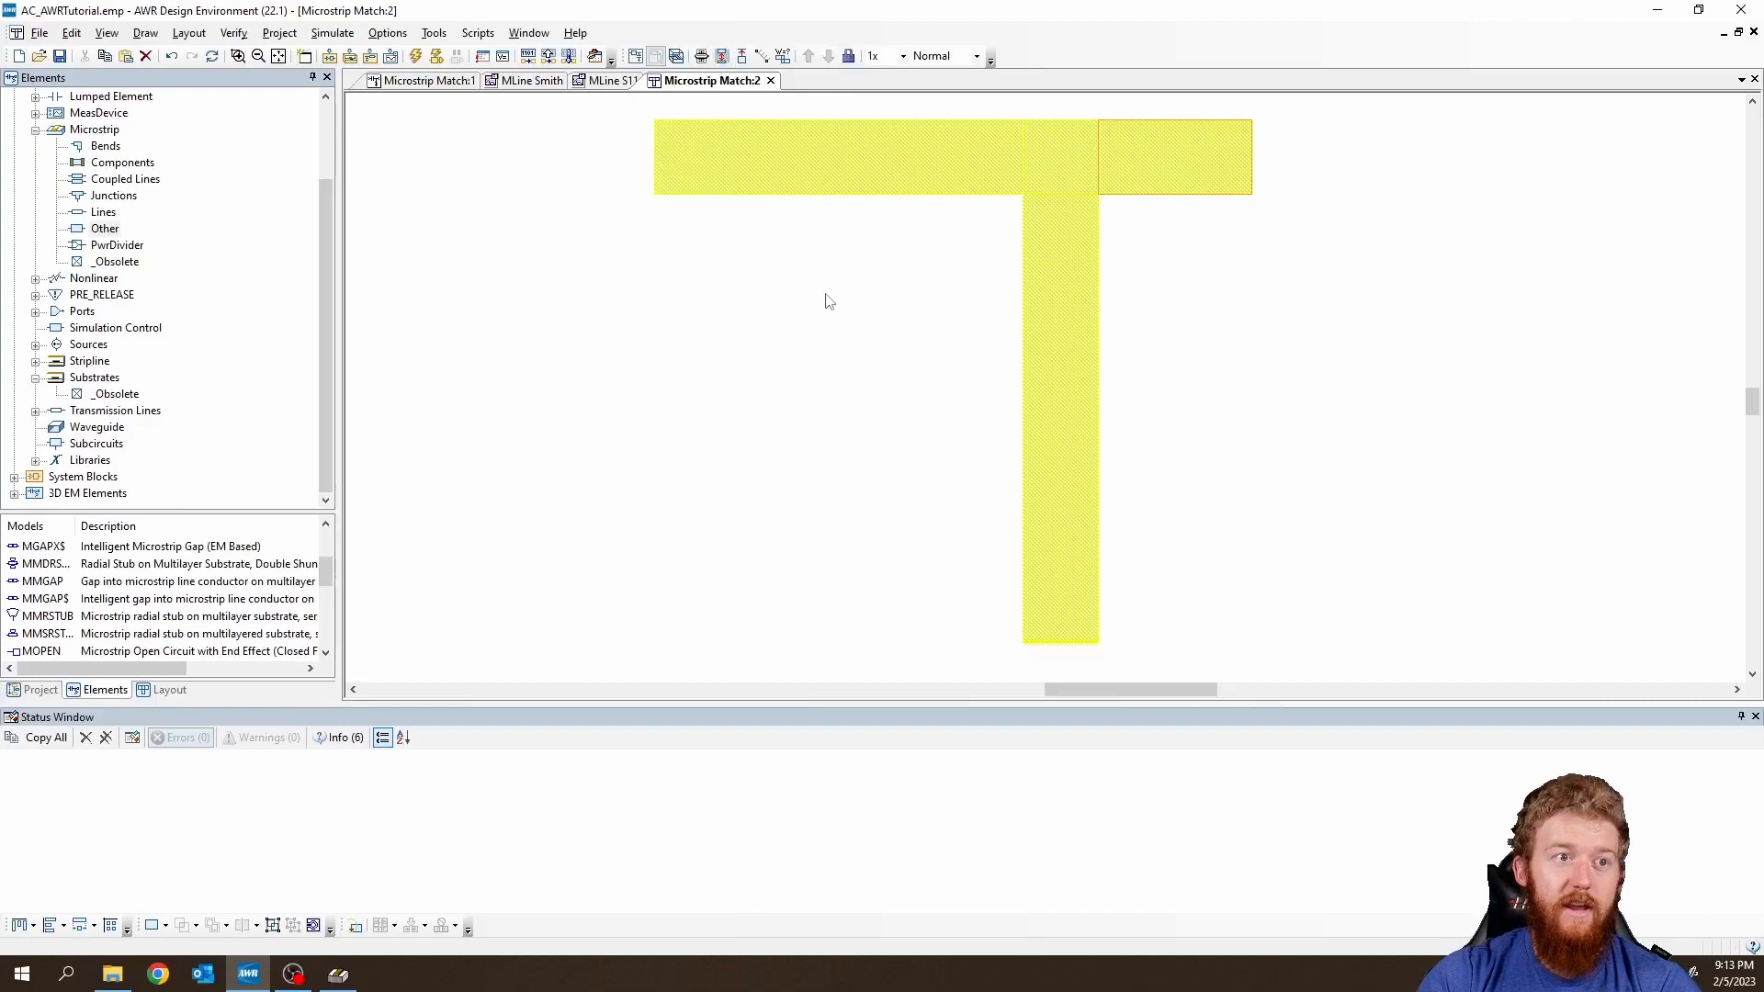
left_click(832, 304)
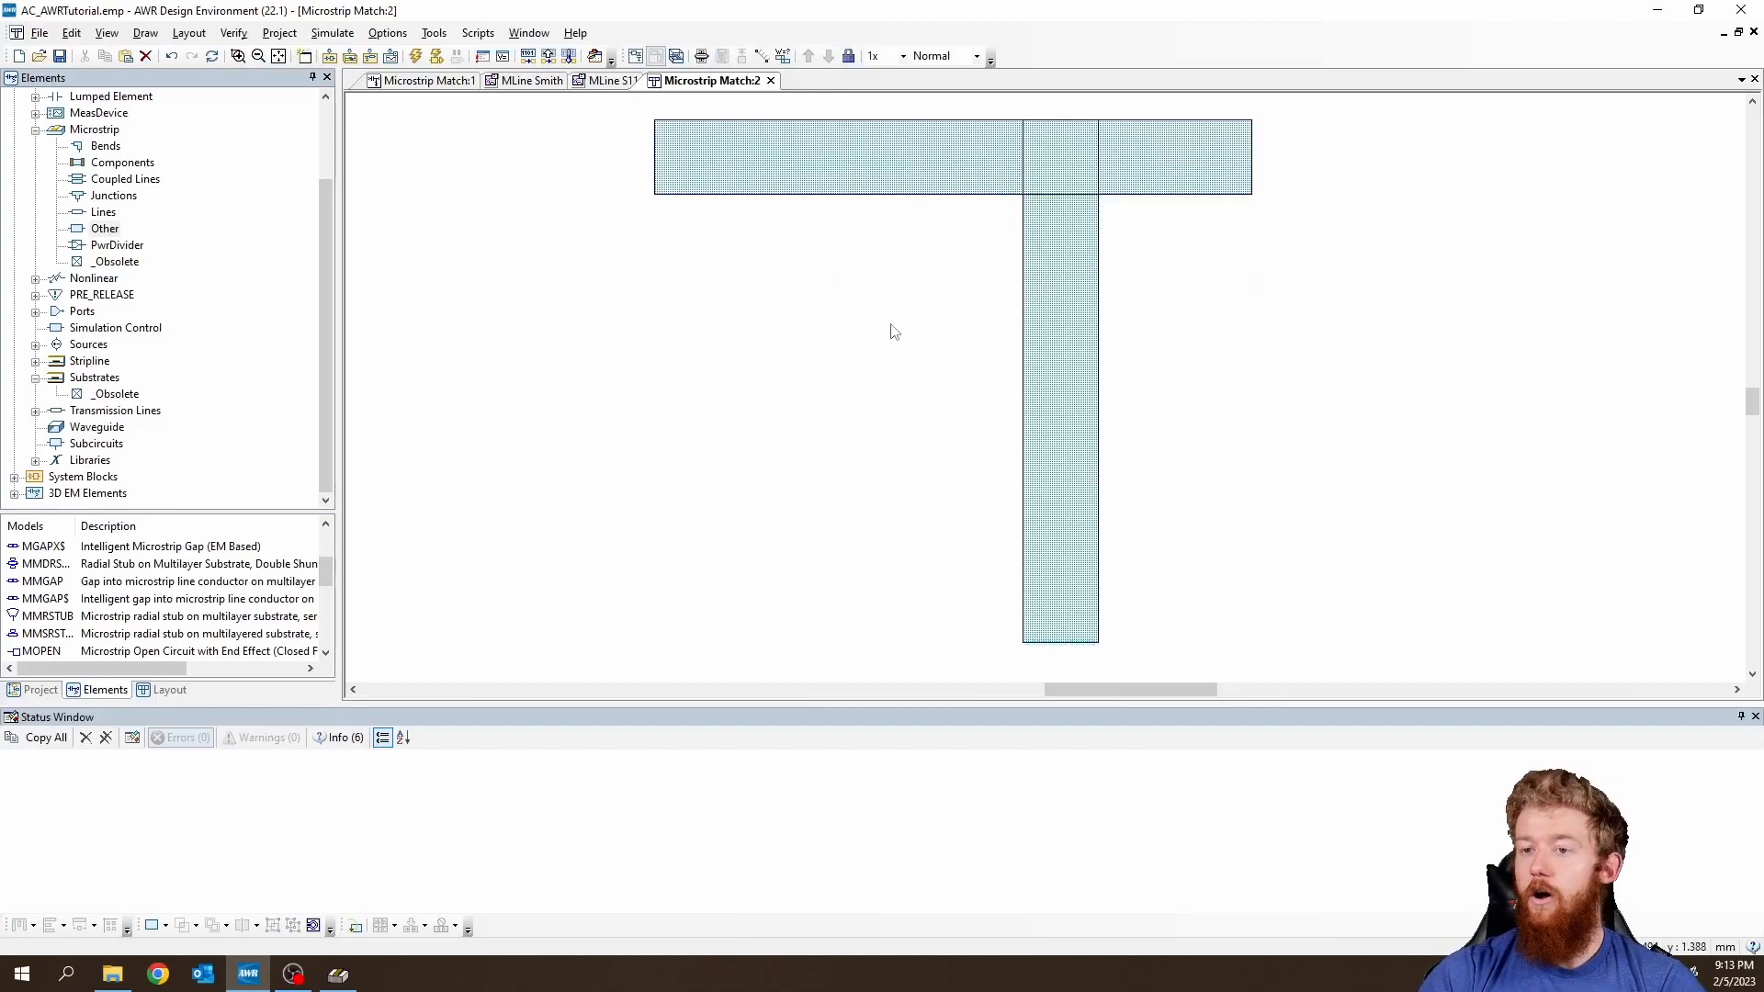